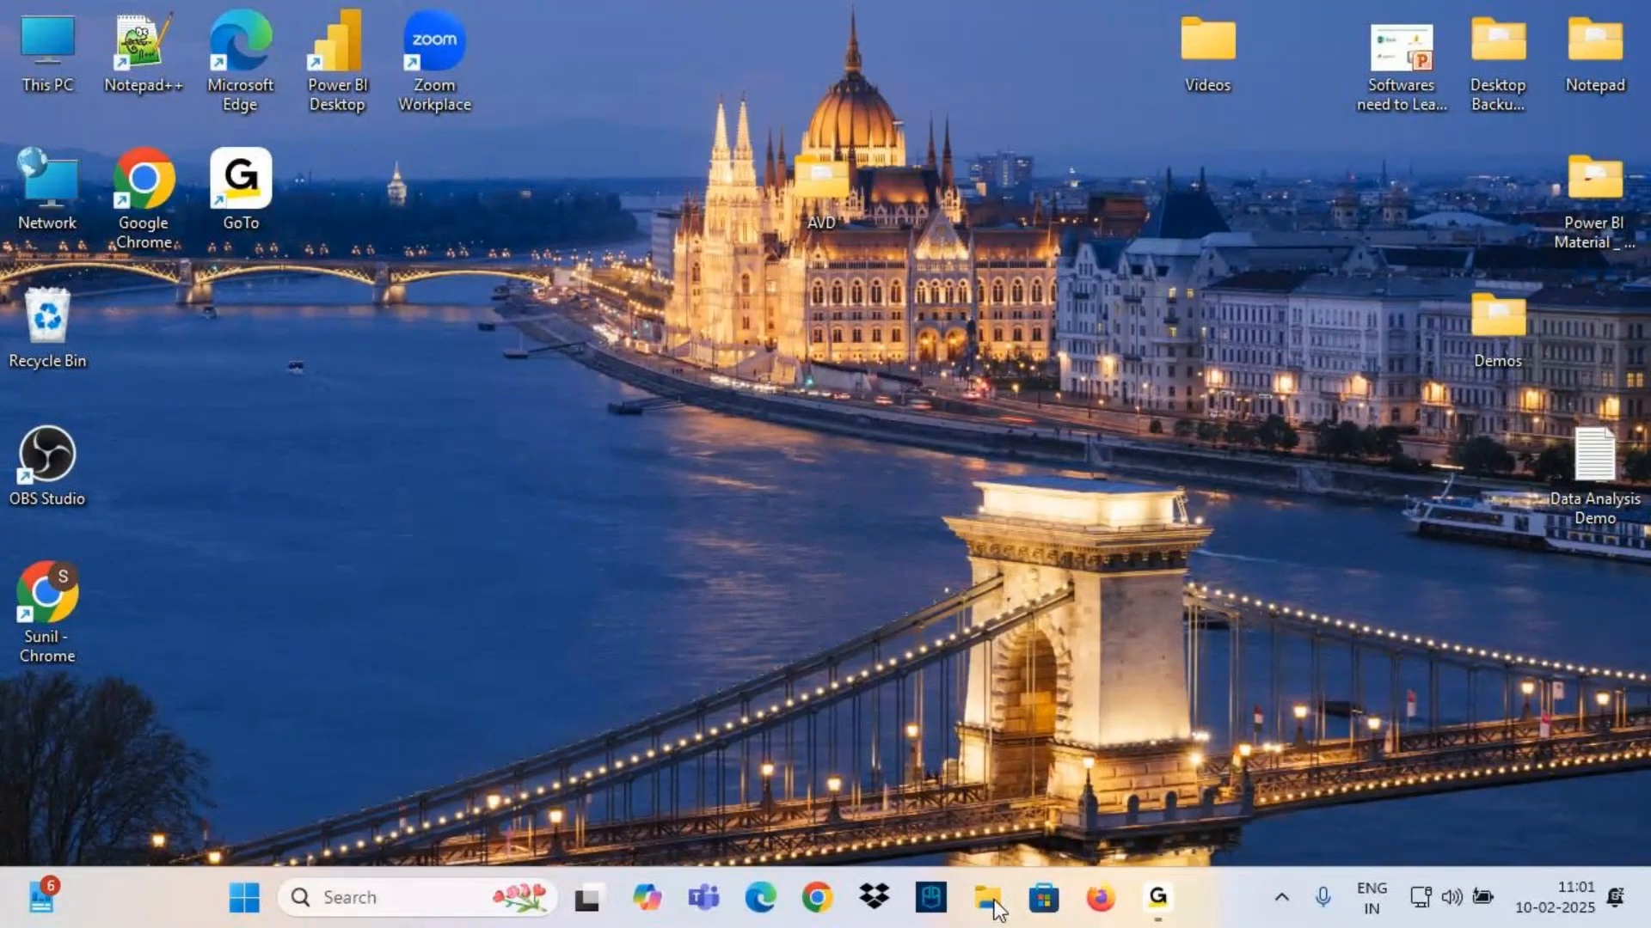
Open the text file "11 AM Feb - Power Query" from the Notepad folder and maximize its window
left_click(99, 576)
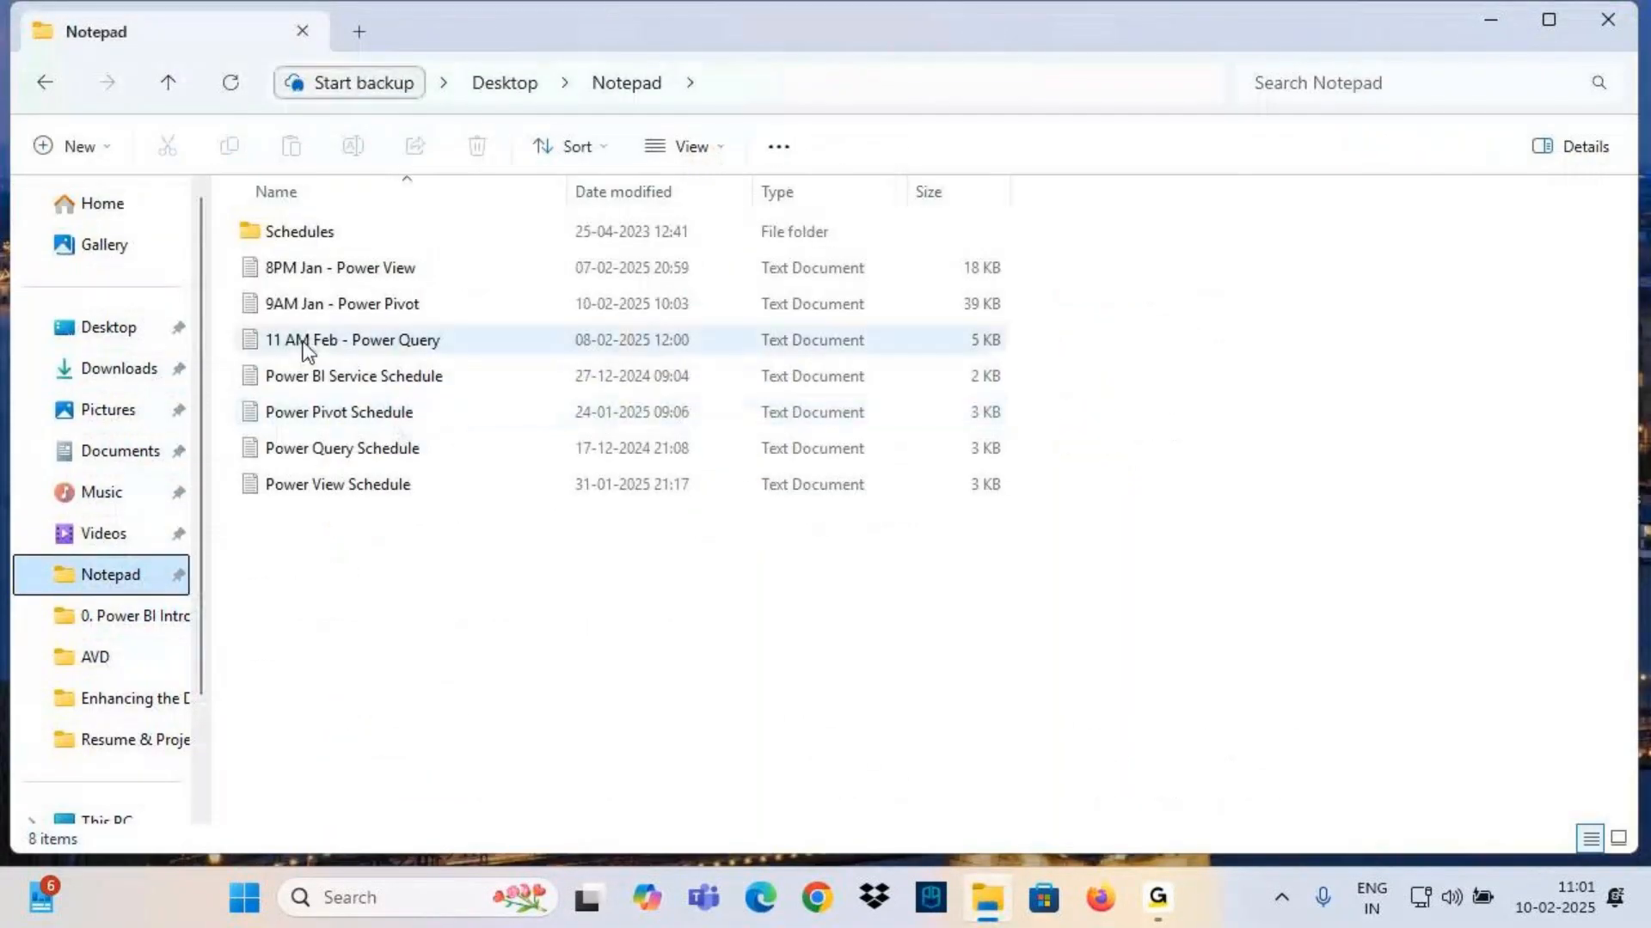
double_click(351, 344)
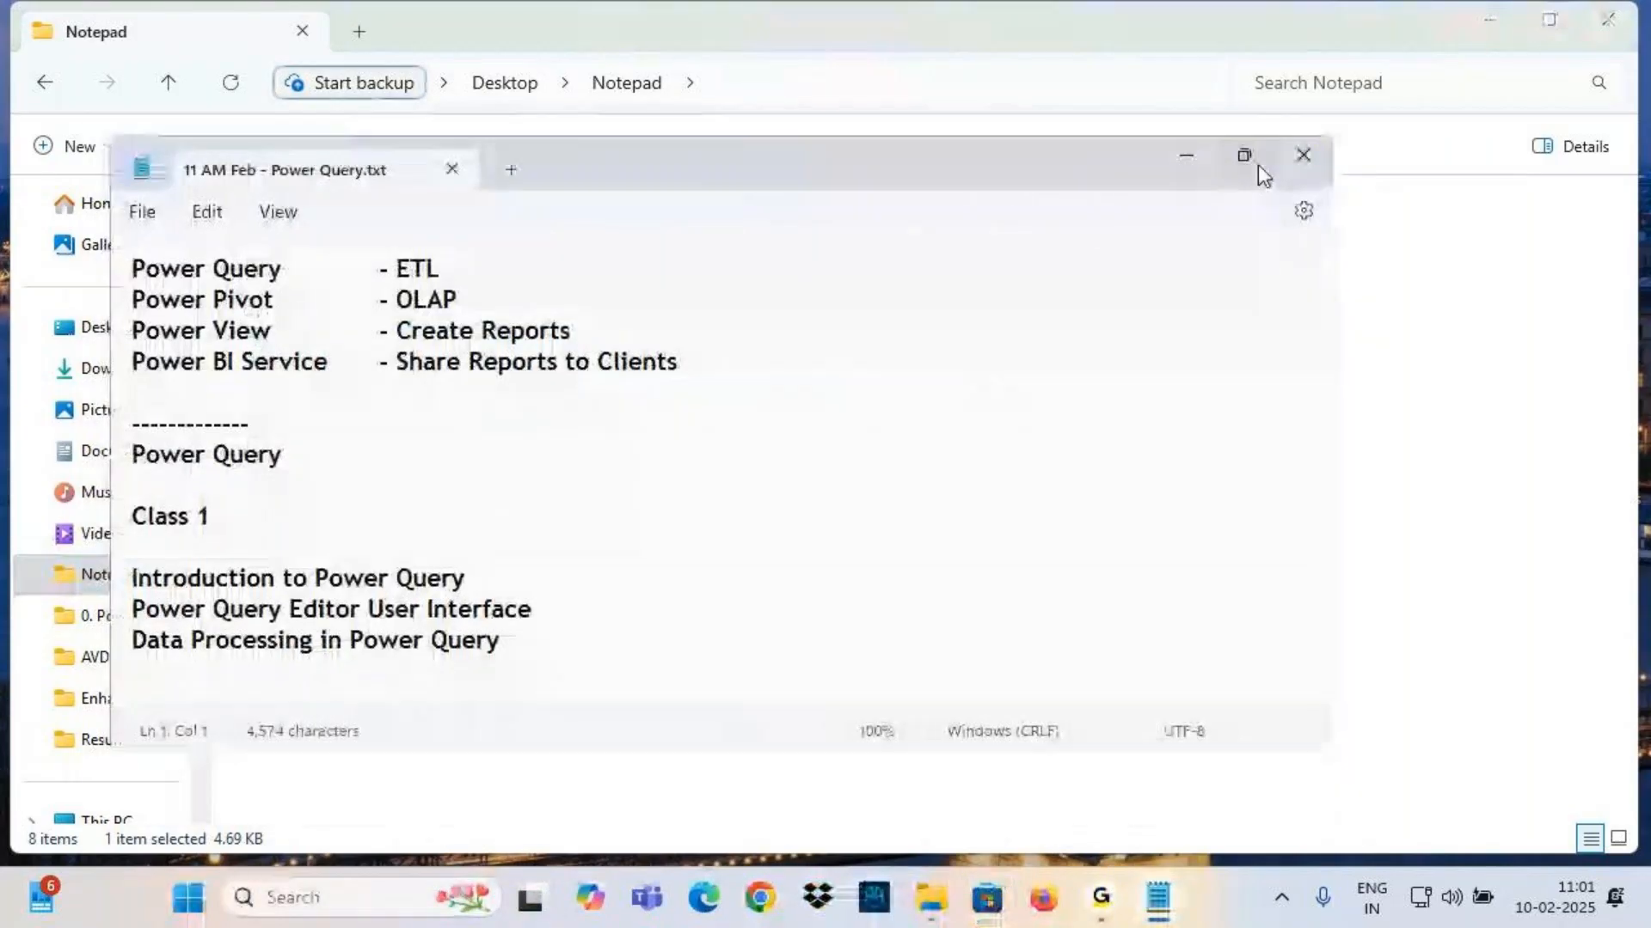
left_click(1257, 164)
Add a dashed divider line and the heading "Class 3" at the end of the notes
scroll(611, 361, "up", 2)
scroll(613, 274, "down", 11)
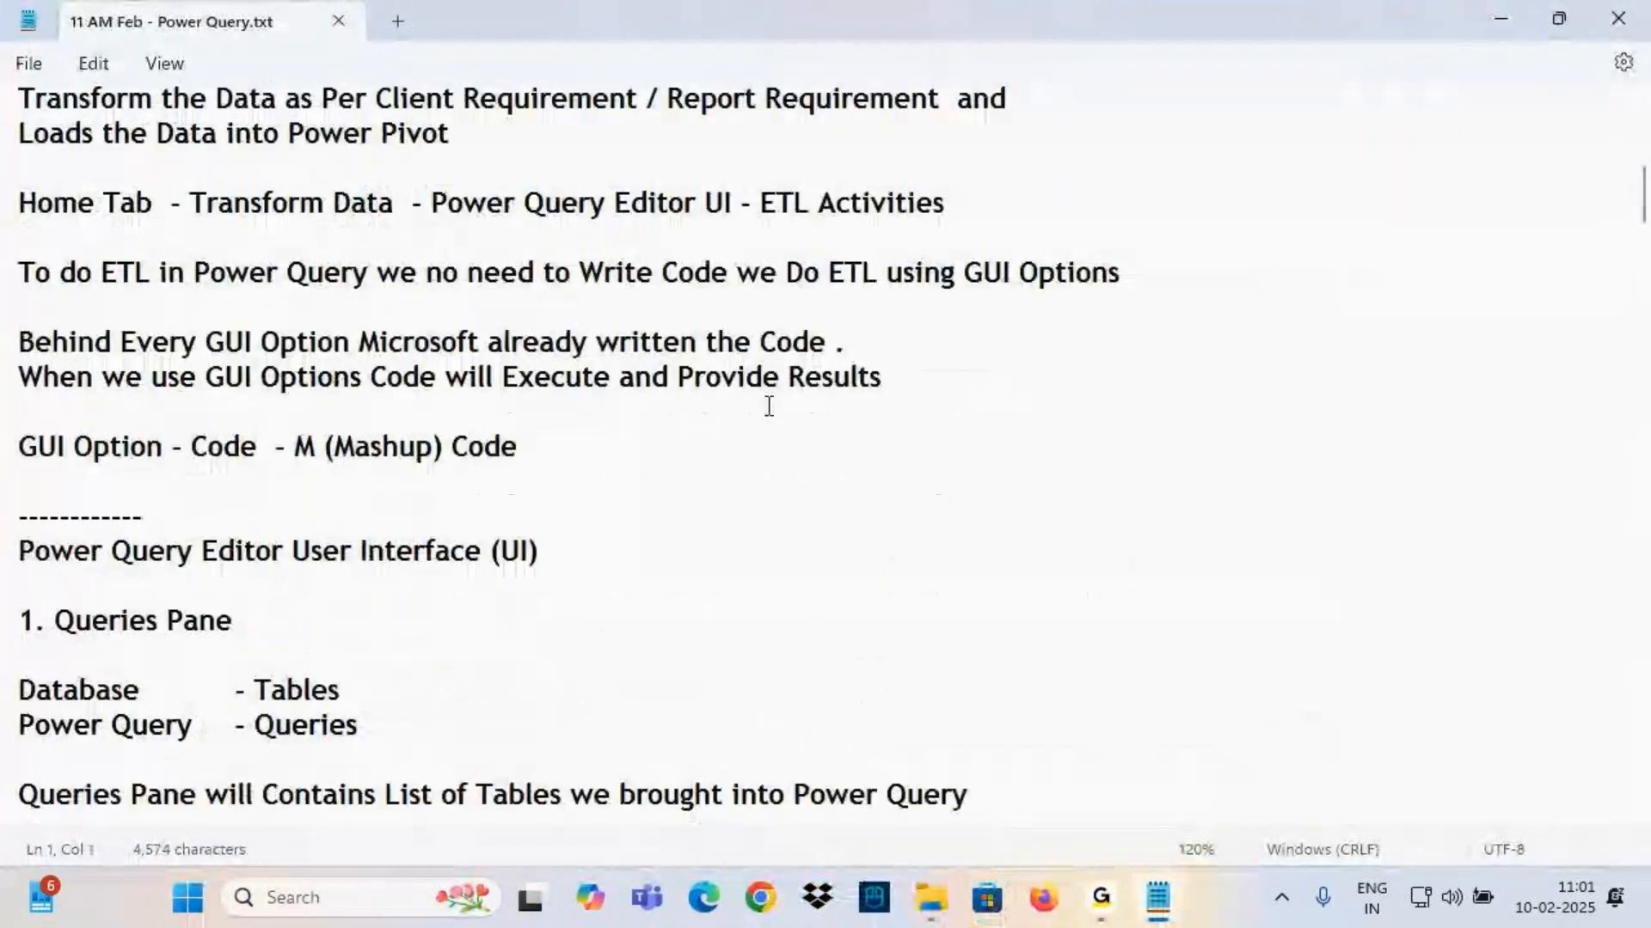
left_click_drag(1645, 231, 1644, 784)
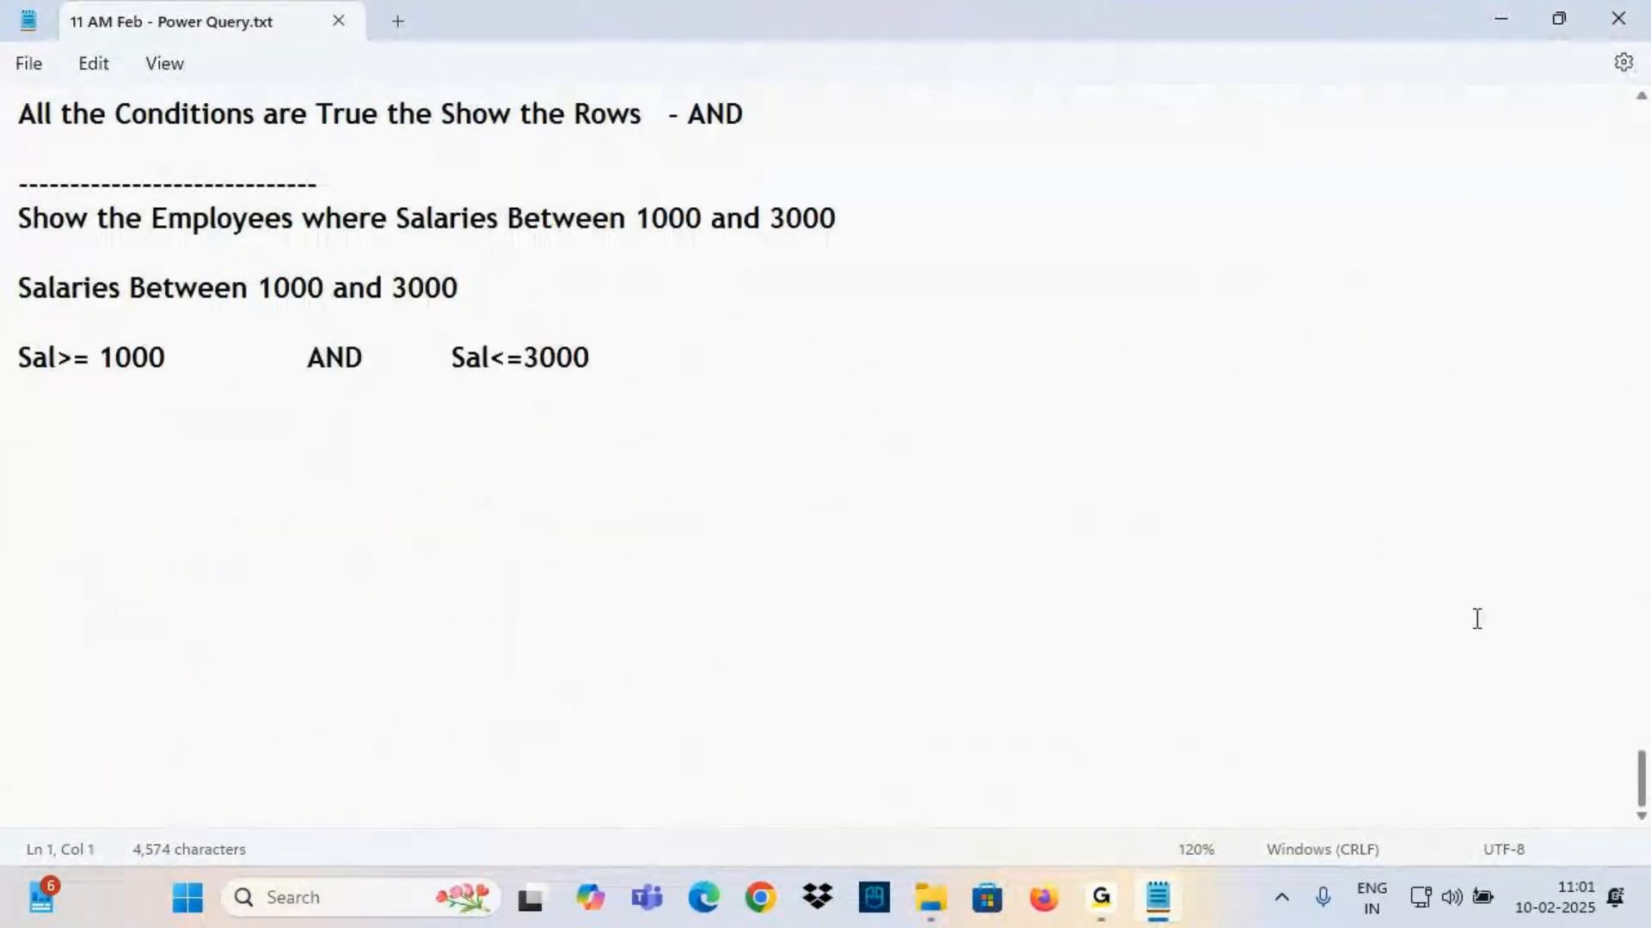
left_click(100, 411)
type("-----------------------")
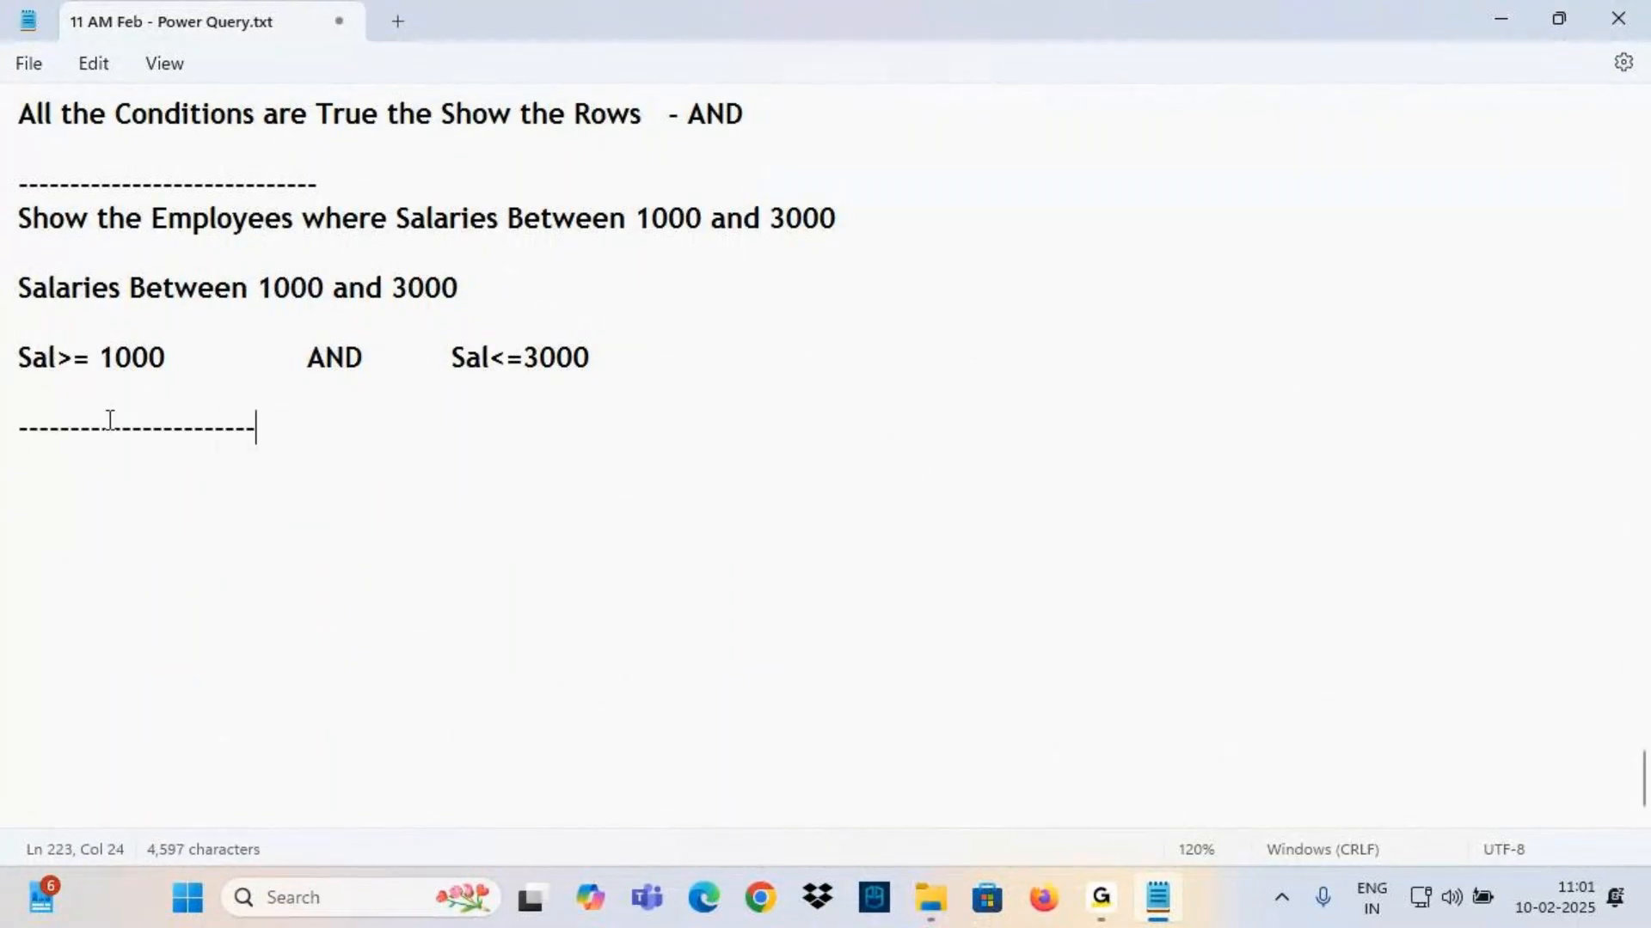
key("Return")
type("Class ")
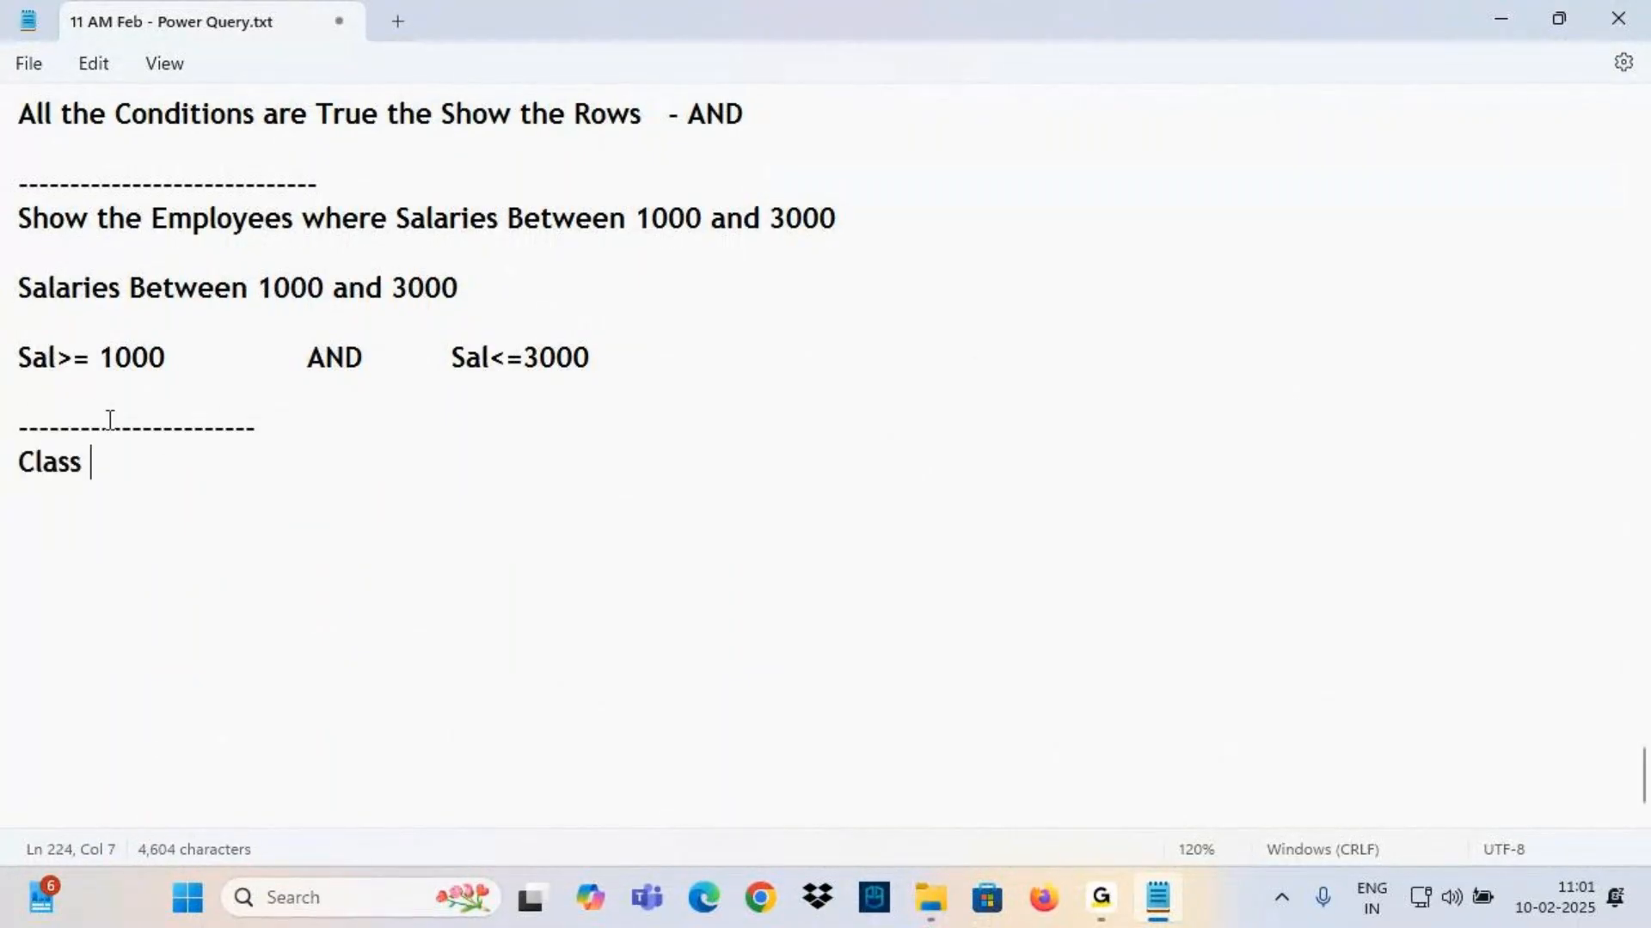
type("3")
key("Return")
key("Return")
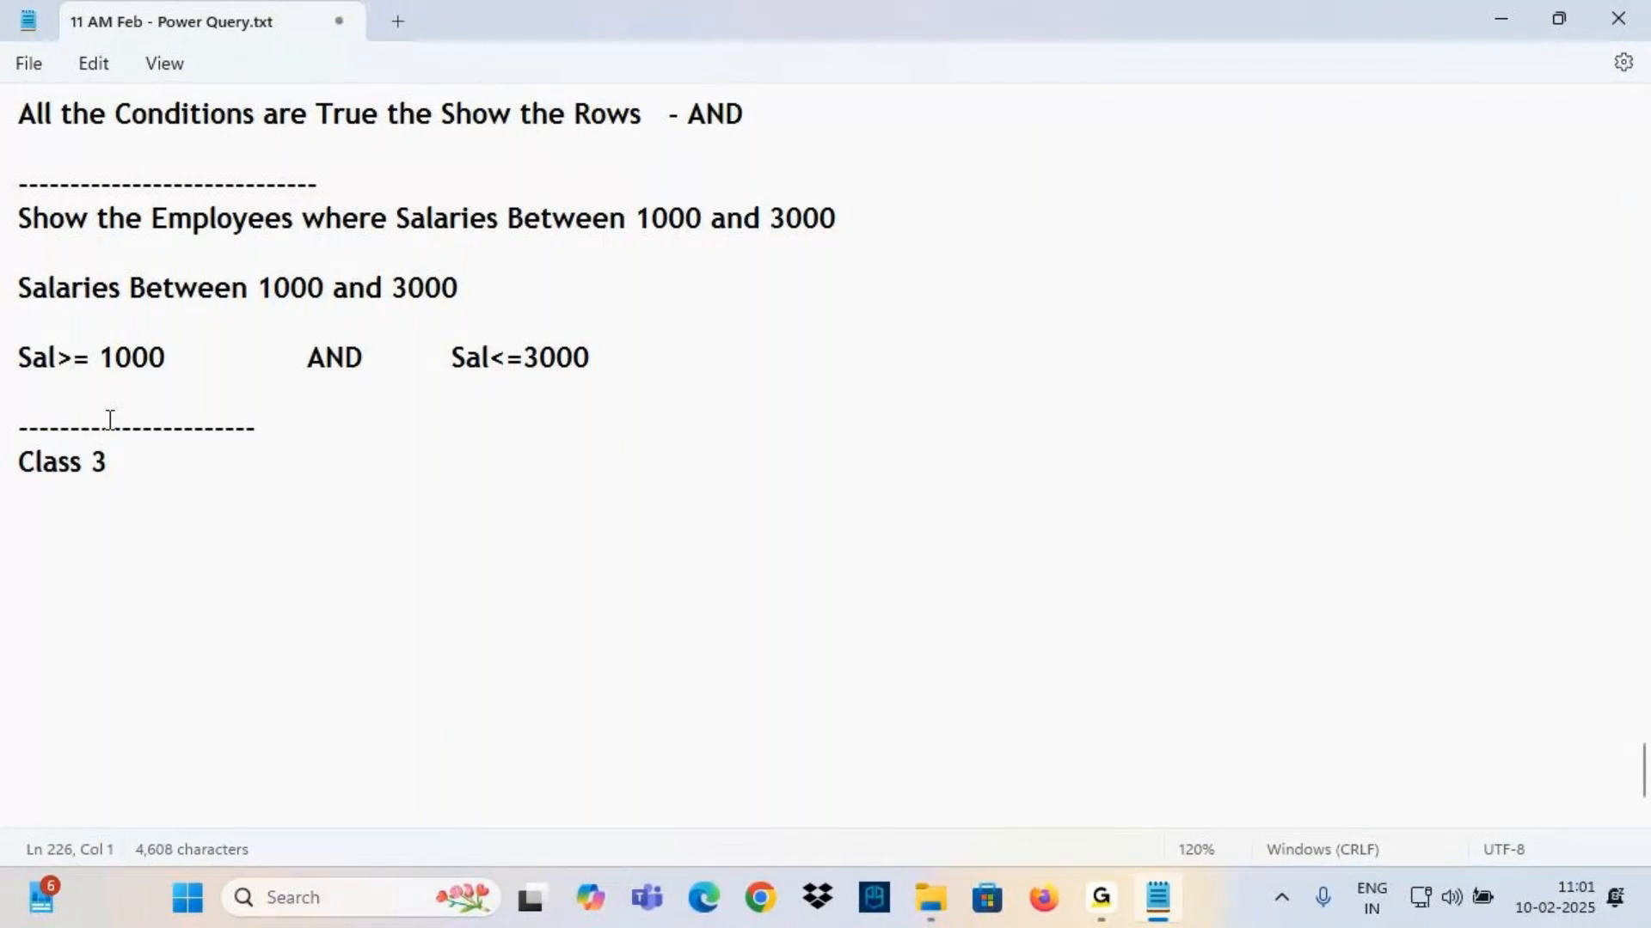
Write the topic line "Continuation to Filters in Power Query" under the Class 3 heading
type("Con")
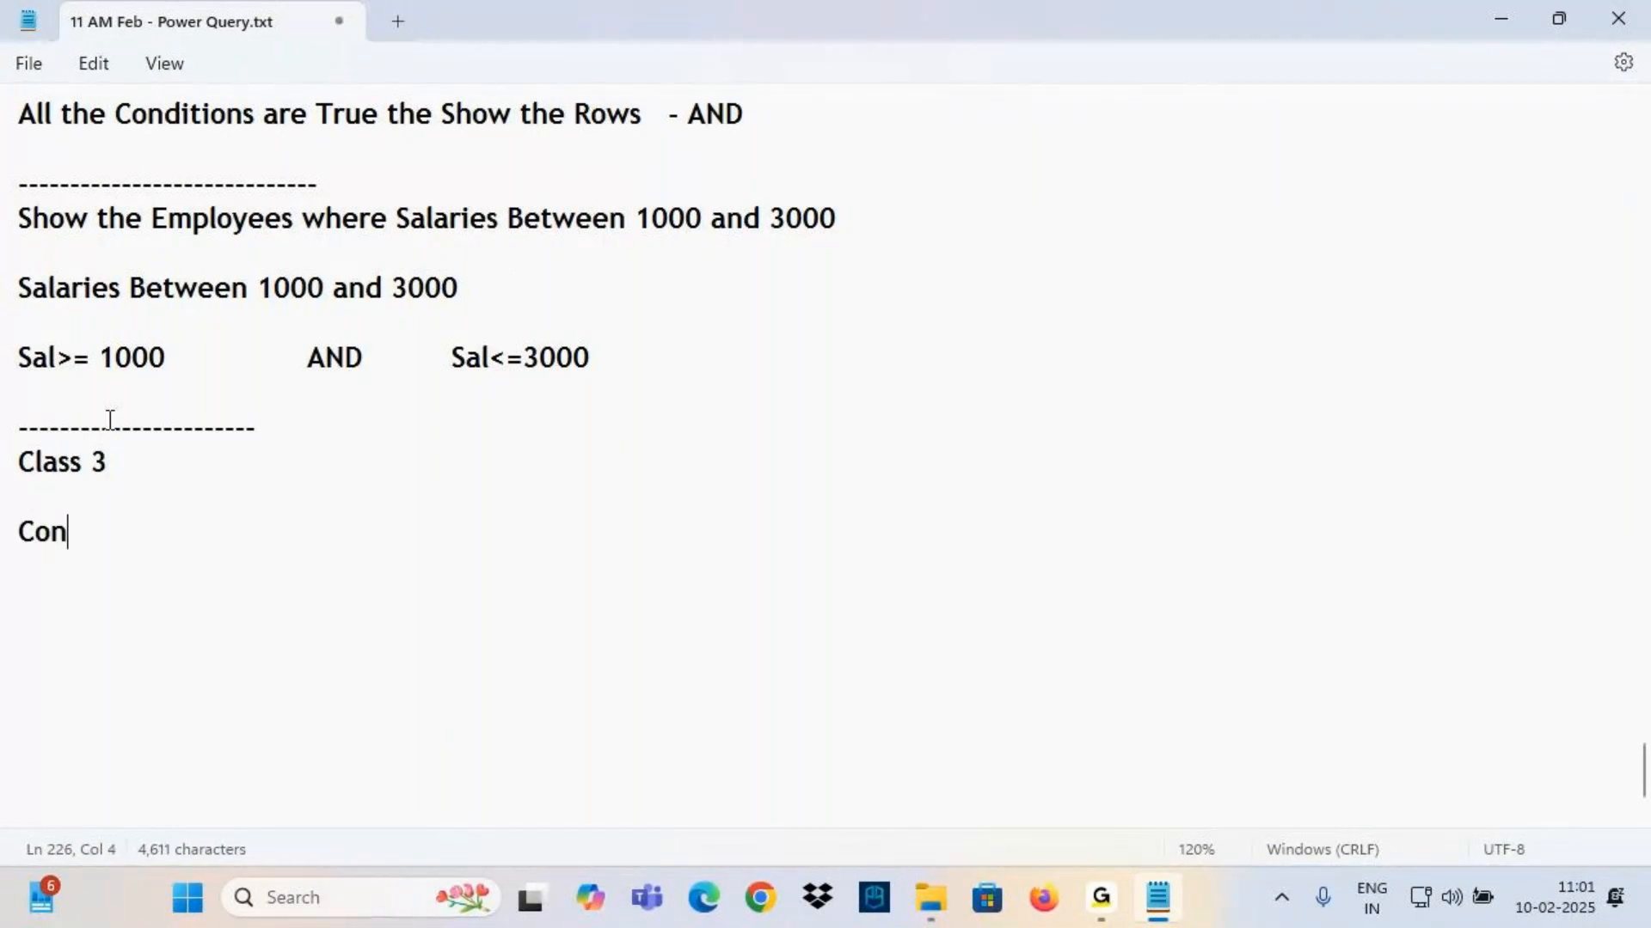
type("tinua")
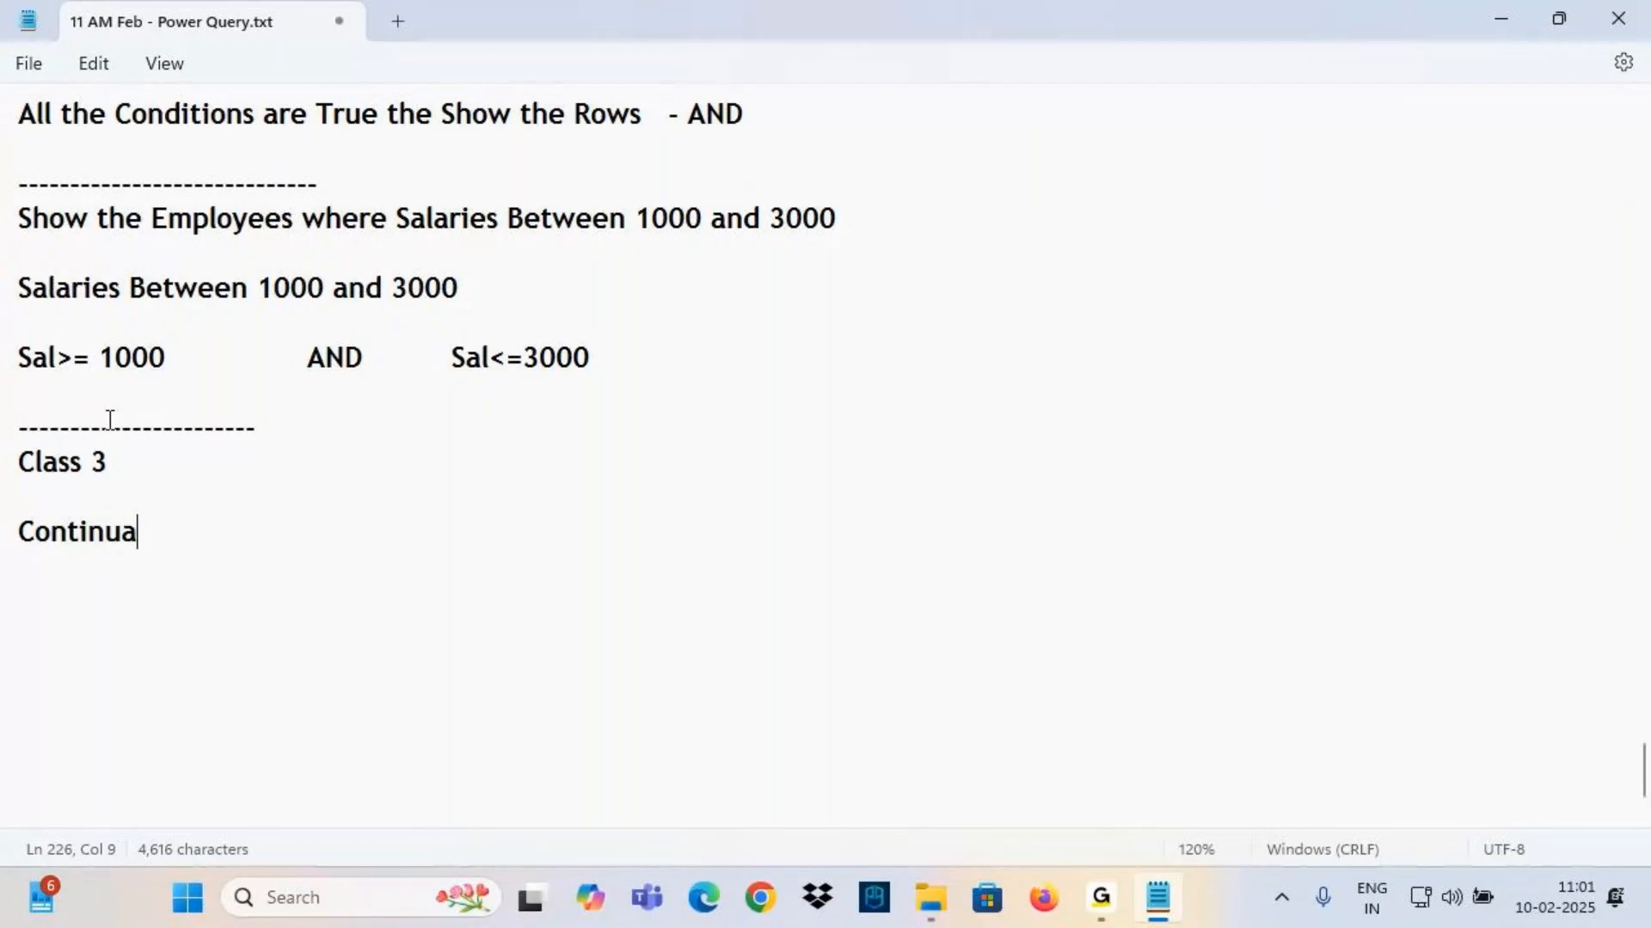
type("tion to Fi")
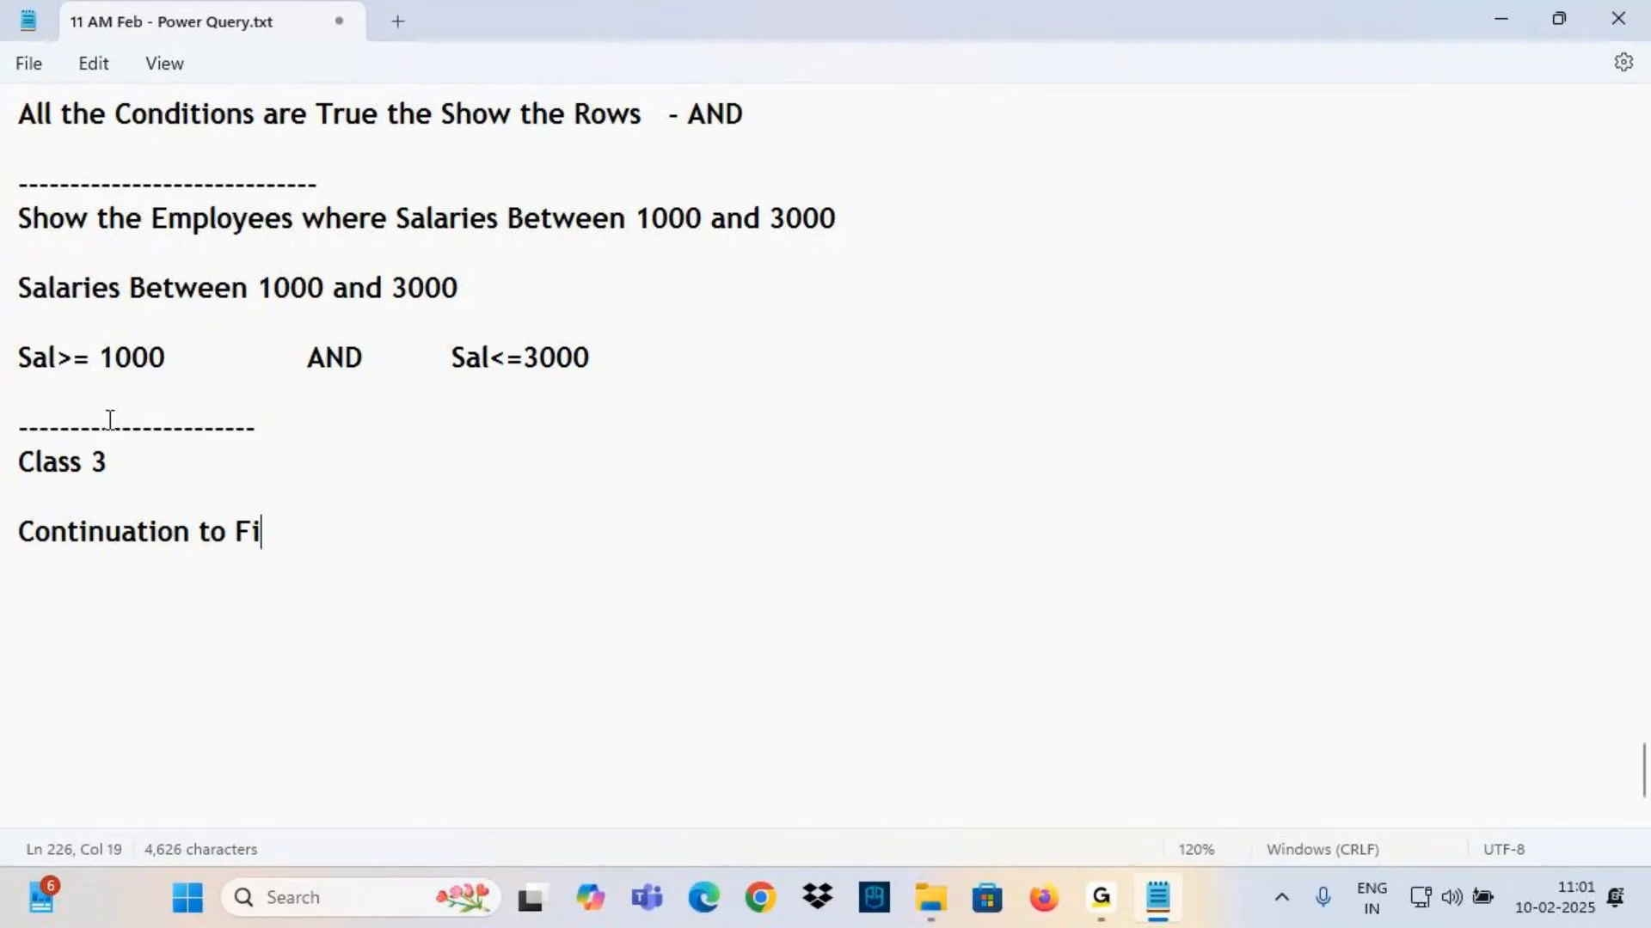
type("lters in ")
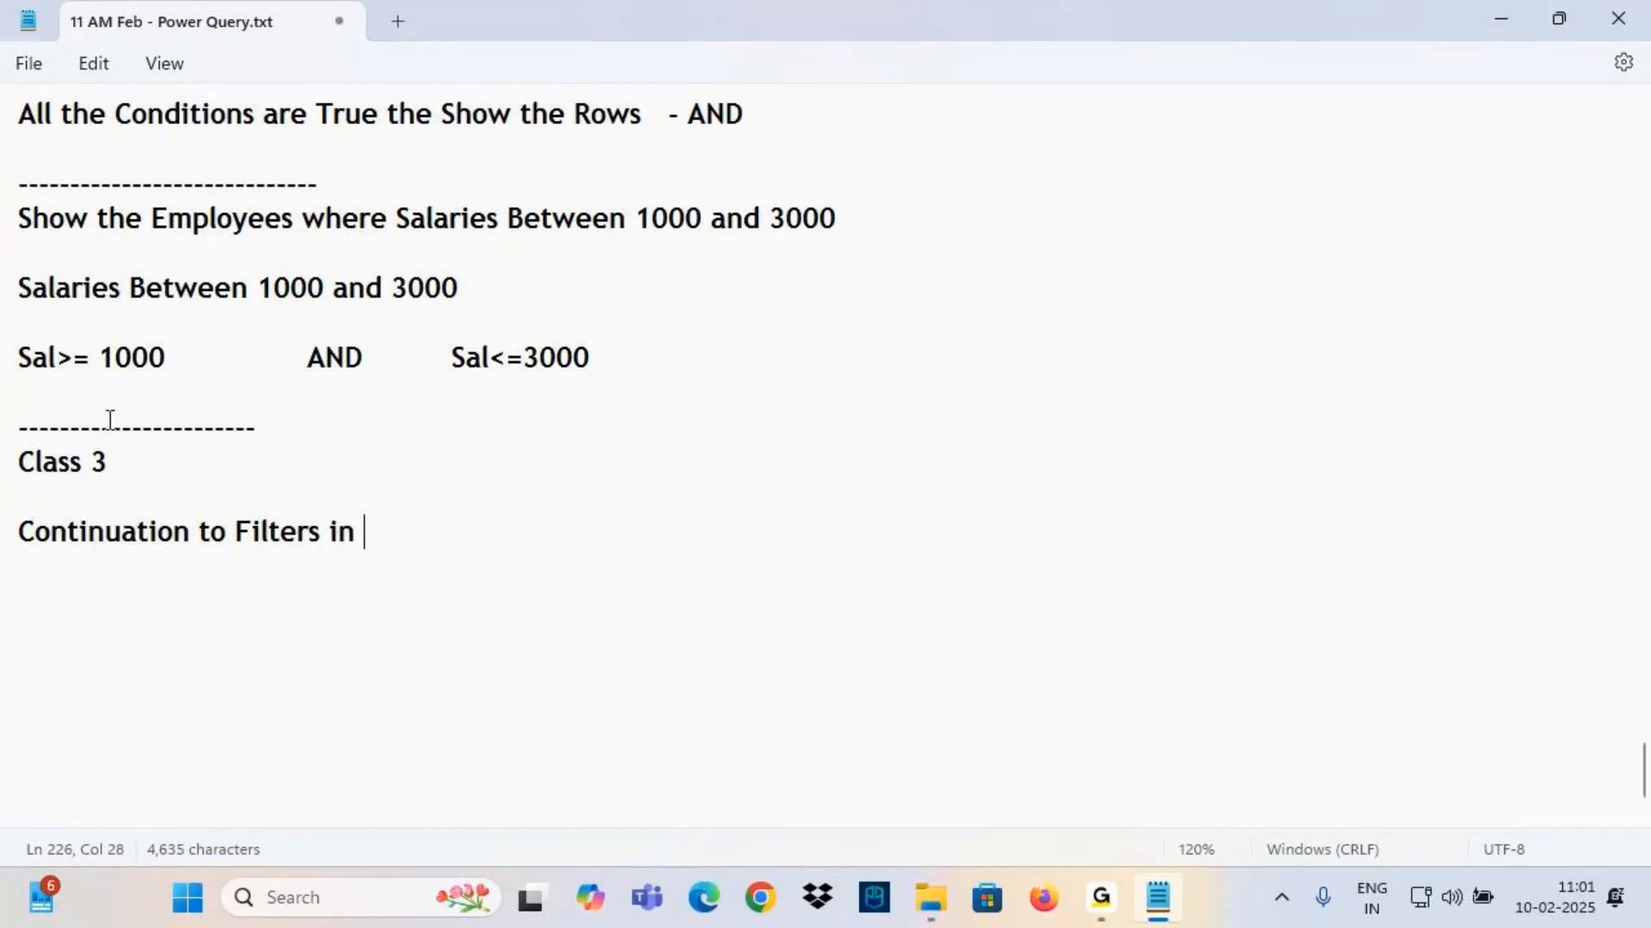
type("Power Query")
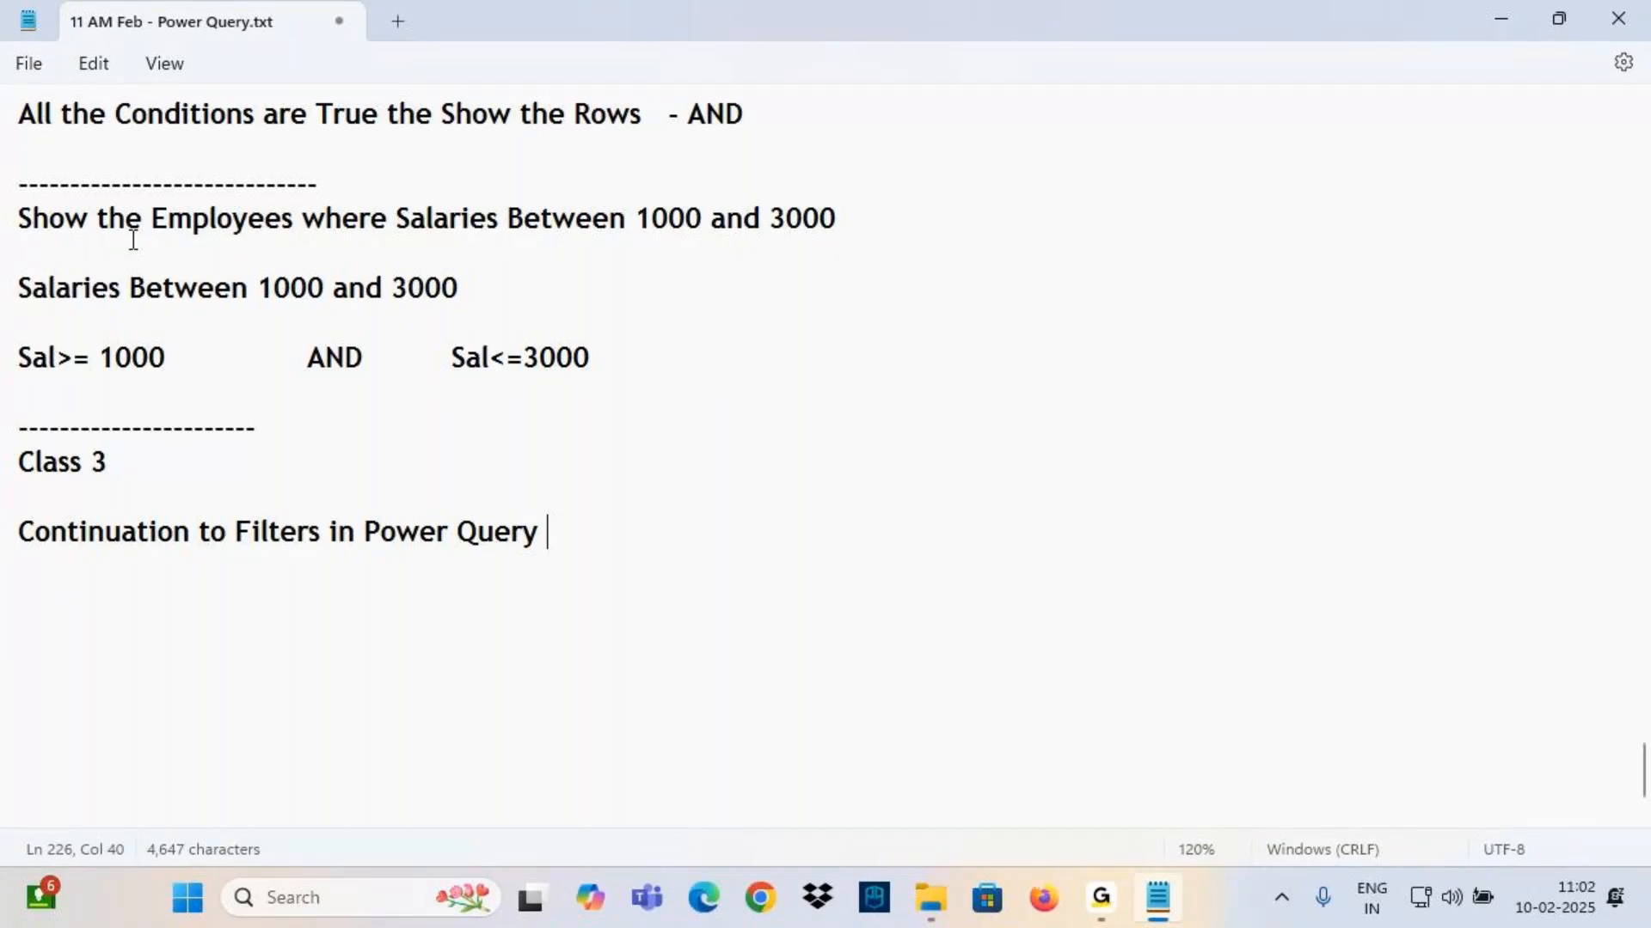
Copy the earlier lines "Filtering the Data on Text Columns" and "Filtering the Data on Date Columns" below the Class 3 topic, and highlight "on Text Columns"
scroll(248, 434, "up", 3)
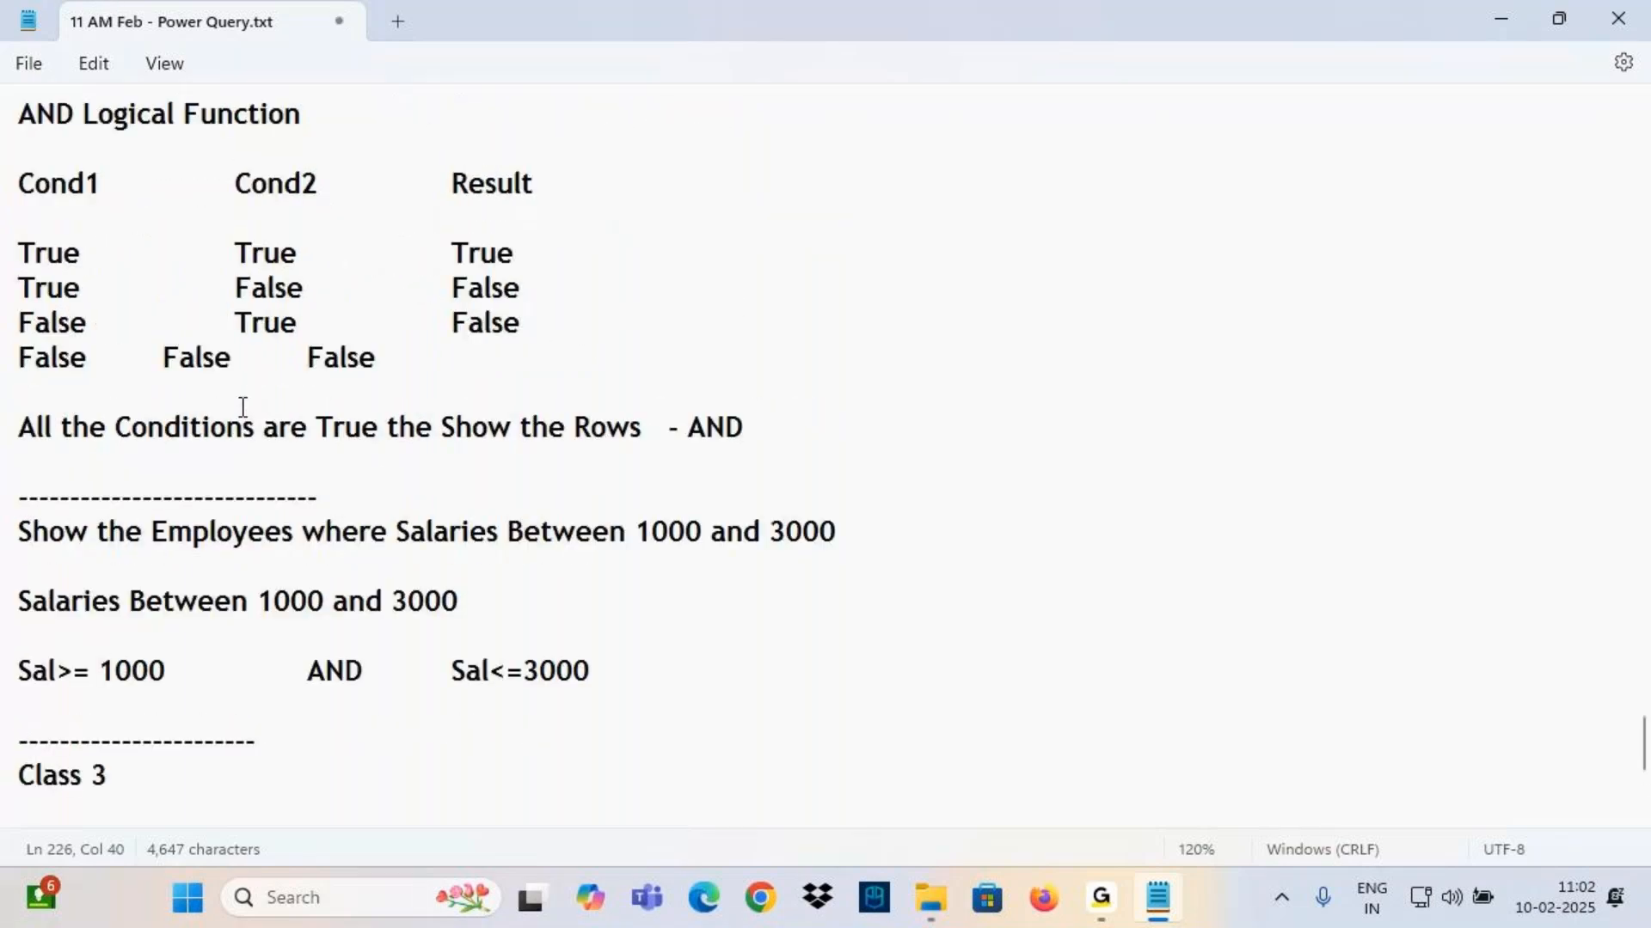
scroll(245, 402, "up", 4)
scroll(245, 398, "up", 4)
key("ctrl+plus")
scroll(255, 383, "up", 2)
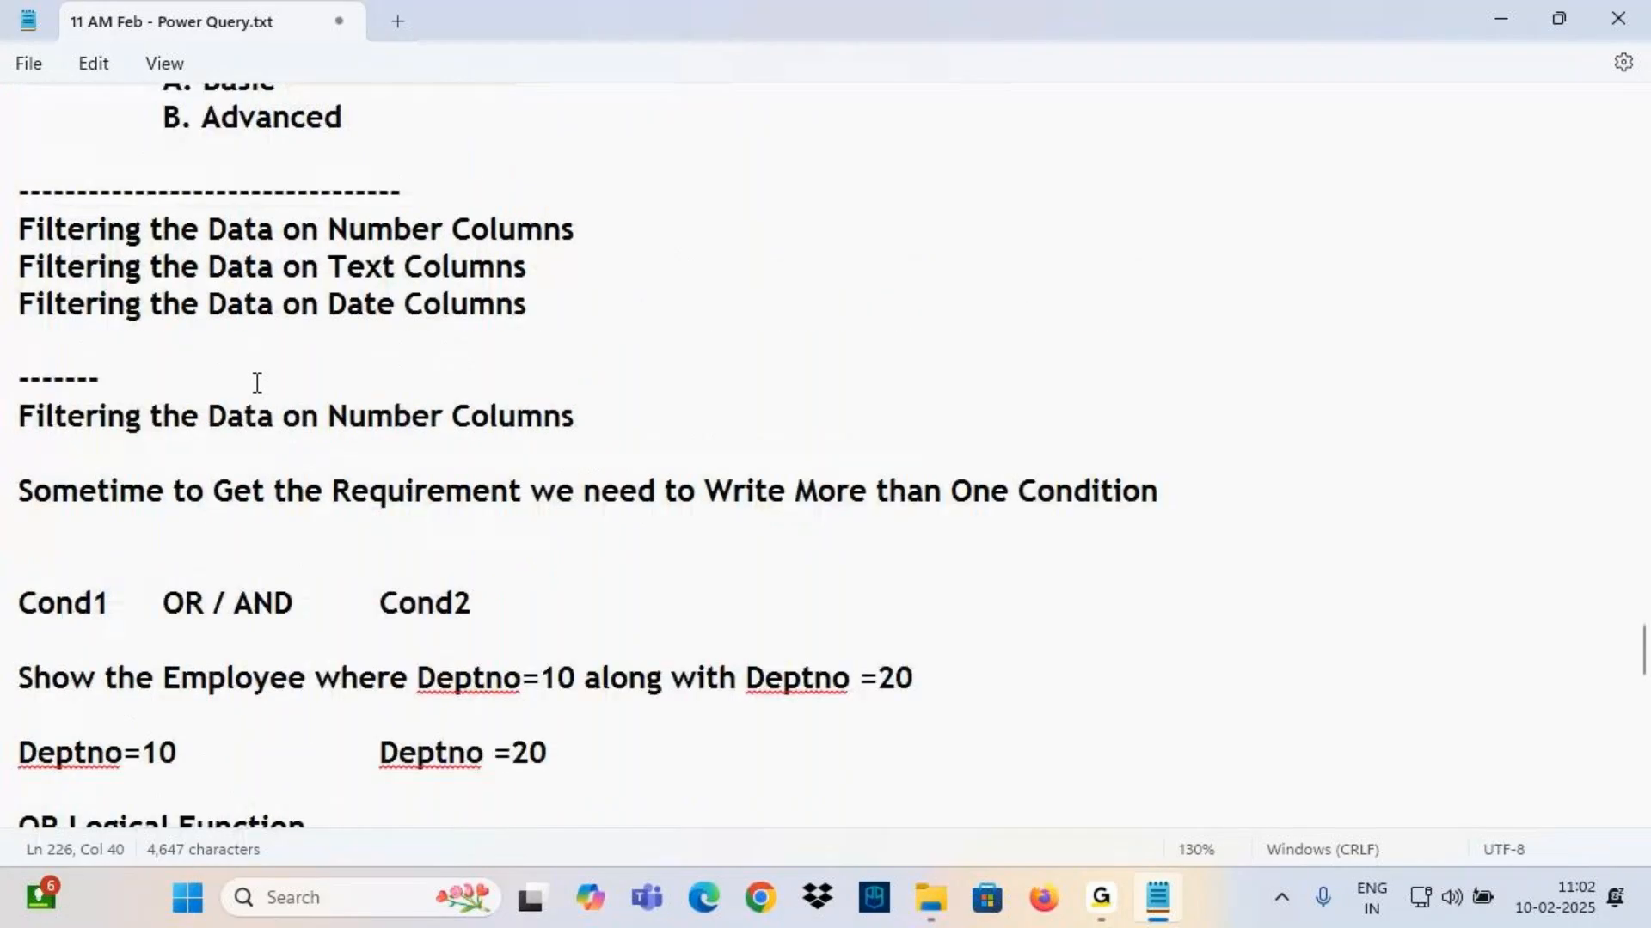
left_click_drag(209, 231, 574, 249)
left_click_drag(541, 303, 10, 283)
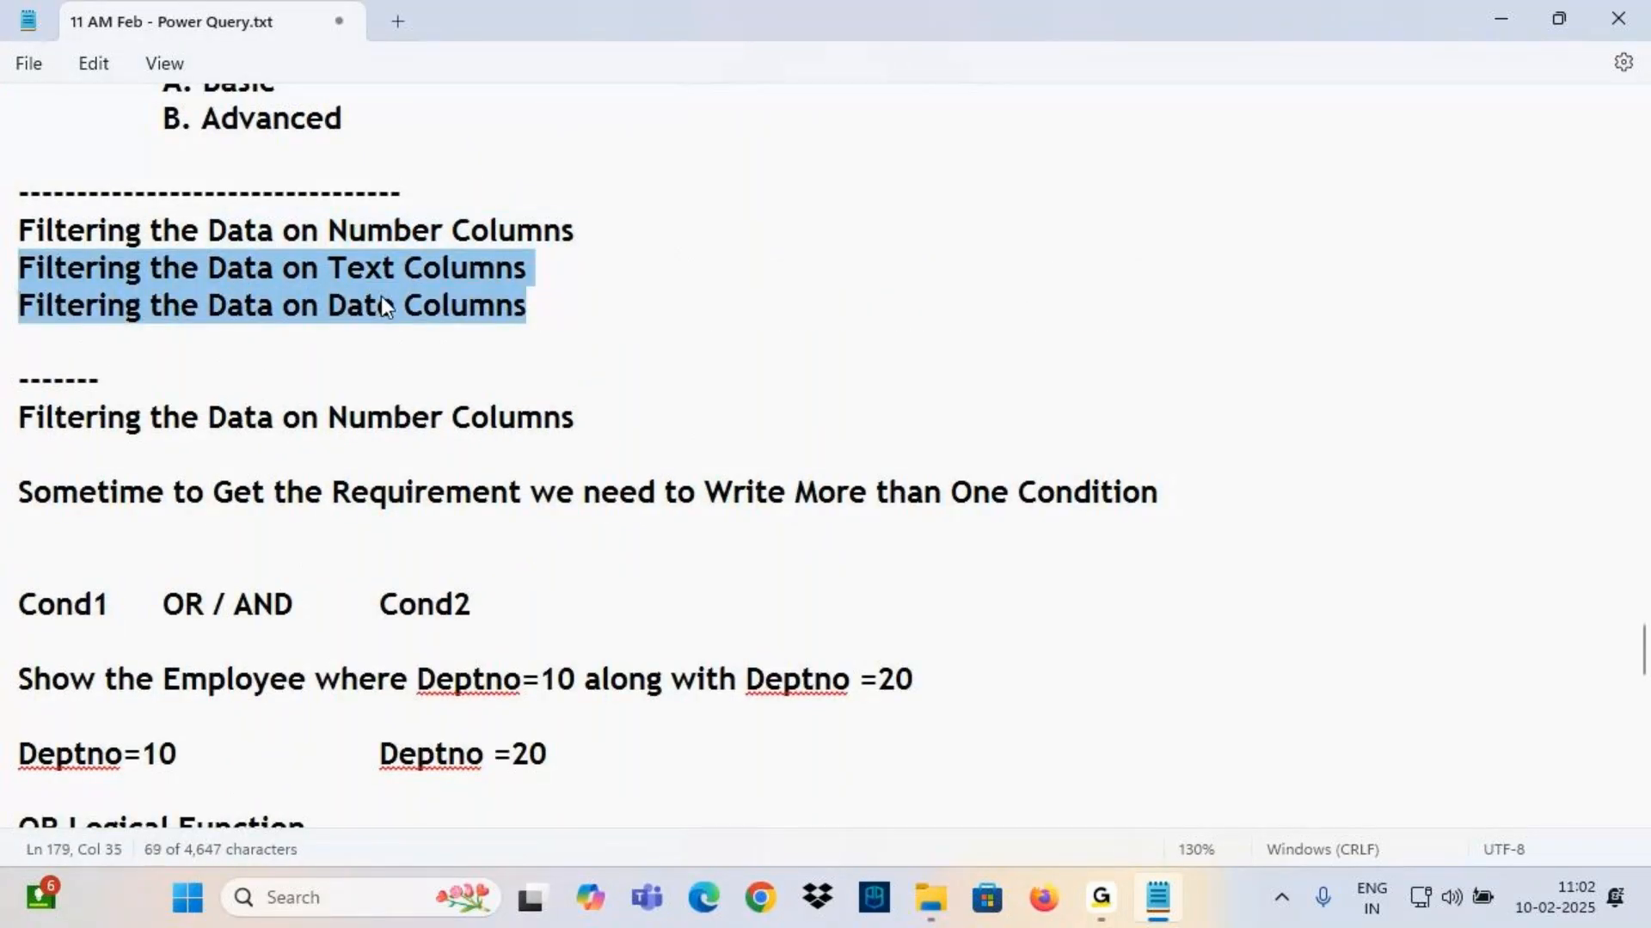
scroll(481, 327, "down", 10)
scroll(81, 498, "down", 2)
left_click(84, 472)
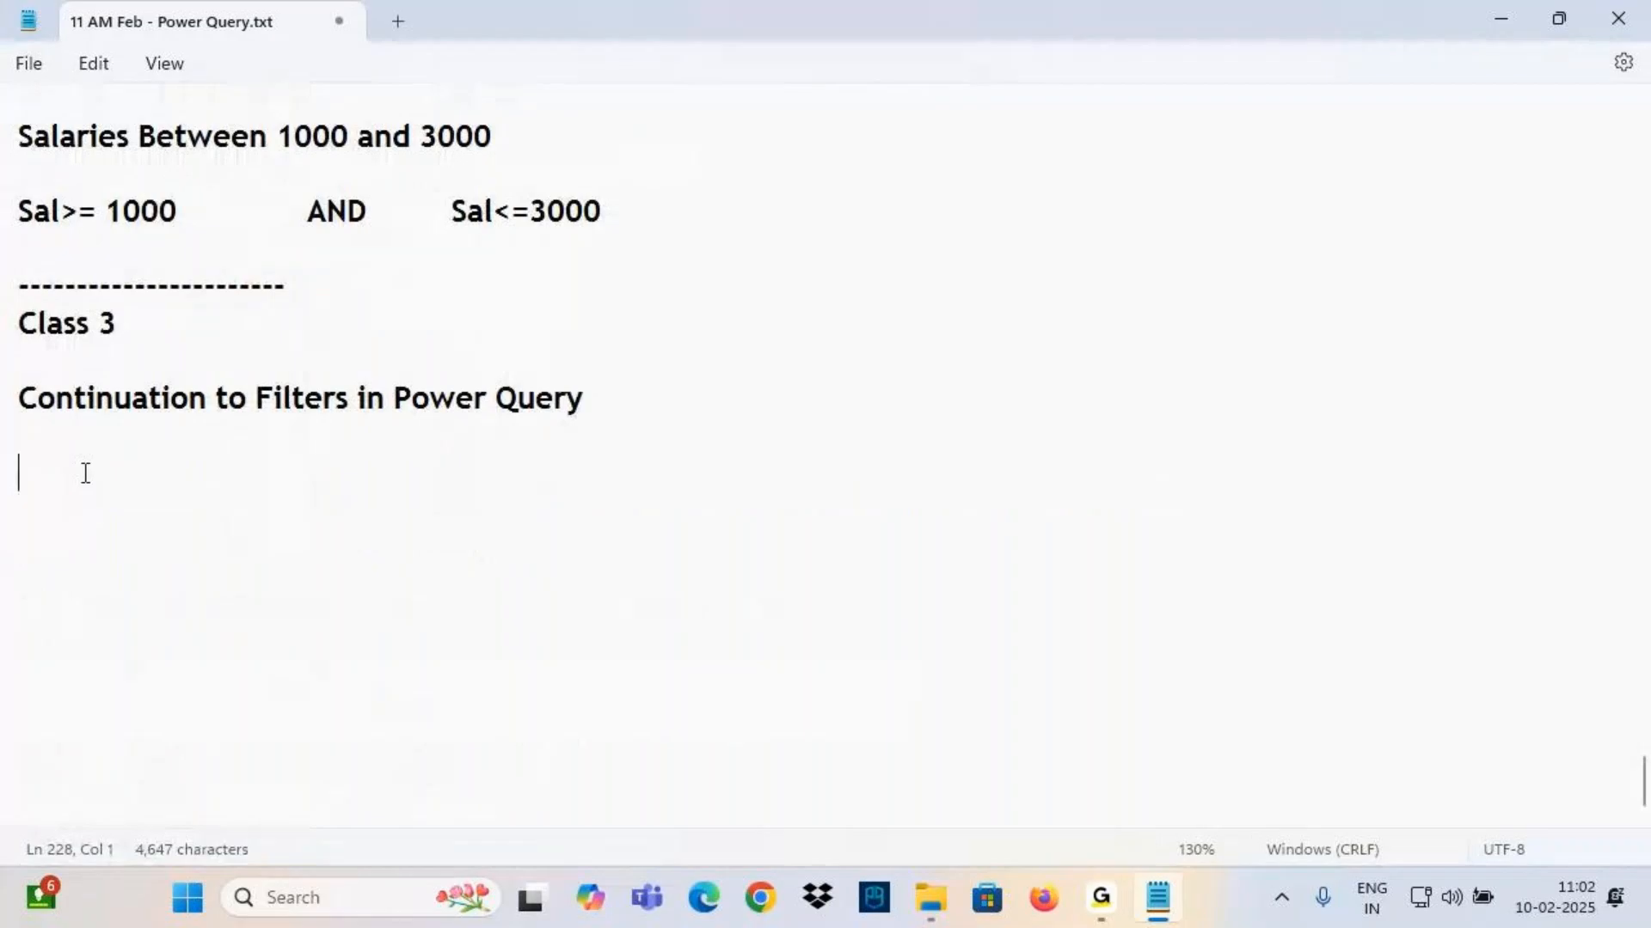
type("Filtering the Data on Text Columns Filtering the Data on Date Columns")
left_click(183, 472)
left_click_drag(273, 472, 576, 490)
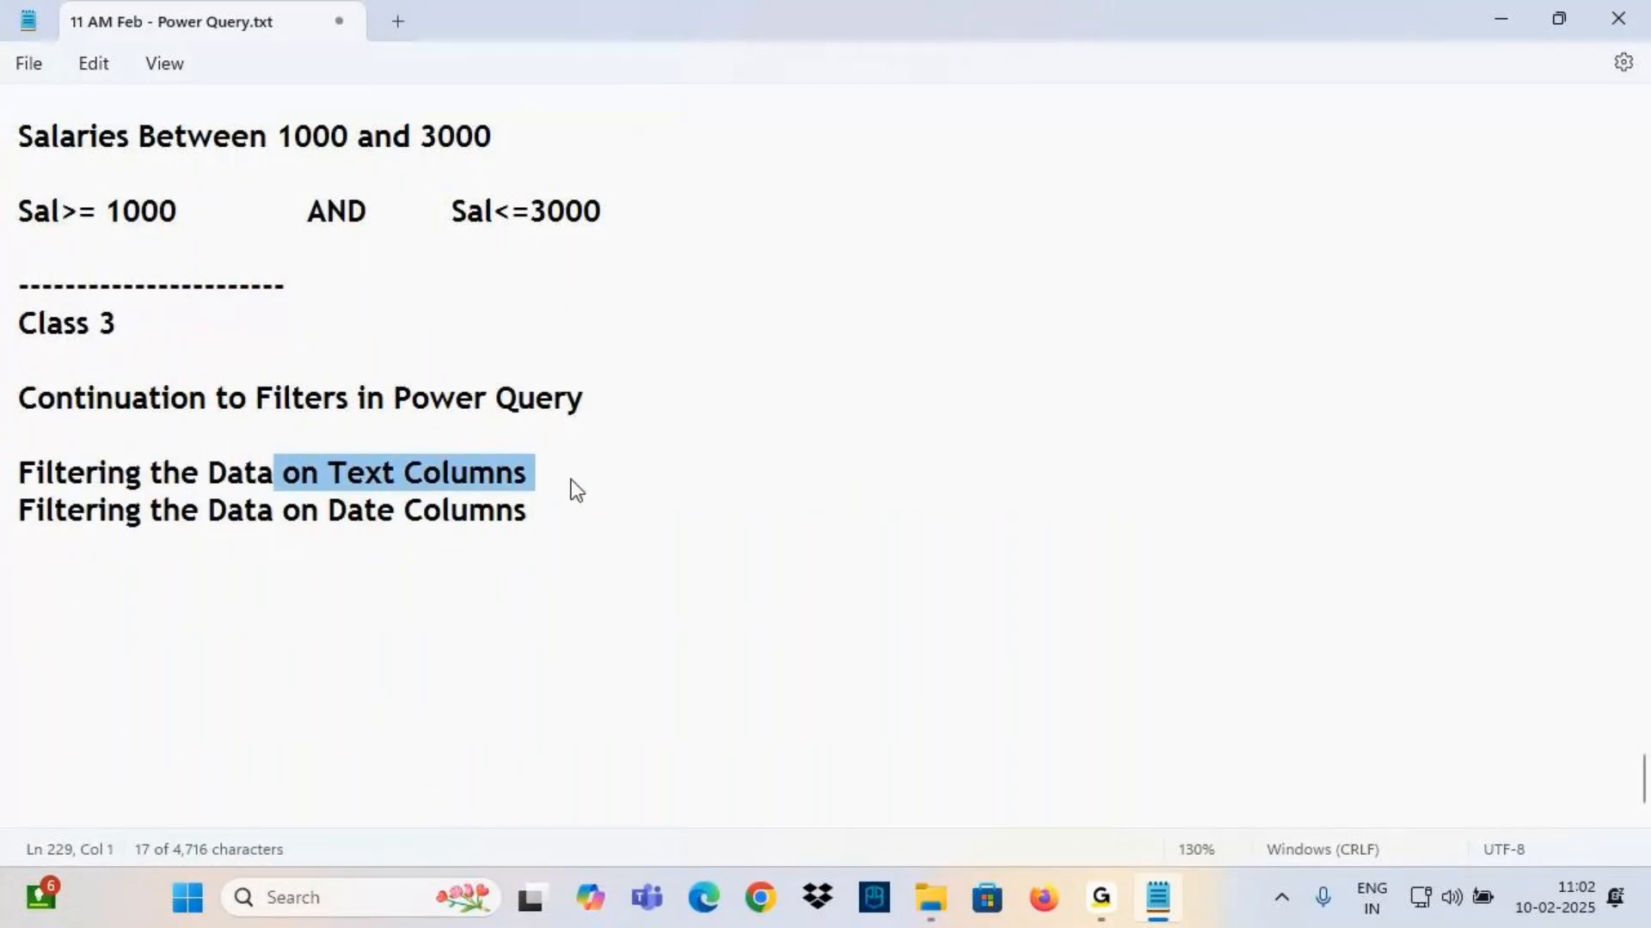
Switch to Power BI Desktop with a blank report and open the Power Query Editor
left_click(1093, 899)
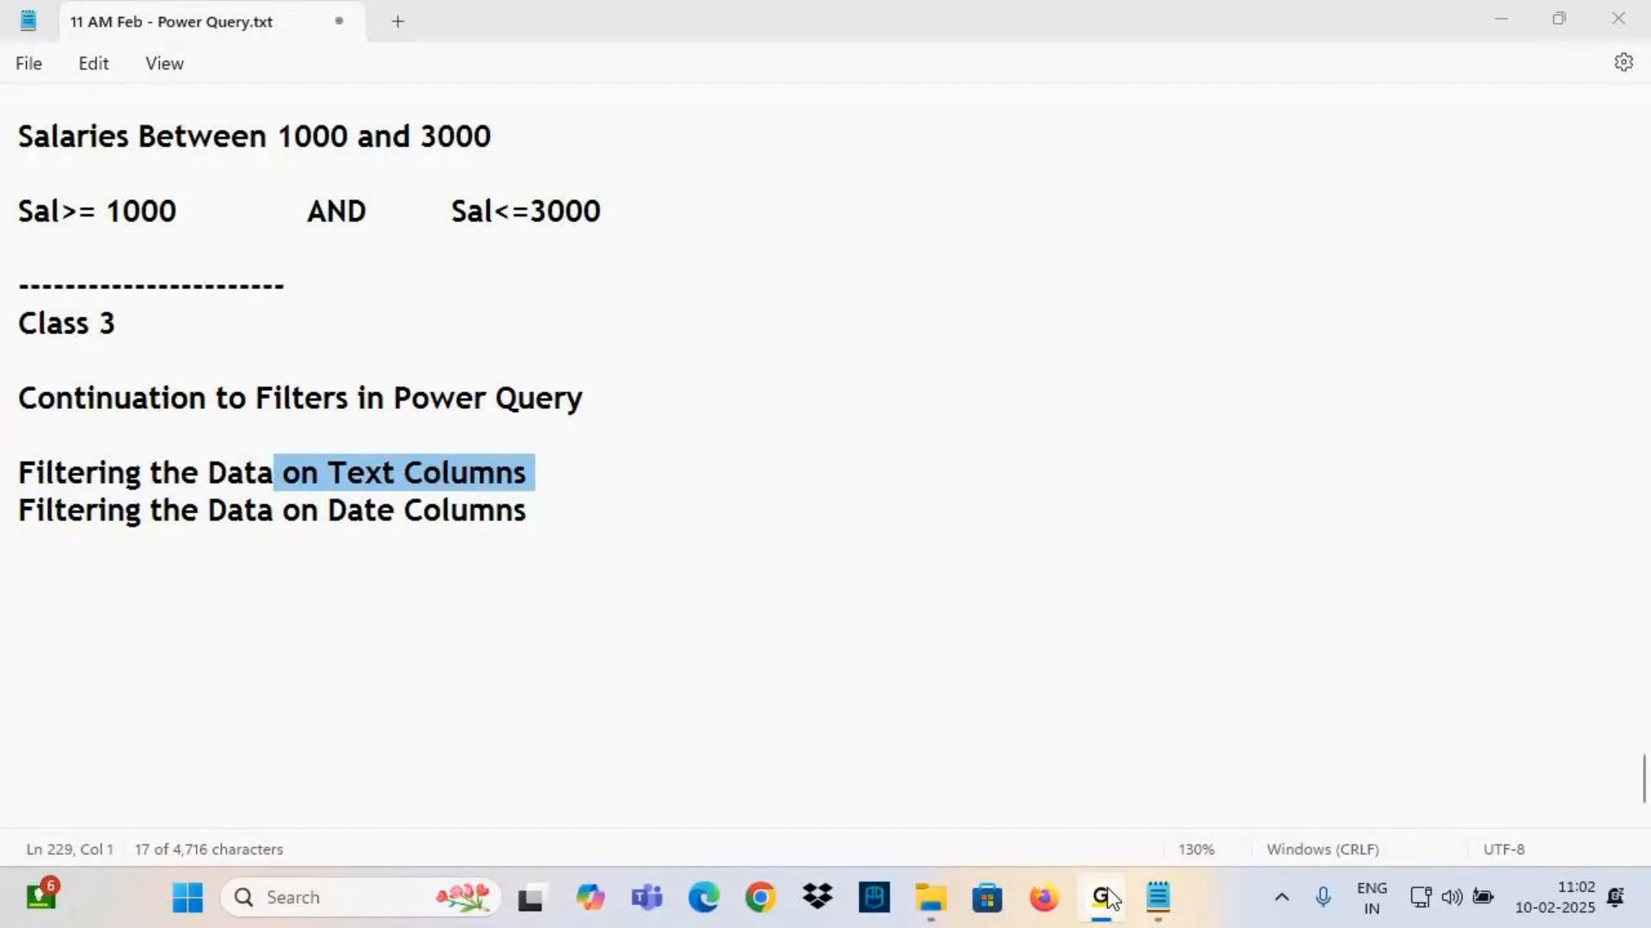
left_click(1647, 894)
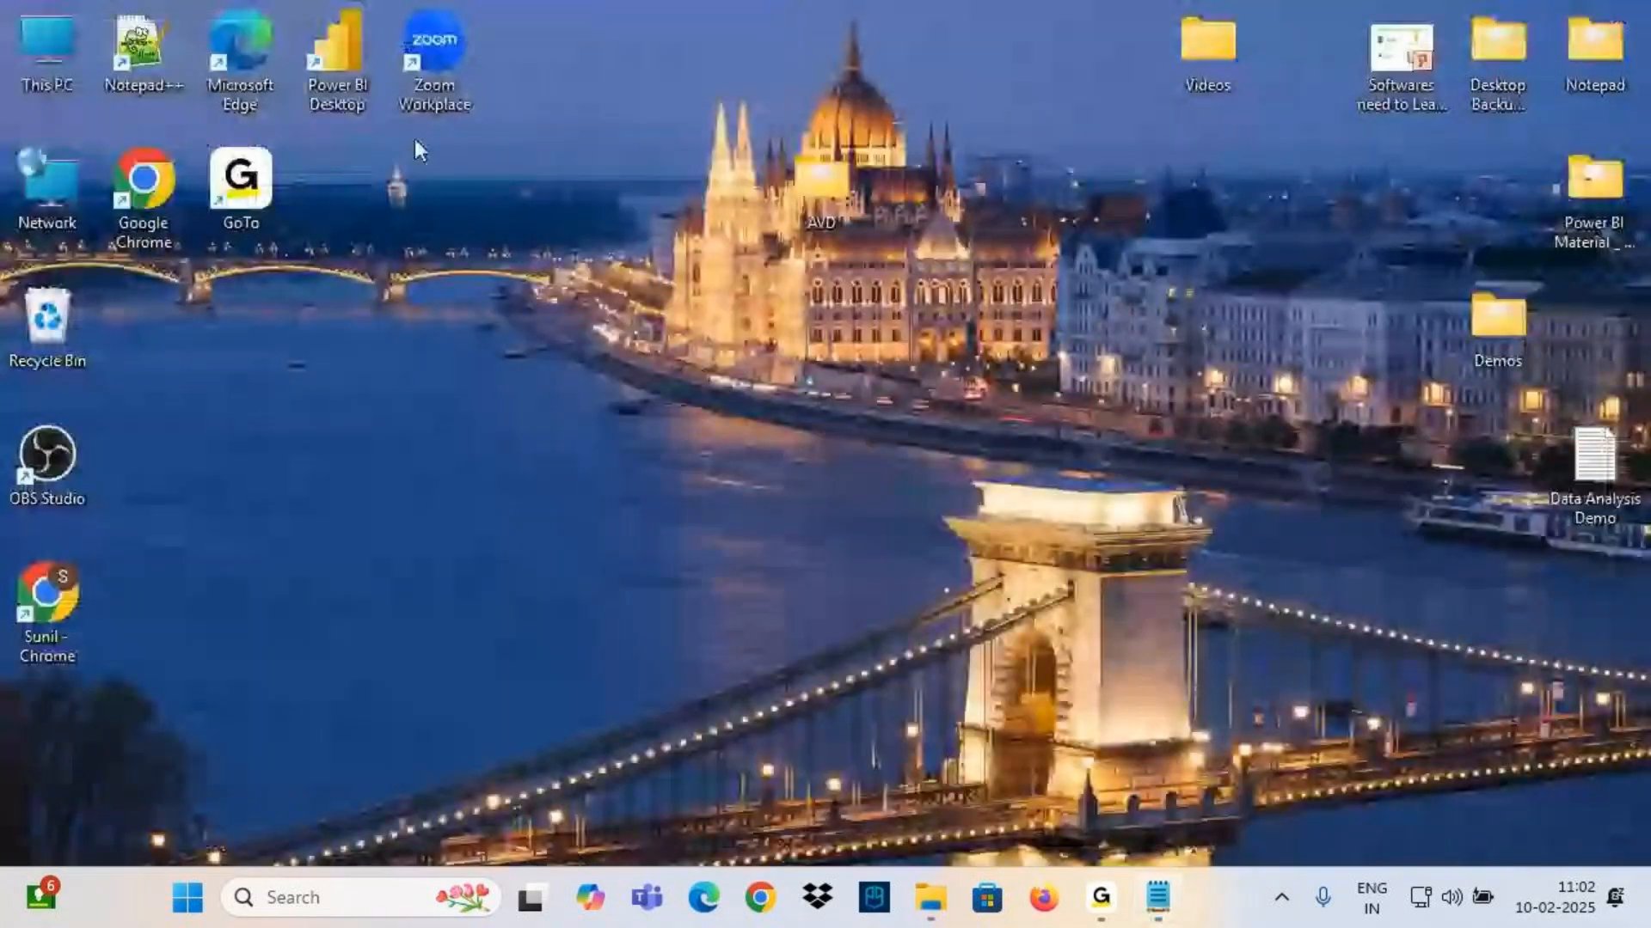
double_click(327, 50)
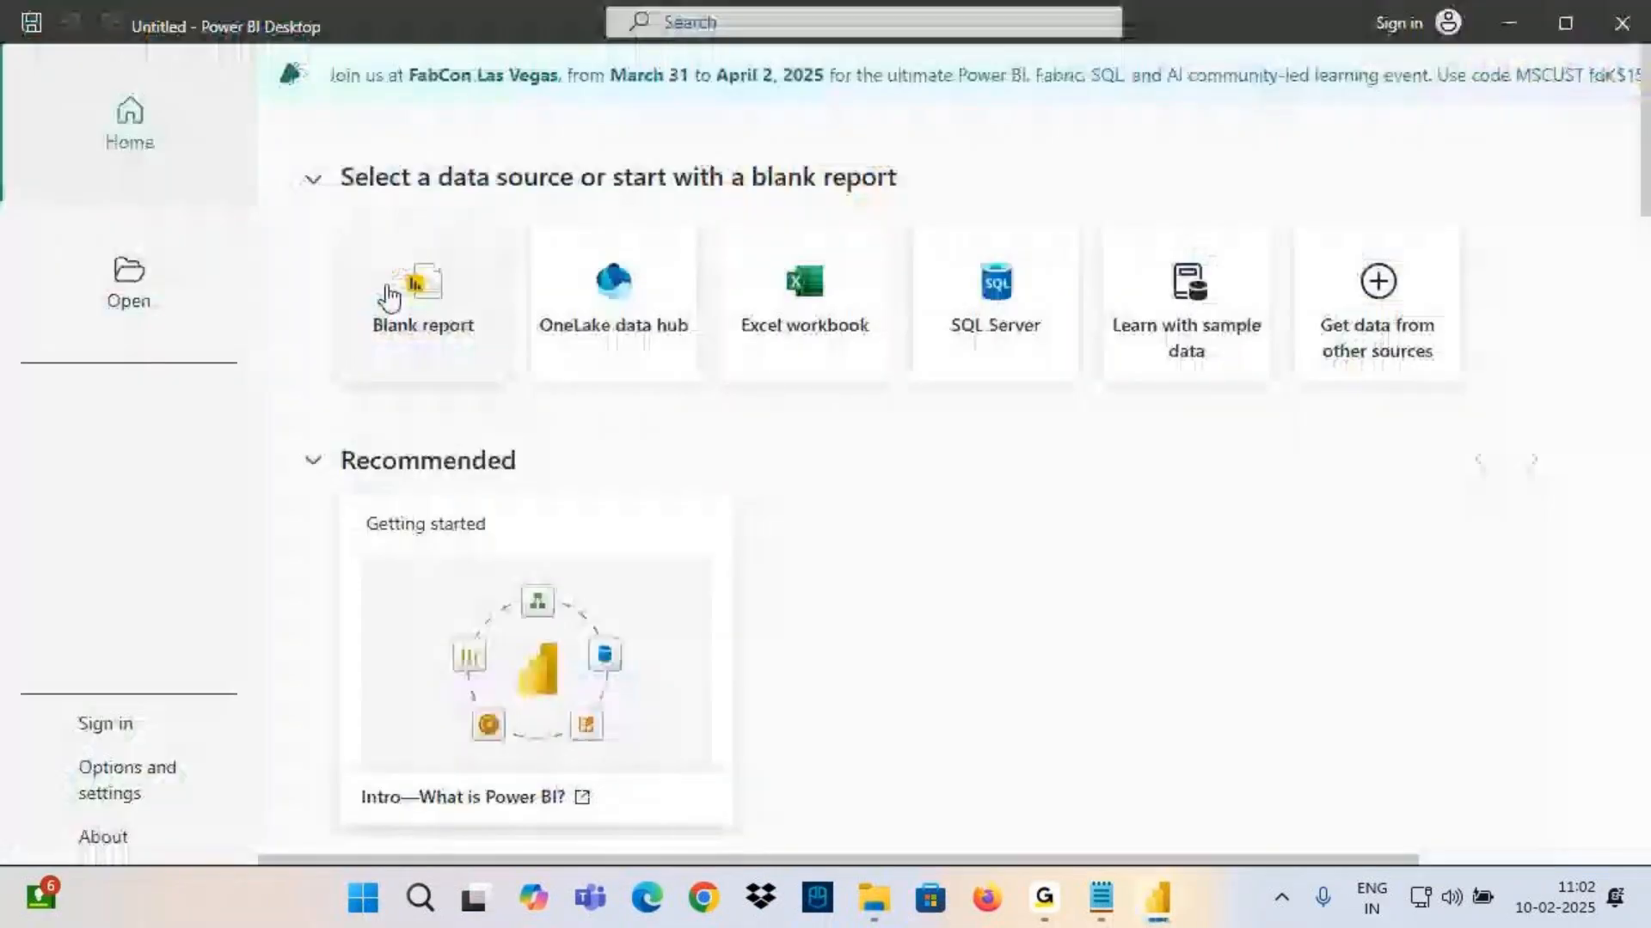
left_click(471, 332)
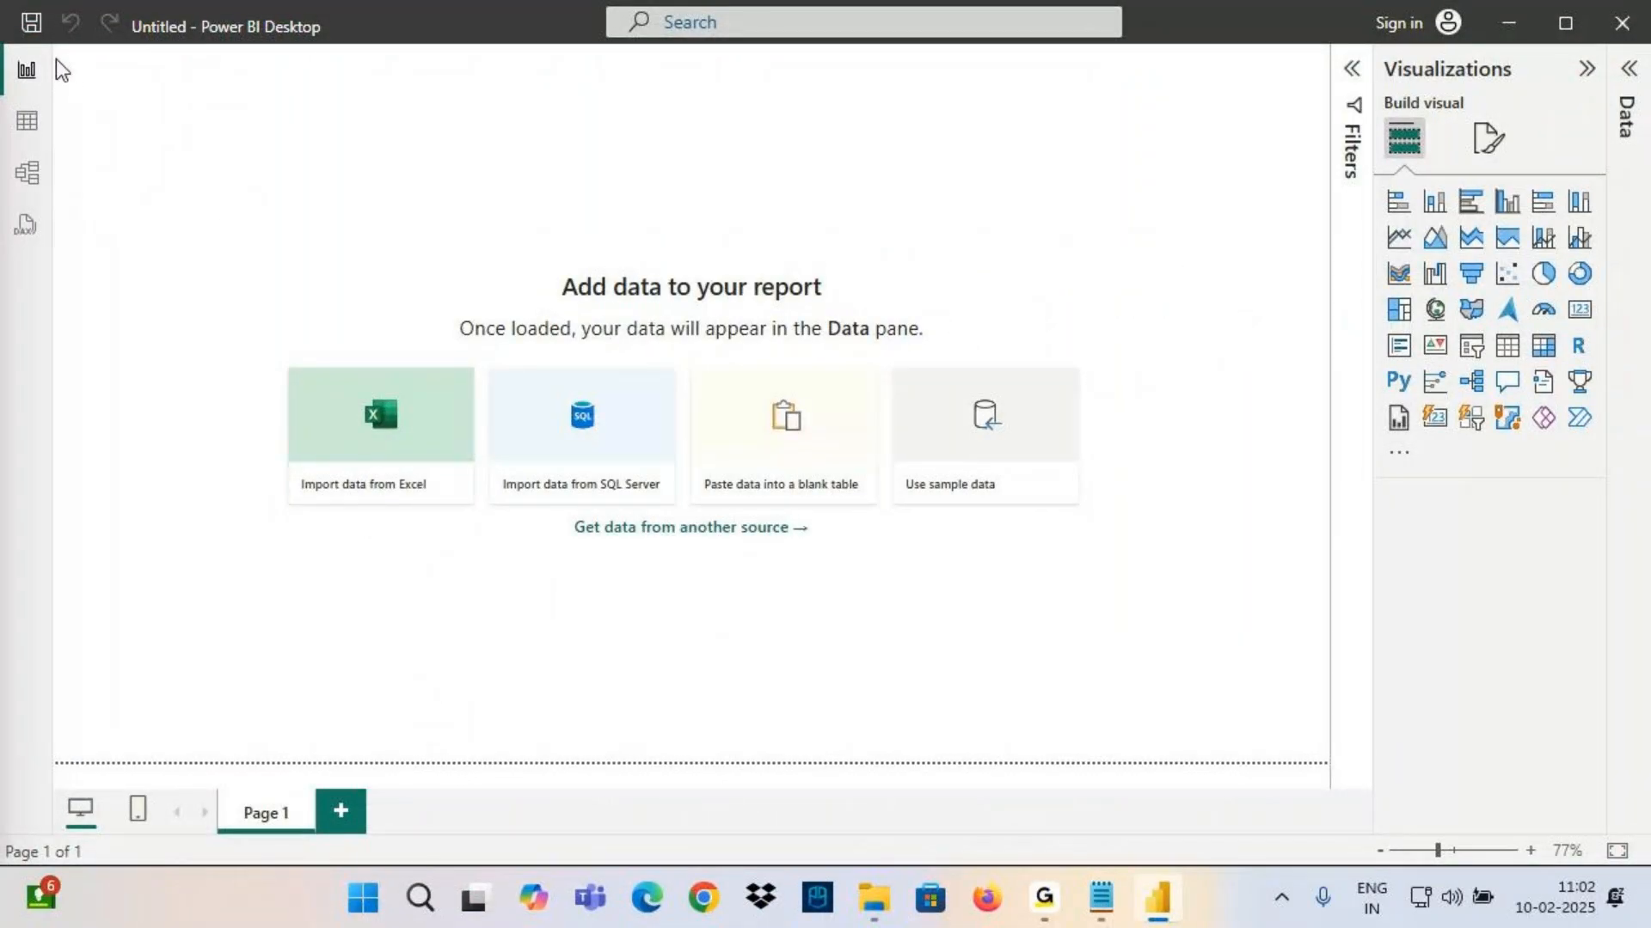
left_click(739, 131)
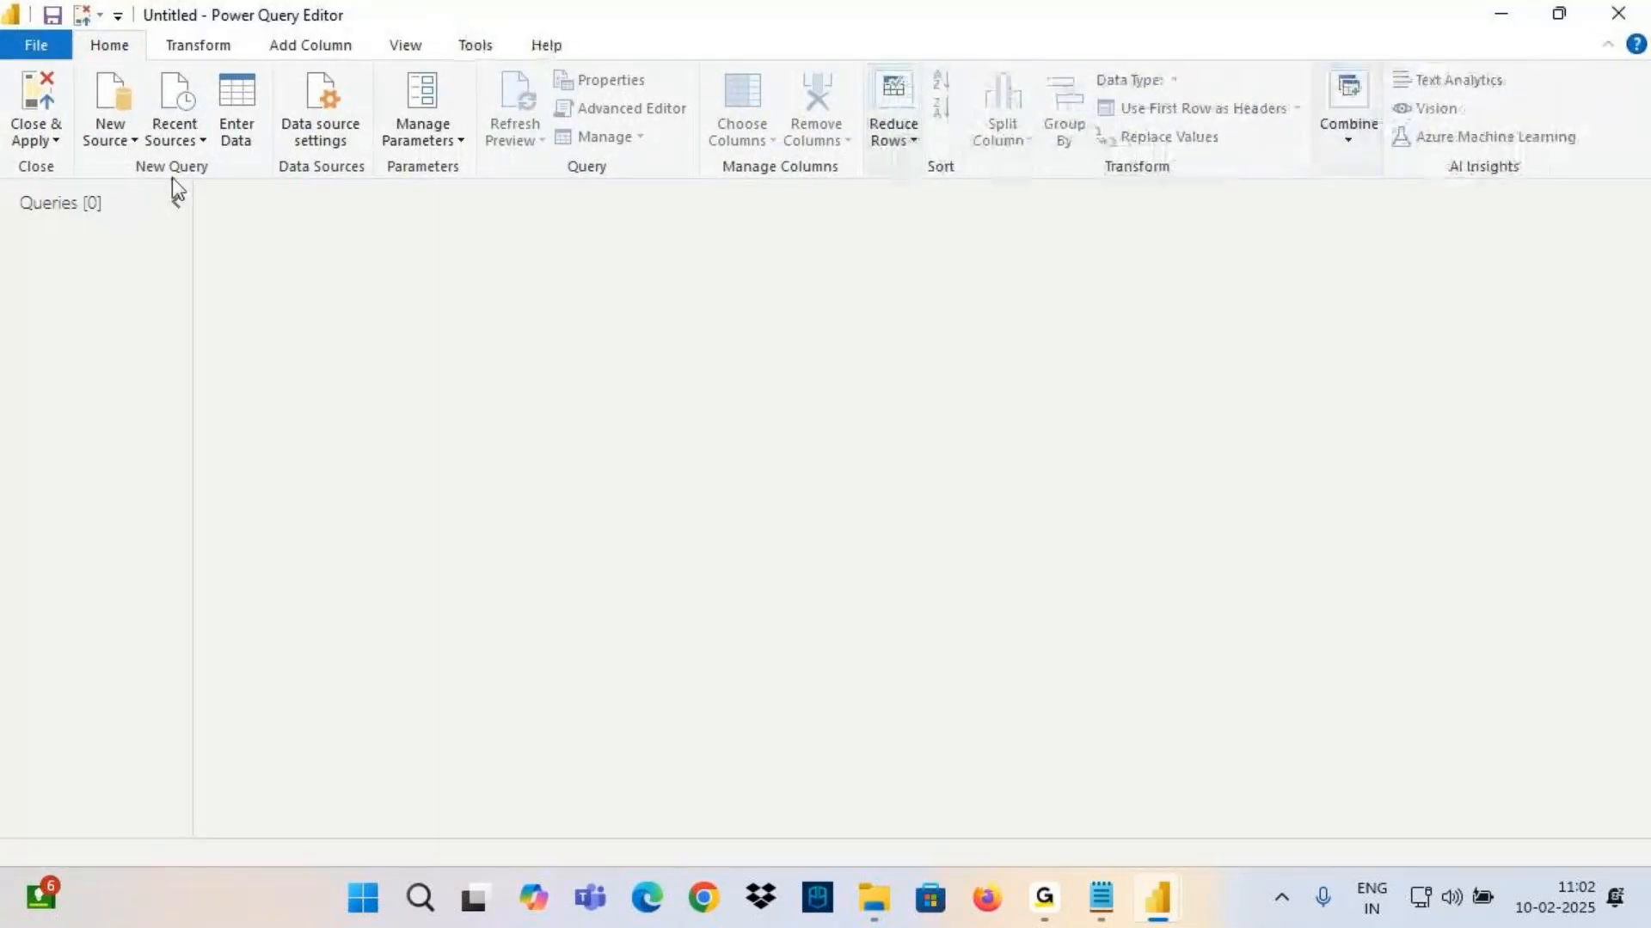
Import the Orders sheet from the Excel workbook "Sample - Superstore" as a new query
left_click(112, 133)
left_click(151, 208)
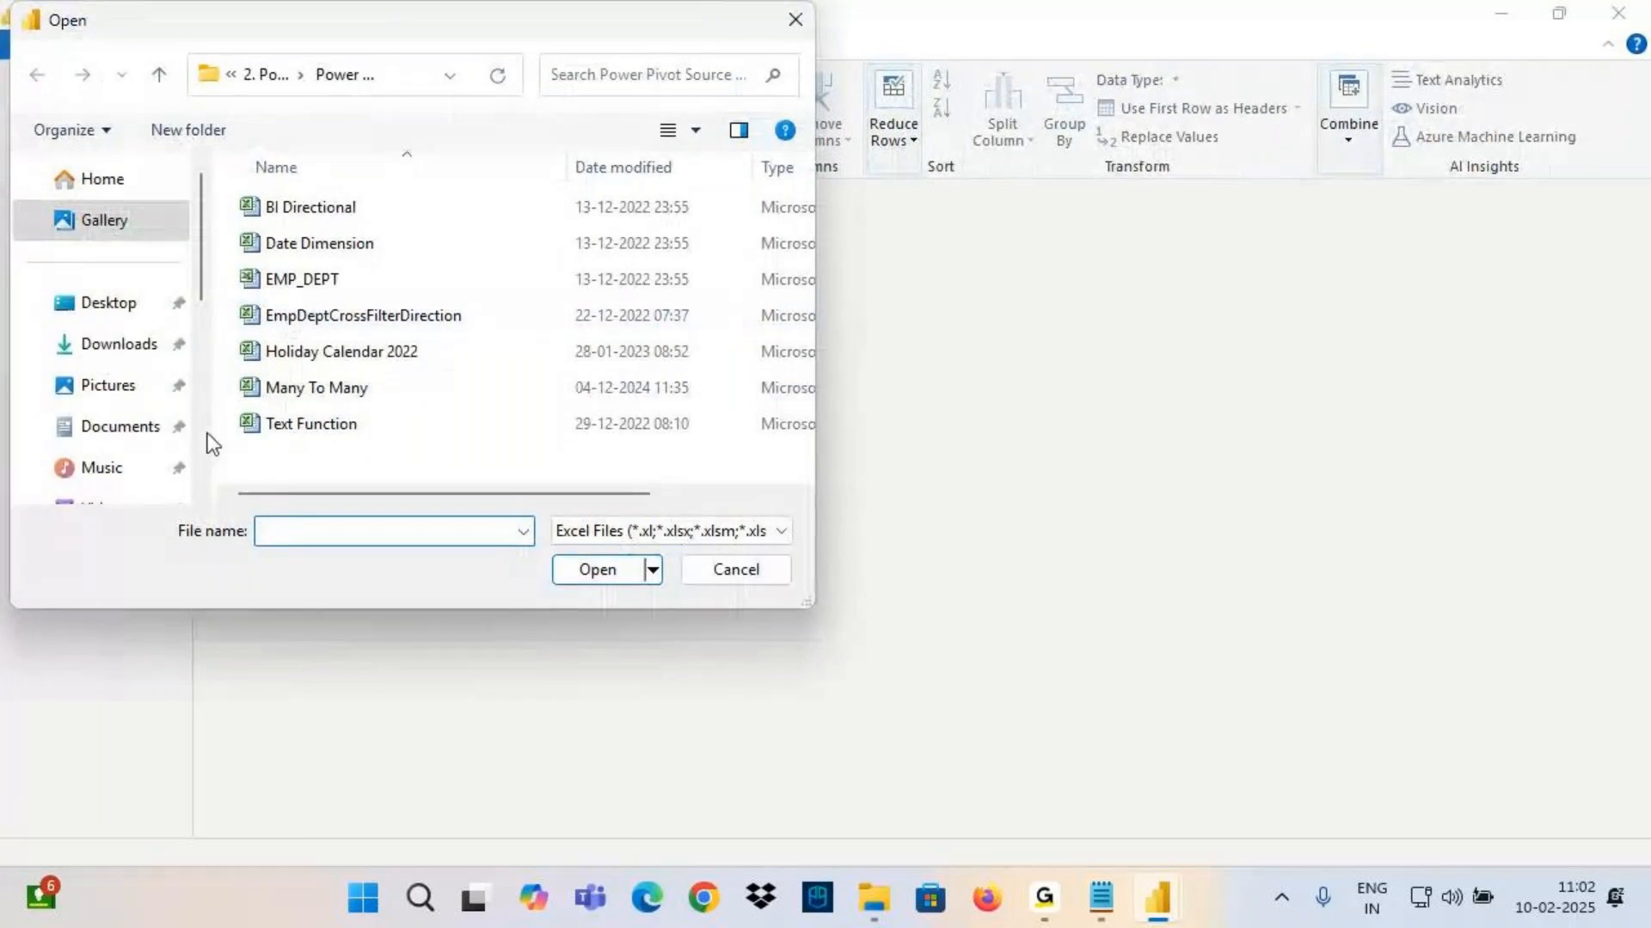
scroll(140, 358, "down", 3)
left_click(142, 295)
left_click(361, 318)
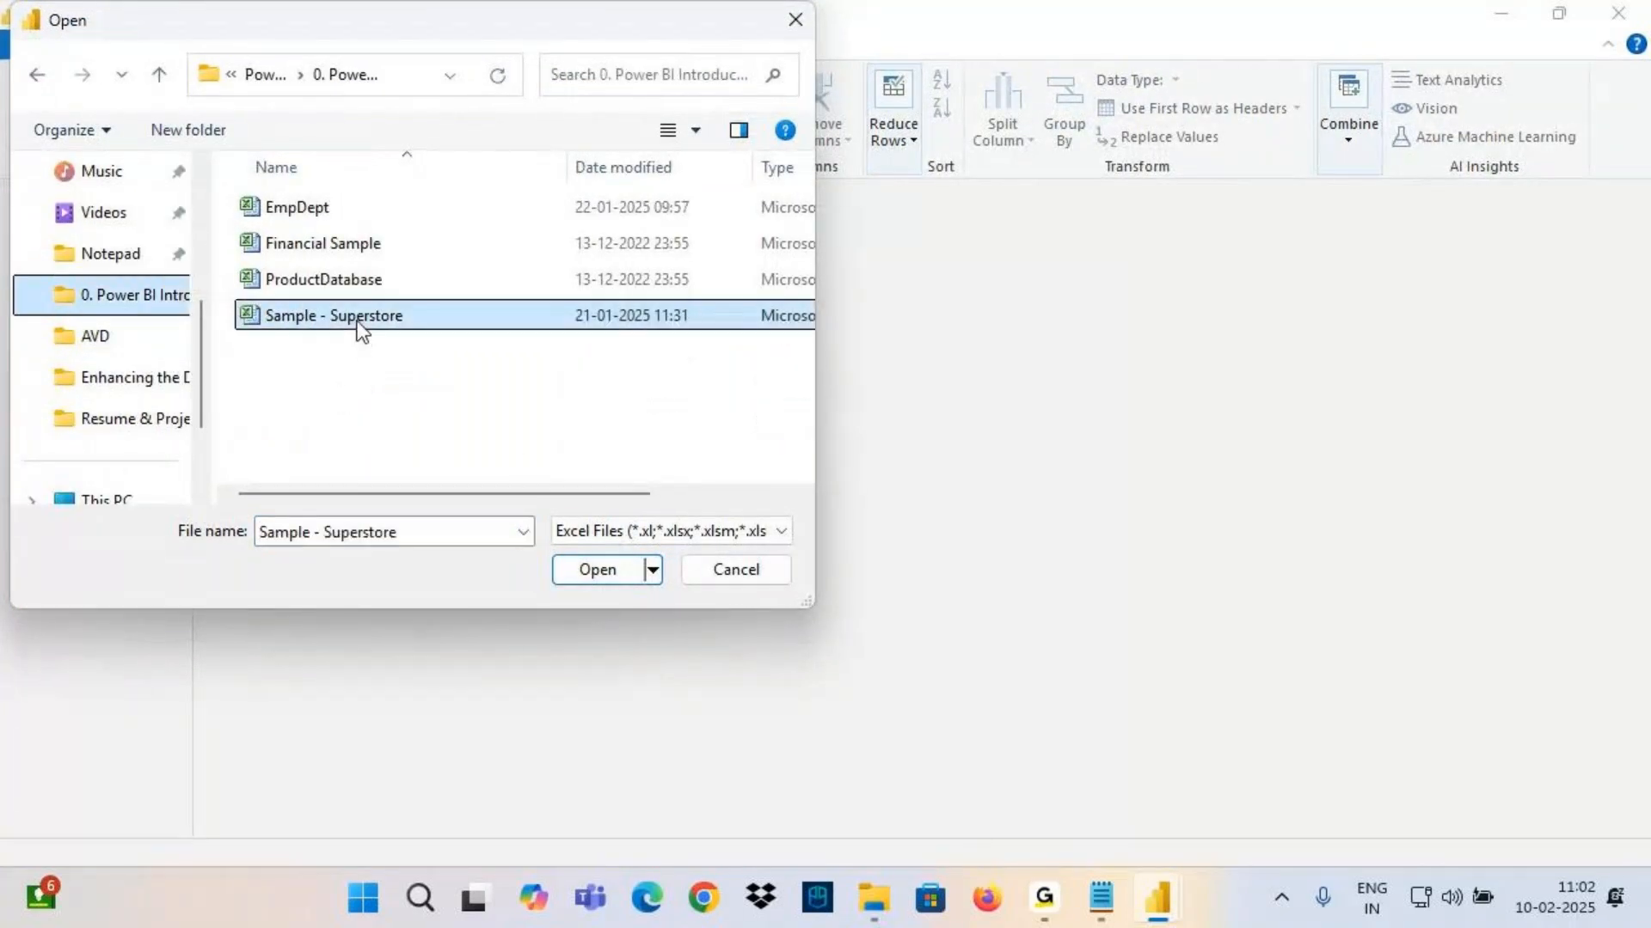
left_click(612, 571)
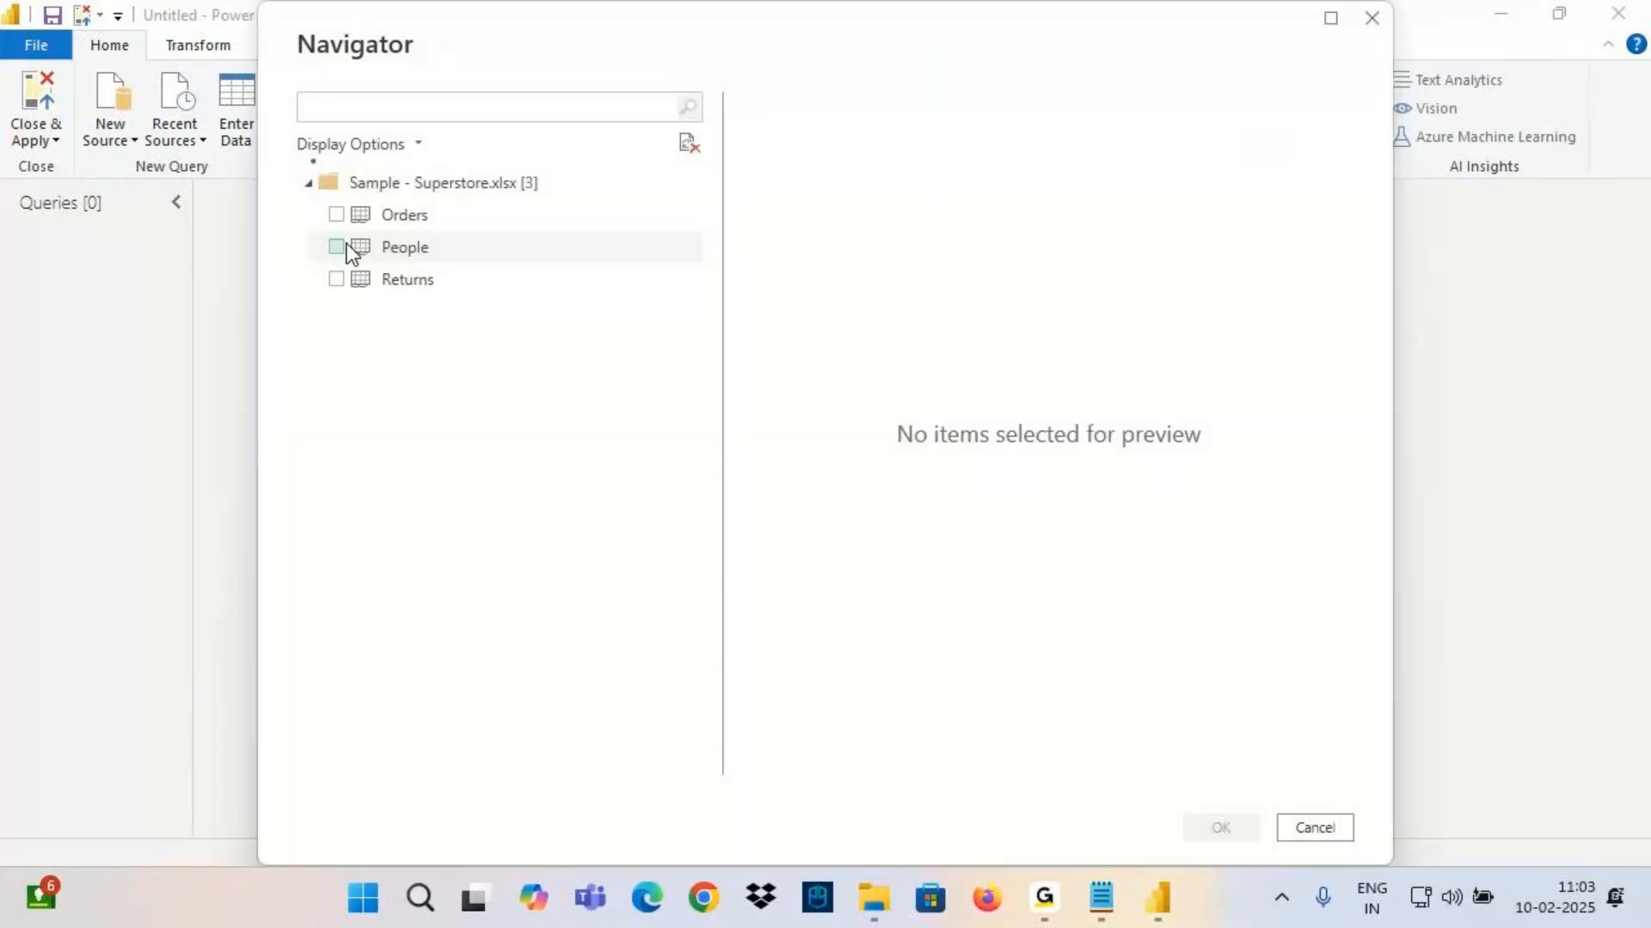
left_click(336, 215)
left_click(1221, 830)
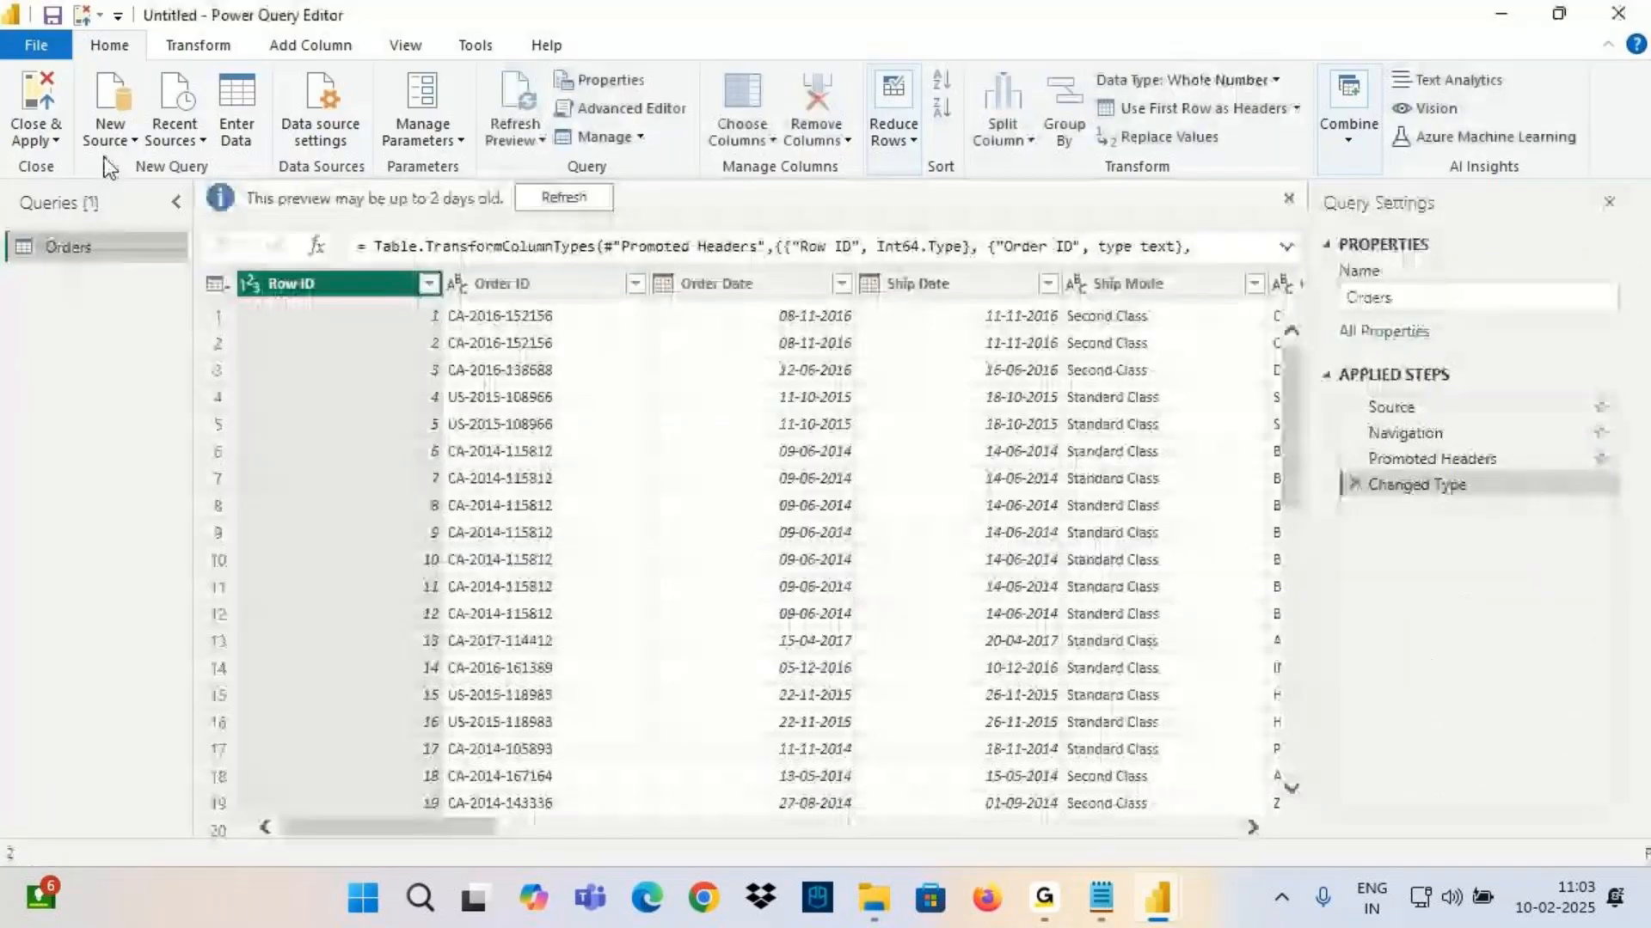
Import the Emp, Dept and Manager sheets from the Excel workbook "EmpDept" as new queries
left_click(110, 131)
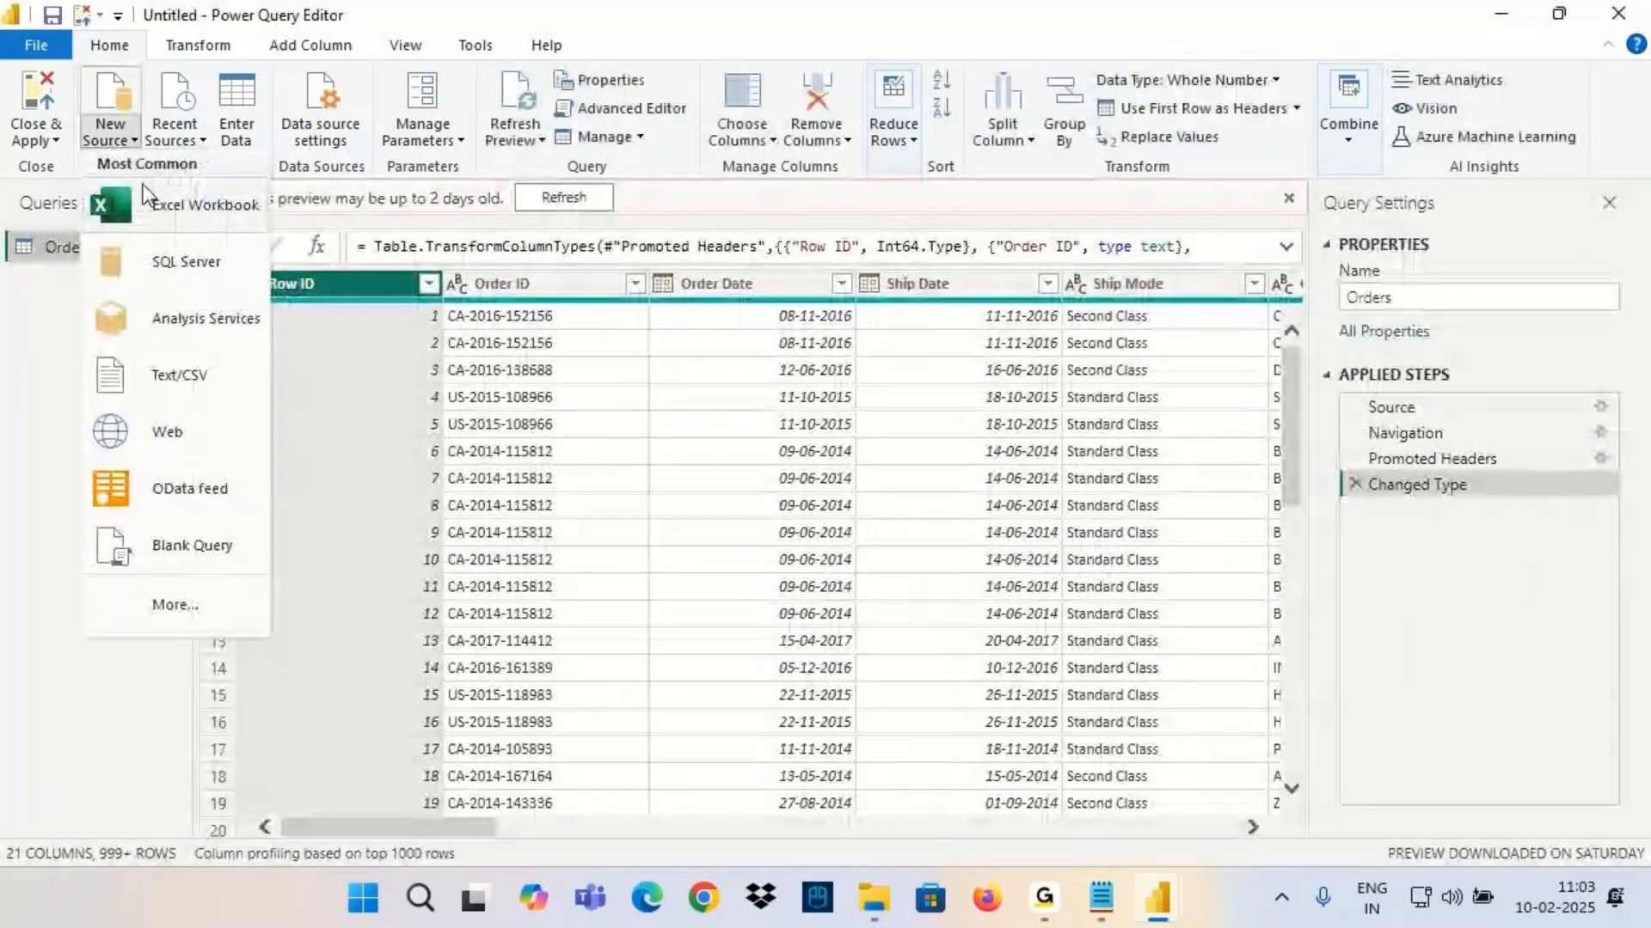
left_click(172, 205)
left_click(297, 207)
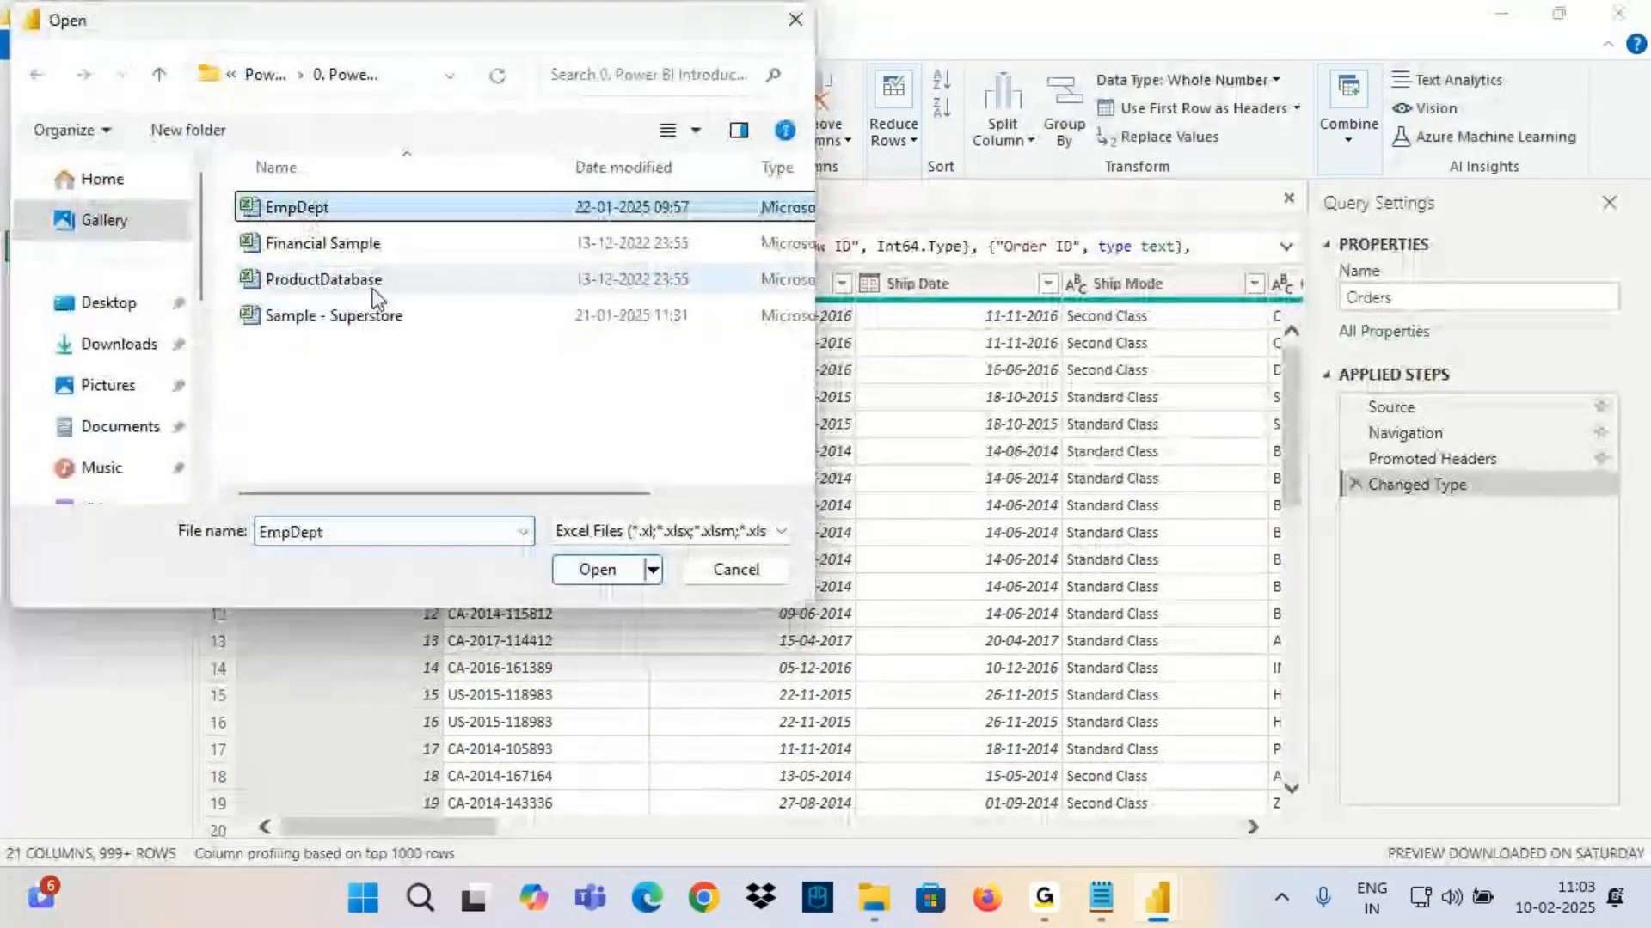
left_click(599, 572)
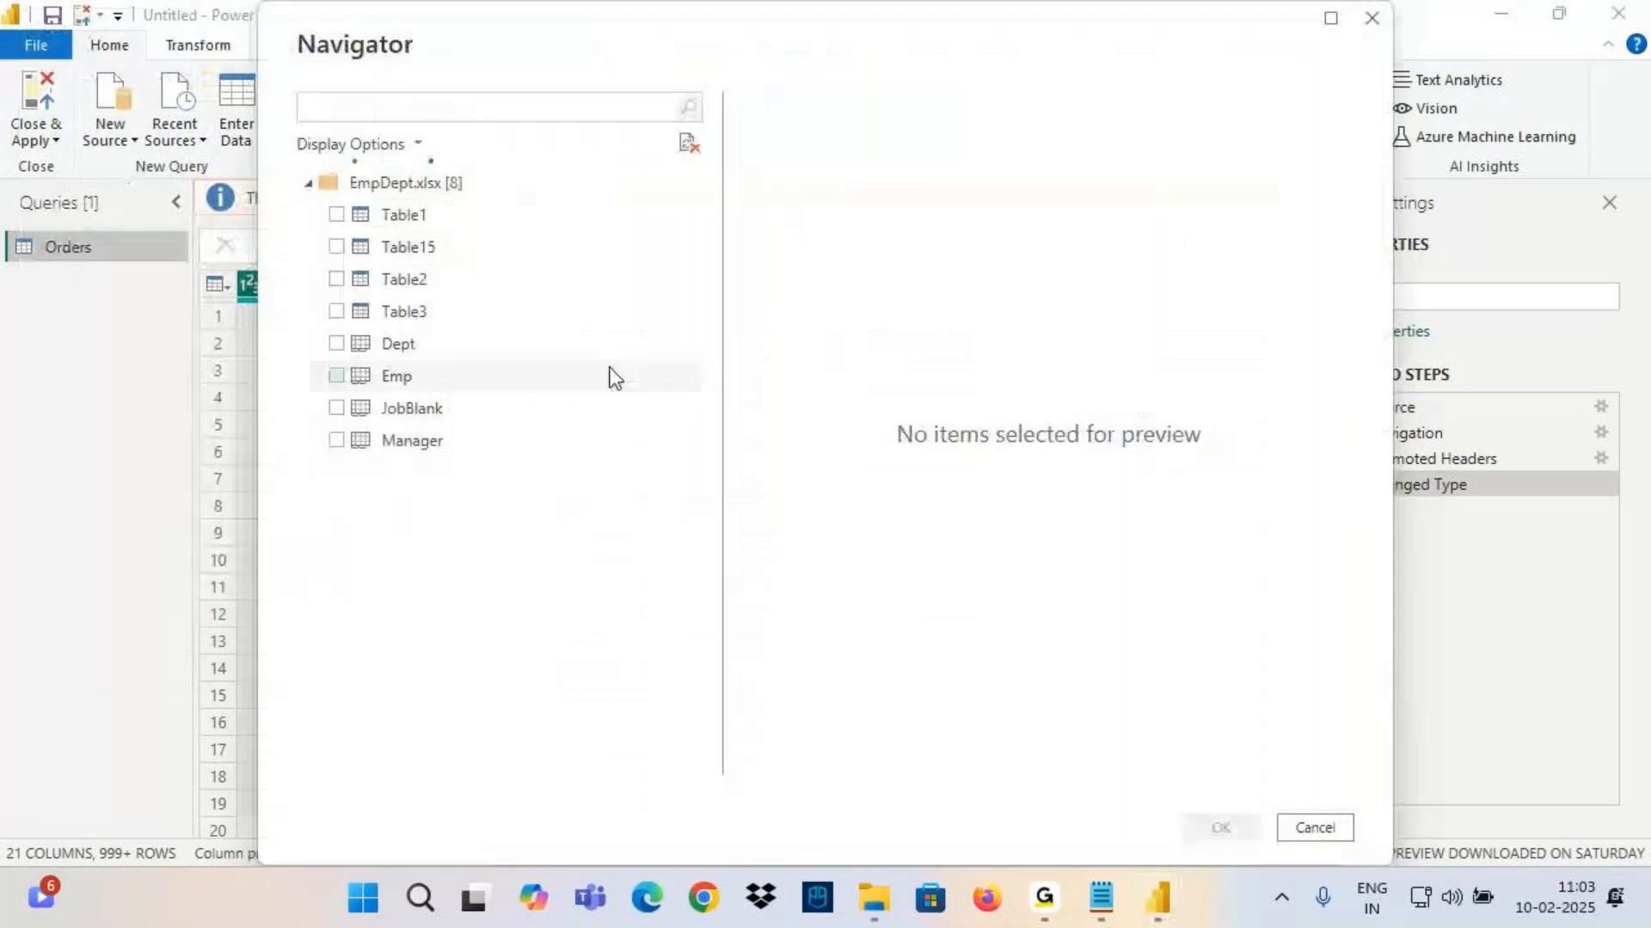
left_click(337, 376)
left_click(337, 343)
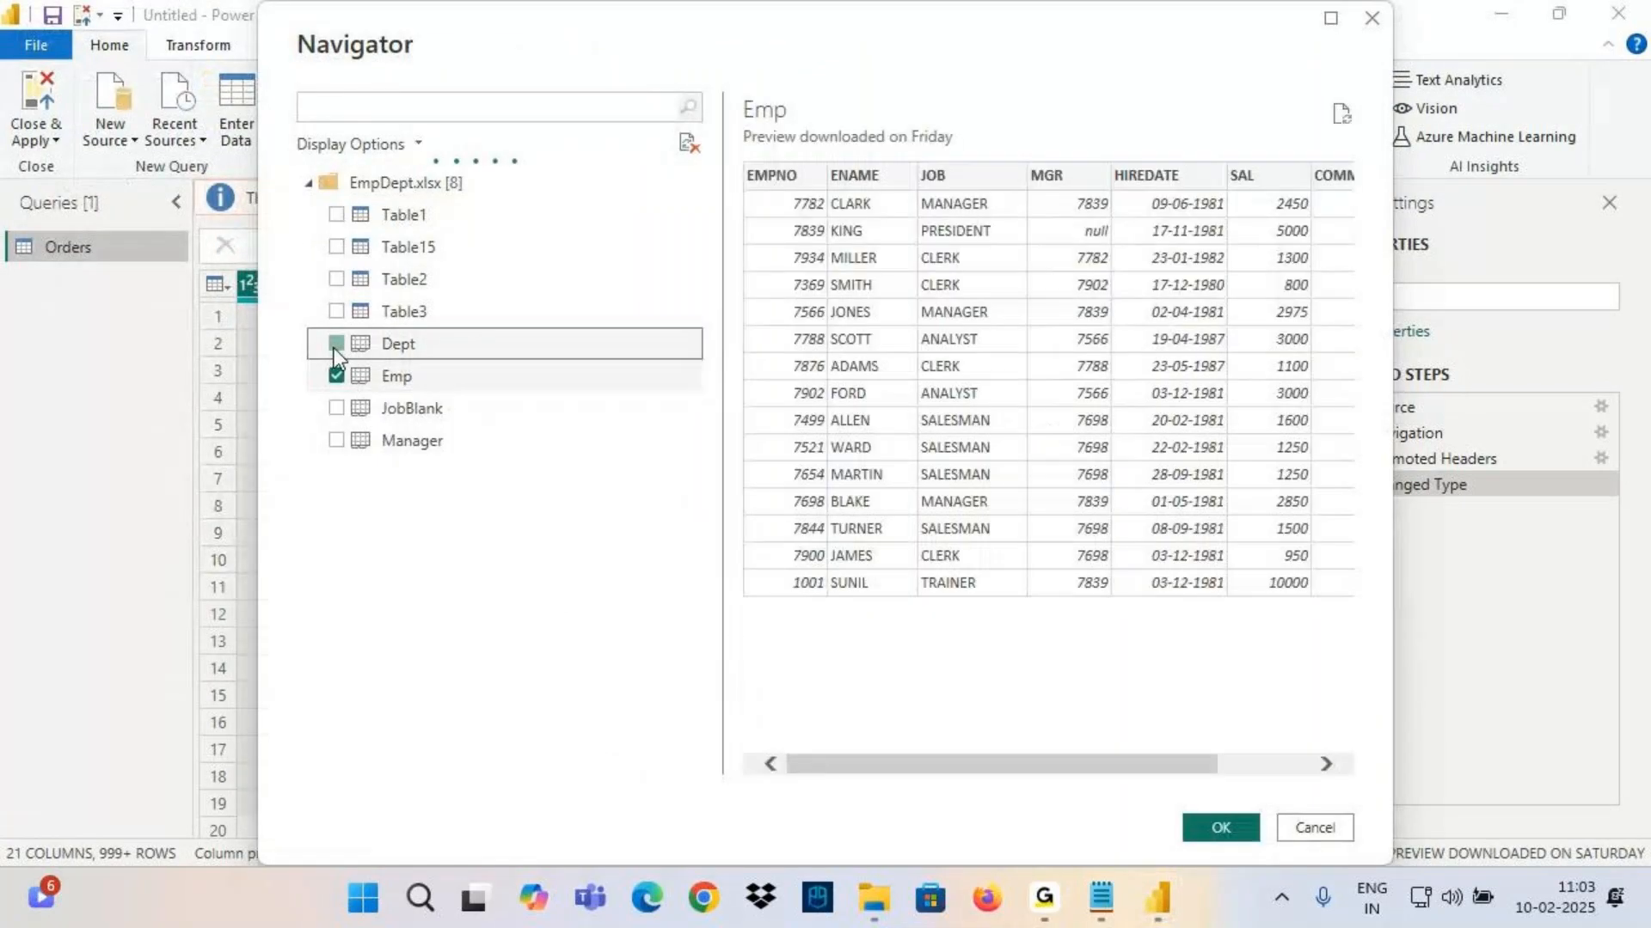
left_click(336, 440)
left_click(1219, 828)
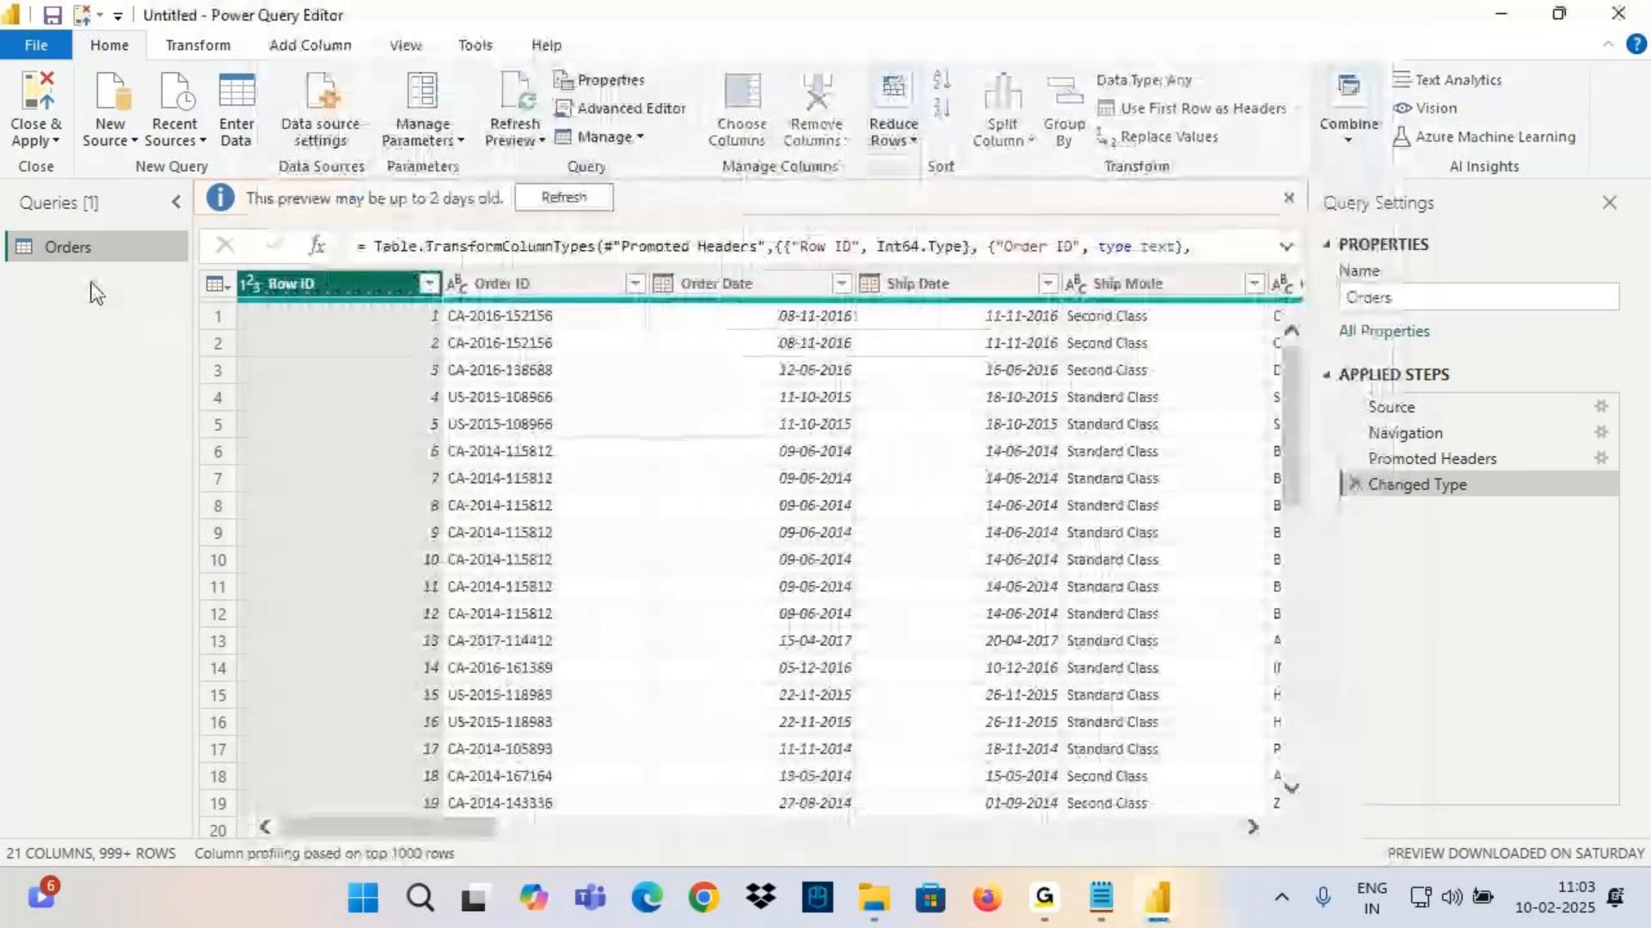
Refresh the preview of the Orders query and open the filter options of its Region column
left_click(56, 247)
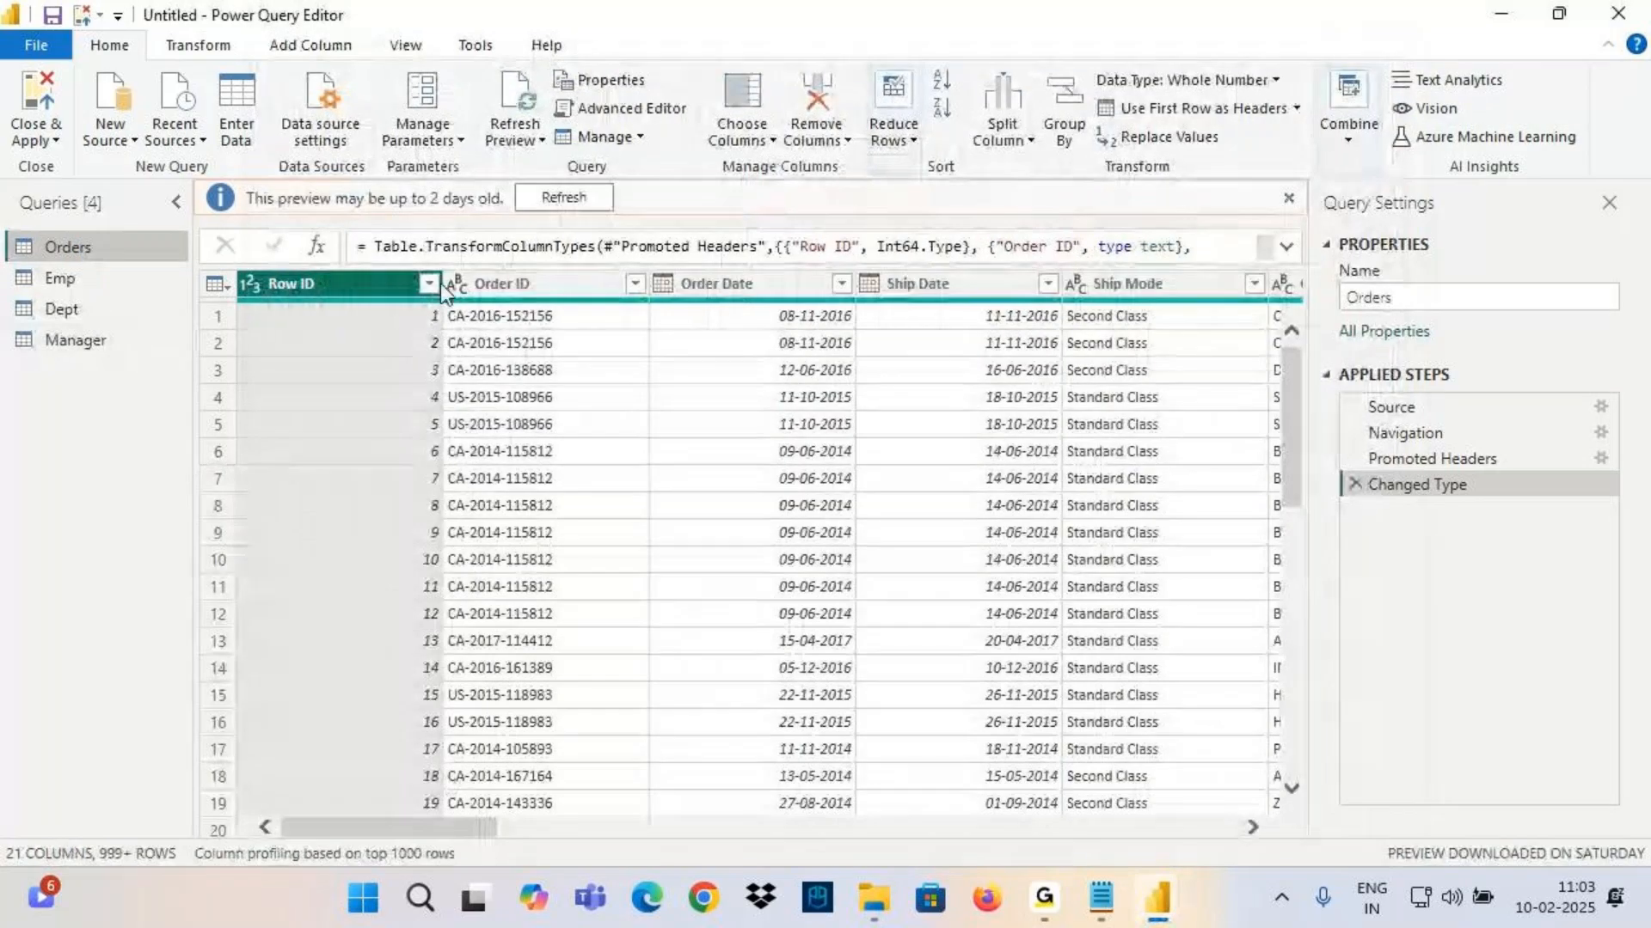
left_click(564, 197)
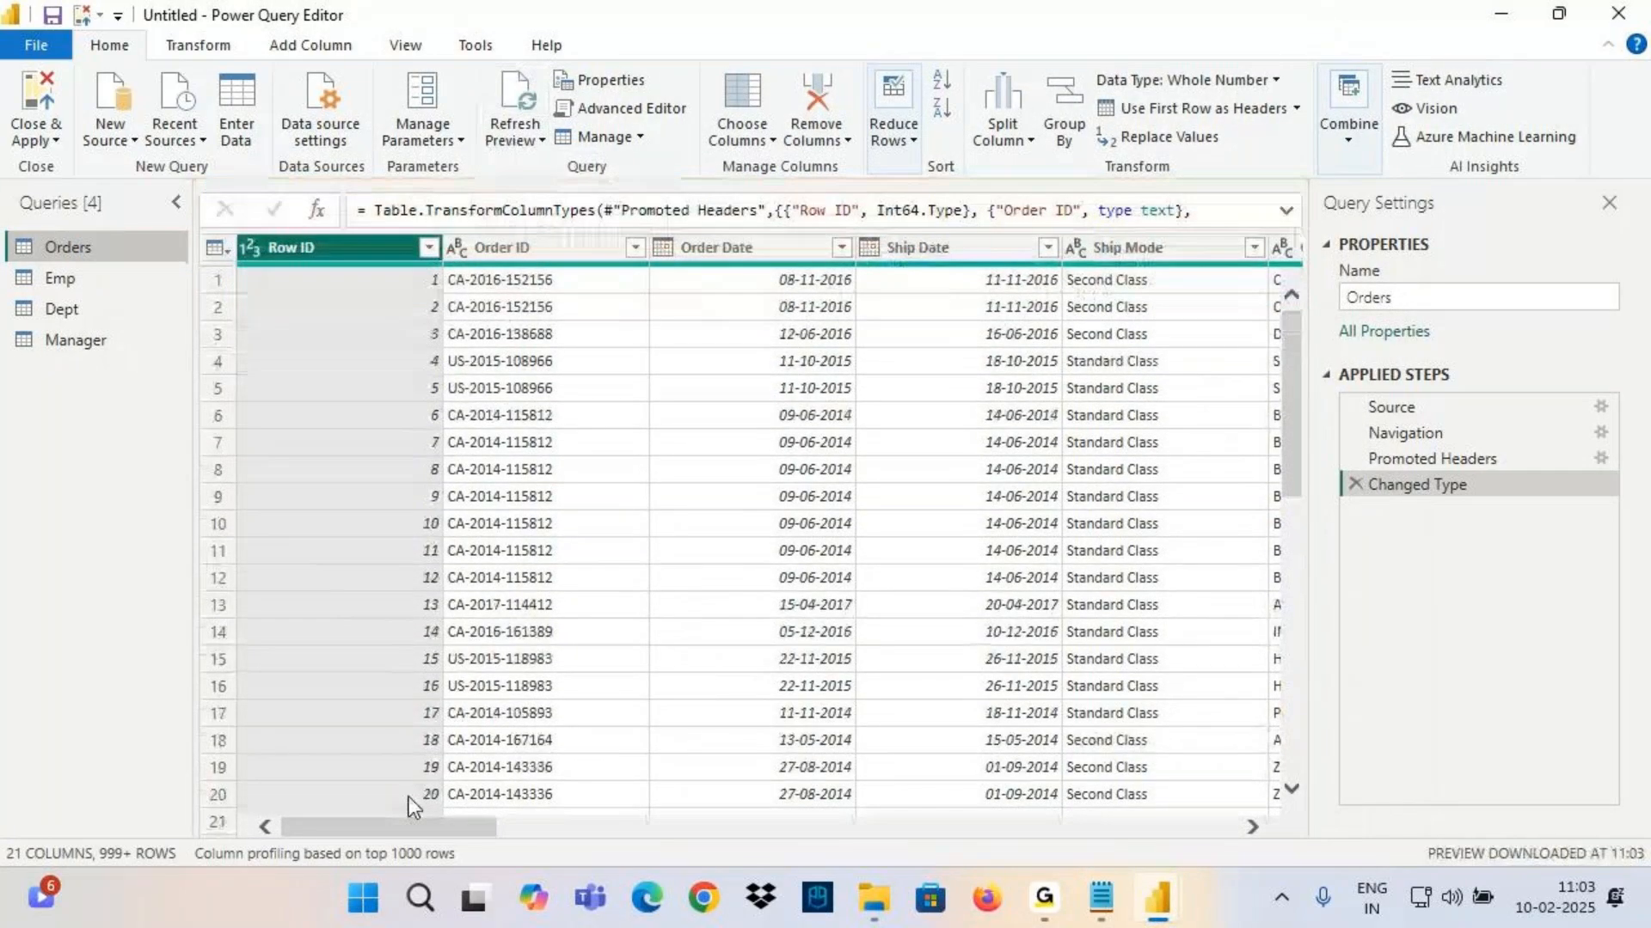
left_click_drag(394, 824, 694, 842)
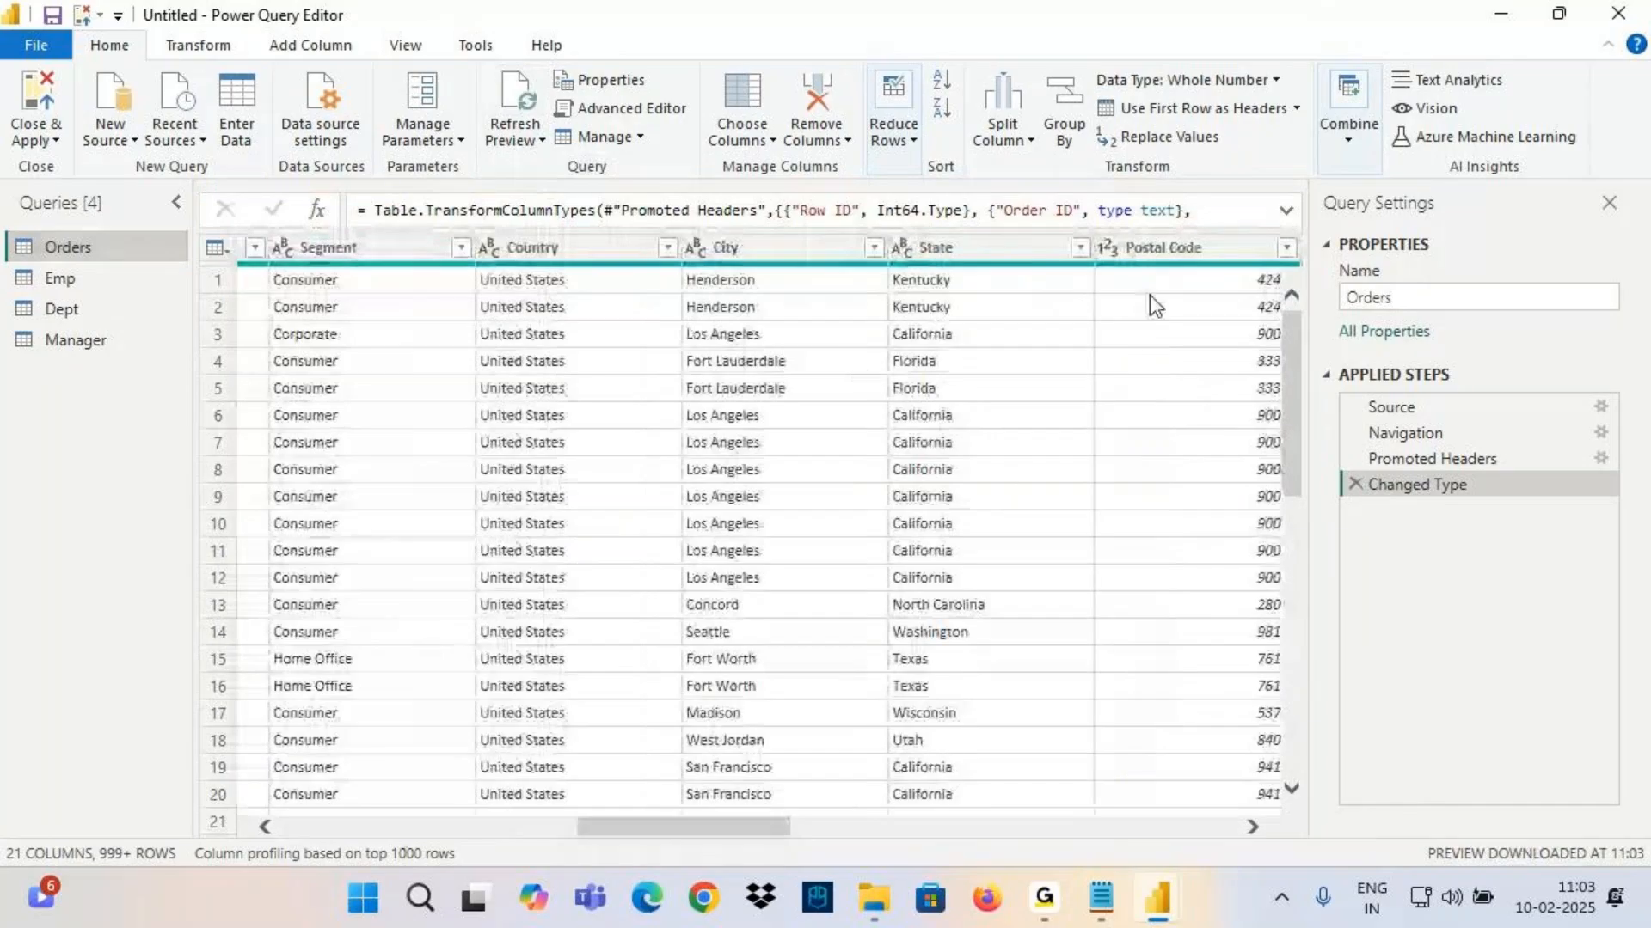
left_click_drag(722, 828, 862, 844)
left_click(703, 247)
left_click(804, 248)
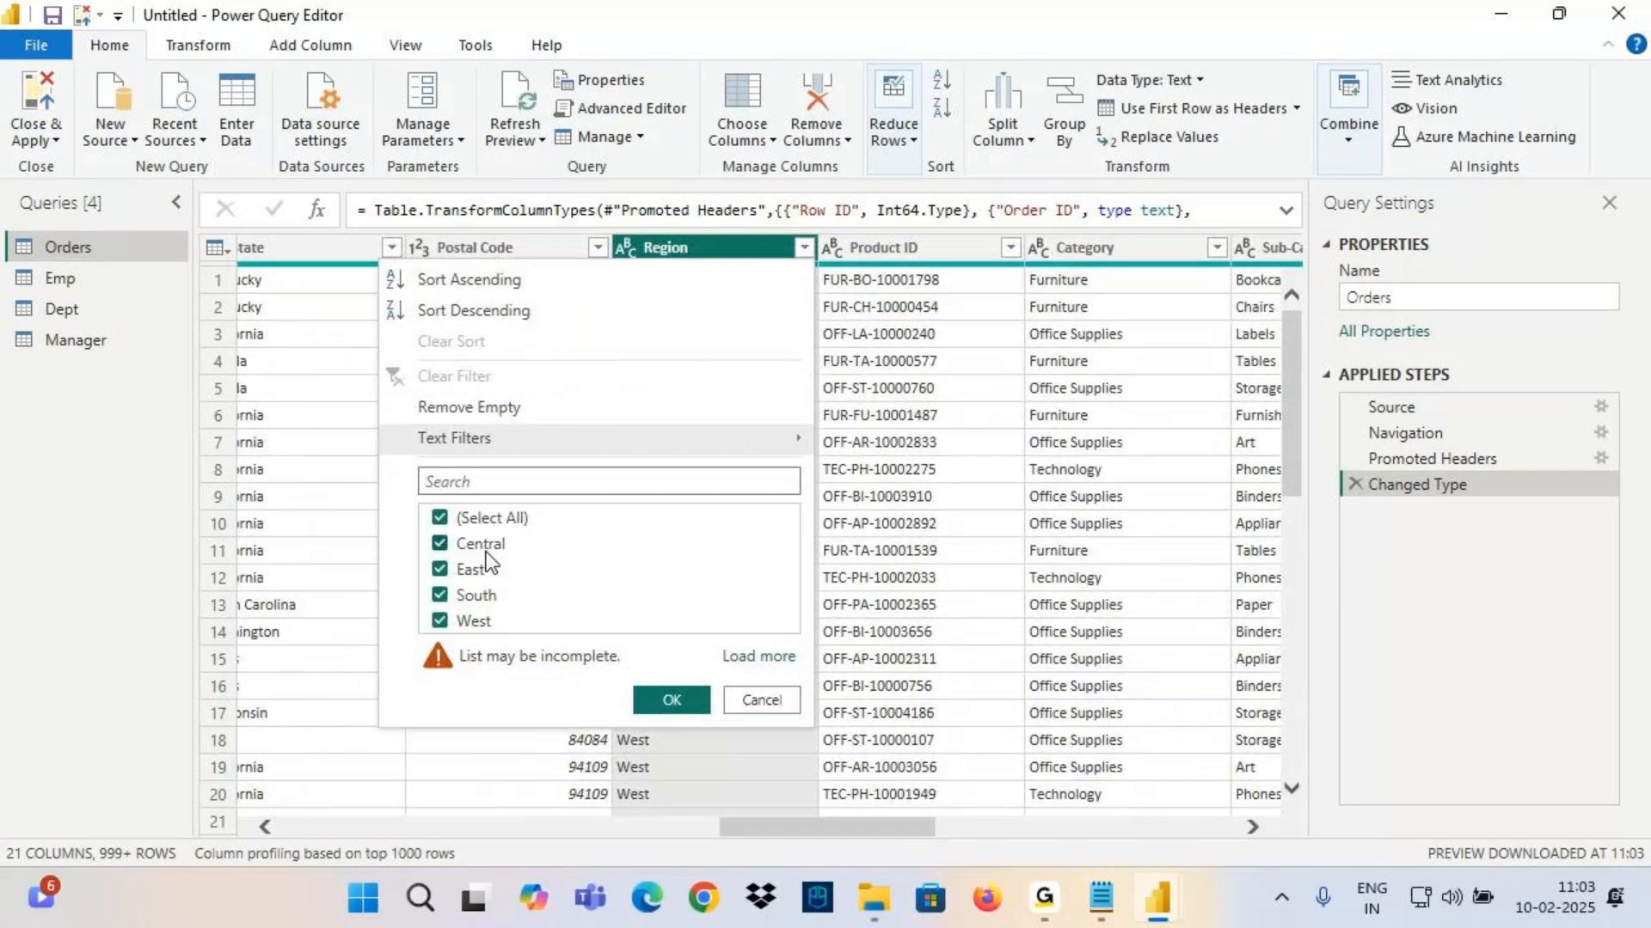
Examine the Text Filters option and the value list in the Region column's filter, marking them with temporary on-screen annotations
key("ctrl+2")
left_click_drag(554, 481, 778, 490)
left_click_drag(732, 463, 745, 535)
mouse_move(832, 453)
left_mouse_down()
mouse_move(913, 513)
mouse_move(951, 501)
left_mouse_up()
mouse_move(674, 313)
left_mouse_down()
mouse_move(735, 404)
mouse_move(763, 403)
left_mouse_up()
left_click_drag(762, 319, 651, 387)
mouse_move(783, 367)
left_mouse_down()
mouse_move(858, 452)
mouse_move(813, 465)
left_mouse_up()
key("Escape")
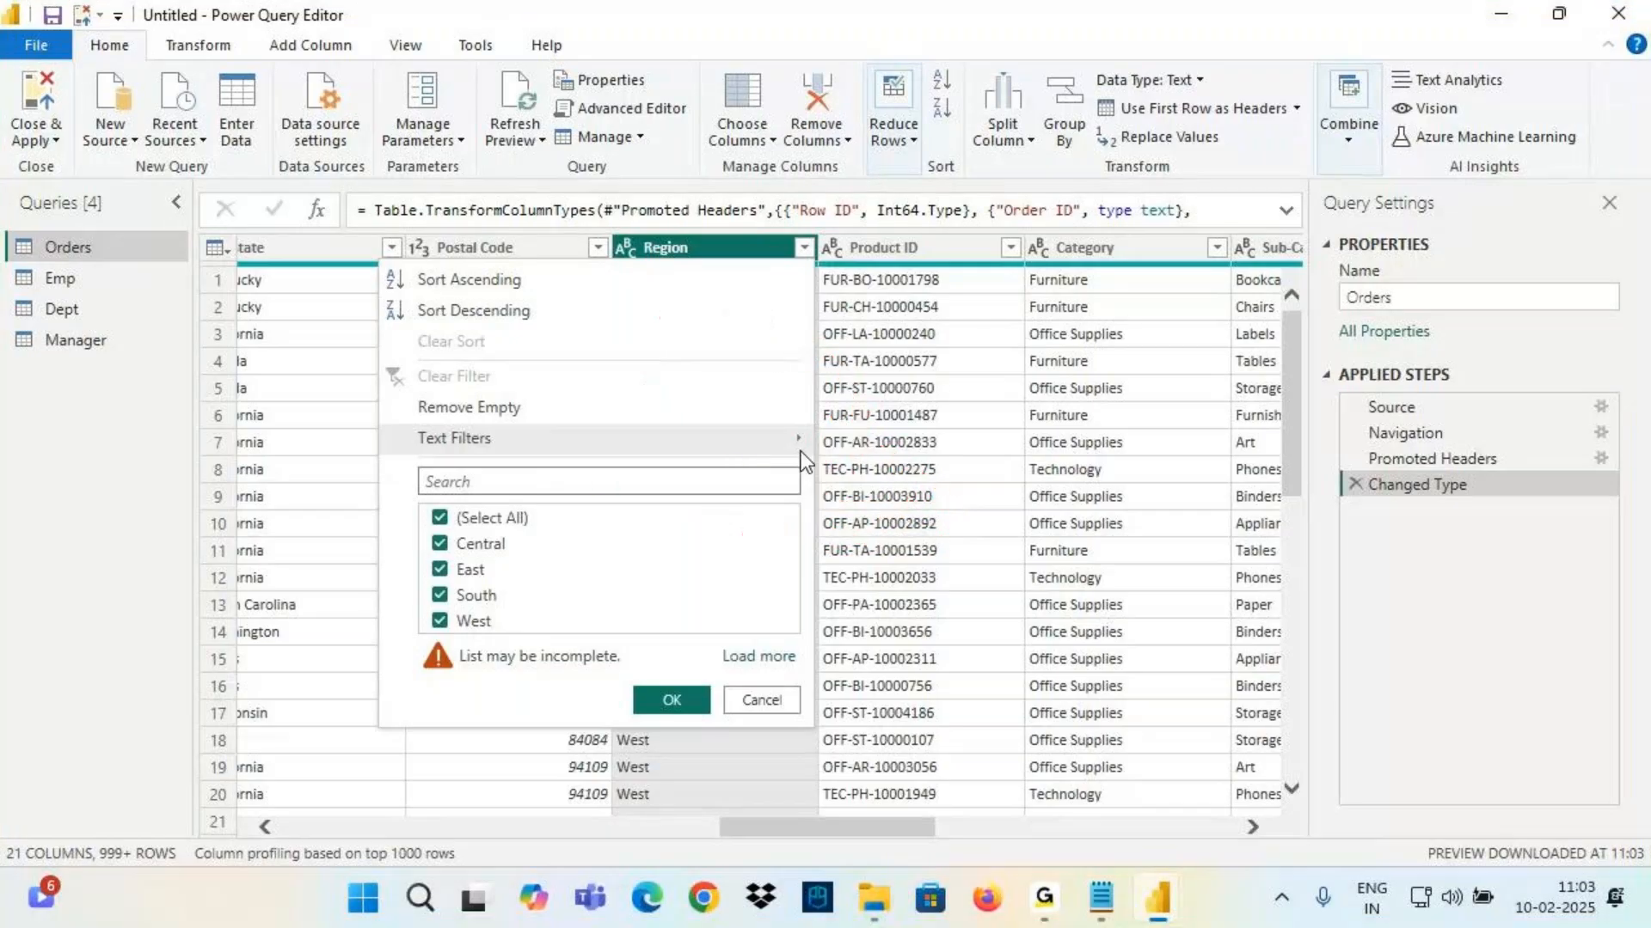
Select the Region column and point out its filter control, type indicator and data type with temporary annotations
left_click(685, 247)
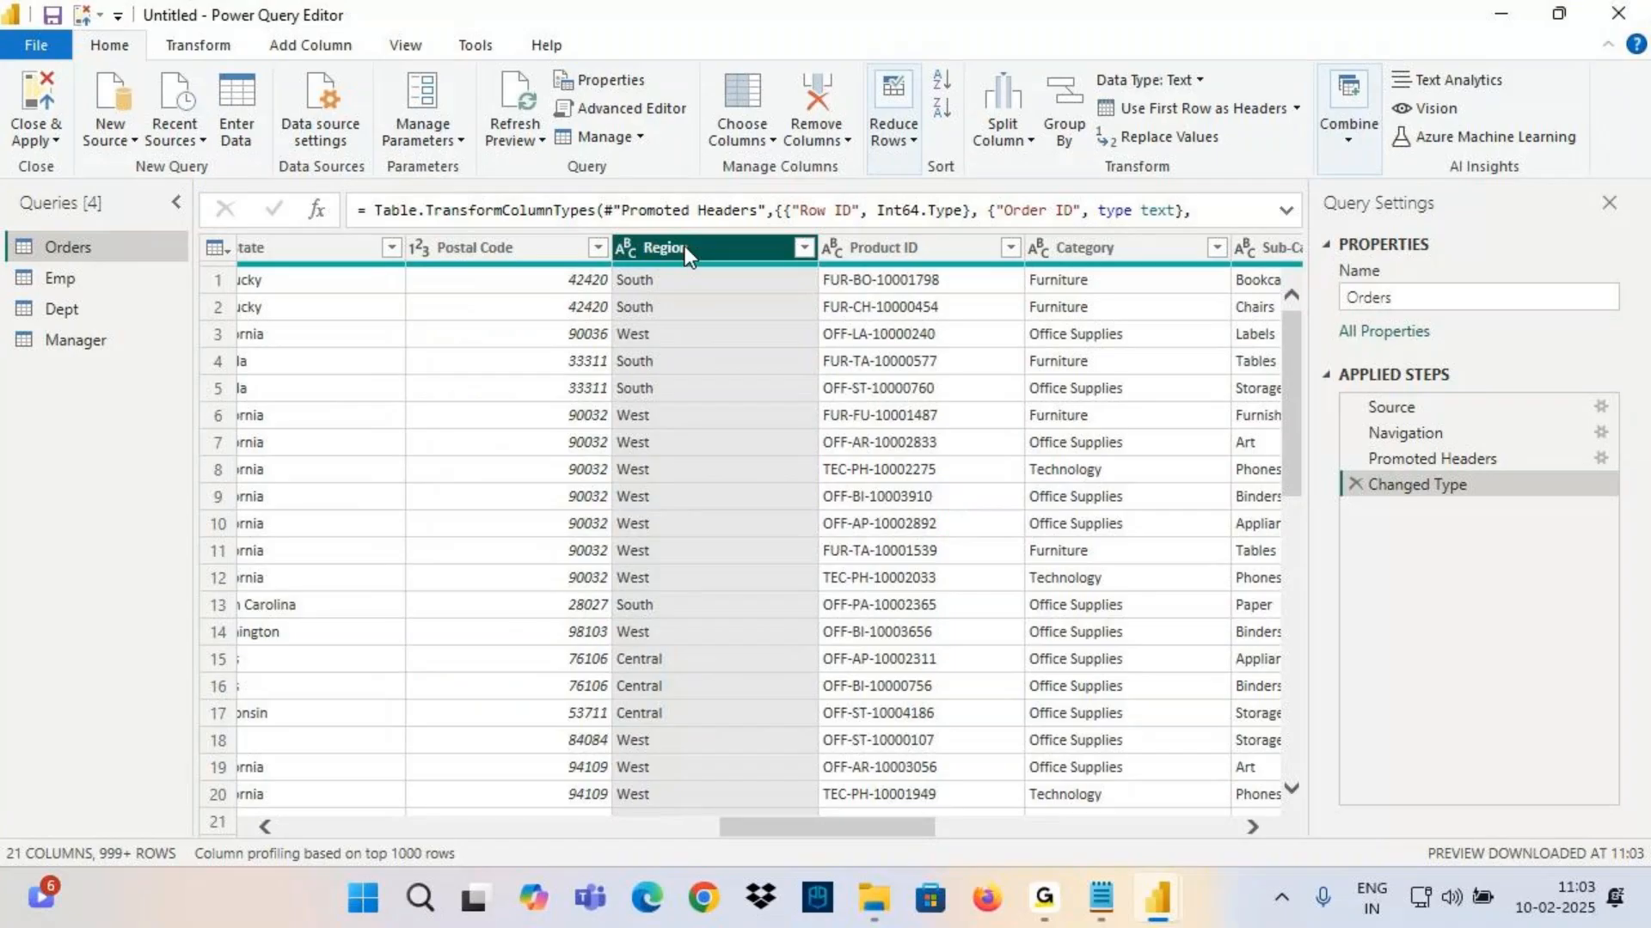
key("ctrl+2")
left_click_drag(823, 242, 821, 240)
mouse_move(632, 225)
left_mouse_down()
mouse_move(591, 258)
mouse_move(612, 208)
left_mouse_up()
left_click_drag(1147, 87, 1193, 83)
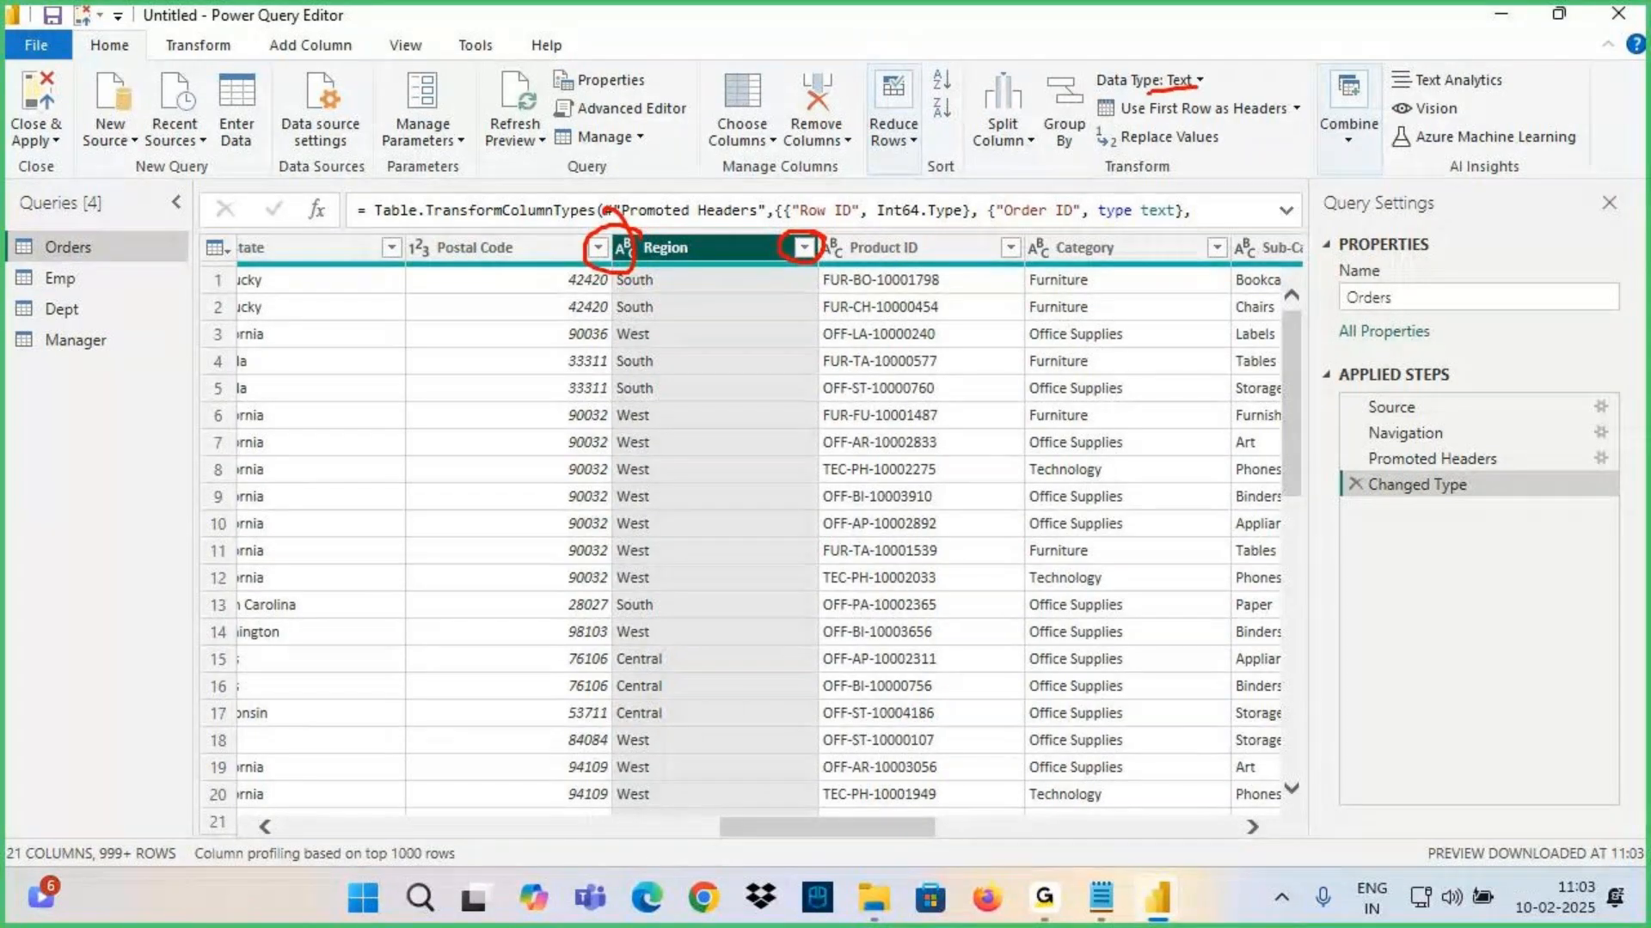
key("Escape")
Filter the Region column by its value list to keep only Central
left_click(807, 248)
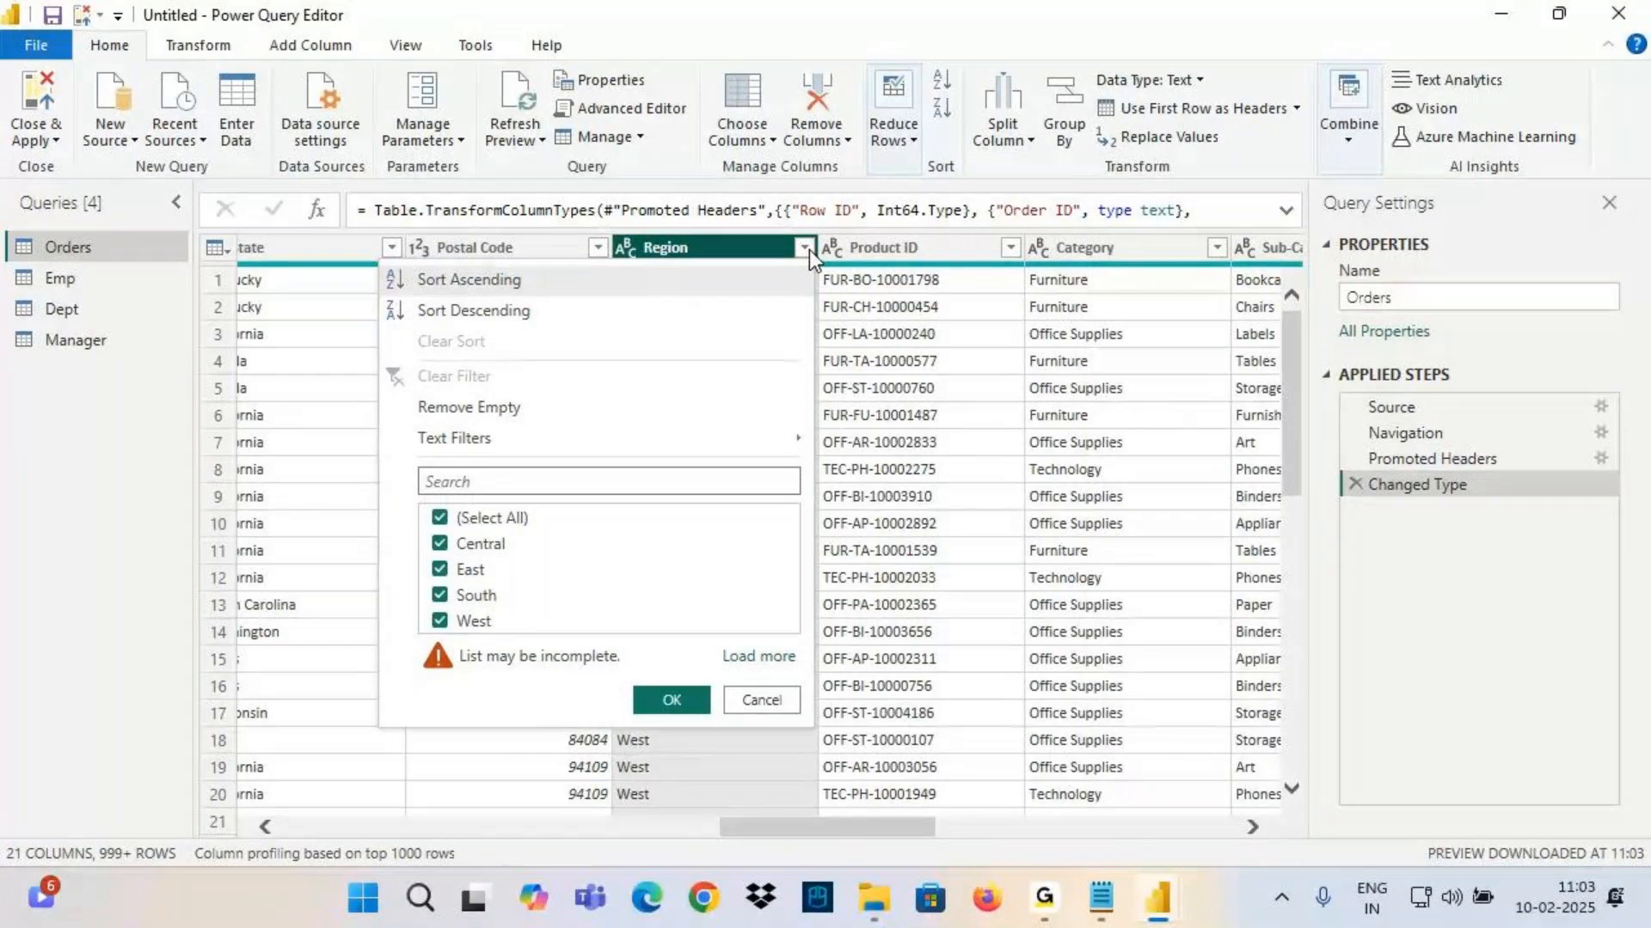
left_click(439, 519)
left_click(440, 547)
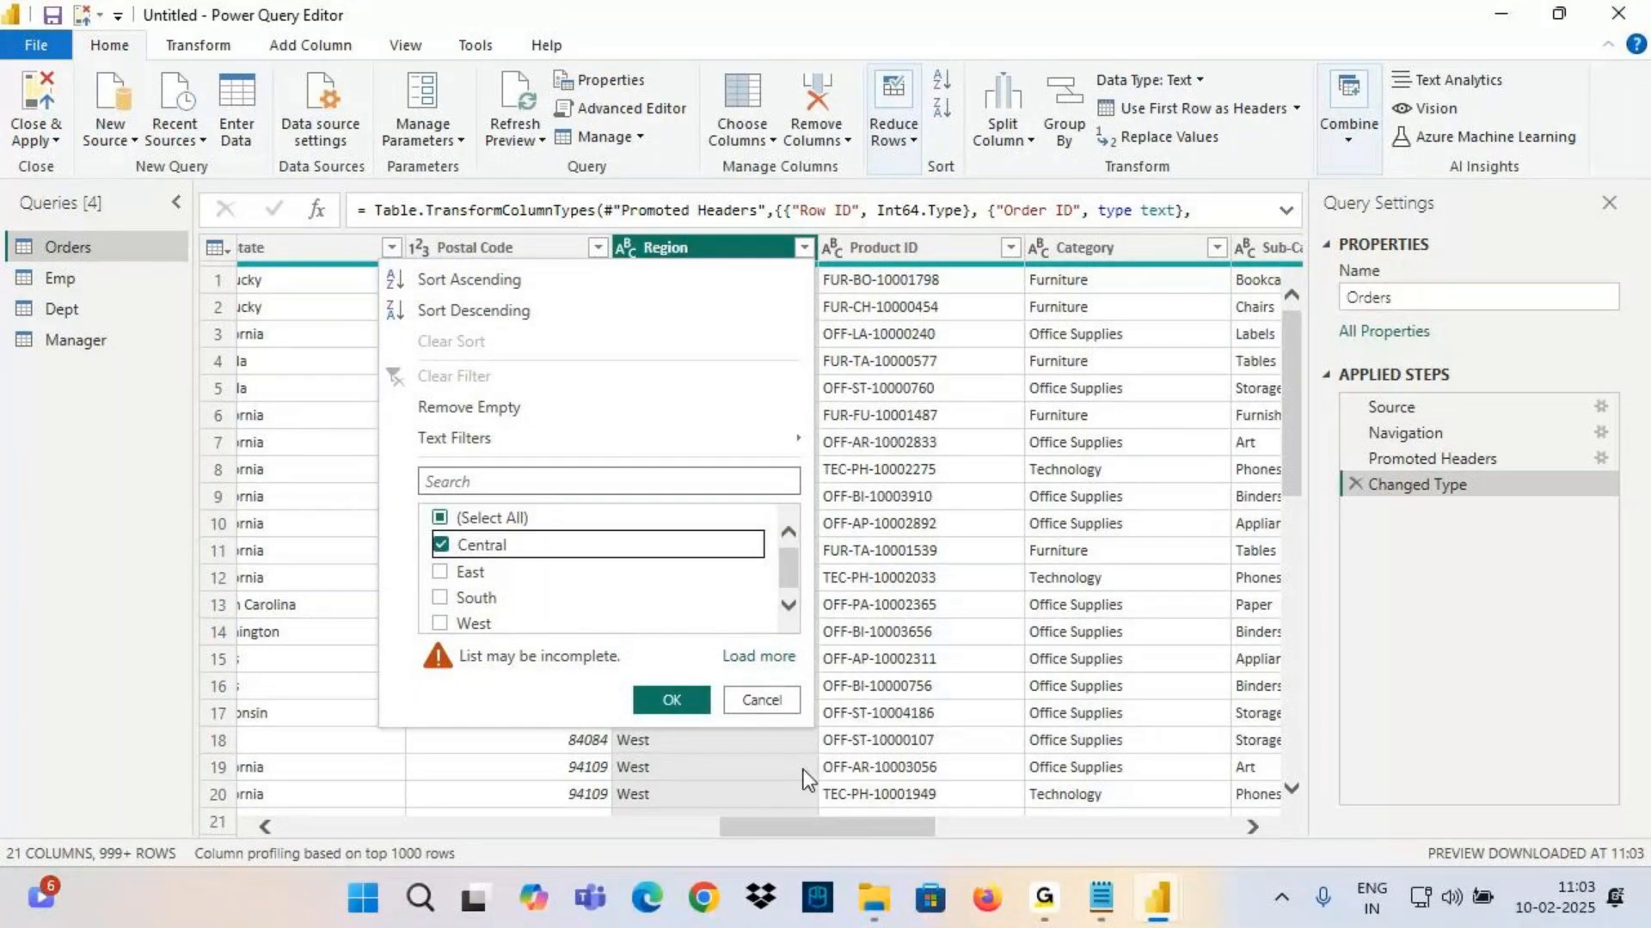
left_click(672, 699)
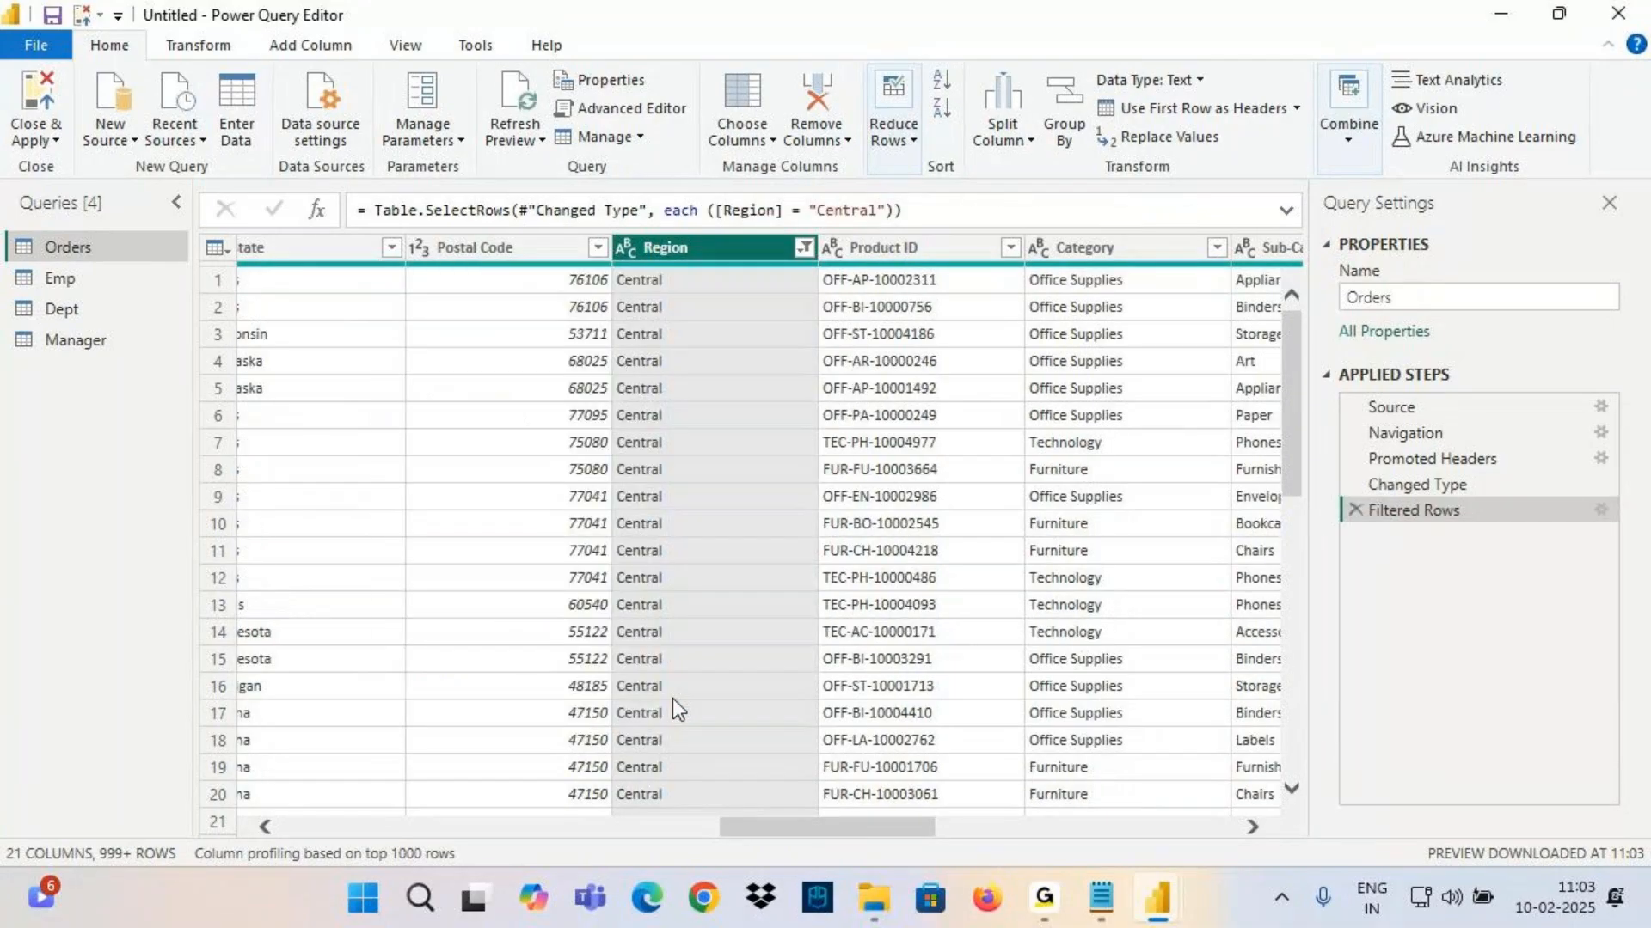
Highlight the Region condition in the formula, and remove the Filtered Rows step from the Orders query
left_click_drag(716, 209, 902, 210)
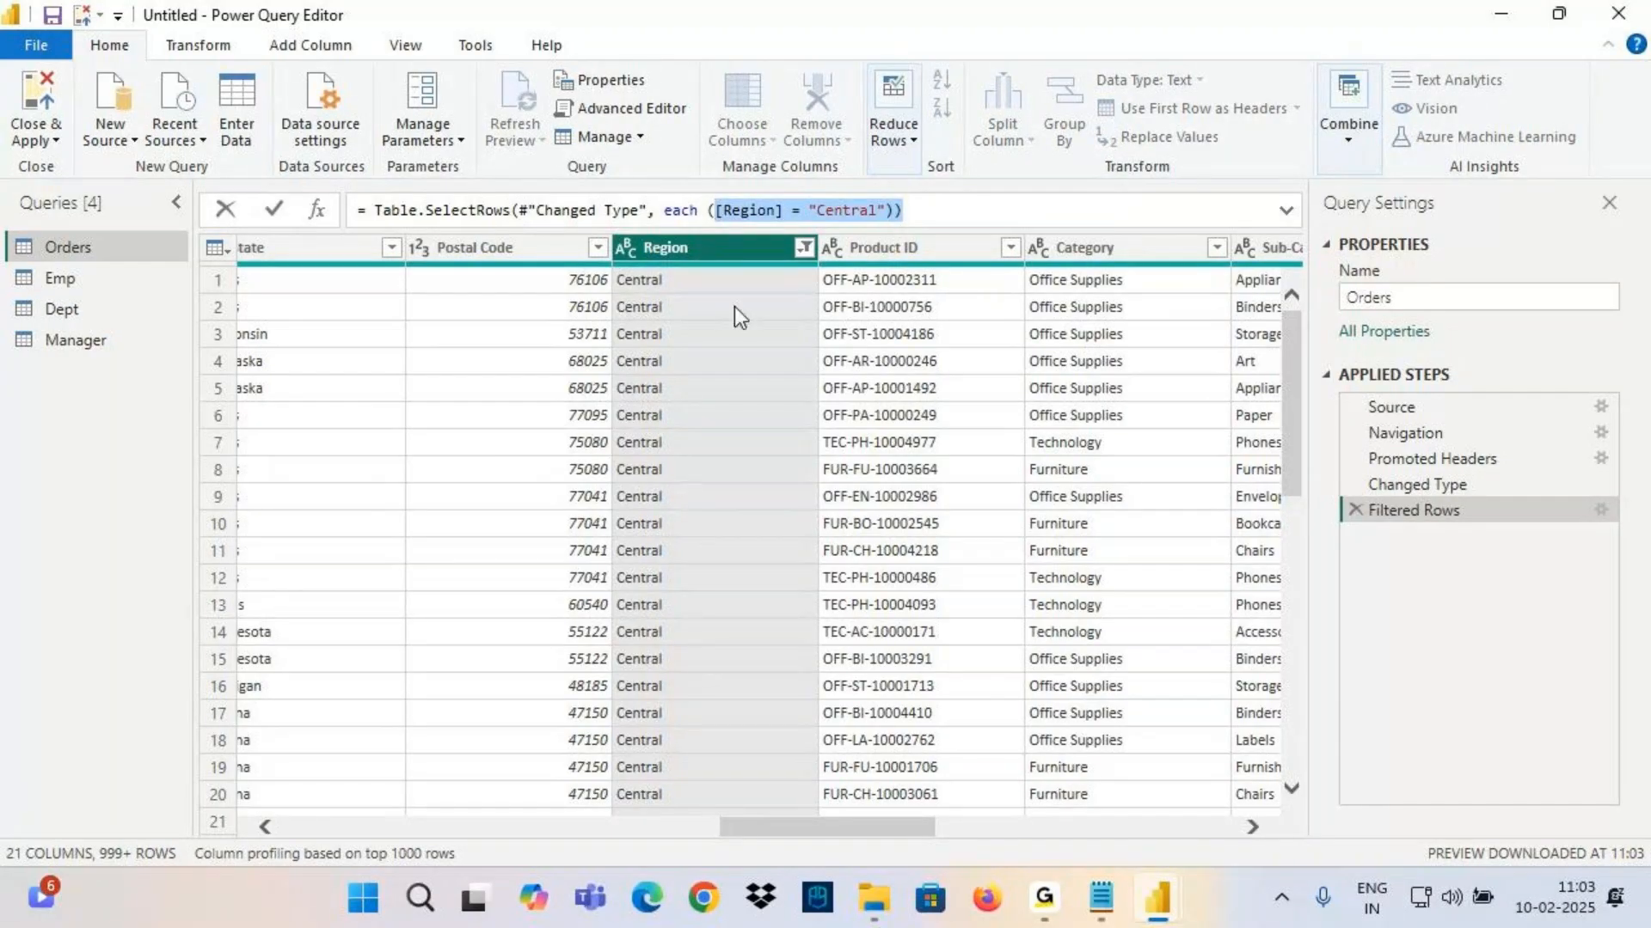
left_click(695, 247)
left_click(1358, 511)
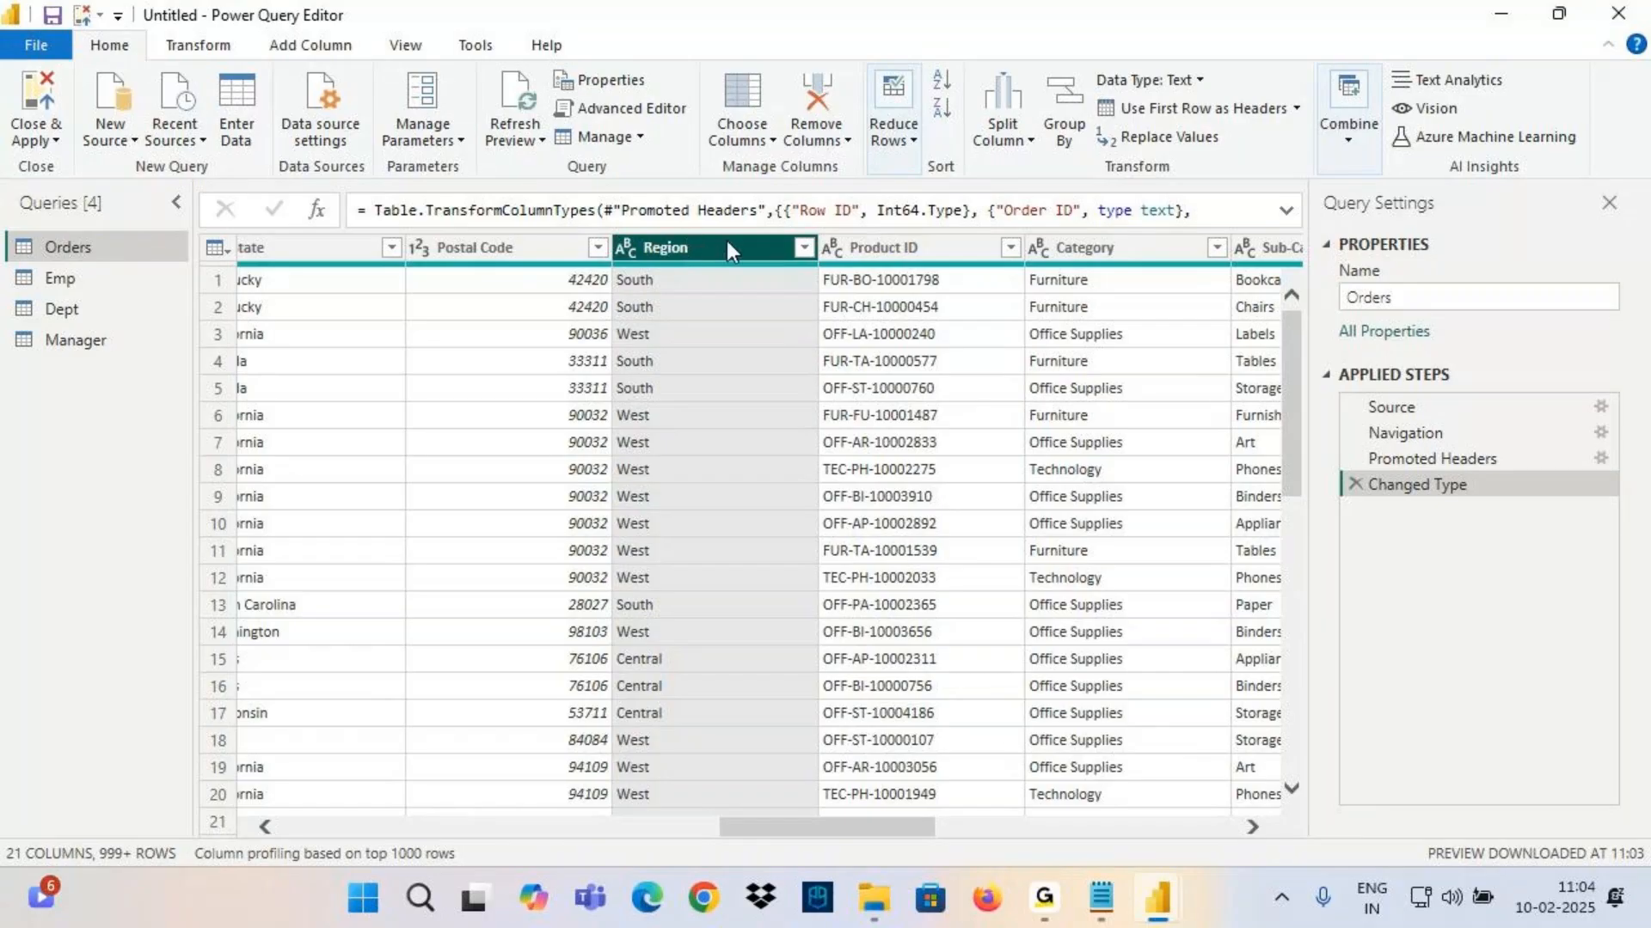
Apply an Equals text filter with the value "central" to the Region column
left_click(805, 249)
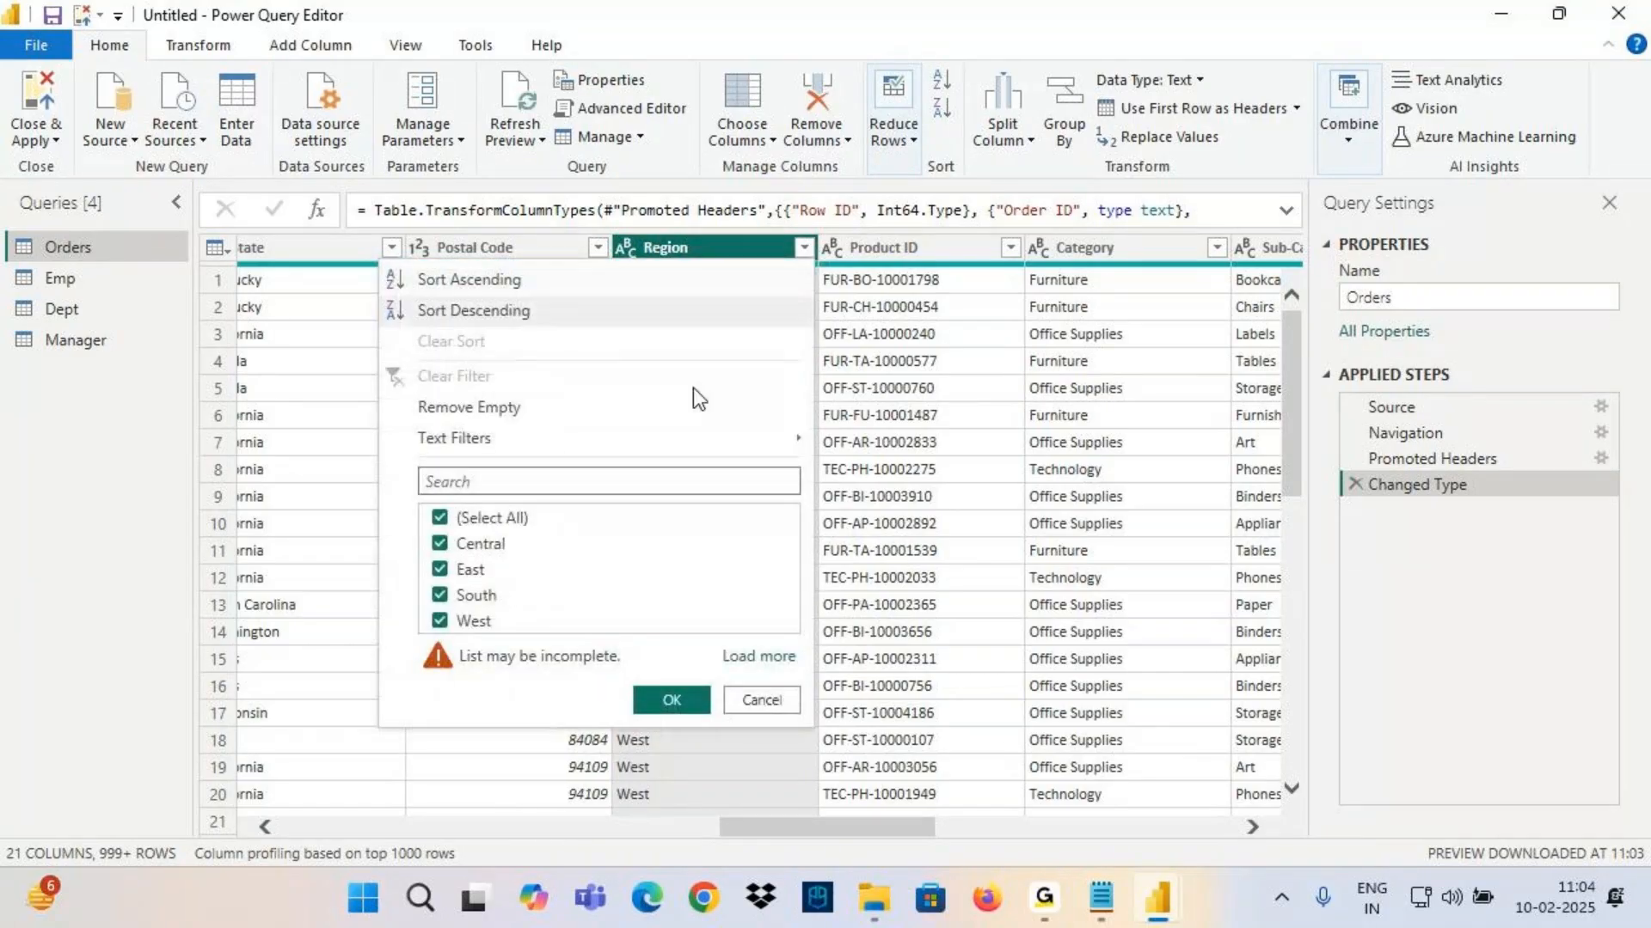
mouse_move(658, 440)
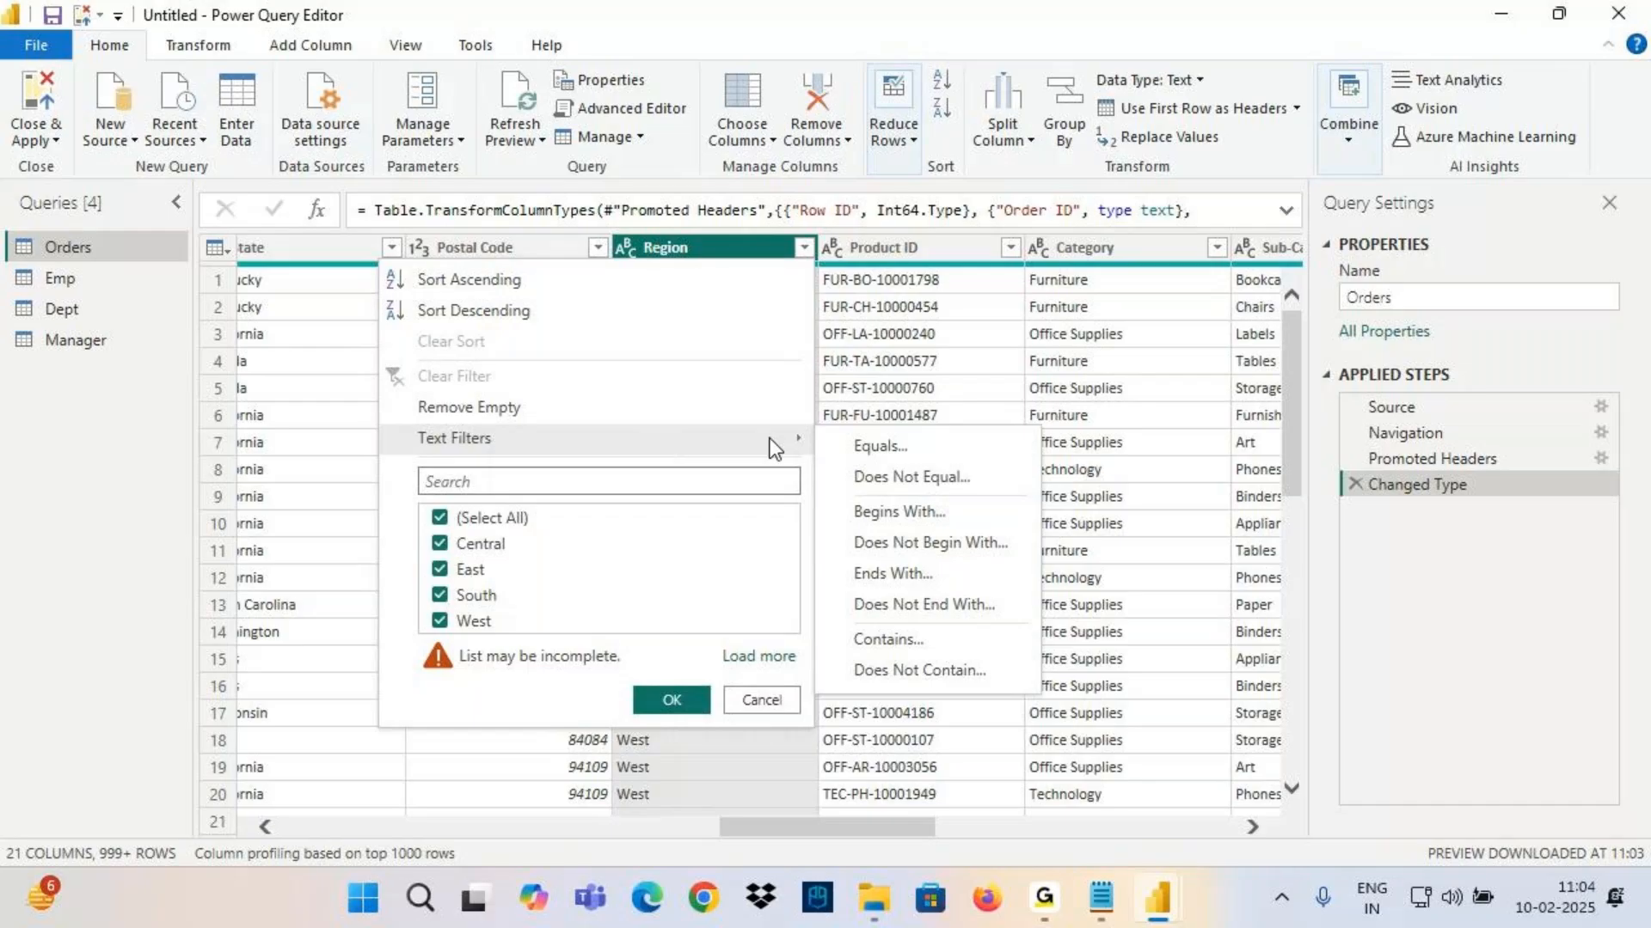
left_click(880, 446)
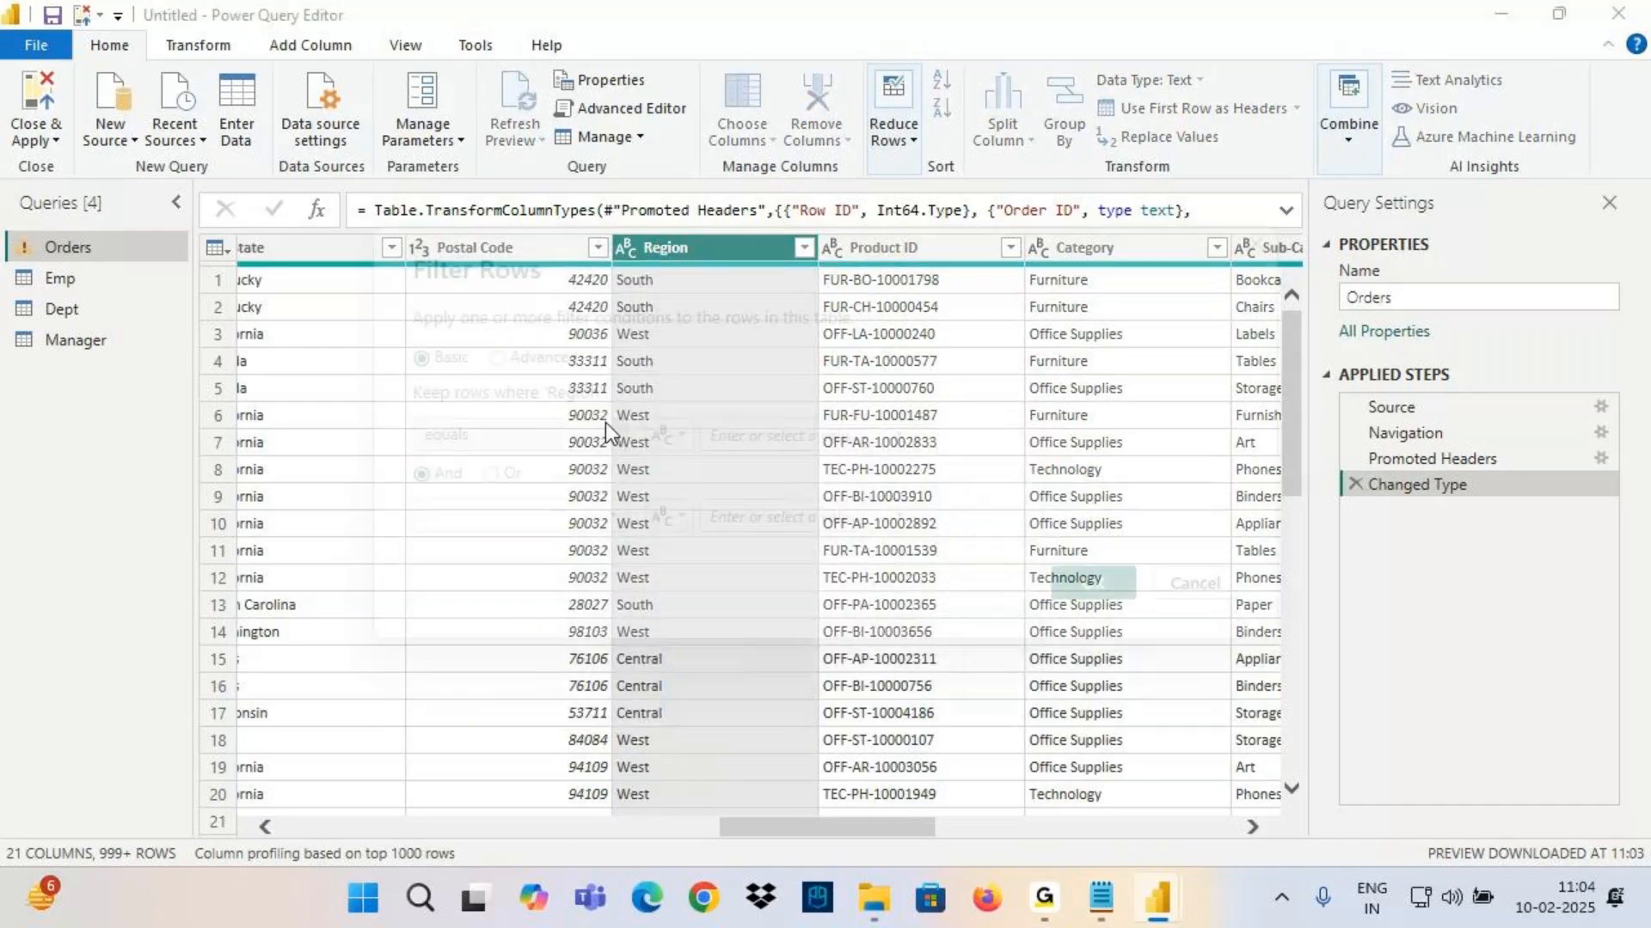
type("cent")
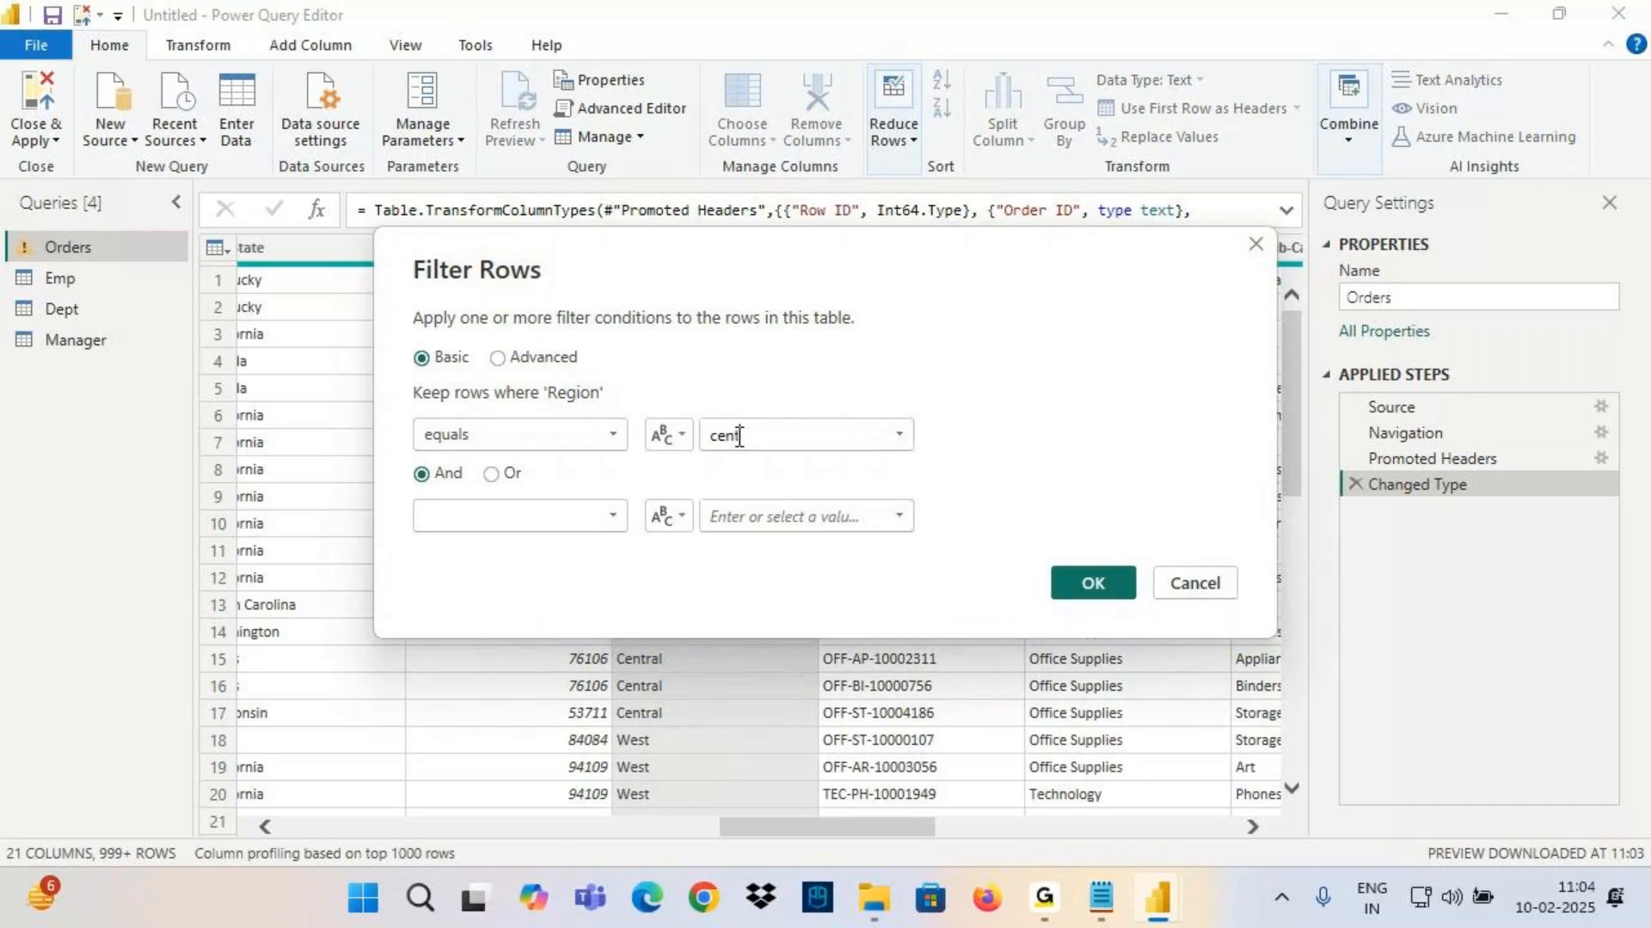
type("ral")
left_click(1092, 576)
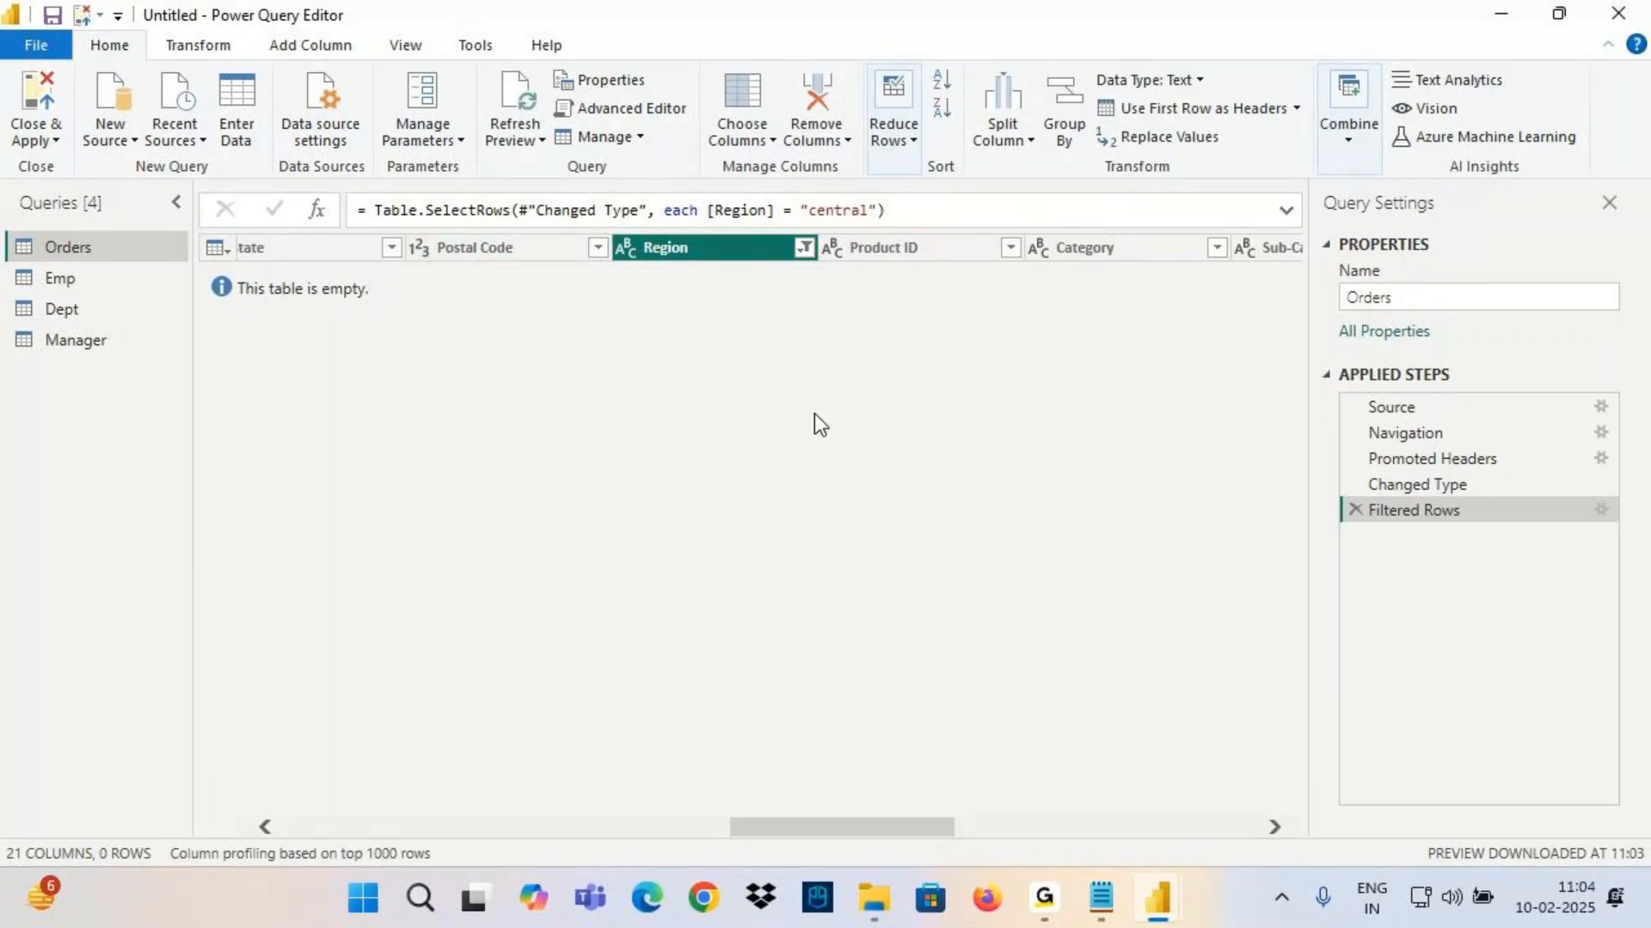
Switch to Notepad and copy the line "Filtering the Data on Text Columns" below the two filtering topics of Class 3
left_click(1103, 899)
left_click_drag(560, 469, 7, 471)
key("ctrl+c")
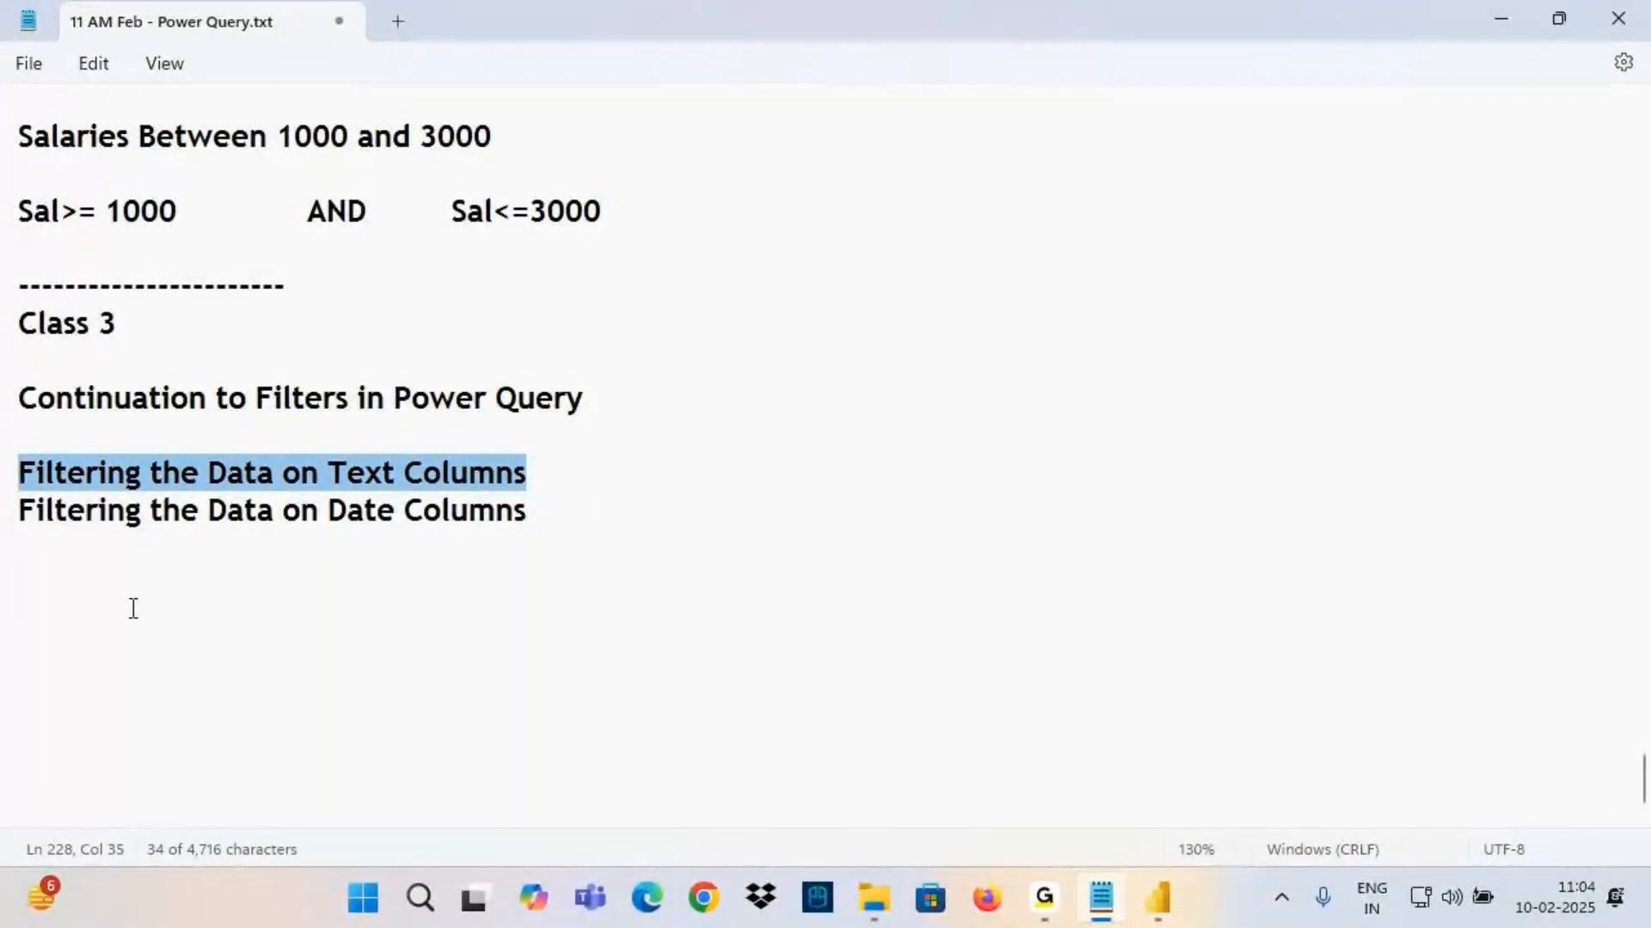
left_click(67, 585)
key("ctrl+v")
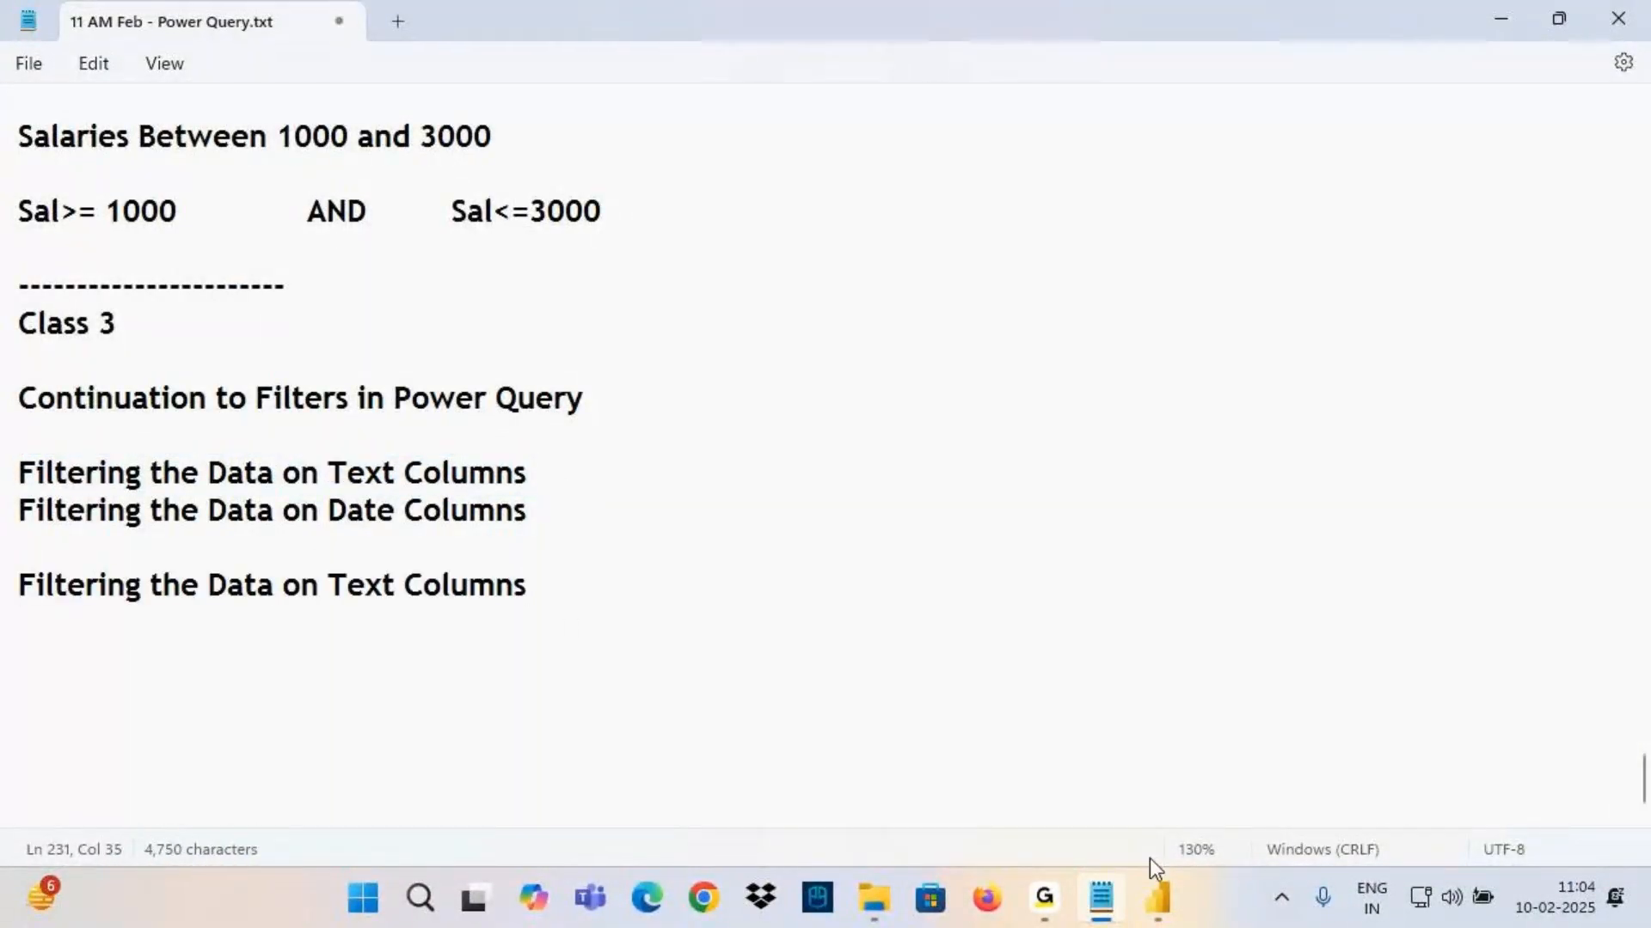
Return to Power Query Editor and compare the filter value "central" with the Region entries in the Changed Type step
left_click(1167, 882)
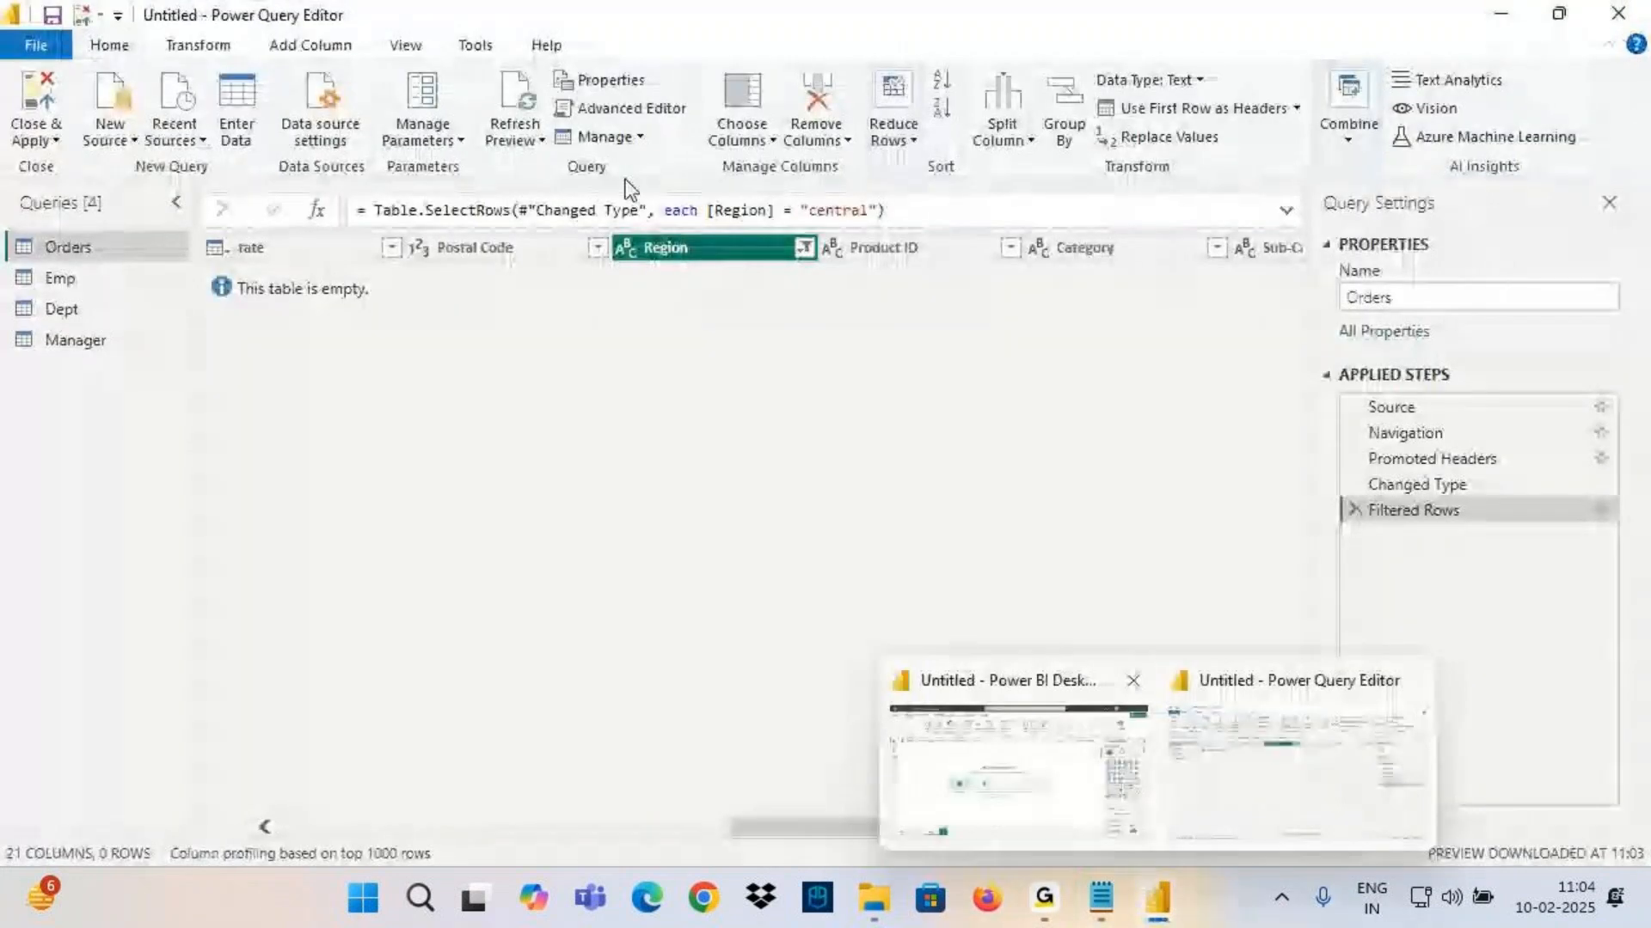
left_click(800, 212)
left_click_drag(808, 211, 875, 212)
left_click(1405, 486)
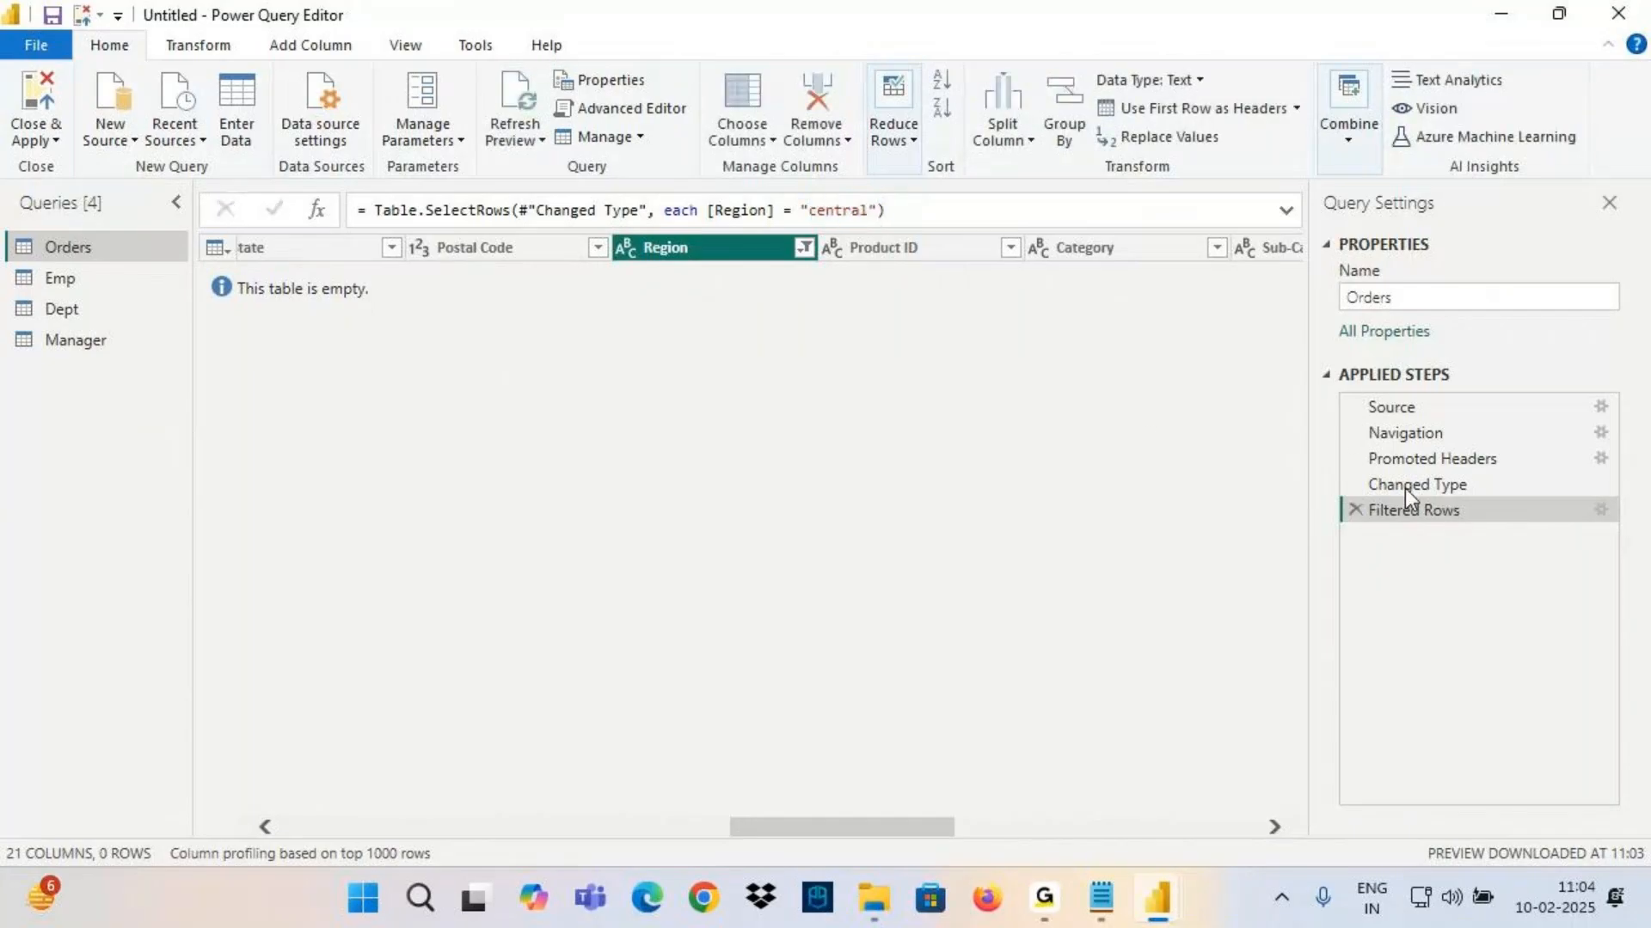
scroll(714, 584, "down", 4)
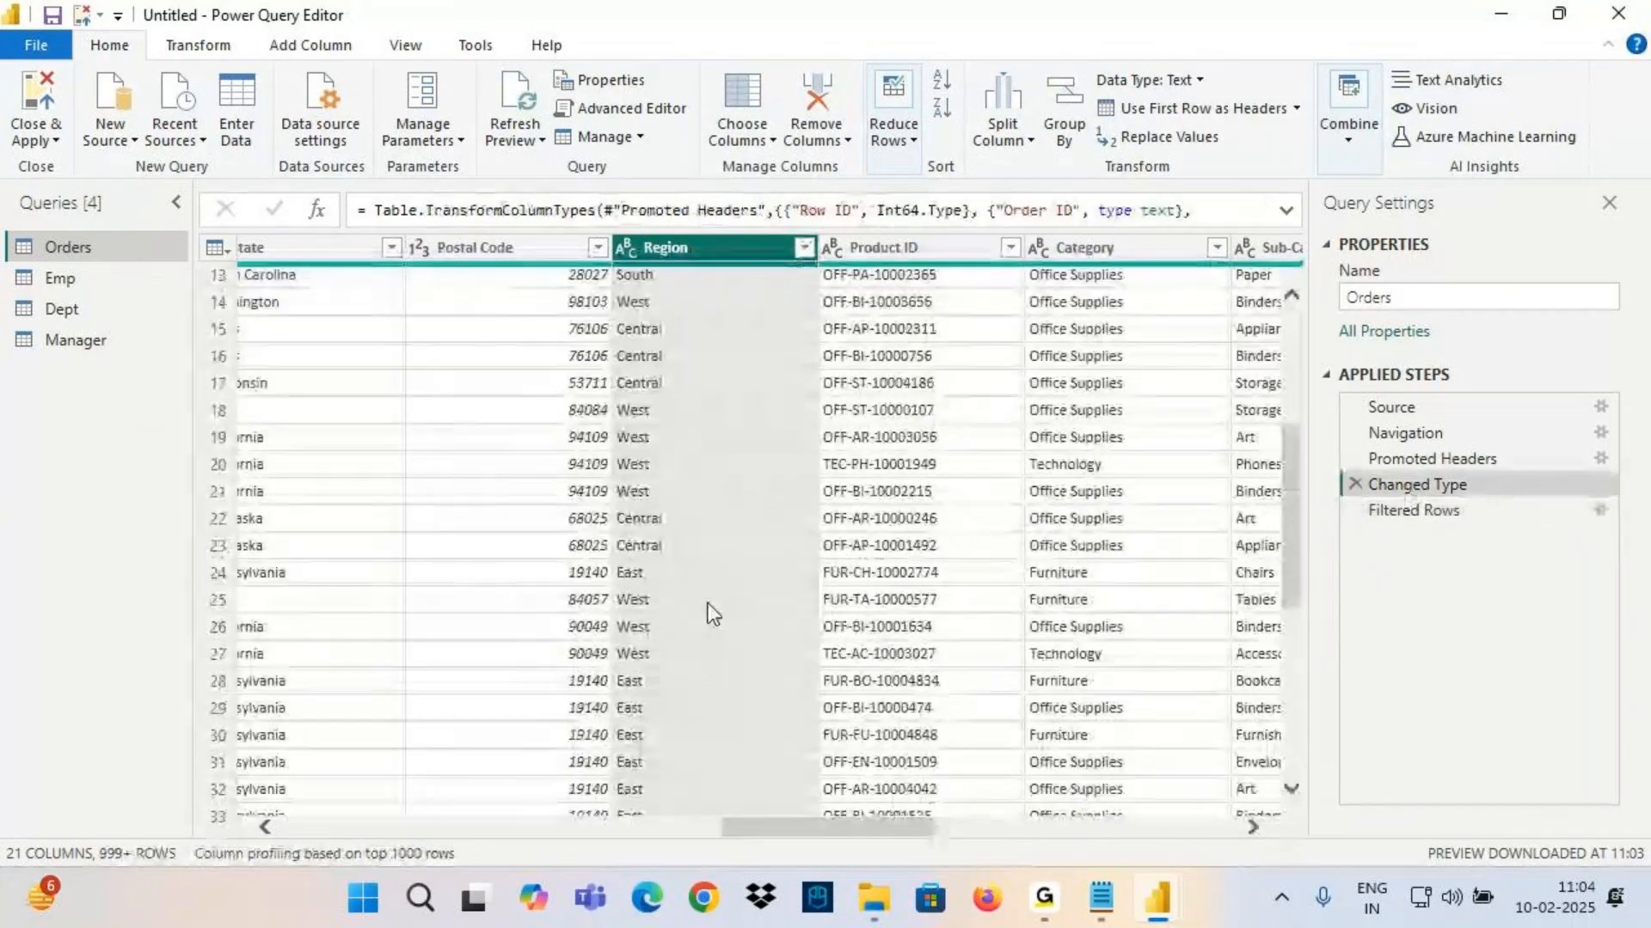
key("ctrl+2")
left_click_drag(607, 342, 651, 345)
mouse_move(599, 285)
left_mouse_down()
mouse_move(611, 331)
mouse_move(622, 299)
mouse_move(606, 342)
left_mouse_up()
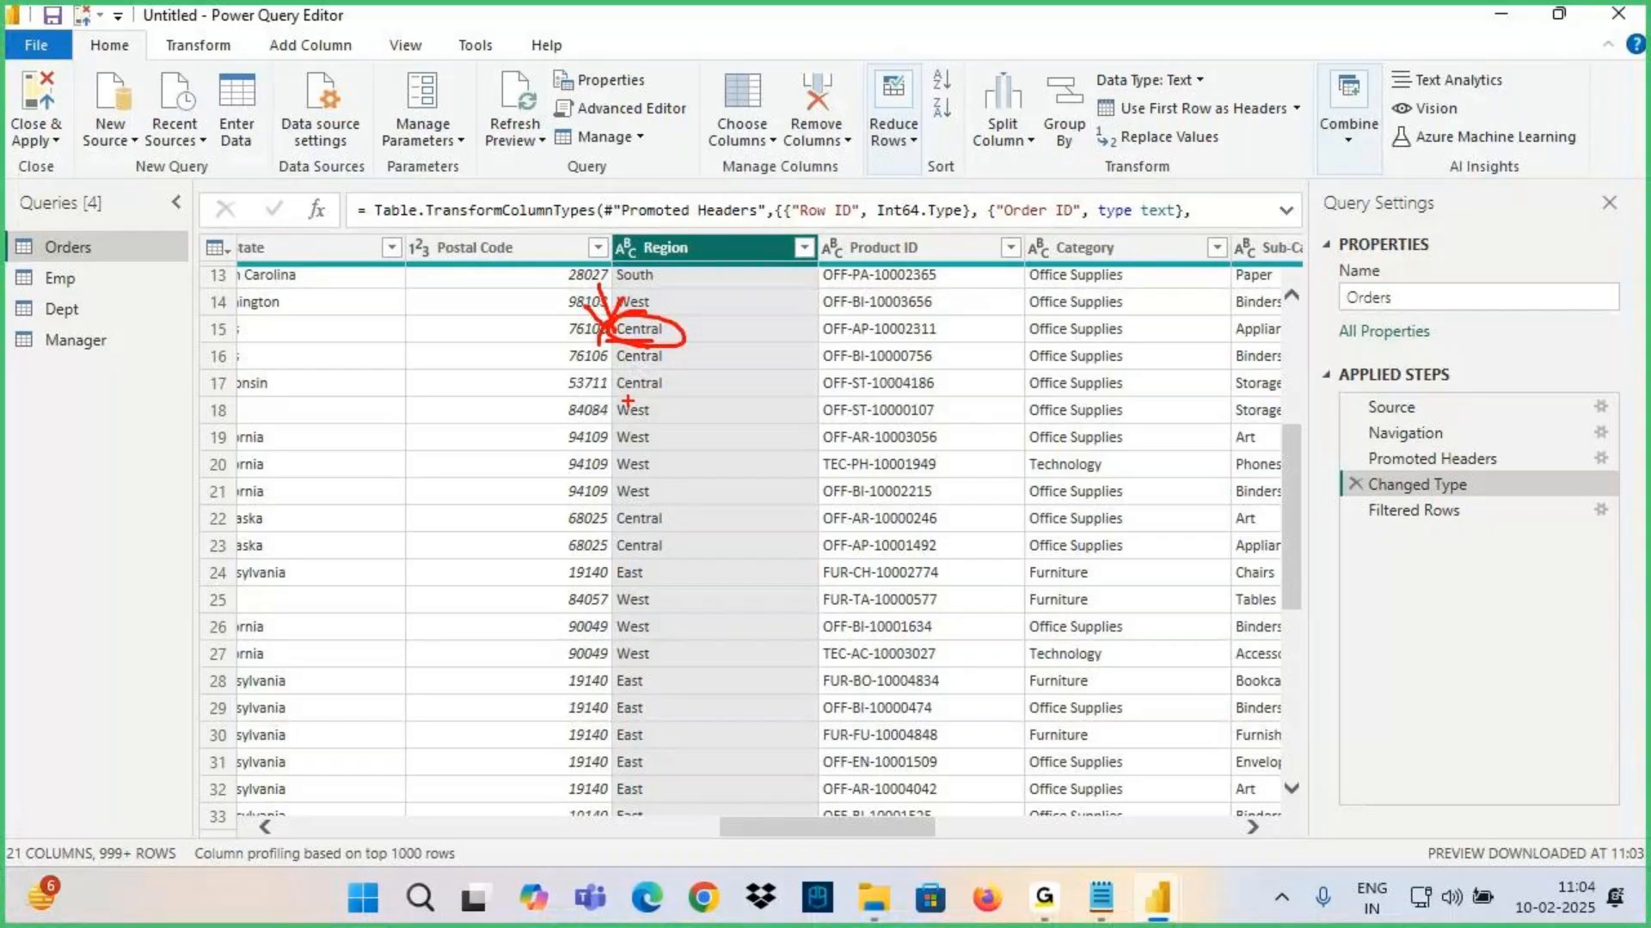
key("Escape")
Edit the settings of the Filtered Rows step so that Region equals "Central"
left_click(1446, 516)
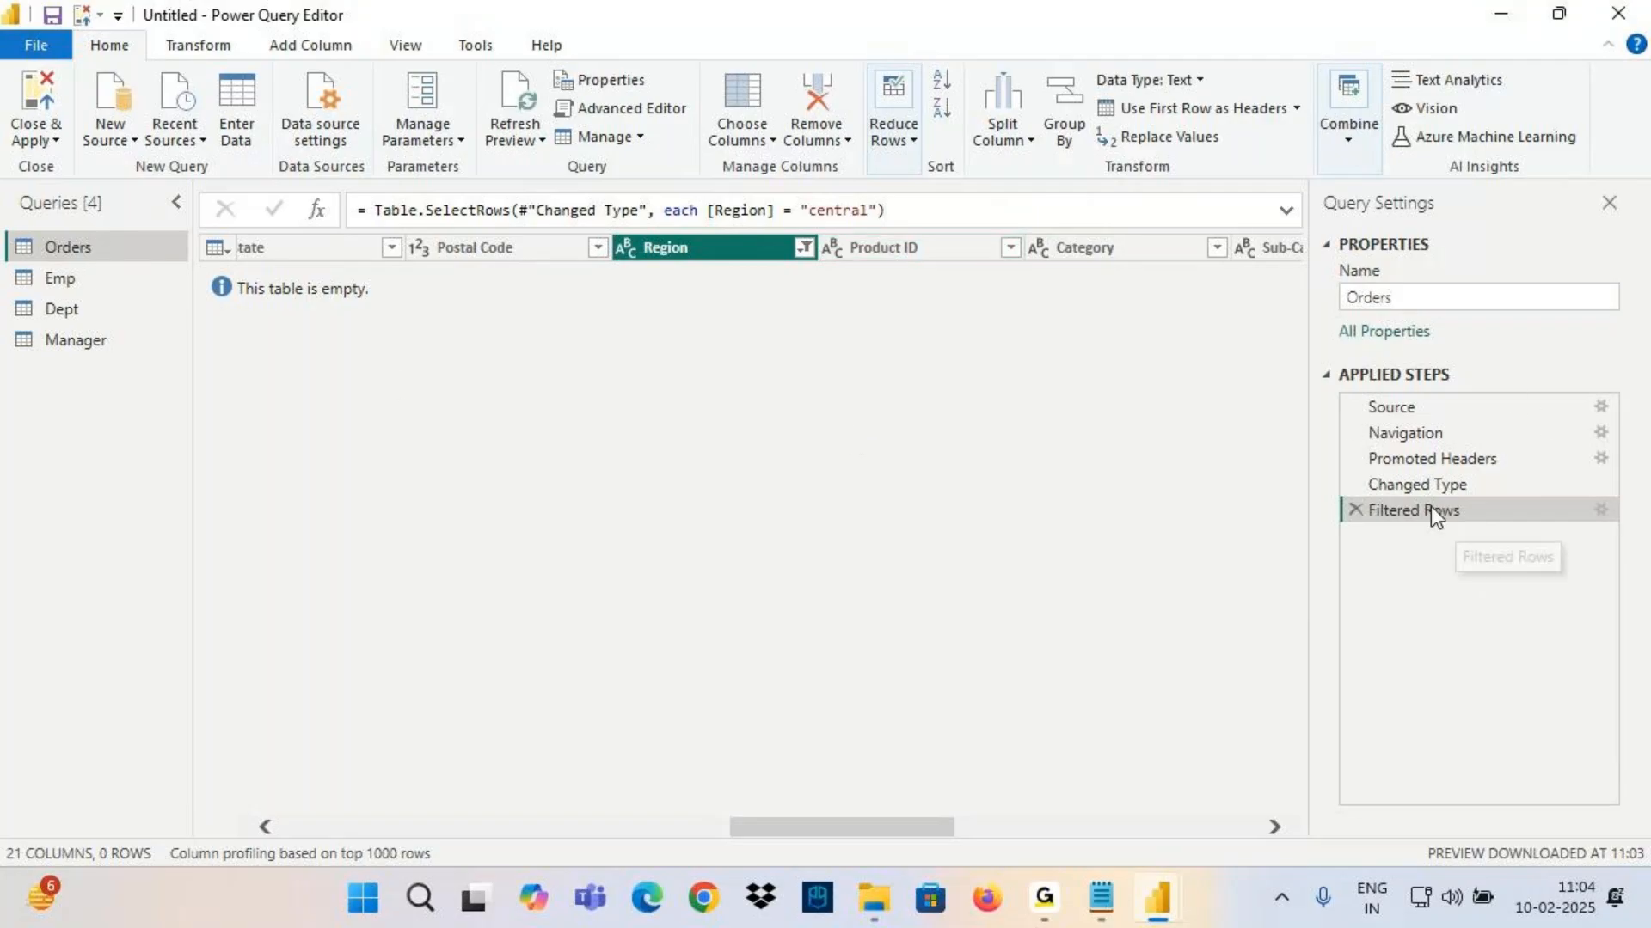
left_click_drag(1367, 532, 1476, 519)
mouse_move(1597, 494)
left_mouse_down()
mouse_move(1615, 502)
mouse_move(1598, 527)
mouse_move(1622, 495)
mouse_move(1573, 525)
left_mouse_up()
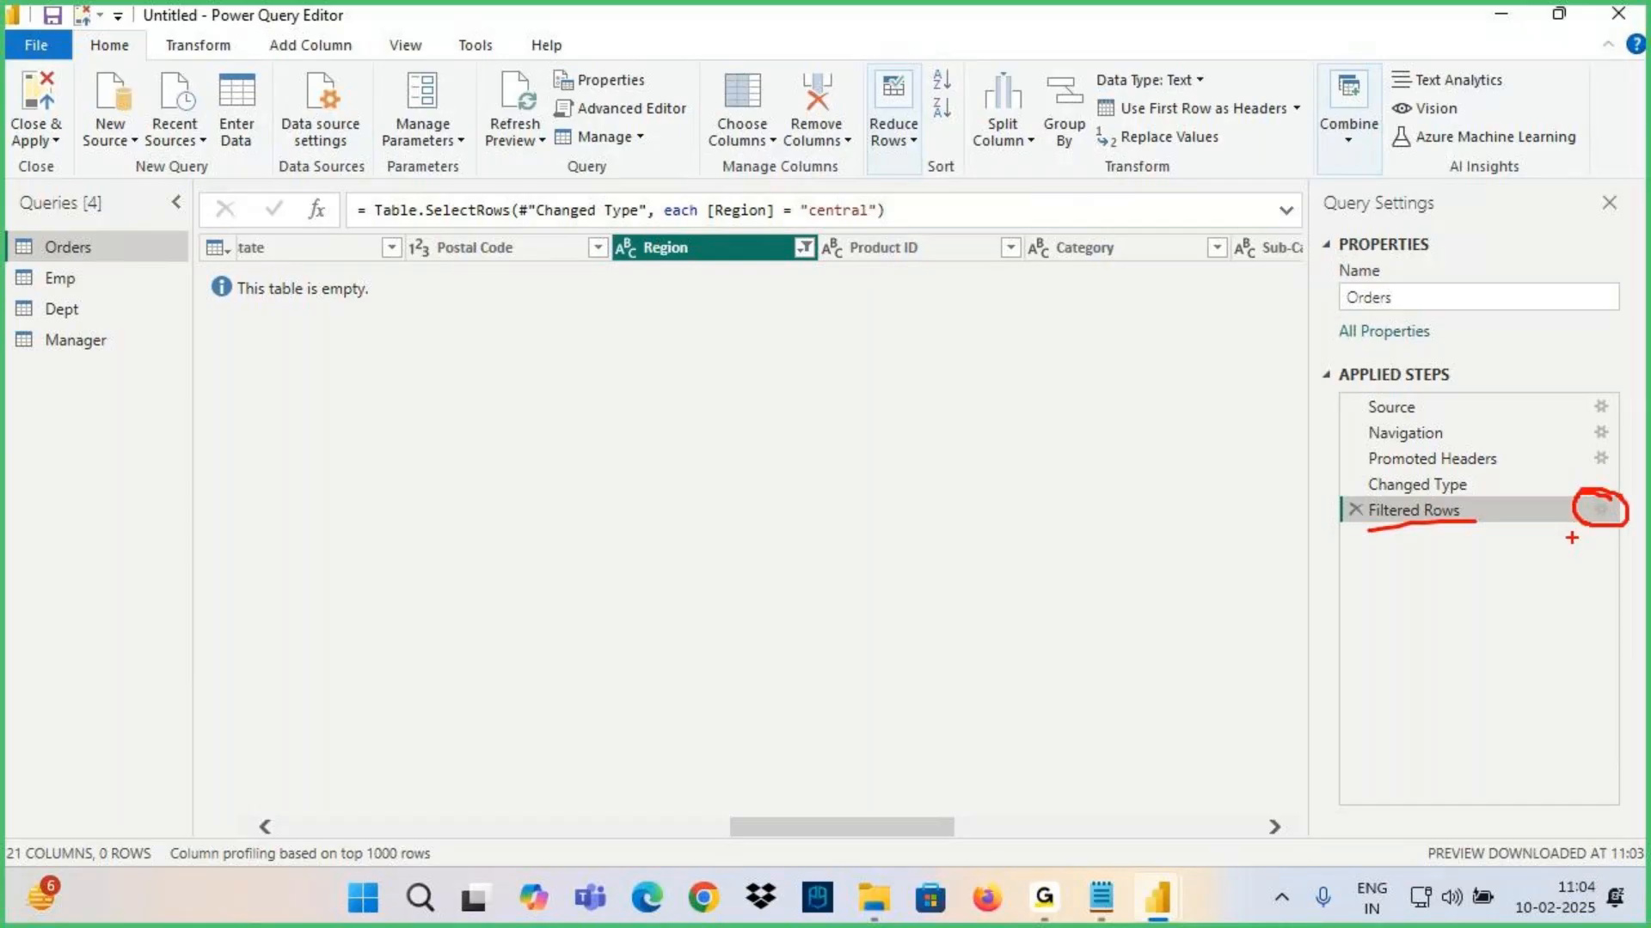
key("Escape")
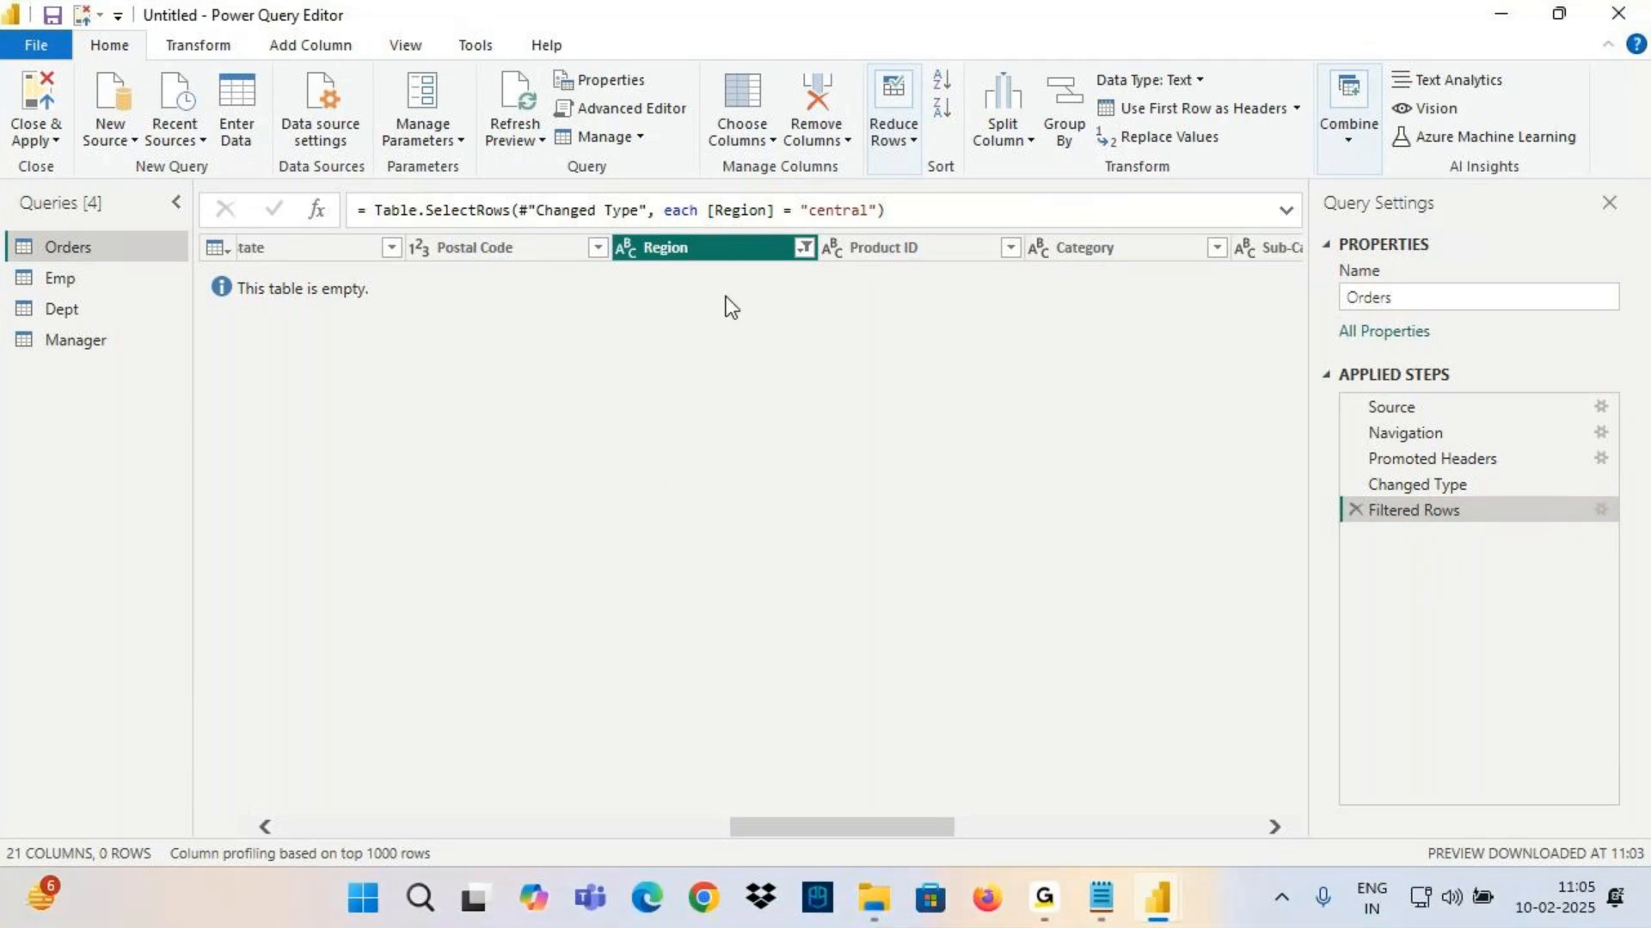
left_click(1607, 517)
left_click(718, 435)
key("BackSpace")
type("Central")
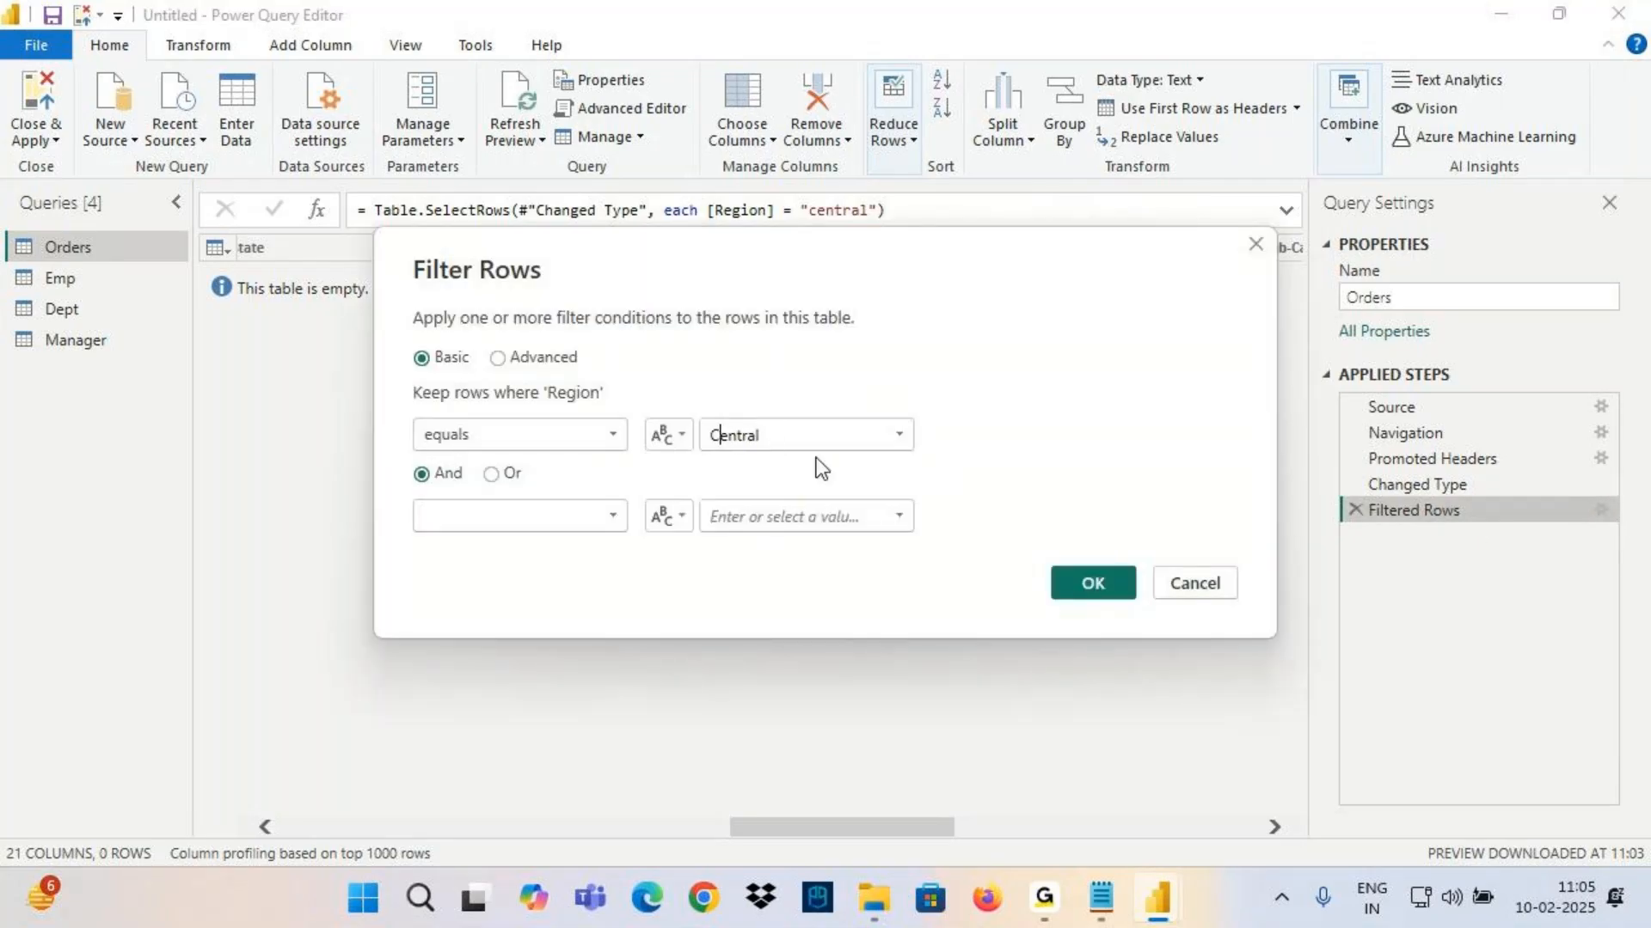
left_click(1092, 595)
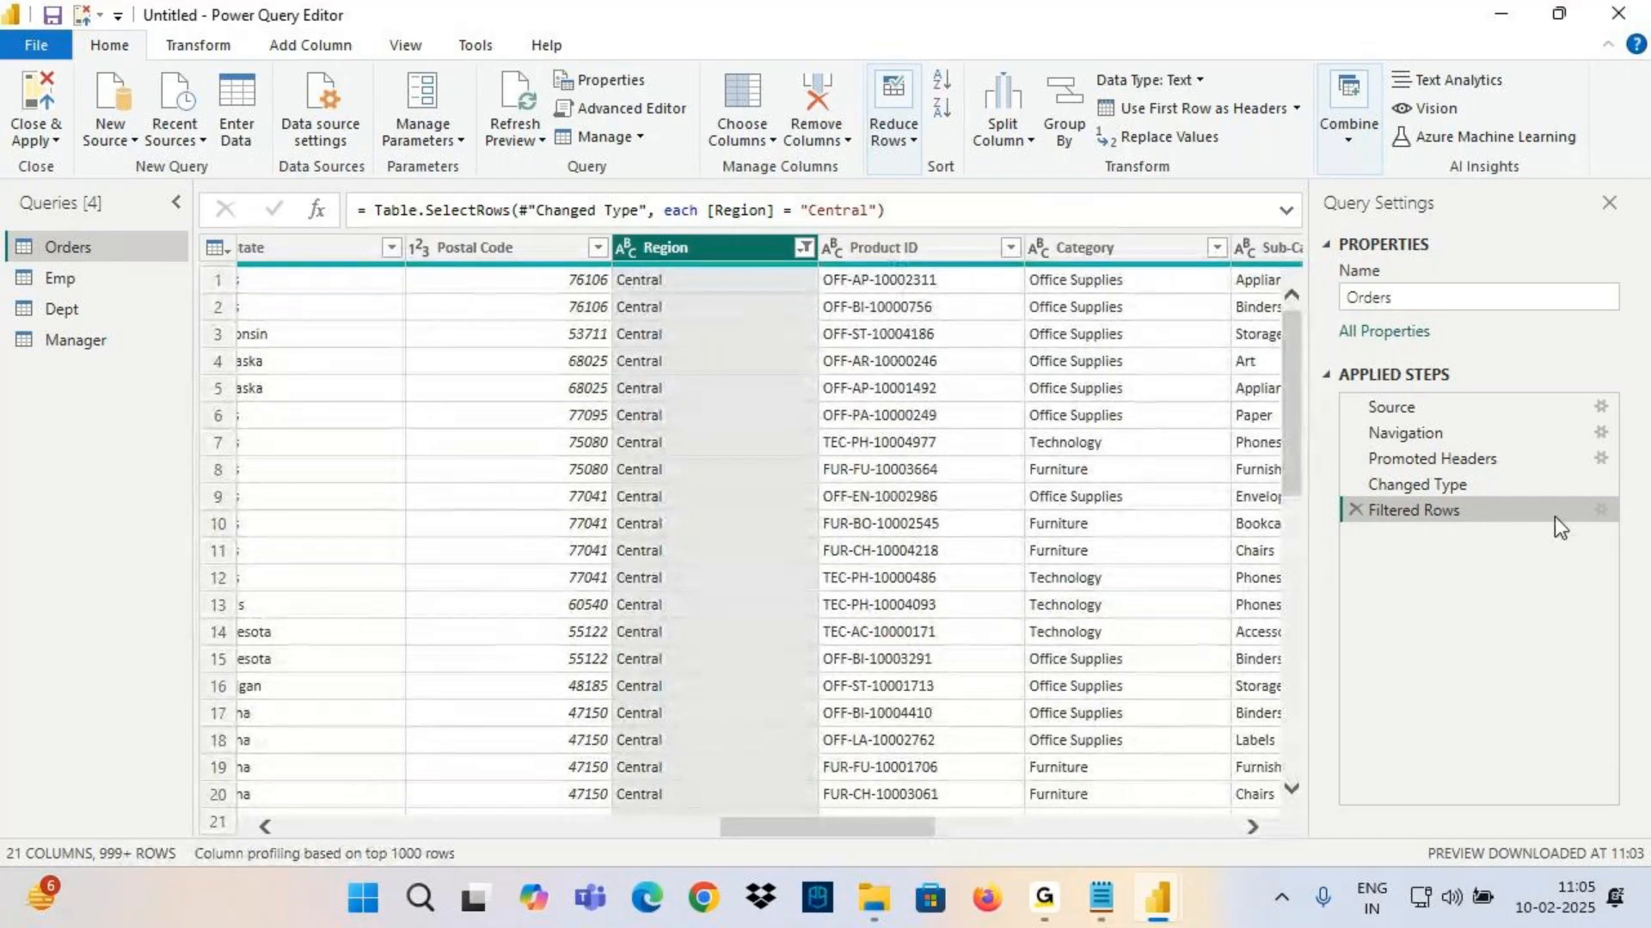
Reopen the Filtered Rows settings and set the Region filter value back to "central"
left_click(1601, 510)
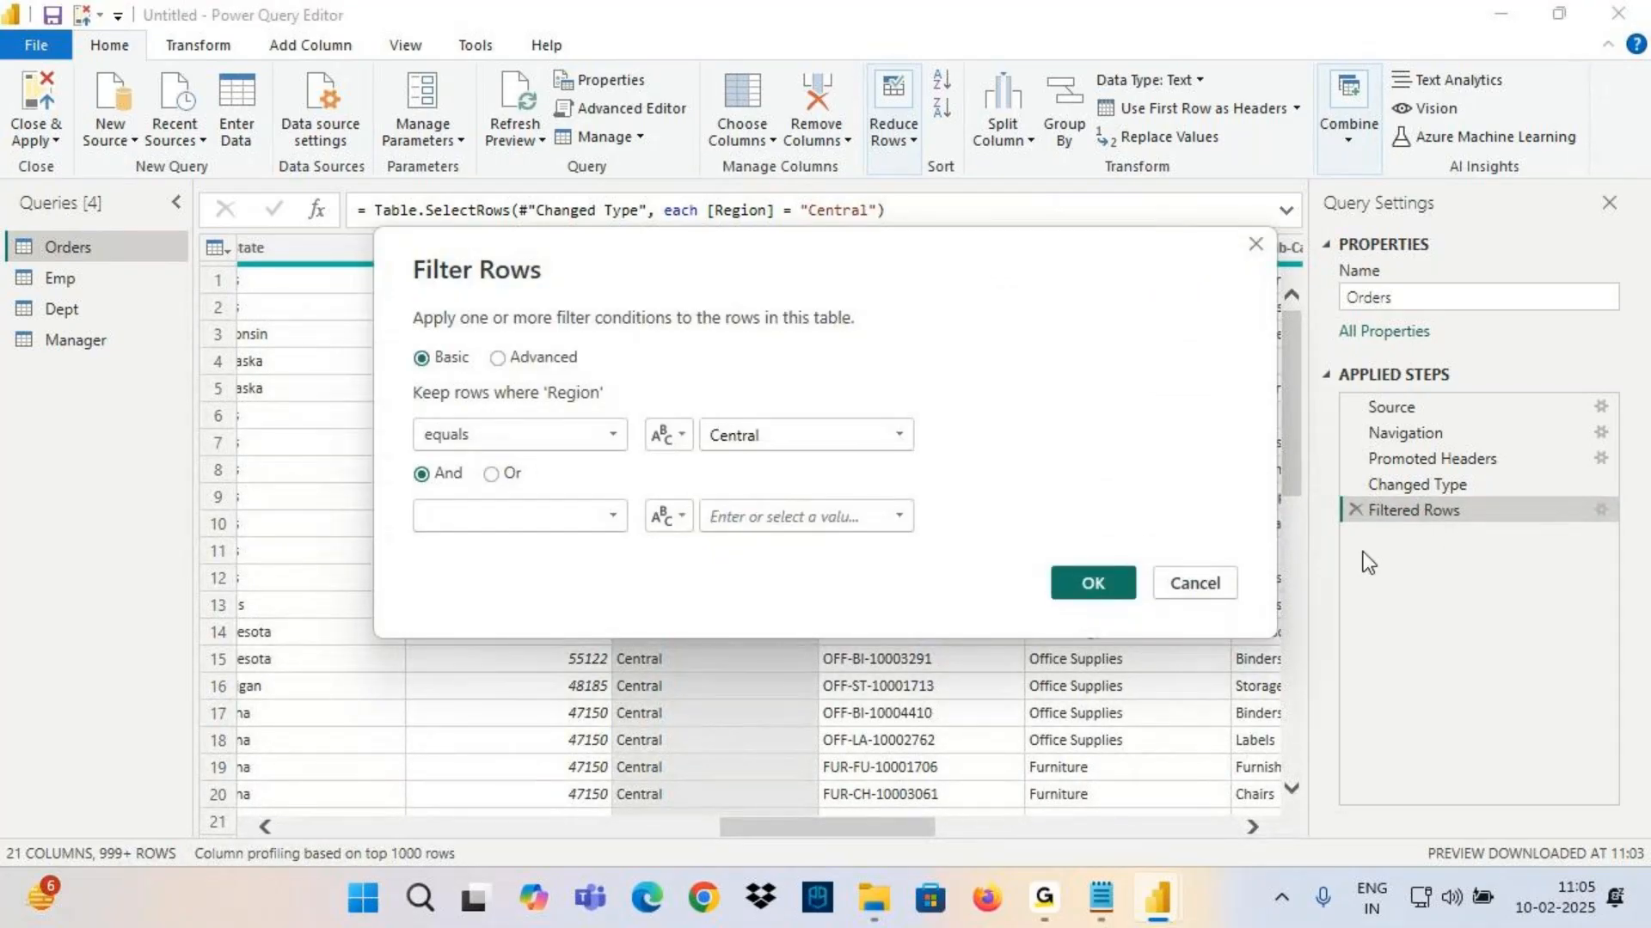
left_click(1100, 570)
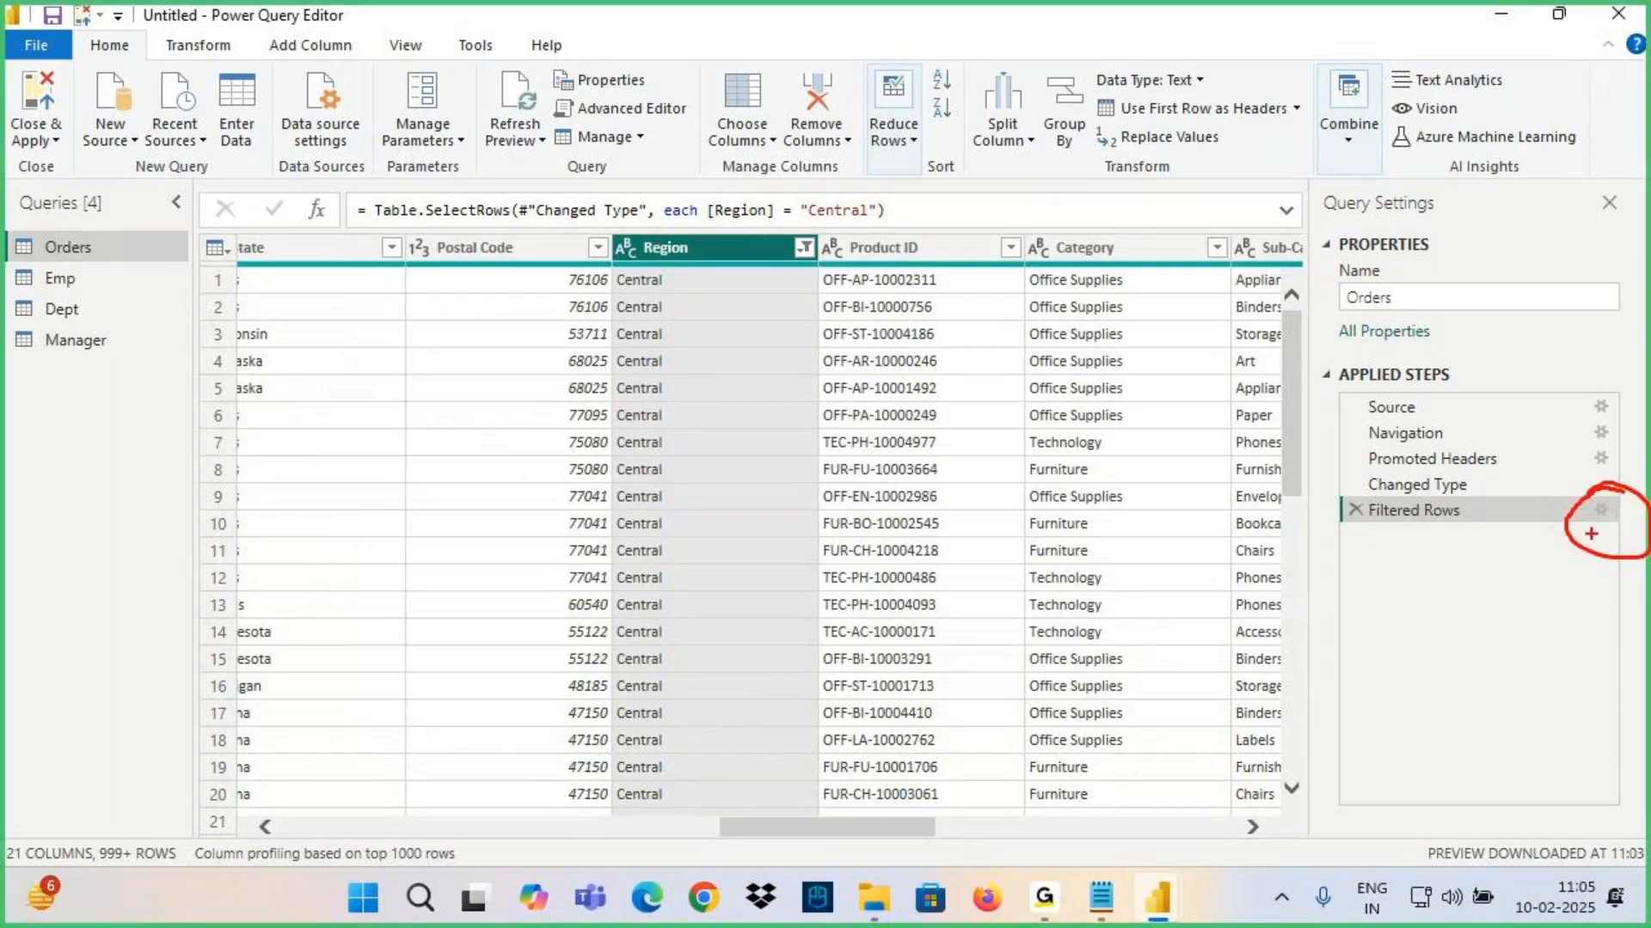
left_click(1601, 510)
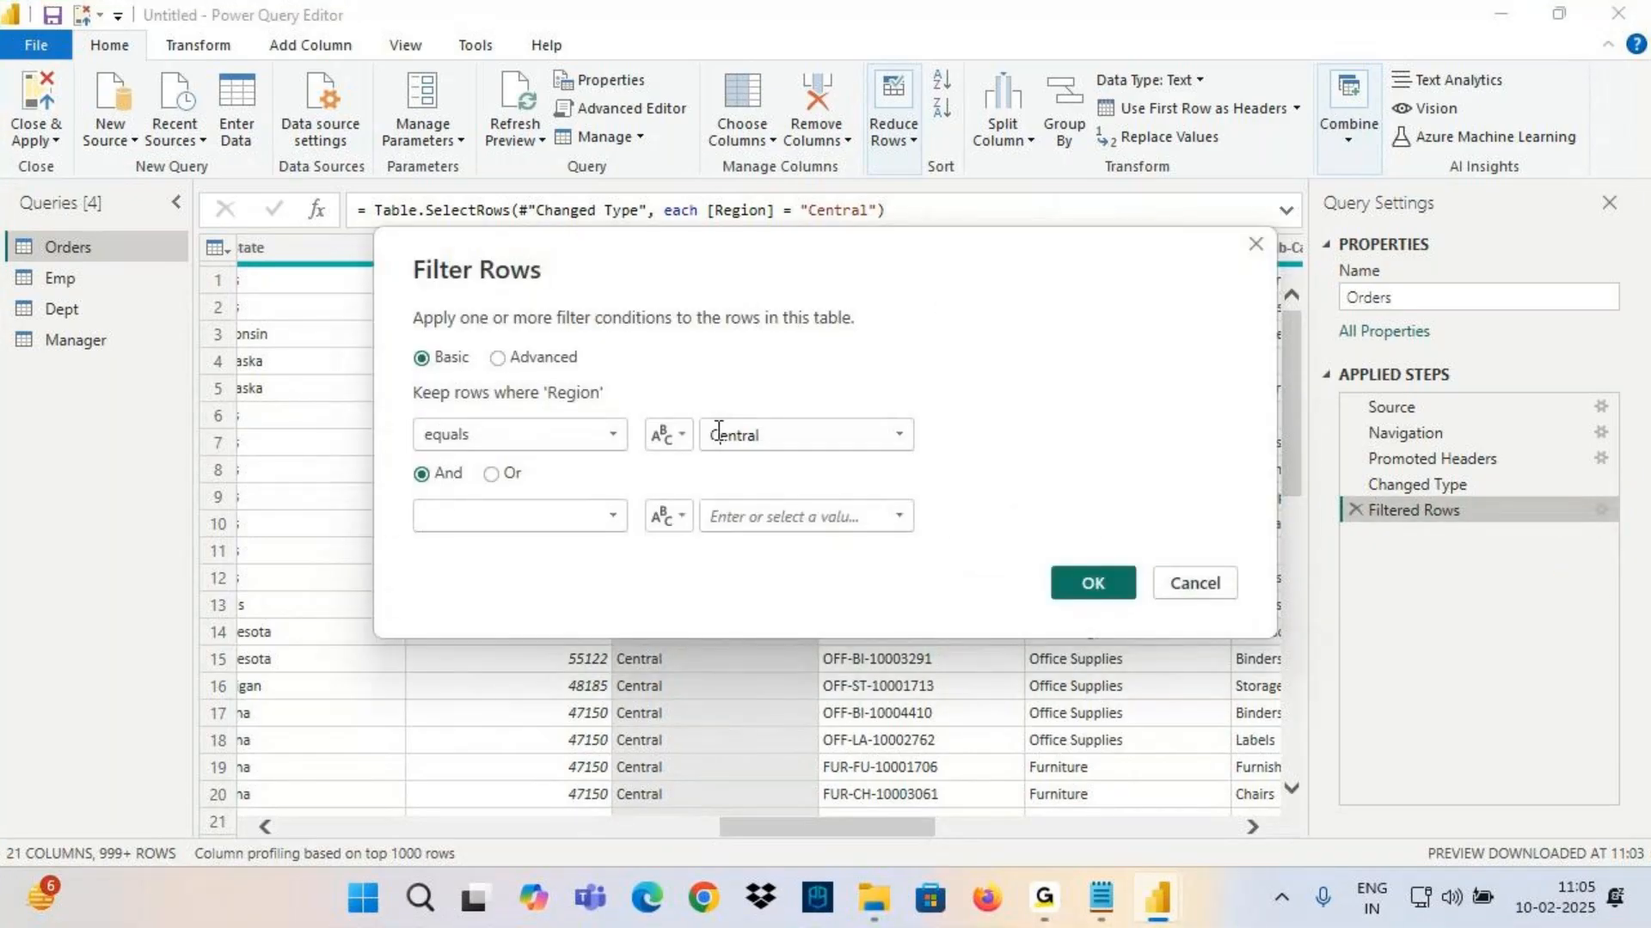
left_click(1073, 581)
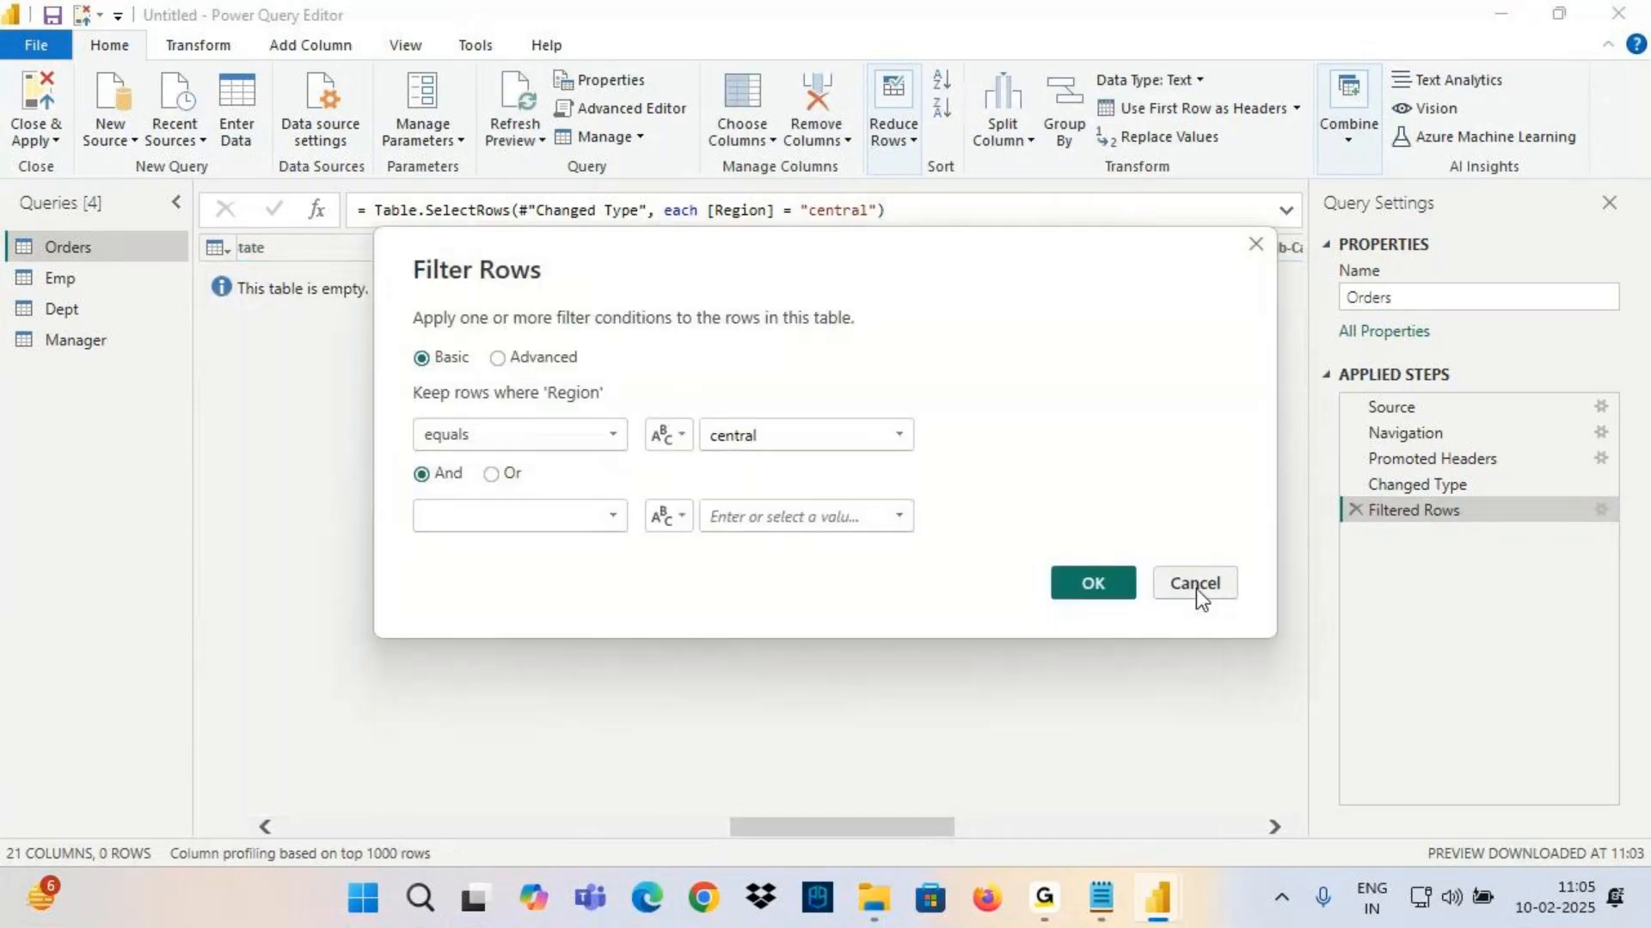
left_click(1194, 583)
Edit the Filtered Rows formula directly so that its Region condition compares with "Central"
left_click_drag(596, 212, 911, 210)
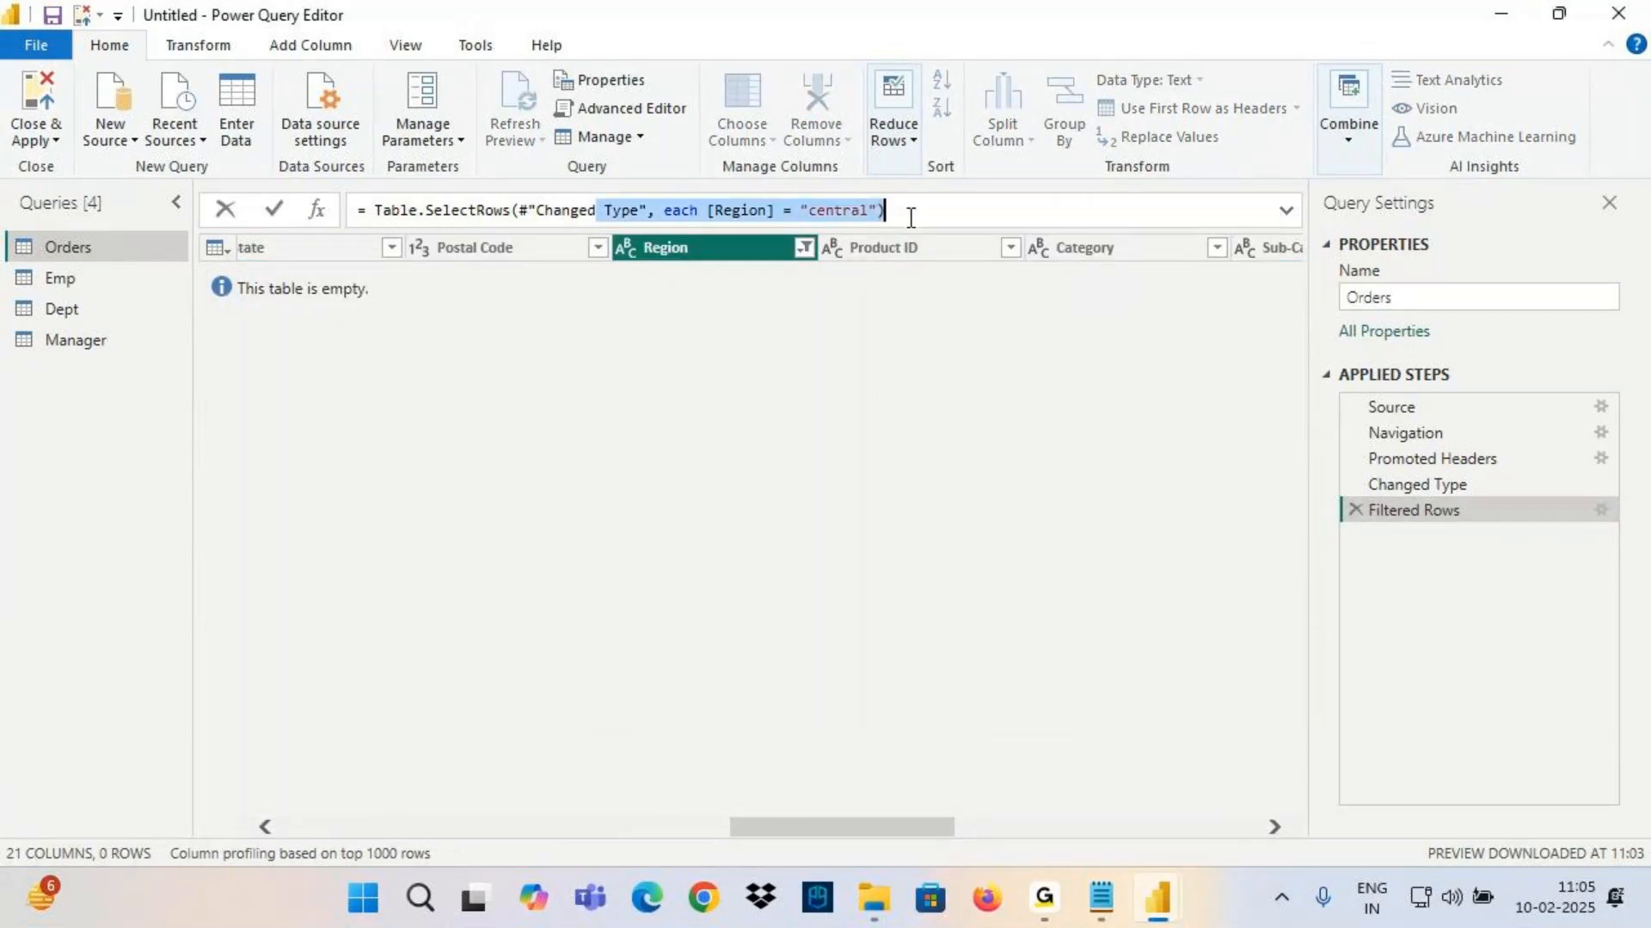
left_click(969, 214)
left_click(823, 216)
key("BackSpace")
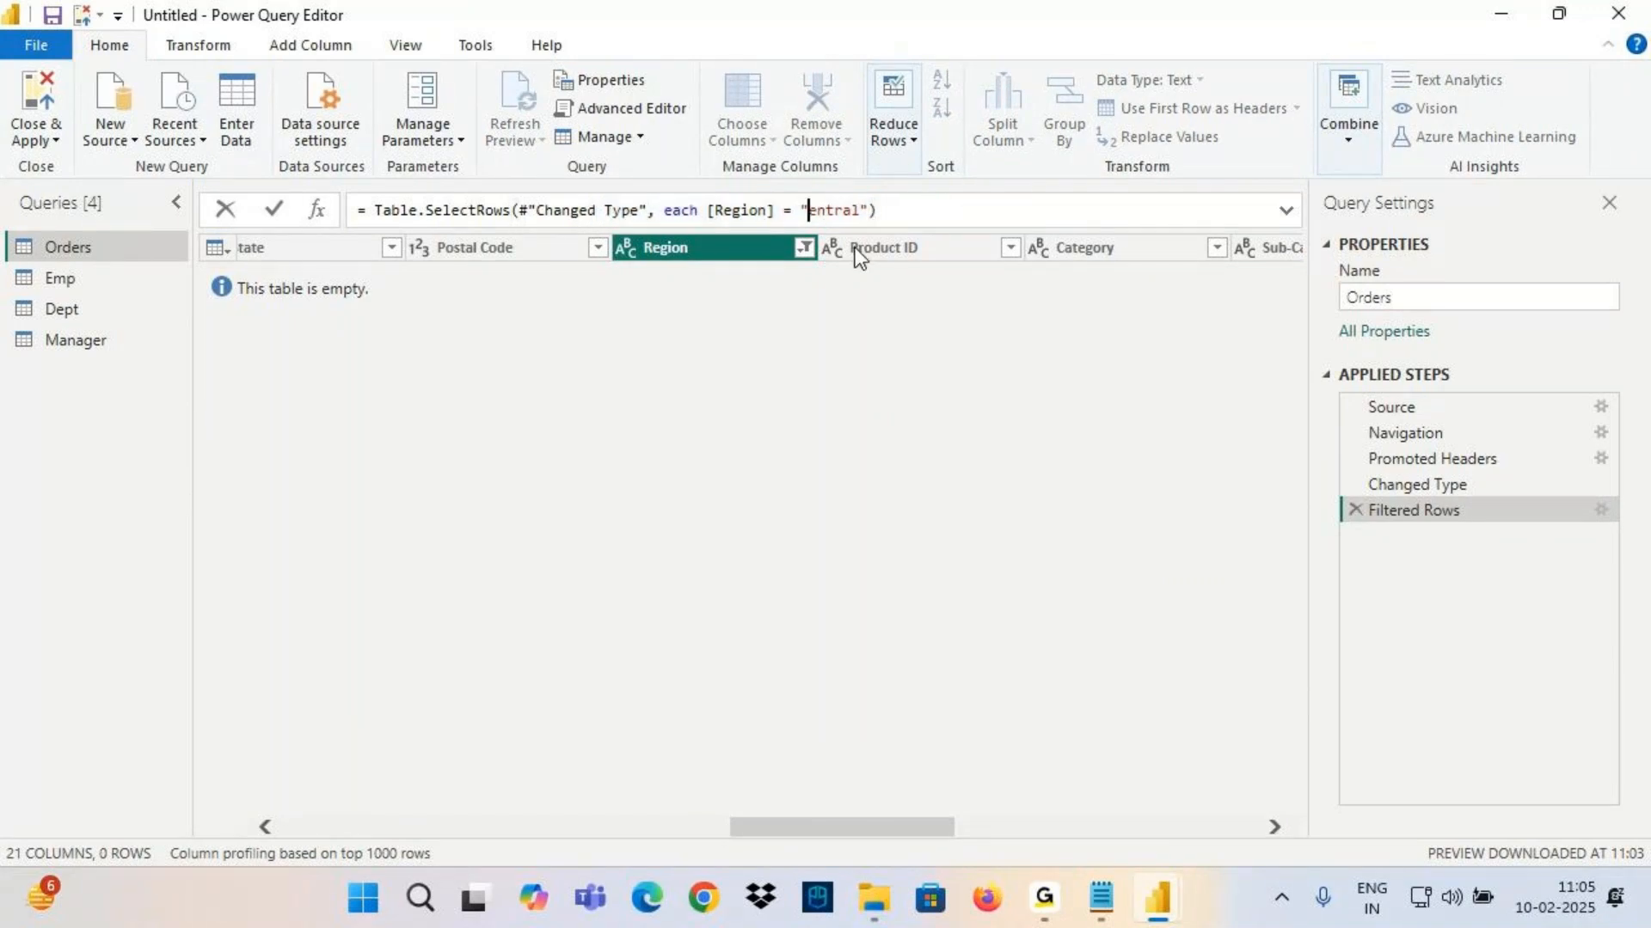
type("C")
left_click(886, 212)
key("Return")
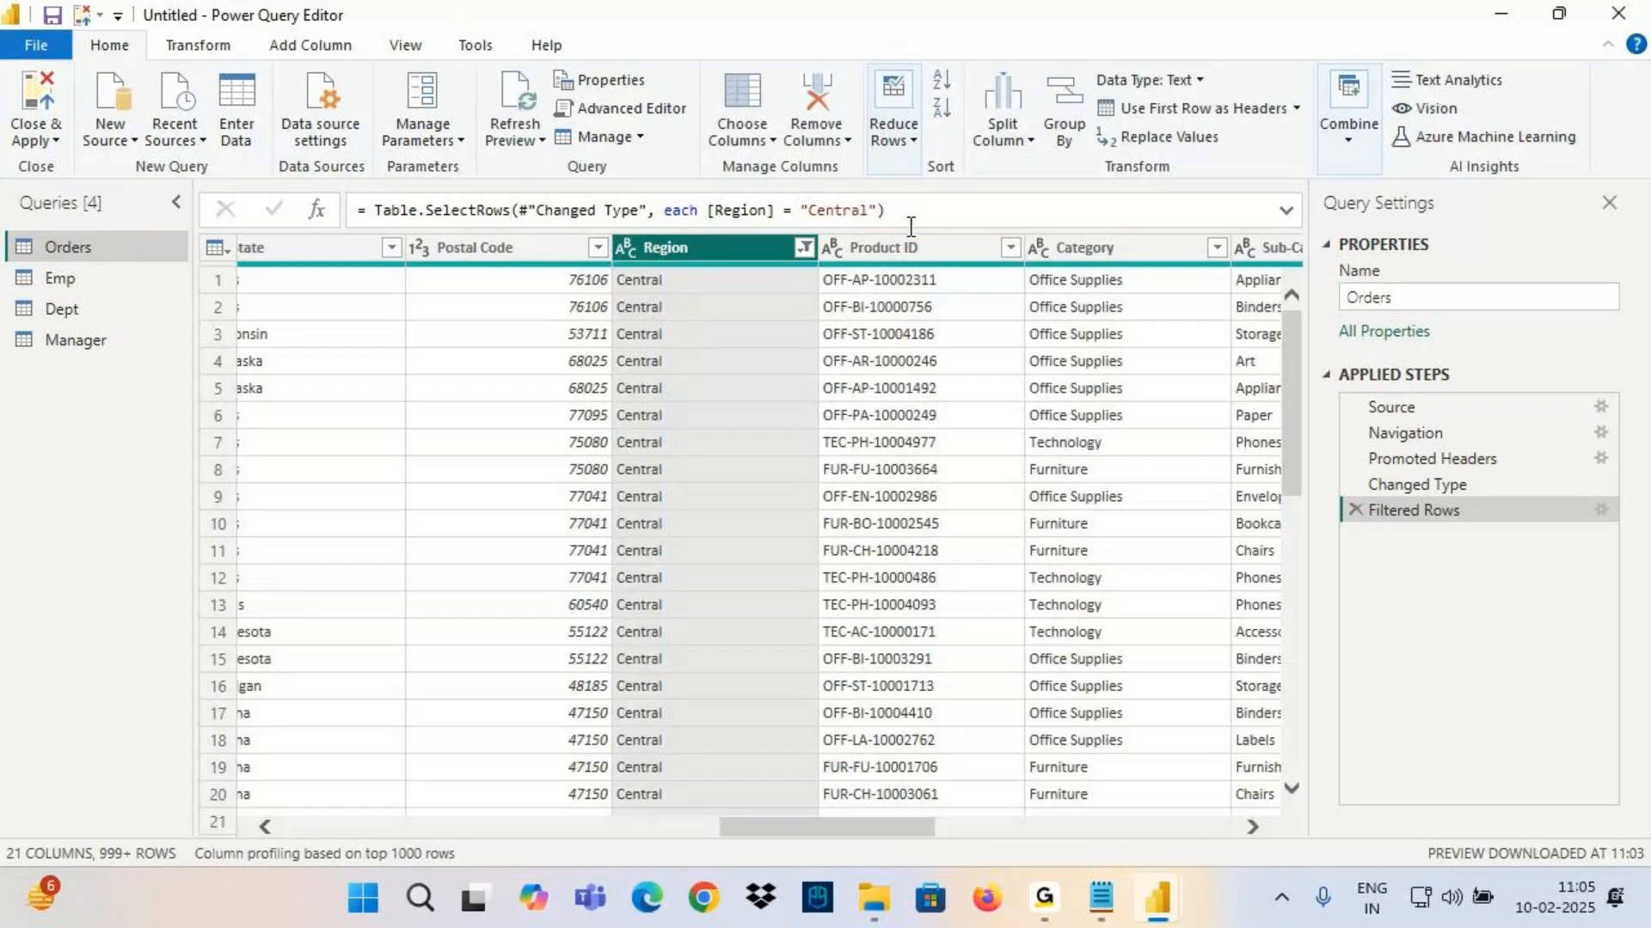
Look through the filtered Orders rows and check the Region values they contain
scroll(756, 482, "down", 10)
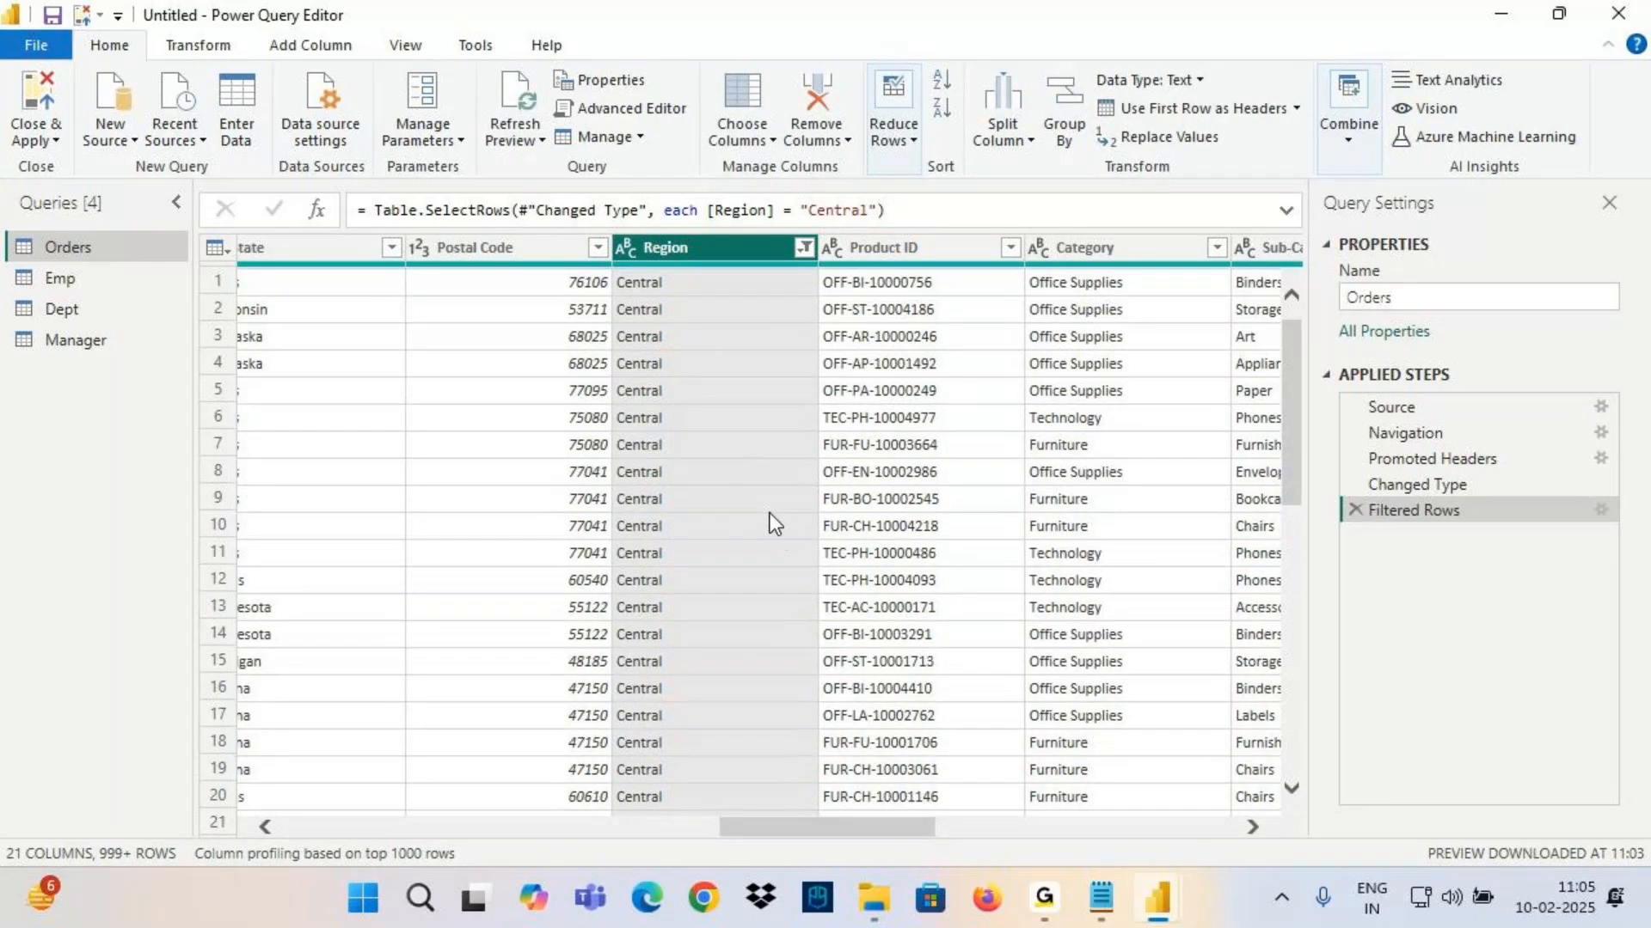
scroll(778, 511, "down", 5)
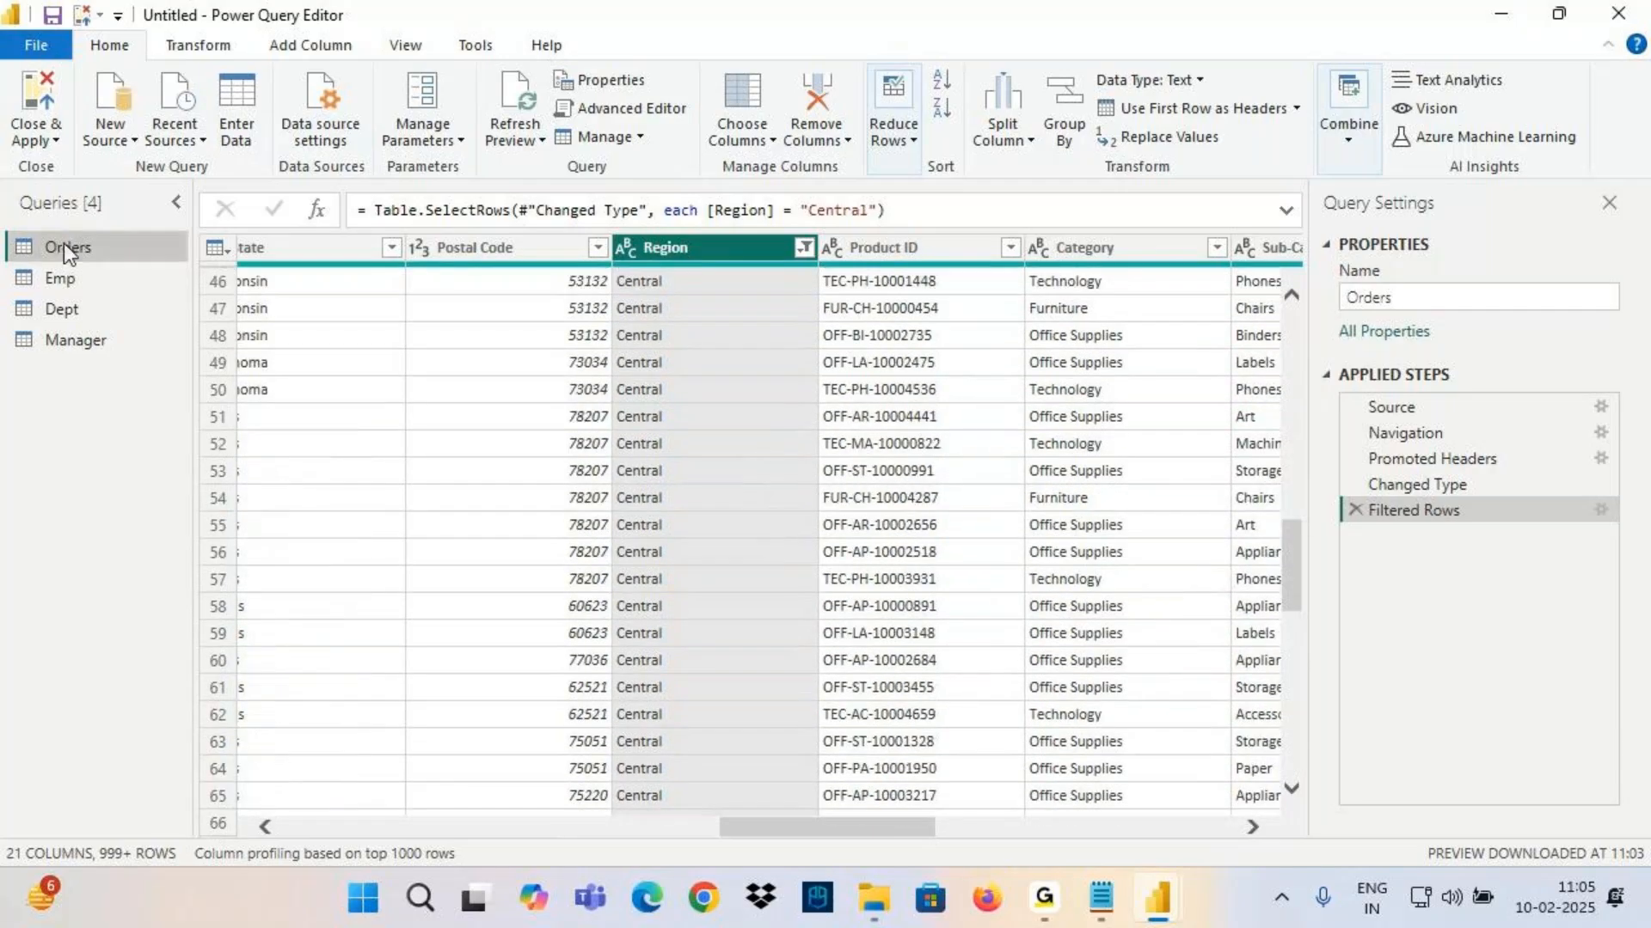
scroll(787, 526, "down", 9)
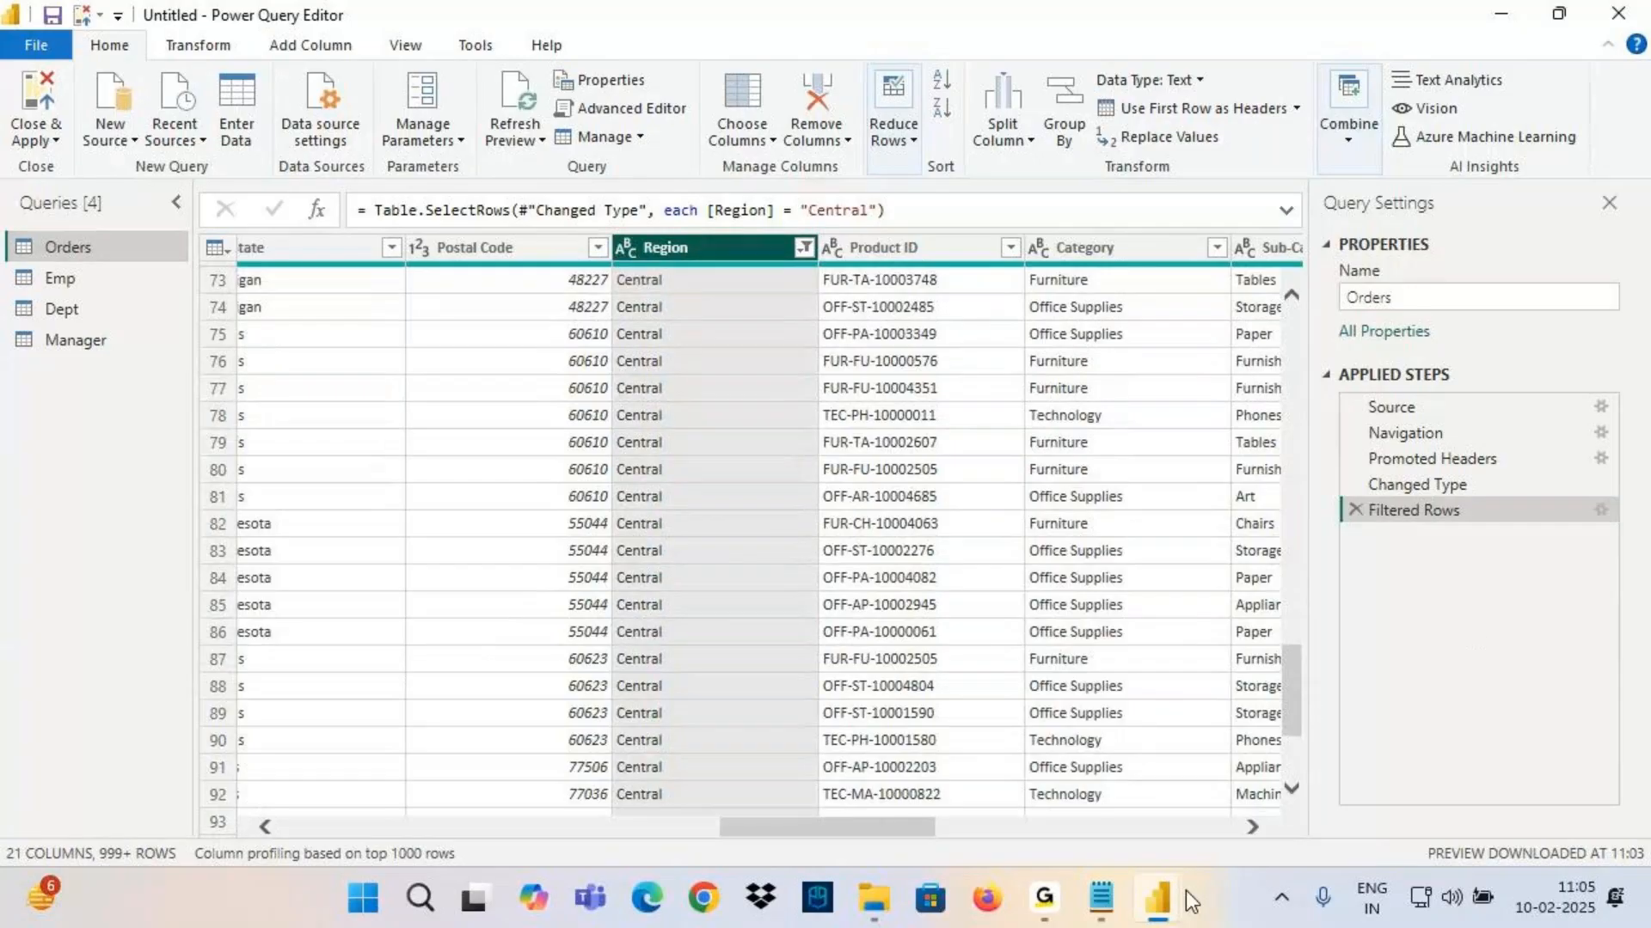
Switch to the Power Query notes, add a long block of blank lines after the last heading, and save the file
left_click(1100, 897)
key("Return")
key("Return")
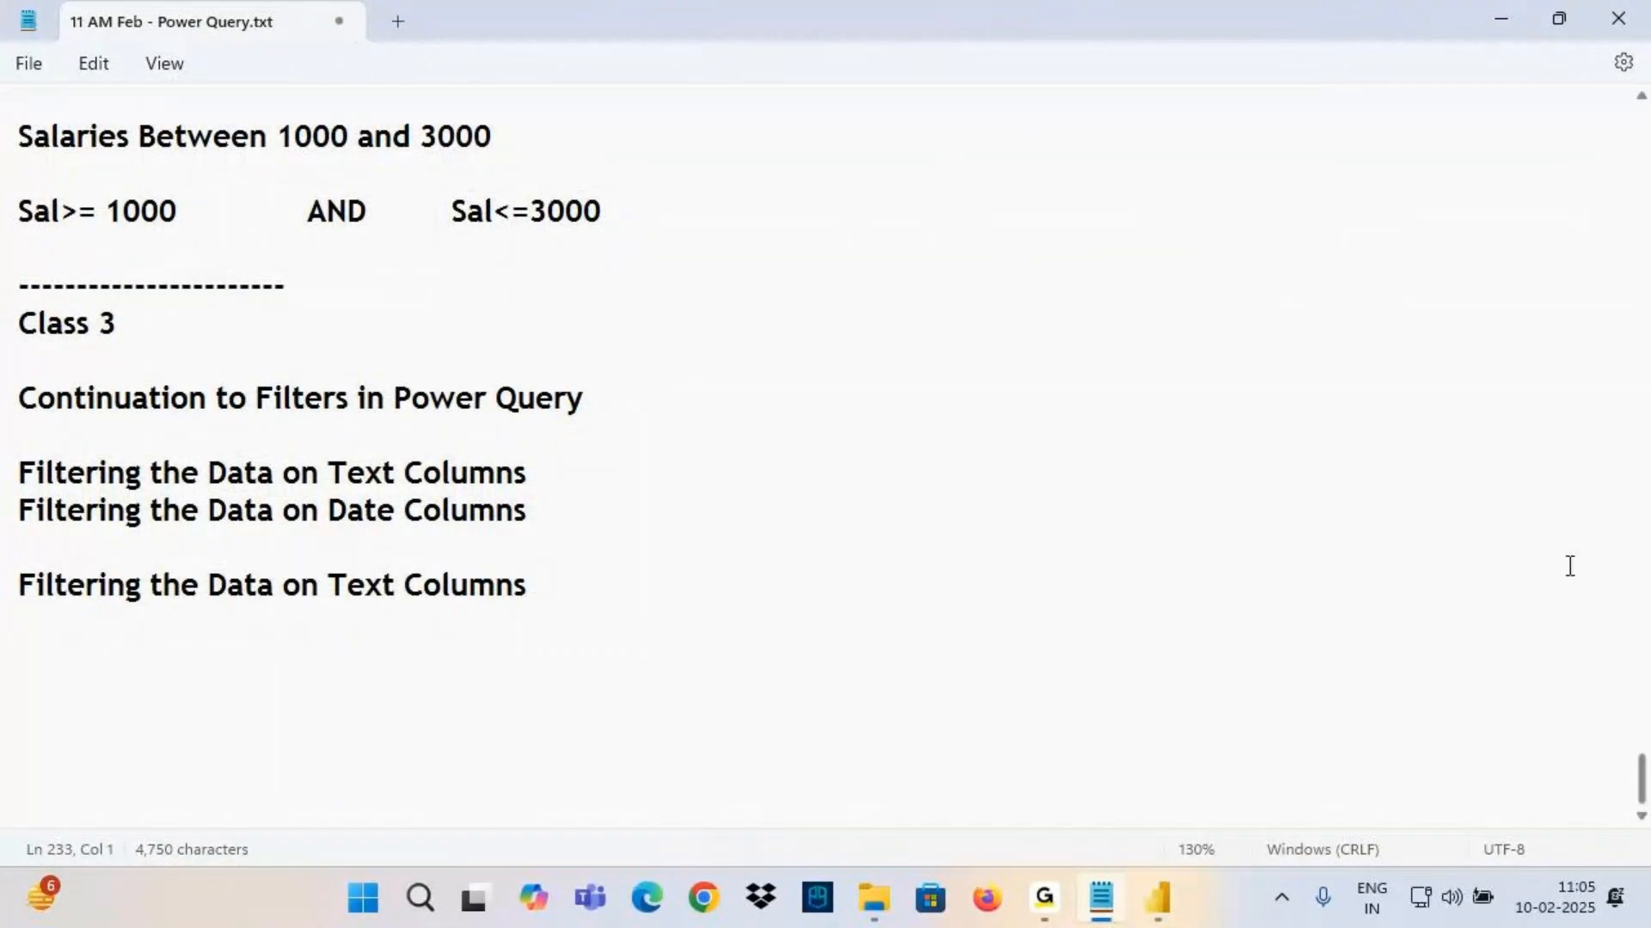
key("Return")
key("Return")
key("Return")
key("Return")
key("Return")
key("Return")
key("Return")
key("Return")
key("Return")
key("Return")
key("Return")
key("Return")
key("Return")
key("Return")
key("Return")
key("Return")
key("Return")
key("Return")
key("Return")
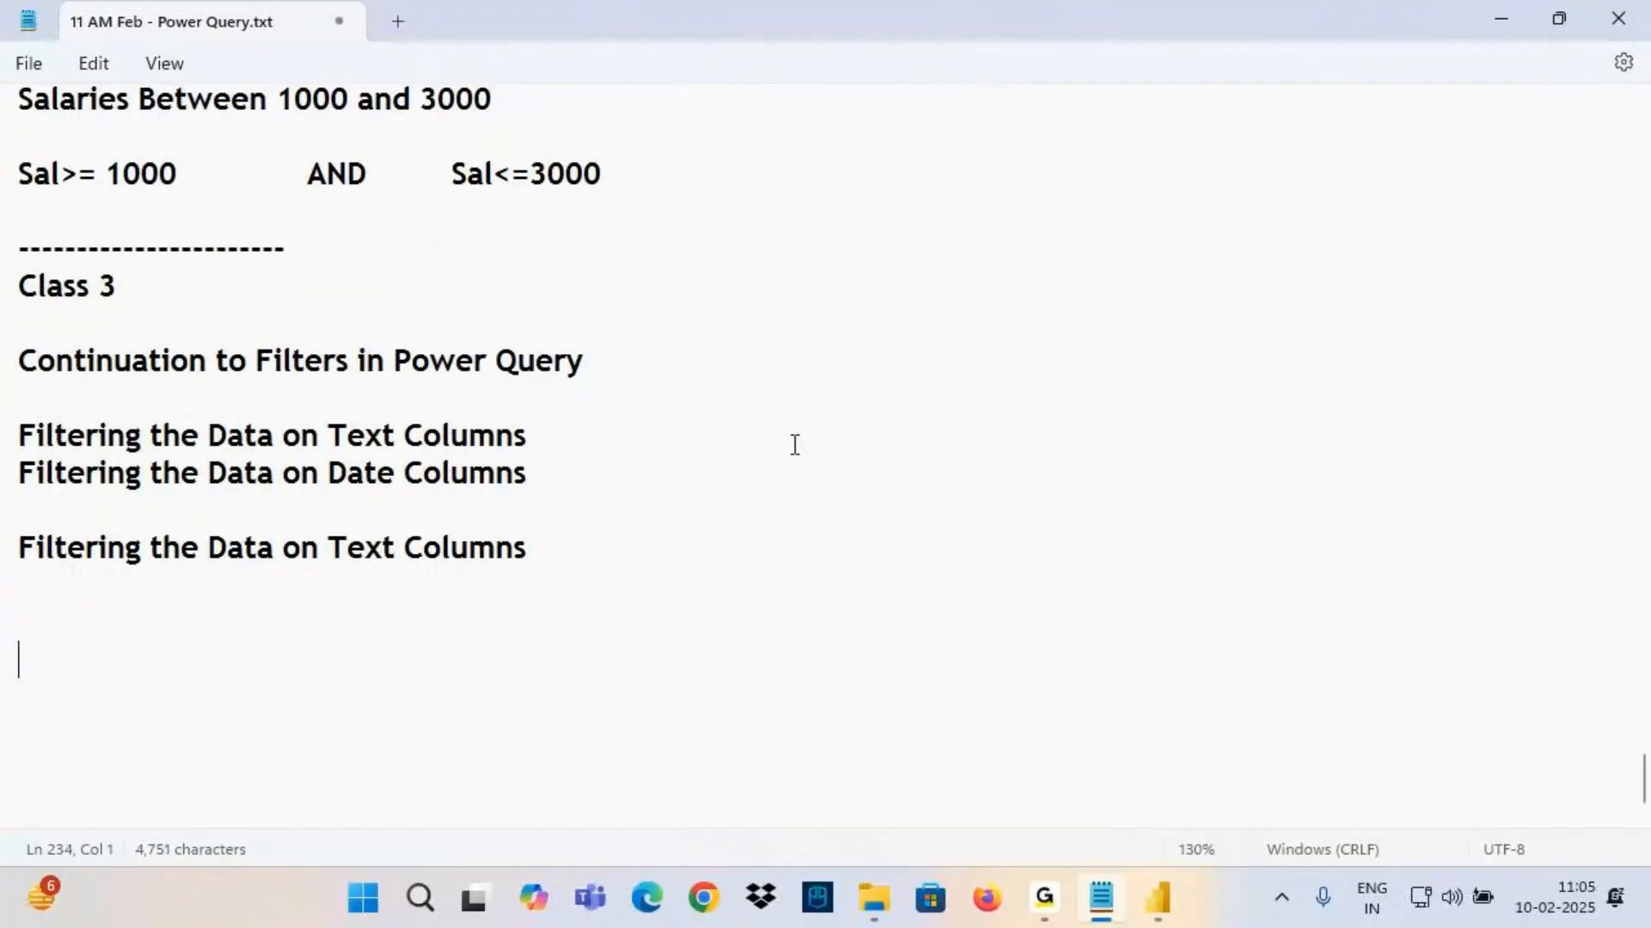
key("Return")
key("Return")
key("Return")
key("Return")
key("Return")
key("Return")
key("Return")
key("Return")
key("Return")
key("Return")
key("Return")
key("Return")
key("Return")
key("Return")
key("Return")
key("Return")
key("Return")
key("Return")
key("Return")
key("Return")
key("ctrl+s")
Write "Text Filters in Power Query is Case Sensitive" beneath the last "Filtering the Data on Text Columns" heading and save the notes
scroll(258, 325, "up", 8)
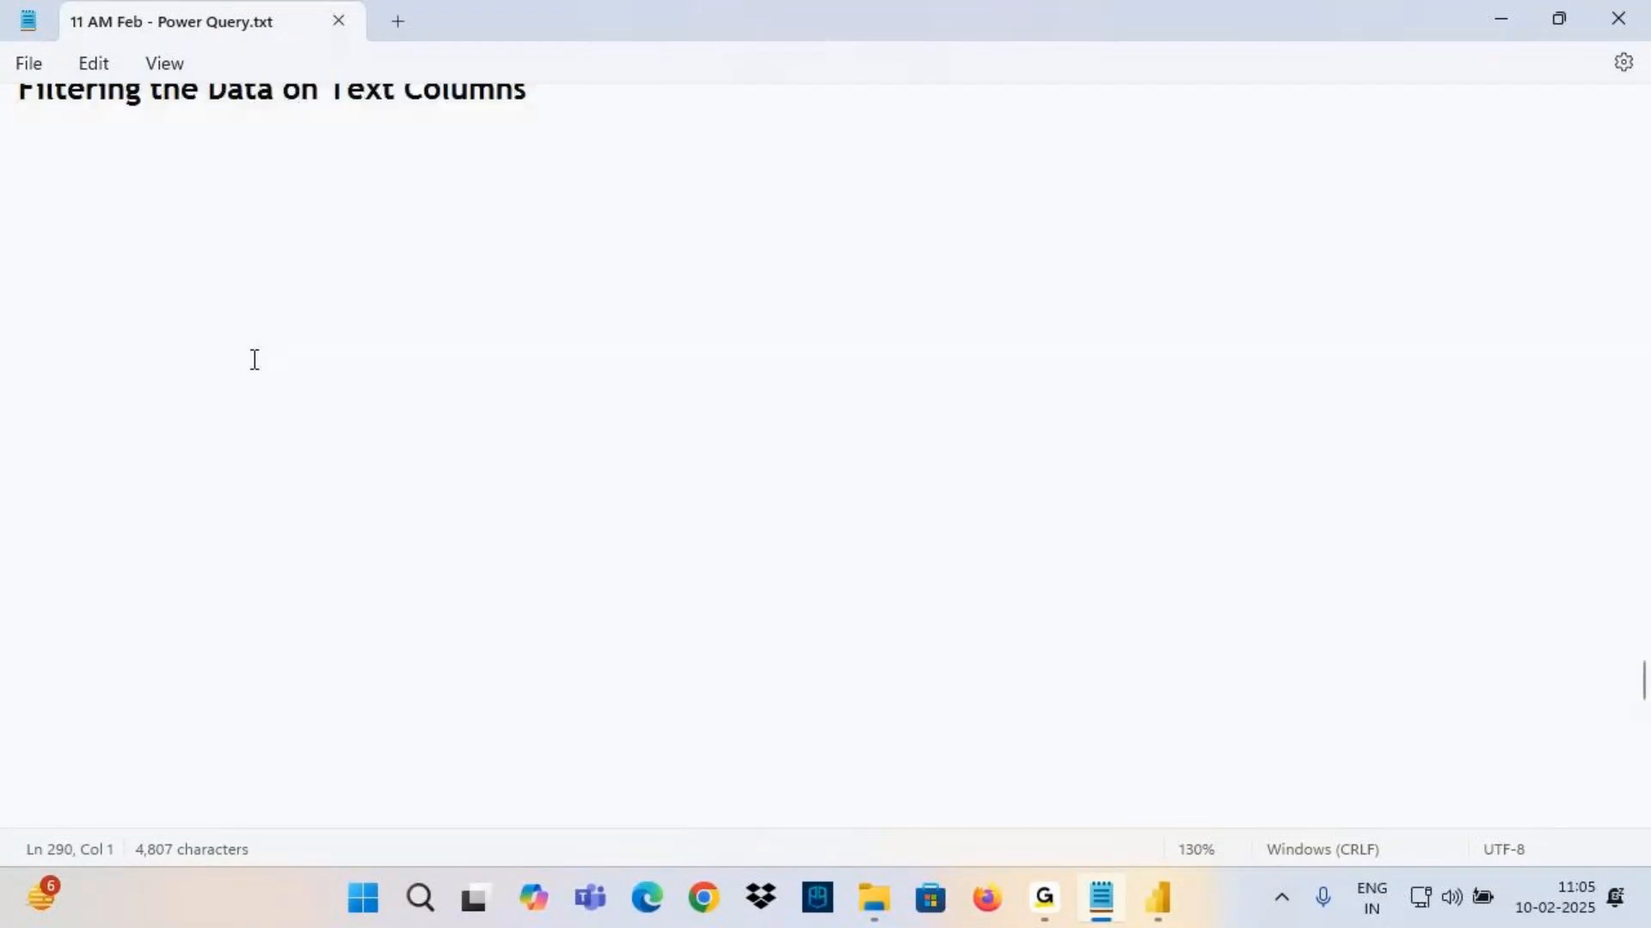
scroll(255, 361, "up", 3)
scroll(254, 370, "down", 6)
left_click(217, 300)
type("Text Filte")
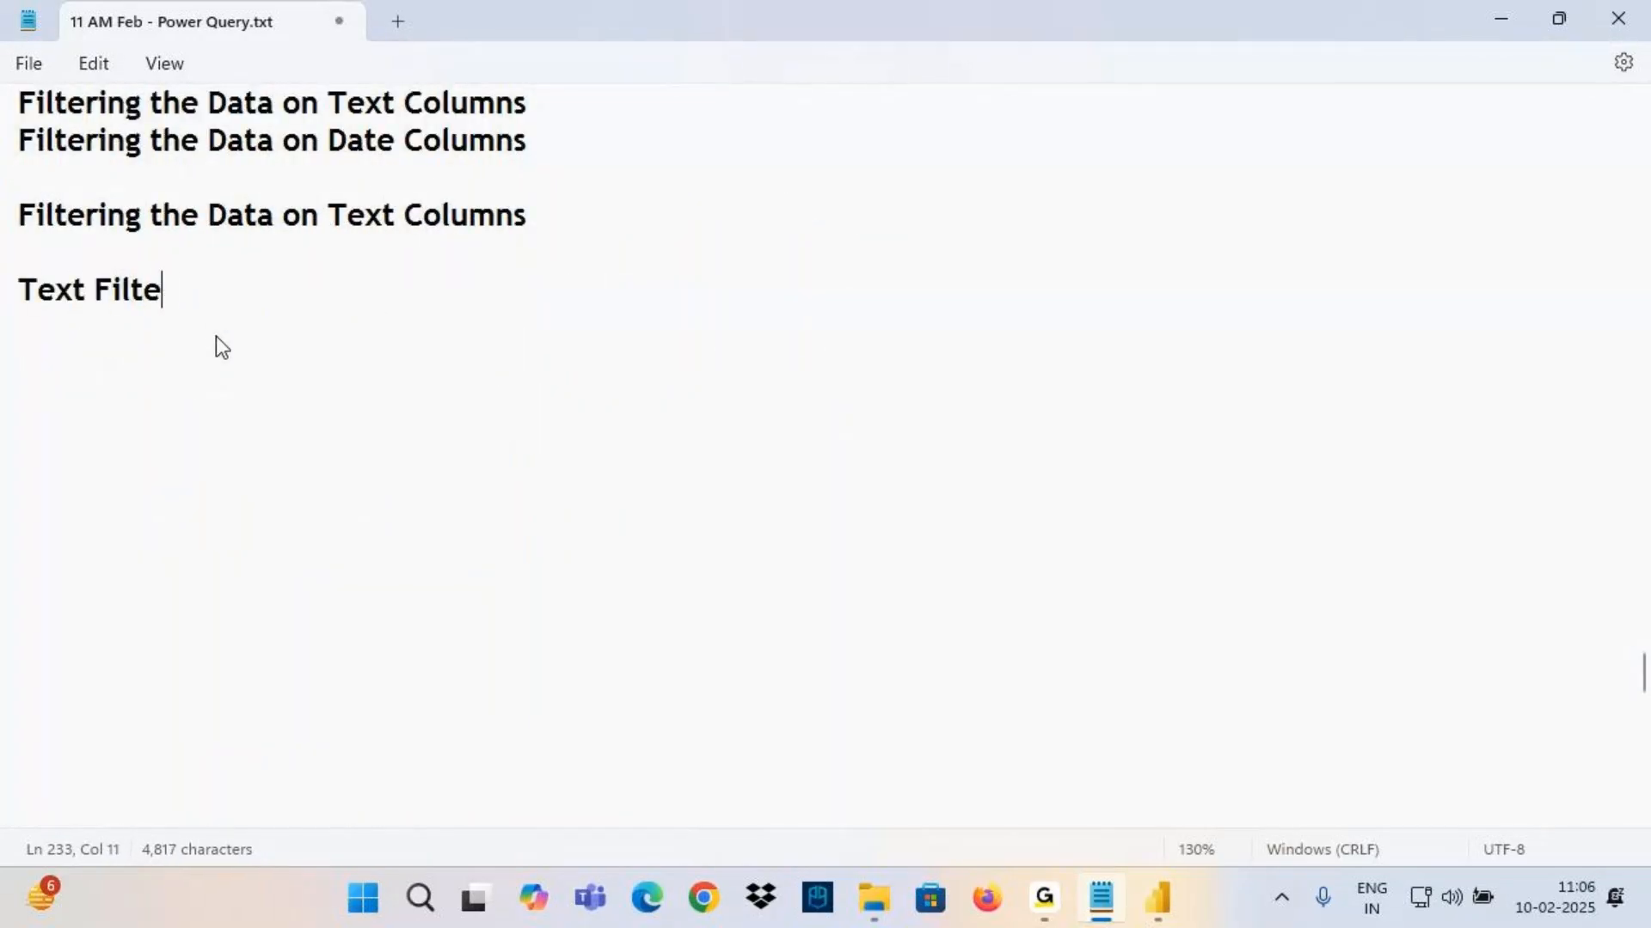
type("rs in Powe")
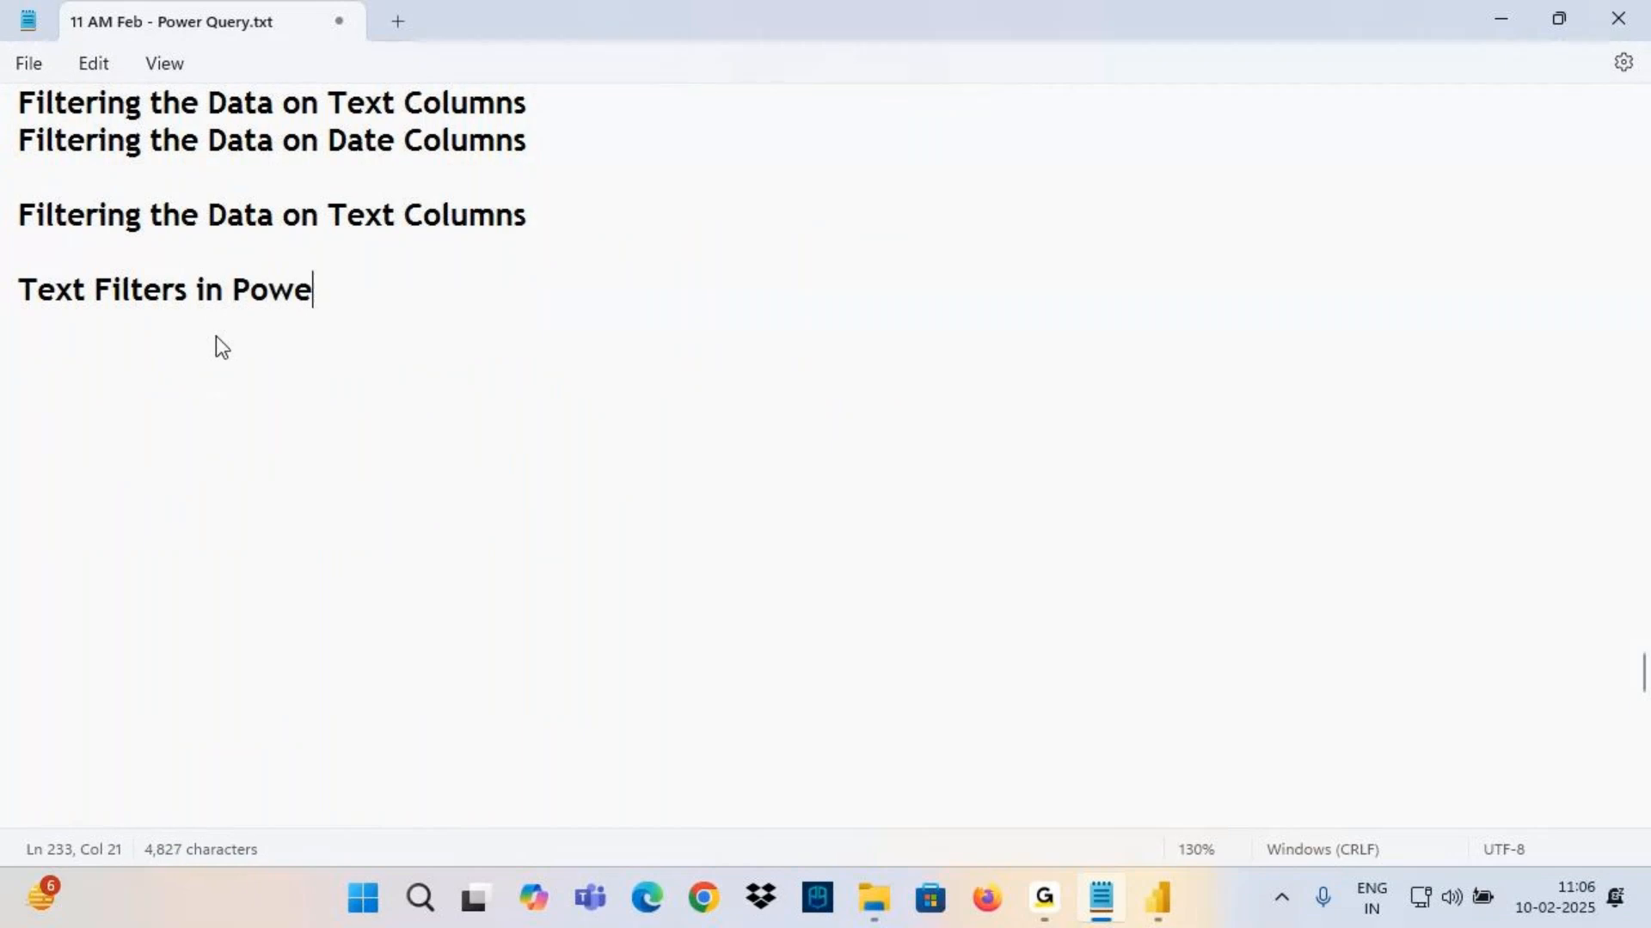
type("r Query ")
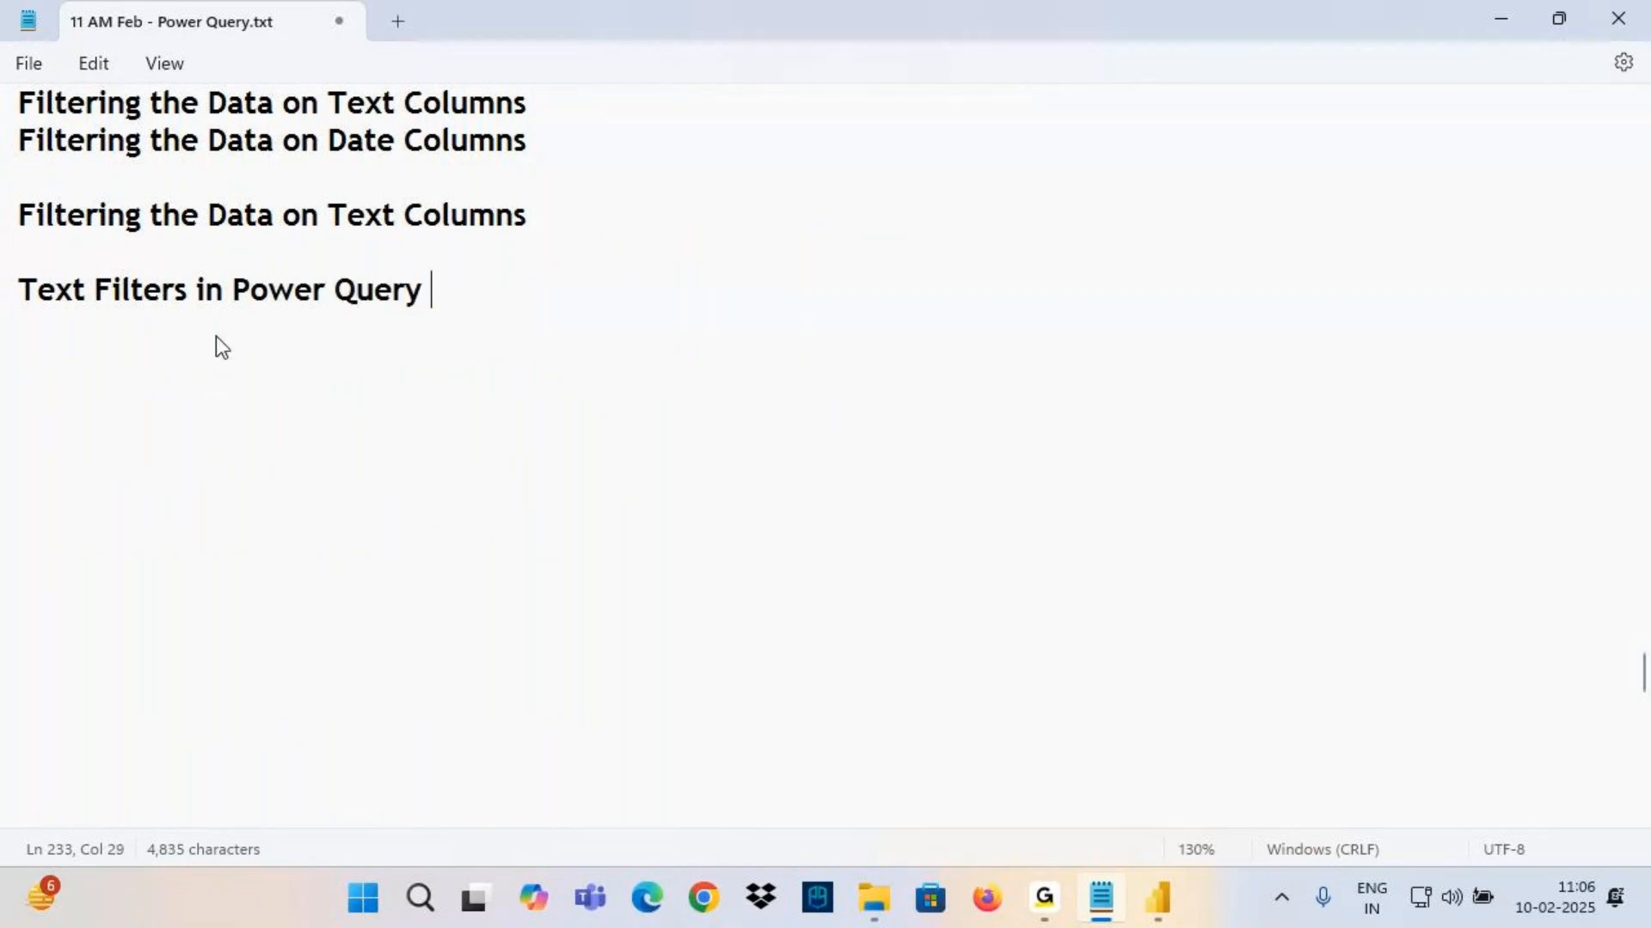
type("is Case")
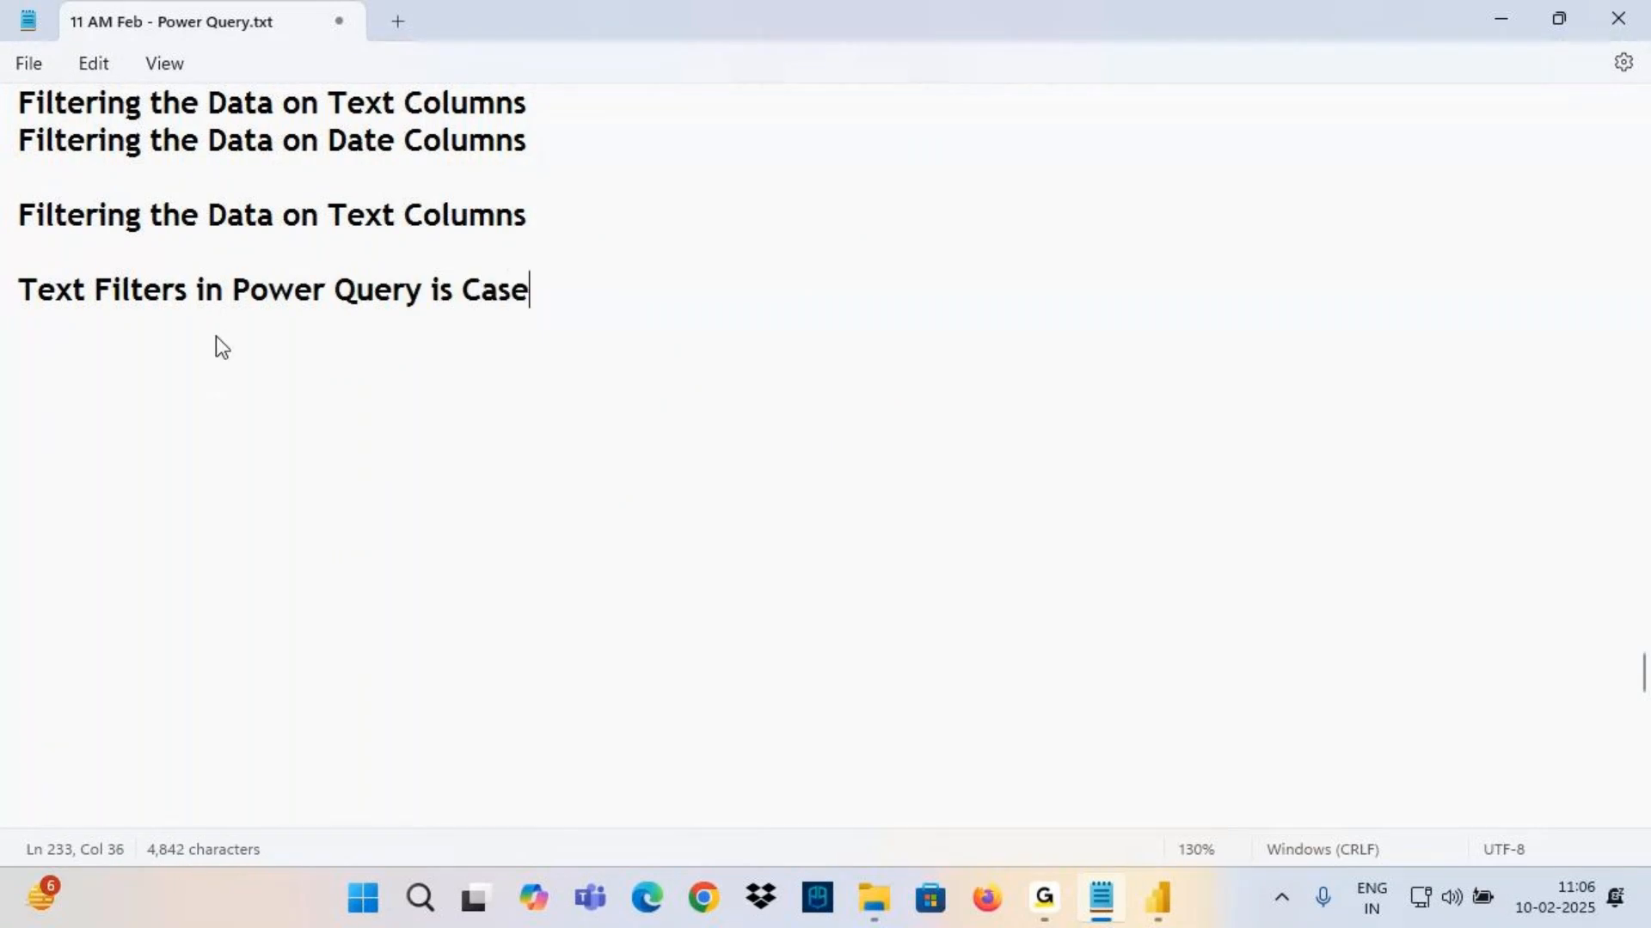
type(" Sesi")
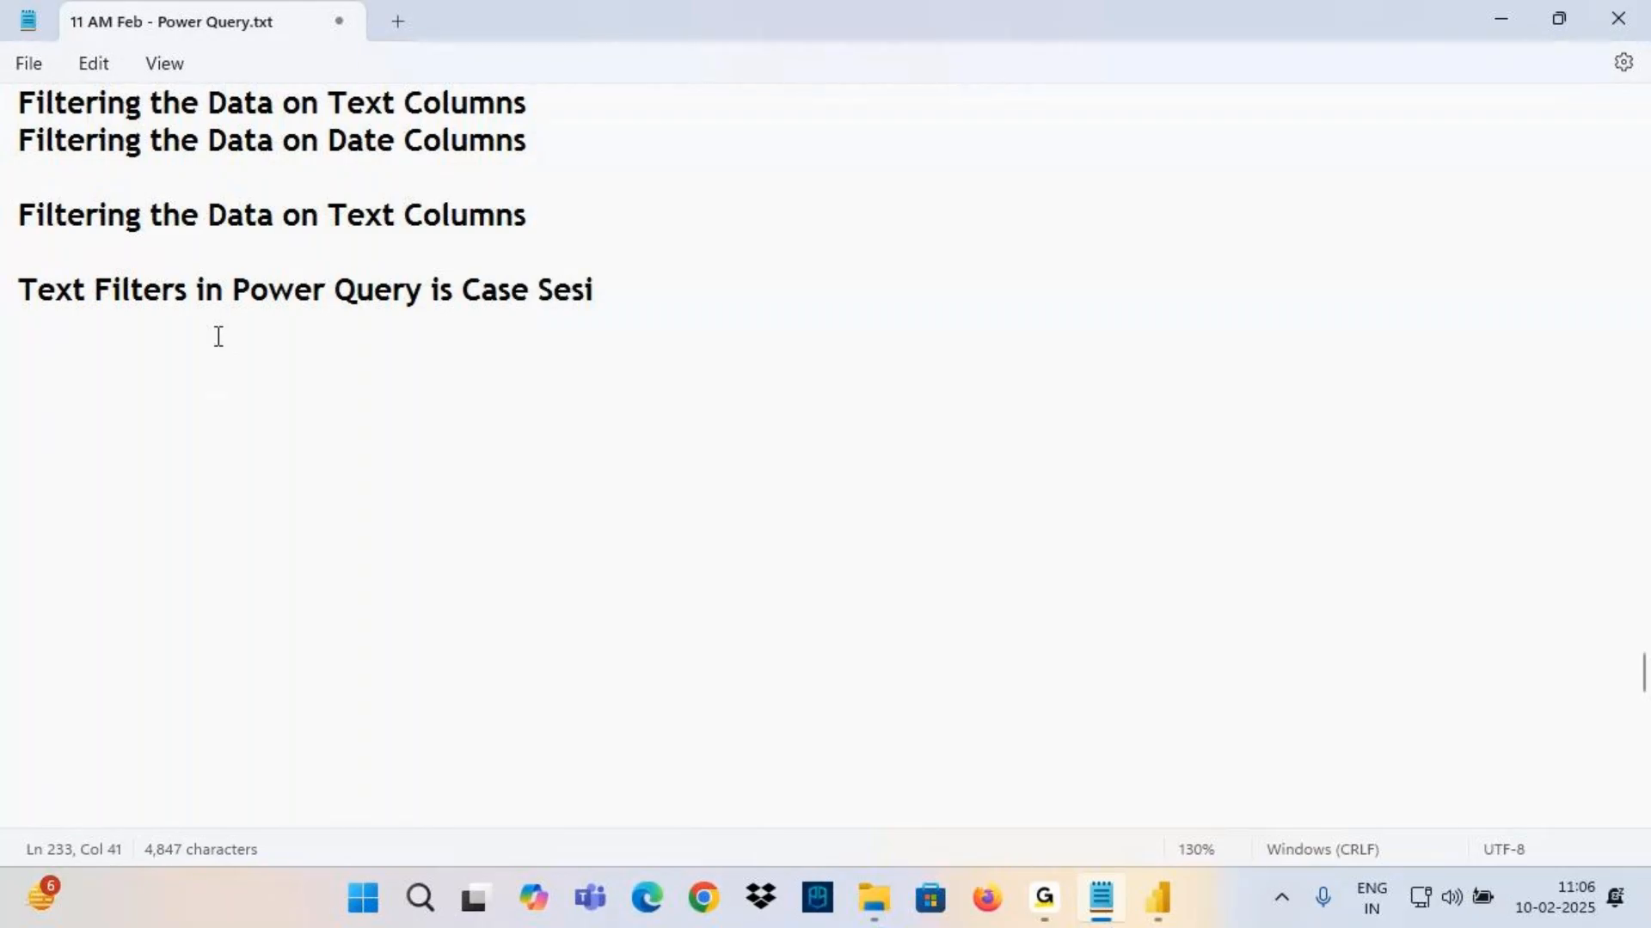
type("ti")
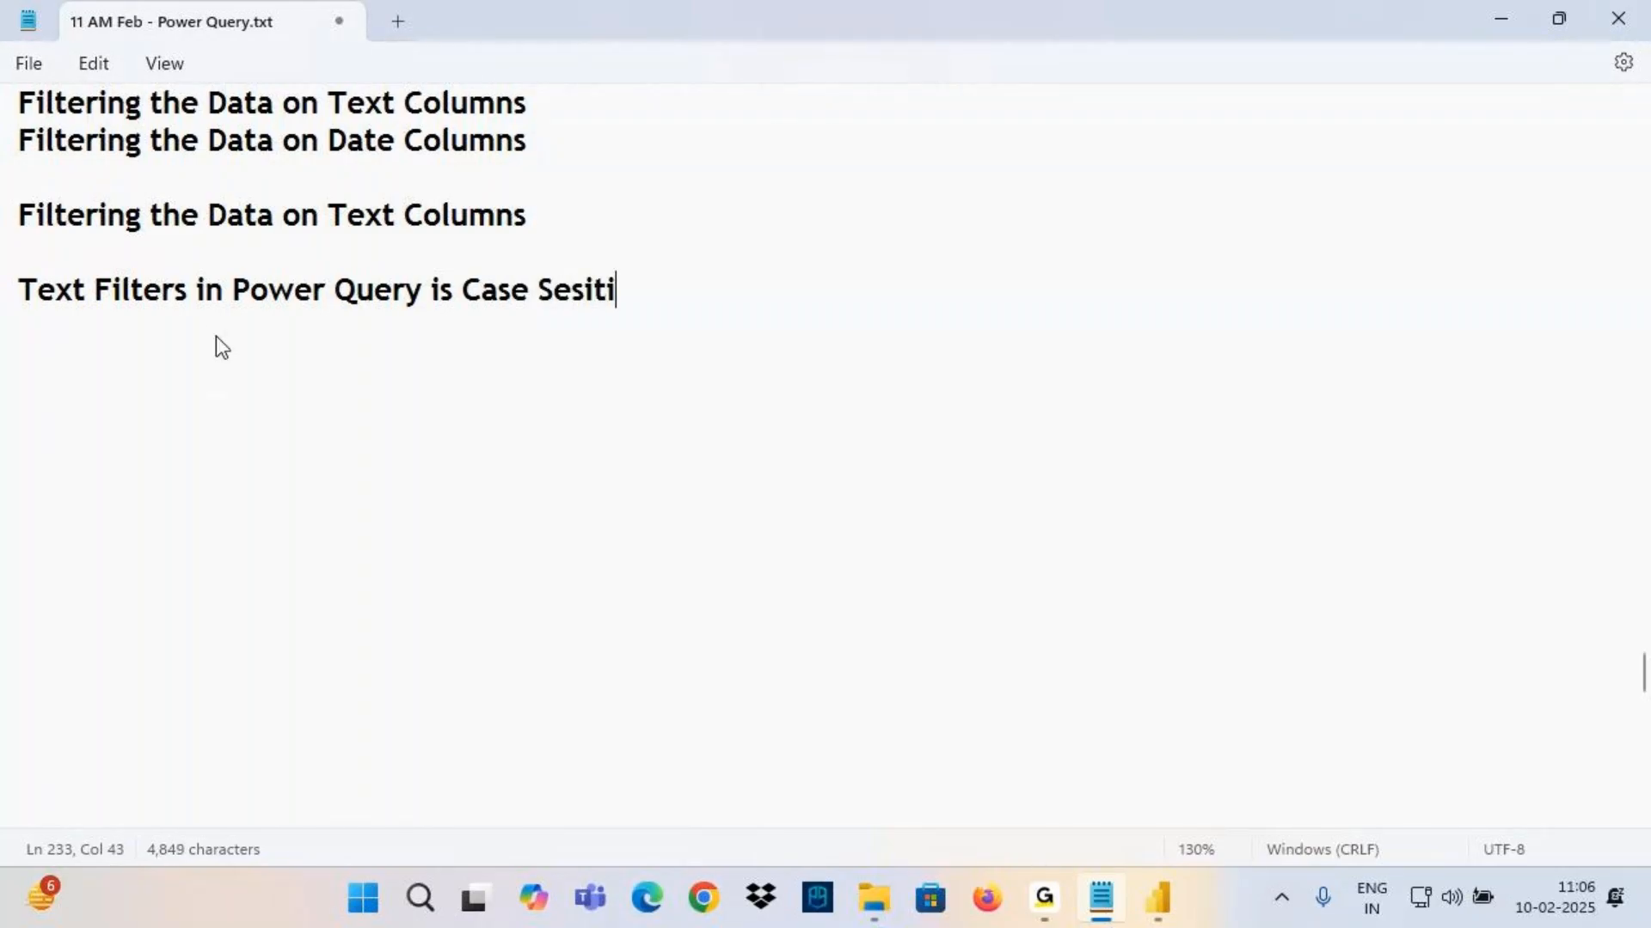
type("ve")
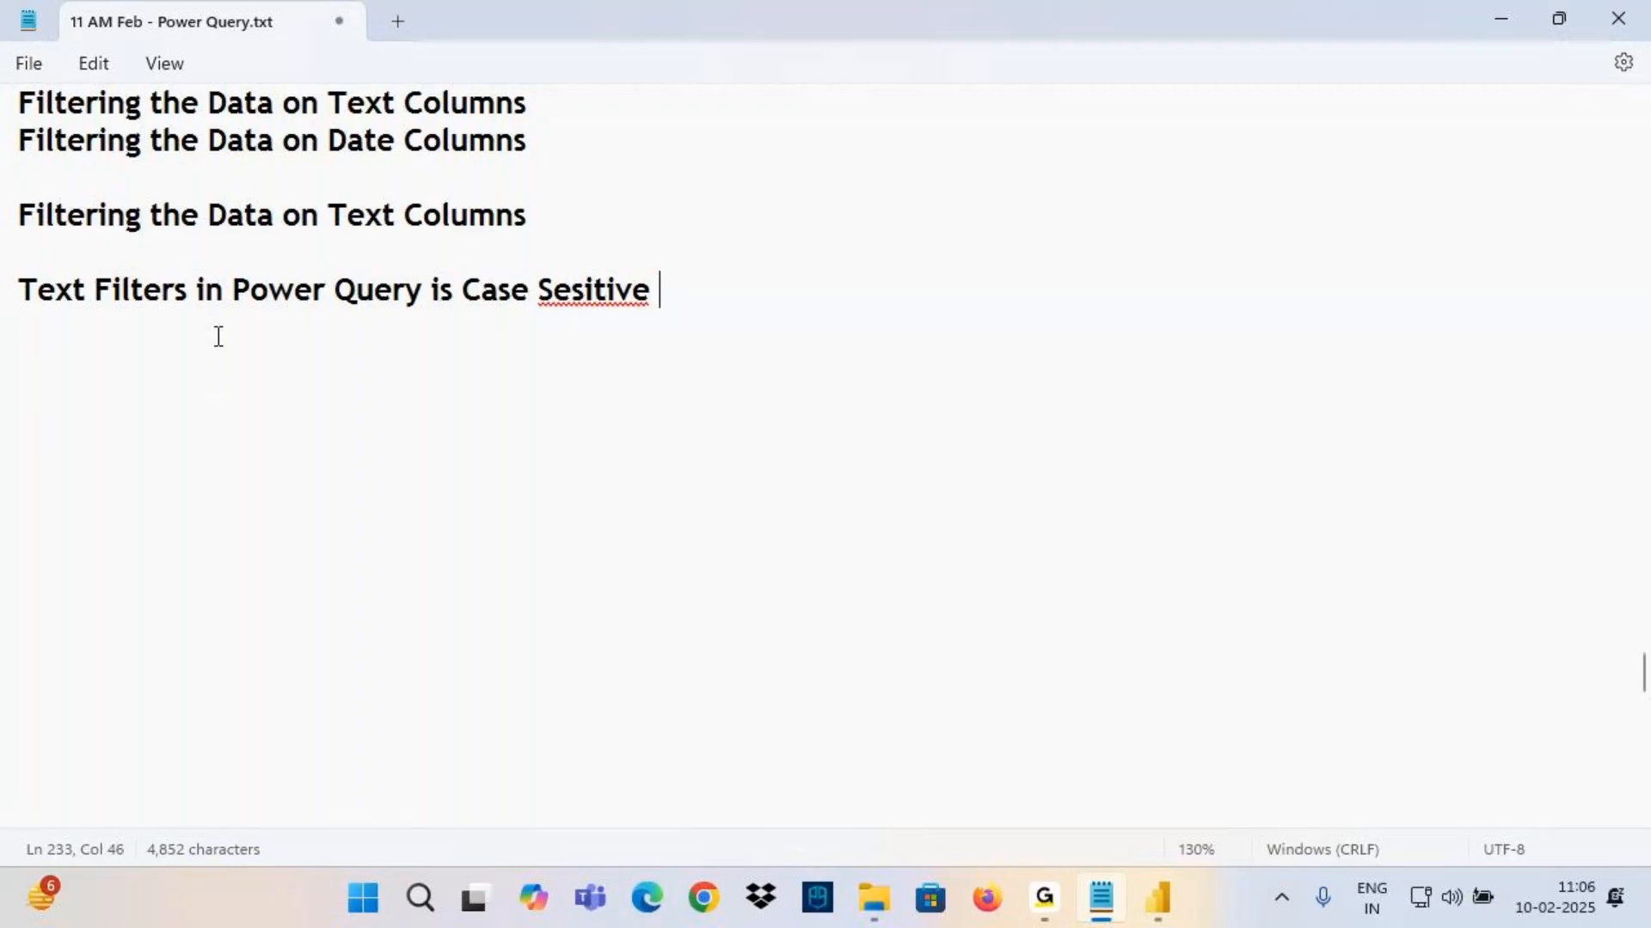
left_click(587, 290)
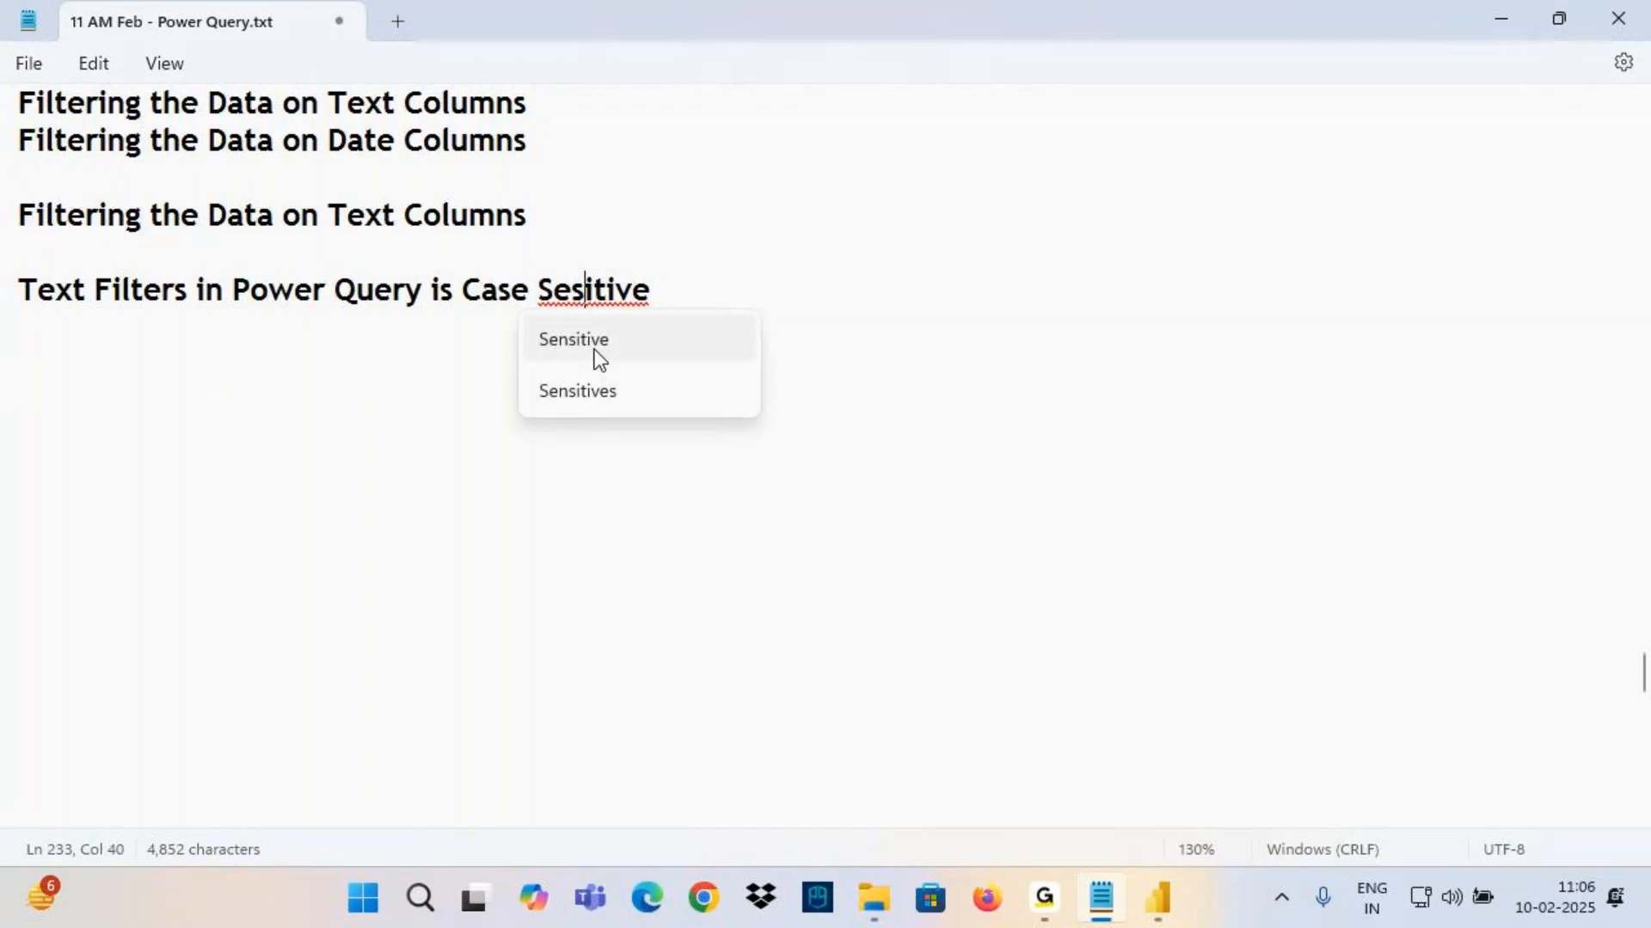
left_click(595, 349)
left_click(799, 306)
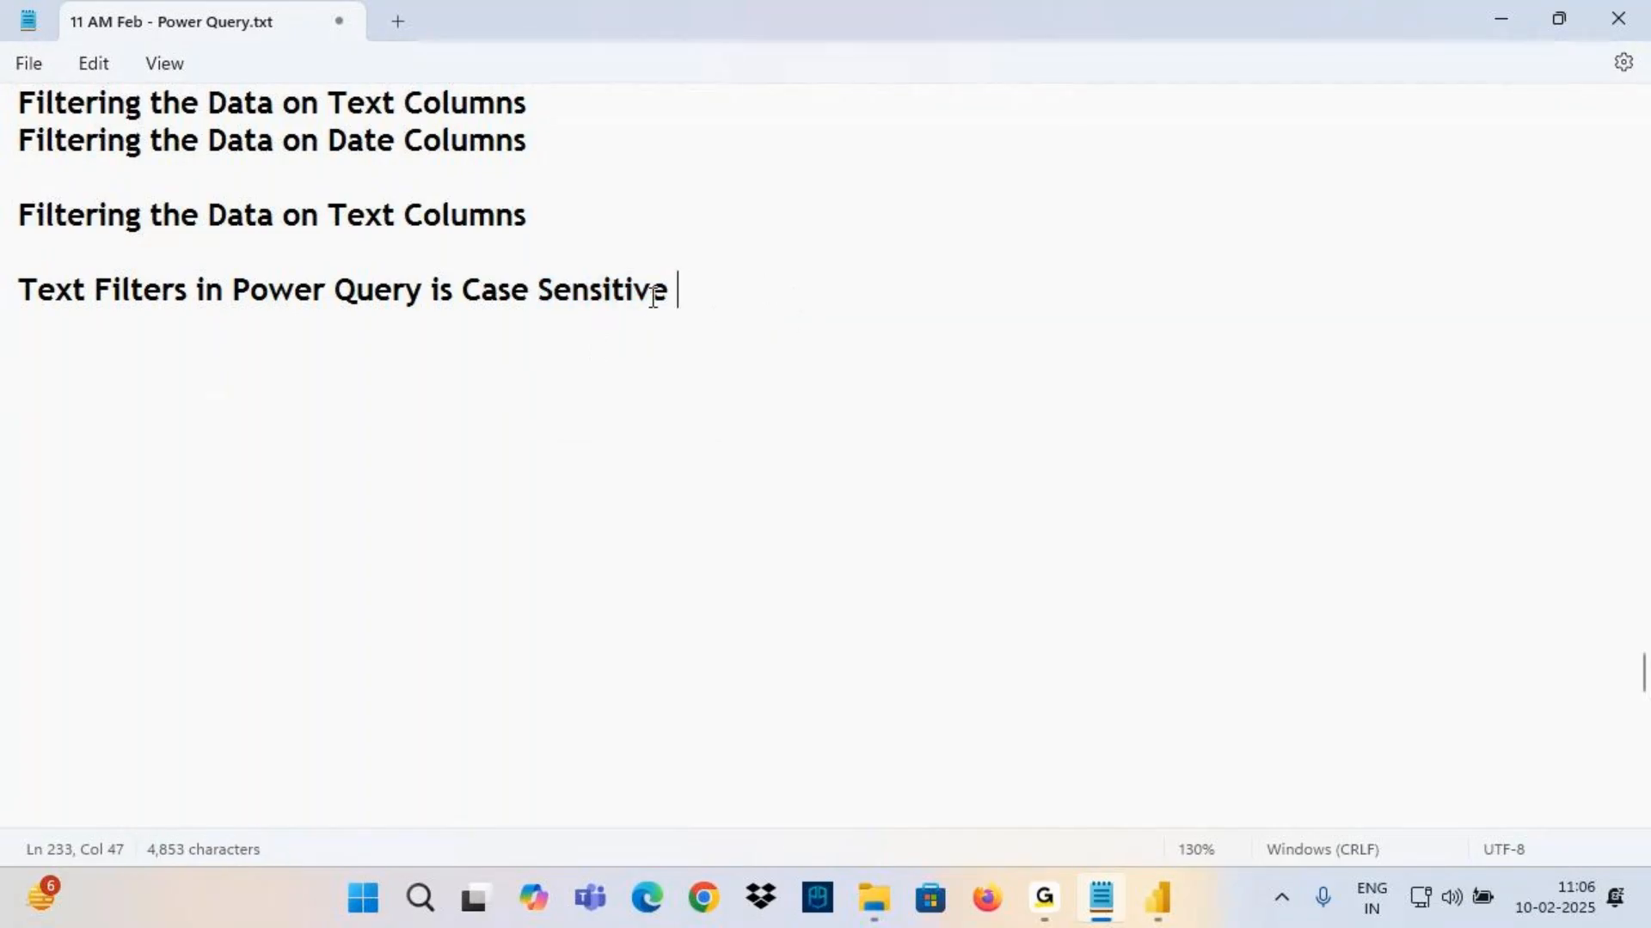
left_click_drag(247, 295, 696, 295)
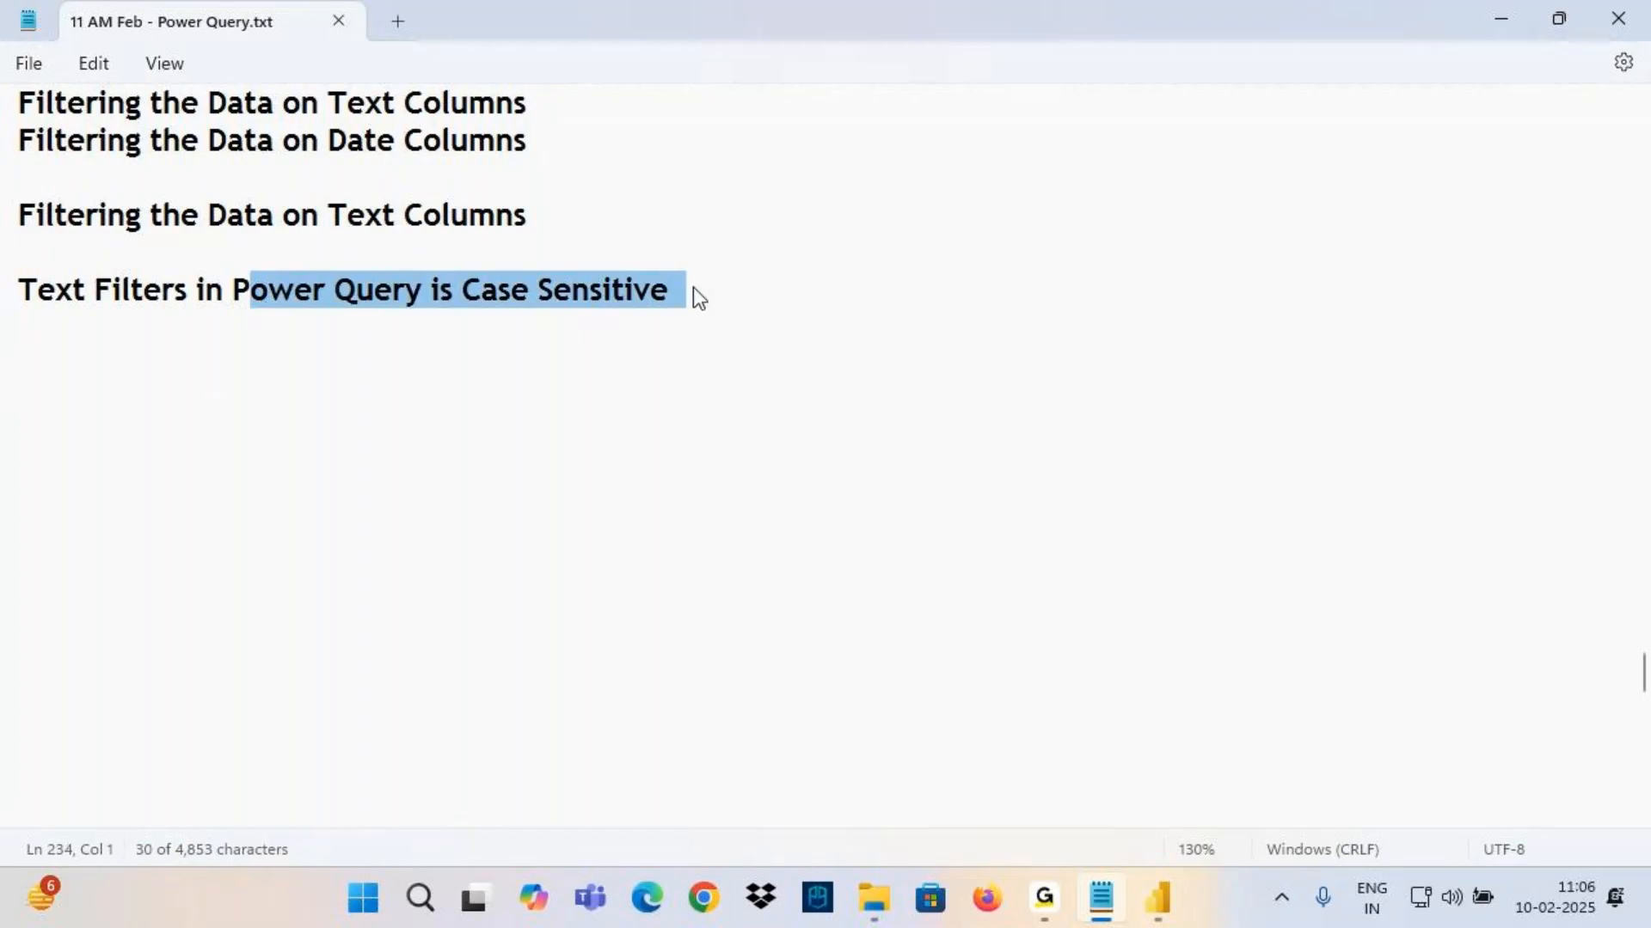
left_click(1028, 896)
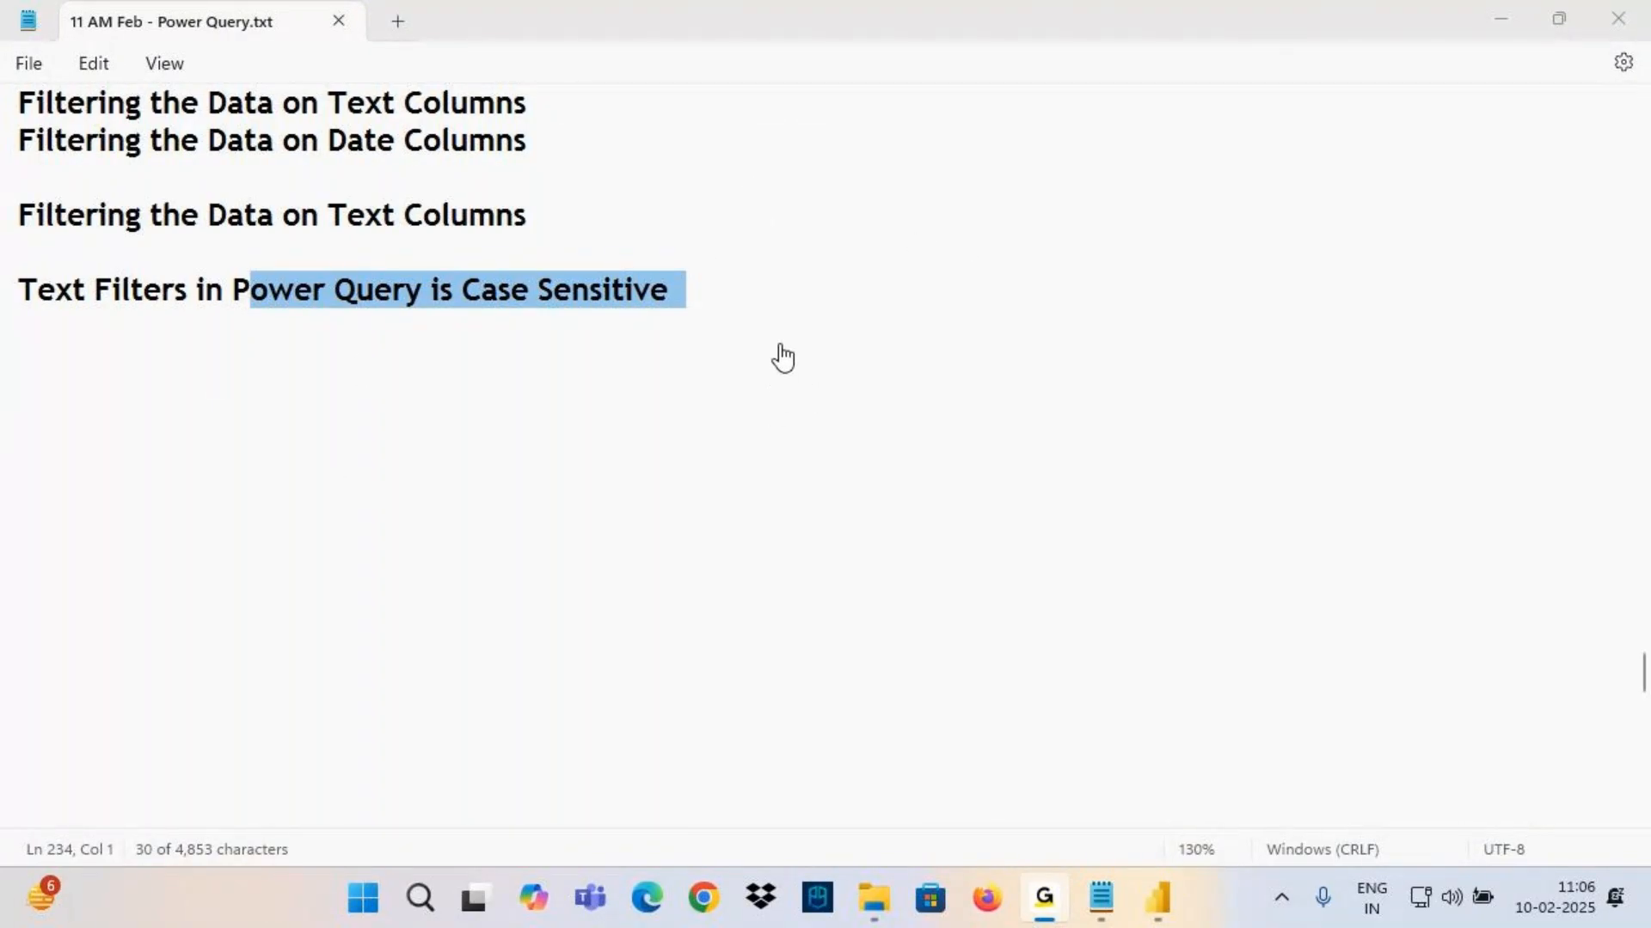
left_click(140, 522)
Return to Power Query Editor, delete the Filtered Rows step from the Orders query, and select the State column
mouse_move(1162, 902)
left_click(1255, 791)
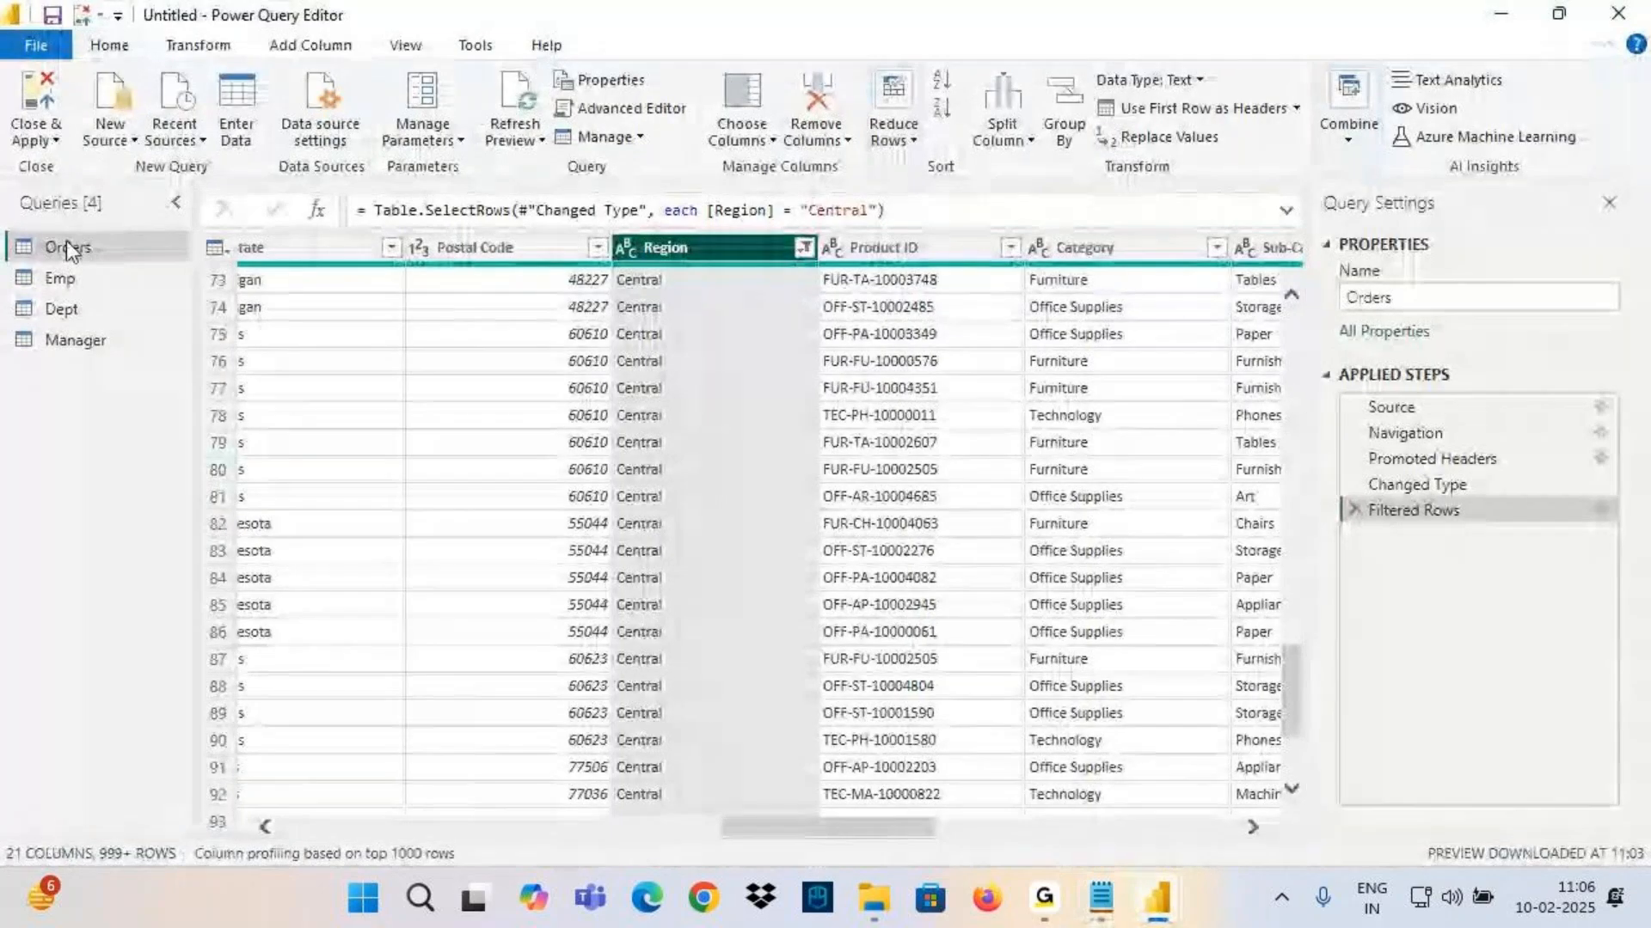
left_click(1355, 509)
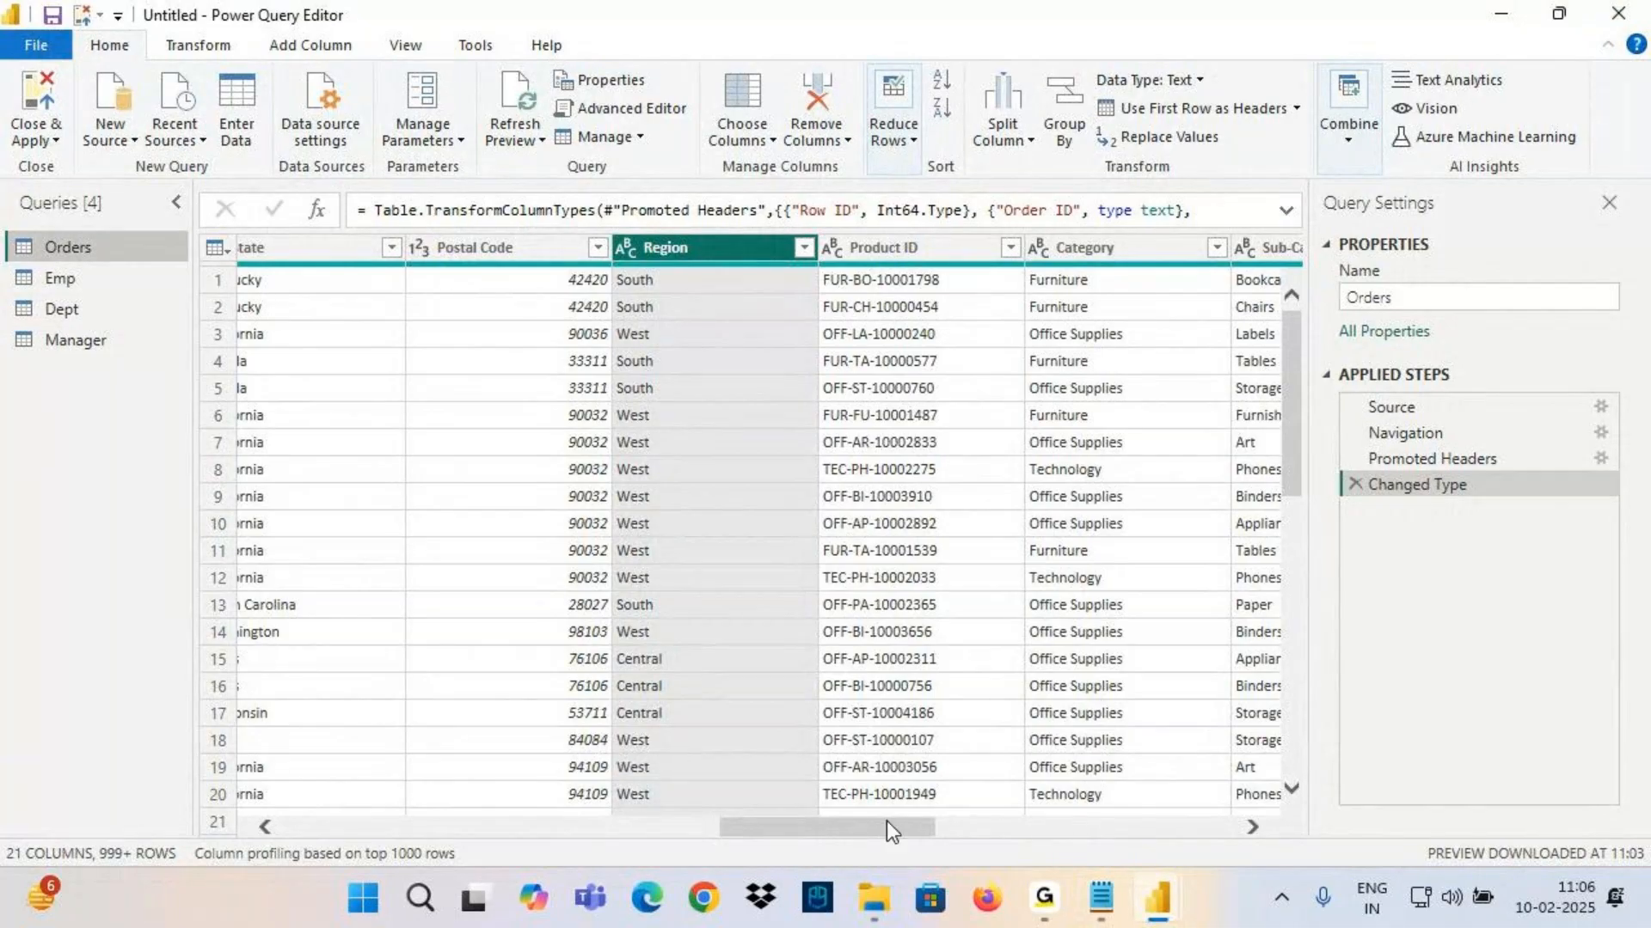
left_click_drag(796, 839, 760, 847)
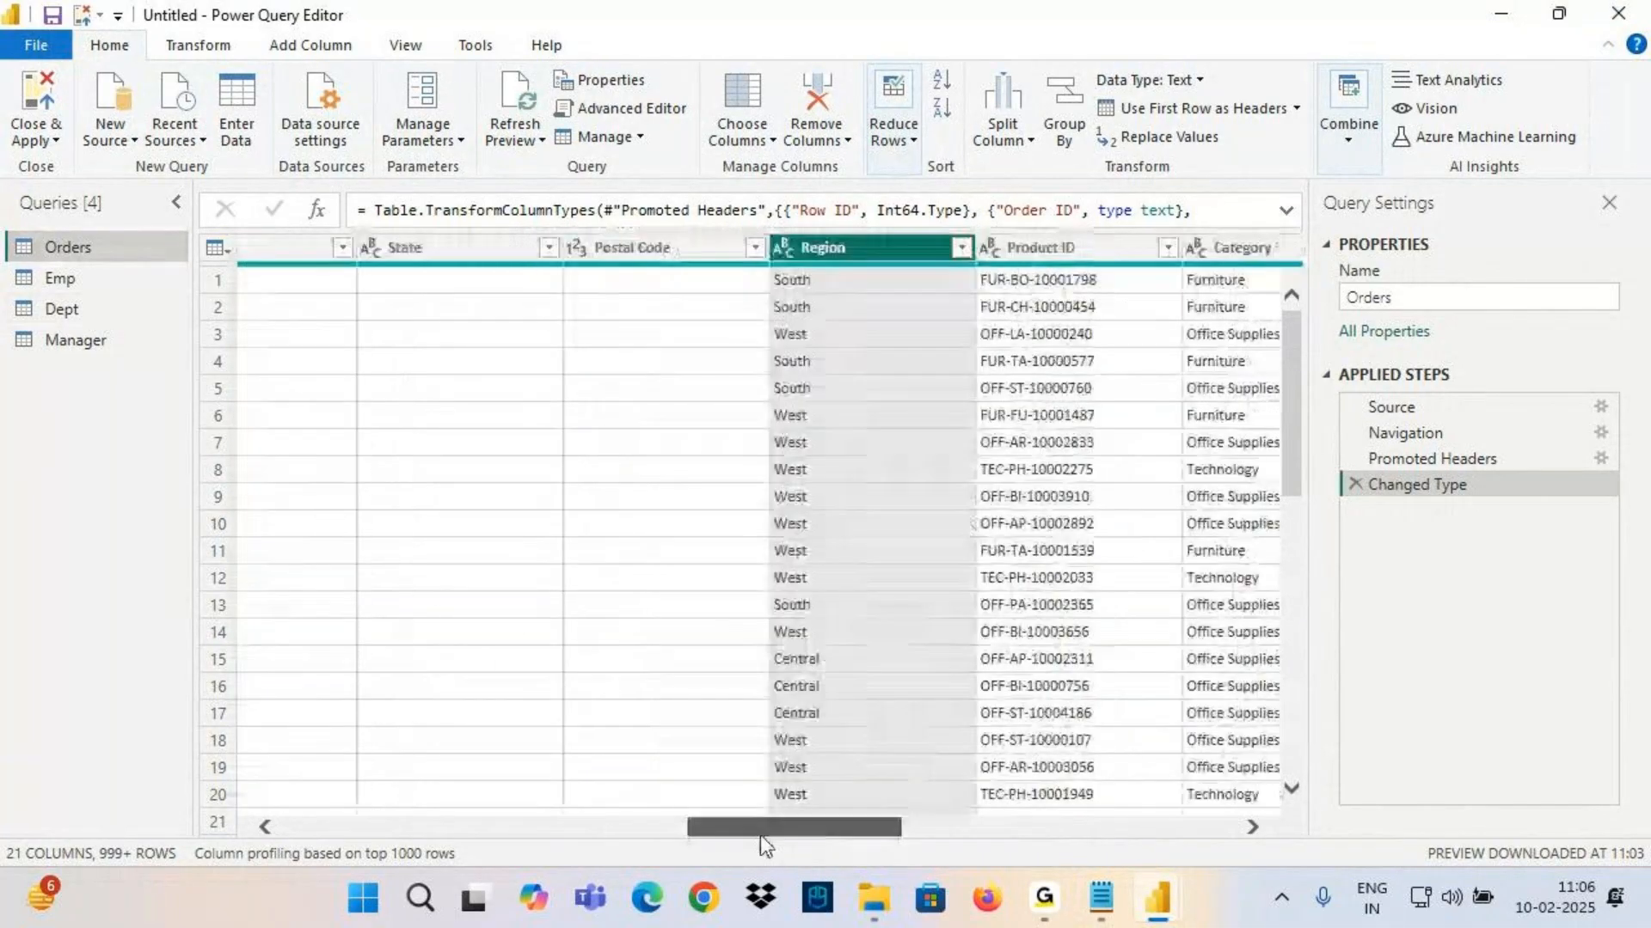
left_click(430, 249)
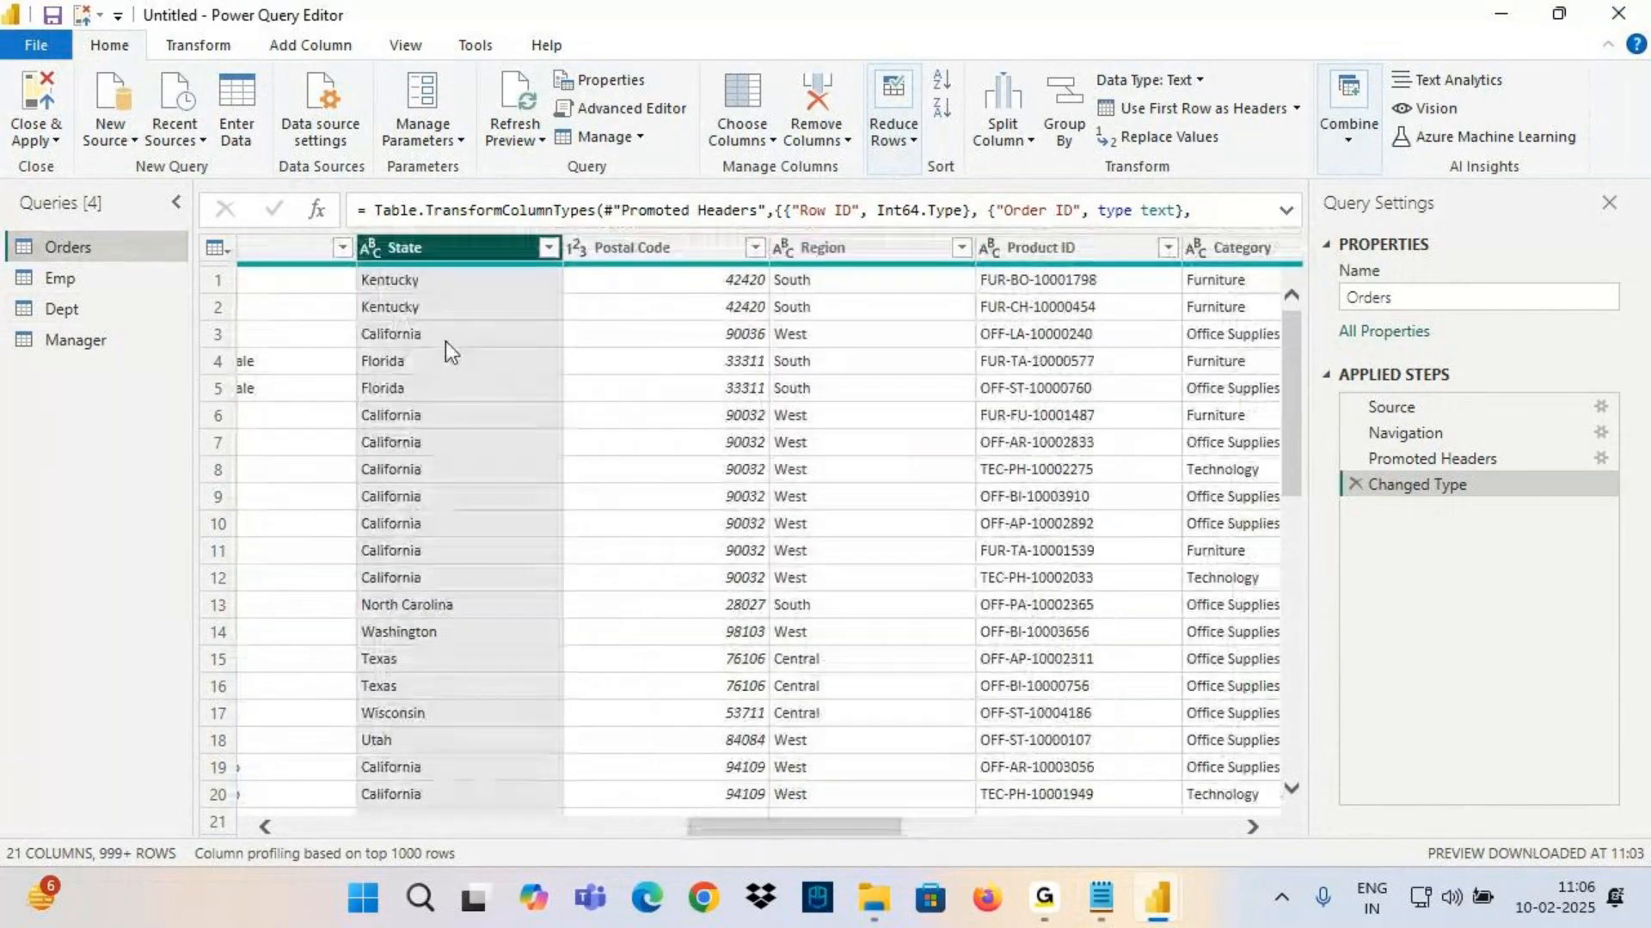
key("ctrl+2")
mouse_move(474, 327)
left_mouse_down()
mouse_move(487, 374)
mouse_move(467, 414)
left_mouse_up()
mouse_move(514, 348)
left_mouse_down()
mouse_move(517, 420)
mouse_move(669, 303)
left_mouse_up()
left_click_drag(638, 292, 658, 348)
mouse_move(766, 254)
left_mouse_down()
mouse_move(782, 325)
mouse_move(930, 201)
left_mouse_up()
mouse_move(1038, 206)
left_mouse_down()
mouse_move(1069, 137)
mouse_move(1074, 184)
mouse_move(1109, 200)
left_mouse_up()
left_click_drag(1103, 142, 1111, 198)
left_click_drag(1046, 246, 1190, 194)
key("Escape")
Open the State column's filter list and examine its values and text filter options
left_click(548, 248)
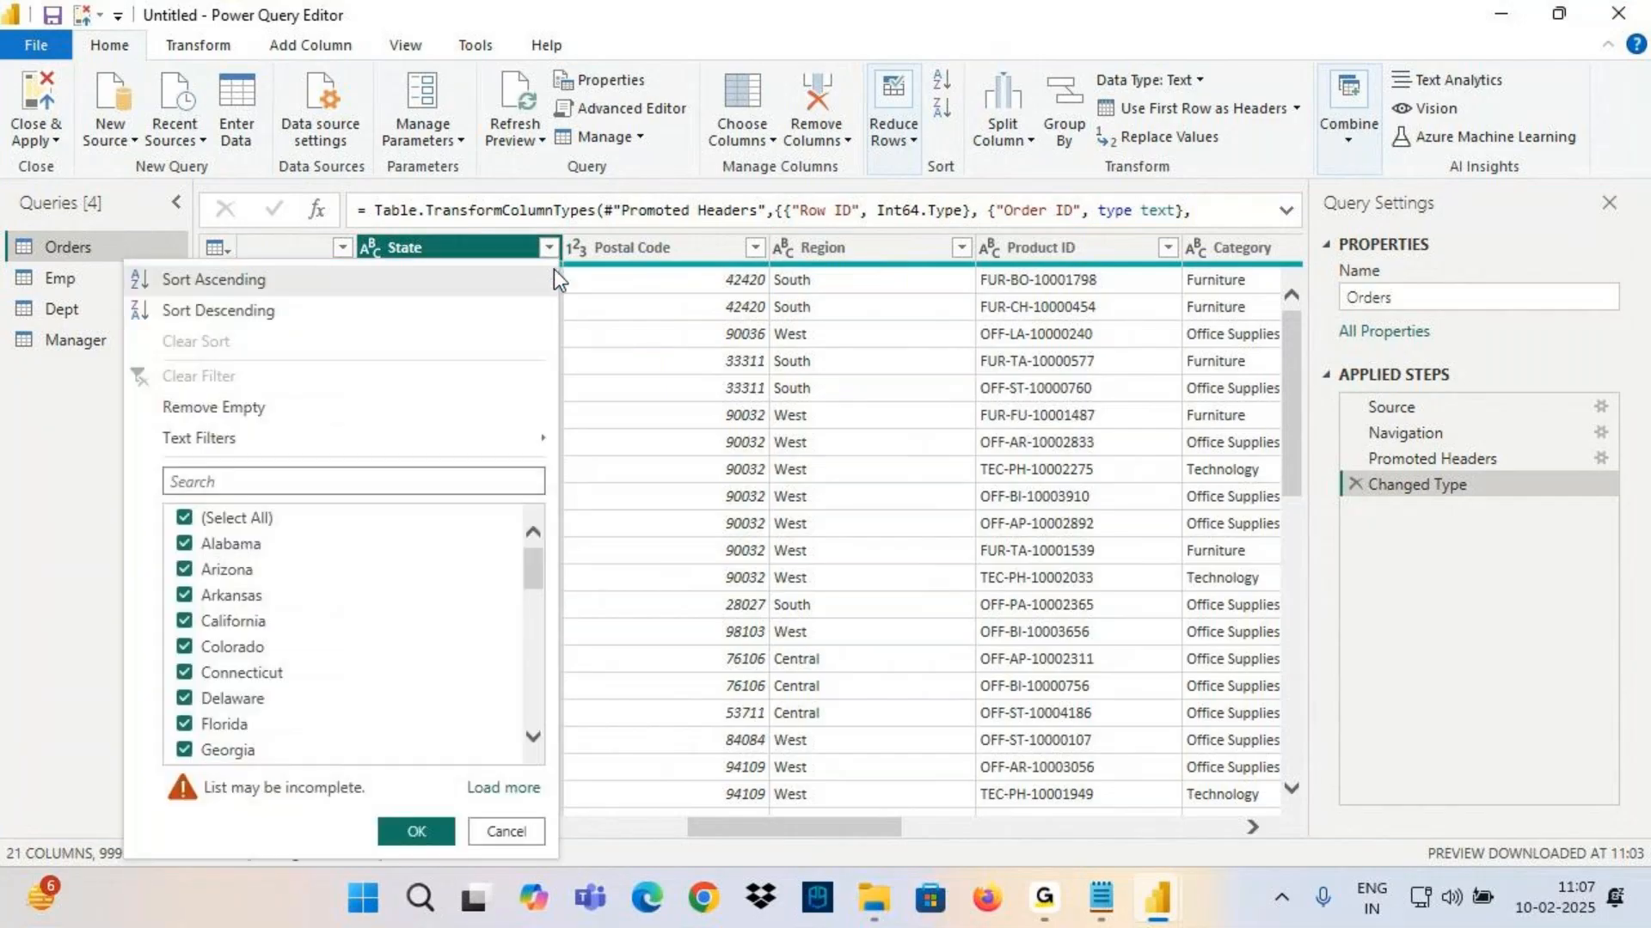
mouse_move(255, 440)
scroll(239, 550, "down", 3)
scroll(232, 550, "up", 3)
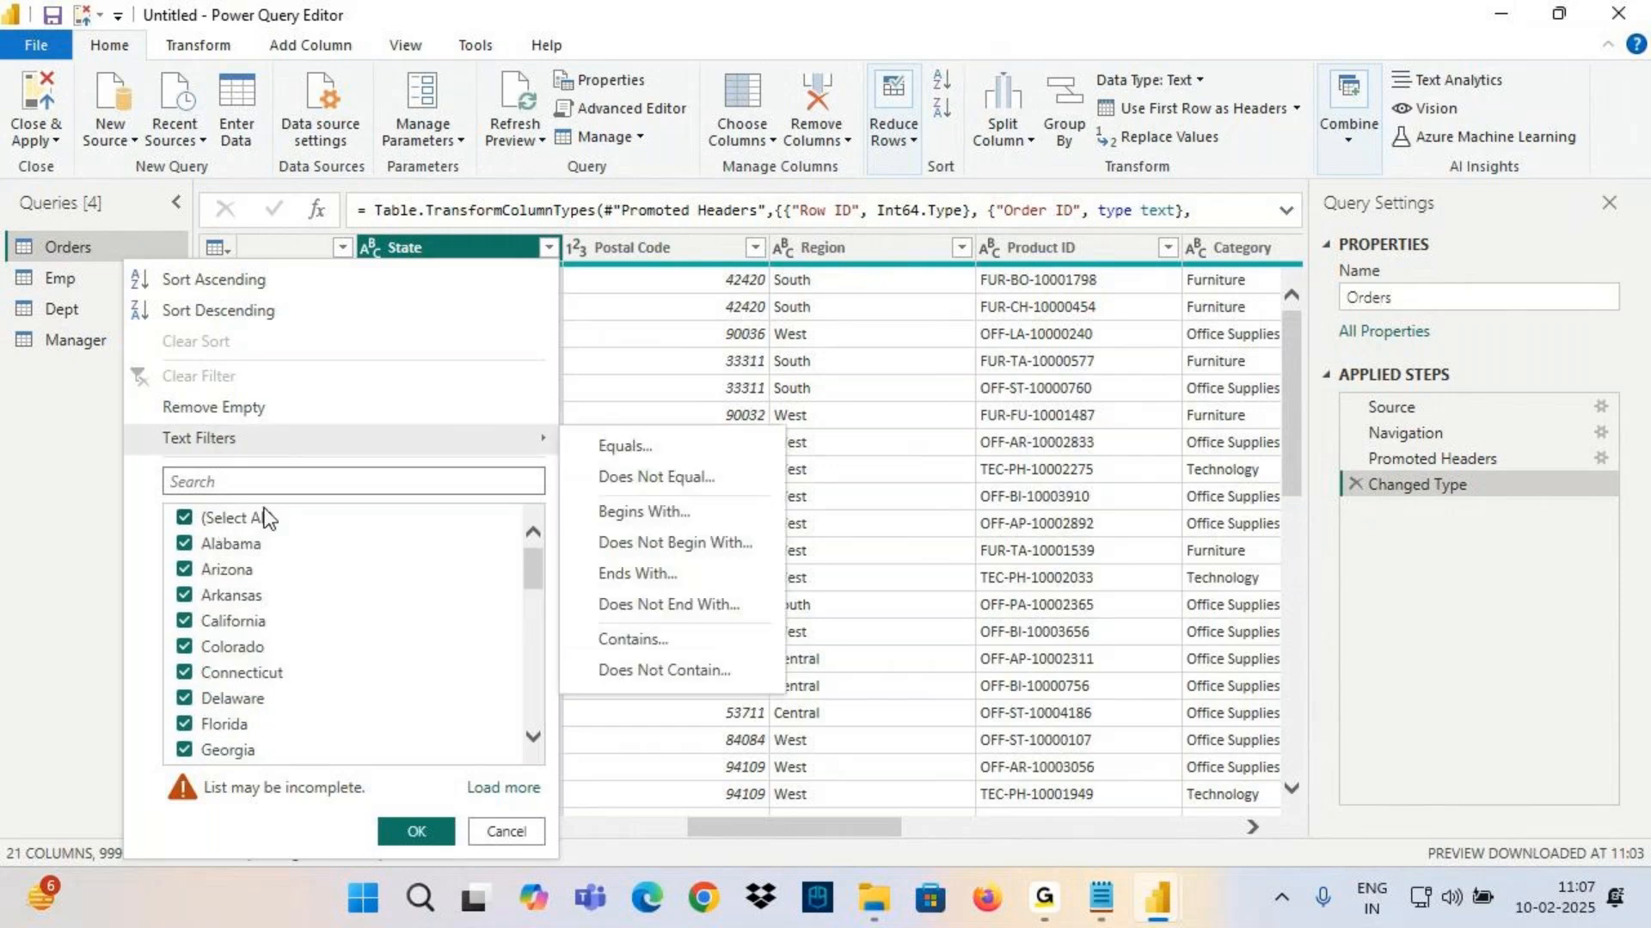
key("ctrl+2")
left_click_drag(414, 487, 344, 551)
left_click_drag(462, 502, 518, 493)
left_click_drag(477, 517, 538, 506)
mouse_move(597, 511)
left_mouse_down()
mouse_move(600, 465)
mouse_move(646, 450)
mouse_move(693, 479)
left_mouse_up()
left_click_drag(707, 455, 691, 522)
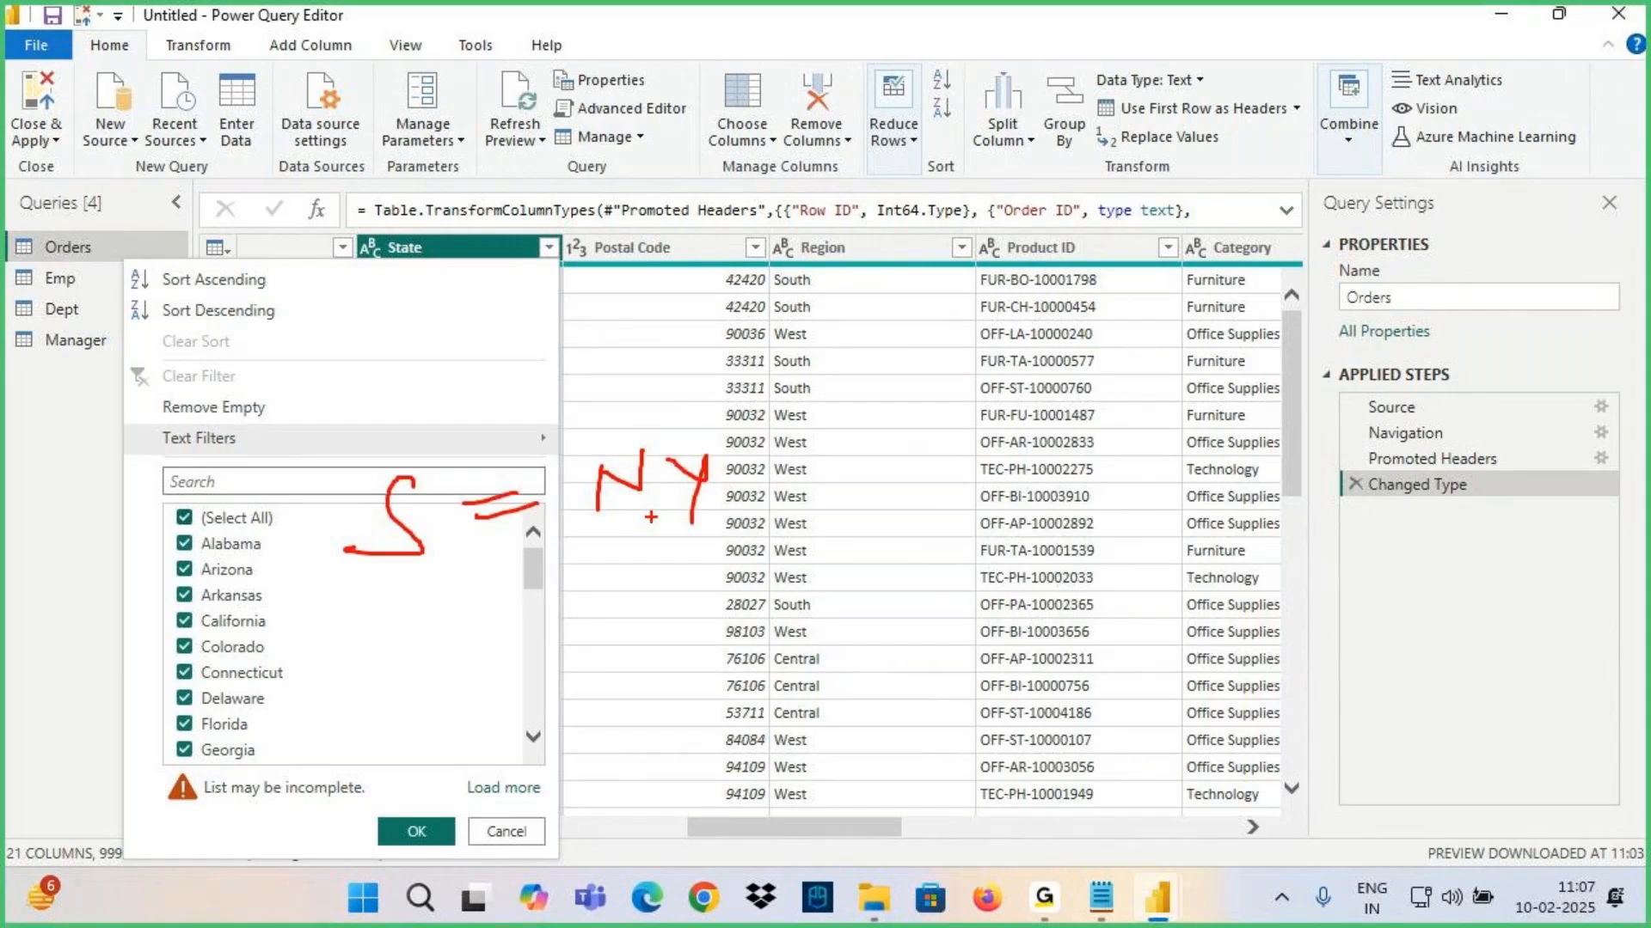
left_click_drag(348, 597, 448, 569)
left_click_drag(578, 542, 705, 465)
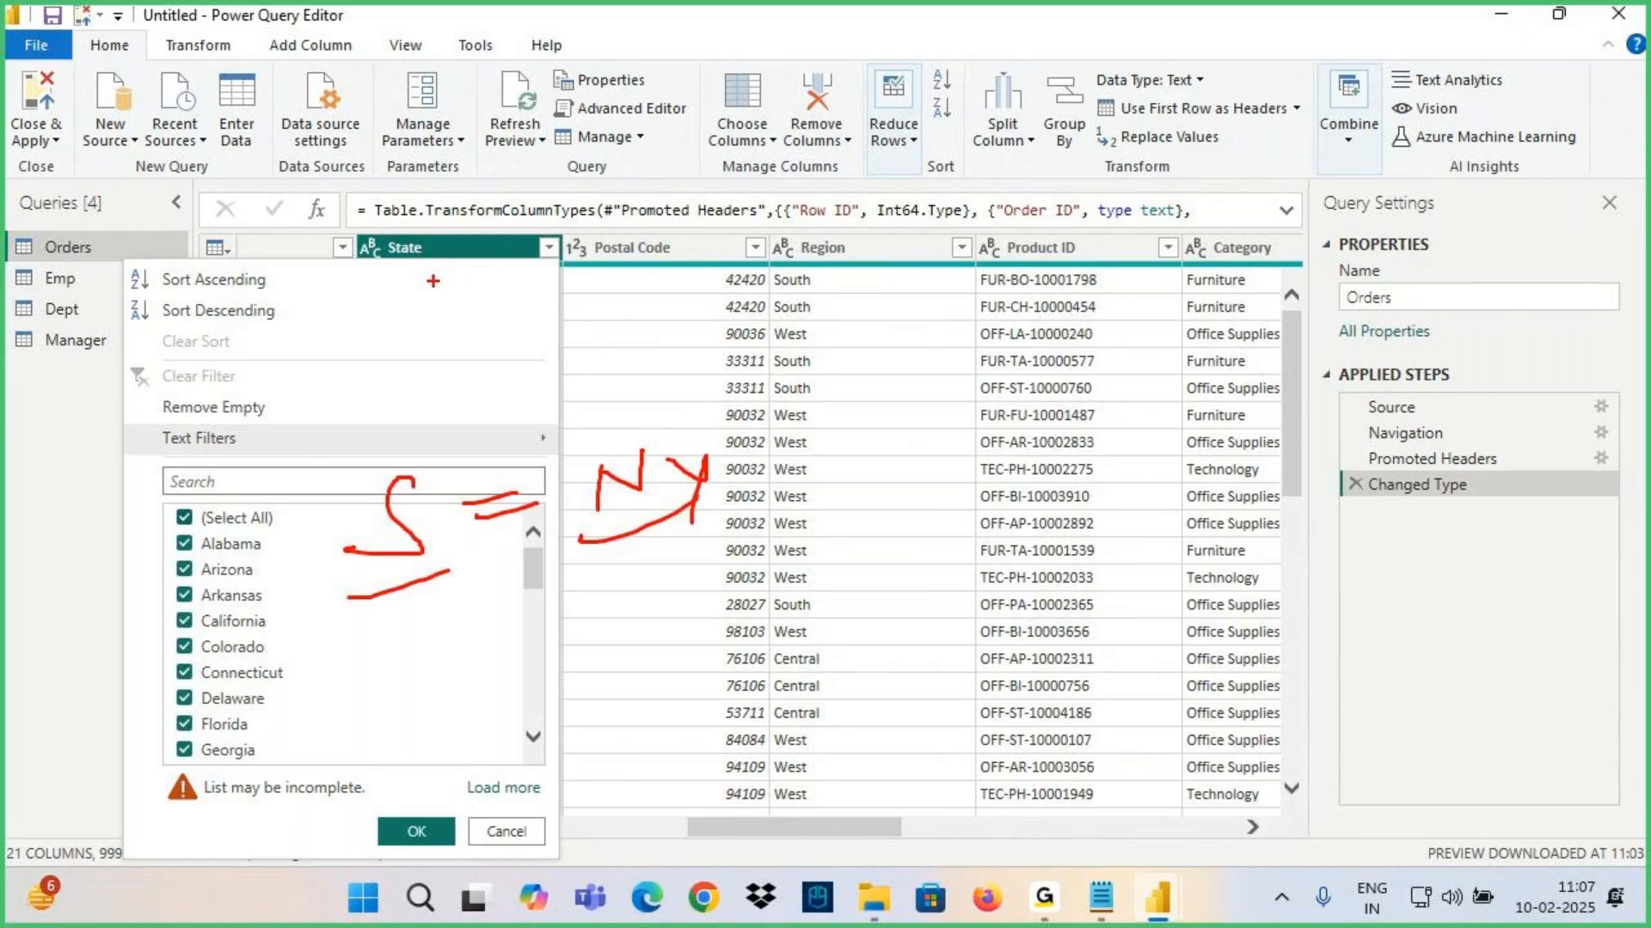
left_click_drag(266, 507, 275, 761)
mouse_move(221, 669)
left_mouse_down()
mouse_move(248, 712)
mouse_move(265, 630)
left_mouse_up()
mouse_move(306, 559)
left_mouse_down()
mouse_move(123, 633)
mouse_move(344, 596)
mouse_move(253, 533)
left_mouse_up()
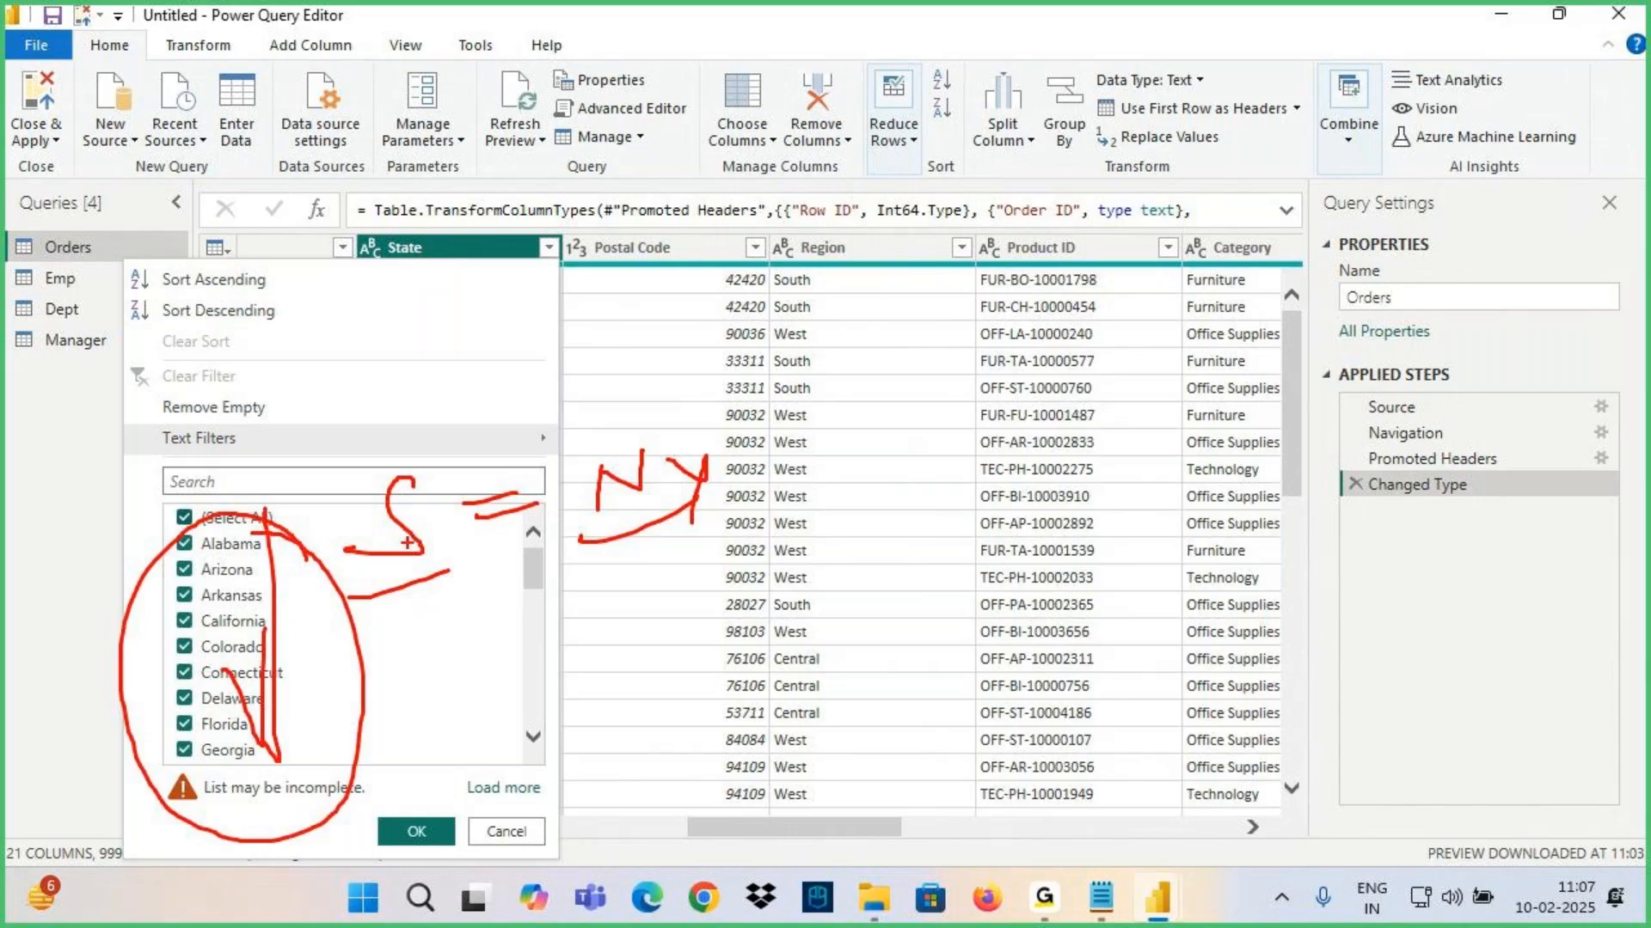
left_click_drag(464, 502, 526, 487)
left_click_drag(458, 521, 521, 515)
left_click_drag(299, 621, 298, 679)
left_click_drag(297, 666, 375, 674)
mouse_move(429, 635)
left_mouse_down()
mouse_move(443, 667)
mouse_move(461, 608)
left_mouse_up()
mouse_move(482, 653)
left_mouse_down()
mouse_move(607, 589)
mouse_move(602, 640)
left_mouse_up()
left_click_drag(453, 715, 569, 662)
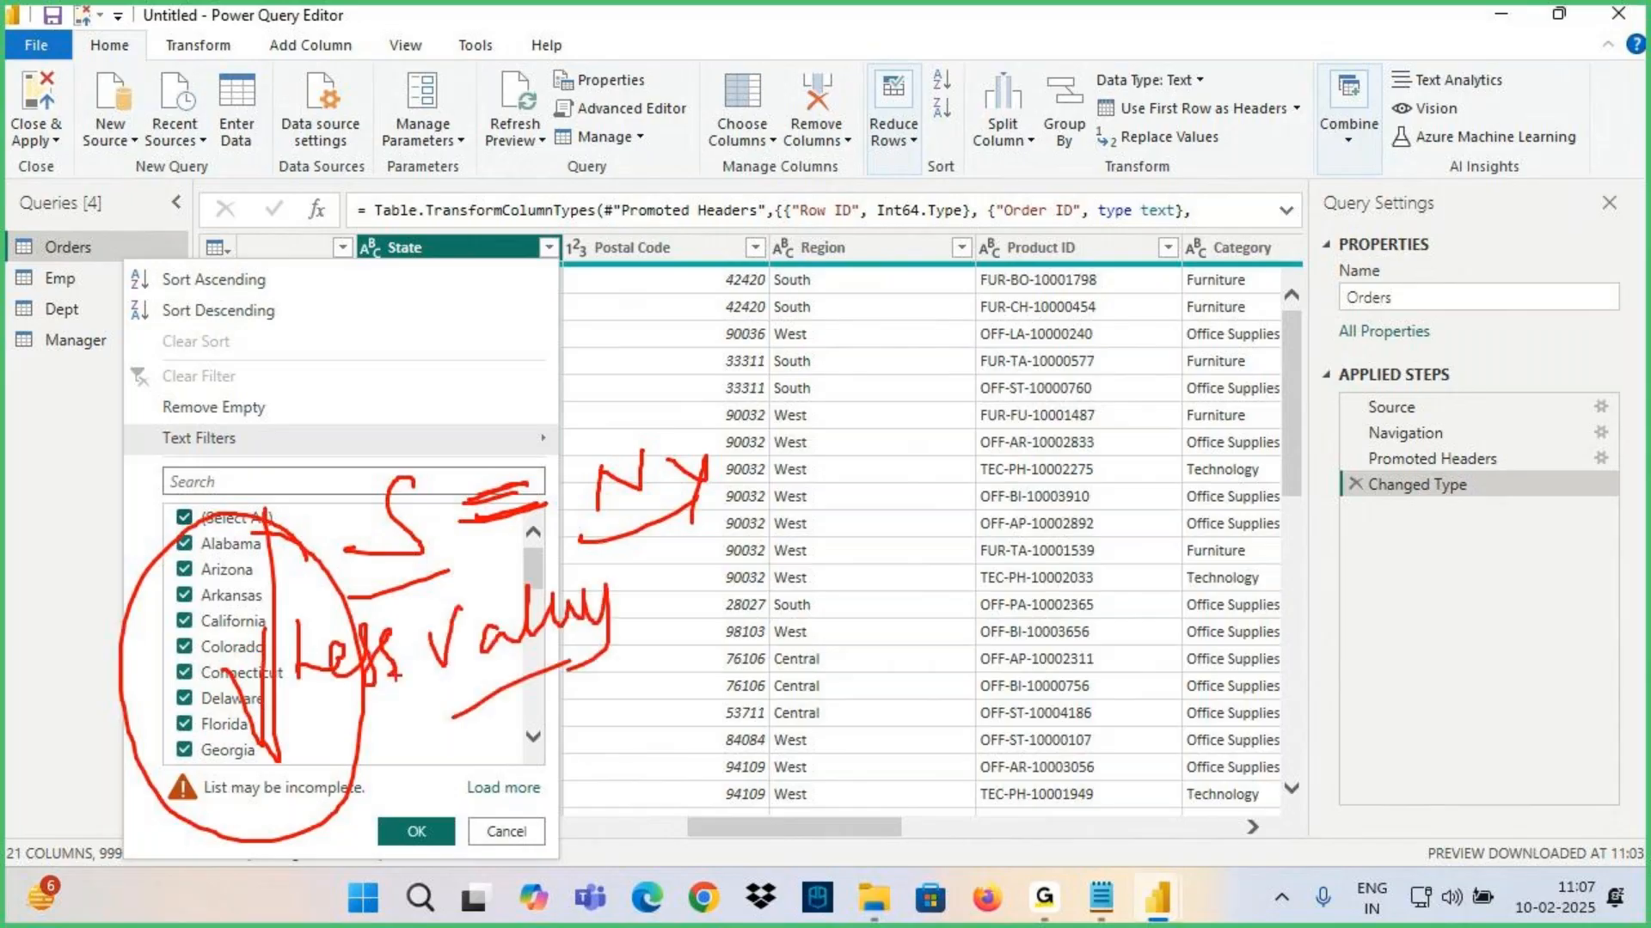
mouse_move(341, 567)
left_mouse_down()
mouse_move(331, 808)
mouse_move(250, 514)
left_mouse_up()
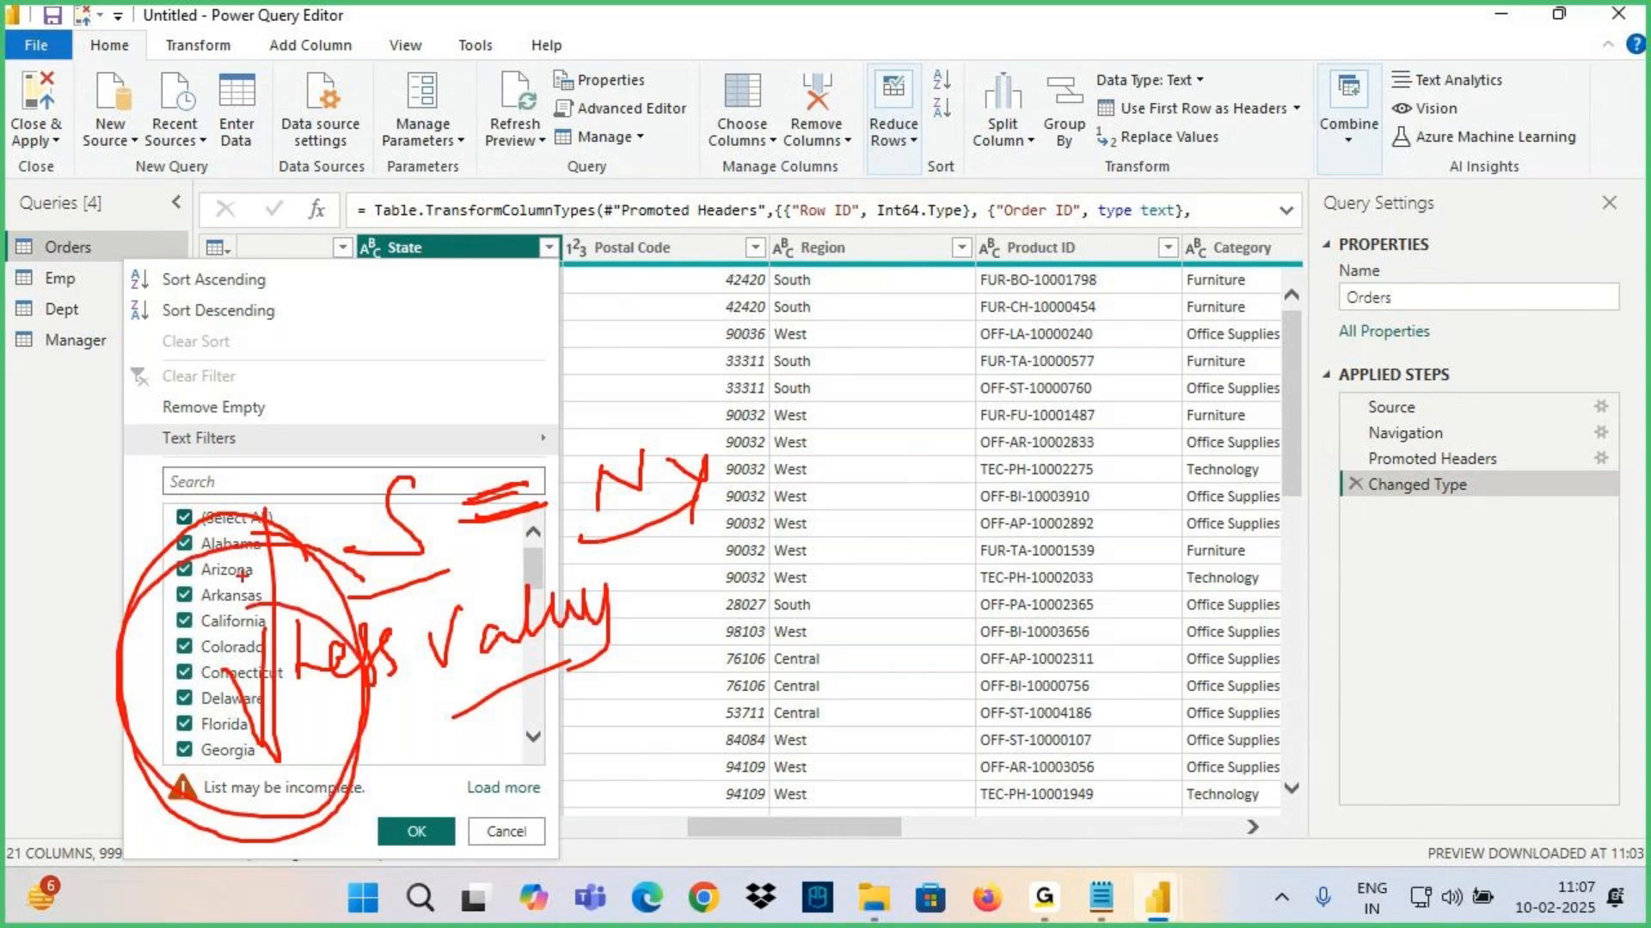
mouse_move(297, 612)
left_mouse_down()
mouse_move(308, 735)
mouse_move(516, 642)
left_mouse_up()
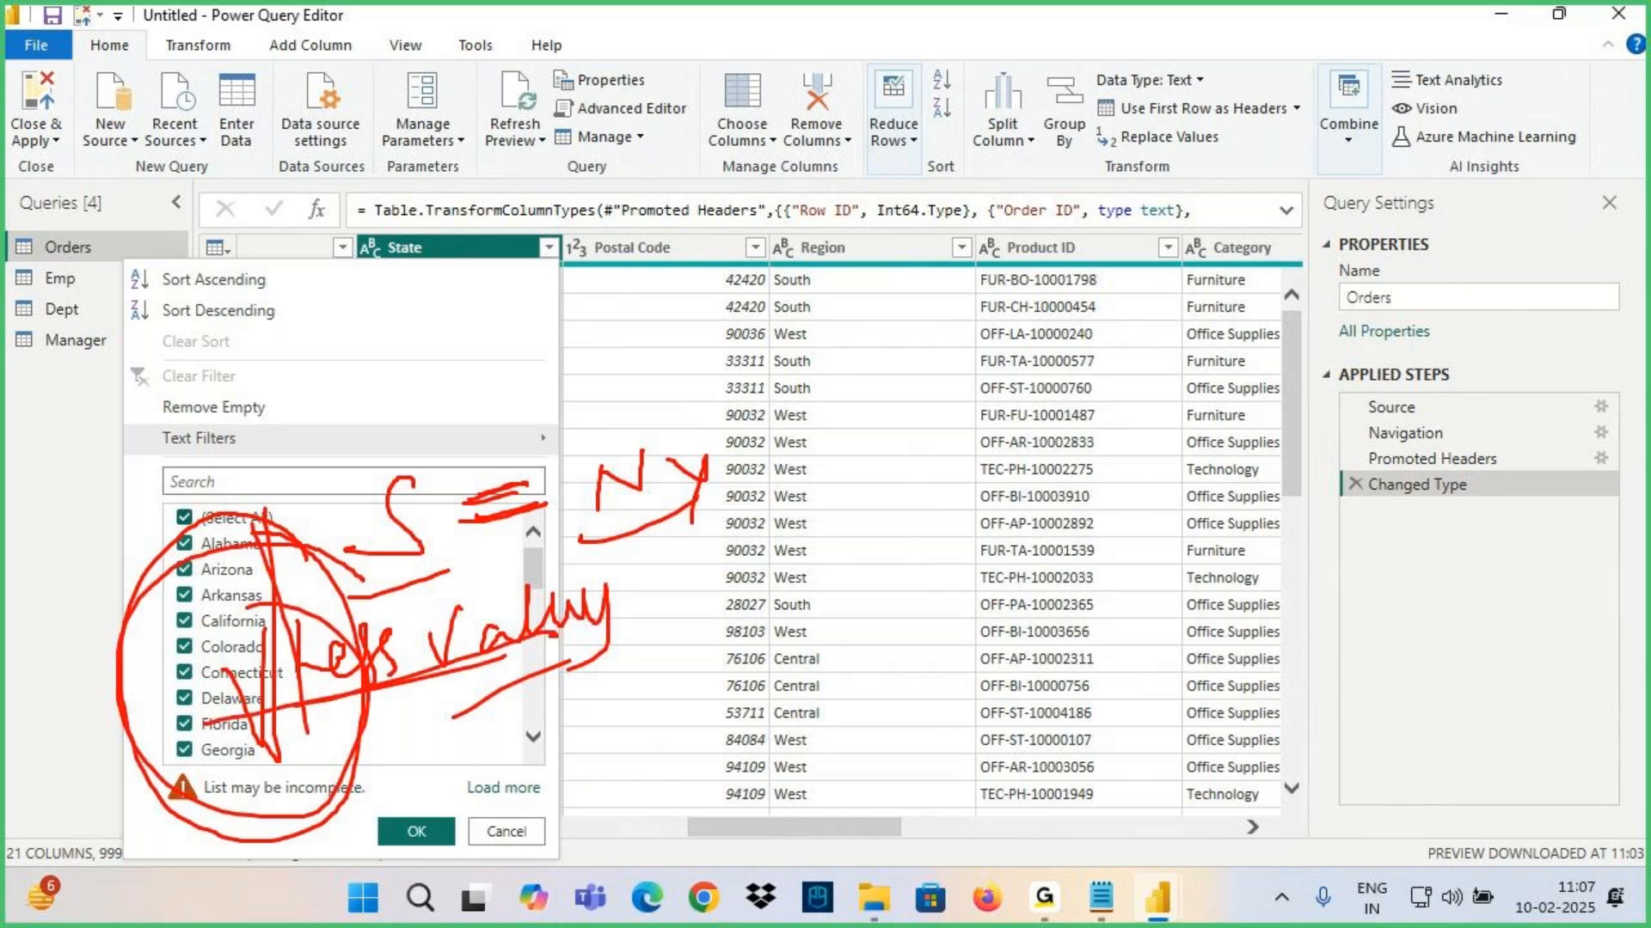
key("Escape")
Filter the Orders rows to State equals "New York", and remove that Filtered Rows step after reviewing the rows
scroll(296, 659, "down", 4)
scroll(295, 659, "down", 3)
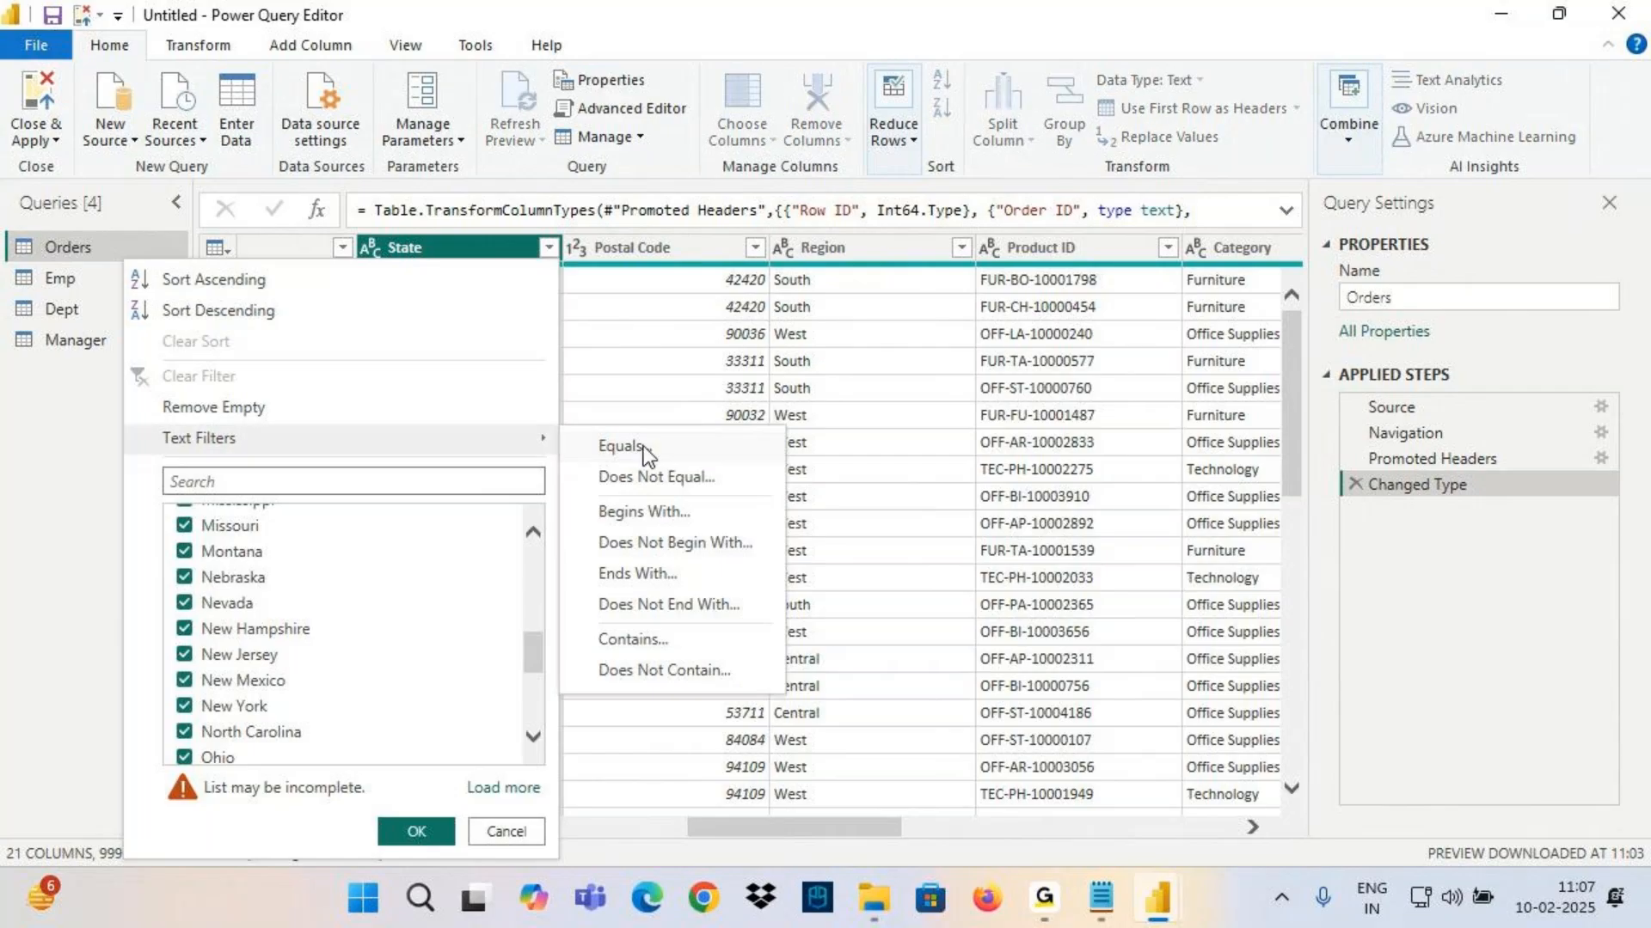
left_click(641, 449)
type("New Y")
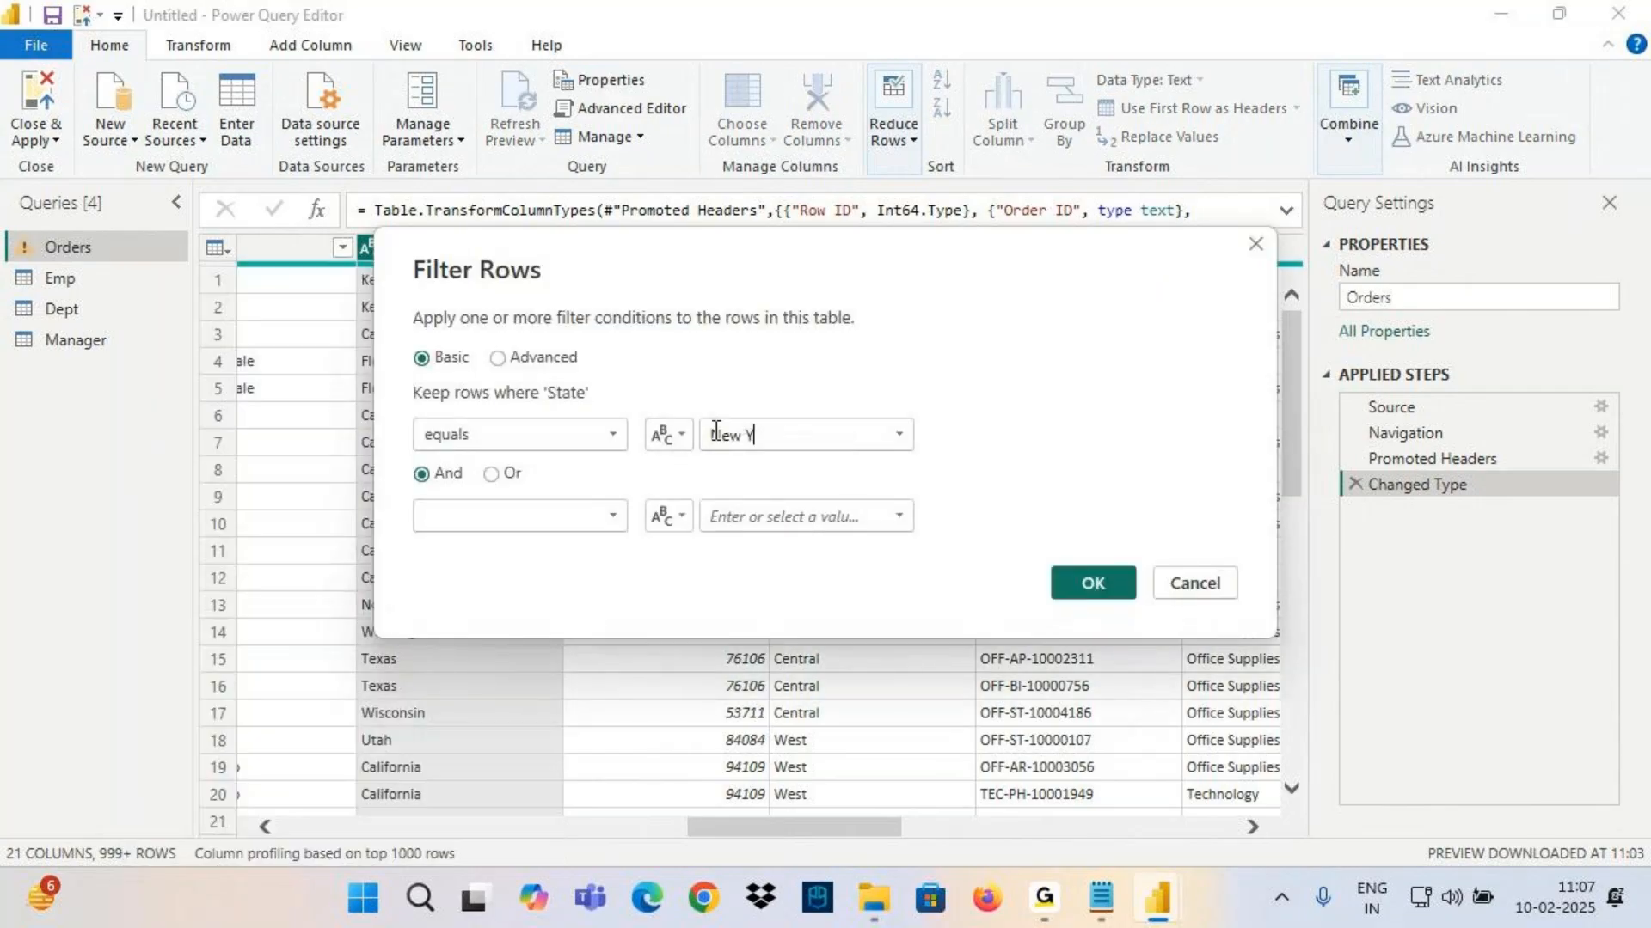
type("ork")
left_click(1092, 577)
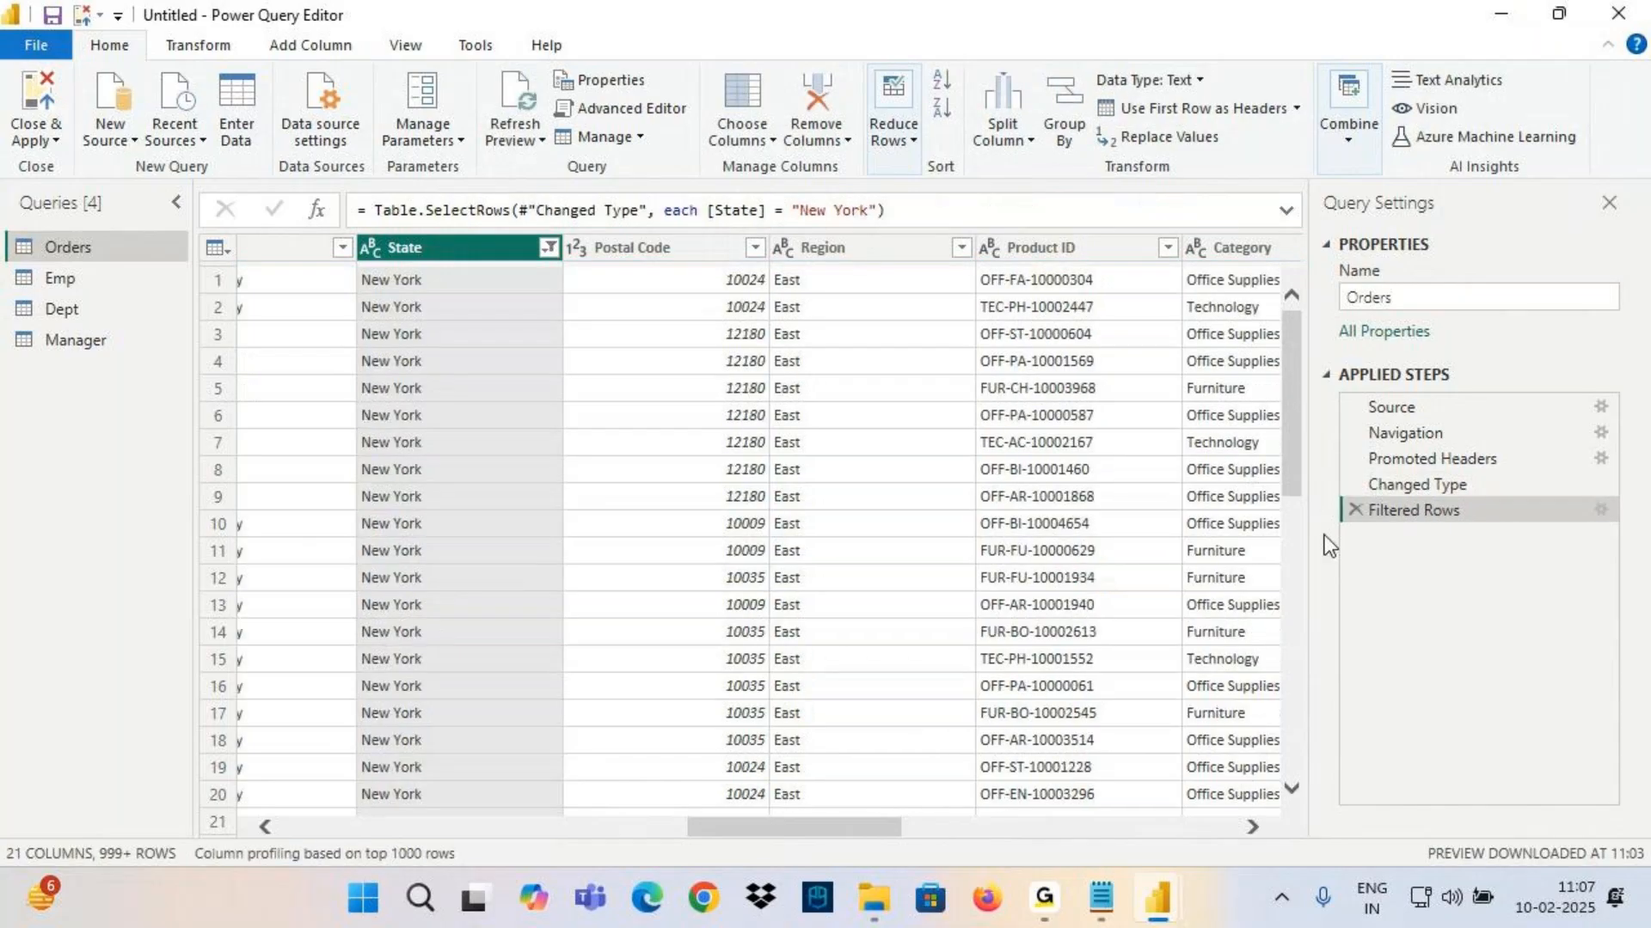
scroll(451, 430, "down", 20)
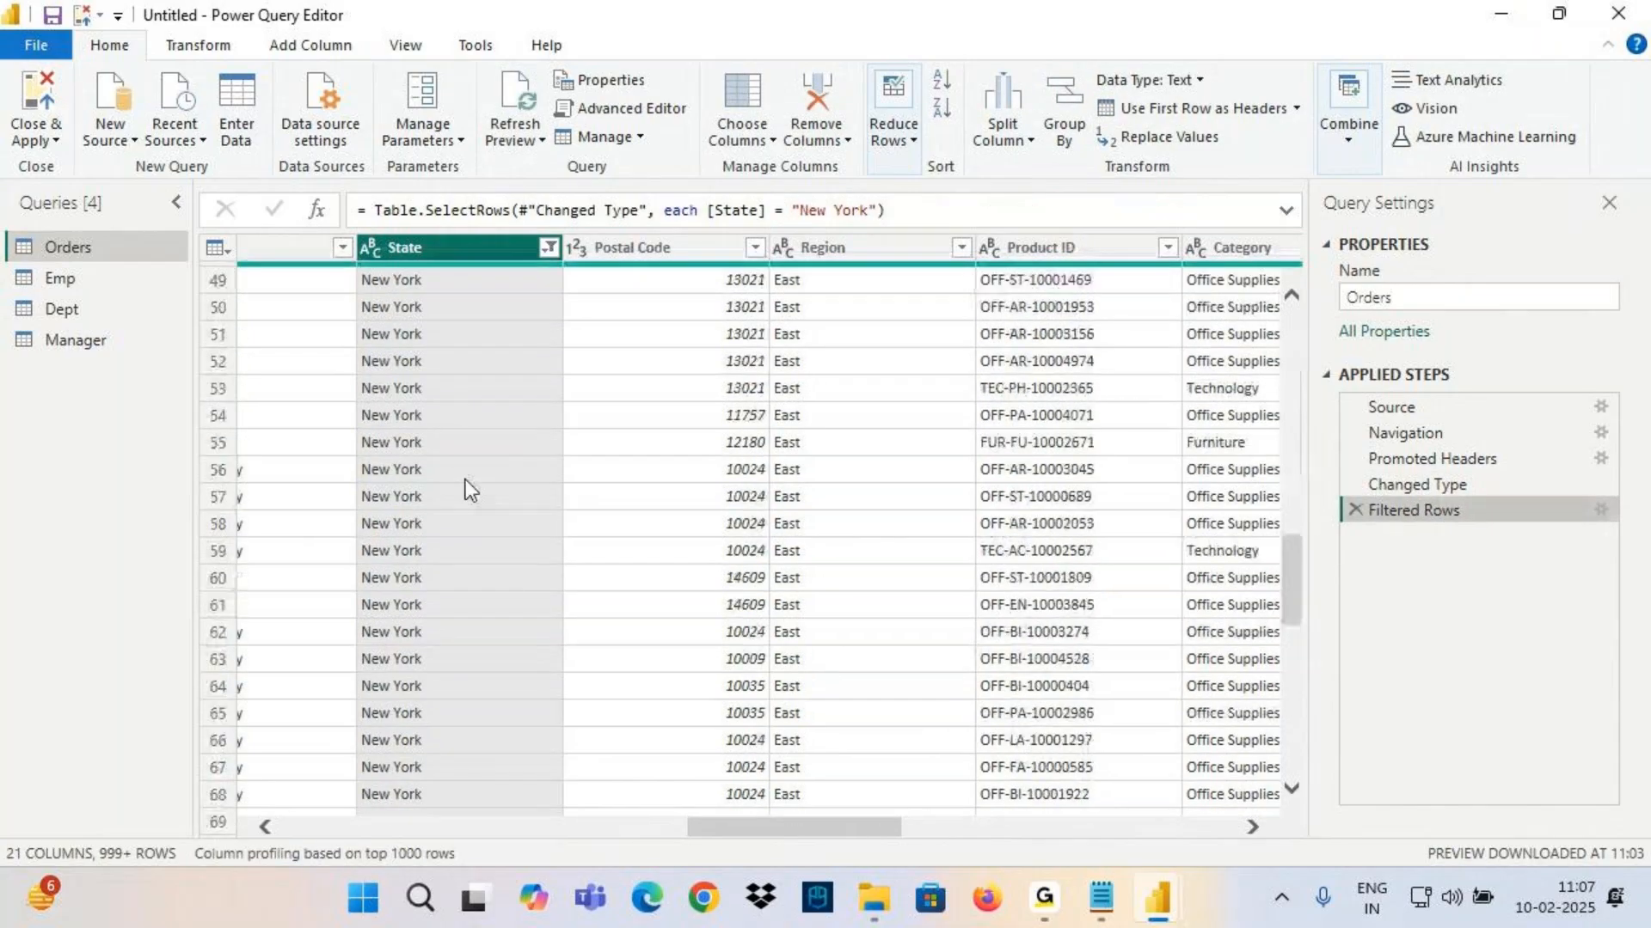
left_click(1355, 509)
key("ctrl+2")
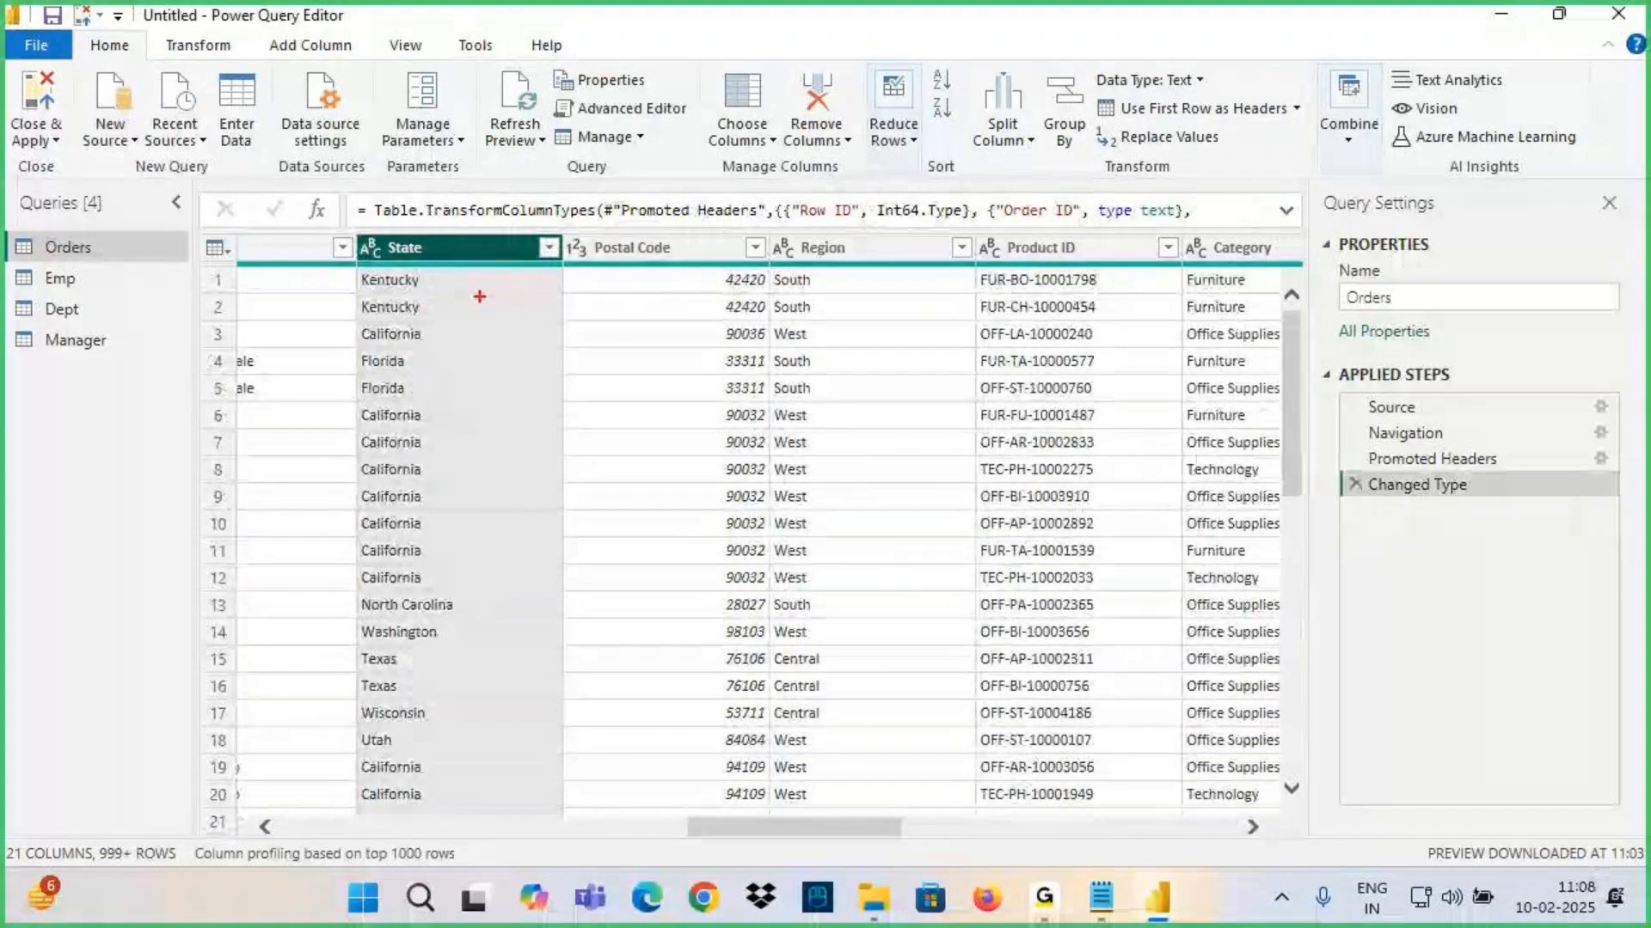
left_click_drag(474, 304, 563, 280)
left_click_drag(602, 176, 537, 317)
left_click_drag(585, 230, 640, 297)
left_click_drag(653, 220, 679, 279)
left_click_drag(538, 318, 683, 326)
left_click_drag(580, 170, 705, 314)
left_click_drag(703, 213, 779, 250)
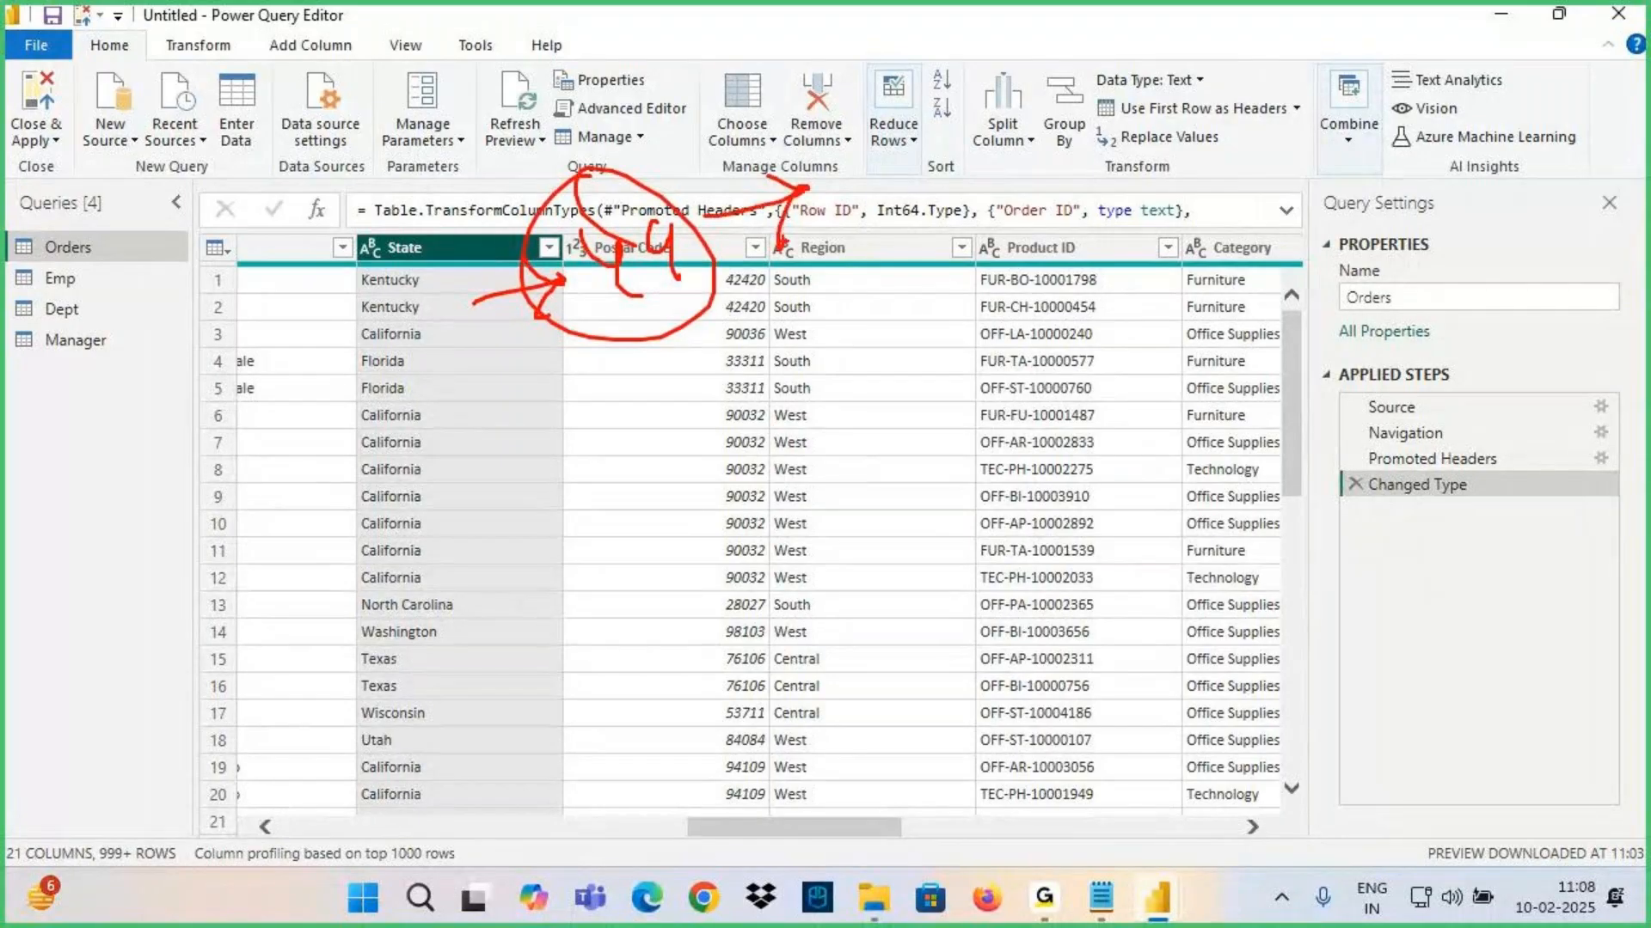
left_click_drag(891, 112, 903, 167)
left_click_drag(838, 176, 942, 102)
left_click_drag(840, 103, 852, 116)
left_click_drag(851, 115, 937, 170)
left_click_drag(999, 130, 1085, 110)
mouse_move(1056, 95)
left_mouse_down()
mouse_move(1071, 134)
mouse_move(1115, 123)
mouse_move(1147, 74)
left_mouse_up()
left_click_drag(941, 234, 969, 321)
left_click_drag(1013, 225, 956, 266)
left_click_drag(1066, 219, 1246, 184)
left_click_drag(1166, 84, 1115, 162)
mouse_move(1187, 43)
left_mouse_down()
mouse_move(1118, 36)
mouse_move(1171, 31)
left_mouse_up()
mouse_move(1019, 196)
left_mouse_down()
mouse_move(1004, 211)
mouse_move(1073, 186)
mouse_move(1085, 225)
mouse_move(1044, 200)
left_mouse_up()
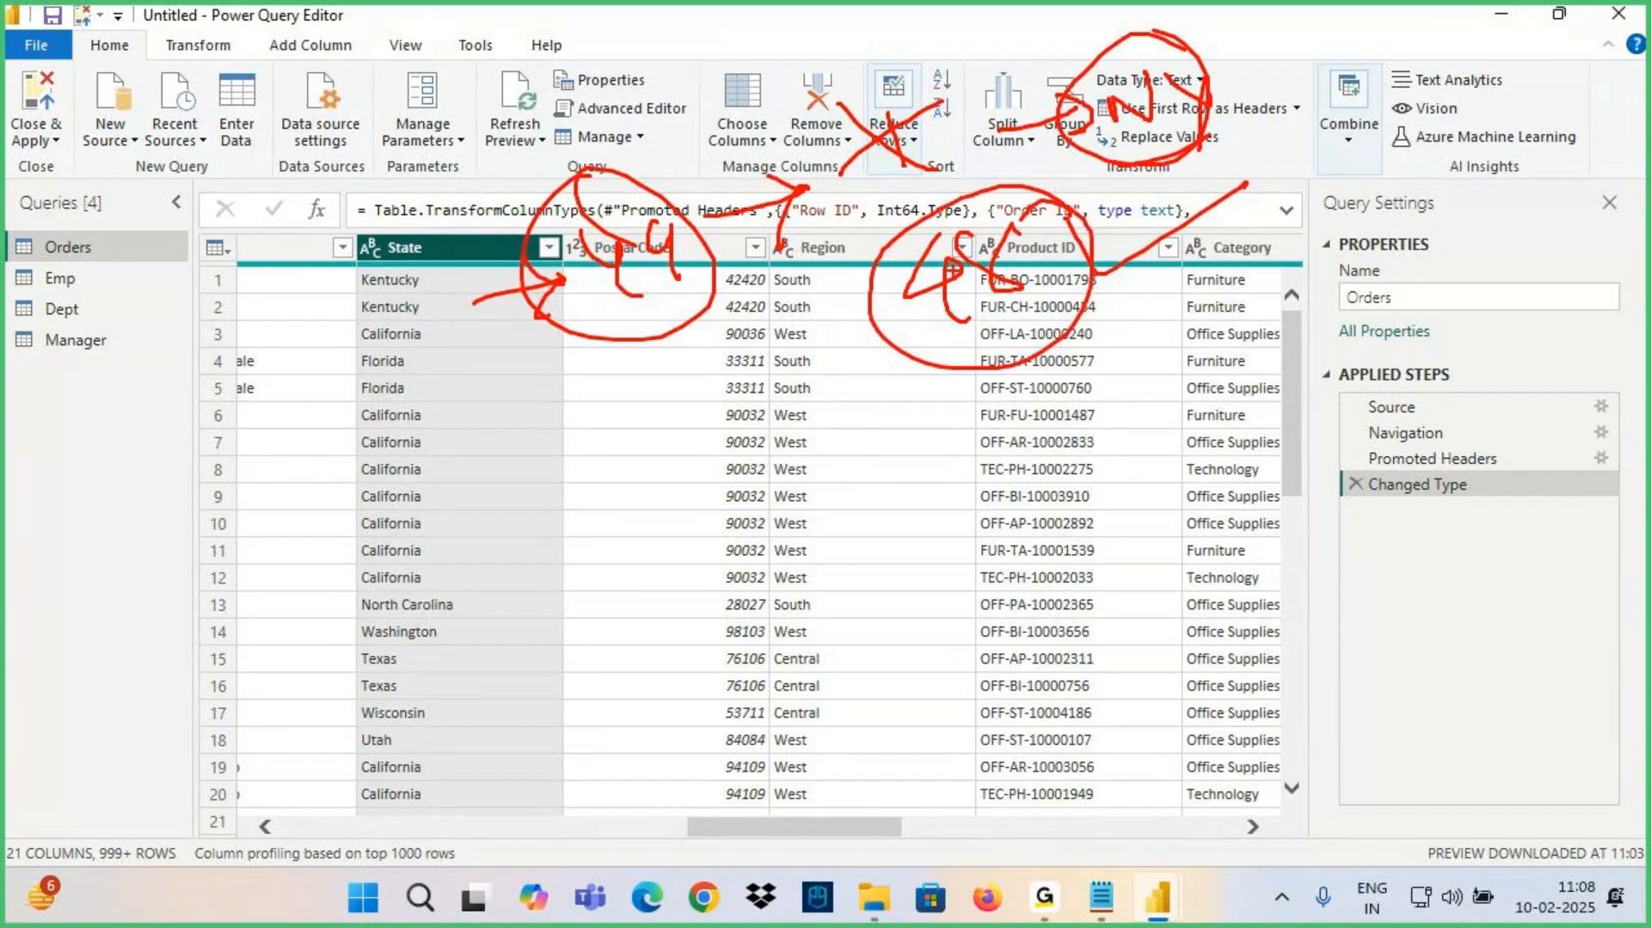
key("Escape")
Filter the Orders rows to State does not equal "New York", and remove that Filtered Rows step after reviewing the rows
left_click(542, 250)
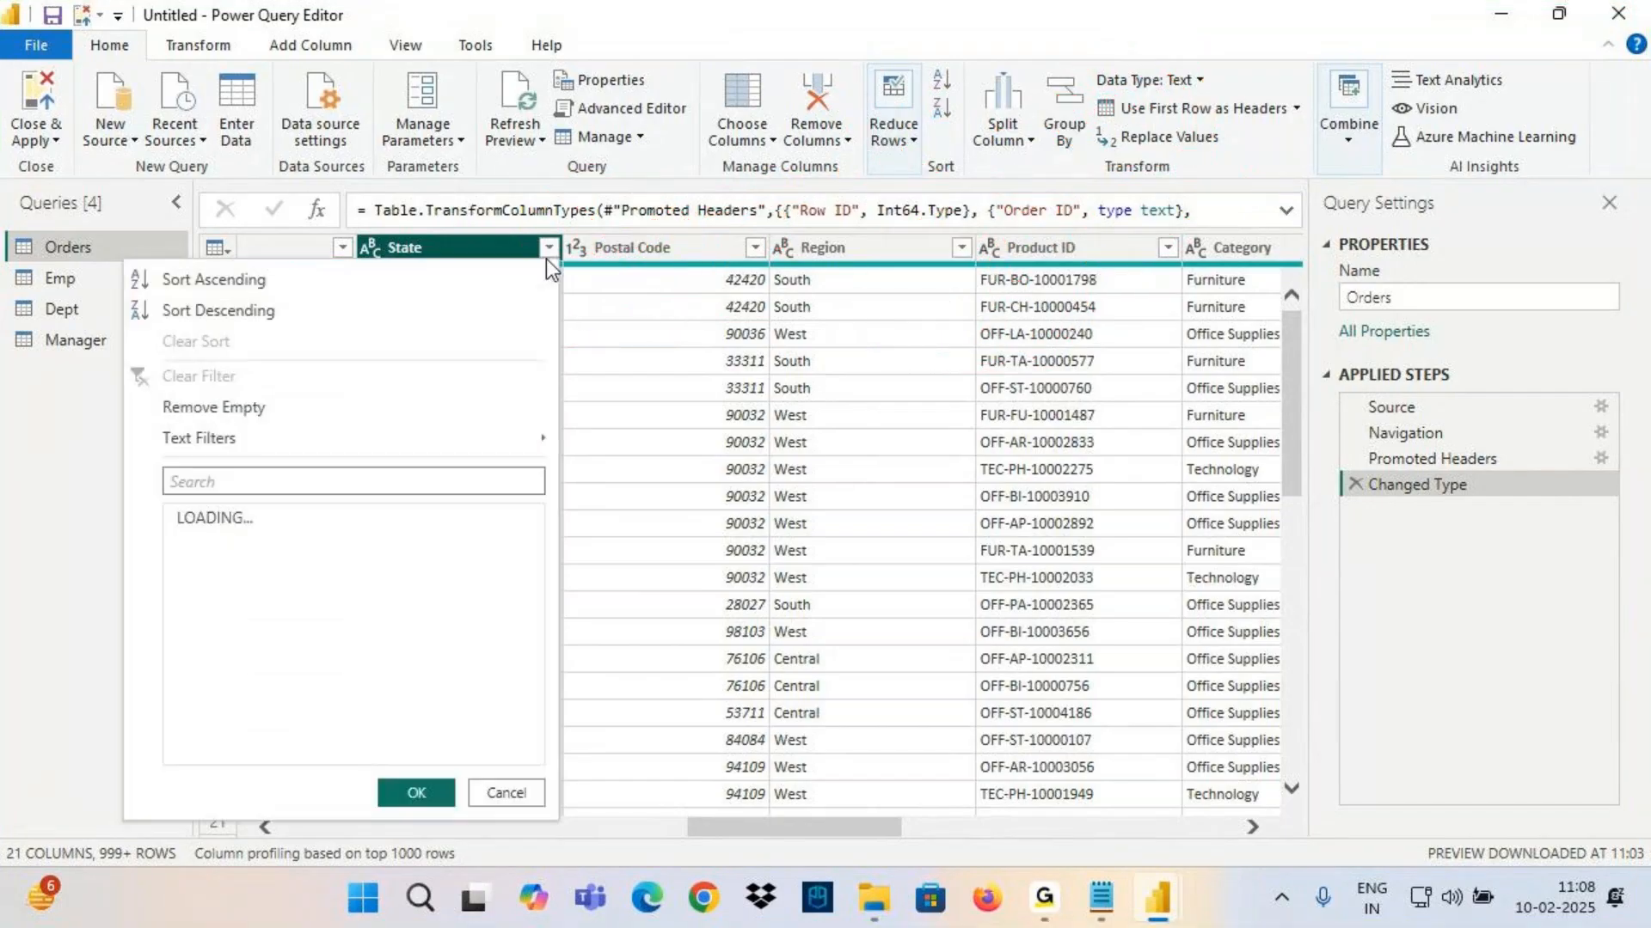
mouse_move(199, 440)
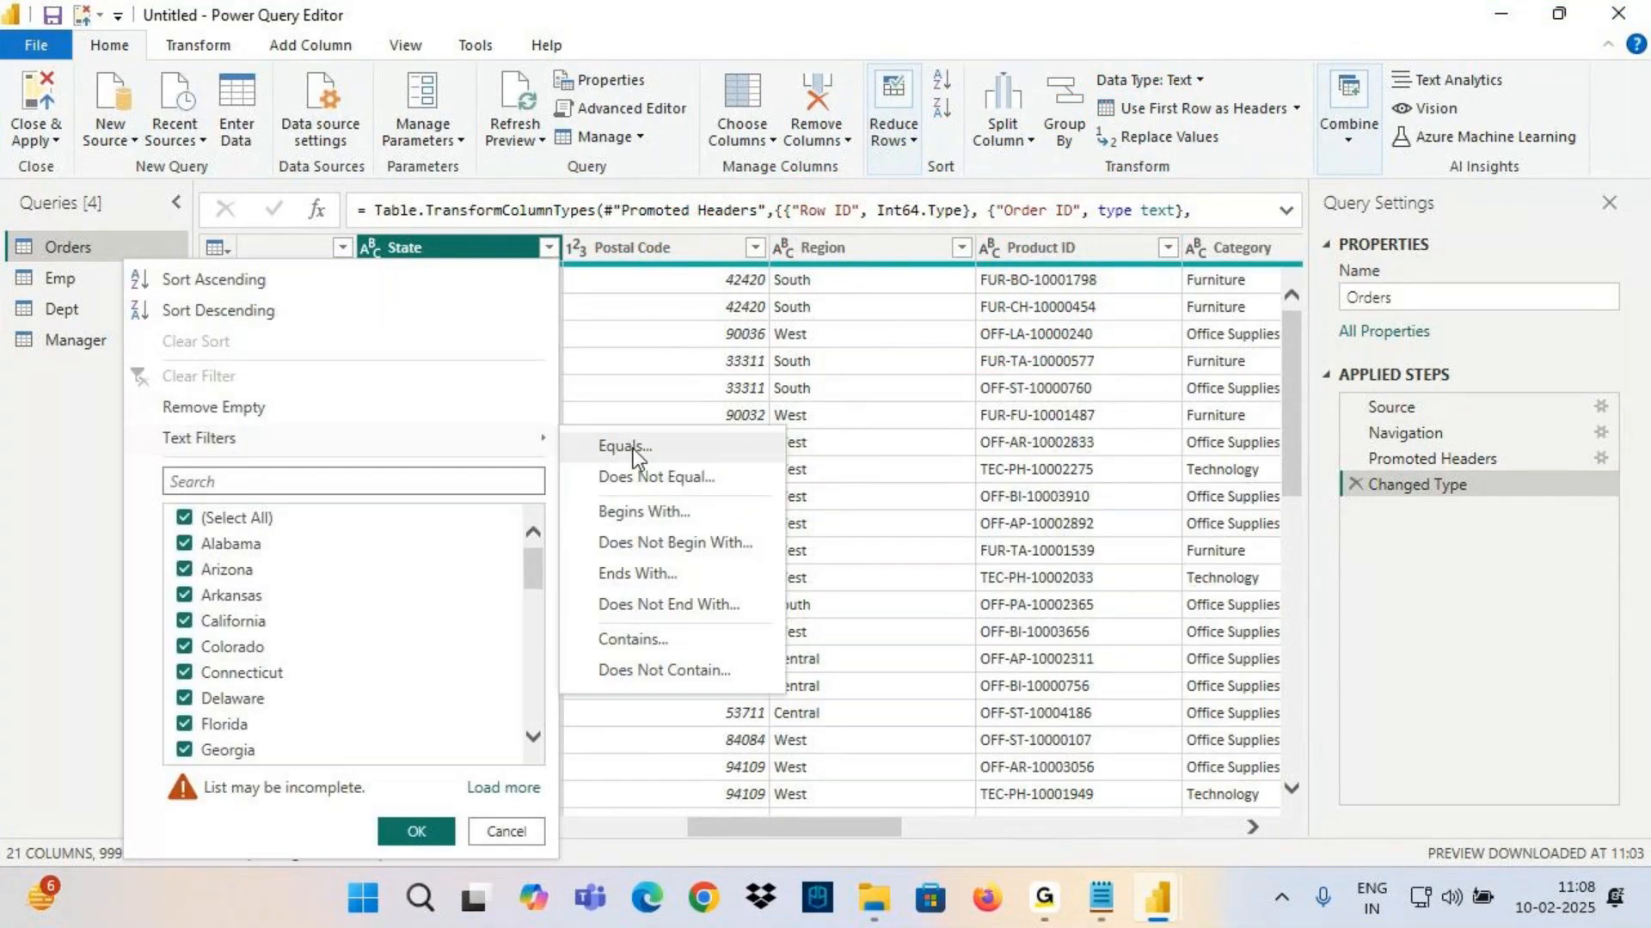
left_click(631, 480)
left_click(711, 439)
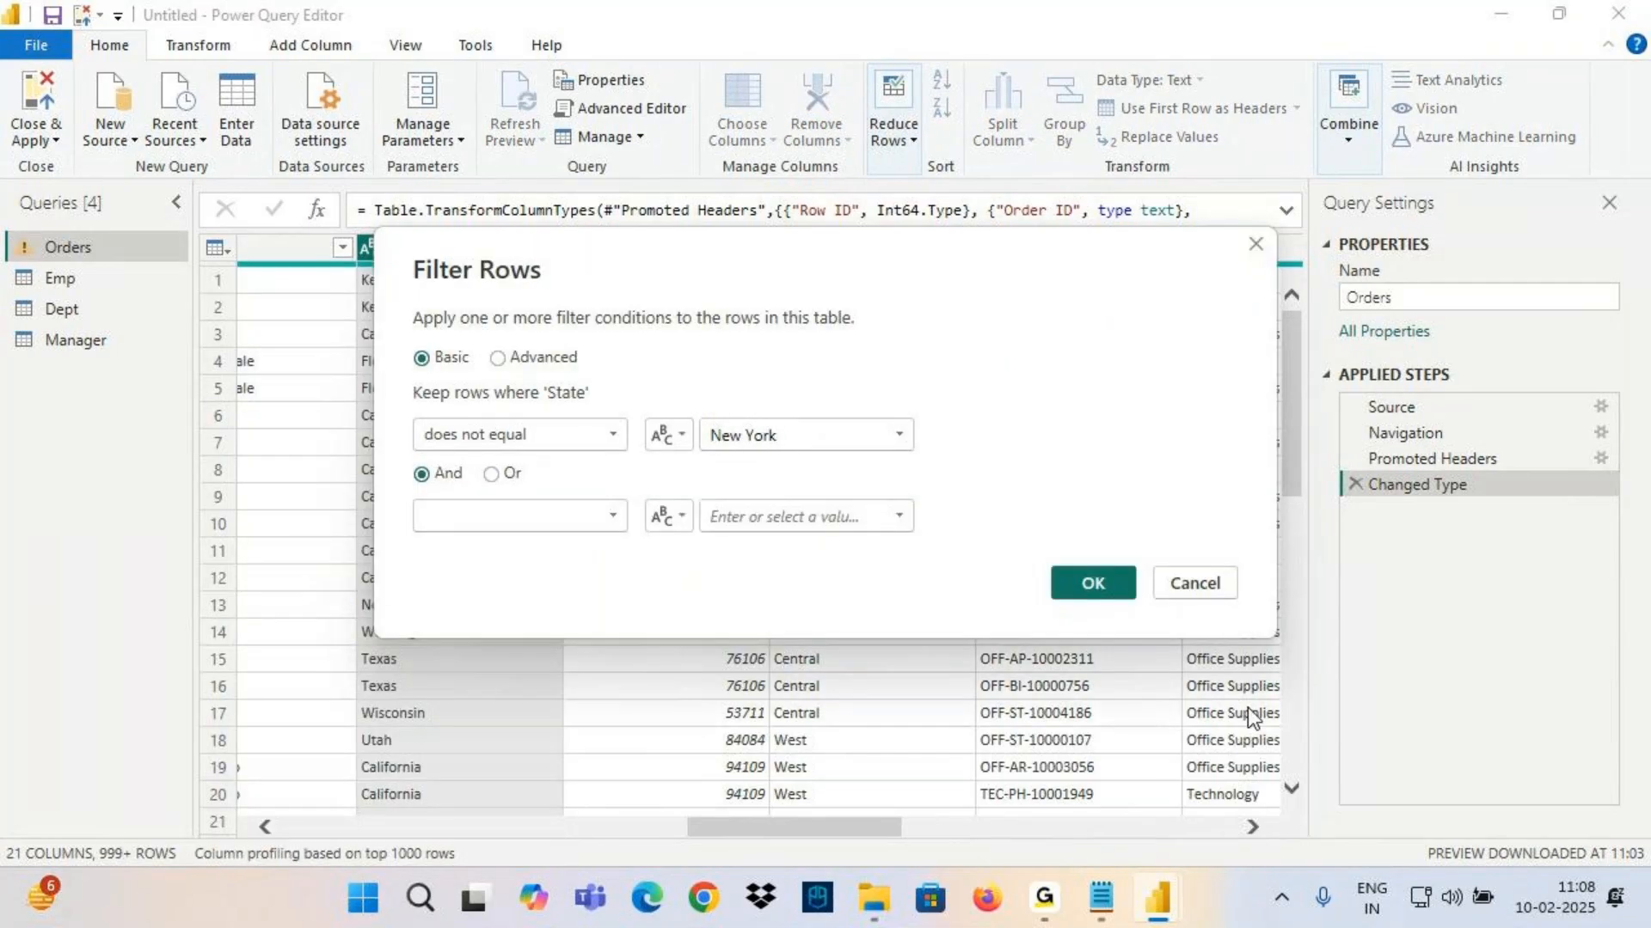
left_click(1110, 594)
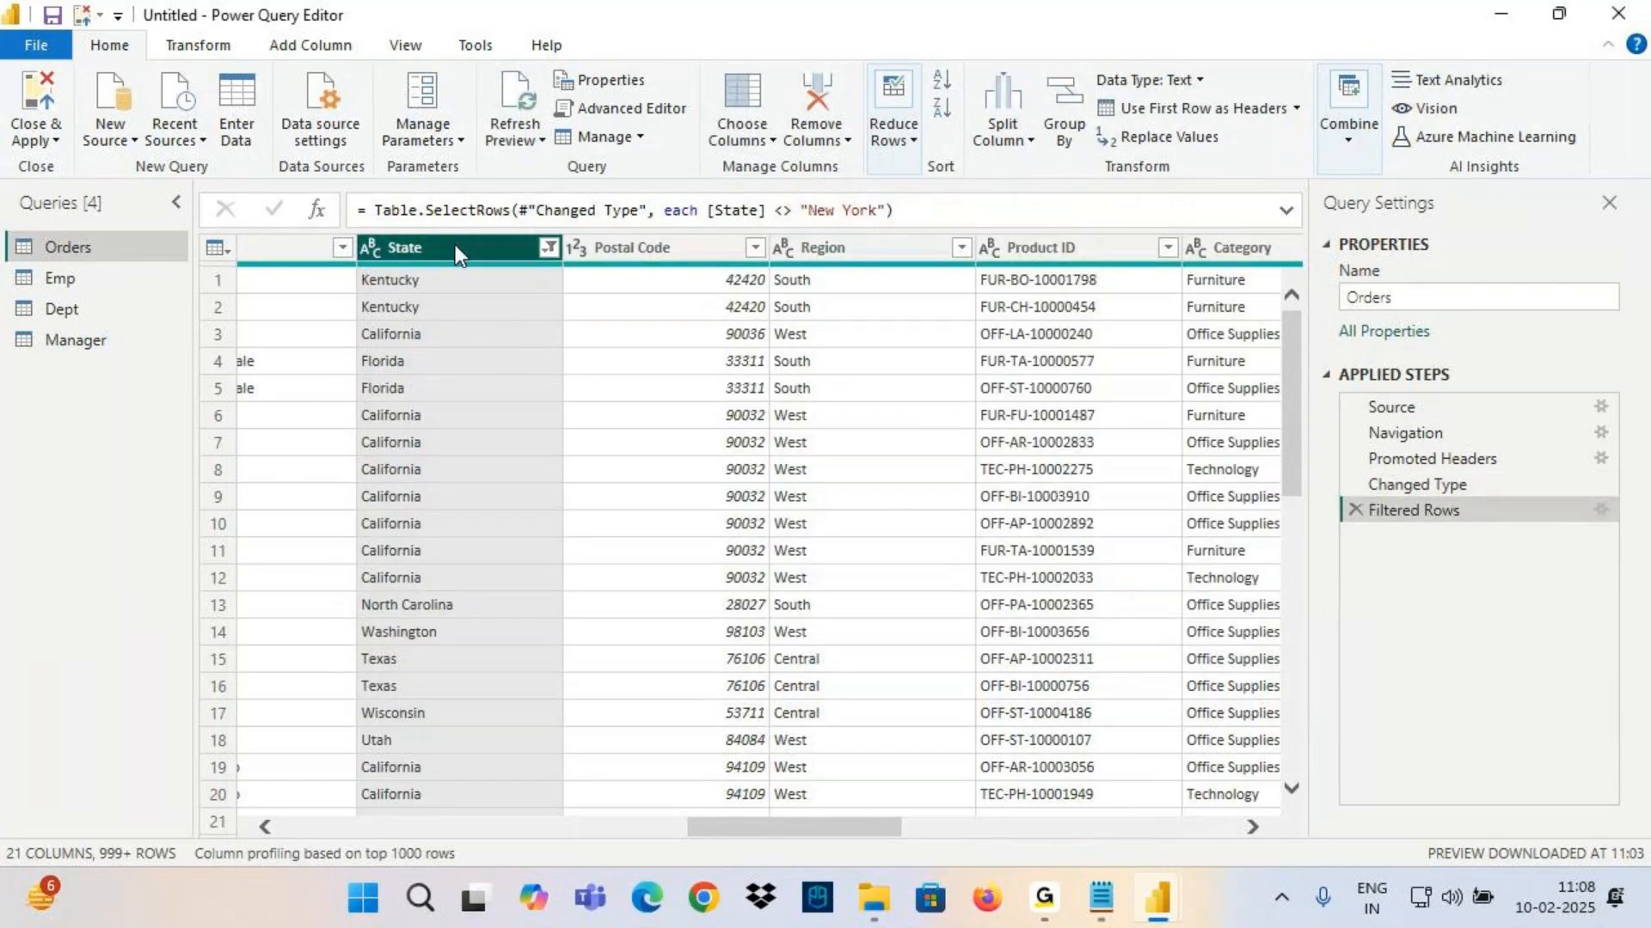
scroll(456, 317, "down", 10)
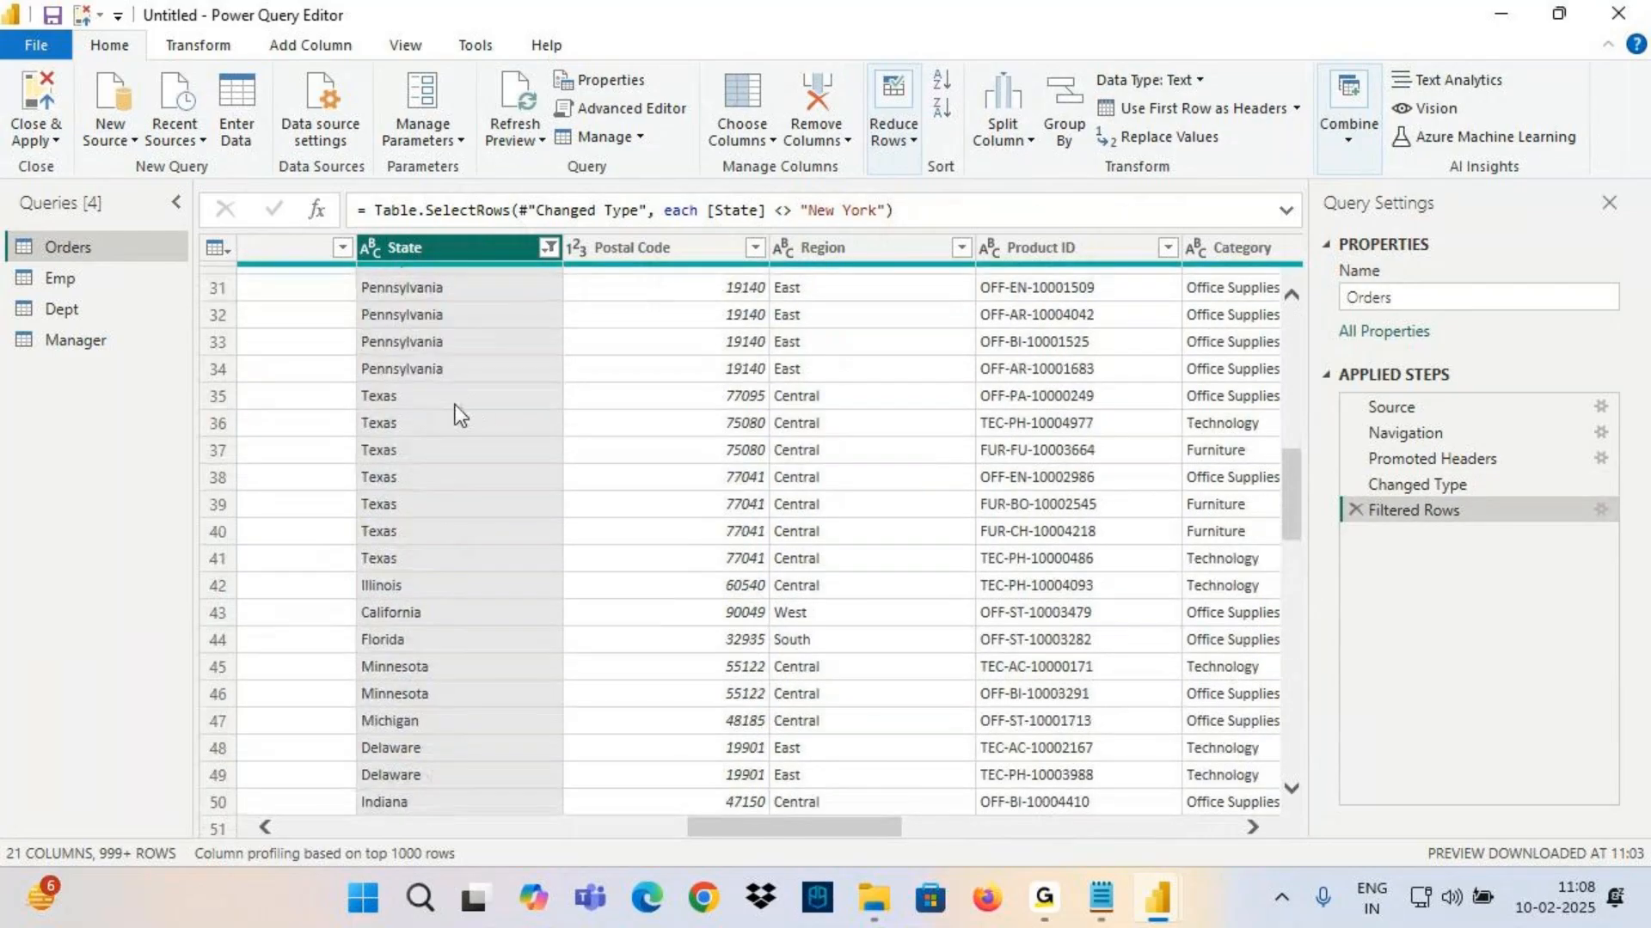
scroll(461, 553, "down", 20)
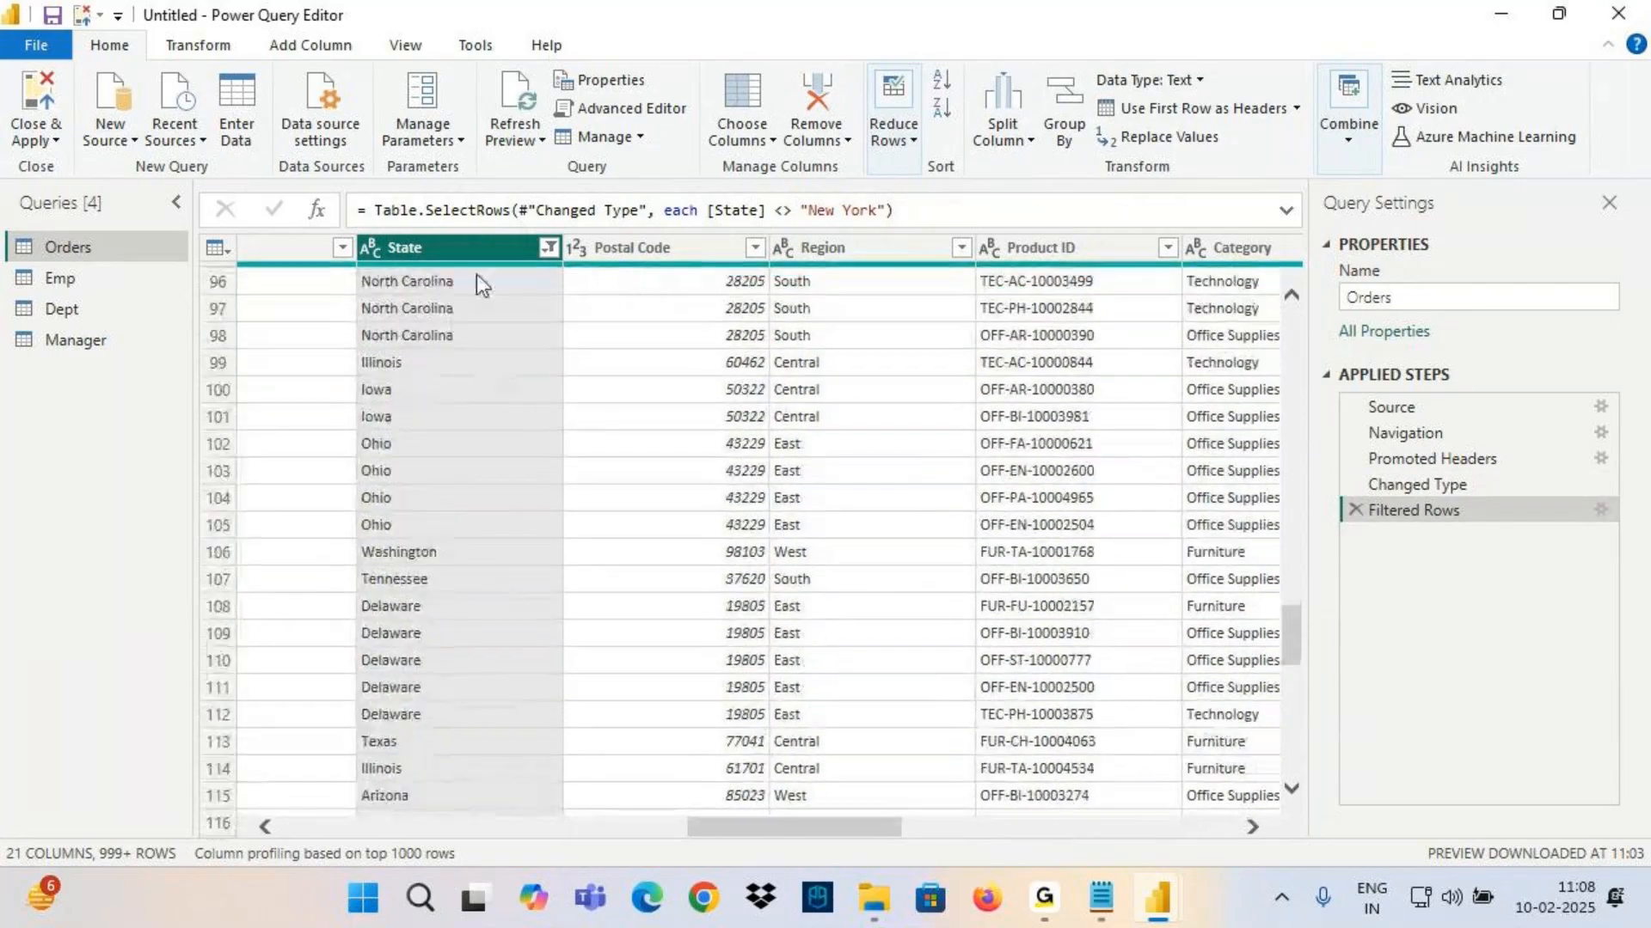
left_click(1356, 510)
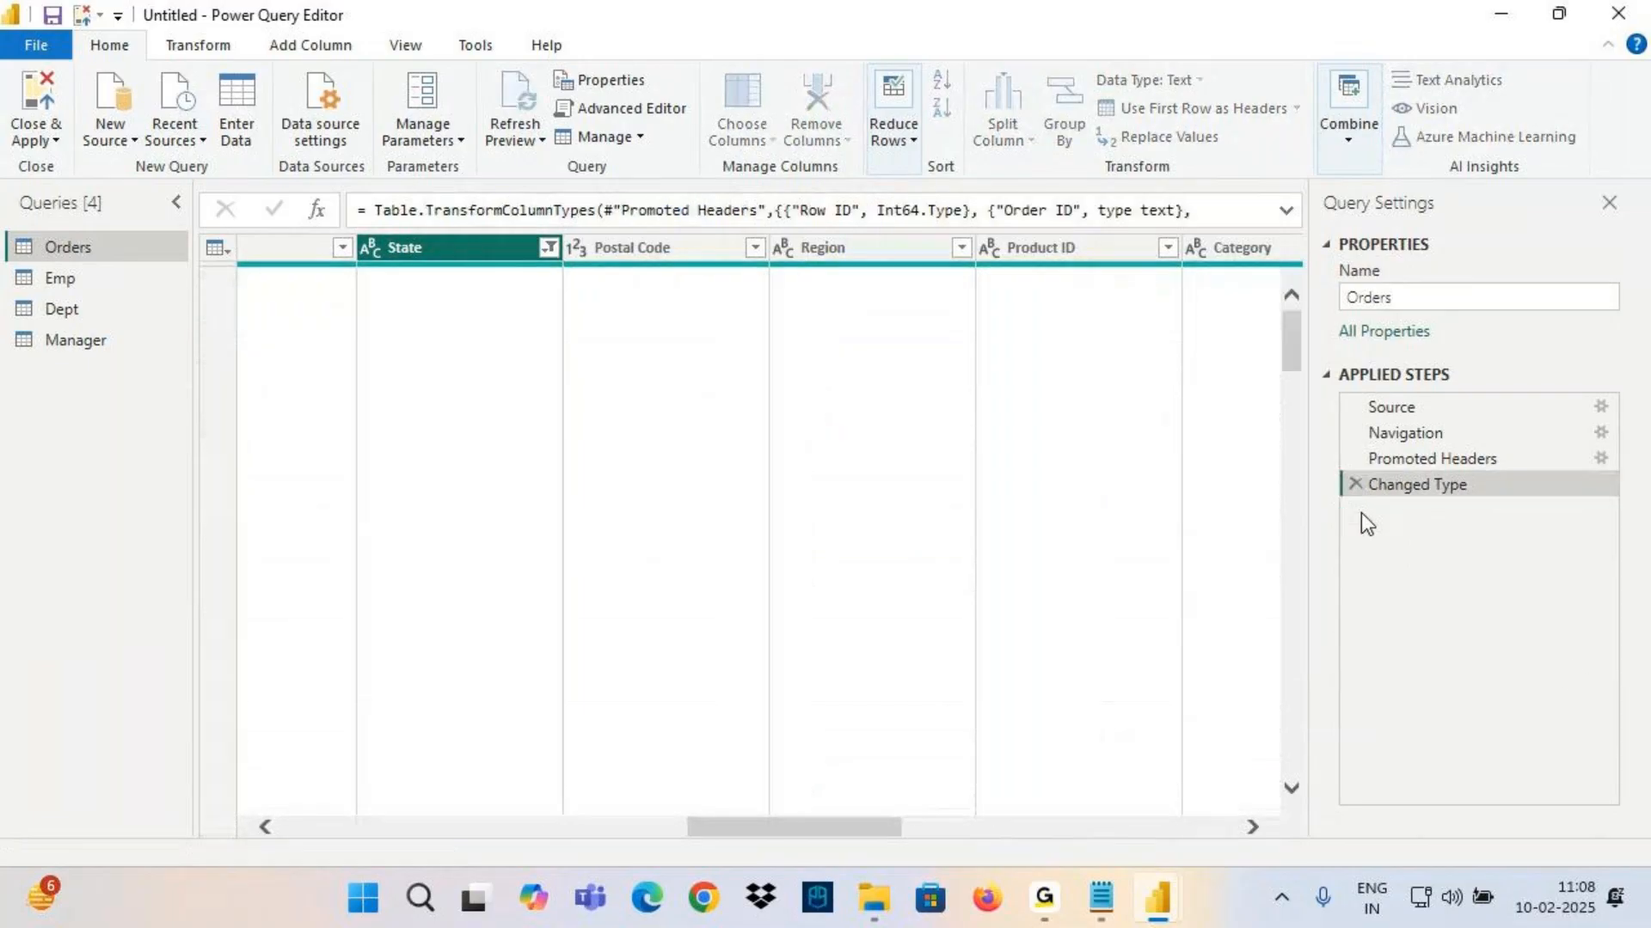
key("ctrl+2")
left_click_drag(468, 361, 558, 331)
mouse_move(516, 316)
left_mouse_down()
mouse_move(547, 338)
mouse_move(518, 392)
left_mouse_up()
mouse_move(590, 299)
left_mouse_down()
mouse_move(592, 336)
mouse_move(624, 297)
mouse_move(645, 348)
left_mouse_up()
mouse_move(600, 400)
left_mouse_down()
mouse_move(600, 457)
mouse_move(610, 392)
left_mouse_up()
left_click_drag(609, 430, 662, 443)
mouse_move(670, 397)
left_mouse_down()
mouse_move(641, 442)
mouse_move(701, 434)
left_mouse_up()
left_click_drag(722, 383, 707, 430)
left_click_drag(635, 486, 623, 506)
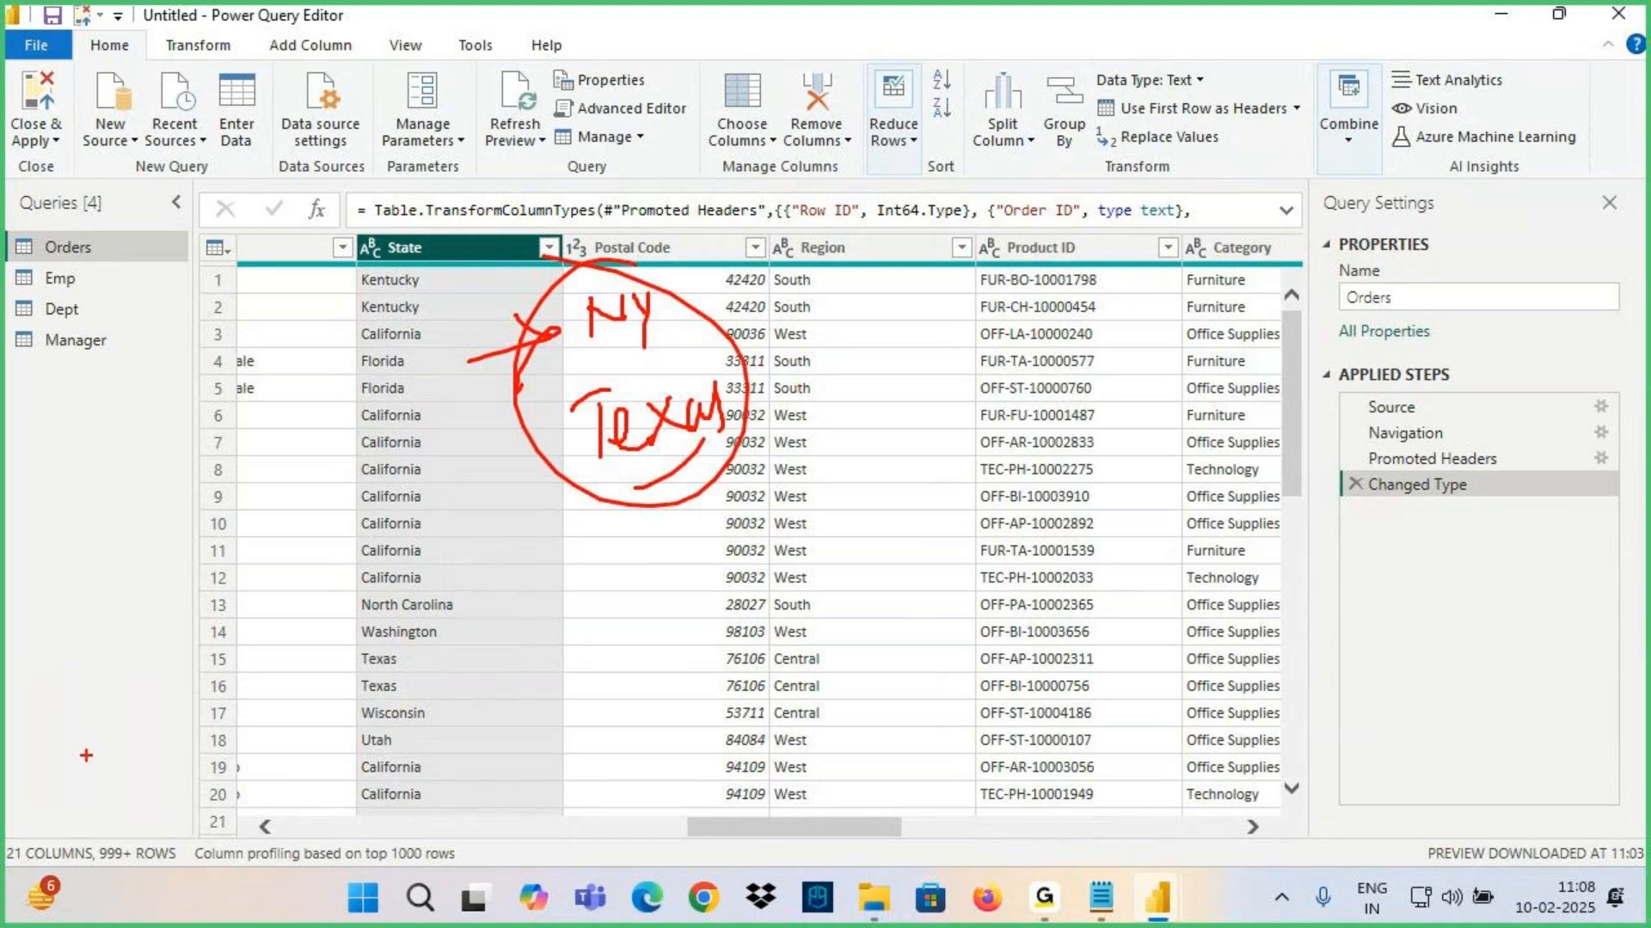
key("Escape")
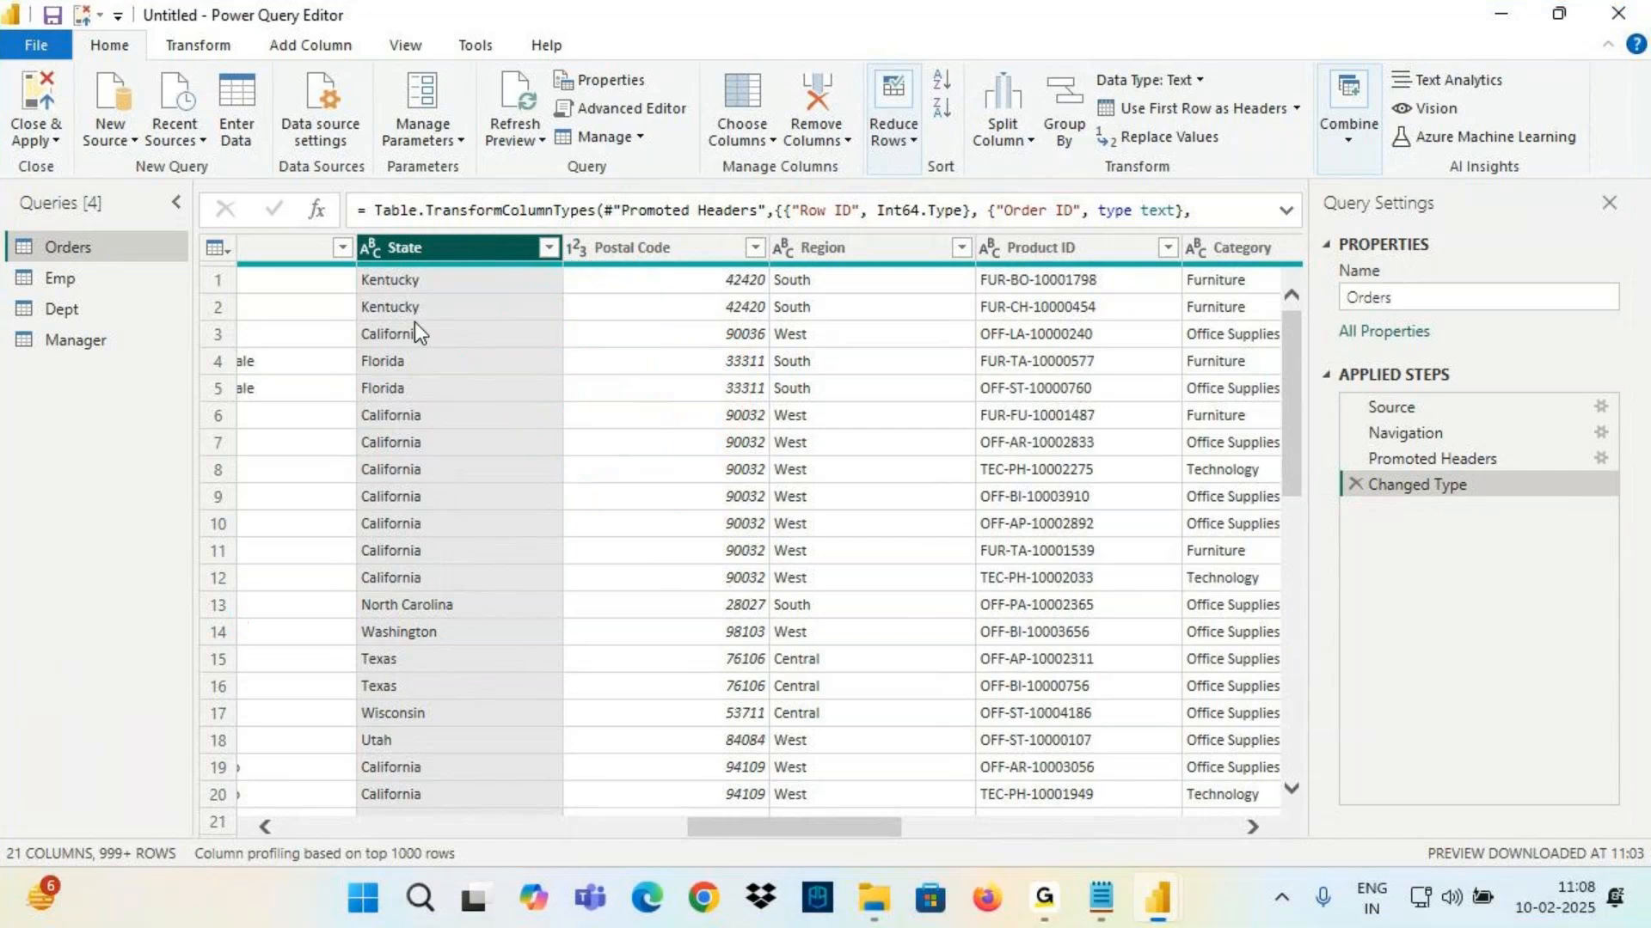
Set up a State text filter for equals "New York" And equals "Texas", and move the dialog clear of the State column header
left_click(548, 248)
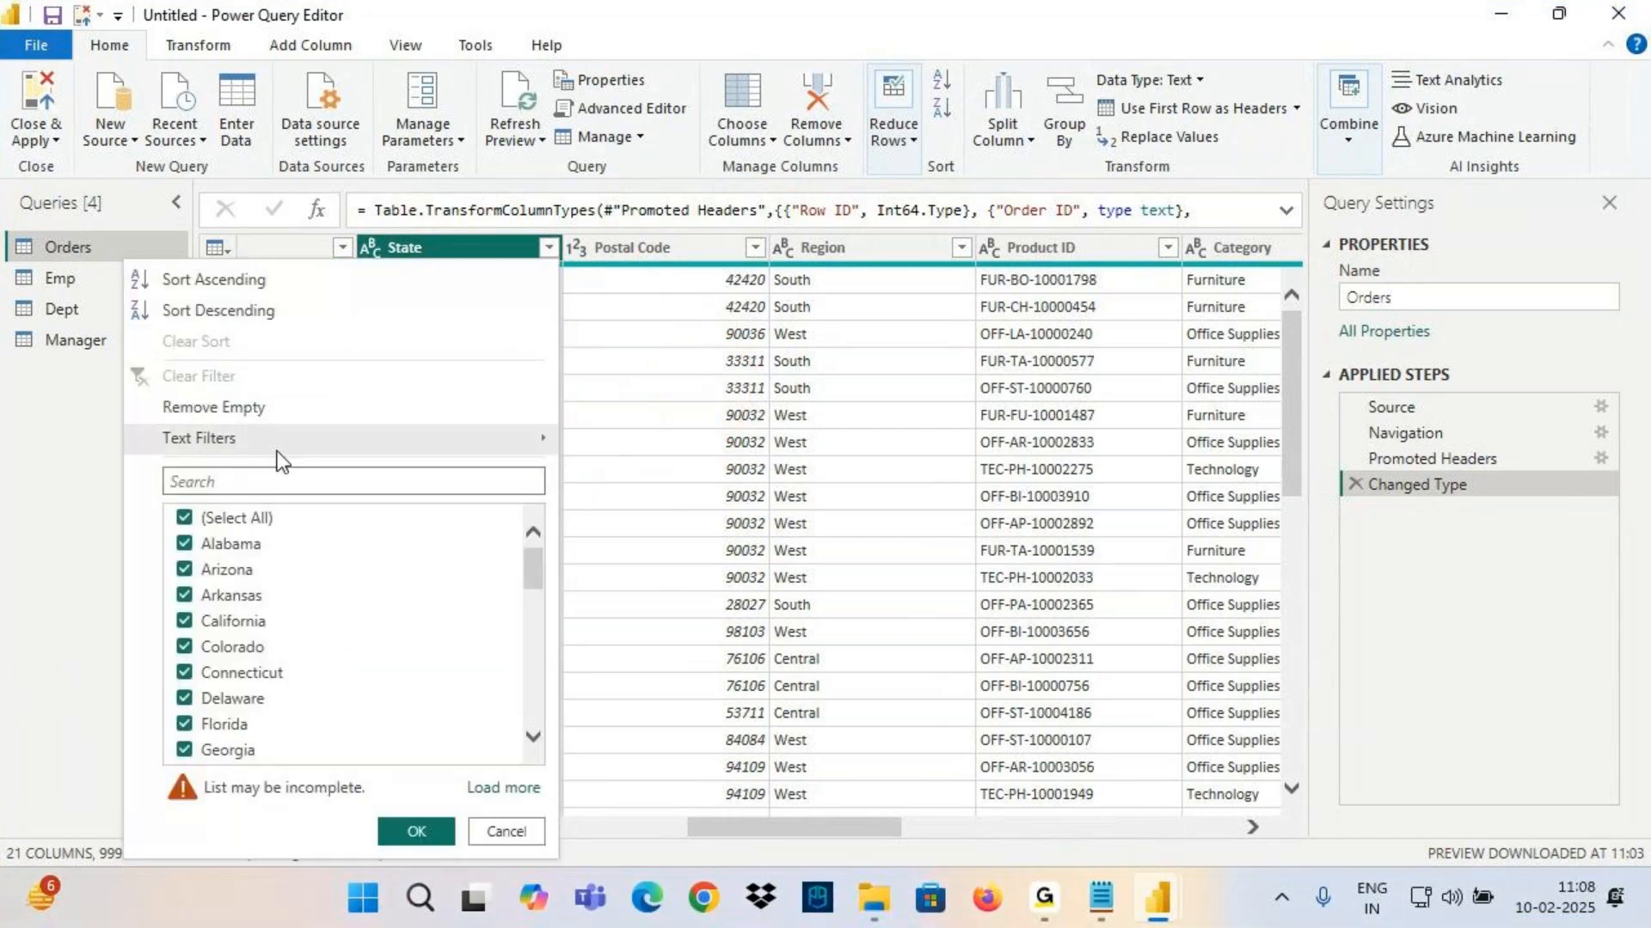
mouse_move(280, 447)
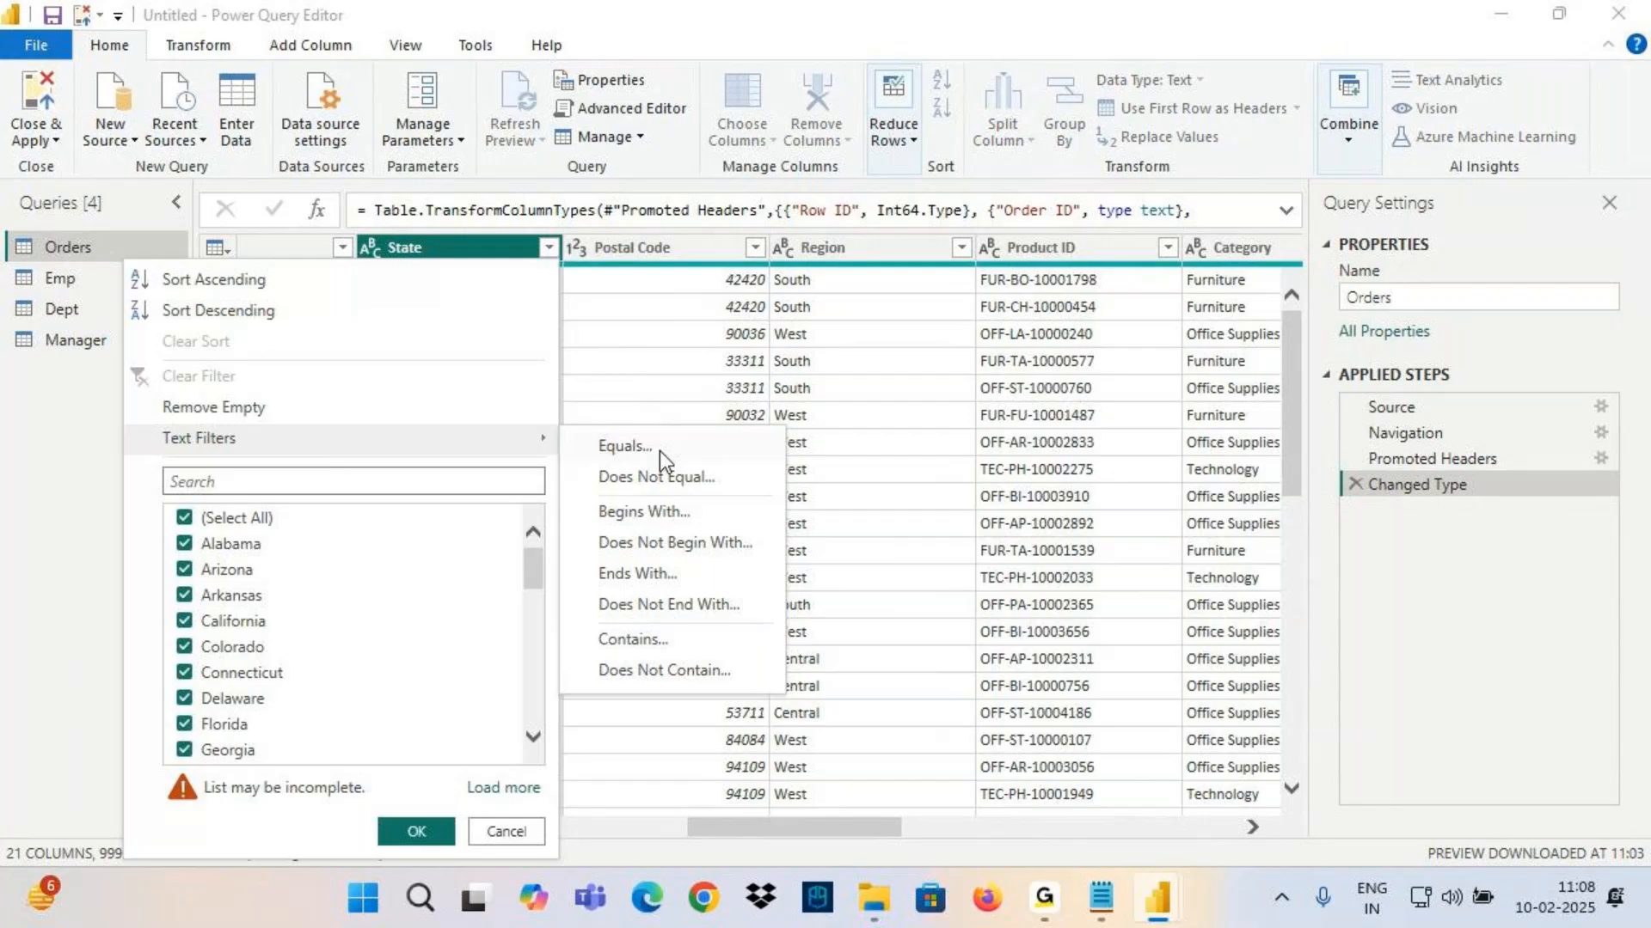
left_click(658, 450)
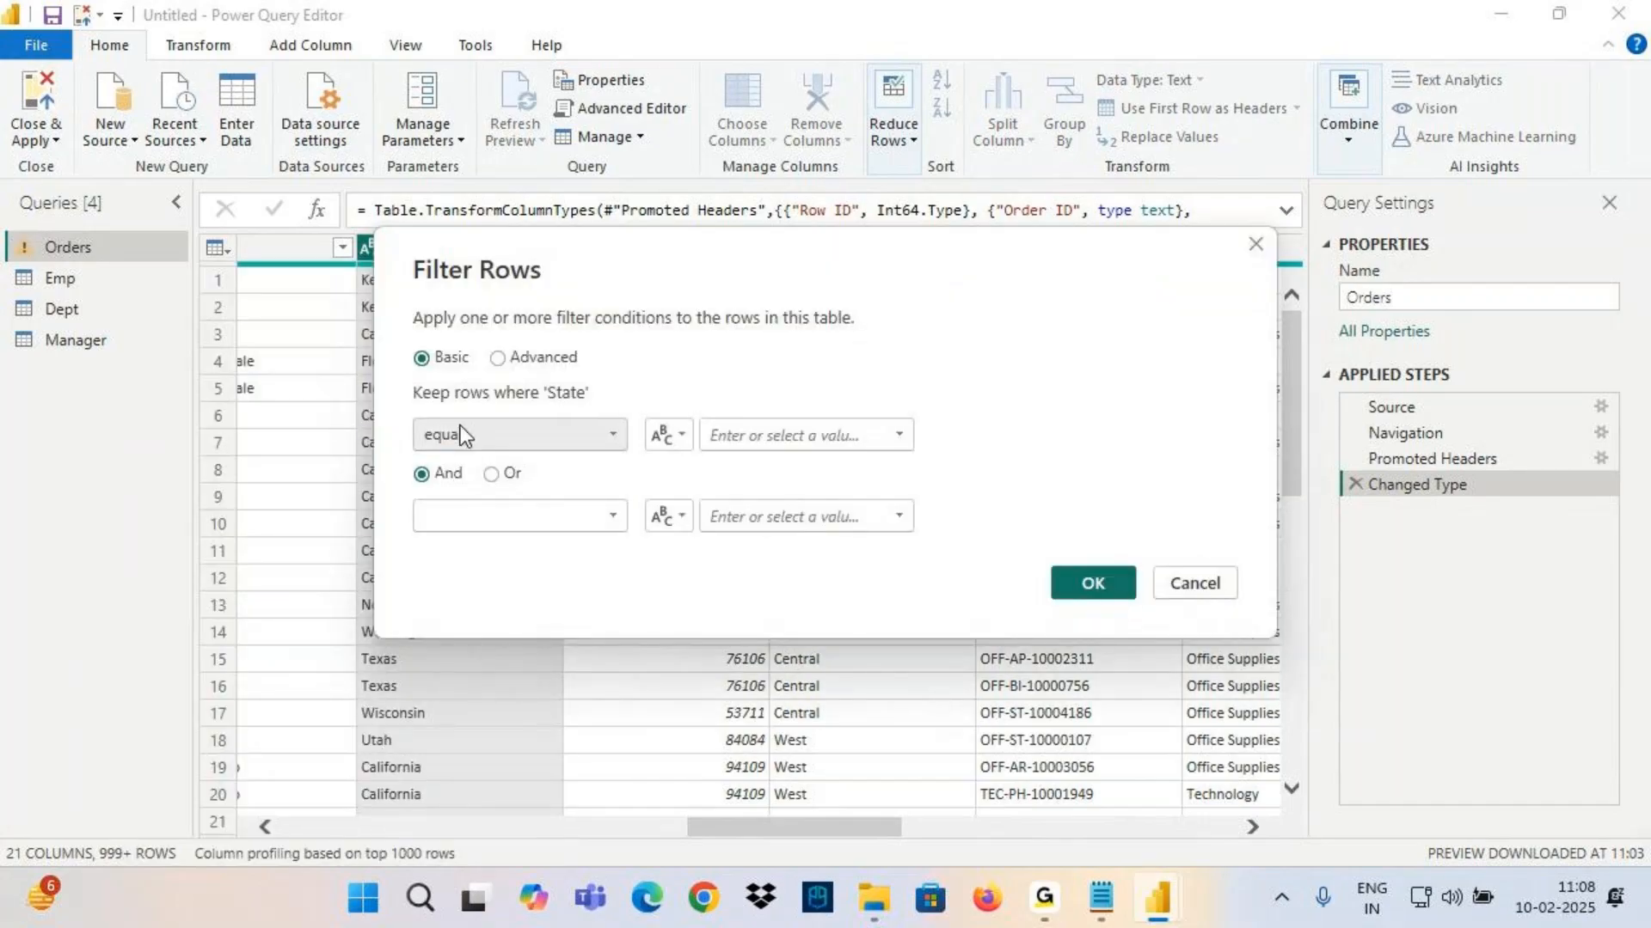
left_click(738, 436)
type("New Y")
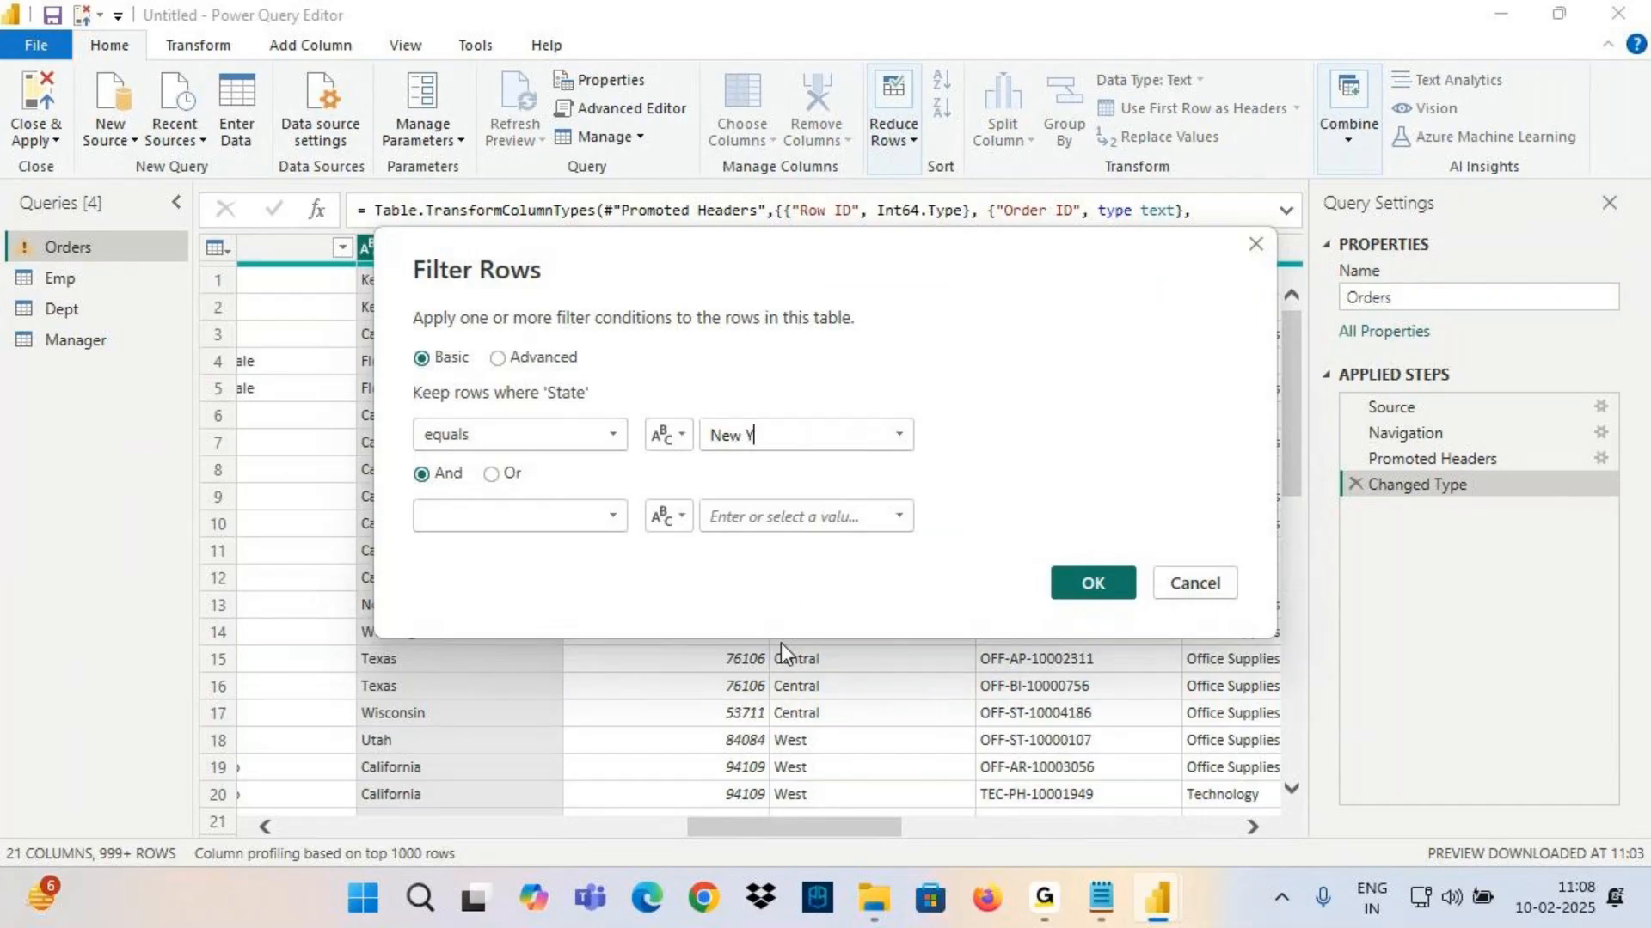
type("ork")
left_click(497, 518)
left_click(471, 566)
left_click(746, 518)
type("Texas")
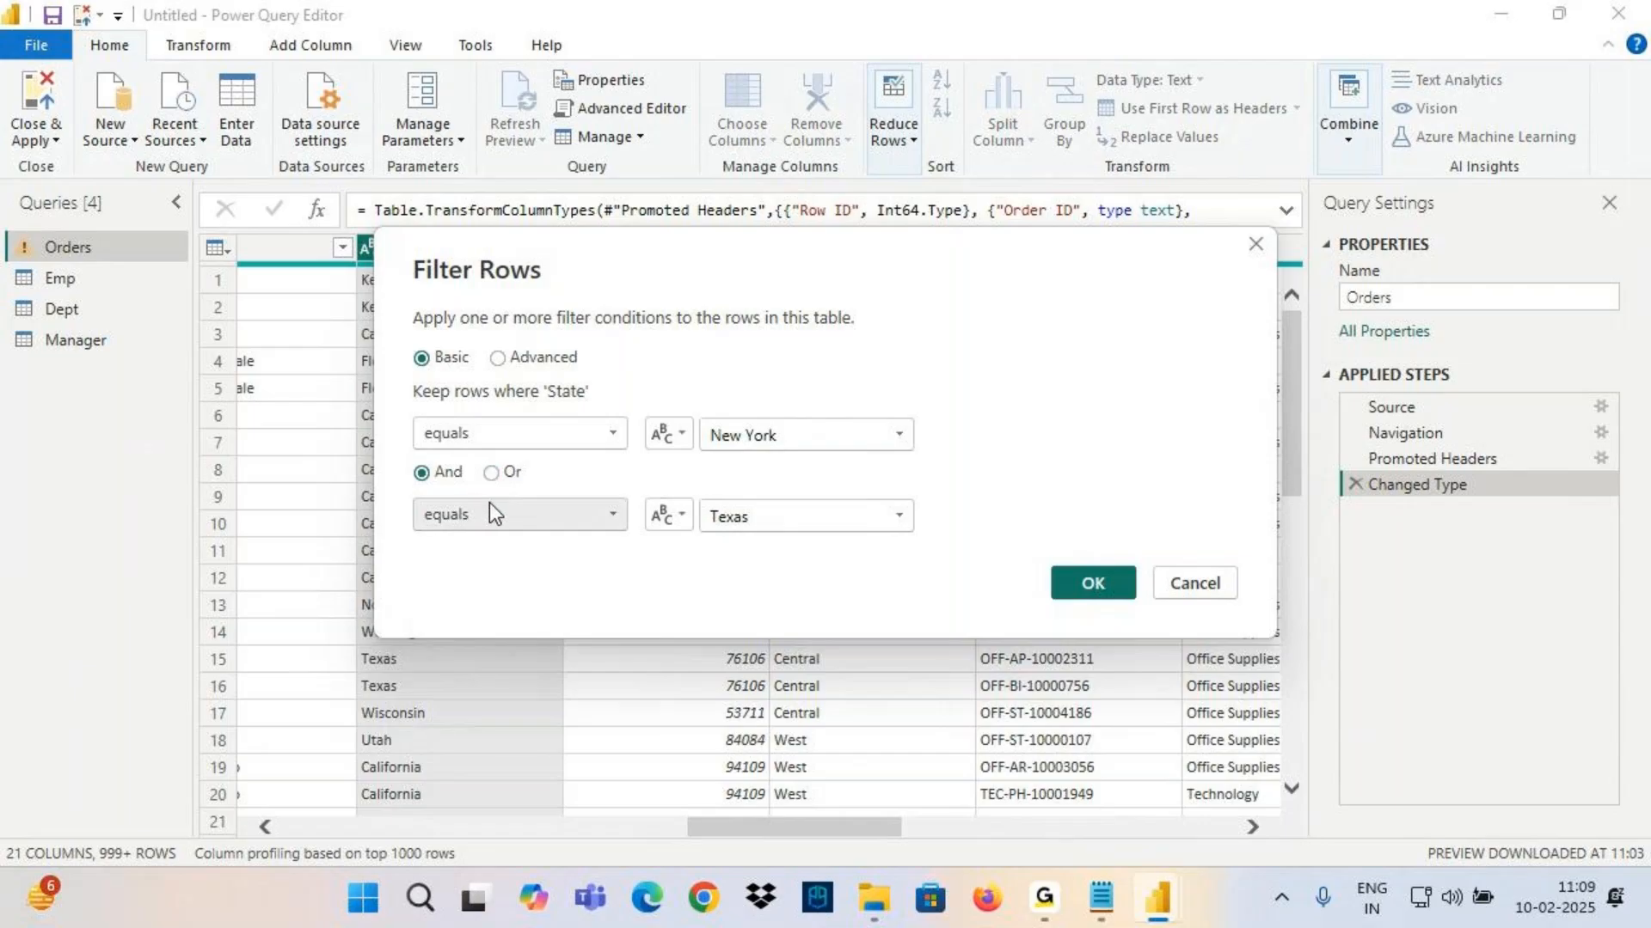
left_click_drag(785, 257, 798, 411)
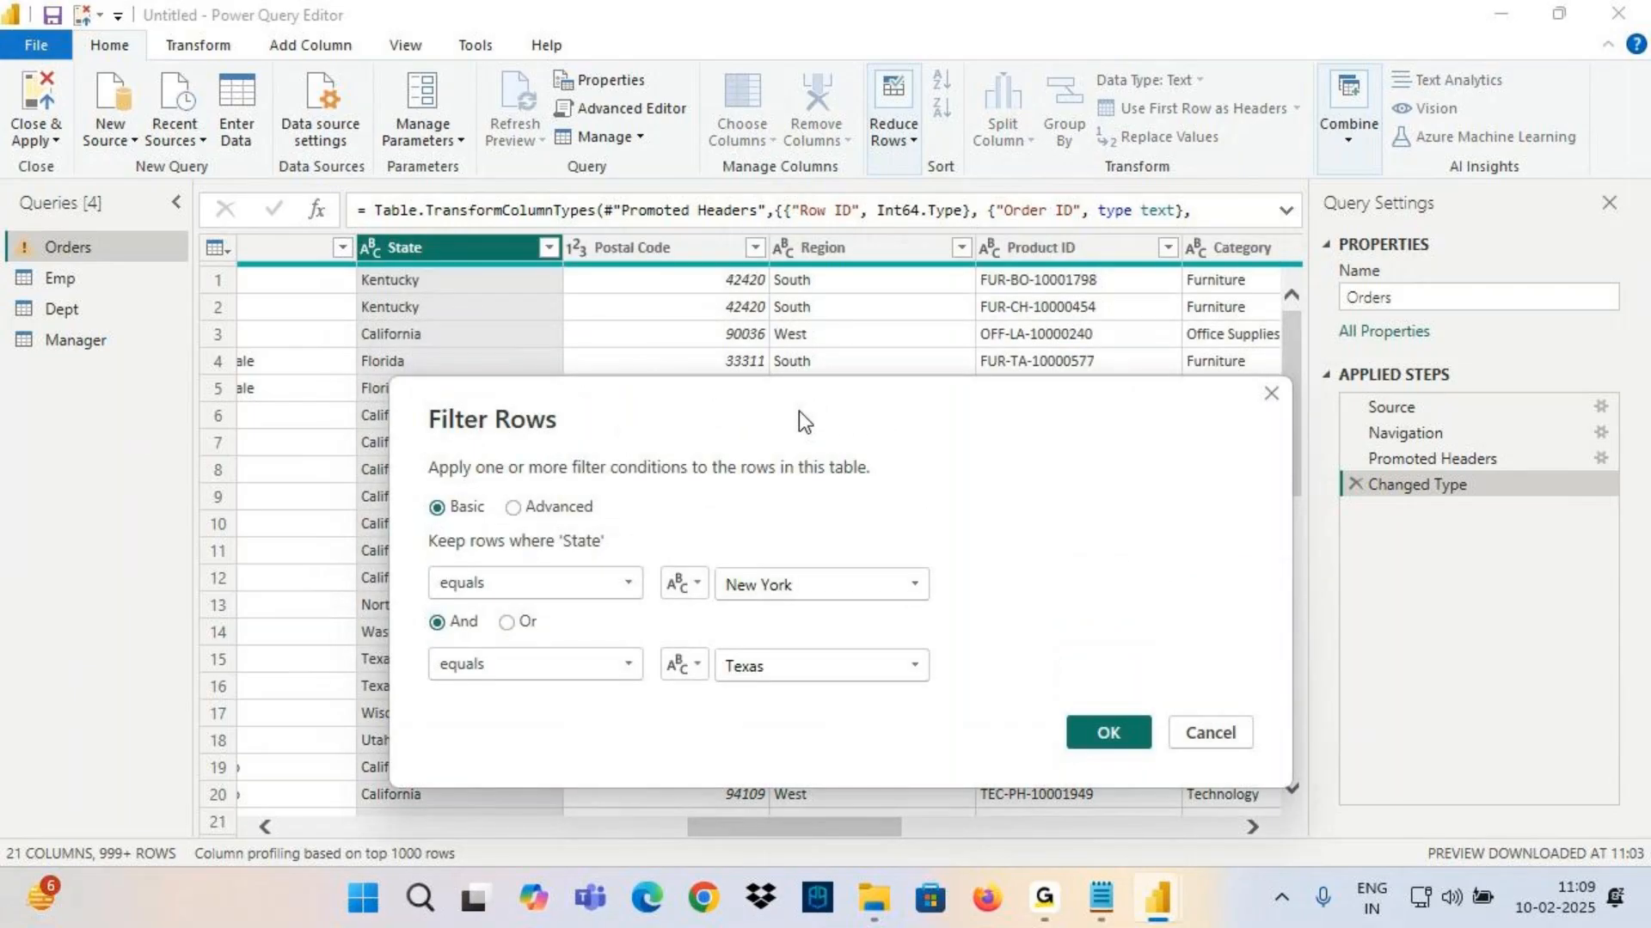
key("ctrl+2")
mouse_move(271, 281)
left_mouse_down()
mouse_move(338, 276)
mouse_move(284, 352)
left_mouse_up()
mouse_move(215, 265)
left_mouse_down()
mouse_move(352, 277)
mouse_move(277, 353)
left_mouse_up()
left_click_drag(393, 574, 458, 544)
mouse_move(379, 664)
left_mouse_down()
mouse_move(397, 698)
mouse_move(474, 631)
left_mouse_up()
left_click_drag(392, 561, 445, 531)
mouse_move(388, 674)
left_mouse_down()
mouse_move(400, 713)
mouse_move(433, 612)
mouse_move(480, 603)
mouse_move(449, 612)
left_mouse_up()
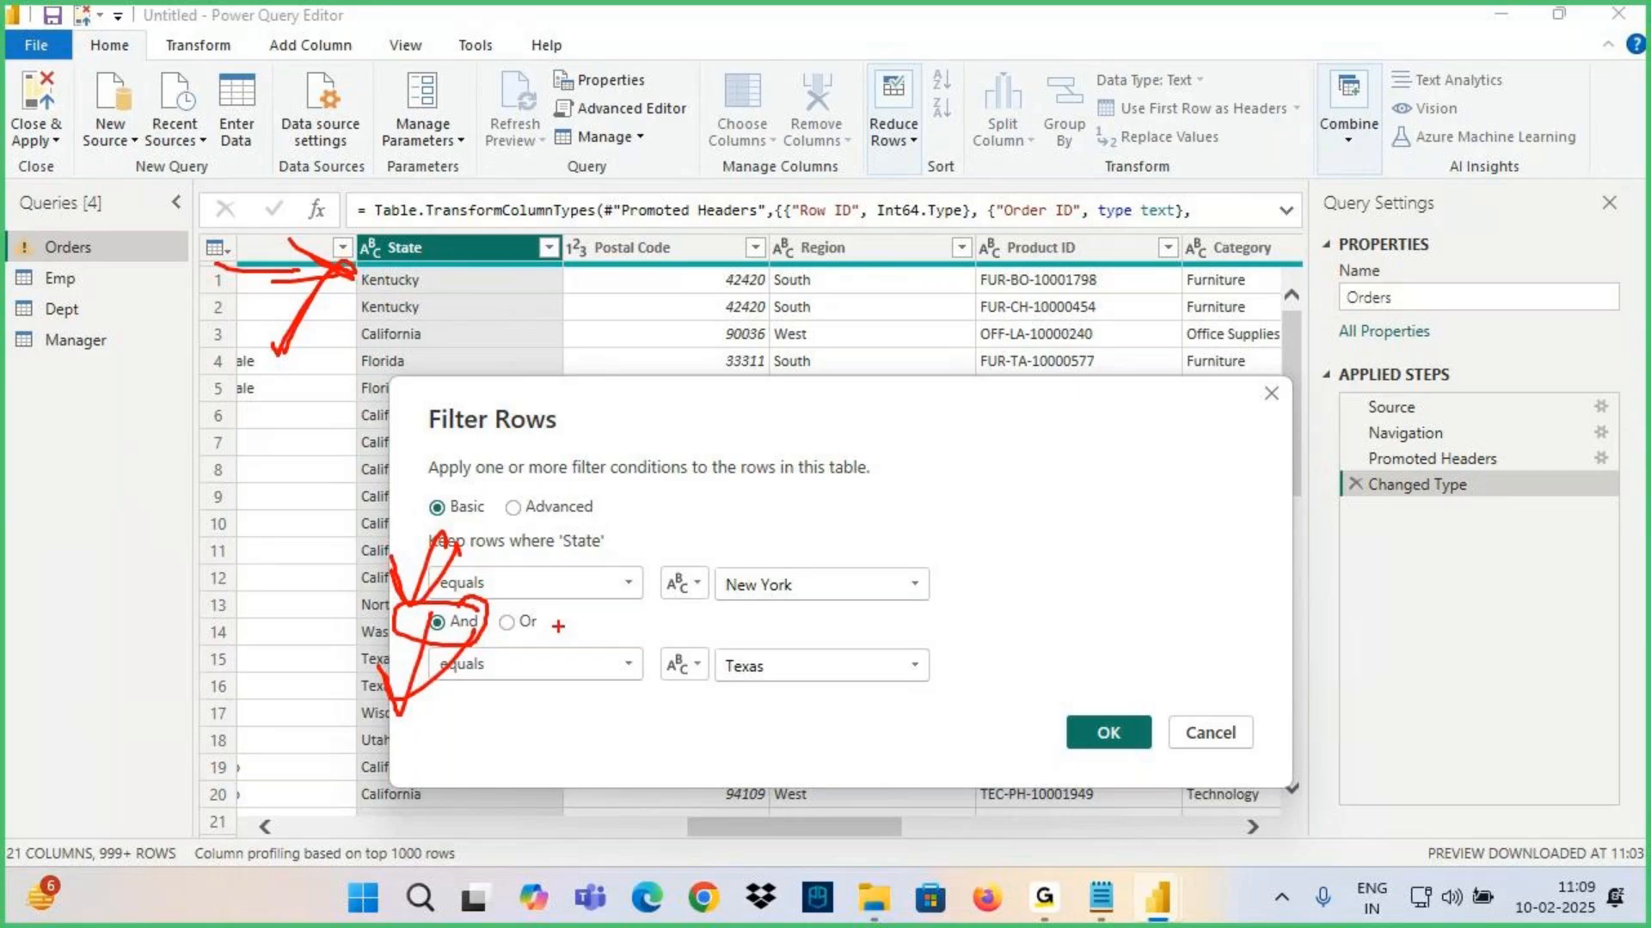
key("Escape")
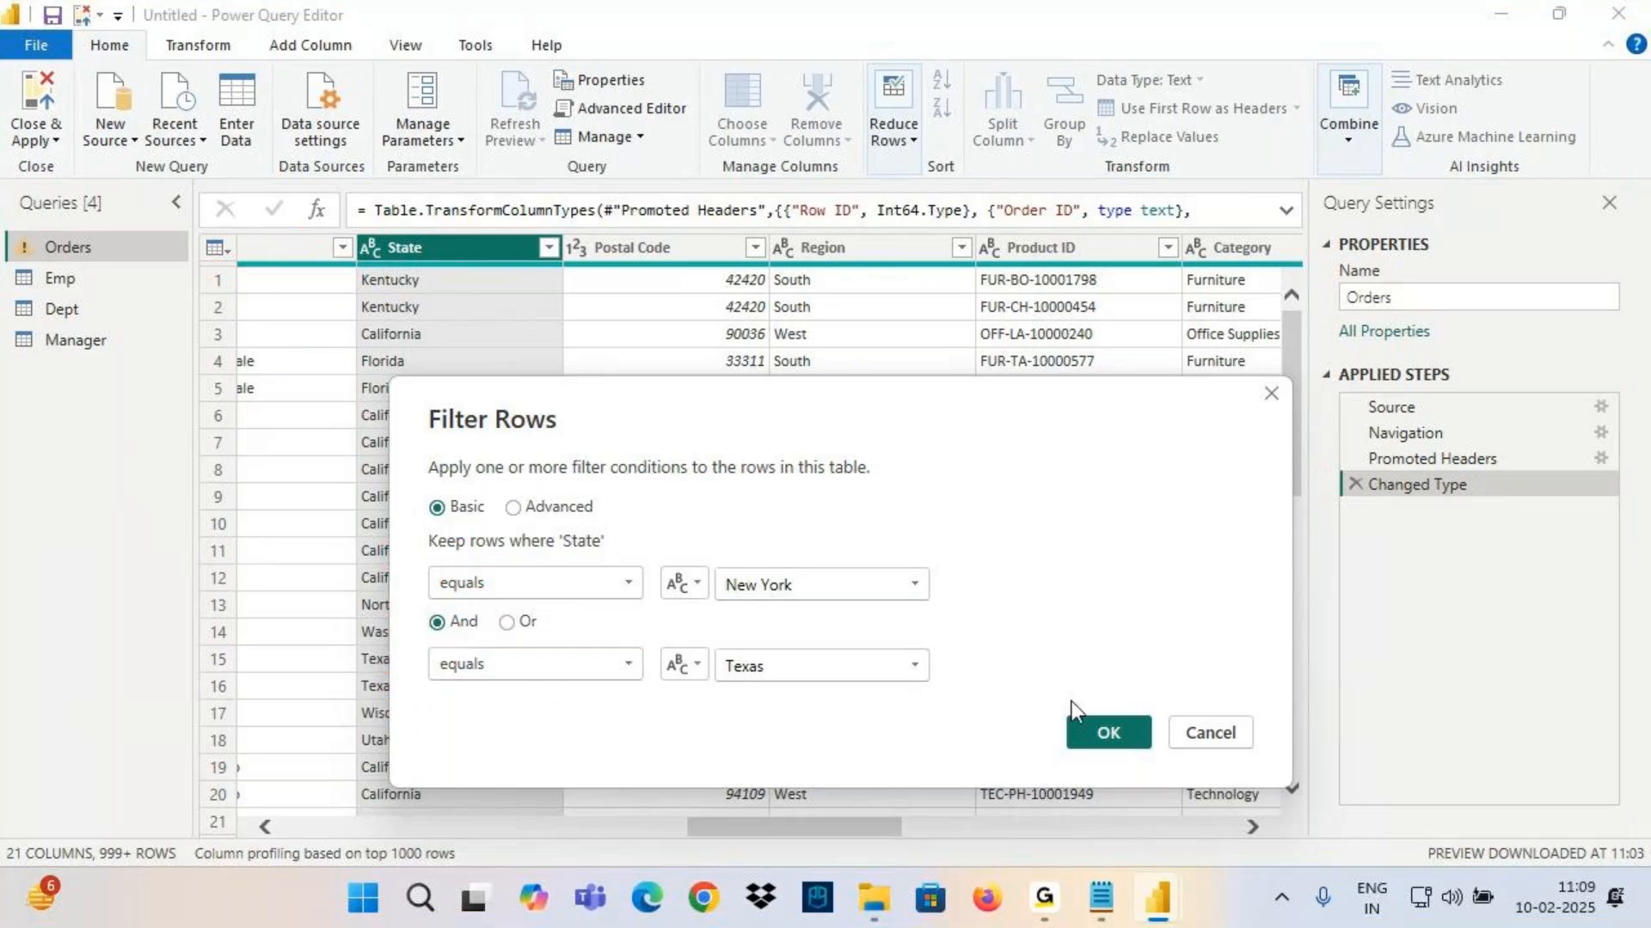
Apply the State filter combining New York And Texas, and reopen the settings of its Filtered Rows step
left_click(1109, 733)
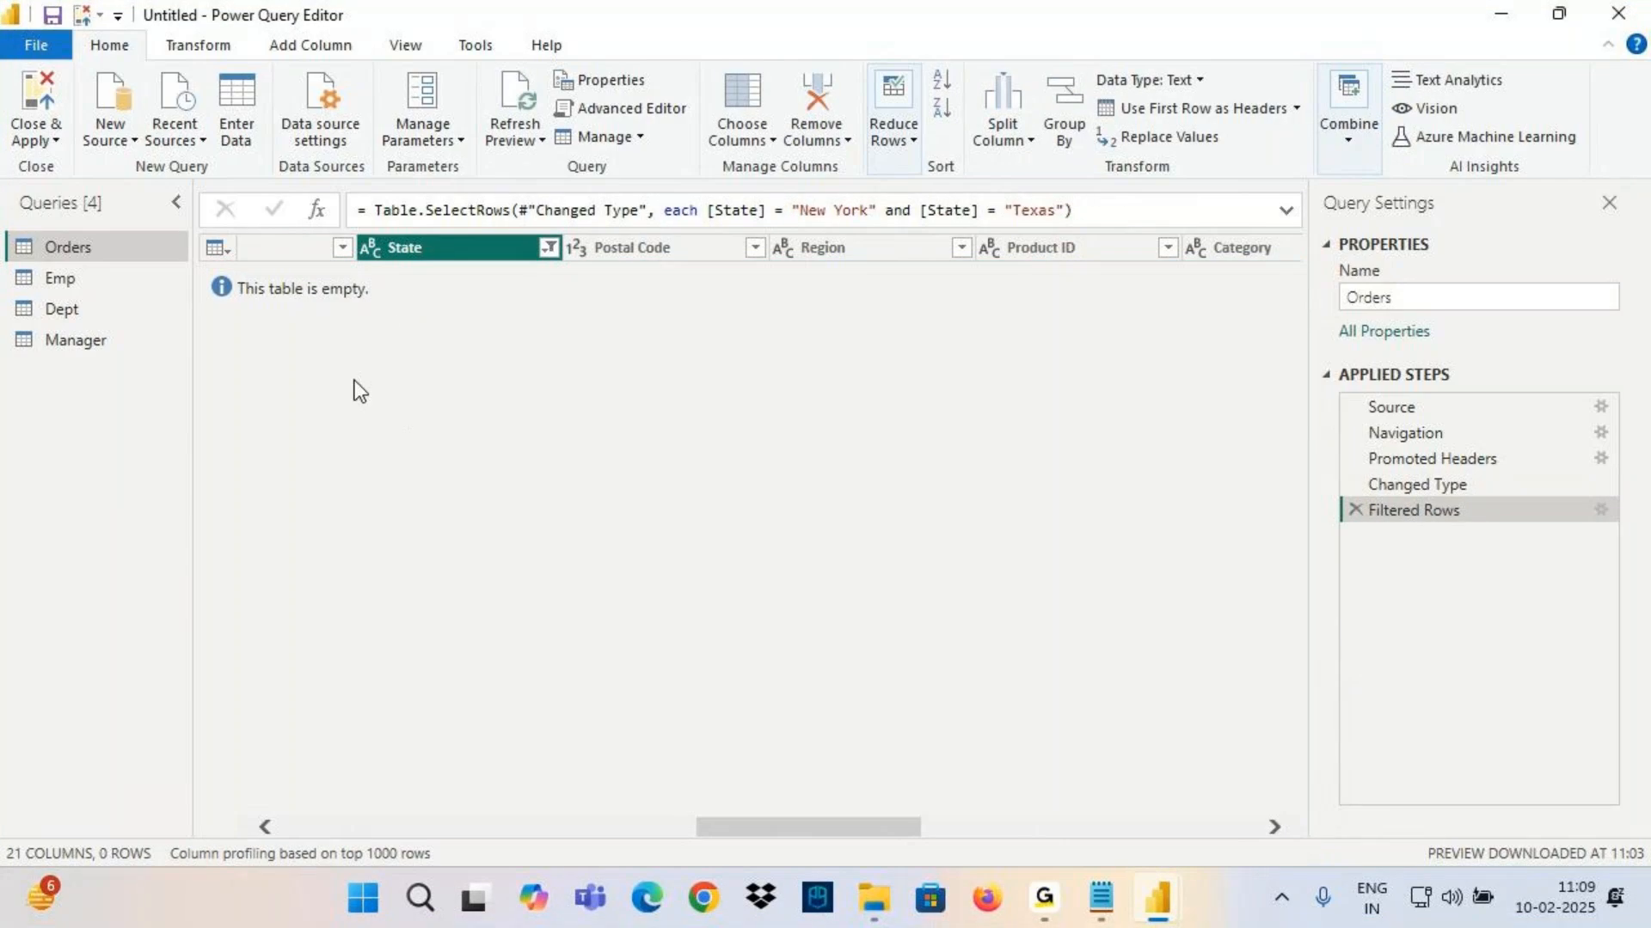
left_click(1601, 511)
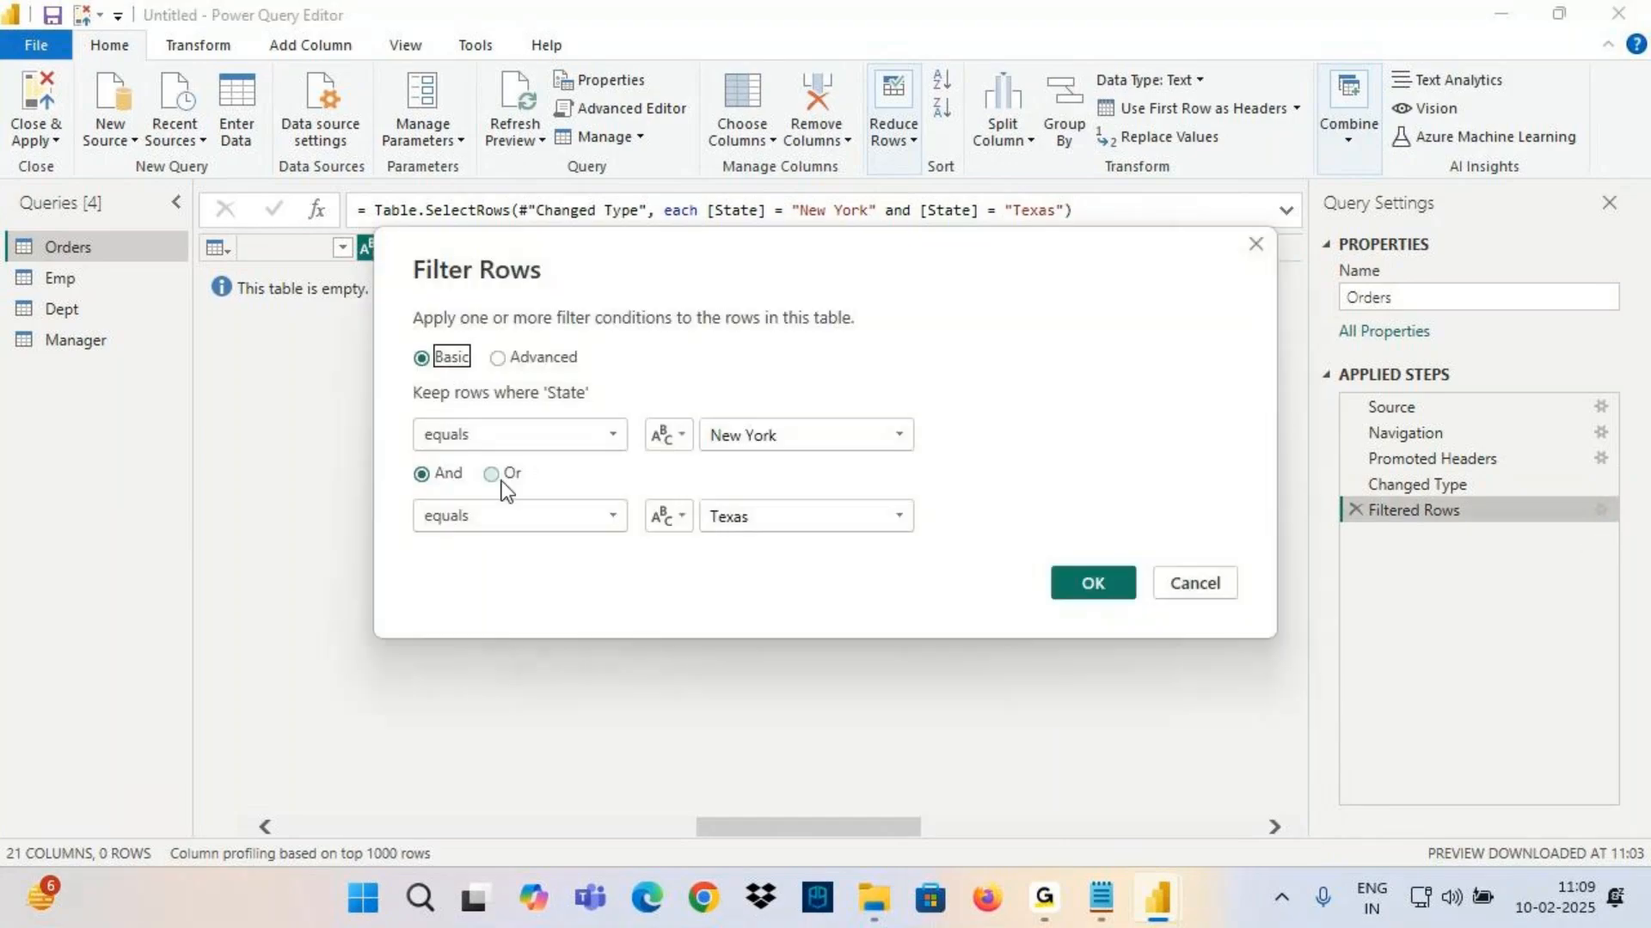
key("ctrl+2")
left_click_drag(421, 448, 522, 445)
left_click_drag(704, 447, 792, 449)
left_click_drag(434, 544, 539, 538)
left_click_drag(692, 551, 823, 540)
mouse_move(215, 275)
left_mouse_down()
mouse_move(201, 167)
mouse_move(548, 68)
left_mouse_up()
left_click_drag(420, 450, 593, 454)
left_click_drag(703, 461, 810, 460)
left_click_drag(428, 547, 691, 557)
left_click_drag(738, 558, 853, 566)
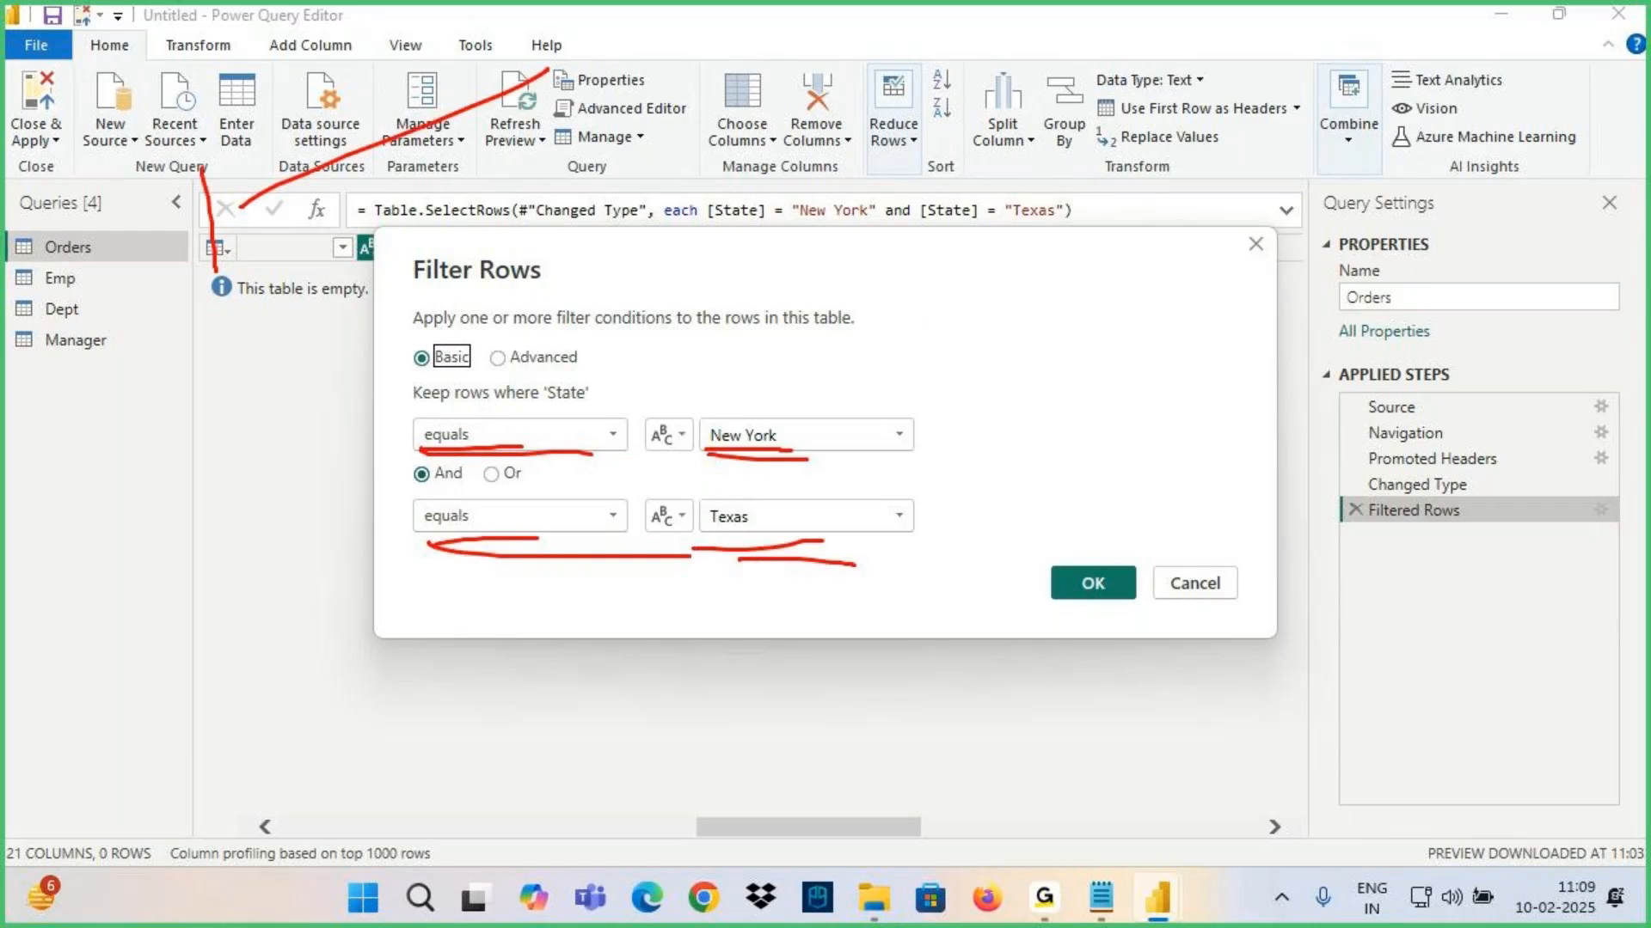
left_click_drag(391, 404, 945, 454)
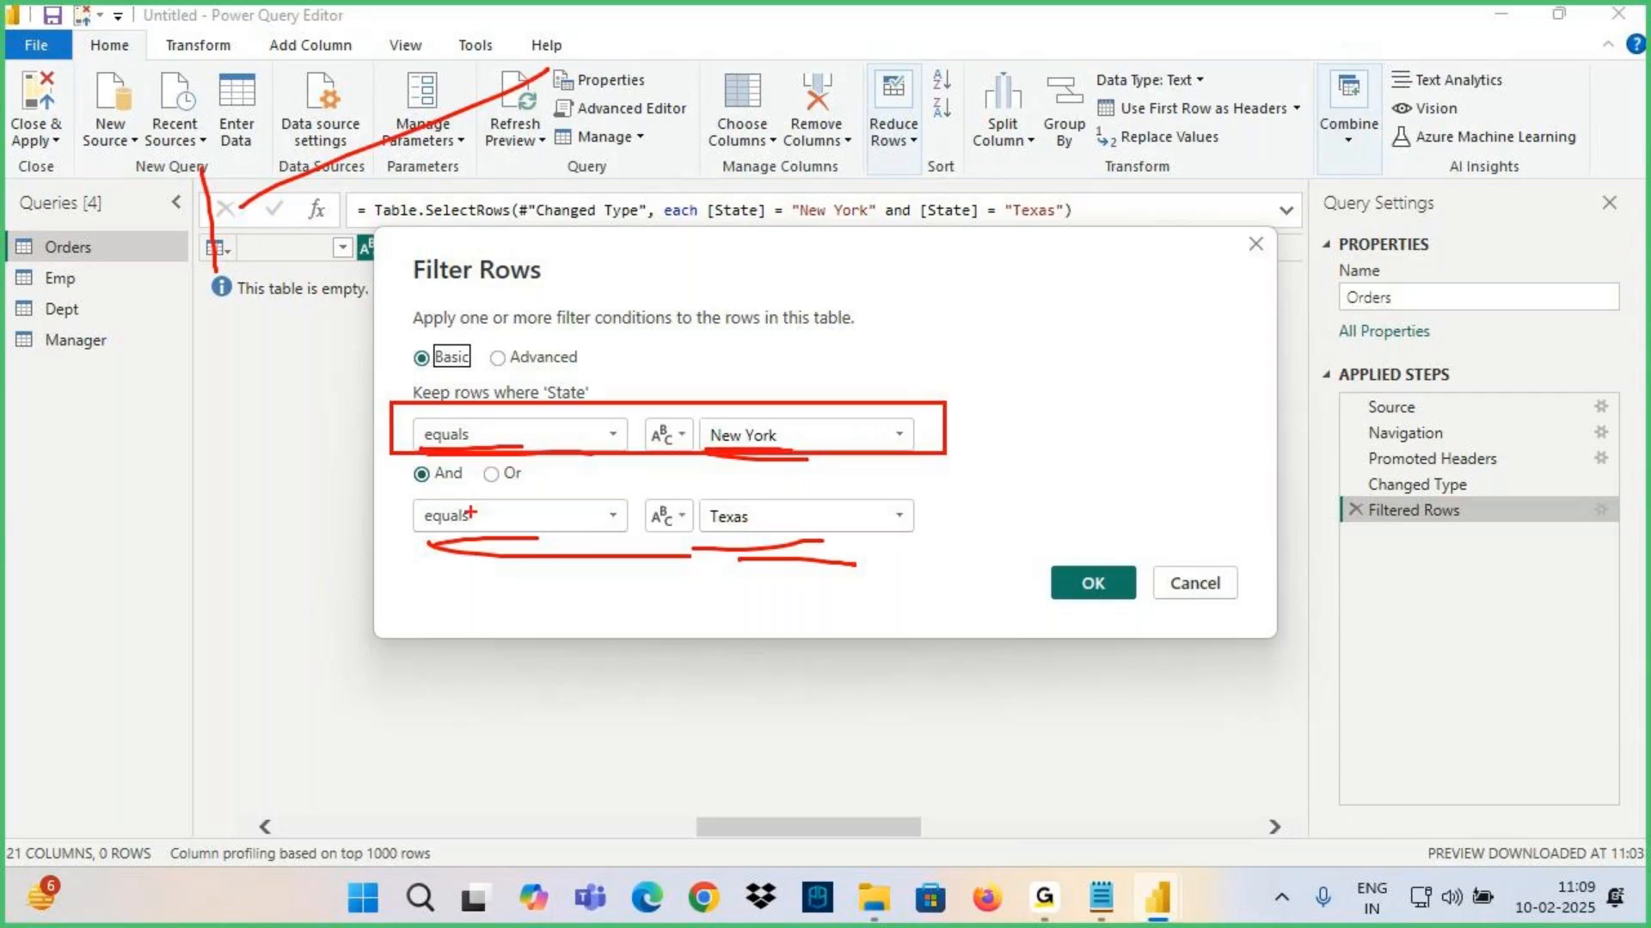
left_click_drag(406, 500, 805, 542)
mouse_move(785, 395)
left_mouse_down()
mouse_move(816, 405)
mouse_move(902, 327)
left_mouse_up()
left_click_drag(756, 502, 841, 483)
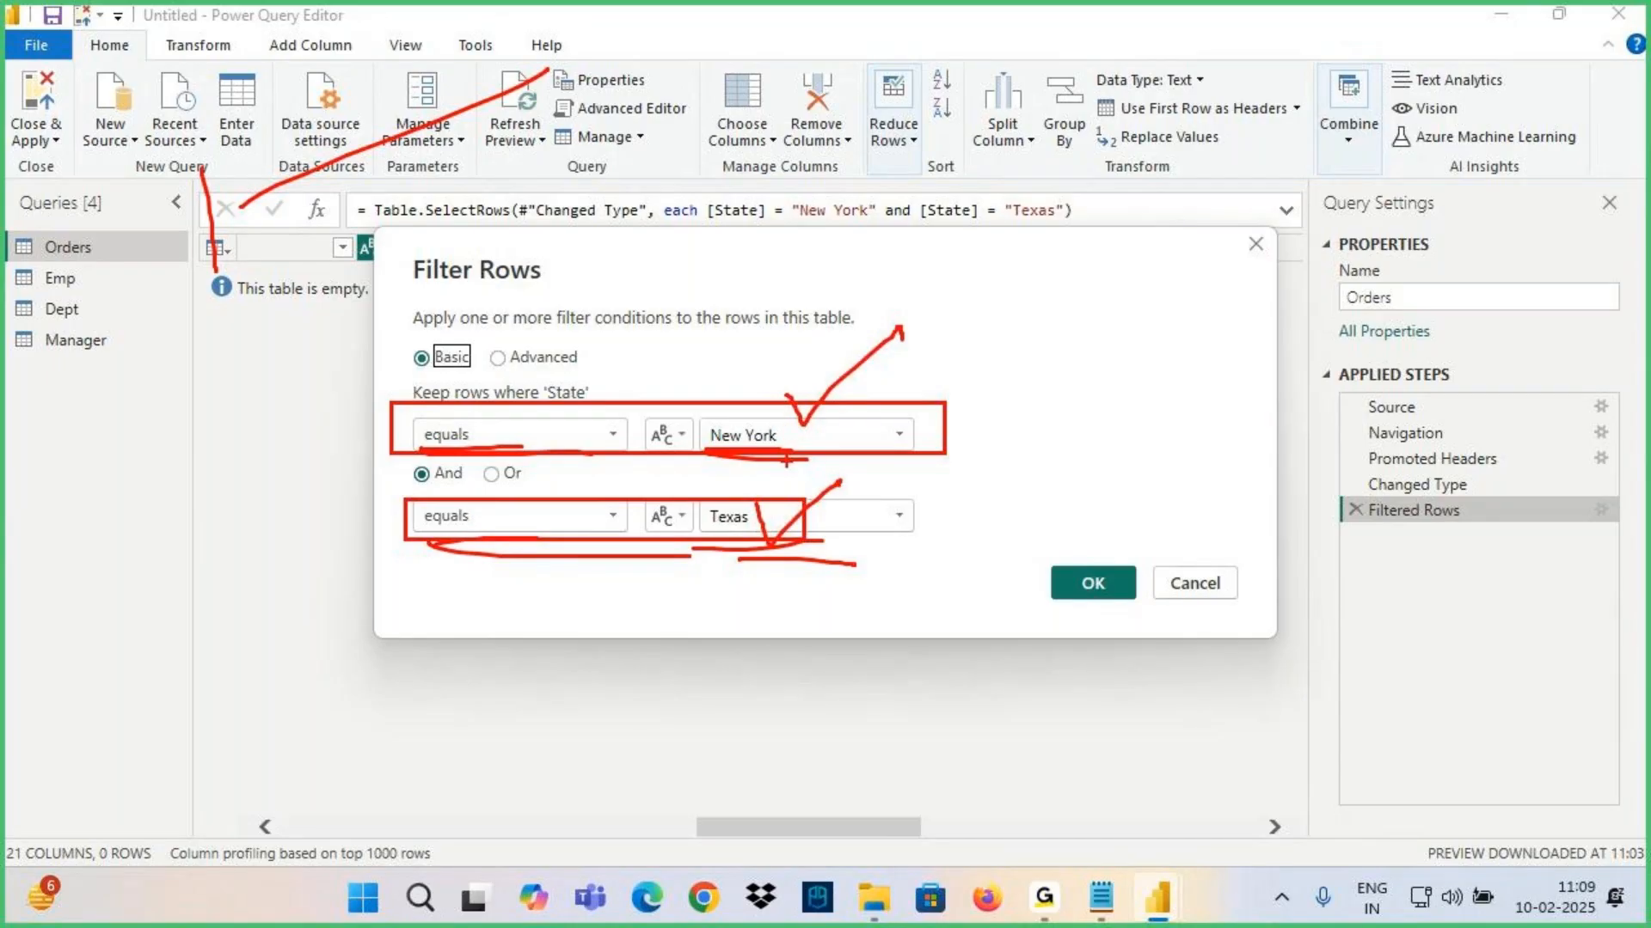
mouse_move(438, 457)
left_mouse_down()
mouse_move(398, 493)
mouse_move(521, 485)
left_mouse_up()
key("Escape")
Combine the New York and Texas conditions with Or, and delete the Filtered Rows step after reviewing the rows
left_click(502, 476)
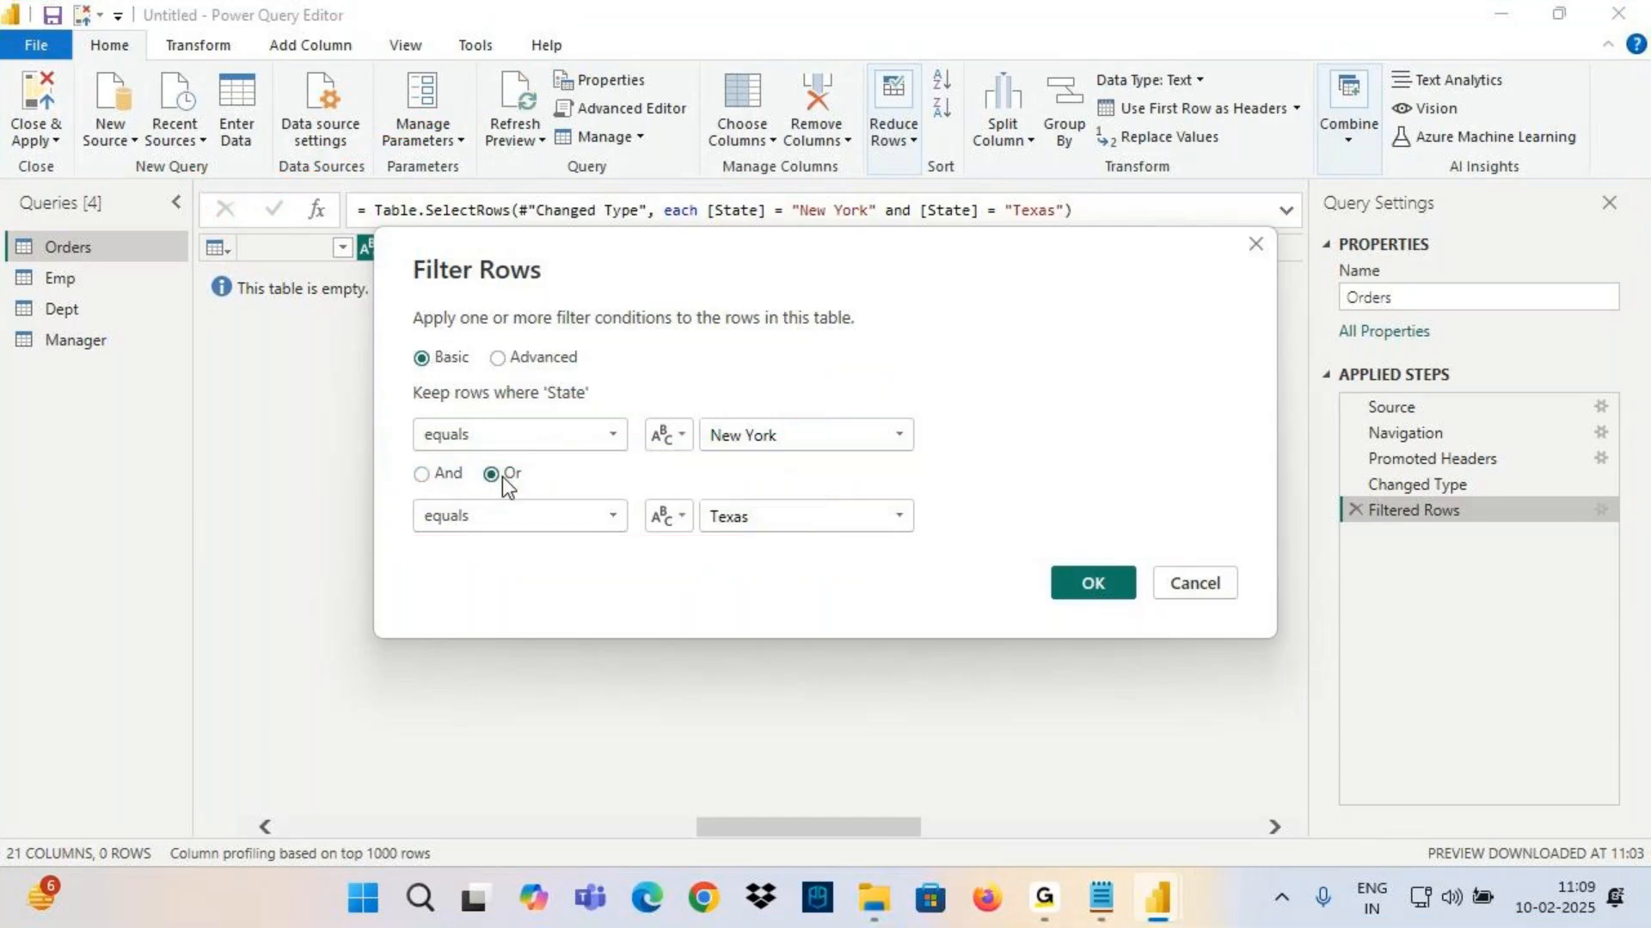
left_click(1121, 580)
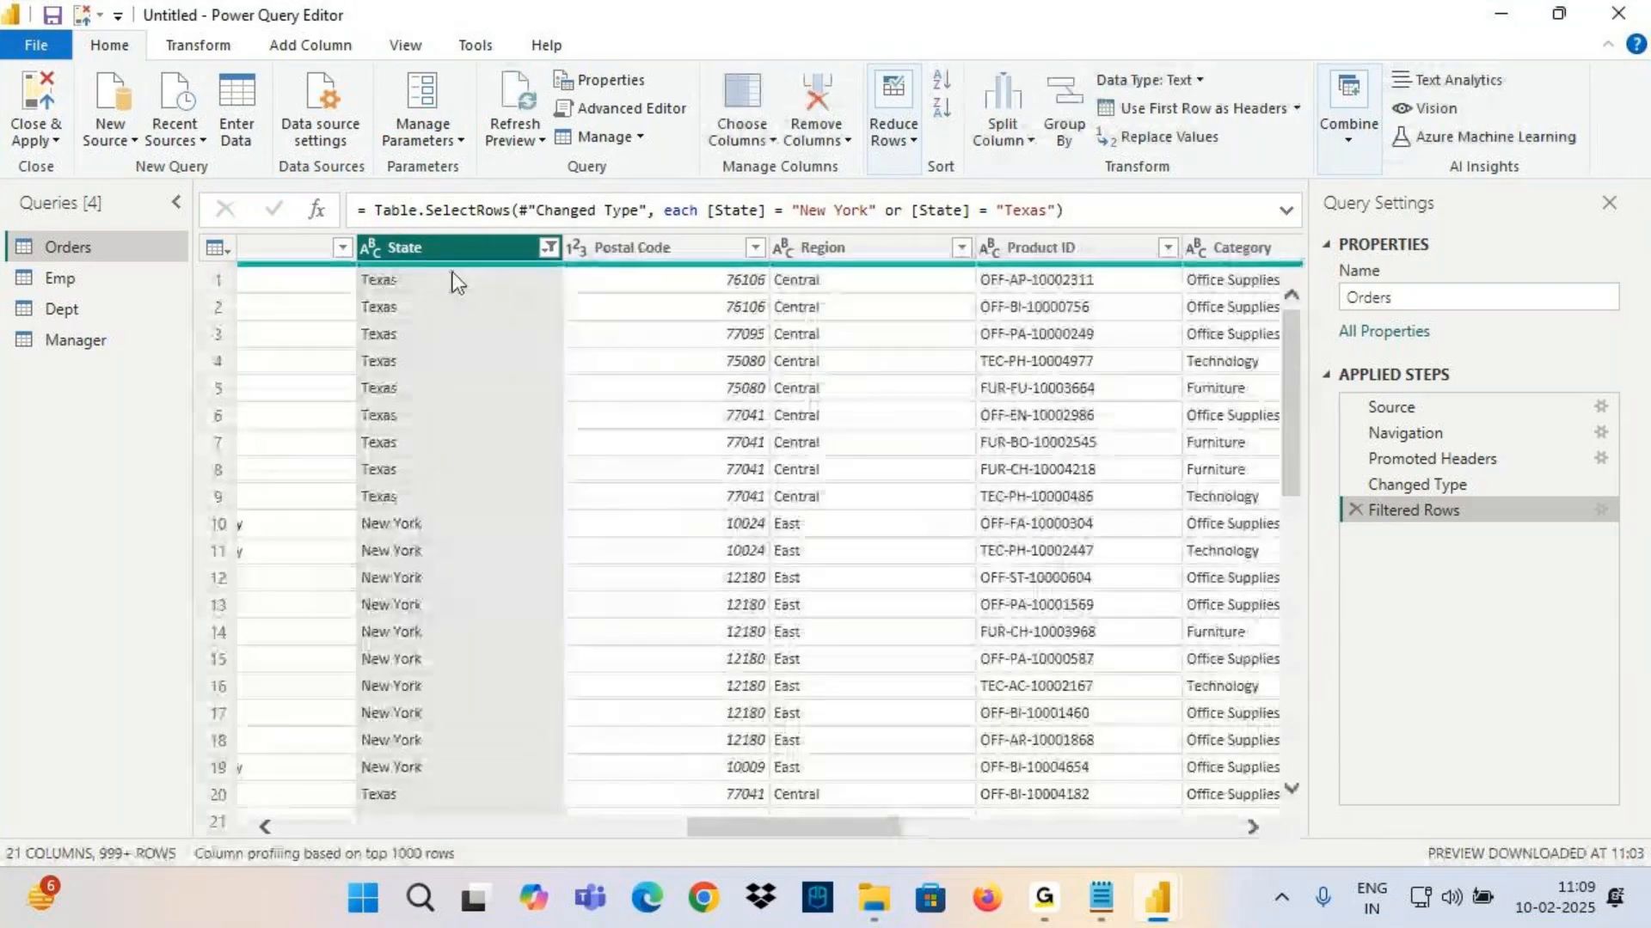
scroll(397, 515, "down", 4)
scroll(397, 550, "down", 11)
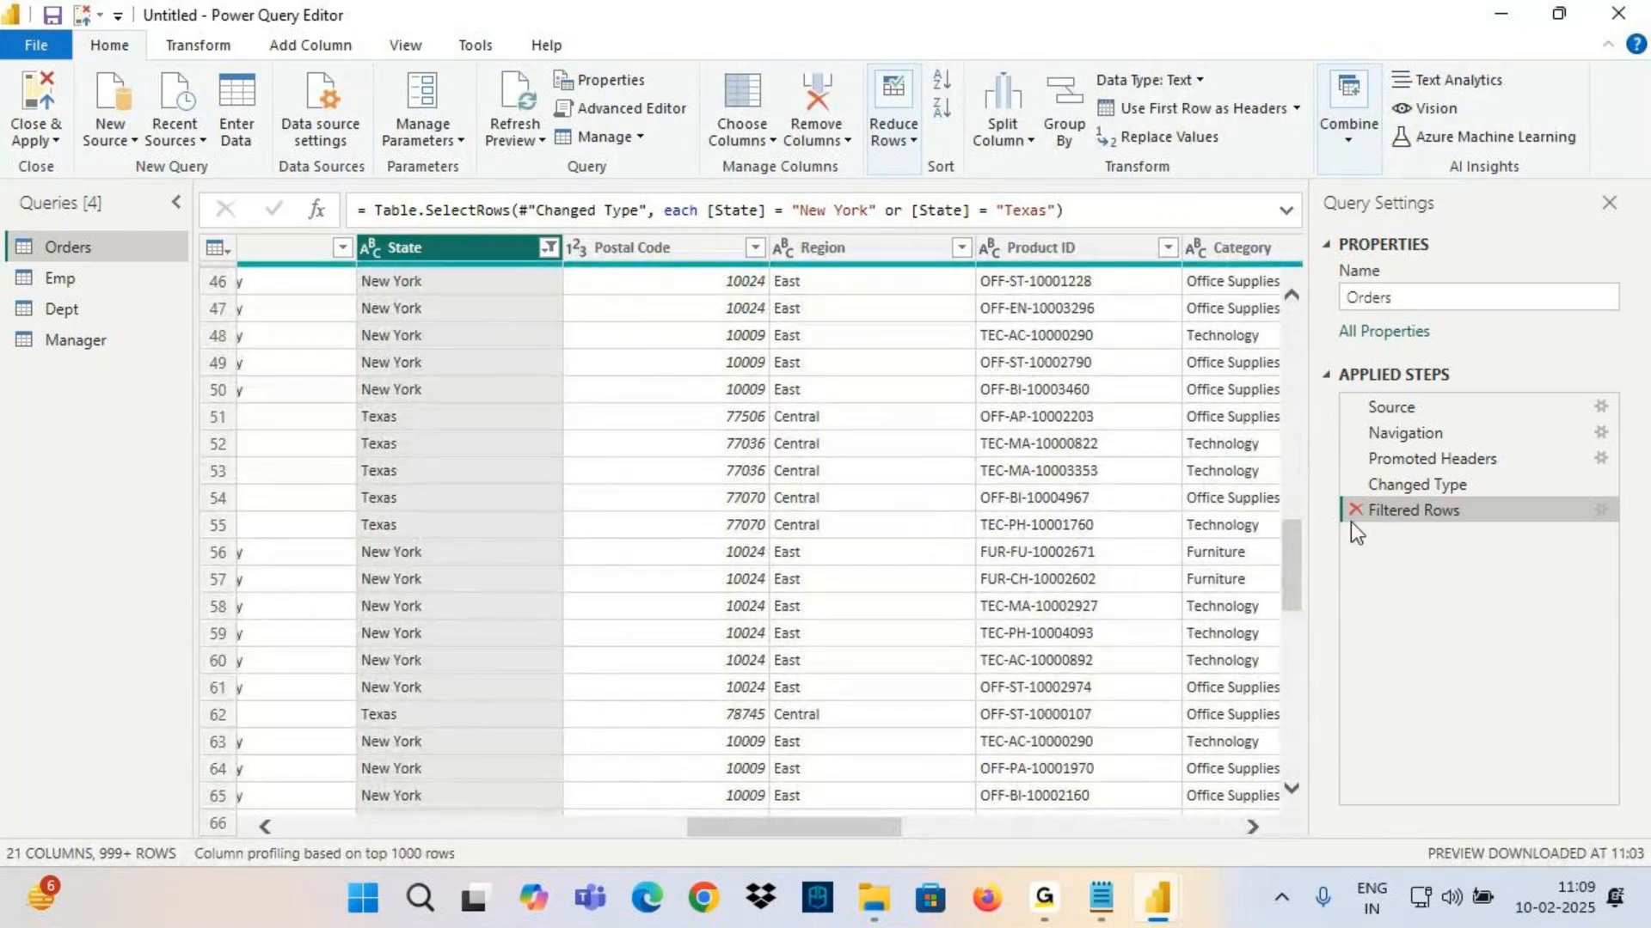
left_click(1354, 518)
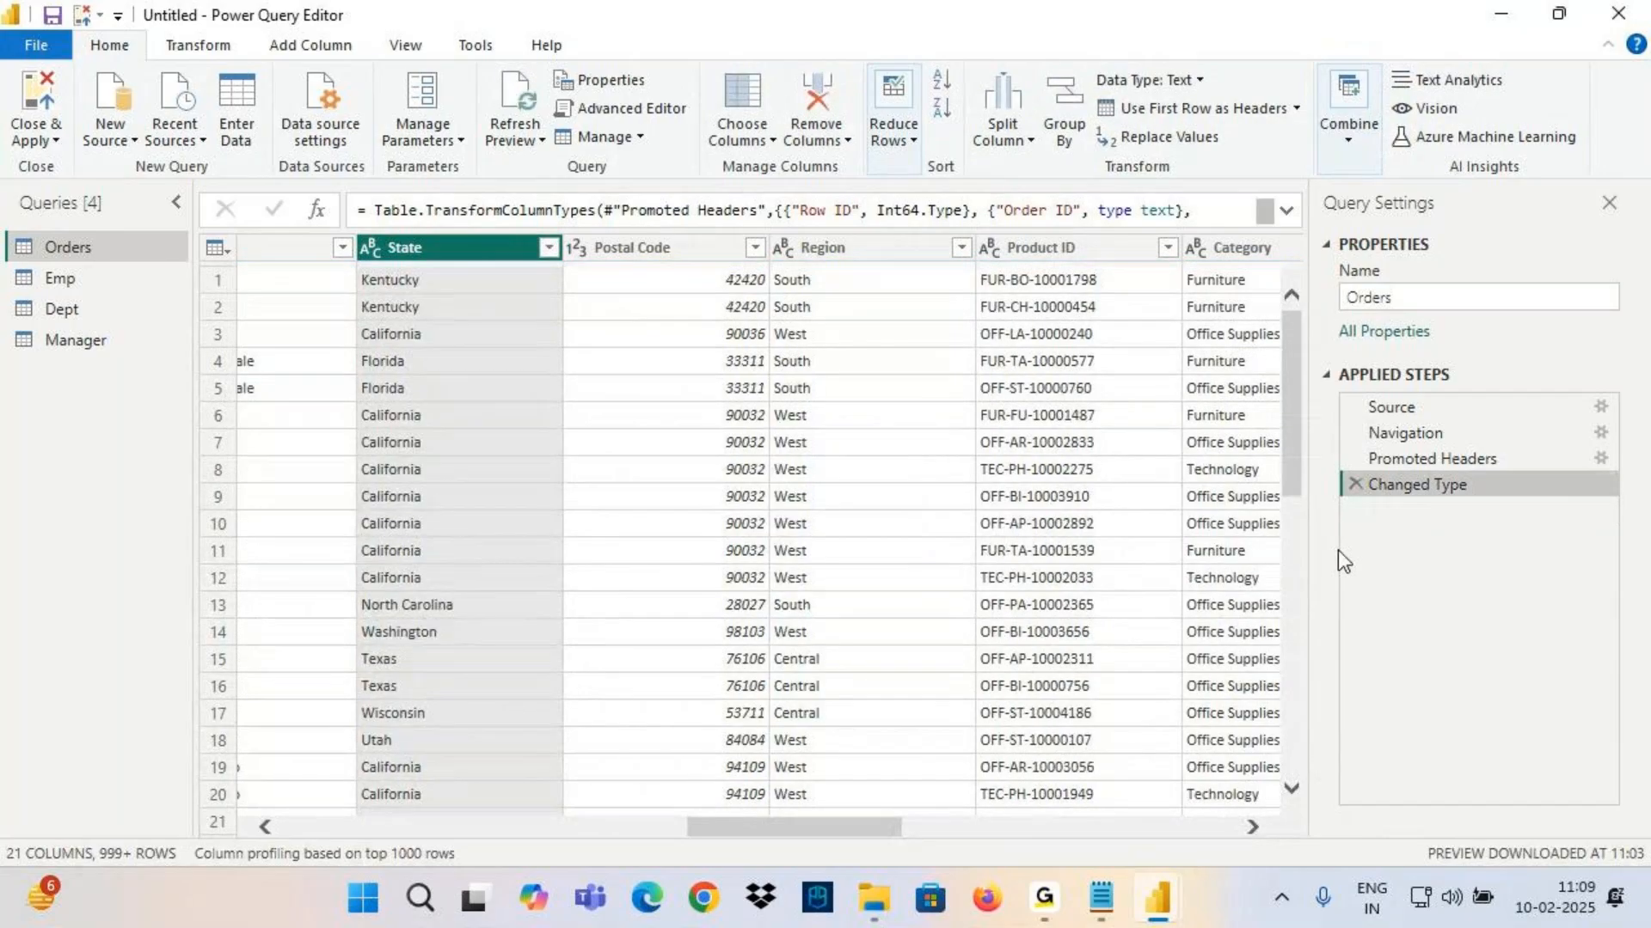
mouse_move(563, 353)
left_mouse_down()
mouse_move(523, 437)
mouse_move(606, 392)
mouse_move(580, 514)
mouse_move(636, 441)
left_mouse_up()
left_click_drag(566, 563, 618, 555)
mouse_move(698, 353)
left_mouse_down()
mouse_move(687, 323)
mouse_move(726, 581)
mouse_move(632, 585)
left_mouse_up()
mouse_move(701, 291)
left_mouse_down()
mouse_move(718, 718)
mouse_move(594, 294)
left_mouse_up()
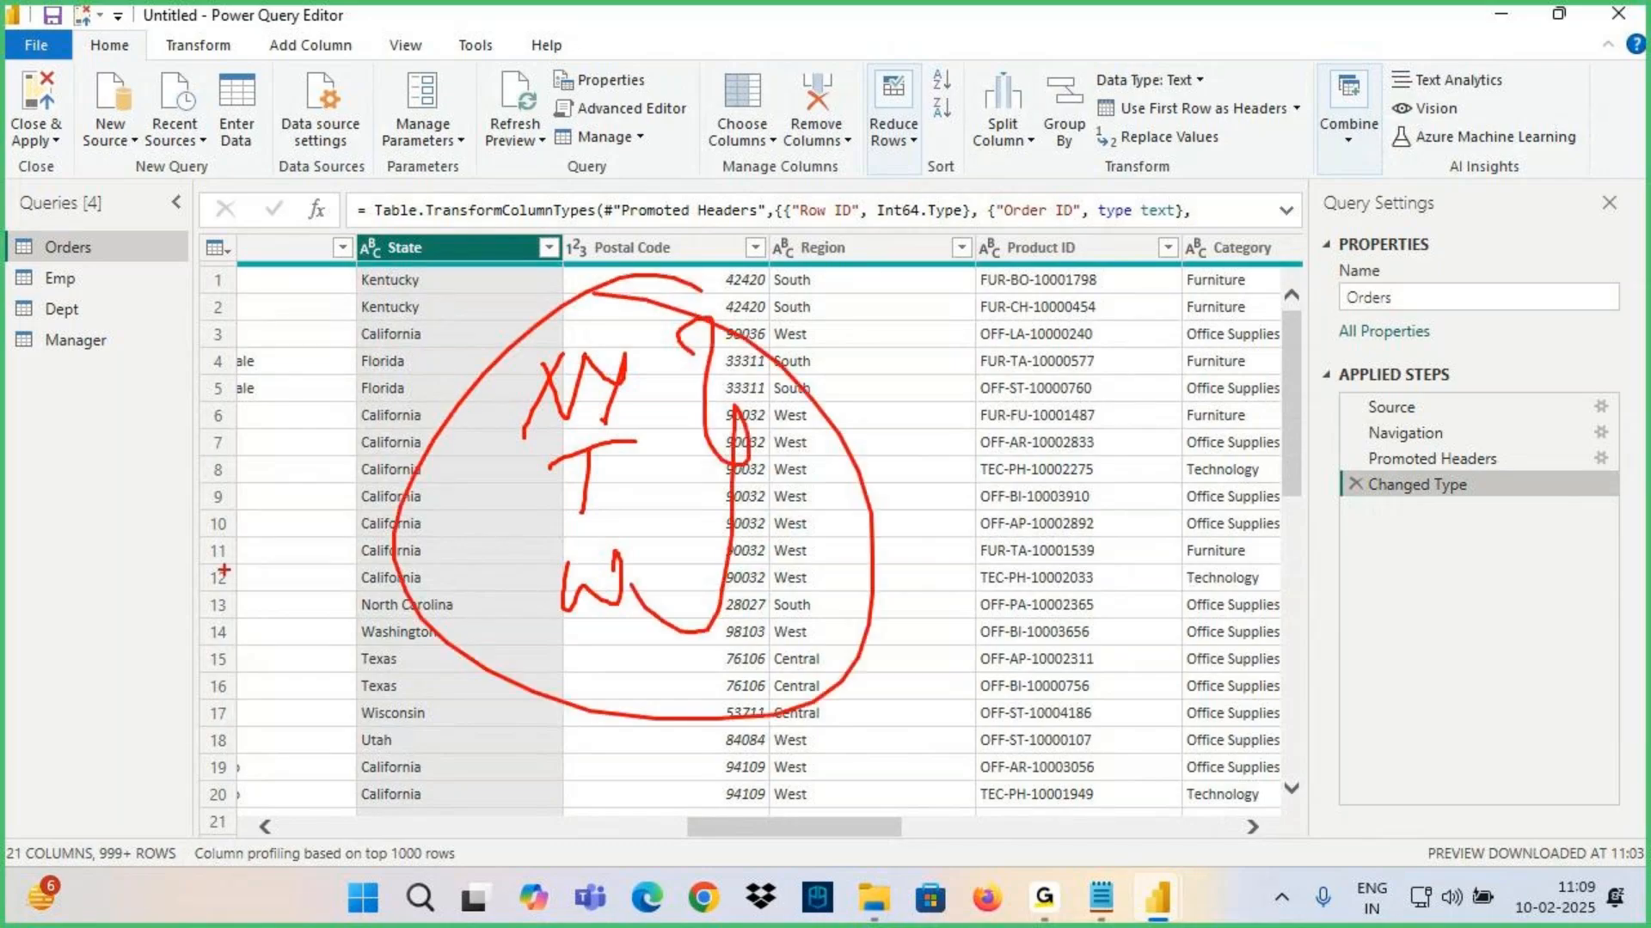
left_click_drag(655, 411, 937, 285)
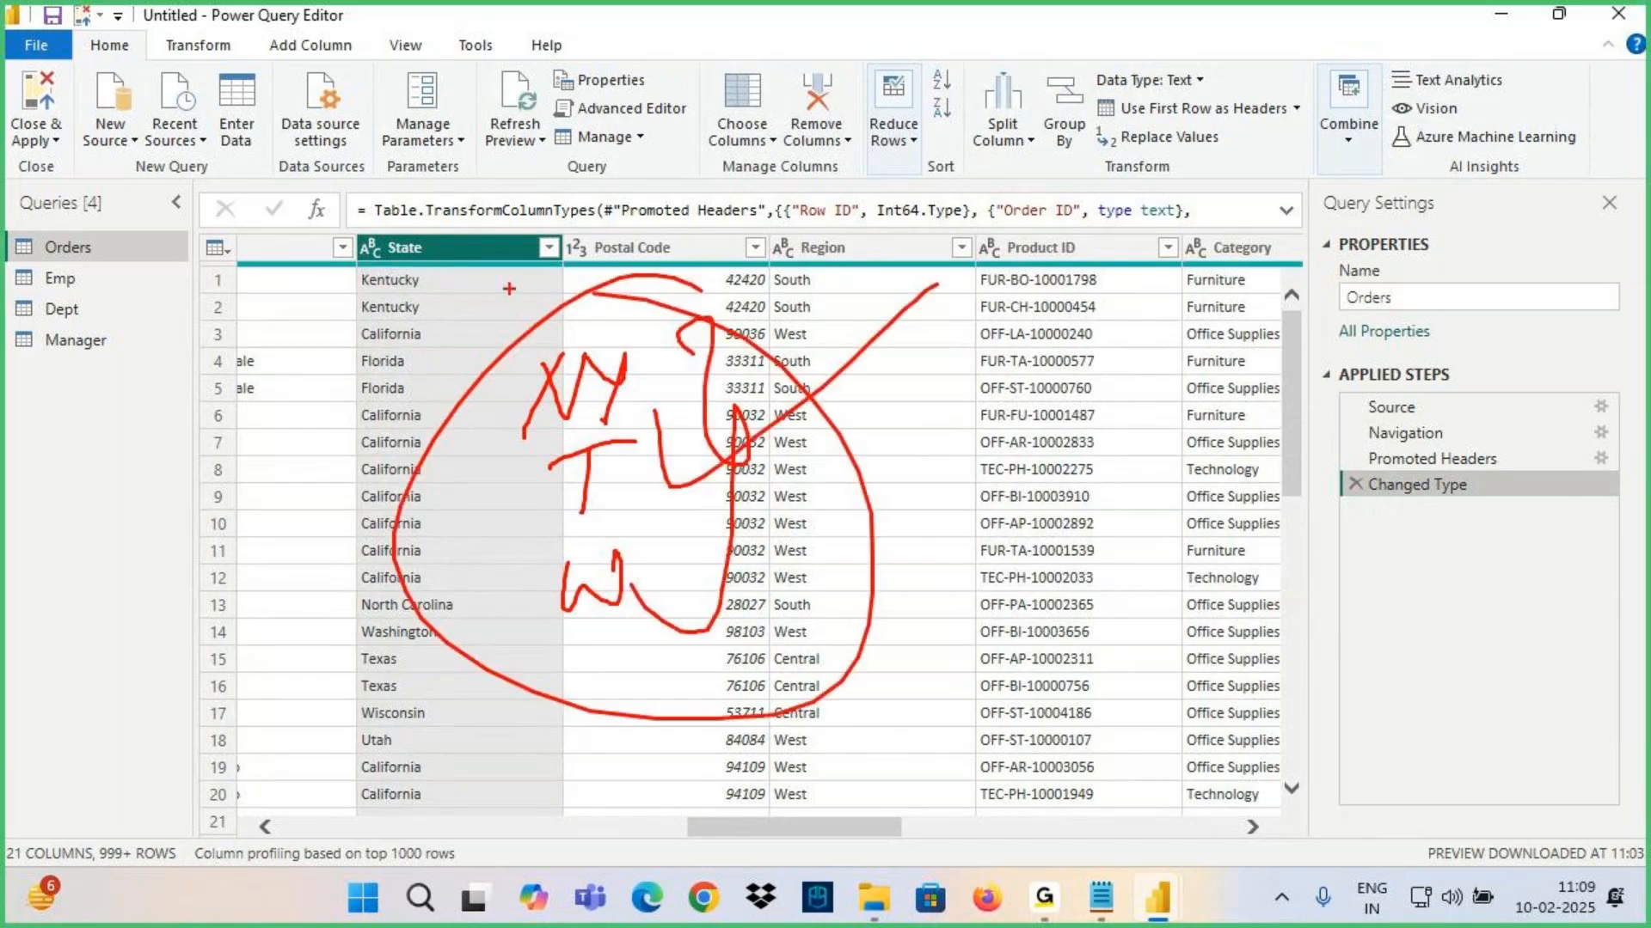
key("Escape")
Open the Equals text filter settings for the State column
left_click(547, 249)
mouse_move(257, 441)
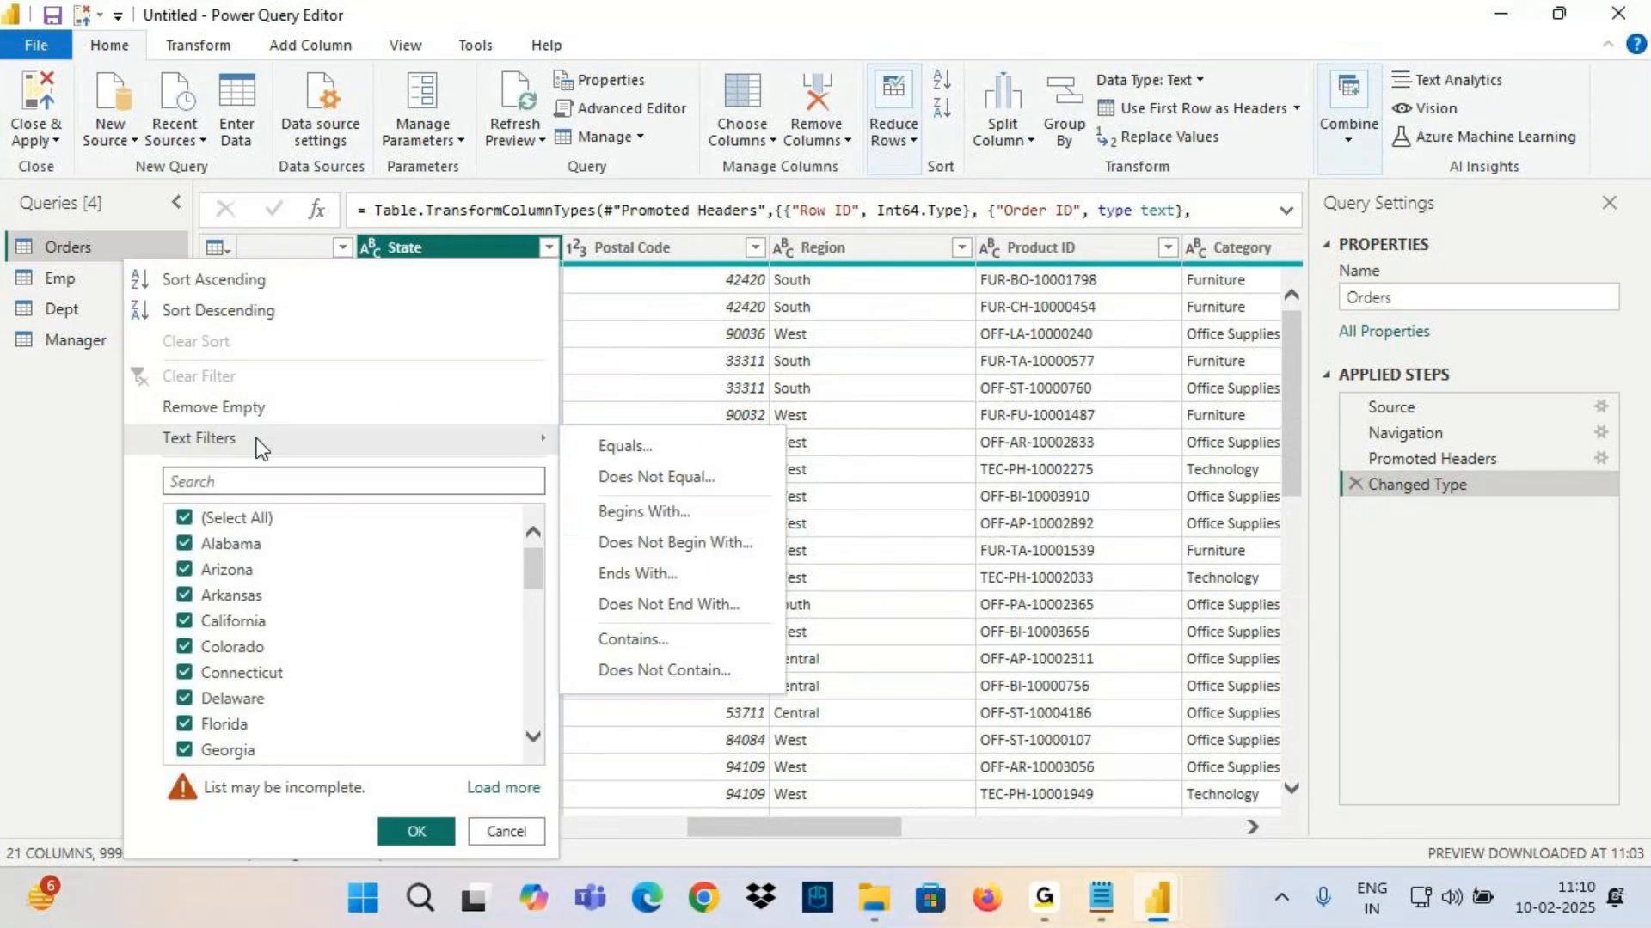
left_click(626, 449)
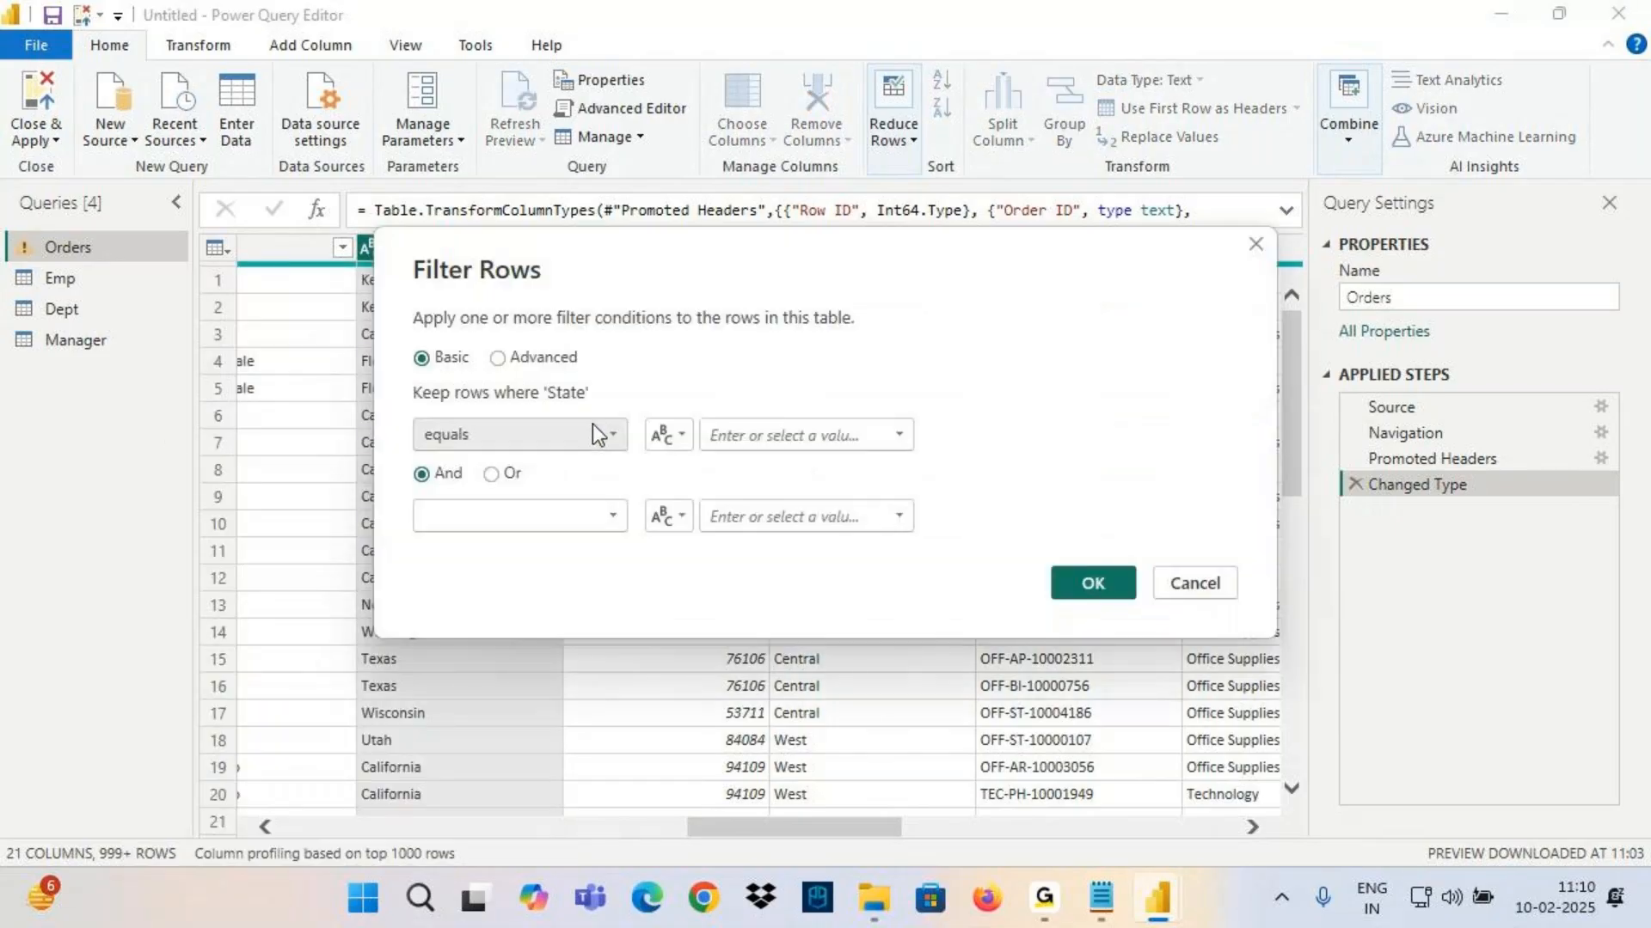
key("ctrl+2")
mouse_move(412, 380)
left_mouse_down()
mouse_move(457, 381)
mouse_move(423, 380)
mouse_move(380, 445)
mouse_move(423, 414)
left_mouse_up()
left_click_drag(371, 483, 427, 475)
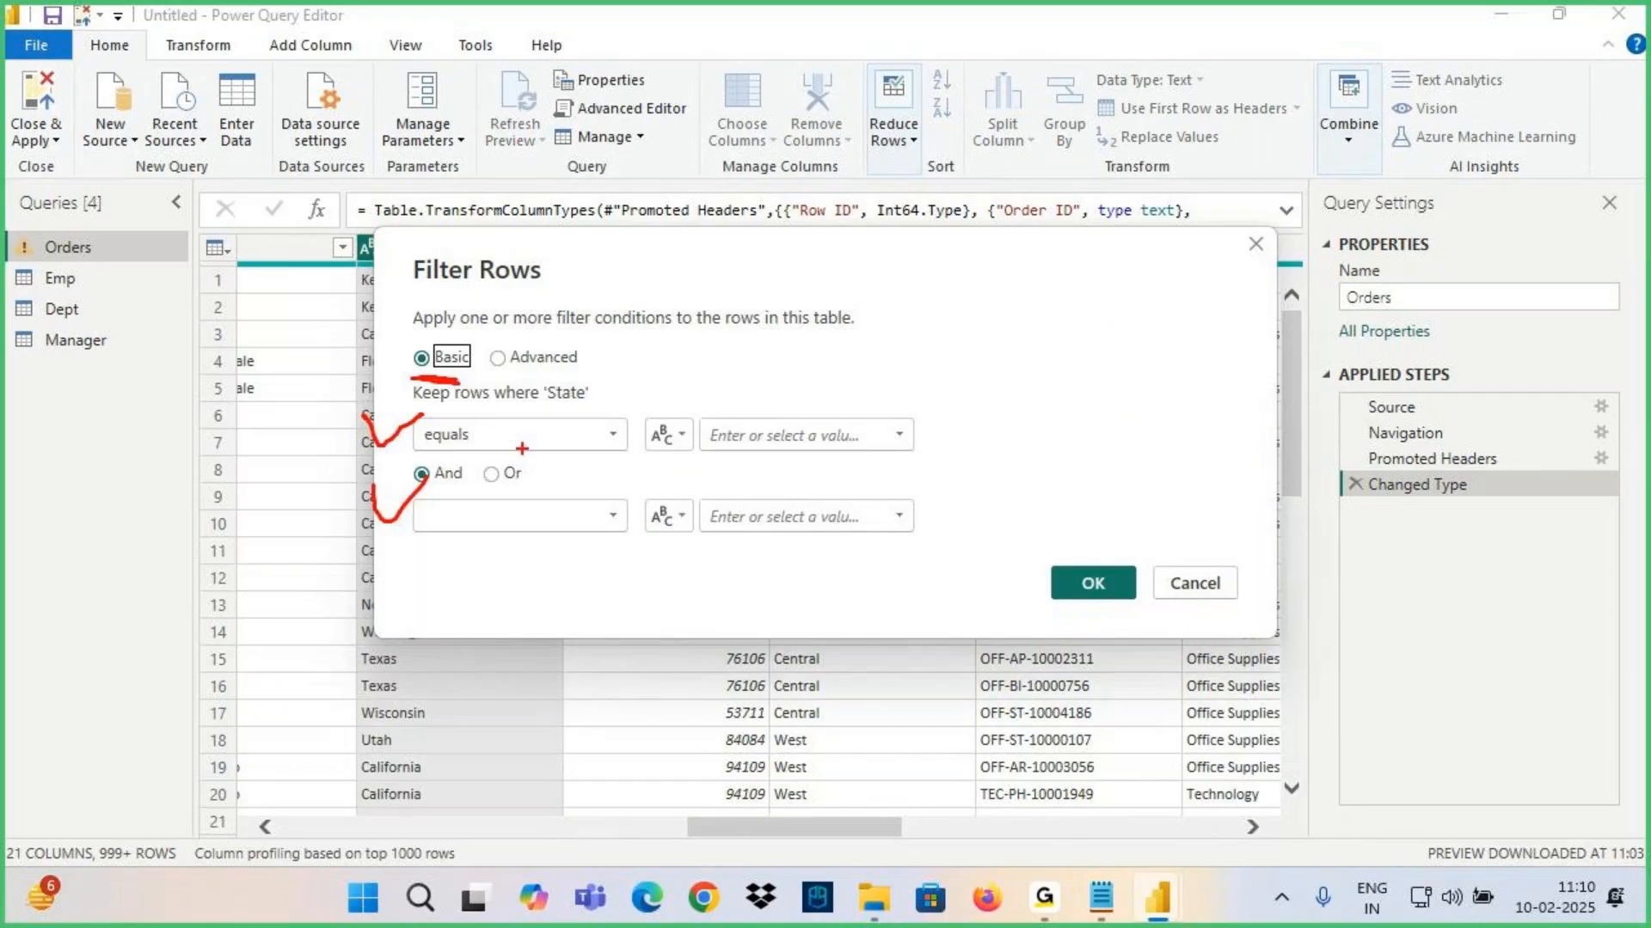
mouse_move(355, 582)
left_mouse_down()
mouse_move(423, 589)
mouse_move(387, 618)
left_mouse_up()
left_click_drag(501, 373, 582, 371)
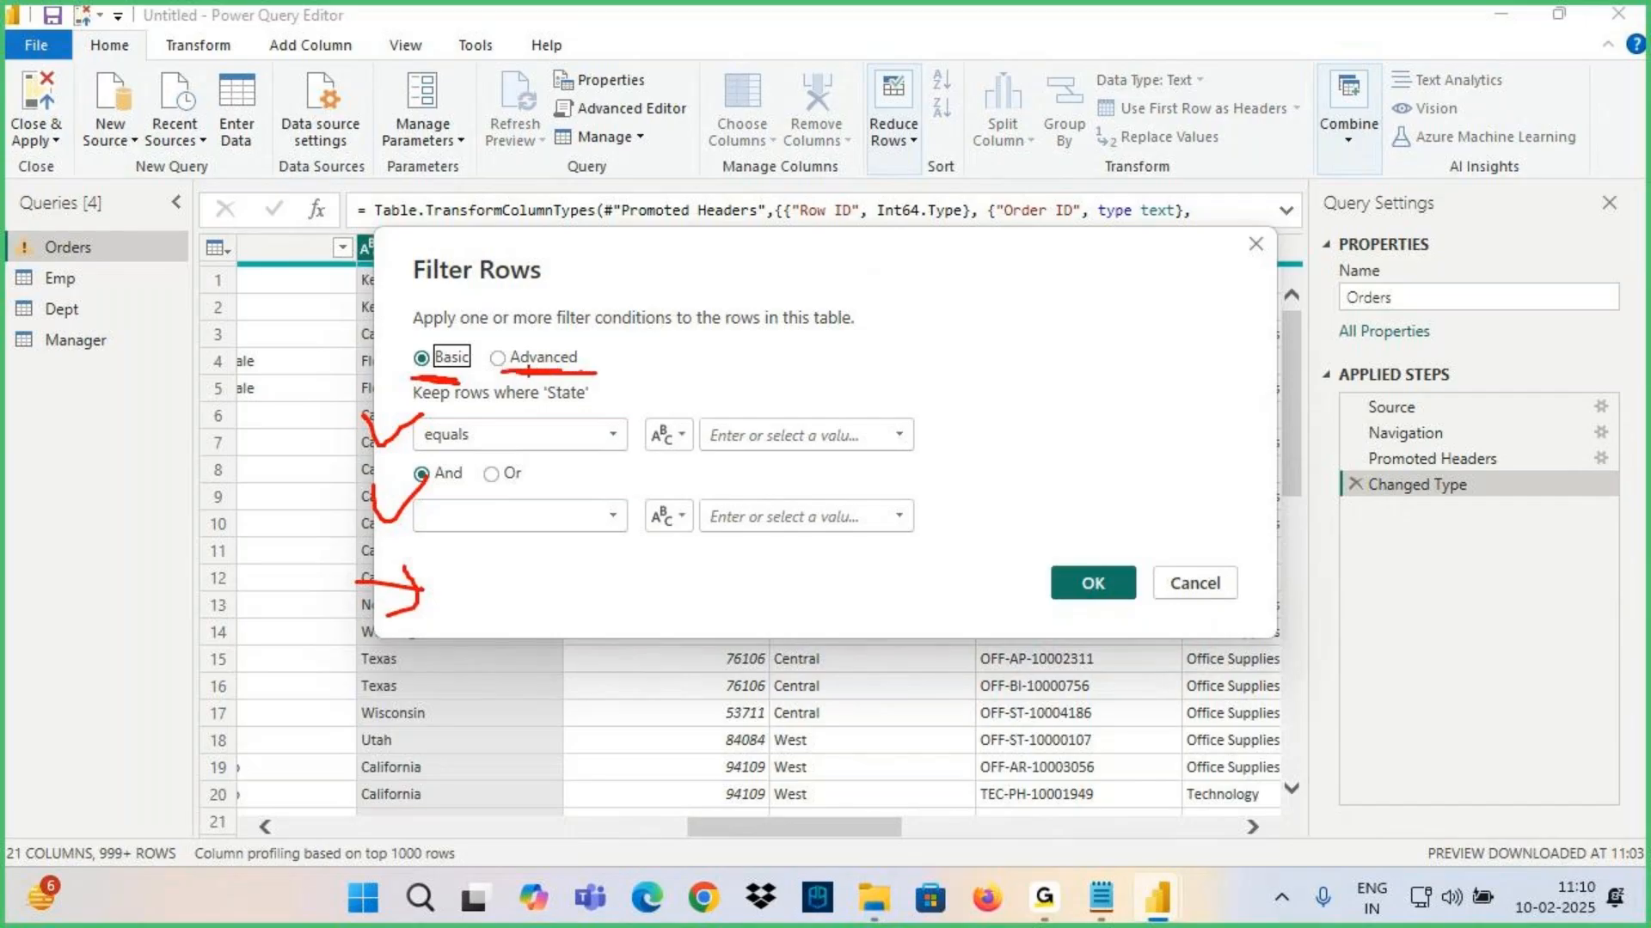
key("Escape")
Switch the State filter to advanced conditions, with equals "New York" first and equals "Texas" second
left_click(528, 359)
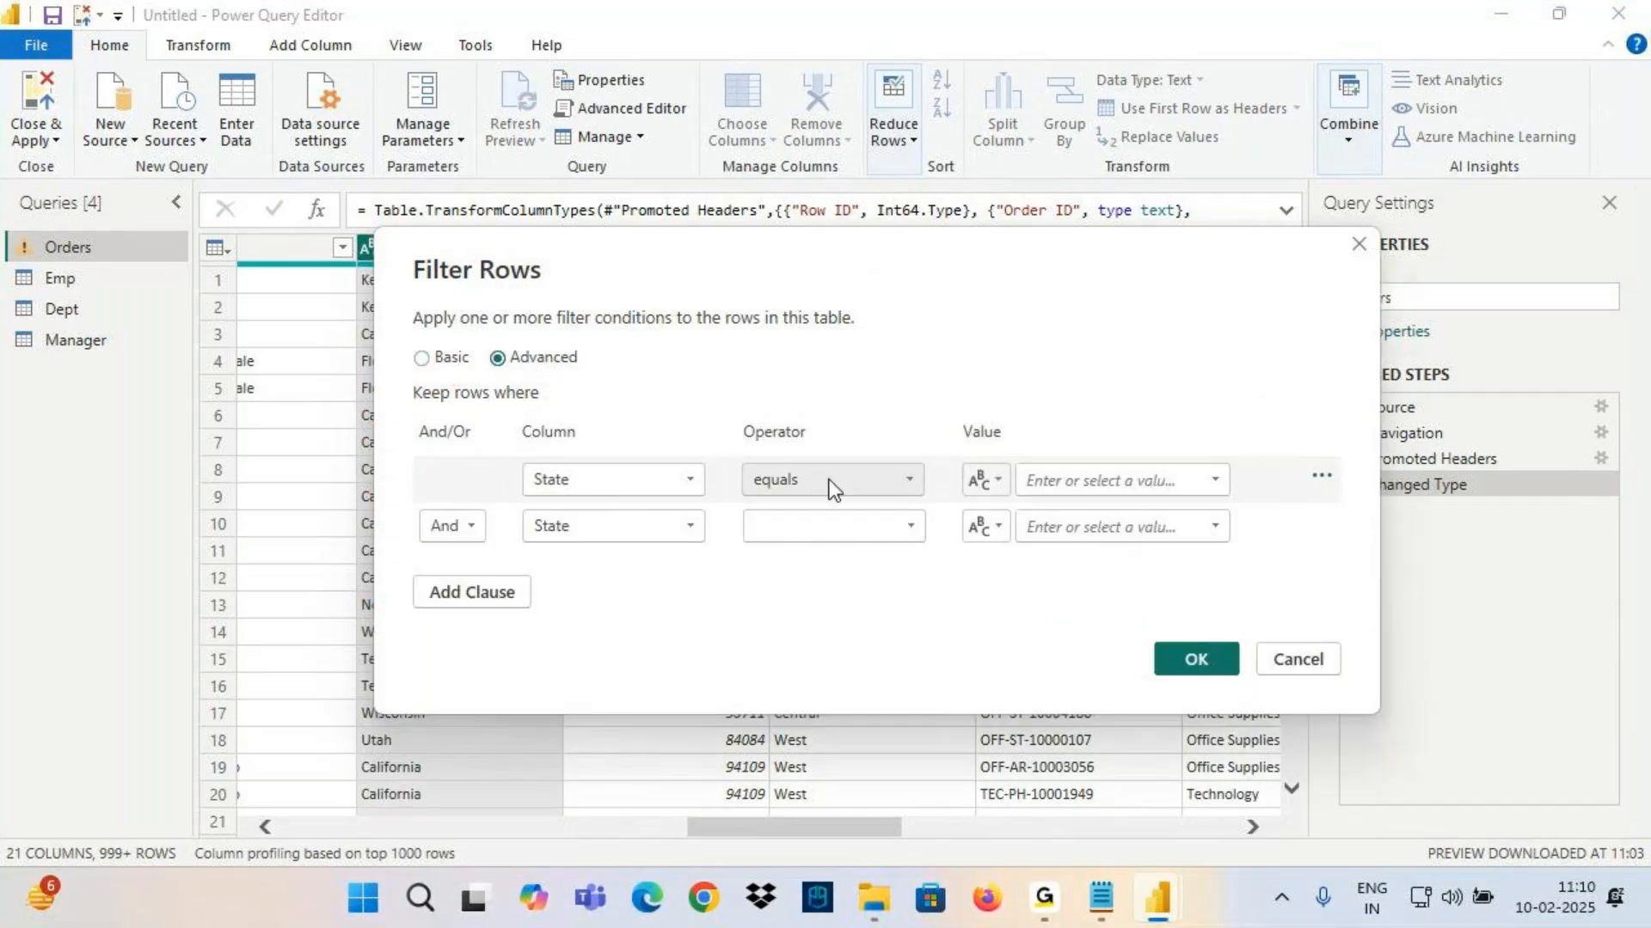
left_click(1153, 483)
type("Ne")
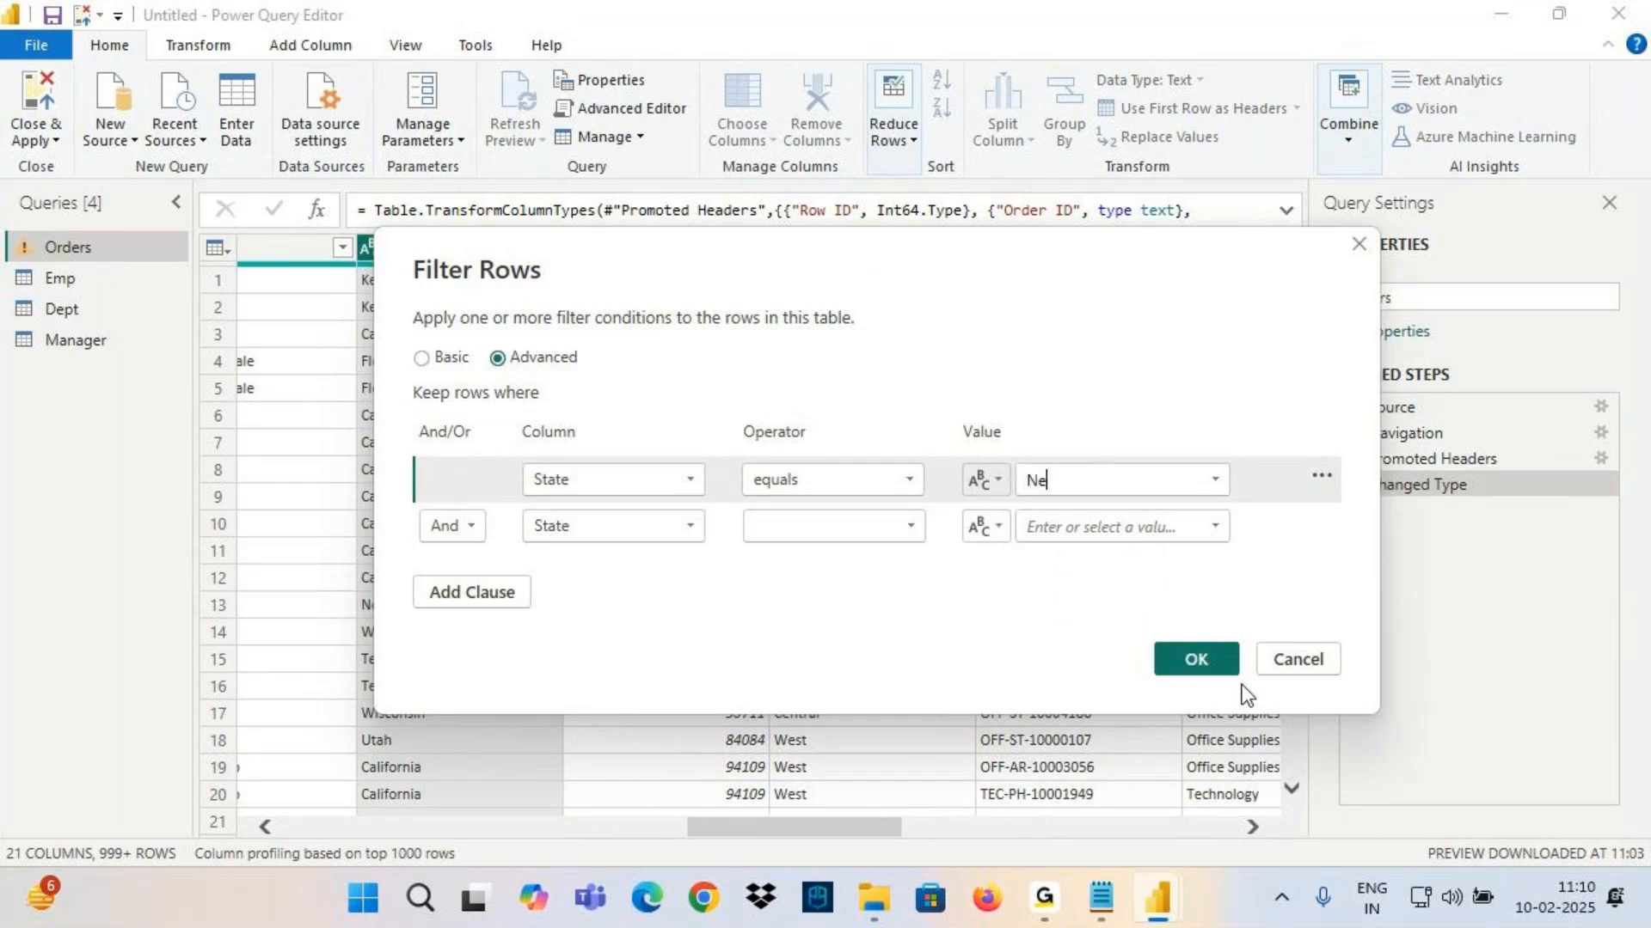
type("w York")
left_click(808, 526)
left_click(808, 555)
left_click(1027, 537)
type("Texas")
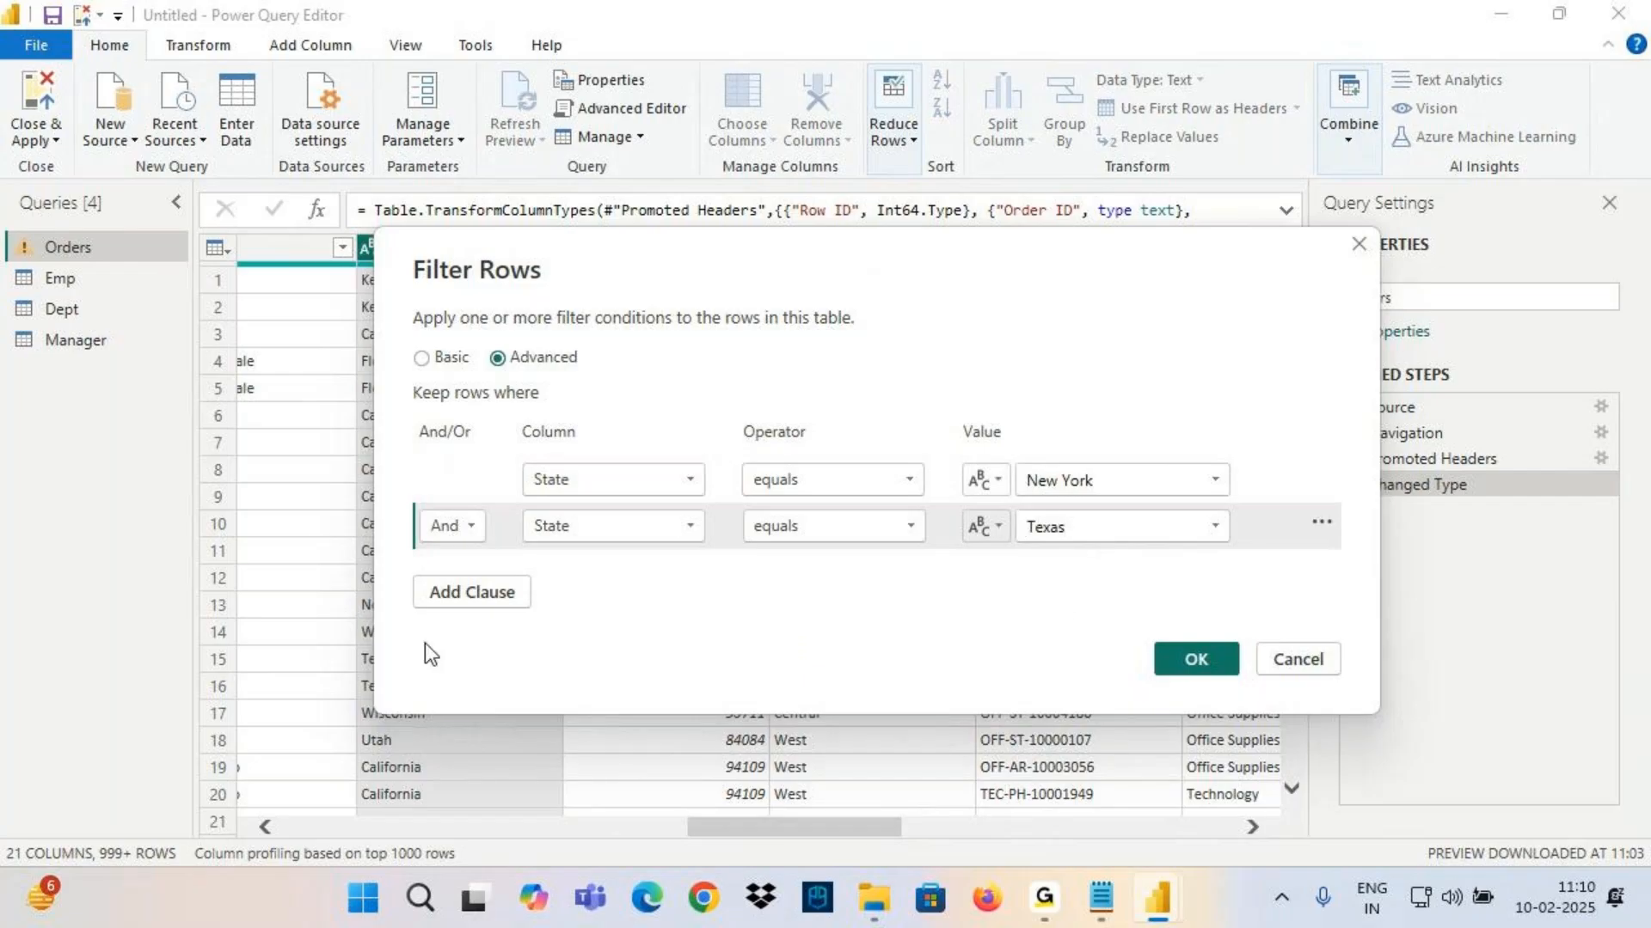
Add a third filter clause for State equals "Washington"
left_click(481, 595)
left_click(569, 584)
left_click(607, 594)
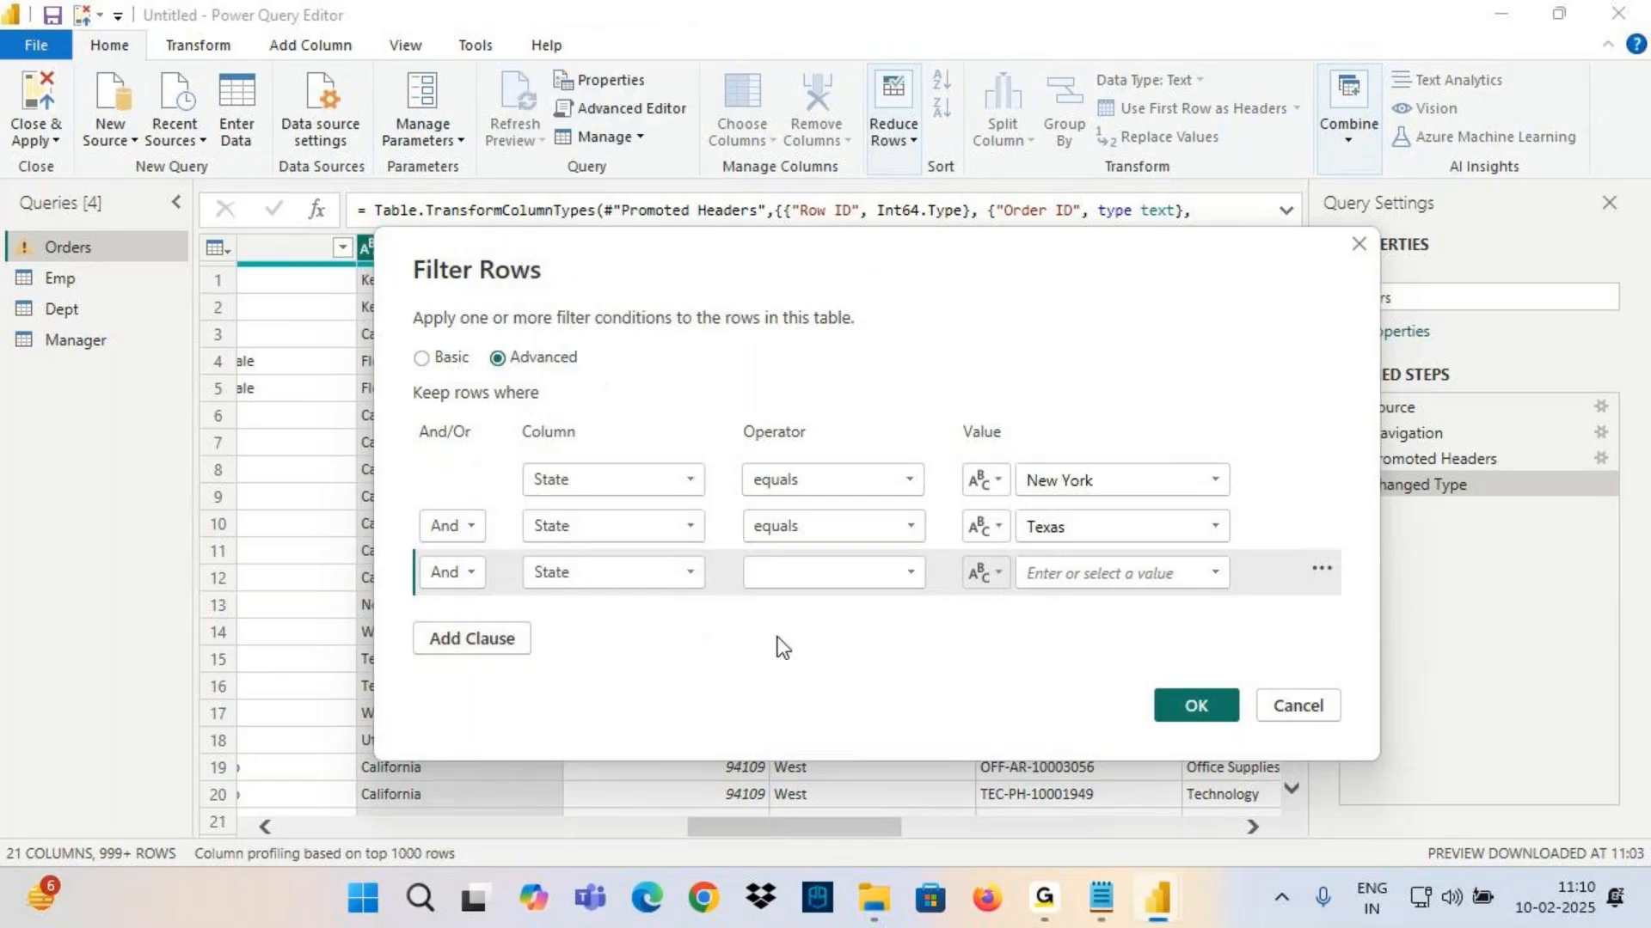
left_click(791, 585)
left_click(798, 604)
left_click(1092, 574)
type("Washing")
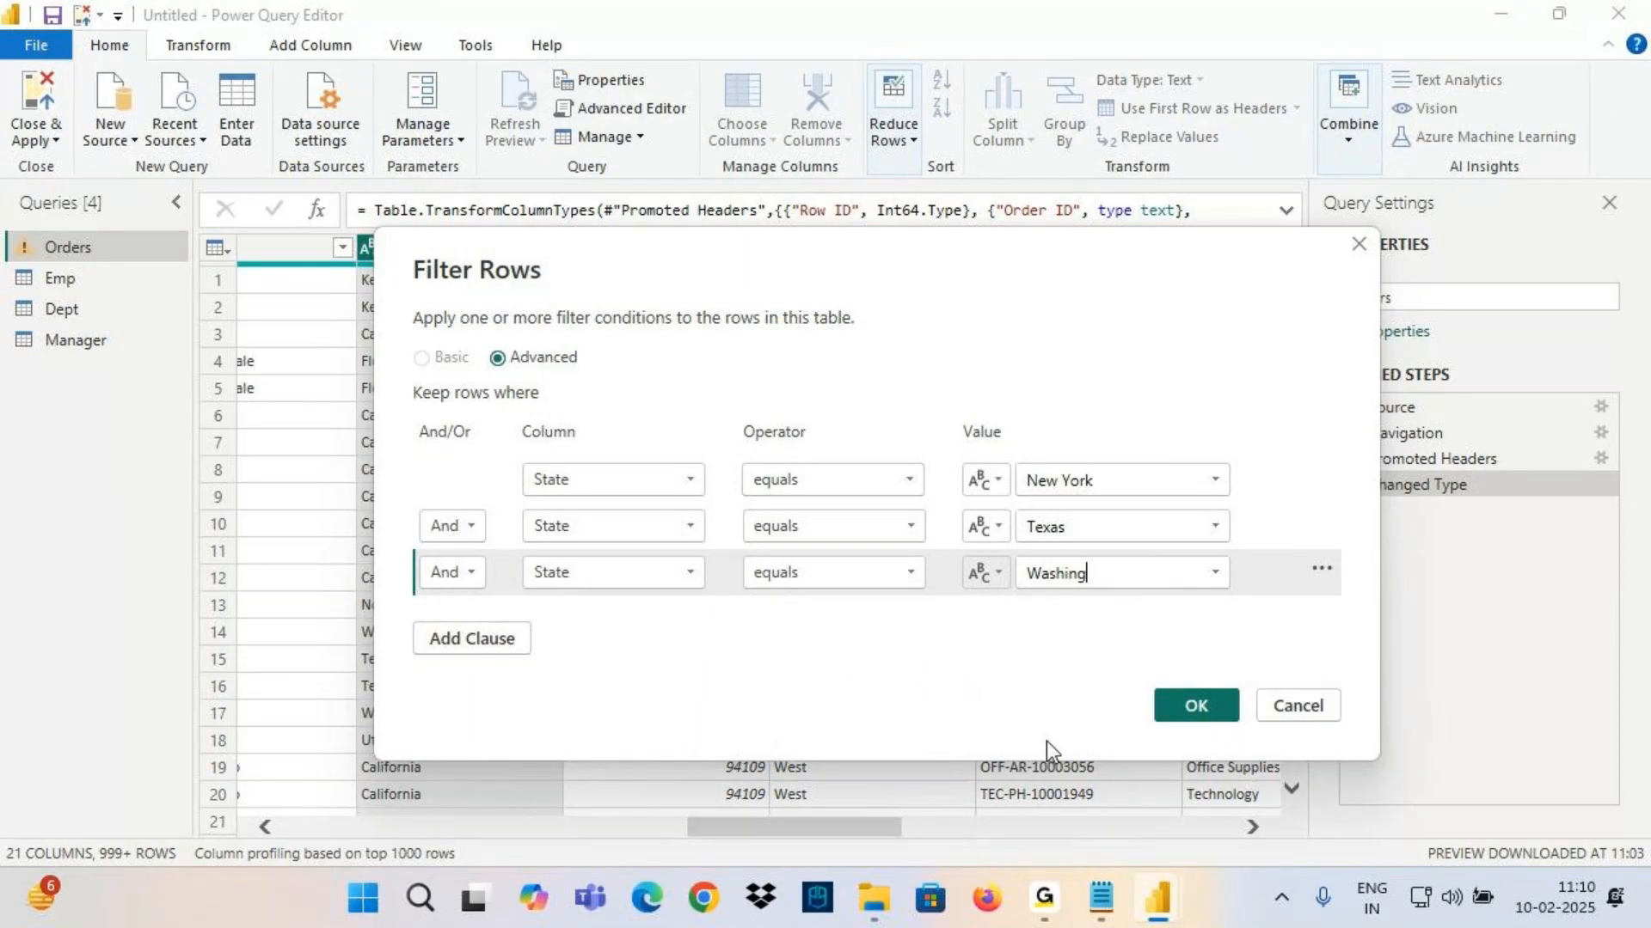
type("ton")
Combine the New York, Texas and Washington conditions with Or in both joining clauses
left_click(451, 525)
left_click(455, 584)
left_click(454, 584)
left_click(449, 625)
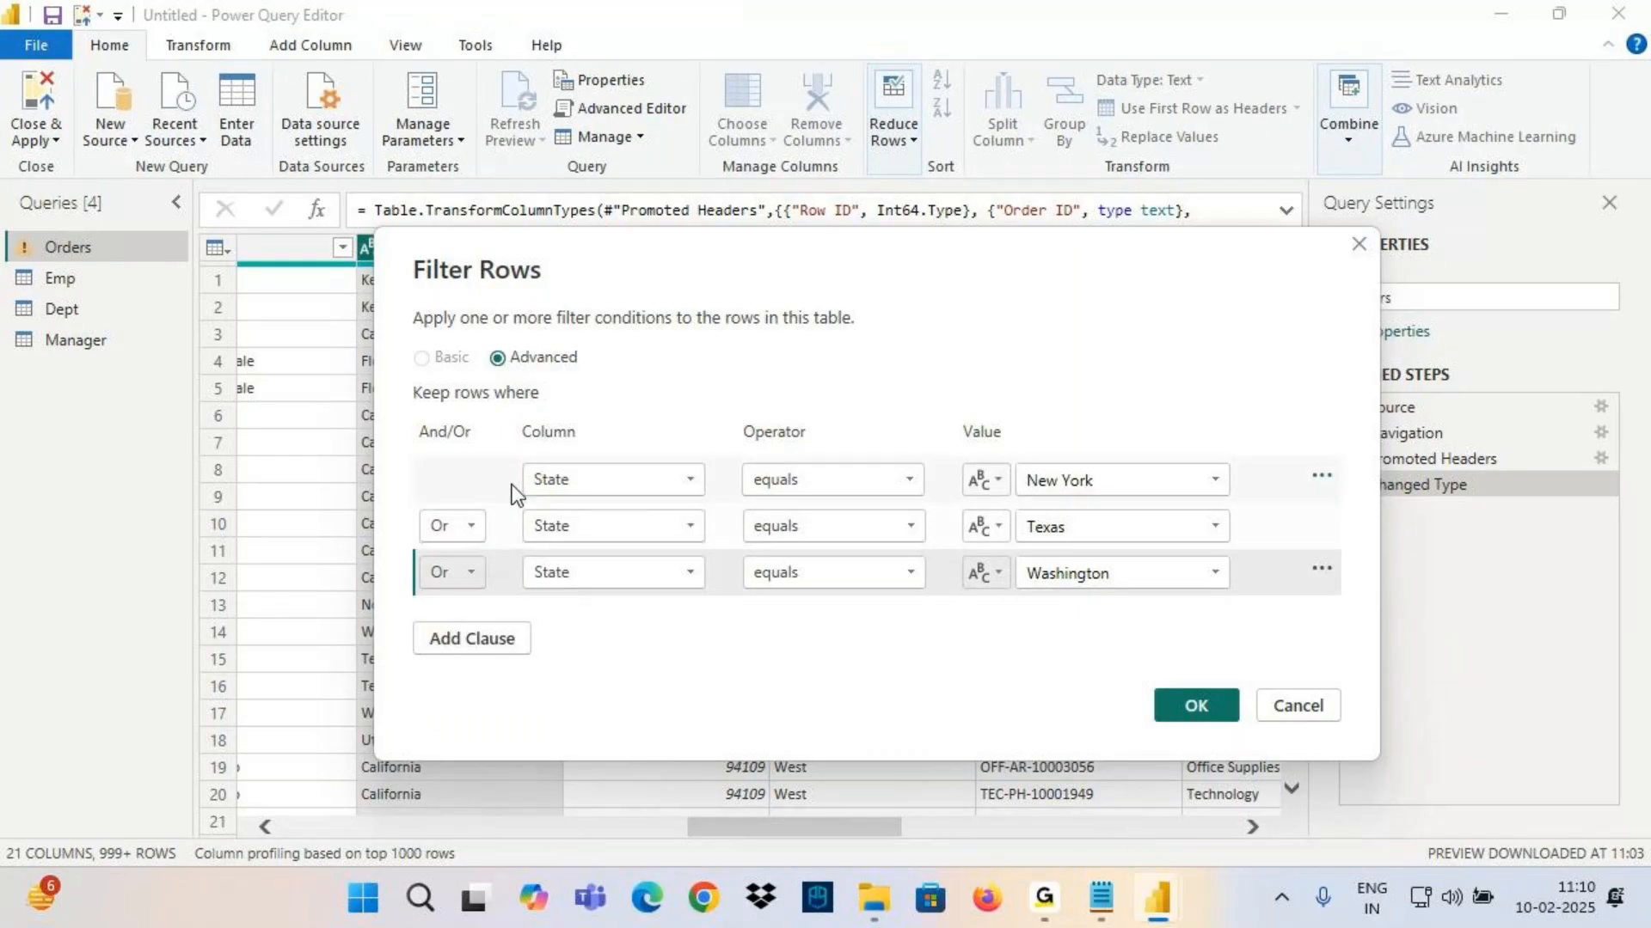
Mark the three State condition rows with on-screen pen strokes, and clear the markings
key("ctrl+2")
left_click_drag(331, 472, 469, 463)
left_click_drag(305, 528, 417, 522)
left_click_drag(312, 584, 406, 580)
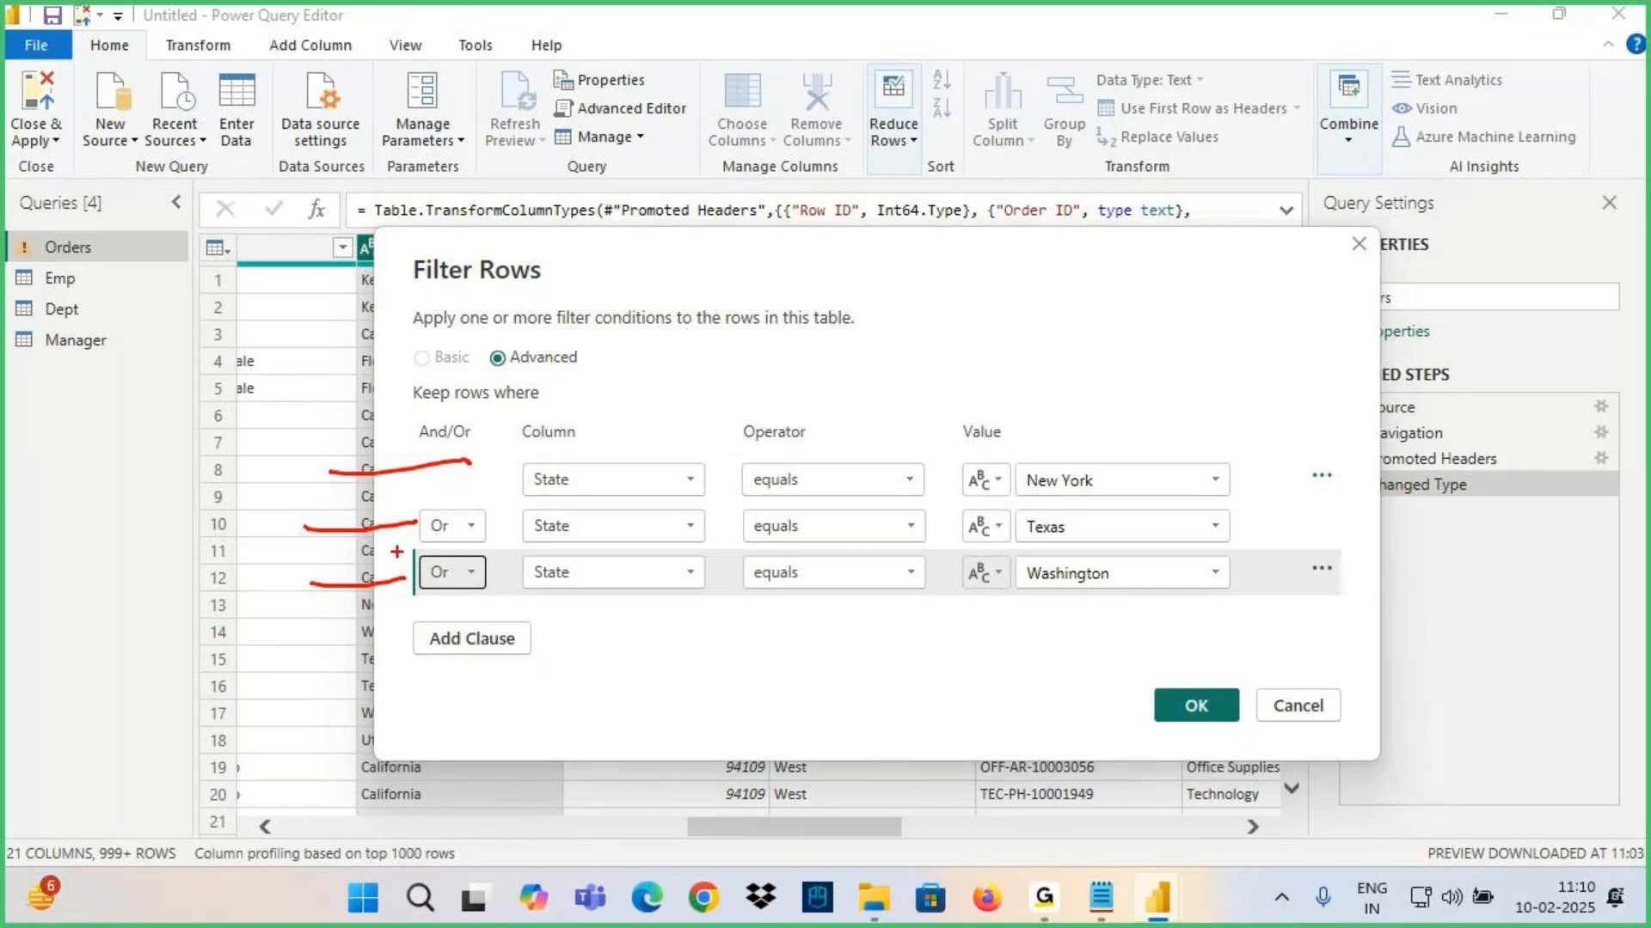
key("Escape")
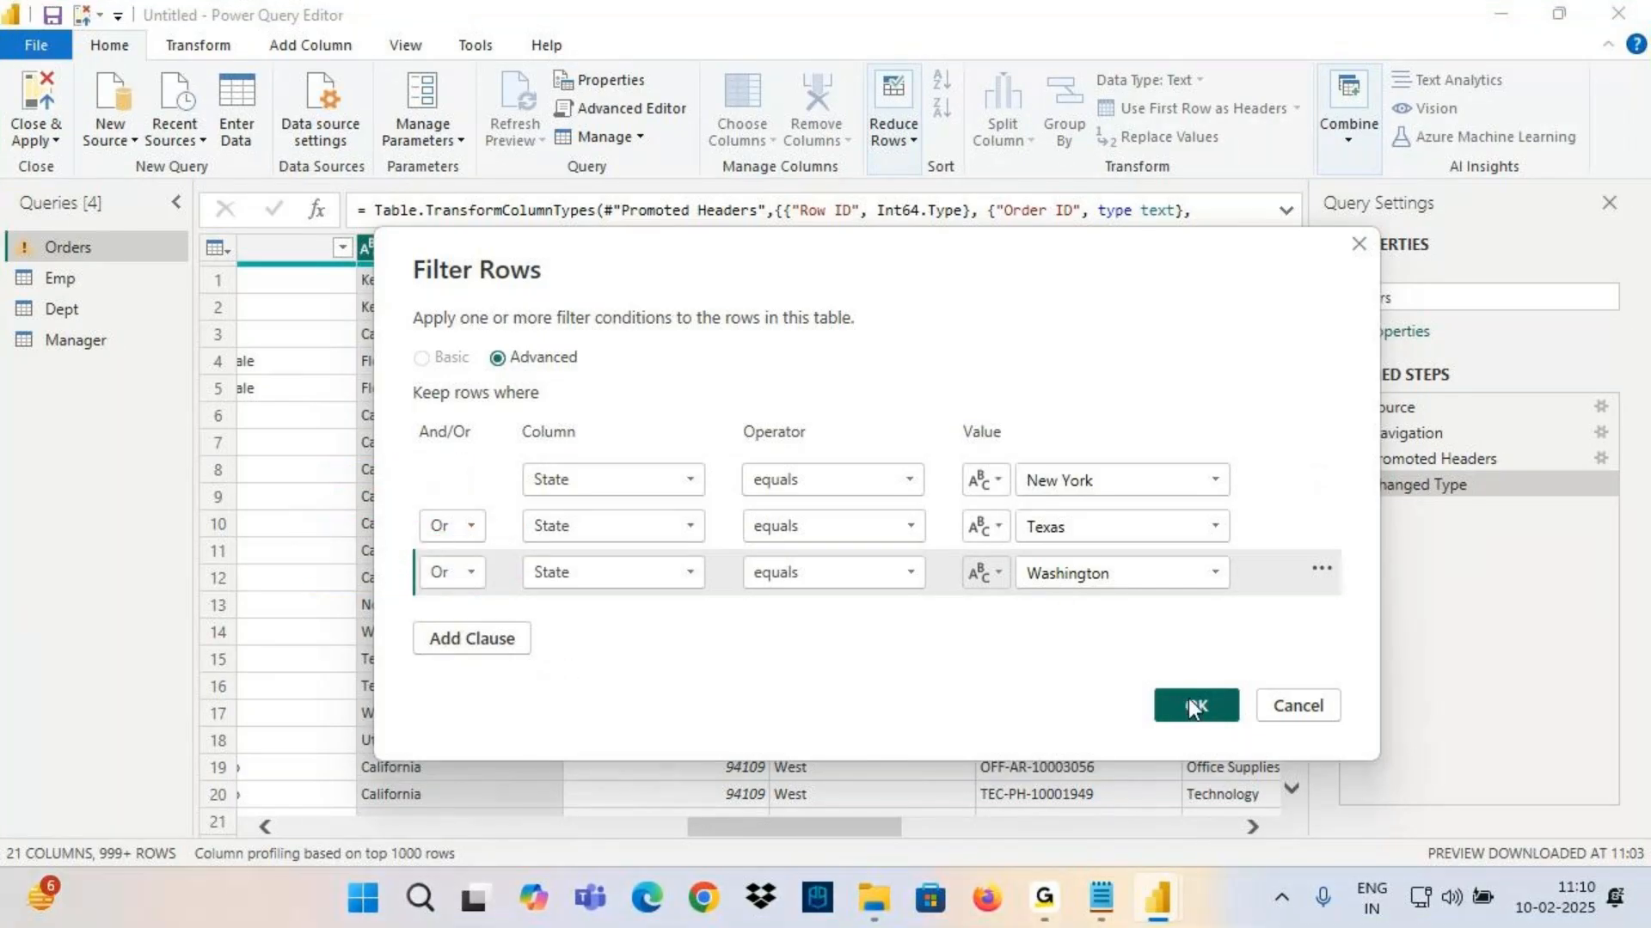
Apply the three-condition State filter, and delete its Filtered Rows step after reviewing the rows
left_click(1188, 698)
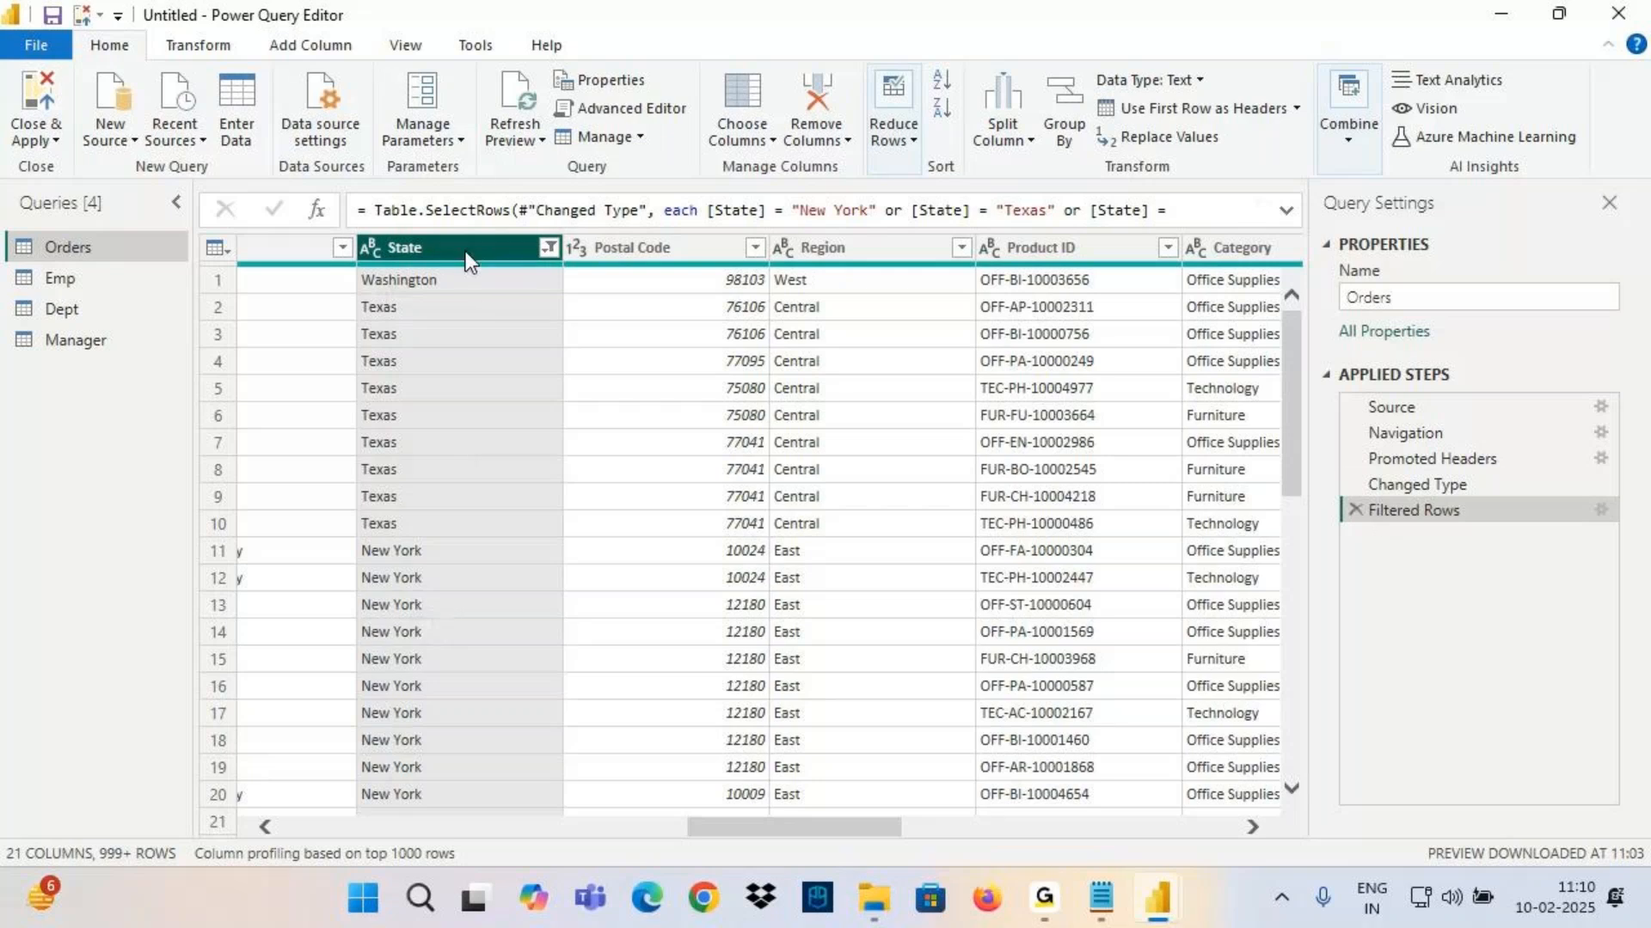
left_click(1356, 512)
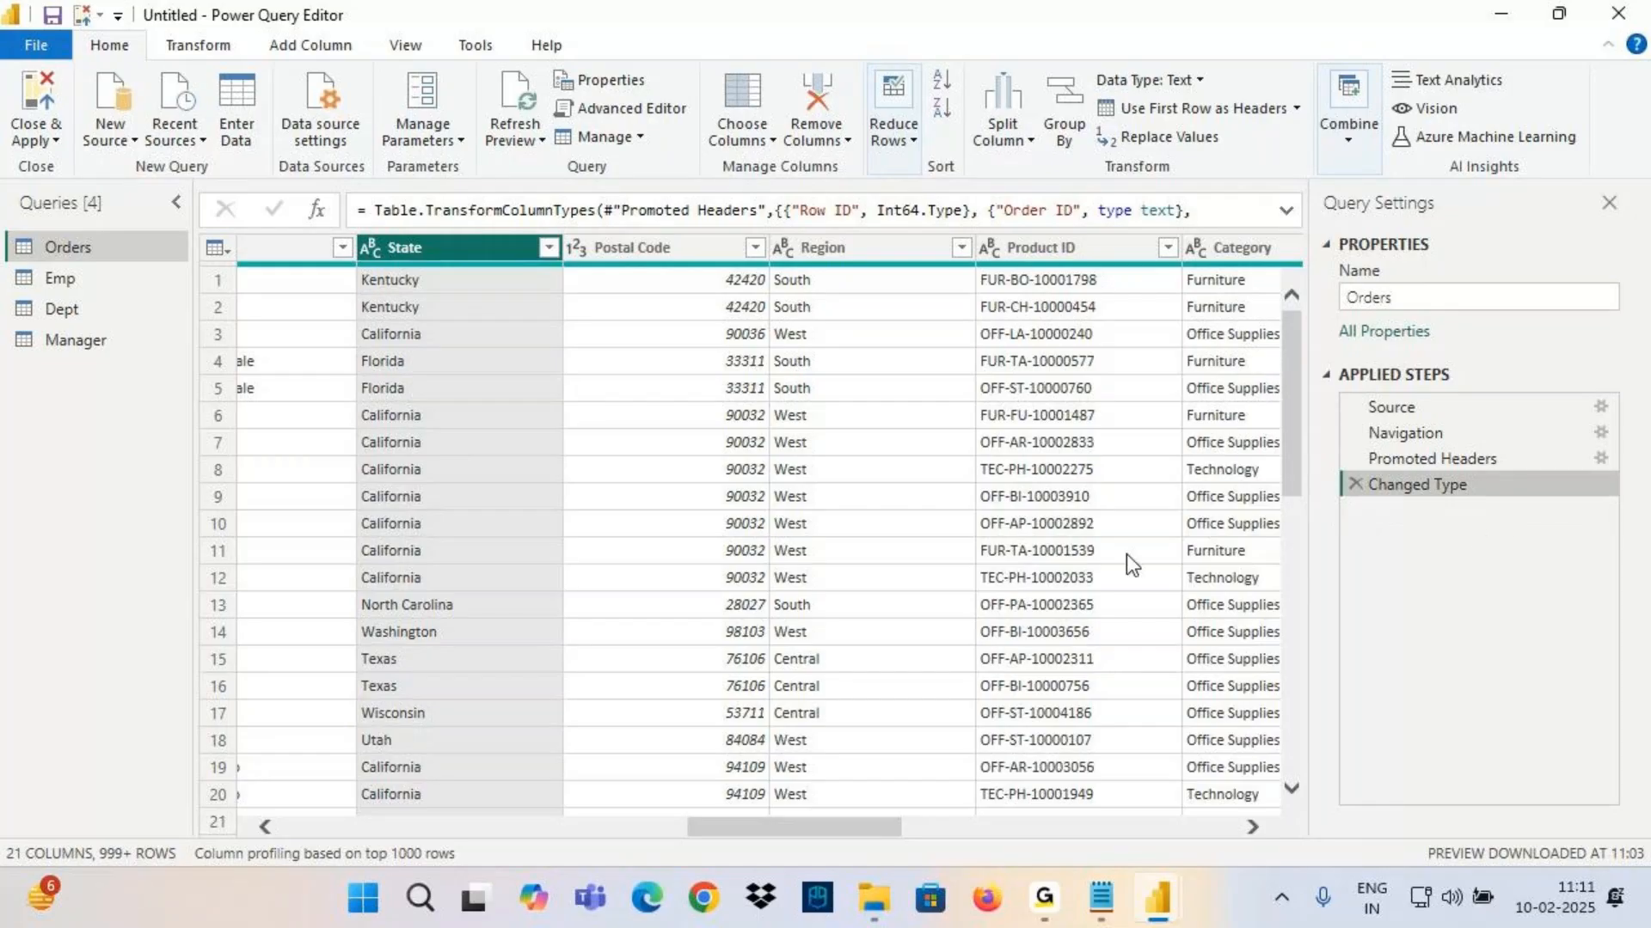
Select the Customer Name column, and sketch the letters A, B, C through Z over it with the screen pen, crossing out those after A
mouse_move(766, 826)
left_mouse_down()
mouse_move(363, 835)
mouse_move(370, 851)
mouse_move(513, 858)
left_mouse_up()
left_click(830, 248)
key("ctrl+2")
left_click_drag(844, 289, 819, 346)
left_click_drag(831, 281, 844, 341)
left_click_drag(809, 328, 858, 327)
left_click_drag(833, 393, 836, 456)
mouse_move(831, 393)
left_mouse_down()
mouse_move(823, 466)
mouse_move(874, 557)
left_mouse_up()
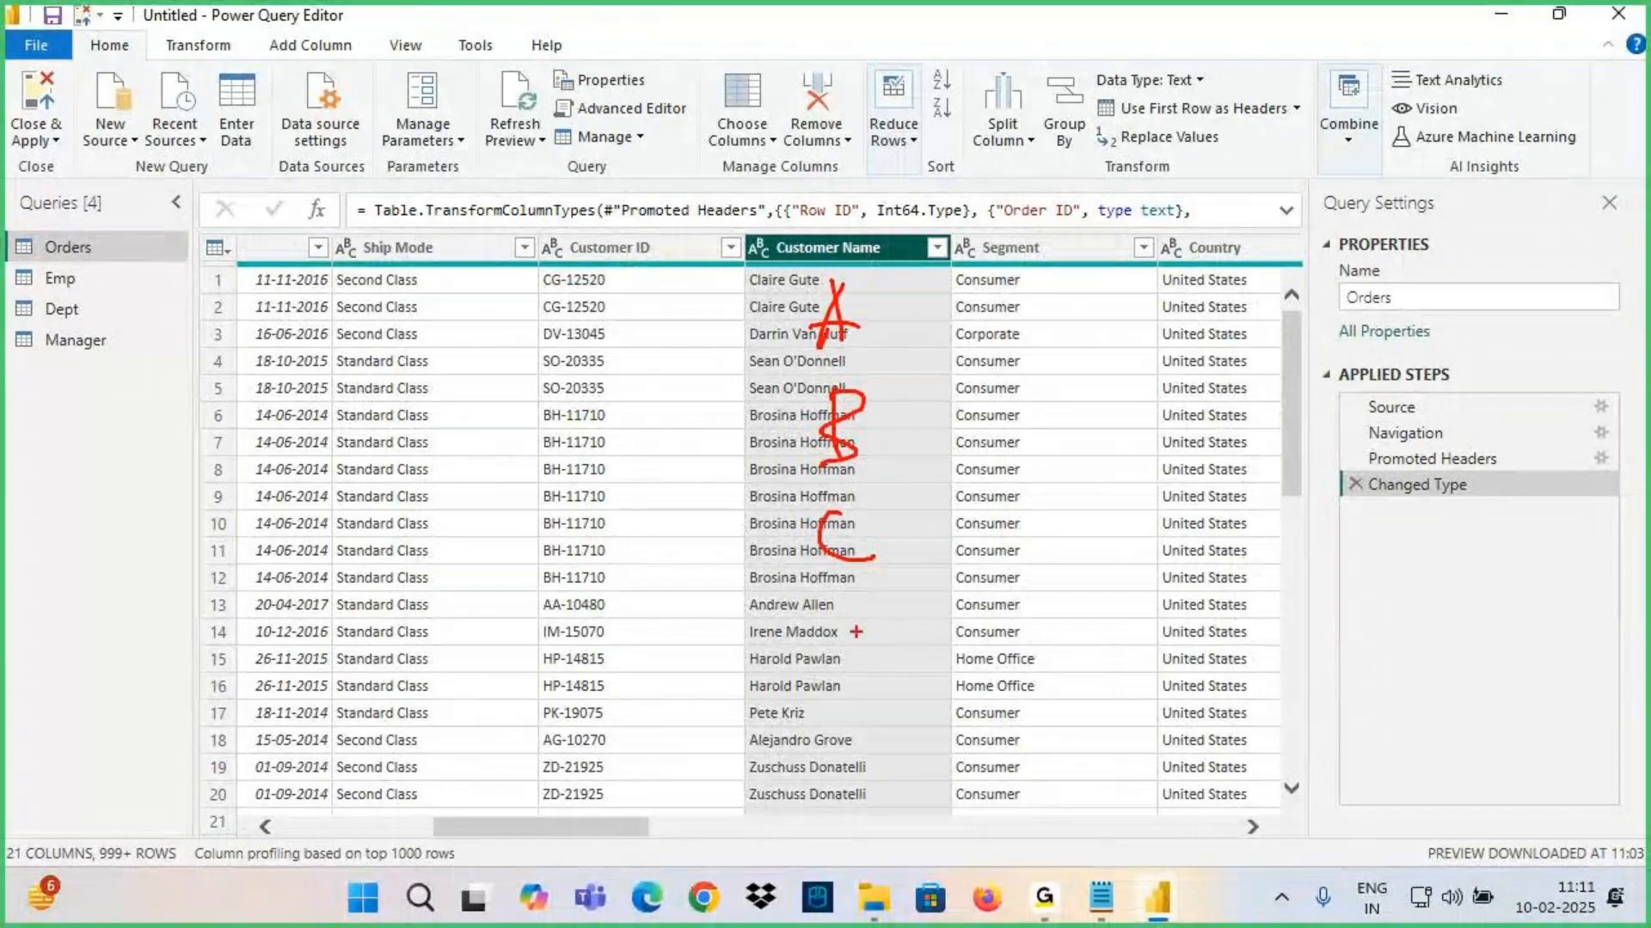
left_click_drag(857, 620, 857, 638)
left_click_drag(864, 662, 894, 739)
left_click_drag(849, 795, 952, 781)
left_click_drag(881, 296, 973, 249)
mouse_move(700, 486)
left_mouse_down()
mouse_move(933, 443)
mouse_move(1004, 634)
mouse_move(790, 406)
left_mouse_up()
left_click_drag(979, 355, 632, 841)
mouse_move(672, 415)
left_mouse_down()
mouse_move(939, 673)
mouse_move(1085, 748)
left_mouse_up()
left_click_drag(1007, 340, 619, 898)
left_click_drag(589, 469, 1203, 927)
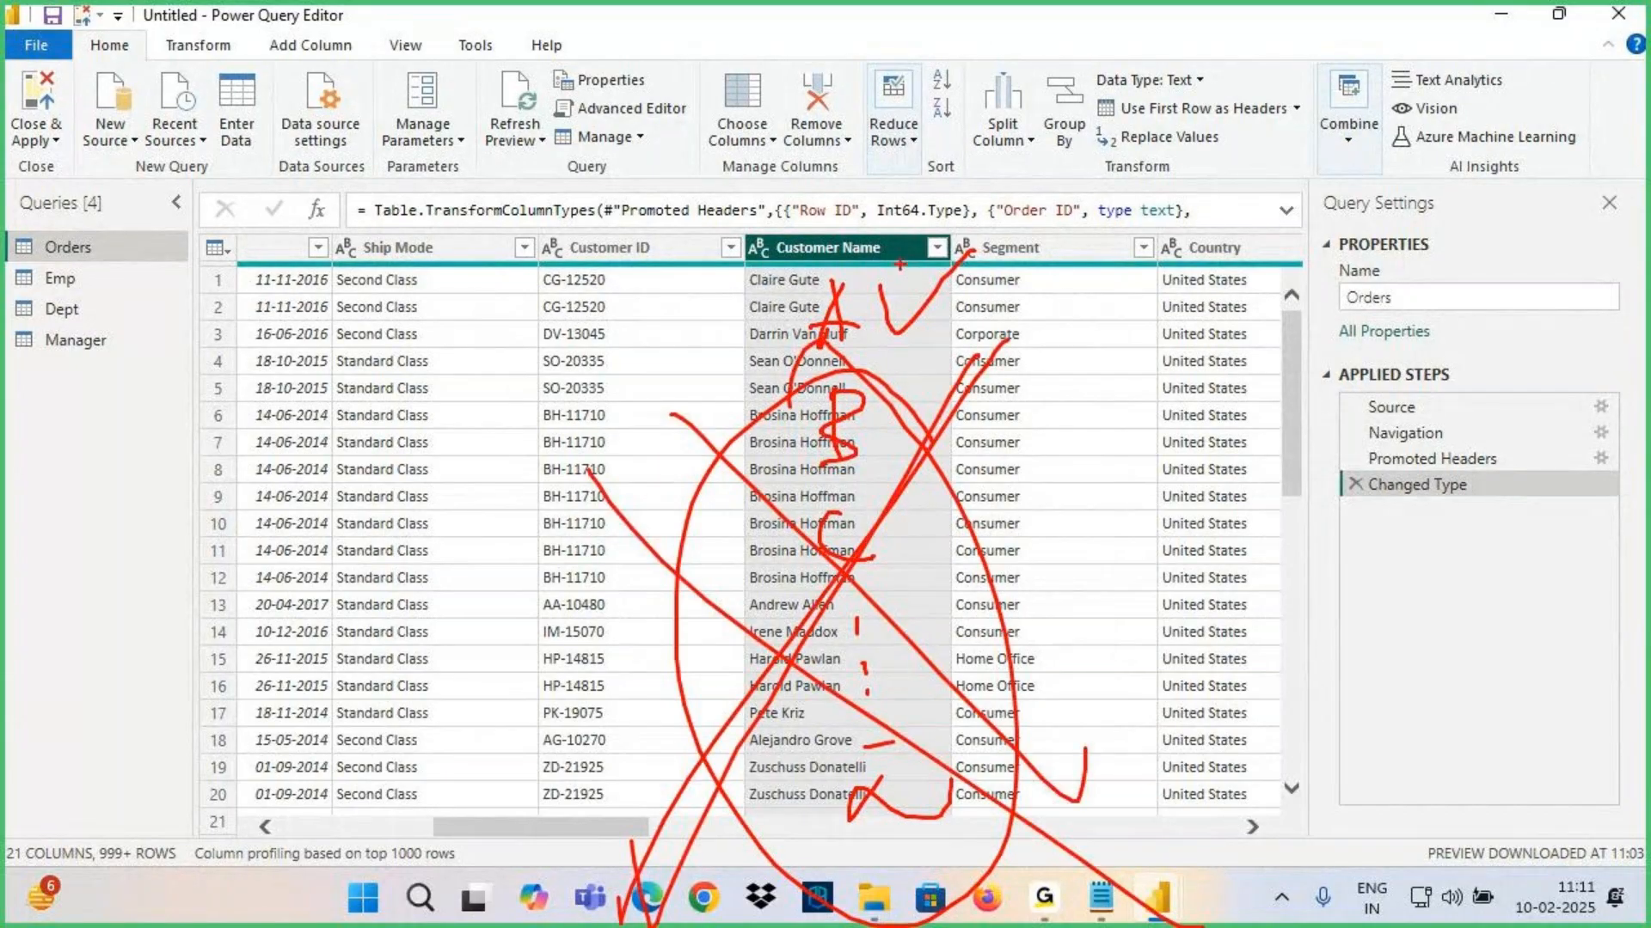
key("Escape")
Tick only the first four names in the Customer Name filter list
left_click(938, 247)
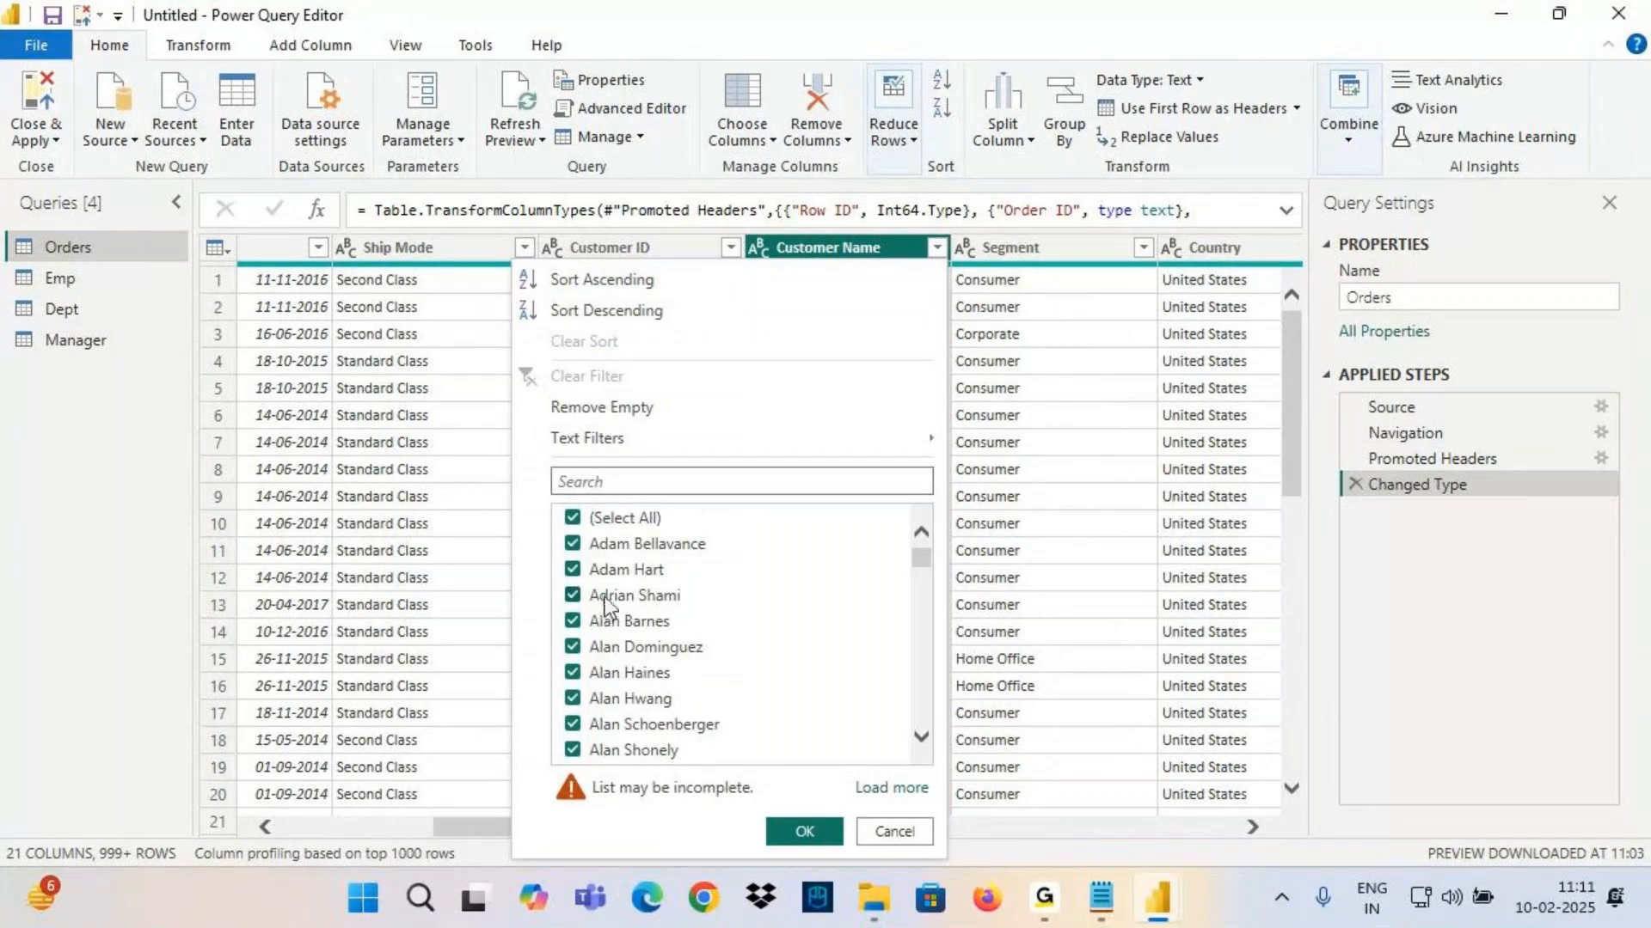
left_click(571, 516)
left_click(572, 545)
left_click(573, 572)
left_click(572, 596)
left_click(572, 623)
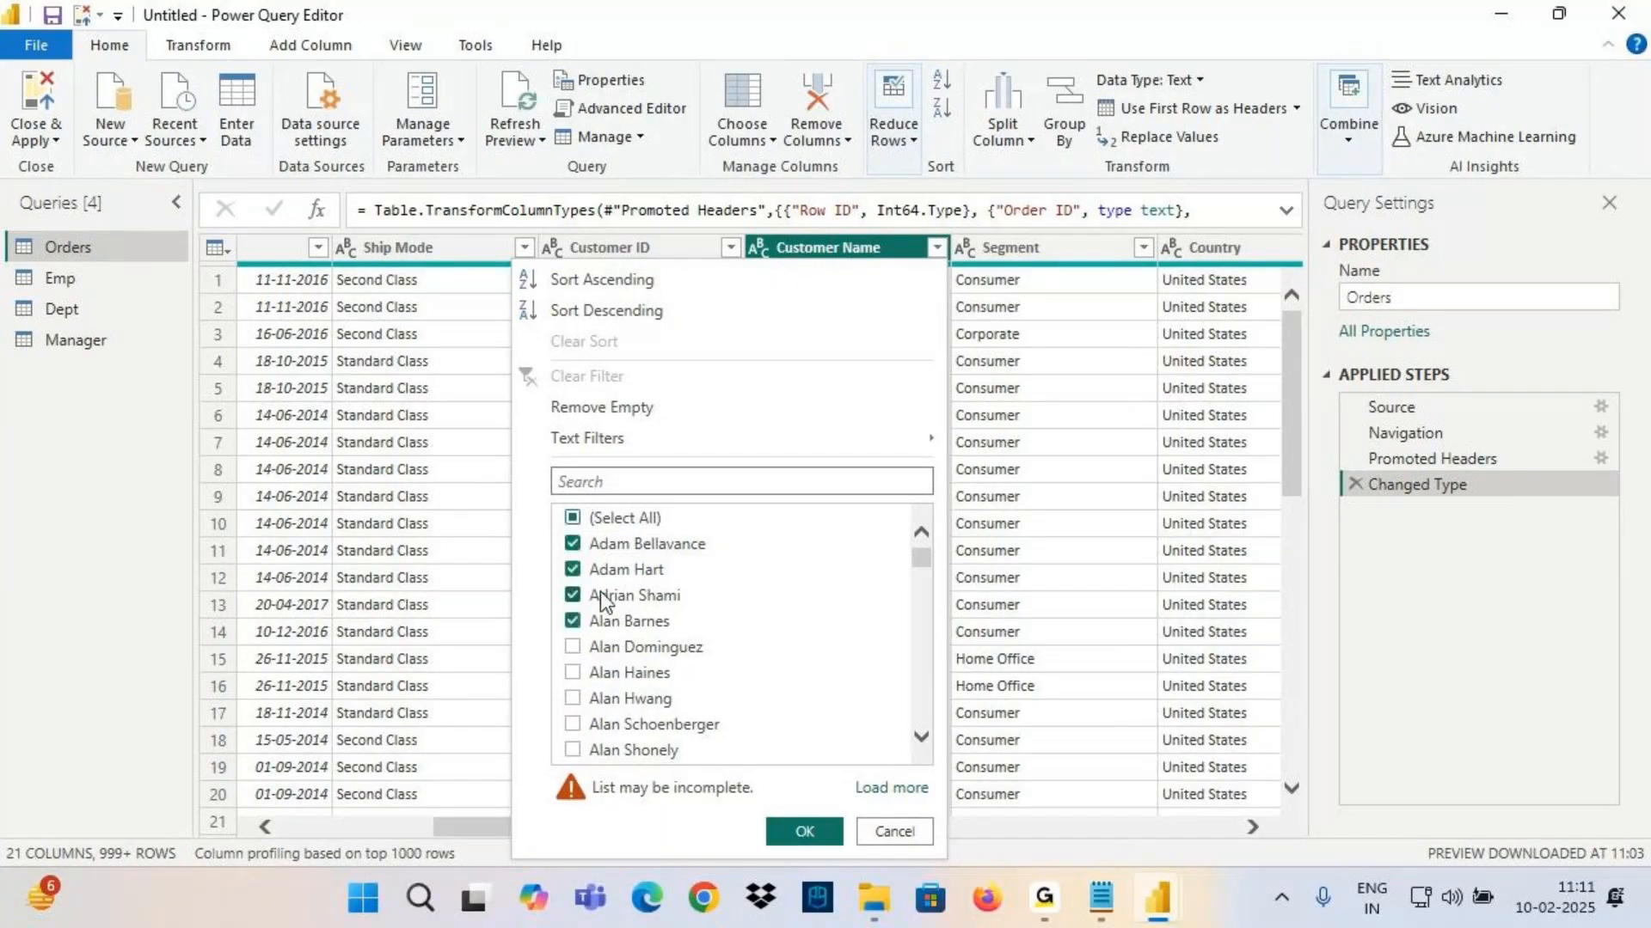
Mark the ticked names and a circled letter A with the screen pen, and cancel the Customer Name value selection
key("ctrl+2")
left_click_drag(768, 539, 847, 521)
left_click_drag(778, 560, 848, 554)
left_click_drag(772, 612, 835, 604)
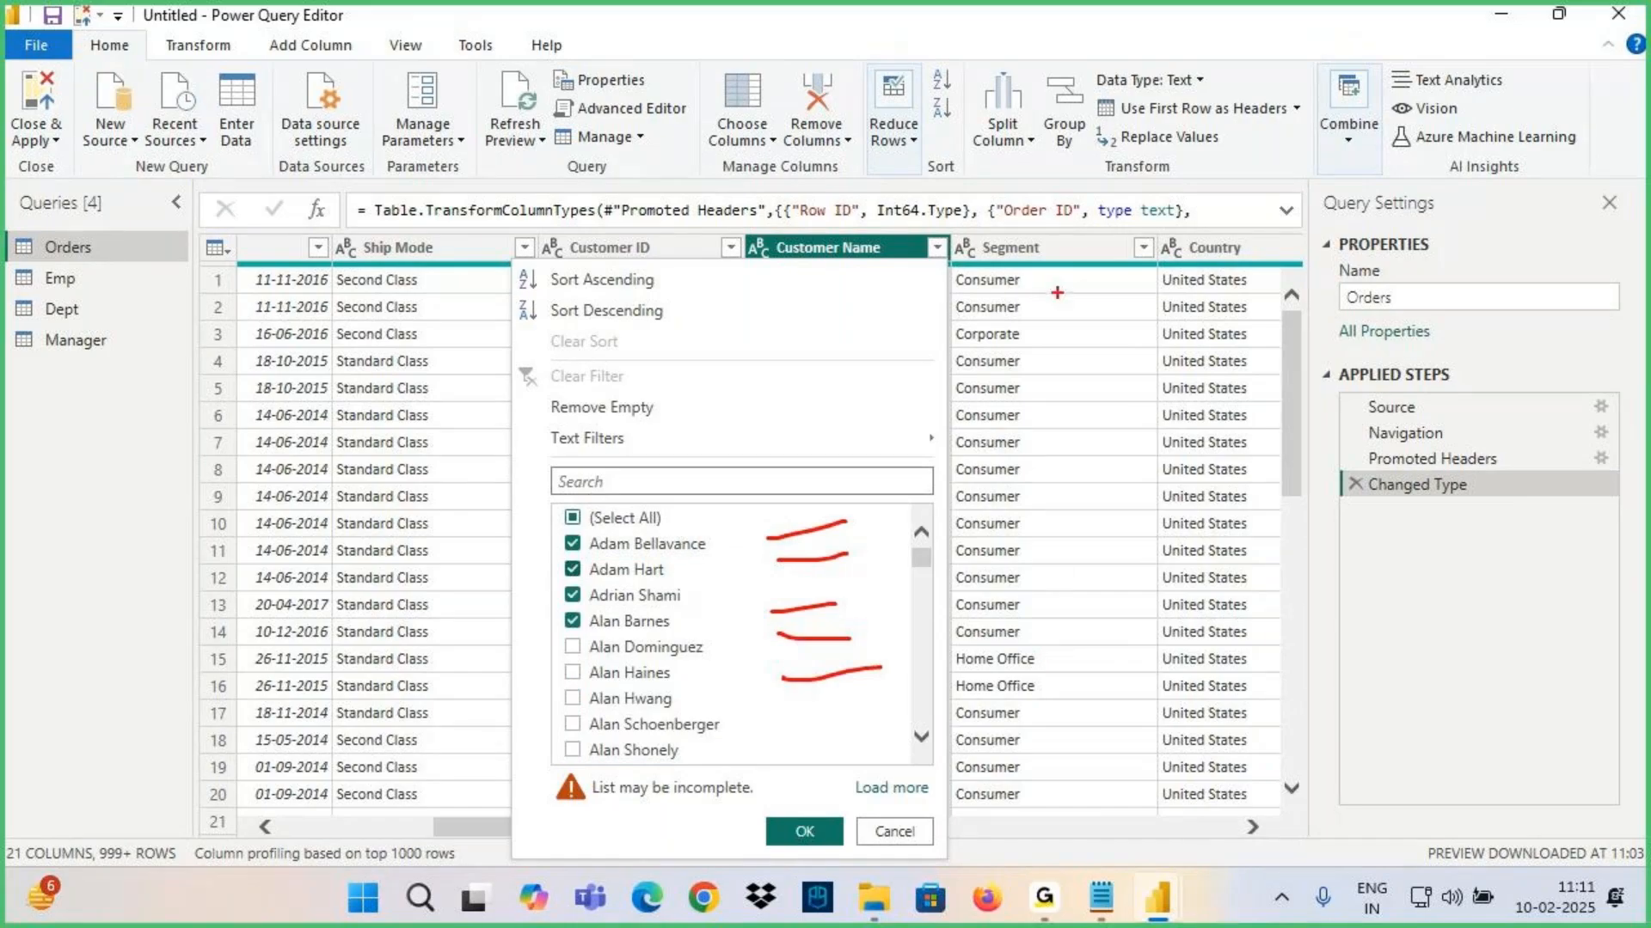
left_click_drag(585, 99, 555, 193)
mouse_move(564, 108)
left_mouse_down()
mouse_move(597, 204)
mouse_move(626, 158)
left_mouse_up()
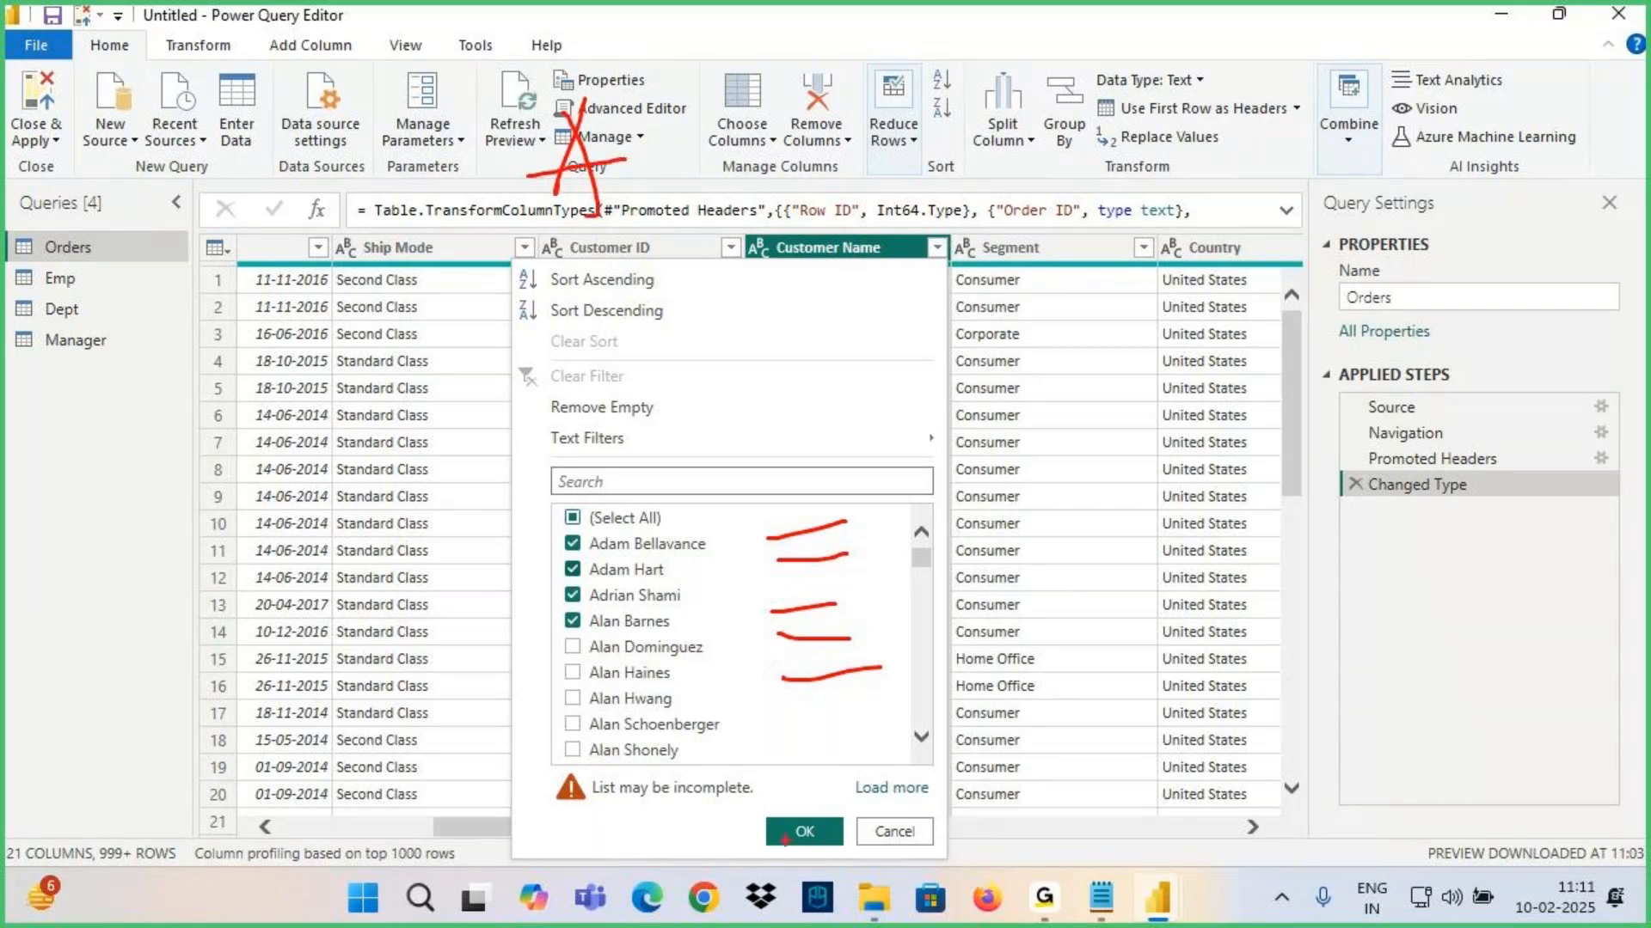
mouse_move(640, 96)
left_mouse_down()
mouse_move(600, 96)
mouse_move(593, 288)
mouse_move(658, 111)
mouse_move(640, 165)
left_mouse_up()
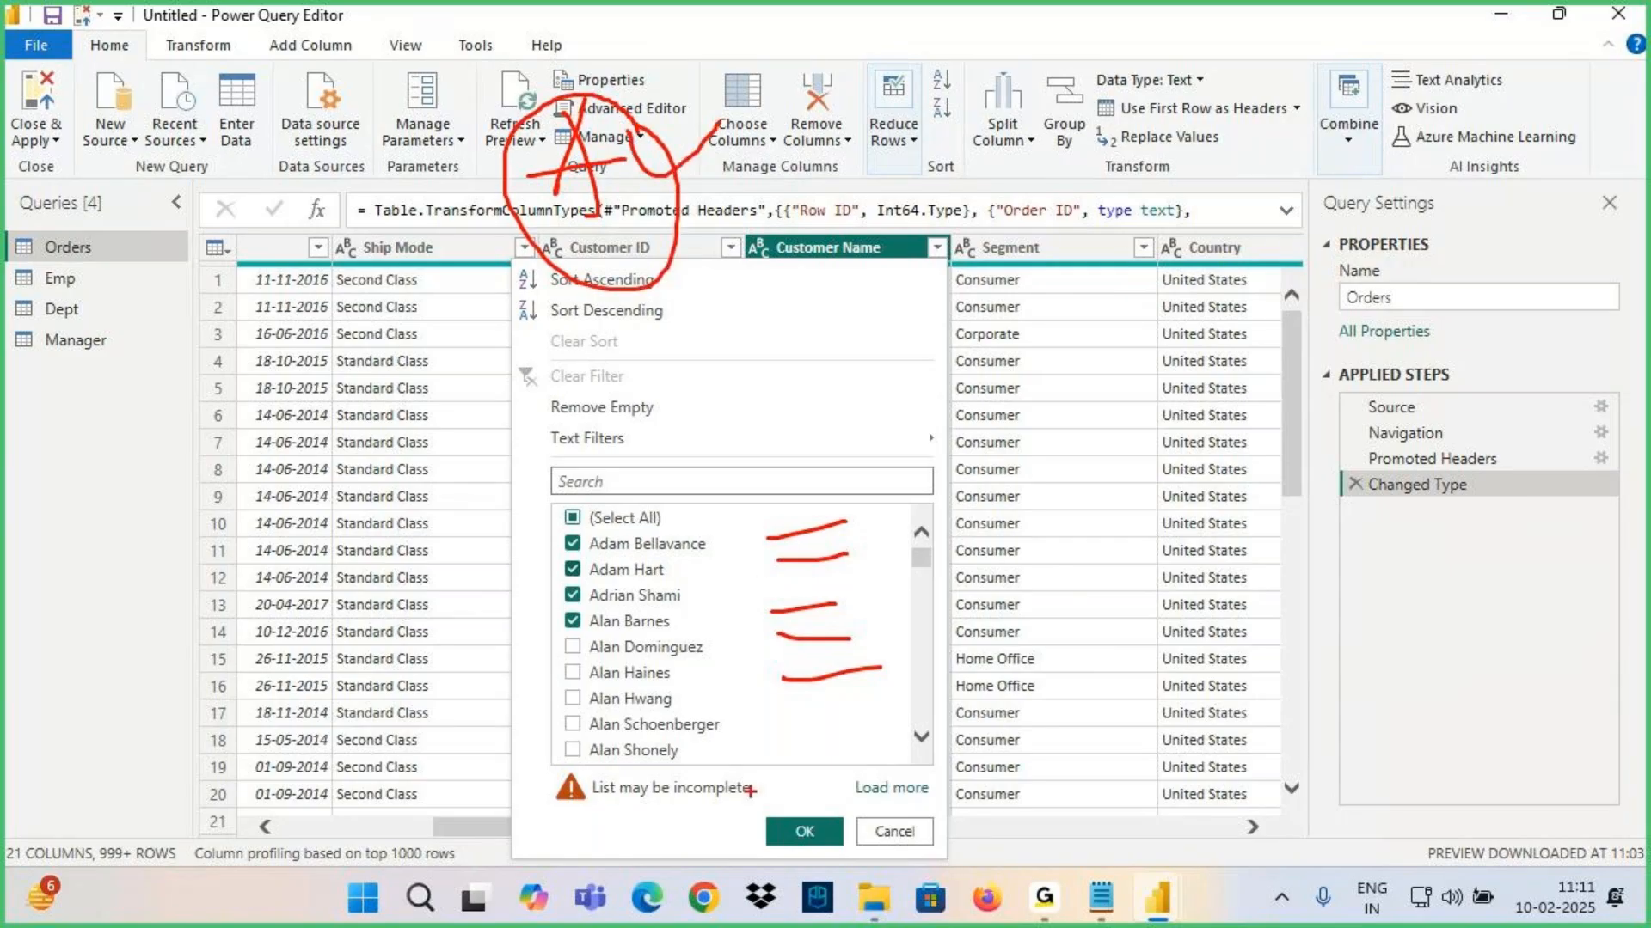
left_click(895, 832)
left_click(899, 838)
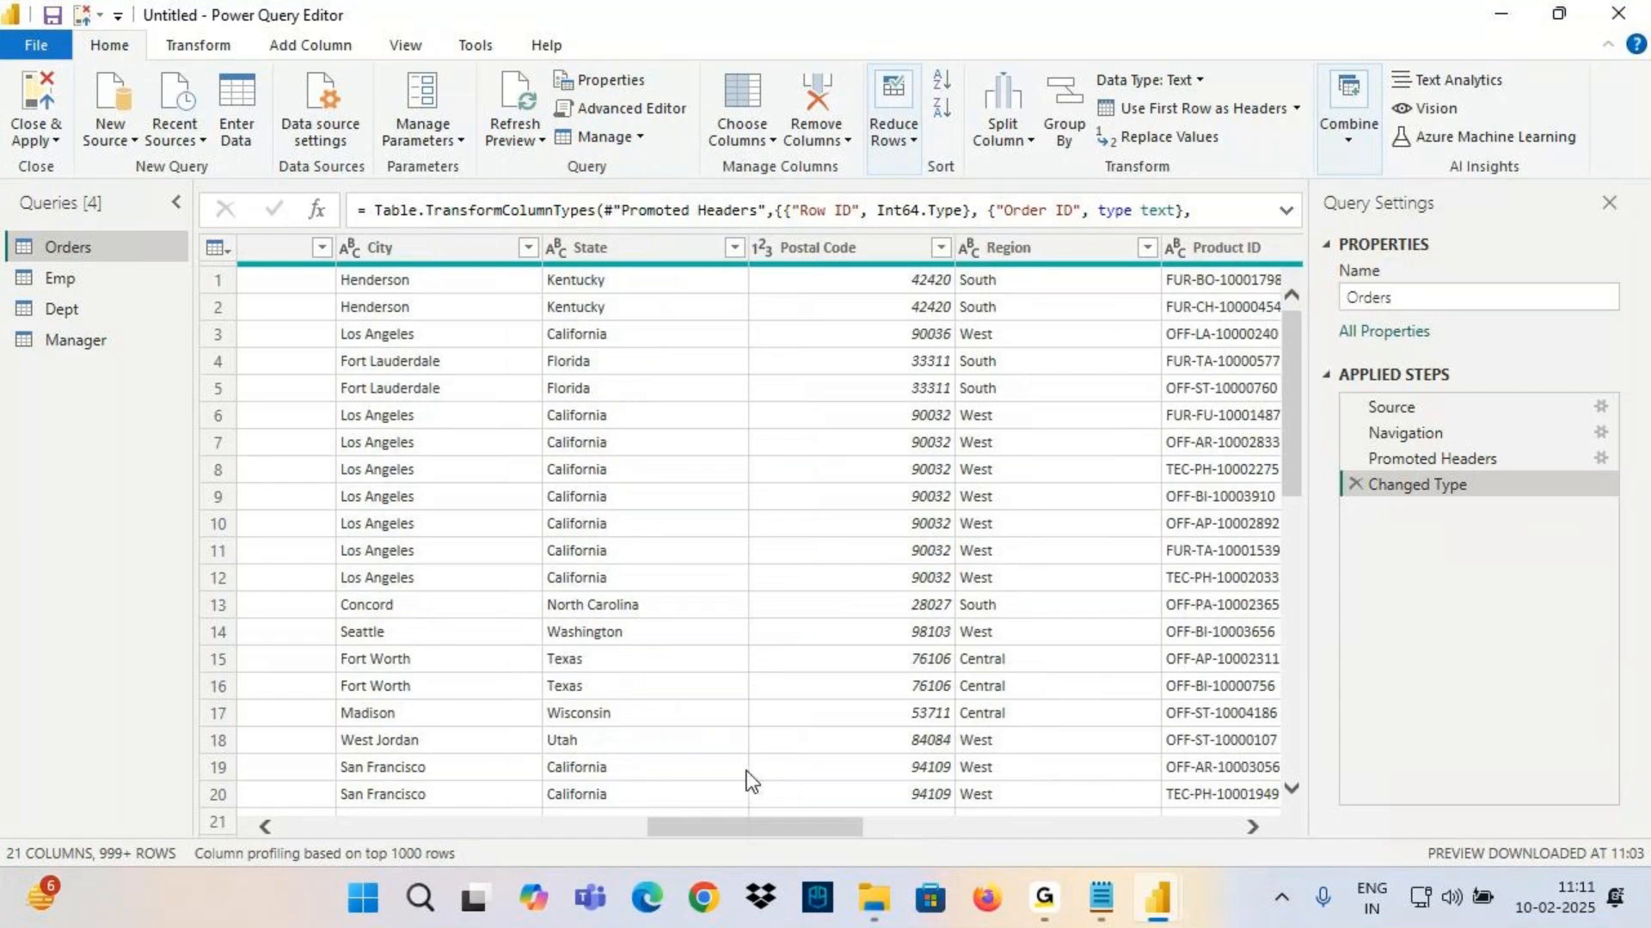
scroll(743, 768, "left", 10)
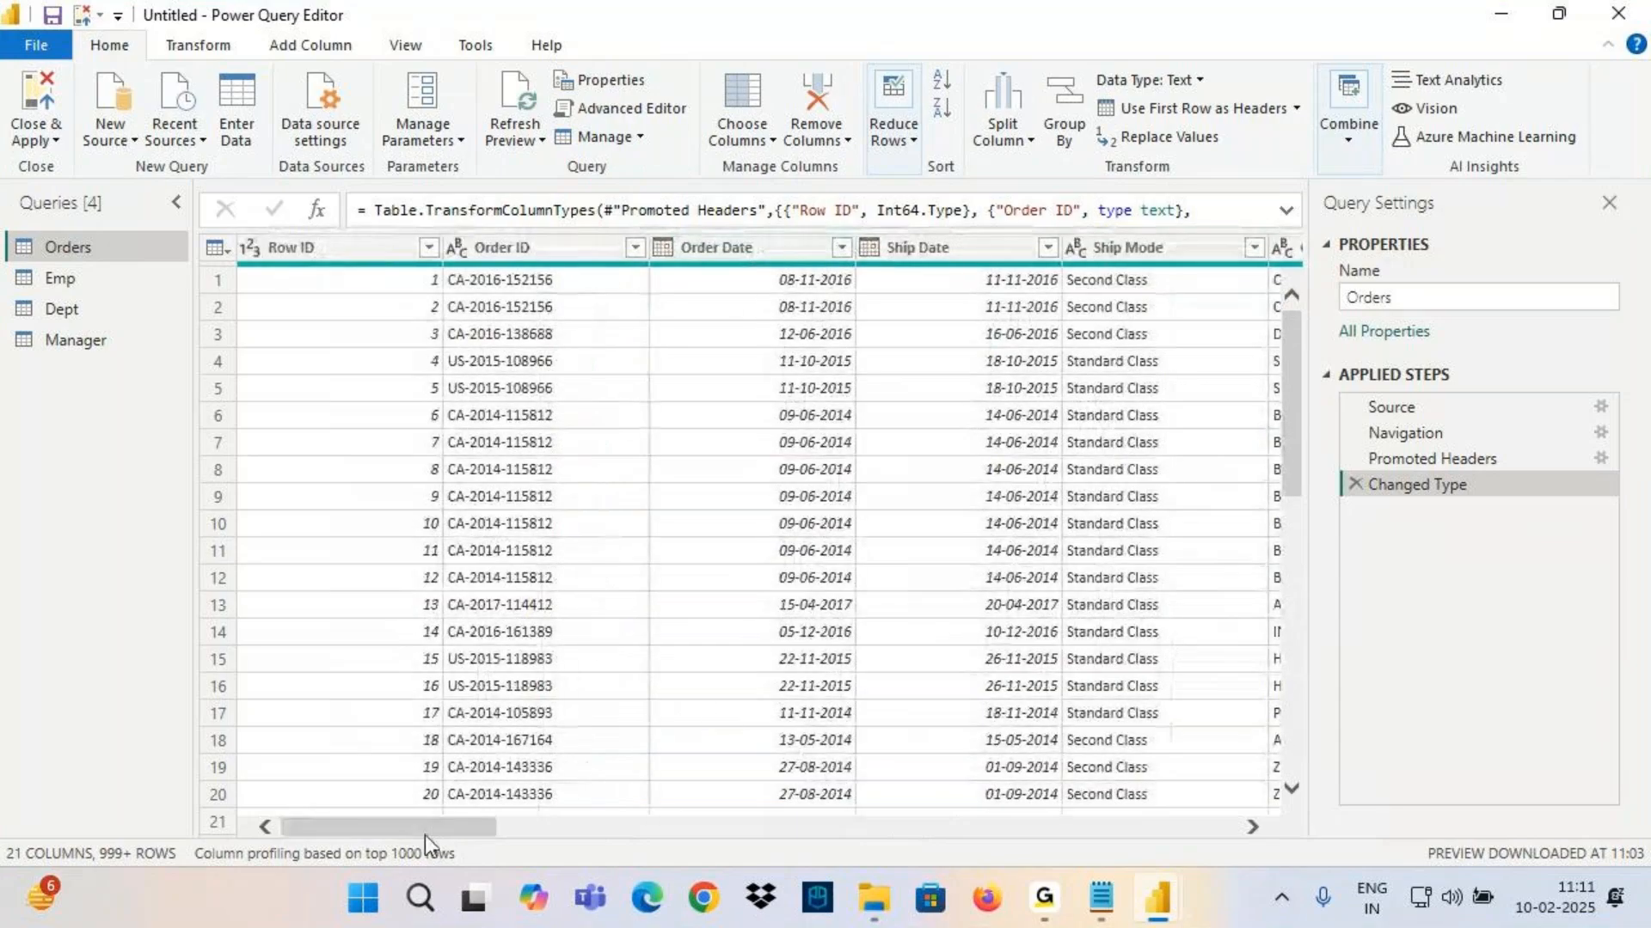
left_click_drag(425, 834, 583, 836)
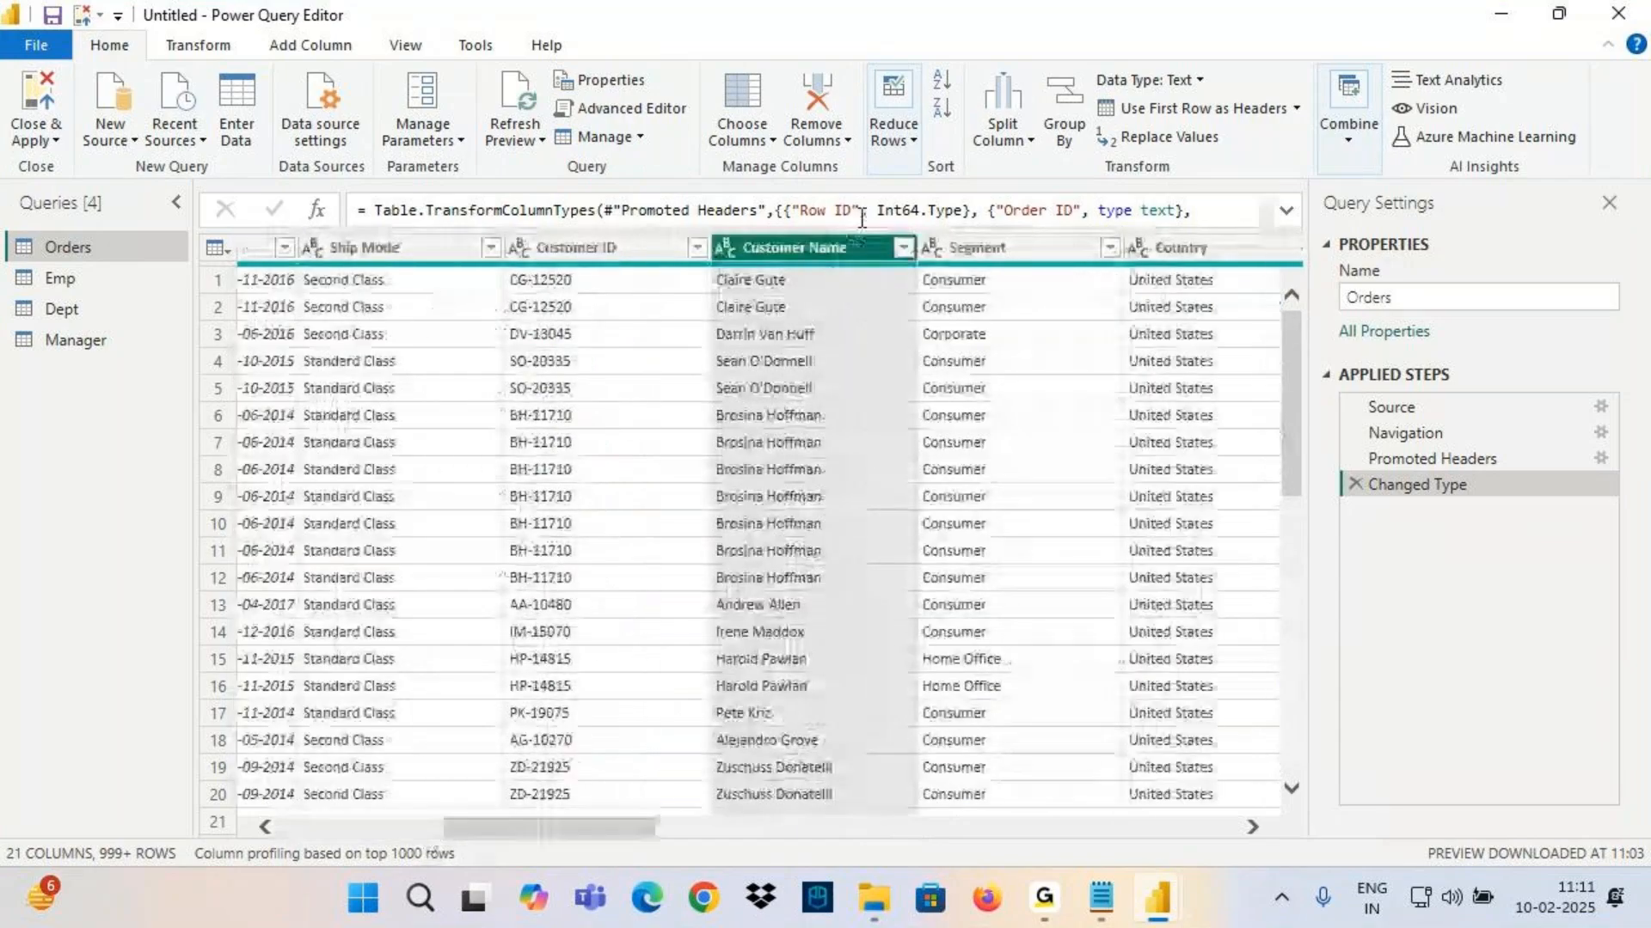
left_click(903, 248)
mouse_move(895, 437)
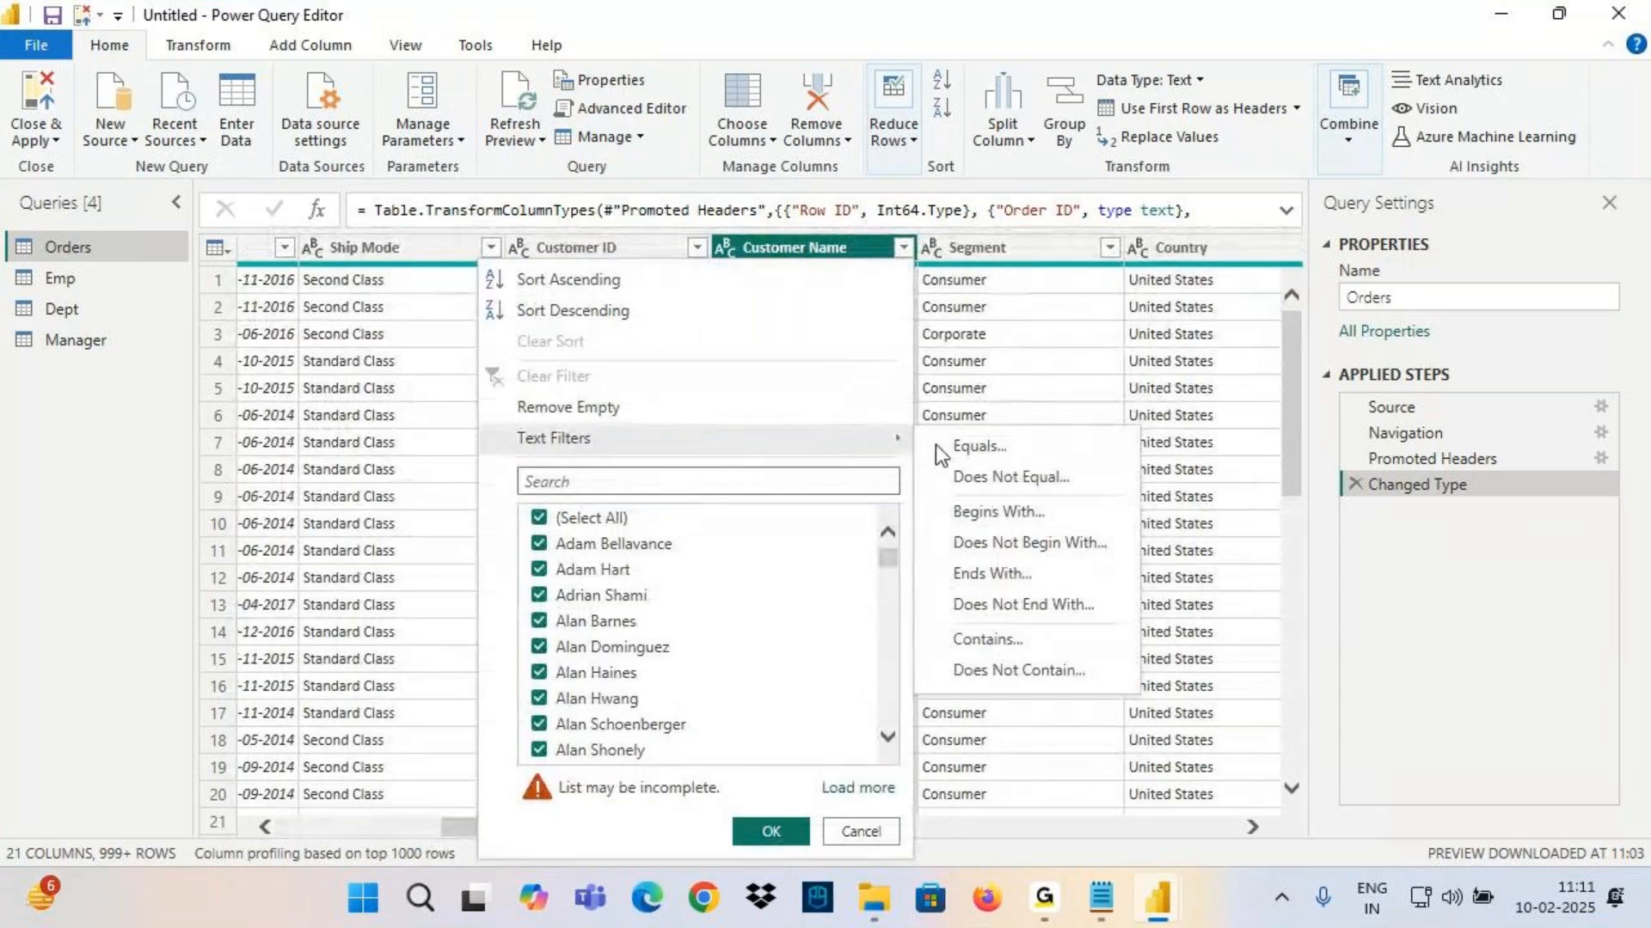
left_click(989, 448)
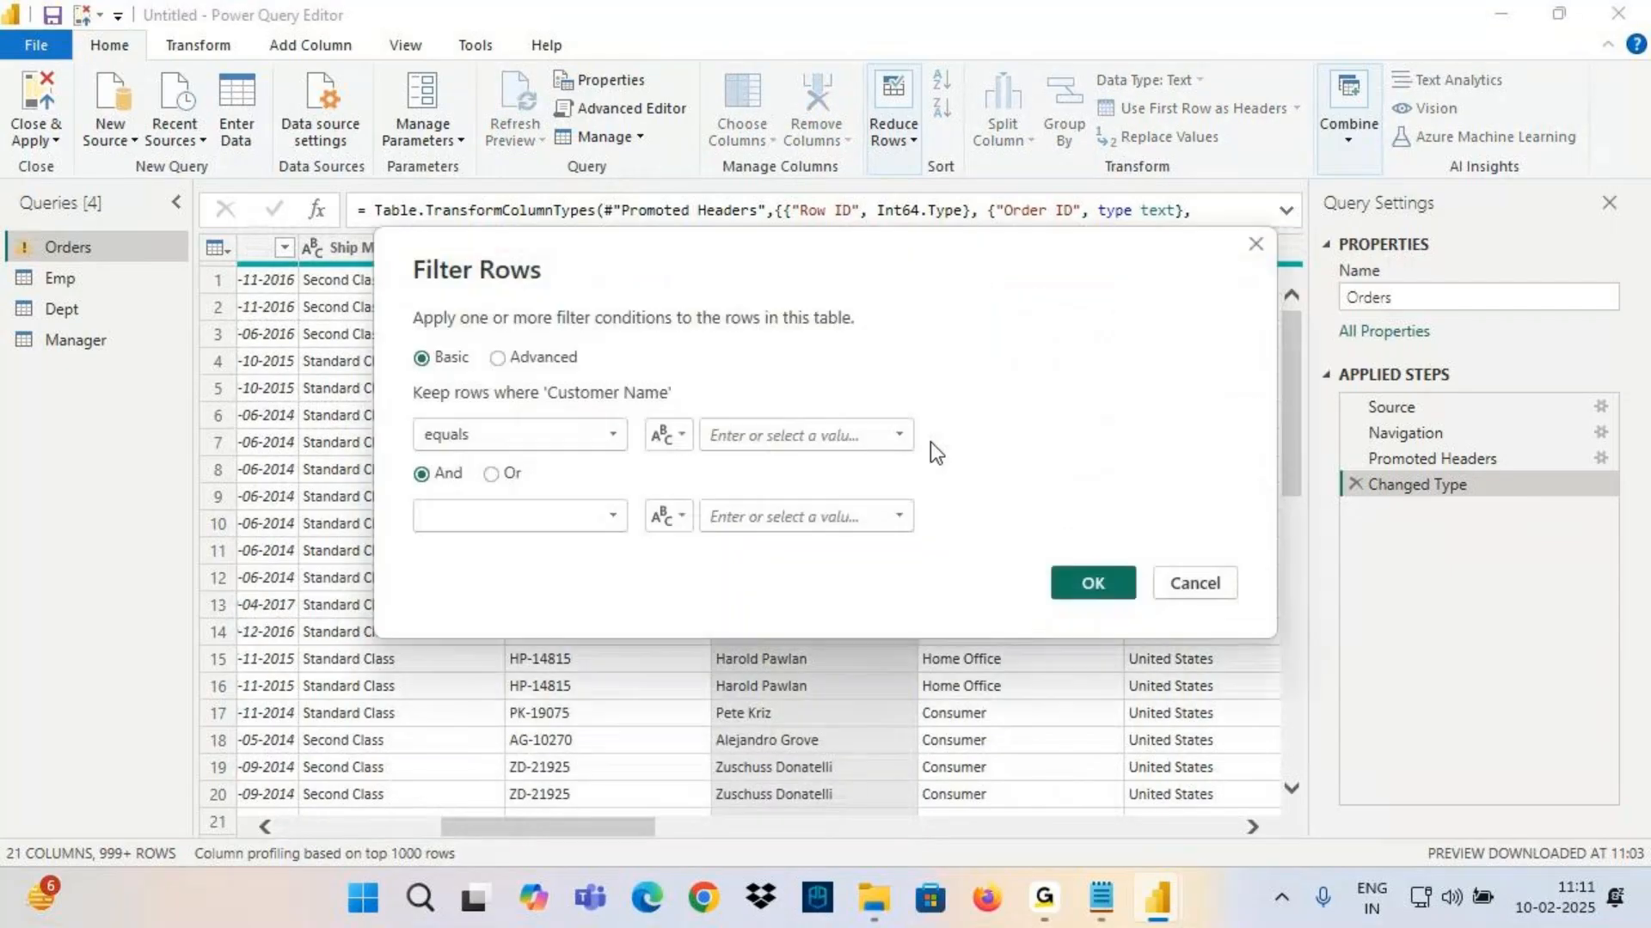
left_click(1185, 590)
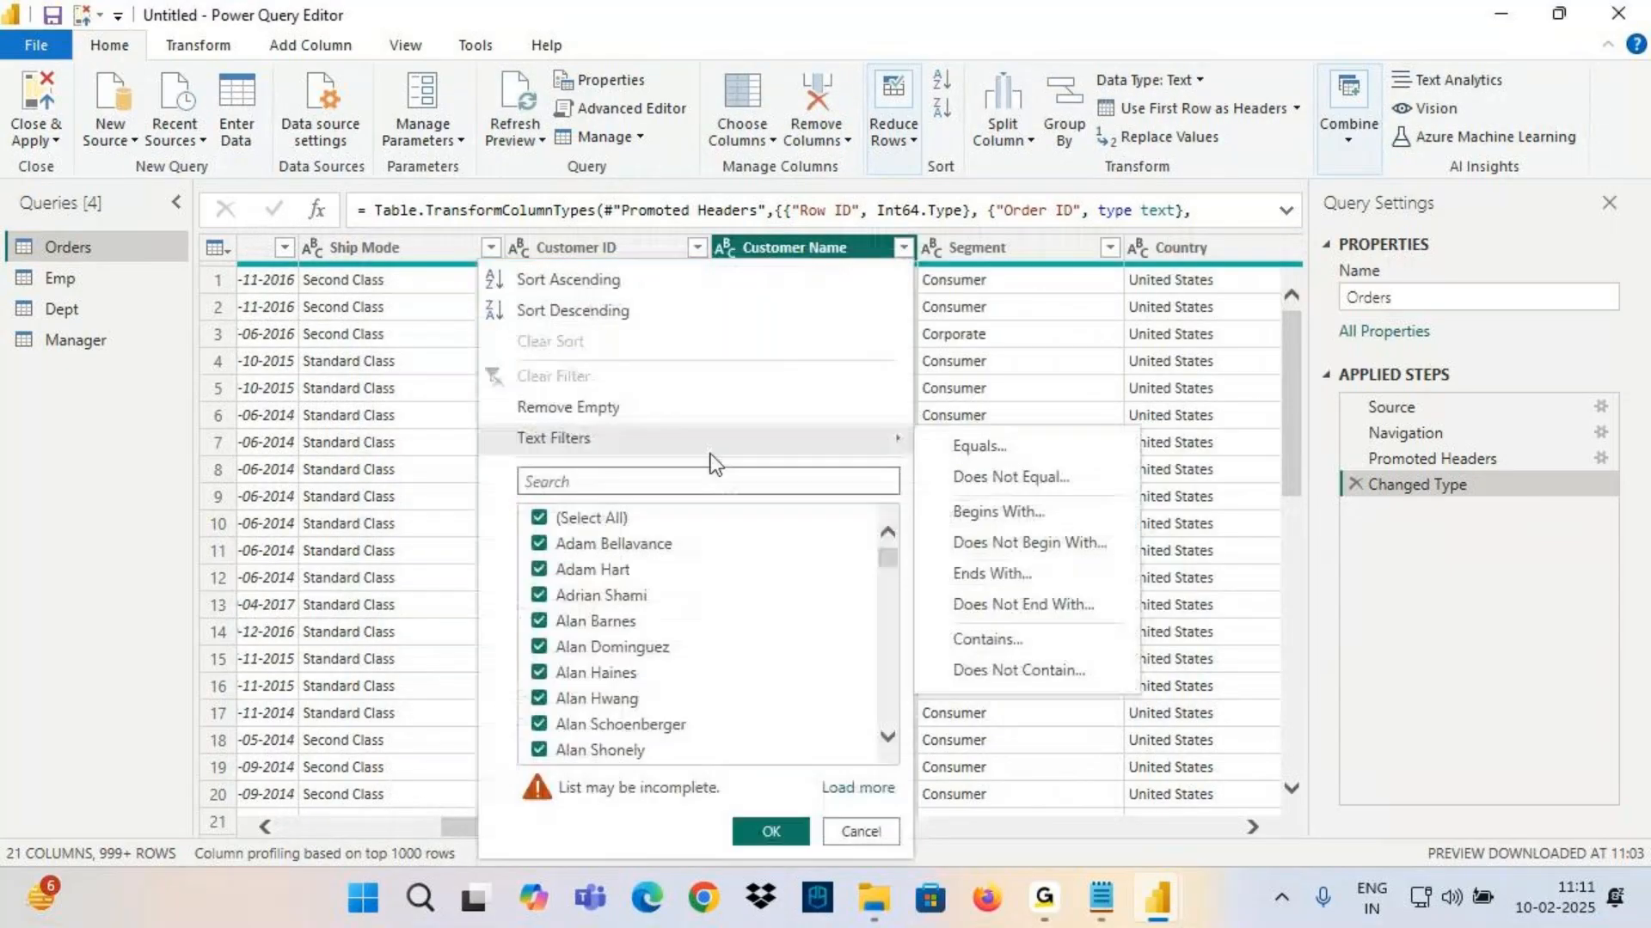
Filter Customer Name to values that begin with "A", and review the filtered rows
left_click(1000, 512)
left_click(760, 435)
type("A")
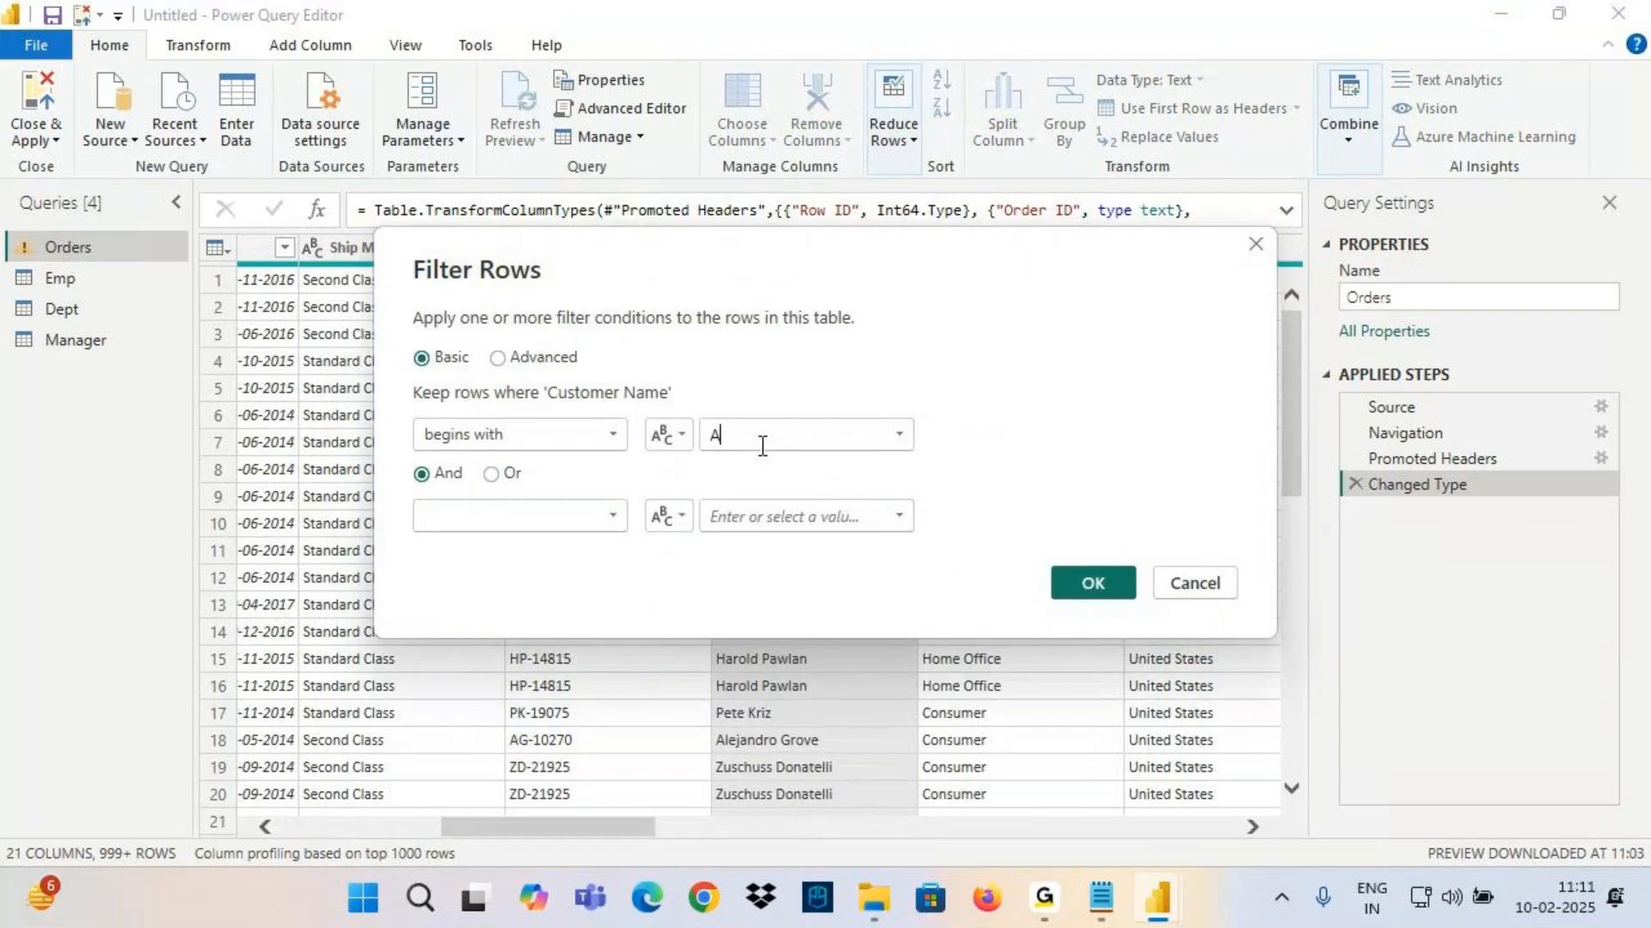
left_click(1079, 590)
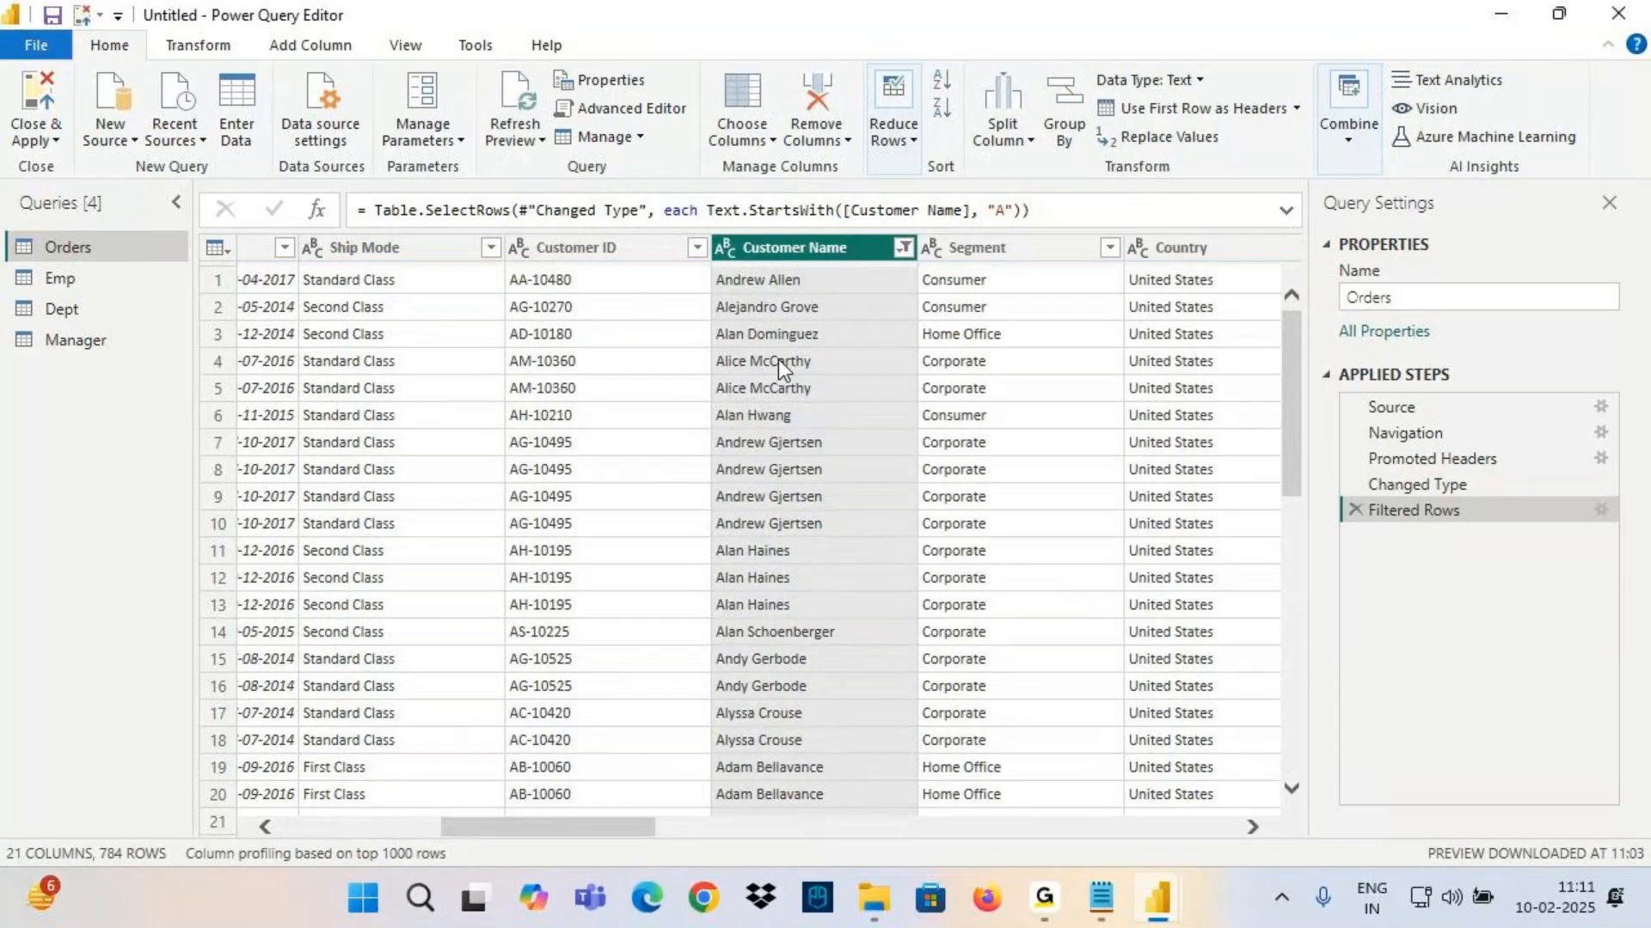
scroll(818, 491, "down", 10)
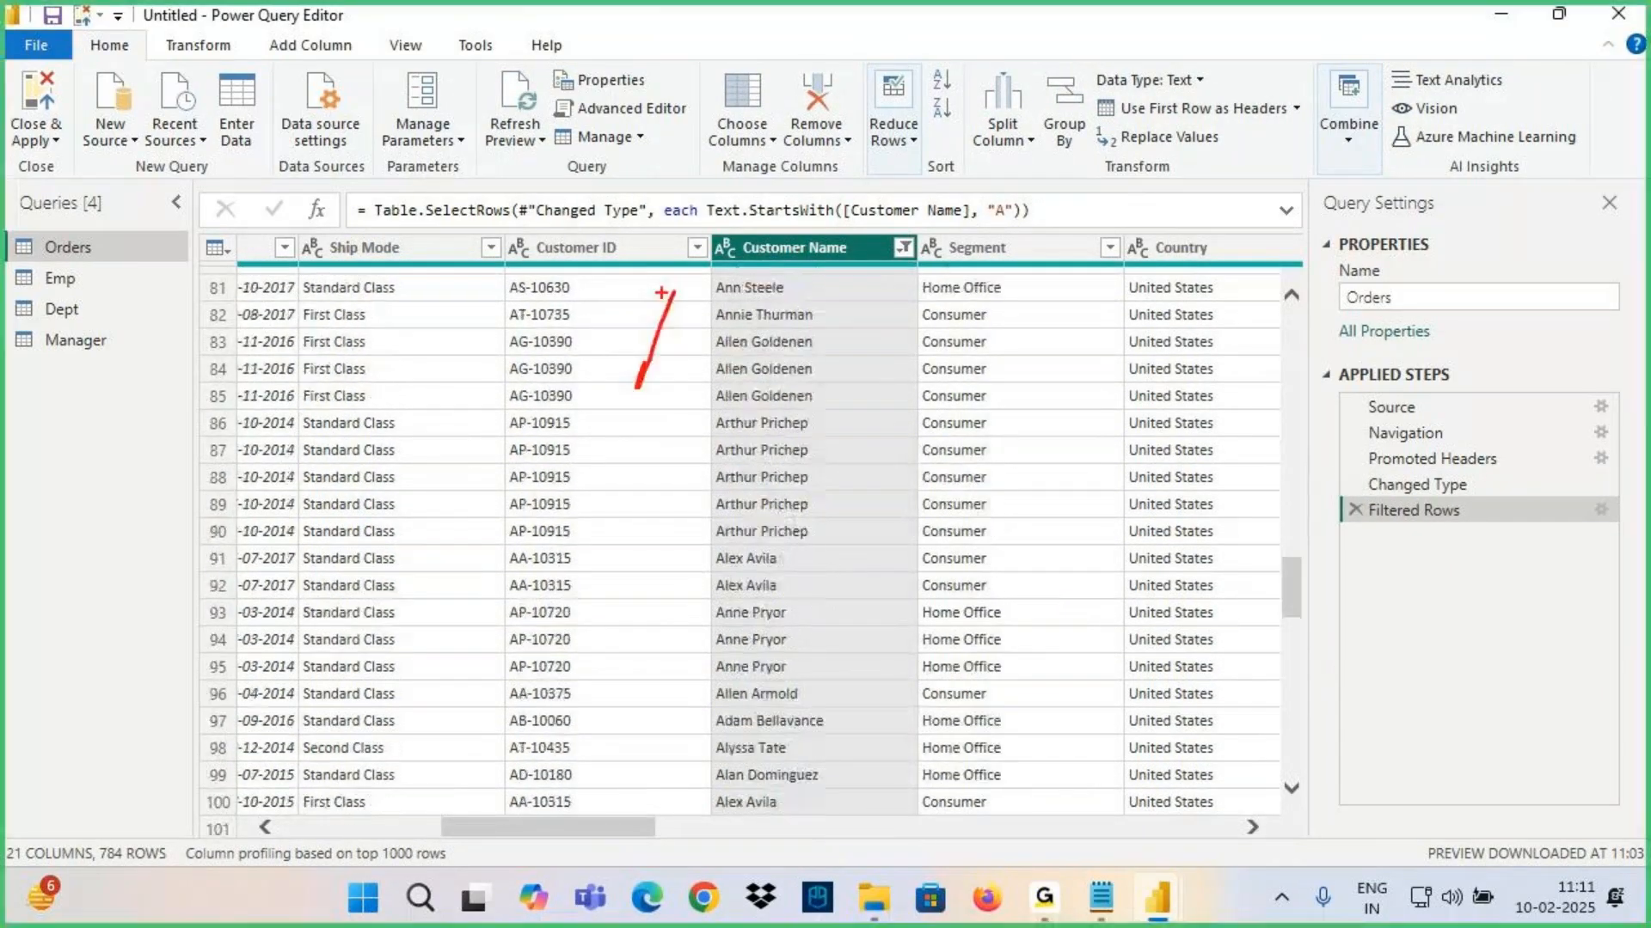
Sketch A and B circled and C to Z crossed out over the rows, and delete the Filtered Rows step
mouse_move(663, 293)
left_mouse_down()
mouse_move(681, 366)
mouse_move(724, 322)
left_mouse_up()
left_click_drag(667, 418, 666, 497)
left_click_drag(656, 422, 673, 483)
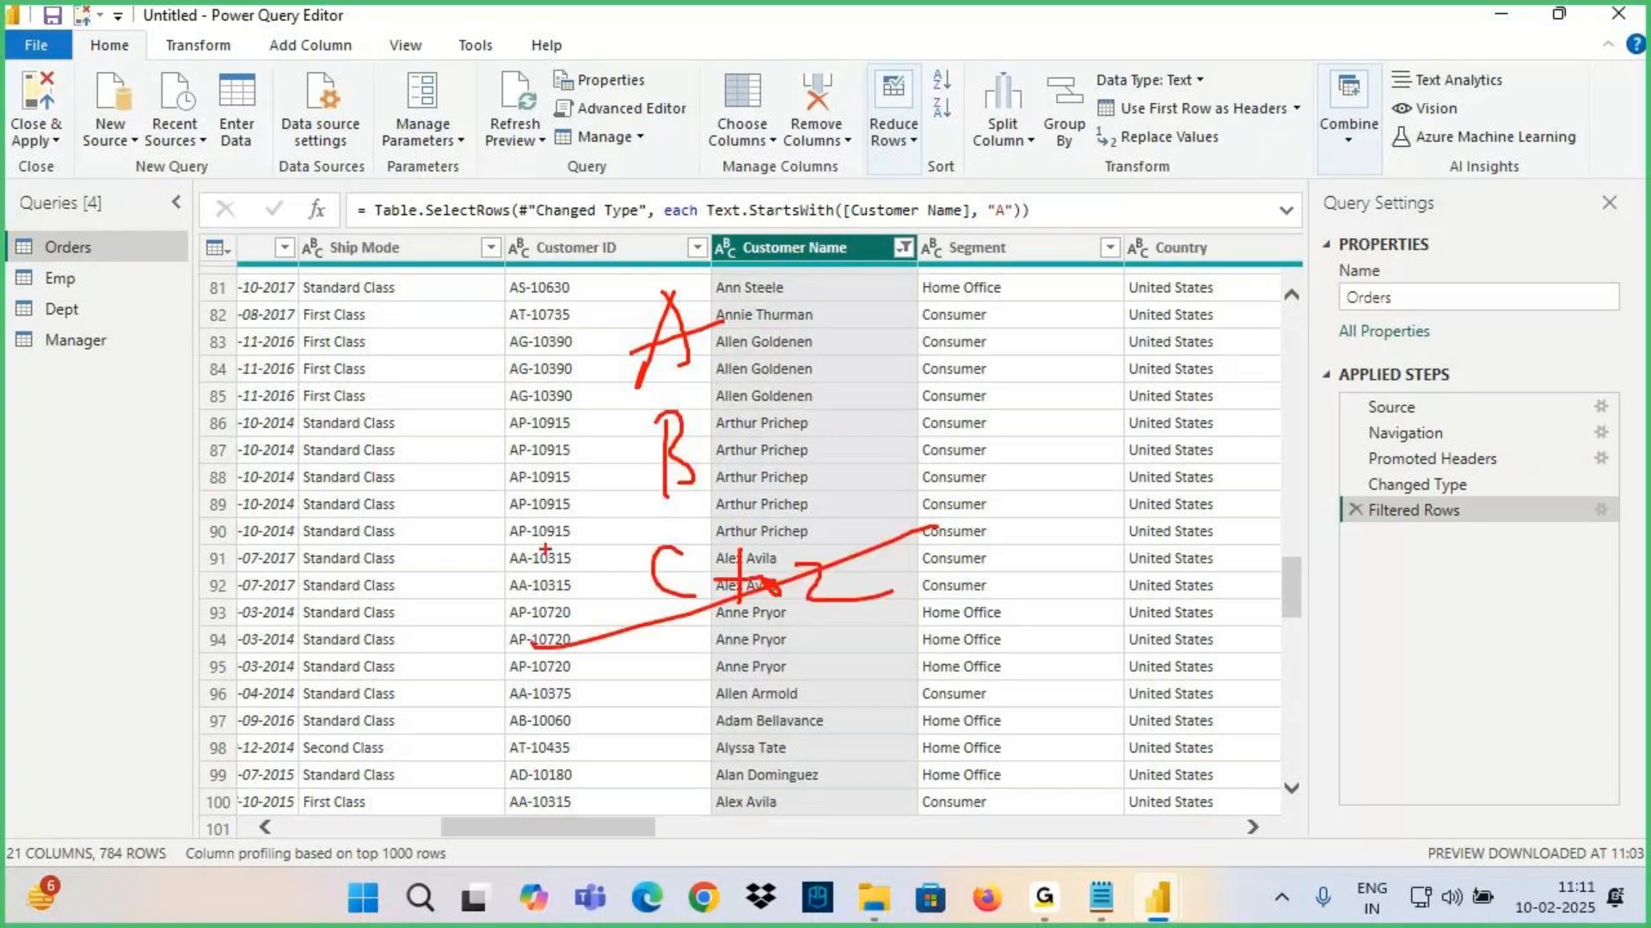
left_click_drag(546, 545, 1062, 655)
left_click_drag(731, 333, 421, 369)
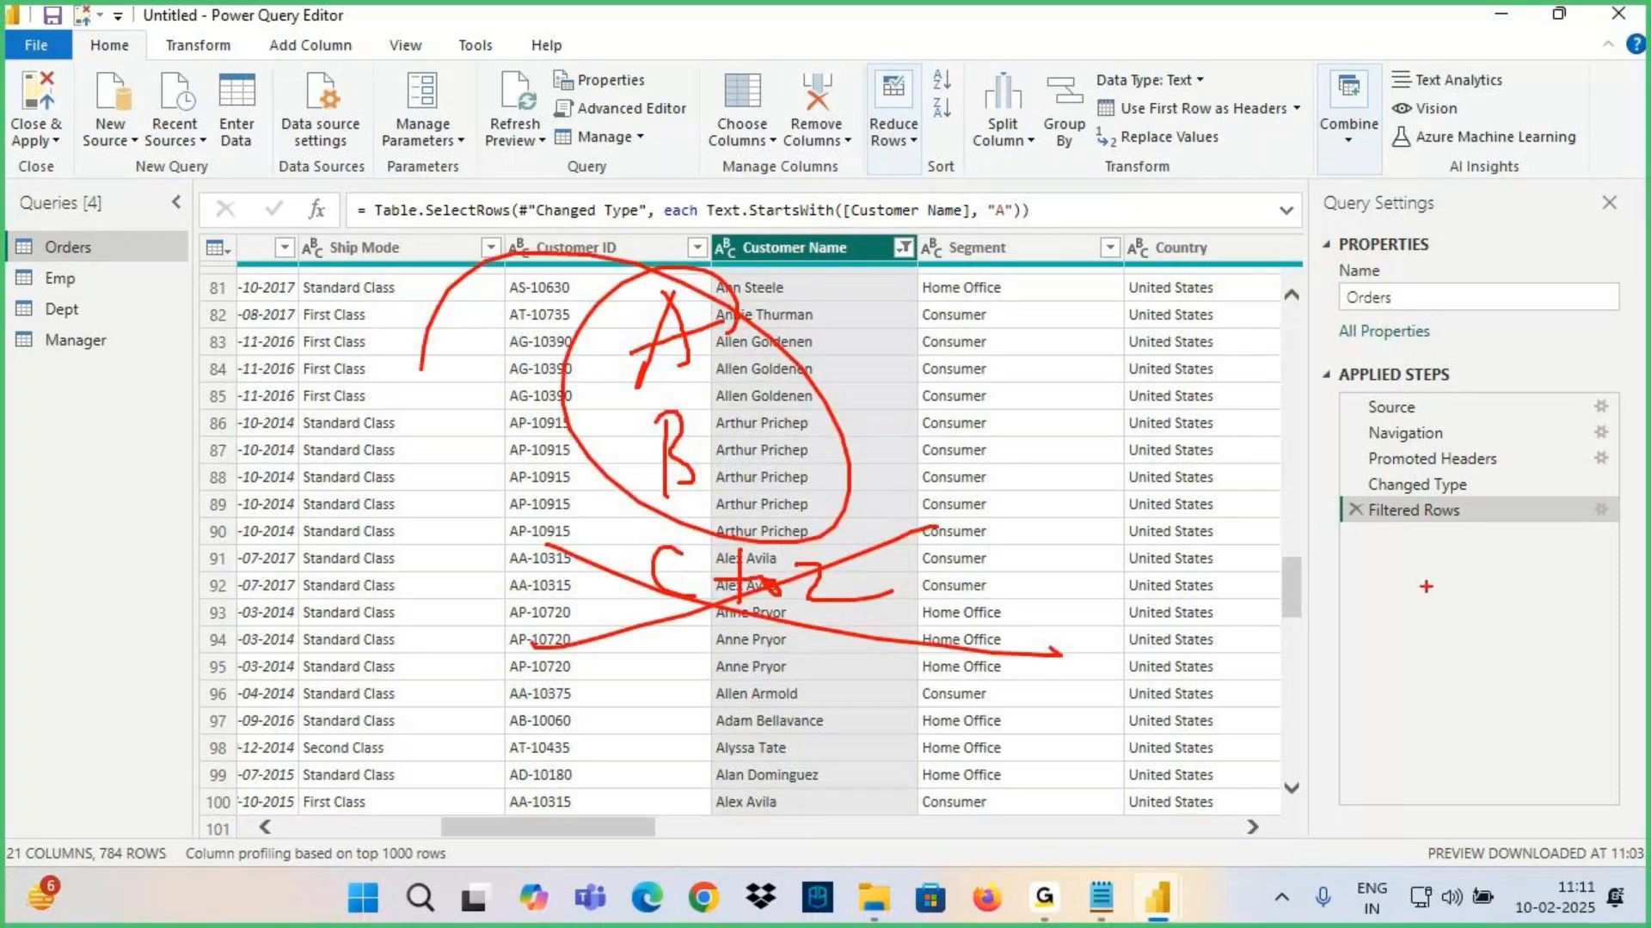
key("Escape")
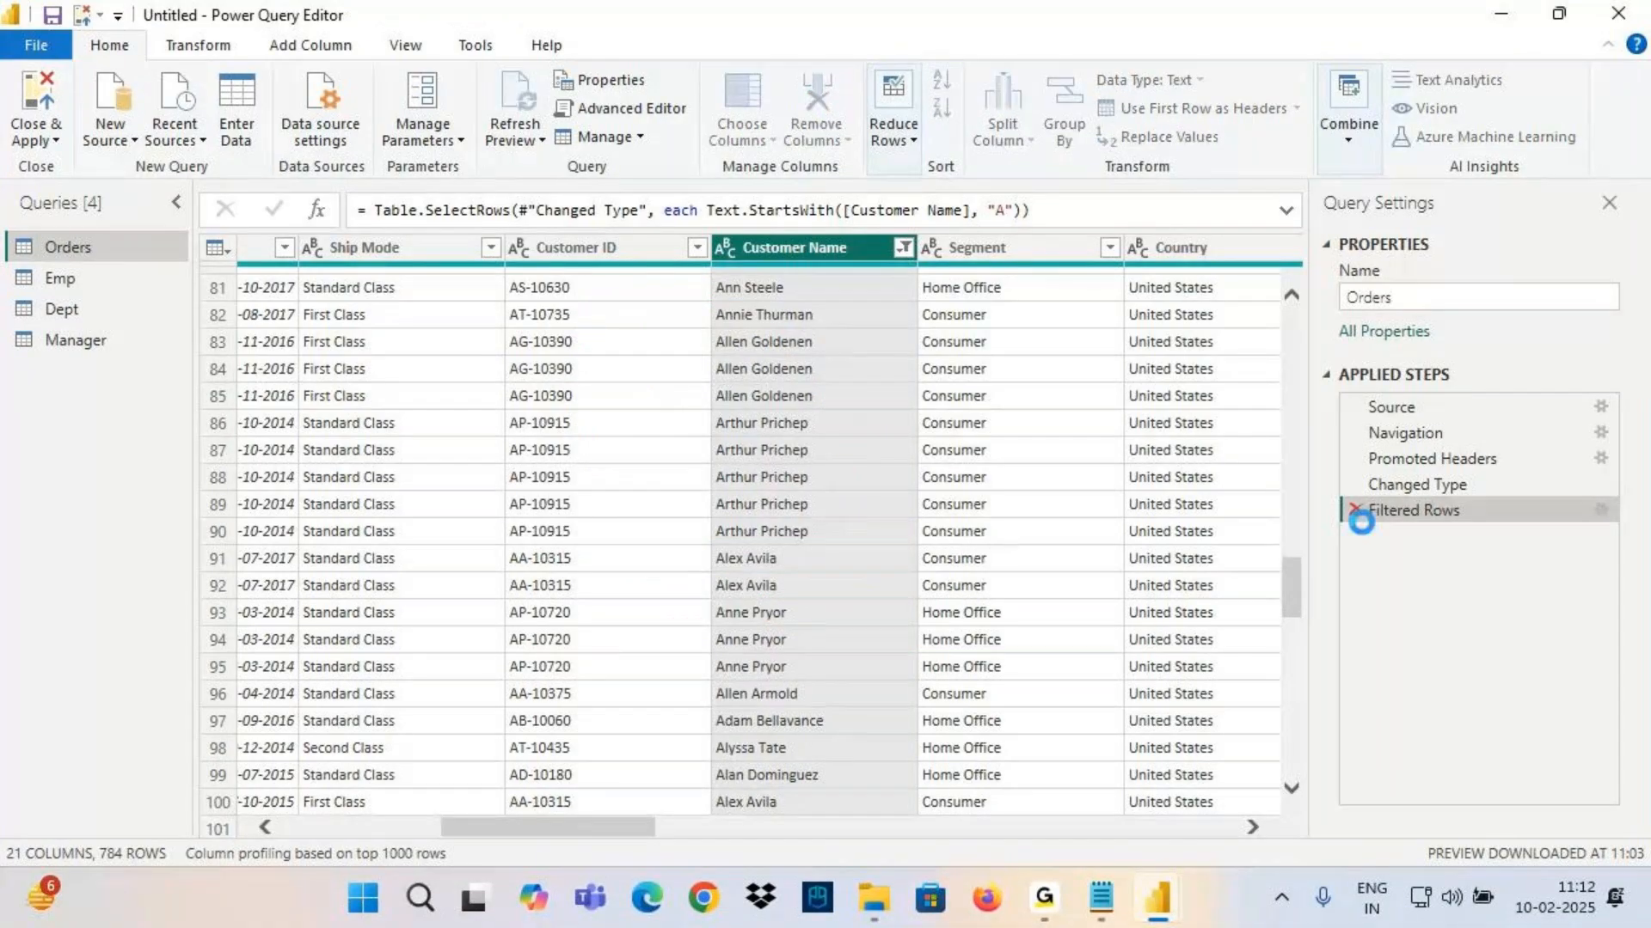
left_click(1355, 510)
Set up a Customer Name text filter with the conditions begins with "A" and begins with "B"
left_click(902, 247)
mouse_move(860, 438)
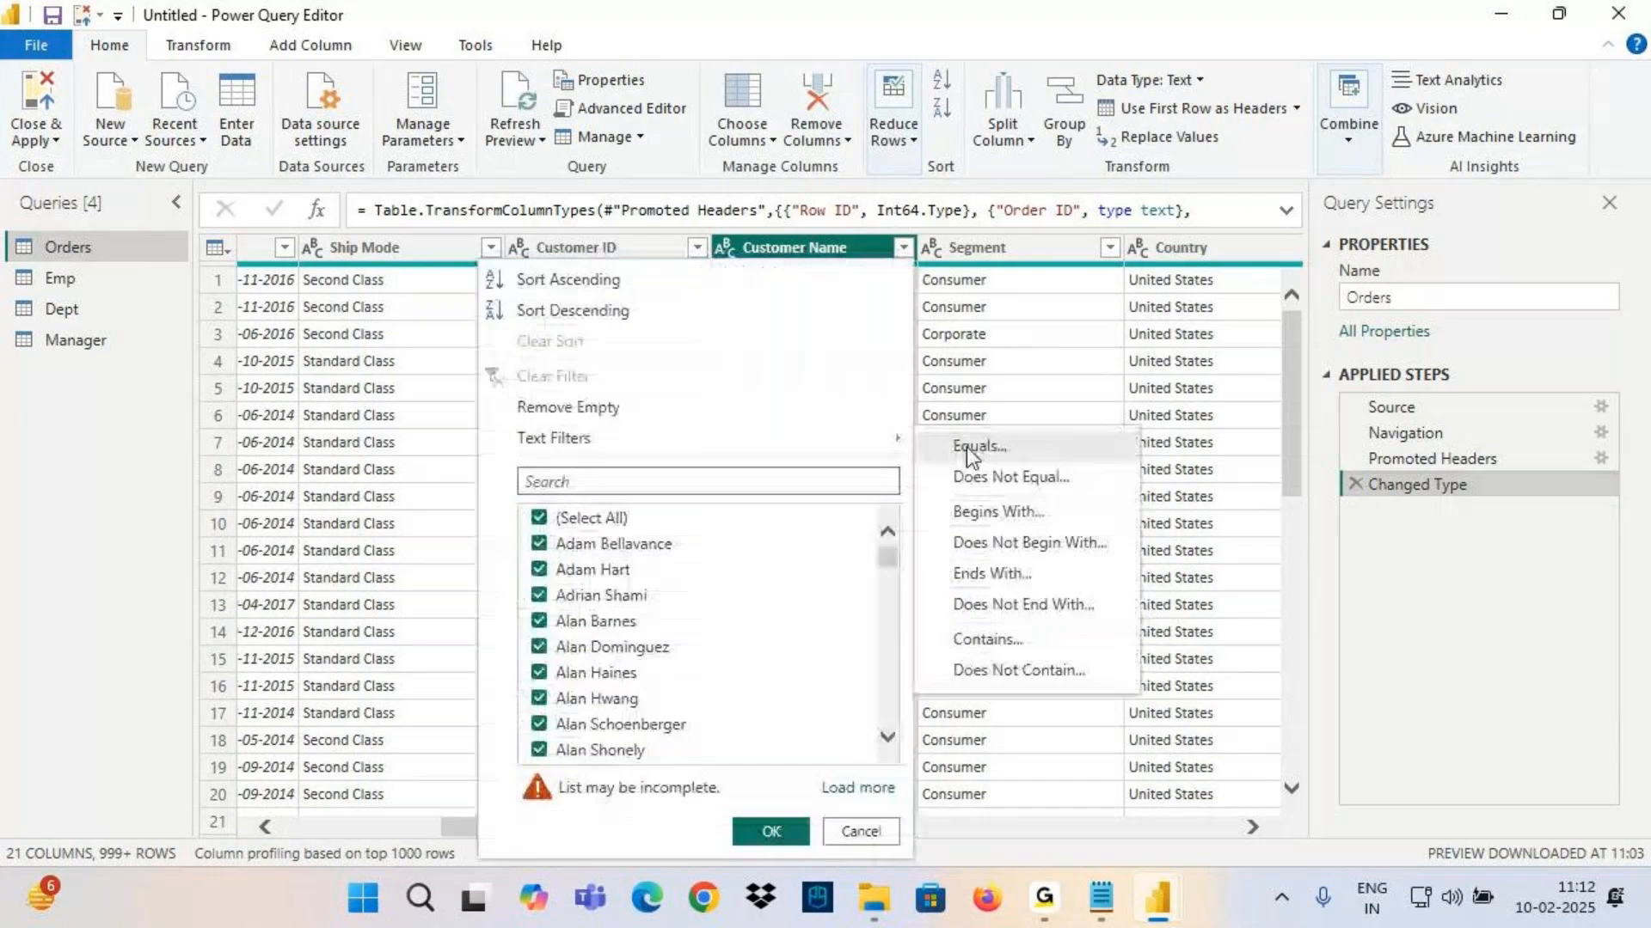
left_click(976, 514)
type("A")
left_click(534, 521)
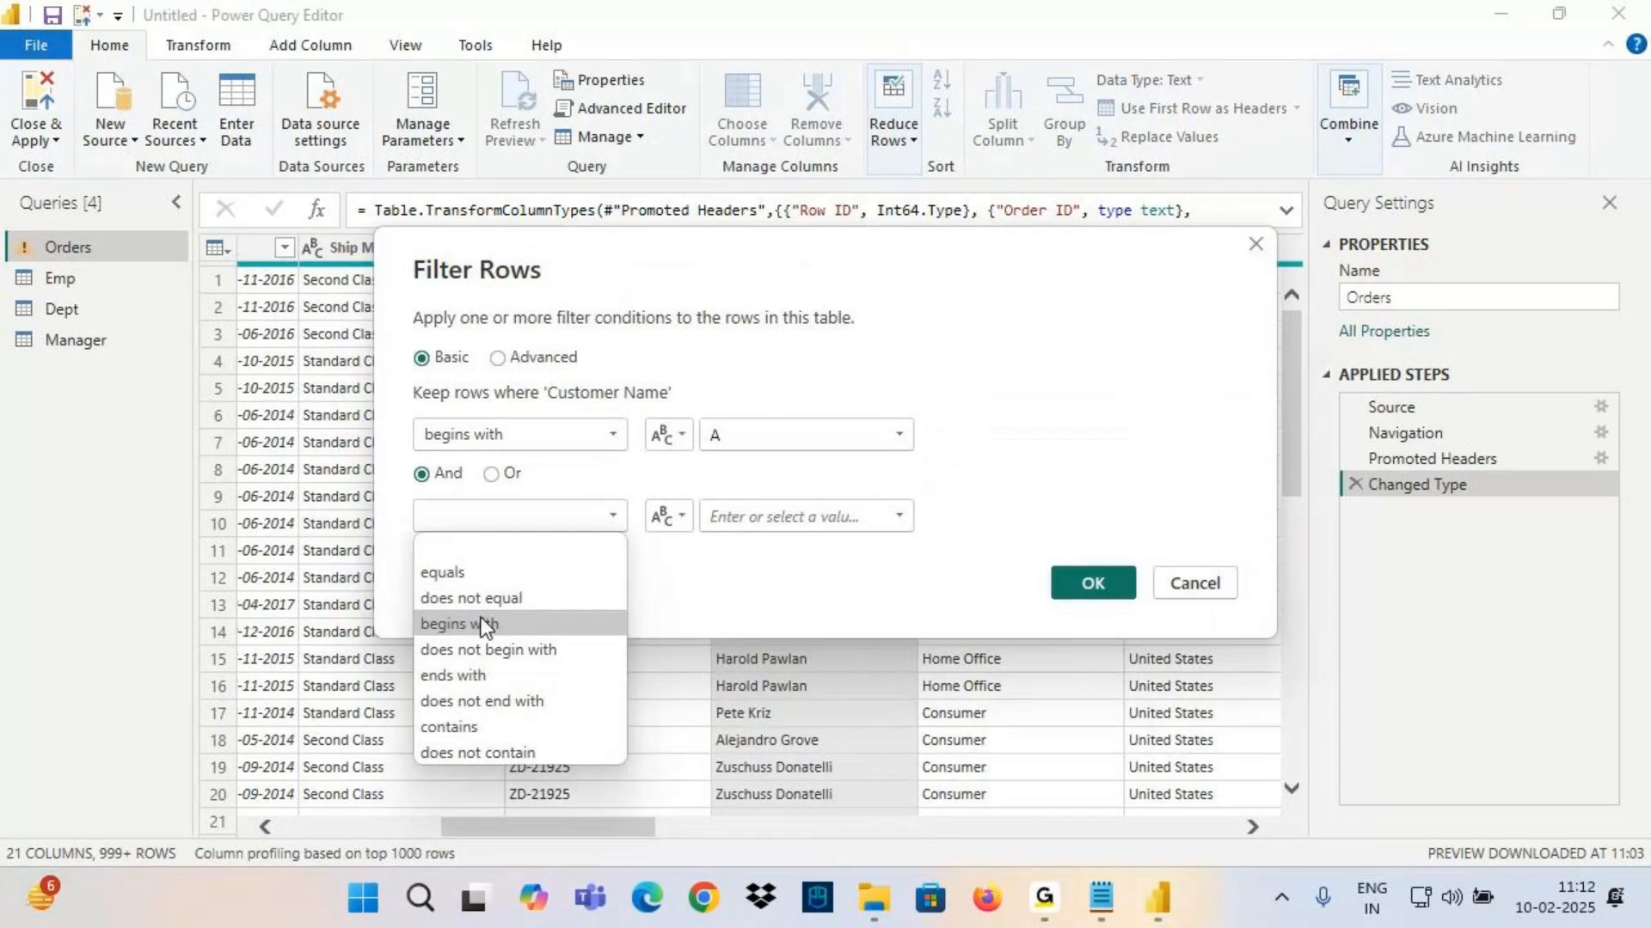
left_click(481, 617)
left_click(732, 513)
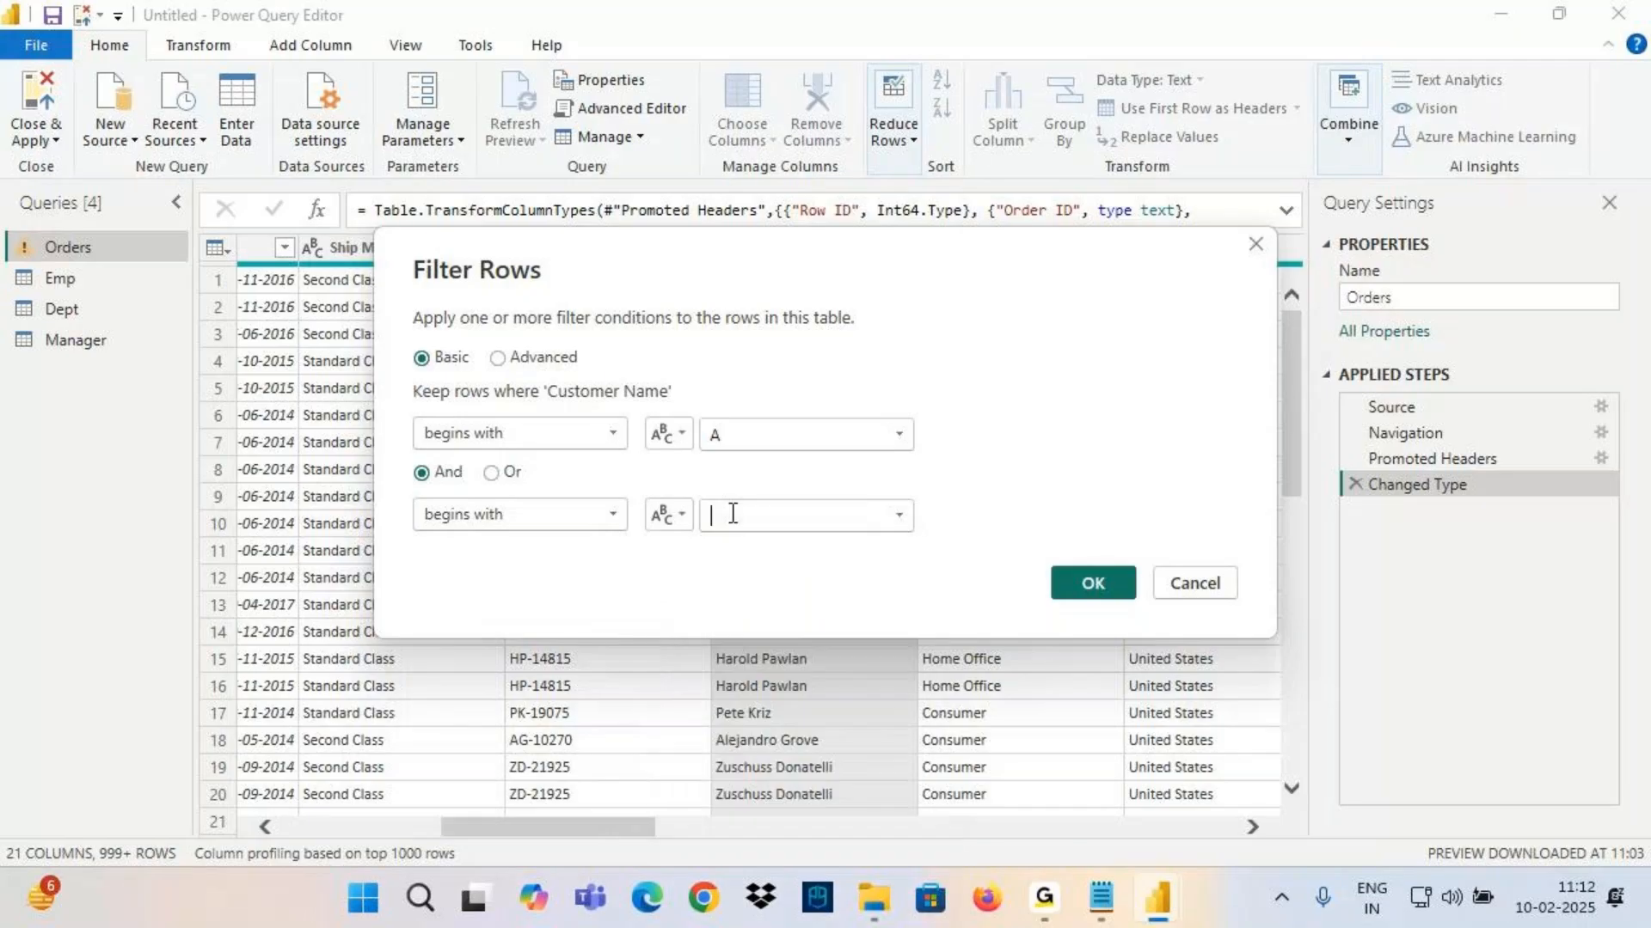
type("B")
Combine the two Customer Name conditions with Or, apply the filter, and review the resulting rows
left_click(491, 472)
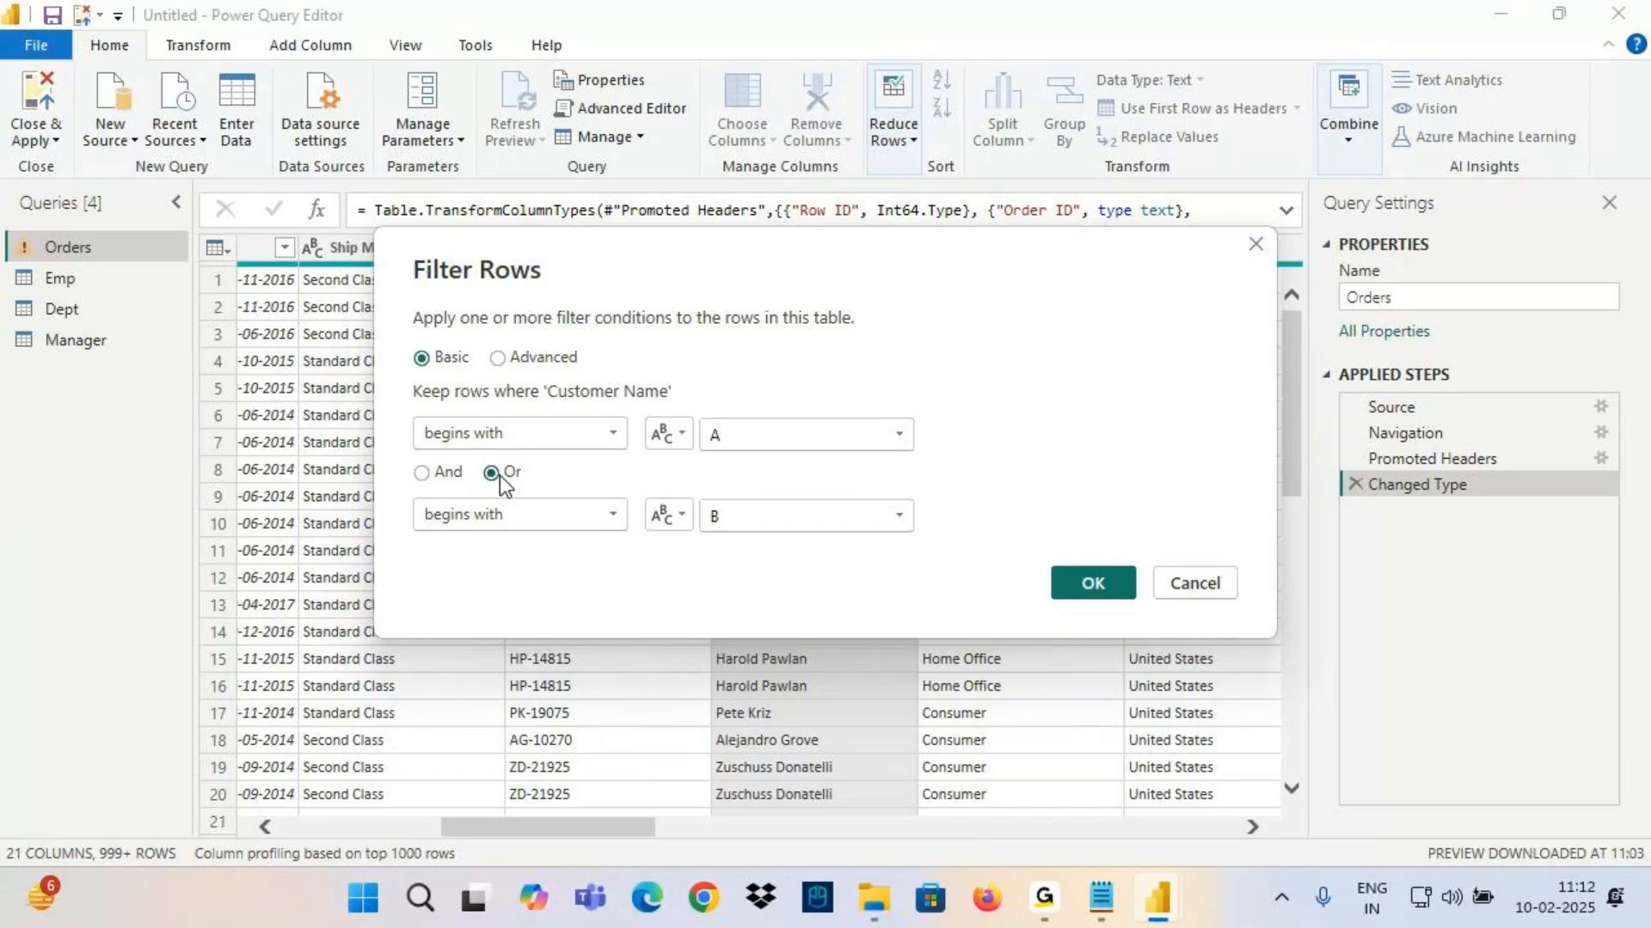
left_click(1113, 592)
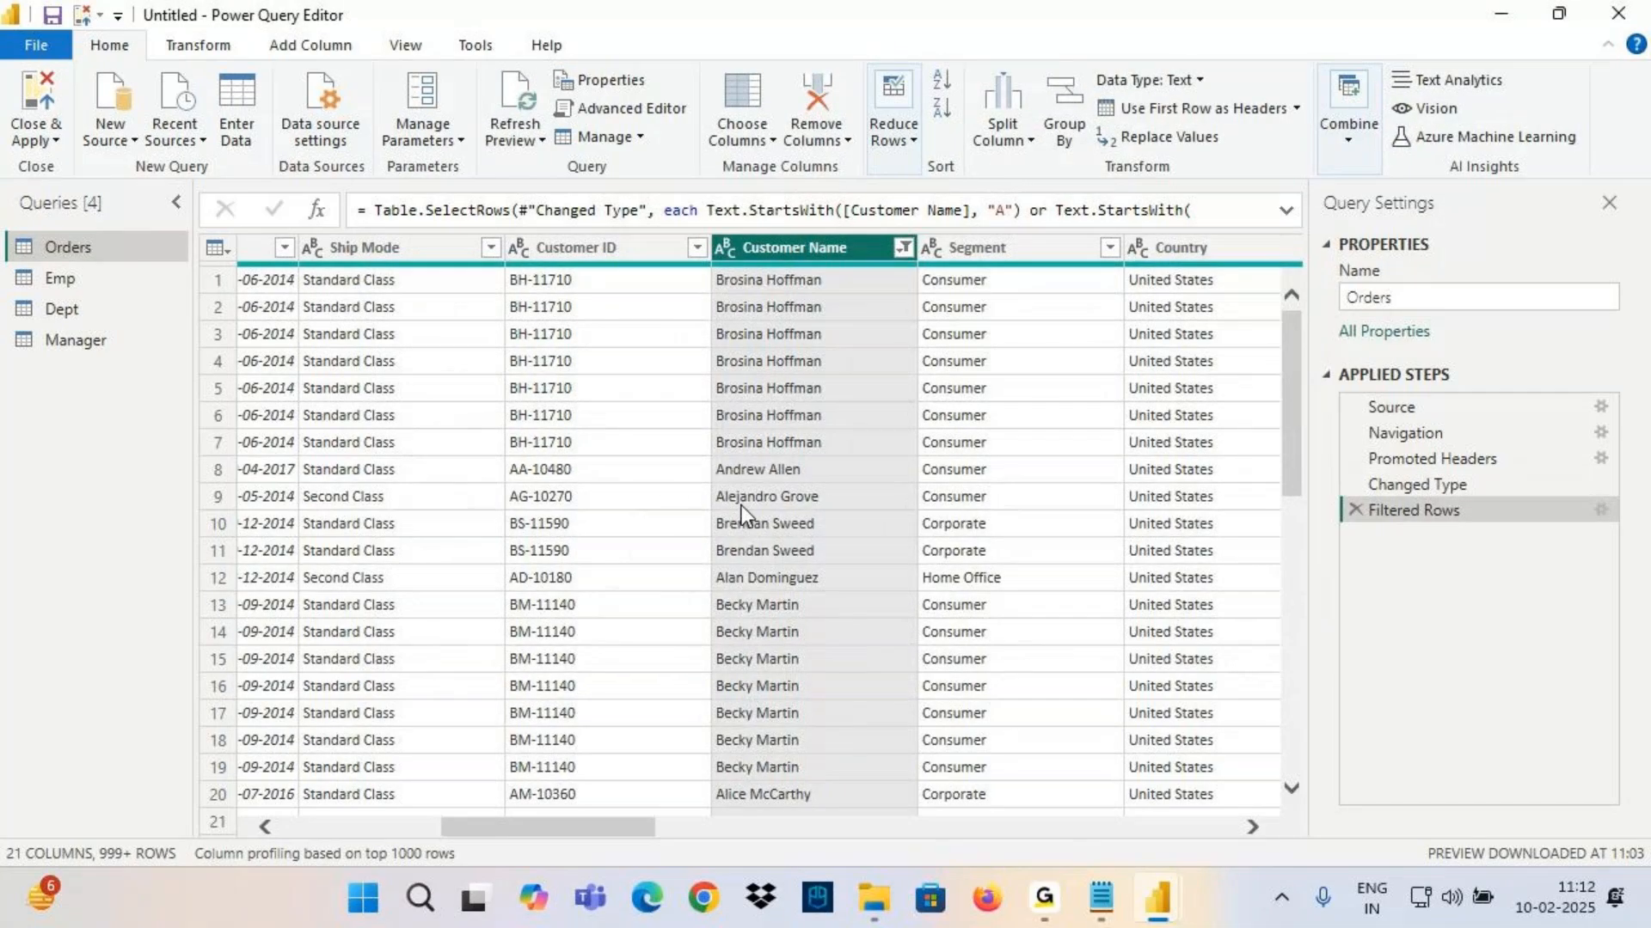
scroll(747, 516, "down", 14)
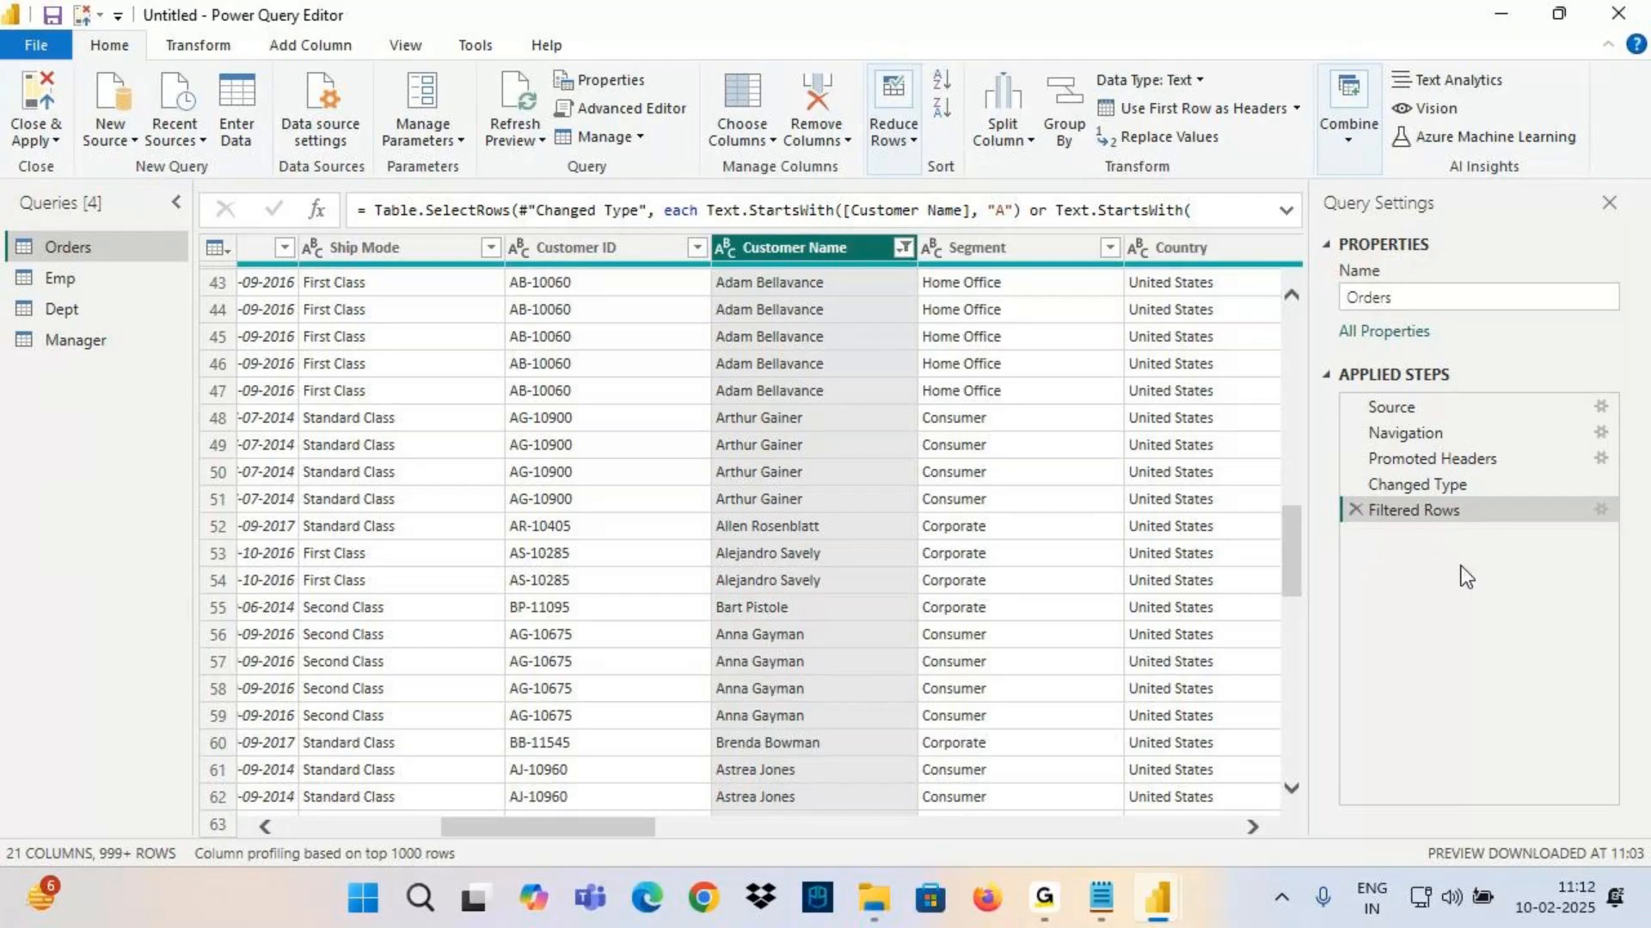
Delete the Filtered Rows step, and handwrite a sample customer name over the Customer Name column
left_click(1356, 511)
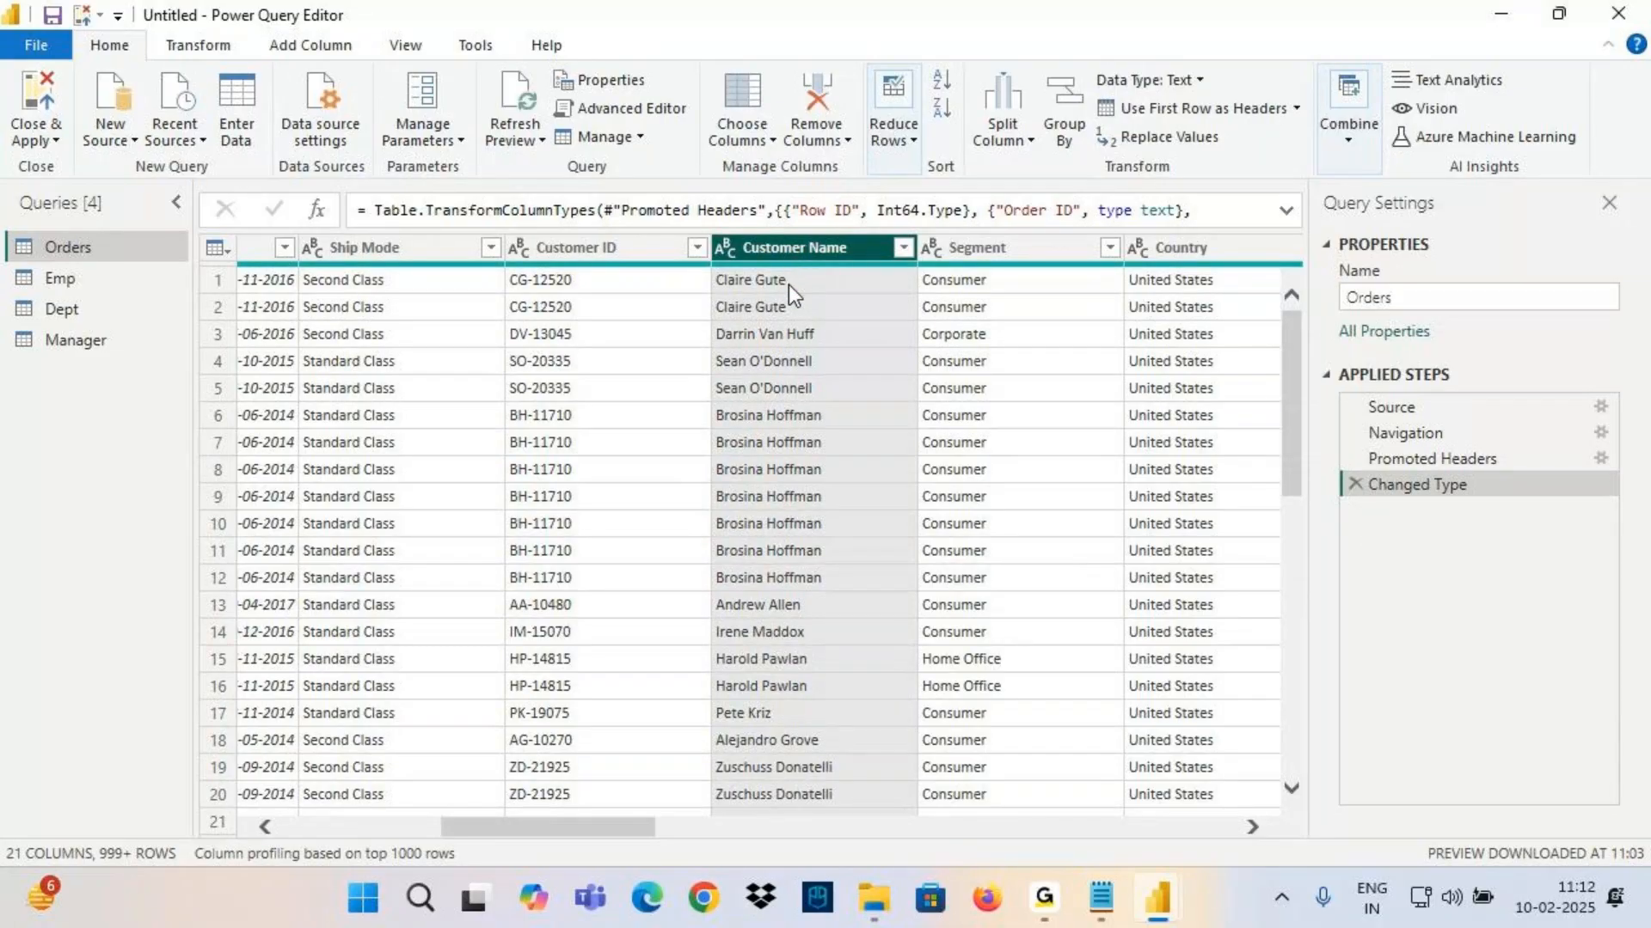
key("ctrl+2")
left_click_drag(700, 320, 640, 402)
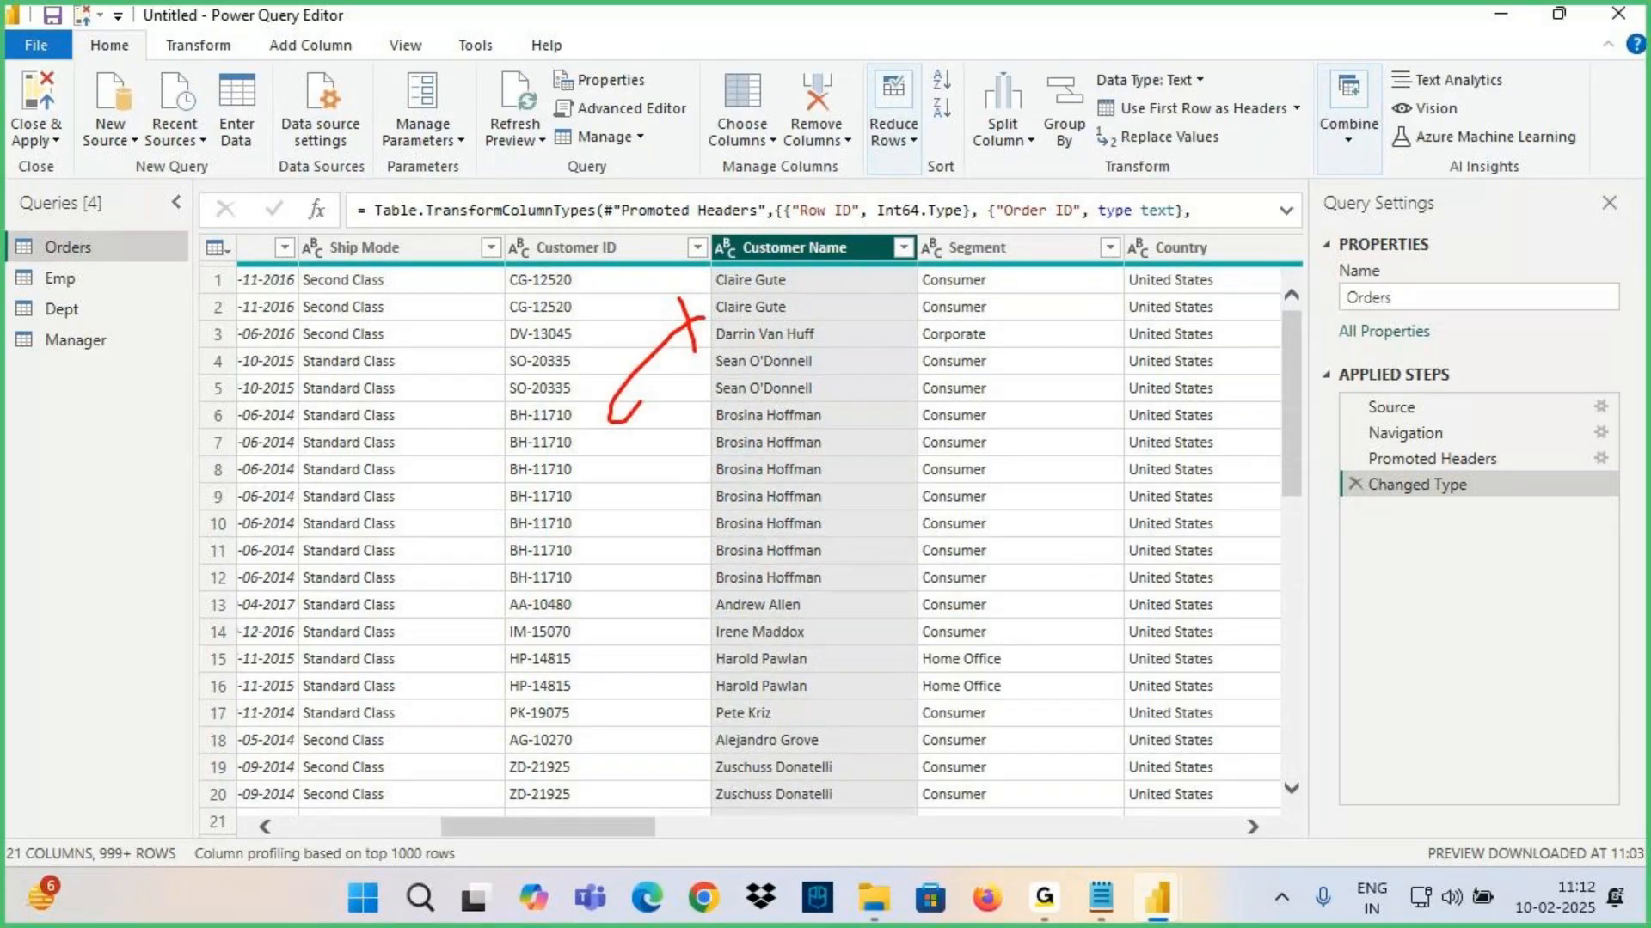
left_click_drag(695, 351, 701, 402)
mouse_move(632, 378)
left_mouse_down()
mouse_move(729, 339)
mouse_move(764, 371)
mouse_move(853, 346)
left_mouse_up()
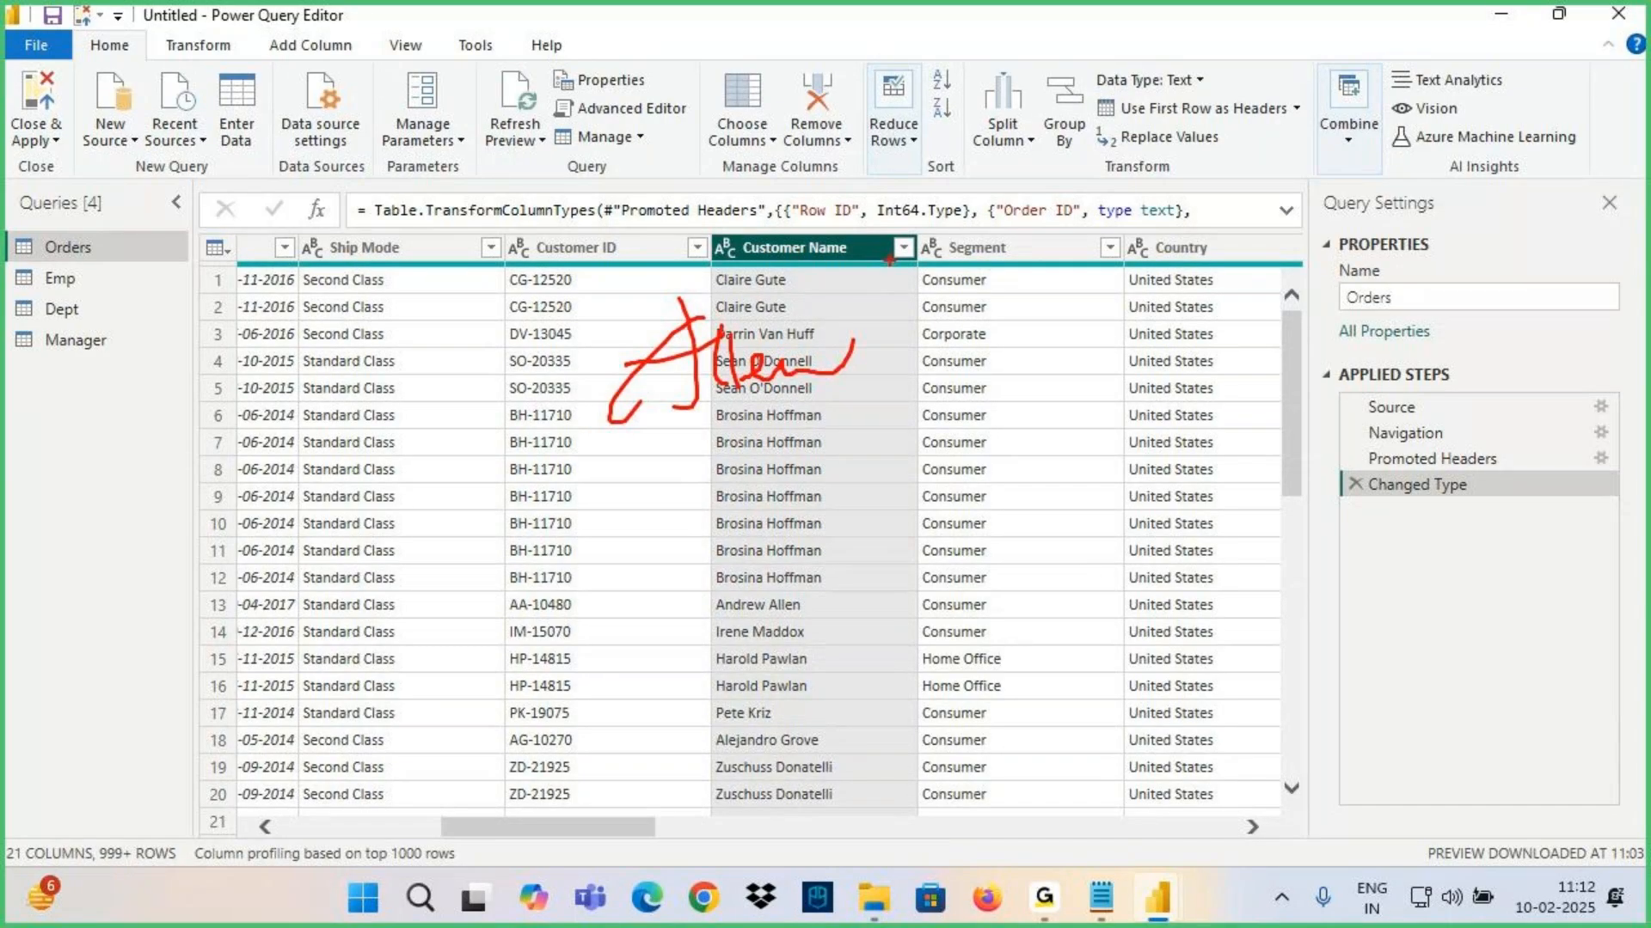
key("Escape")
Filter Customer Name with a begins with condition using the sample customer name
left_click(904, 248)
mouse_move(600, 442)
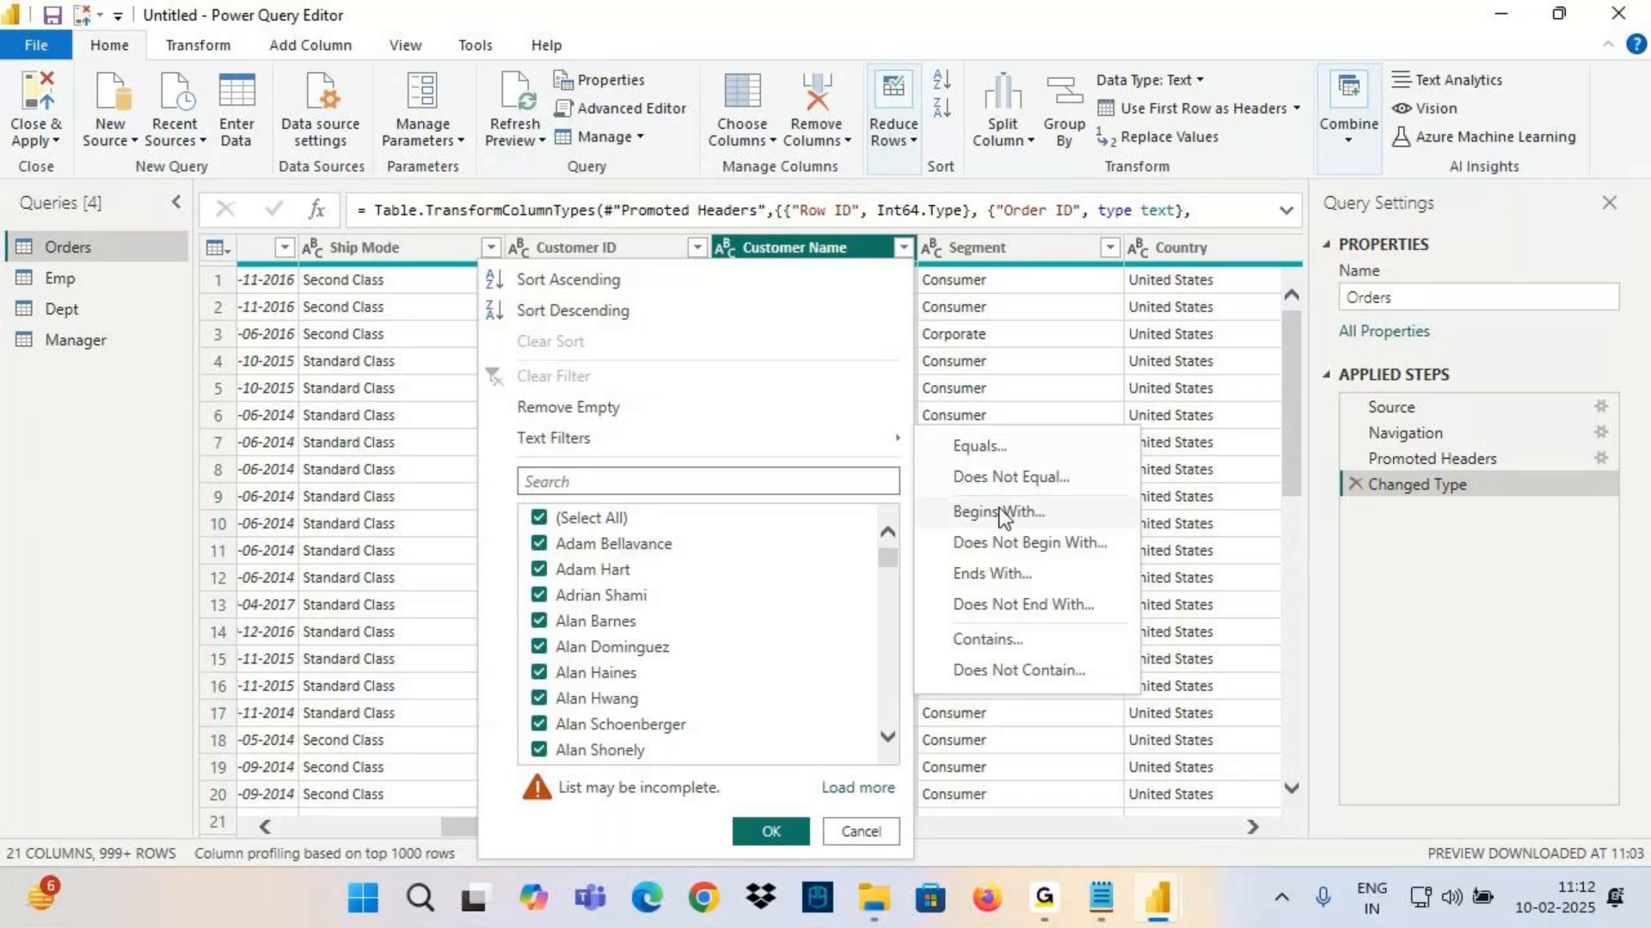
left_click(958, 508)
left_click(821, 443)
type("A")
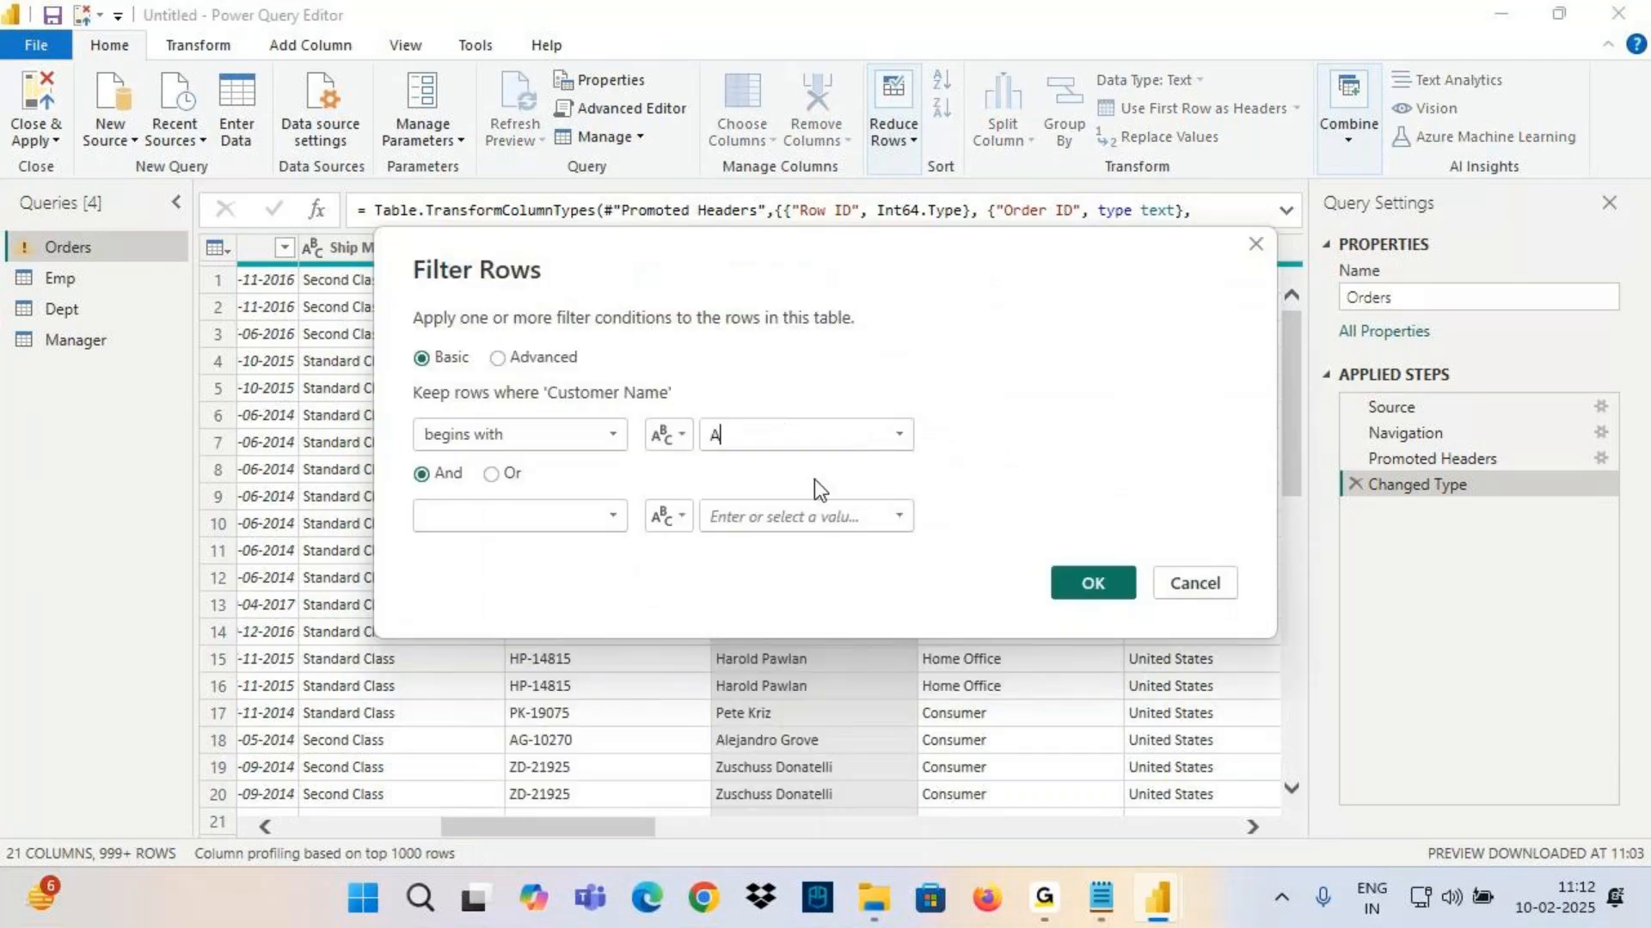
type("llen")
left_click(1118, 590)
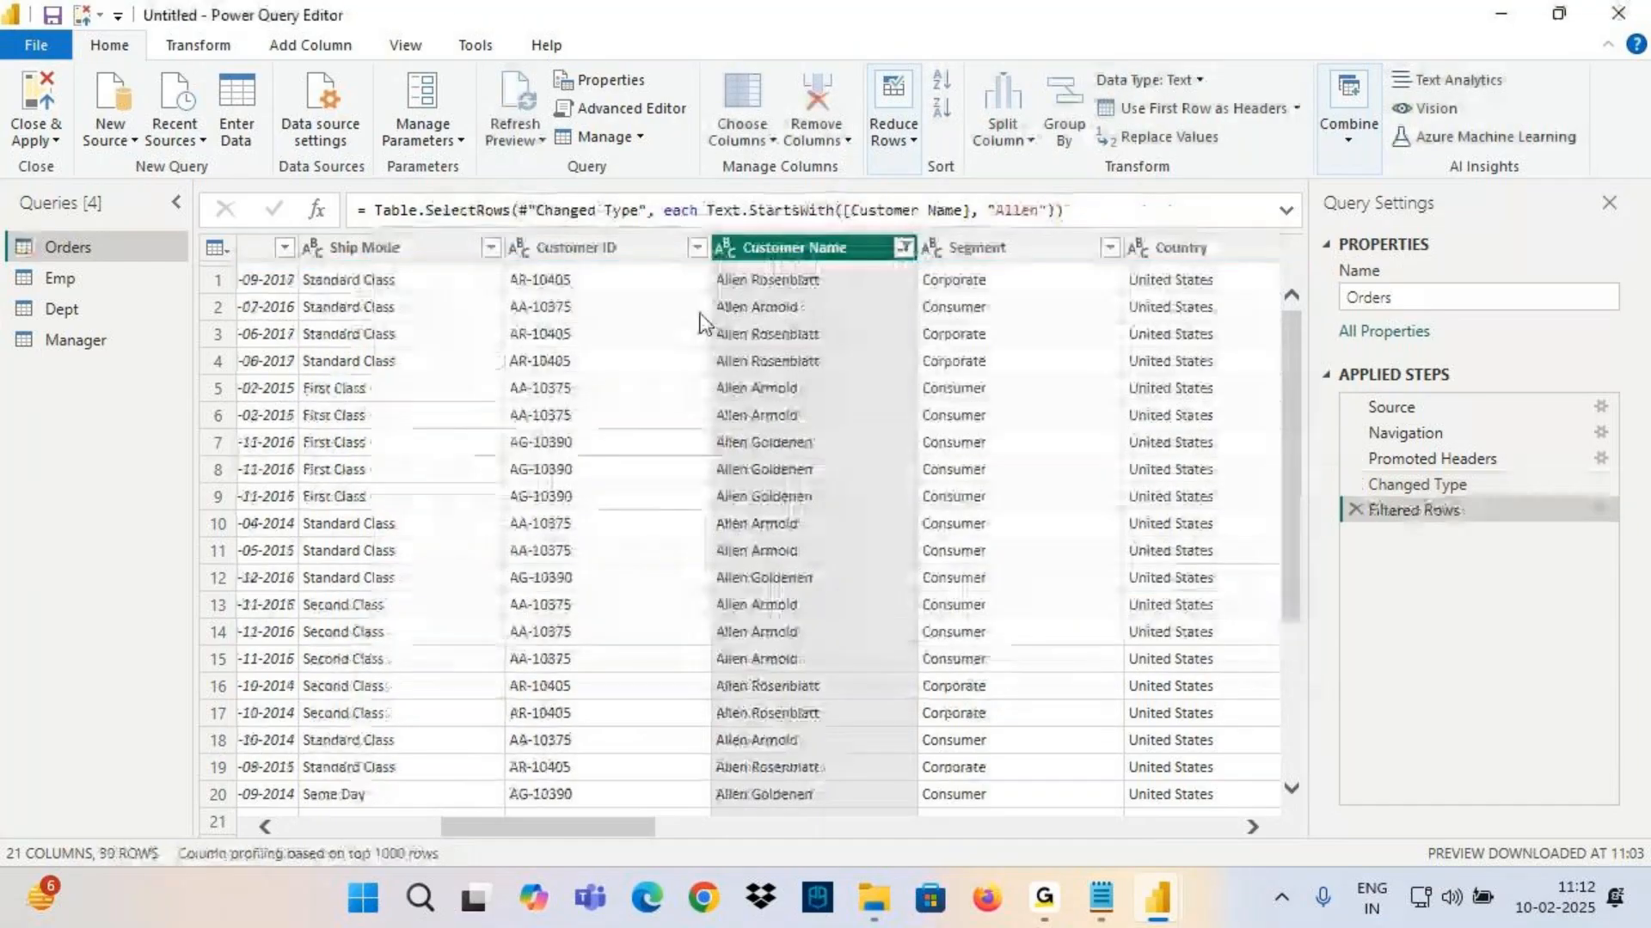
Mark the matching Customer Name rows with pen strokes, clear the marks, and delete the Filtered Rows step
mouse_move(695, 251)
left_mouse_down()
mouse_move(764, 534)
mouse_move(763, 825)
left_mouse_up()
left_click_drag(672, 542, 845, 300)
left_click_drag(713, 344, 847, 619)
key("Escape")
left_click(1356, 510)
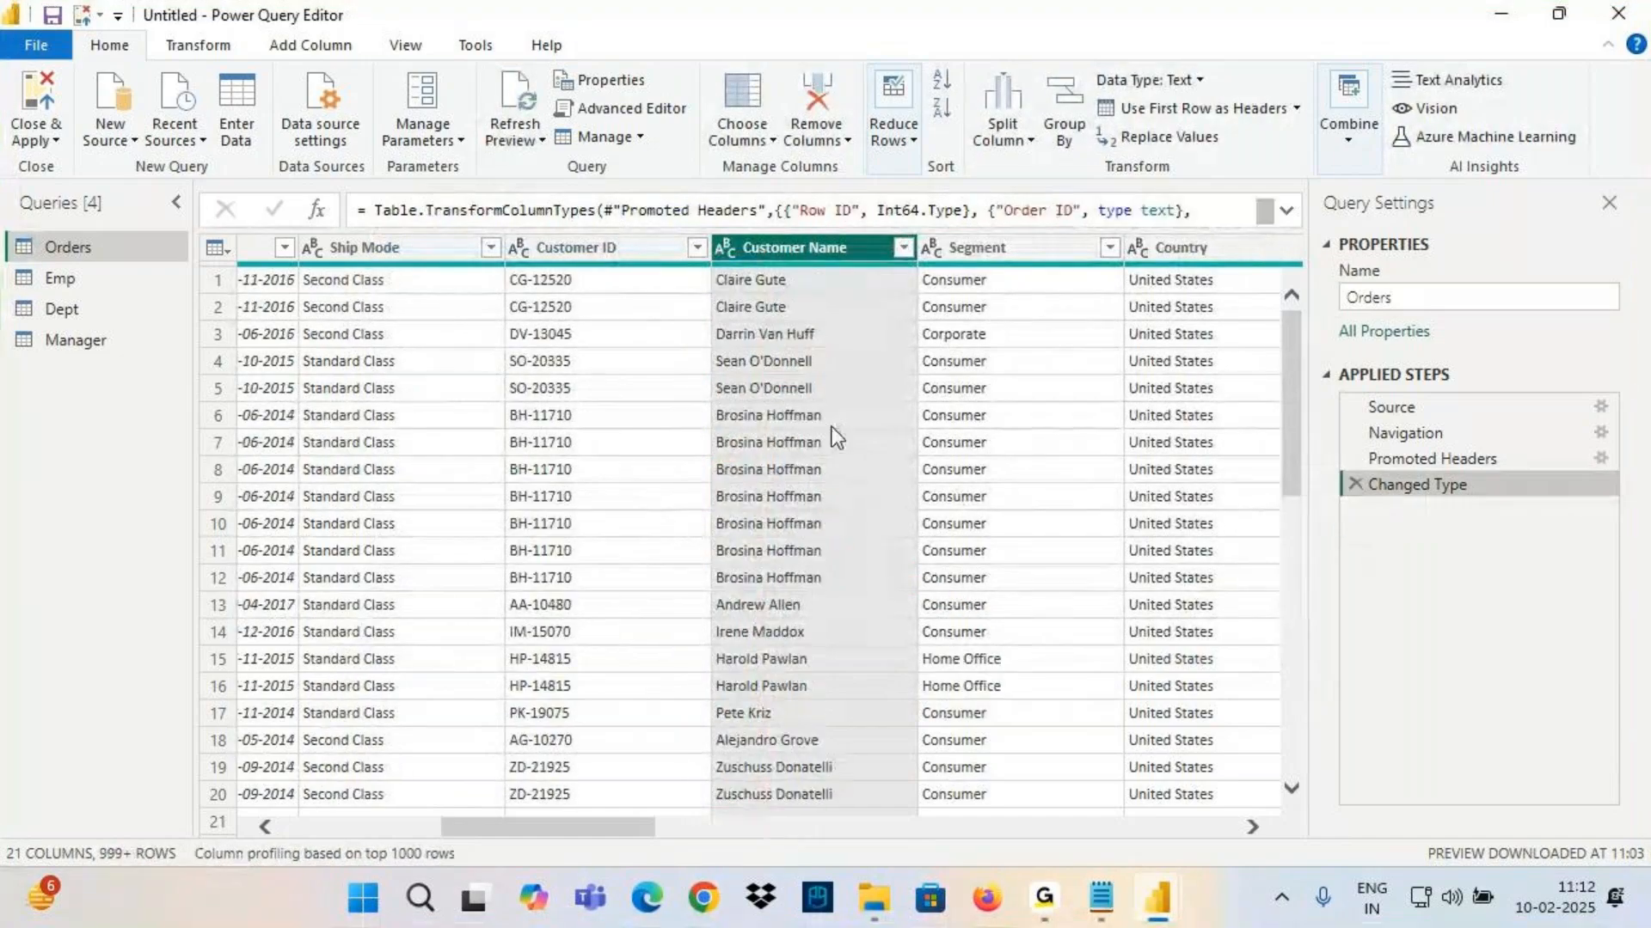
Handwrite and circle the sample name over the rows, clear the ink, and look through the unfiltered Customer Name values
key("ctrl+2")
mouse_move(673, 383)
left_mouse_down()
mouse_move(711, 391)
mouse_move(730, 344)
mouse_move(746, 382)
left_mouse_up()
mouse_move(758, 318)
left_mouse_down()
mouse_move(768, 378)
mouse_move(798, 335)
mouse_move(845, 343)
mouse_move(756, 274)
mouse_move(599, 415)
left_mouse_up()
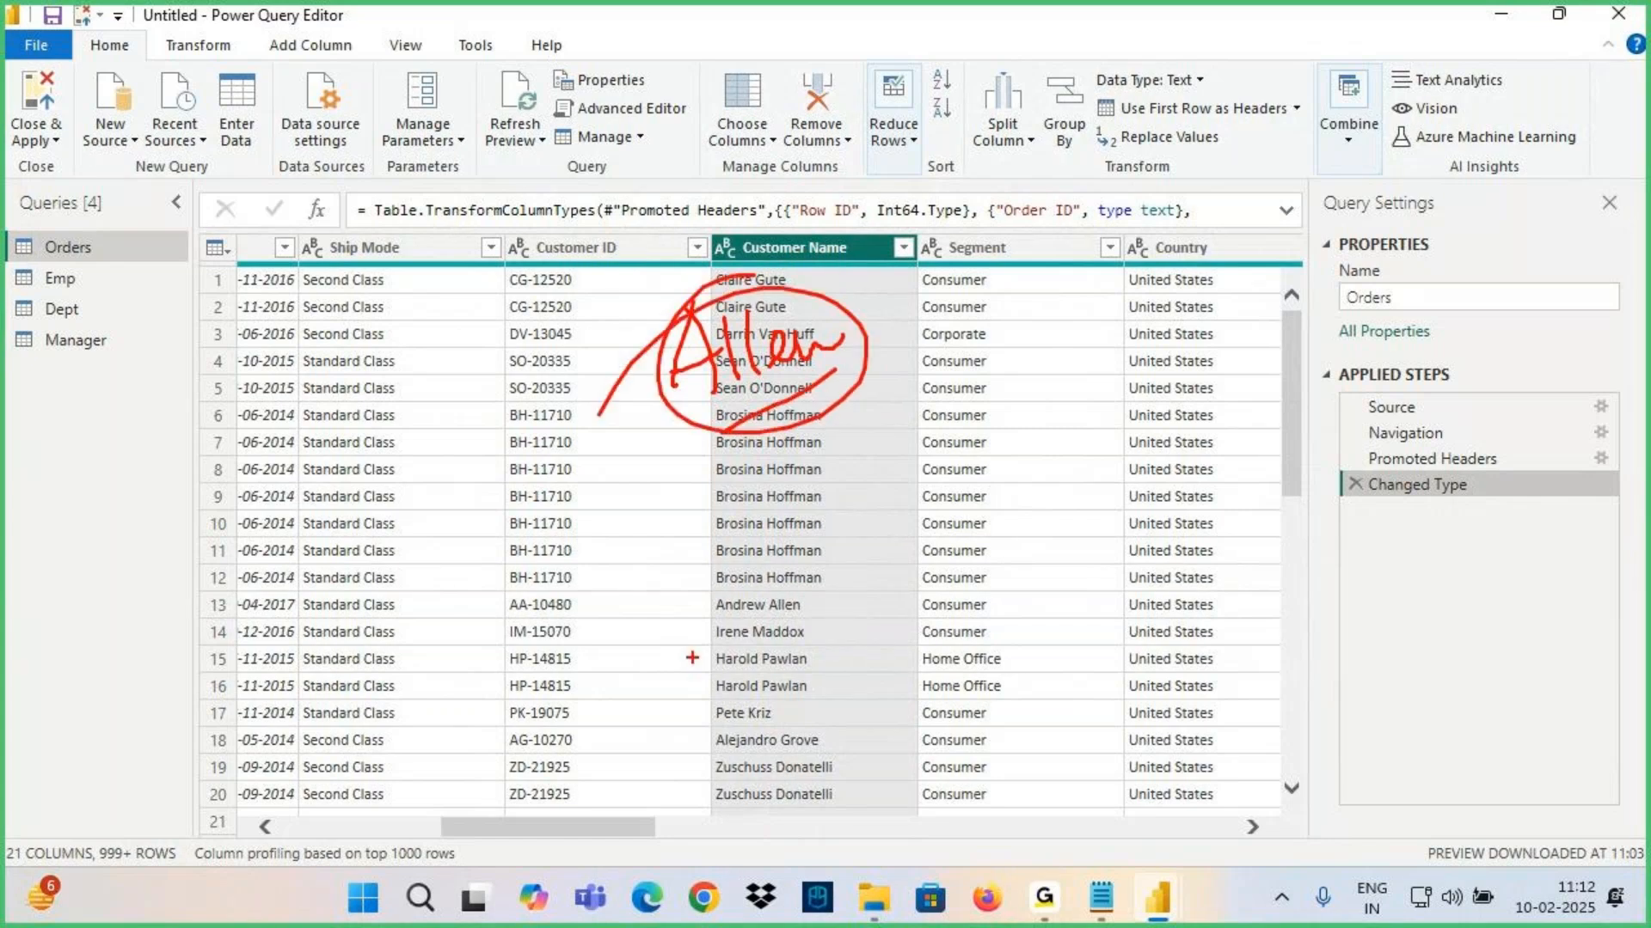
key("Escape")
scroll(751, 622, "down", 4)
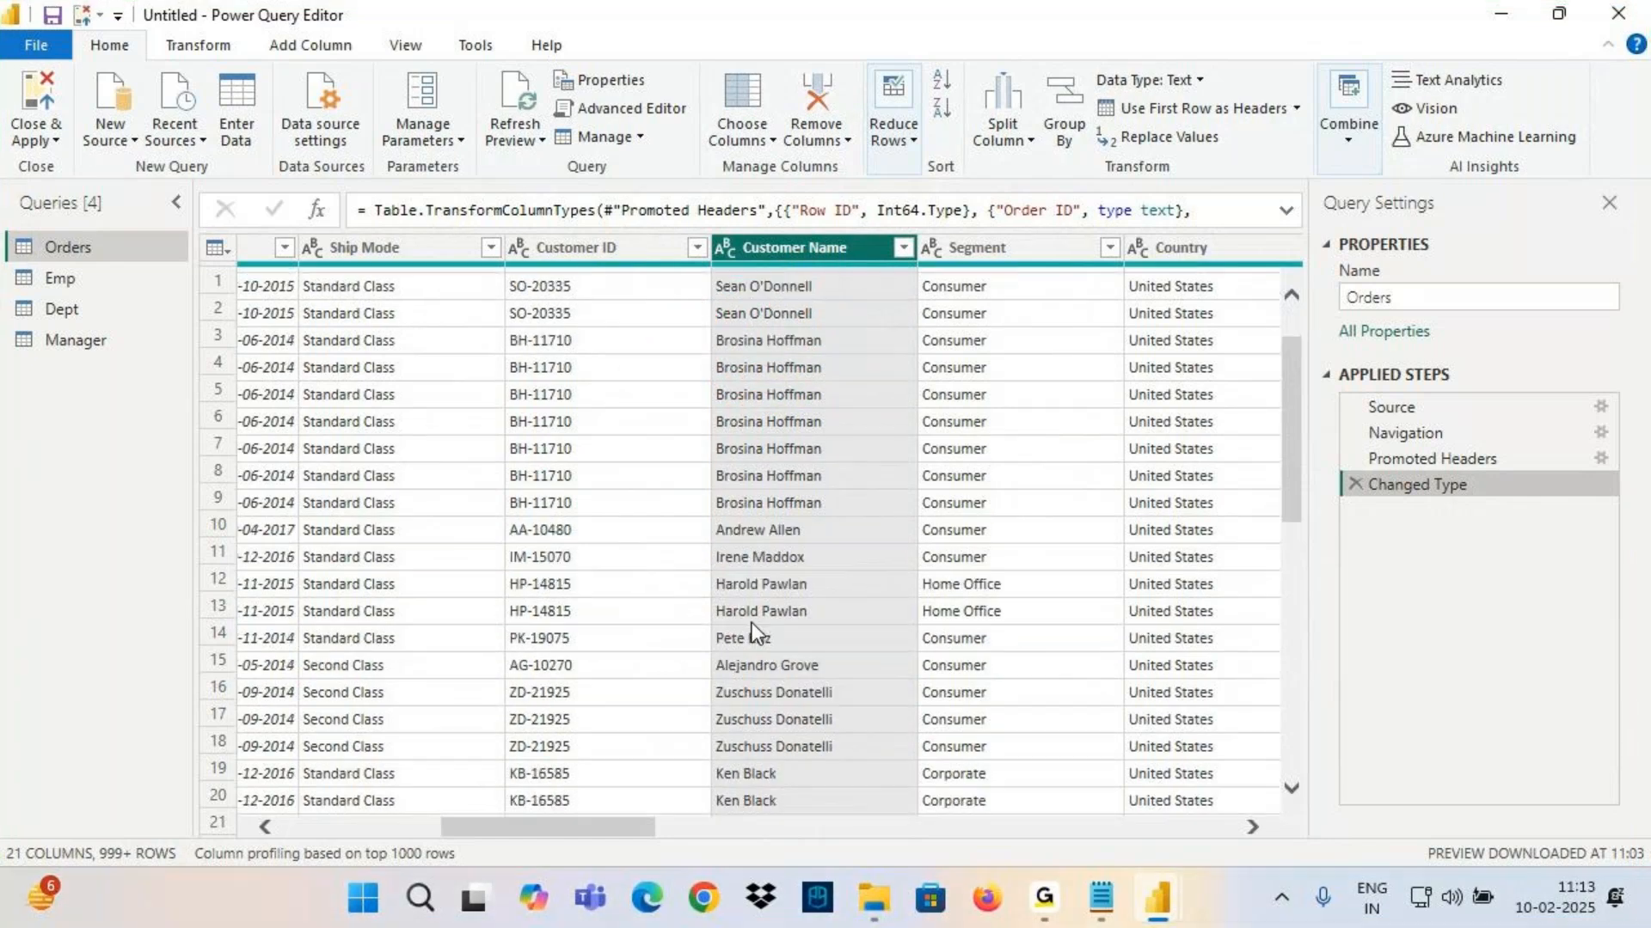
scroll(726, 617, "down", 6)
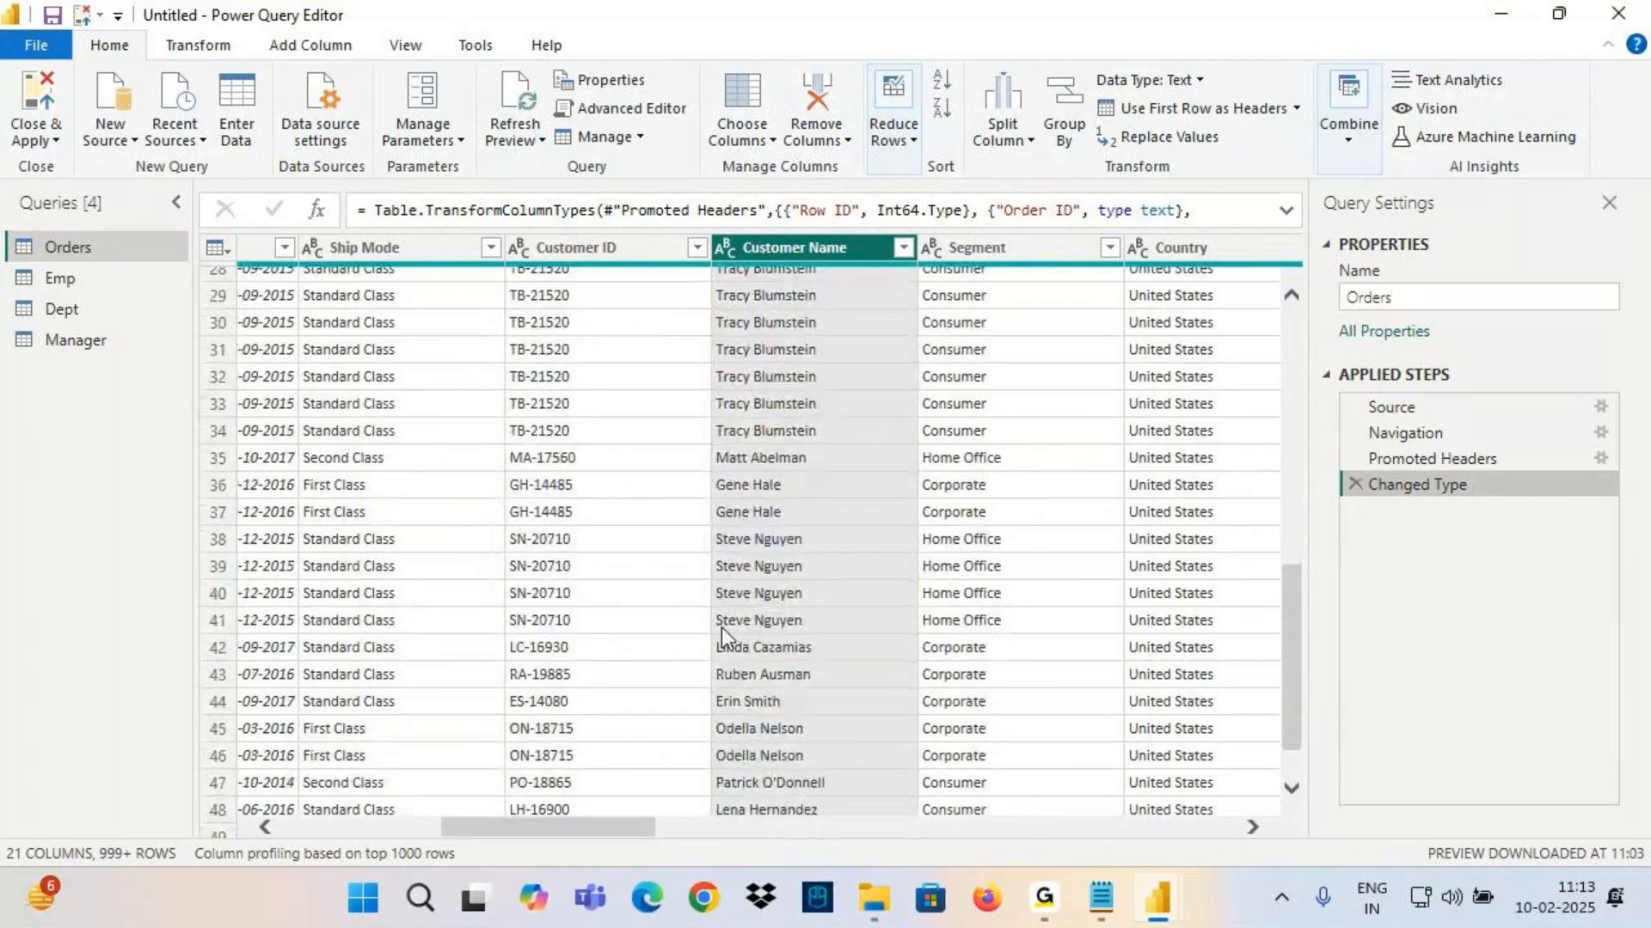
scroll(756, 584, "down", 5)
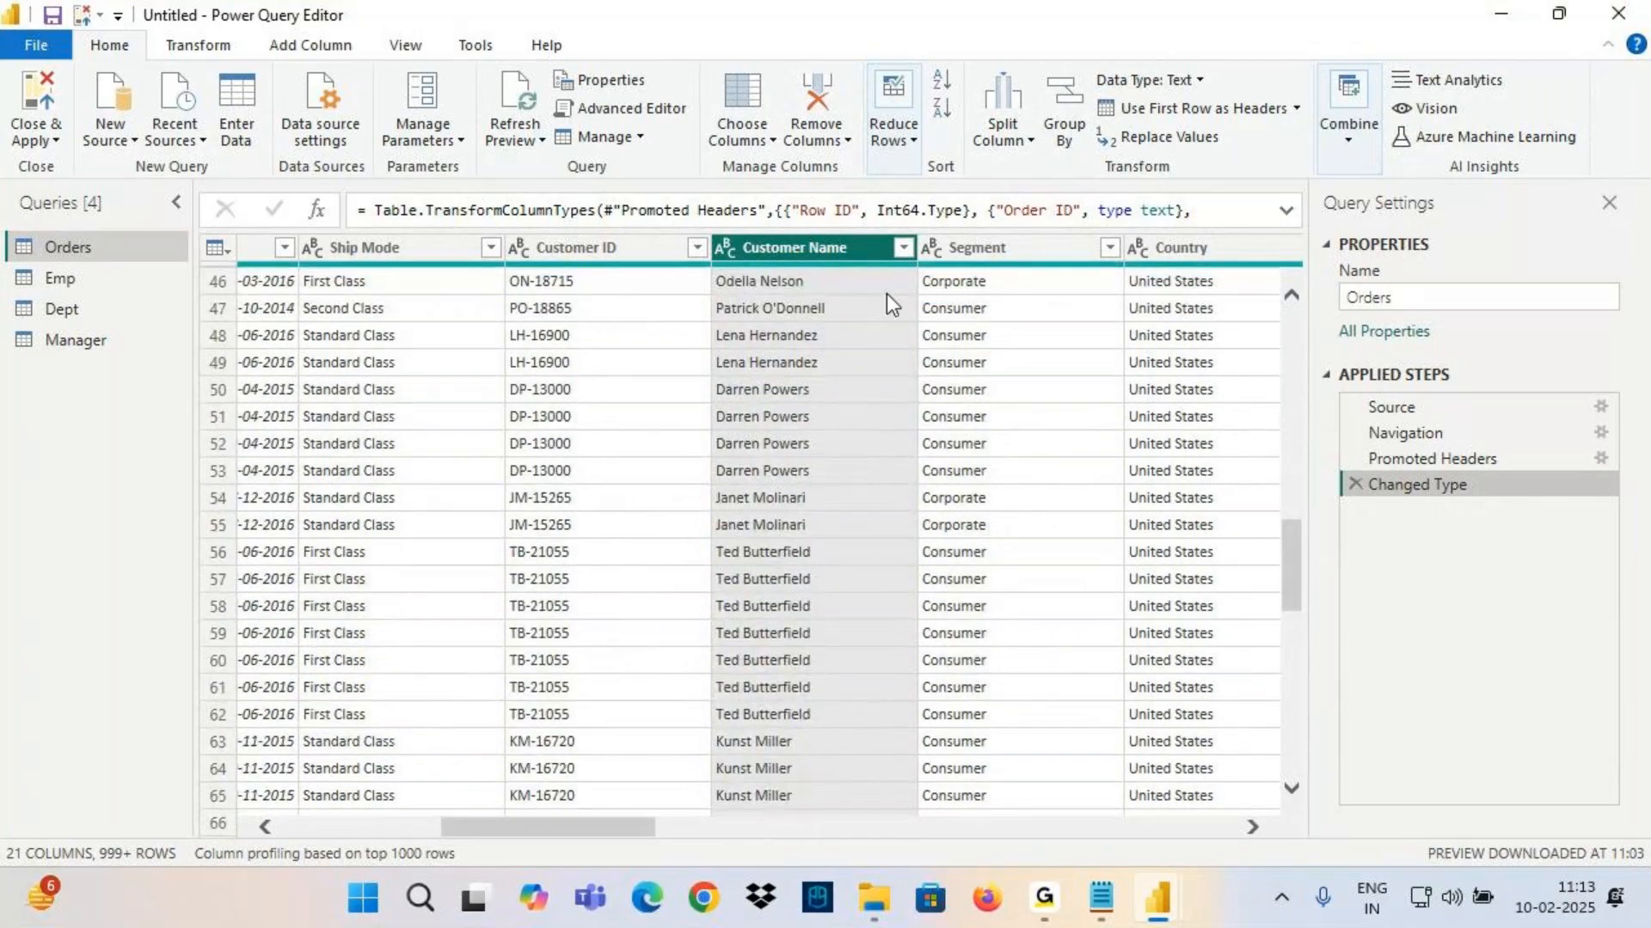
Filter Customer Name with a does not begin with condition using the sample customer name, and review the rows
left_click(903, 247)
mouse_move(602, 449)
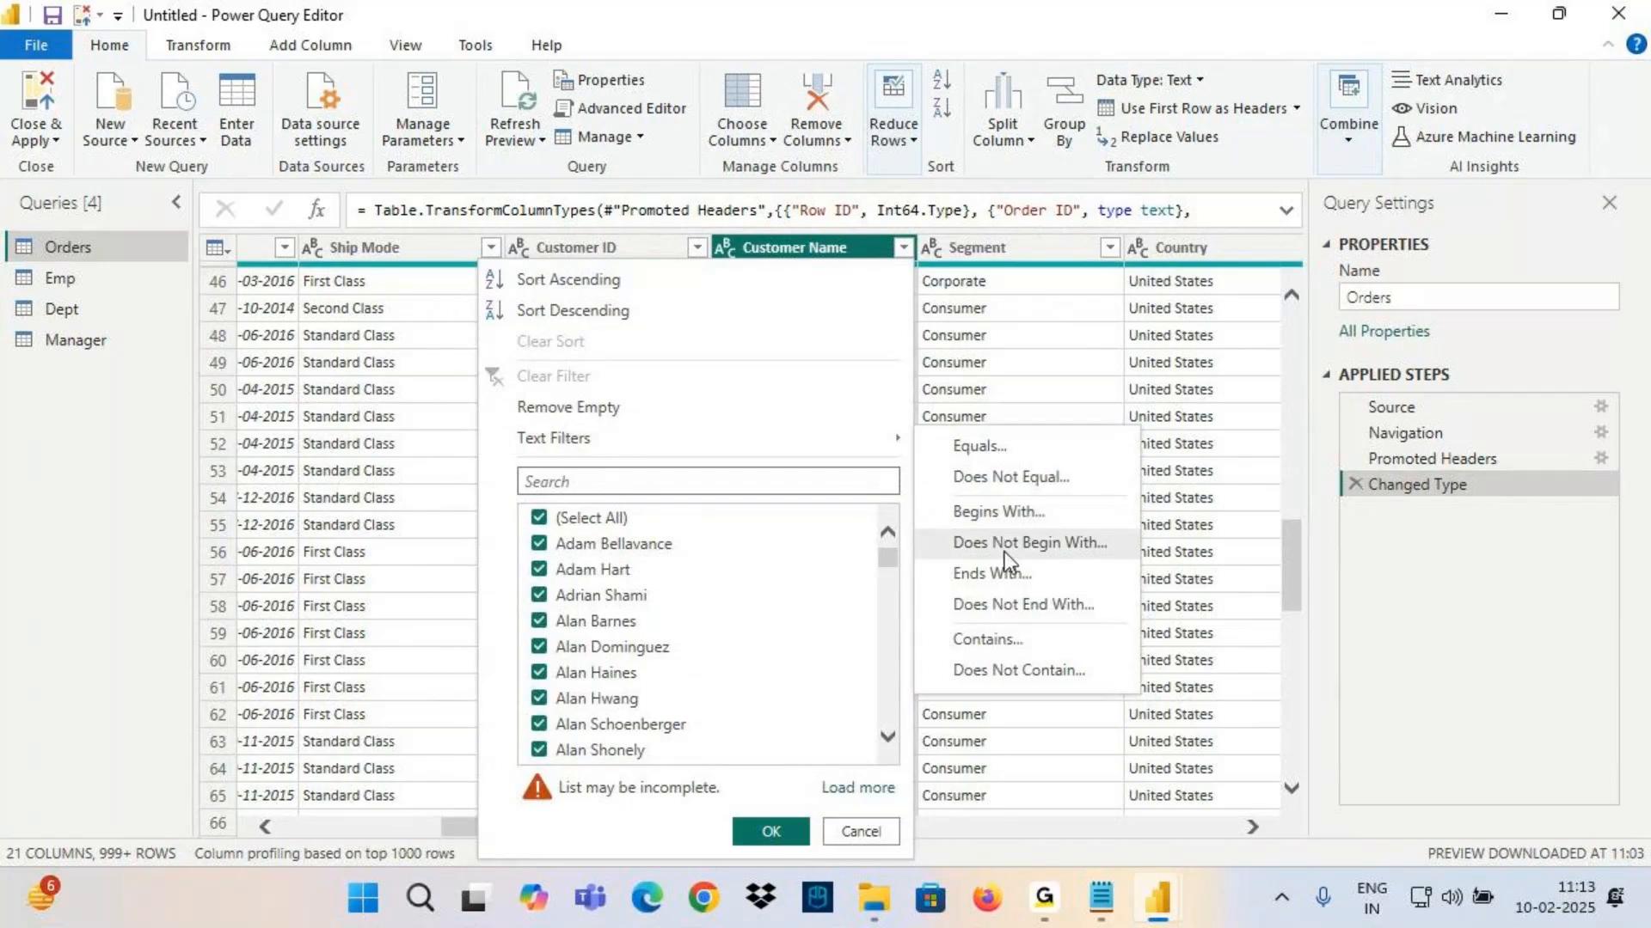
left_click(1038, 543)
left_click(761, 435)
type("A")
type("lan")
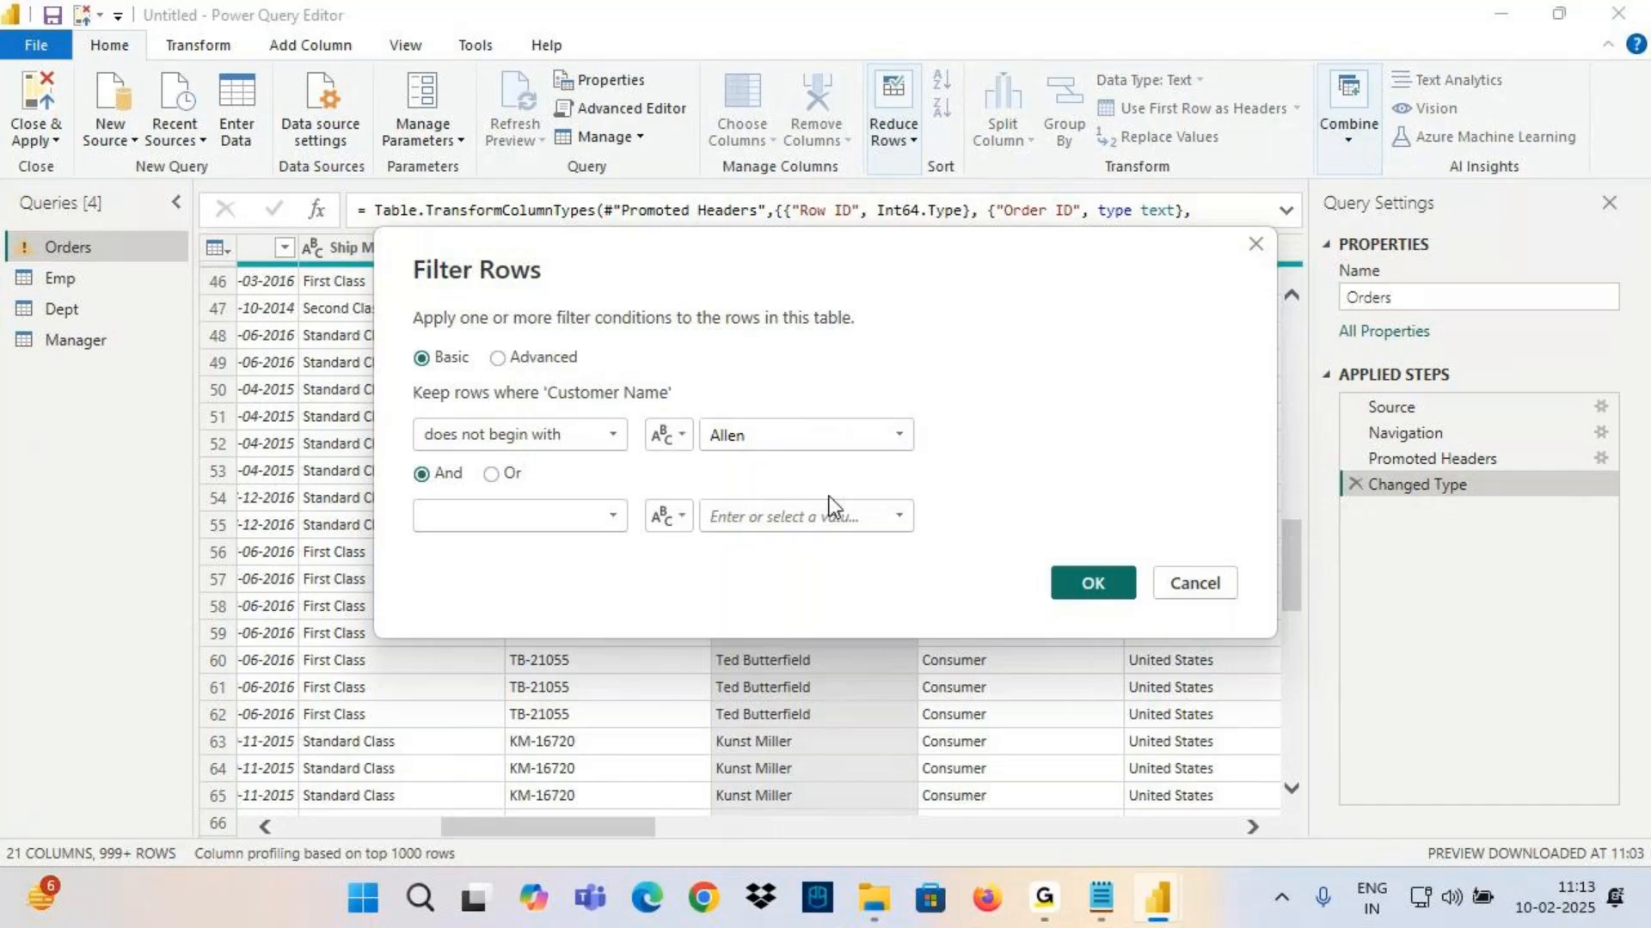
left_click(1075, 574)
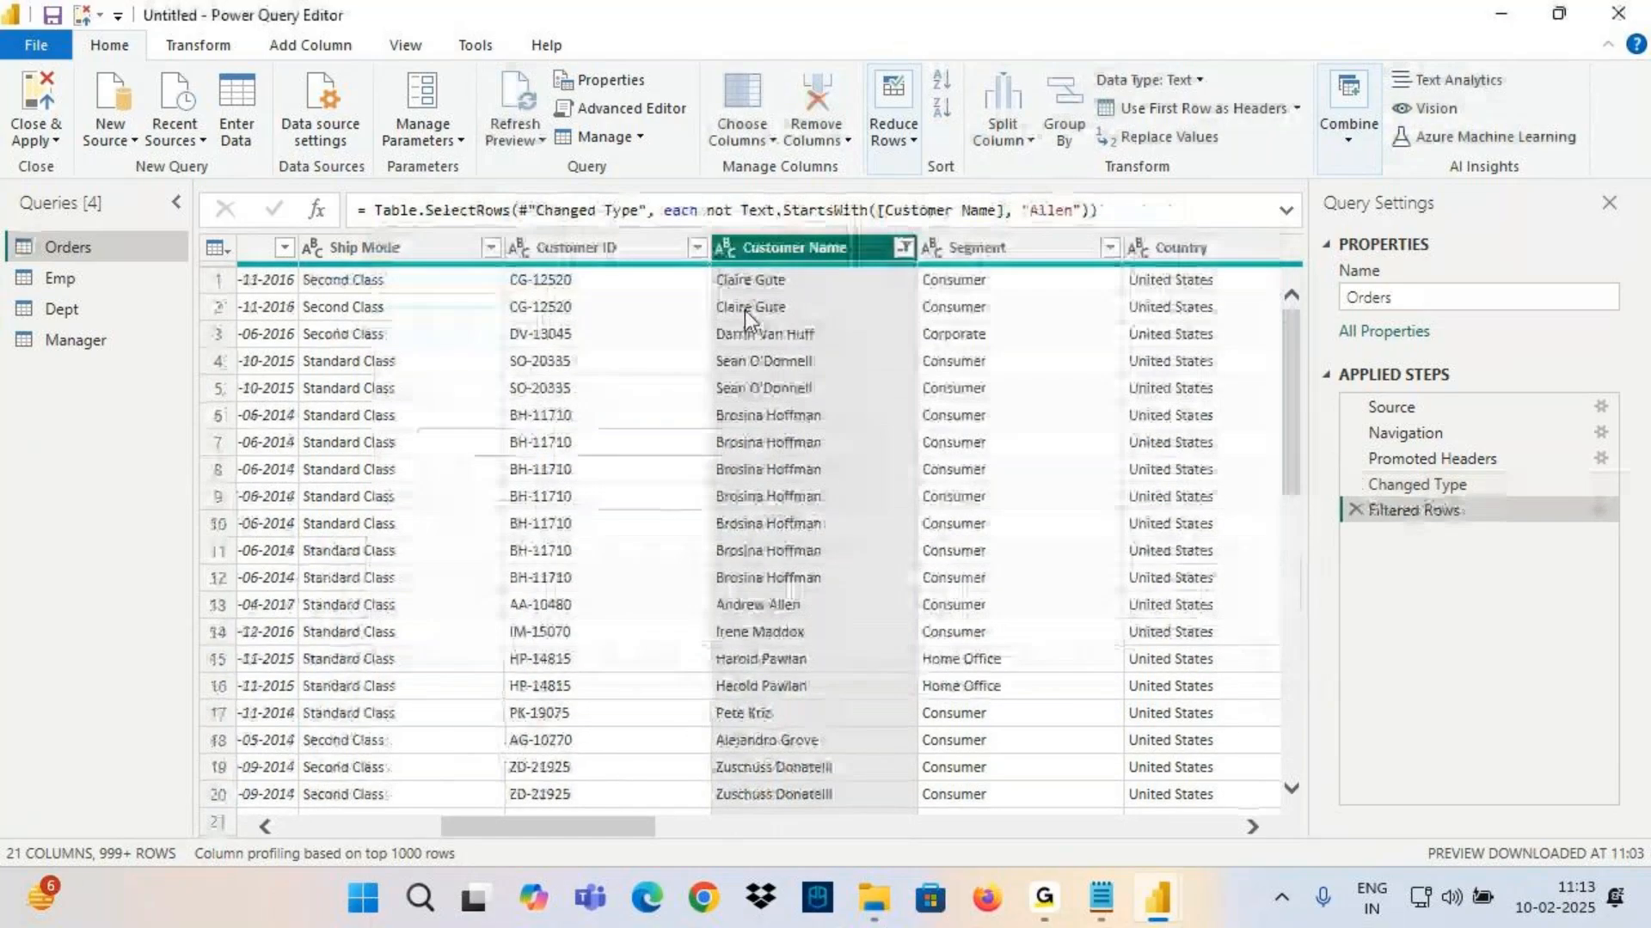
scroll(757, 549, "down", 5)
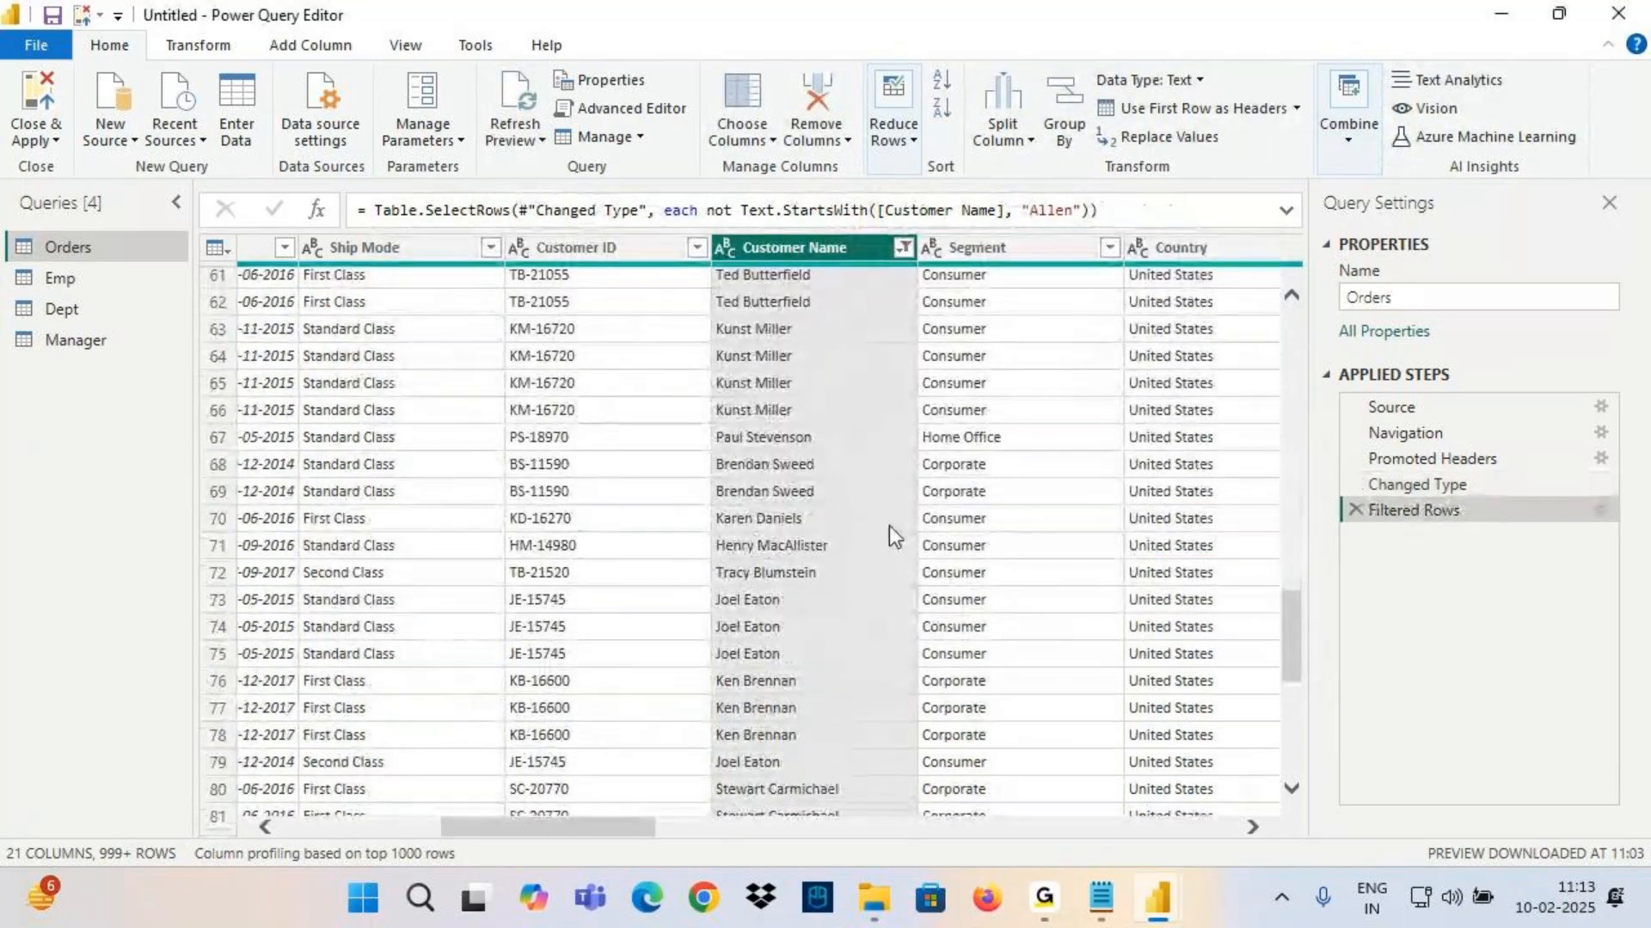
Delete the does-not-begin-with Filtered Rows step, then sketch briefly beside the Customer Name values and clear the ink
left_click(1362, 516)
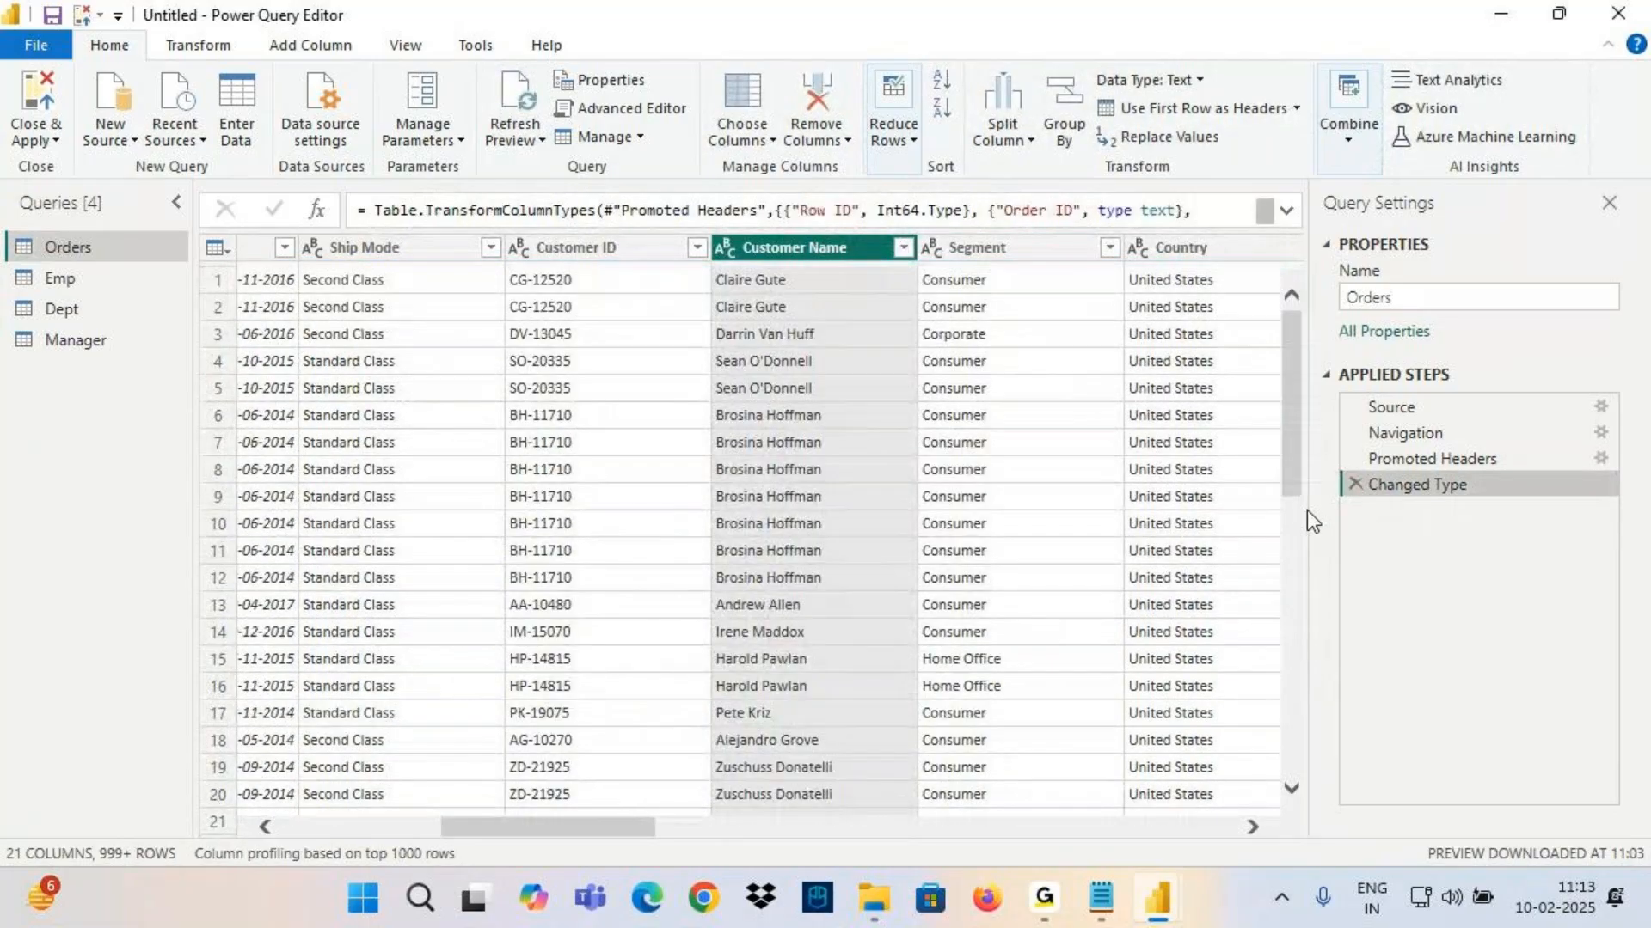
mouse_move(870, 280)
left_mouse_down()
mouse_move(851, 342)
mouse_move(881, 329)
left_mouse_up()
mouse_move(854, 322)
left_mouse_down()
mouse_move(944, 320)
mouse_move(992, 297)
left_mouse_up()
key("Escape")
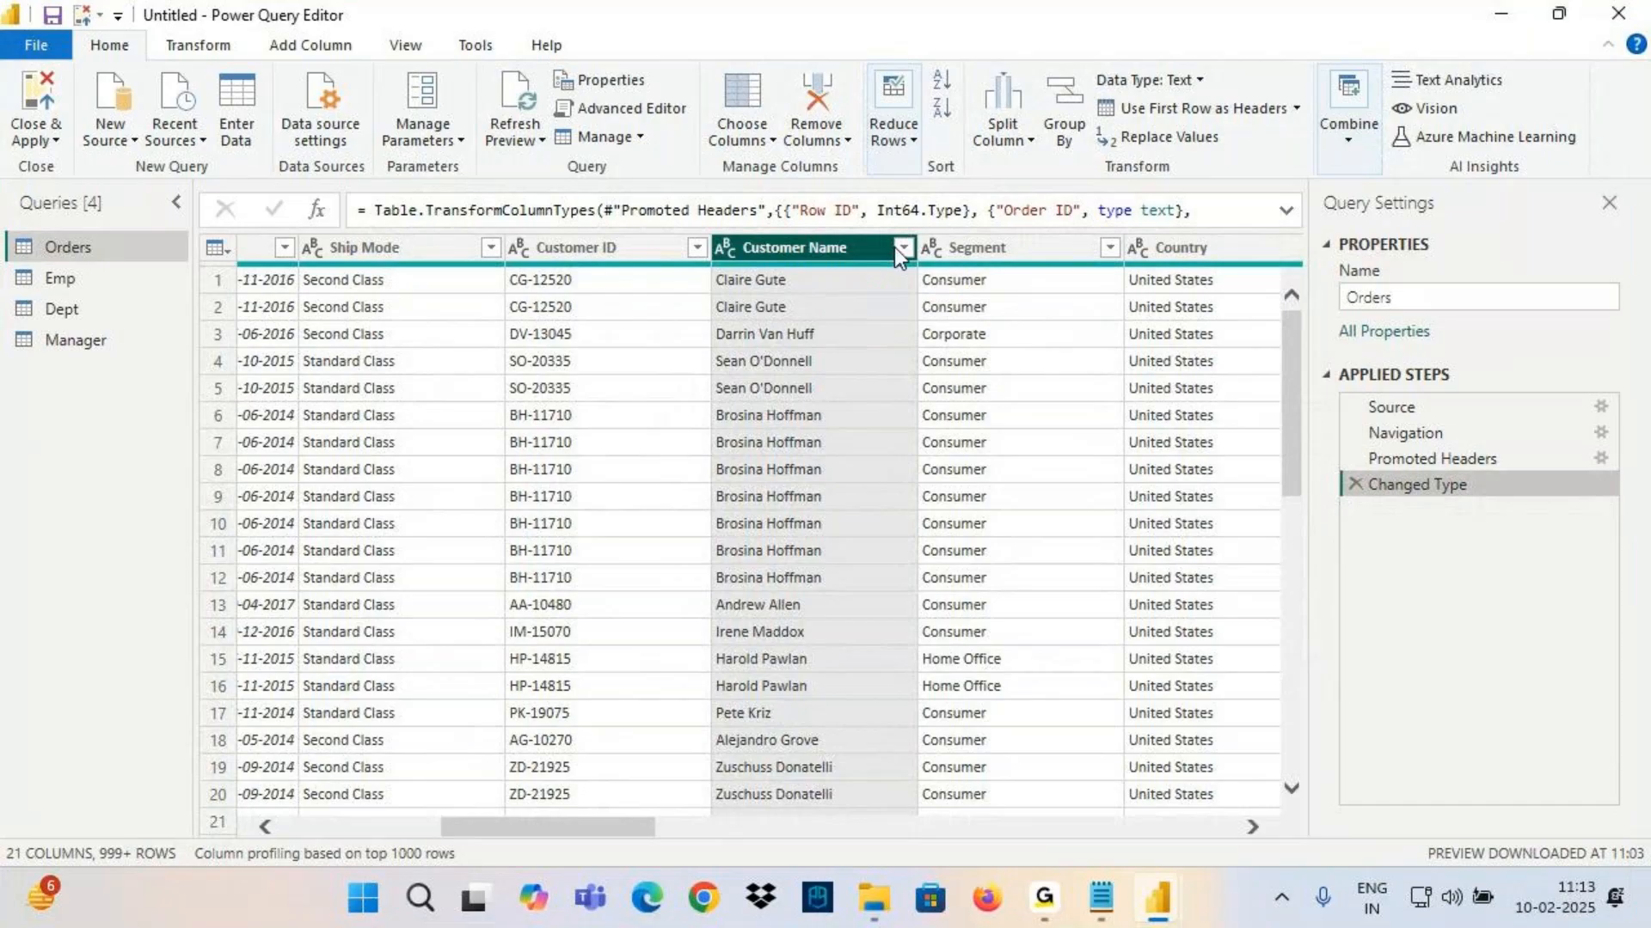
Filter Customer Name with an ends with condition using the sample customer name
left_click(903, 248)
mouse_move(648, 440)
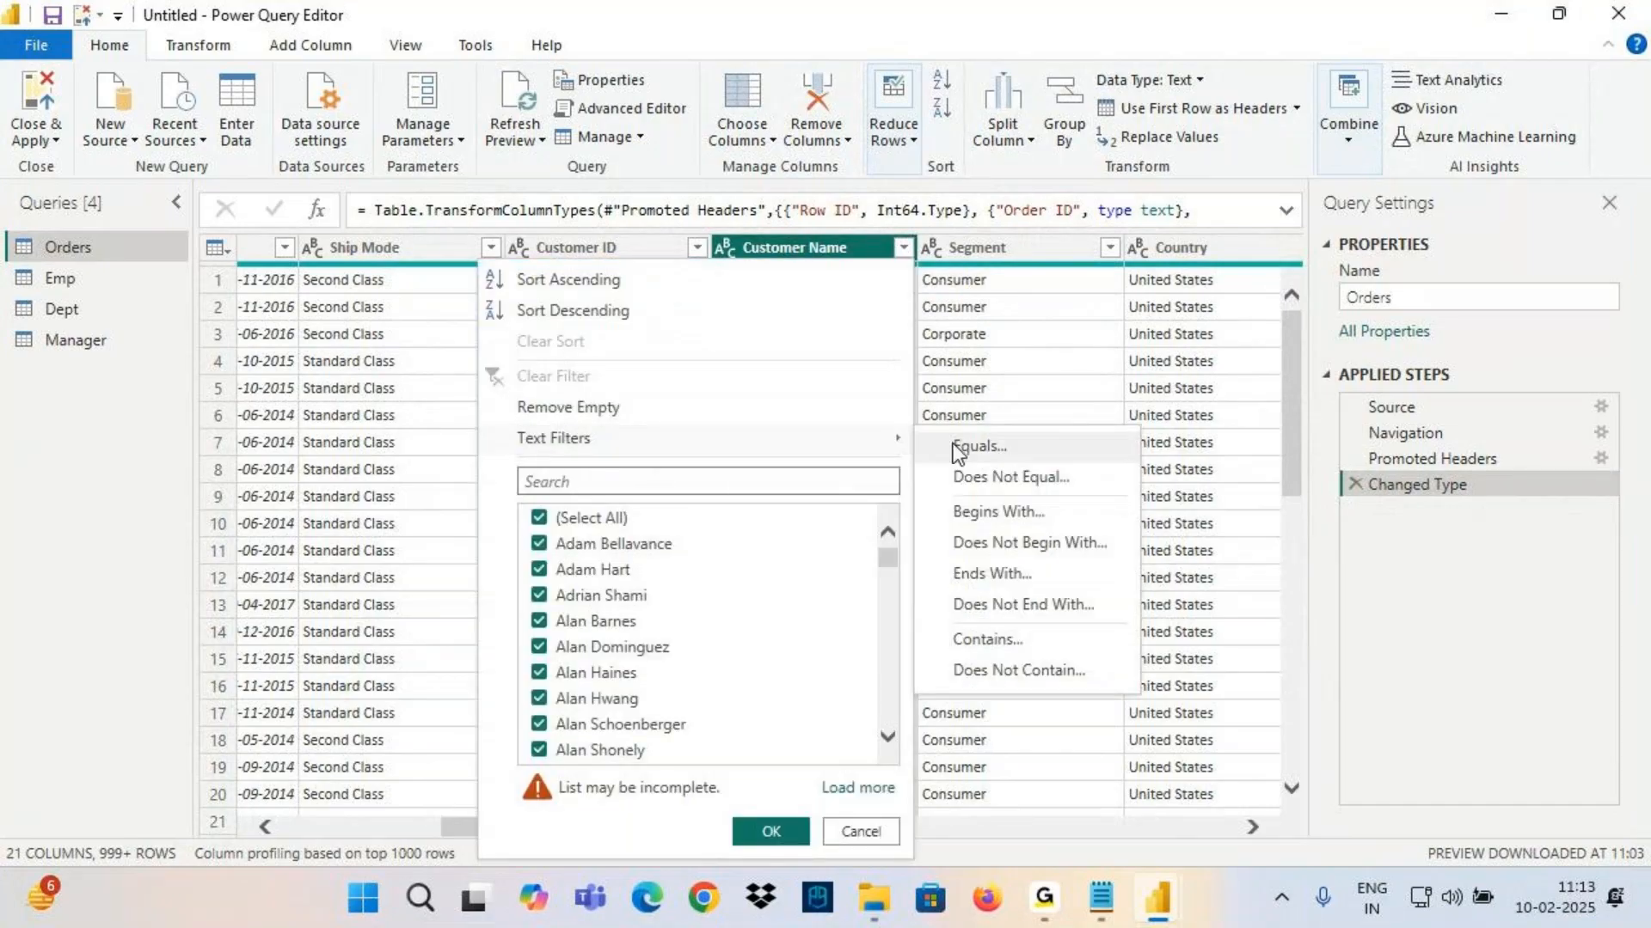
left_click(987, 570)
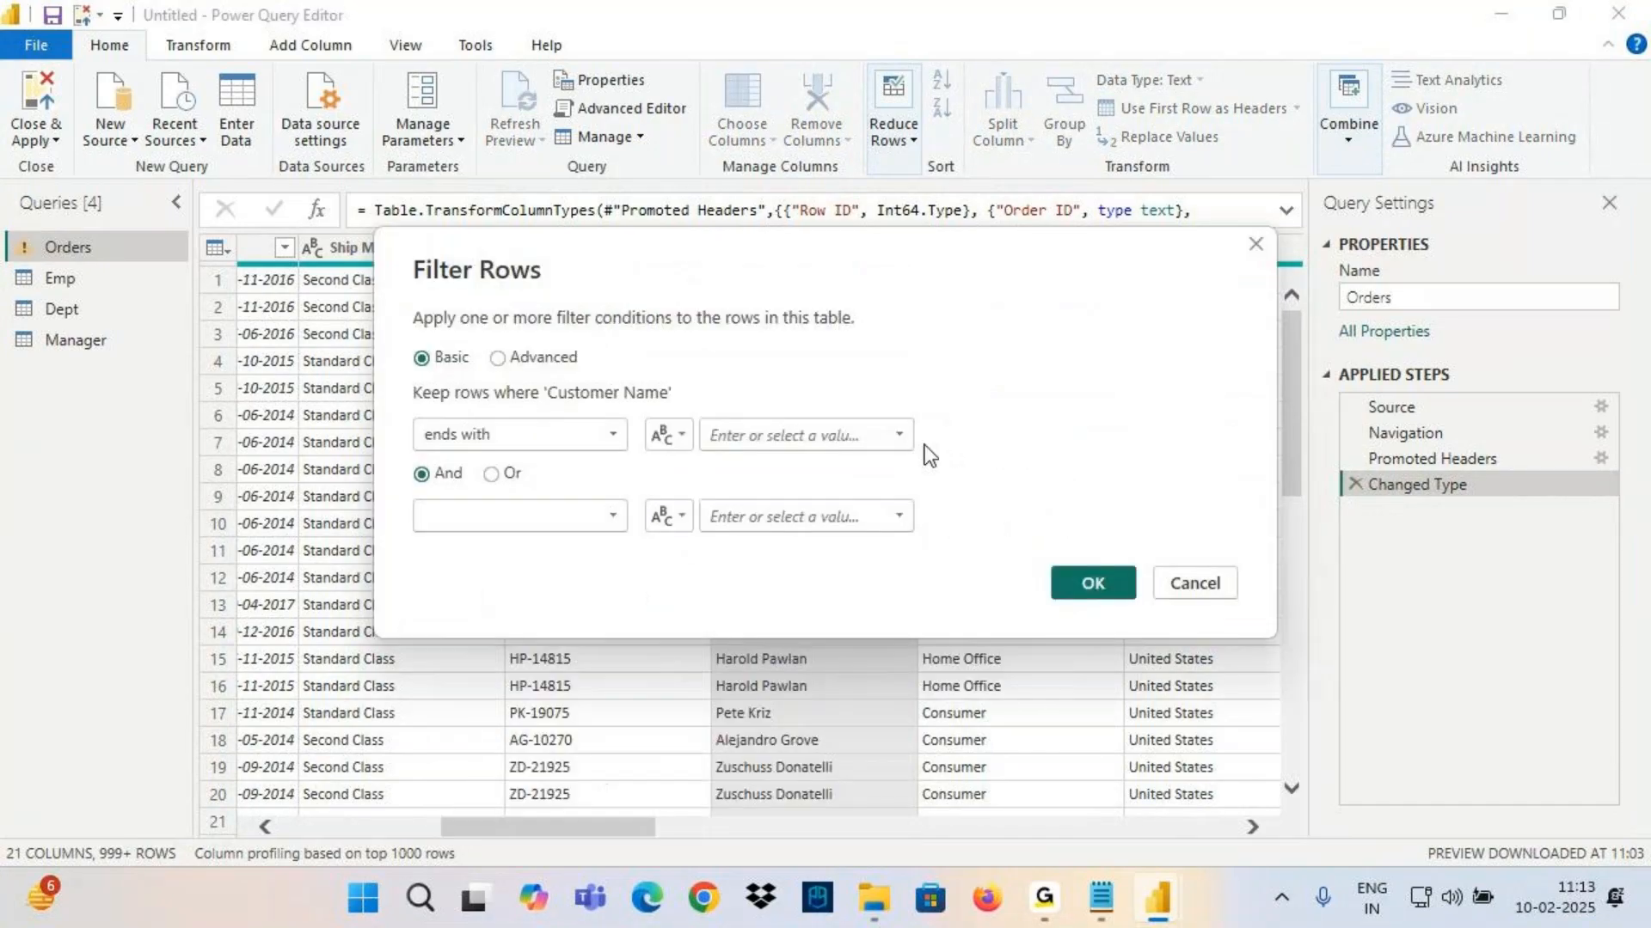
type("Allen")
left_click(1096, 582)
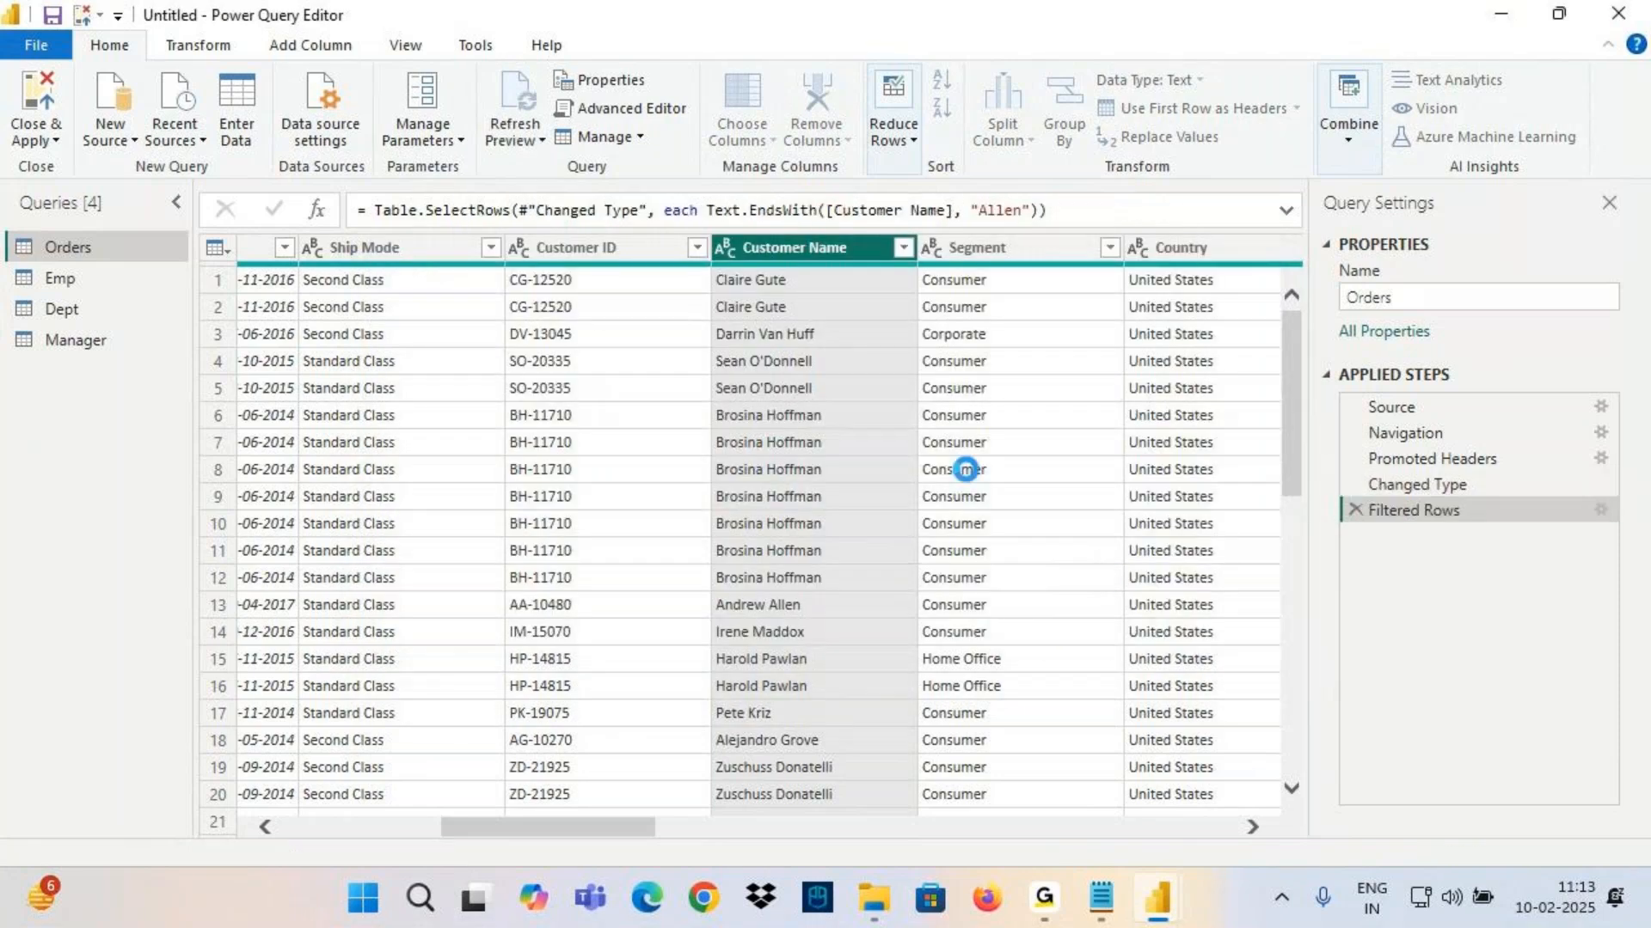
Mark the ends-with results, delete the Filtered Rows step, and look through the unfiltered rows
left_click_drag(797, 444, 830, 625)
mouse_move(756, 212)
left_mouse_down()
mouse_move(789, 268)
mouse_move(782, 307)
left_mouse_up()
left_click(1355, 510)
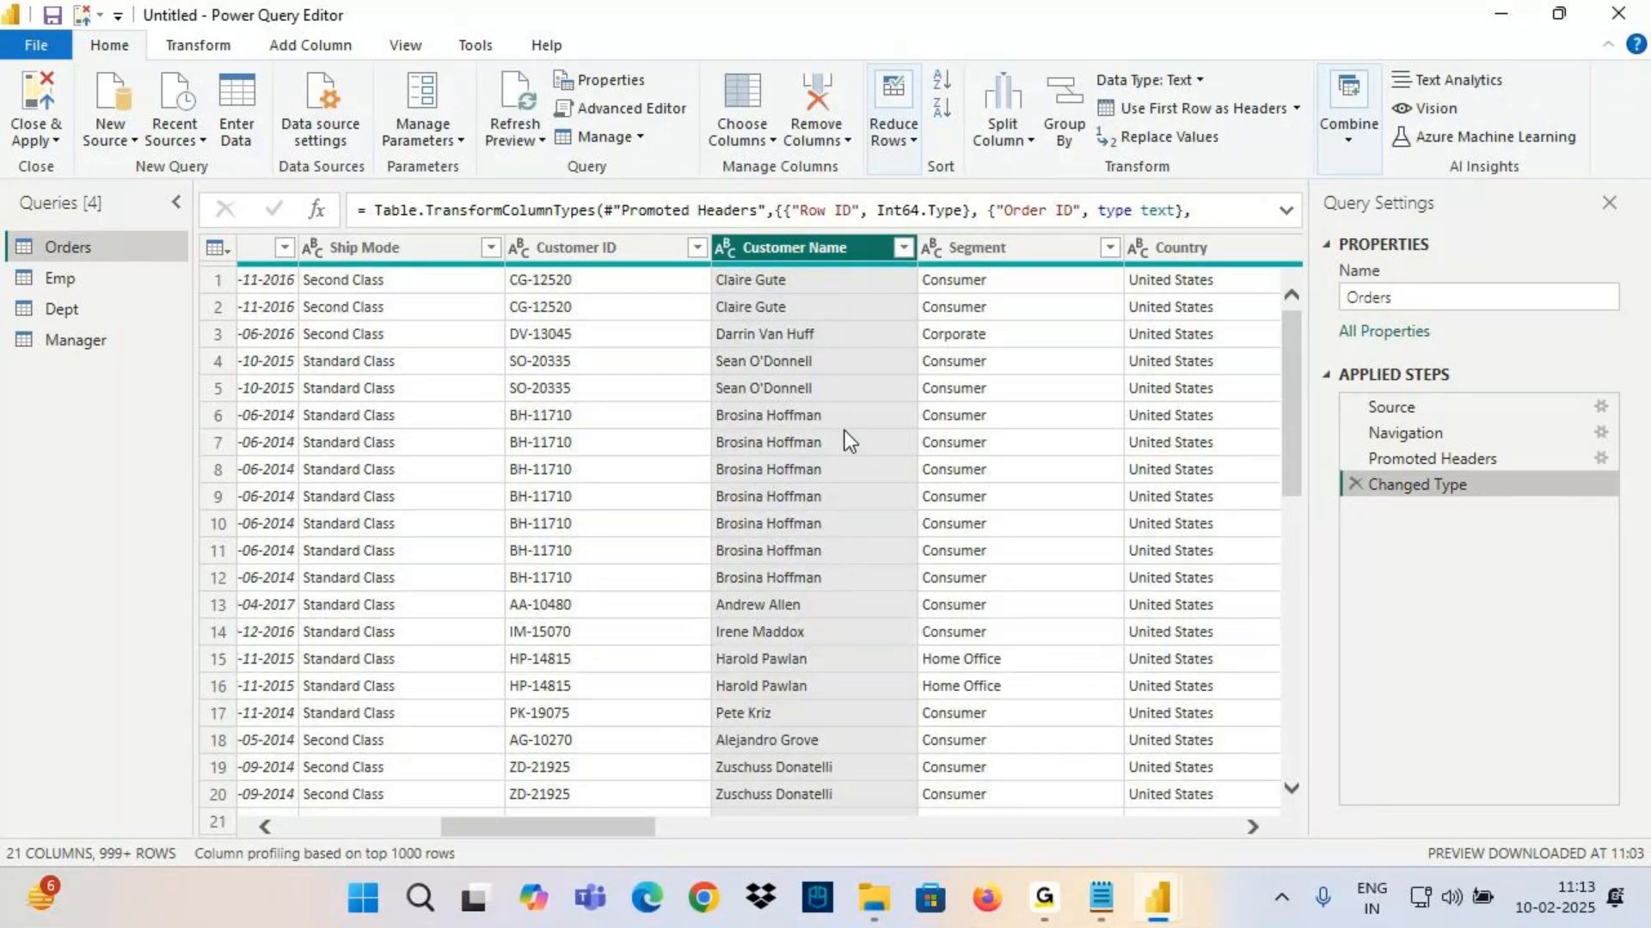
scroll(843, 493, "down", 10)
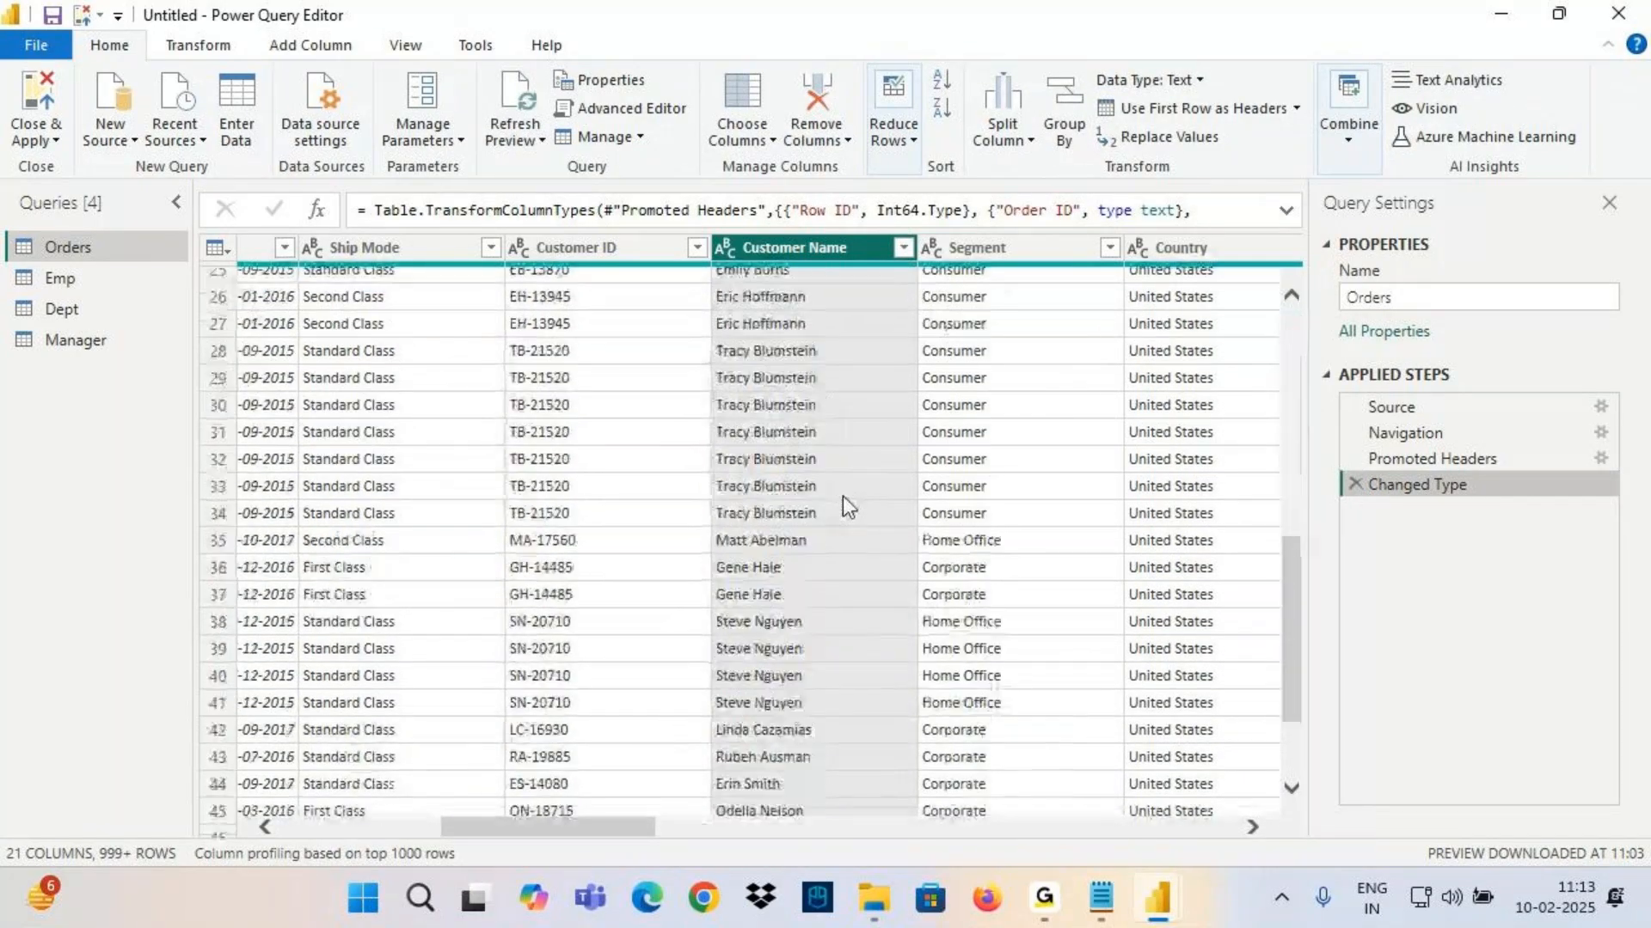
scroll(842, 502, "up", 10)
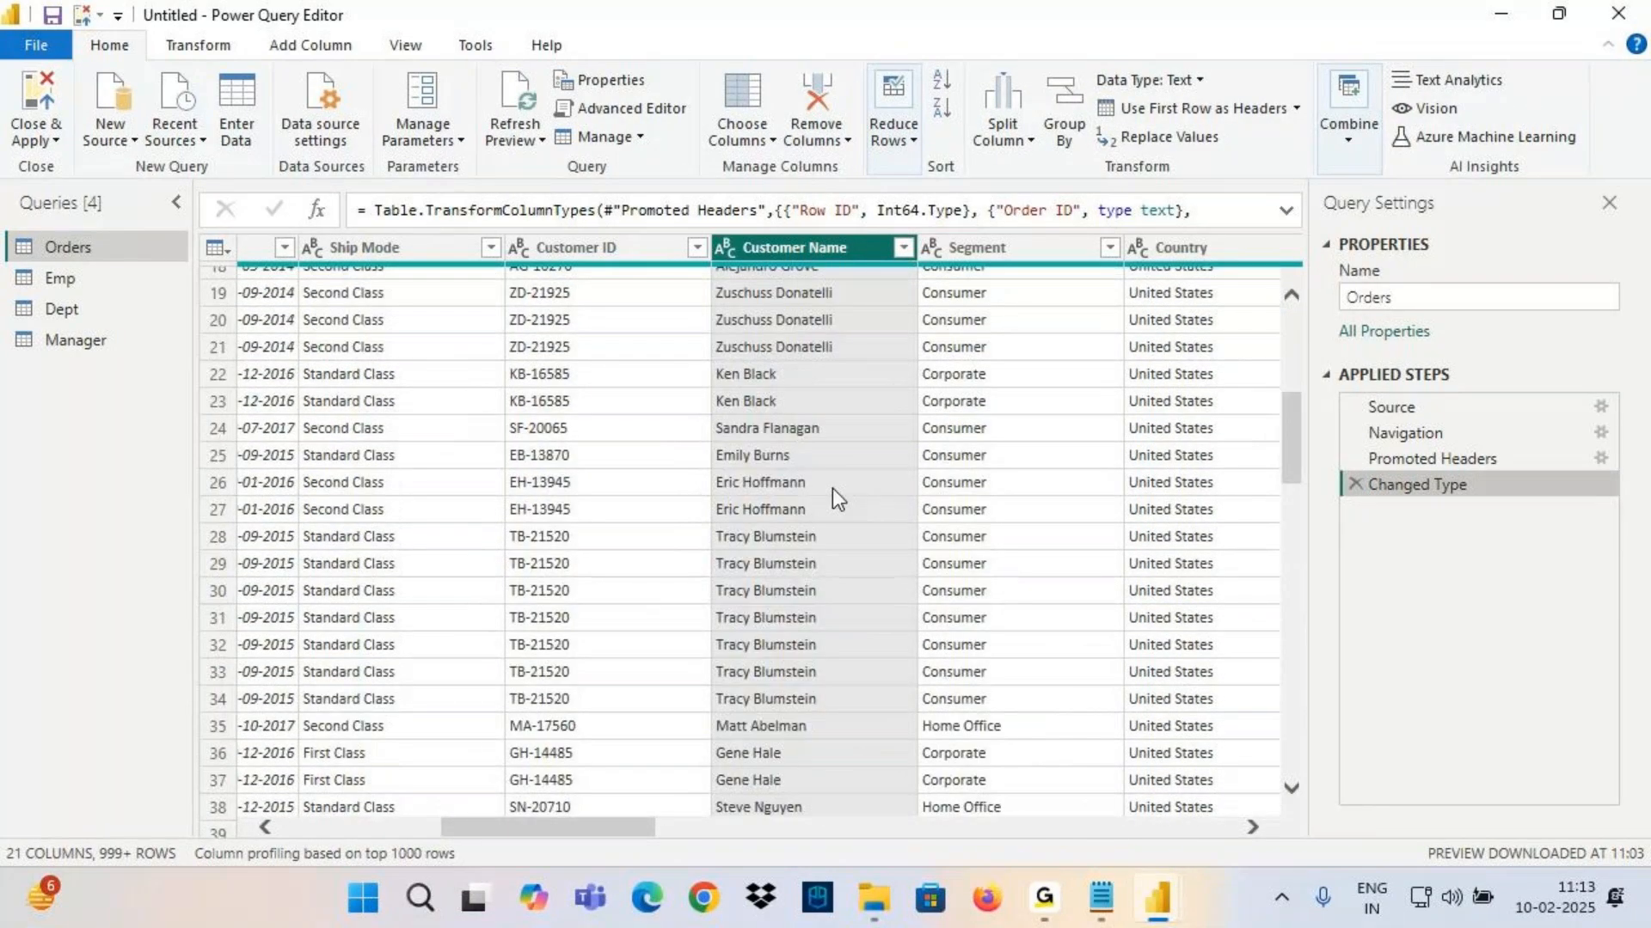
Filter Customer Name with a does not end with condition using the sample customer name, and review the rows
left_click(903, 247)
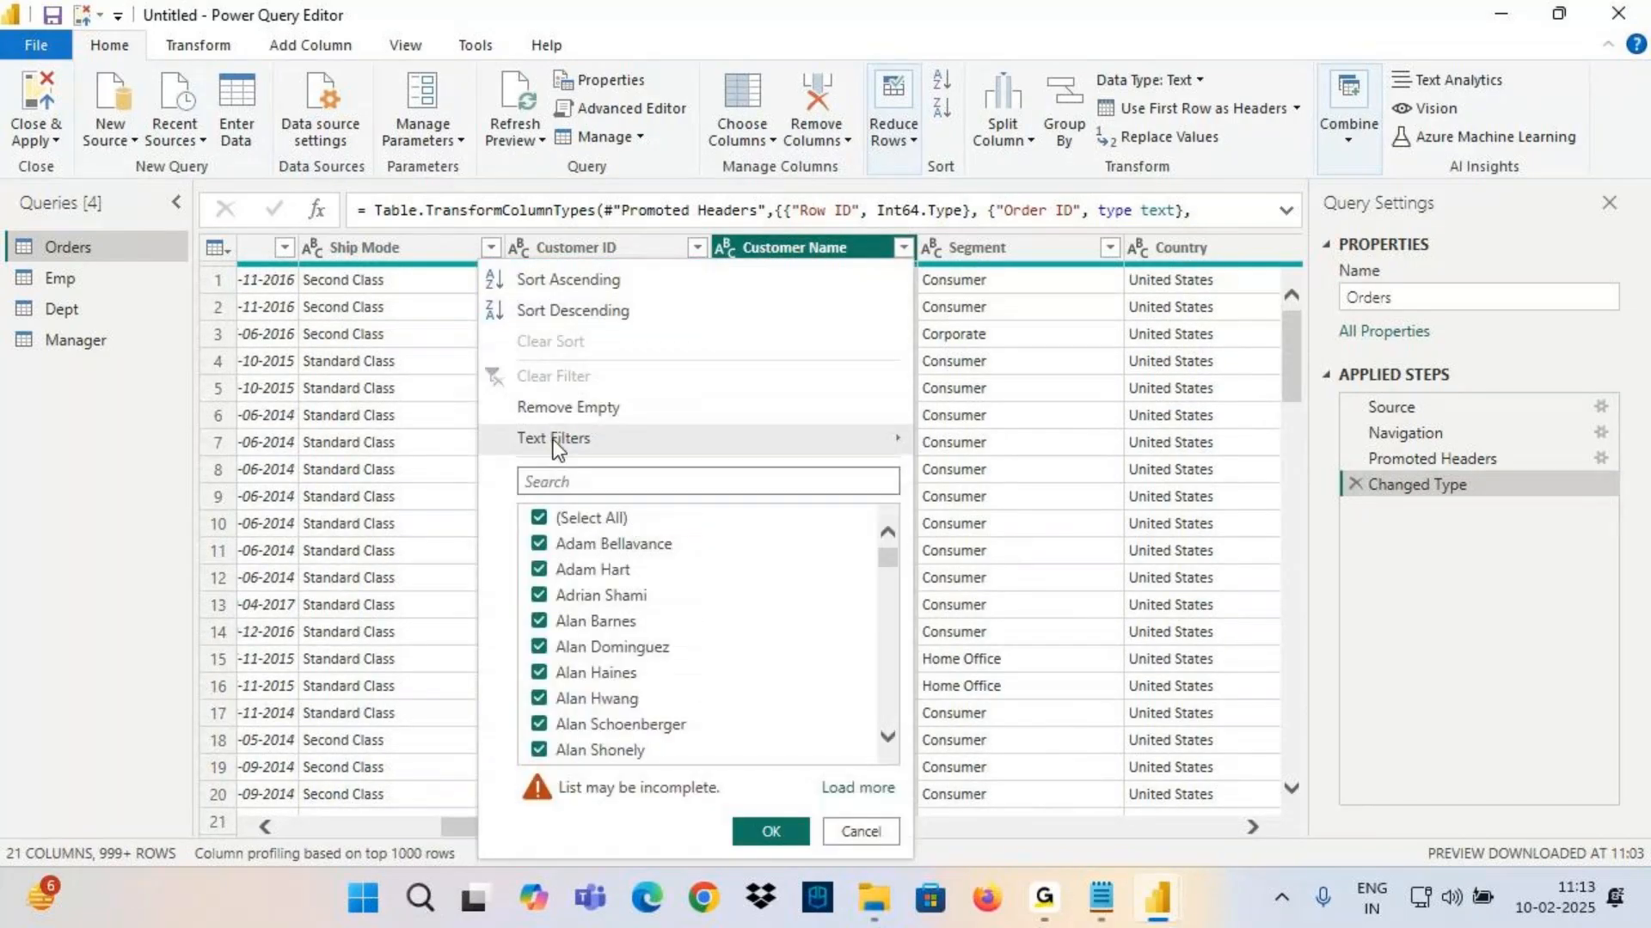
mouse_move(681, 442)
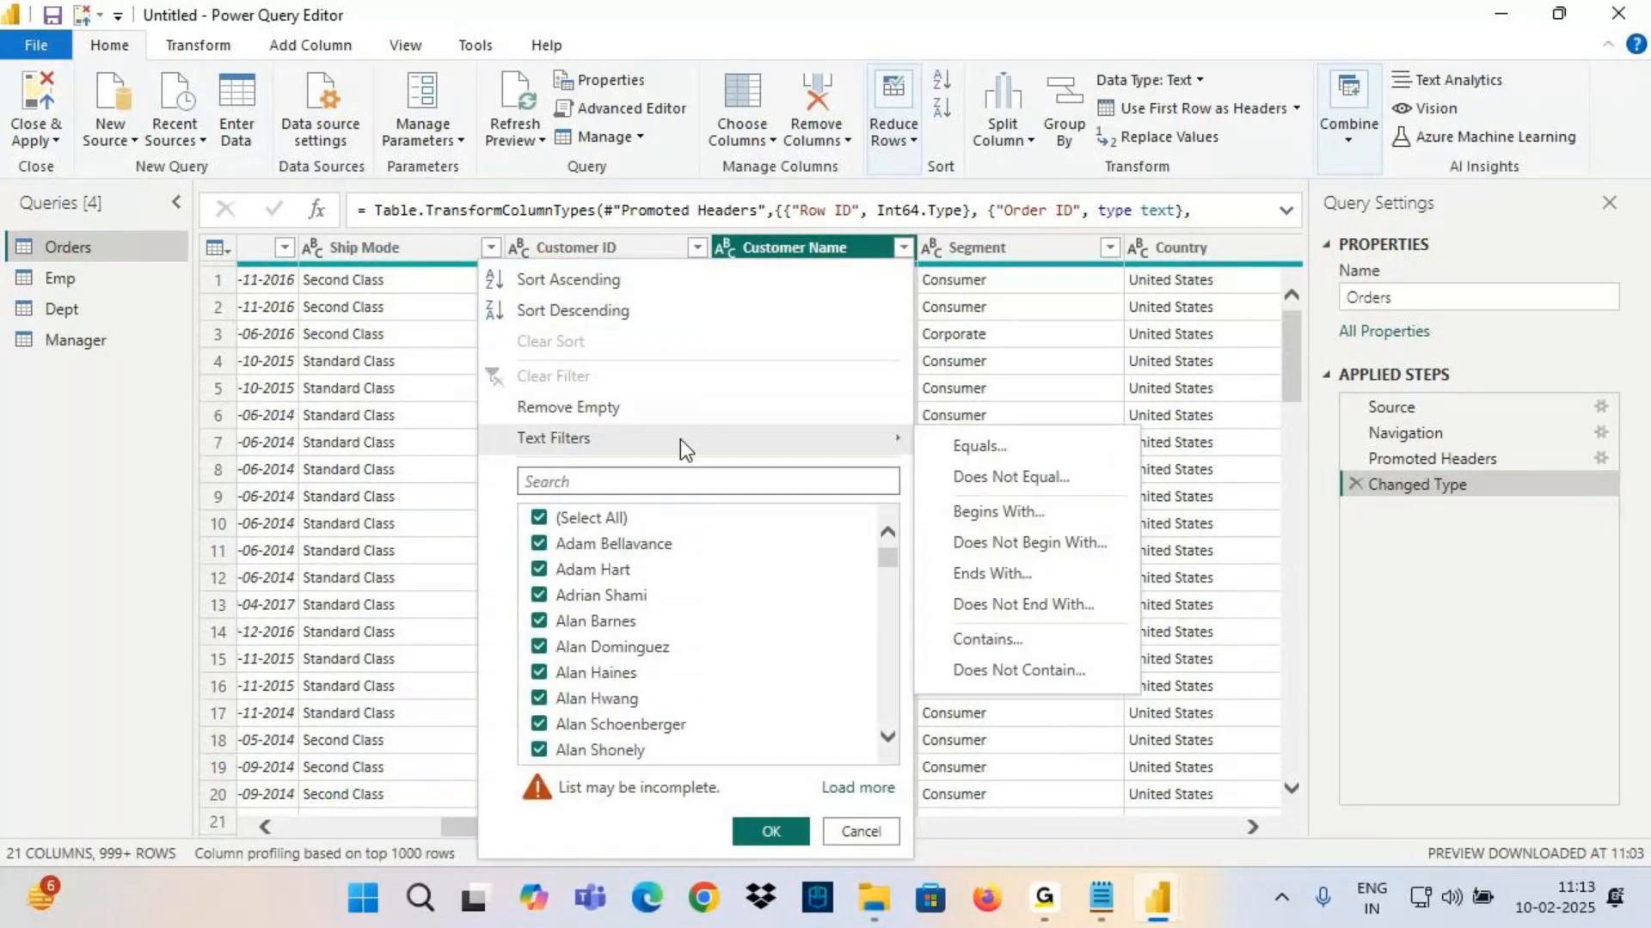
left_click(995, 606)
left_click(758, 435)
type("Allen")
left_click(1090, 581)
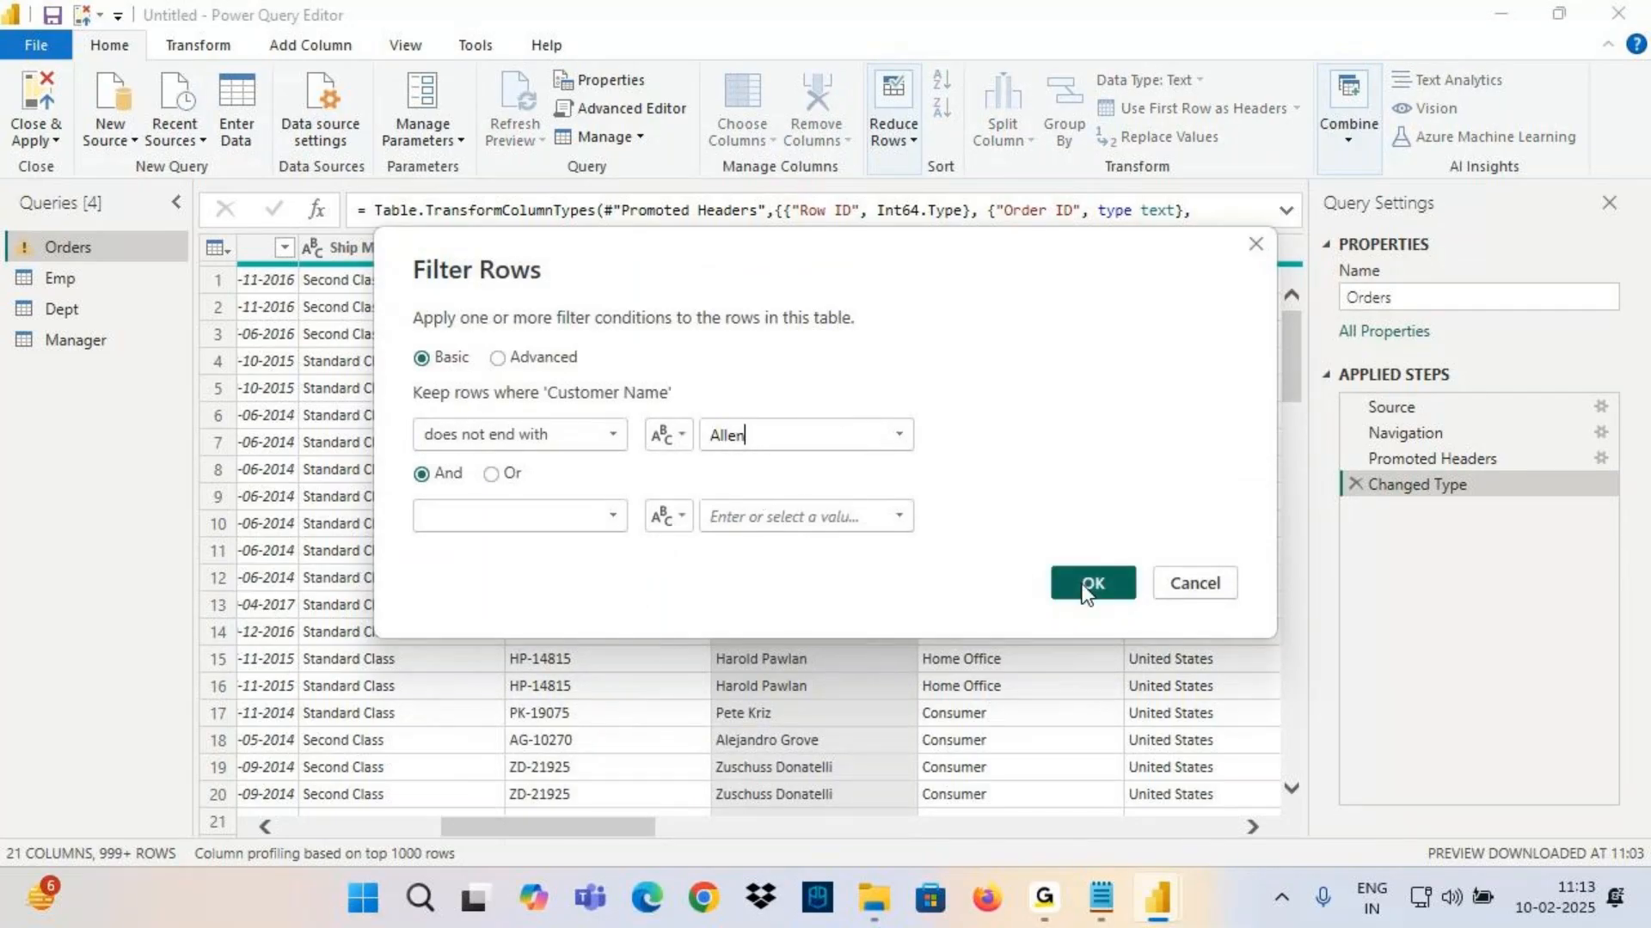
scroll(842, 400, "down", 5)
scroll(843, 402, "down", 10)
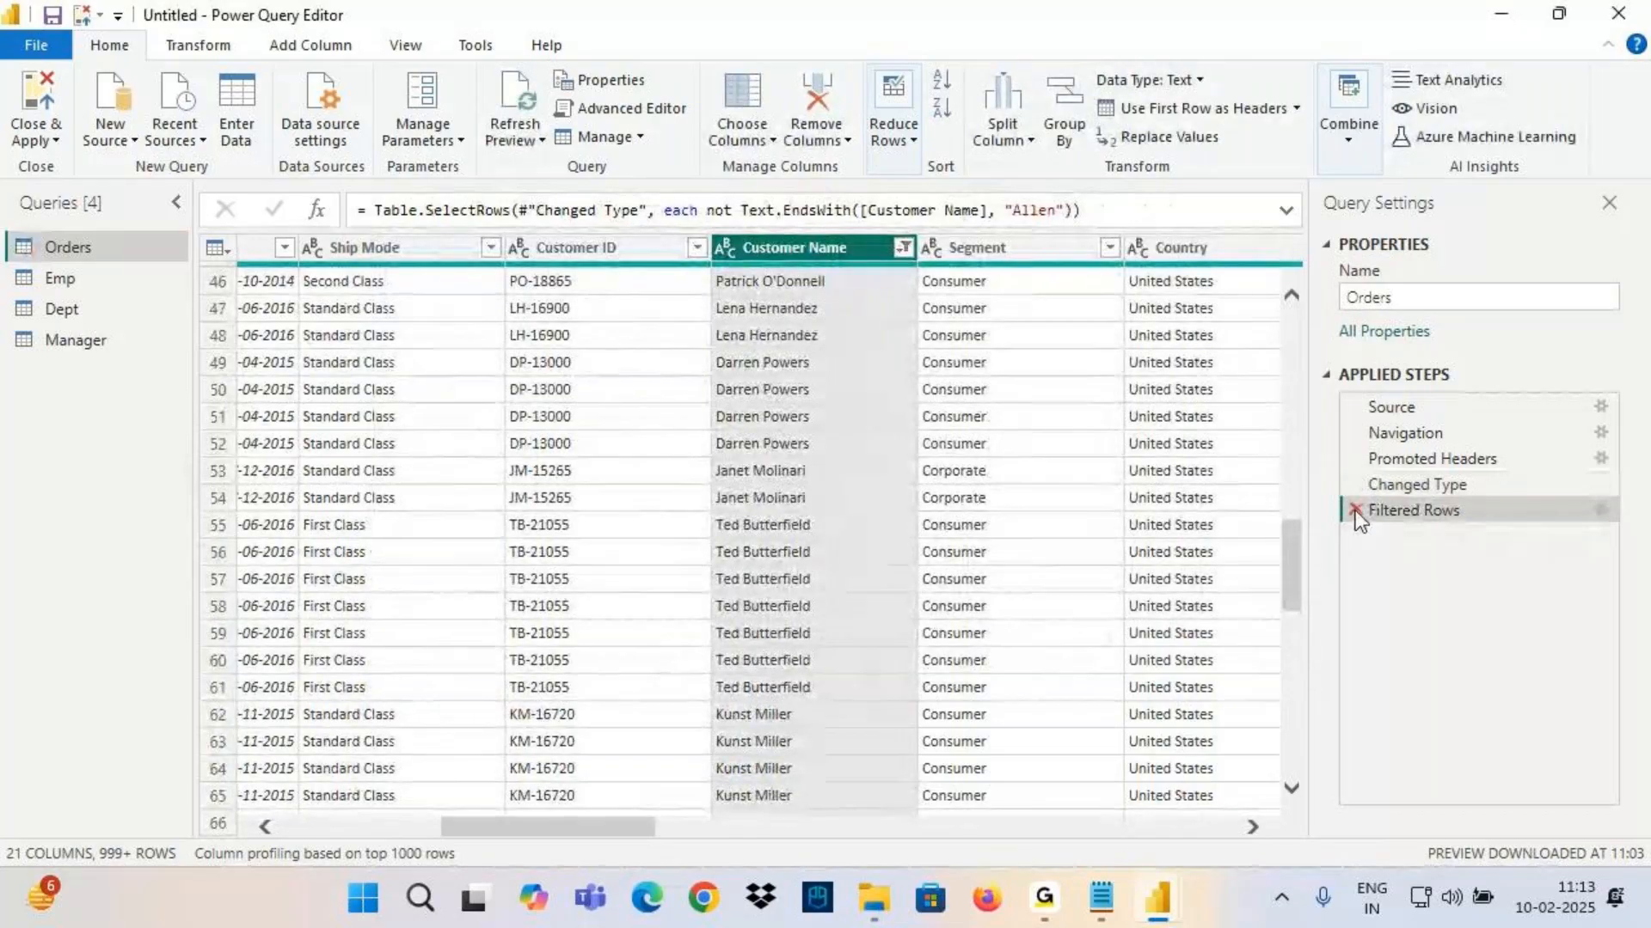
Delete the Filtered Rows step, and sketch a first line with the sample name followed by two crosses
left_click(1355, 511)
mouse_move(695, 151)
left_mouse_down()
mouse_move(705, 209)
mouse_move(835, 175)
left_mouse_up()
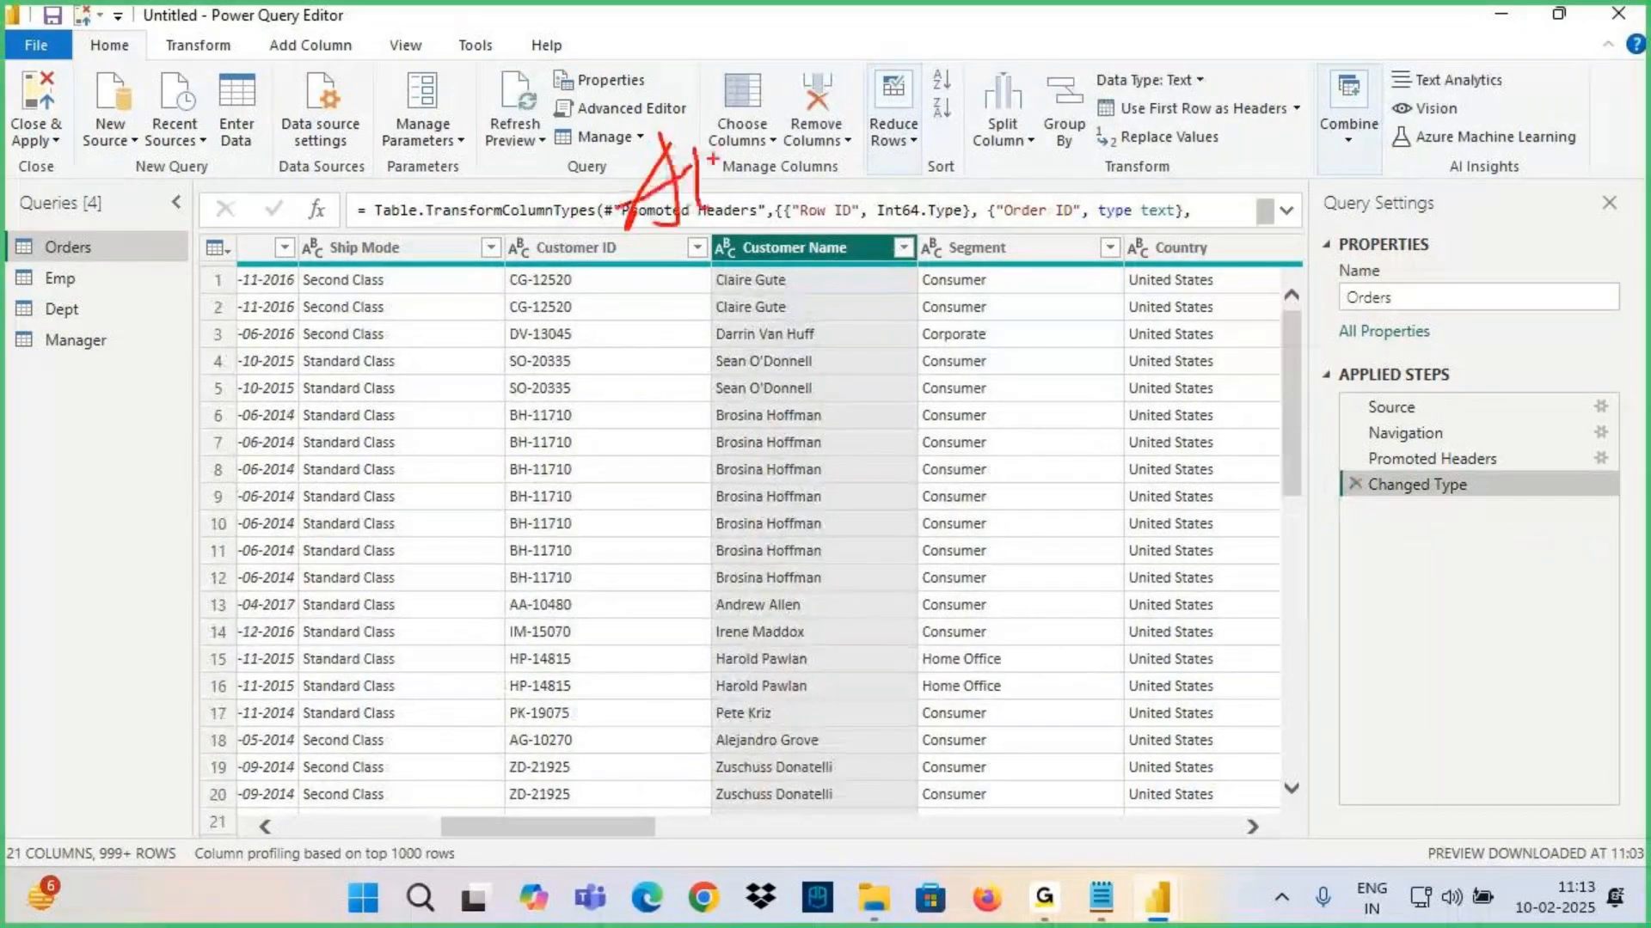
left_click_drag(1027, 151, 952, 223)
left_click_drag(959, 155, 1025, 222)
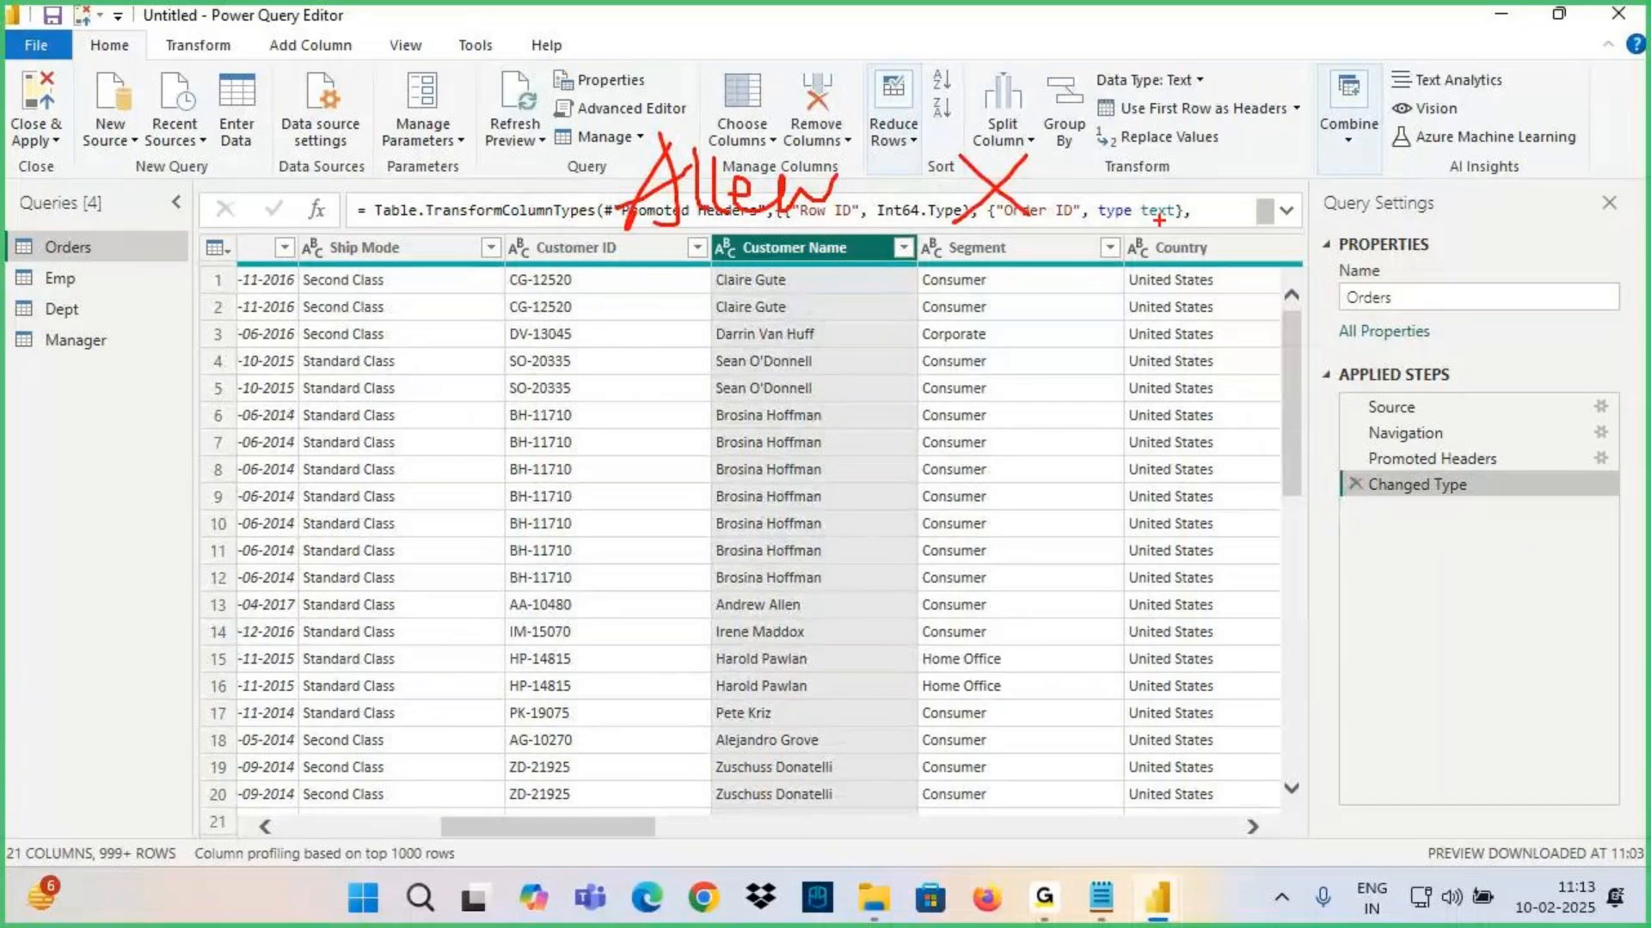
left_click_drag(1328, 125, 1231, 209)
left_click_drag(1232, 125, 1324, 207)
Sketch a second line below with the sample name in the middle between two crosses
left_click_drag(745, 320, 673, 418)
left_click_drag(670, 324, 810, 398)
left_click_drag(936, 391, 1122, 329)
left_click_drag(1319, 292, 1271, 353)
left_click_drag(1261, 297, 1380, 371)
Sketch a third line with two crosses followed by the sample name at the end
left_click_drag(786, 491, 722, 572)
left_click_drag(719, 514, 855, 565)
left_click_drag(1066, 462, 999, 552)
left_click_drag(989, 477, 1139, 540)
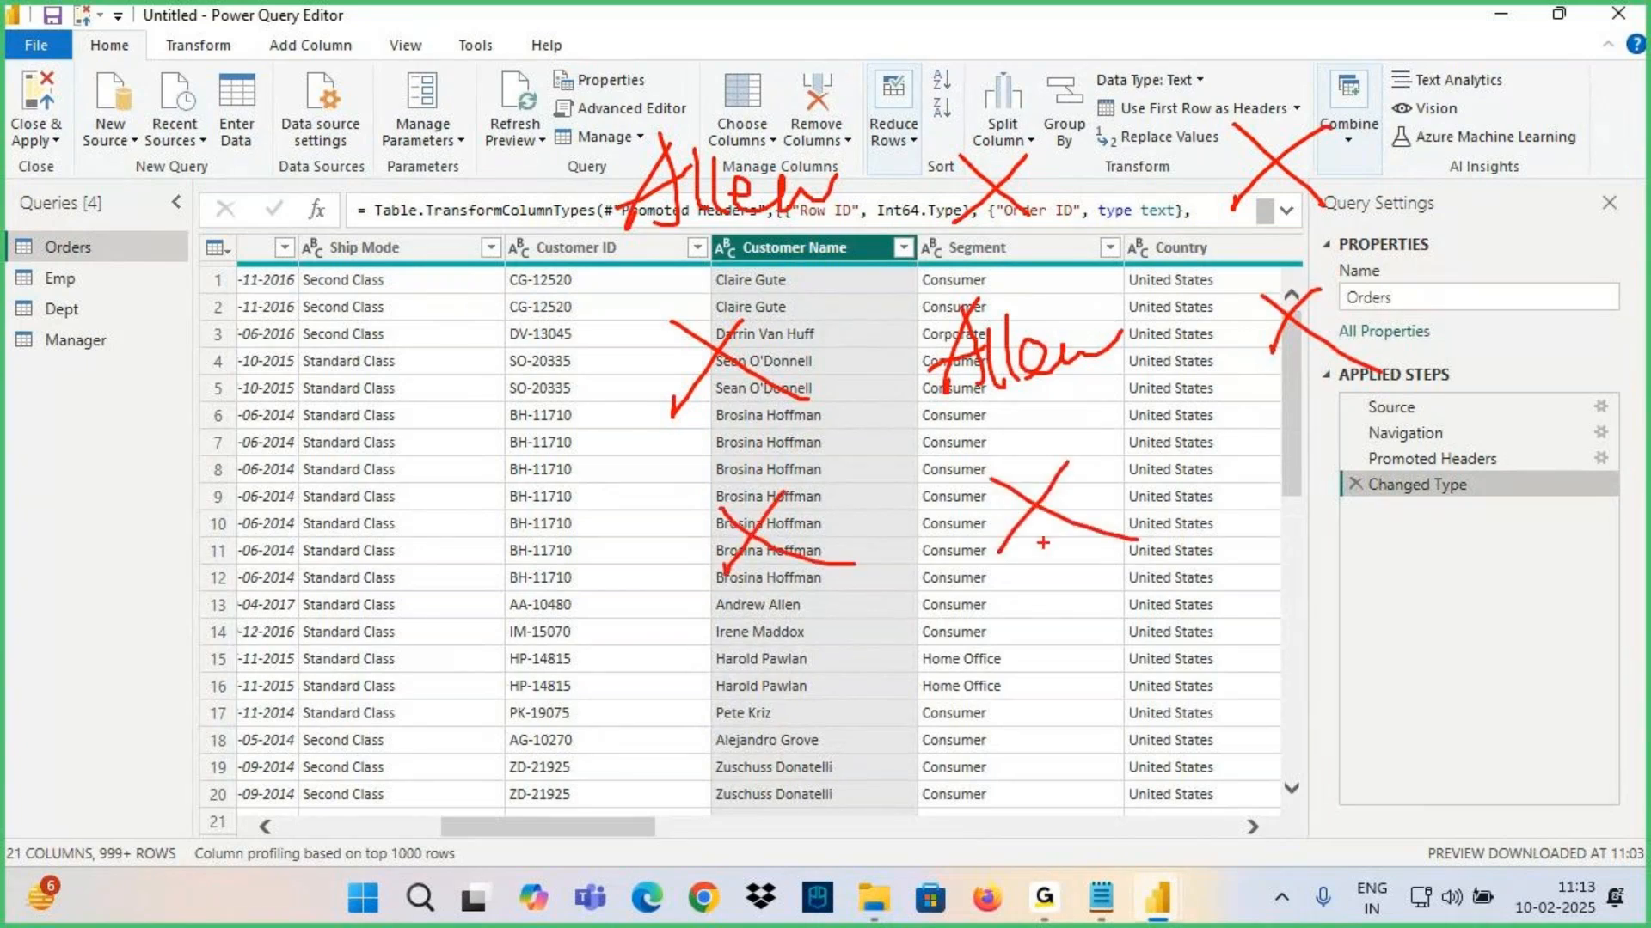
mouse_move(1298, 450)
left_mouse_down()
mouse_move(1266, 540)
mouse_move(1466, 515)
mouse_move(1599, 471)
left_mouse_up()
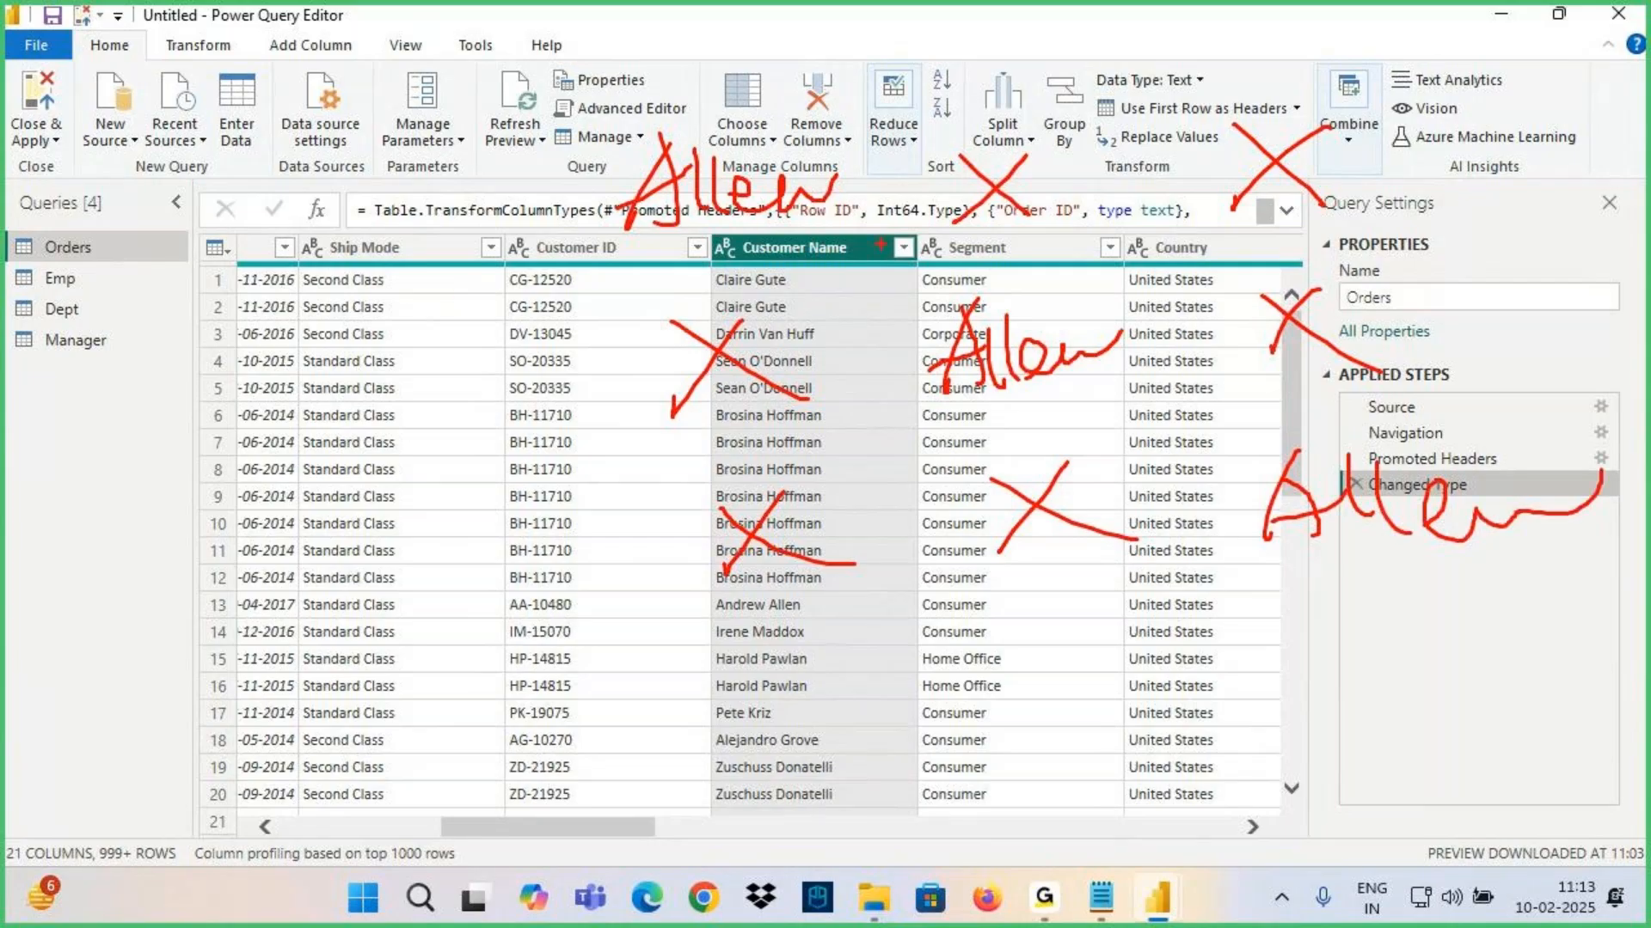
Underline and tick the name in the first sketched line, and circle and tick the names in the other two lines
left_click_drag(890, 221, 653, 250)
left_click_drag(525, 146, 711, 79)
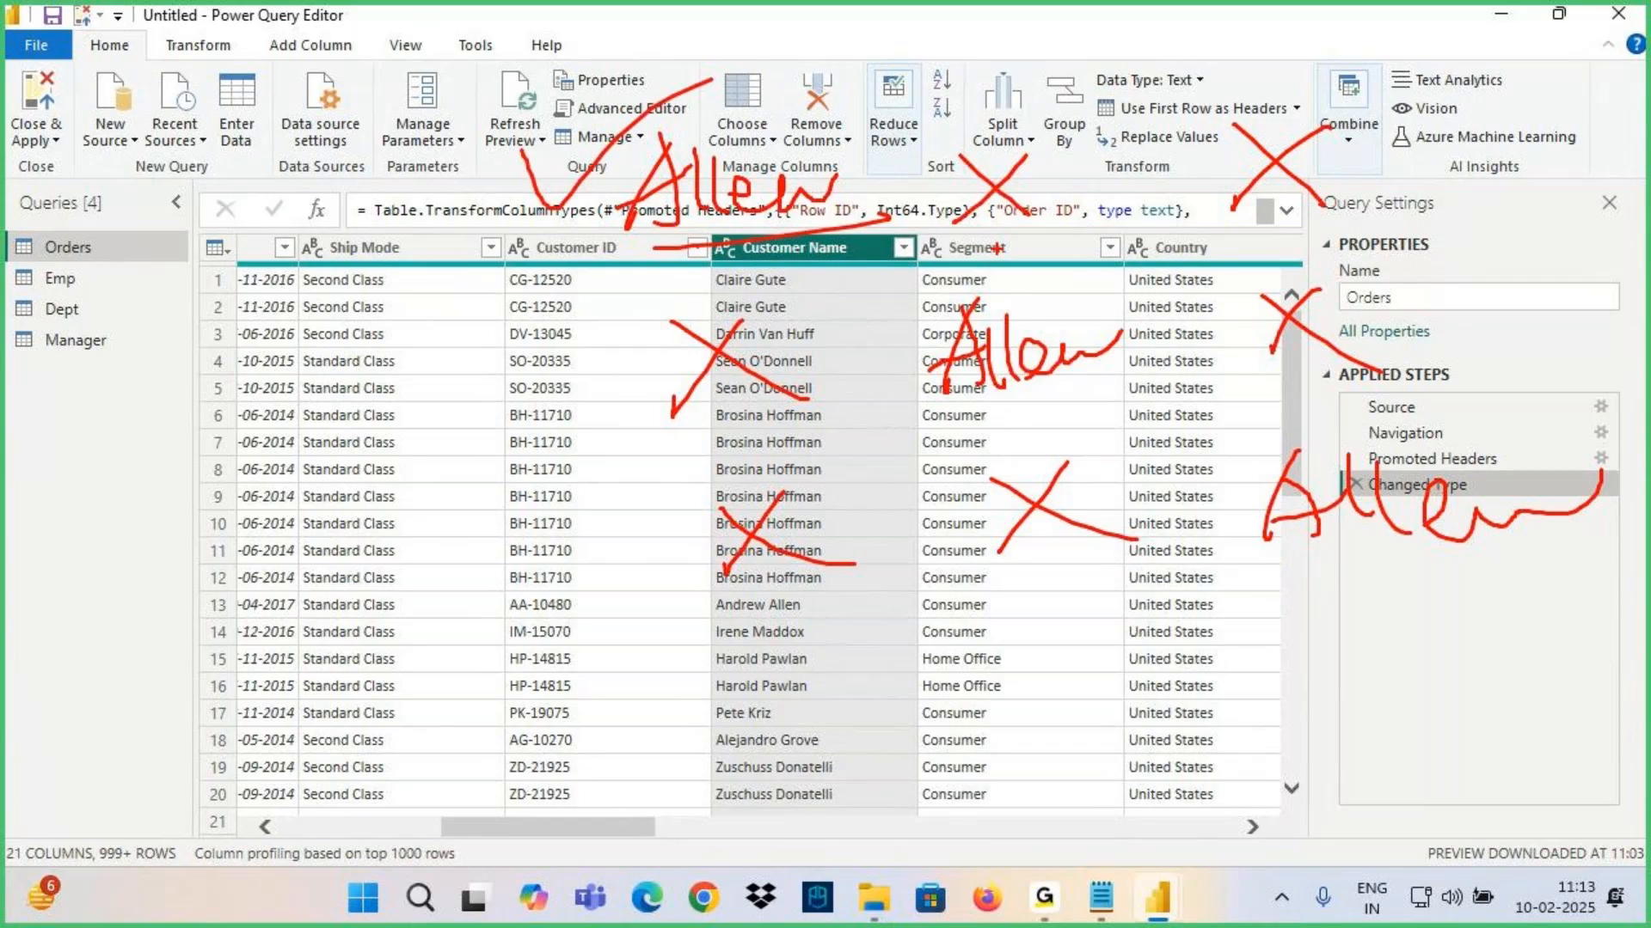
left_click_drag(997, 248, 1006, 258)
left_click_drag(1117, 348, 1294, 268)
left_click_drag(1451, 378, 1522, 451)
left_click_drag(1547, 400, 1453, 447)
left_click_drag(1522, 430, 1513, 426)
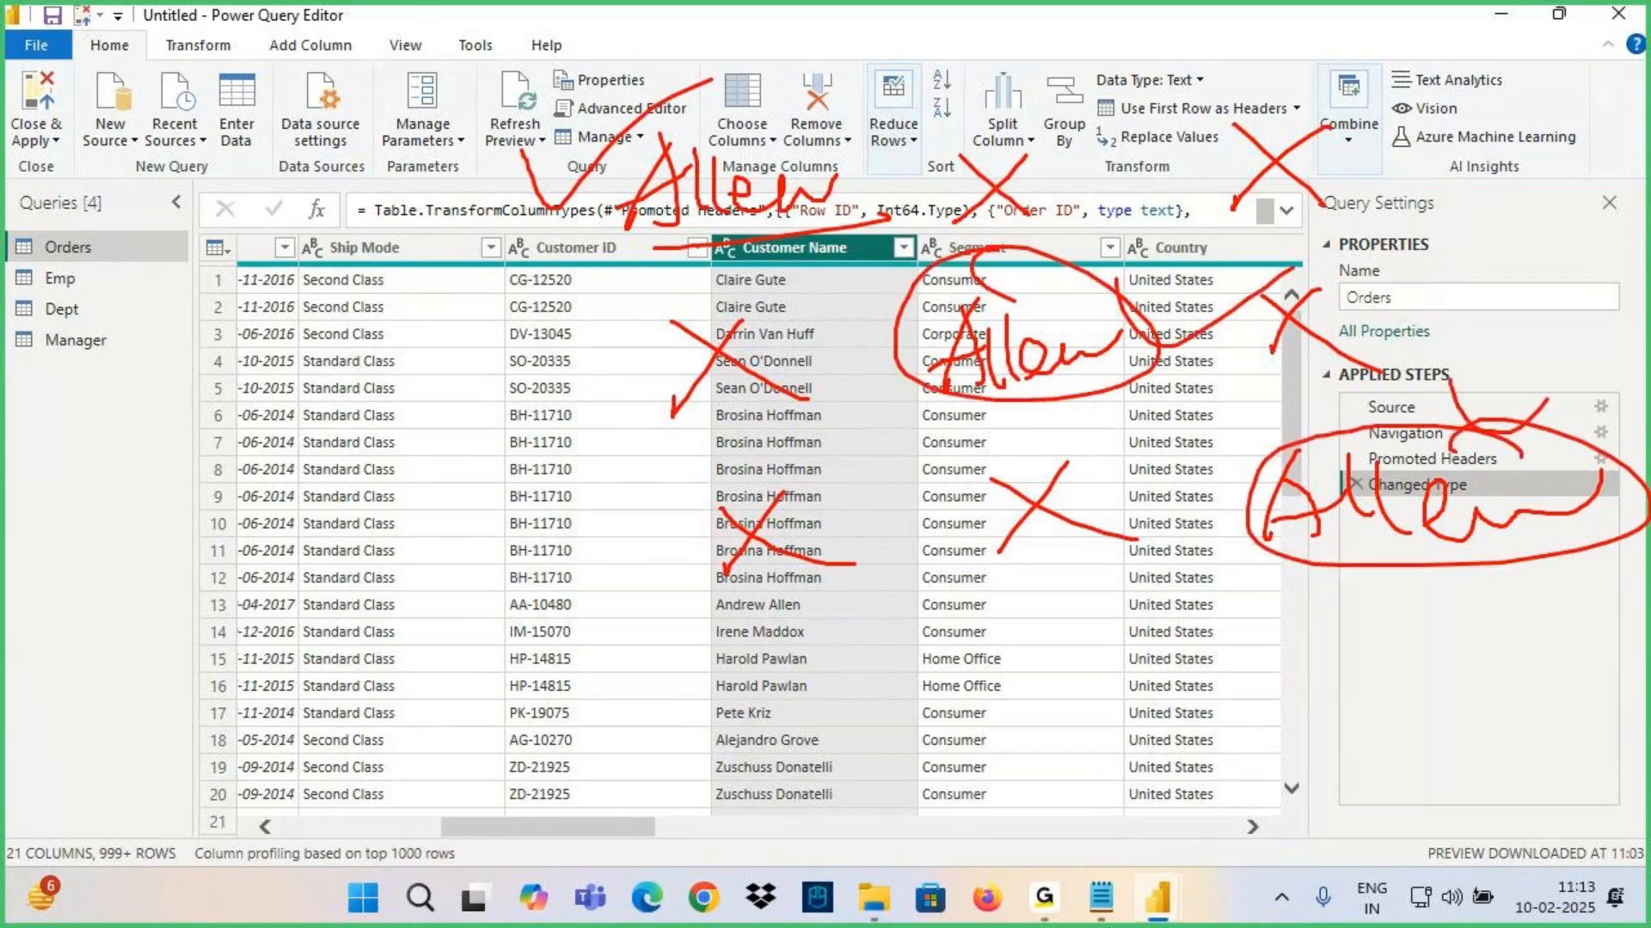
Circle the whole first and third sketched lines to highlight the begins-with and ends-with patterns
left_click_drag(1564, 288, 1548, 400)
mouse_move(528, 198)
left_mouse_down()
mouse_move(658, 90)
mouse_move(885, 86)
mouse_move(1014, 241)
mouse_move(696, 129)
left_mouse_up()
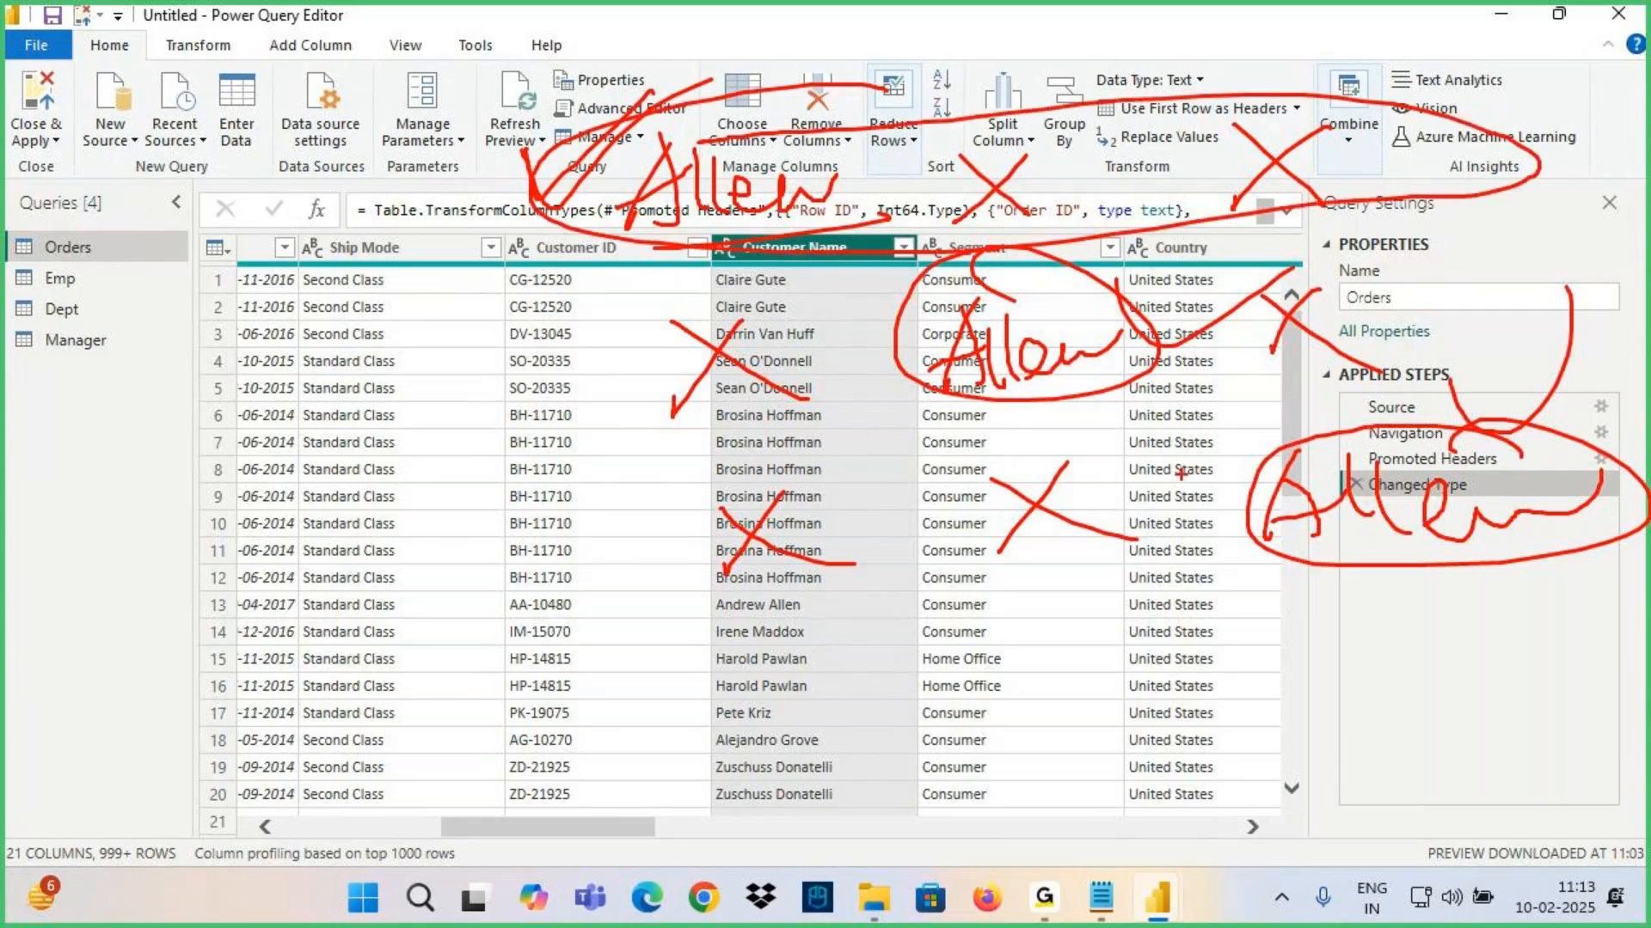
mouse_move(1141, 423)
left_mouse_down()
mouse_move(640, 563)
mouse_move(1272, 430)
mouse_move(1042, 454)
left_mouse_up()
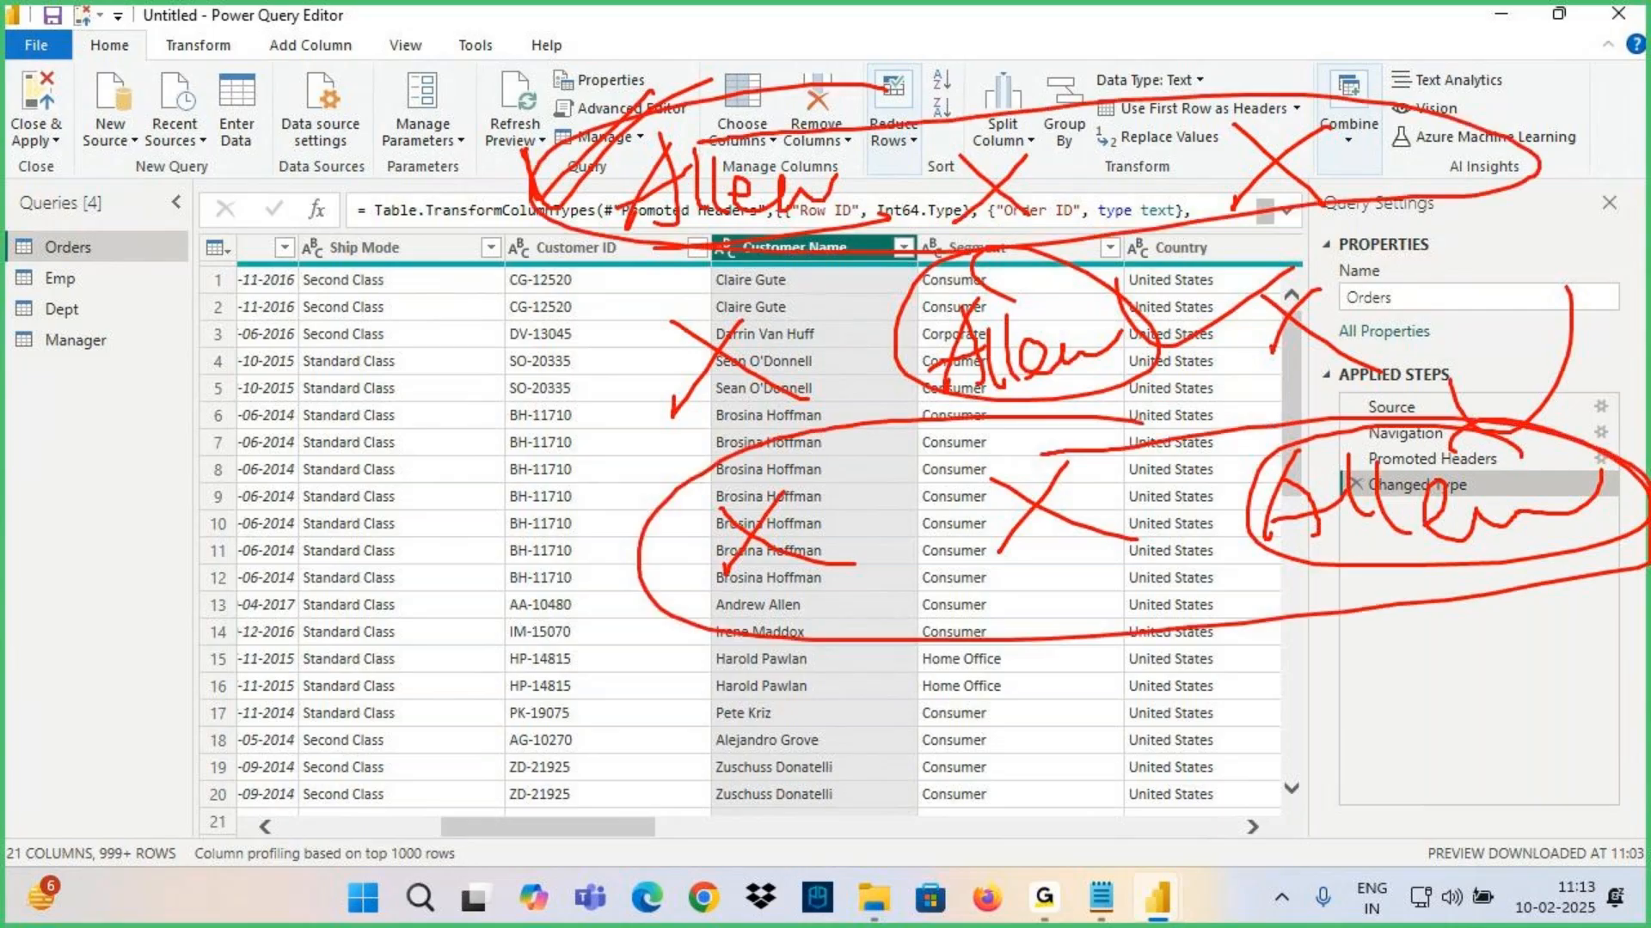
Add pen marks beside the three sketched name patterns and clear all the screen annotations
left_click_drag(521, 174, 617, 136)
left_click_drag(588, 276, 645, 298)
left_click_drag(561, 503, 743, 433)
key("Escape")
Filter Customer Name with a Contains condition for the sample name used in the sketches
left_click(898, 249)
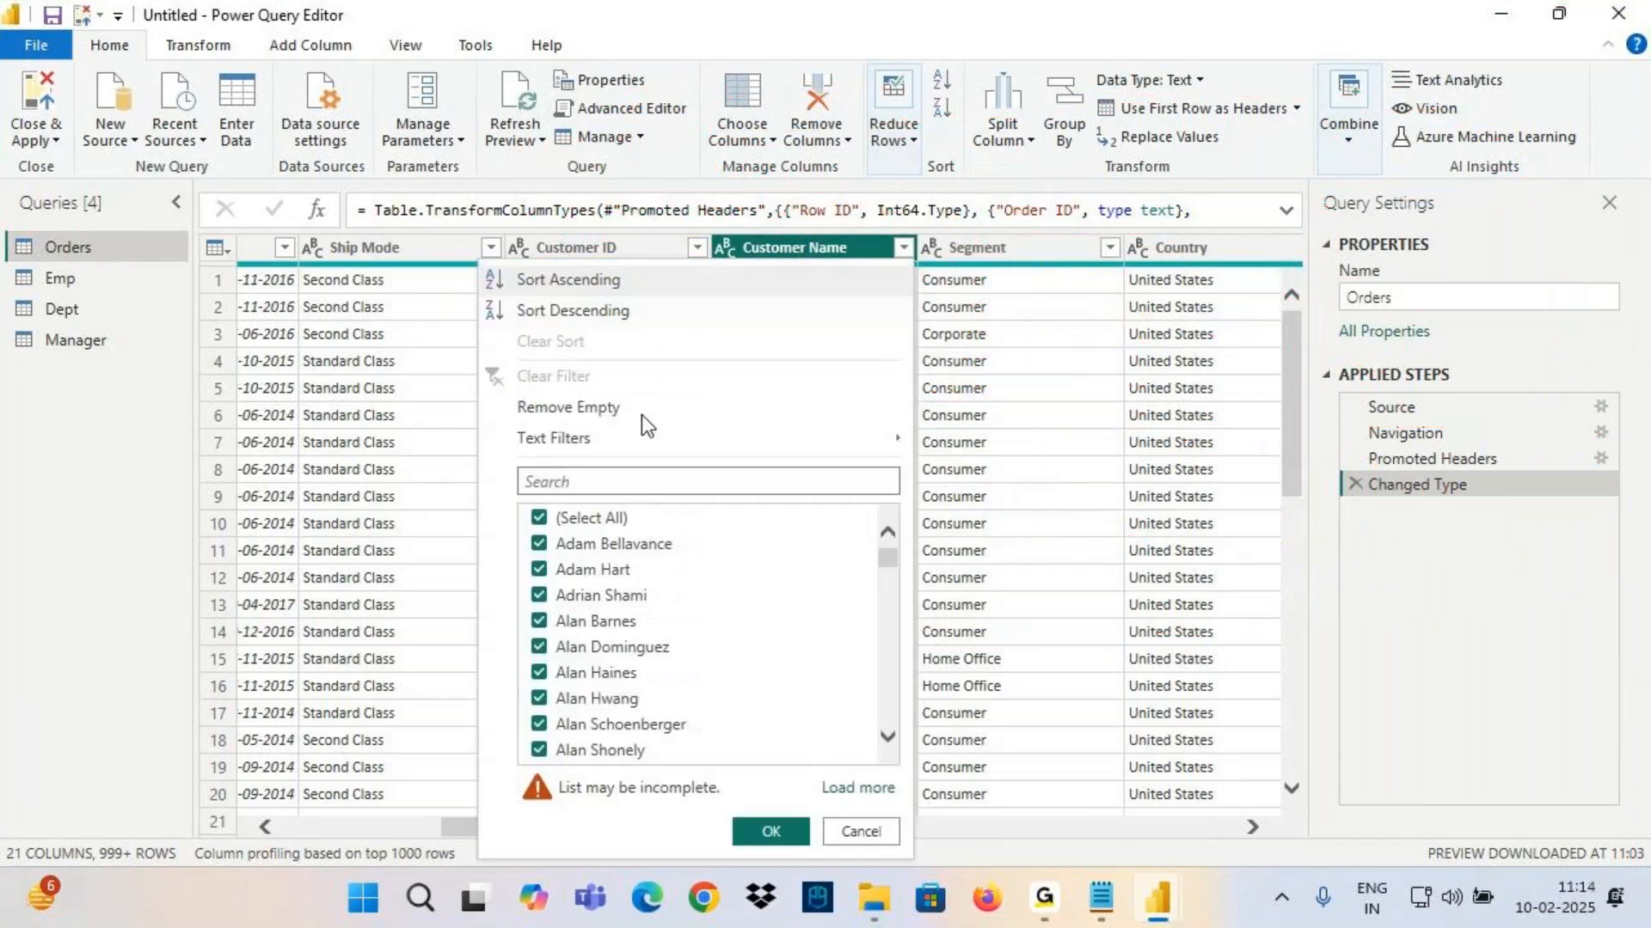
mouse_move(875, 440)
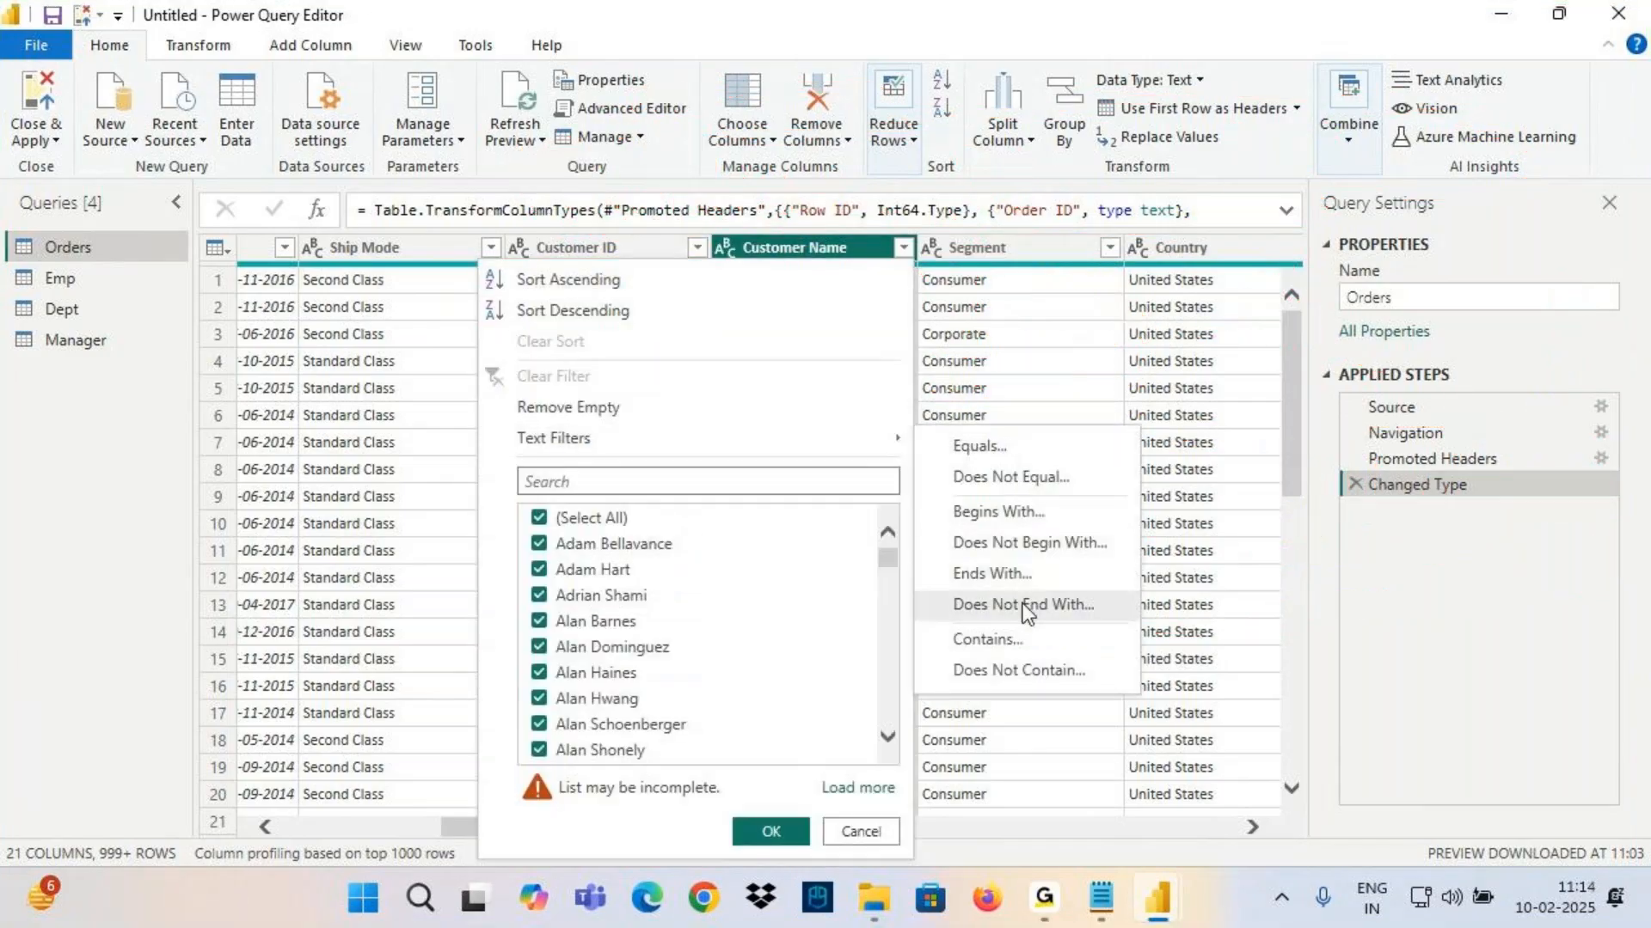
left_click(985, 637)
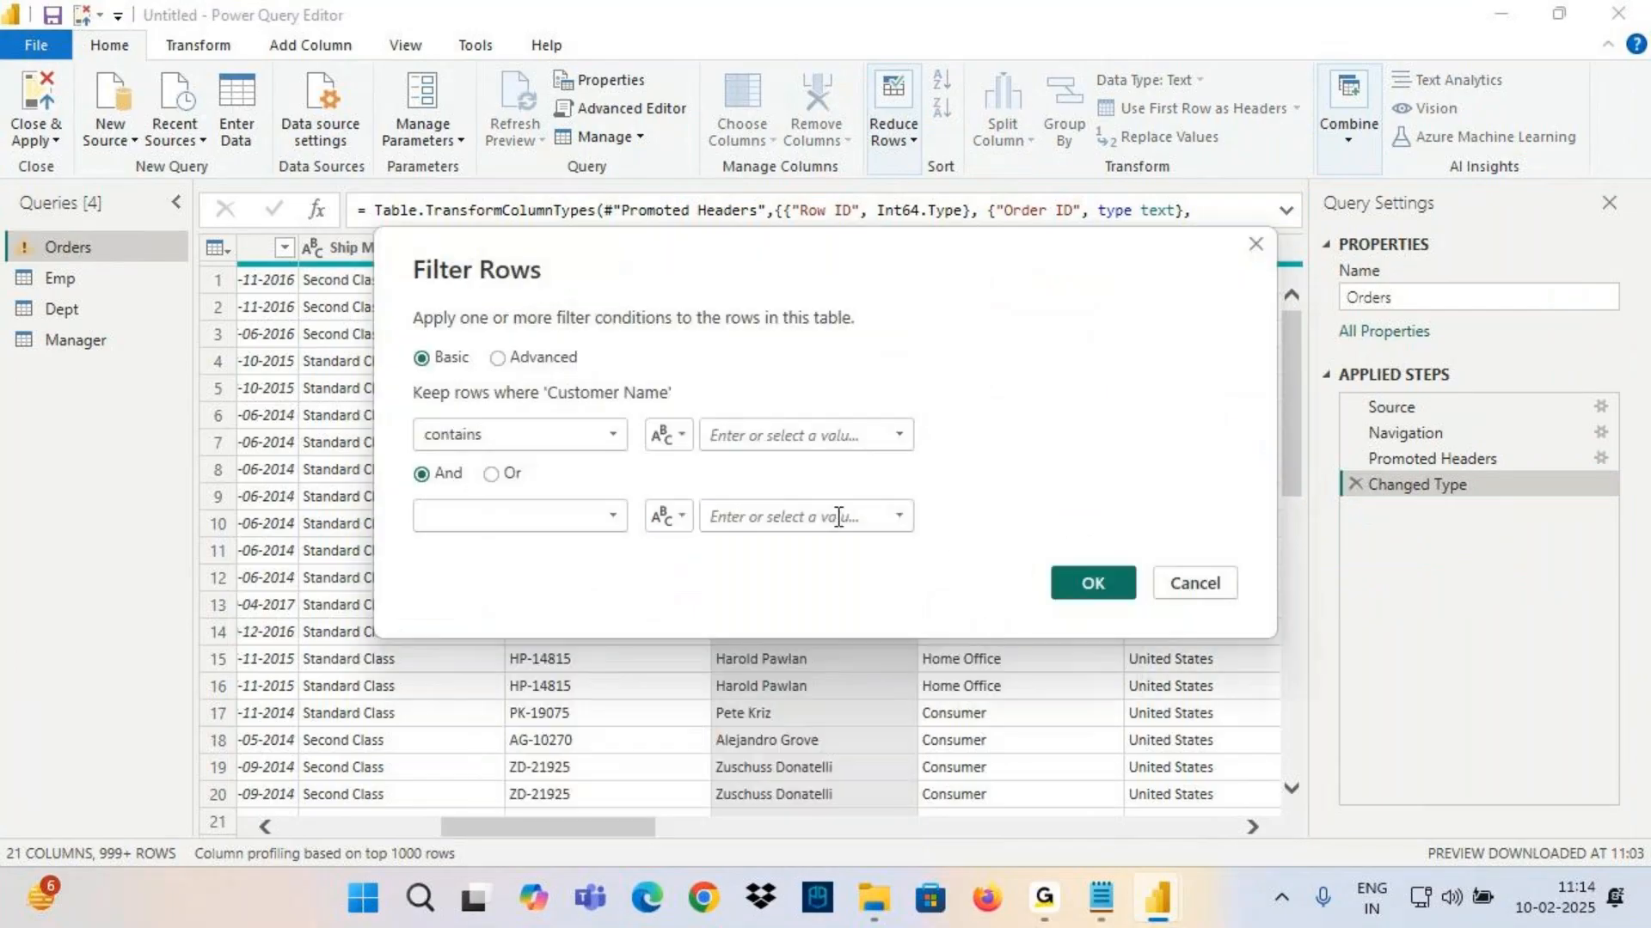
type("Allen")
left_click(1093, 583)
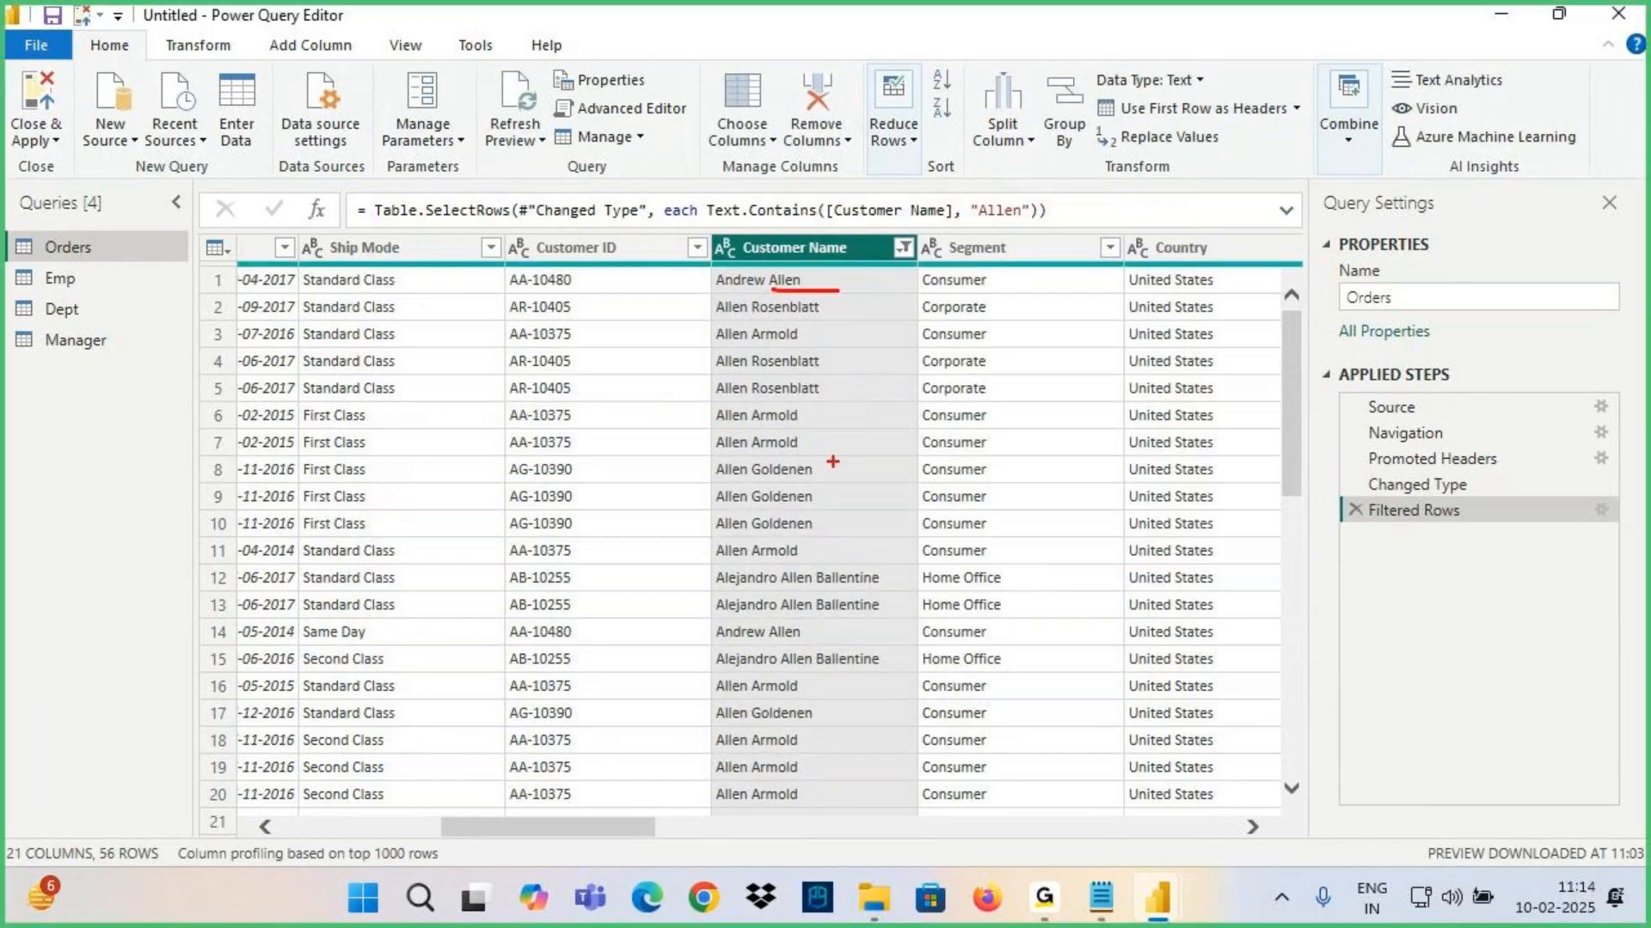
Mark where the sample name occurs in the filtered Customer Name values, and delete the Filtered Rows step
left_click_drag(713, 318, 743, 317)
left_click_drag(779, 568, 816, 634)
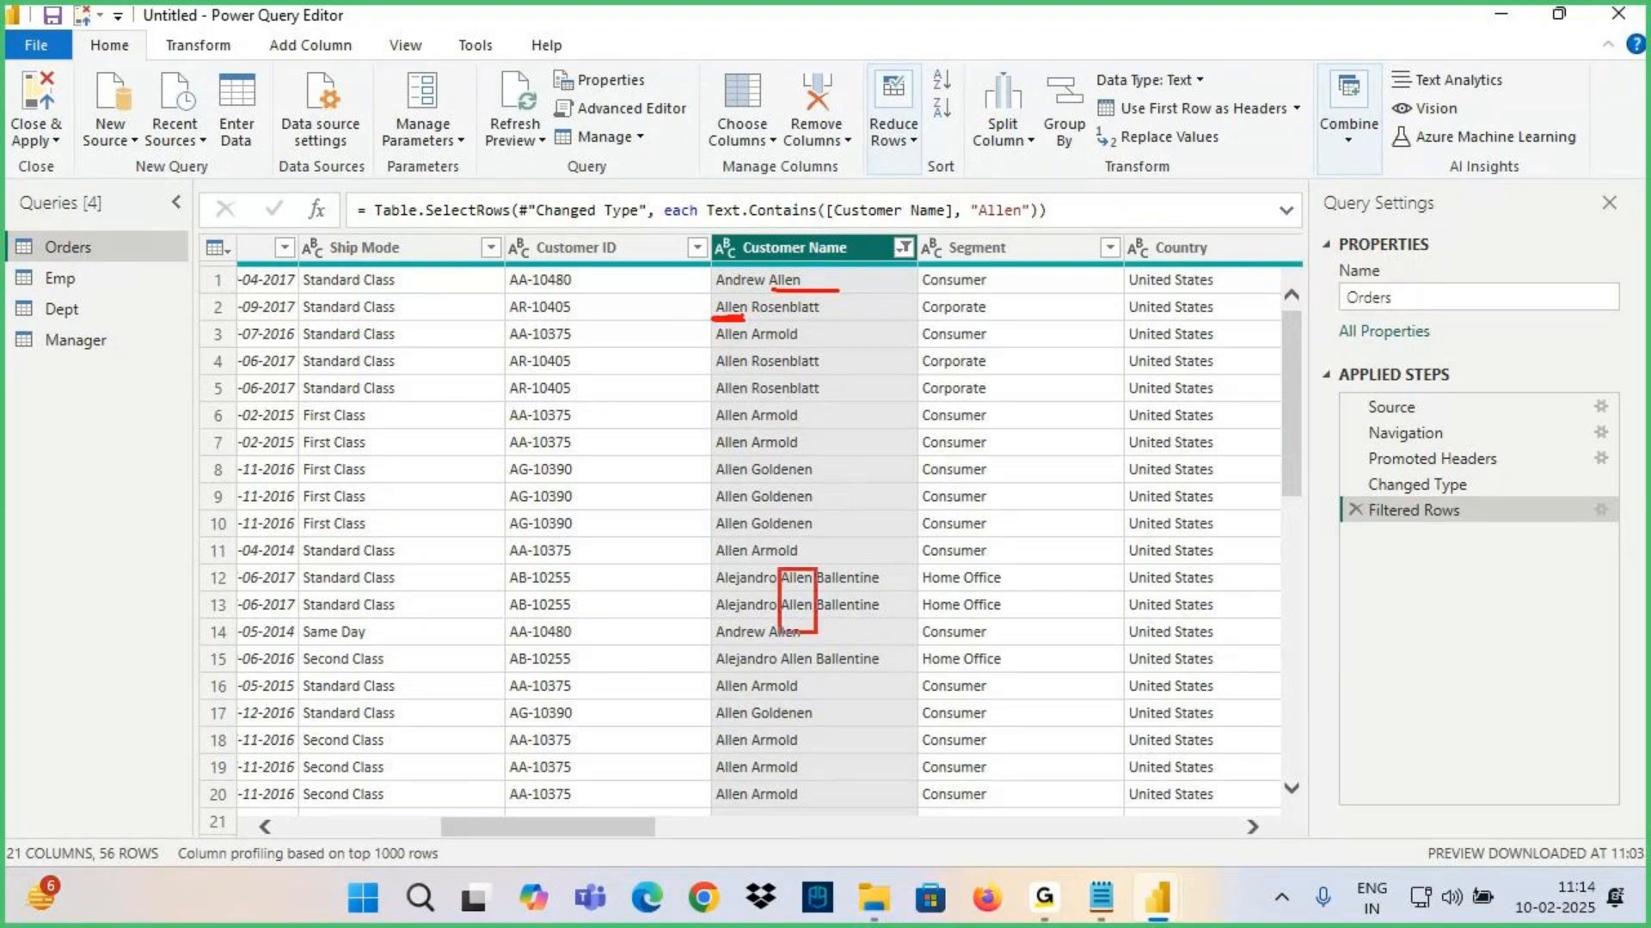
left_click_drag(782, 535, 796, 575)
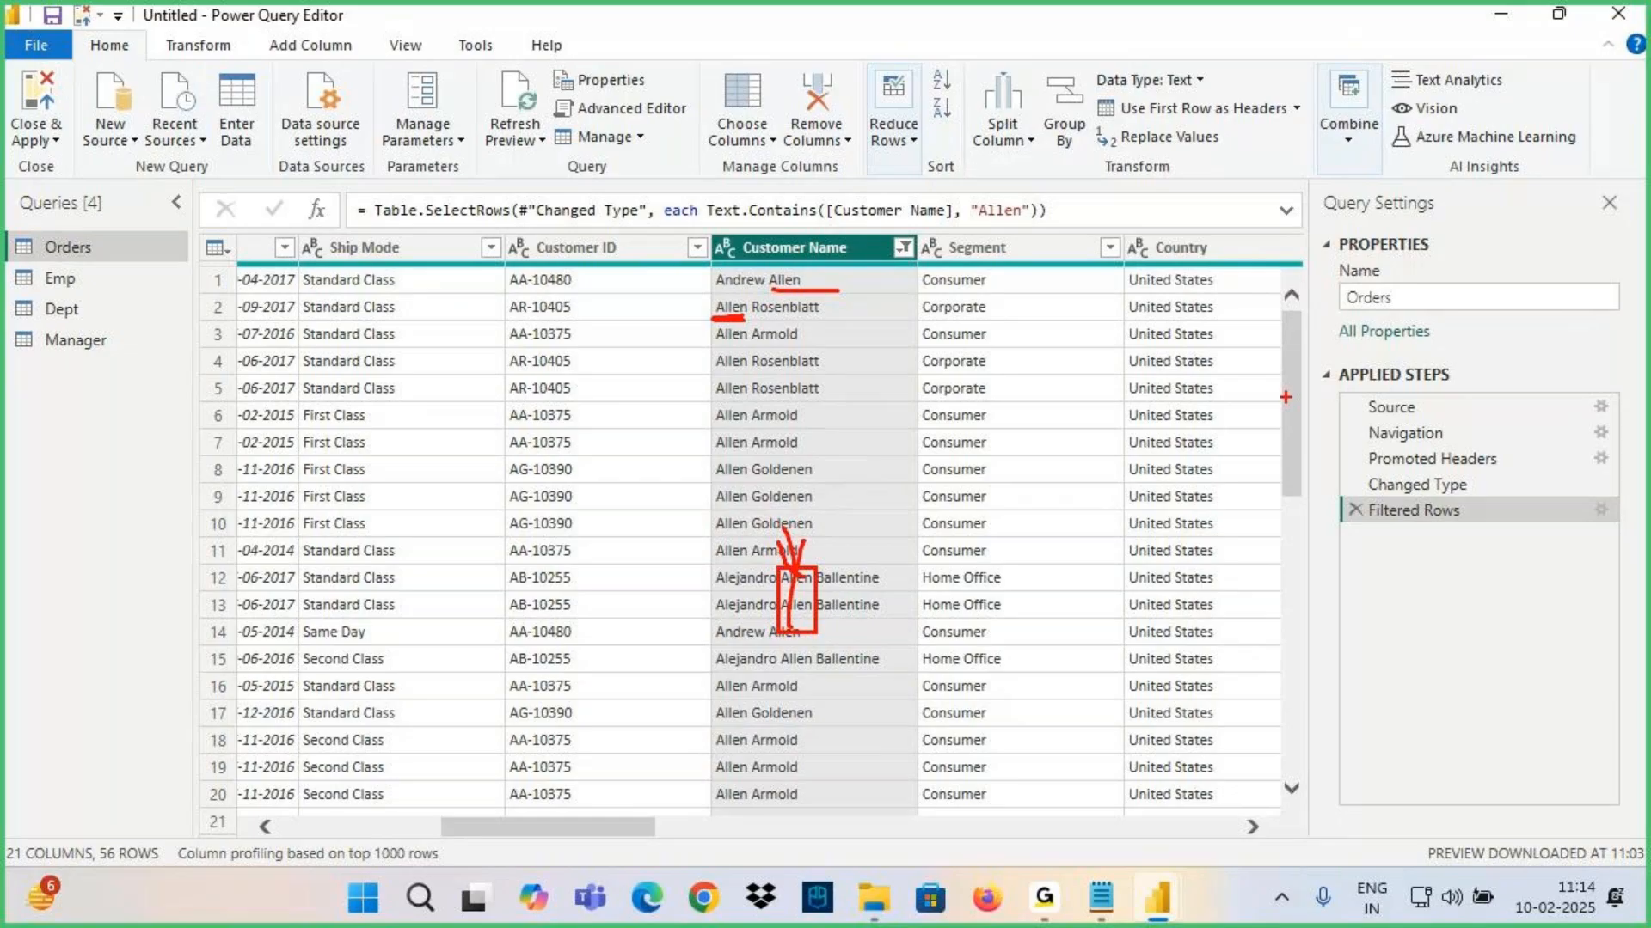
key("Escape")
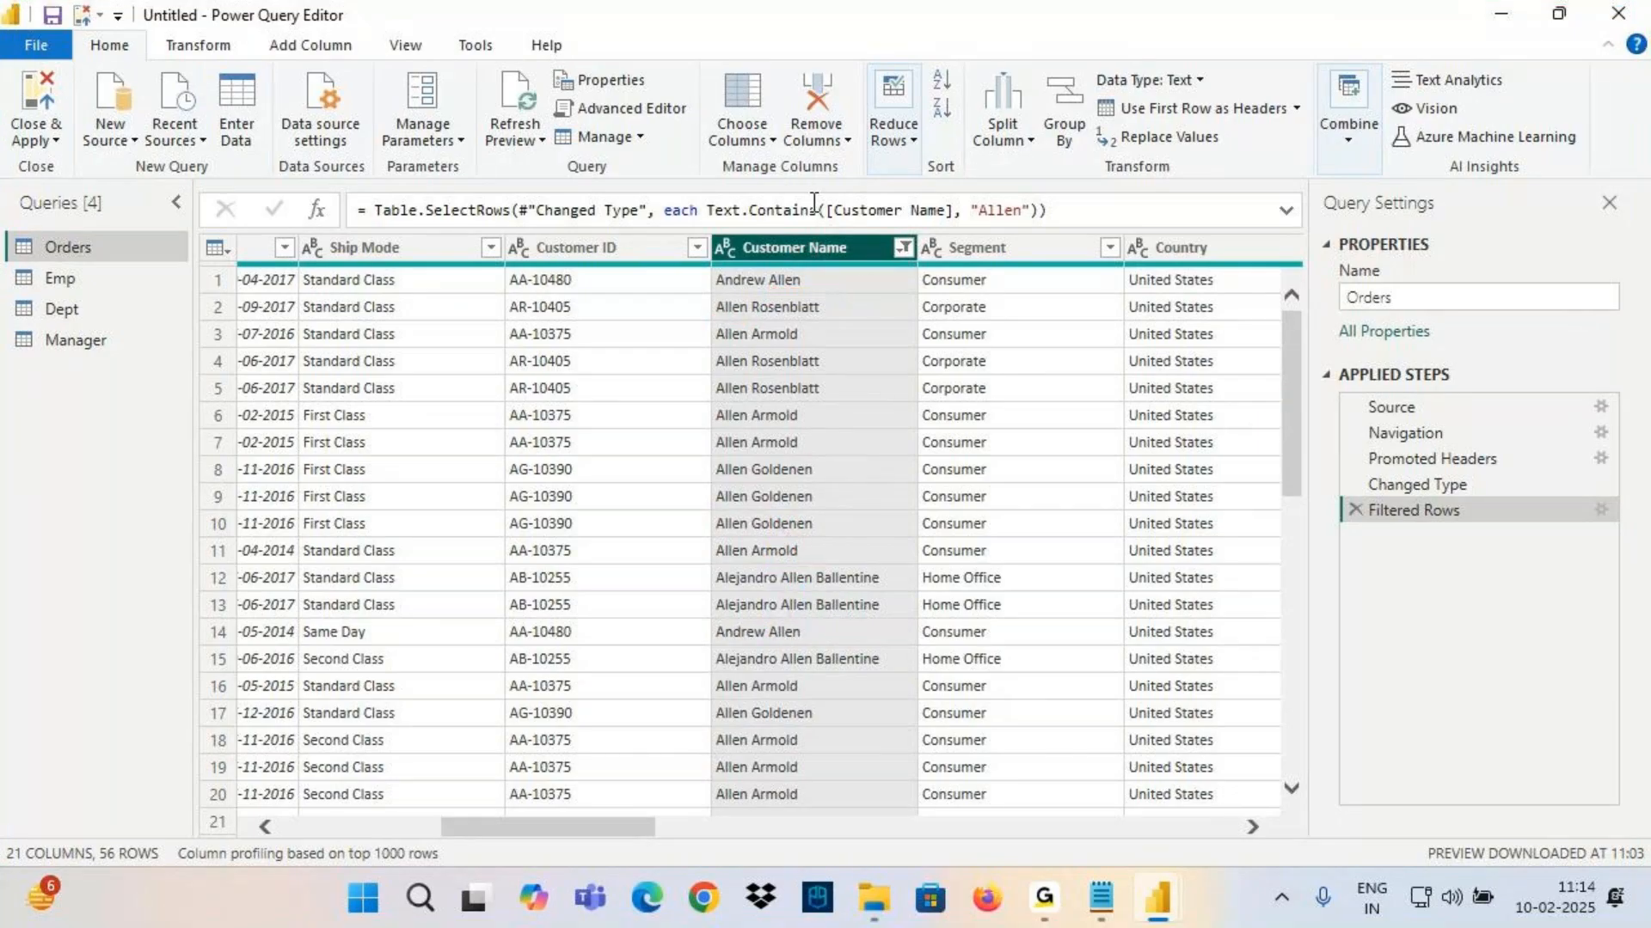
left_click(1355, 510)
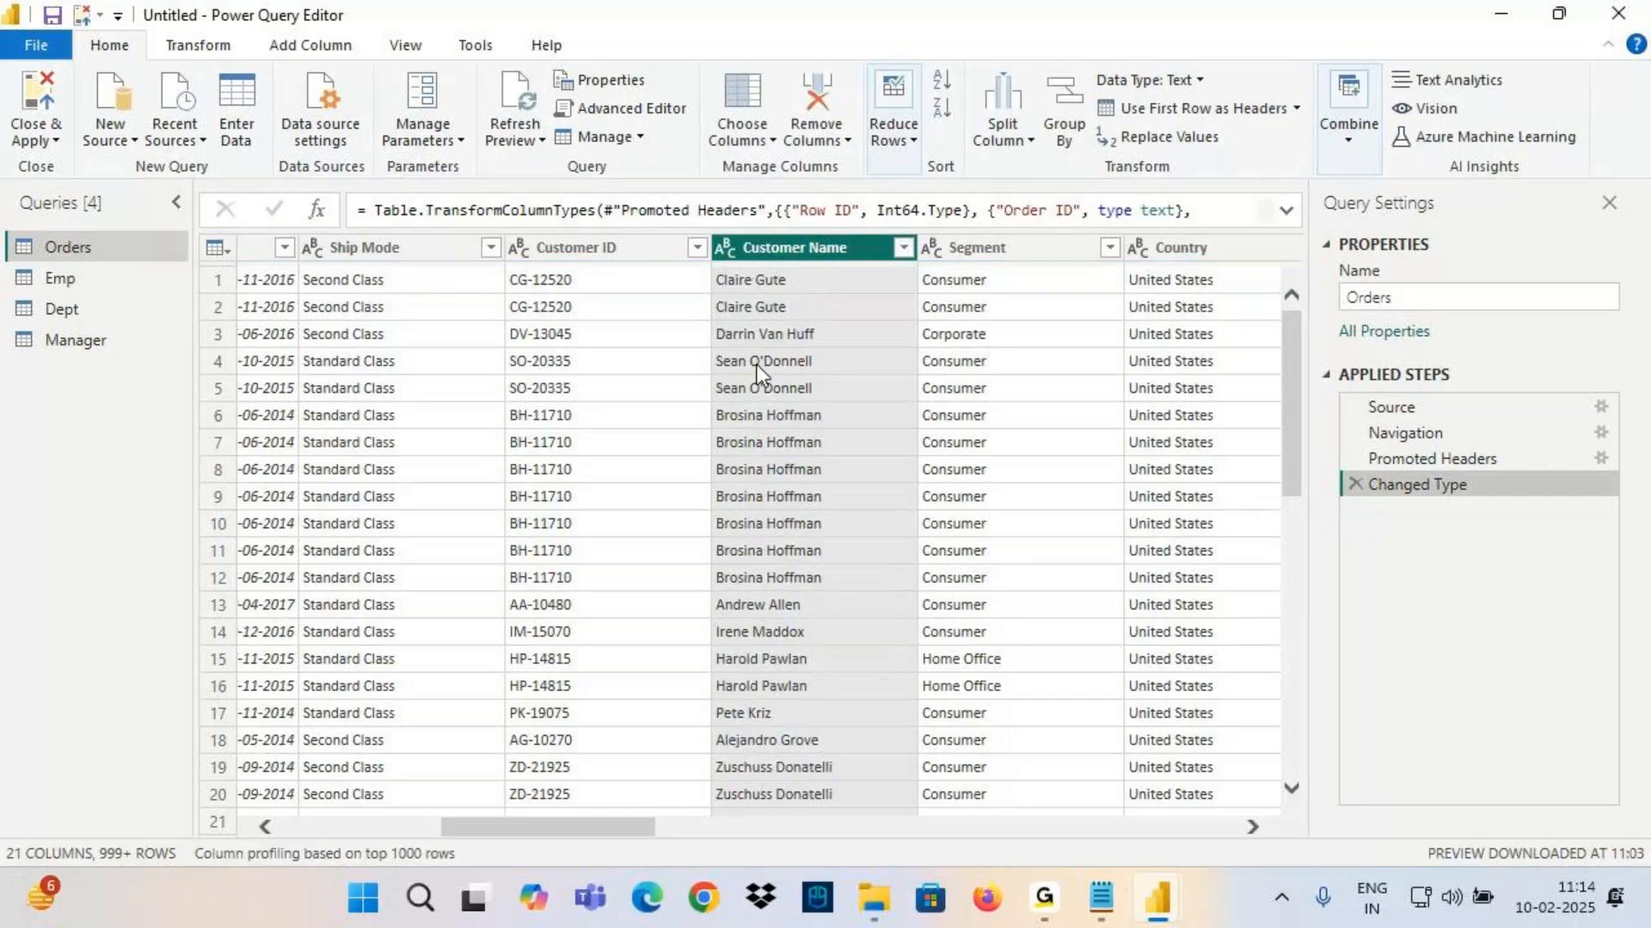
Underline and cross out the sample name in row 13 of Customer Name, and clear the annotations
key("ctrl+2")
left_click_drag(766, 624, 877, 620)
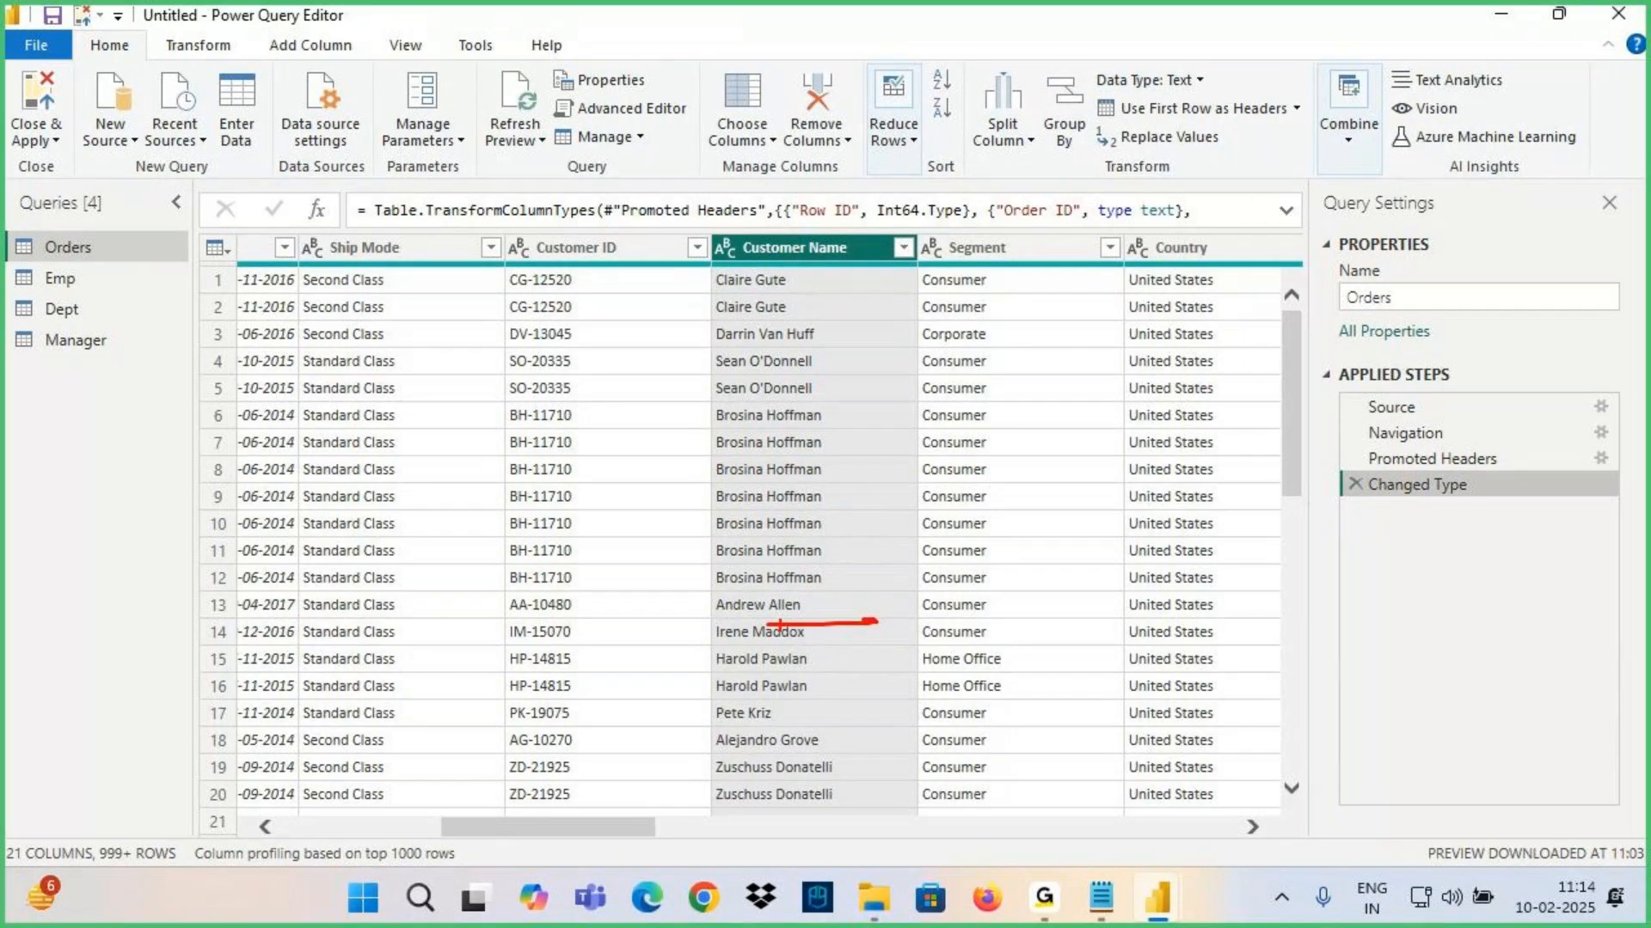
left_click_drag(809, 599, 739, 646)
left_click_drag(753, 587, 828, 621)
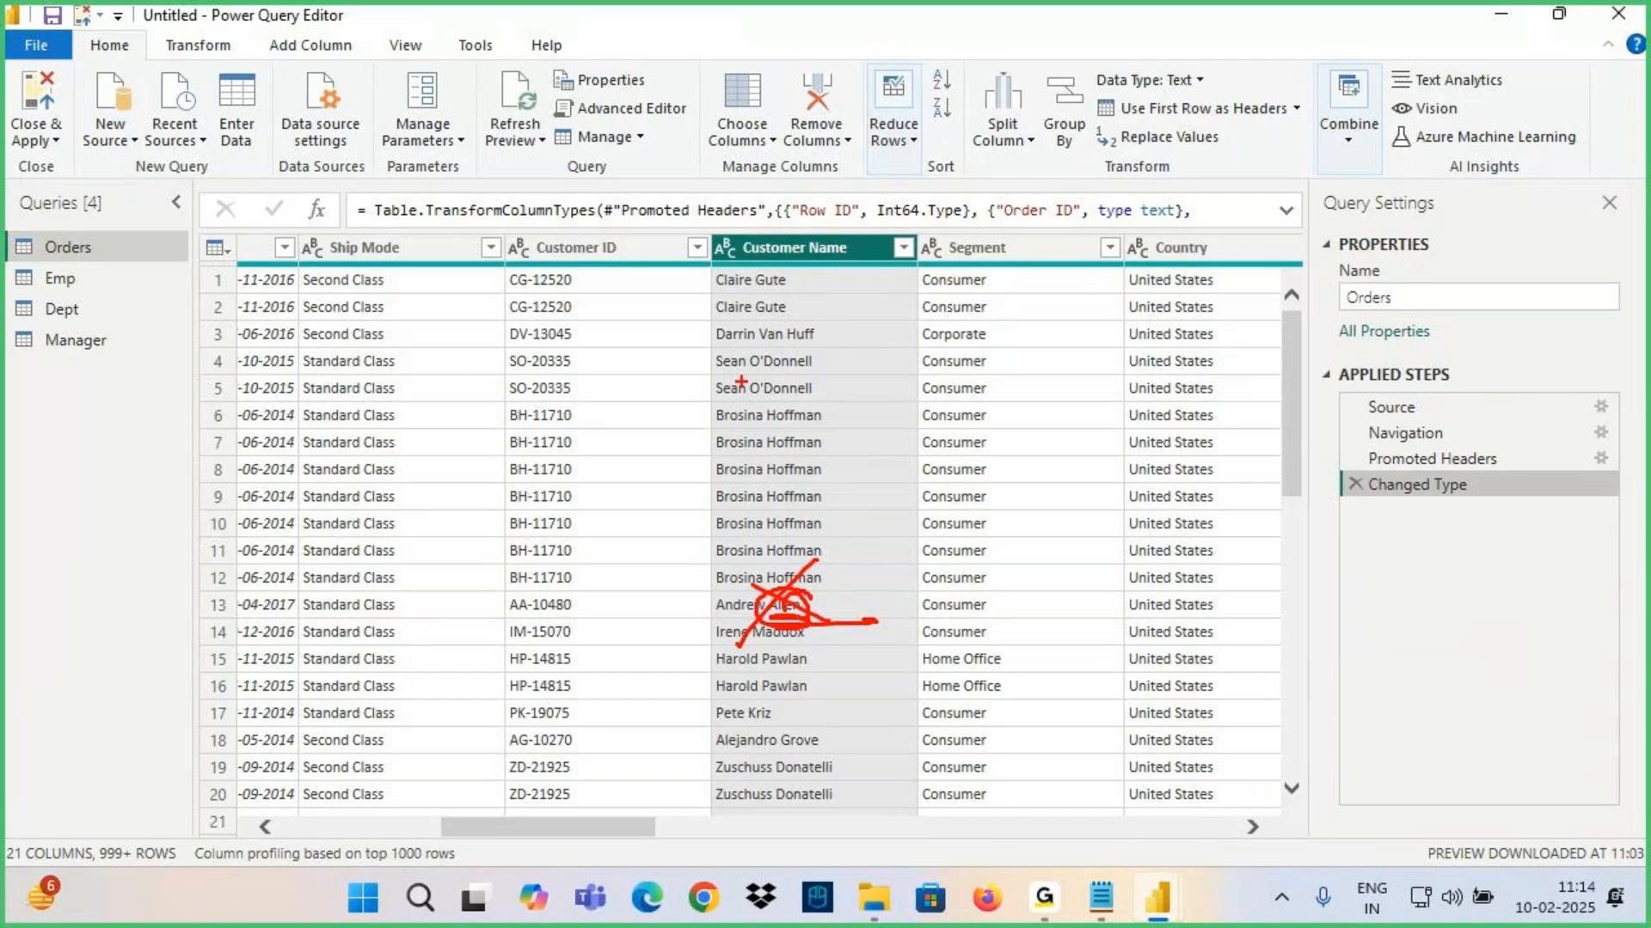
left_click_drag(810, 551, 738, 668)
left_click_drag(732, 578, 867, 655)
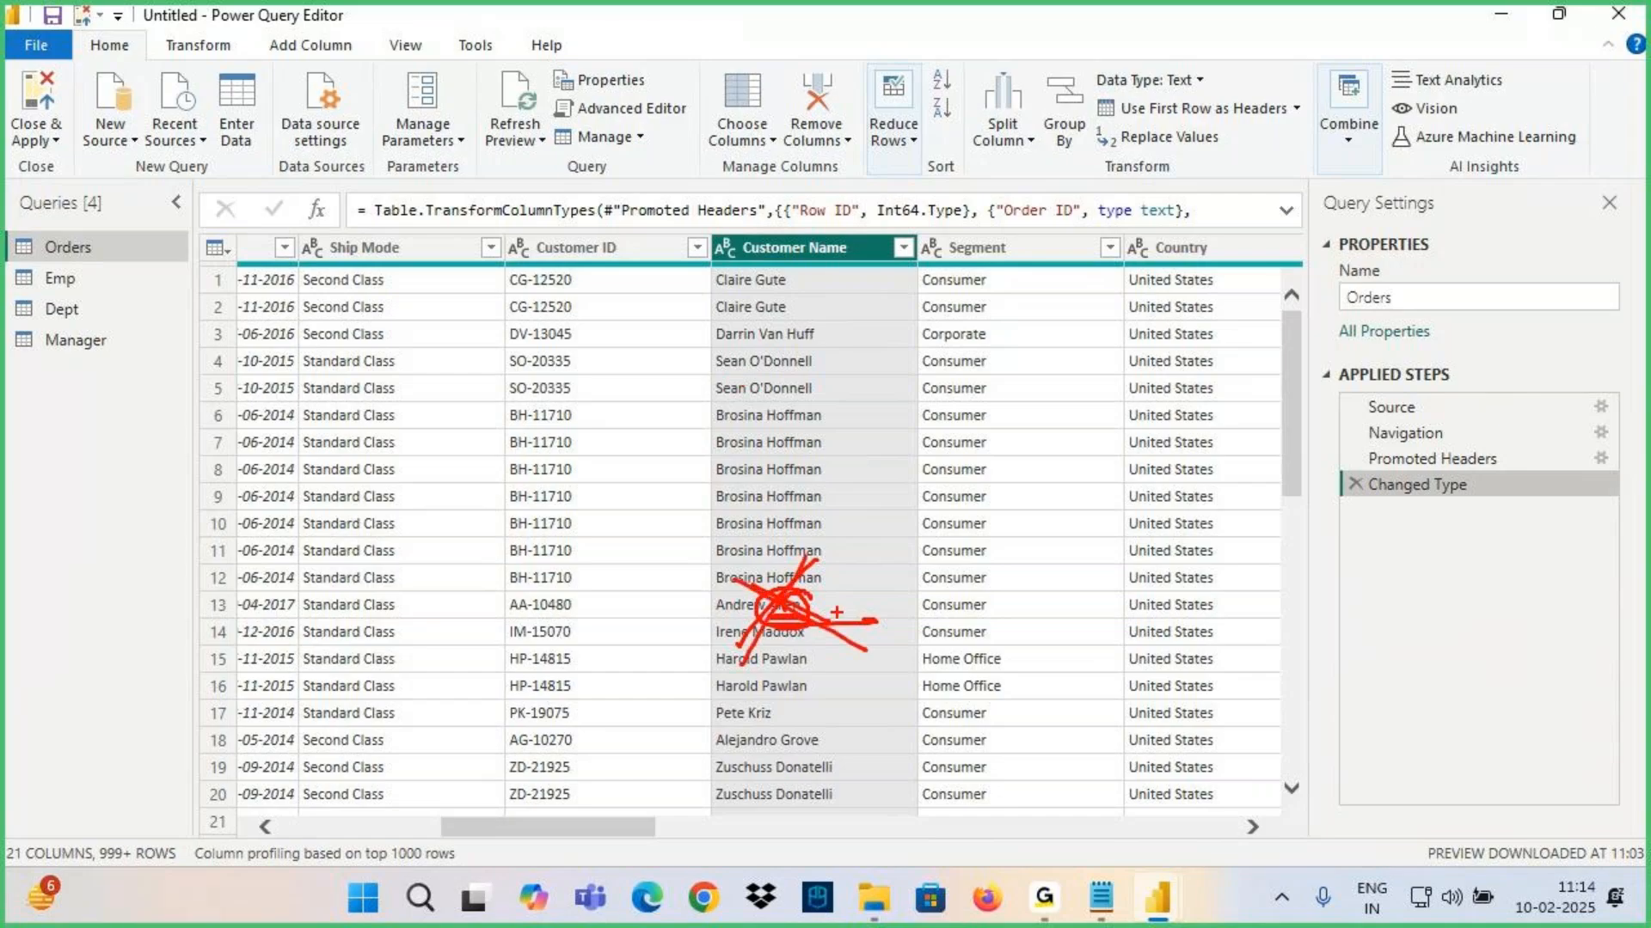
key("Escape")
Filter Customer Name with a Does Not Contain condition for the sample name
left_click(902, 248)
mouse_move(634, 449)
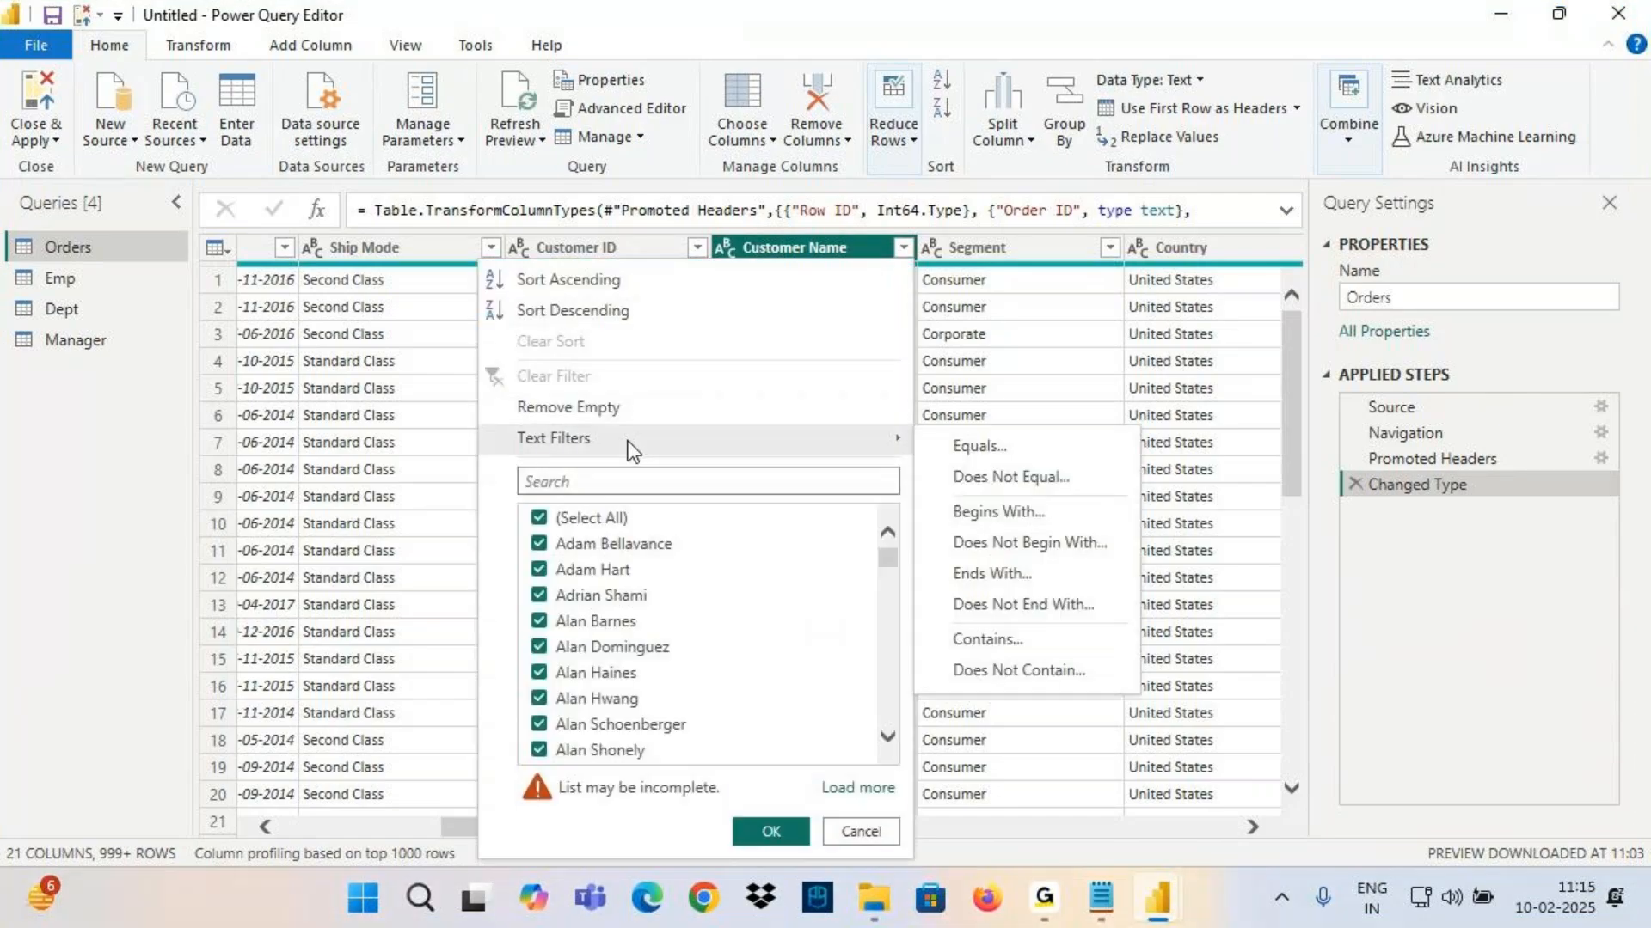
left_click(1013, 669)
left_click(774, 438)
type("Allen")
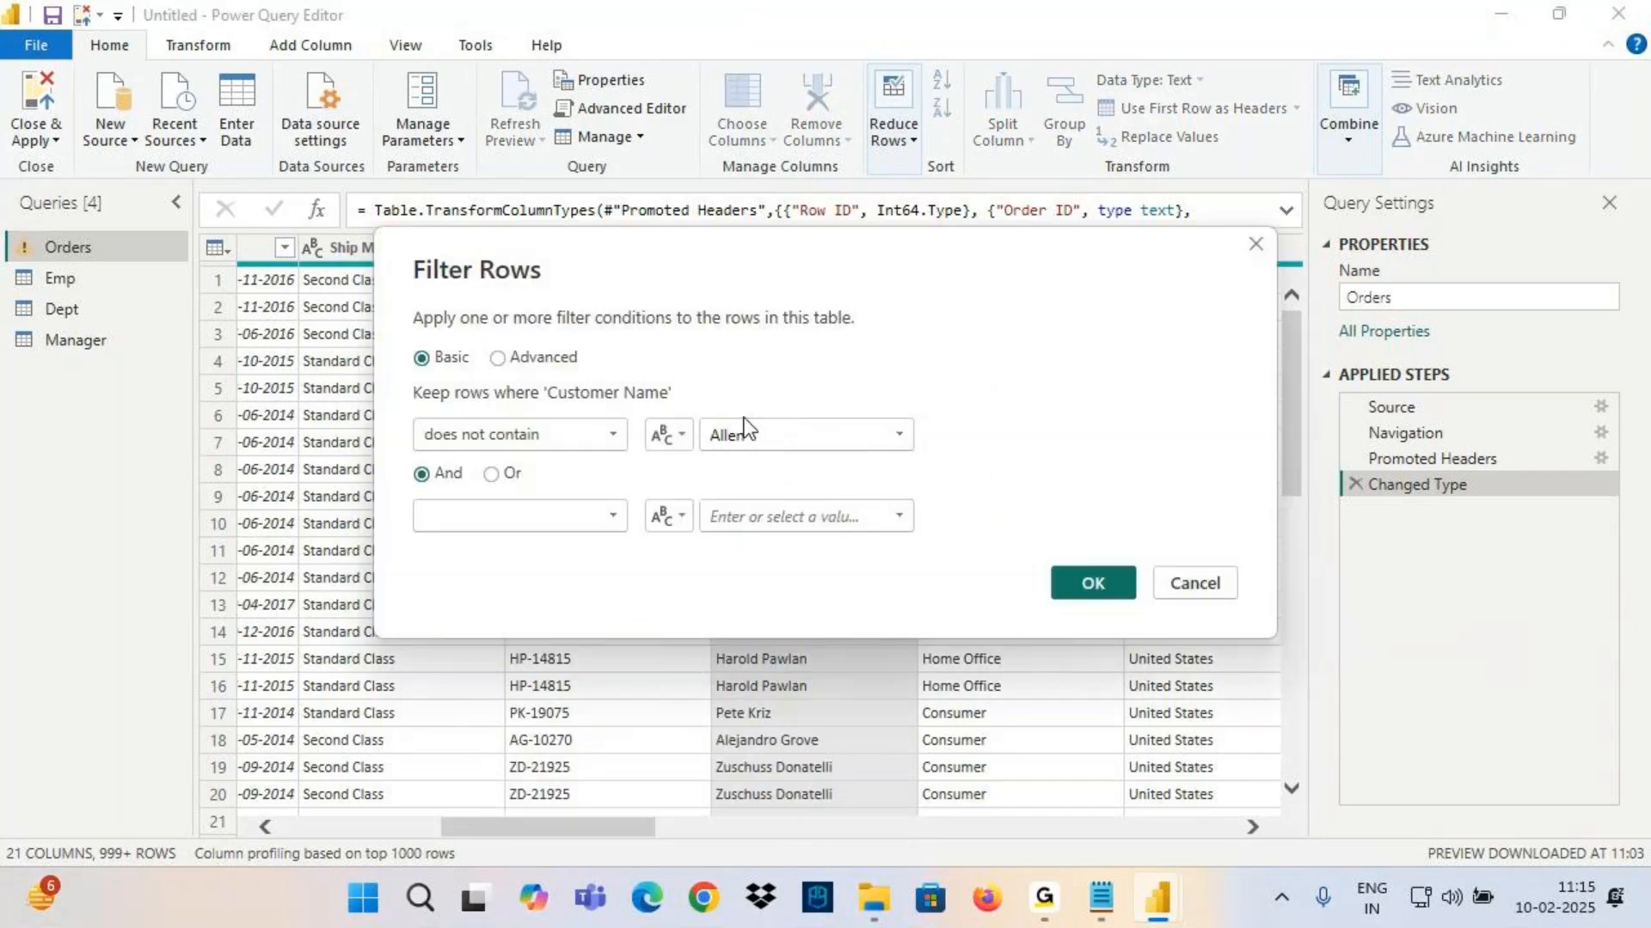
left_click(1095, 585)
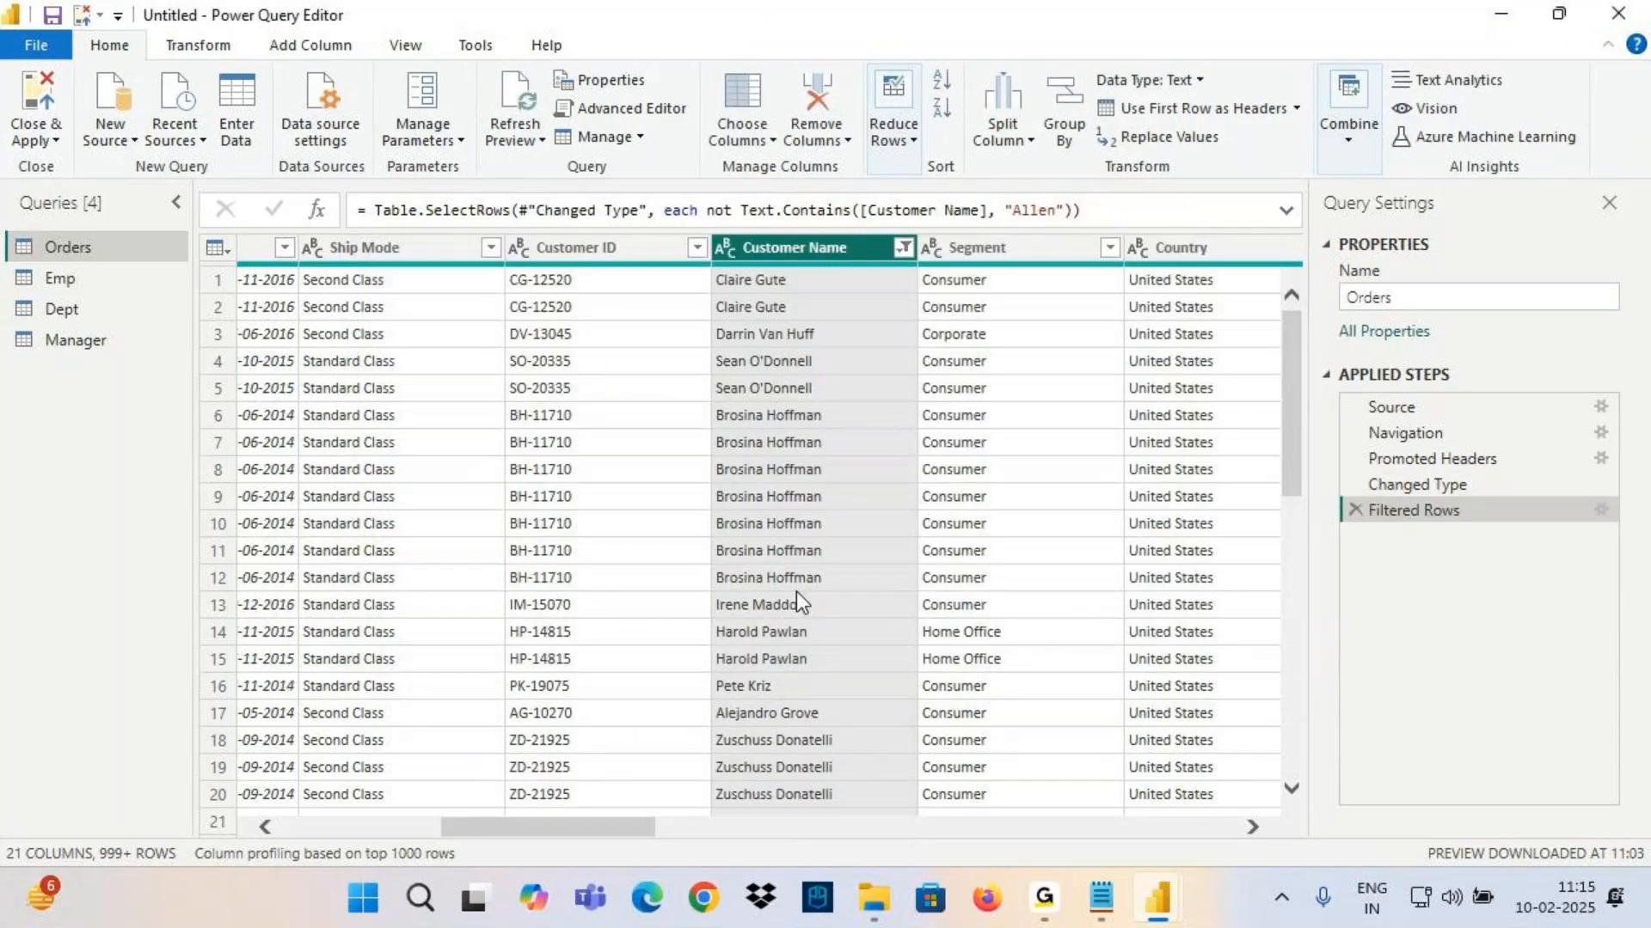
Draw a large cross over the filtered Customer Name values, and delete the Filtered Rows step
left_click_drag(832, 284, 771, 757)
left_click_drag(744, 400, 995, 819)
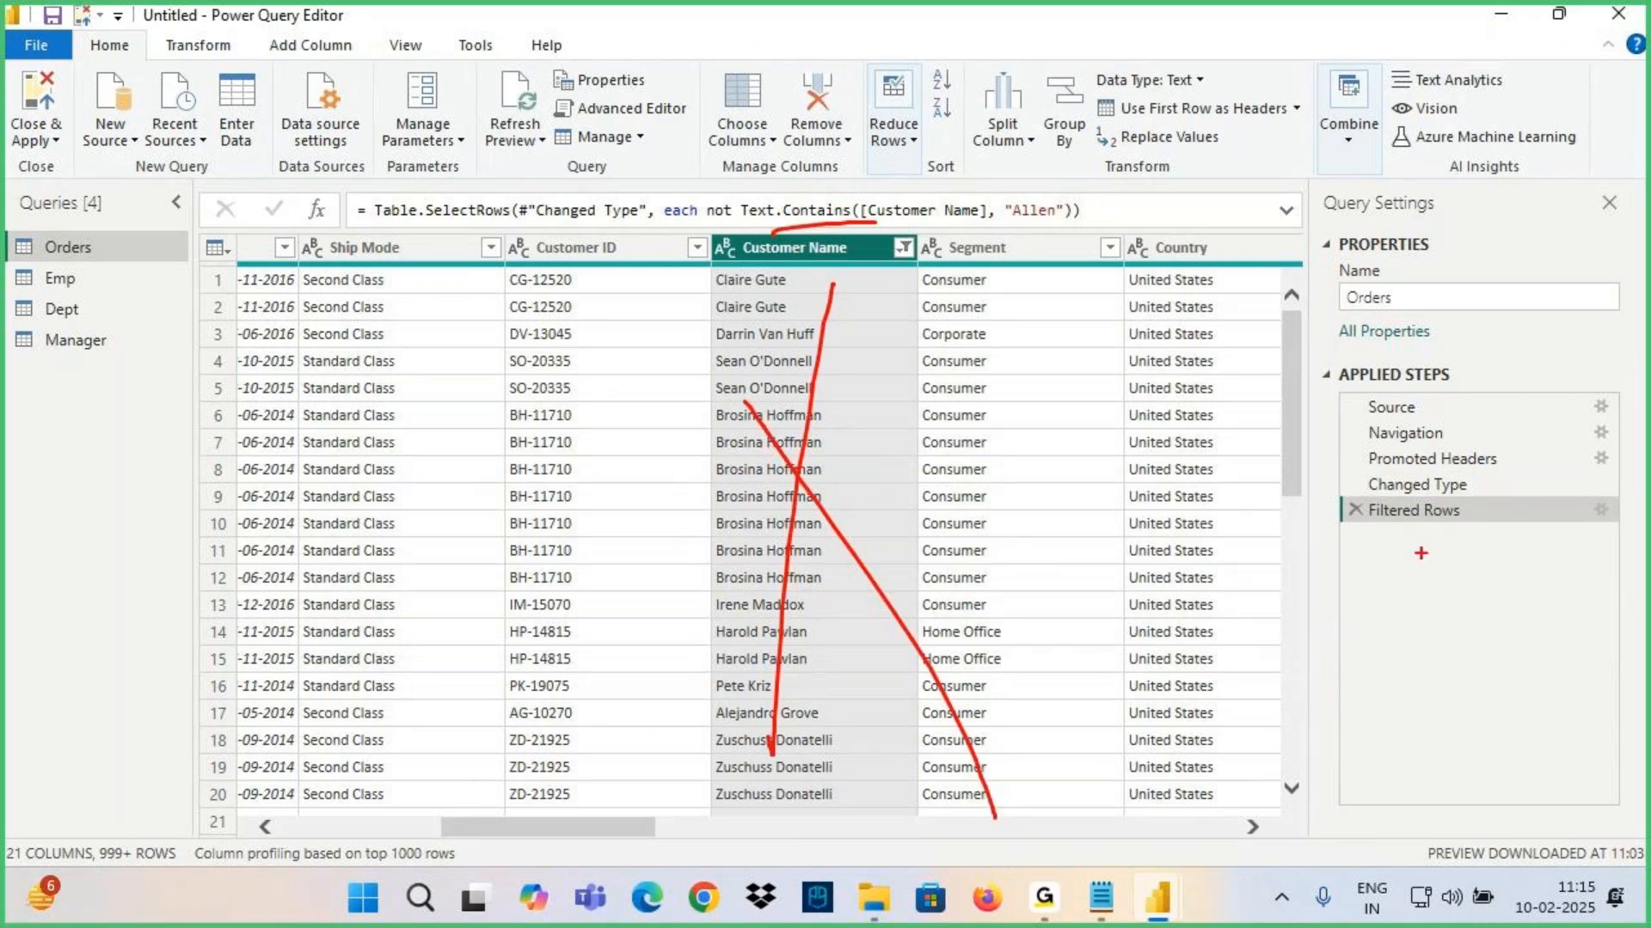
key("Escape")
left_click(1356, 510)
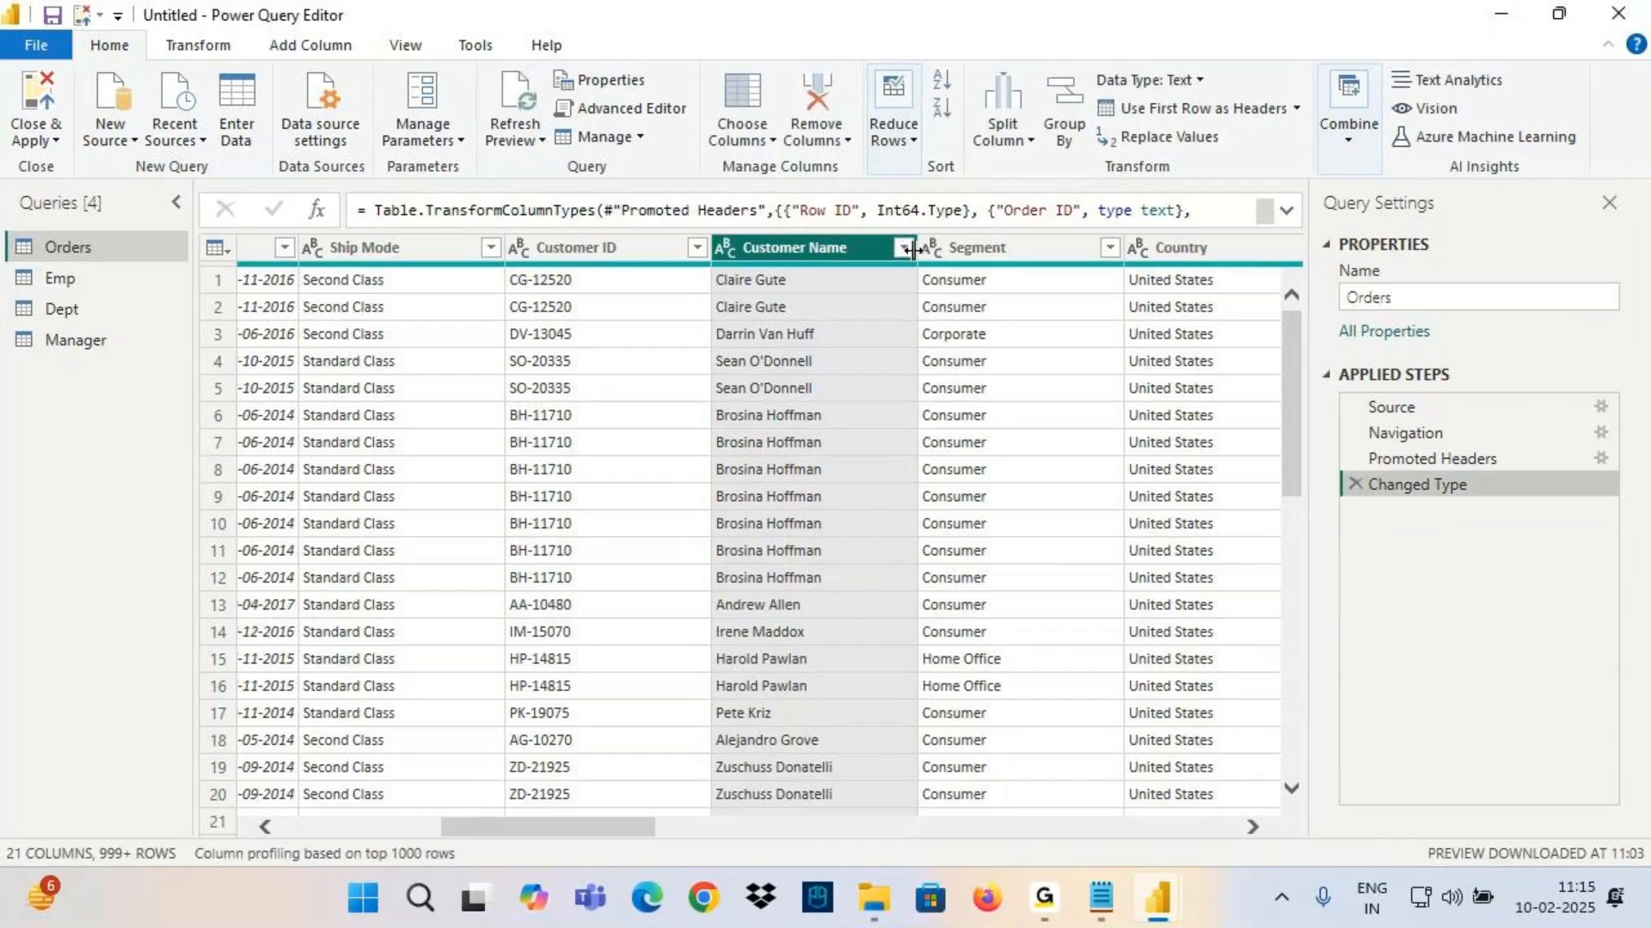
Underline each text filter condition offered for Customer Name, from Equals to Does Not Contain, and clear the marks
left_click(903, 247)
mouse_move(791, 451)
key("ctrl+2")
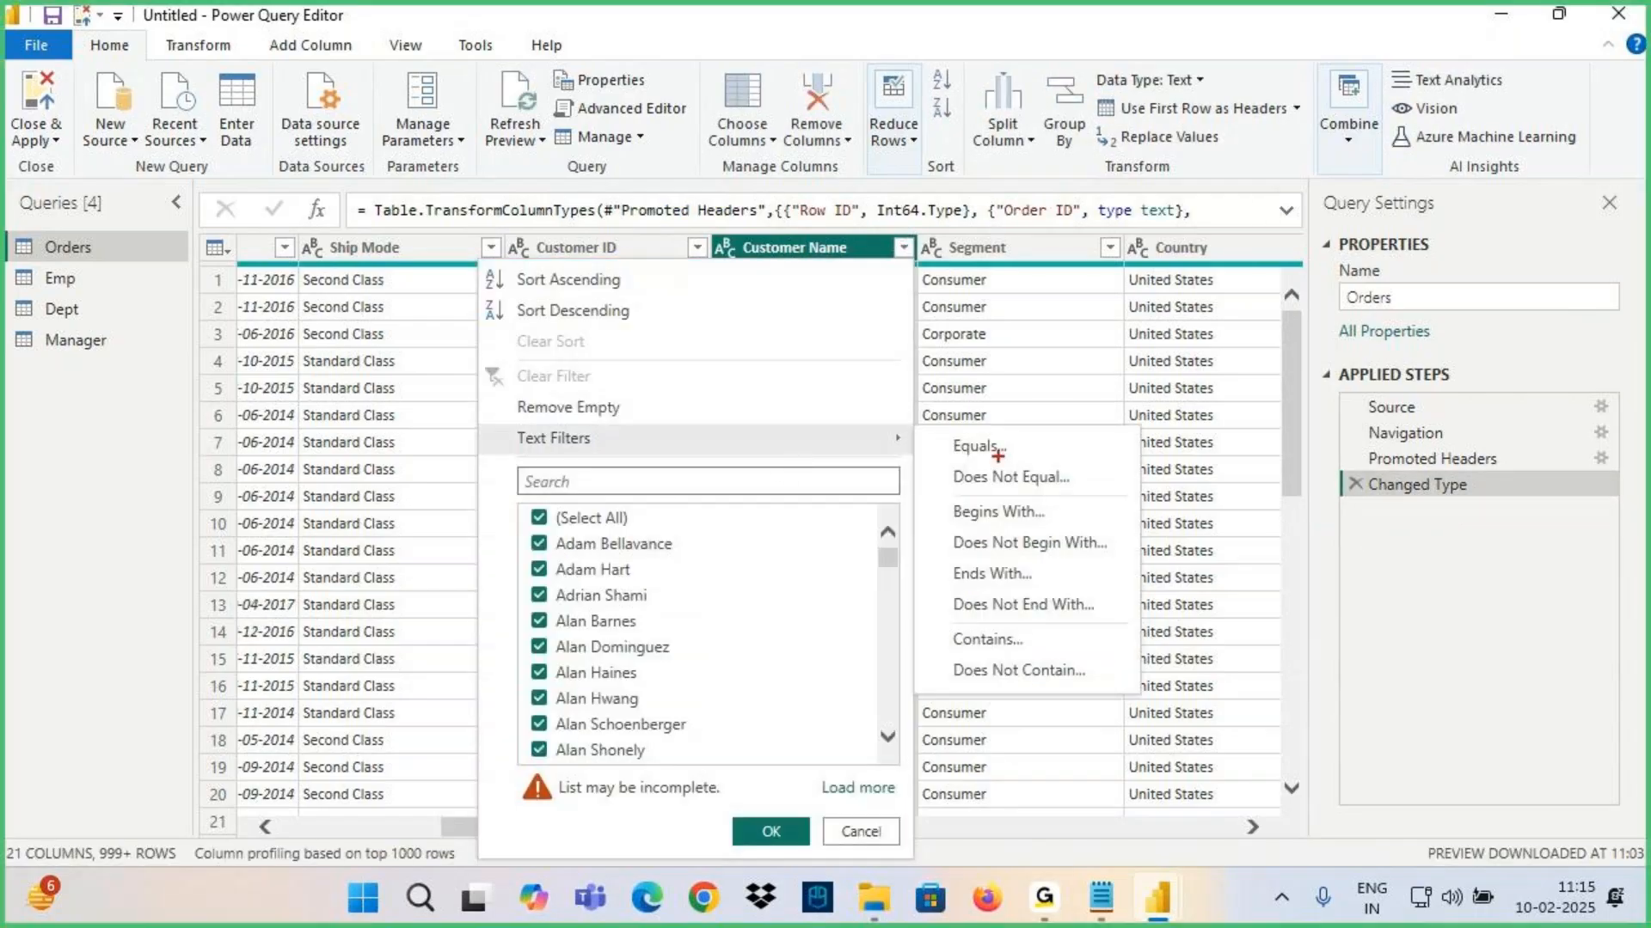
left_click_drag(956, 460, 1081, 456)
left_click_drag(958, 493, 1071, 492)
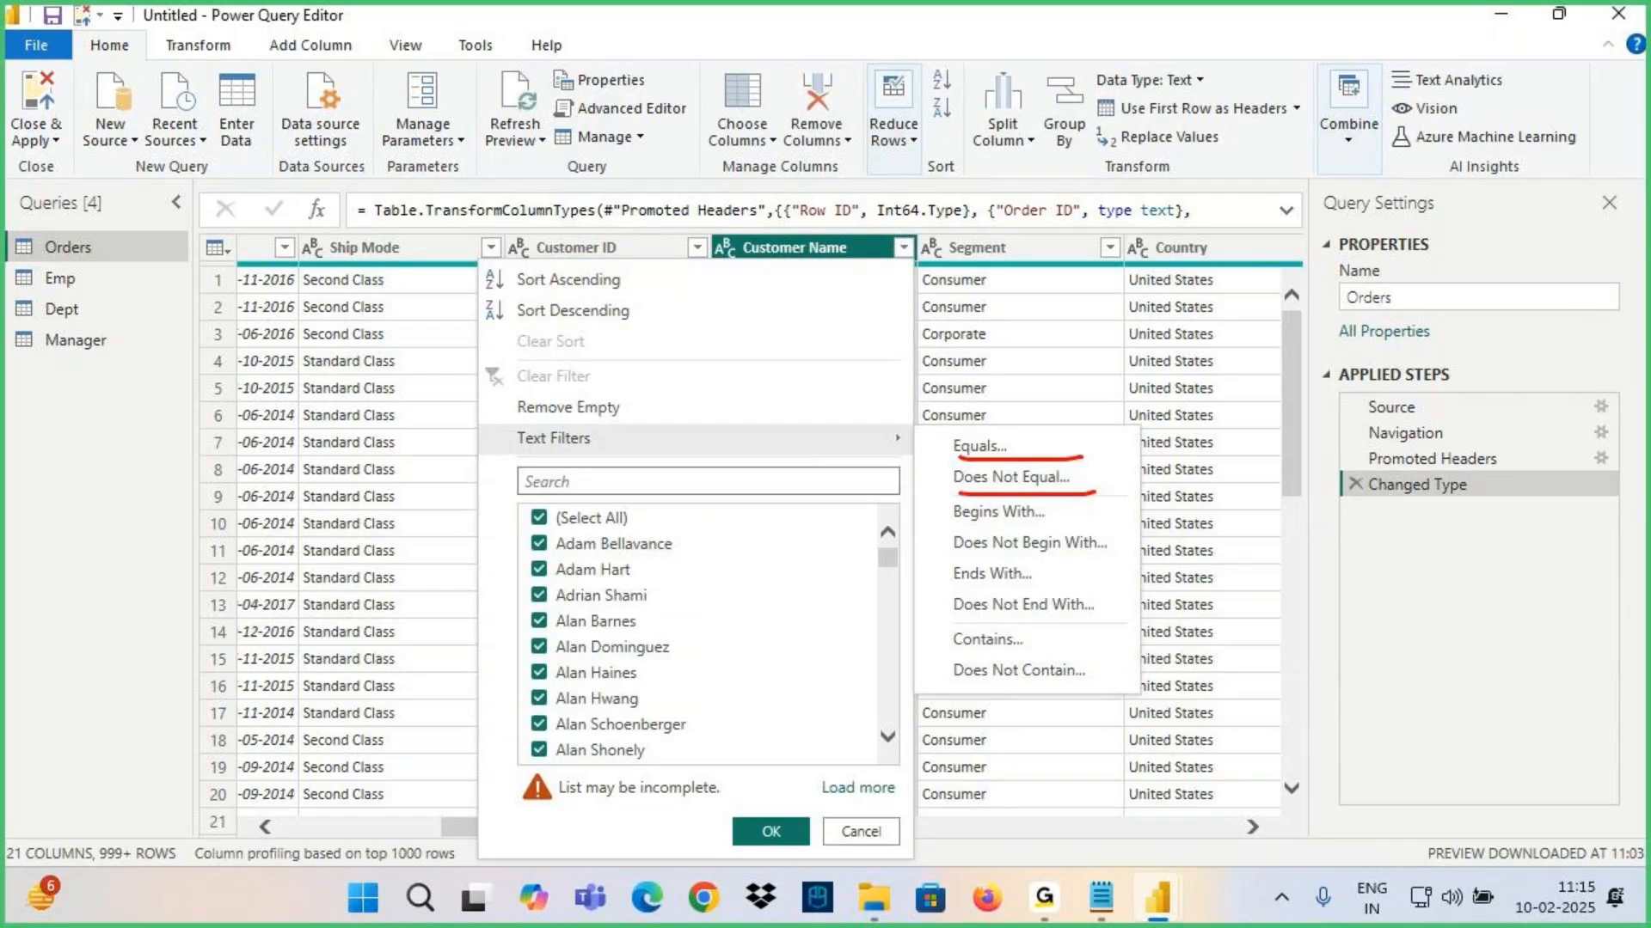
left_click_drag(976, 525, 1056, 526)
left_click_drag(956, 565, 1115, 559)
left_click_drag(956, 589, 1070, 581)
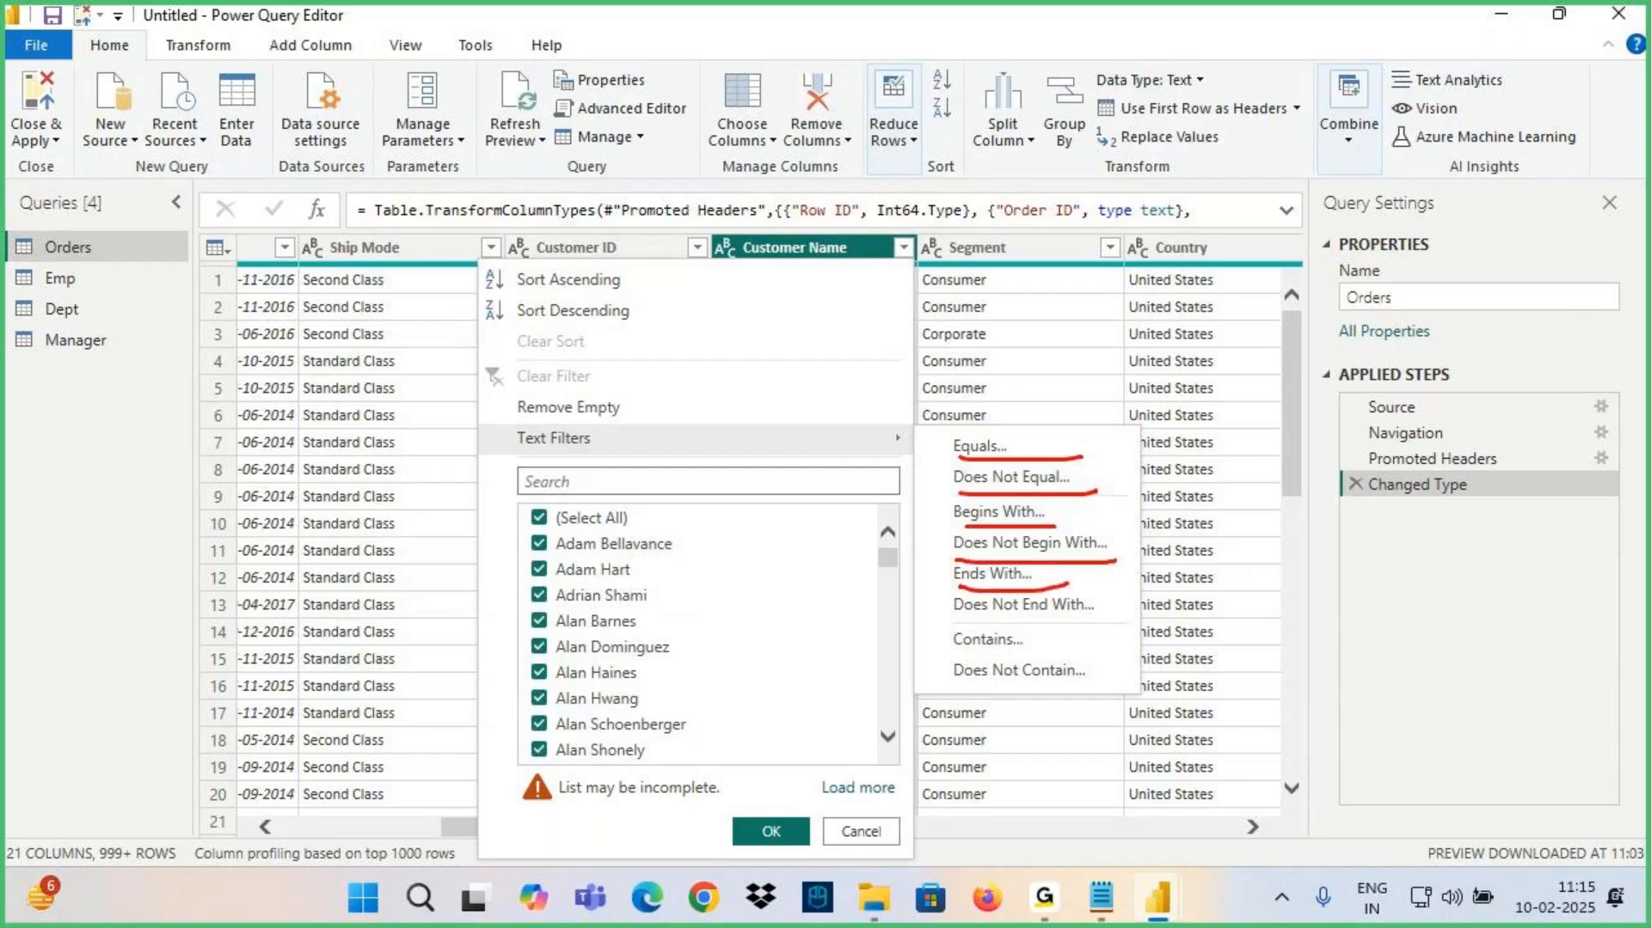
left_click_drag(994, 617, 1093, 610)
mouse_move(965, 660)
left_mouse_down()
mouse_move(1050, 655)
mouse_move(1099, 682)
left_mouse_up()
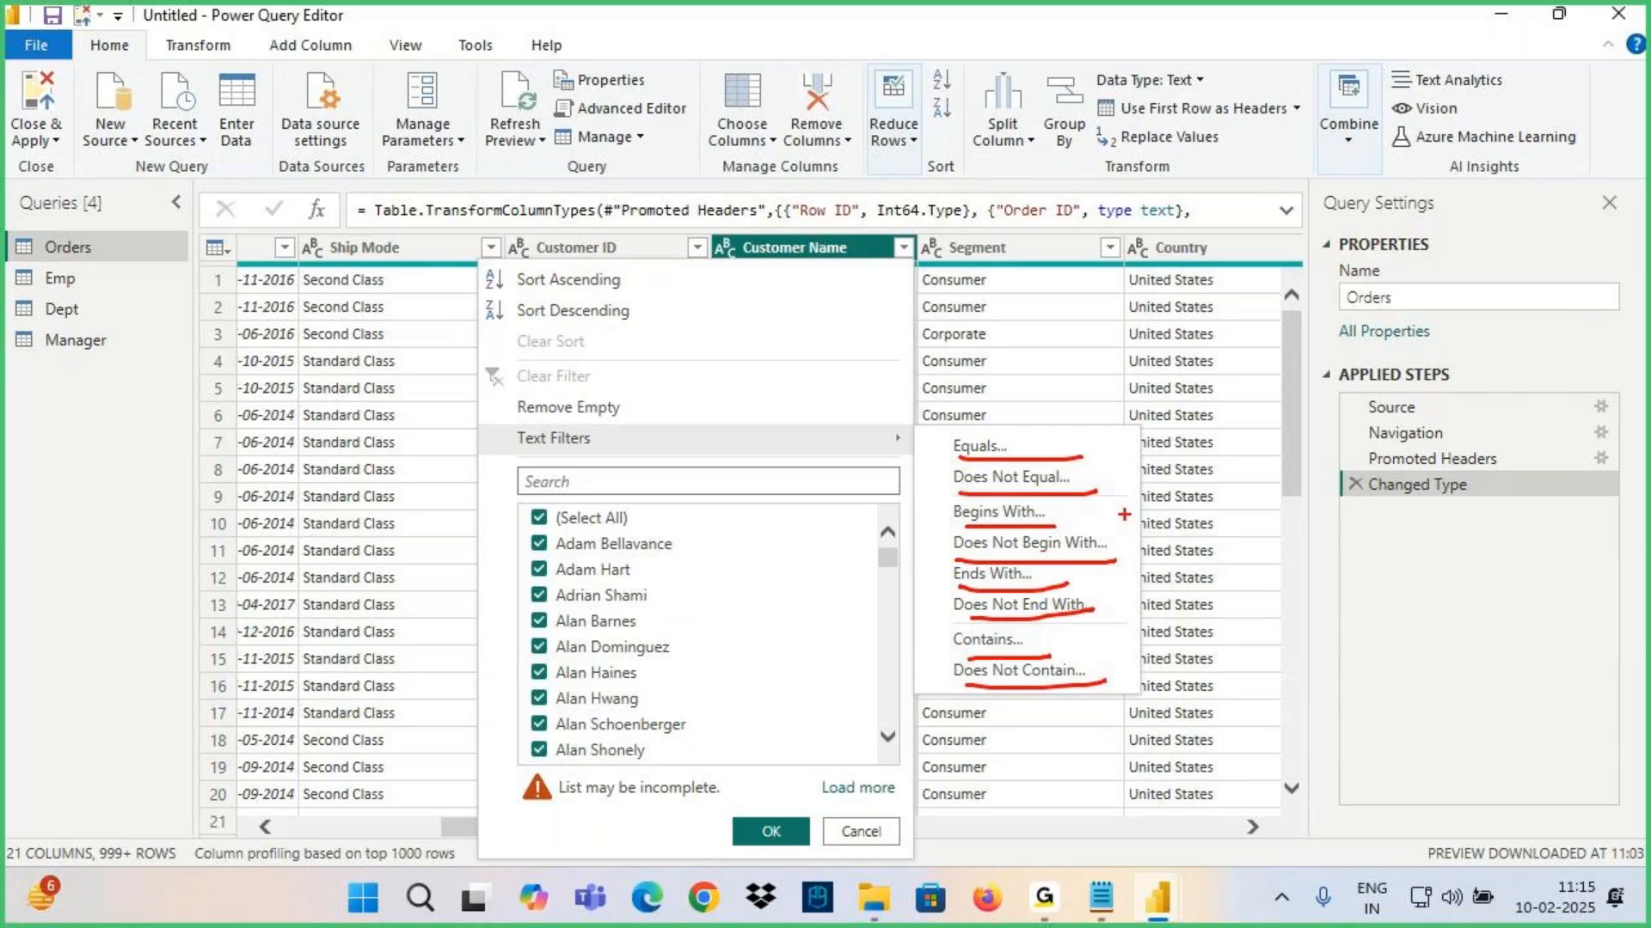
key("Escape")
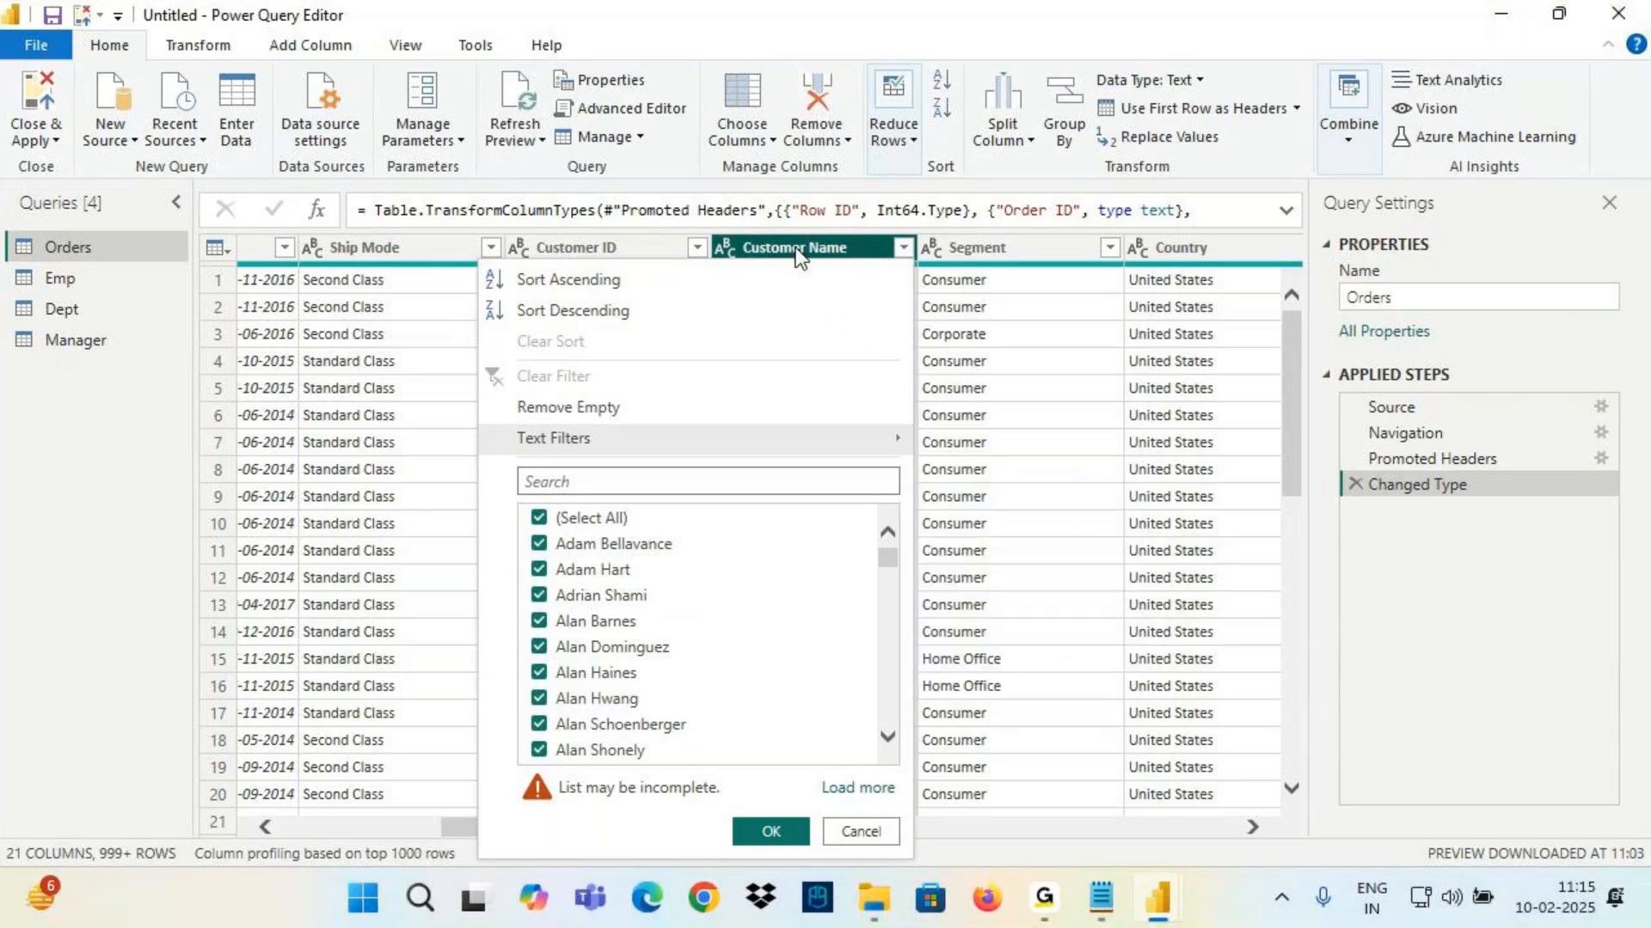
left_click(796, 250)
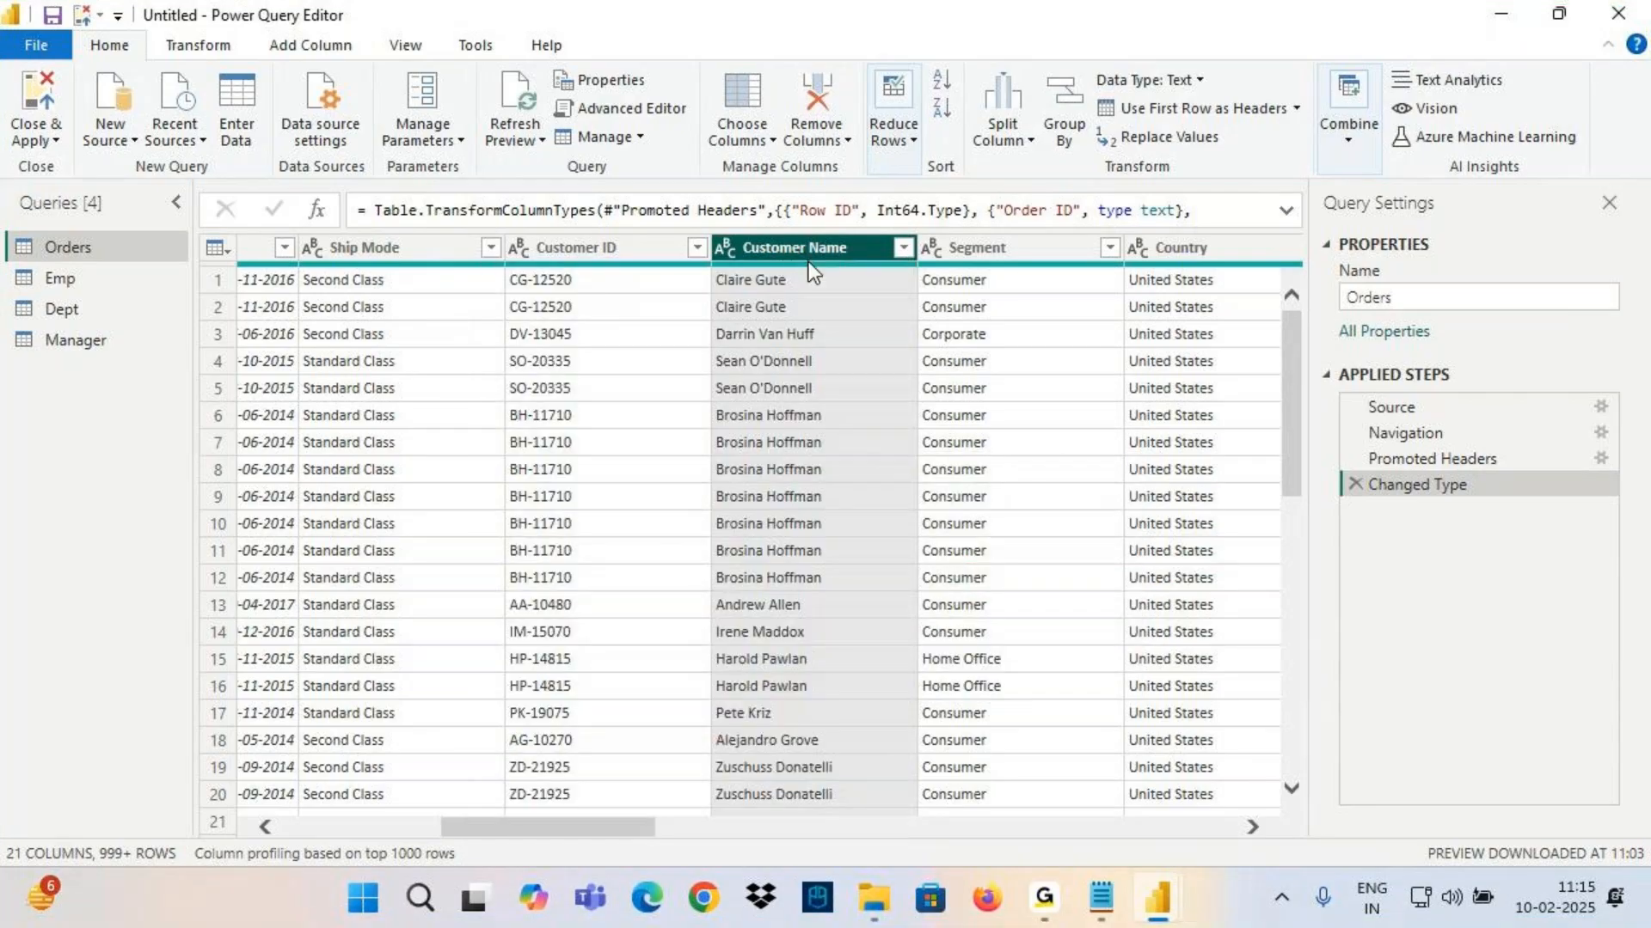
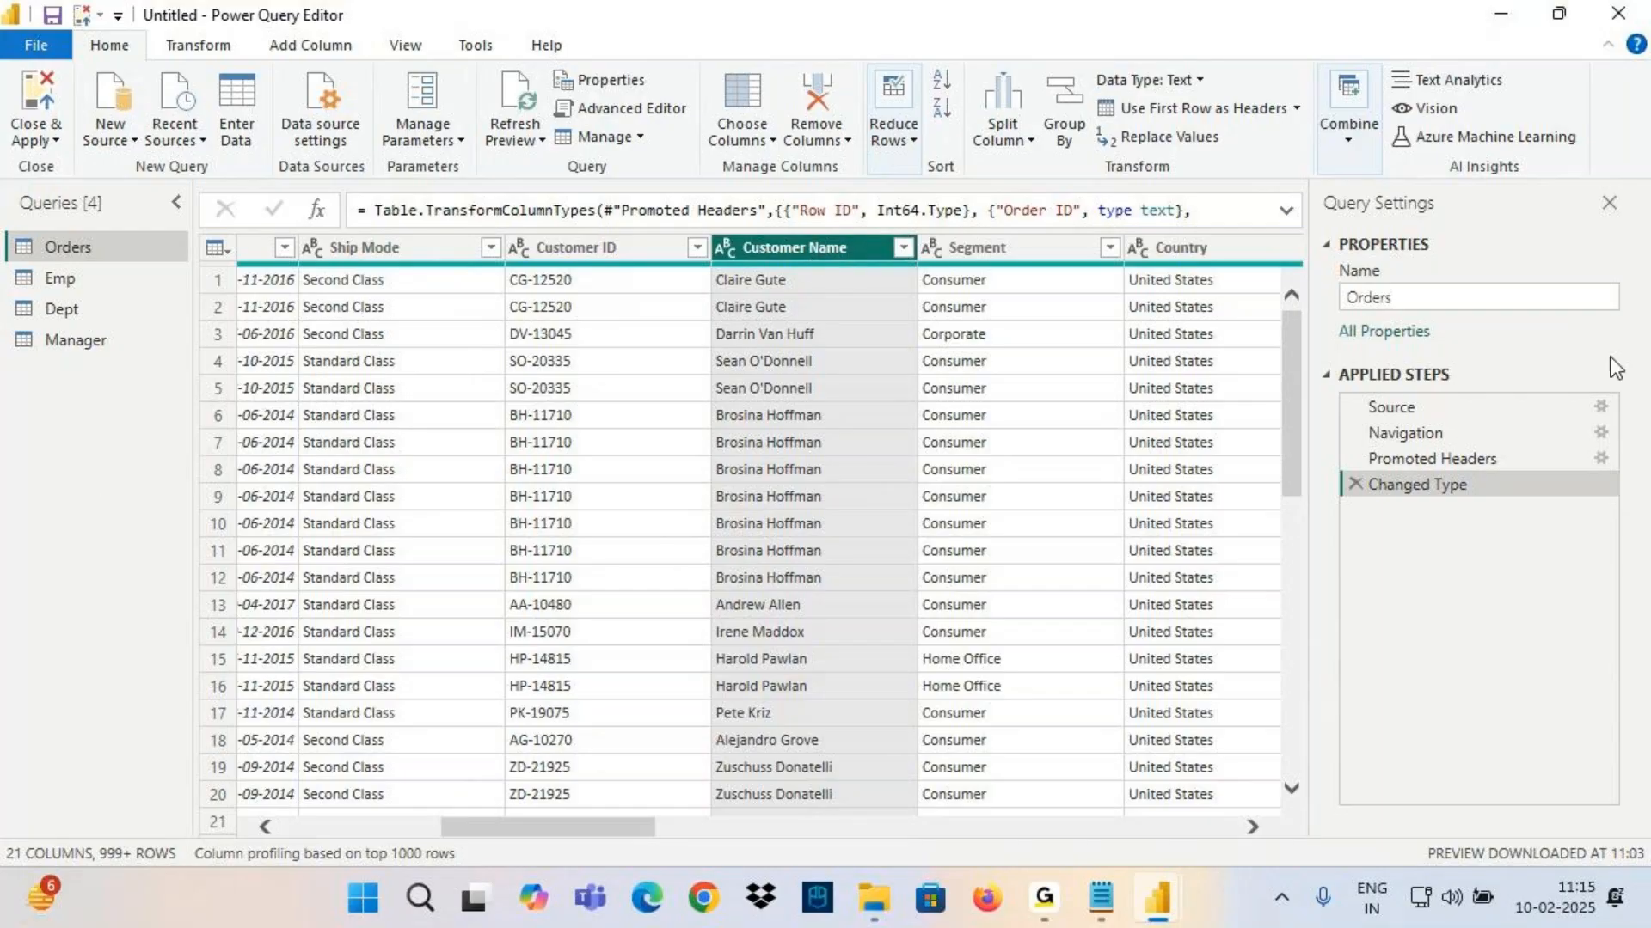
Open the Emp query, and add a dashed separator line below the case-sensitivity note in Notepad
left_click(61, 275)
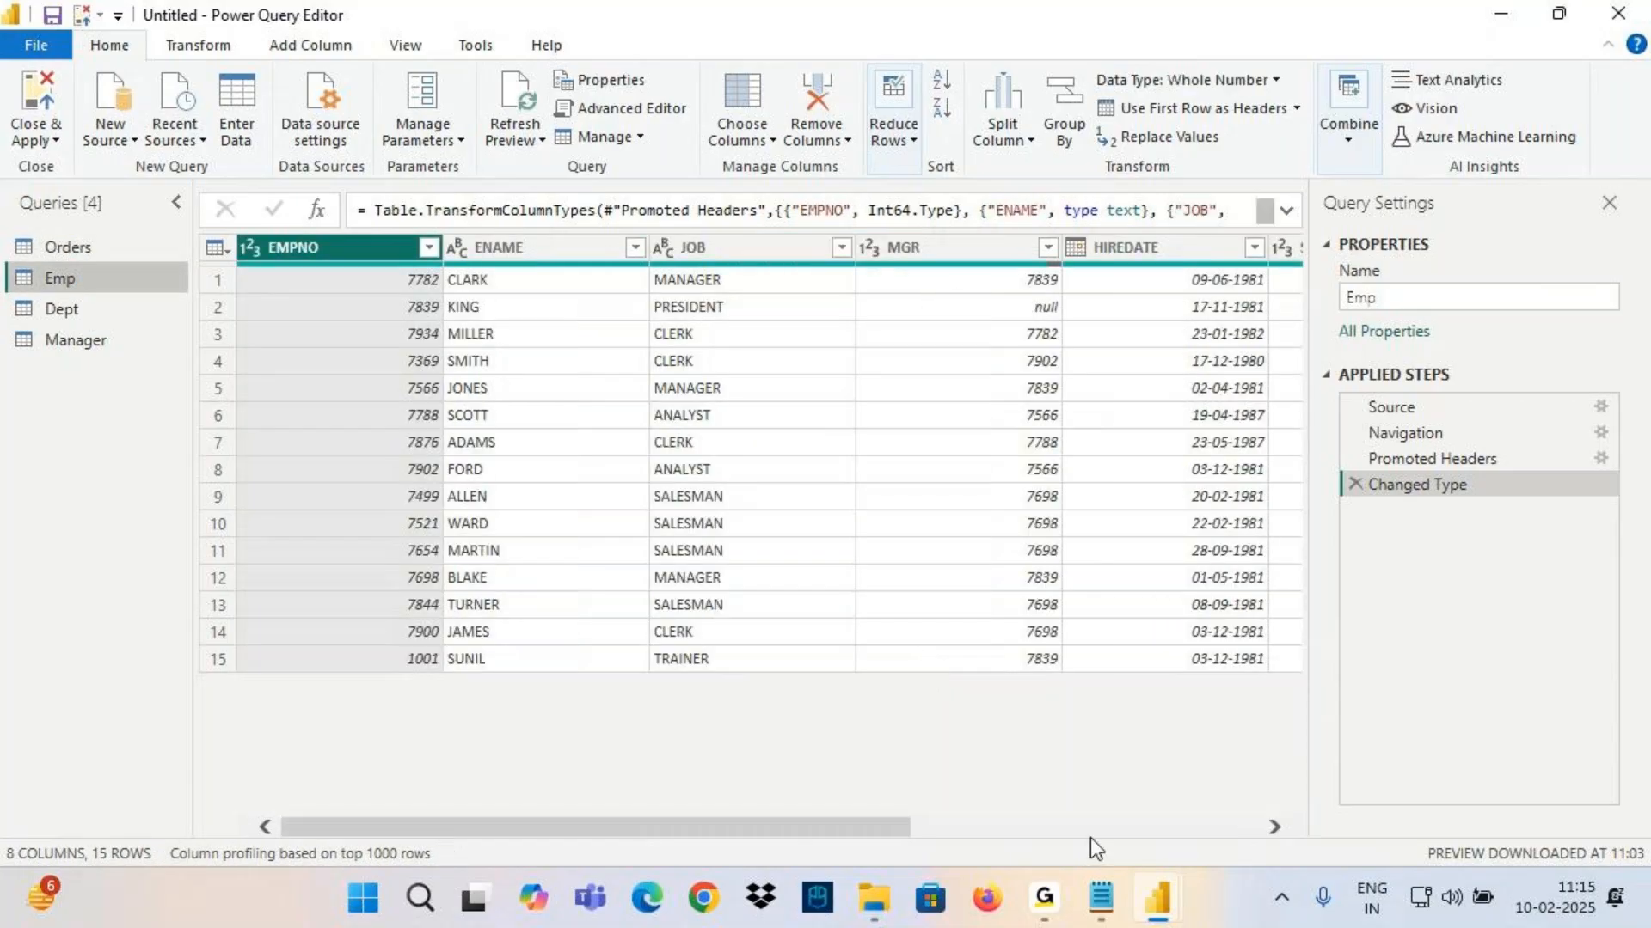
left_click(1101, 899)
scroll(306, 394, "up", 2)
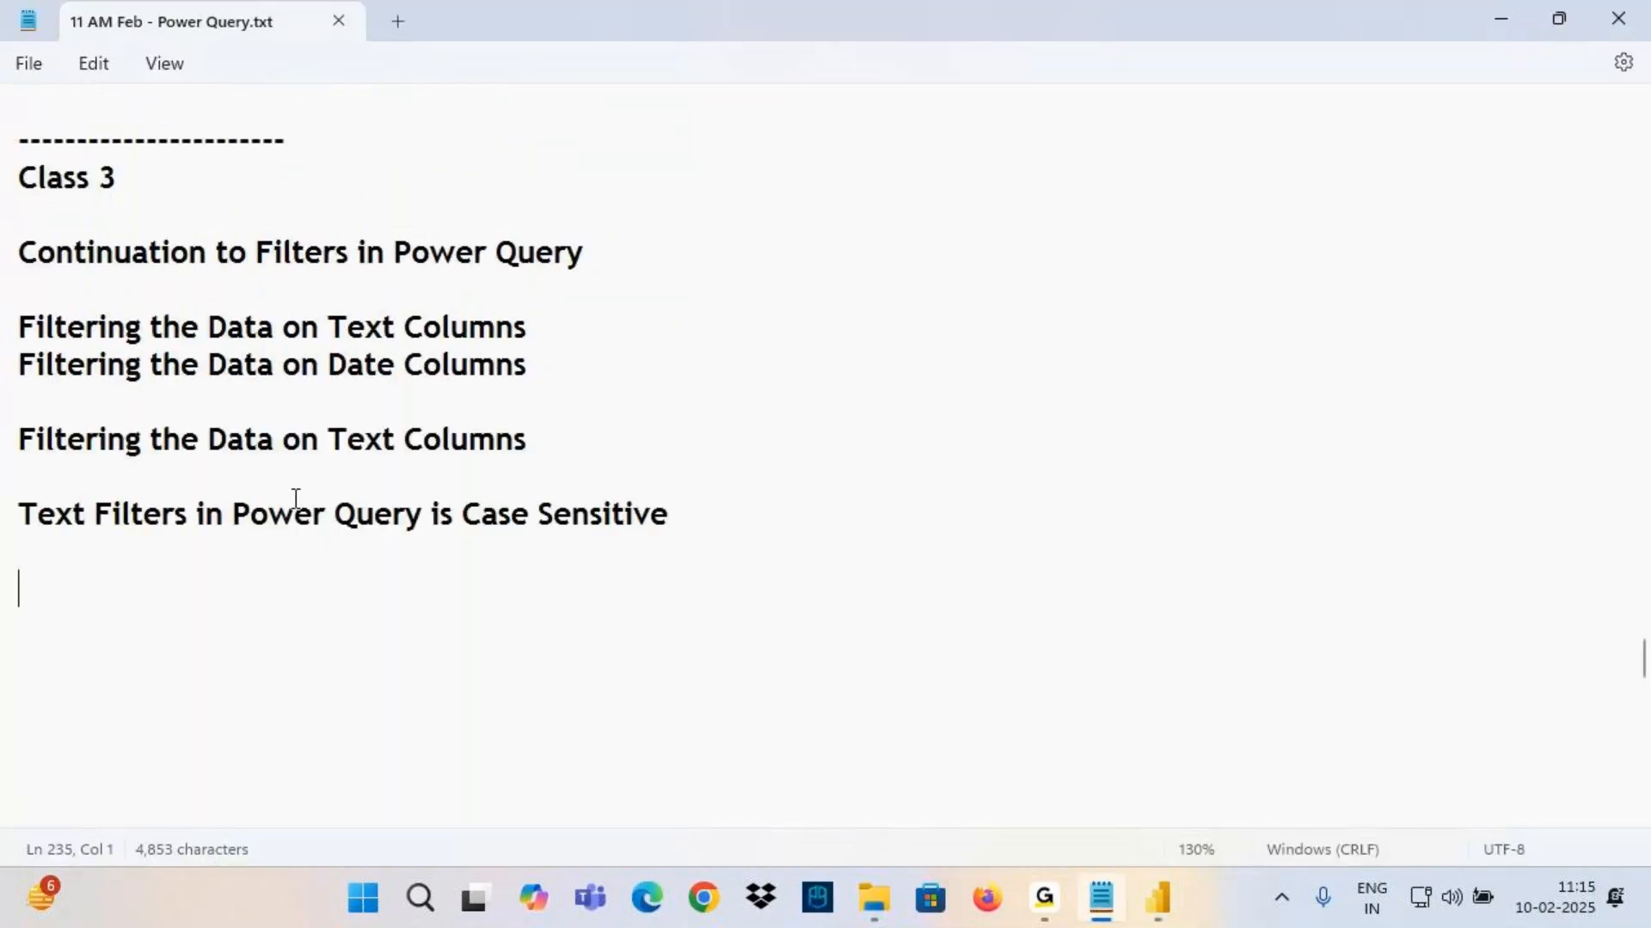
left_click_drag(319, 441, 522, 449)
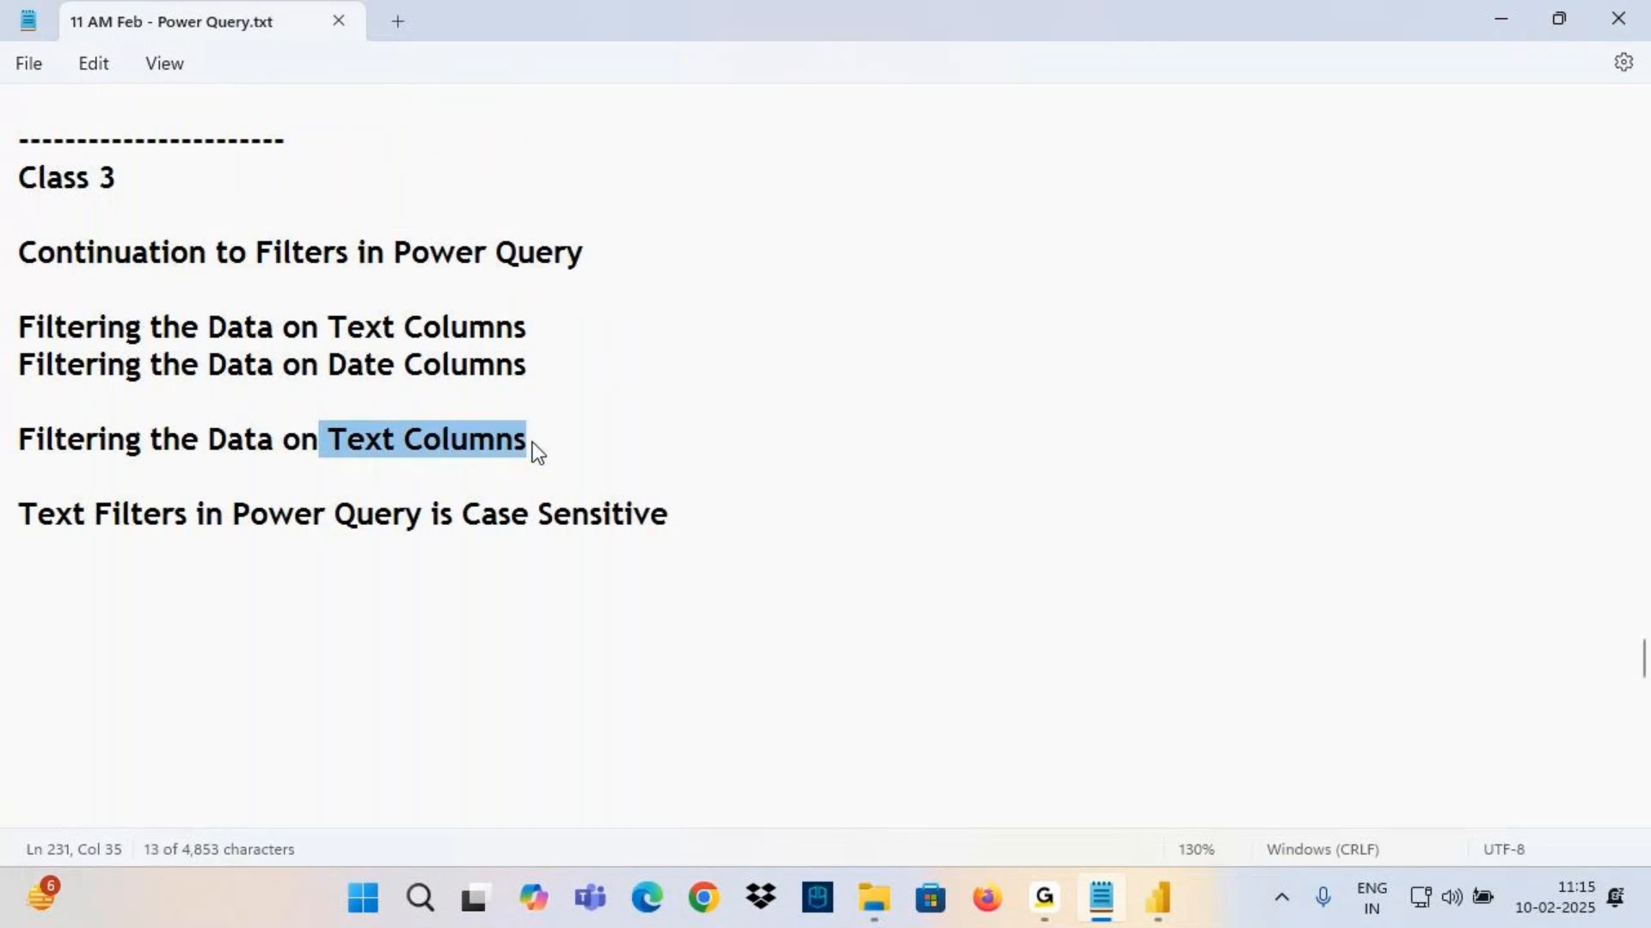
left_click(692, 535)
key("Return")
key("Return")
type("-------------------------------")
left_click(1043, 903)
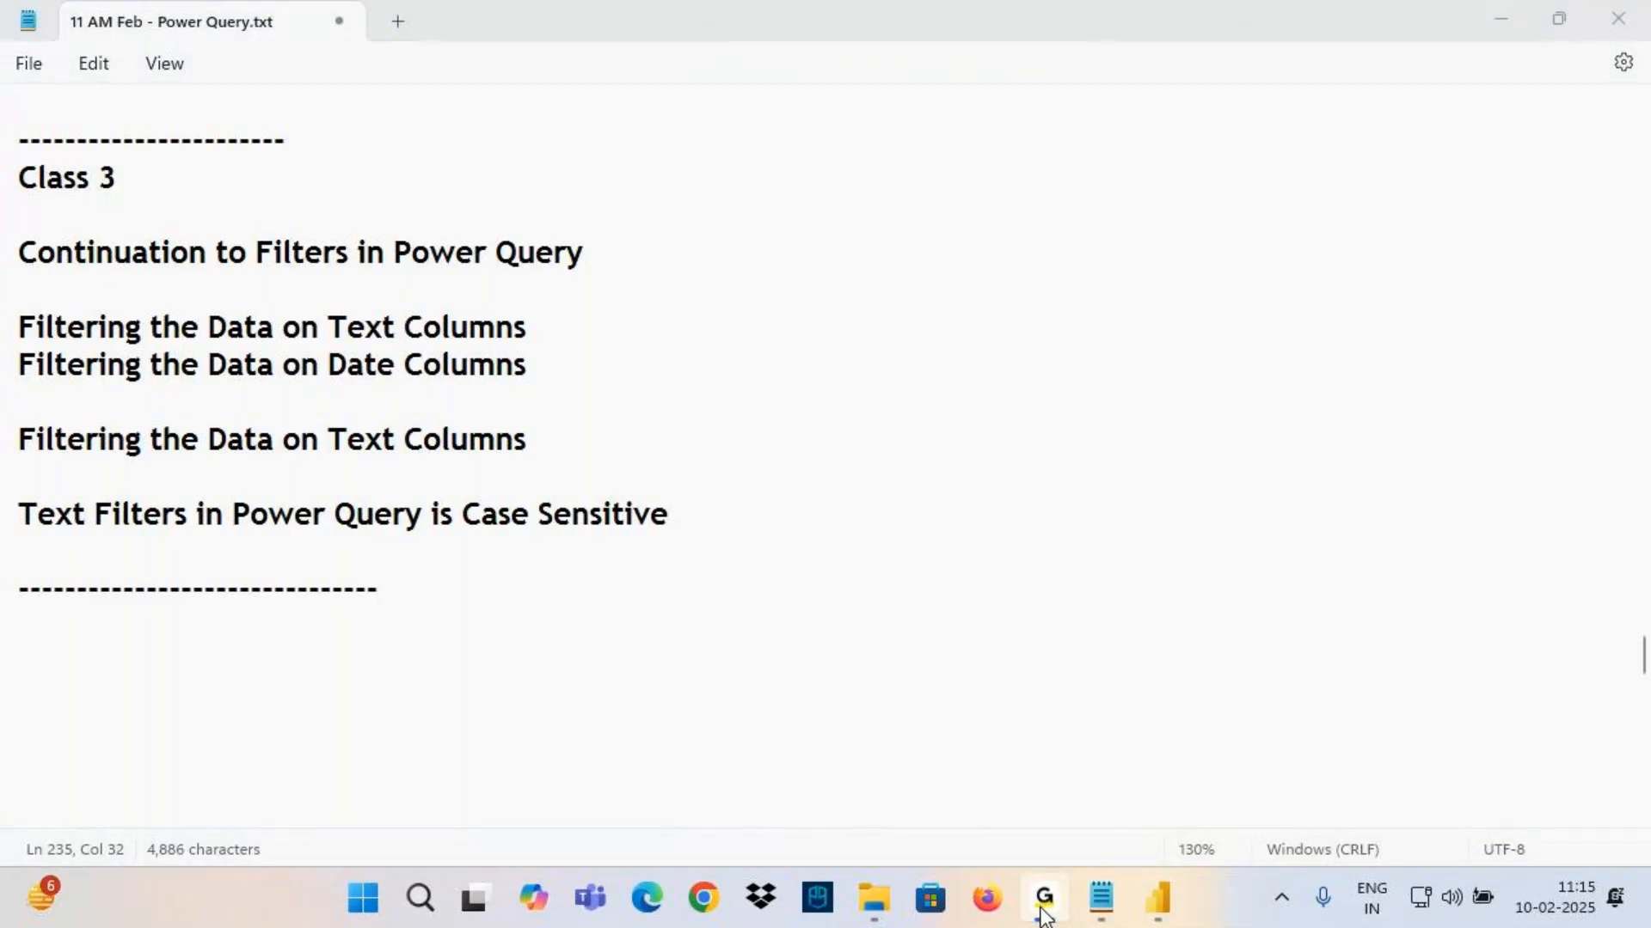
left_click(1043, 915)
scroll(228, 534, "down", 4)
left_click(148, 205)
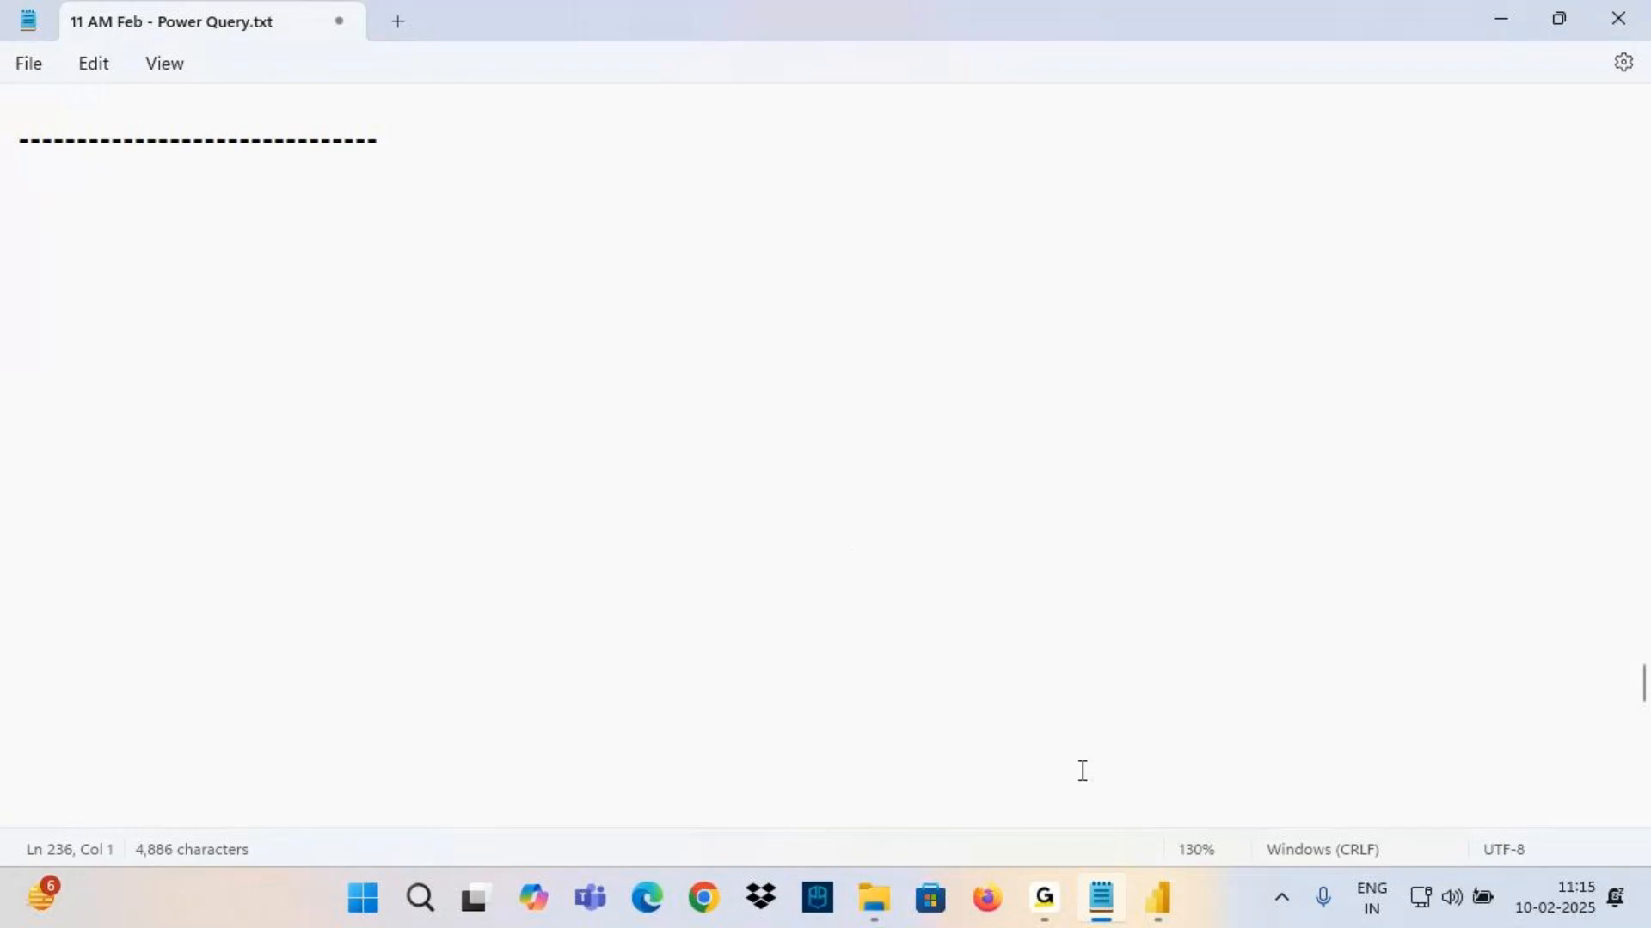
mouse_move(1158, 898)
left_click(1266, 736)
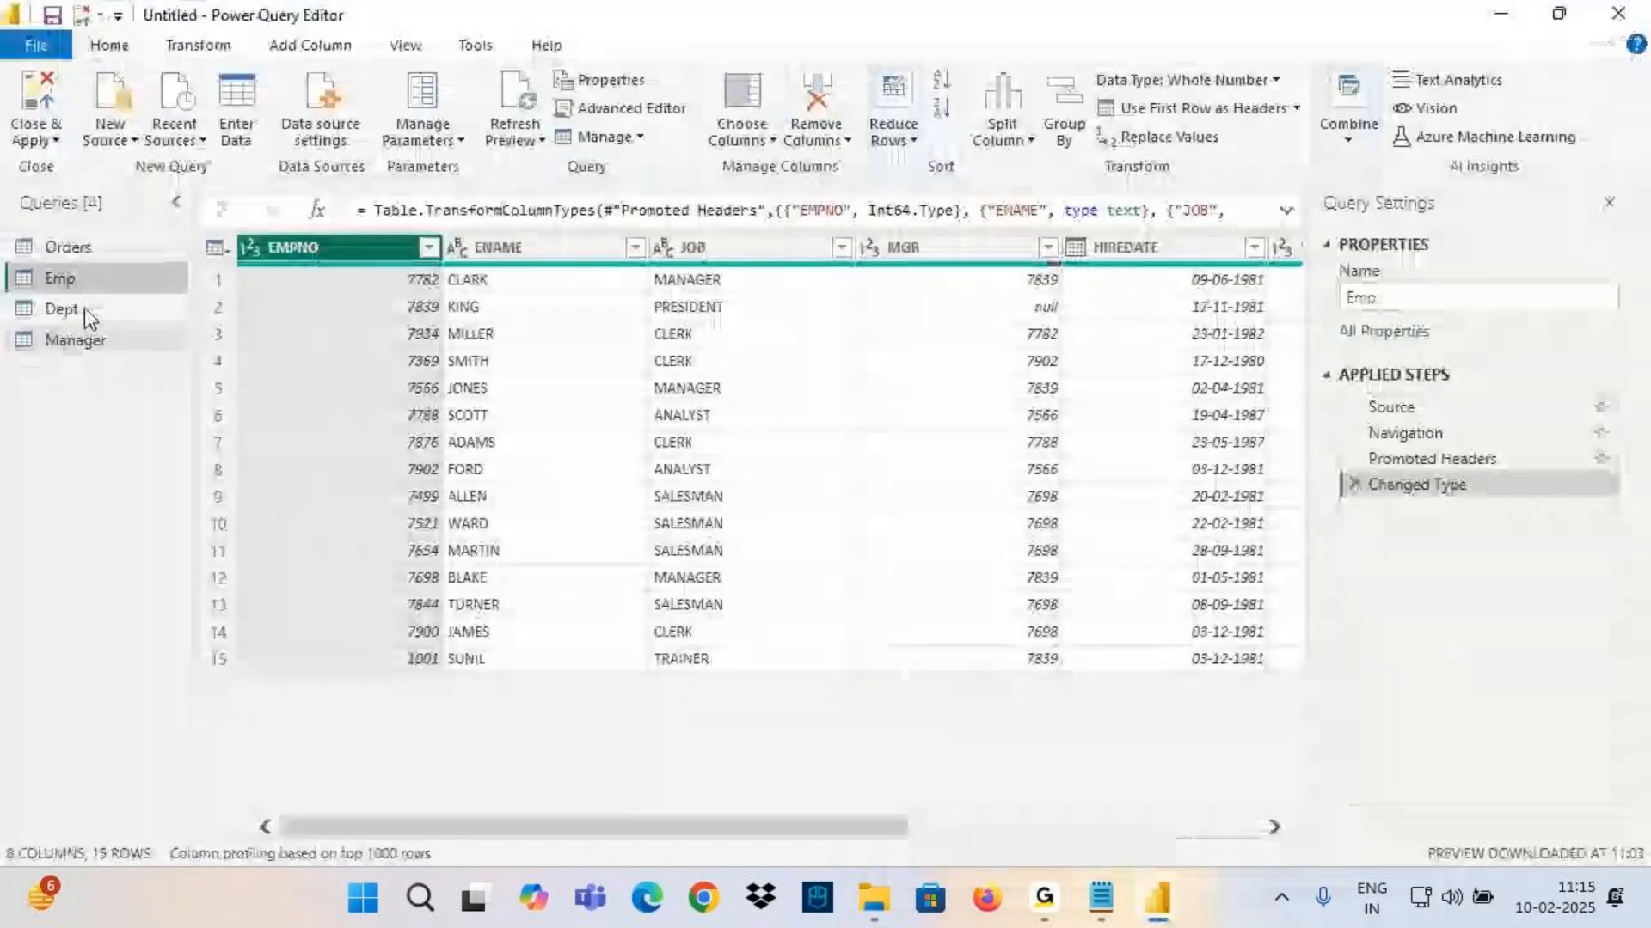
left_click(1101, 898)
In Notepad, write the exercise line Show the Employees where Deptno= 10 Along with Job="Salesman" below the dashed separator
left_click(97, 212)
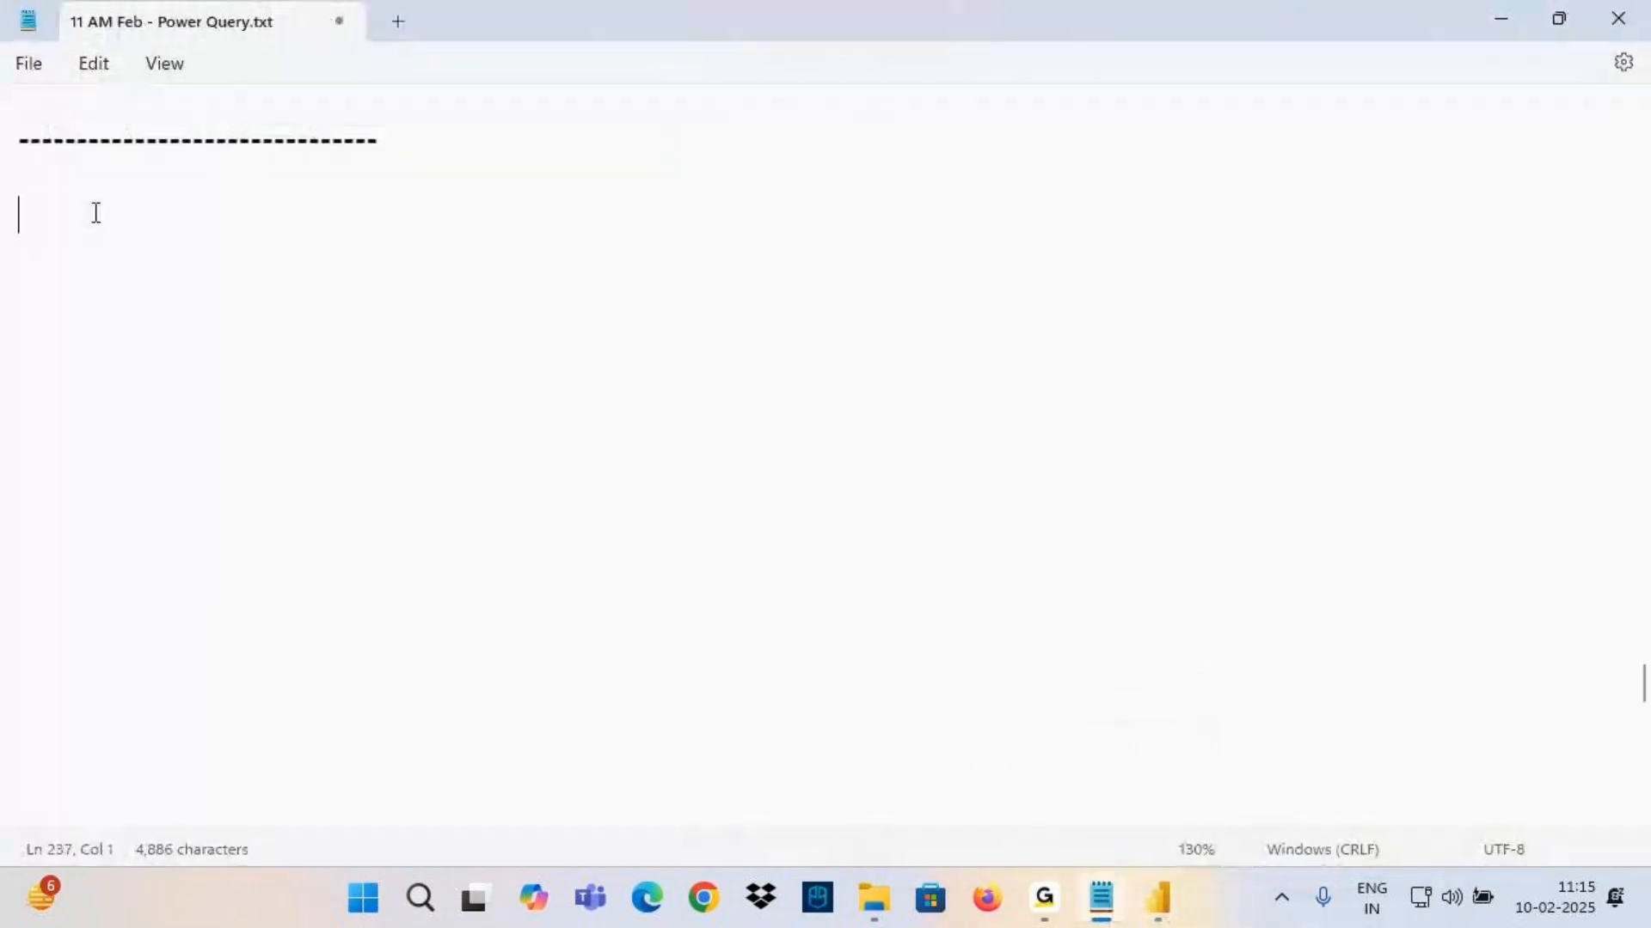
type("Show th")
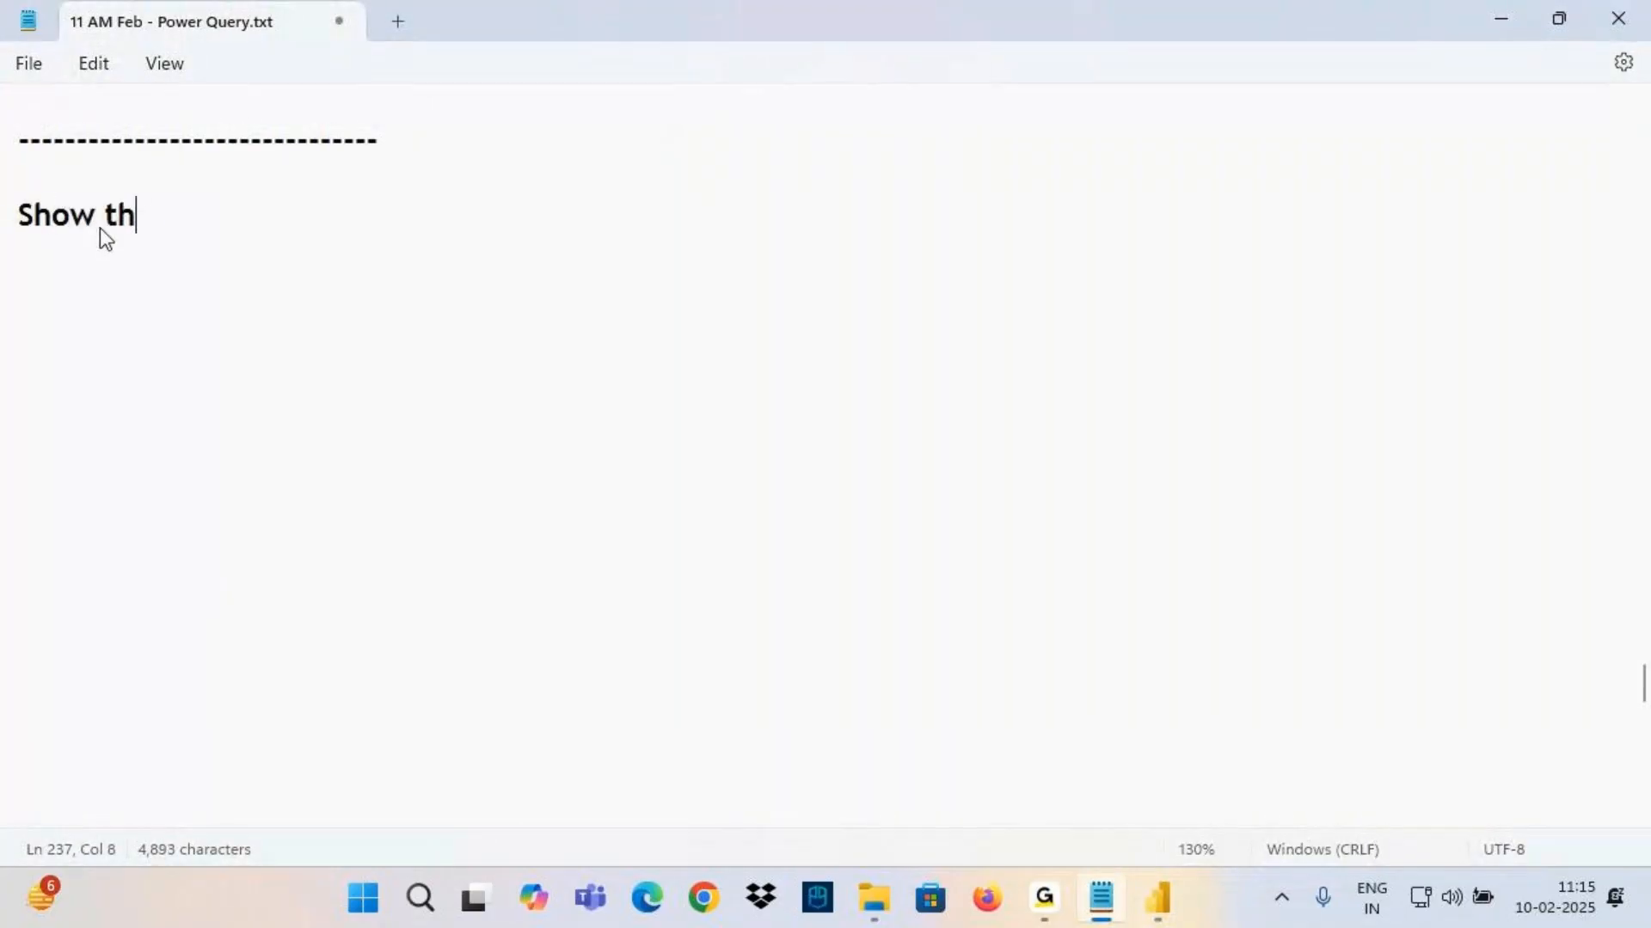
type("e Employ")
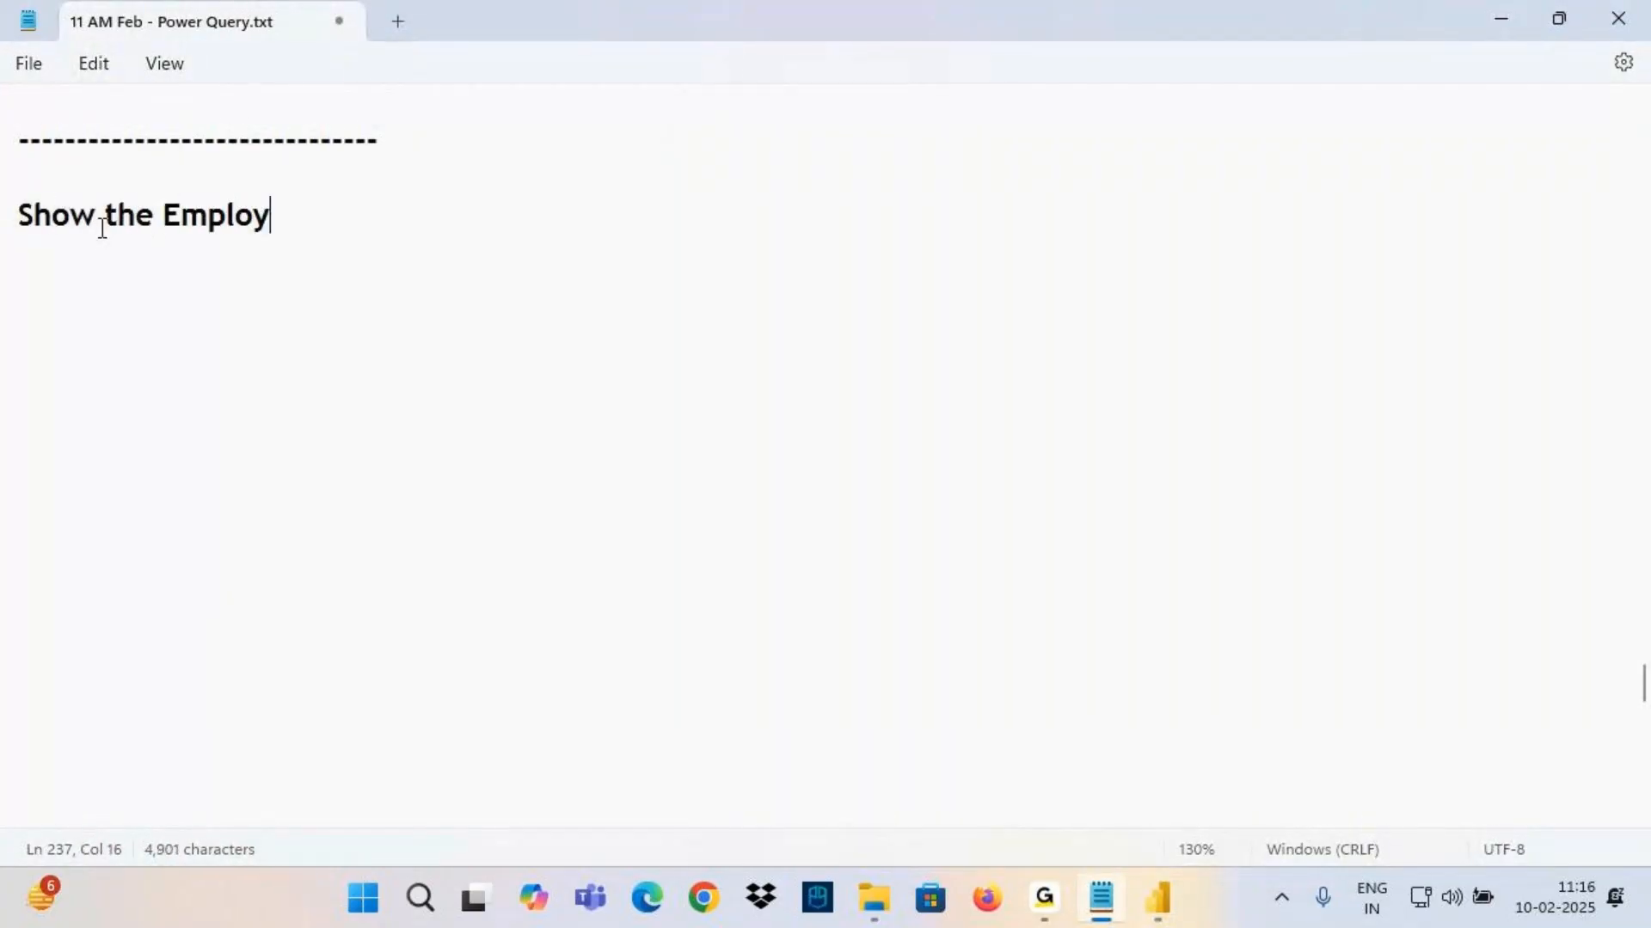
type("ees whete")
key("BackSpace")
key("BackSpace")
key("BackSpace")
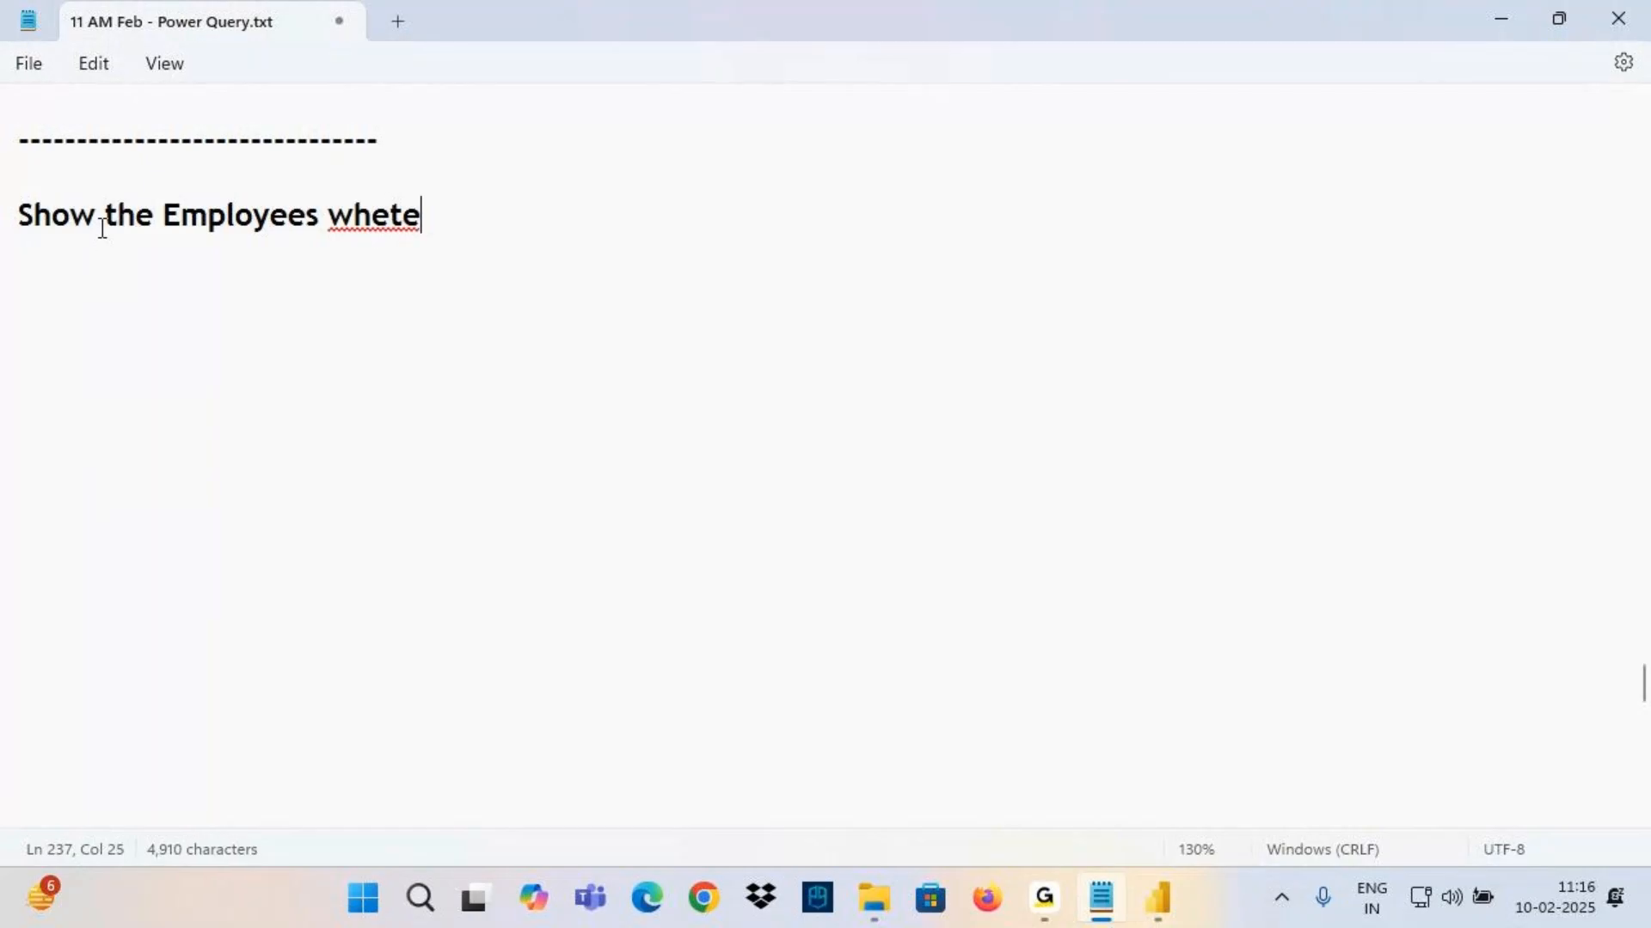
type("re De")
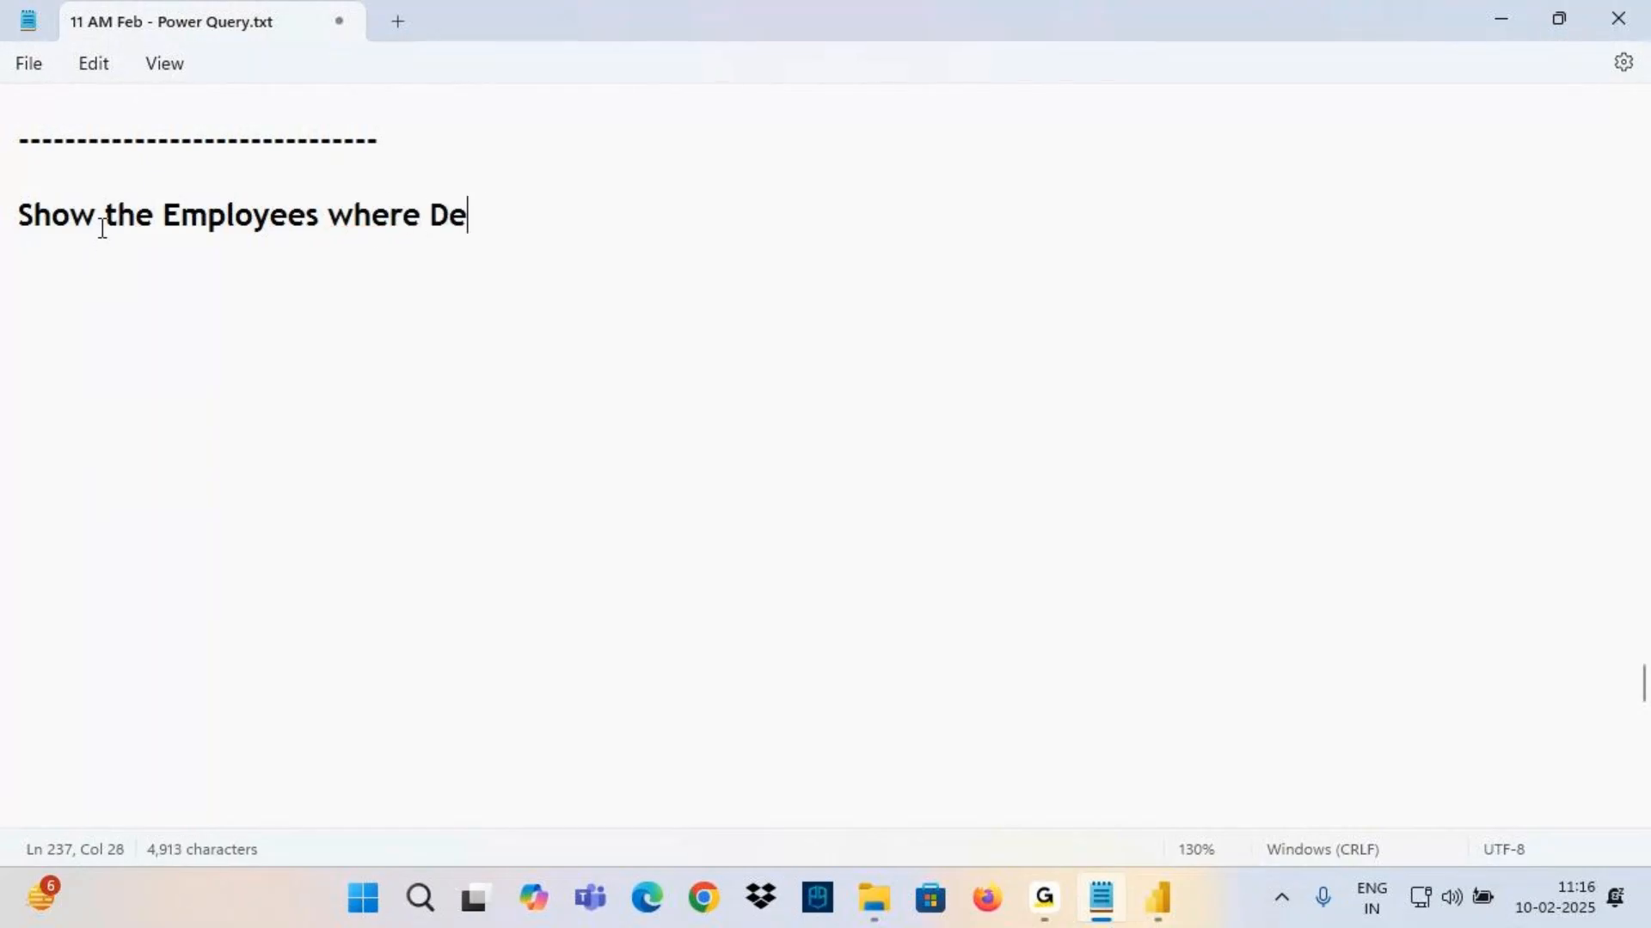
type("ptno= ")
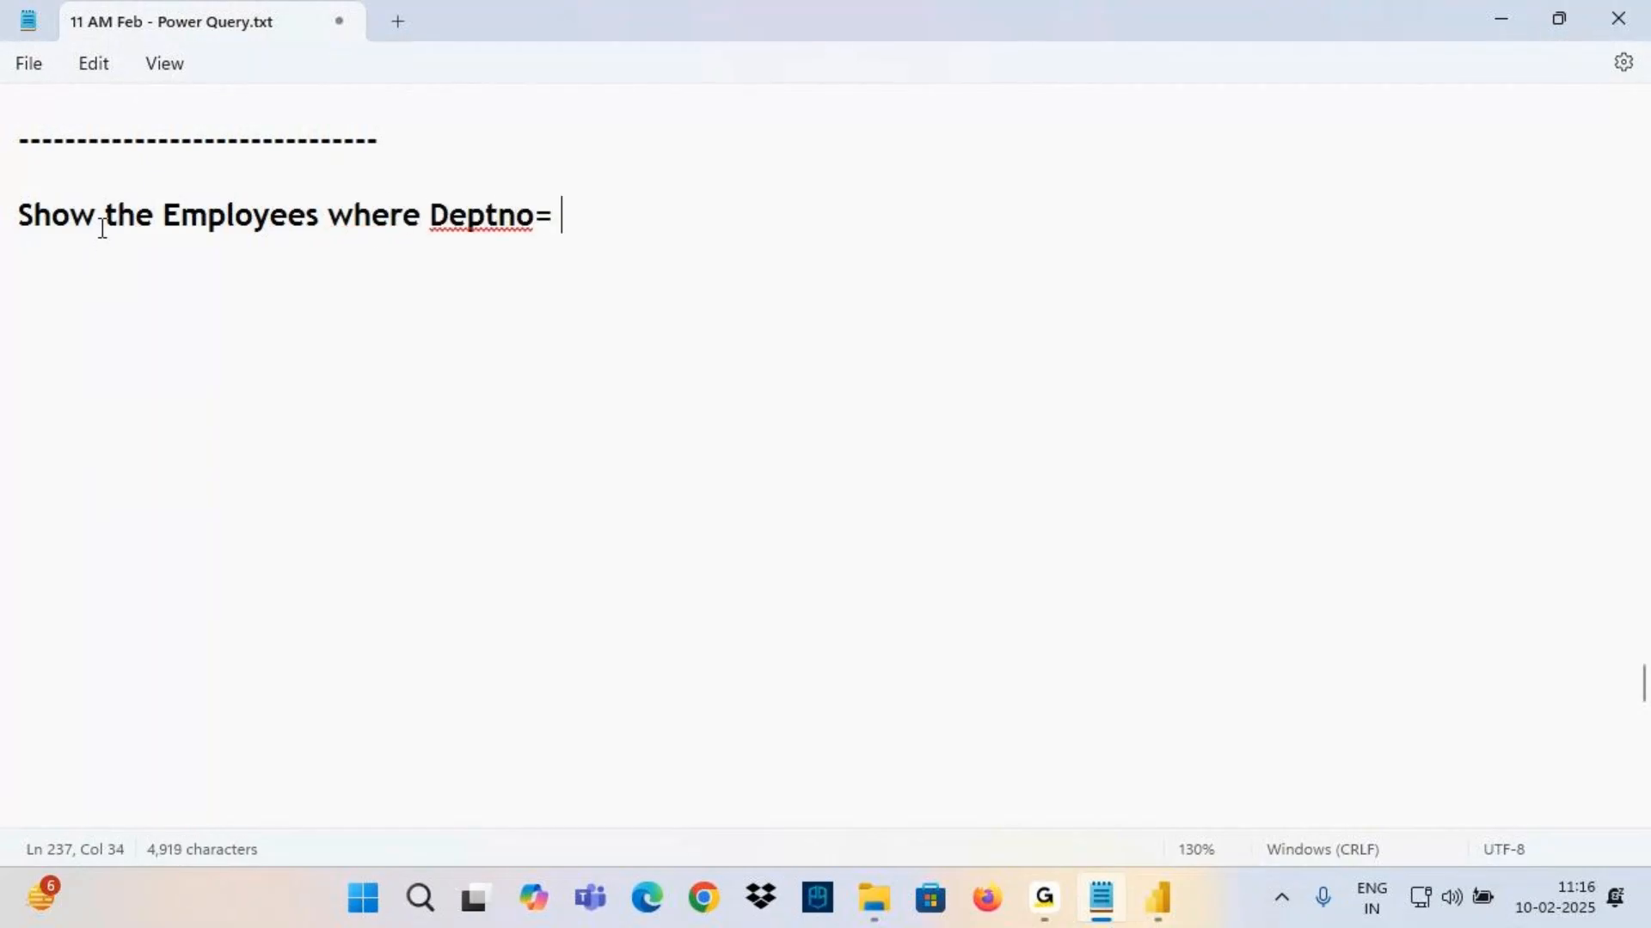
type("10 Alon")
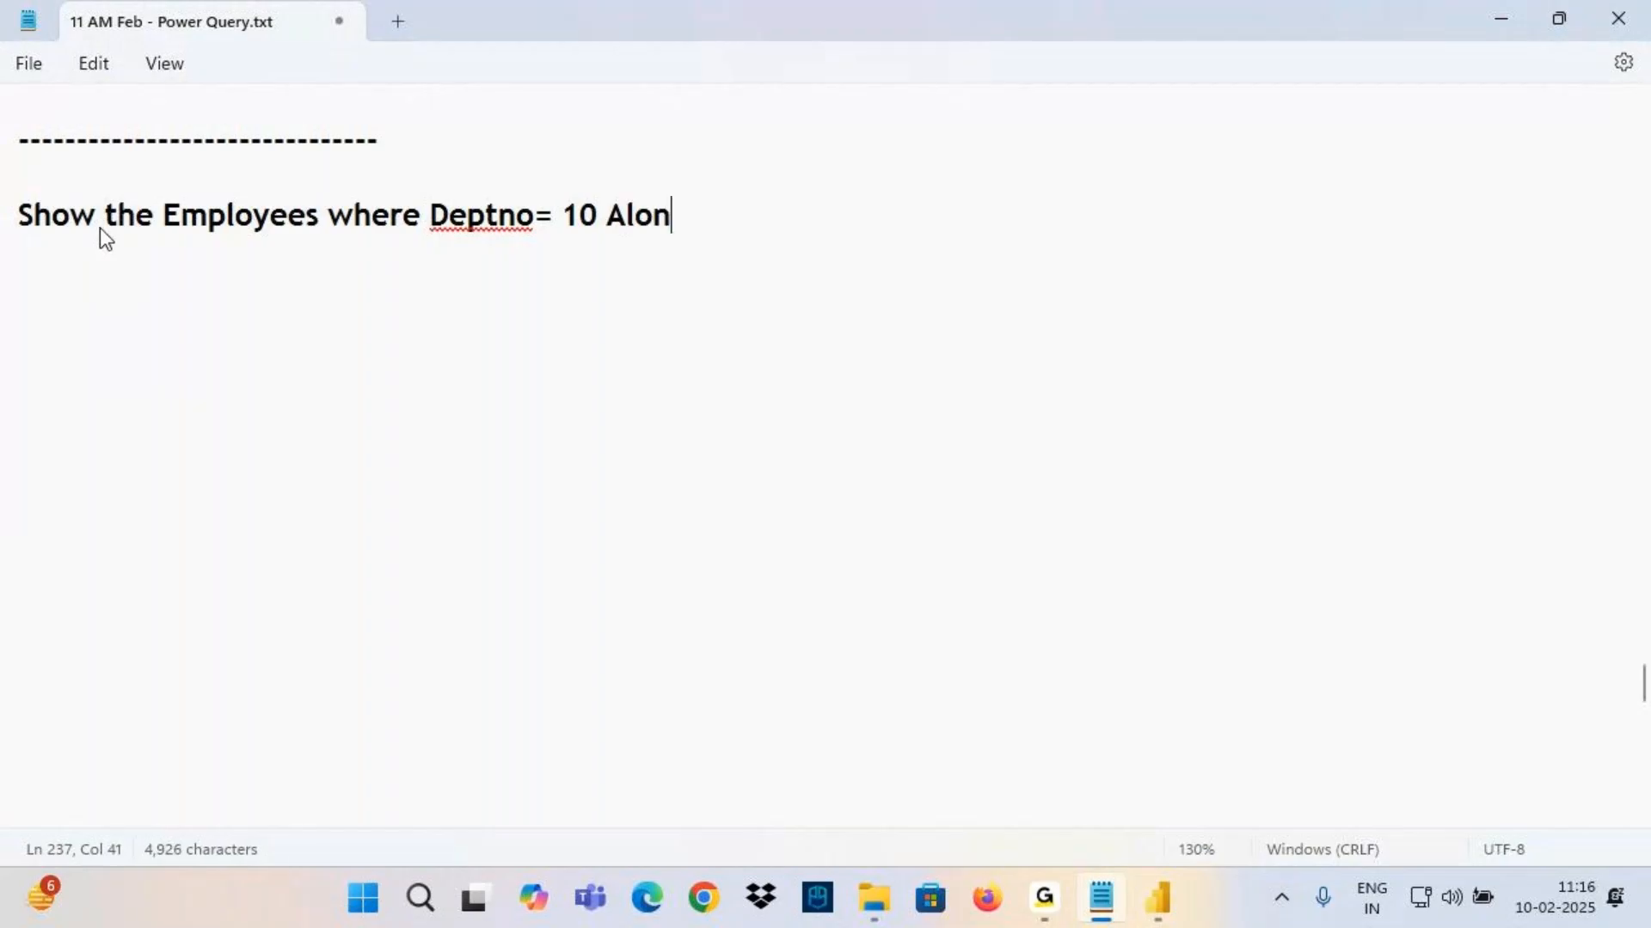
type("g with")
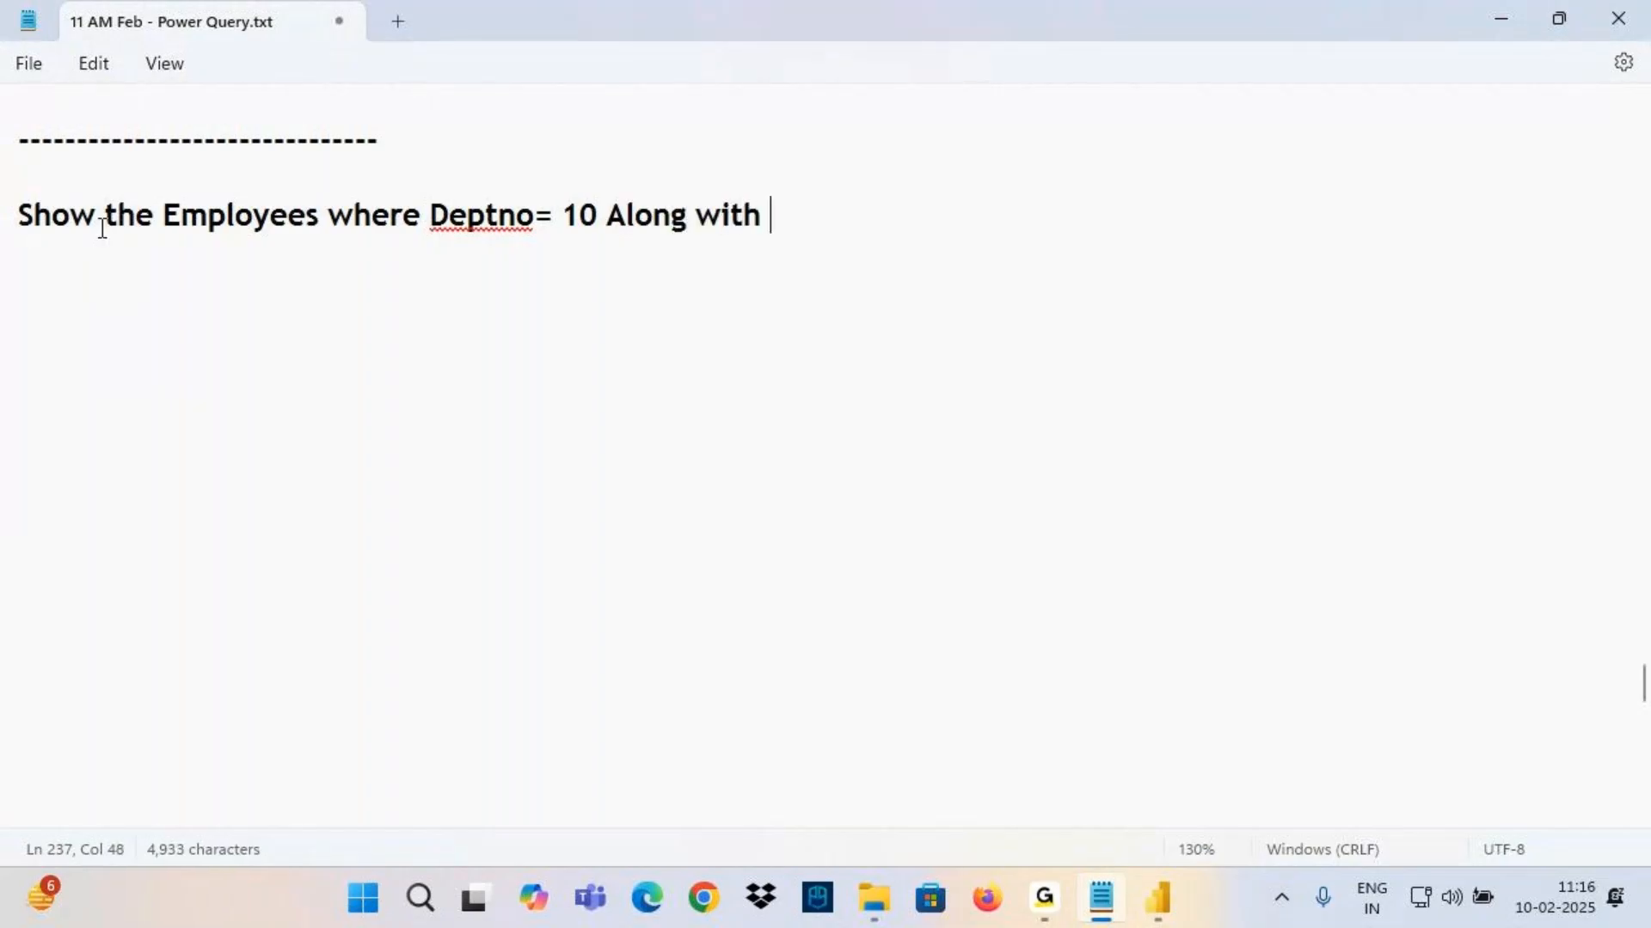
left_click_drag(624, 220, 826, 221)
left_click(832, 211)
type("Job")
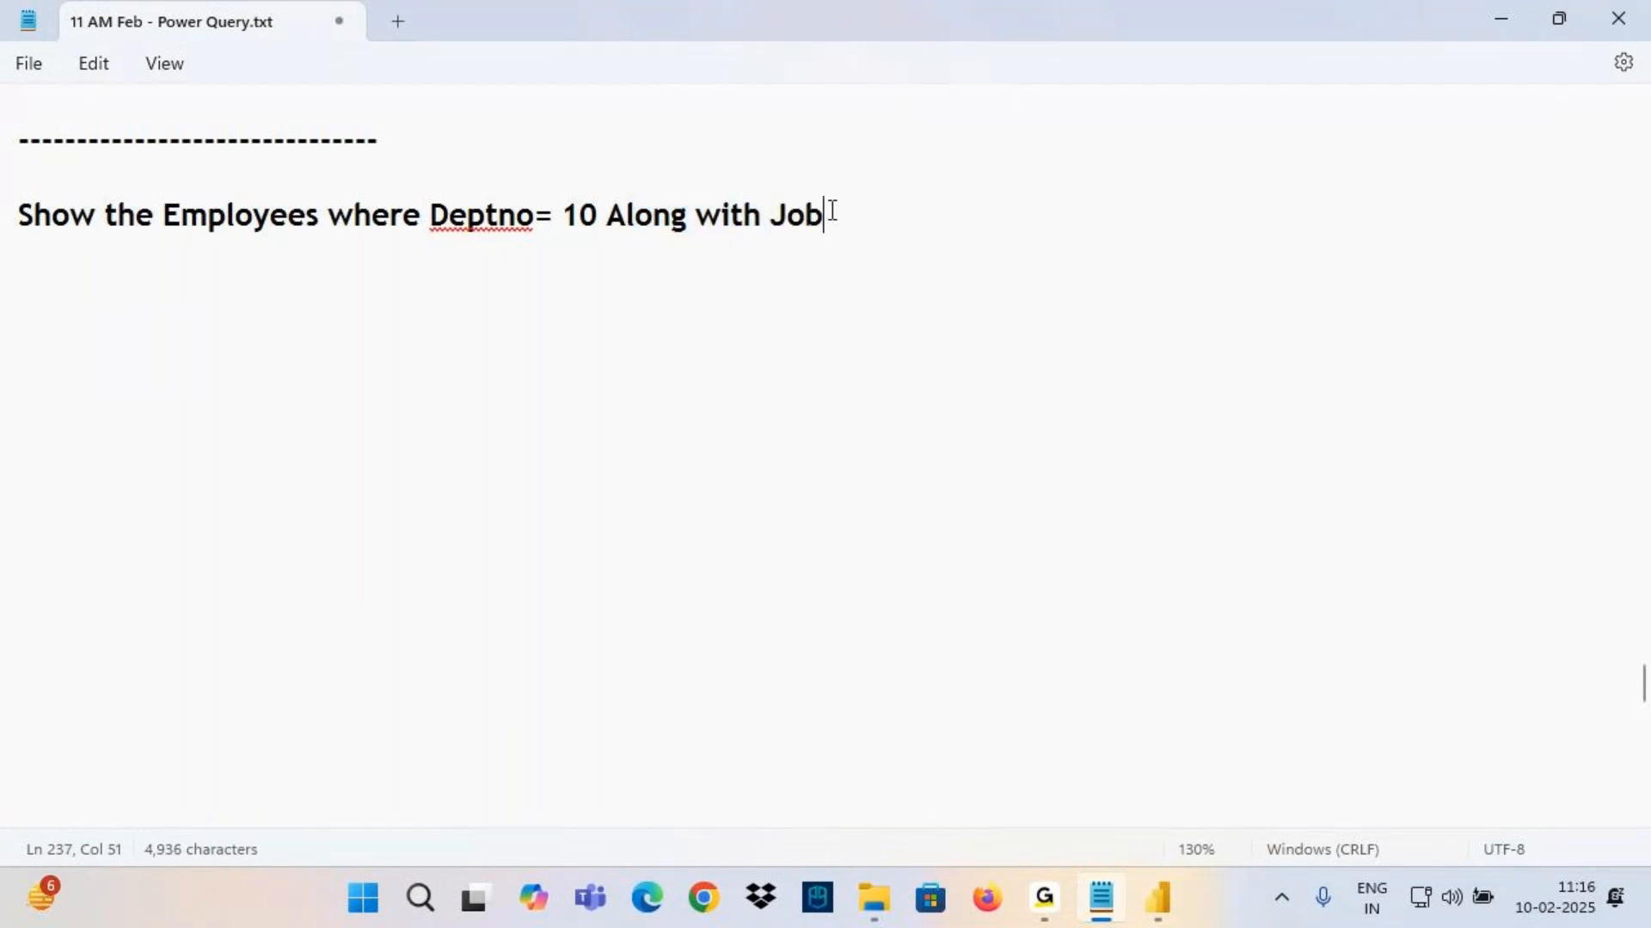
type(":")
type("\"Salesman")
type("\"")
Underline the Deptno= 10 condition in the exercise line, and clear the mark
left_click(158, 220)
left_click(428, 266)
key("ctrl+2")
left_click_drag(458, 240, 607, 234)
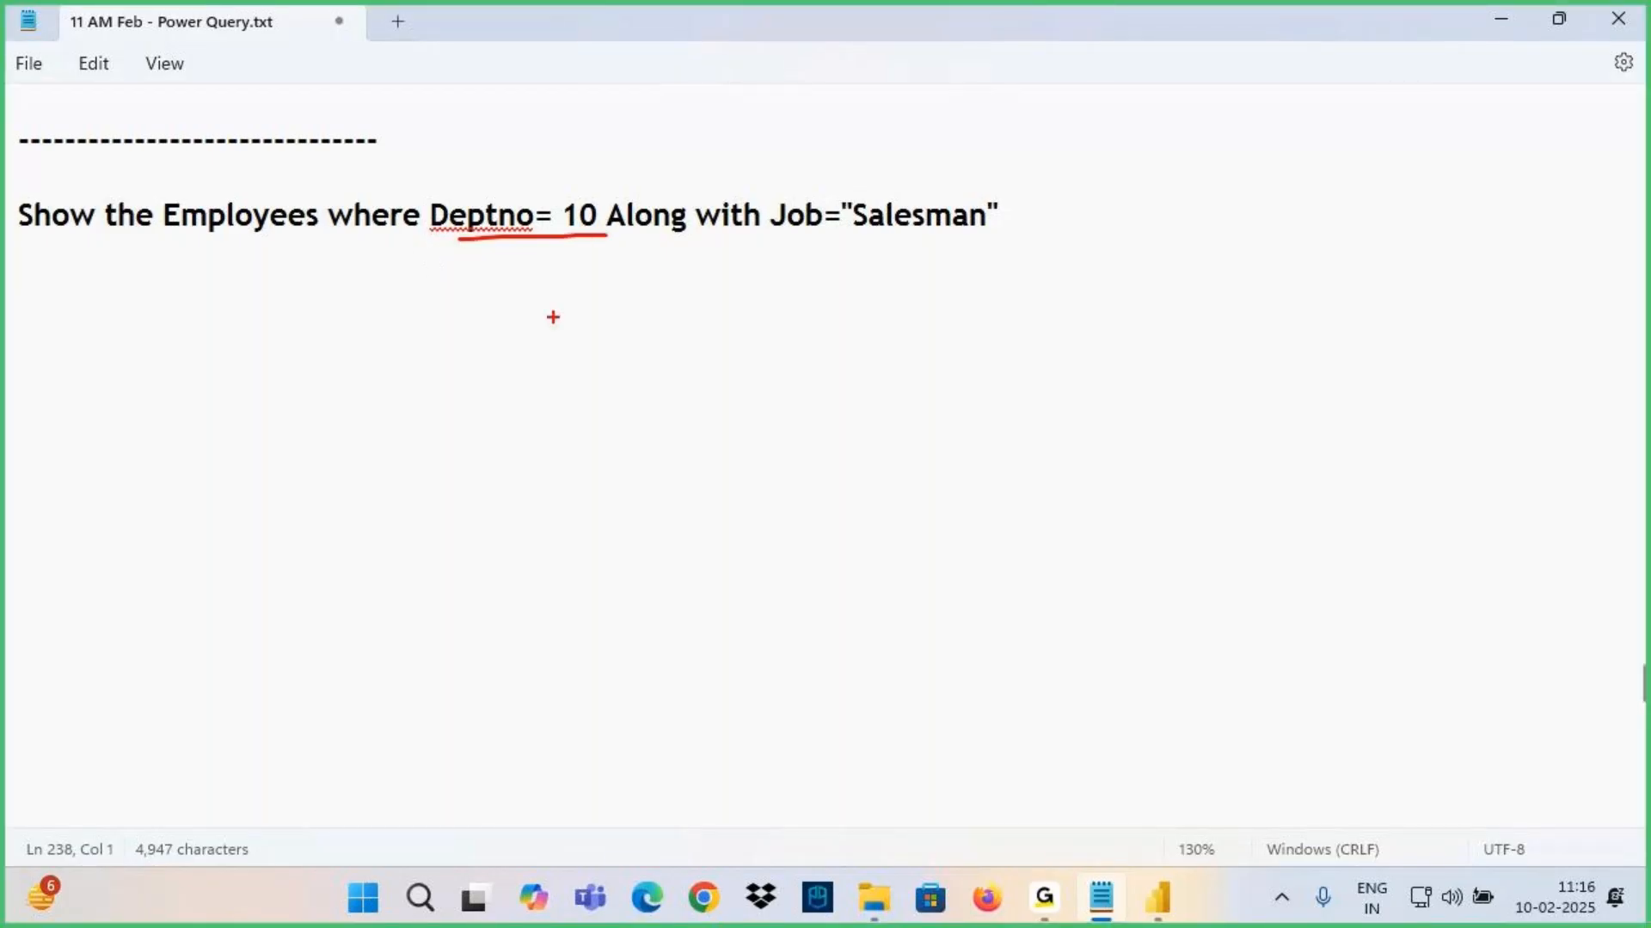
key("Escape")
Switch to Power Query Editor, mark the DEPTNO column's rows for department 10 in the Emp query, and clear the marks
mouse_move(1157, 903)
left_click(1271, 765)
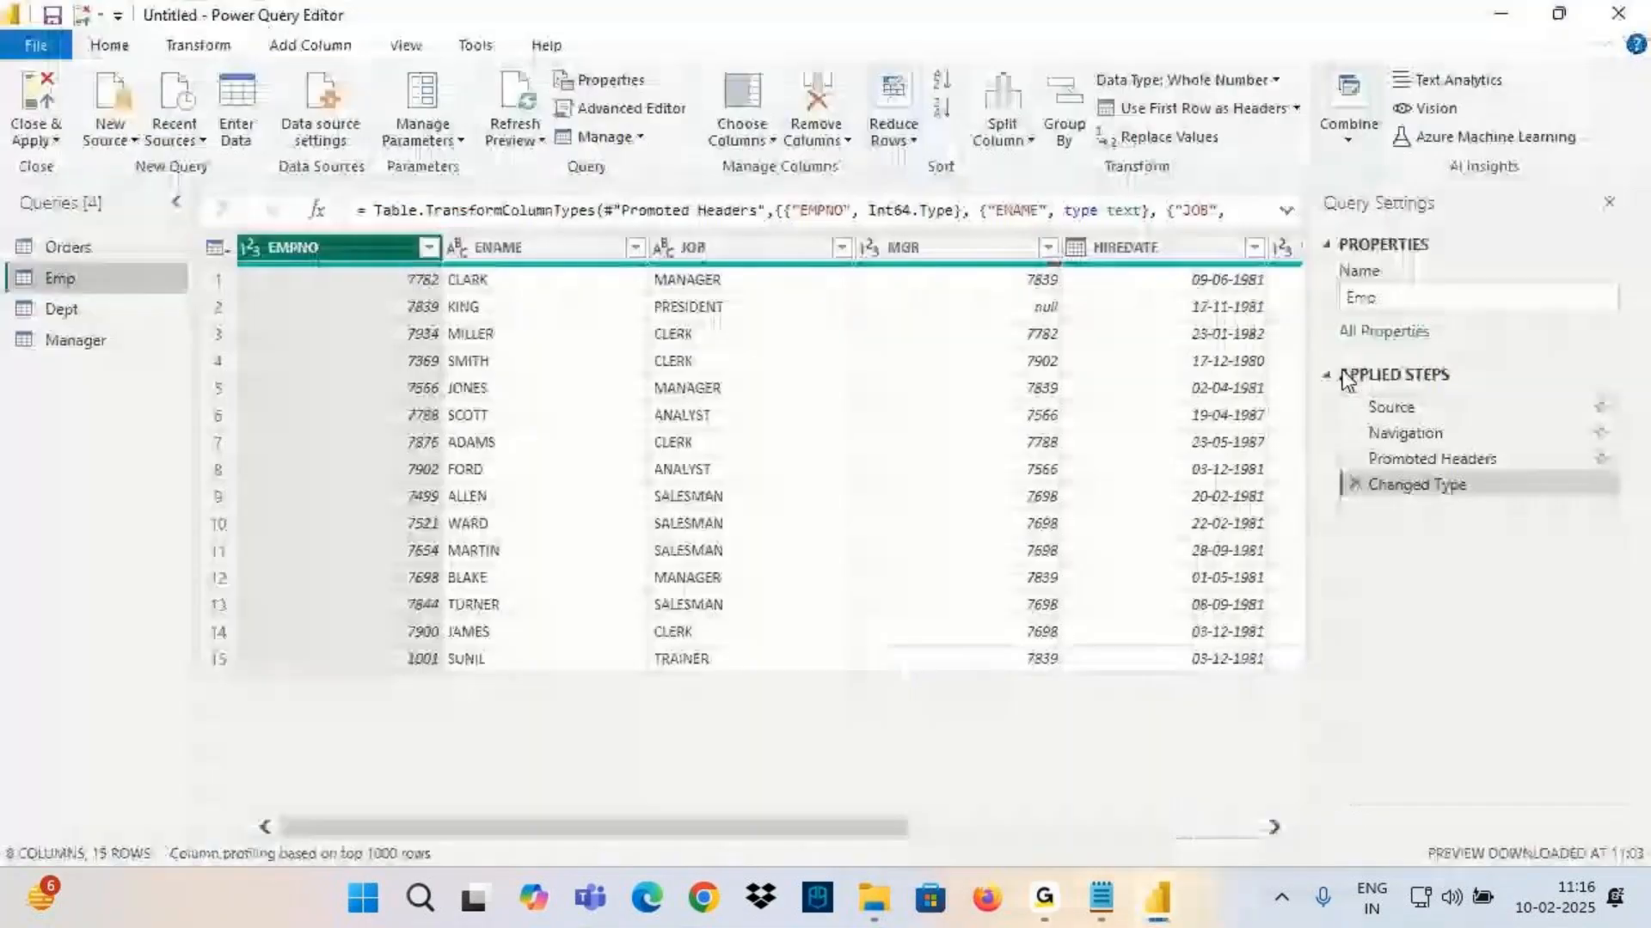
left_click_drag(879, 823, 1368, 827)
key("ctrl+2")
left_click_drag(1261, 256, 1310, 347)
mouse_move(1283, 263)
left_mouse_down()
mouse_move(1257, 275)
mouse_move(1286, 346)
mouse_move(1281, 280)
mouse_move(1471, 265)
left_mouse_up()
key("Escape")
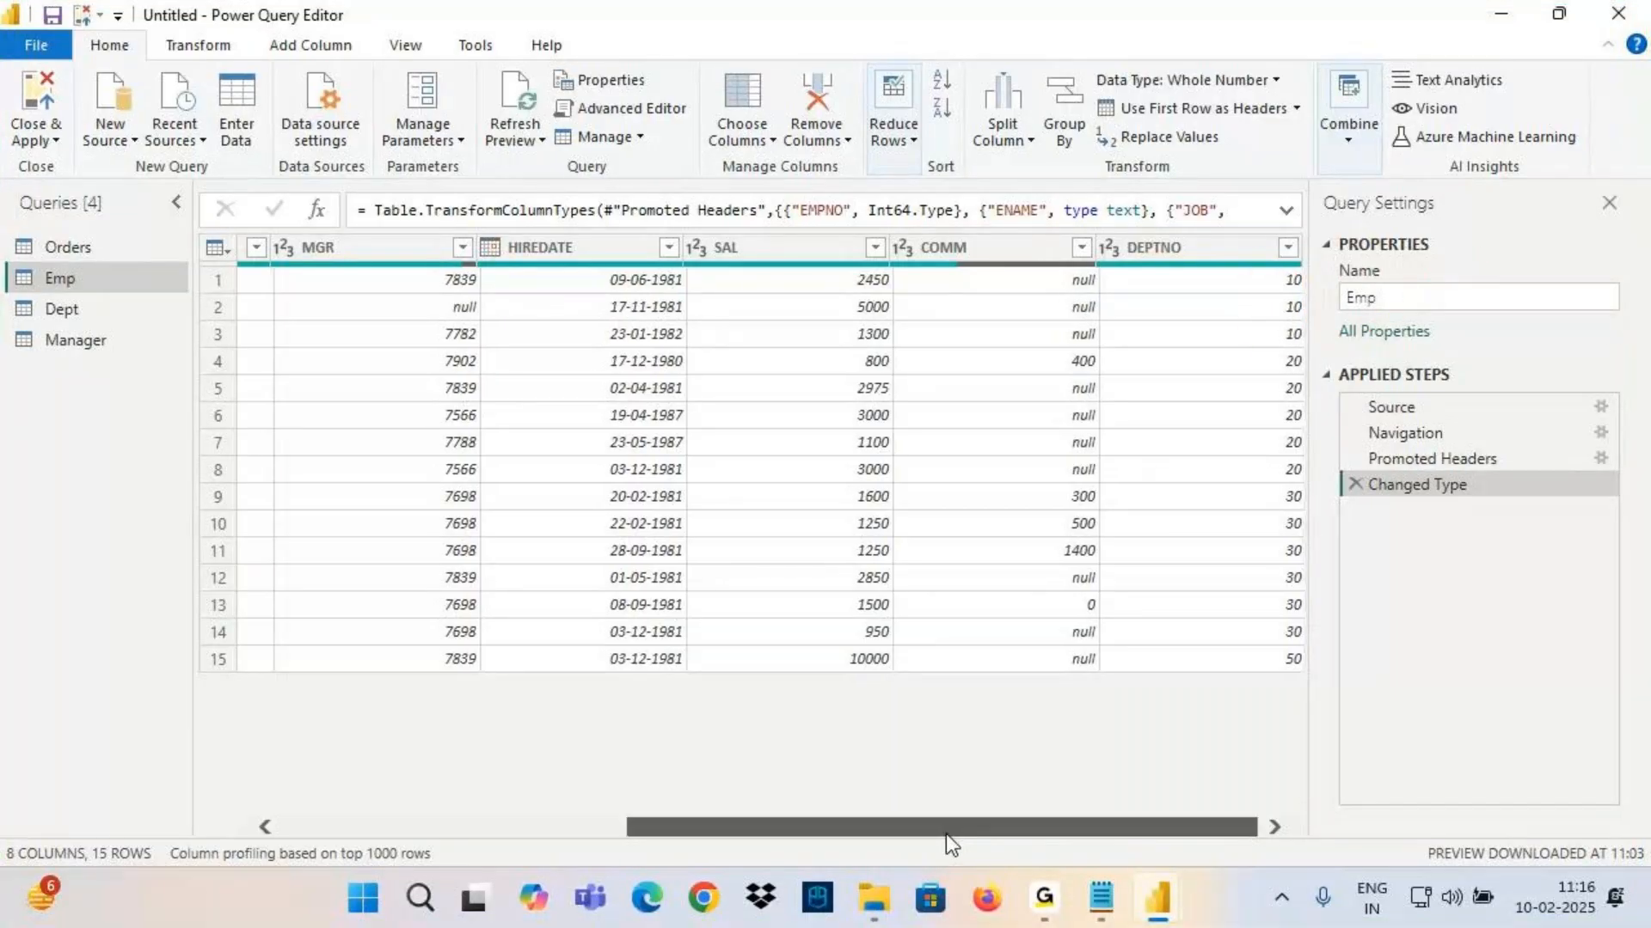
Draw boxes around the SALESMAN values in the JOB column, and tick off each salesman row
left_click_drag(946, 834, 596, 830)
left_click_drag(642, 488, 765, 572)
left_click_drag(637, 589, 776, 613)
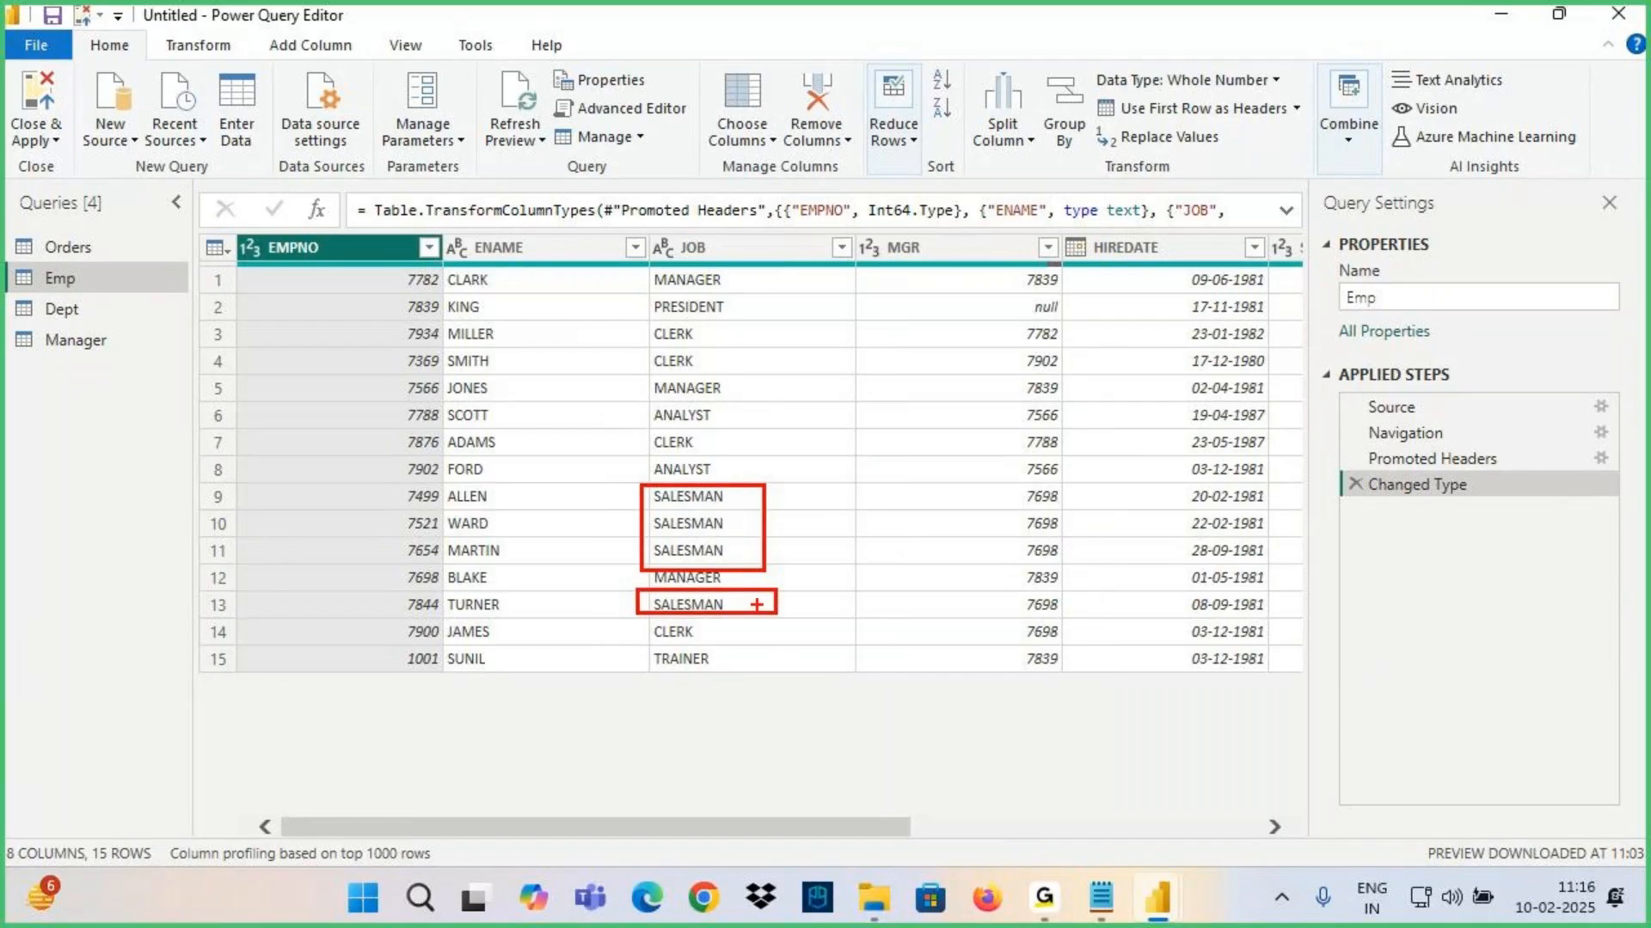
left_click_drag(753, 514, 811, 488)
left_click_drag(734, 549, 812, 523)
left_click_drag(739, 606, 812, 581)
Handwrite the sum of 3 and 4 with the total 7 circled over the MGR column, and clear the marks
left_click_drag(945, 231, 946, 276)
mouse_move(953, 311)
left_mouse_down()
mouse_move(970, 351)
mouse_move(956, 404)
mouse_move(1027, 366)
left_mouse_up()
mouse_move(916, 469)
left_mouse_down()
mouse_move(989, 434)
mouse_move(971, 508)
left_mouse_up()
left_click_drag(963, 430, 961, 434)
left_click_drag(836, 440, 1015, 430)
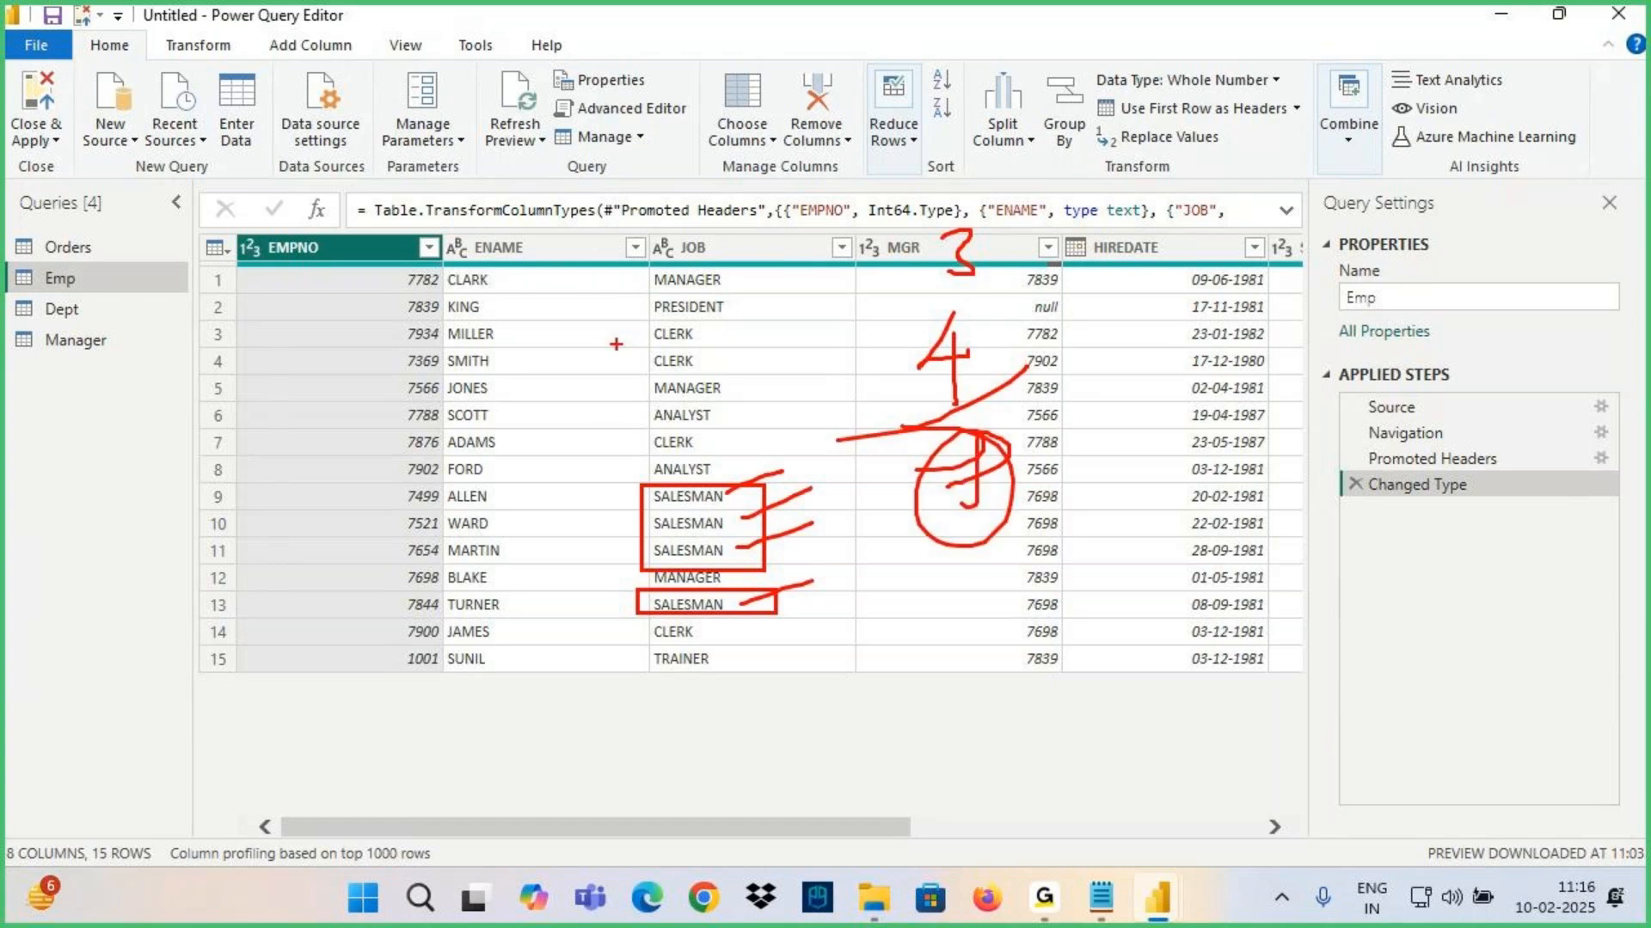
key("Escape")
Switch to Notepad, copy the Deptno= 10 condition to a new line below the exercise, and add three tabs after it
mouse_move(1082, 918)
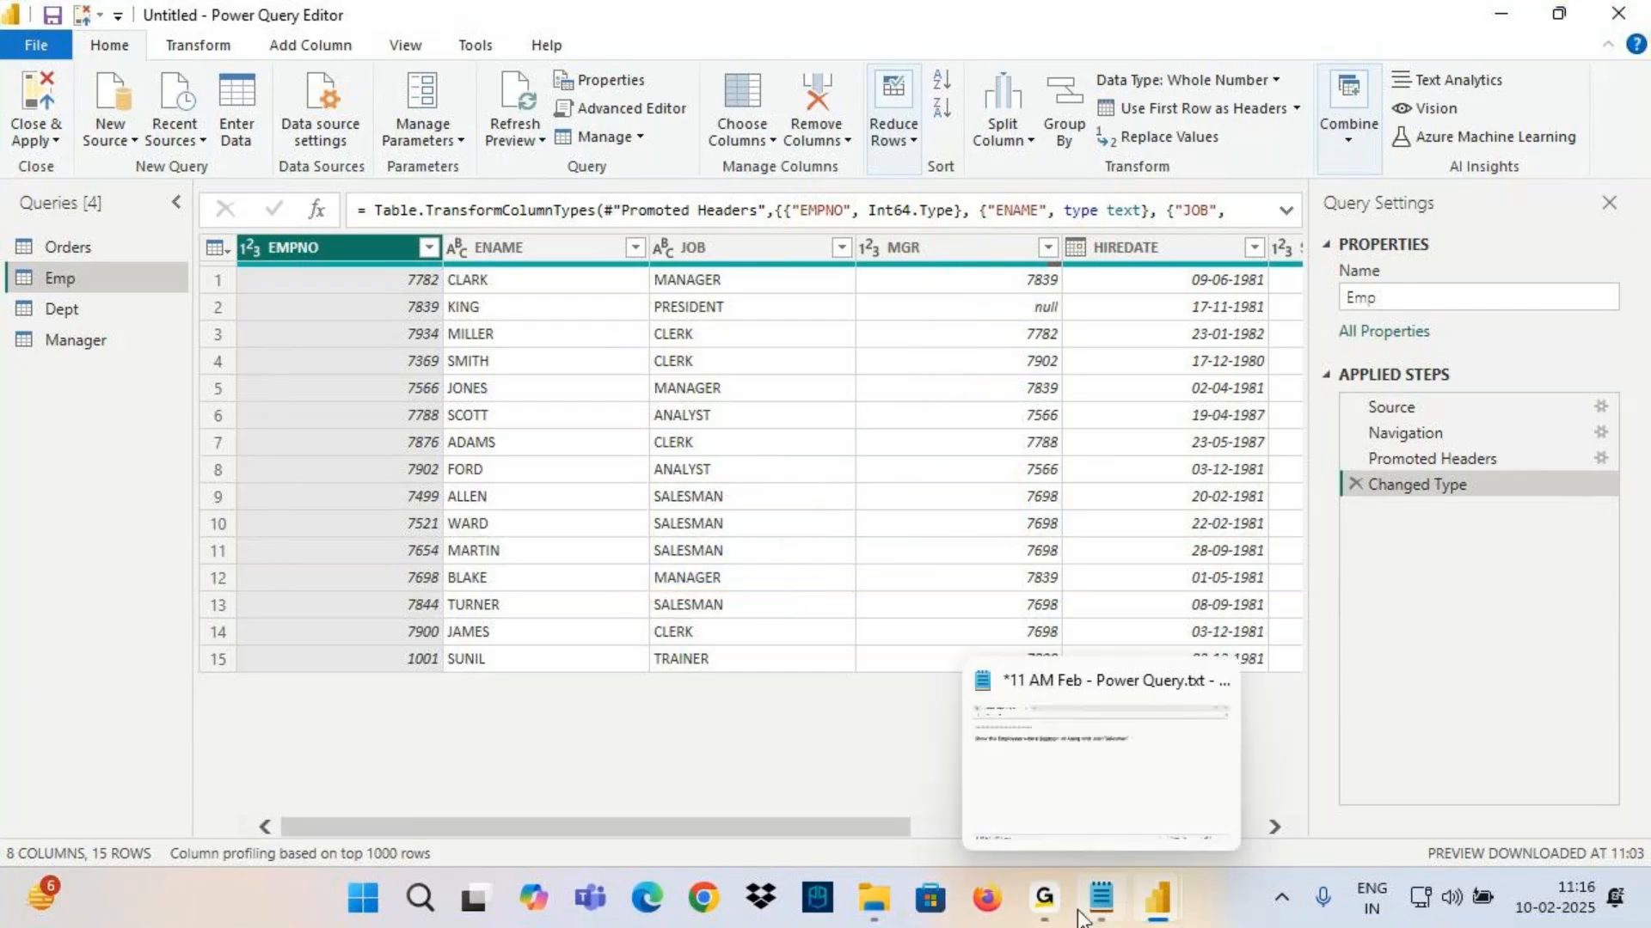
left_click(1136, 896)
left_click_drag(430, 215, 599, 216)
key("ctrl+c")
left_click(100, 310)
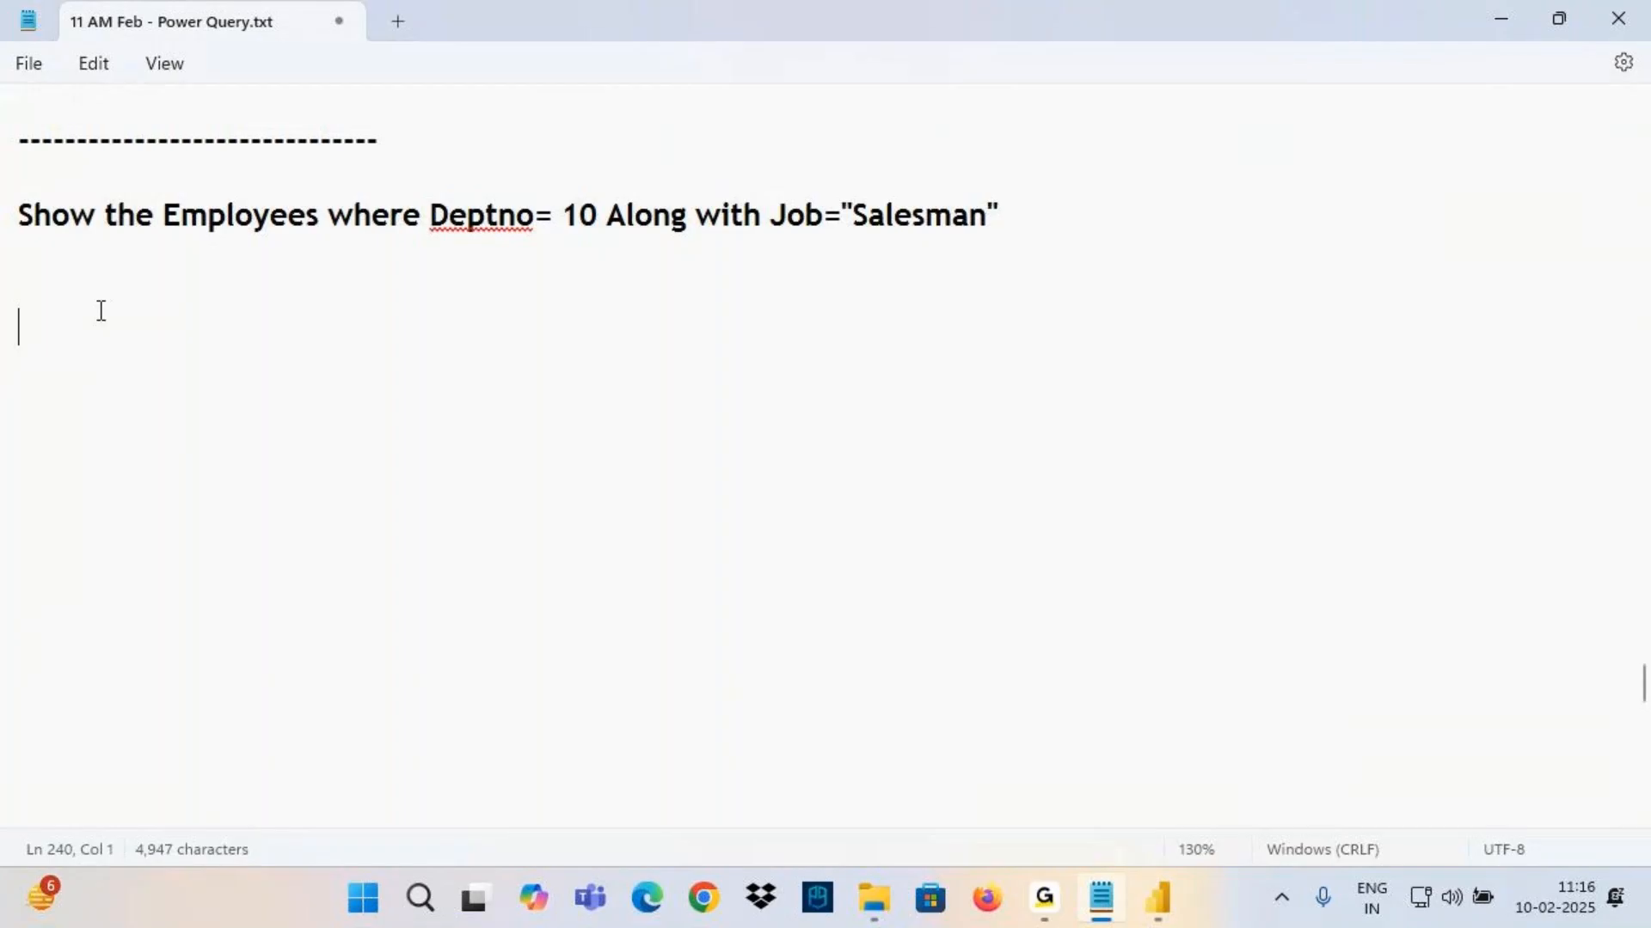
key("ctrl+v")
key("Tab")
key("Tab")
key("Tab")
Copy the Job="Salesman" condition onto the same line after the Deptno condition
left_click_drag(771, 217, 1007, 216)
key("ctrl+c")
left_click(379, 332)
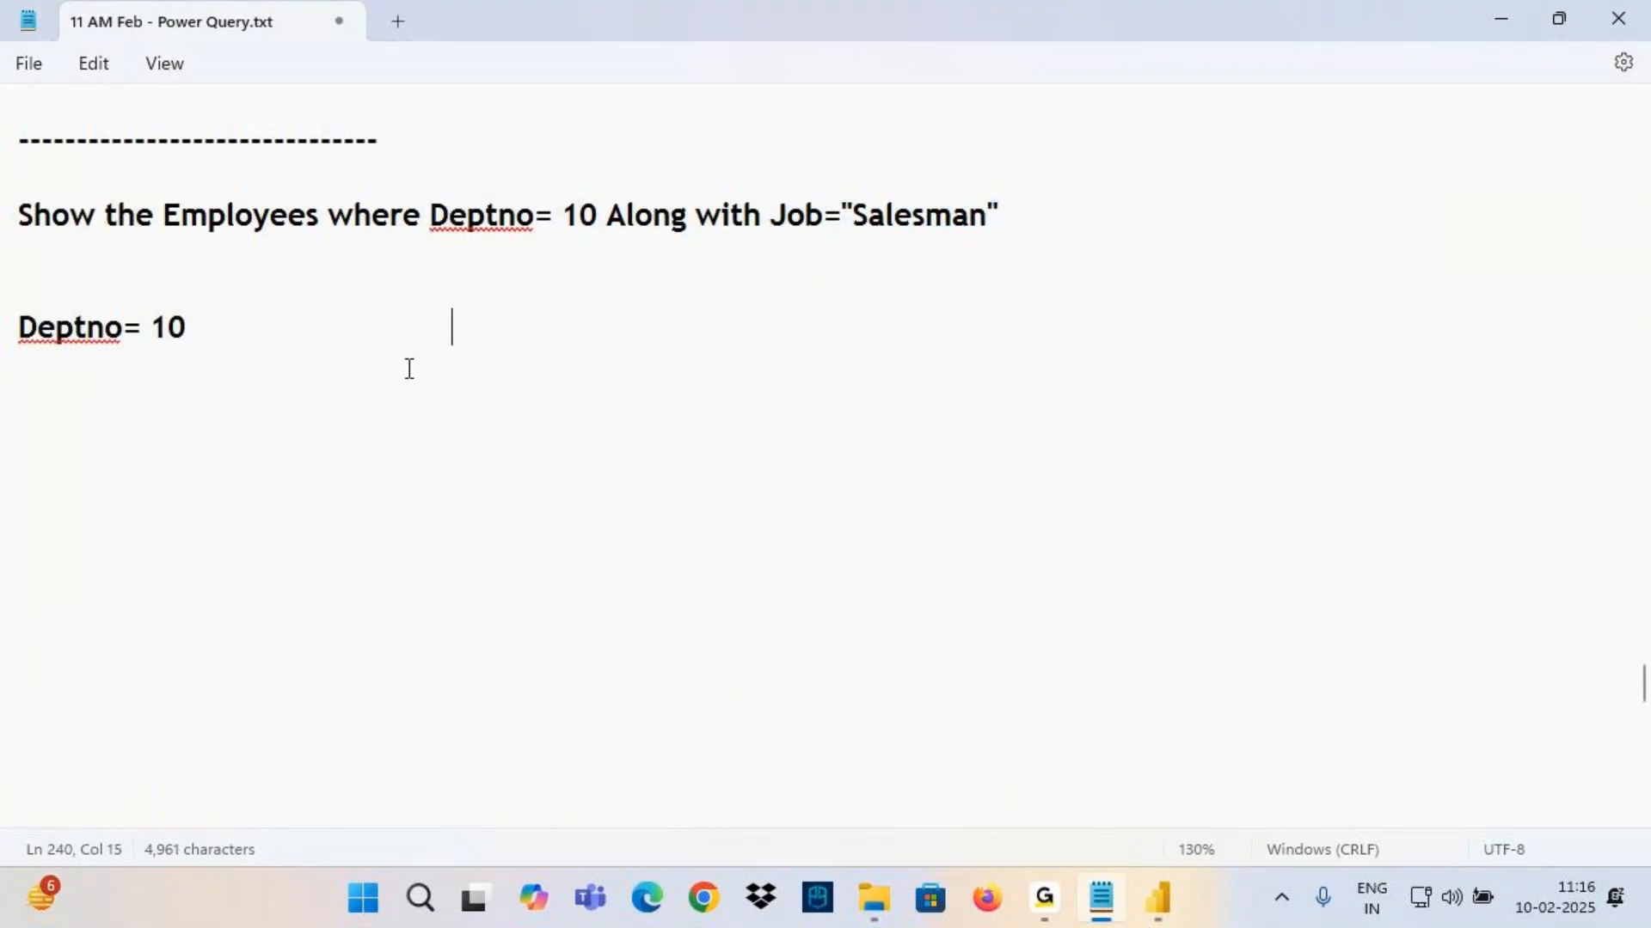
key("ctrl+v")
Underline both conditions, handwrite the operators OR and AND beneath the gap between them, and clear the marks
key("ctrl+2")
left_click_drag(36, 362, 129, 348)
left_click_drag(466, 364, 650, 346)
mouse_move(312, 349)
left_mouse_down()
mouse_move(298, 389)
mouse_move(320, 424)
left_mouse_up()
left_click_drag(309, 440, 374, 461)
left_click_drag(311, 516, 333, 566)
mouse_move(288, 563)
left_mouse_down()
mouse_move(330, 540)
mouse_move(344, 568)
left_mouse_up()
left_click_drag(348, 534, 378, 565)
mouse_move(378, 520)
left_mouse_down()
mouse_move(411, 542)
mouse_move(387, 577)
left_mouse_up()
left_click_drag(264, 614, 446, 566)
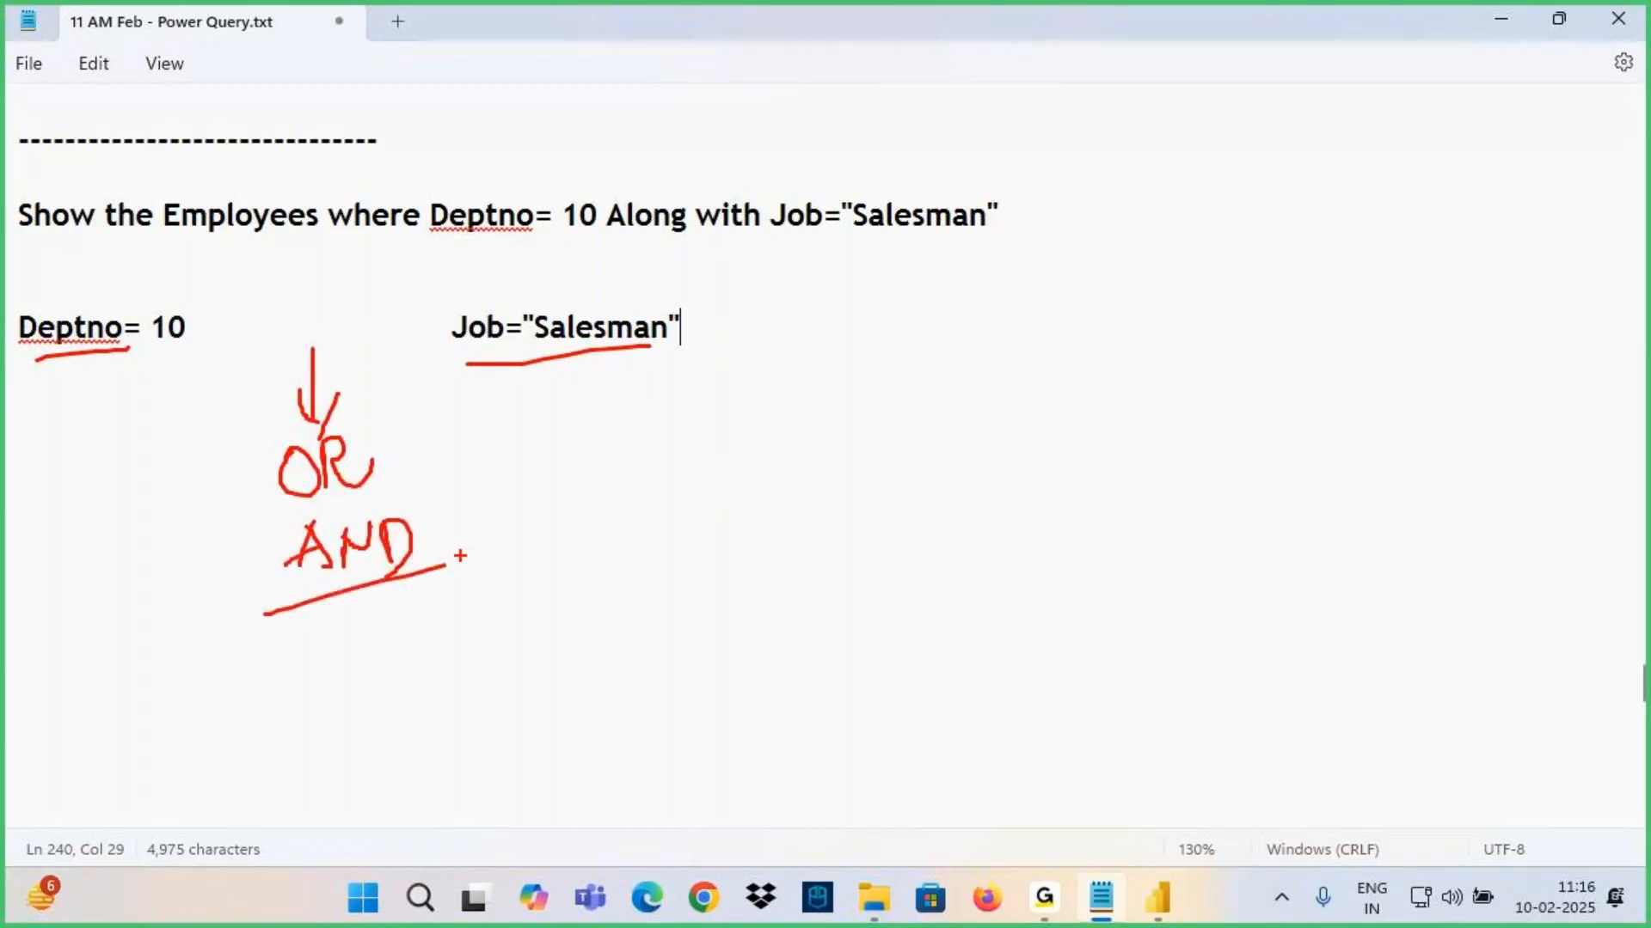
left_click_drag(38, 360, 163, 349)
left_click_drag(259, 344, 372, 343)
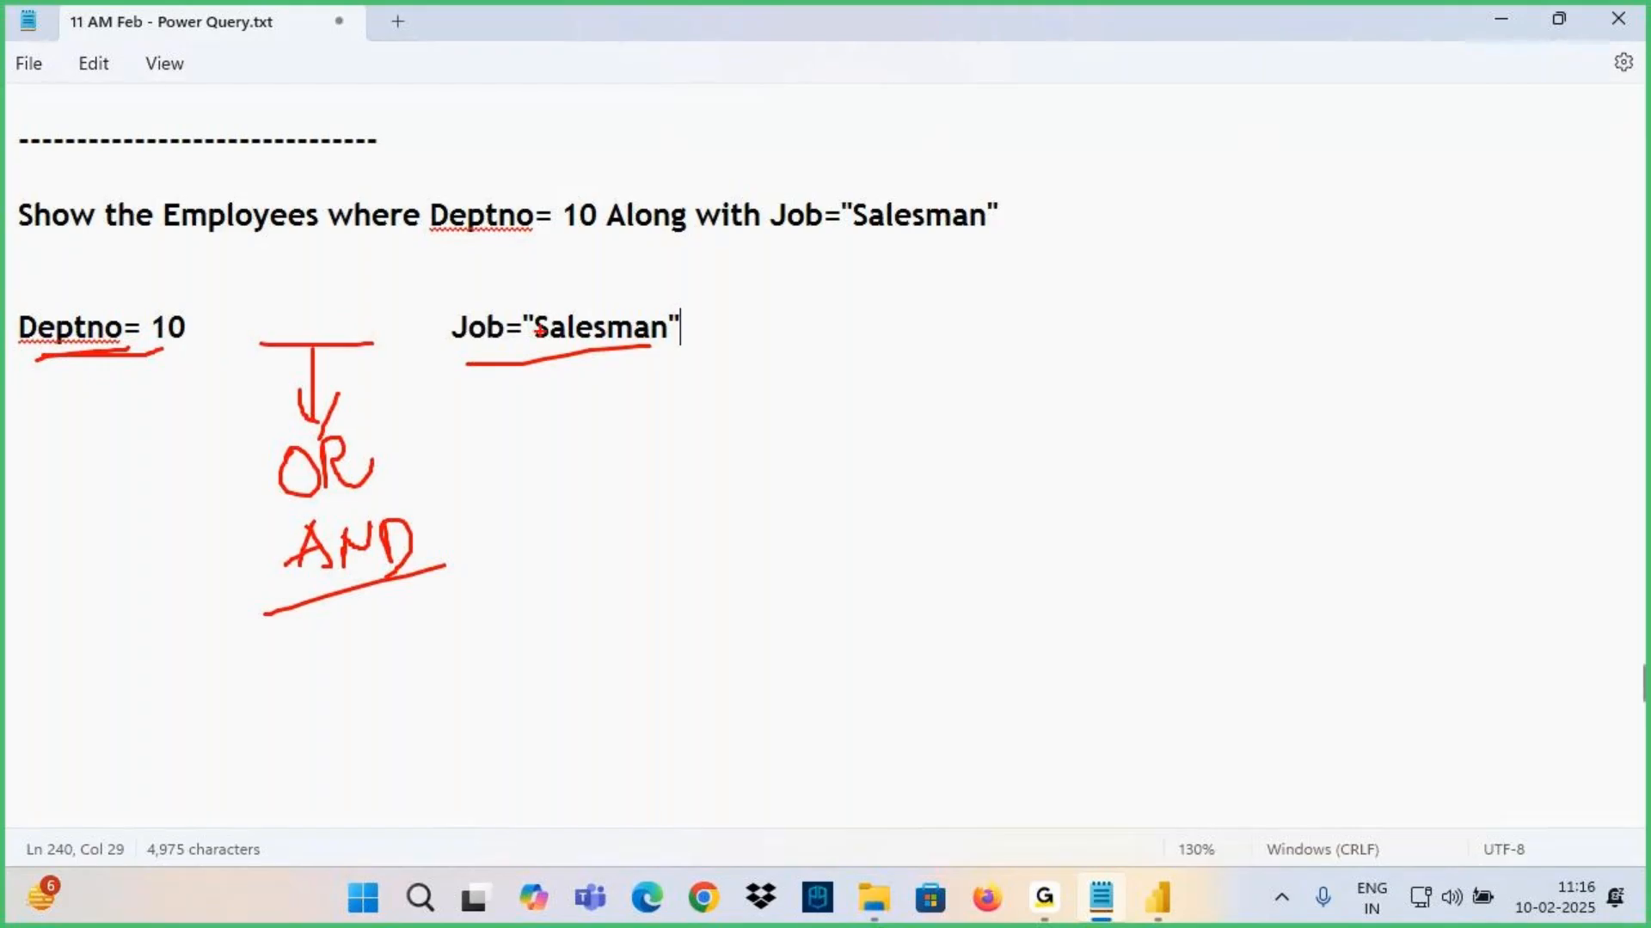
key("Escape")
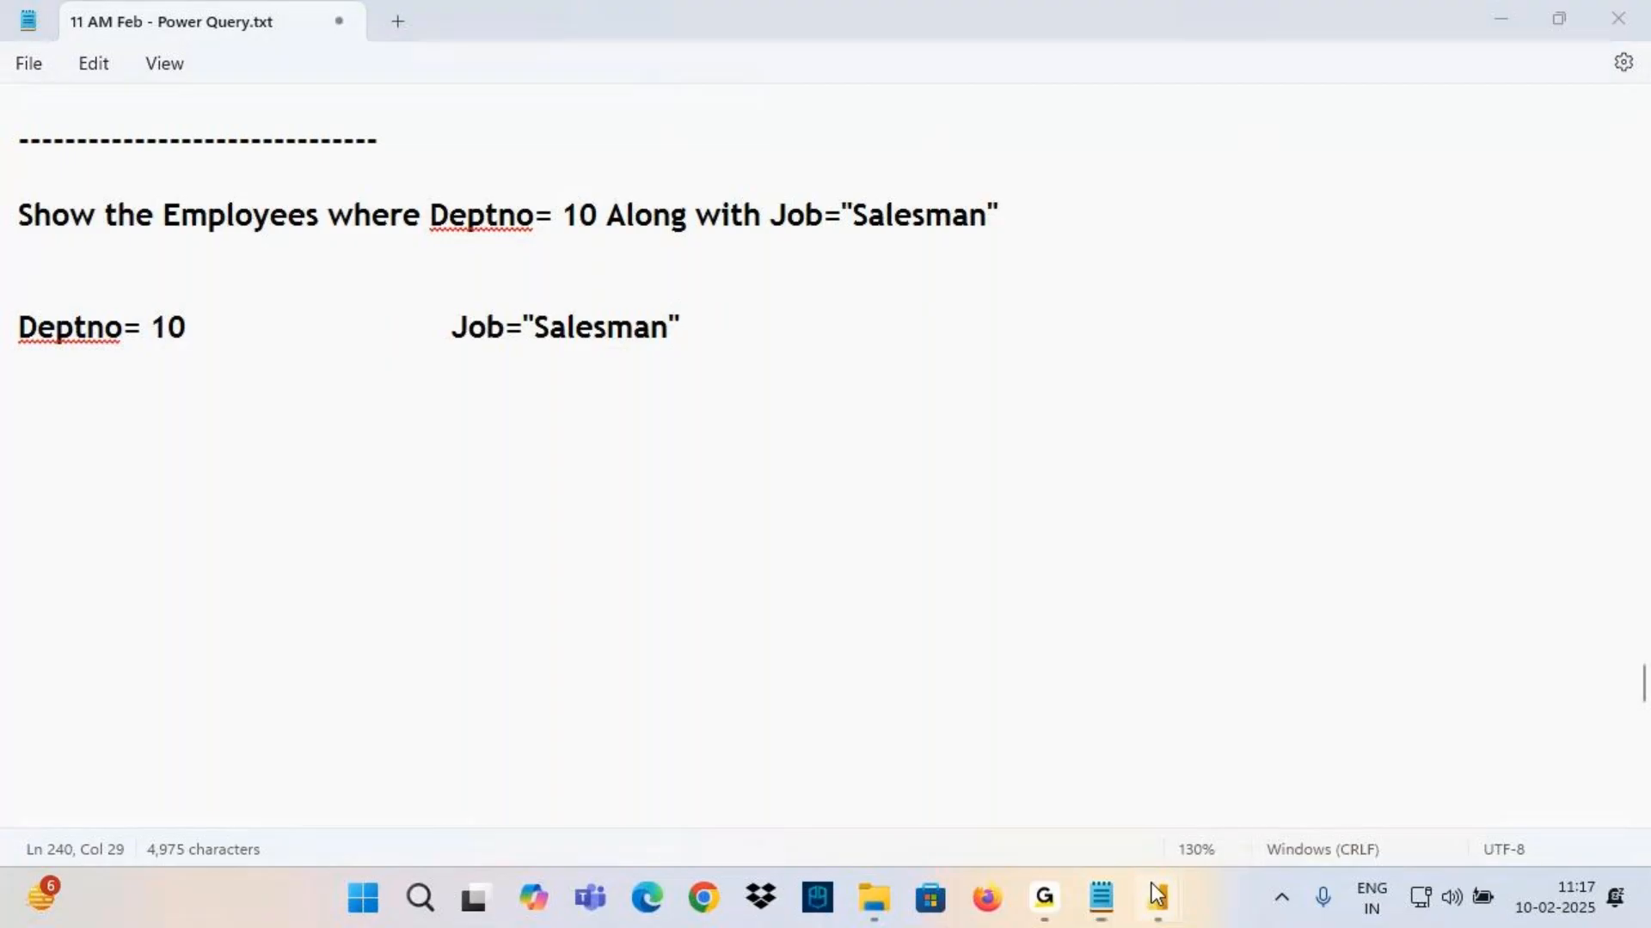
Switch to Power Query Editor, draw a box around the first row of the Emp table, and clear the mark
mouse_move(1157, 898)
left_click(1226, 720)
key("ctrl+2")
left_click_drag(207, 269, 1334, 288)
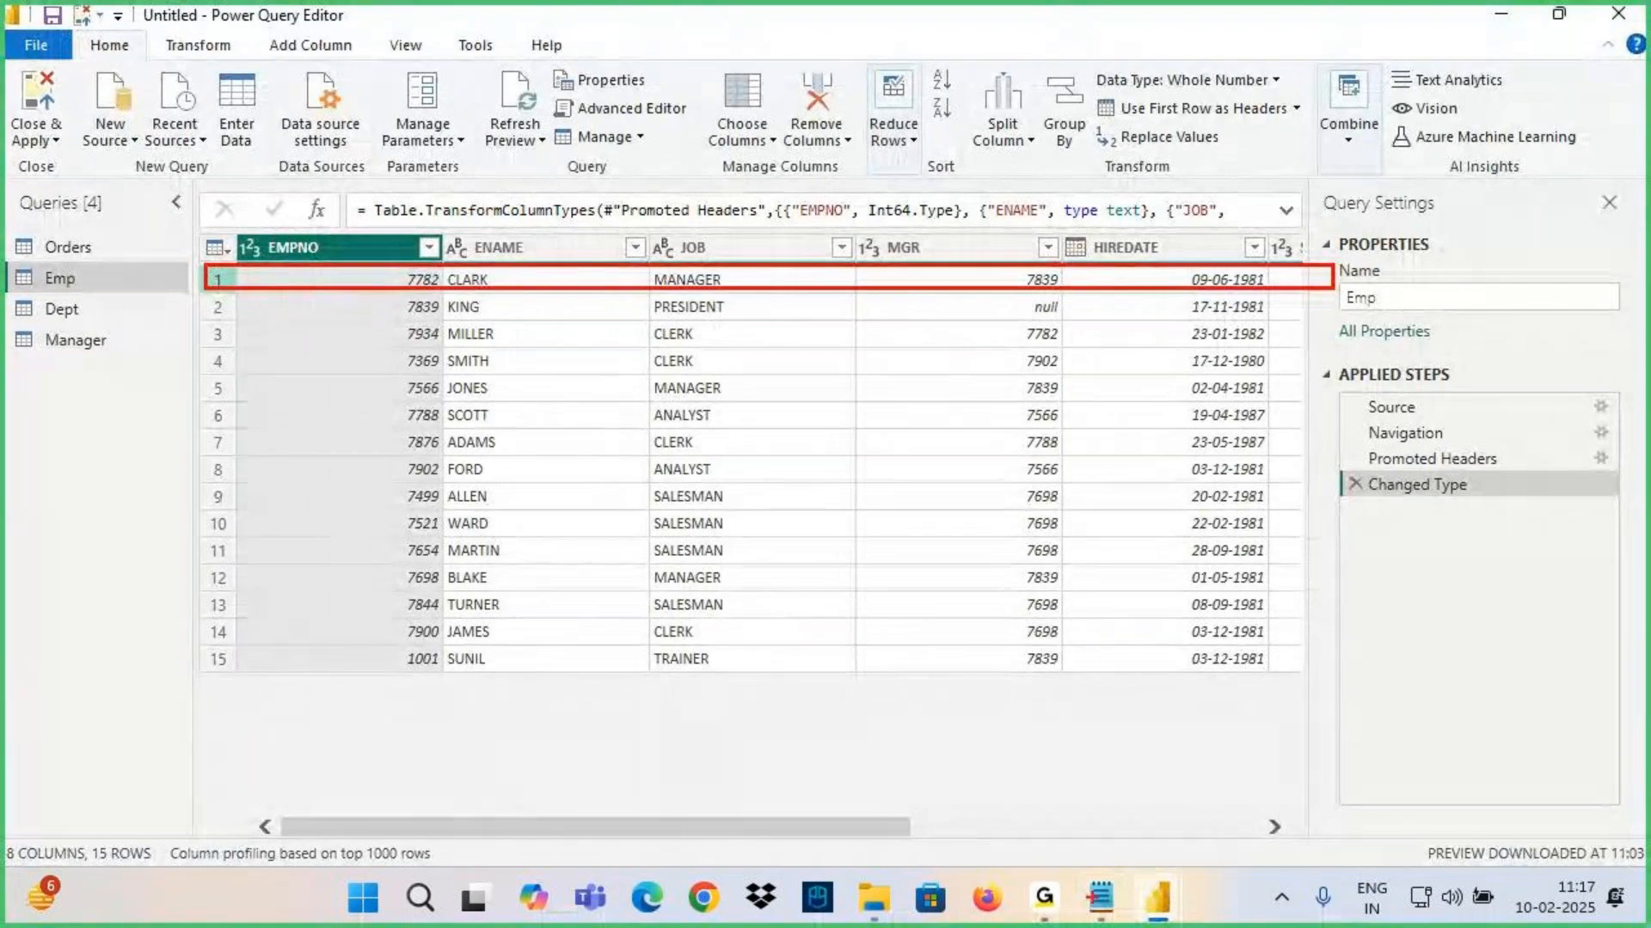
key("Escape")
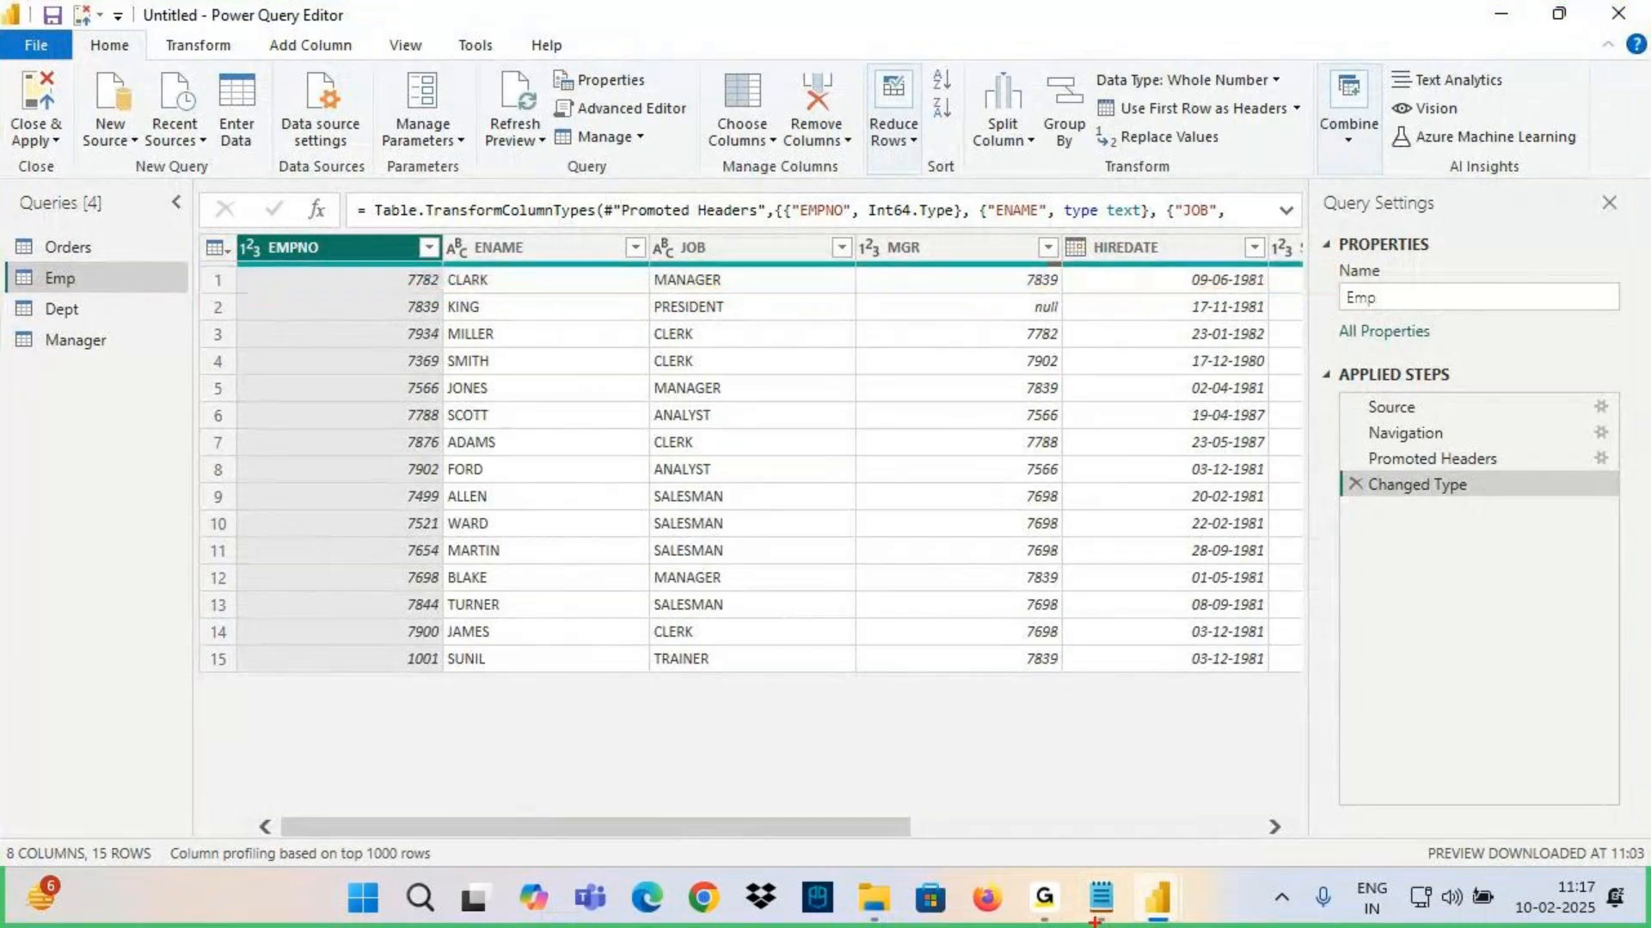
Switch to Notepad, and insert OR in the gap between the Deptno= 10 and Job="Salesman" conditions
left_click(1090, 902)
left_click(23, 330)
left_click_drag(22, 330, 714, 335)
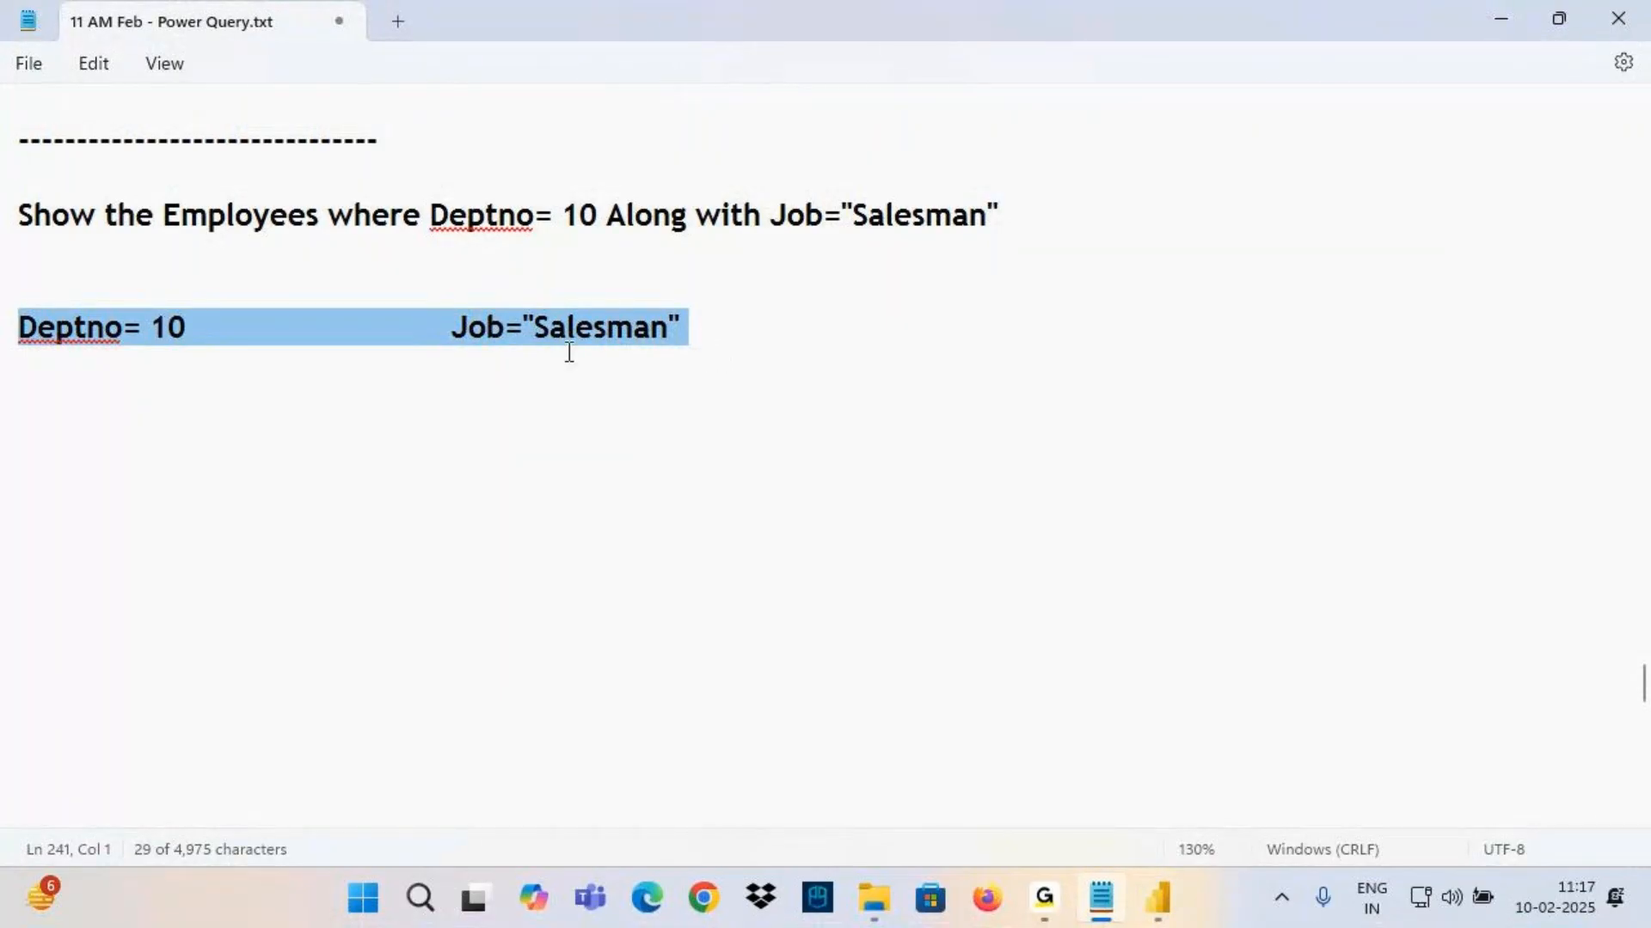
left_click(318, 325)
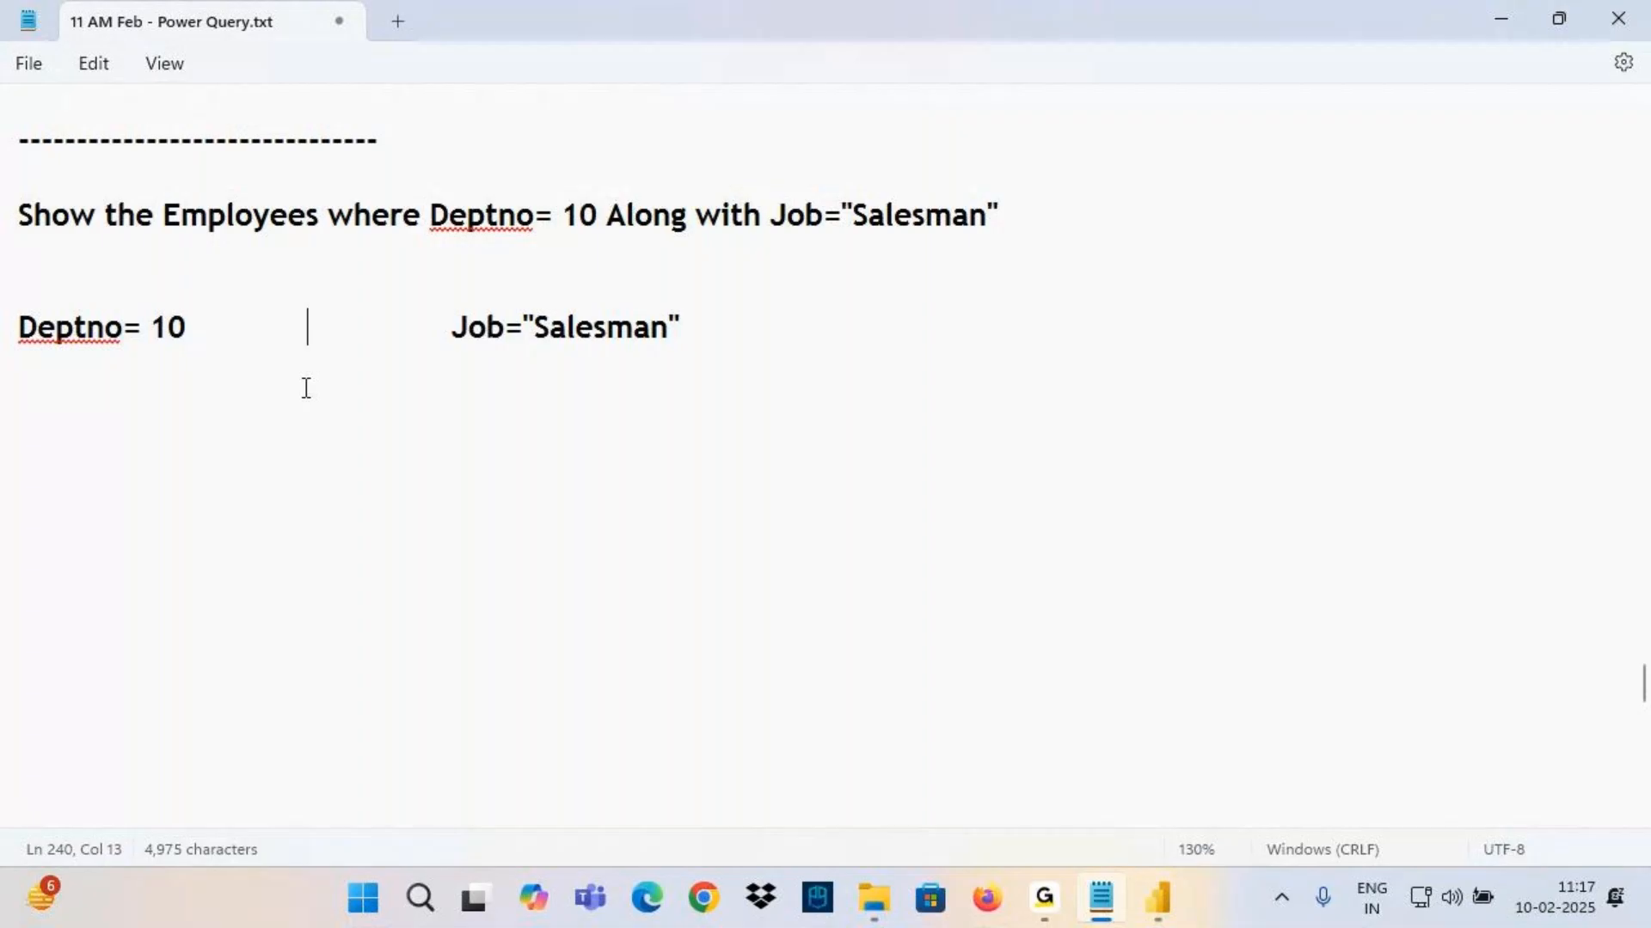
key("ctrl+2")
mouse_move(307, 312)
left_mouse_down()
mouse_move(316, 337)
mouse_move(383, 348)
left_mouse_up()
key("Escape")
type("OR")
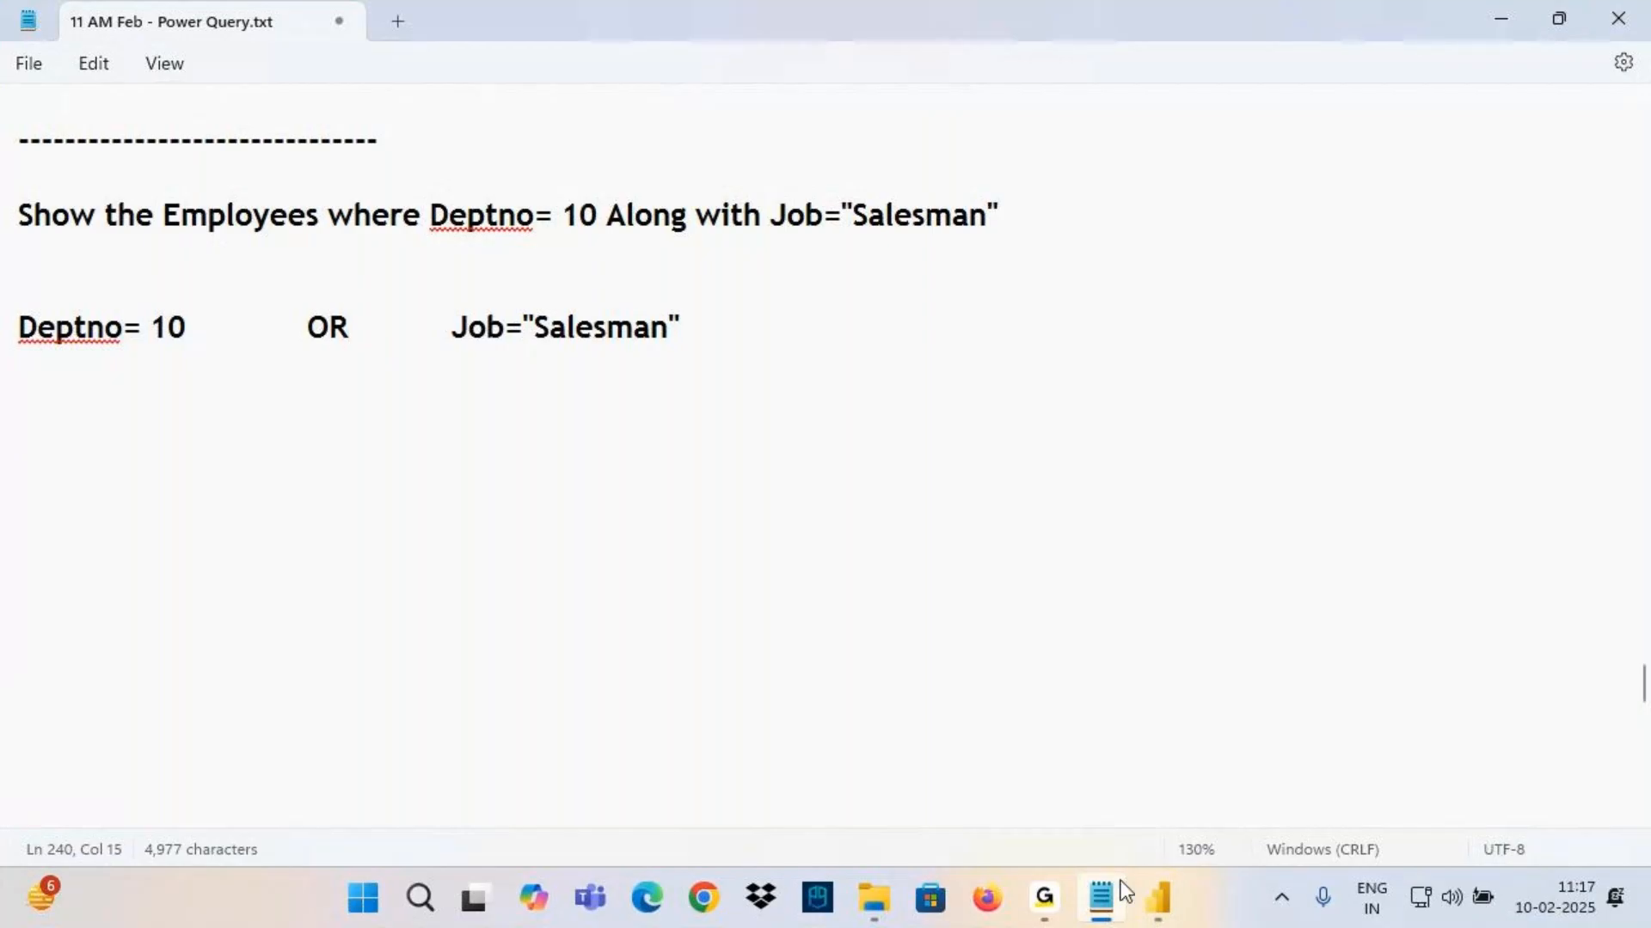
Highlight the Deptno condition, the OR operator and the Job condition one after another in the Notepad line
mouse_move(1158, 897)
left_click(1247, 760)
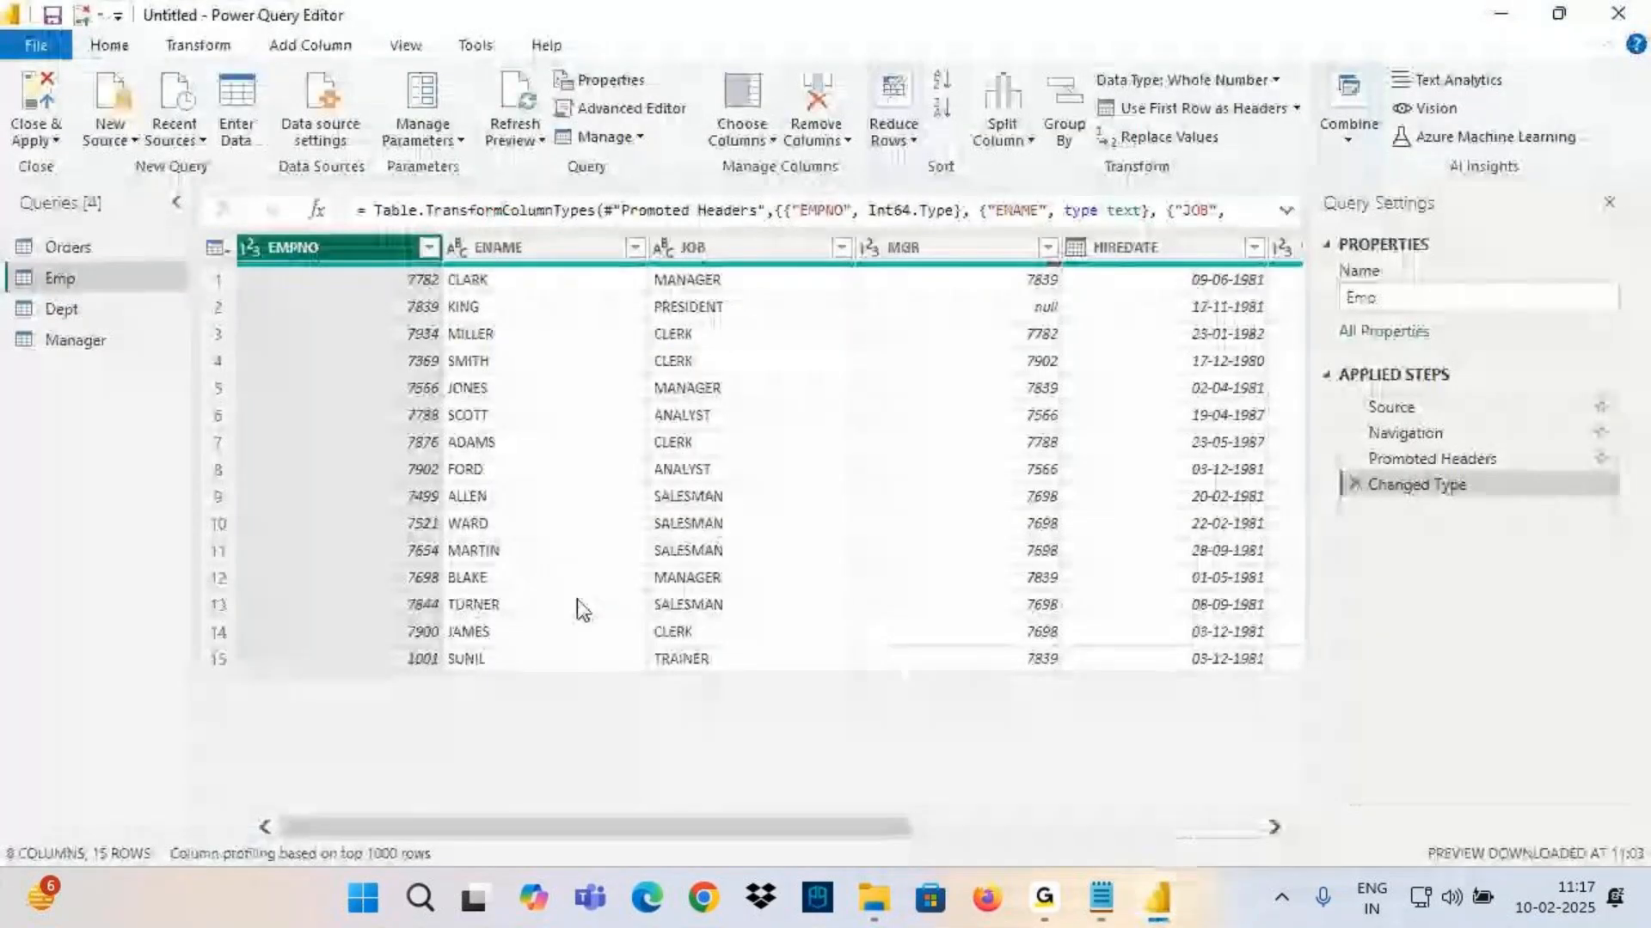
left_click(1101, 897)
left_click_drag(186, 327, 19, 327)
left_click_drag(306, 327, 349, 327)
left_click(484, 327)
left_click_drag(505, 327, 1186, 855)
Switch to Power Query Editor, and filter the Emp query's DEPTNO column with an Equals condition of 10
mouse_move(1161, 901)
left_click(1252, 746)
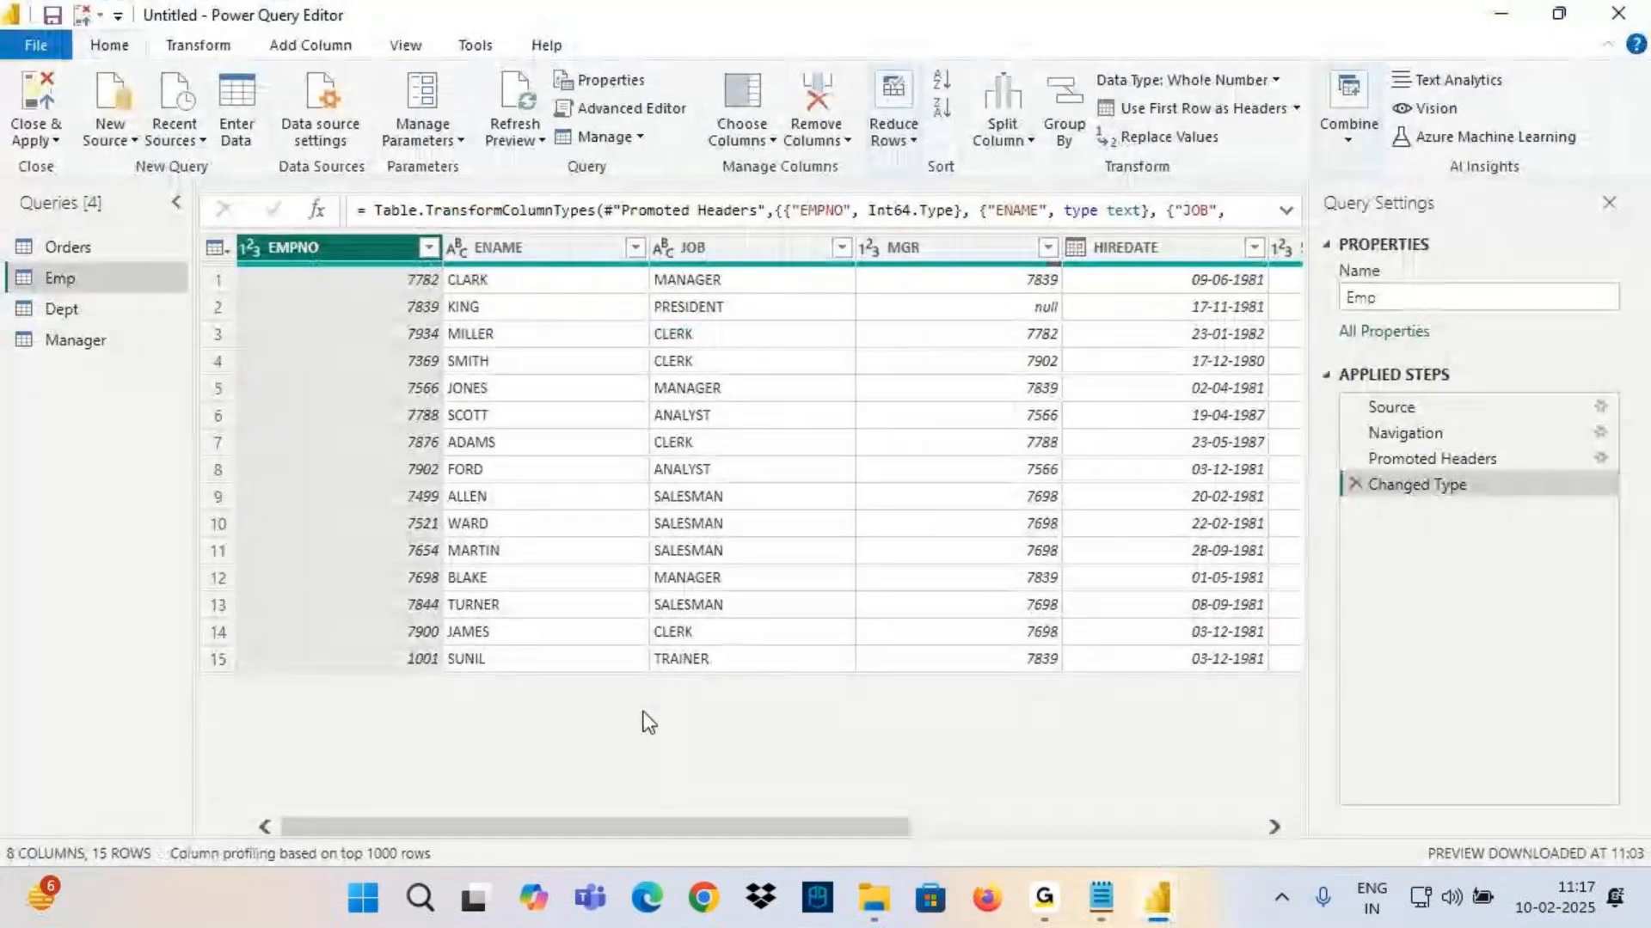
left_click_drag(671, 826, 992, 823)
left_click(1163, 248)
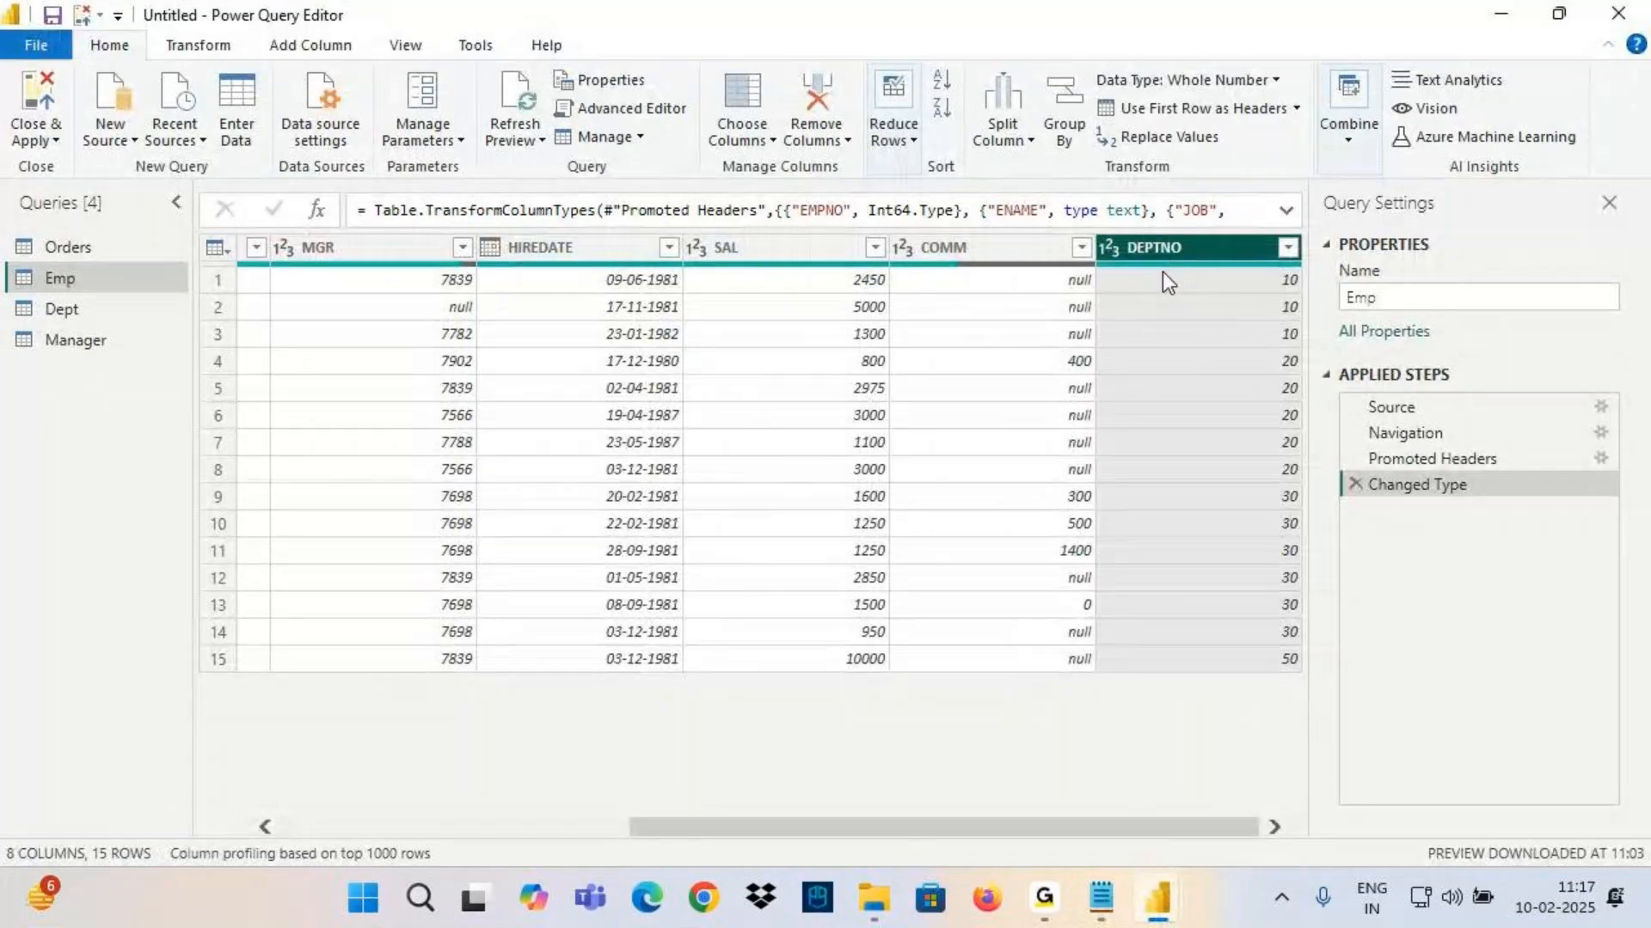
left_click(1287, 248)
mouse_move(984, 451)
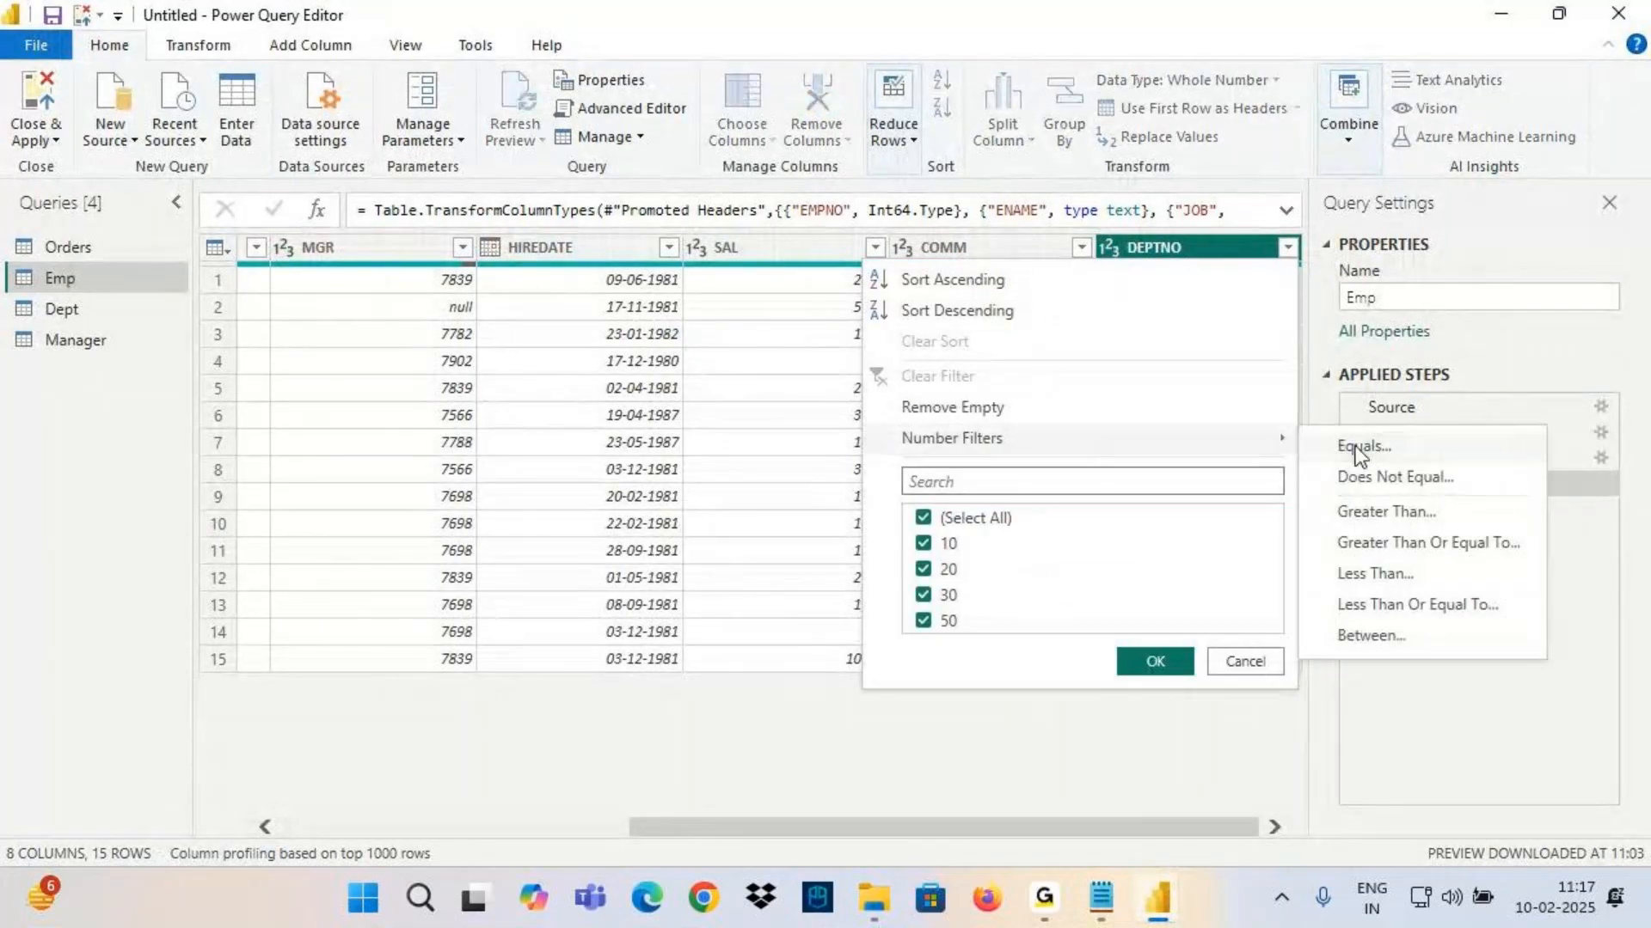
left_click(1364, 446)
type("10")
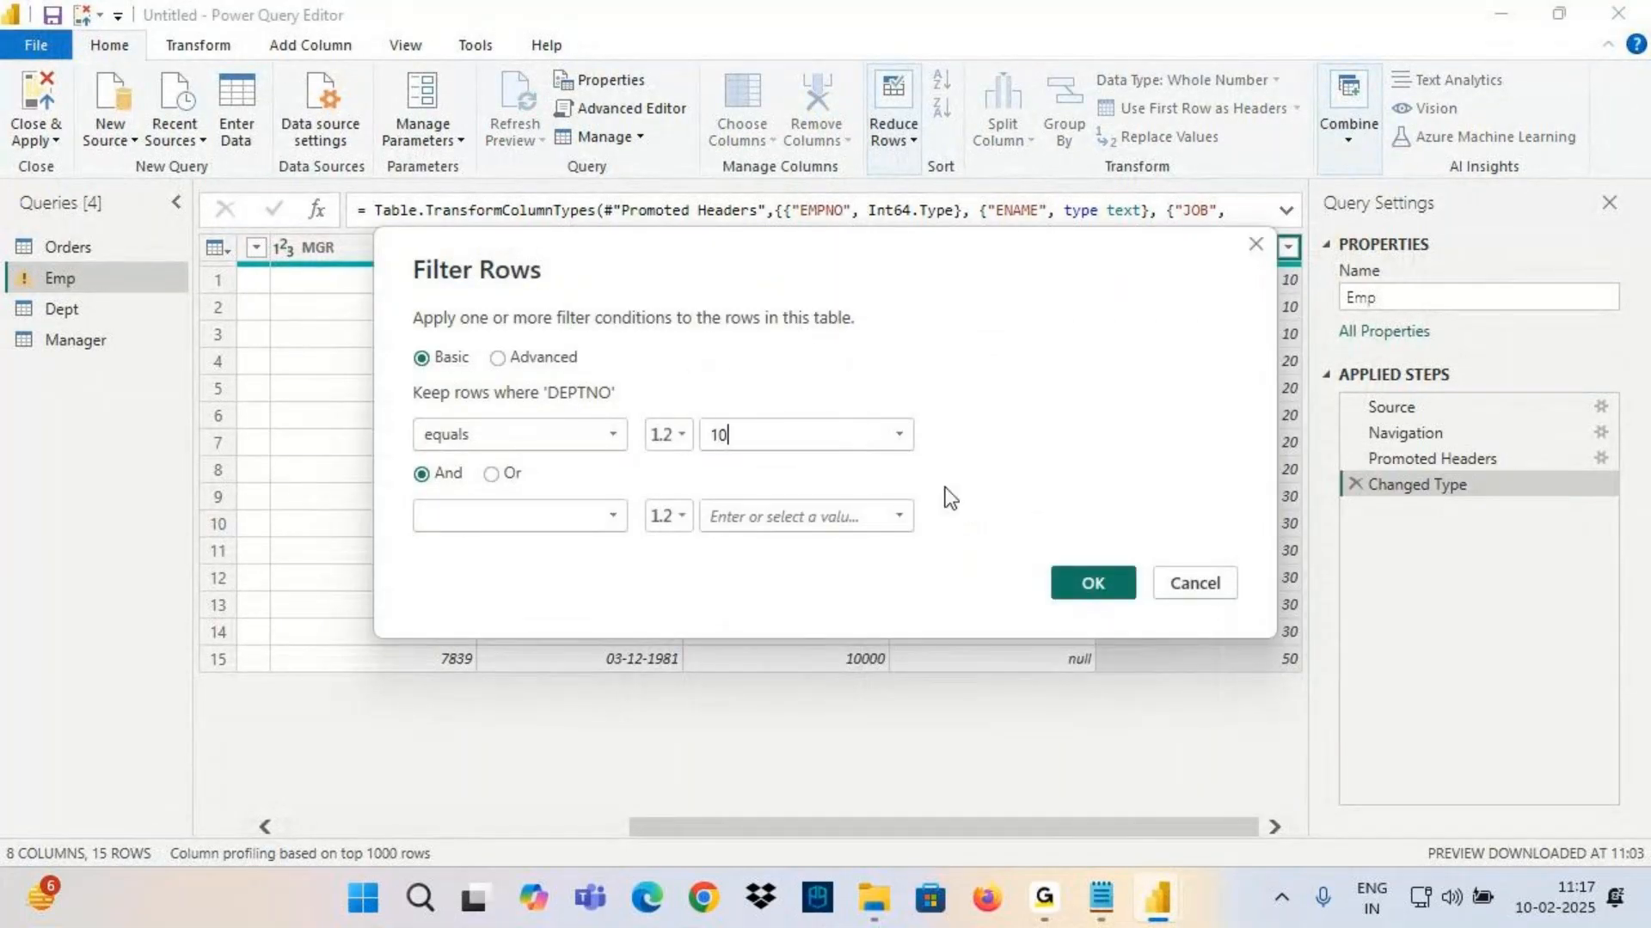
left_click(1093, 578)
Filter the JOB column with an Equals condition of SALESMAN, and select the earlier Filtered Rows step for review
left_click_drag(920, 827, 564, 827)
left_click(703, 251)
left_click(841, 248)
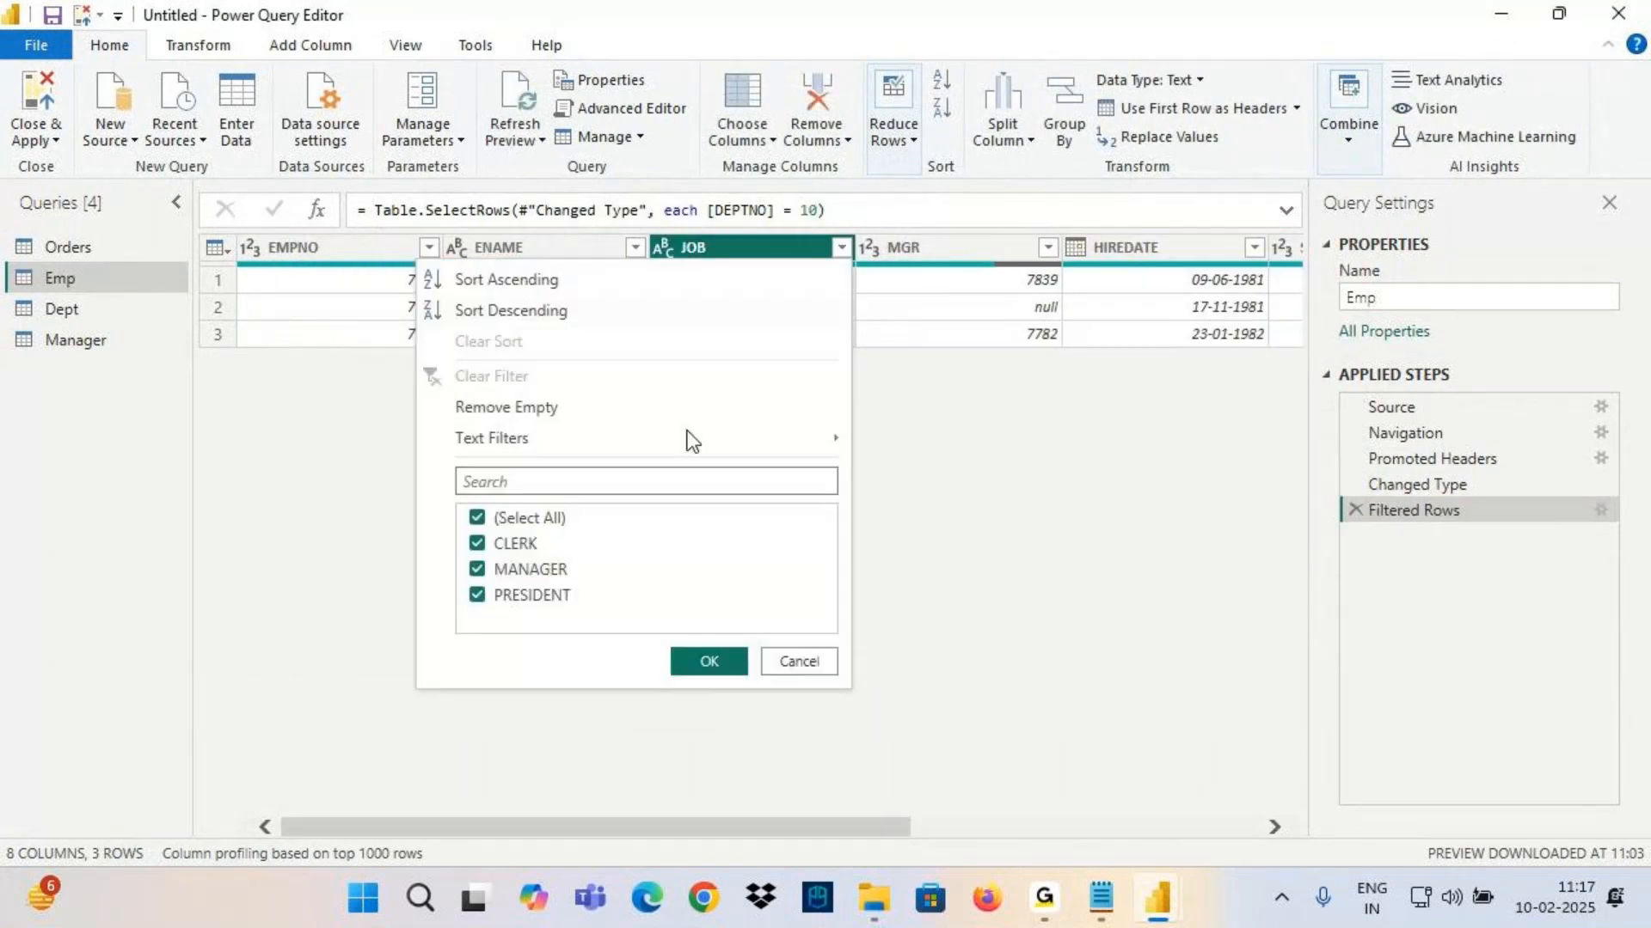
mouse_move(513, 440)
left_click(907, 443)
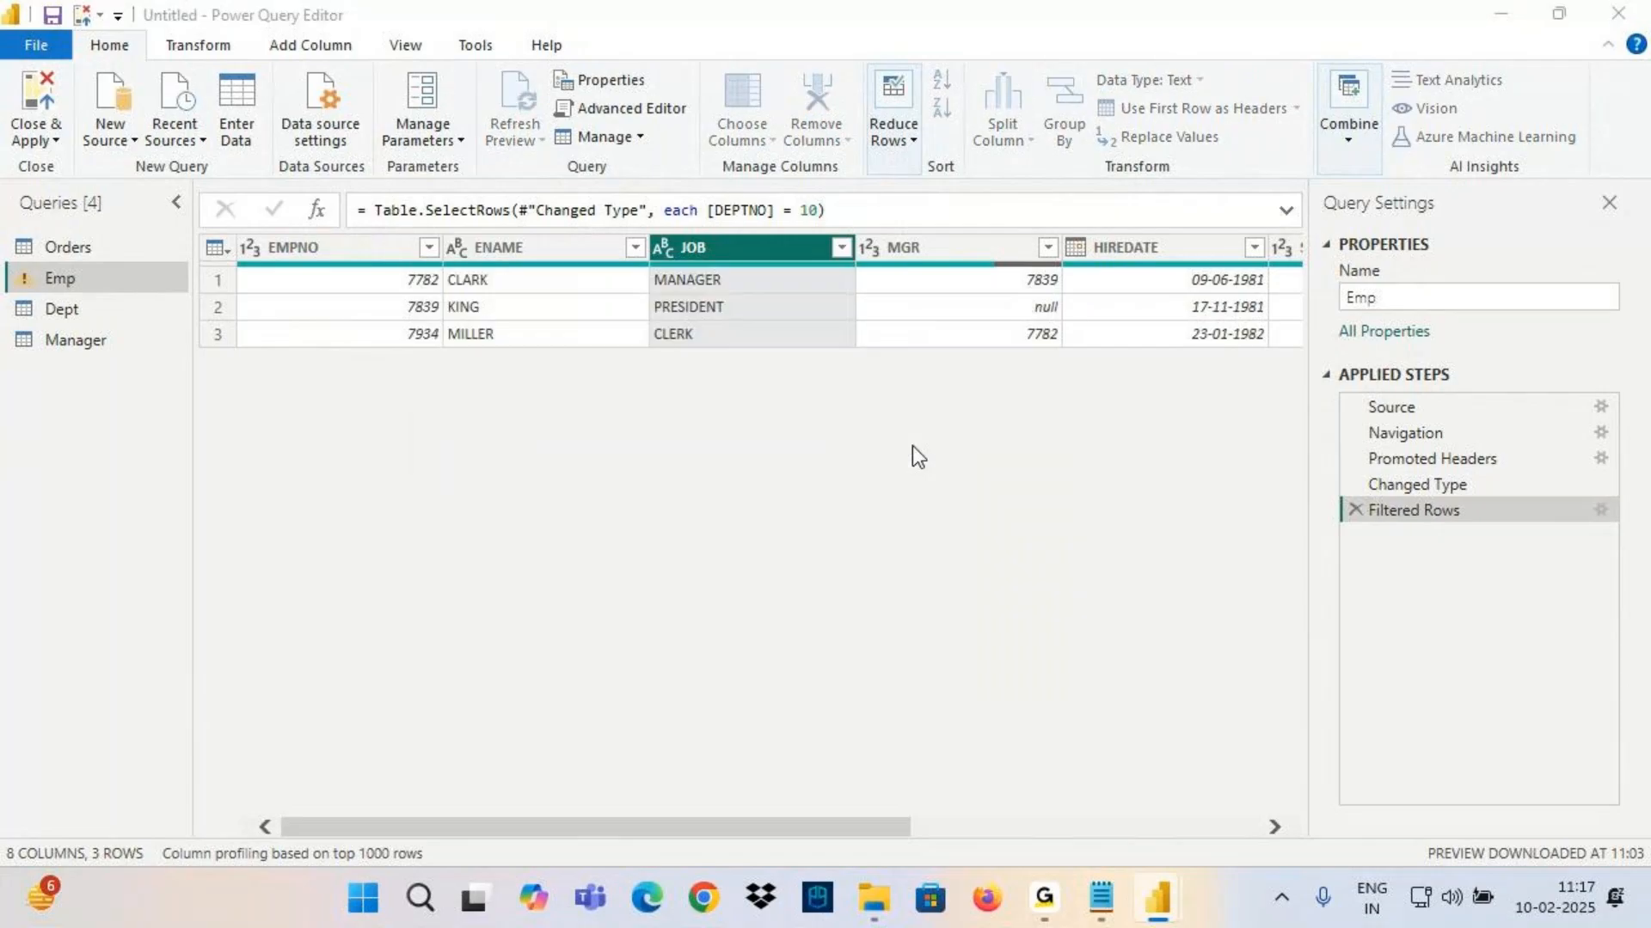
left_click(803, 427)
type("SALESMAN")
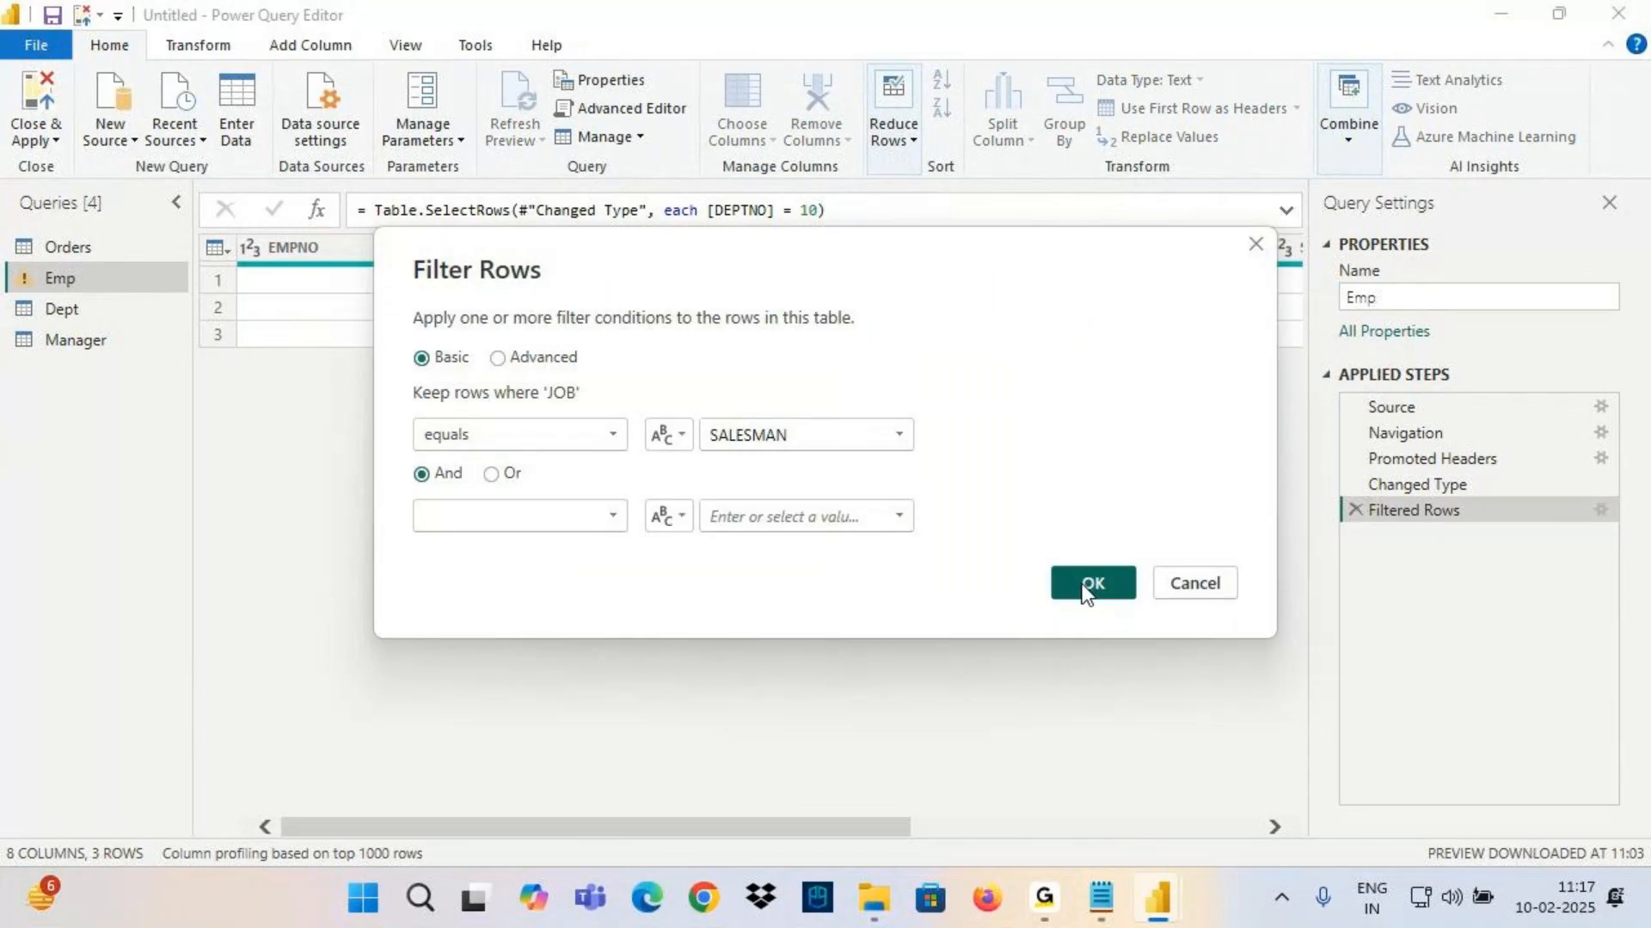
left_click(1084, 584)
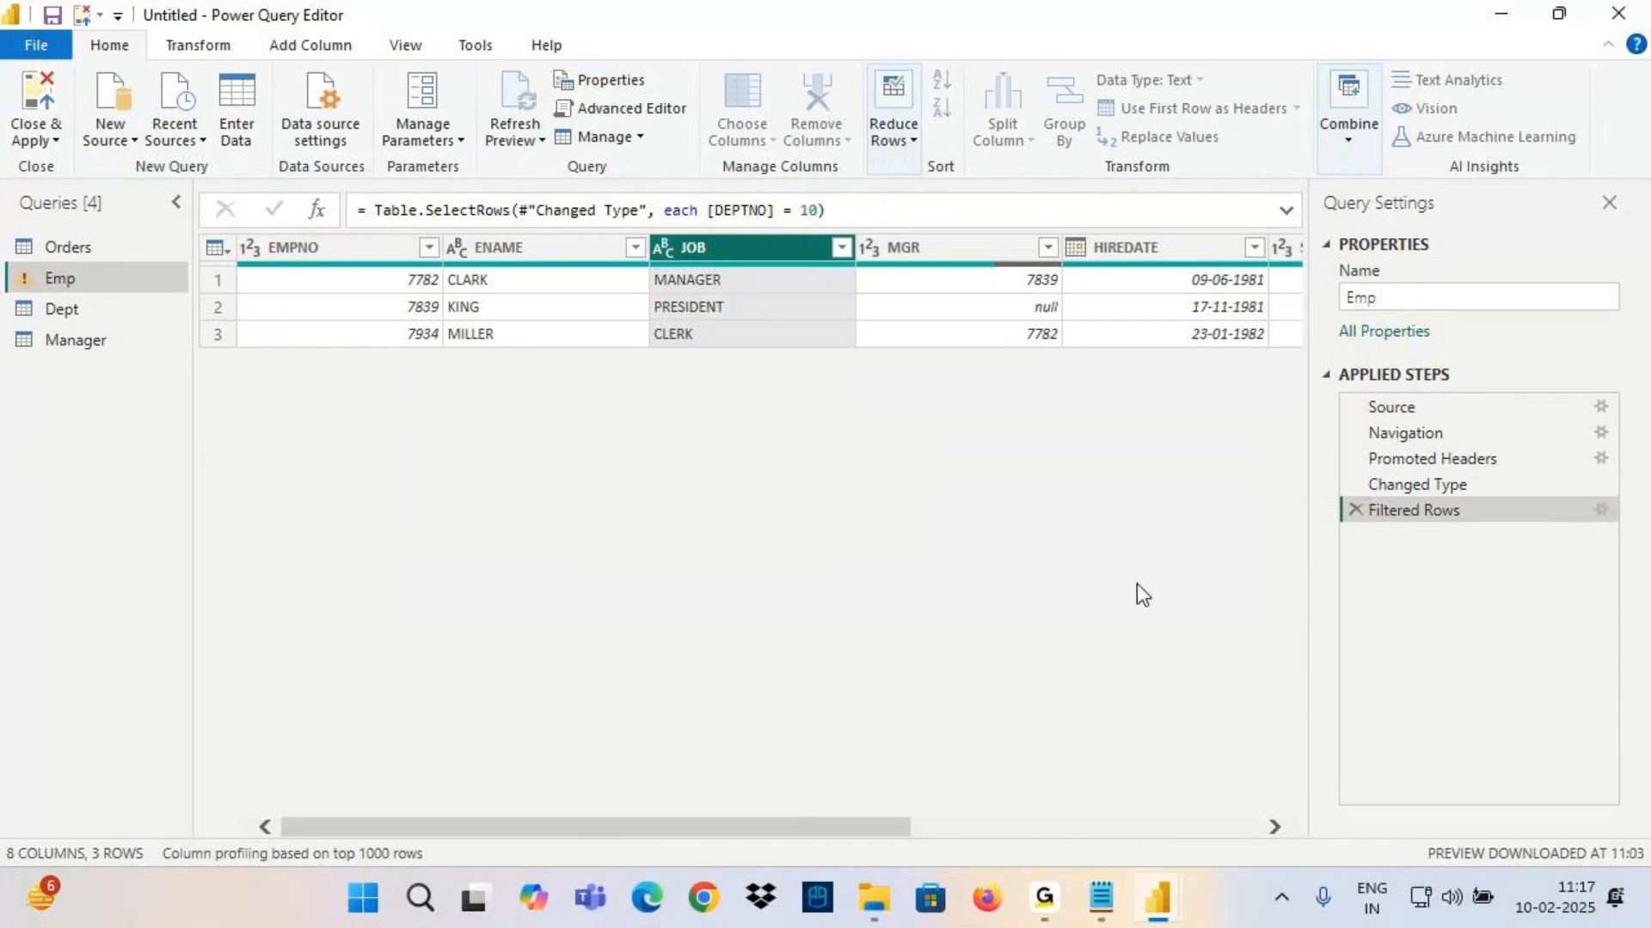
left_click(1422, 516)
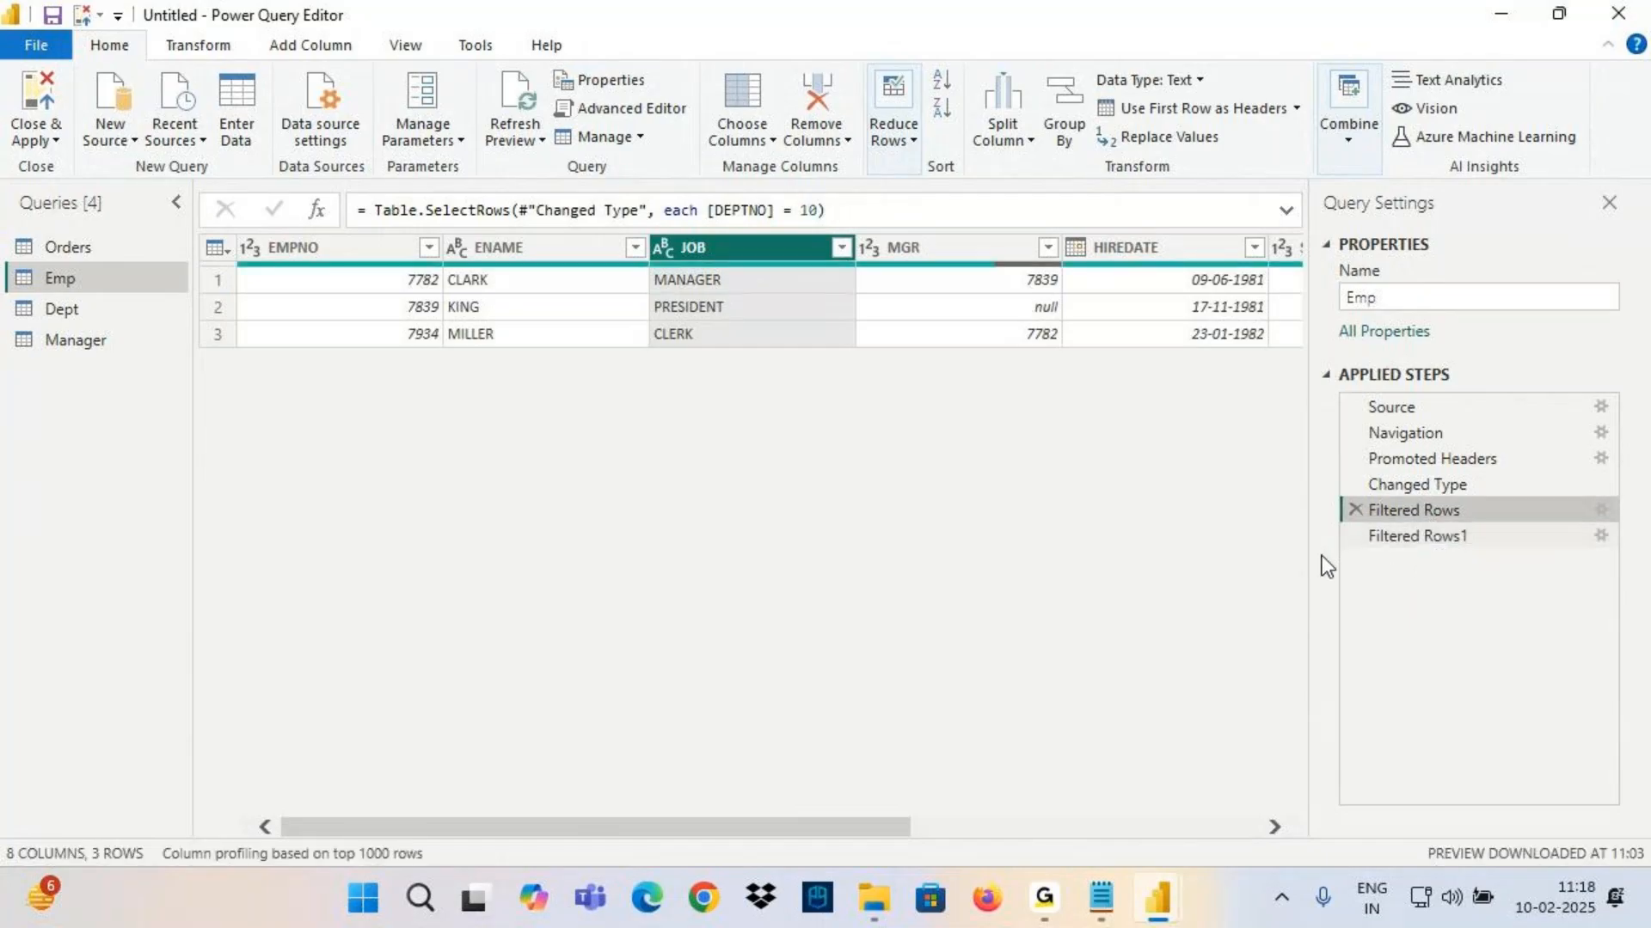
Mark the two Filtered Rows steps with freehand red arrows and notes, and clear the ink
key("ctrl+2")
left_click_drag(1254, 522, 1365, 483)
left_click_drag(1268, 522, 1388, 550)
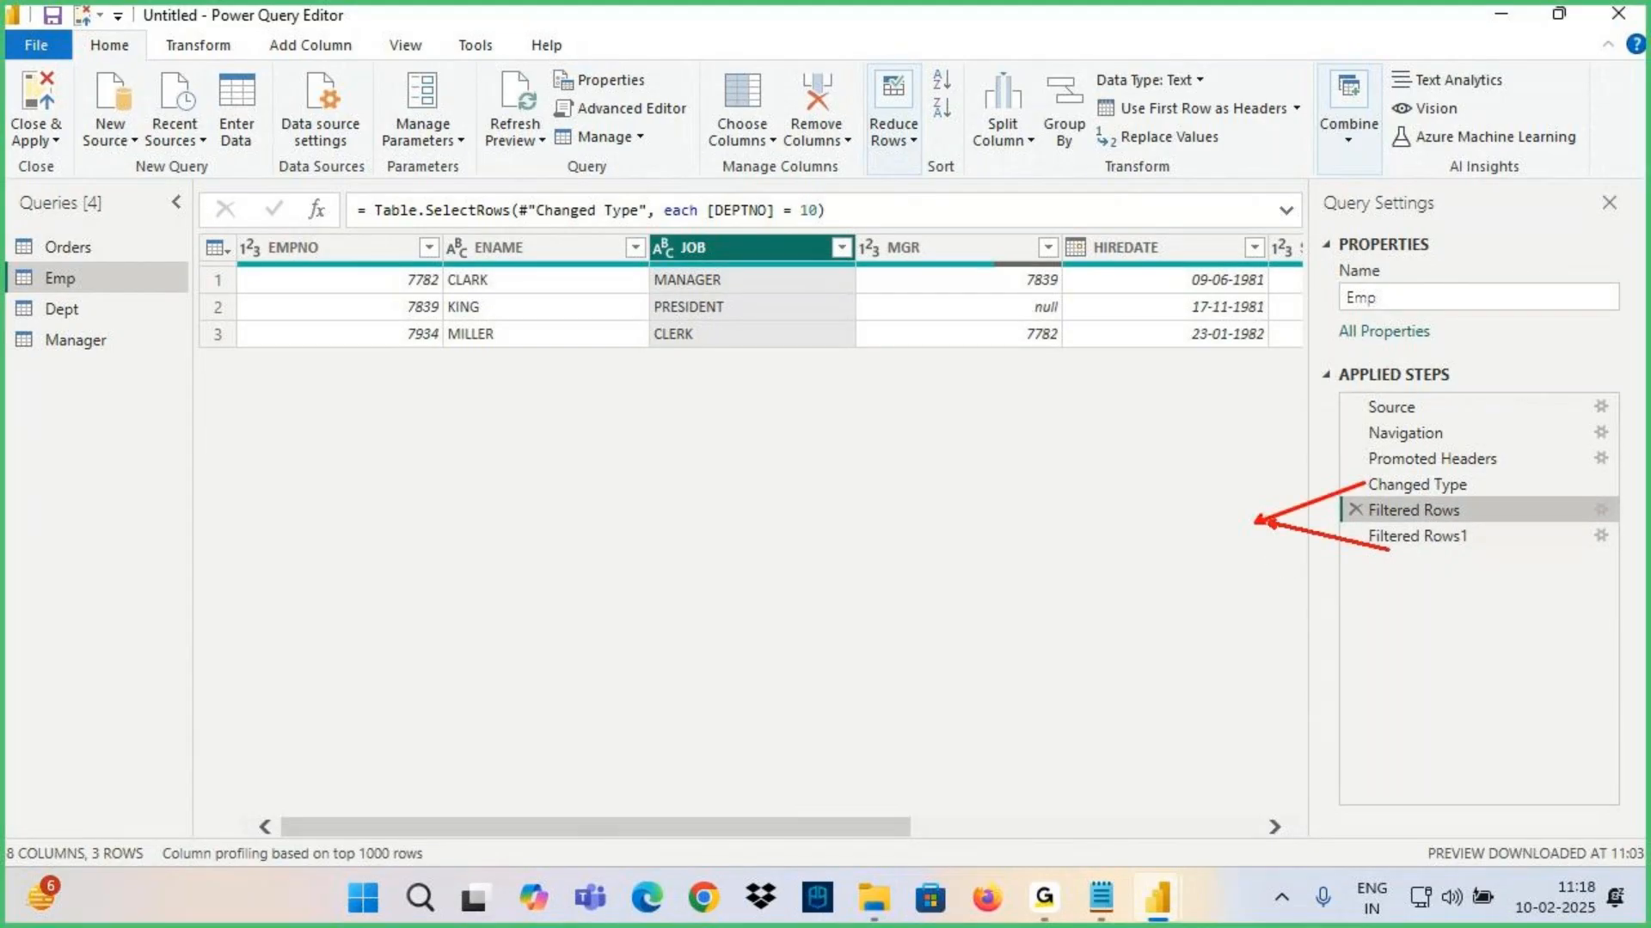
left_click_drag(1129, 522, 1132, 513)
left_click_drag(1176, 497, 1204, 533)
left_click_drag(1207, 529, 1142, 571)
left_click_drag(975, 547, 991, 574)
left_click_drag(1095, 581, 1200, 460)
mouse_move(1097, 510)
left_mouse_down()
mouse_move(1171, 586)
mouse_move(1128, 676)
left_mouse_up()
left_click_drag(1135, 594, 1148, 647)
mouse_move(1107, 644)
left_mouse_down()
mouse_move(1168, 620)
mouse_move(1181, 588)
left_mouse_up()
left_click_drag(1205, 594, 1208, 630)
left_click_drag(1204, 589, 1184, 623)
mouse_move(1362, 523)
left_mouse_down()
mouse_move(1332, 517)
mouse_move(1404, 547)
mouse_move(1407, 524)
left_mouse_up()
key("Escape")
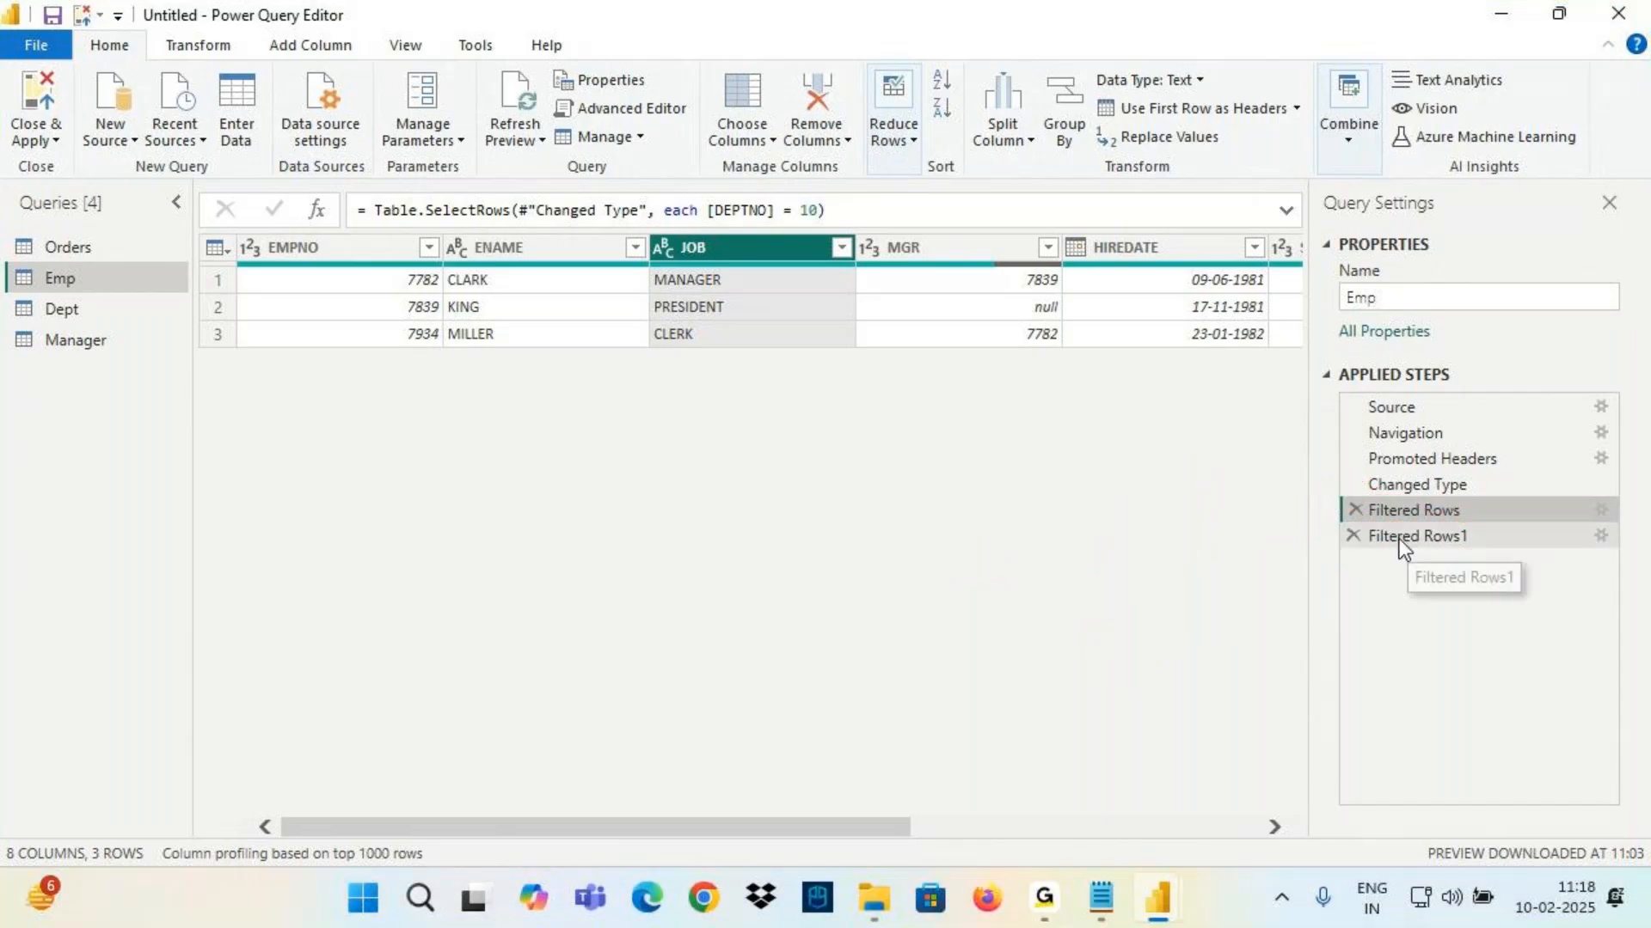
Select the Filtered Rows1 step, and handwrite 10 and SM over its preview with an arrow, tick marks and circles
left_click(1417, 536)
left_click_drag(372, 394, 495, 386)
left_click_drag(444, 367, 452, 437)
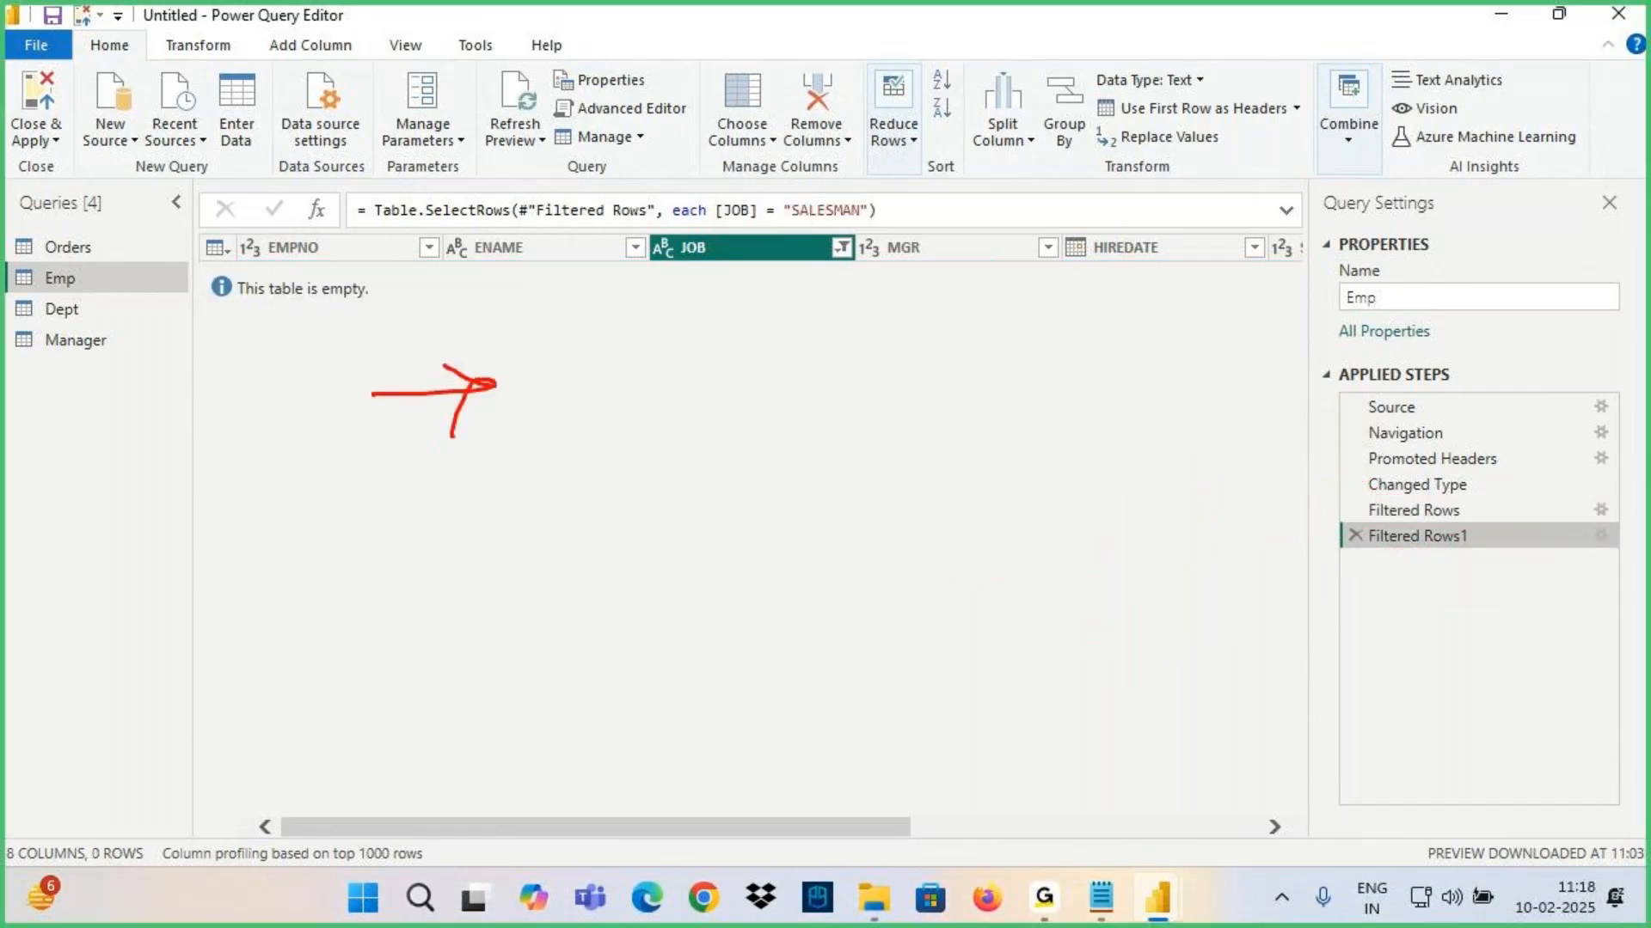
mouse_move(576, 351)
left_mouse_down()
mouse_move(575, 404)
mouse_move(605, 359)
mouse_move(584, 423)
left_mouse_up()
left_click_drag(879, 317, 861, 373)
mouse_move(894, 361)
left_mouse_down()
mouse_move(905, 339)
mouse_move(928, 360)
left_mouse_up()
left_click_drag(540, 467, 710, 409)
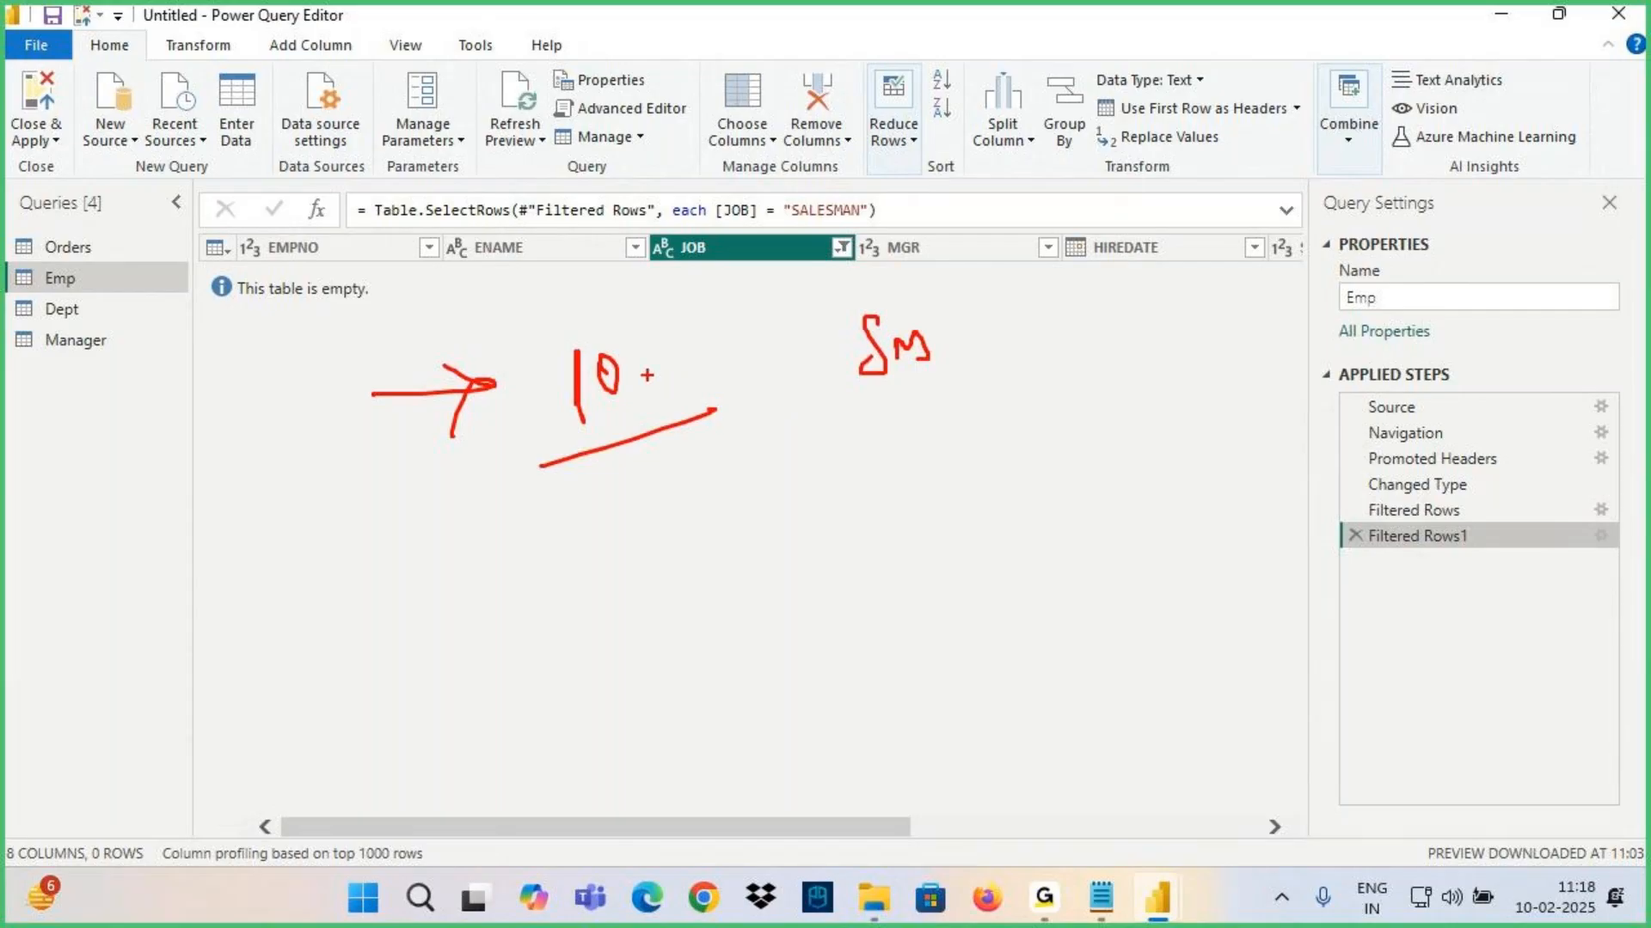
left_click_drag(640, 364, 720, 277)
mouse_move(945, 341)
left_mouse_down()
mouse_move(947, 370)
mouse_move(995, 278)
left_mouse_up()
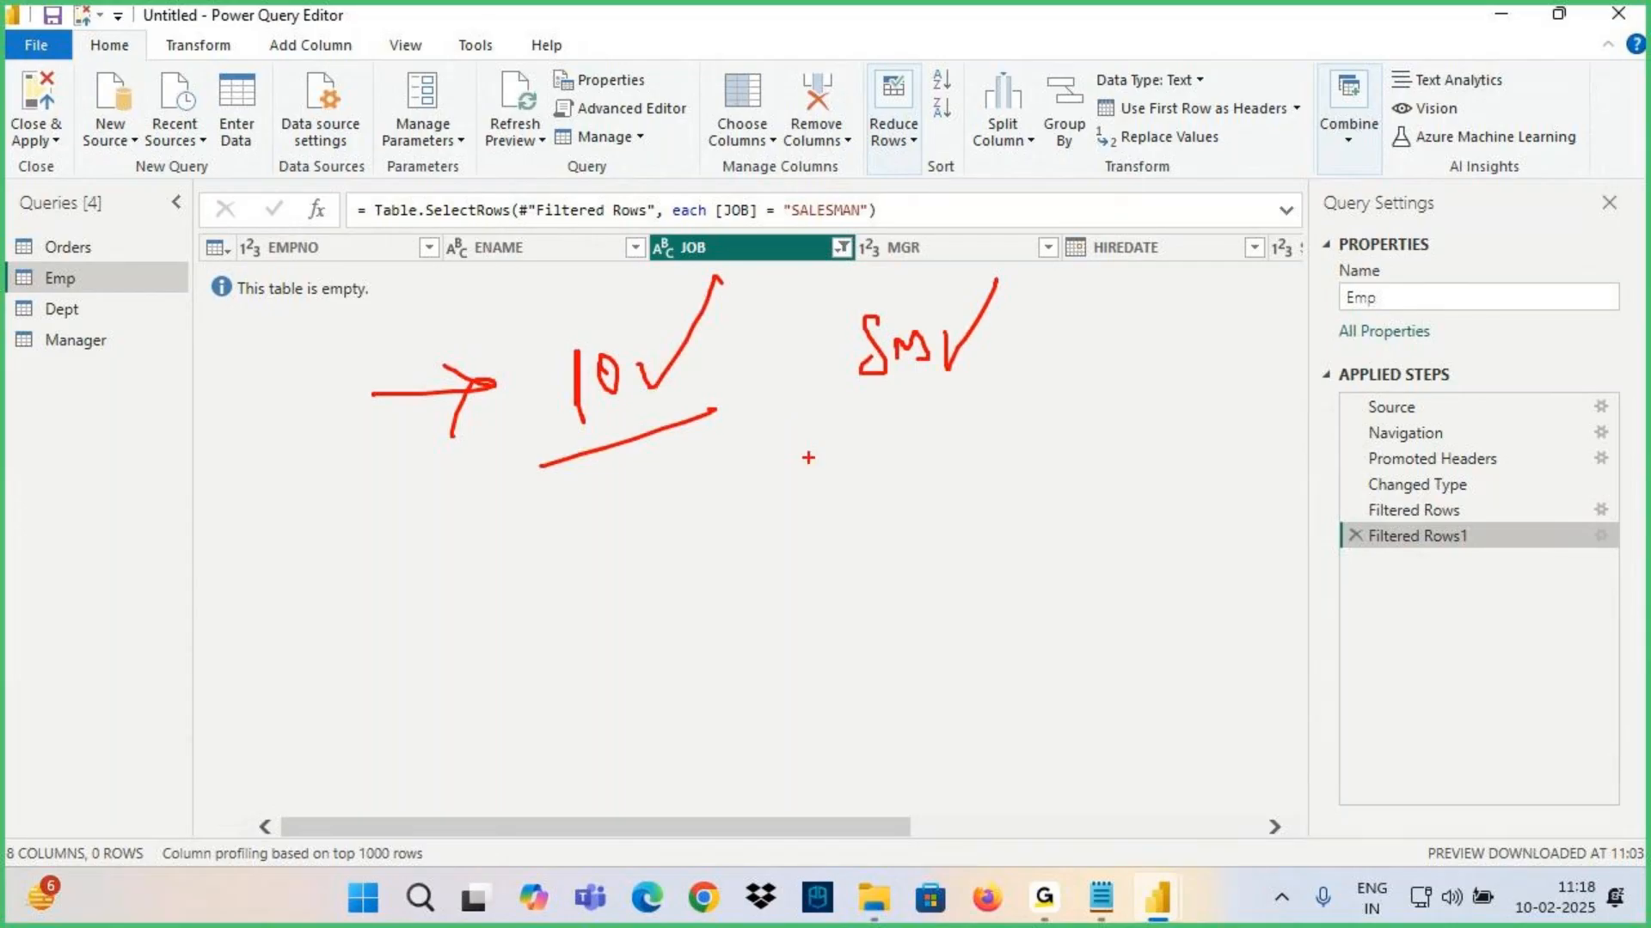
mouse_move(645, 365)
left_mouse_down()
mouse_move(546, 423)
mouse_move(650, 449)
mouse_move(637, 345)
left_mouse_up()
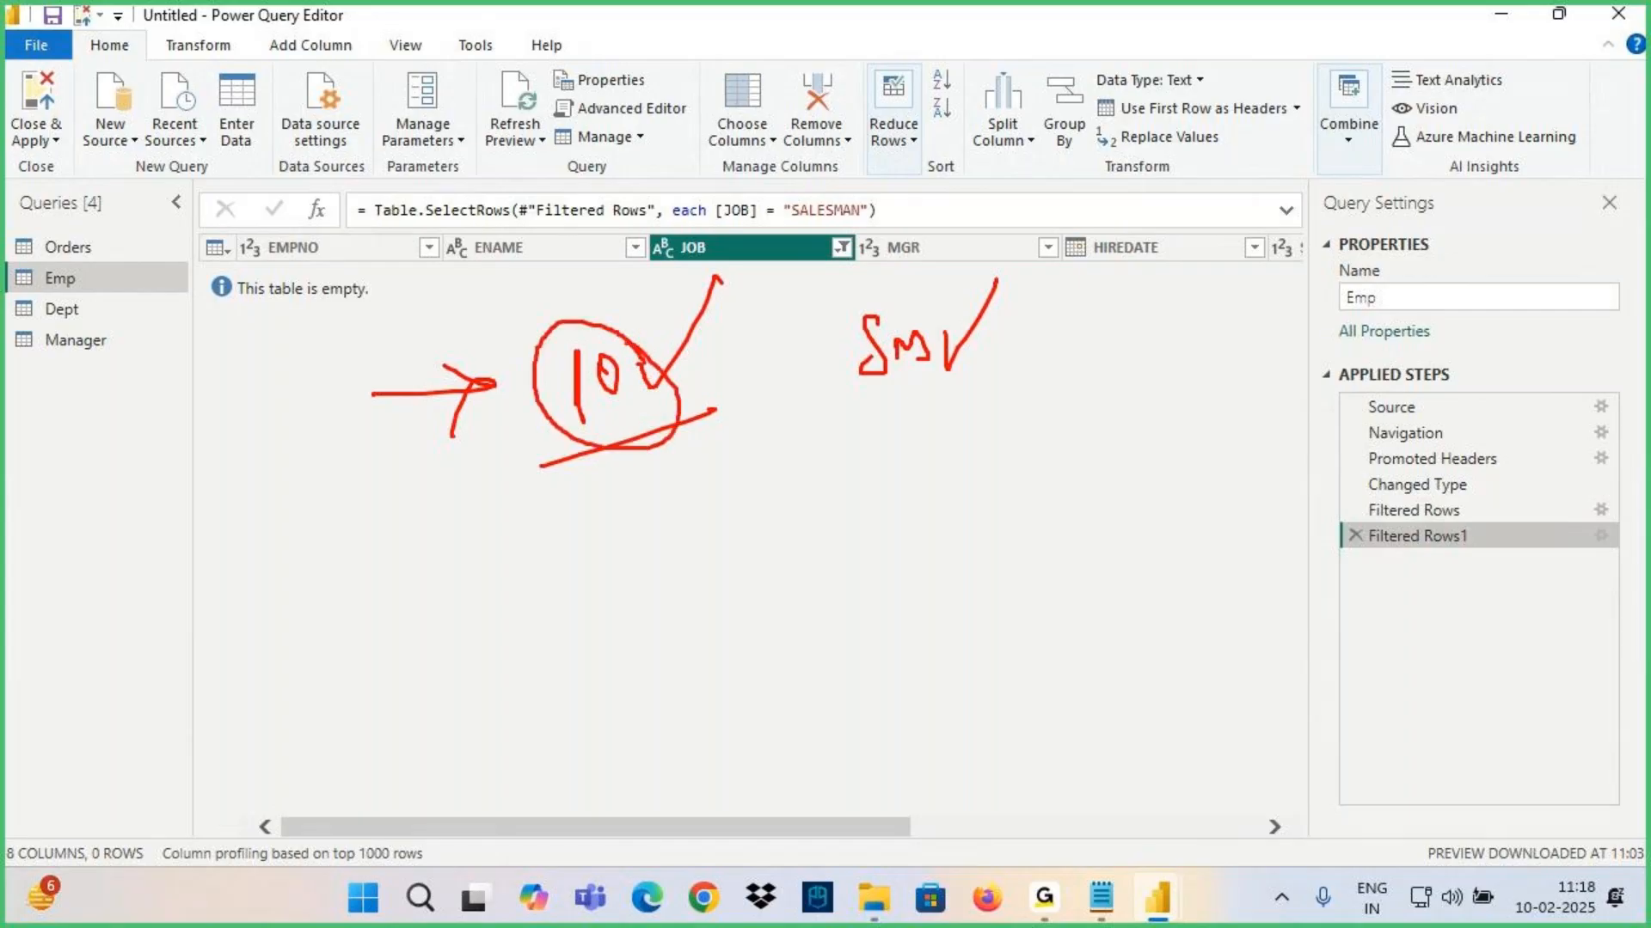
mouse_move(917, 316)
left_mouse_down()
mouse_move(855, 310)
mouse_move(929, 386)
mouse_move(894, 294)
left_mouse_up()
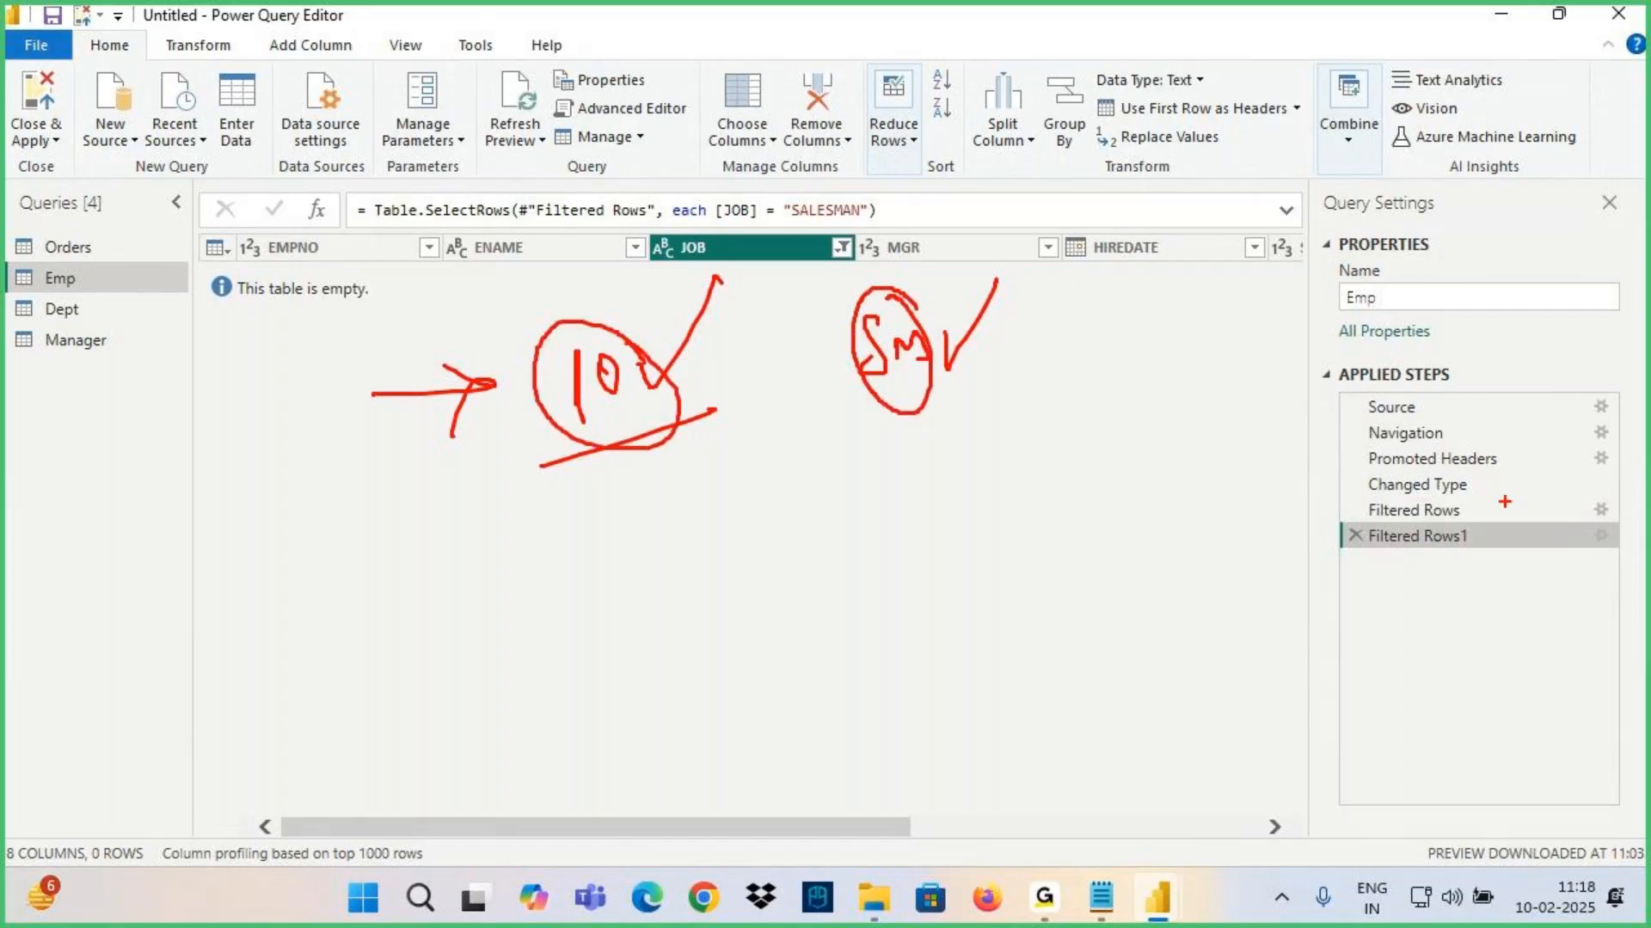
Draw notes beside the Filtered Rows and Filtered Rows1 steps, cross both steps out in red, and clear the ink
mouse_move(1373, 503)
left_mouse_down()
mouse_move(1281, 507)
mouse_move(1336, 547)
left_mouse_up()
mouse_move(1192, 483)
left_mouse_down()
mouse_move(1172, 554)
mouse_move(1212, 537)
left_mouse_up()
mouse_move(1155, 527)
left_mouse_down()
mouse_move(1276, 503)
mouse_move(1230, 533)
left_mouse_up()
left_click_drag(1127, 567, 1229, 566)
left_click_drag(1435, 498, 1341, 589)
left_click_drag(1367, 508, 1460, 588)
key("Escape")
Circle and underline areas of the Filtered Rows1 preview with freehand red strokes, and clear the ink
key("ctrl+2")
left_click_drag(691, 305, 682, 310)
left_click_drag(585, 336, 668, 376)
left_click_drag(624, 361, 747, 301)
left_click_drag(639, 284, 596, 336)
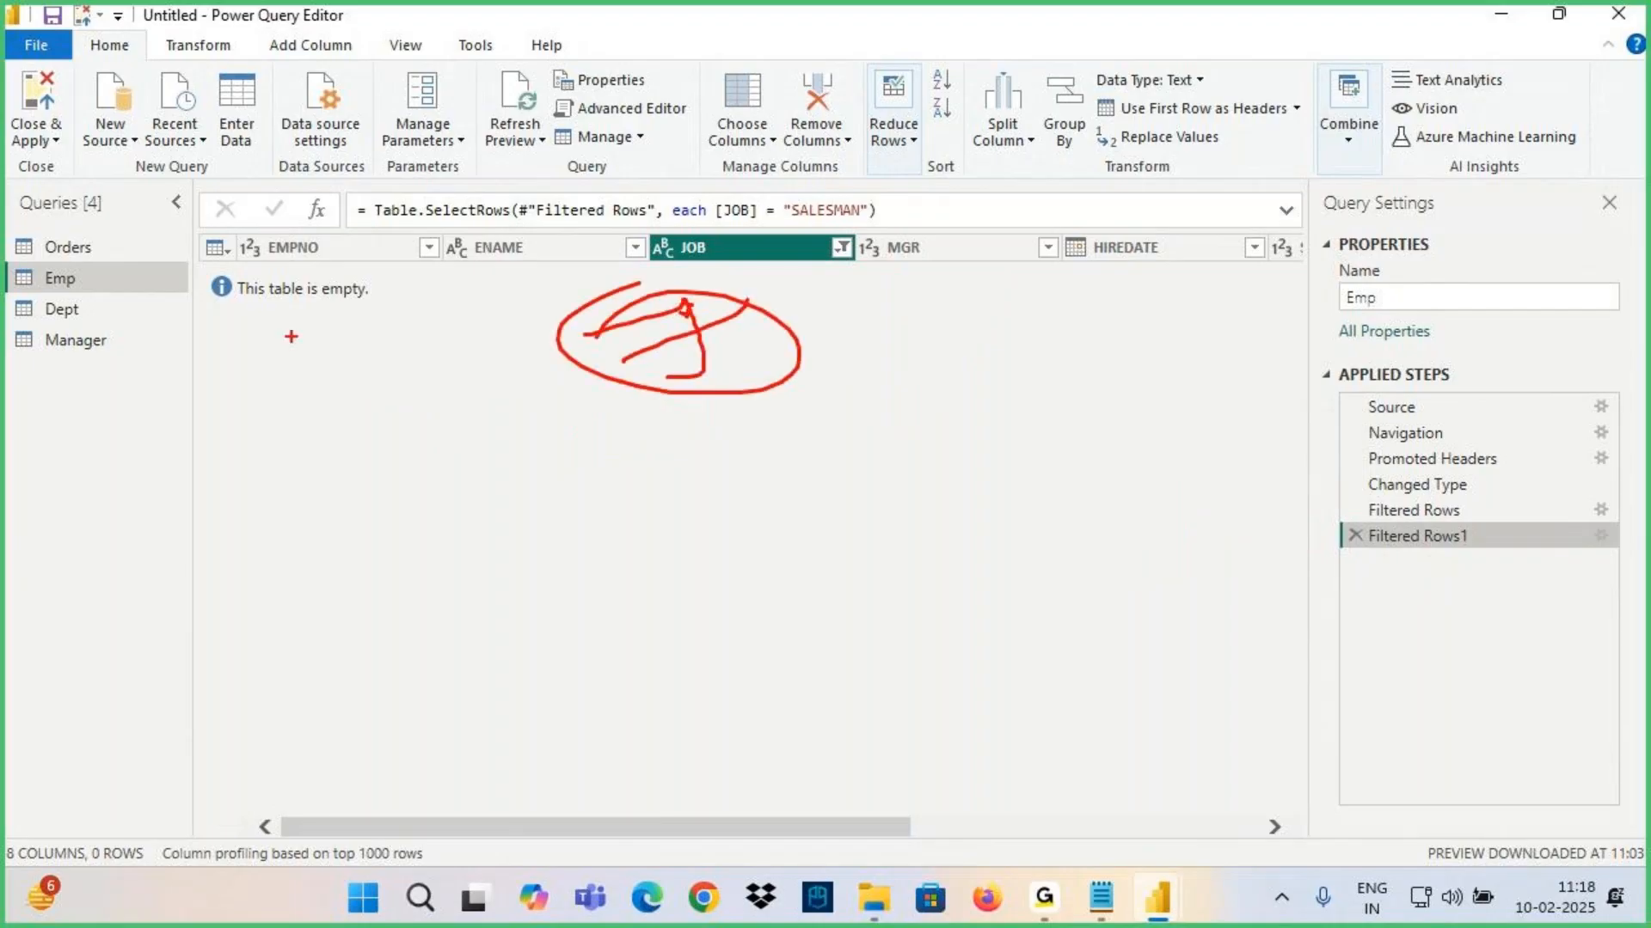
left_click_drag(263, 320, 410, 300)
left_click_drag(203, 354, 400, 304)
left_click_drag(109, 837, 174, 624)
key("Escape")
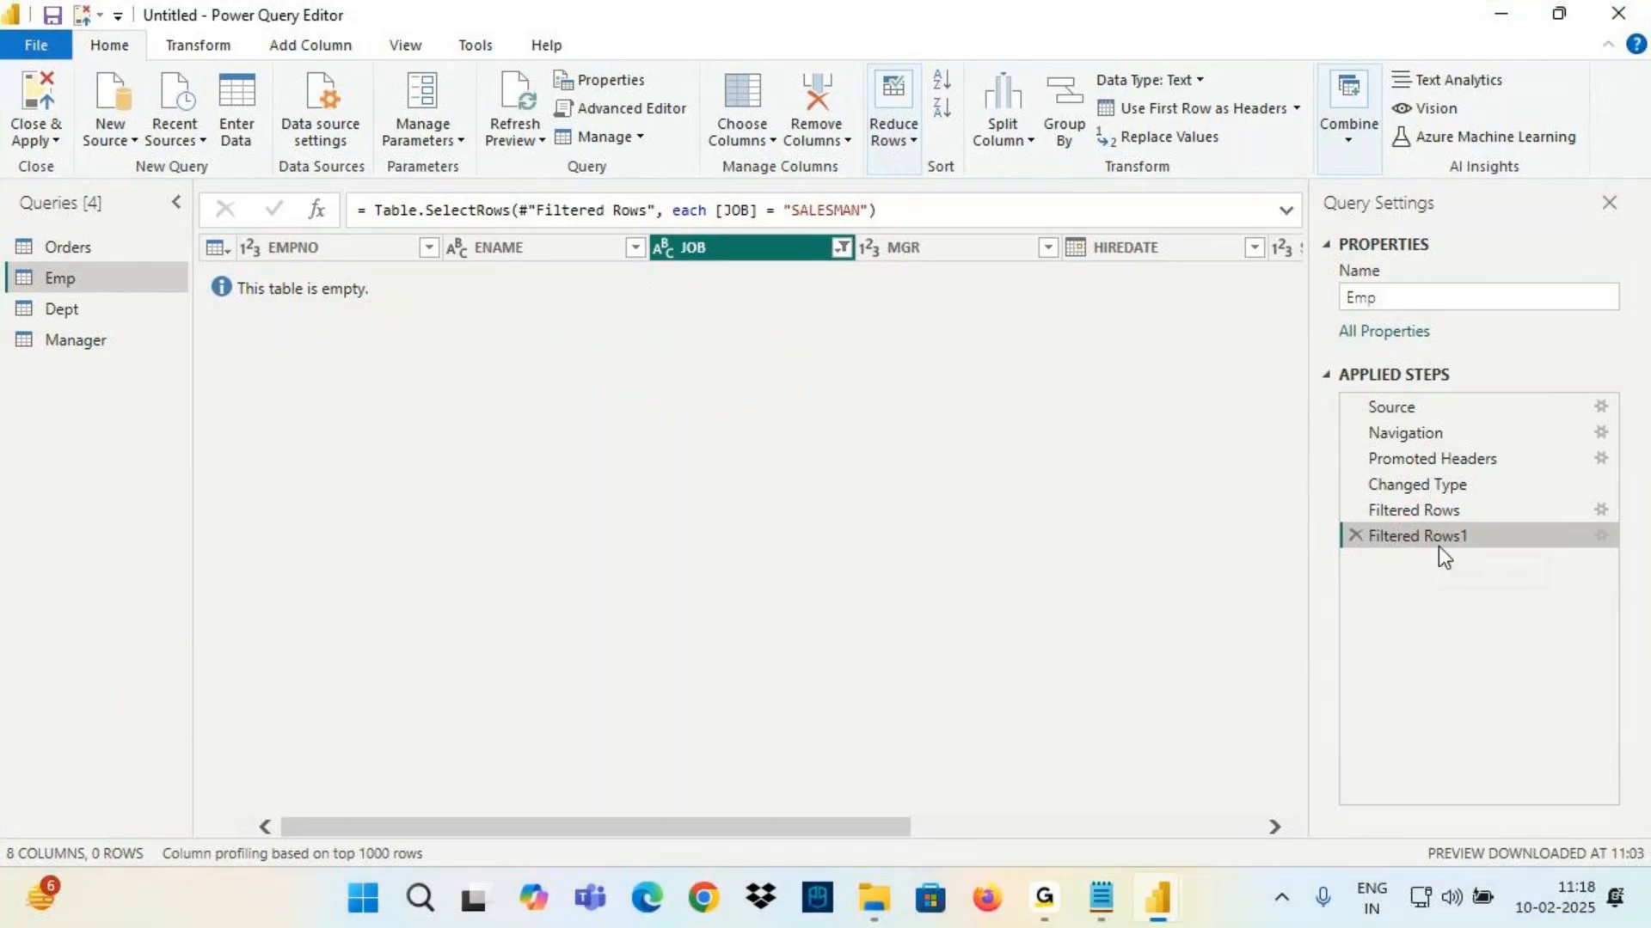
Delete the Filtered Rows1 and Filtered Rows steps from the Emp query, and start an Equals filter on the DEPTNO column
left_click(1356, 534)
left_click(1358, 514)
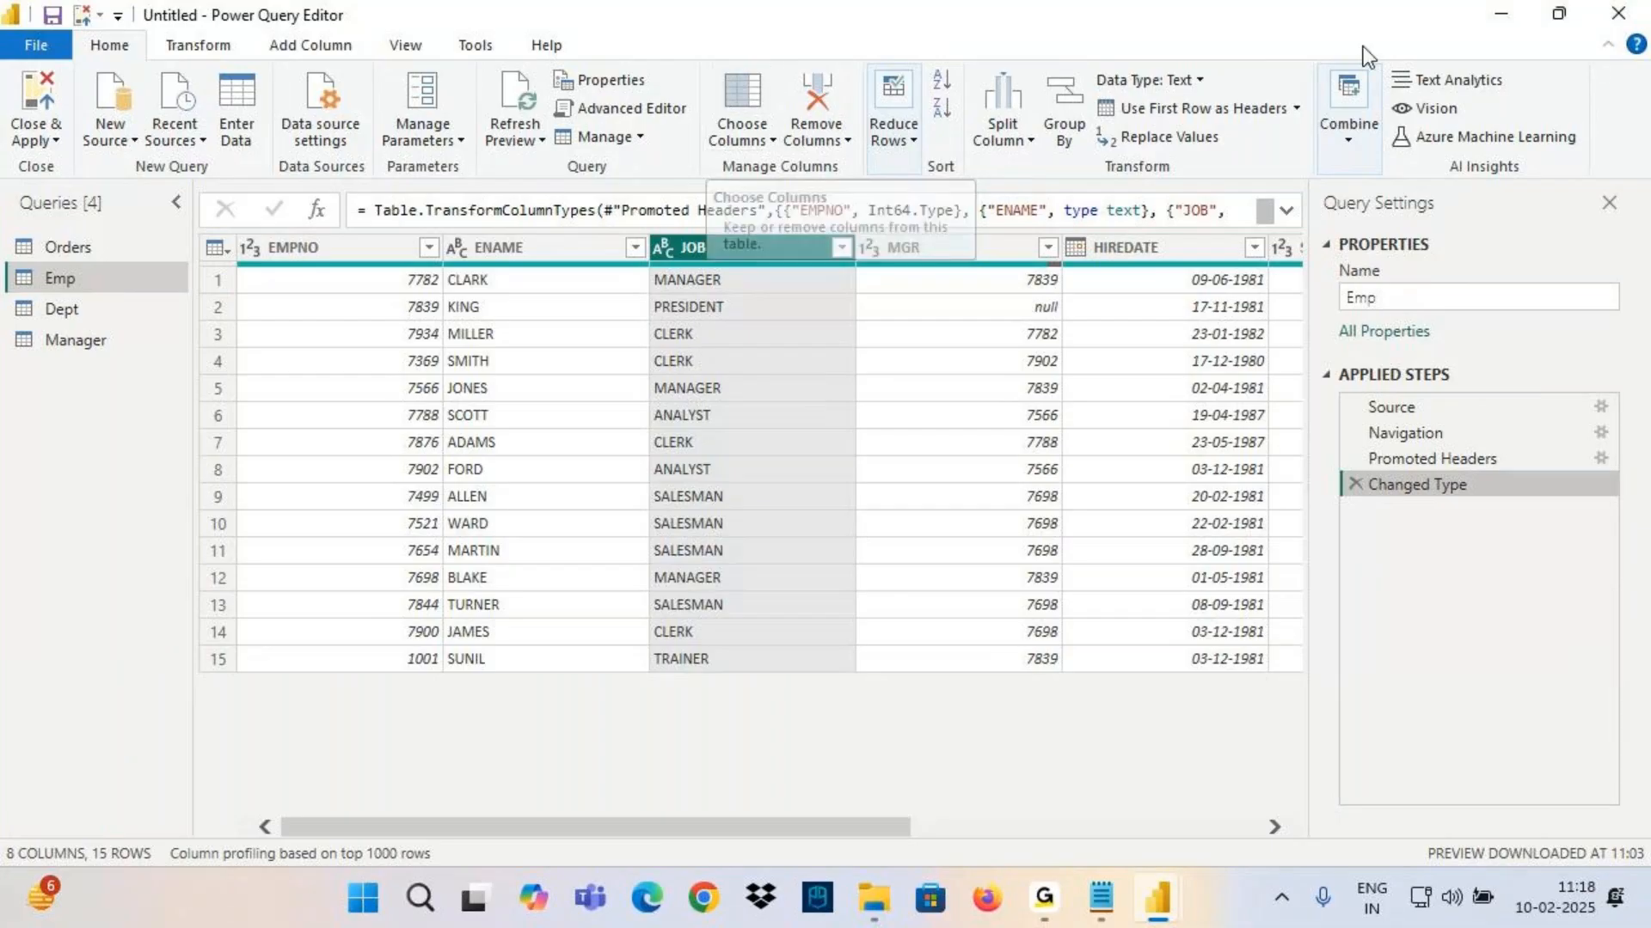
left_click_drag(863, 833, 1179, 766)
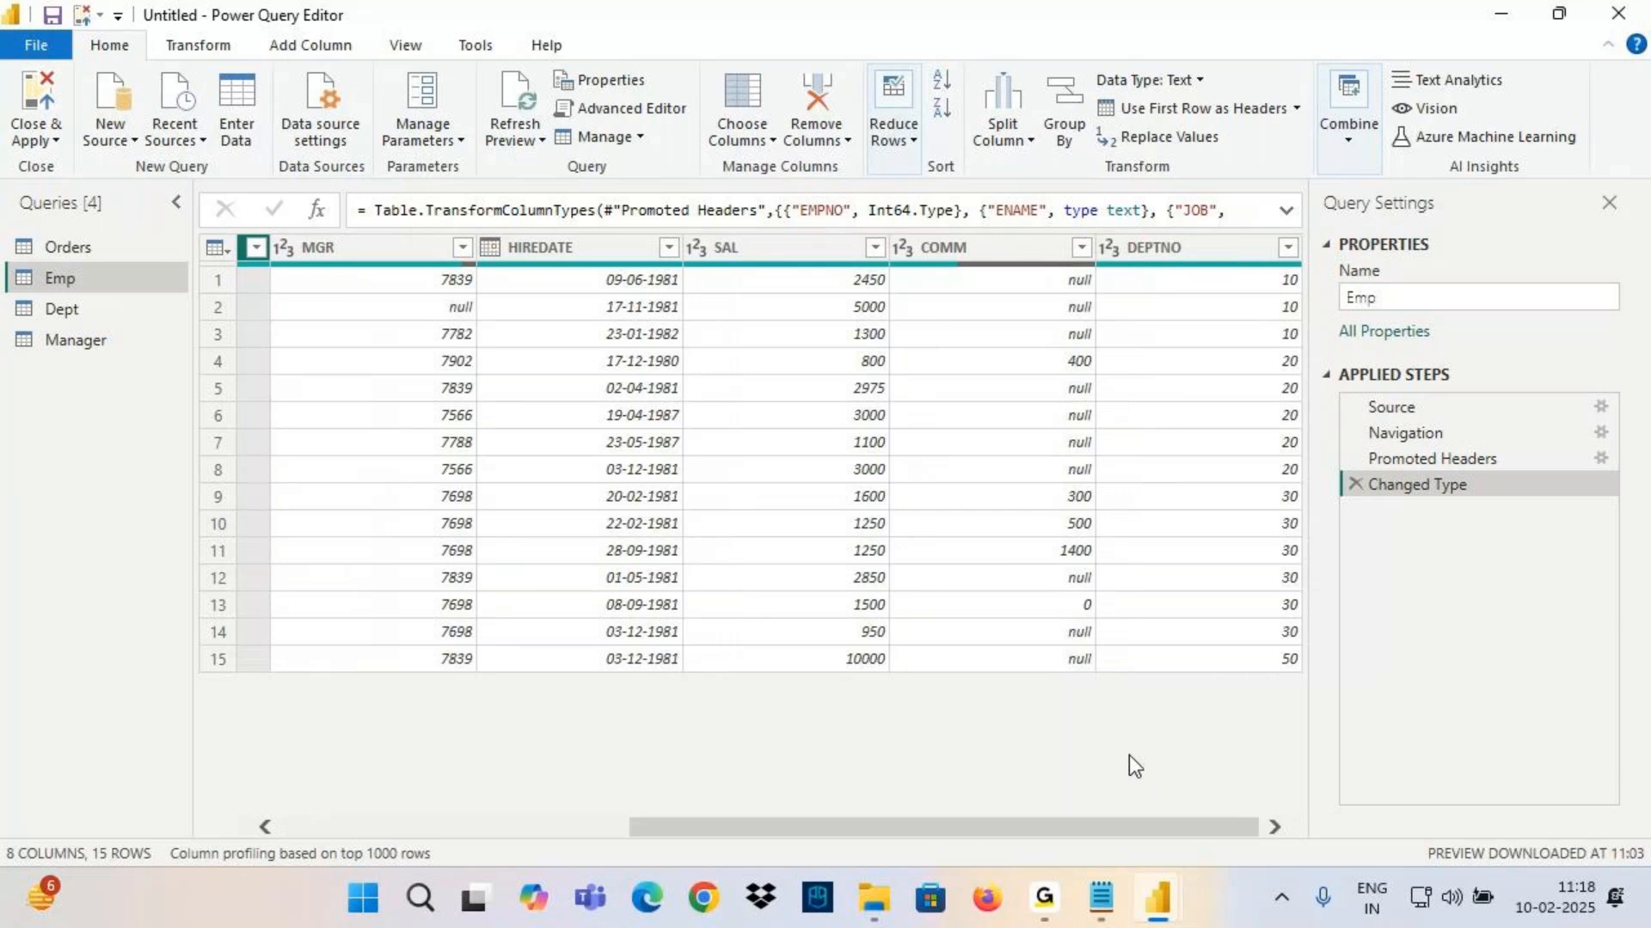
left_click(1198, 249)
left_click(1287, 248)
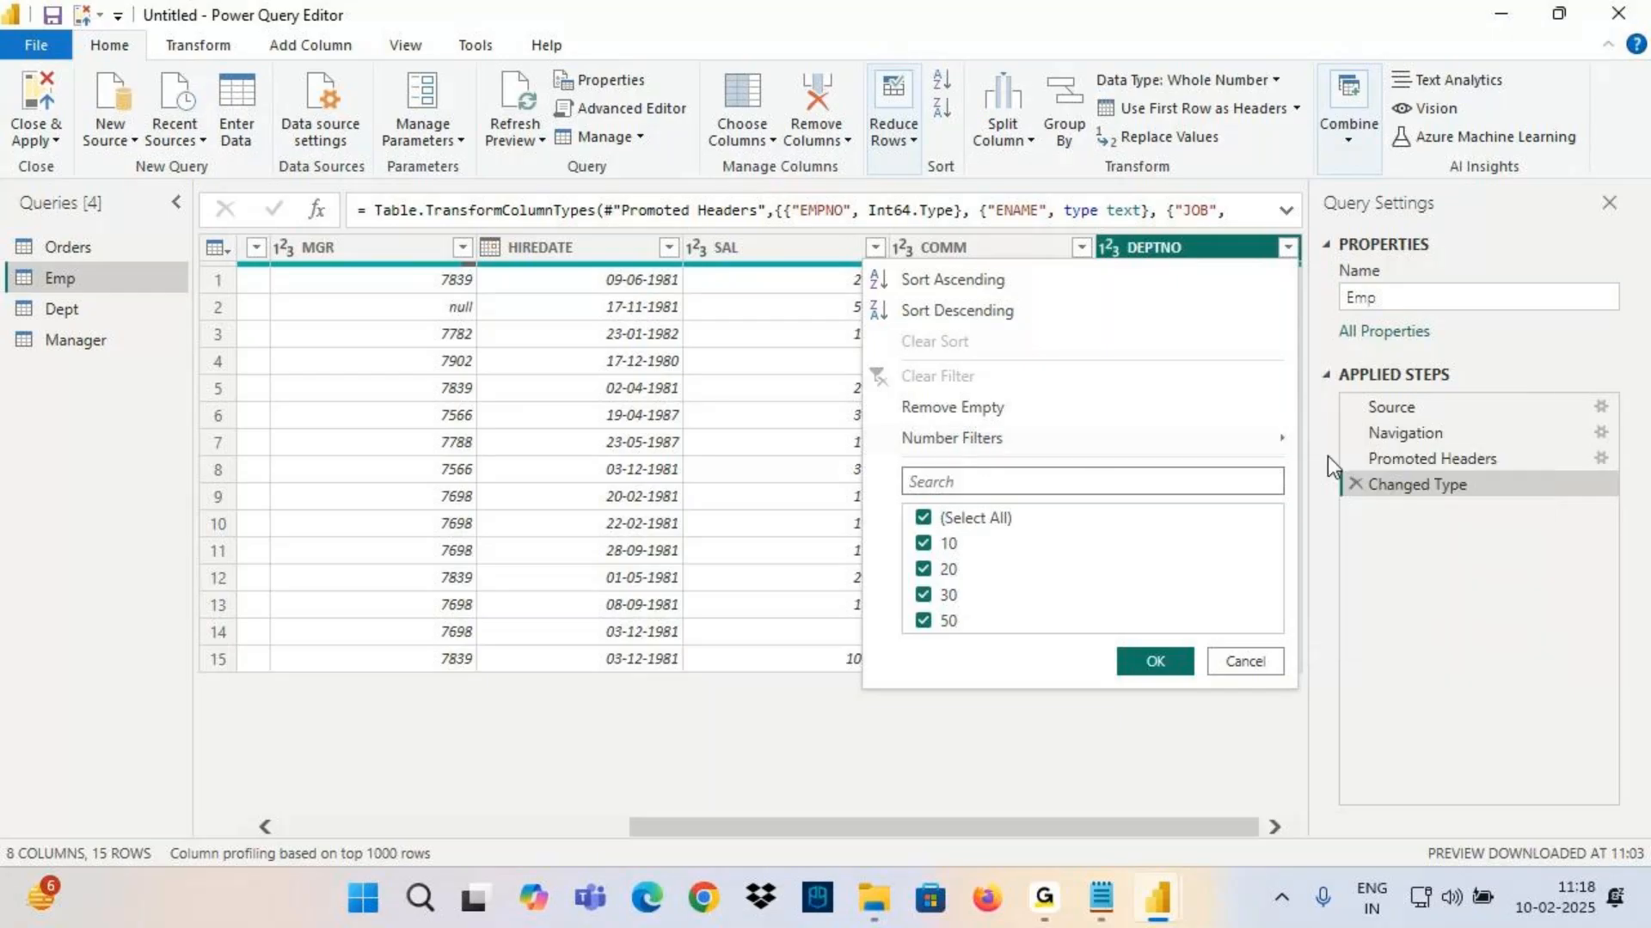
mouse_move(1307, 447)
left_click(1359, 447)
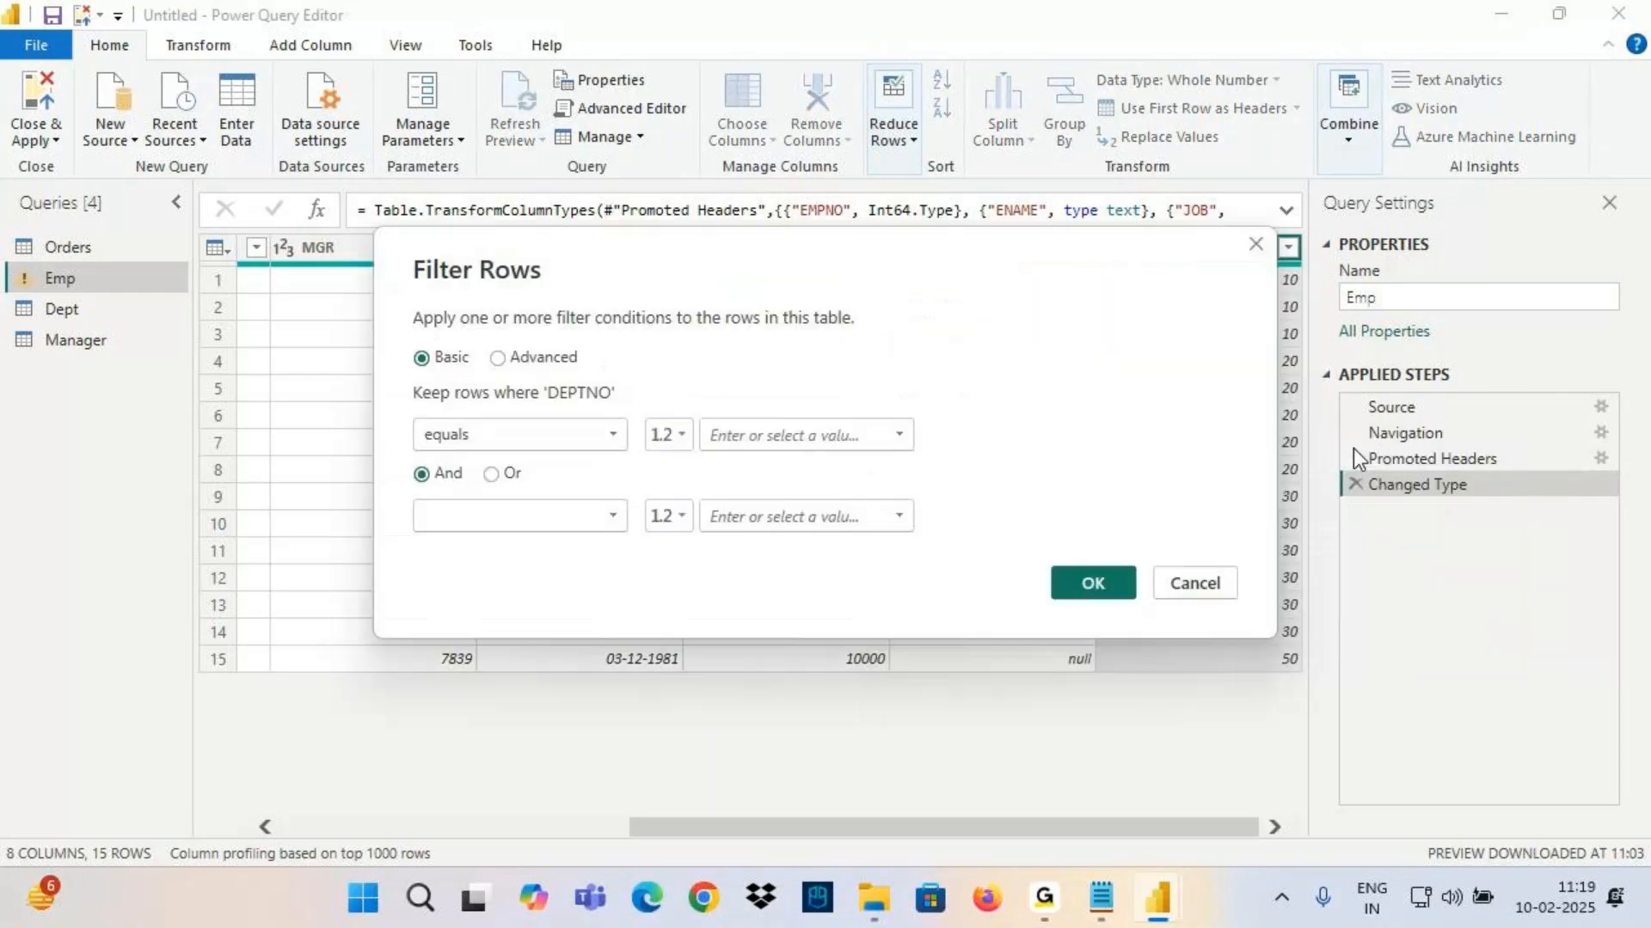
Set the DEPTNO equals value to 10 in Advanced mode, and return the Filter Rows dialog to Basic mode
left_click(551, 361)
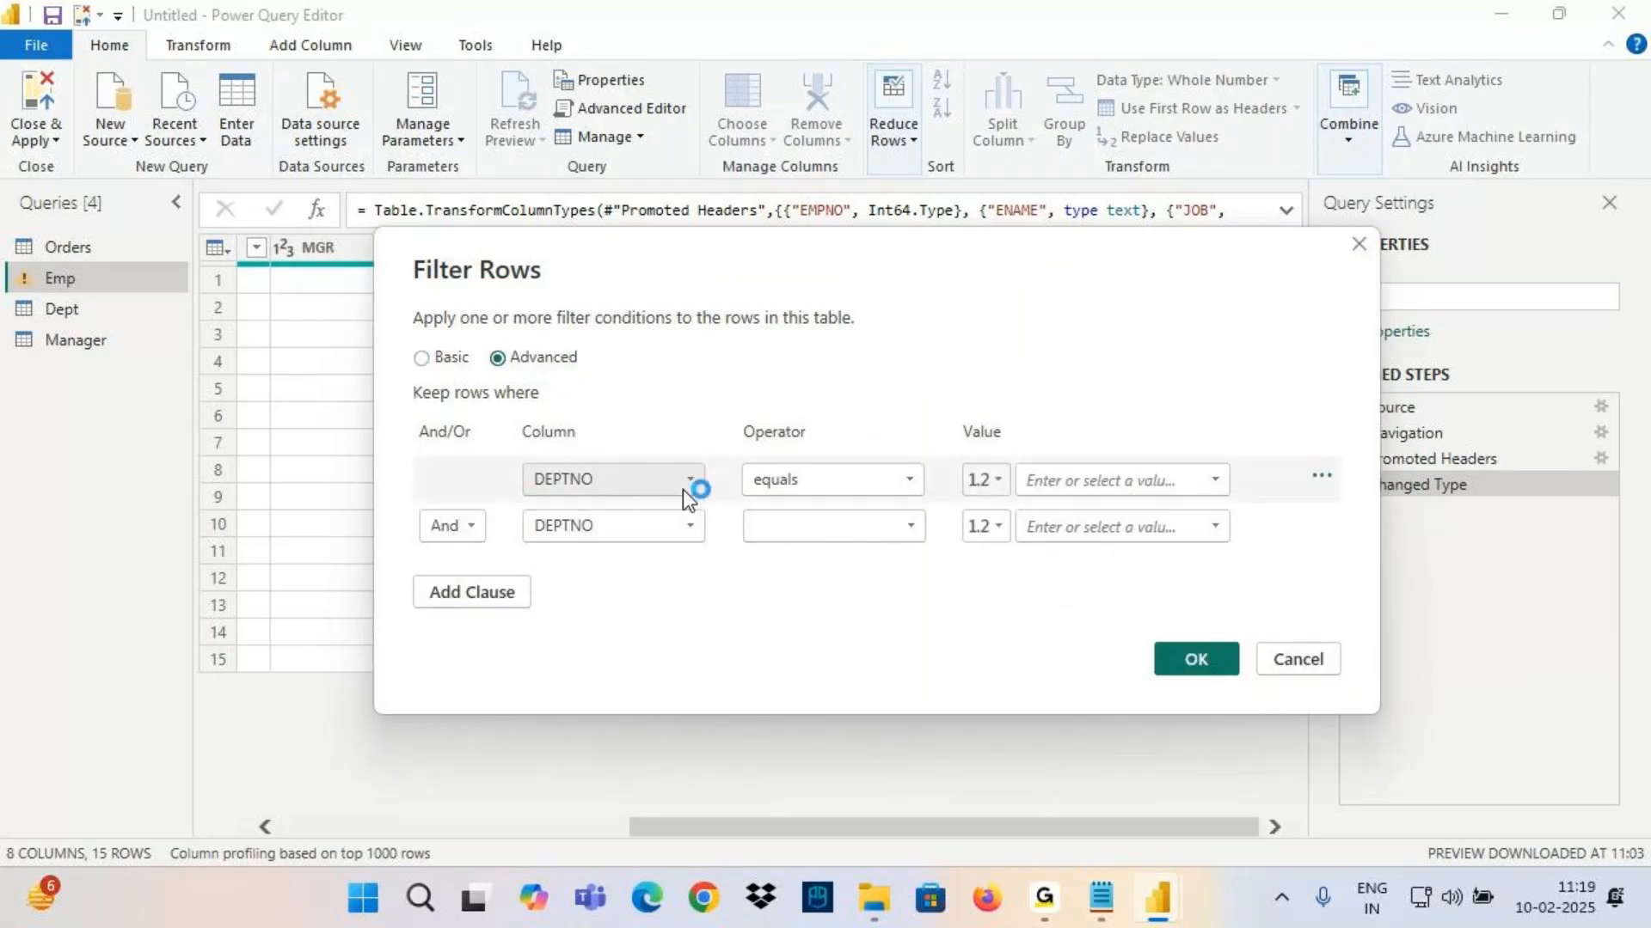
left_click(1060, 476)
type("10")
left_click(623, 533)
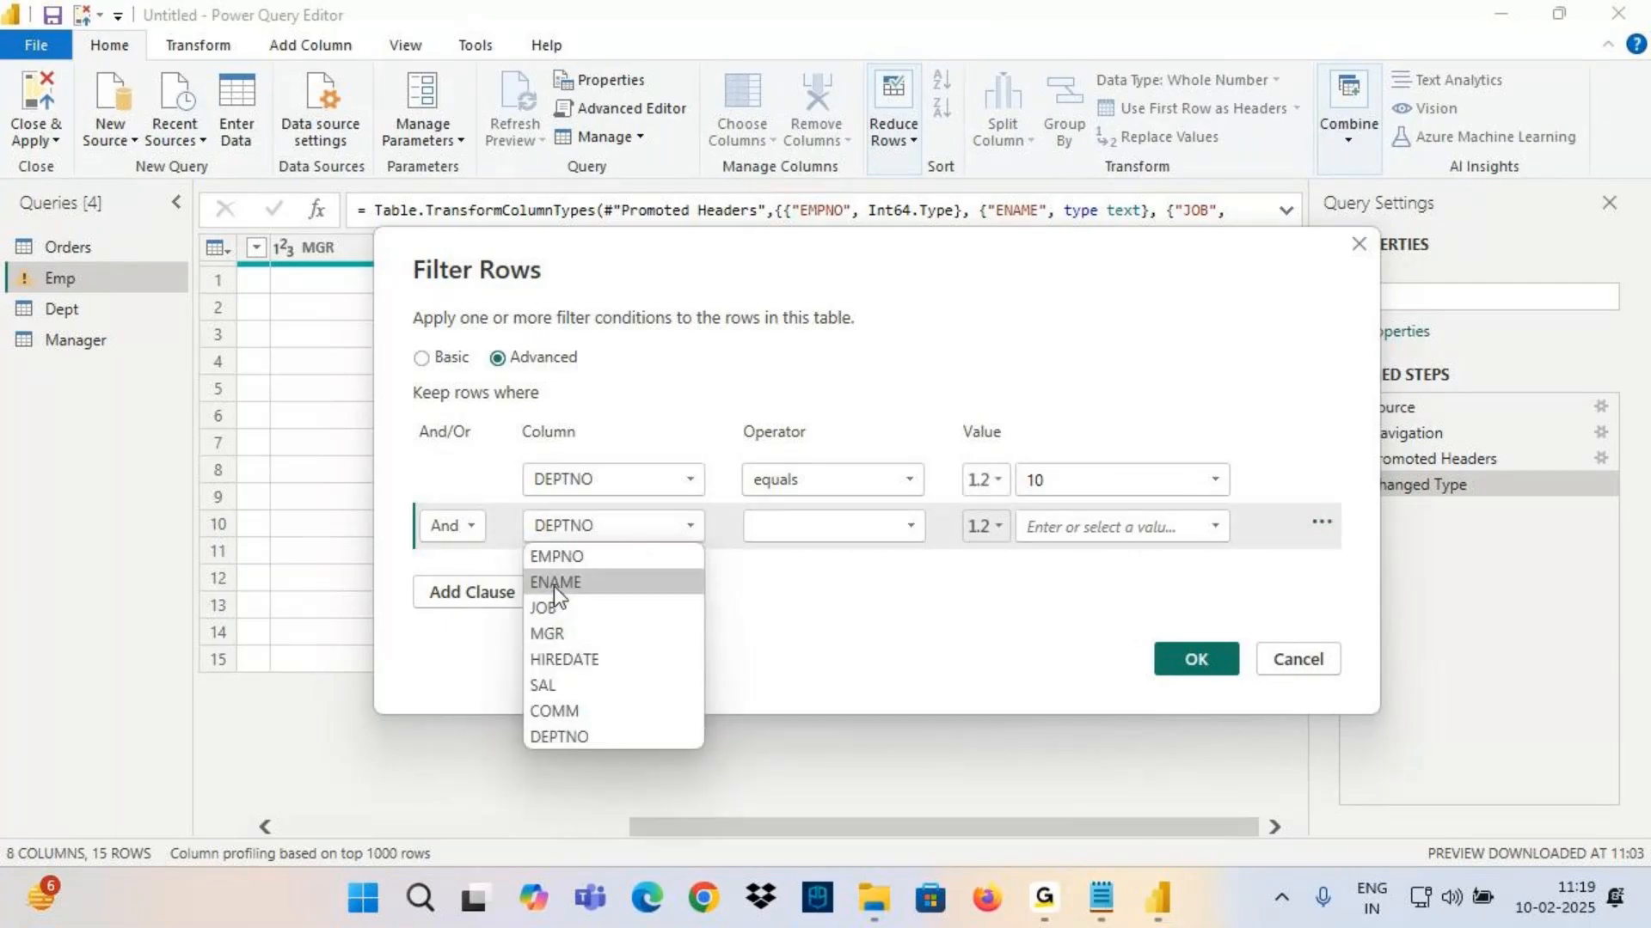
left_click(432, 371)
left_click(429, 360)
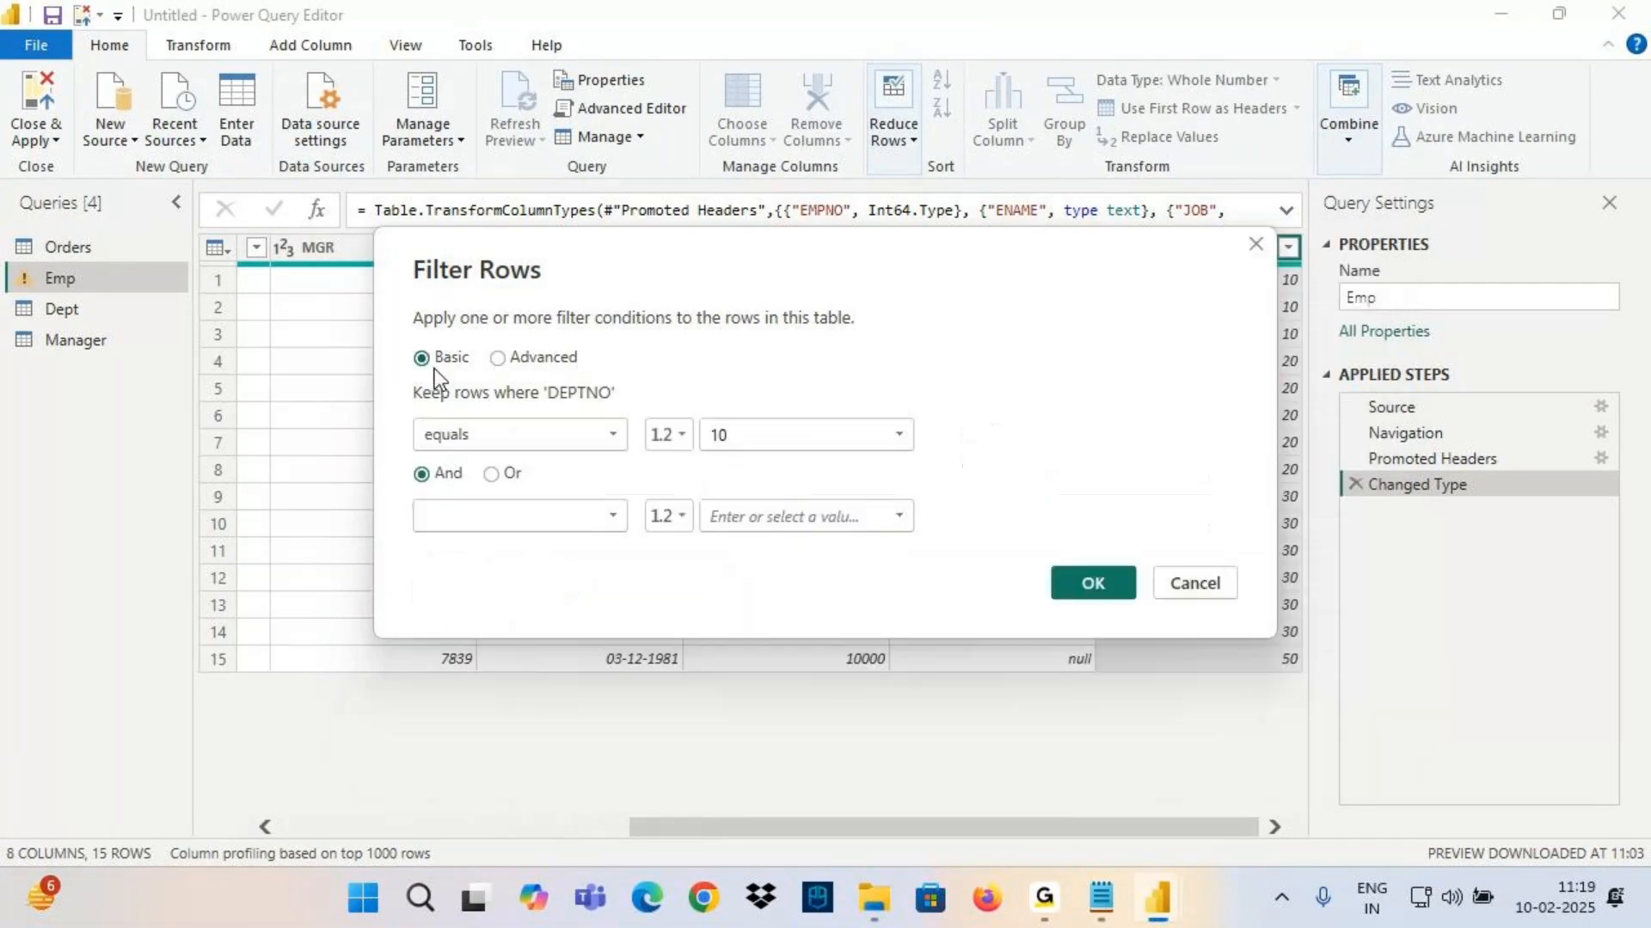
Underline the Basic option, box the DEPTNO label and draw arrows to both condition rows in red ink
key("ctrl+2")
mouse_move(402, 379)
left_mouse_down()
mouse_move(509, 355)
mouse_move(640, 406)
left_mouse_up()
mouse_move(599, 283)
left_mouse_down()
mouse_move(599, 389)
mouse_move(617, 386)
left_mouse_up()
left_click_drag(633, 330, 602, 400)
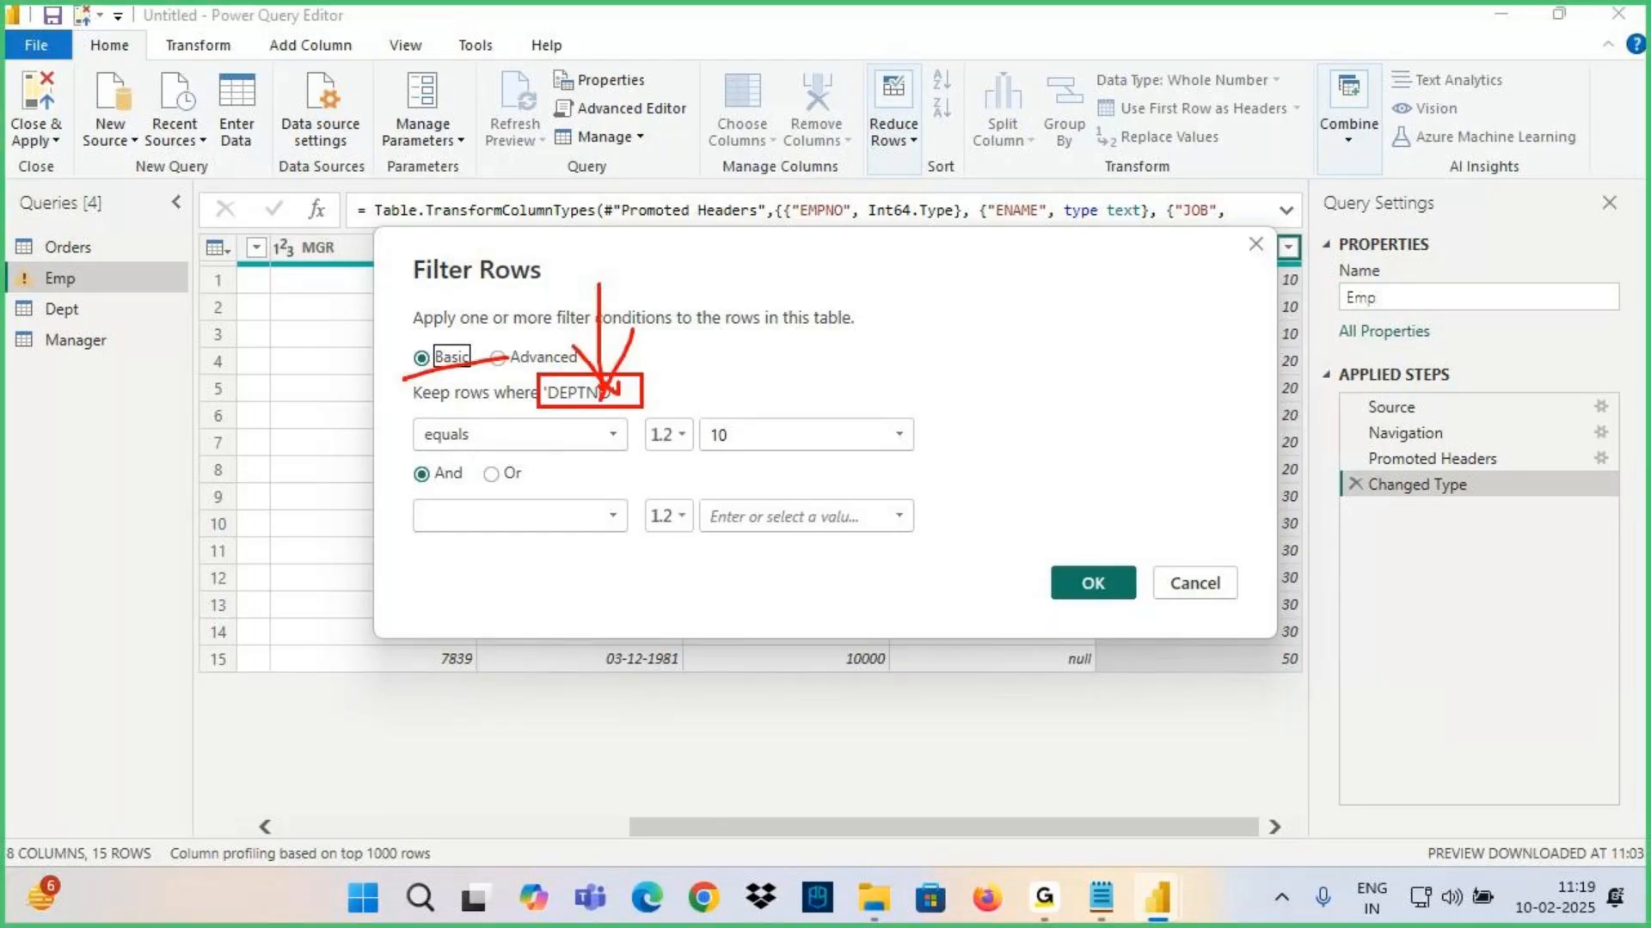
mouse_move(282, 430)
left_mouse_down()
mouse_move(395, 439)
mouse_move(361, 473)
left_mouse_up()
mouse_move(270, 516)
left_mouse_down()
mouse_move(414, 514)
mouse_move(332, 599)
left_mouse_up()
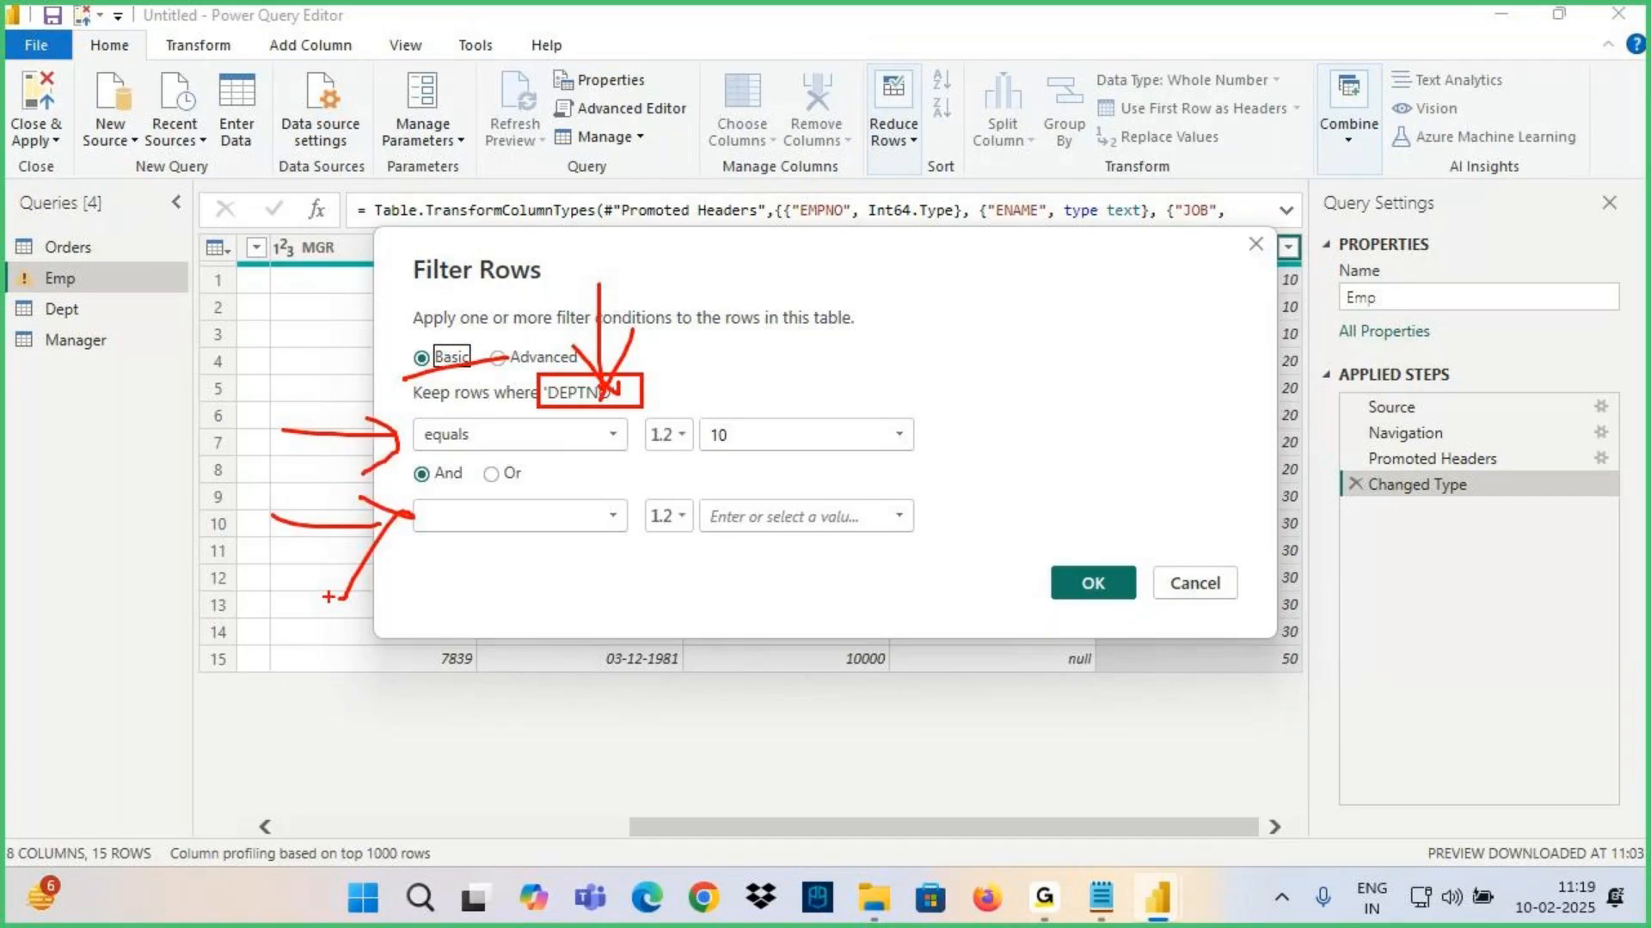
mouse_move(574, 378)
left_mouse_down()
mouse_move(521, 402)
mouse_move(638, 385)
left_mouse_up()
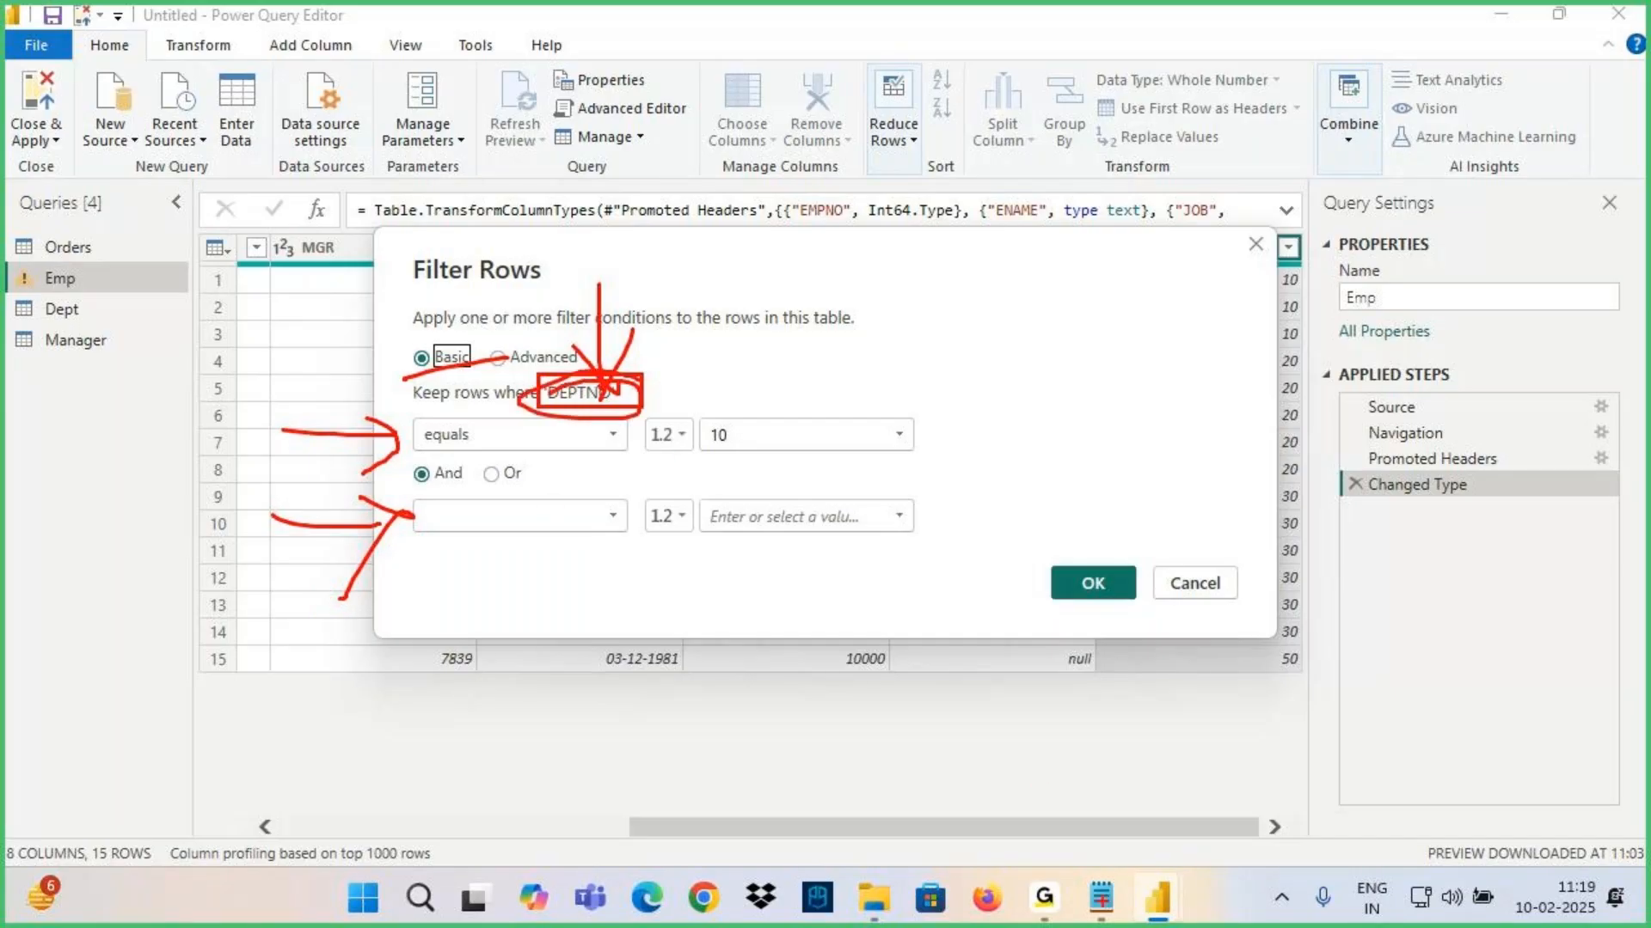
Switch to Notepad, highlight the words Deptno and Job in the condition line, and return to Power Query Editor
left_click(1101, 899)
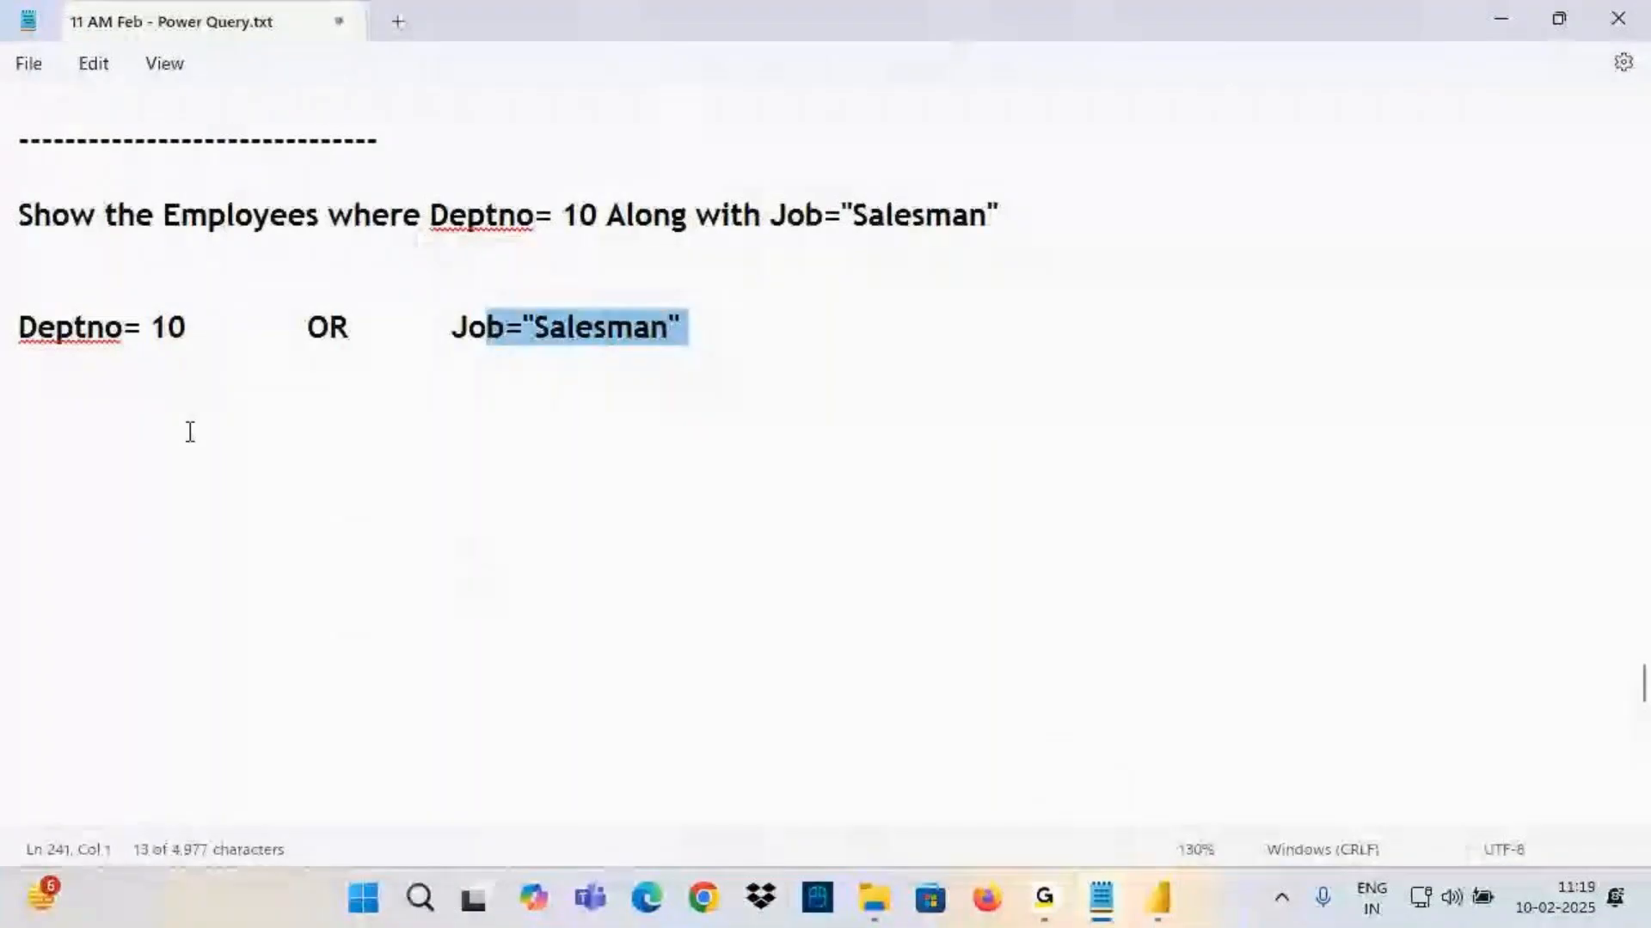
double_click(32, 328)
double_click(504, 333)
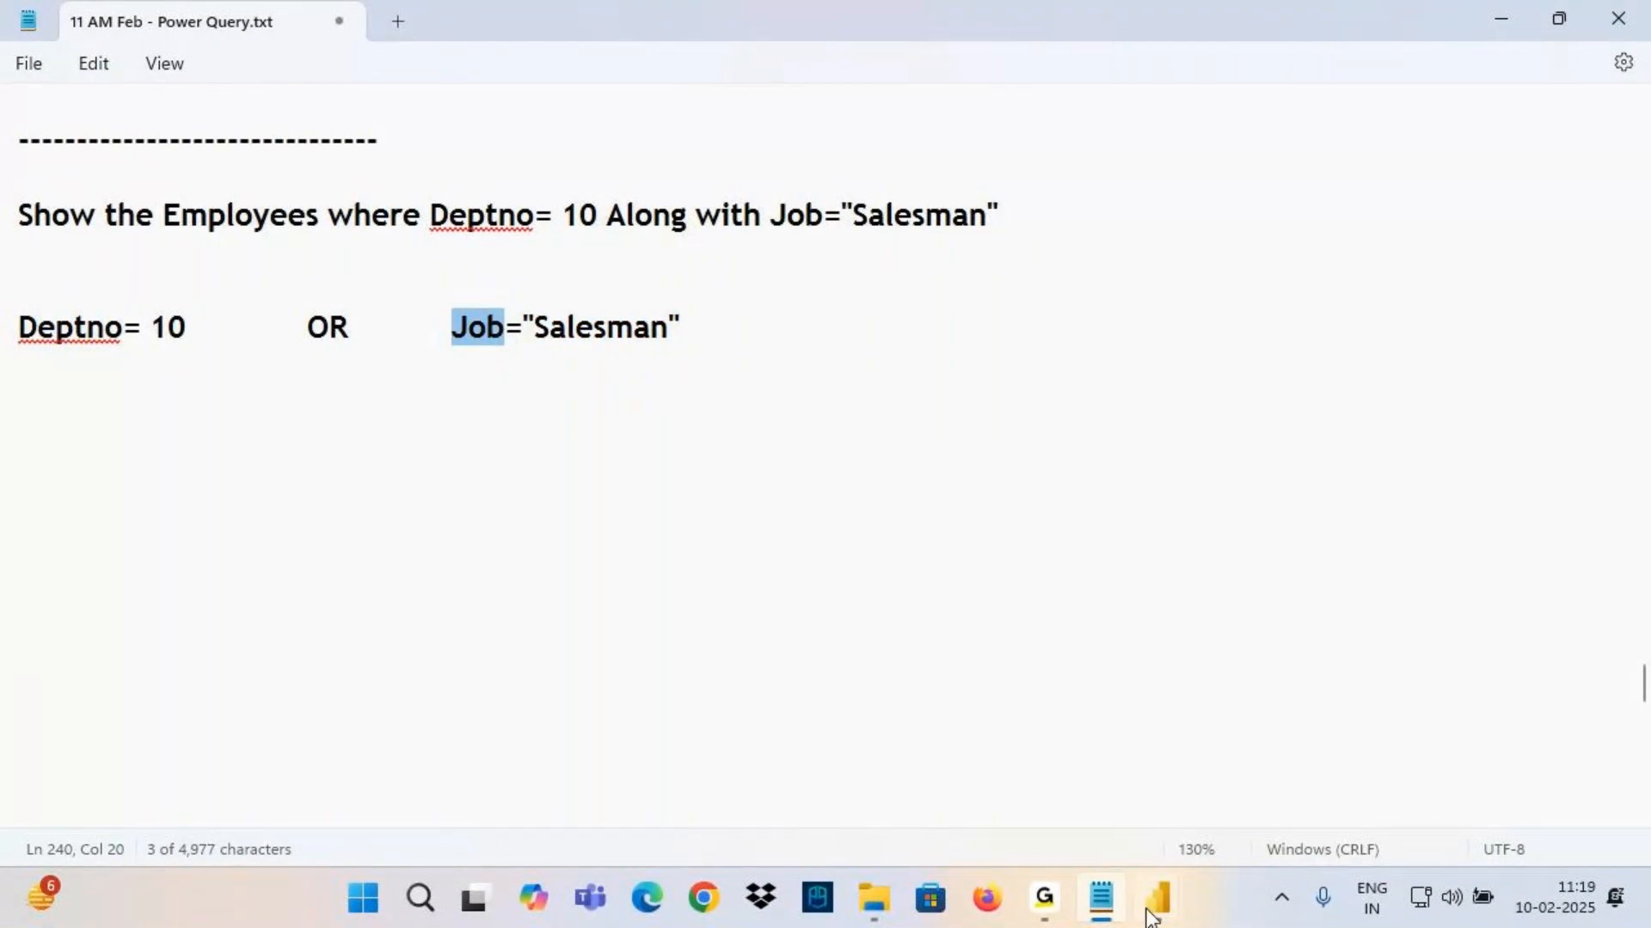
mouse_move(1156, 903)
left_click(1244, 811)
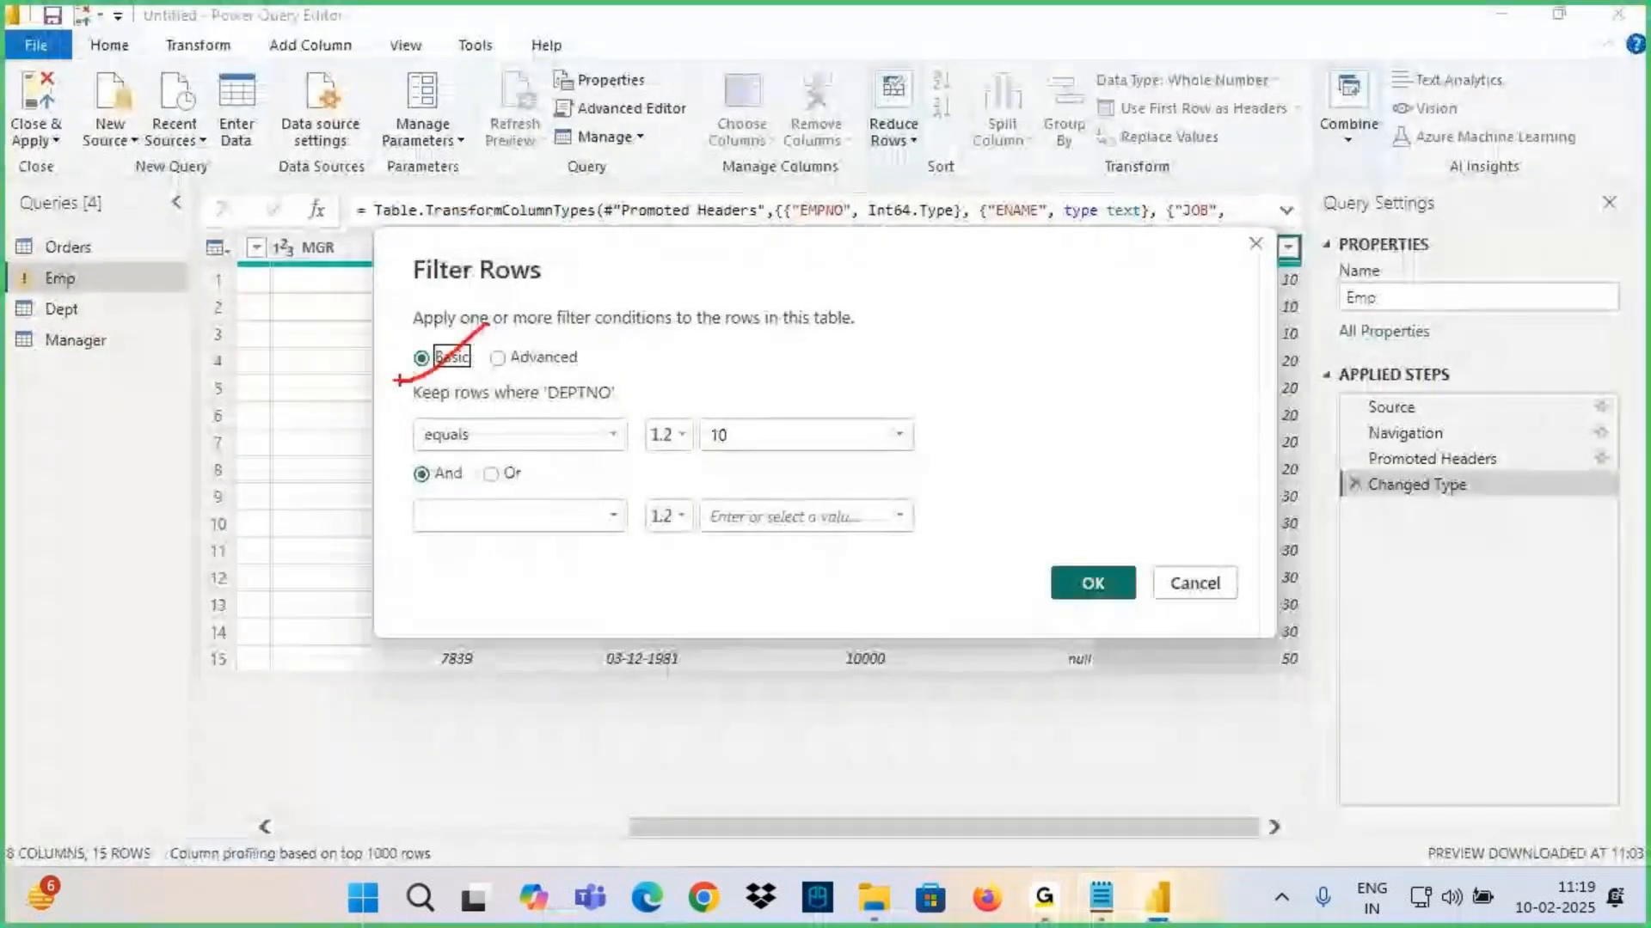
Cross out the Basic option in red ink, and handwrite D = 10 and J = SM over the Filter Rows dialog
left_click_drag(404, 325, 490, 396)
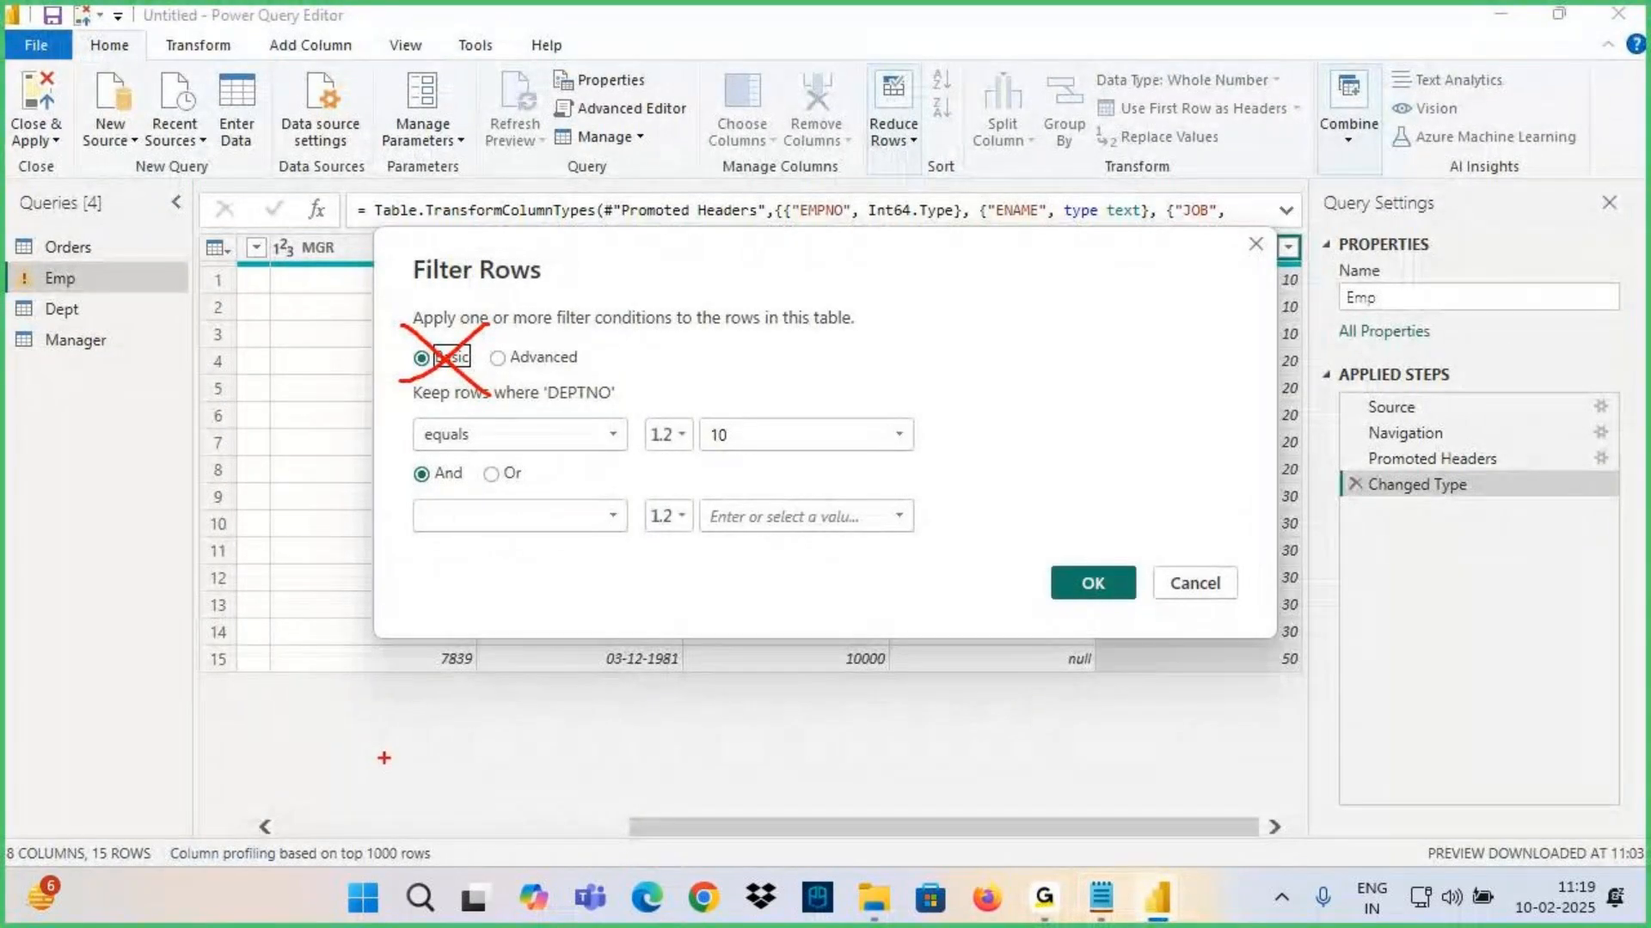
left_click_drag(984, 314, 993, 388)
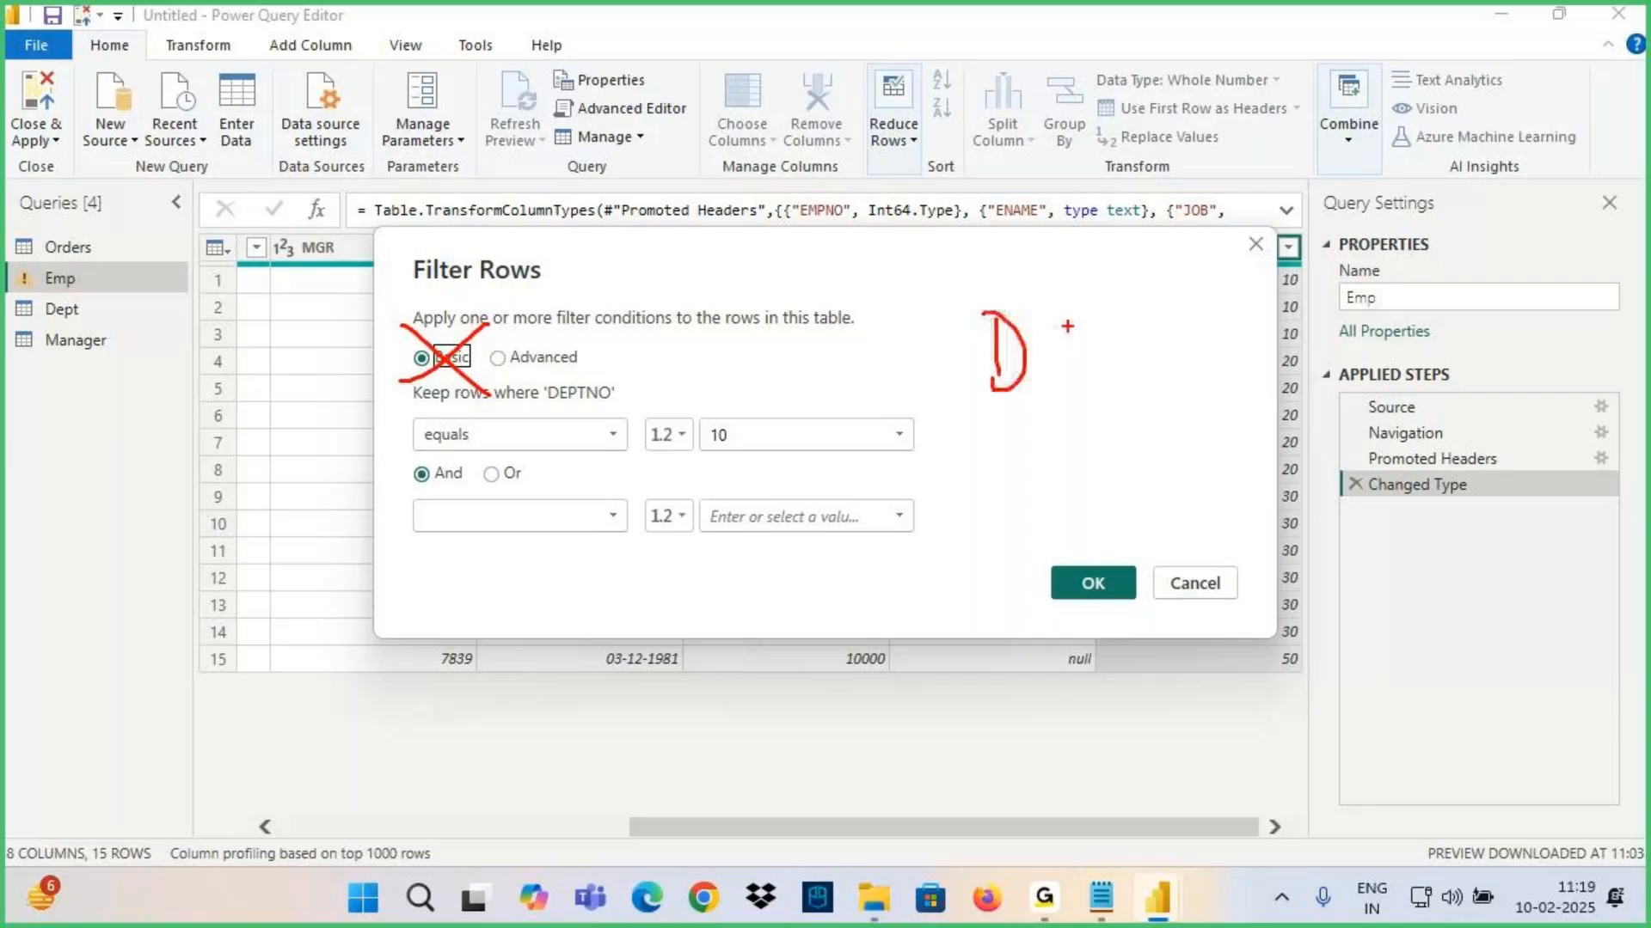
left_click_drag(1068, 324, 1096, 324)
left_click_drag(1066, 347, 1131, 342)
left_click_drag(1158, 314, 1185, 357)
left_click_drag(1199, 322, 1214, 348)
left_click_drag(1055, 468, 1007, 503)
mouse_move(1013, 461)
left_mouse_down()
mouse_move(1101, 446)
mouse_move(1146, 472)
left_mouse_up()
left_click_drag(1126, 486, 1168, 485)
mouse_move(1242, 423)
left_mouse_down()
mouse_move(1257, 456)
mouse_move(1311, 447)
left_mouse_up()
left_click_drag(1054, 388, 1251, 360)
Mark both Basic condition rows, circle the DEPTNO label and mark the Advanced option in red, and clear the ink
left_click_drag(301, 445, 417, 417)
left_click_drag(341, 543, 421, 514)
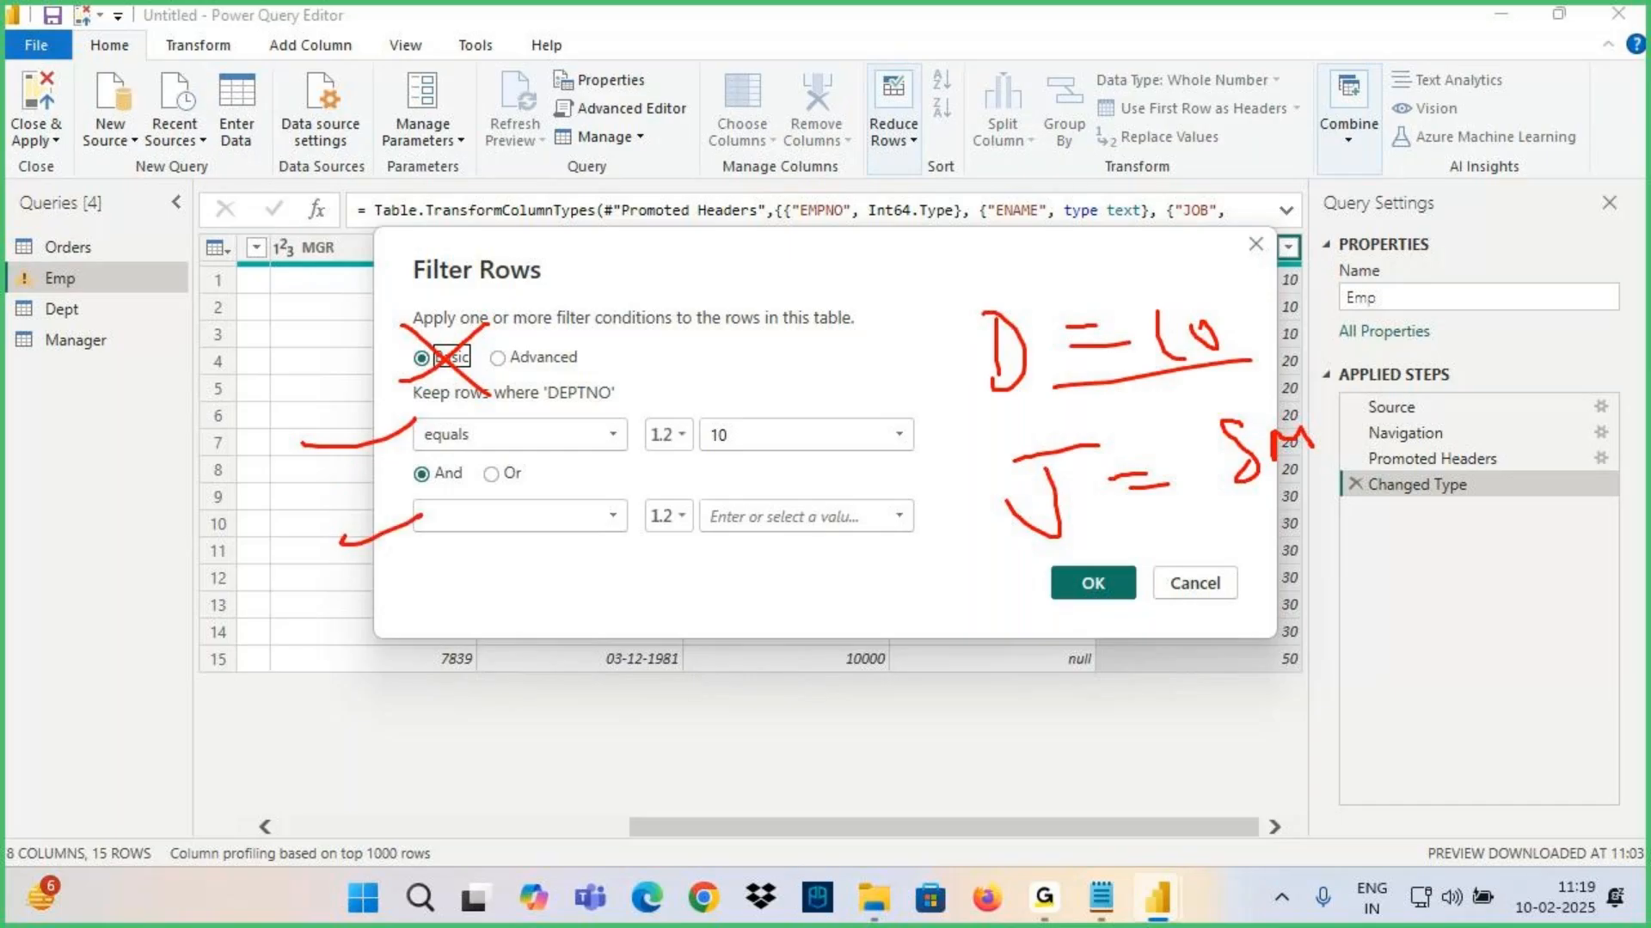
left_click_drag(601, 371, 646, 378)
mouse_move(606, 383)
left_mouse_down()
mouse_move(654, 314)
mouse_move(651, 375)
left_mouse_up()
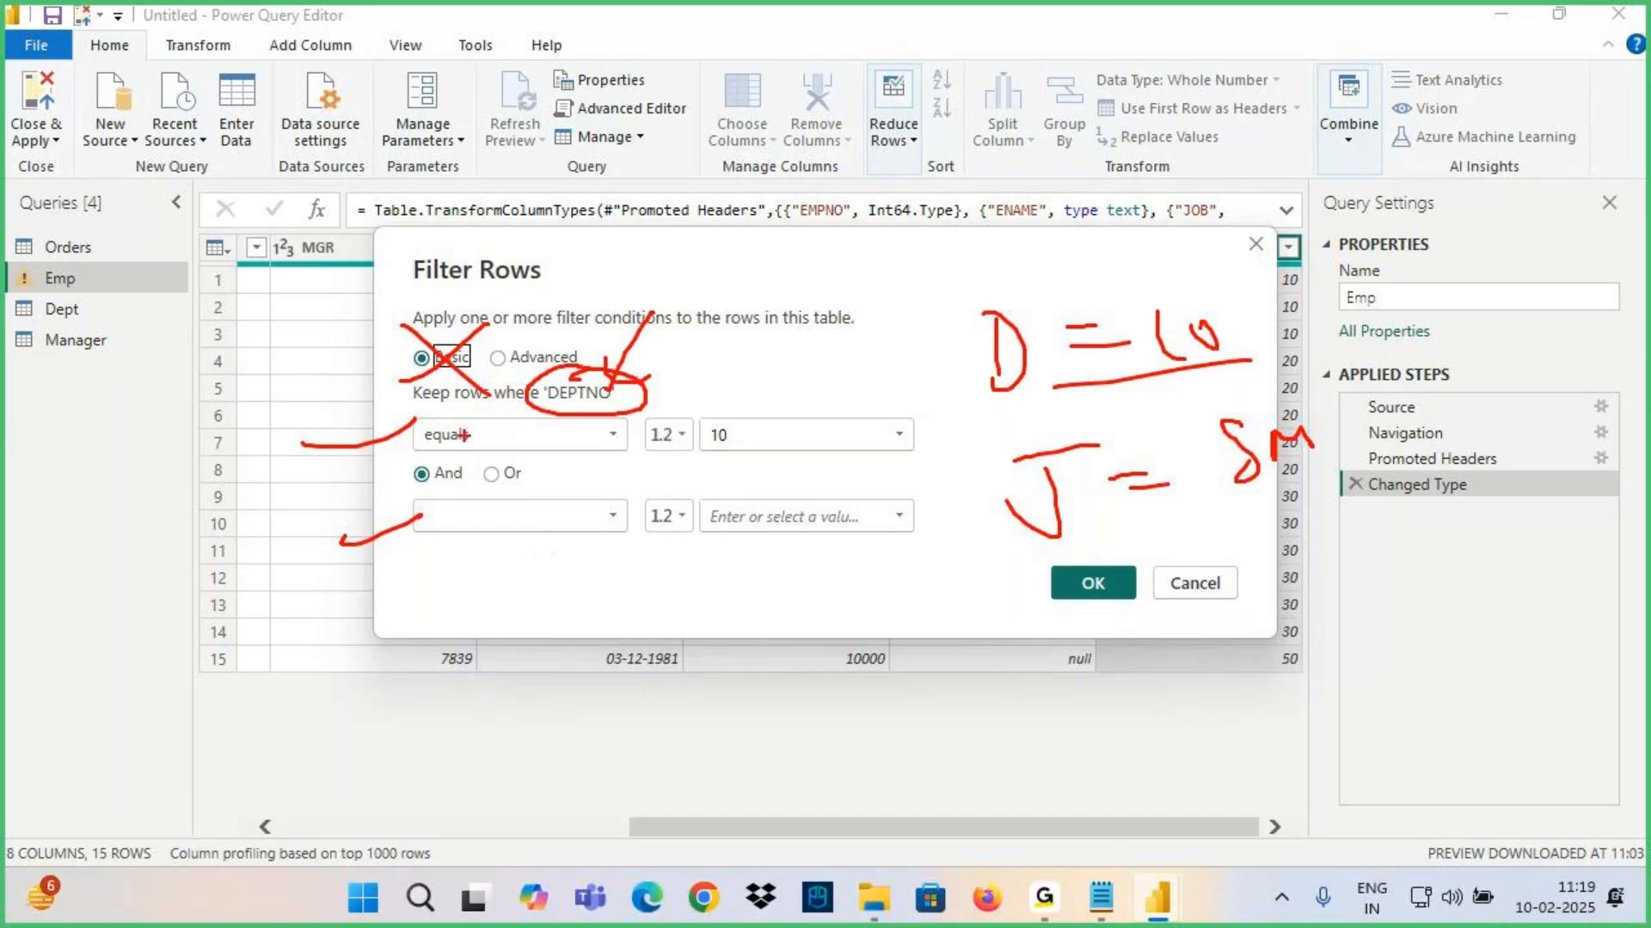
mouse_move(431, 377)
left_mouse_down()
mouse_move(459, 384)
mouse_move(516, 473)
left_mouse_up()
mouse_move(511, 361)
left_mouse_down()
mouse_move(495, 371)
mouse_move(594, 365)
left_mouse_up()
key("Escape")
Switch the Filter Rows dialog to Advanced mode, and set the second clause to JOB equals SALESMAN
left_click(519, 360)
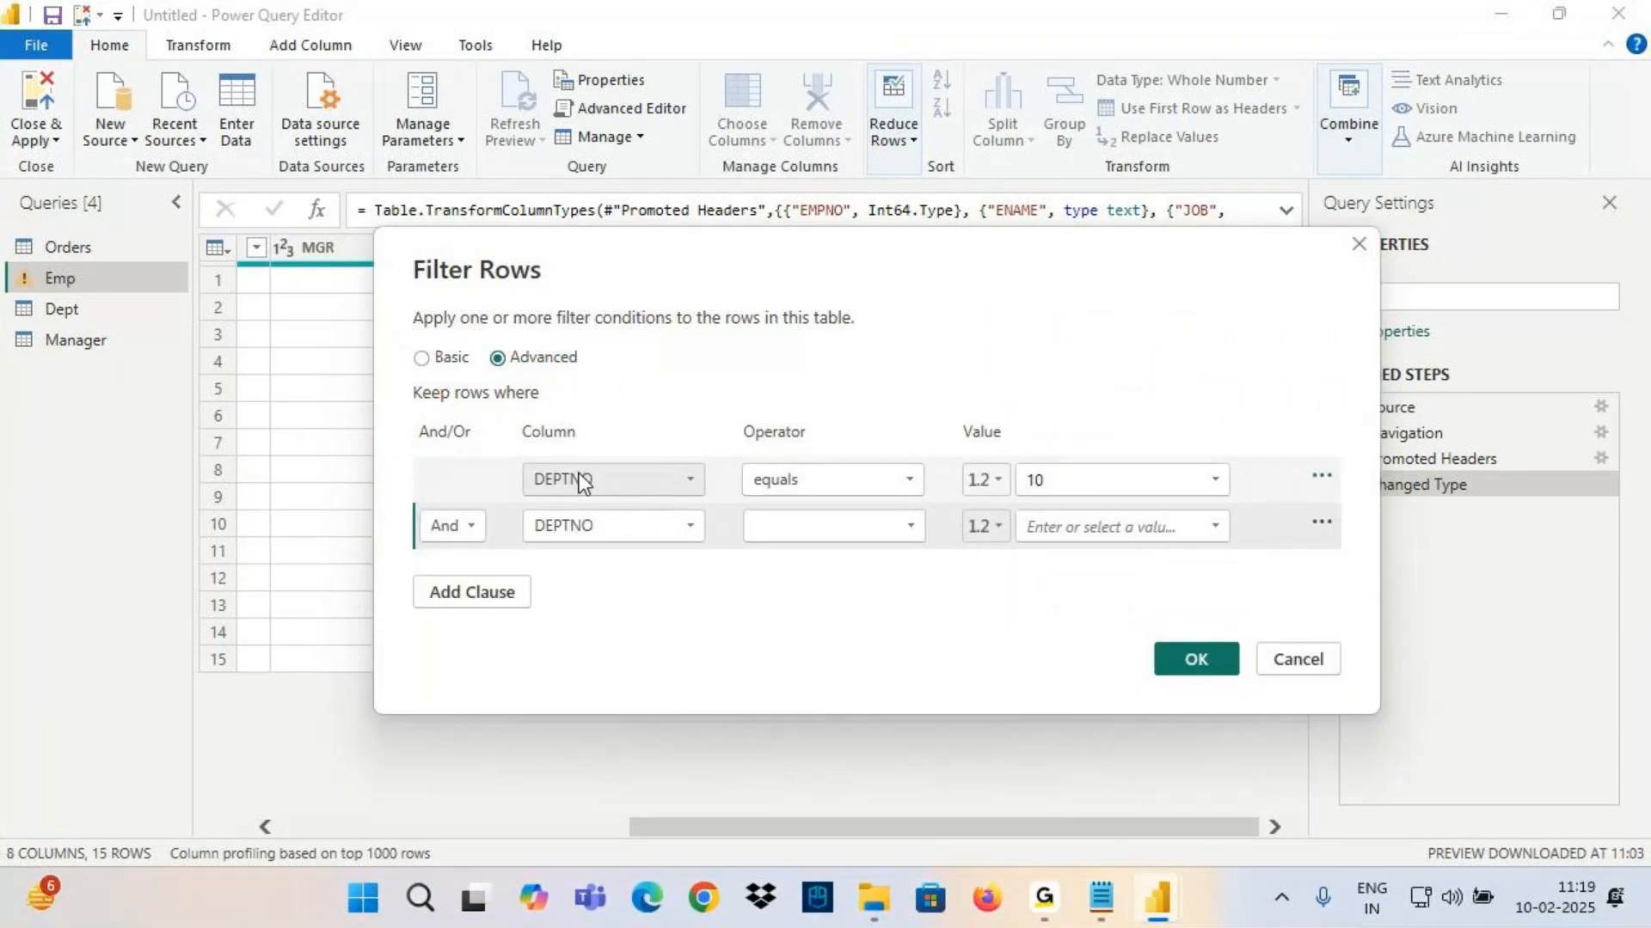
left_click(1061, 484)
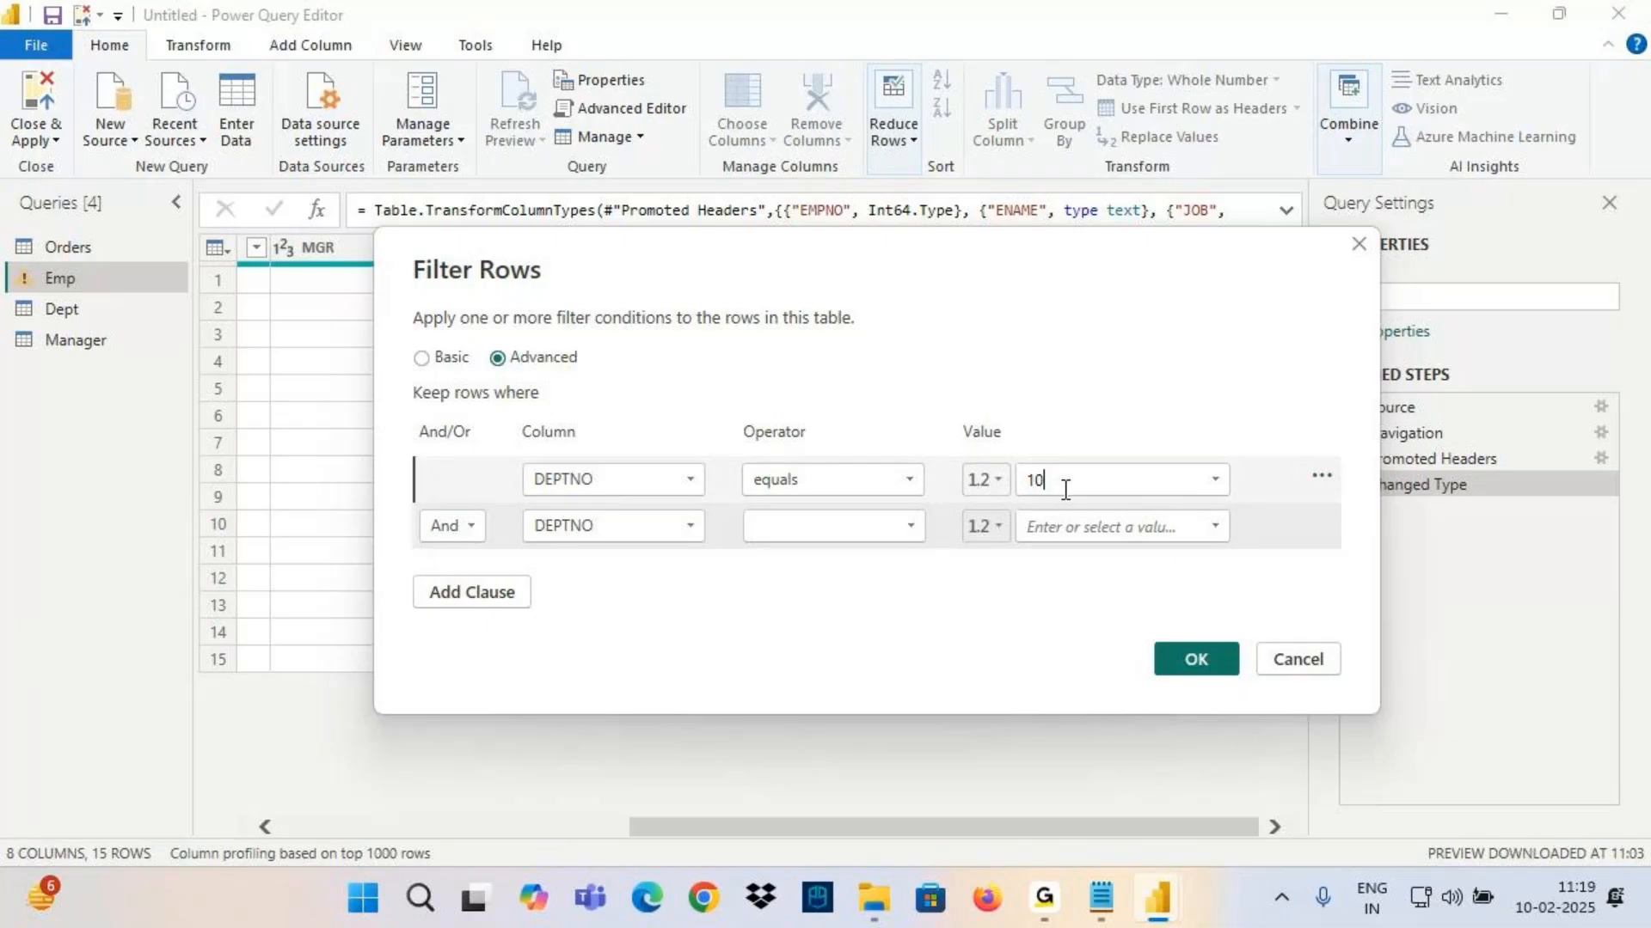
left_click(616, 526)
left_click(555, 616)
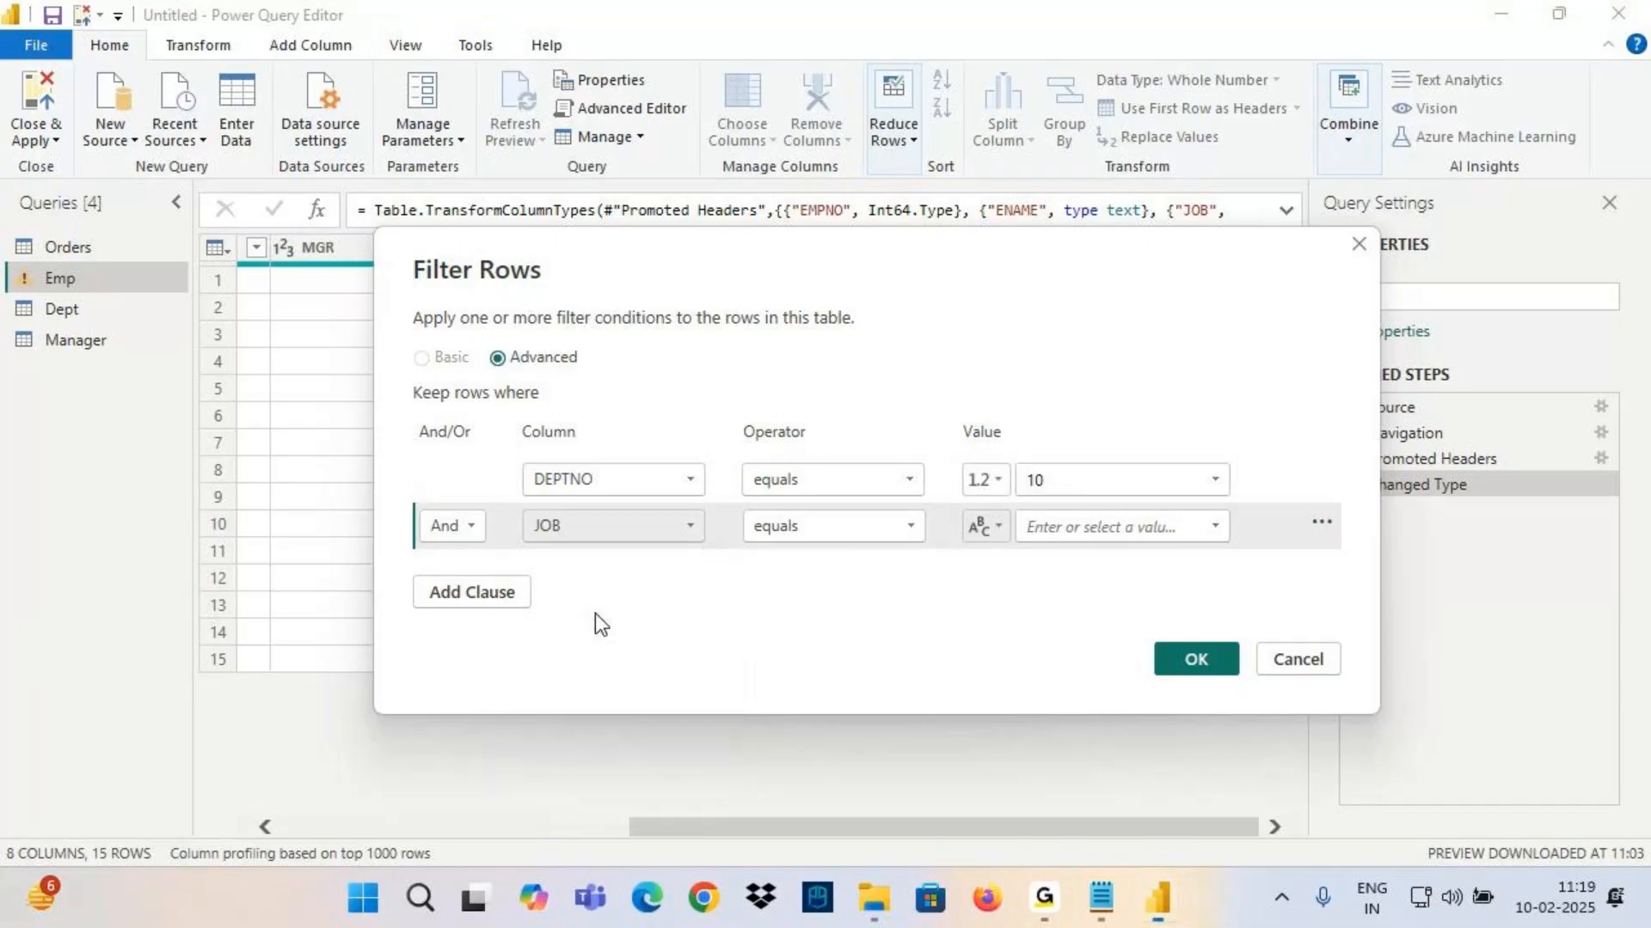
left_click(1052, 525)
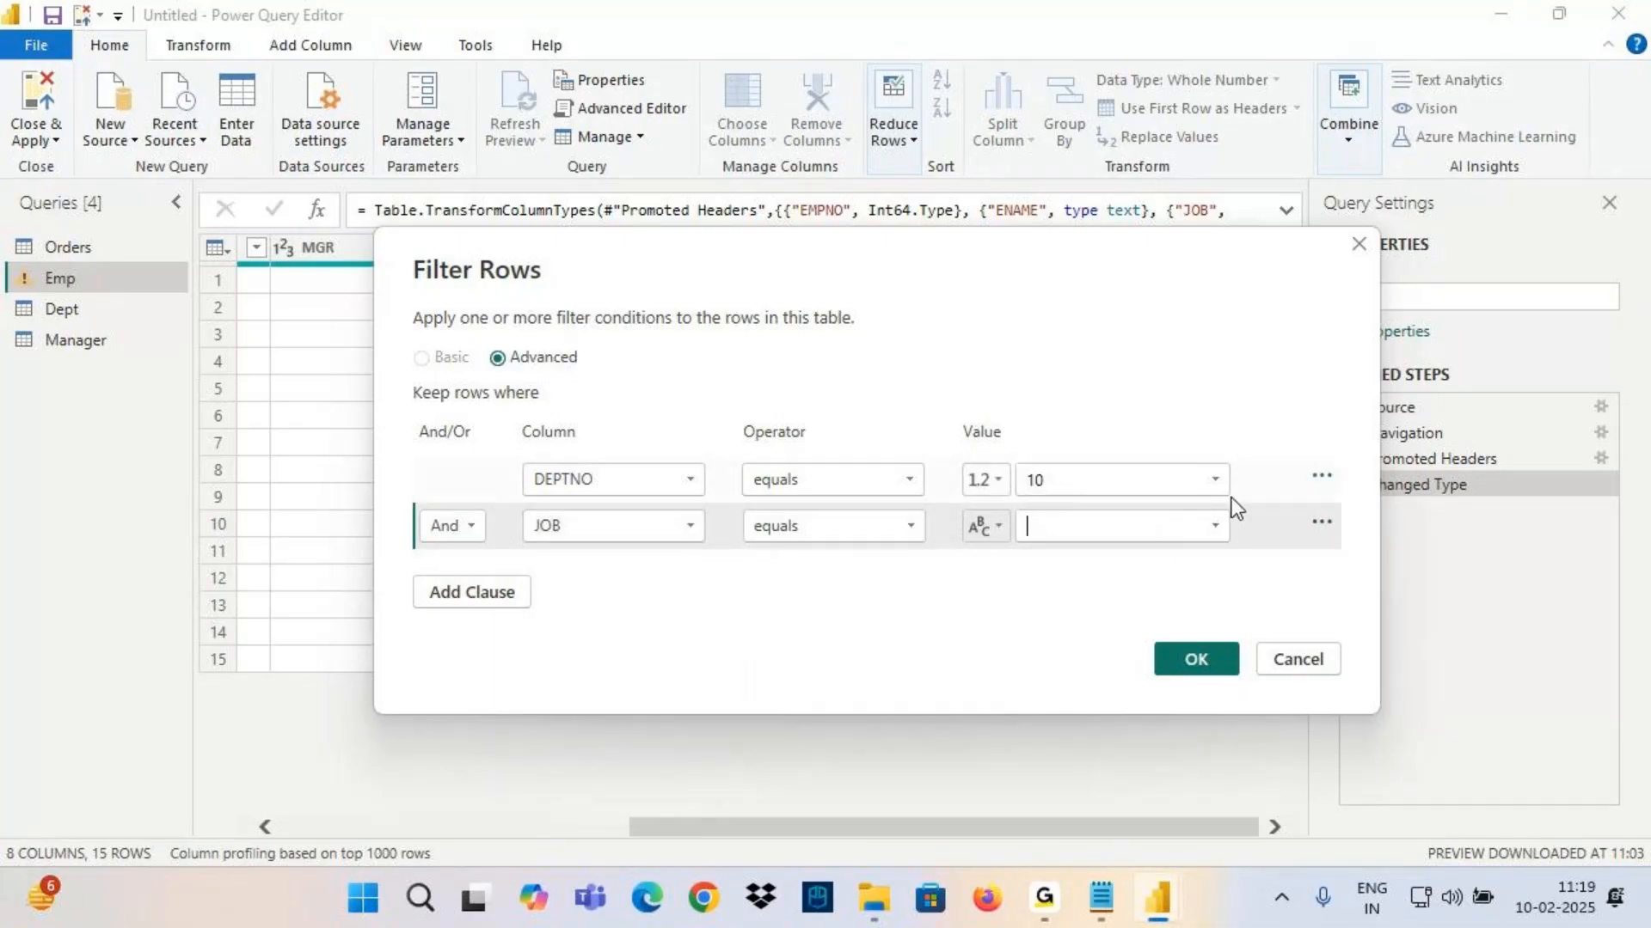
left_click(1215, 525)
left_click(1066, 659)
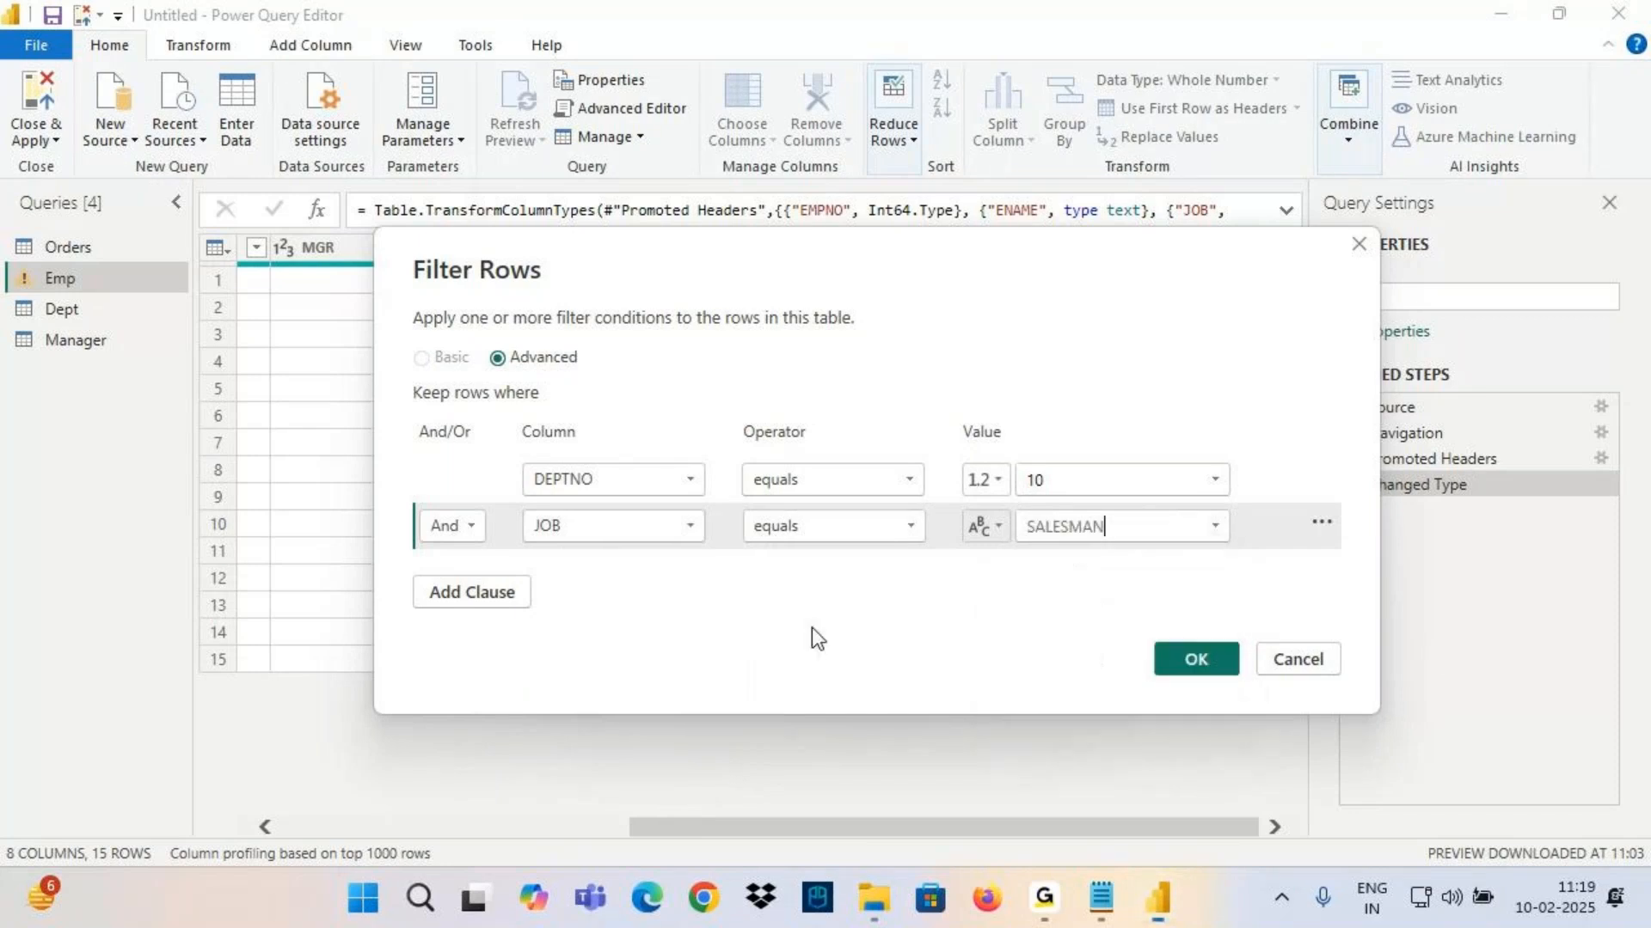
Join the DEPTNO and JOB clauses with And, apply the filter, and highlight the condition in its formula
left_click(439, 533)
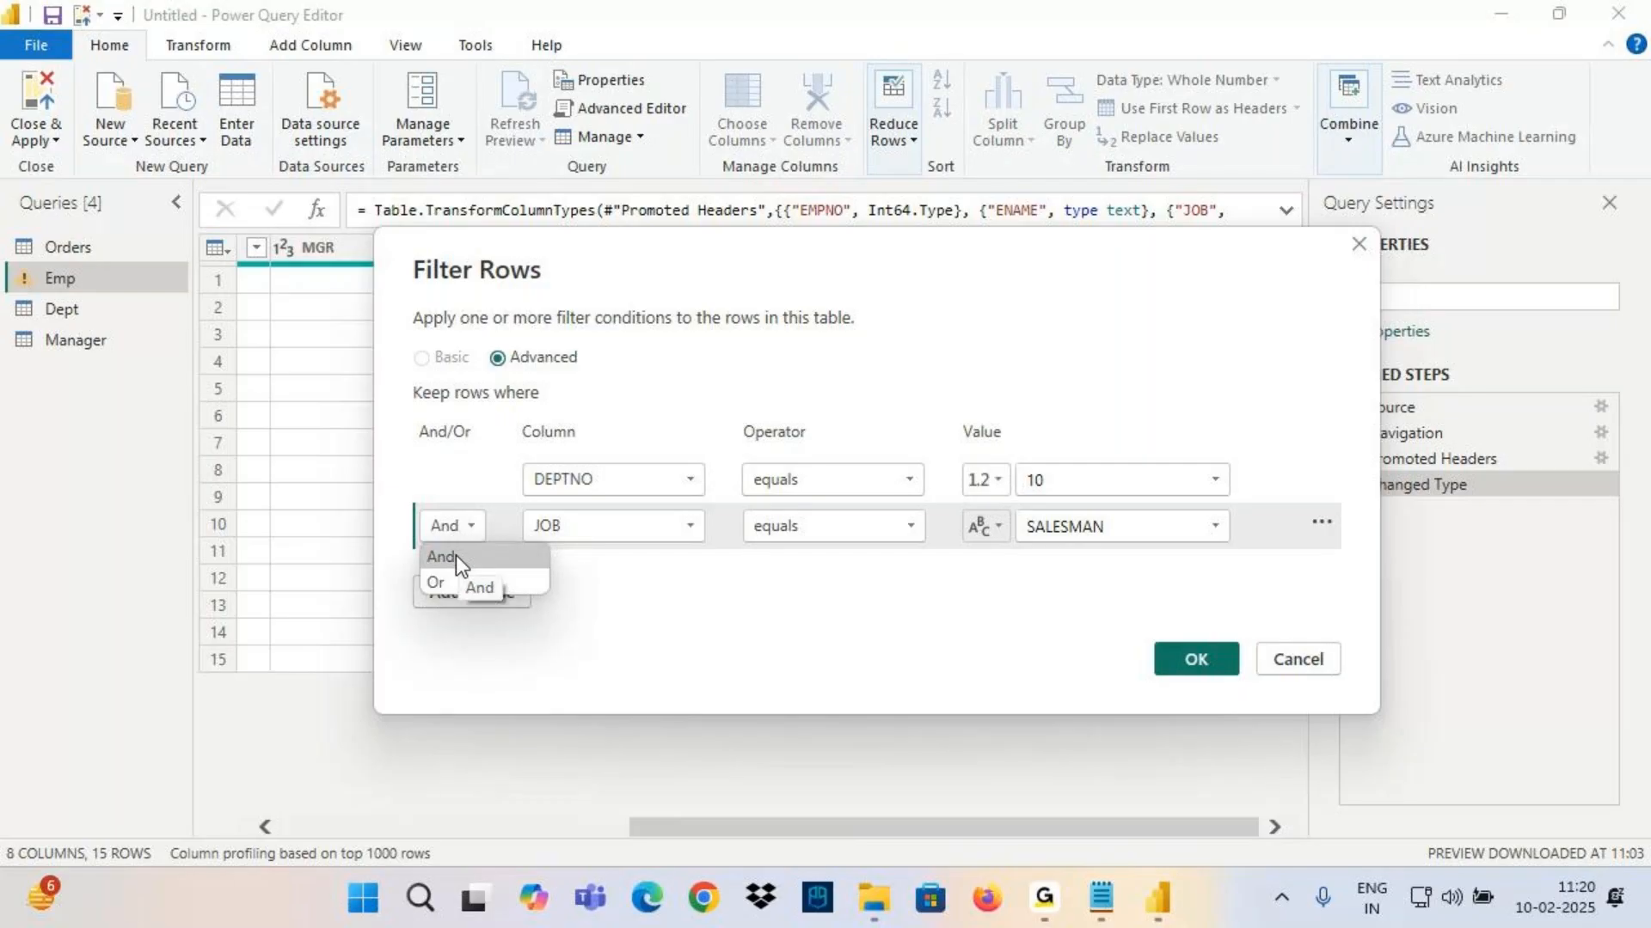
left_click(456, 555)
left_click(1190, 669)
left_click_drag(707, 210, 1146, 235)
Edit the Filtered Rows step so that Or joins the DEPTNO and JOB clauses, and apply it
left_click(1599, 512)
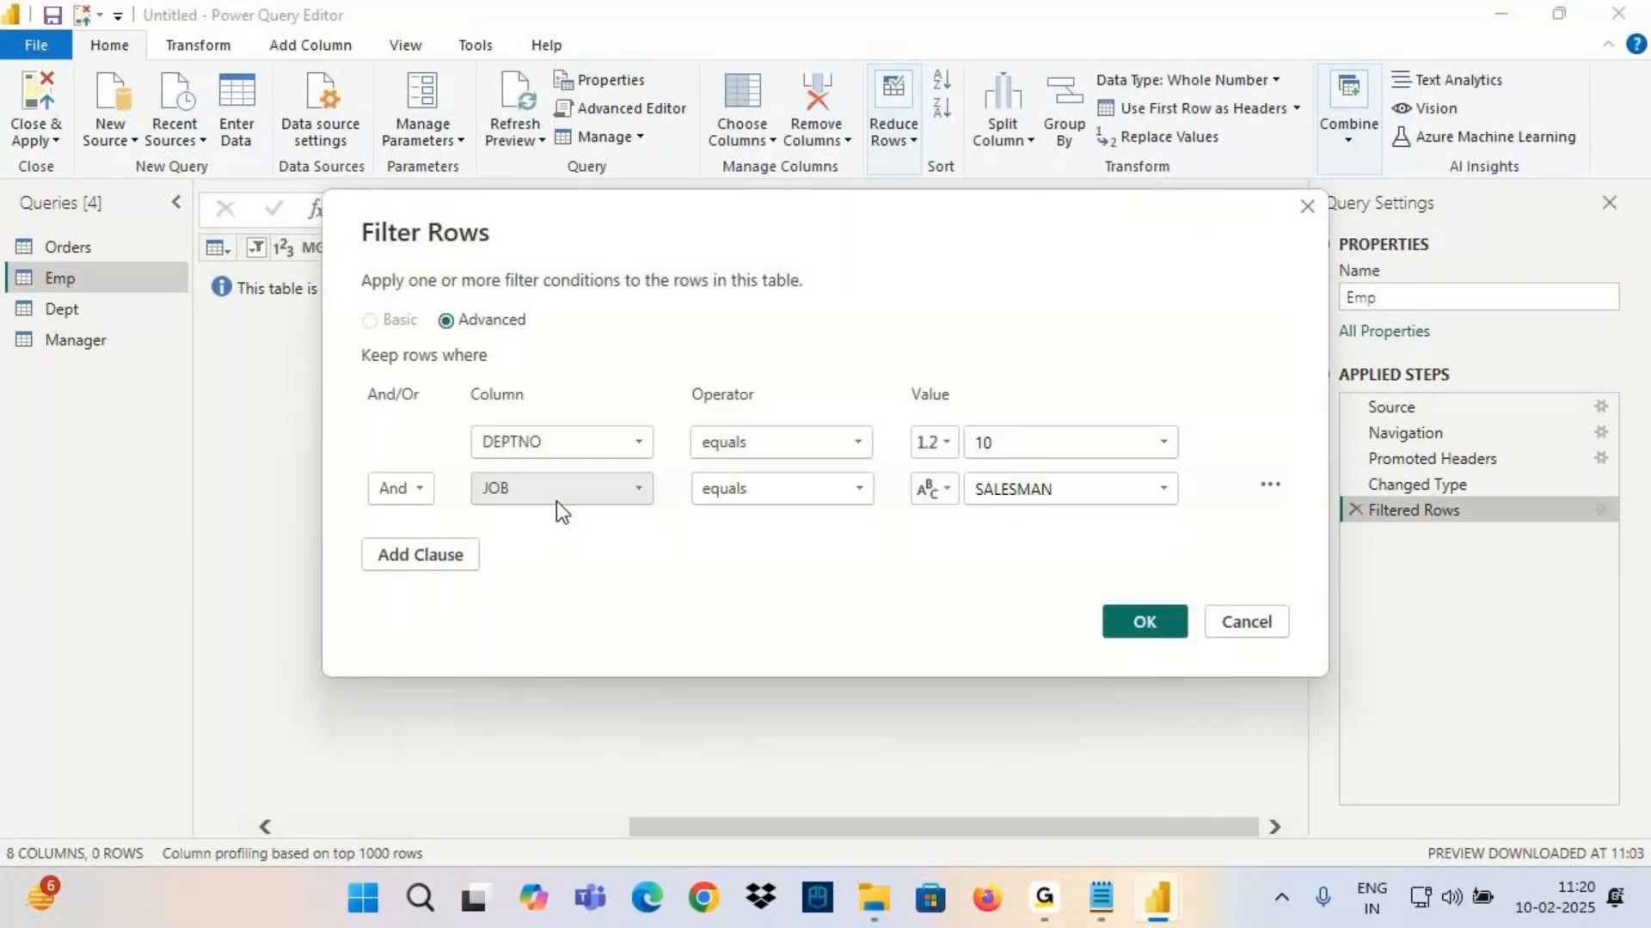
left_click(401, 488)
left_click(420, 543)
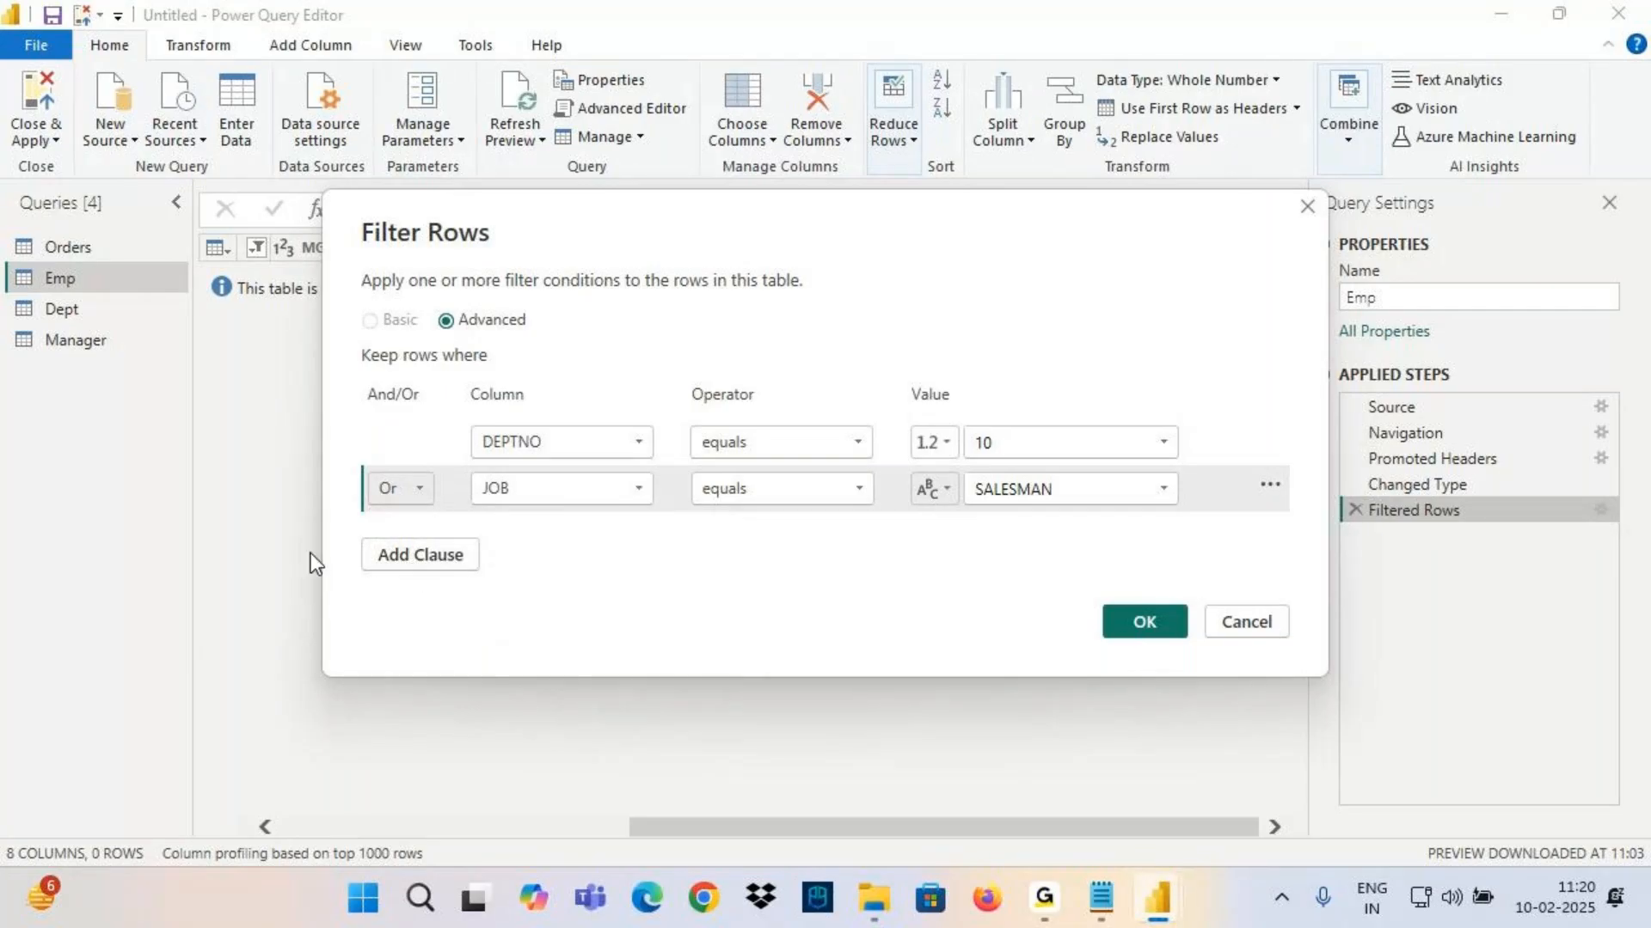
left_click(1148, 617)
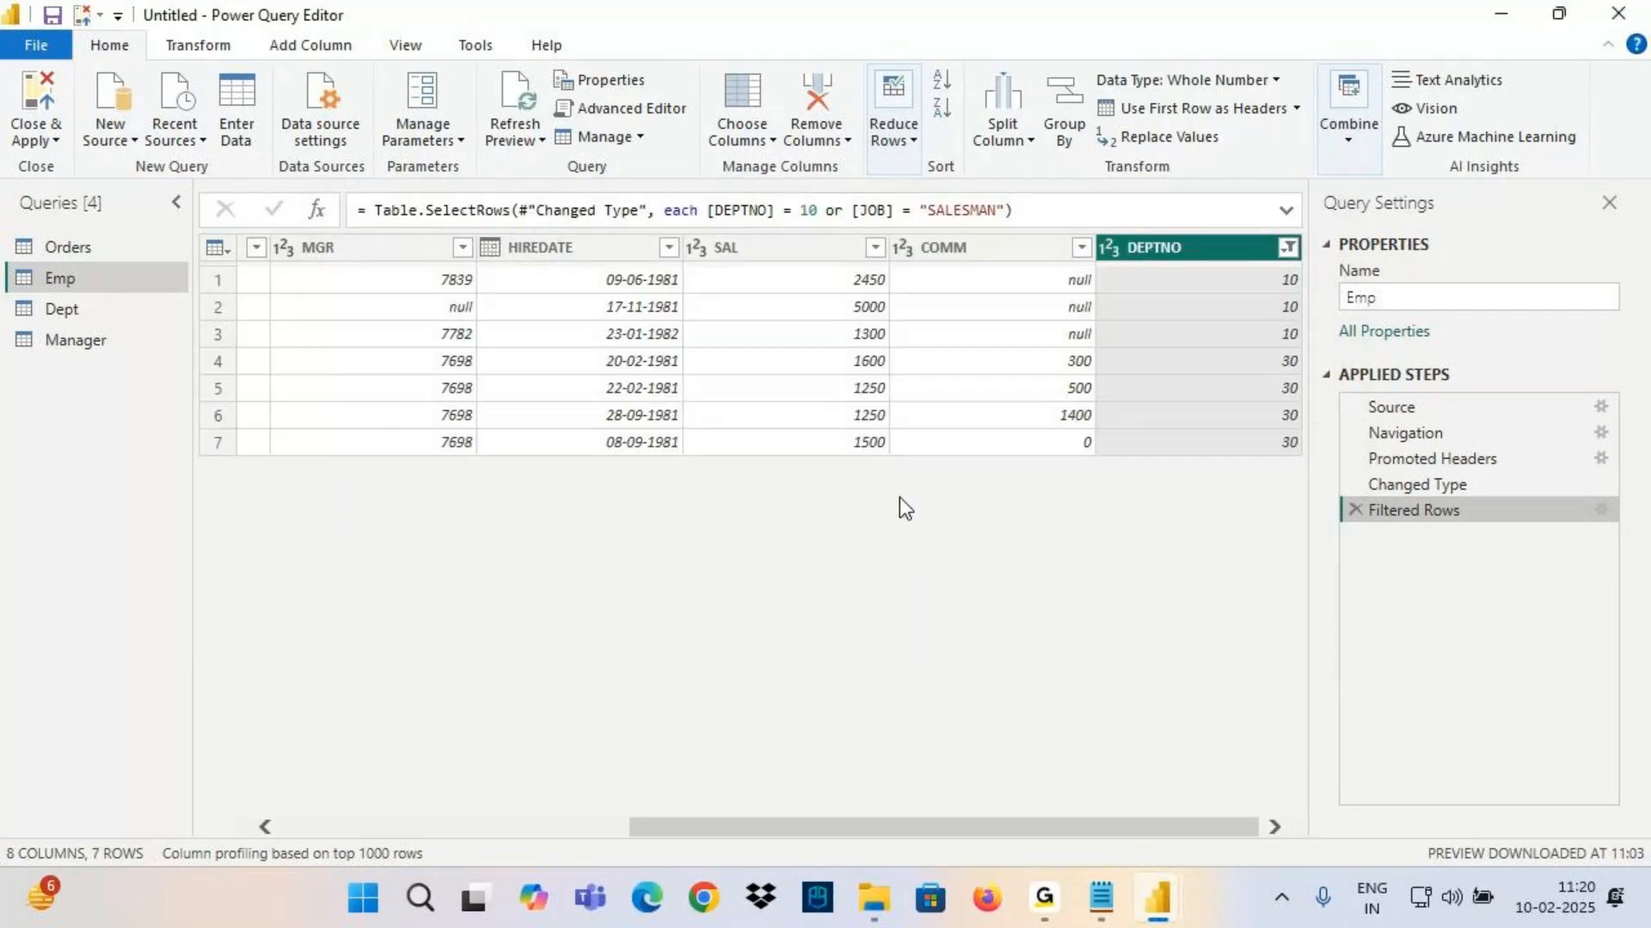
Check the Or filter's rows, boxing the DEPTNO 10 values and the SALESMAN values in red, and clear the ink
key("ctrl+2")
mouse_move(1273, 267)
left_mouse_down()
mouse_move(1336, 364)
mouse_move(1324, 344)
left_mouse_up()
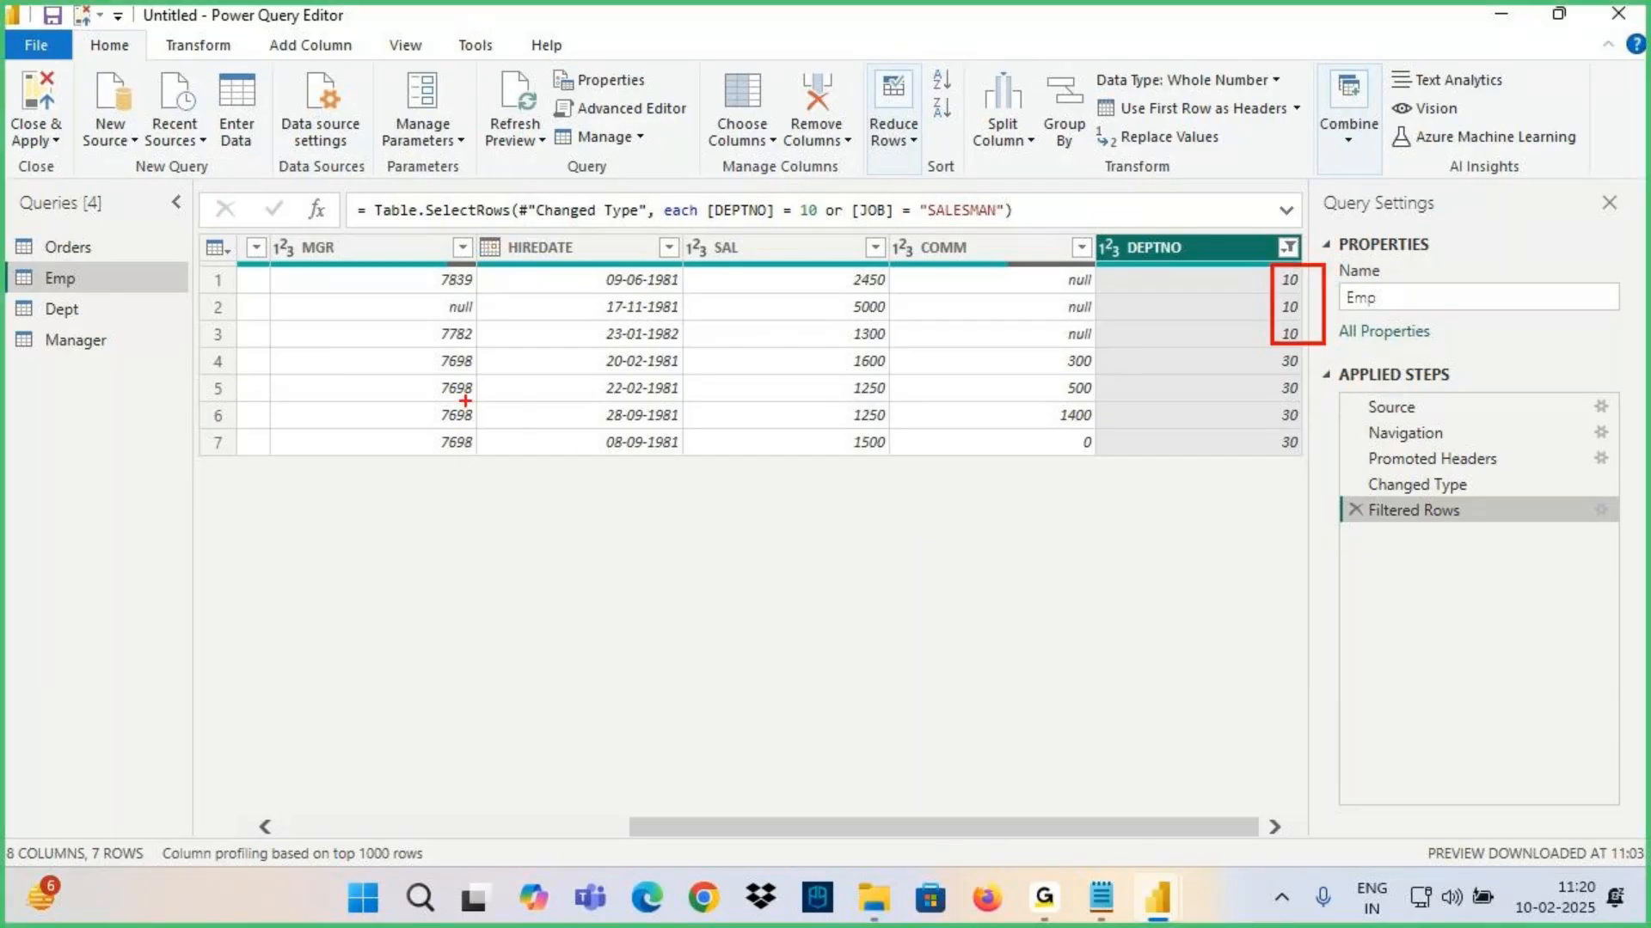
key("Escape")
left_click_drag(713, 836, 385, 822)
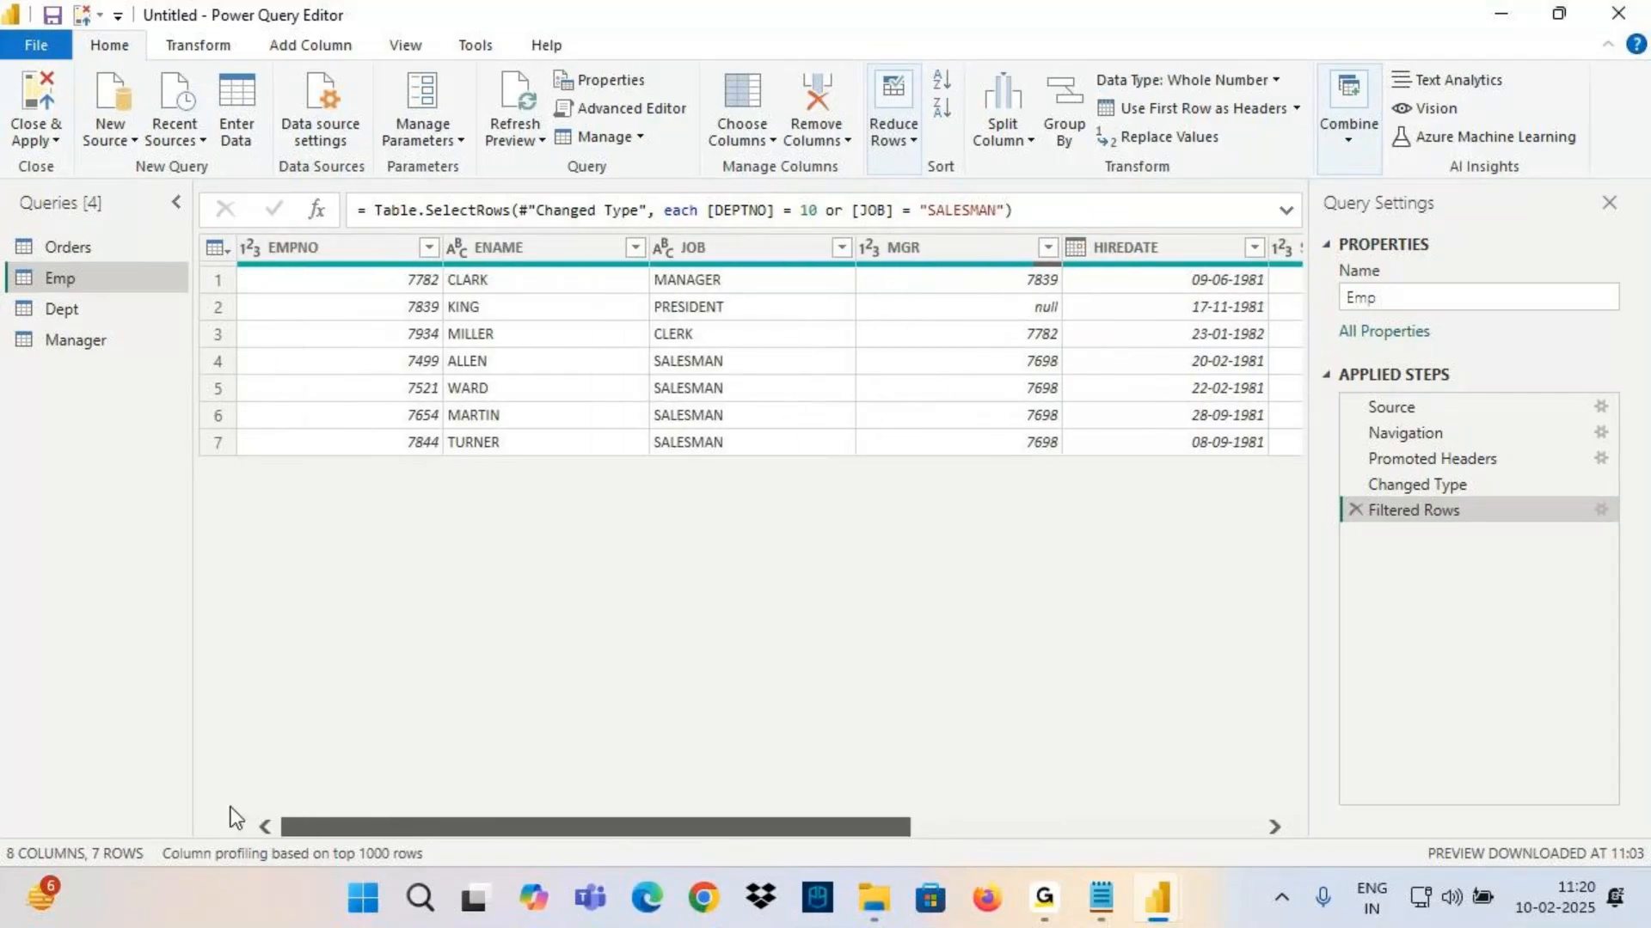
key("ctrl+2")
mouse_move(653, 350)
left_mouse_down()
mouse_move(860, 478)
mouse_move(910, 469)
left_mouse_up()
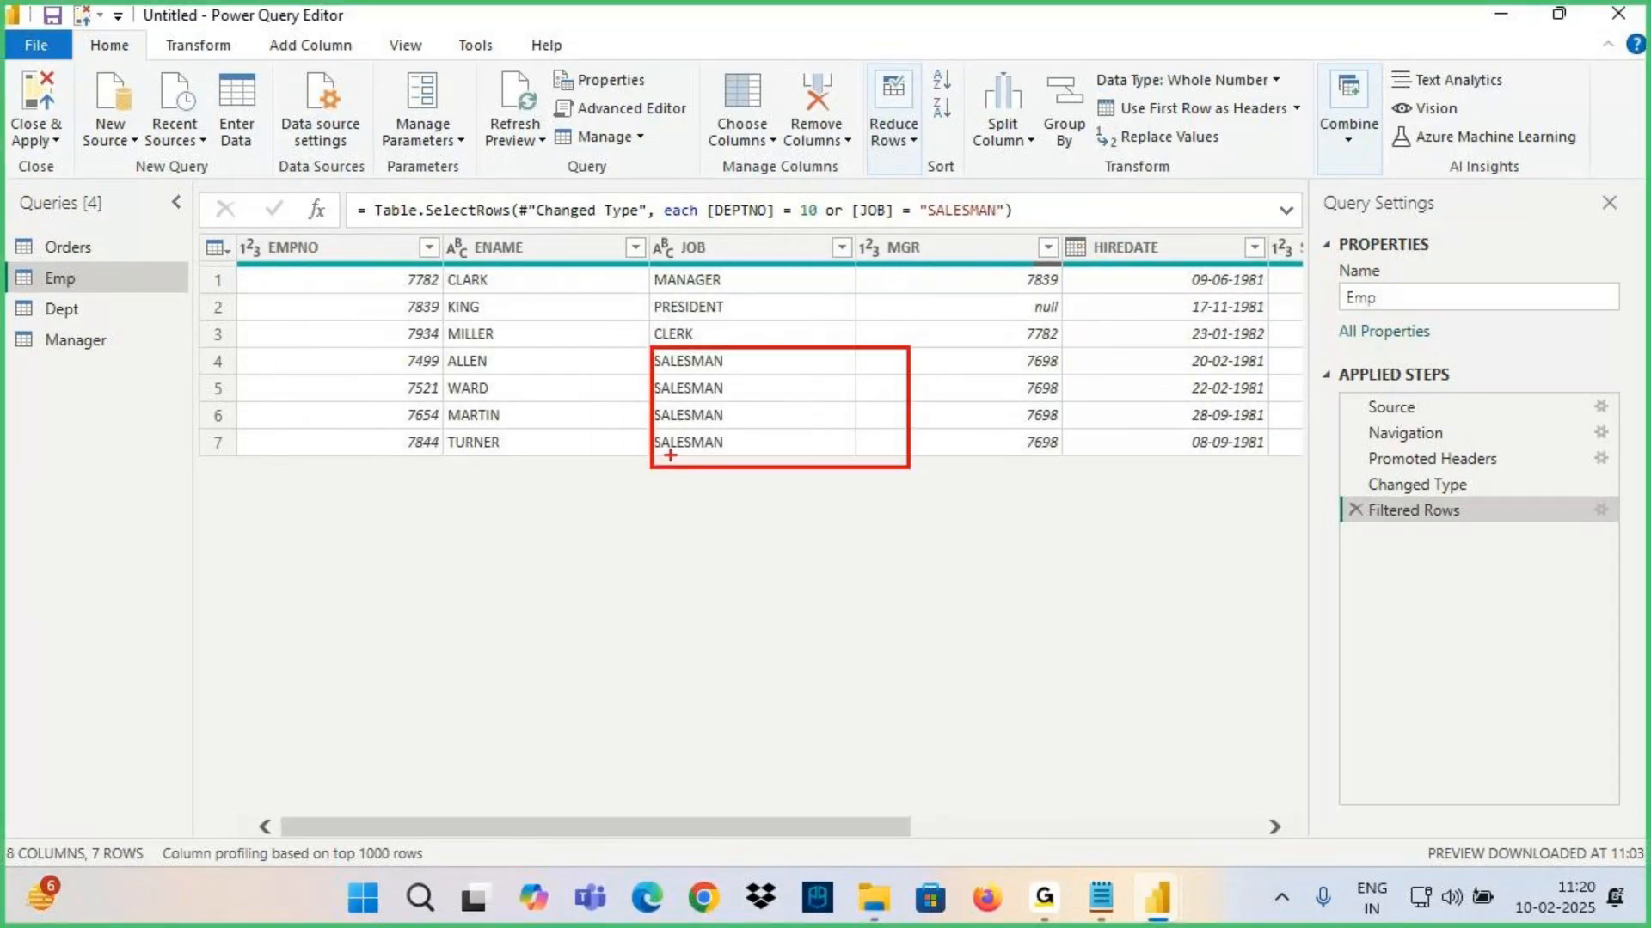
left_click_drag(666, 462, 776, 456)
key("Escape")
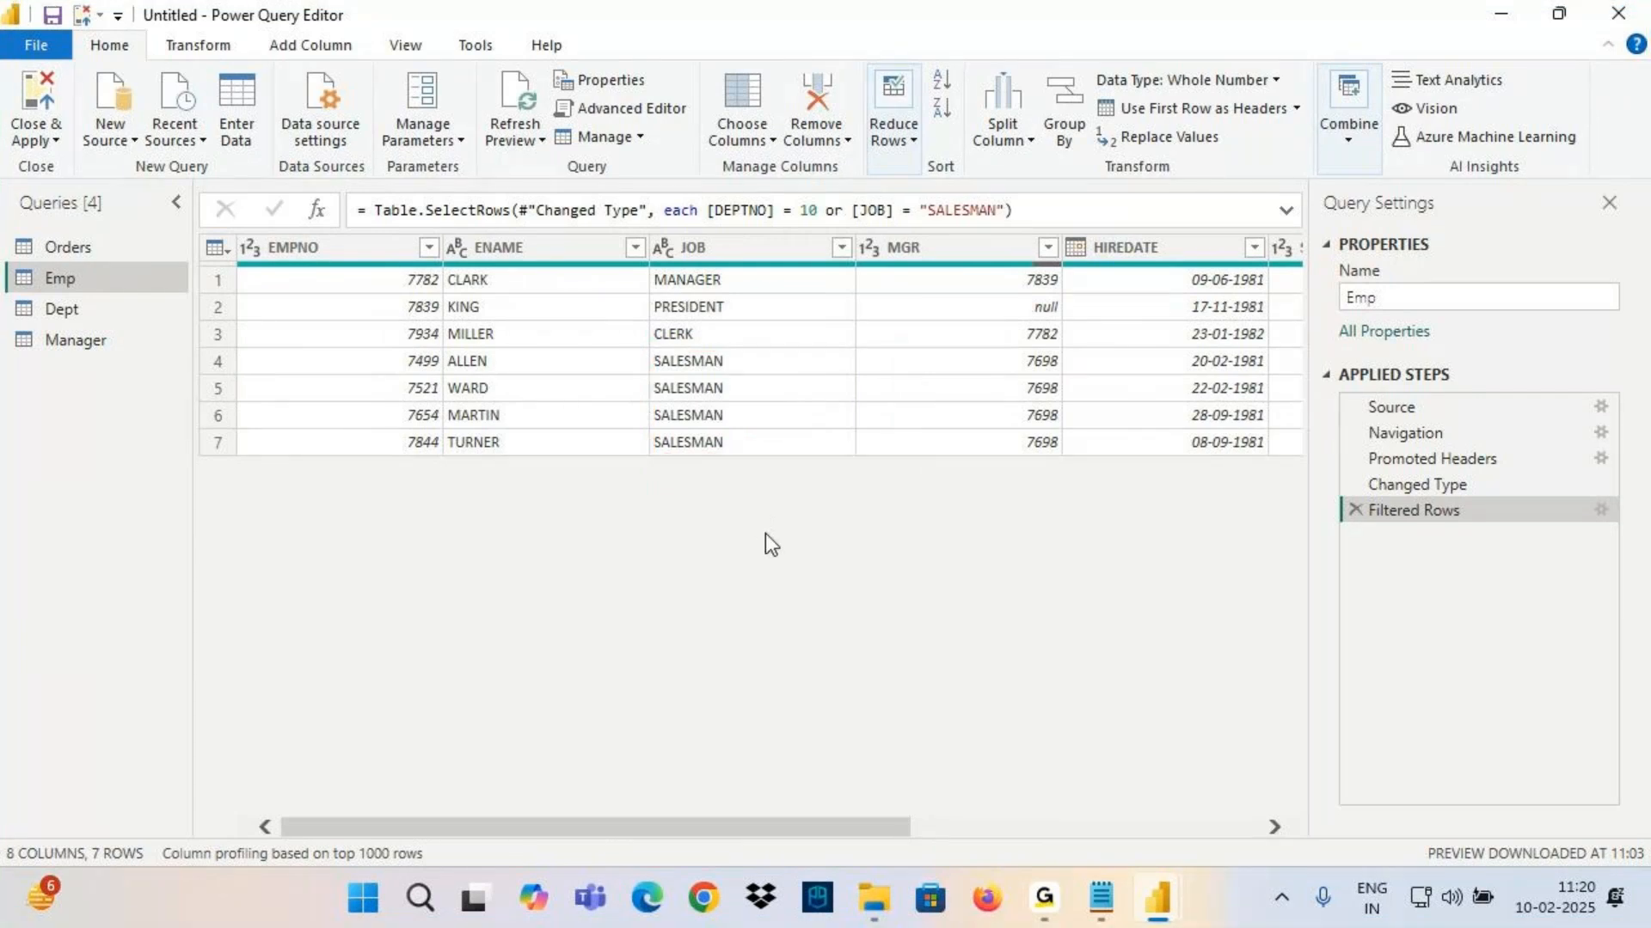
left_click(726, 258)
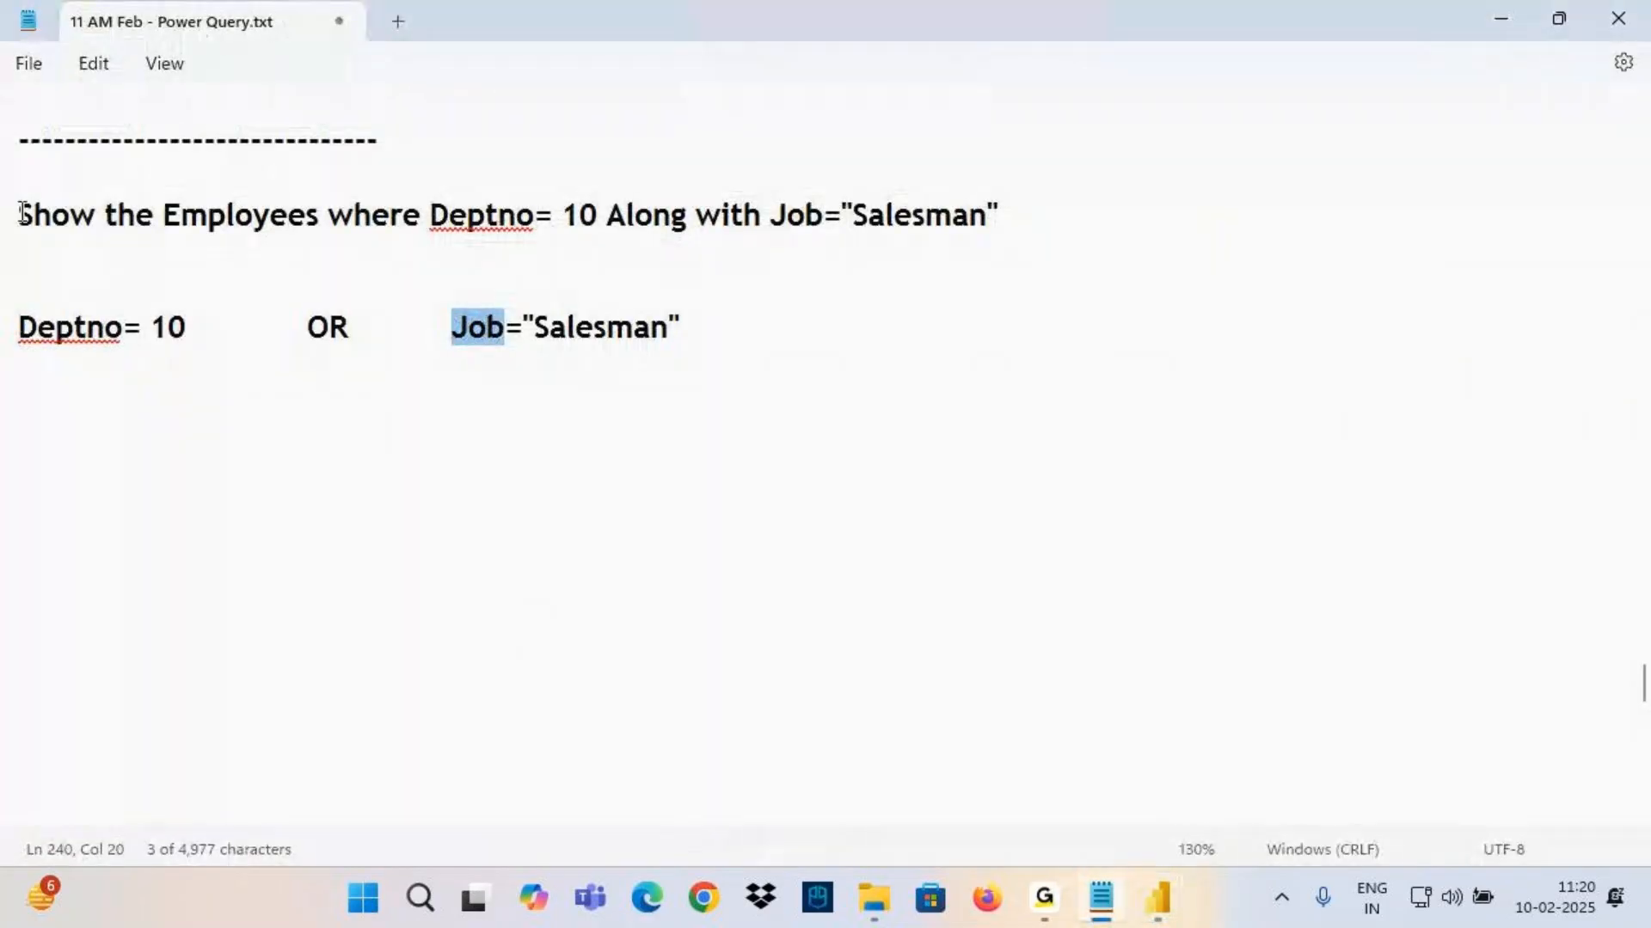
In the Notepad notes, add a new exercise line reading Show the Employees where Deptno= 30 AND Job="CELRK"
left_click_drag(8, 215, 616, 215)
key("ctrl+c")
left_click(81, 431)
key("ctrl+v")
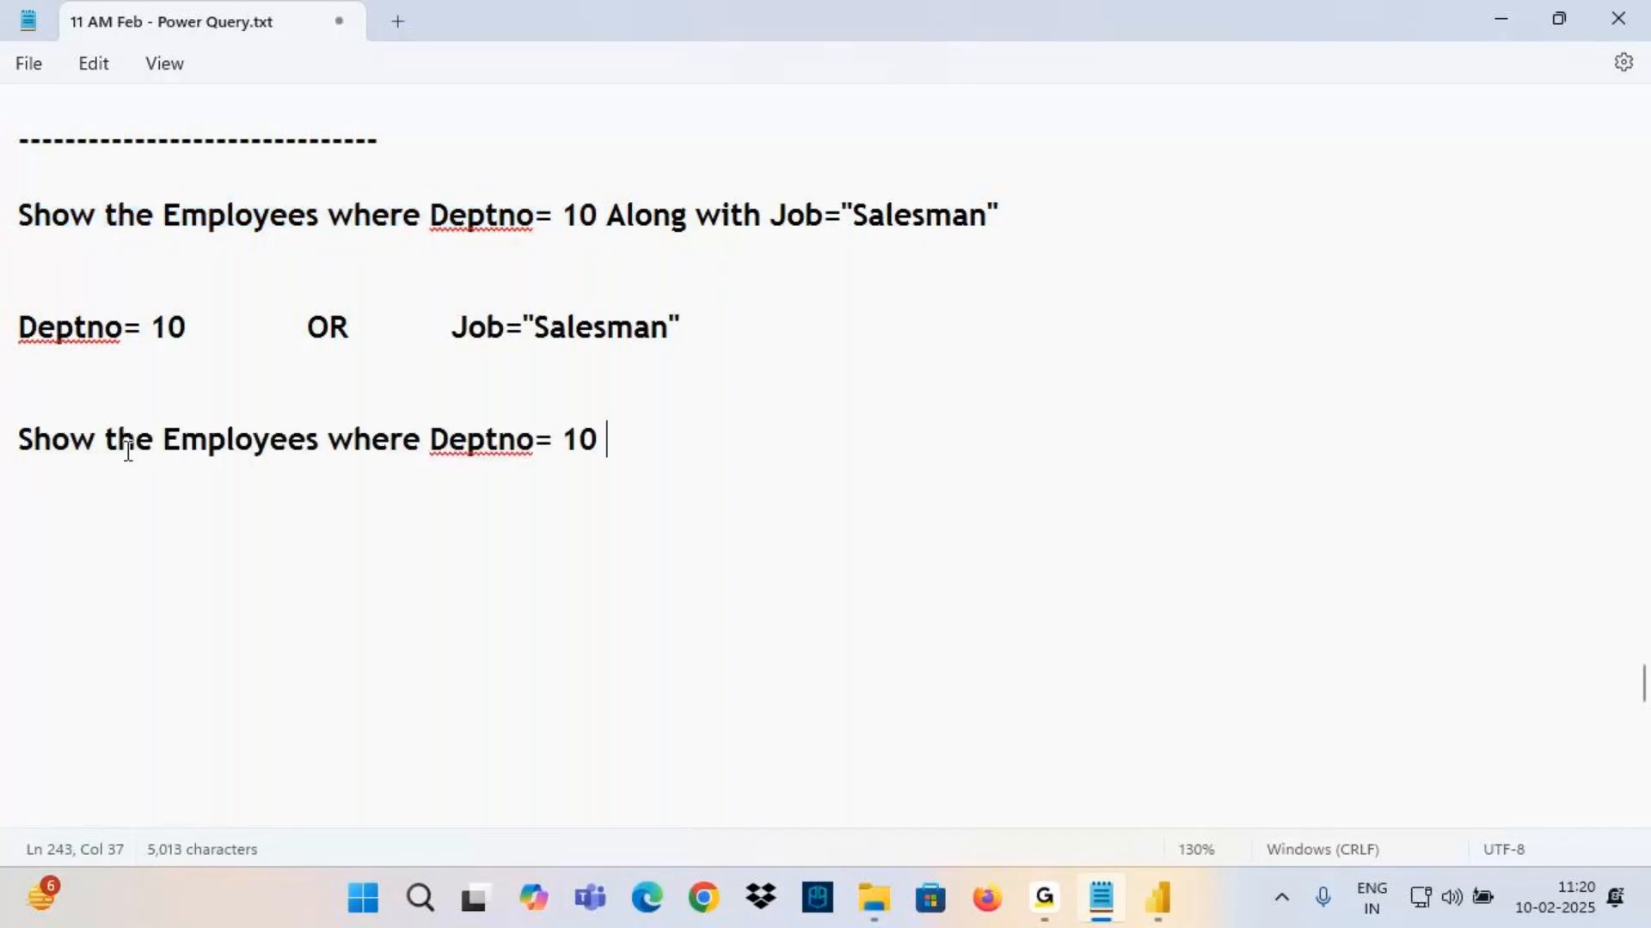
left_click_drag(562, 442, 581, 451)
type("30")
key("Delete")
key("End")
type("AND Job=\"CELRK")
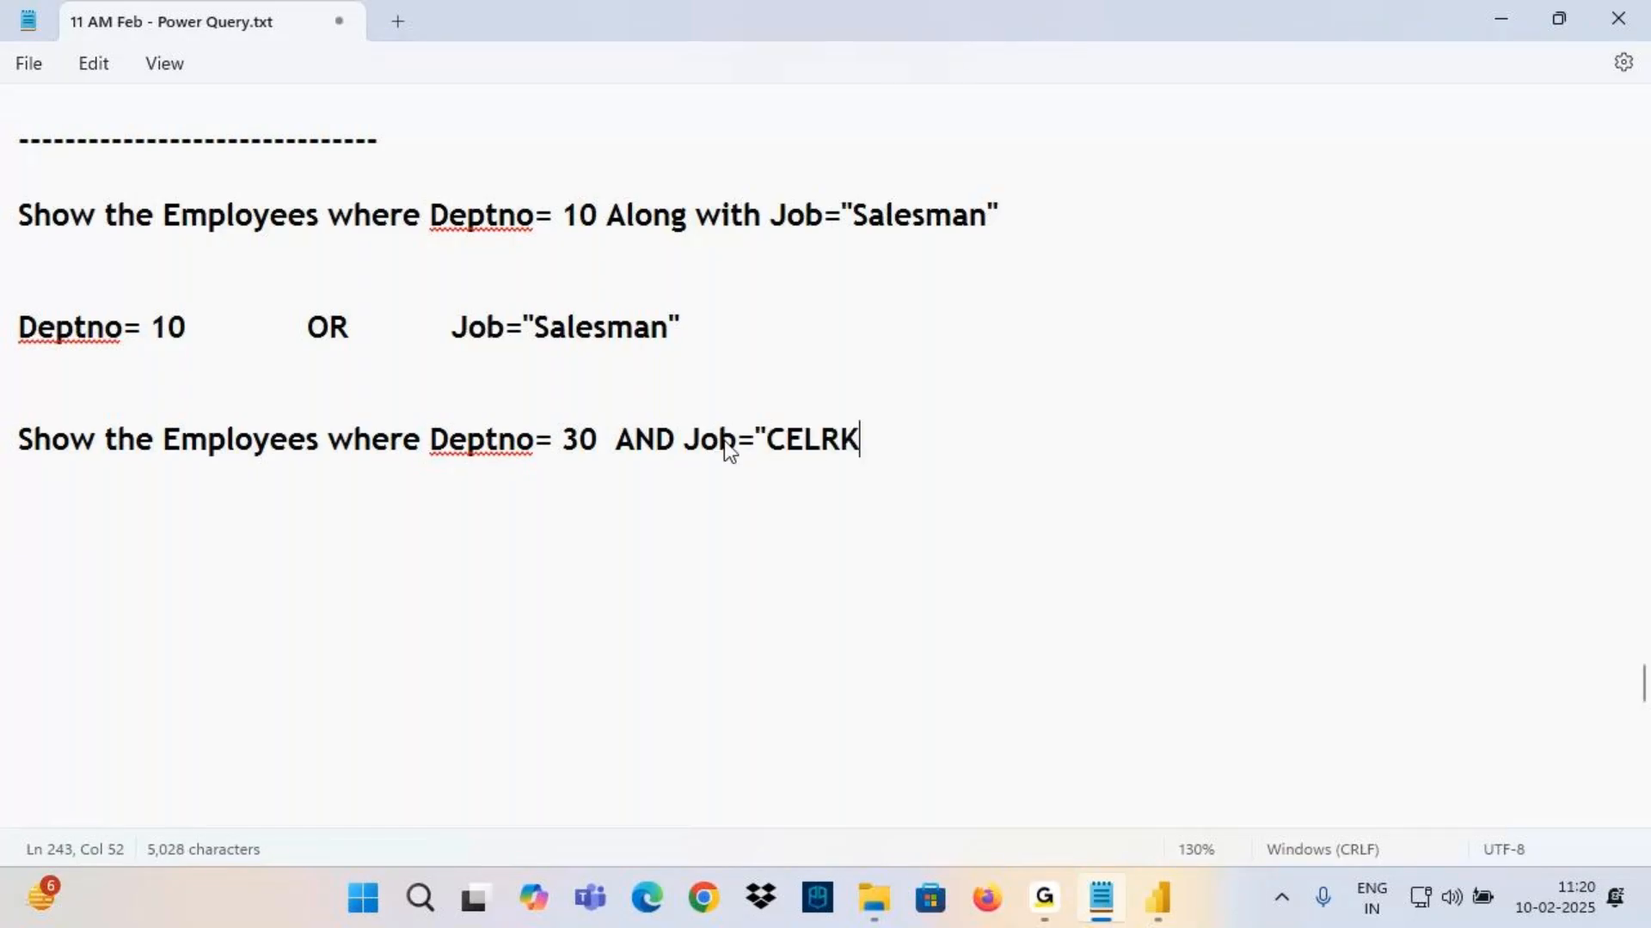
type("\"")
Copy Deptno= 30 and Job="CELRK" from the exercise onto a separate line below it, spaced apart with tabs
left_click_drag(446, 440, 558, 440)
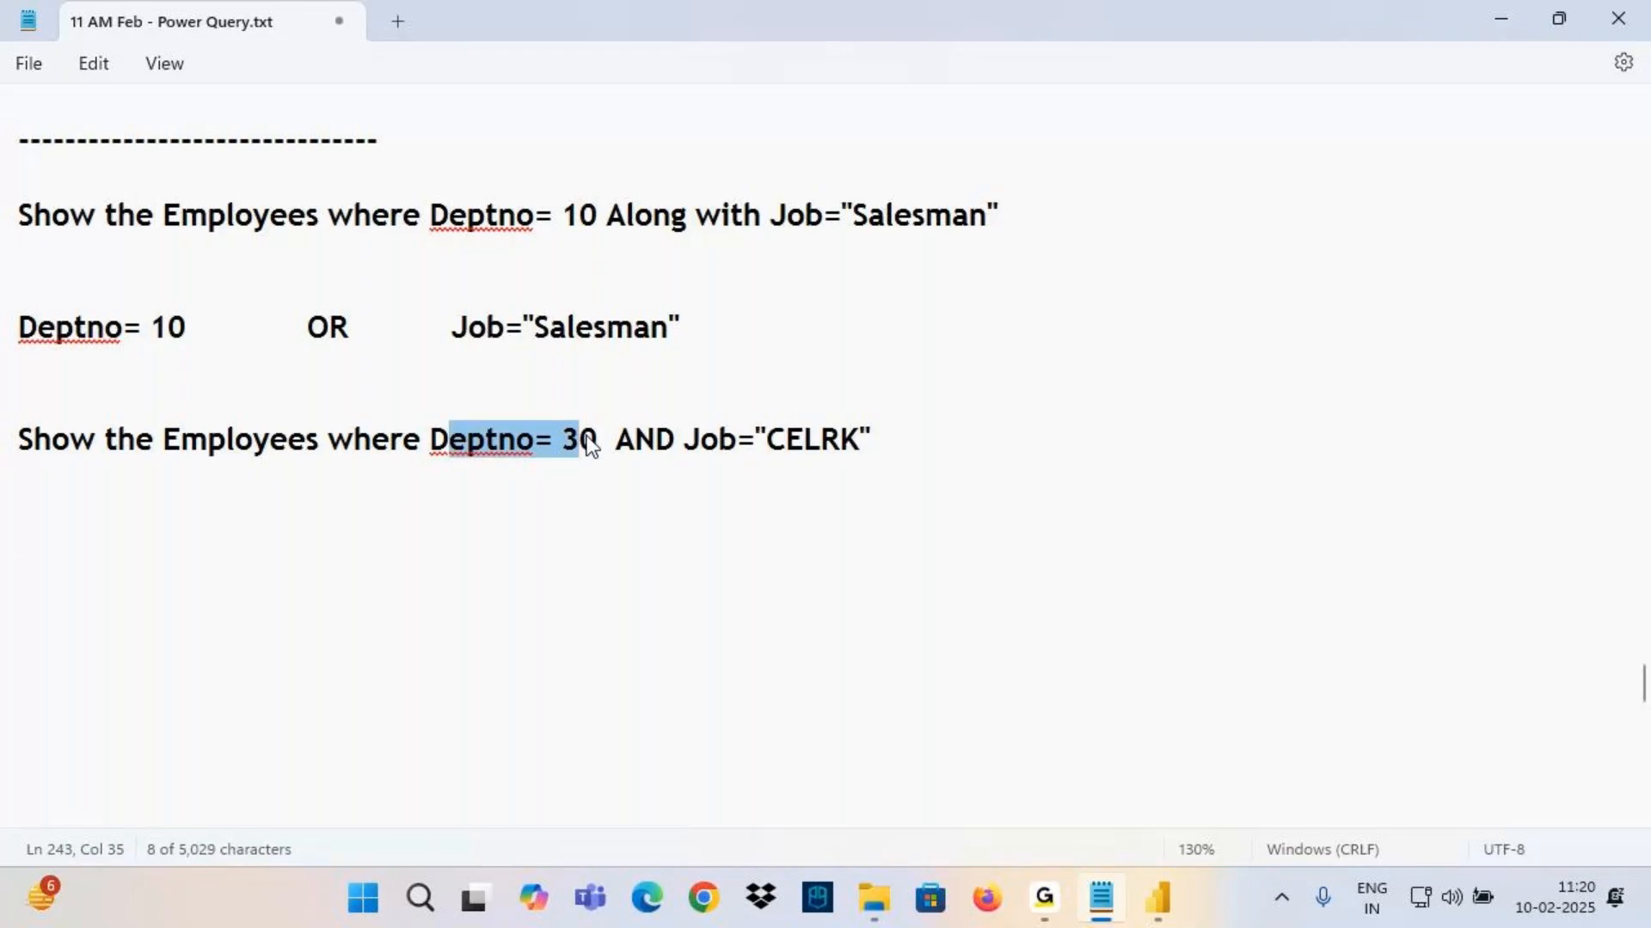
left_click_drag(715, 443, 873, 445)
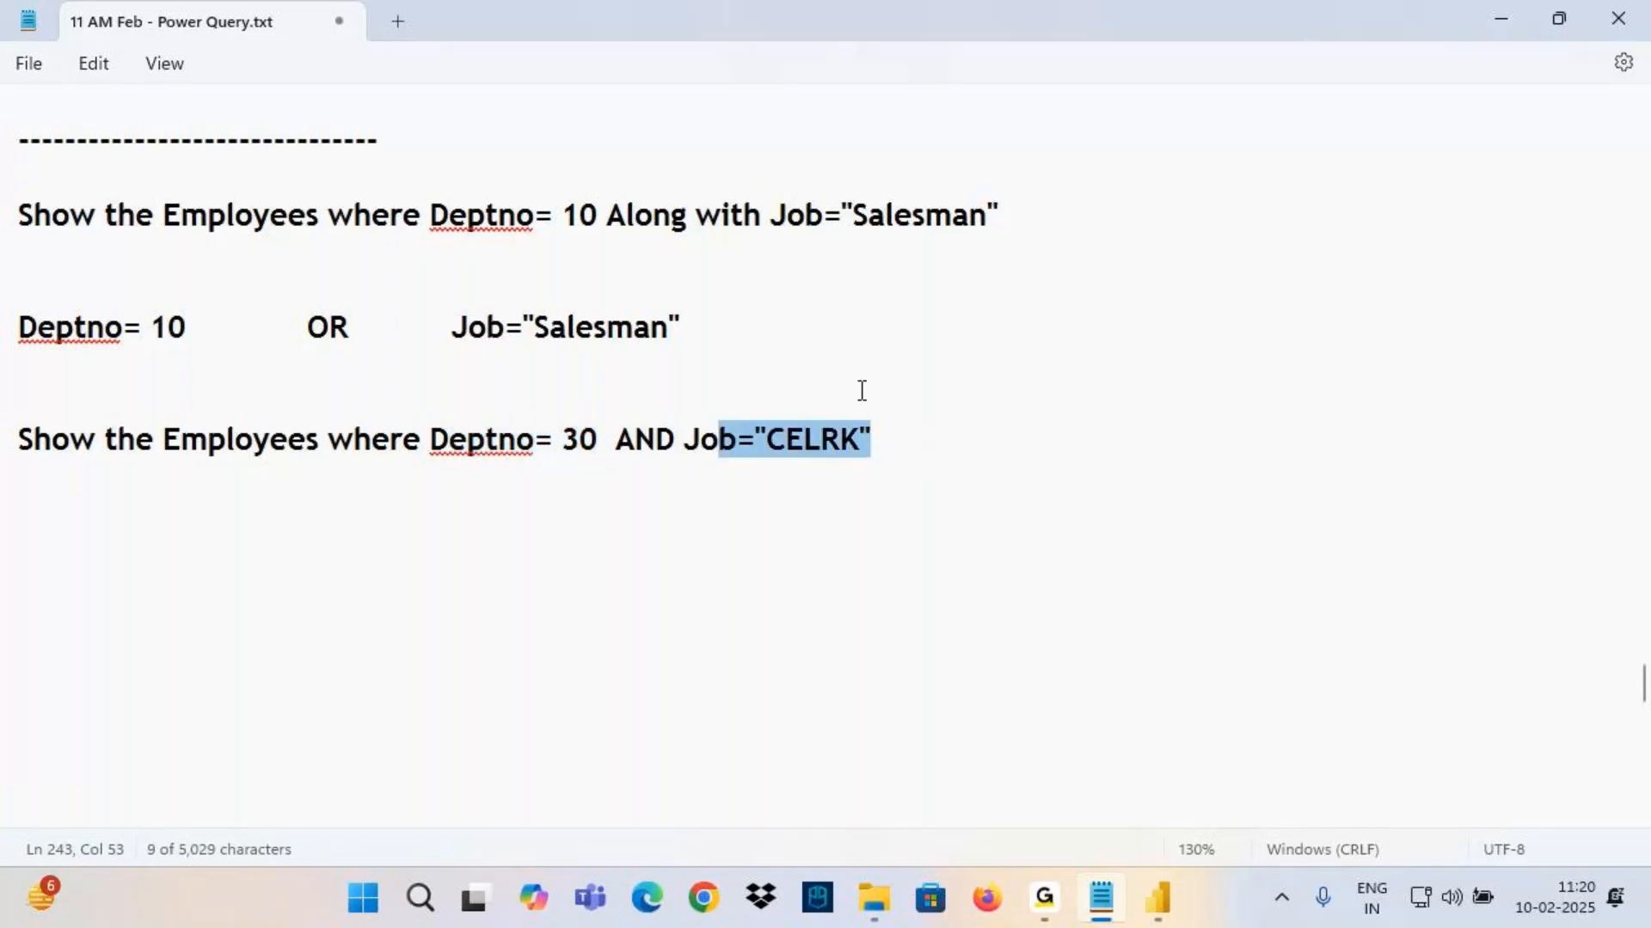
scroll(686, 398, "down", 2)
left_click_drag(423, 217, 585, 226)
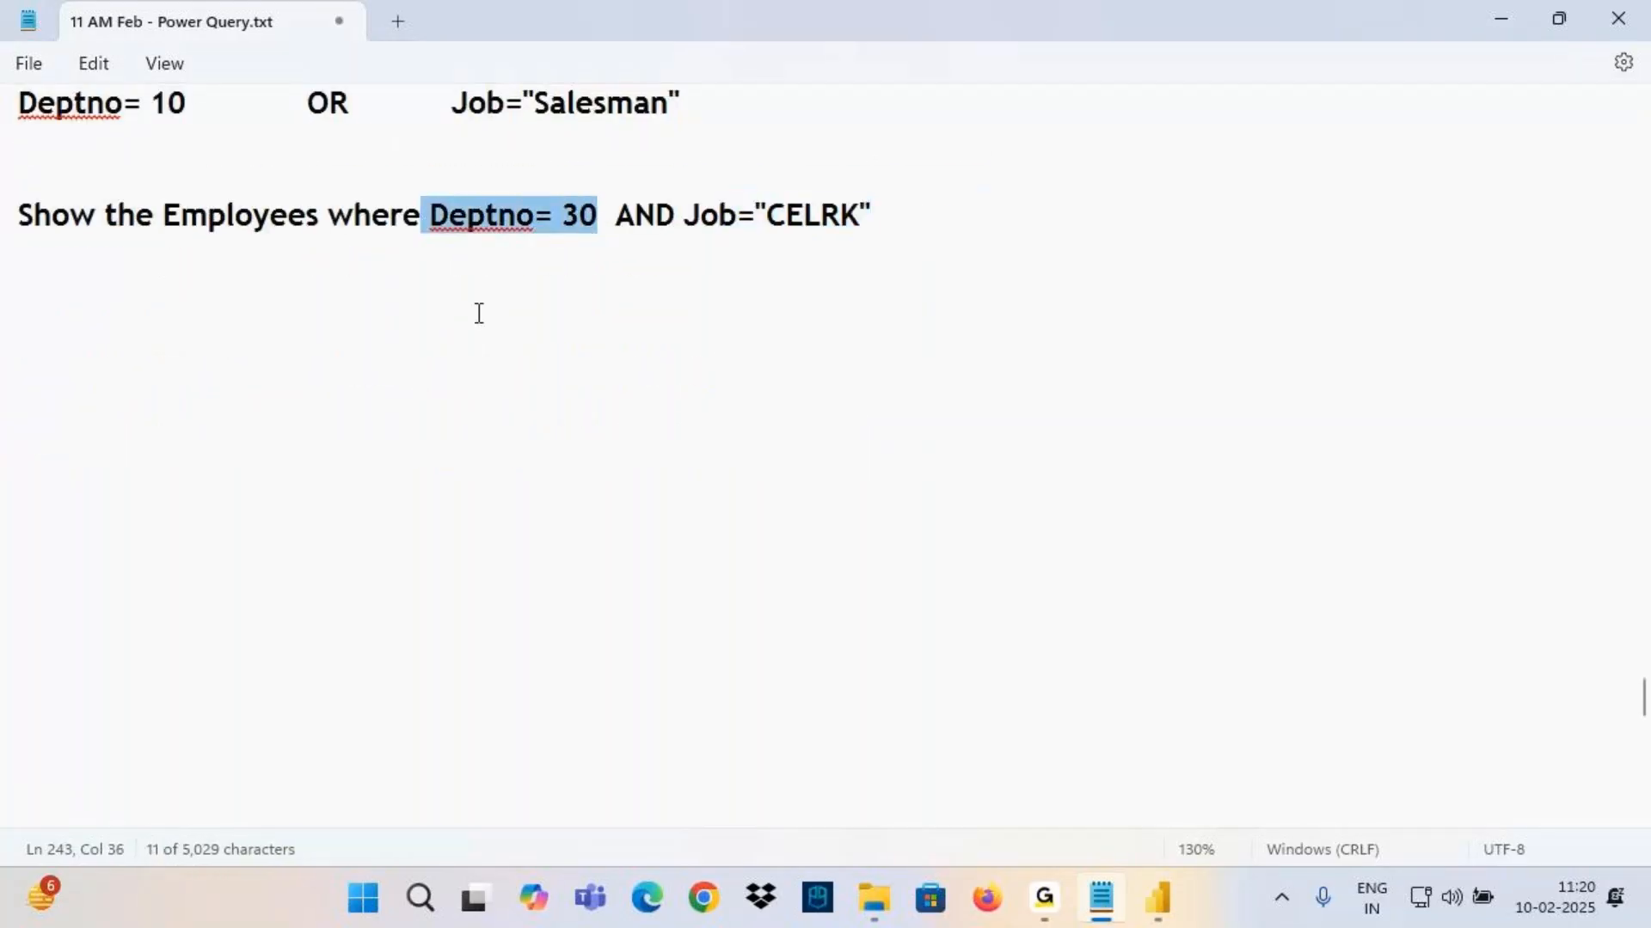
key("ctrl+c")
left_click(100, 315)
key("ctrl+v")
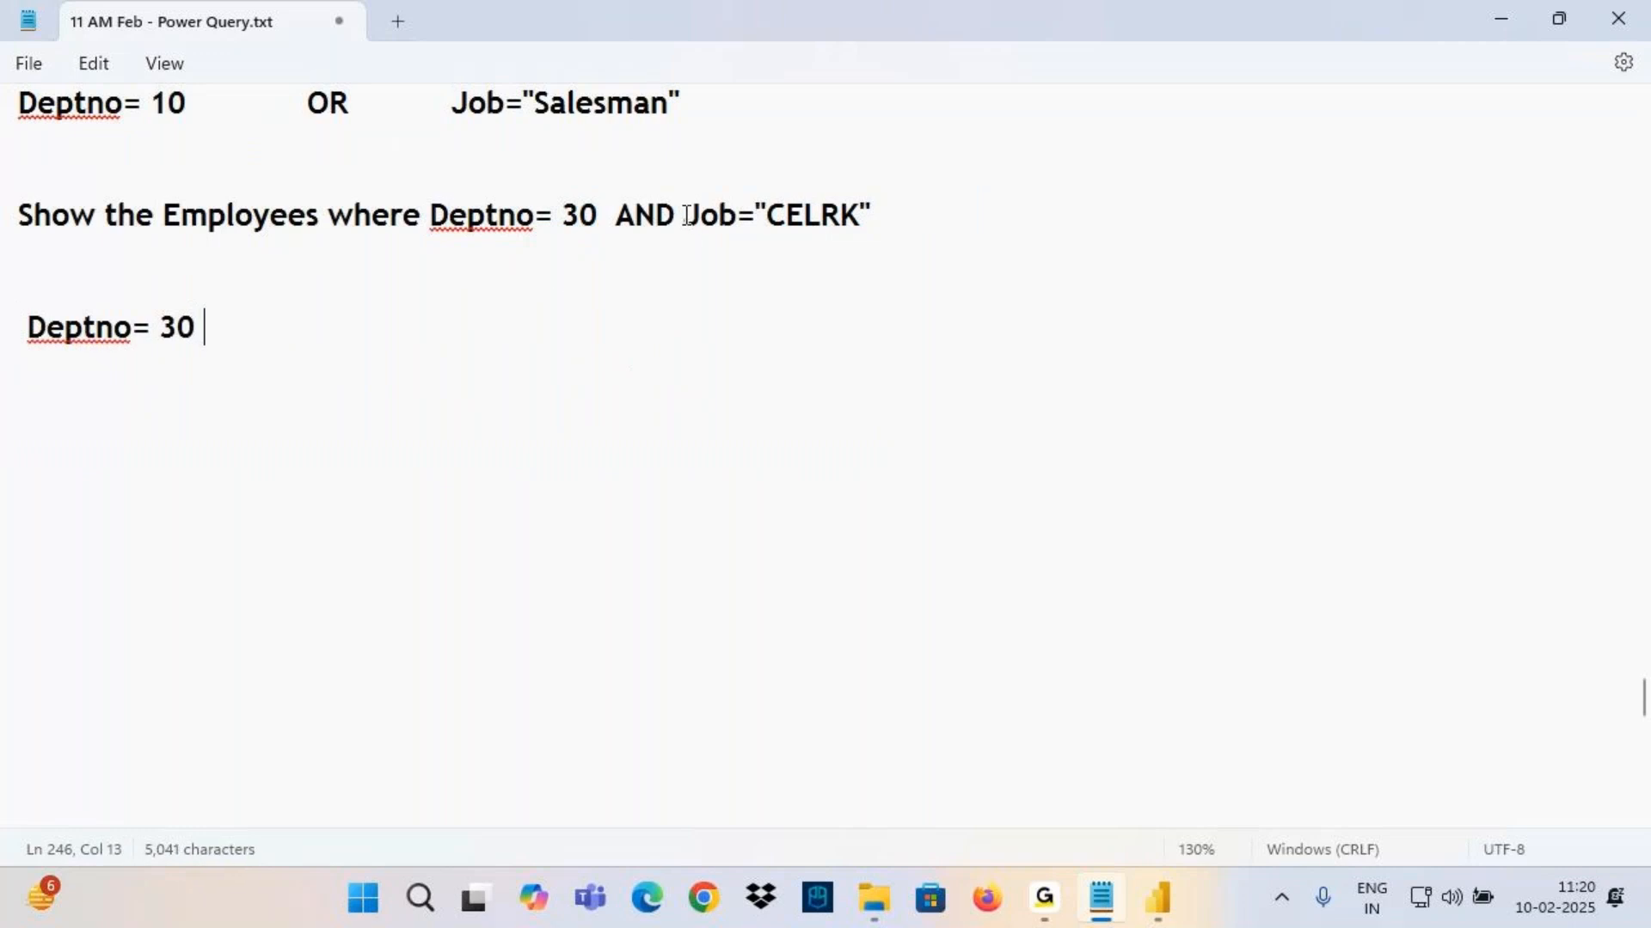
left_click_drag(682, 215, 909, 235)
left_click(351, 327)
key("Tab")
key("Tab")
key("Tab")
key("Tab")
key("ctrl+v")
key("Return")
Handwrite OR and AND in red, underline both conditions, clear the ink, and insert AND between the Deptno and Job conditions
left_click_drag(292, 313, 305, 347)
left_click_drag(303, 303, 333, 332)
left_click_drag(338, 289, 284, 424)
mouse_move(290, 377)
left_mouse_down()
mouse_move(305, 425)
mouse_move(343, 372)
left_mouse_up()
mouse_move(346, 370)
left_mouse_down()
mouse_move(382, 409)
mouse_move(351, 434)
left_mouse_up()
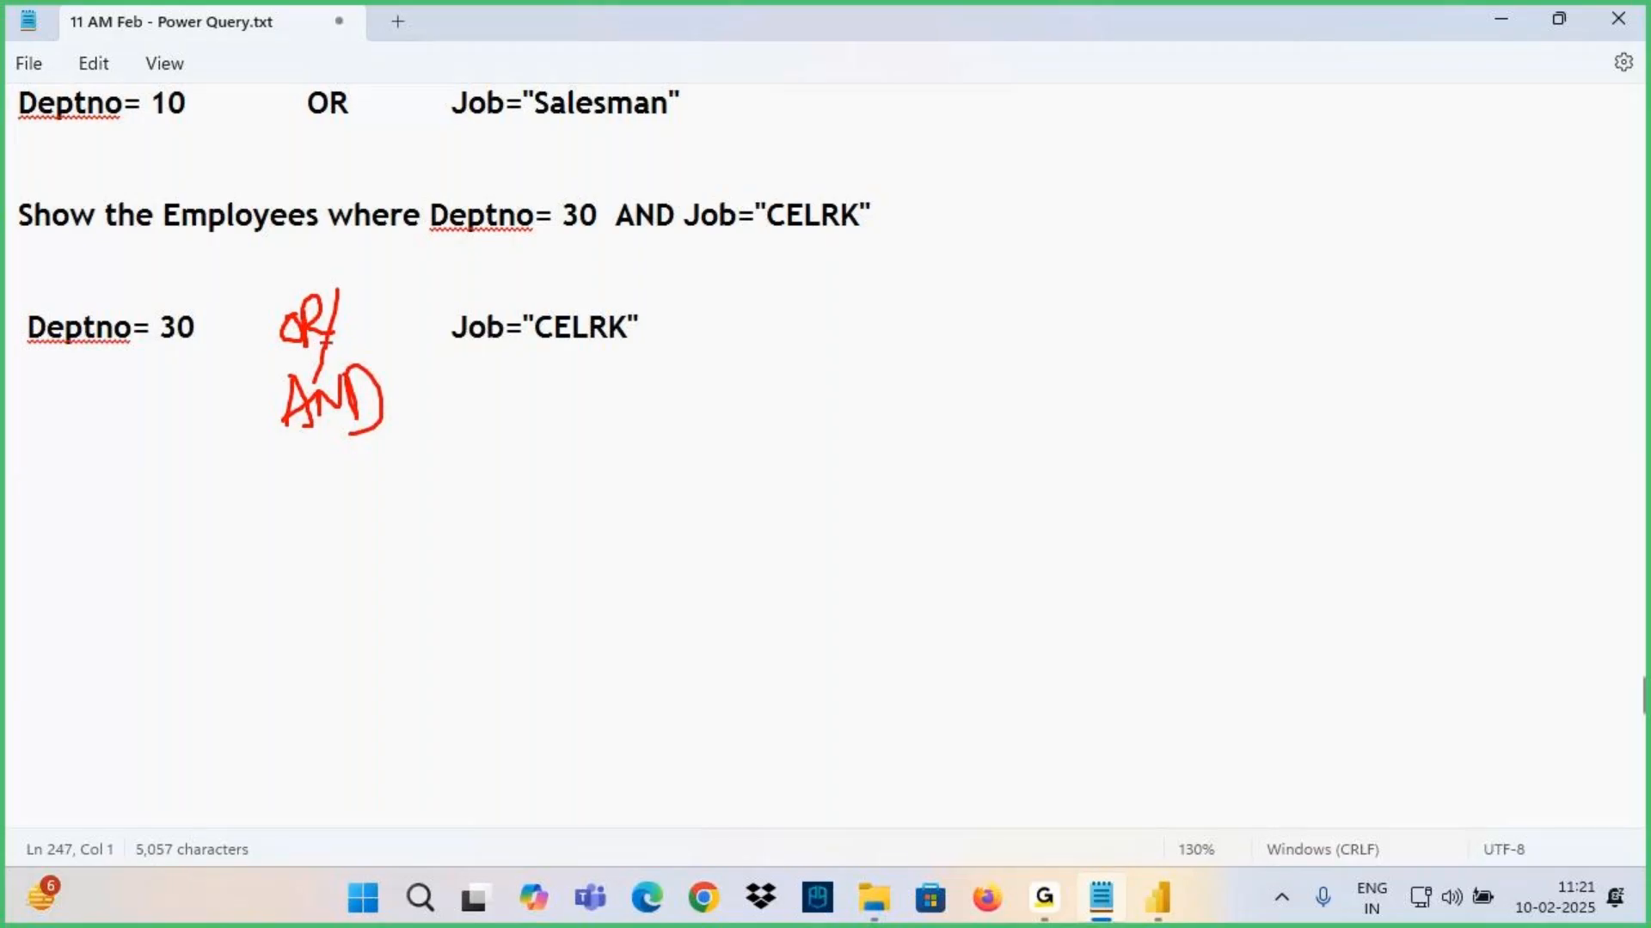
left_click_drag(28, 351, 205, 342)
left_click_drag(492, 350, 660, 343)
key("Escape")
left_click(321, 332)
type("AND")
Switch to the Power Query Editor and delete the Filtered Rows step from the Emp query
mouse_move(1160, 894)
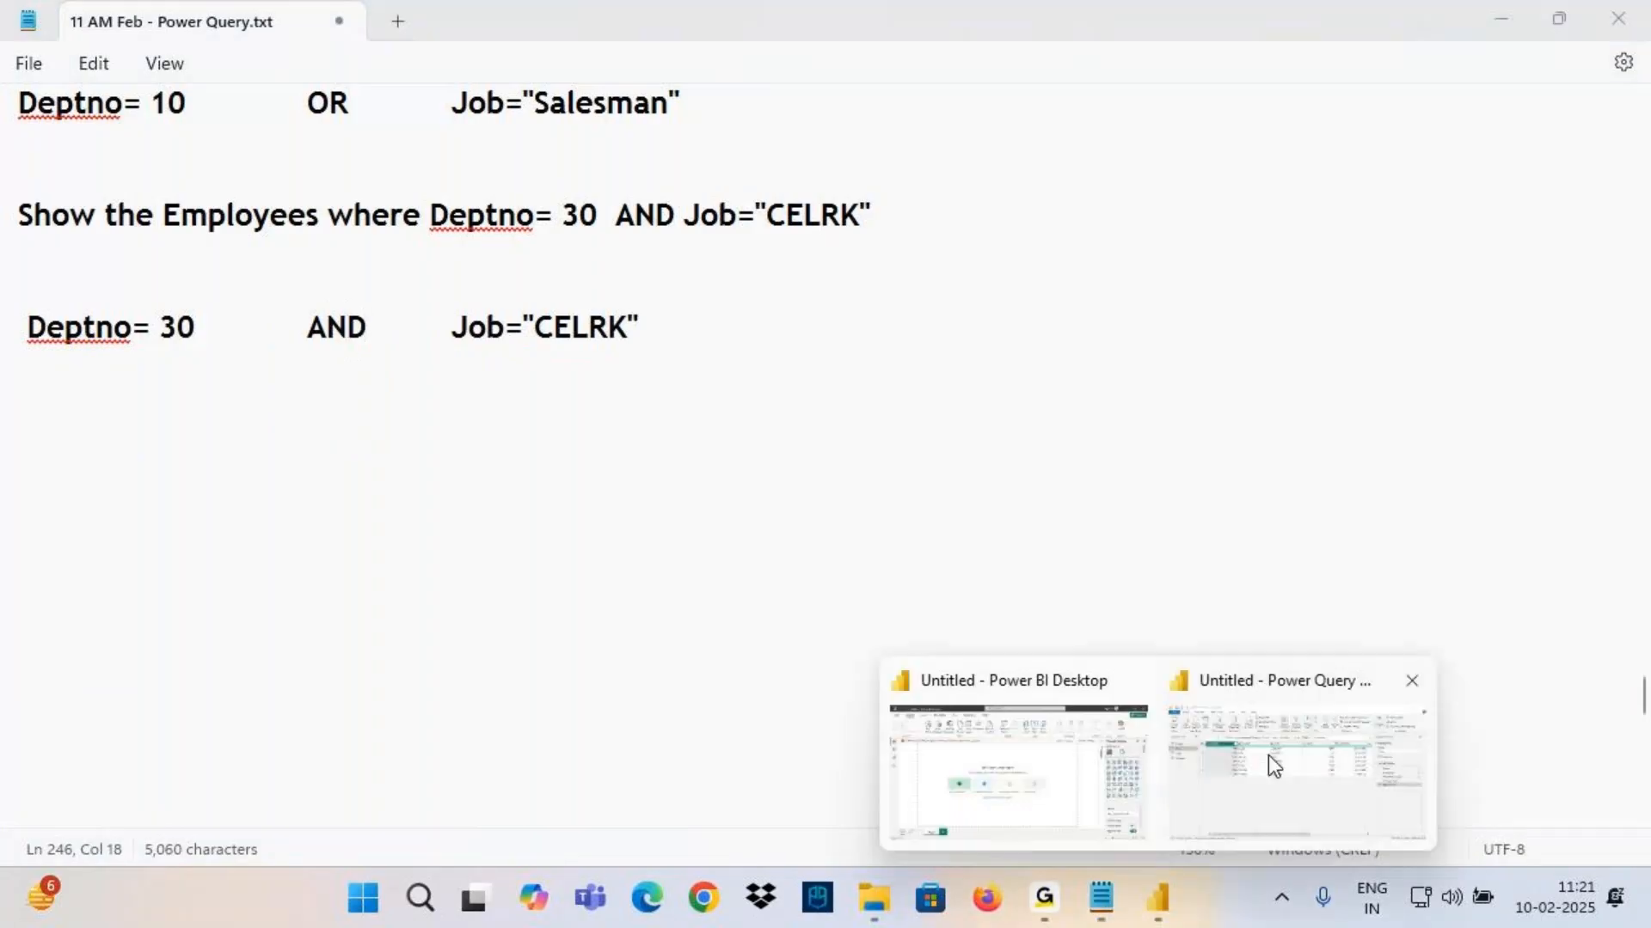
left_click(1267, 755)
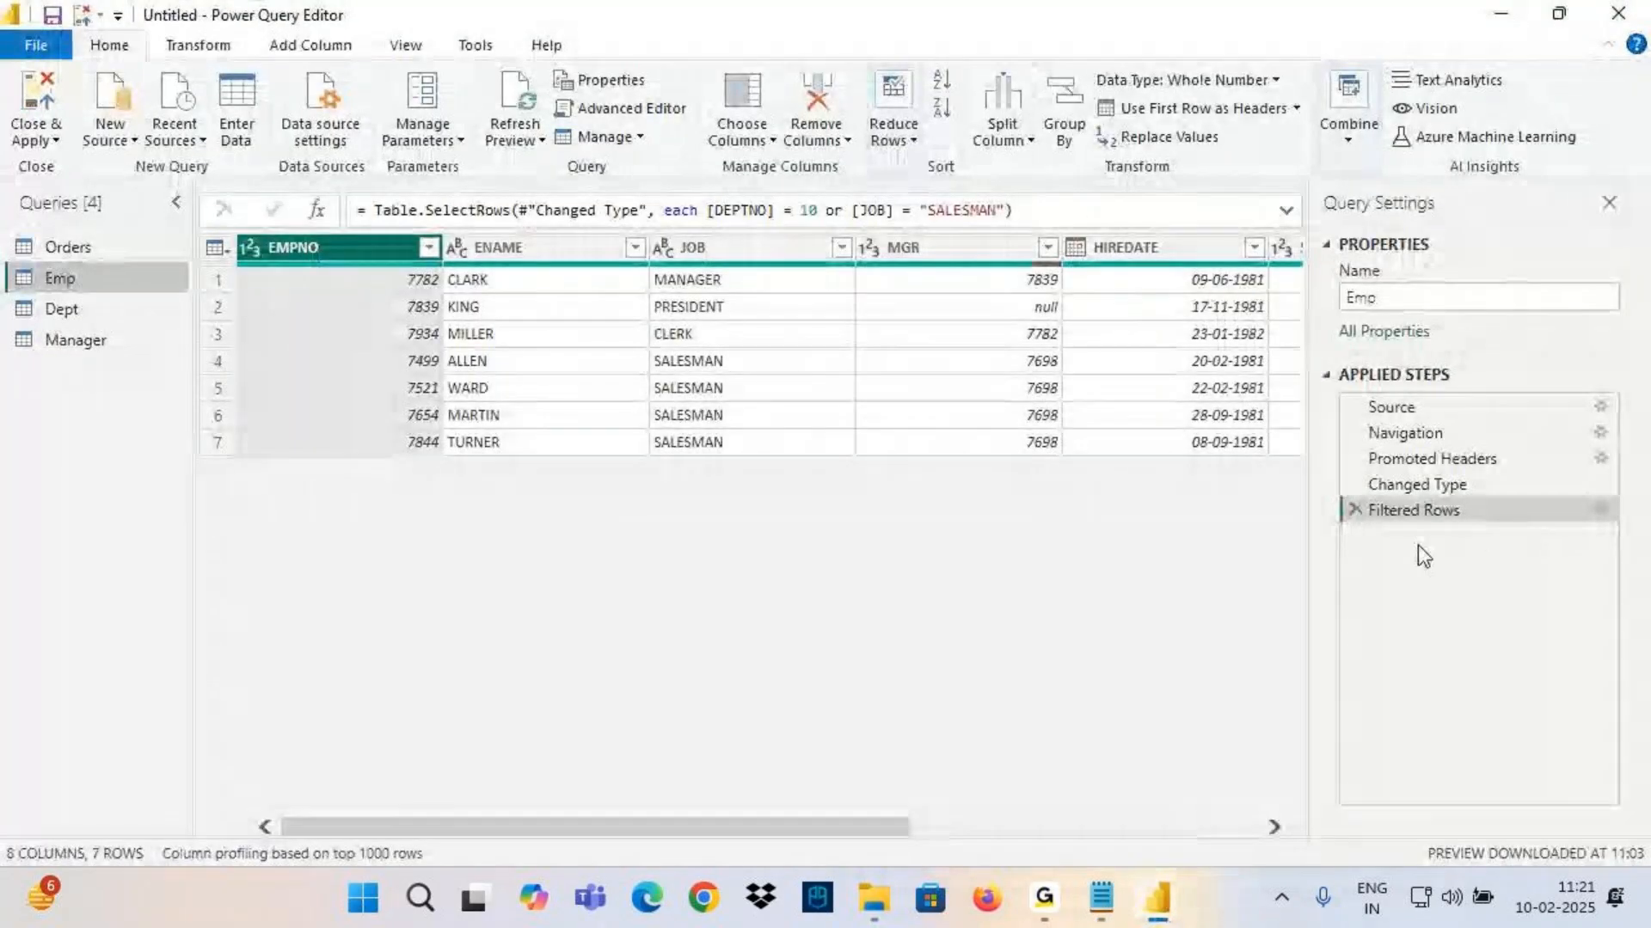
key("Delete")
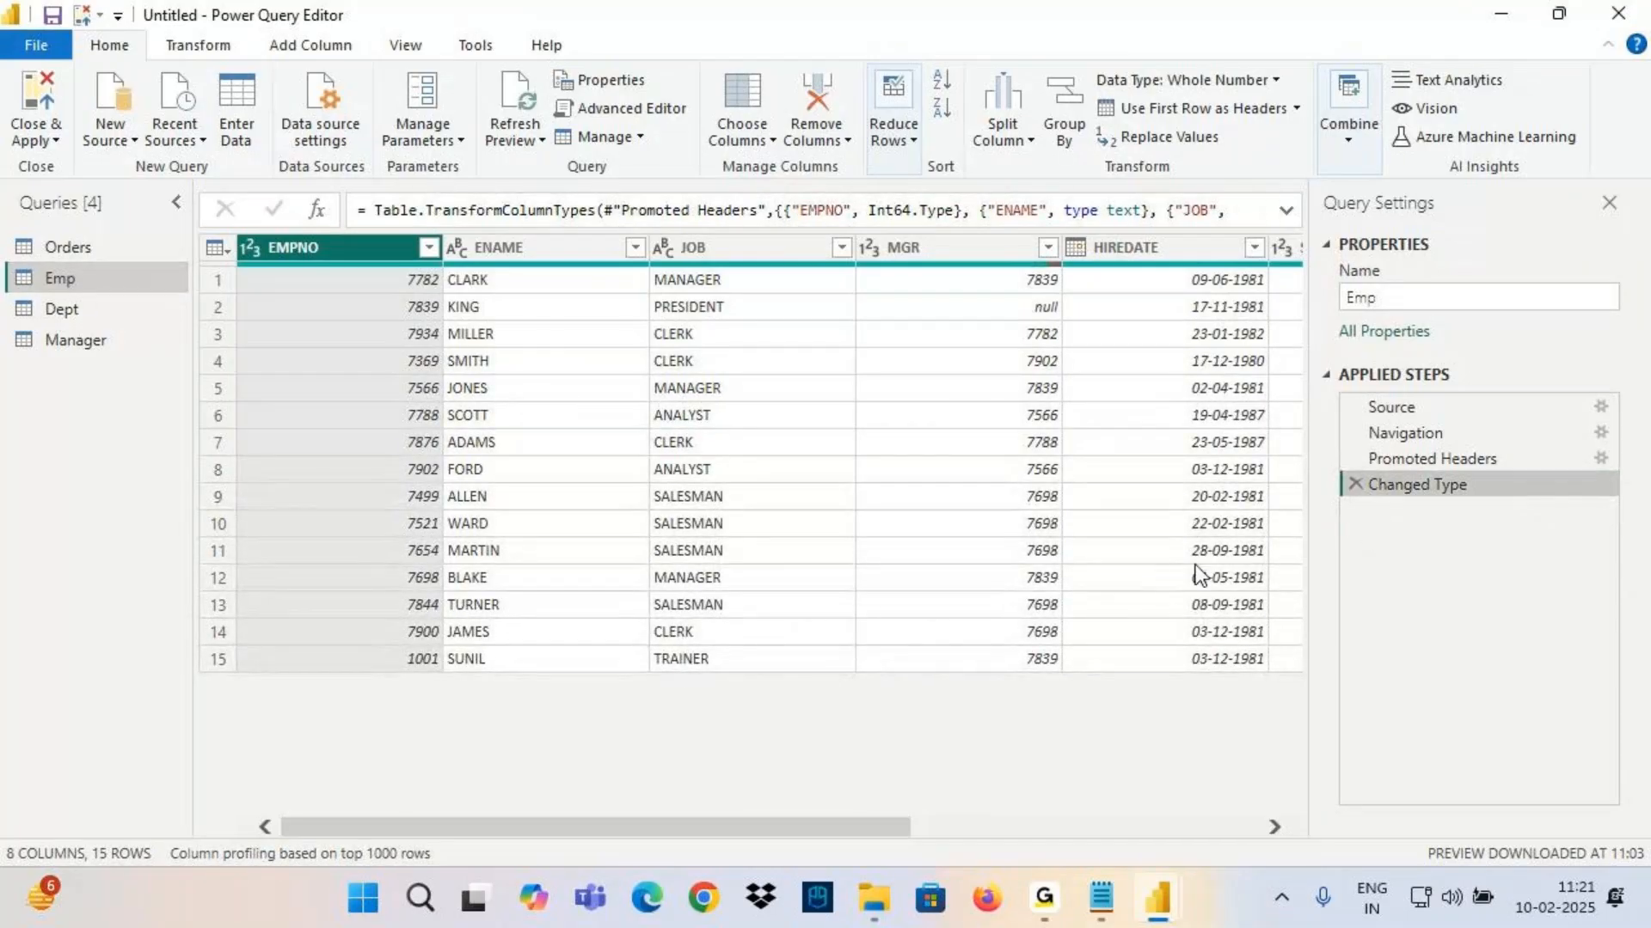
Apply an Equals number filter to the DEPTNO column with the value 30
left_click_drag(843, 824, 1175, 844)
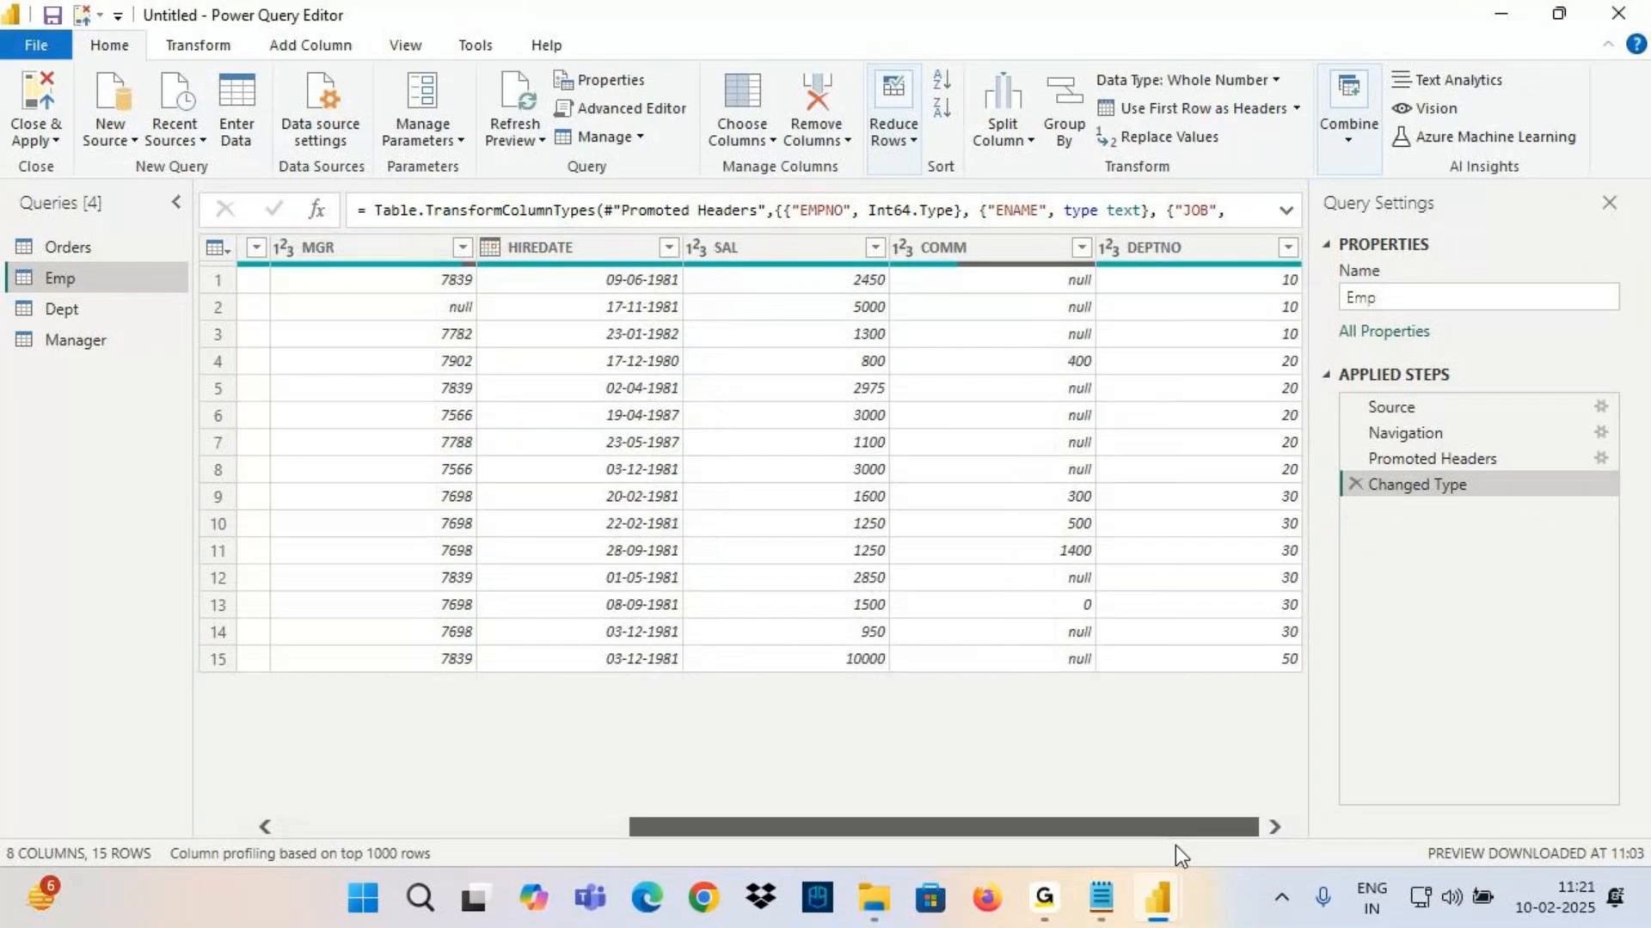
left_click(1149, 254)
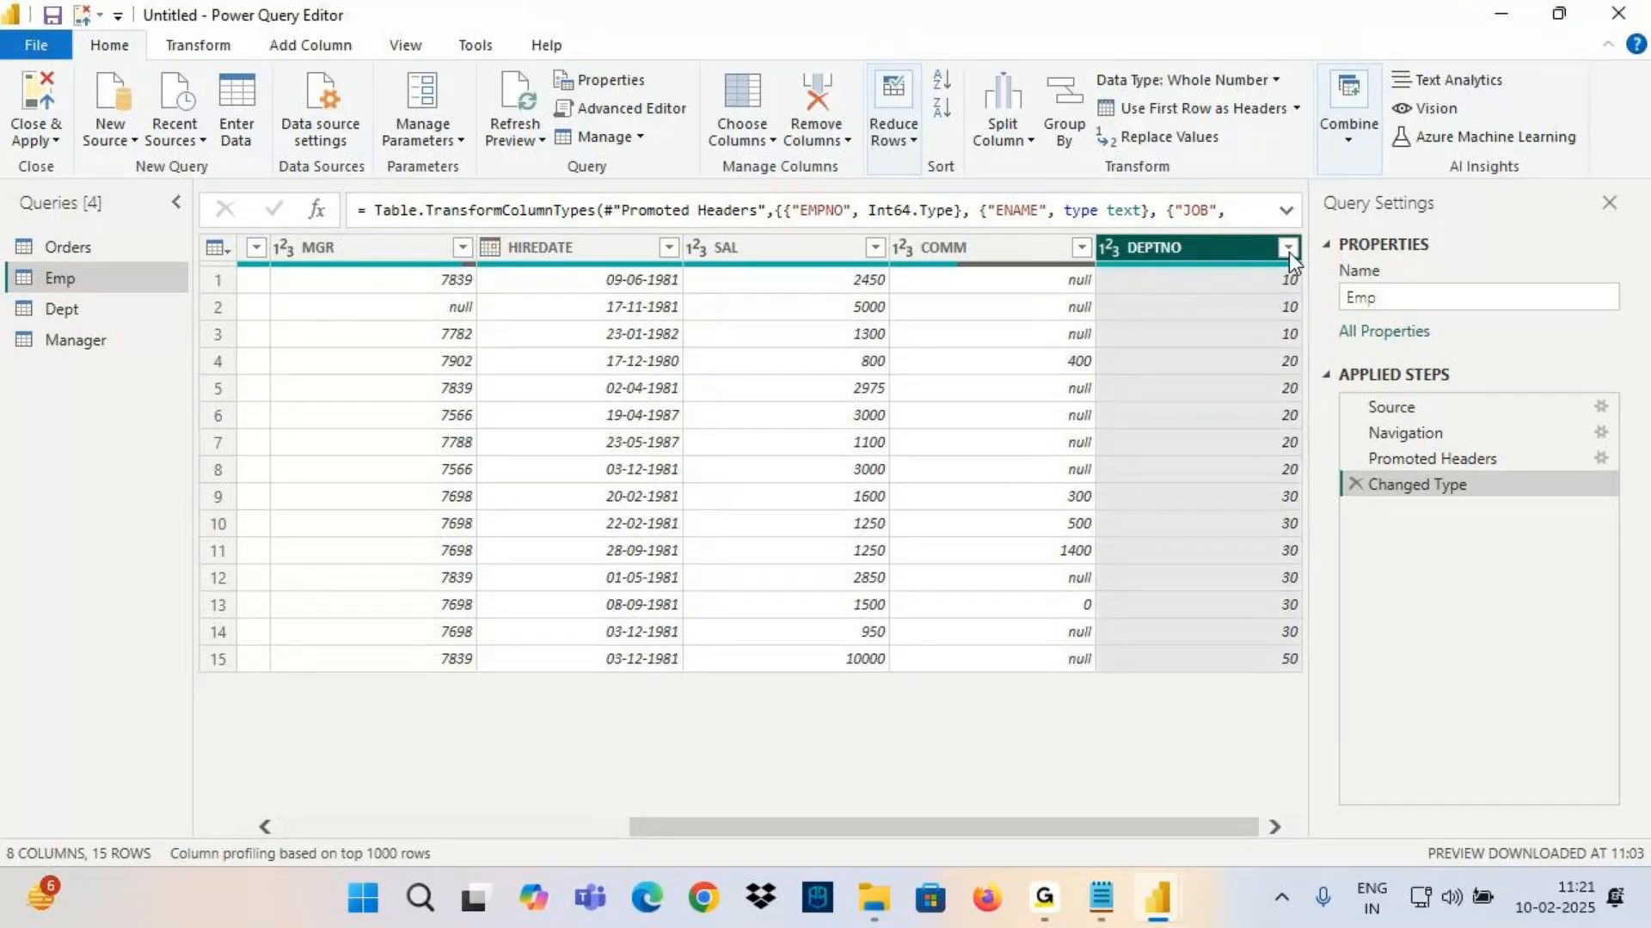
left_click(1287, 250)
mouse_move(1235, 440)
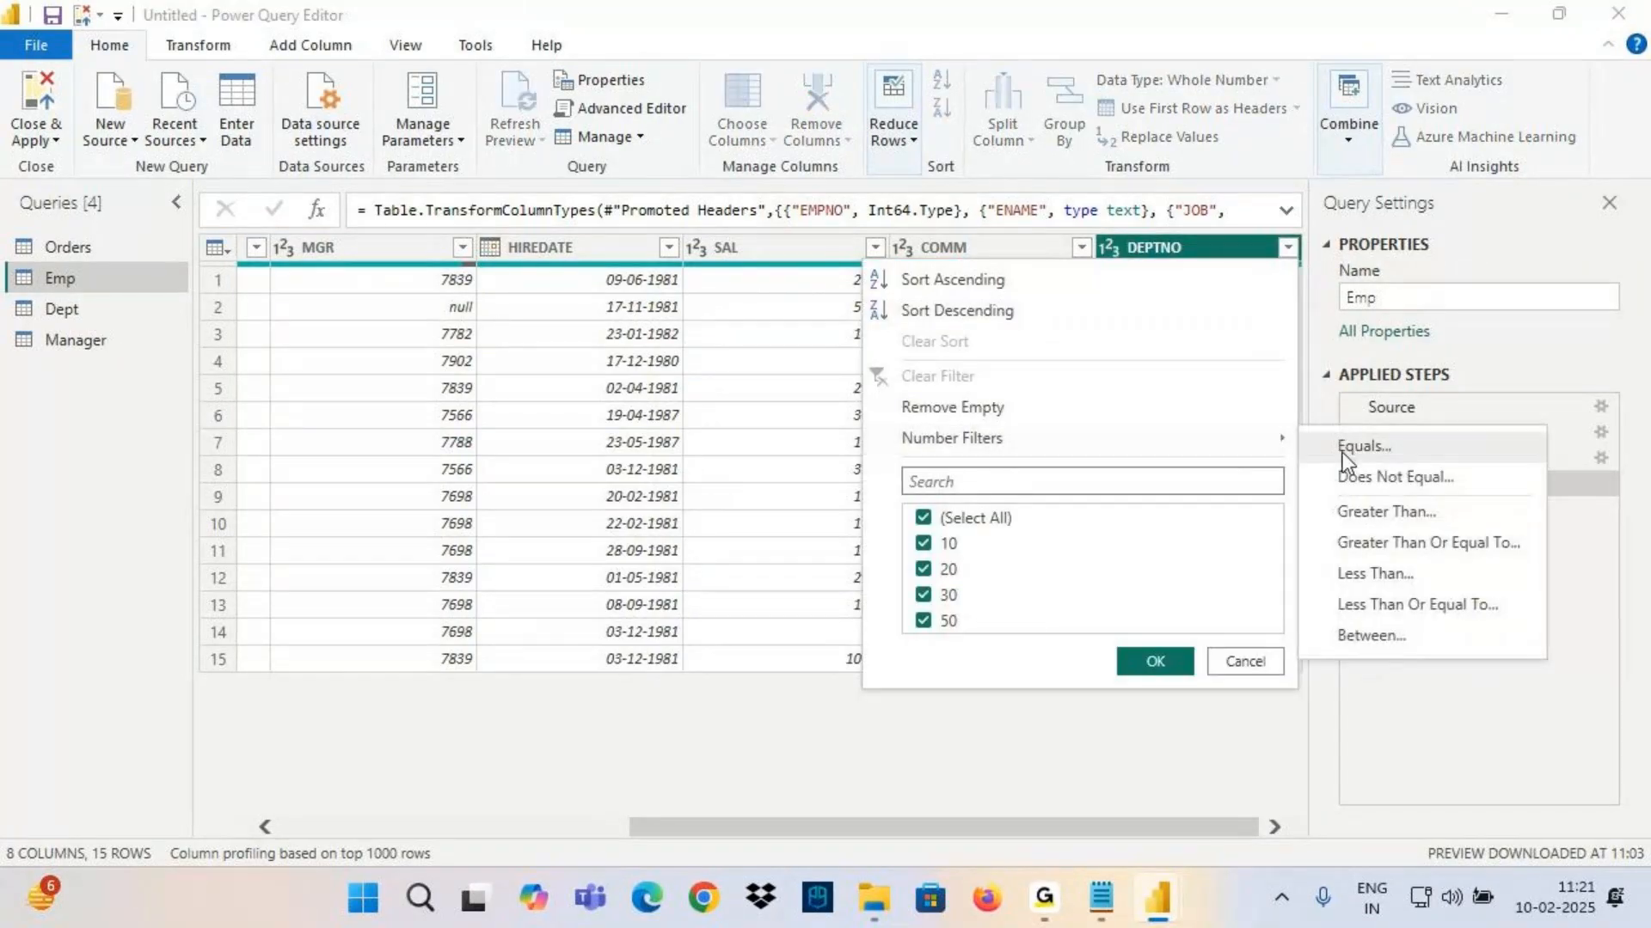
left_click(1346, 448)
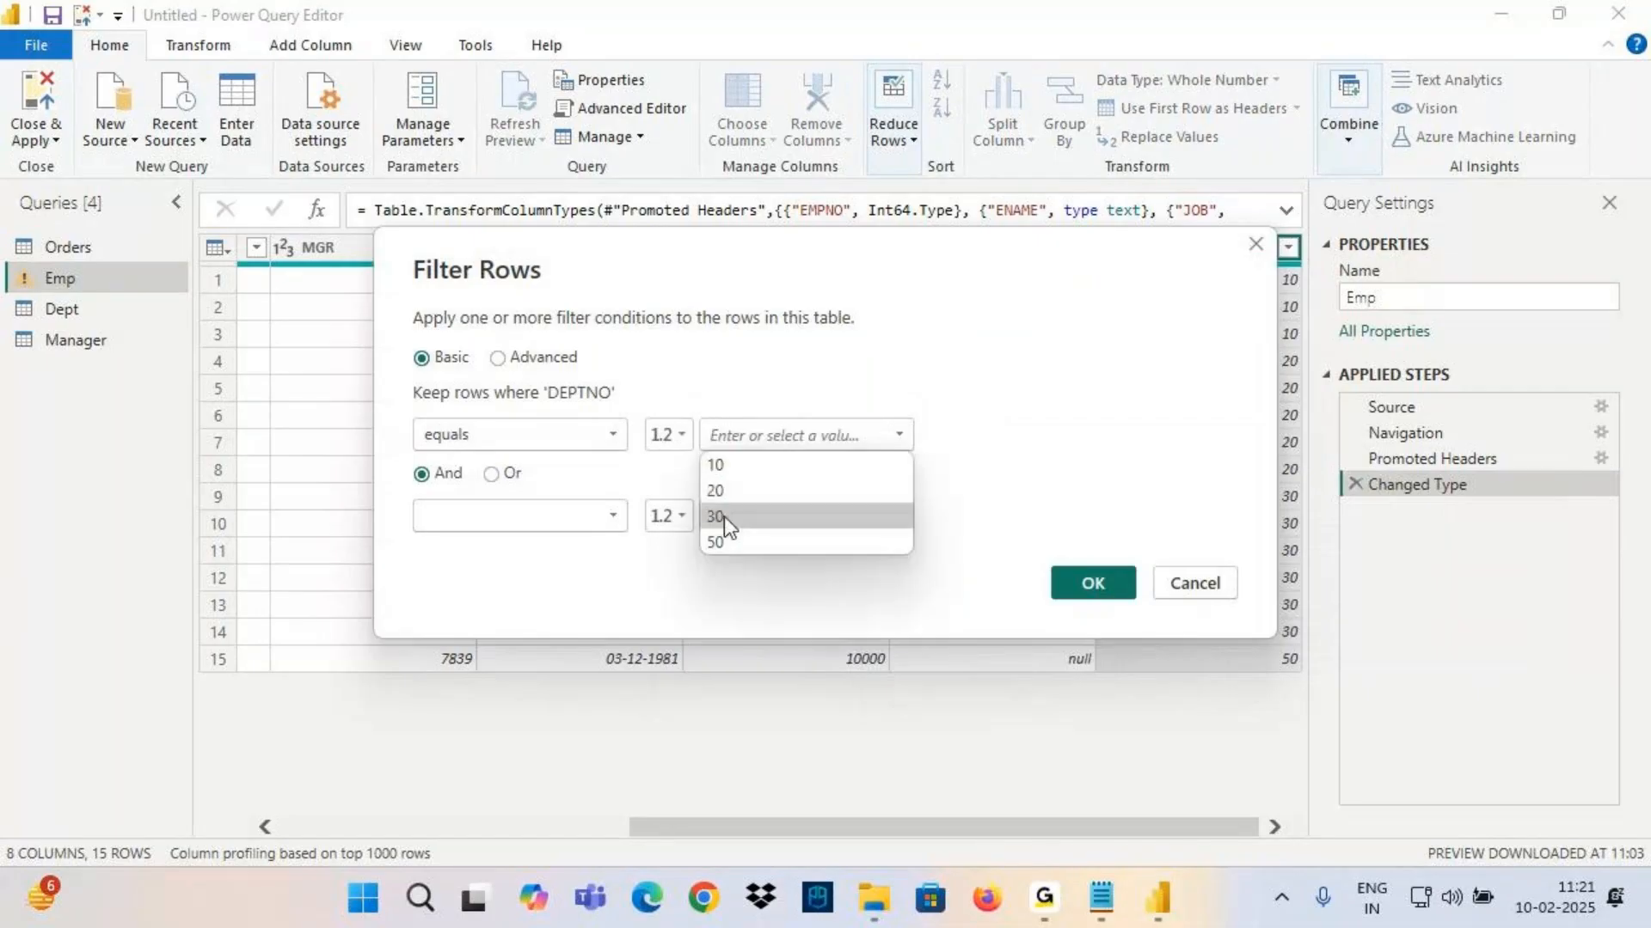
left_click(723, 516)
left_click(1090, 583)
Apply an Equals text filter to the JOB column with the value CLERK
left_click_drag(1069, 824, 911, 821)
left_click(756, 248)
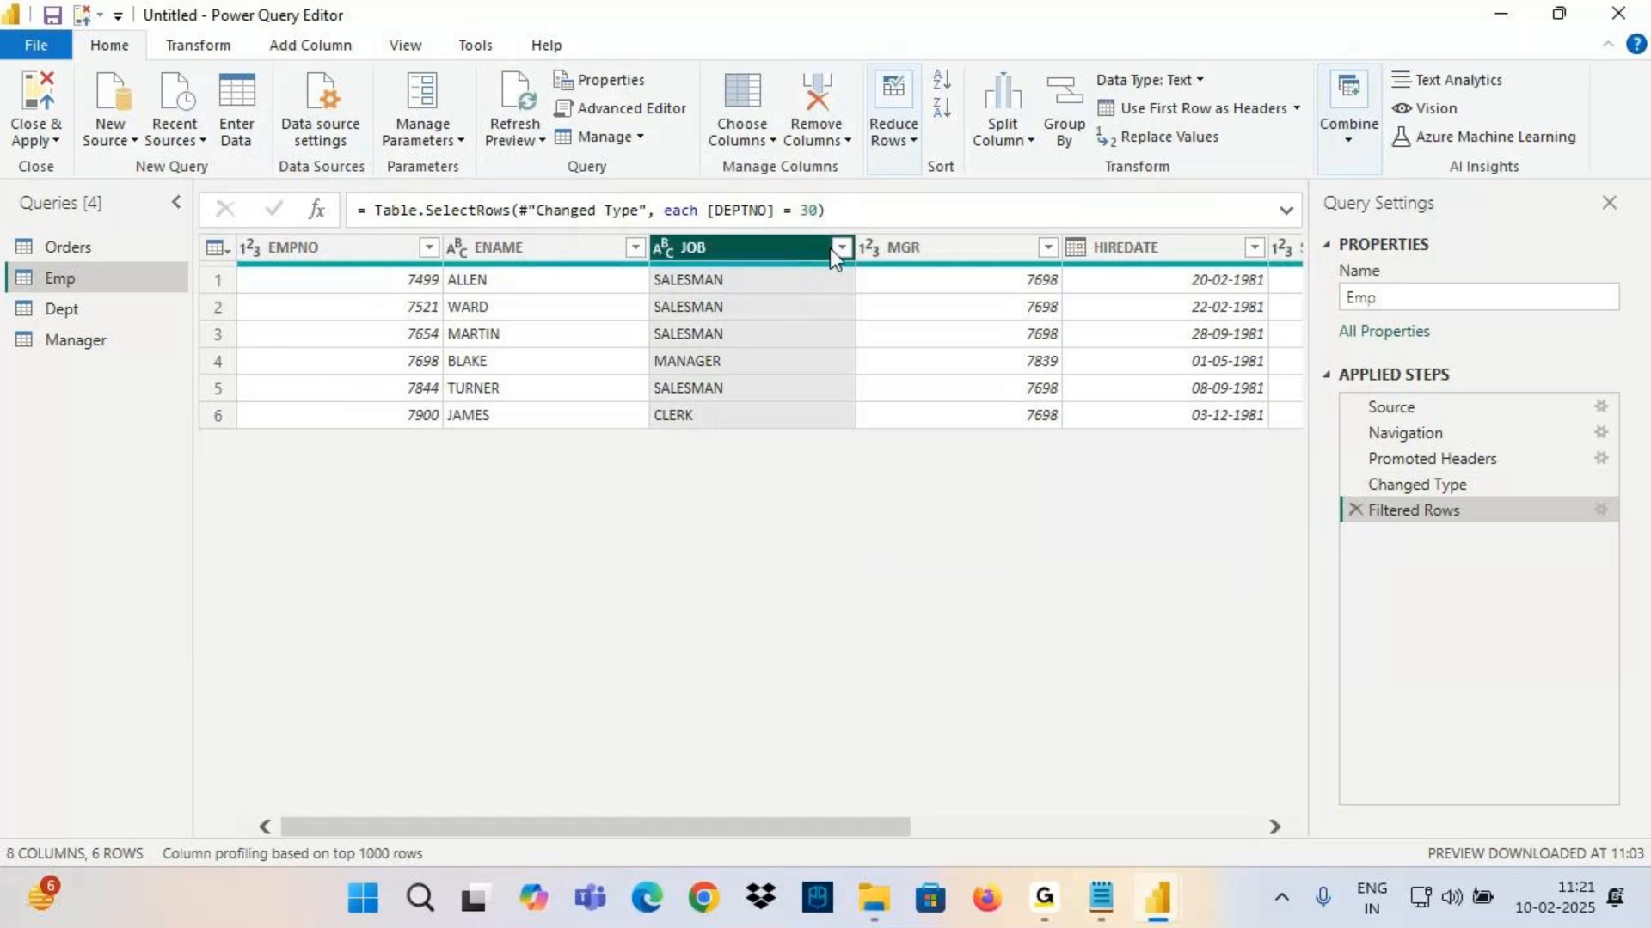
left_click(840, 248)
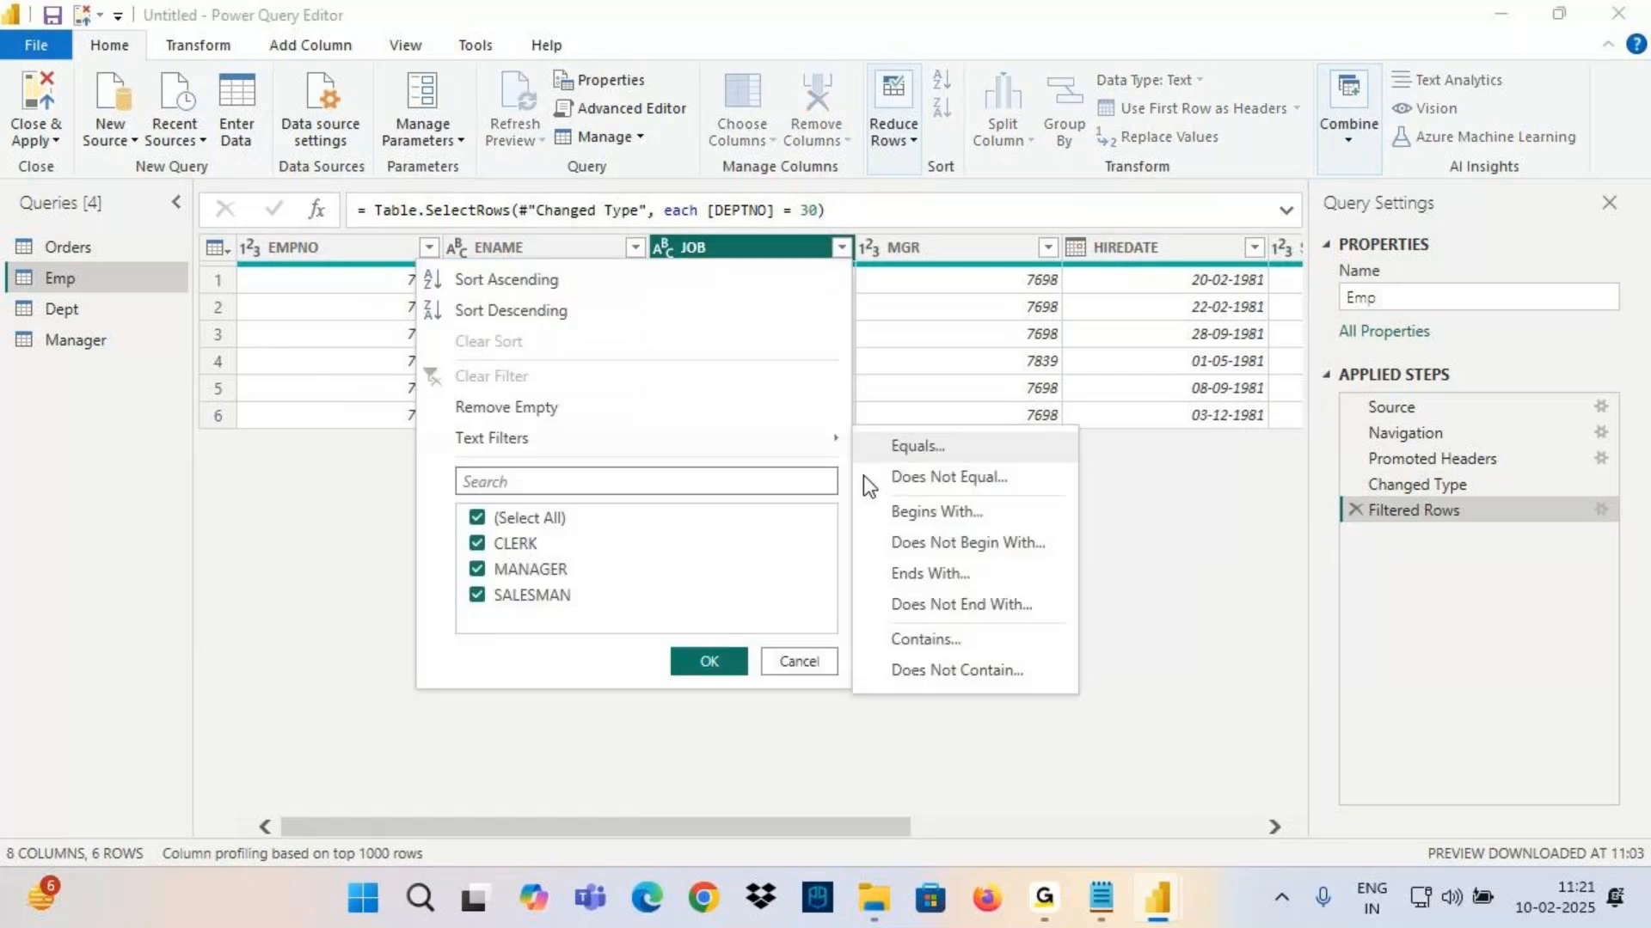
left_click(864, 448)
left_click(886, 438)
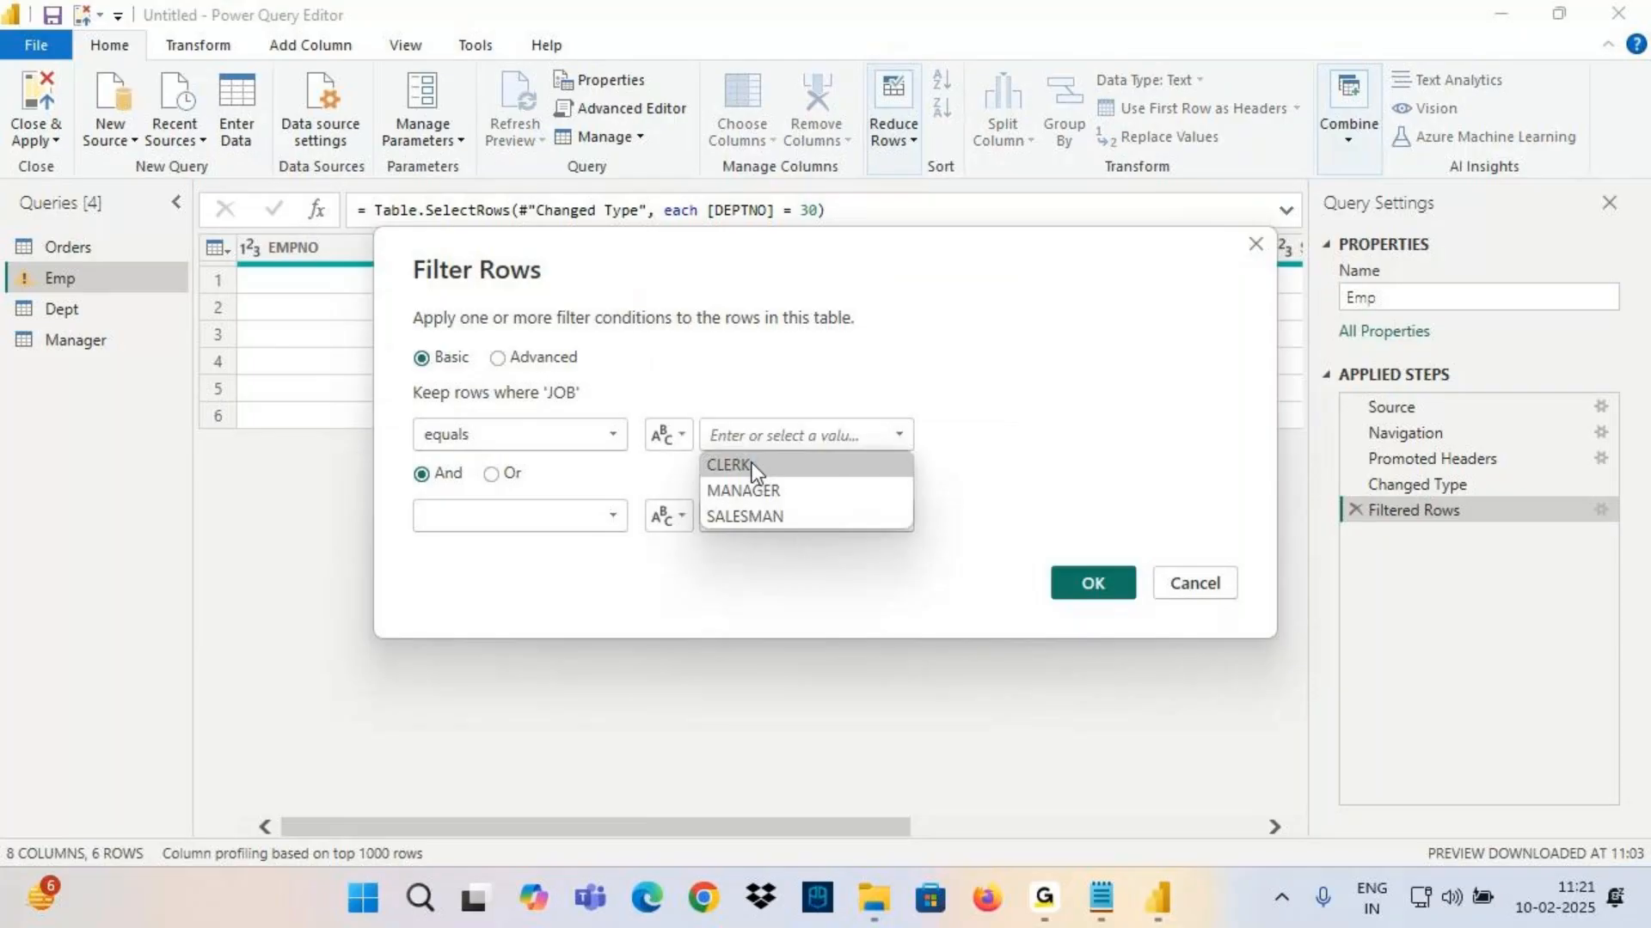
left_click(751, 464)
left_click(1093, 583)
Mark the two filter steps in red, clear the ink, and delete both steps from the Emp query
key("ctrl+2")
left_click_drag(1332, 495, 1501, 554)
left_click_drag(1345, 504, 1445, 506)
left_click_drag(1348, 552, 1475, 555)
key("Escape")
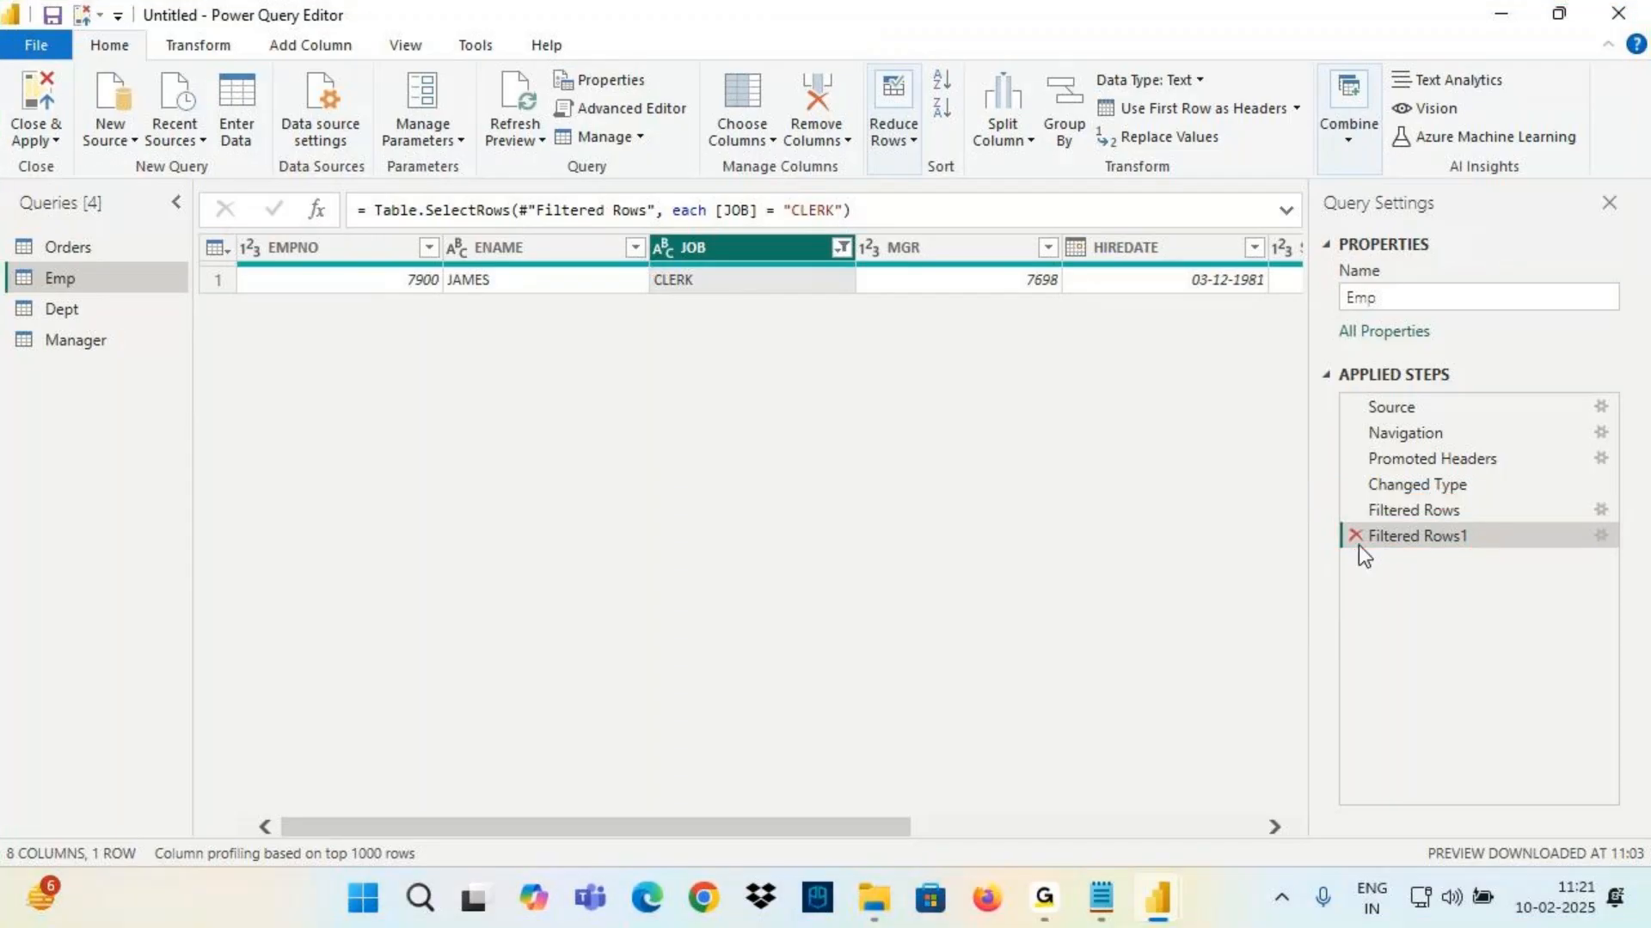
left_click(1356, 535)
left_click(1355, 510)
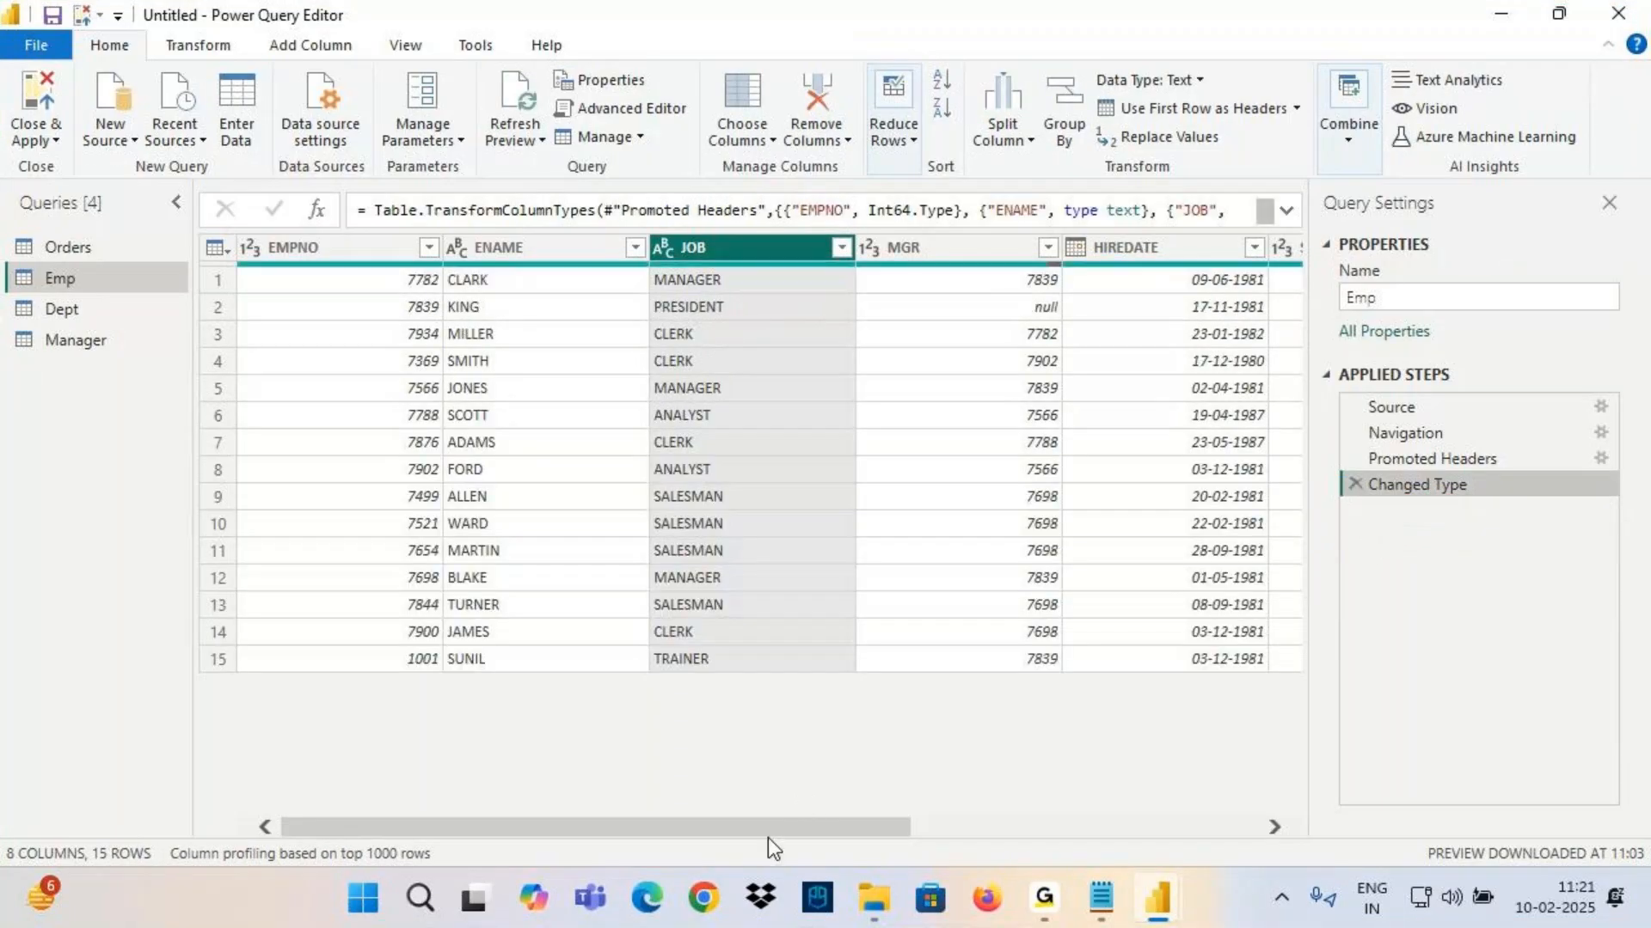
Filter the DEPTNO column through its value checklist so that only 30 is selected
left_click_drag(767, 832, 1255, 287)
left_click(1287, 248)
left_click(921, 516)
left_click(923, 593)
left_click(1152, 660)
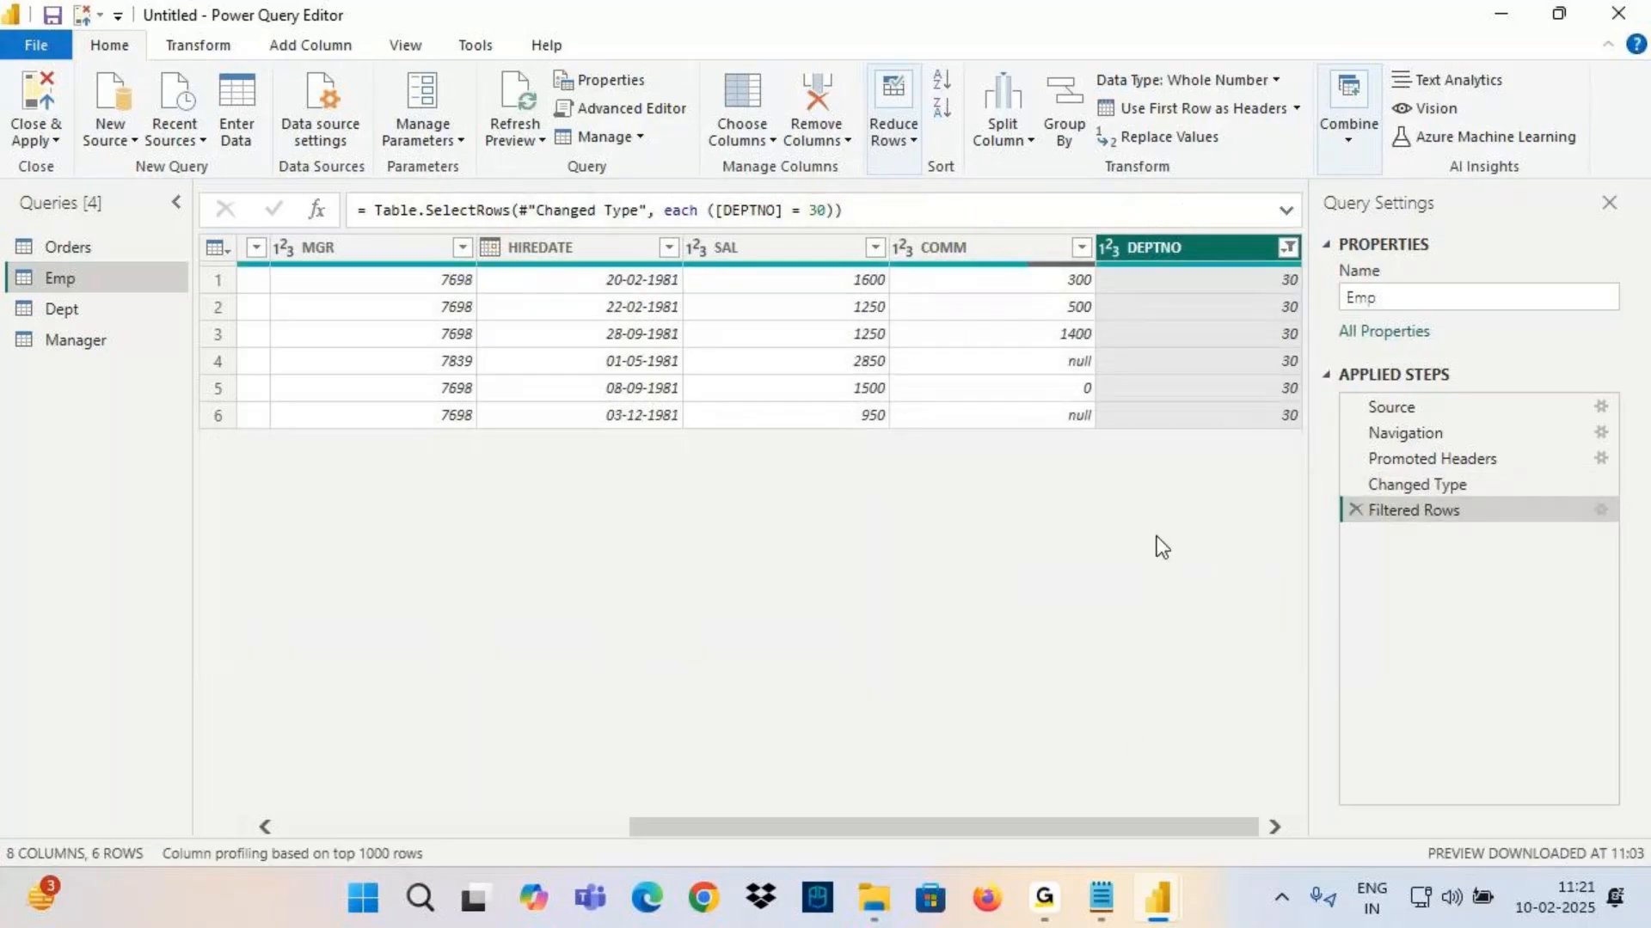
Review the JOB values of the DEPTNO 30 rows, marking them in red, and clear the ink
left_click(291, 832)
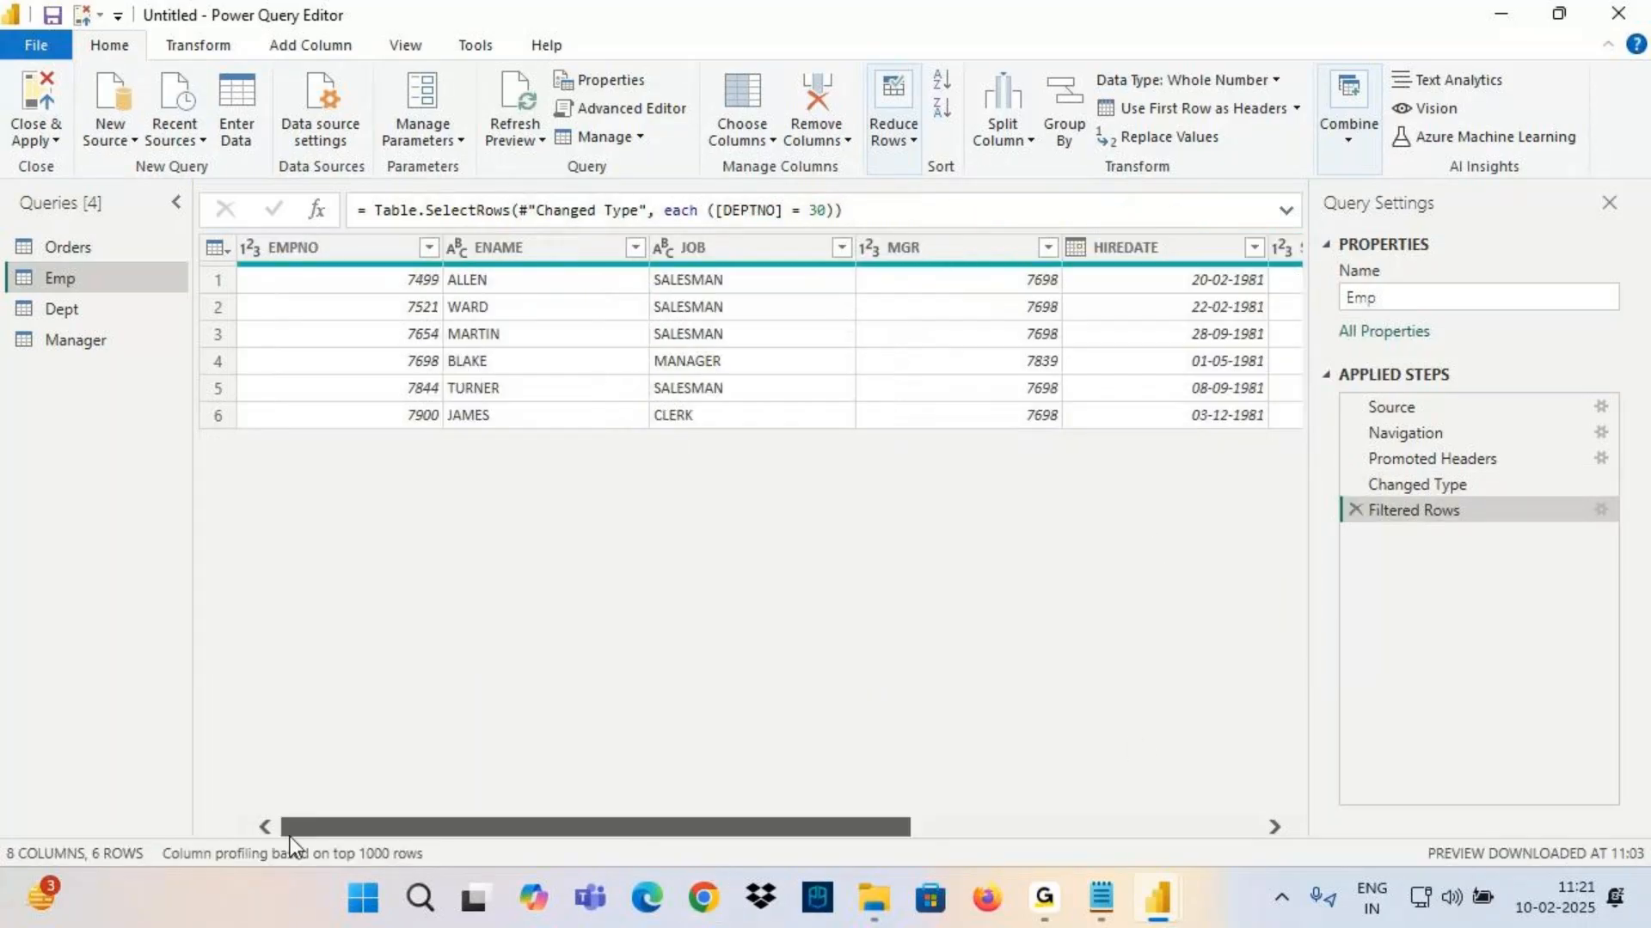
key("ctrl+2")
mouse_move(652, 268)
left_mouse_down()
mouse_move(691, 330)
mouse_move(775, 339)
left_mouse_up()
mouse_move(646, 378)
left_mouse_down()
mouse_move(779, 398)
mouse_move(734, 365)
mouse_move(862, 266)
mouse_move(748, 434)
mouse_move(959, 335)
left_mouse_up()
mouse_move(673, 399)
left_mouse_down()
mouse_move(724, 404)
mouse_move(660, 442)
left_mouse_up()
key("Escape")
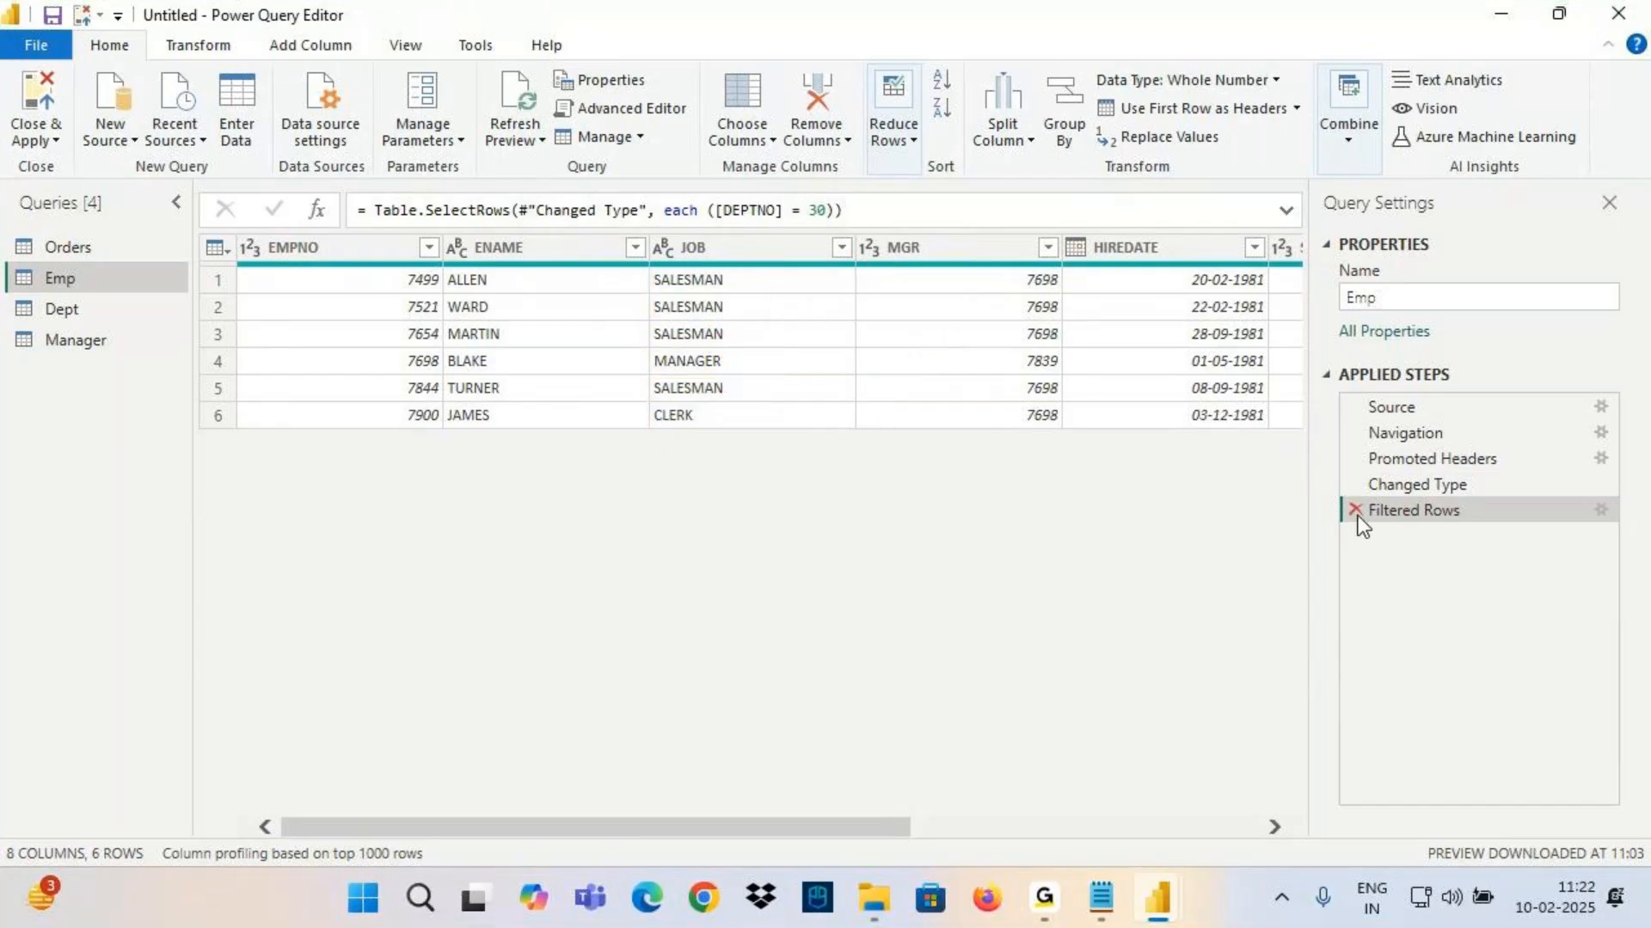
Delete the Filtered Rows step, underline two step positions below Changed Type in red, and clear the ink
left_click(1355, 516)
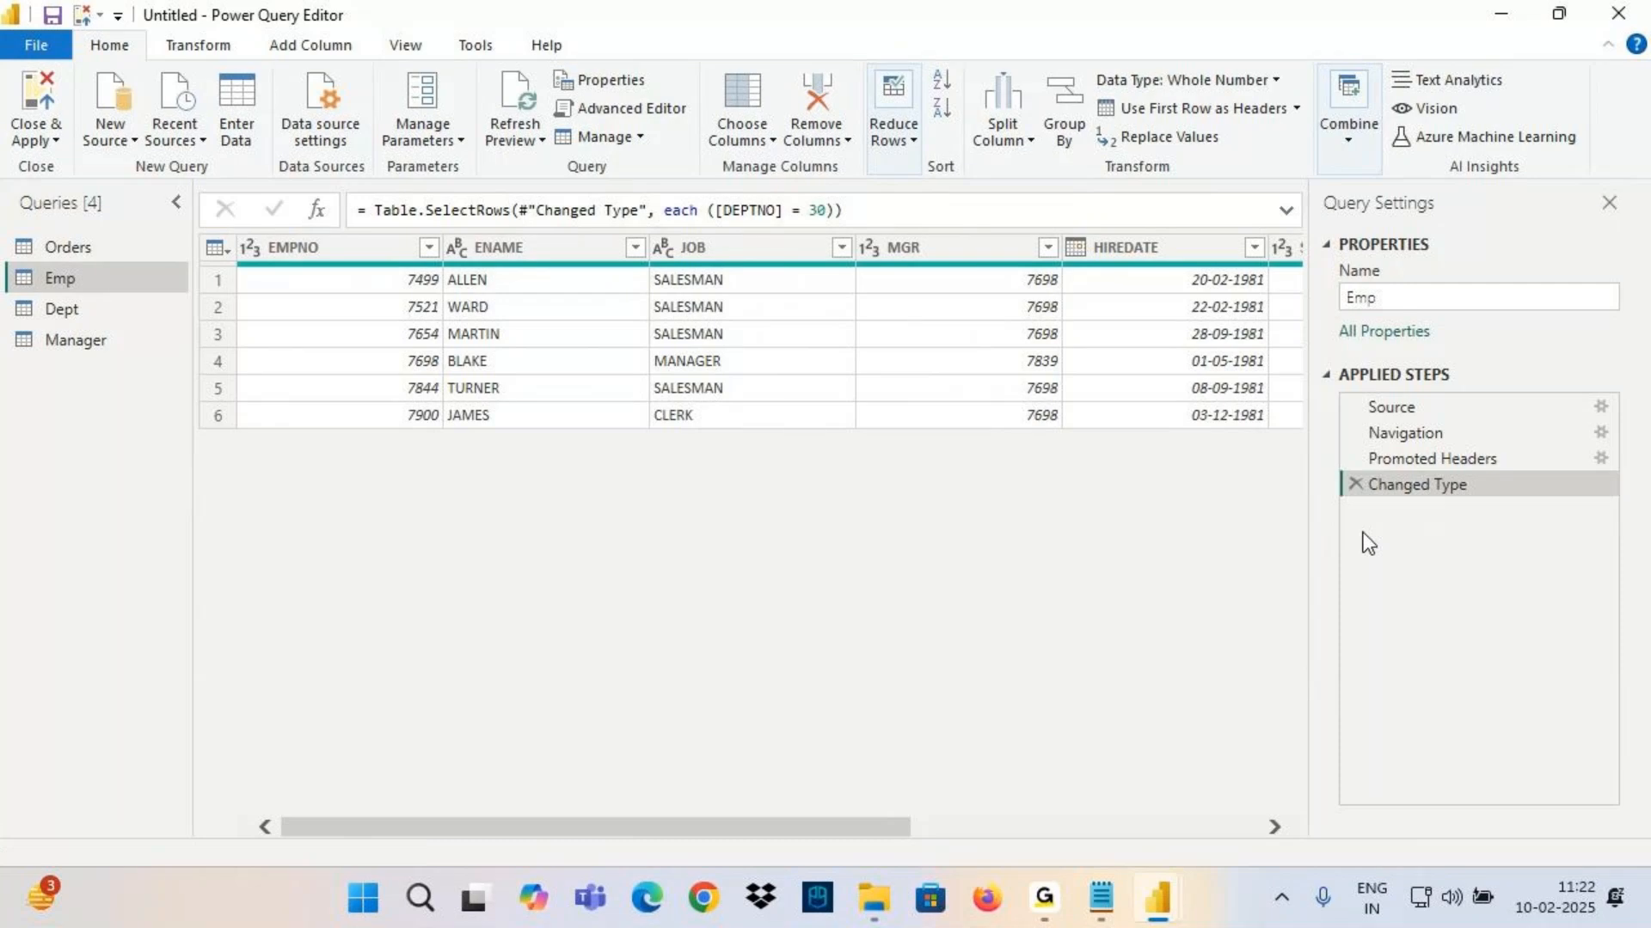
key("ctrl+2")
left_click_drag(1372, 554, 1475, 543)
left_click_drag(1371, 513, 1490, 502)
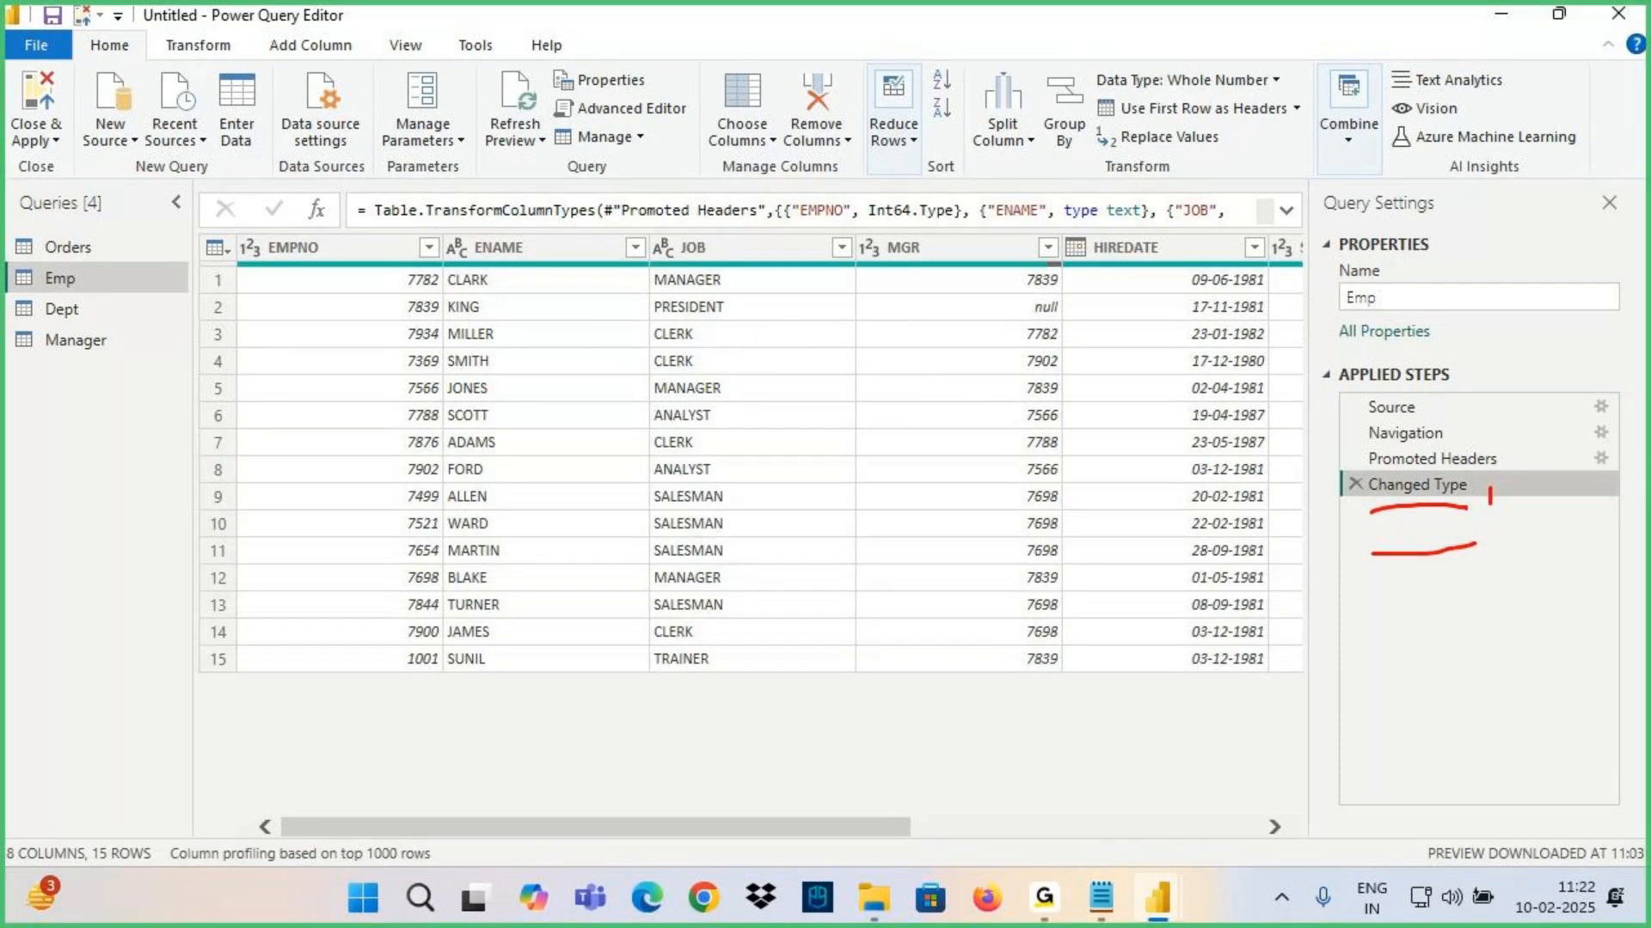
key("Escape")
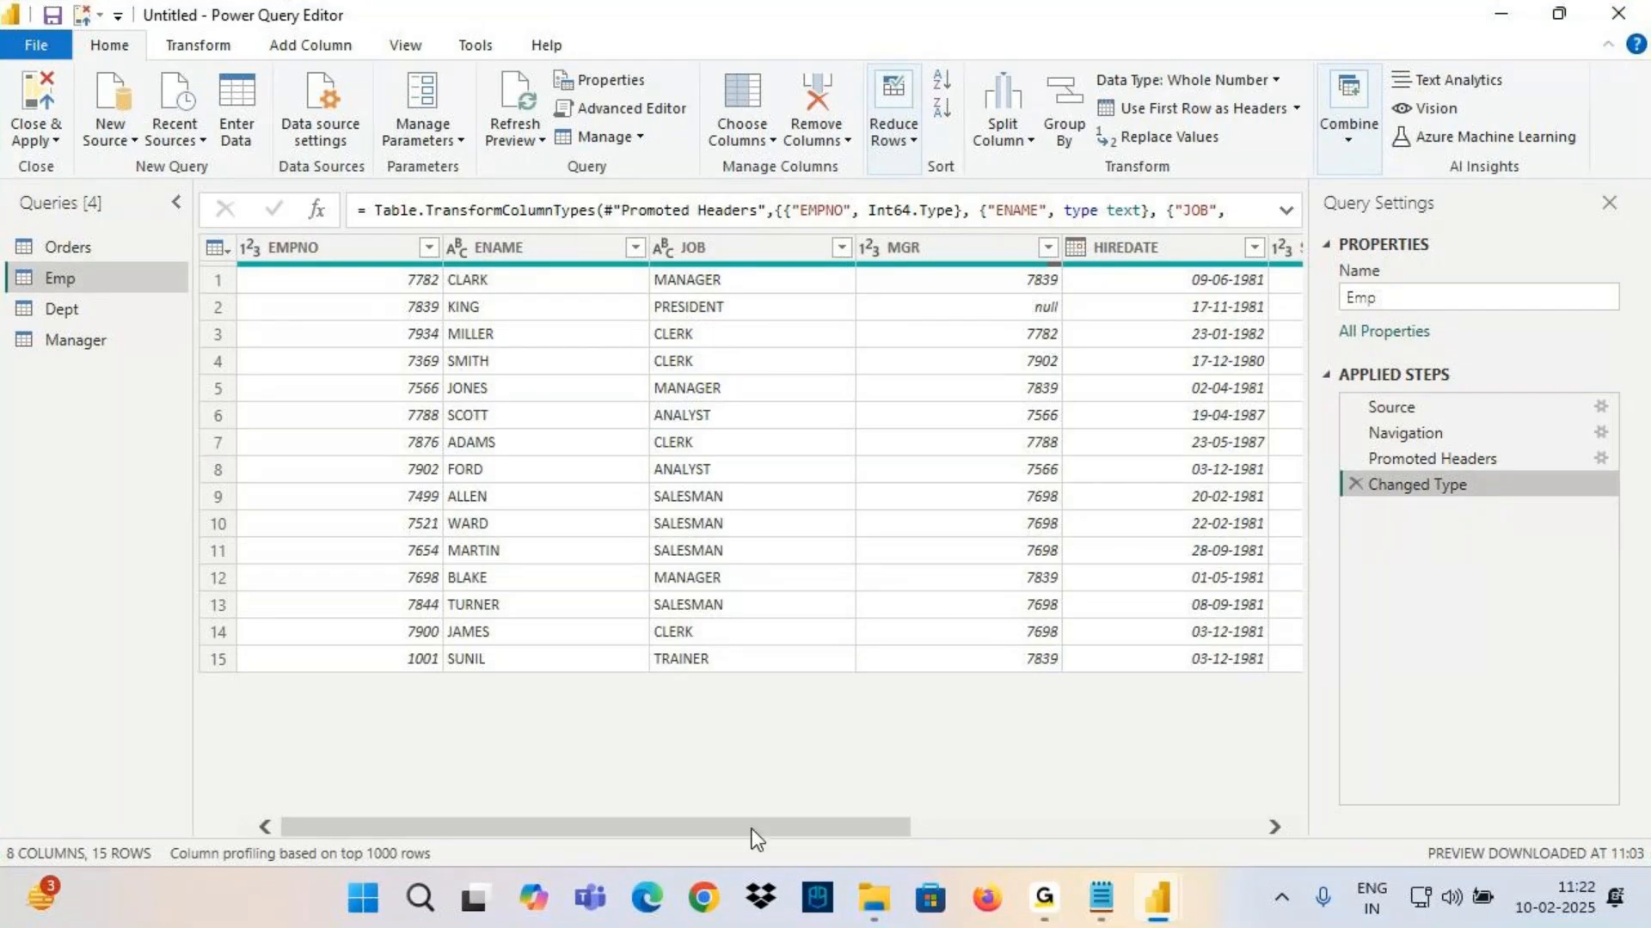
Set up an Advanced number filter on the DEPTNO column with the first condition equals 30
left_click_drag(757, 833, 1109, 833)
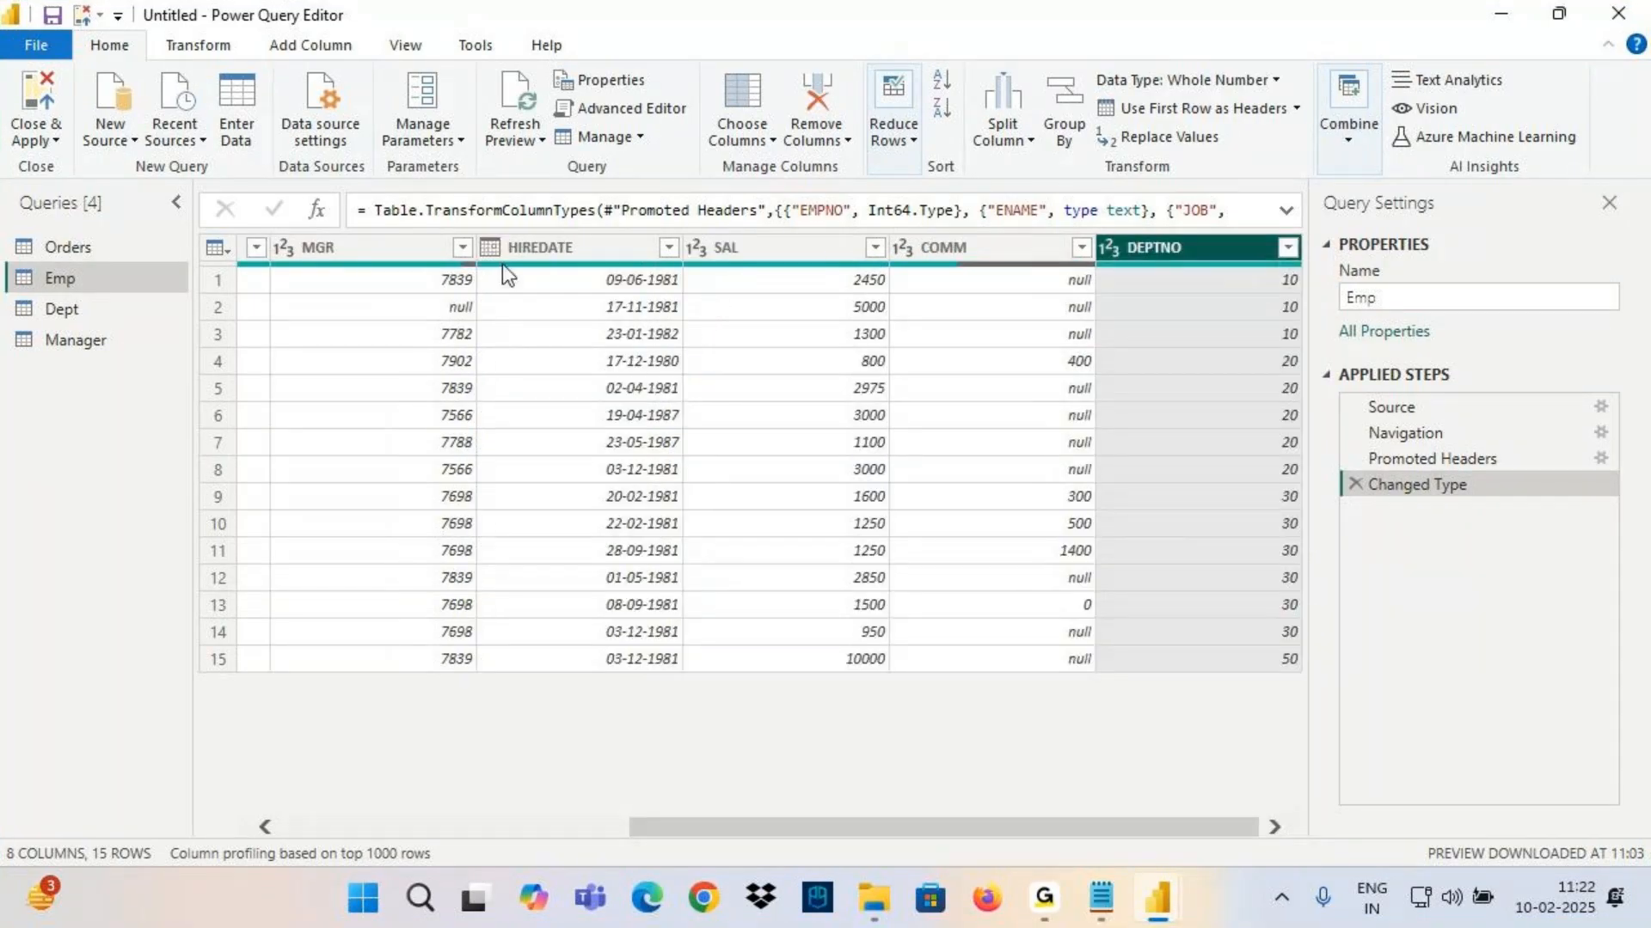
left_click(1287, 247)
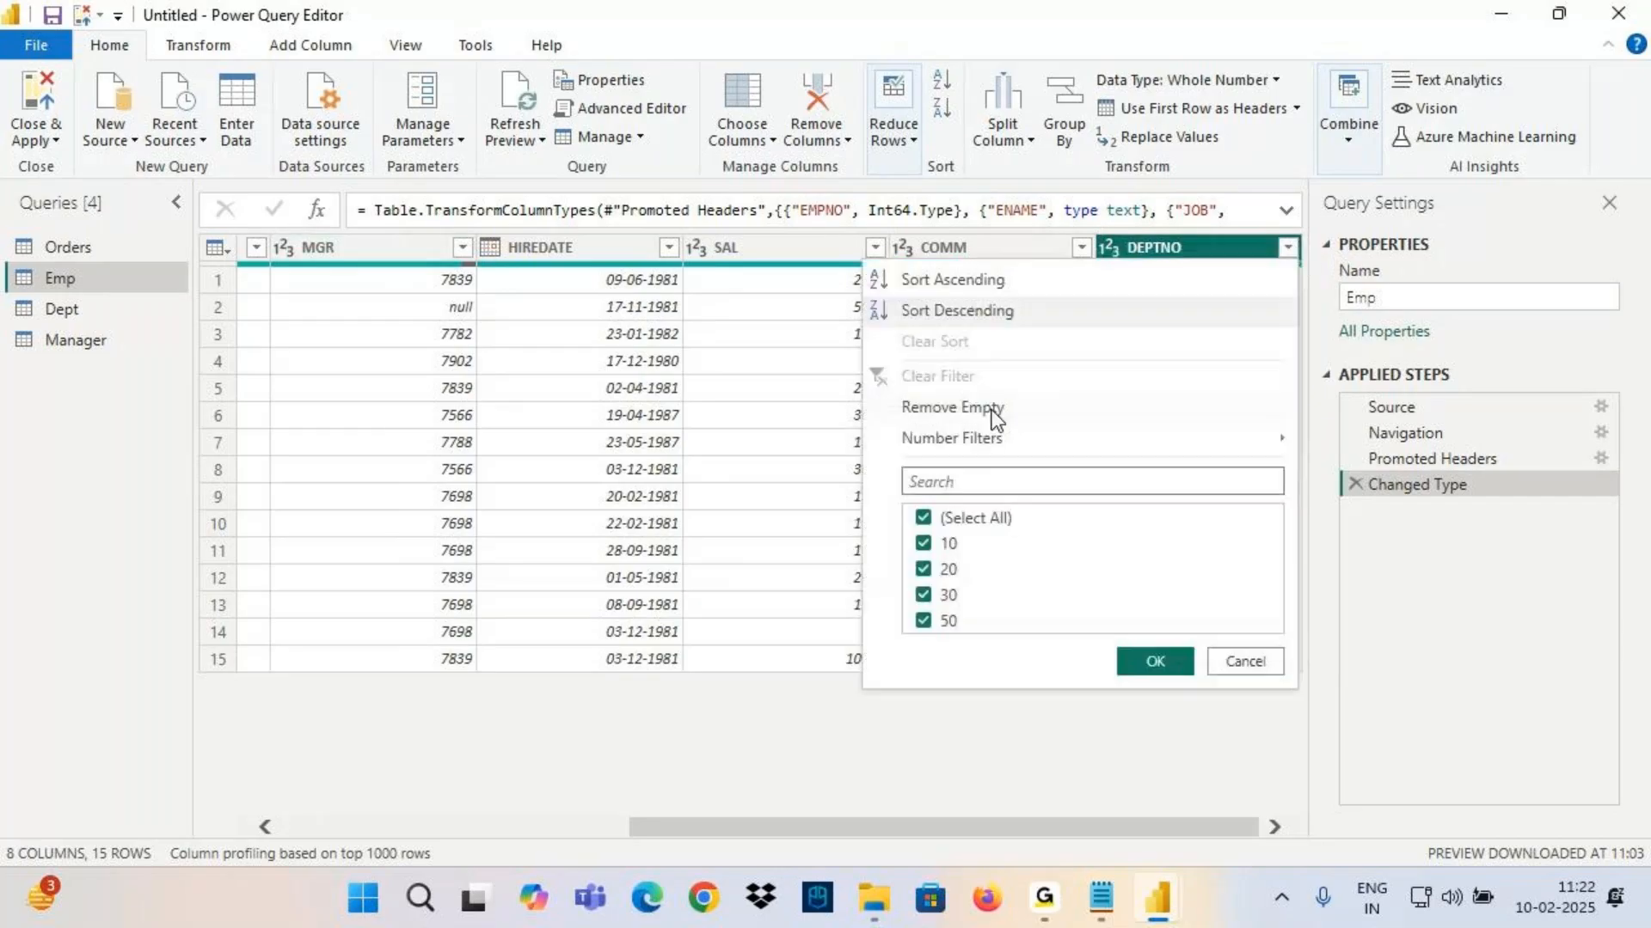
mouse_move(971, 437)
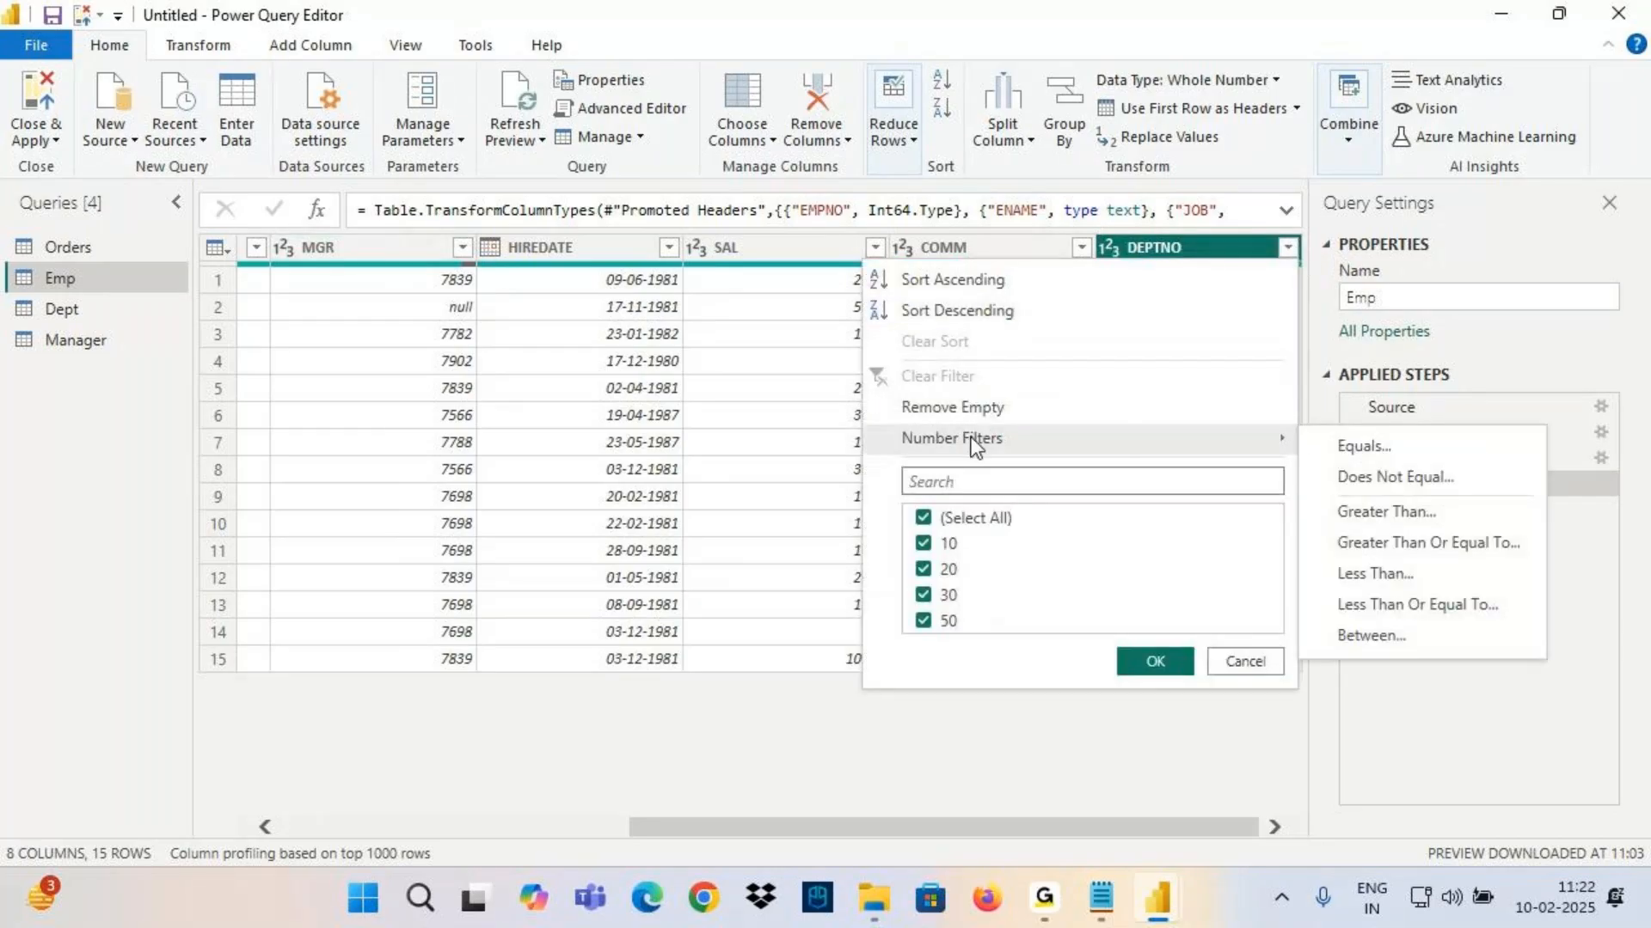
left_click(1374, 450)
left_click(521, 358)
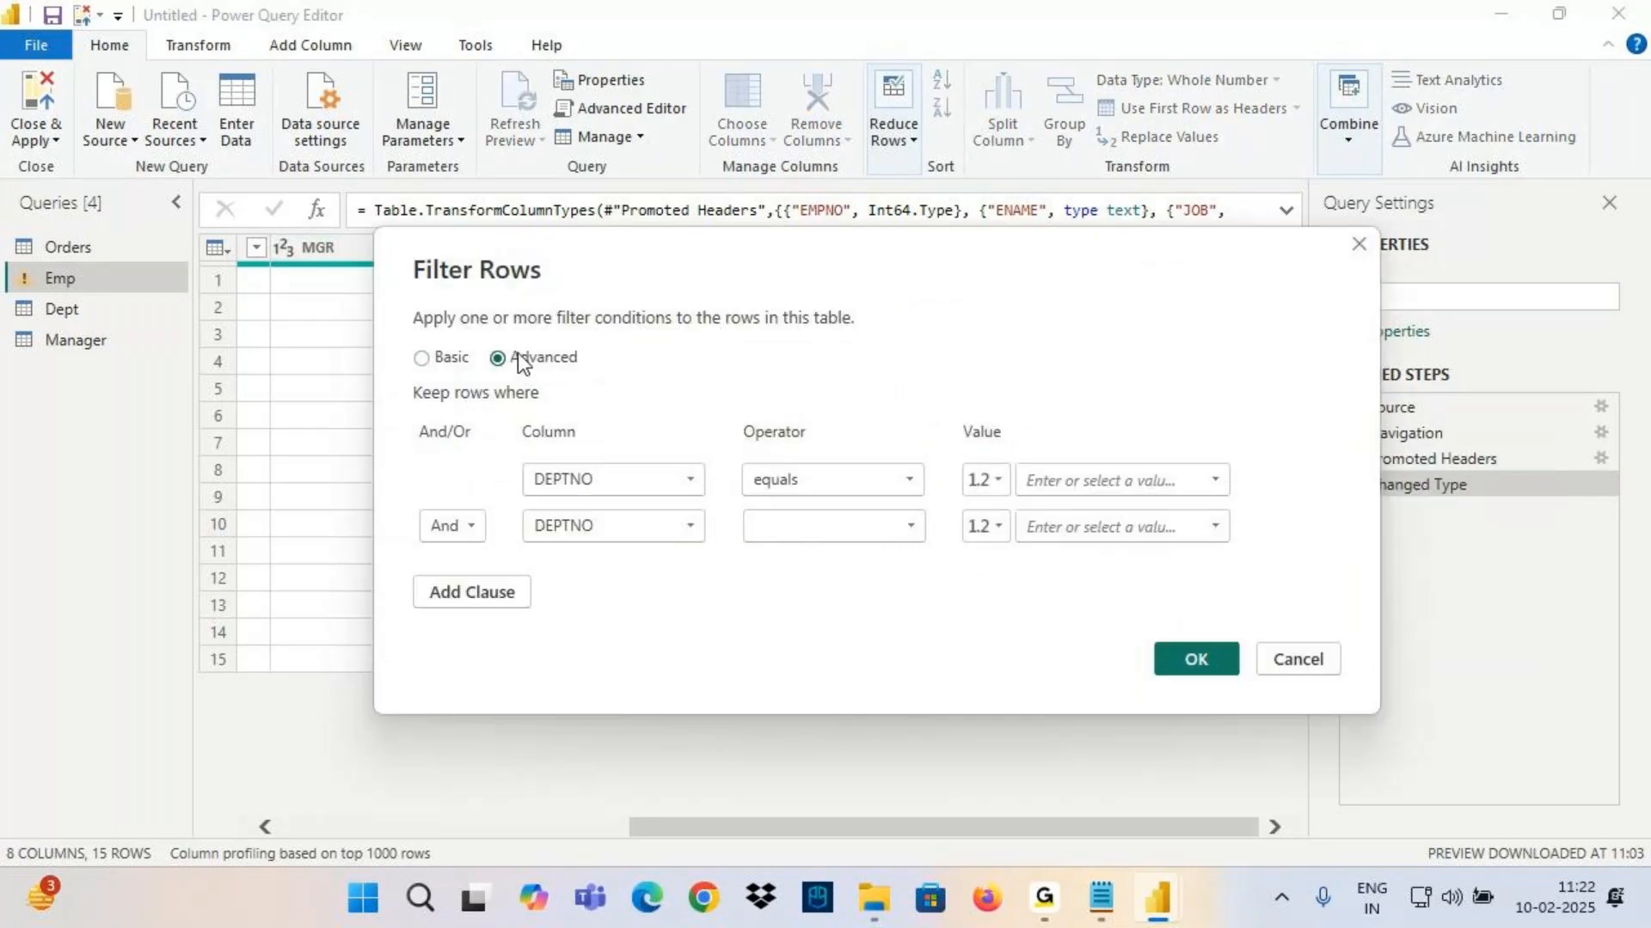
left_click(1216, 480)
left_click(1043, 560)
Add an And condition requiring JOB to equal CLERK, and apply the combined row filter
left_click(564, 528)
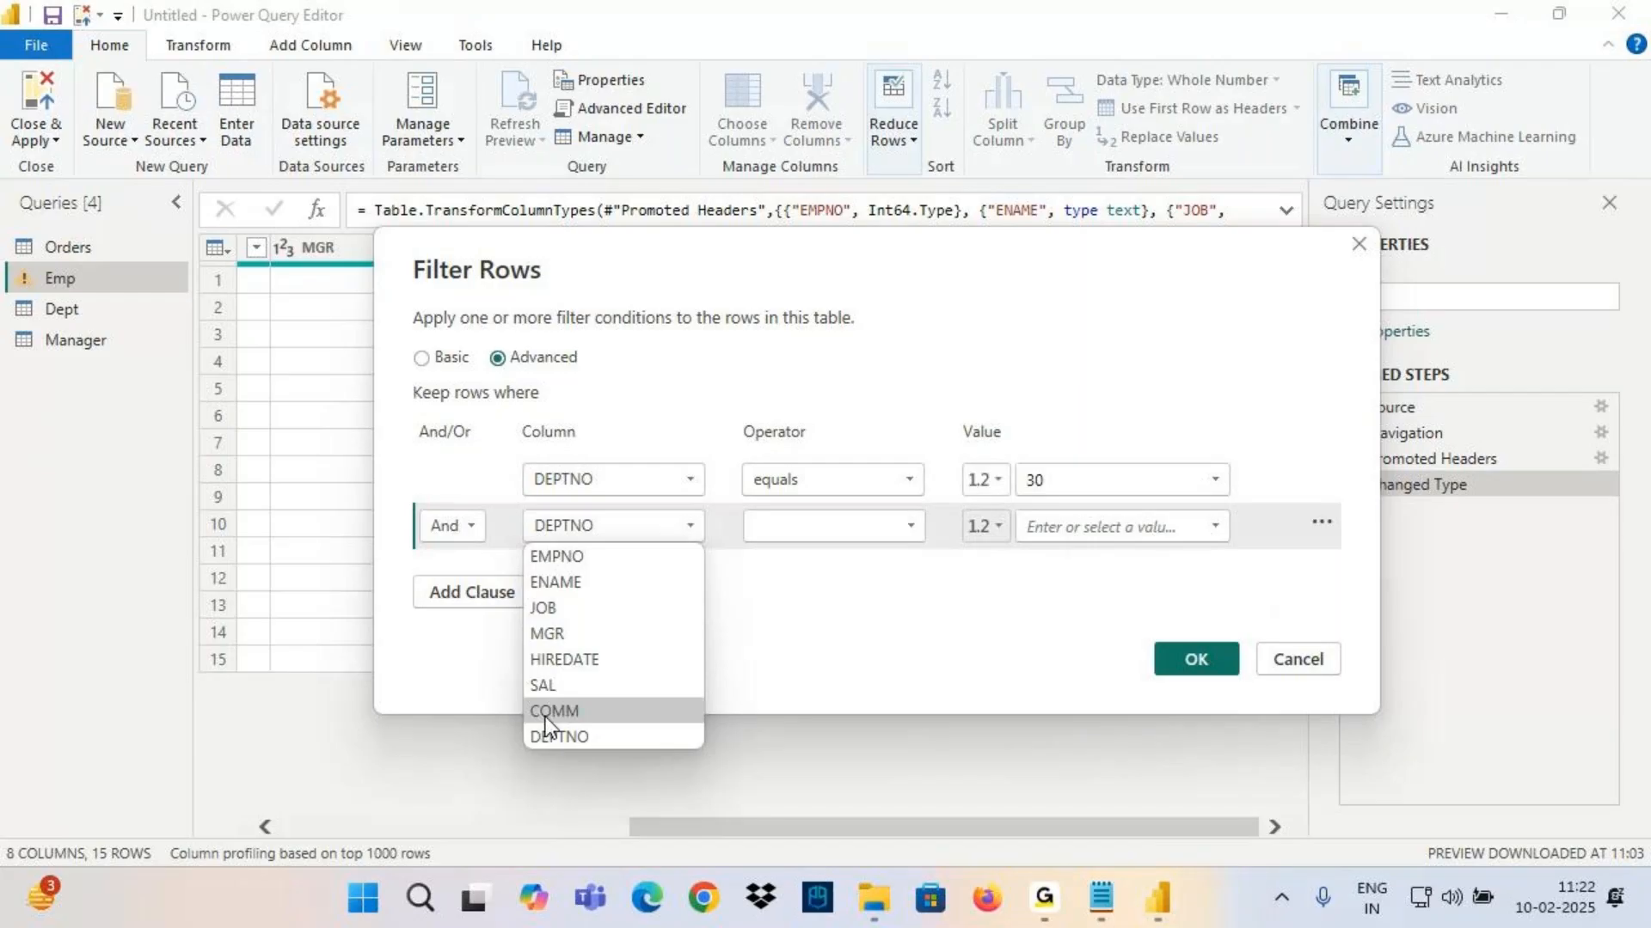
left_click(543, 608)
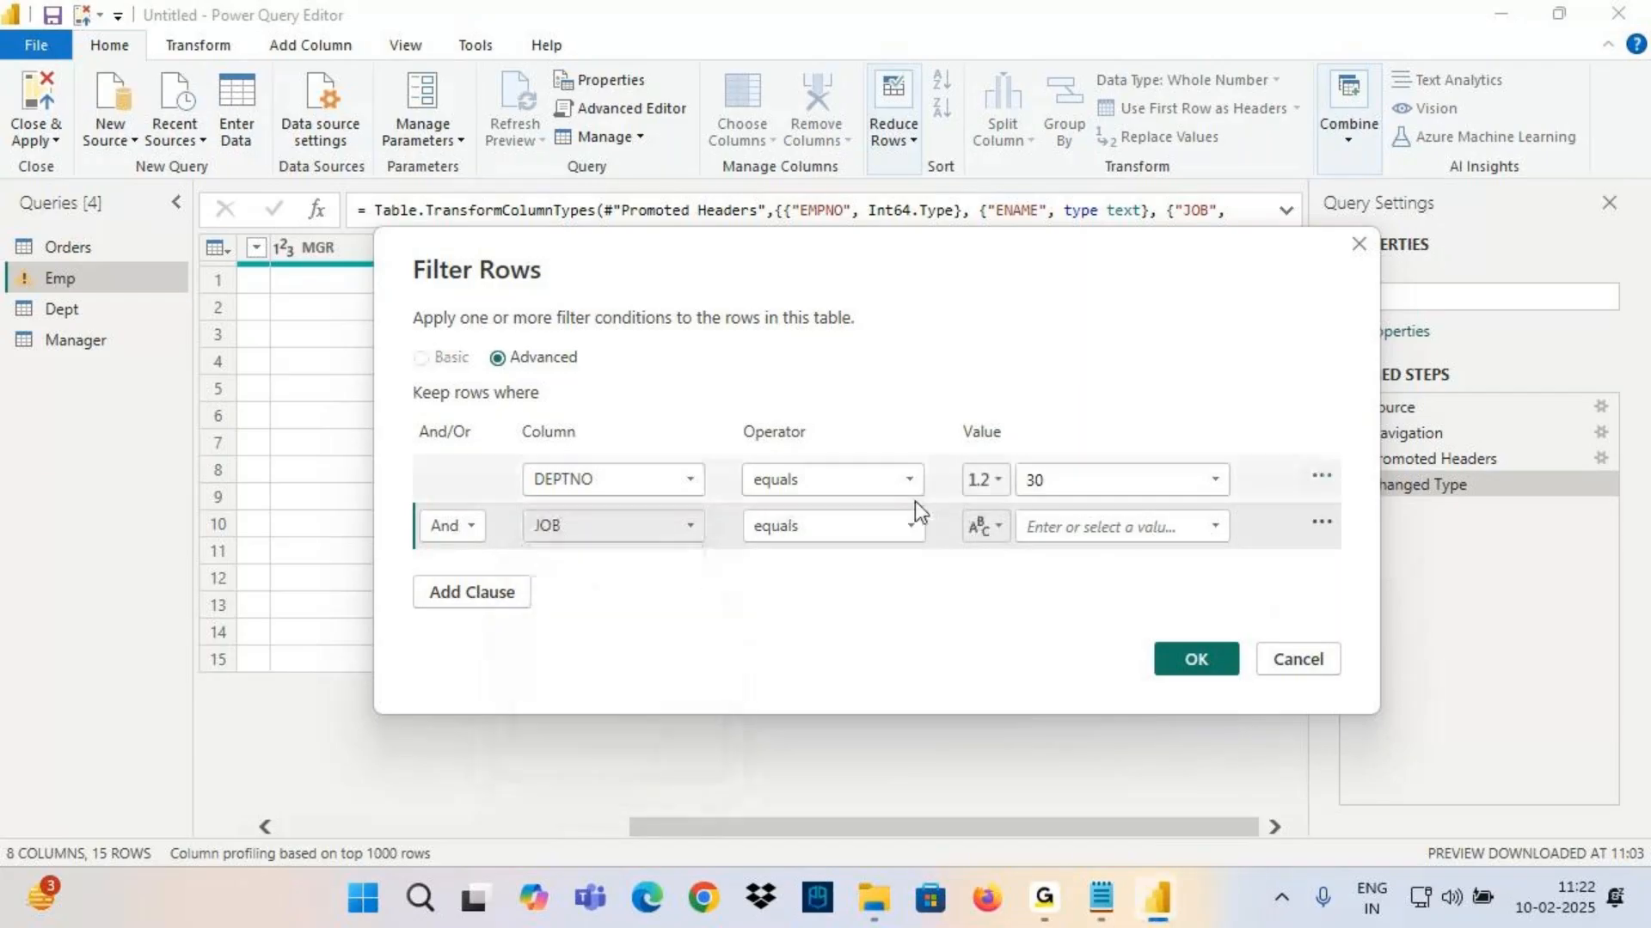
left_click(1216, 528)
left_click(1081, 582)
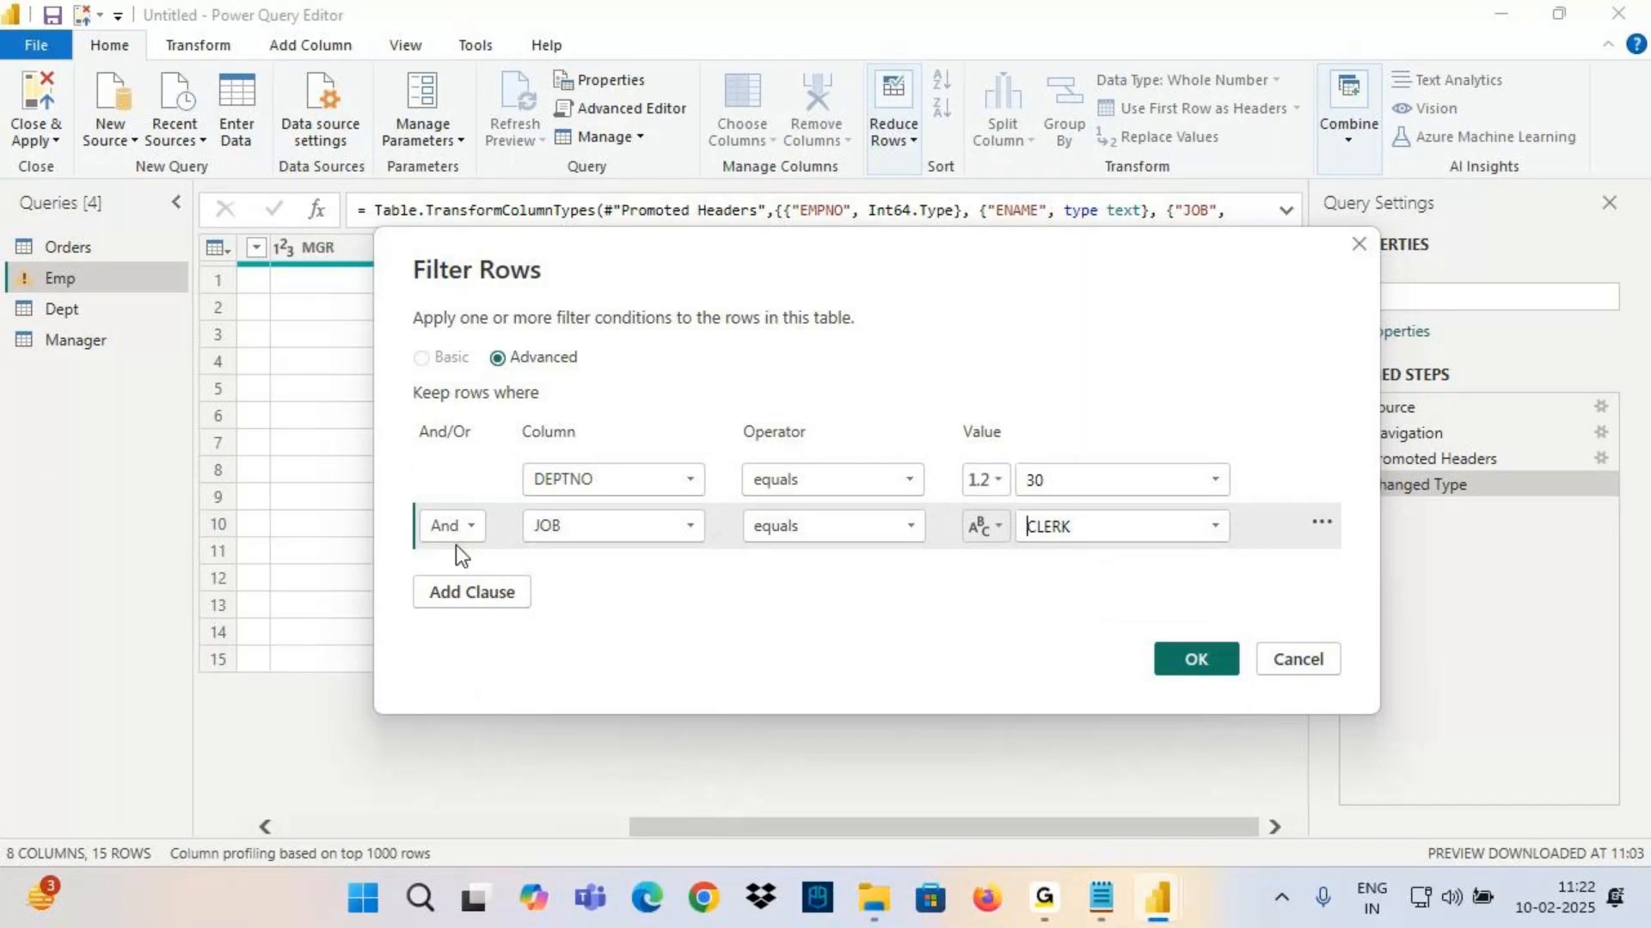
left_click_drag(823, 322, 660, 12)
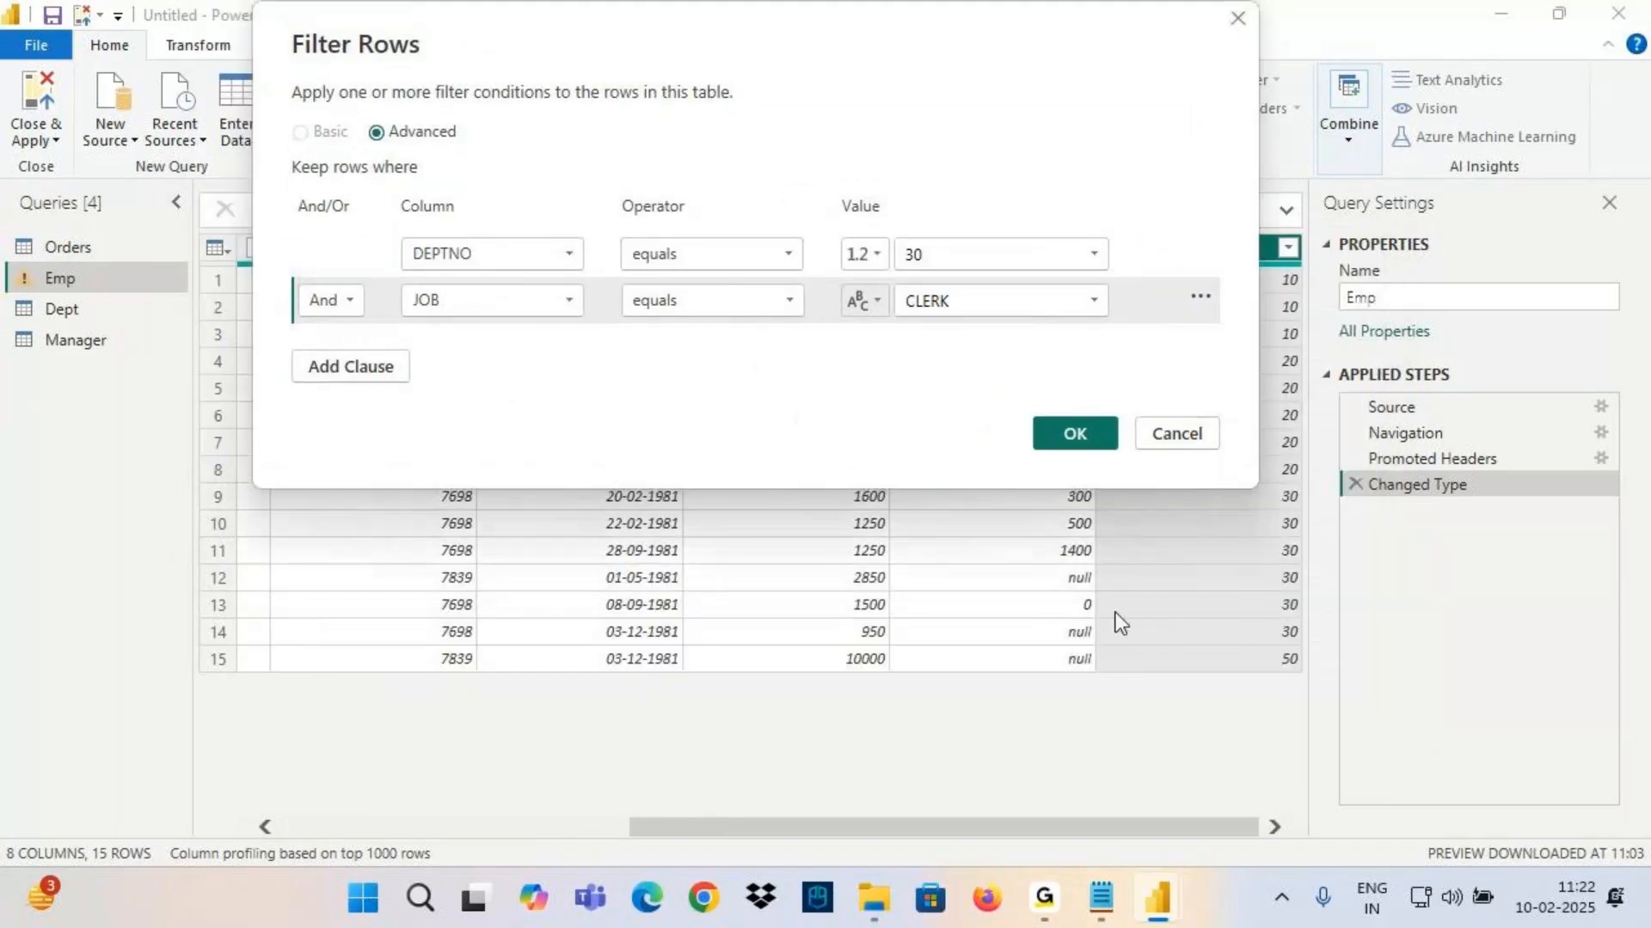
left_click(1075, 435)
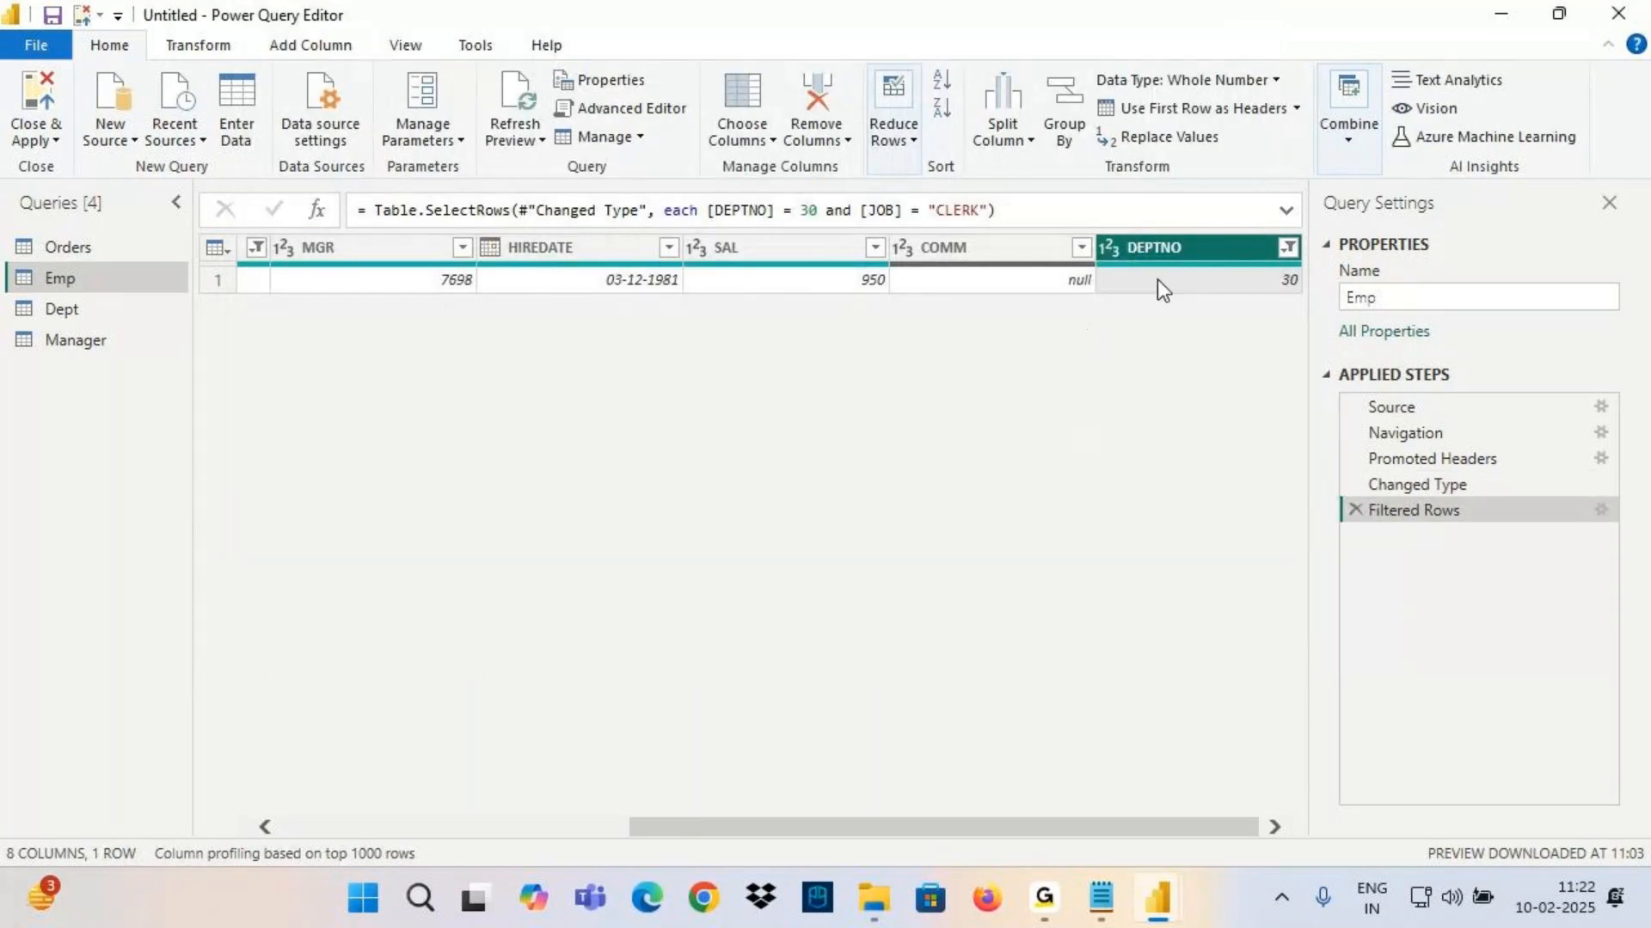
Check the JOB and ENAME values of the filtered Emp row
left_click_drag(947, 822, 638, 772)
left_click(683, 279)
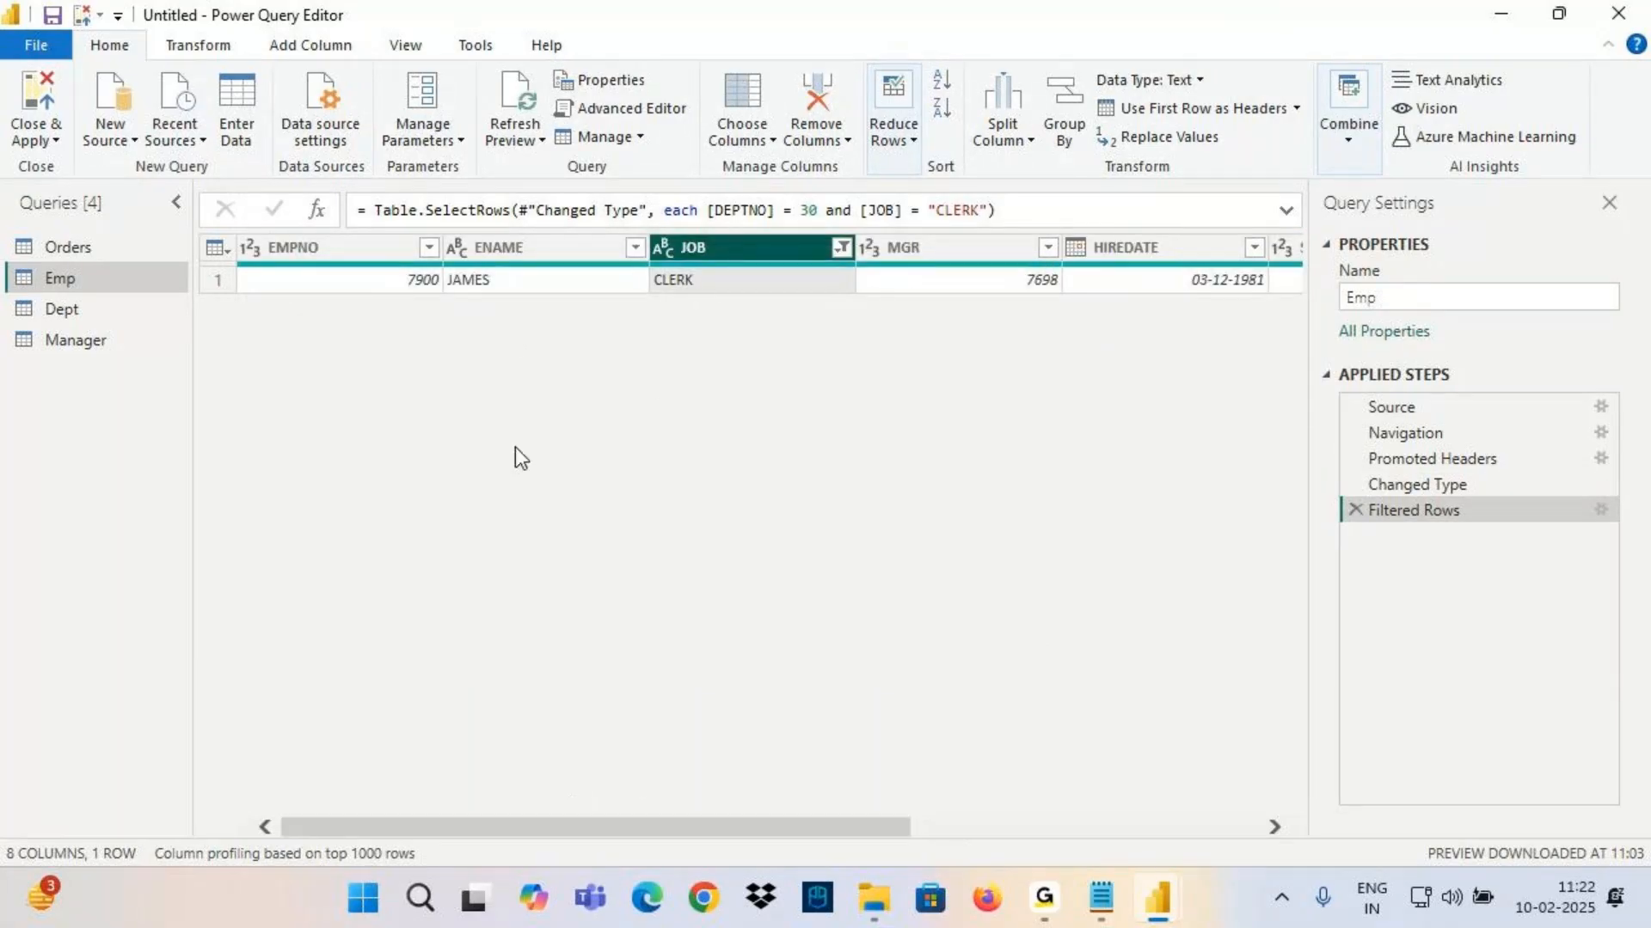
left_click(499, 249)
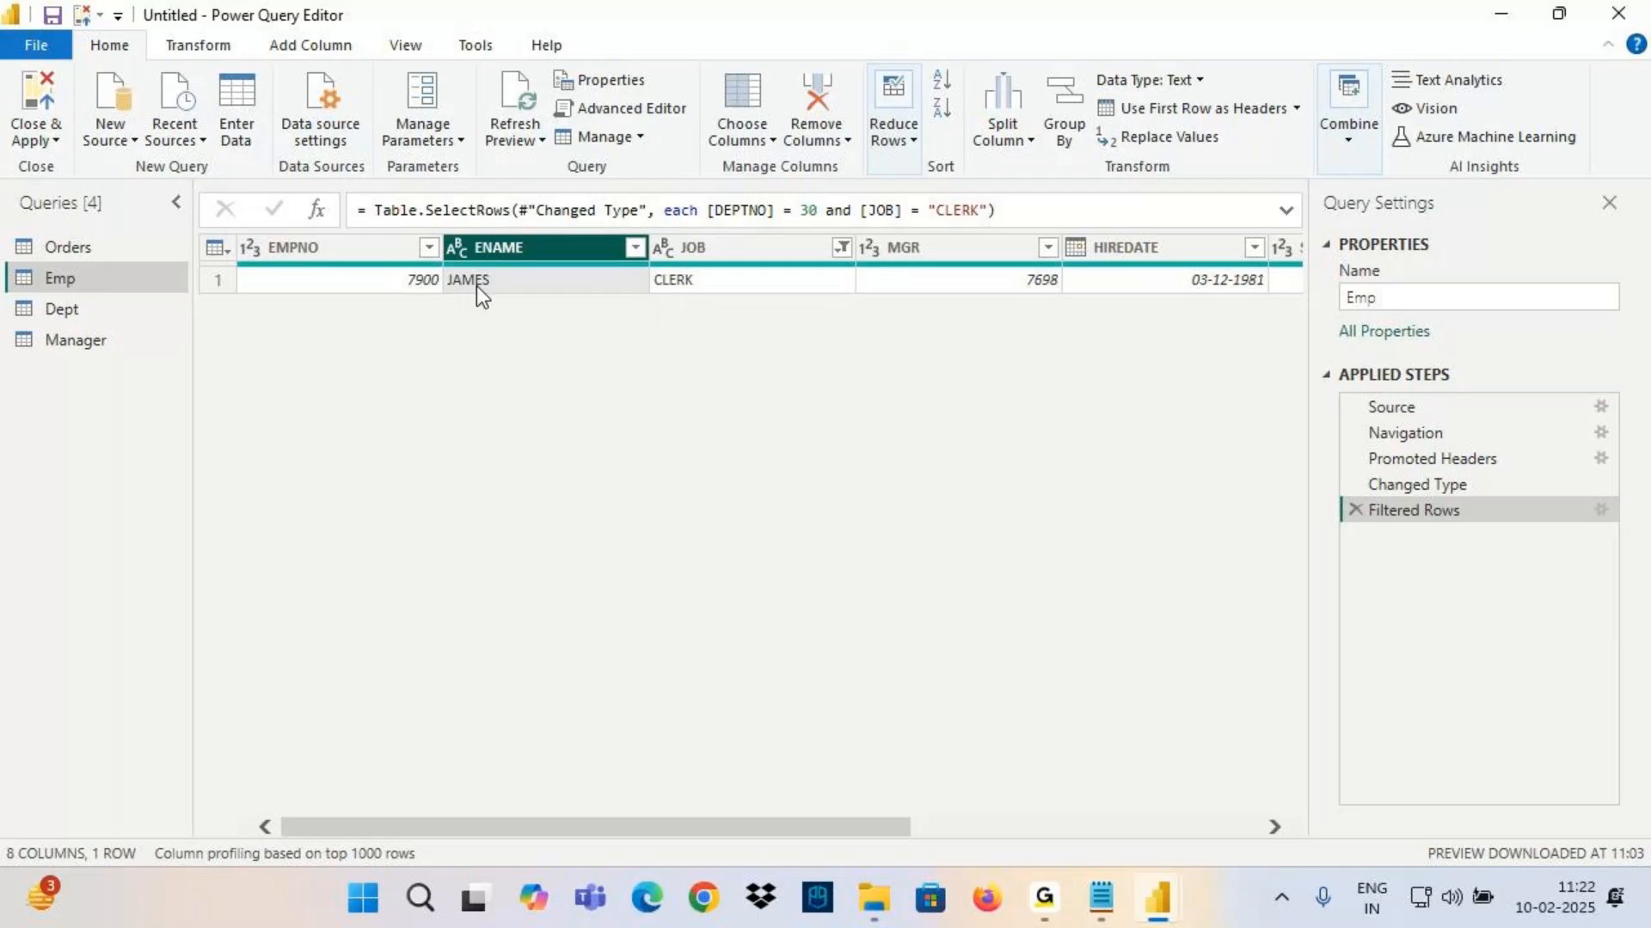
Switch to the Notepad notes and review the Deptno and Job conditions of the OR and AND exercises
left_click(1101, 899)
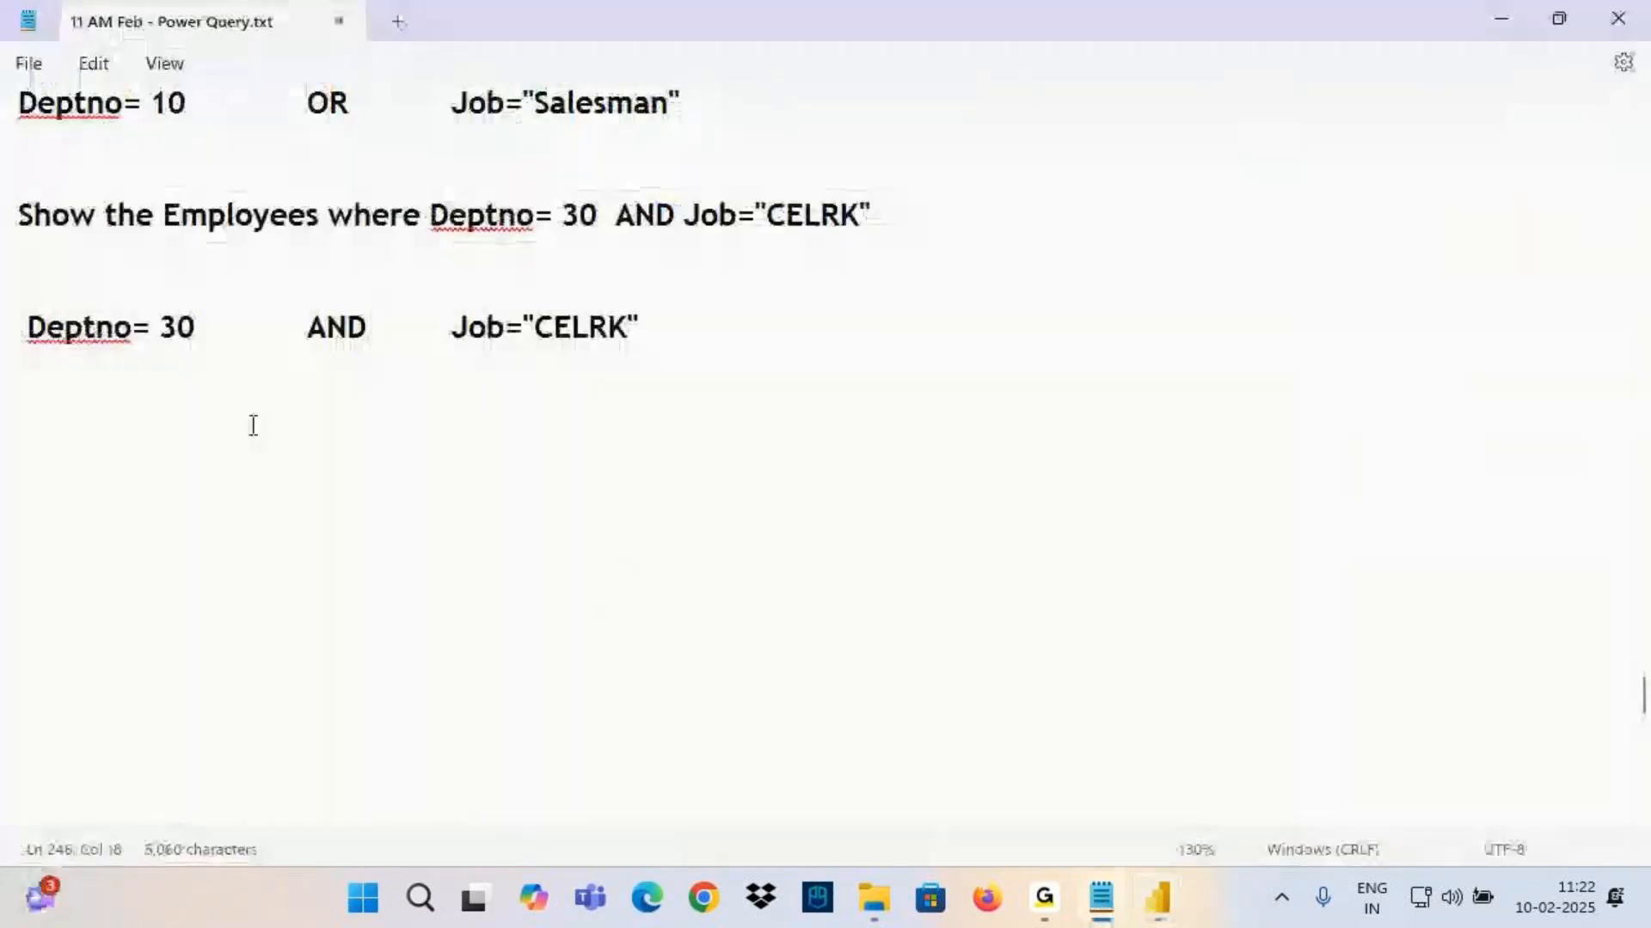
scroll(181, 395, "up", 3)
scroll(211, 461, "up", 1)
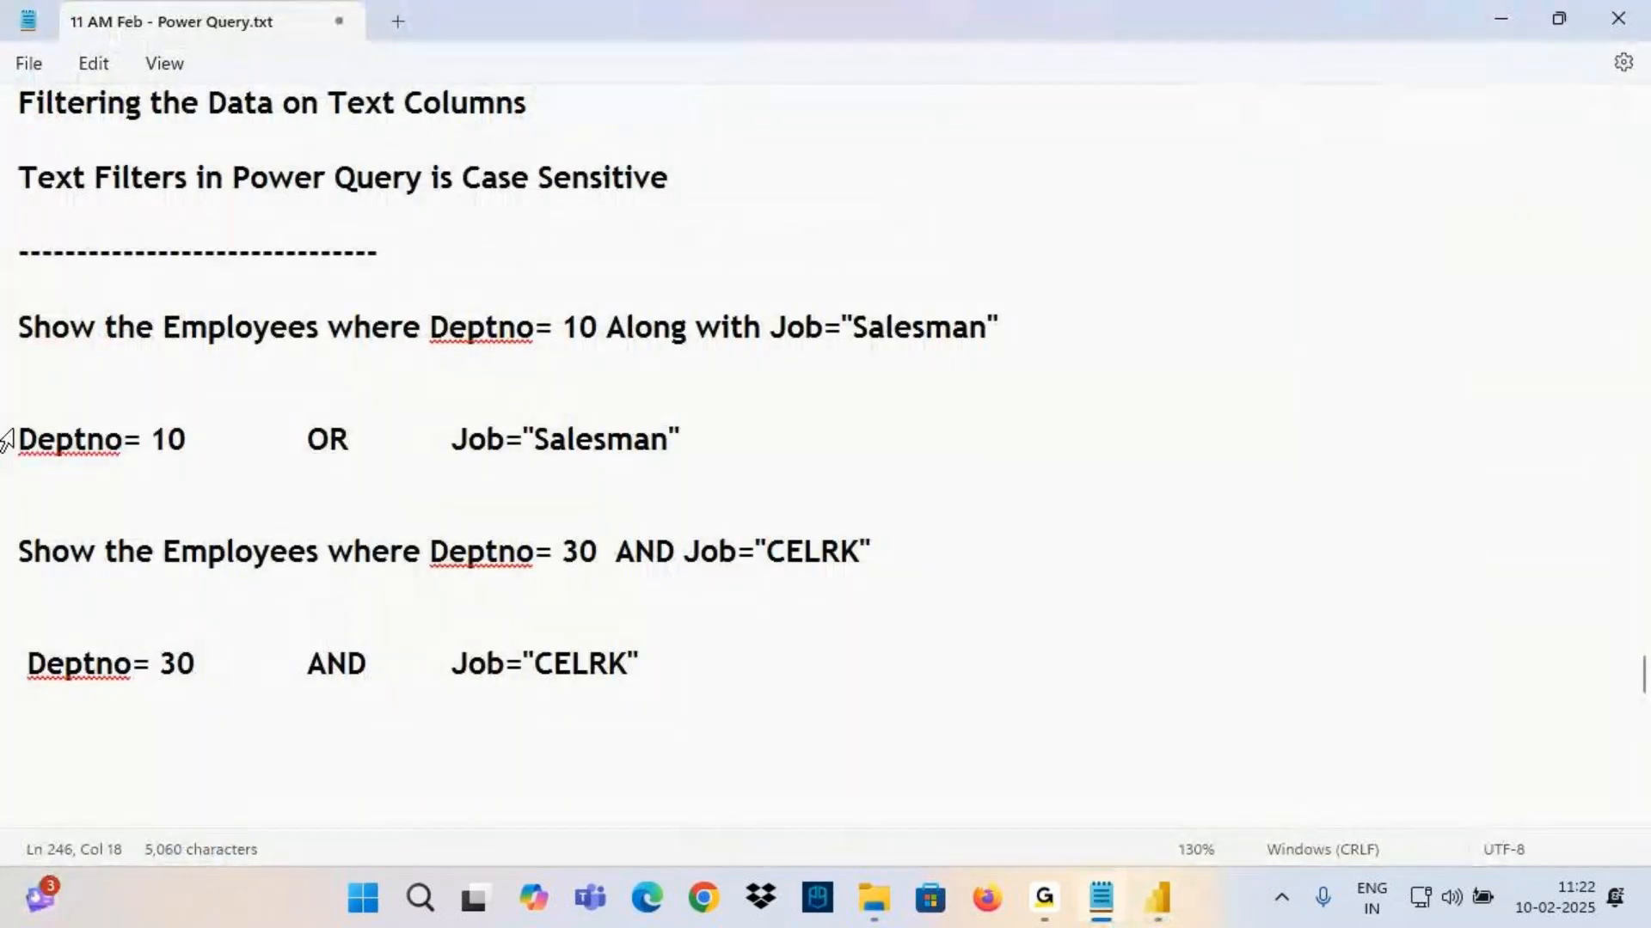
left_click_drag(38, 440, 185, 440)
left_click_drag(467, 440, 685, 439)
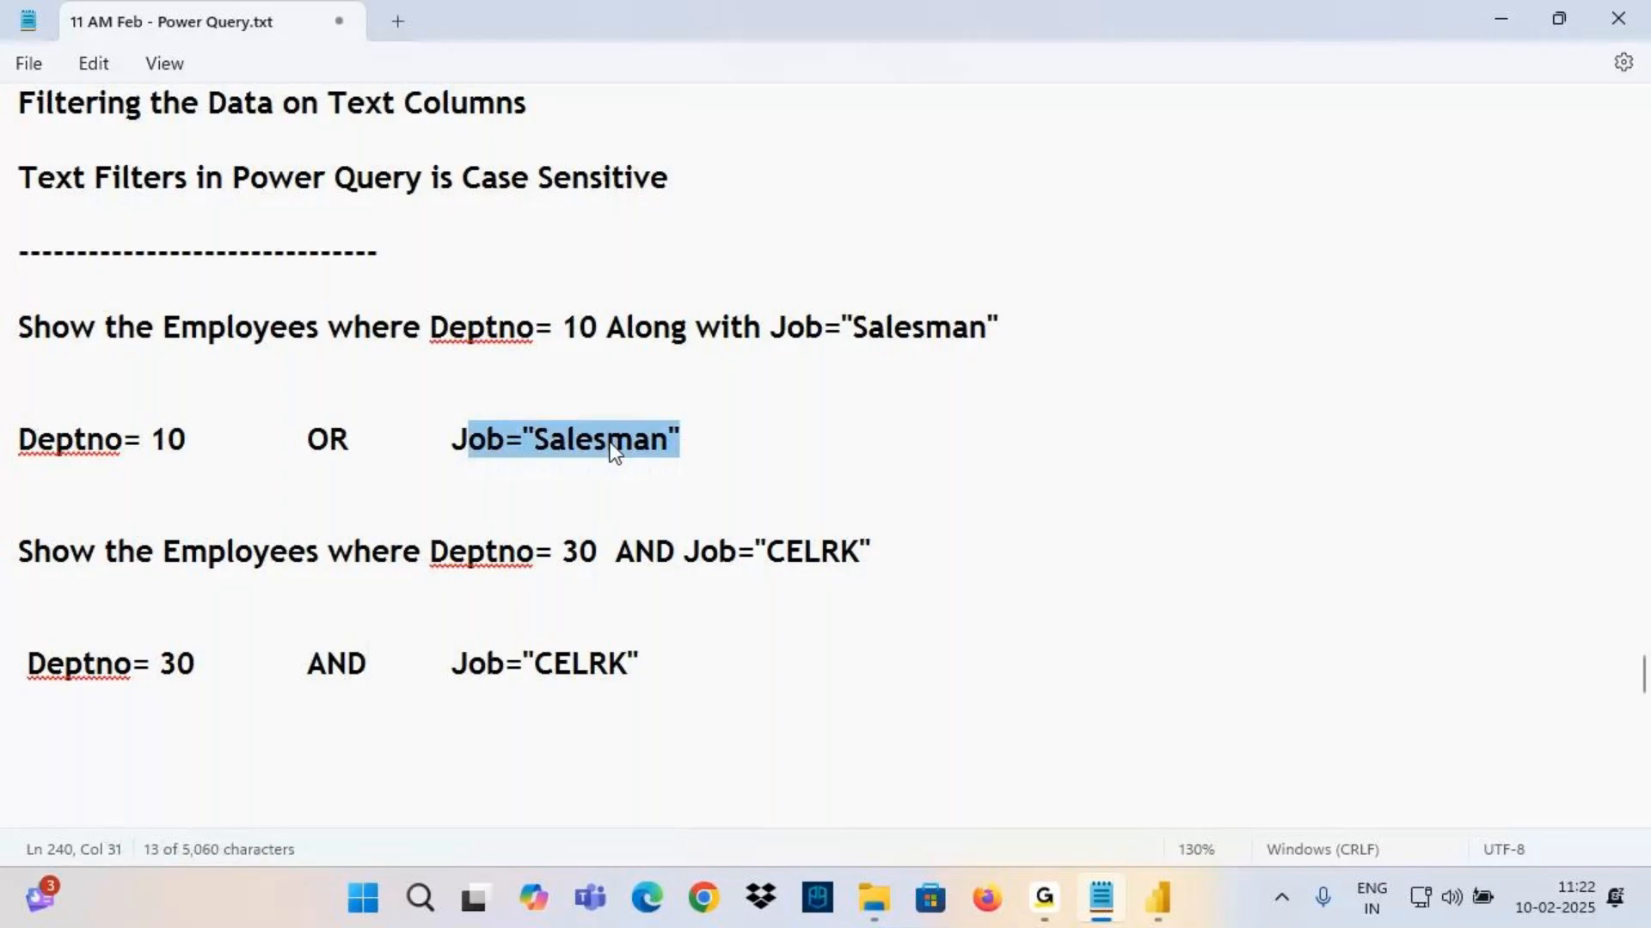
left_click_drag(37, 440, 105, 437)
left_click_drag(504, 440, 729, 441)
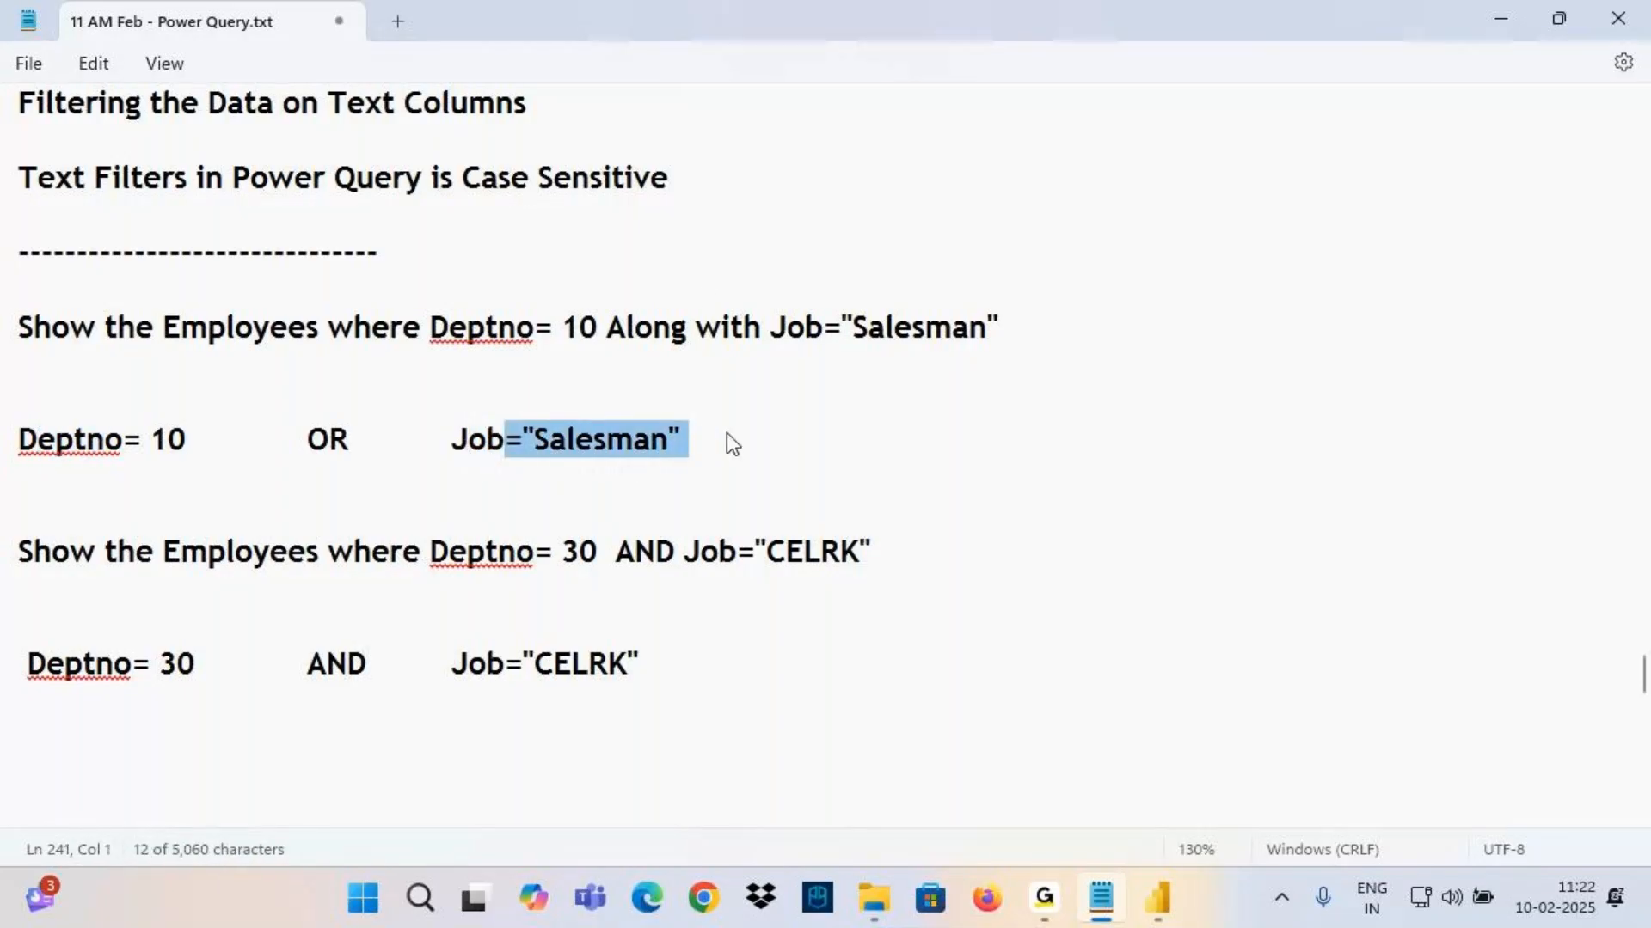
left_click_drag(137, 326, 822, 645)
left_click_drag(307, 439, 374, 445)
scroll(361, 447, "down", 2)
left_click(147, 523)
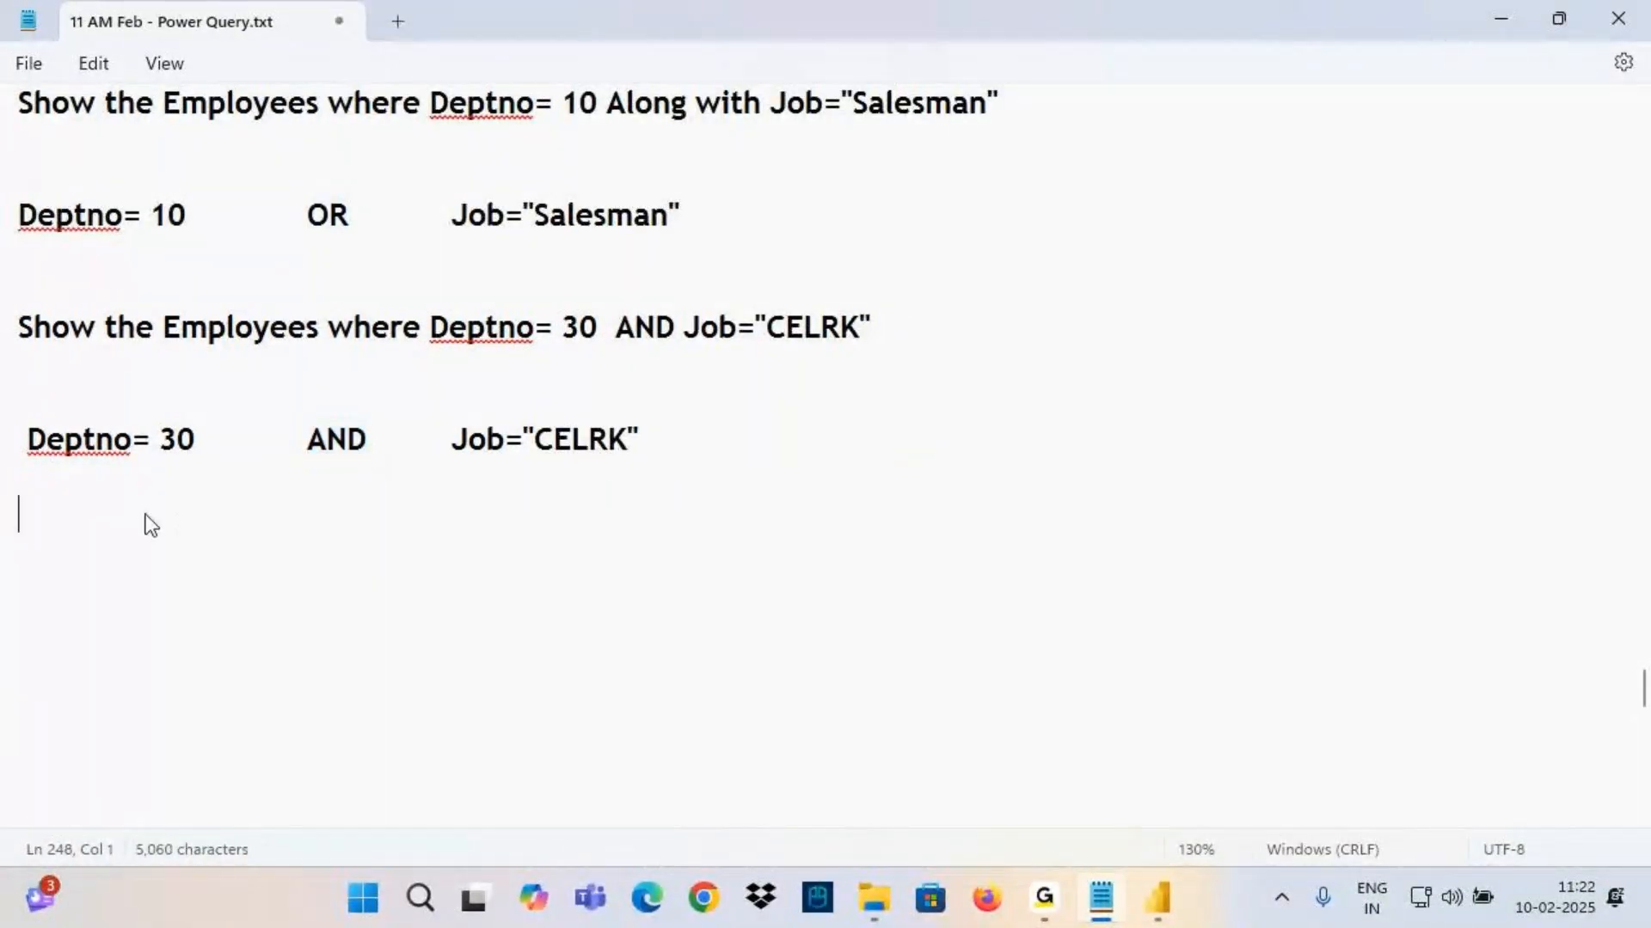
left_click(554, 469)
Add a dashed separator below the AND exercise, copy the heading "Filtering the Data on Date Columns" beneath it, and highlight "Date Columns"
scroll(554, 481, "up", 1)
scroll(553, 485, "up", 5)
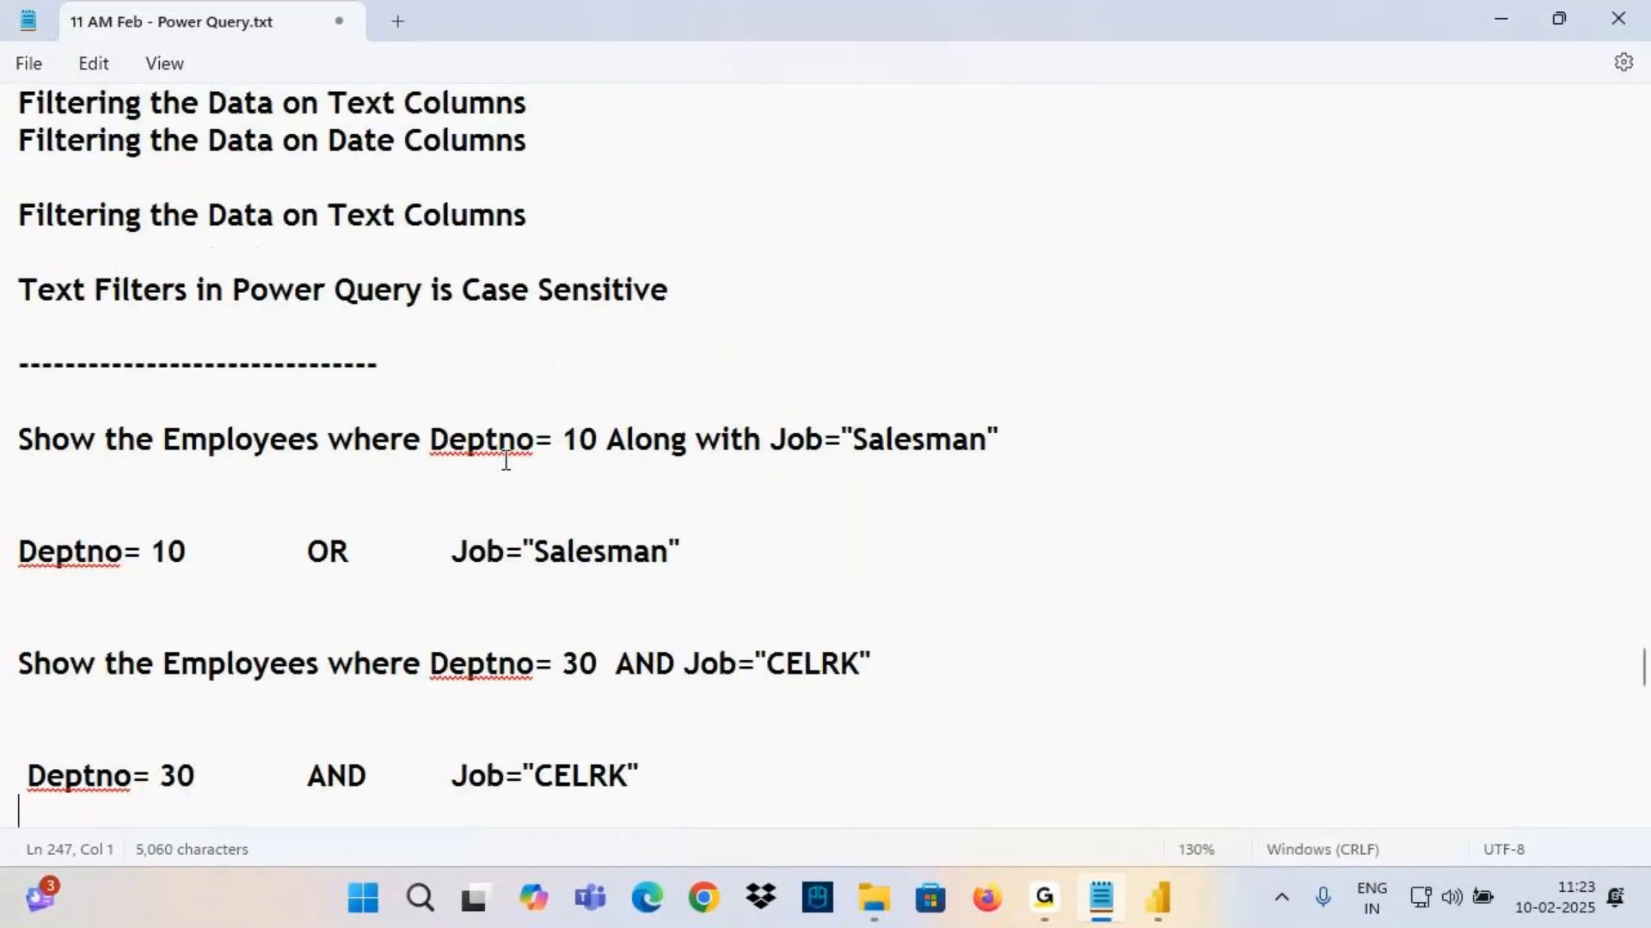
left_click_drag(299, 450, 553, 446)
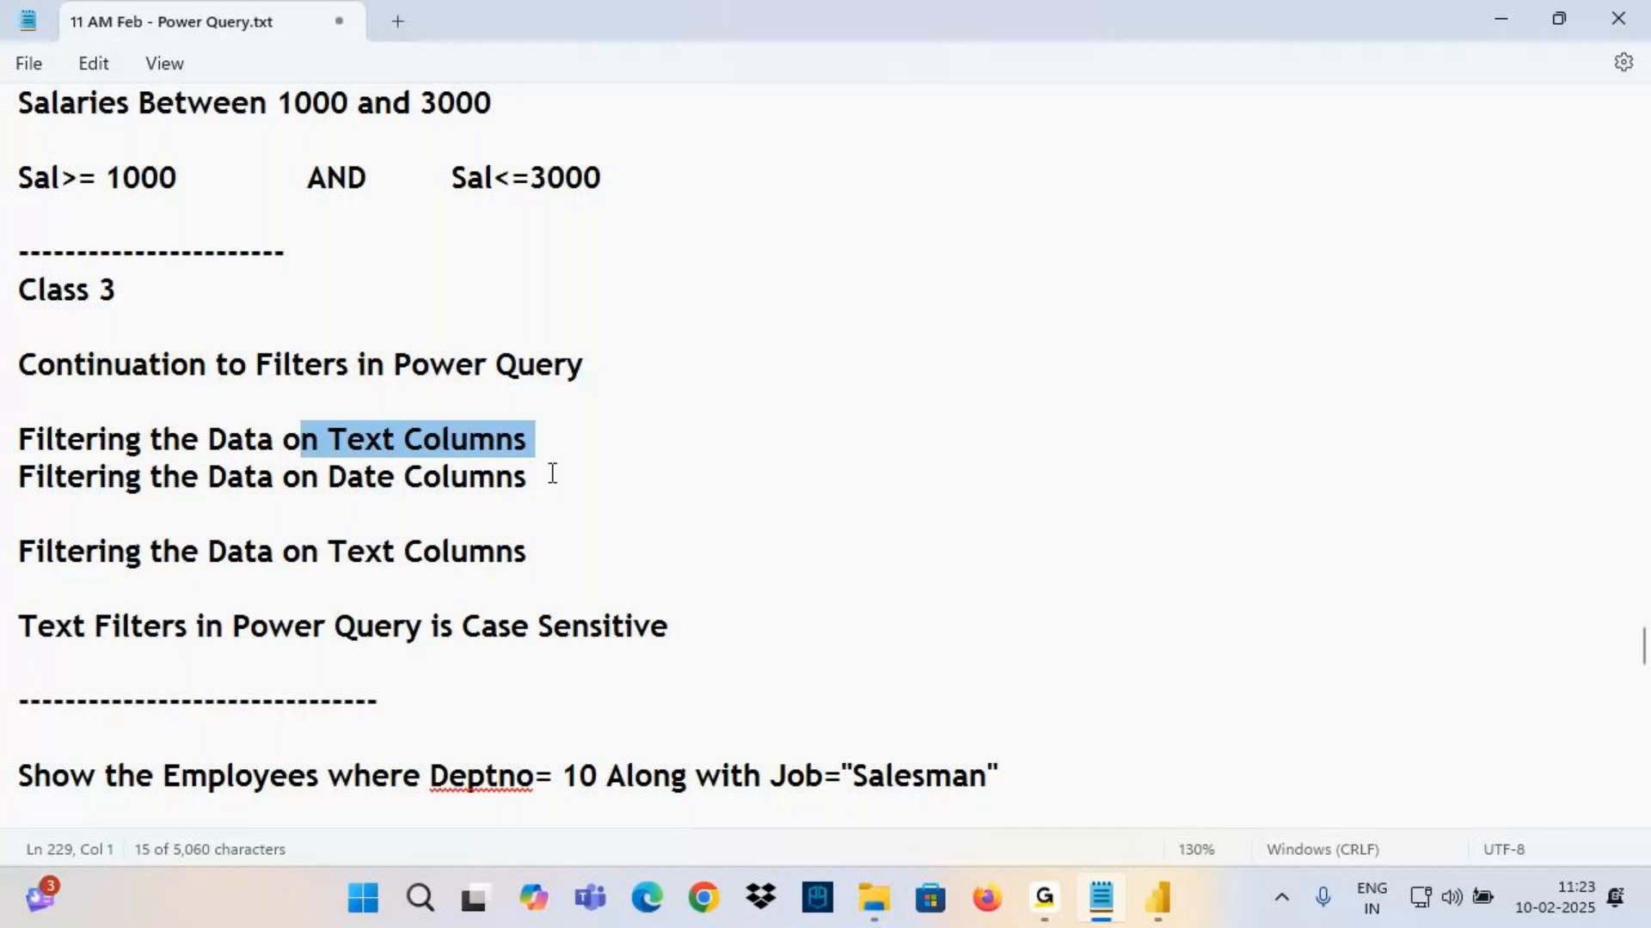
left_click_drag(551, 473, 4, 492)
key("ctrl+c")
scroll(180, 627, "down", 6)
left_click(41, 519)
type("------------")
key("Return")
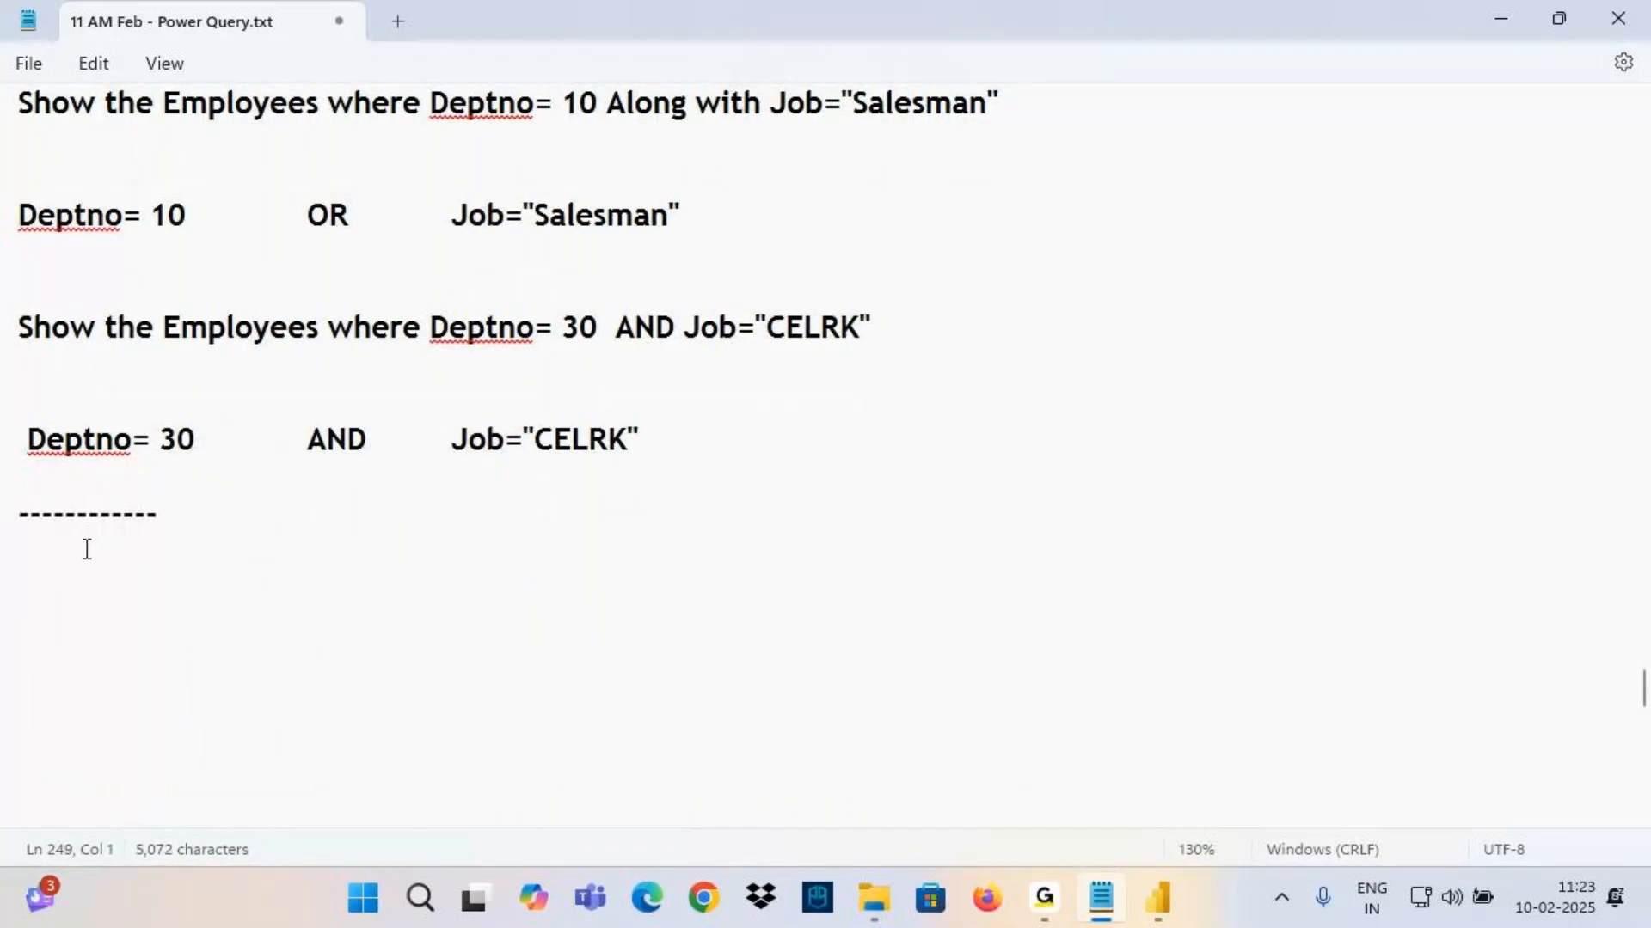
key("ctrl+v")
left_click(330, 554)
left_click_drag(332, 558, 605, 561)
Switch back to Power Query Editor and delete the Filtered Rows step from the Emp query
mouse_move(1158, 899)
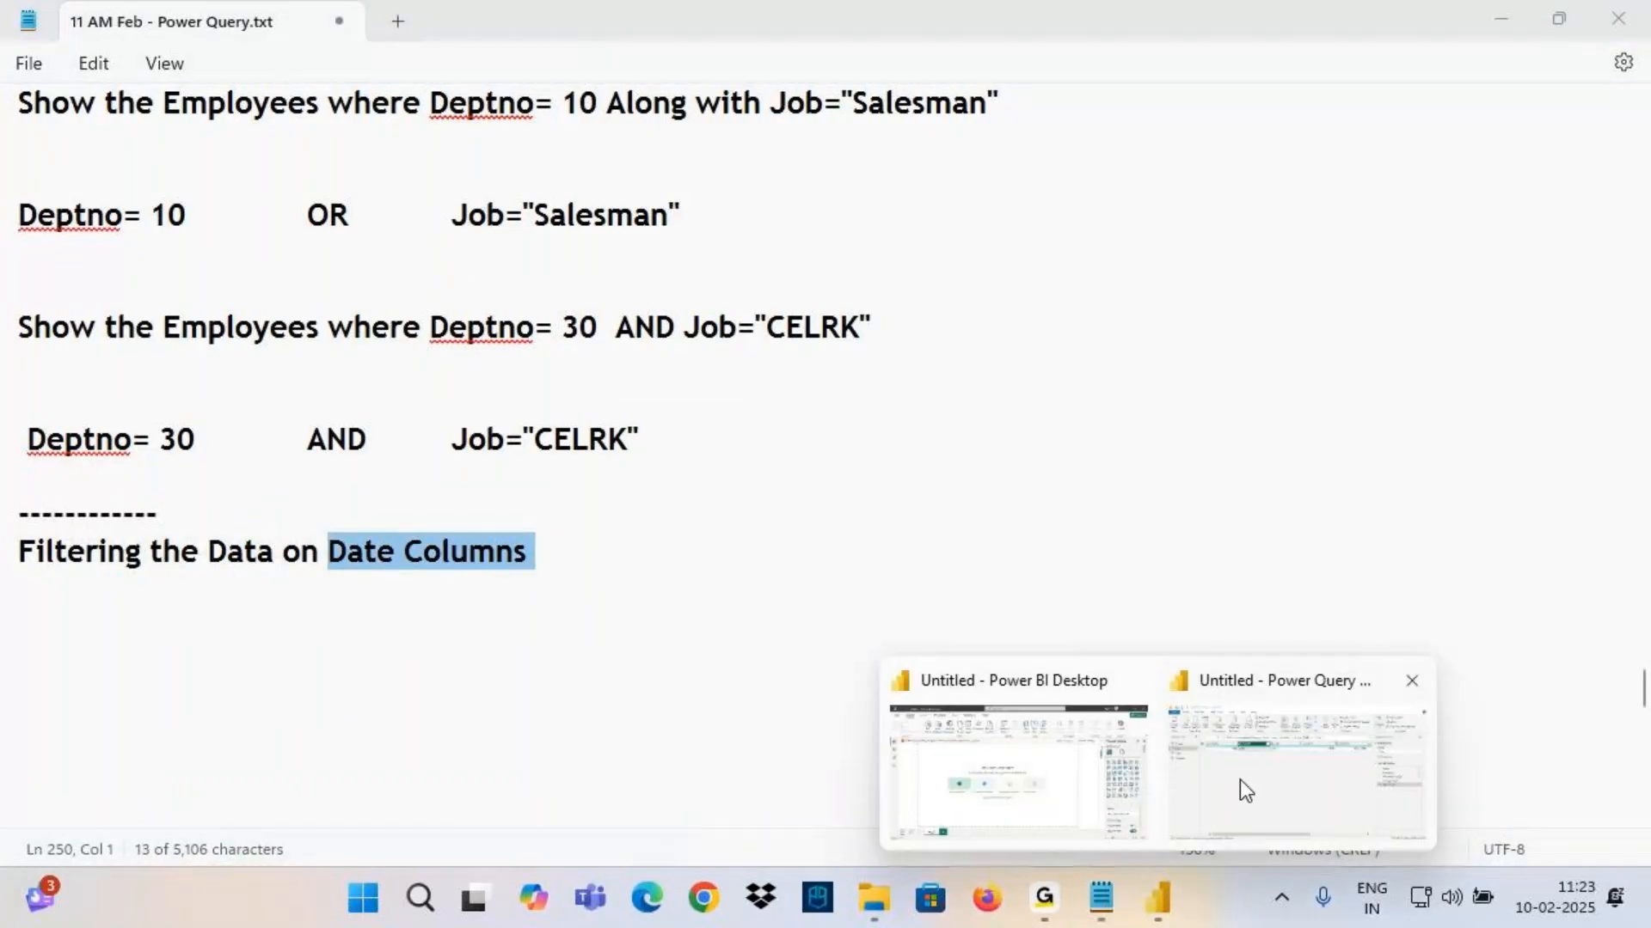
left_click(1240, 781)
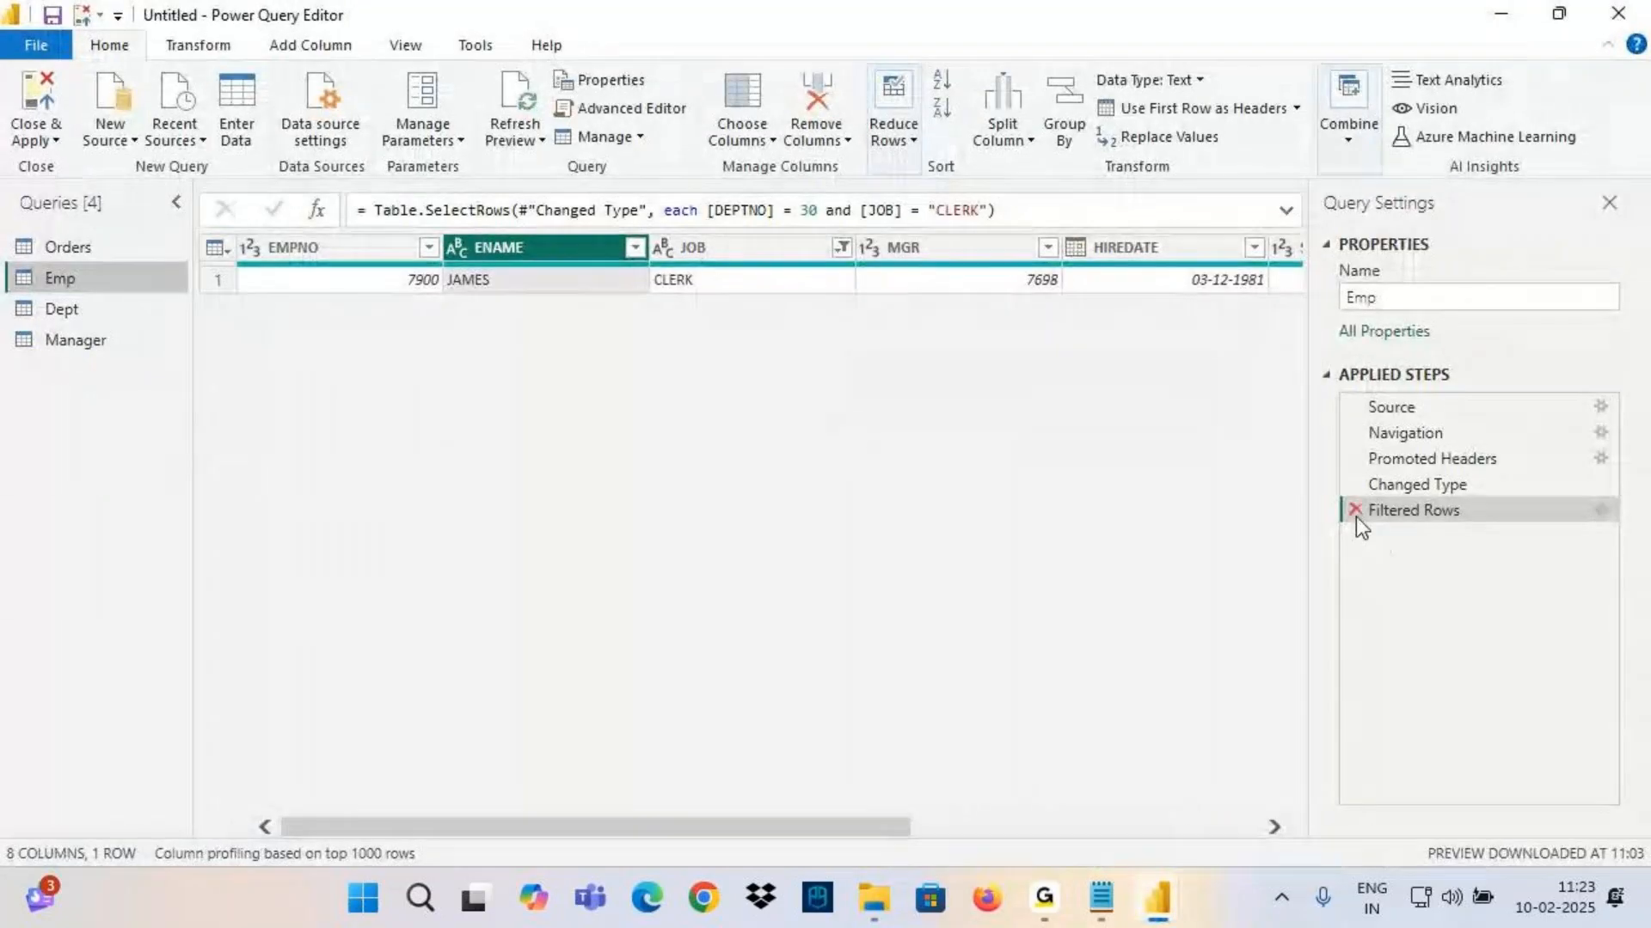
left_click(1355, 513)
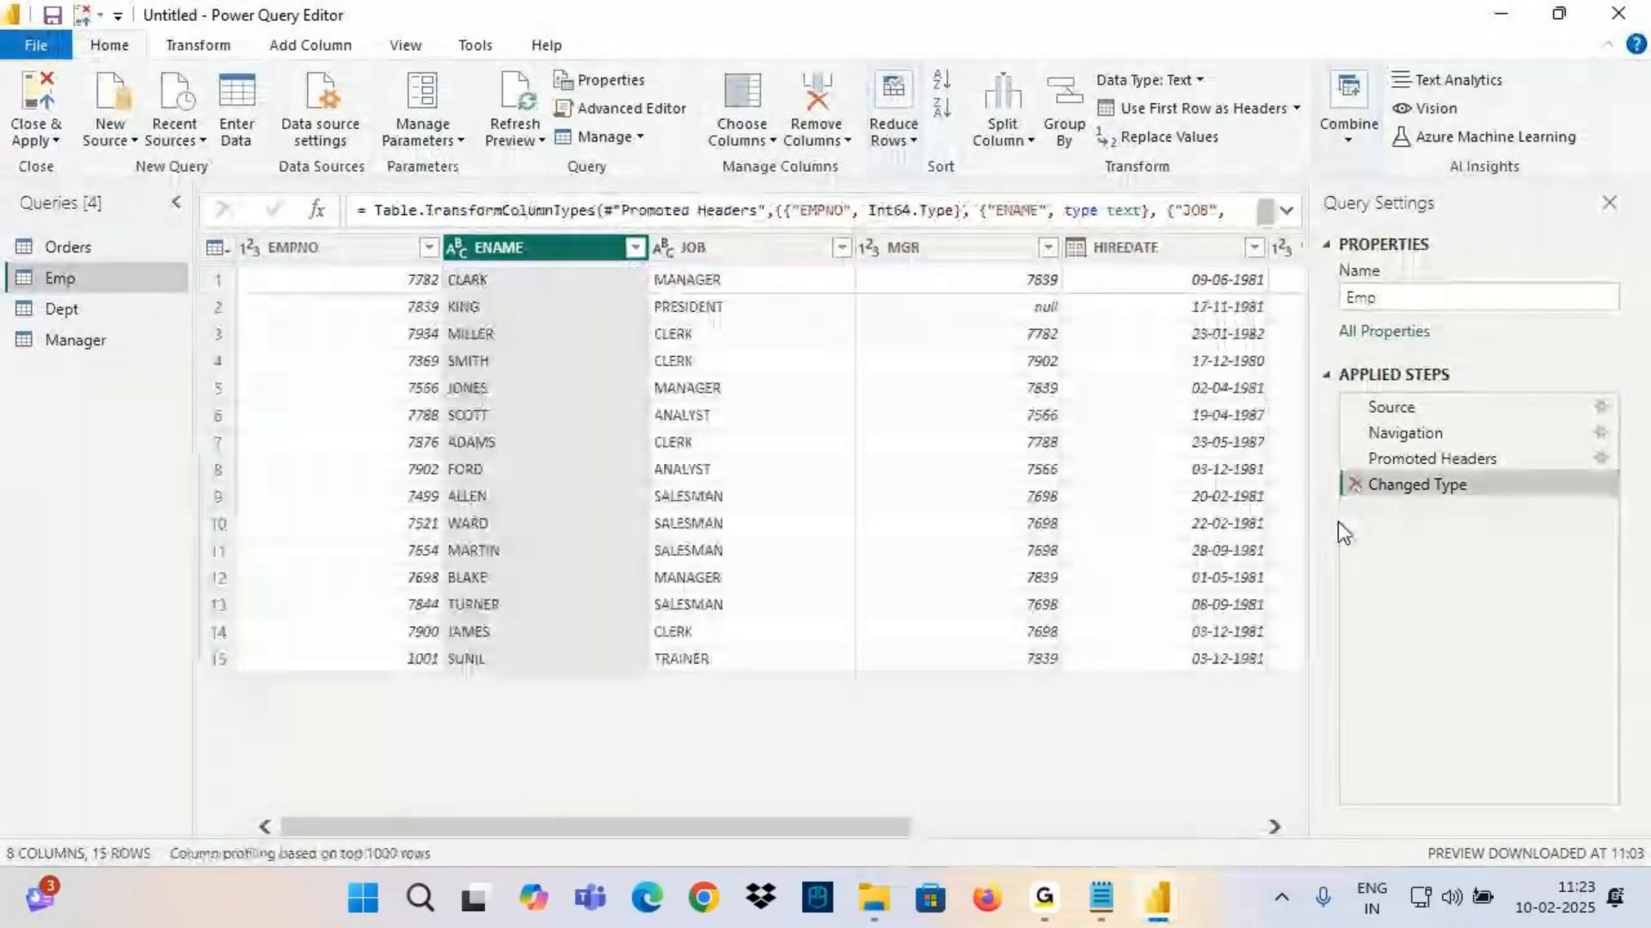
Open the Orders query and select its Order Date column
left_click(110, 247)
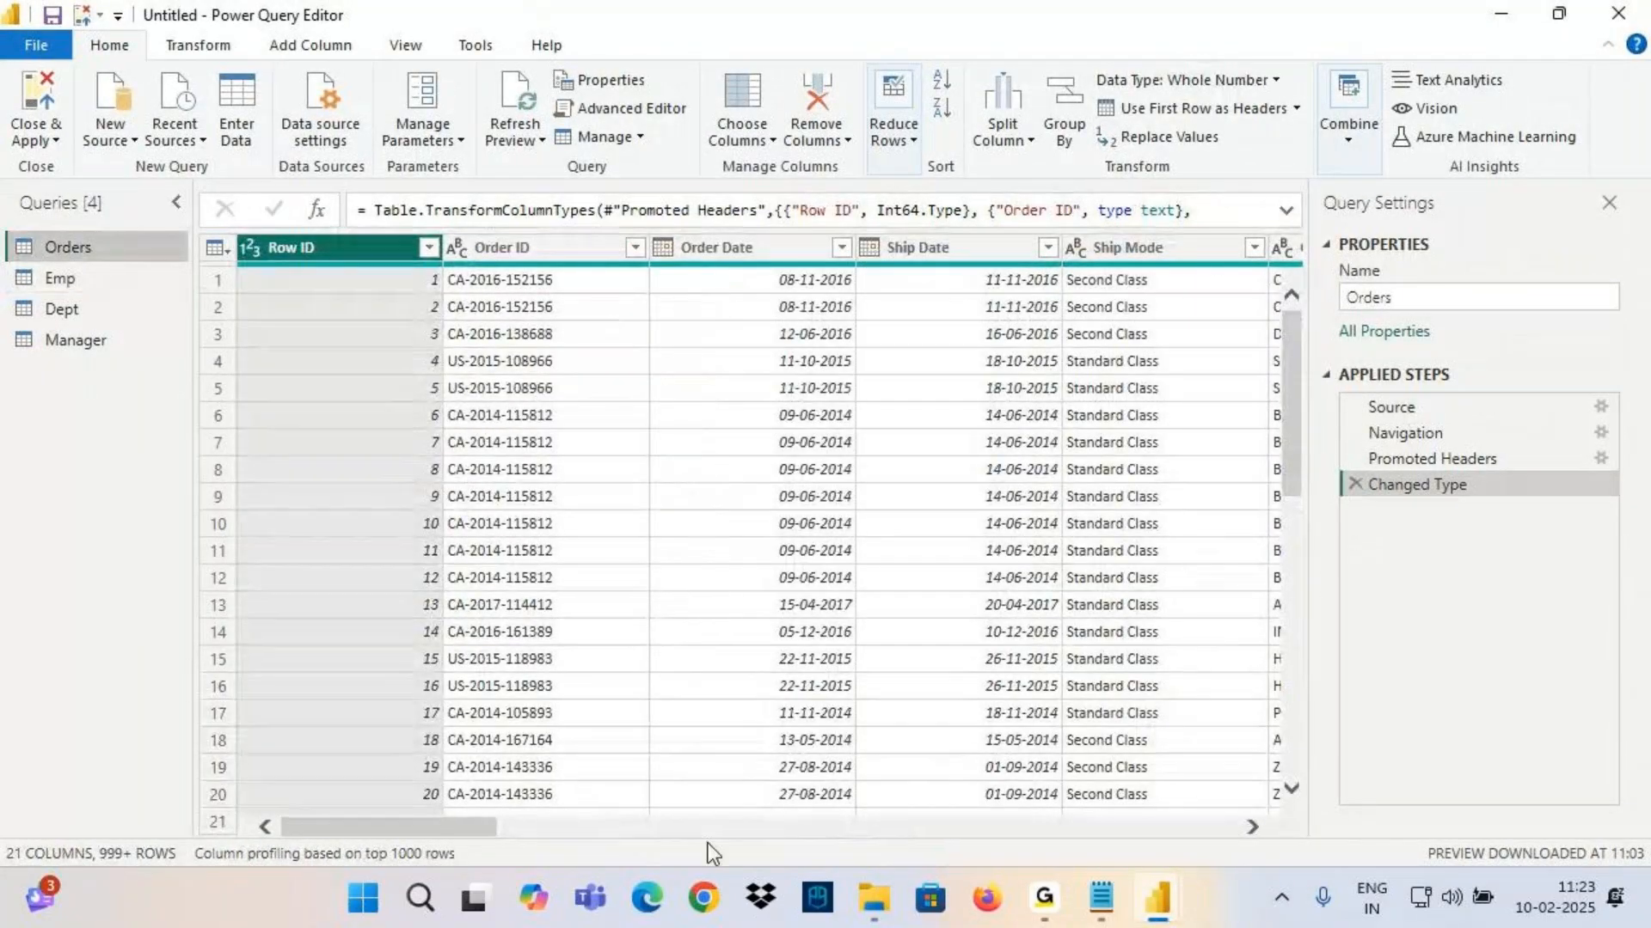
scroll(509, 770, "right", 3)
left_click(528, 246)
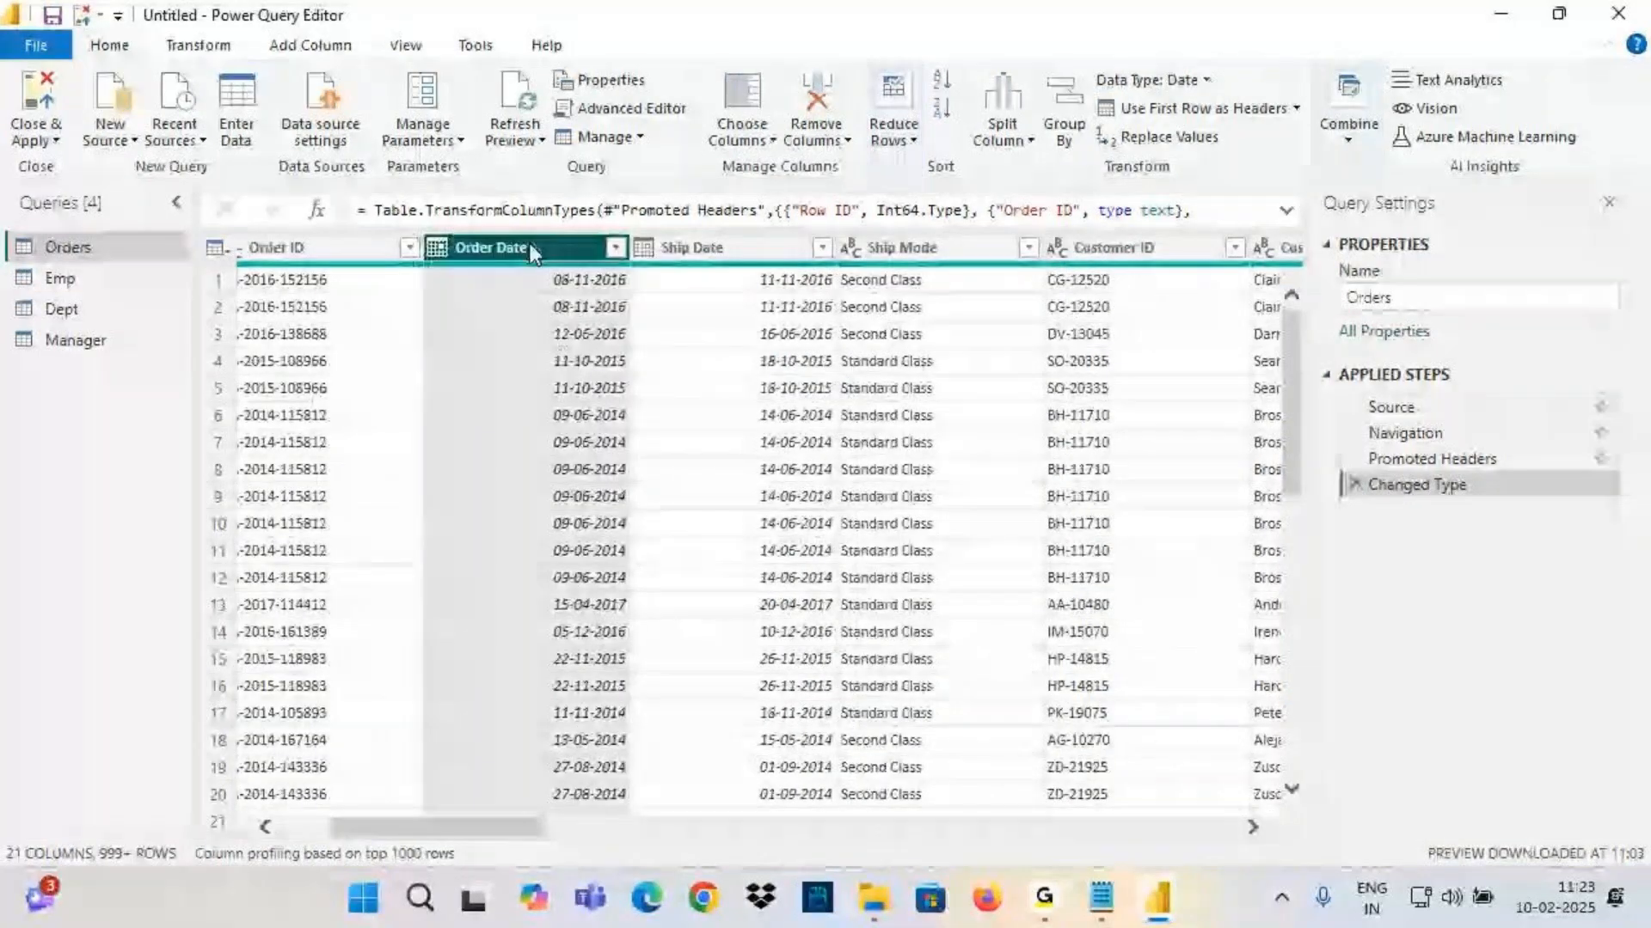
Mark the Order Date header and its Date data type in red, and clear the ink
key("ctrl+2")
left_click_drag(457, 258, 570, 259)
left_click_drag(1131, 86, 1243, 90)
mouse_move(1179, 28)
left_mouse_down()
mouse_move(1190, 77)
mouse_move(1167, 105)
left_mouse_up()
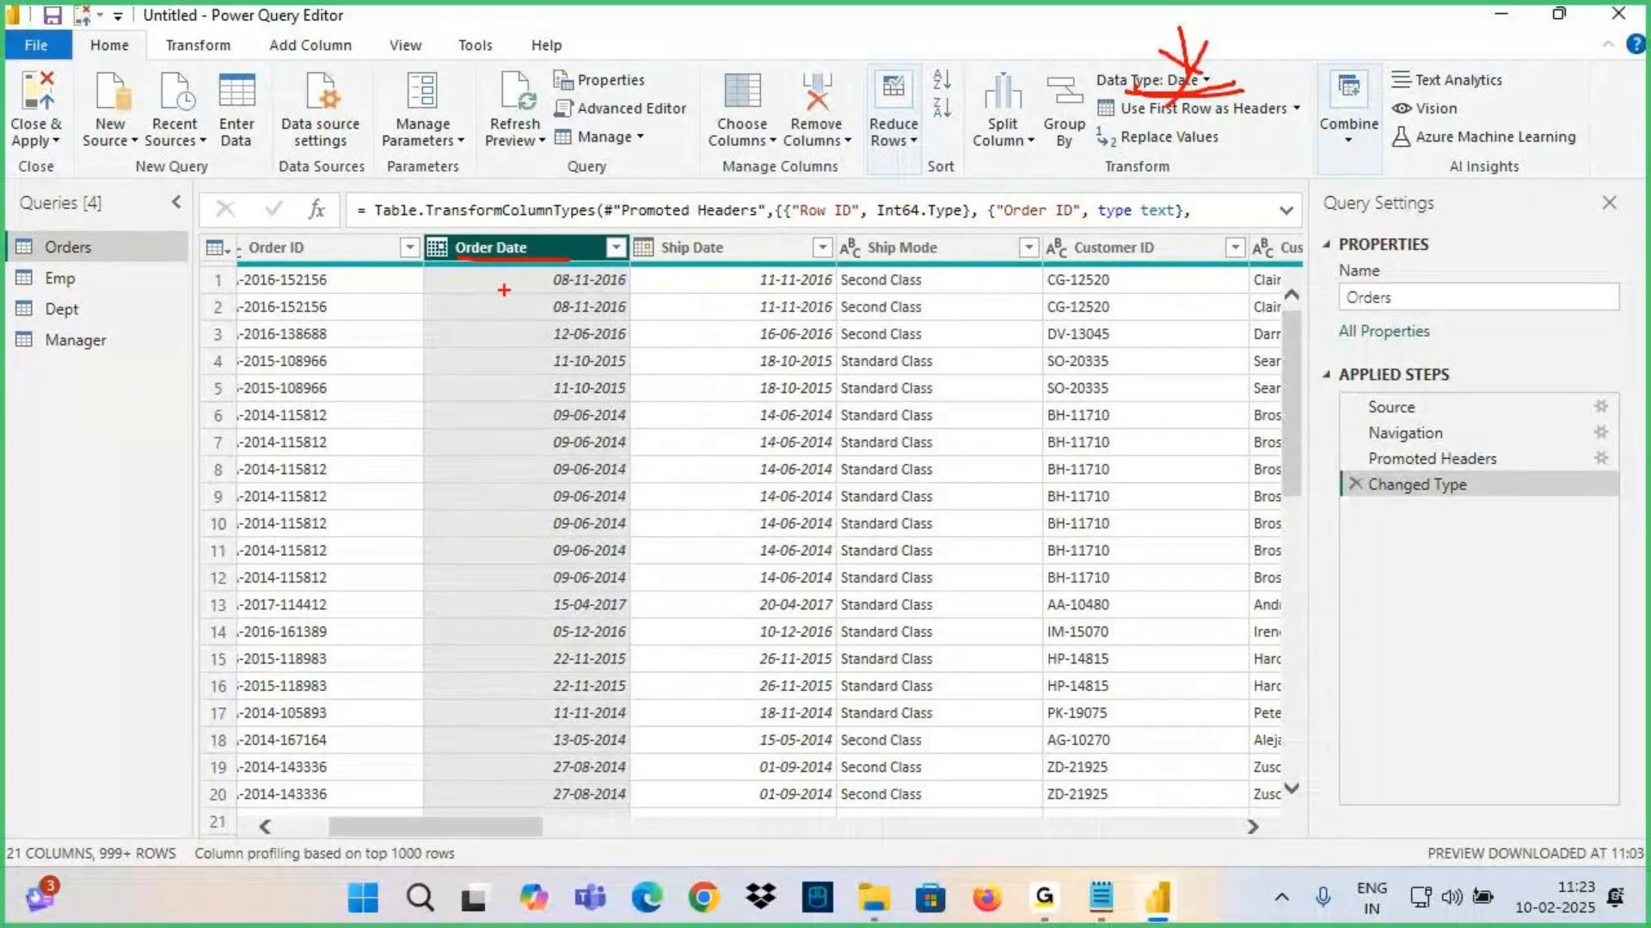
key("Escape")
Examine the date filter options offered for the Order Date column, and close the list without filtering
left_click(615, 248)
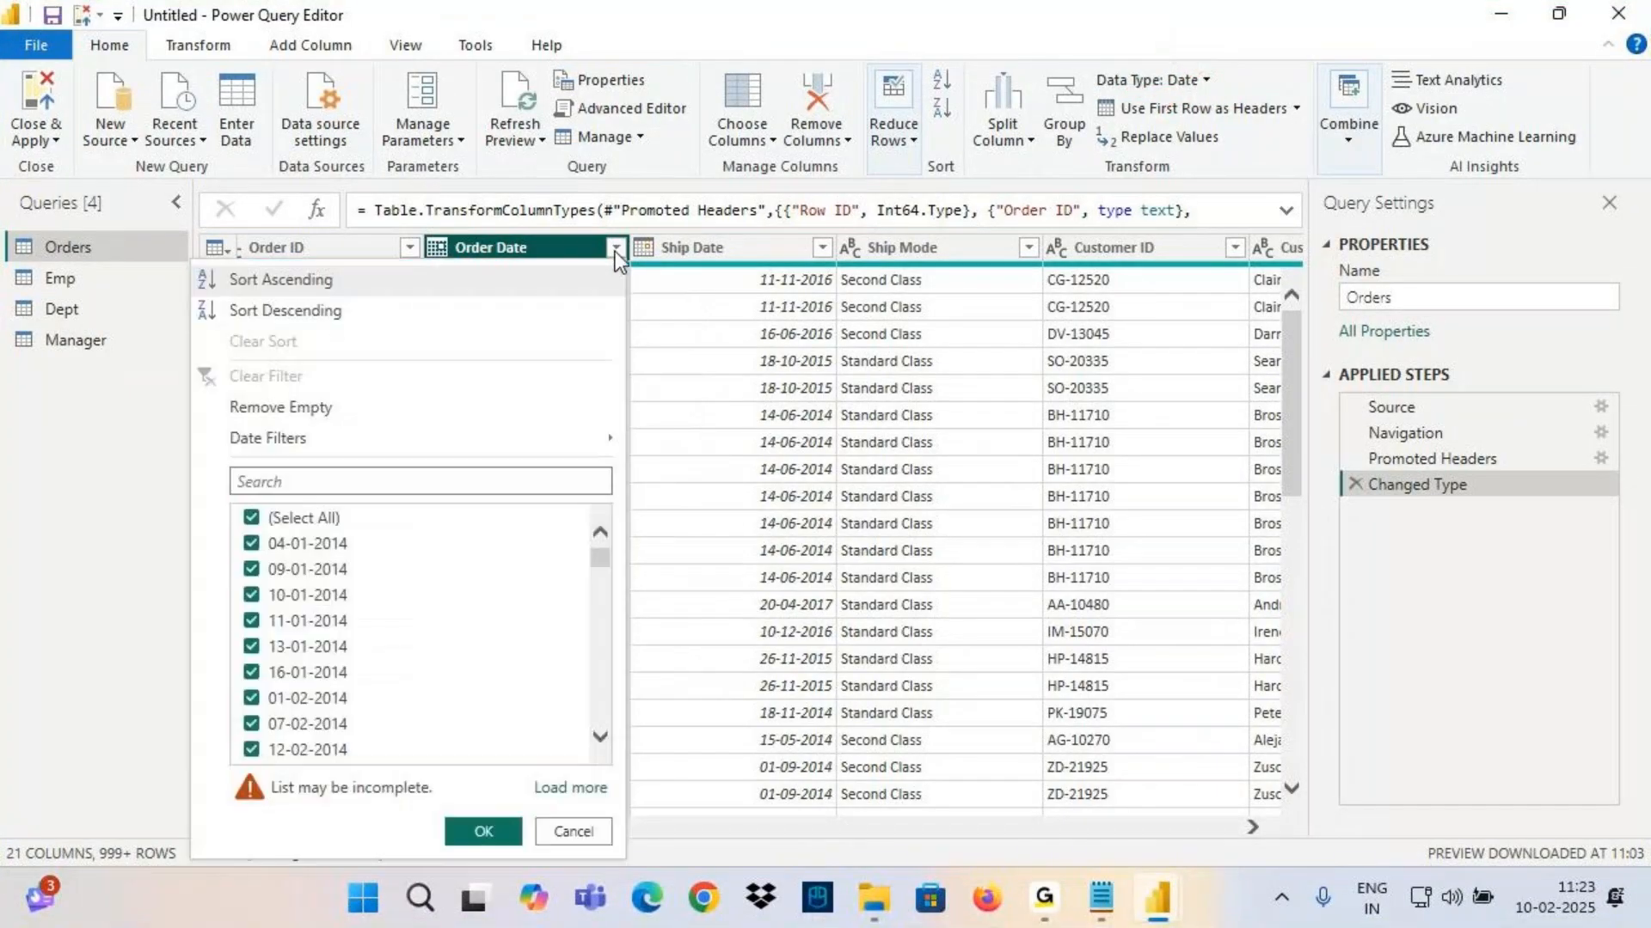
mouse_move(347, 444)
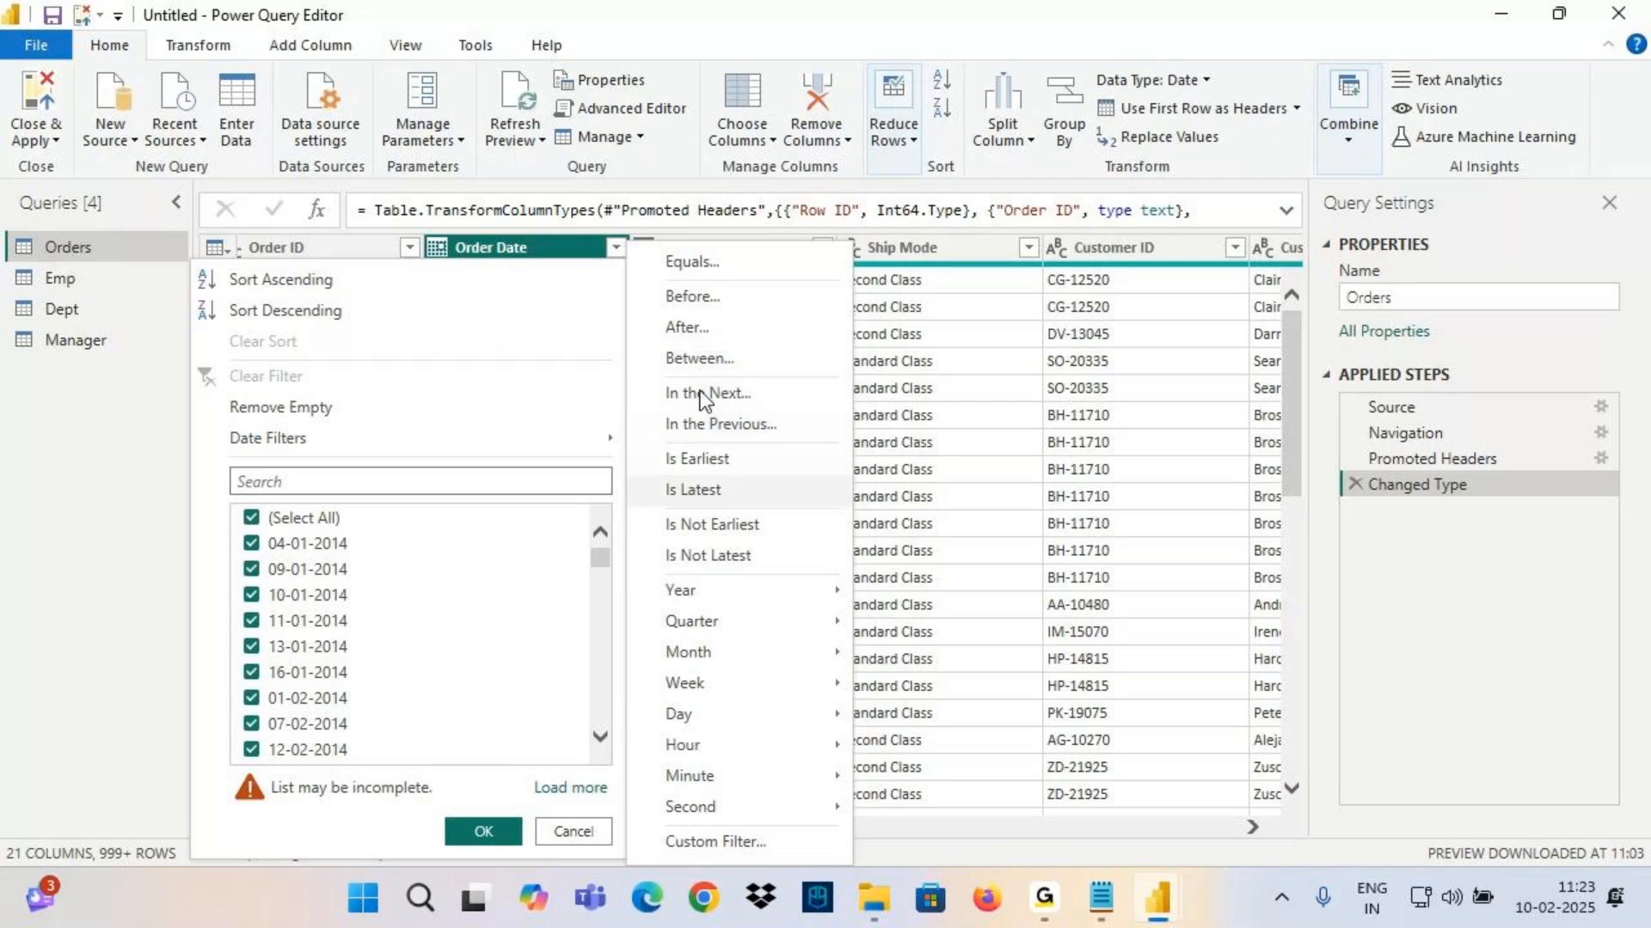
left_click(514, 260)
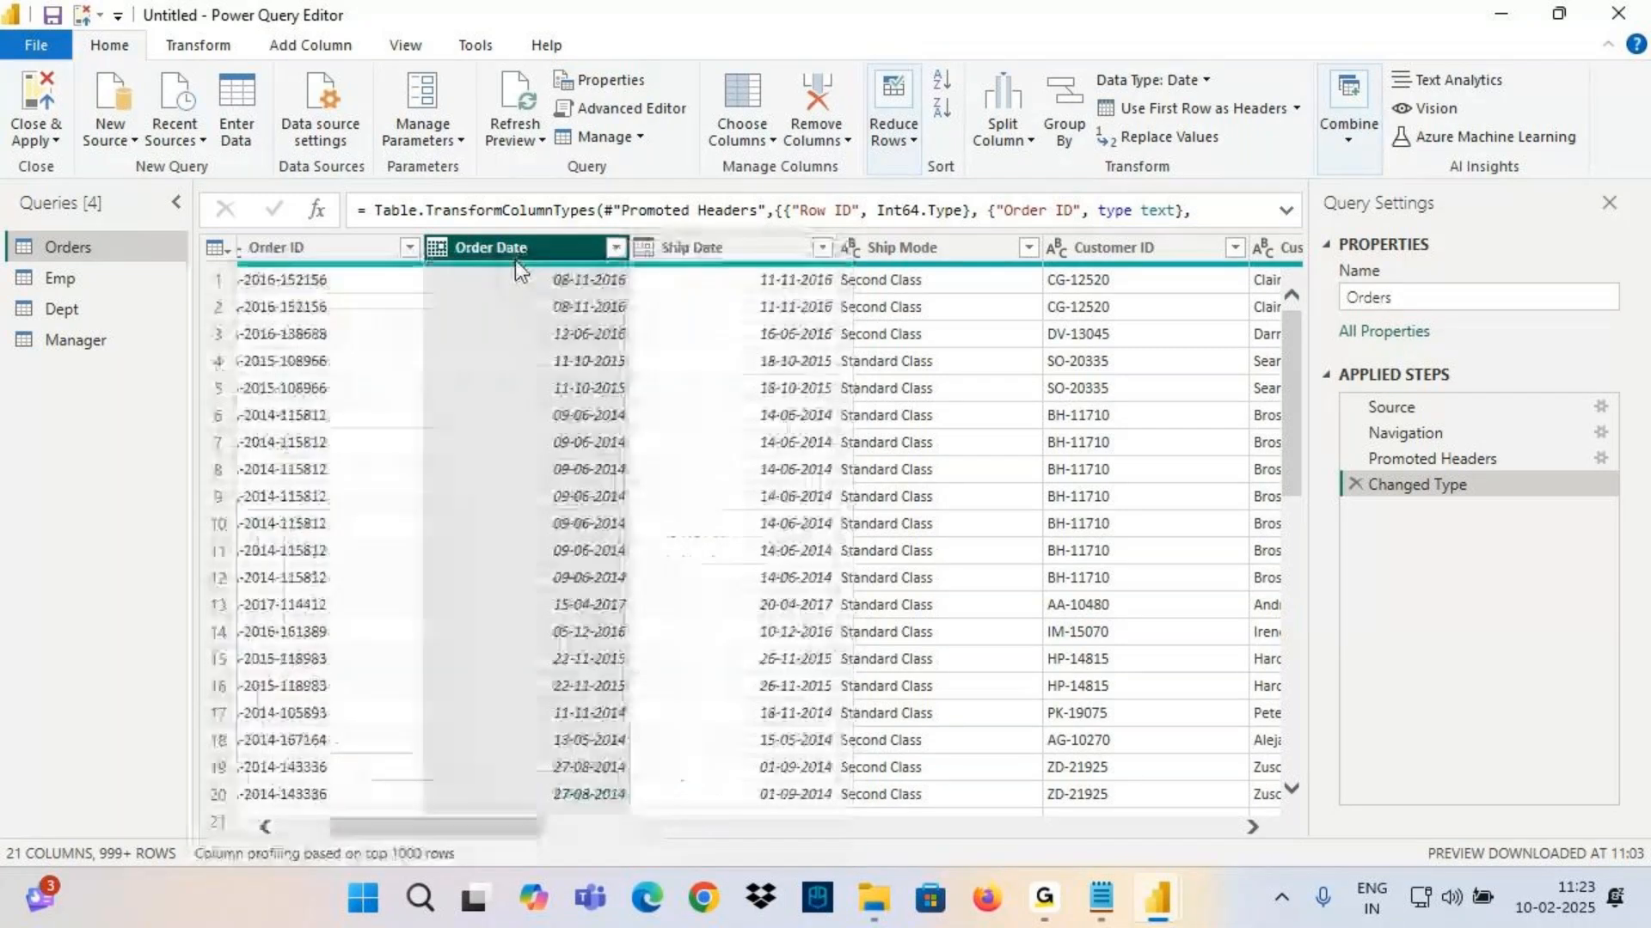
Underline the Order Date header, handwrite and circle a sample August date in red with an arrow, and clear the ink
key("ctrl+2")
left_click_drag(451, 267, 585, 265)
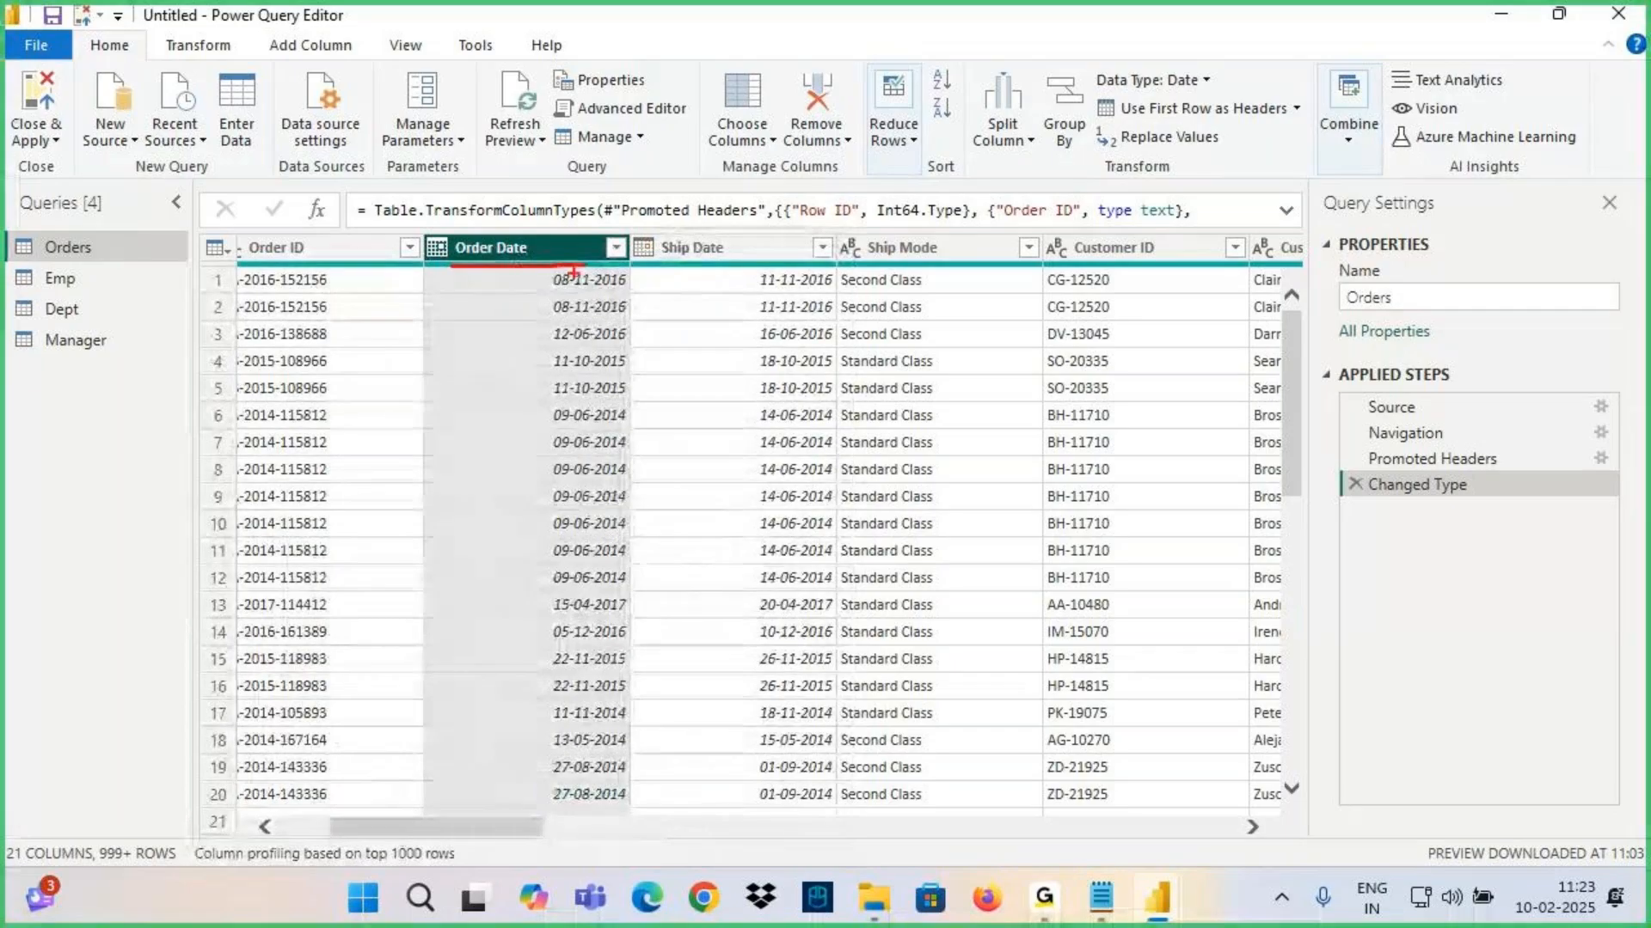
left_click_drag(585, 326, 578, 368)
mouse_move(630, 328)
left_mouse_down()
mouse_move(635, 370)
mouse_move(698, 351)
mouse_move(688, 330)
left_mouse_up()
left_click_drag(707, 310, 760, 371)
mouse_move(777, 295)
left_mouse_down()
mouse_move(803, 325)
mouse_move(824, 288)
mouse_move(838, 298)
left_mouse_up()
left_click_drag(876, 266, 868, 310)
left_click_drag(600, 416, 925, 353)
mouse_move(728, 256)
left_mouse_down()
mouse_move(782, 258)
mouse_move(538, 392)
mouse_move(975, 302)
mouse_move(744, 271)
left_mouse_up()
left_click_drag(935, 297, 1068, 234)
left_click_drag(1017, 221, 1040, 321)
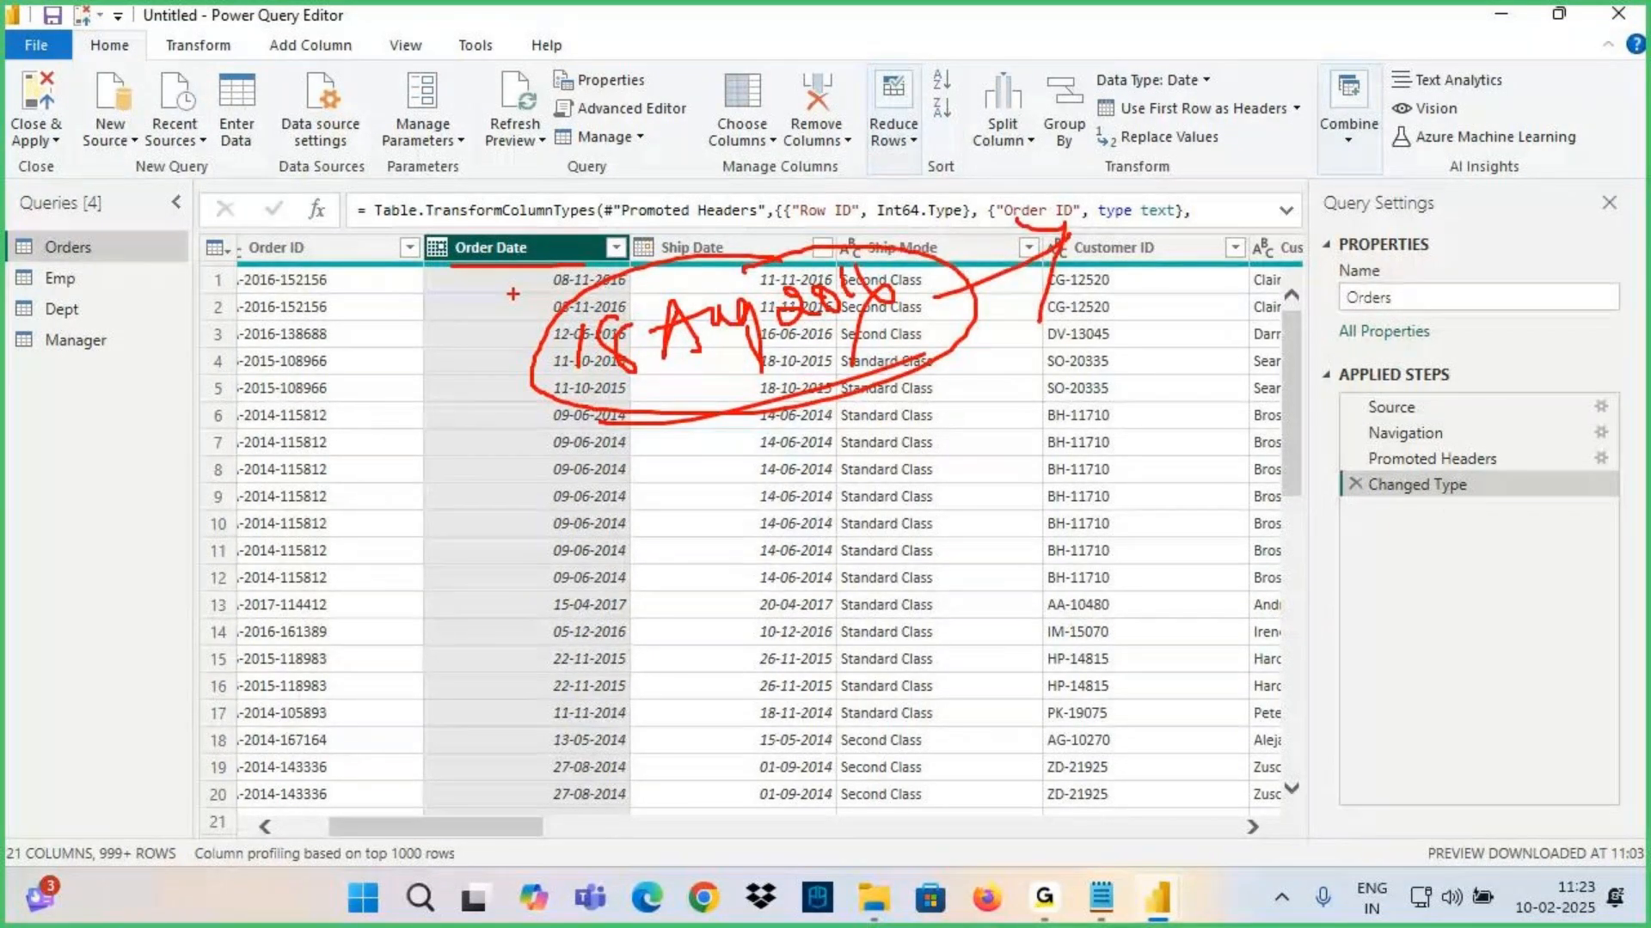
key("Escape")
Sort the Orders rows by Order Date ascending, handwrite "3 Jan 2014" in red with an arrow, and clear the ink
left_click(616, 248)
left_click(627, 279)
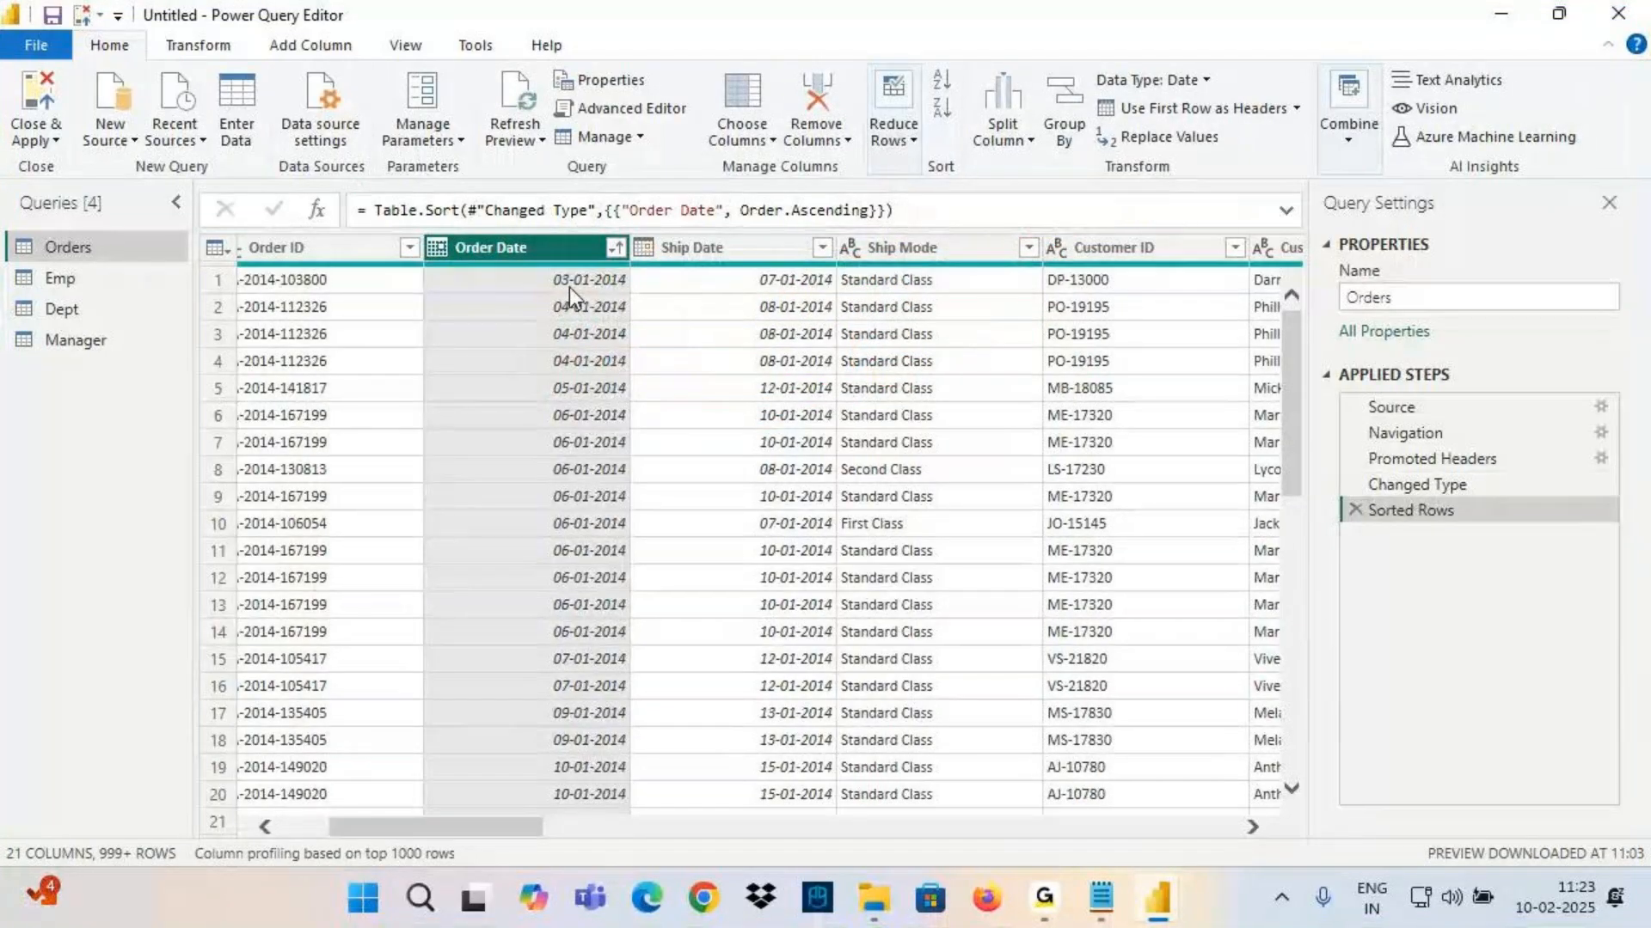
key("ctrl+2")
mouse_move(1009, 80)
left_mouse_down()
mouse_move(996, 159)
mouse_move(947, 109)
mouse_move(1085, 104)
mouse_move(1054, 129)
left_mouse_up()
mouse_move(1144, 86)
left_mouse_down()
mouse_move(1191, 69)
mouse_move(1313, 112)
left_mouse_up()
mouse_move(1326, 82)
left_mouse_down()
mouse_move(1381, 107)
mouse_move(1448, 105)
left_mouse_up()
left_click_drag(1281, 162, 1300, 286)
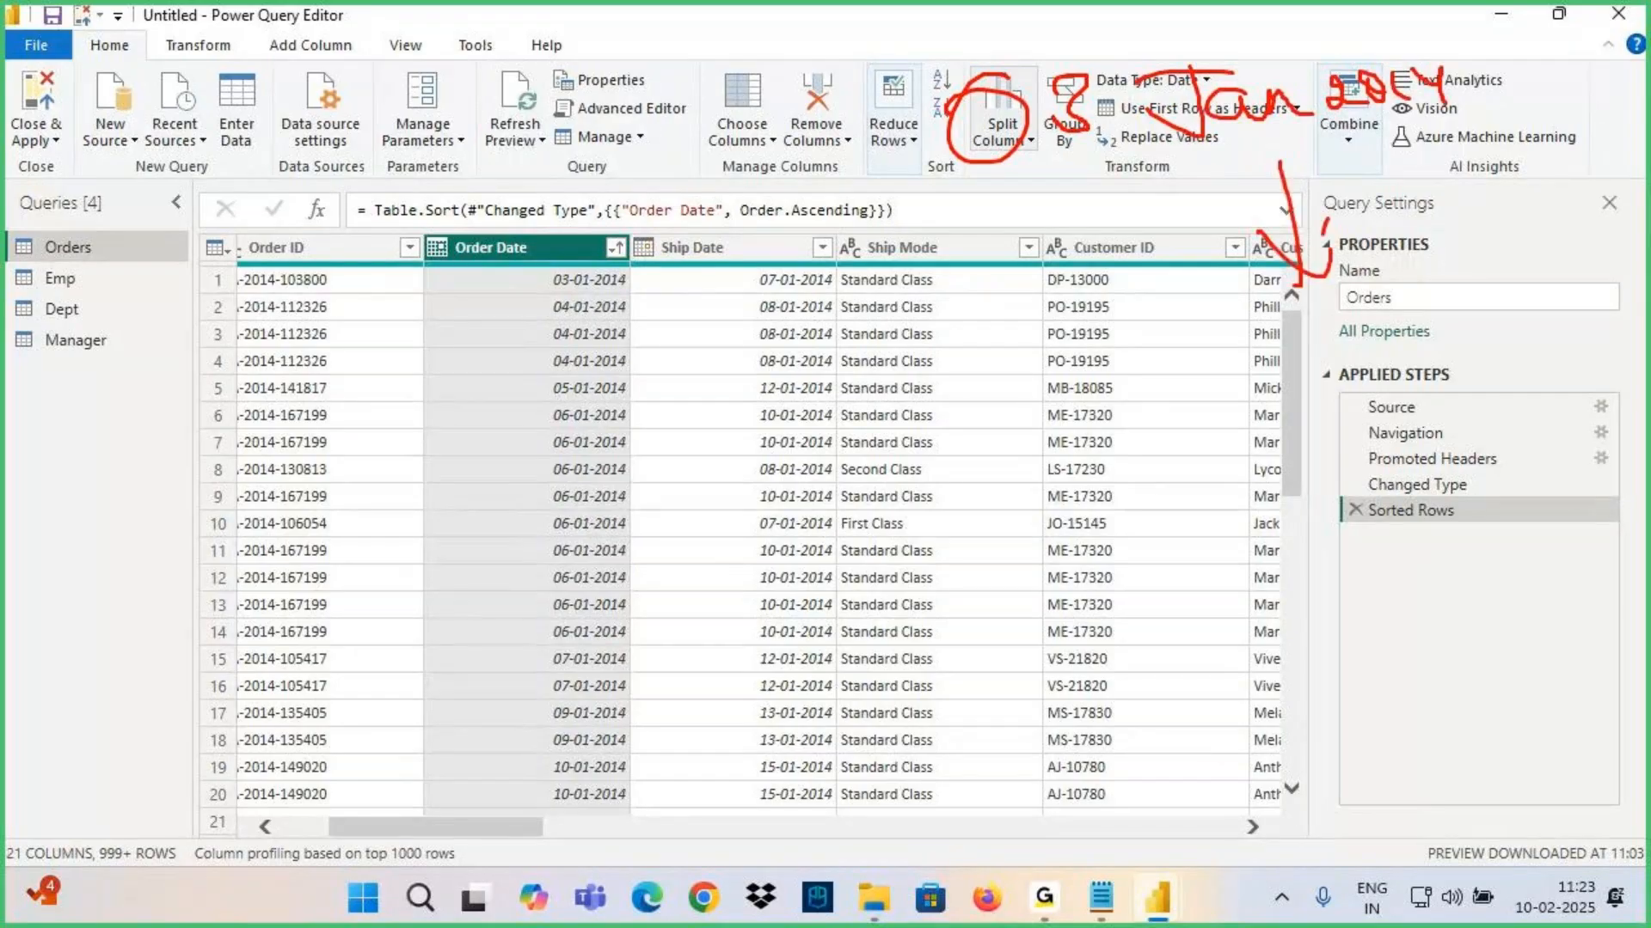
key("Escape")
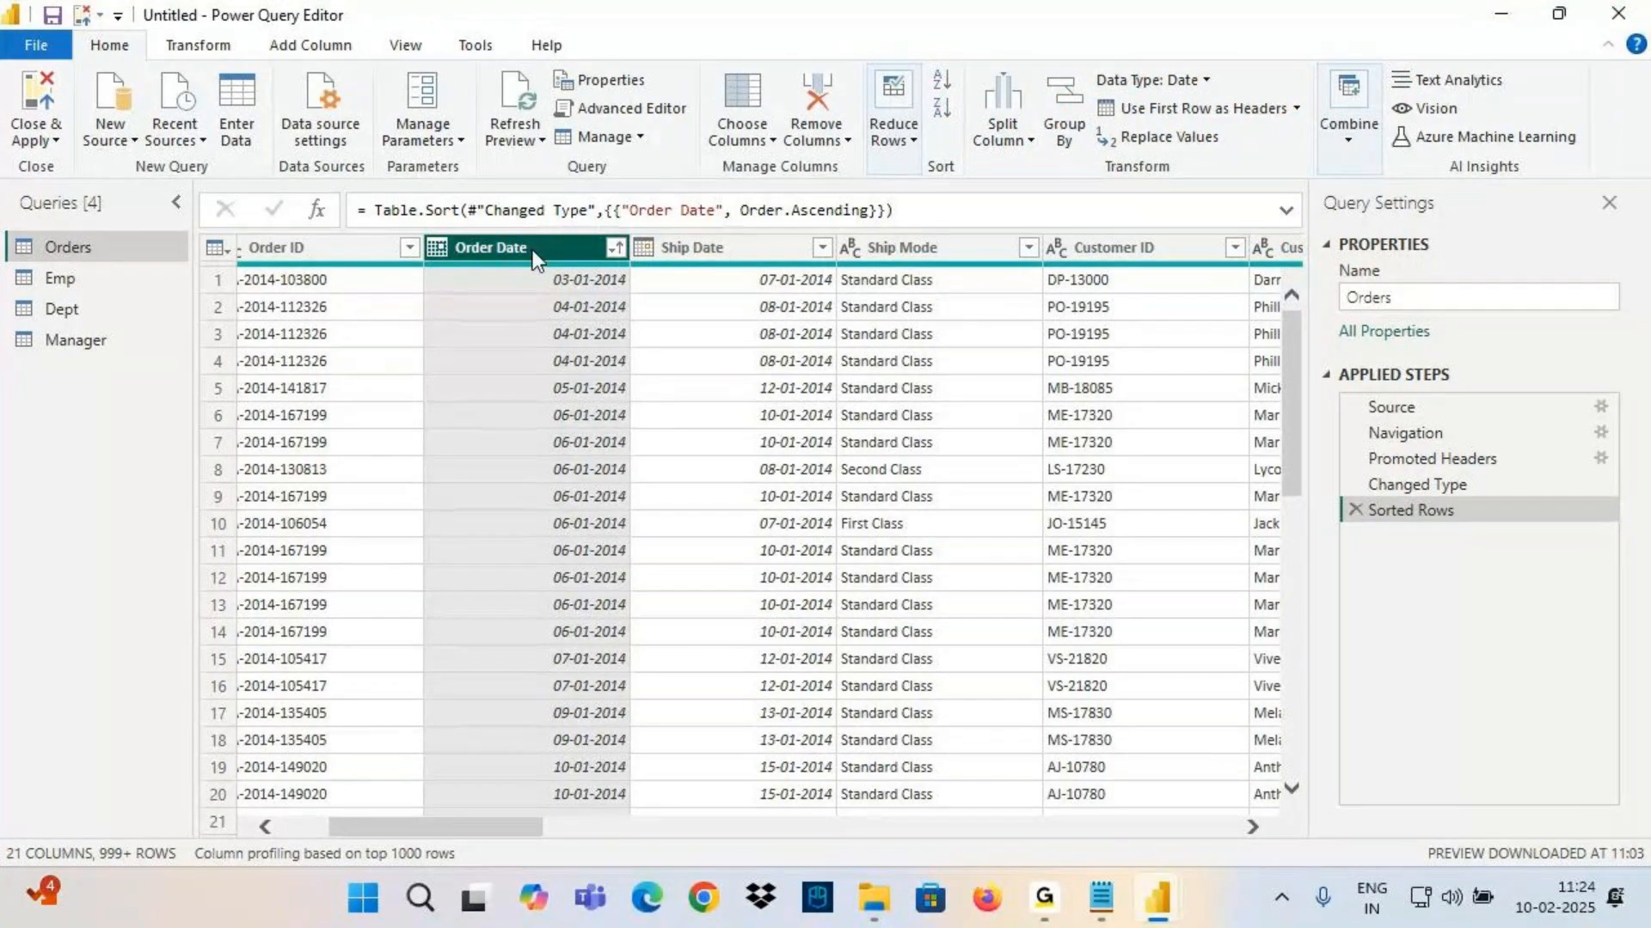
Sort the Orders rows by Order Date descending, handwrite the range "03 Jan 2014" to "30 Dec 2017" in red, and circle it
left_click(943, 112)
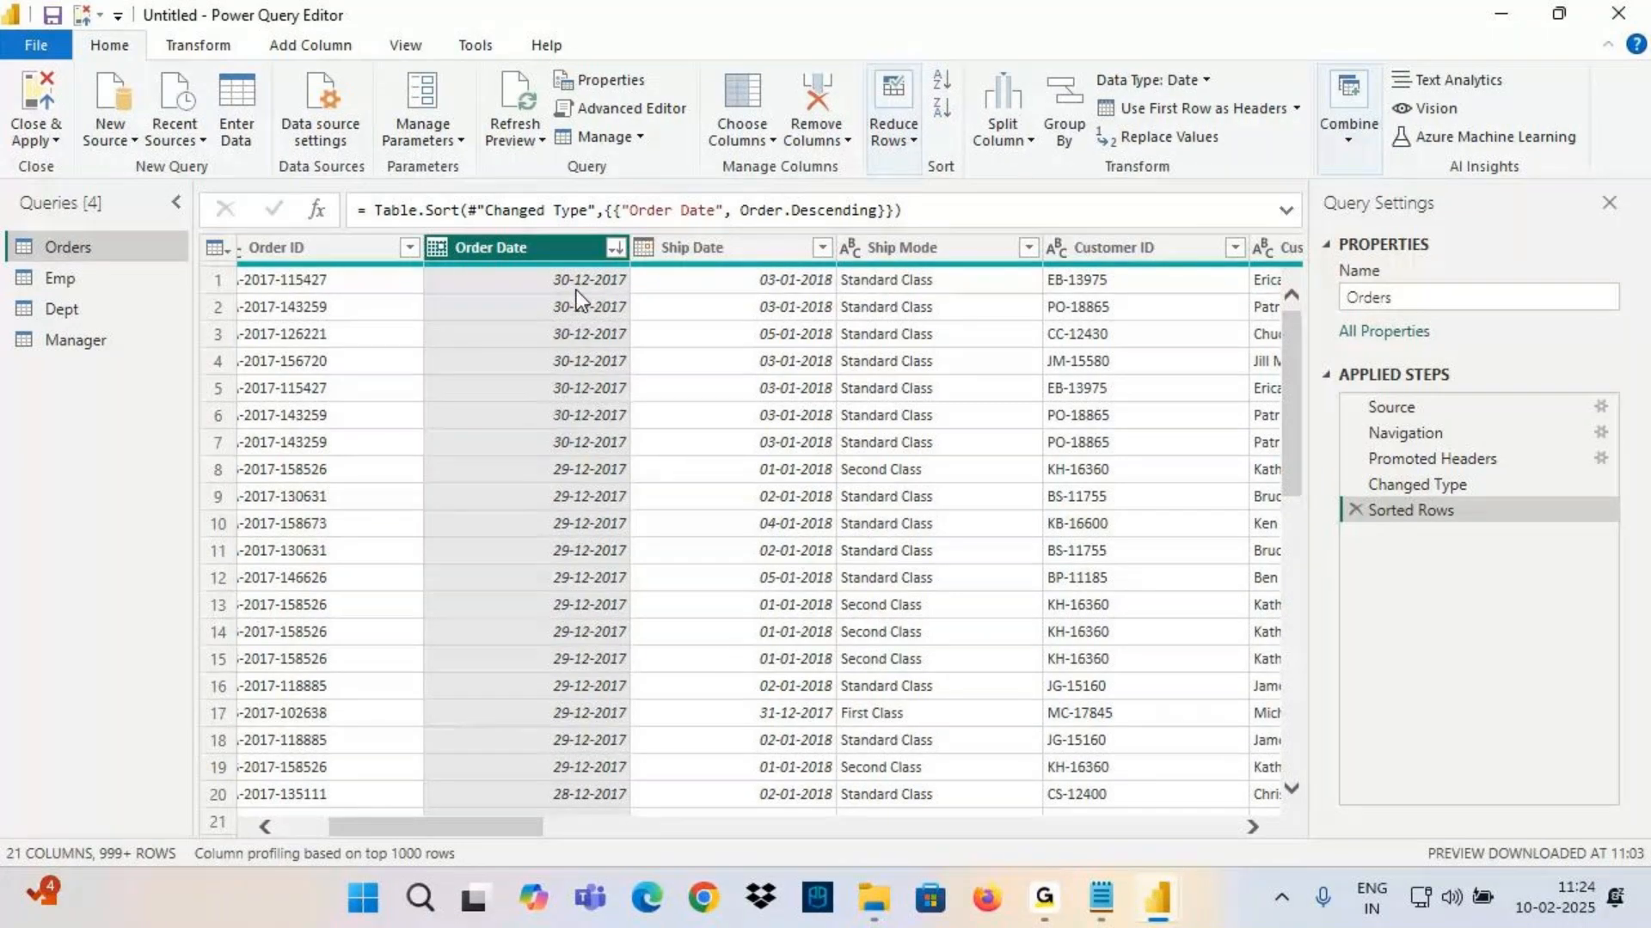
key("ctrl+2")
mouse_move(643, 282)
left_mouse_down()
mouse_move(733, 277)
mouse_move(708, 294)
mouse_move(855, 258)
mouse_move(990, 255)
mouse_move(1023, 234)
mouse_move(1044, 274)
mouse_move(1113, 233)
left_mouse_up()
mouse_move(778, 157)
left_mouse_down()
mouse_move(760, 185)
mouse_move(854, 140)
mouse_move(932, 169)
mouse_move(1001, 142)
mouse_move(1048, 168)
left_mouse_up()
left_click_drag(966, 184, 972, 231)
mouse_move(955, 214)
left_mouse_down()
mouse_move(984, 221)
mouse_move(981, 244)
left_mouse_up()
left_click_drag(808, 325, 1074, 280)
mouse_move(1109, 155)
left_mouse_down()
mouse_move(995, 334)
mouse_move(794, 163)
left_mouse_up()
Draw red lines and extra loops around the circled date range, add handwriting over the rows below, and clear the ink
left_click_drag(1099, 133, 1254, 78)
left_click_drag(1108, 188, 1213, 159)
left_click_drag(1118, 231, 1266, 187)
left_click_drag(1110, 286, 1341, 198)
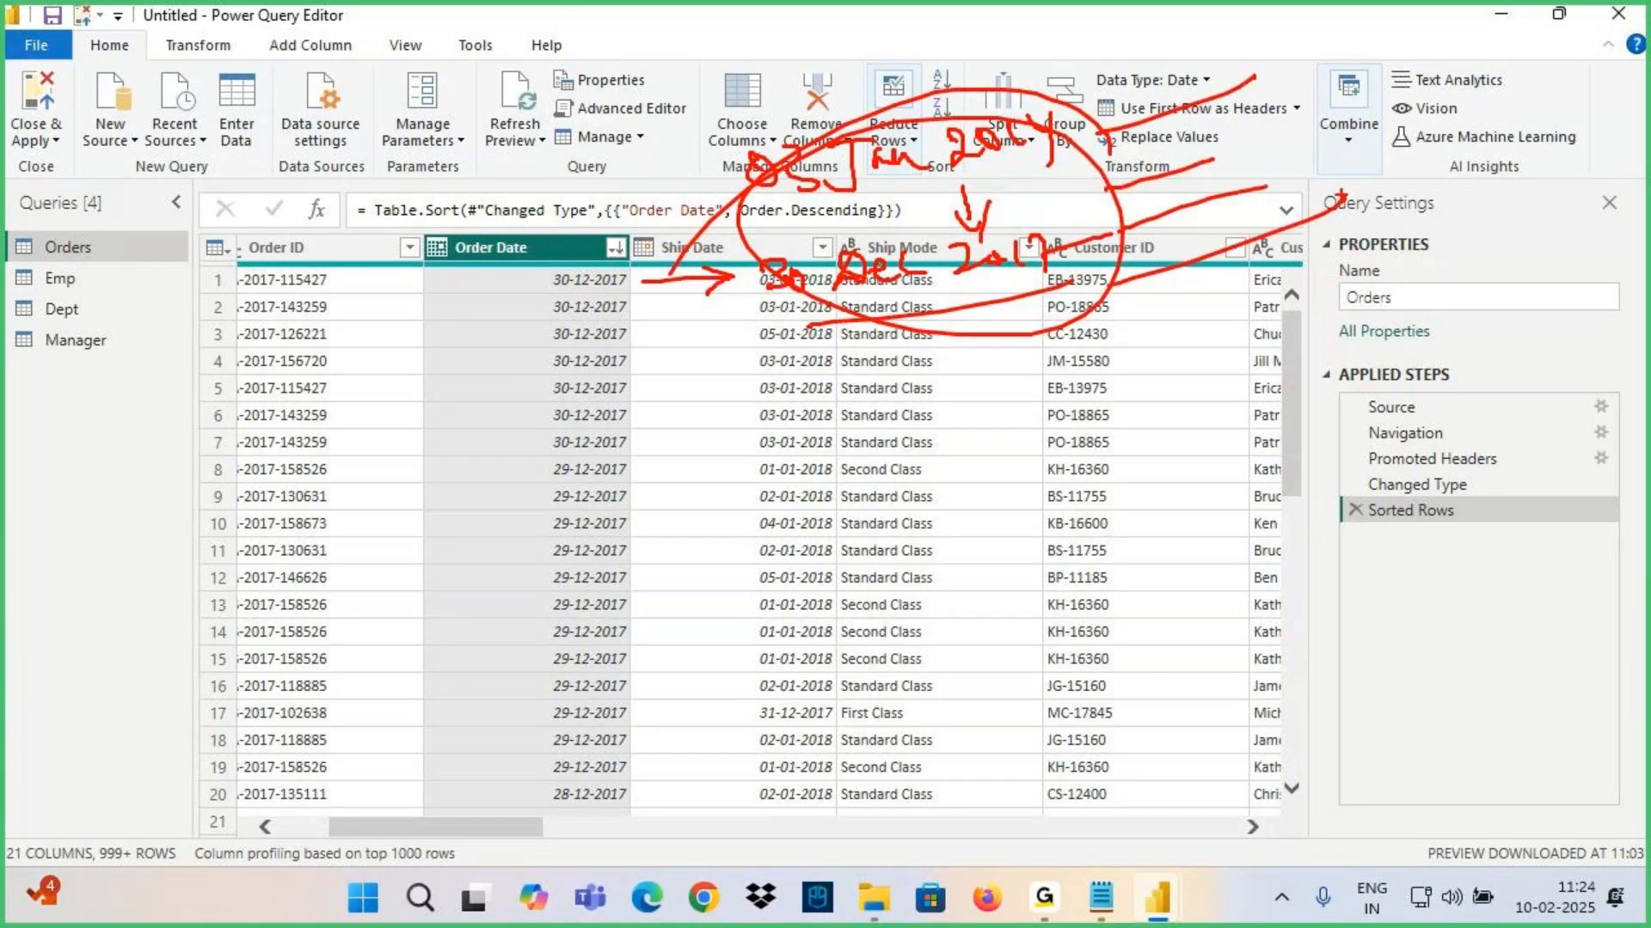
mouse_move(1246, 117)
left_mouse_down()
mouse_move(1023, 262)
mouse_move(942, 204)
left_mouse_up()
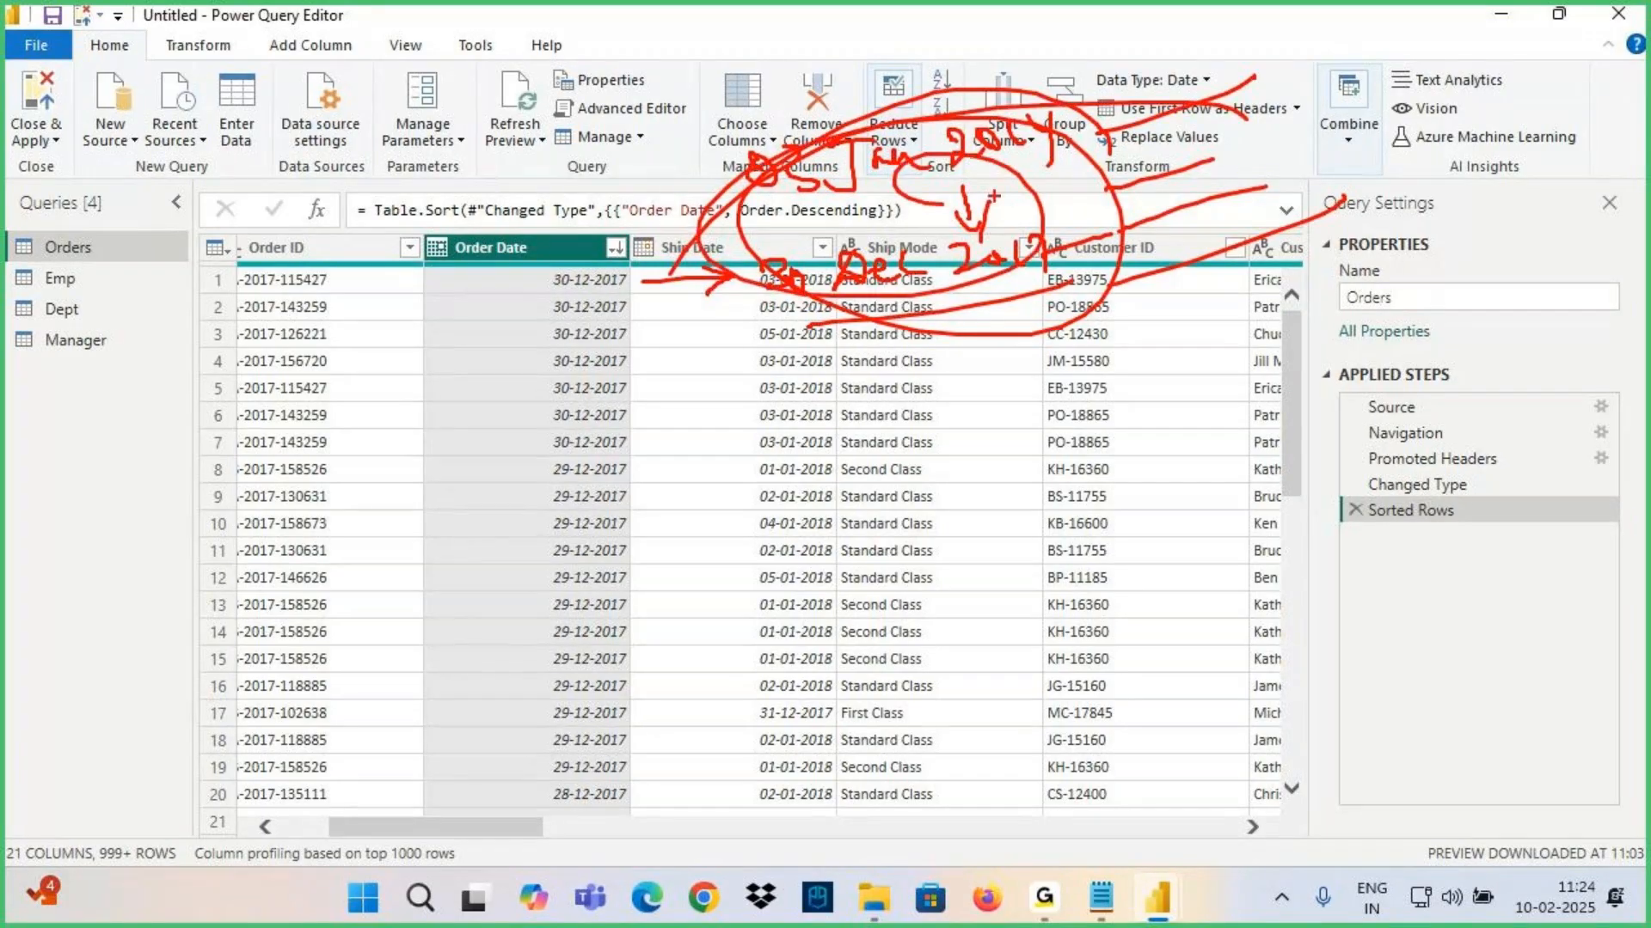
left_click_drag(790, 203, 946, 326)
left_click_drag(1040, 79, 770, 311)
left_click_drag(591, 418, 679, 417)
left_click_drag(650, 397, 643, 463)
left_click_drag(681, 393, 821, 449)
mouse_move(899, 384)
left_mouse_down()
mouse_move(912, 357)
mouse_move(906, 425)
mouse_move(1000, 465)
left_mouse_up()
left_click_drag(1117, 365, 1144, 421)
mouse_move(1195, 344)
left_mouse_down()
mouse_move(1243, 396)
mouse_move(1311, 372)
left_mouse_up()
mouse_move(1131, 344)
left_mouse_down()
mouse_move(1129, 418)
mouse_move(1119, 336)
left_mouse_up()
mouse_move(1121, 434)
left_mouse_down()
mouse_move(1193, 380)
mouse_move(1255, 410)
left_mouse_up()
key("Escape")
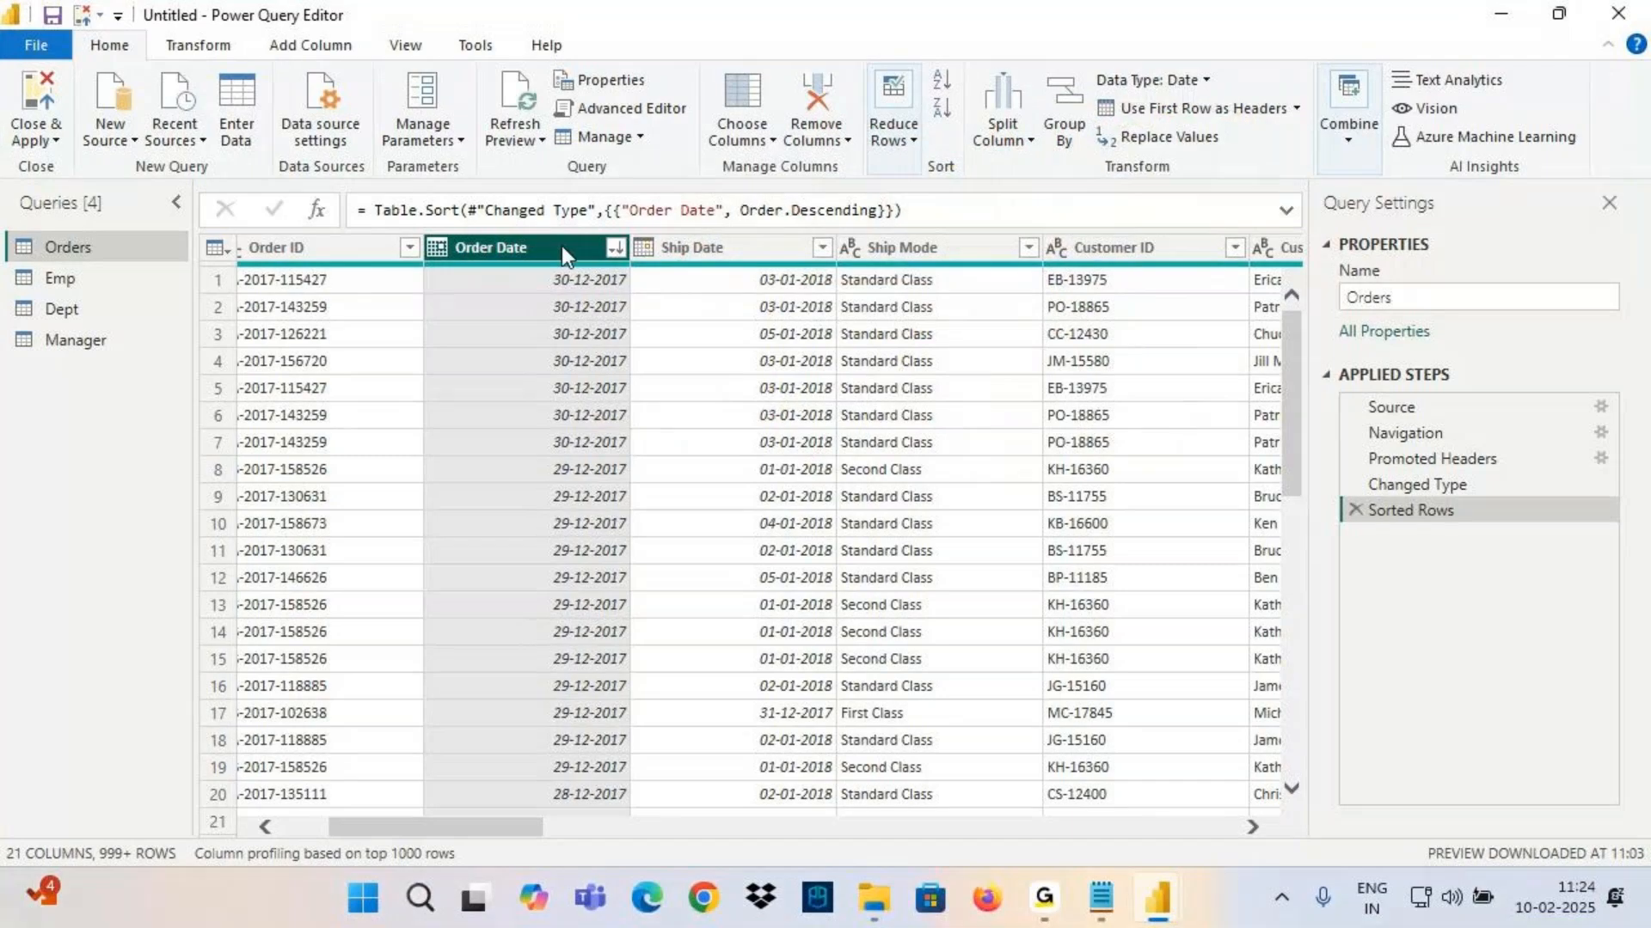
Look through the listed Order Date values and start an Equals date filter on the column
left_click(616, 248)
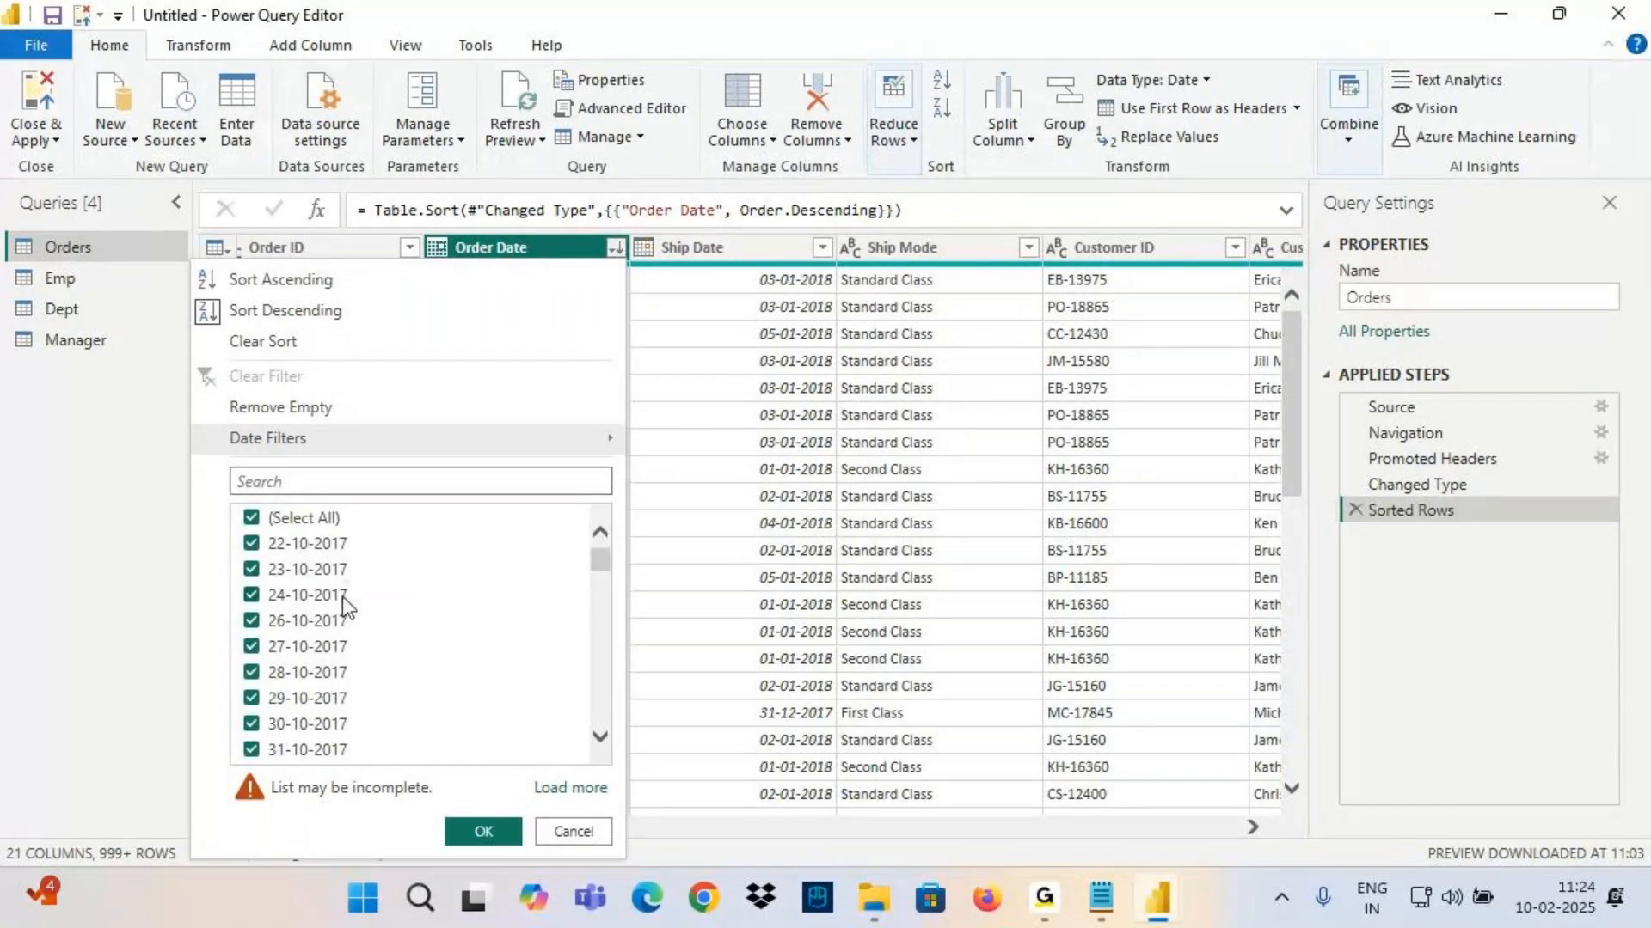
scroll(342, 597, "down", 3)
scroll(342, 580, "down", 10)
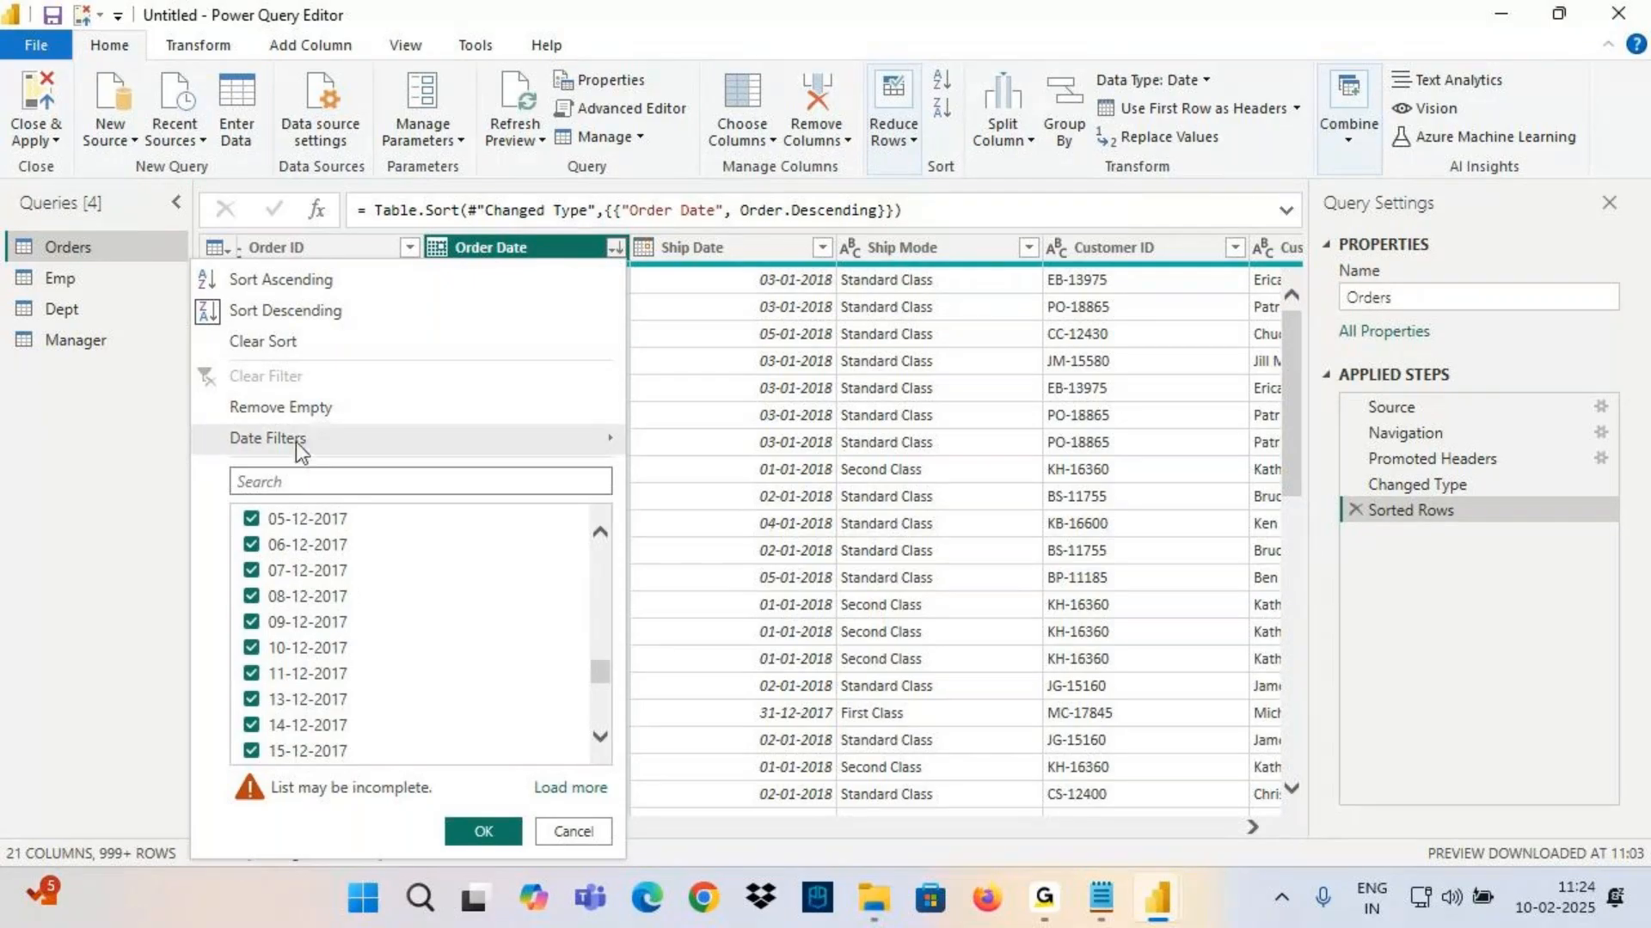
mouse_move(301, 439)
left_click(698, 259)
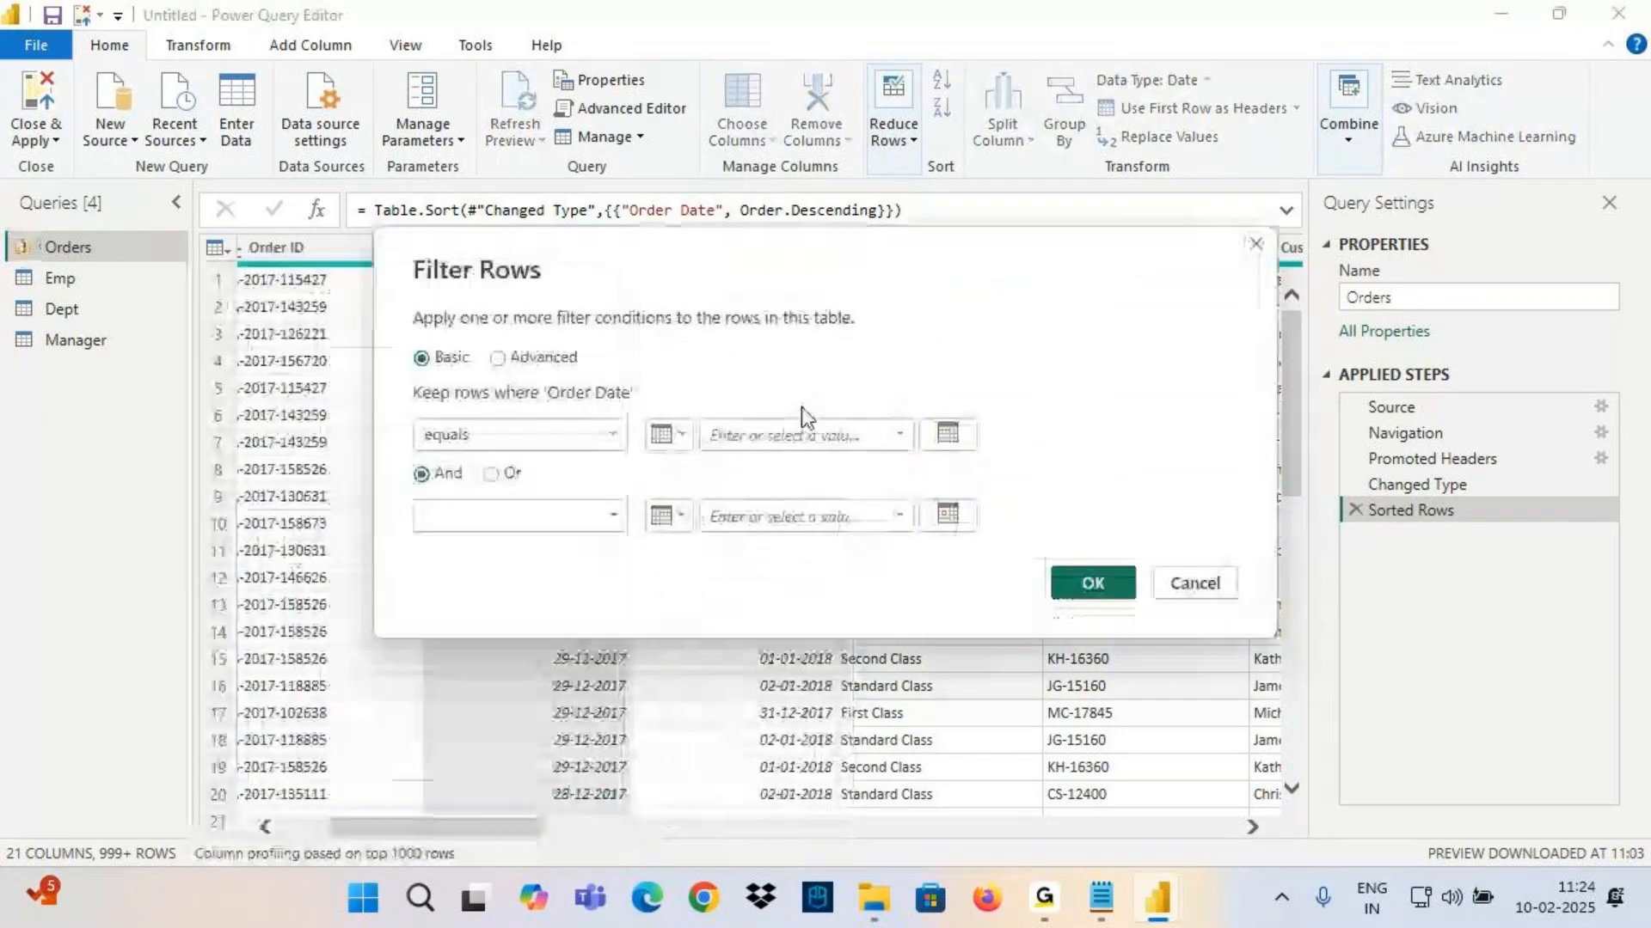
Mark the date picker of the first filter condition with a red arrow, and clear the ink
left_click(720, 440)
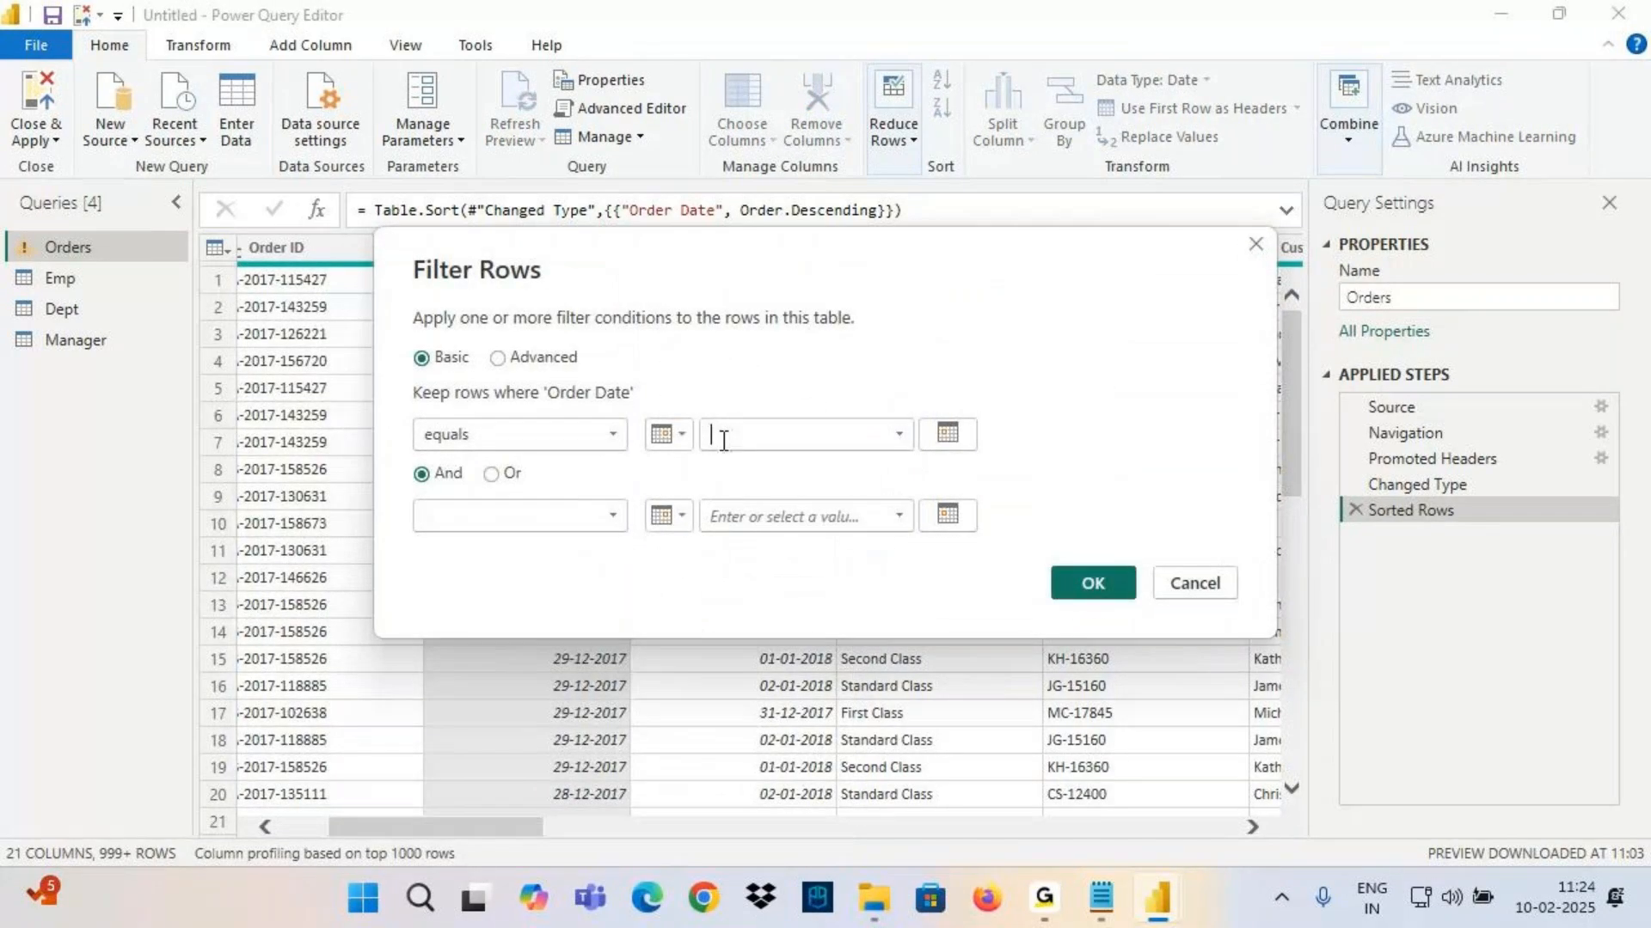
left_click(955, 434)
left_click_drag(944, 407, 962, 411)
left_click_drag(934, 335, 944, 425)
left_click_drag(961, 376, 947, 429)
key("Escape")
Pick 16 August 2016 from the calendar as the Order Date equals value, apply the filter, and select the Order Date column
left_click(954, 435)
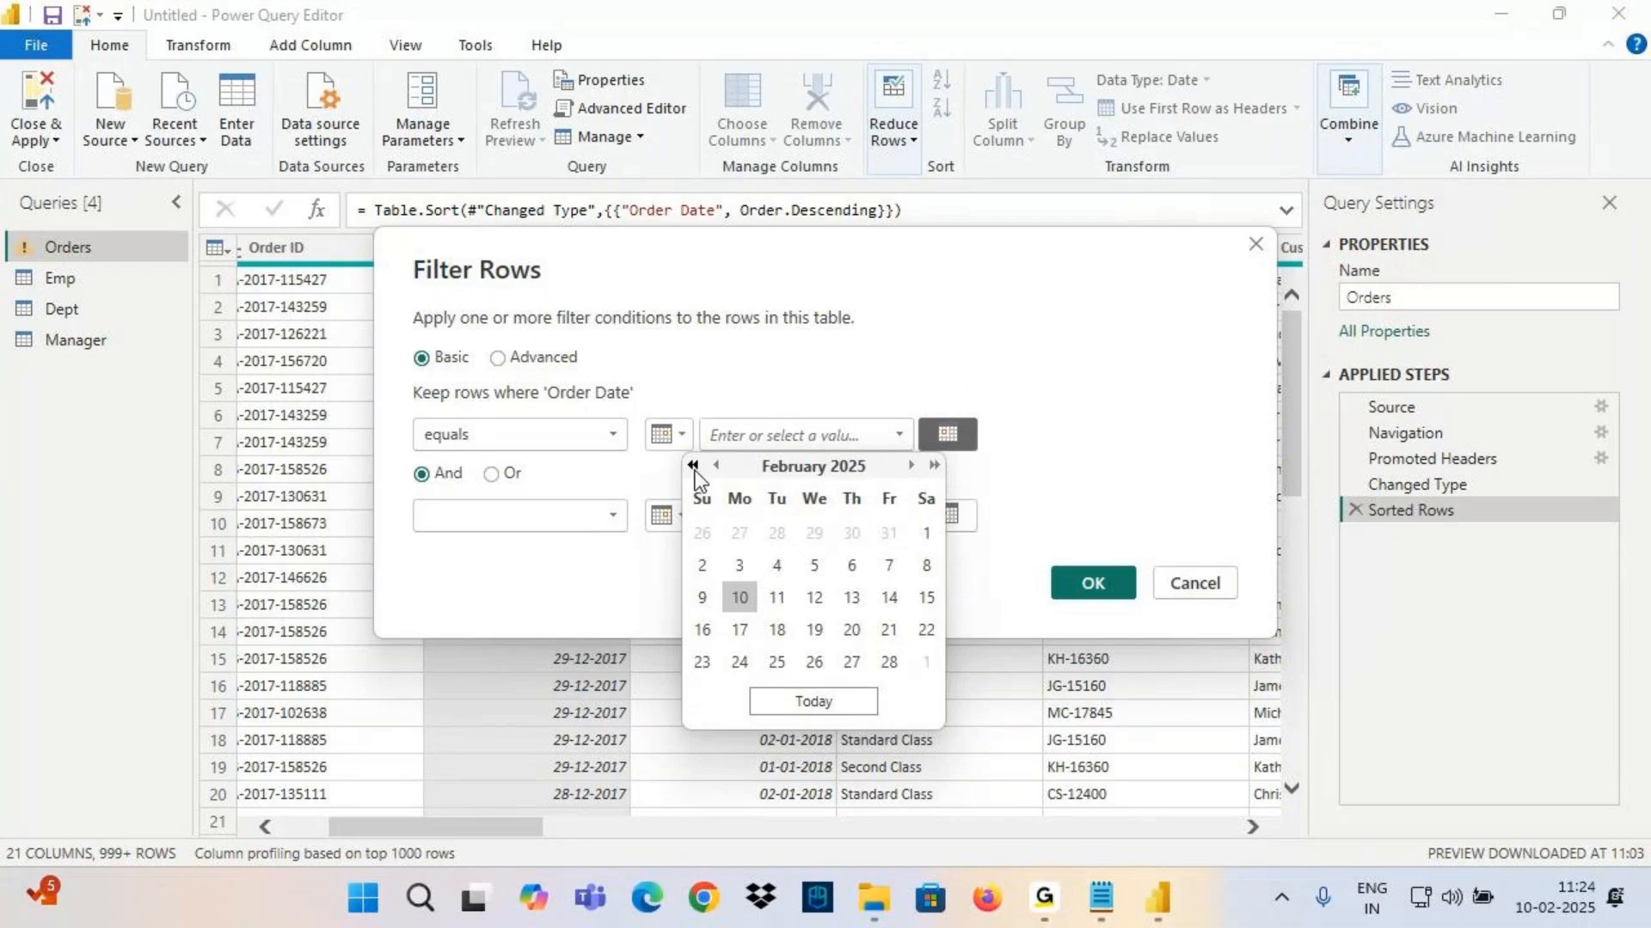
left_click(694, 468)
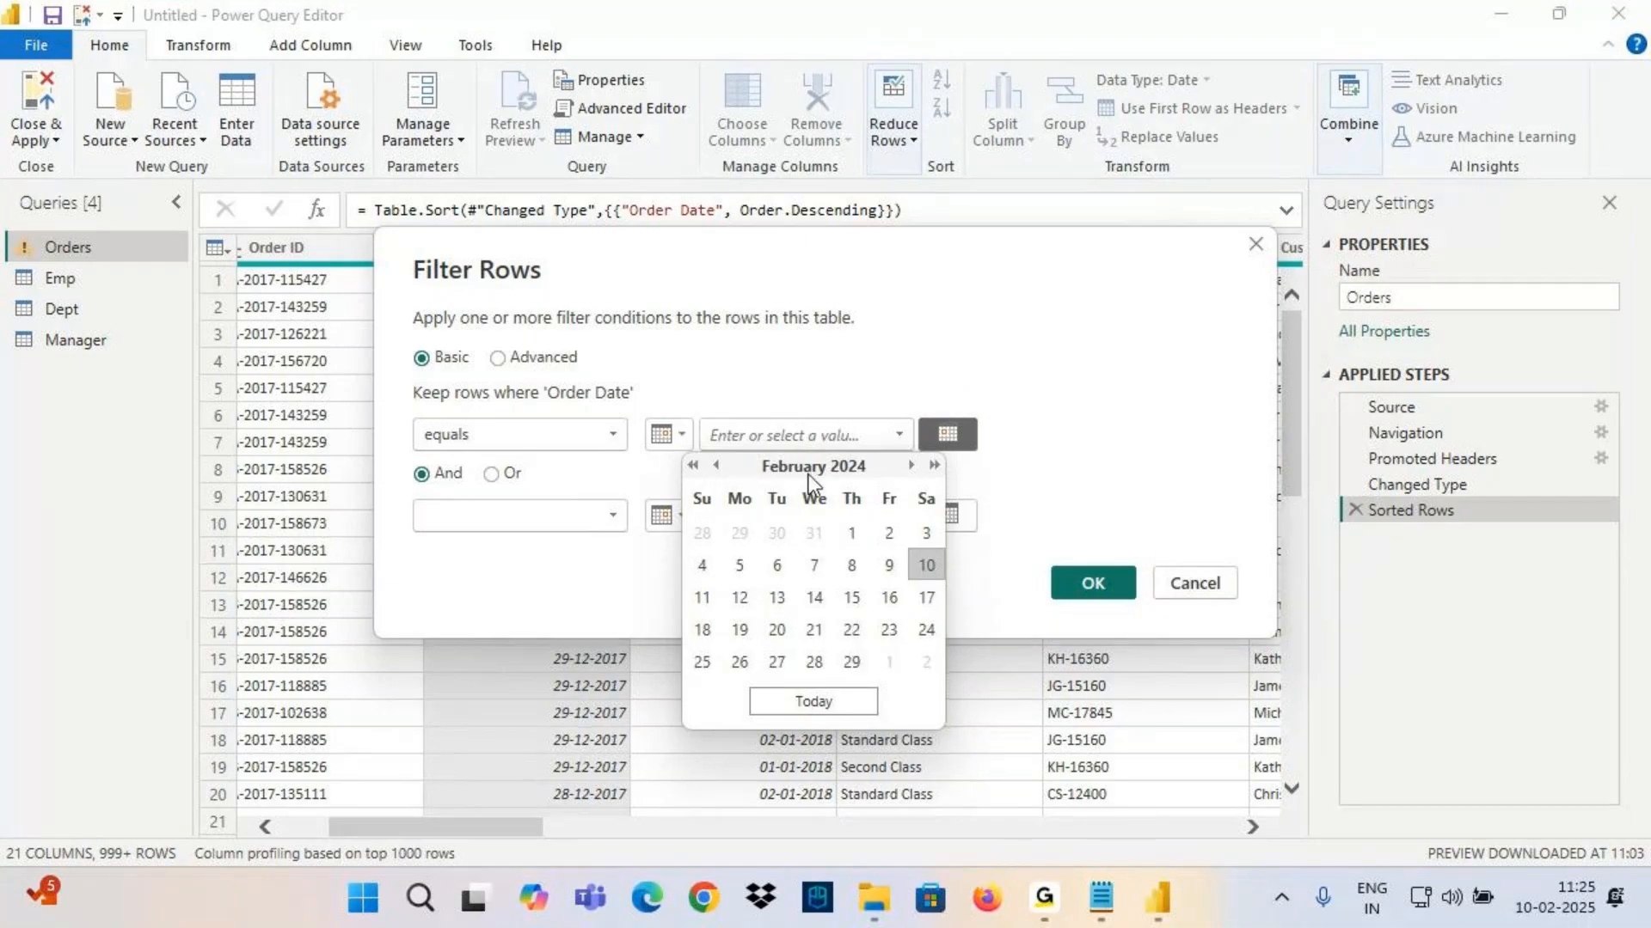
left_click(714, 468)
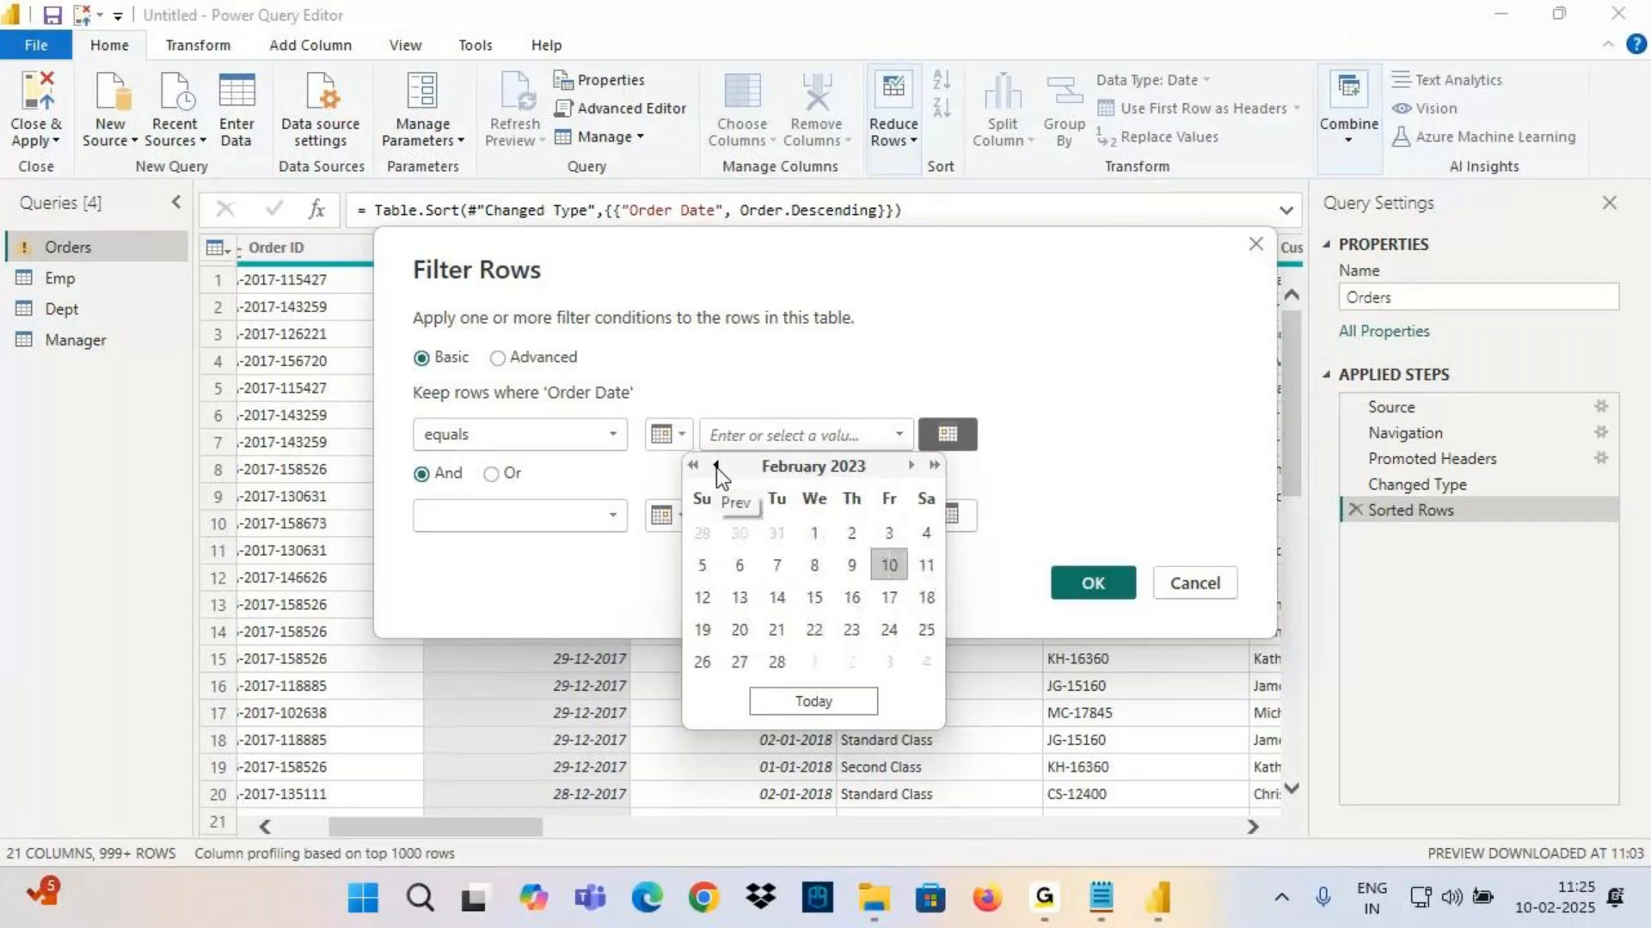
left_click(715, 468)
left_click(715, 468)
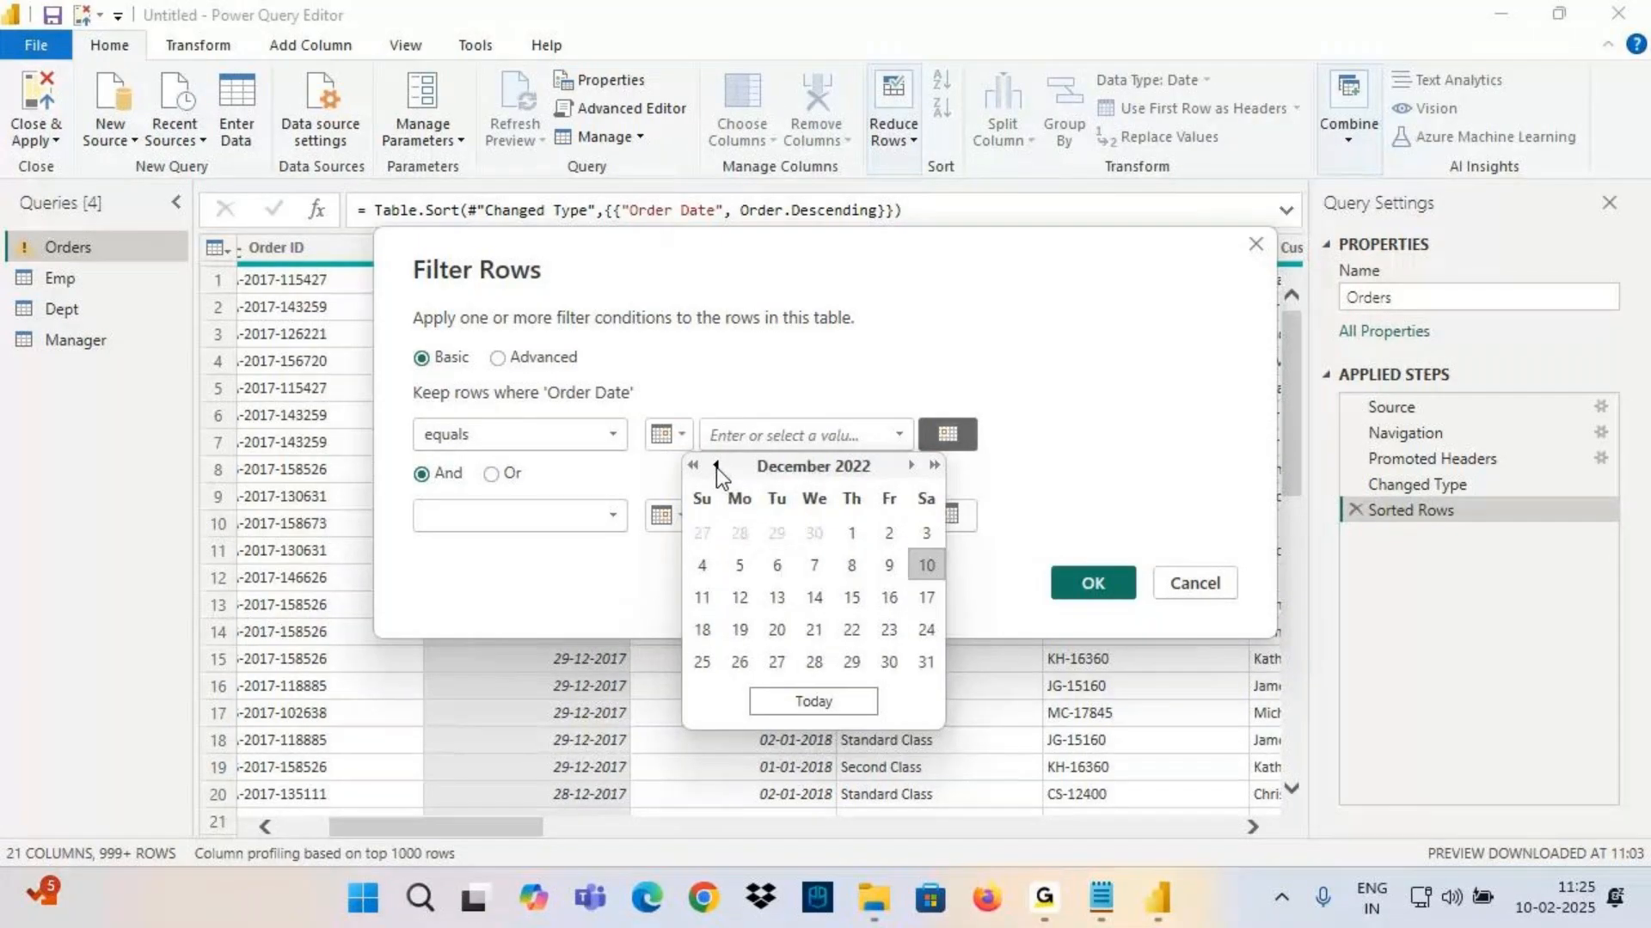
left_click(715, 468)
left_click(716, 468)
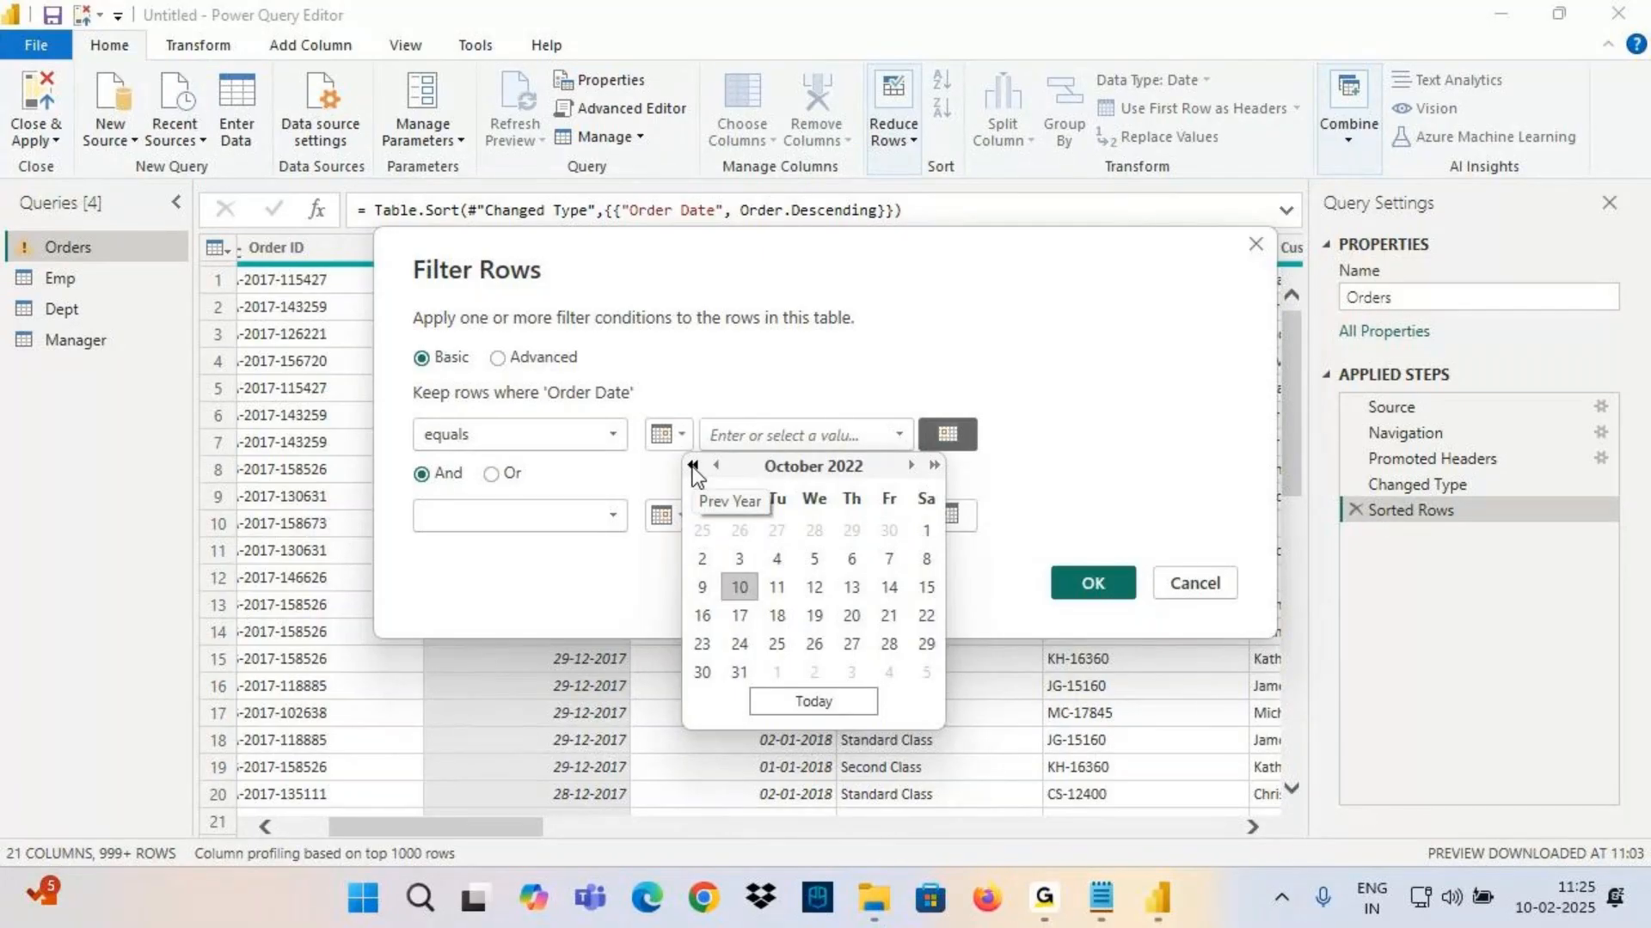
left_click(693, 467)
left_click(692, 466)
left_click(693, 467)
left_click(693, 467)
left_click(693, 467)
left_click(693, 467)
left_click(693, 467)
left_click(693, 467)
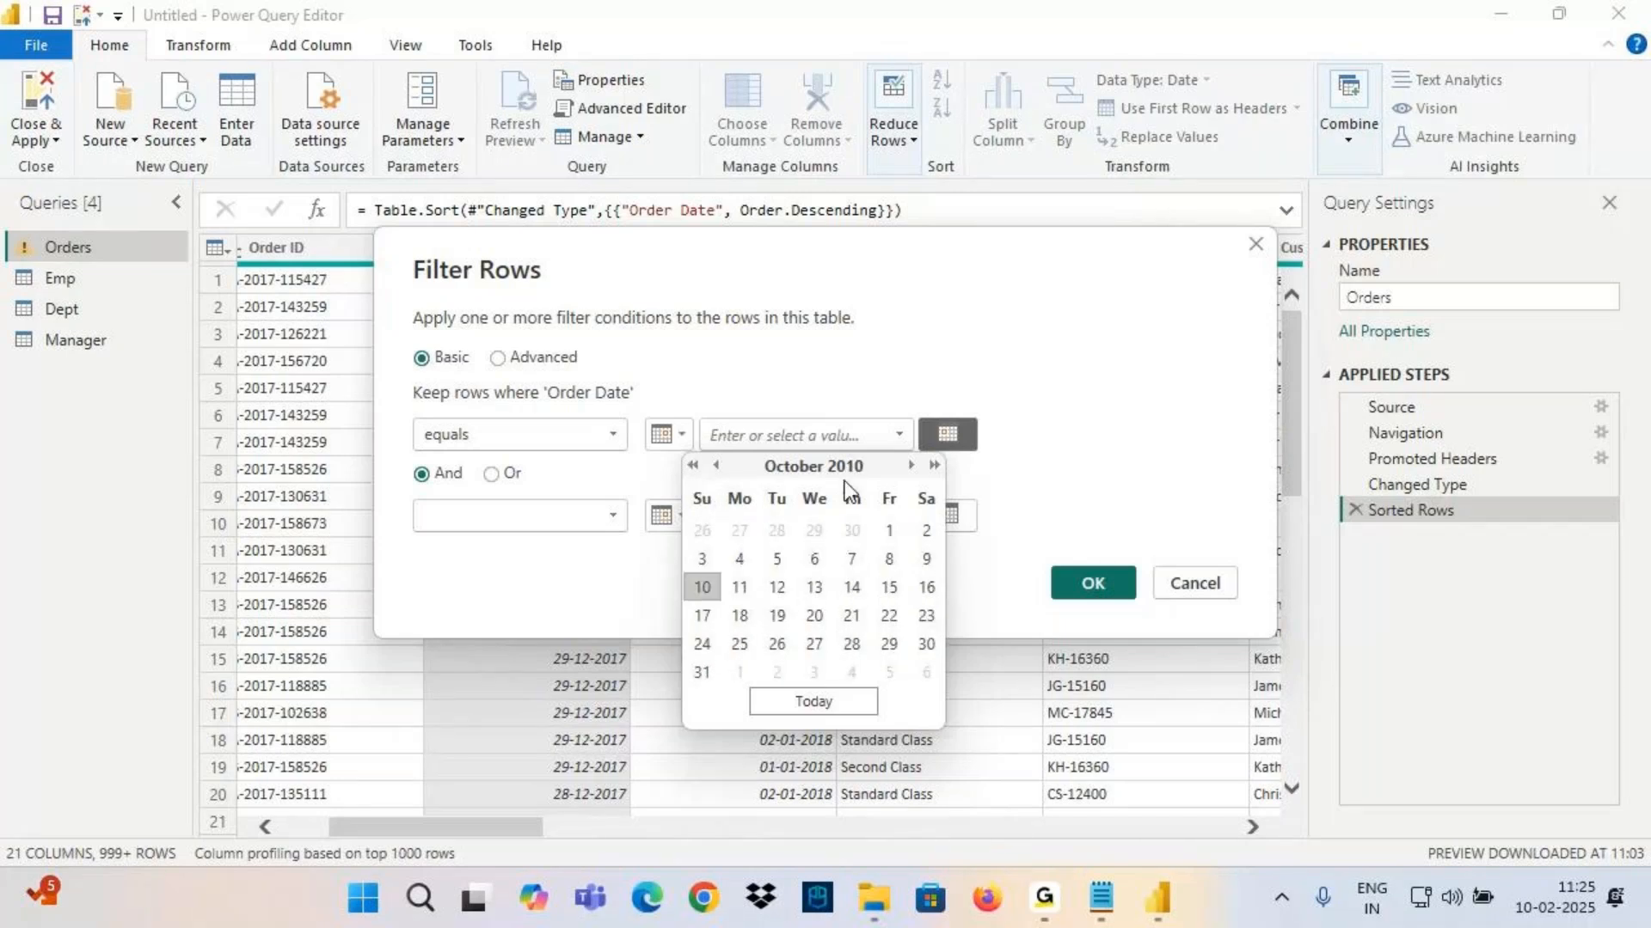
left_click(934, 467)
left_click(933, 467)
left_click(934, 467)
left_click(933, 467)
left_click(934, 466)
left_click(934, 467)
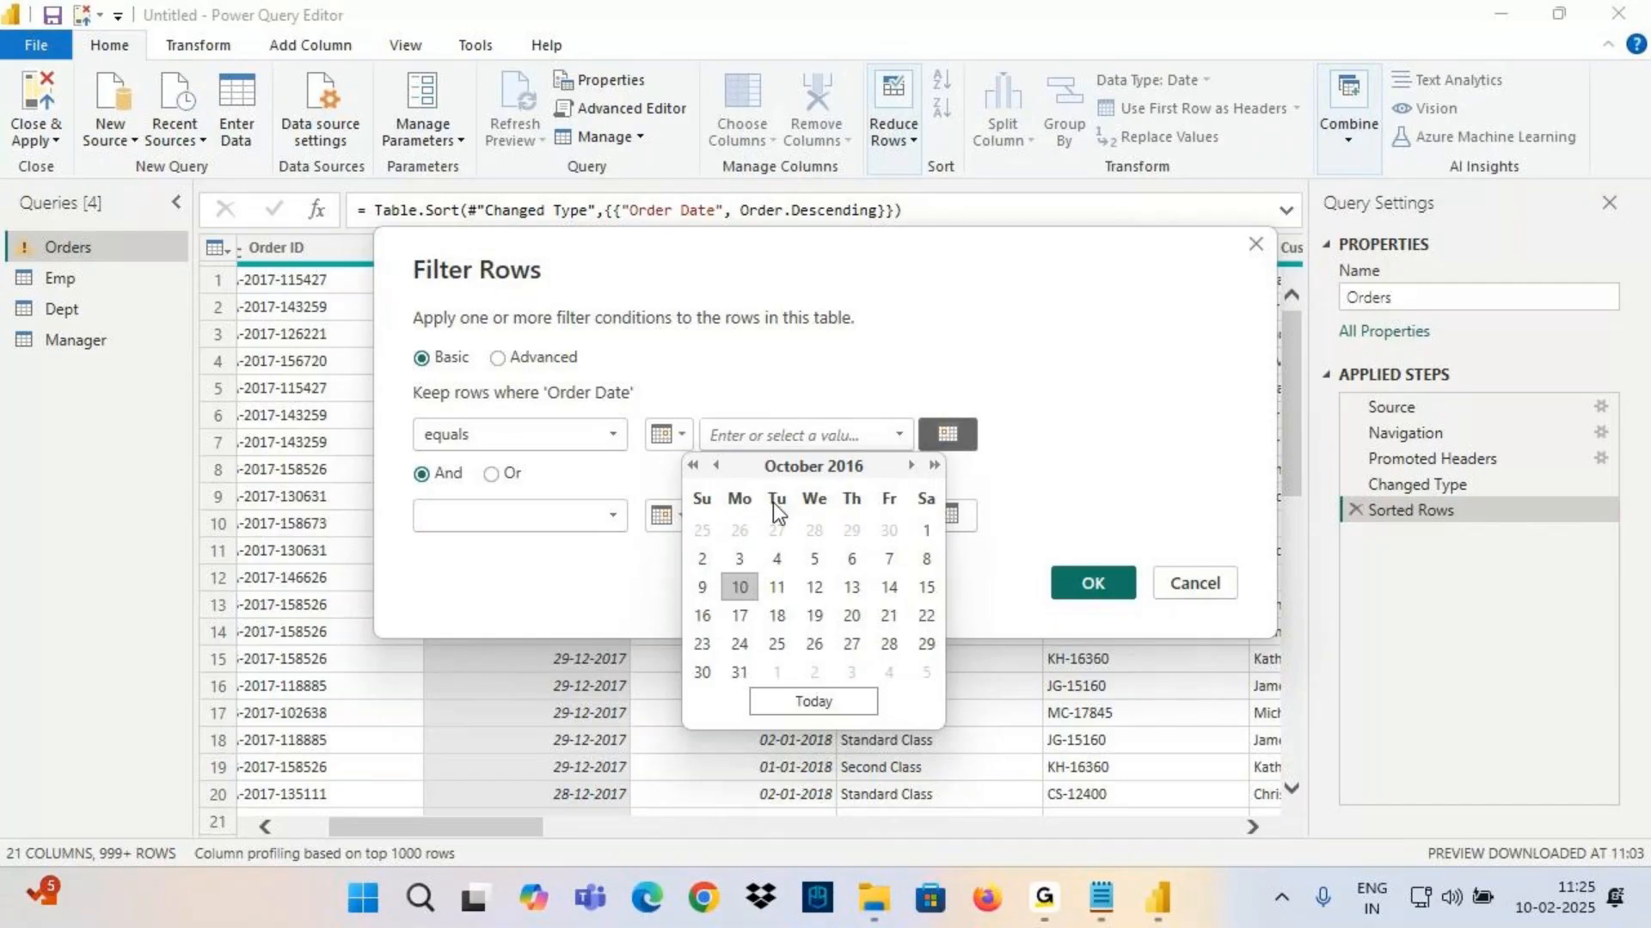
left_click(719, 467)
left_click(719, 467)
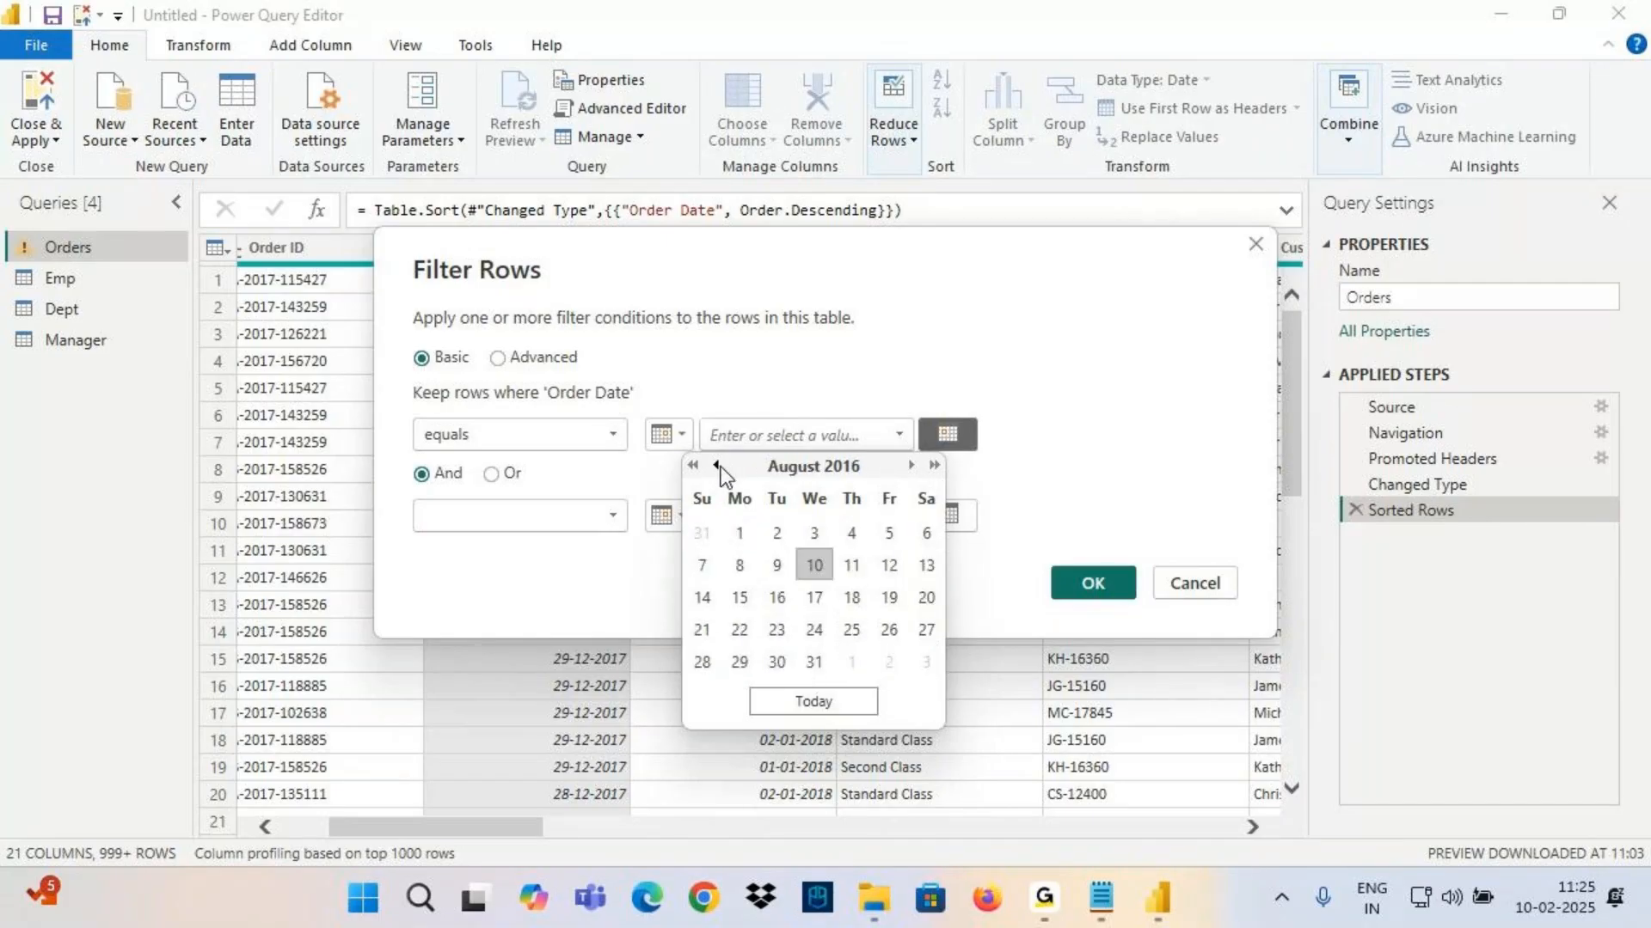
left_click(719, 467)
left_click(911, 466)
left_click(782, 597)
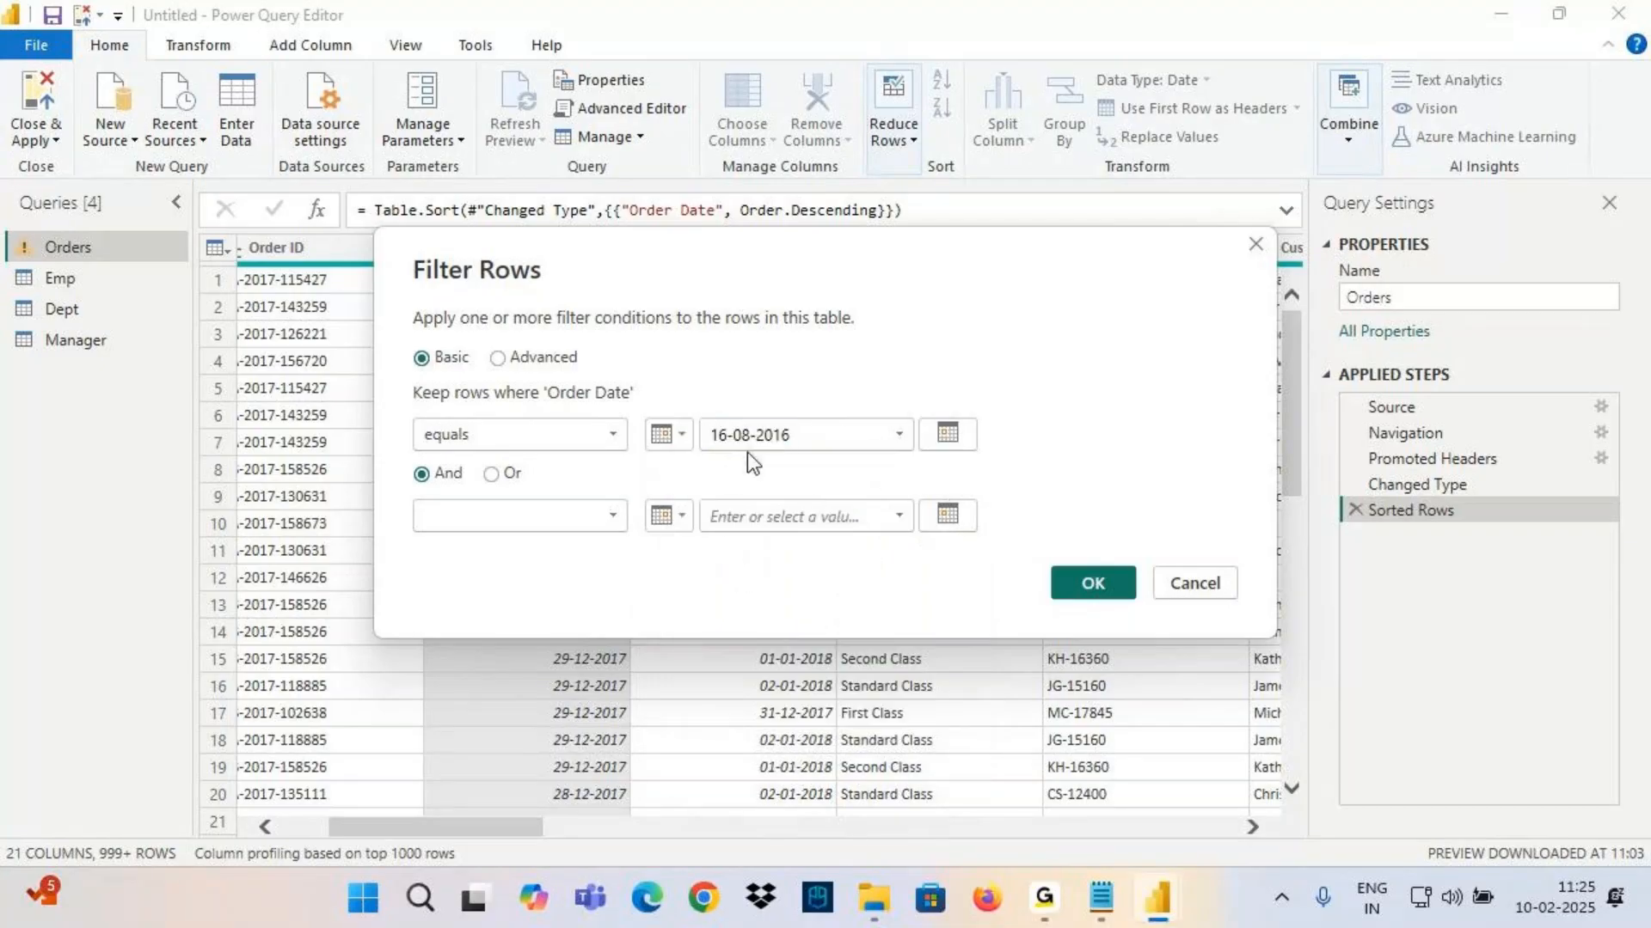
left_click(1090, 584)
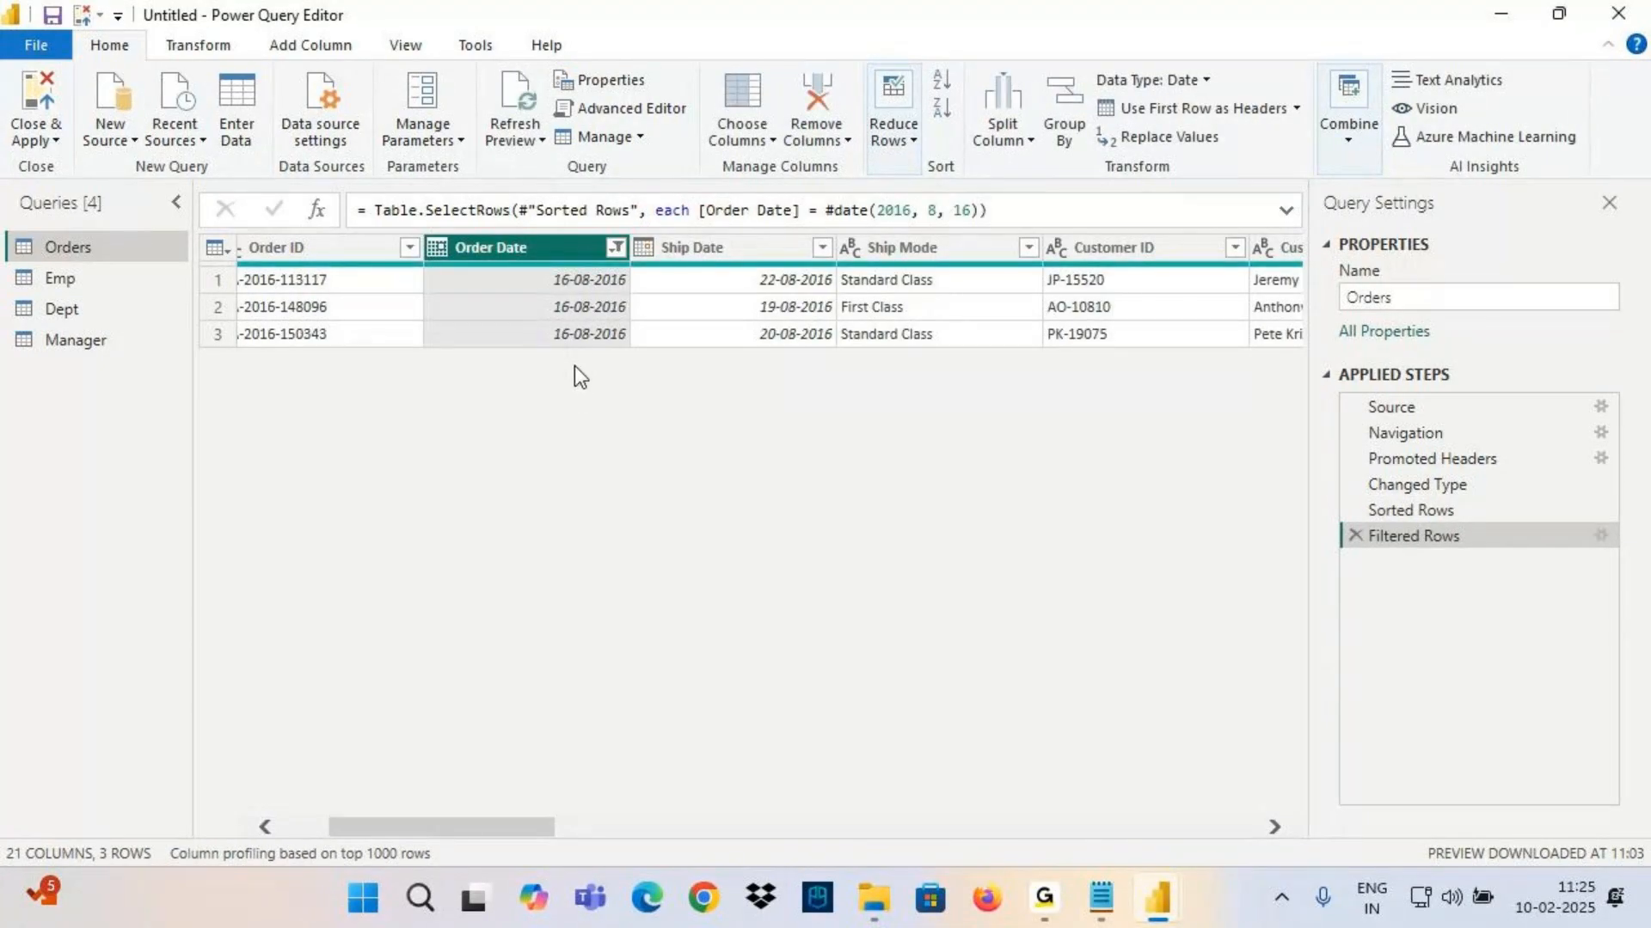
left_click(516, 278)
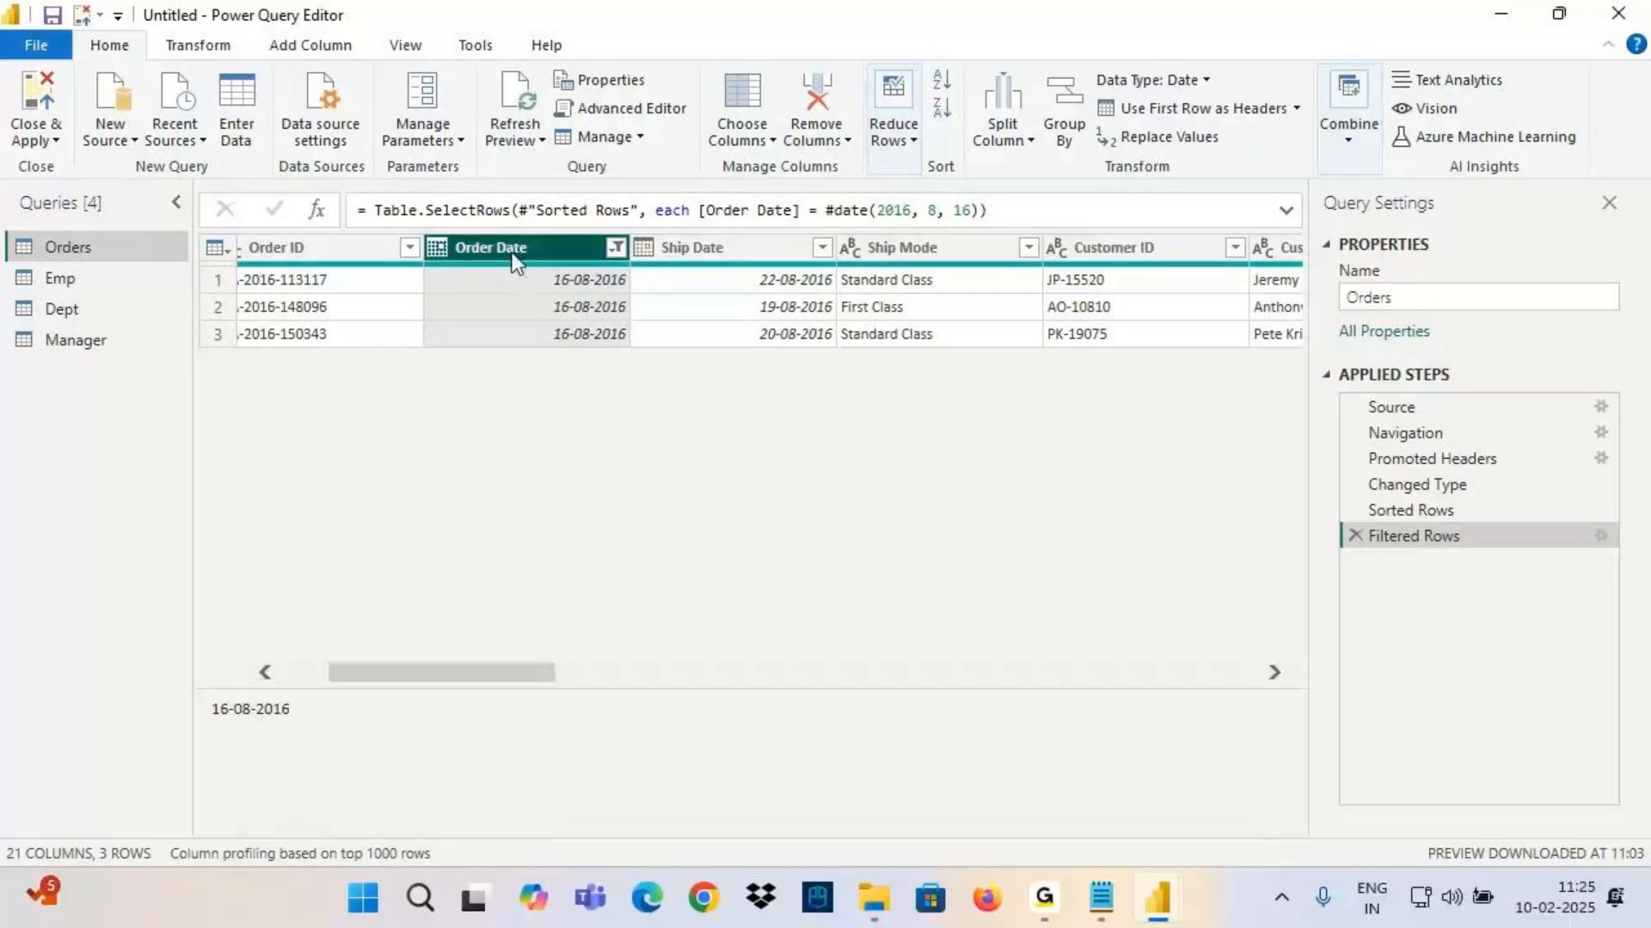
left_click(512, 254)
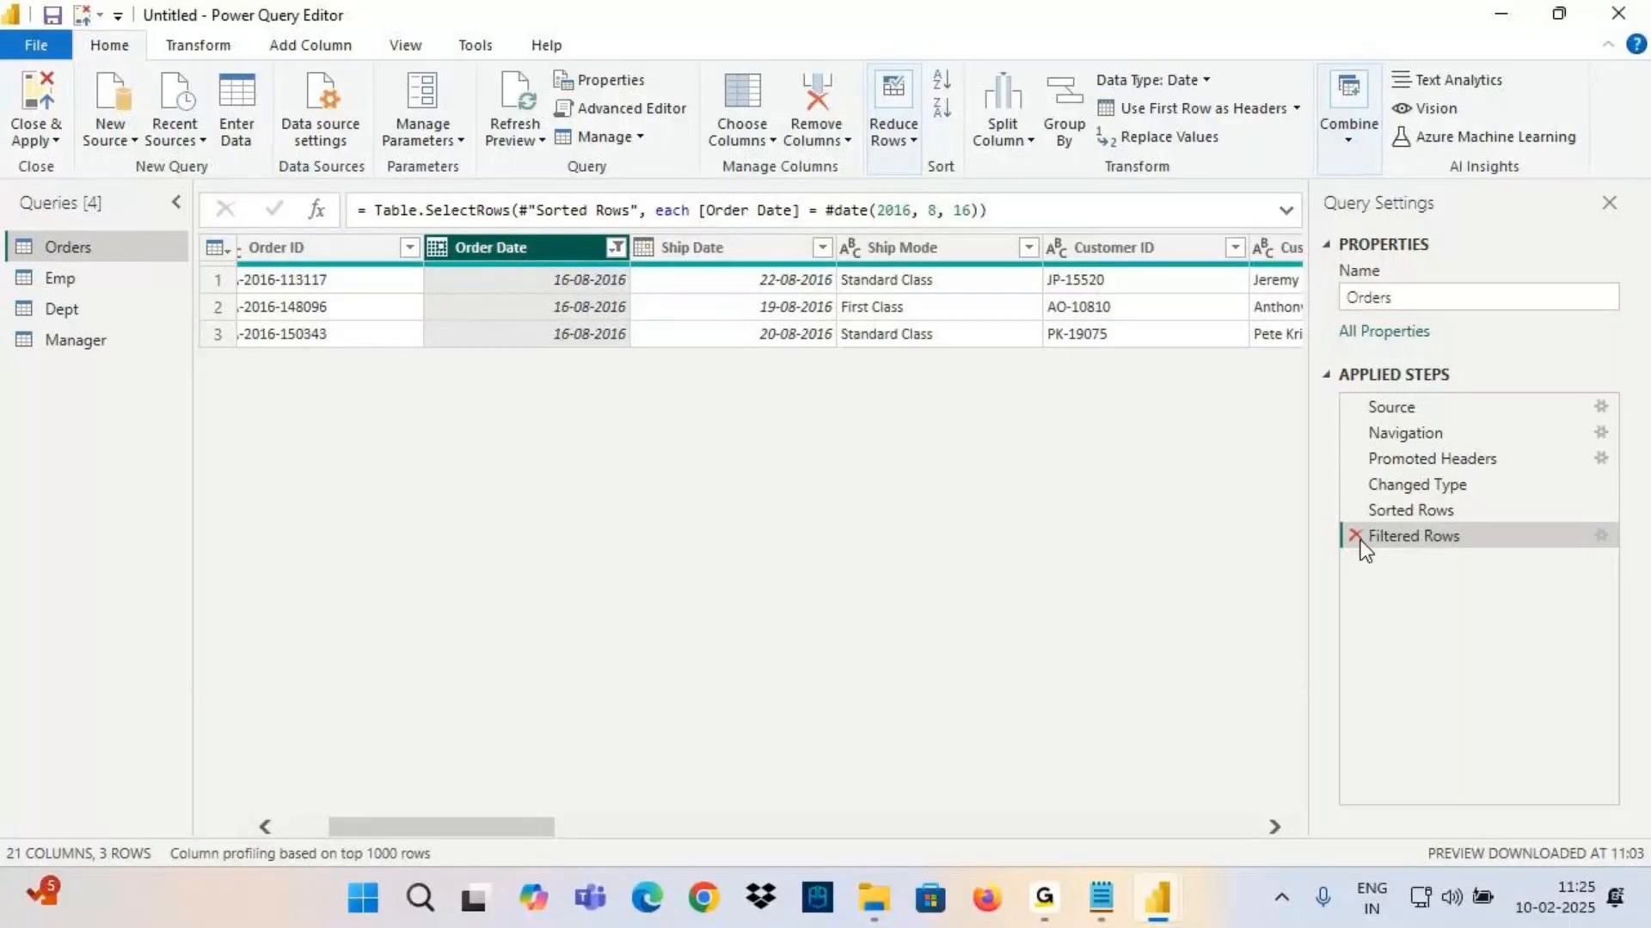
Remove the Filtered Rows step from the Orders query
left_click(1356, 535)
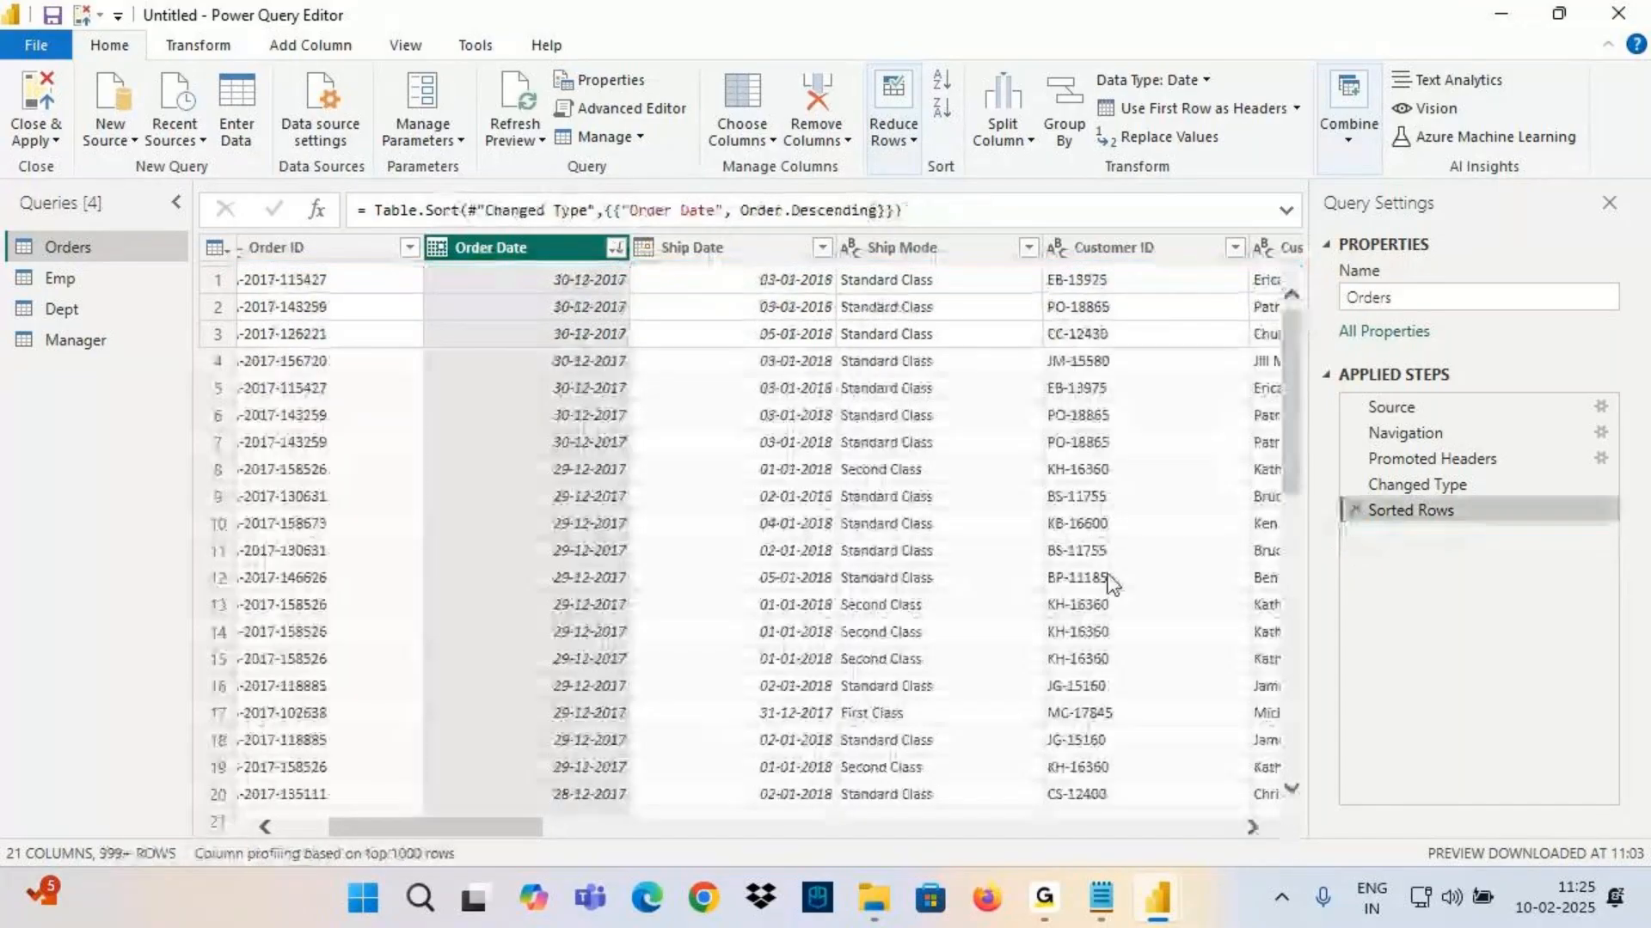
key("ctrl+2")
mouse_move(632, 361)
left_mouse_down()
mouse_move(804, 340)
mouse_move(753, 400)
left_mouse_up()
left_click_drag(480, 268, 701, 141)
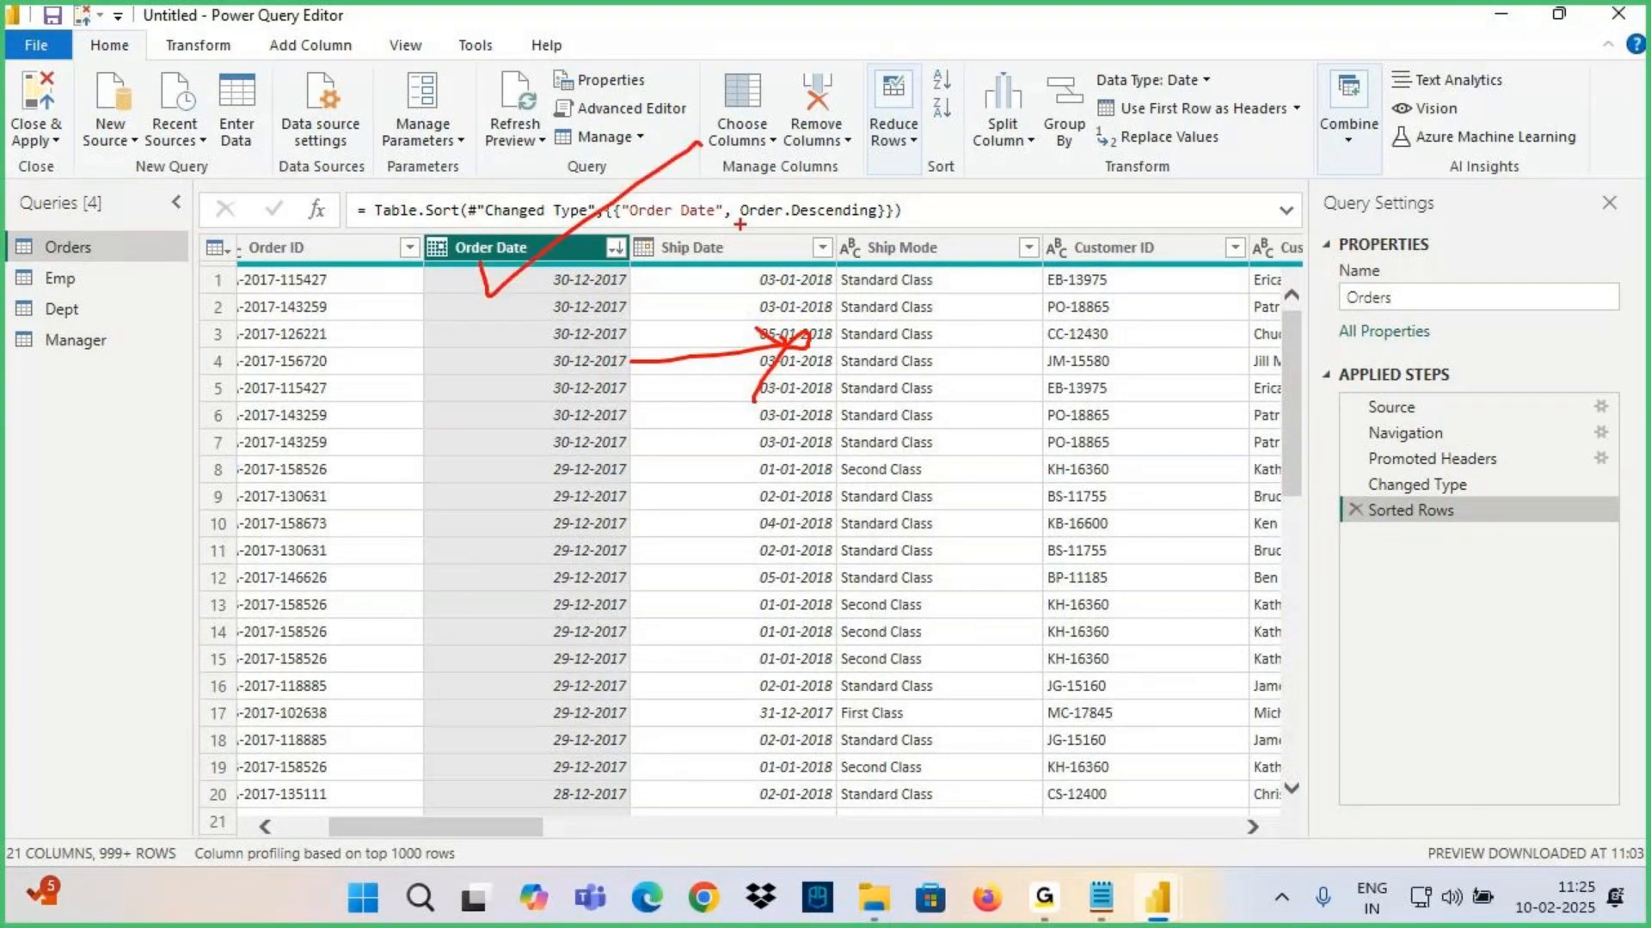
mouse_move(878, 255)
left_mouse_down()
mouse_move(887, 230)
mouse_move(937, 281)
left_mouse_up()
left_click_drag(934, 246, 1005, 264)
mouse_move(1050, 106)
left_mouse_down()
mouse_move(1074, 174)
mouse_move(1126, 164)
mouse_move(1106, 177)
left_mouse_up()
left_click_drag(1156, 156, 1197, 141)
mouse_move(1208, 94)
left_mouse_down()
mouse_move(1260, 86)
mouse_move(1236, 150)
left_mouse_up()
mouse_move(1308, 69)
left_mouse_down()
mouse_move(1373, 96)
mouse_move(1367, 73)
left_mouse_up()
mouse_move(1395, 48)
left_mouse_down()
mouse_move(1396, 96)
mouse_move(1453, 86)
left_mouse_up()
left_click_drag(1437, 51, 1376, 148)
left_click_drag(1070, 275, 930, 322)
left_click_drag(1118, 217, 1410, 129)
left_click_drag(1229, 26, 1449, 86)
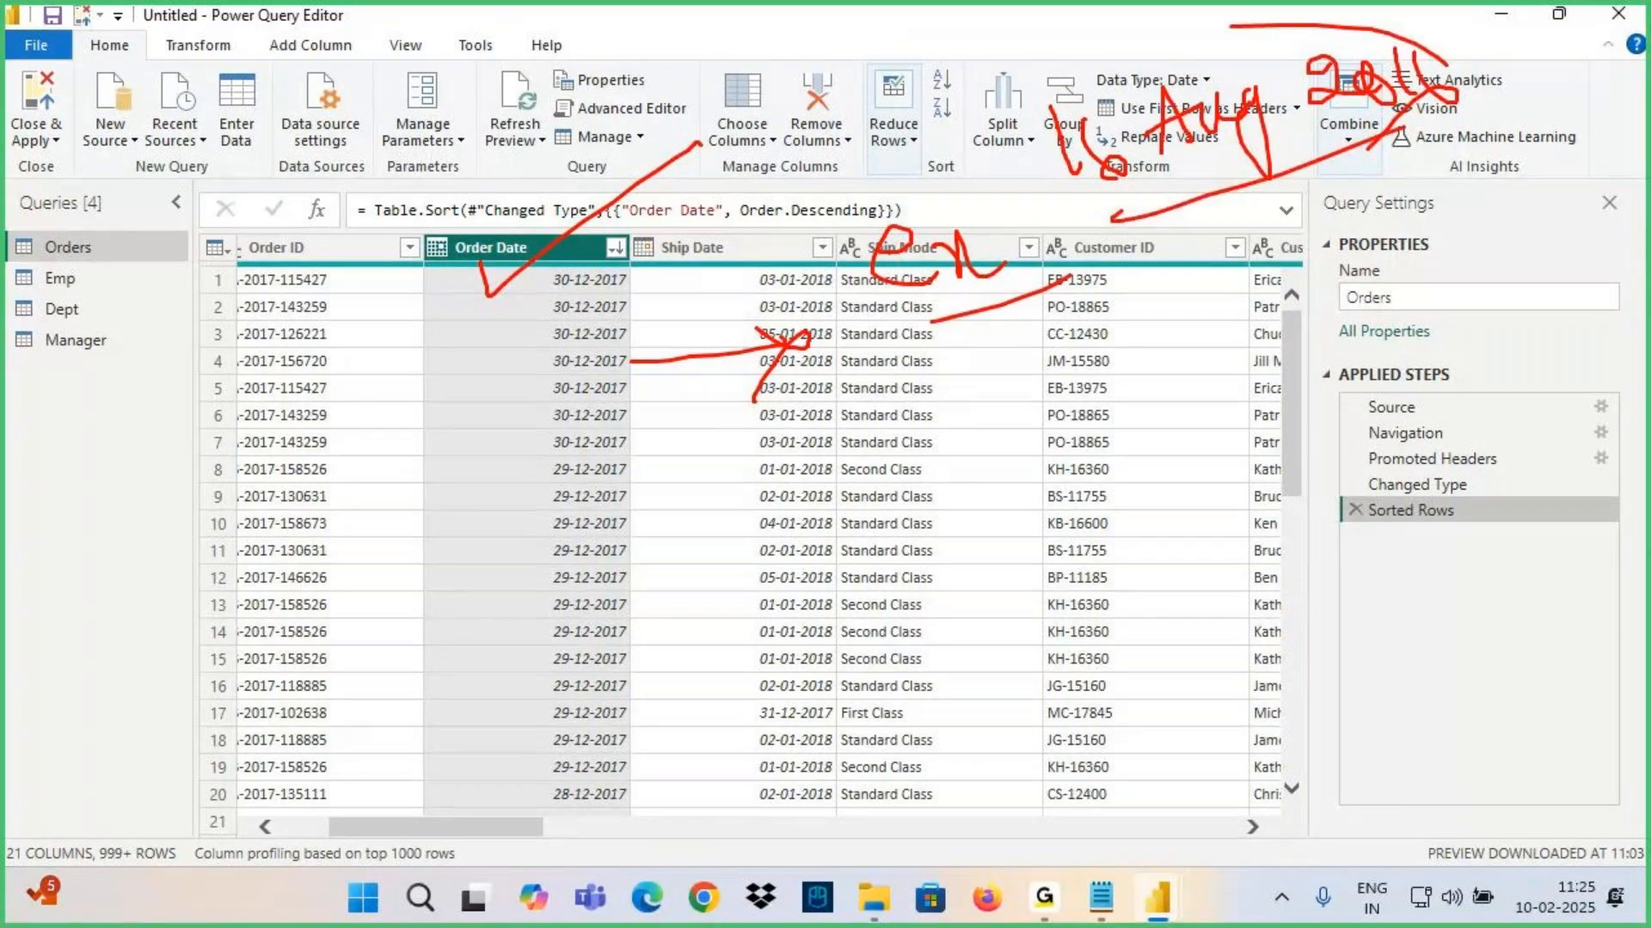
left_click_drag(1109, 219, 931, 210)
left_click_drag(479, 563, 533, 258)
left_click_drag(1118, 228, 1018, 107)
left_click_drag(999, 191, 1324, 176)
left_click_drag(443, 166, 488, 288)
left_click_drag(491, 185, 471, 273)
left_click_drag(421, 225, 585, 316)
left_click_drag(1343, 45, 1064, 191)
left_click_drag(1054, 67, 1428, 159)
left_click_drag(1402, 39, 998, 247)
left_click_drag(1048, 81, 1471, 244)
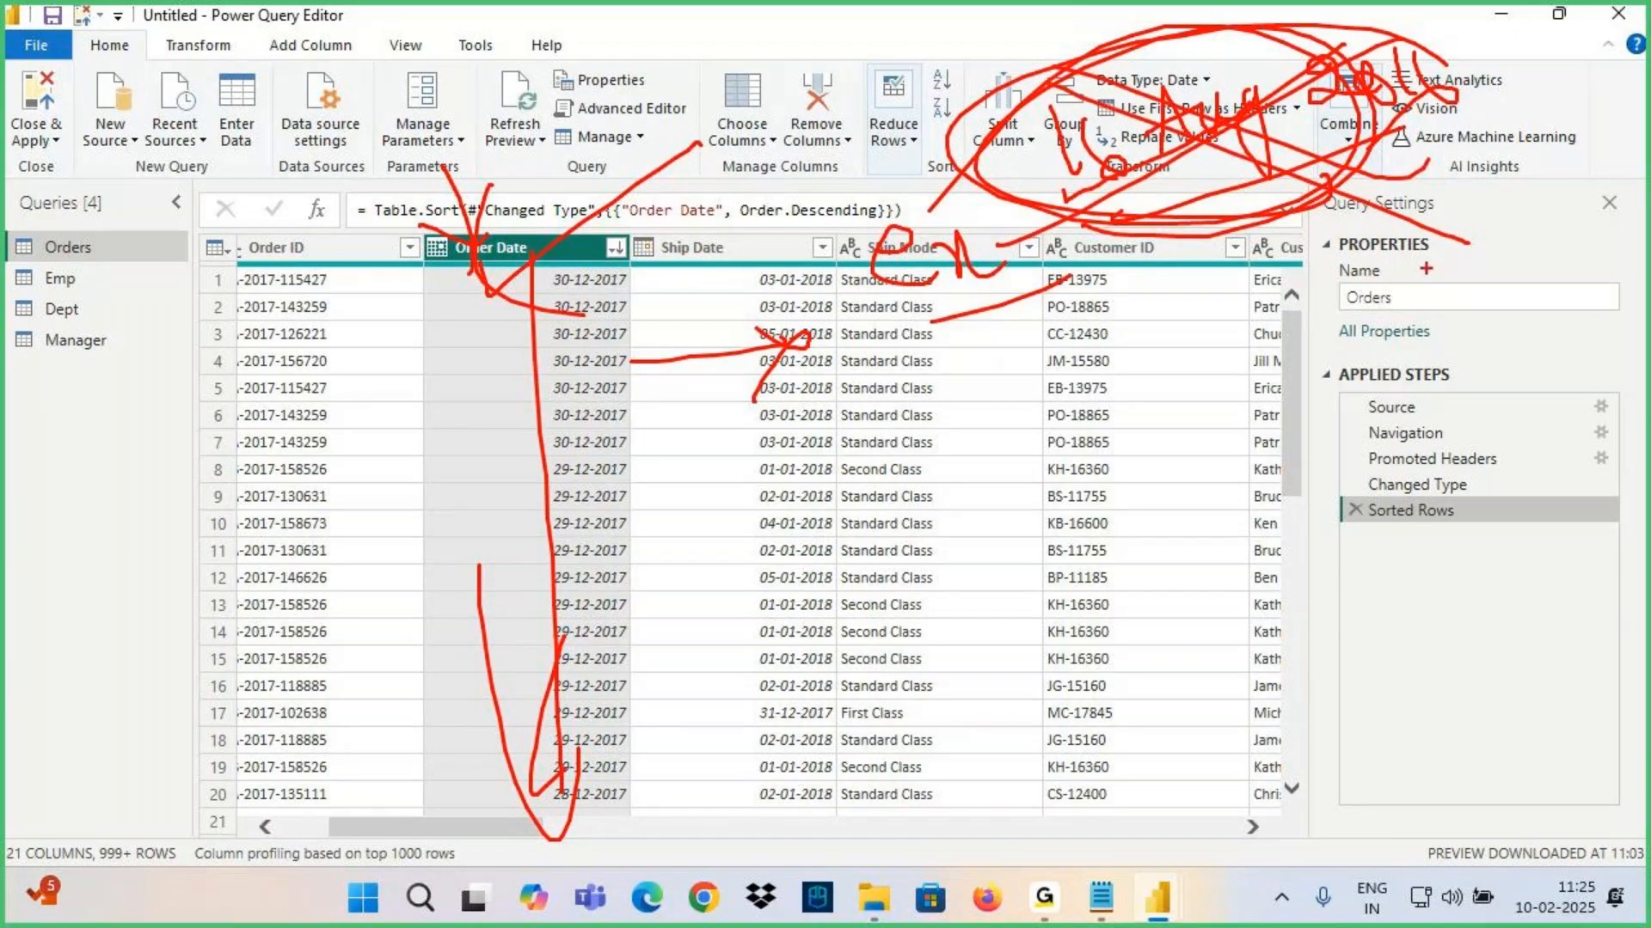
left_click_drag(1395, 36, 1045, 237)
left_click_drag(1075, 69, 1600, 243)
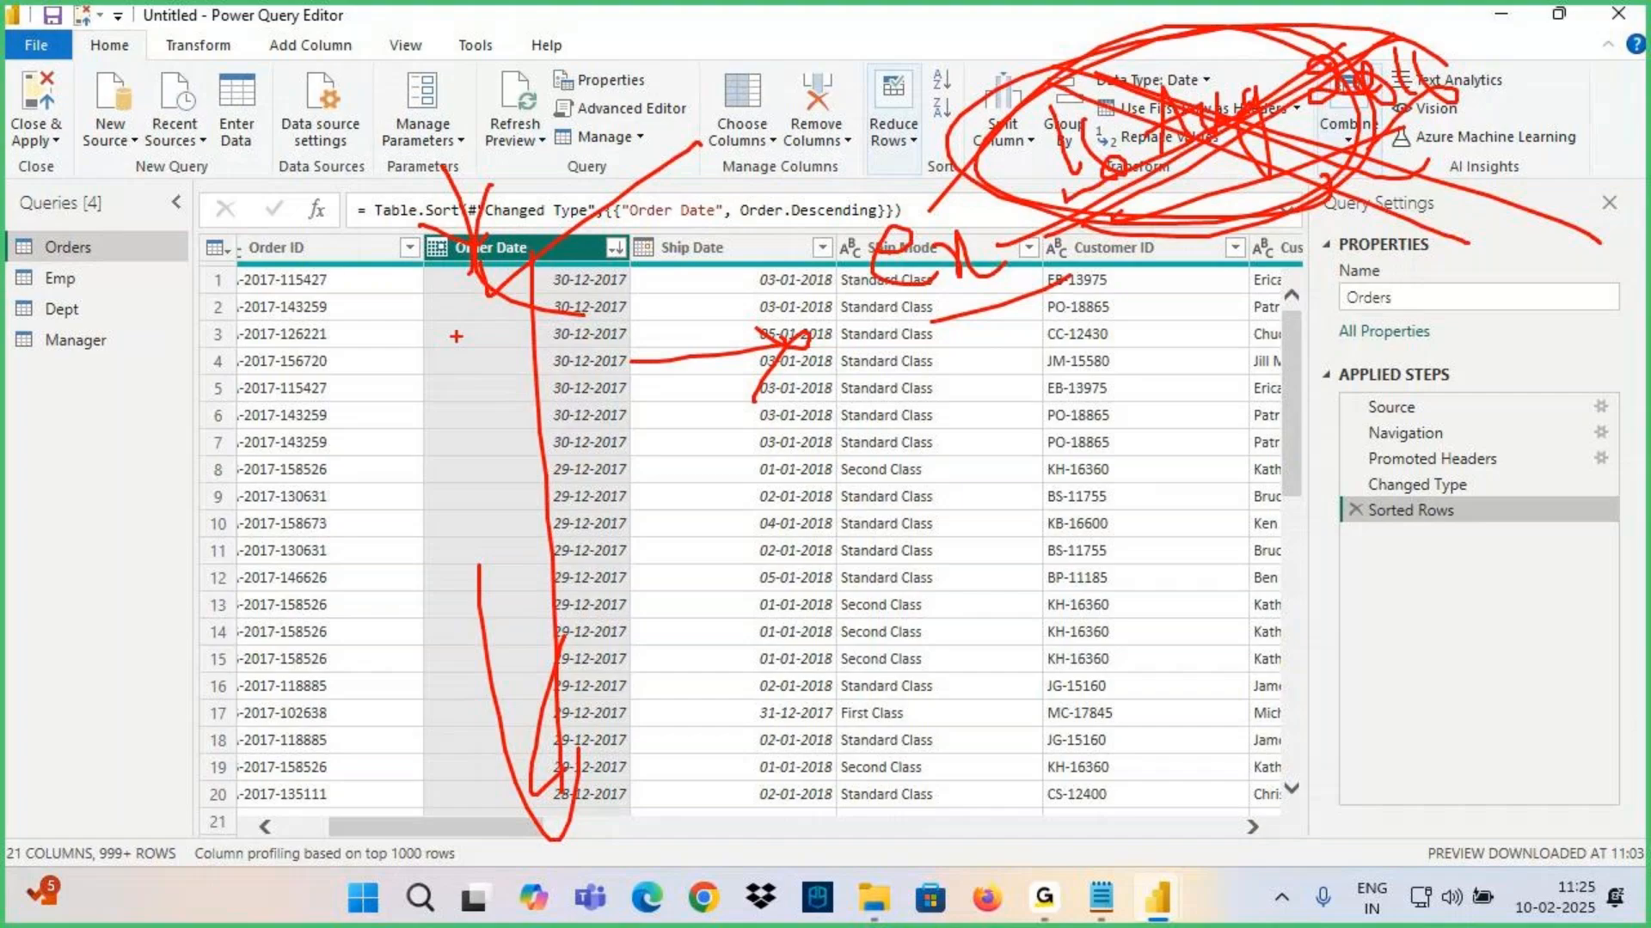
key("Escape")
Apply a custom filter to the Order Date column that keeps rows where the date does not equal 16-08-2016
left_click(616, 248)
mouse_move(337, 442)
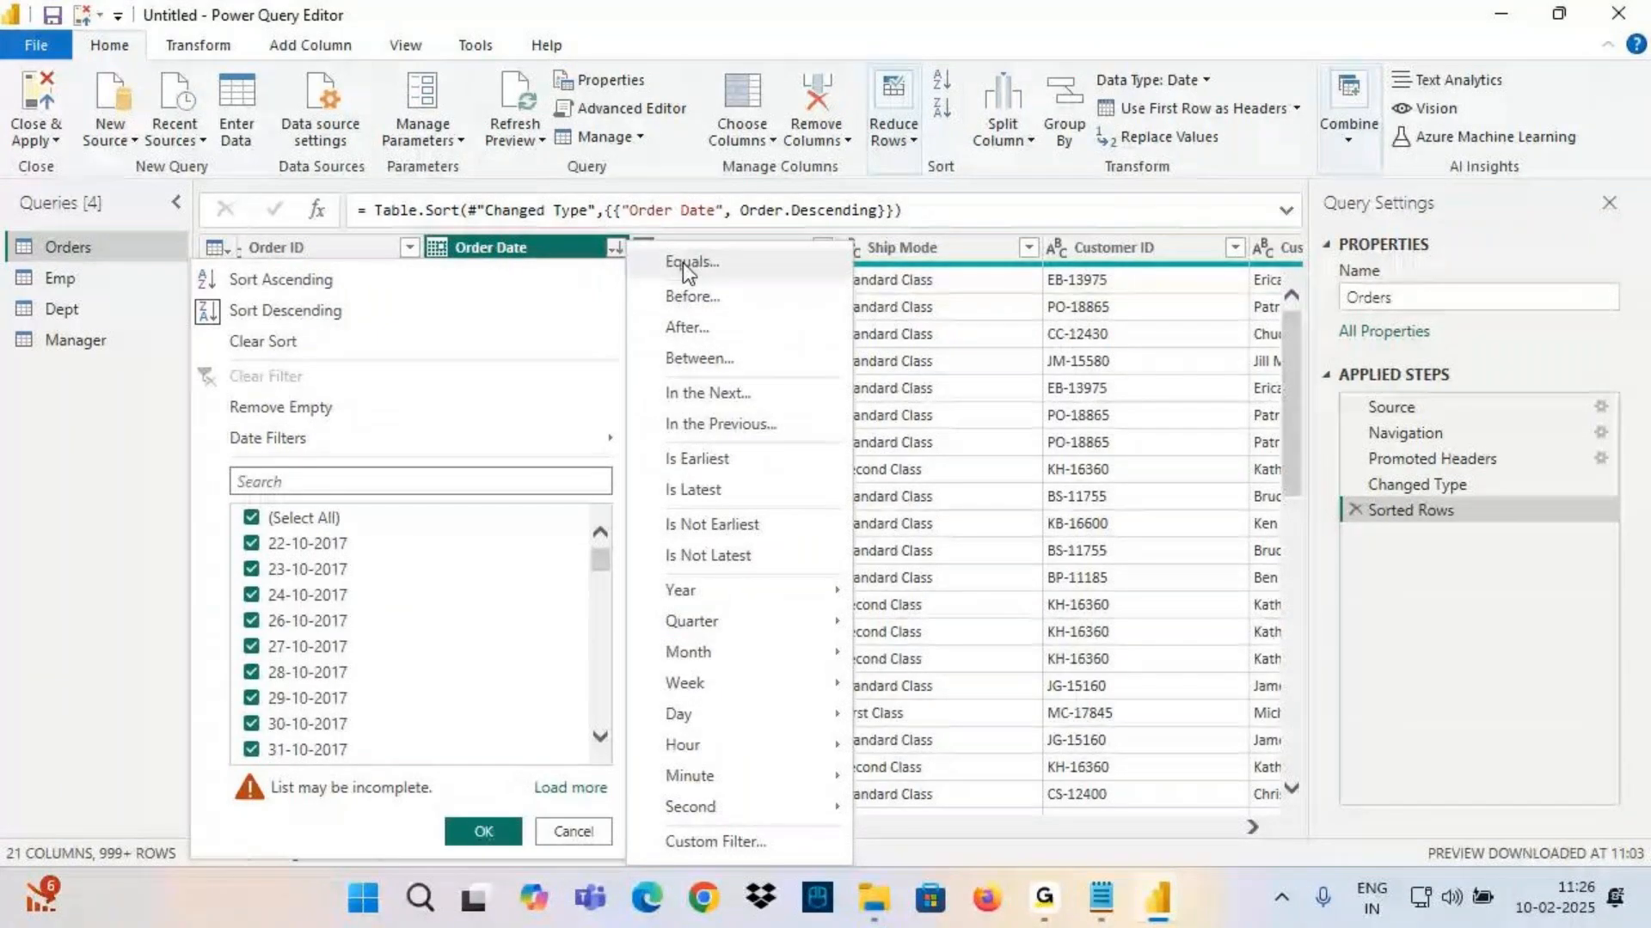
left_click(713, 844)
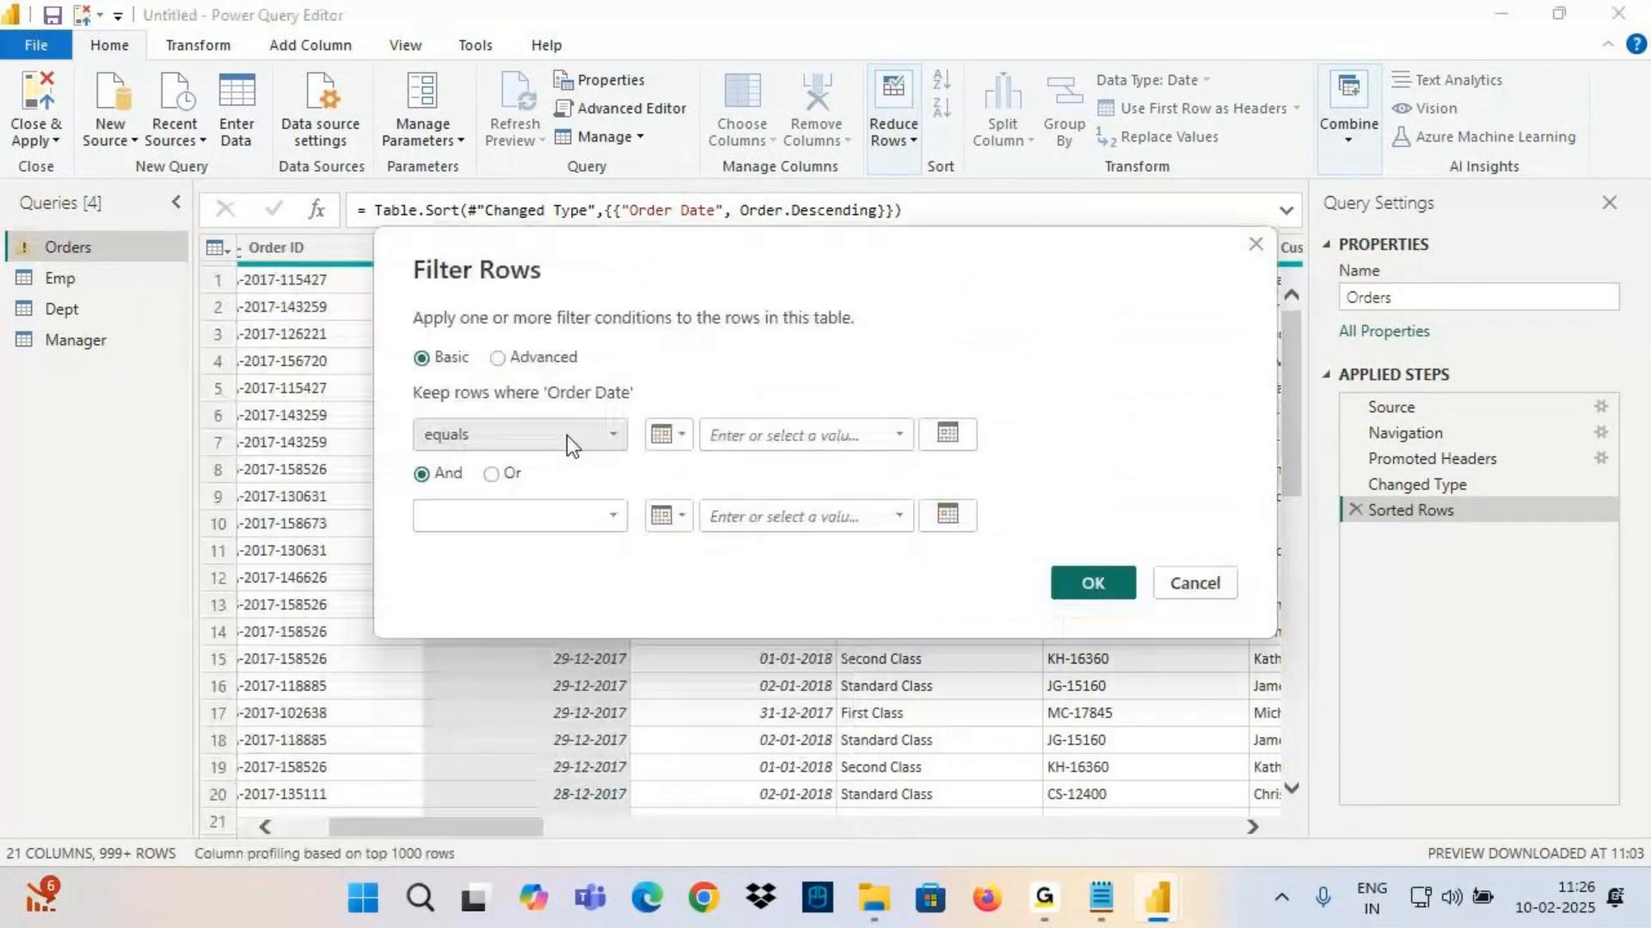
left_click(566, 435)
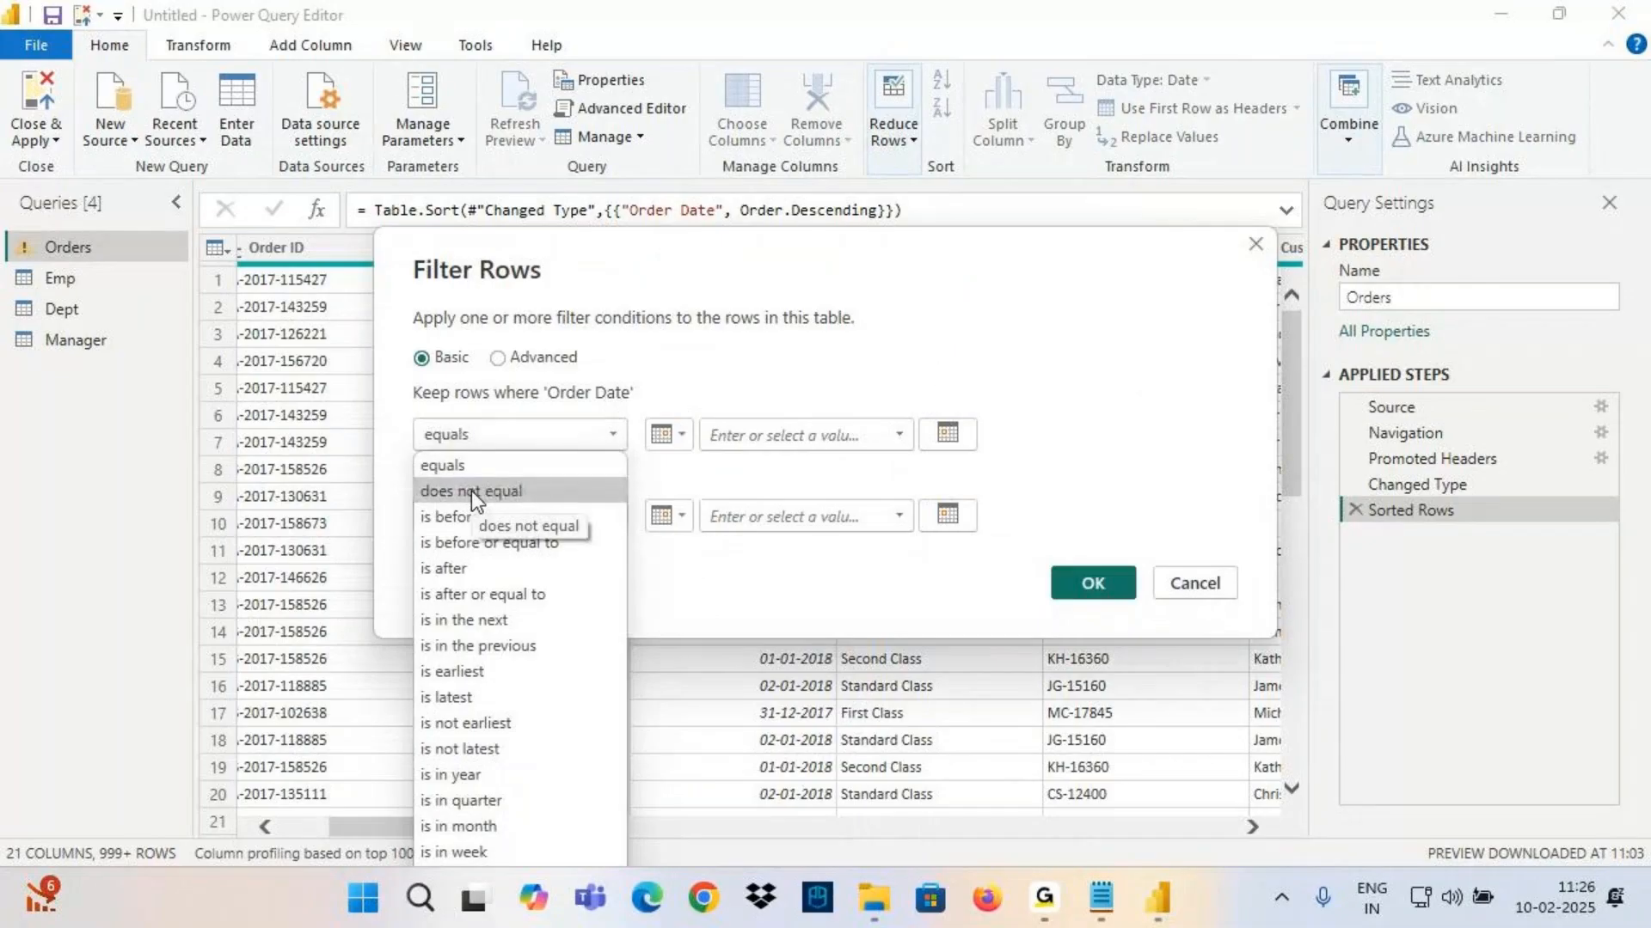
left_click(471, 491)
left_click(908, 444)
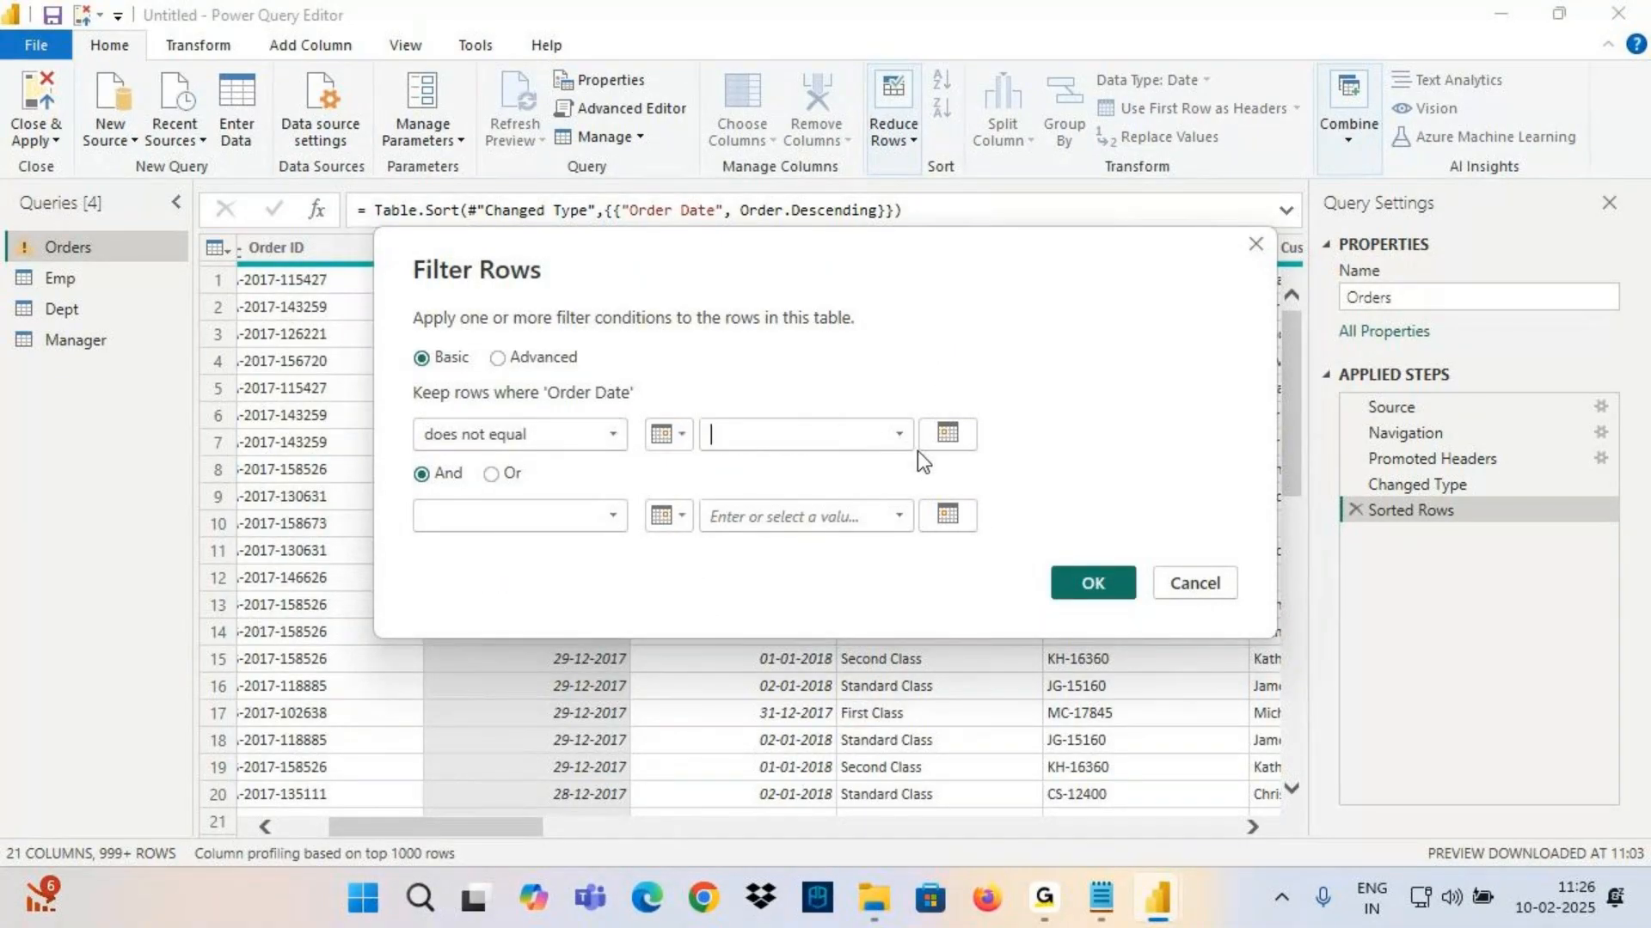
left_click(933, 438)
double_click(693, 466)
double_click(693, 466)
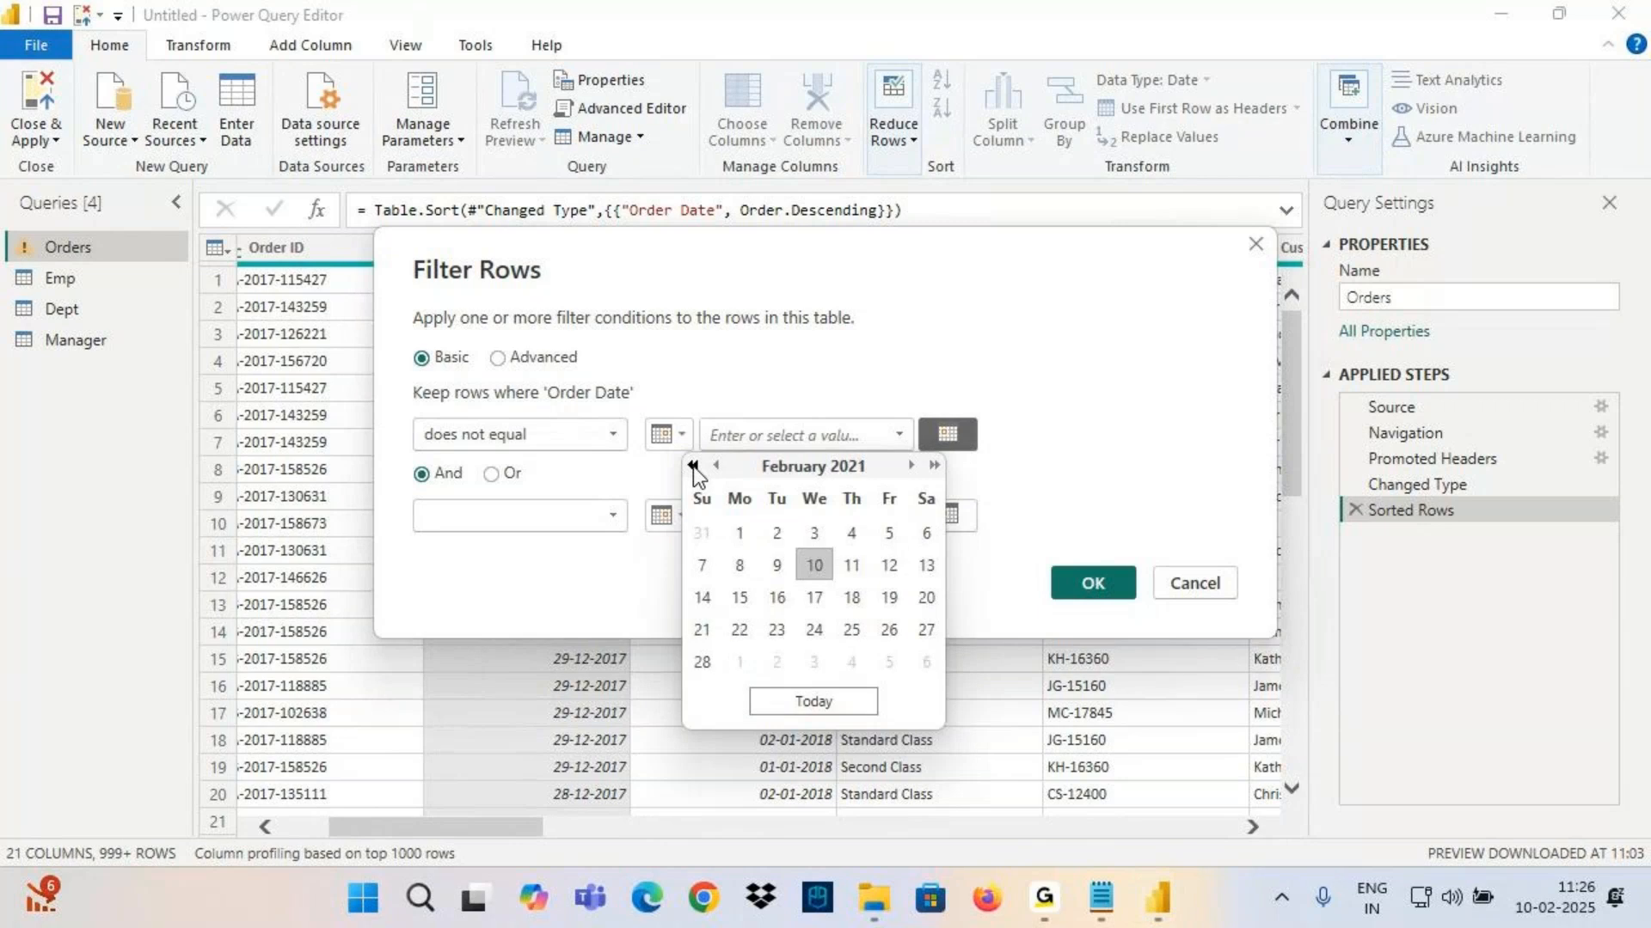
double_click(693, 466)
left_click(693, 466)
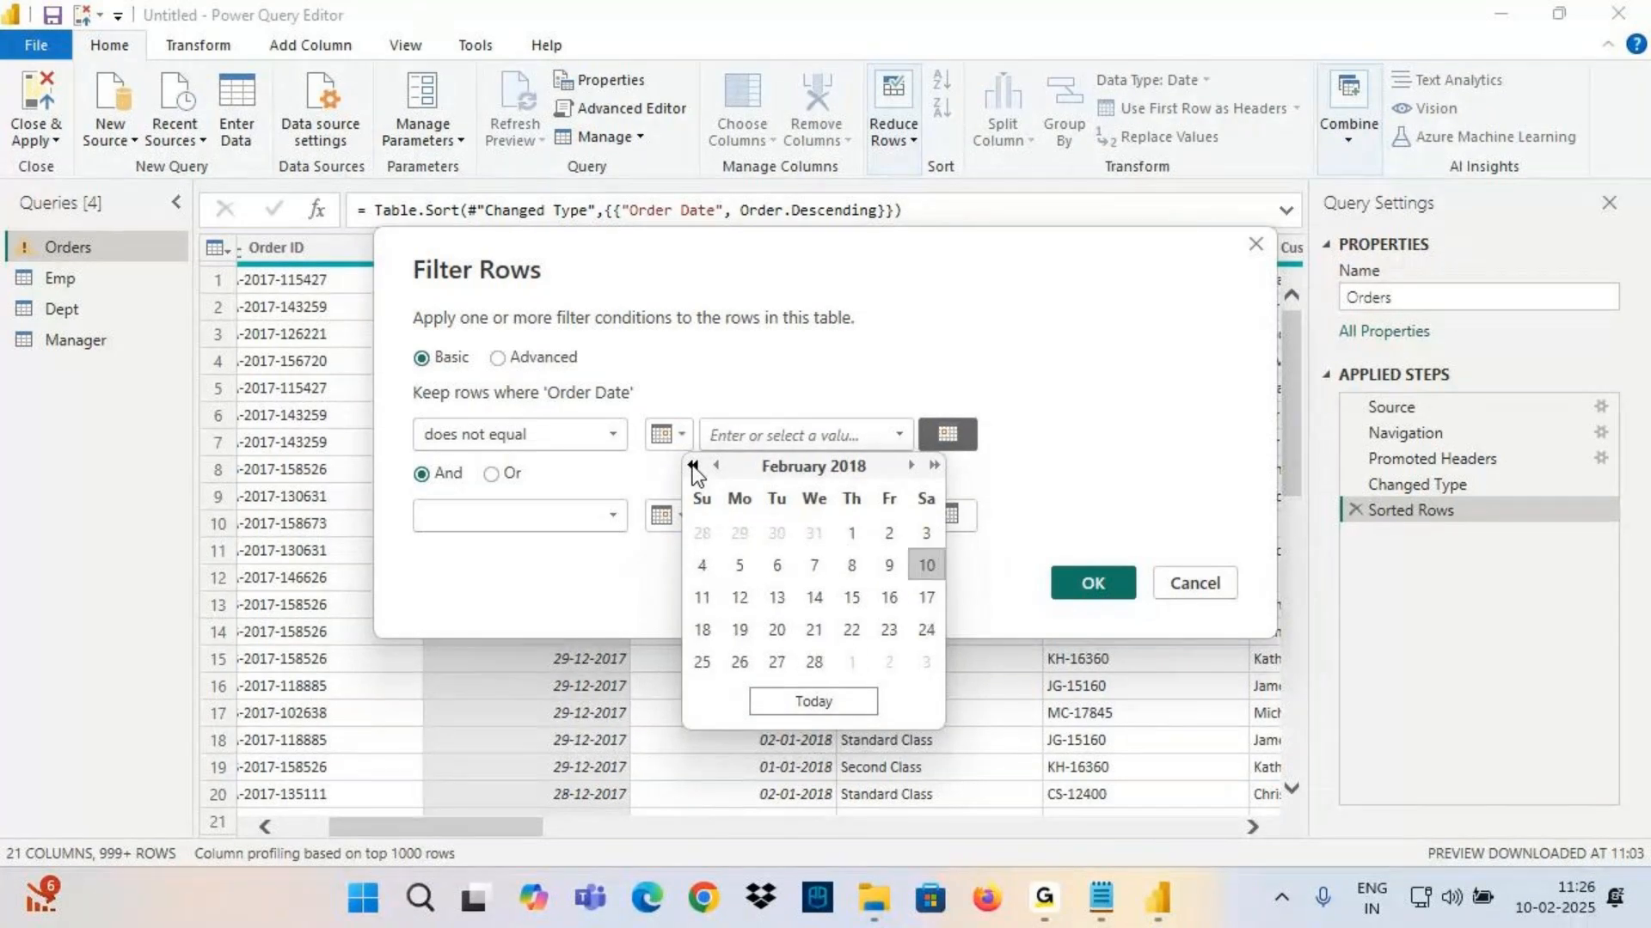
left_click(693, 467)
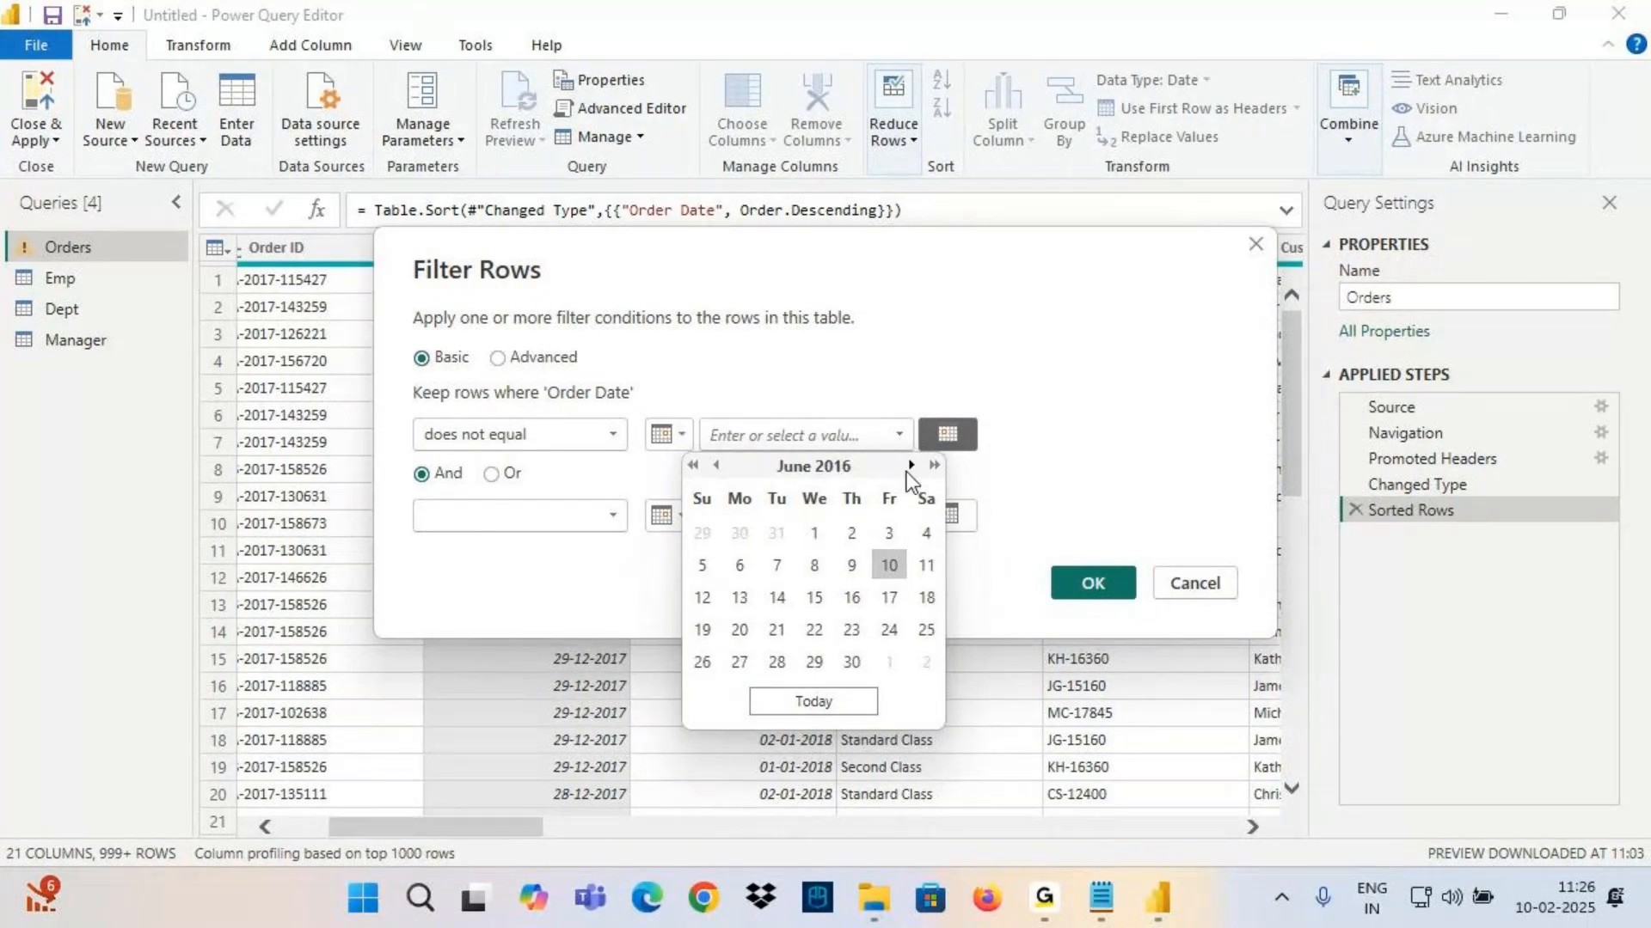
left_click(909, 470)
left_click(911, 465)
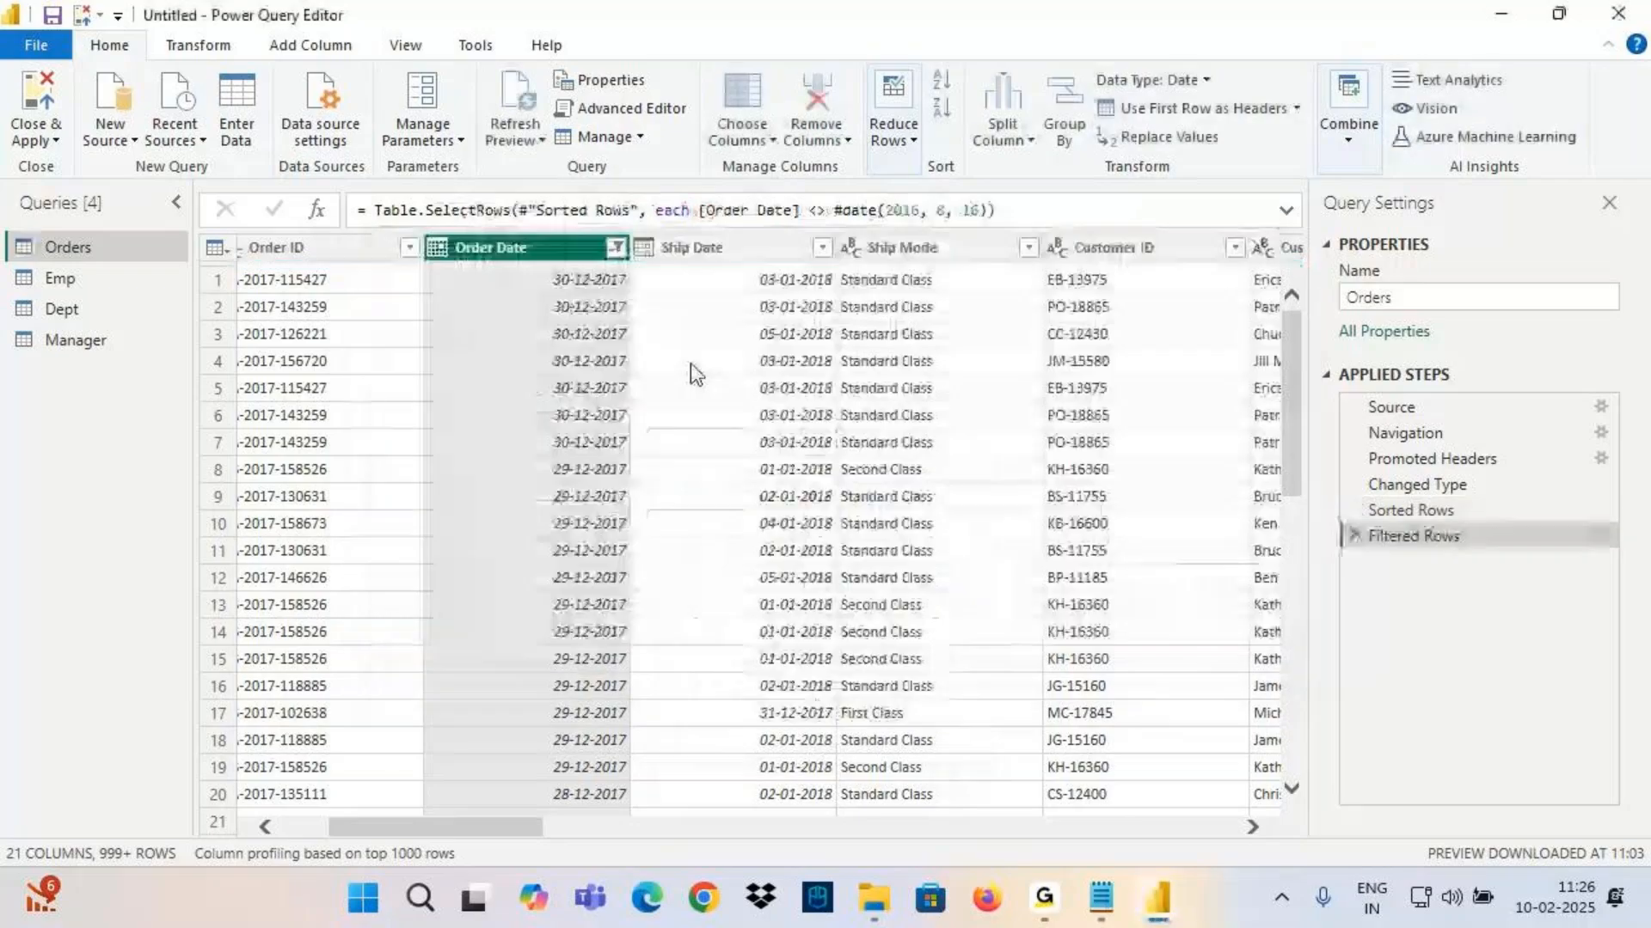
Remove the Filtered Rows step from the Orders query and sort the Order Date column in ascending order
left_click_drag(724, 211, 995, 211)
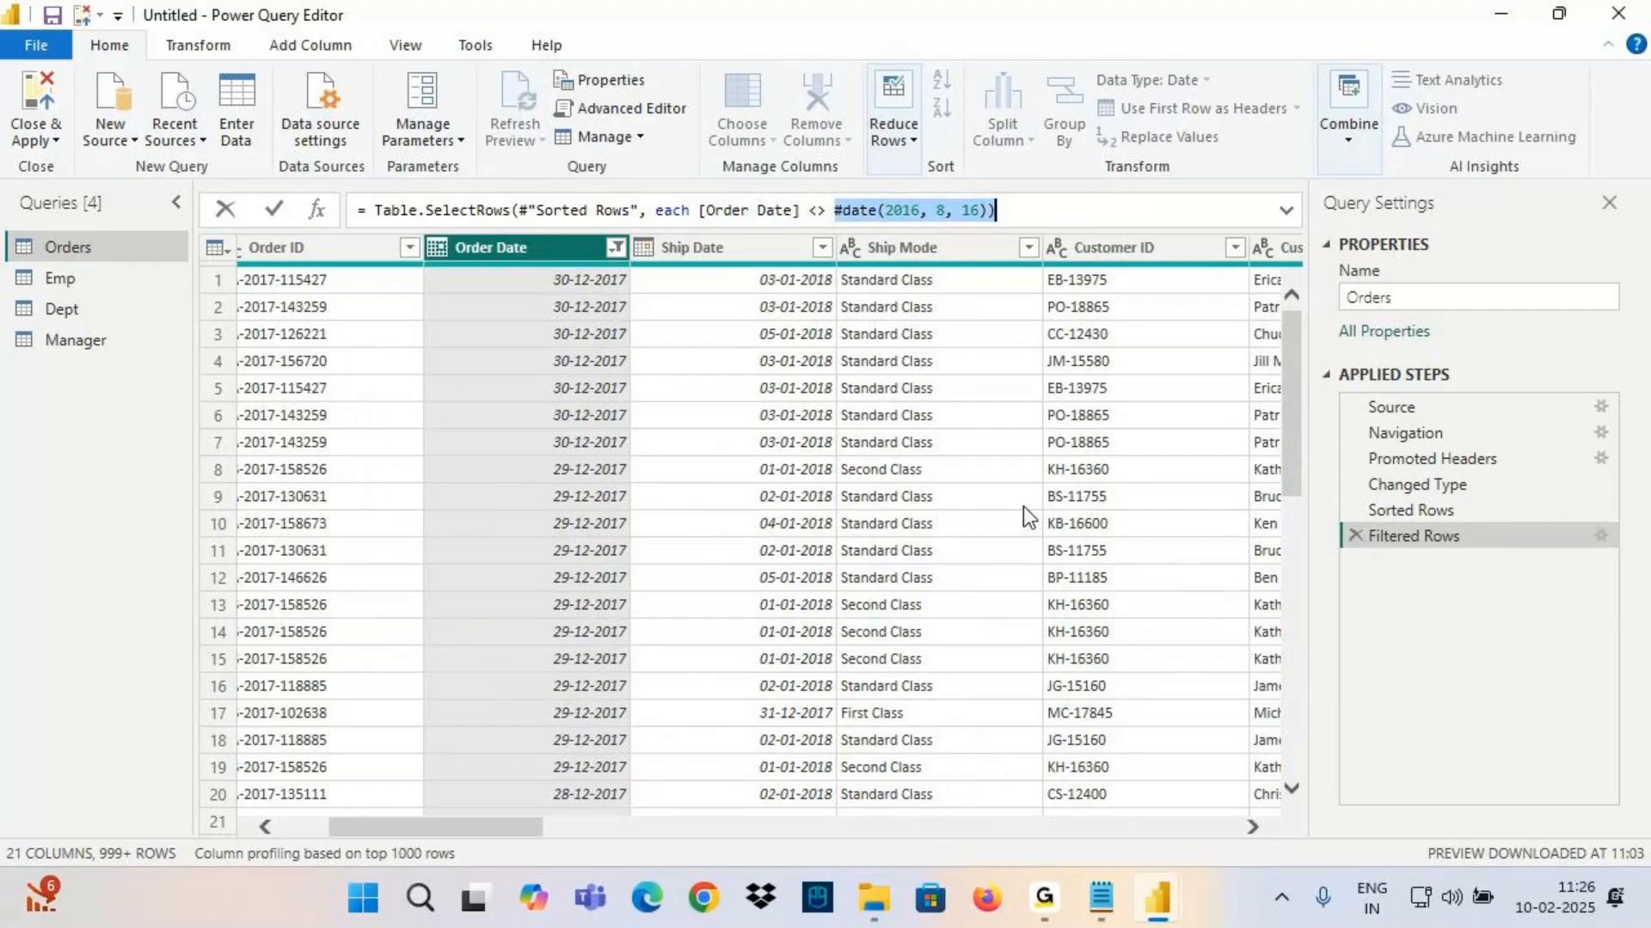
left_click(1355, 537)
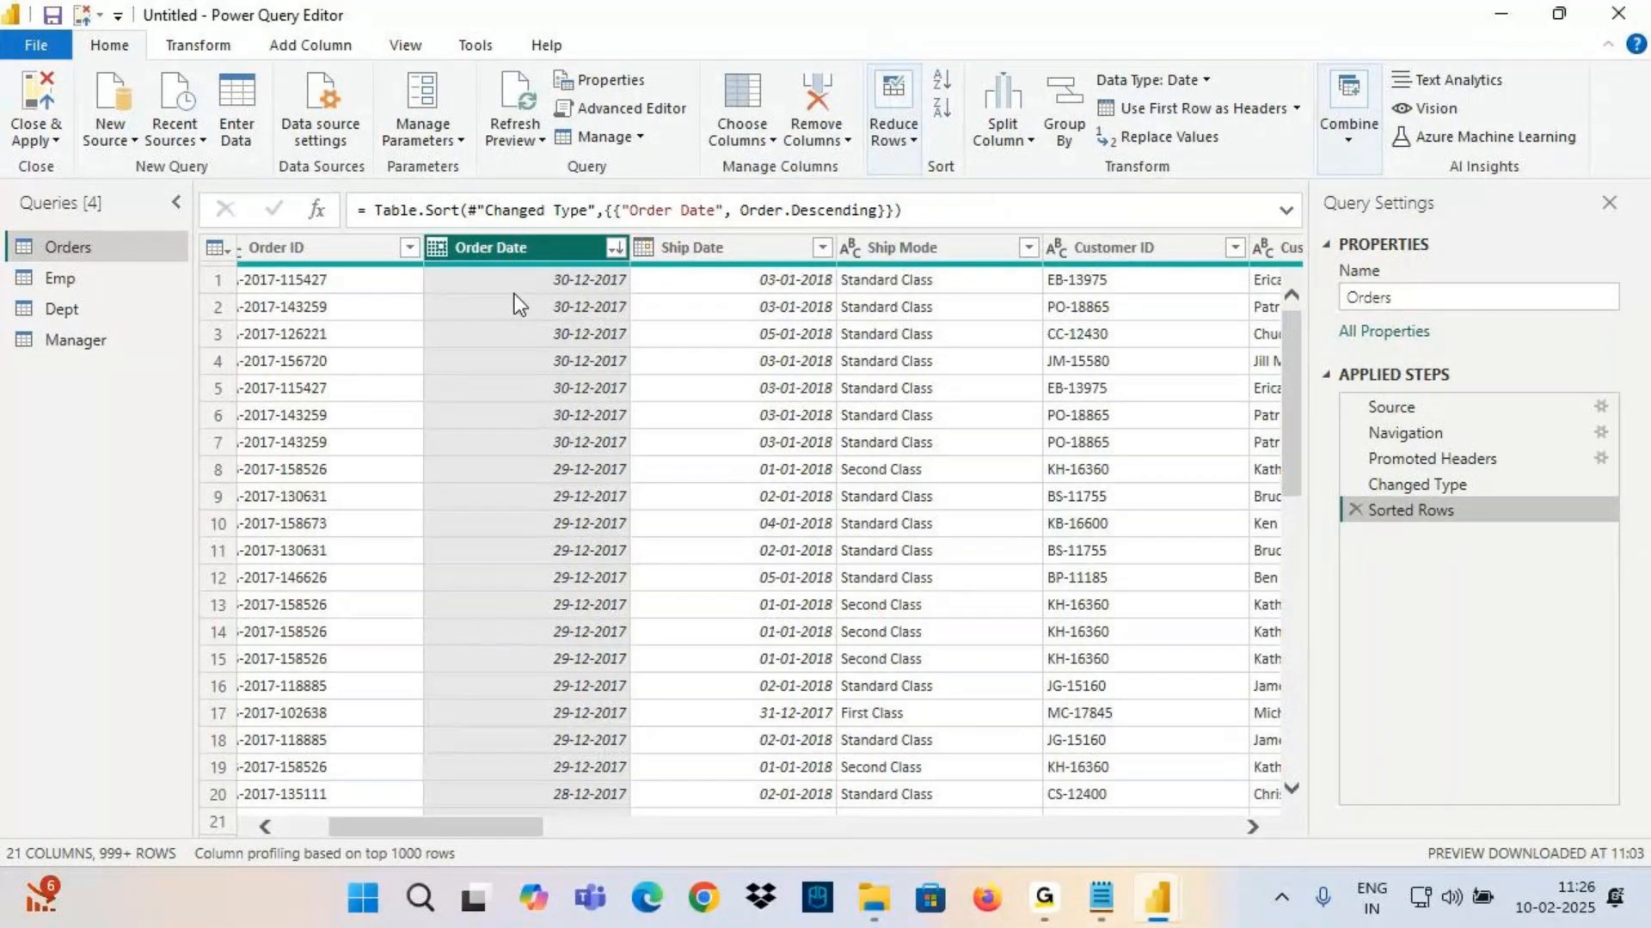
left_click(939, 77)
key("ctrl+2")
mouse_move(538, 292)
left_mouse_down()
mouse_move(671, 296)
mouse_move(527, 306)
left_mouse_up()
left_click_drag(534, 244, 672, 295)
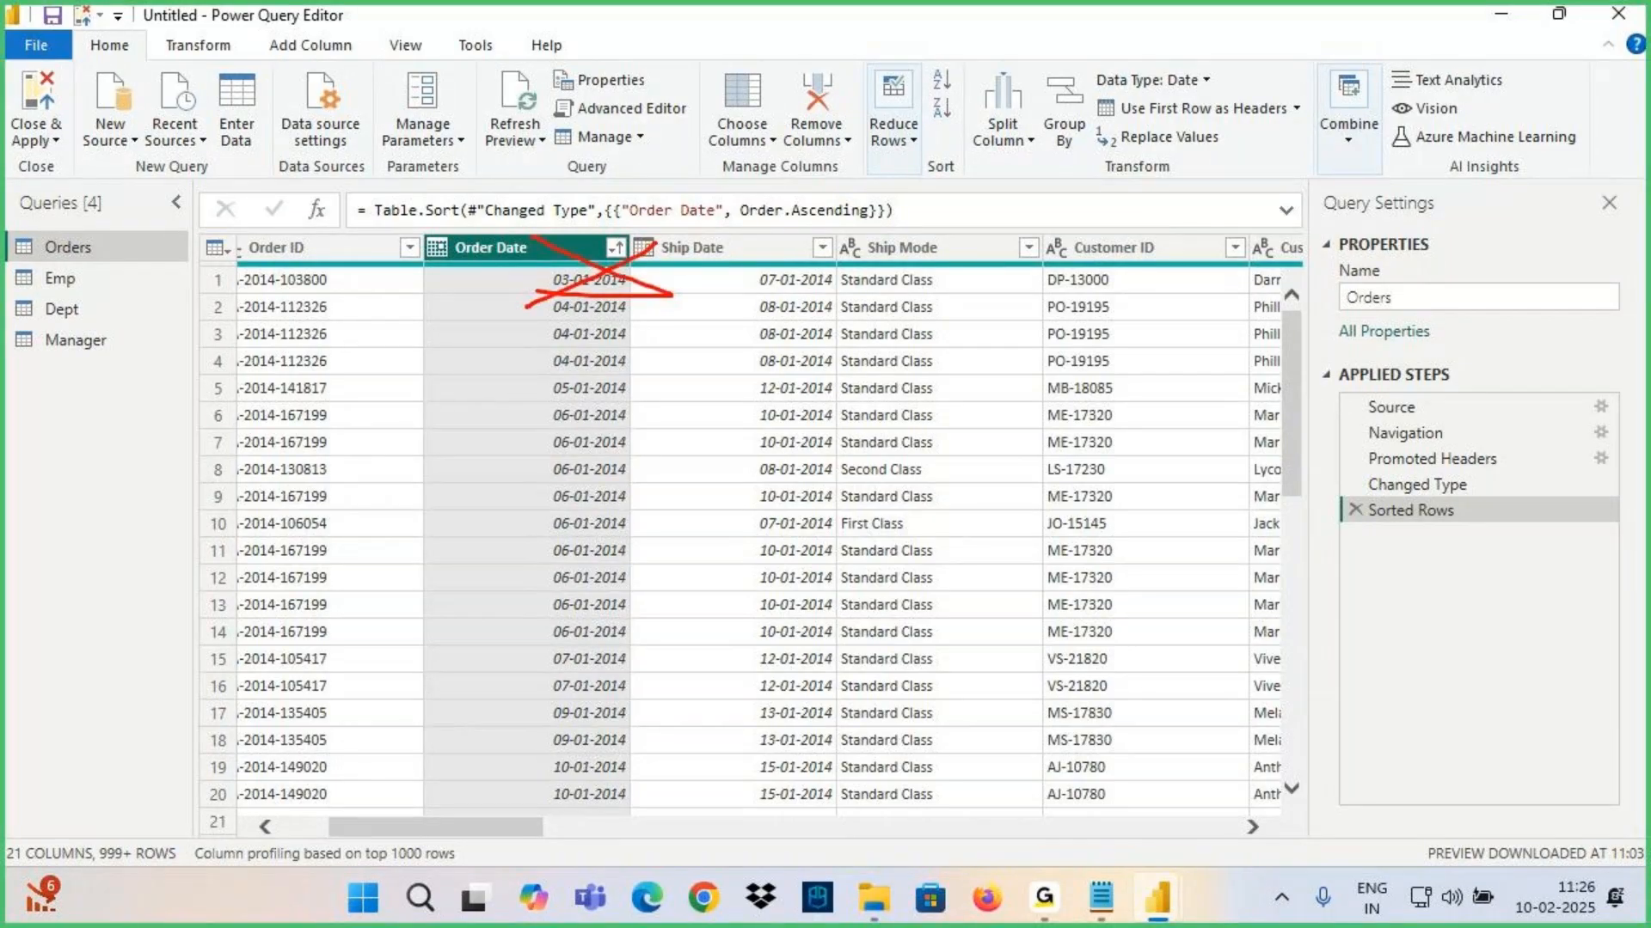
mouse_move(817, 303)
left_mouse_down()
mouse_move(845, 304)
mouse_move(871, 357)
left_mouse_up()
left_click_drag(919, 289, 889, 337)
left_click_drag(889, 293, 942, 283)
left_click_drag(961, 303, 1023, 314)
mouse_move(1042, 291)
left_mouse_down()
mouse_move(1075, 316)
mouse_move(1118, 301)
left_mouse_up()
left_click_drag(1133, 288, 1143, 308)
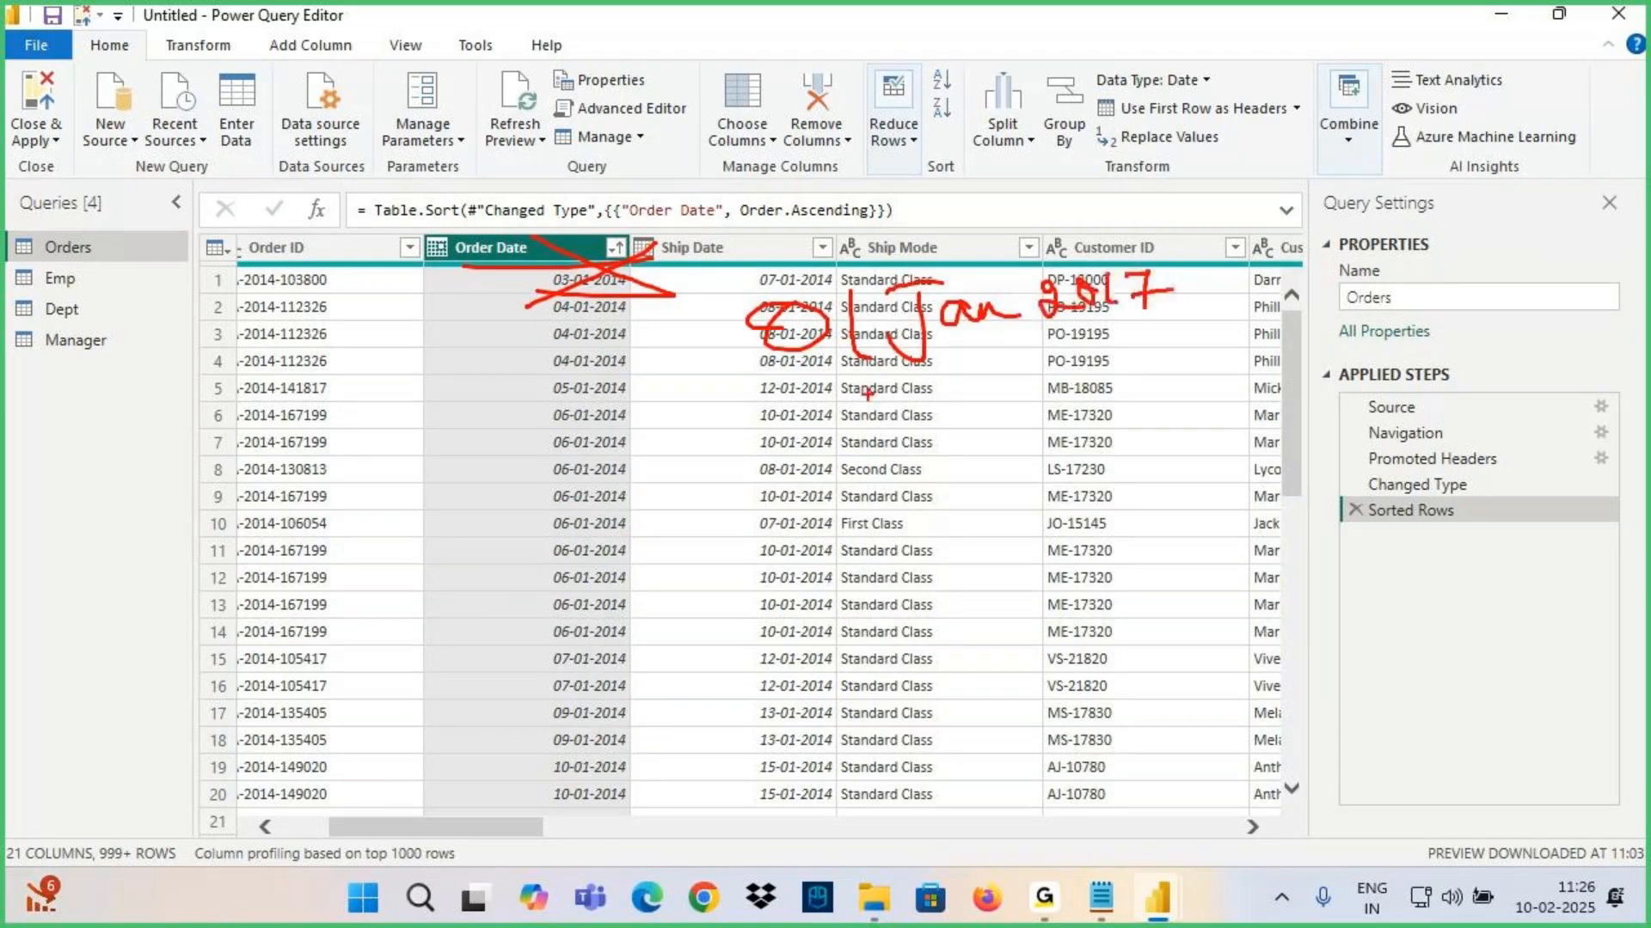
mouse_move(861, 397)
left_mouse_down()
mouse_move(1156, 349)
mouse_move(1305, 256)
left_mouse_up()
mouse_move(1225, 238)
left_mouse_down()
mouse_move(1306, 251)
mouse_move(1313, 301)
left_mouse_up()
mouse_move(1328, 249)
left_mouse_down()
mouse_move(1382, 258)
mouse_move(1469, 225)
left_mouse_up()
left_click_drag(1385, 309, 1509, 251)
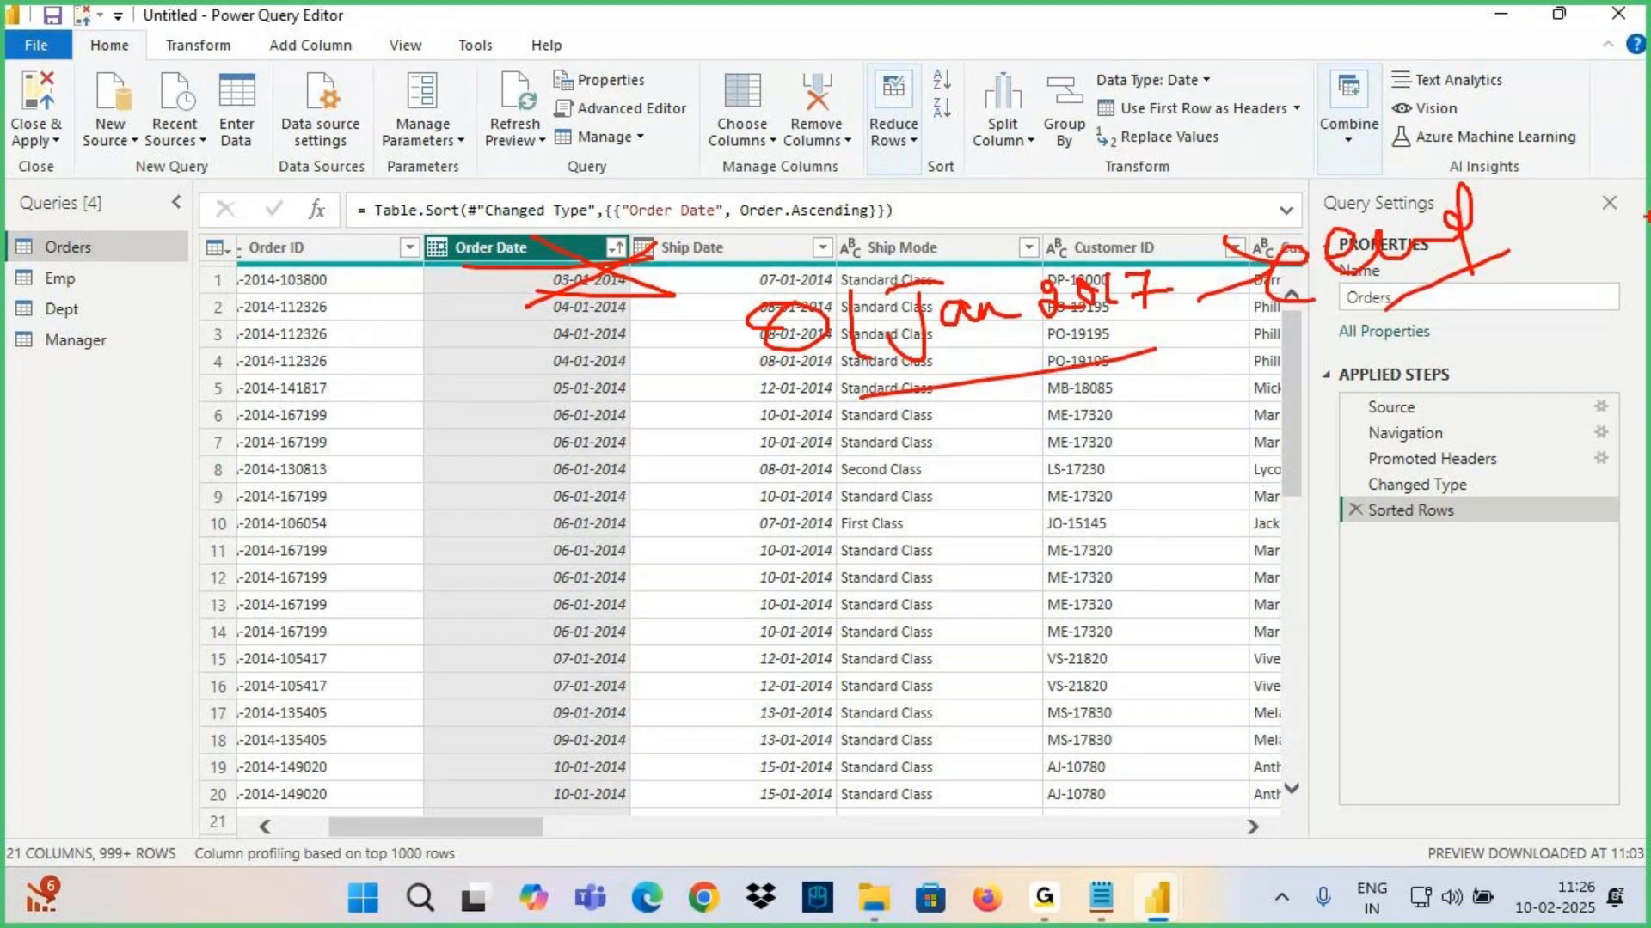
left_click_drag(1441, 182, 1355, 245)
left_click_drag(1397, 262, 1451, 332)
left_click_drag(518, 304, 658, 292)
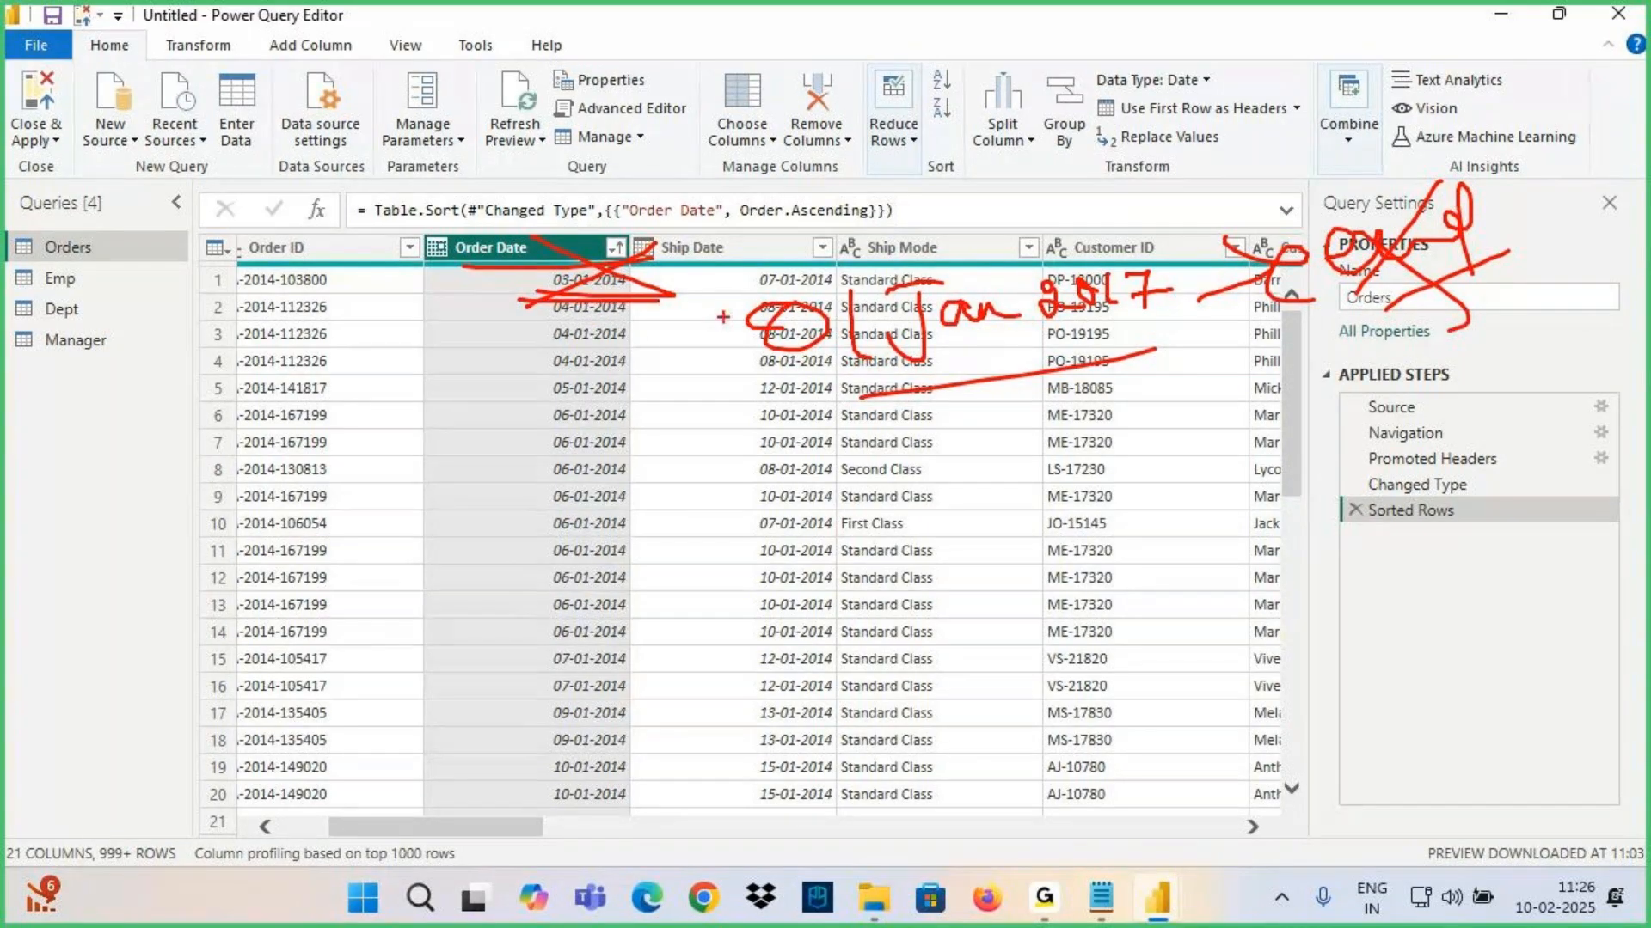
left_click_drag(796, 400, 1190, 290)
key("Escape")
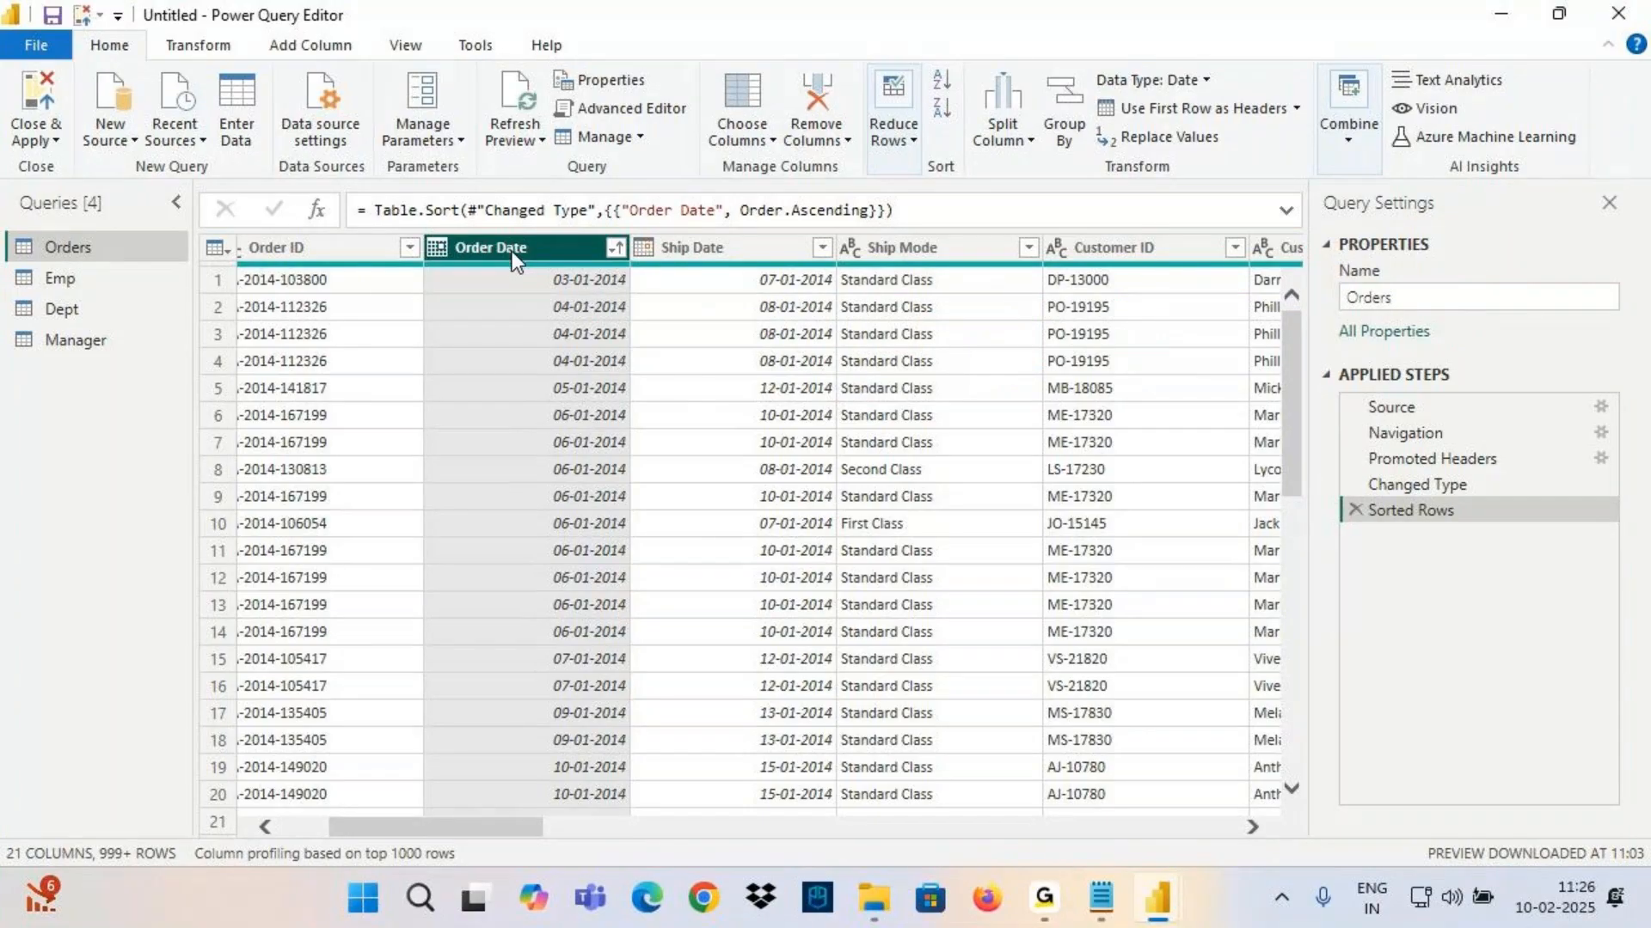
Start a date filter on the Order Date column with the "is after" condition
left_click(615, 247)
mouse_move(295, 446)
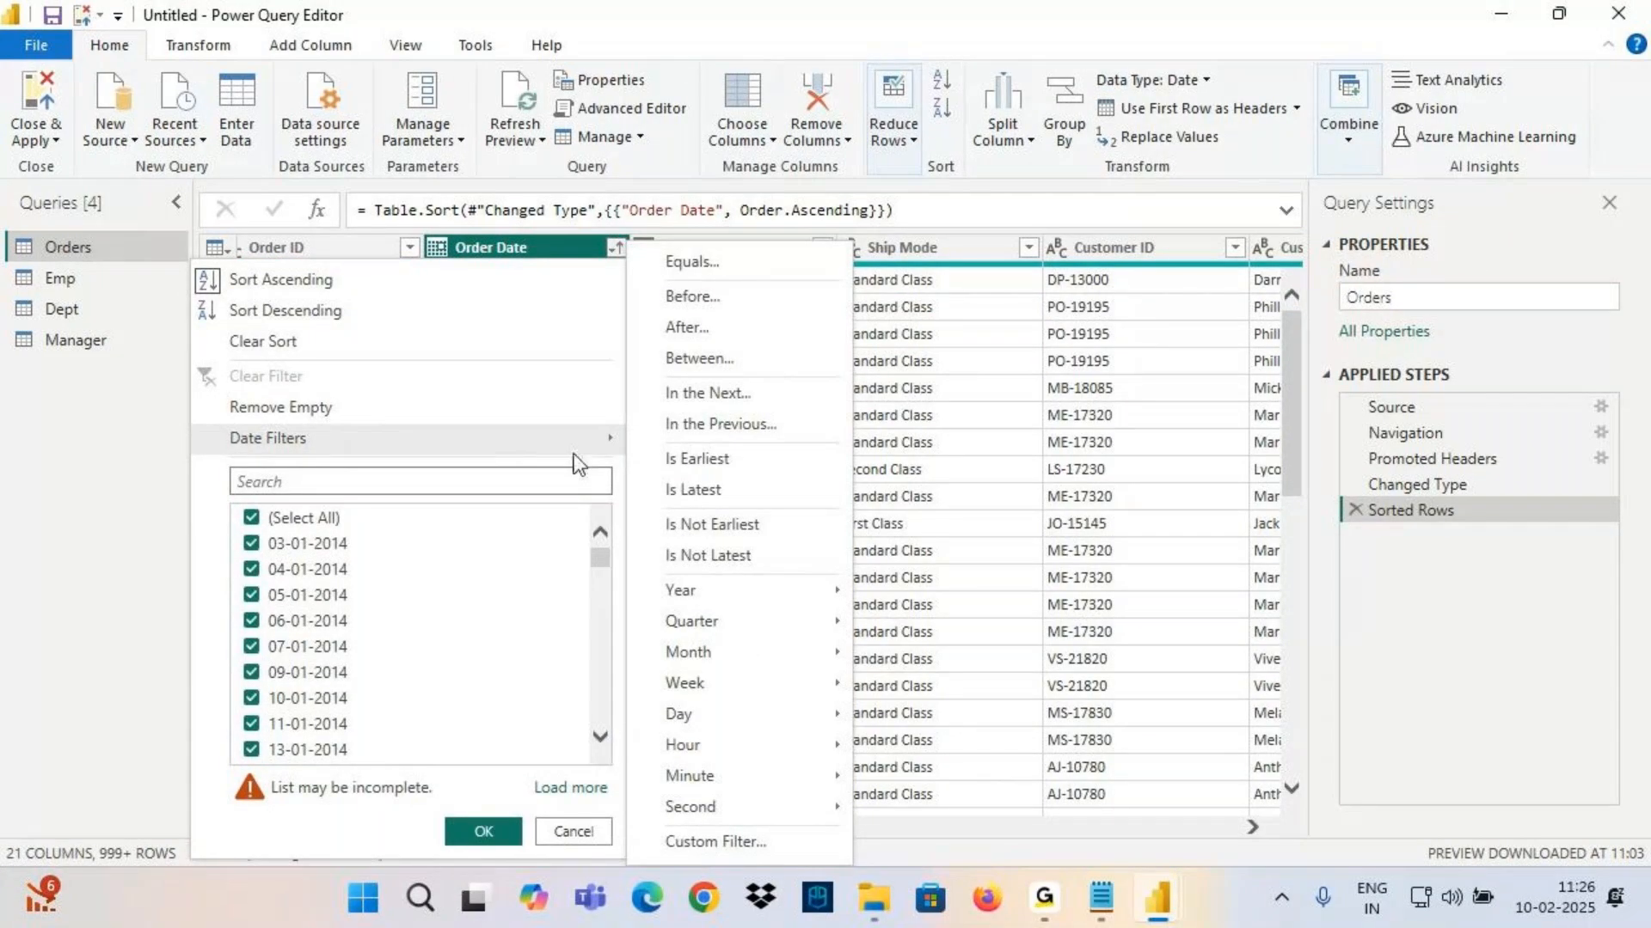
left_click(695, 326)
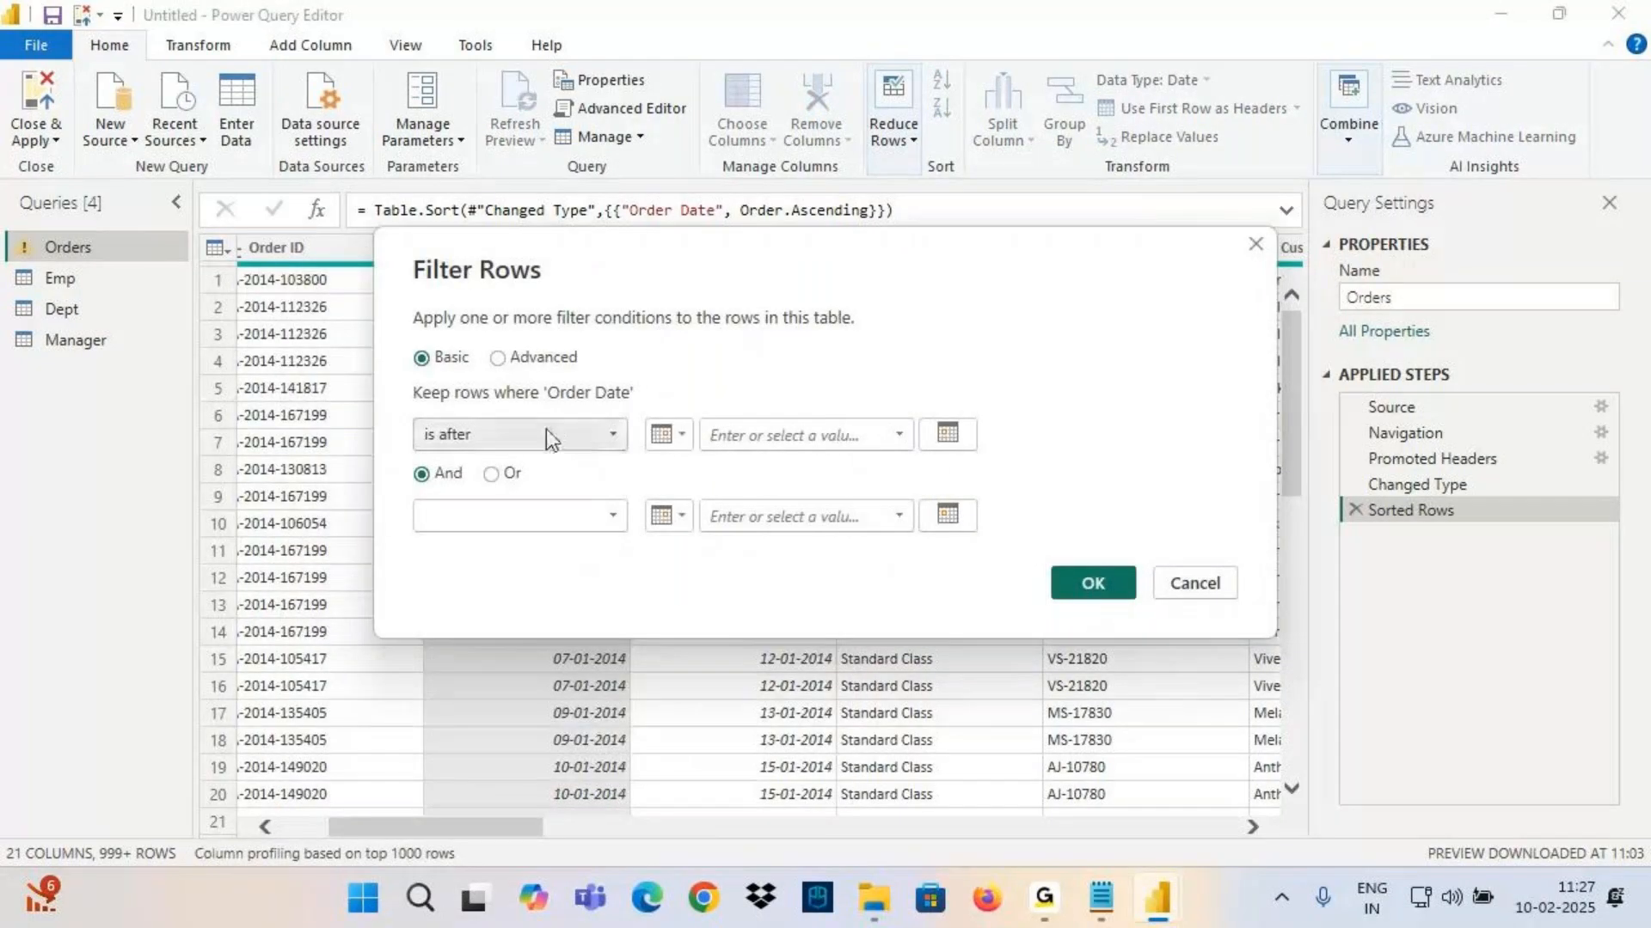
left_click(731, 432)
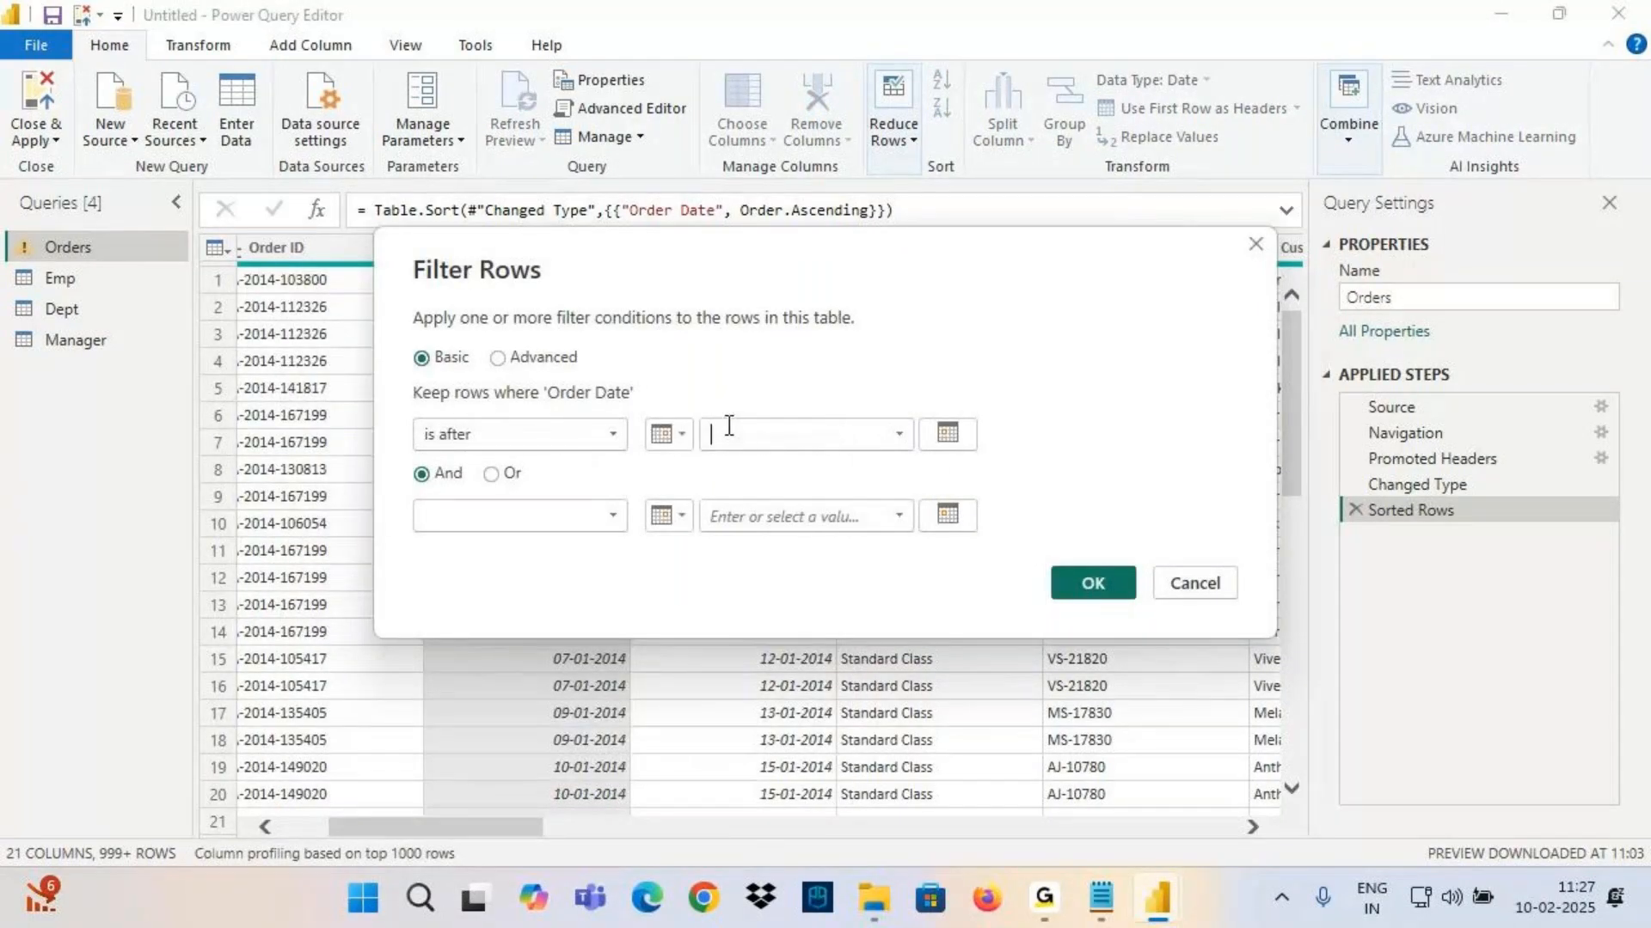
key("ctrl+2")
left_click_drag(422, 456, 520, 452)
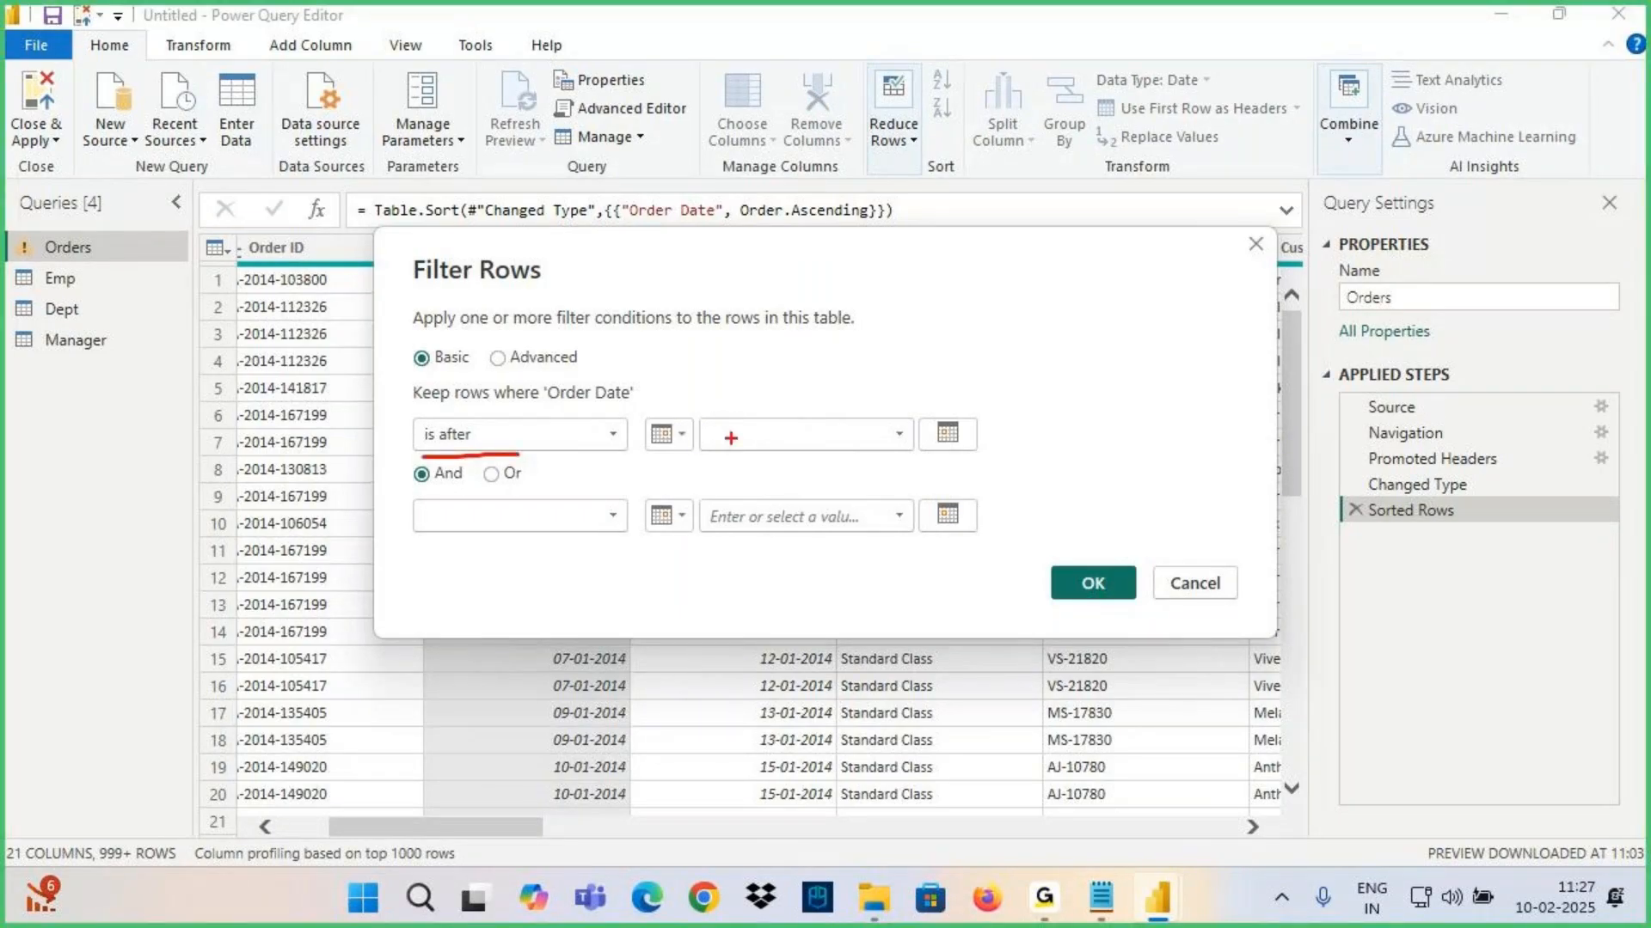
left_click_drag(707, 366, 720, 412)
left_click_drag(980, 168, 978, 156)
left_click_drag(1021, 148, 1040, 210)
mouse_move(1079, 110)
left_mouse_down()
mouse_move(1090, 185)
mouse_move(1063, 183)
left_mouse_up()
left_click_drag(1066, 100, 1112, 107)
left_click_drag(1139, 122, 1226, 137)
mouse_move(1261, 91)
left_mouse_down()
mouse_move(1272, 122)
mouse_move(1327, 105)
mouse_move(1307, 101)
left_mouse_up()
left_click_drag(1346, 81, 1374, 112)
mouse_move(1378, 71)
left_mouse_down()
mouse_move(1407, 110)
mouse_move(1460, 76)
left_mouse_up()
left_click_drag(1098, 202, 1470, 96)
left_click_drag(344, 383, 406, 422)
mouse_move(380, 392)
left_mouse_down()
mouse_move(411, 420)
mouse_move(338, 451)
mouse_move(383, 473)
mouse_move(485, 449)
left_mouse_up()
left_click_drag(782, 406, 859, 448)
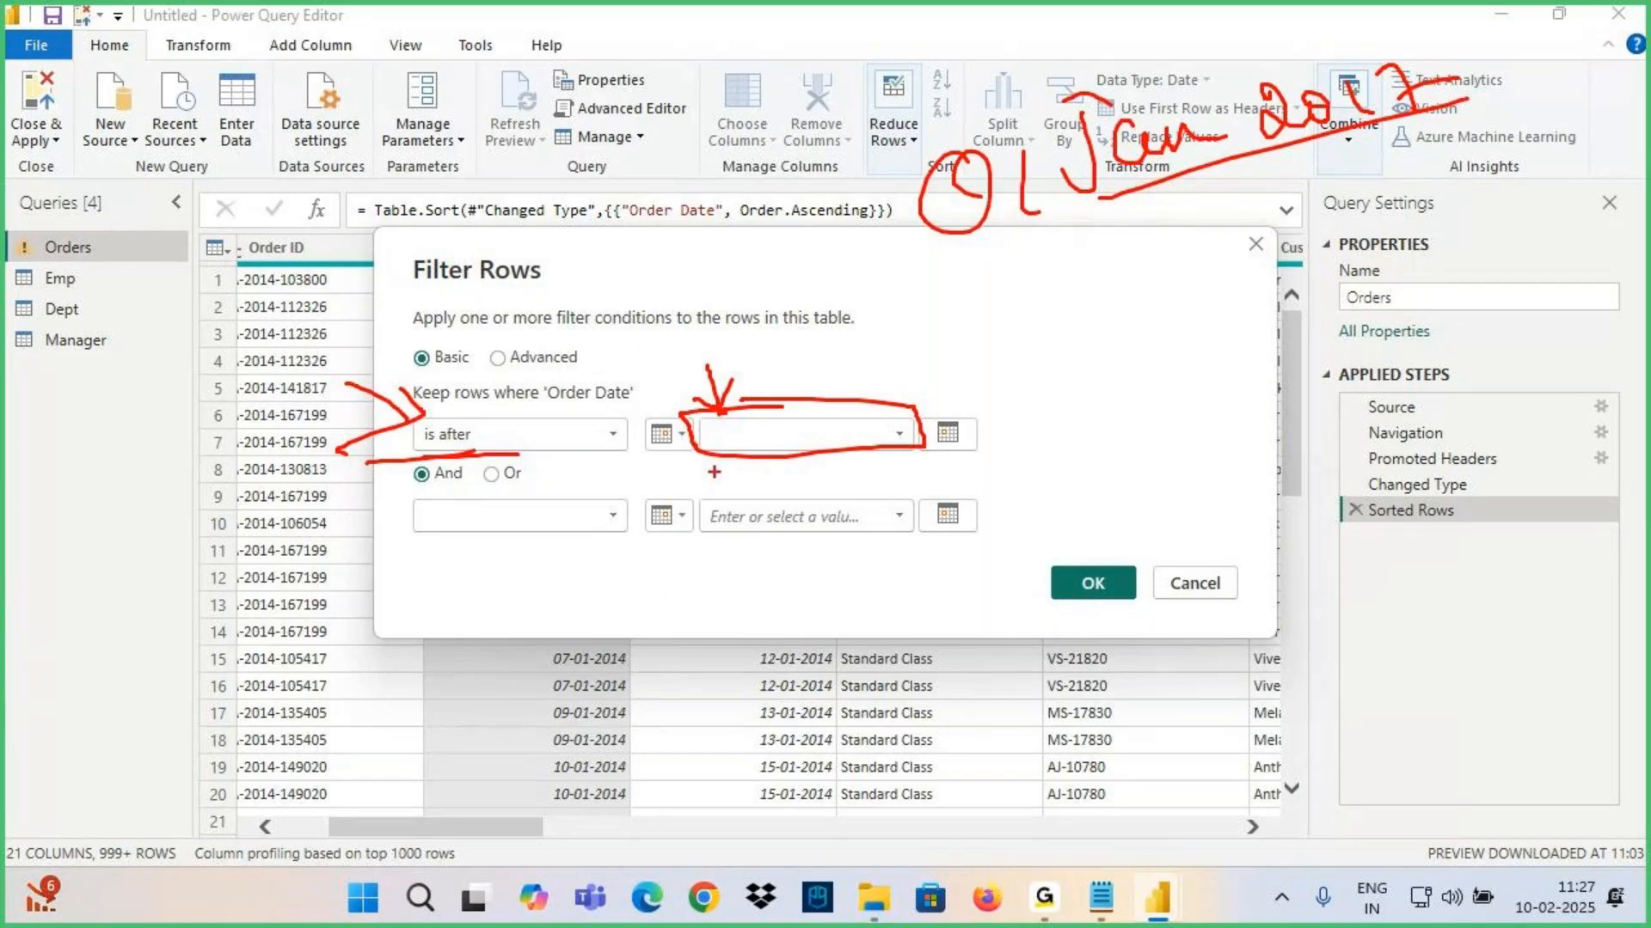
left_click_drag(688, 471, 698, 520)
left_click_drag(744, 471, 741, 515)
left_click_drag(757, 514, 978, 478)
mouse_move(1019, 438)
left_mouse_down()
mouse_move(1025, 465)
mouse_move(1053, 468)
left_mouse_up()
left_click_drag(838, 528, 1036, 492)
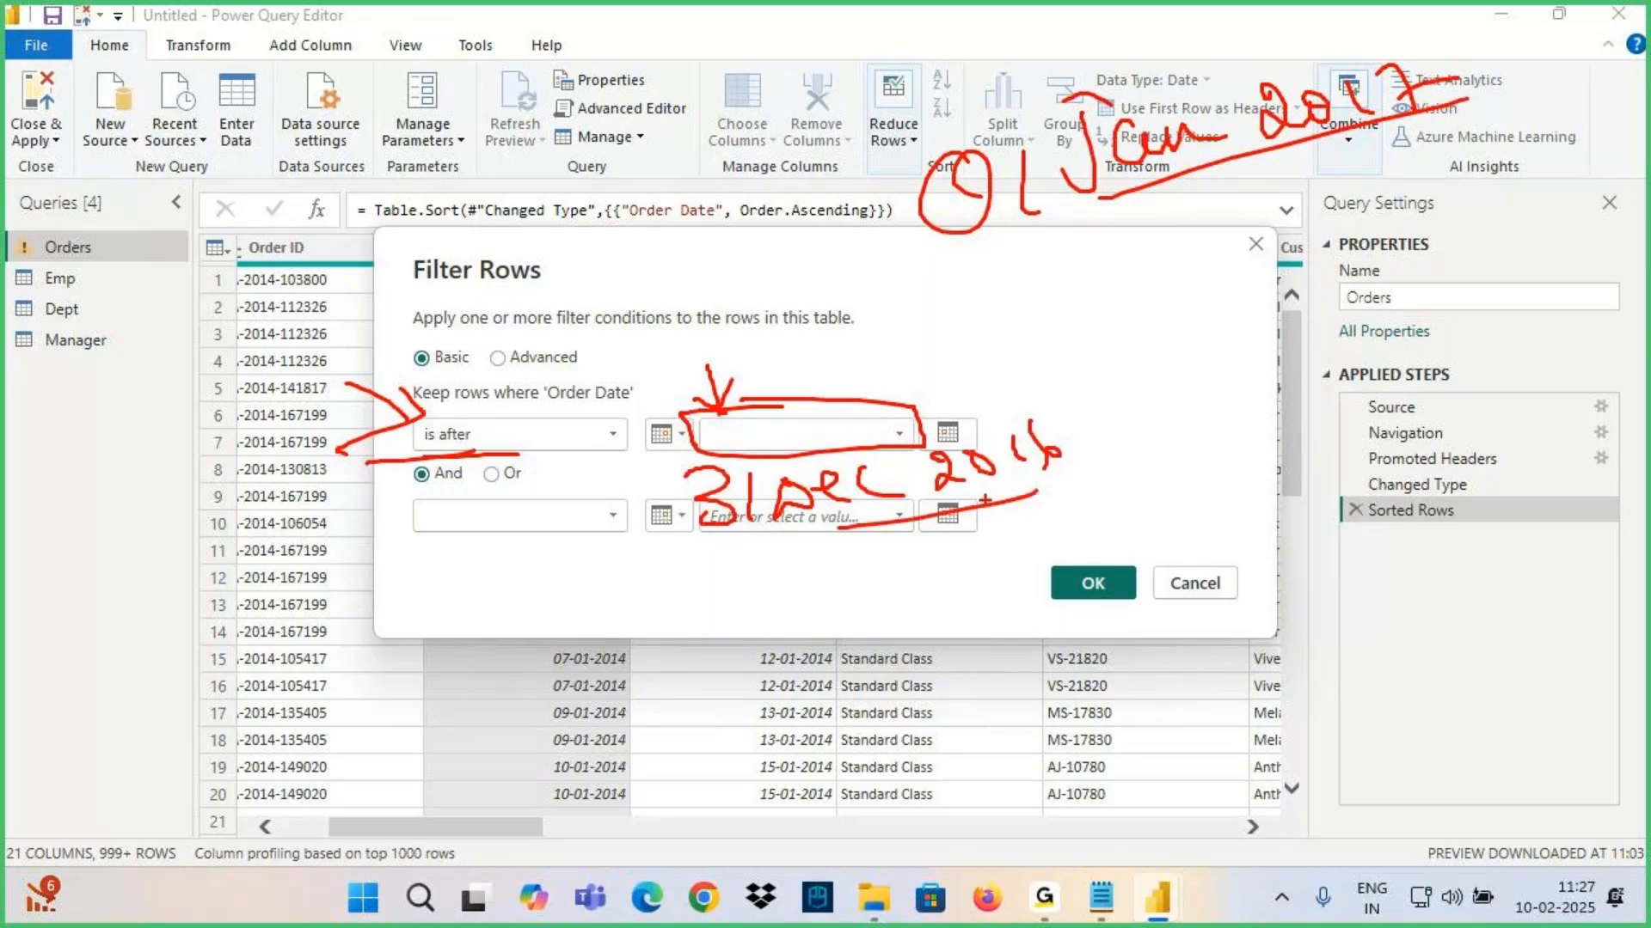
mouse_move(878, 505)
left_mouse_down()
mouse_move(871, 619)
mouse_move(1210, 276)
left_mouse_up()
key("Escape")
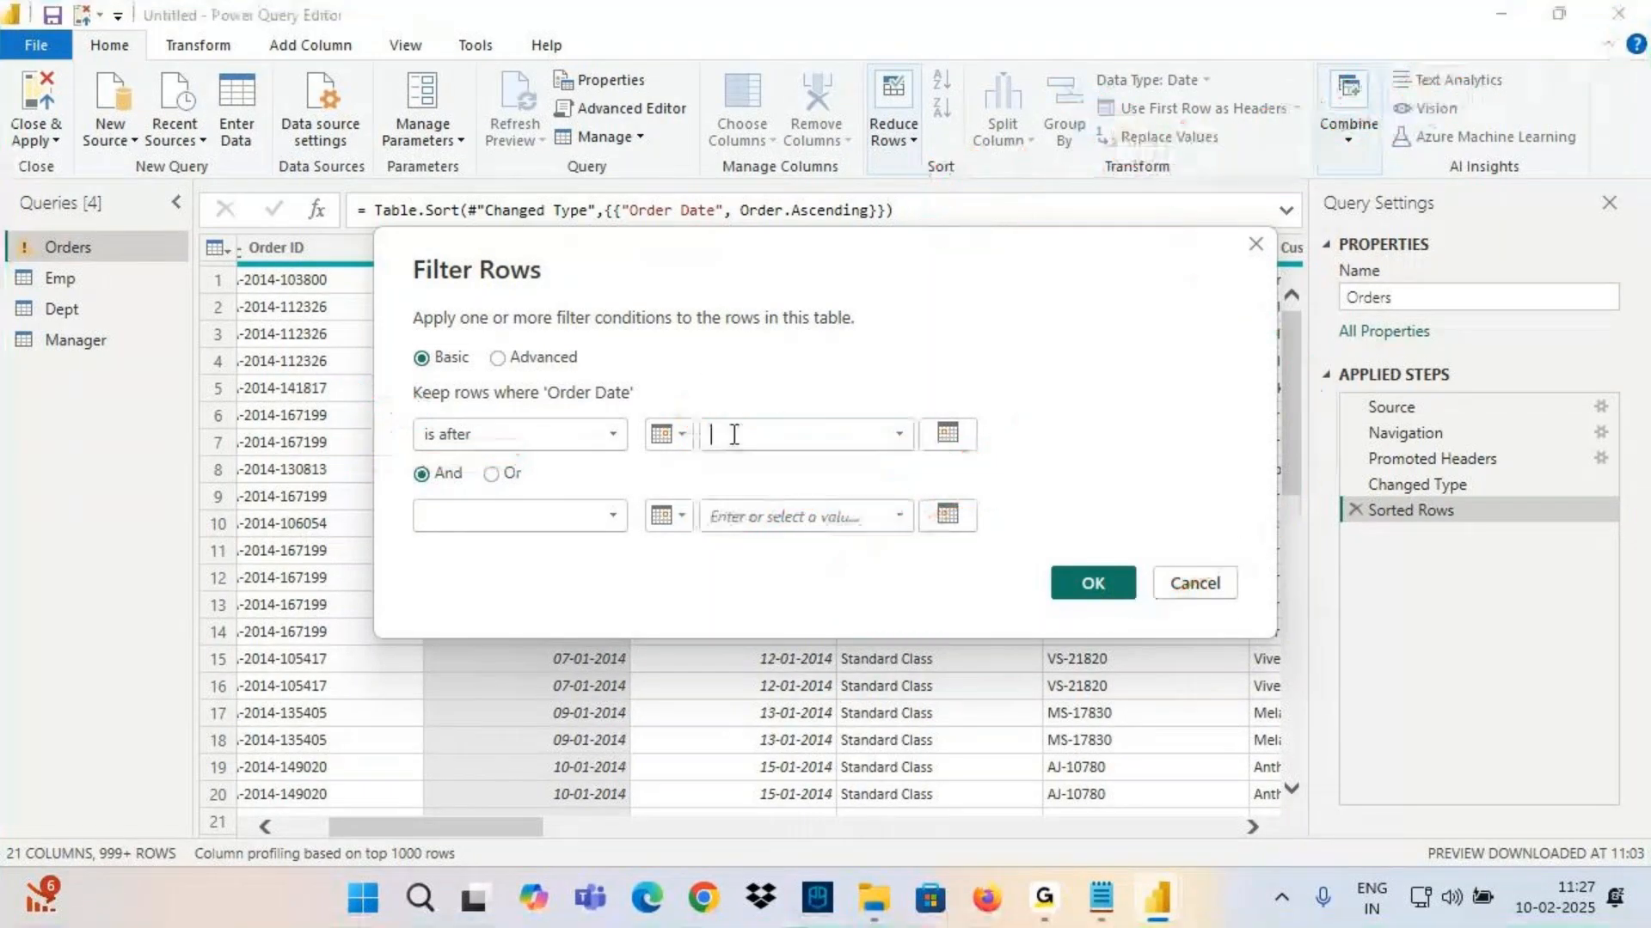
Set the Order Date filter's comparison date to 31-12-2016, apply it and look through the filtered rows
left_click(948, 433)
left_click(693, 466)
left_click(693, 465)
left_click(693, 466)
left_click(693, 465)
left_click(693, 465)
left_click(693, 466)
left_click(693, 465)
left_click(698, 476)
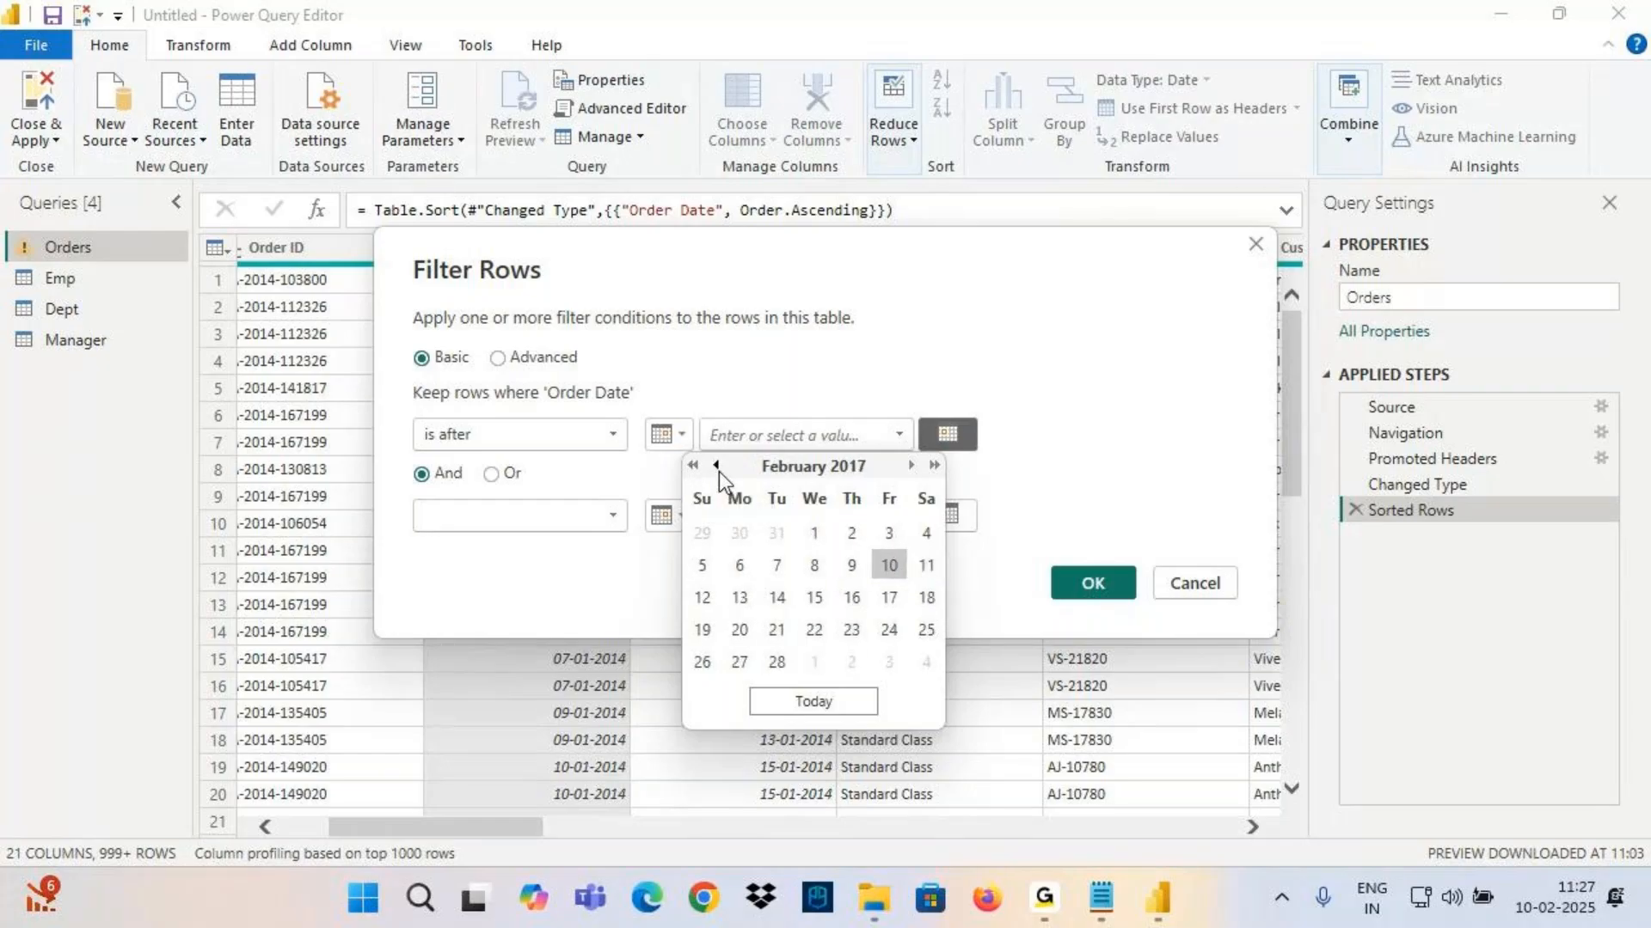
left_click(718, 471)
left_click(719, 471)
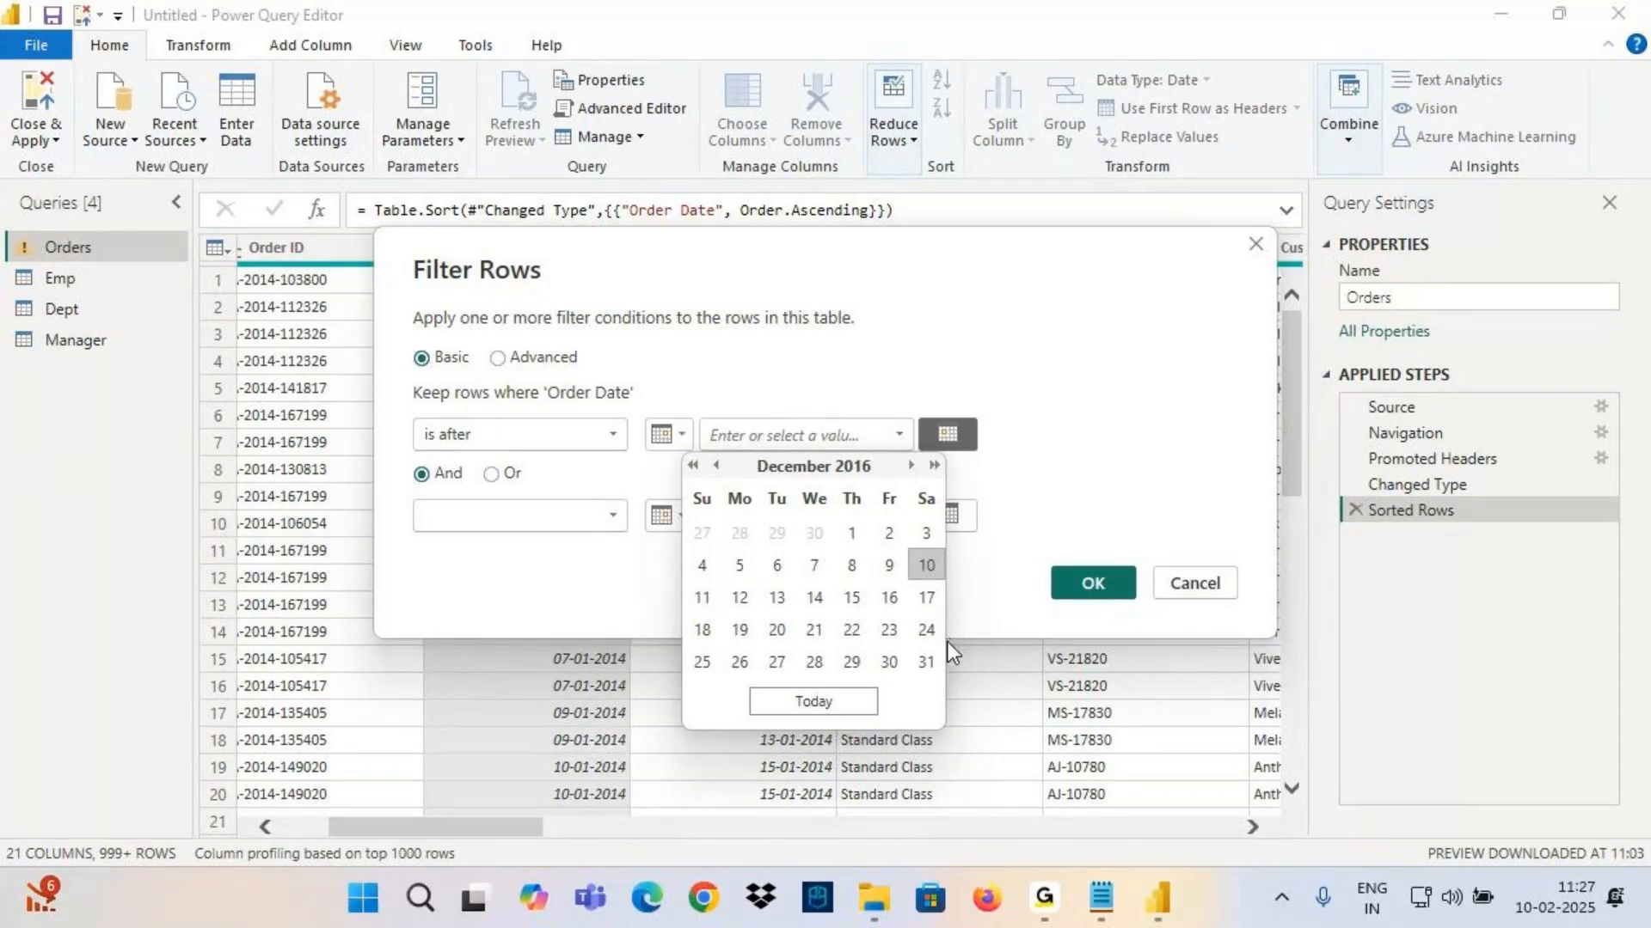
left_click(924, 660)
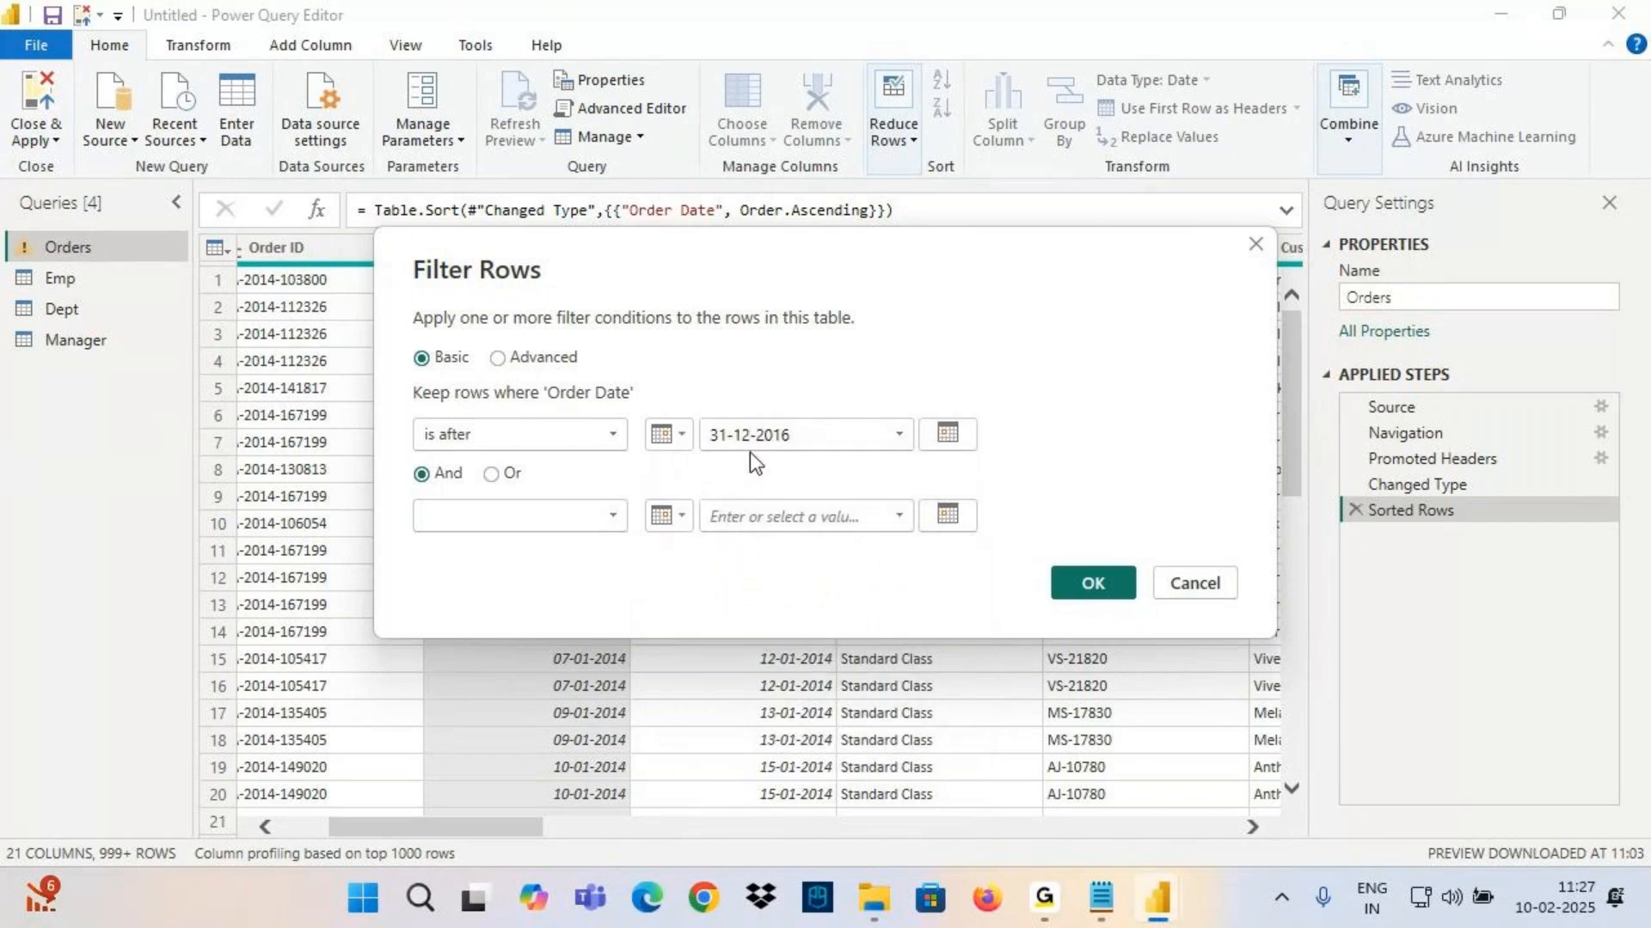
left_click(1096, 581)
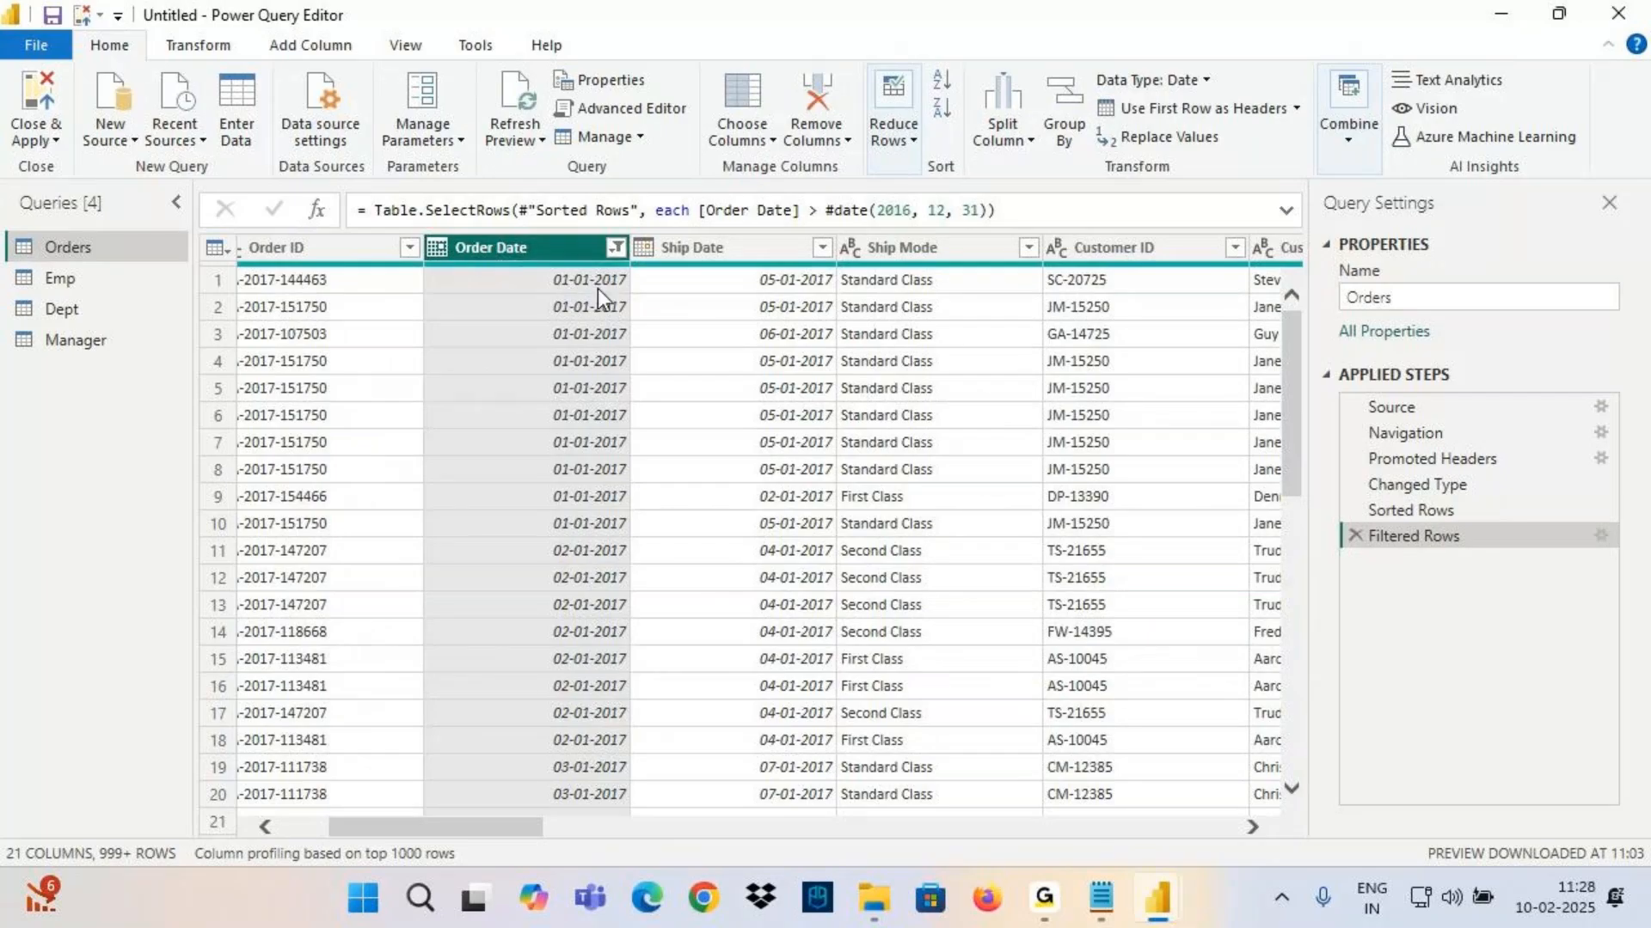
scroll(610, 343, "down", 14)
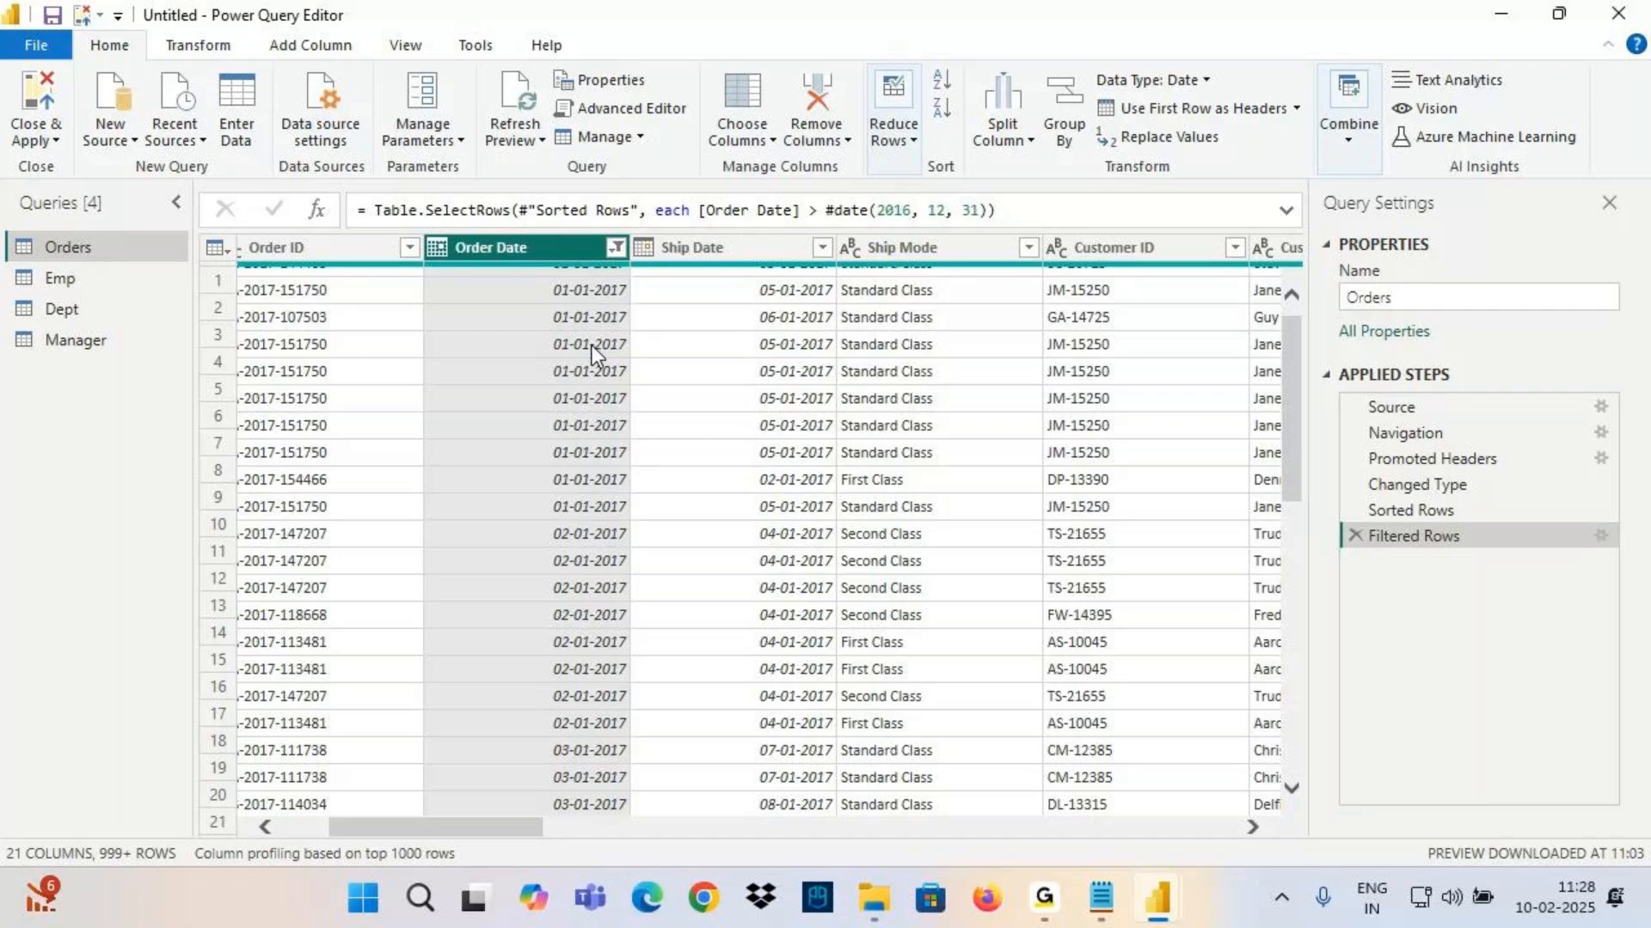
scroll(590, 550, "down", 13)
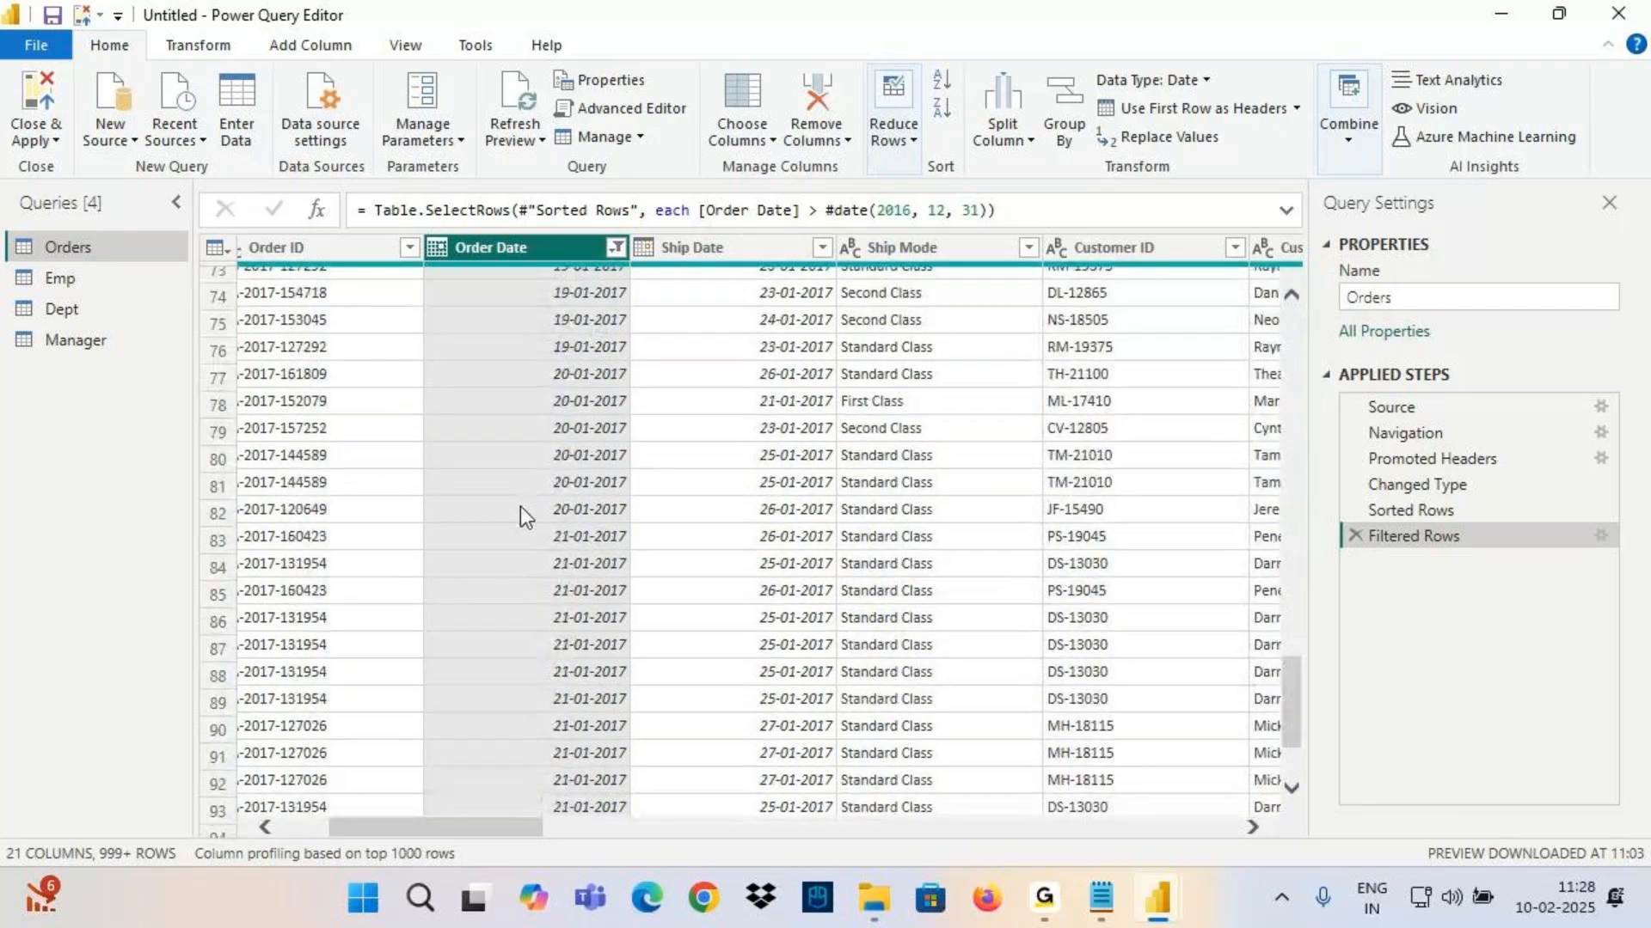
Remove the Filtered Rows step from the Orders query and start a custom Order Date filter with the "is after or equal to" condition
left_click(1355, 535)
left_click(616, 248)
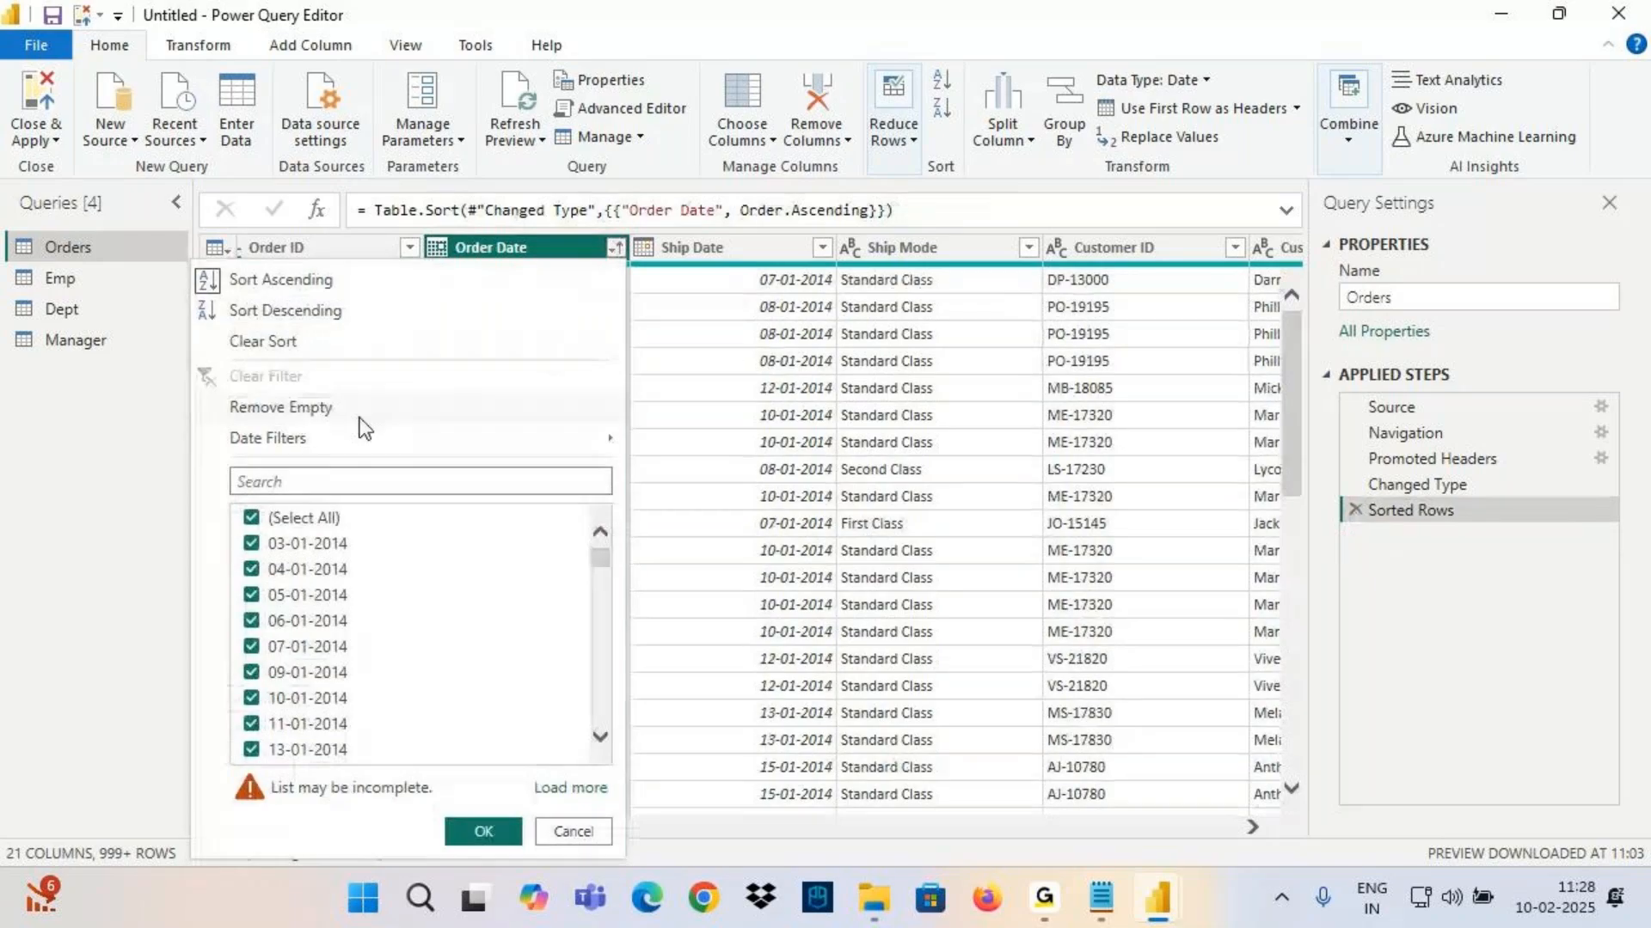
mouse_move(601, 439)
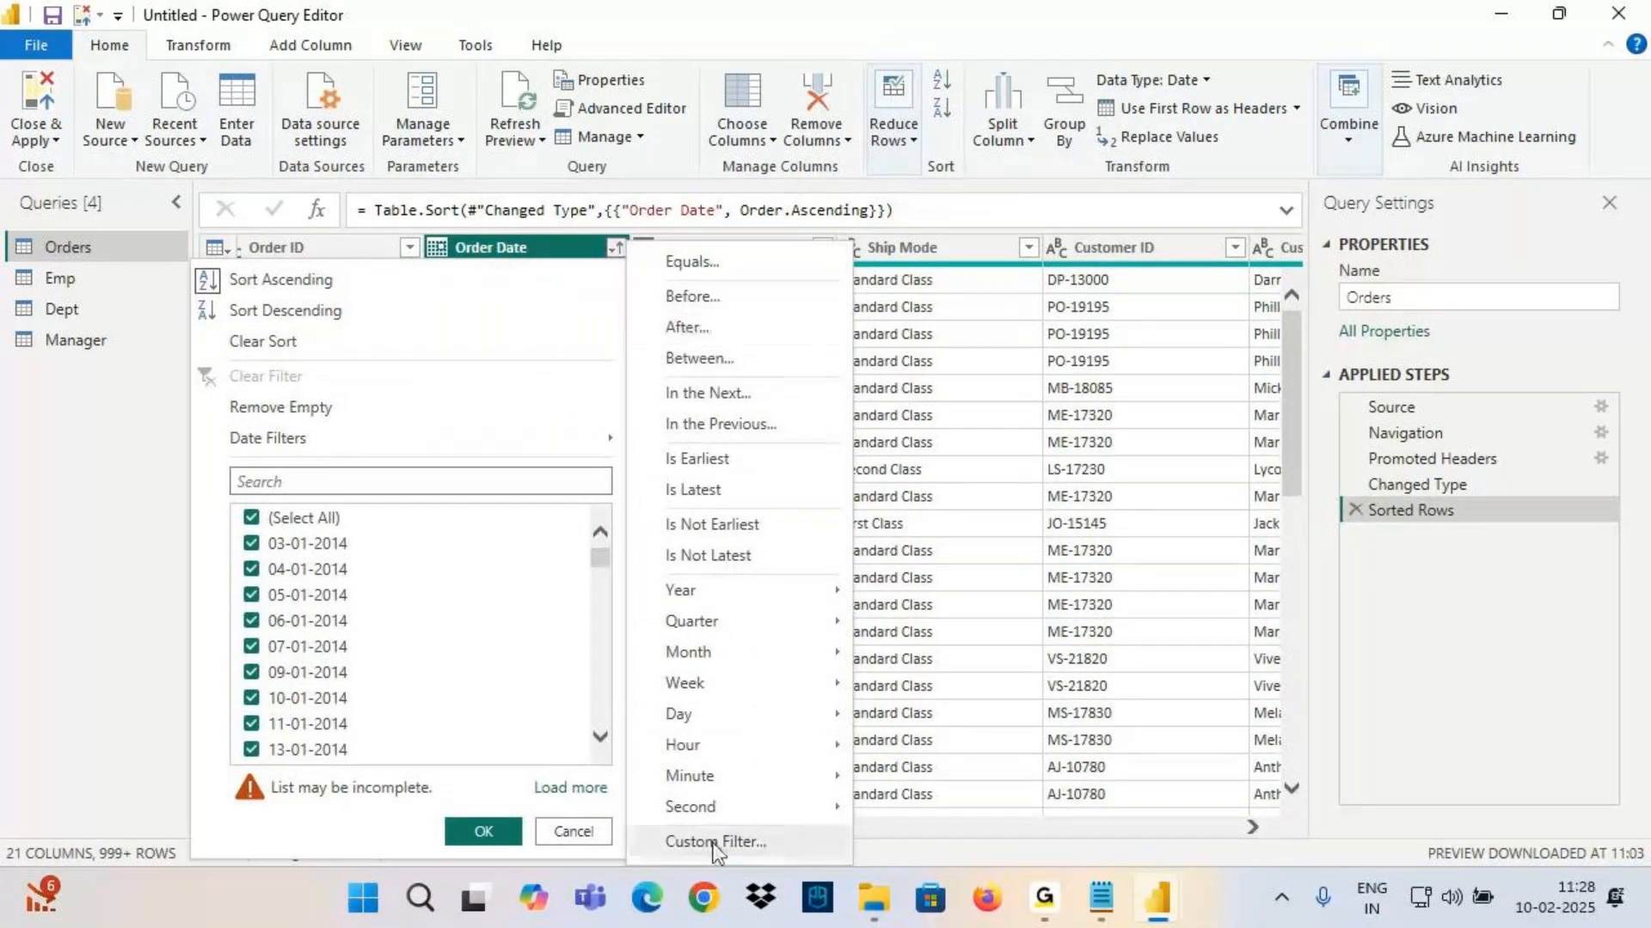
left_click(742, 831)
left_click(528, 434)
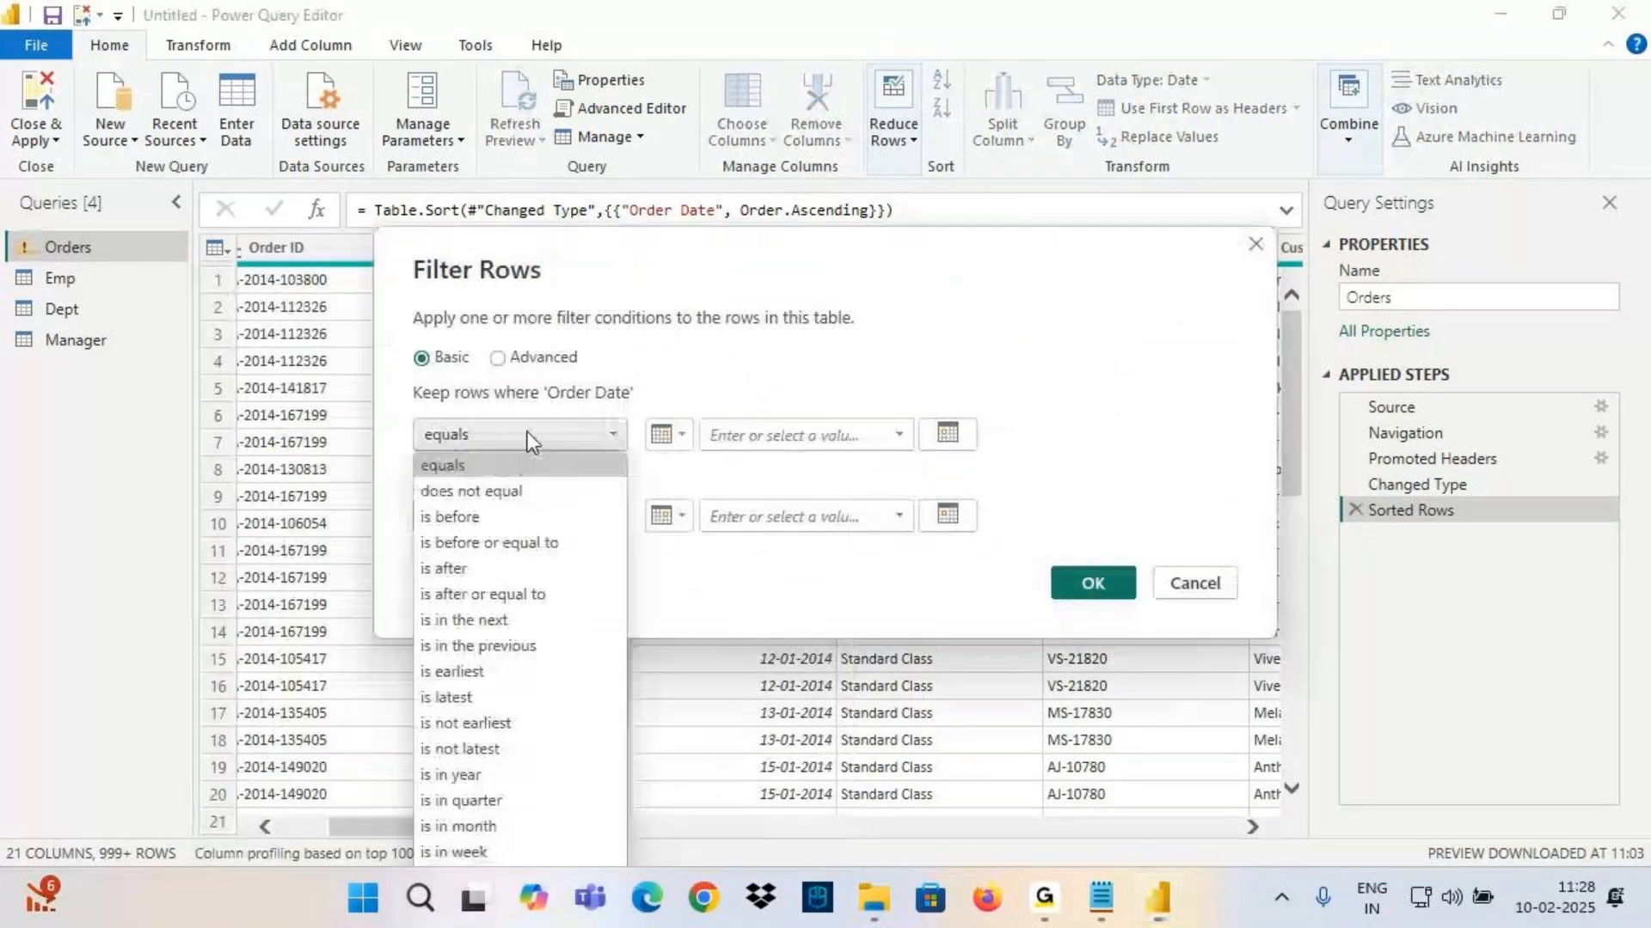
left_click(483, 595)
left_click_drag(692, 262, 648, 197)
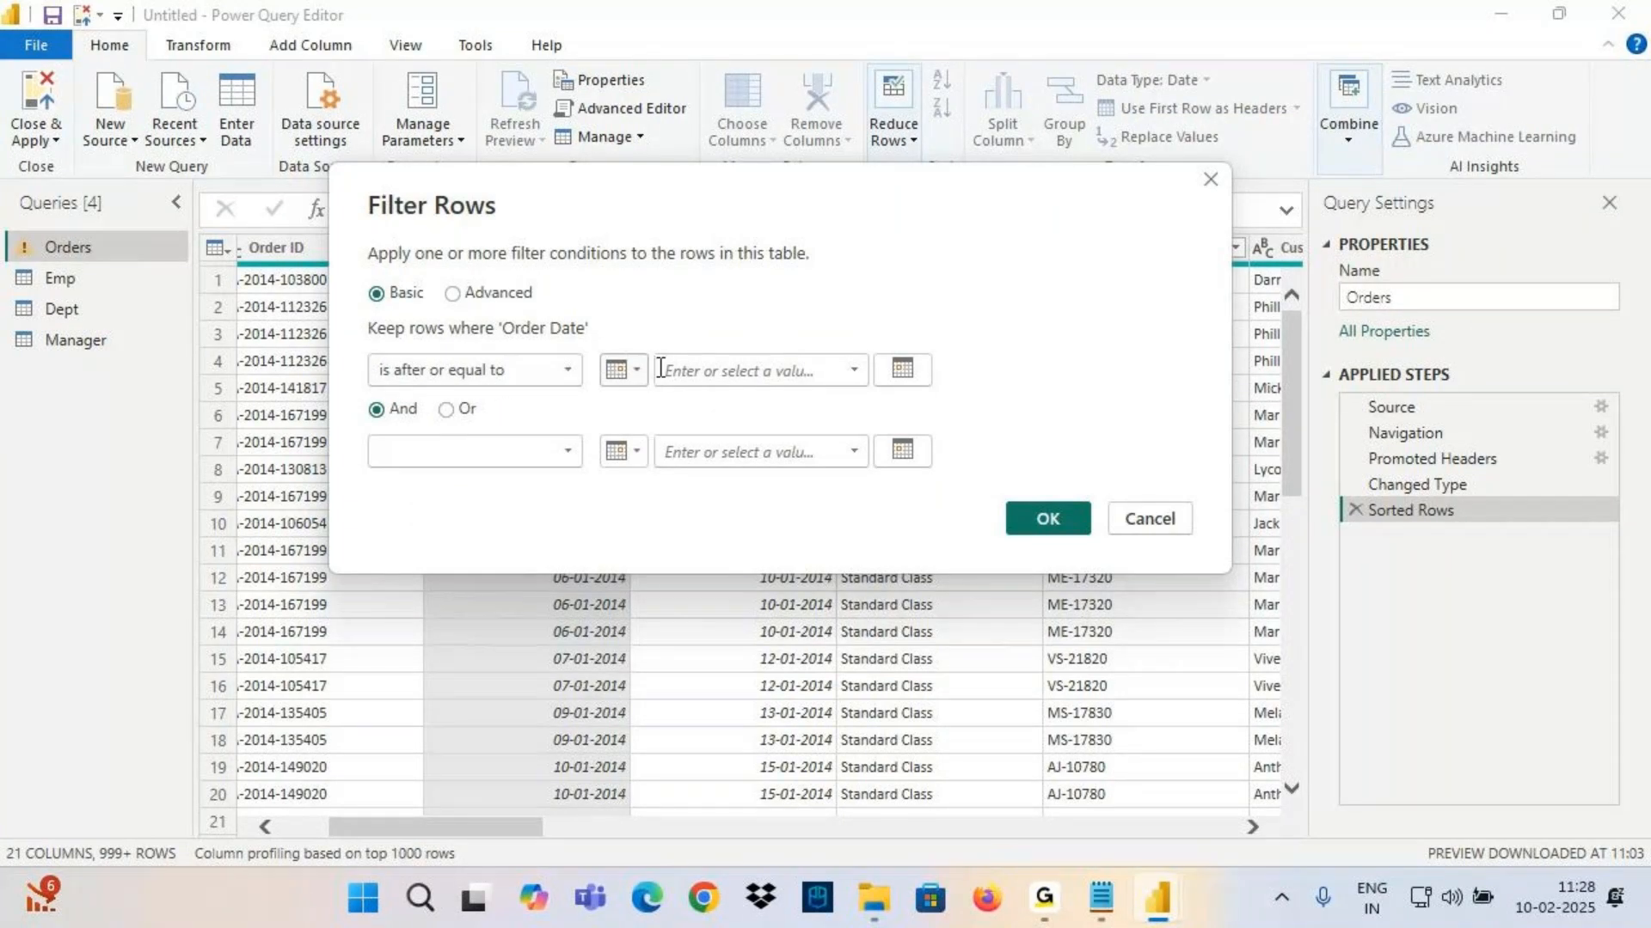
Set the Order Date filter's comparison date to 01-01-2017, apply it and look through the filtered rows
left_click(902, 371)
left_click(650, 401)
left_click(650, 402)
left_click(650, 401)
left_click(650, 402)
left_click(650, 402)
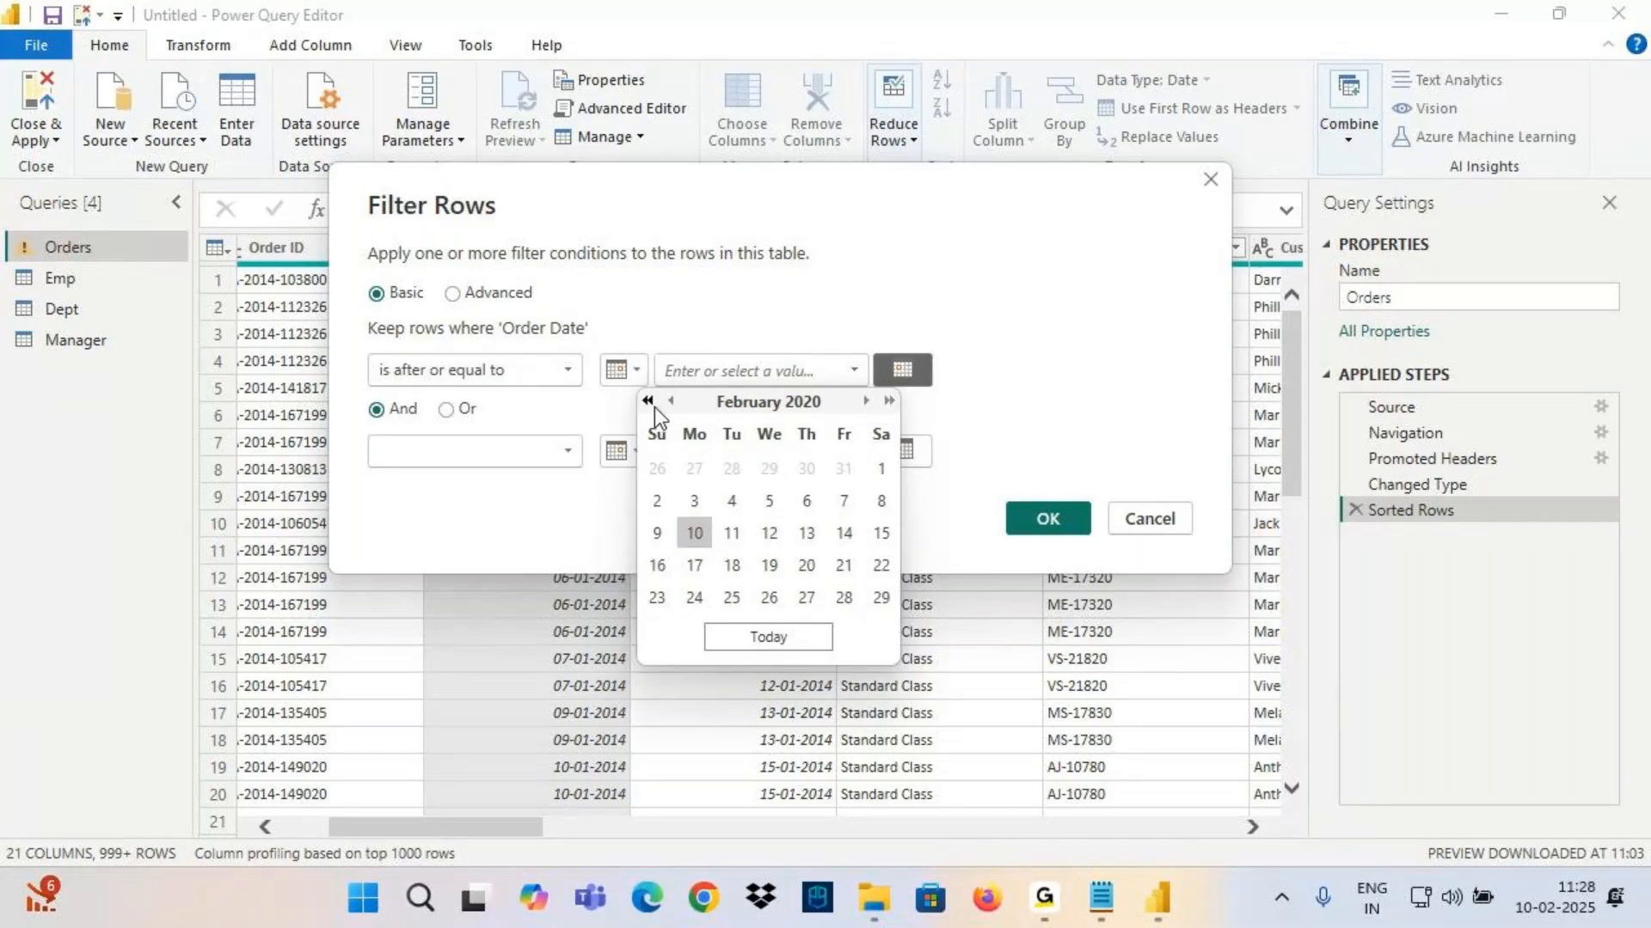
left_click(653, 406)
left_click(653, 406)
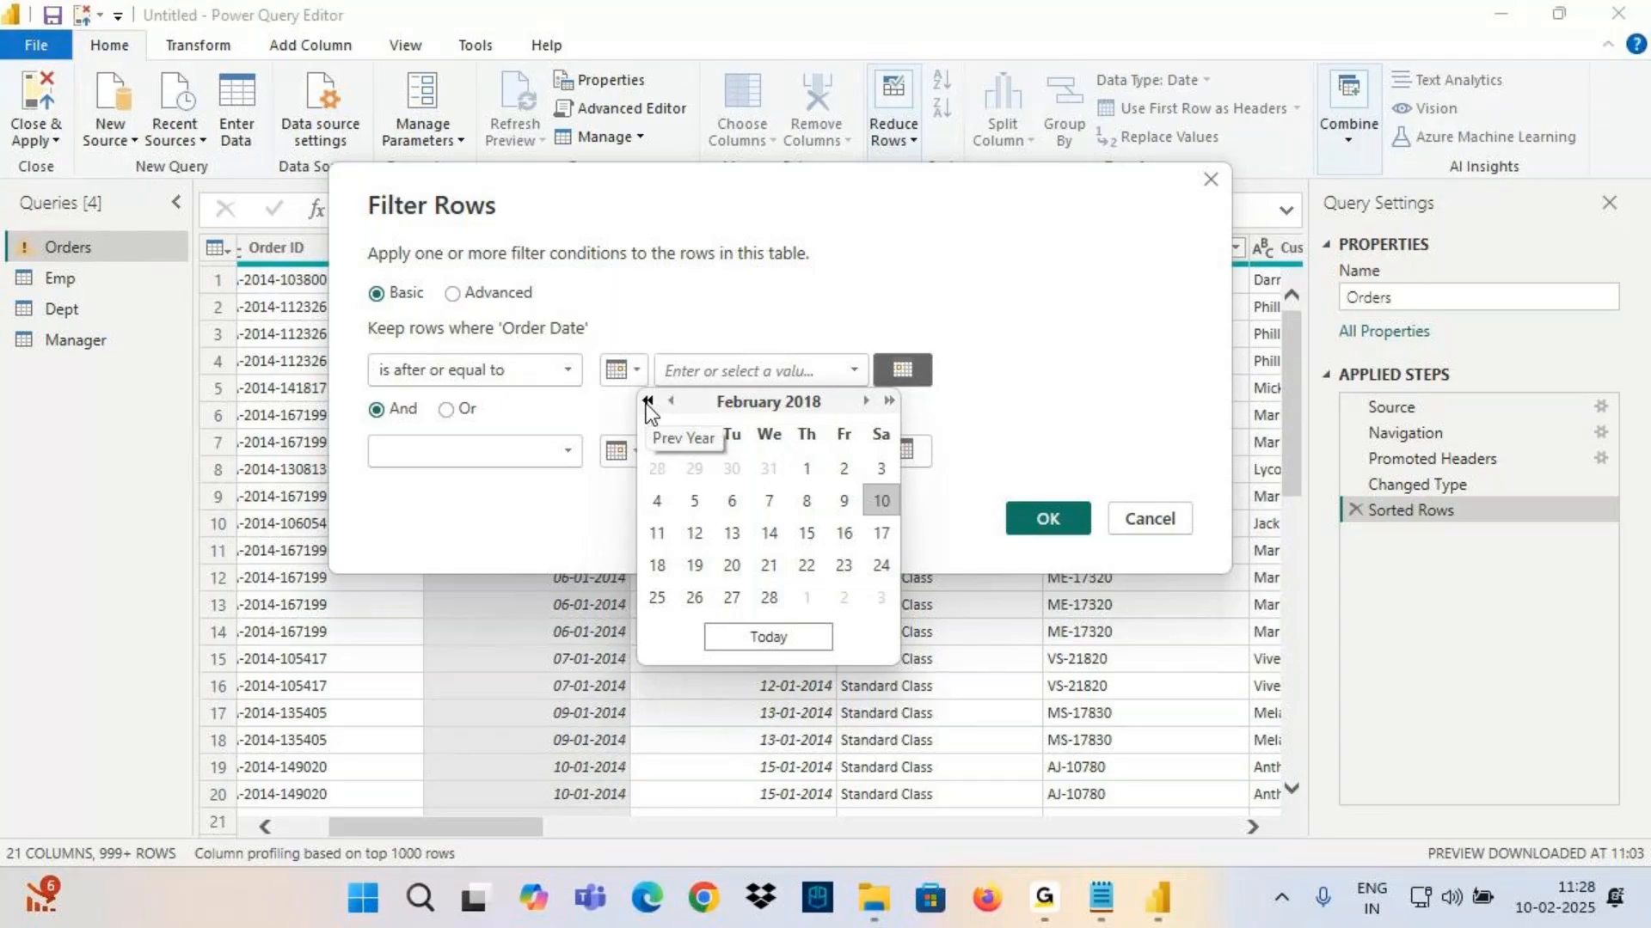
left_click(648, 401)
left_click(672, 401)
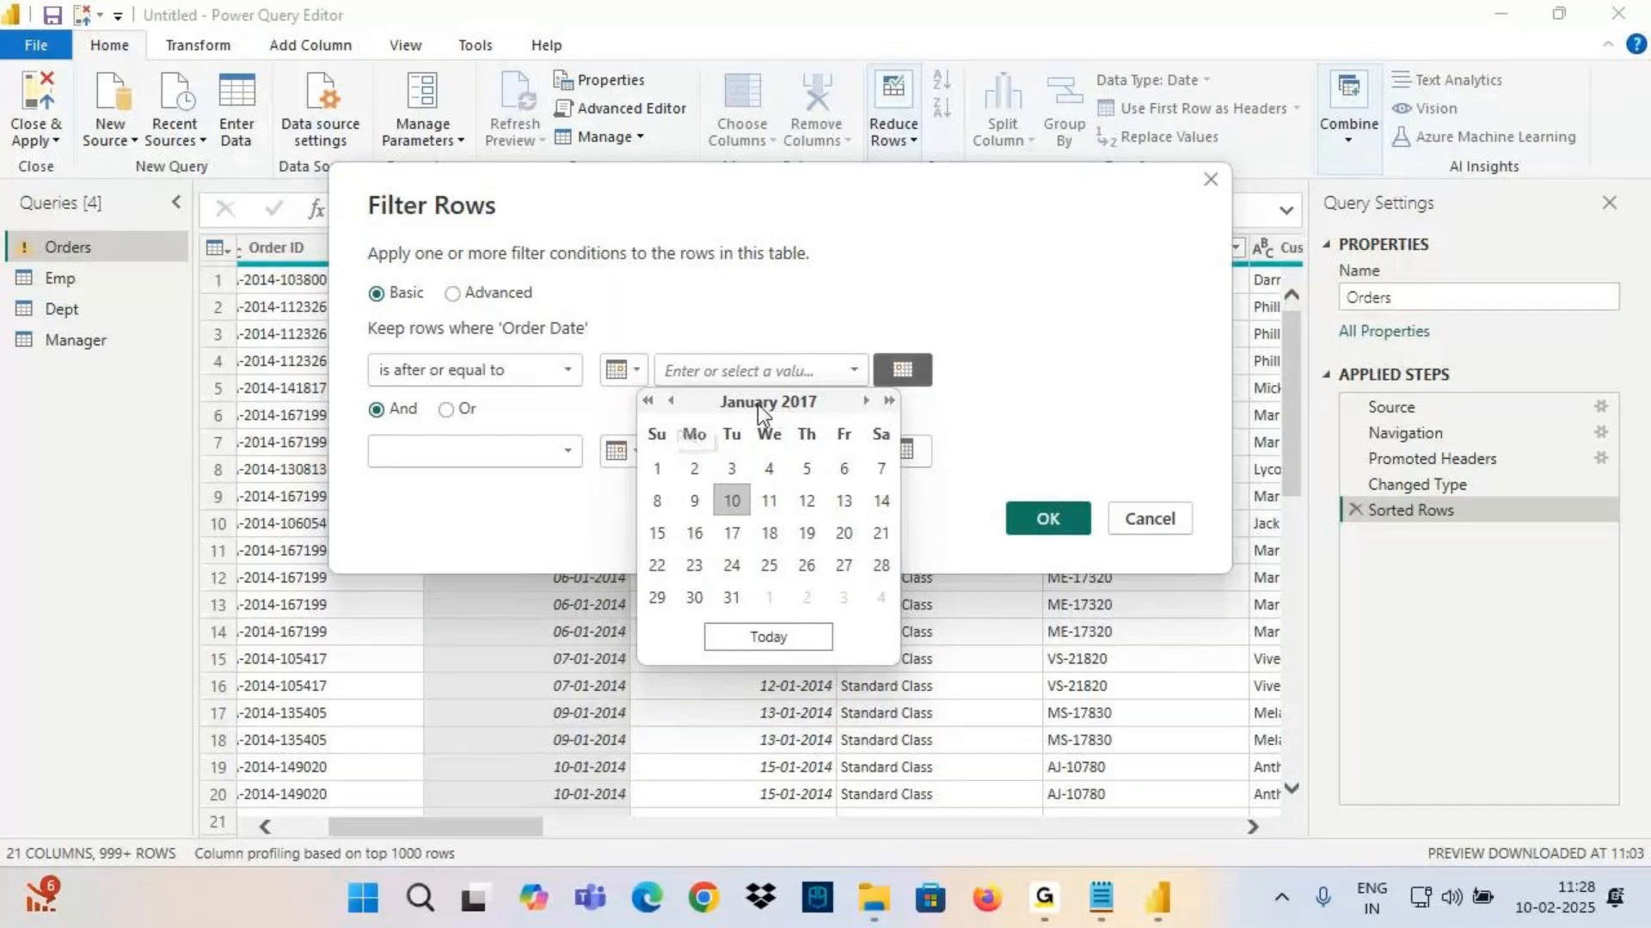
left_click(657, 469)
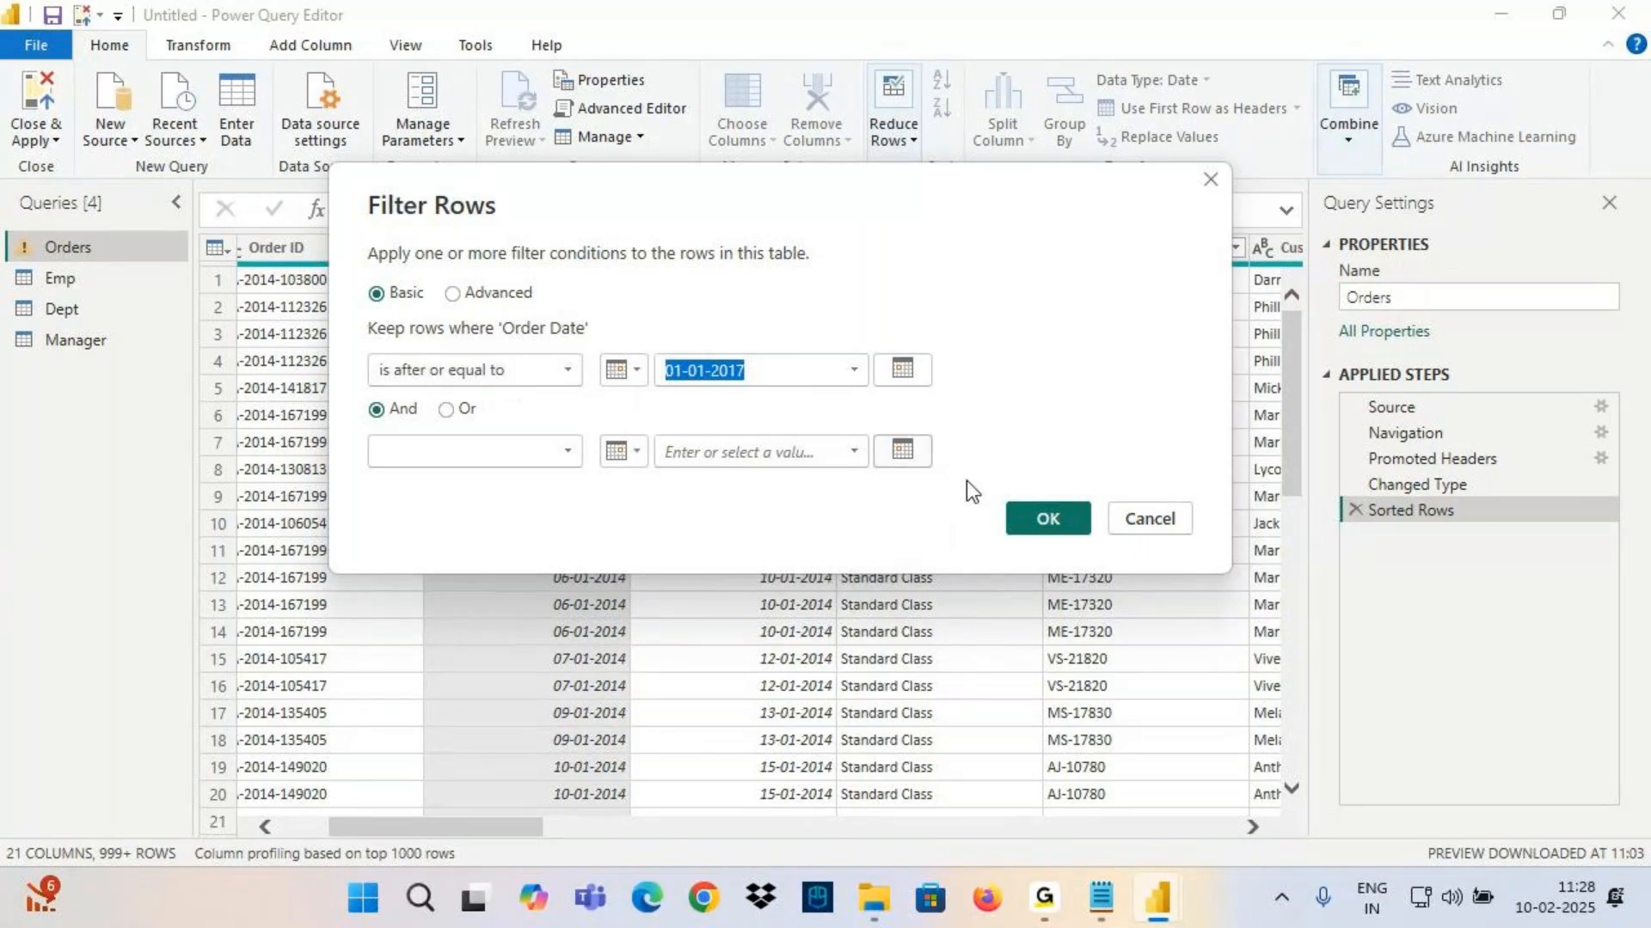
left_click(1048, 520)
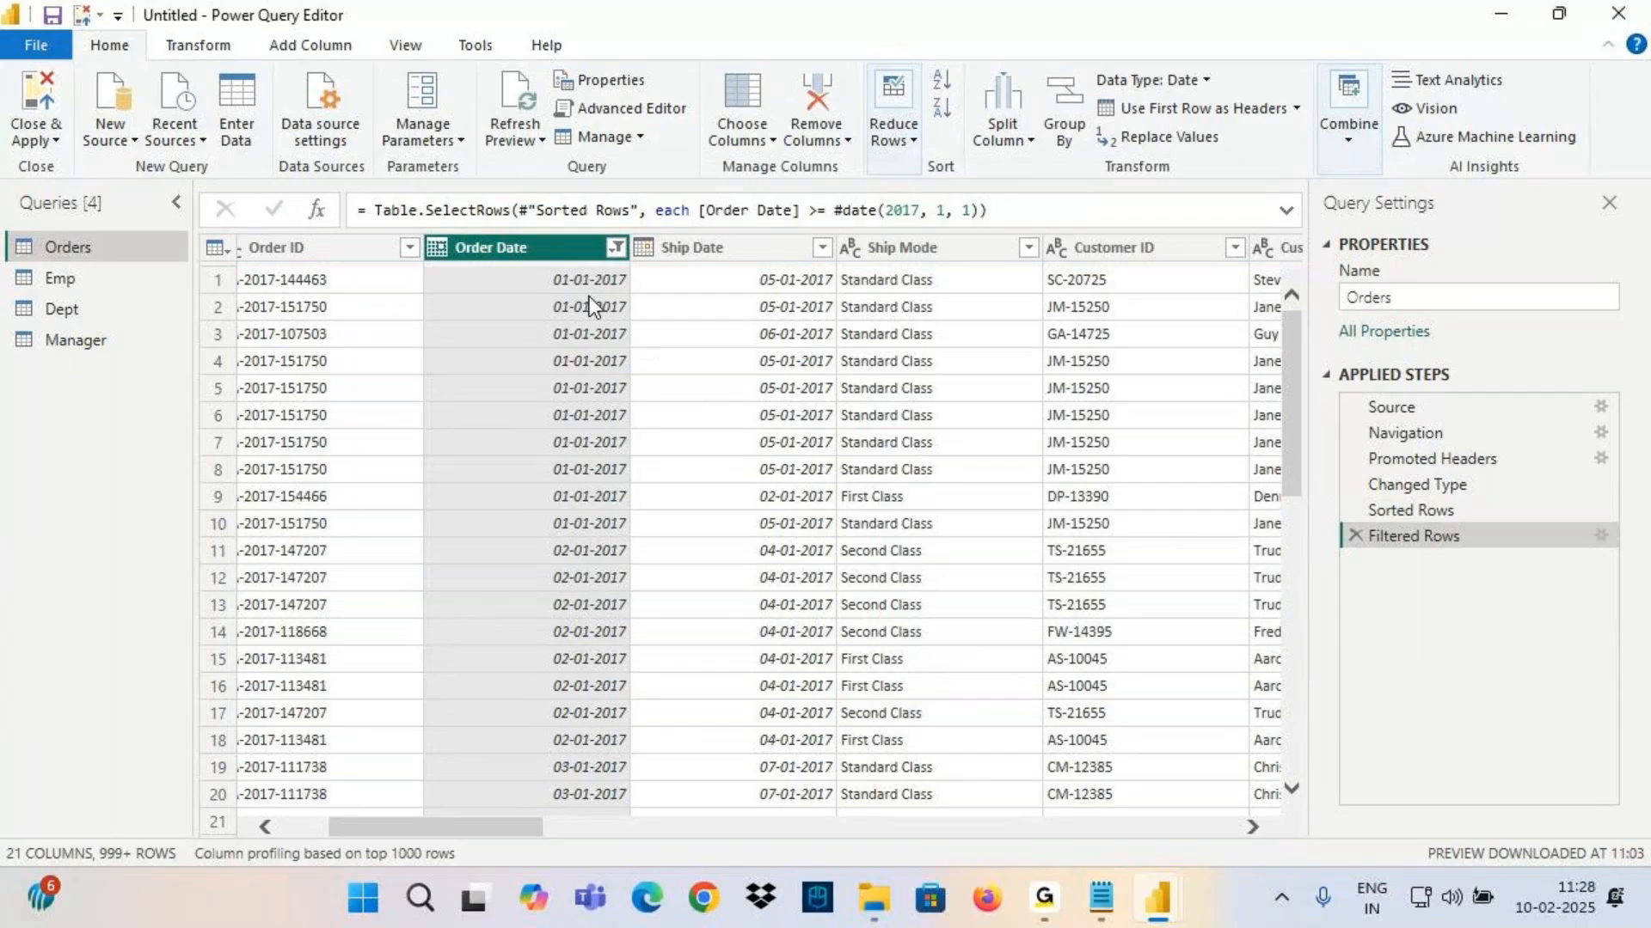
scroll(602, 413, "down", 13)
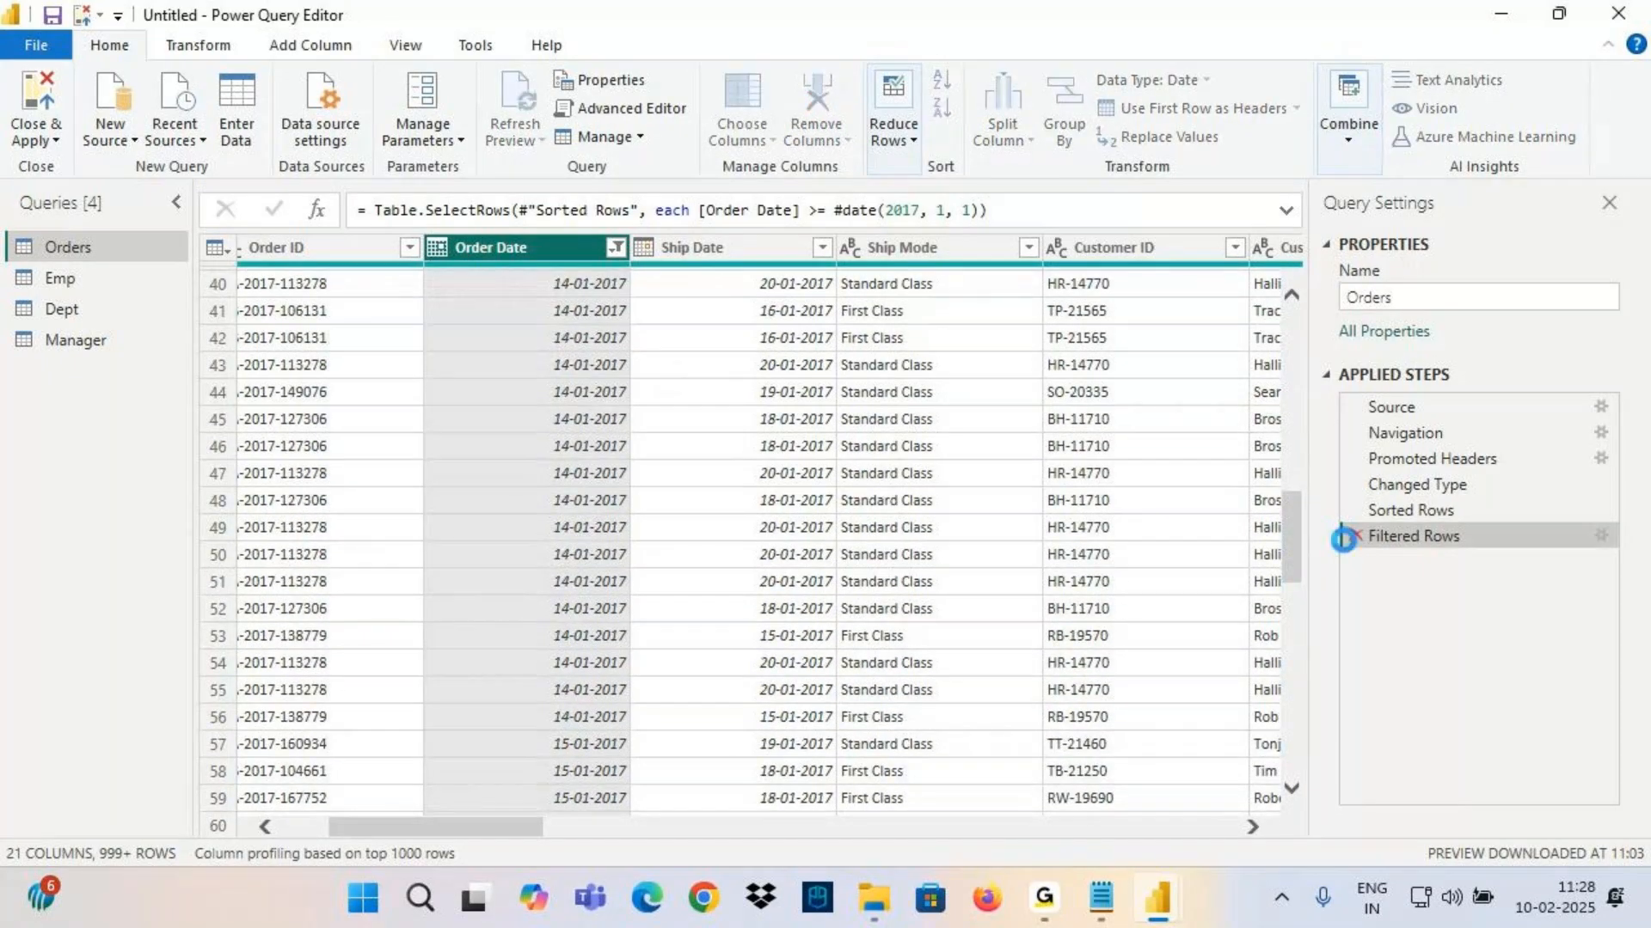
Remove the Filtered Rows step from the Orders query and sort the Order Date column in descending order
left_click(1356, 535)
left_click(616, 247)
mouse_move(455, 445)
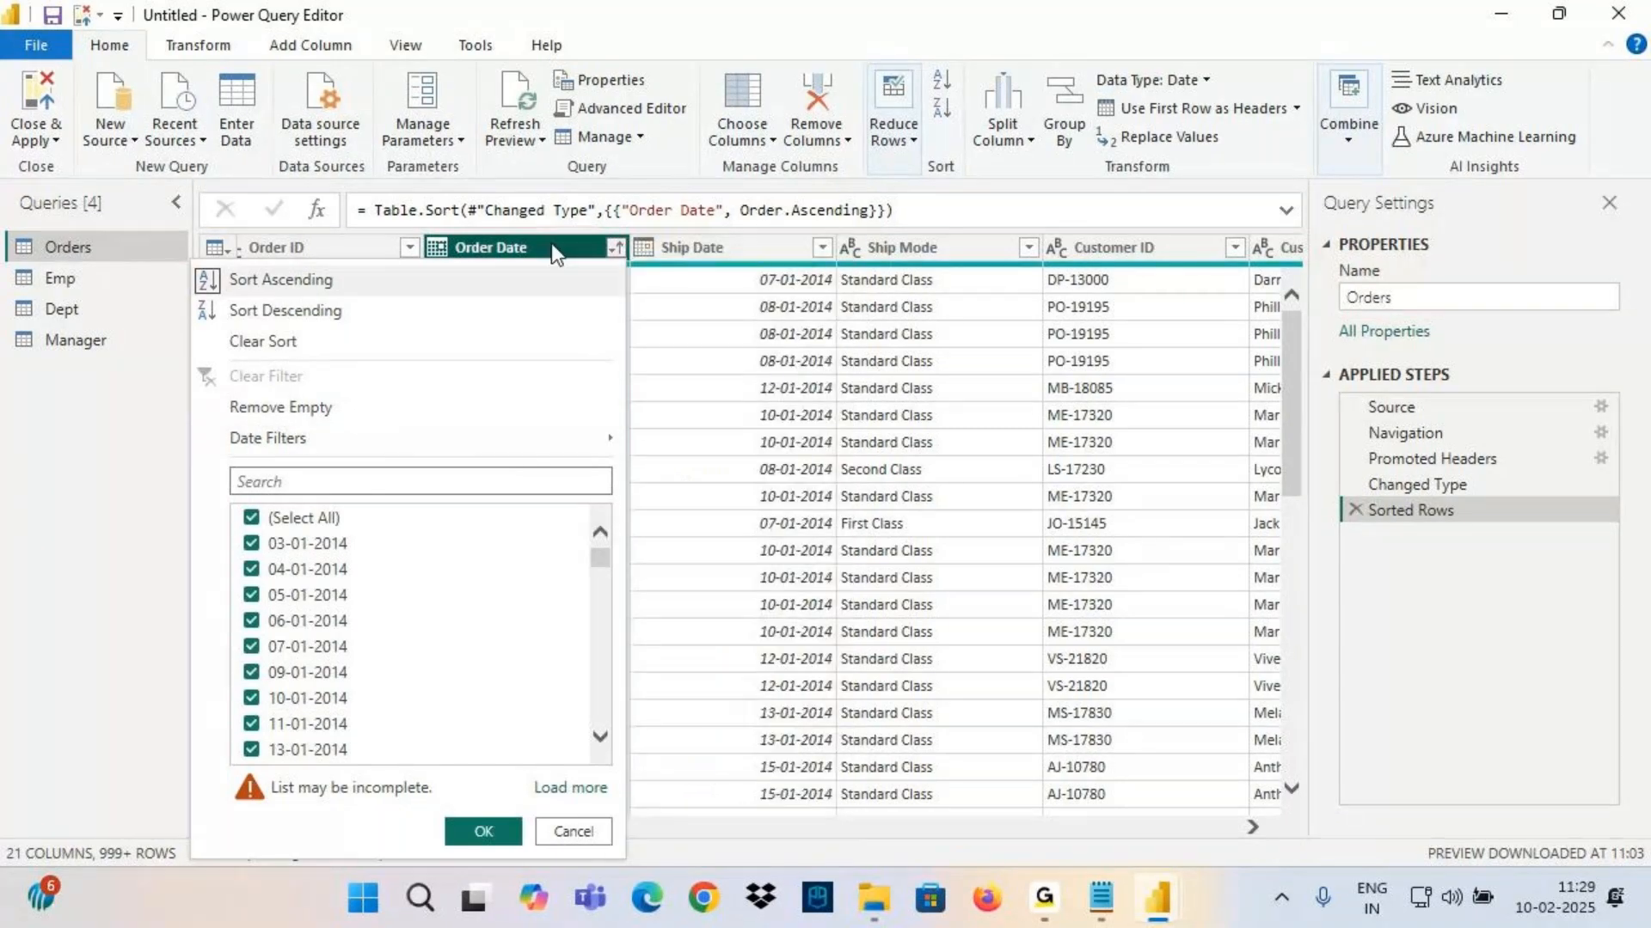
left_click(576, 308)
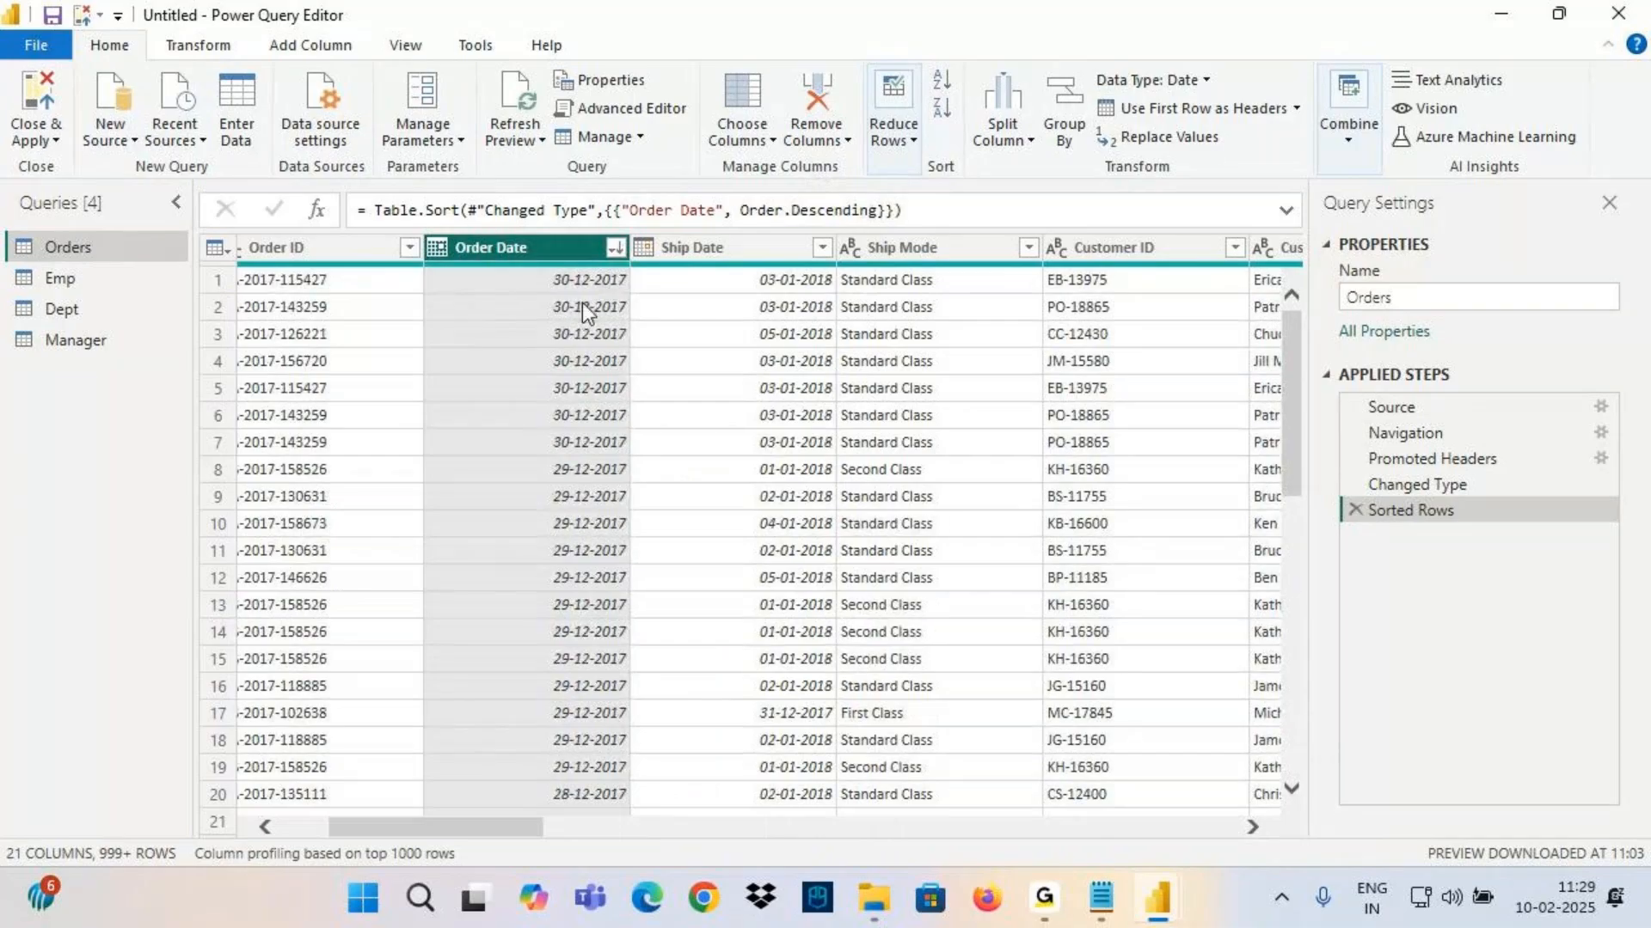
key("ctrl+2")
mouse_move(527, 294)
left_mouse_down()
mouse_move(676, 298)
mouse_move(619, 265)
mouse_move(540, 295)
mouse_move(642, 288)
left_mouse_up()
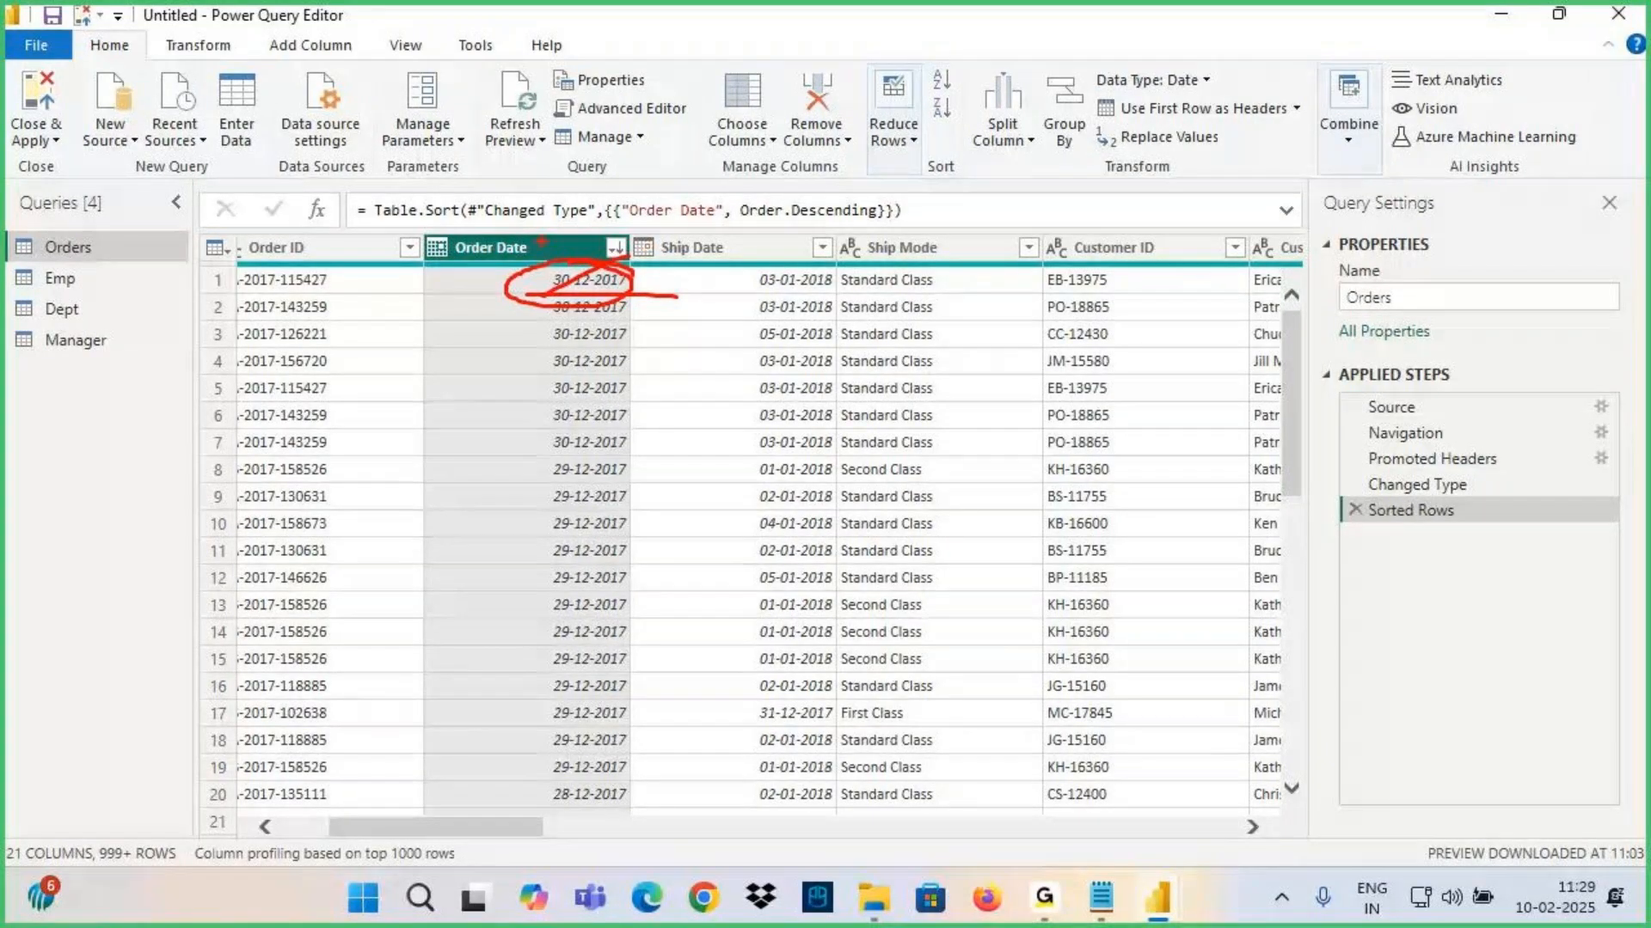
left_click_drag(652, 418, 733, 381)
left_click_drag(748, 353, 749, 424)
left_click_drag(731, 401, 870, 354)
mouse_move(924, 359)
left_mouse_down()
mouse_move(1032, 346)
mouse_move(978, 382)
left_mouse_up()
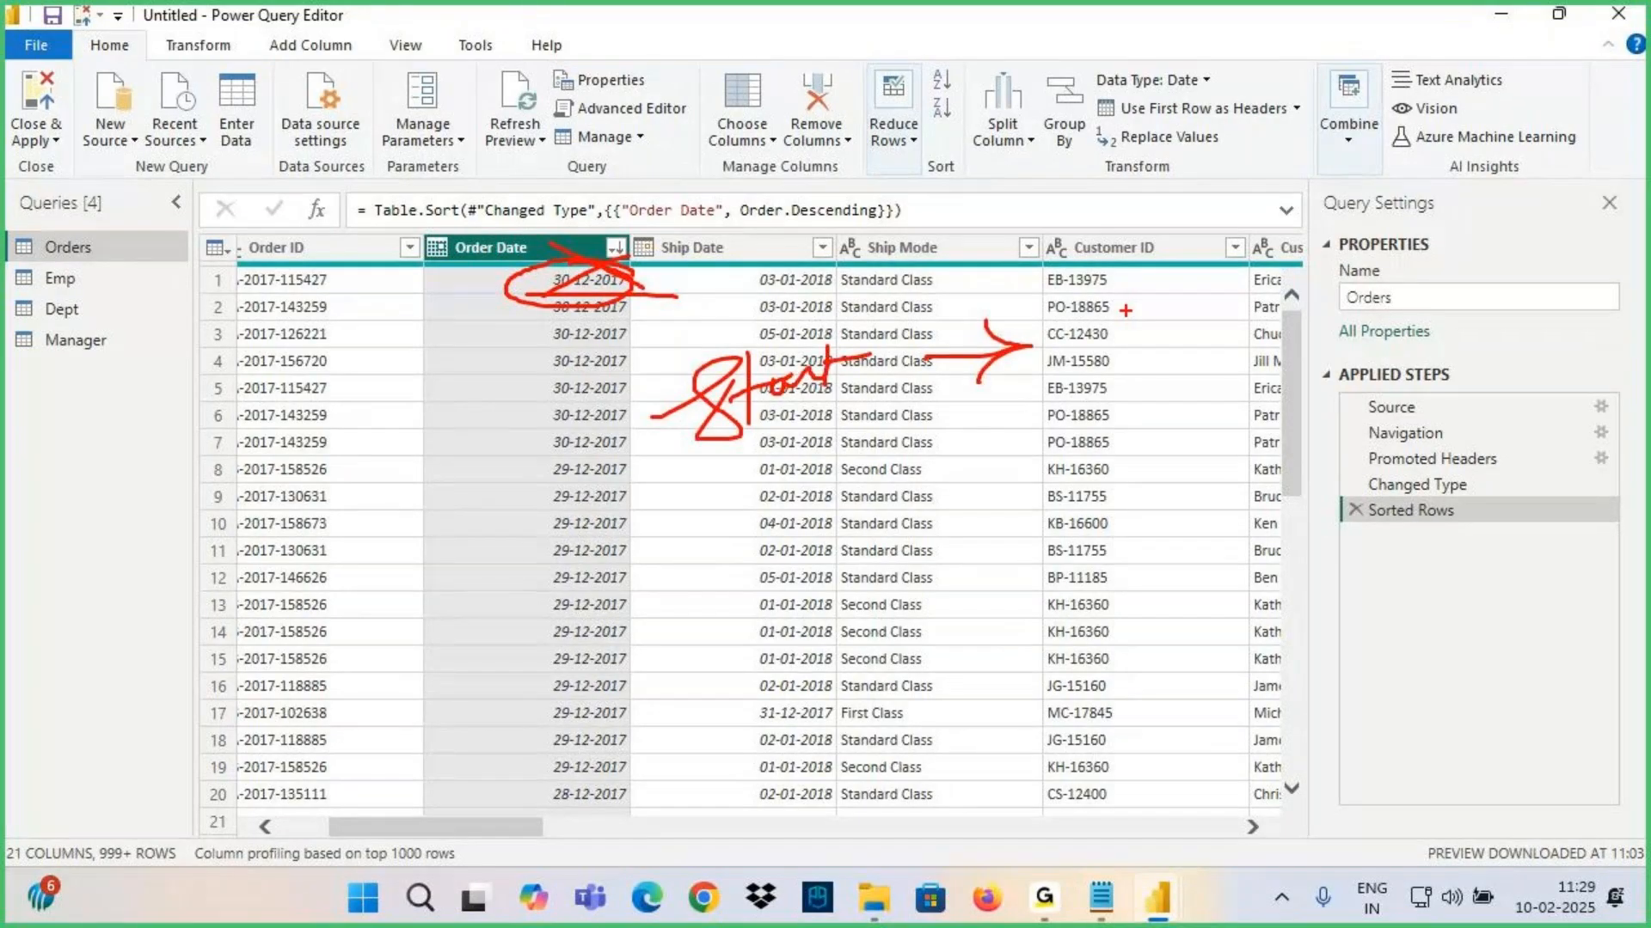
left_click_drag(1067, 307, 1083, 362)
left_click_drag(1126, 297, 1127, 361)
left_click_drag(1194, 295, 1265, 327)
mouse_move(1276, 274)
left_mouse_down()
mouse_move(1263, 287)
mouse_move(1313, 316)
left_mouse_up()
left_click_drag(1374, 263, 1472, 286)
left_click_drag(1511, 230, 1500, 284)
mouse_move(643, 444)
left_mouse_down()
mouse_move(696, 473)
mouse_move(741, 422)
left_mouse_up()
mouse_move(720, 259)
left_mouse_down()
mouse_move(807, 288)
mouse_move(863, 210)
left_mouse_up()
left_click_drag(827, 379, 1097, 352)
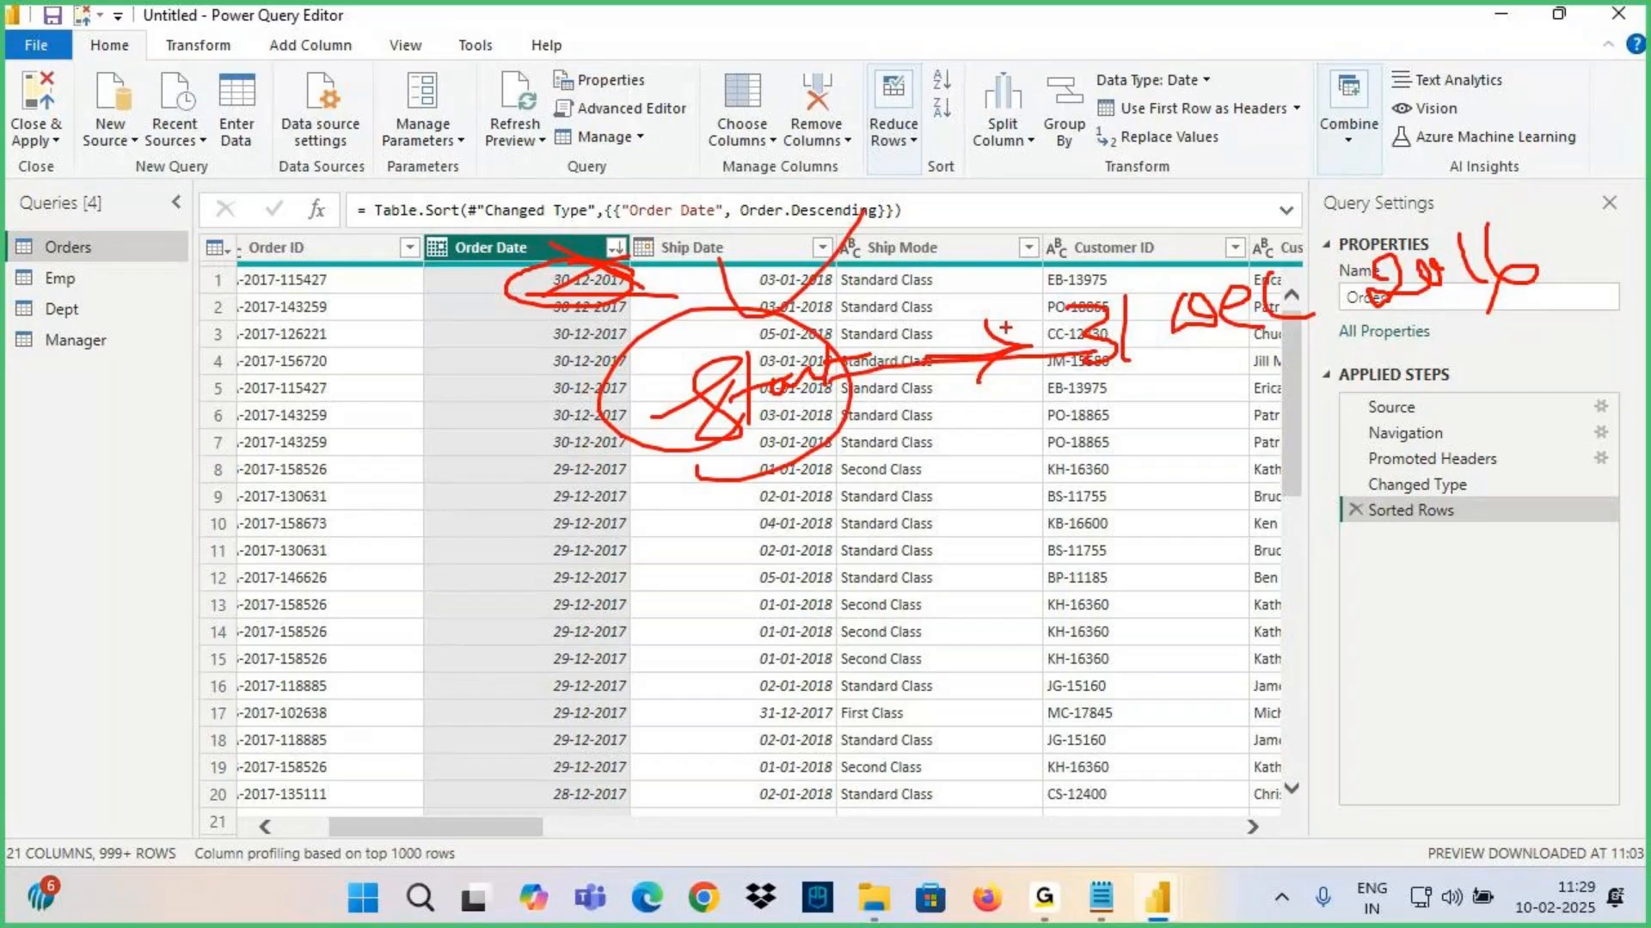
left_click_drag(961, 316, 1058, 308)
left_click_drag(1036, 331, 976, 443)
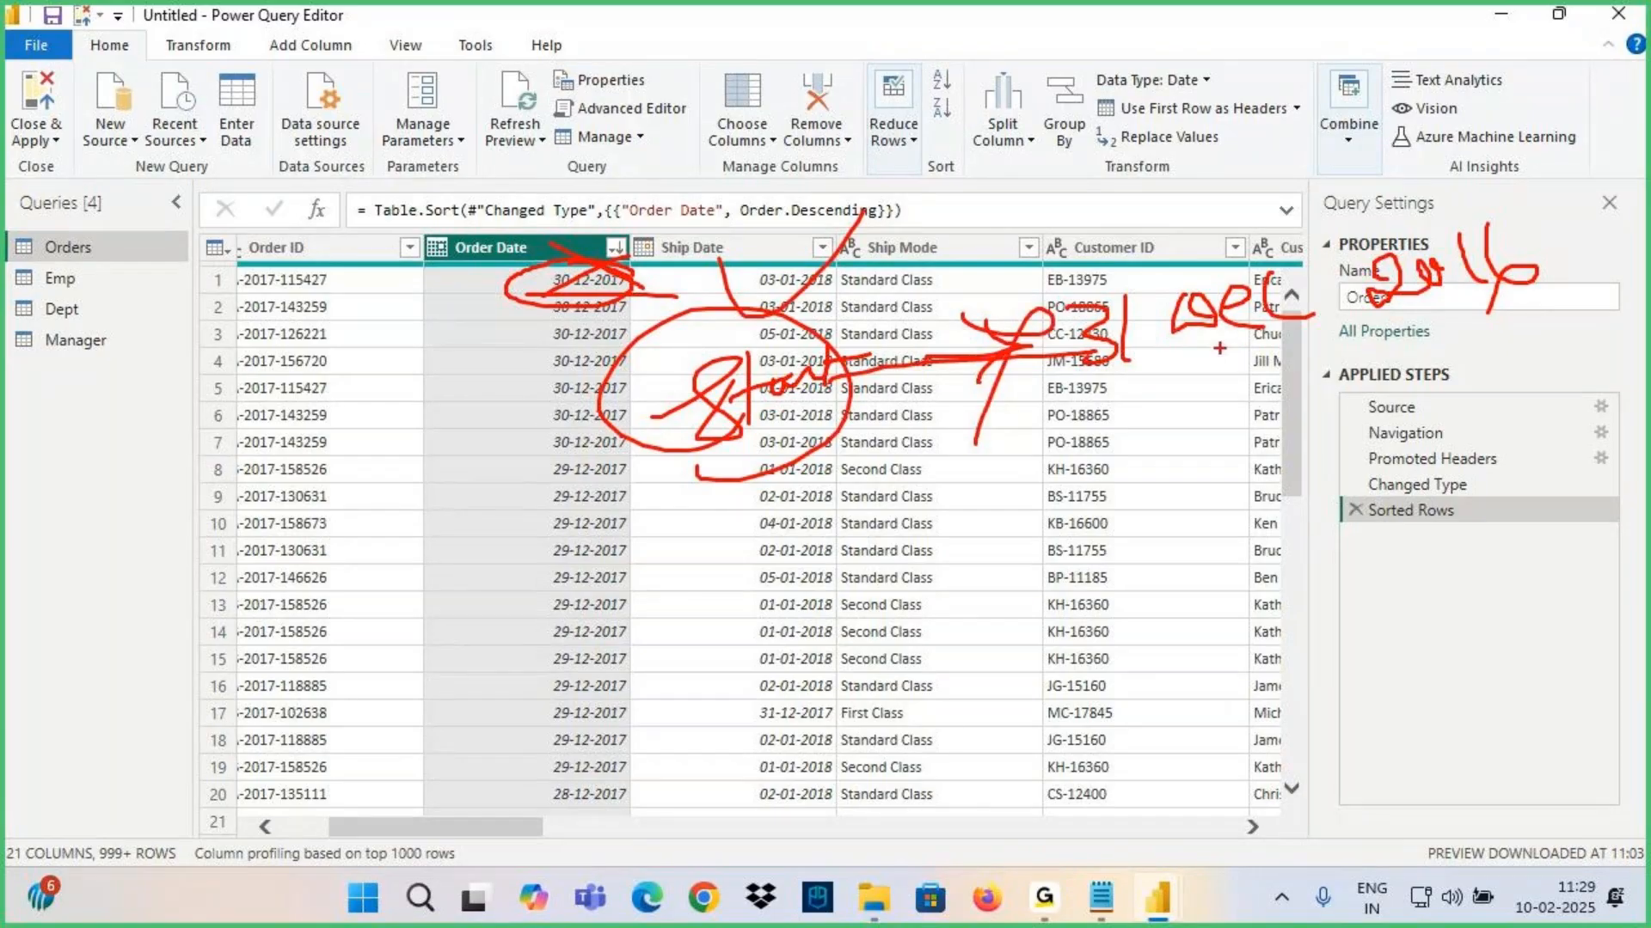
left_click_drag(1119, 381, 1481, 280)
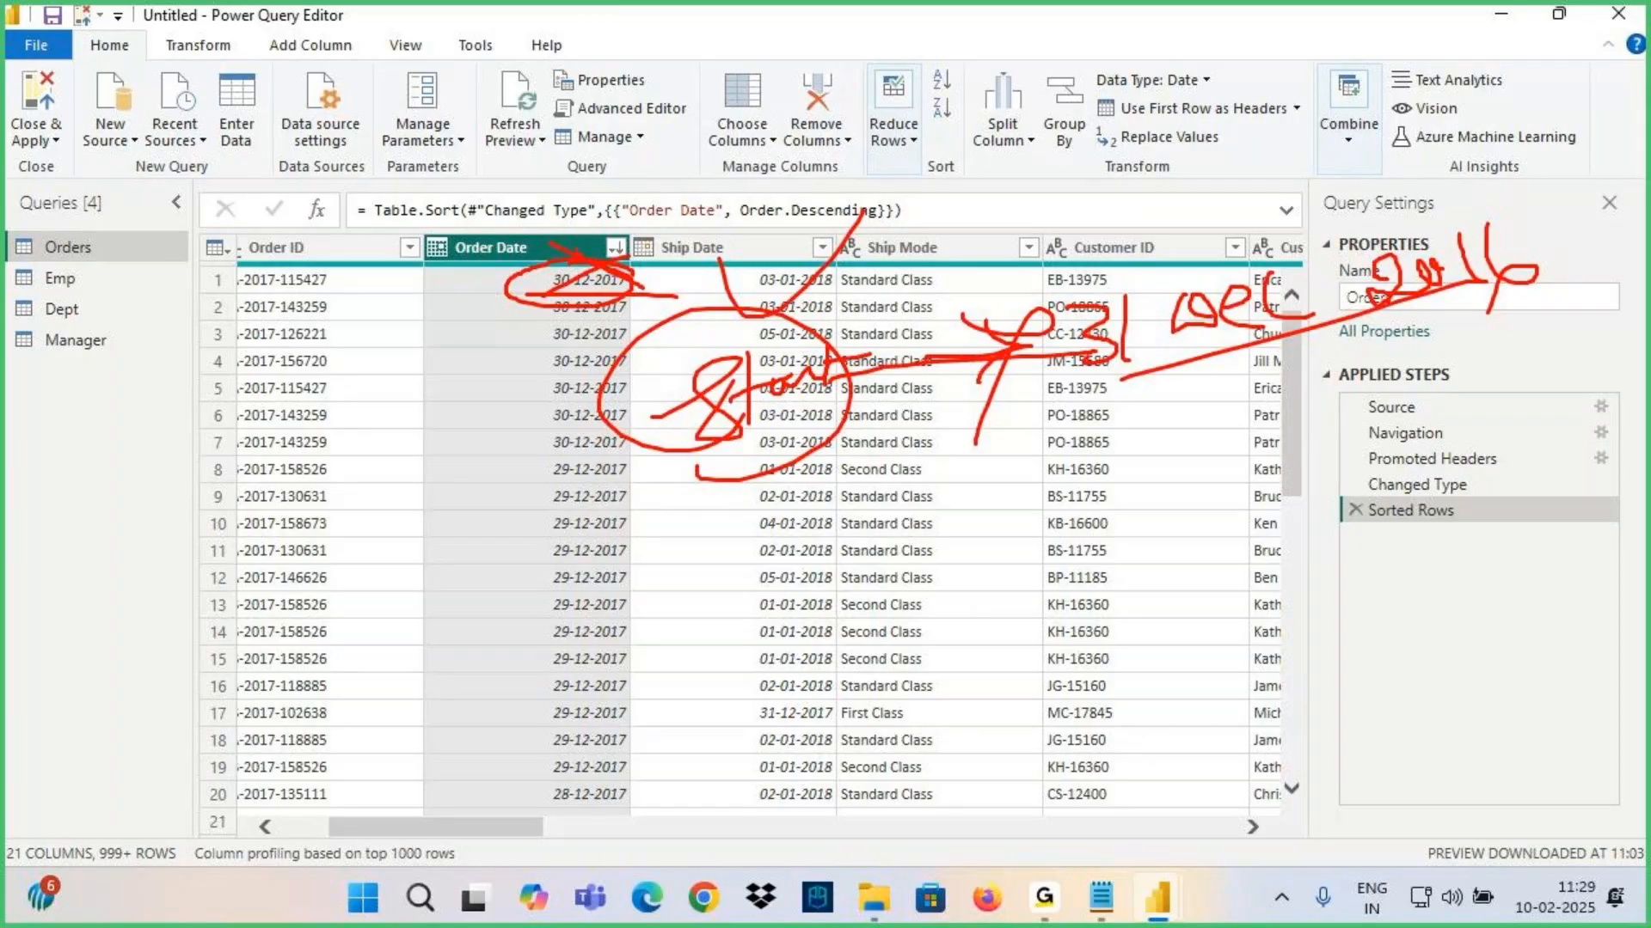
key("Escape")
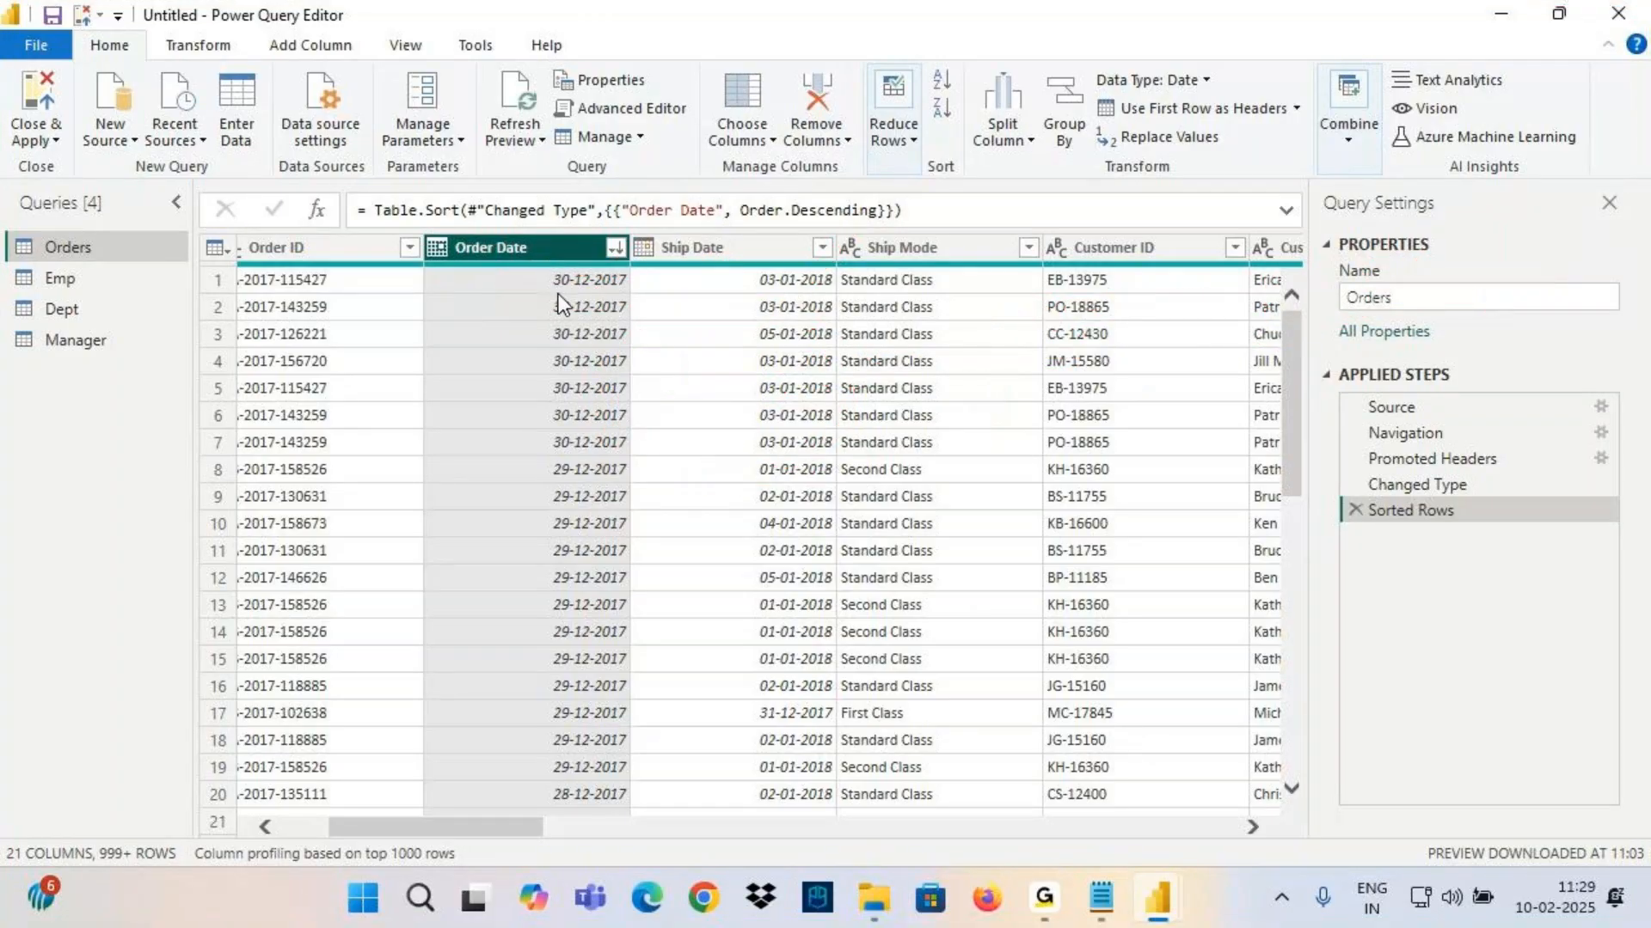
Start a date filter on the Order Date column with the "is before" condition
left_click(612, 256)
mouse_move(280, 437)
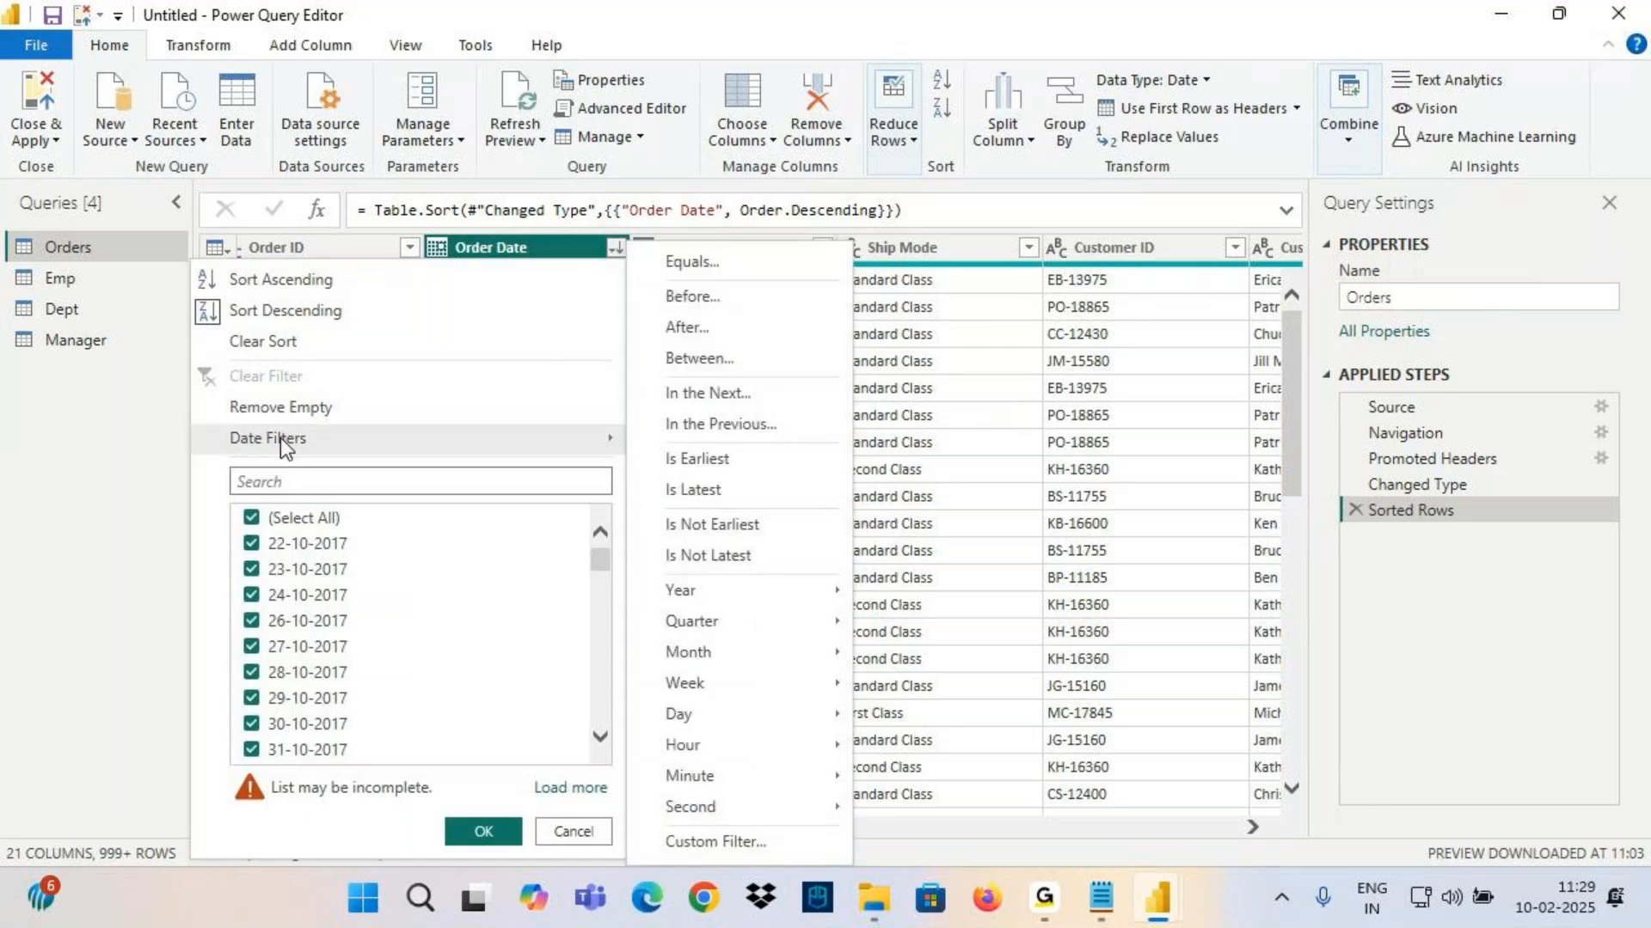
left_click(719, 301)
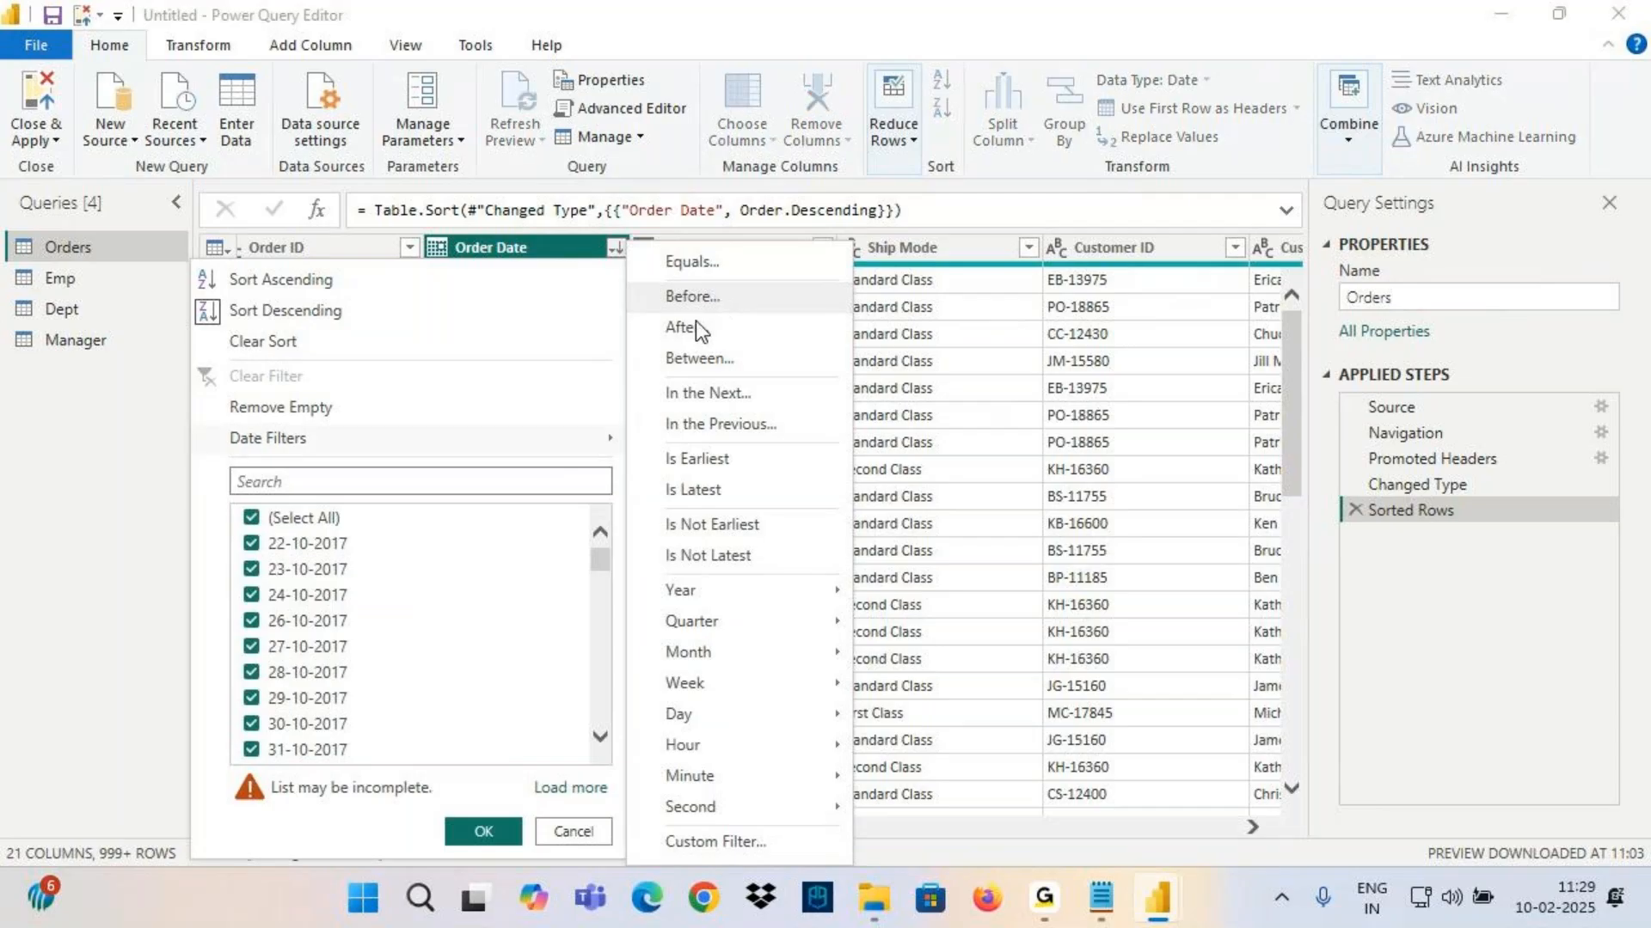
left_click(727, 437)
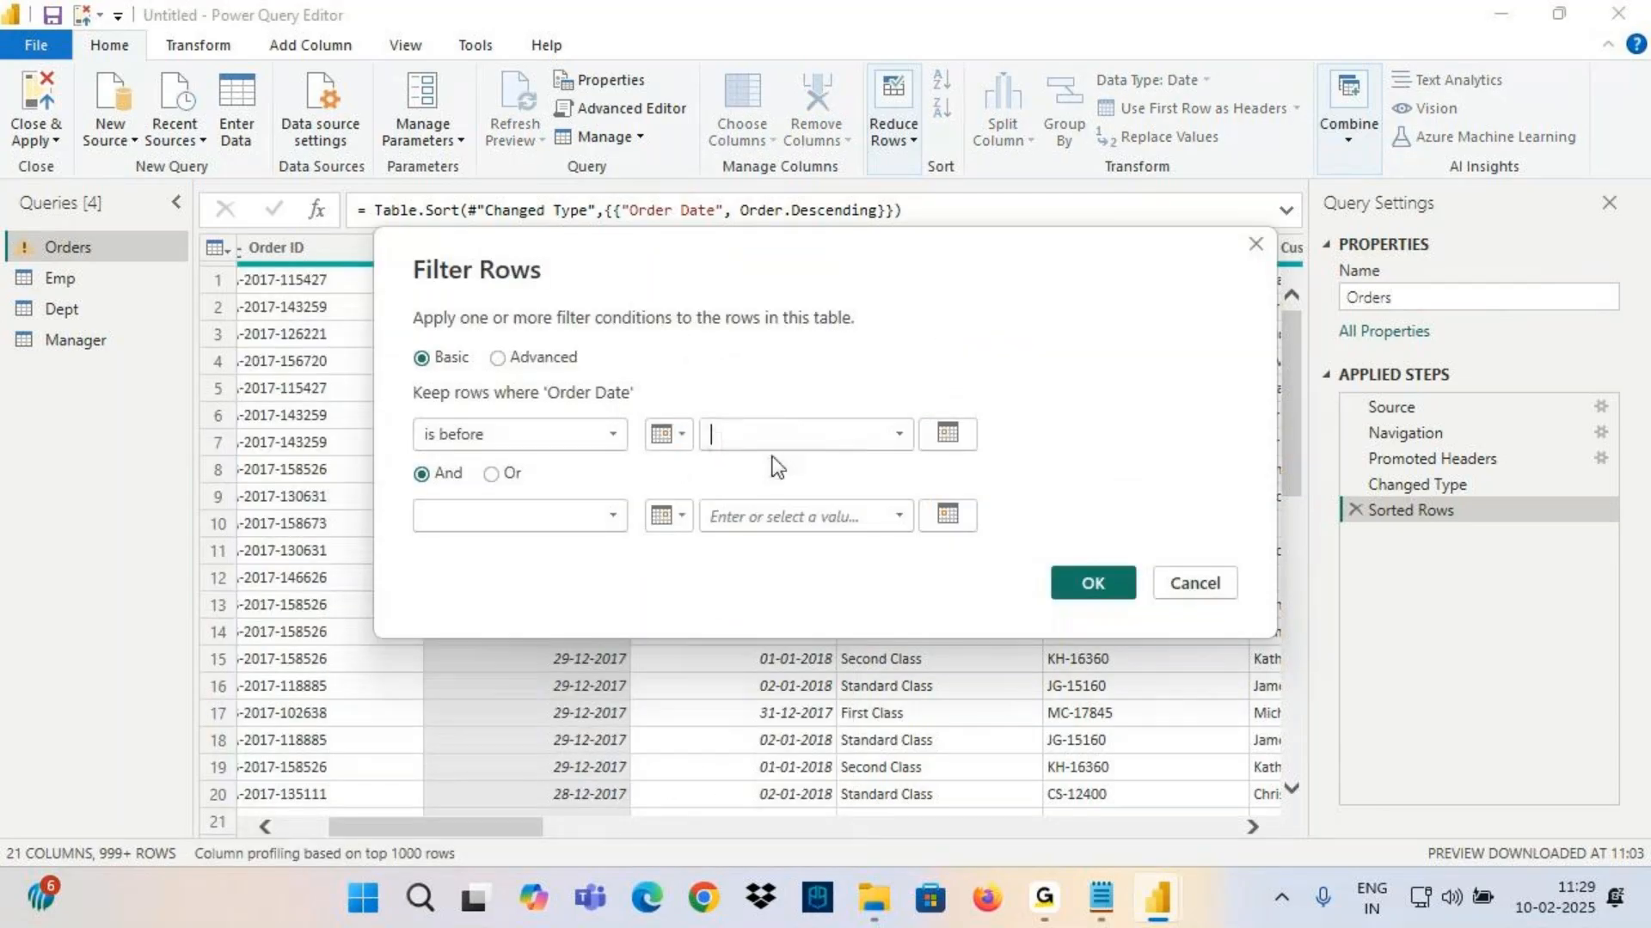
left_click_drag(731, 421, 720, 440)
mouse_move(753, 417)
left_mouse_down()
mouse_move(753, 452)
mouse_move(789, 411)
mouse_move(784, 445)
mouse_move(837, 412)
left_mouse_up()
mouse_move(837, 423)
left_mouse_down()
mouse_move(827, 437)
mouse_move(865, 440)
left_mouse_up()
left_click_drag(867, 439, 960, 420)
mouse_move(980, 384)
left_mouse_down()
mouse_move(987, 404)
mouse_move(1025, 409)
mouse_move(1071, 379)
left_mouse_up()
left_click_drag(890, 368, 922, 256)
left_click_drag(788, 176, 865, 202)
mouse_move(892, 146)
left_mouse_down()
mouse_move(891, 176)
mouse_move(1109, 165)
left_mouse_up()
left_click_drag(1116, 129, 1152, 146)
left_click_drag(1204, 86, 1200, 172)
left_click_drag(961, 220, 1249, 174)
mouse_move(875, 228)
left_mouse_down()
mouse_move(917, 237)
mouse_move(1004, 90)
mouse_move(1009, 248)
left_mouse_up()
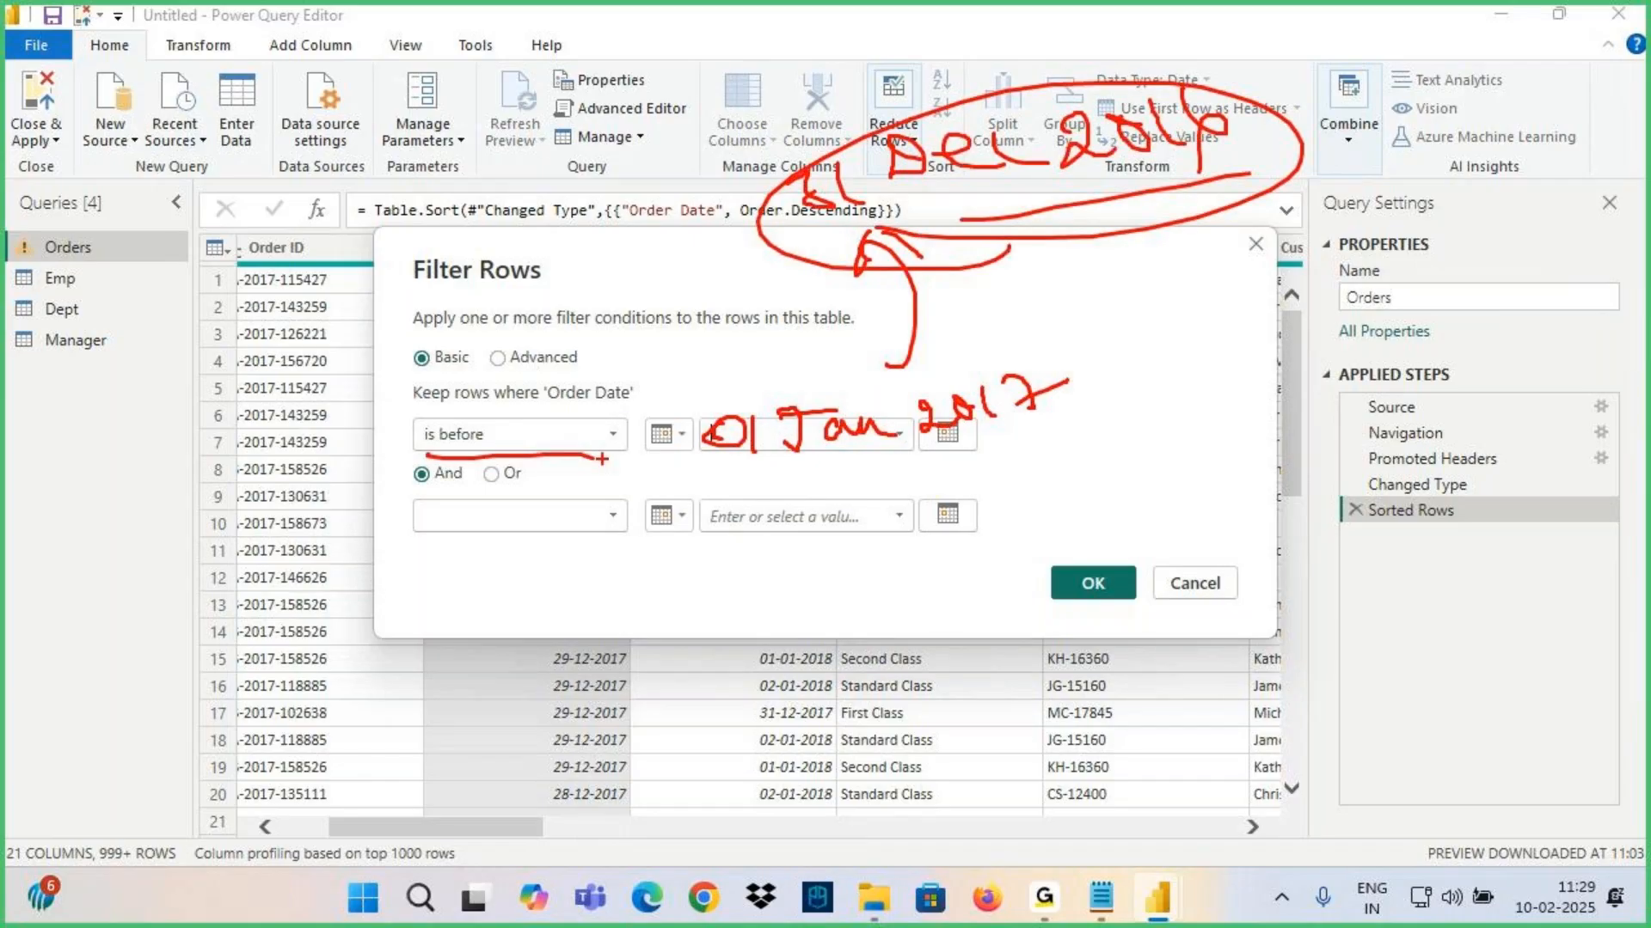
key("Escape")
Set the "is before" comparison date to 01-01-2017, apply the filter and review its condition in the formula and the rows
left_click(939, 440)
left_click(698, 473)
left_click(698, 473)
left_click(698, 472)
left_click(698, 473)
left_click(698, 473)
left_click(698, 473)
left_click(698, 473)
left_click(698, 473)
left_click(715, 465)
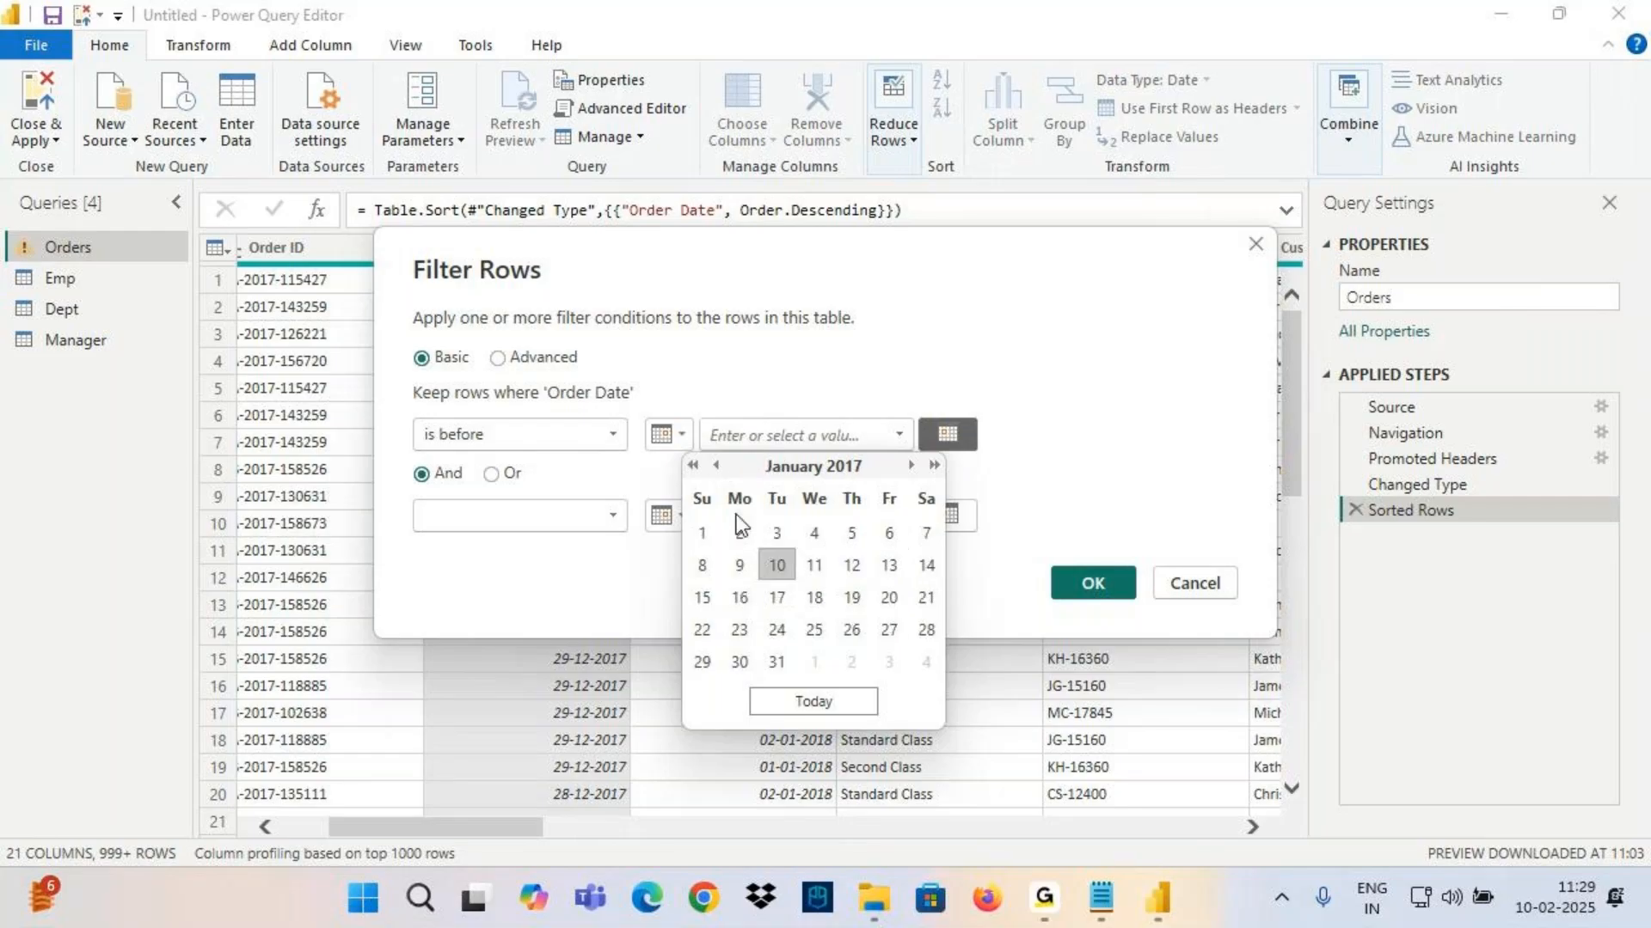
left_click(703, 533)
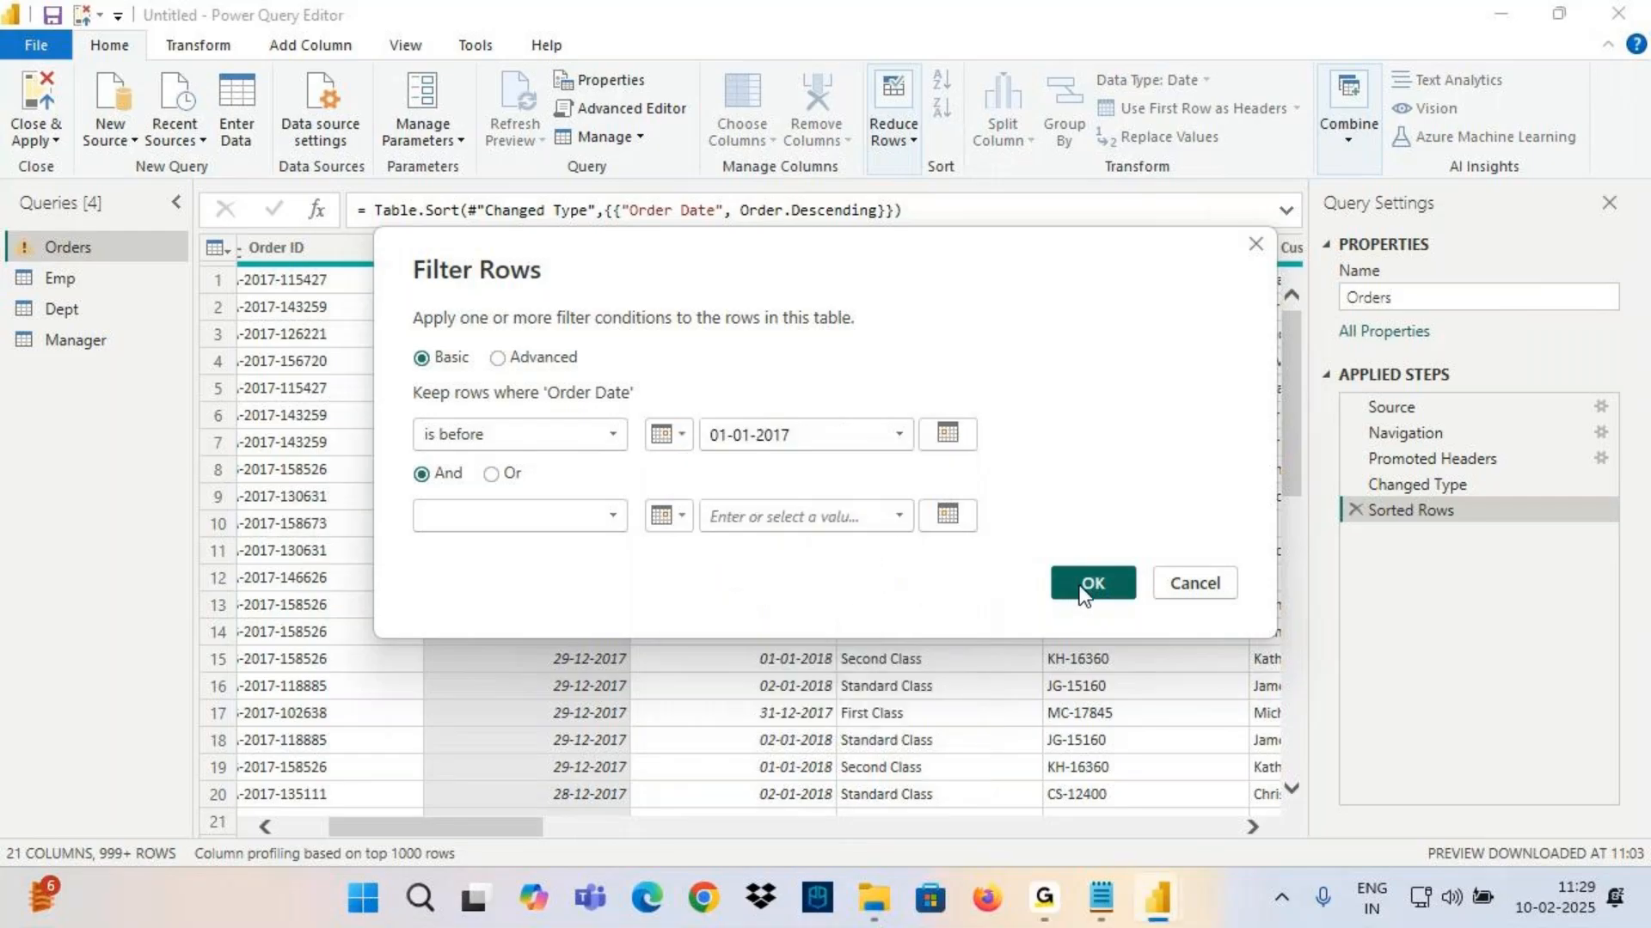
left_click(1087, 584)
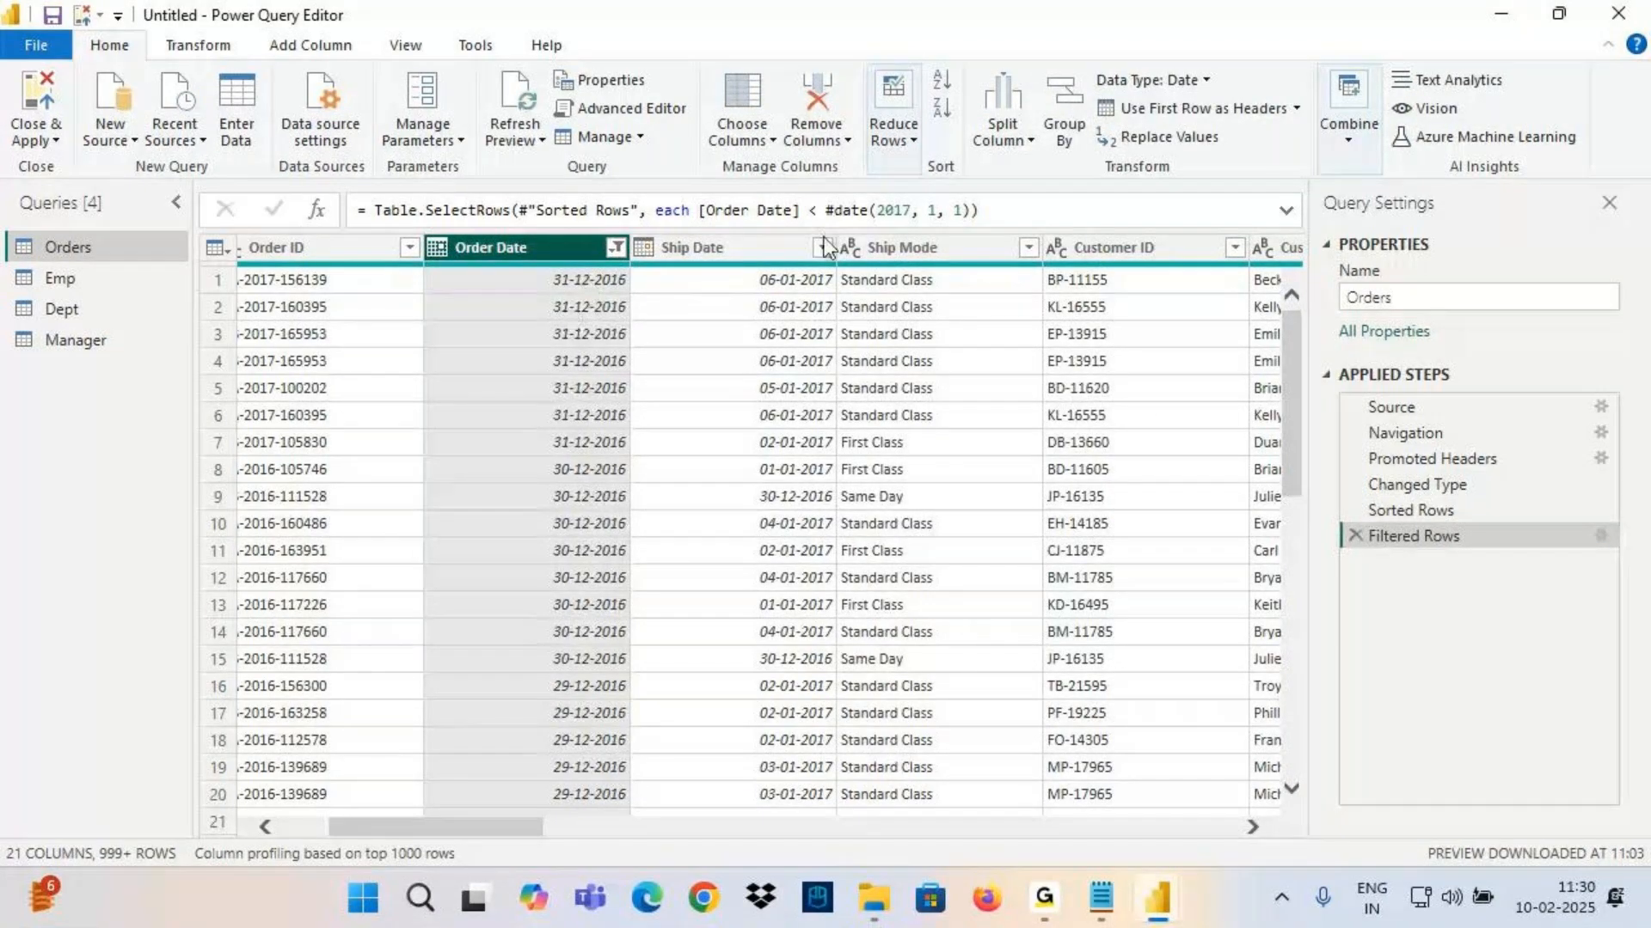
left_click_drag(801, 210, 978, 210)
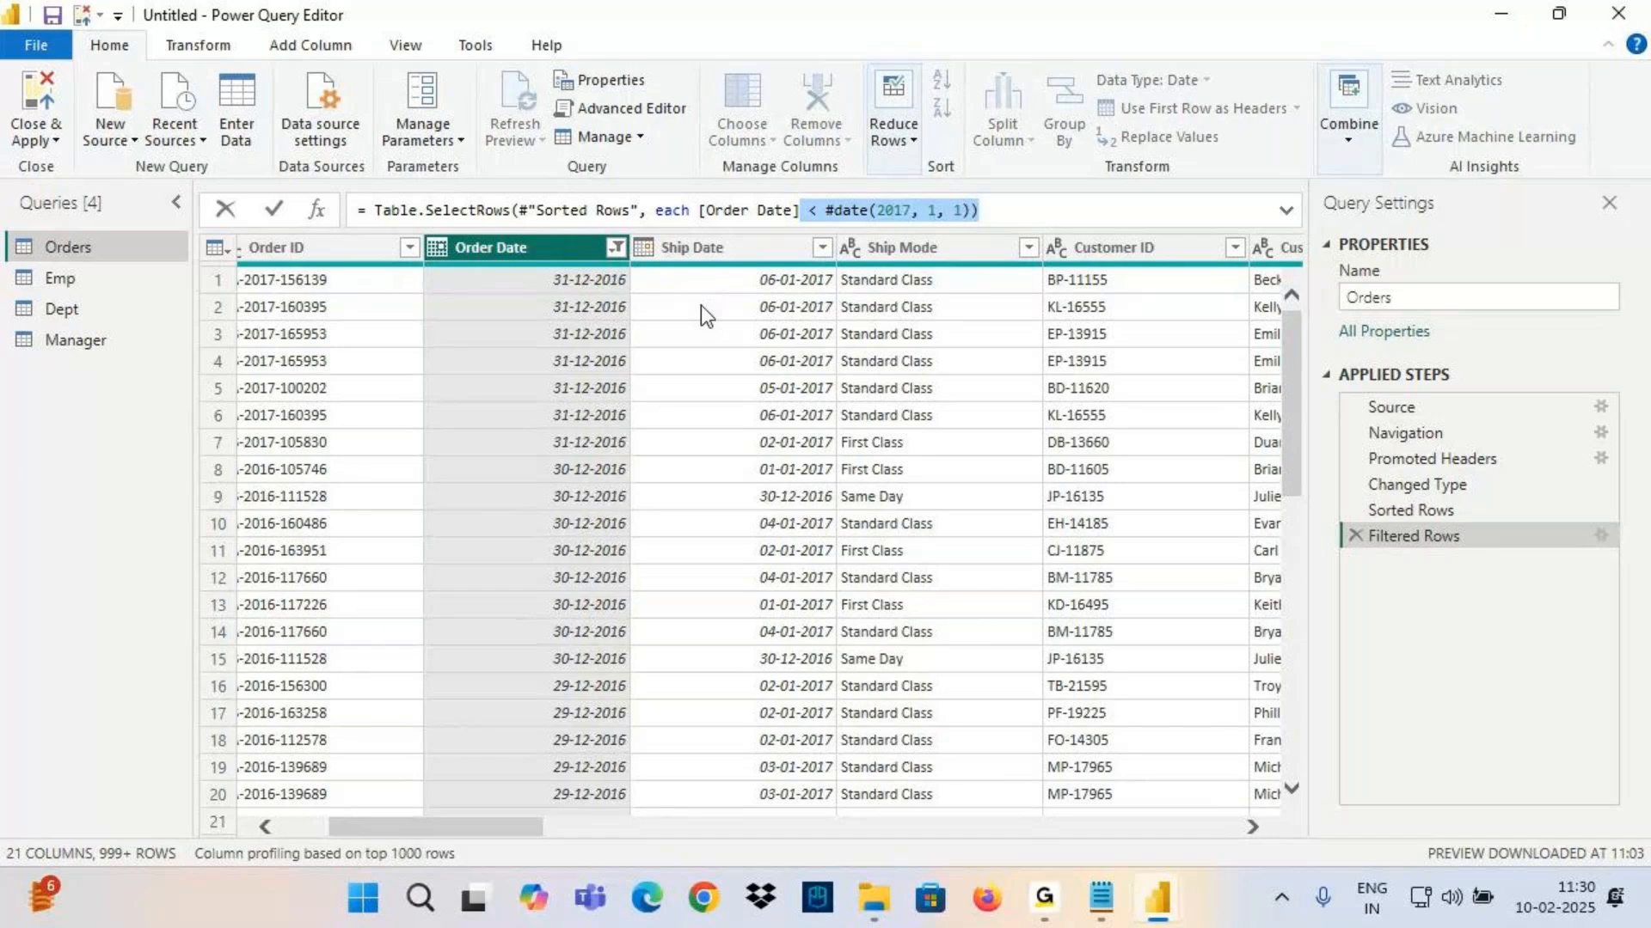
key("Escape")
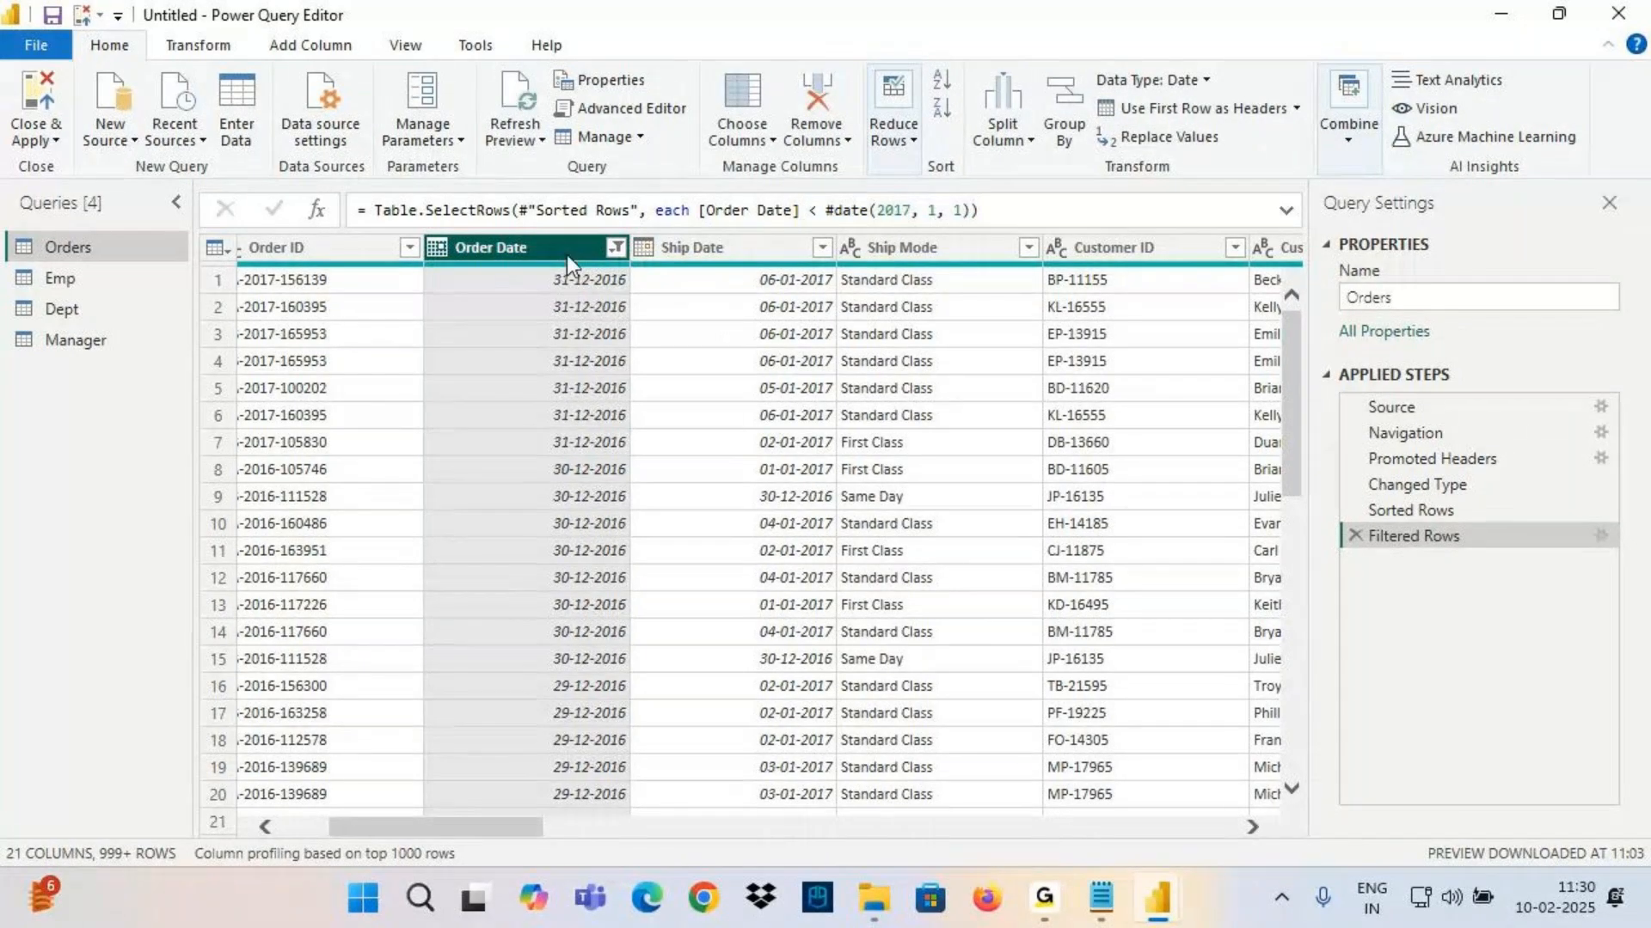
scroll(559, 292, "down", 2)
Remove the Filtered Rows step and start a custom filter on Order Date with the "is before or equal to" condition
left_click(1356, 535)
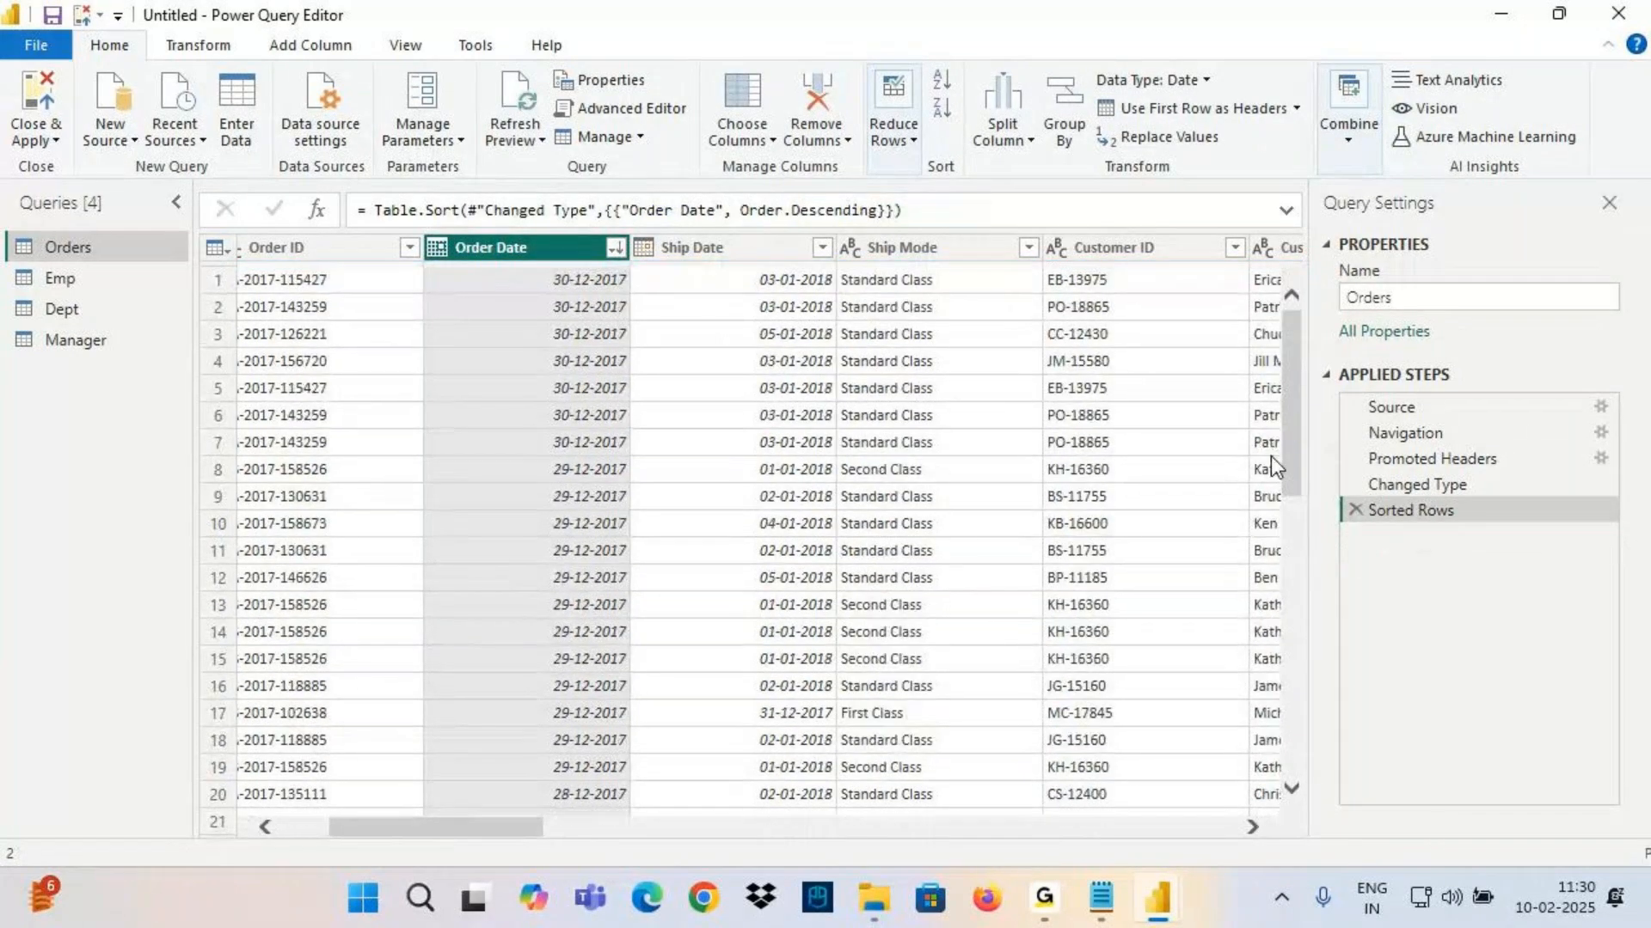
left_click(616, 249)
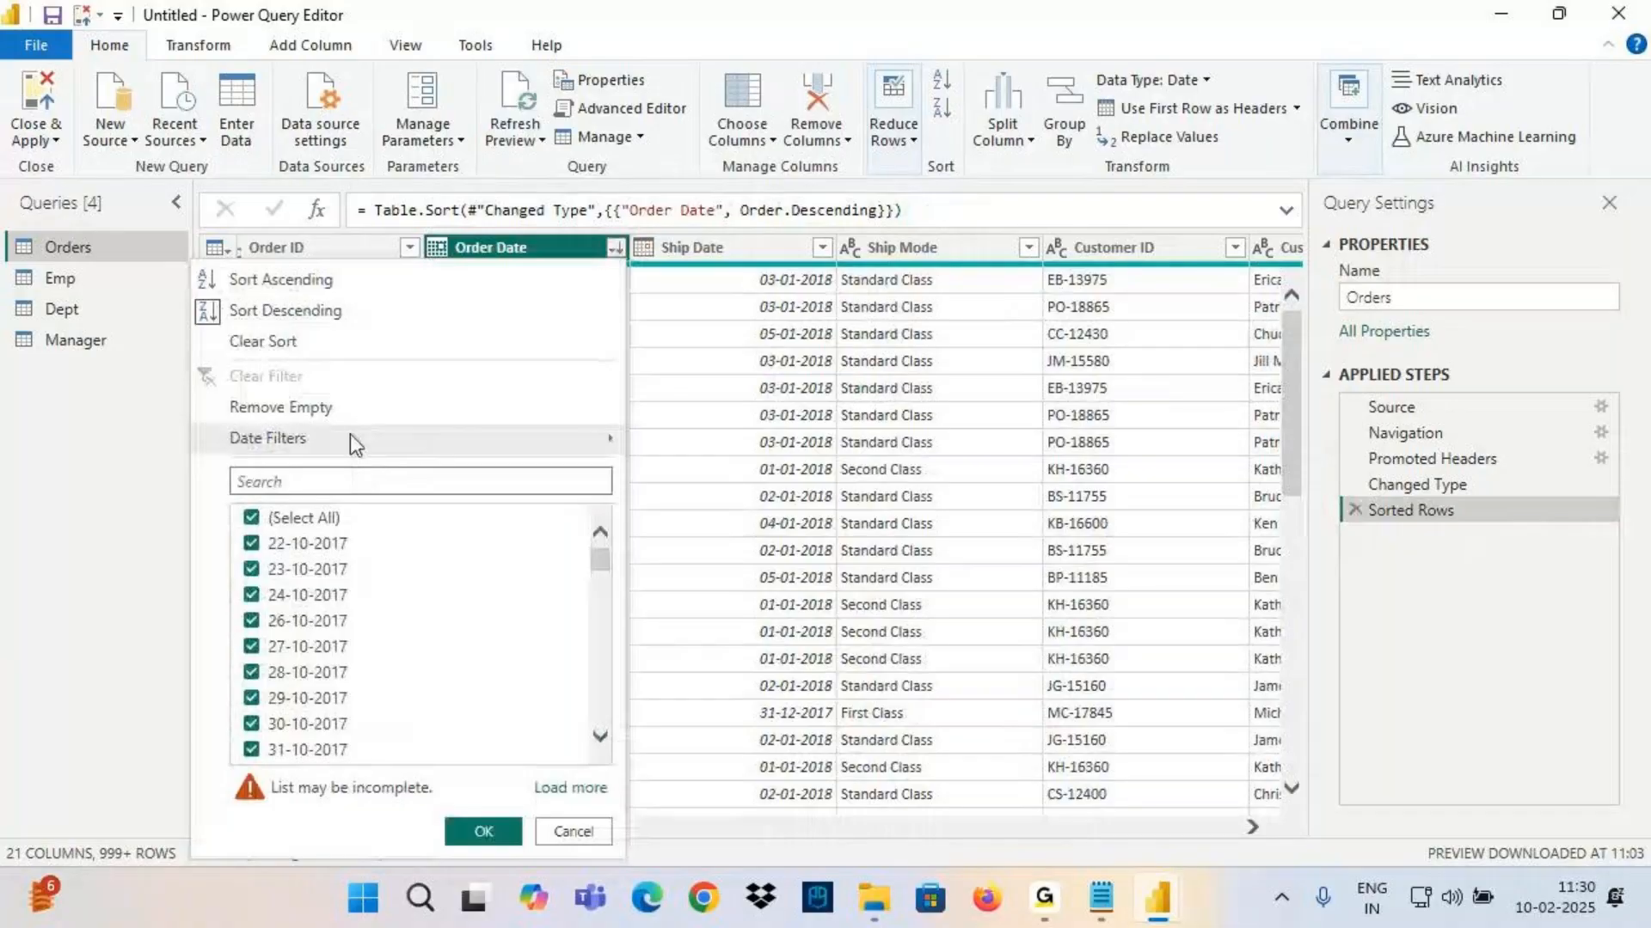
mouse_move(349, 438)
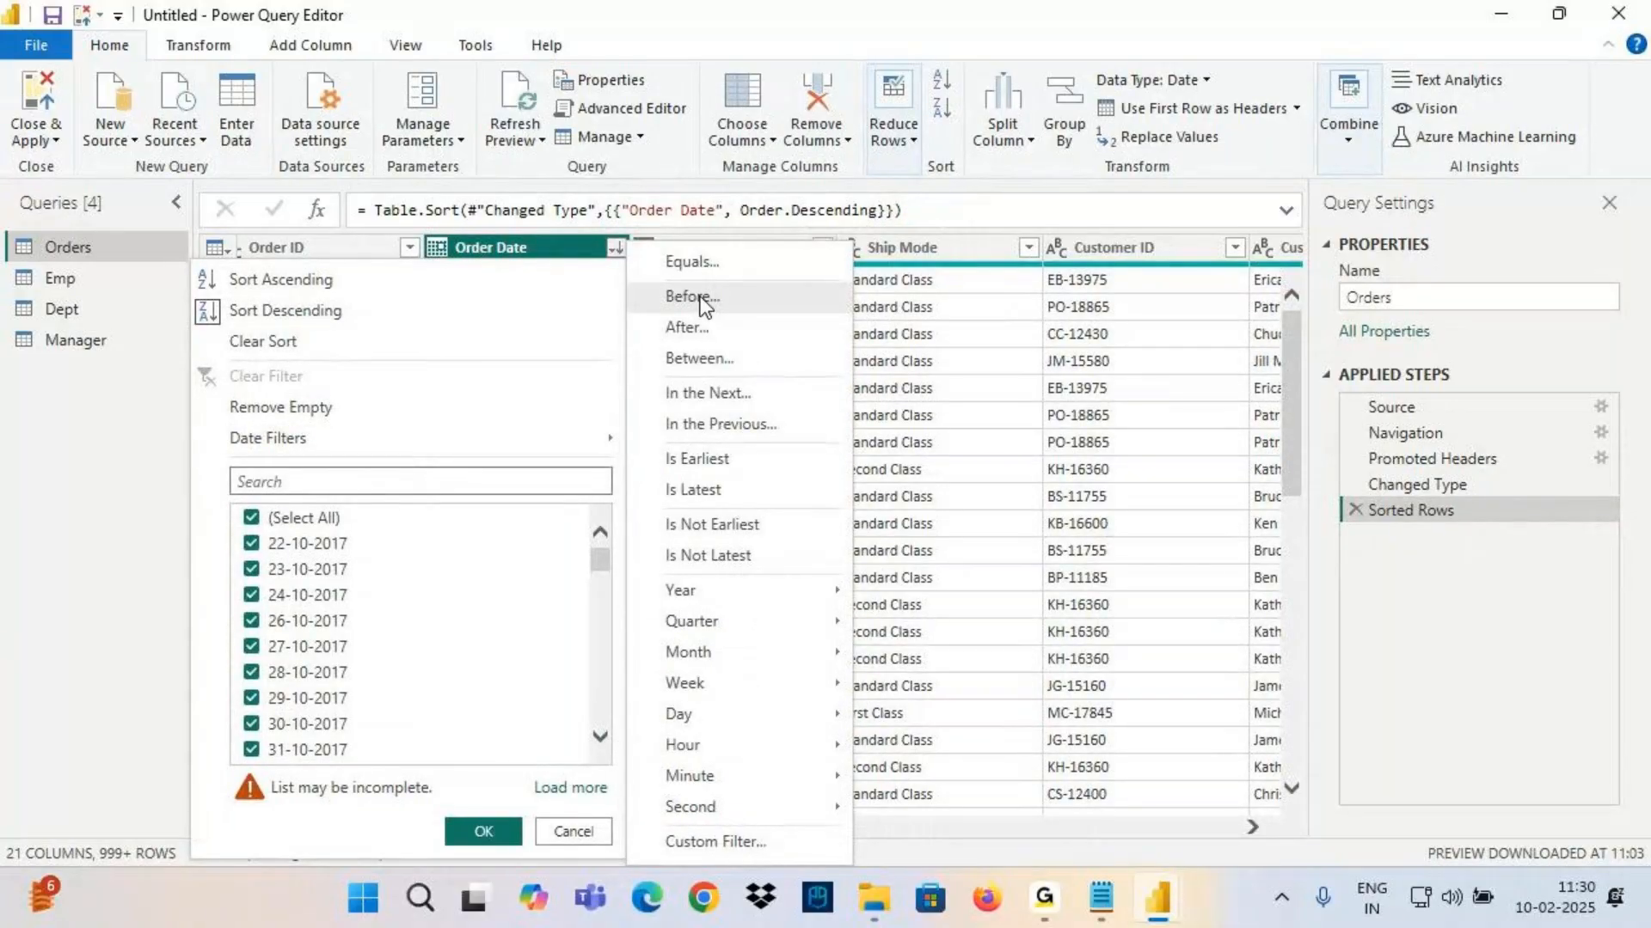
left_click(731, 841)
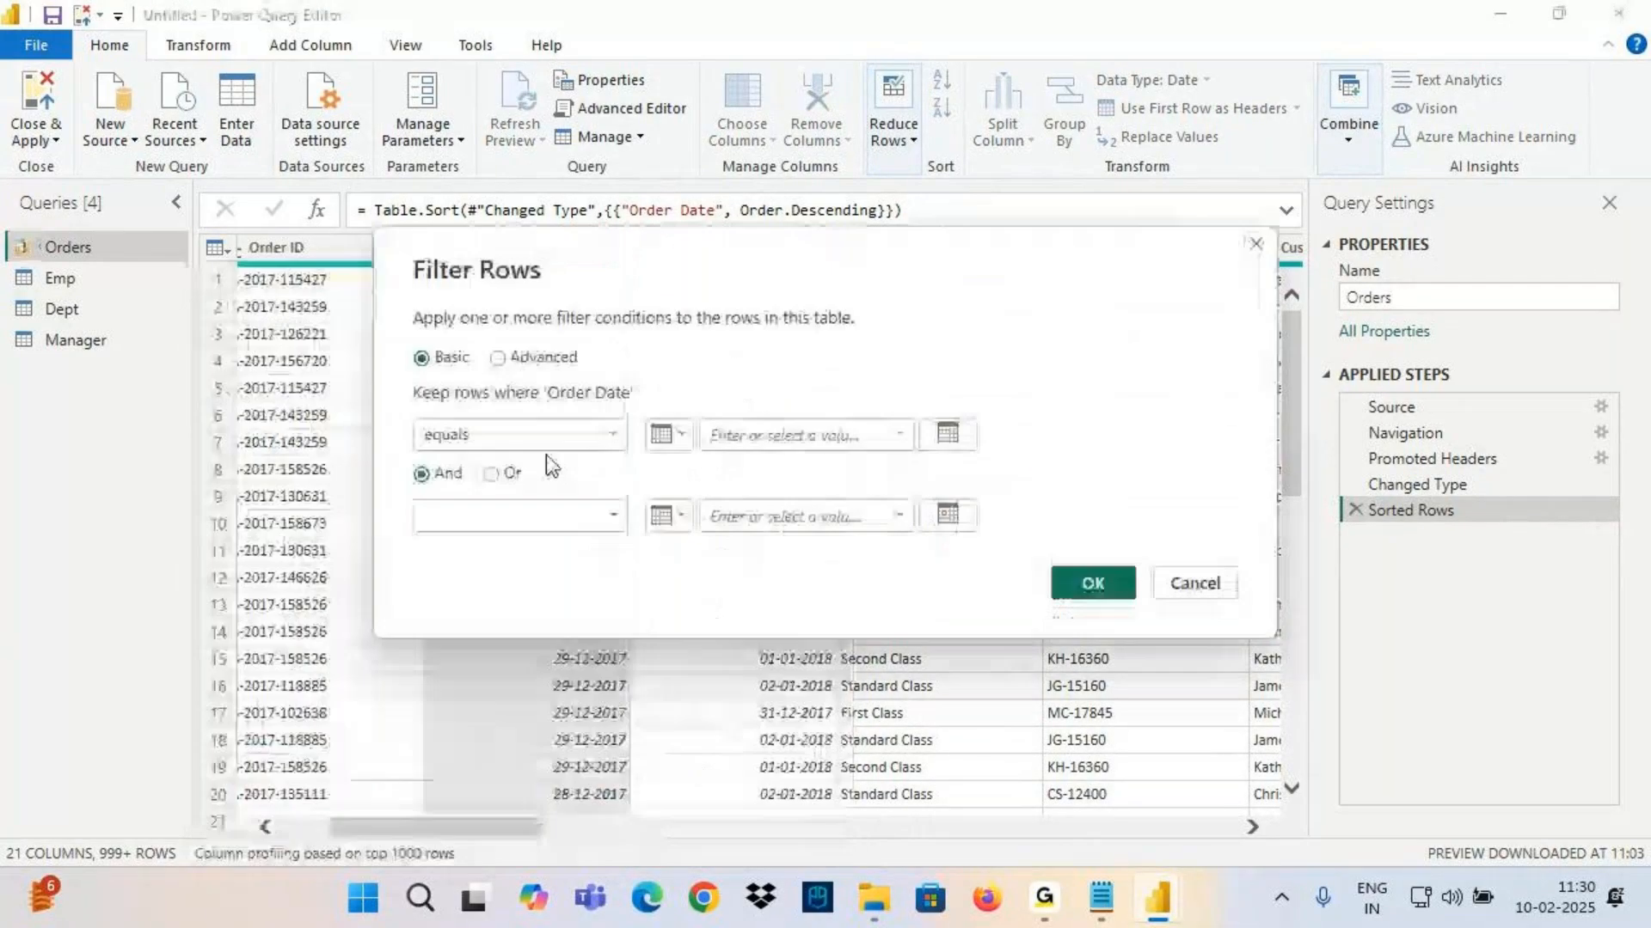
left_click(509, 434)
left_click(475, 542)
left_click(789, 435)
key("ctrl+2")
left_click_drag(718, 454, 899, 446)
left_click_drag(710, 418, 735, 445)
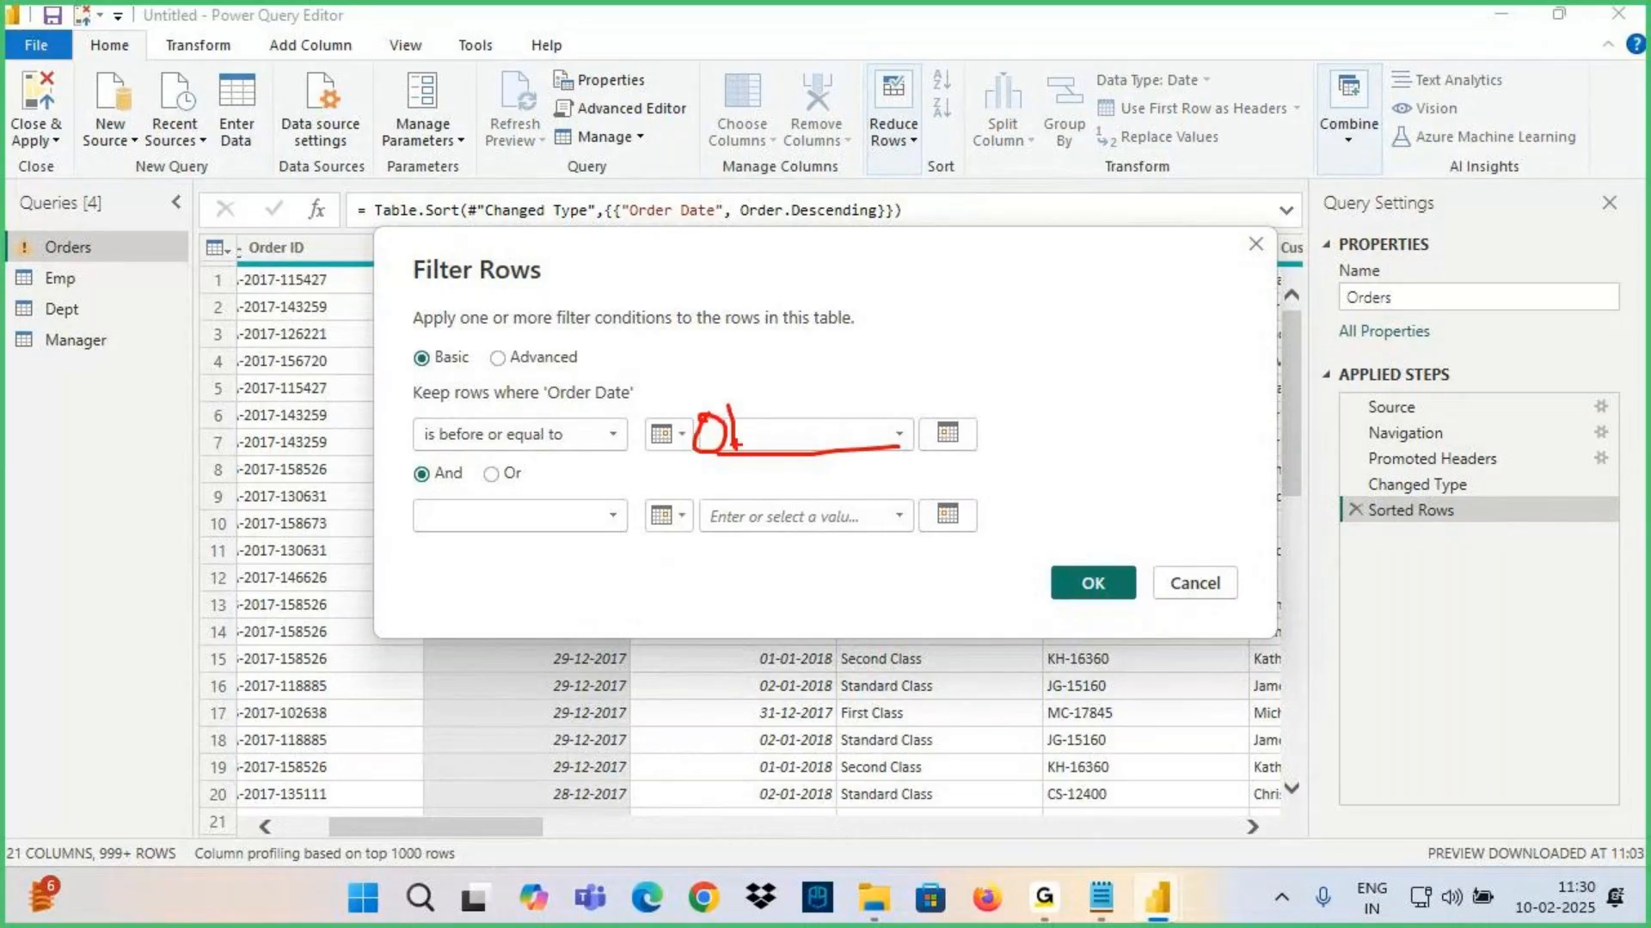
key("Escape")
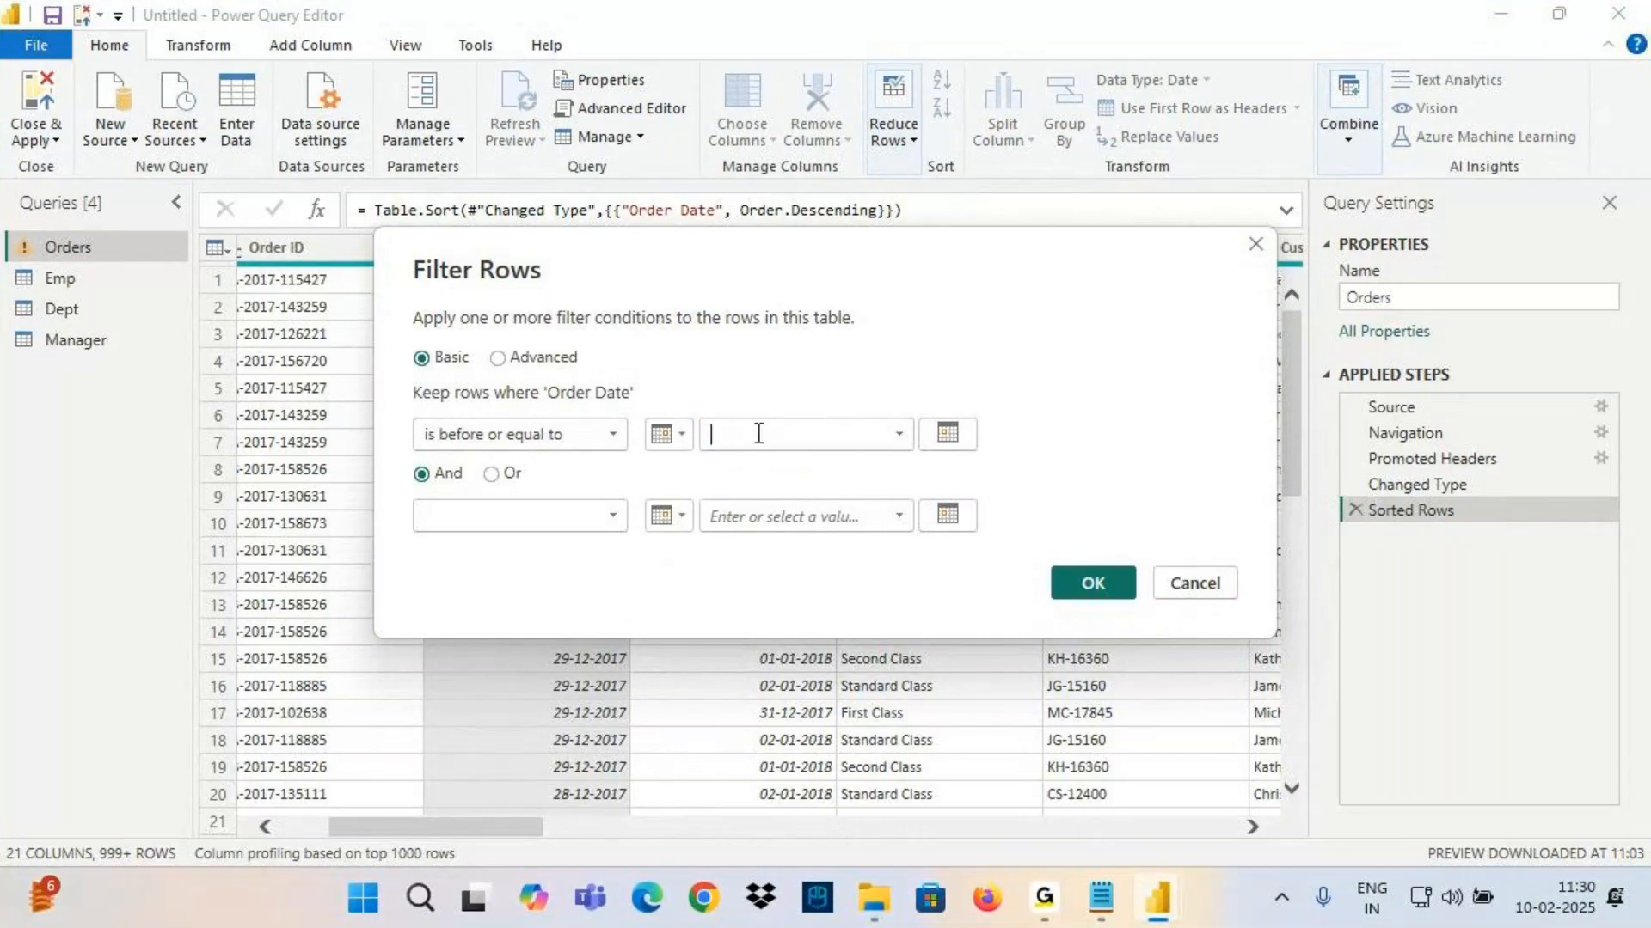
Set the "is before or equal to" date to 31-12-2016, apply the filter and check the comparison operator in the formula
left_click(946, 431)
left_click(693, 465)
left_click(693, 465)
left_click(693, 465)
left_click(693, 465)
left_click(693, 465)
left_click(693, 465)
left_click(693, 465)
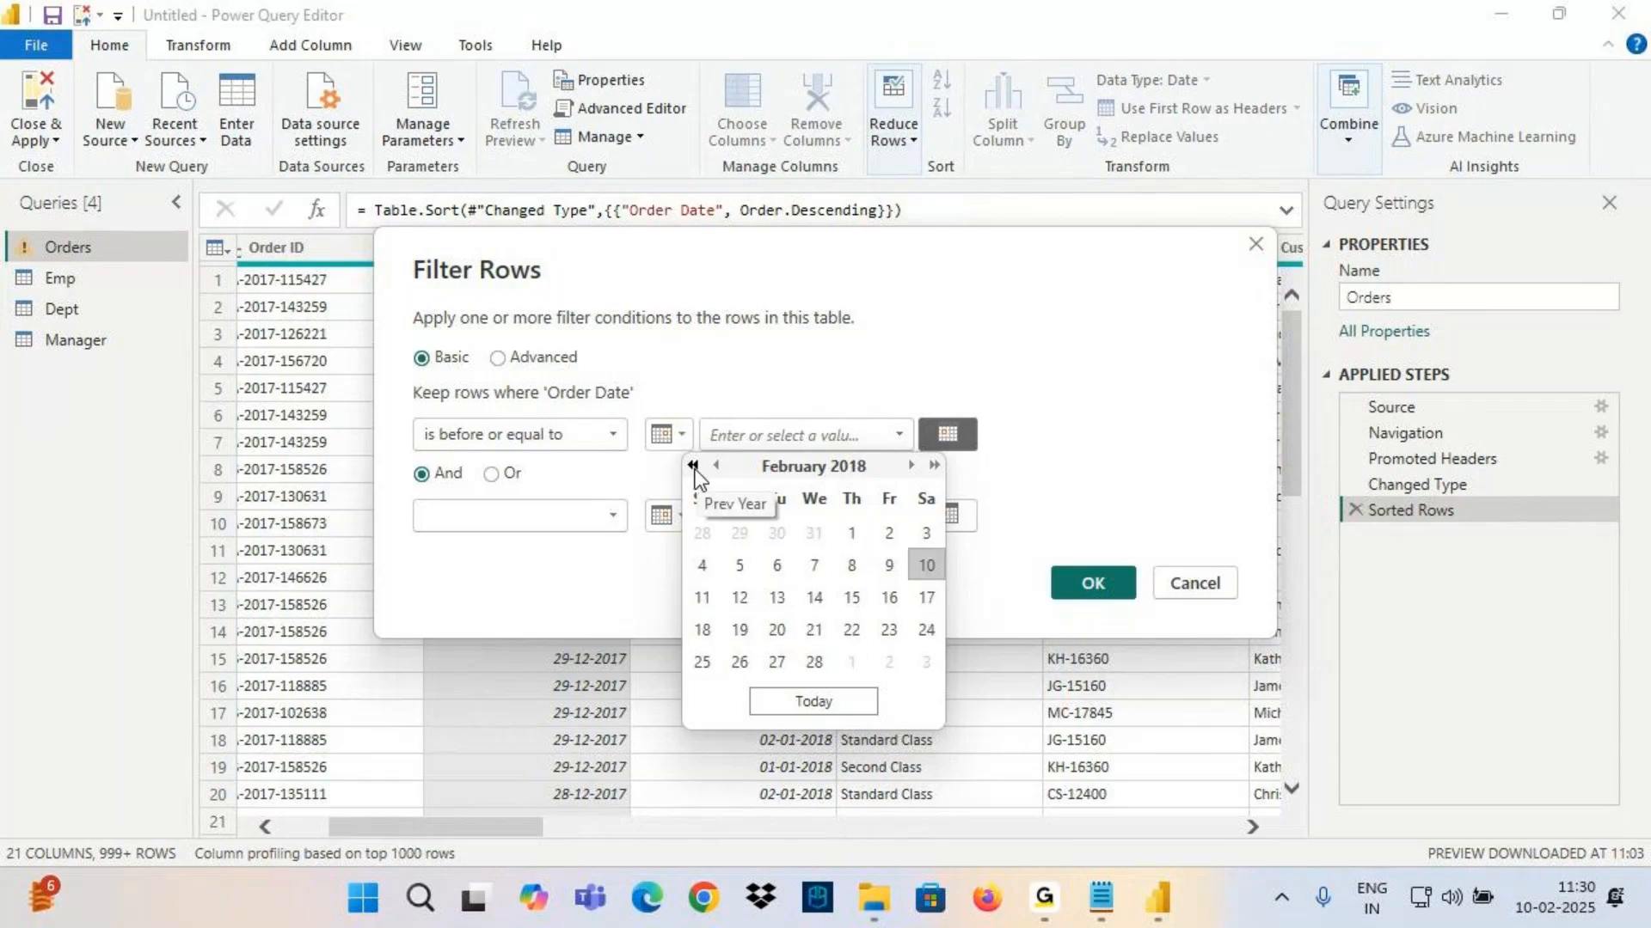
left_click(693, 465)
left_click(714, 469)
left_click(714, 469)
left_click(926, 662)
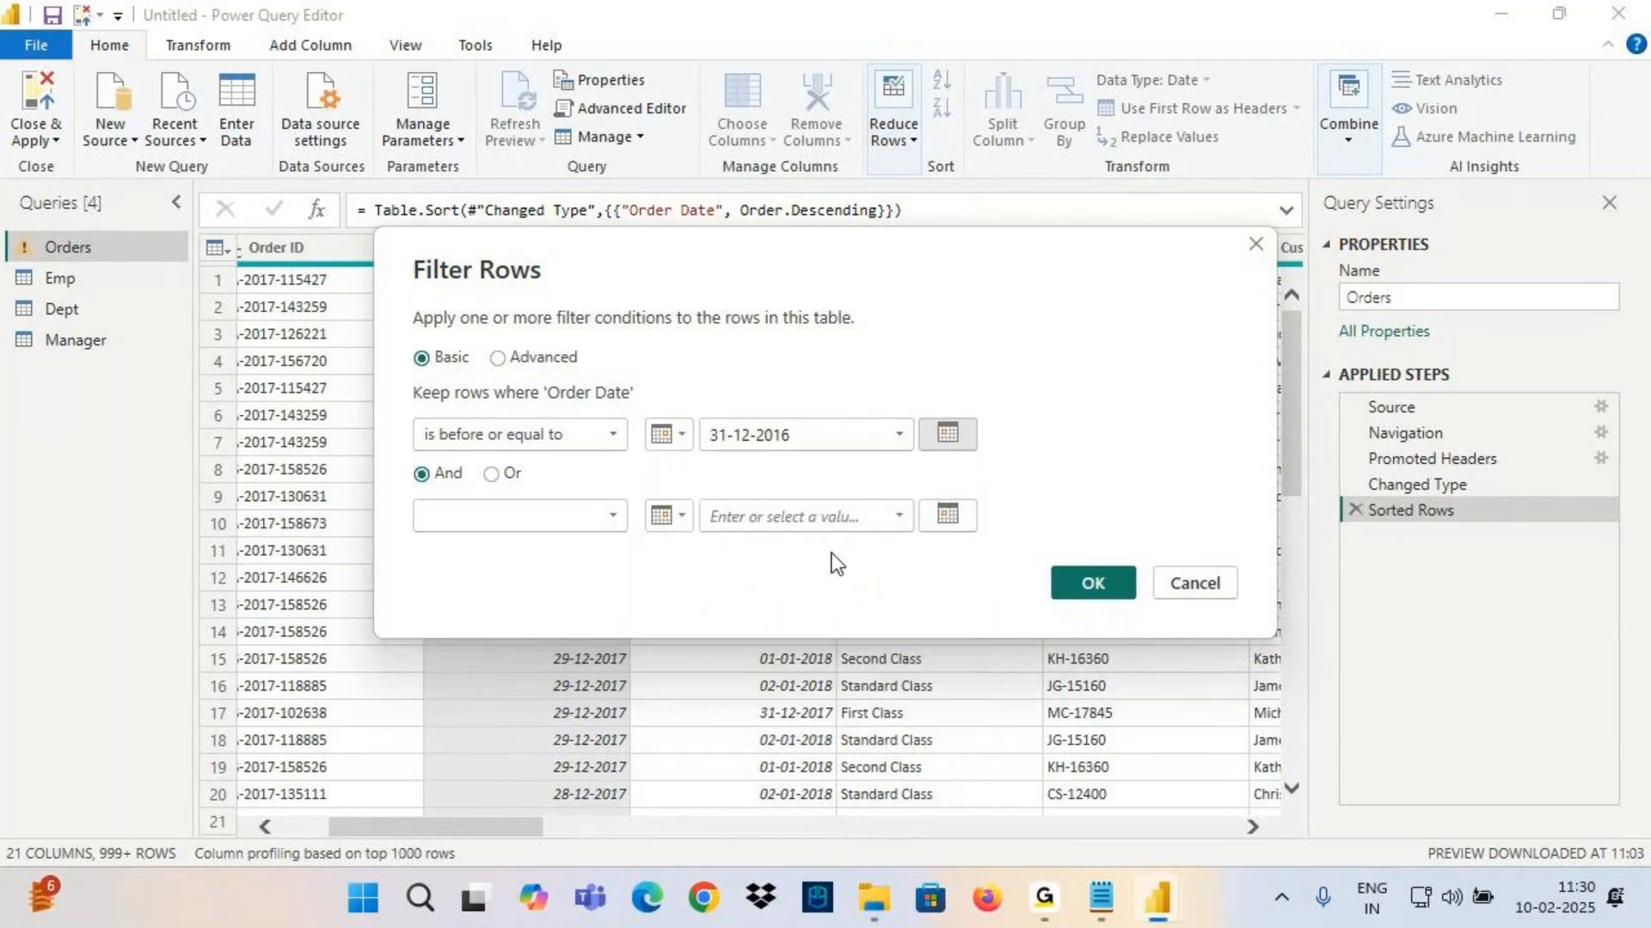
left_click(1091, 584)
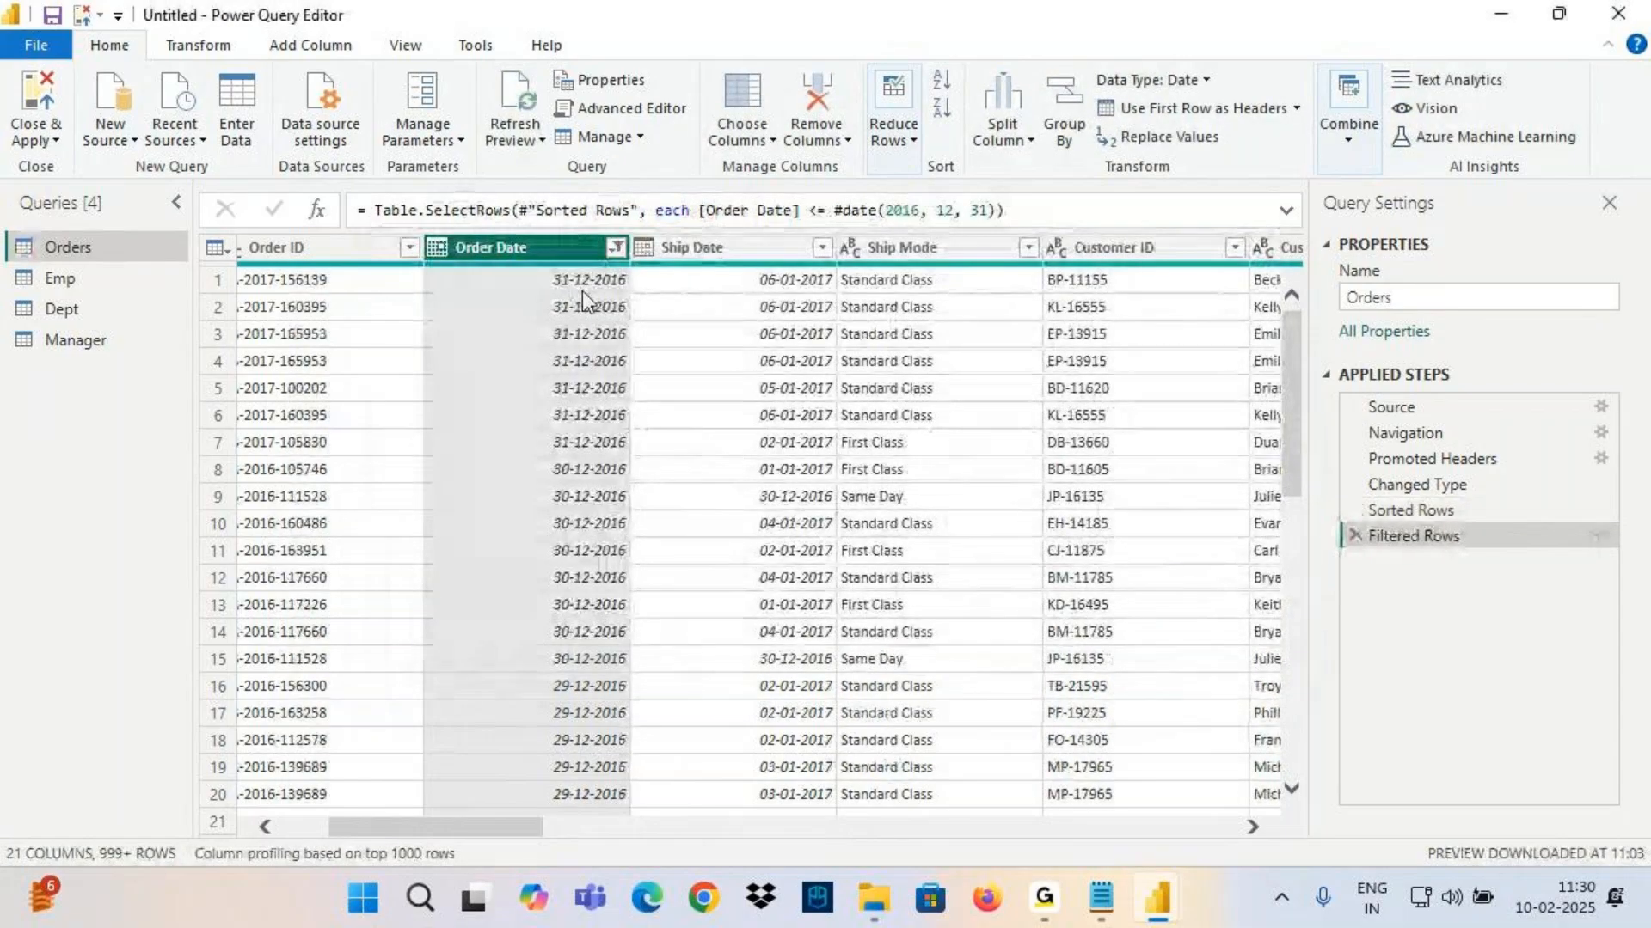
double_click(824, 210)
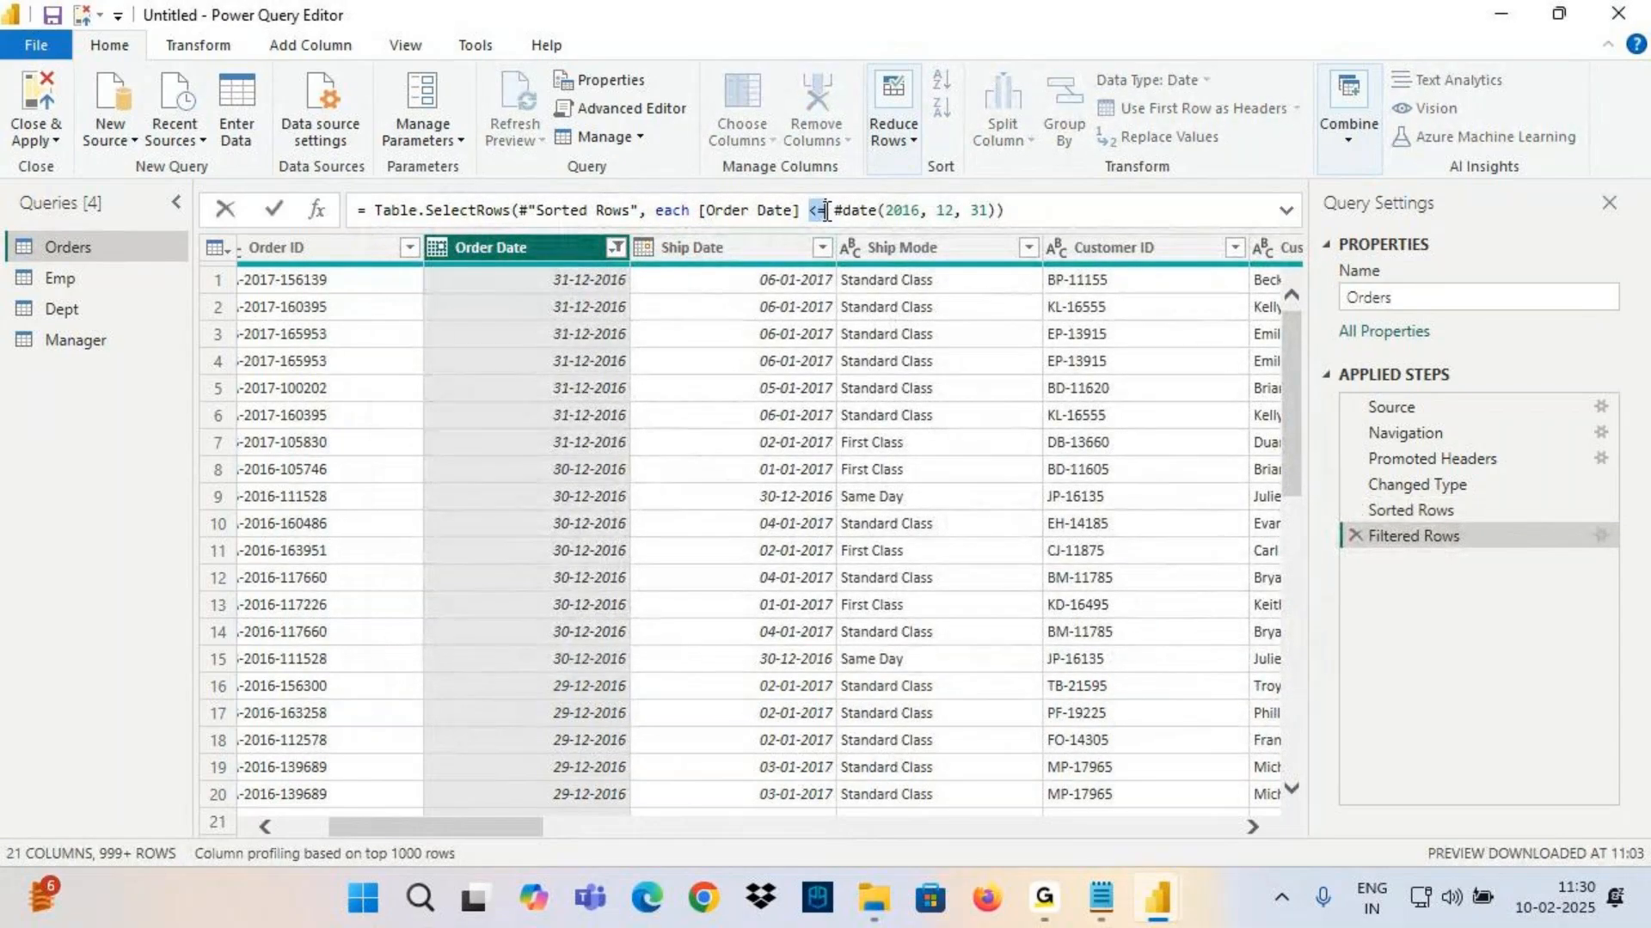
Remove the Filtered Rows and Sorted Rows steps from the Orders query
left_click(1365, 542)
left_click(1363, 540)
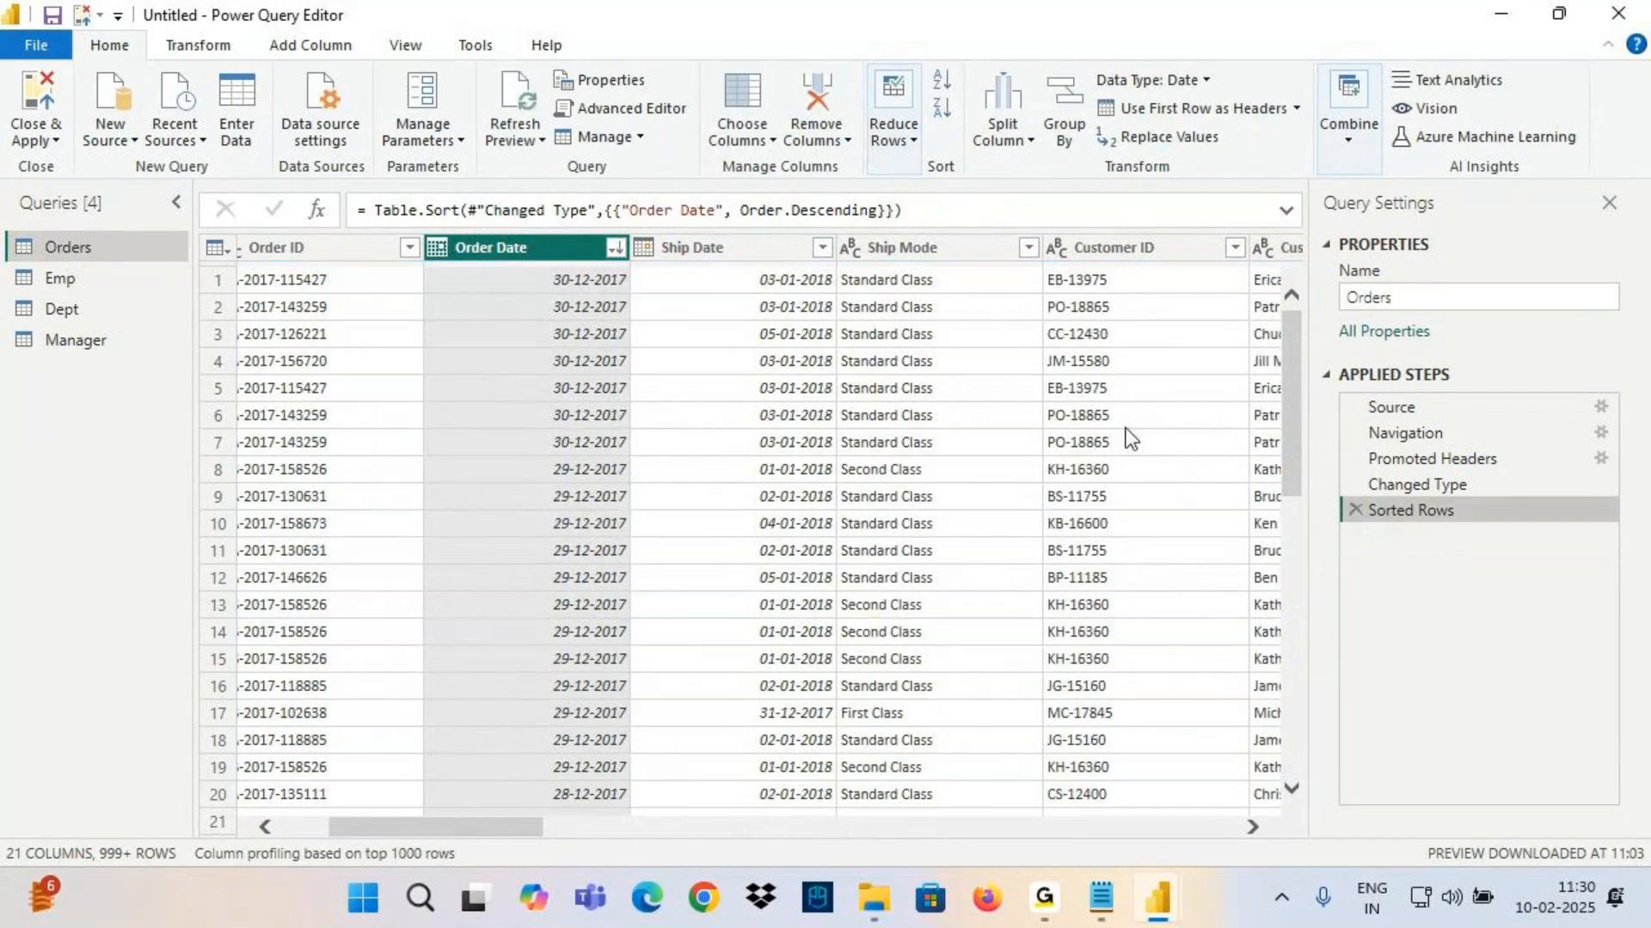
Examine the comparison conditions offered by a custom filter on Order Date, marking them on screen, and cancel the filter
left_click(616, 249)
mouse_move(600, 451)
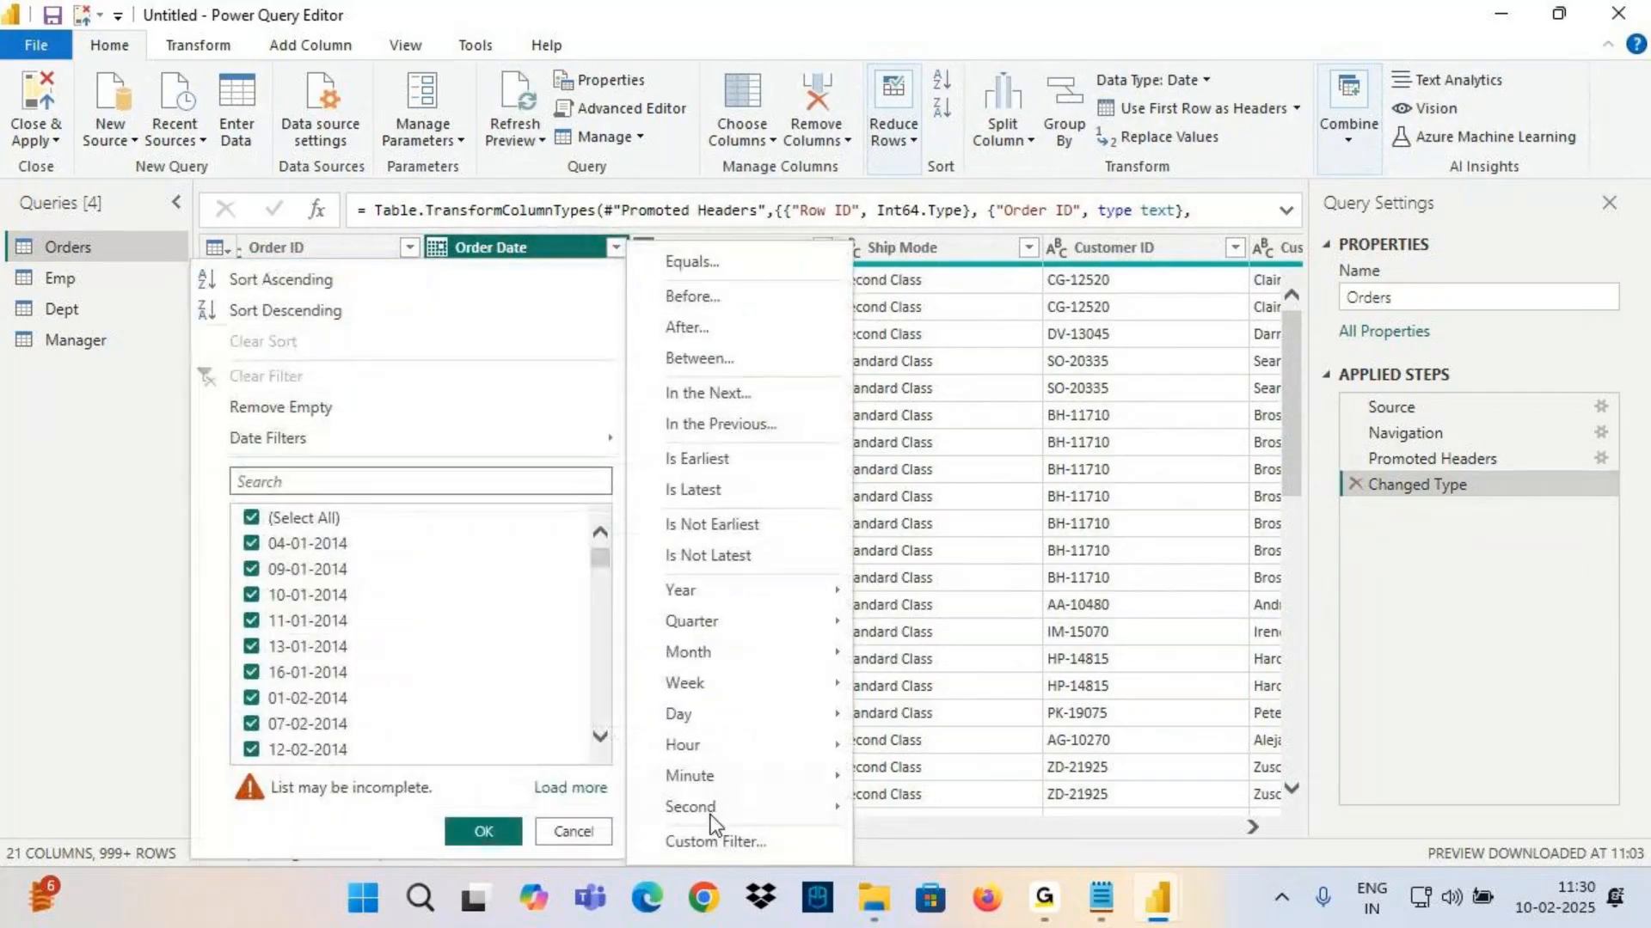
left_click(556, 432)
key("ctrl+2")
left_click_drag(405, 480, 533, 484)
left_click_drag(406, 508, 563, 498)
left_click_drag(409, 528, 521, 527)
left_click_drag(413, 548, 559, 555)
left_click_drag(413, 584, 512, 582)
left_click_drag(414, 607, 553, 602)
mouse_move(550, 467)
left_mouse_down()
mouse_move(366, 494)
mouse_move(398, 468)
mouse_move(385, 500)
left_mouse_up()
key("Escape")
left_click(1192, 585)
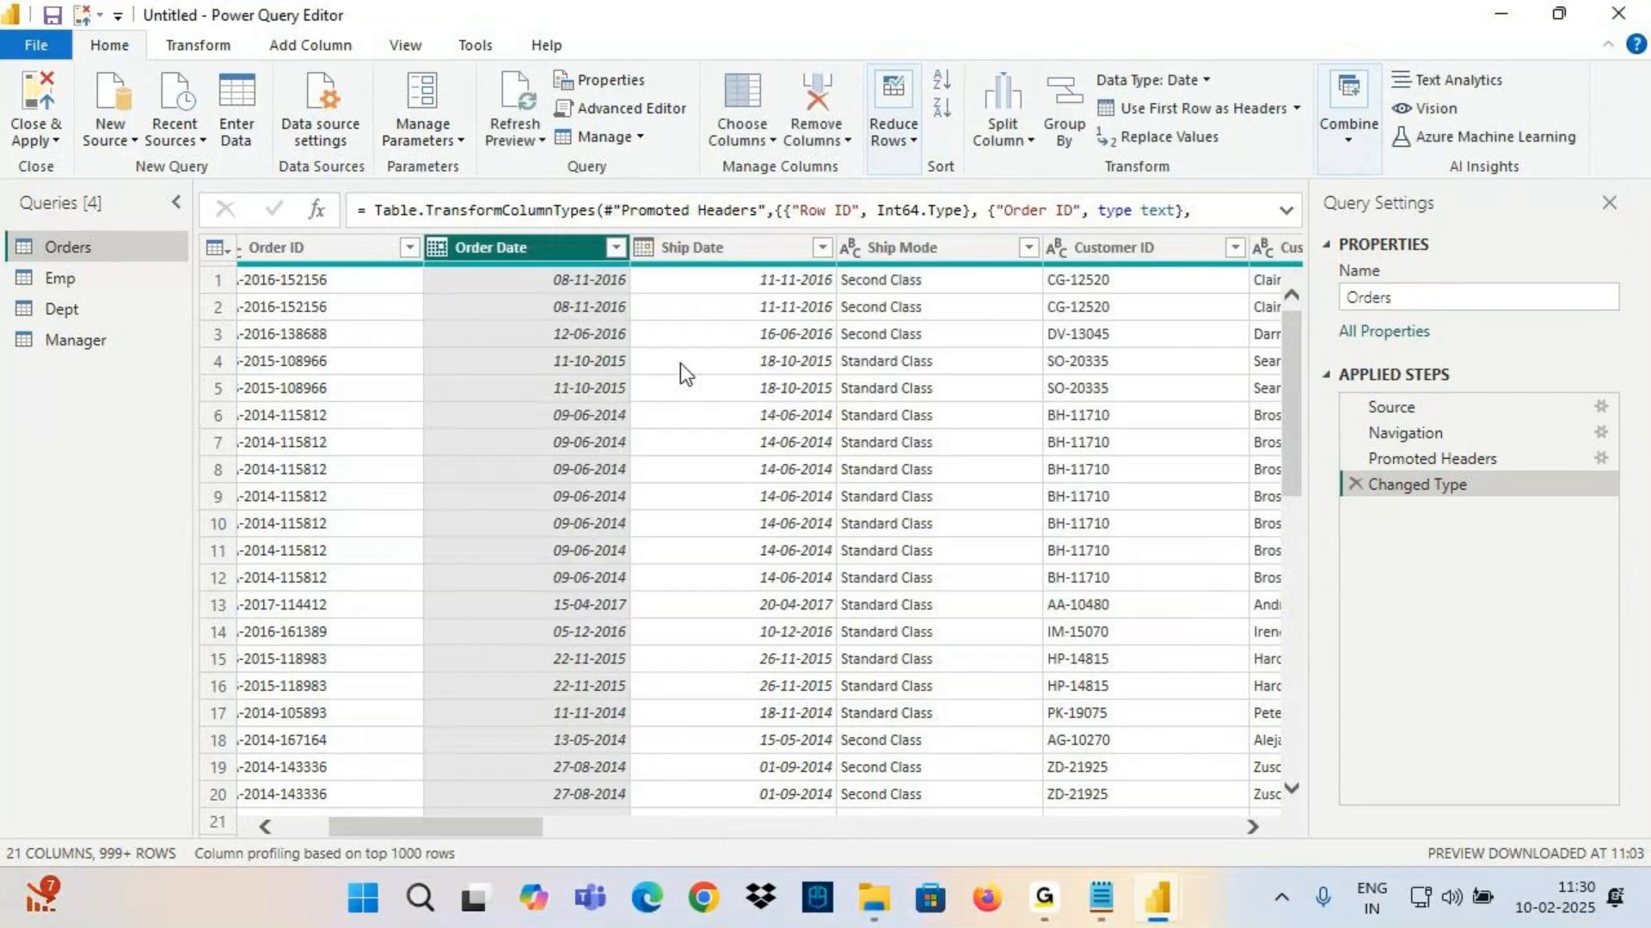
Sort the Order Date column in ascending order and look through its date filter options
left_click(934, 79)
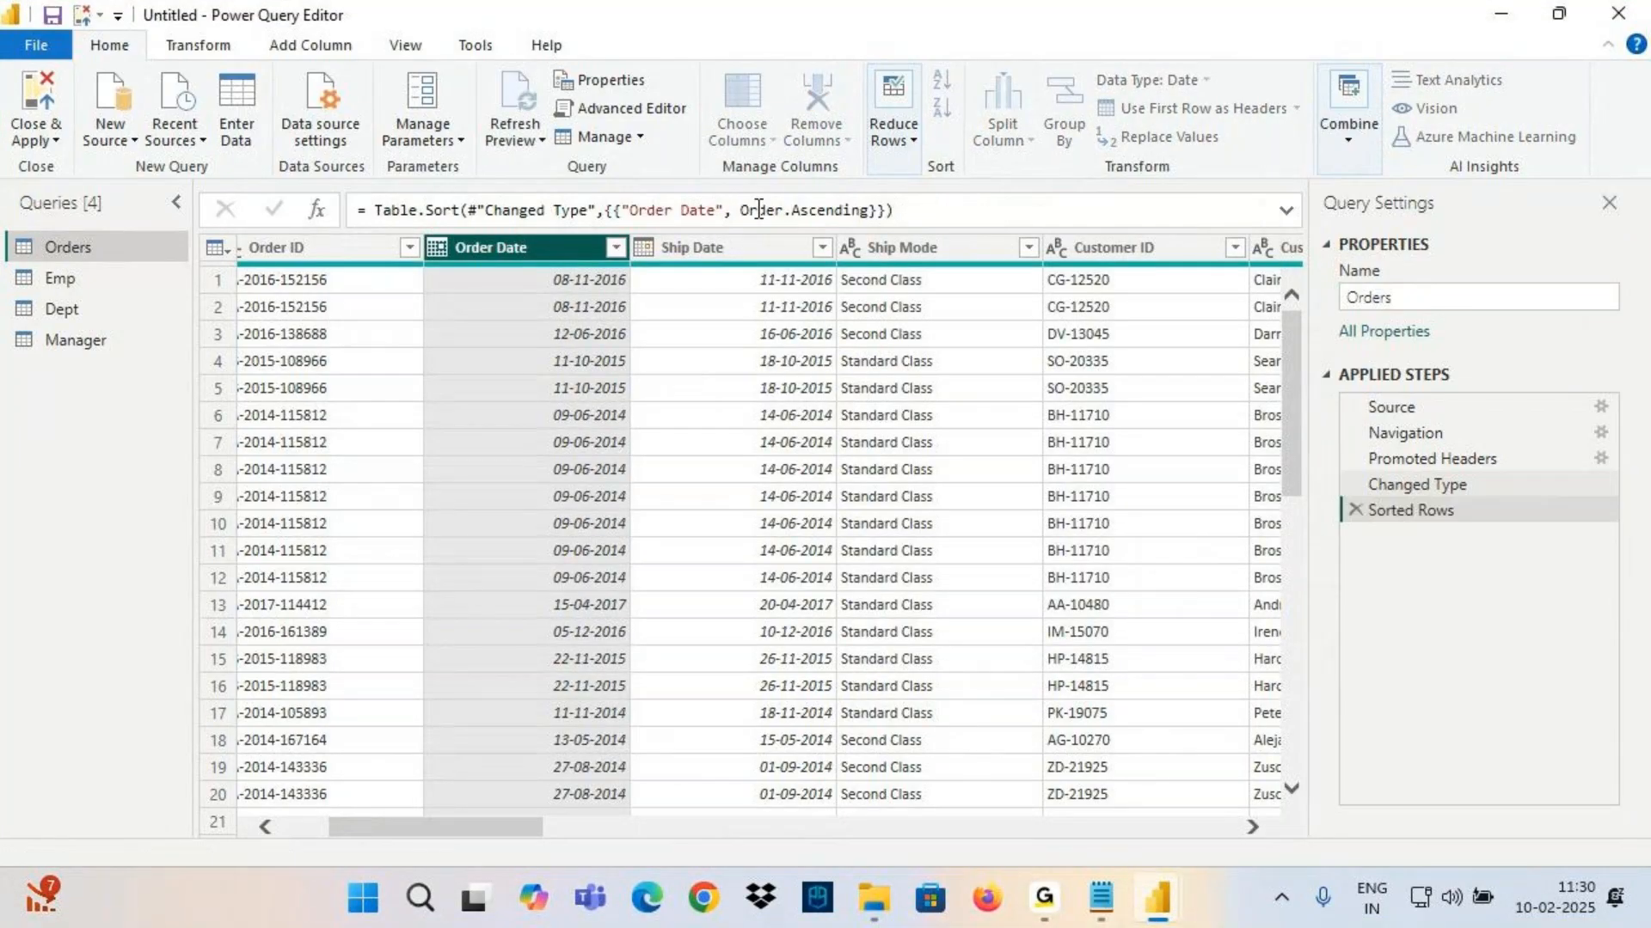
left_click(615, 248)
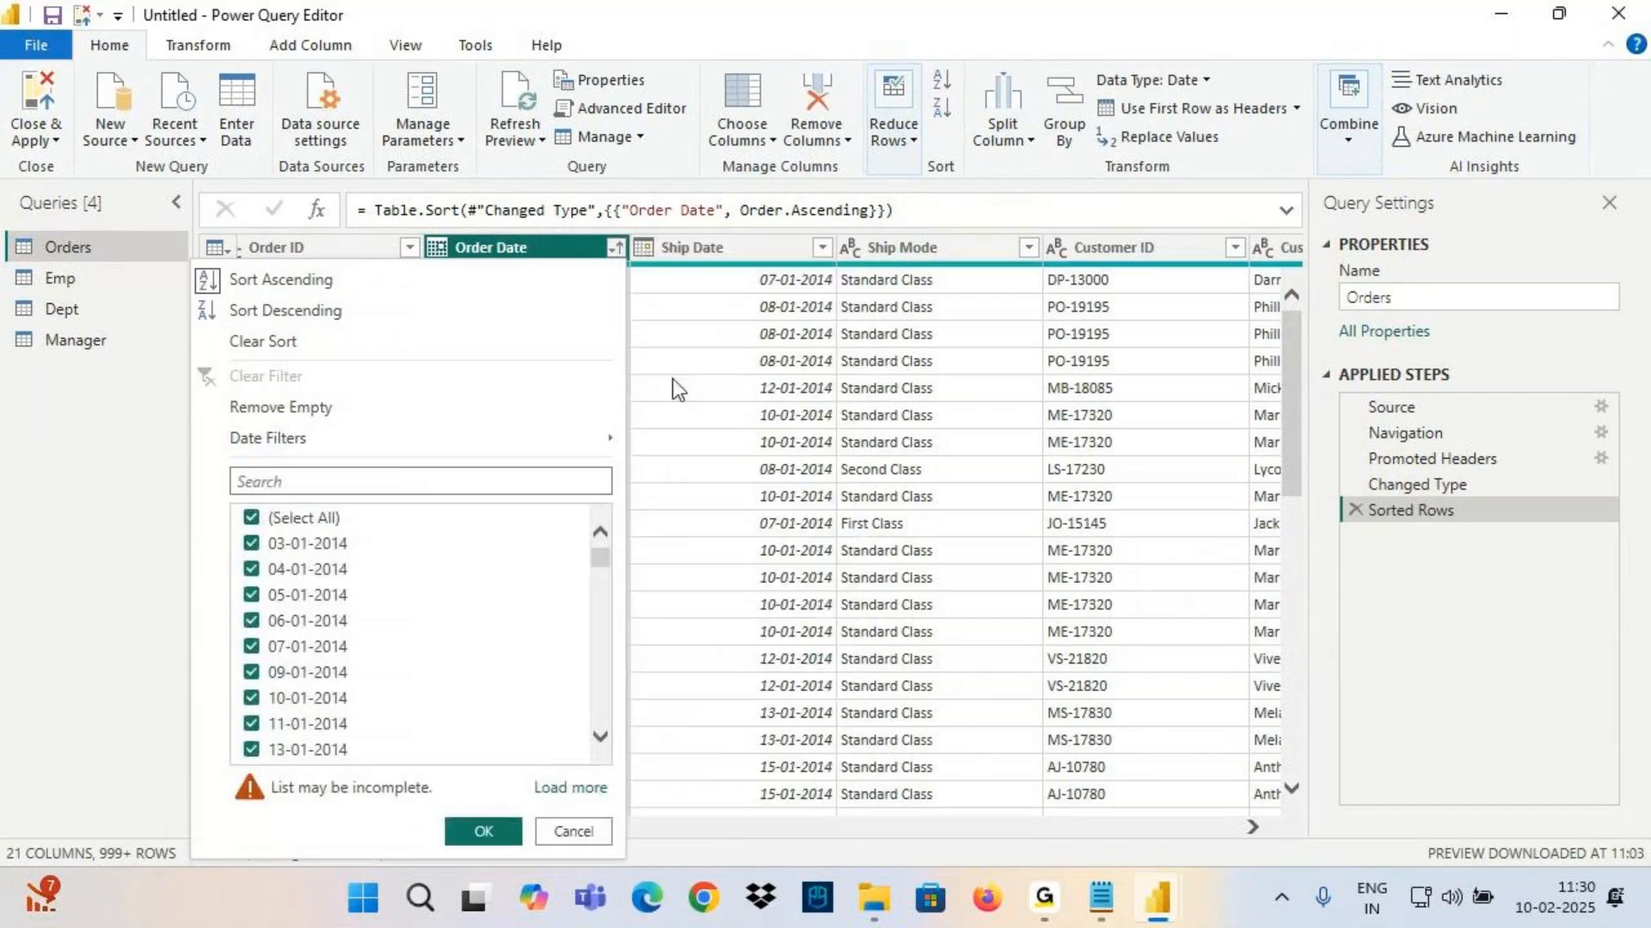
mouse_move(590, 440)
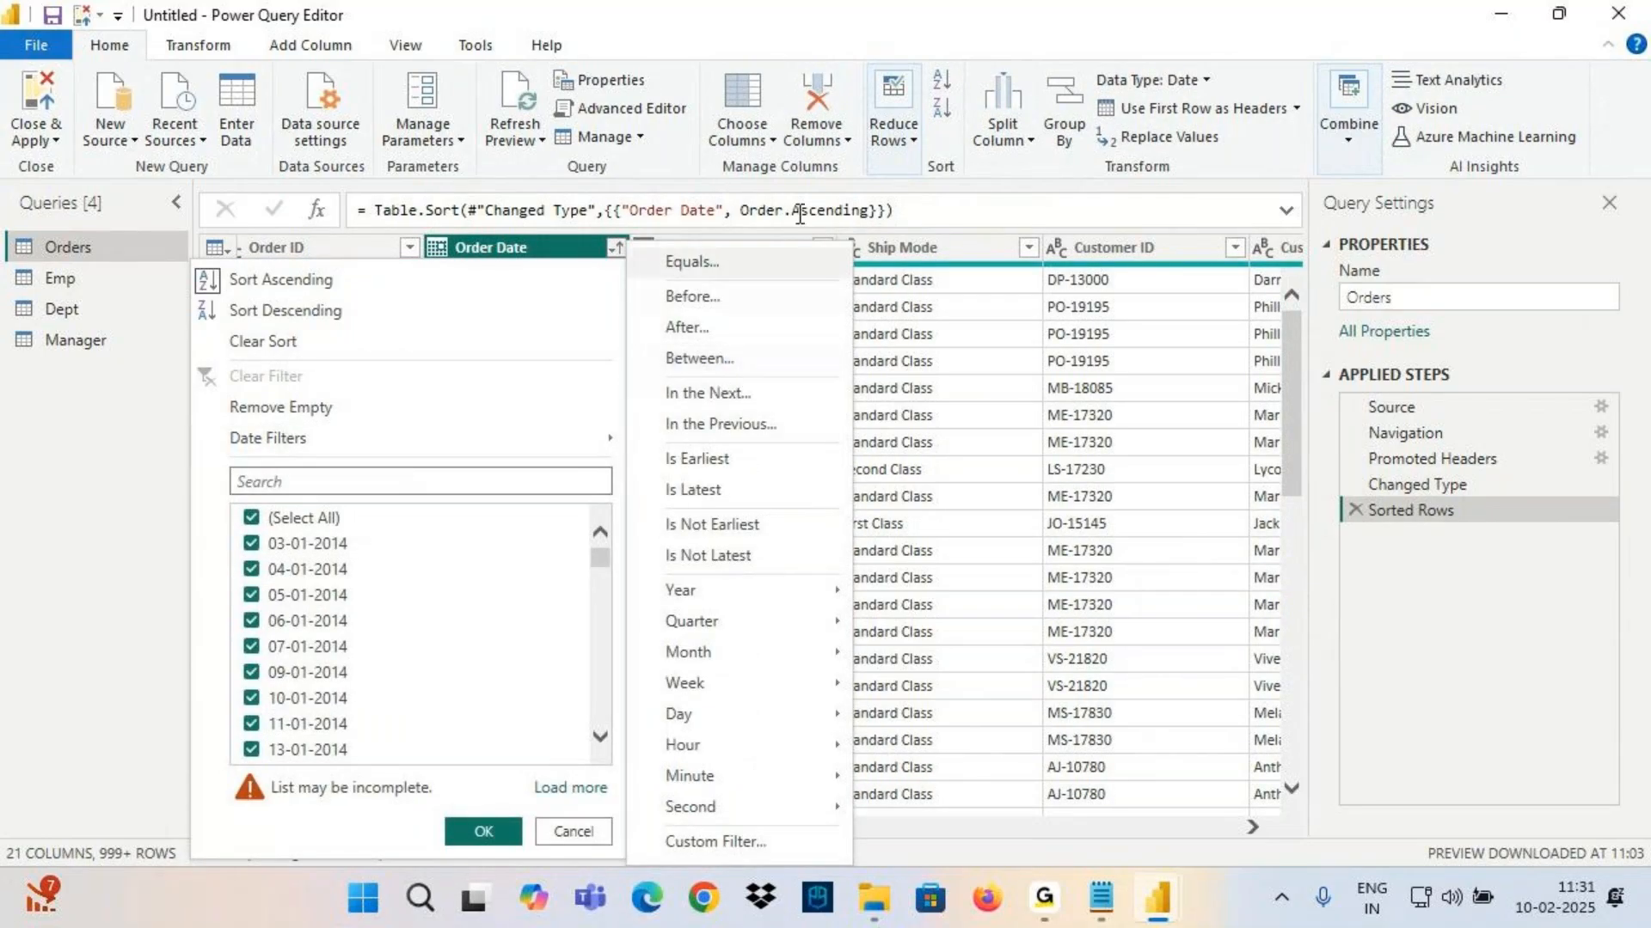
left_click(543, 251)
left_click(1044, 903)
left_click(1043, 907)
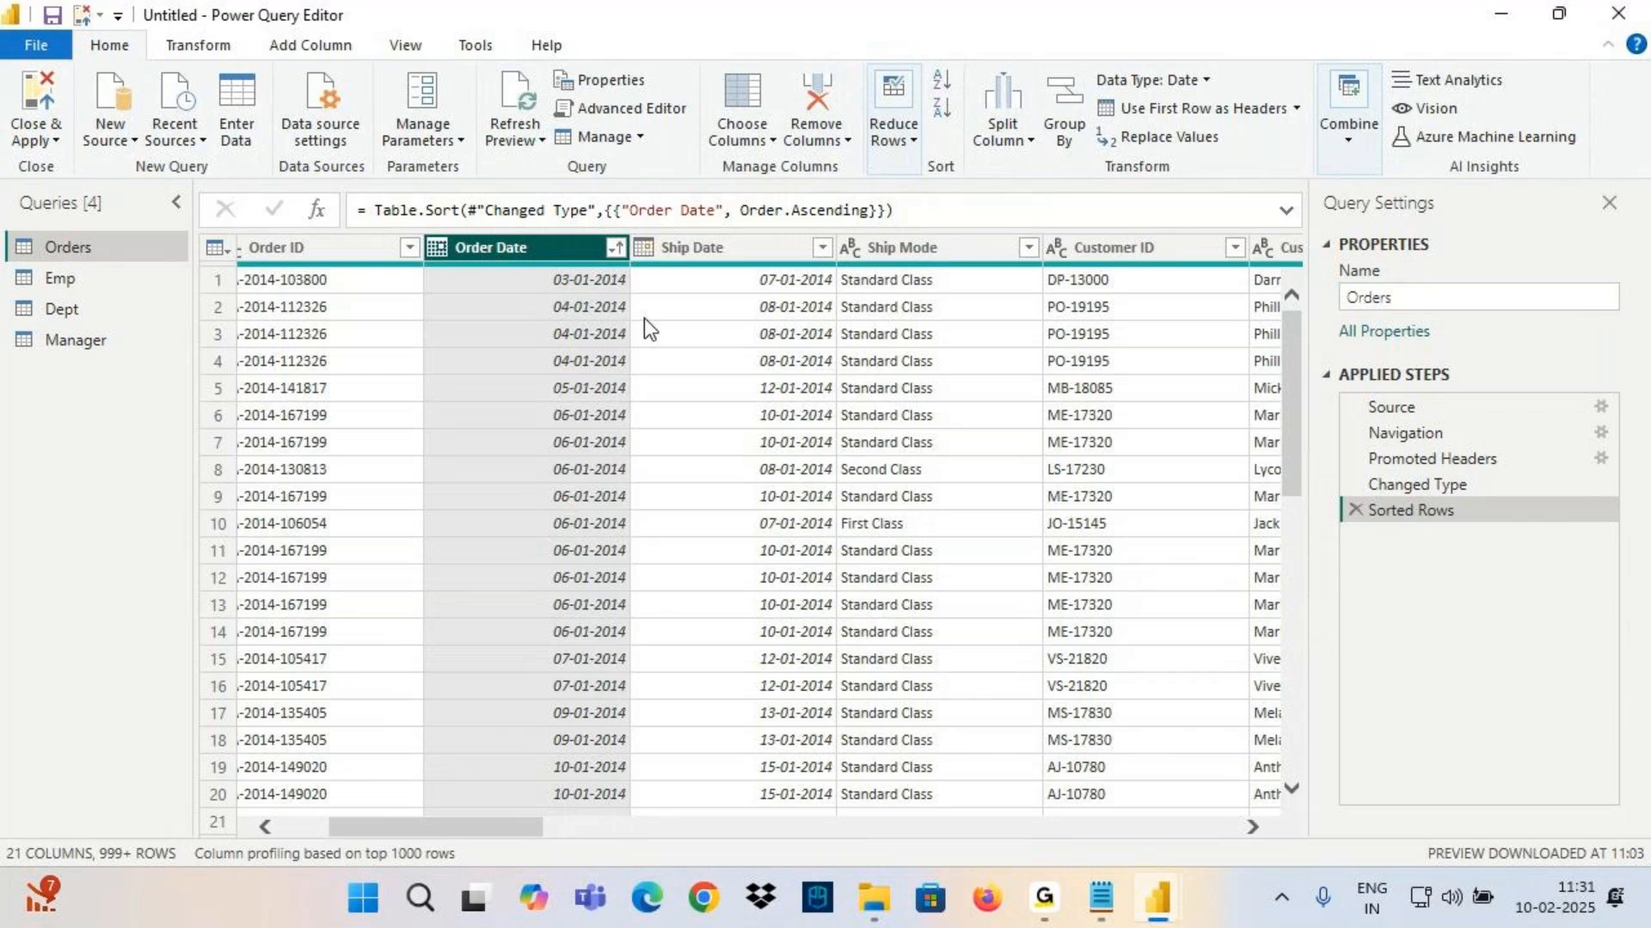
Write and circle the range 01 Dec 2016 to 31 Dec 2016 over the table as screen annotations and clear them
mouse_move(568, 260)
left_mouse_down()
mouse_move(440, 267)
mouse_move(570, 259)
left_mouse_up()
mouse_move(898, 129)
left_mouse_down()
mouse_move(920, 172)
mouse_move(970, 148)
left_mouse_up()
left_click_drag(979, 129, 1033, 132)
left_click_drag(1047, 97, 1040, 120)
mouse_move(1126, 90)
left_mouse_down()
mouse_move(1174, 129)
mouse_move(1200, 98)
mouse_move(1254, 129)
left_mouse_up()
left_click_drag(1298, 70, 1281, 121)
left_click_drag(907, 197, 1315, 125)
mouse_move(926, 291)
left_mouse_down()
mouse_move(956, 320)
mouse_move(915, 348)
left_mouse_up()
mouse_move(1028, 292)
left_mouse_down()
mouse_move(1002, 327)
mouse_move(1131, 287)
left_mouse_up()
mouse_move(1196, 234)
left_mouse_down()
mouse_move(1203, 257)
mouse_move(1269, 277)
left_mouse_up()
left_click_drag(1300, 213, 1283, 273)
left_click_drag(1312, 190, 1290, 271)
left_click_drag(910, 206, 1378, 109)
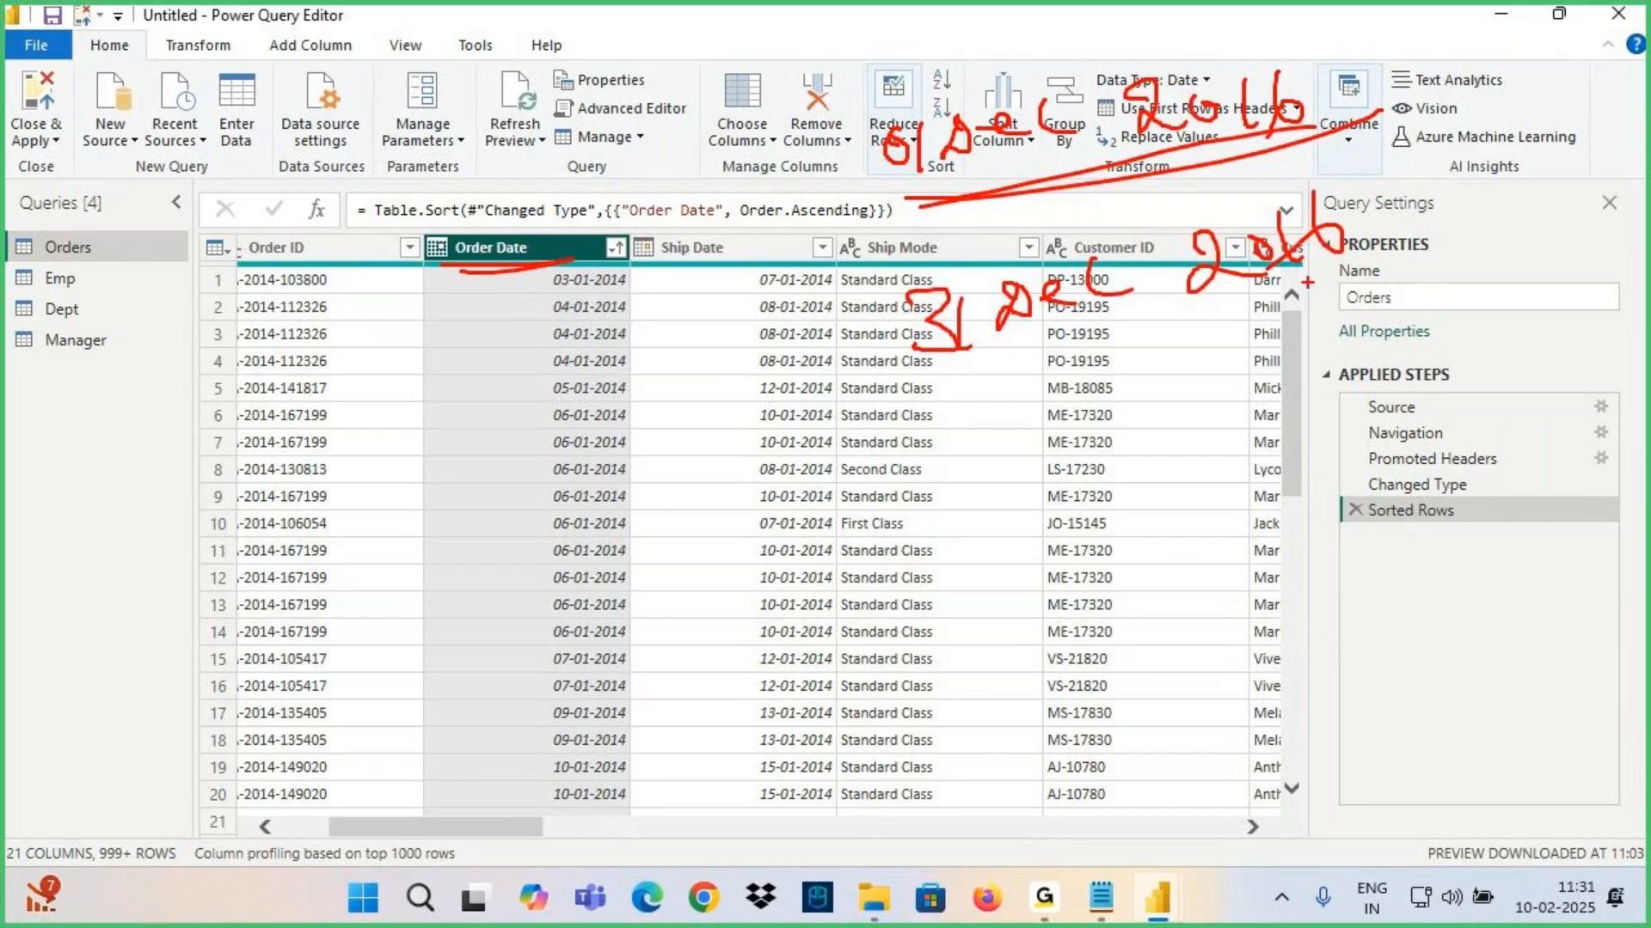
left_click_drag(1065, 236, 873, 366)
left_click_drag(1407, 245, 973, 260)
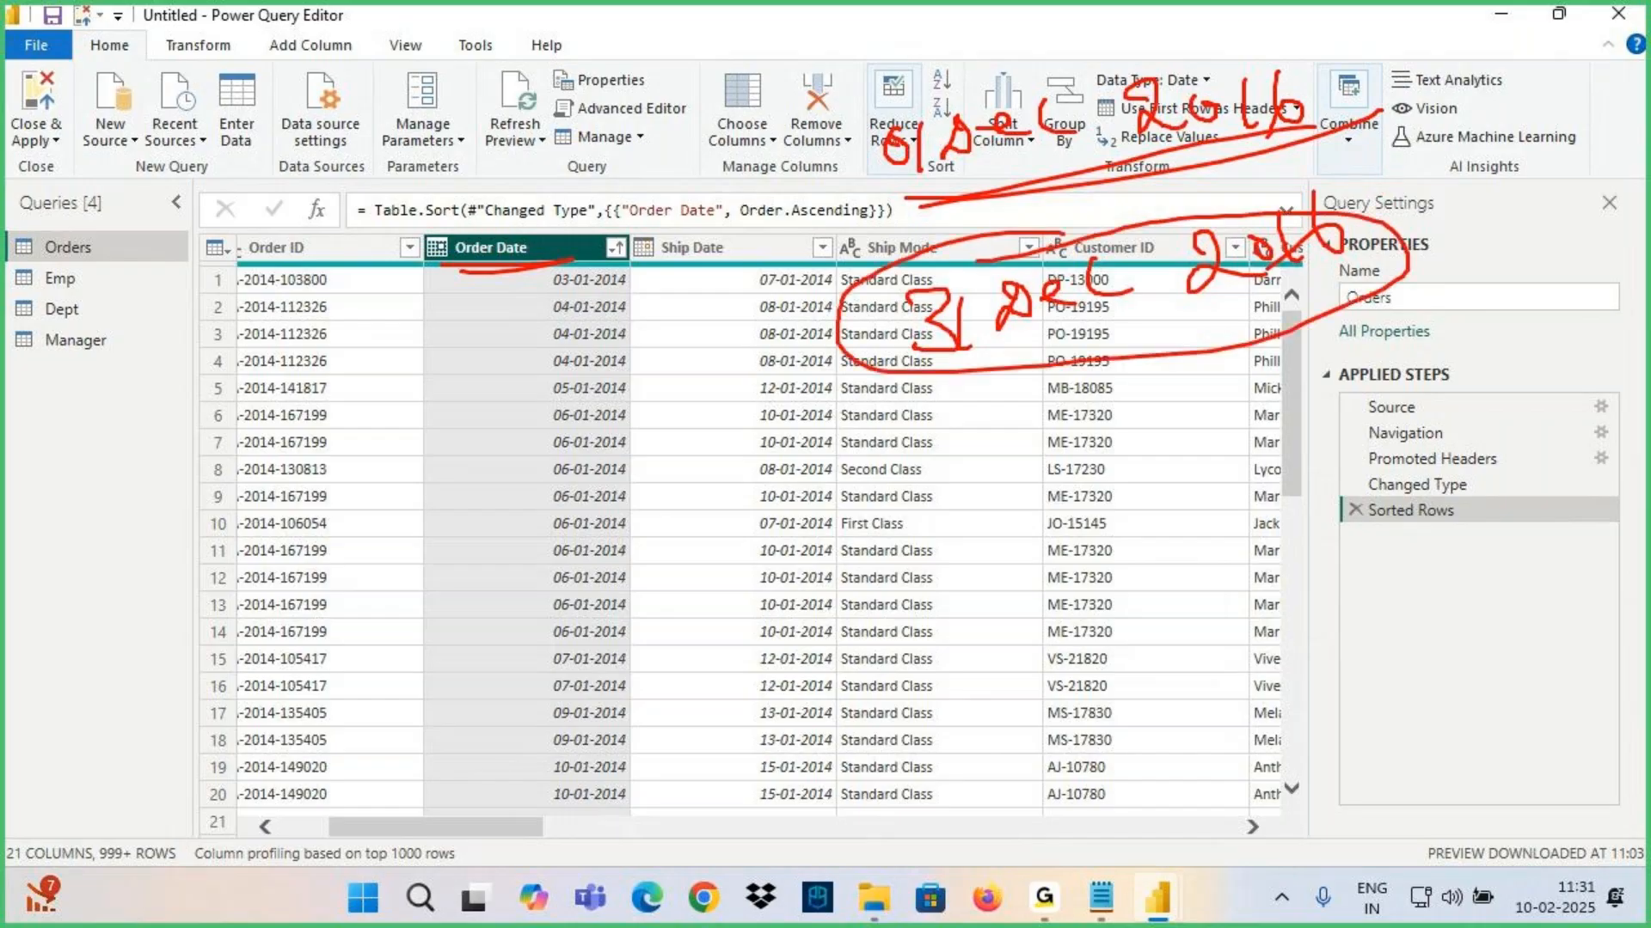
left_click_drag(50, 254, 272, 243)
mouse_move(1057, 86)
left_mouse_down()
mouse_move(853, 225)
mouse_move(1438, 305)
left_mouse_up()
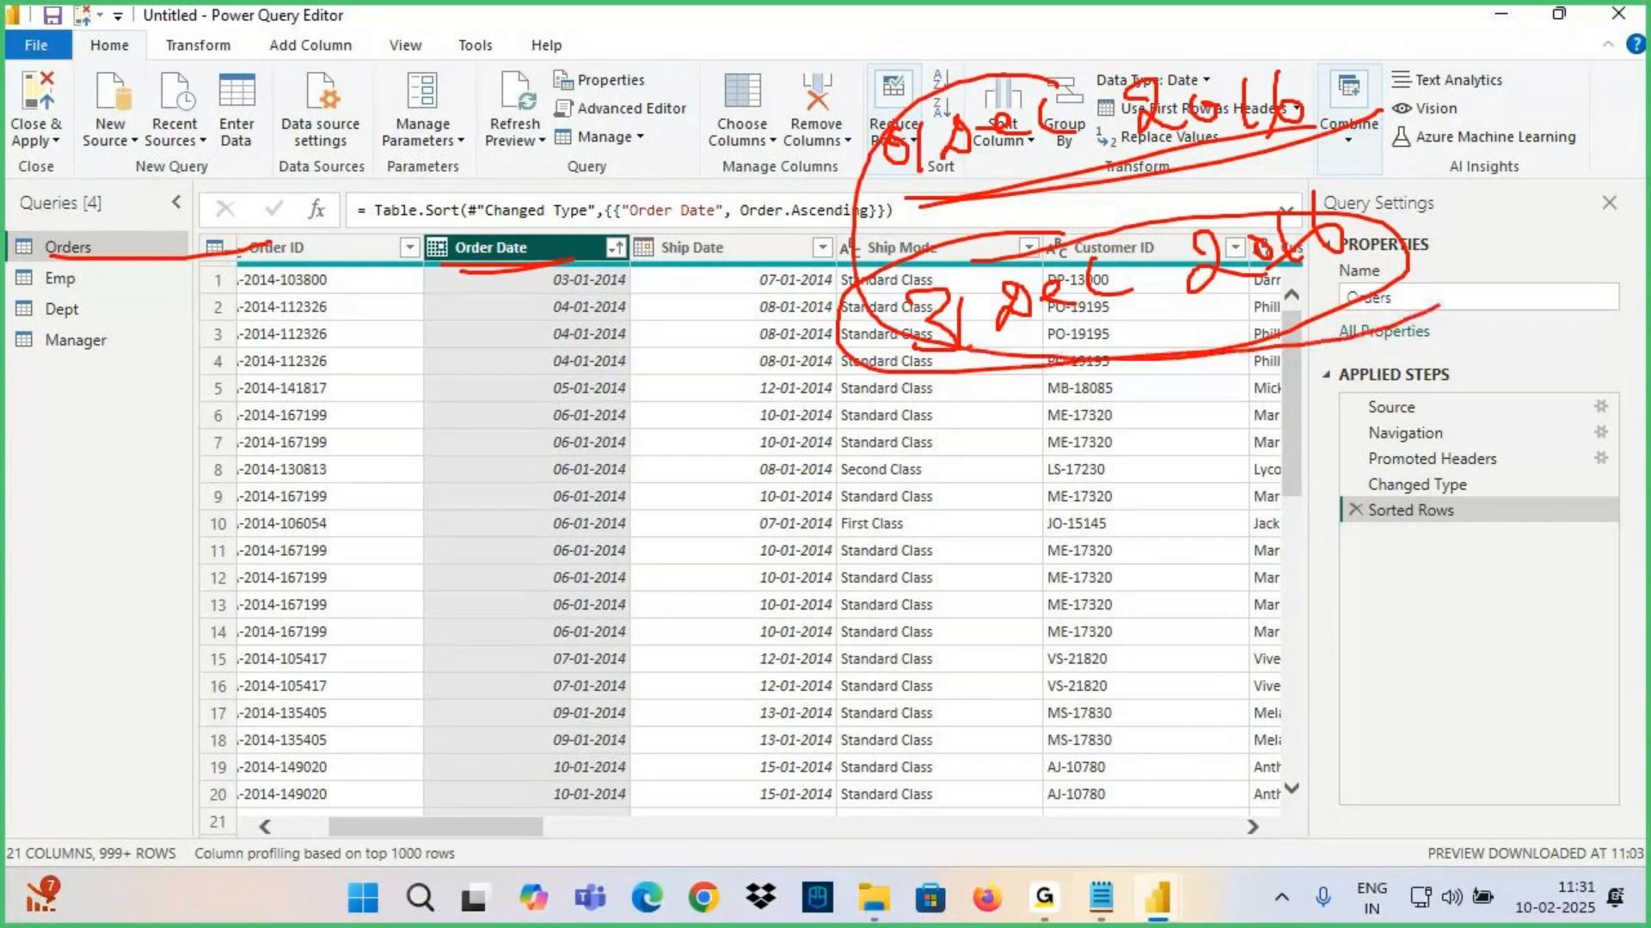
left_click_drag(1019, 90, 1444, 301)
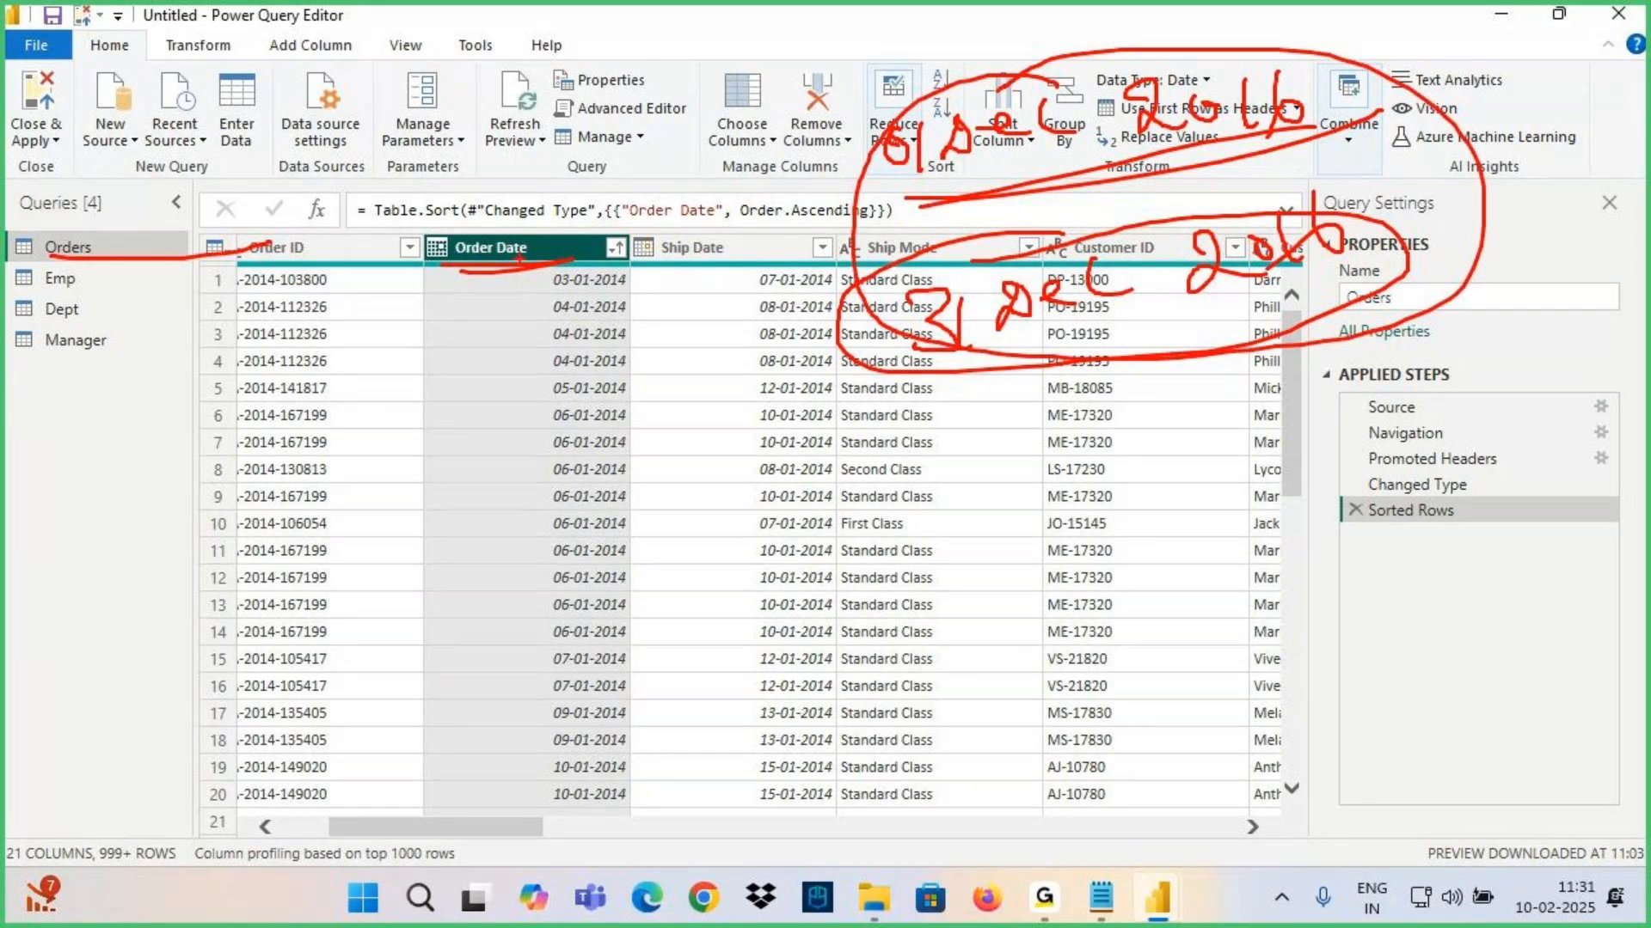
key("Escape")
Start a Between date filter on the Order Date column and point out its start date field
left_click(613, 248)
mouse_move(555, 438)
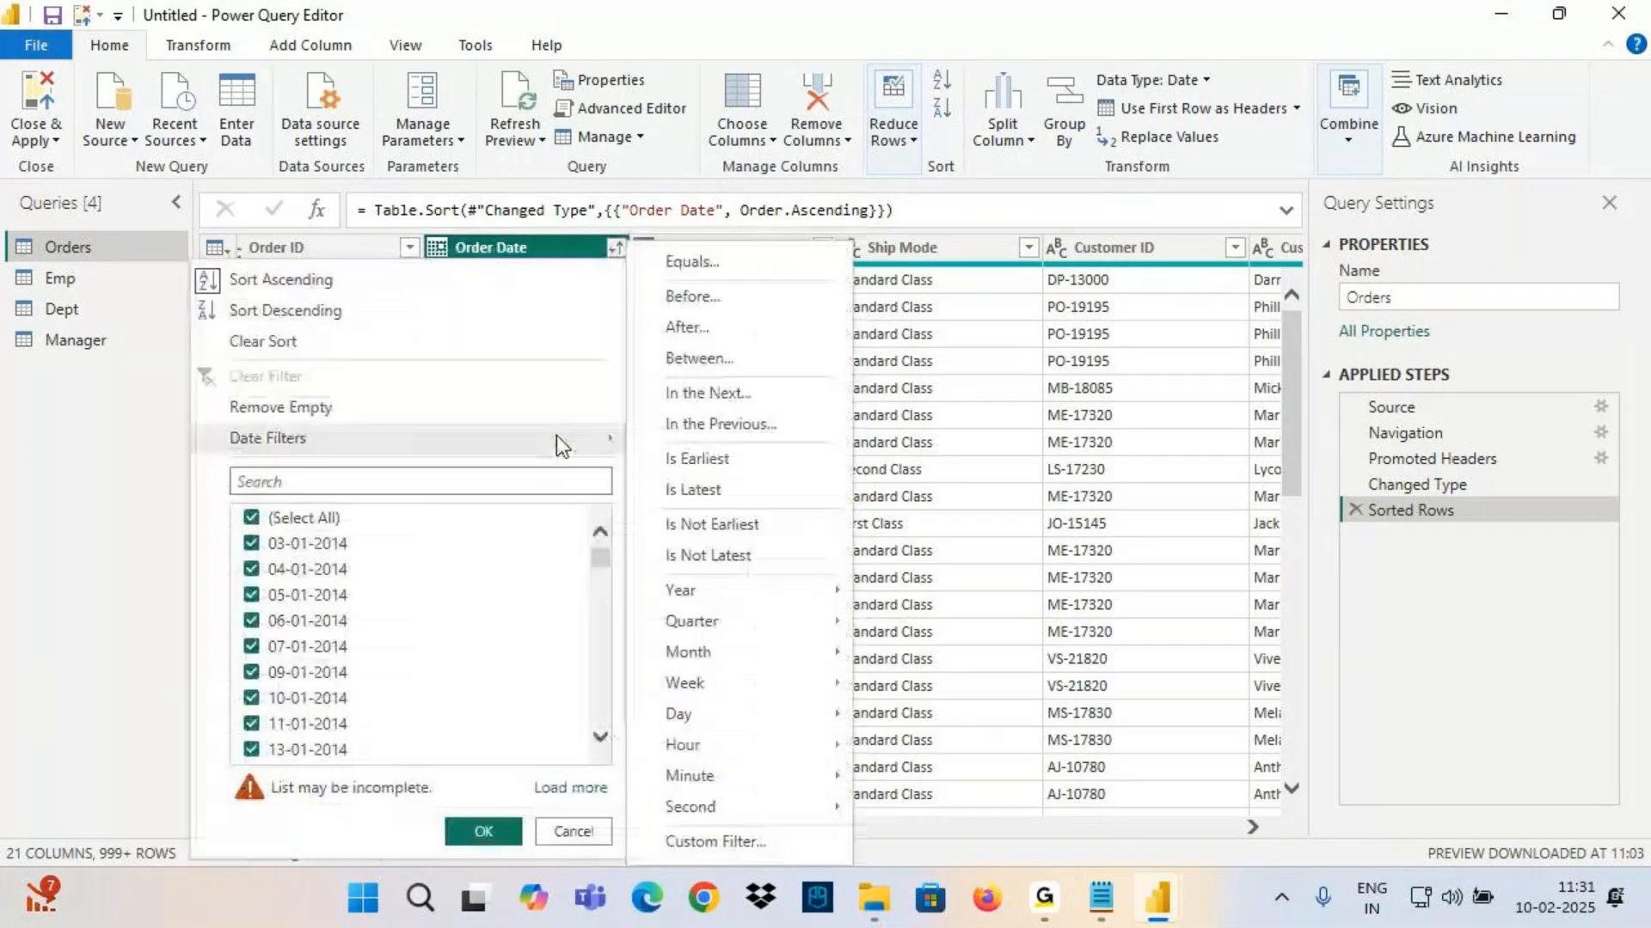
left_click(698, 358)
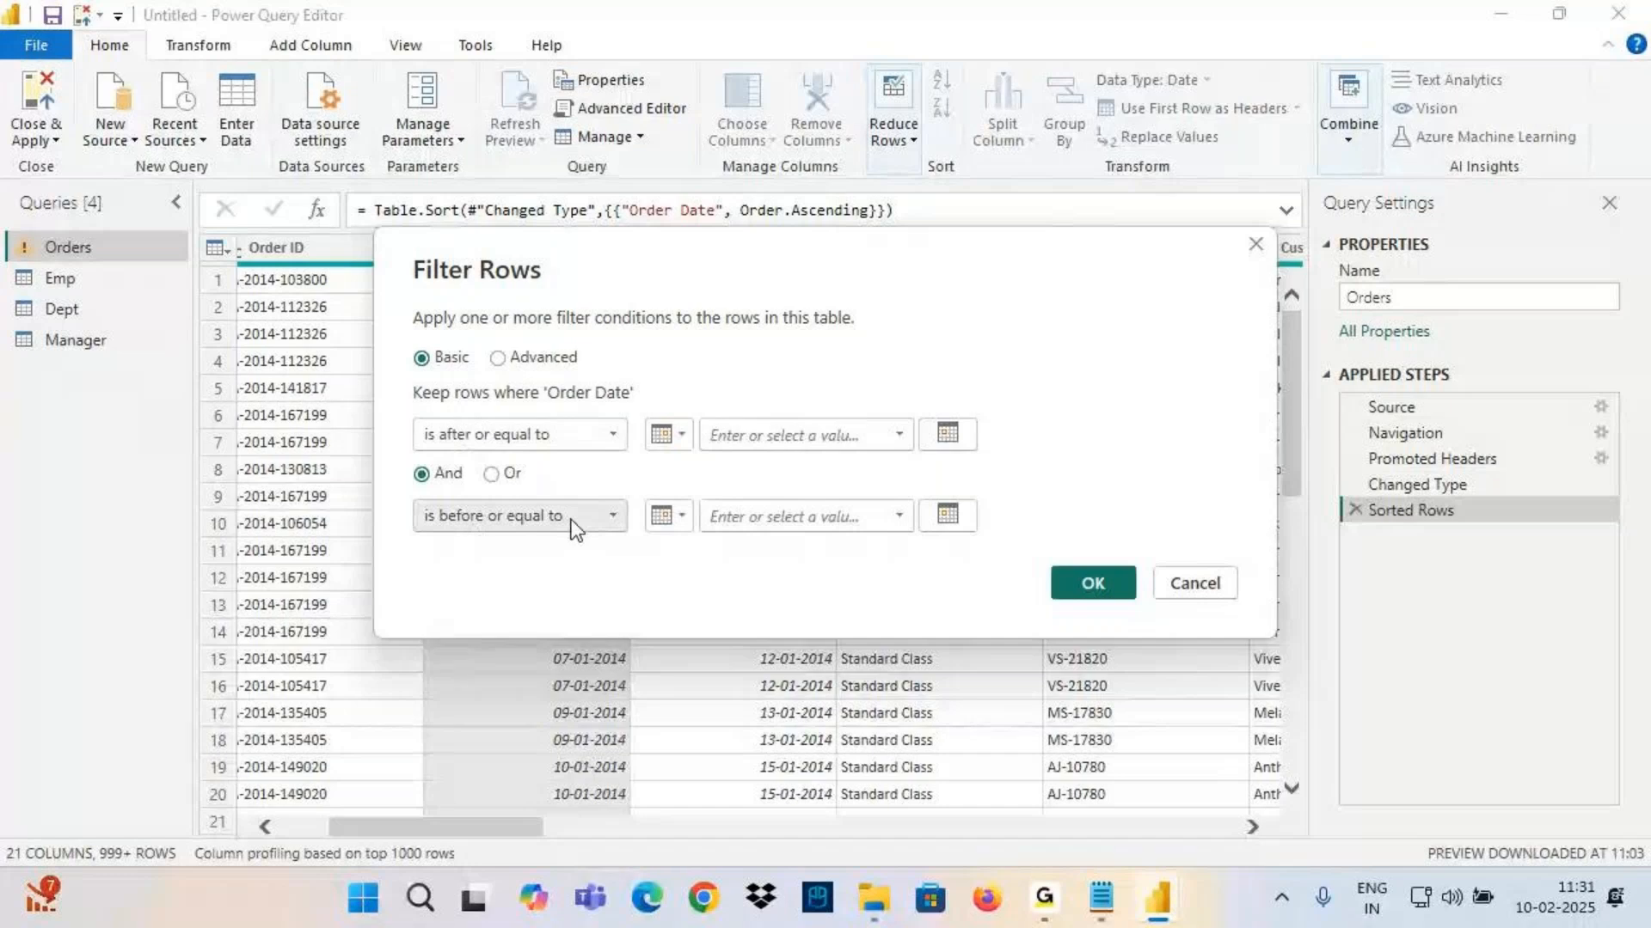
key("ctrl+2")
left_click_drag(758, 339, 782, 430)
left_click_drag(742, 374, 803, 360)
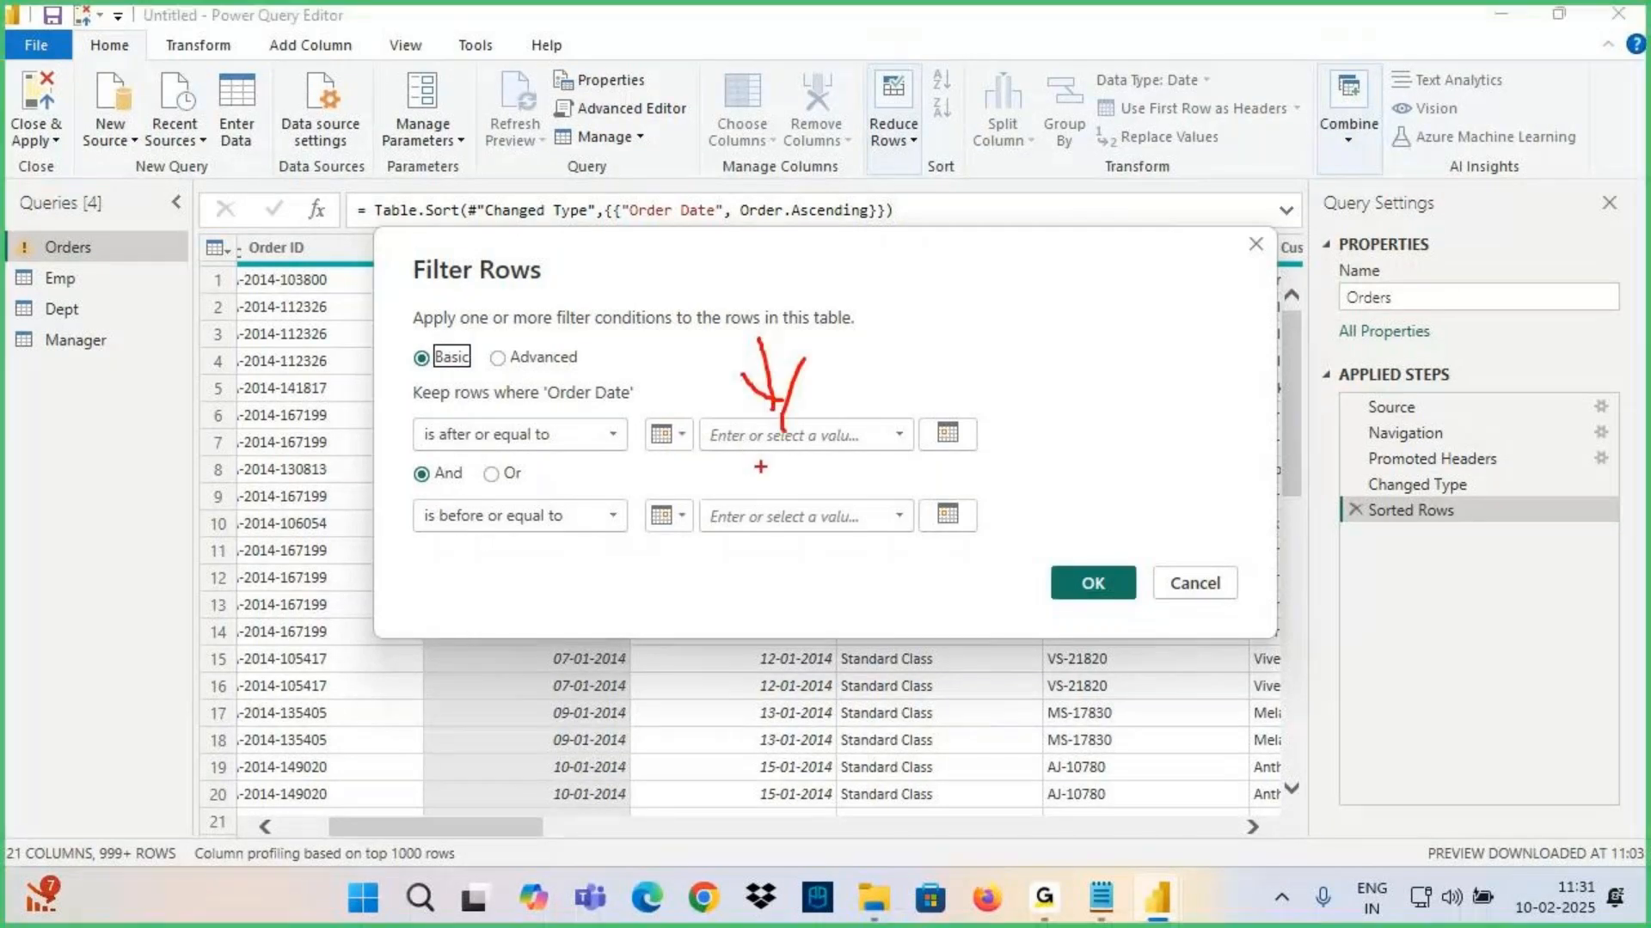
key("Escape")
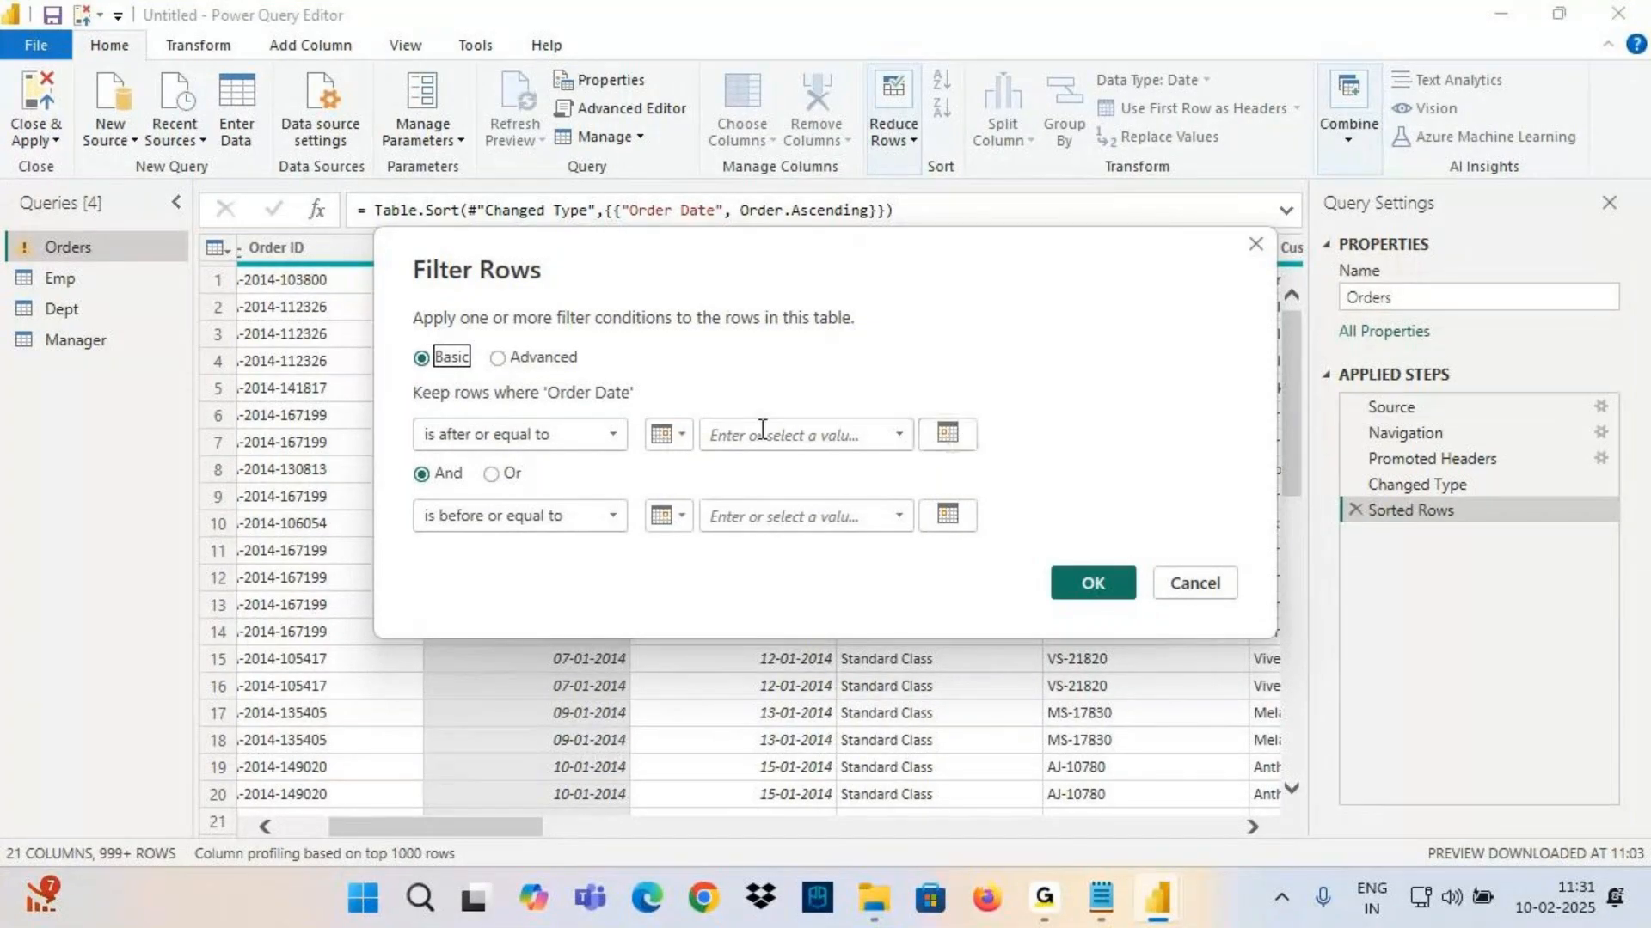
Set the "is after or equal to" date of the Between filter to 01-01-2016
left_click(932, 443)
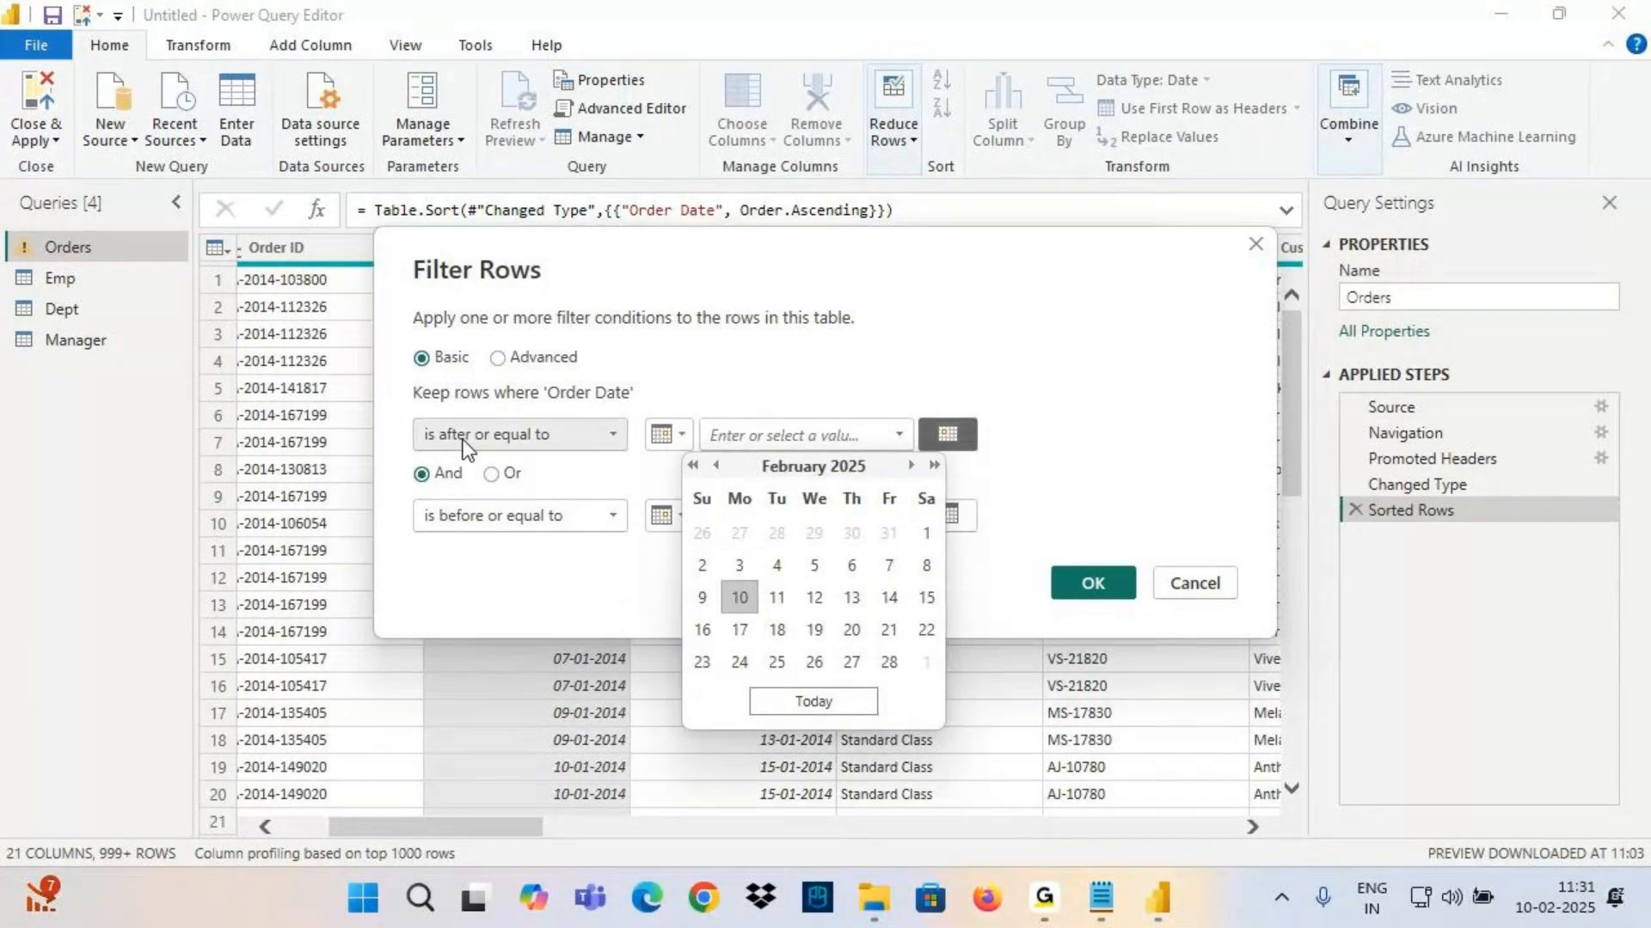
left_click(693, 465)
left_click(693, 465)
left_click(693, 465)
left_click(693, 465)
left_click(693, 465)
left_click(693, 465)
left_click(693, 465)
left_click(693, 465)
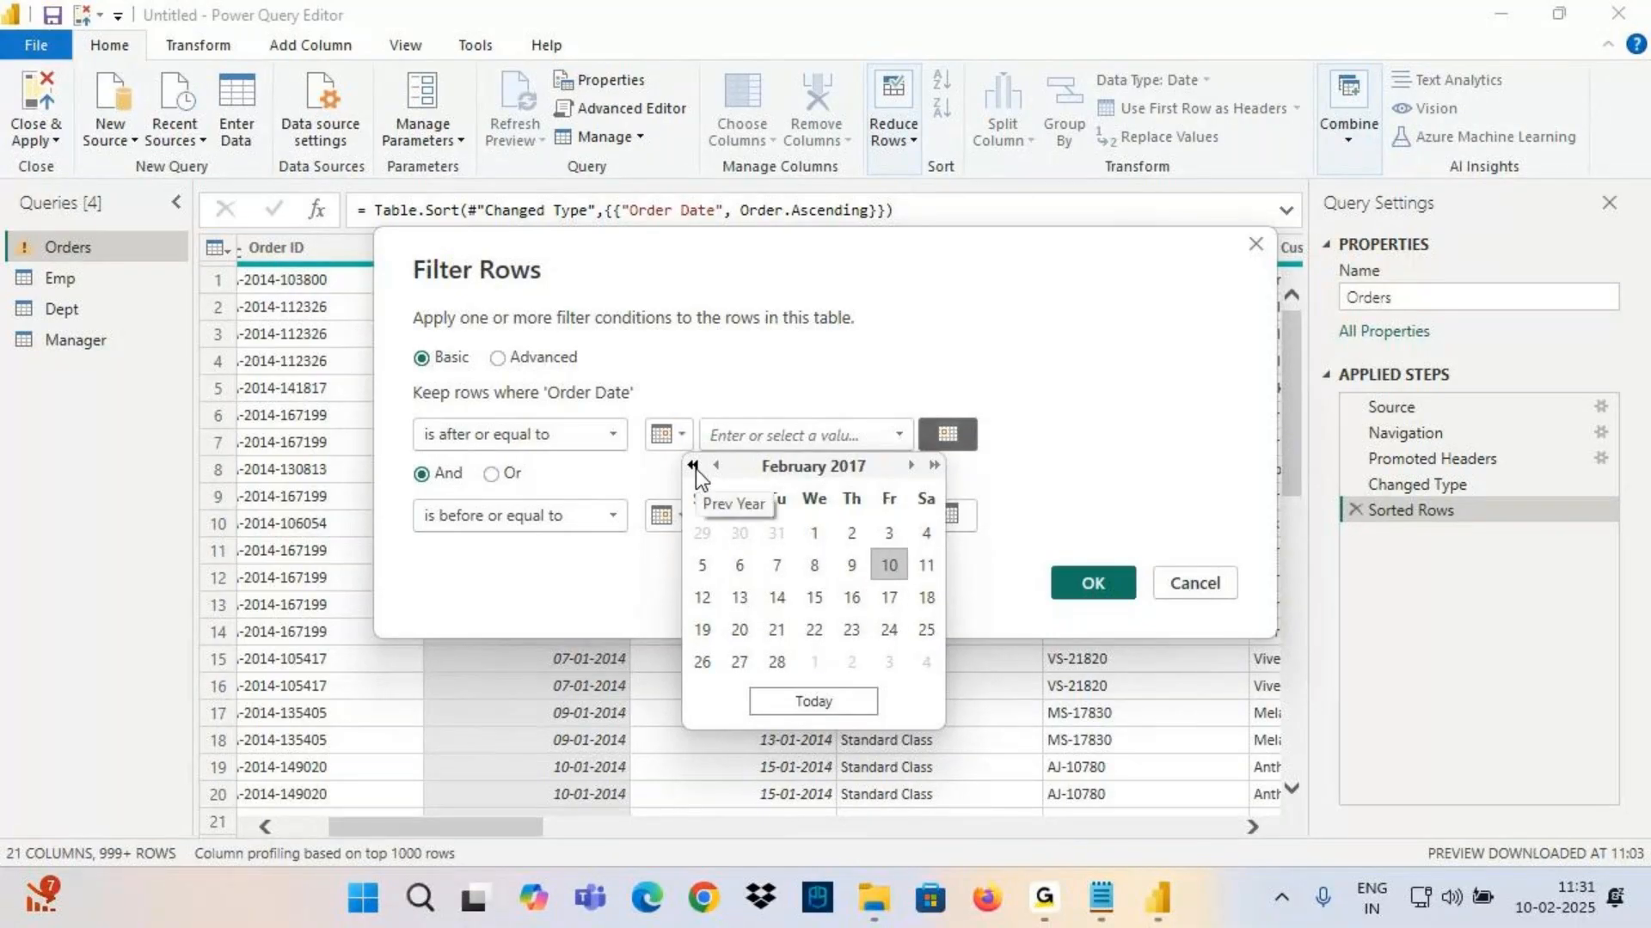
left_click(693, 465)
left_click(706, 473)
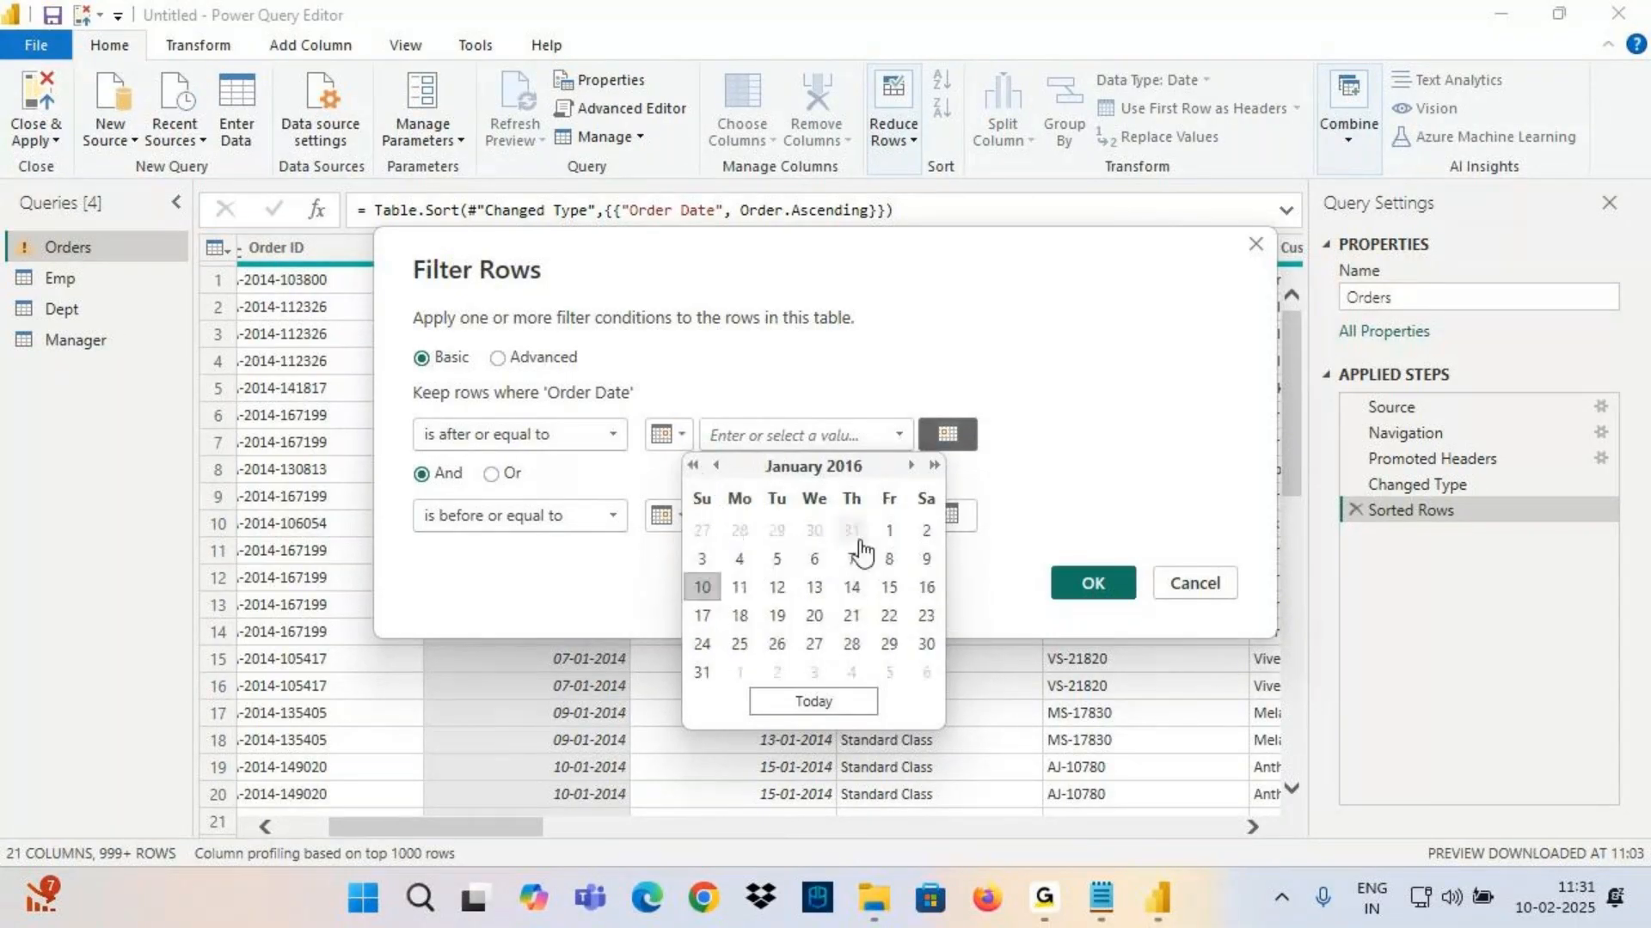
left_click(889, 533)
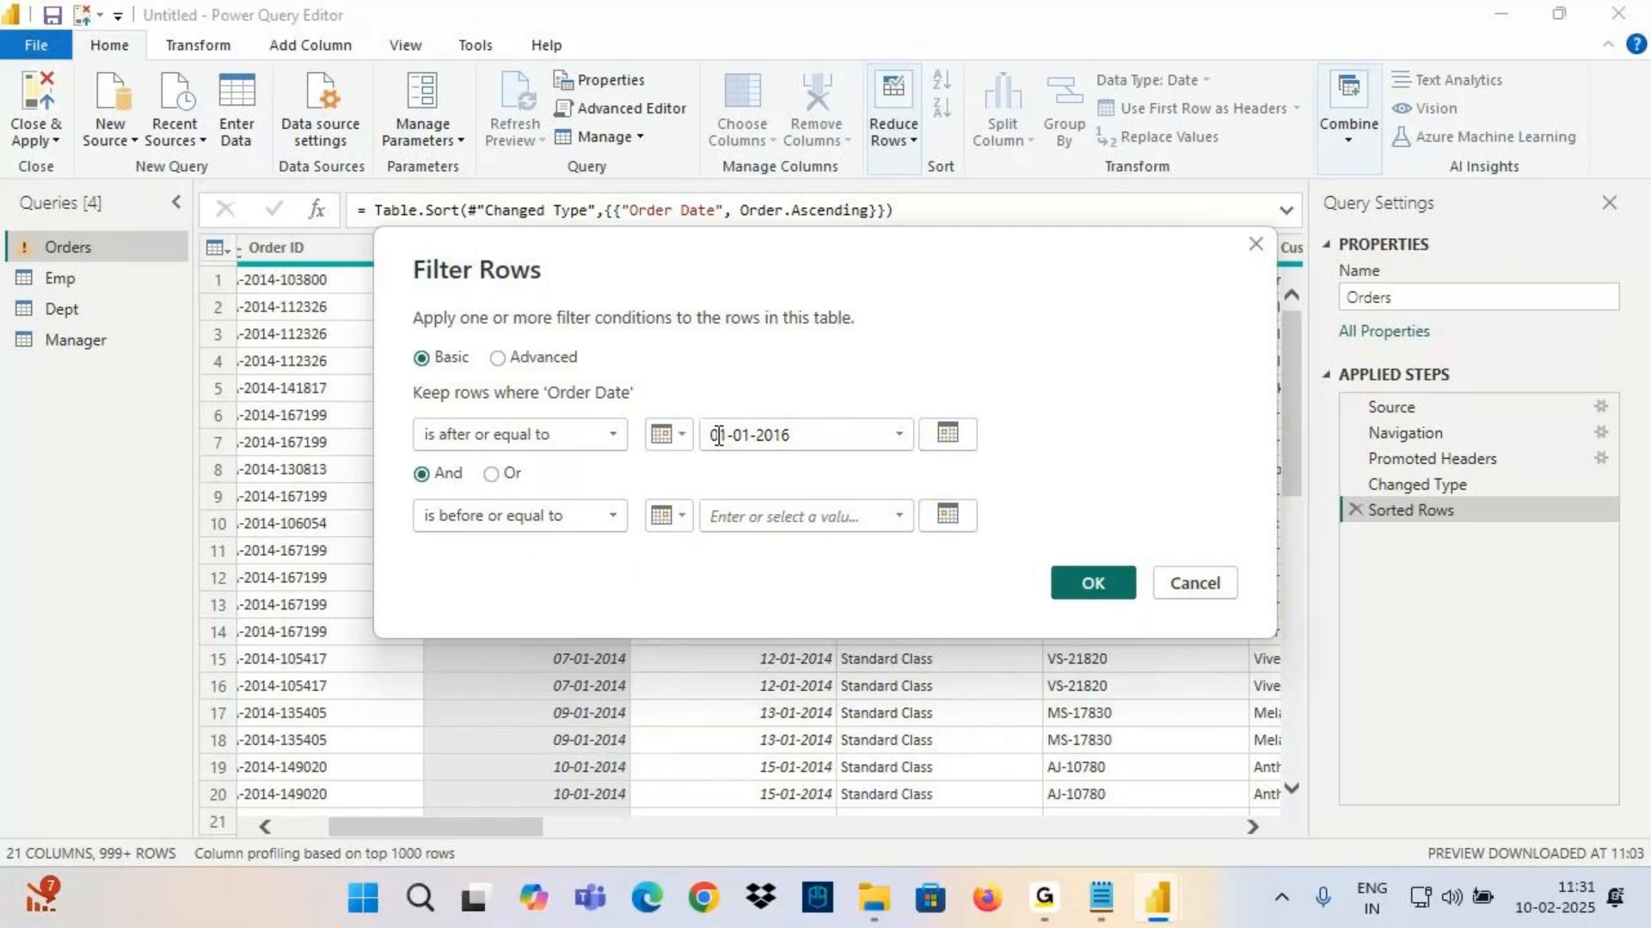
Set the "is after or equal to" date of the Between filter to 01-12-2016
left_click(947, 434)
left_click(934, 465)
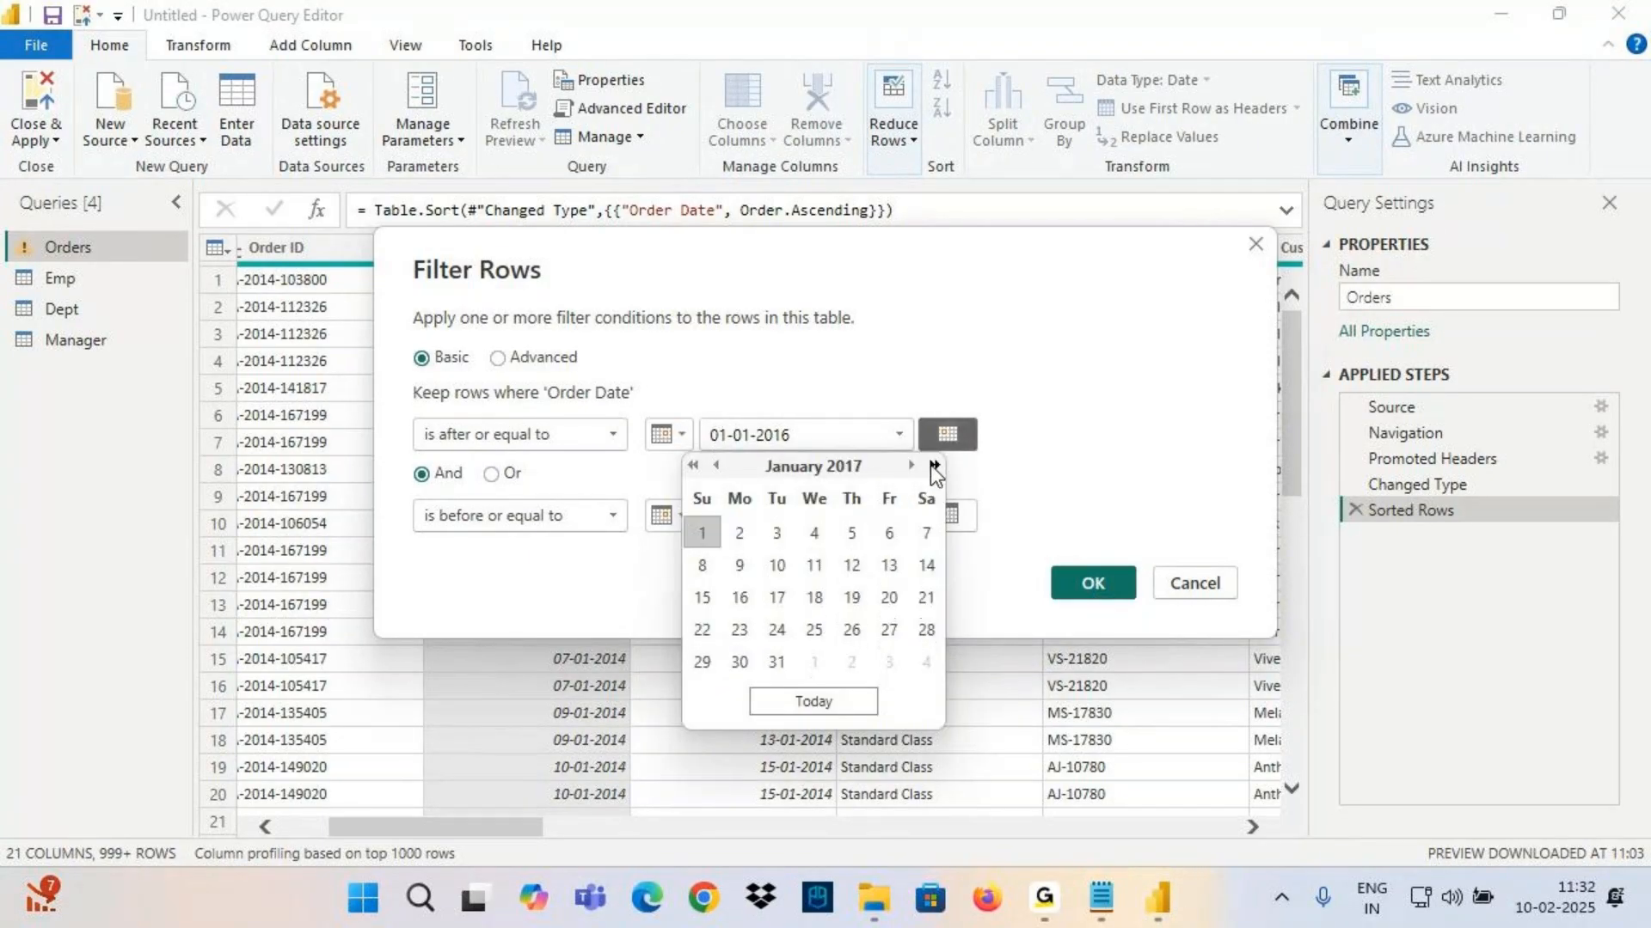
left_click(715, 468)
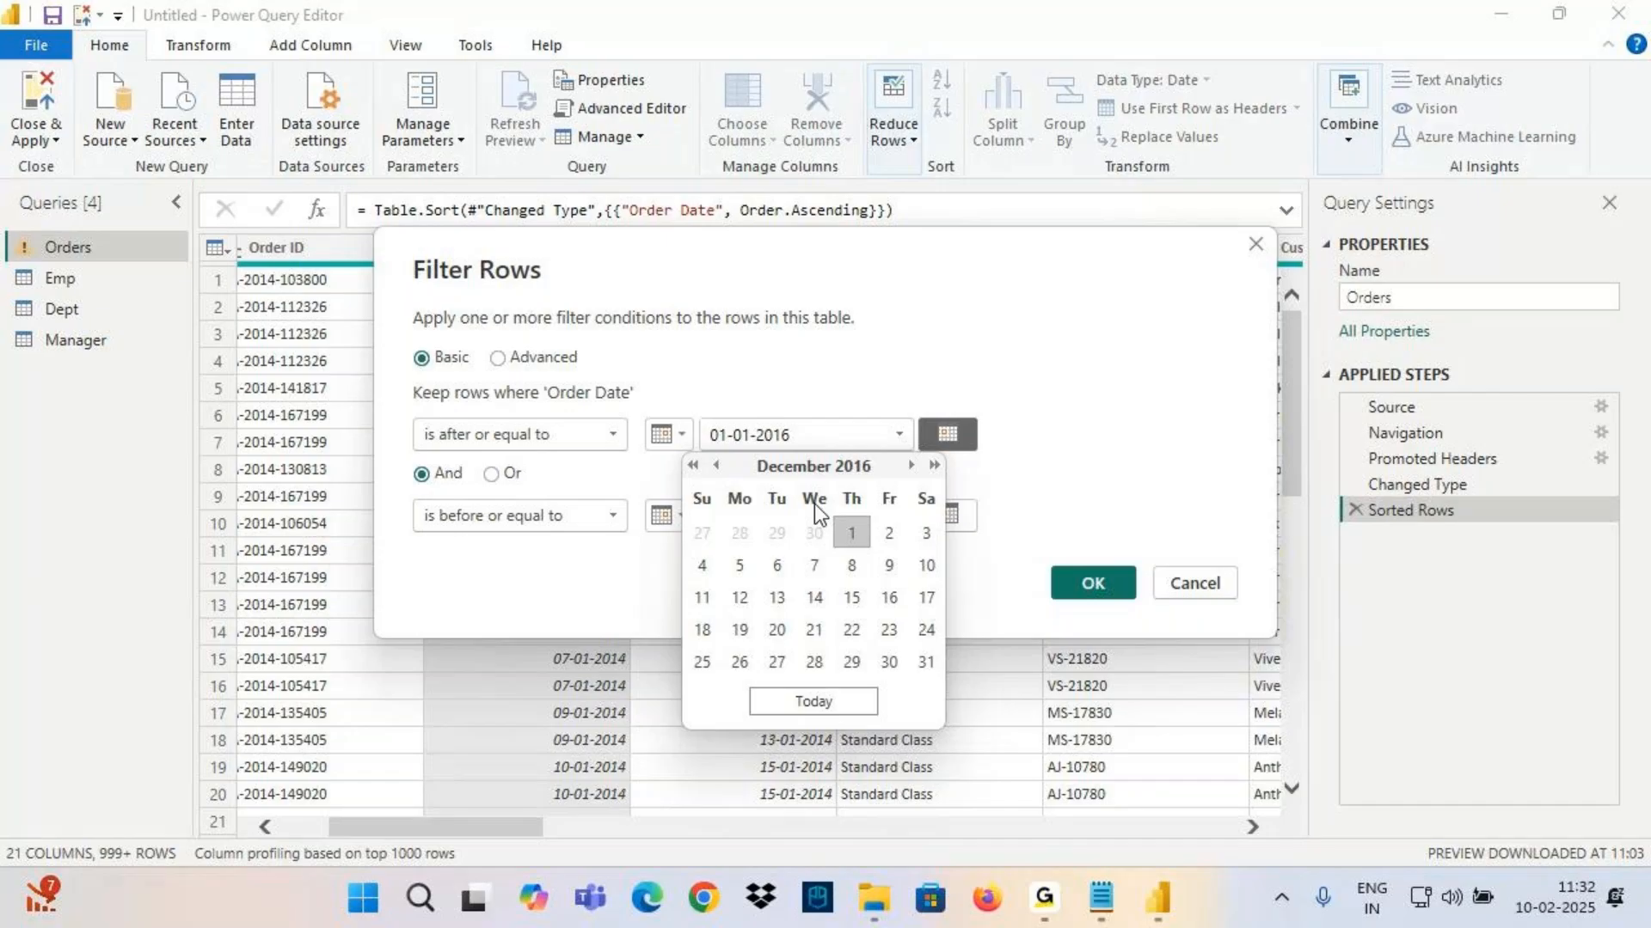
left_click(851, 532)
left_click_drag(712, 437, 839, 442)
left_click(793, 393)
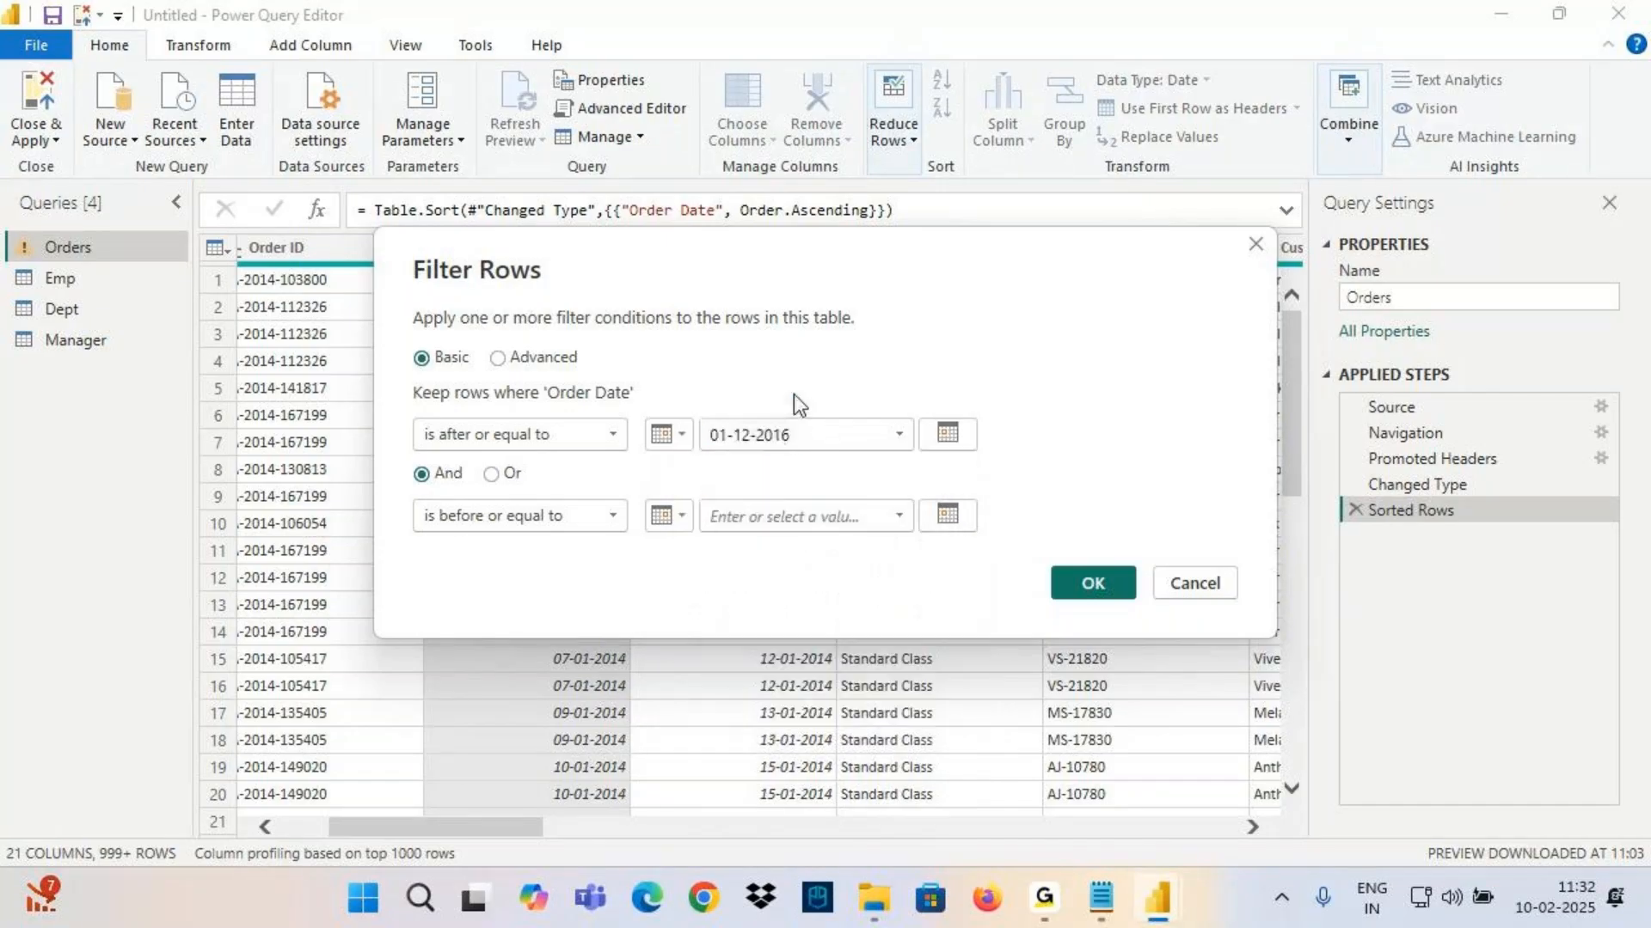
Mark the start date and the "is before or equal to" condition with screen annotations and clear them
key("ctrl+2")
left_click_drag(727, 355, 775, 408)
left_click_drag(772, 371, 757, 432)
left_click_drag(436, 537, 527, 533)
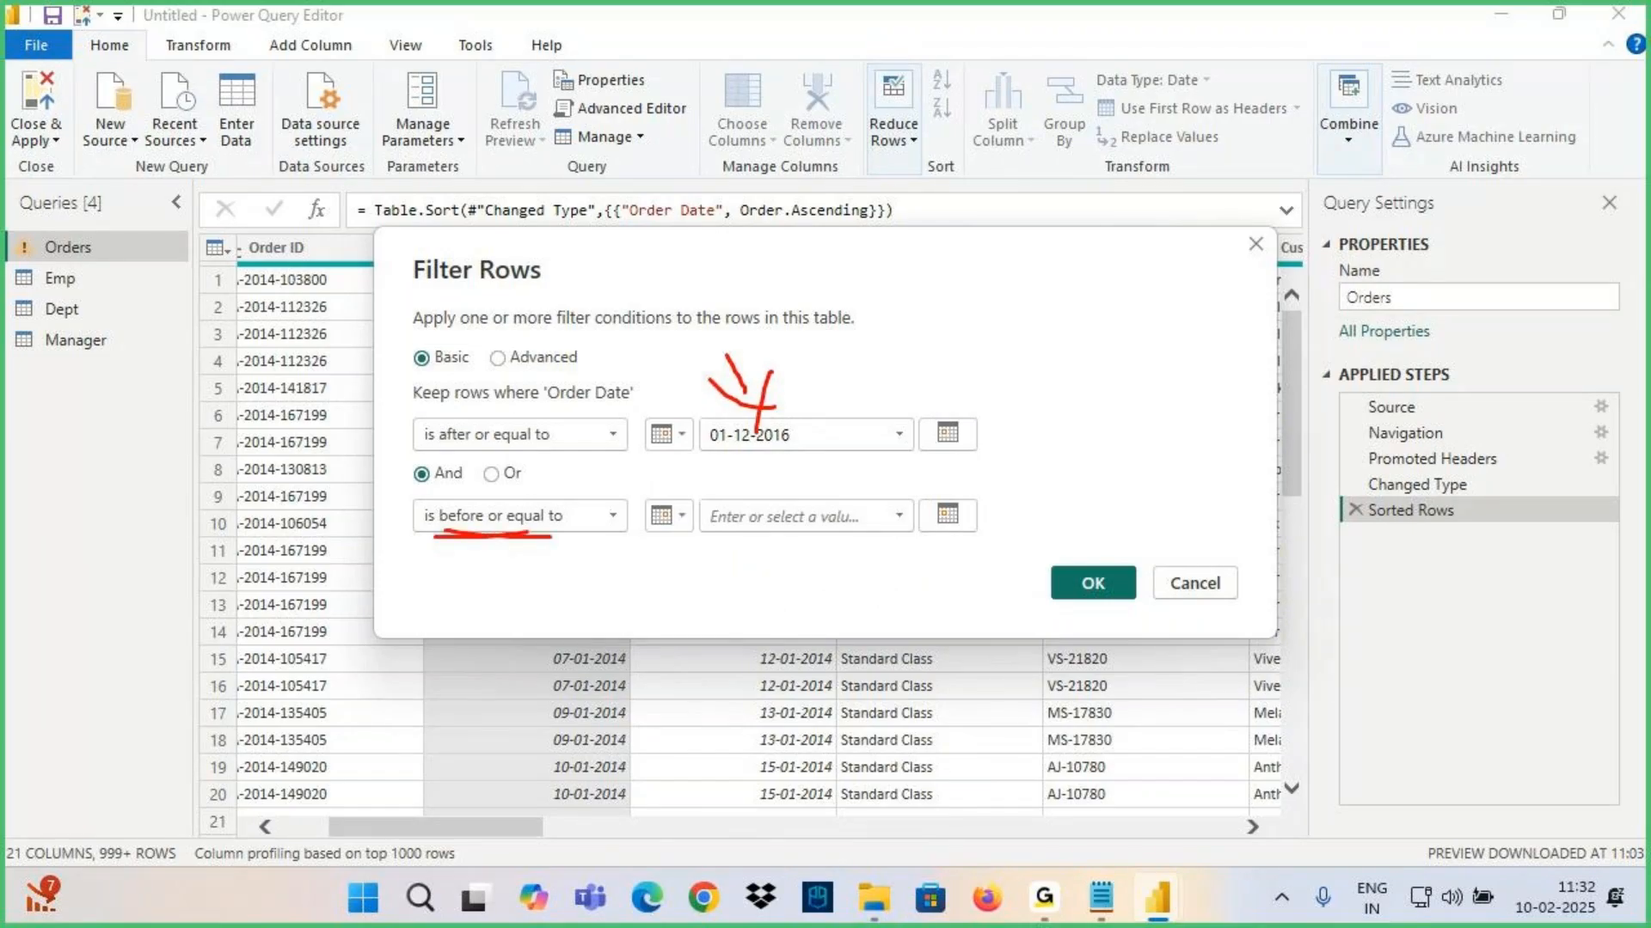
key("Escape")
Set the "is before or equal to" date to 31-12-2016, apply the Between filter and review the filtered rows down to the last one
left_click(947, 515)
left_click(694, 547)
left_click(695, 547)
left_click(695, 546)
left_click(695, 547)
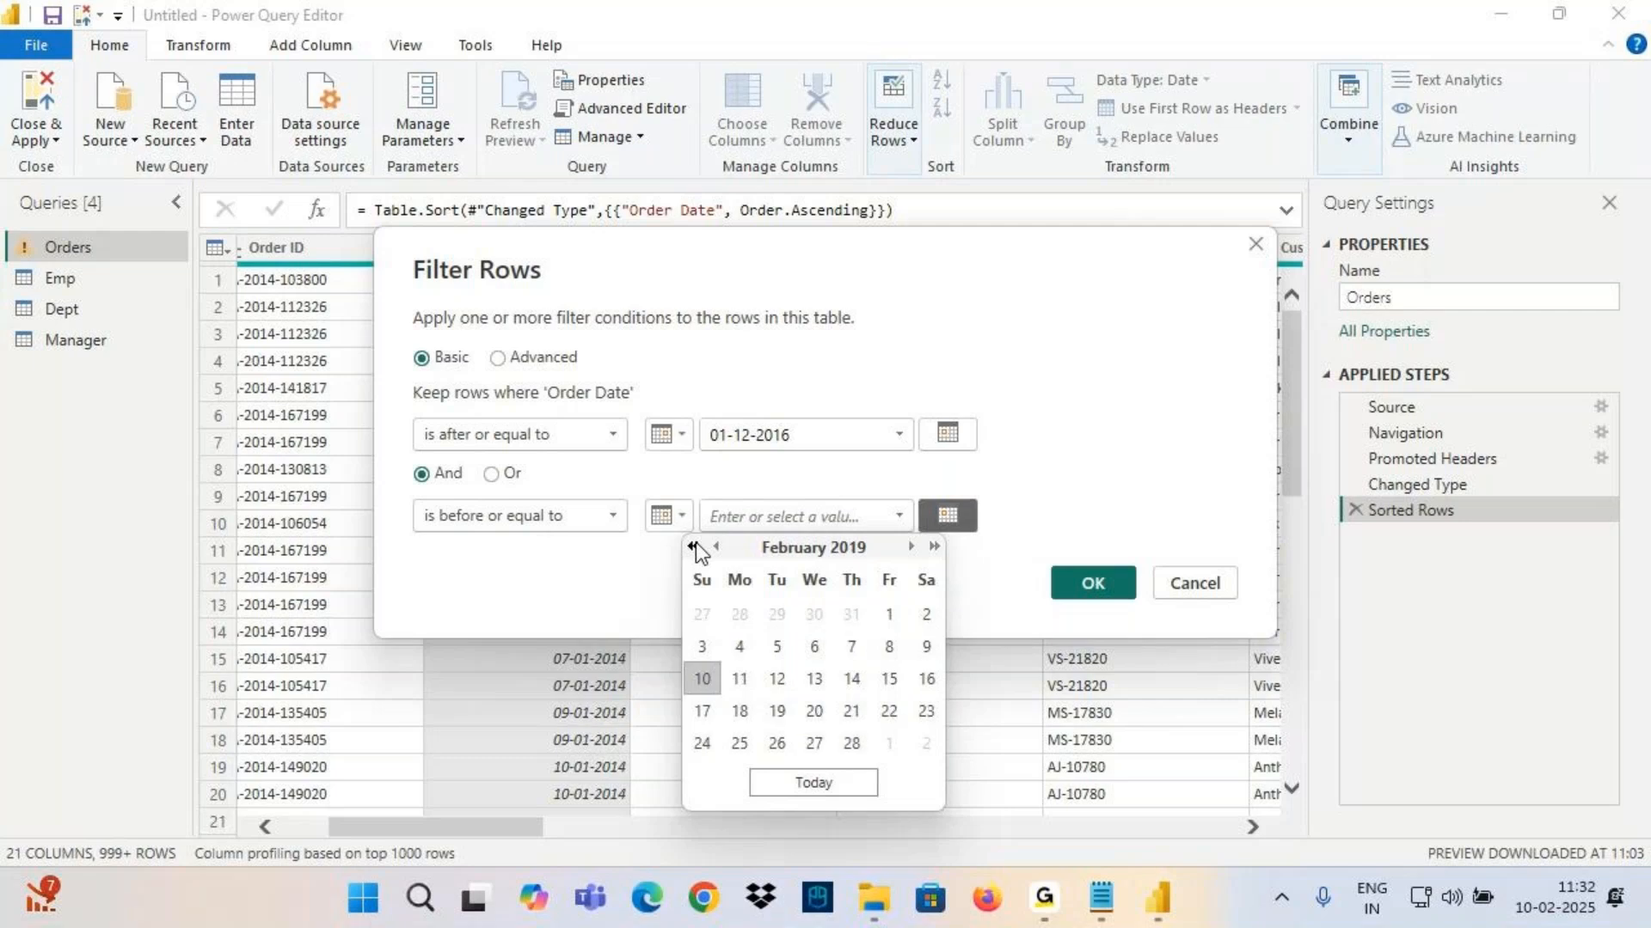
left_click(694, 547)
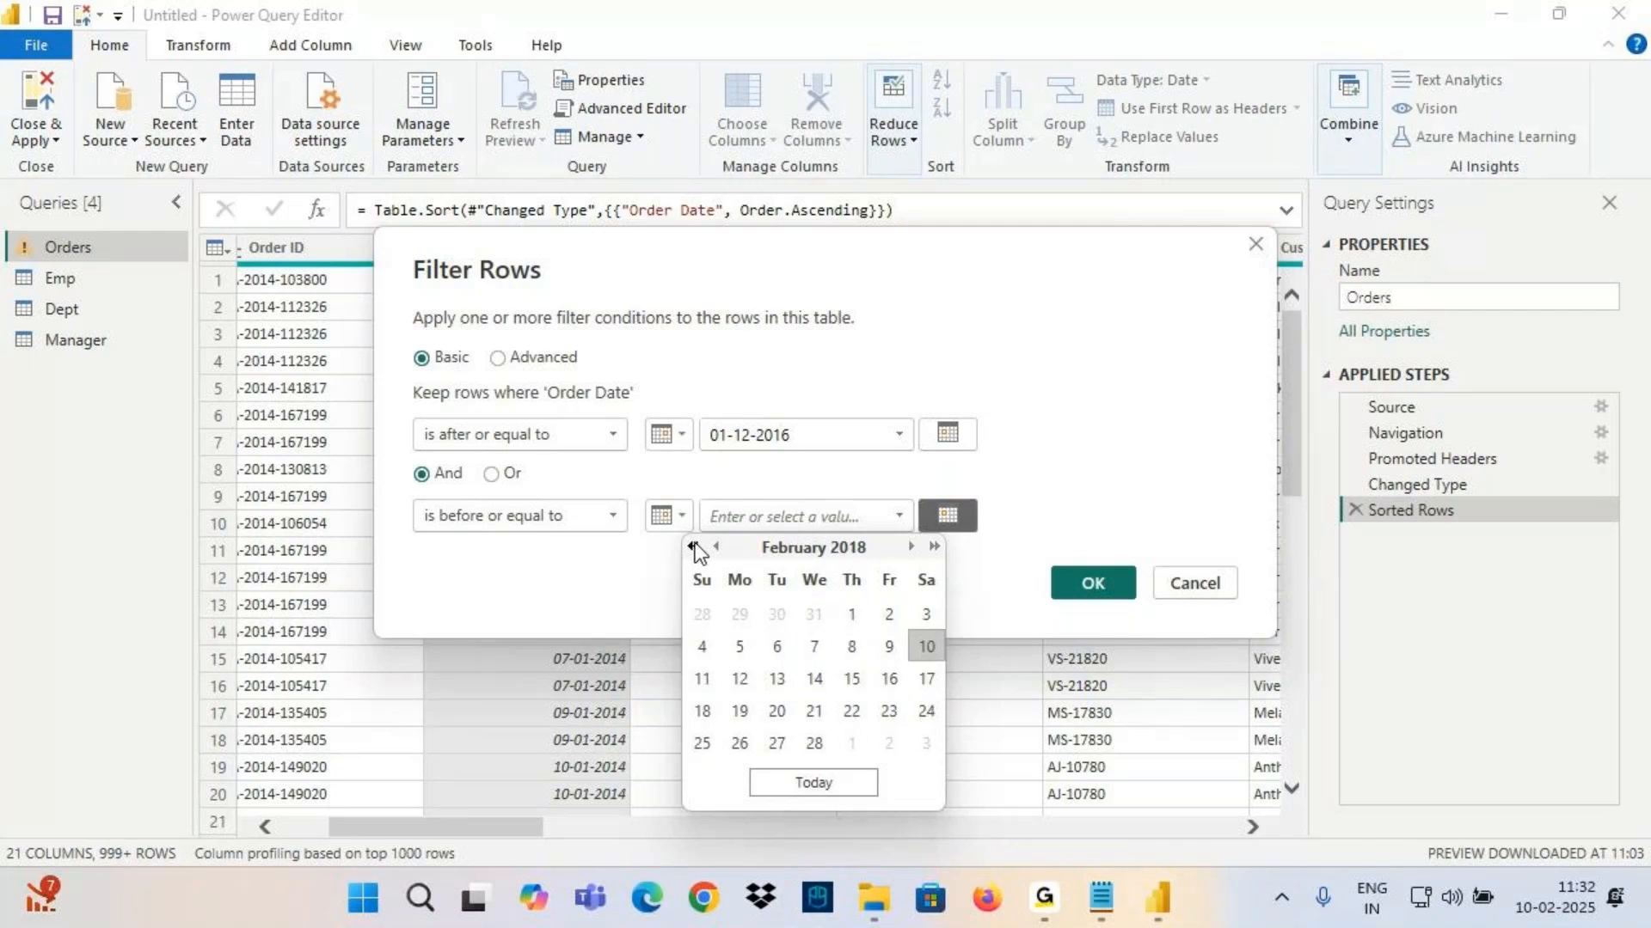
left_click(694, 547)
left_click(717, 547)
left_click(717, 547)
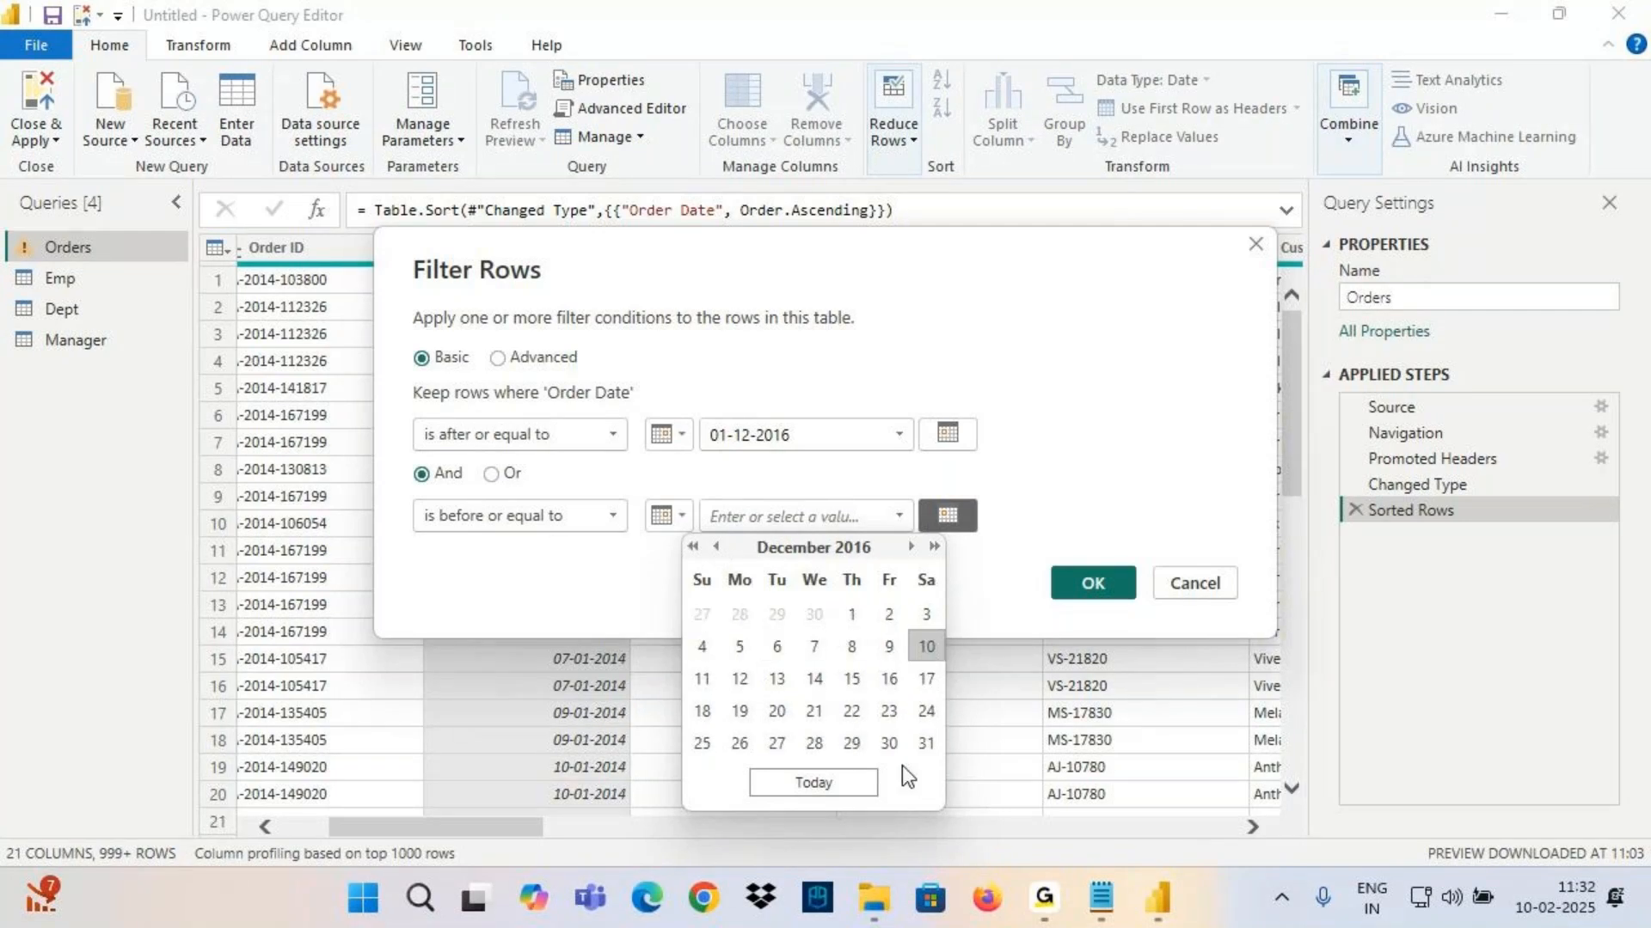
left_click(925, 745)
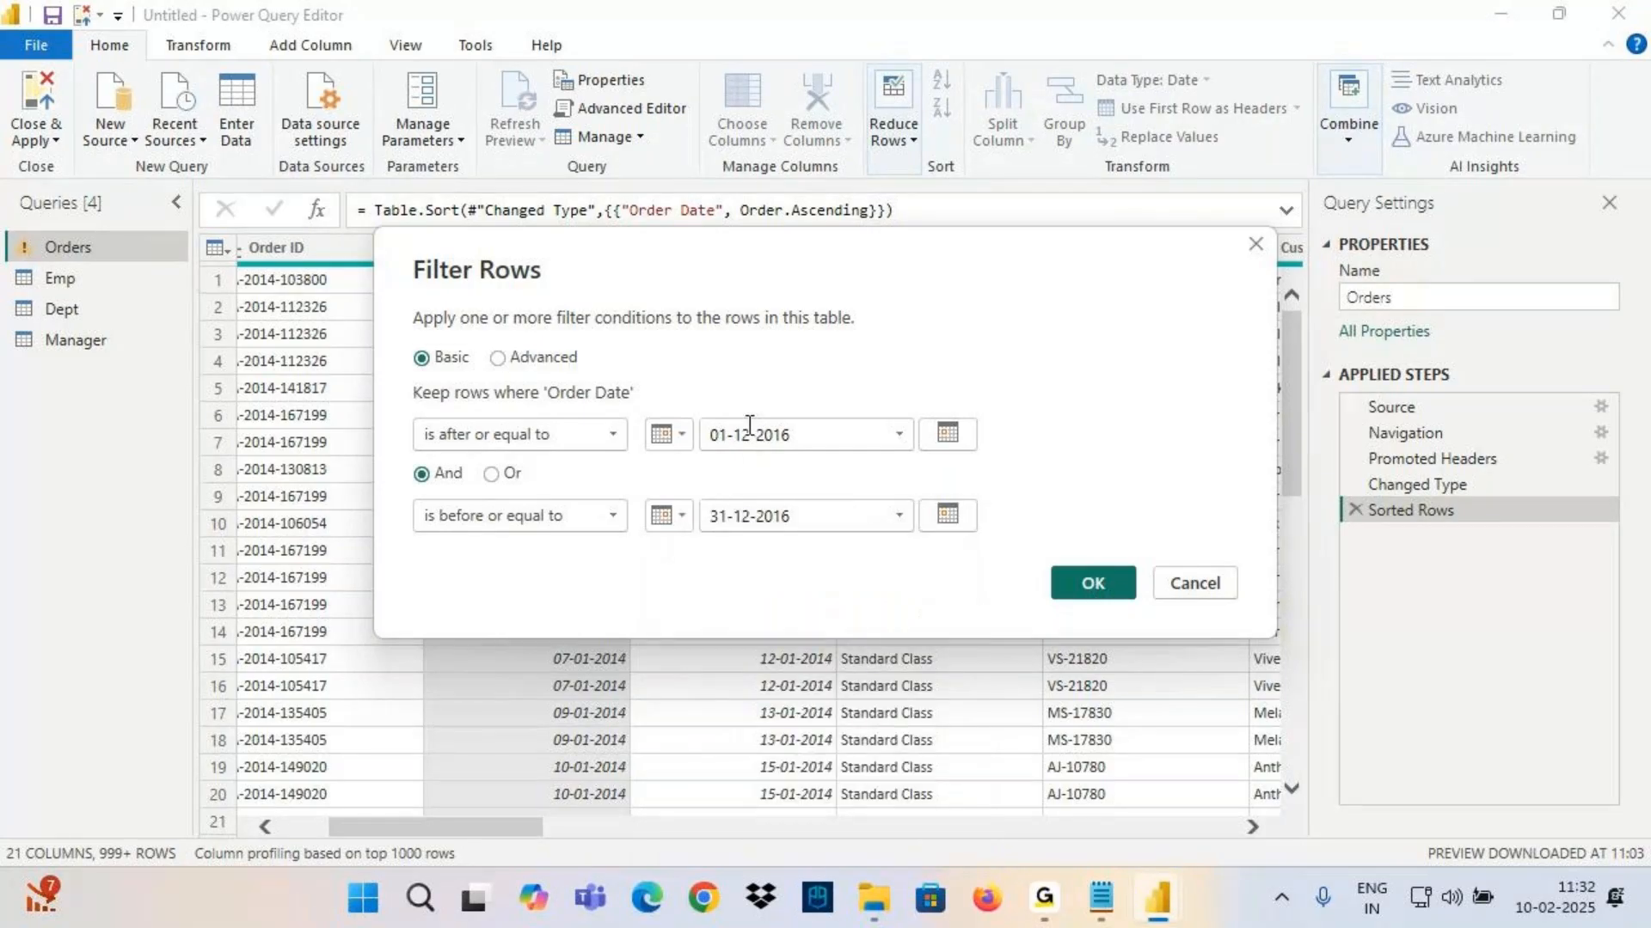
left_click(1092, 585)
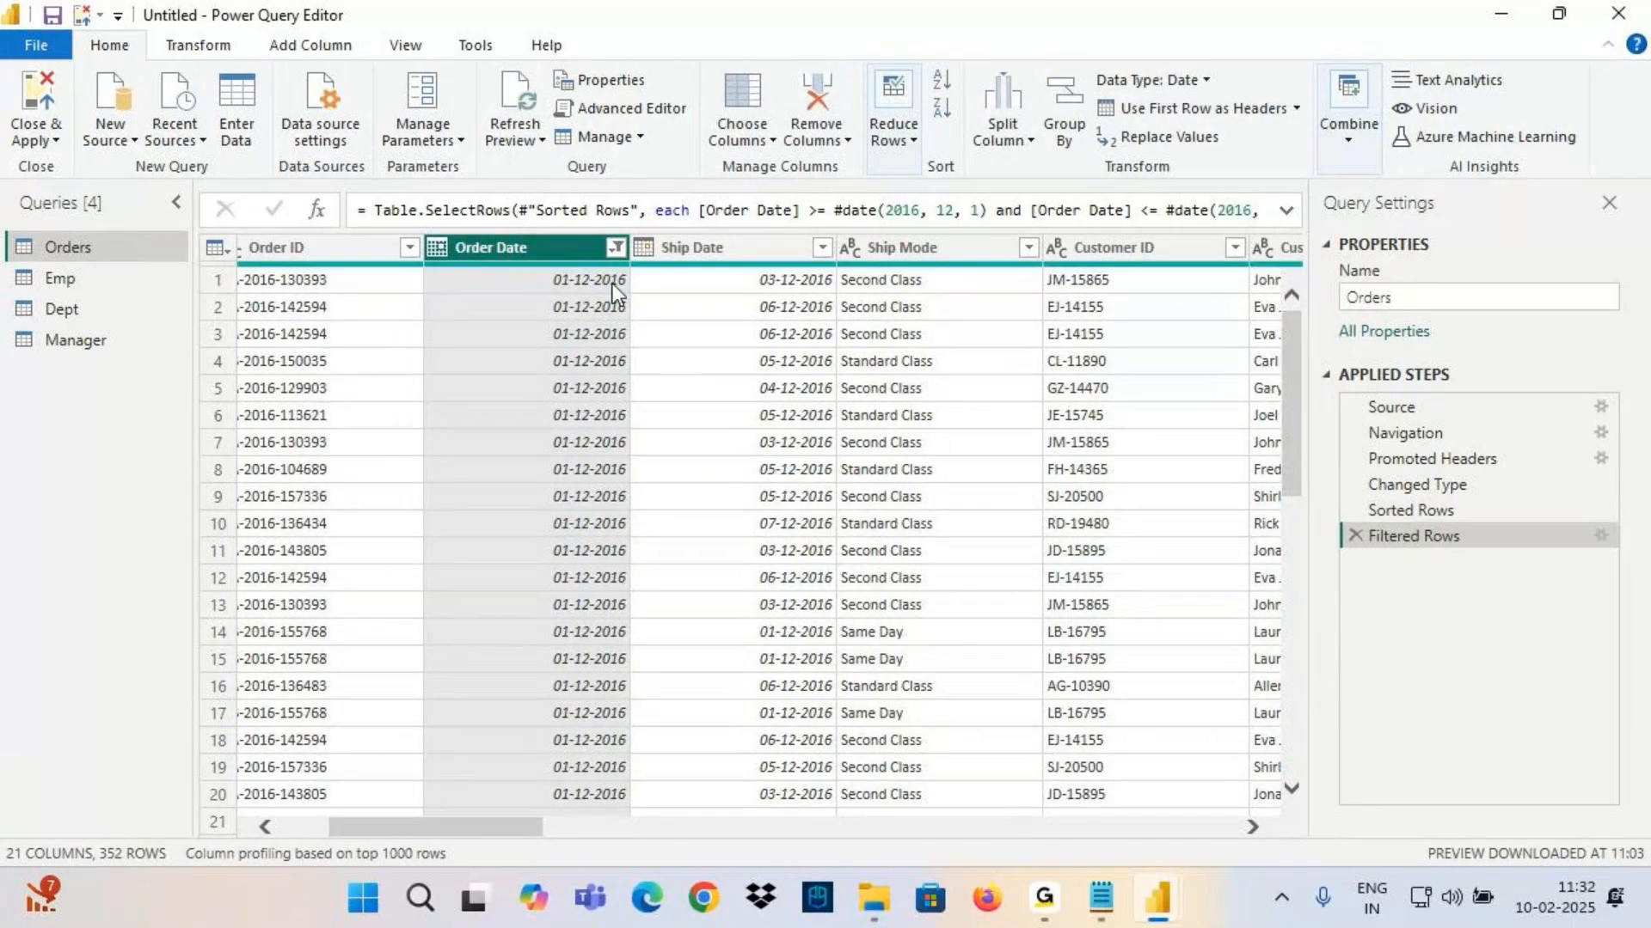
scroll(576, 524, "down", 10)
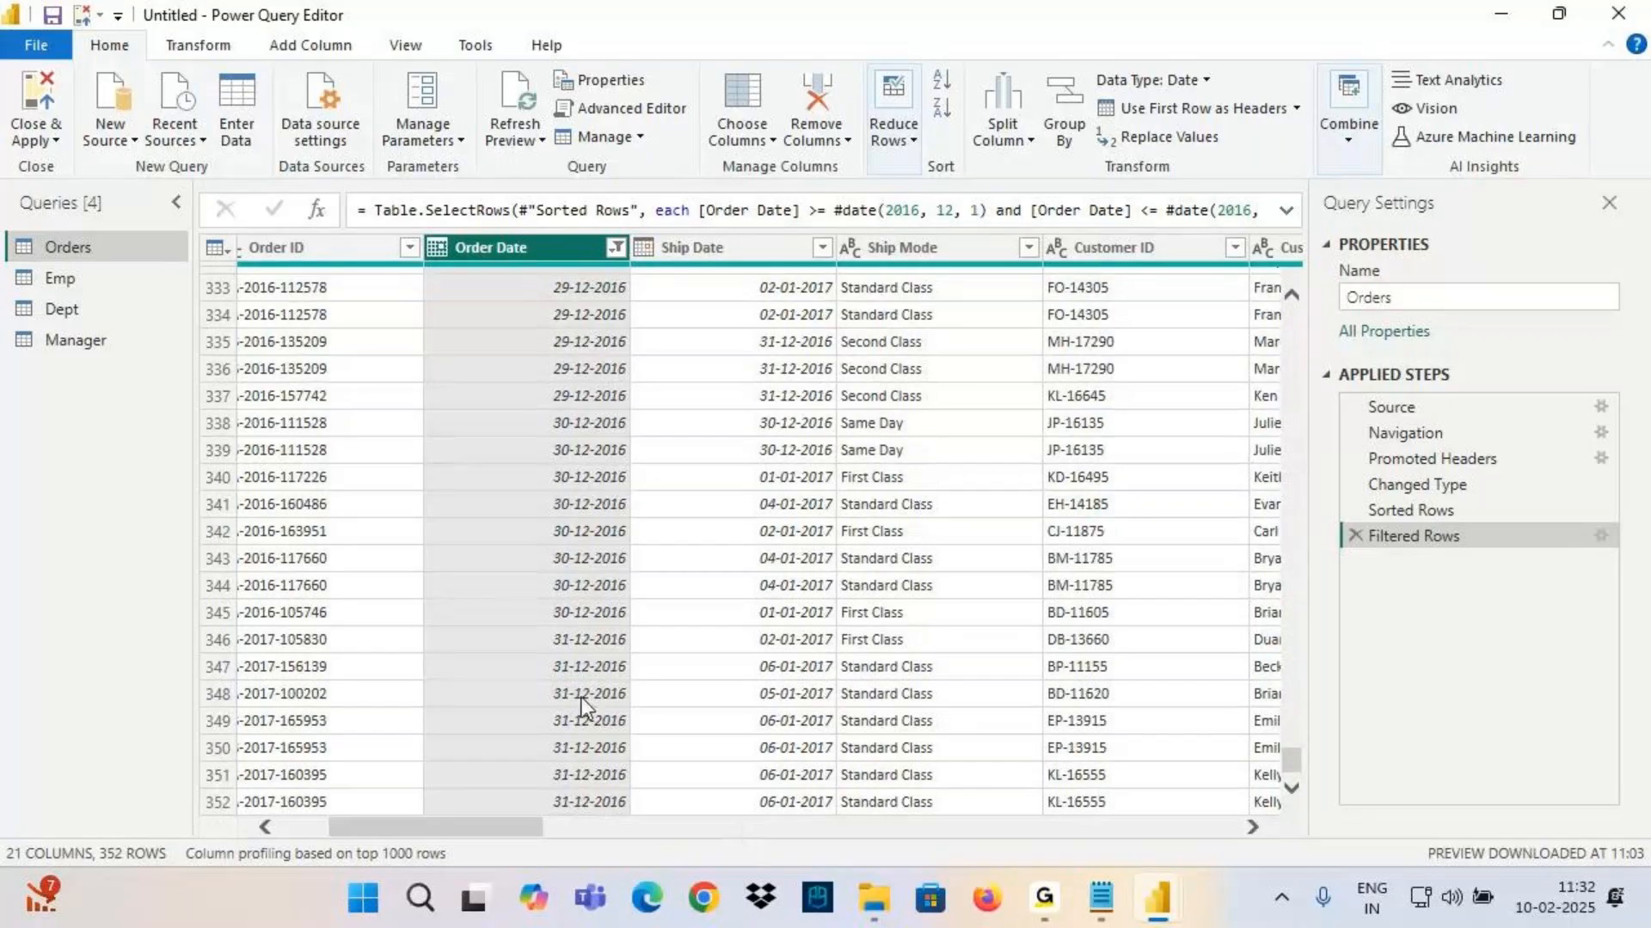
Reopen the Filtered Rows step's settings, mark both Between conditions and their dates with screen annotations, clear them and close the dialog
left_click(1601, 536)
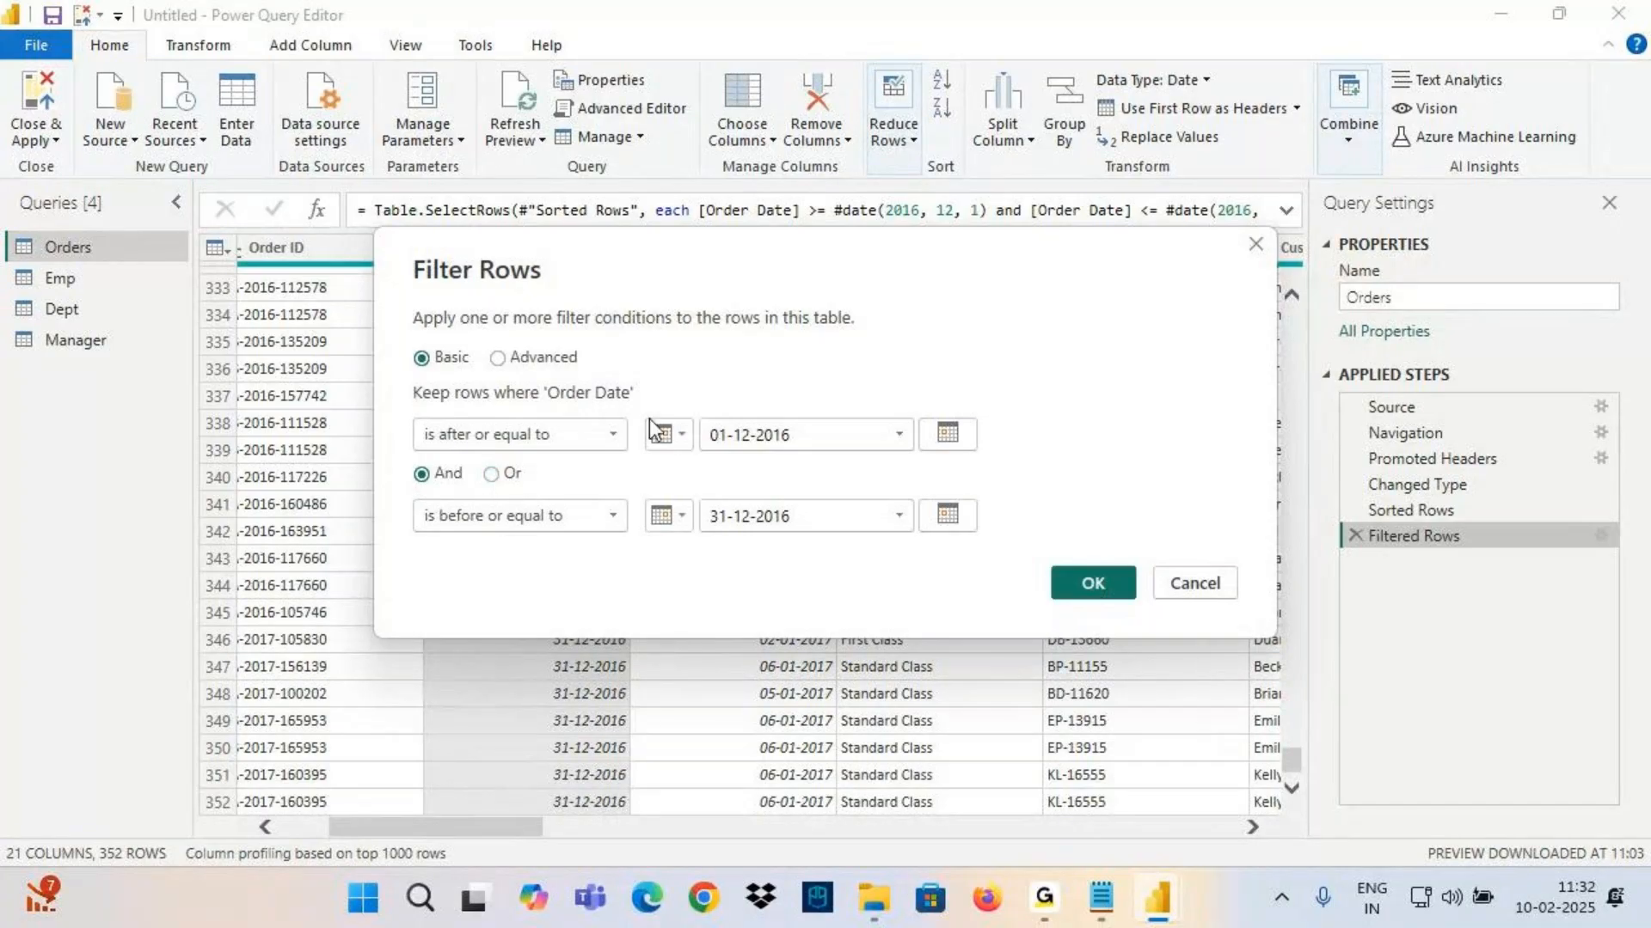
key("ctrl+2")
left_click_drag(569, 421, 693, 380)
left_click_drag(584, 512, 729, 481)
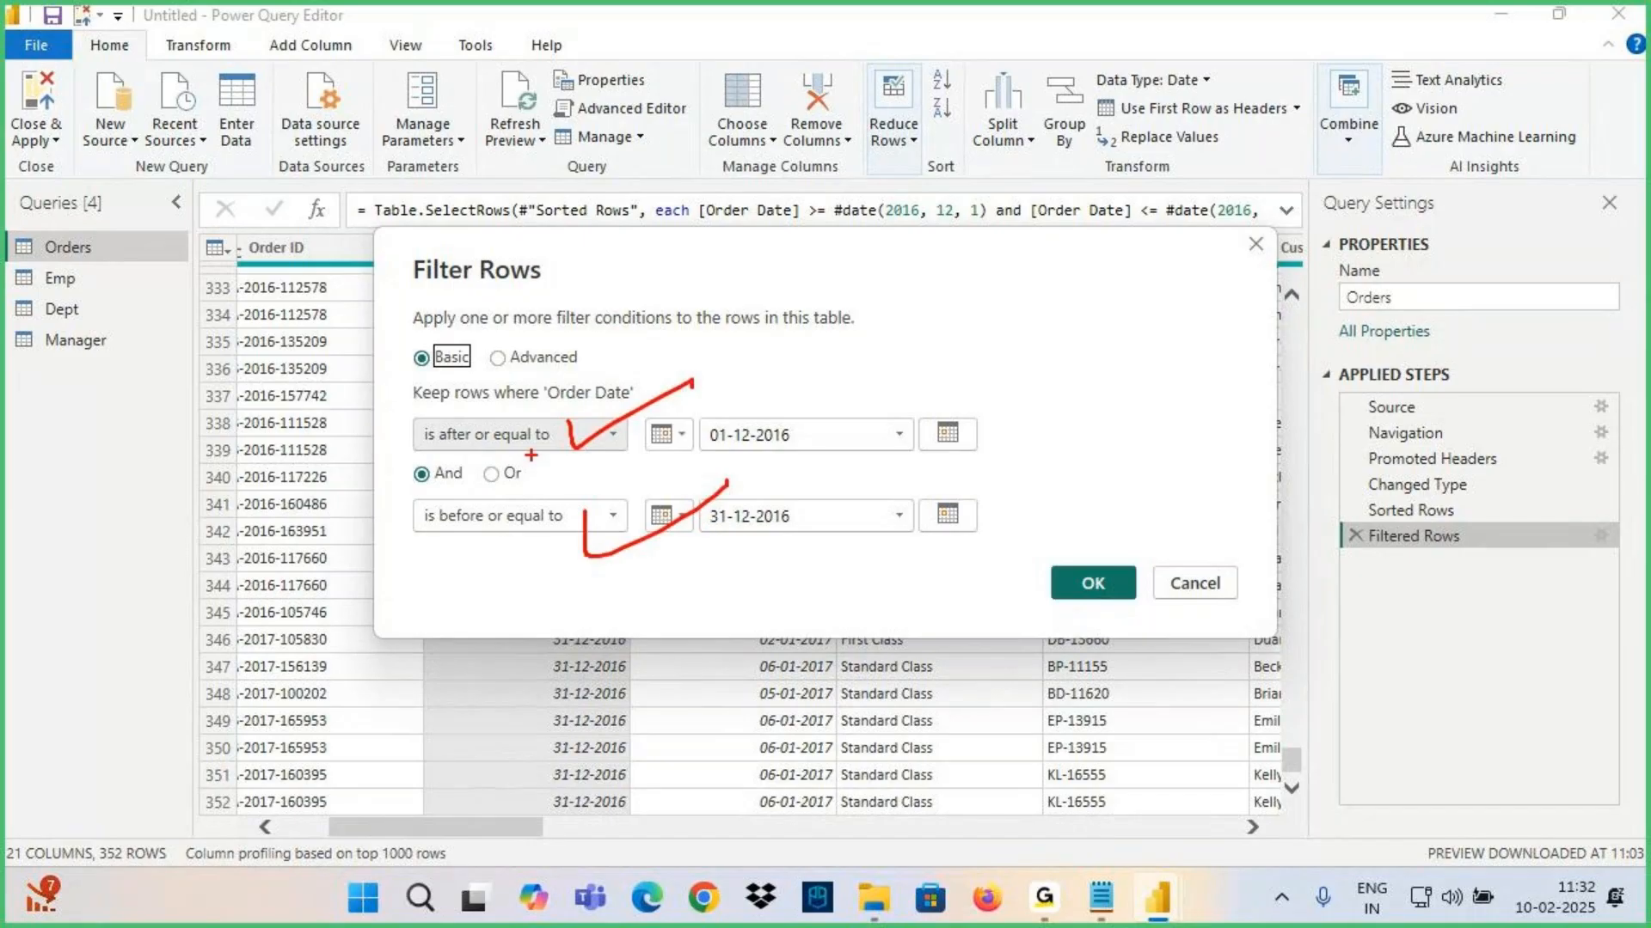
mouse_move(404, 415)
left_mouse_down()
mouse_move(473, 437)
mouse_move(924, 458)
left_mouse_up()
mouse_move(705, 427)
left_mouse_down()
mouse_move(792, 424)
mouse_move(758, 402)
left_mouse_up()
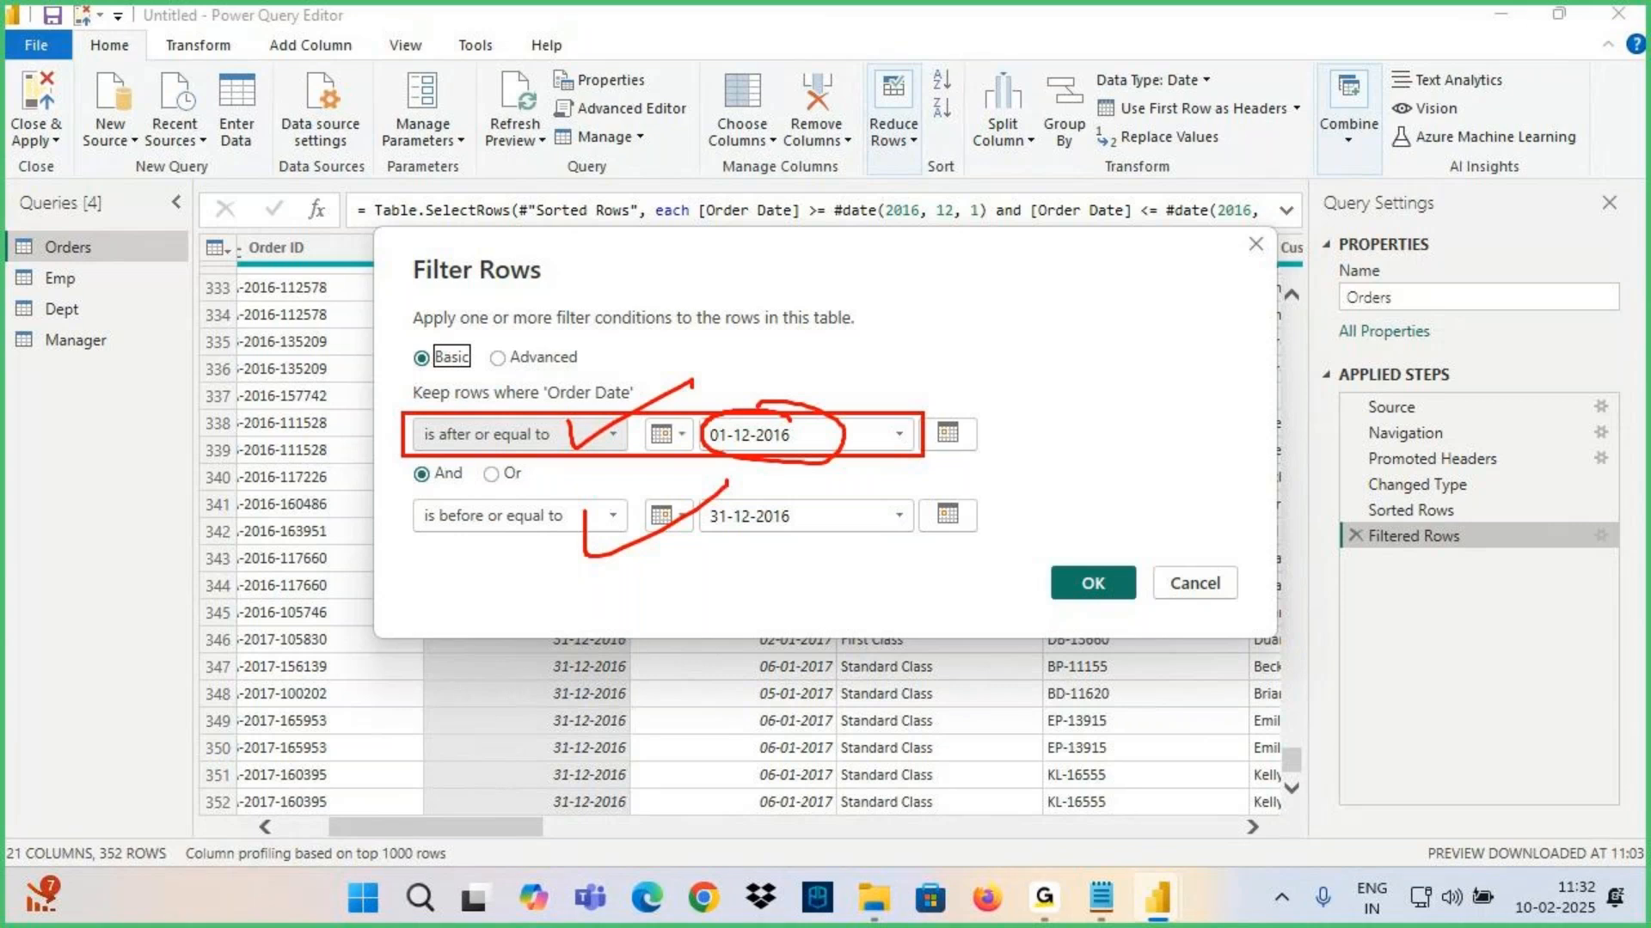
left_click_drag(465, 531, 553, 530)
left_click_drag(690, 499, 841, 526)
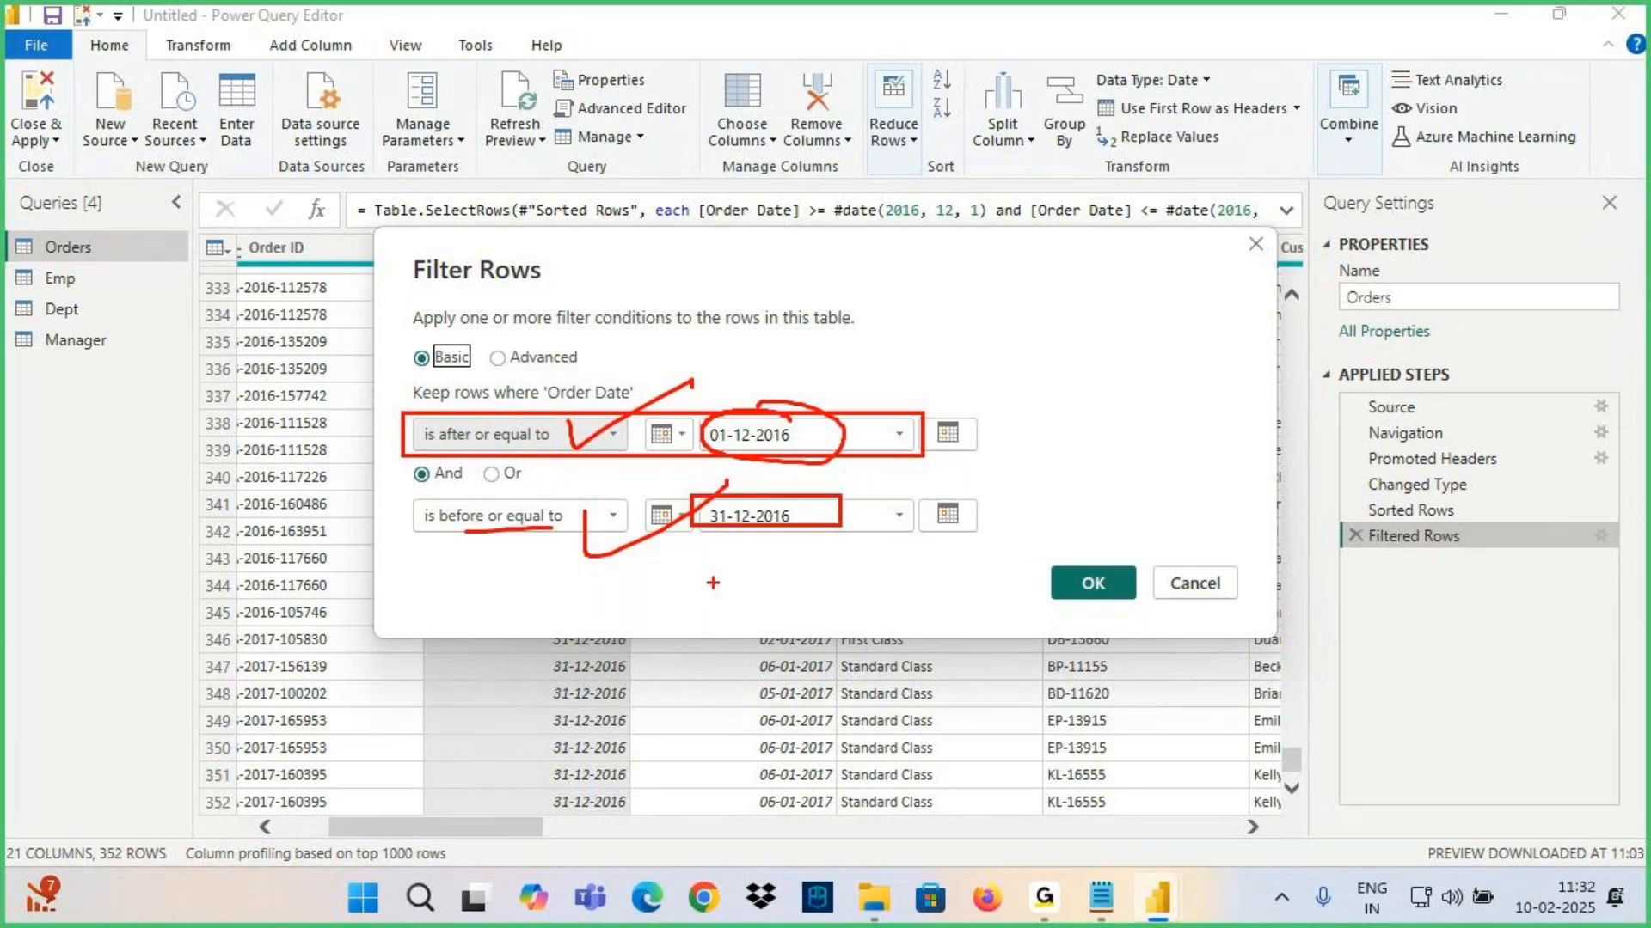
key("Escape")
left_click(1092, 585)
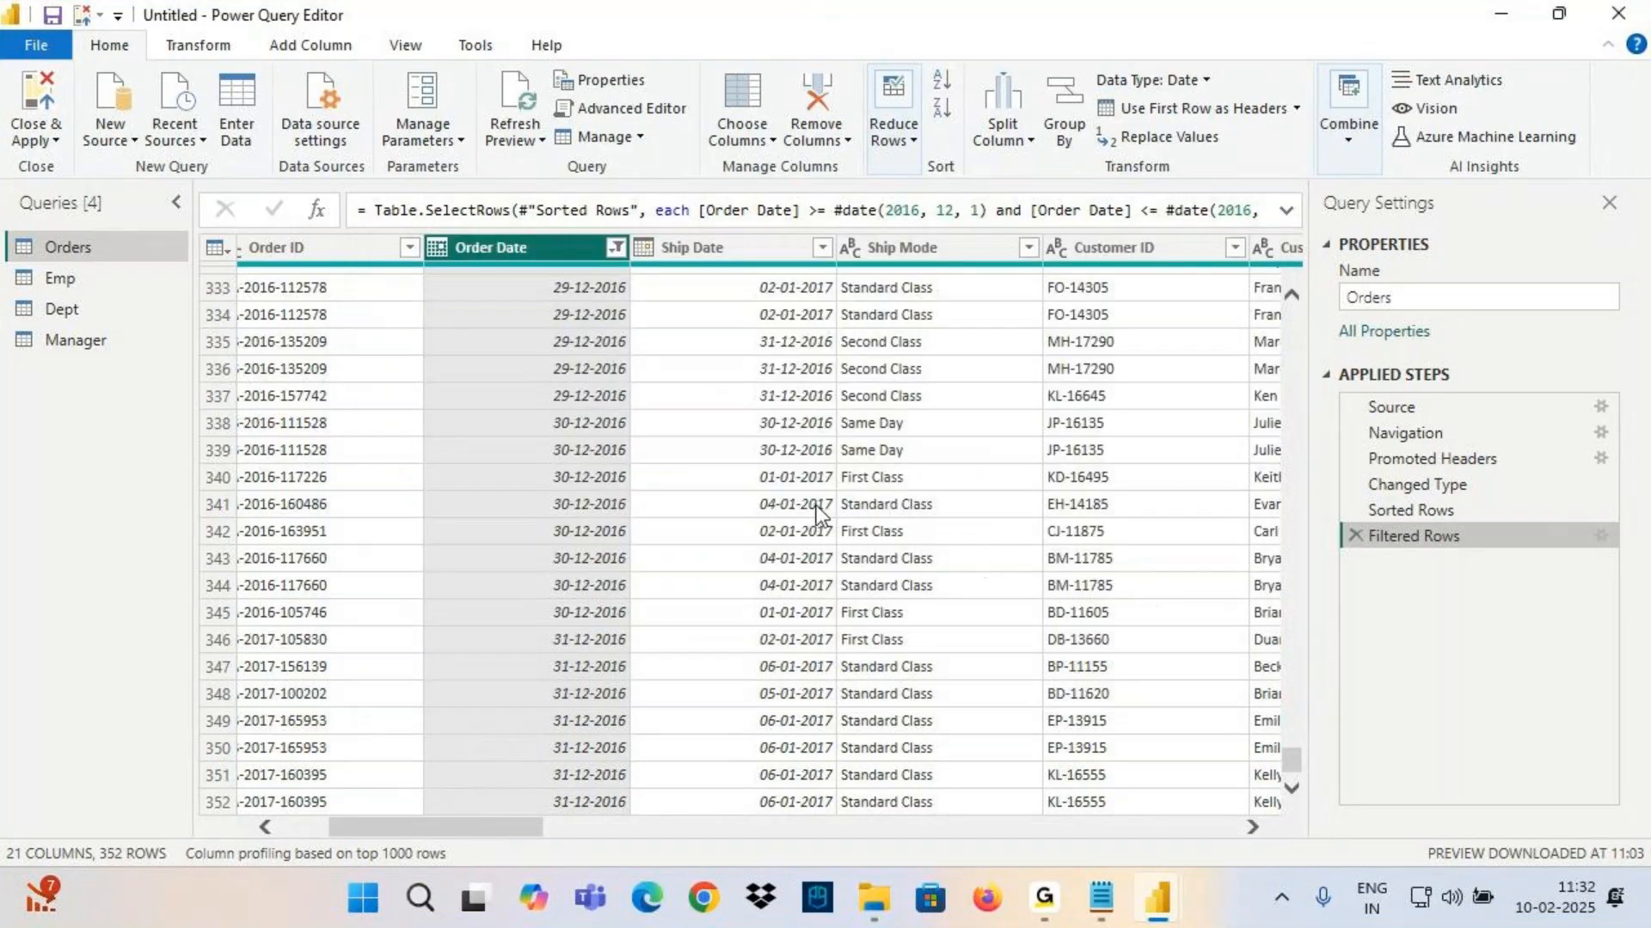
Delete the Filtered Rows and Sorted Rows steps from the Orders query
left_click(1349, 535)
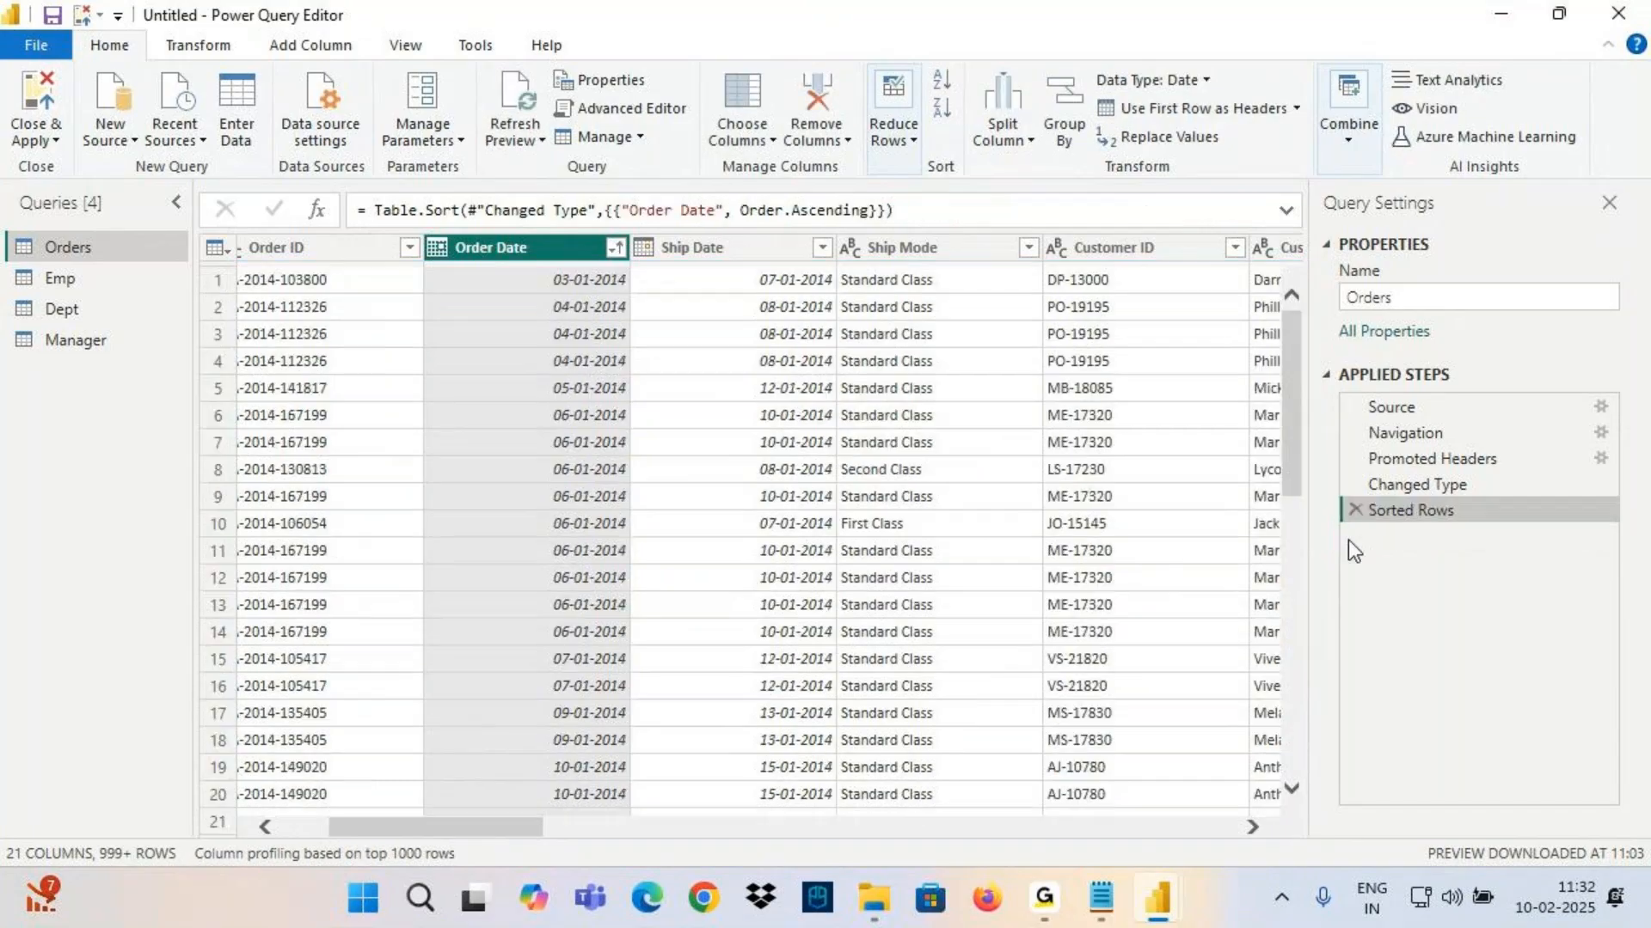
left_click(1350, 510)
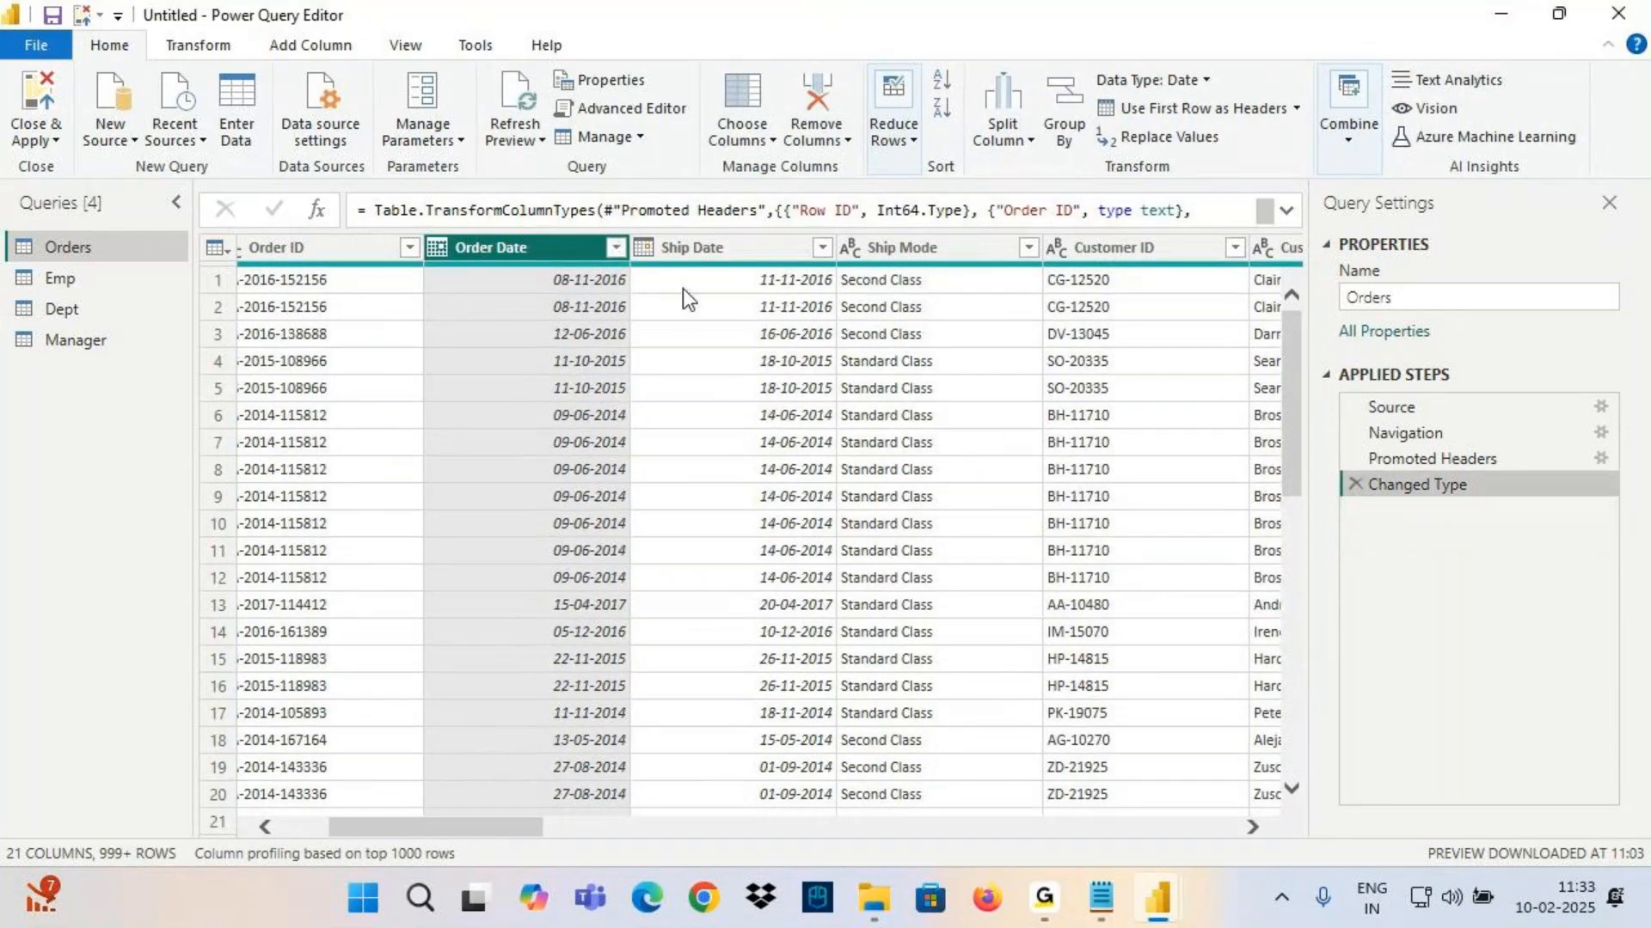
Show the Order Date column's date filters, mark the Equals to Between and Next/Previous options with annotations, and clear them
left_click(615, 247)
mouse_move(506, 447)
key("ctrl+2")
left_click_drag(643, 277, 738, 360)
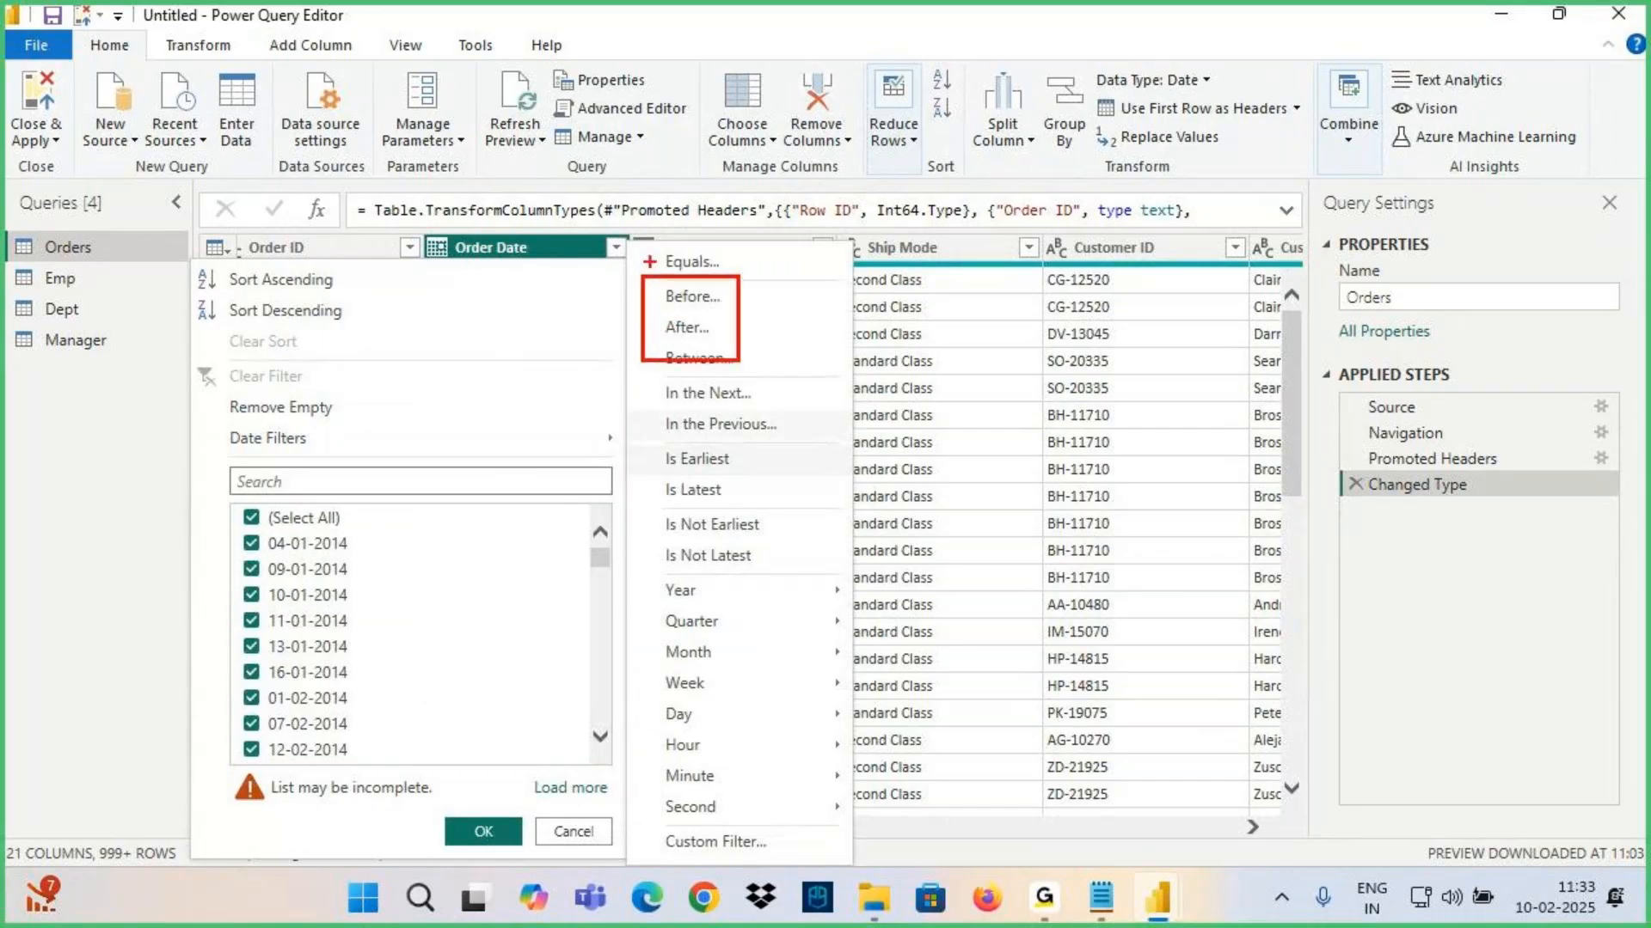
mouse_move(646, 249)
left_mouse_down()
mouse_move(755, 379)
mouse_move(661, 460)
left_mouse_up()
mouse_move(662, 397)
left_mouse_down()
mouse_move(737, 438)
mouse_move(650, 452)
mouse_move(750, 441)
left_mouse_up()
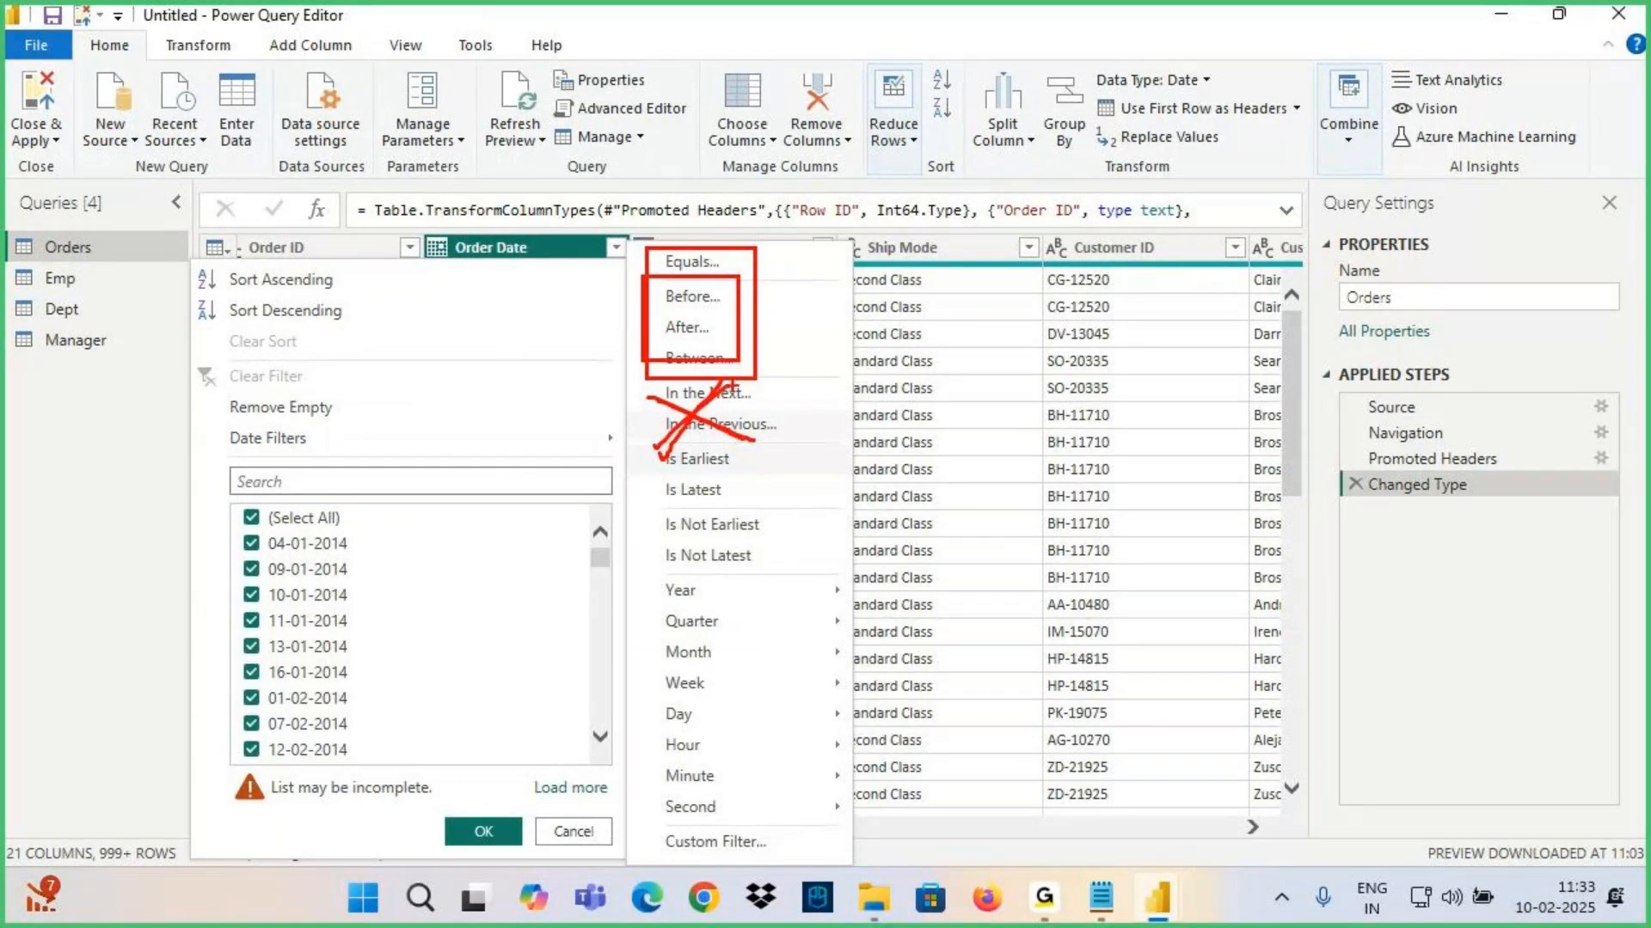
key("Escape")
Start an "In the Previous" date filter on the Order Date column and set it to 3 days
left_click(616, 250)
mouse_move(468, 445)
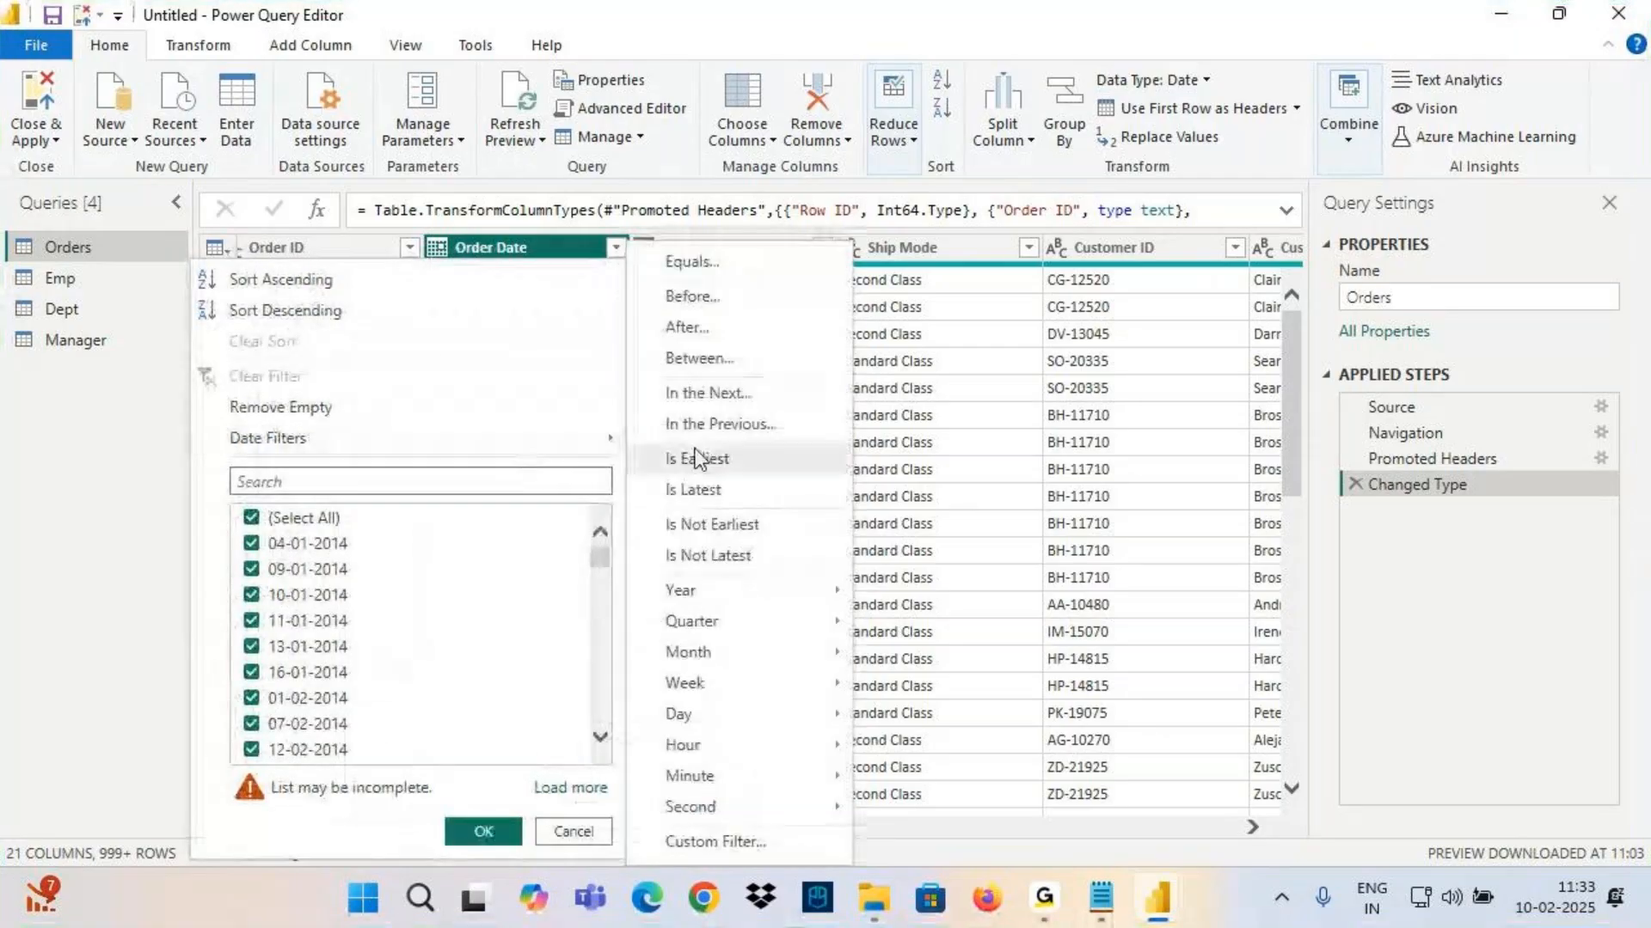
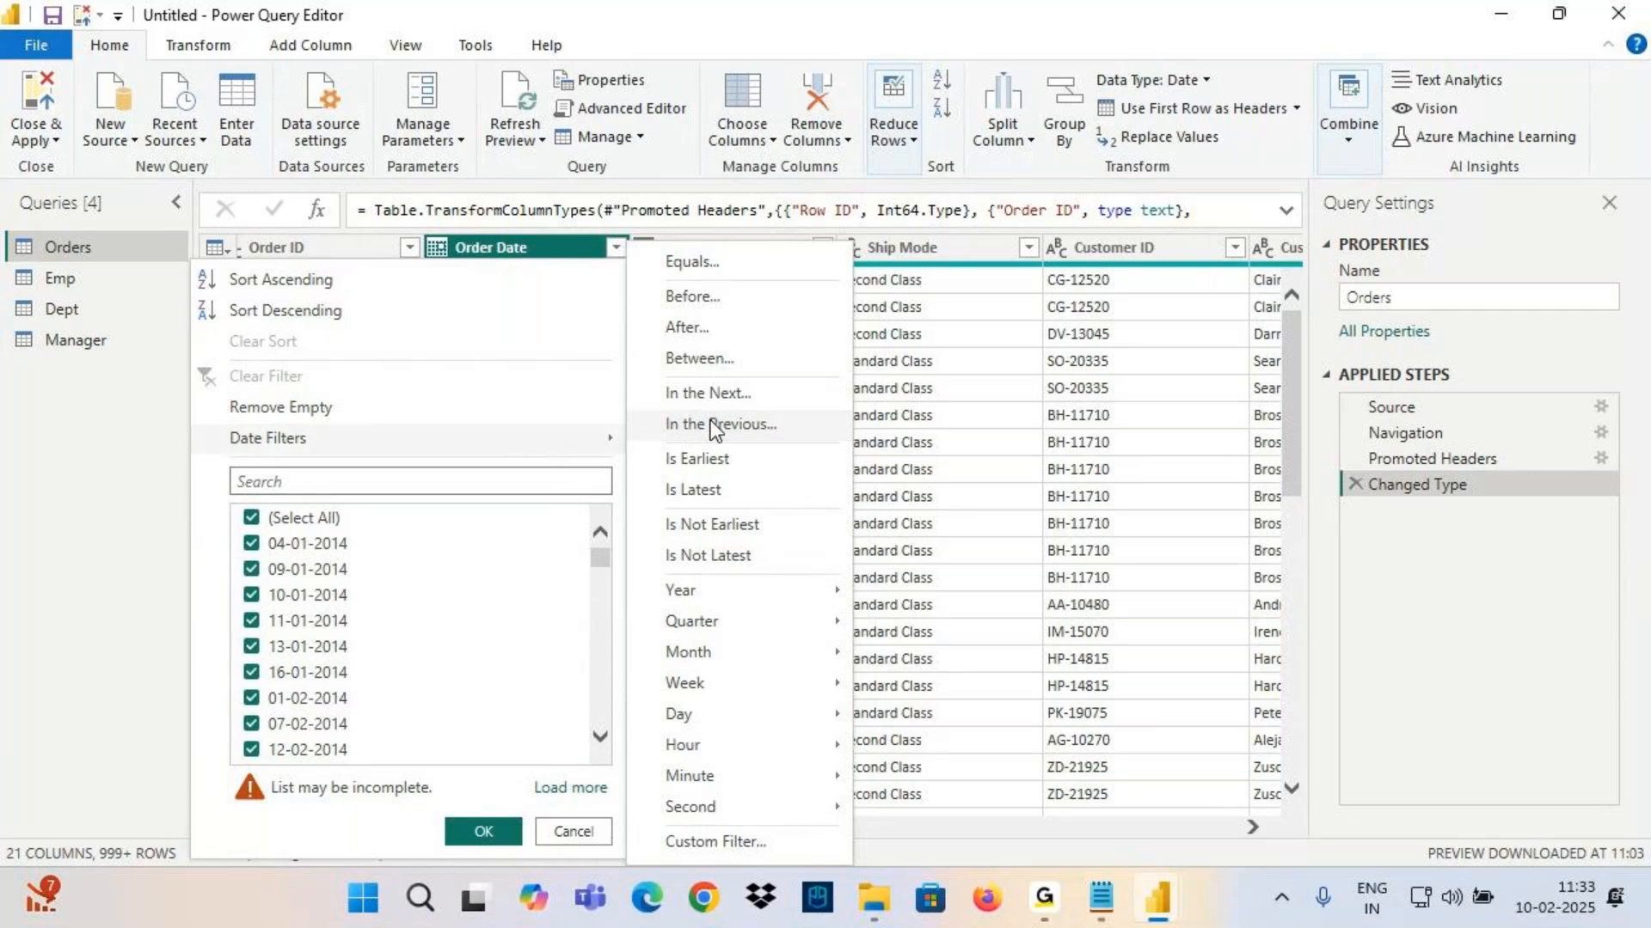
left_click(713, 426)
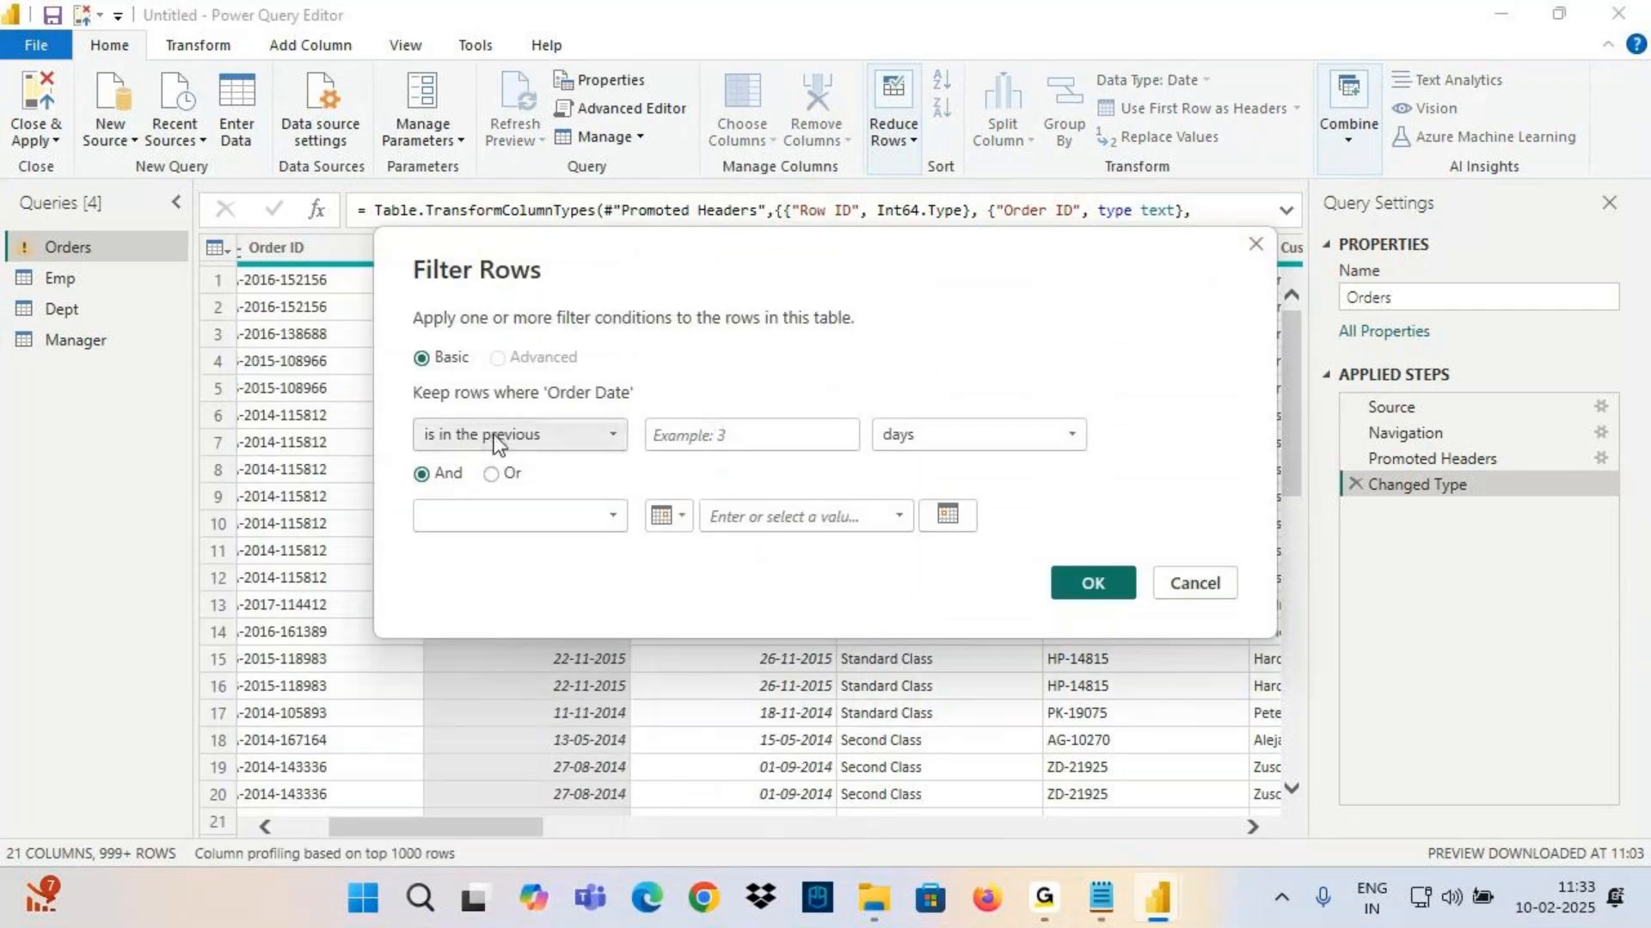
key("ctrl+2")
left_click_drag(665, 455, 828, 447)
left_click_drag(712, 359, 740, 411)
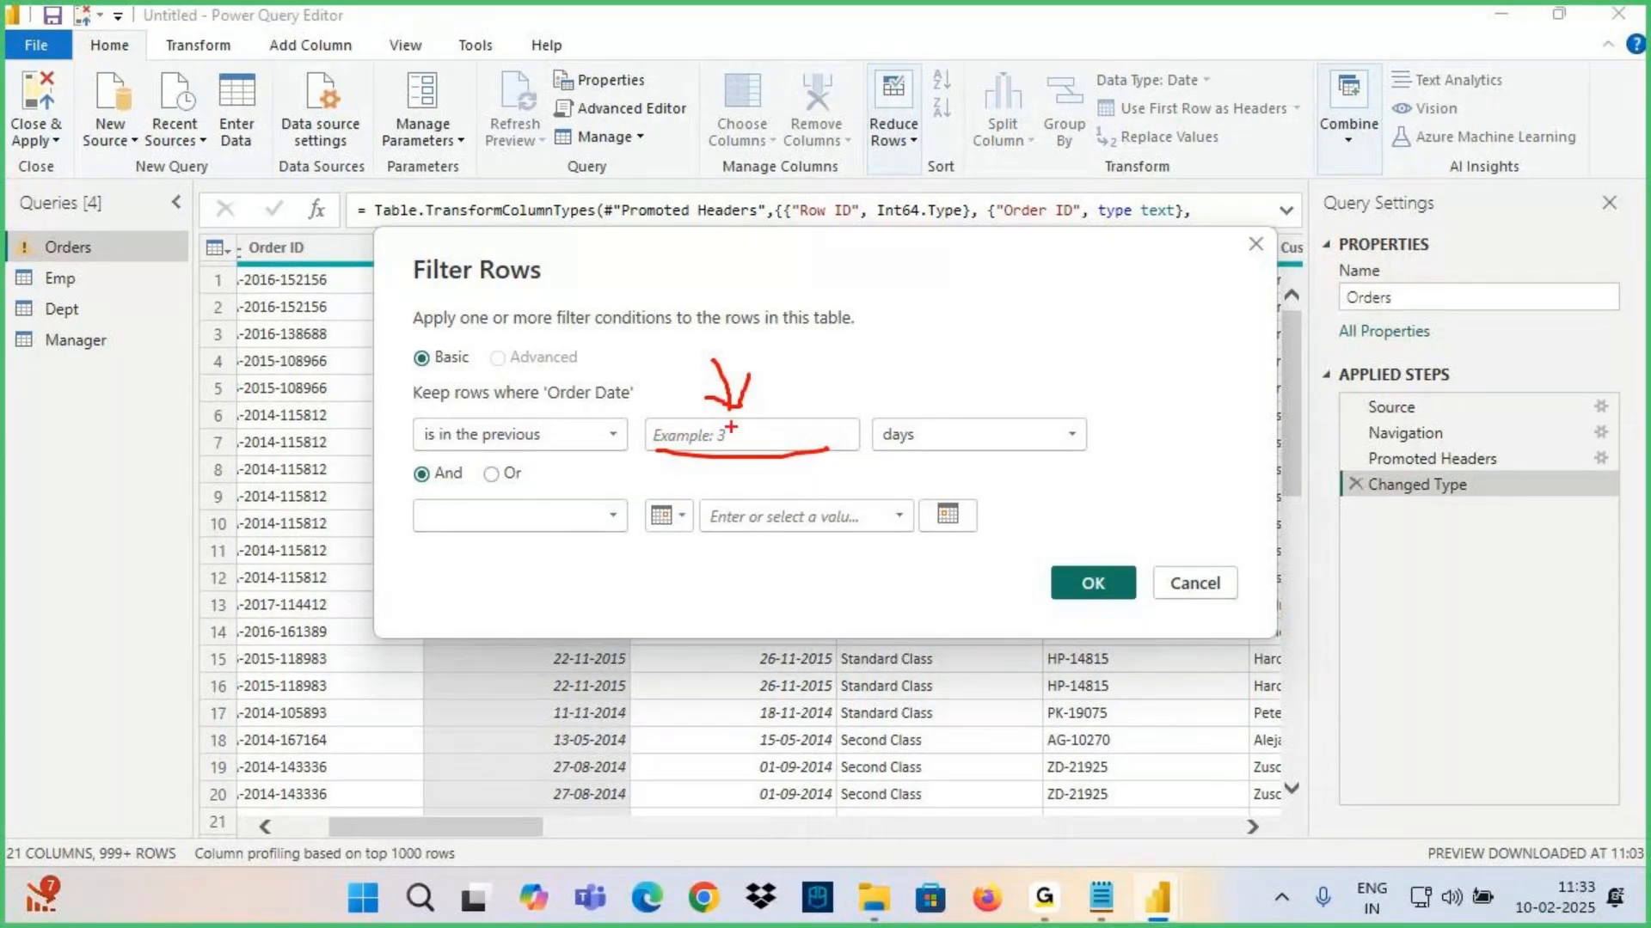
key("Escape")
left_click(719, 432)
type("3")
left_click(925, 437)
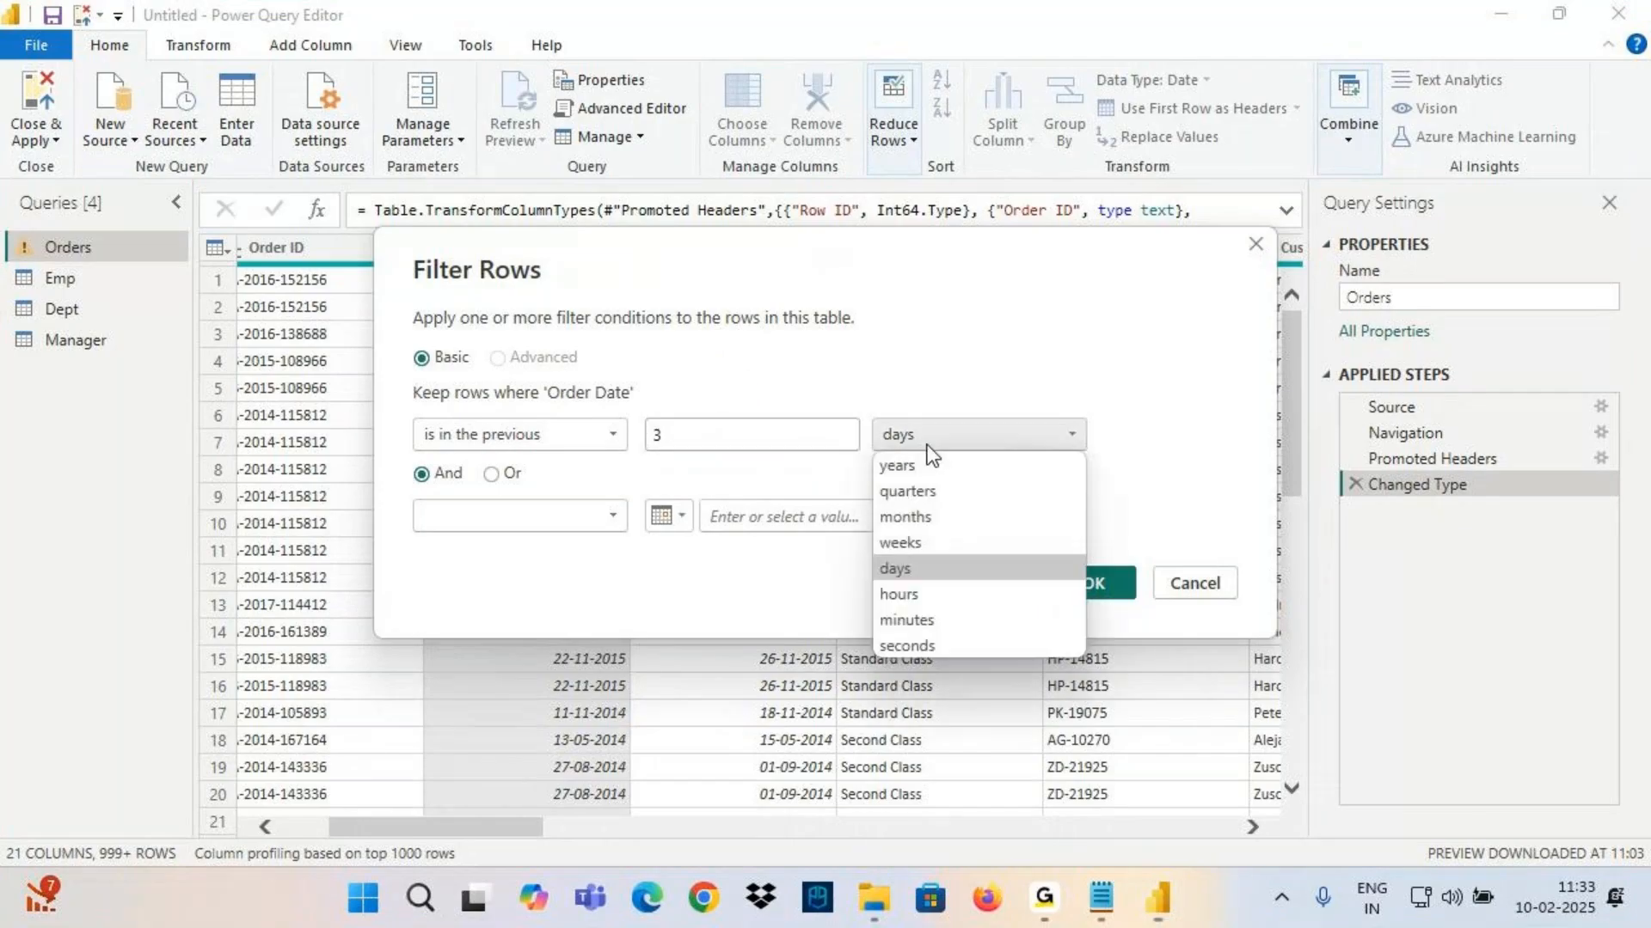
left_click(913, 569)
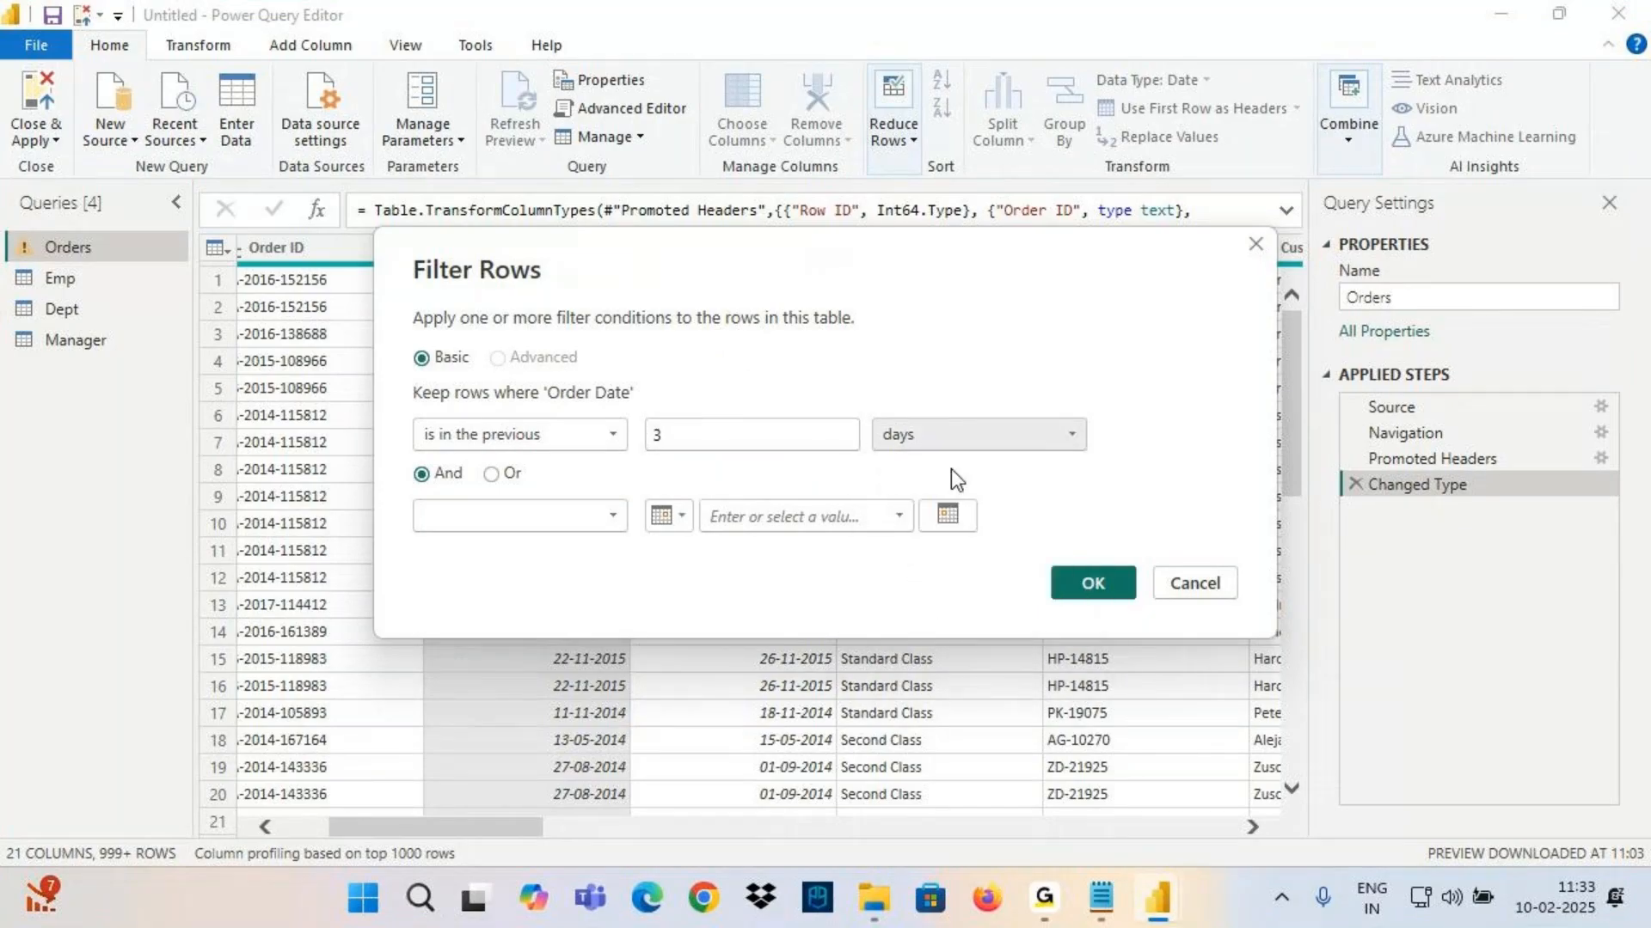
Mark the "is in the previous" 3 days condition and the system date with screen annotations and clear them
key("ctrl+2")
mouse_move(408, 418)
left_mouse_down()
mouse_move(517, 449)
mouse_move(1111, 456)
left_mouse_up()
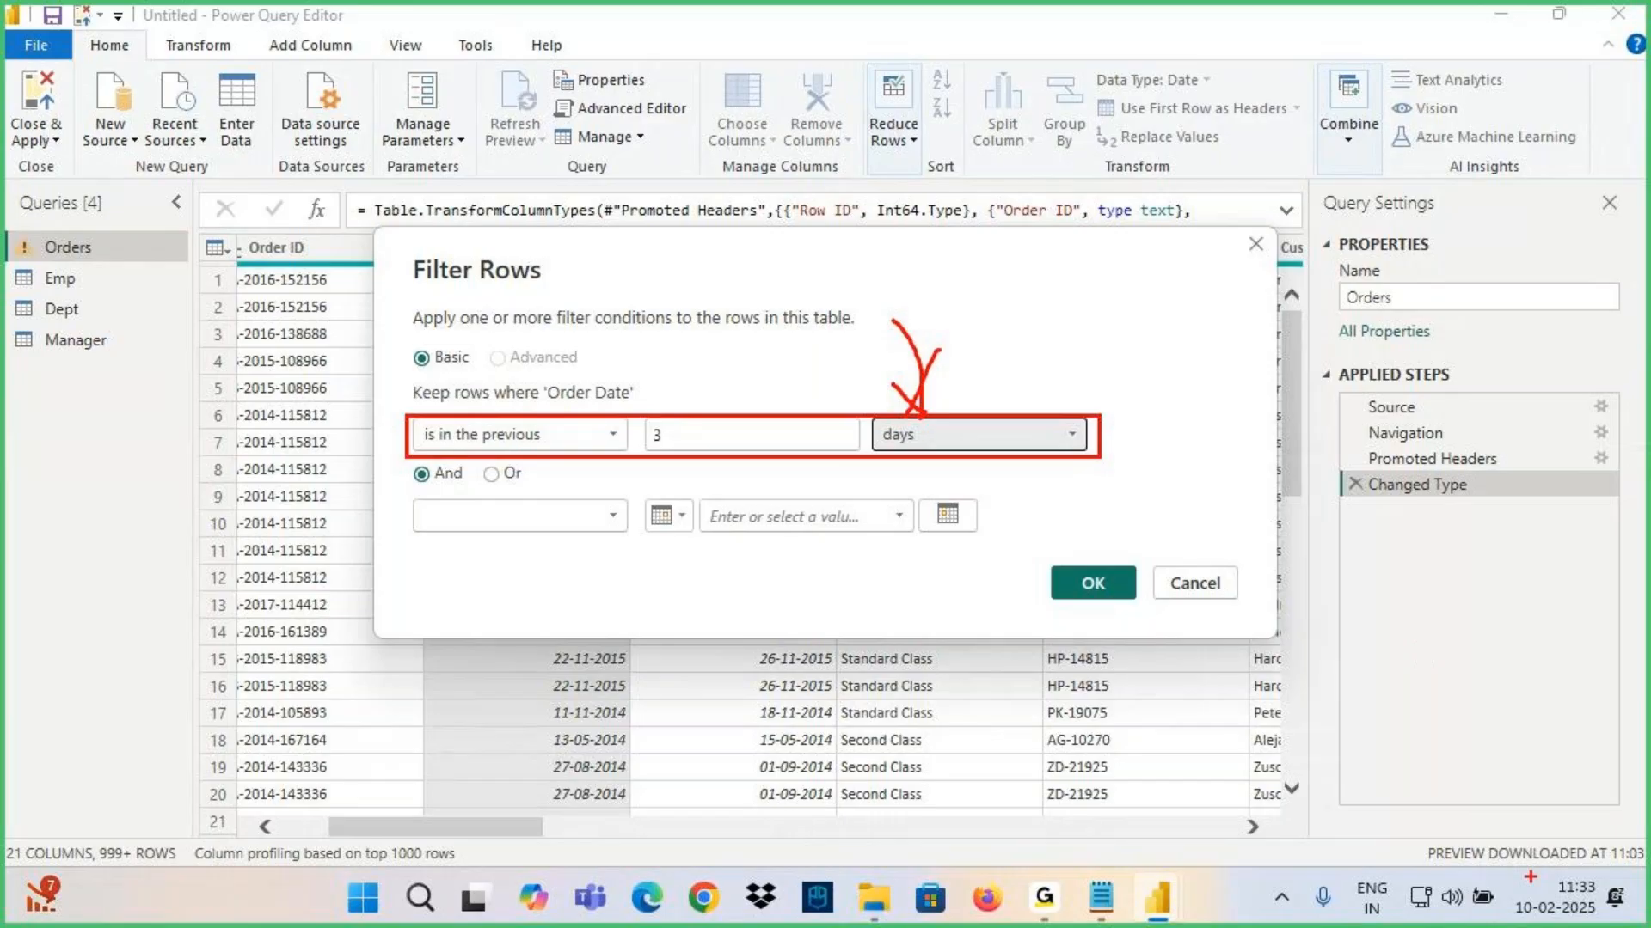
left_click_drag(1530, 864, 1547, 855)
mouse_move(1547, 718)
left_mouse_down()
mouse_move(1559, 828)
mouse_move(1626, 752)
left_mouse_up()
key("Escape")
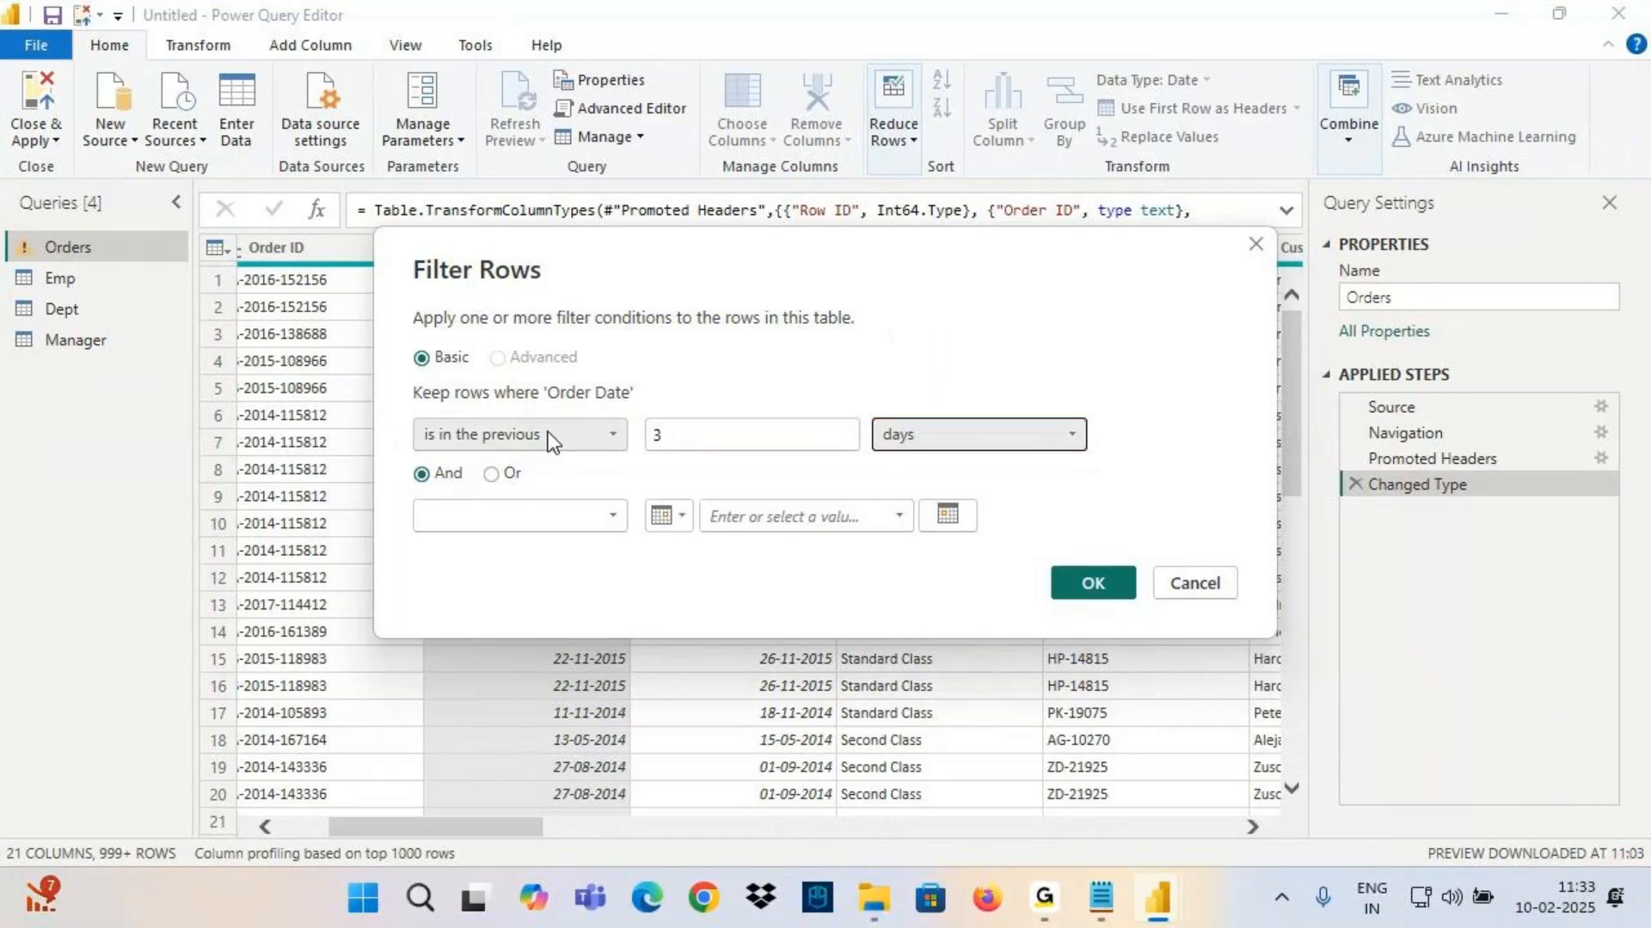
Show the available filter operators, mark "is in the next" and "is in the previous" with annotations, and clear them
left_click(549, 431)
key("ctrl+2")
left_click_drag(406, 640, 580, 670)
mouse_move(419, 613)
left_mouse_down()
mouse_move(563, 637)
mouse_move(538, 608)
mouse_move(629, 572)
left_mouse_up()
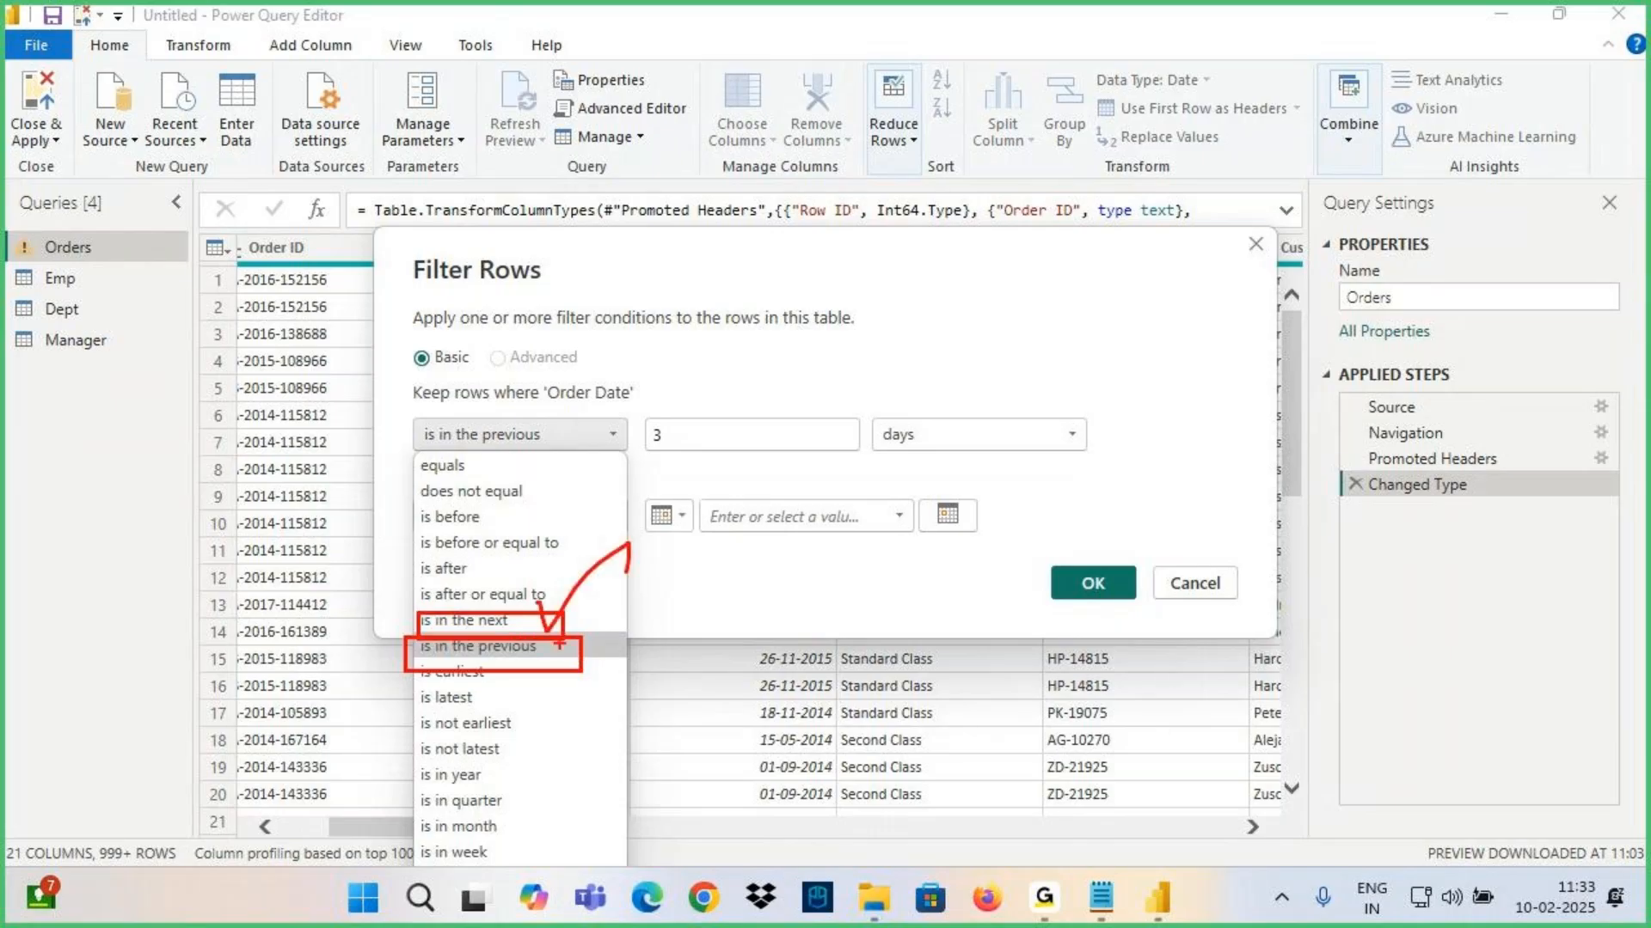
left_click_drag(564, 665, 671, 564)
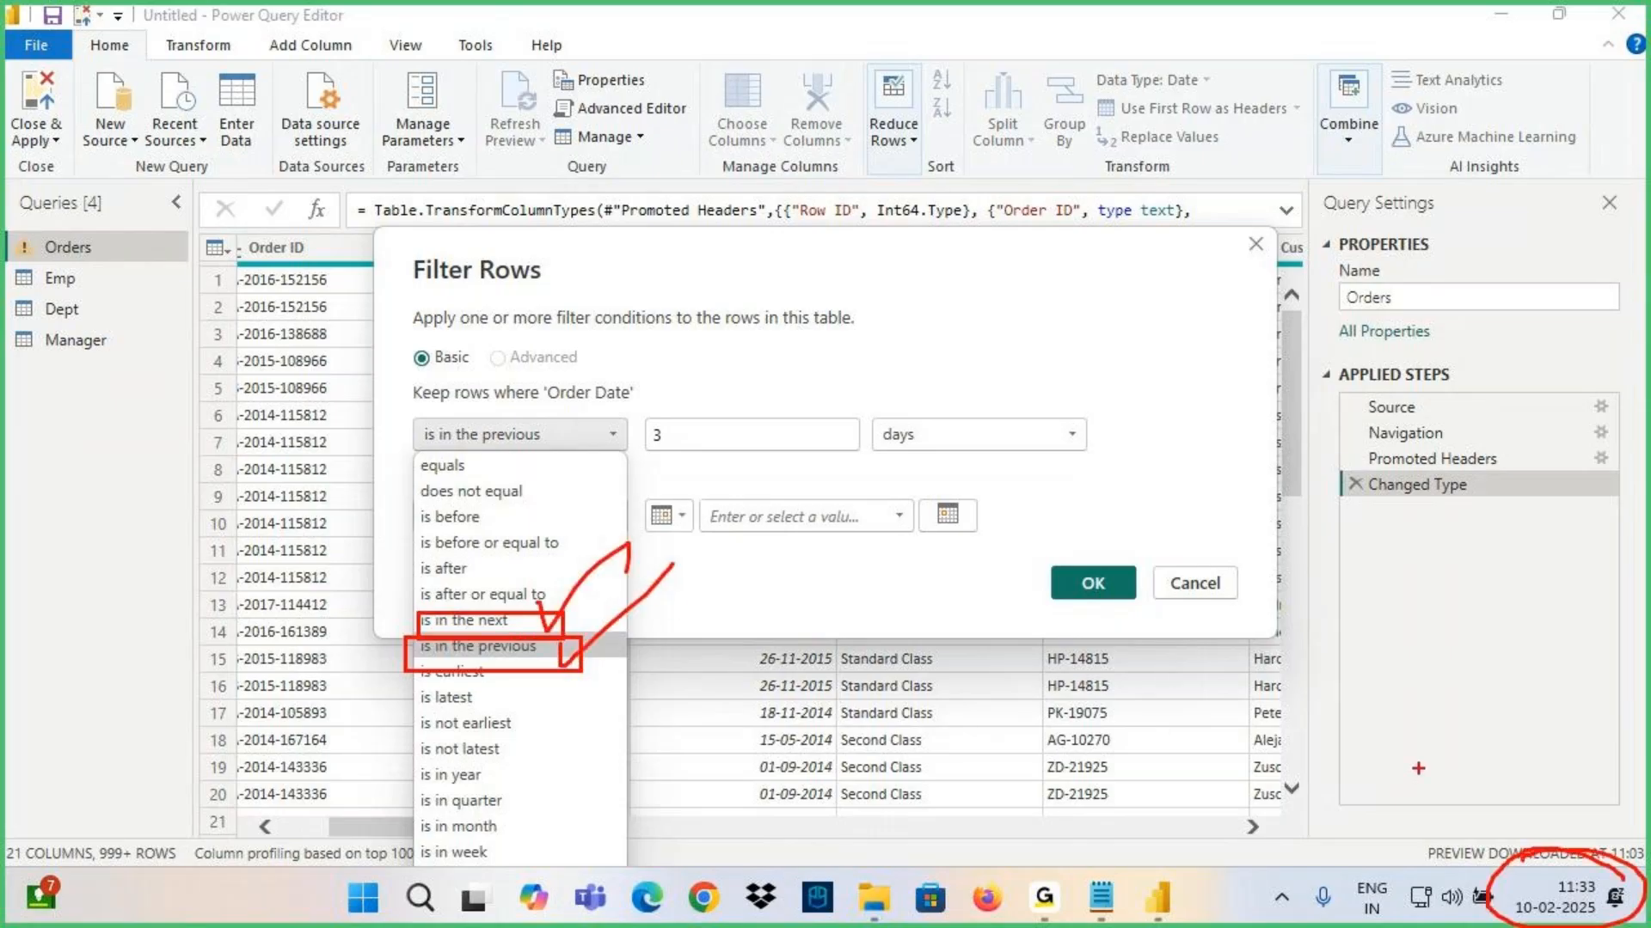
key("Escape")
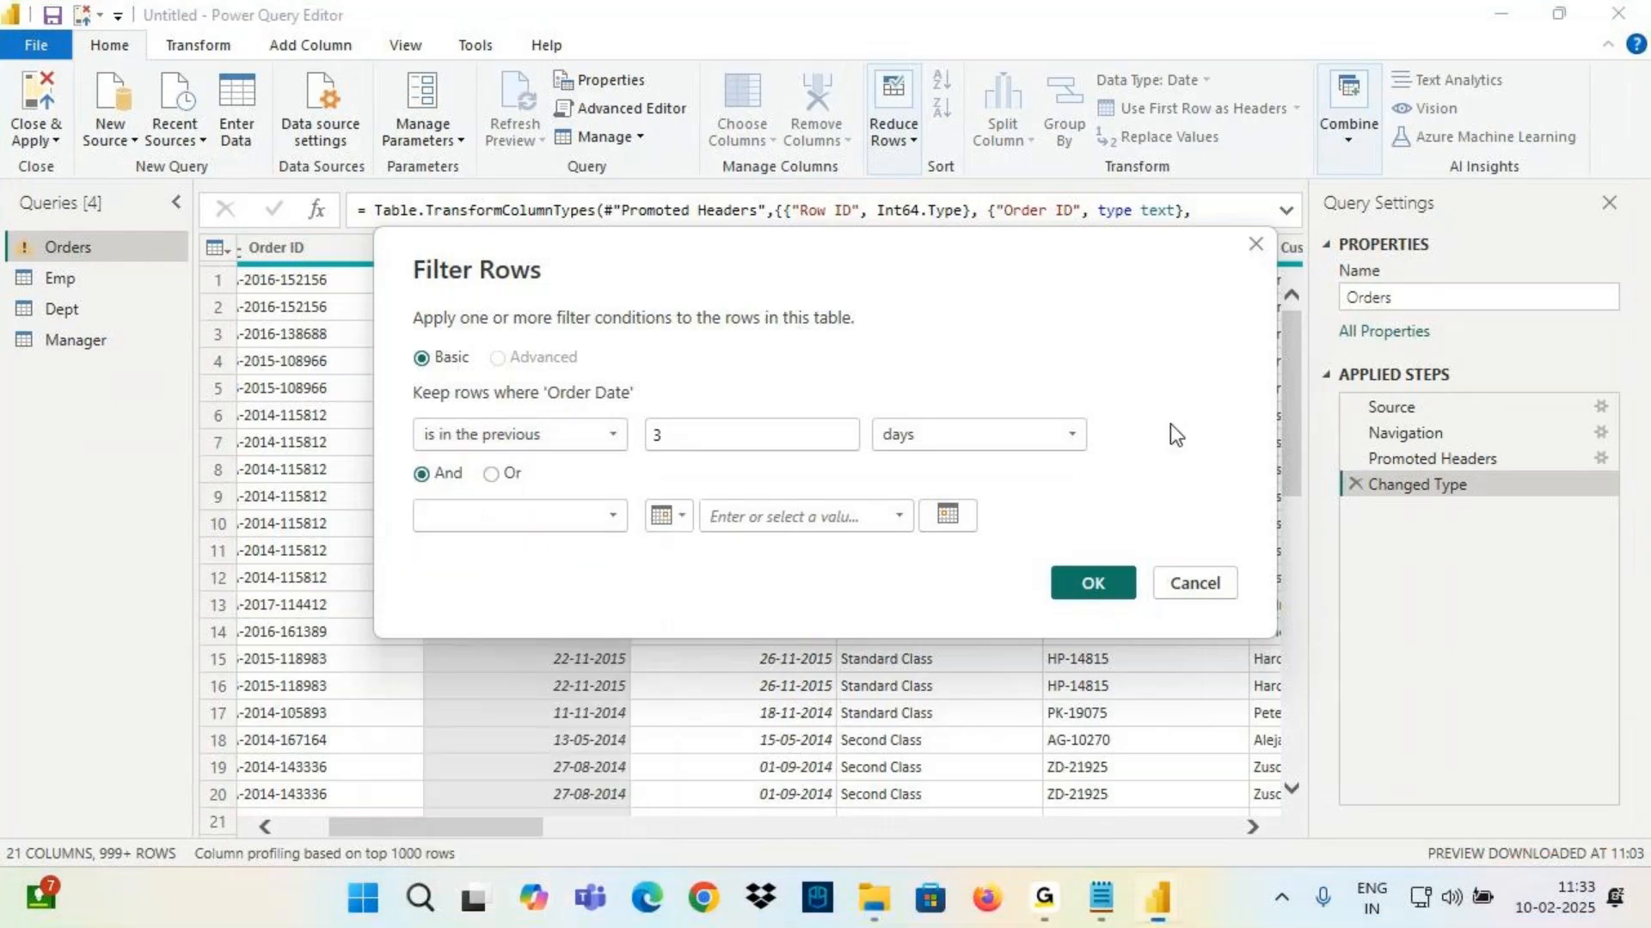
Switch to Notepad and add a dashed line below the heading "Filtering the Data on Date Columns"
left_click(1103, 898)
scroll(94, 465, "down", 5)
left_click(88, 204)
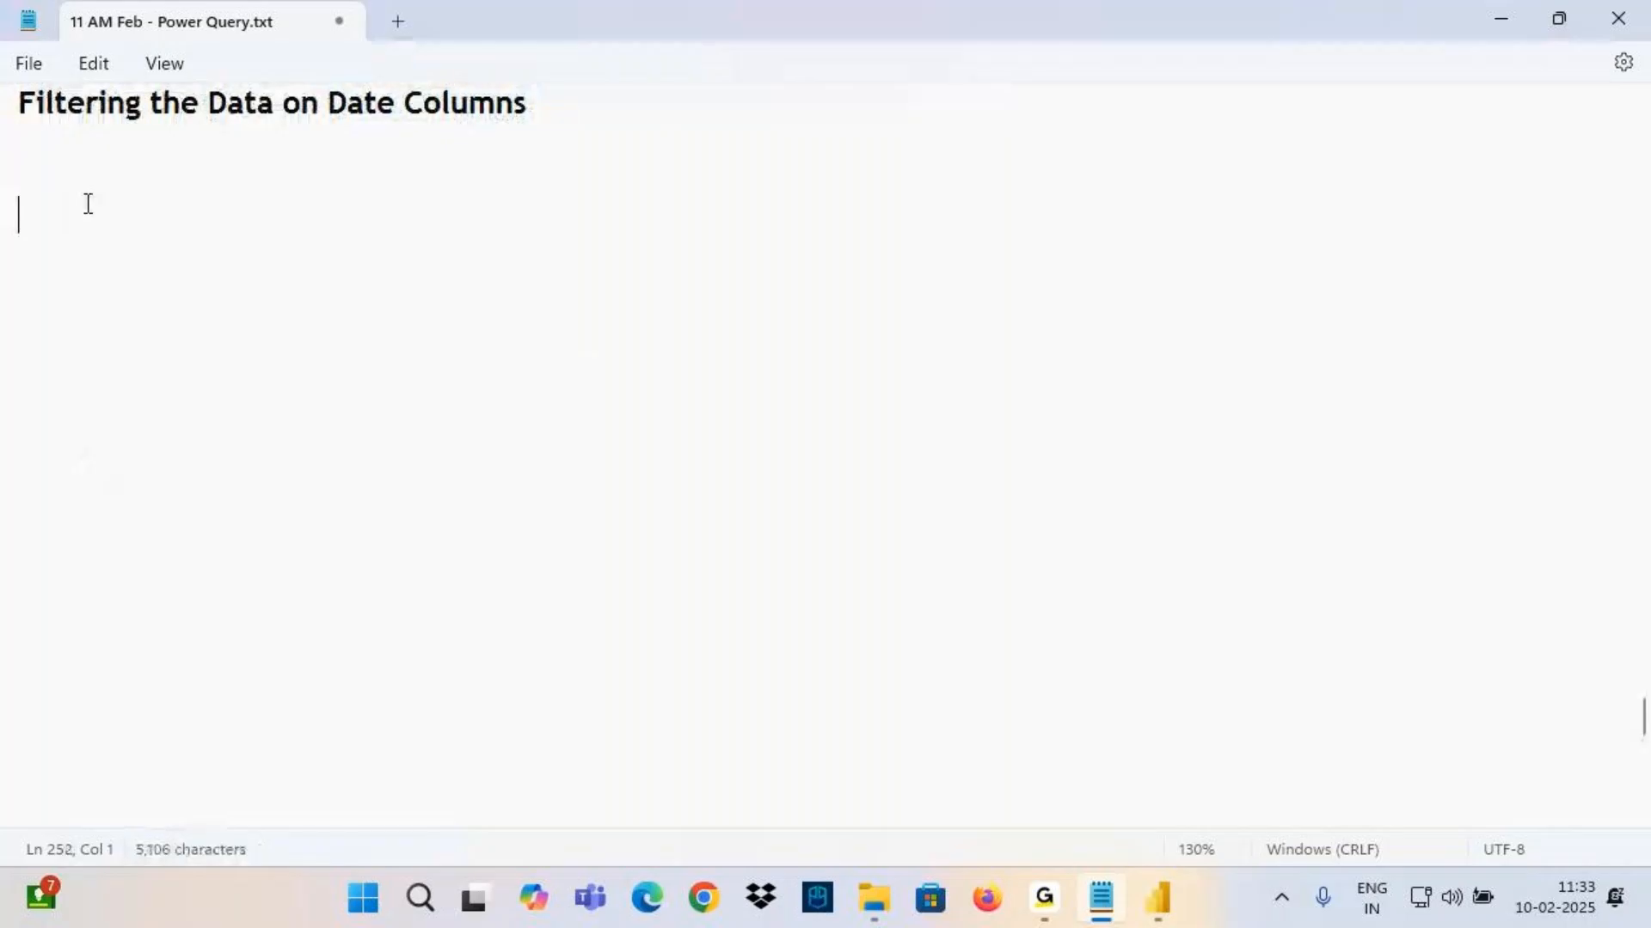
key("Up")
type("----------")
key("Down")
Write "is in the Previous , is in the Next" below the dashed line
type("is int")
key("BackSpace")
type("the Previous , is in t")
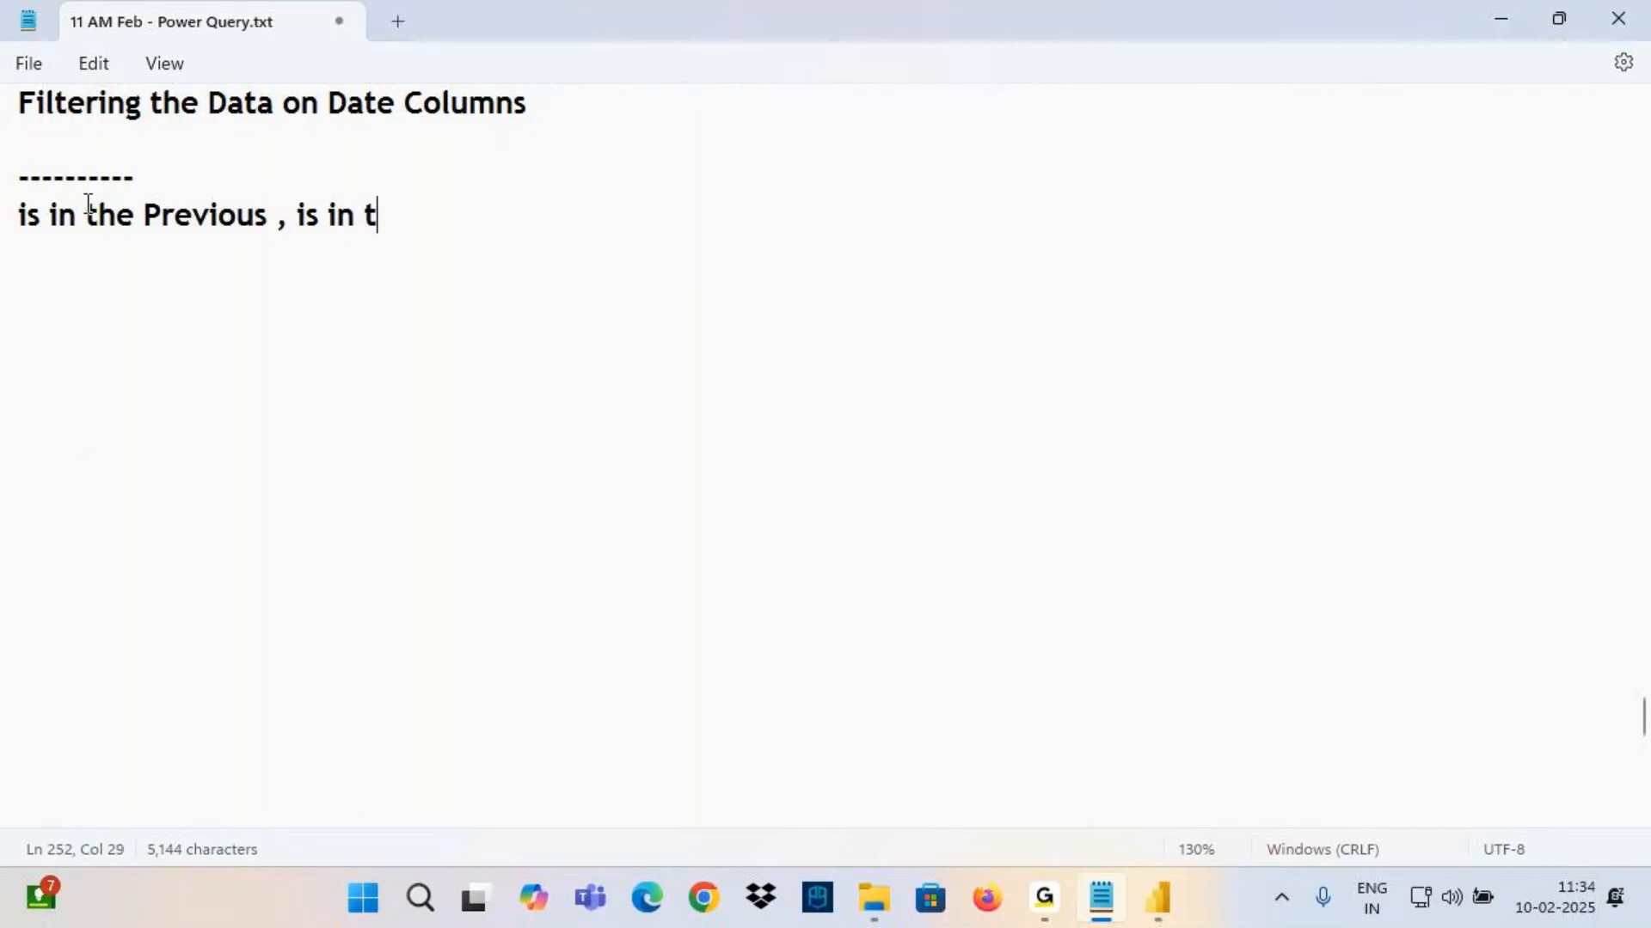
type("he ")
type("Newxt")
key("BackSpace")
key("BackSpace")
key("BackSpace")
key("BackSpace")
type("xt ")
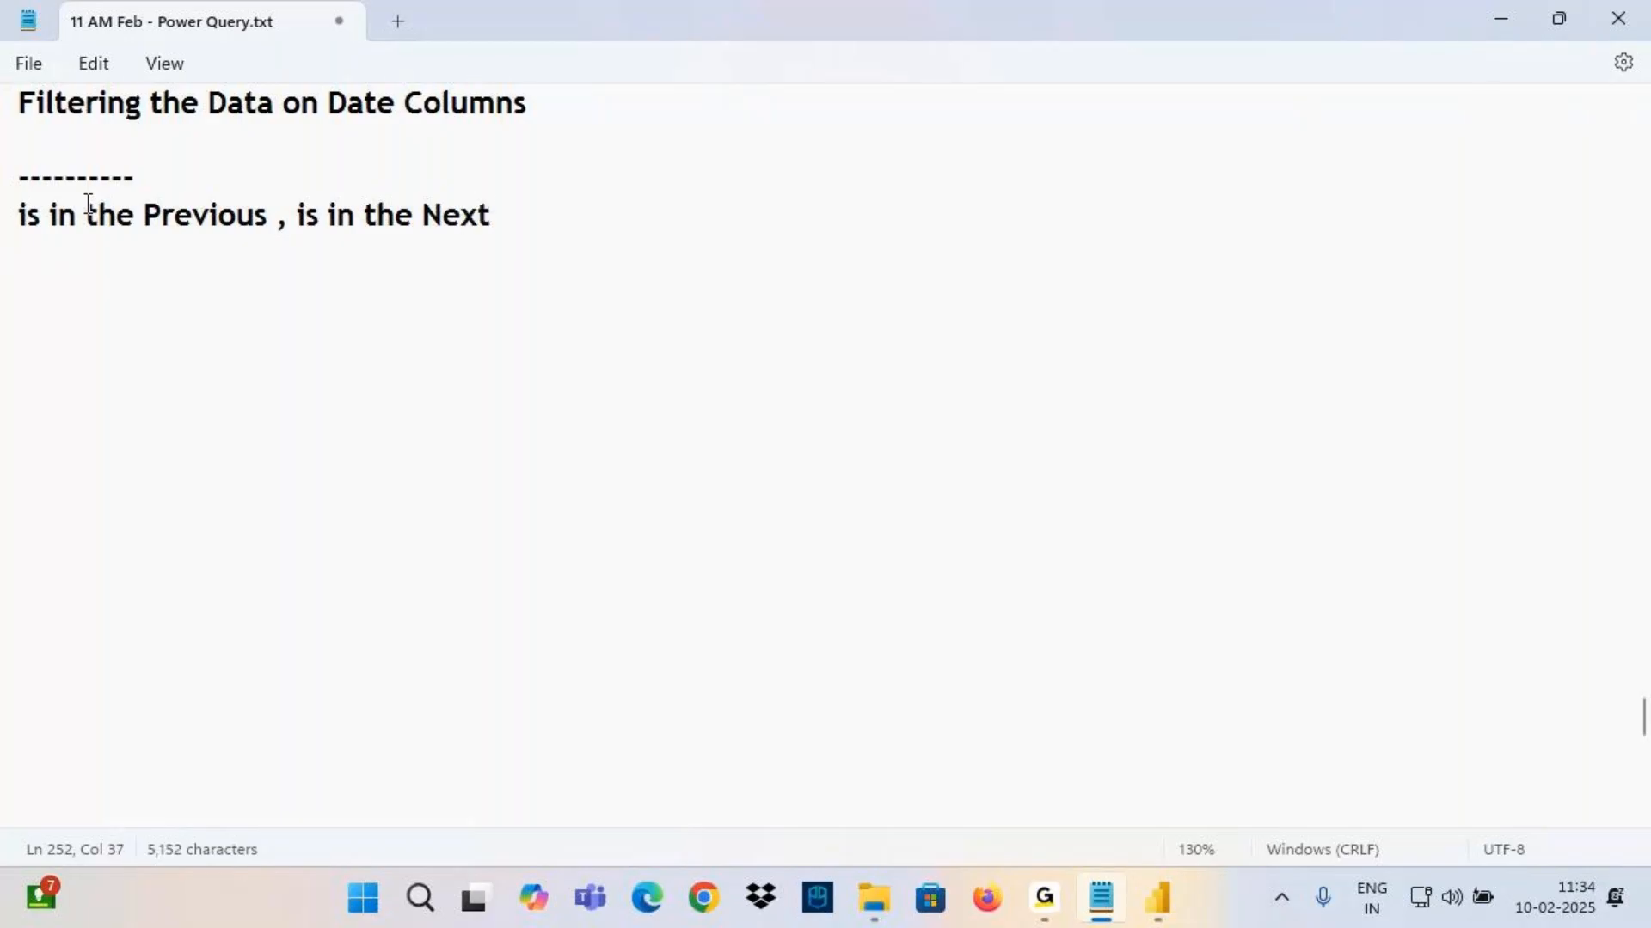
Complete the note line with "write Conditions Based on System Date"
type("writed")
key("BackSpace")
type("Co")
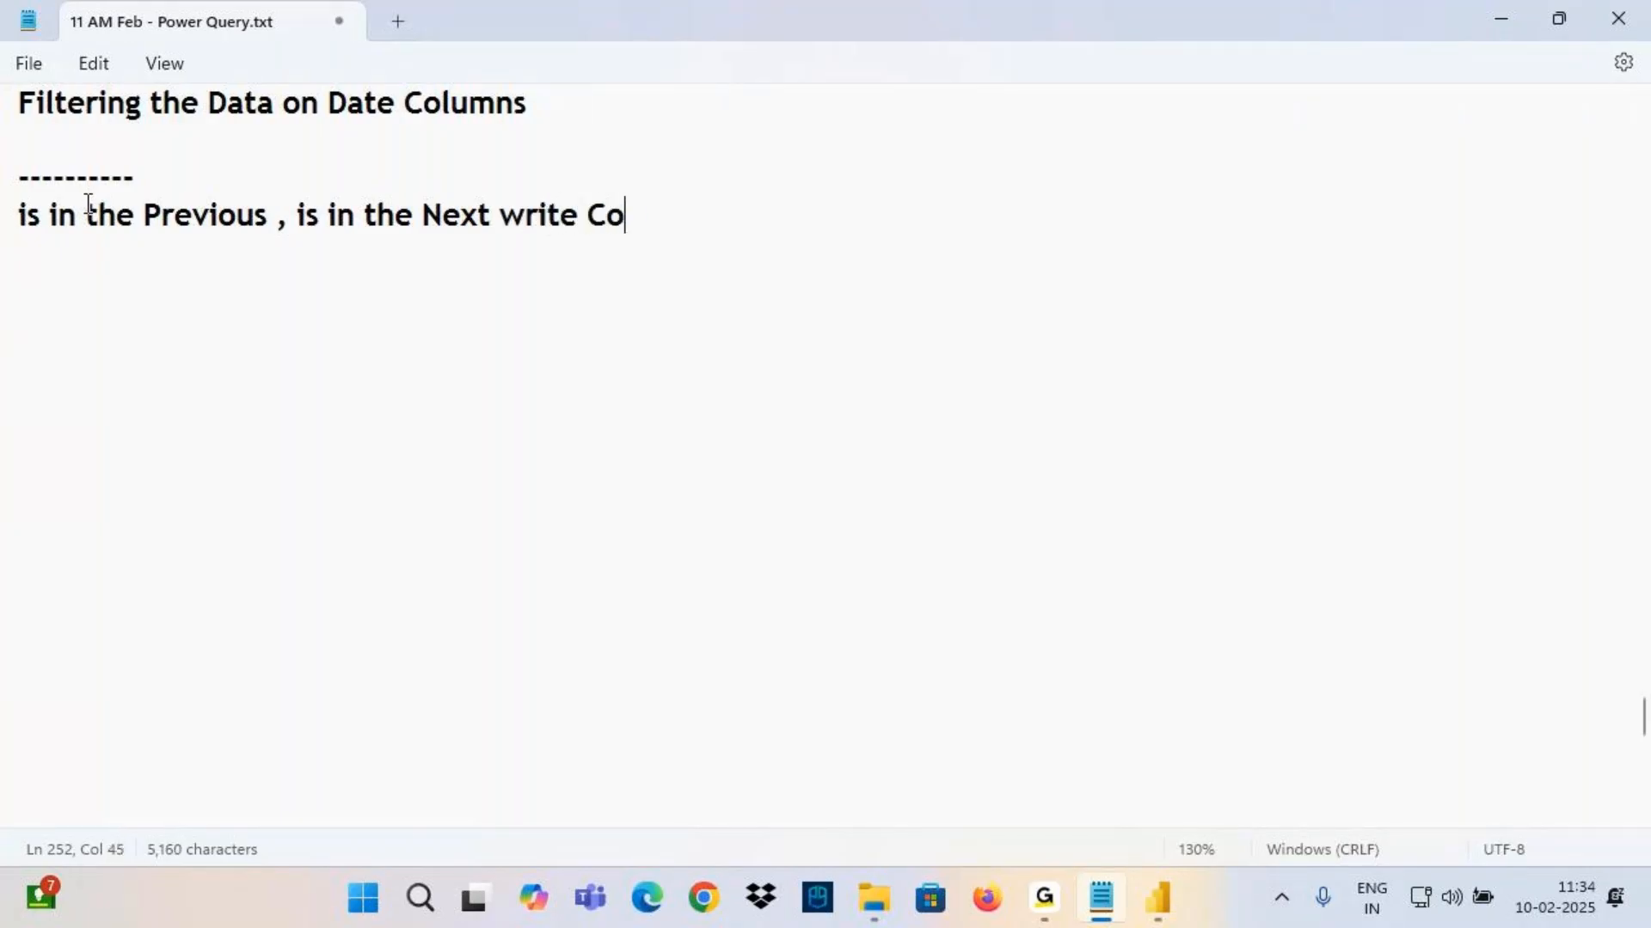
type("nditions Ba")
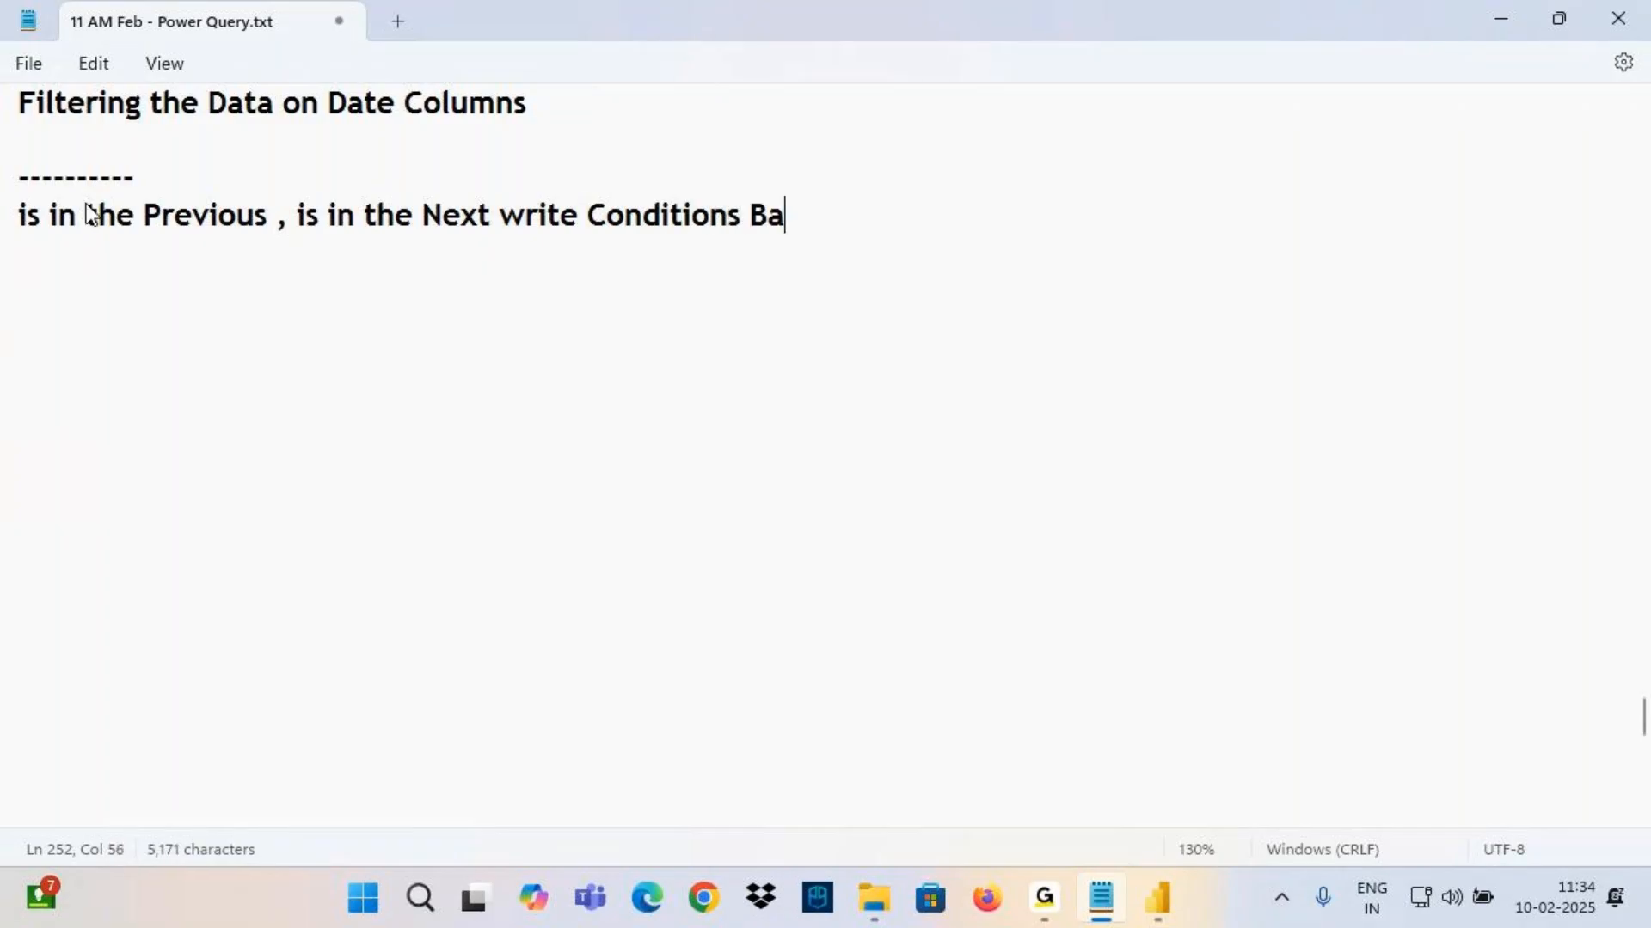
type("sed on Sys")
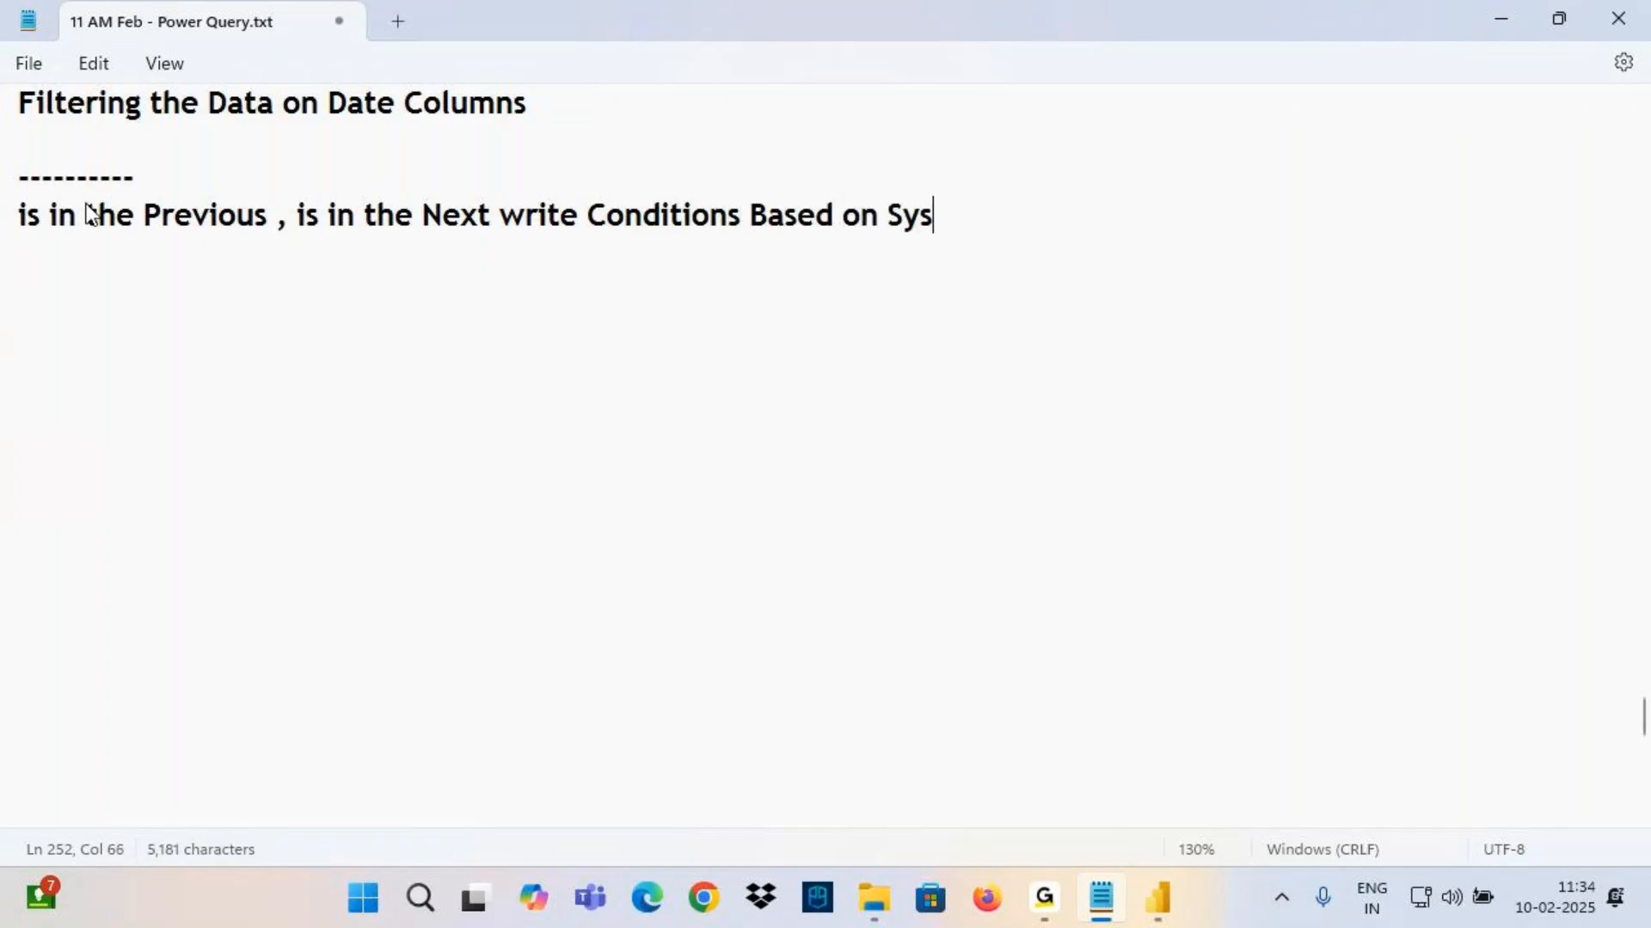
type("tem Data")
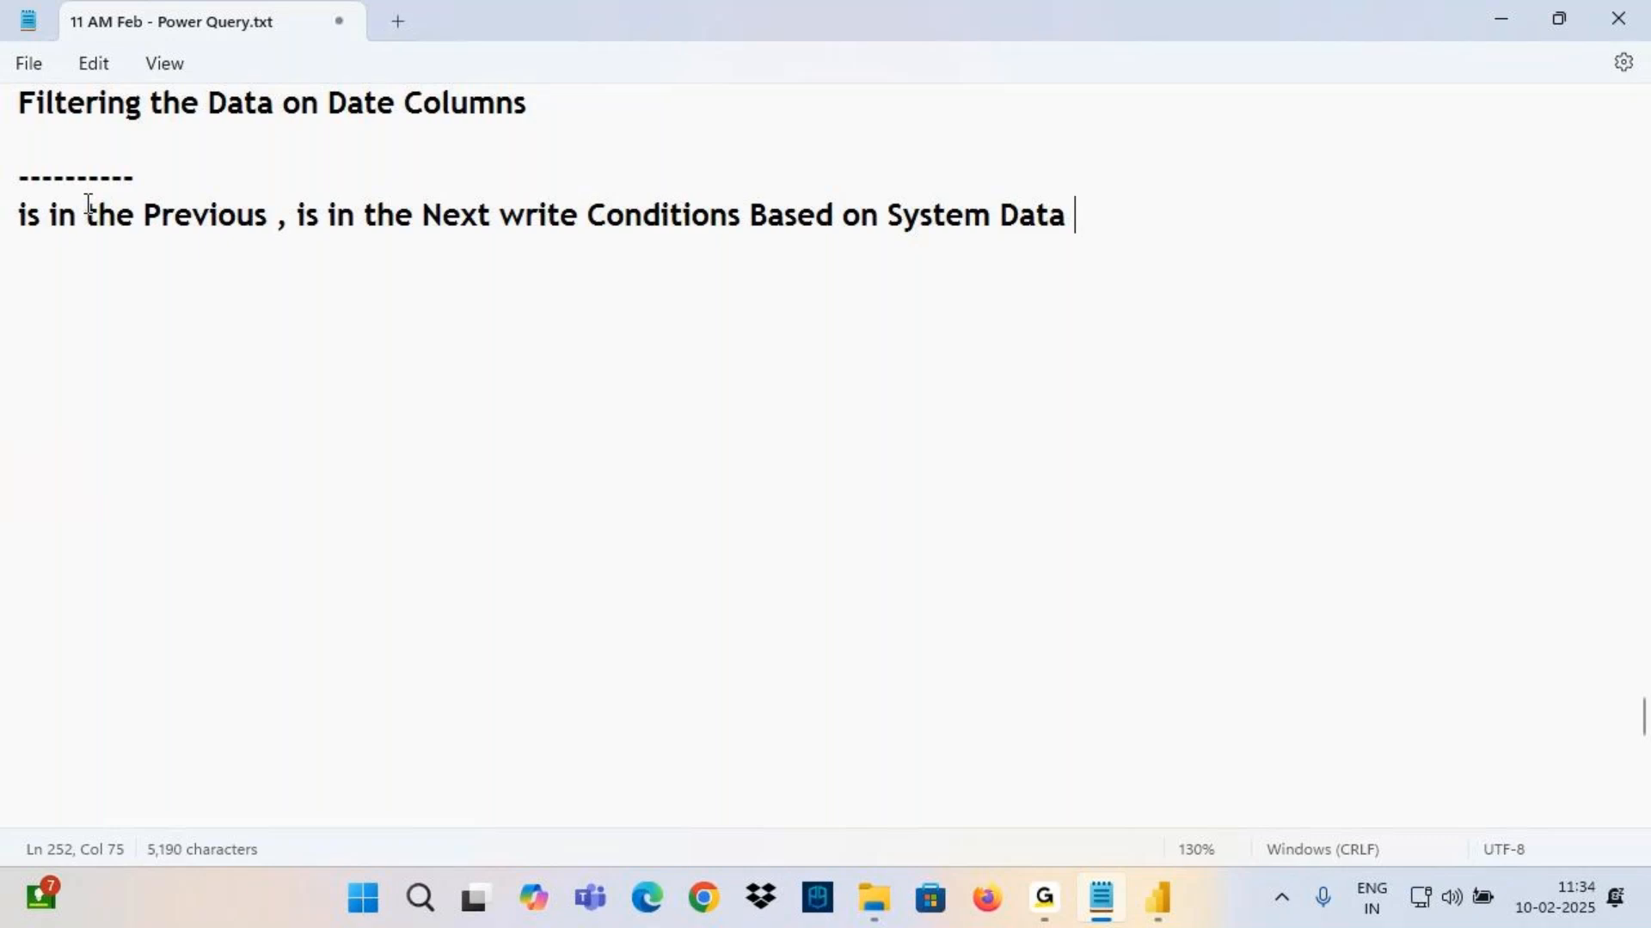
key("BackSpace")
key("BackSpace")
type("e")
Highlight the key phrases of the system date note and save the text file
left_click_drag(143, 215, 641, 222)
left_click_drag(784, 217, 1106, 221)
left_click(1131, 226)
key("ctrl+s")
left_click(645, 243)
left_click(364, 225)
Switch back to Power Query Editor and examine the three days before 10 February 2025 in the system calendar
mouse_move(1162, 894)
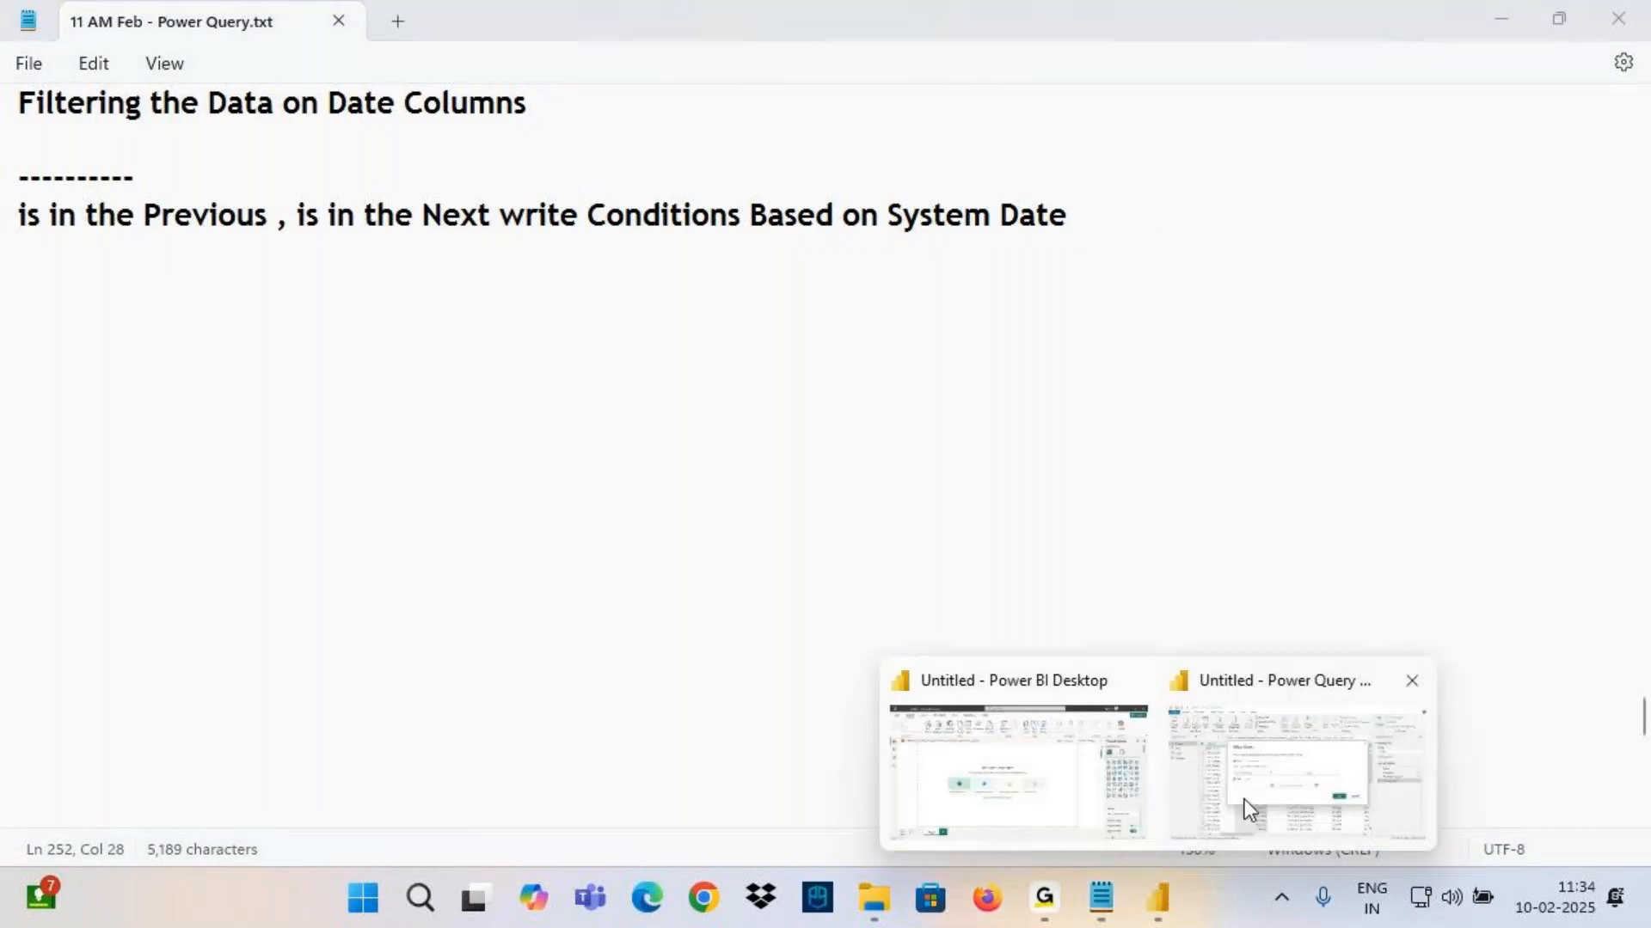
left_click(1273, 726)
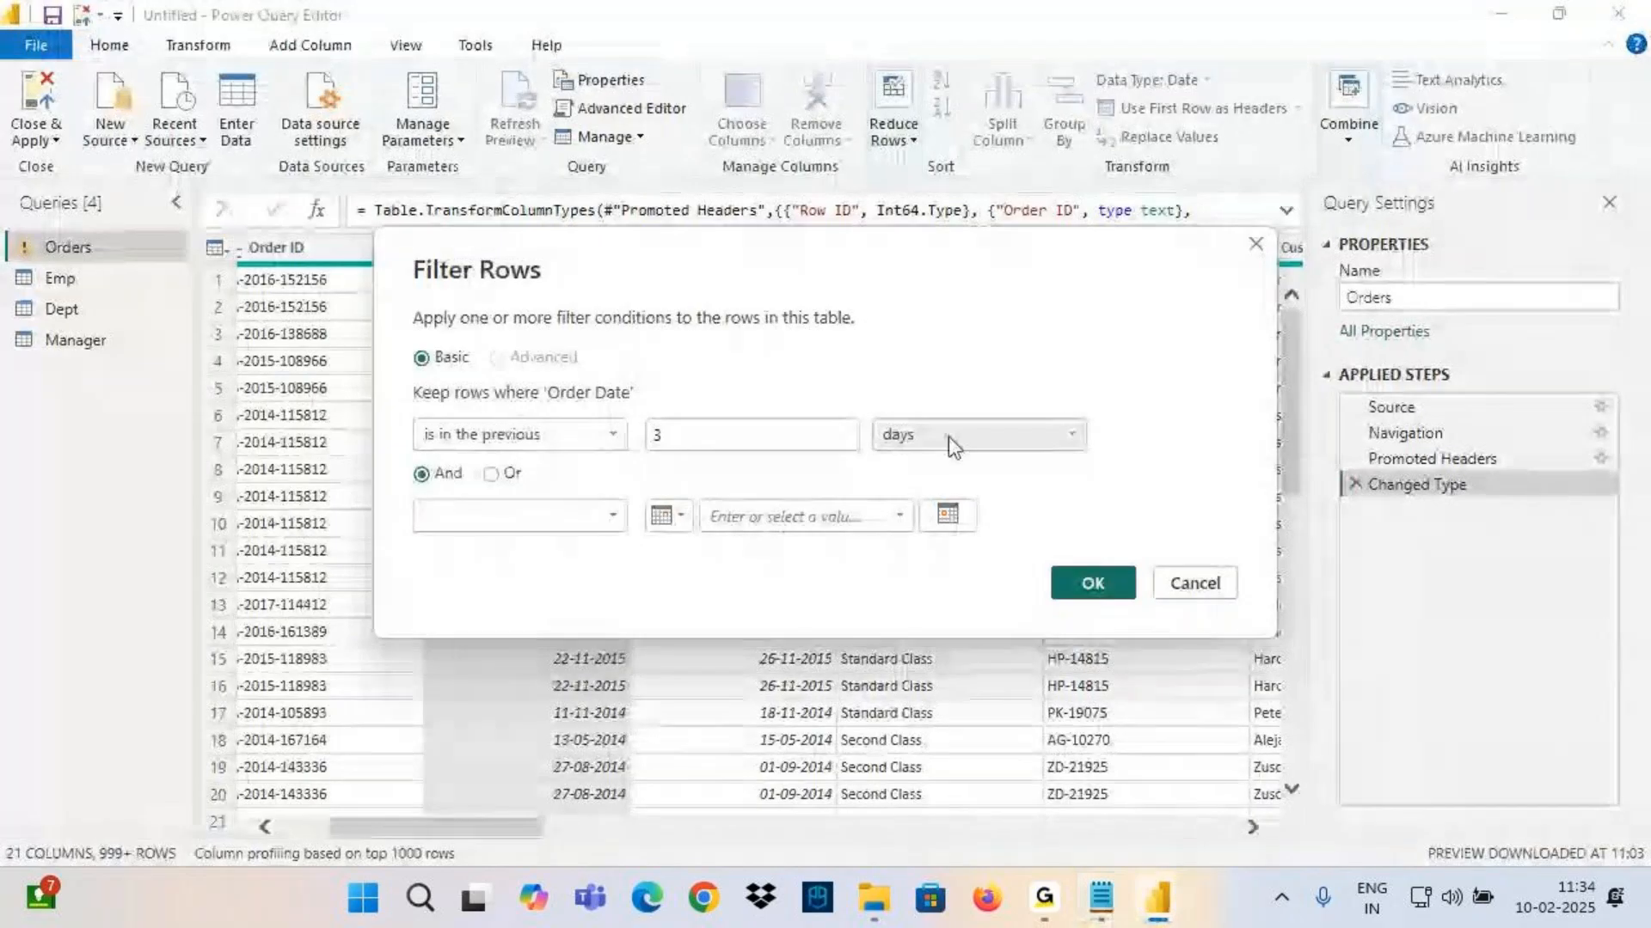
left_click(1563, 912)
left_click(1564, 915)
left_click(1567, 913)
left_click(1236, 659)
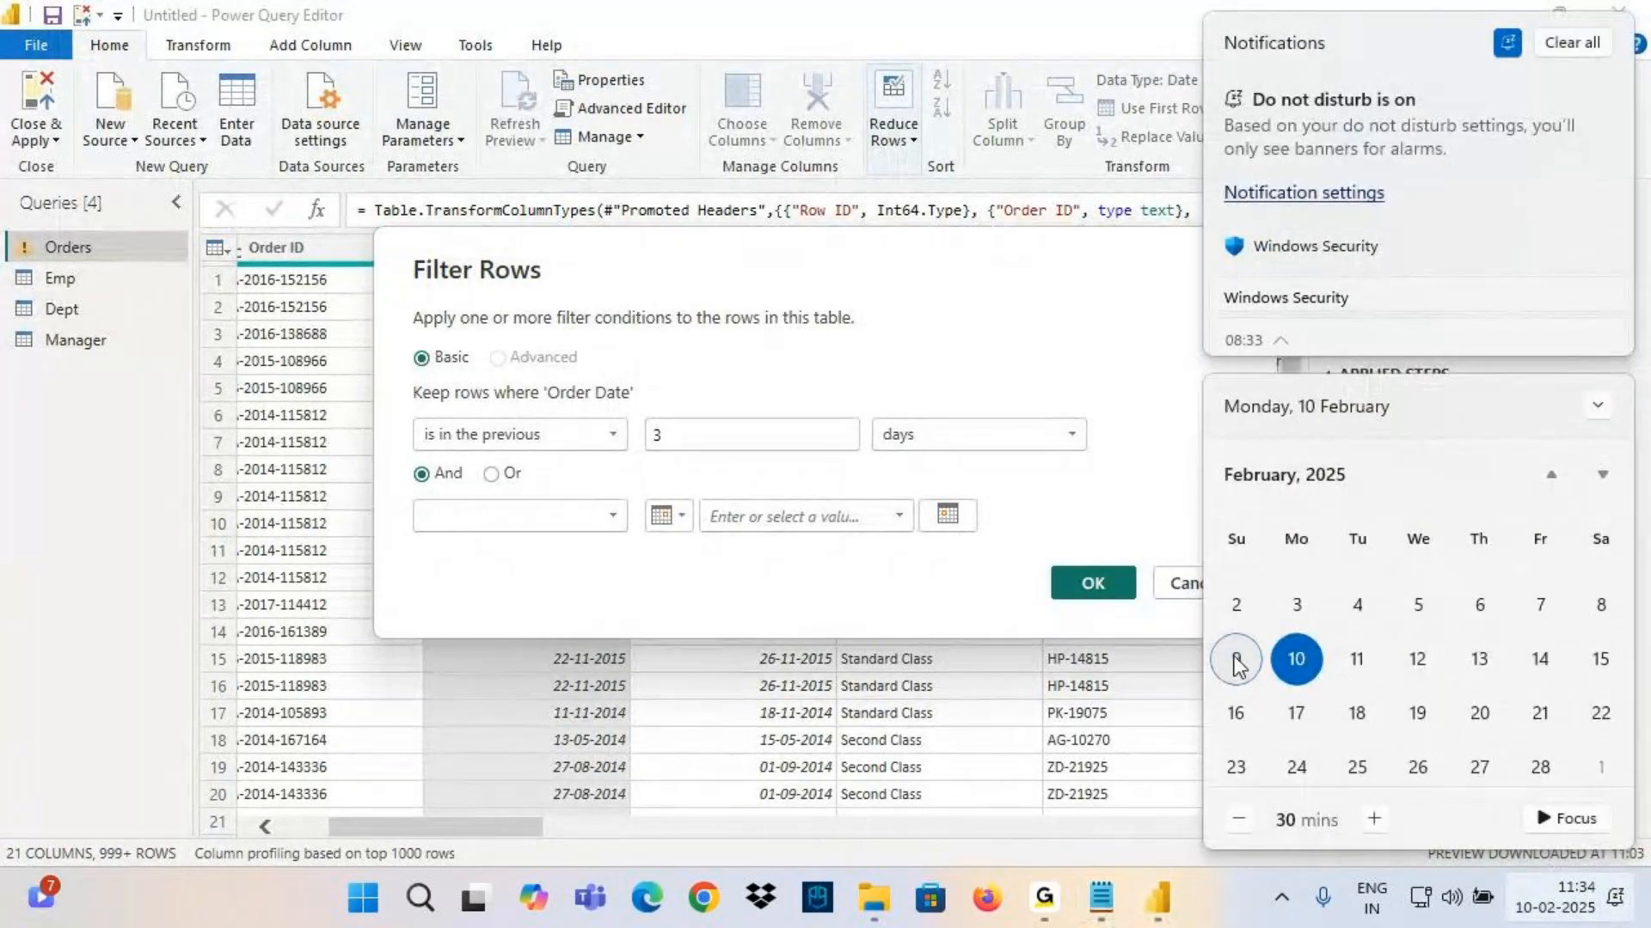
left_click(1601, 607)
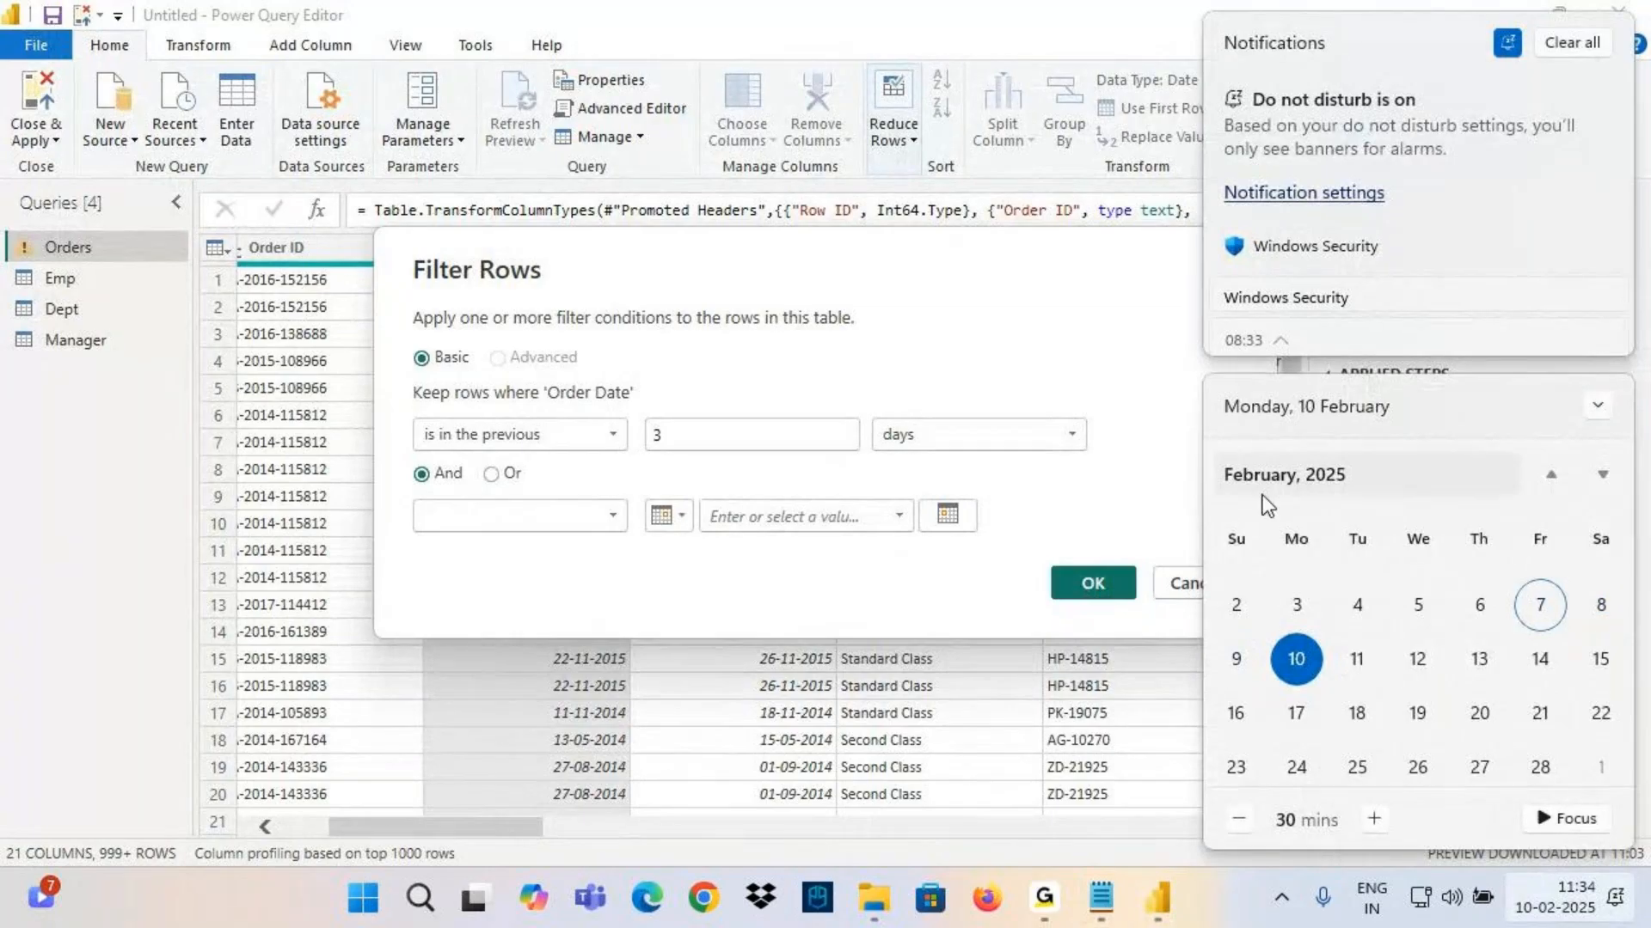
left_click(1287, 487)
left_click(822, 271)
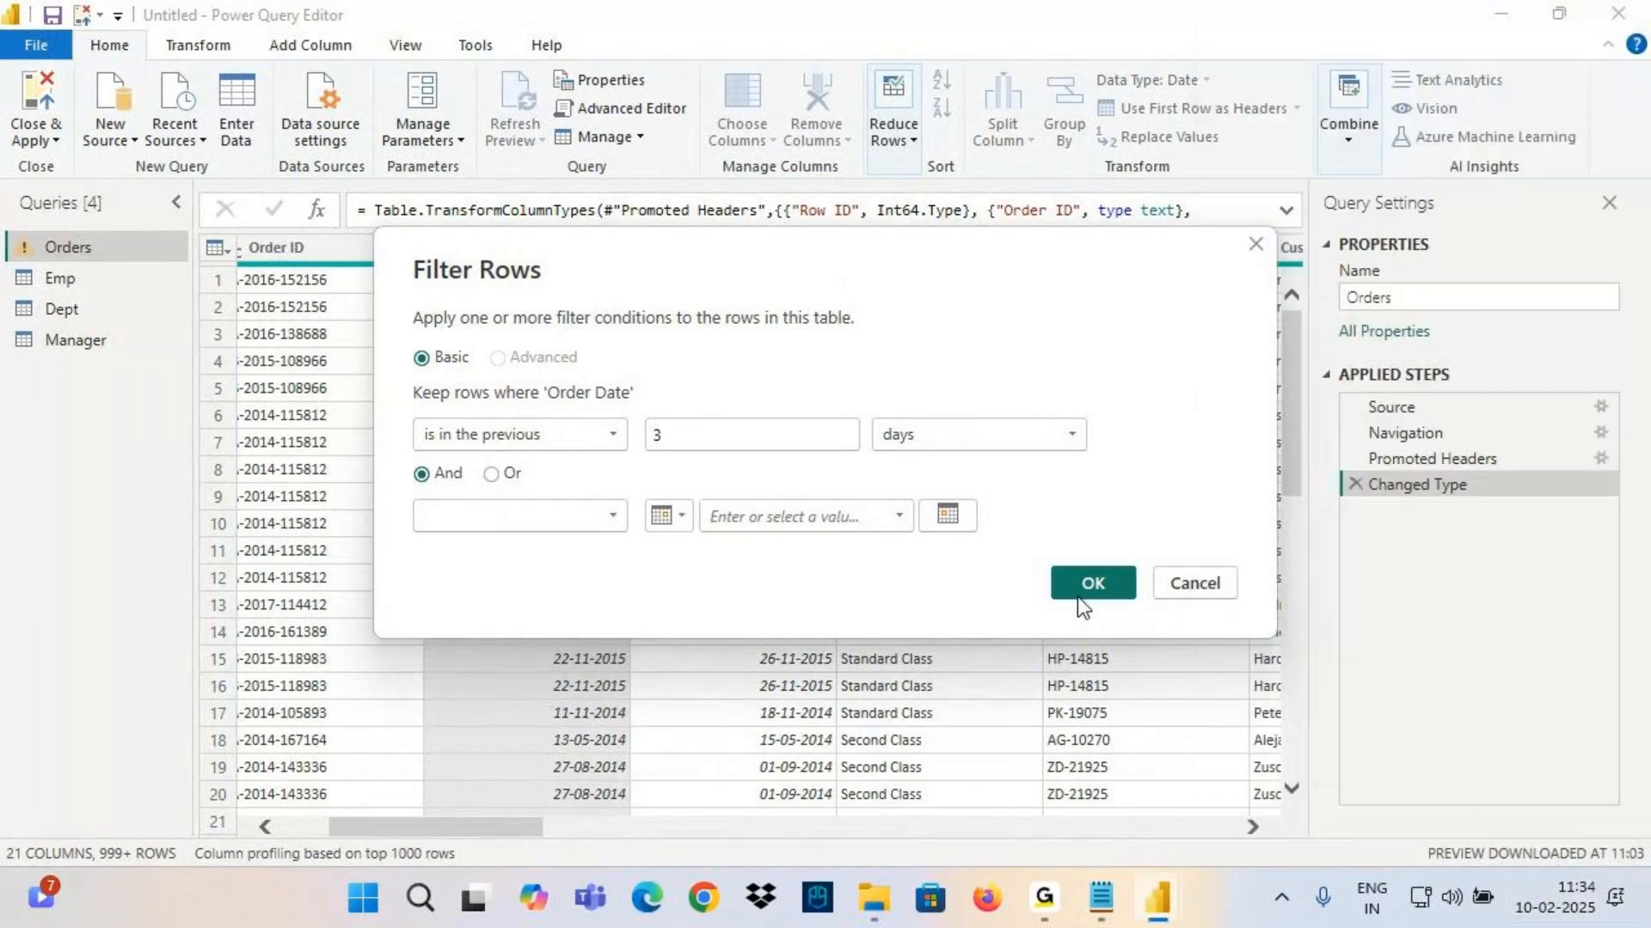
Apply the "is in the previous" 3 days filter, annotate the year 2017 and the system date on screen, and clear the marks
left_click(1100, 590)
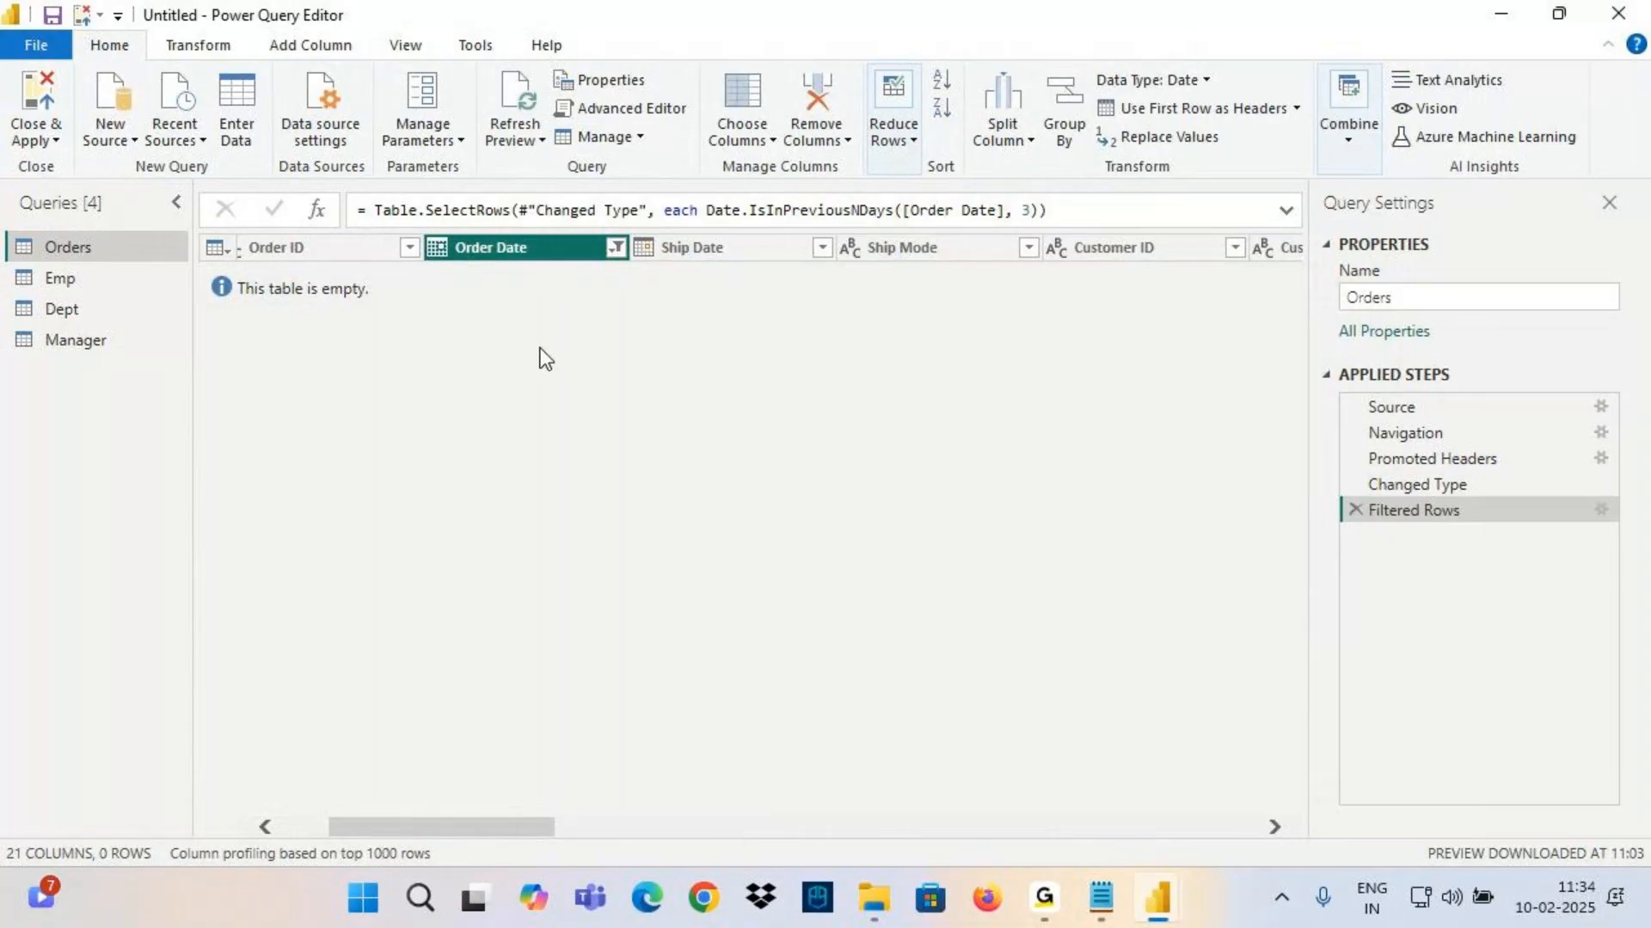
key("ctrl+2")
left_click_drag(709, 327, 683, 336)
mouse_move(593, 352)
left_mouse_down()
mouse_move(563, 360)
mouse_move(558, 414)
mouse_move(695, 399)
left_mouse_up()
left_click_drag(732, 302, 737, 371)
left_click_drag(748, 322, 773, 367)
left_click_drag(750, 334, 842, 321)
left_click_drag(1509, 737, 1578, 903)
left_click_drag(1563, 915, 1610, 913)
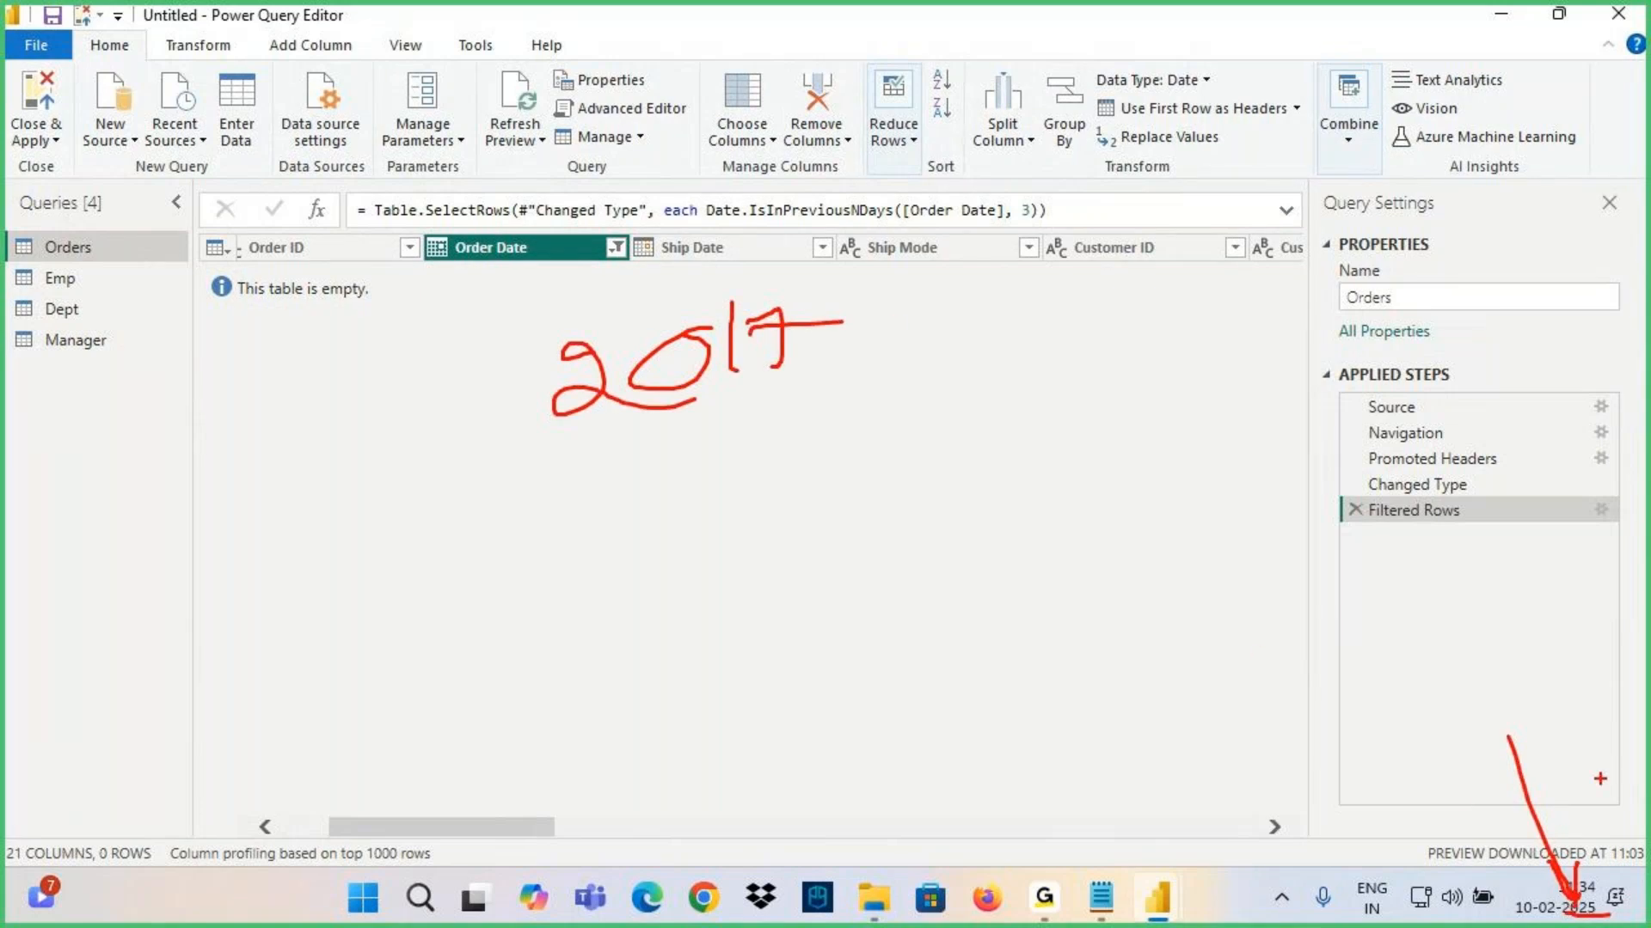
key("Escape")
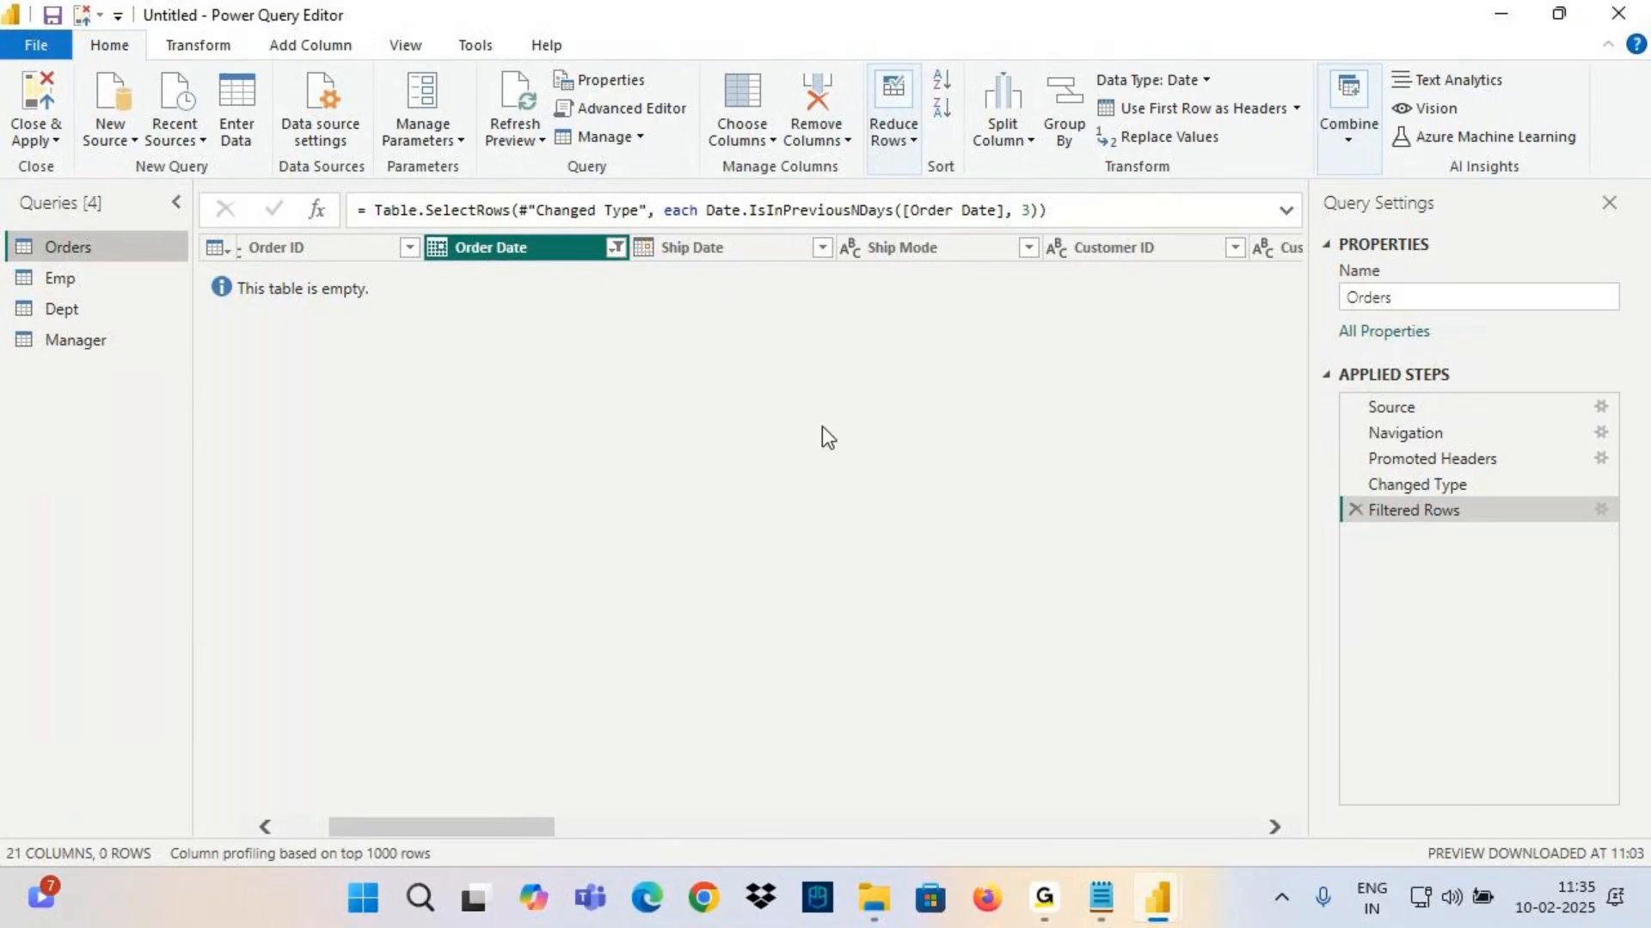
Remove the Filtered Rows step from the Orders query
left_click(1355, 510)
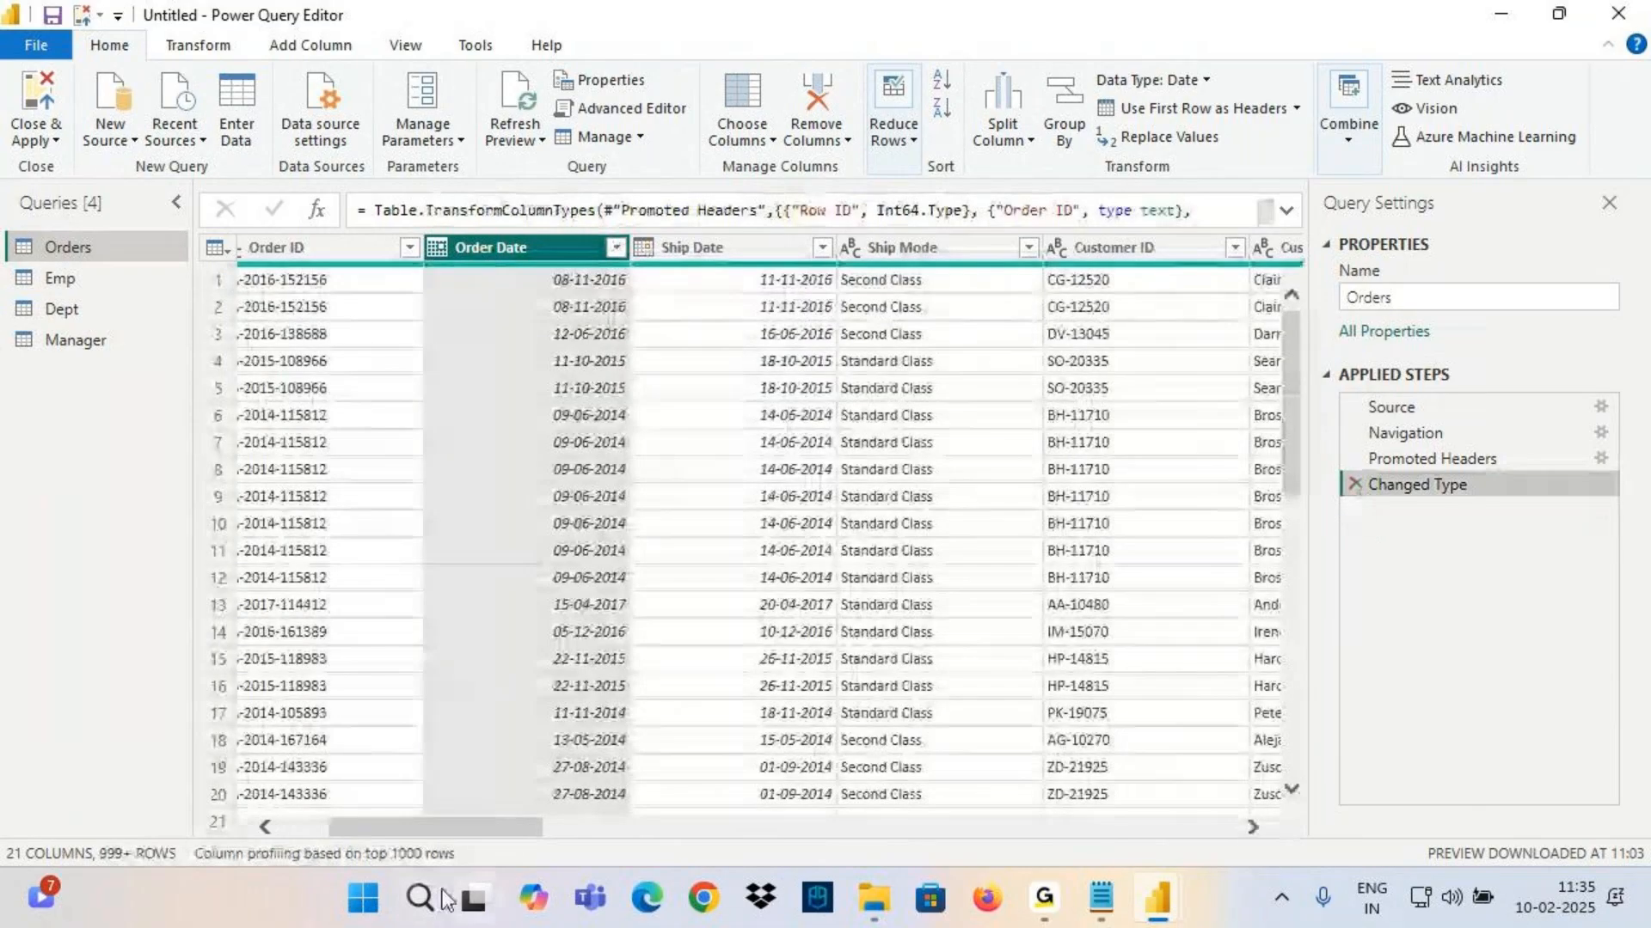
Find the Windows date and time settings, turn off automatic time setting and open the manual date and time change
left_click(416, 896)
type("chade")
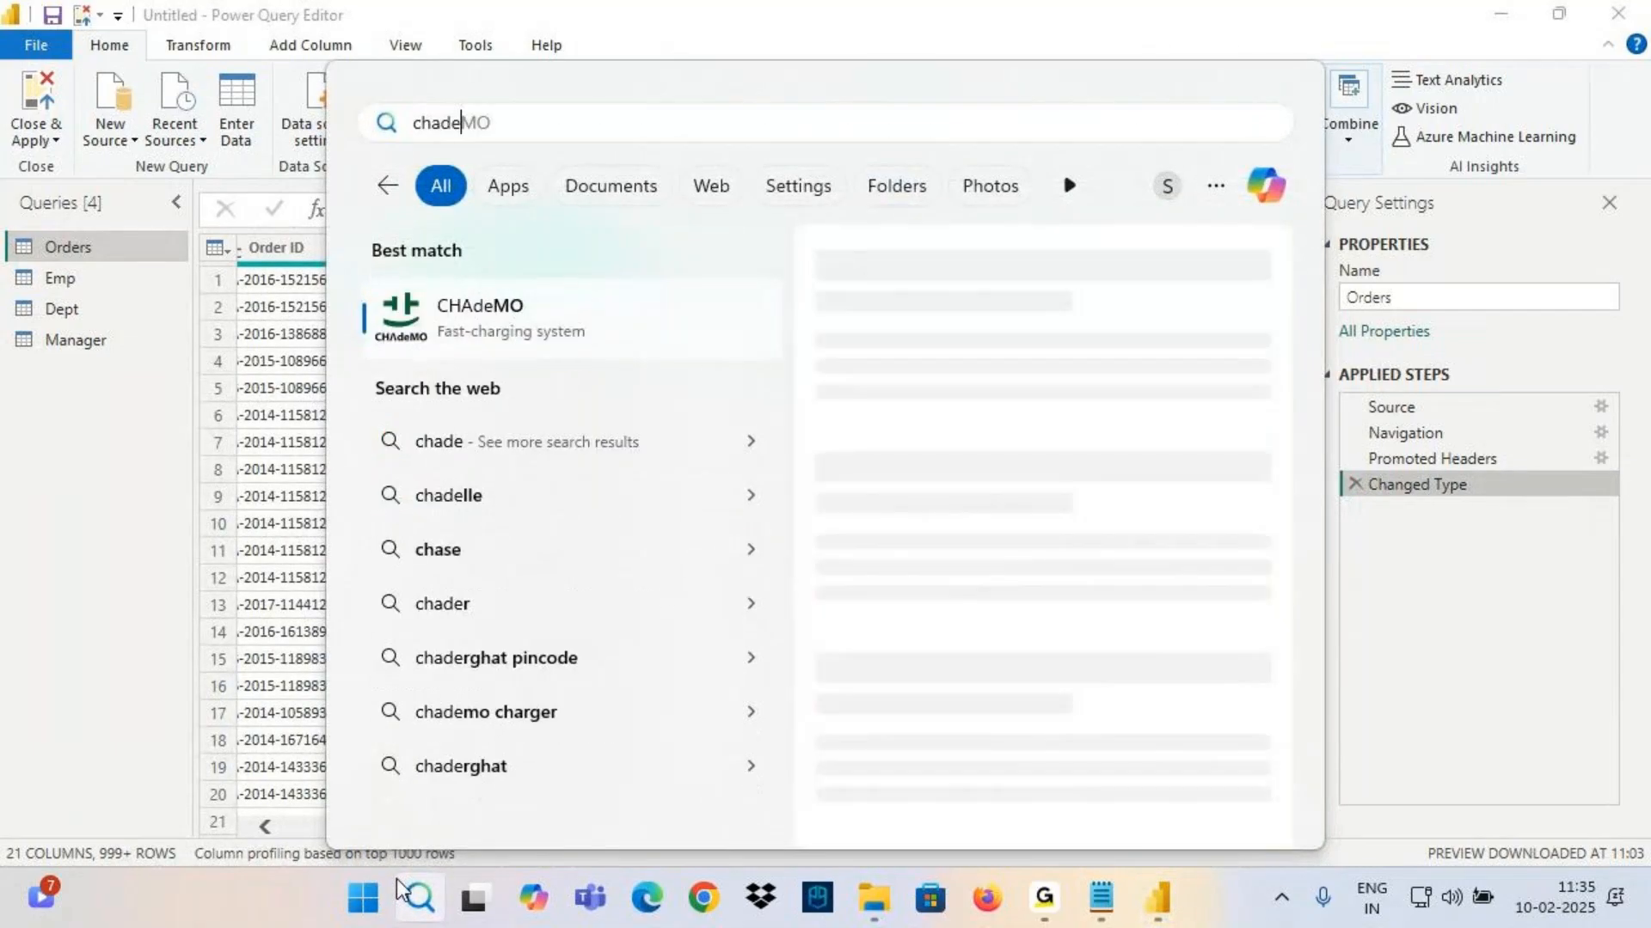
key("BackSpace")
key("BackSpace")
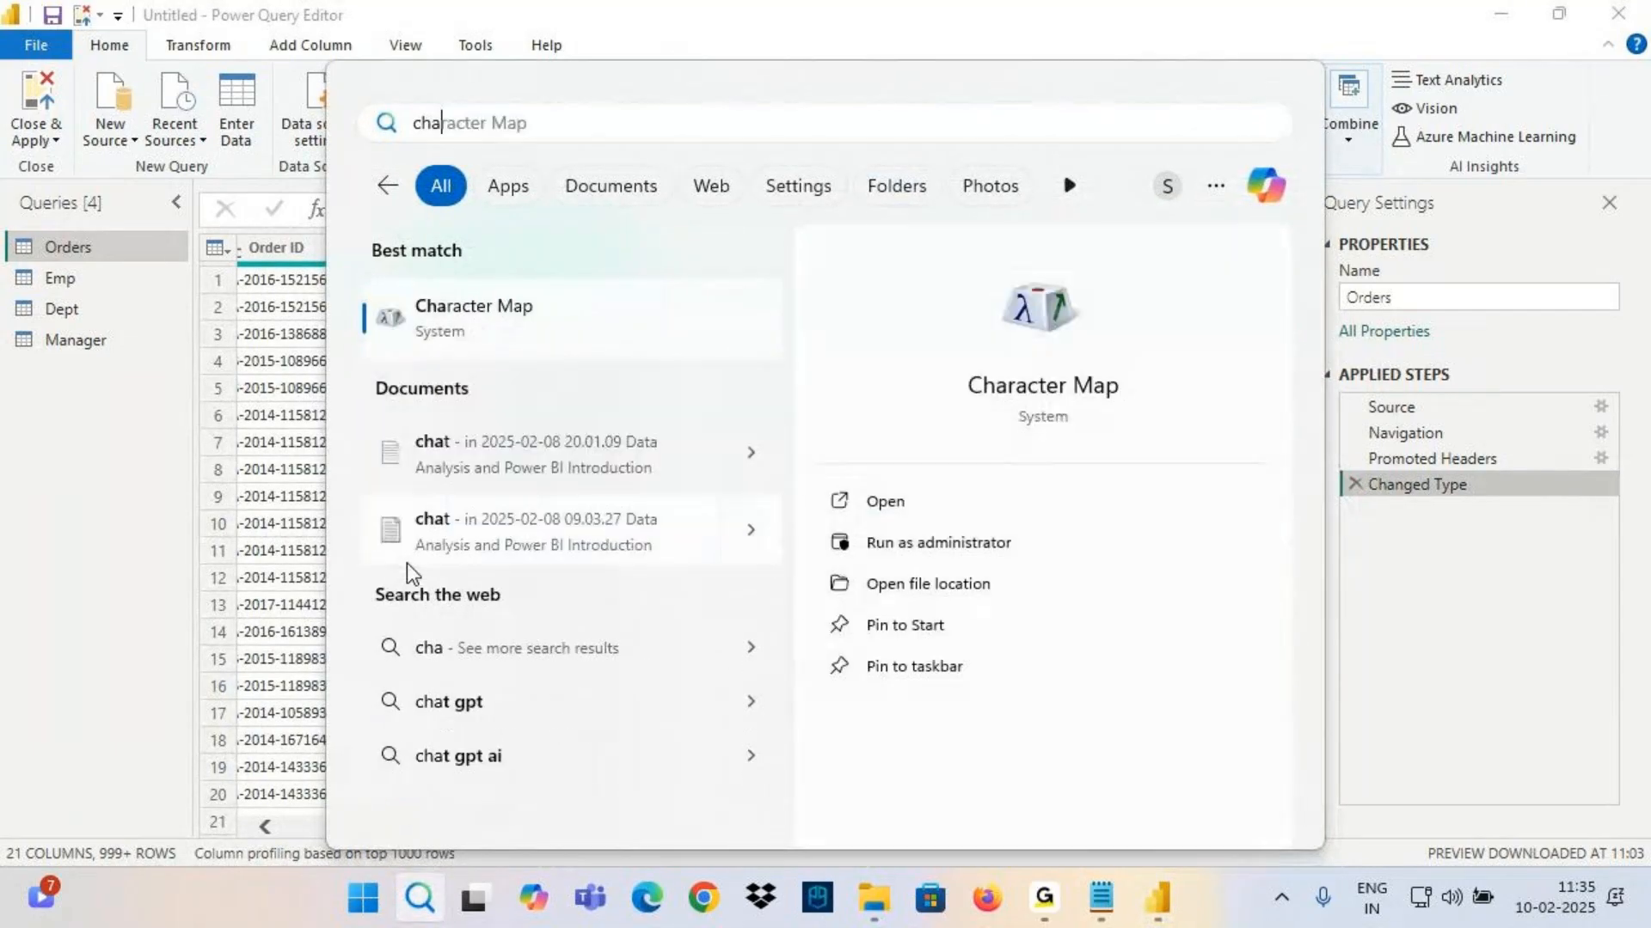
type("nge")
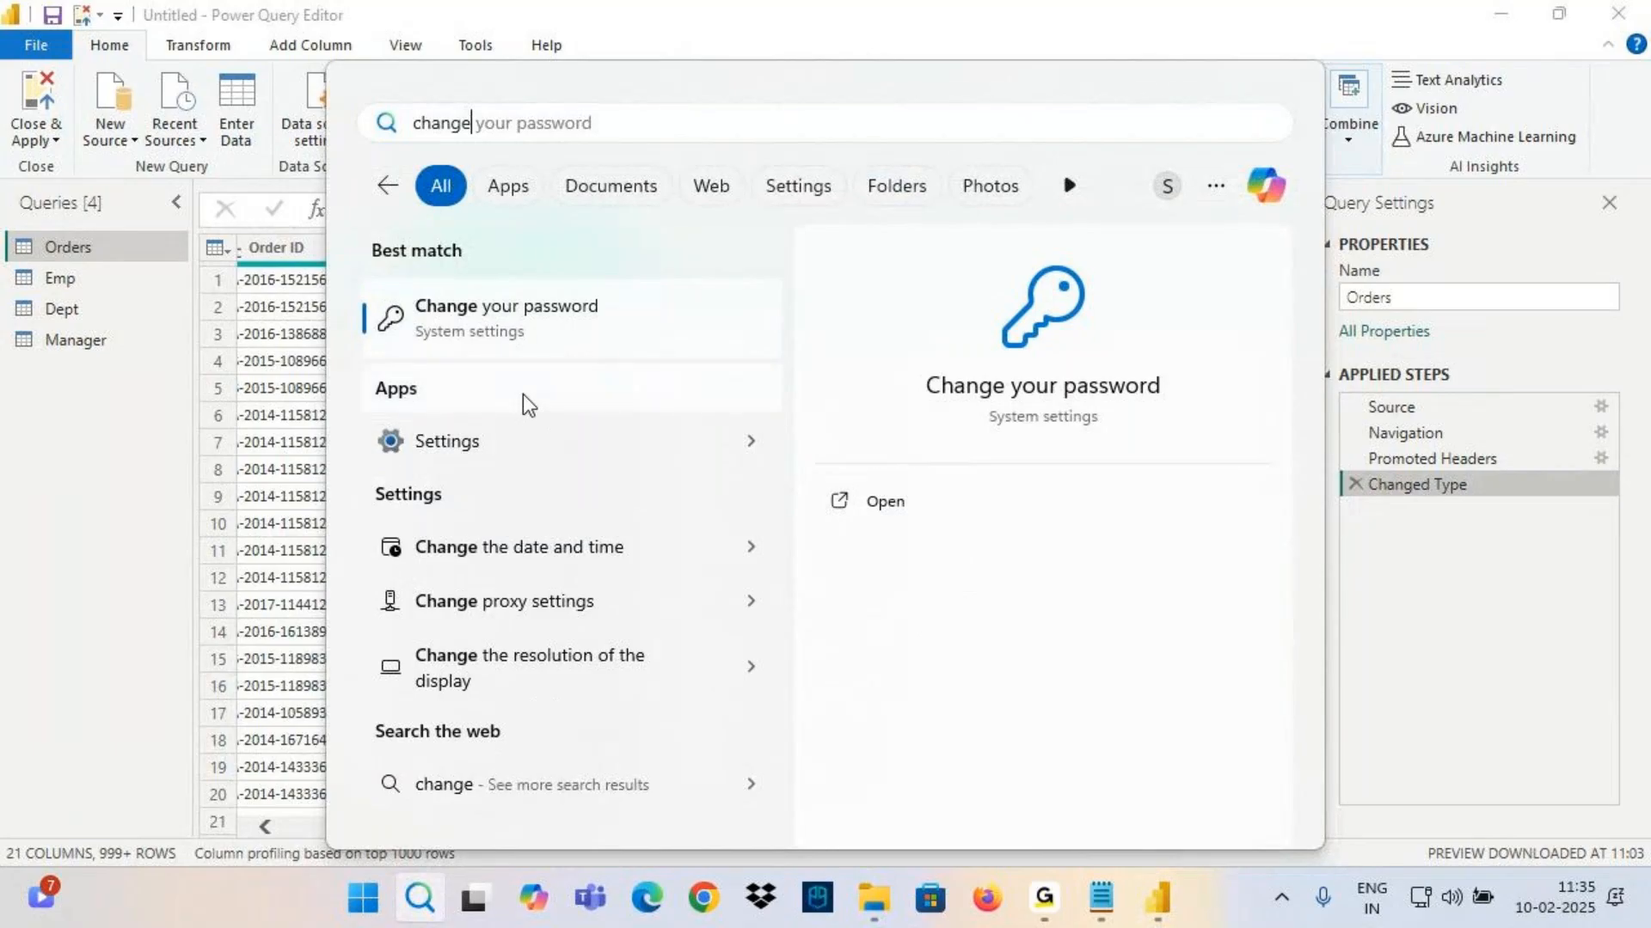
left_click(539, 560)
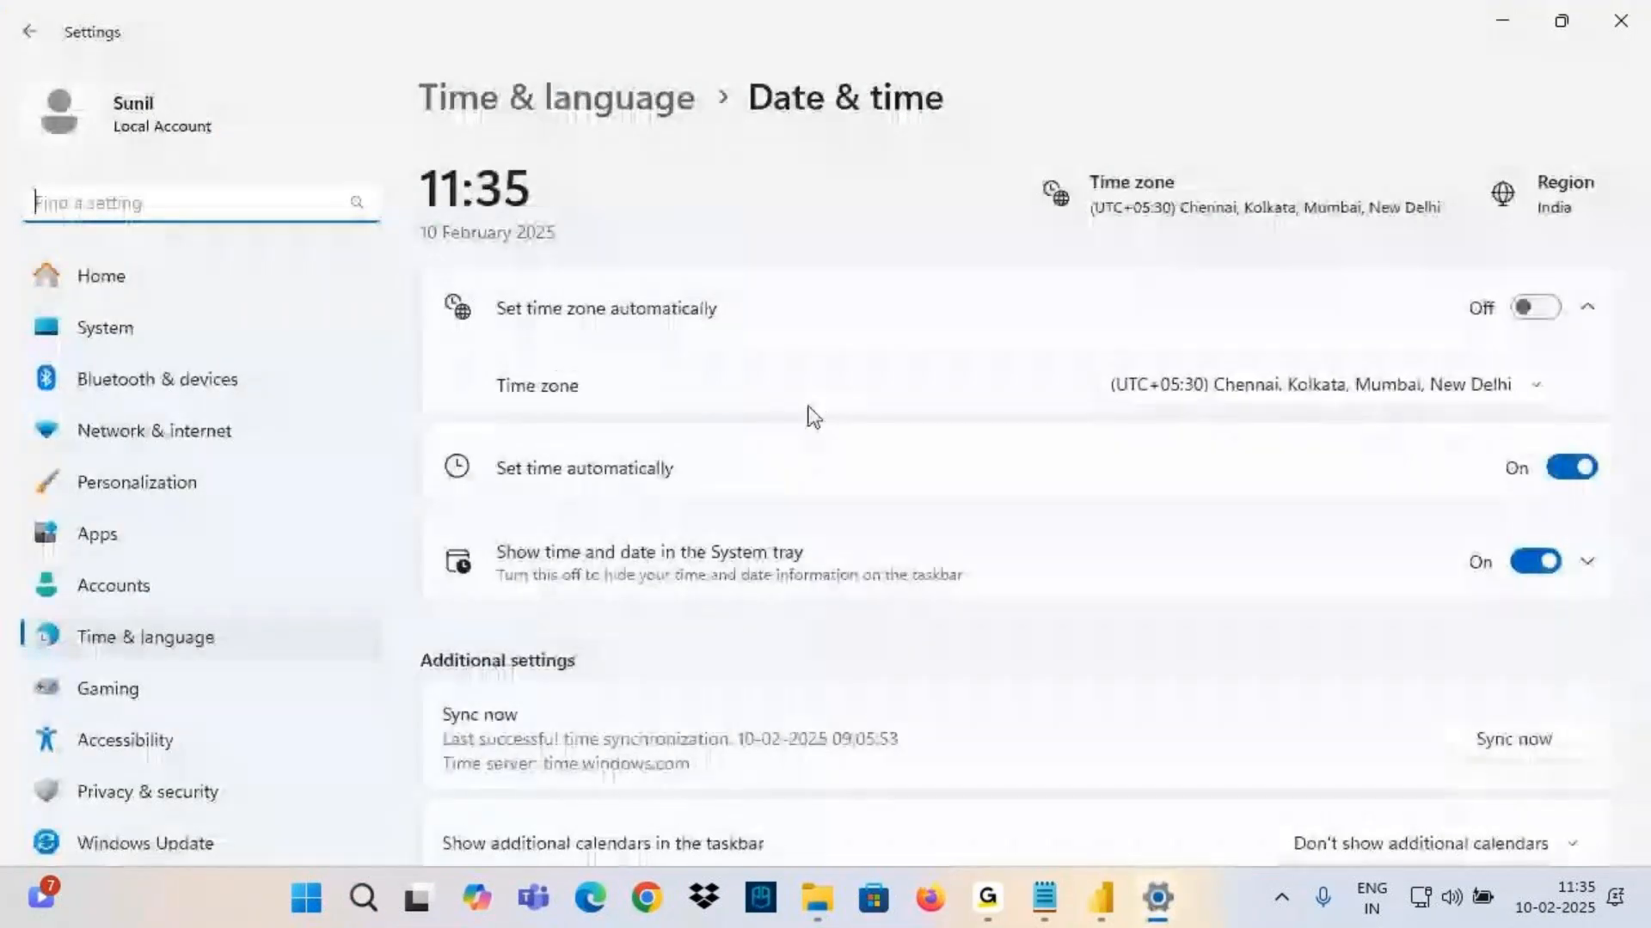
left_click(1575, 468)
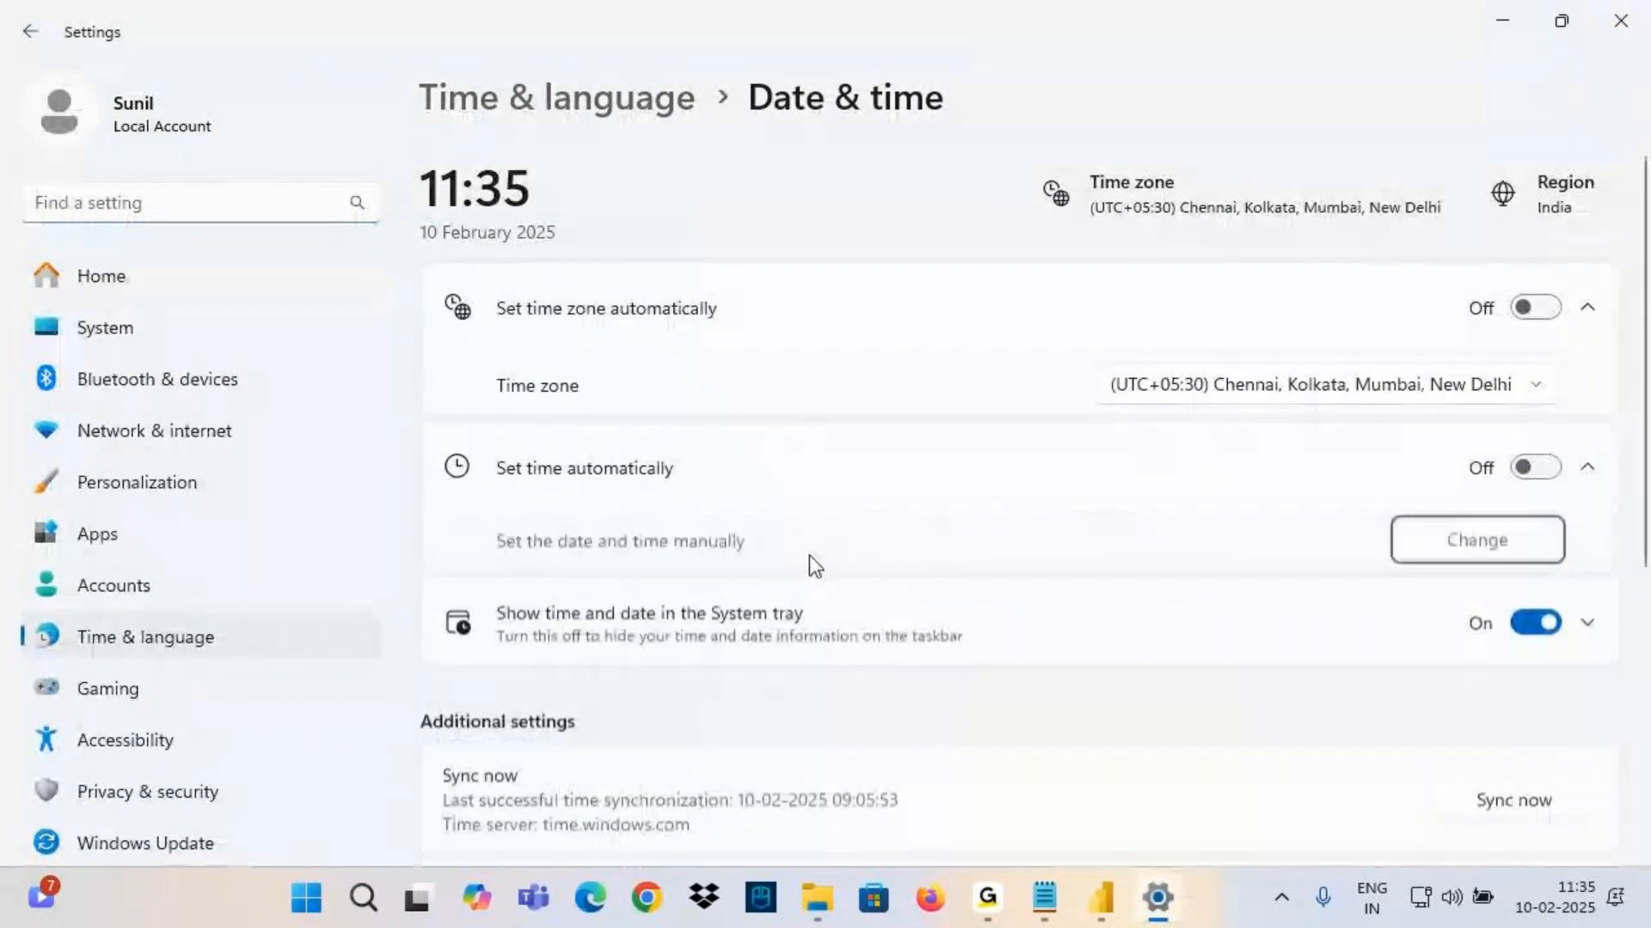
left_click(1462, 547)
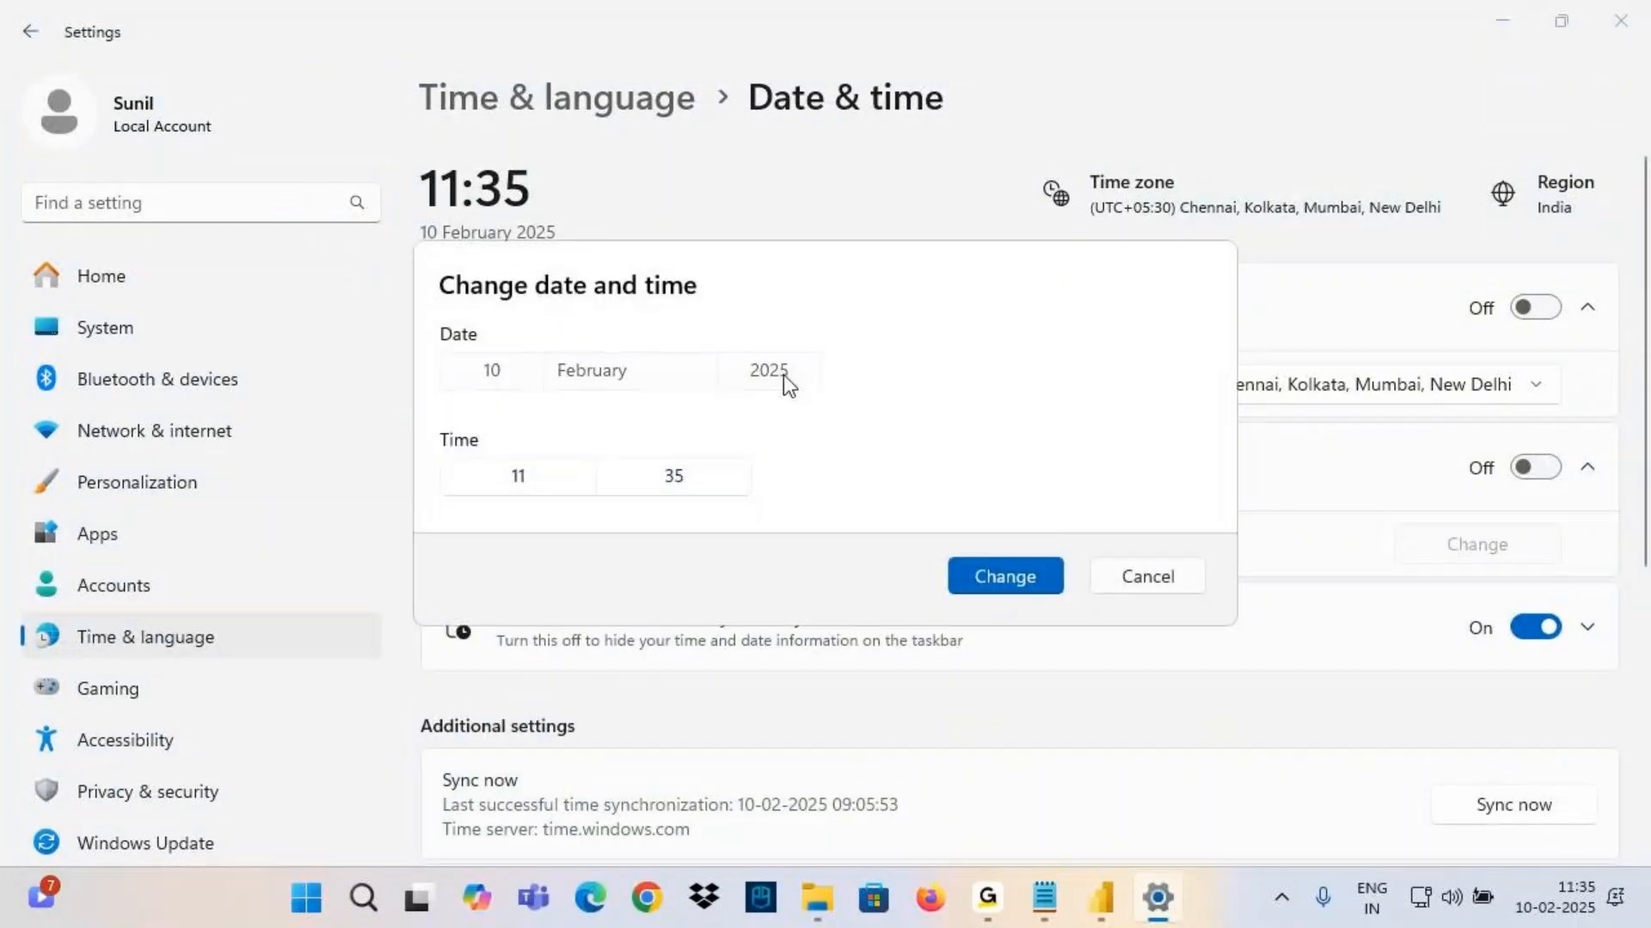
Try to change the system date's year to 2017
left_click(782, 375)
scroll(765, 262, "up", 4)
scroll(777, 245, "up", 1)
scroll(774, 283, "up", 3)
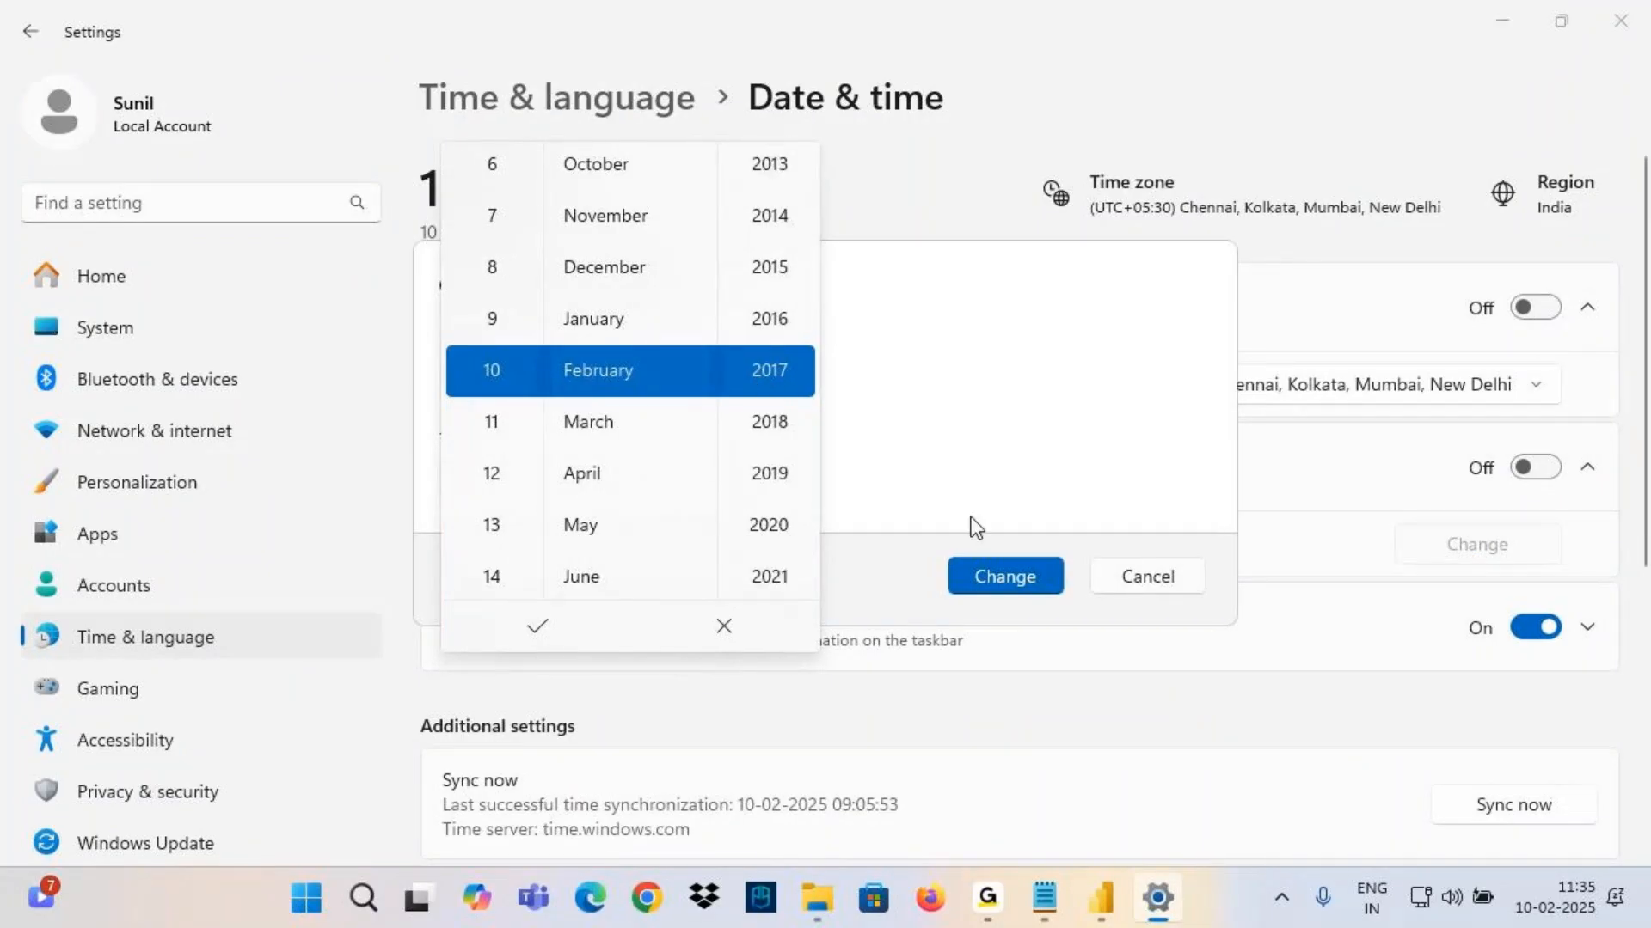
left_click(1035, 579)
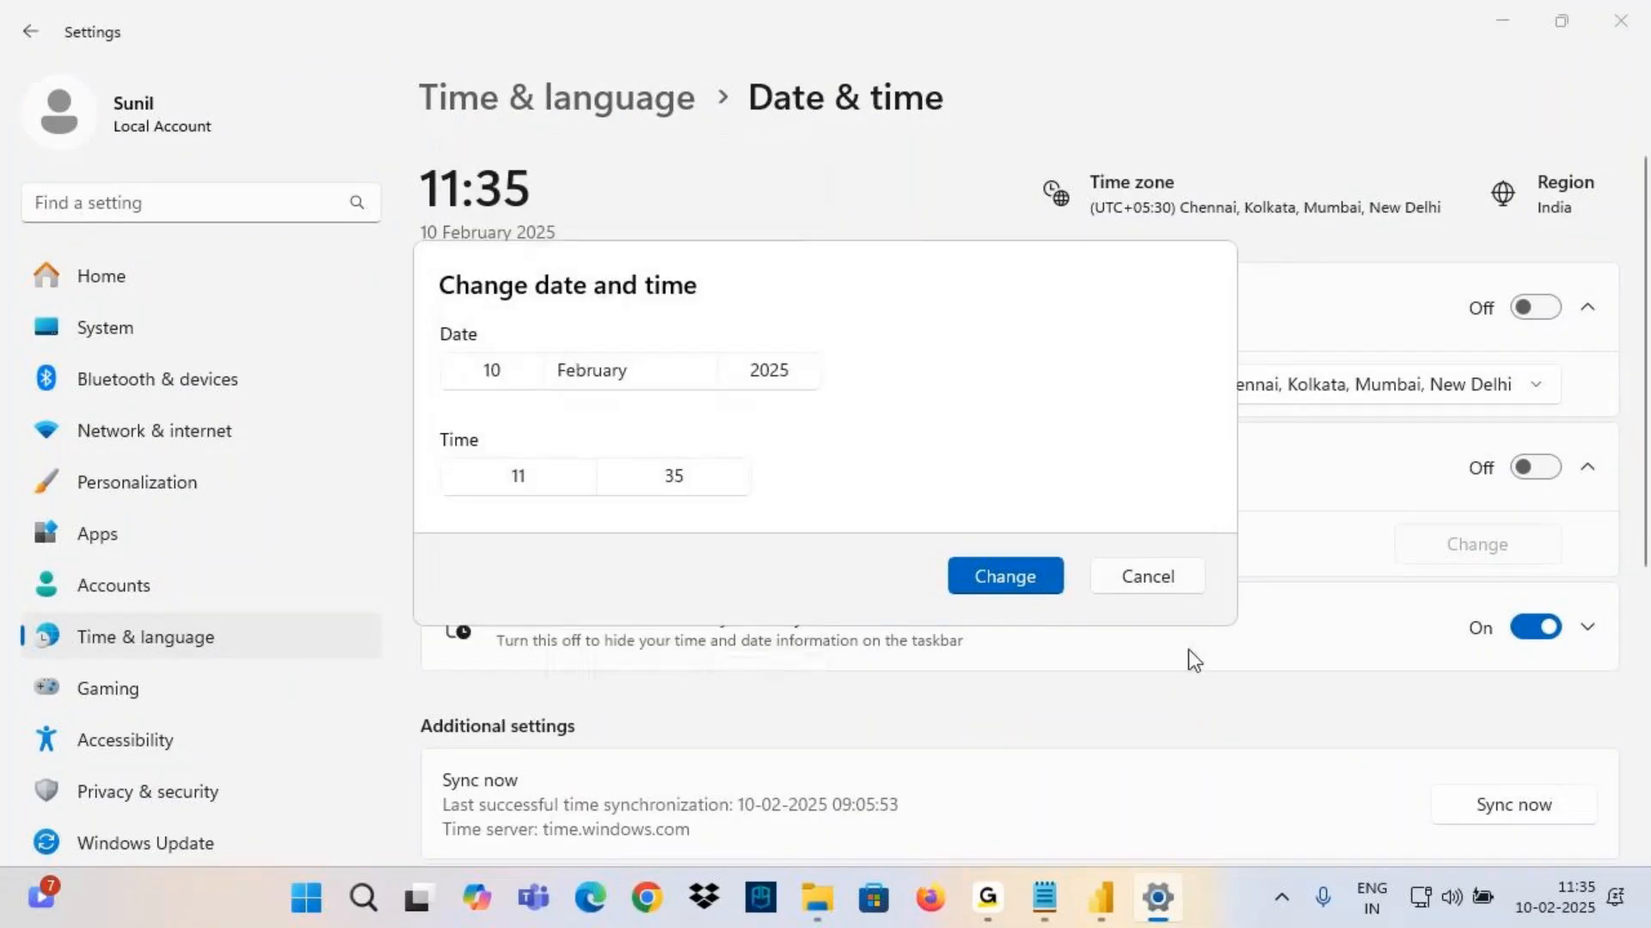
left_click(997, 574)
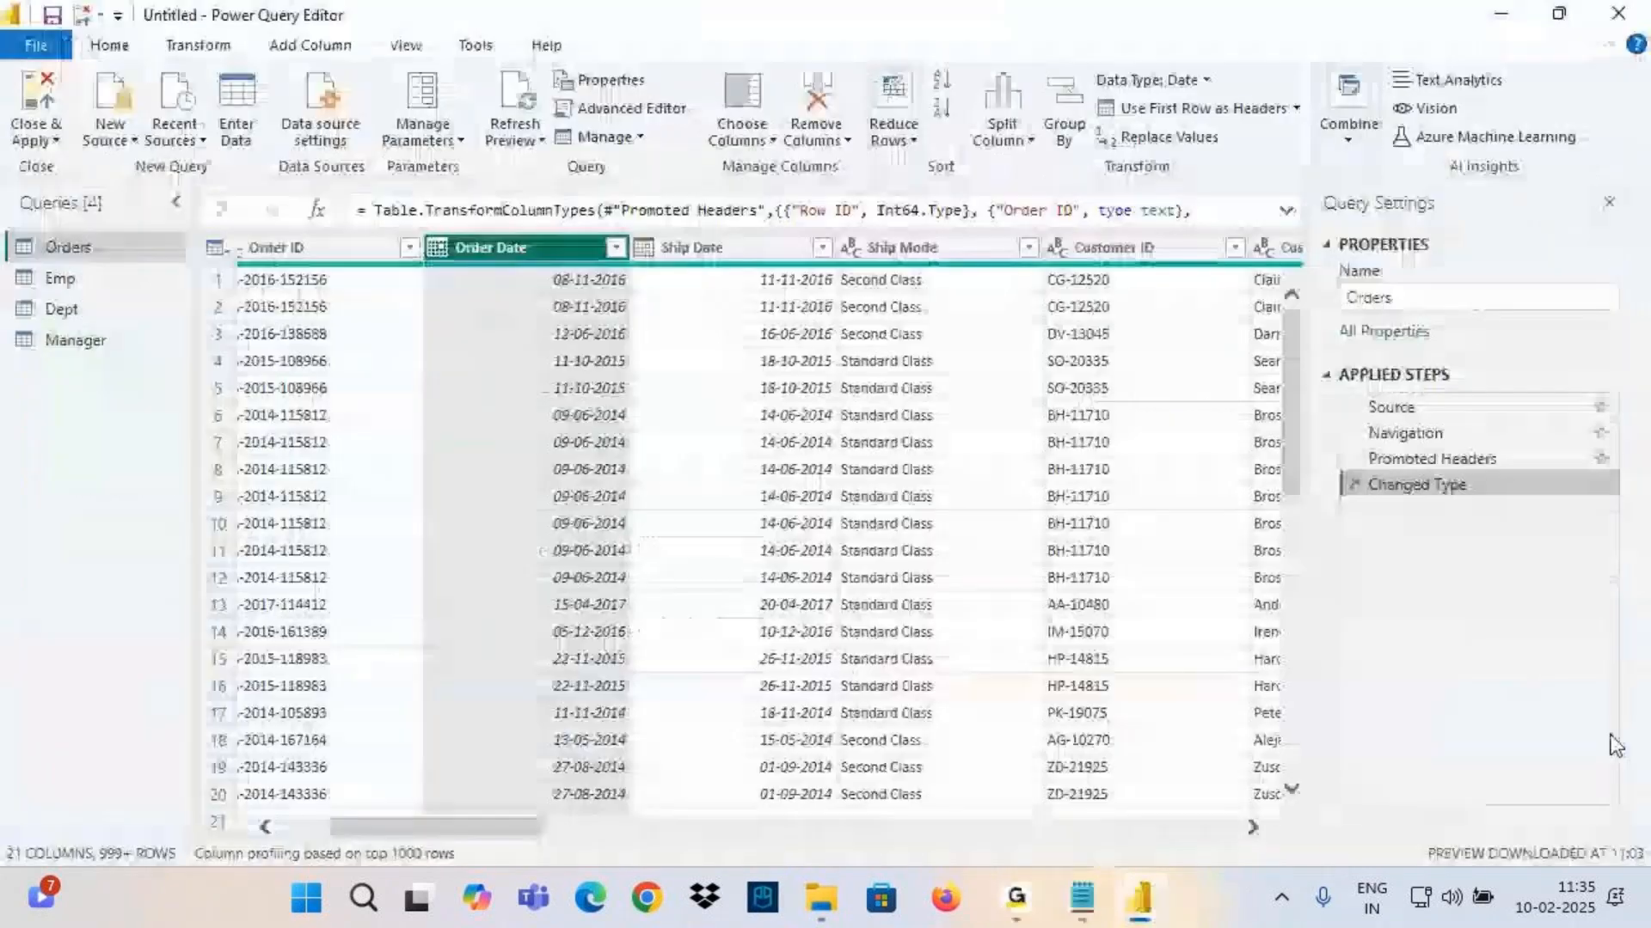
mouse_move(1579, 918)
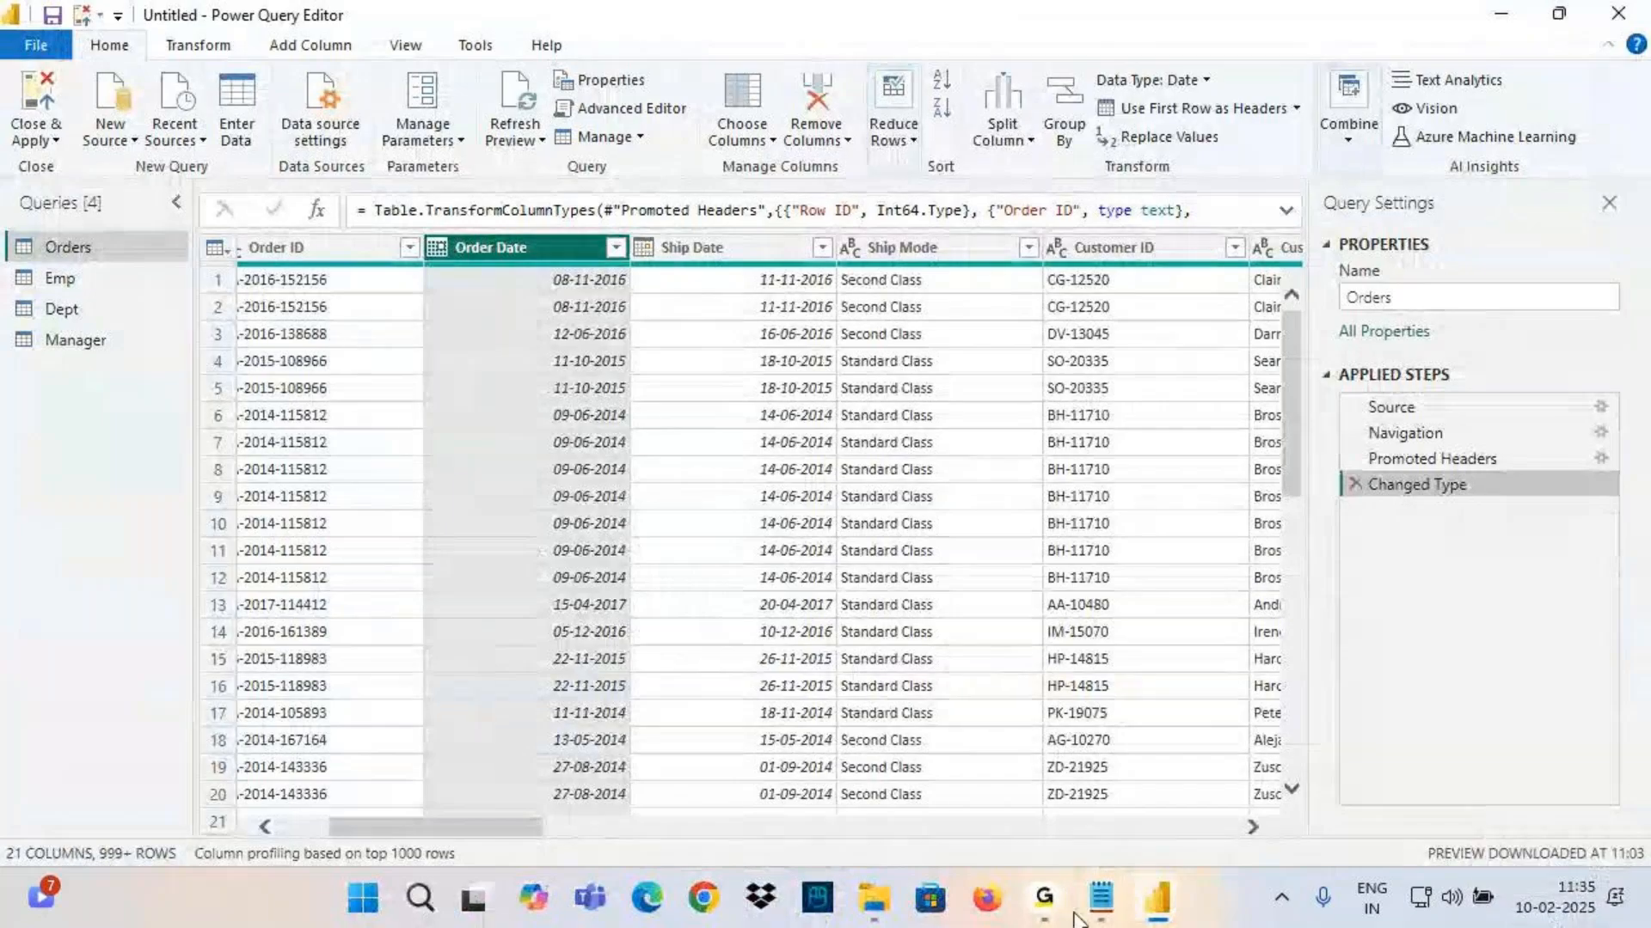
left_click(1100, 899)
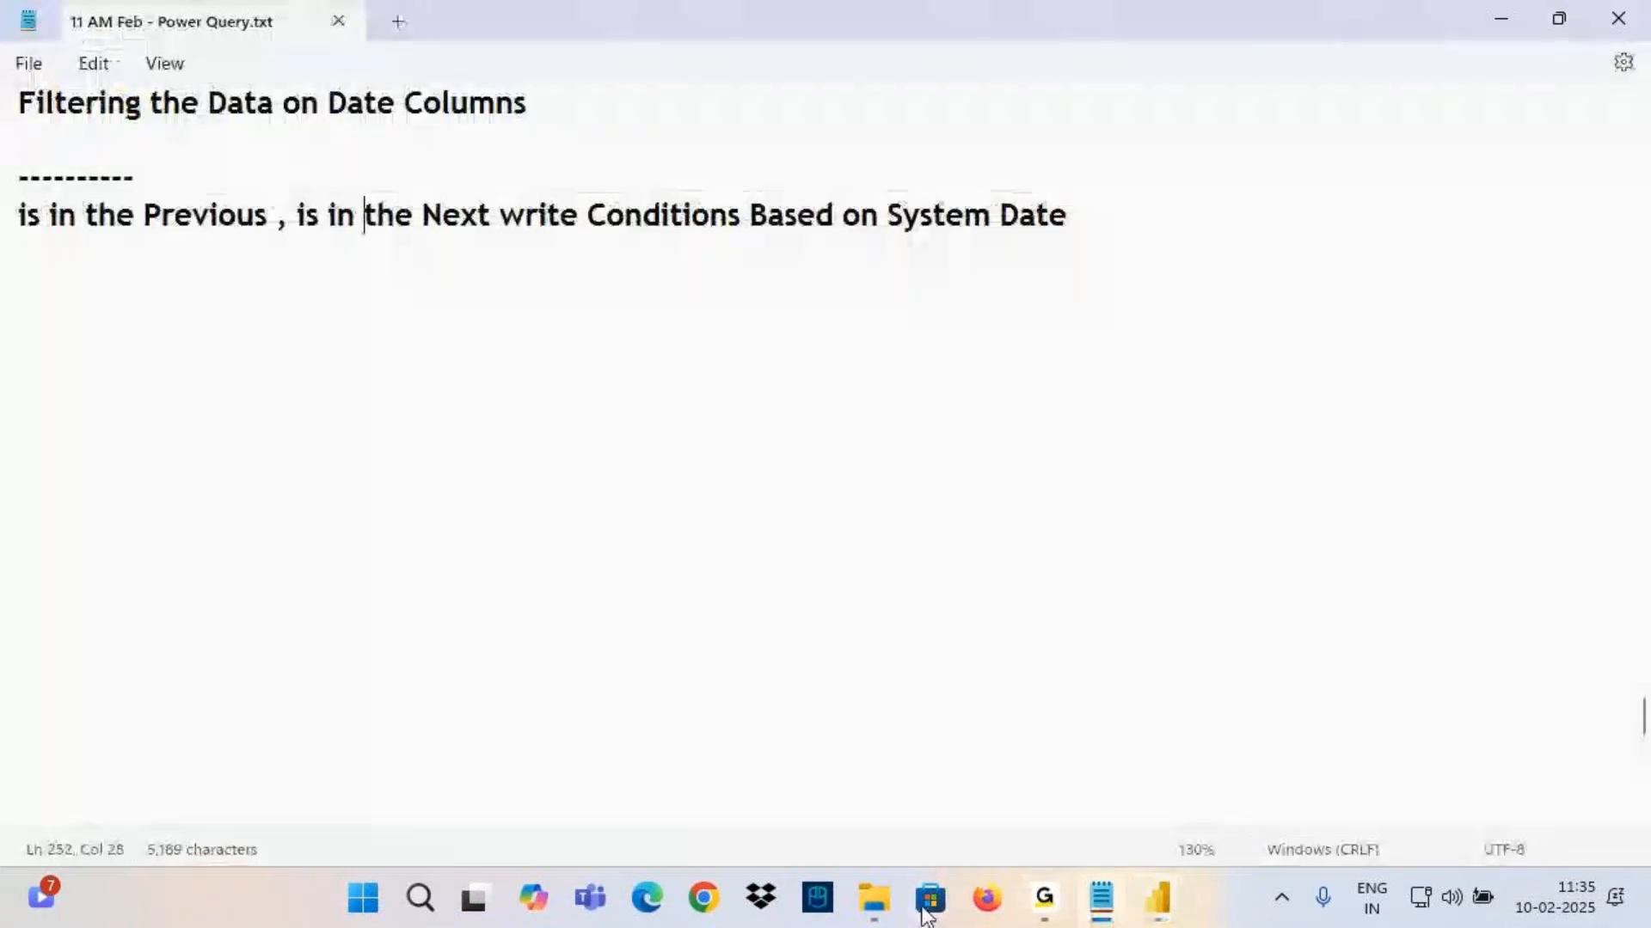
Reopen the Windows date and time settings, set the system date to 10 February 2017, and close Settings
left_click(419, 903)
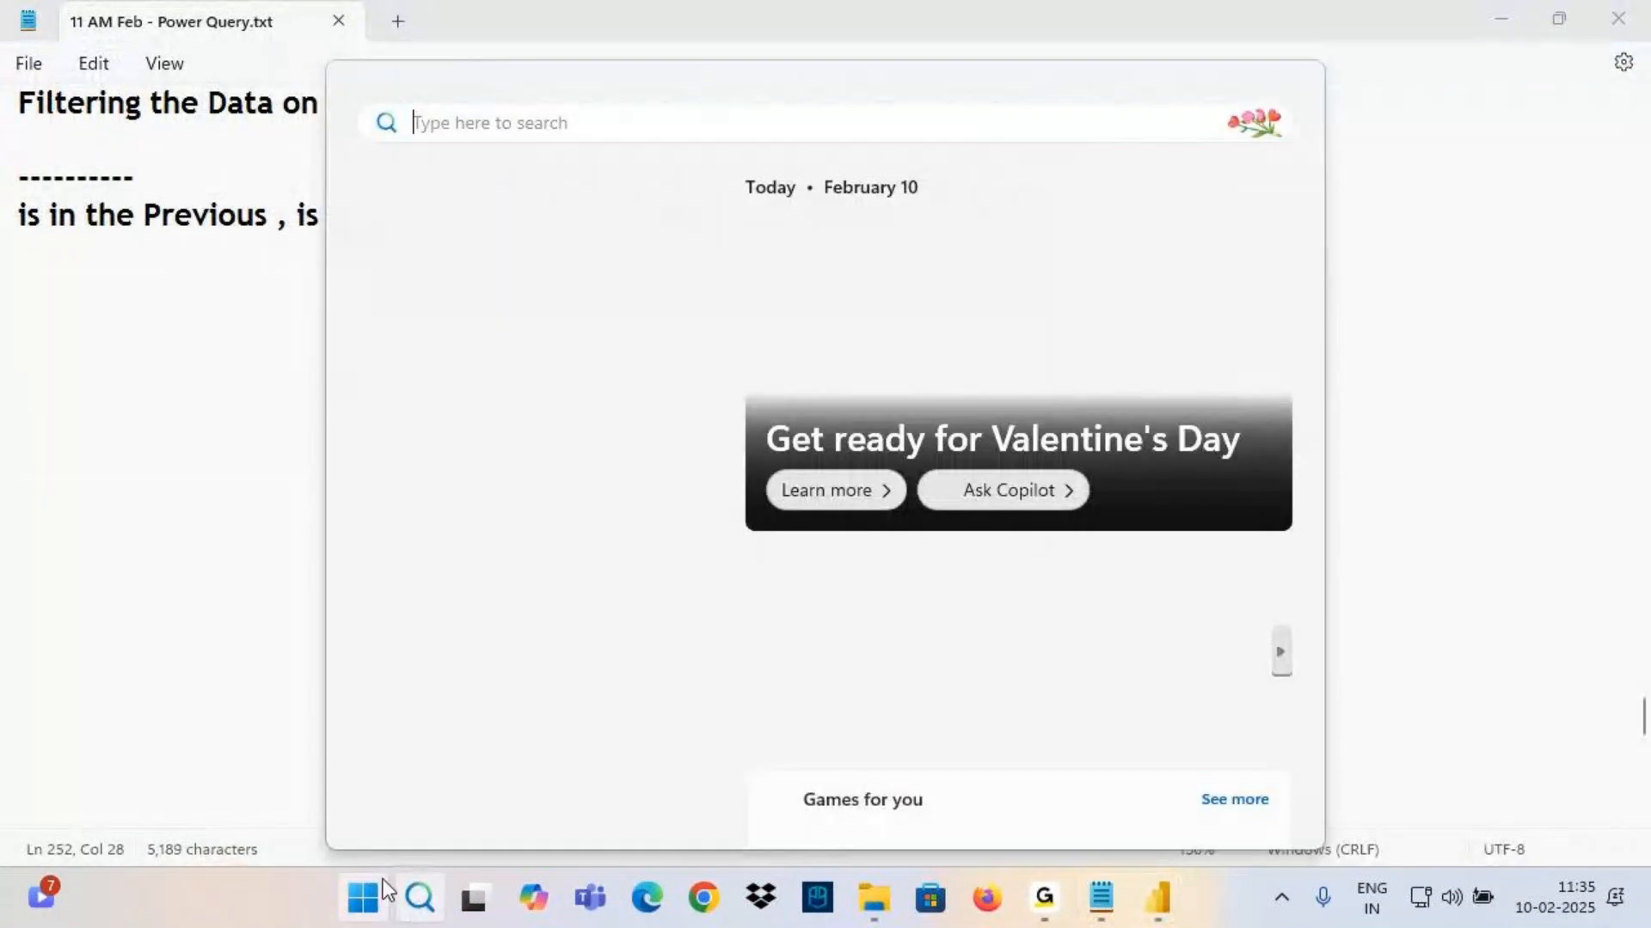
type("change")
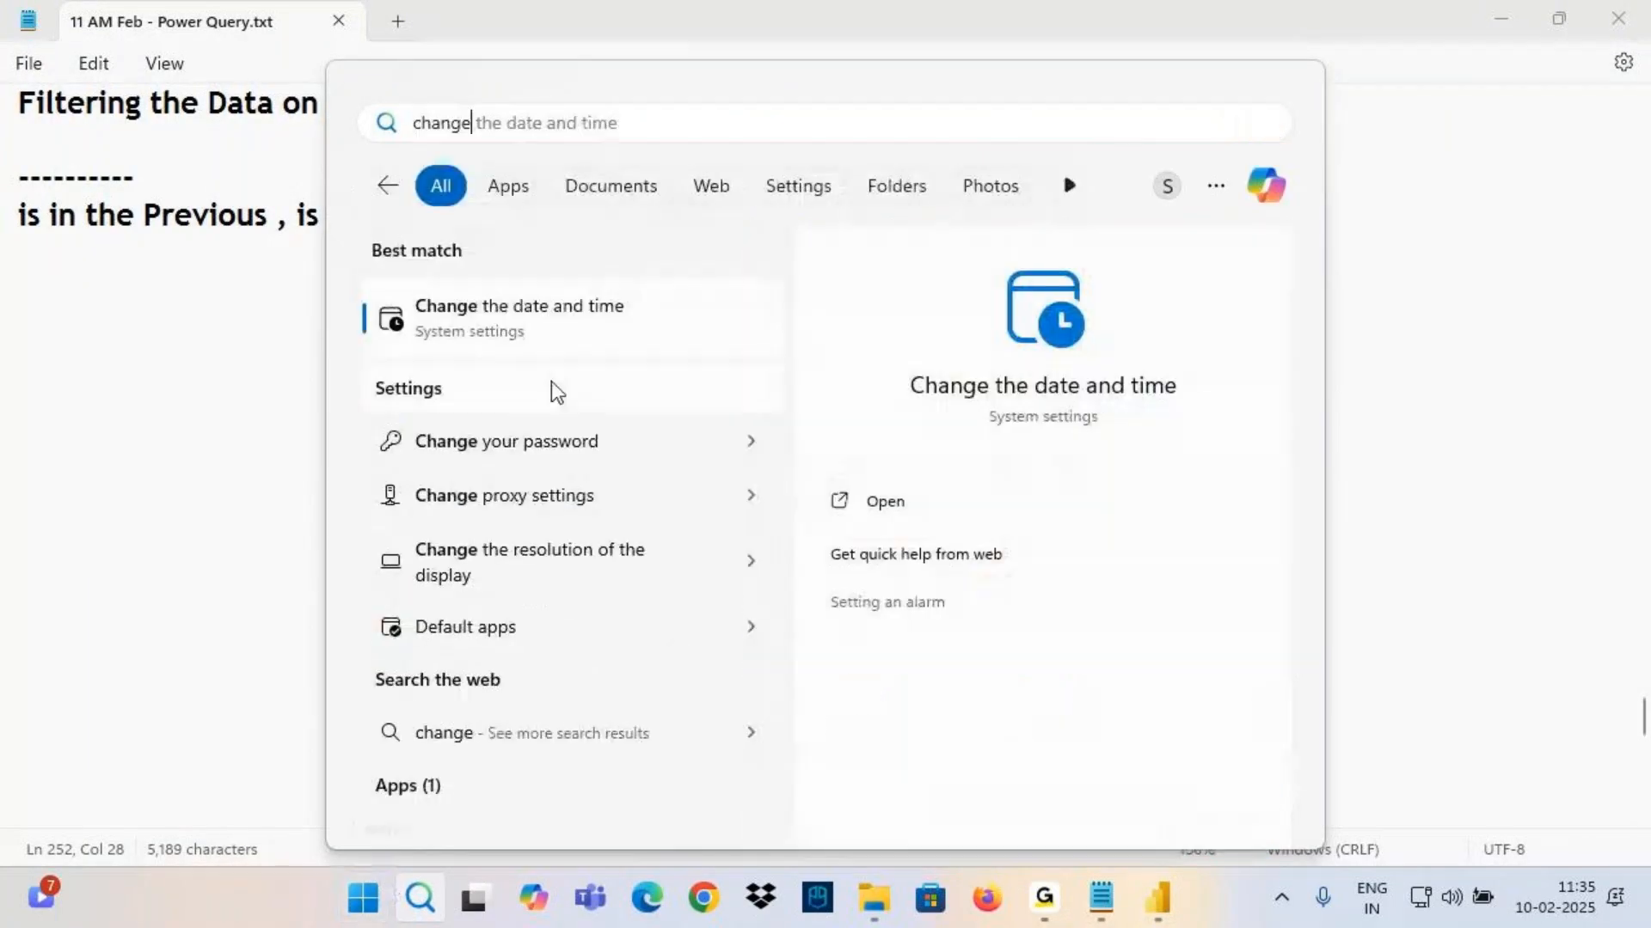
left_click(590, 308)
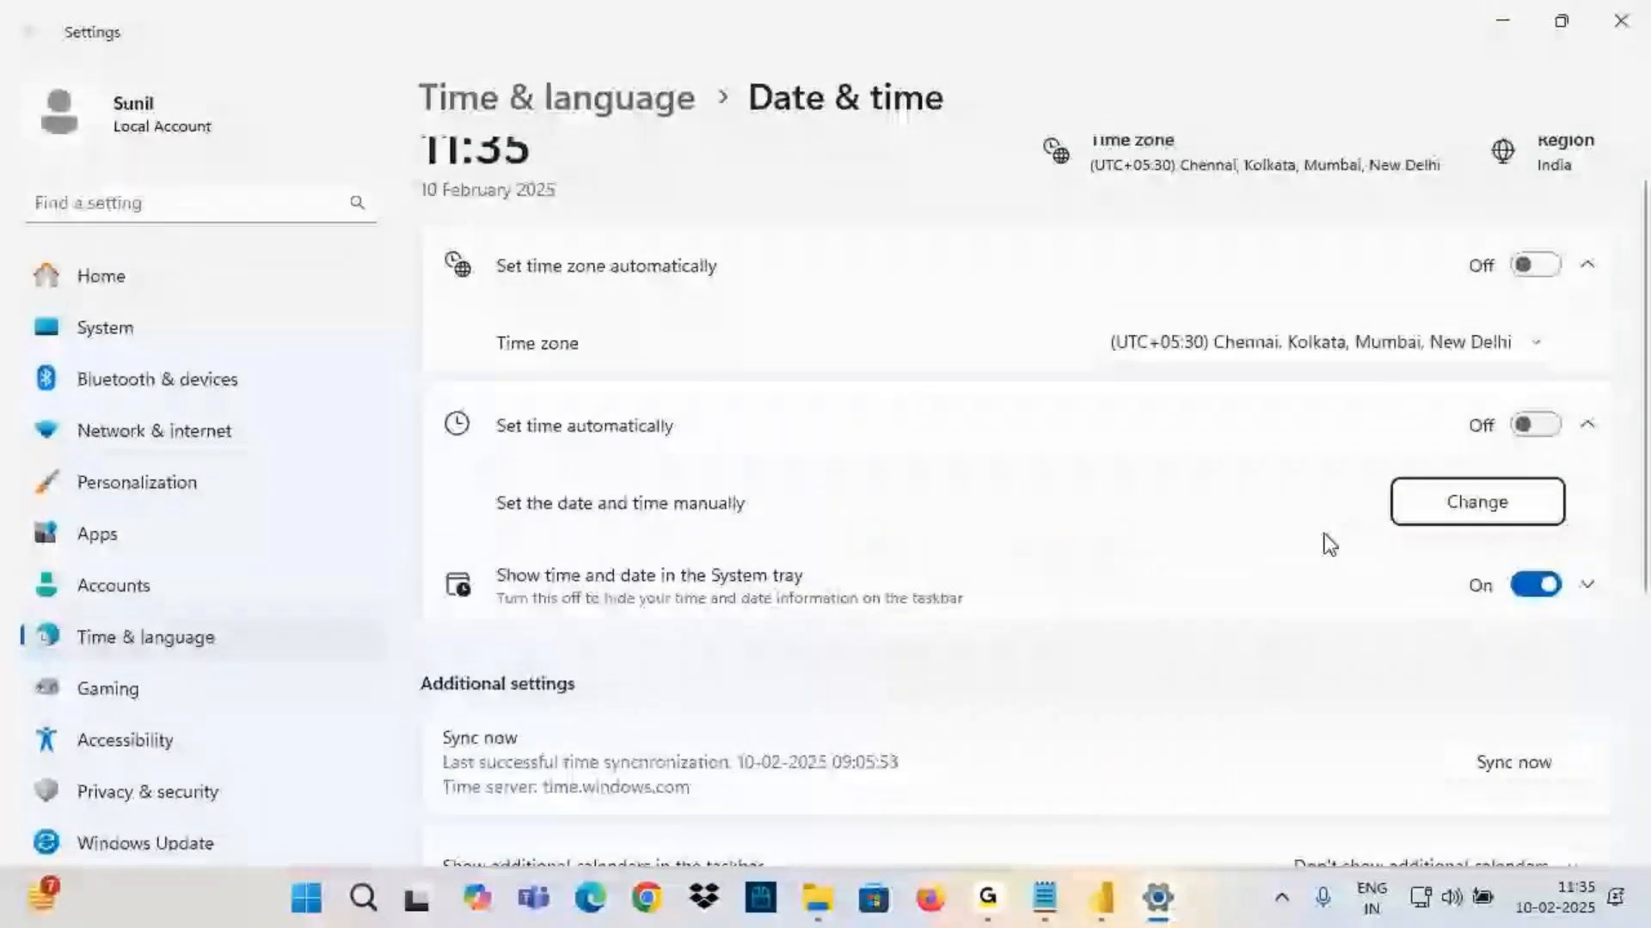
left_click(1444, 503)
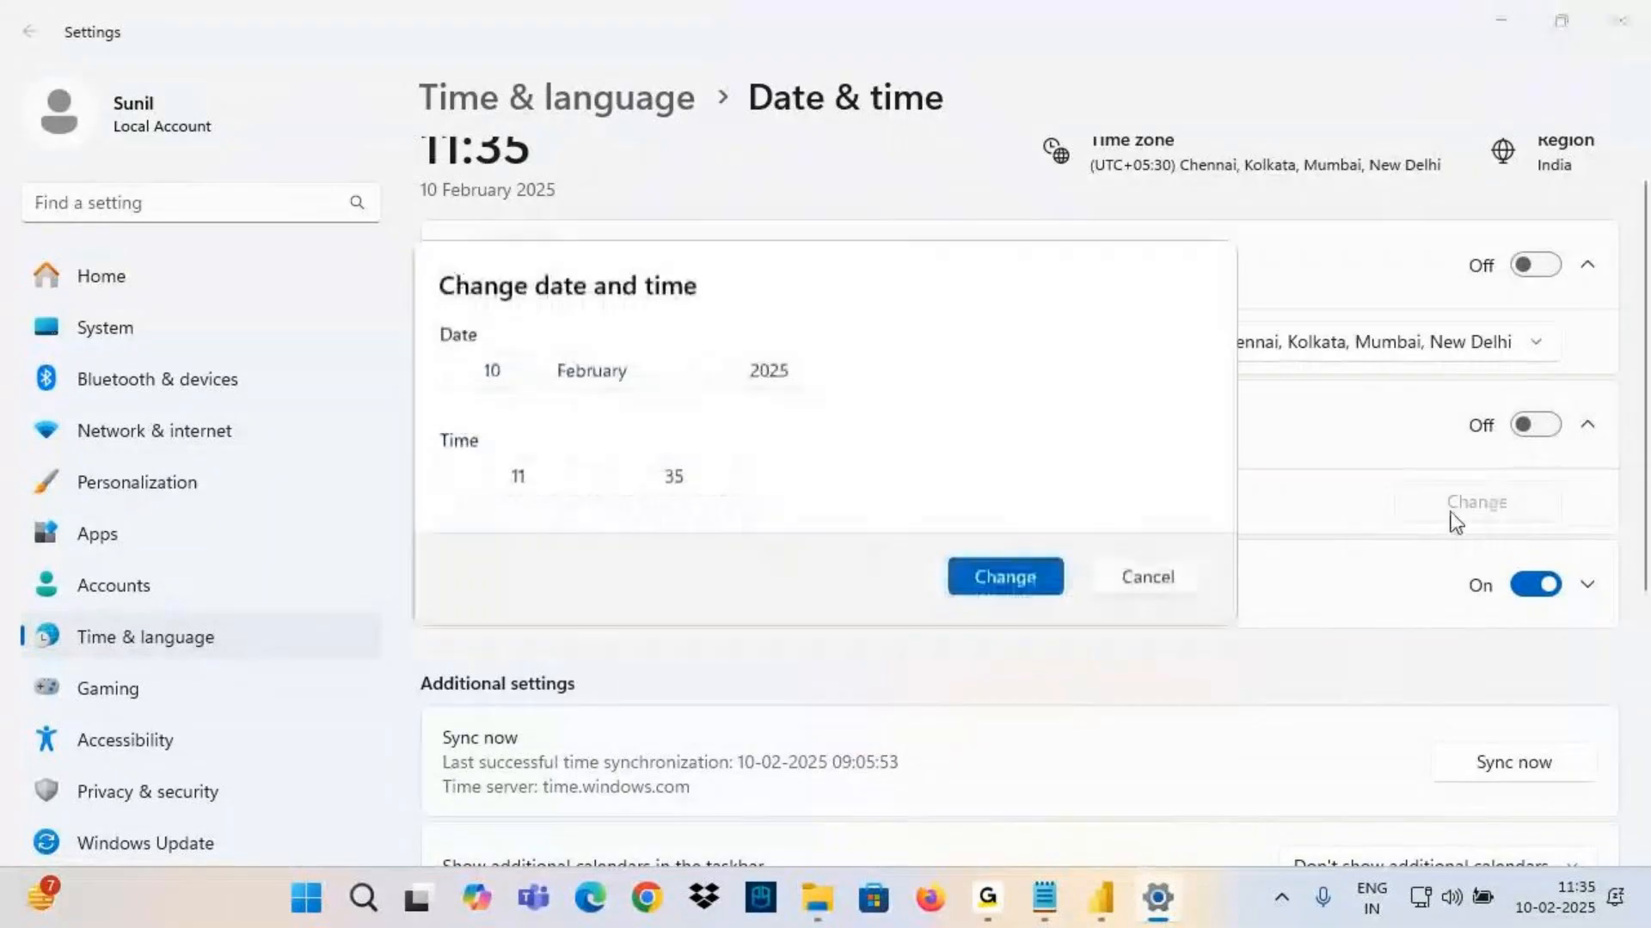
left_click(772, 383)
scroll(768, 365, "up", 5)
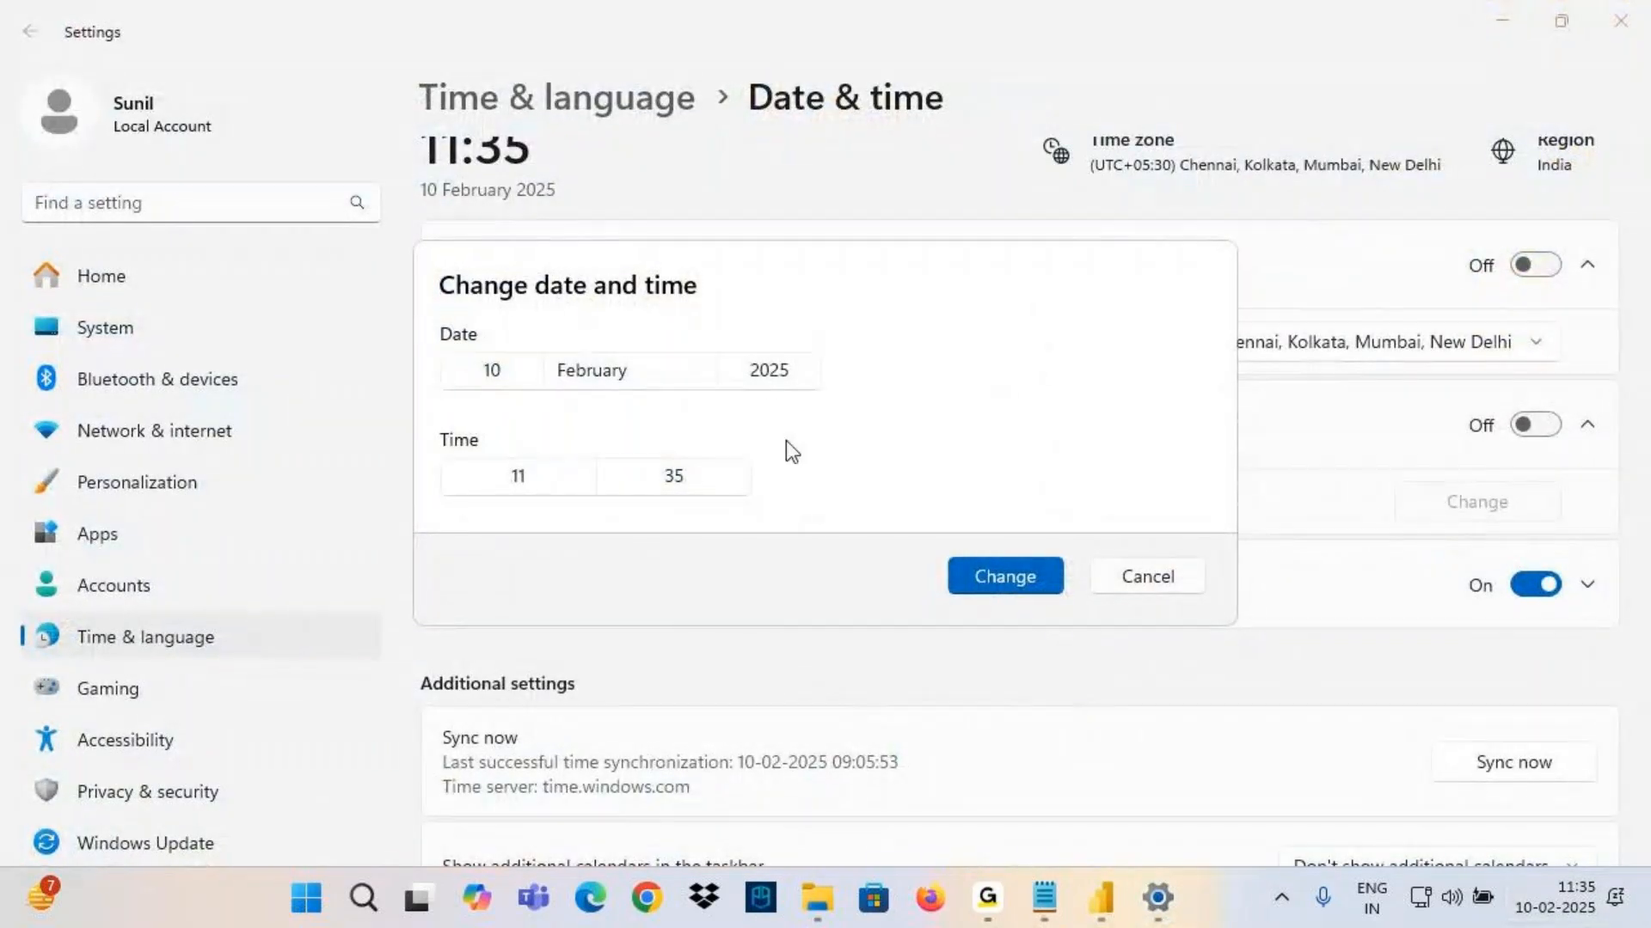
left_click(770, 373)
scroll(770, 300, "up", 8)
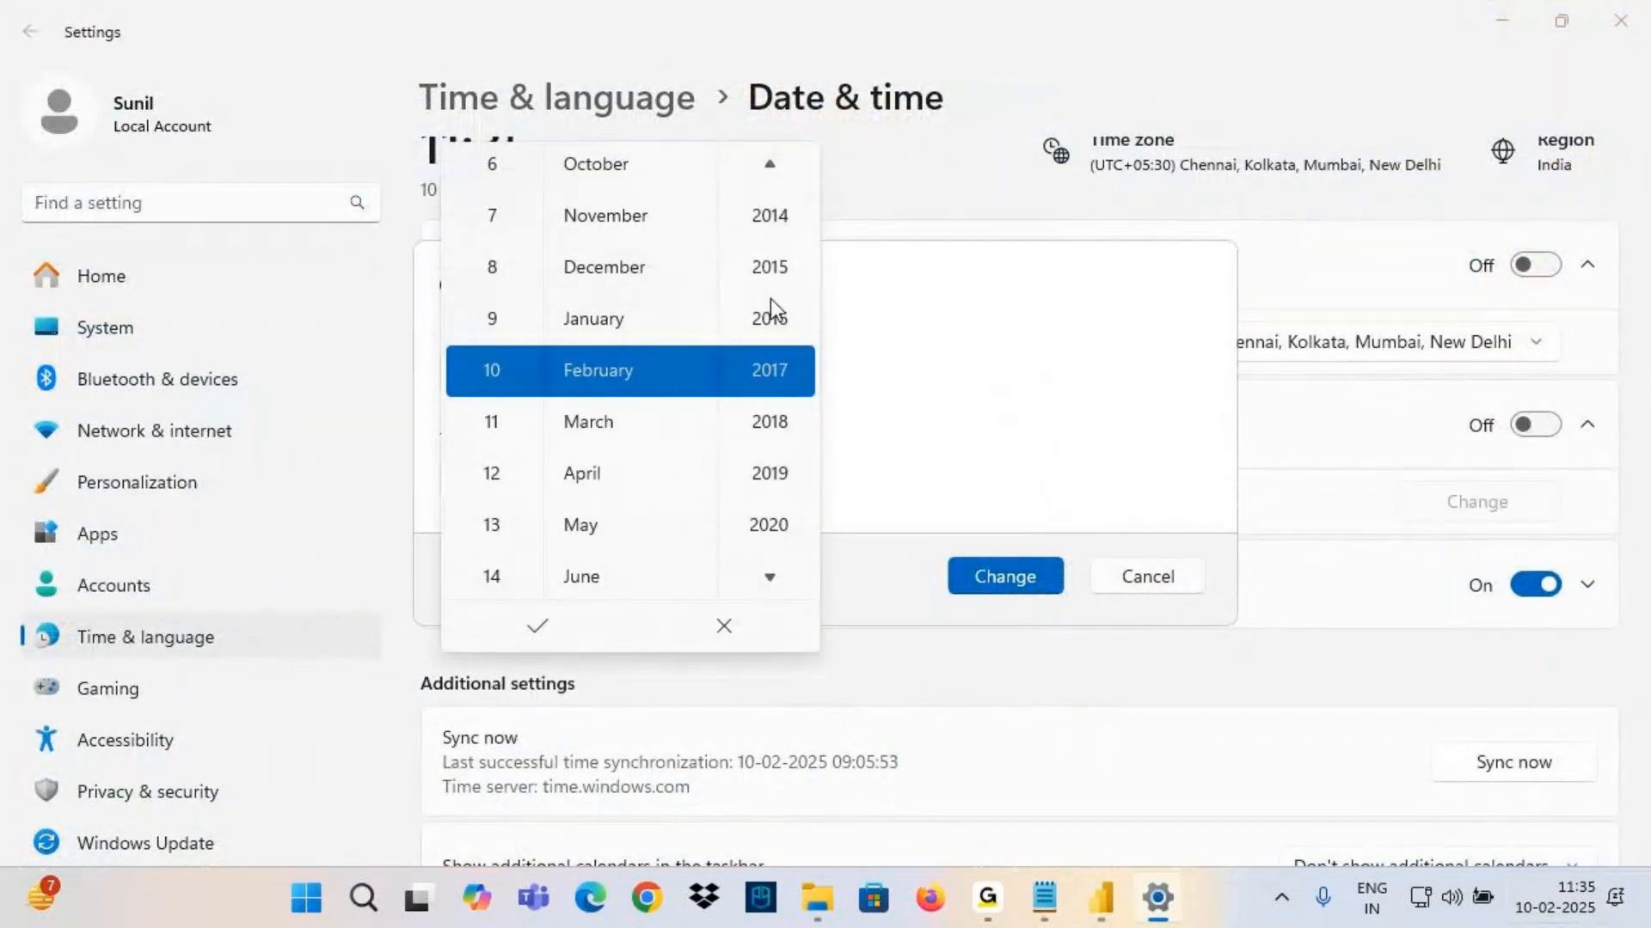
left_click(538, 626)
left_click(1017, 580)
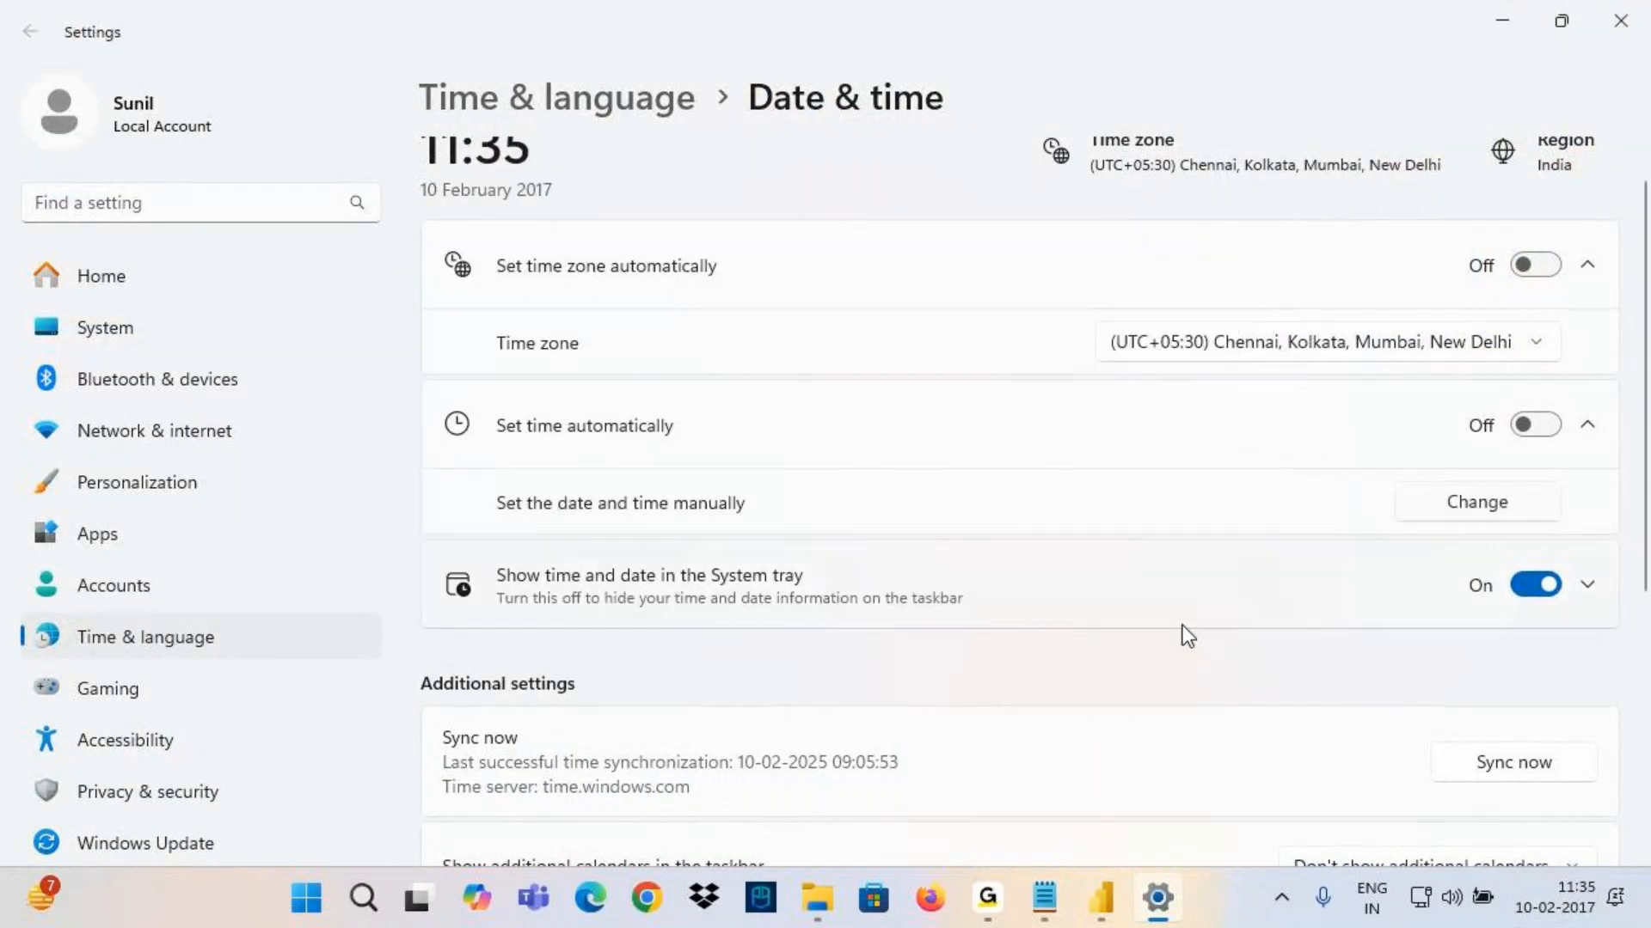
left_click(1622, 24)
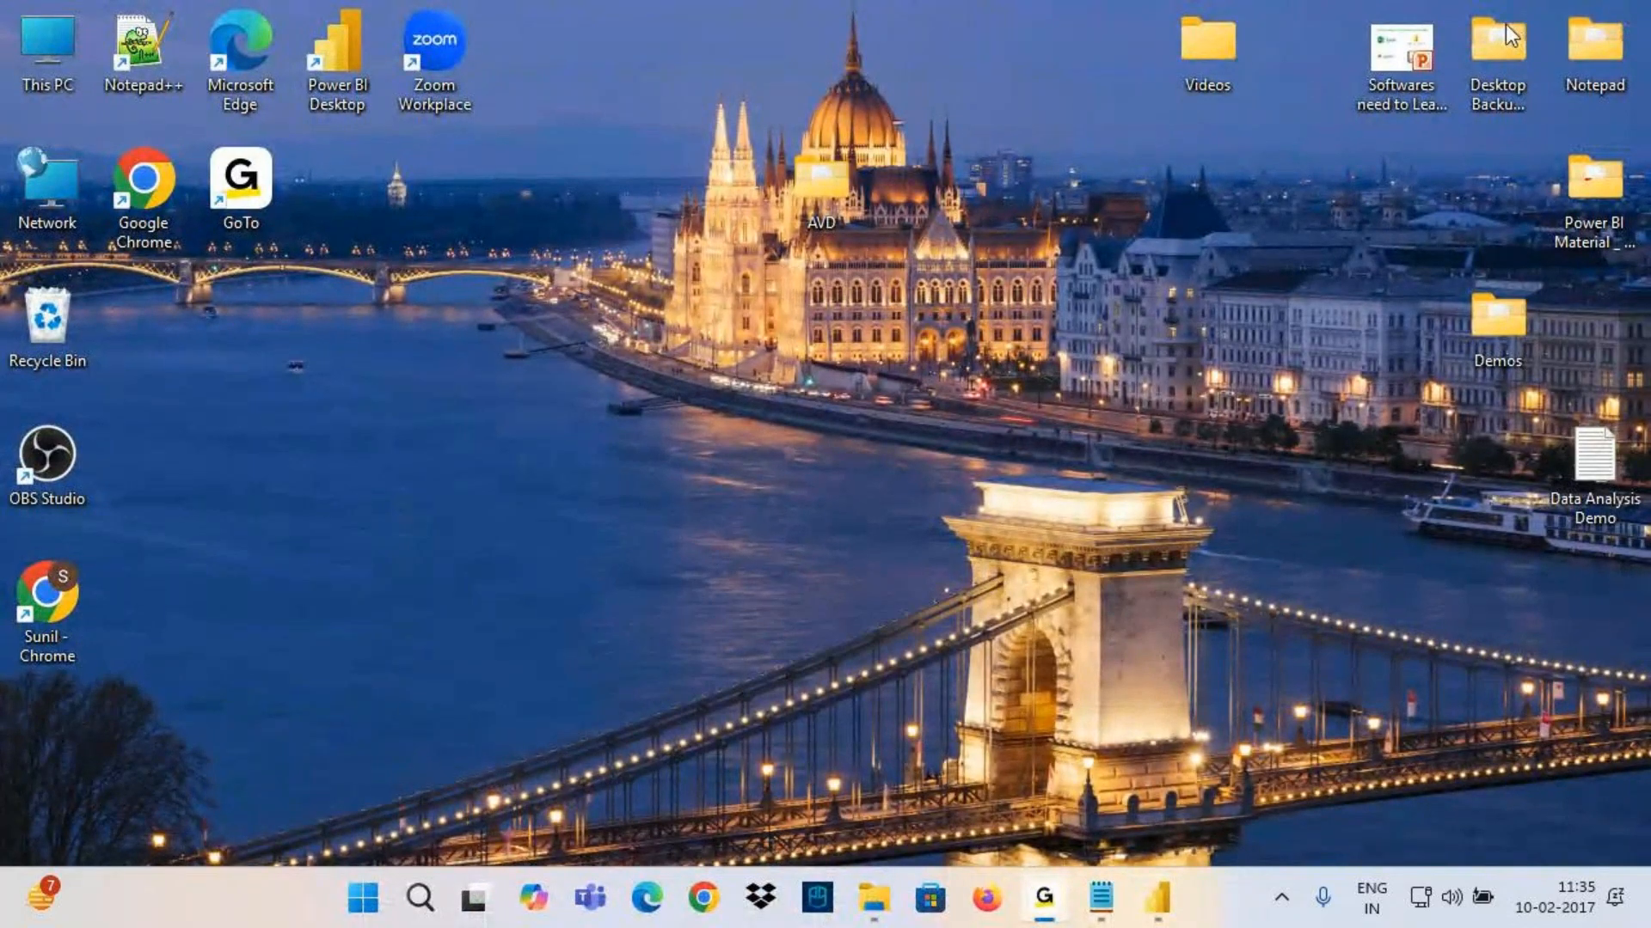
Switch back to Power Query Editor and filter Order Date to rows that are in the previous 3 days
mouse_move(1158, 897)
left_click(1300, 741)
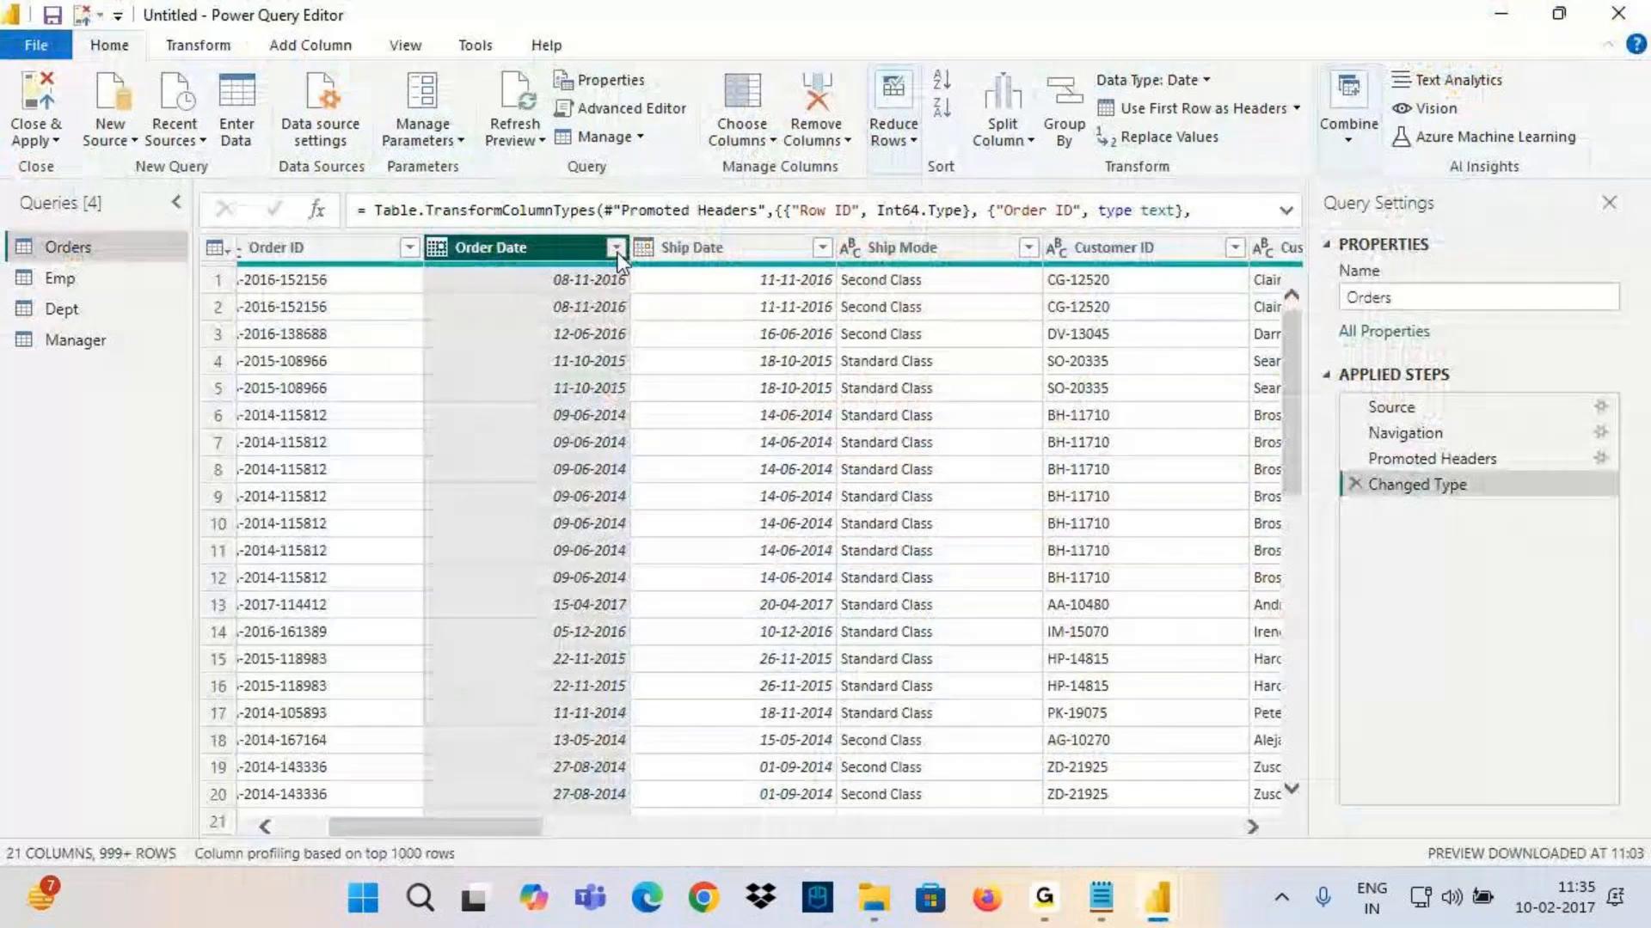
left_click(616, 248)
mouse_move(267, 437)
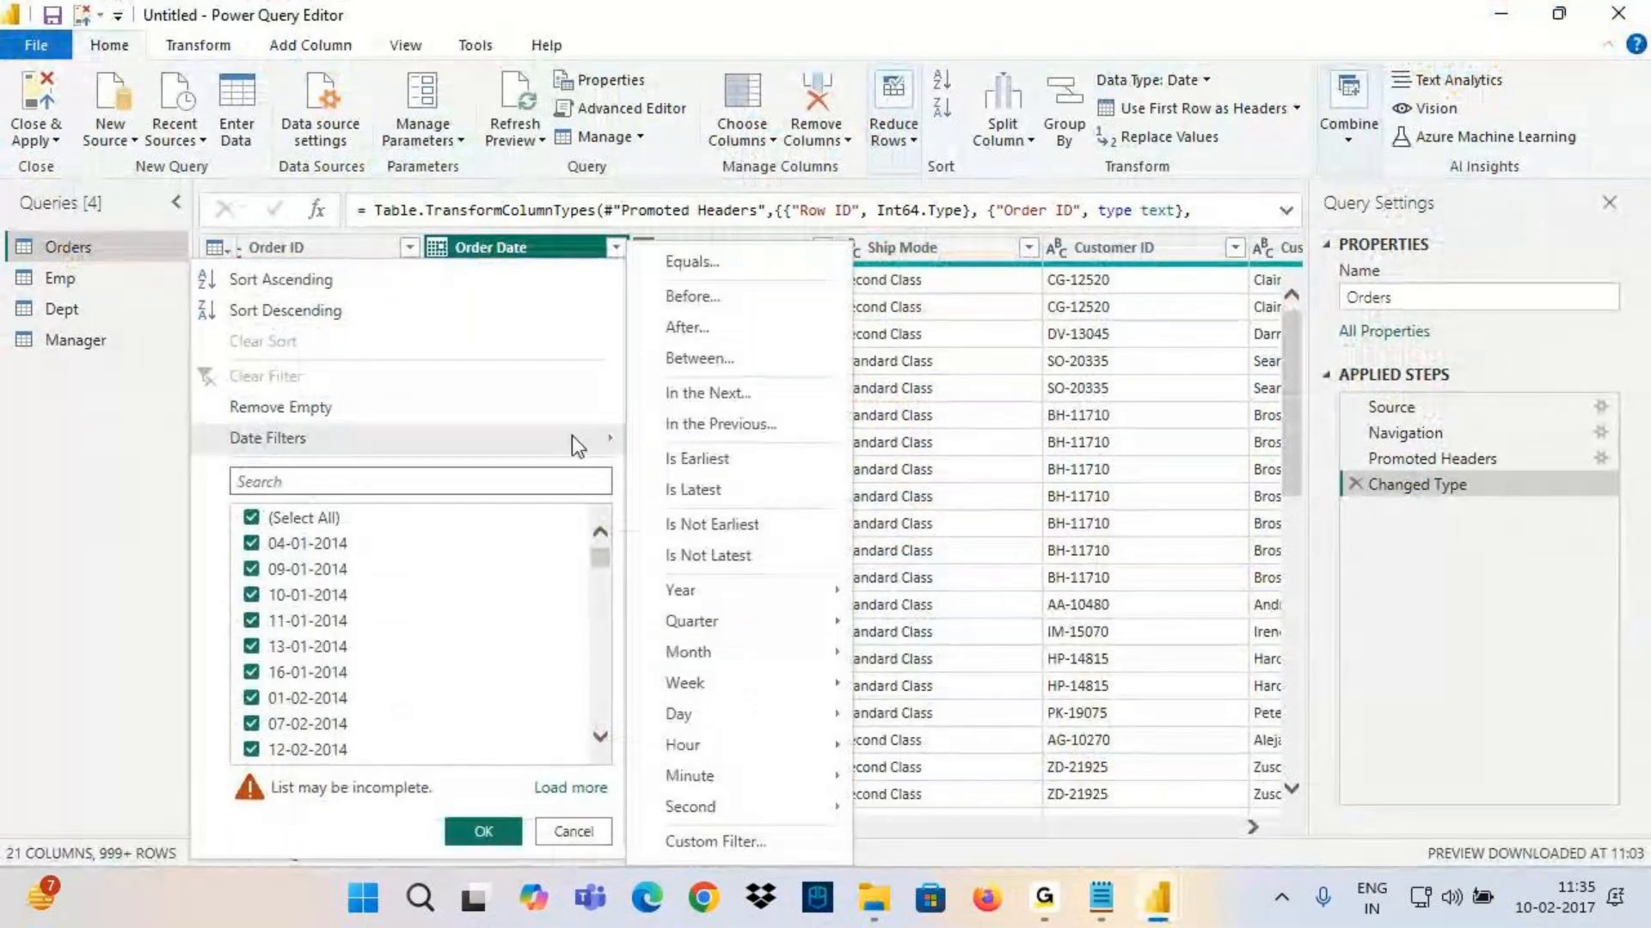
left_click(731, 424)
left_click(764, 424)
type("3")
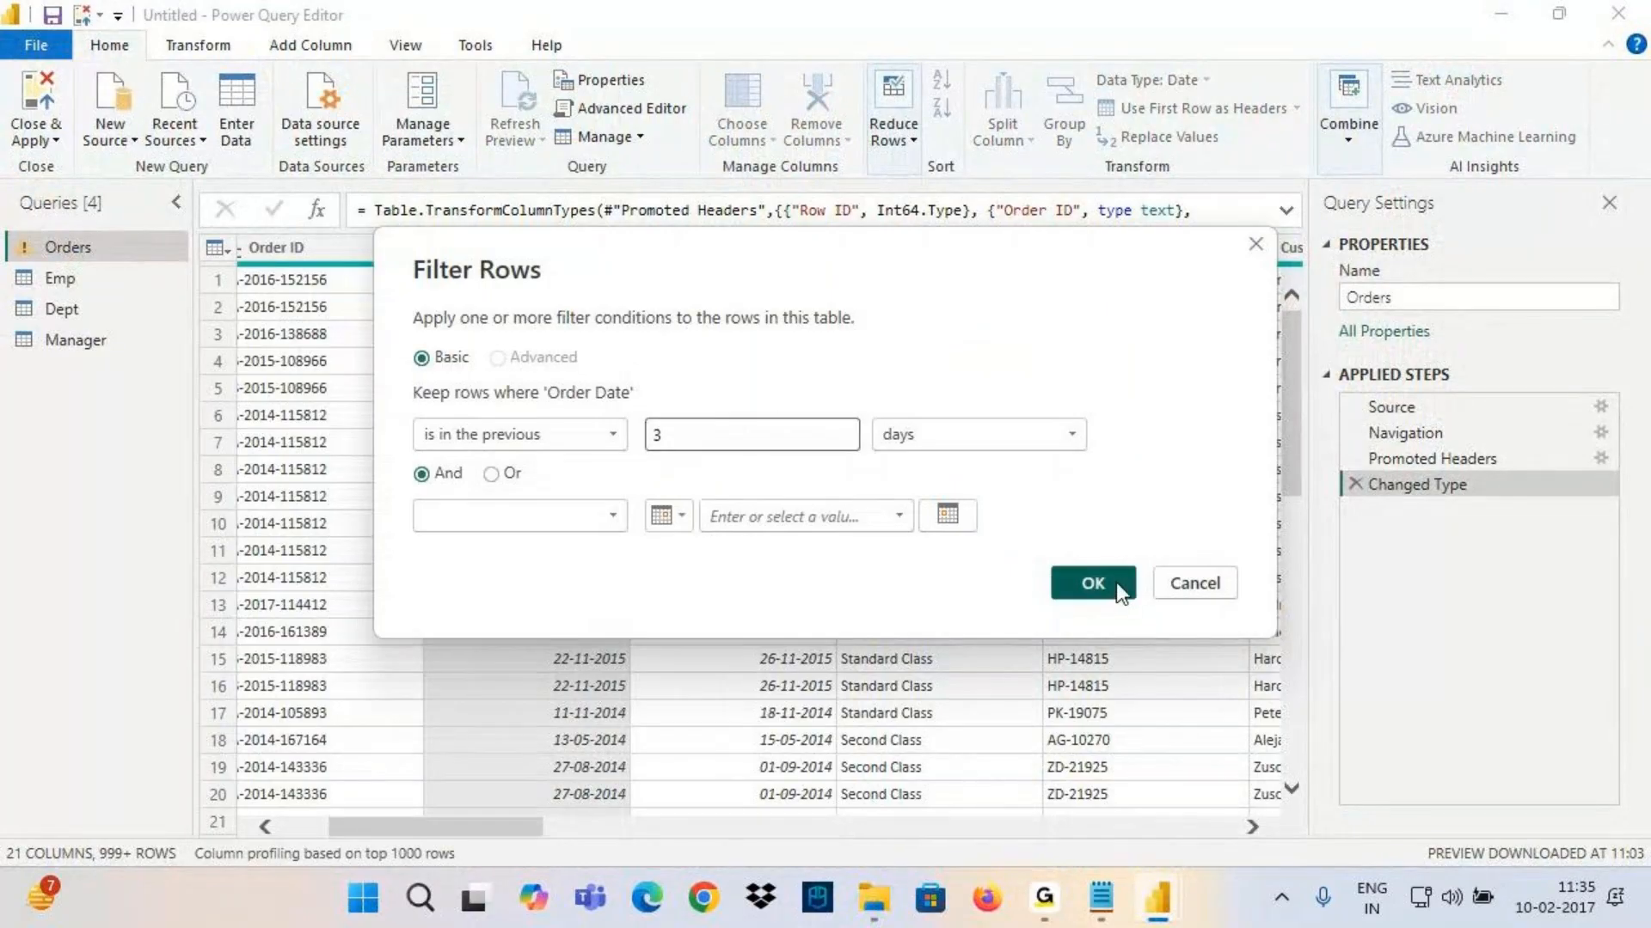
left_click(1092, 583)
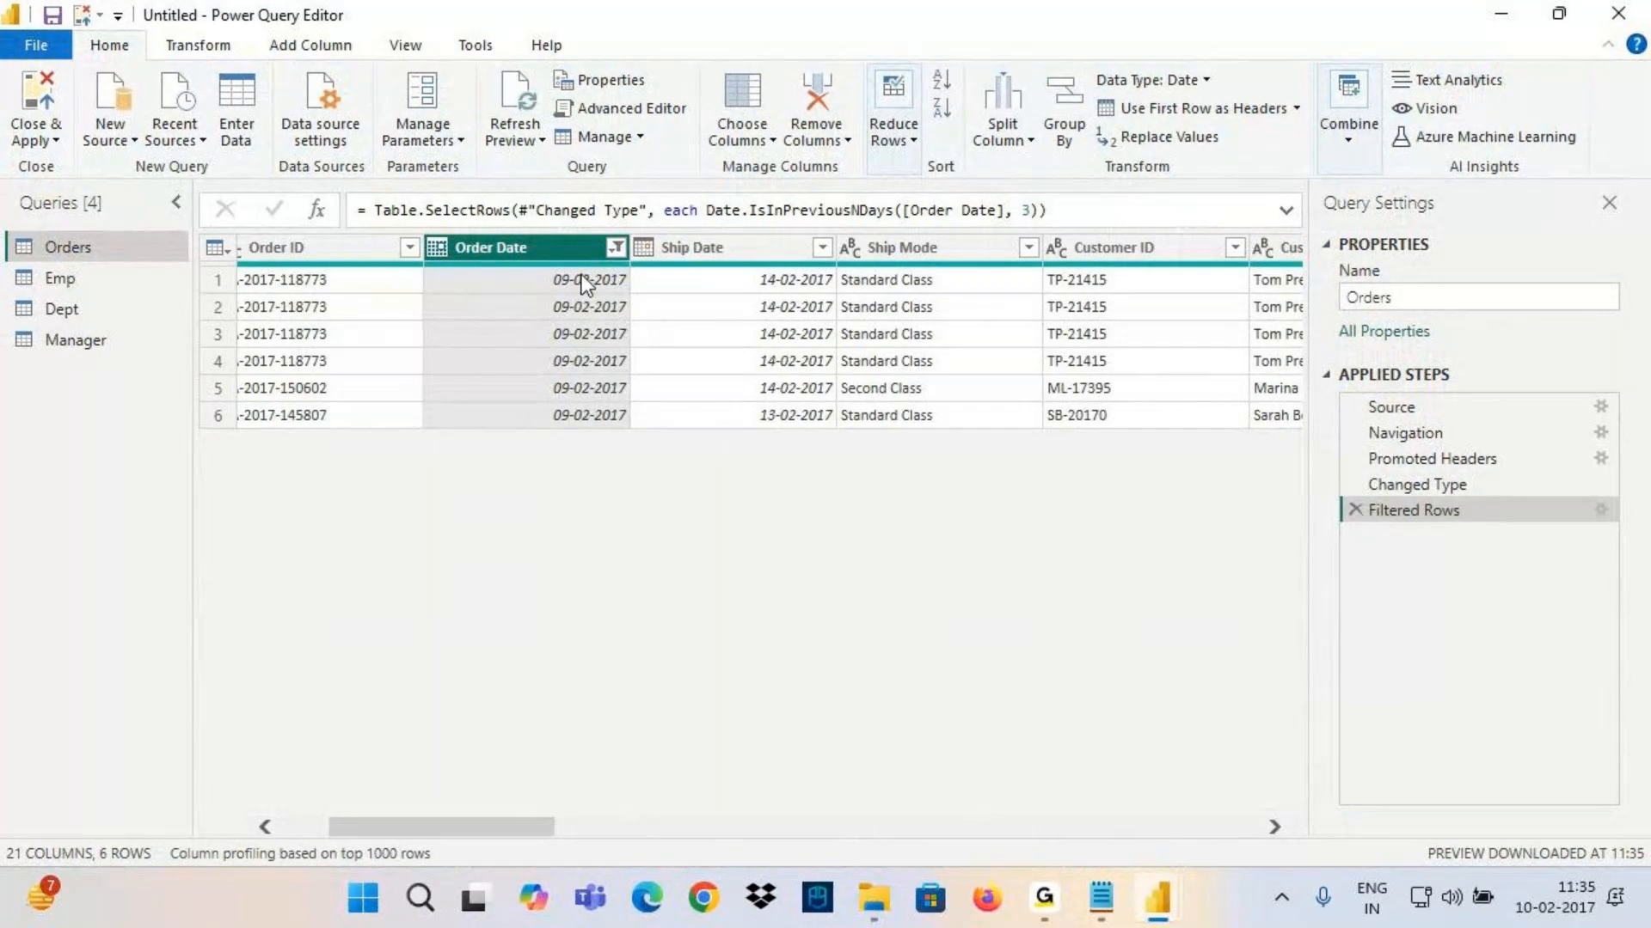
Examine the days just before 10 February 2017 in the system calendar
left_click(1539, 912)
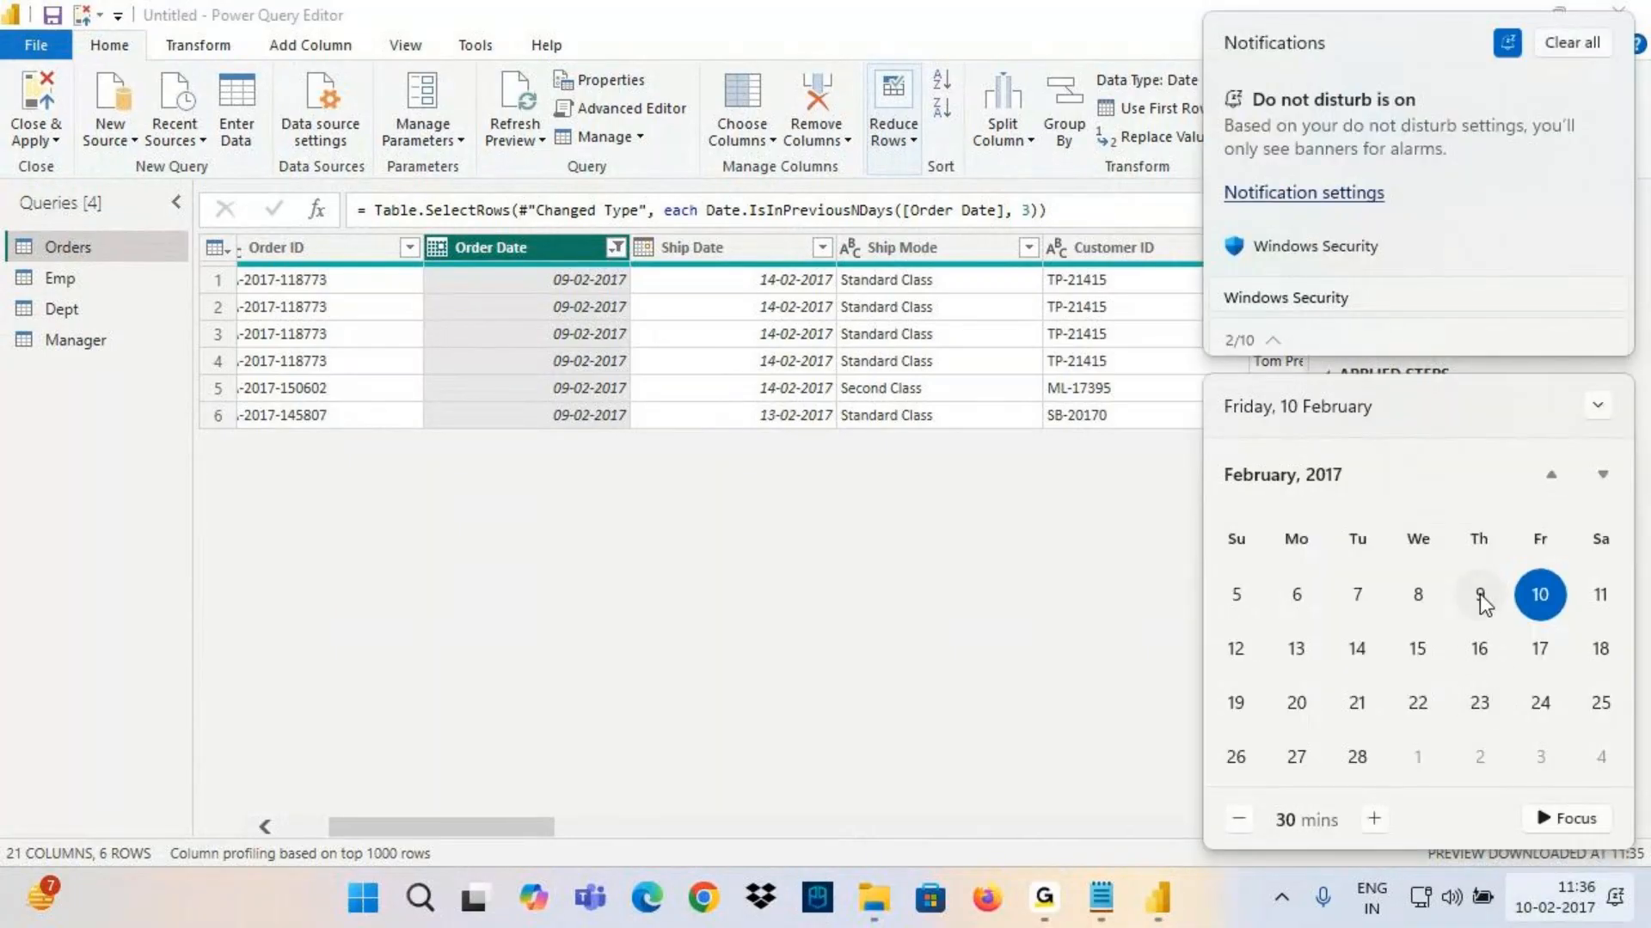
left_click(1414, 599)
left_click(587, 473)
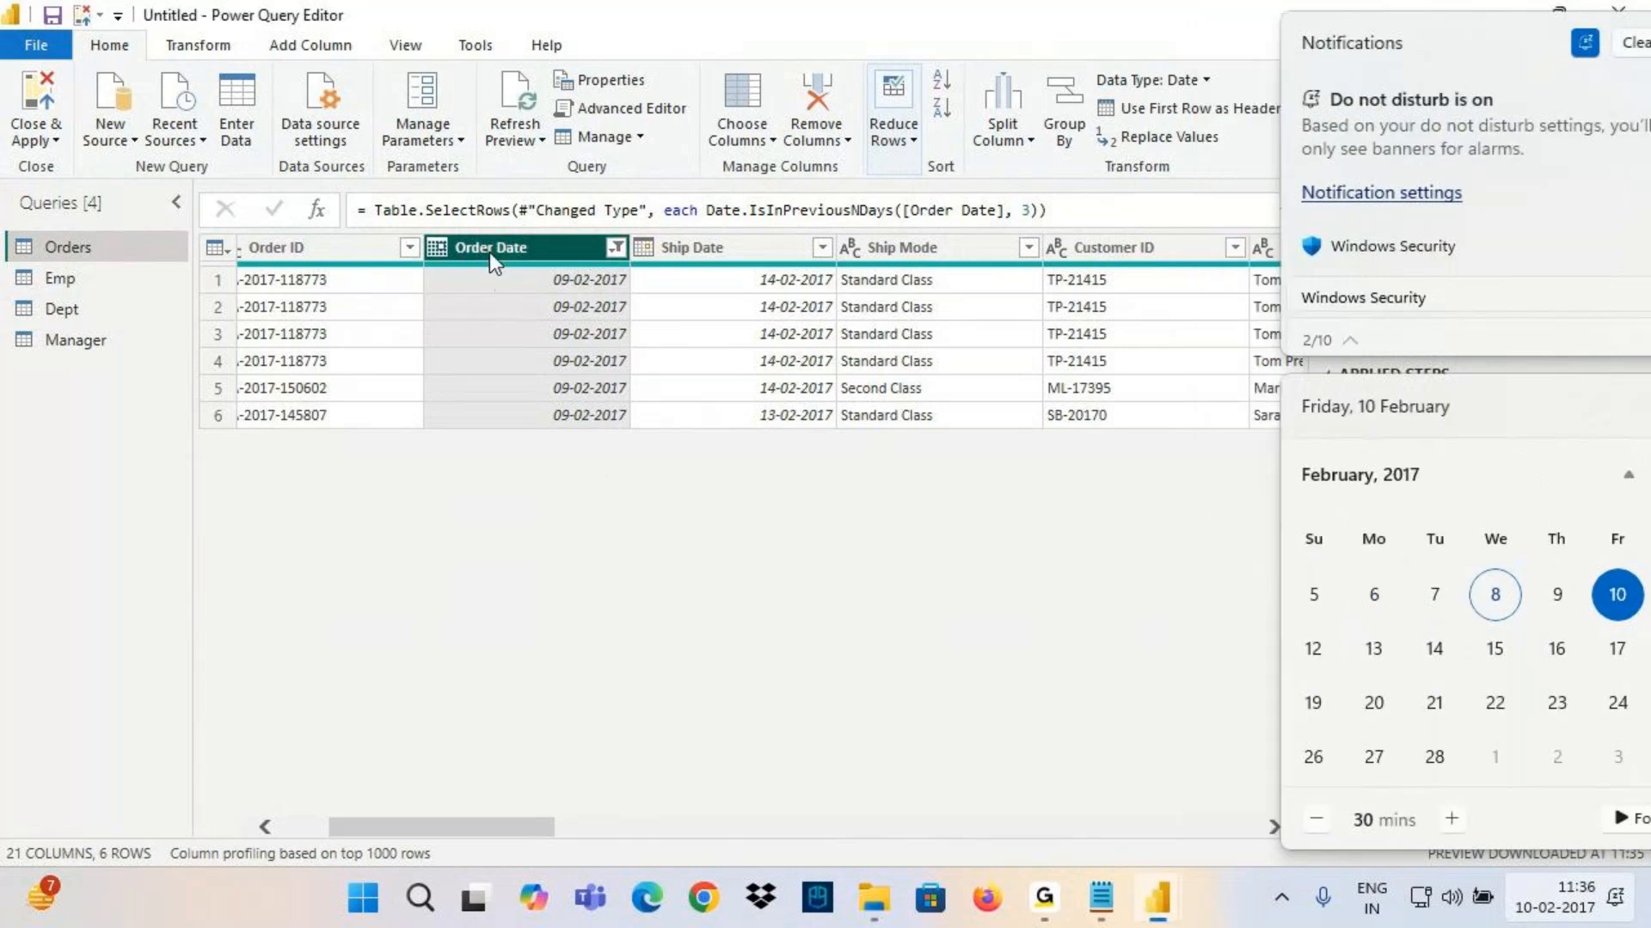
Change the Order Date filter to keep rows that are in the previous 5 days
left_click(1599, 511)
double_click(653, 435)
type("5")
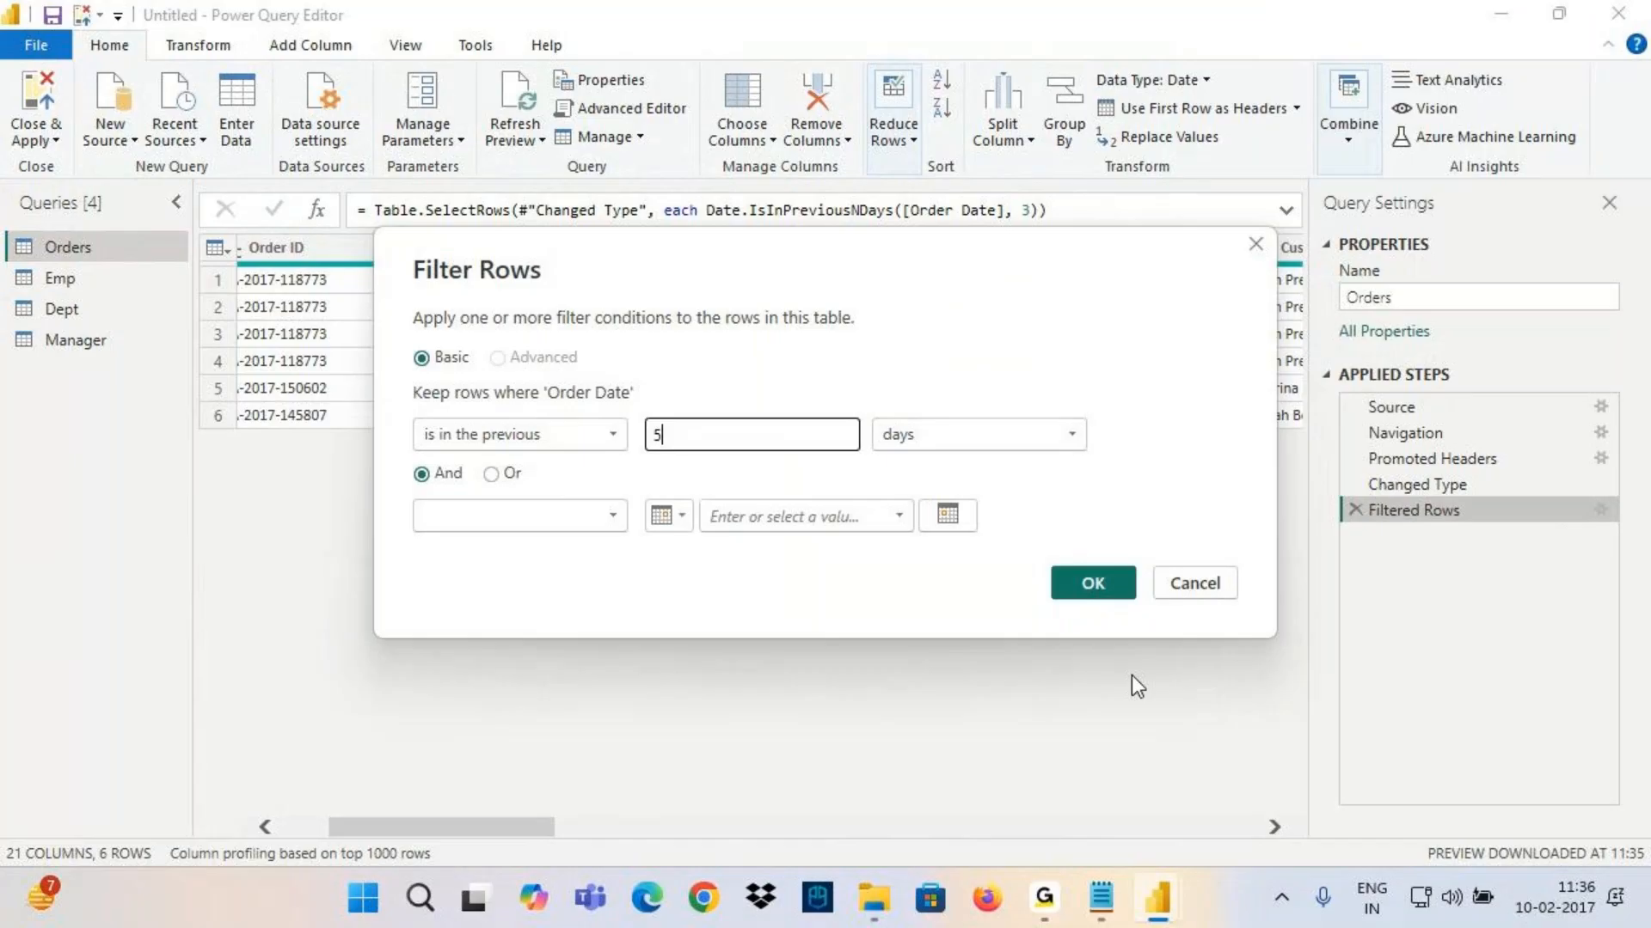
key("Return")
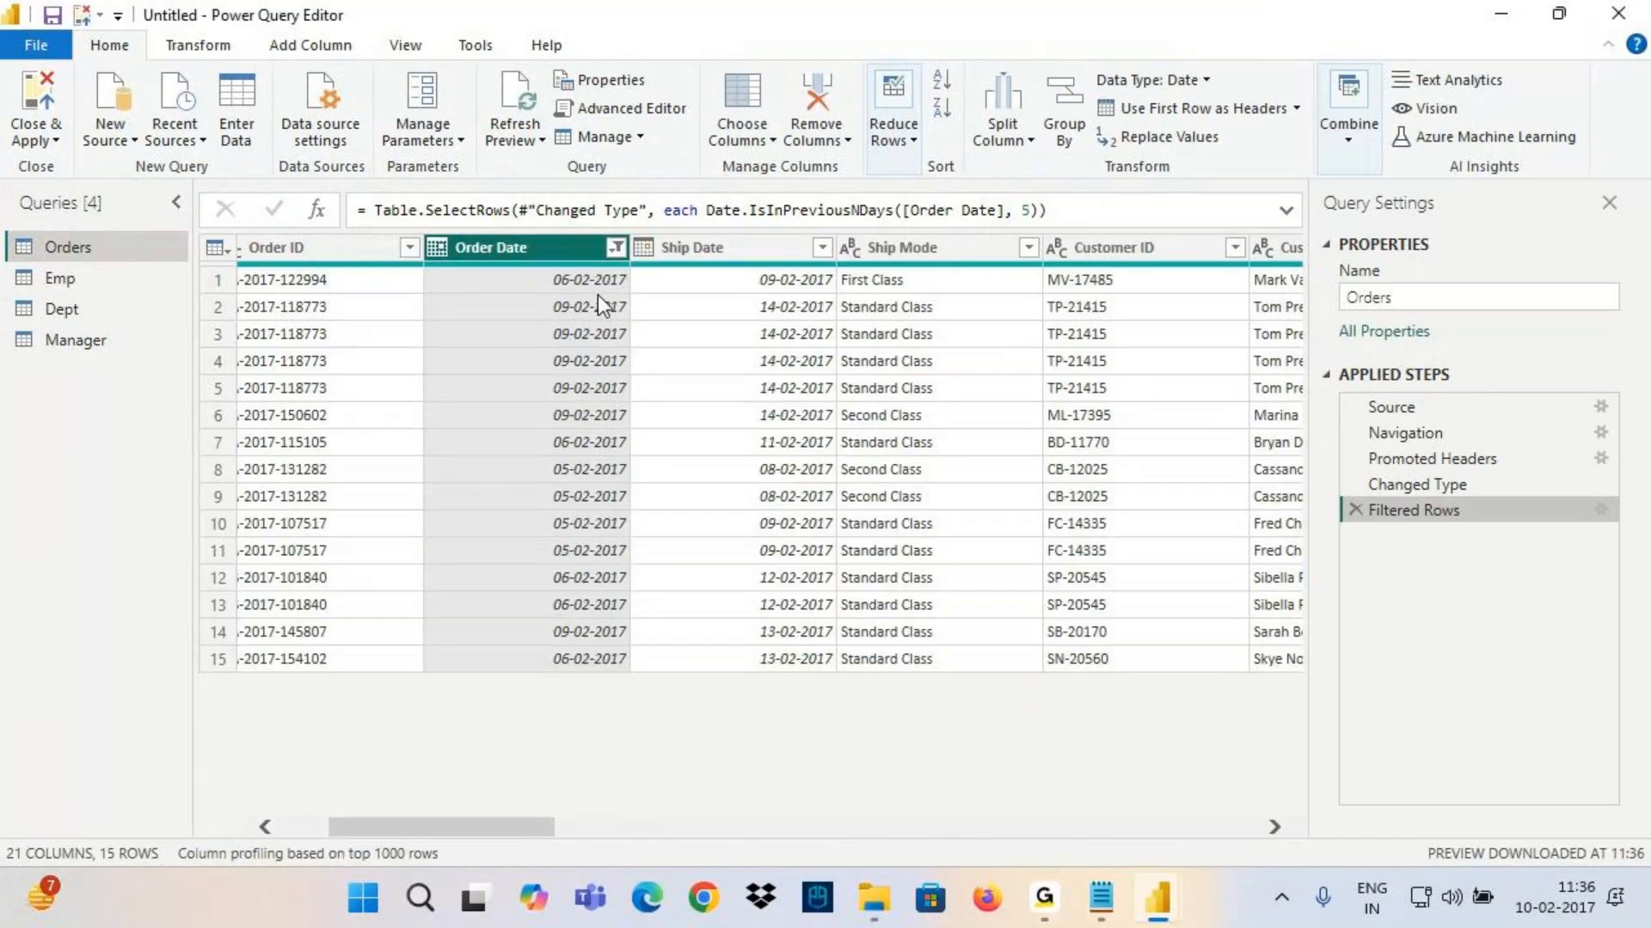
Check the distinct Order Date values left by the filter and compare its condition with the February 2017 system calendar
left_click(615, 248)
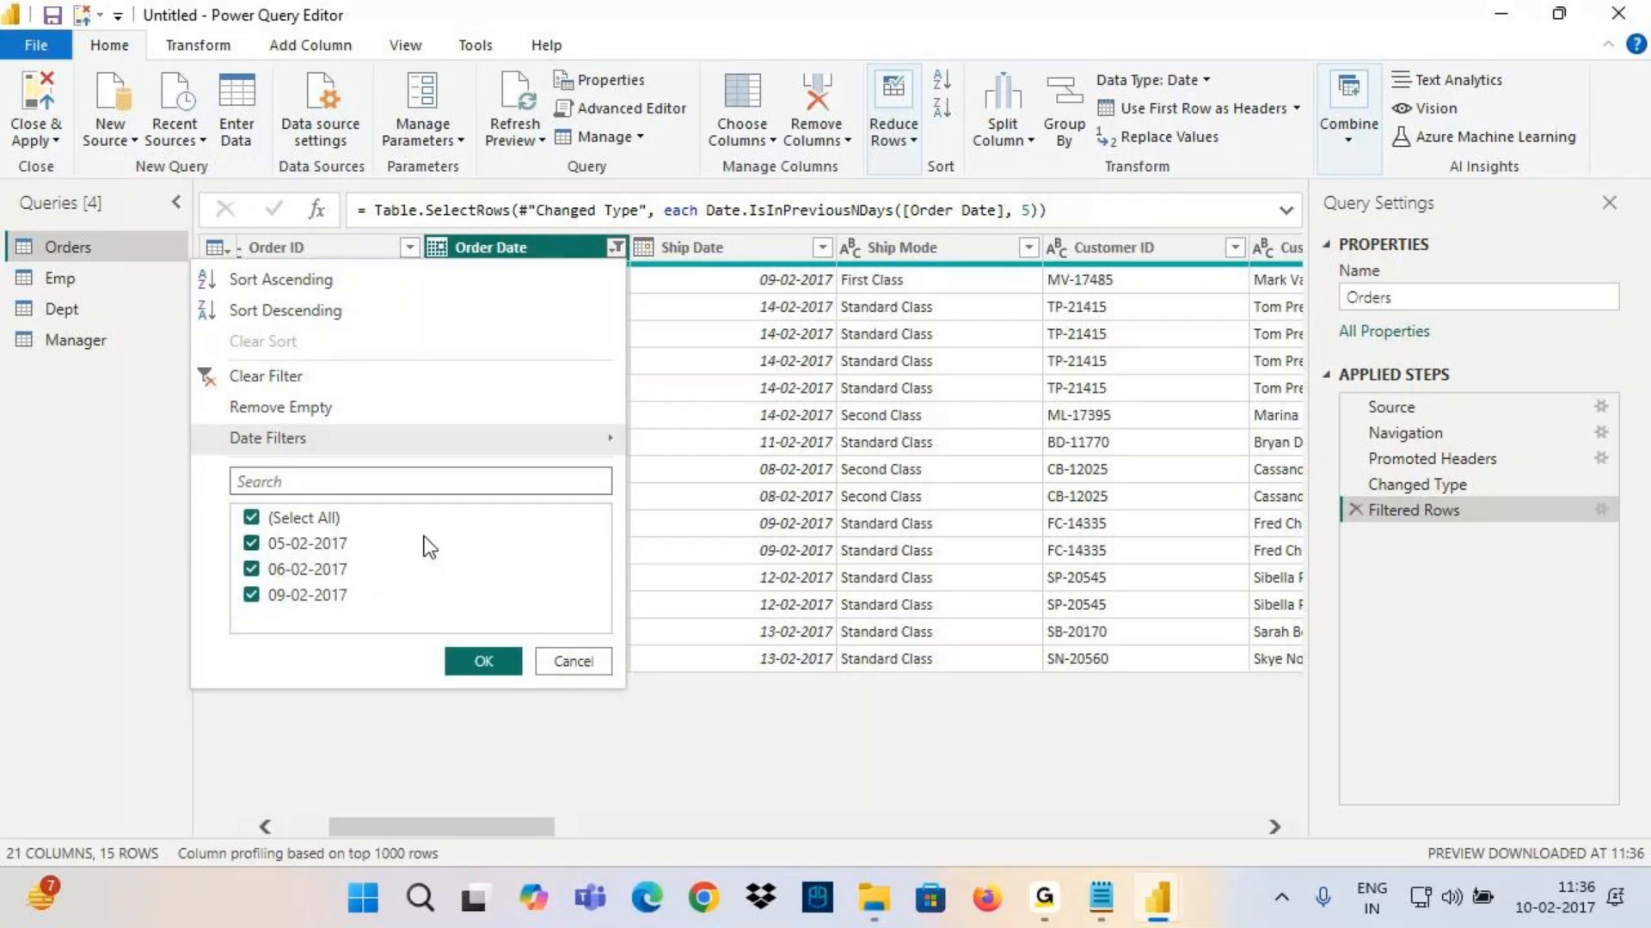
left_click(472, 254)
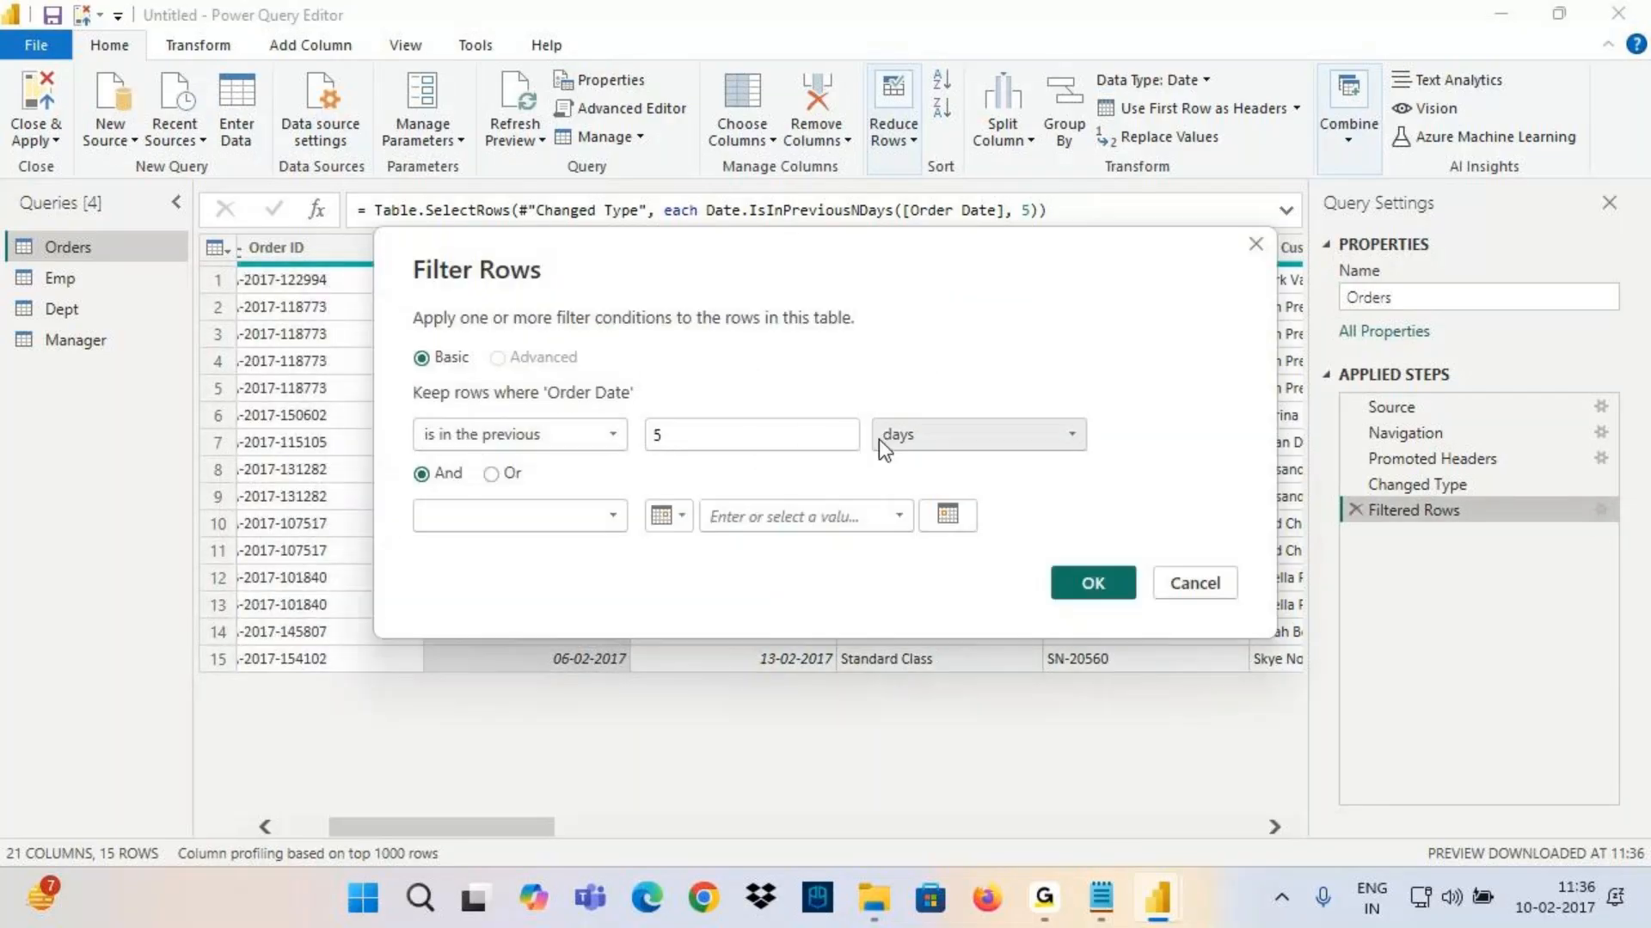
left_click(1548, 896)
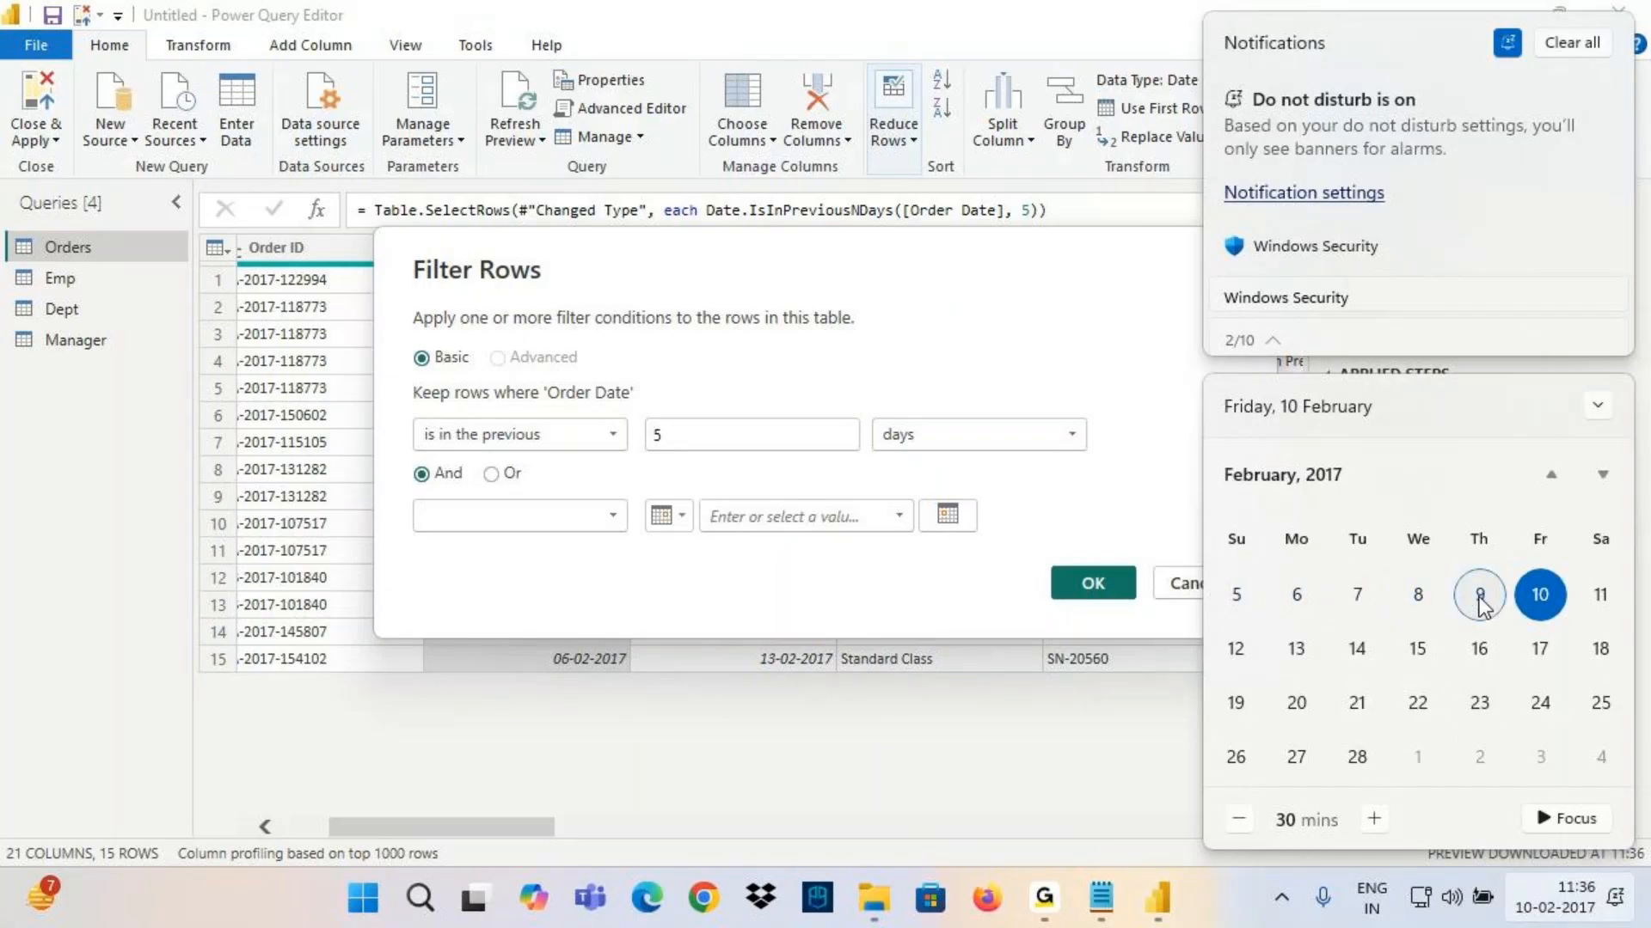
left_click(890, 571)
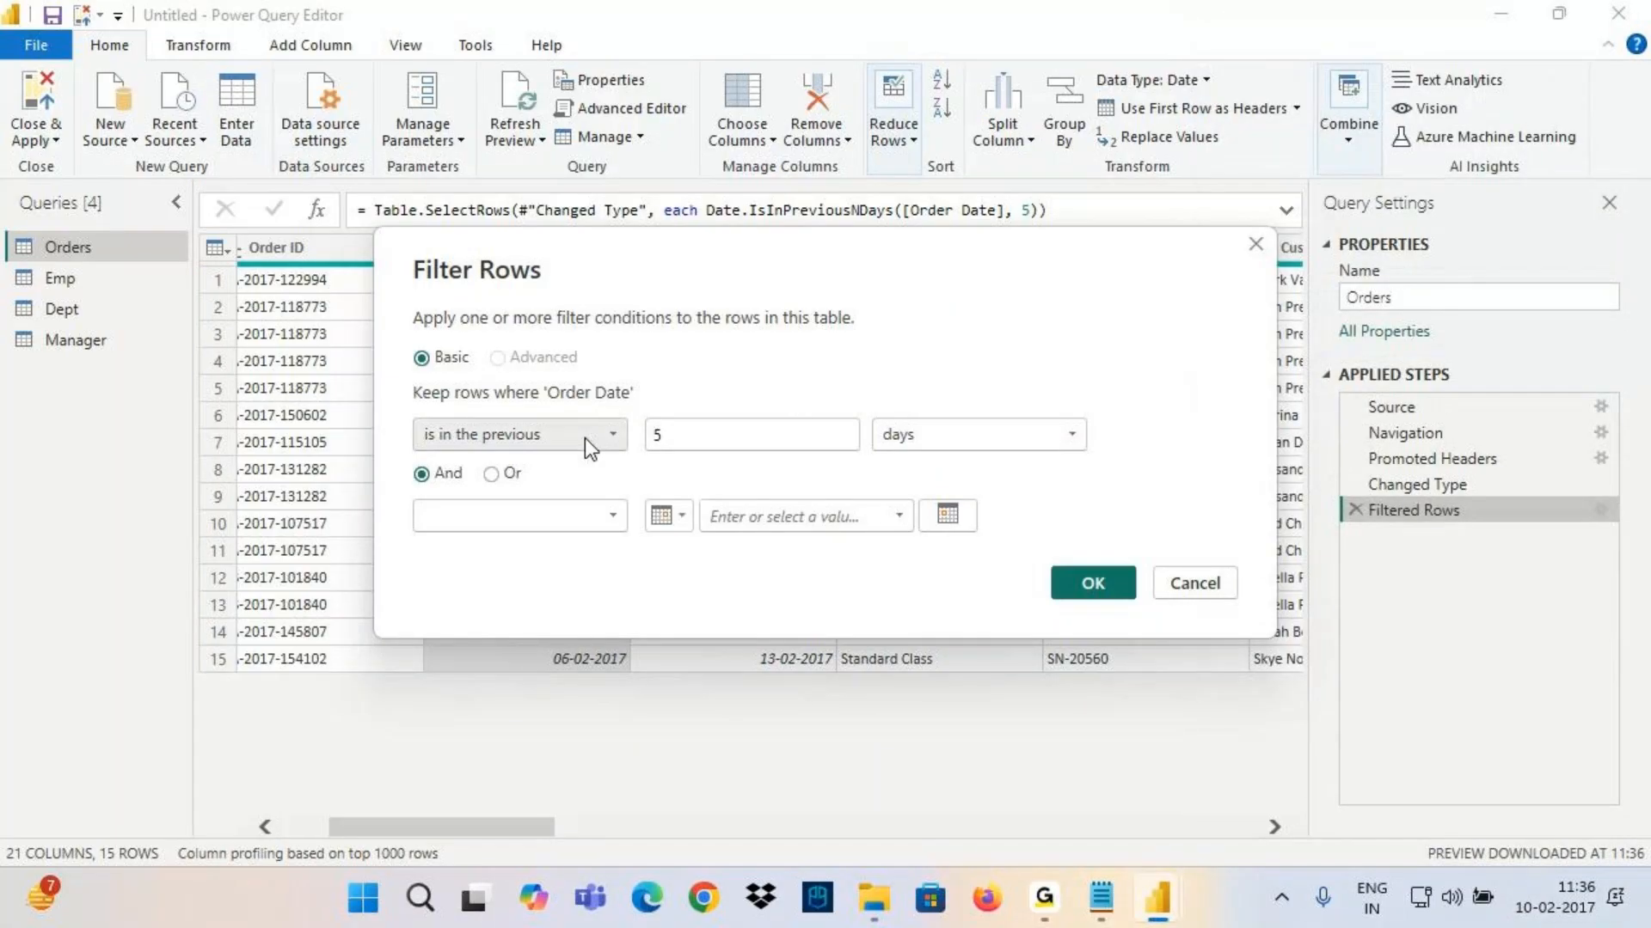
Change the Order Date filter to keep rows that are in the previous 1 weeks
left_click(938, 440)
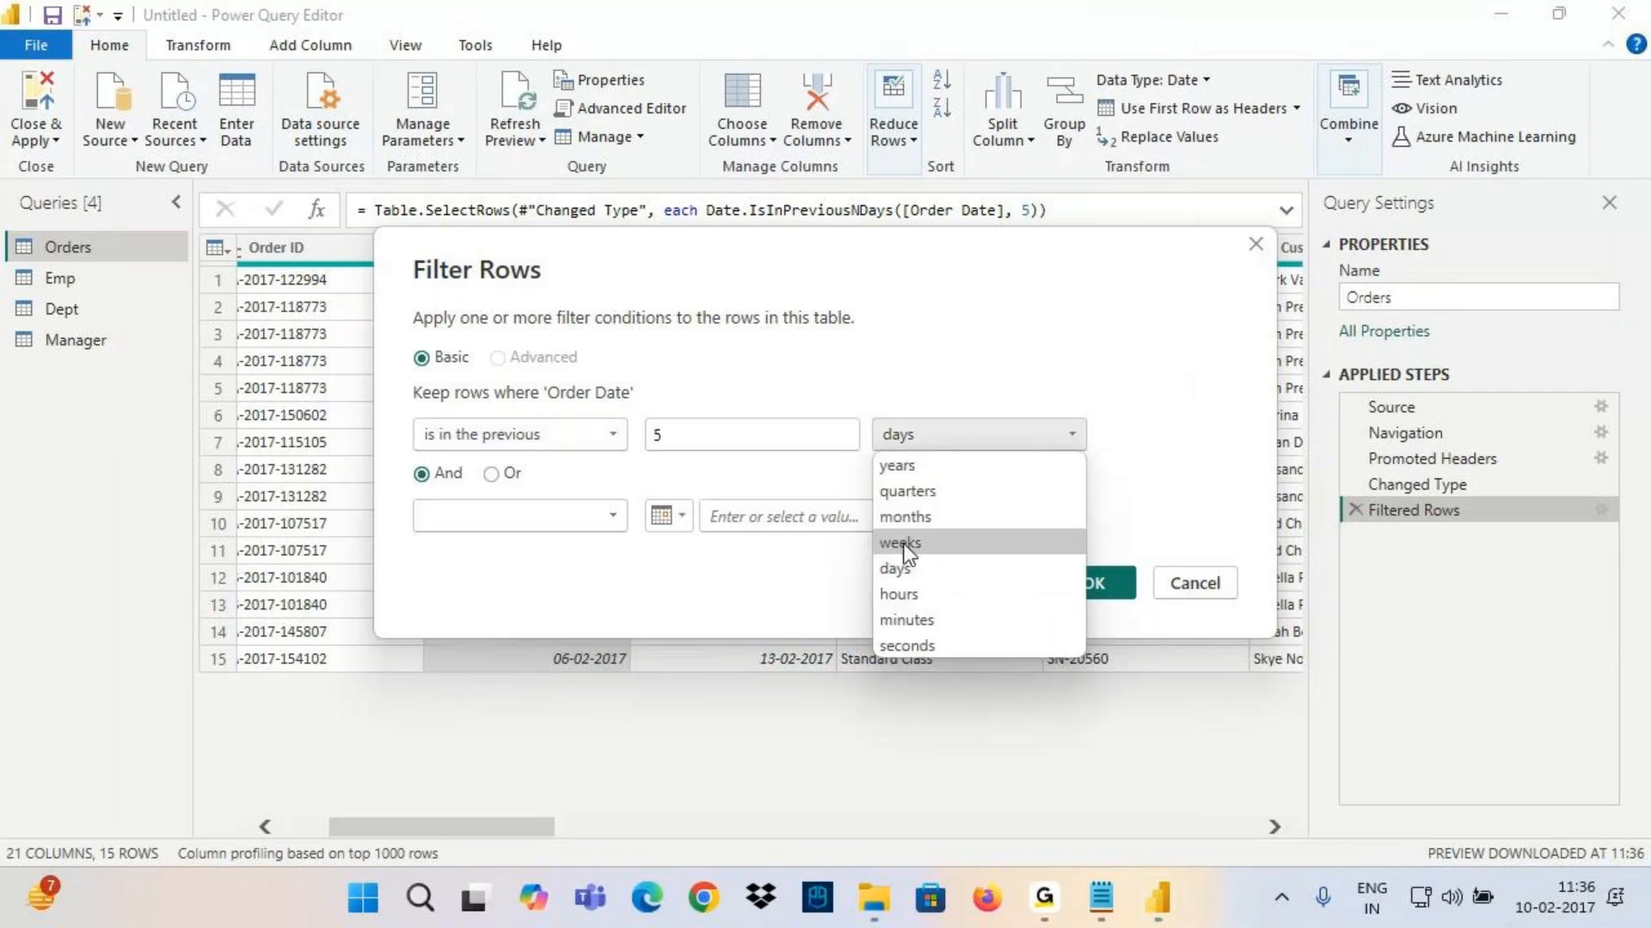
left_click(899, 573)
left_click(939, 435)
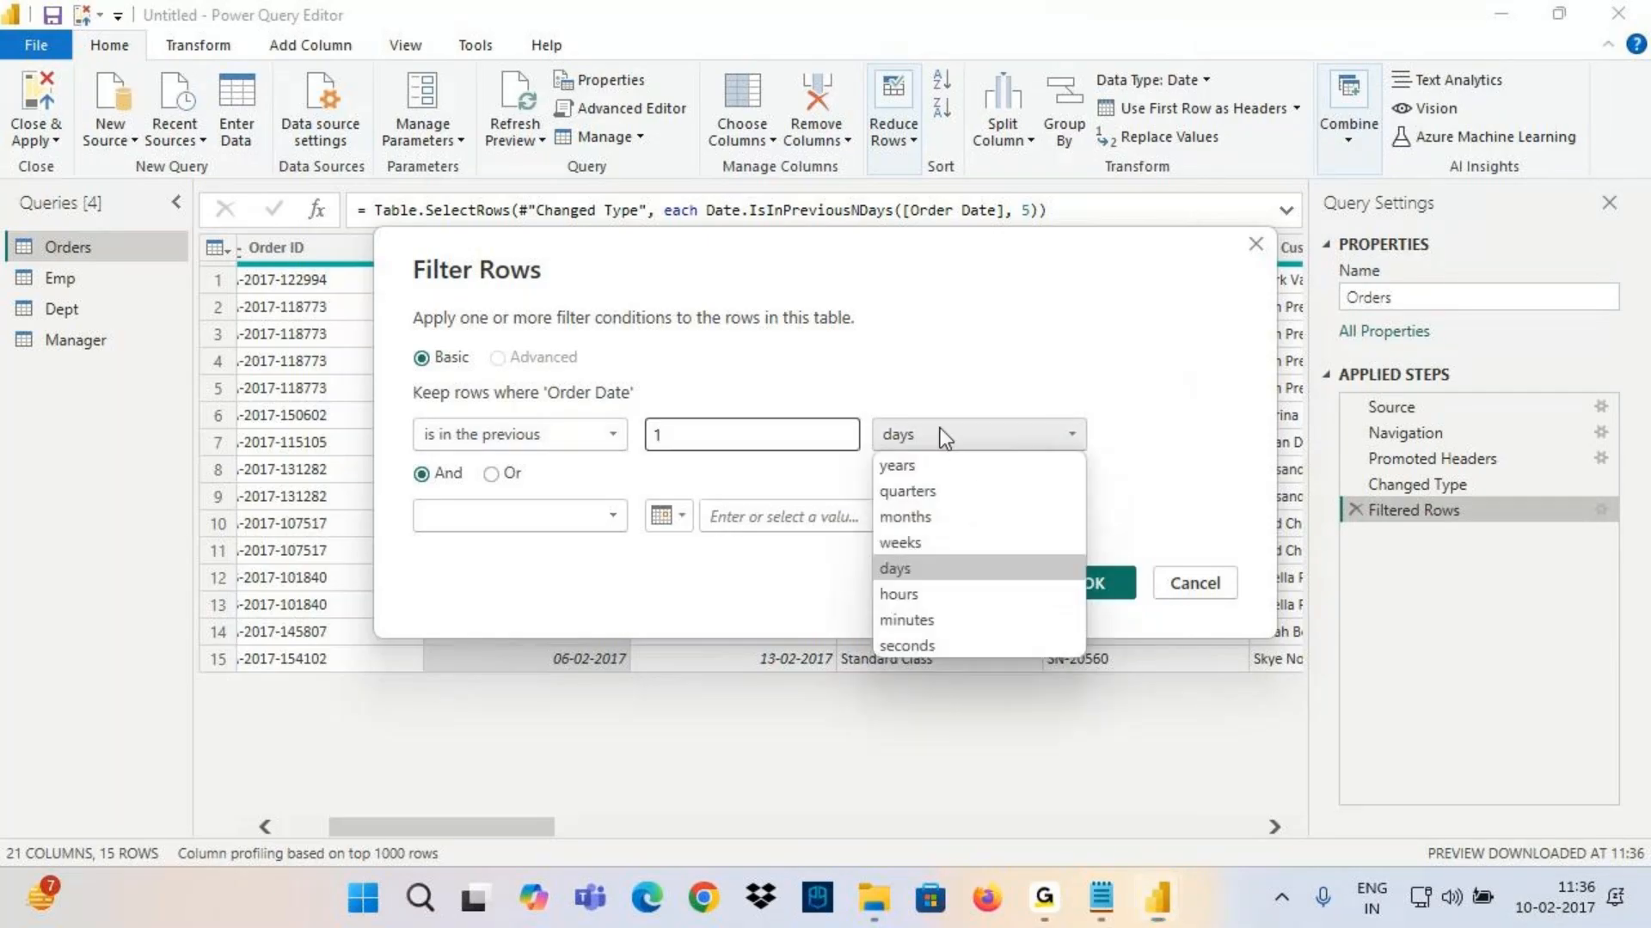
left_click(901, 540)
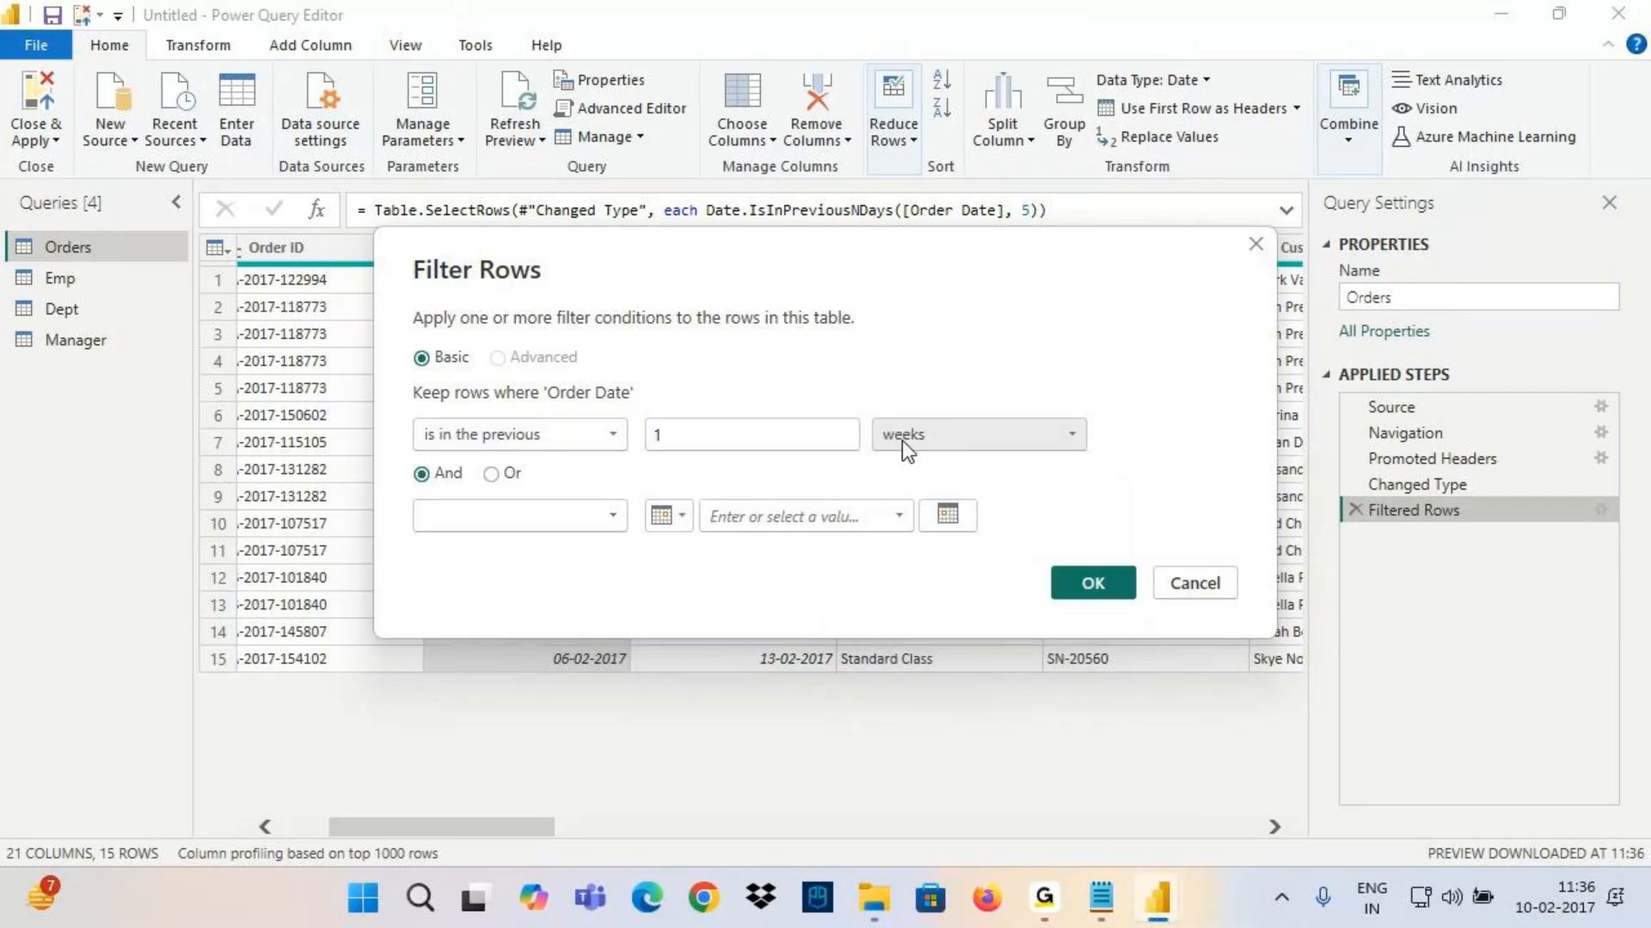
left_click(1557, 898)
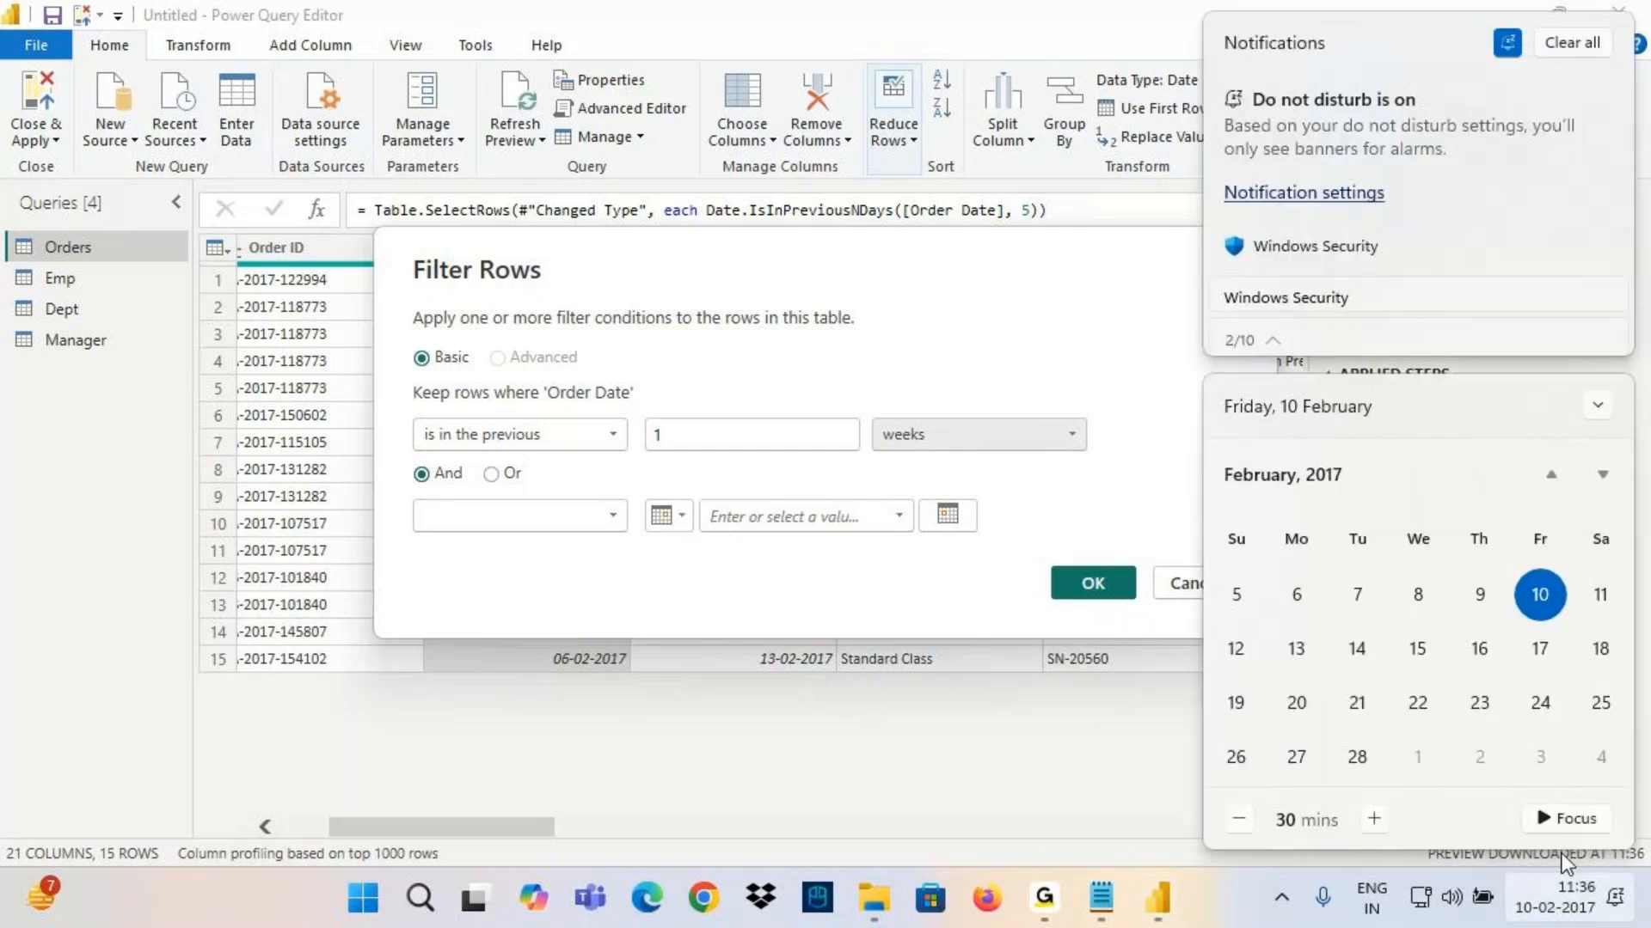
left_click(973, 434)
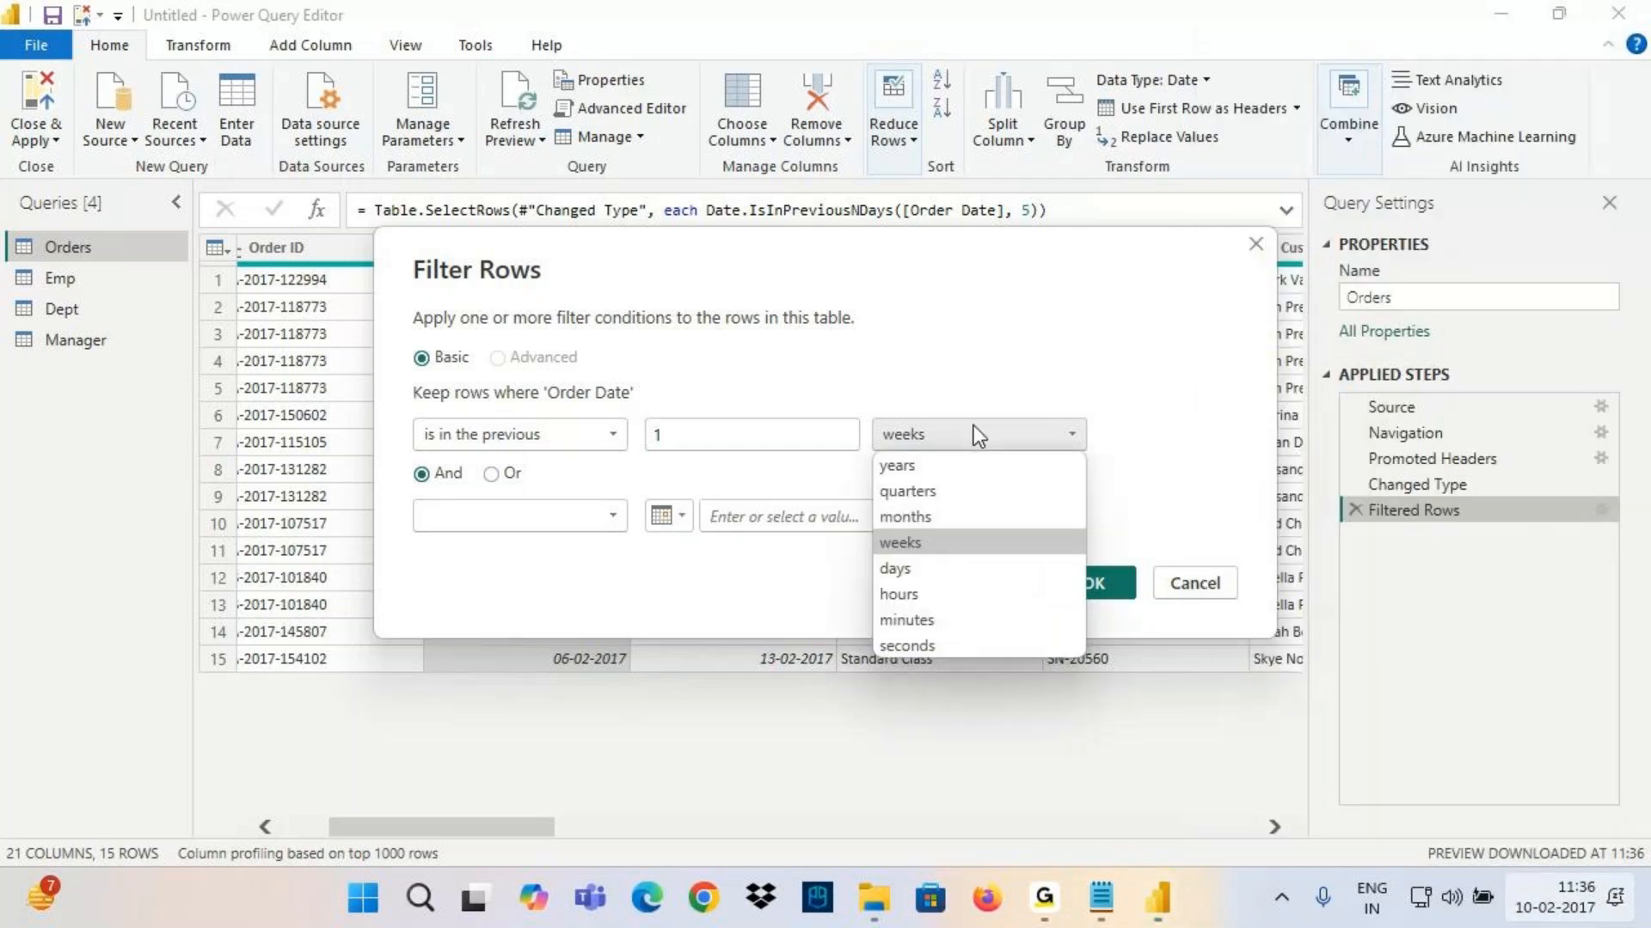
left_click(973, 424)
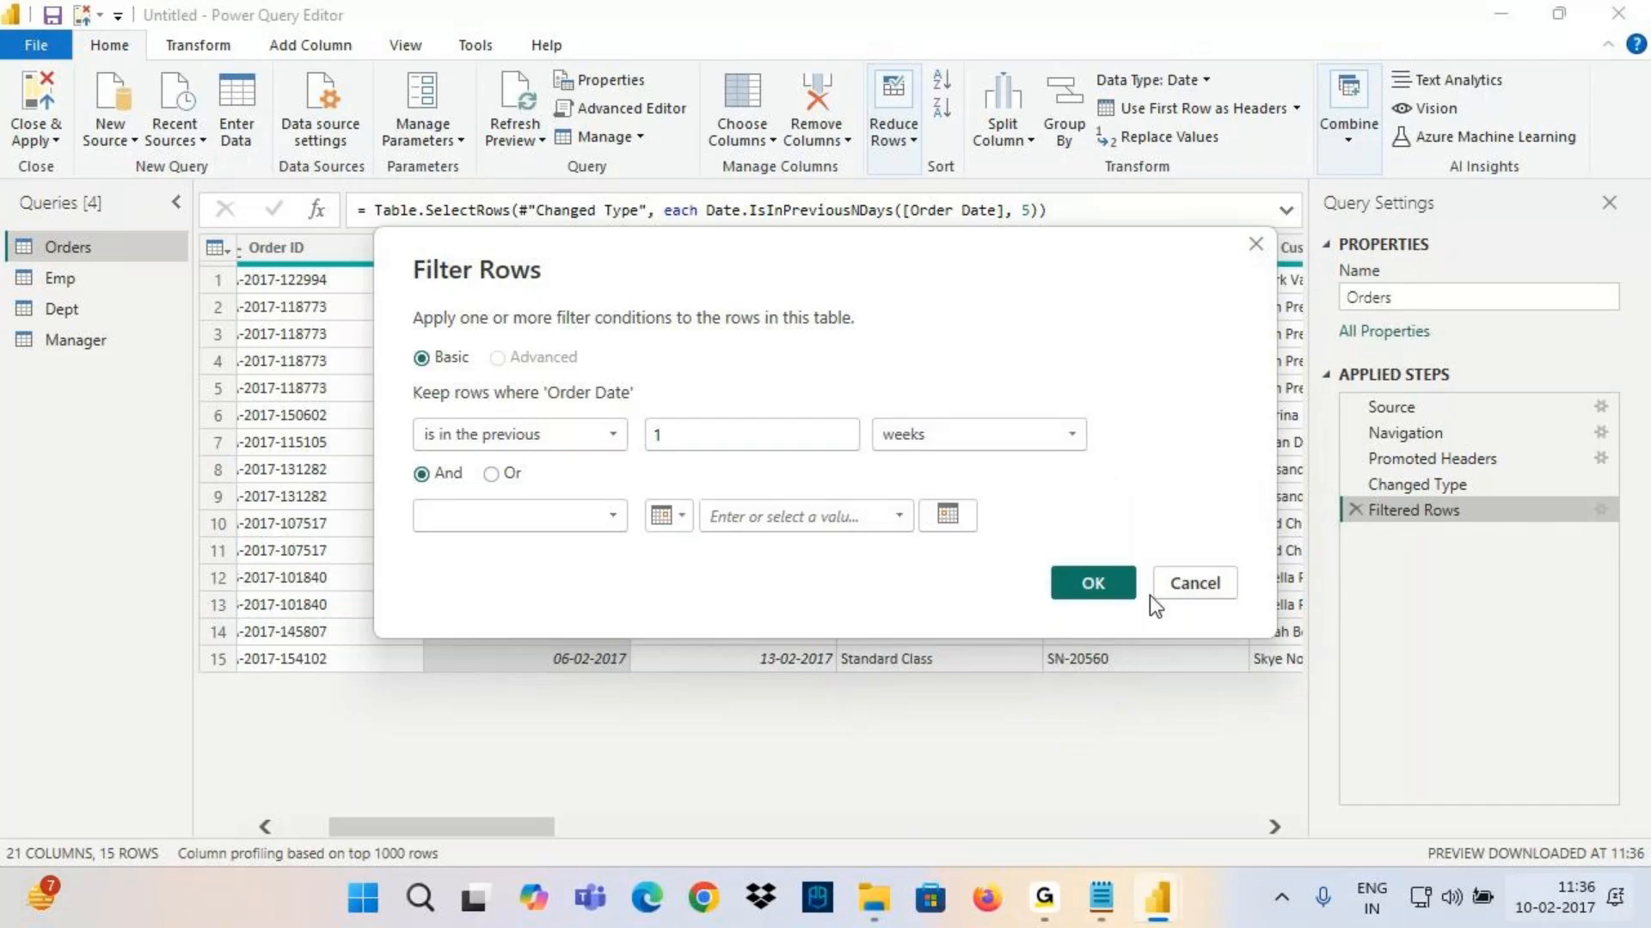
left_click(1097, 580)
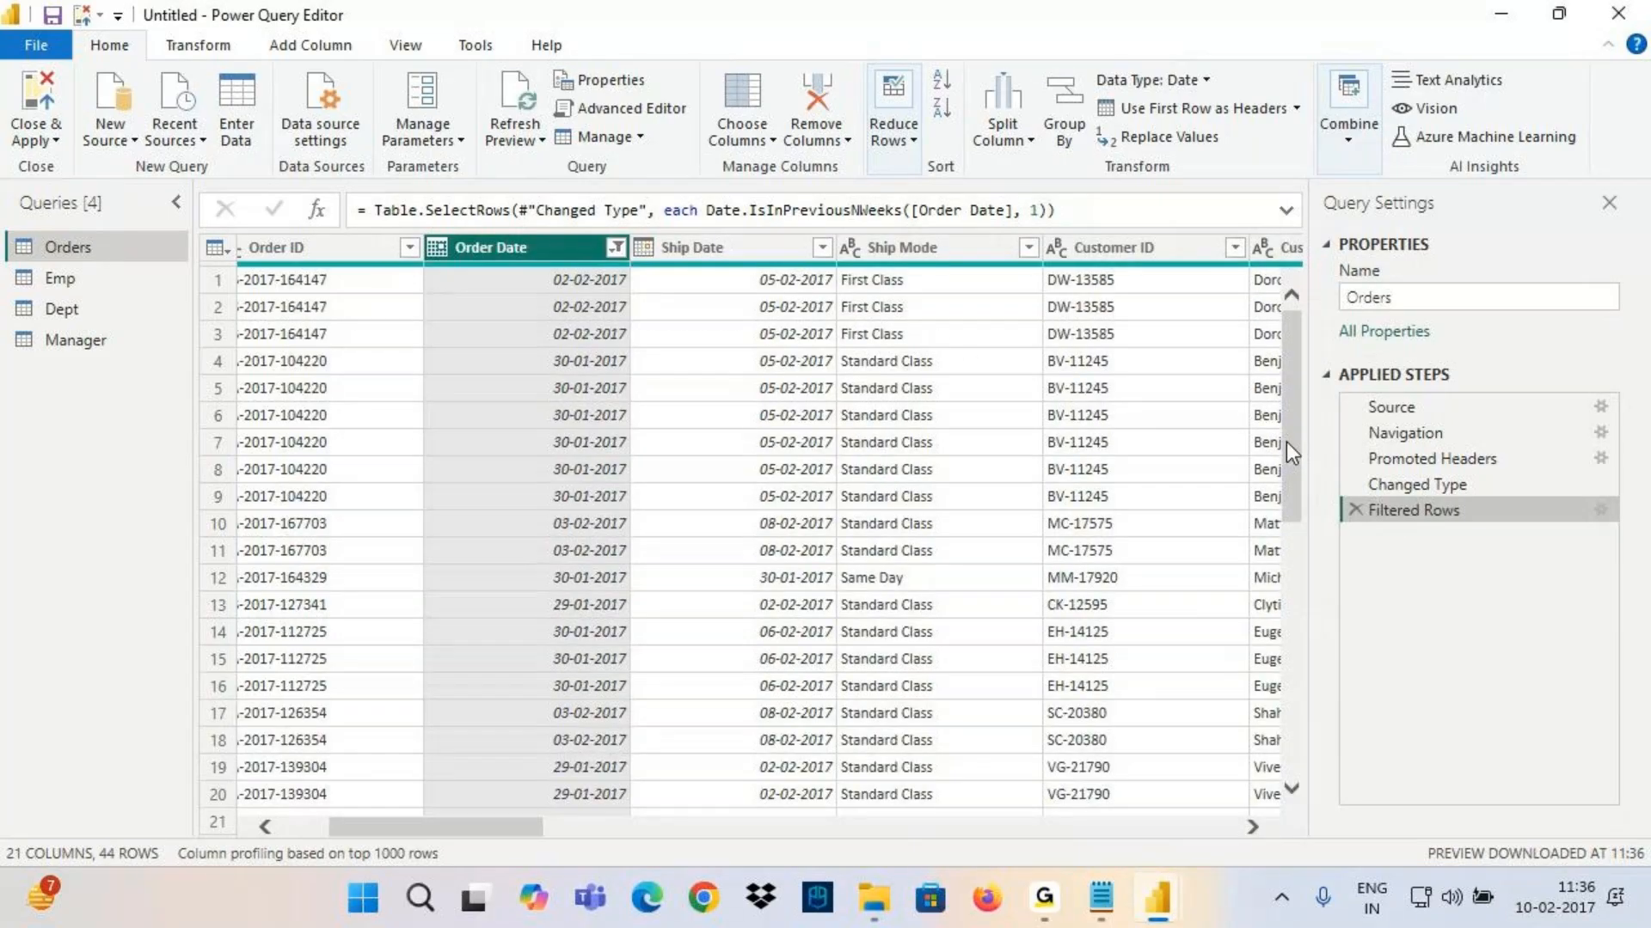
Check the distinct Order Date values left by the filter against the Sunday-to-Saturday weeks around 10 February 2017 in the system calendar
left_click(616, 248)
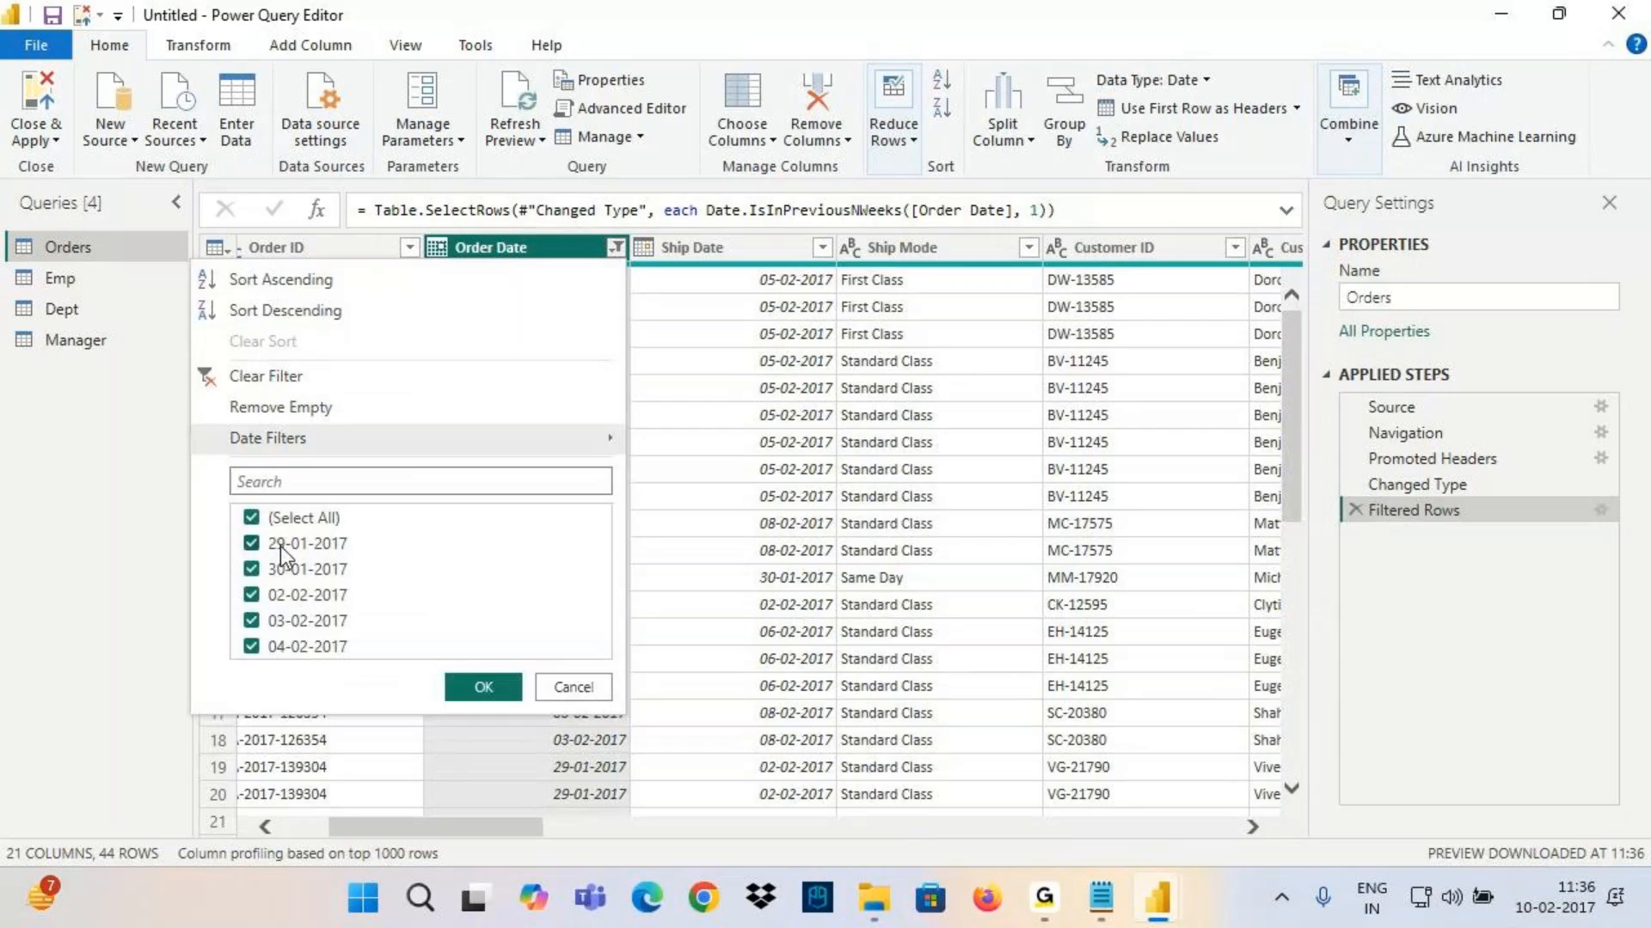
left_click(1554, 899)
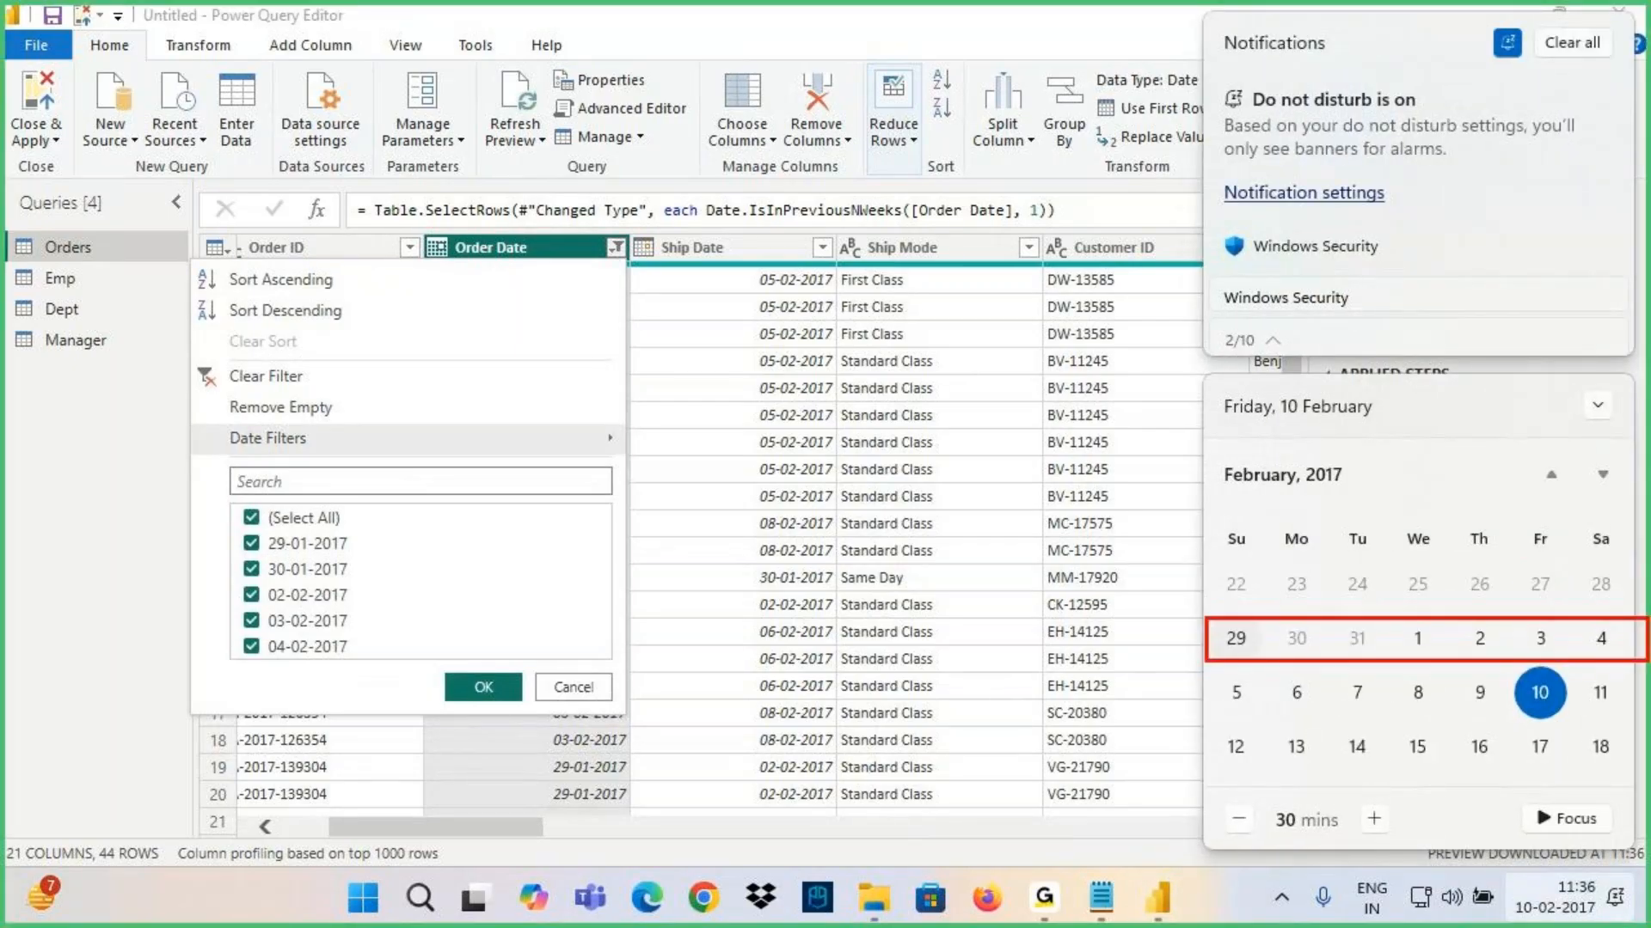
left_click_drag(1207, 668, 1629, 719)
left_click_drag(1193, 494, 1227, 534)
mouse_move(1633, 487)
left_mouse_down()
mouse_move(1608, 525)
mouse_move(1646, 526)
left_mouse_up()
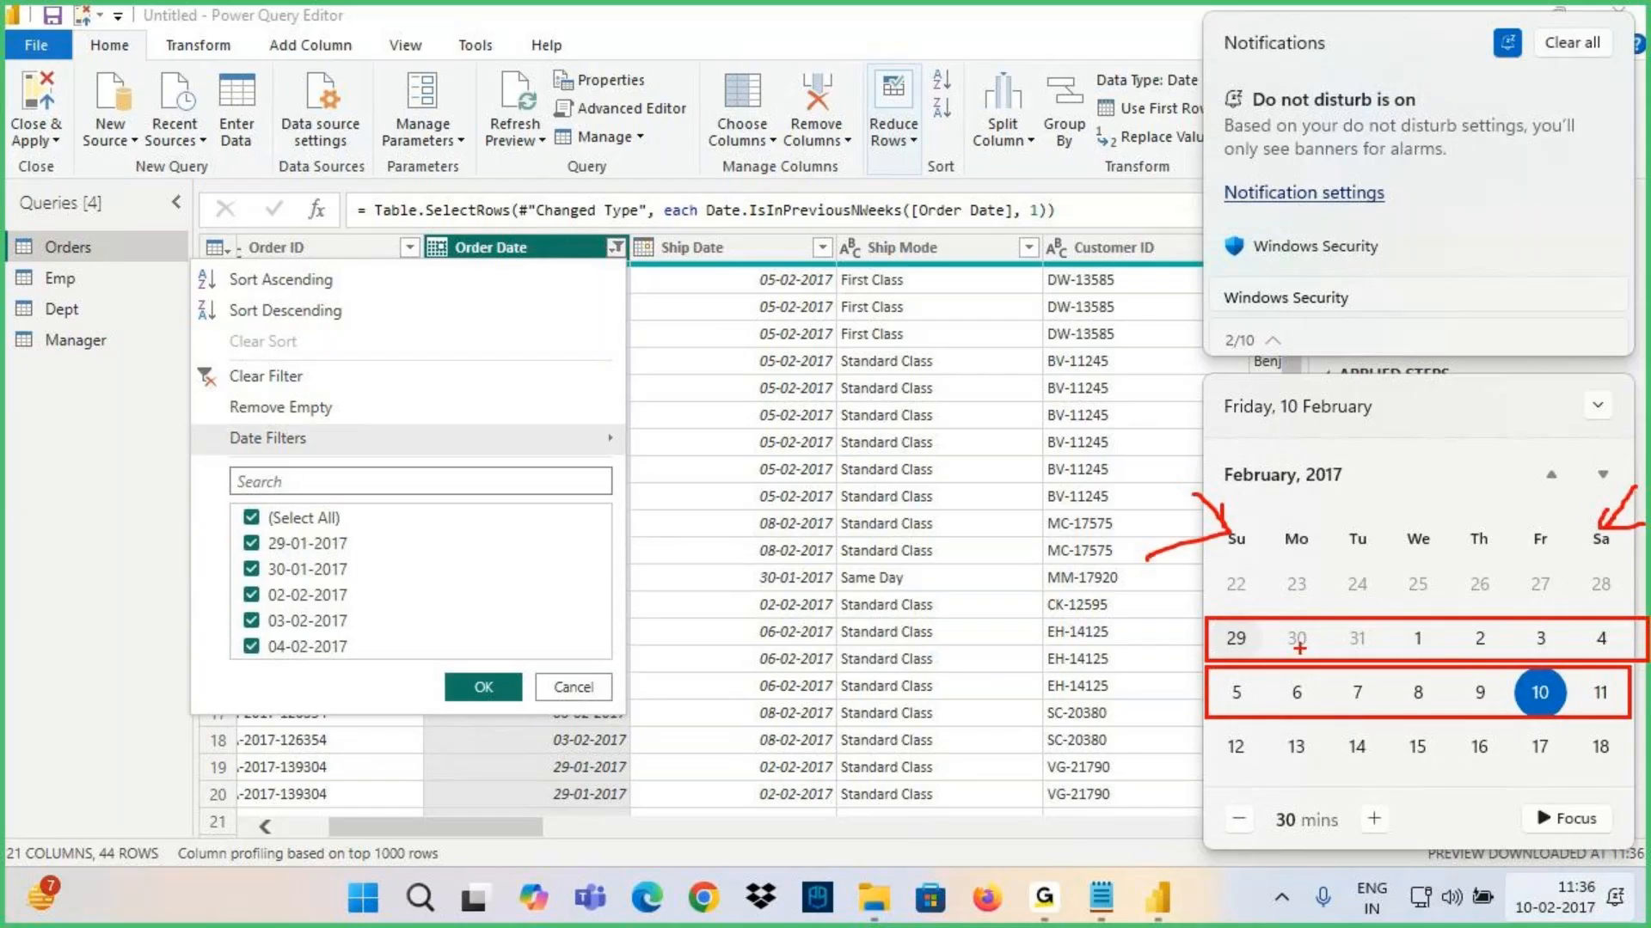
mouse_move(1207, 671)
left_mouse_down()
mouse_move(1465, 670)
mouse_move(1207, 719)
left_mouse_up()
left_click_drag(1636, 718, 1634, 717)
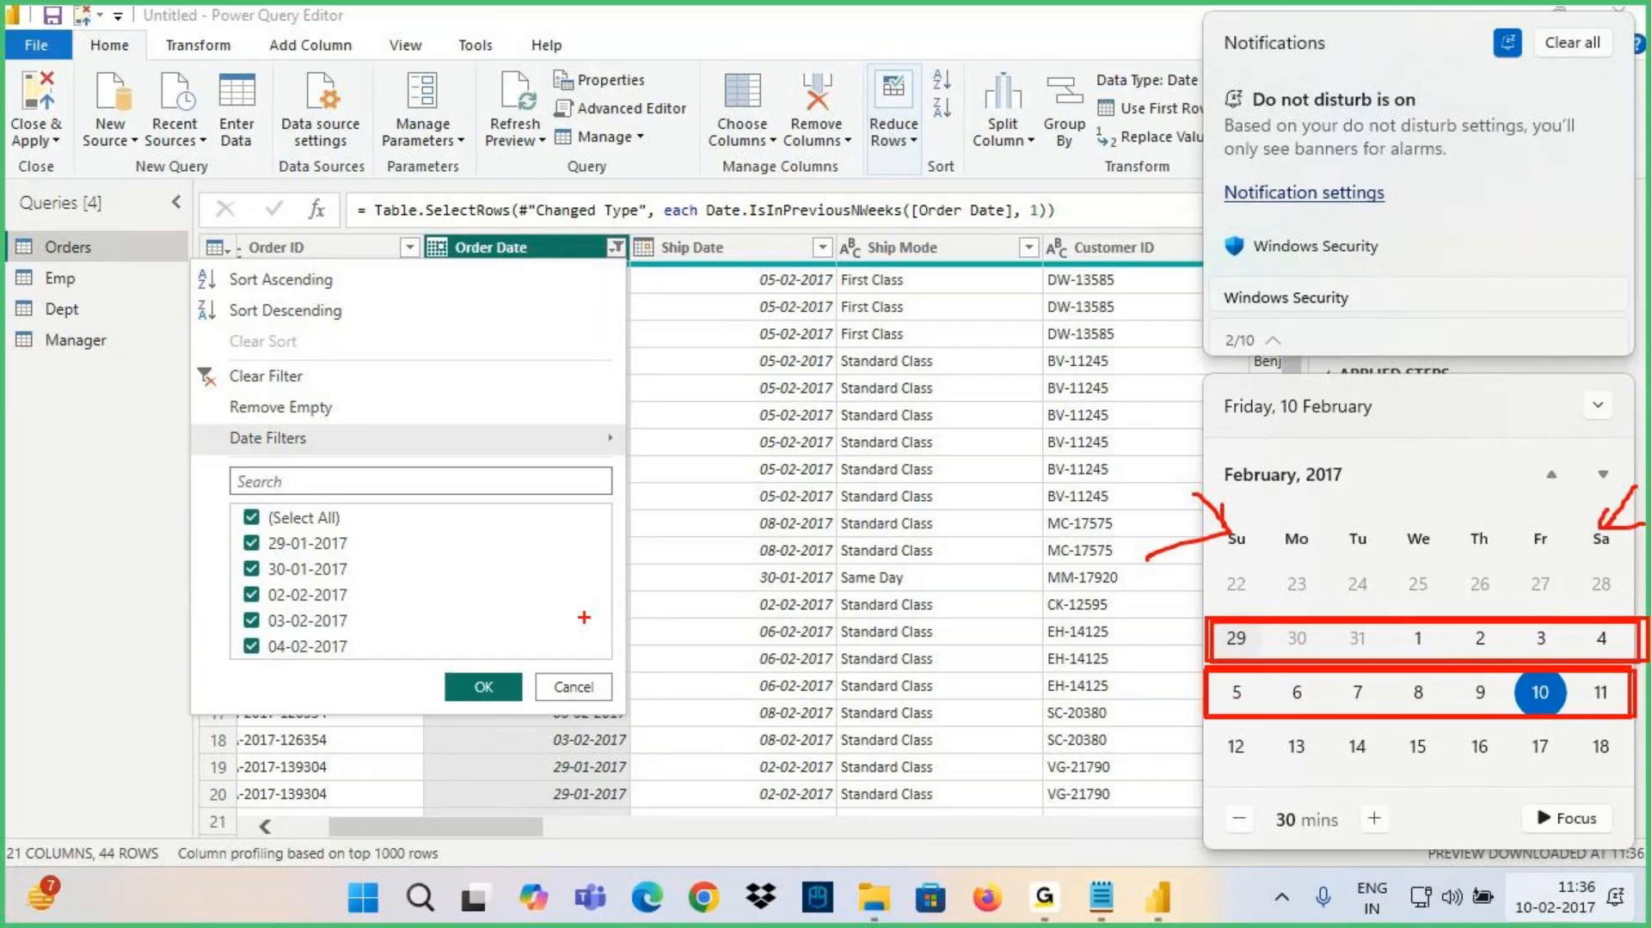
left_click_drag(258, 557, 347, 547)
left_click_drag(245, 663, 326, 662)
left_click_drag(1297, 569, 1500, 514)
key("Escape")
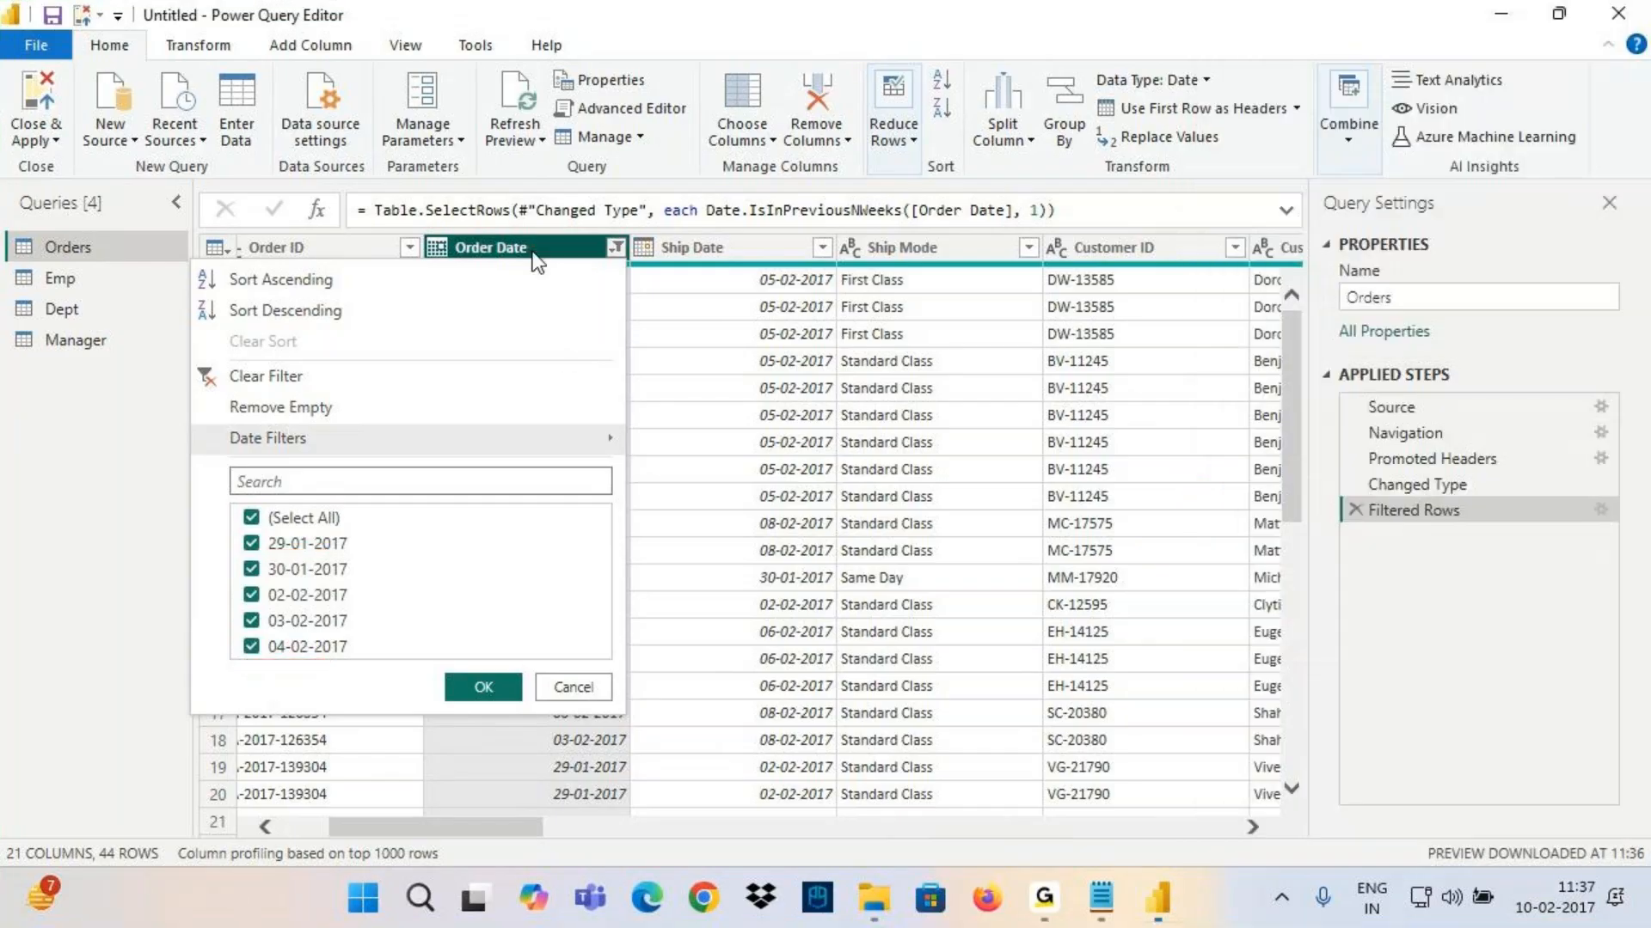
left_click(680, 305)
Change the Order Date filter to keep rows that are in the previous 1 months
left_click(1600, 514)
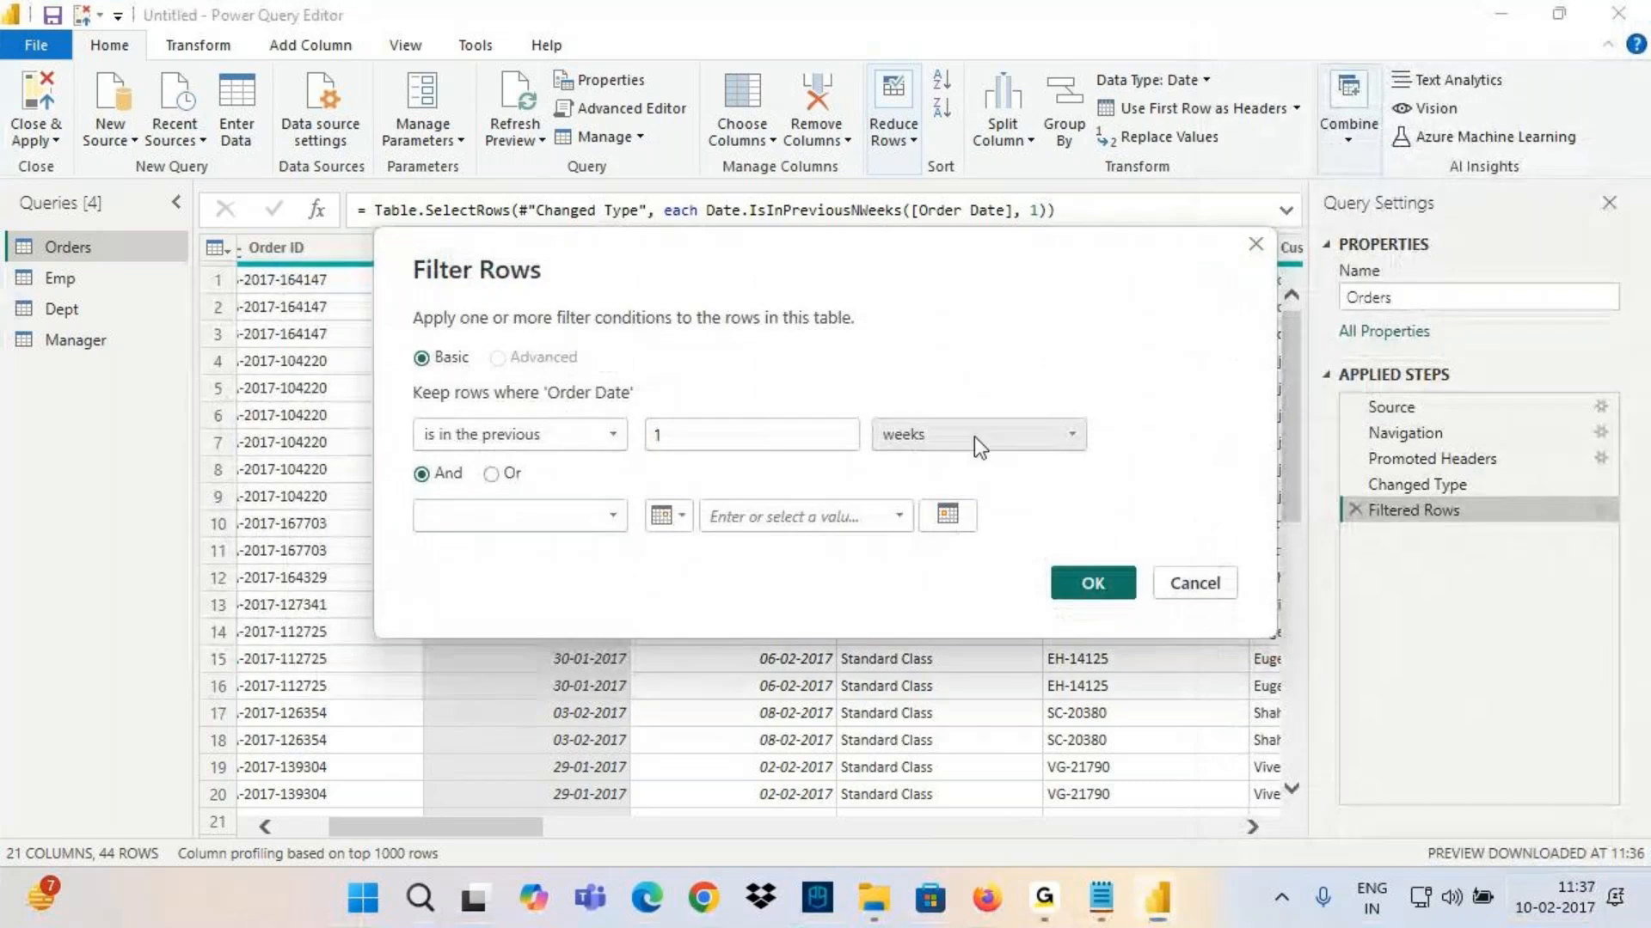
left_click(974, 438)
left_click(905, 518)
left_click(1091, 583)
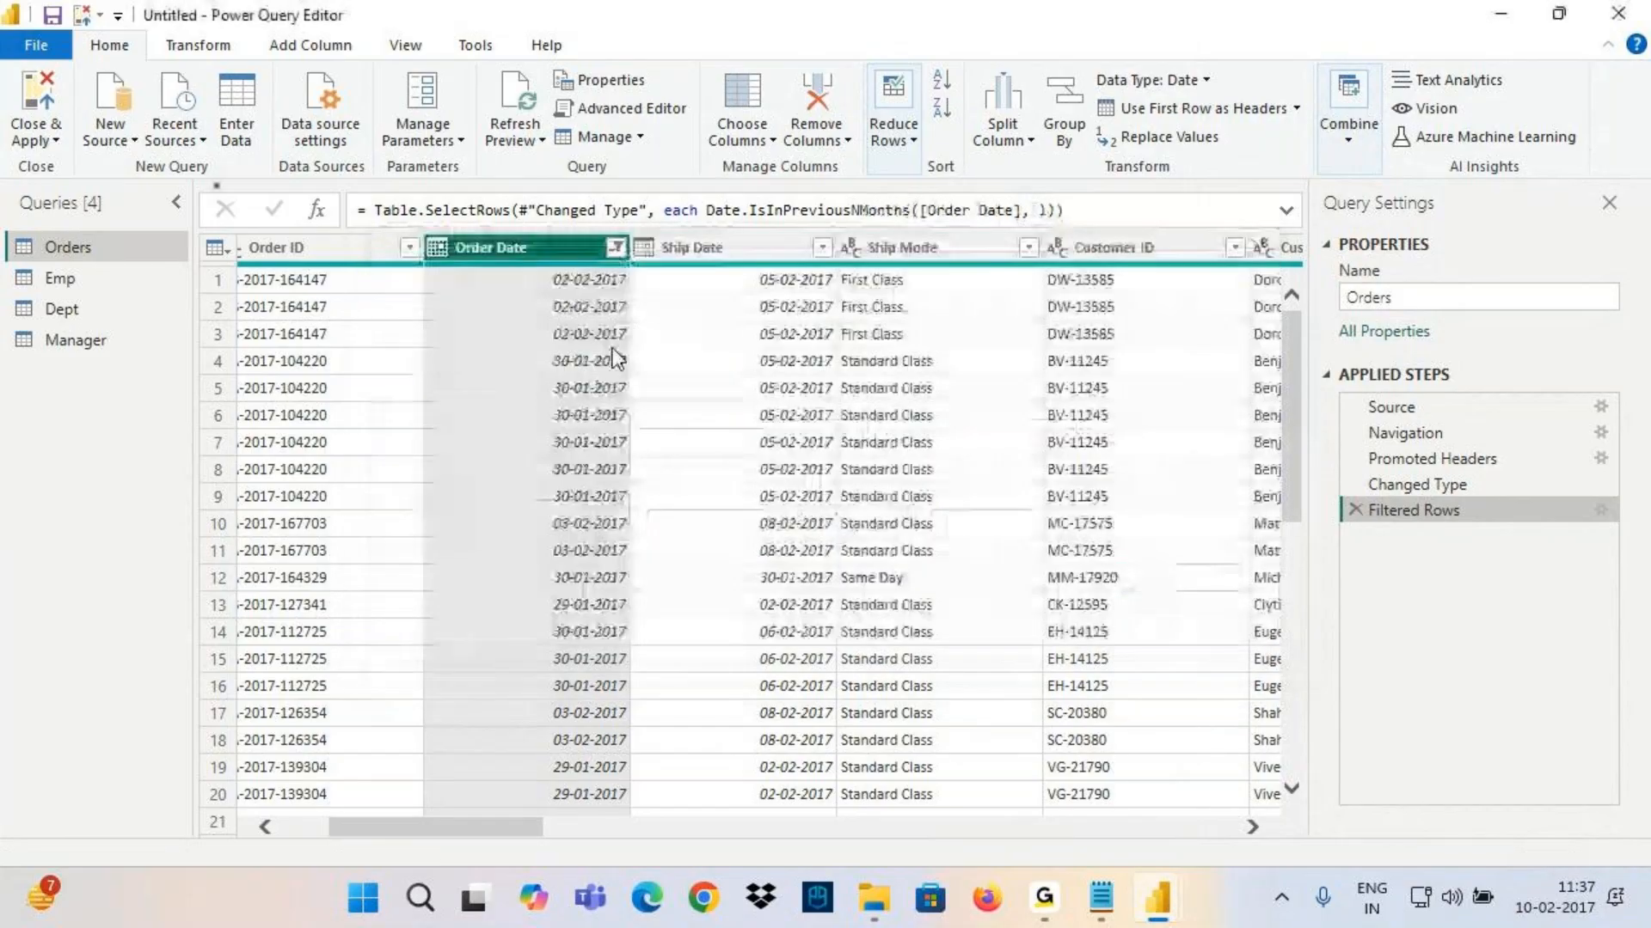
Sort Order Date ascending to review the range of filtered dates, and remove the Sorted Rows step
left_click(616, 249)
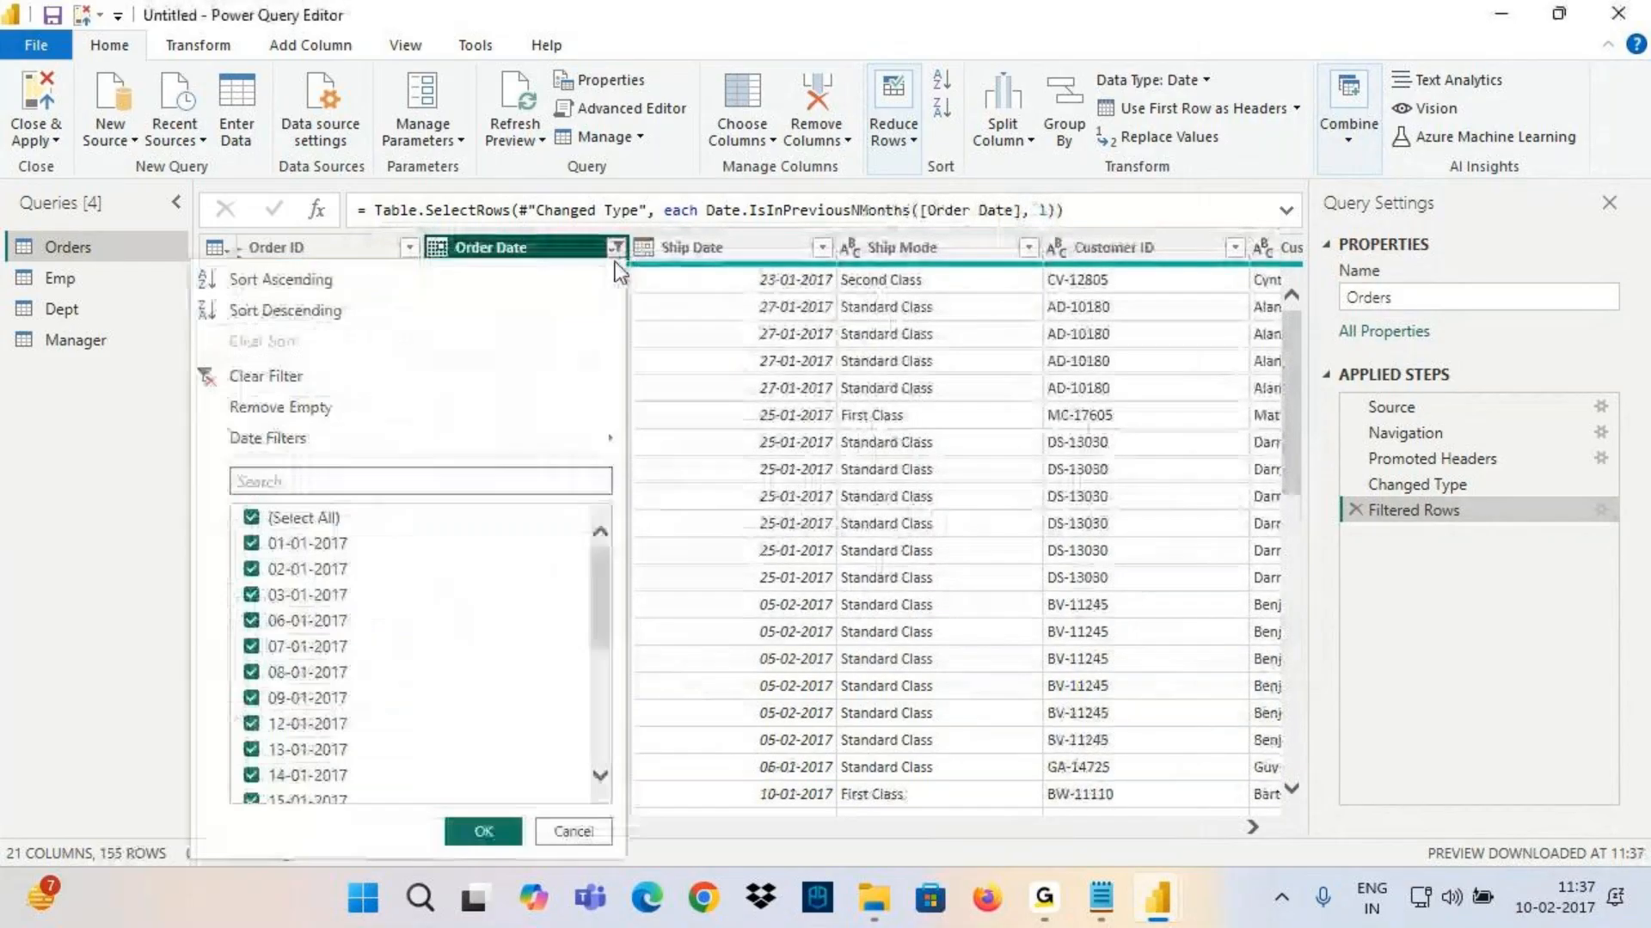
left_click(519, 265)
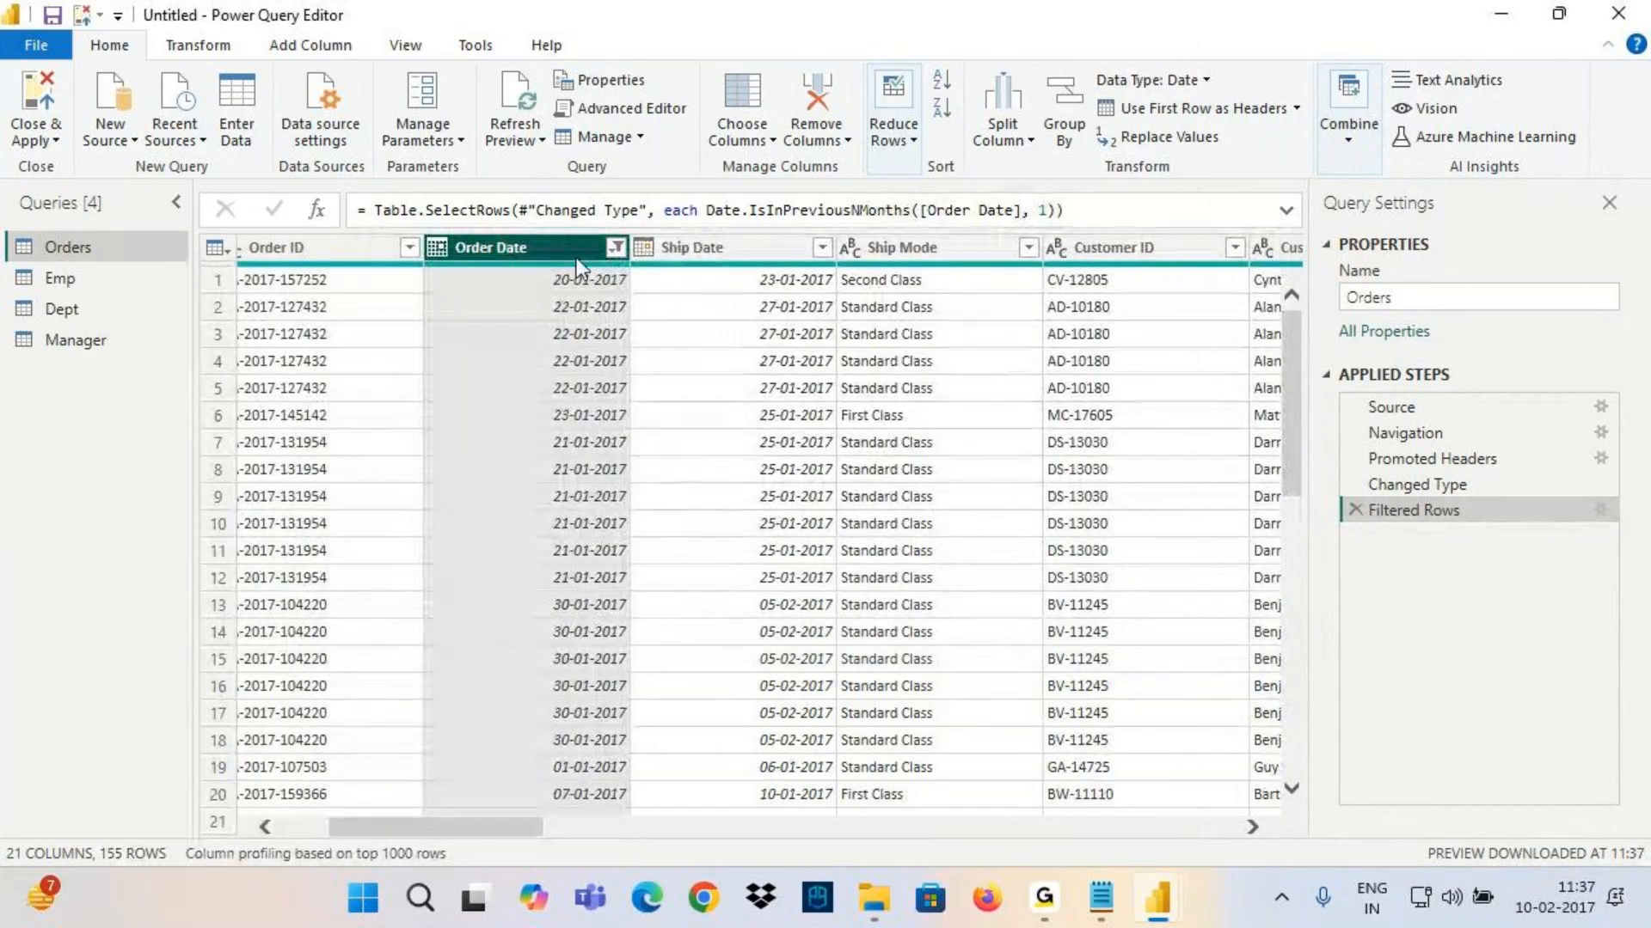
left_click(942, 81)
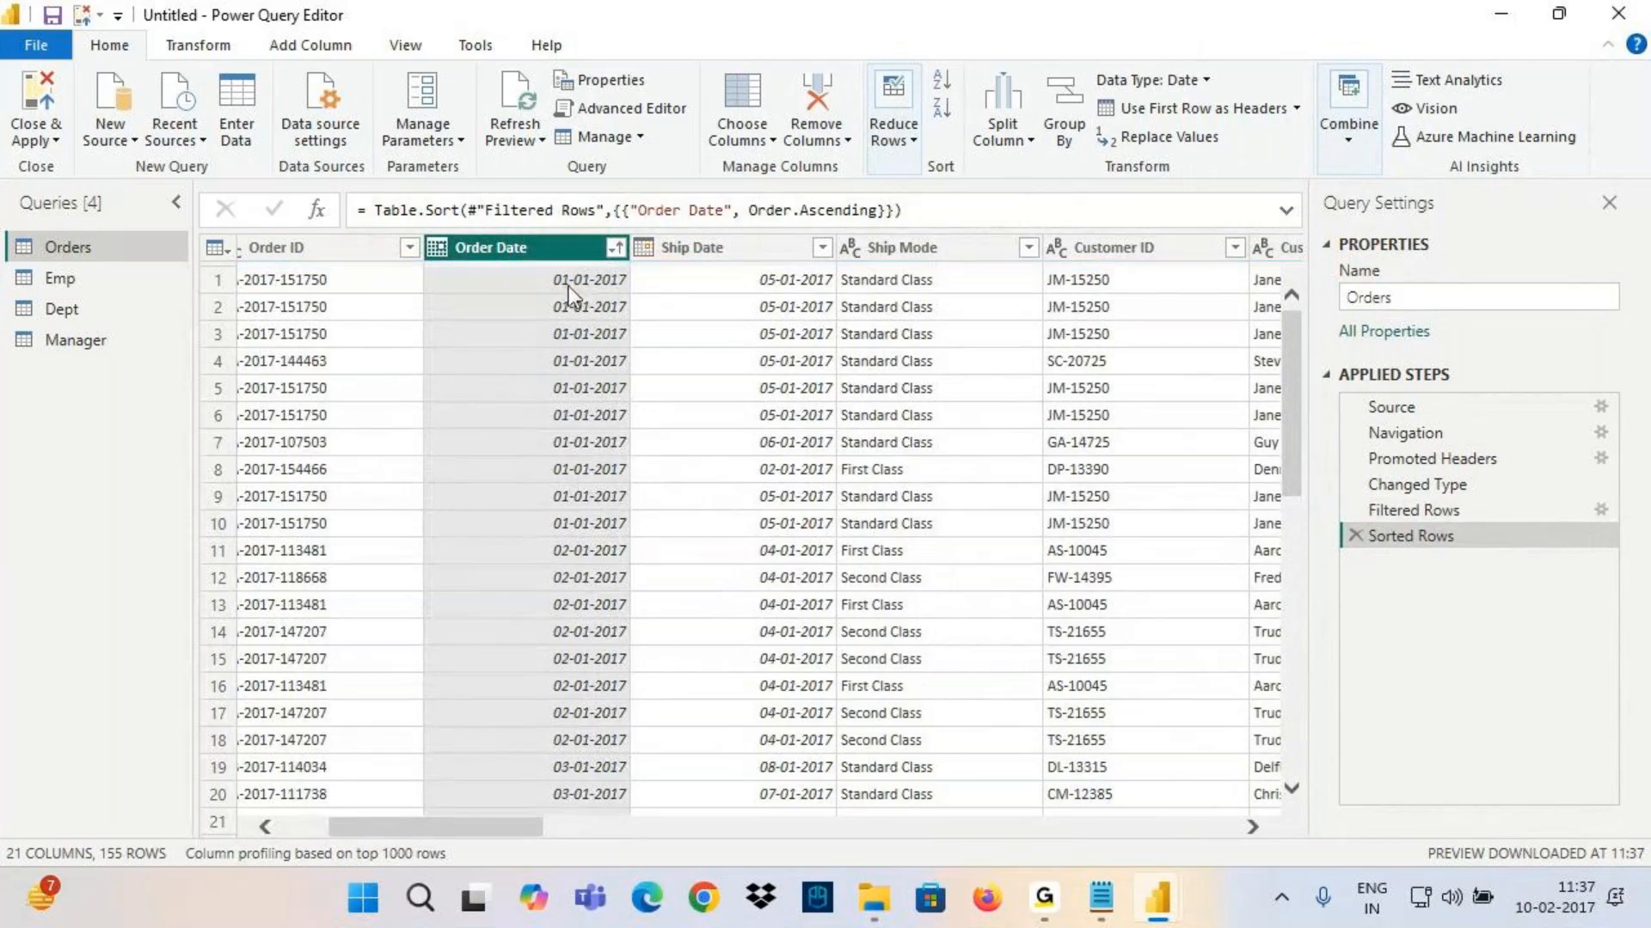
scroll(549, 584, "down", 15)
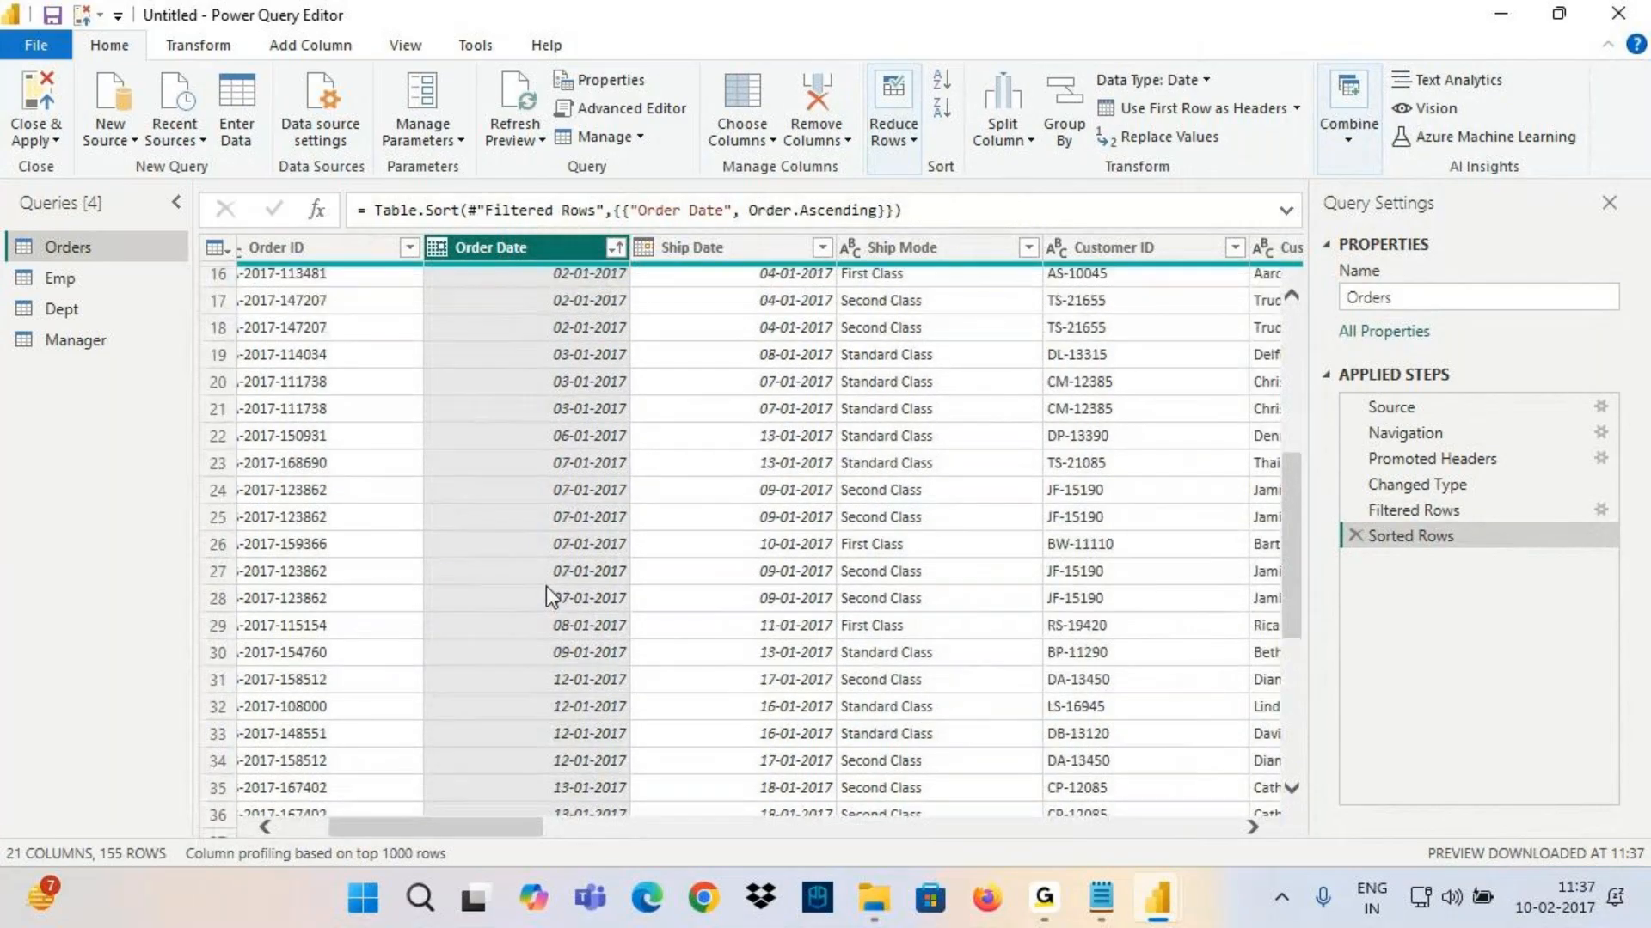
scroll(563, 769, "down", 20)
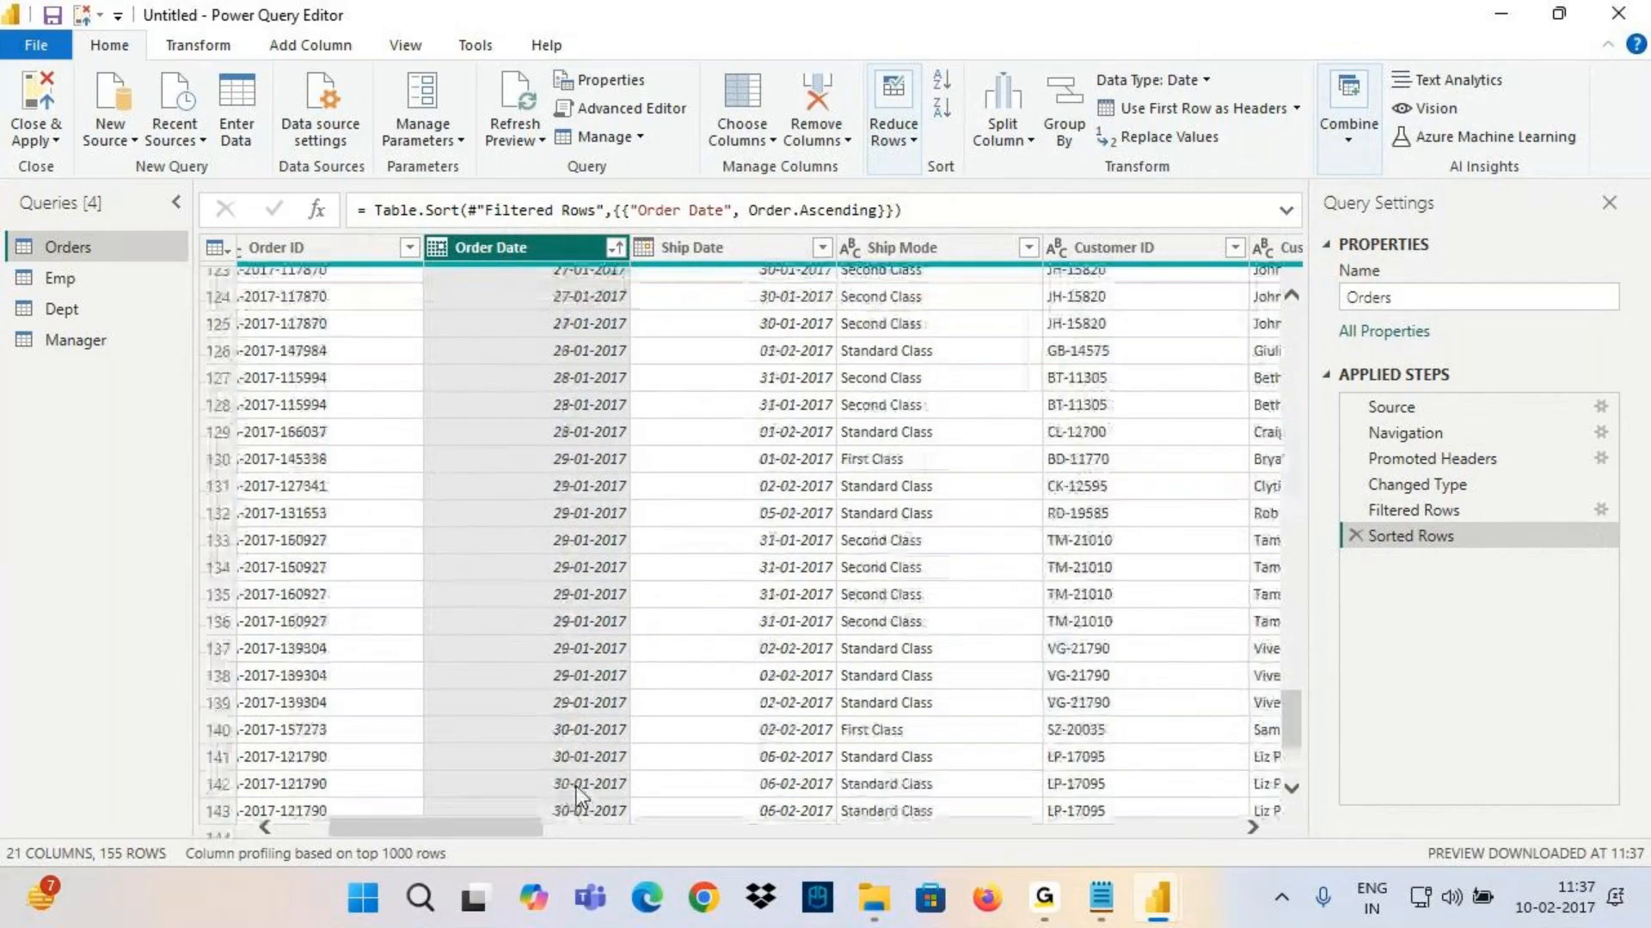
scroll(577, 795, "down", 5)
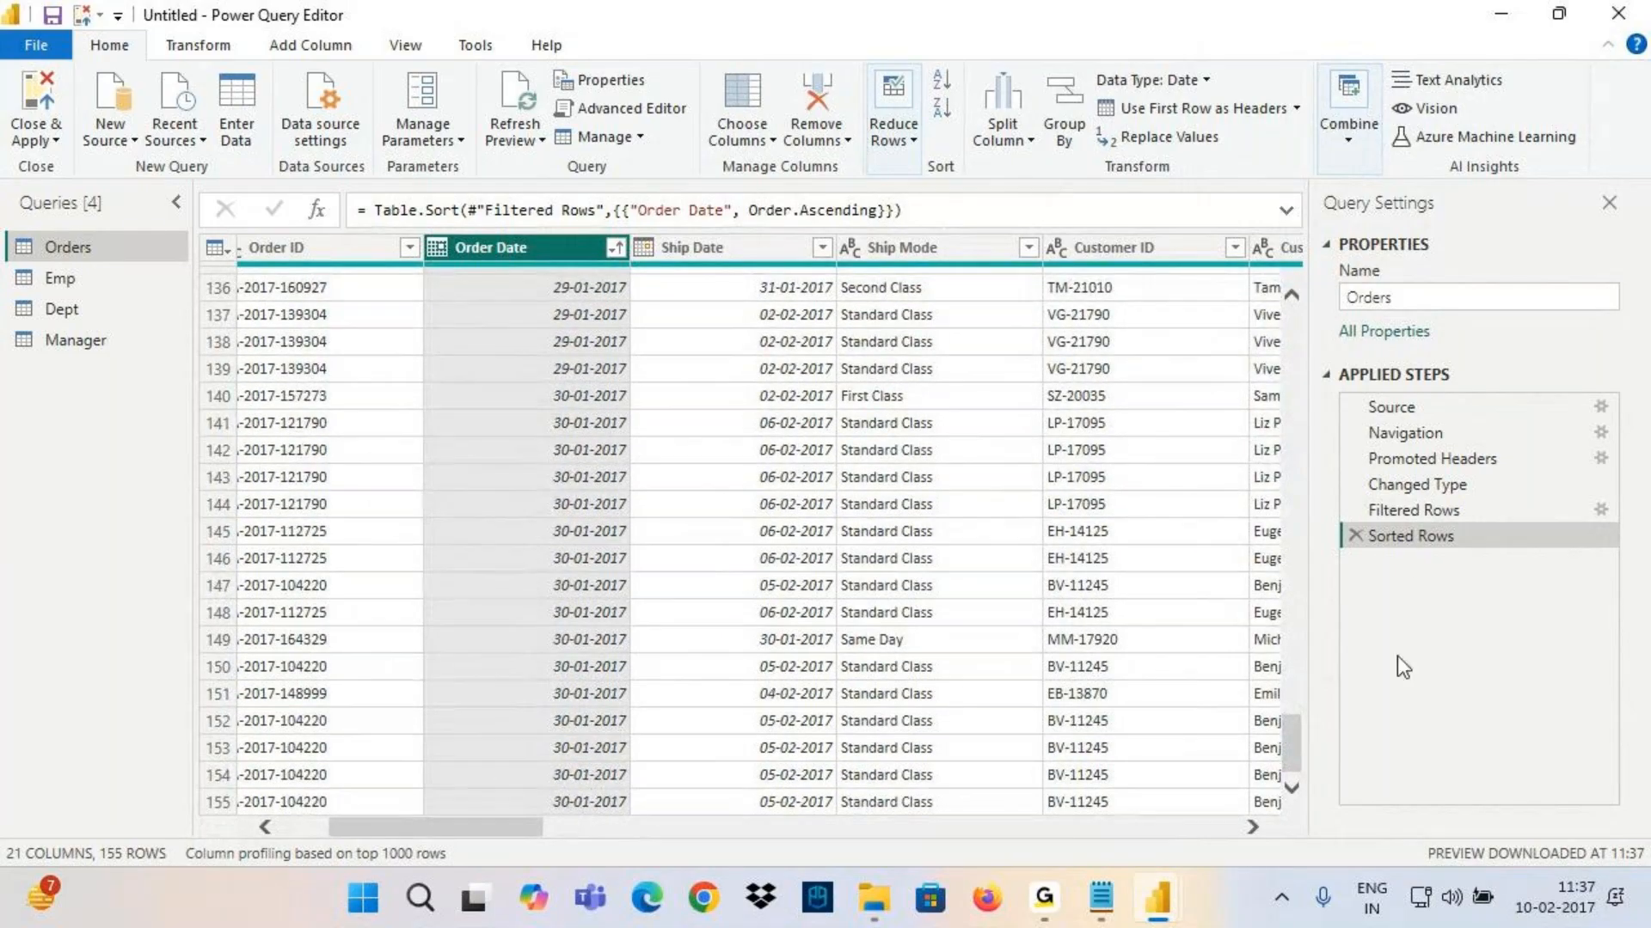
left_click(1355, 535)
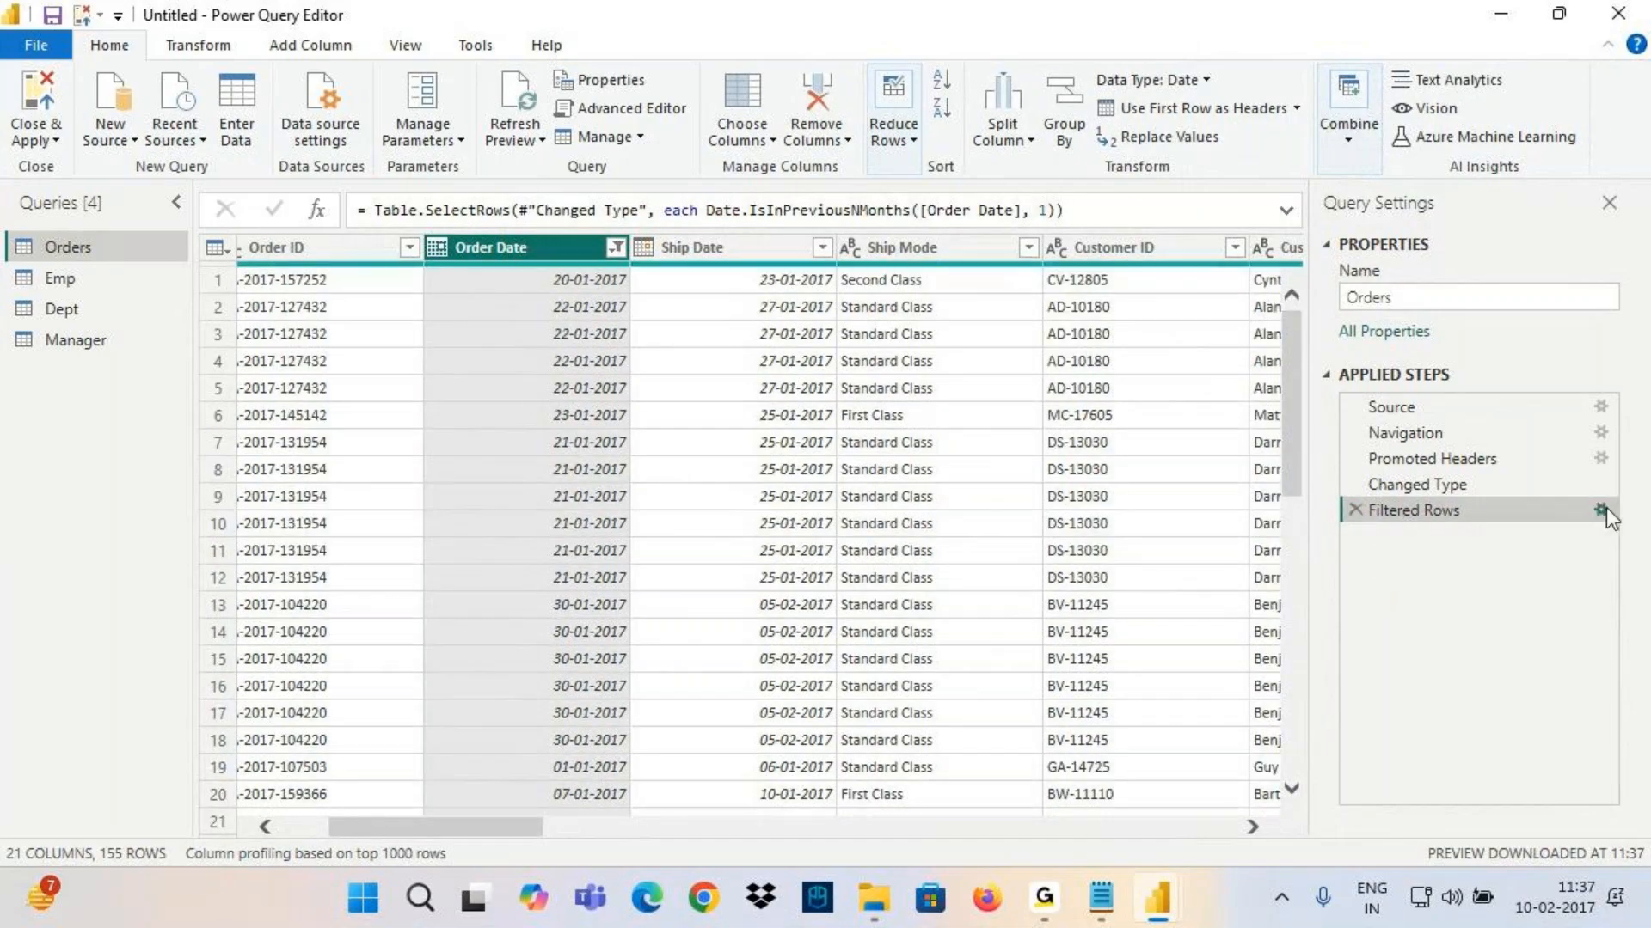
Set the Order Date filter's unit to quarters and work out the previous quarter relative to the system date
left_click(1600, 510)
left_click(967, 434)
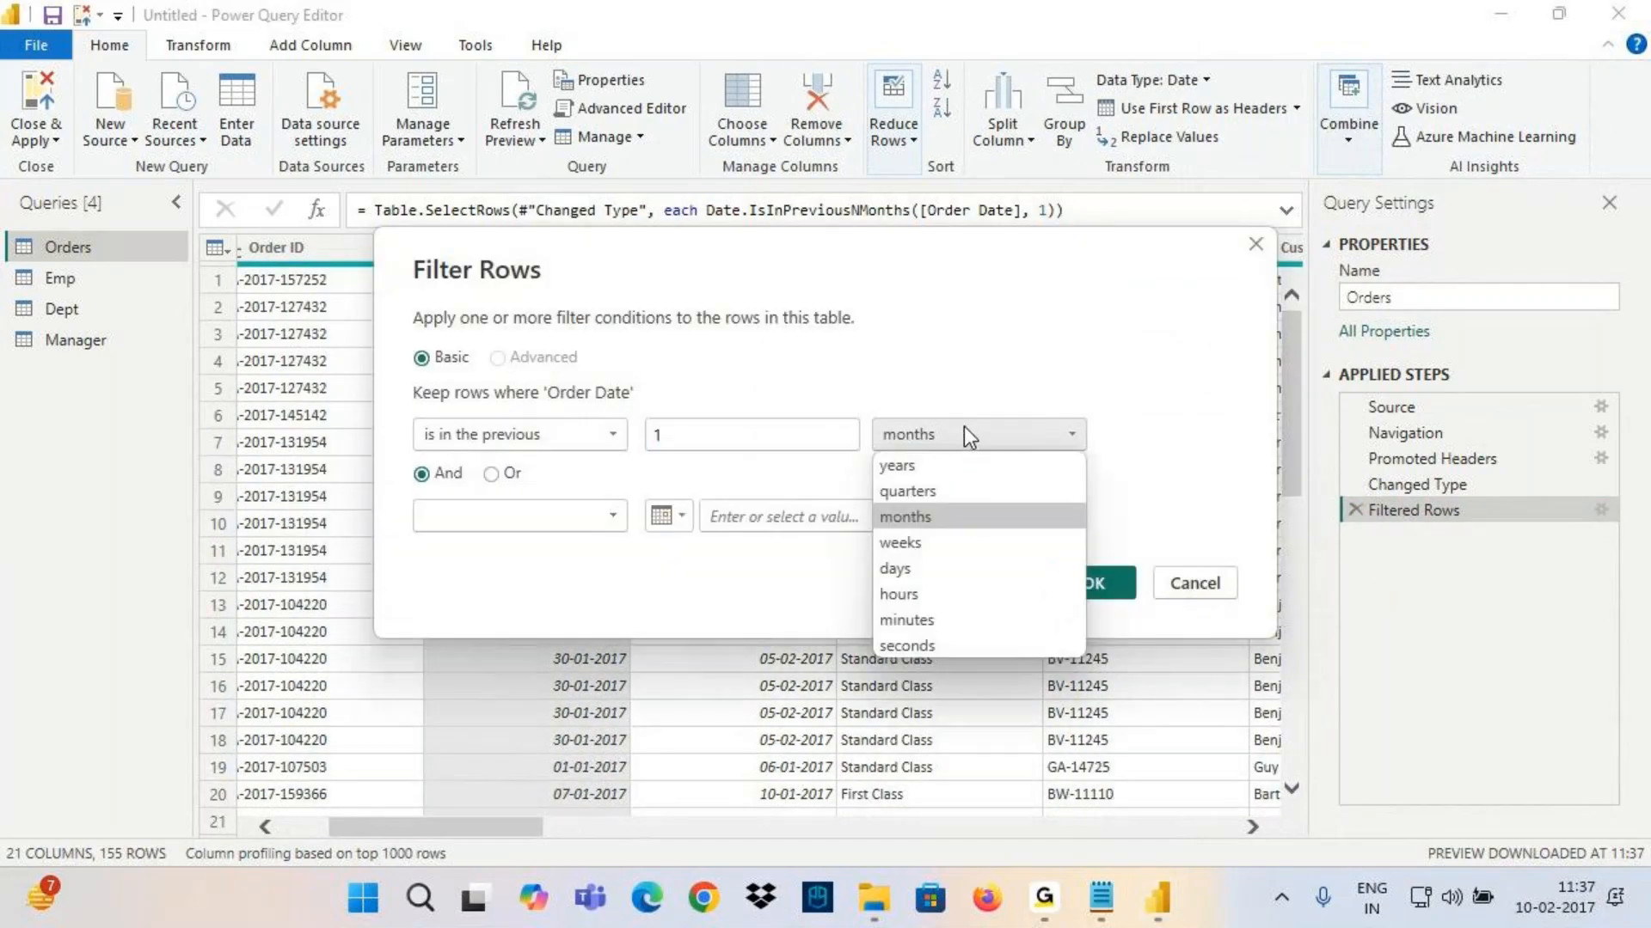
left_click(925, 486)
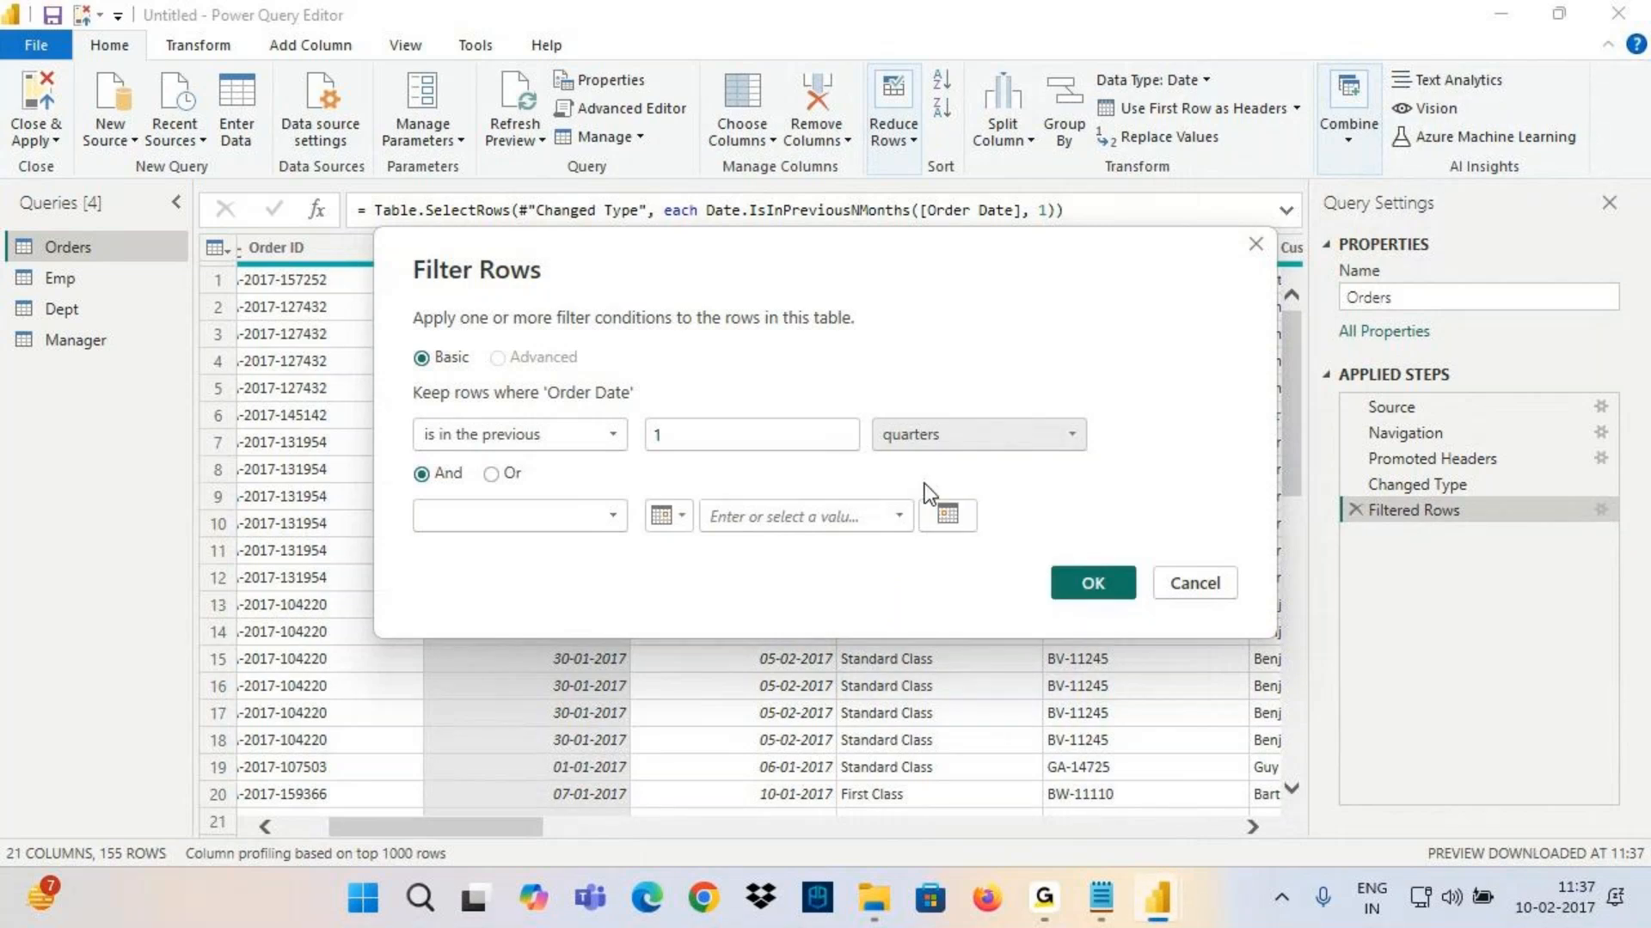
key("ctrl+2")
mouse_move(1414, 691)
left_mouse_down()
mouse_move(1400, 705)
mouse_move(1454, 771)
left_mouse_up()
mouse_move(1478, 677)
left_mouse_down()
mouse_move(1547, 686)
mouse_move(1581, 732)
mouse_move(1615, 667)
mouse_move(1618, 706)
left_mouse_up()
left_click_drag(1492, 758, 1637, 715)
left_click_drag(1453, 660, 1472, 653)
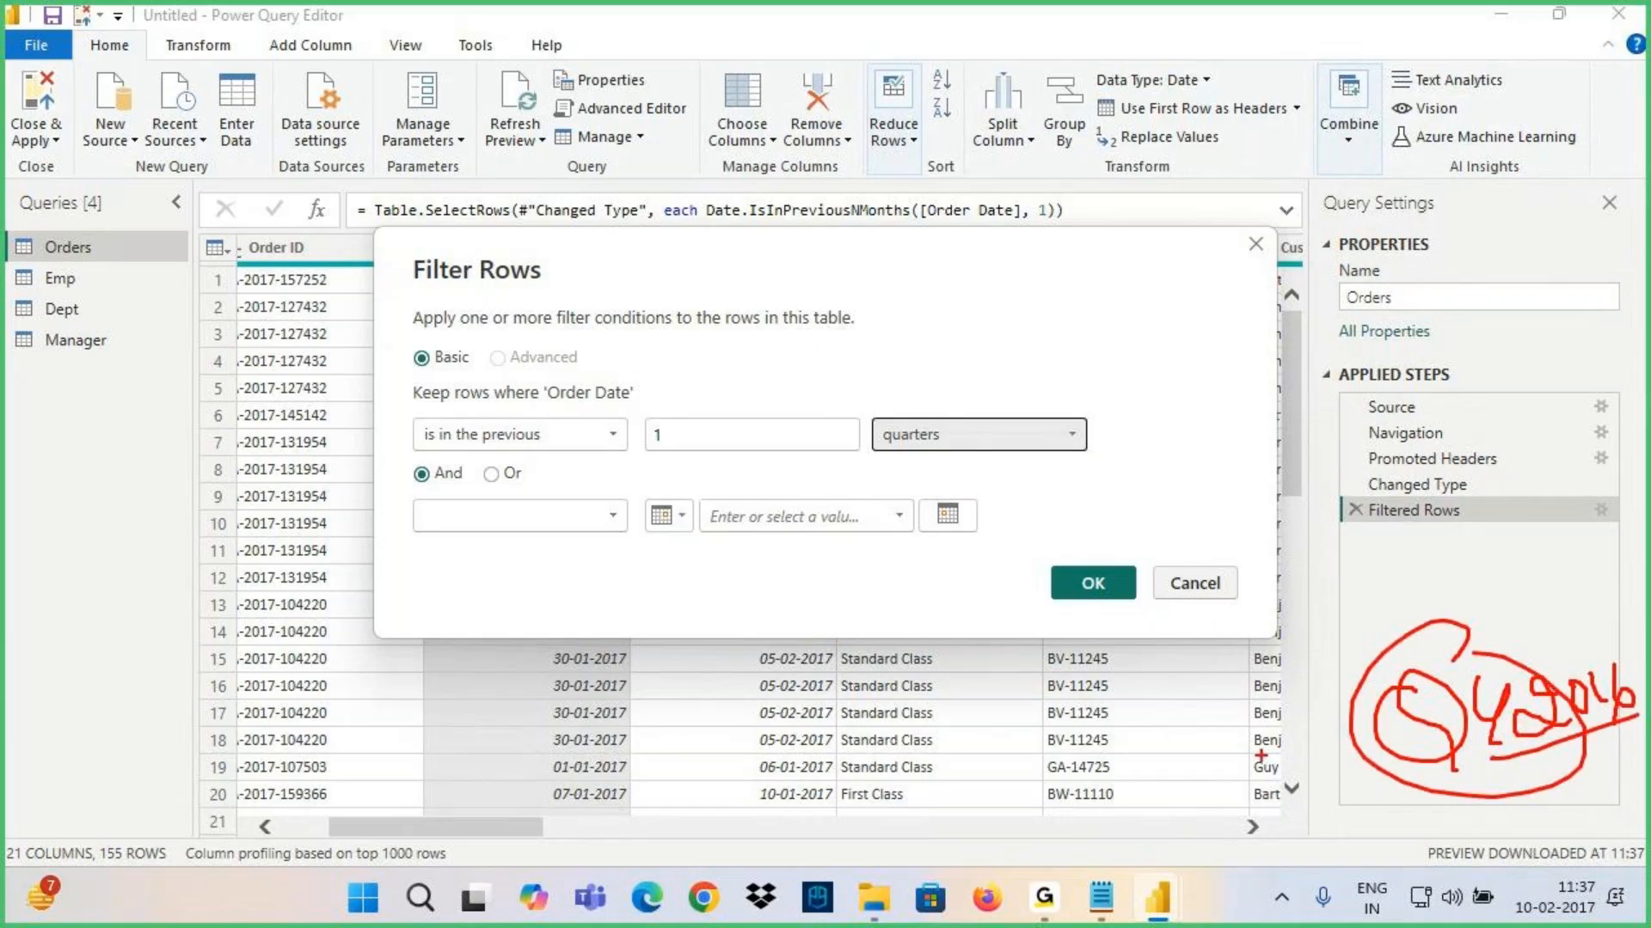
left_click_drag(1545, 817, 1571, 899)
left_click_drag(1571, 898, 1637, 904)
mouse_move(1575, 840)
left_mouse_down()
mouse_move(1553, 731)
mouse_move(1520, 779)
left_mouse_up()
mouse_move(1530, 740)
left_mouse_down()
mouse_move(1573, 768)
mouse_move(1445, 780)
left_mouse_up()
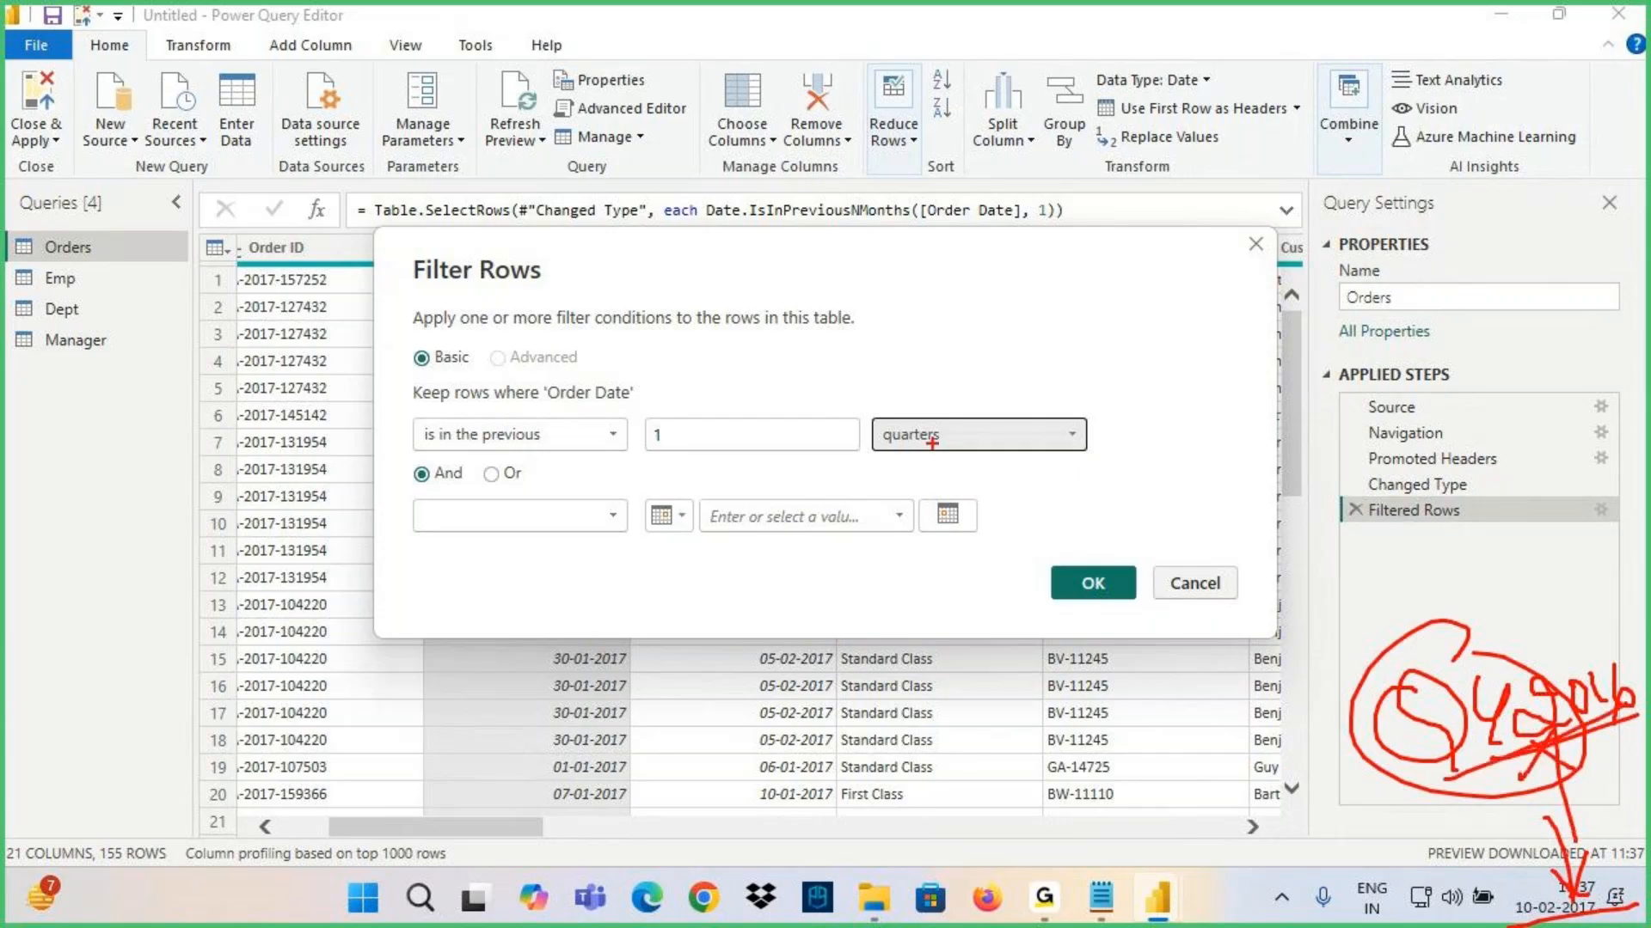
key("Escape")
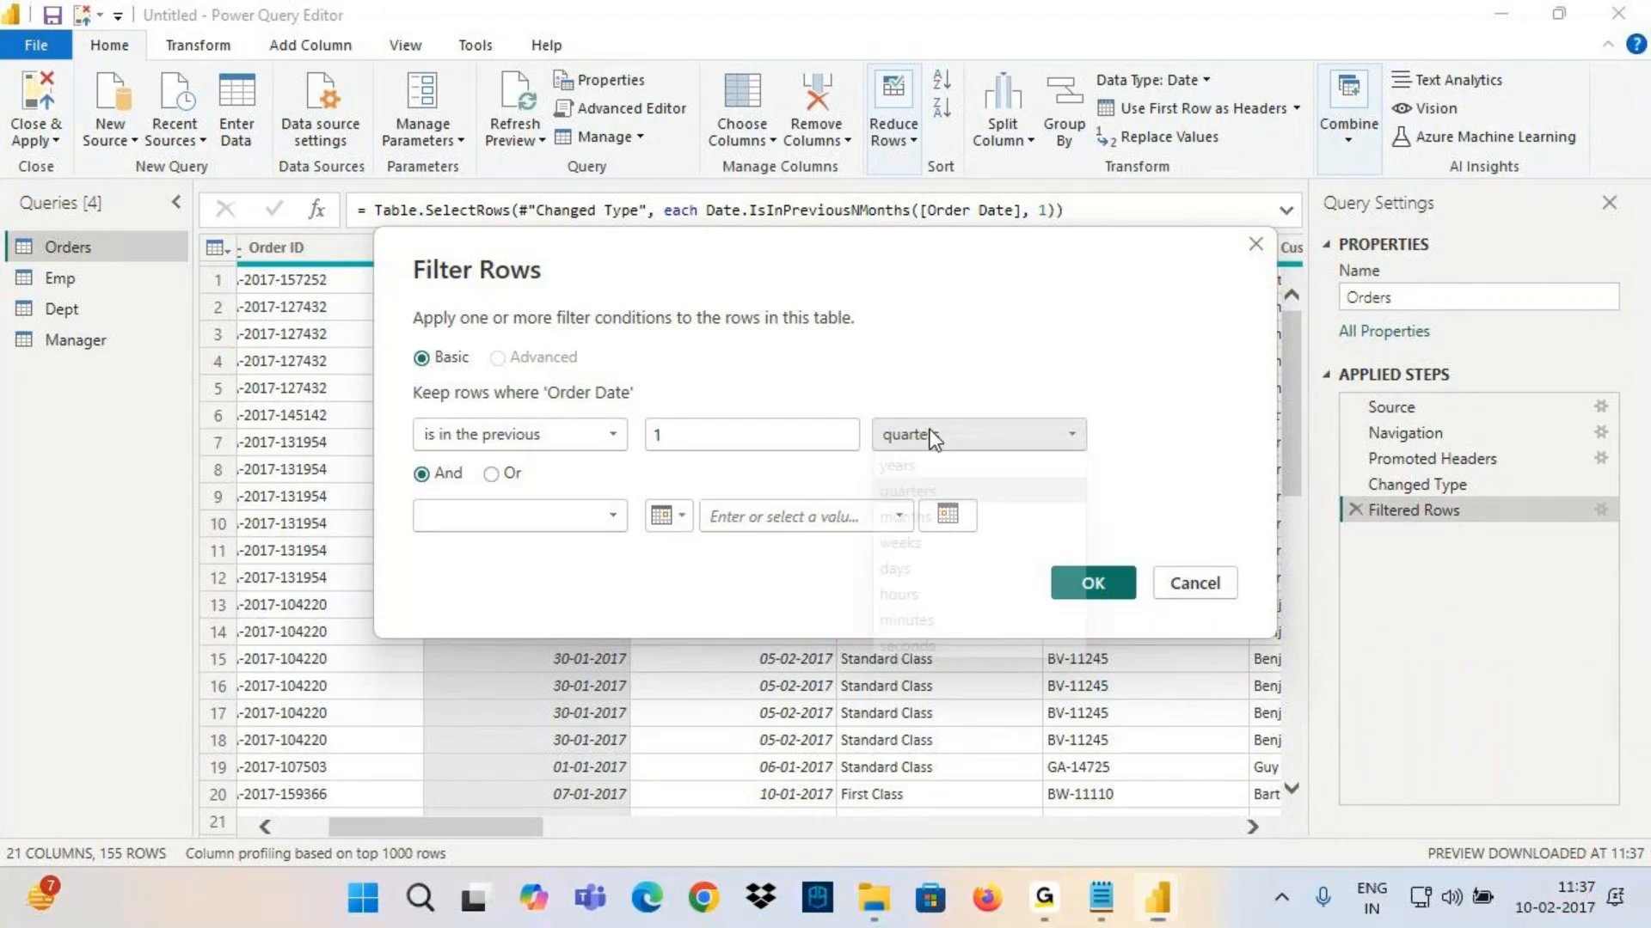
Set the Order Date filter's unit to years and apply it to keep rows in the previous 1 years
left_click(930, 432)
left_click(918, 465)
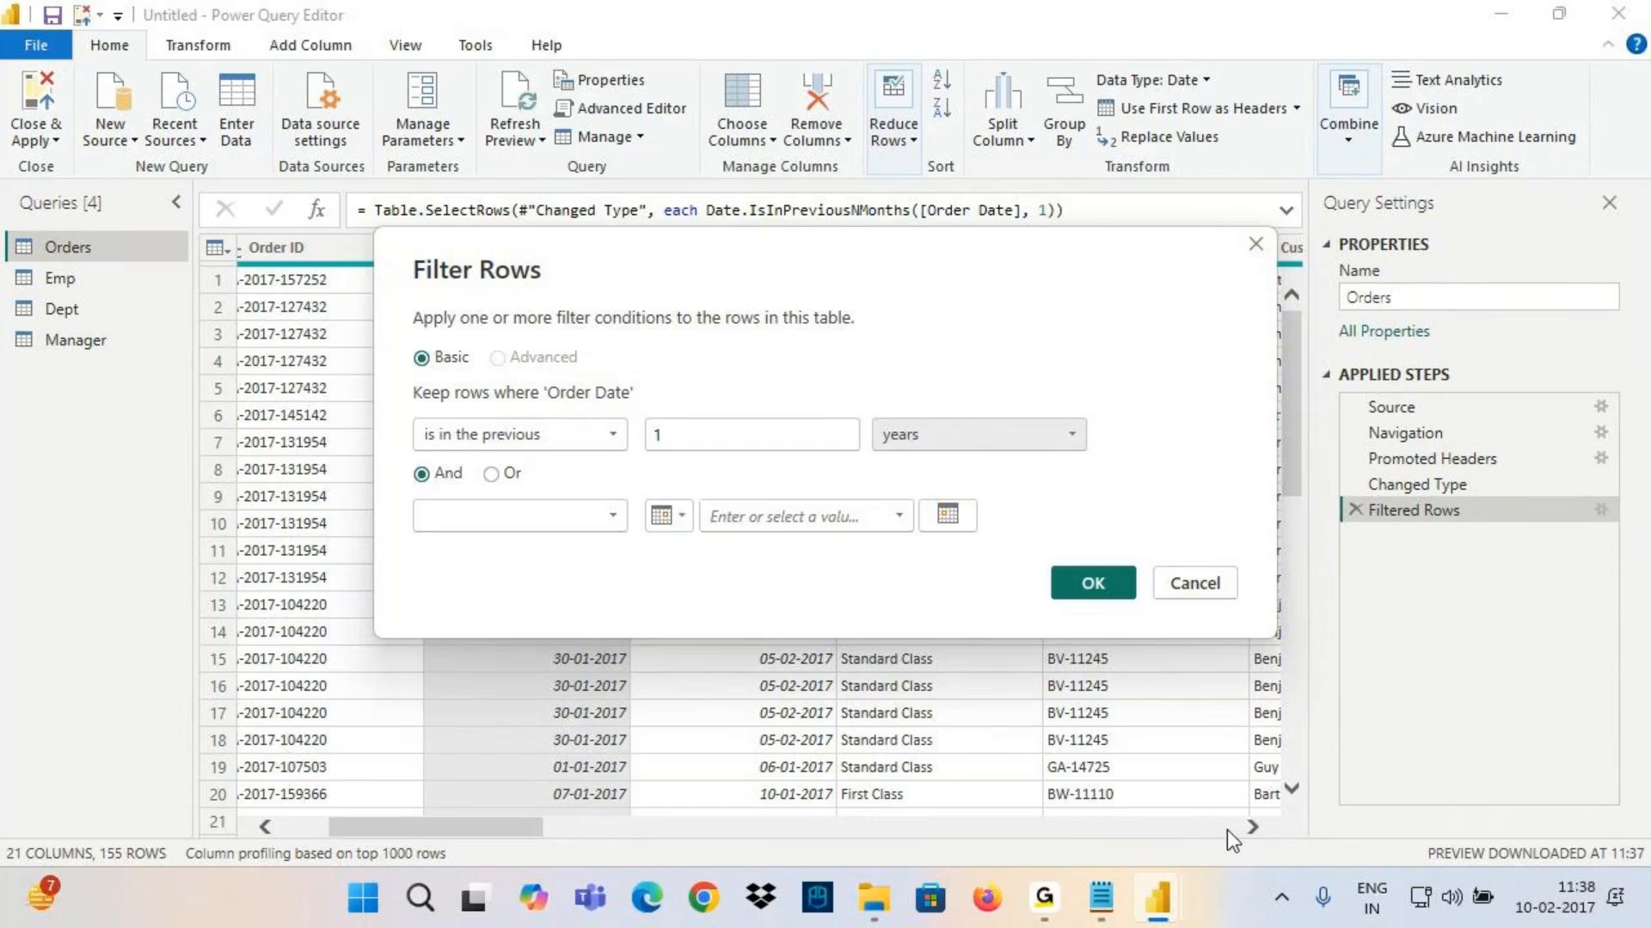
mouse_move(1573, 918)
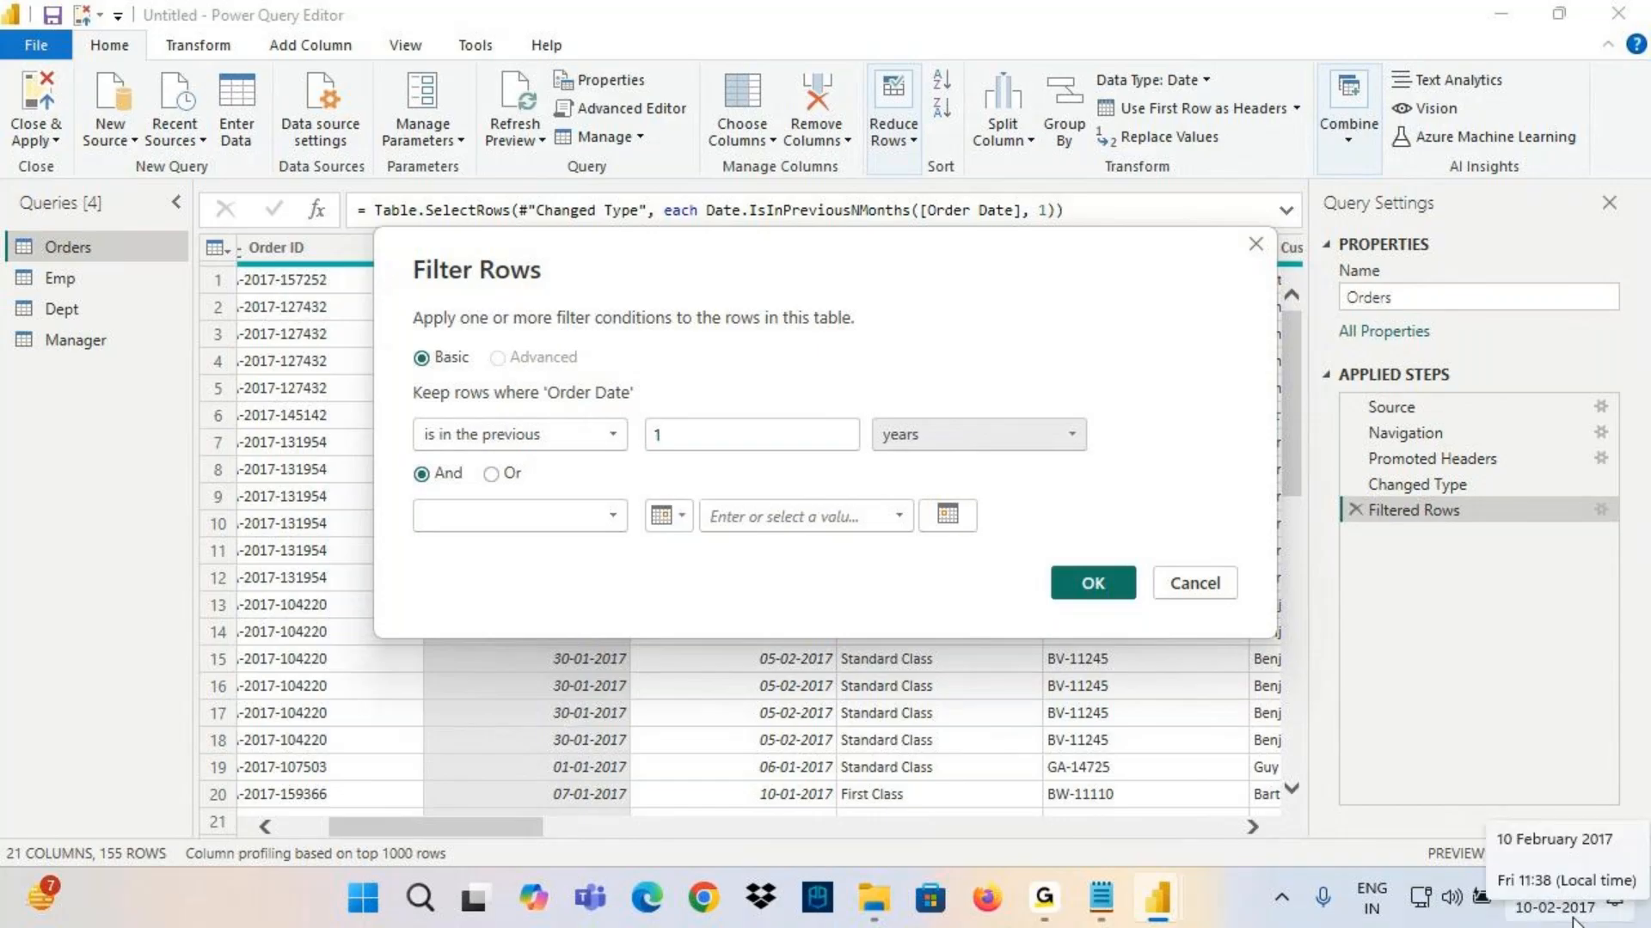
left_click(1093, 584)
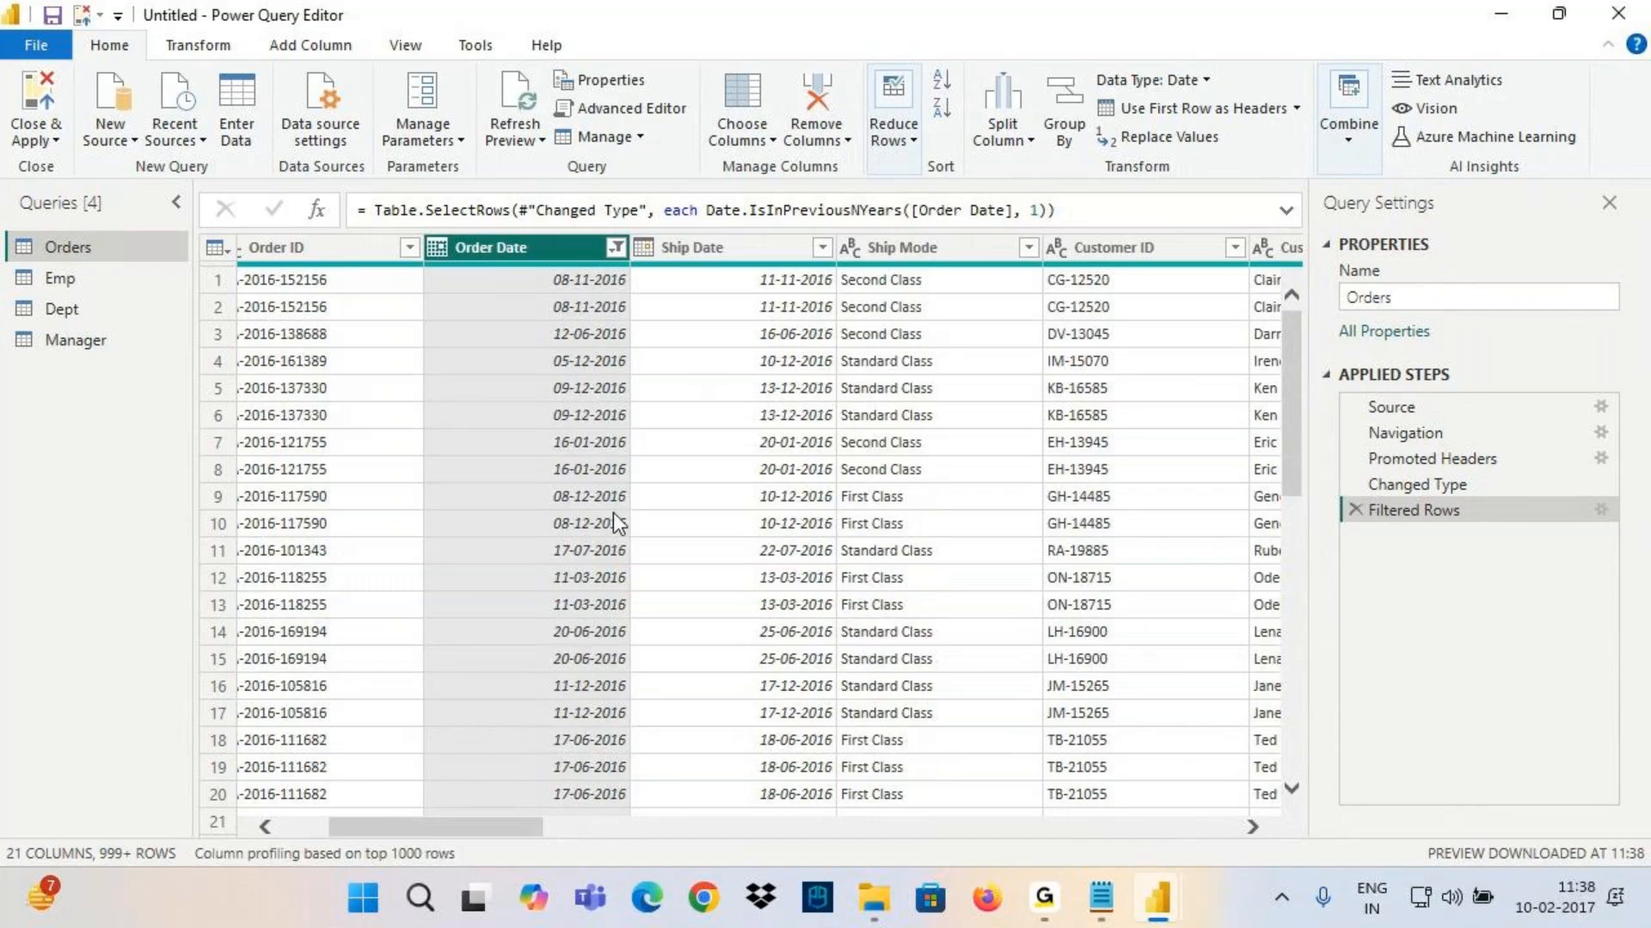
Examine the time units available in the Order Date filter condition, leaving the filter as it is
left_click(1600, 510)
left_click(1072, 435)
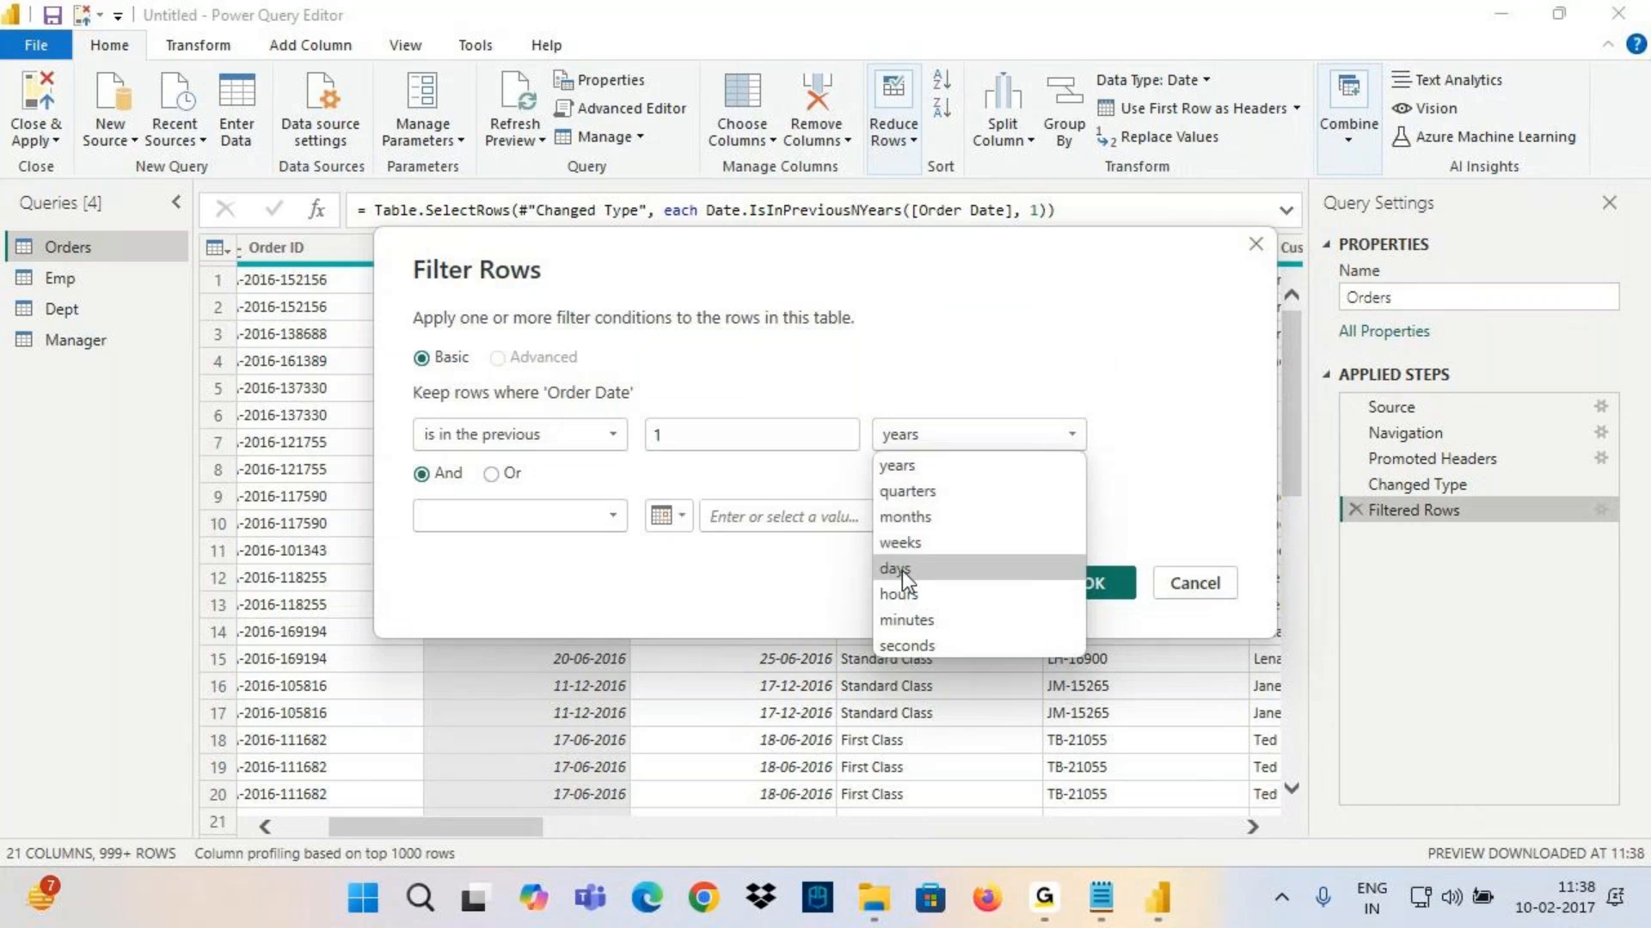
left_click(1194, 584)
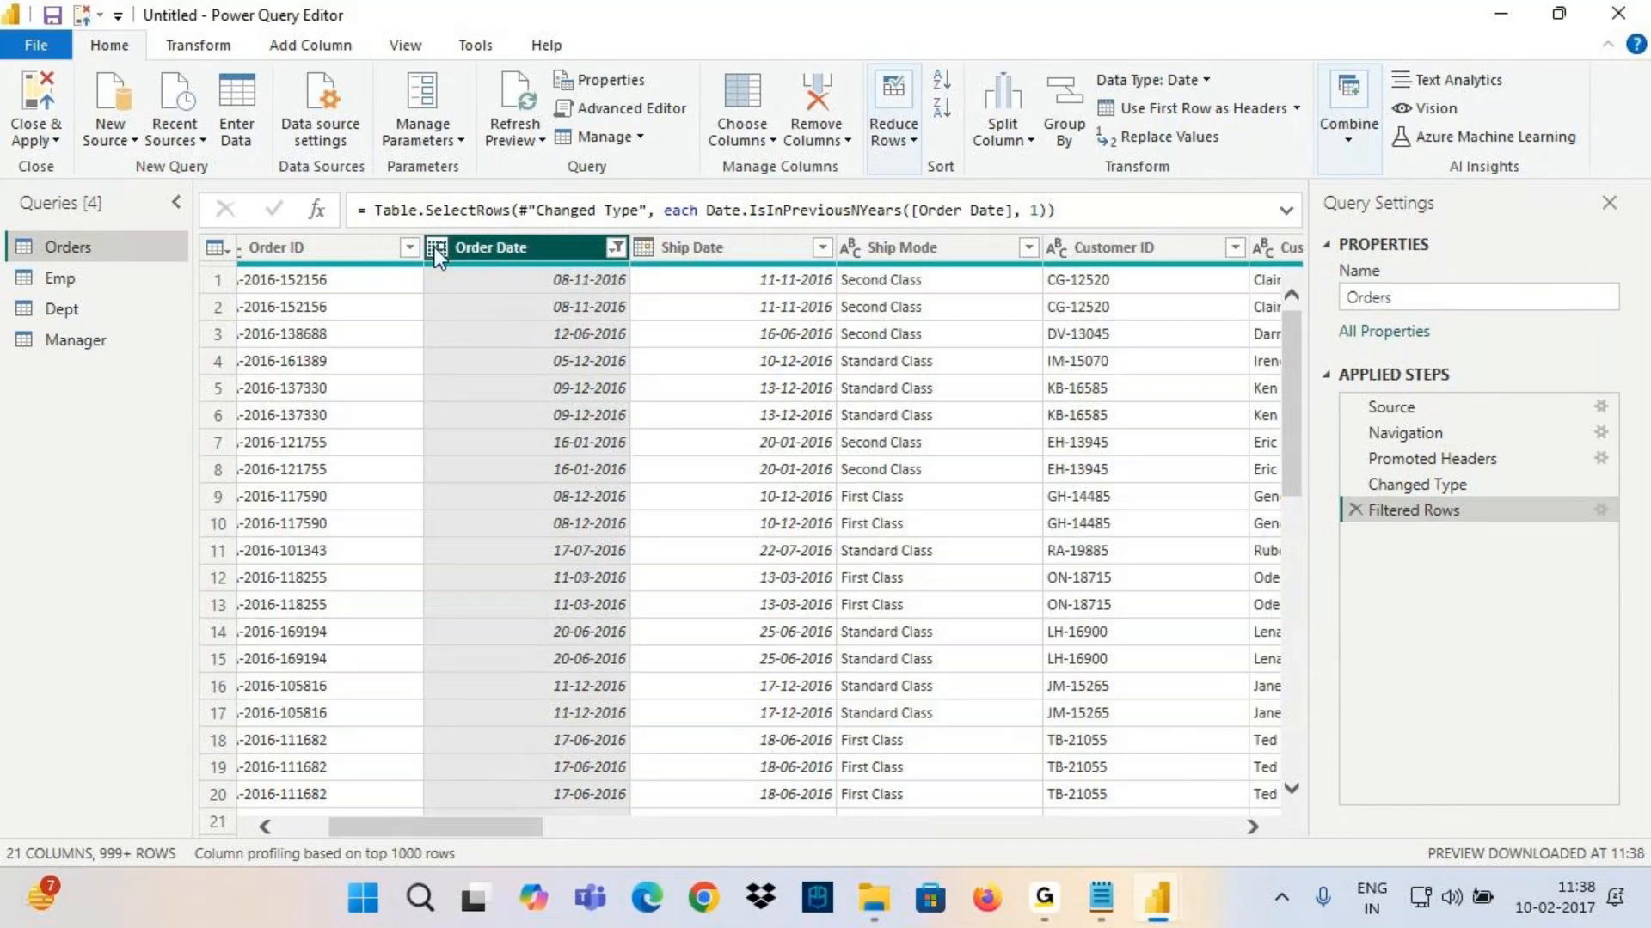
Examine the data types available for Order Date, focusing on Date/Time and the system clock's date and time
left_click(438, 251)
left_click_drag(420, 376, 591, 411)
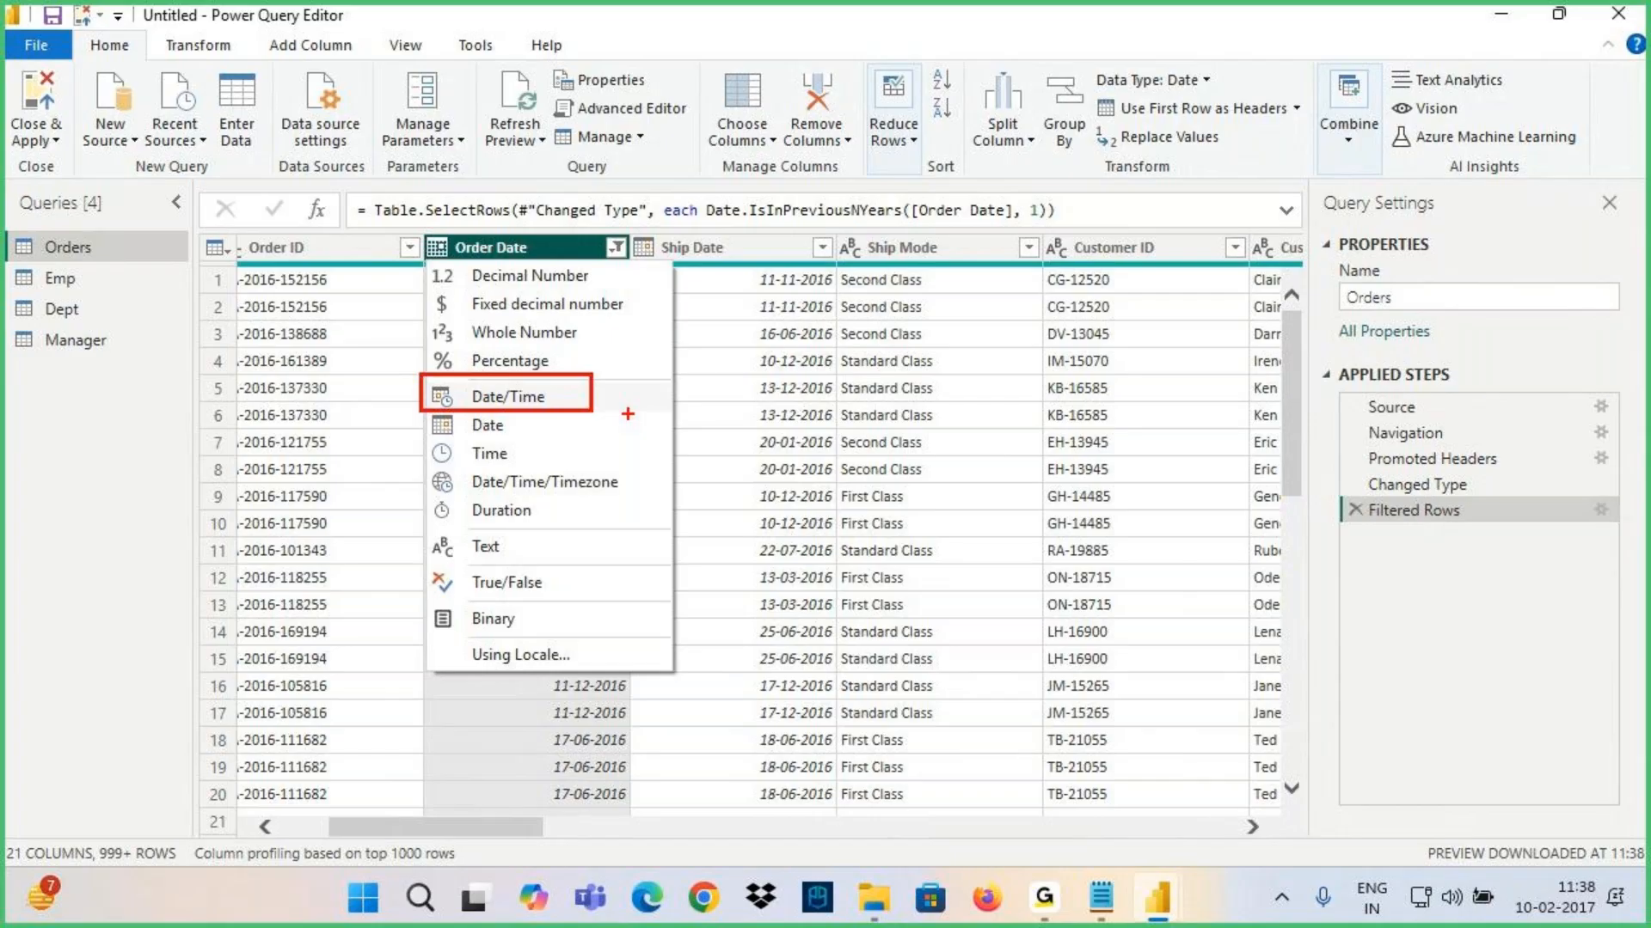
mouse_move(101, 232)
left_mouse_down()
mouse_move(384, 177)
mouse_move(336, 249)
left_mouse_up()
mouse_move(506, 116)
left_mouse_down()
mouse_move(469, 161)
mouse_move(507, 182)
mouse_move(555, 129)
mouse_move(602, 142)
mouse_move(606, 116)
left_mouse_up()
mouse_move(443, 232)
left_mouse_down()
mouse_move(1023, 103)
mouse_move(1538, 894)
mouse_move(1586, 839)
left_mouse_up()
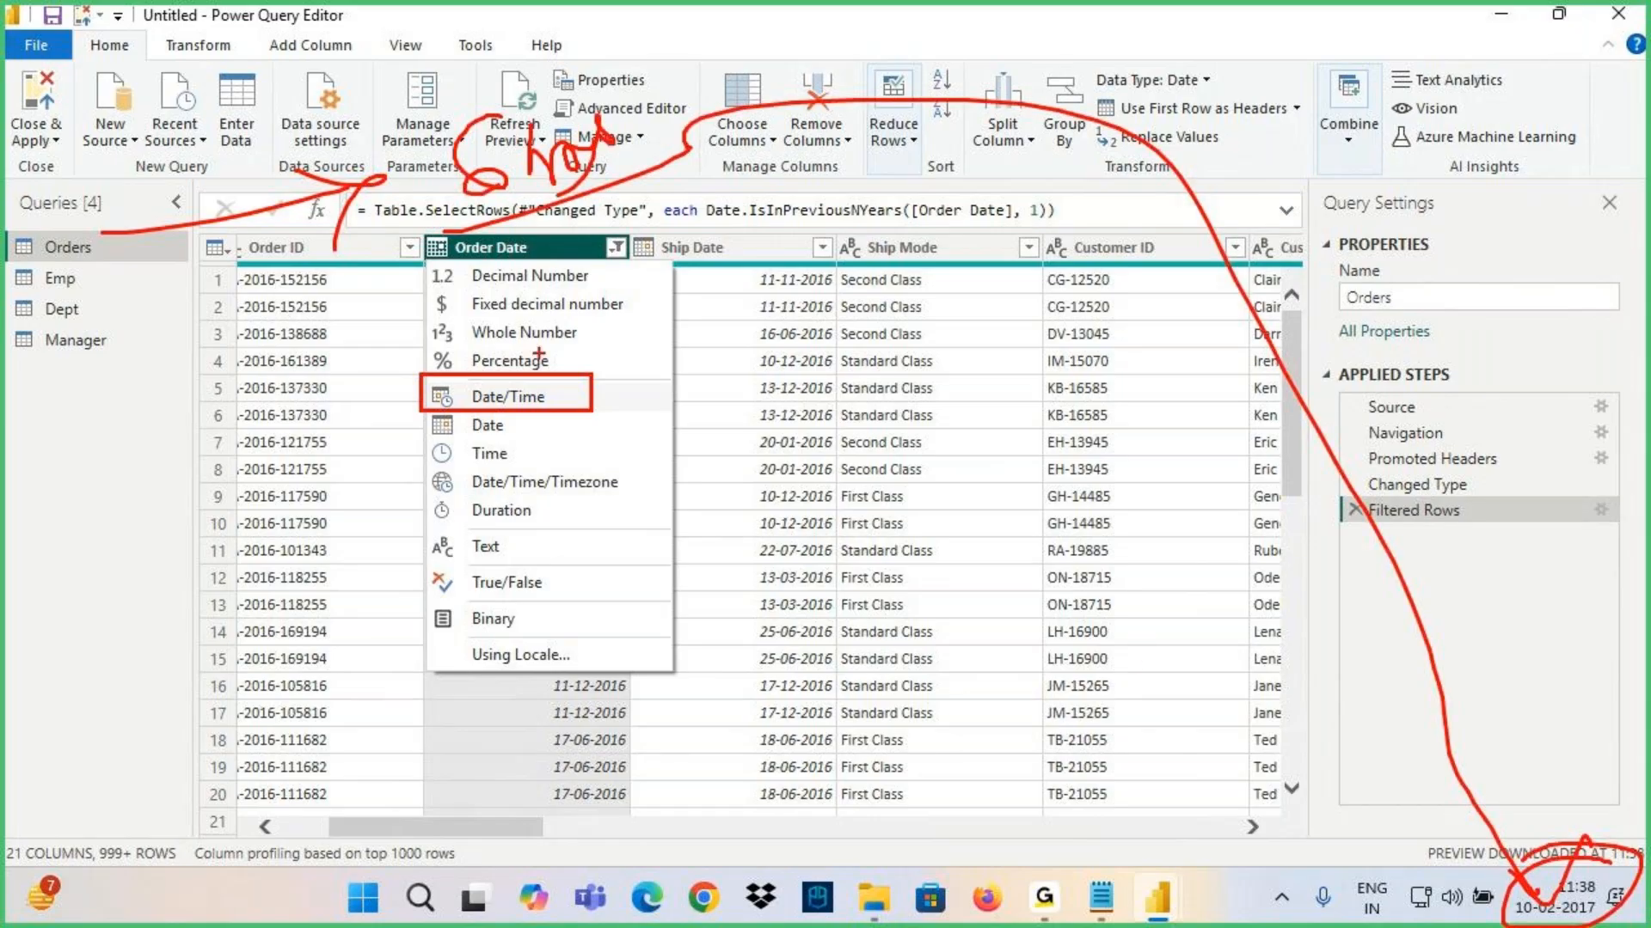
key("Escape")
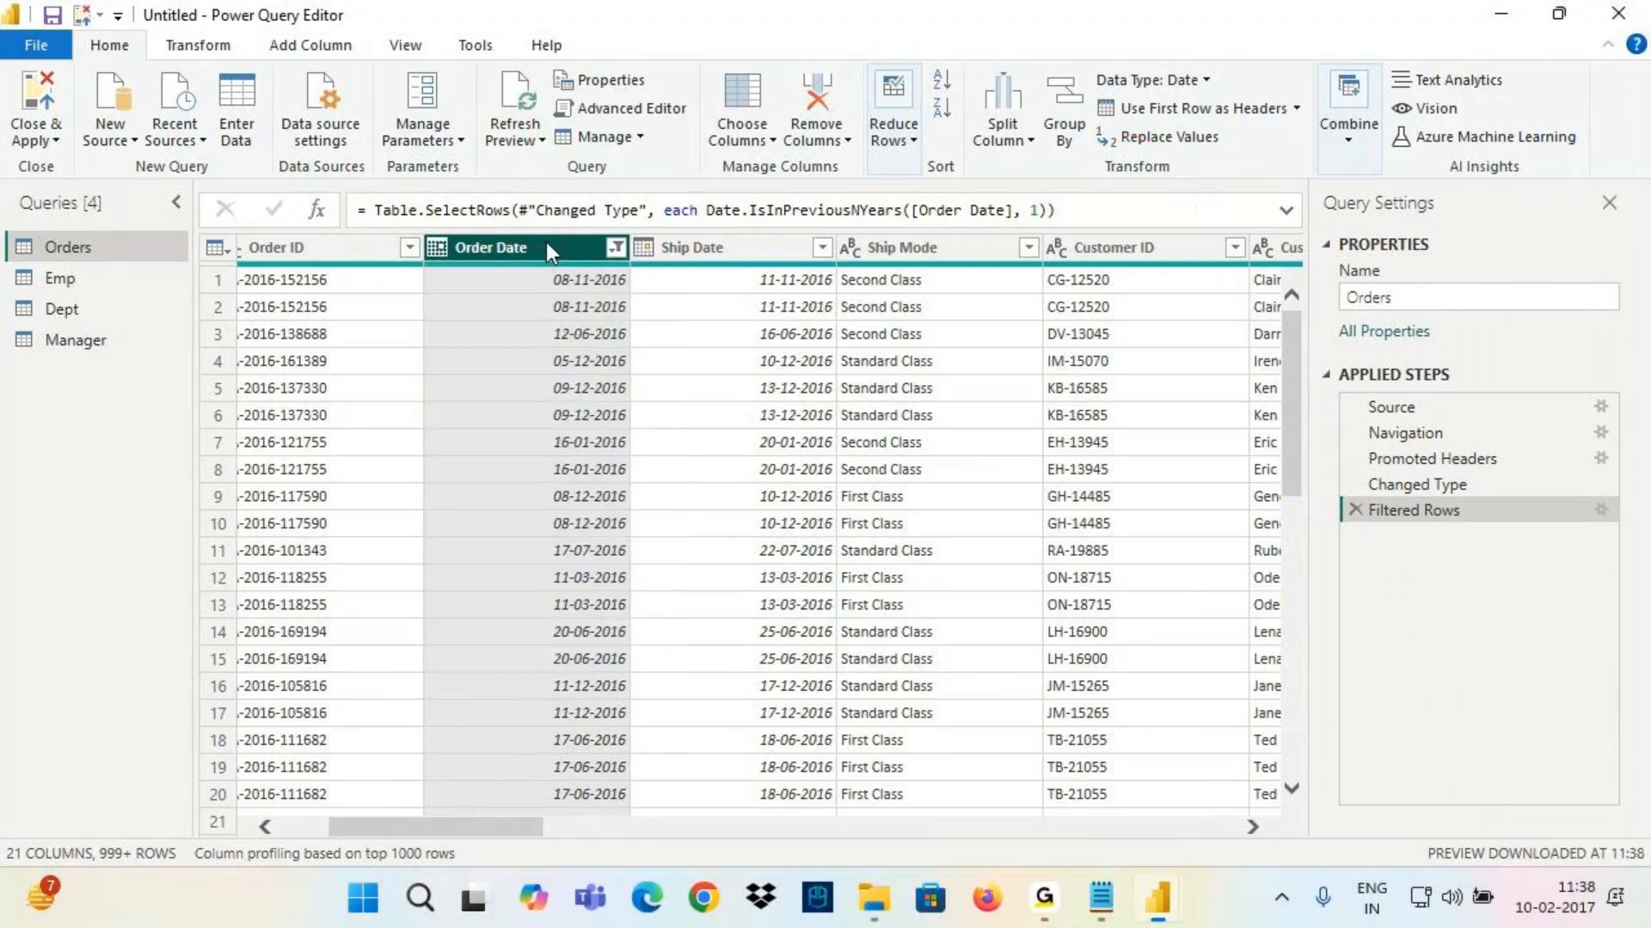
Examine the hours unit in Order Date's "is in the previous" filter with 6 entered, and the Date/Time data type, without applying either
left_click(614, 251)
mouse_move(445, 434)
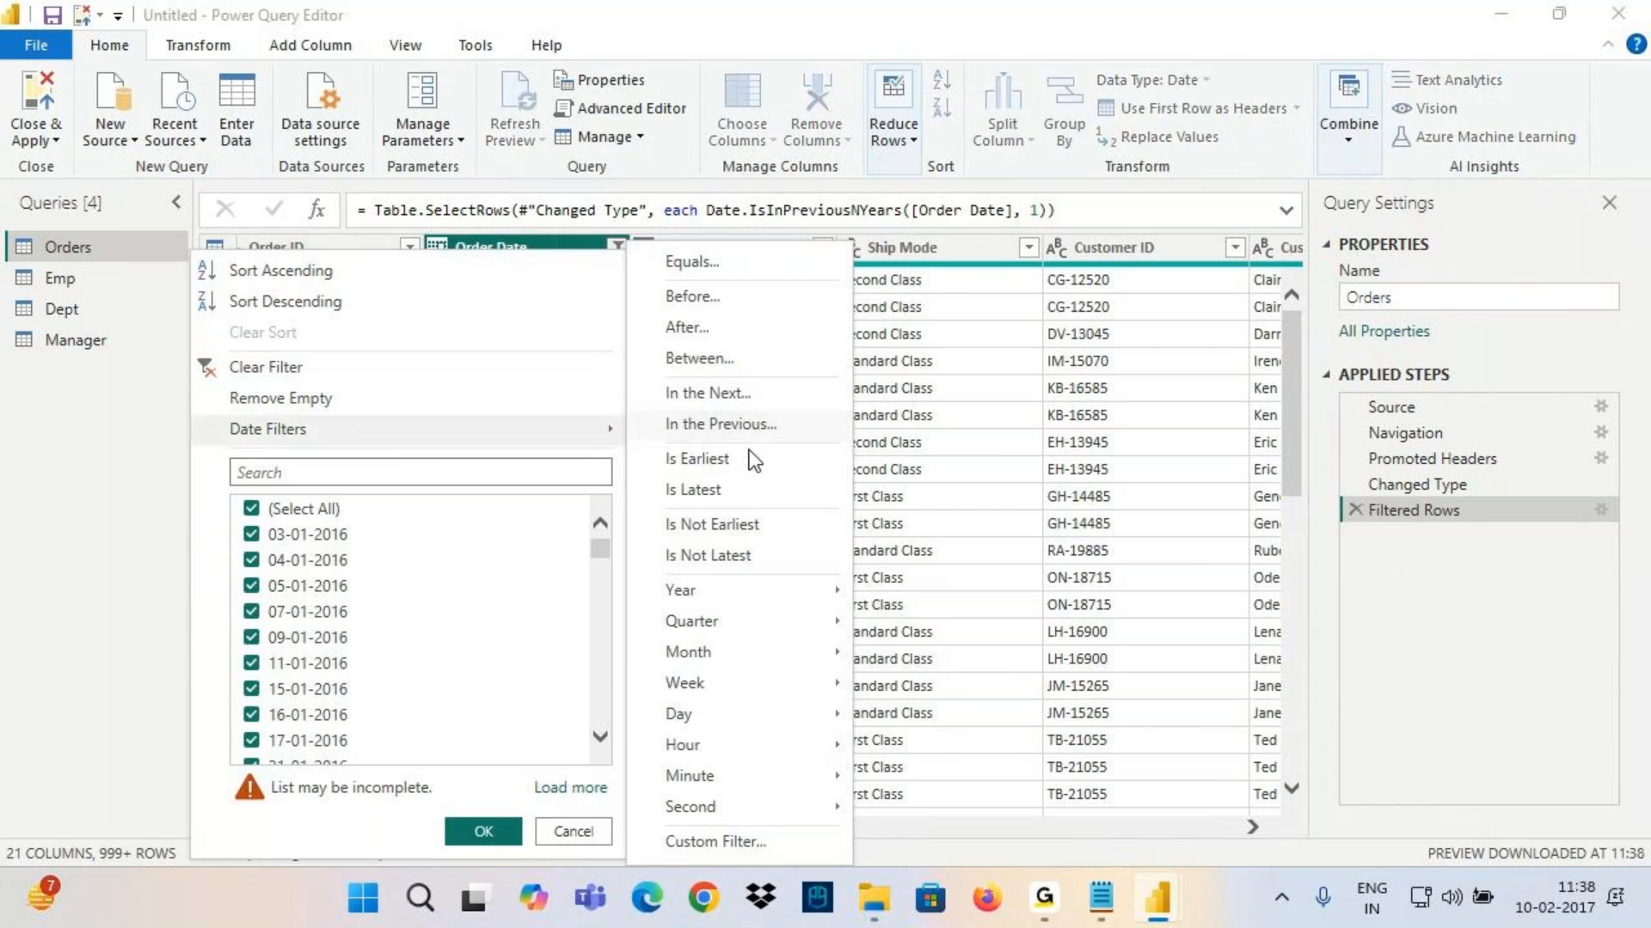
left_click(720, 424)
left_click(769, 438)
type("6")
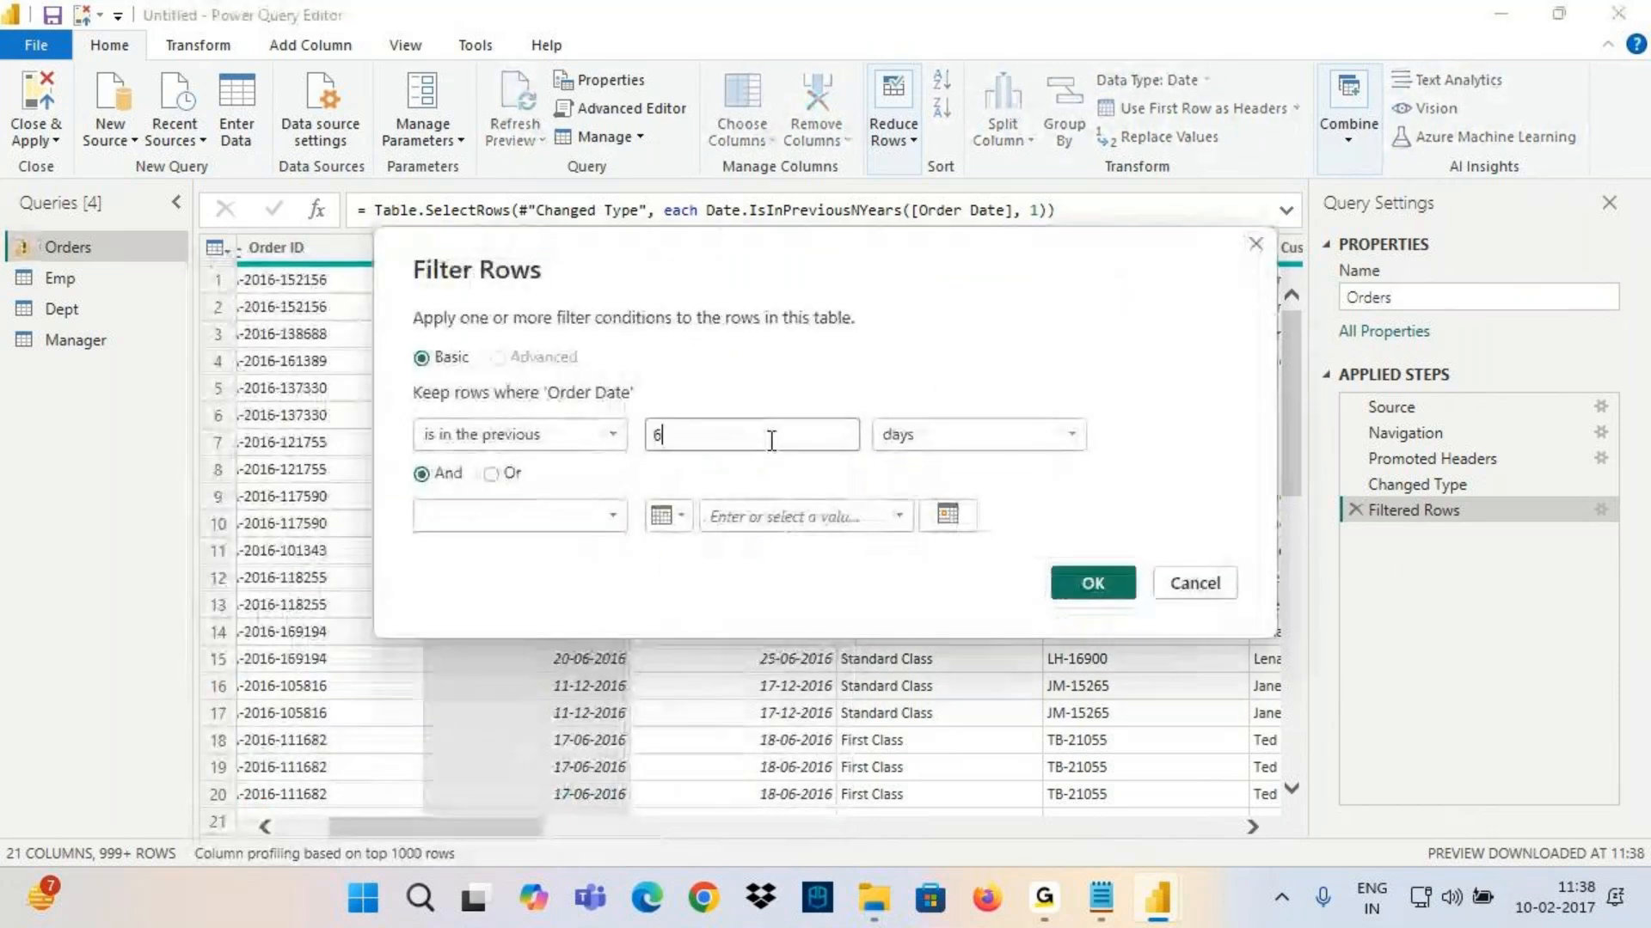
left_click(956, 437)
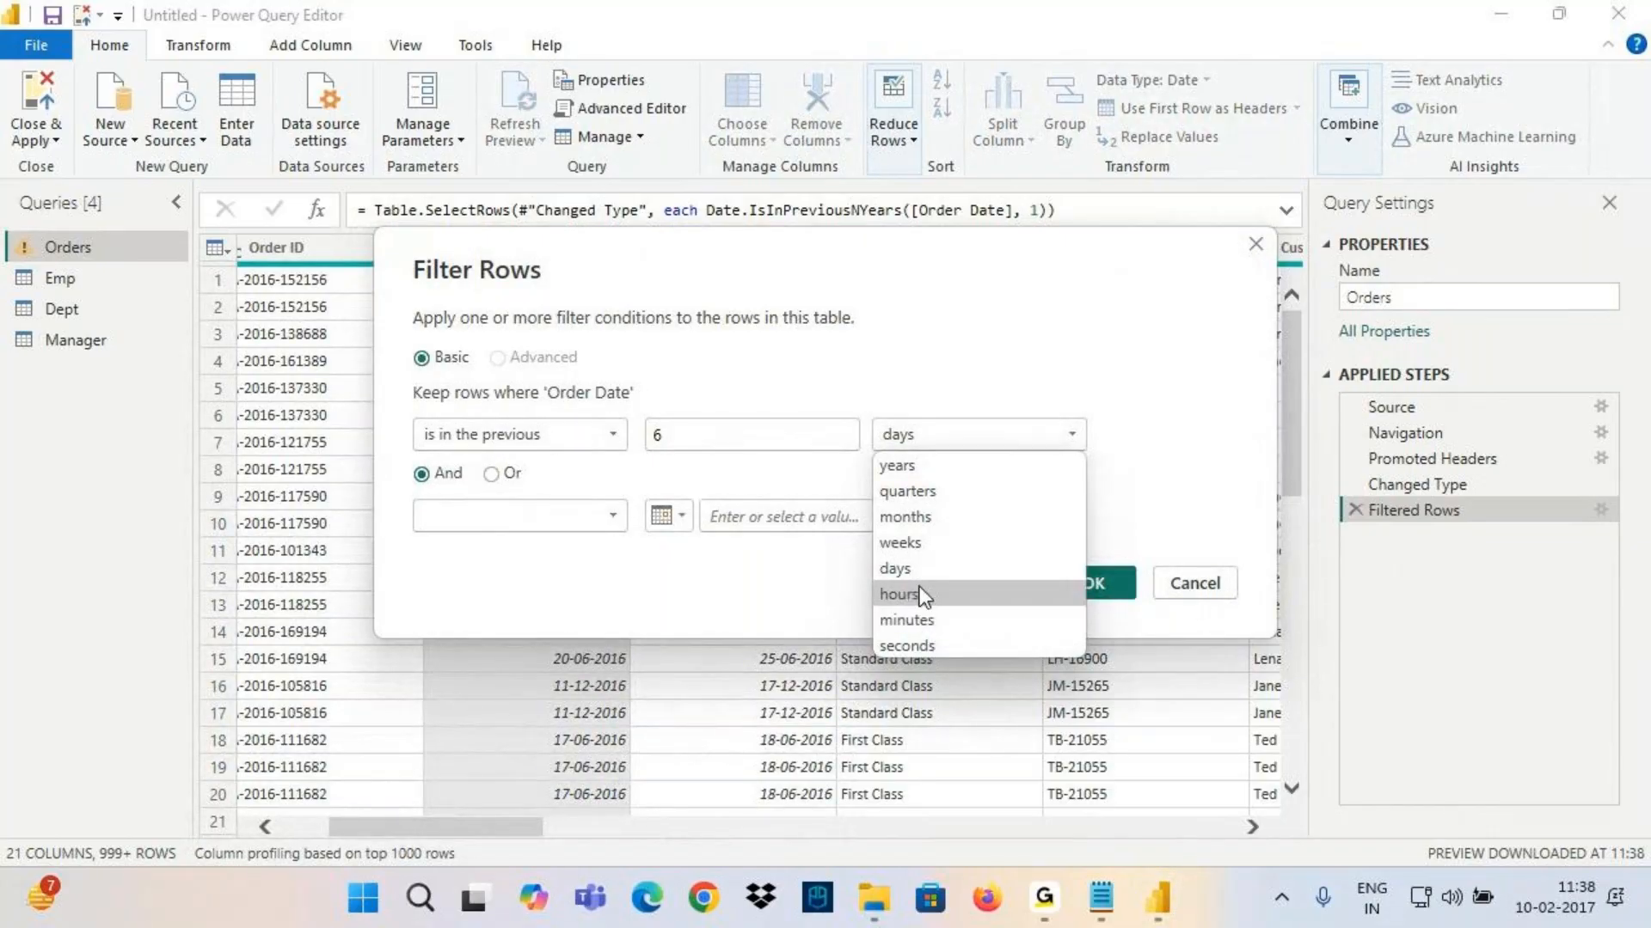
left_click(1202, 588)
left_click(1202, 588)
left_click(438, 248)
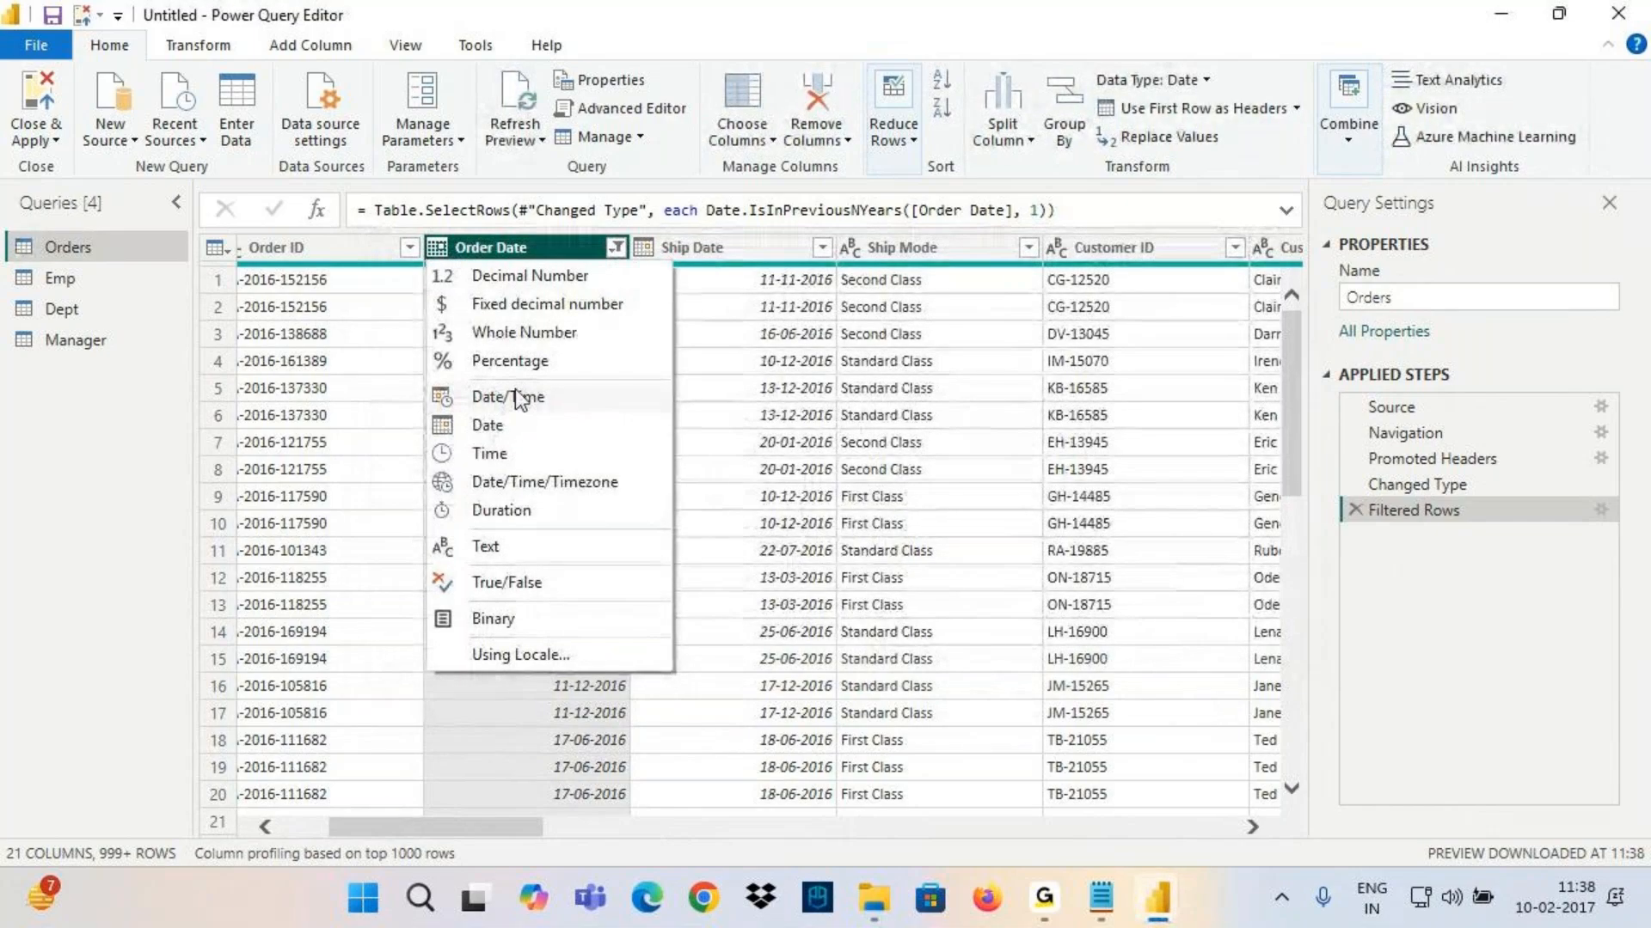
left_click(529, 255)
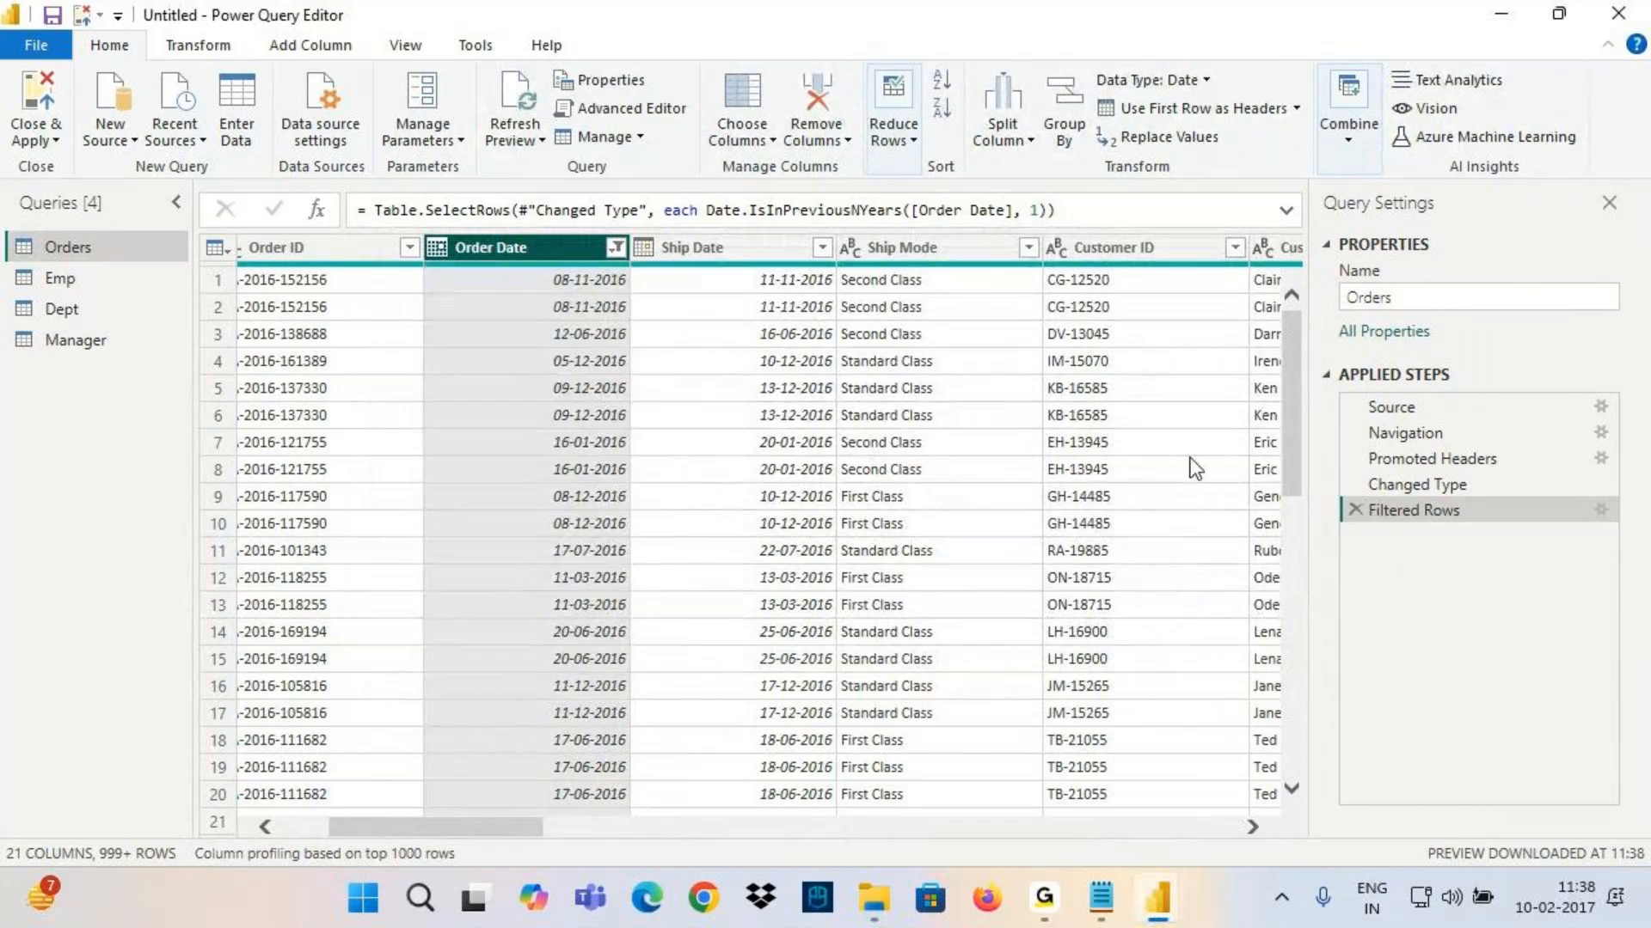
Remove the Filtered Rows step from Orders and check the system calendar for the days following 10 February 2017
left_click(1355, 510)
left_click(651, 464)
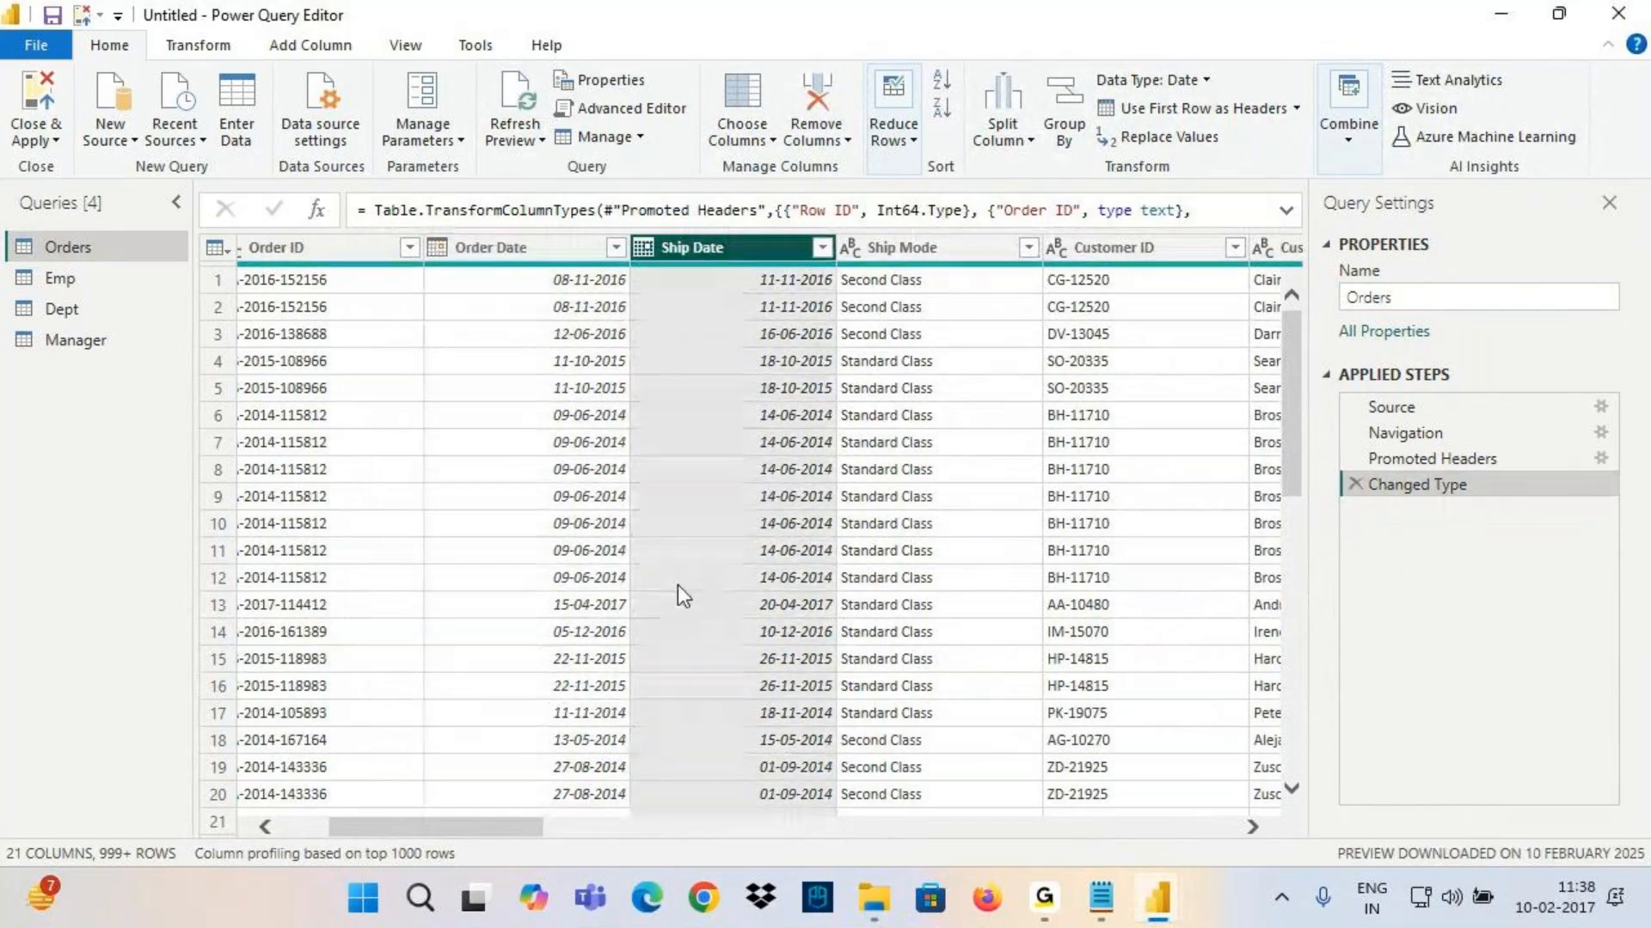
left_click(823, 248)
left_click(701, 253)
mouse_move(710, 261)
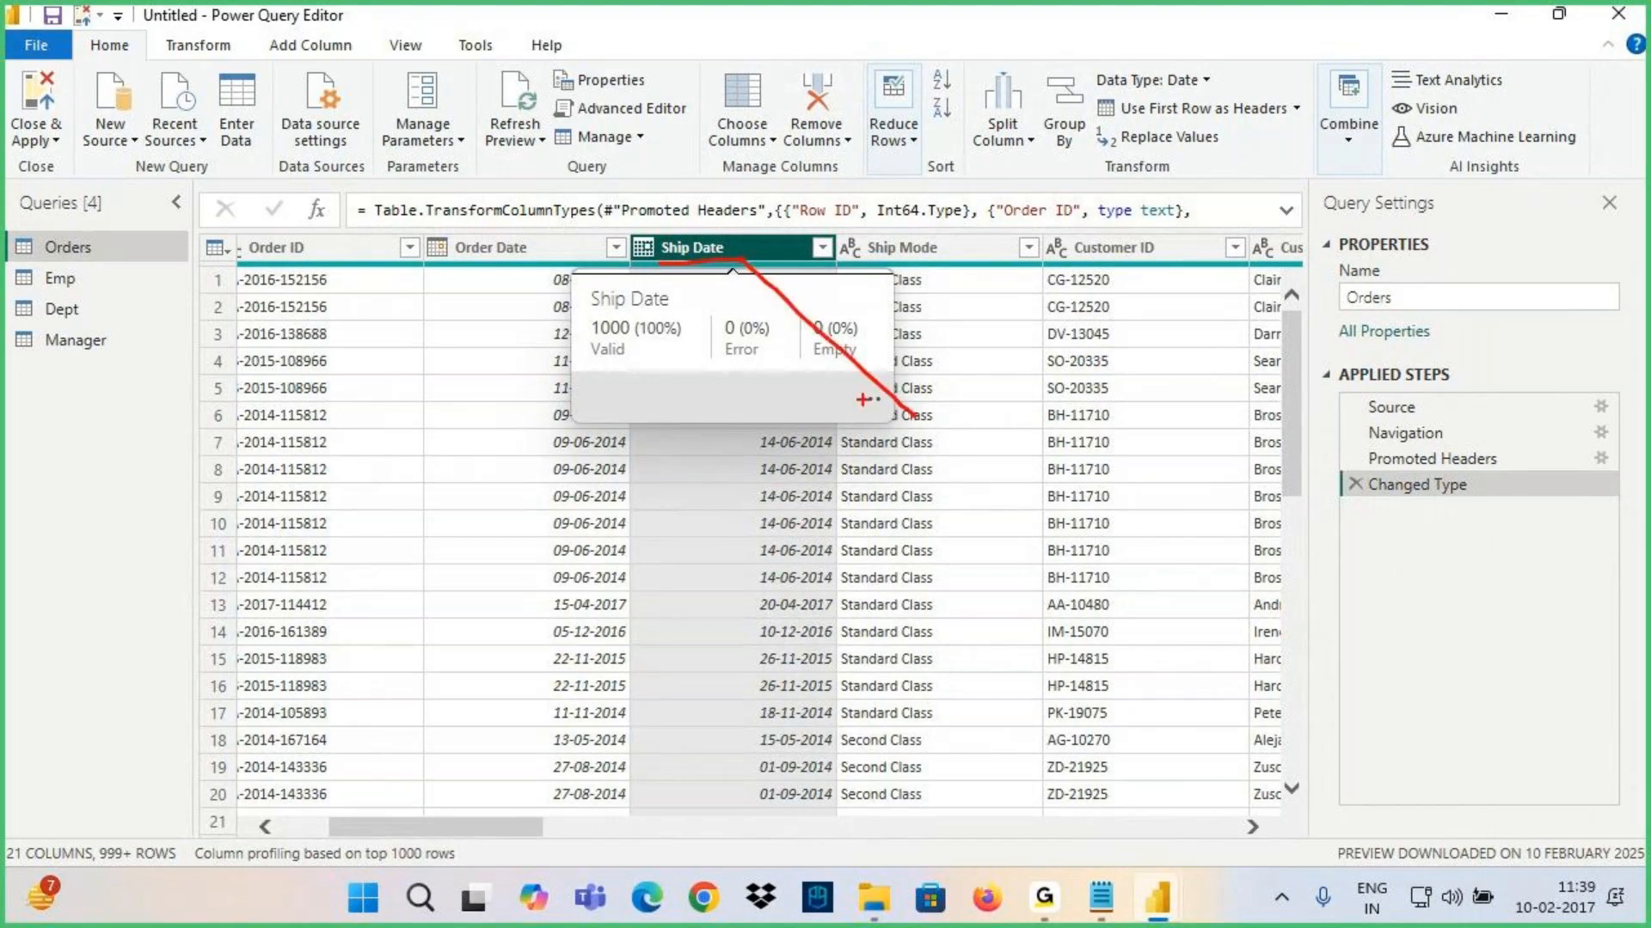
left_click(1554, 898)
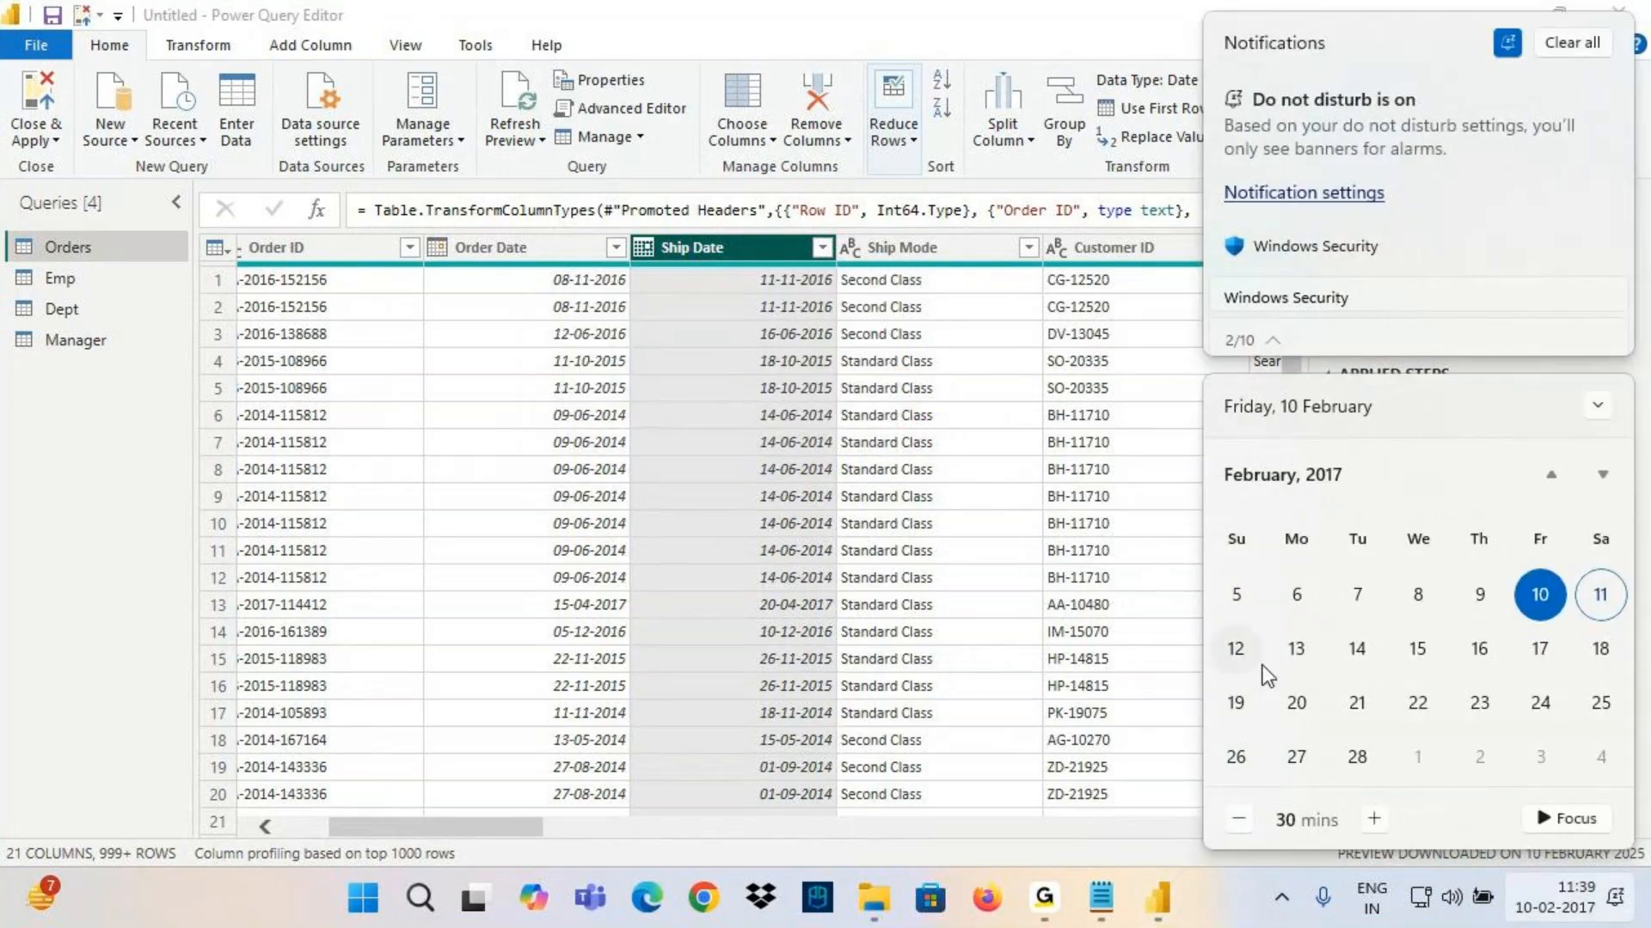
left_click(1235, 649)
left_click(695, 249)
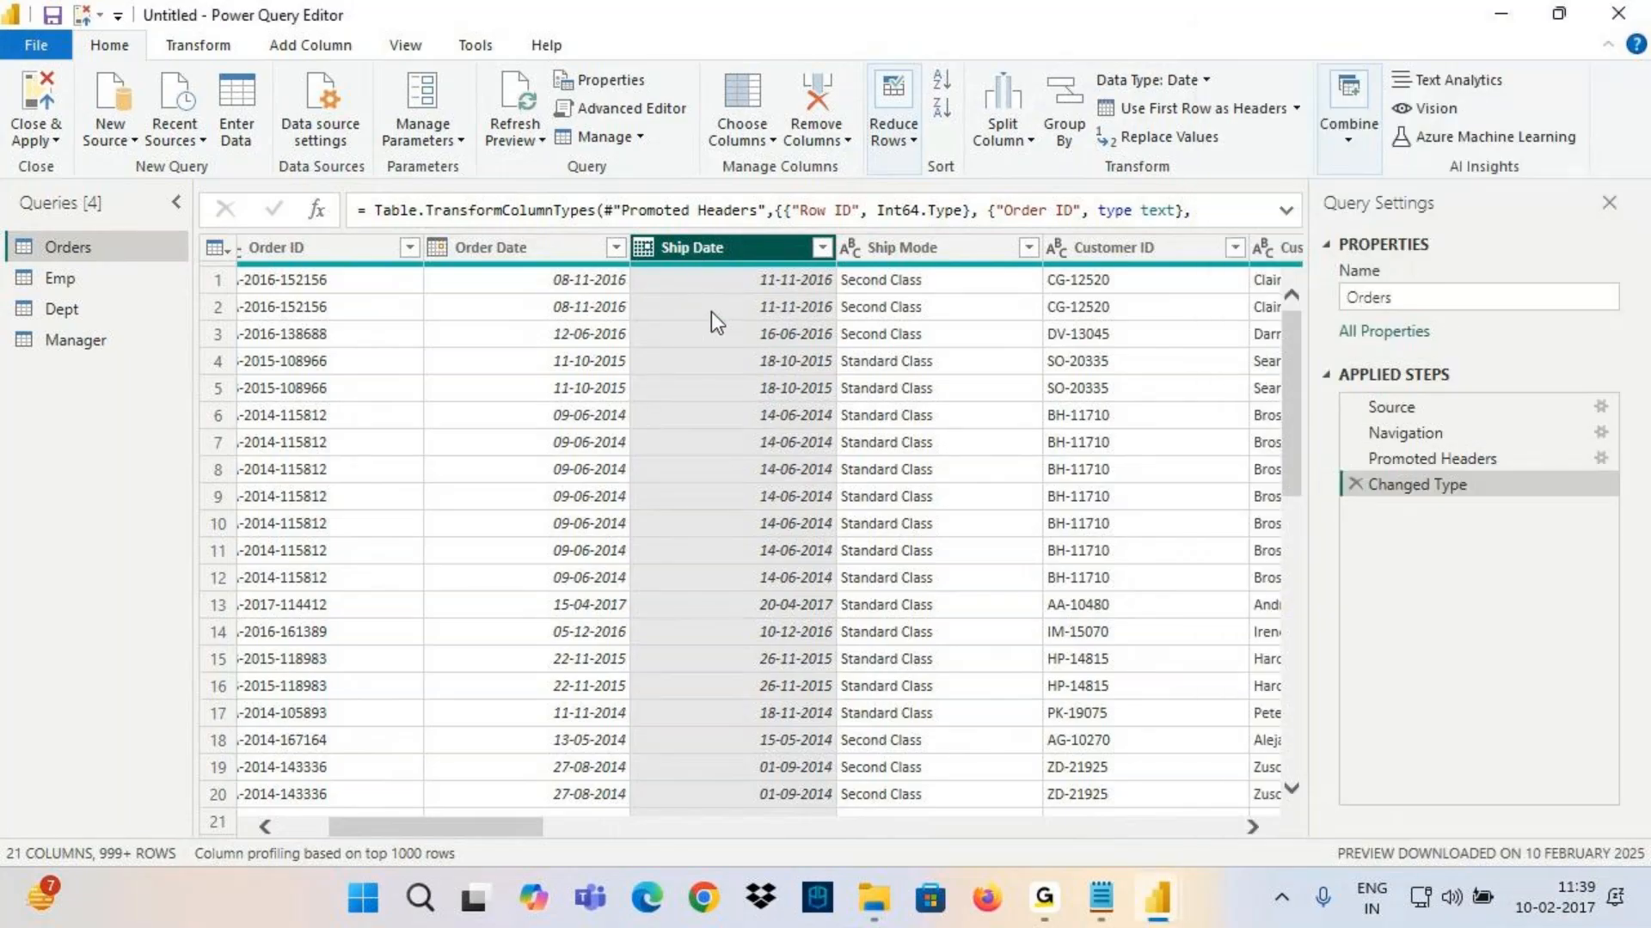
Filter Ship Date to keep rows where the date is in the next 3 days
left_click(822, 247)
mouse_move(506, 441)
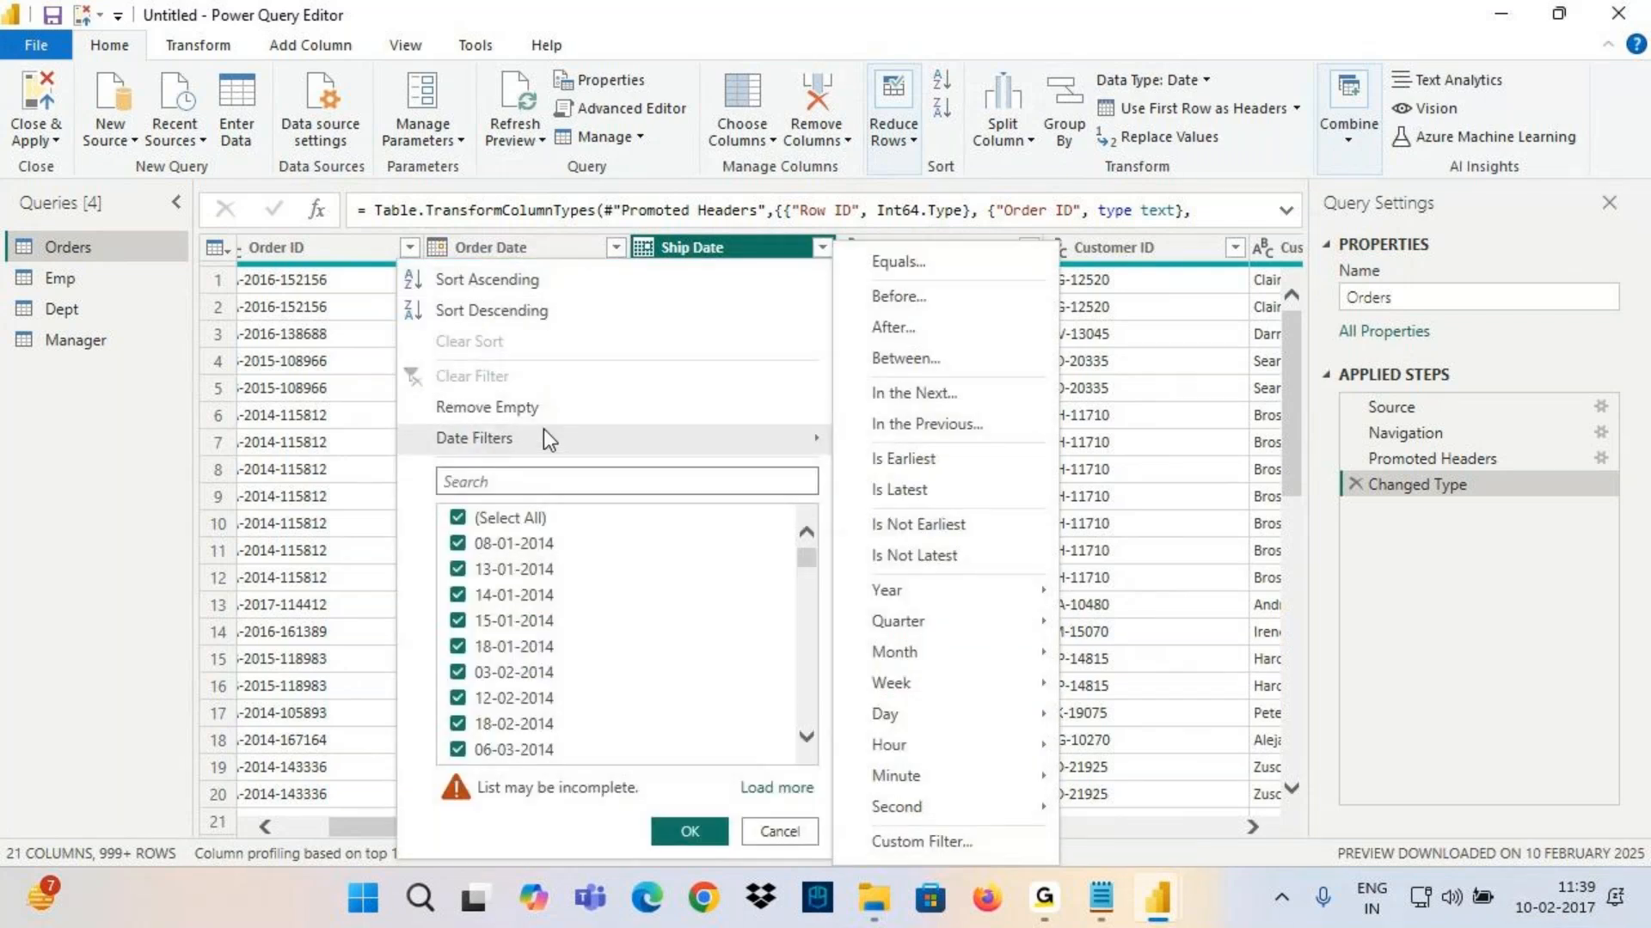
left_click(933, 397)
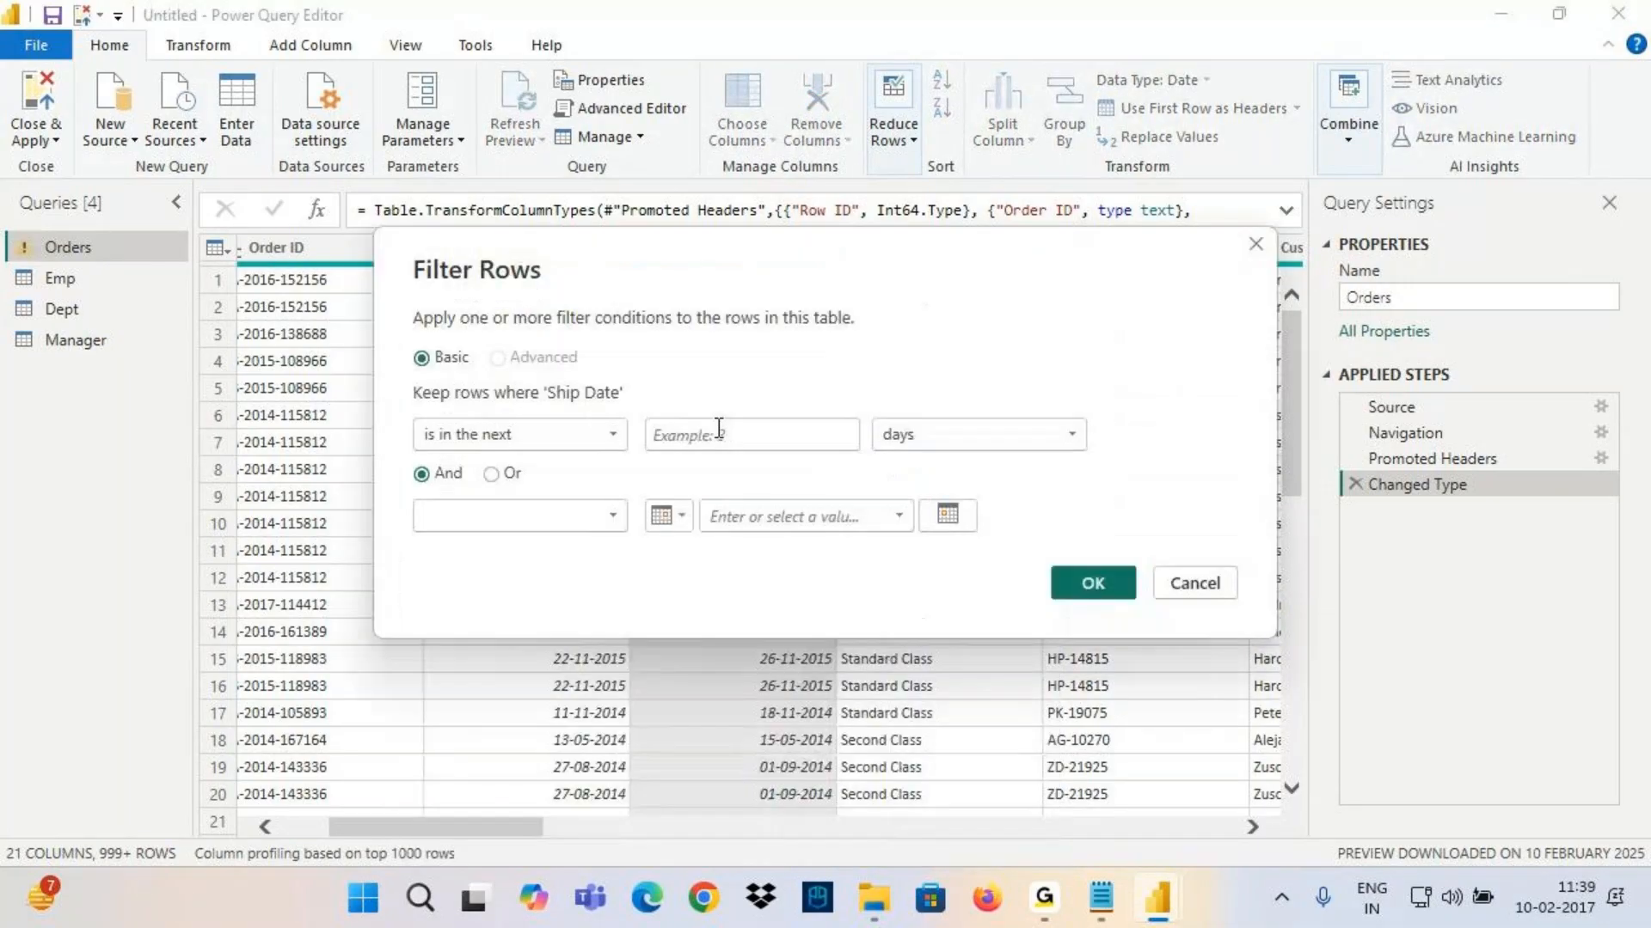
left_click(736, 435)
type("3")
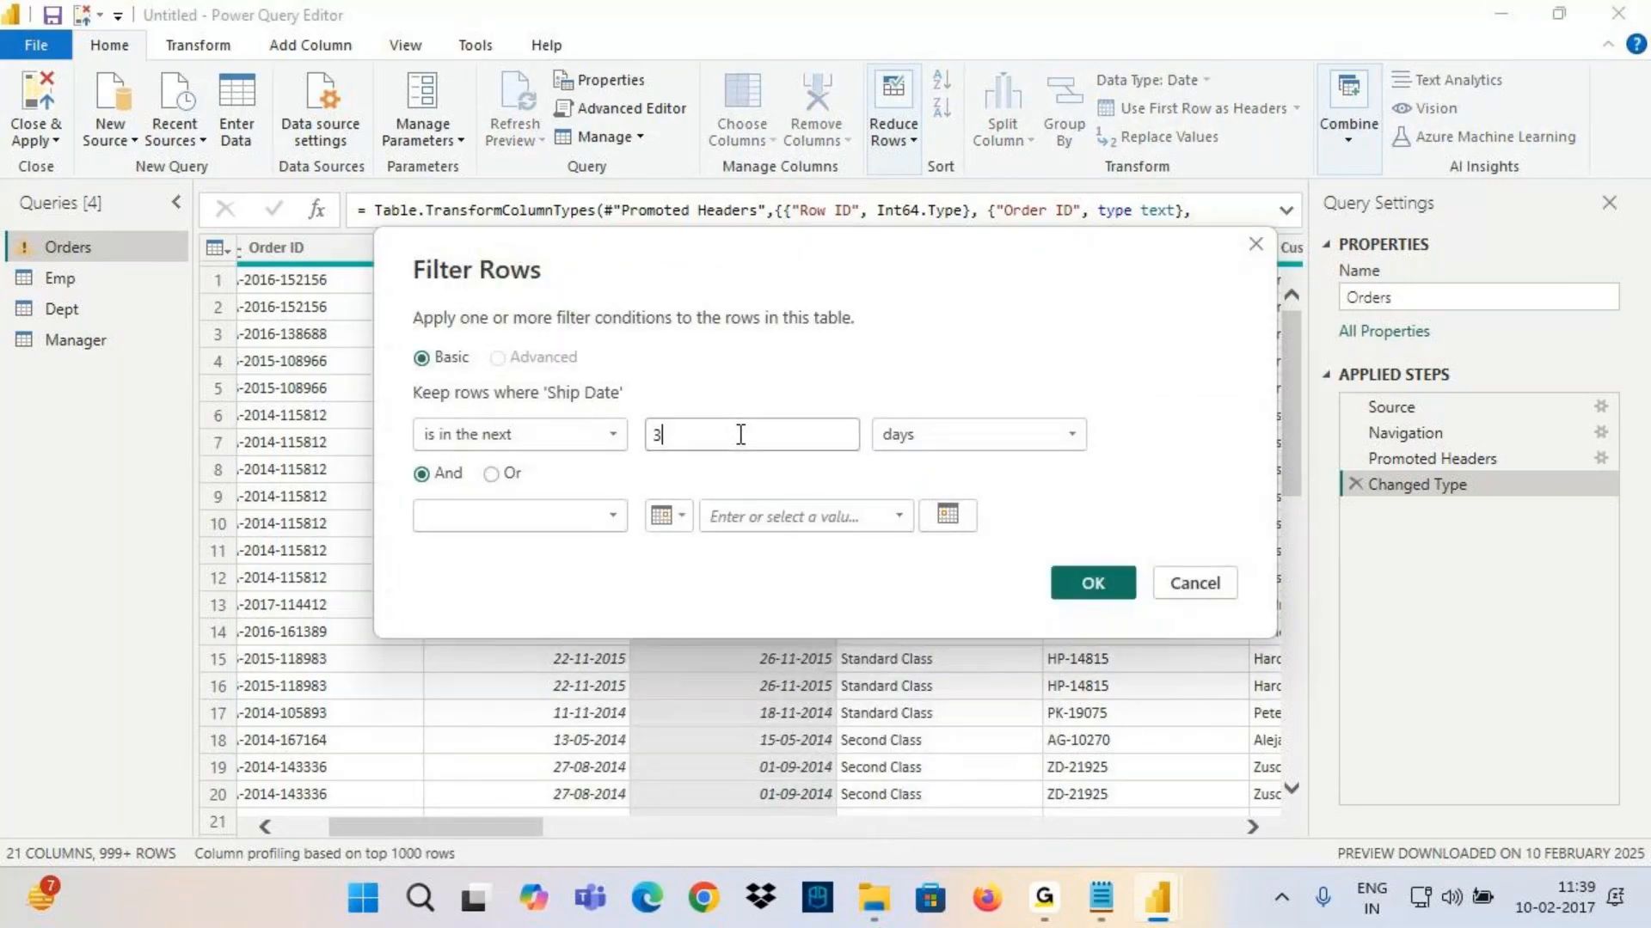
left_click(899, 432)
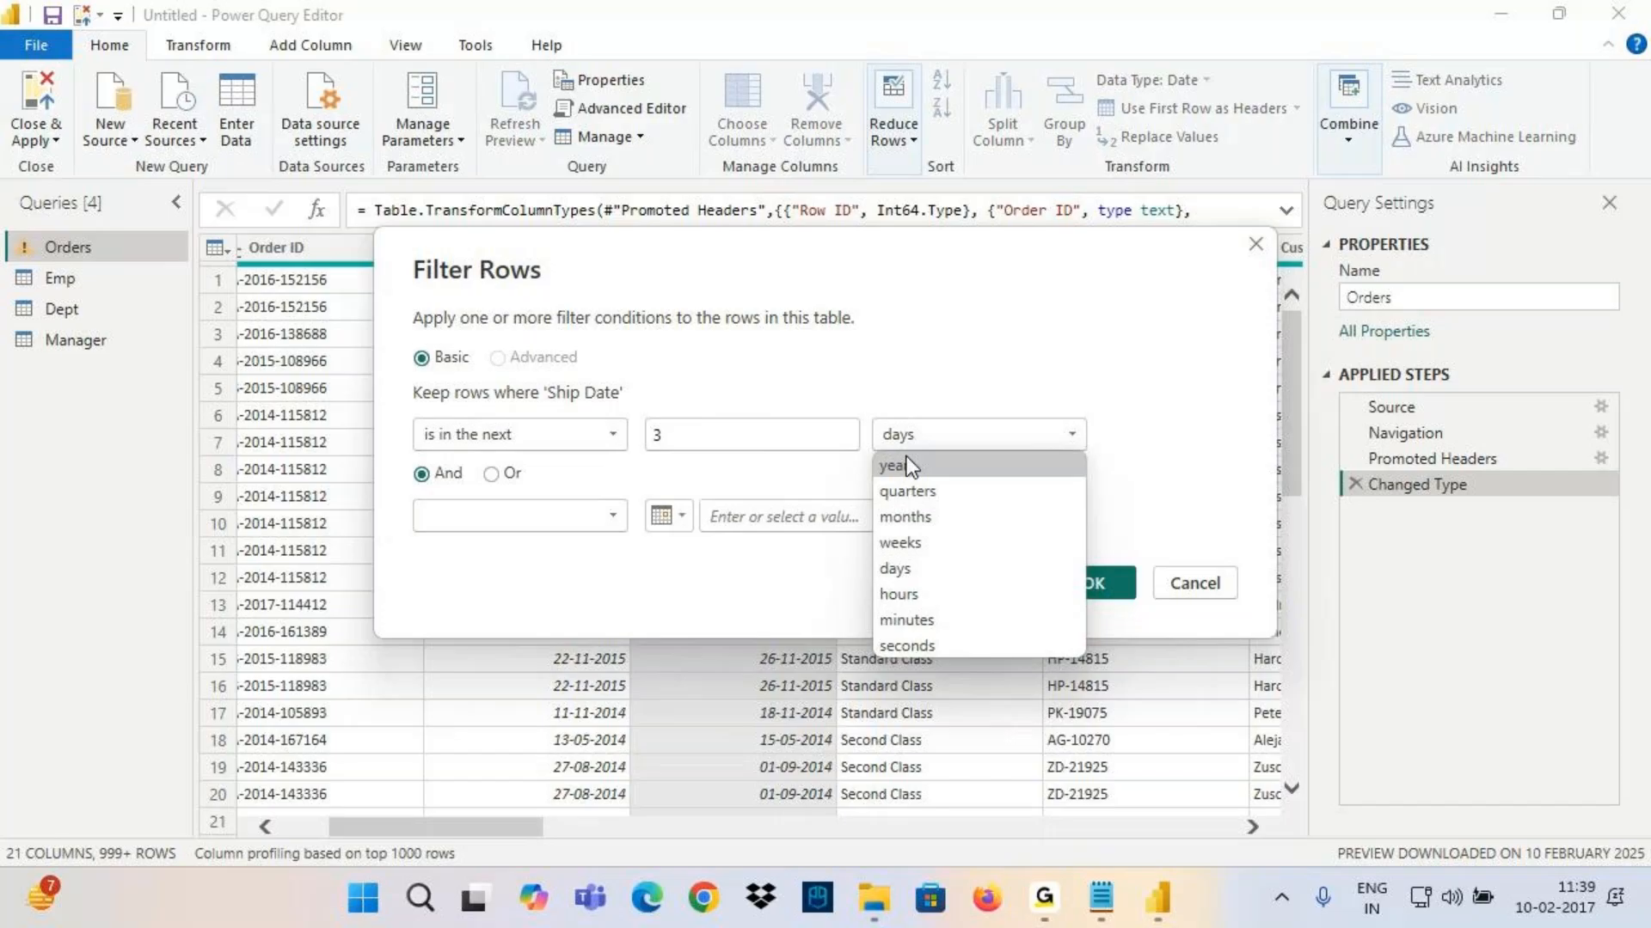
left_click(891, 568)
left_click(1088, 582)
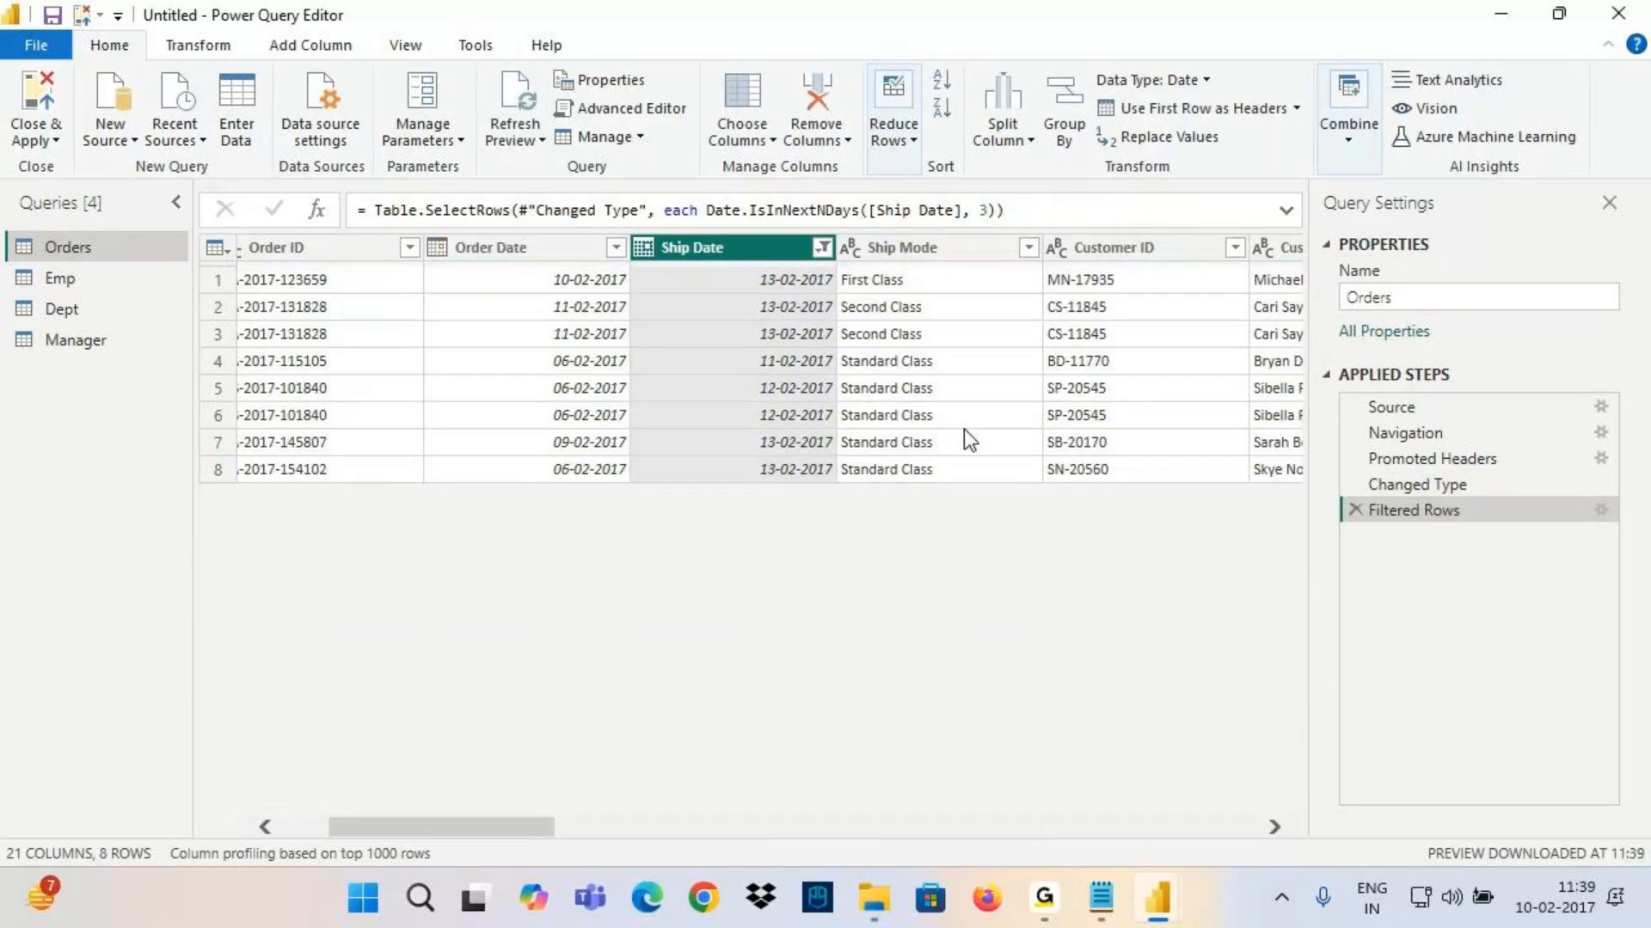
Check the filtered Ship Date values against the system calendar and remove the Filtered Rows step
left_click(822, 249)
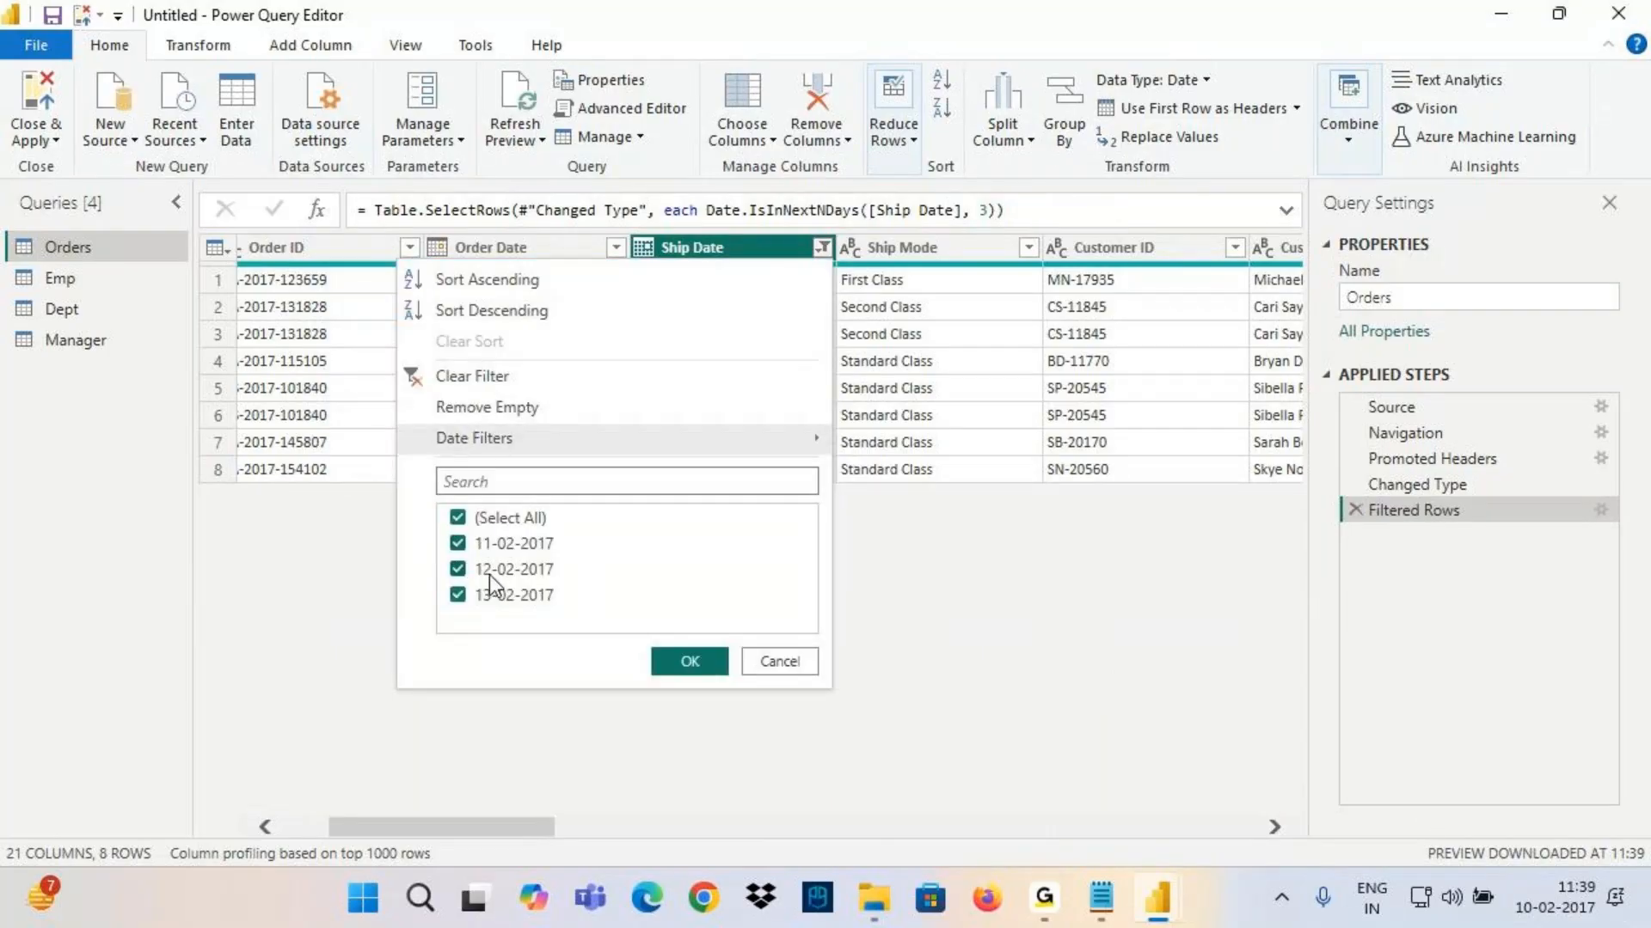
left_click(205, 590)
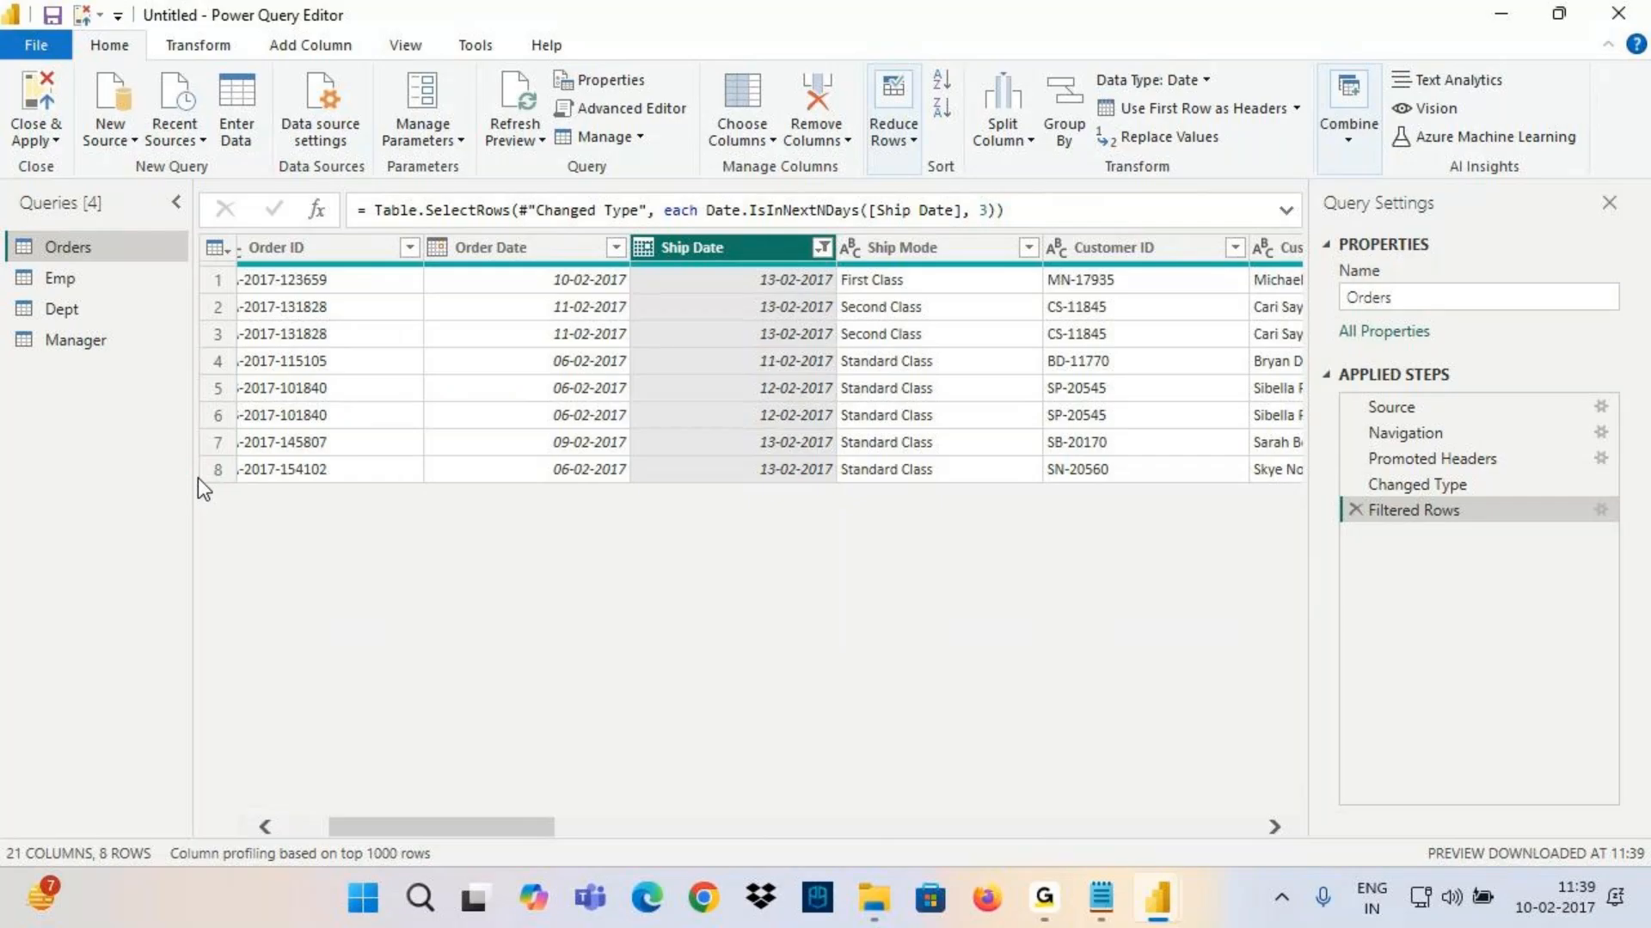
left_click(1554, 898)
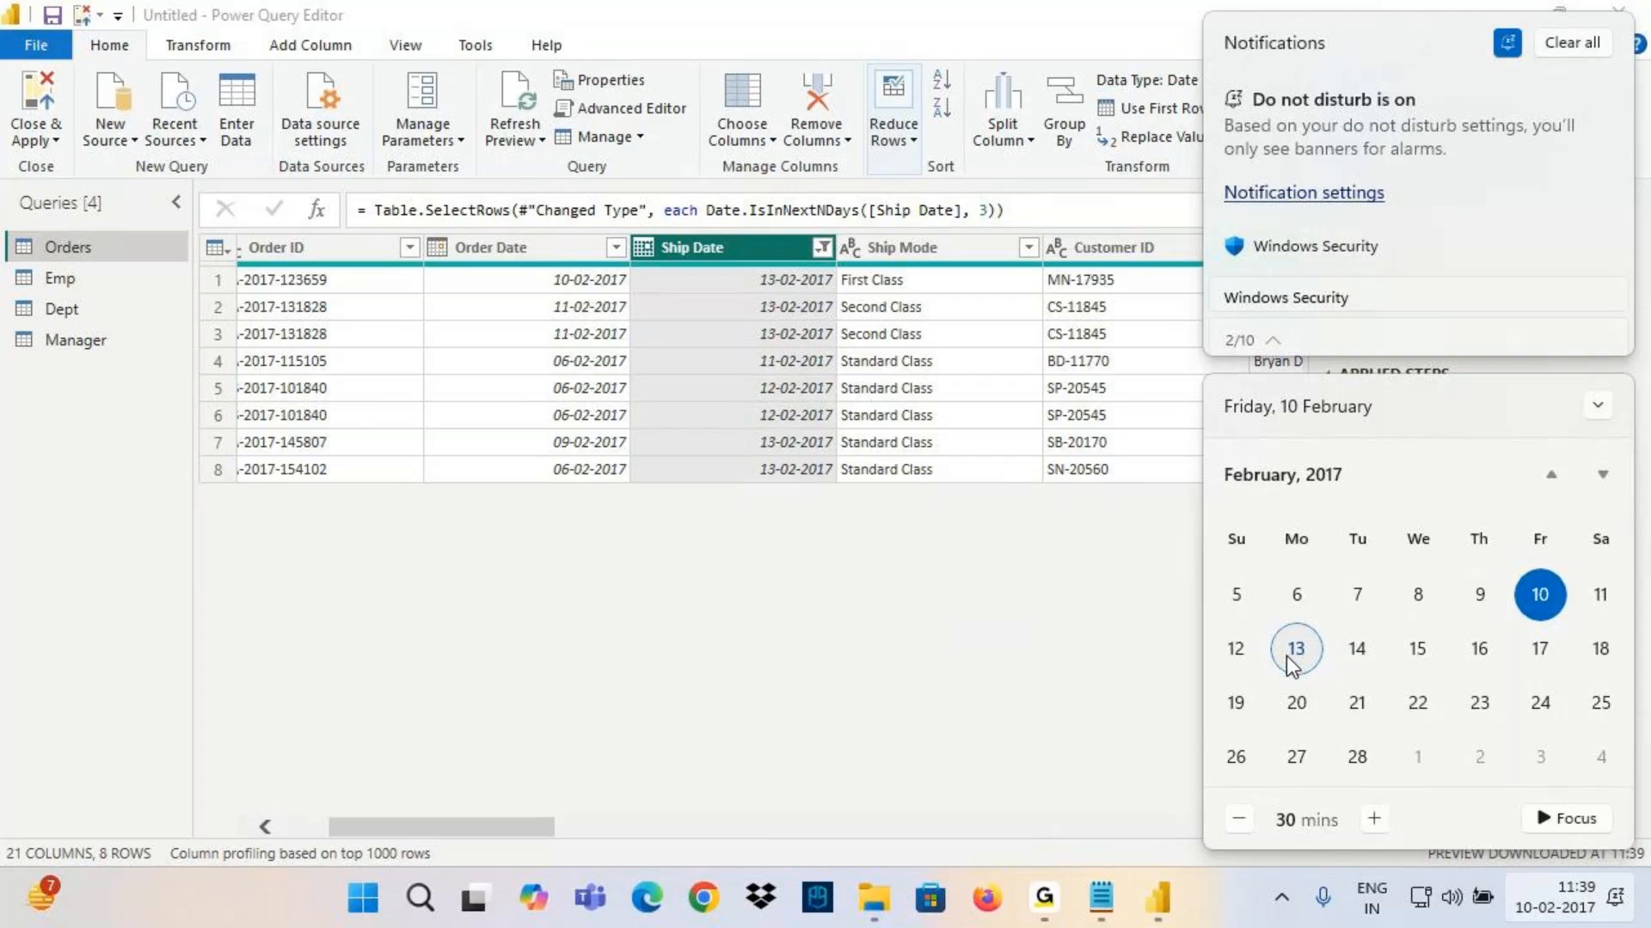
left_click(777, 695)
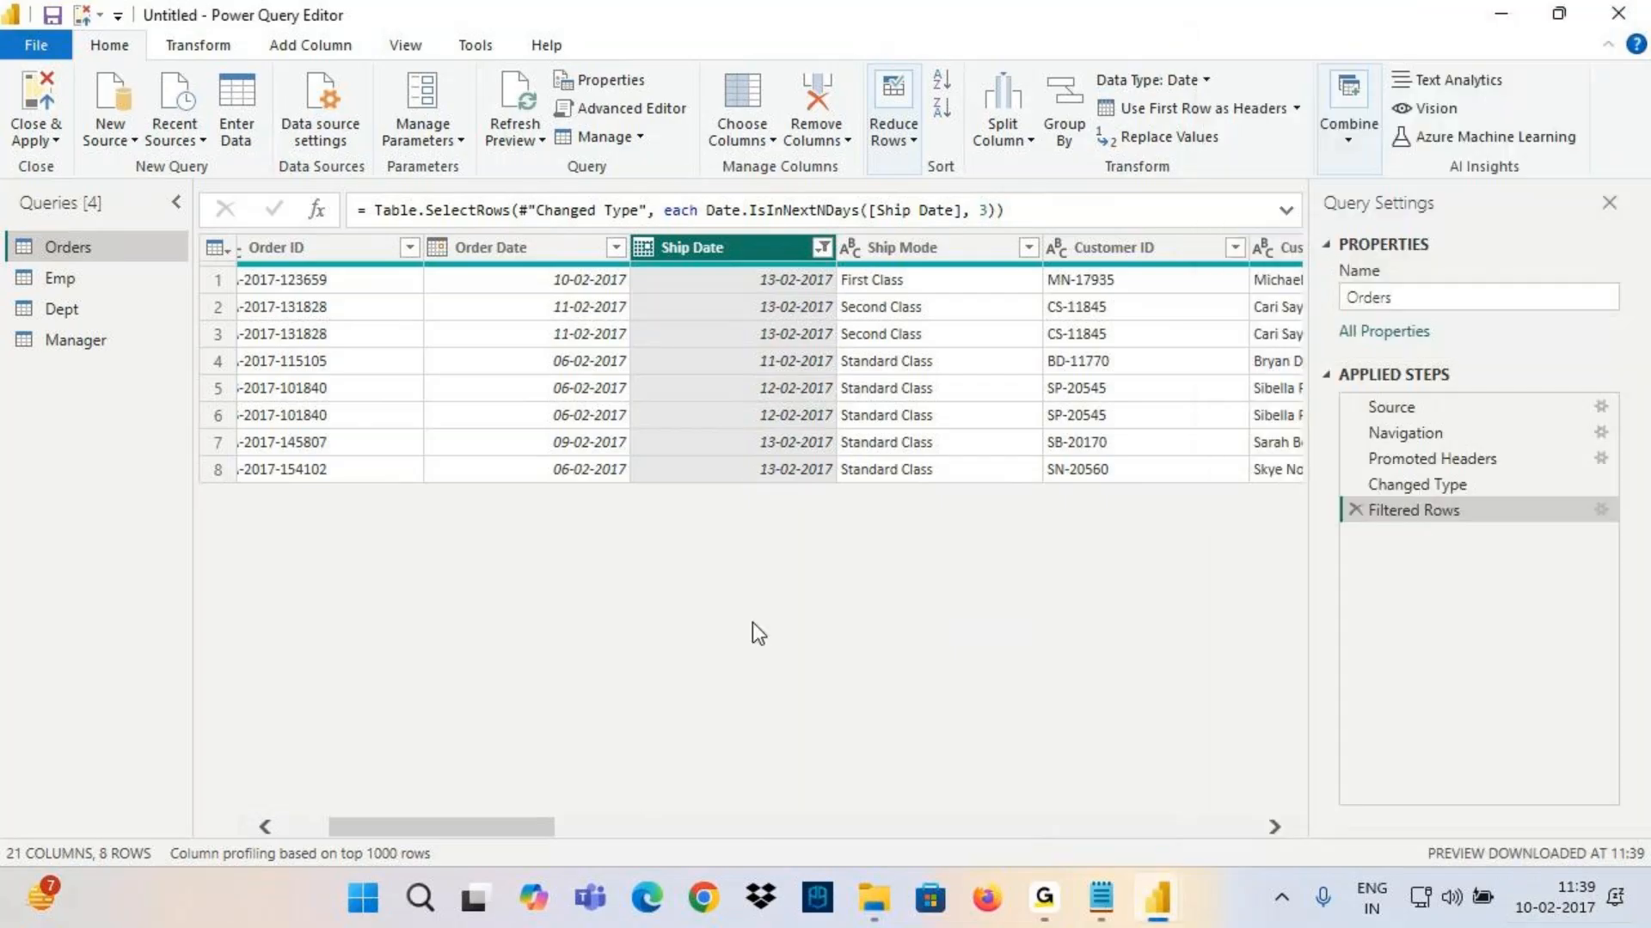
left_click(1351, 512)
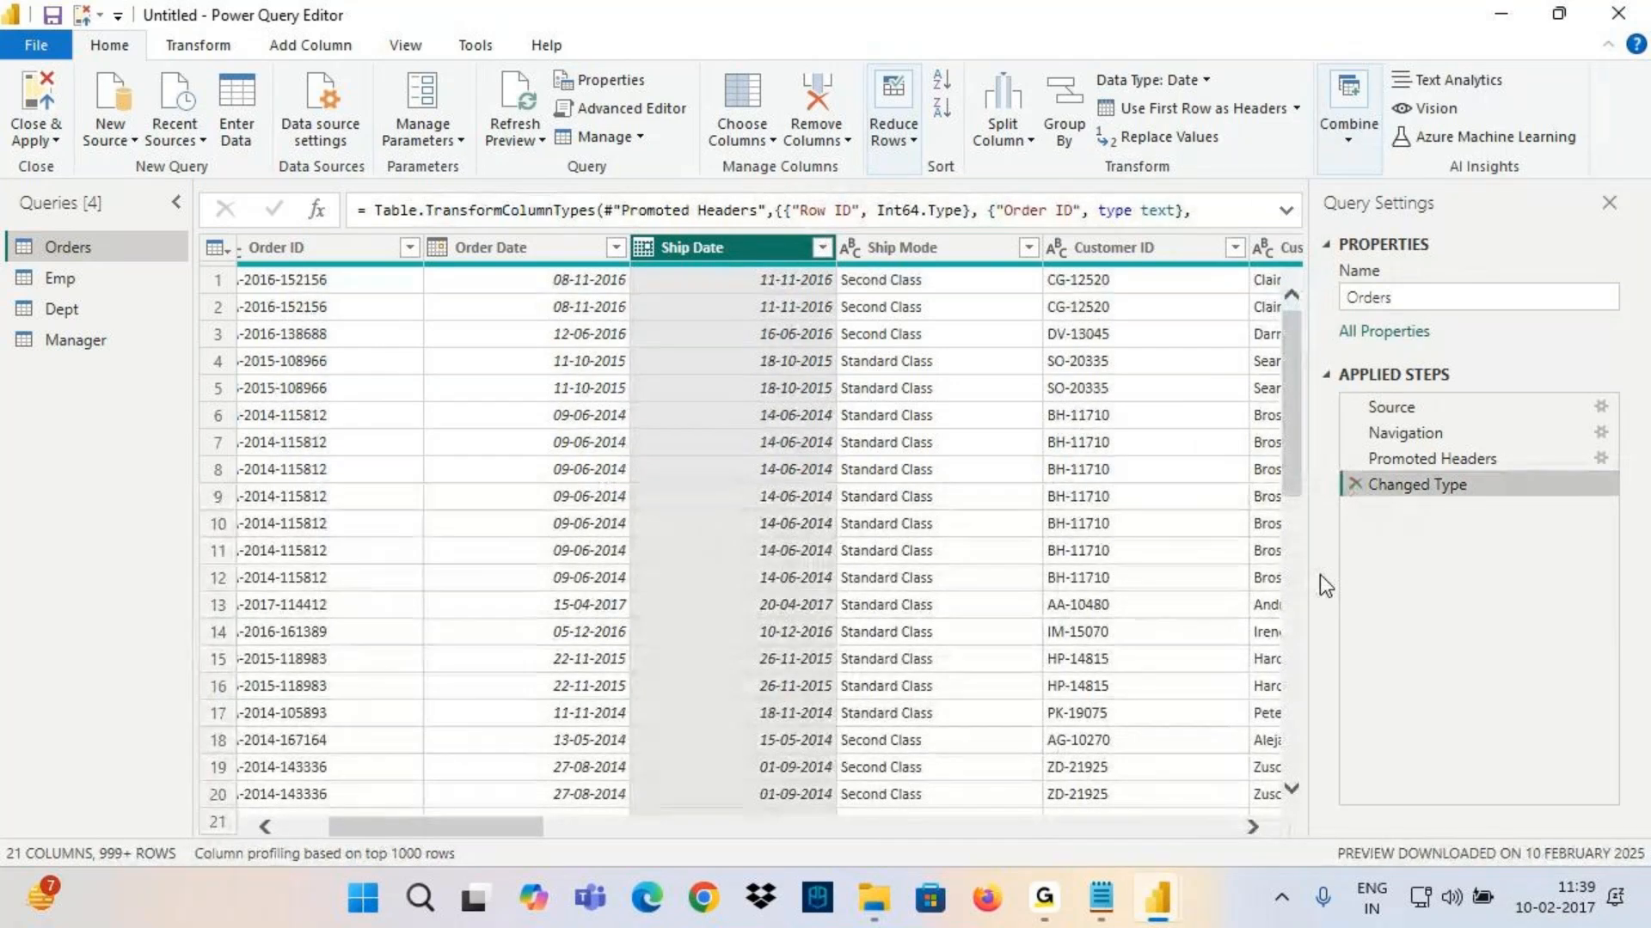
Filter Ship Date with Is Earliest, then remove that filter step from Orders
left_click(815, 249)
mouse_move(641, 441)
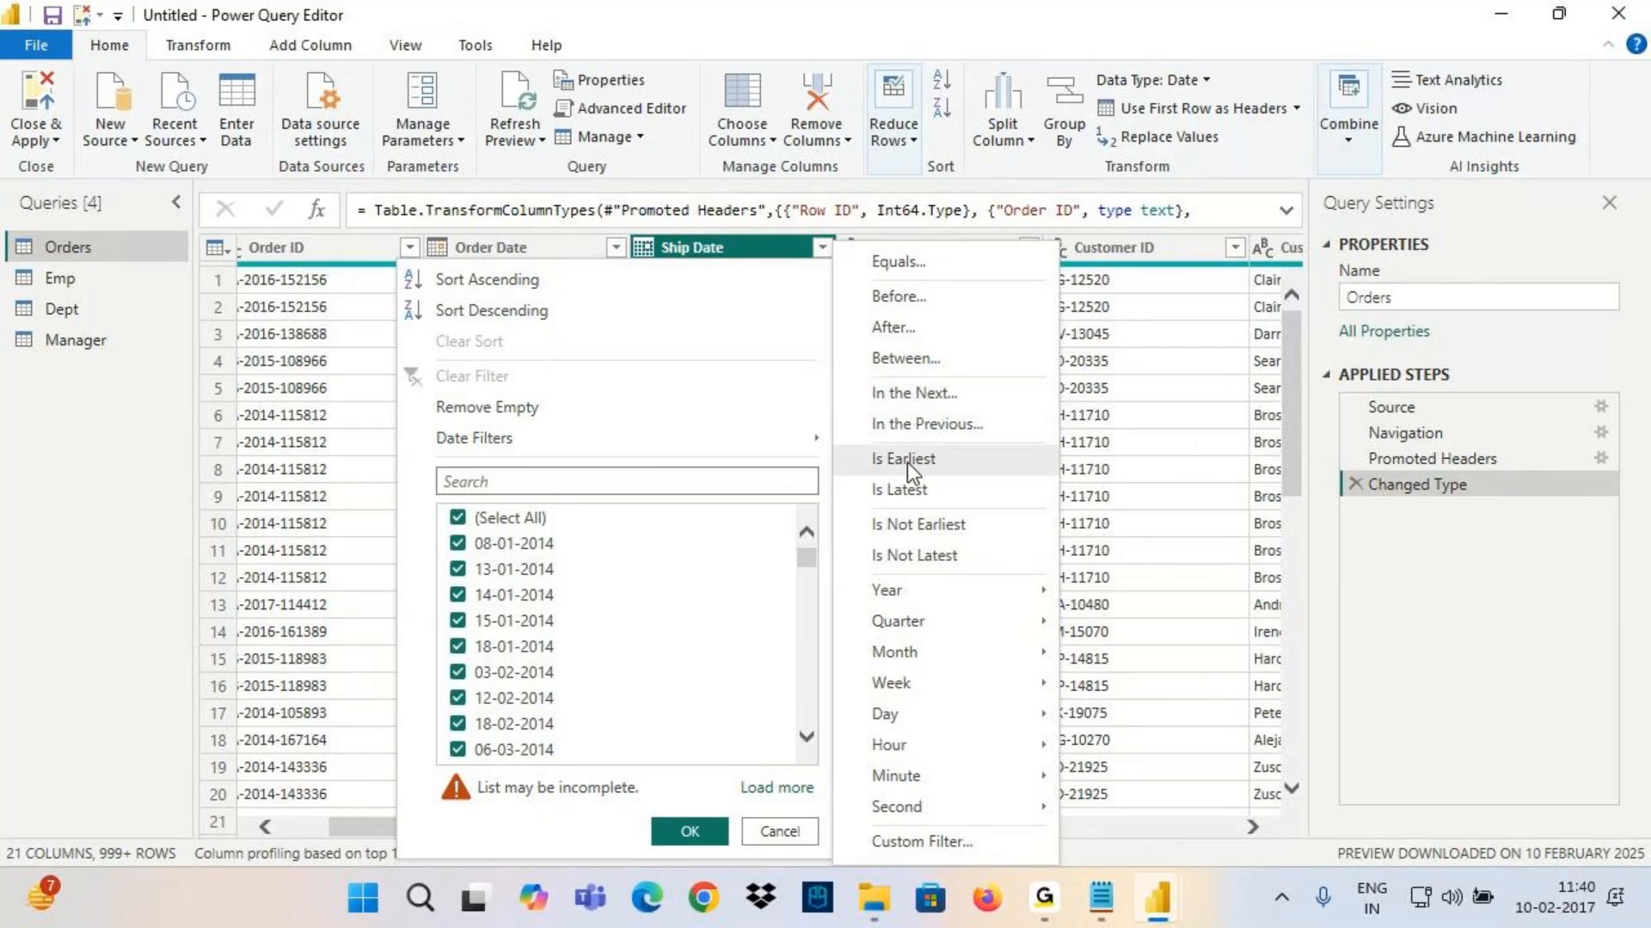
left_click(809, 257)
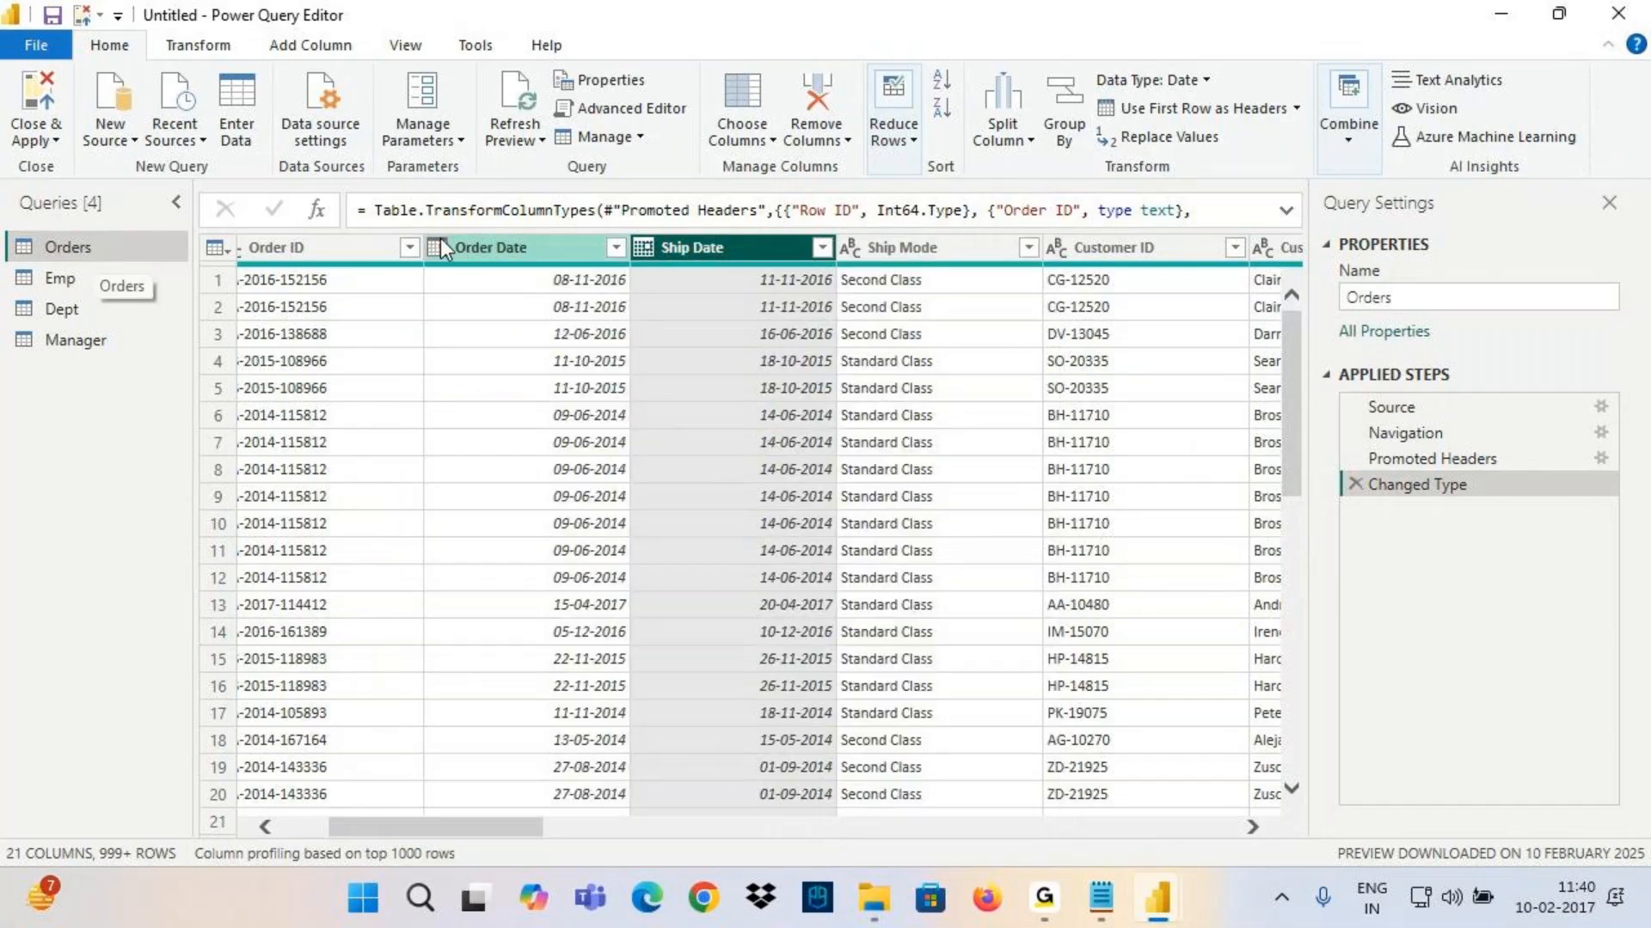
left_click(822, 256)
mouse_move(487, 436)
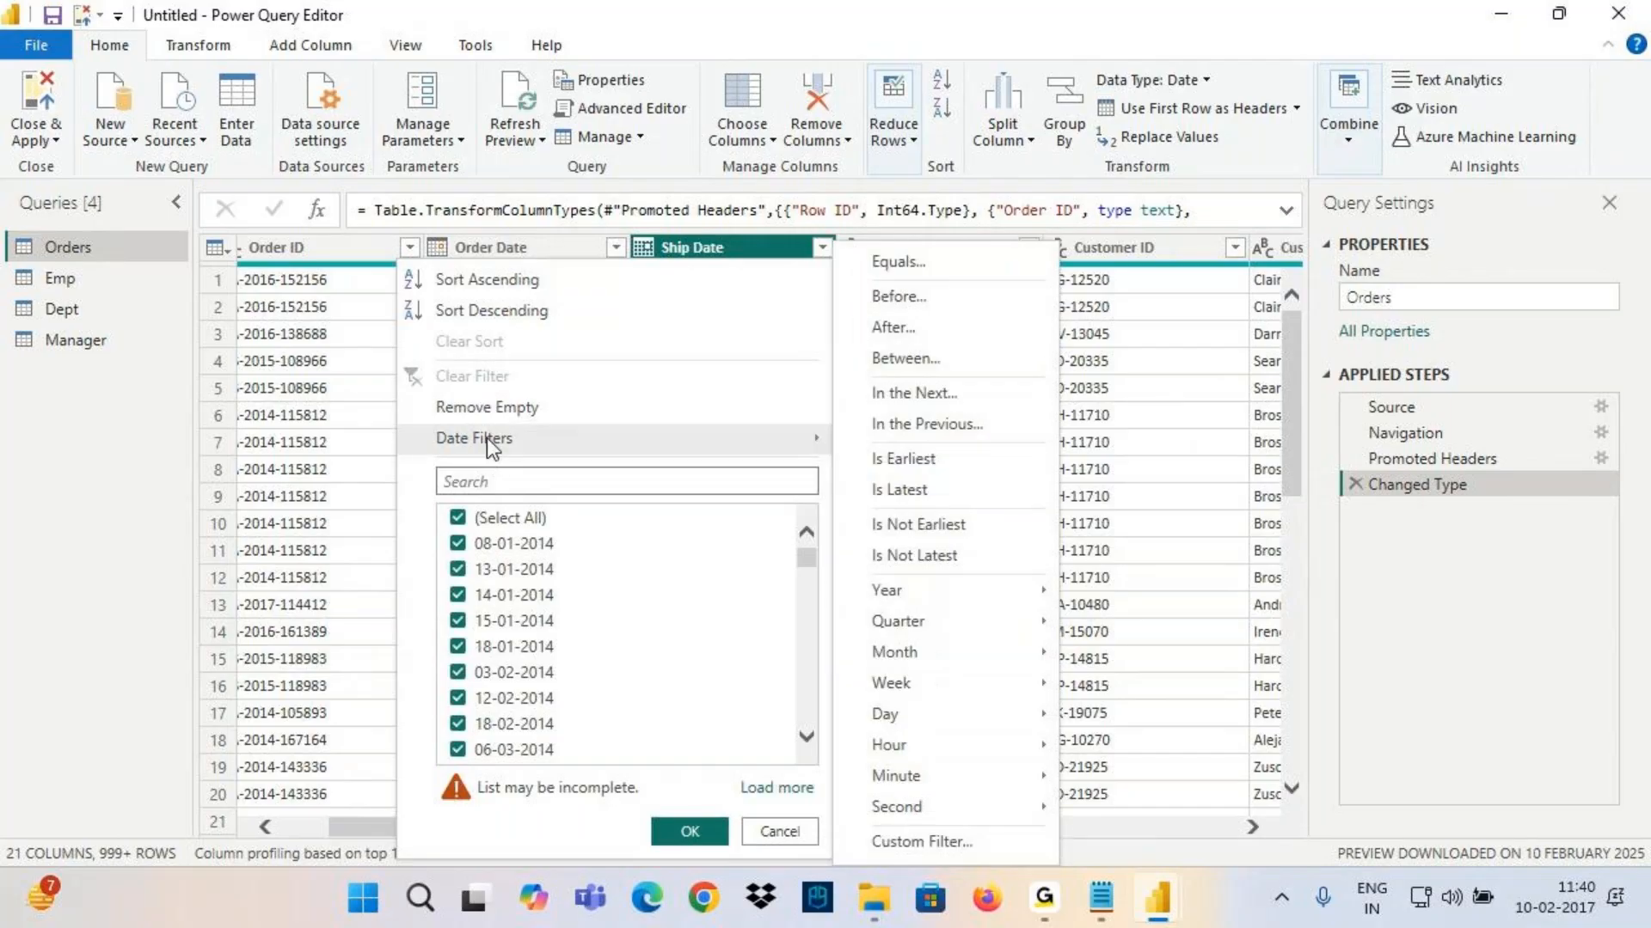
left_click(902, 463)
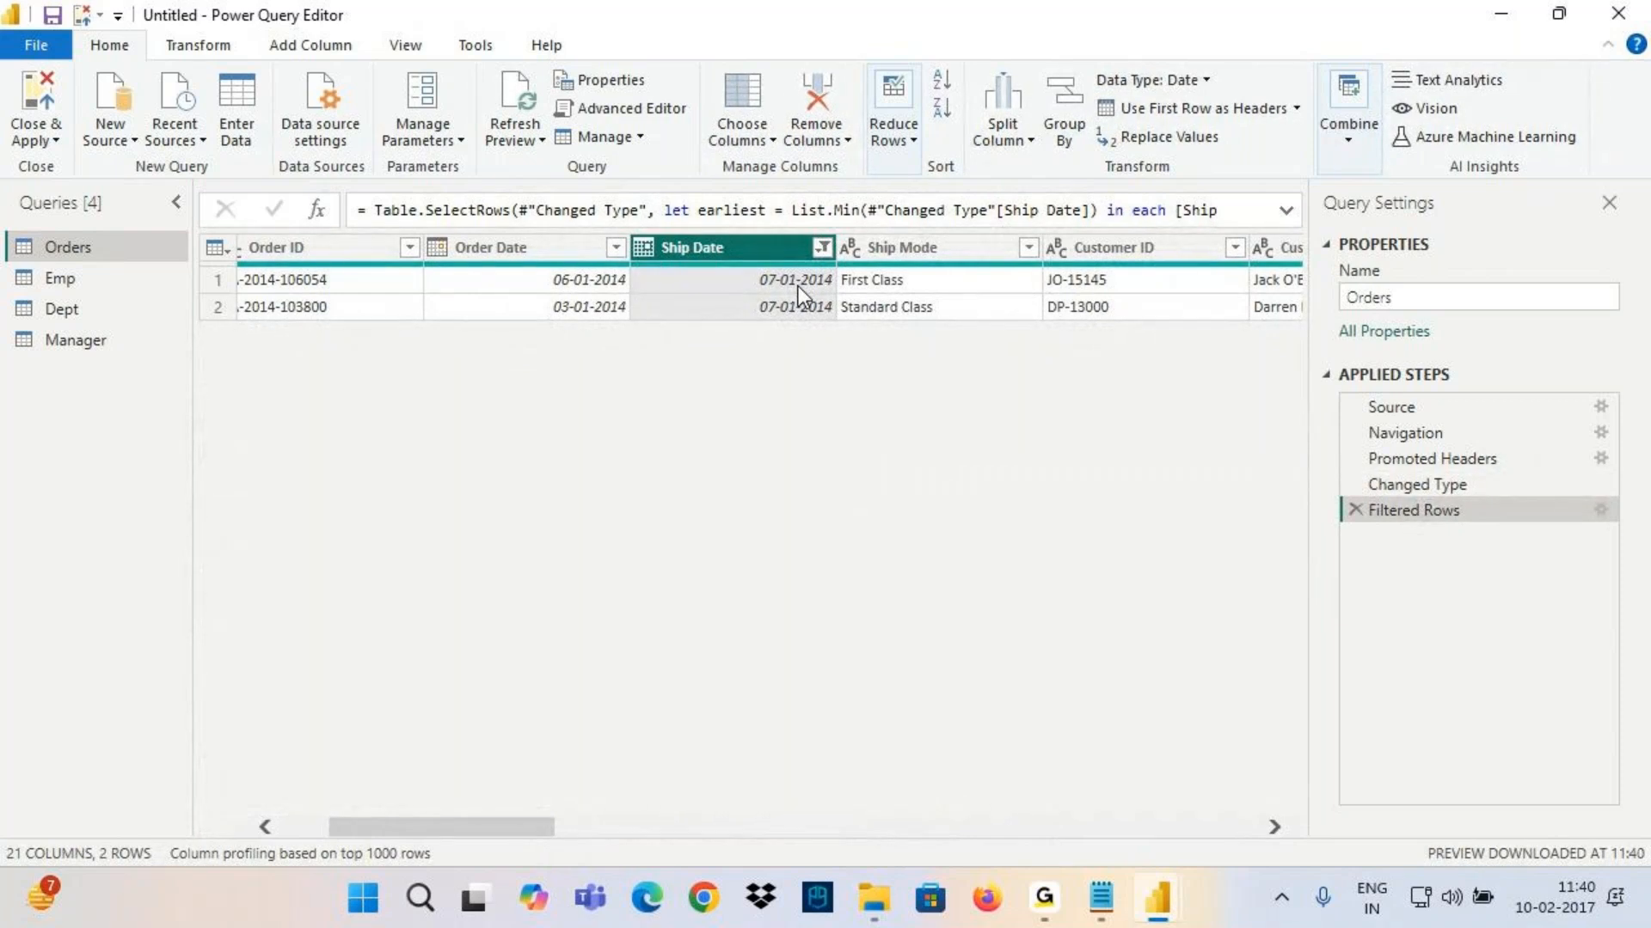
left_click(1357, 511)
Filter Order Date with Is Earliest, then remove that filter step from Orders
left_click(498, 250)
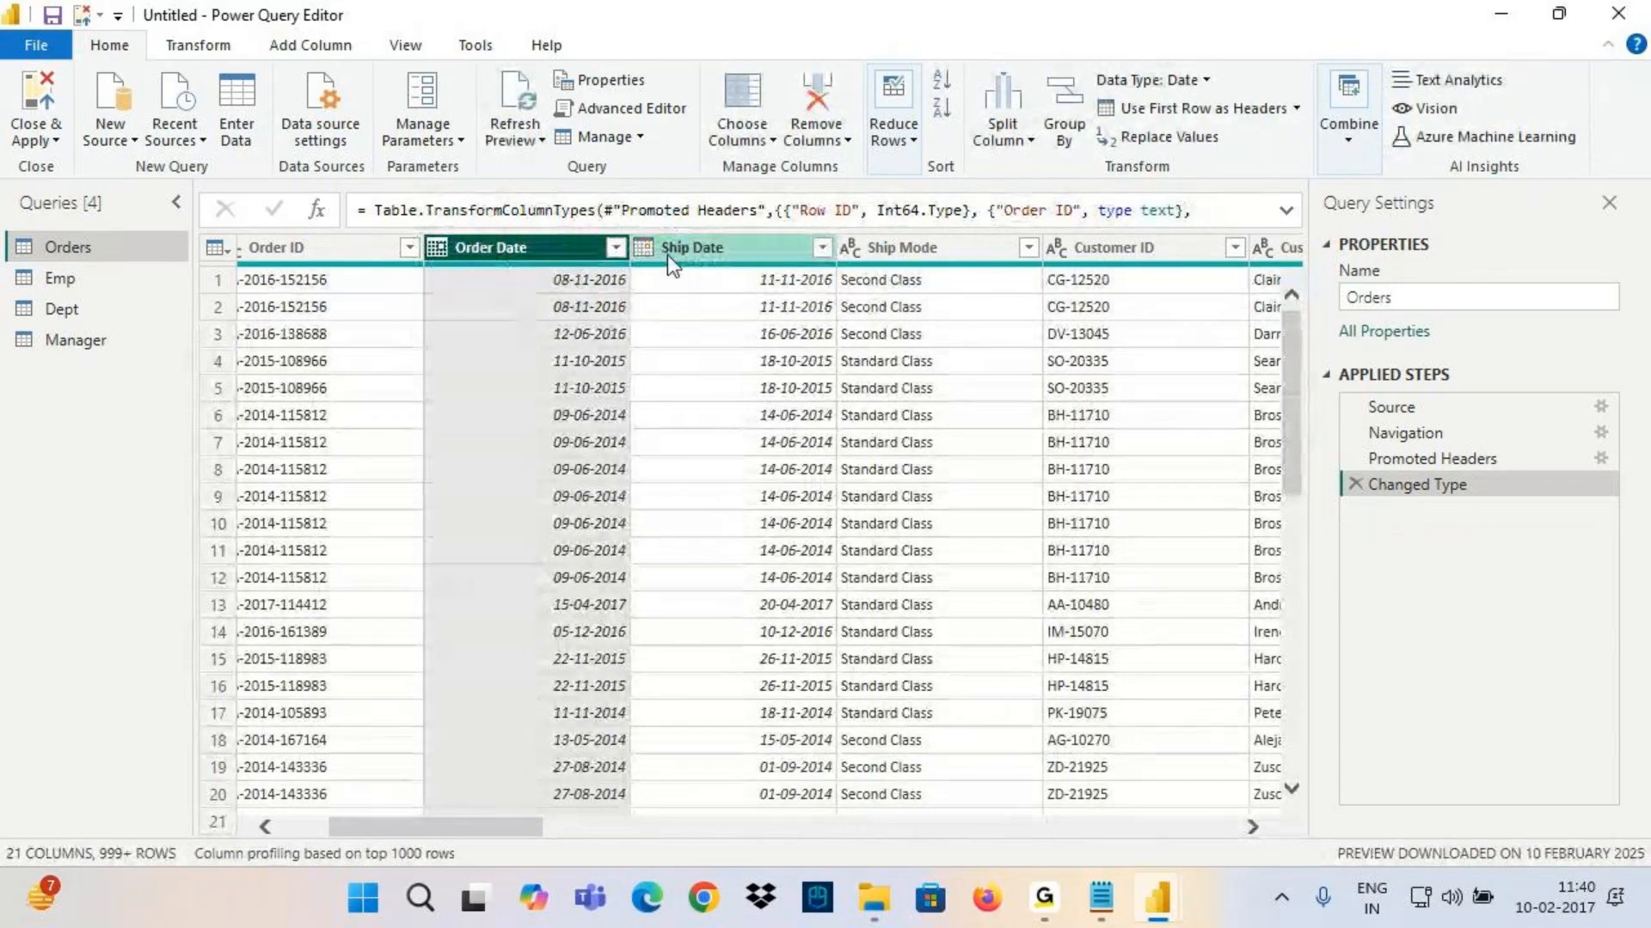
left_click(615, 248)
mouse_move(322, 445)
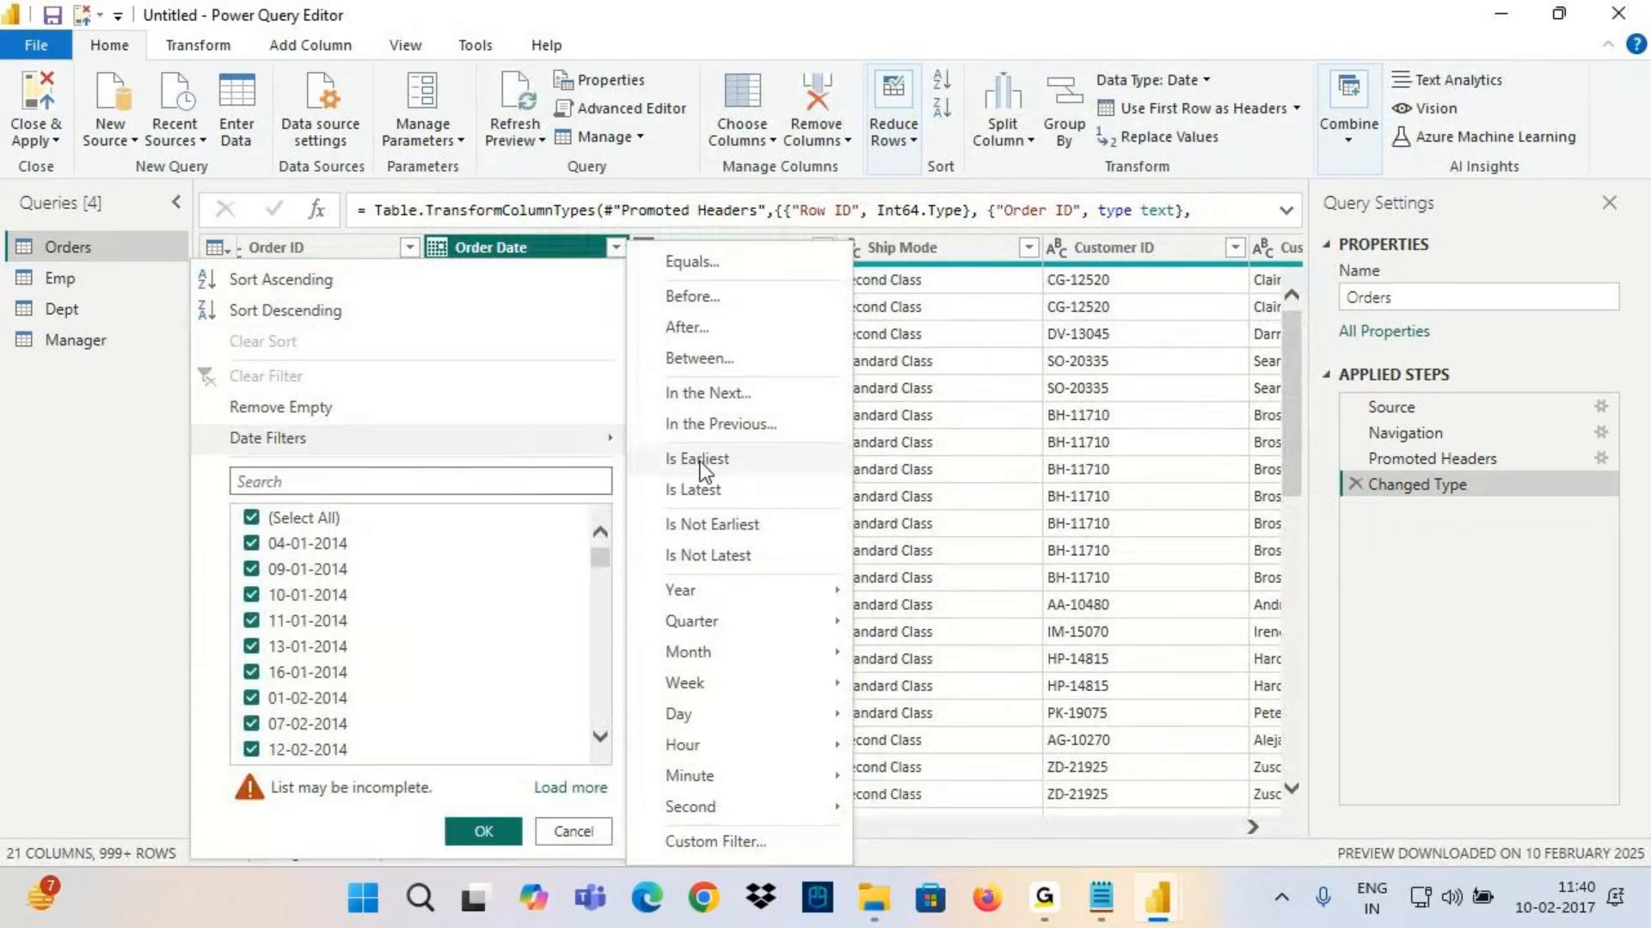
left_click(655, 459)
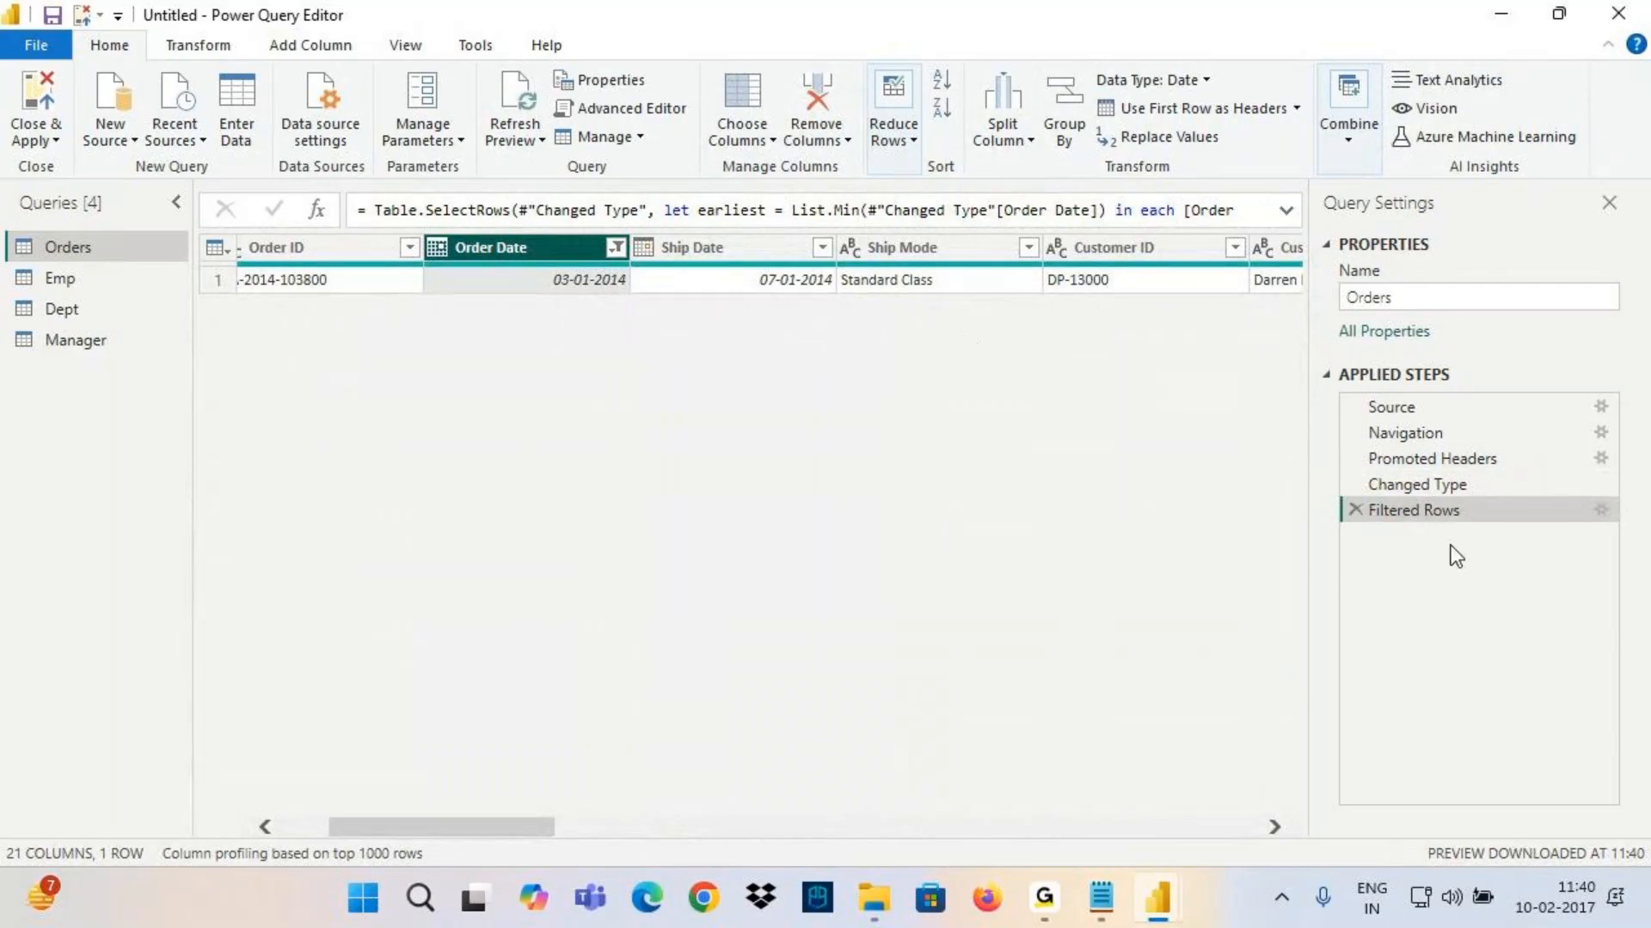
left_click(1356, 510)
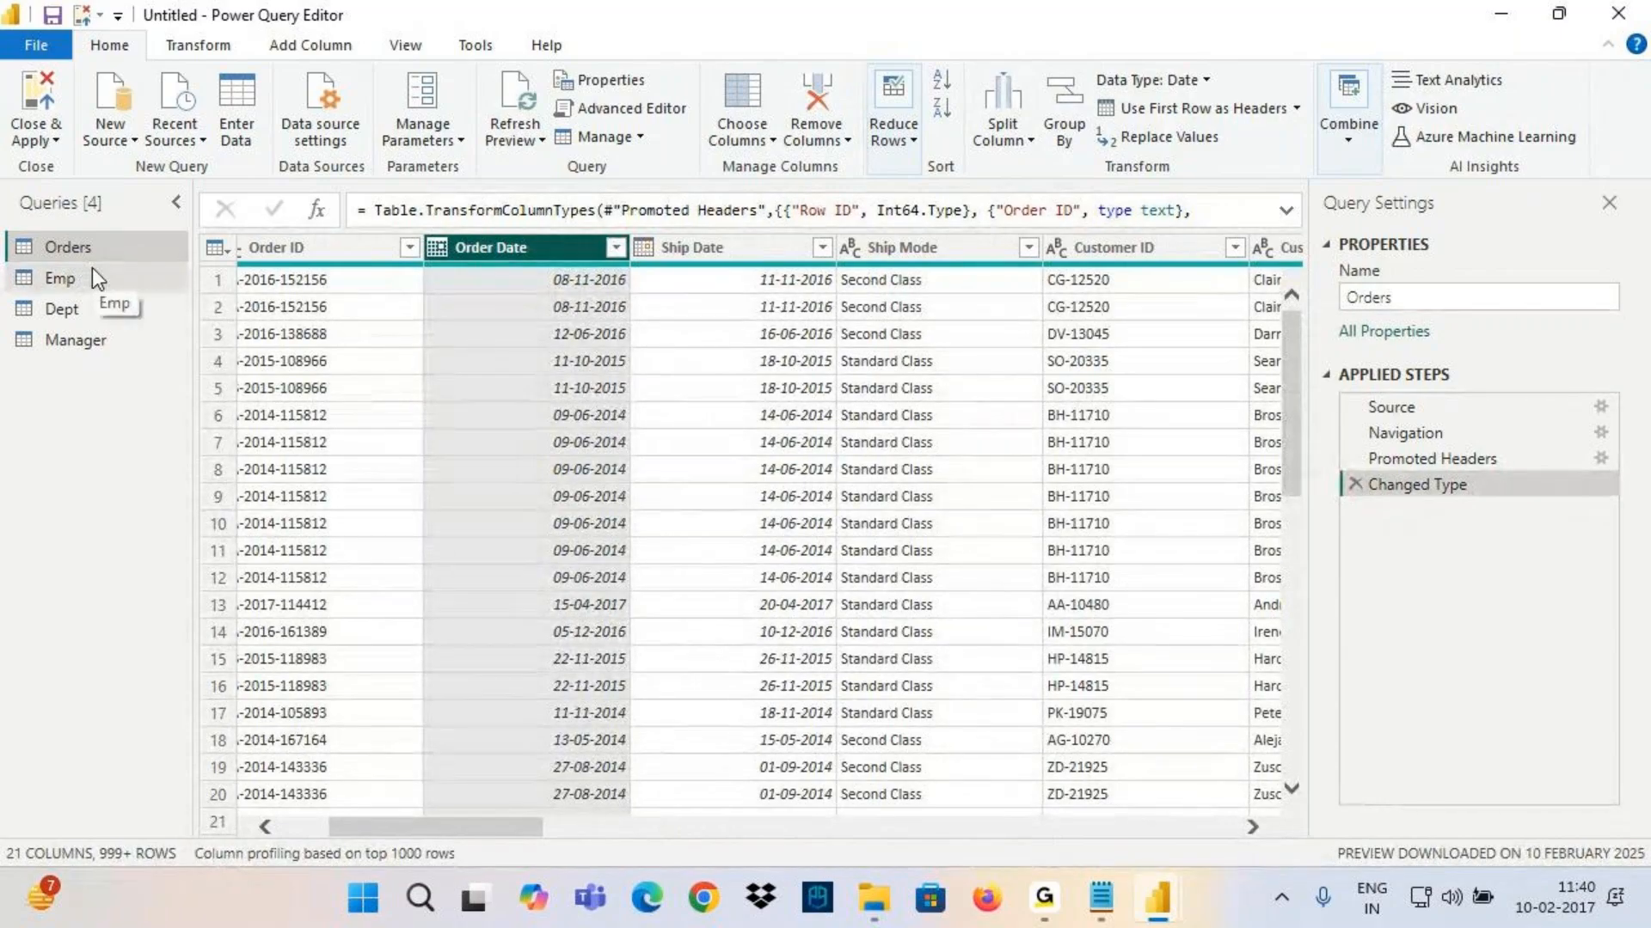
Filter Order Date with Is Latest, then remove that filter step from Orders
left_click(615, 248)
mouse_move(317, 440)
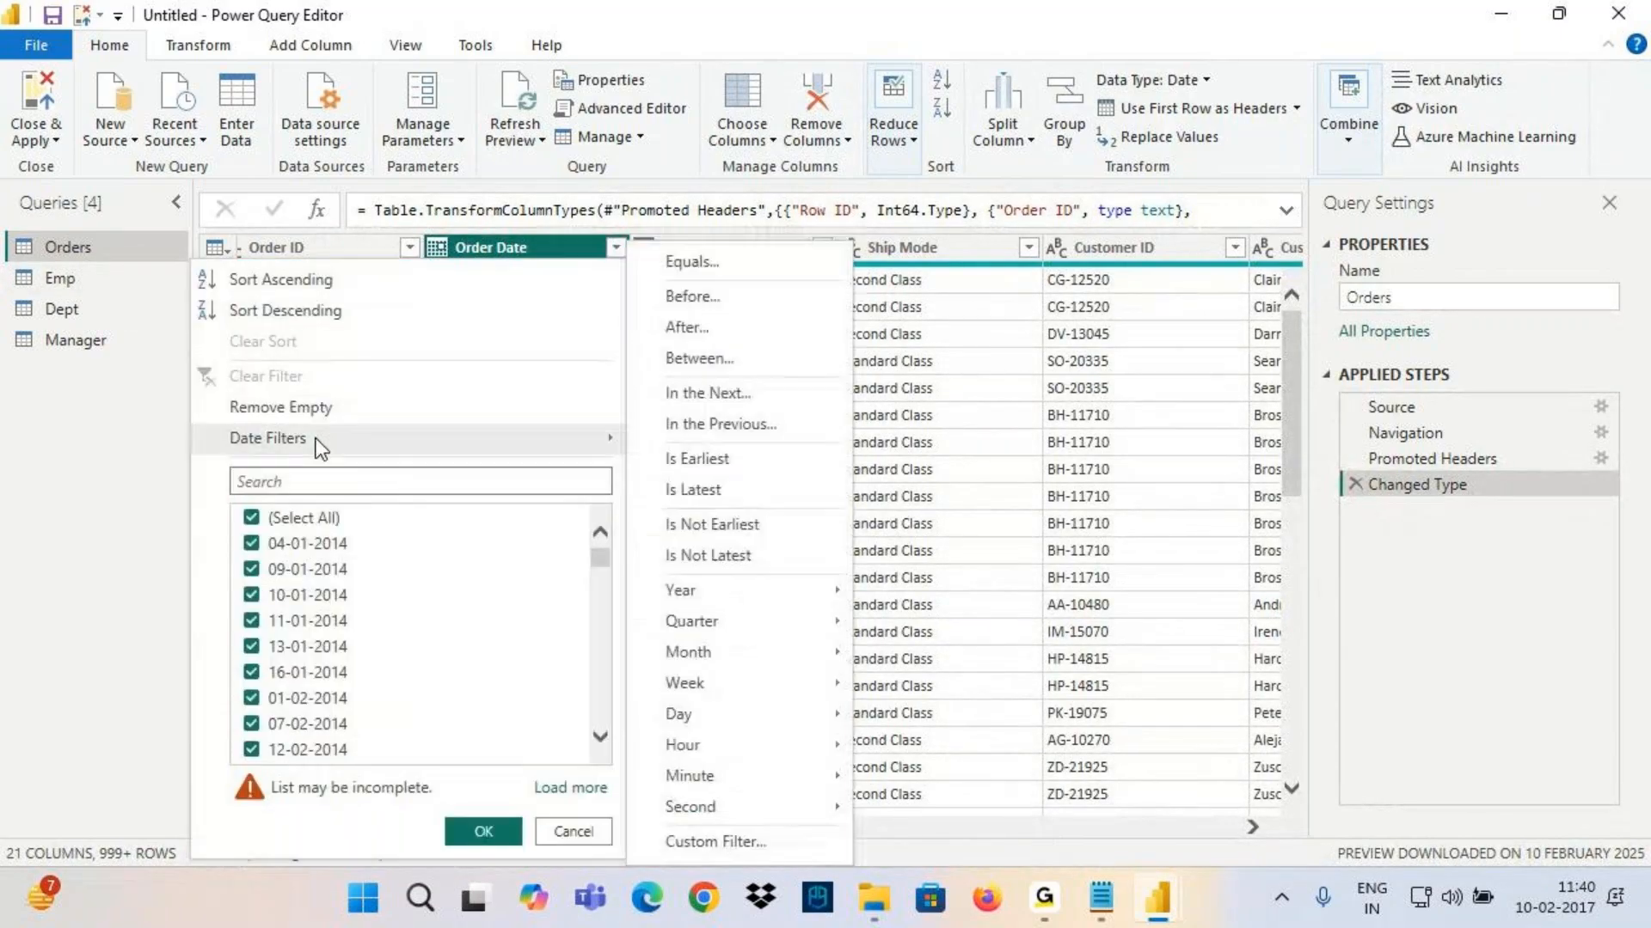
left_click(710, 489)
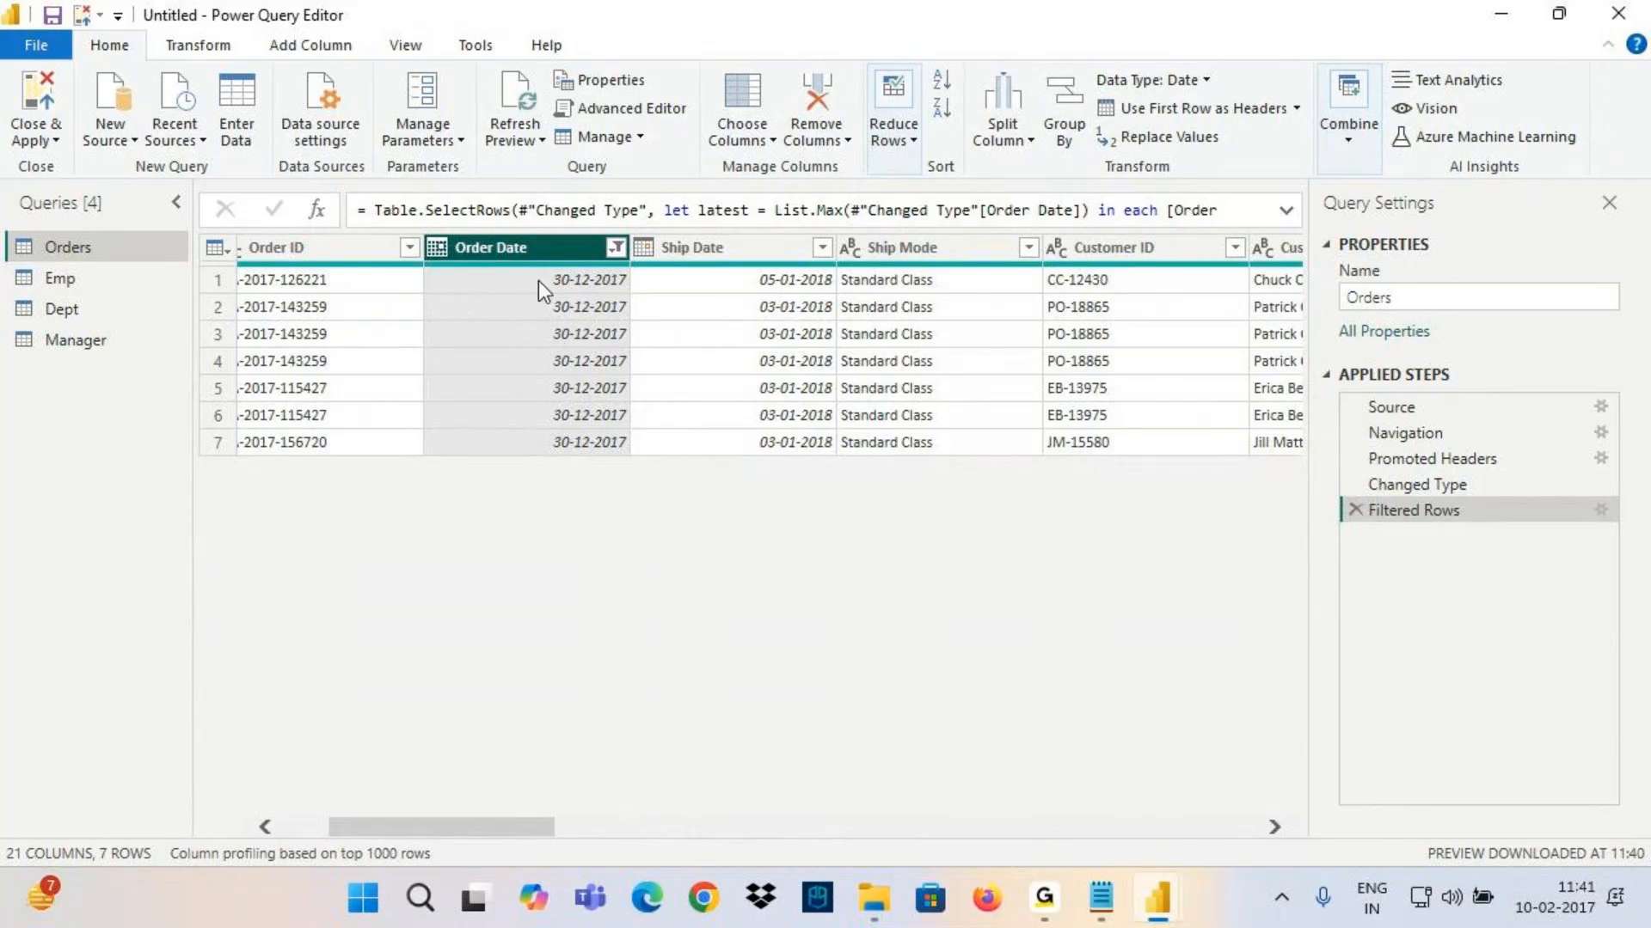
left_click(1357, 511)
Show Order Date's date filters and illustrate Is Not Earliest on screen by handwriting 03 Jan 2014, crossing it out and adding a downward arrow
left_click(616, 249)
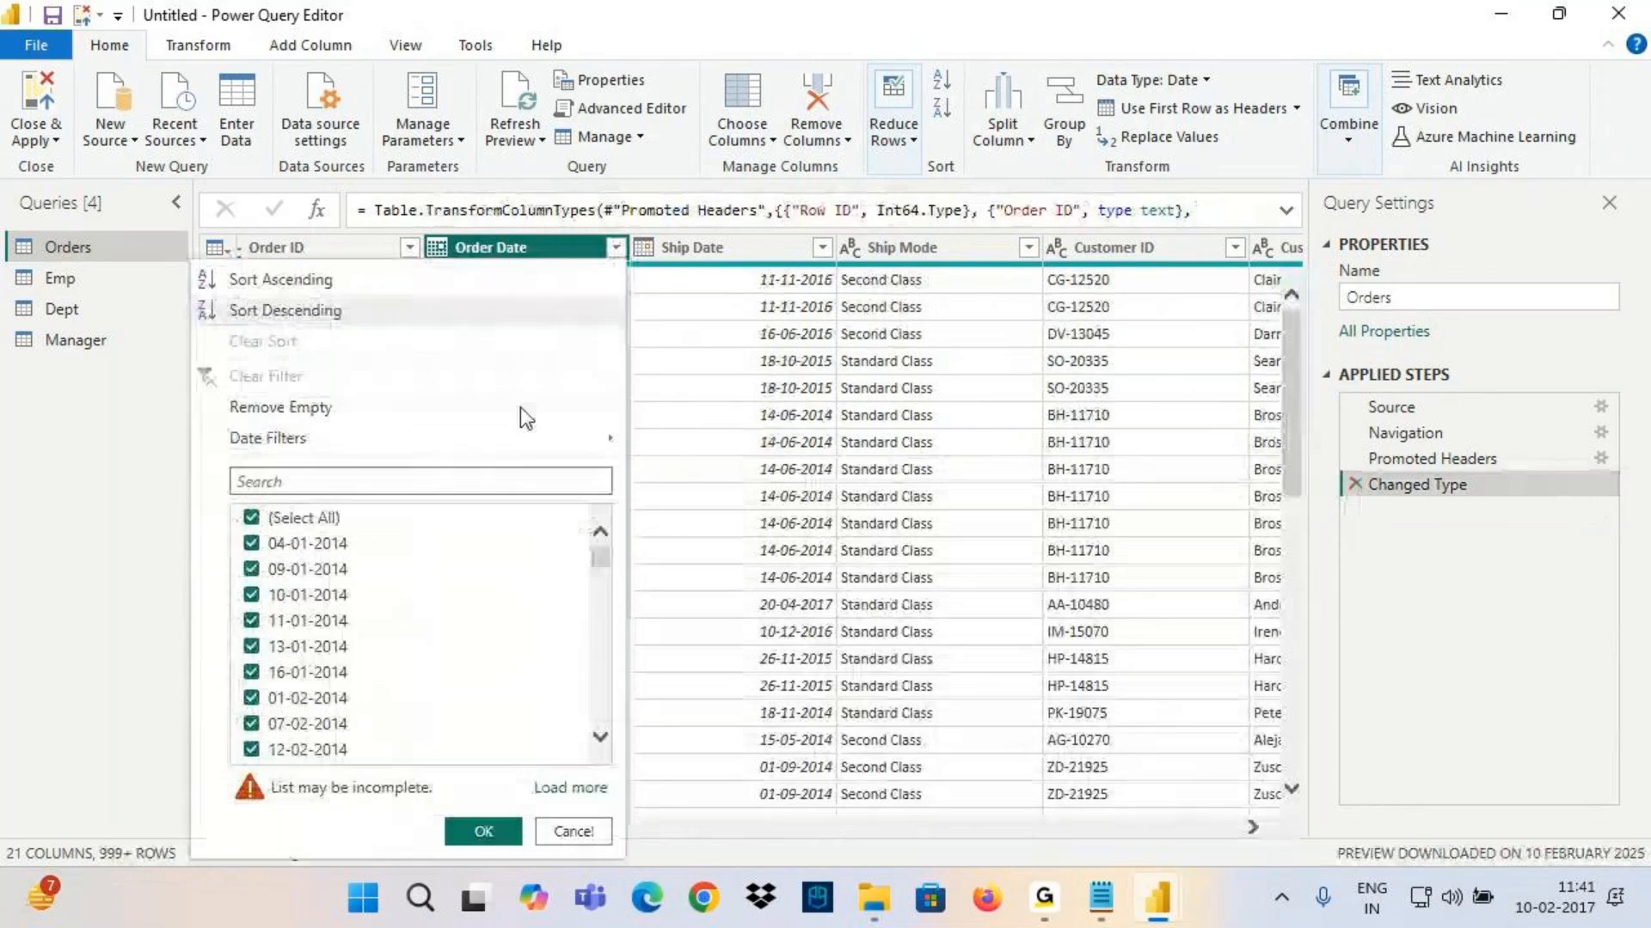
mouse_move(509, 435)
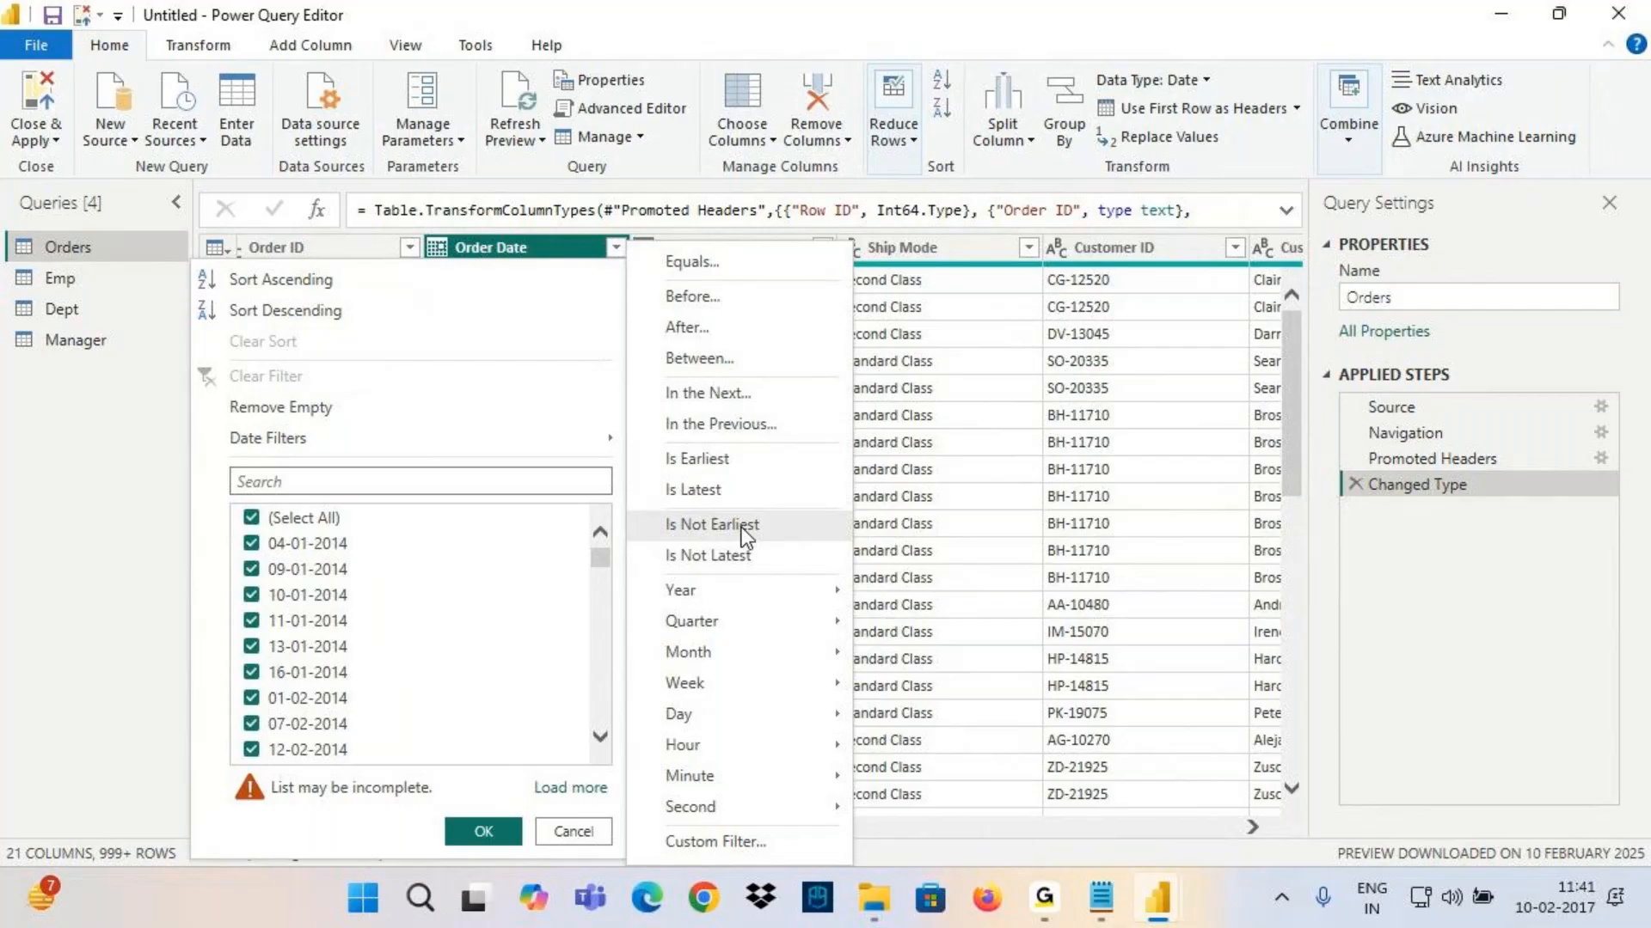
key("ctrl+2")
mouse_move(952, 286)
left_mouse_down()
mouse_move(943, 306)
mouse_move(970, 324)
left_mouse_up()
mouse_move(1048, 261)
left_mouse_down()
mouse_move(1036, 312)
mouse_move(1021, 297)
left_mouse_up()
left_click_drag(1016, 262, 1074, 259)
mouse_move(1081, 270)
left_mouse_down()
mouse_move(1069, 290)
mouse_move(1166, 275)
left_mouse_up()
mouse_move(1175, 245)
left_mouse_down()
mouse_move(1178, 286)
mouse_move(1200, 271)
left_mouse_up()
mouse_move(1211, 244)
left_mouse_down()
mouse_move(1241, 244)
mouse_move(1279, 293)
left_mouse_up()
left_click_drag(1312, 183, 908, 402)
mouse_move(935, 264)
left_mouse_down()
mouse_move(1212, 345)
mouse_move(1221, 751)
left_mouse_up()
left_click_drag(1164, 662, 1311, 730)
left_click_drag(1325, 584, 1160, 850)
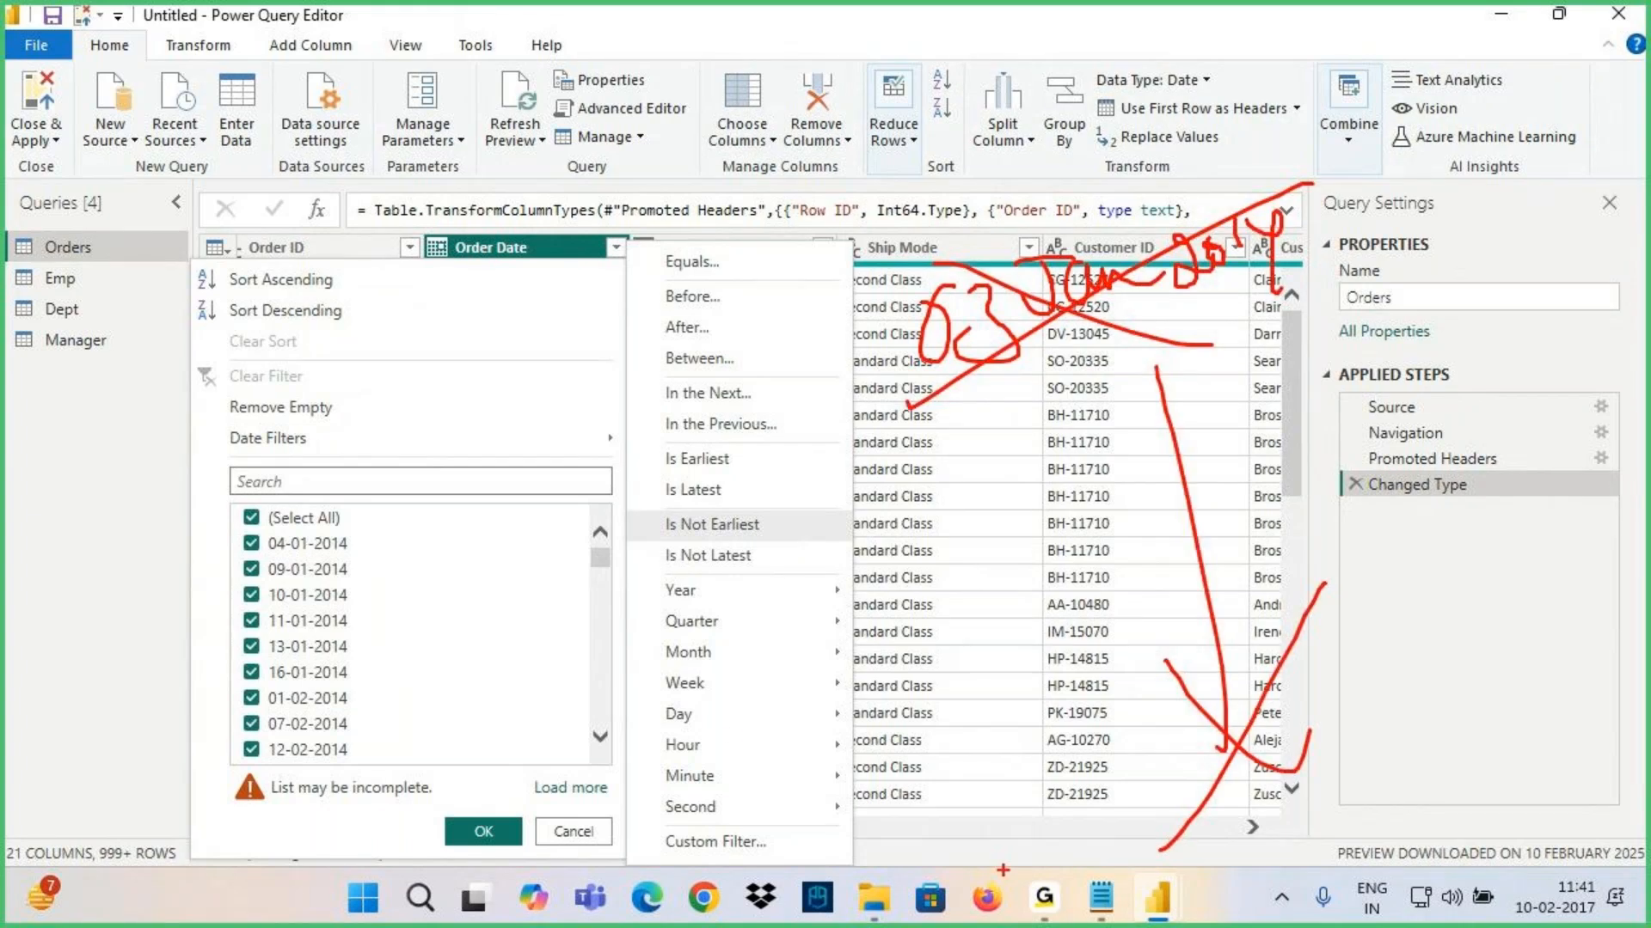
Box the Is Not Latest option on screen and illustrate it with a crossed-out handwritten December date and an upward arrow
left_click_drag(631, 538, 807, 558)
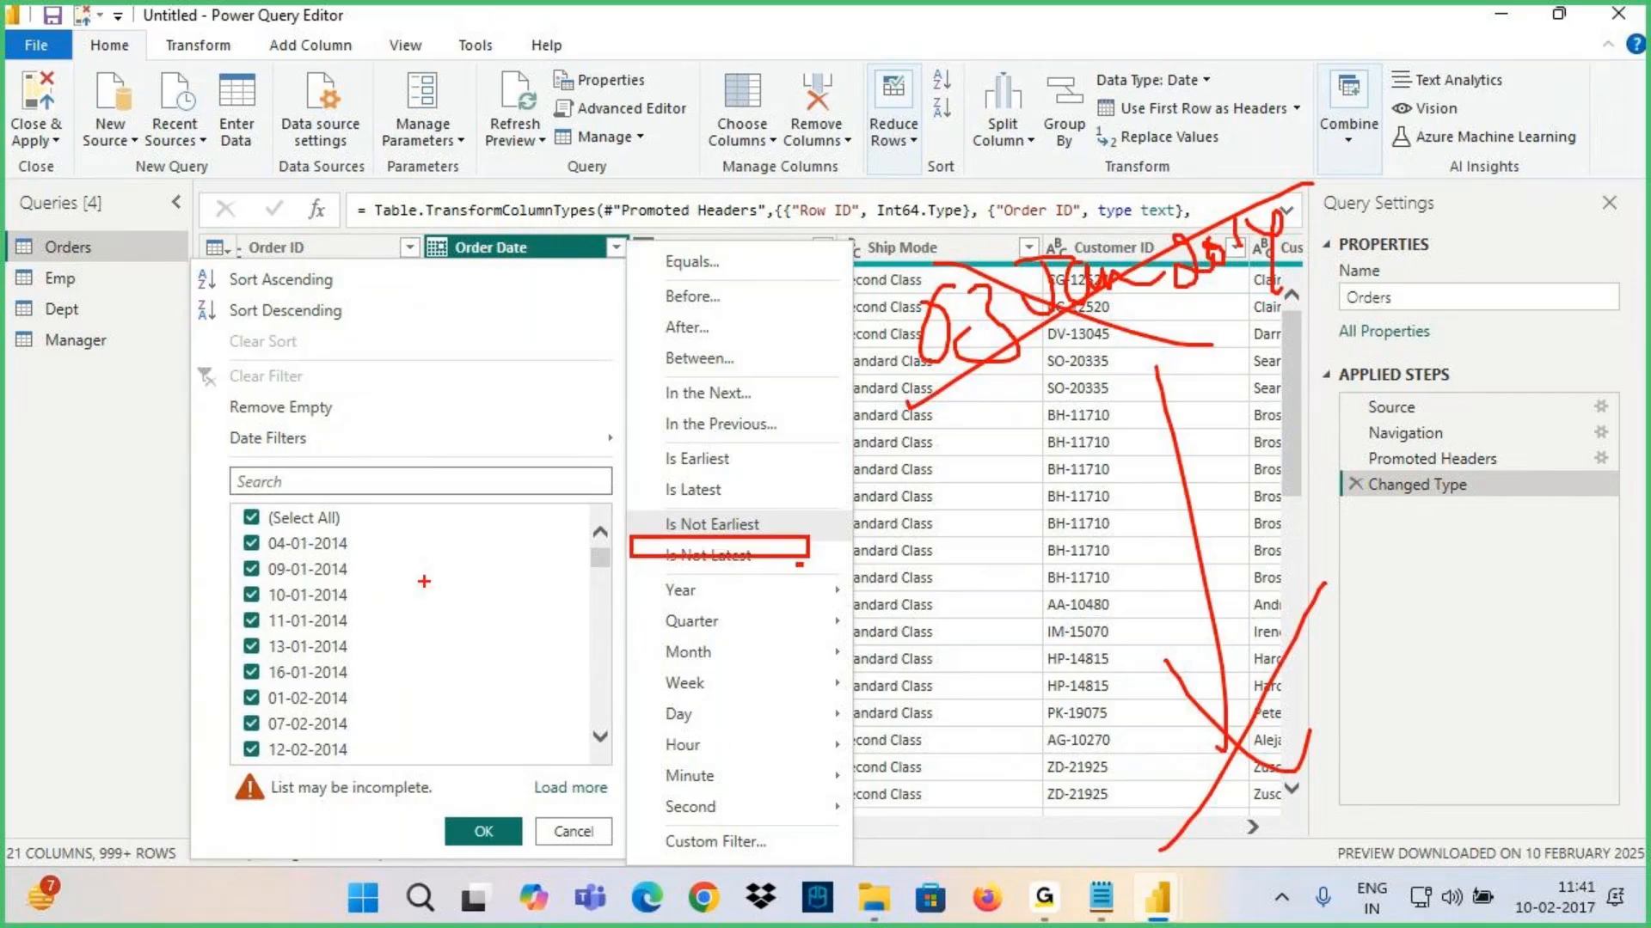
mouse_move(278, 547)
left_mouse_down()
mouse_move(367, 587)
mouse_move(375, 542)
left_mouse_up()
mouse_move(423, 535)
left_mouse_down()
mouse_move(421, 499)
mouse_move(469, 512)
left_mouse_up()
left_click_drag(456, 488, 533, 464)
mouse_move(581, 408)
left_mouse_down()
mouse_move(645, 400)
mouse_move(700, 357)
left_mouse_up()
left_click_drag(511, 515, 707, 354)
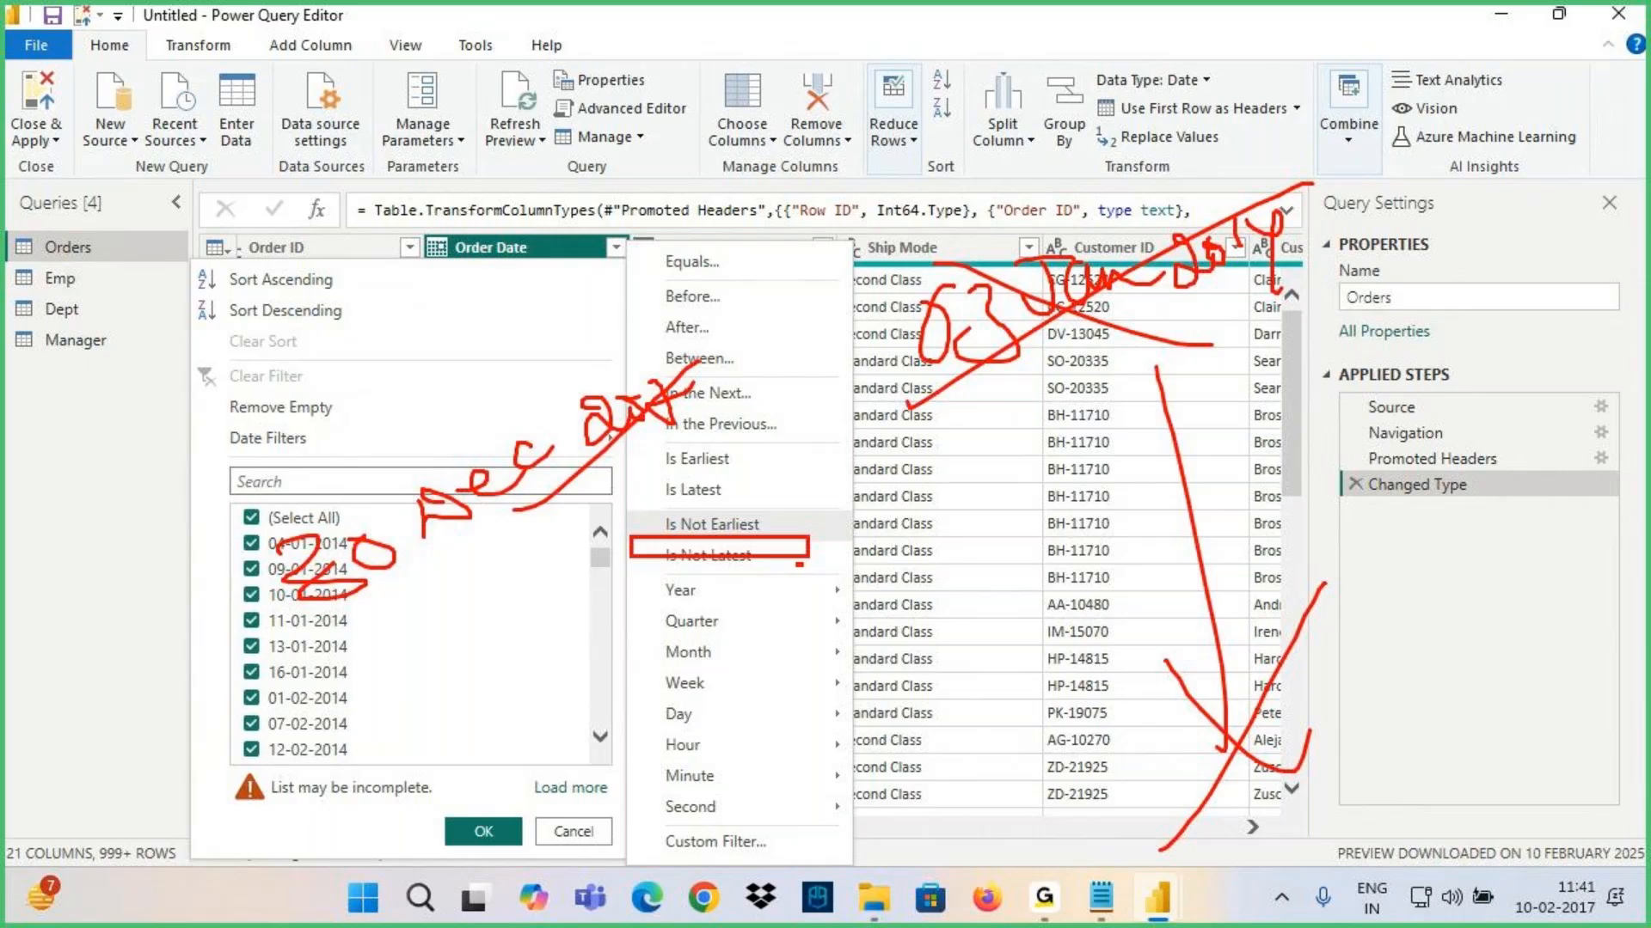
left_click_drag(396, 447, 847, 425)
left_click_drag(478, 404, 419, 215)
left_click_drag(378, 325, 411, 210)
left_click_drag(404, 217, 573, 327)
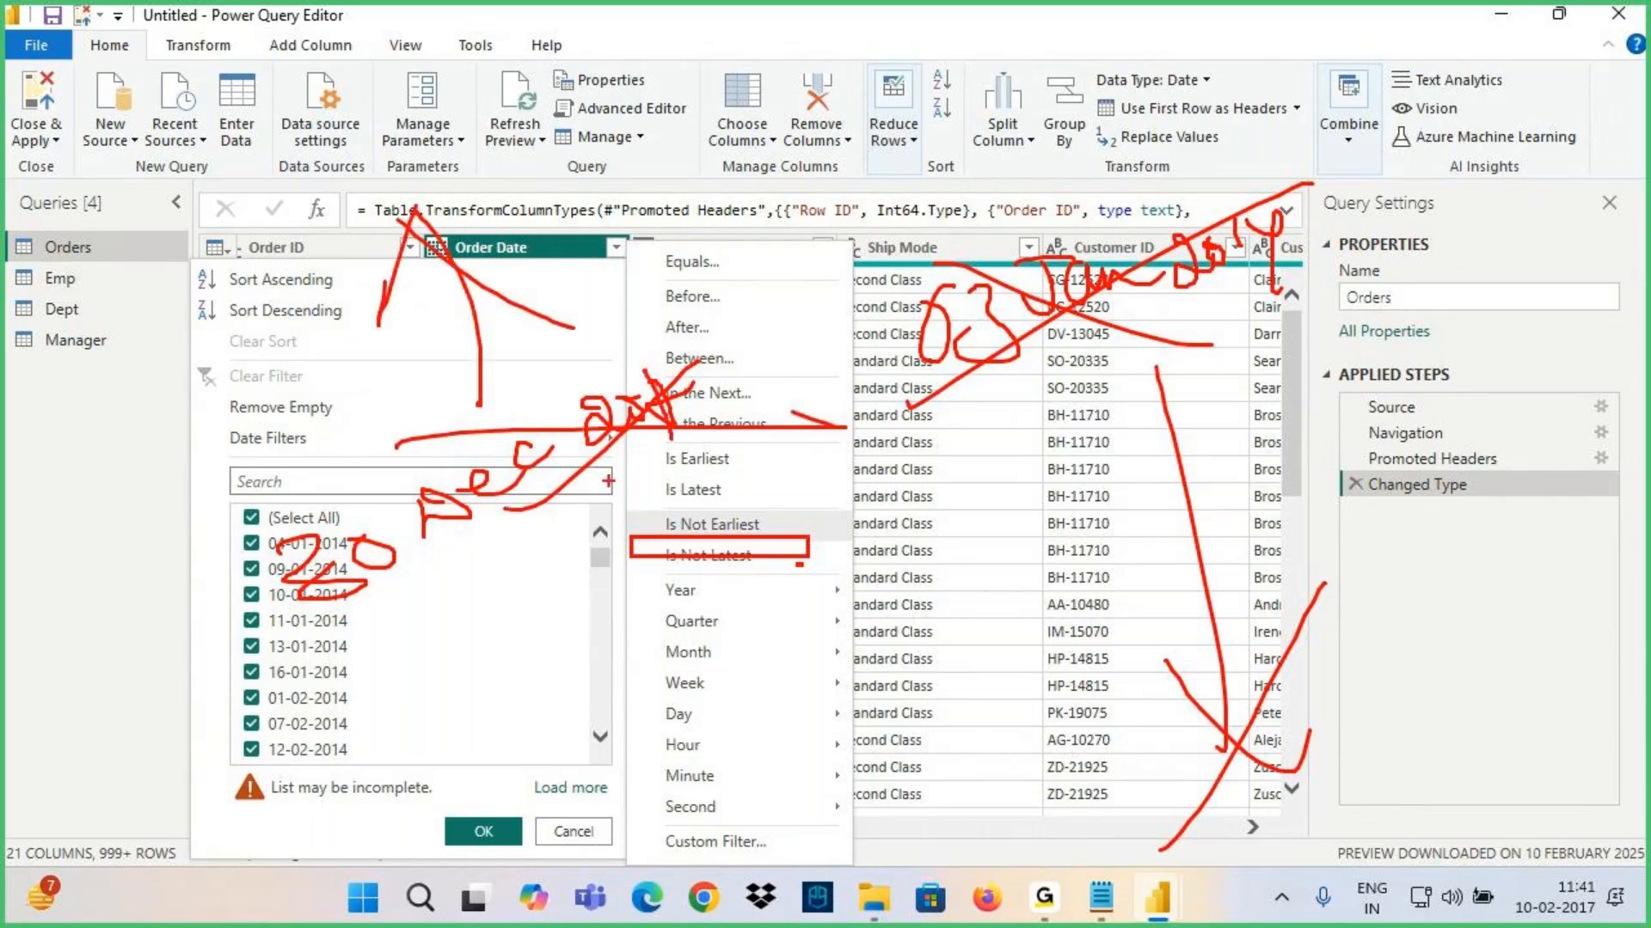
Clear the on-screen annotations and close Order Date's filter list
key("Escape")
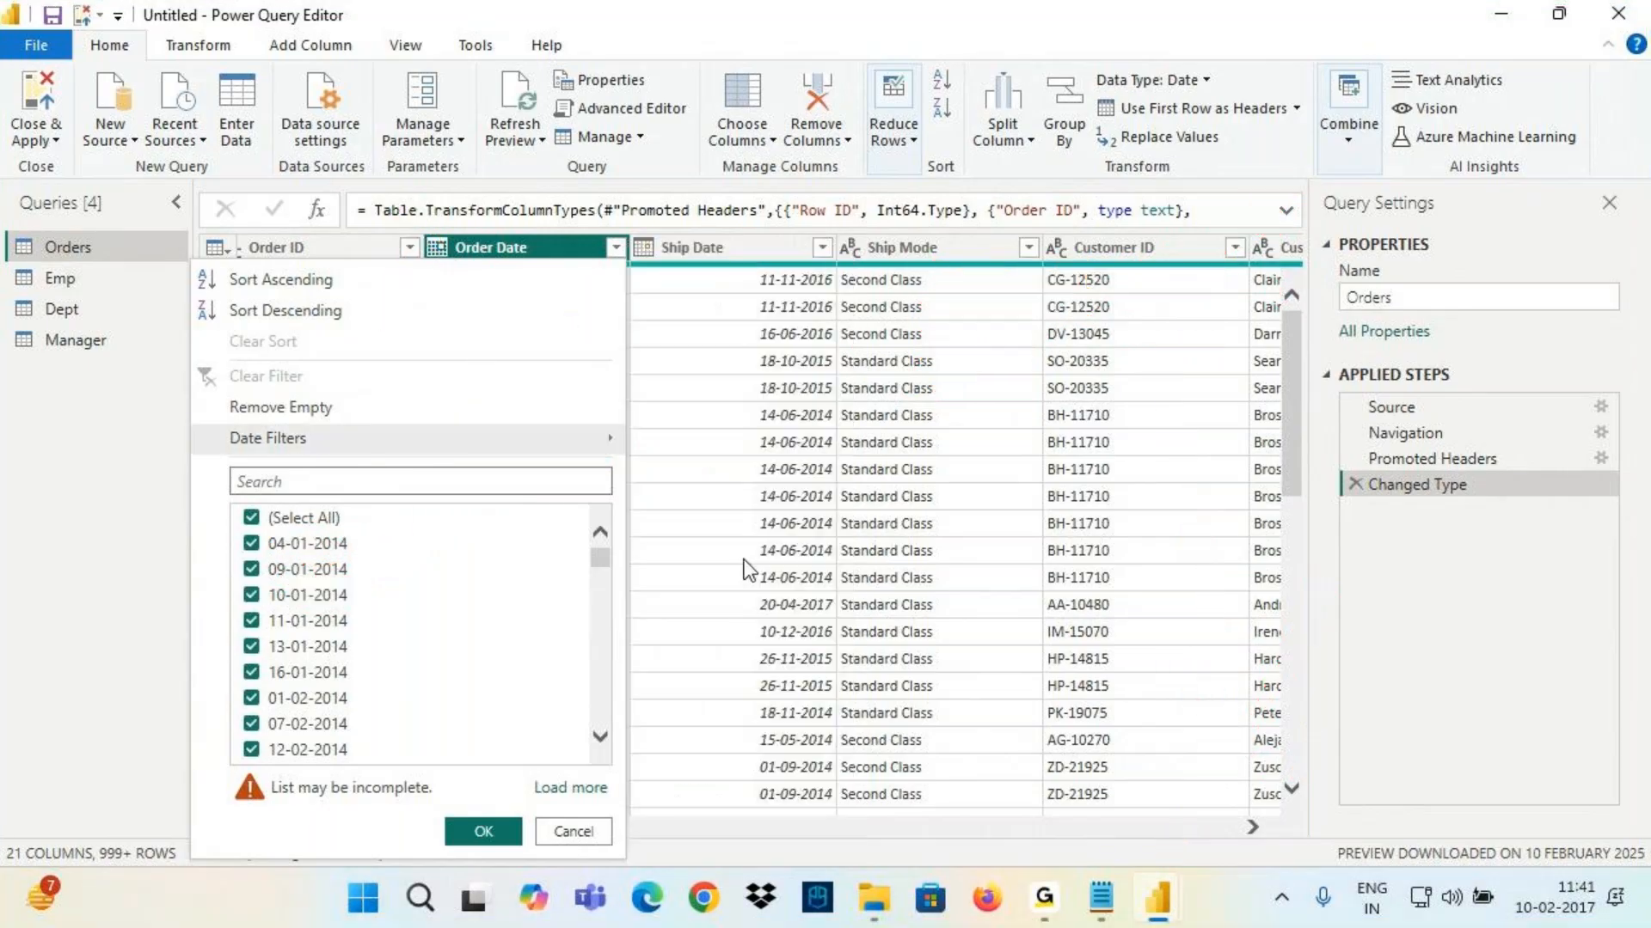
key("Escape")
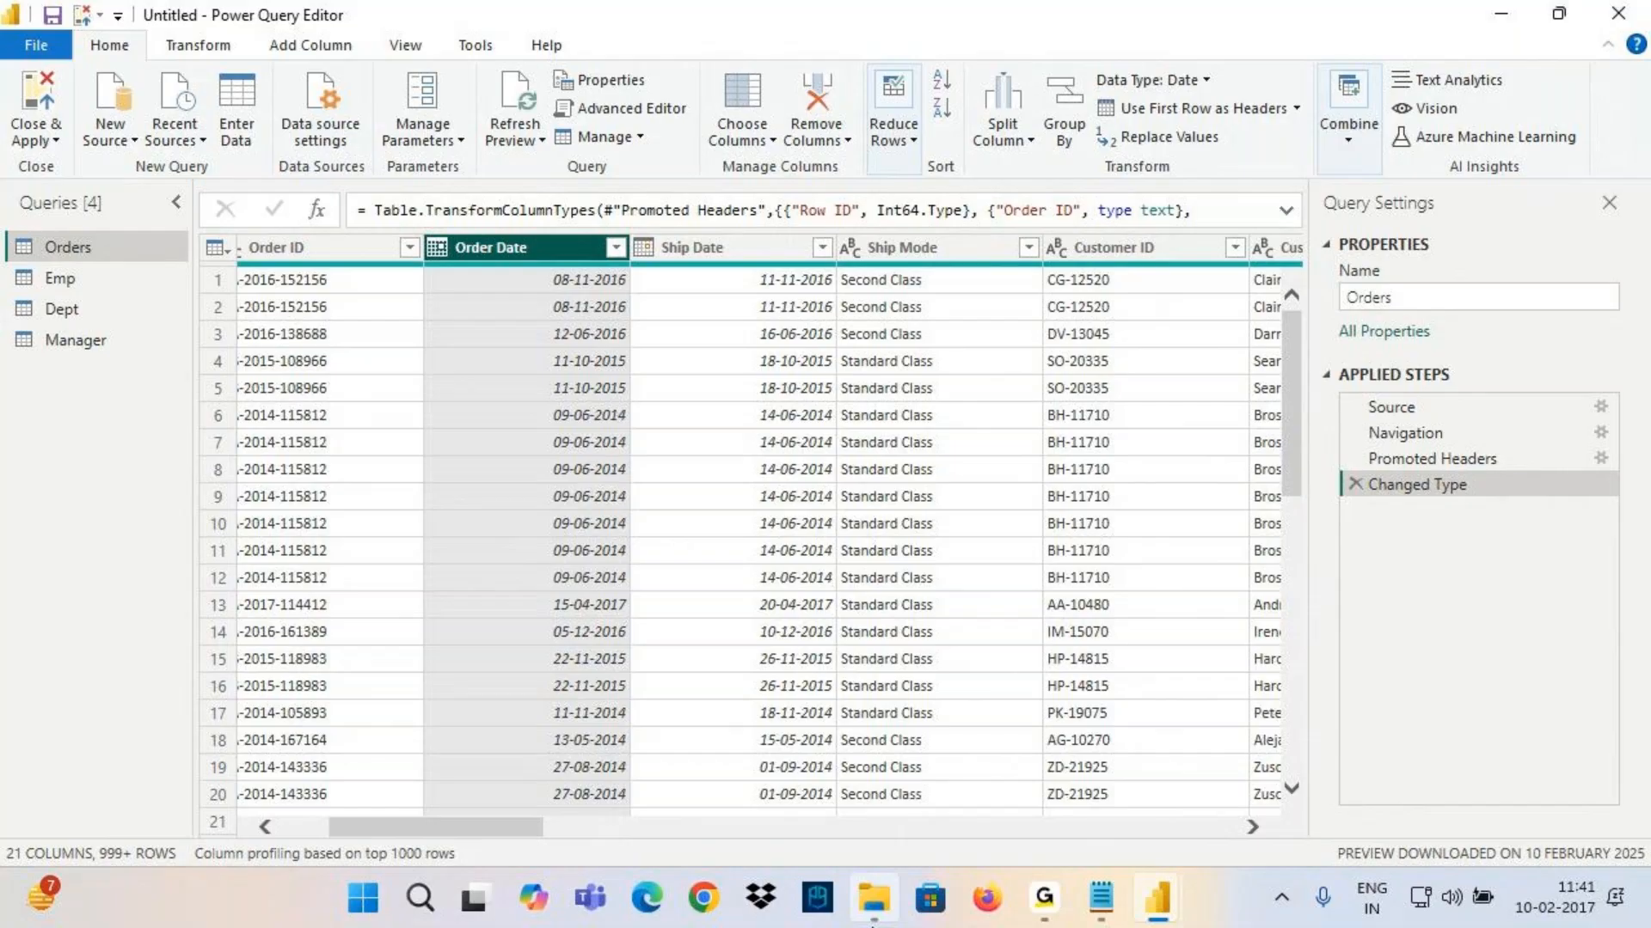
left_click(1051, 898)
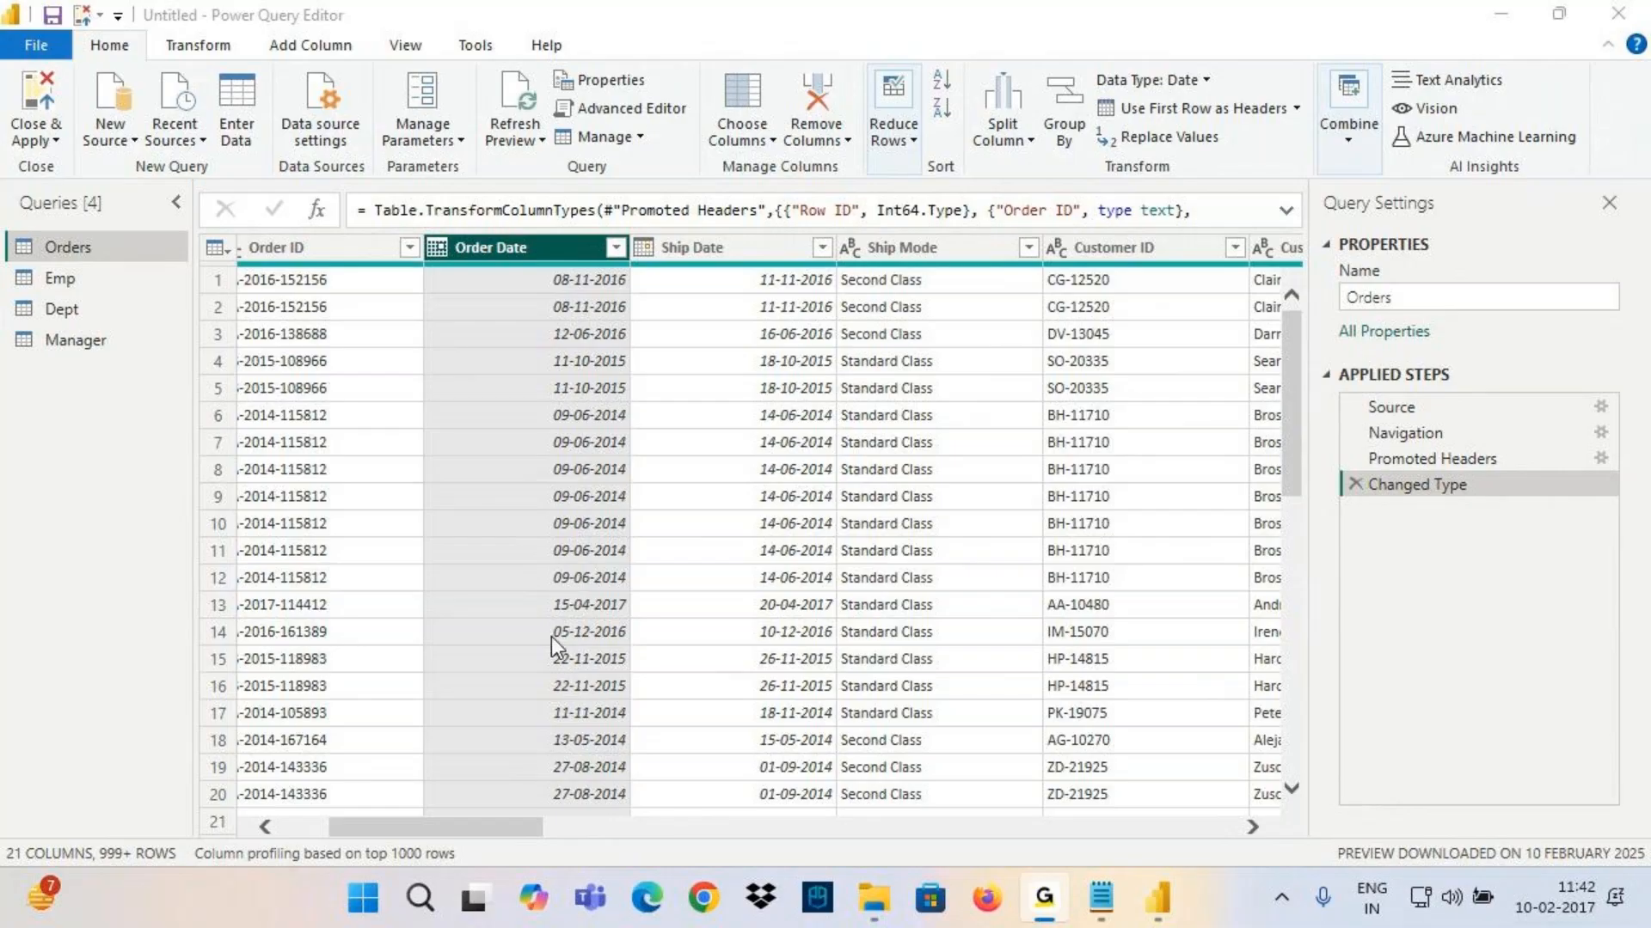
left_click(1494, 27)
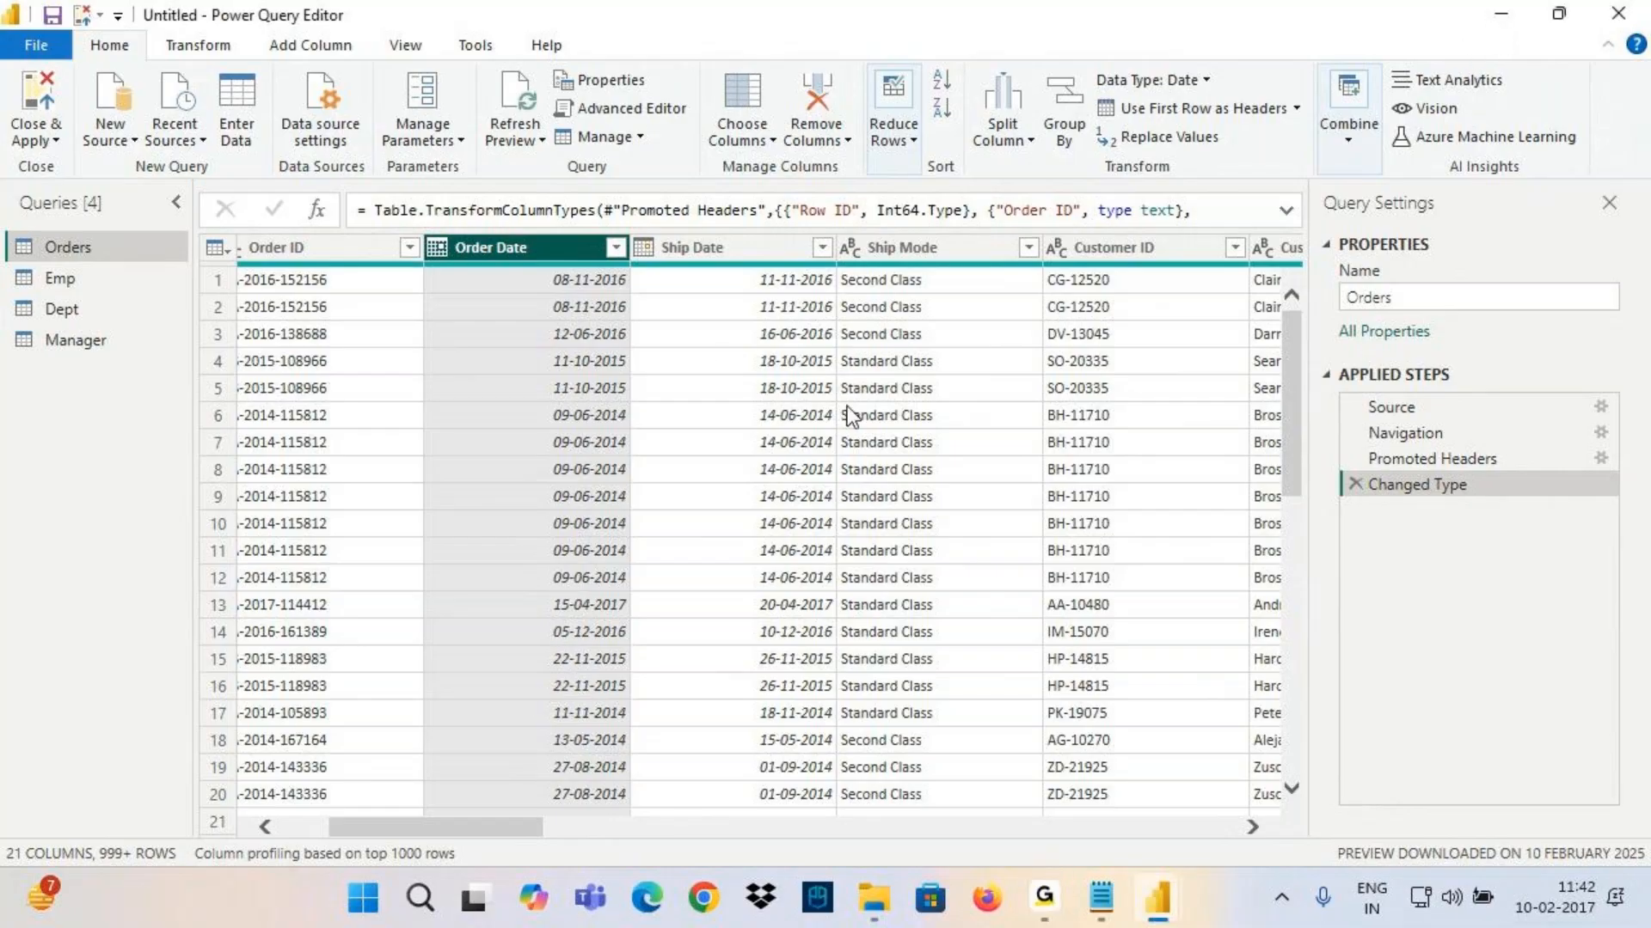
Filter Order Date with Next Year, then remove that filter step from Orders
left_click(614, 246)
mouse_move(406, 457)
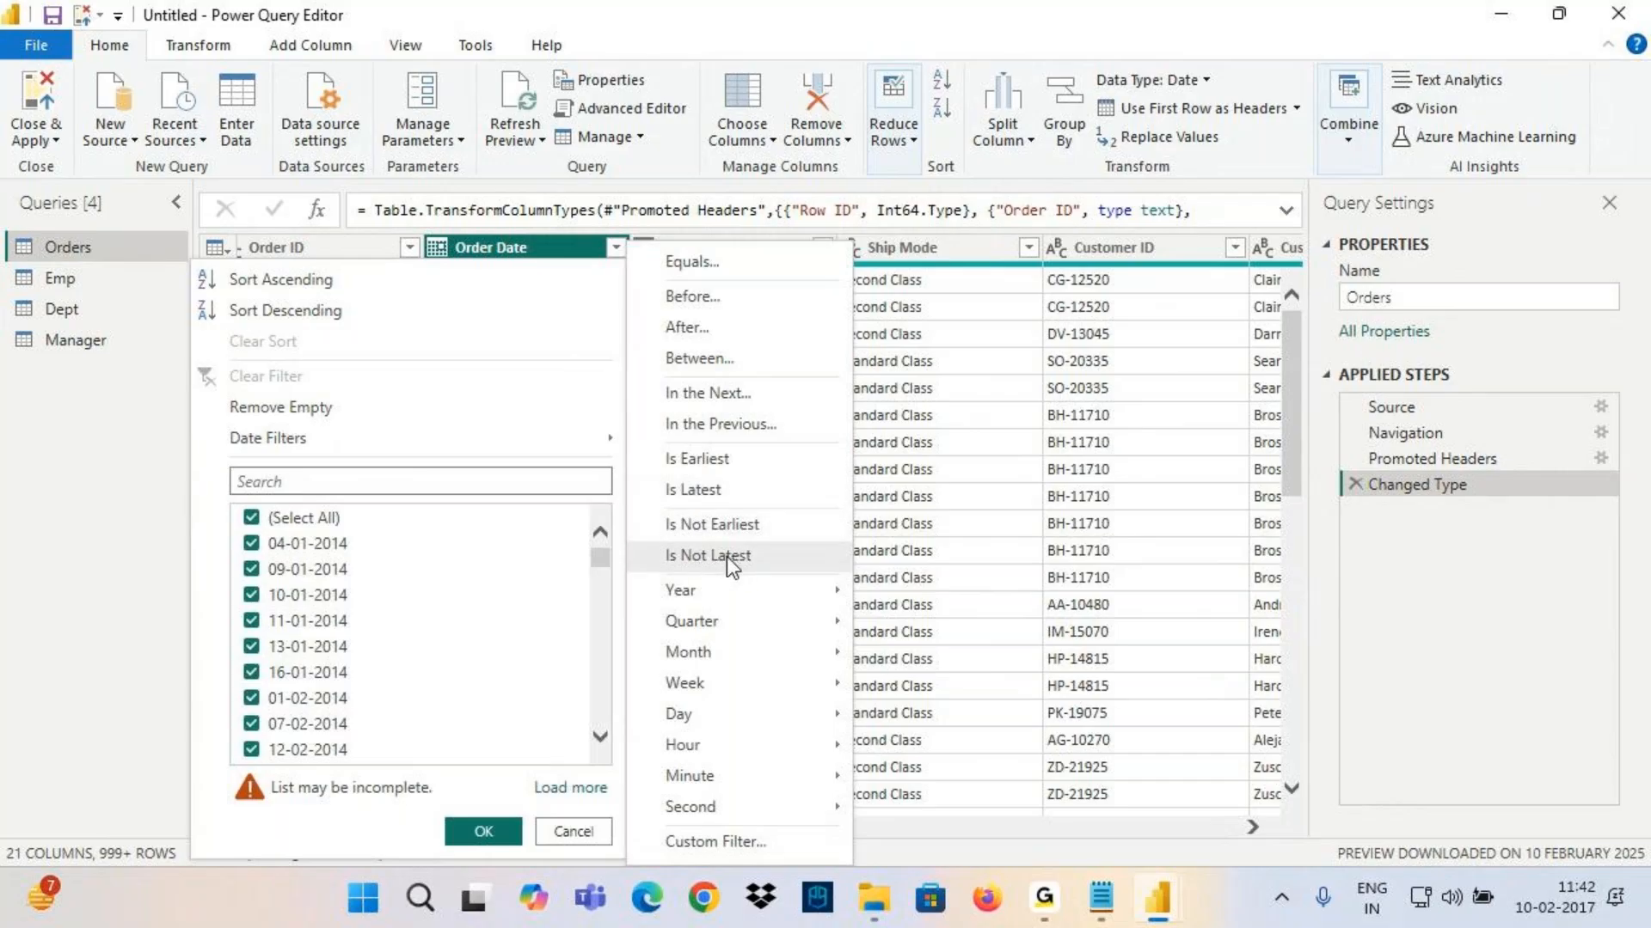
mouse_move(698, 595)
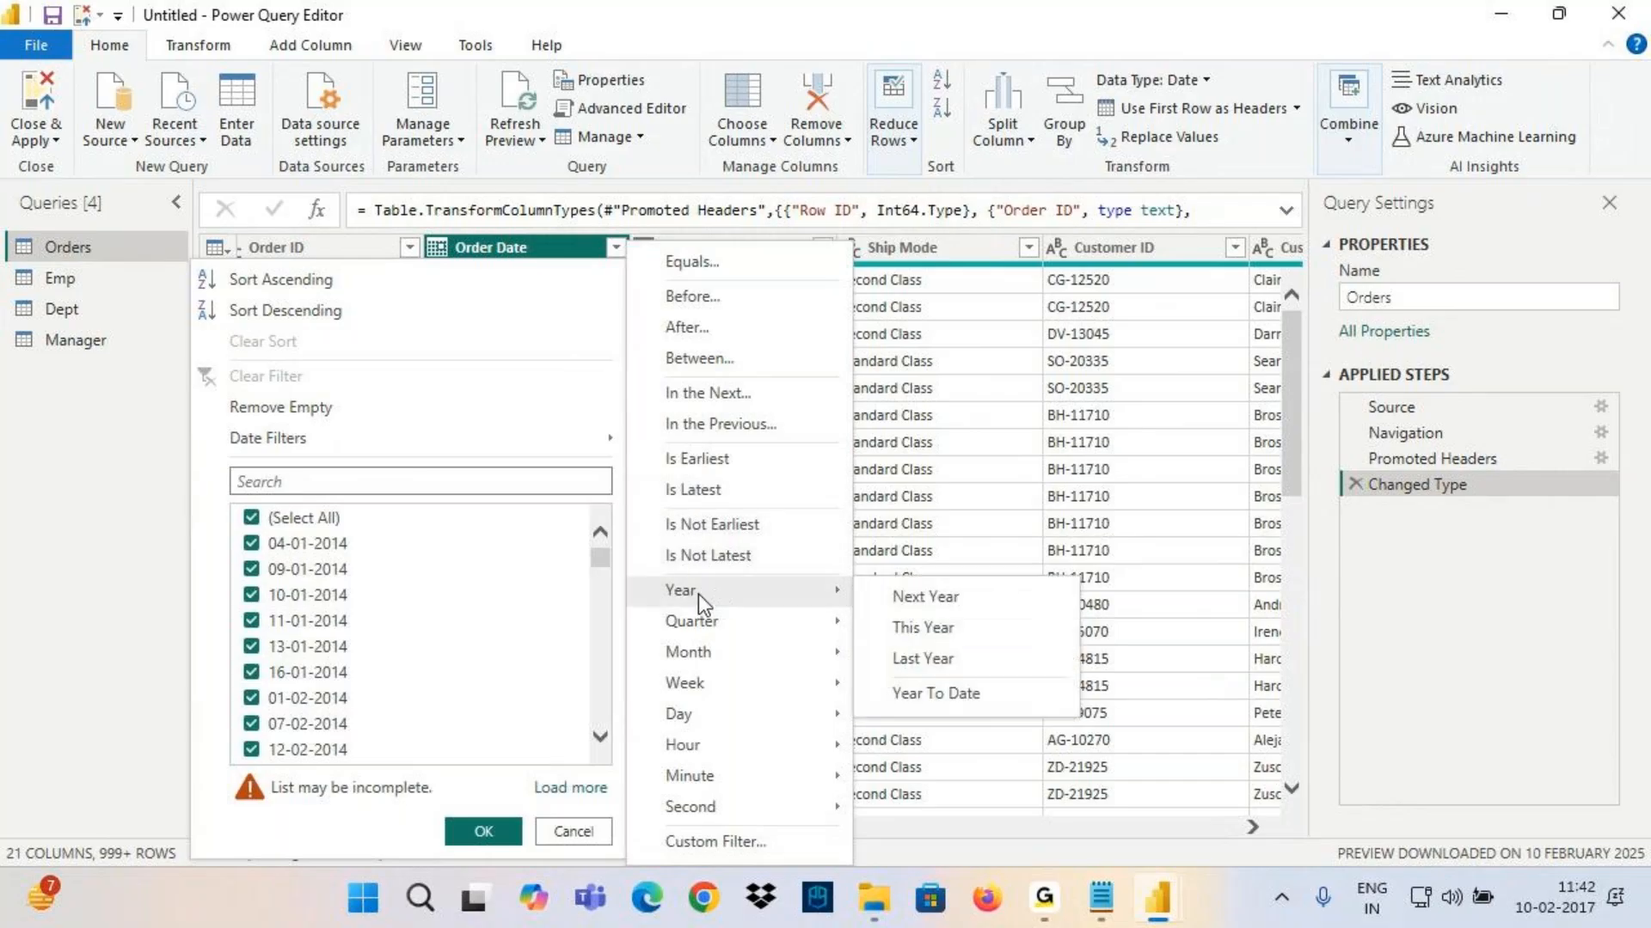
left_click(956, 598)
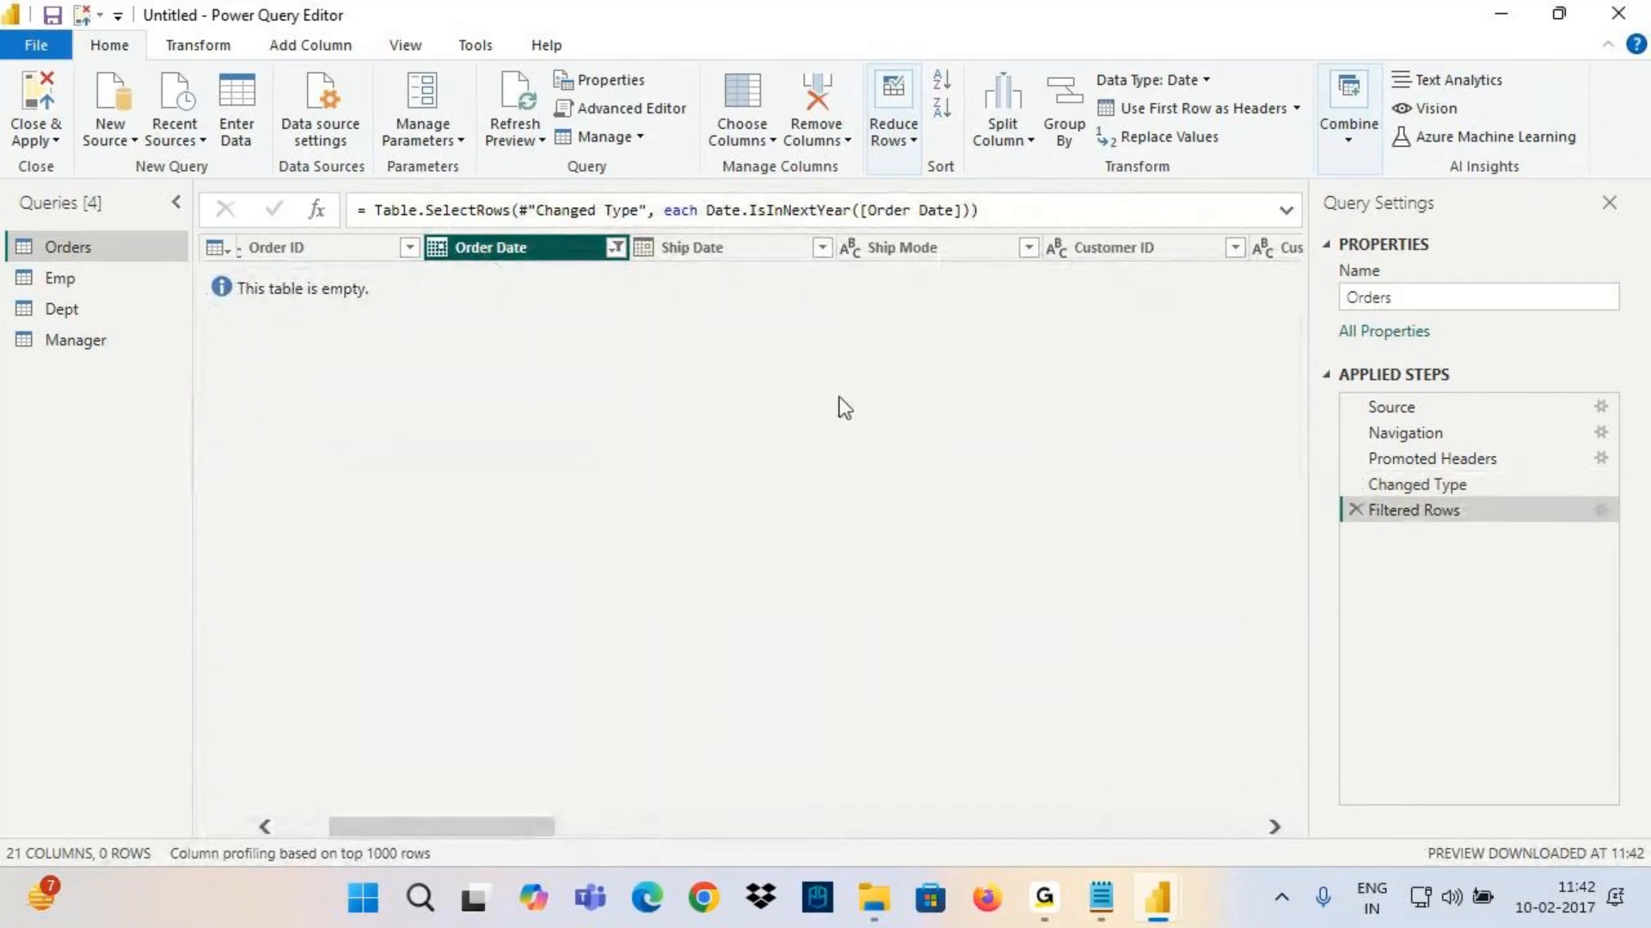
left_click(1356, 509)
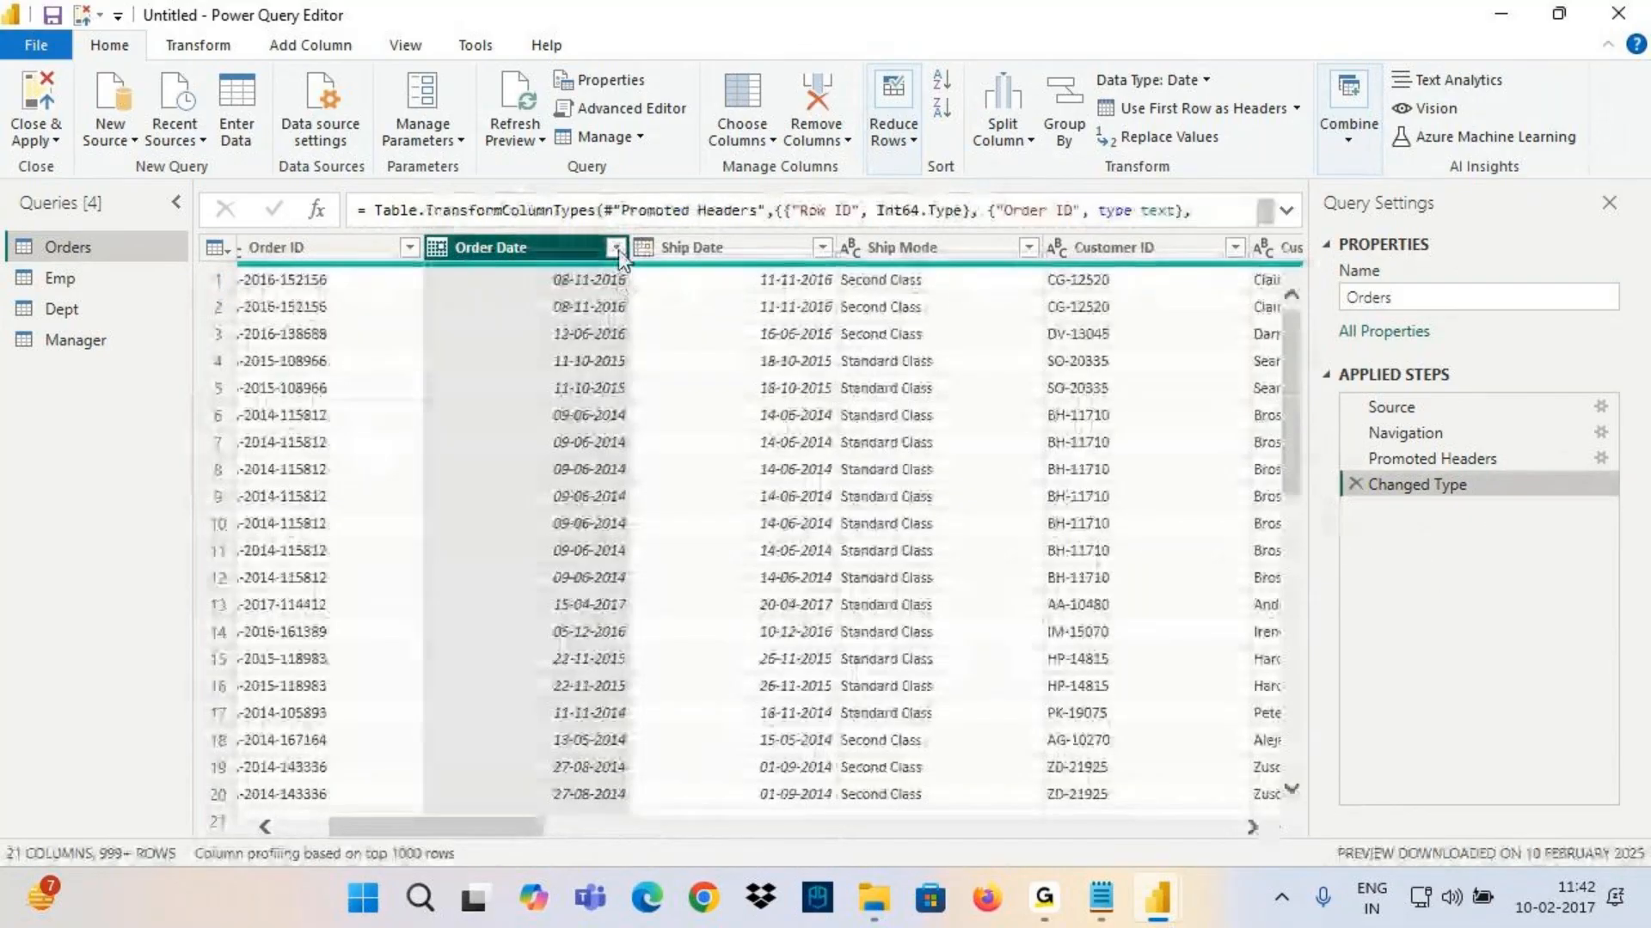
Filter Order Date with This Year, then remove that filter step from Orders
left_click(616, 249)
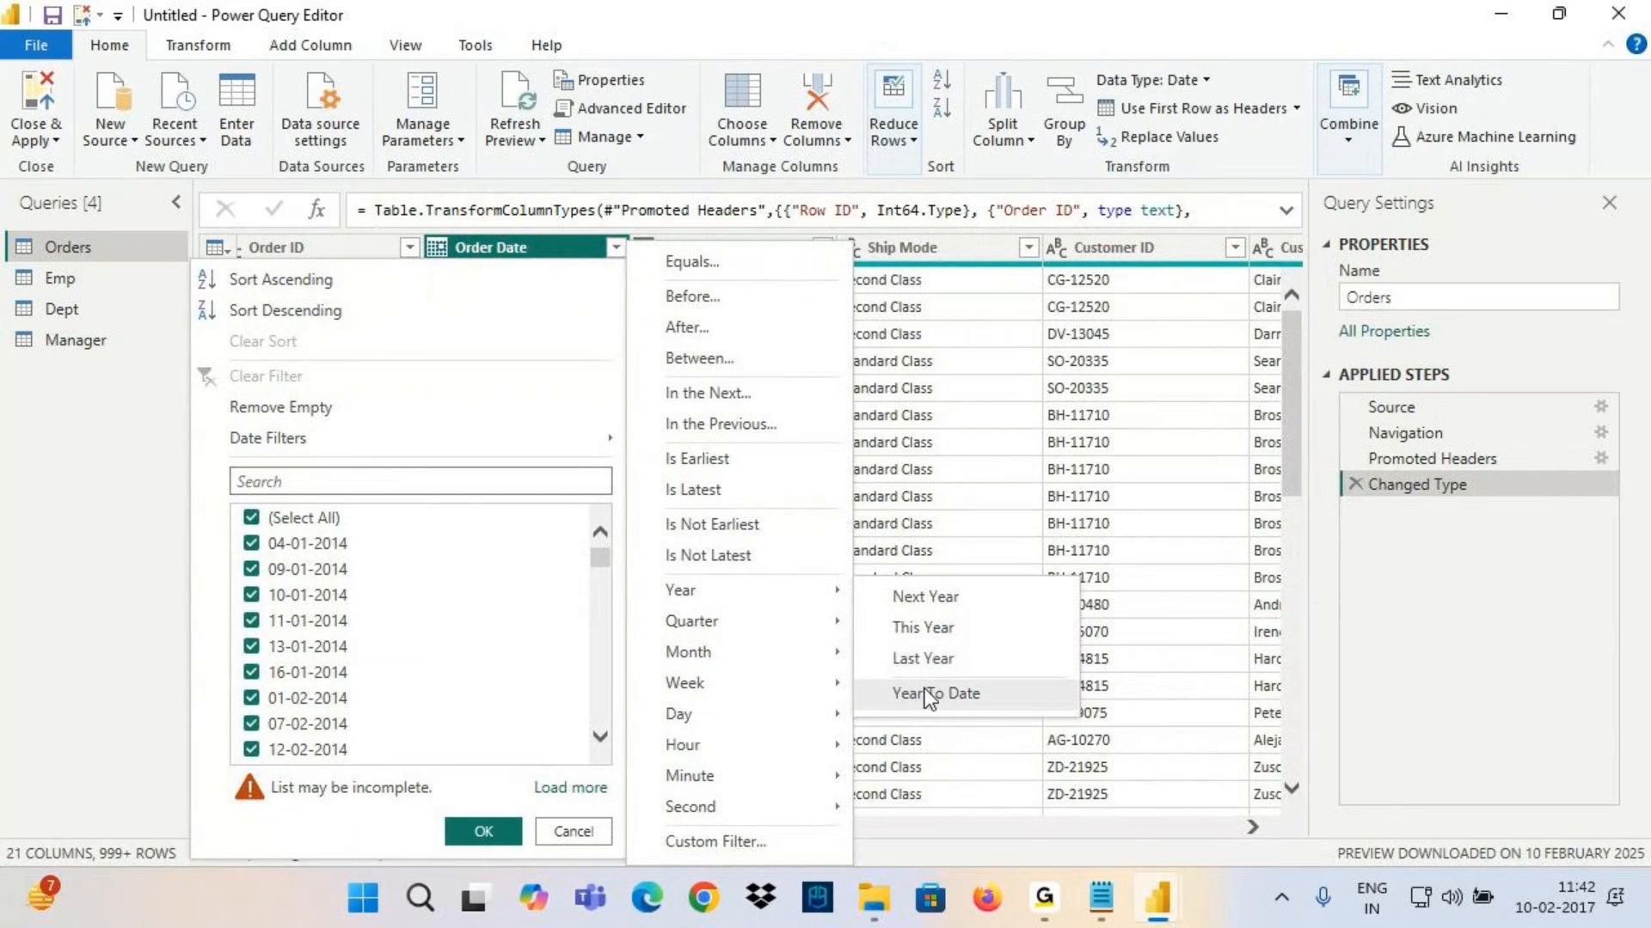
left_click(925, 633)
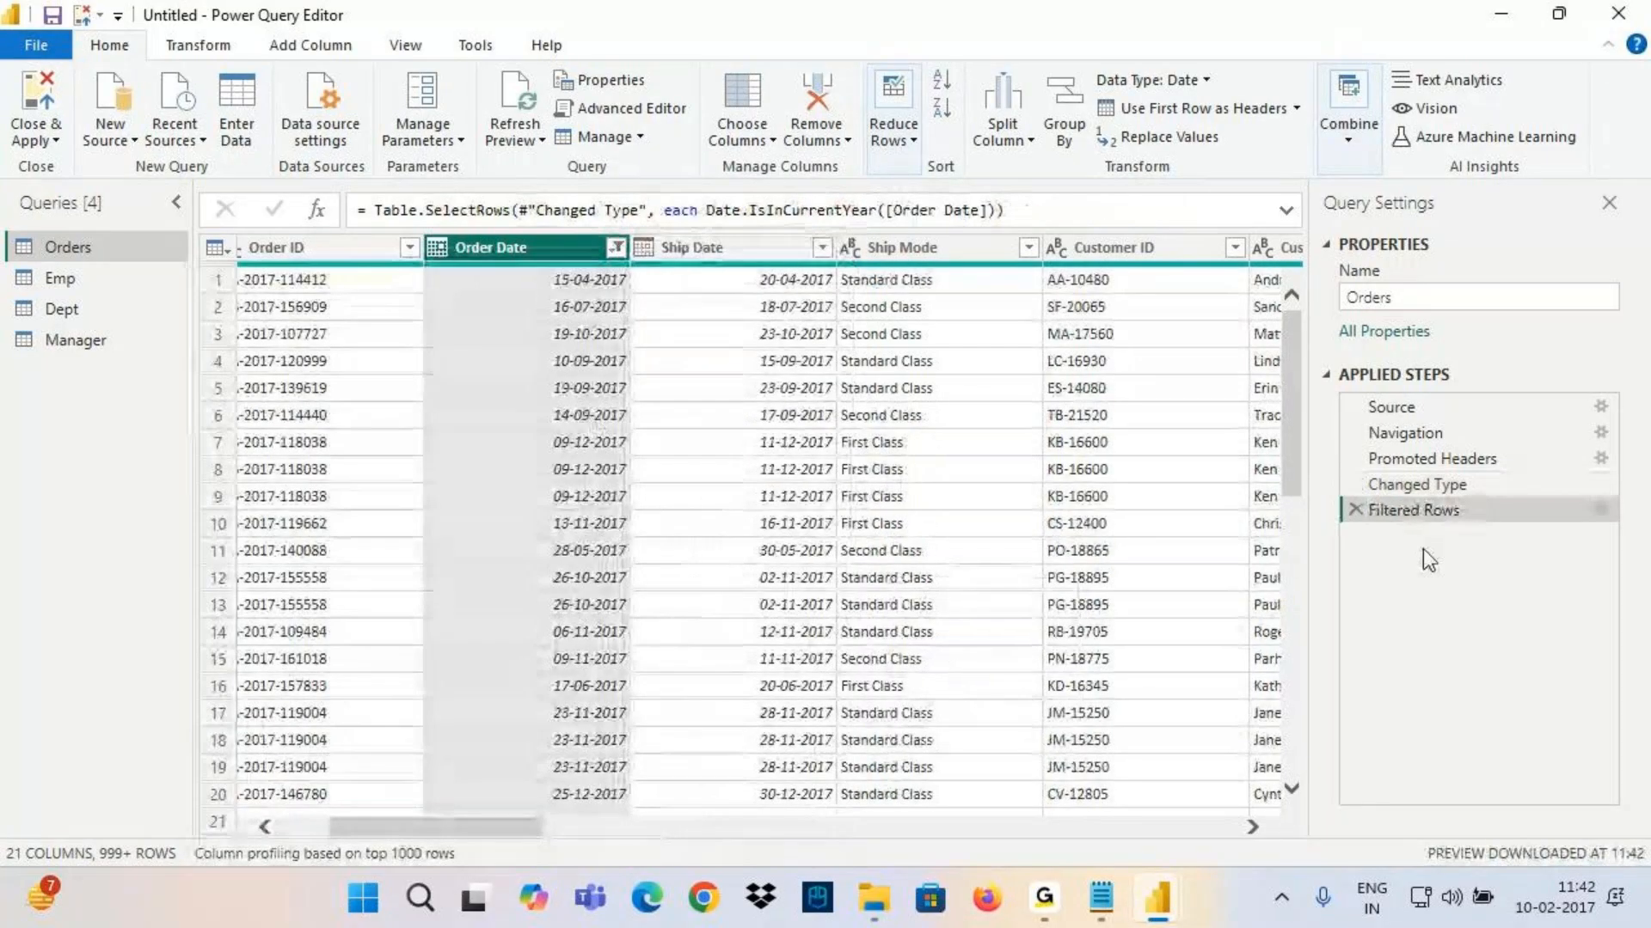
left_click(1356, 509)
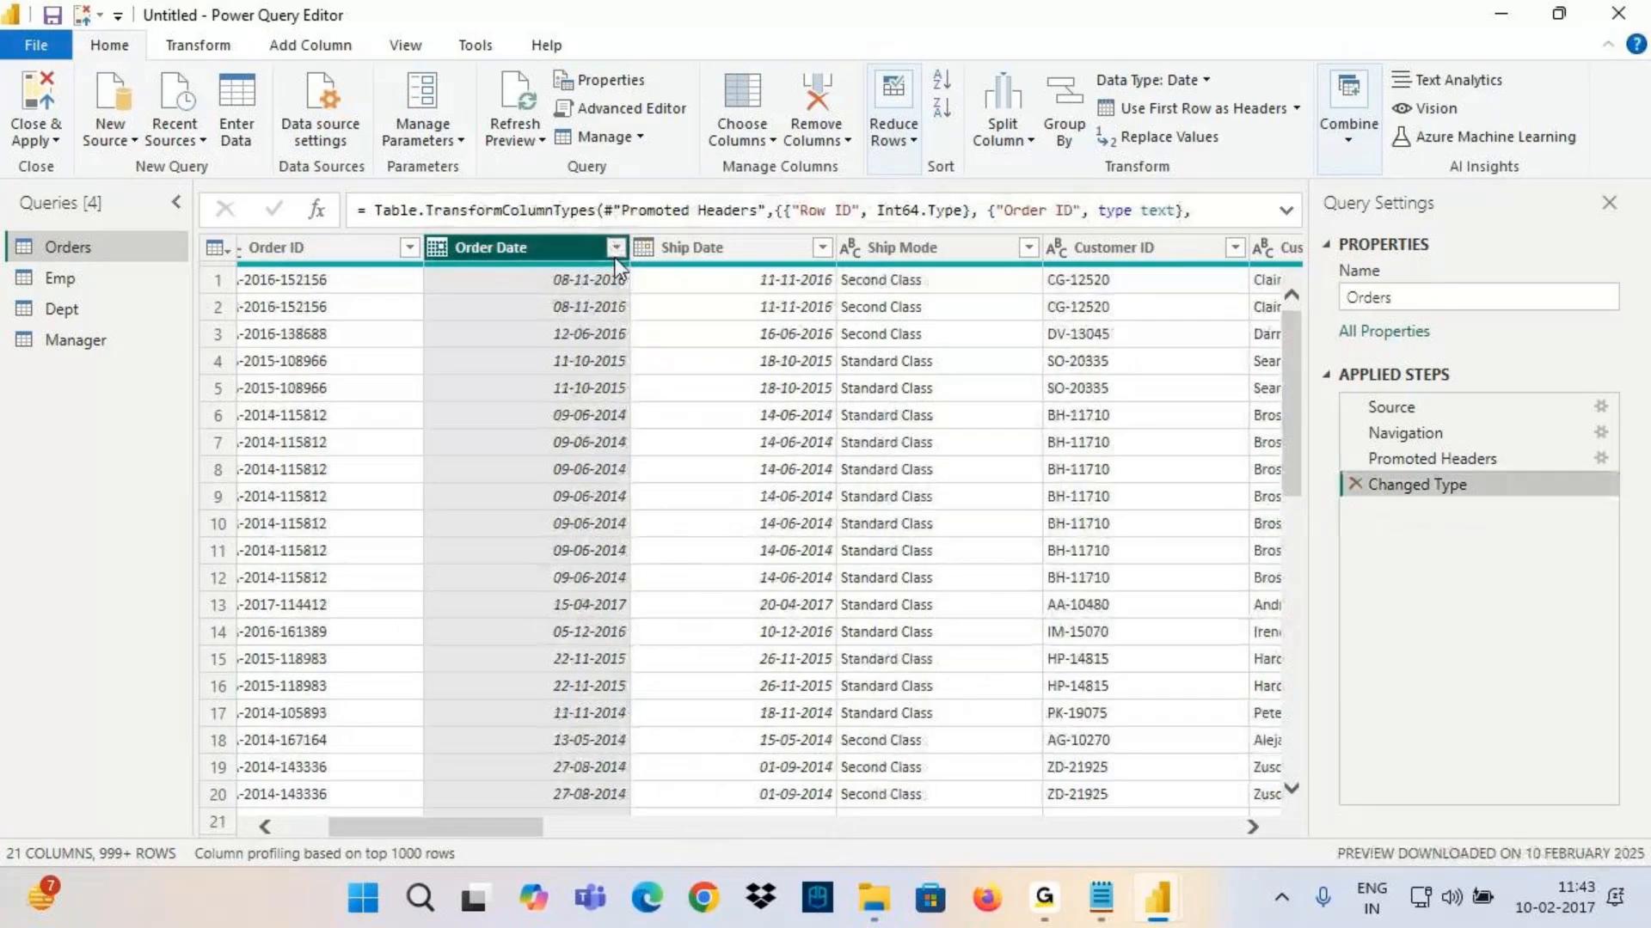
Filter Order Date with Last Year, then remove that filter step from Orders
left_click(616, 248)
mouse_move(606, 439)
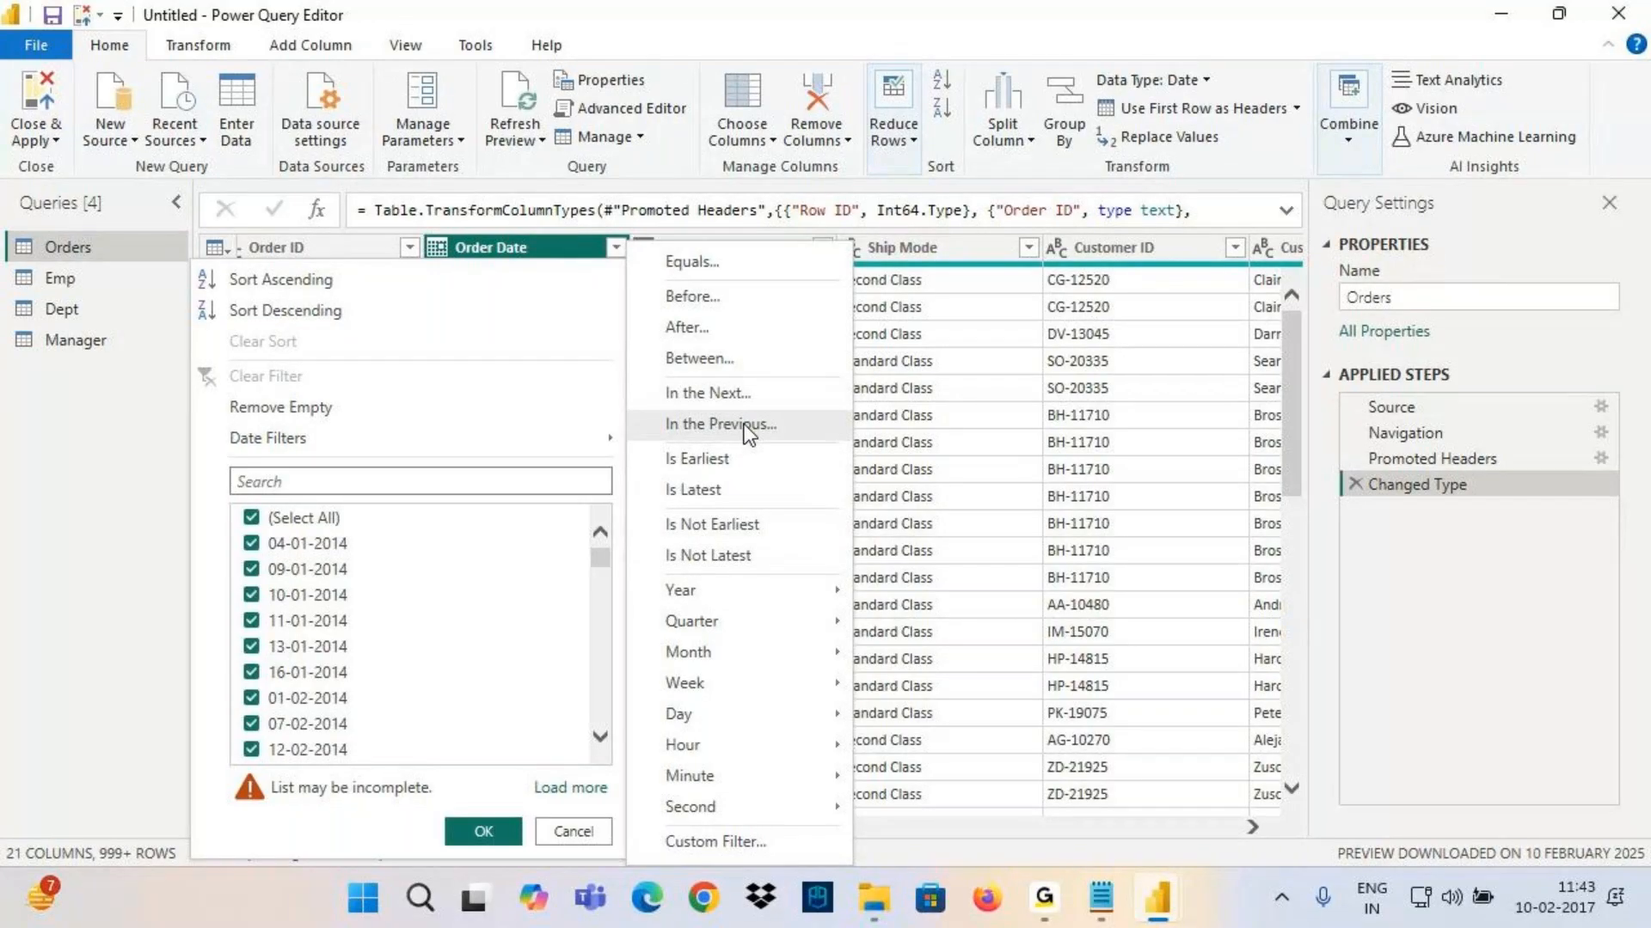
mouse_move(816, 589)
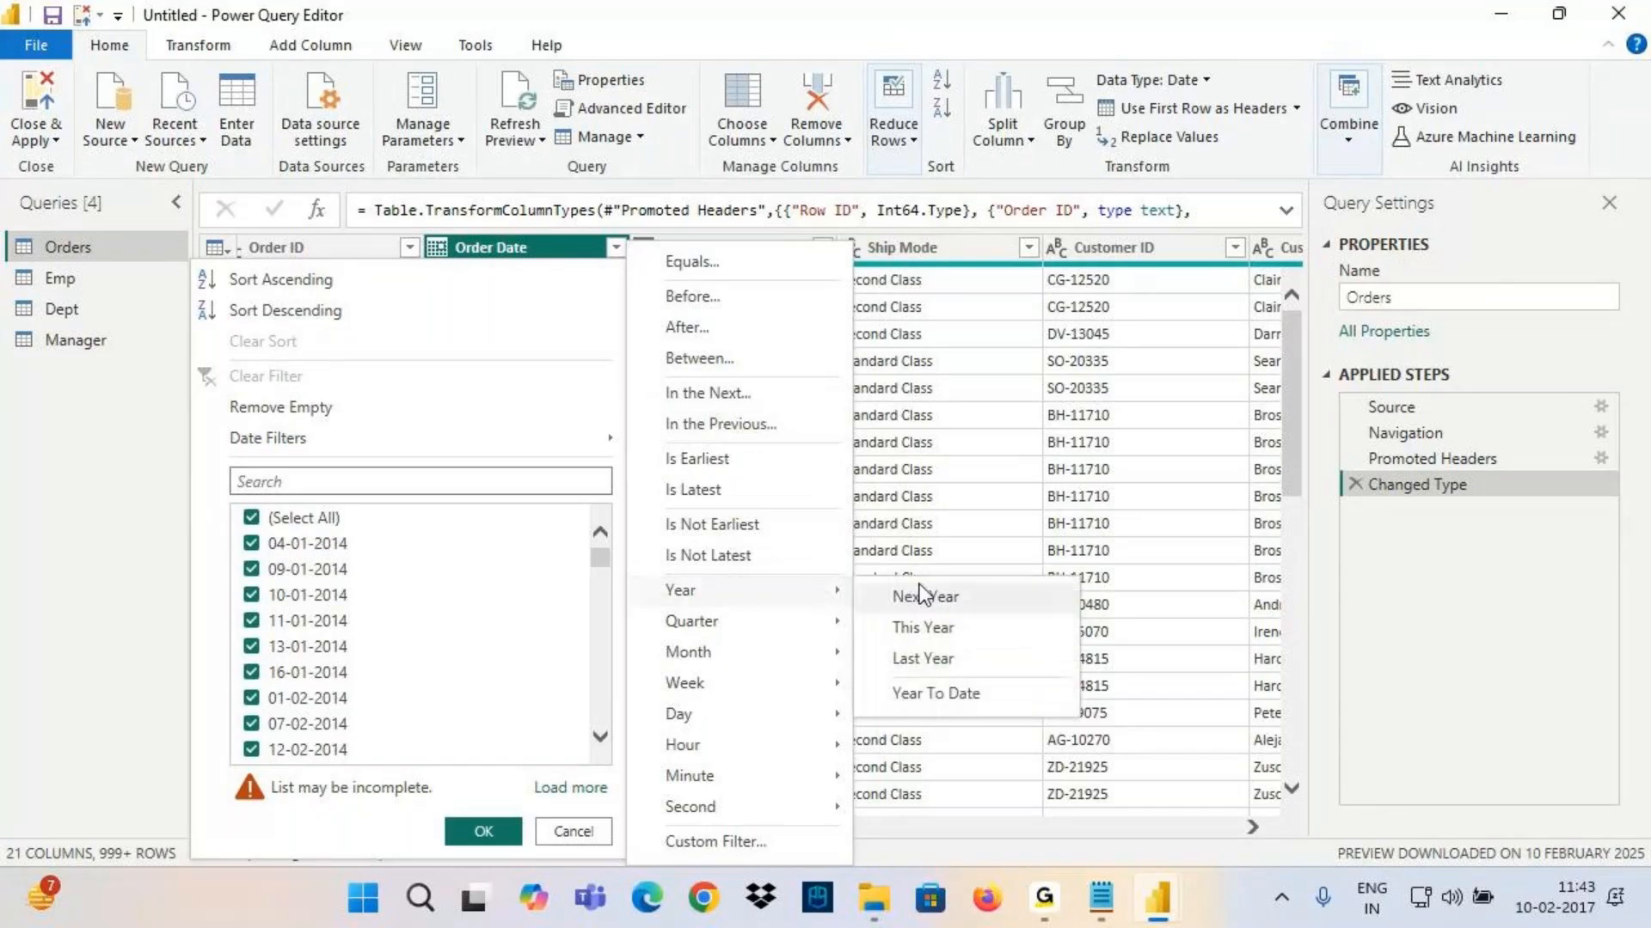
left_click(931, 659)
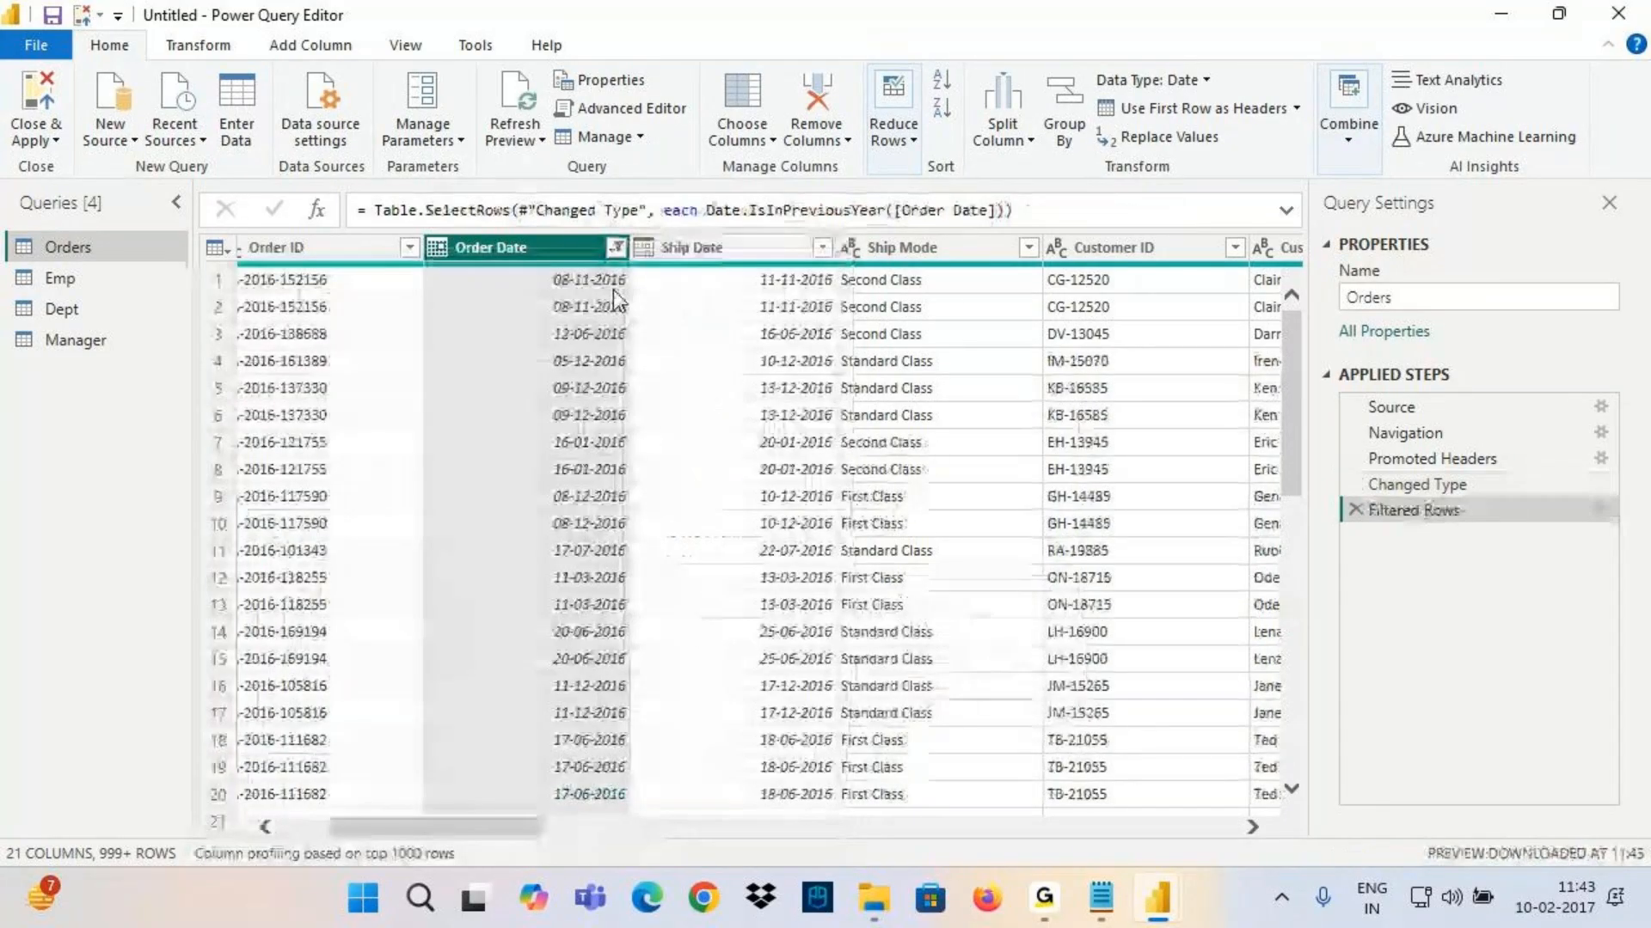
left_click(1356, 510)
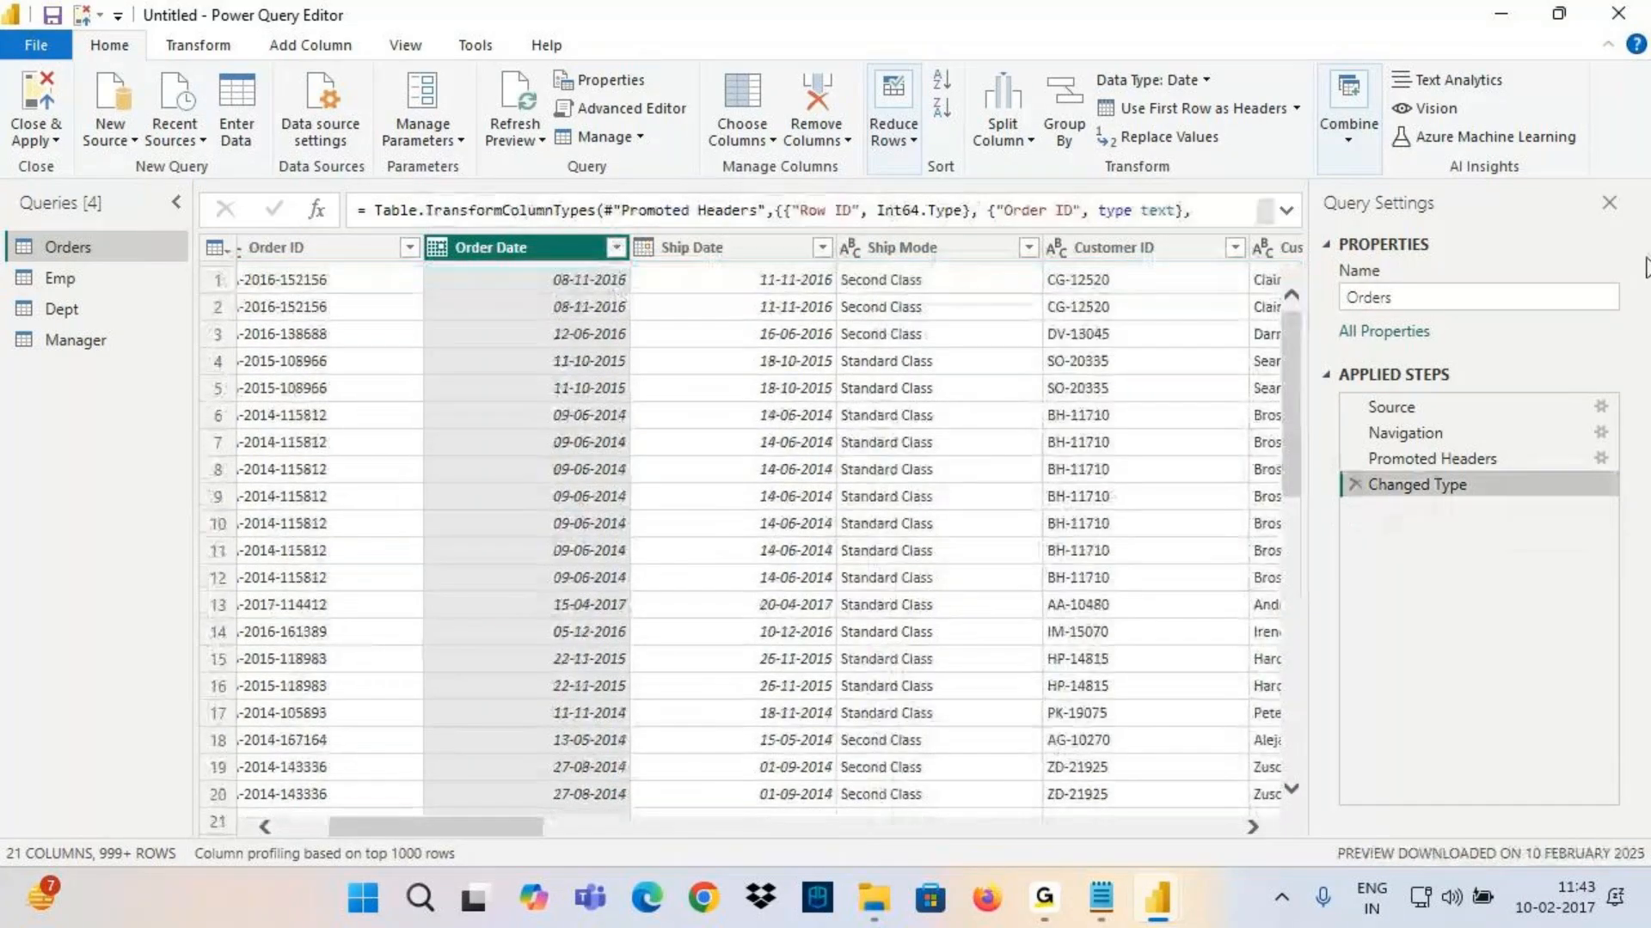
Show Order Date's year filters, box Year To Date and This Year on screen, and illustrate This Year with arrows to handwritten 01 Jan and 31 Dec
left_click(614, 249)
mouse_move(340, 454)
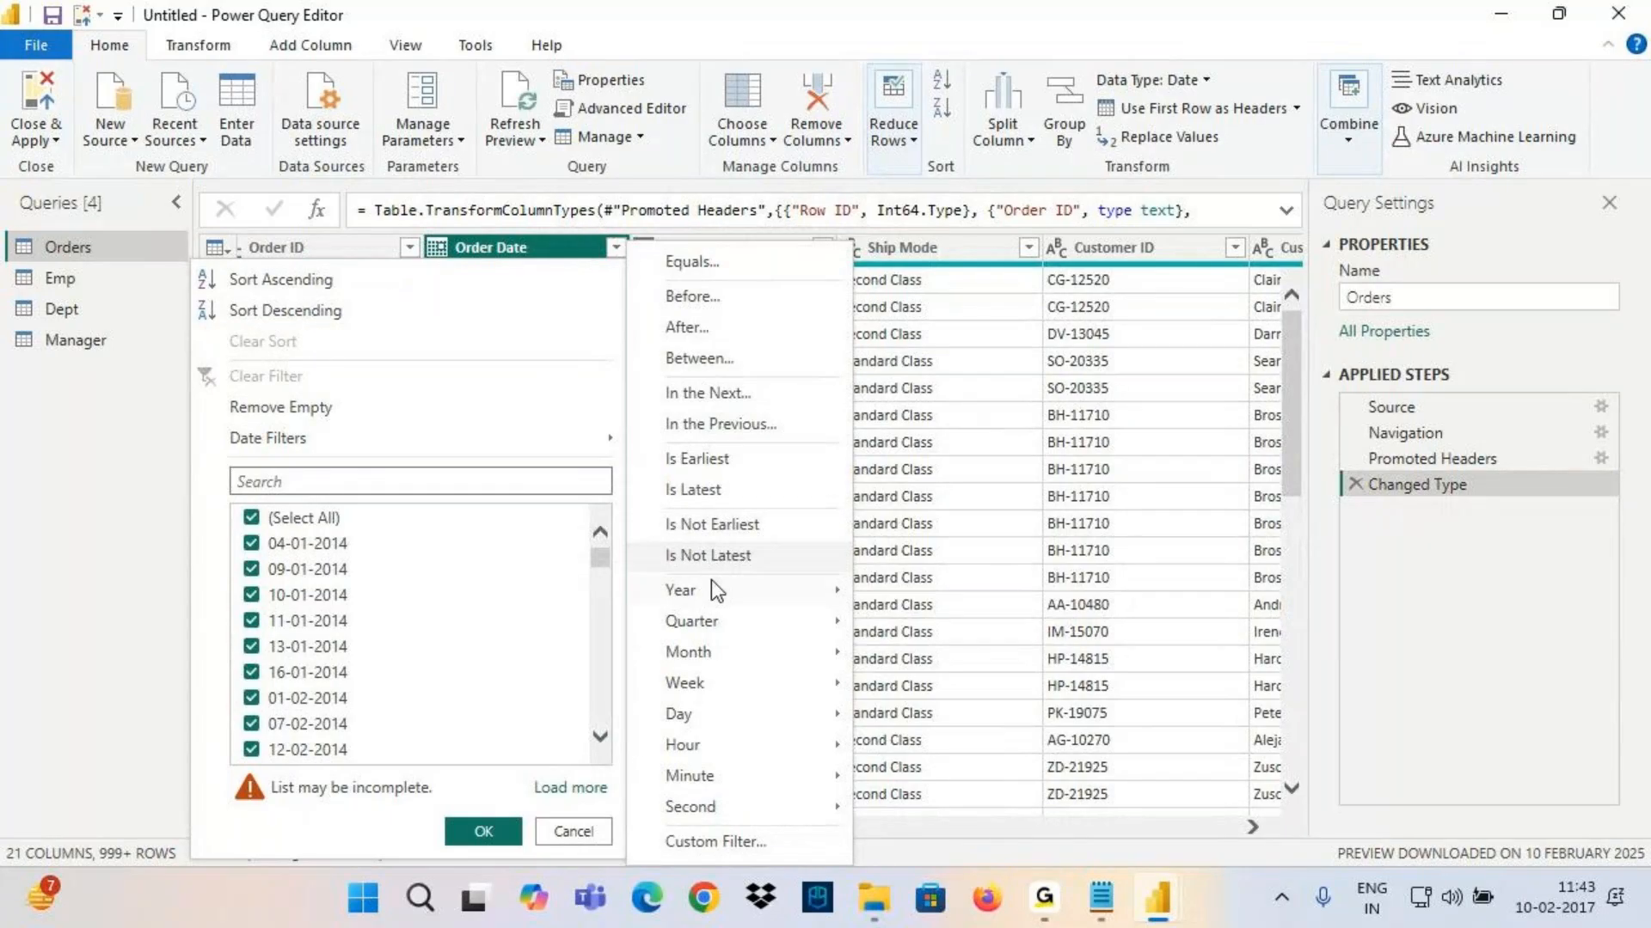
mouse_move(767, 587)
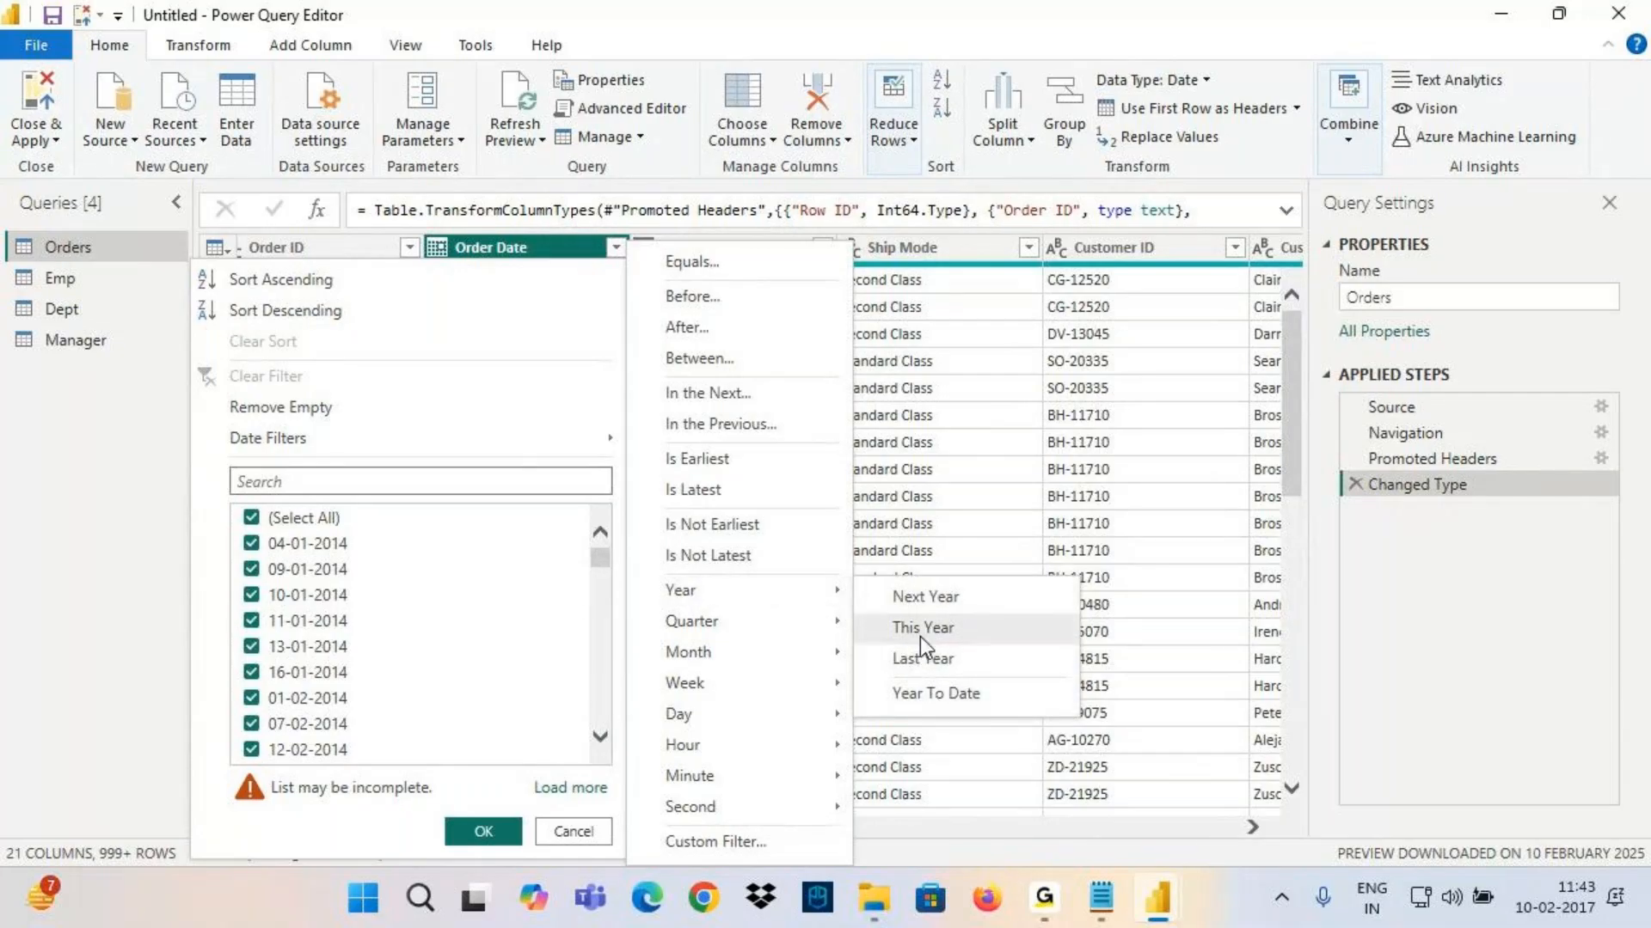
key("ctrl+2")
left_click_drag(873, 673, 990, 703)
mouse_move(868, 609)
left_mouse_down()
mouse_move(972, 648)
mouse_move(1152, 529)
mouse_move(1211, 516)
left_mouse_up()
mouse_move(1290, 454)
left_mouse_down()
mouse_move(1287, 499)
mouse_move(1253, 485)
left_mouse_up()
mouse_move(1341, 442)
left_mouse_down()
mouse_move(1329, 486)
mouse_move(1440, 442)
left_mouse_up()
left_click_drag(1002, 600, 1220, 632)
mouse_move(1238, 569)
left_mouse_down()
mouse_move(1246, 606)
mouse_move(1315, 597)
left_mouse_up()
mouse_move(1382, 513)
left_mouse_down()
mouse_move(1386, 563)
mouse_move(1393, 540)
mouse_move(1472, 526)
mouse_move(1522, 555)
left_mouse_up()
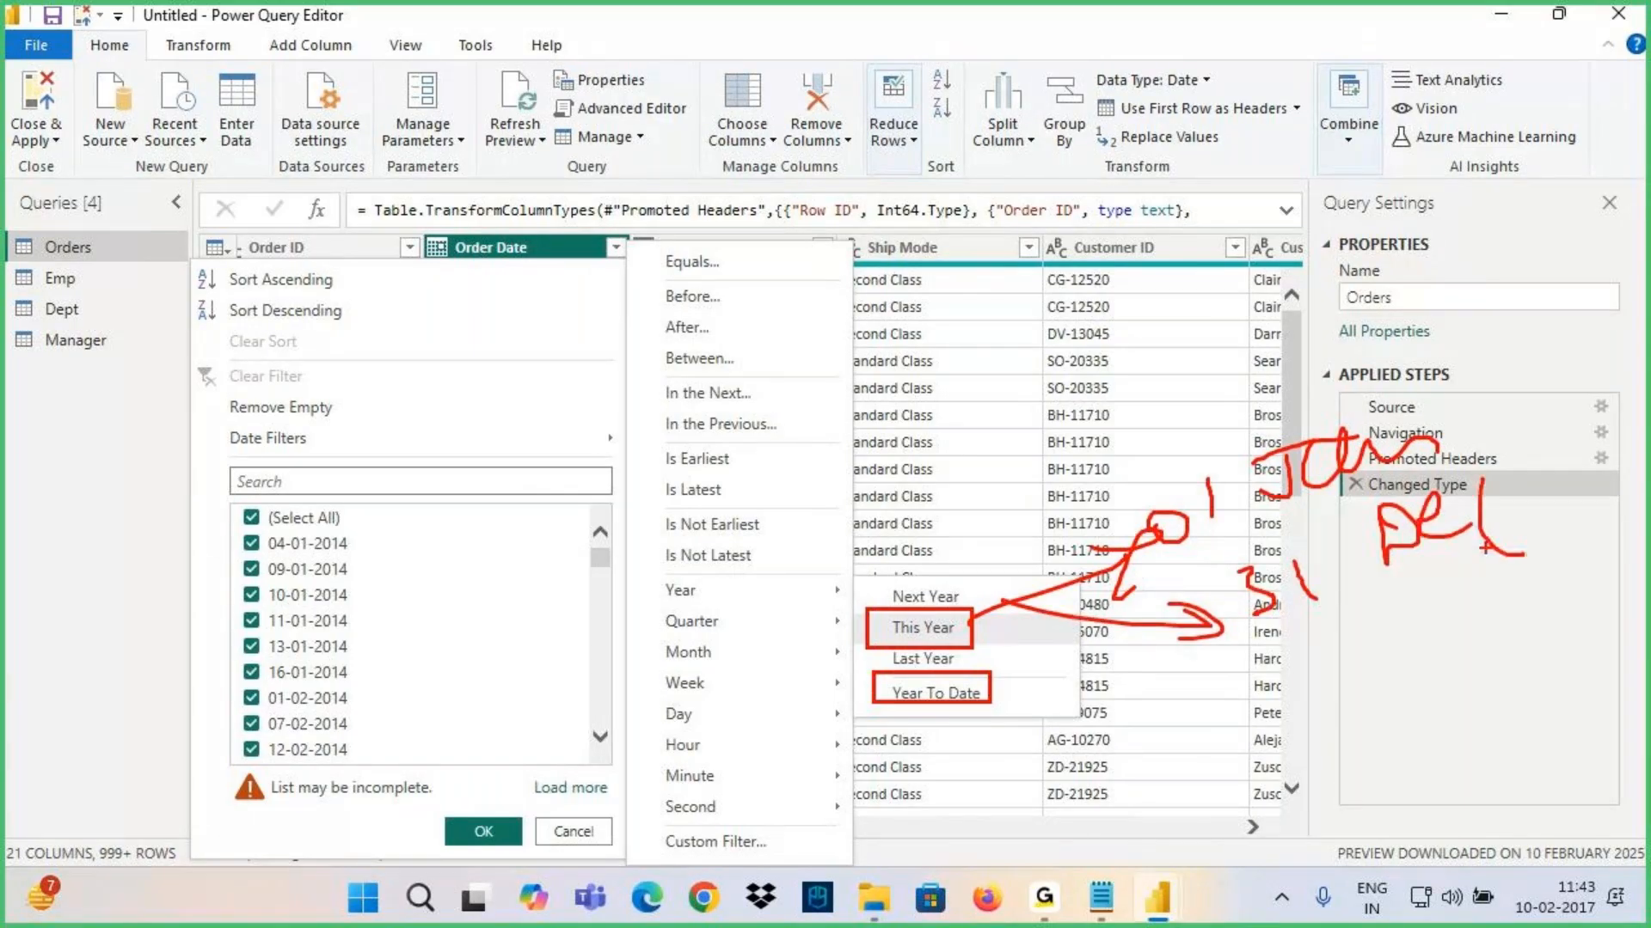
Illustrate Year To Date on screen with an arrow to a handwritten 01 Jan, a downward arrow and a circled Today
left_click_drag(995, 697, 1245, 681)
left_click_drag(1171, 669, 1189, 737)
mouse_move(1305, 666)
left_mouse_down()
mouse_move(1301, 692)
mouse_move(1331, 676)
left_mouse_up()
mouse_move(1426, 619)
left_mouse_down()
mouse_move(1403, 669)
mouse_move(1430, 610)
left_mouse_up()
mouse_move(1460, 625)
left_mouse_down()
mouse_move(1443, 646)
mouse_move(1522, 626)
left_mouse_up()
left_click_drag(1529, 612, 1613, 780)
left_click_drag(1587, 726, 1642, 724)
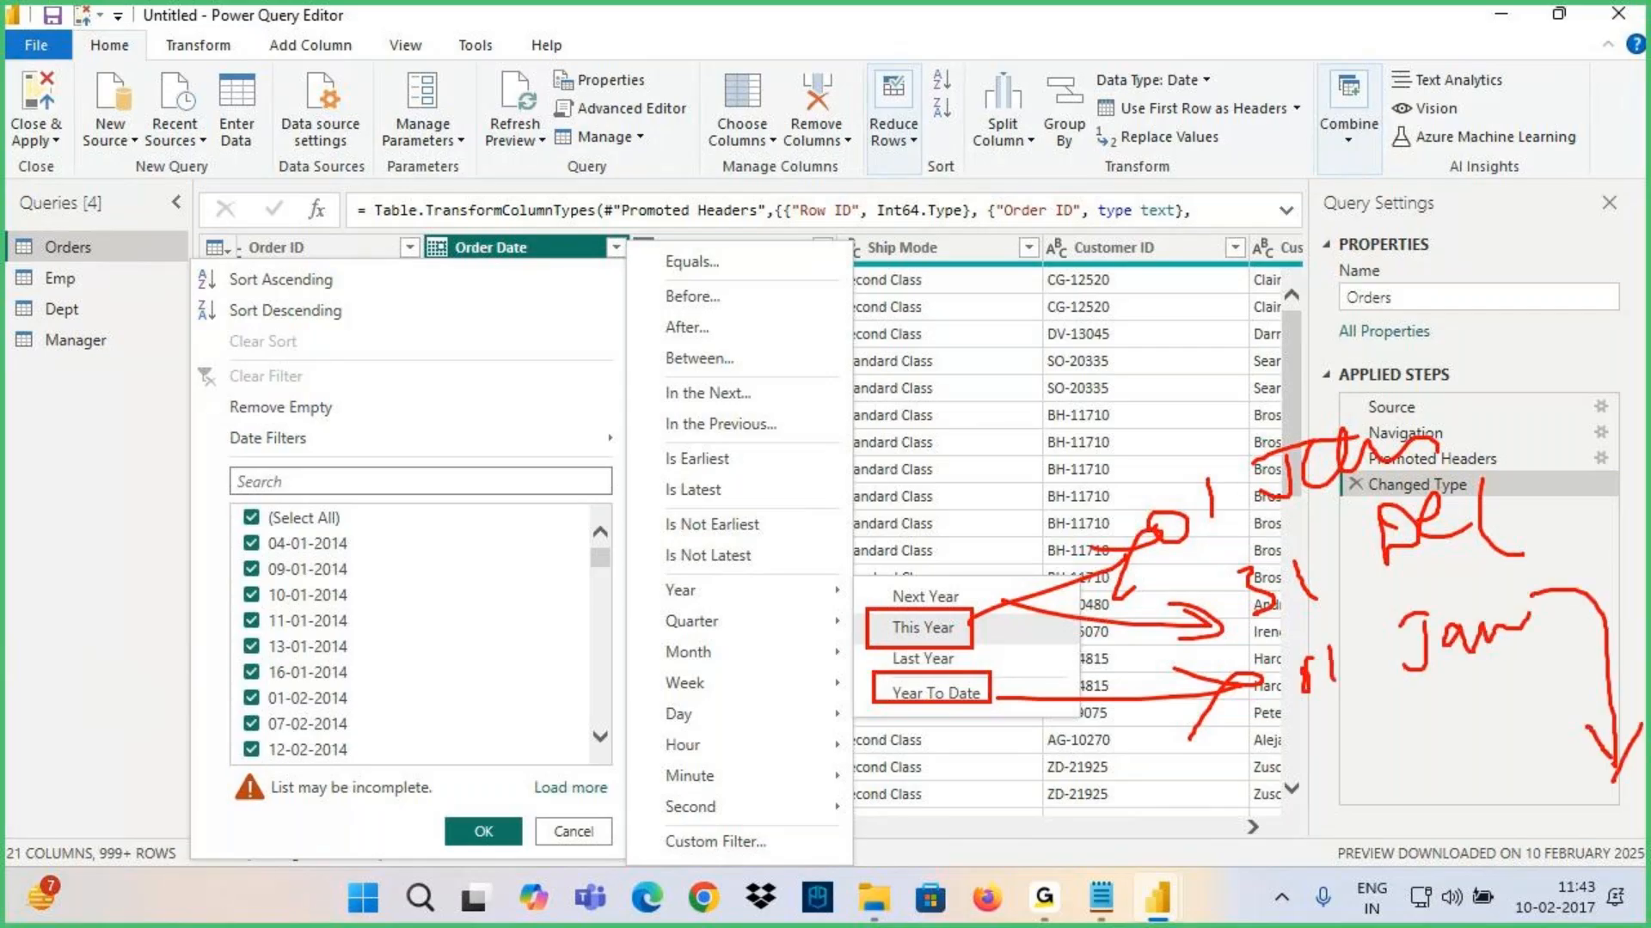
mouse_move(1310, 729)
left_mouse_down()
mouse_move(1453, 733)
mouse_move(1306, 787)
mouse_move(1472, 713)
left_mouse_up()
left_click_drag(1410, 734, 1417, 750)
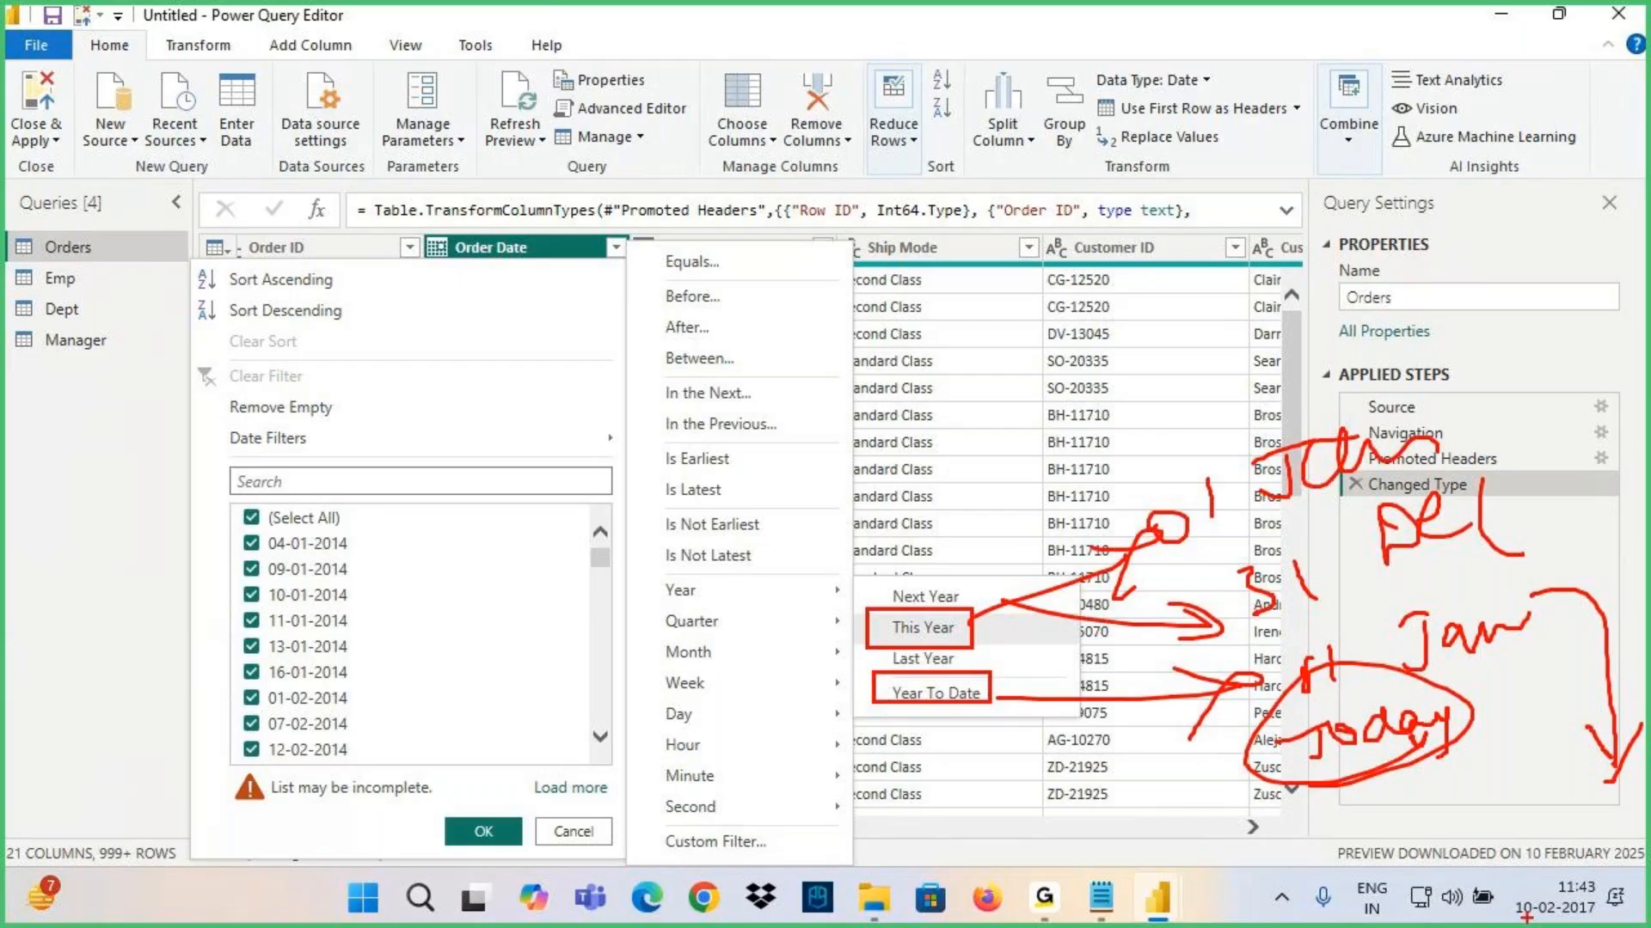
Underline the system date, box This Year and Year To Date again, emphasise the handwritten Jan and Today, and clear the annotations
left_click_drag(1520, 919, 1586, 919)
left_click_drag(872, 616, 972, 643)
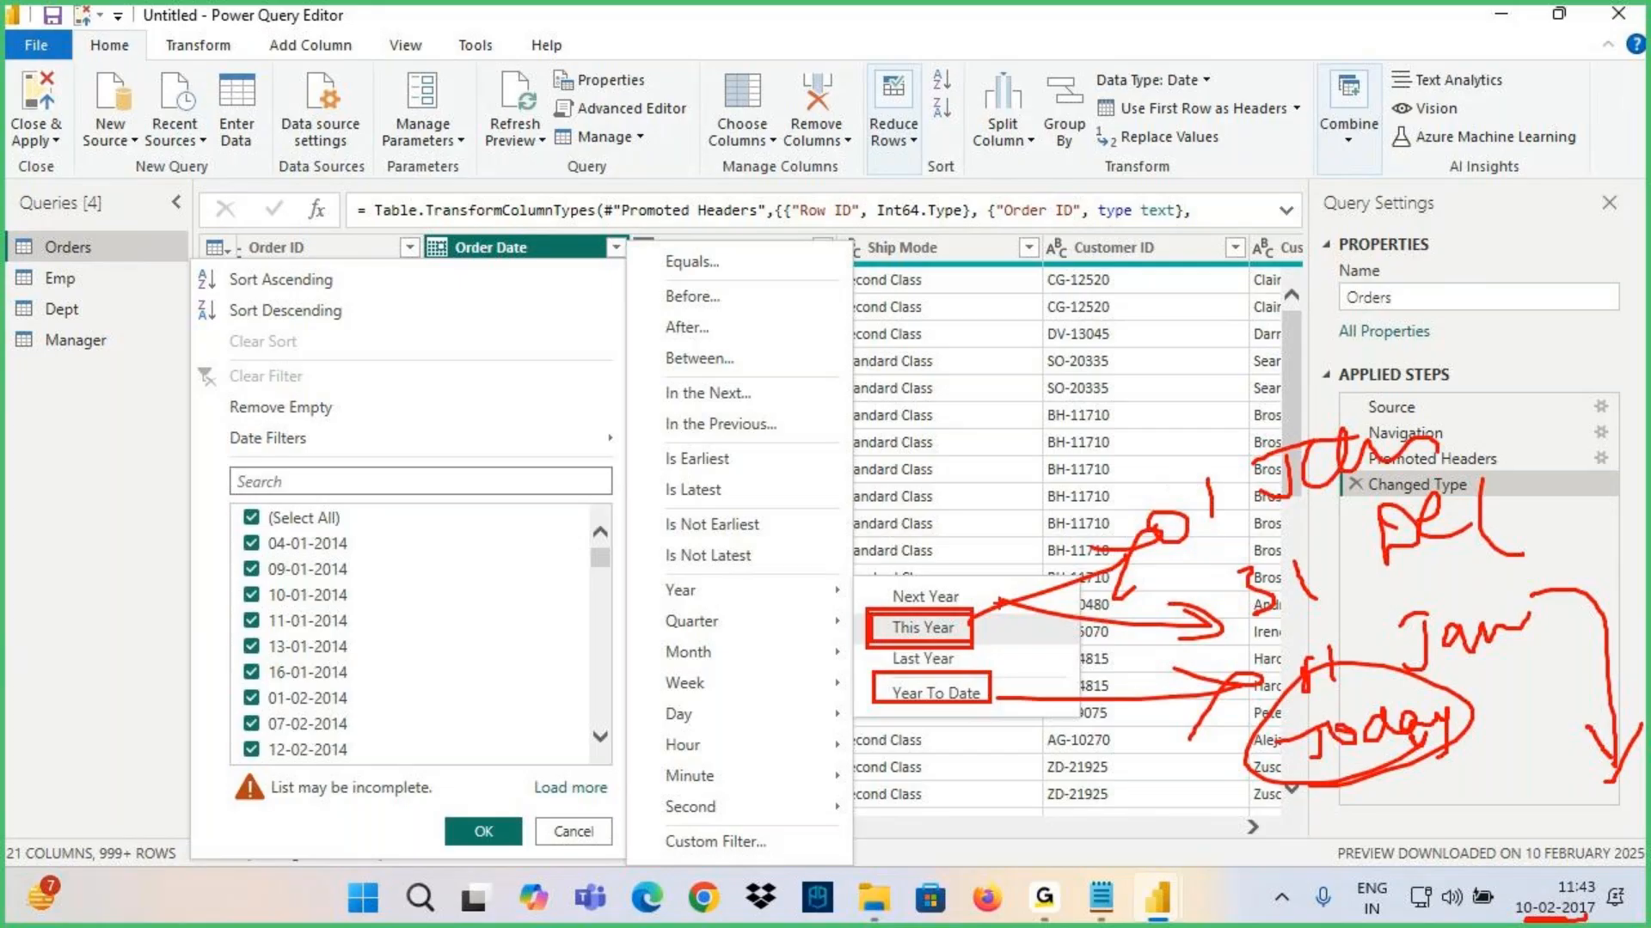
left_click_drag(873, 684, 1025, 700)
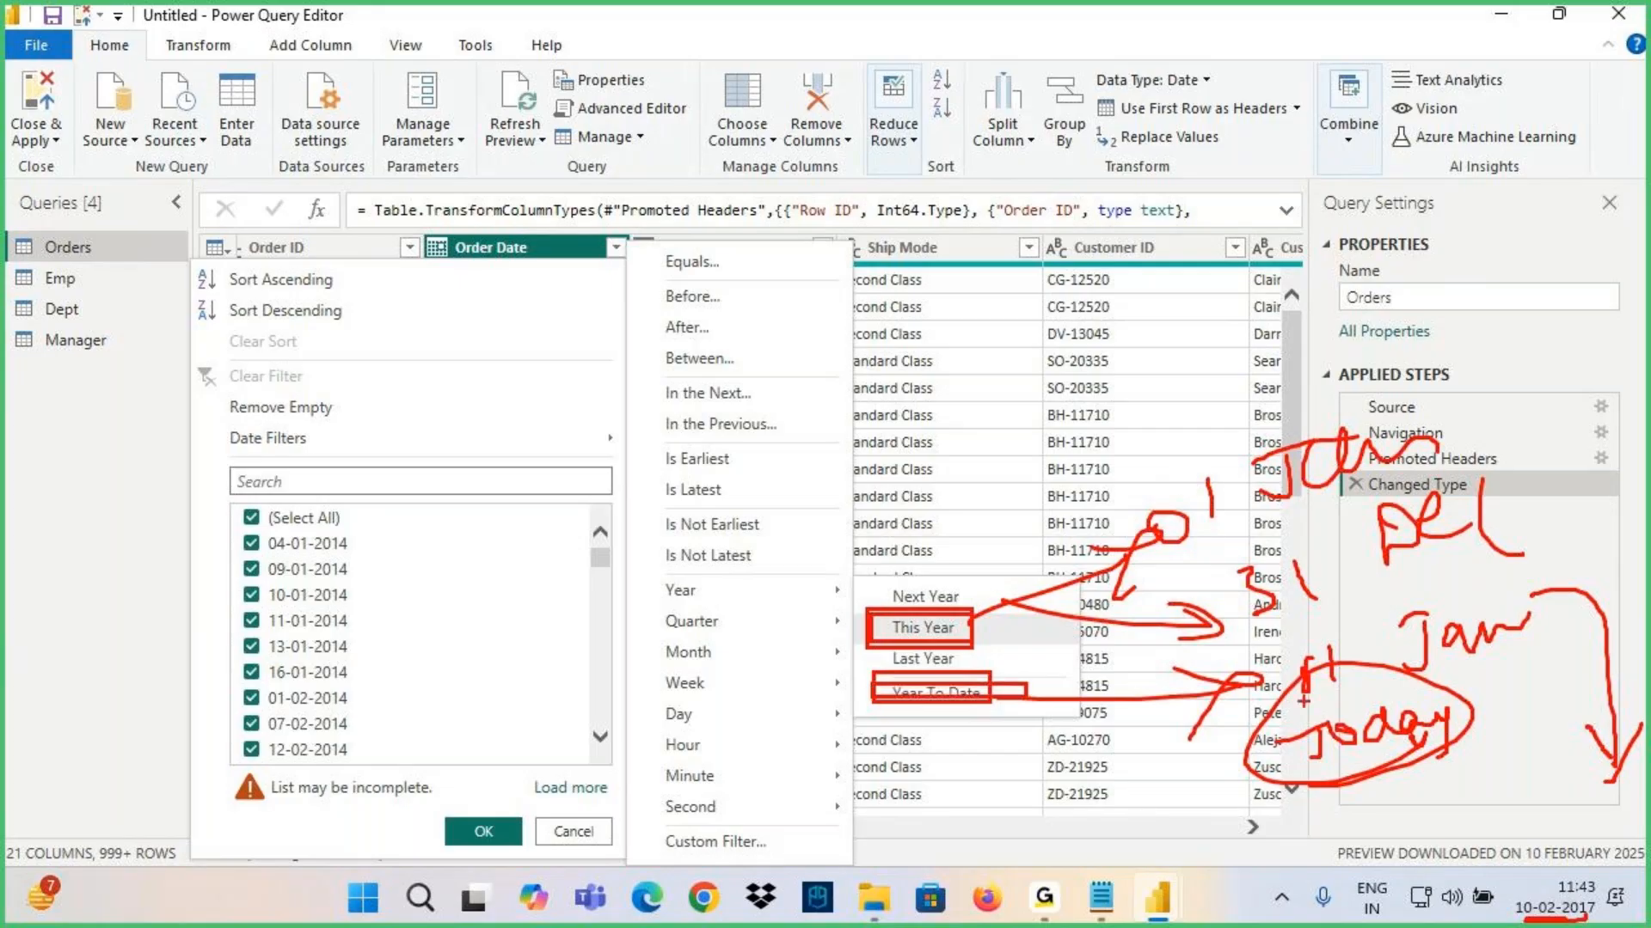
left_click_drag(1337, 770, 1481, 744)
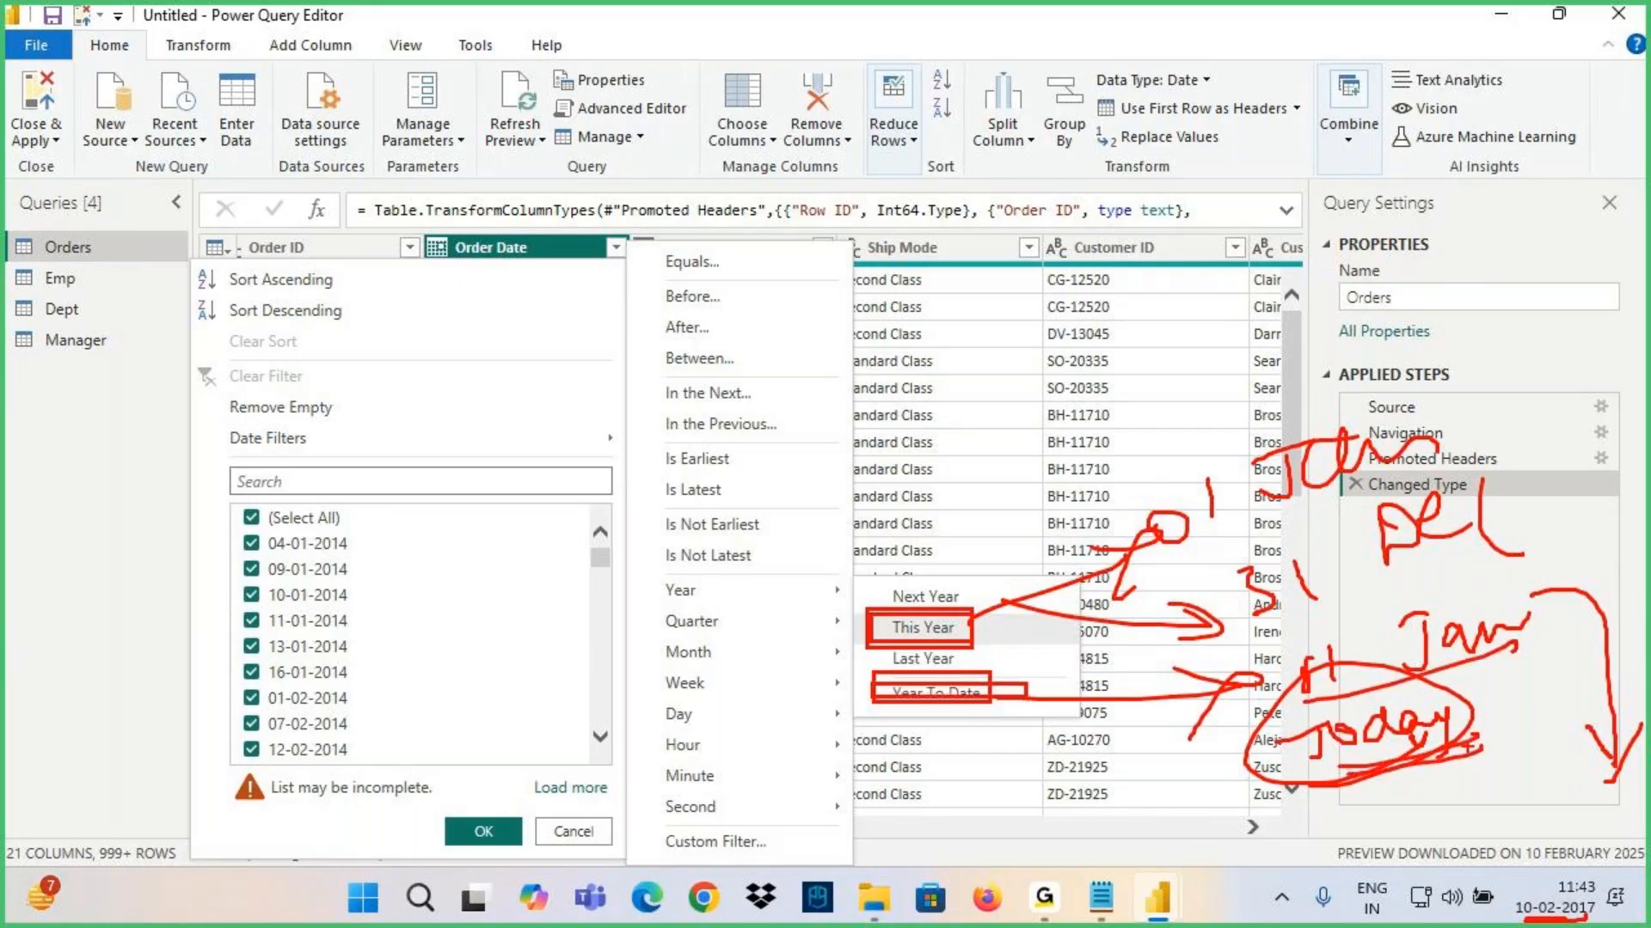
key("Escape")
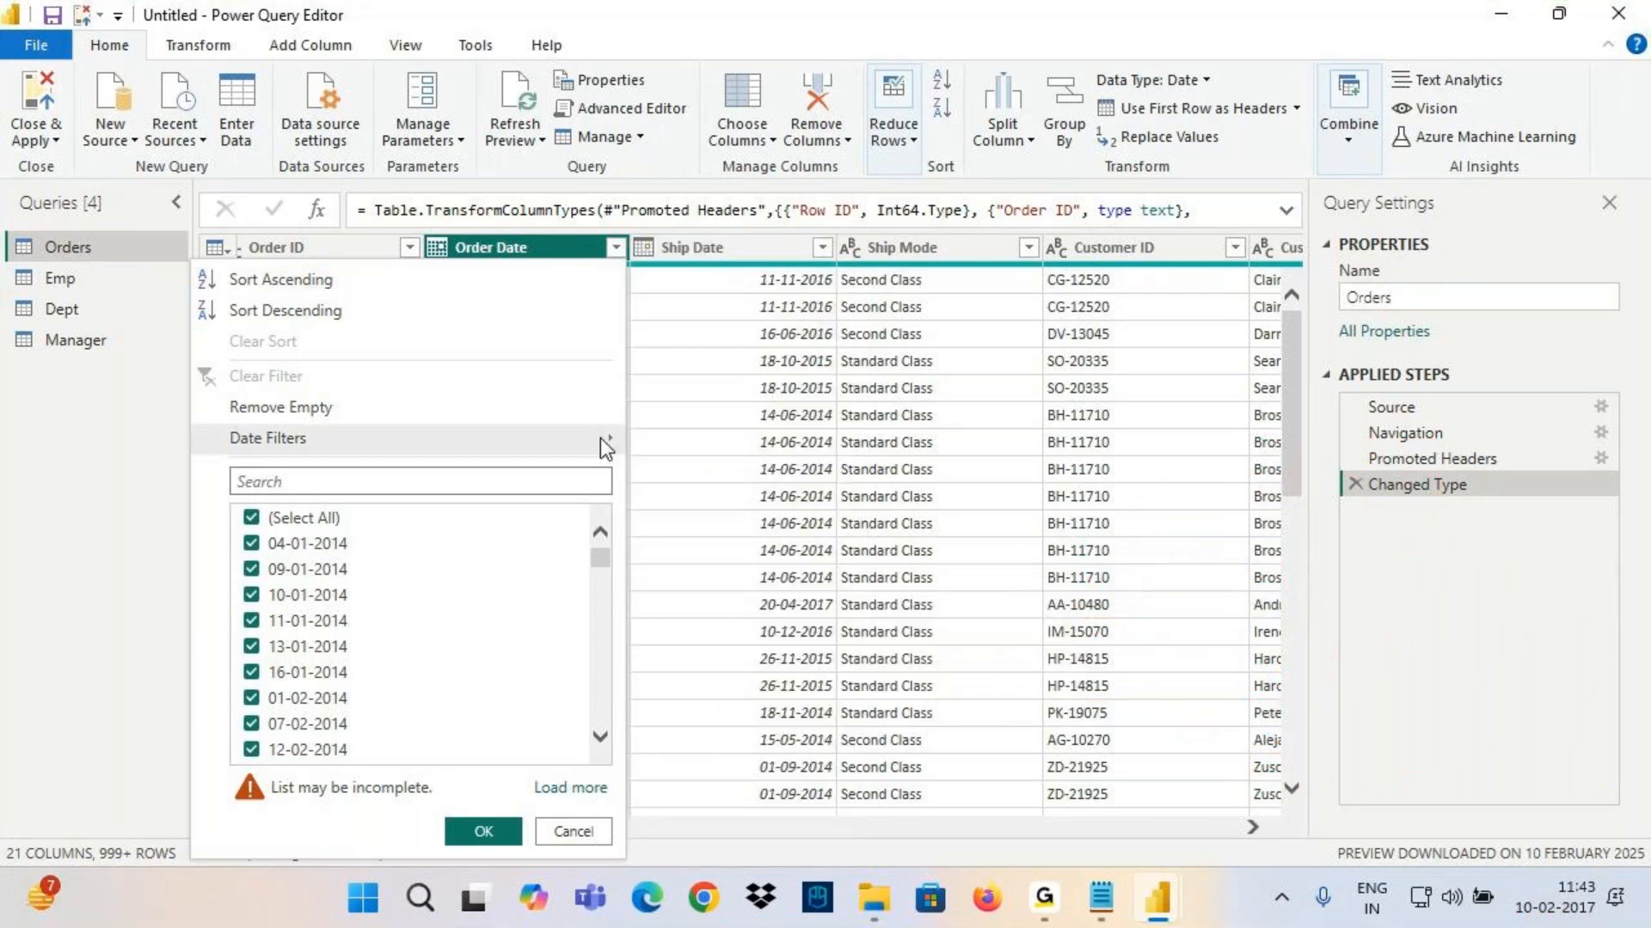
Filter Order Date with Year To Date and check its date range by sorting it ascending, then descending
mouse_move(710, 590)
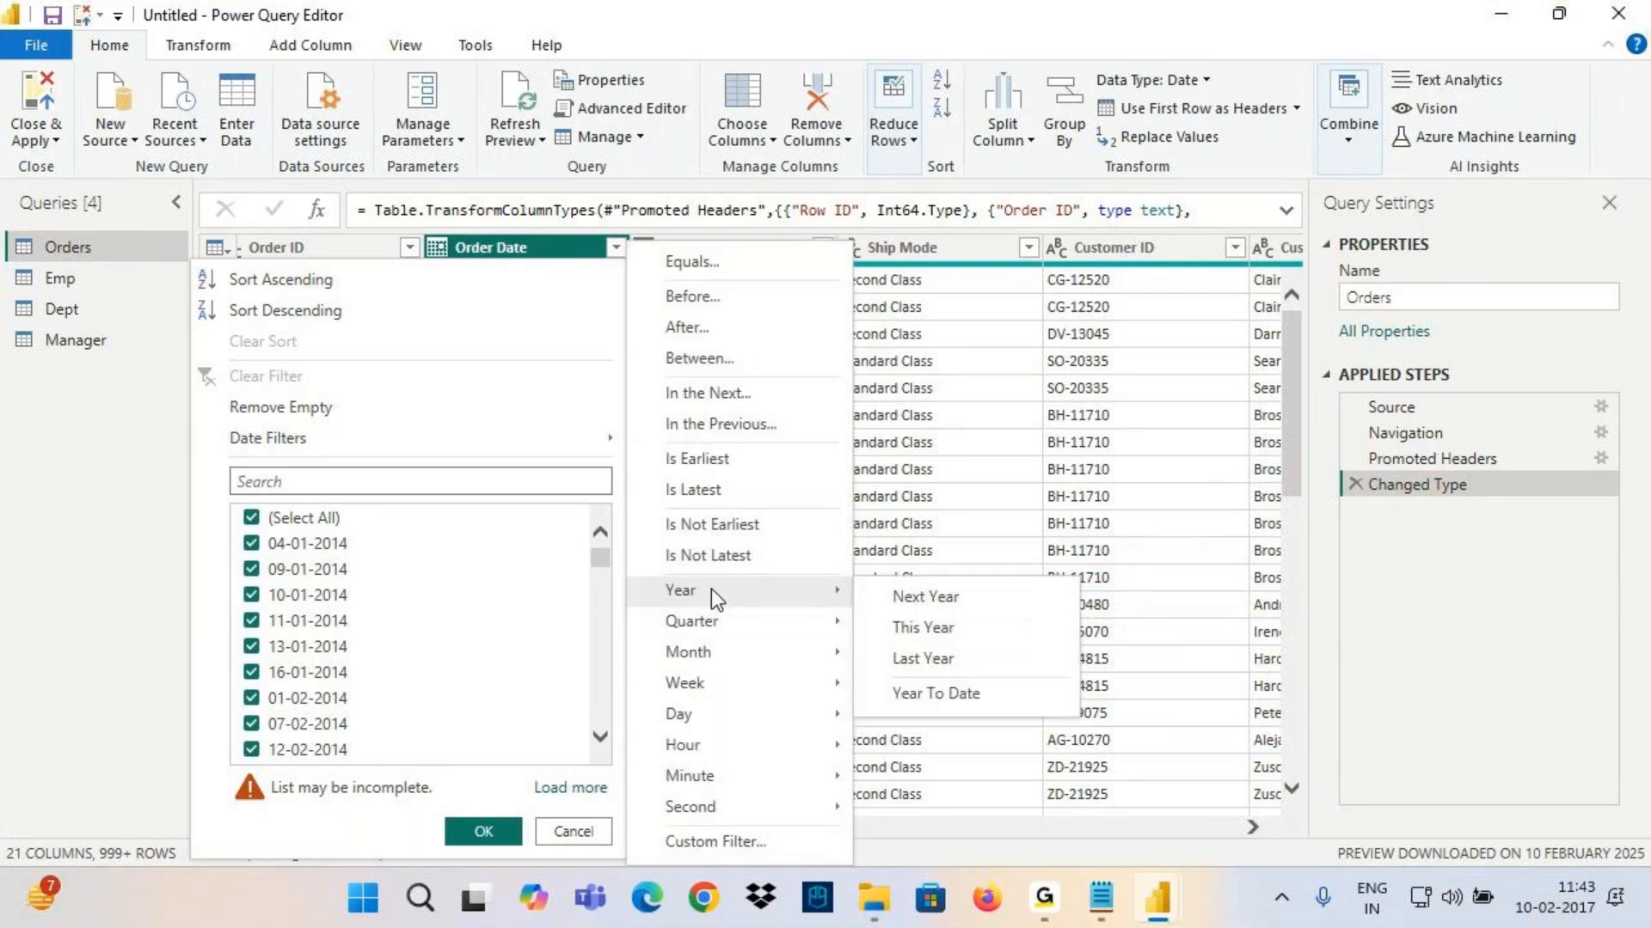
left_click(922, 698)
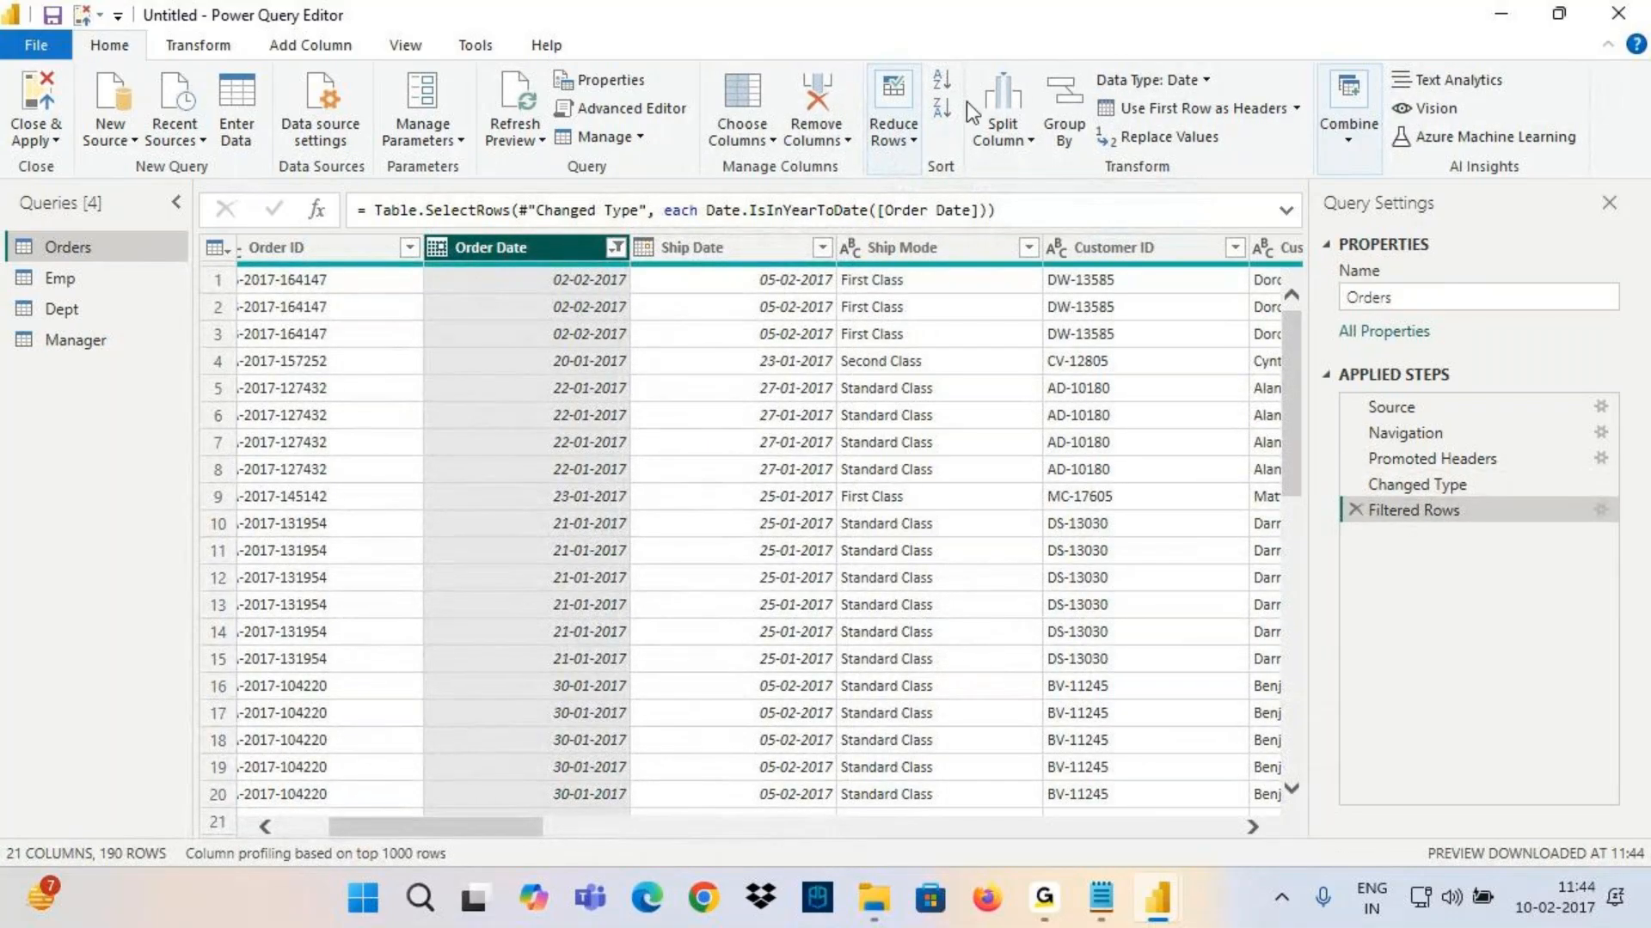
left_click(946, 83)
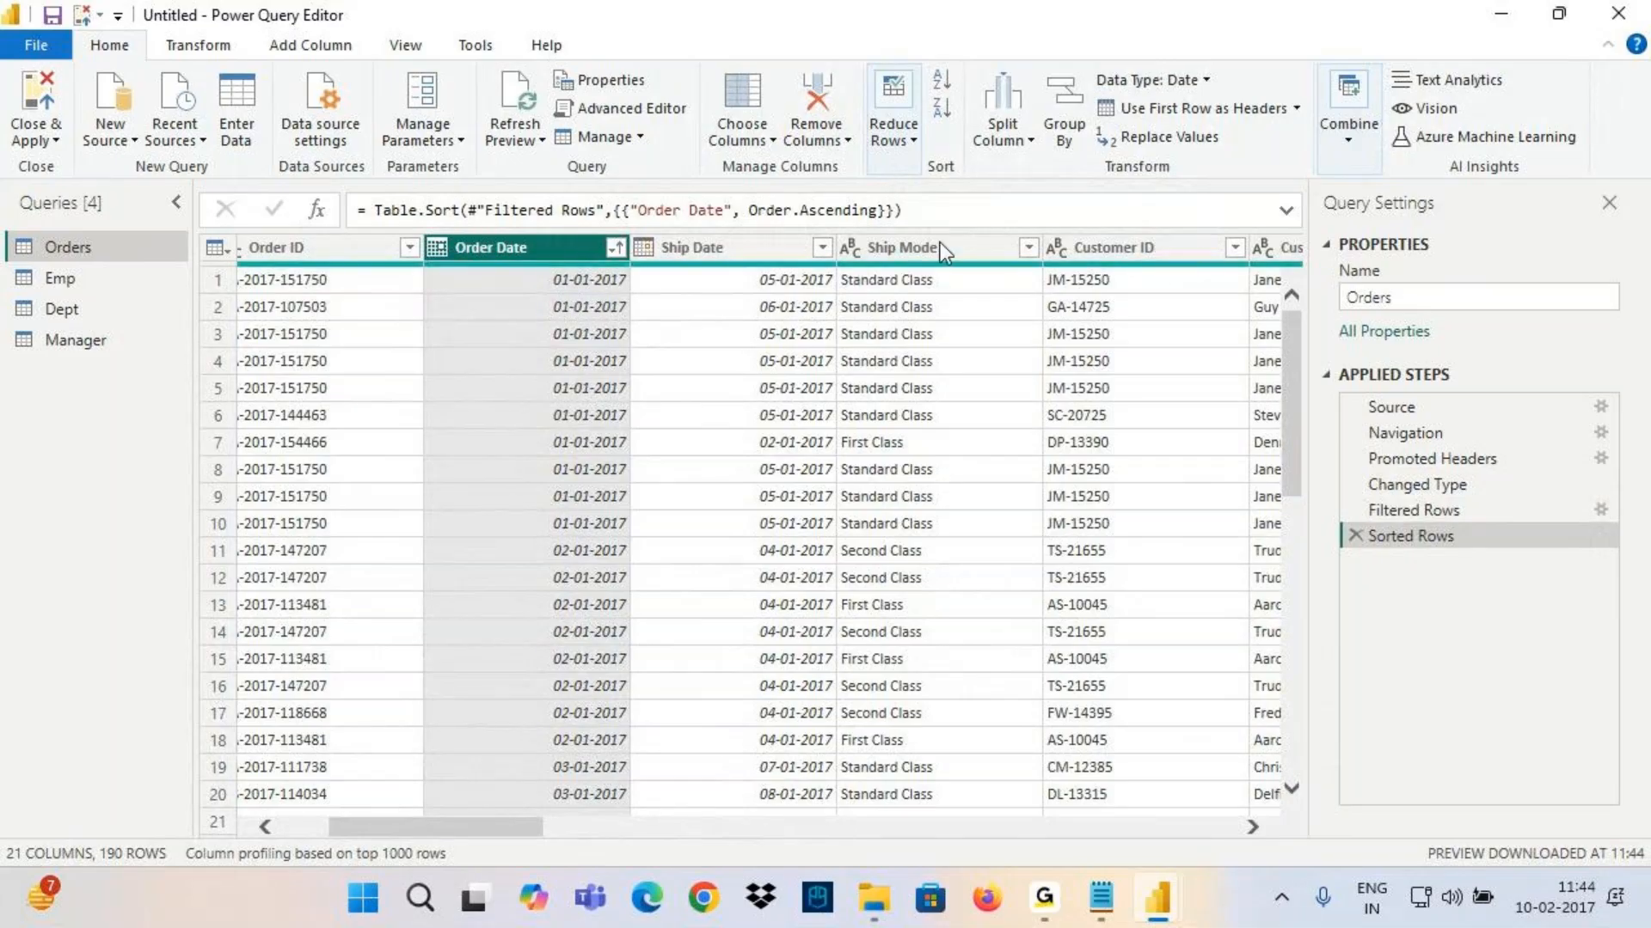
left_click(942, 108)
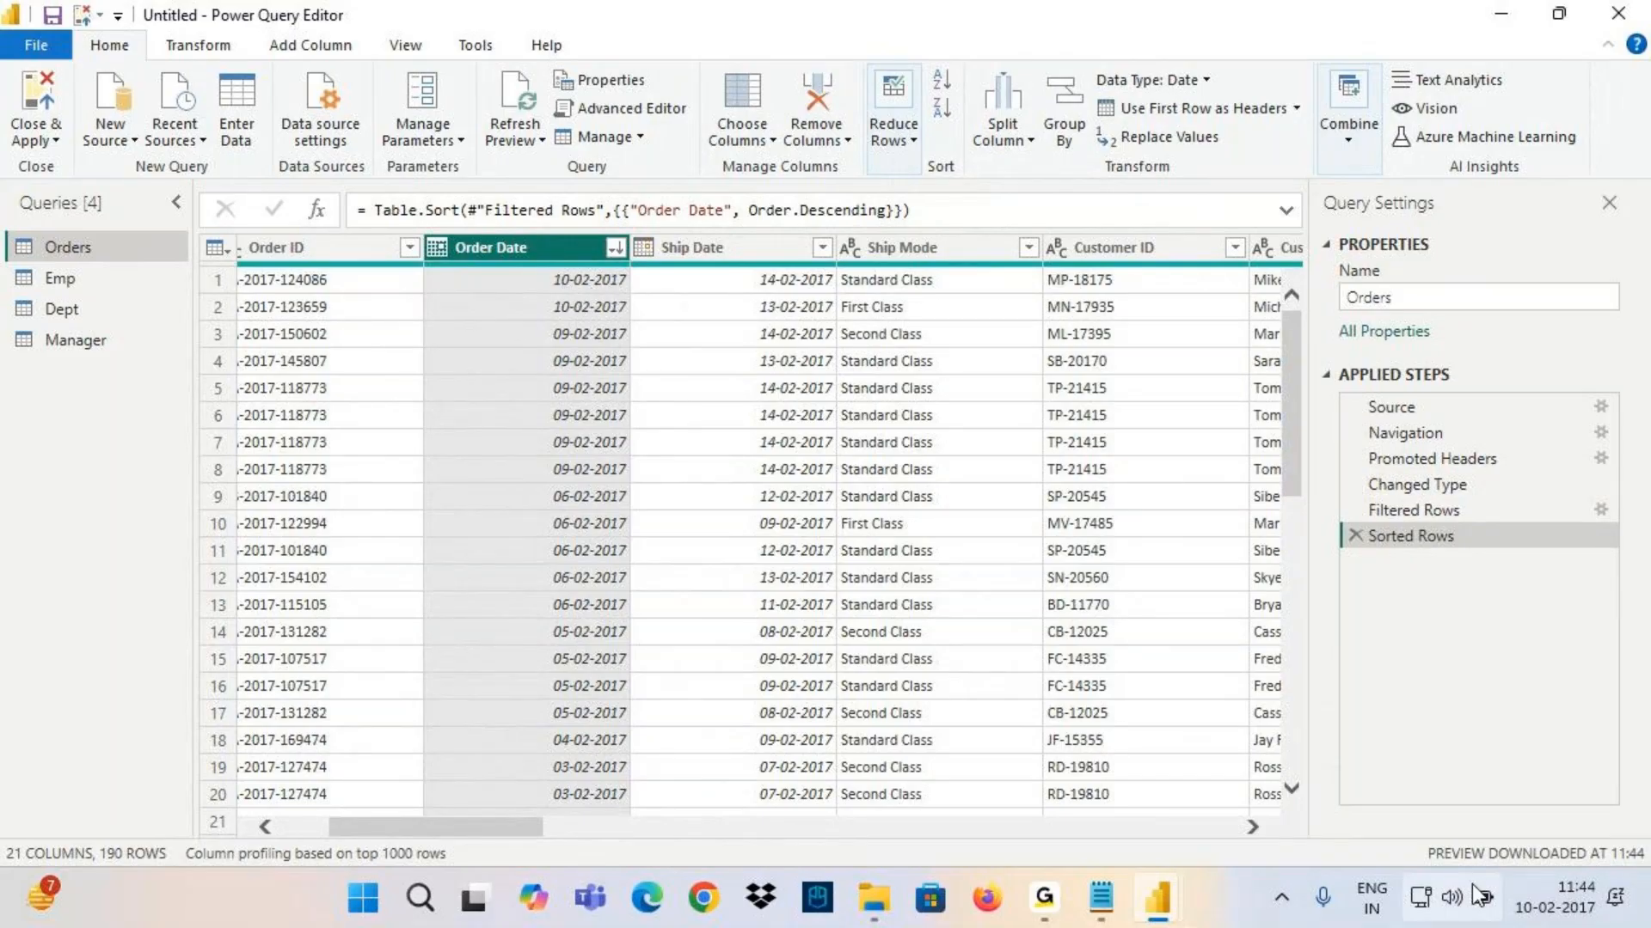
Remove the Sorted Rows and Filtered Rows steps from Orders
left_click(1356, 535)
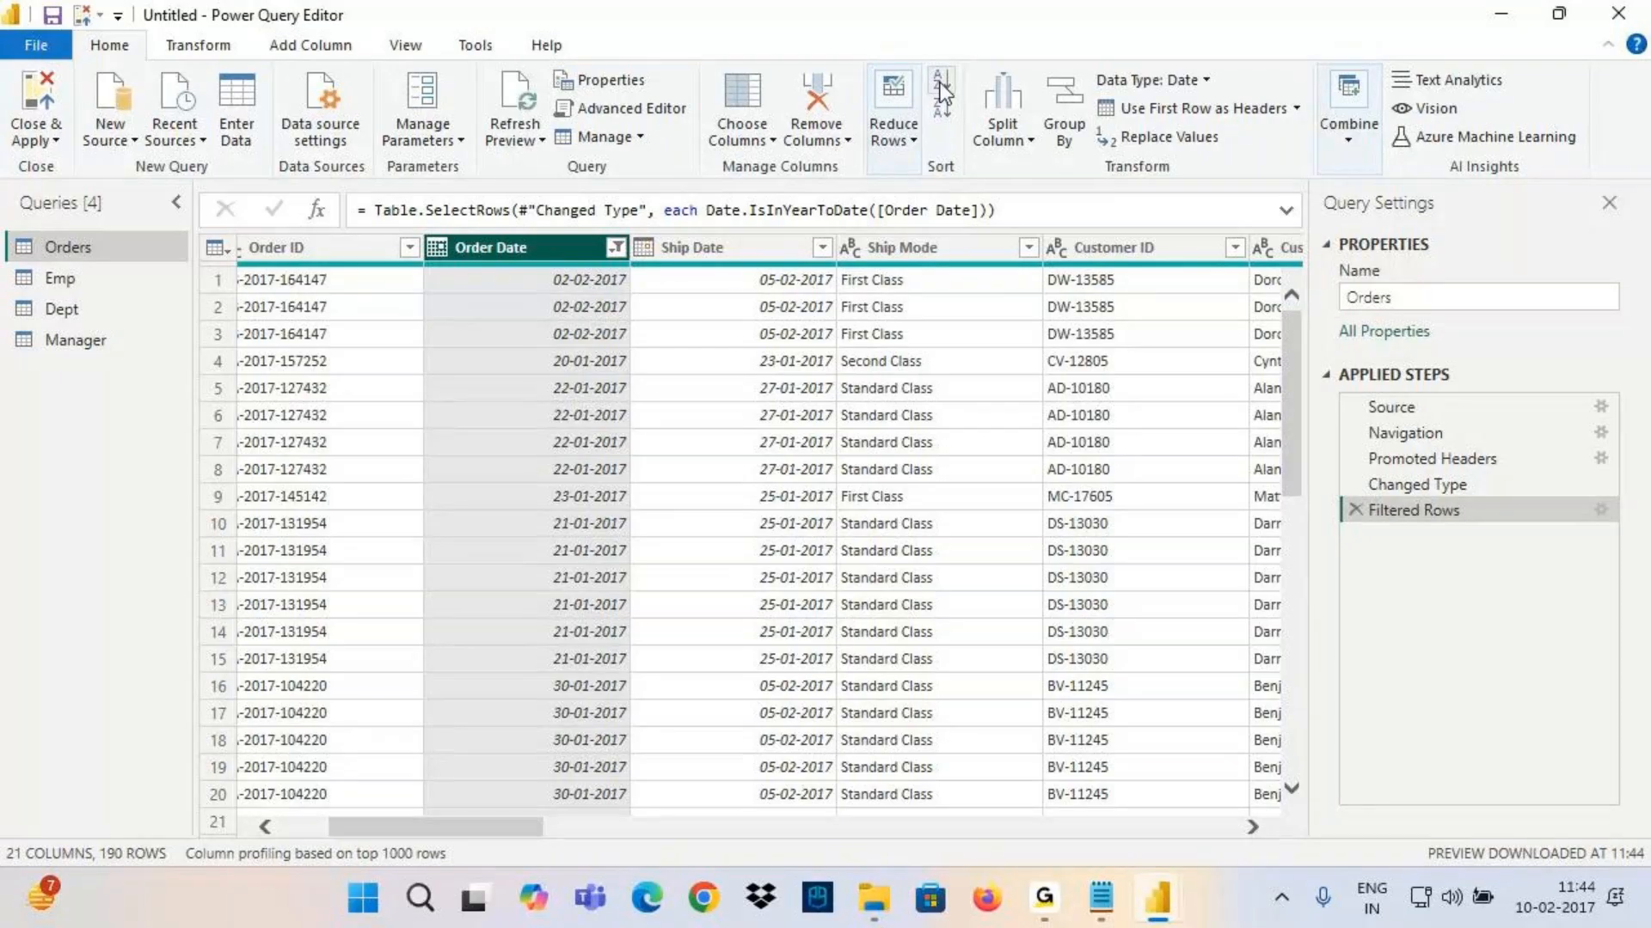
left_click(1355, 510)
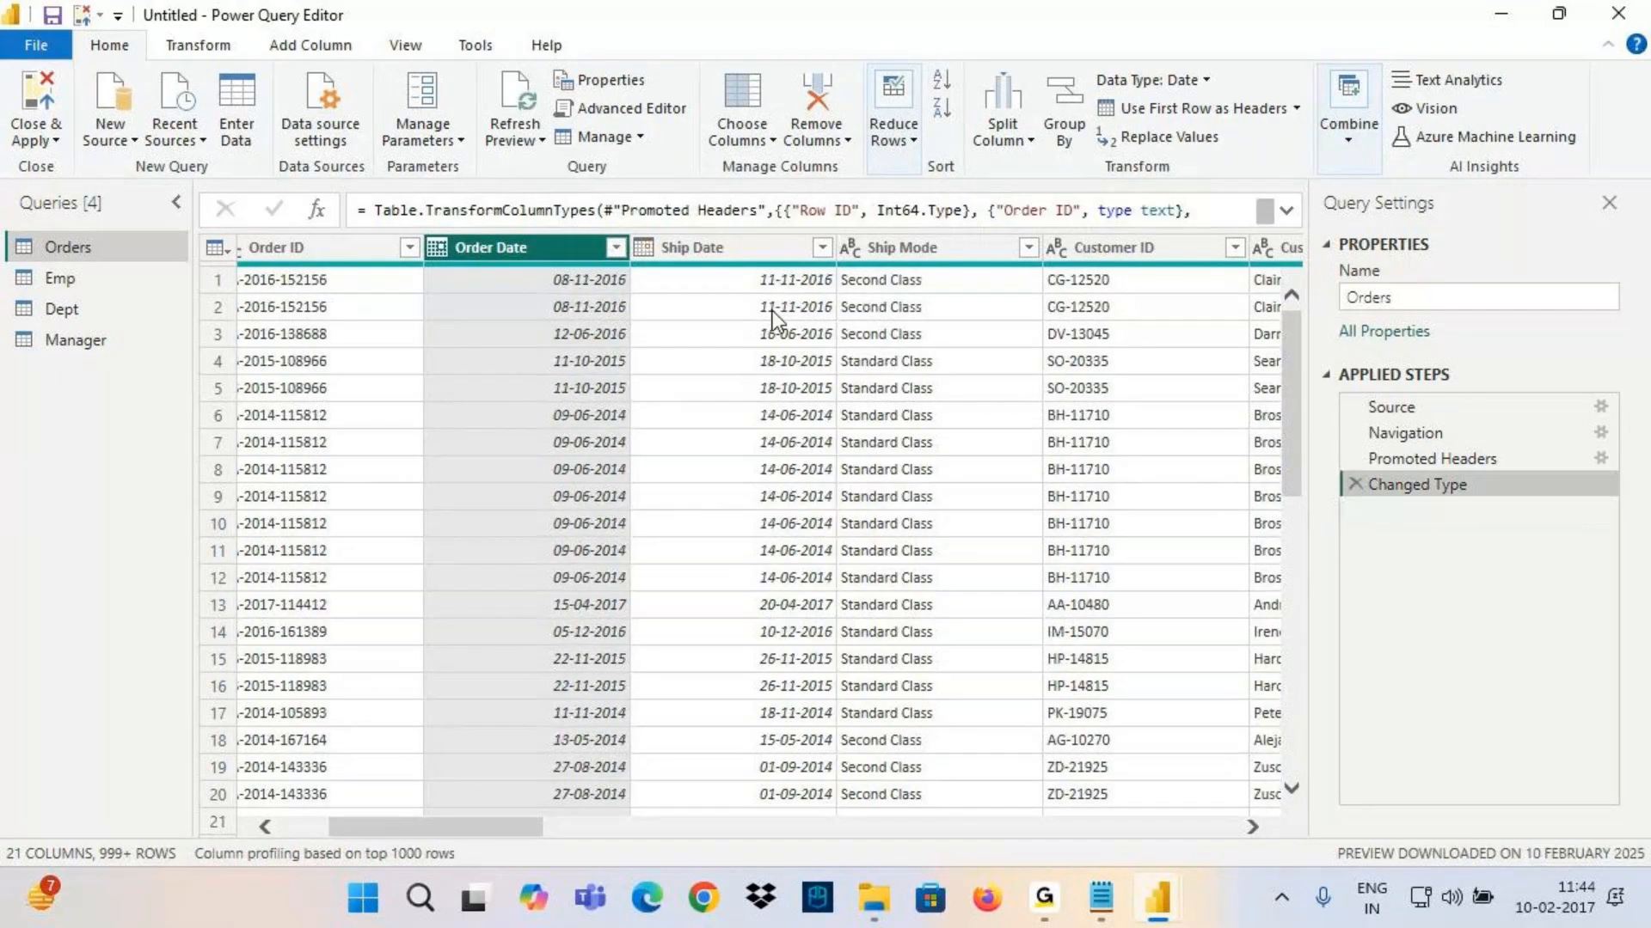
Show Order Date's quarter filters, box Next, This and Last Quarter with a line to the system date, and underline Quarter 1
left_click(614, 256)
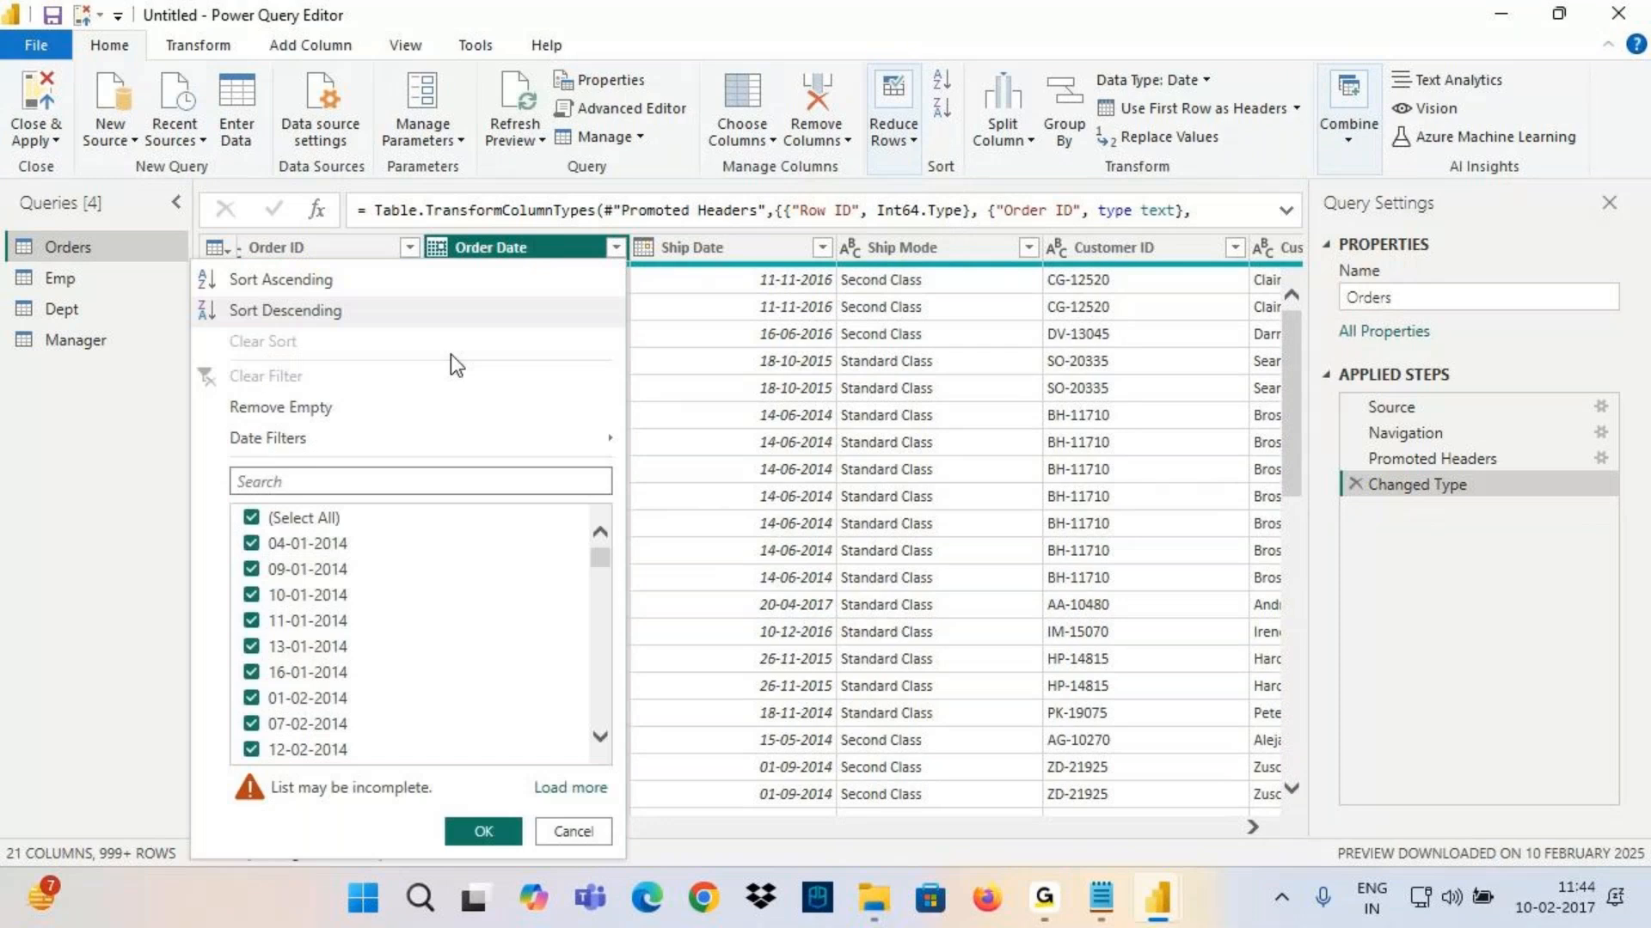
mouse_move(516, 438)
mouse_move(741, 590)
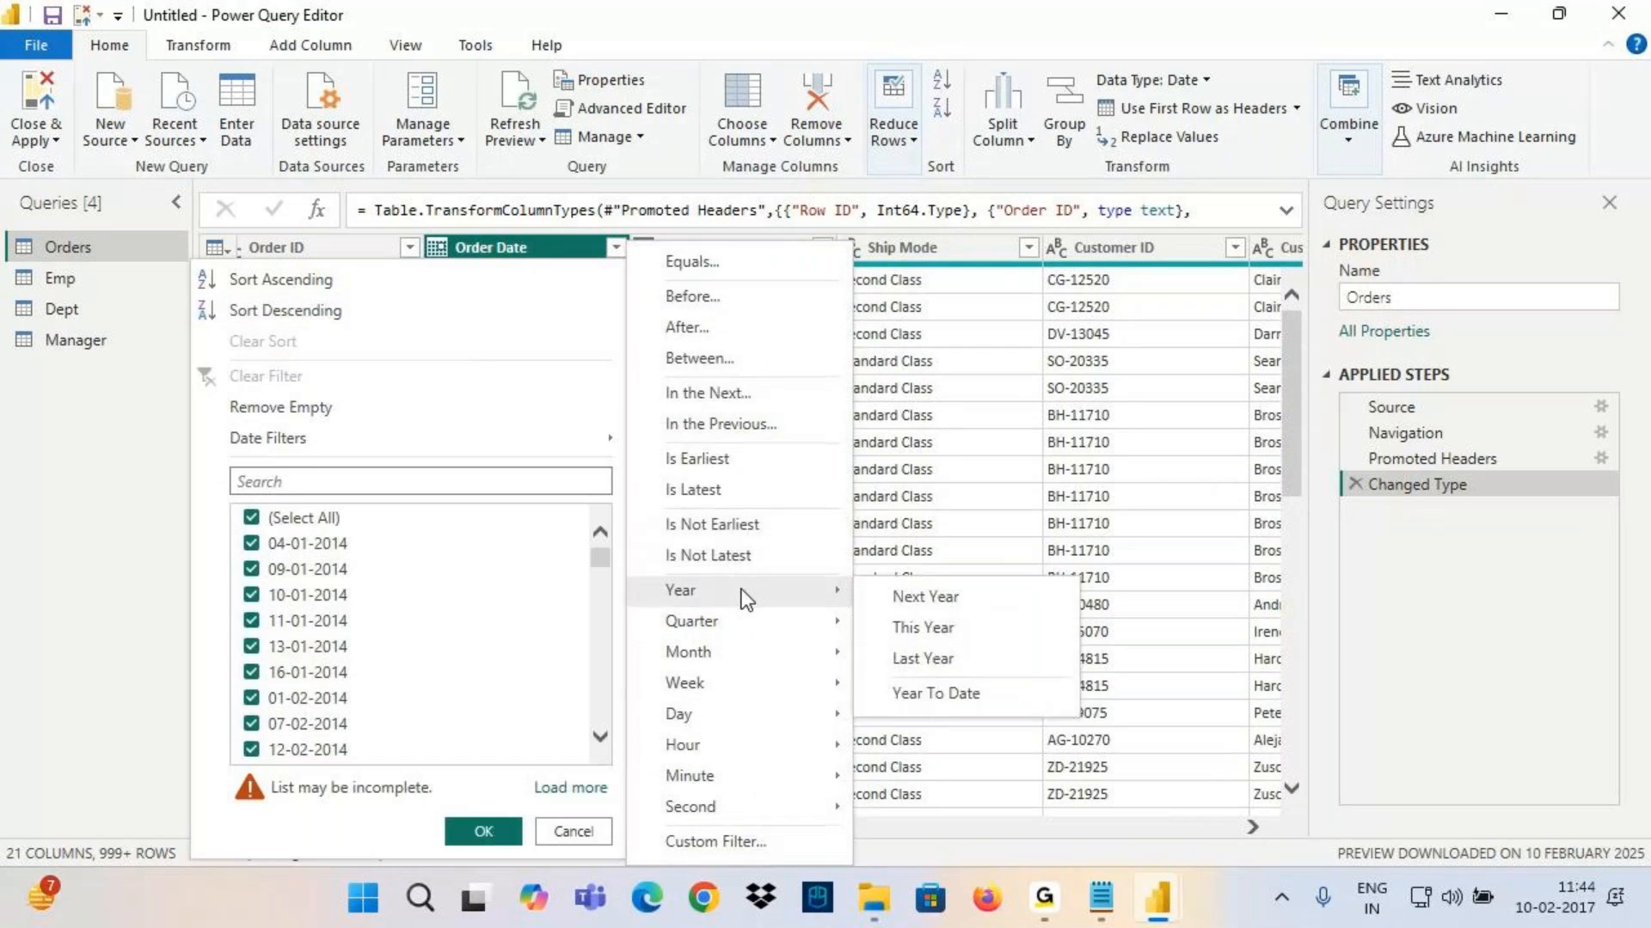
mouse_move(808, 619)
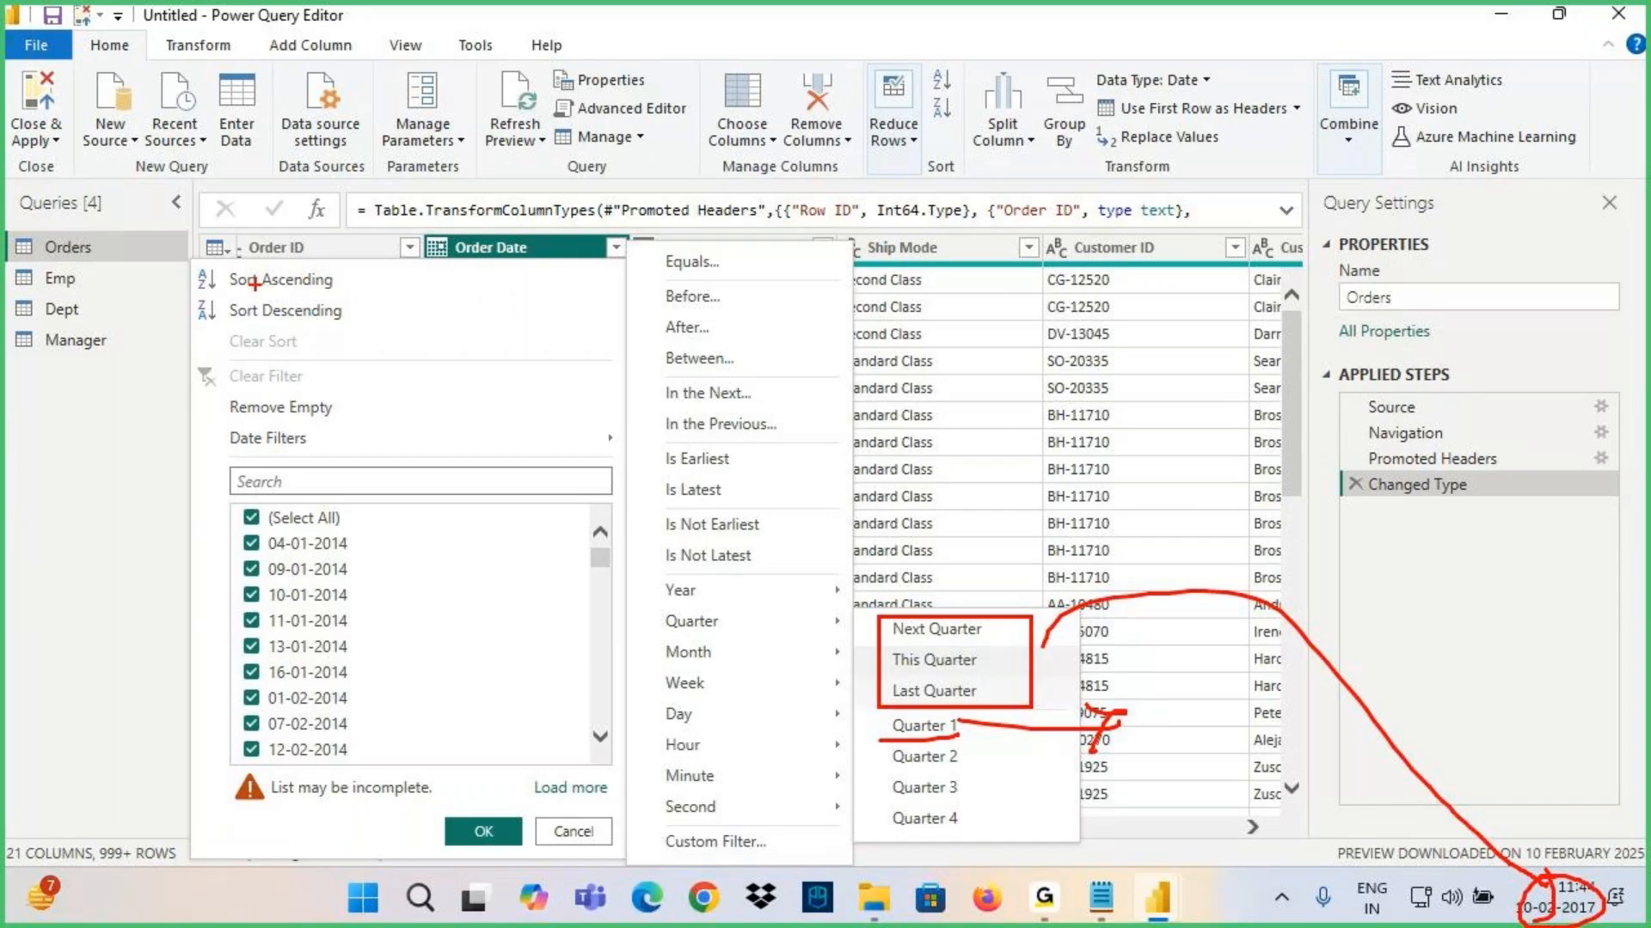
left_click(97, 445)
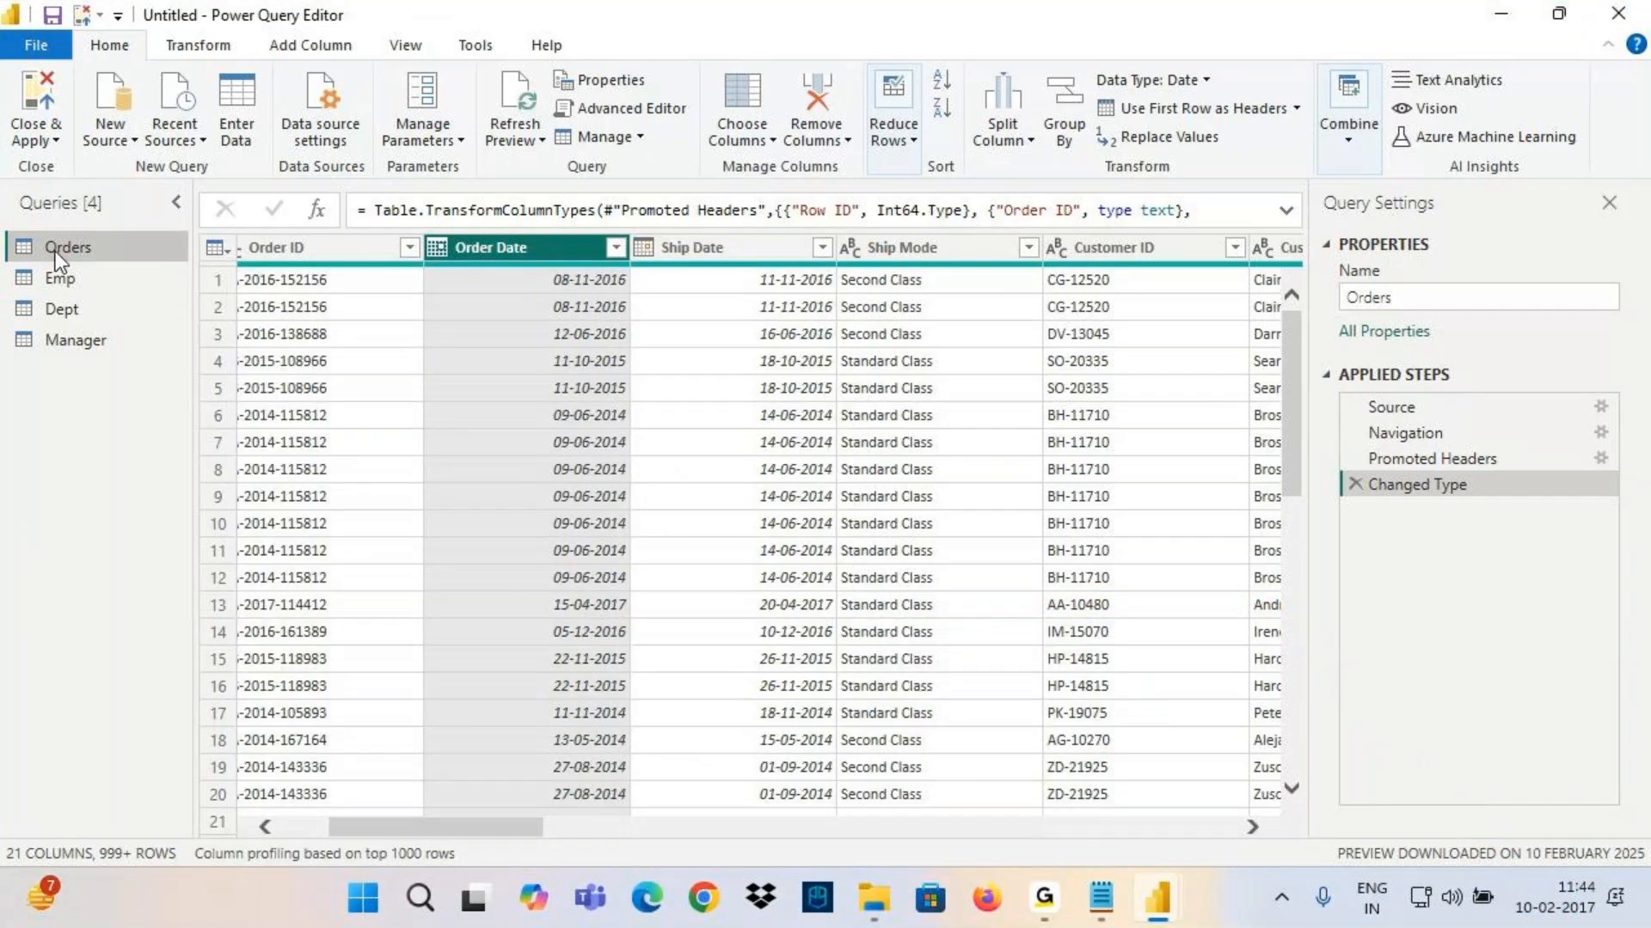
Mark the first few dates in the Order Date column with on-screen strokes, then clear the annotations
key("ctrl+2")
left_click_drag(552, 267, 519, 320)
left_click_drag(510, 282, 636, 258)
mouse_move(557, 345)
left_mouse_down()
mouse_move(573, 426)
mouse_move(618, 345)
left_mouse_up()
left_click_drag(567, 389, 656, 386)
mouse_move(589, 461)
left_mouse_down()
mouse_move(599, 511)
mouse_move(669, 509)
left_mouse_up()
key("Escape")
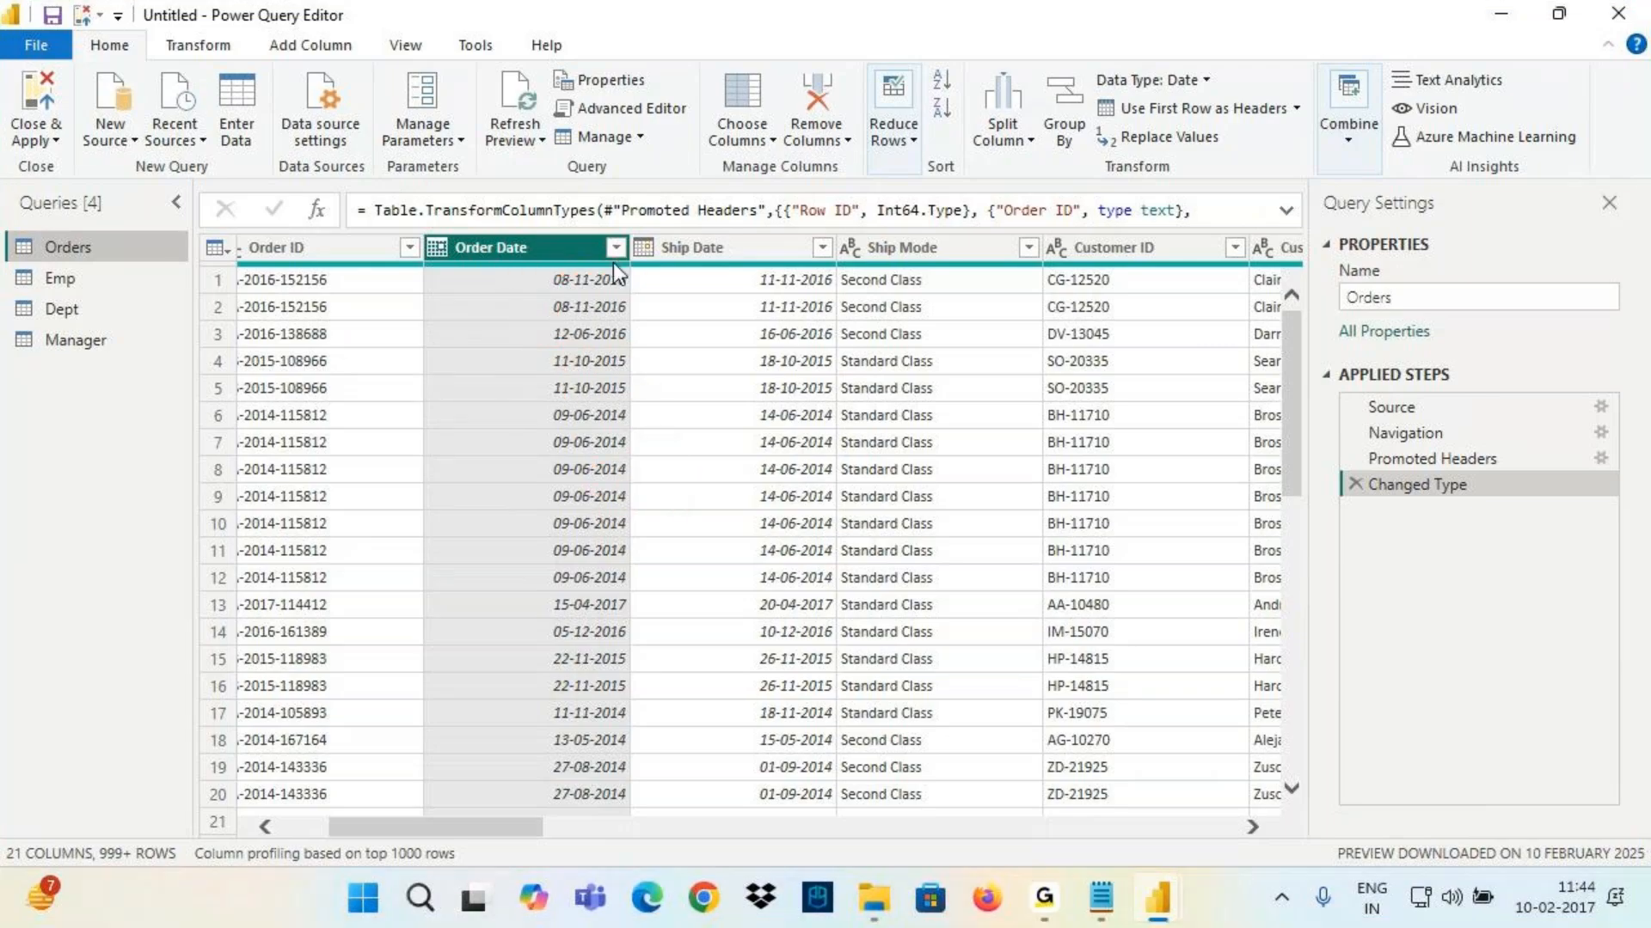
Filter Order Date to Quarter 1, box the months in the column on screen, and remove the Filtered Rows step
left_click(616, 247)
mouse_move(311, 440)
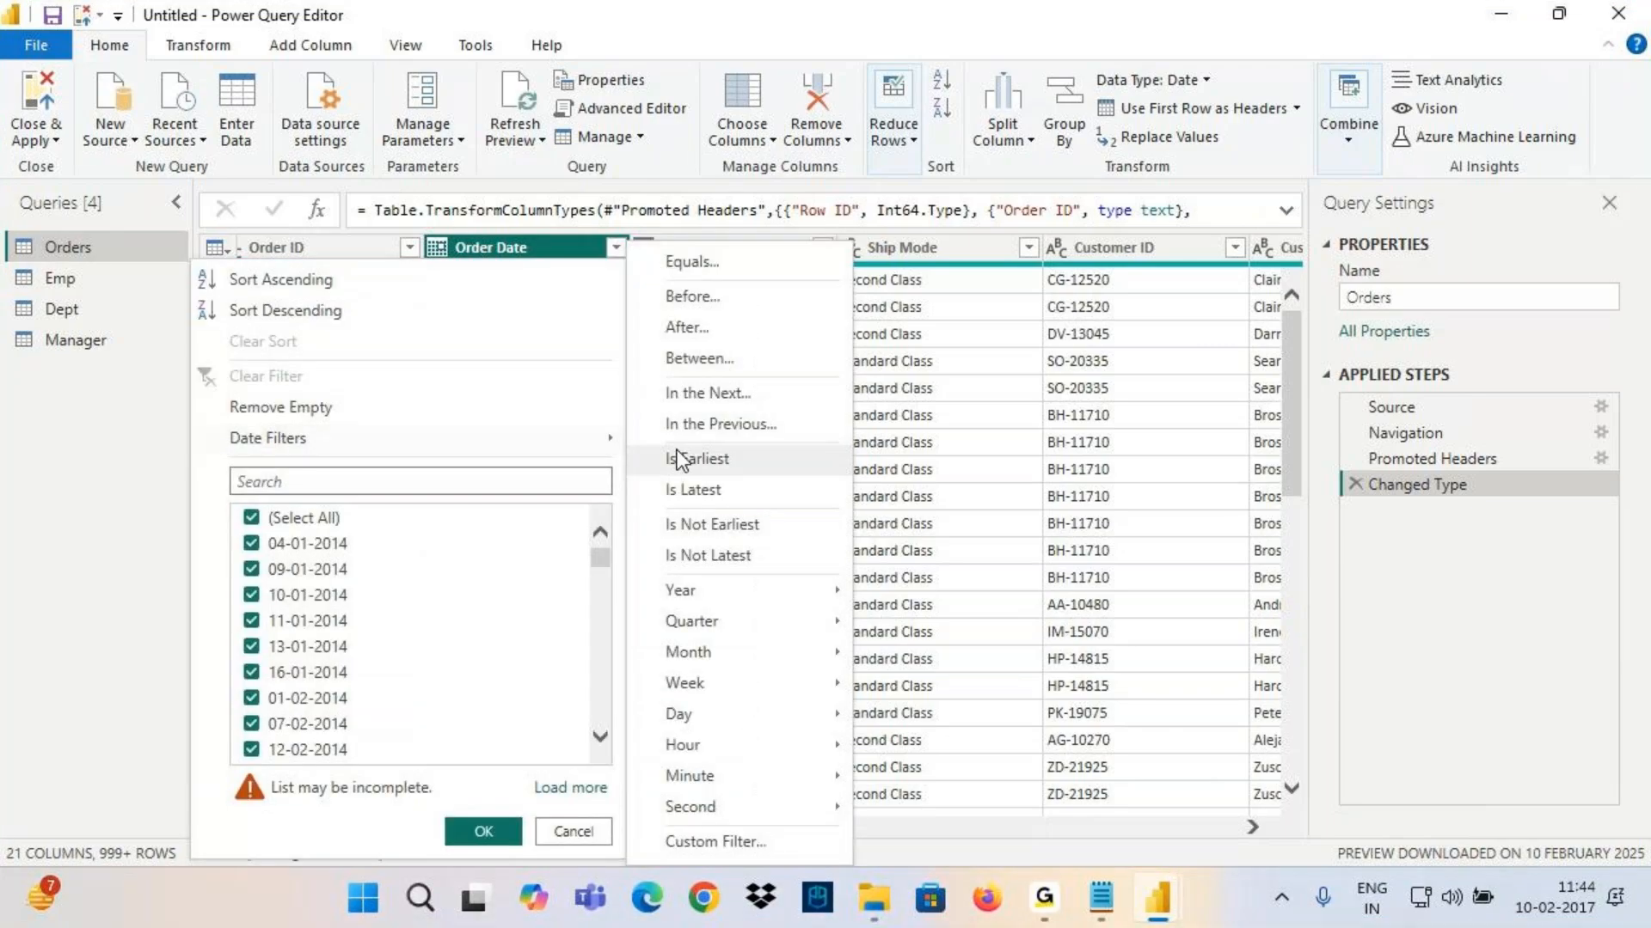
mouse_move(716, 621)
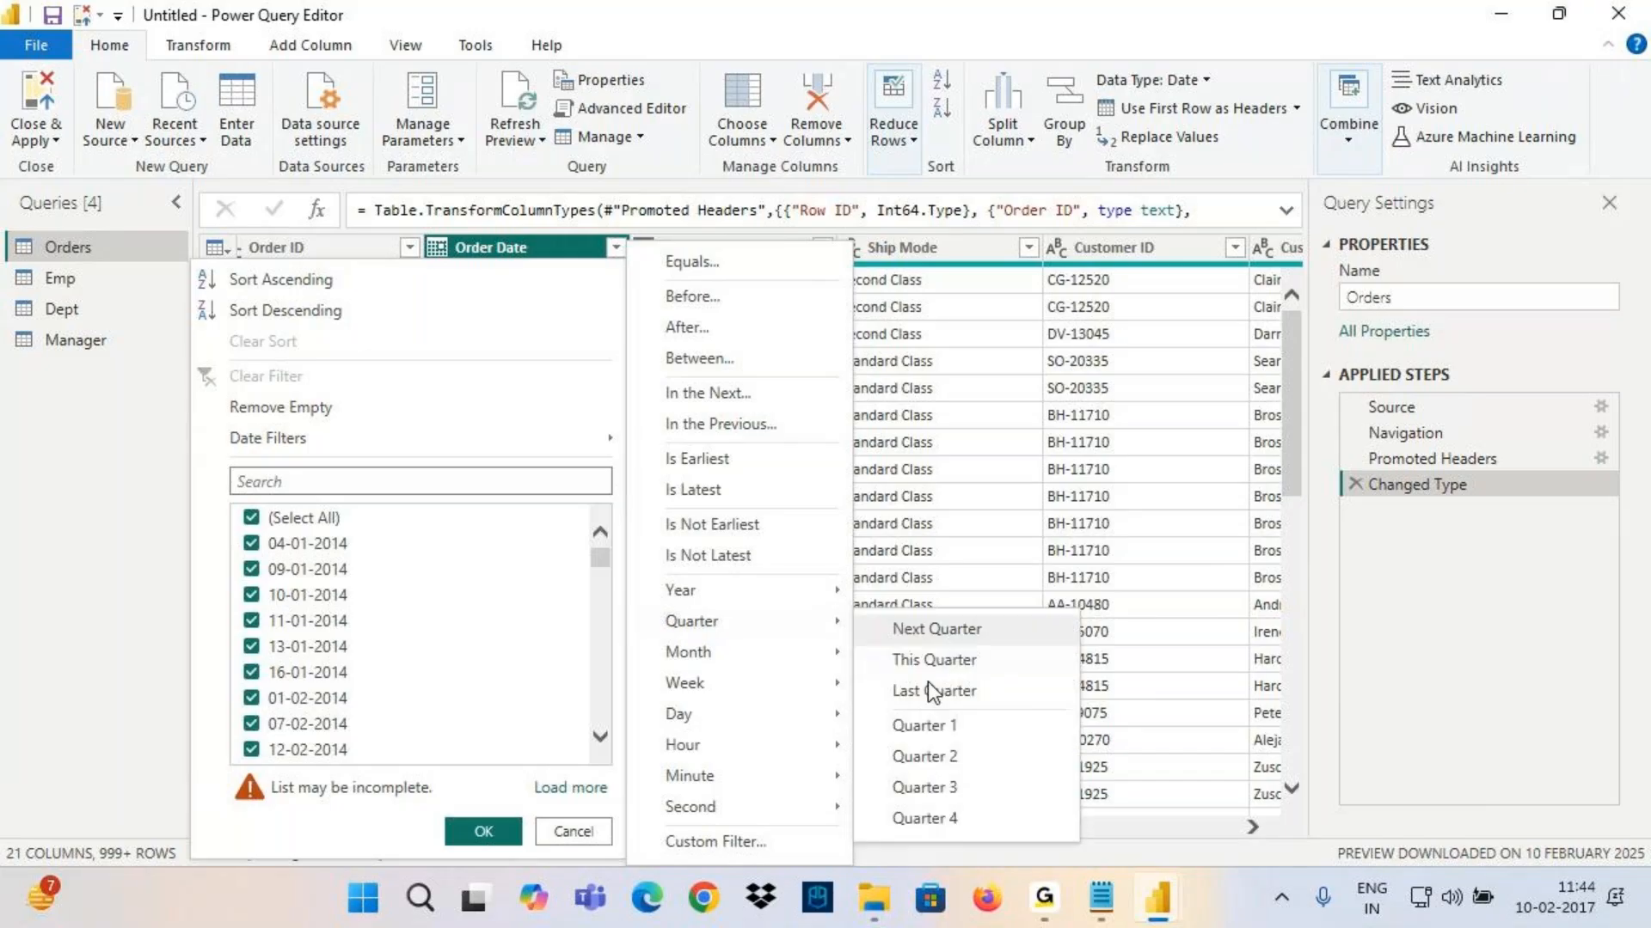
left_click(931, 733)
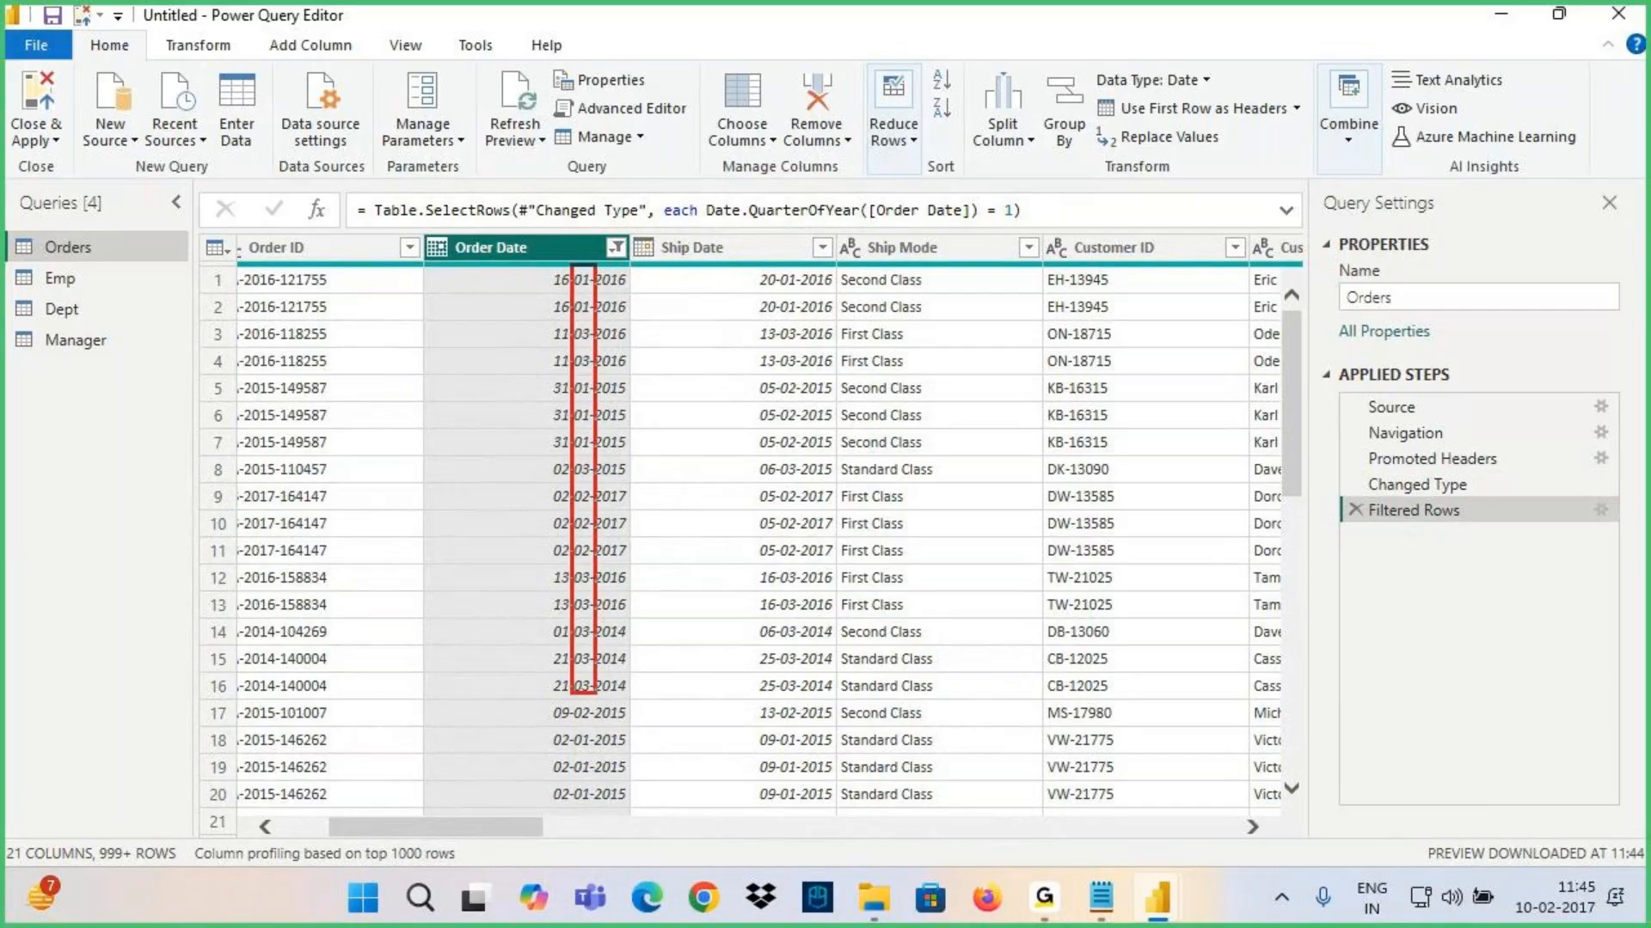
left_click_drag(604, 781, 594, 841)
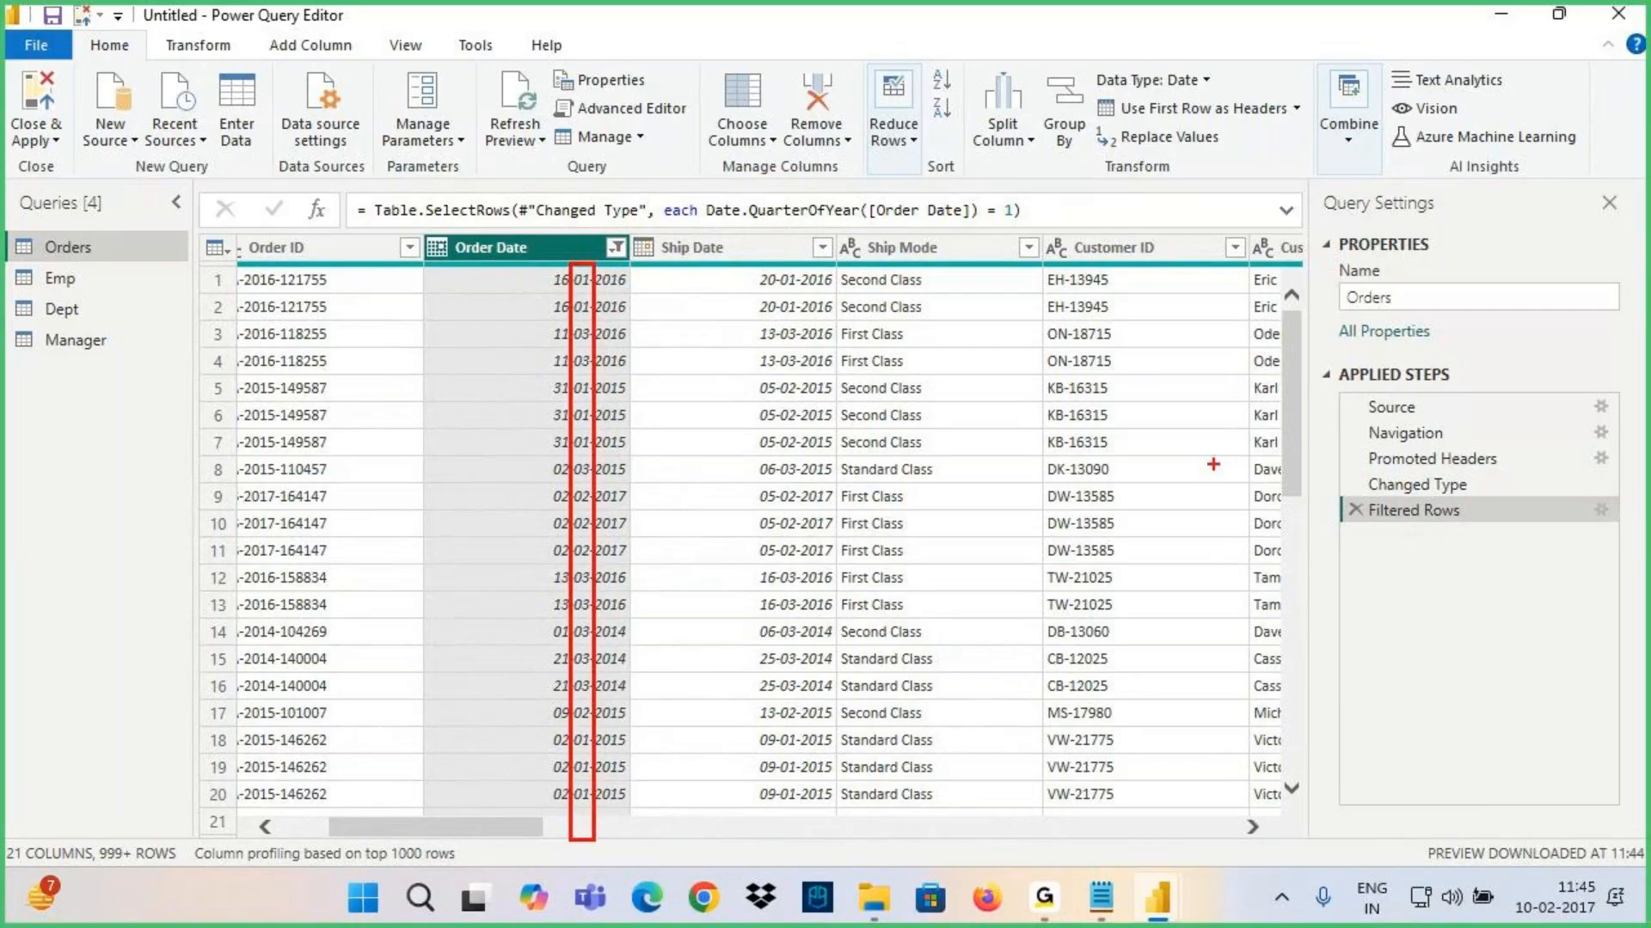
key("Escape")
left_click(1355, 510)
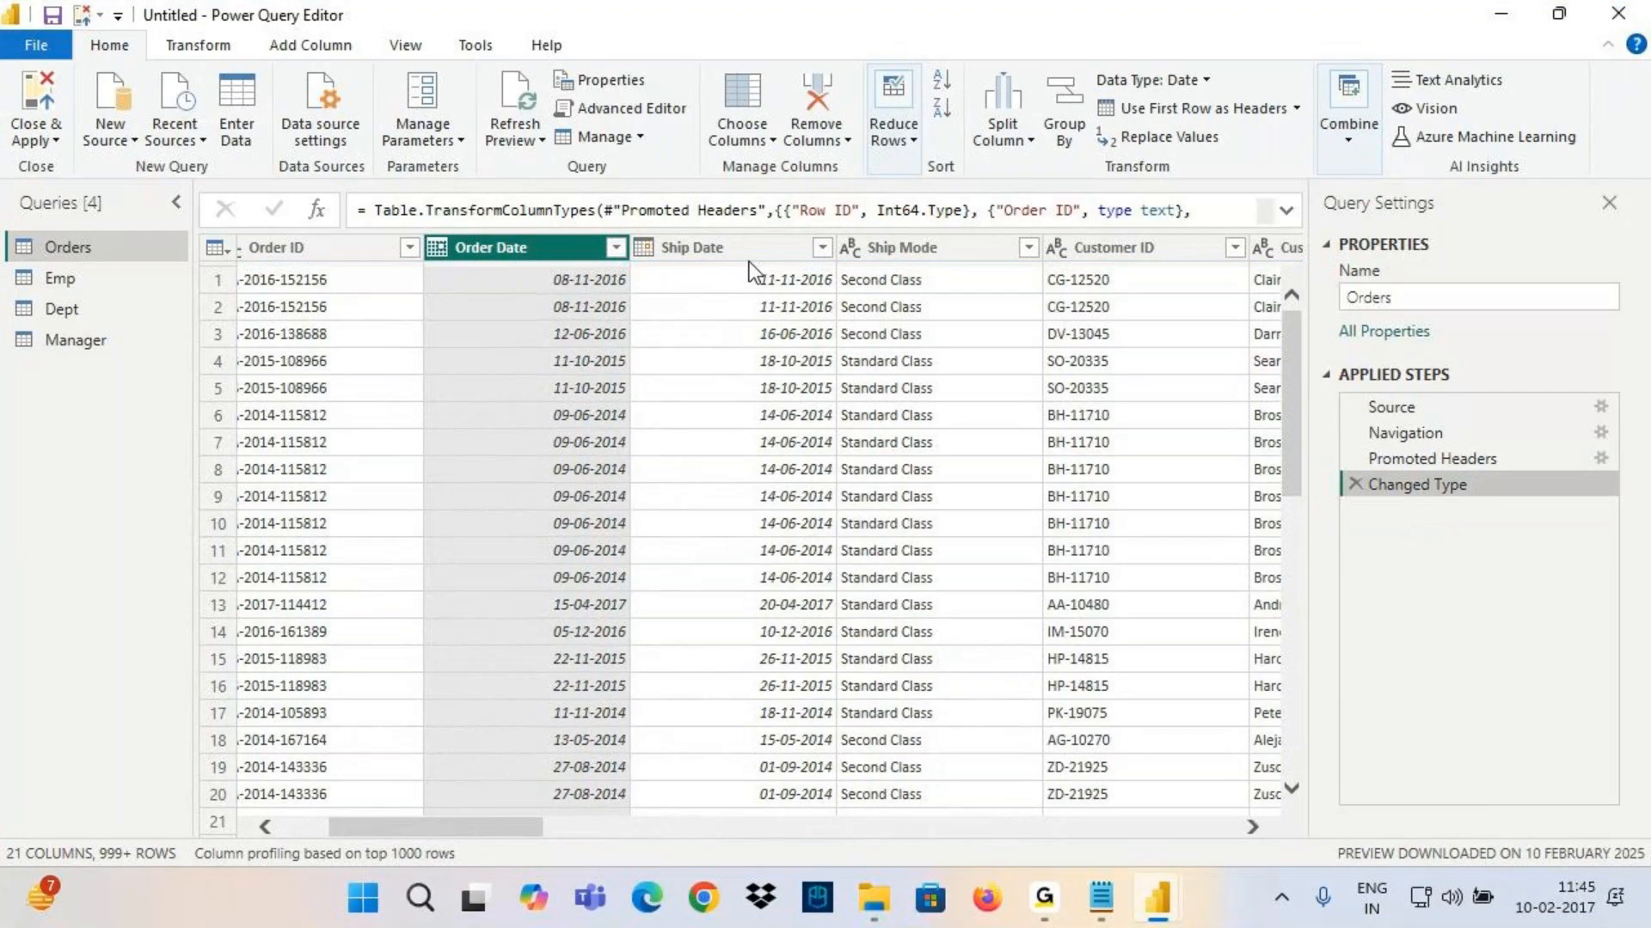
Filter Order Date by month to December, and remove the resulting Filtered Rows step
left_click(615, 248)
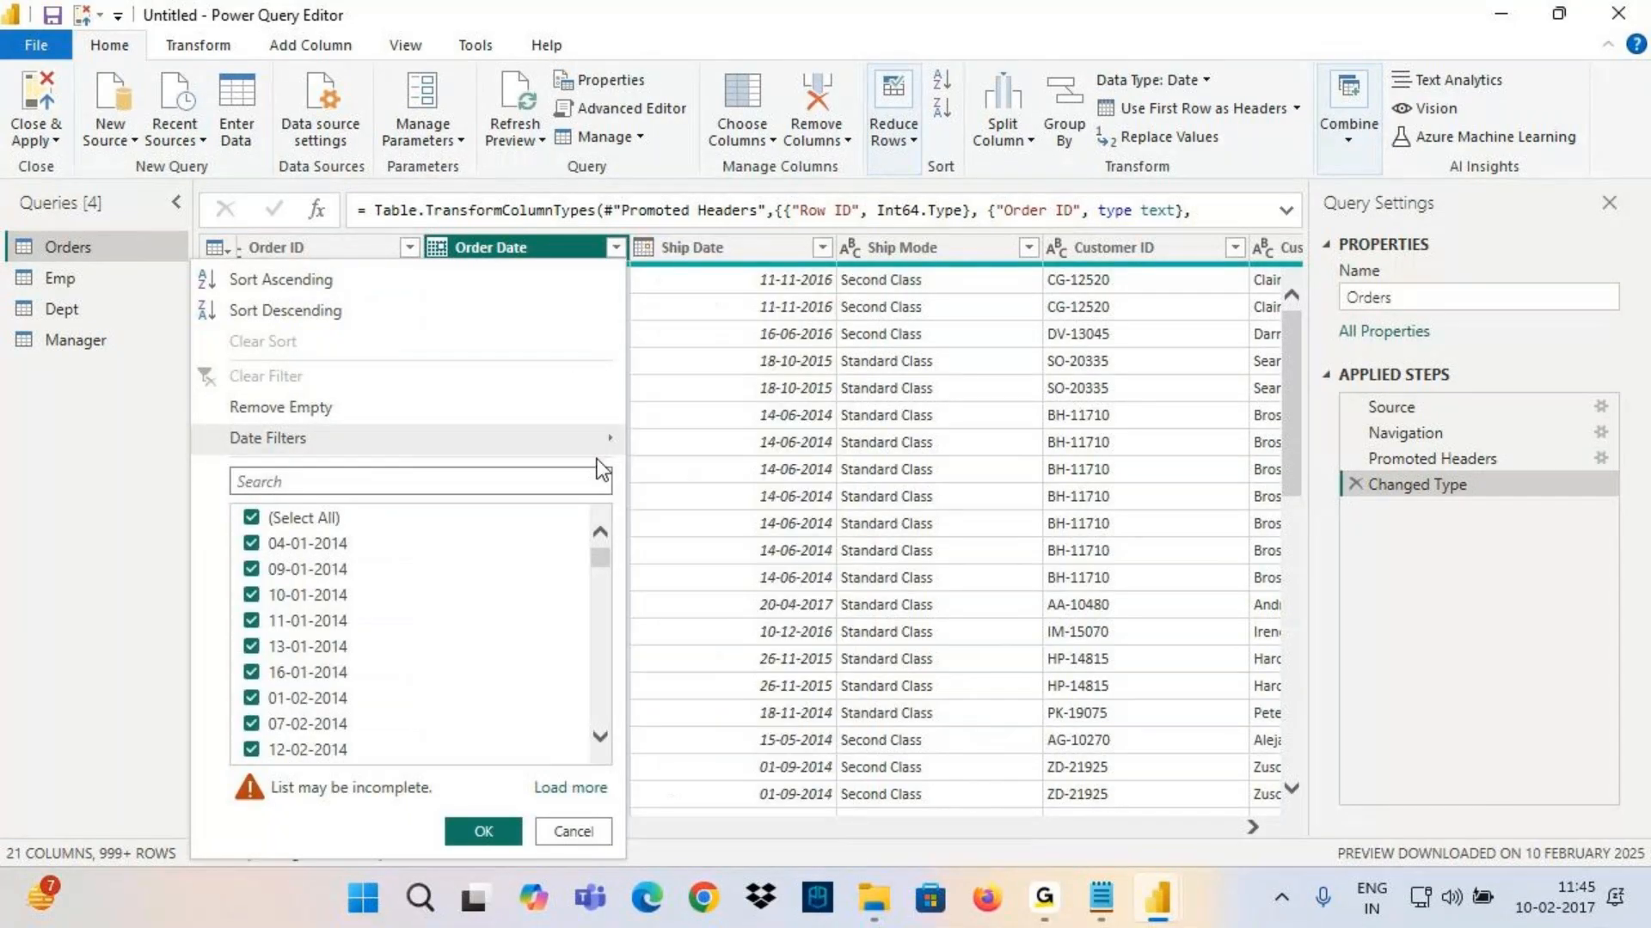
mouse_move(602, 440)
mouse_move(826, 652)
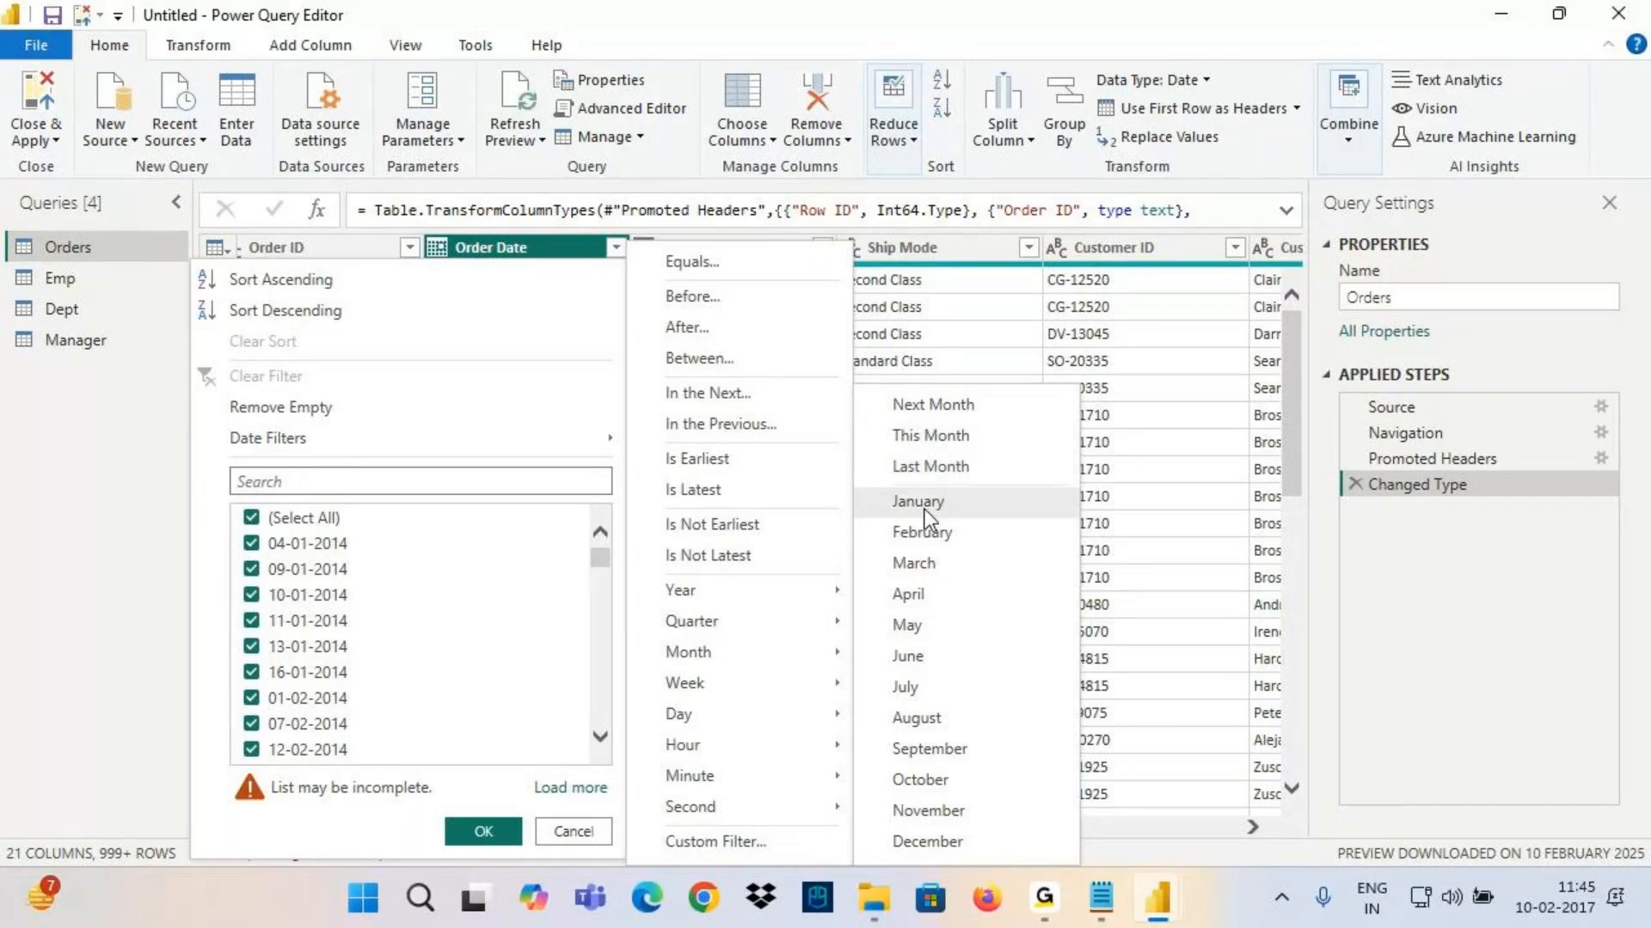
left_click(916, 842)
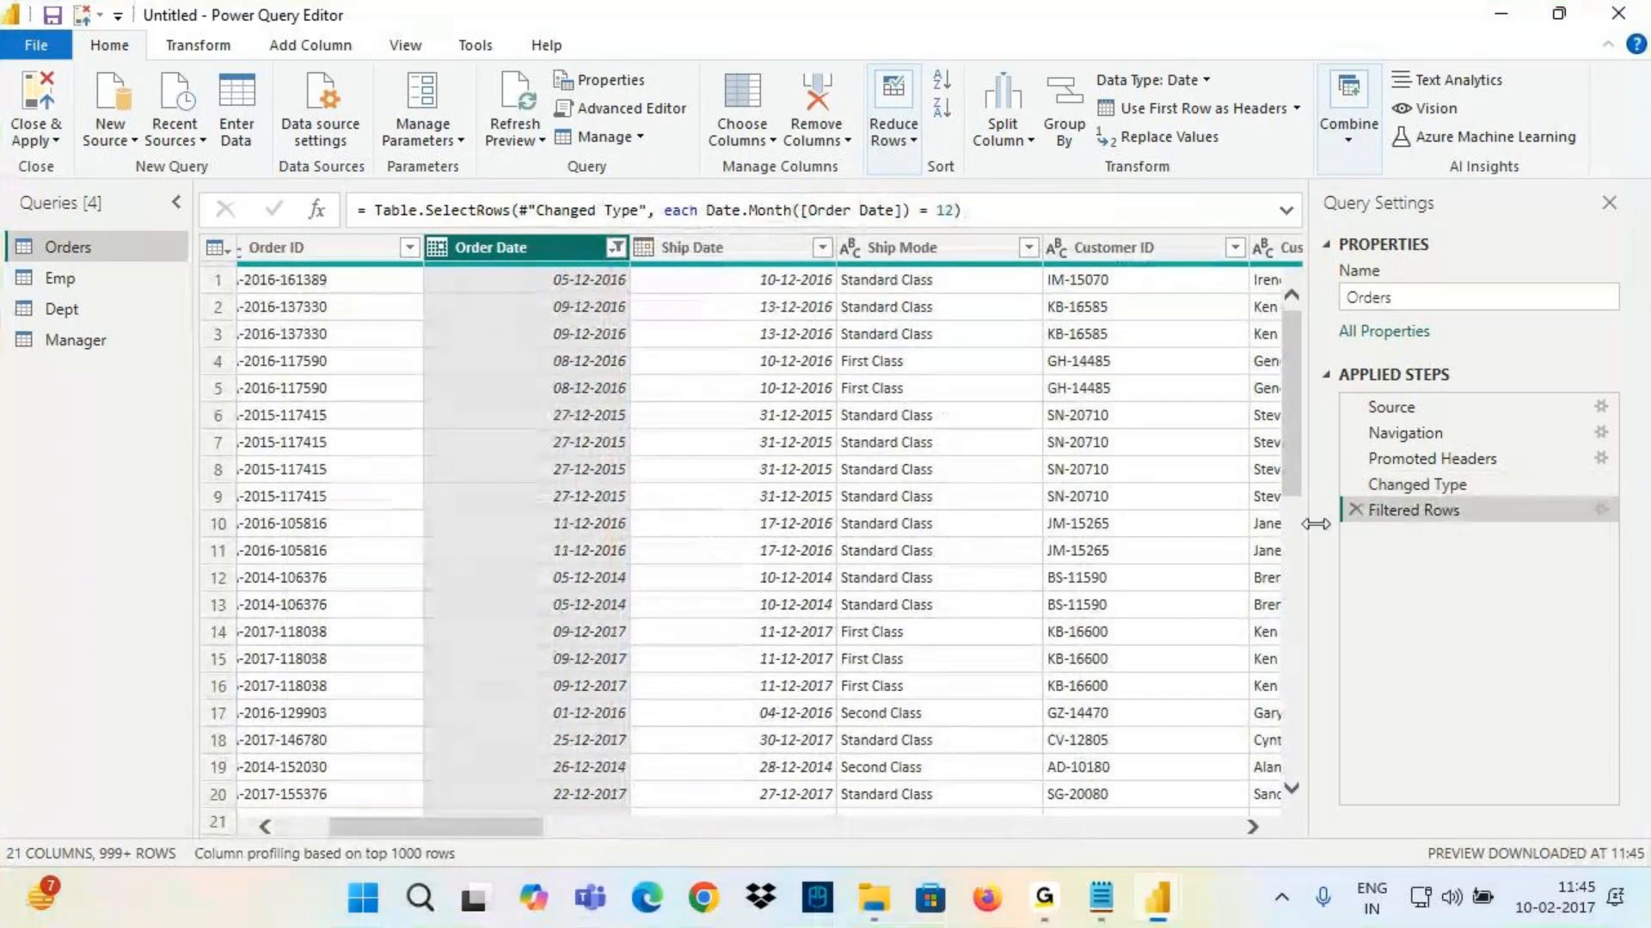
left_click(1357, 511)
Go through Order Date's month, week and day filters, apply Today, and remove the Filtered Rows step
left_click(616, 247)
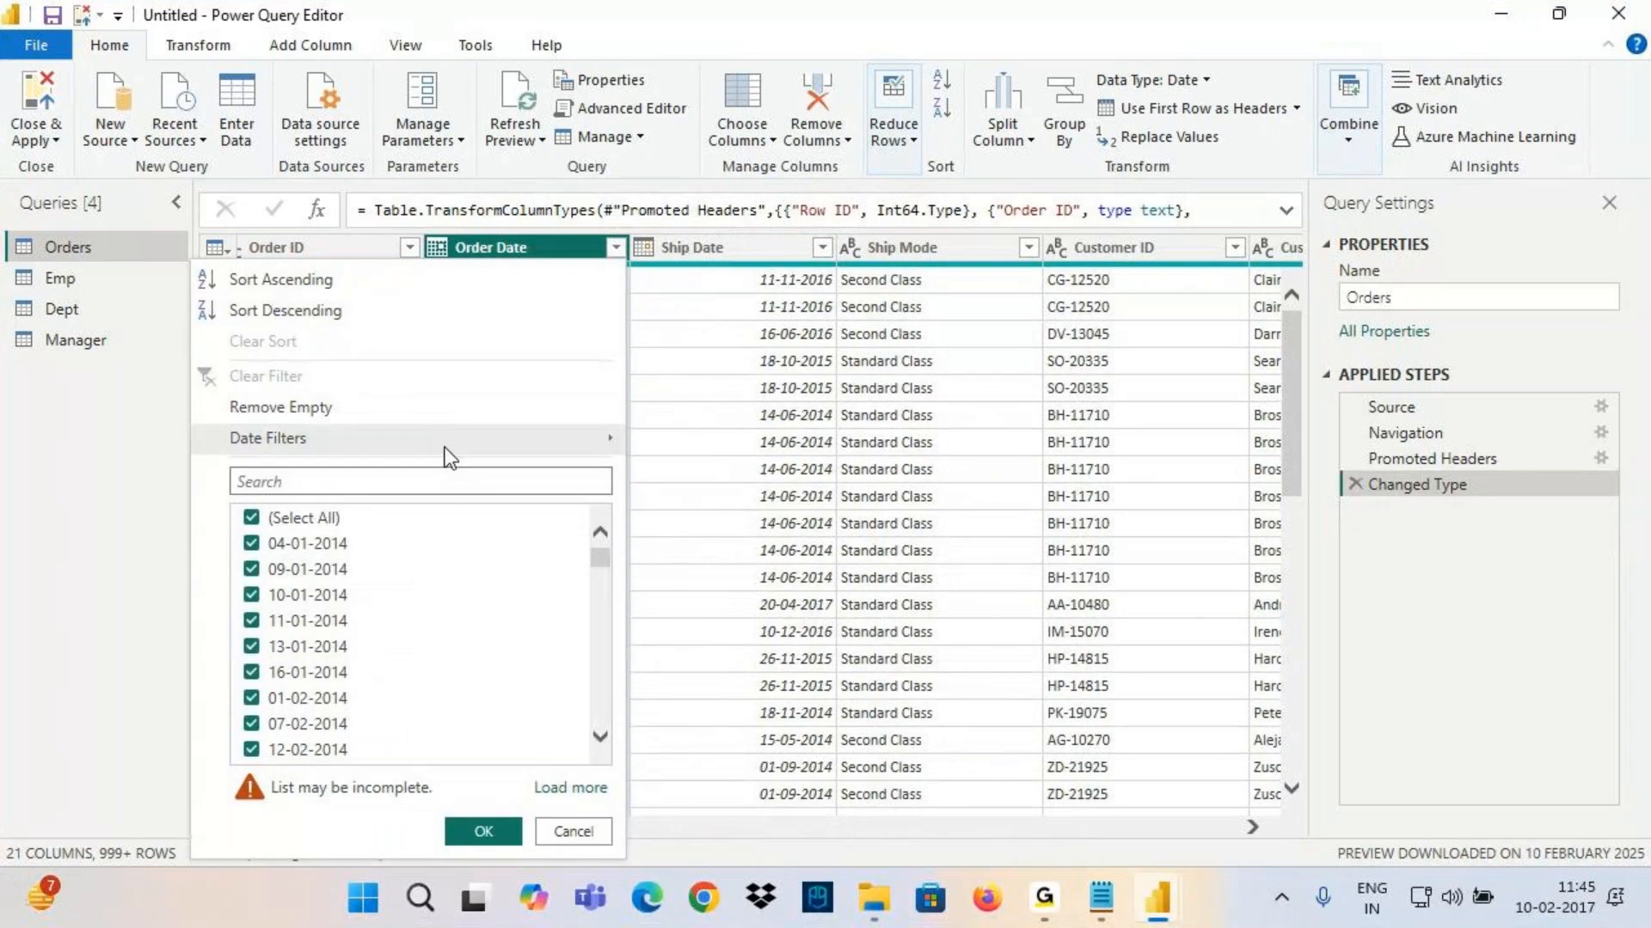
mouse_move(457, 447)
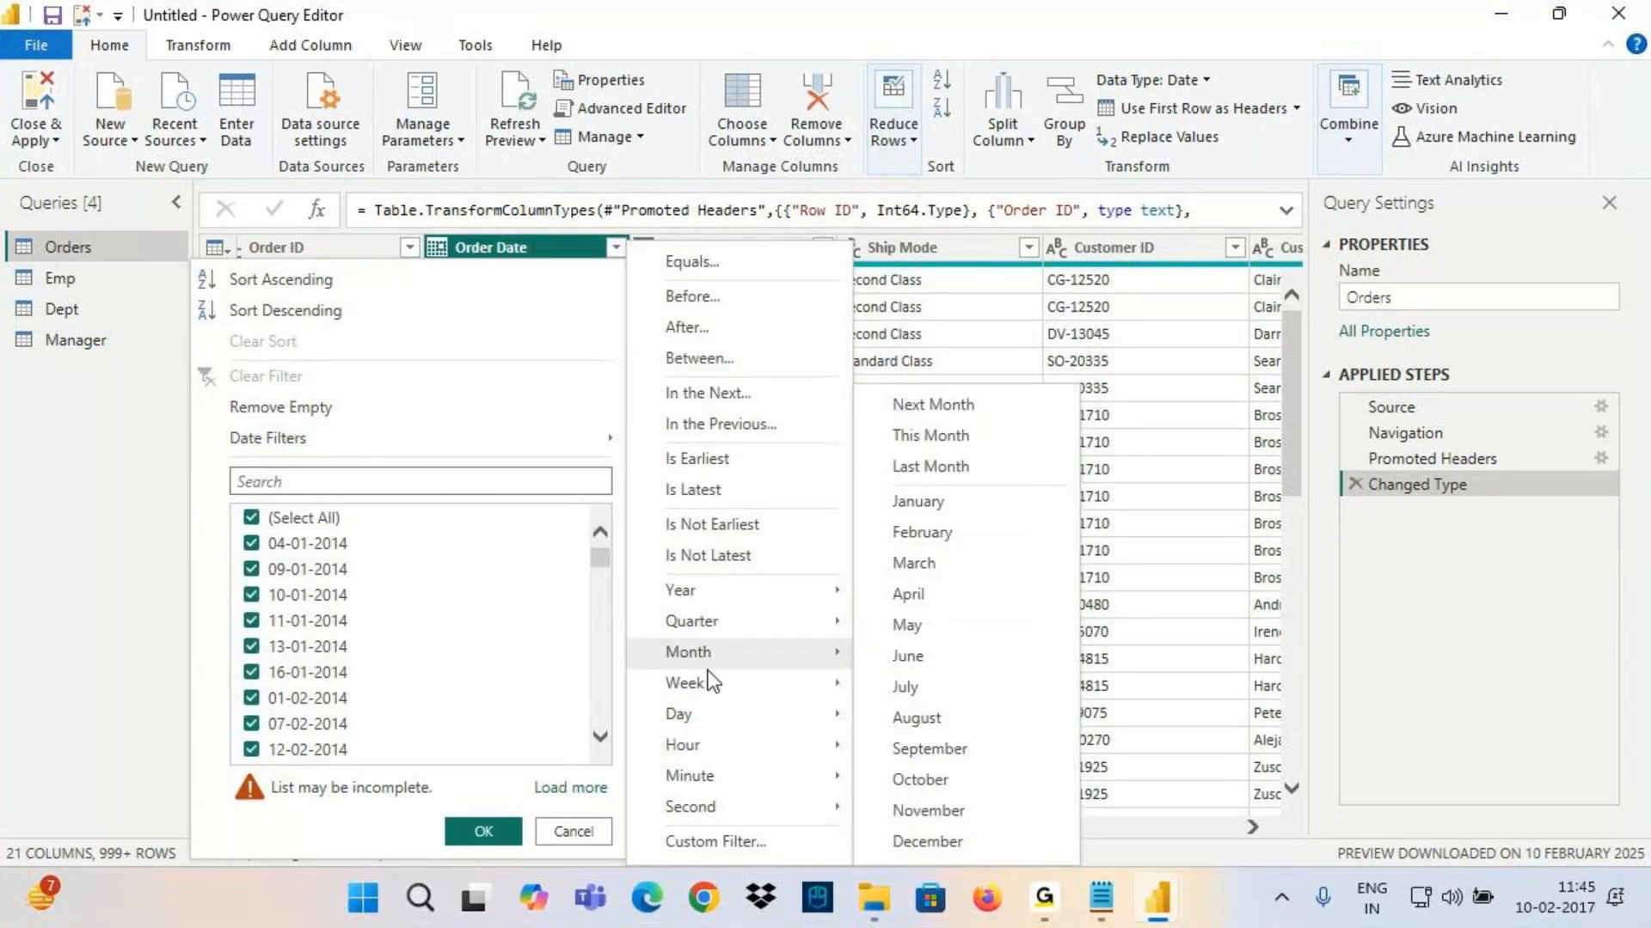
mouse_move(741, 682)
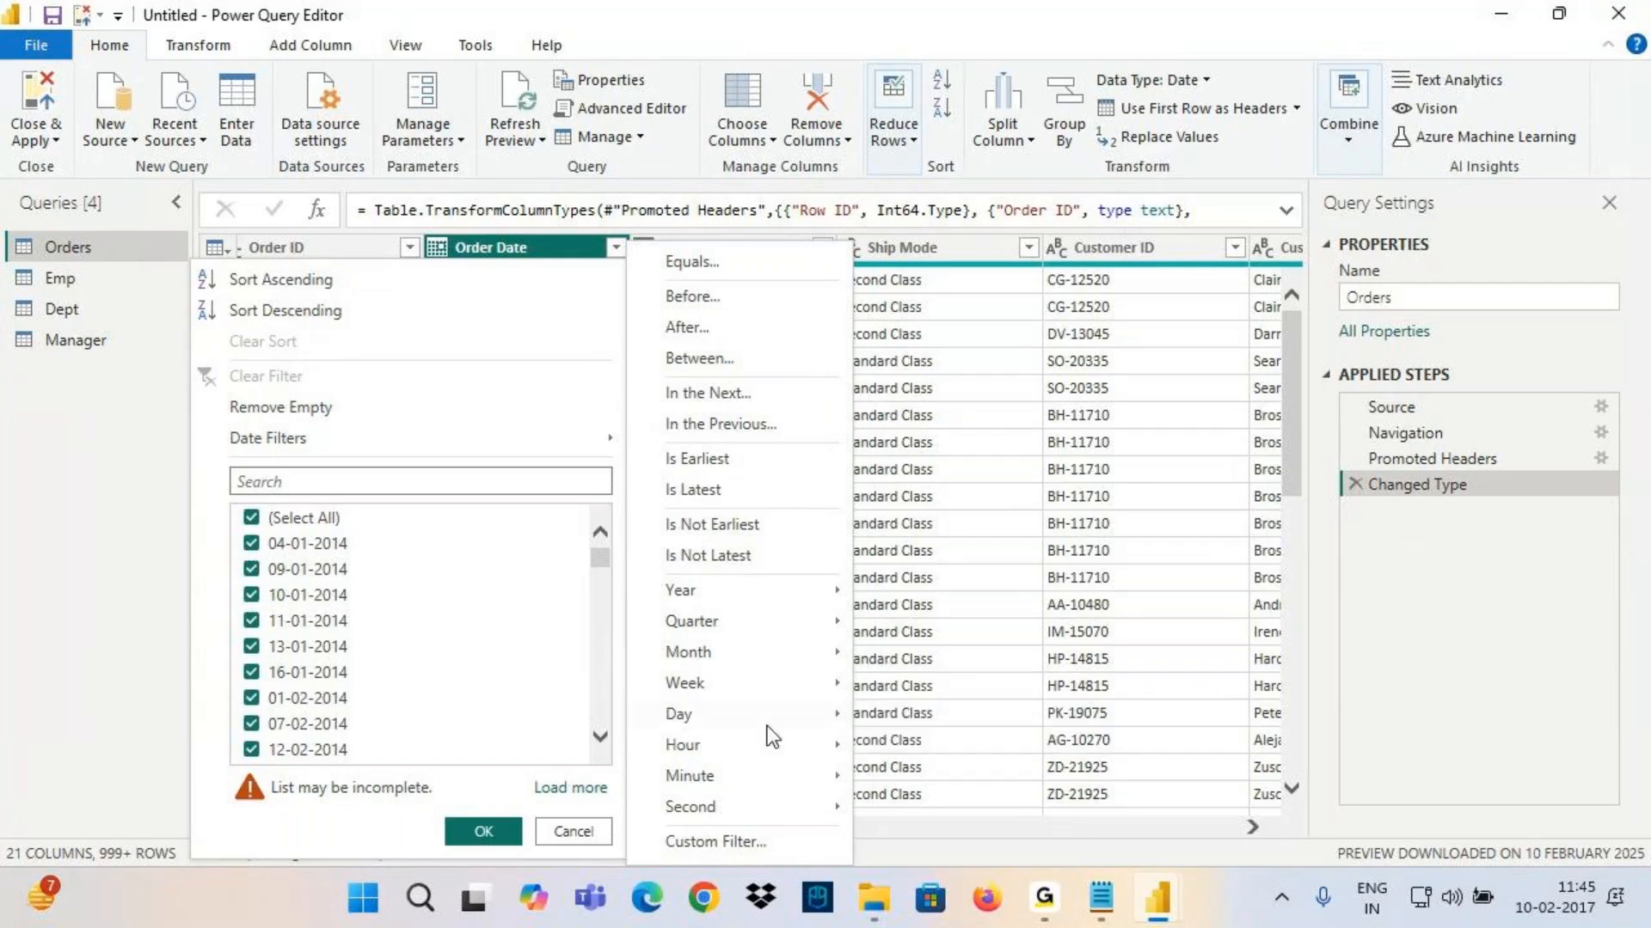
mouse_move(729, 719)
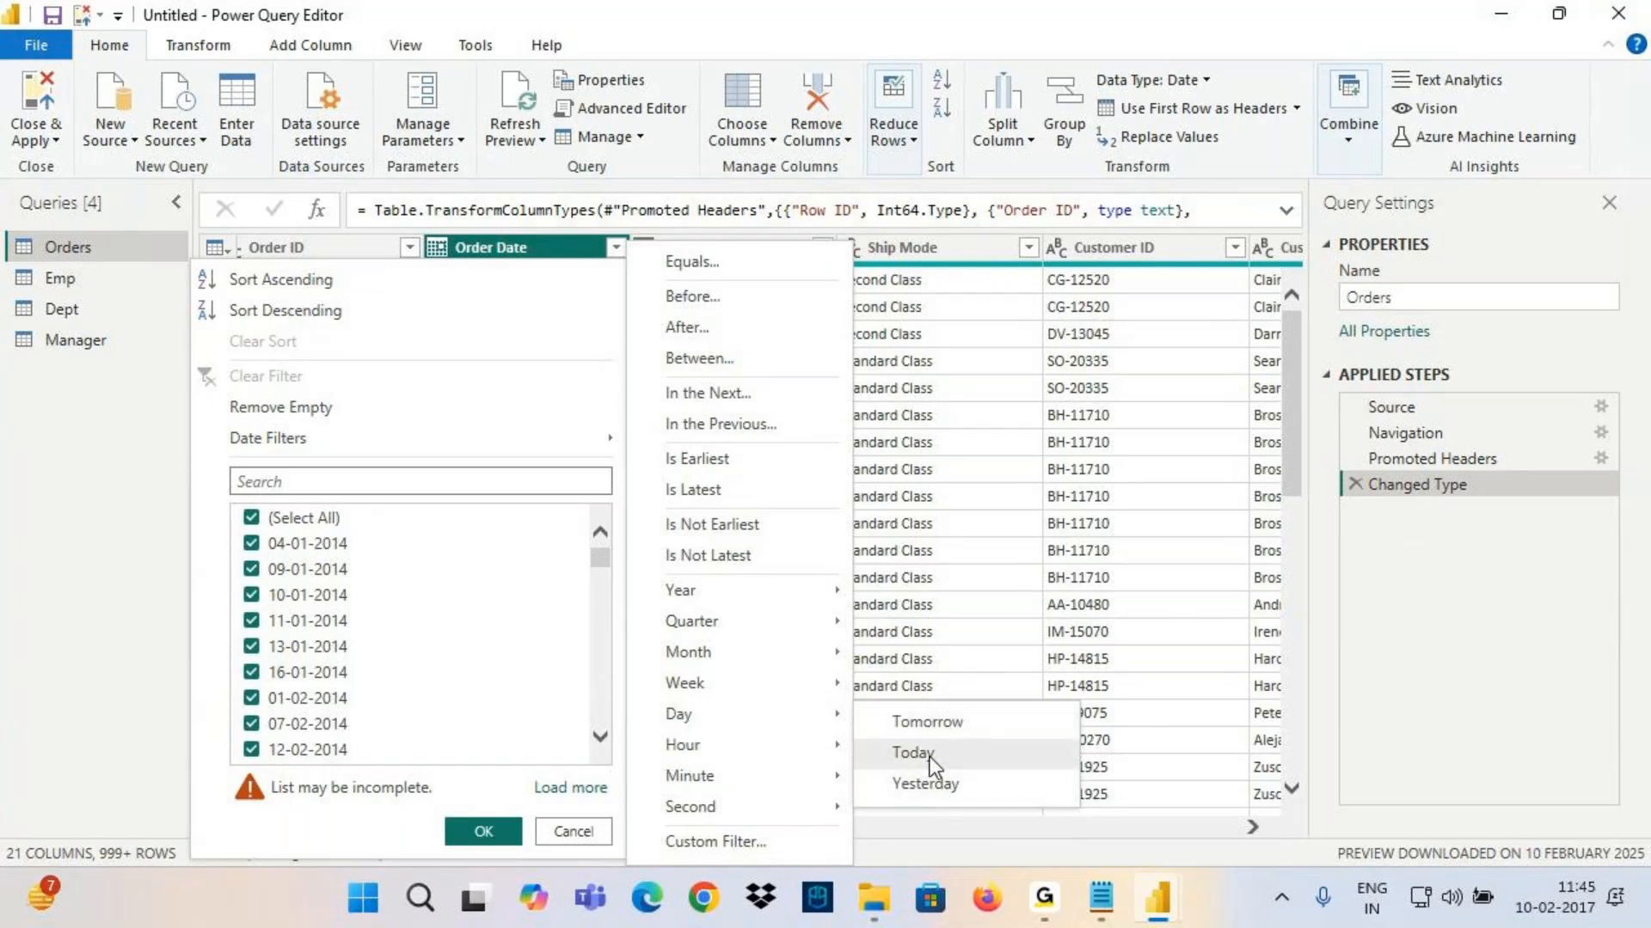
left_click(931, 756)
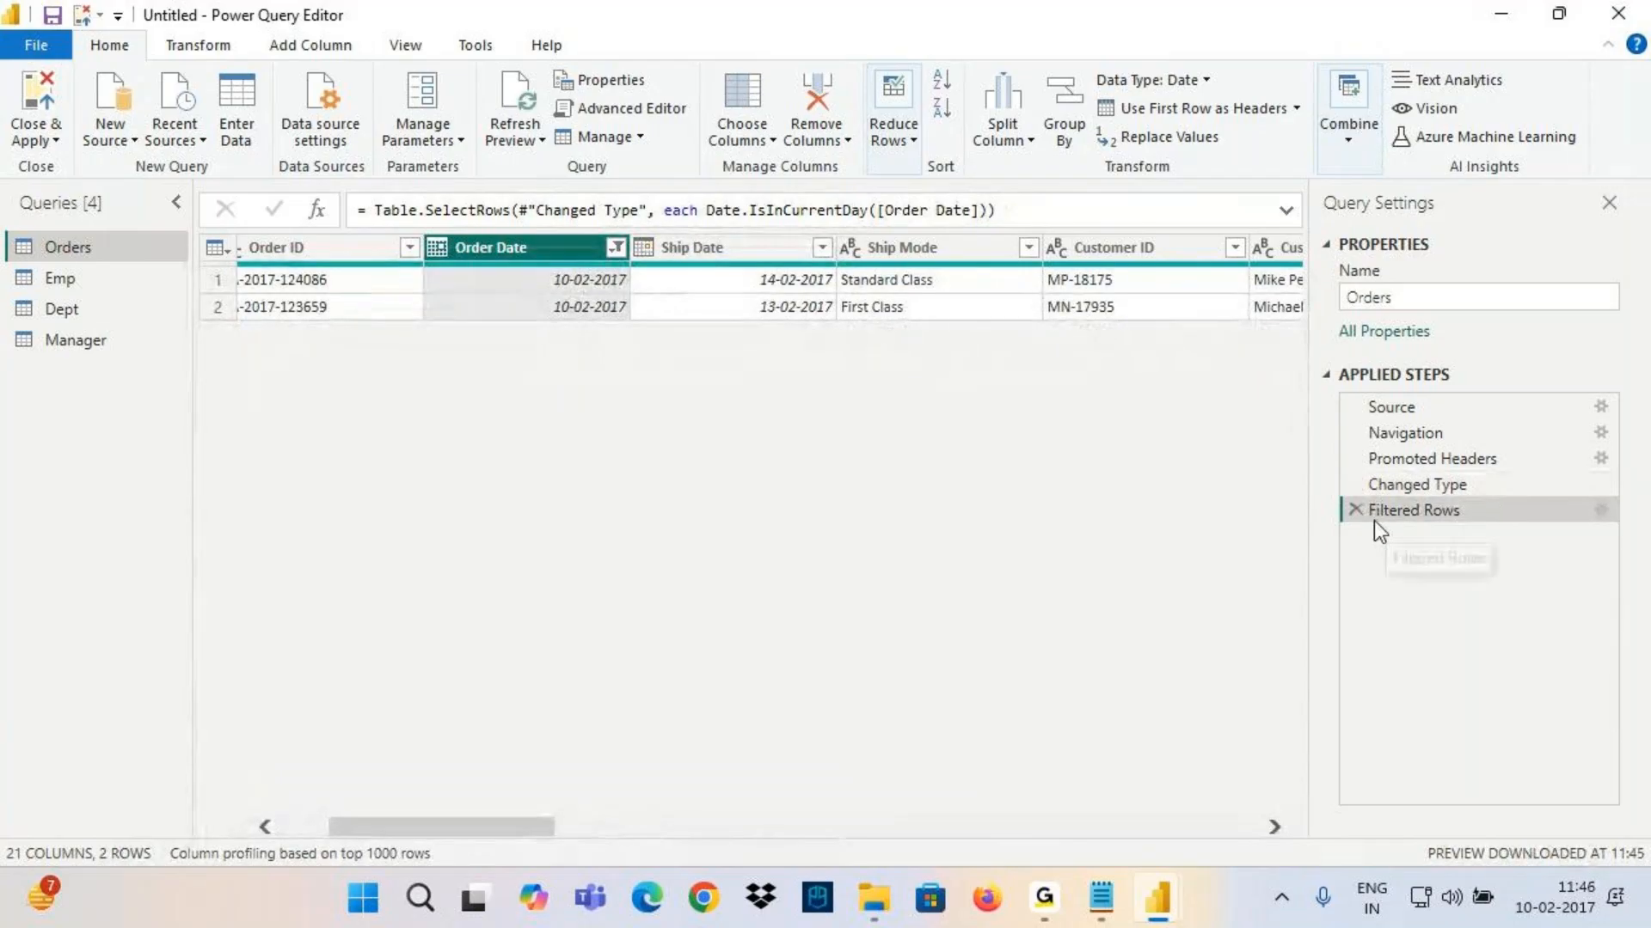
left_click(1357, 510)
Look over Order Date's list of date filters down to Custom Filter, and close it without applying one
left_click(616, 247)
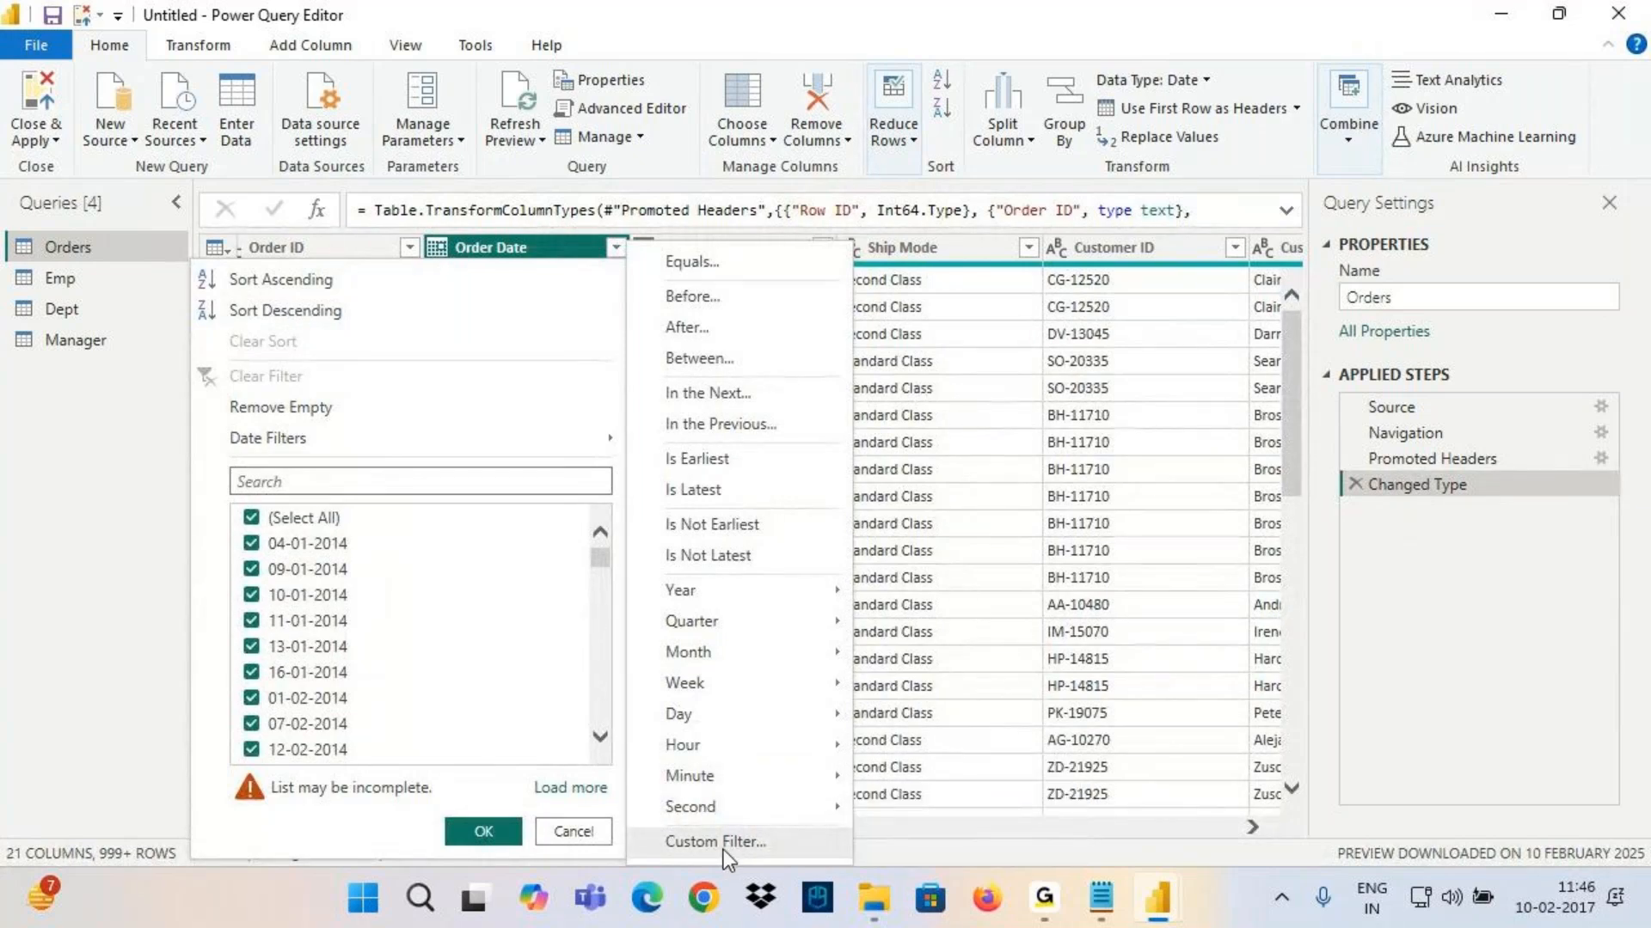
left_click(545, 256)
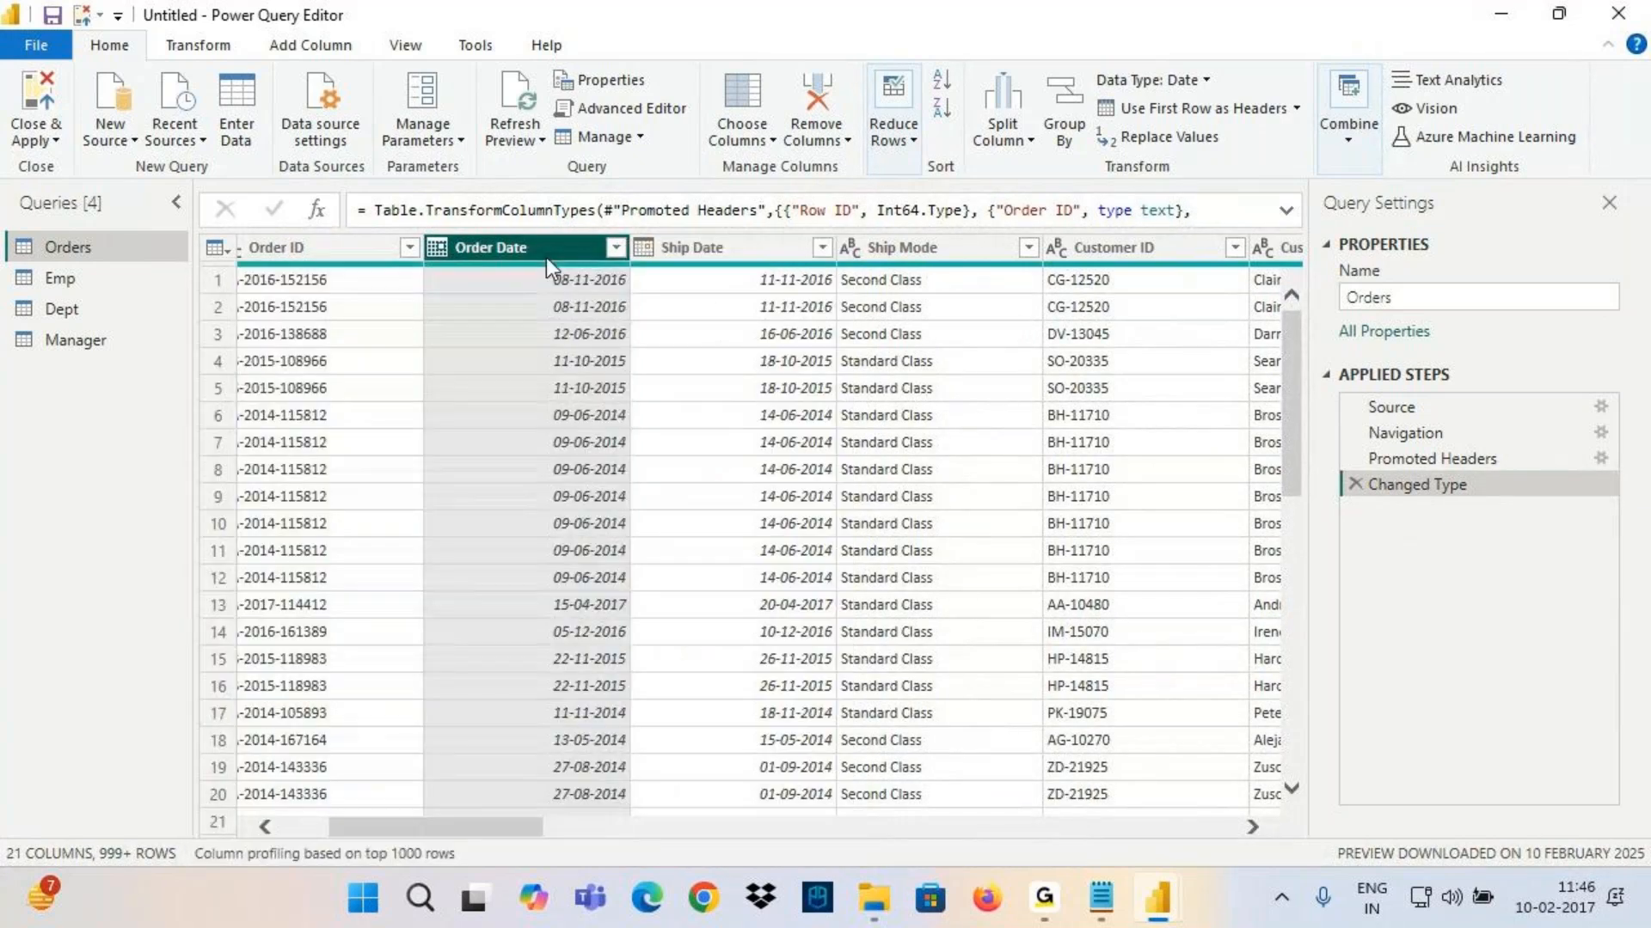
left_click(617, 250)
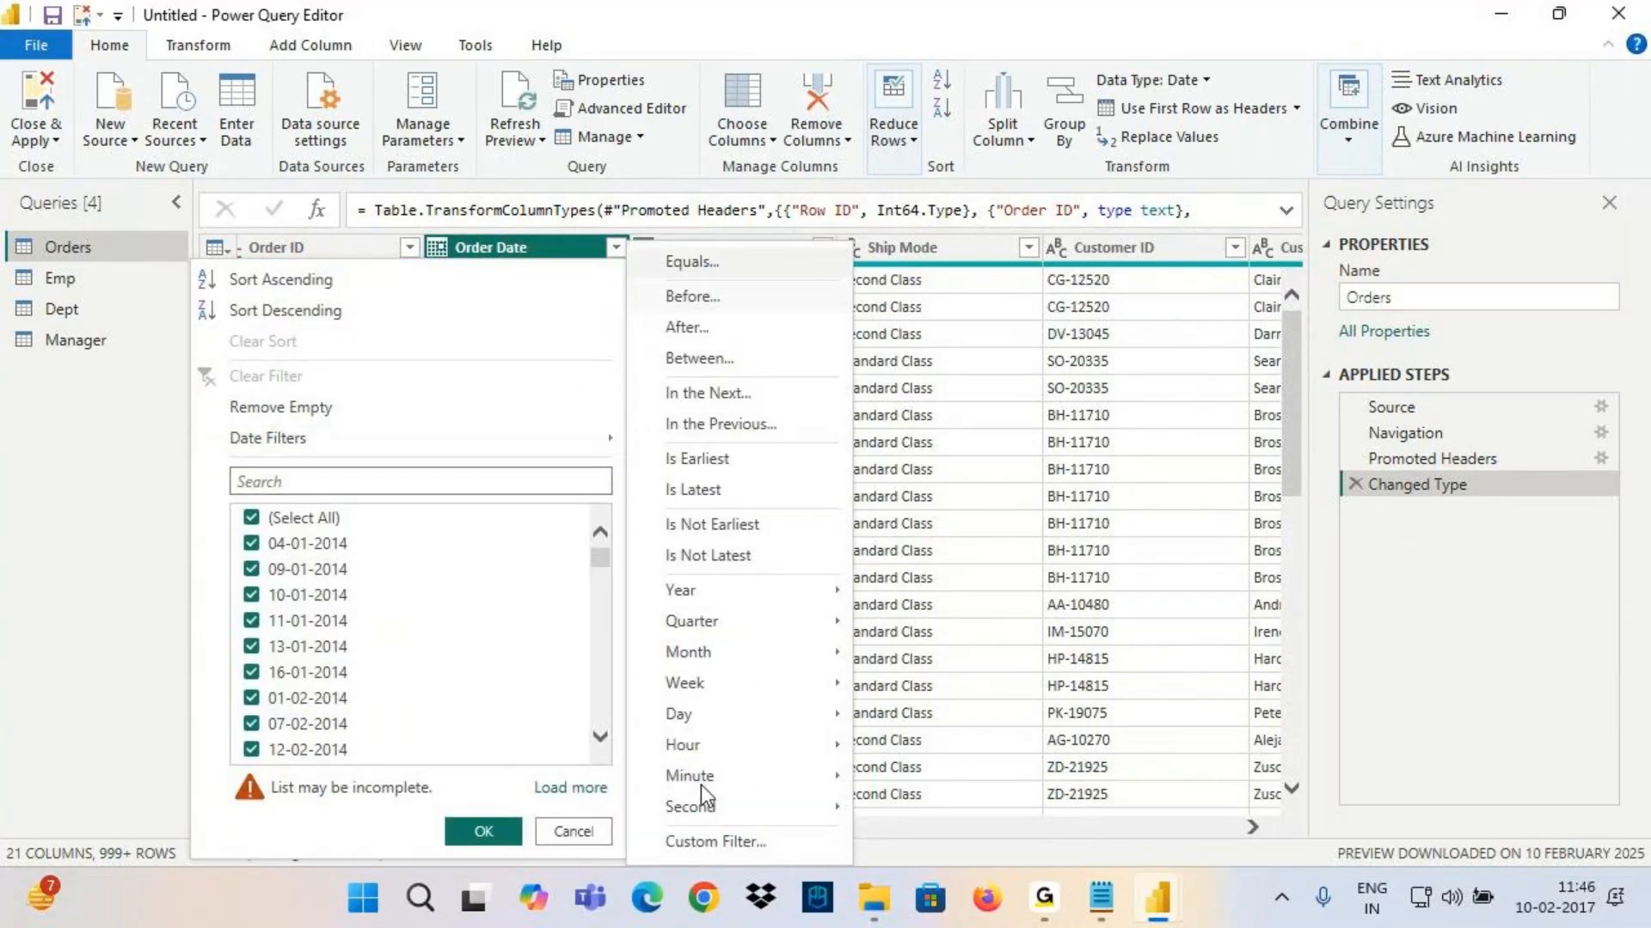
left_click(518, 241)
Switch to Notepad and write the line "Last 5 Days + Today - 6 Days" below the system date note
left_click(1102, 898)
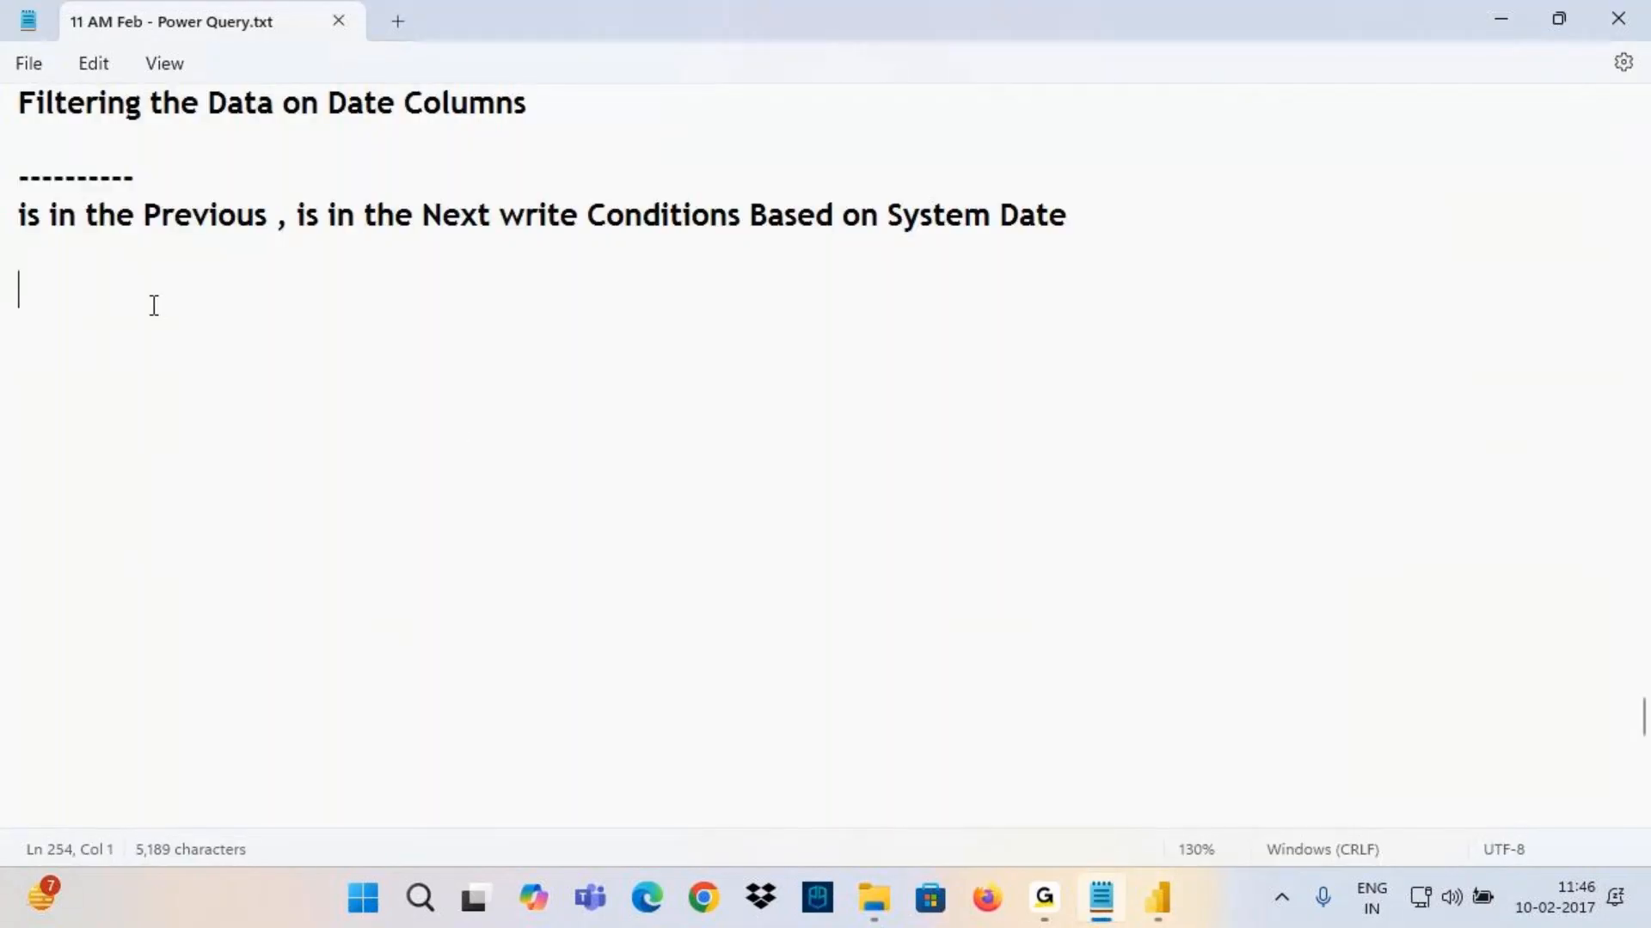
type("Last ")
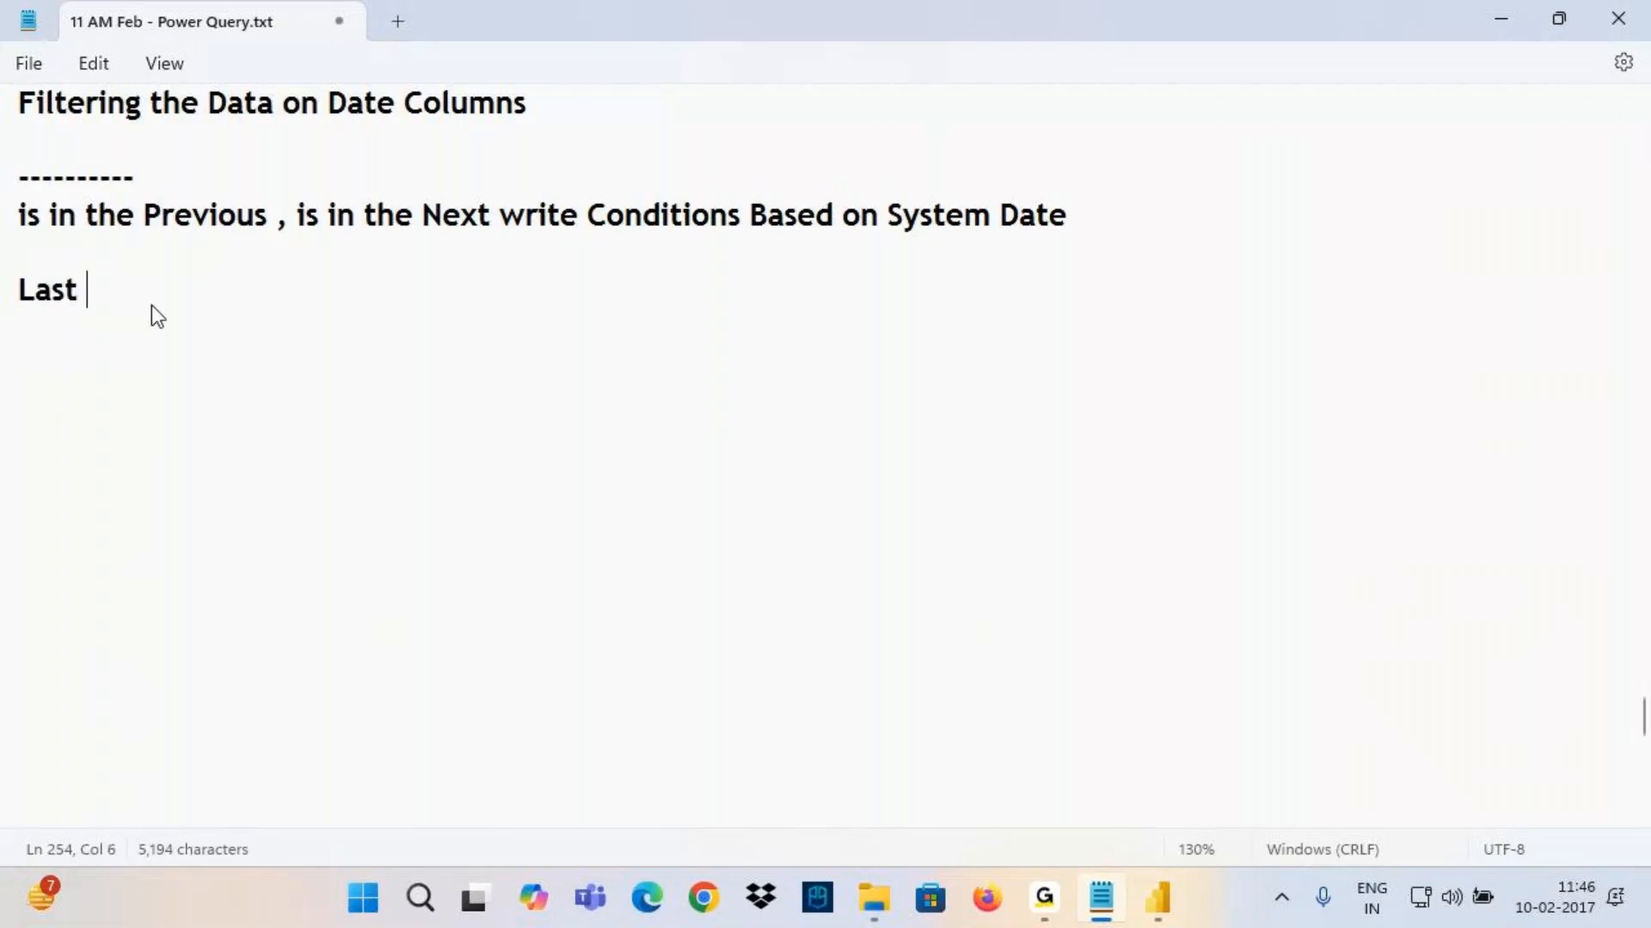
type("5 Days  ")
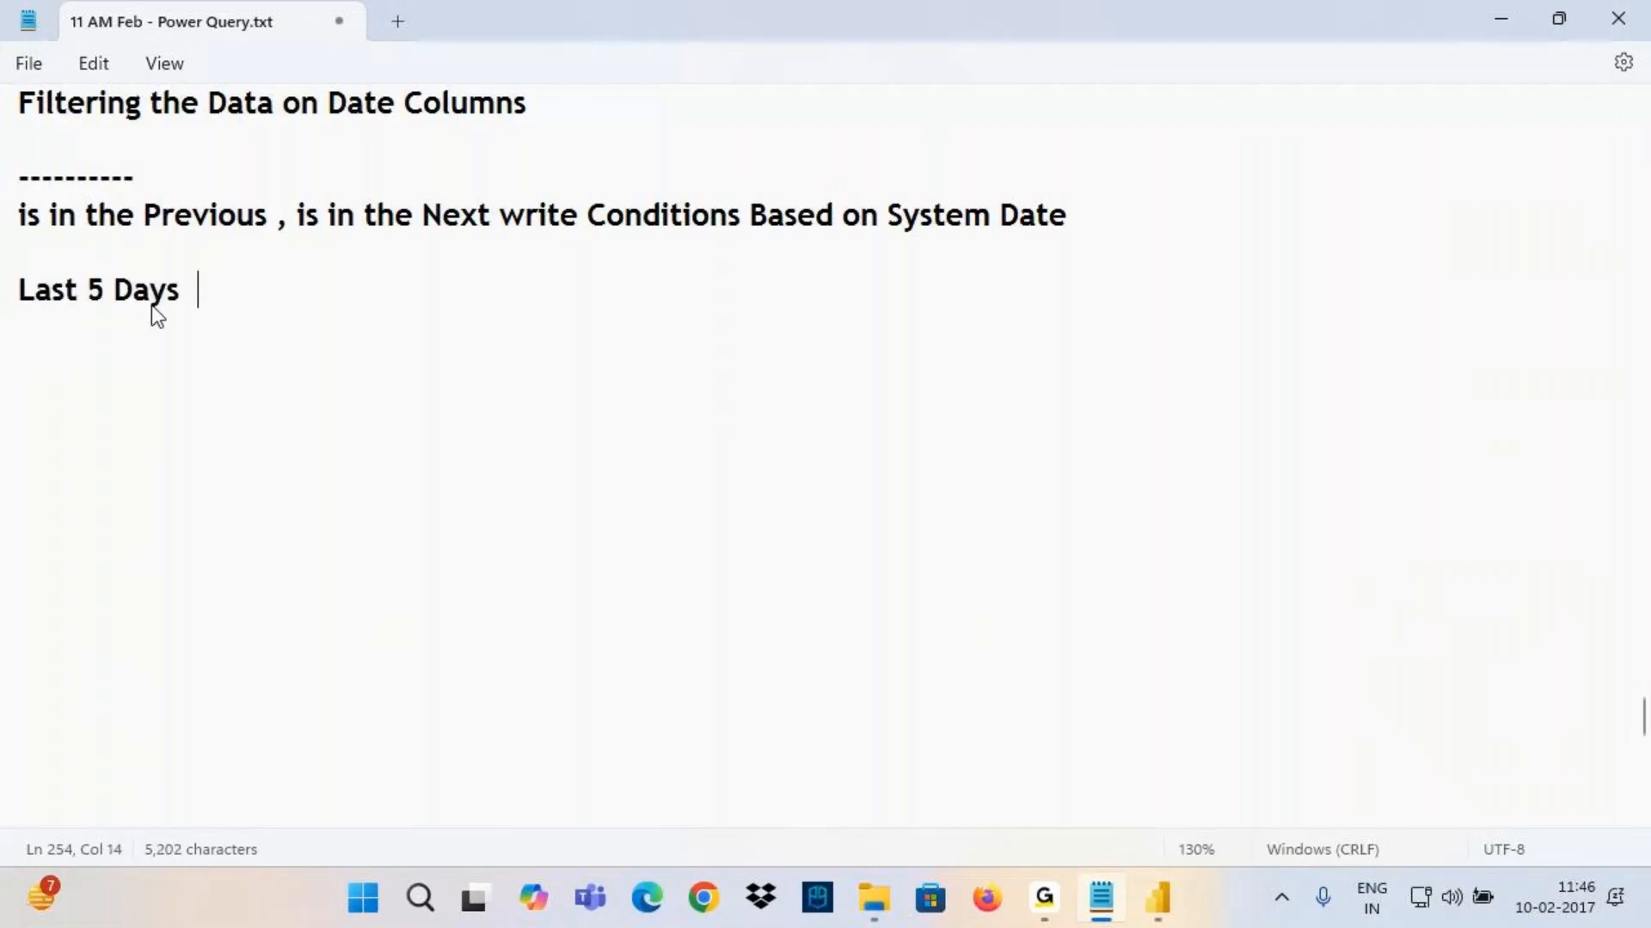
type("+ TYod")
type("ay")
key("BackSpace")
key("BackSpace")
key("BackSpace")
key("BackSpace")
key("BackSpace")
type("ody")
key("BackSpace")
type("a")
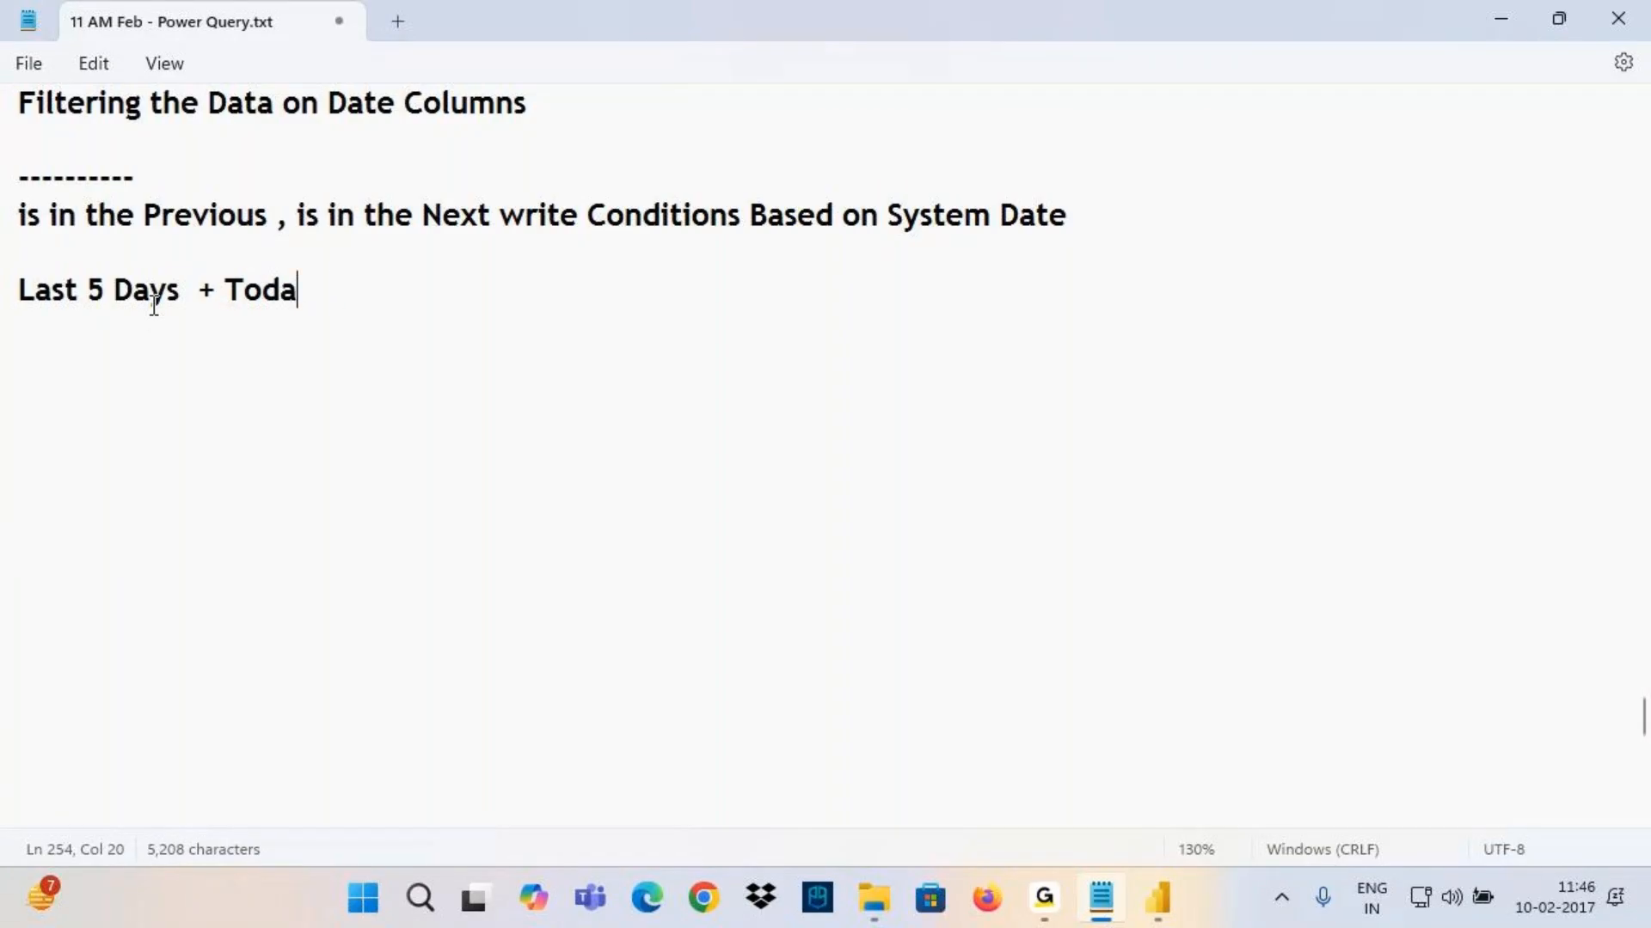
type("y   ")
type("- 6 Da")
type("ts")
key("BackSpace")
key("BackSpace")
key("BackSpace")
type("ys")
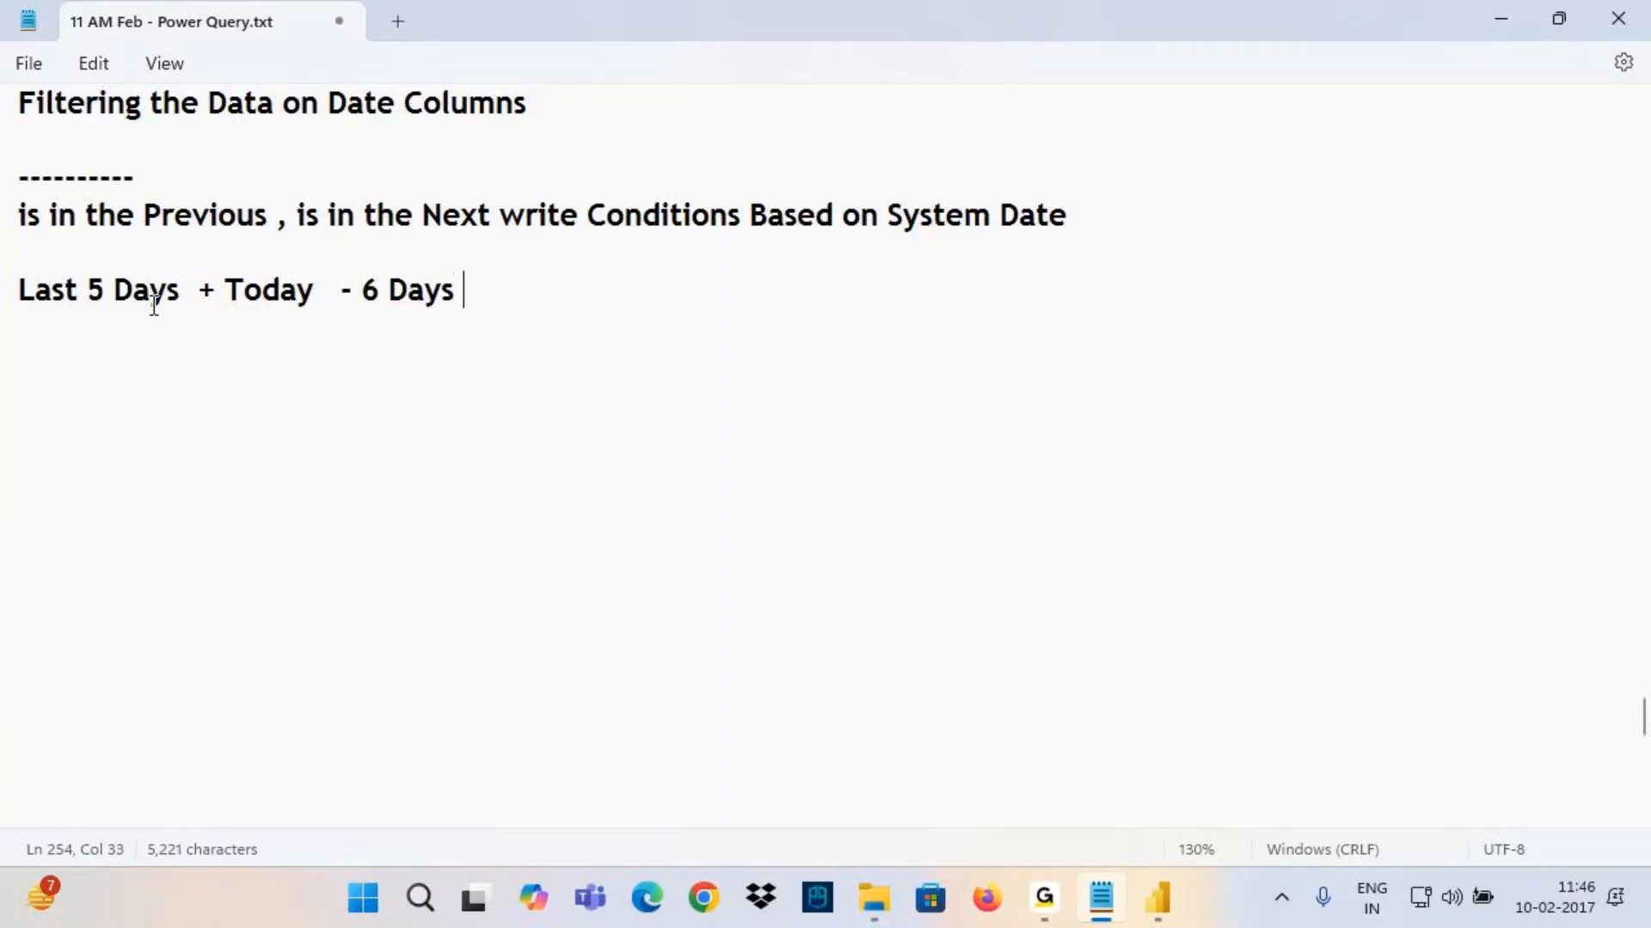
Highlight part of the new note line, save the notes file, and add three line breaks after the line
left_click_drag(53, 290, 351, 293)
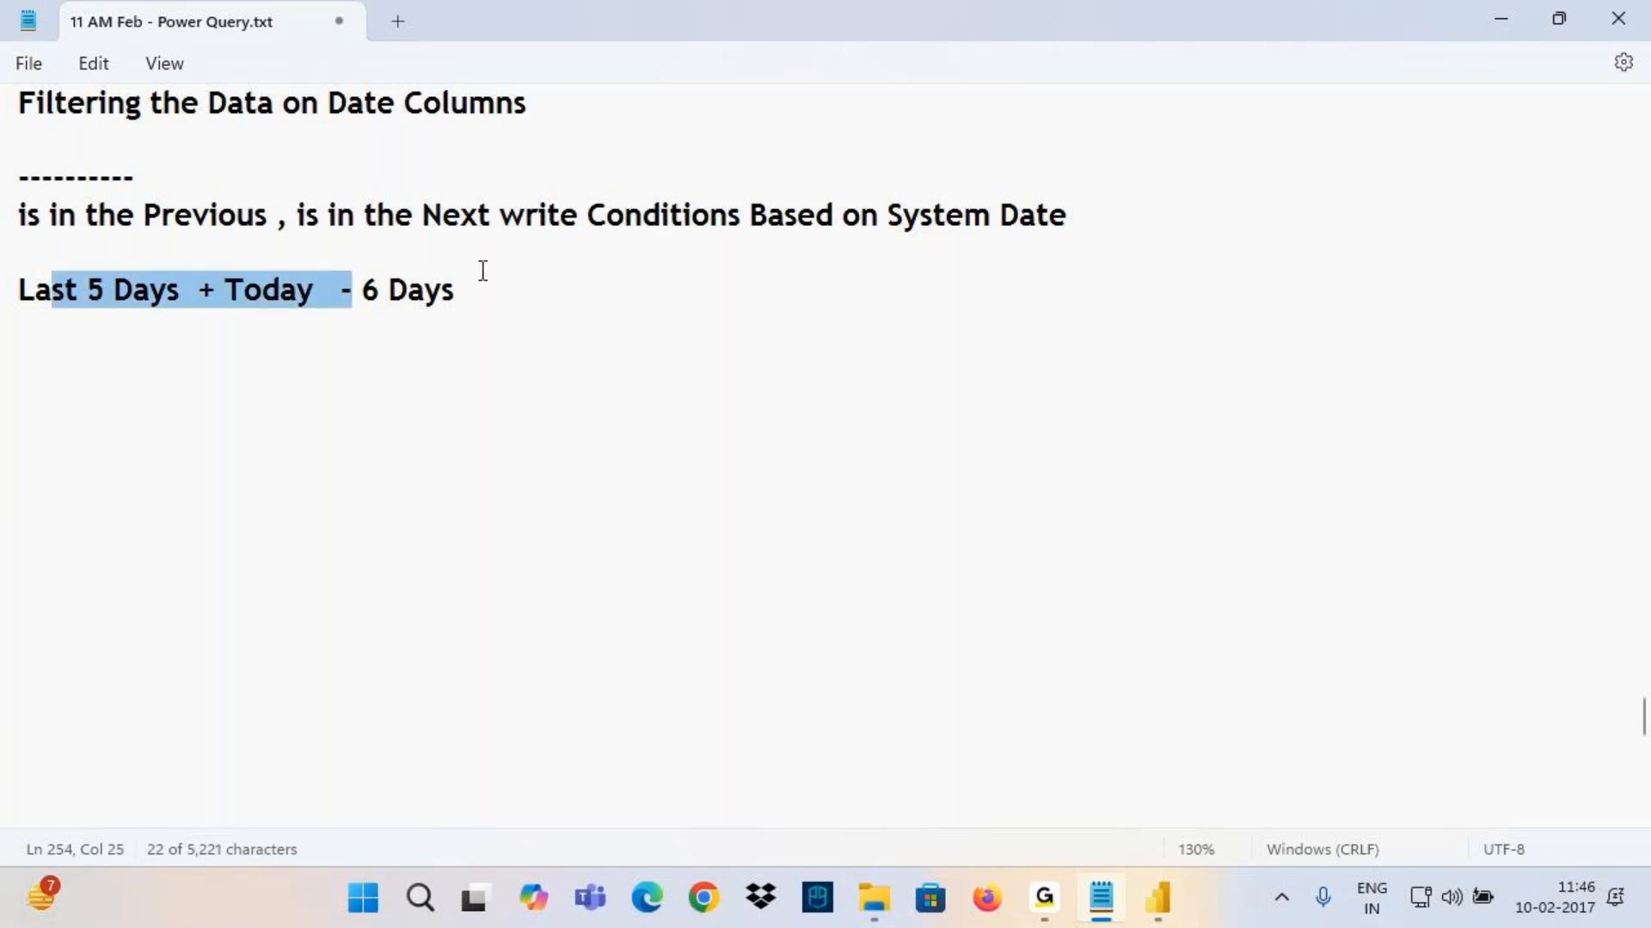
left_click(514, 289)
key("ctrl+s")
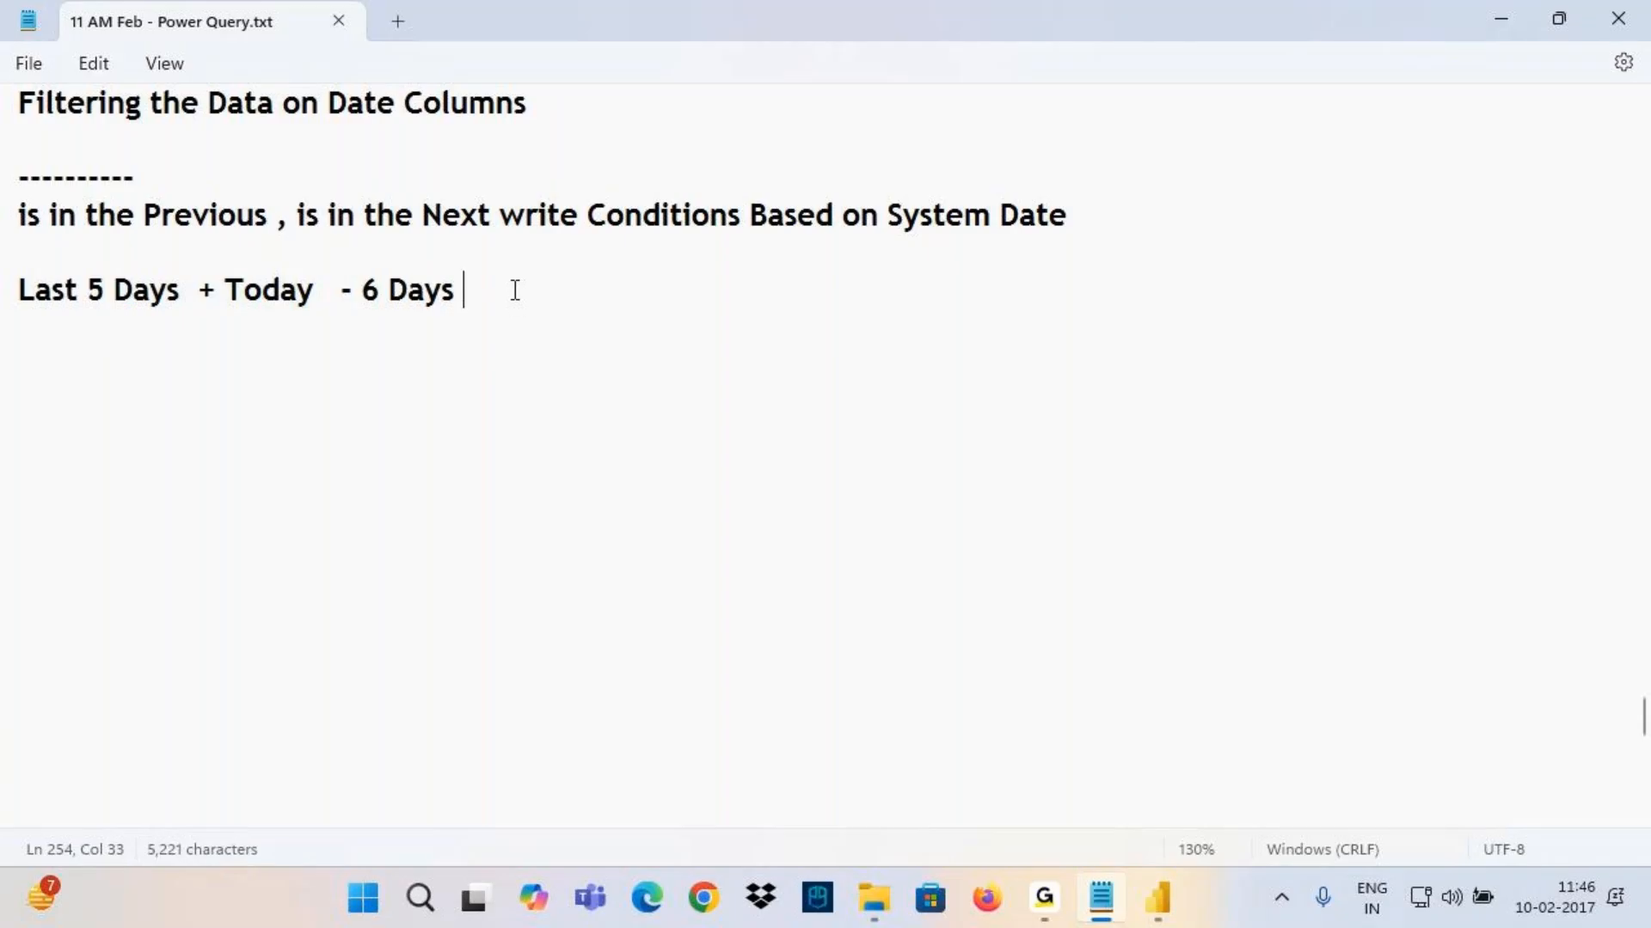
key("Return")
key("Return")
key("Return")
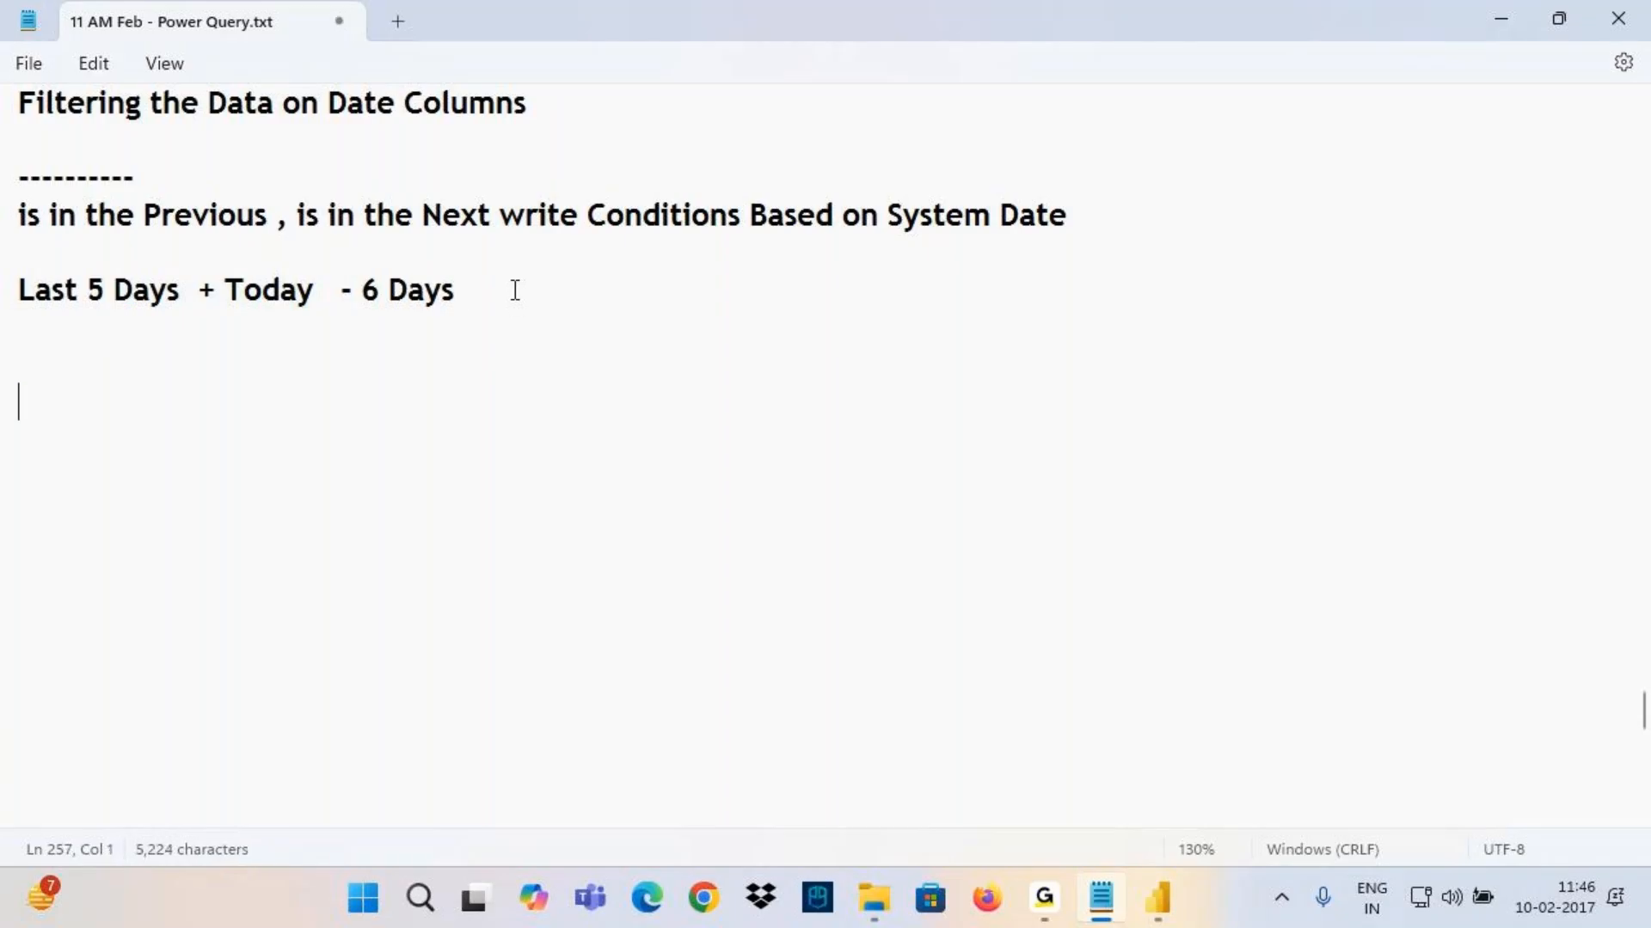
Switch back to Power Query Editor and filter Order Date between 04-02-2017 and 10-02-2017, both dates included
left_click(1158, 898)
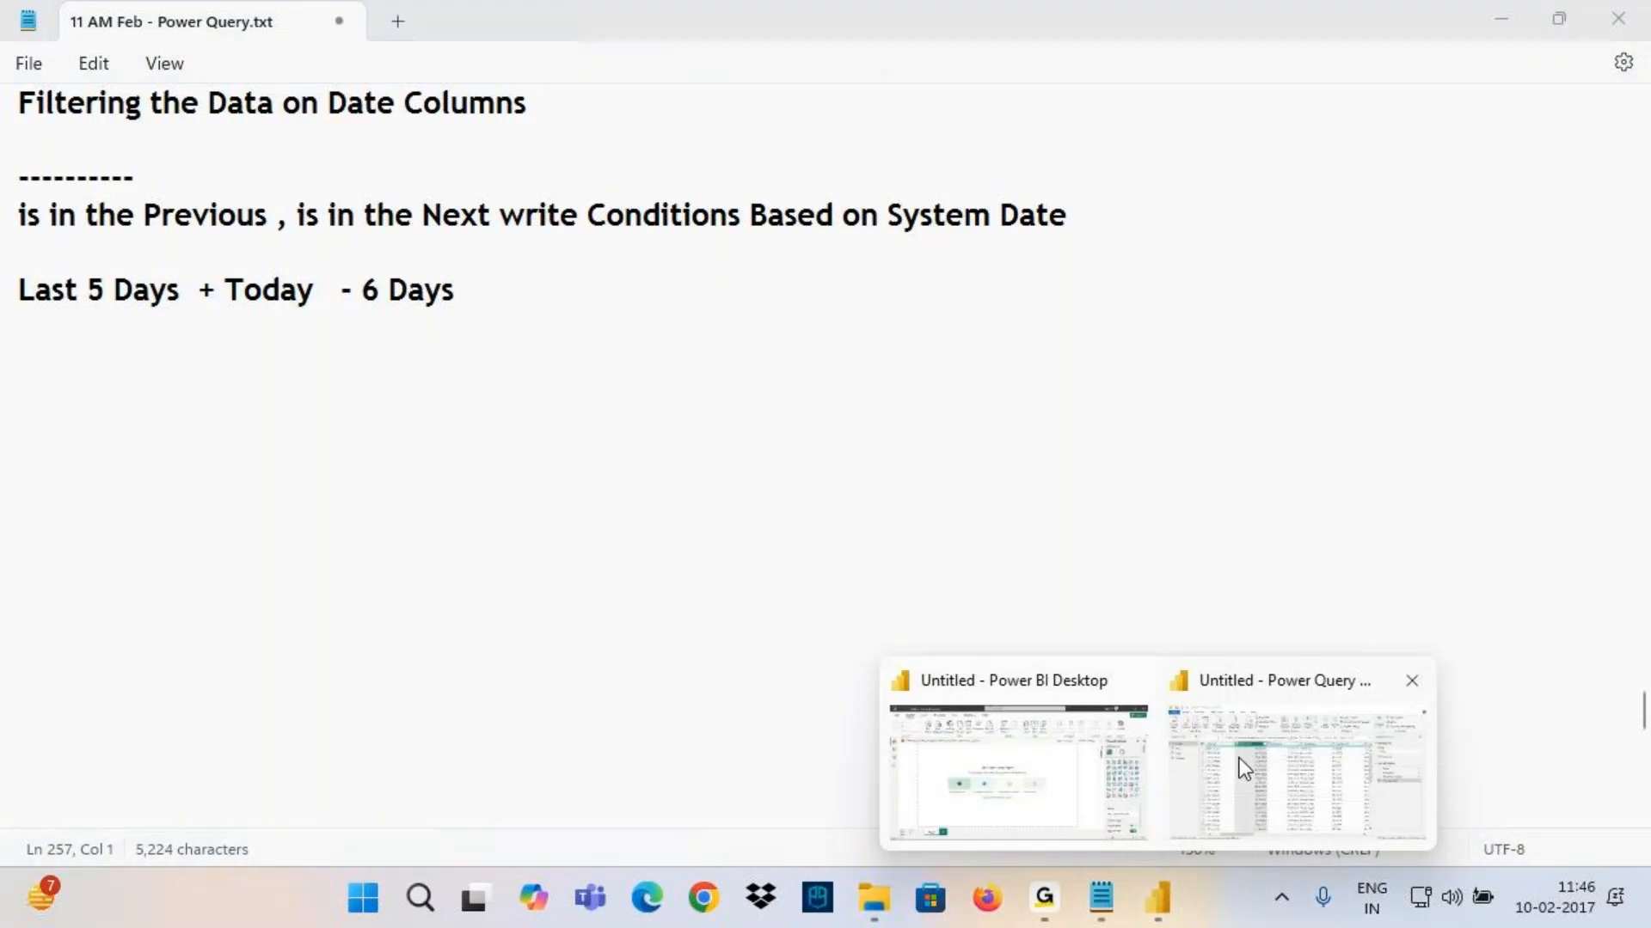
left_click(1244, 768)
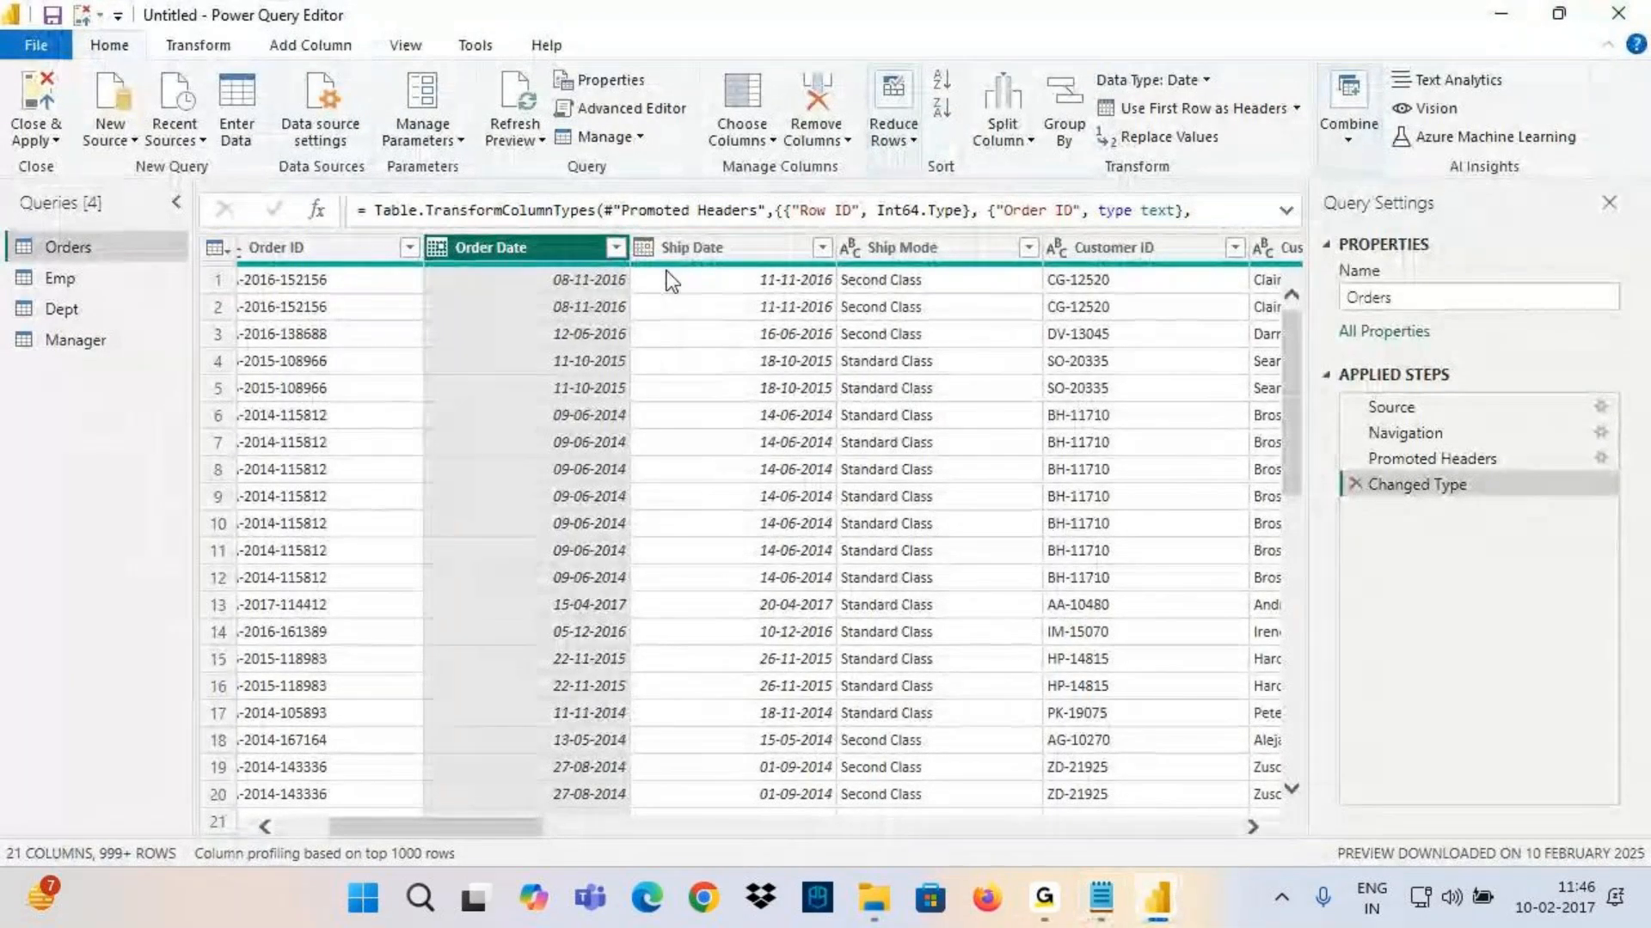
left_click(615, 248)
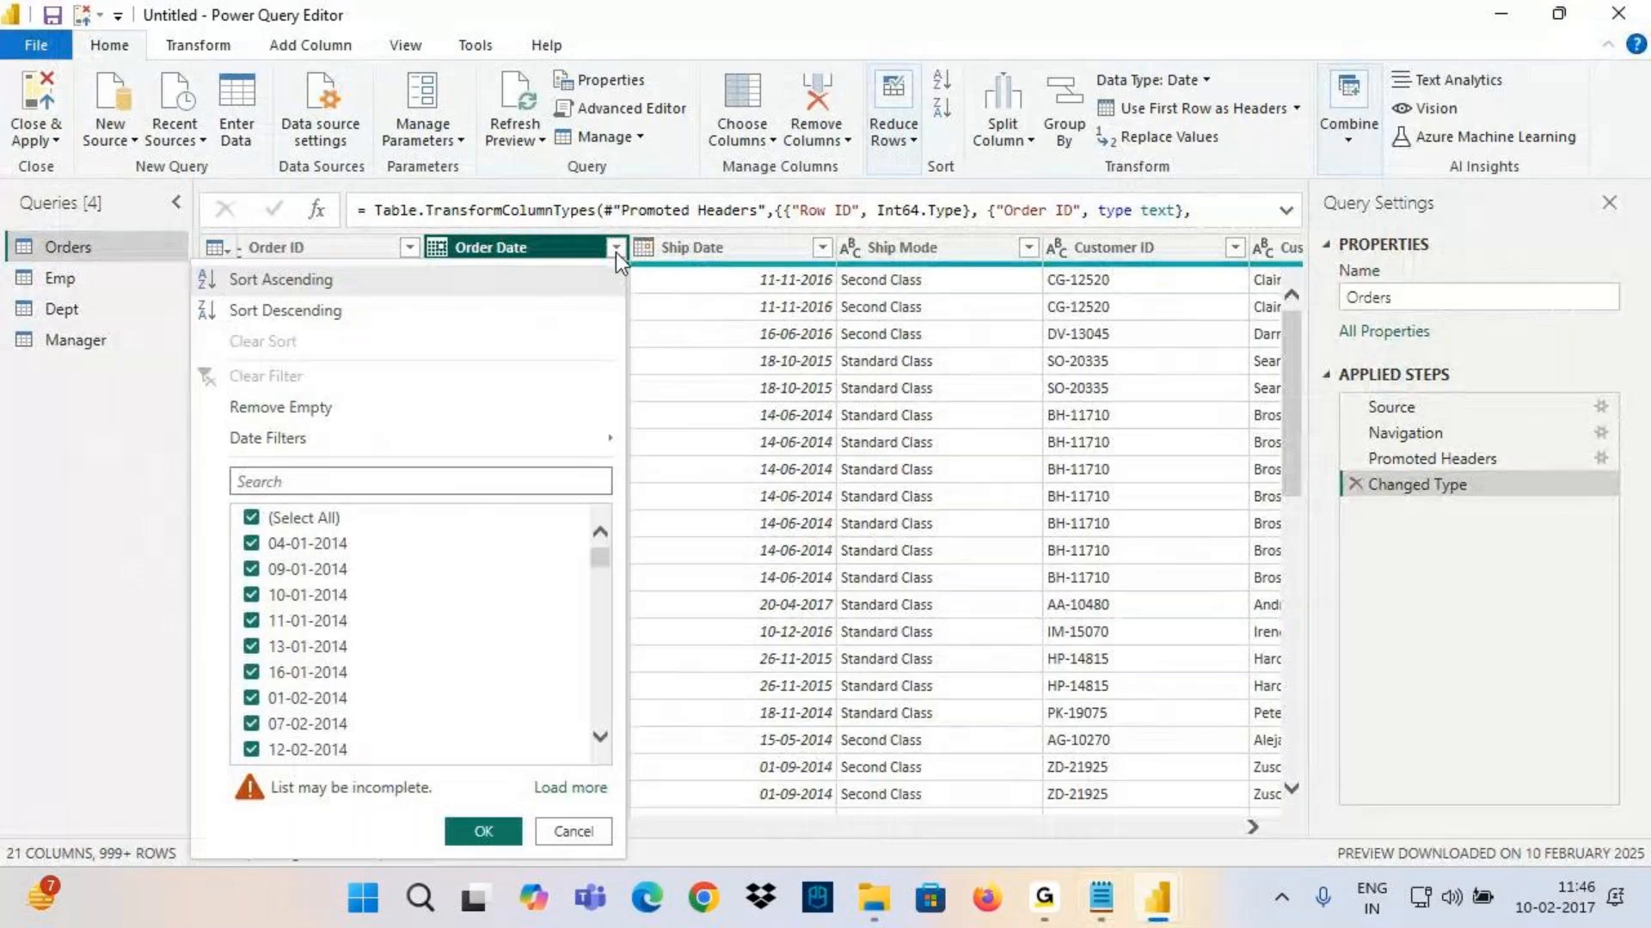
mouse_move(289, 448)
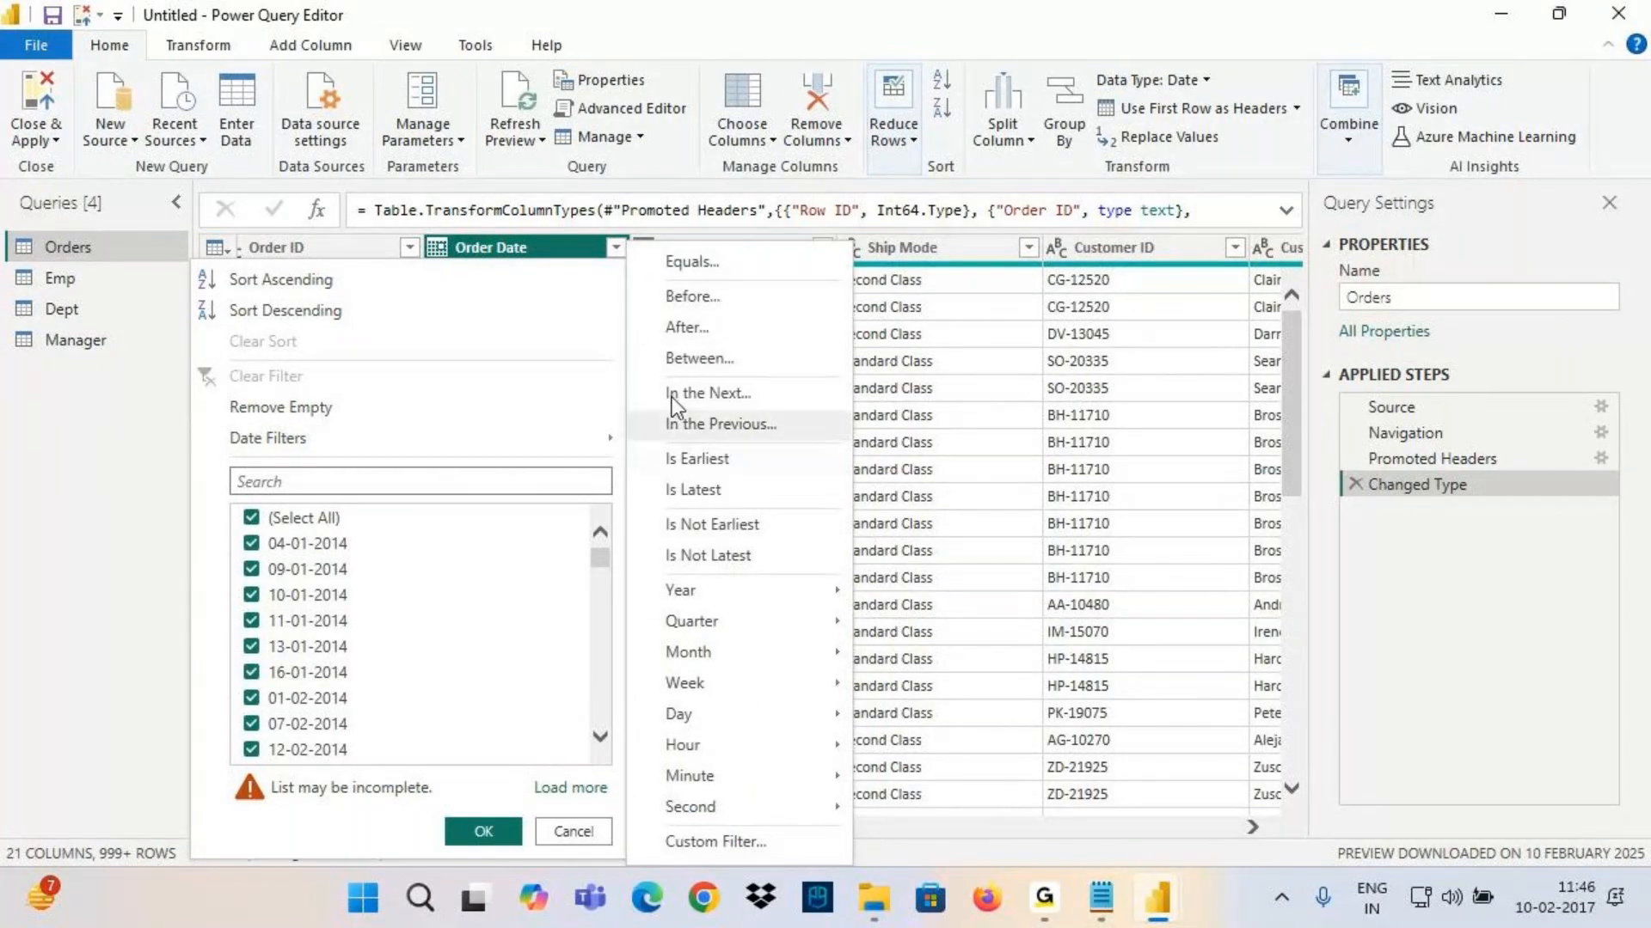
left_click(695, 361)
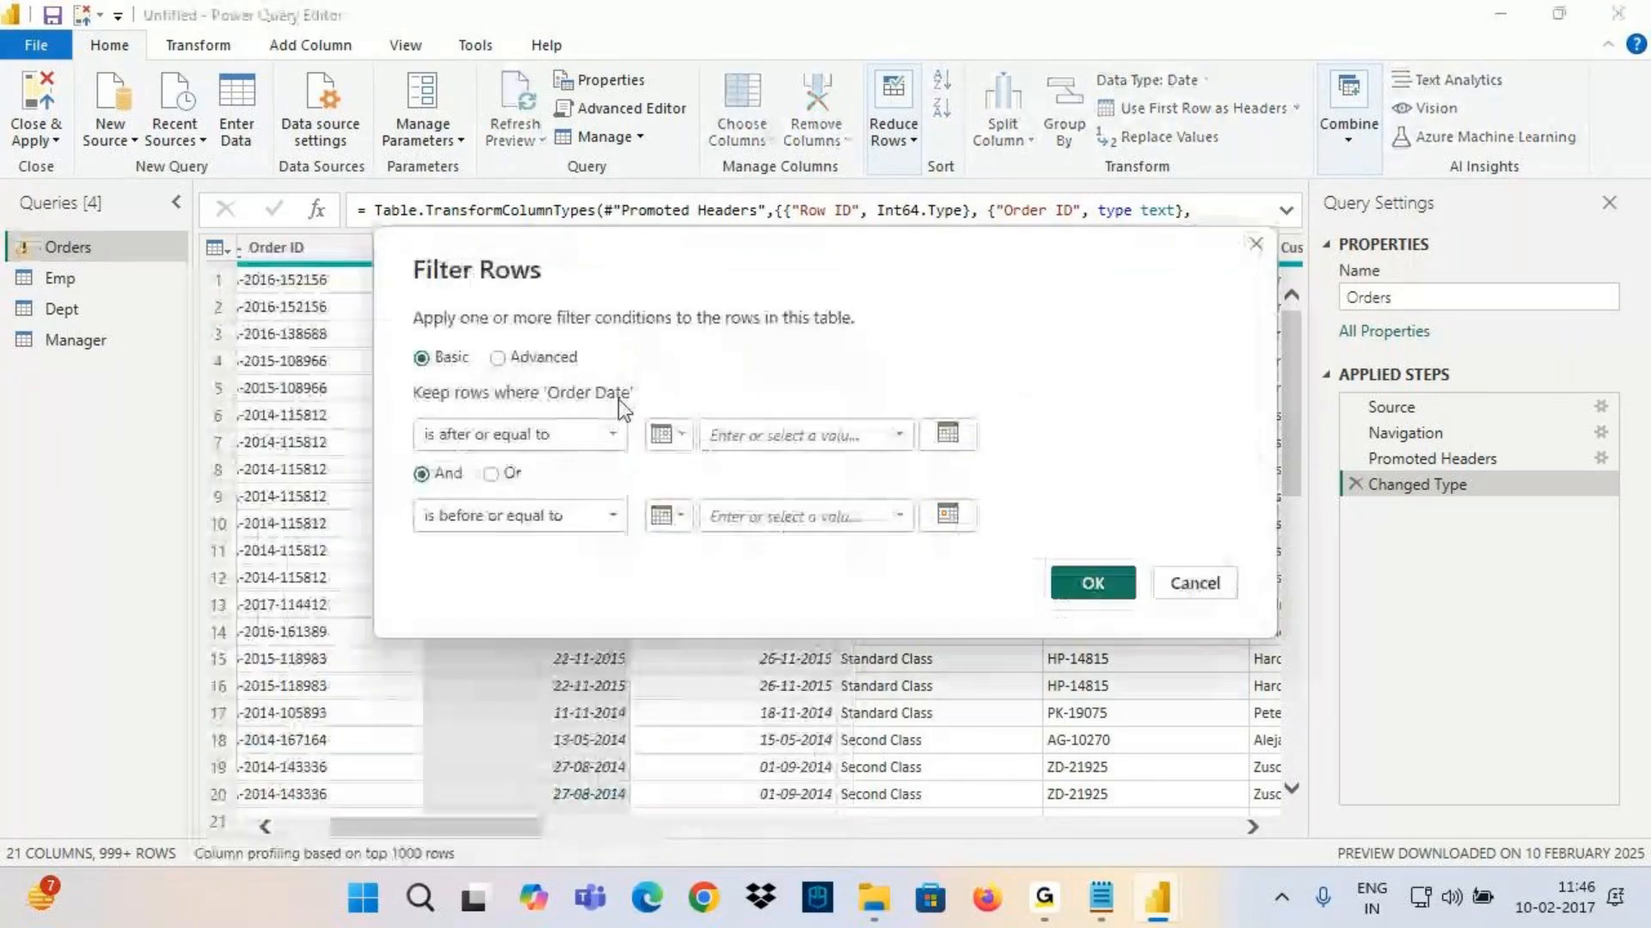
left_click(947, 433)
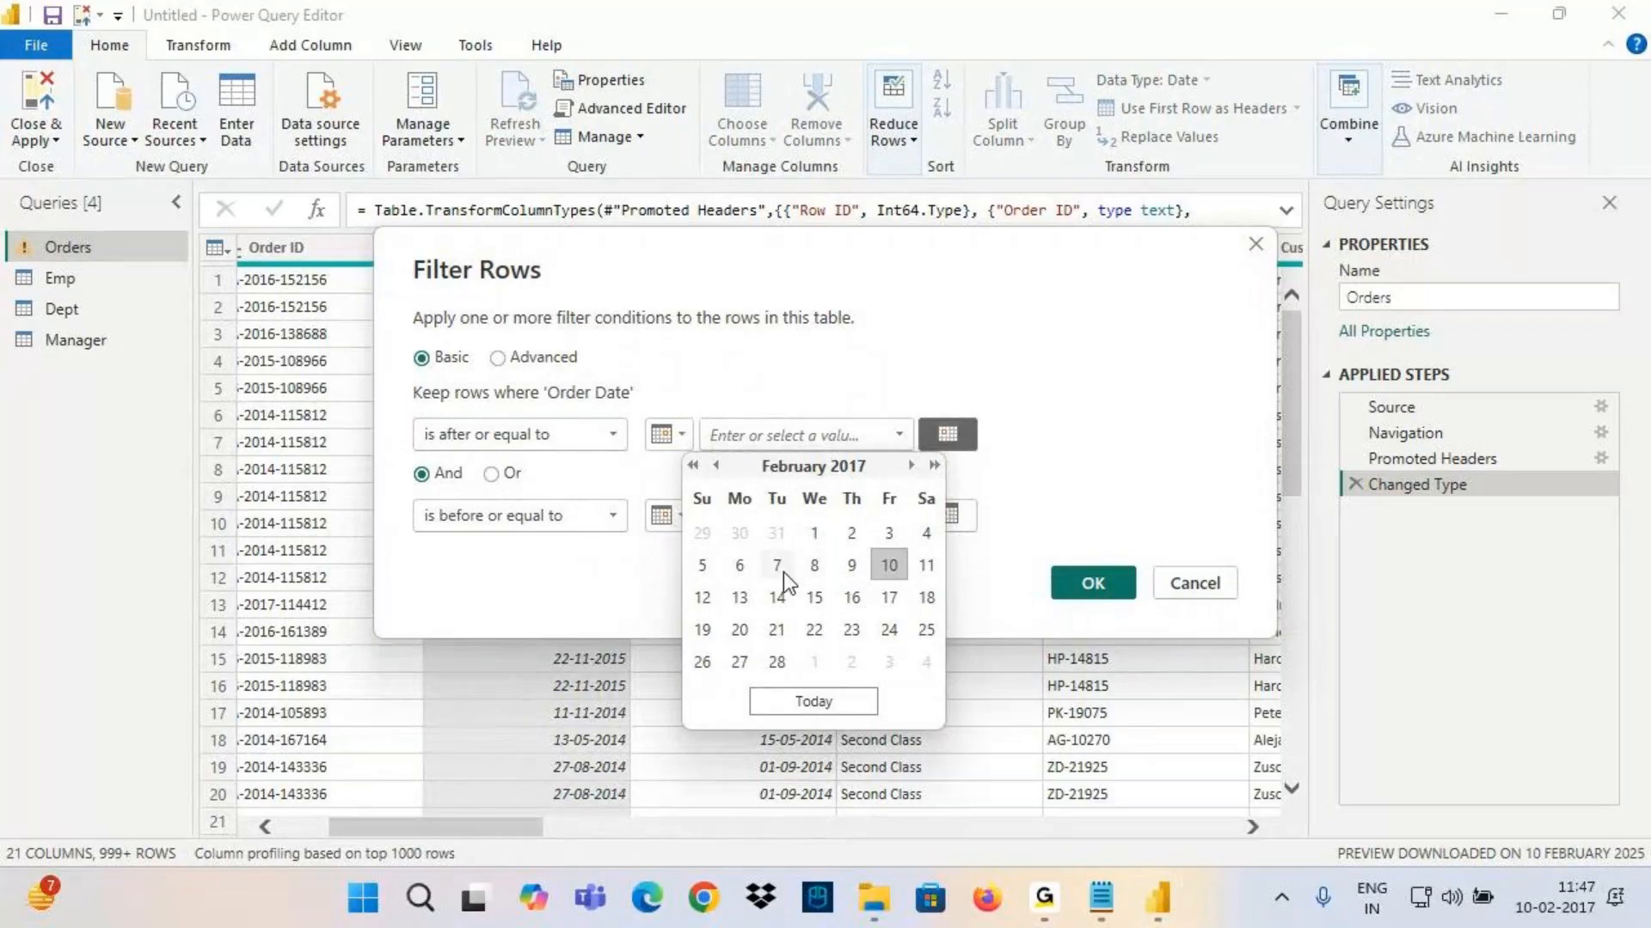
left_click(926, 533)
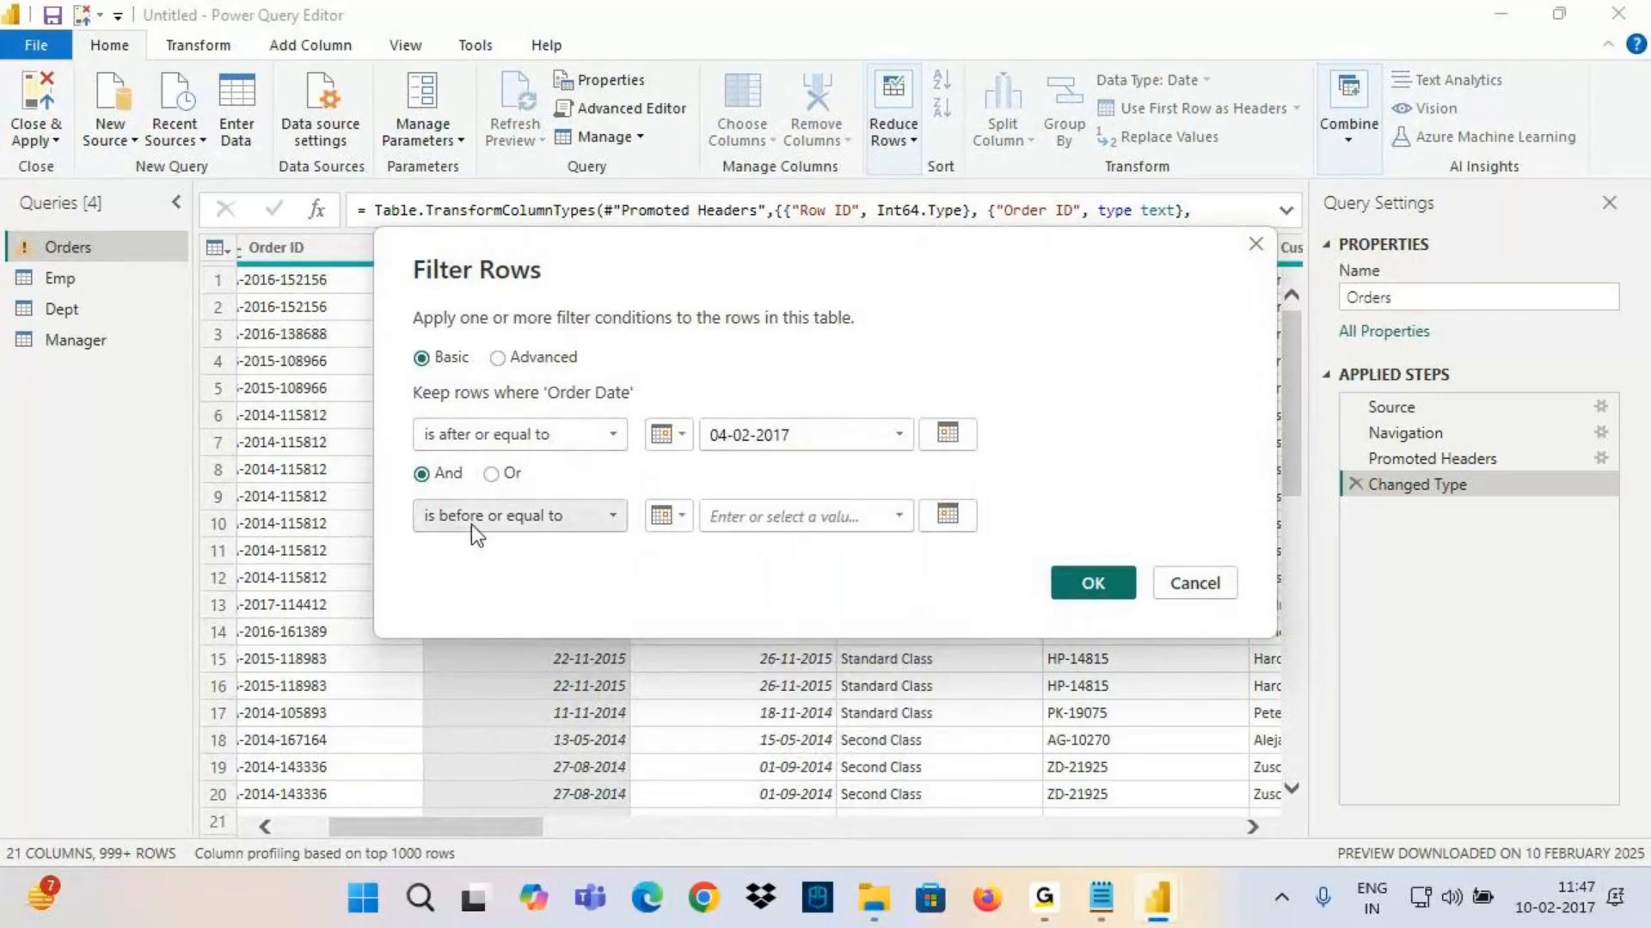
left_click(949, 514)
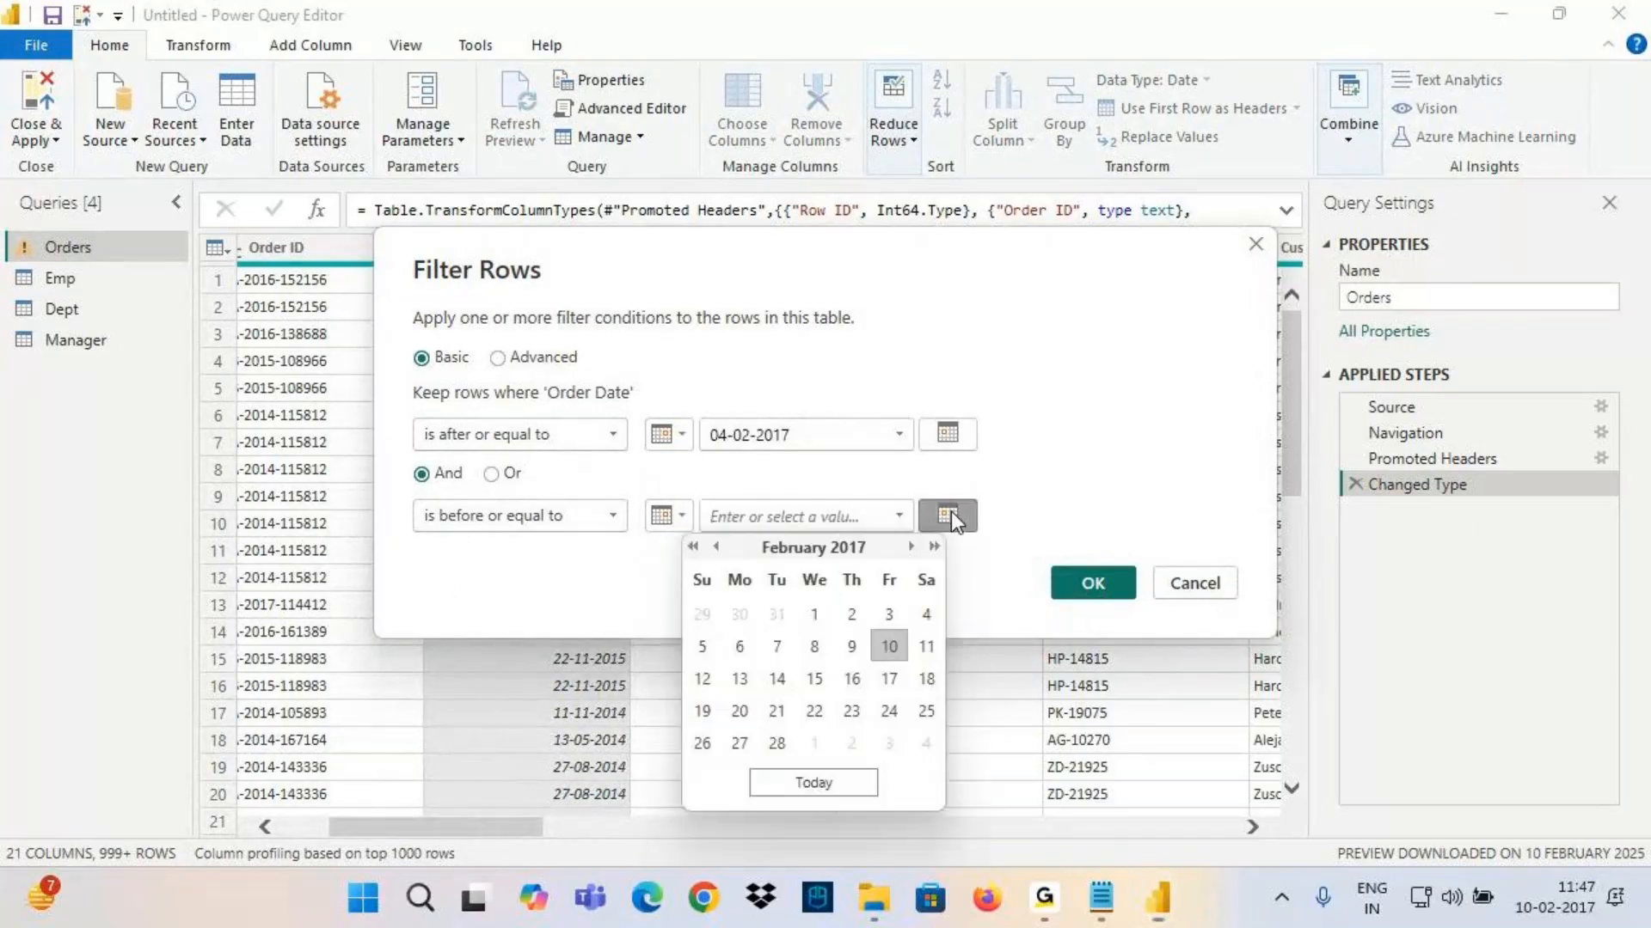
left_click(891, 647)
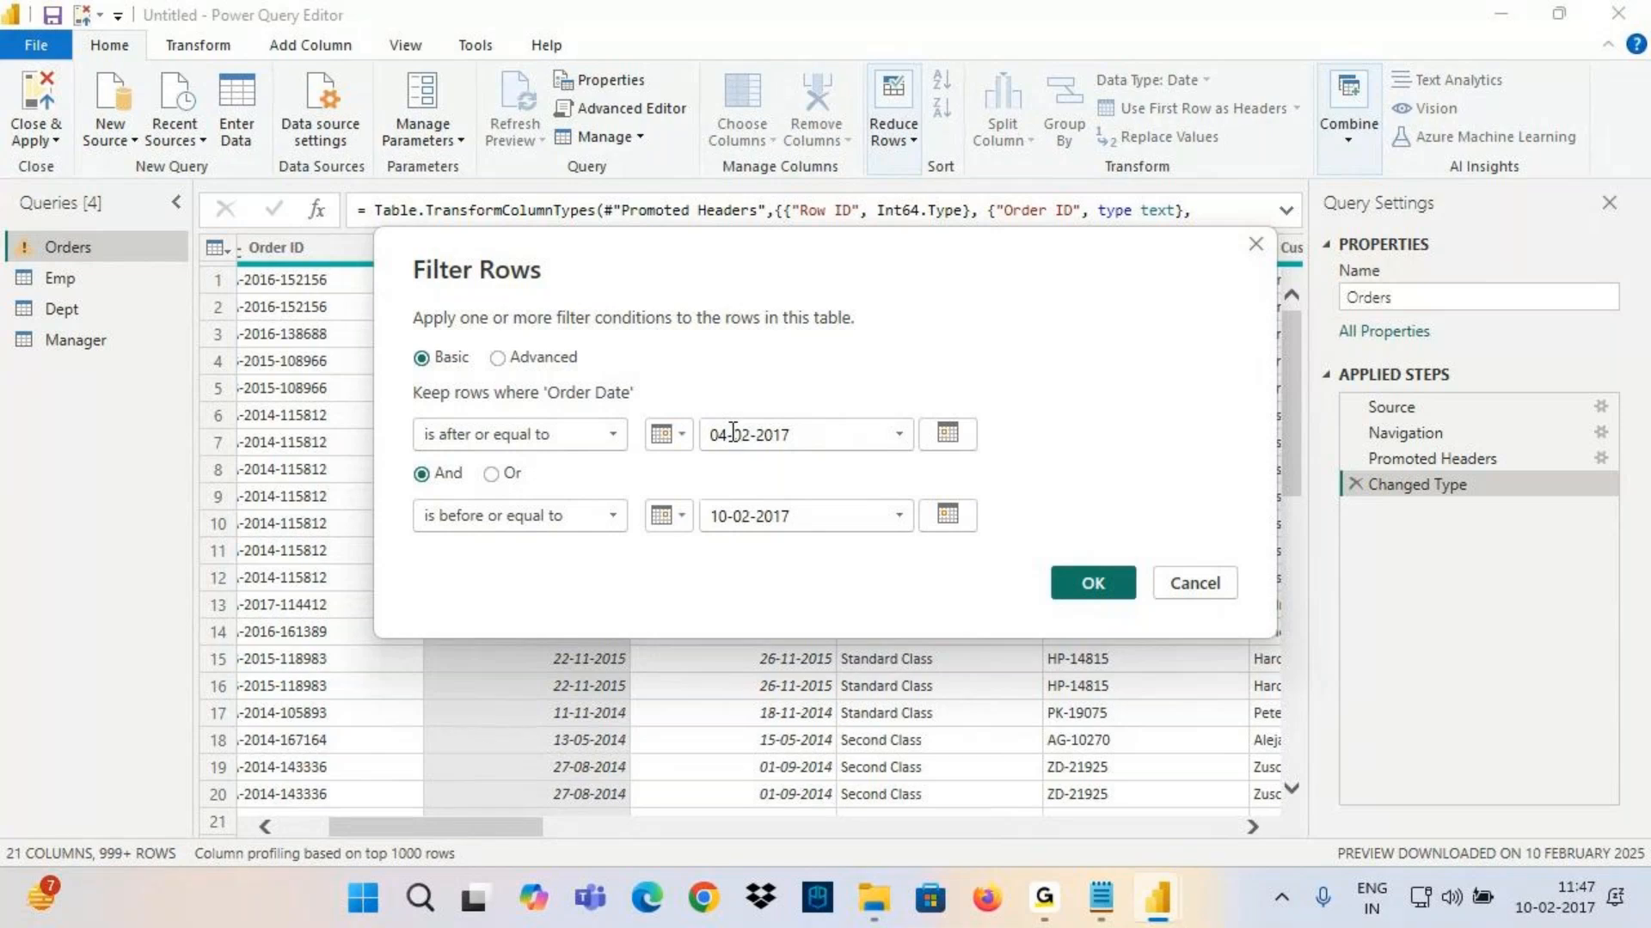
left_click(1092, 583)
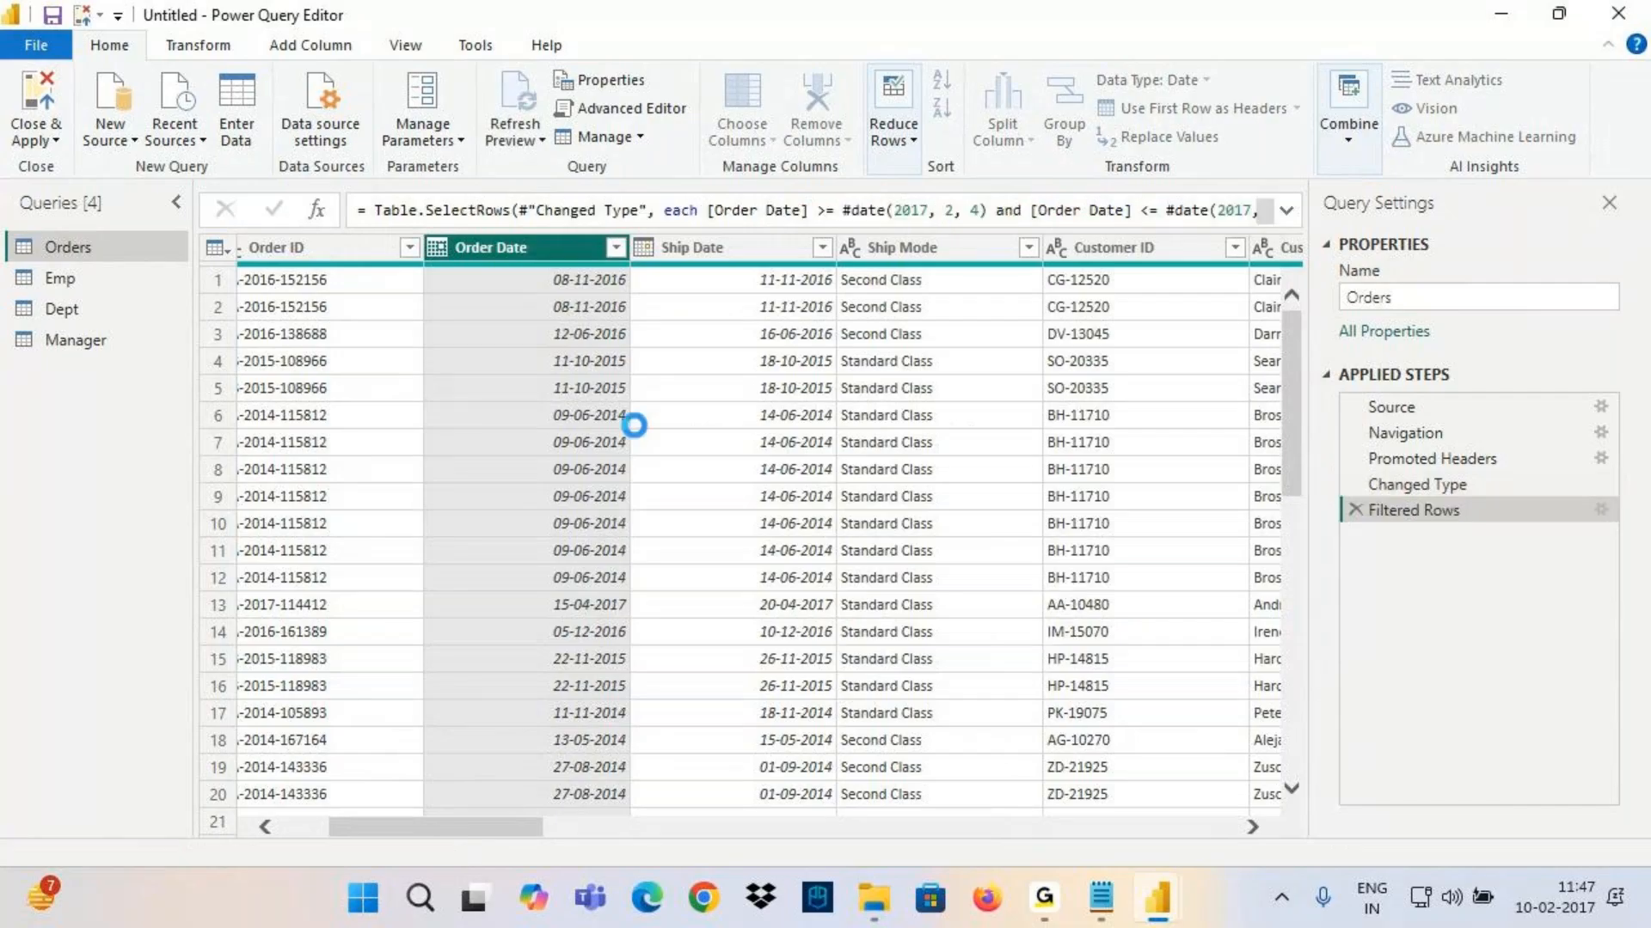
Switch to Notepad and highlight "5 Days + Today - 6 Days" in the last note line
left_click(1100, 898)
left_click_drag(86, 290, 571, 313)
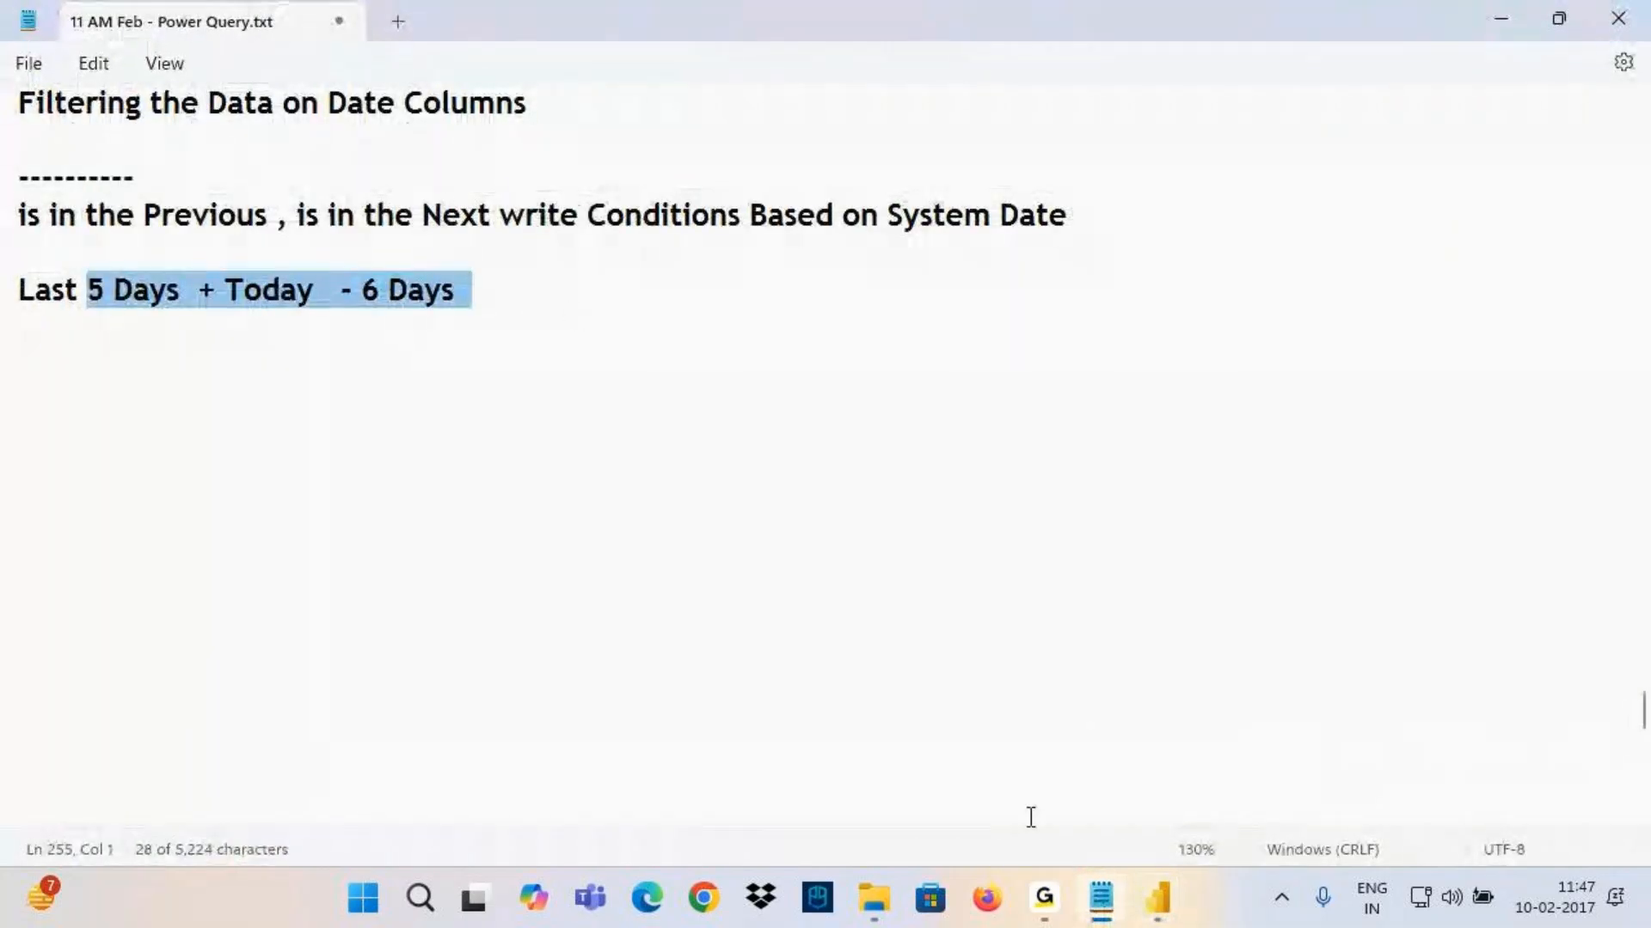
Switch to Power Query Editor and expand the Filtered Rows formula to examine its start and end dates
mouse_move(1168, 914)
left_click(1282, 803)
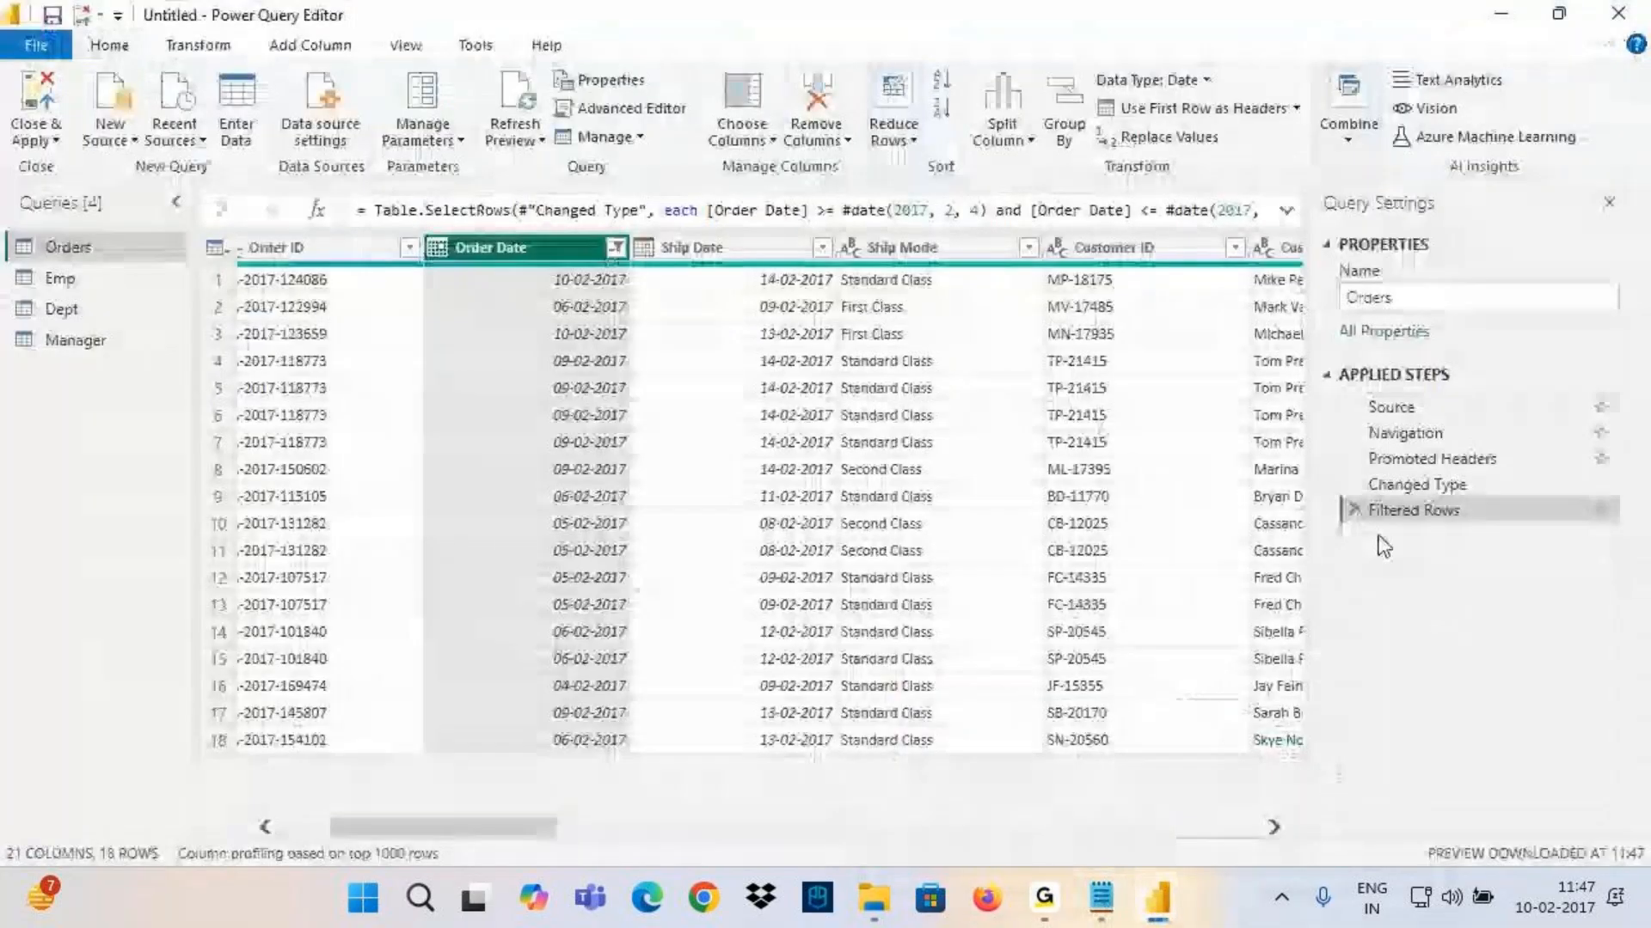
left_click_drag(842, 211, 1204, 189)
left_click(971, 187)
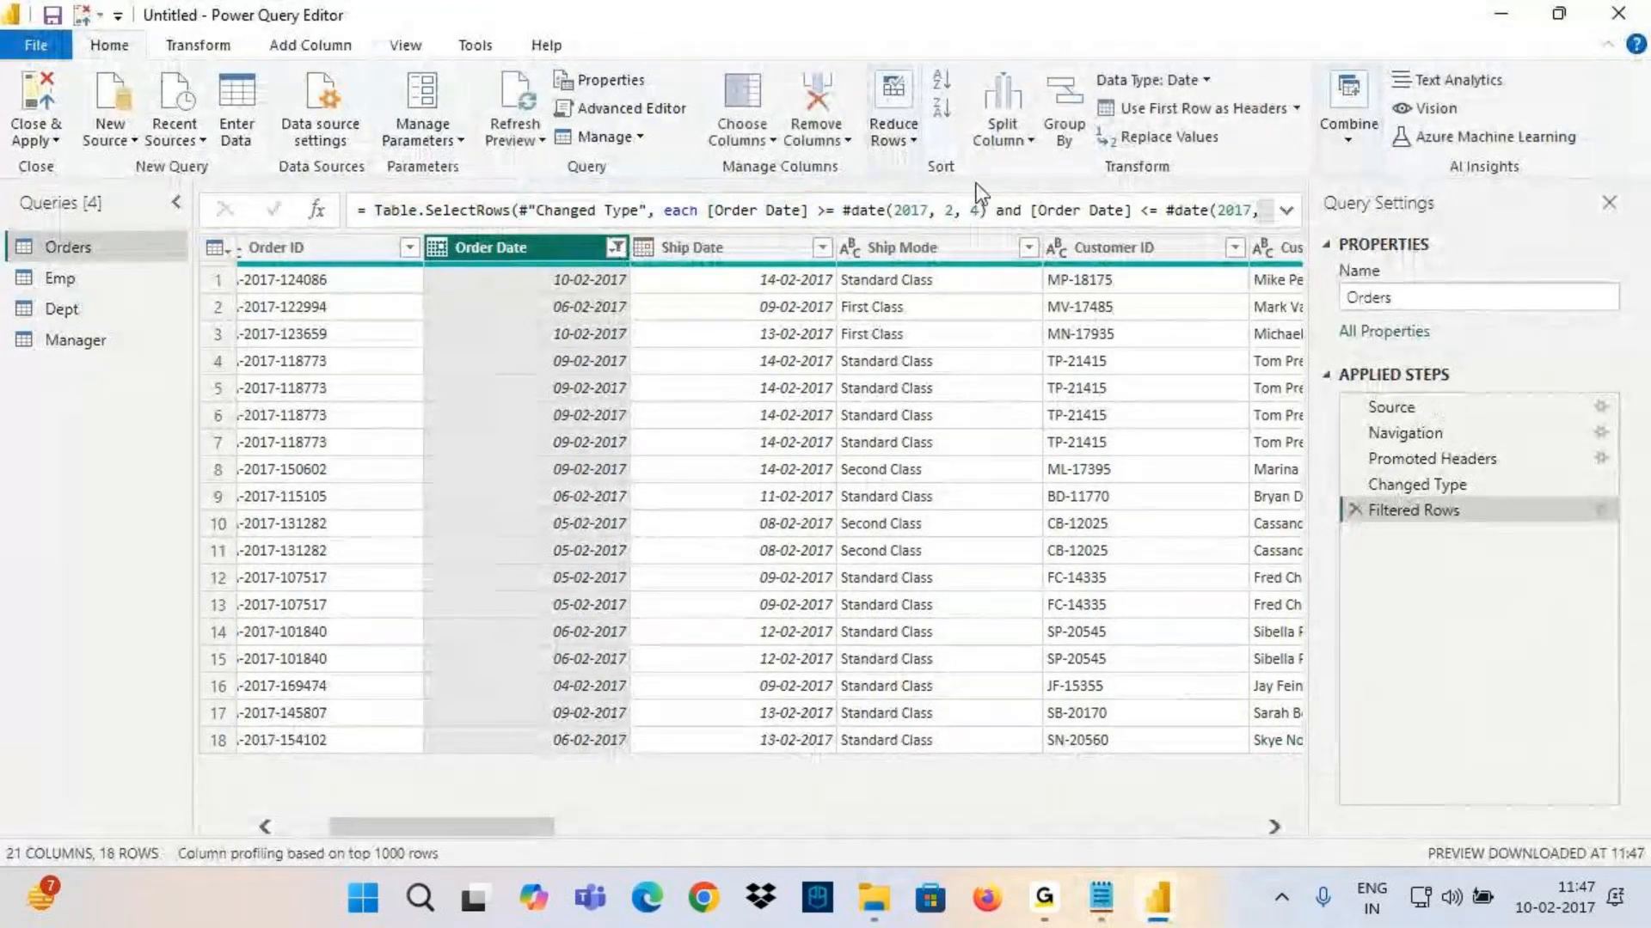
key("ctrl+2")
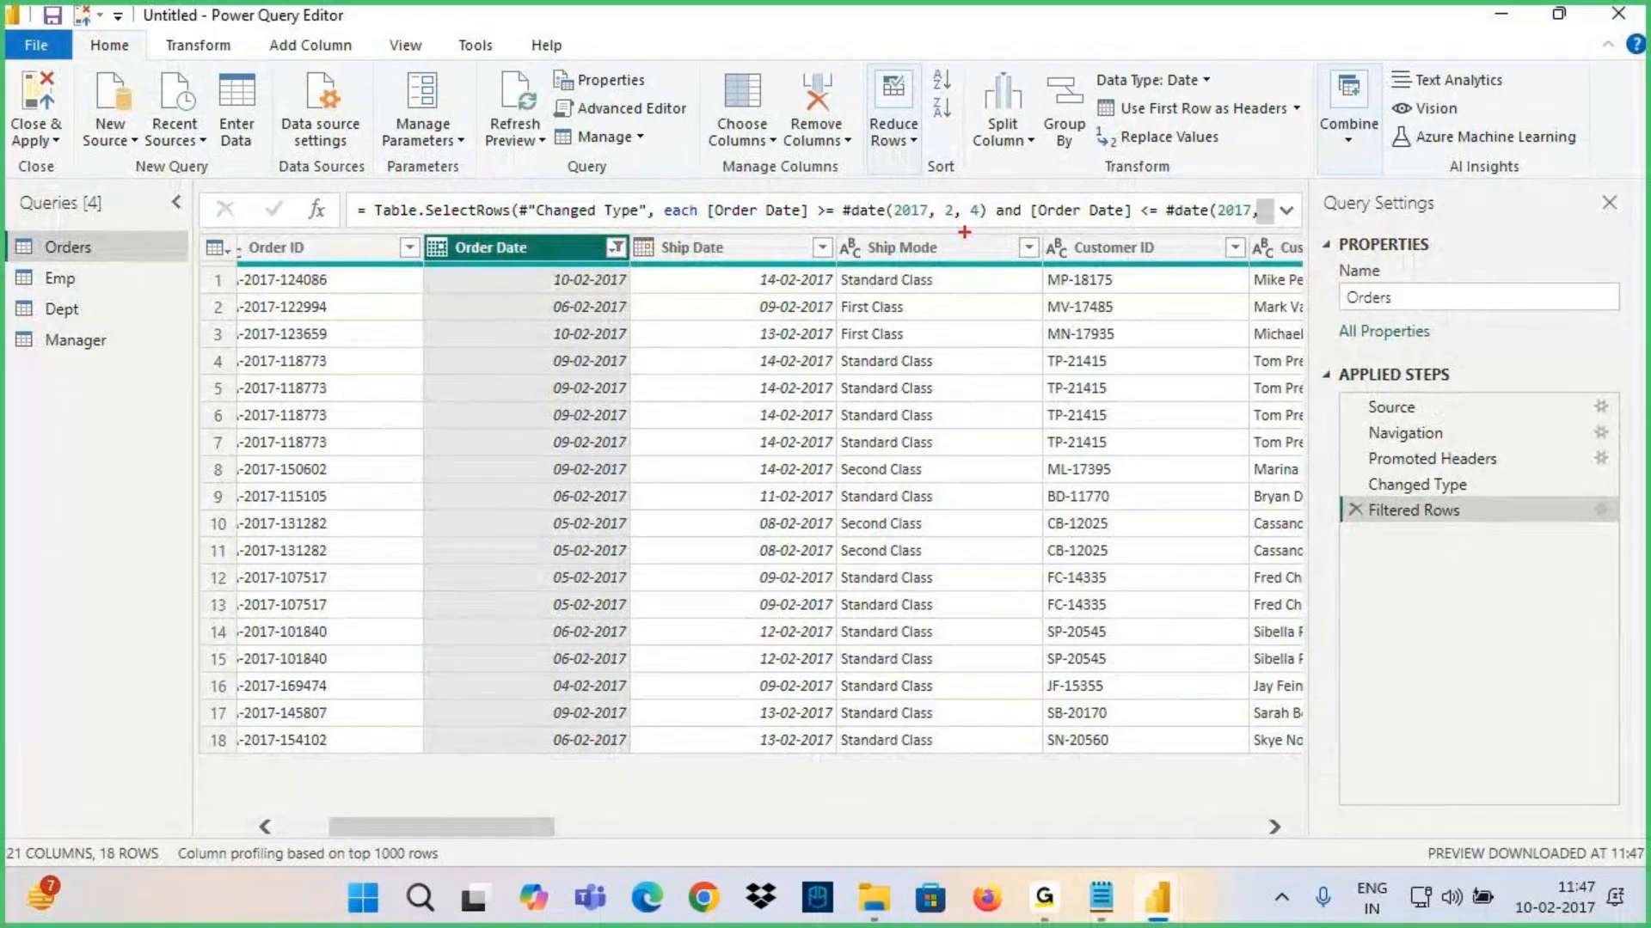
left_click_drag(937, 230, 982, 221)
key("Escape")
left_click(973, 213)
double_click(972, 212)
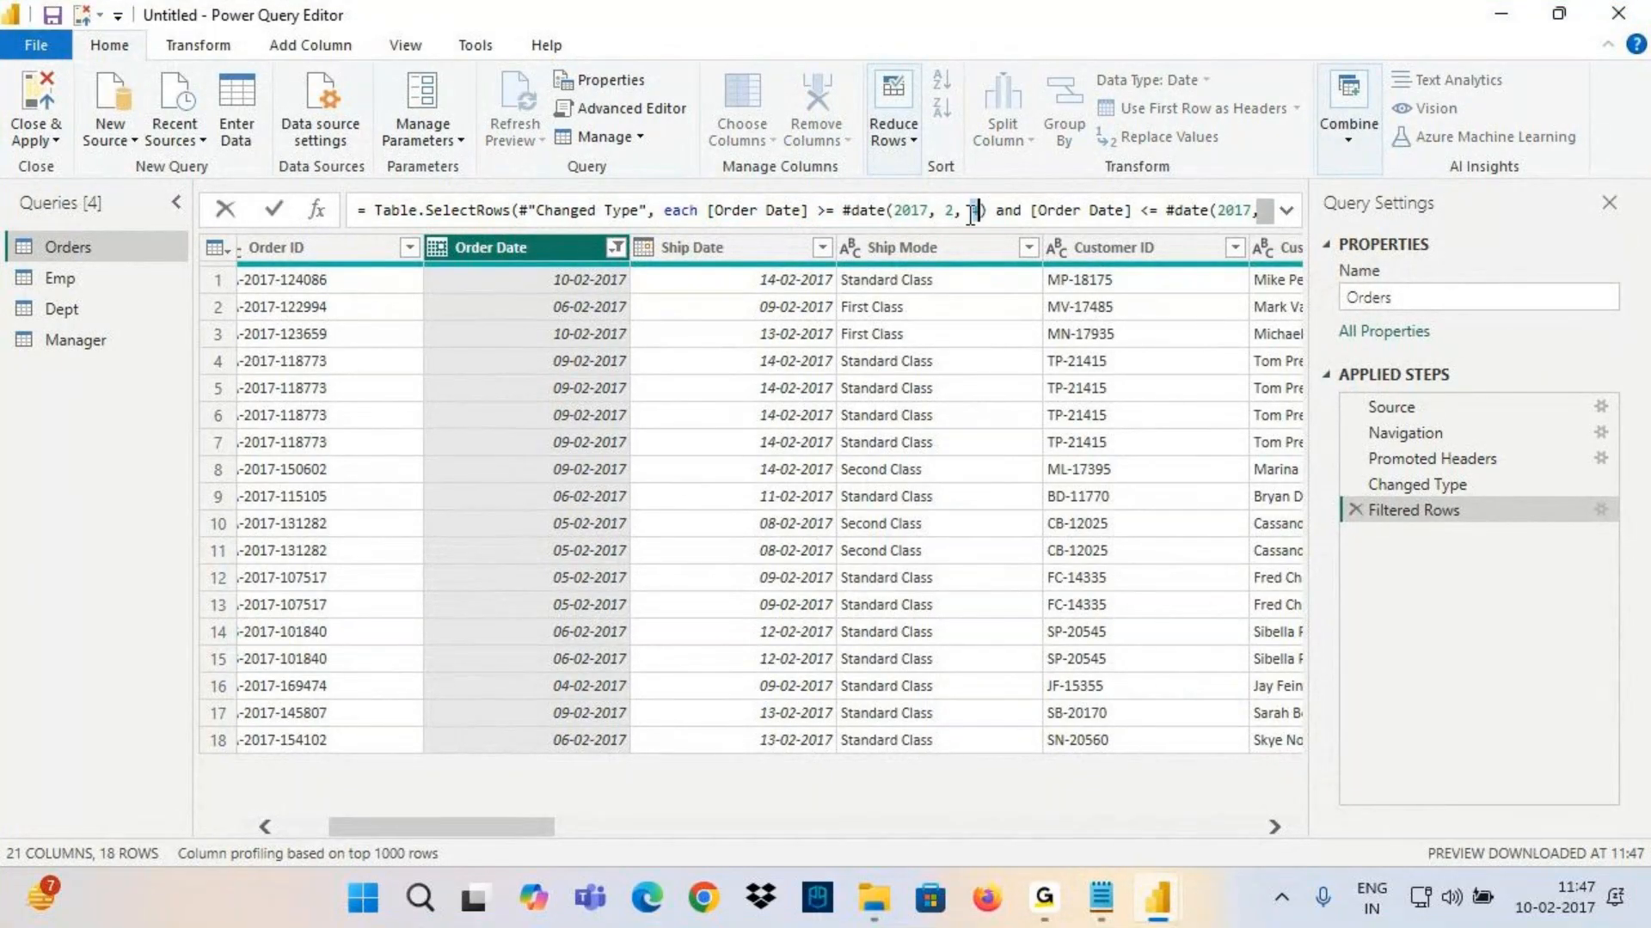
left_click(1209, 211)
left_click(1287, 209)
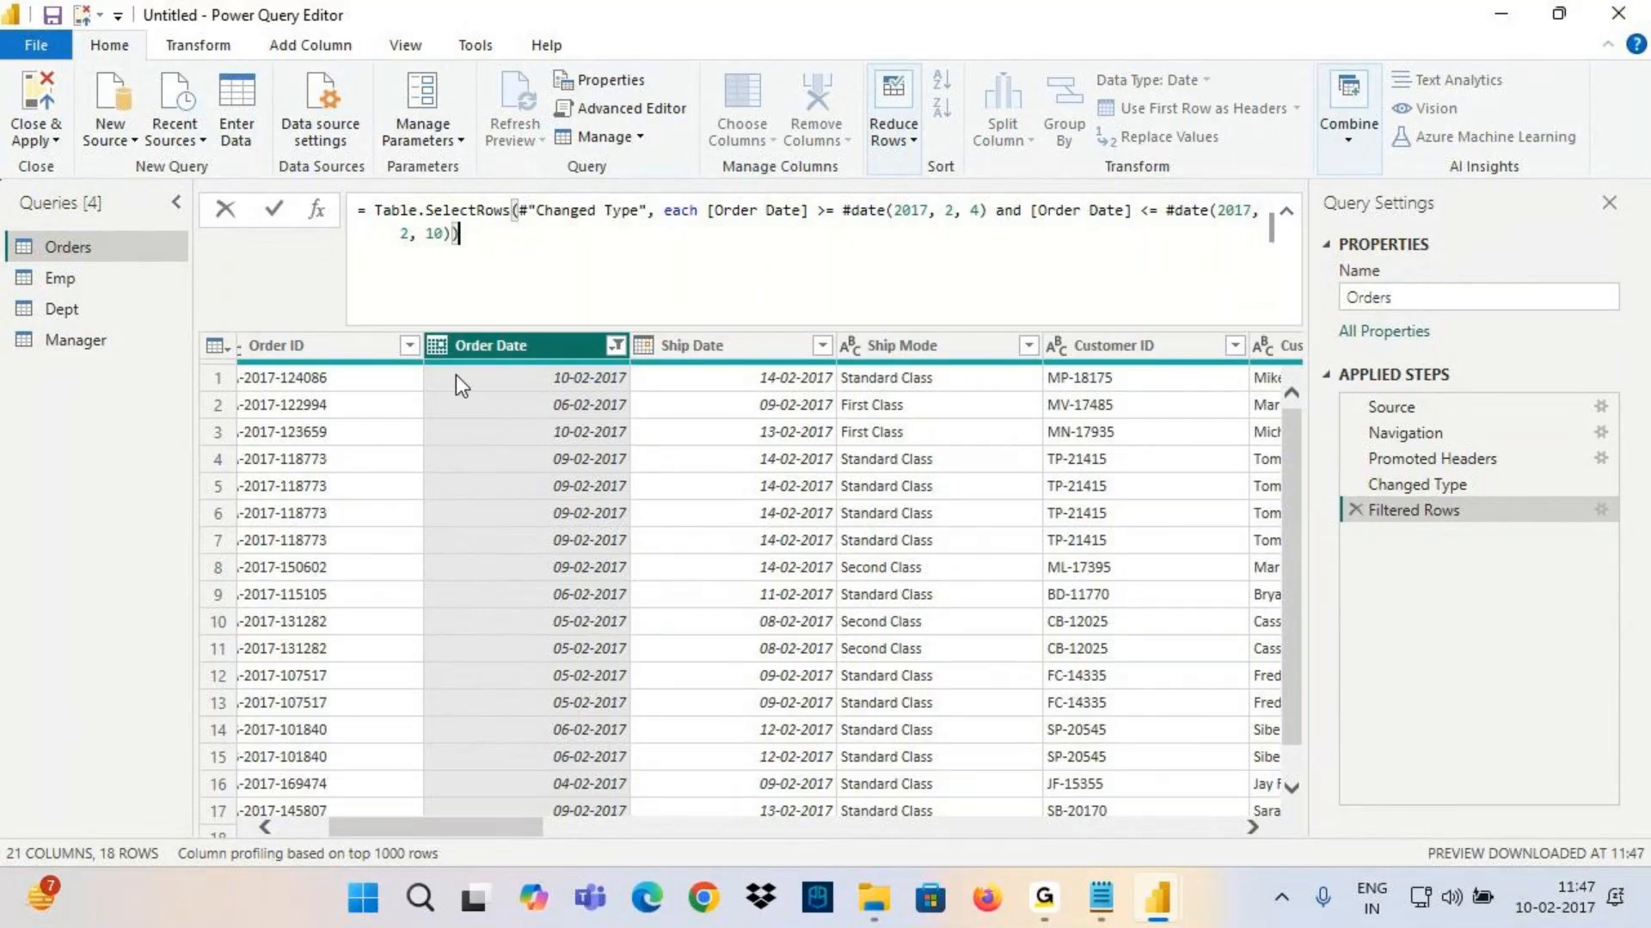
Remove the Filtered Rows step and begin an Order Date filter for rows in the previous 5 days
left_click(1355, 510)
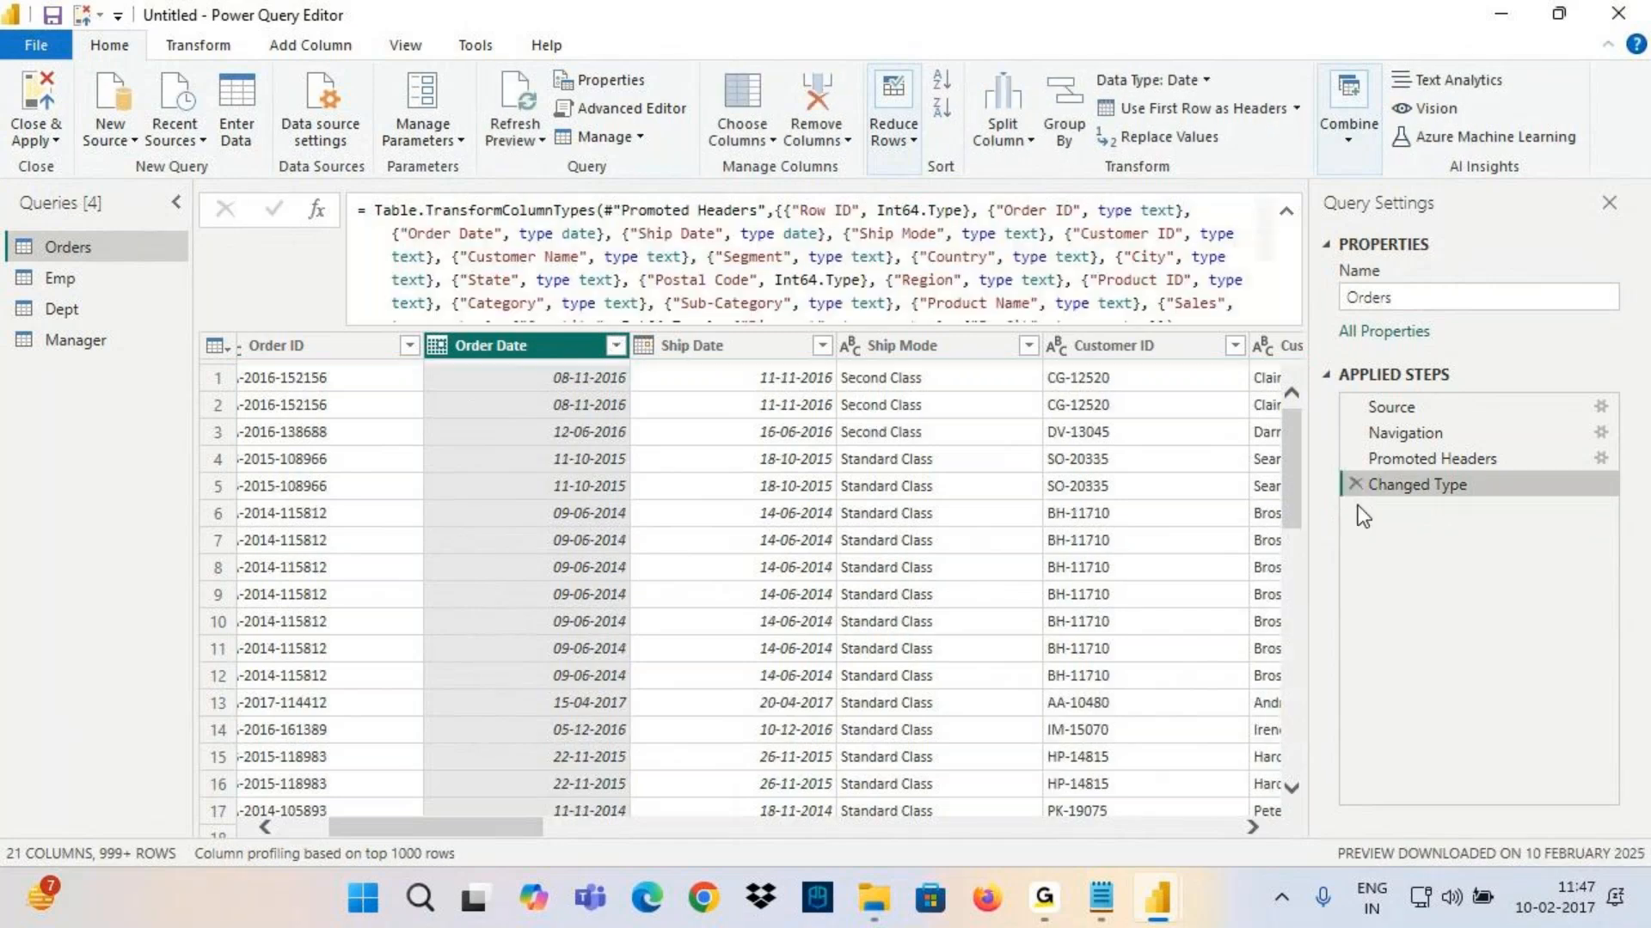
left_click(607, 348)
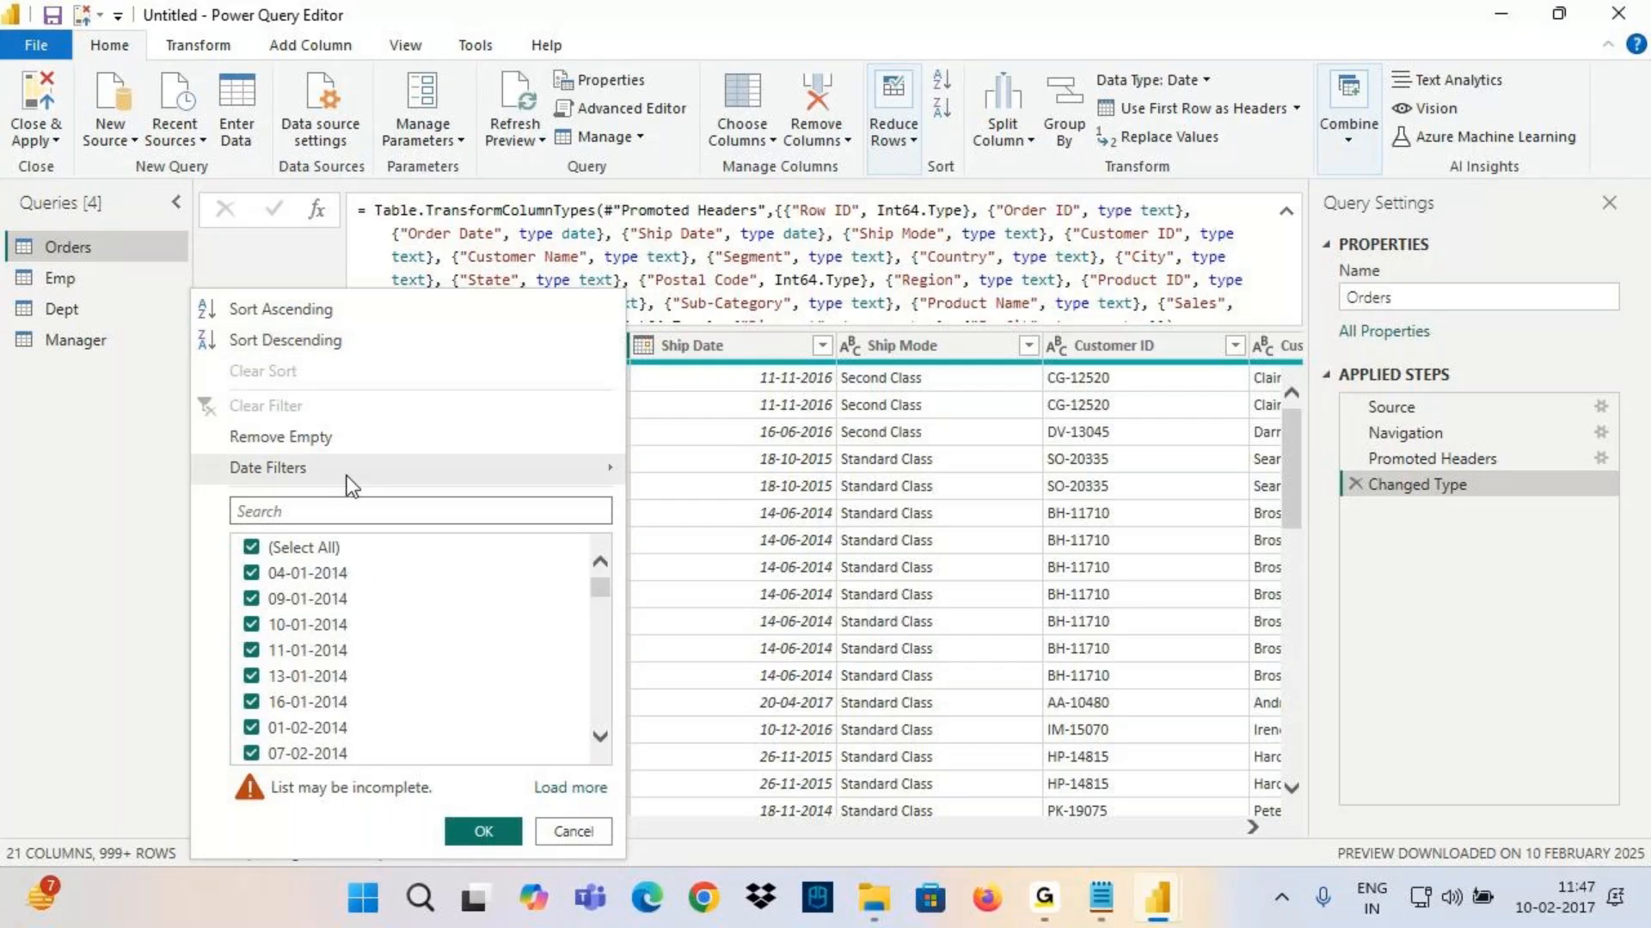
mouse_move(347, 476)
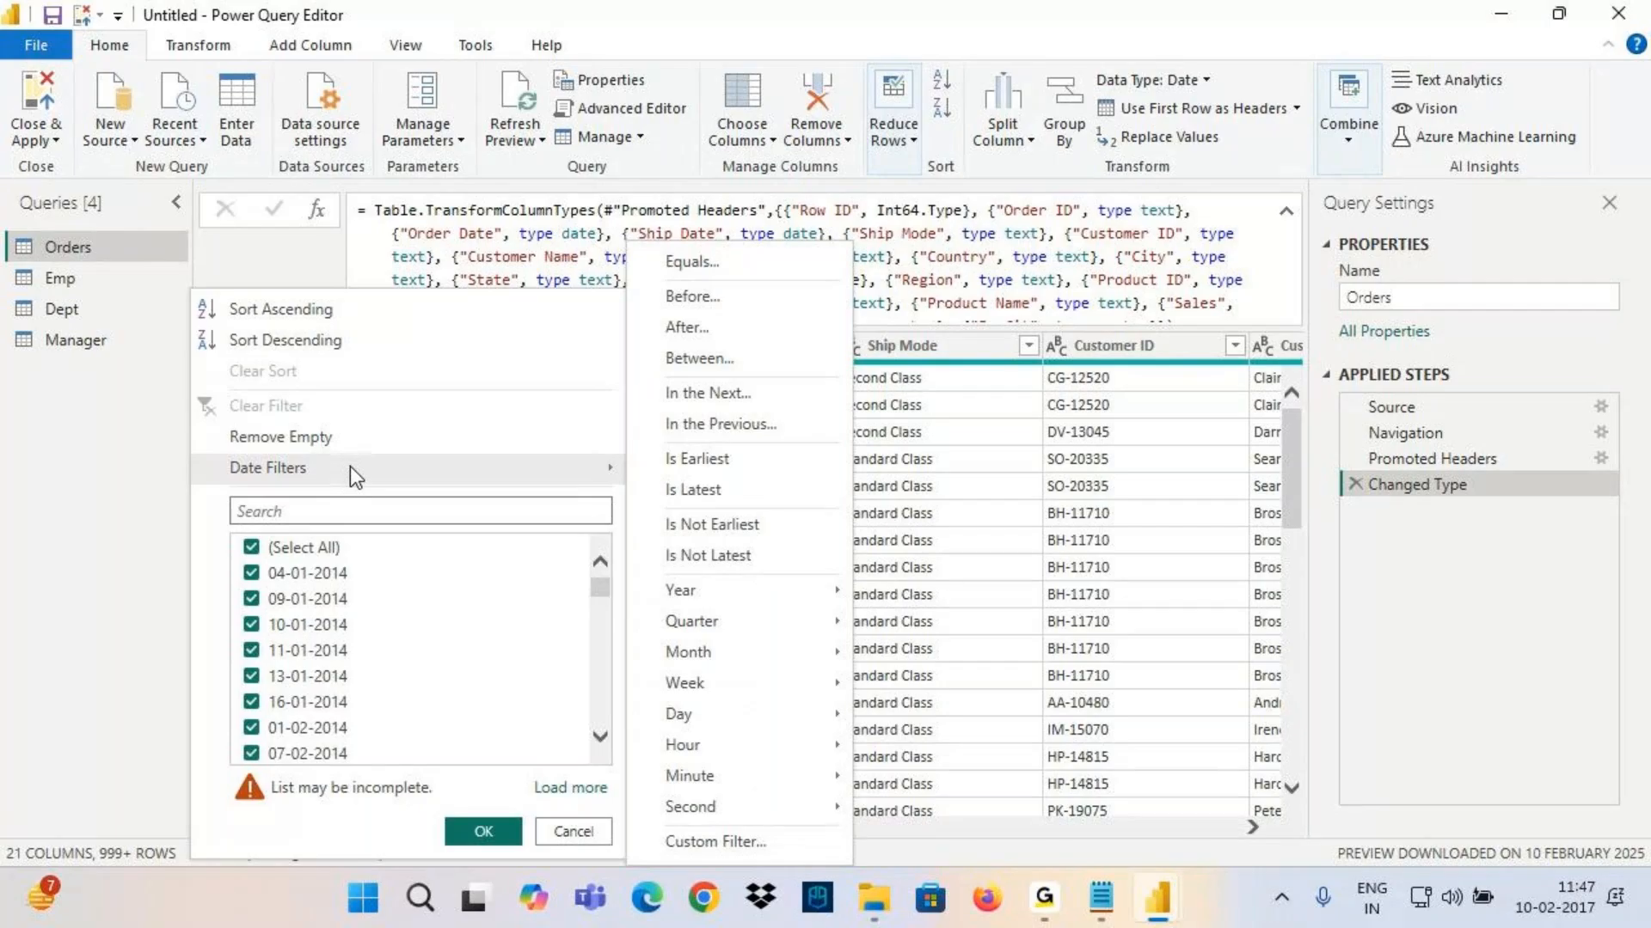
left_click(721, 424)
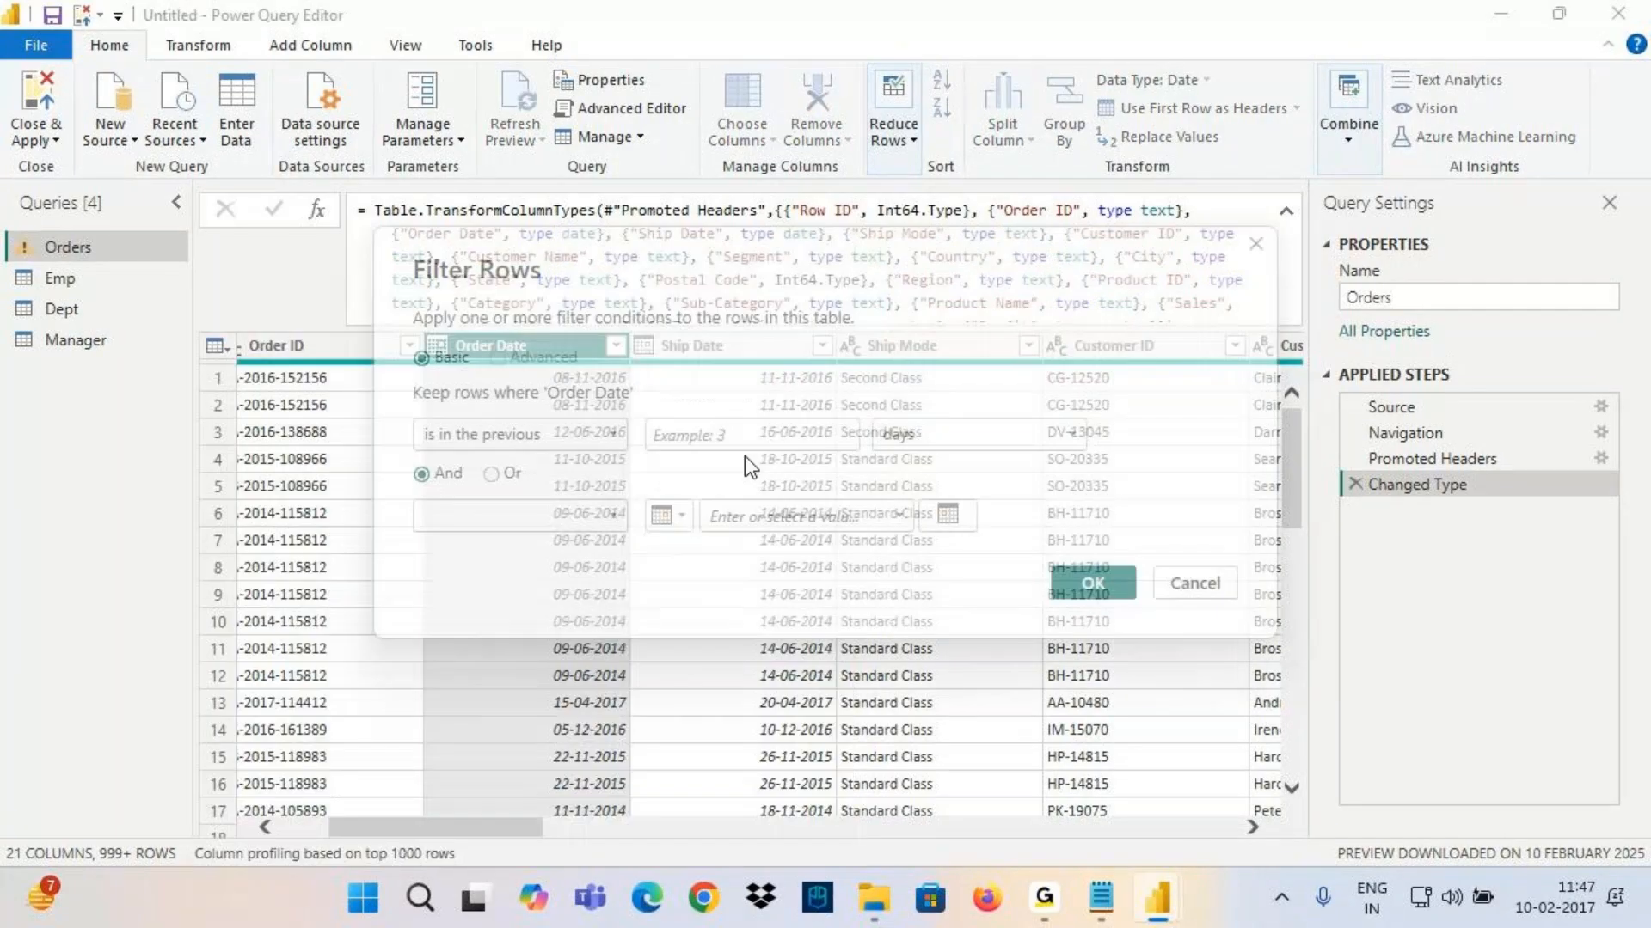
left_click(721, 422)
type("5")
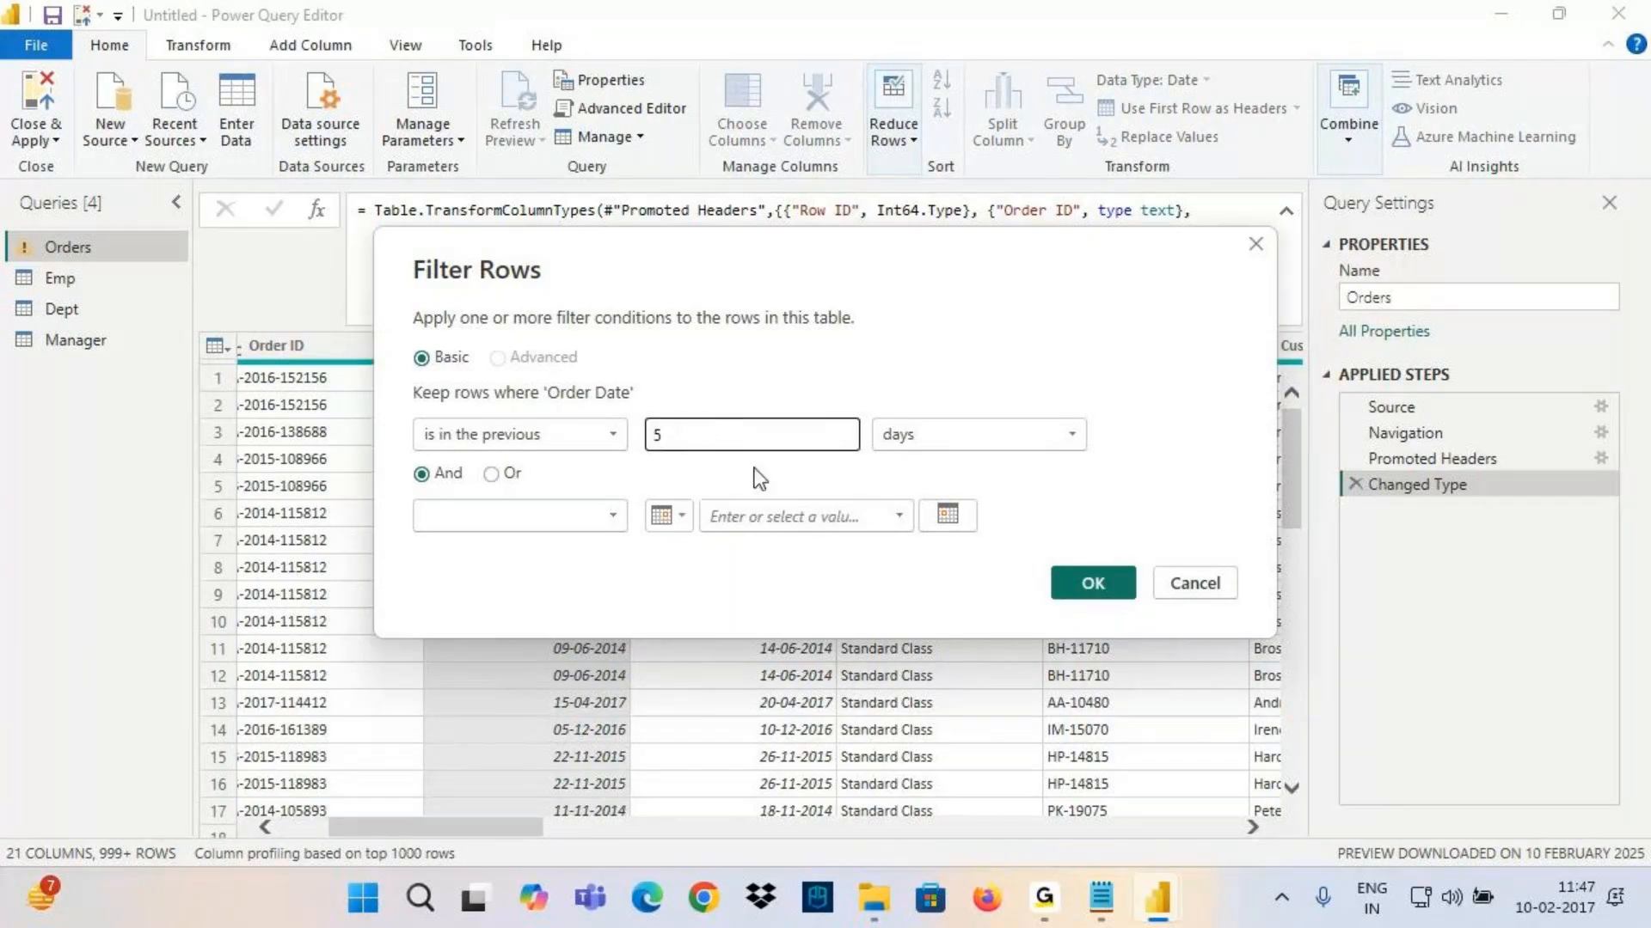
Check the system calendar for February 2017, counting the days back from 10 February to 4 February
left_click(1548, 898)
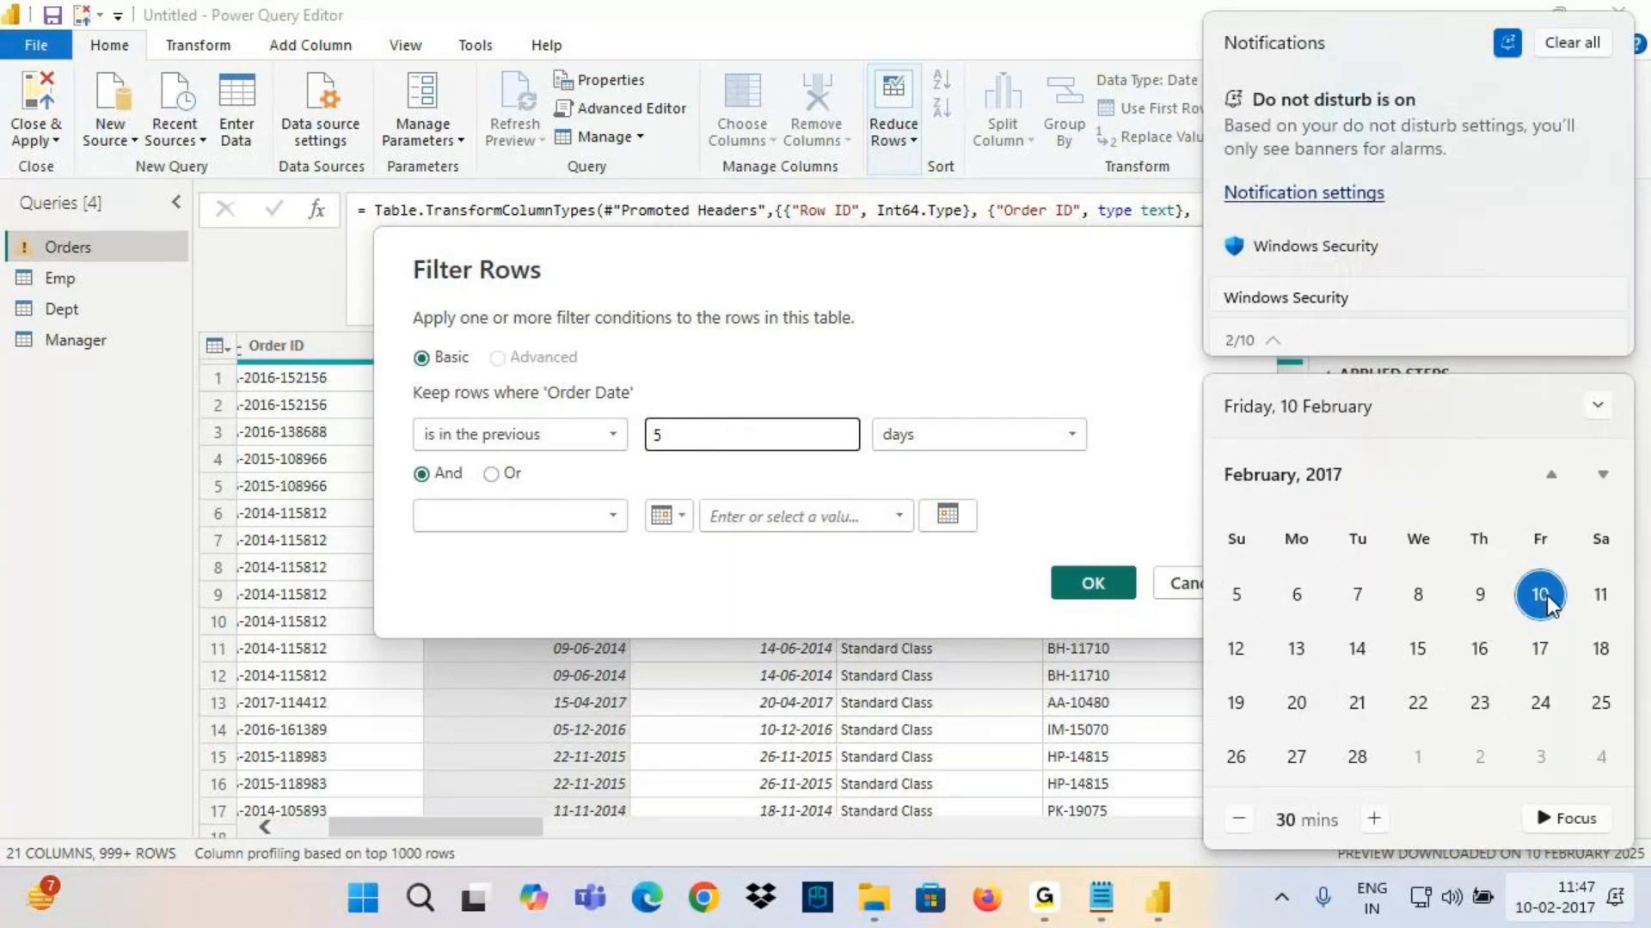
left_click(1507, 594)
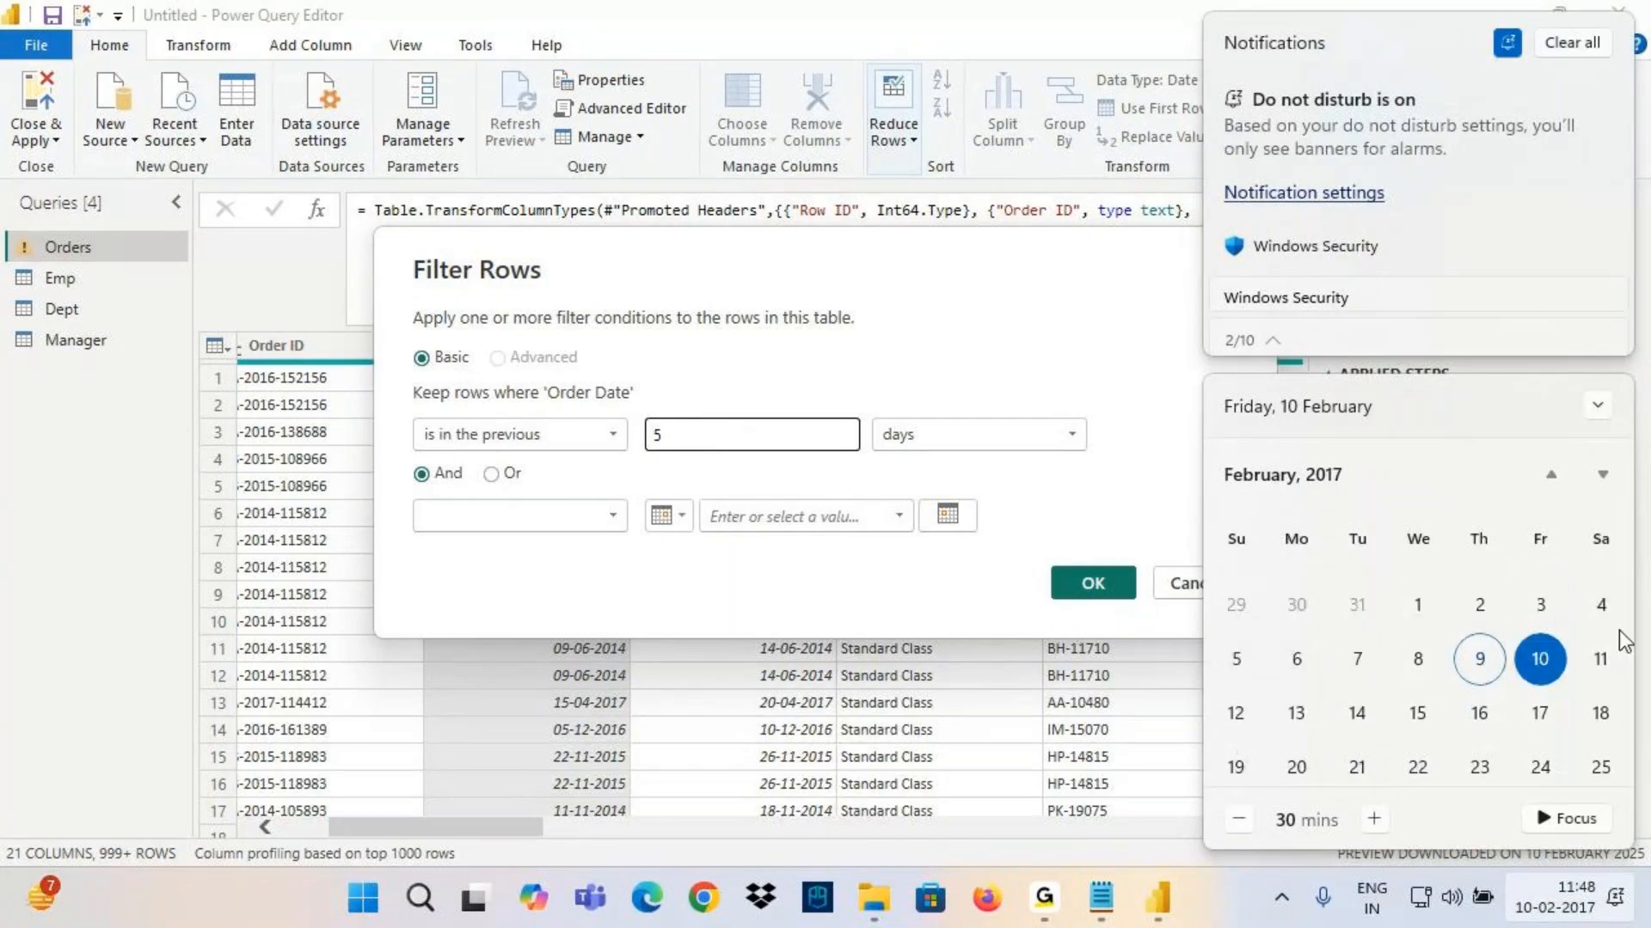
left_click(1555, 604)
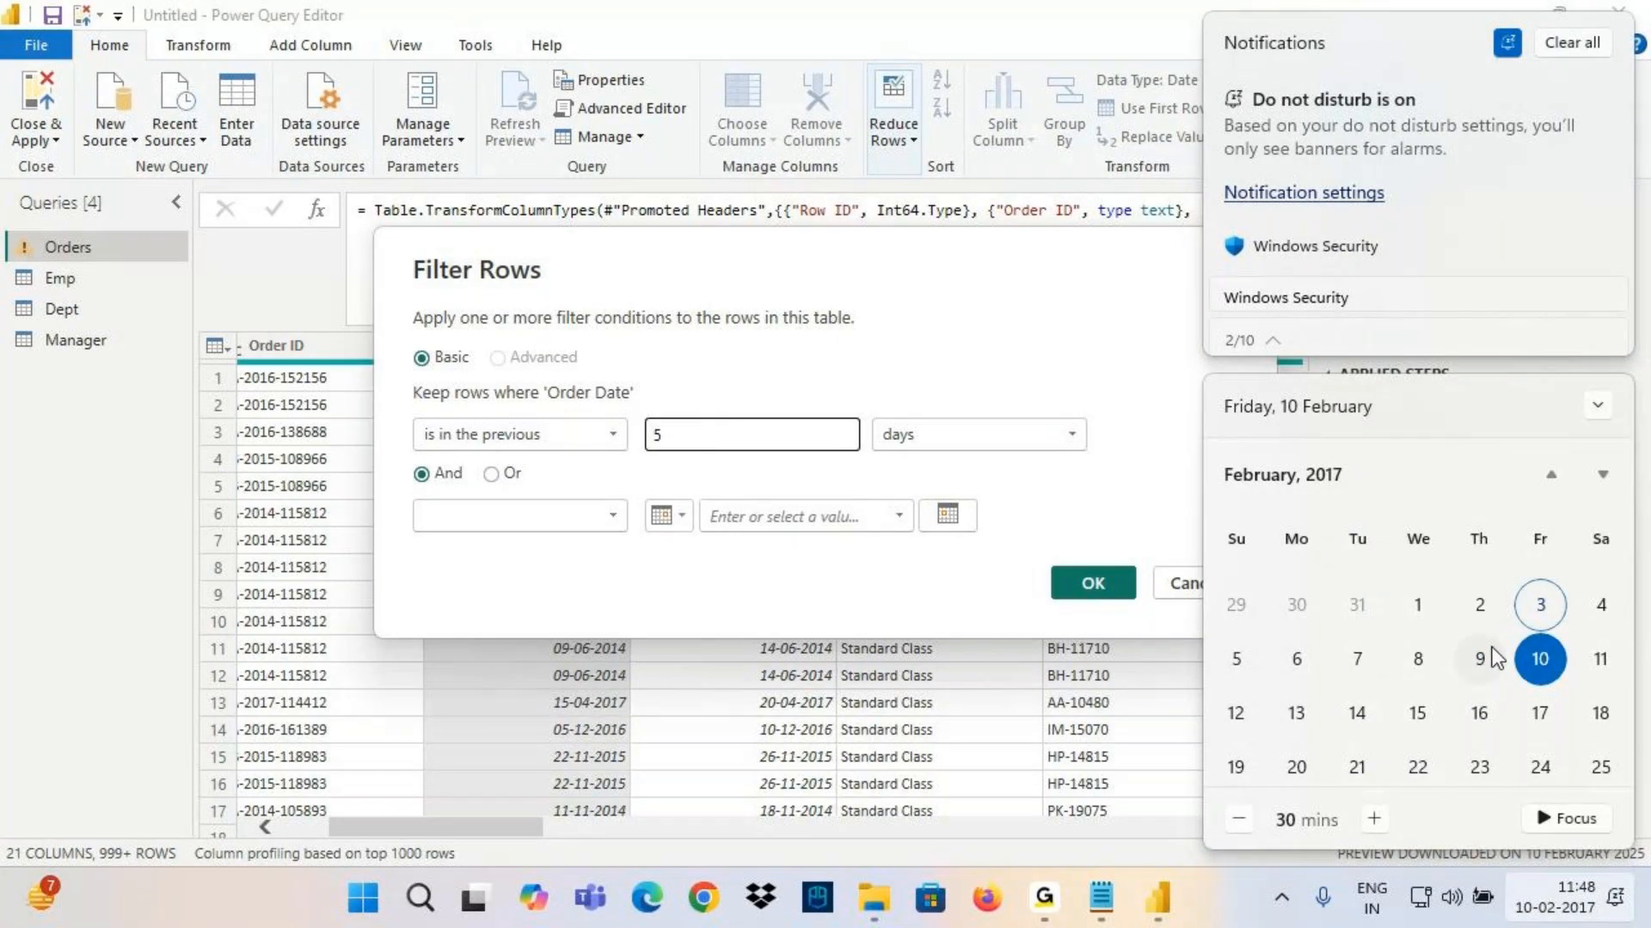
left_click(1463, 669)
left_click(1418, 669)
left_click(1238, 667)
left_click(1597, 604)
Set the Order Date filter to the previous 6 days, apply it, and sort Order Date in ascending order
left_click(689, 435)
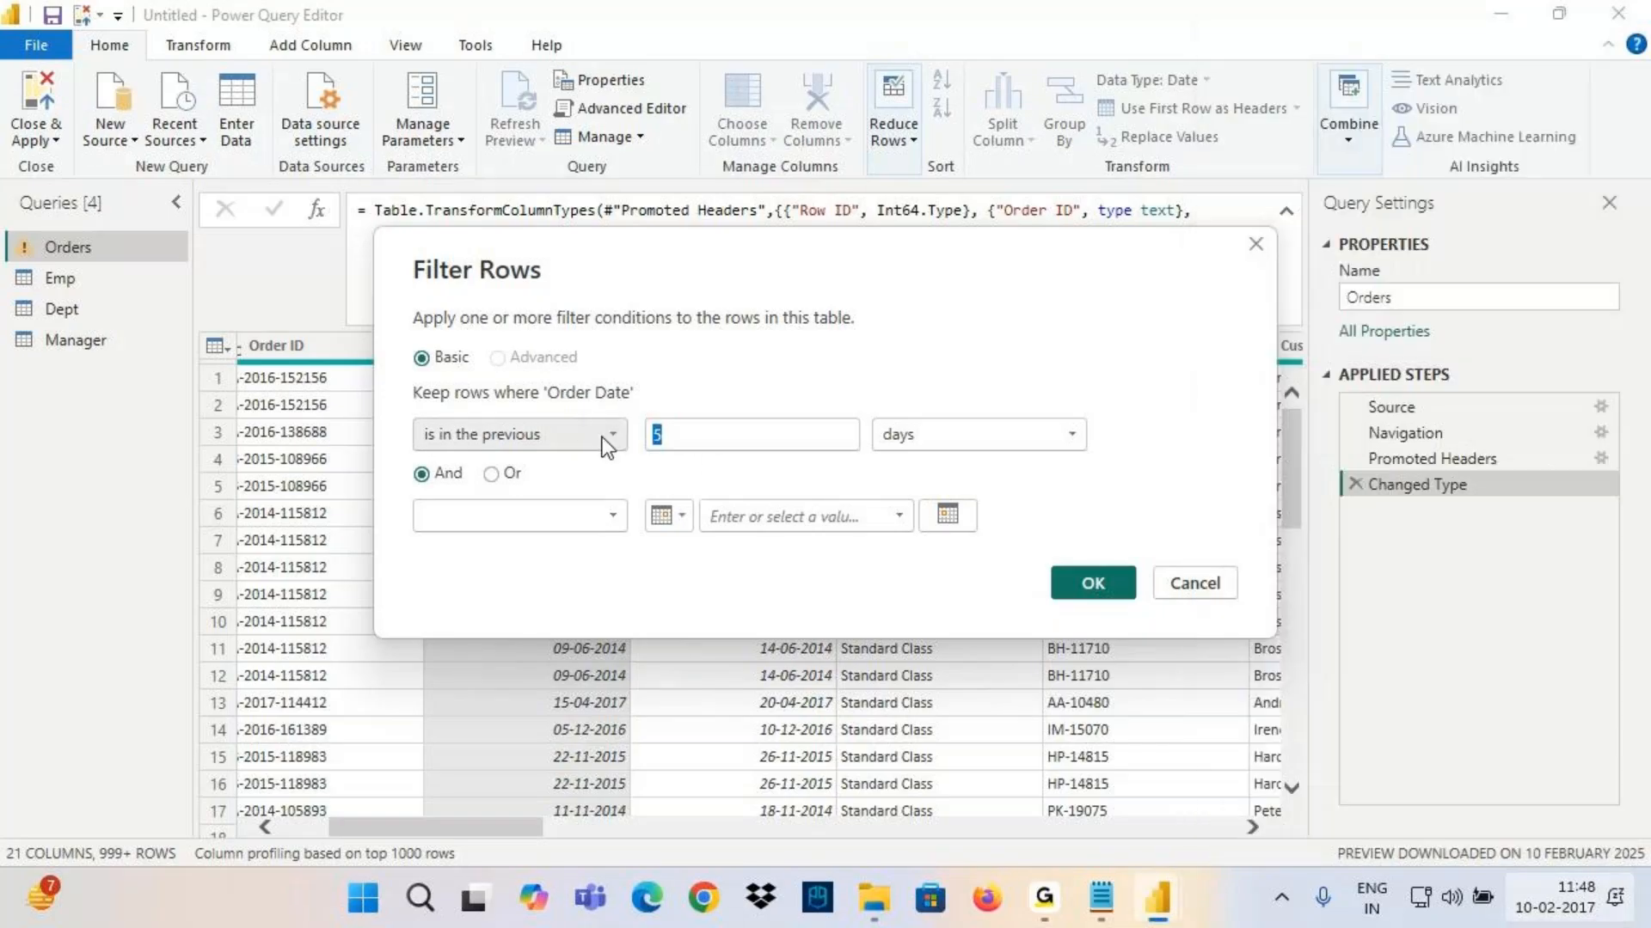
type("6")
key("Return")
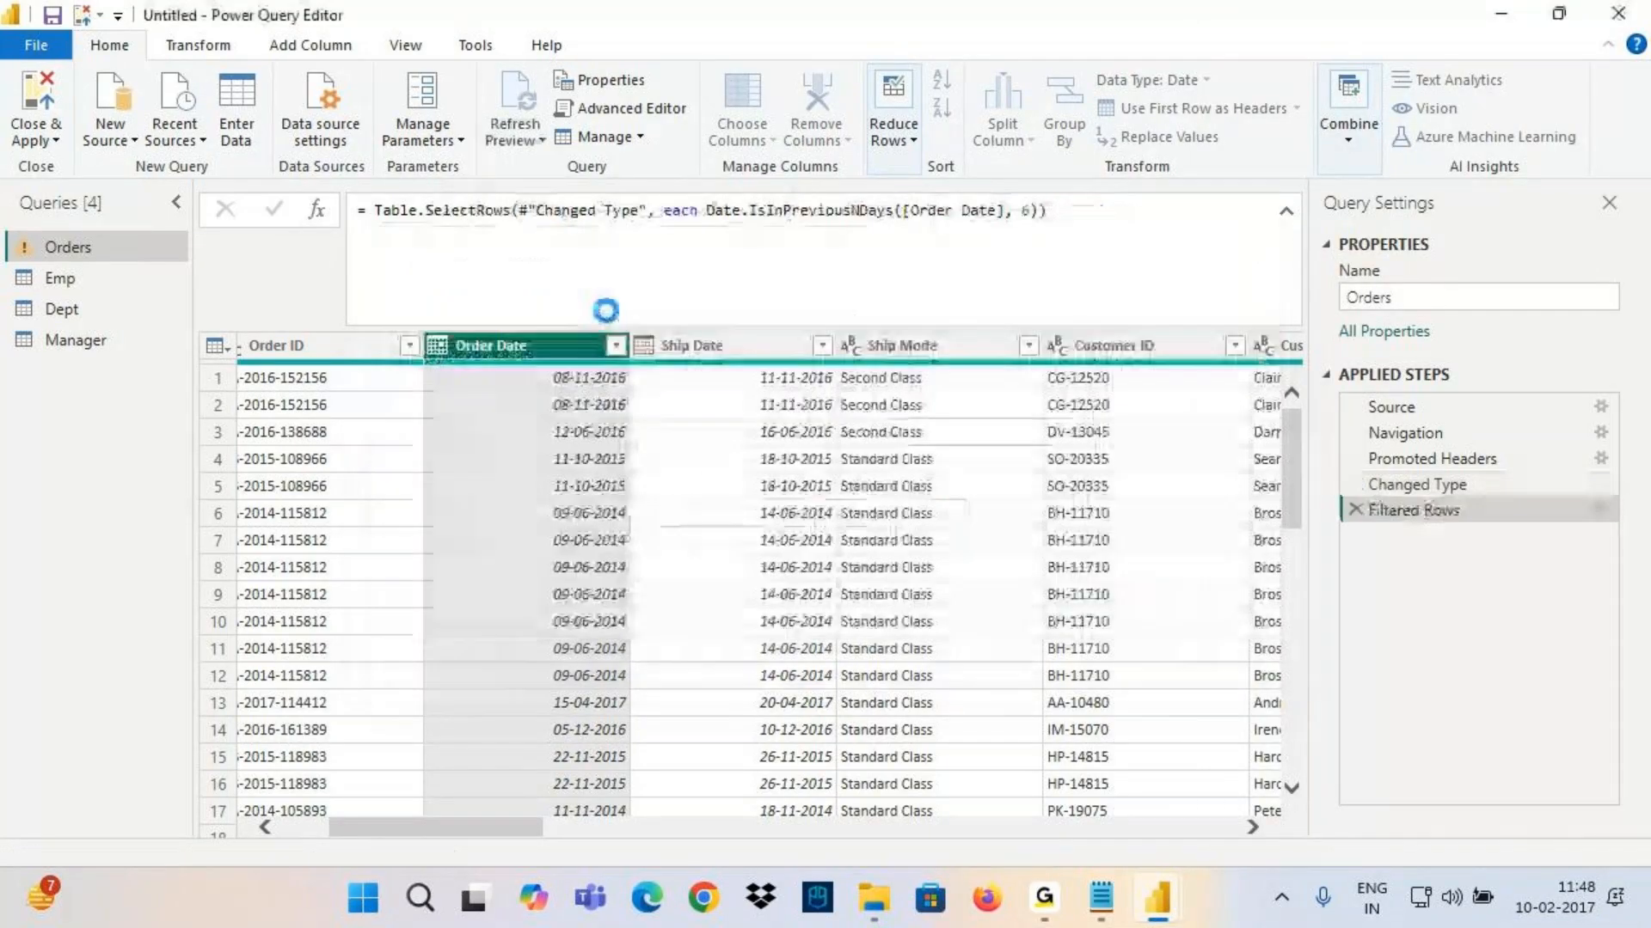
left_click(940, 79)
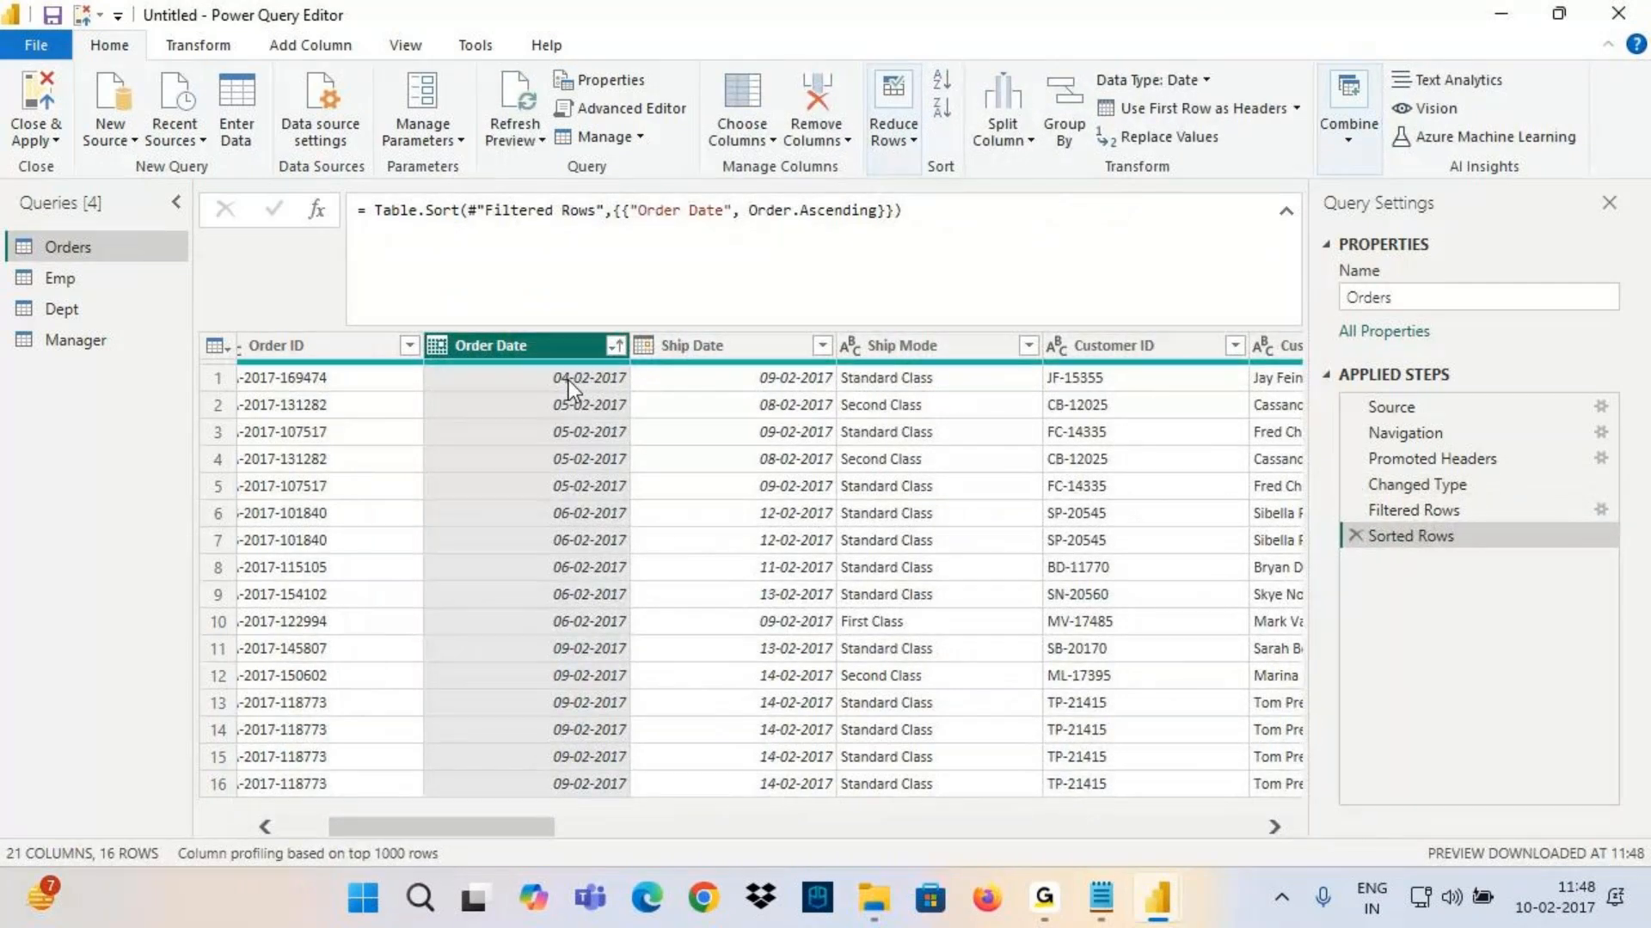
Compare the filtered Order Date values with the days before today in the system calendar
left_click(1554, 897)
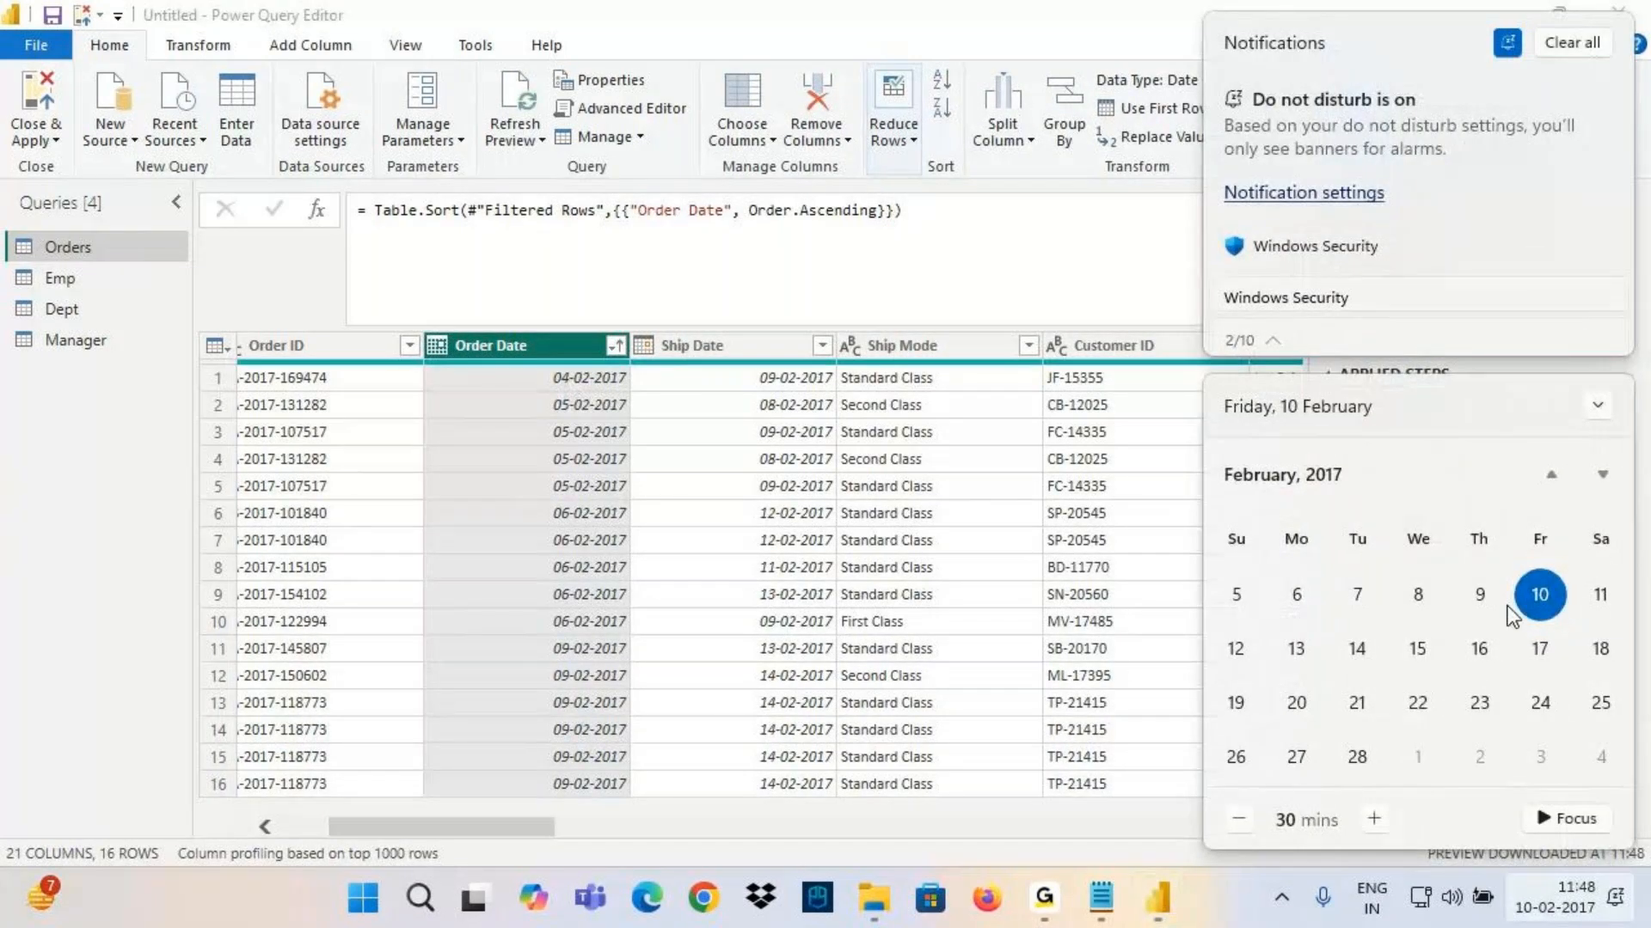
scroll(1521, 628, "up", 1)
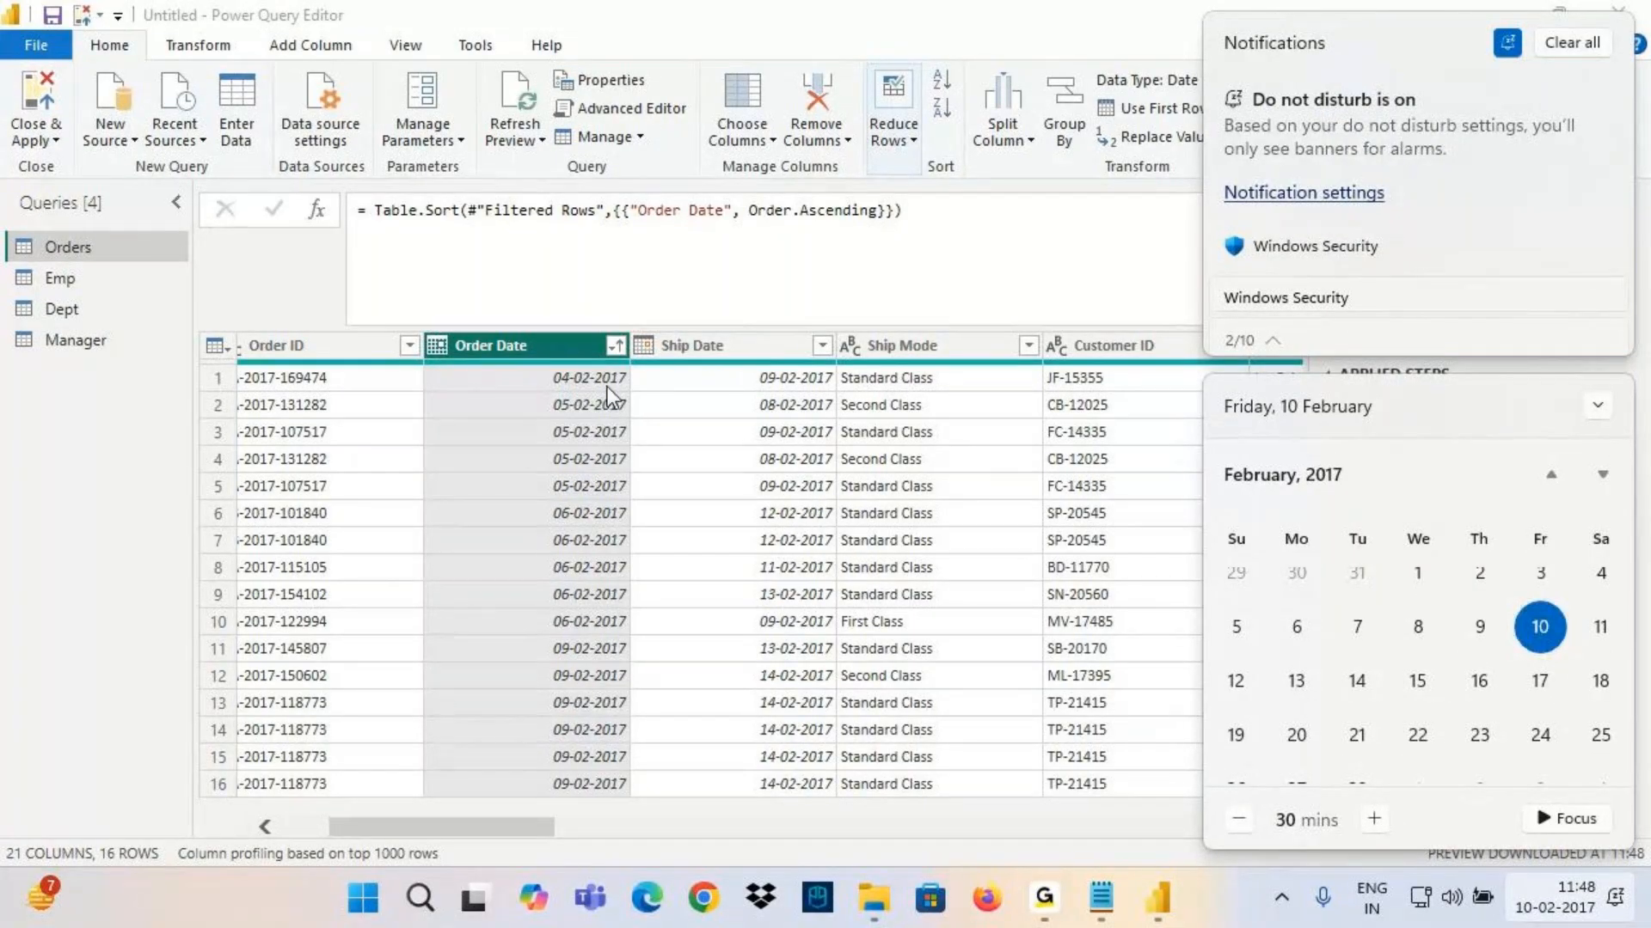
key("Escape")
Remove the Sorted Rows and Filtered Rows steps and begin an Order Date filter for the previous 5 days
left_click(1348, 536)
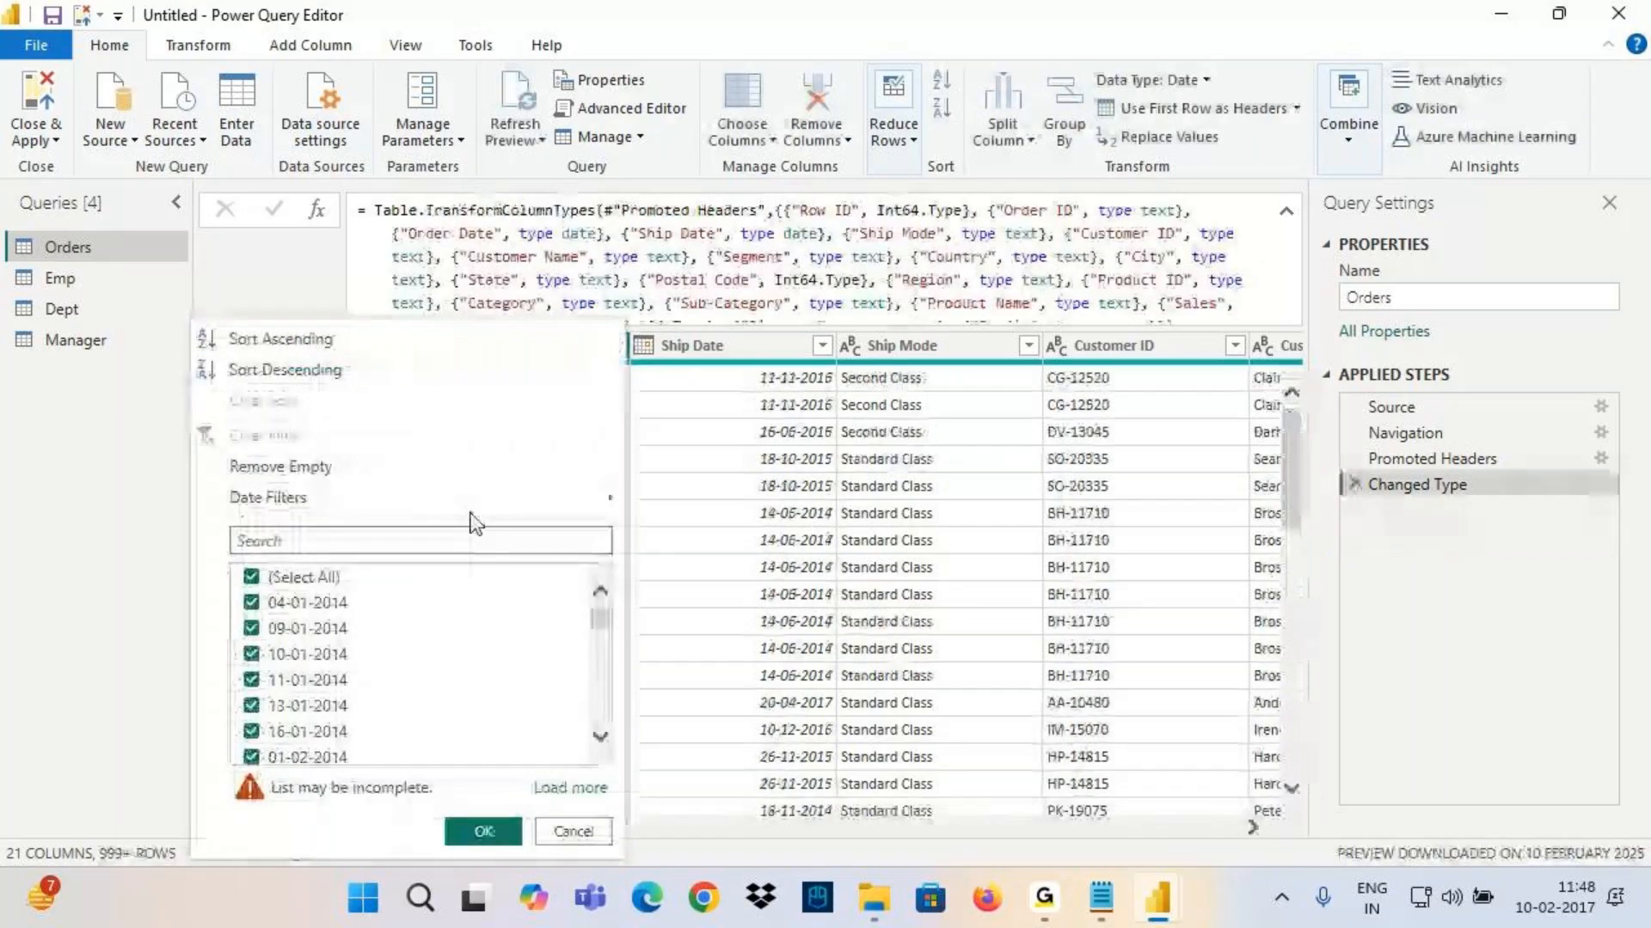
mouse_move(384, 498)
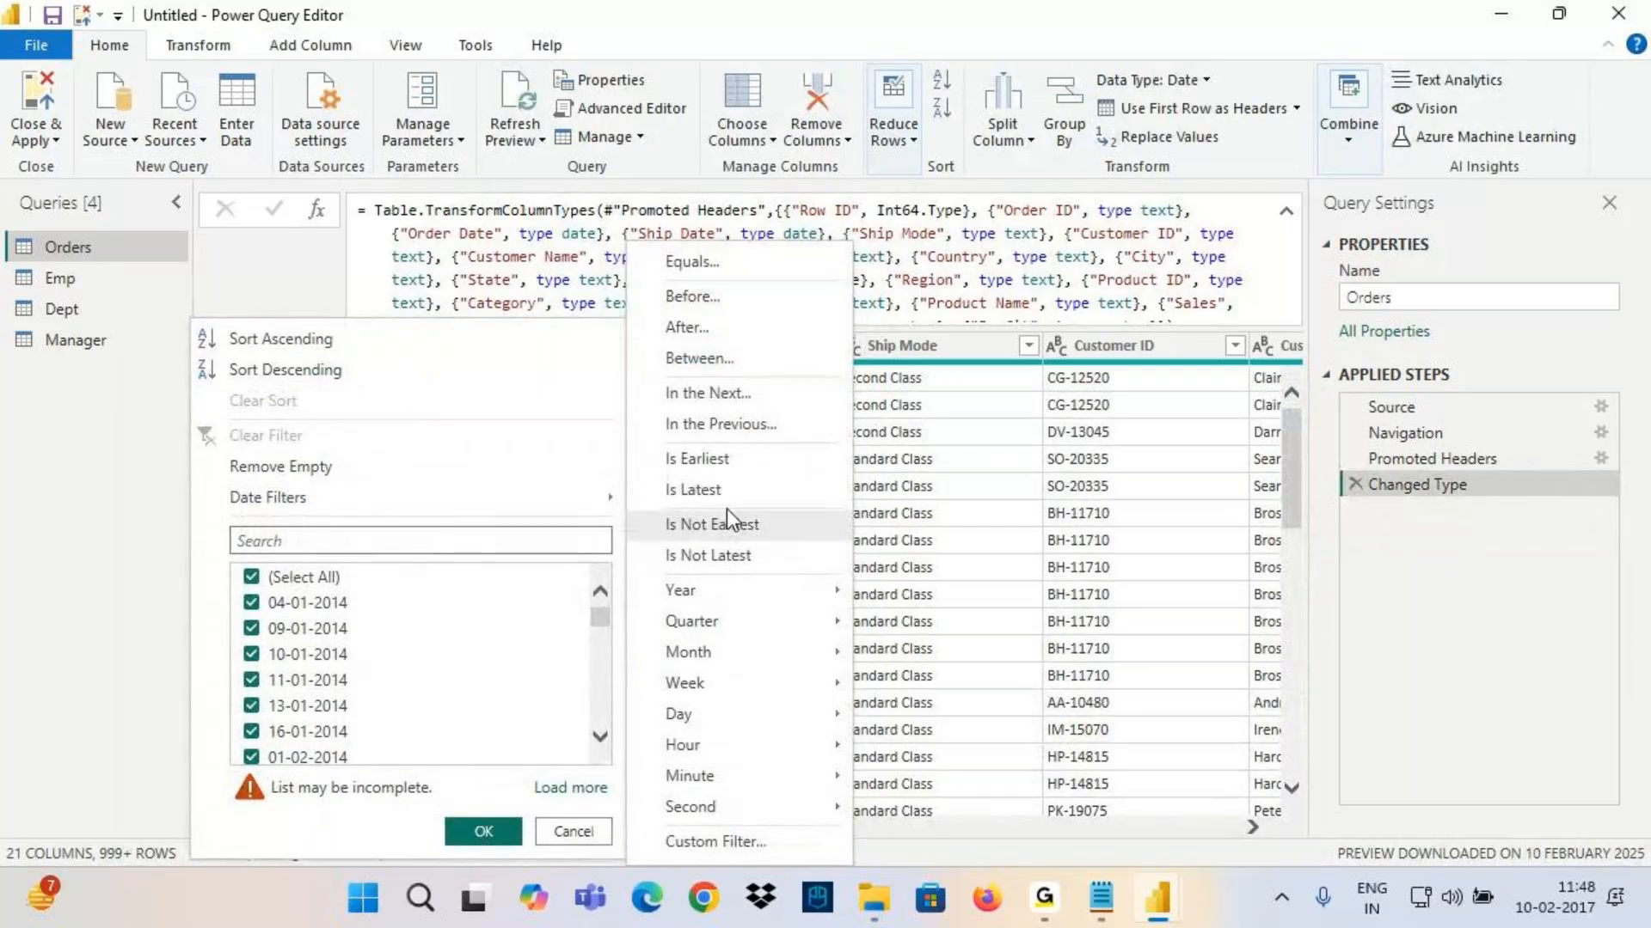
left_click(750, 433)
left_click(757, 430)
type("5")
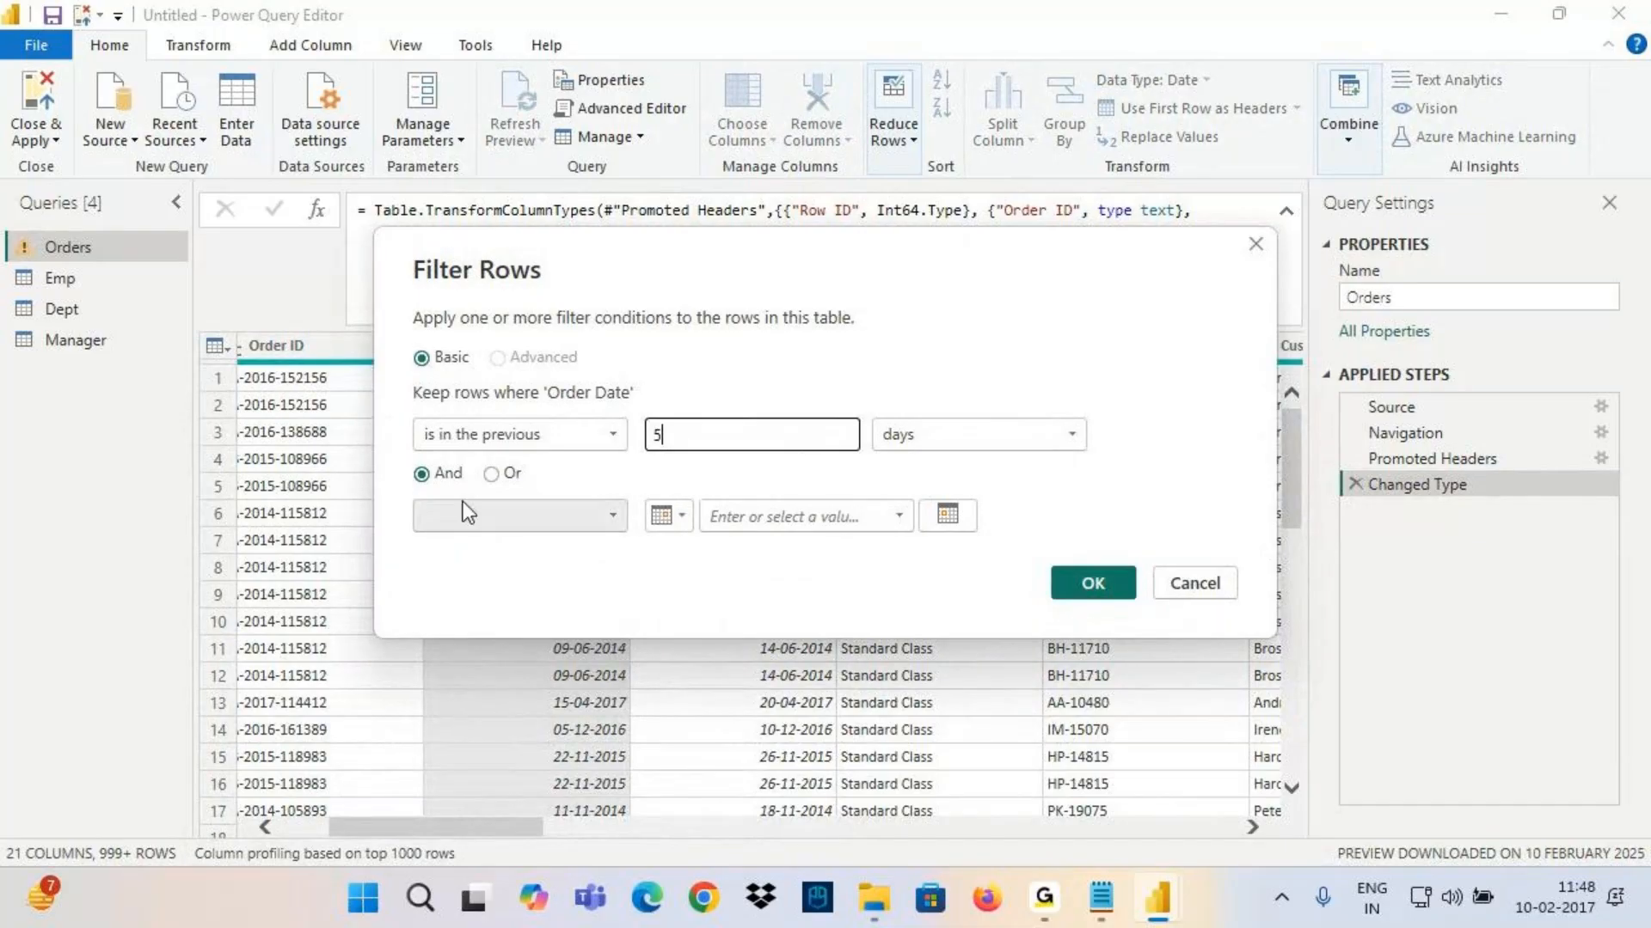
Add a second Order Date condition, is in day Today, joined to the first with And
left_click(559, 513)
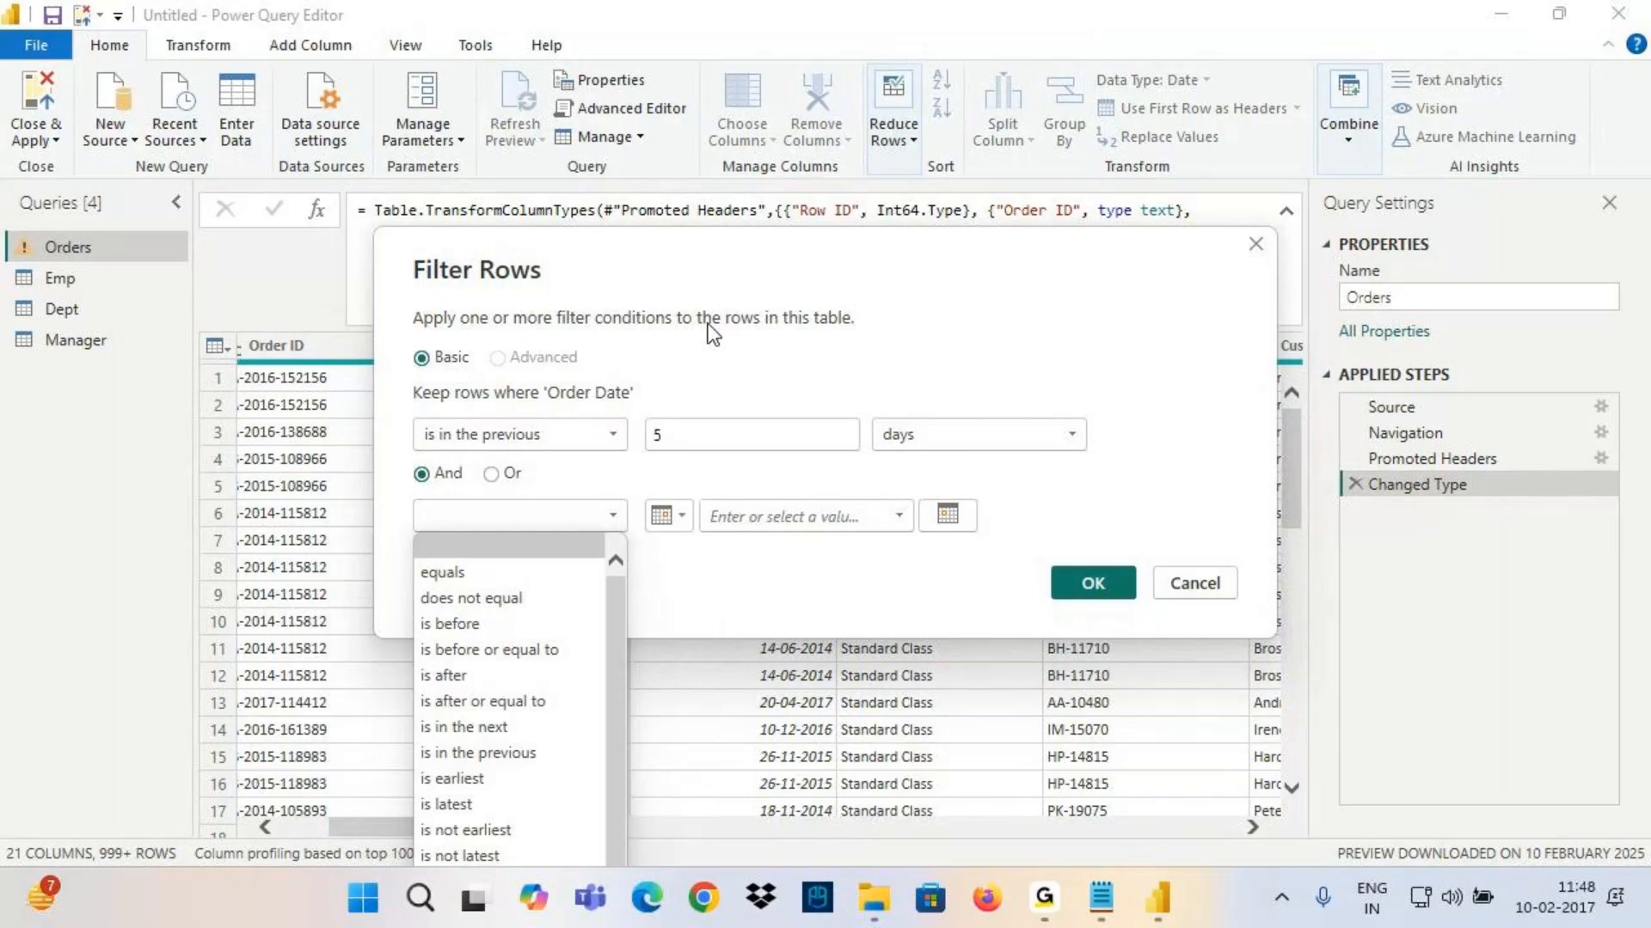
left_click_drag(719, 301, 744, 116)
left_click(543, 327)
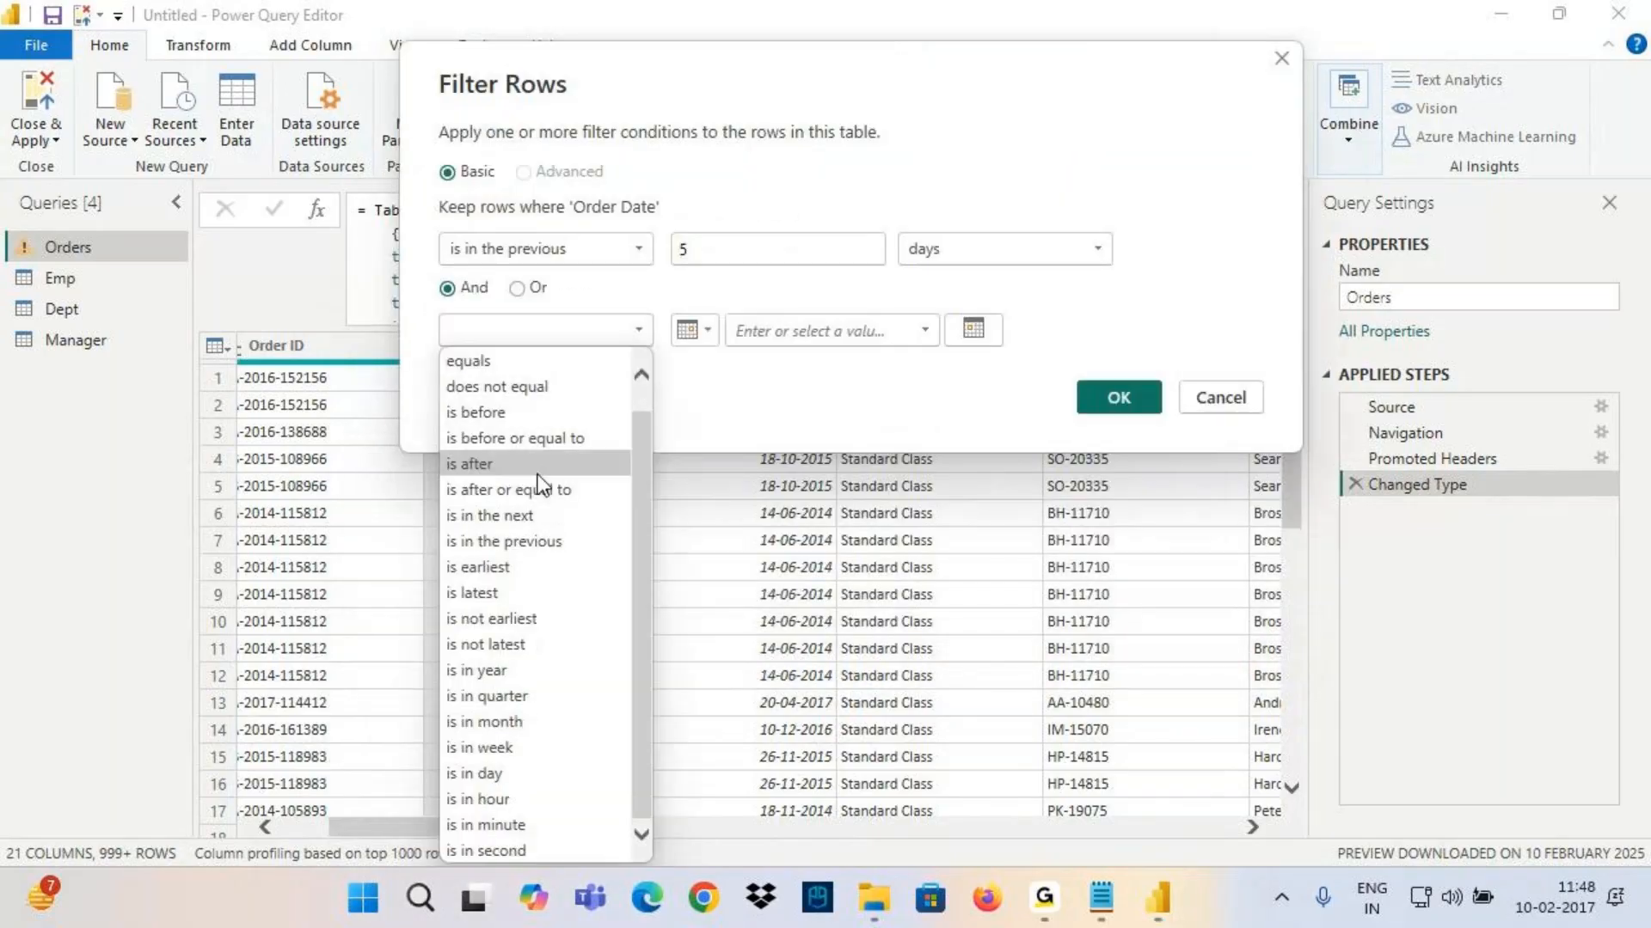
left_click(497, 771)
left_click(745, 331)
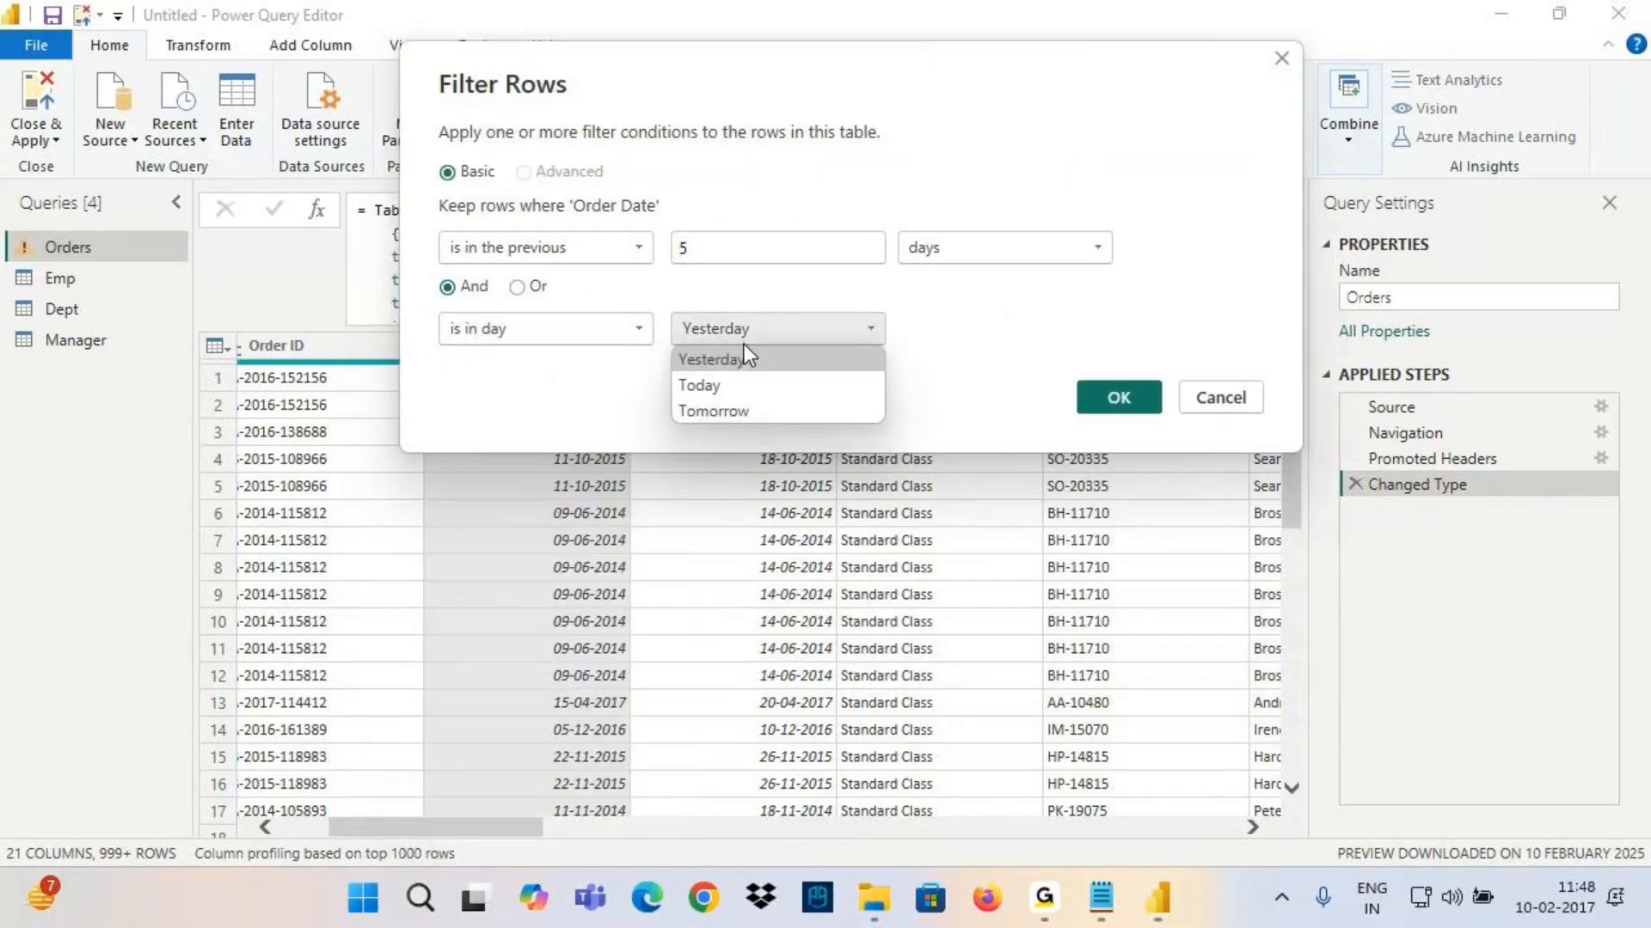
left_click(700, 387)
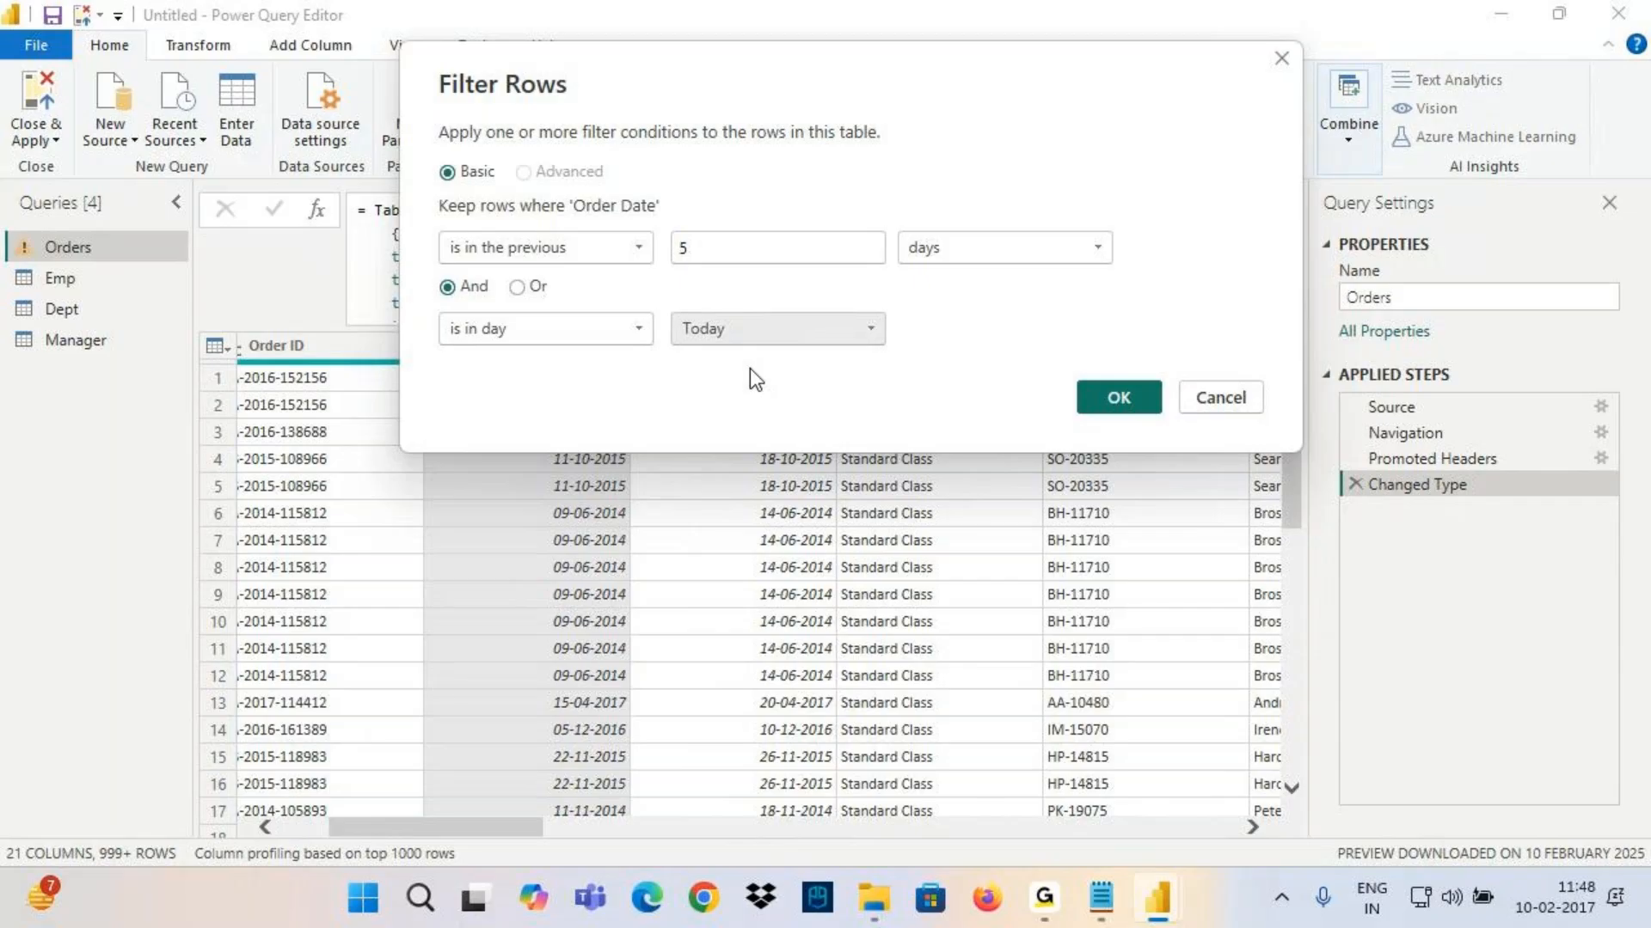
Outline the two Order Date conditions on screen, clear the annotations, and apply the combined filter
key("ctrl+2")
mouse_move(452, 506)
left_mouse_down()
mouse_move(577, 495)
mouse_move(519, 537)
left_mouse_up()
mouse_move(443, 222)
left_mouse_down()
mouse_move(1104, 227)
mouse_move(1159, 265)
left_mouse_up()
left_click_drag(448, 310, 860, 362)
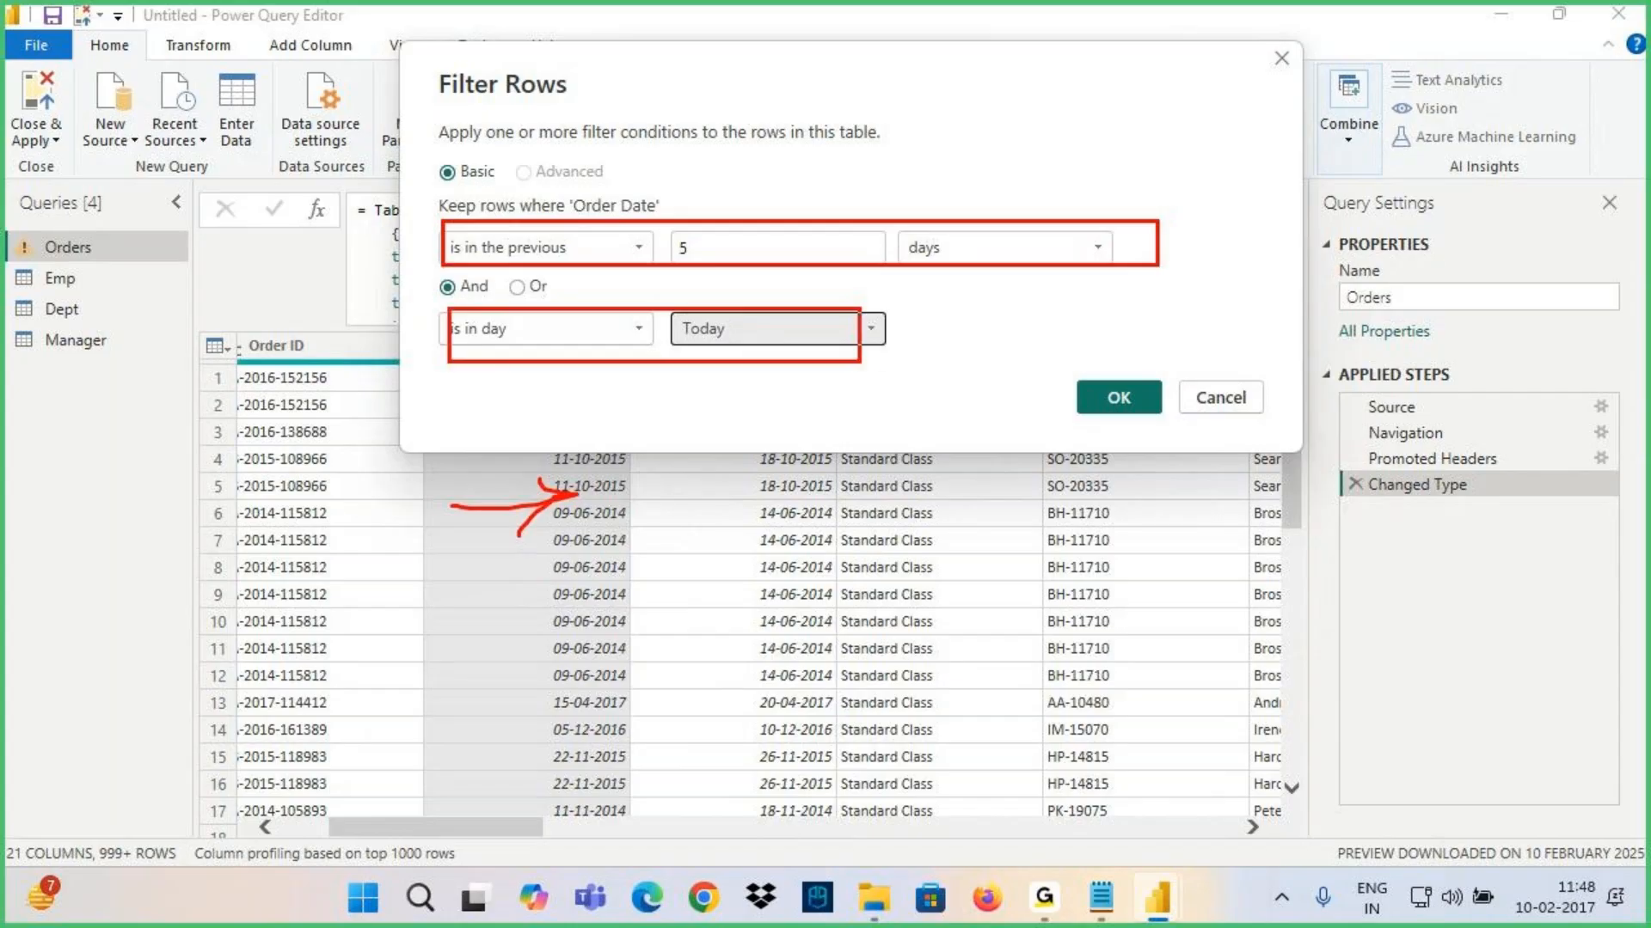
key("Escape")
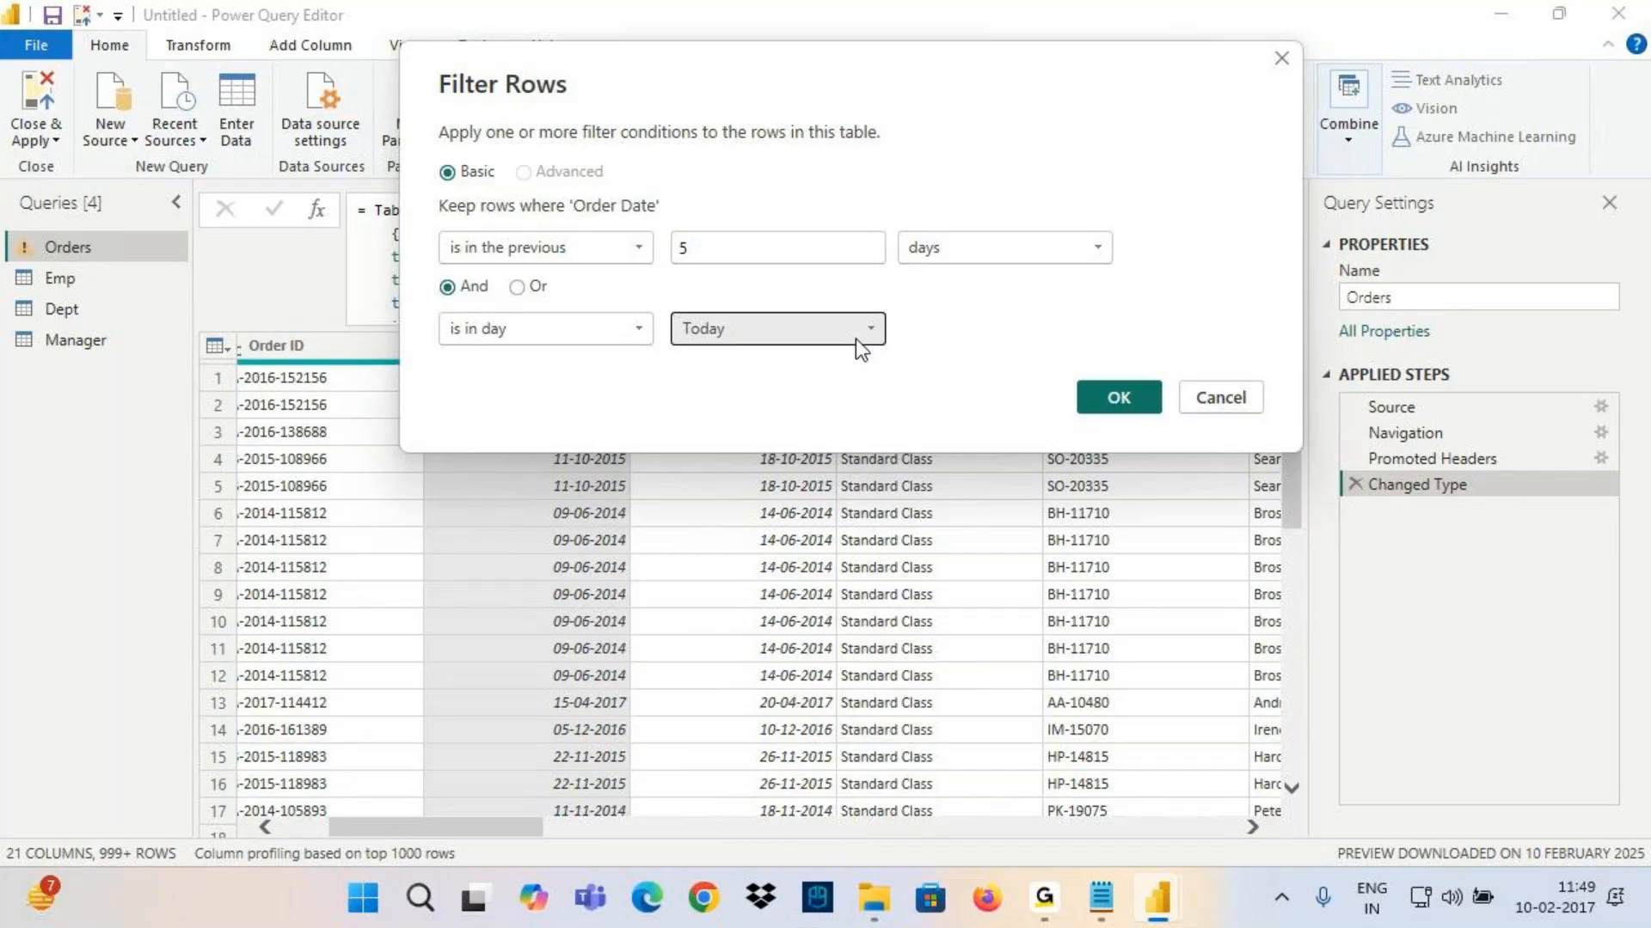
key("ctrl+2")
left_click_drag(431, 231, 1098, 268)
left_click_drag(417, 298, 974, 375)
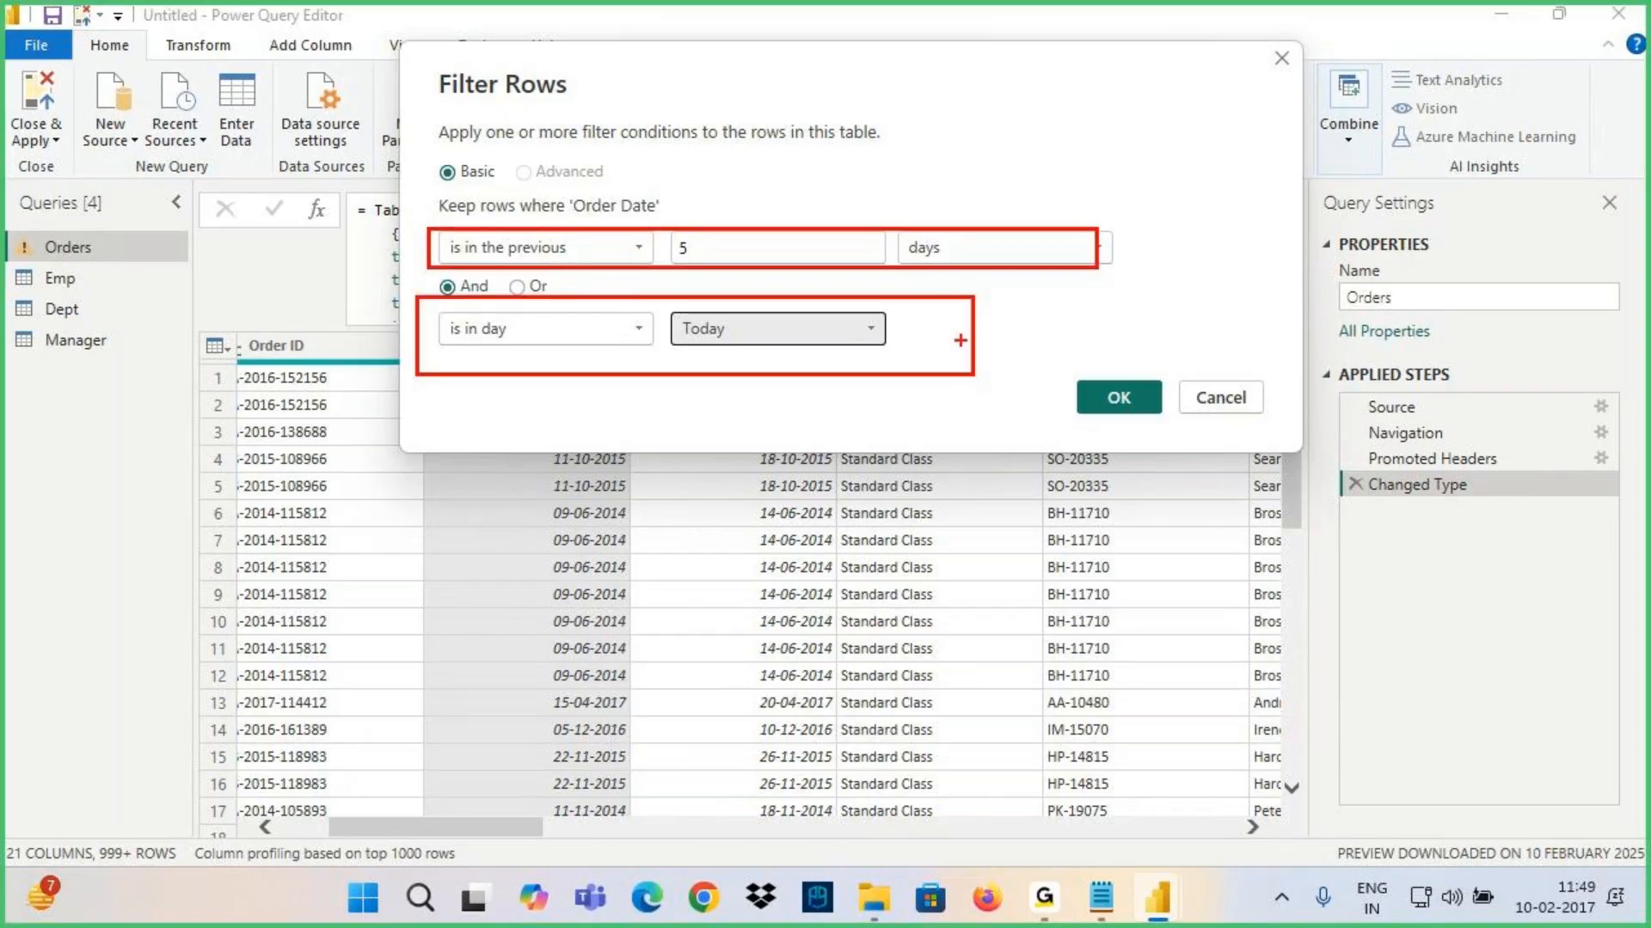
key("Escape")
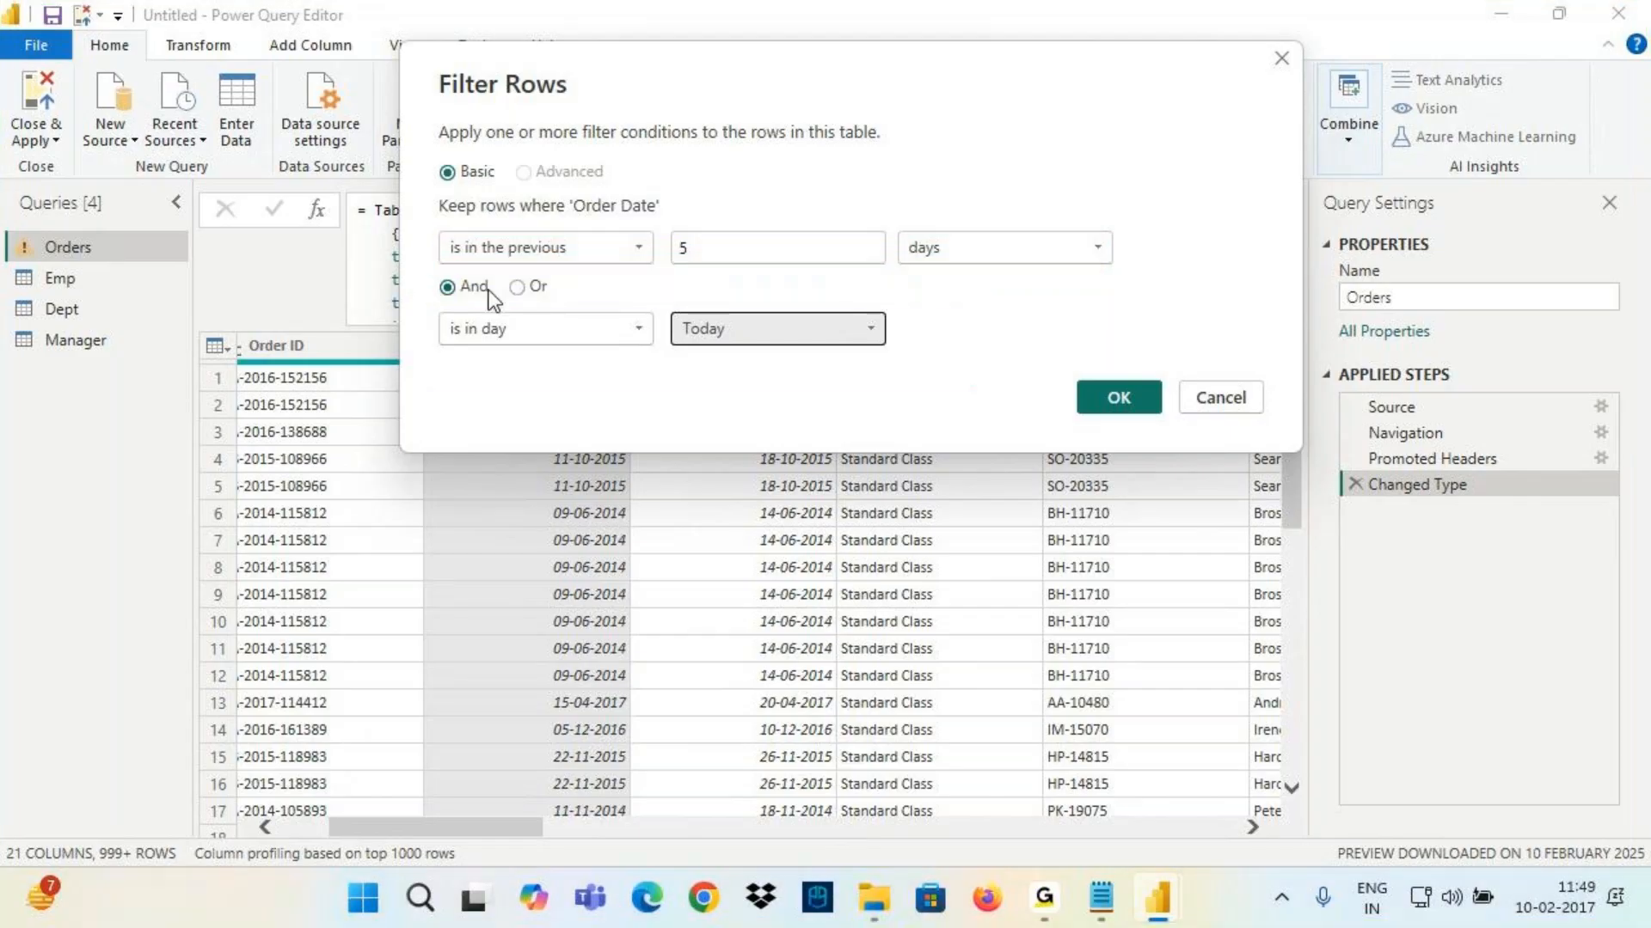
left_click(1119, 397)
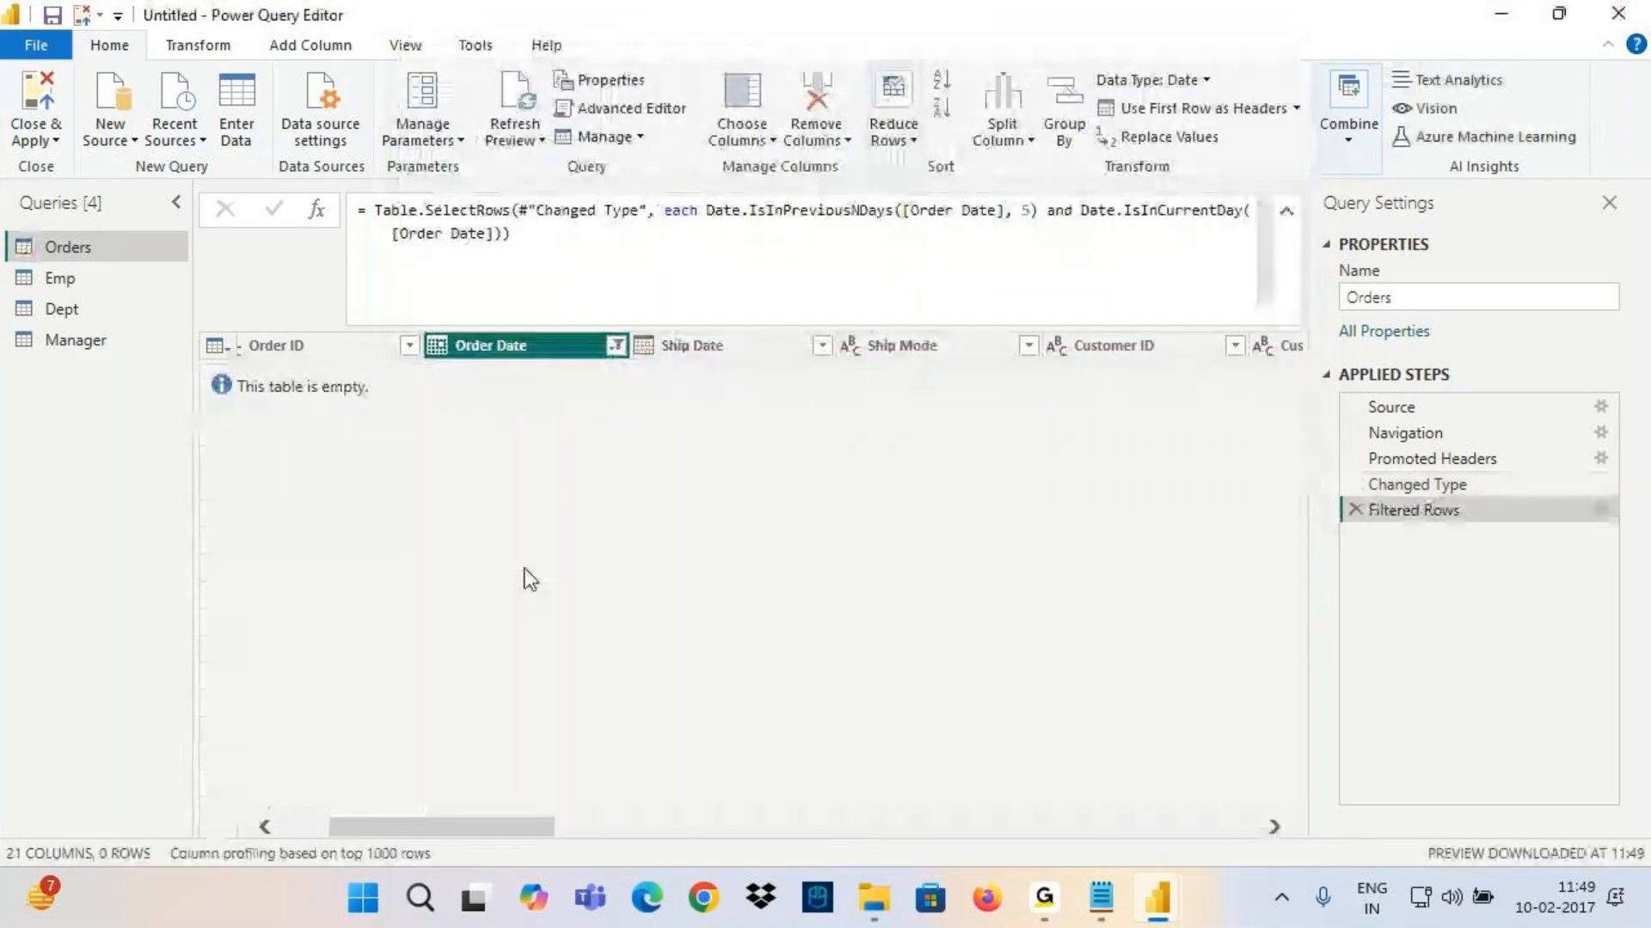
Change the operator joining the two Order Date conditions in the Filtered Rows step from And to Or and apply it
left_click(1599, 510)
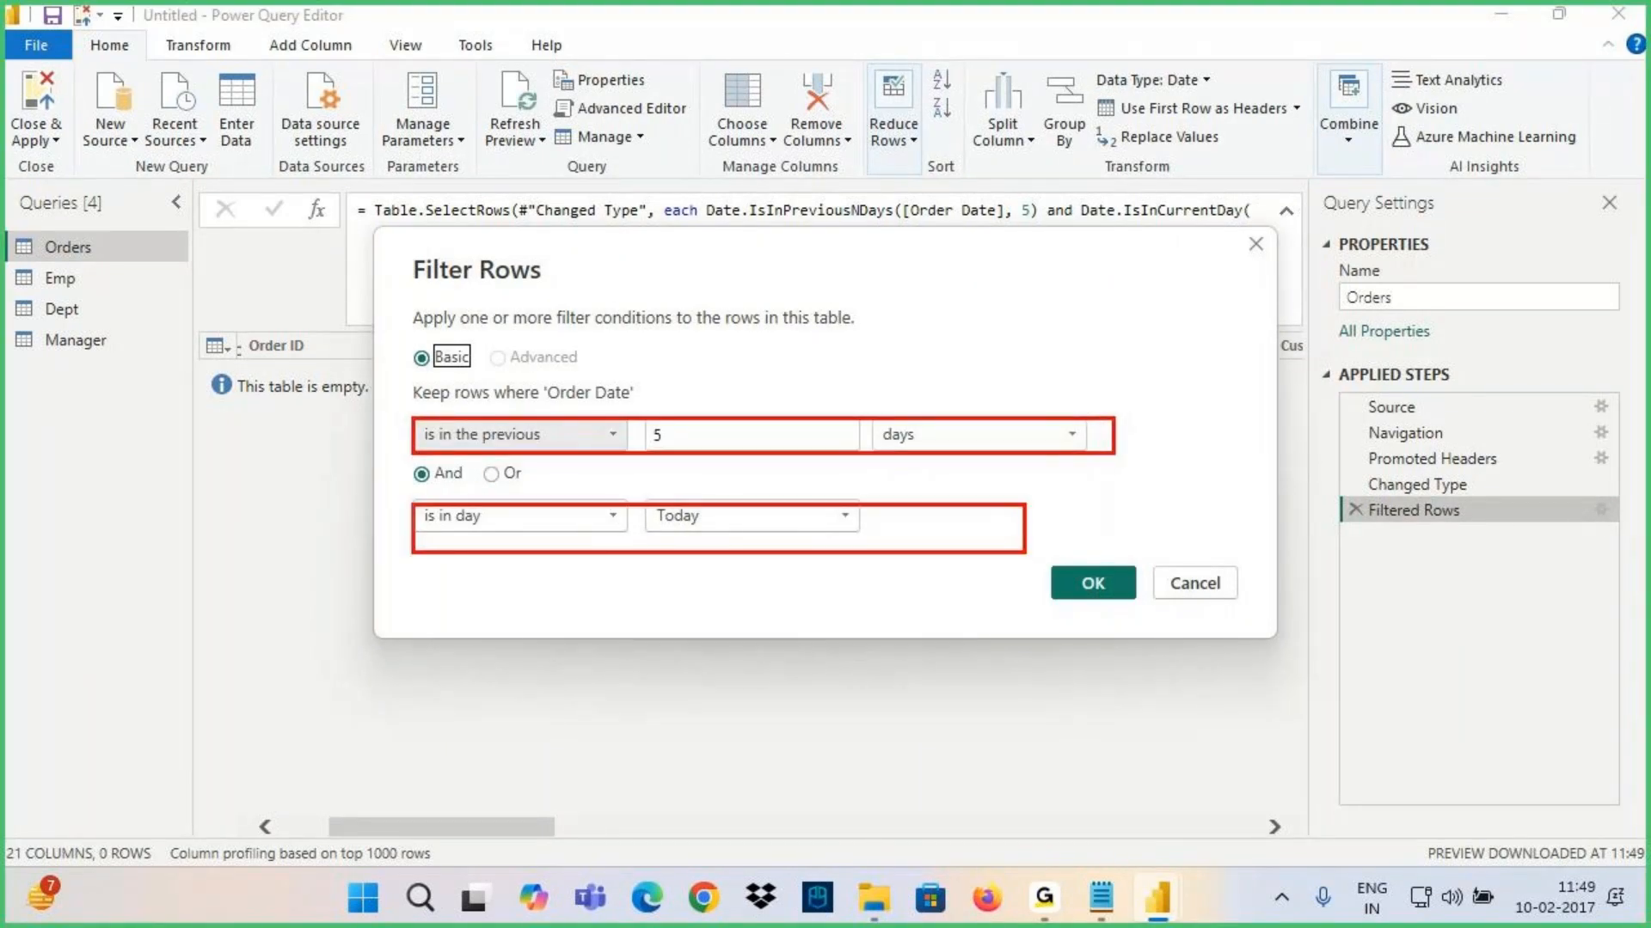
left_click_drag(715, 410, 851, 328)
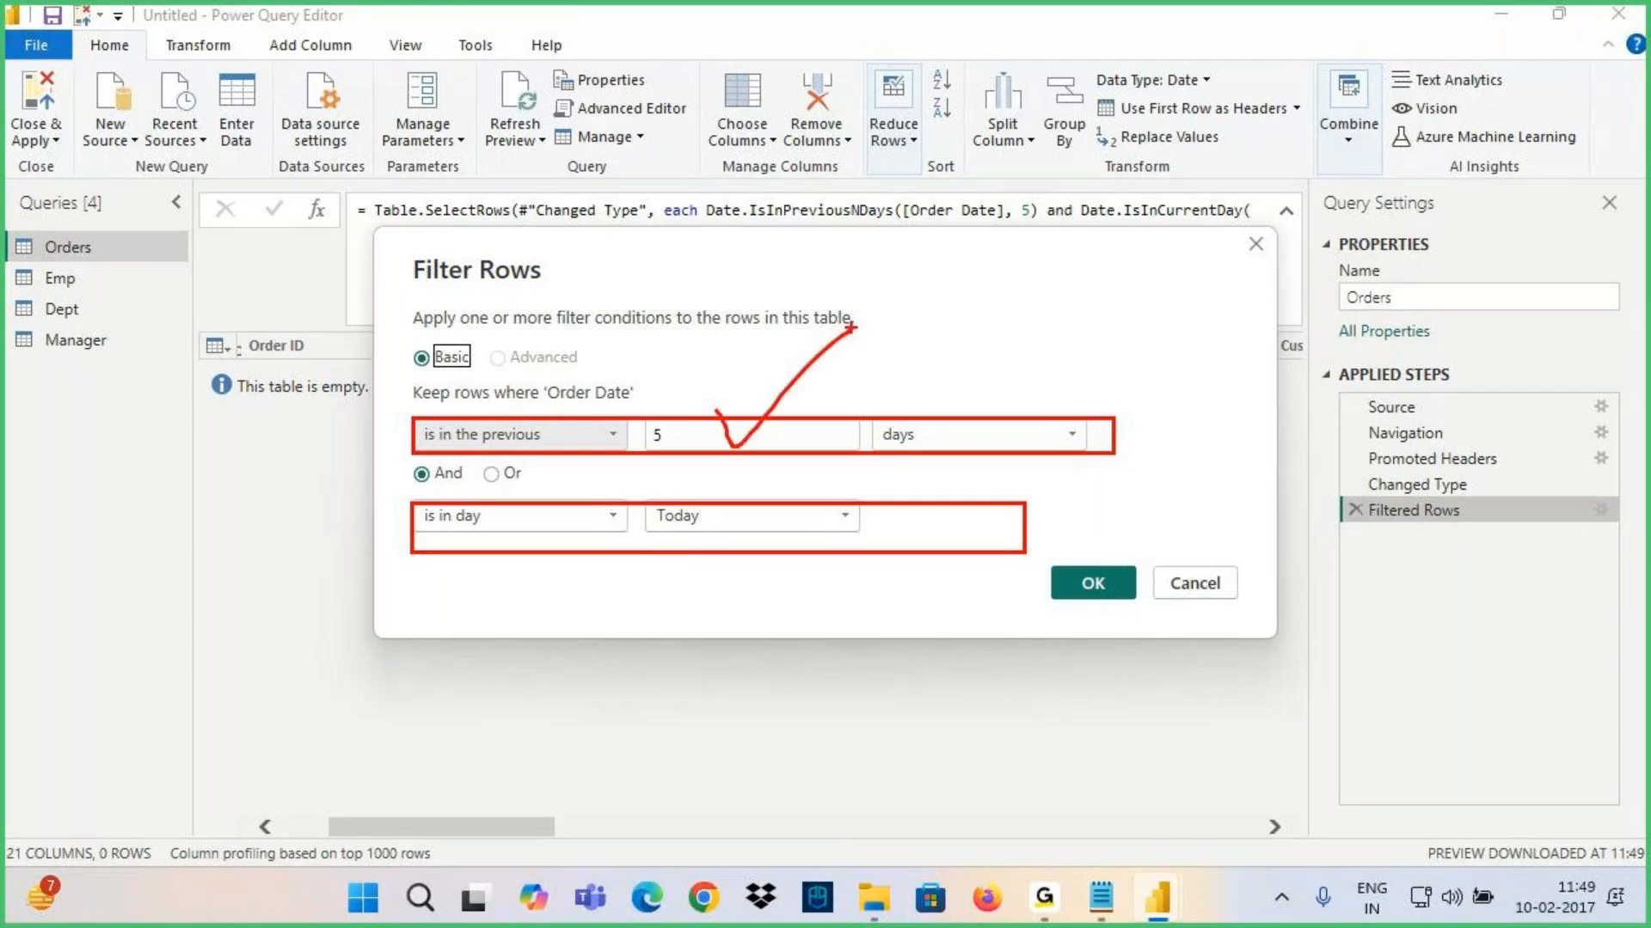
left_click_drag(679, 513, 850, 479)
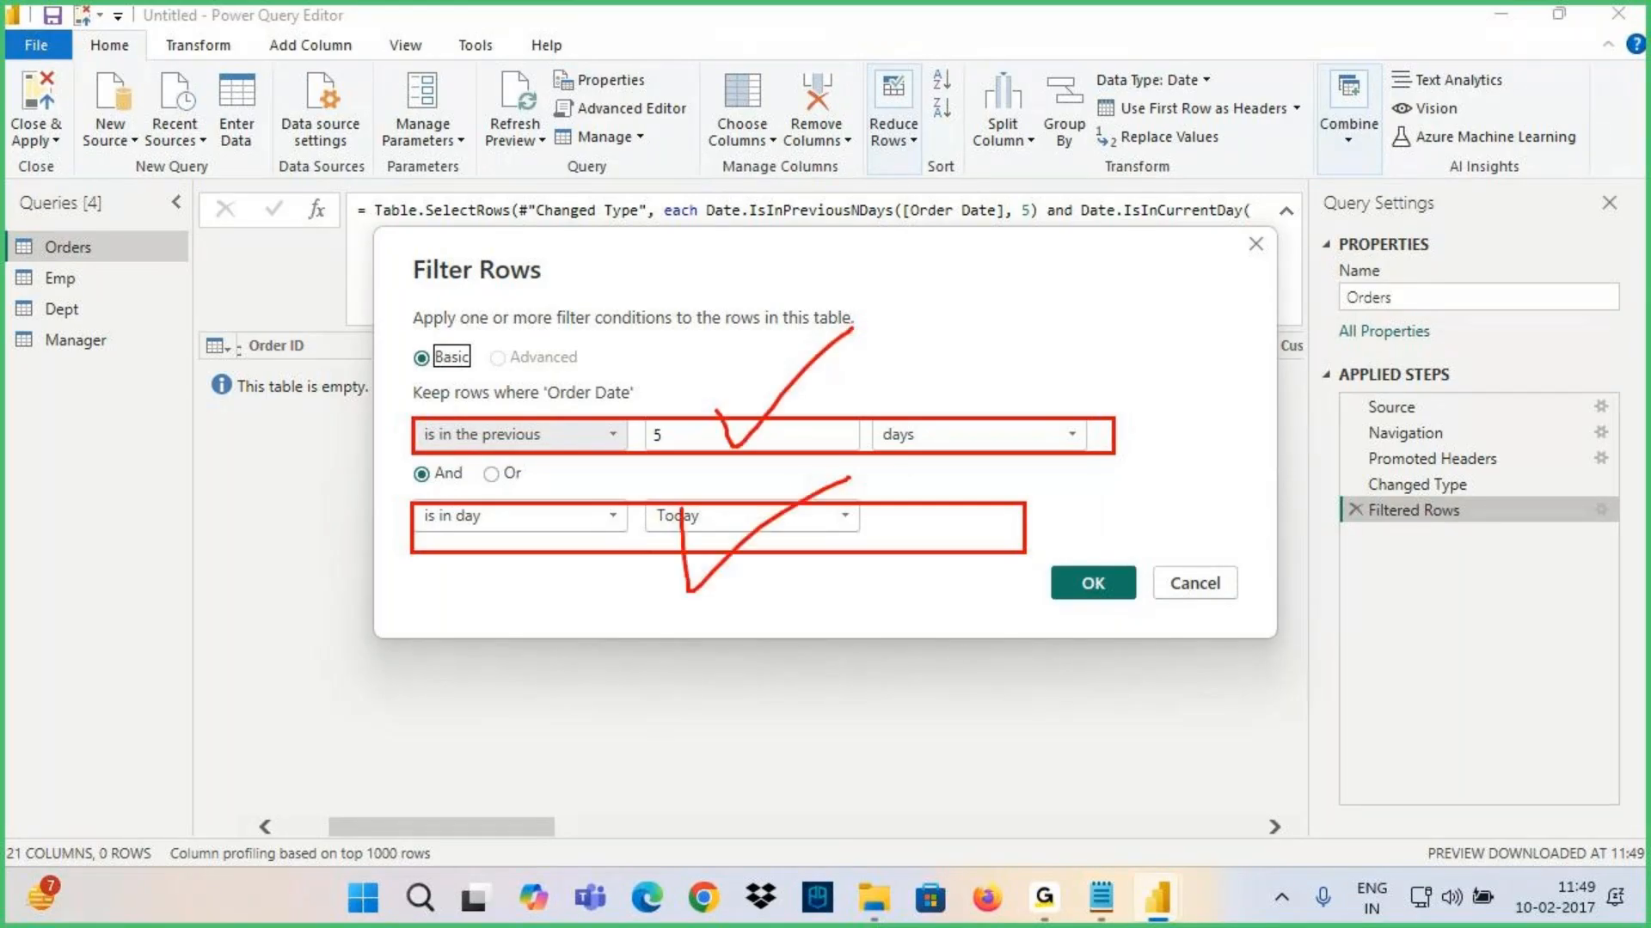
mouse_move(447, 453)
left_mouse_down()
mouse_move(375, 493)
mouse_move(488, 492)
left_mouse_up()
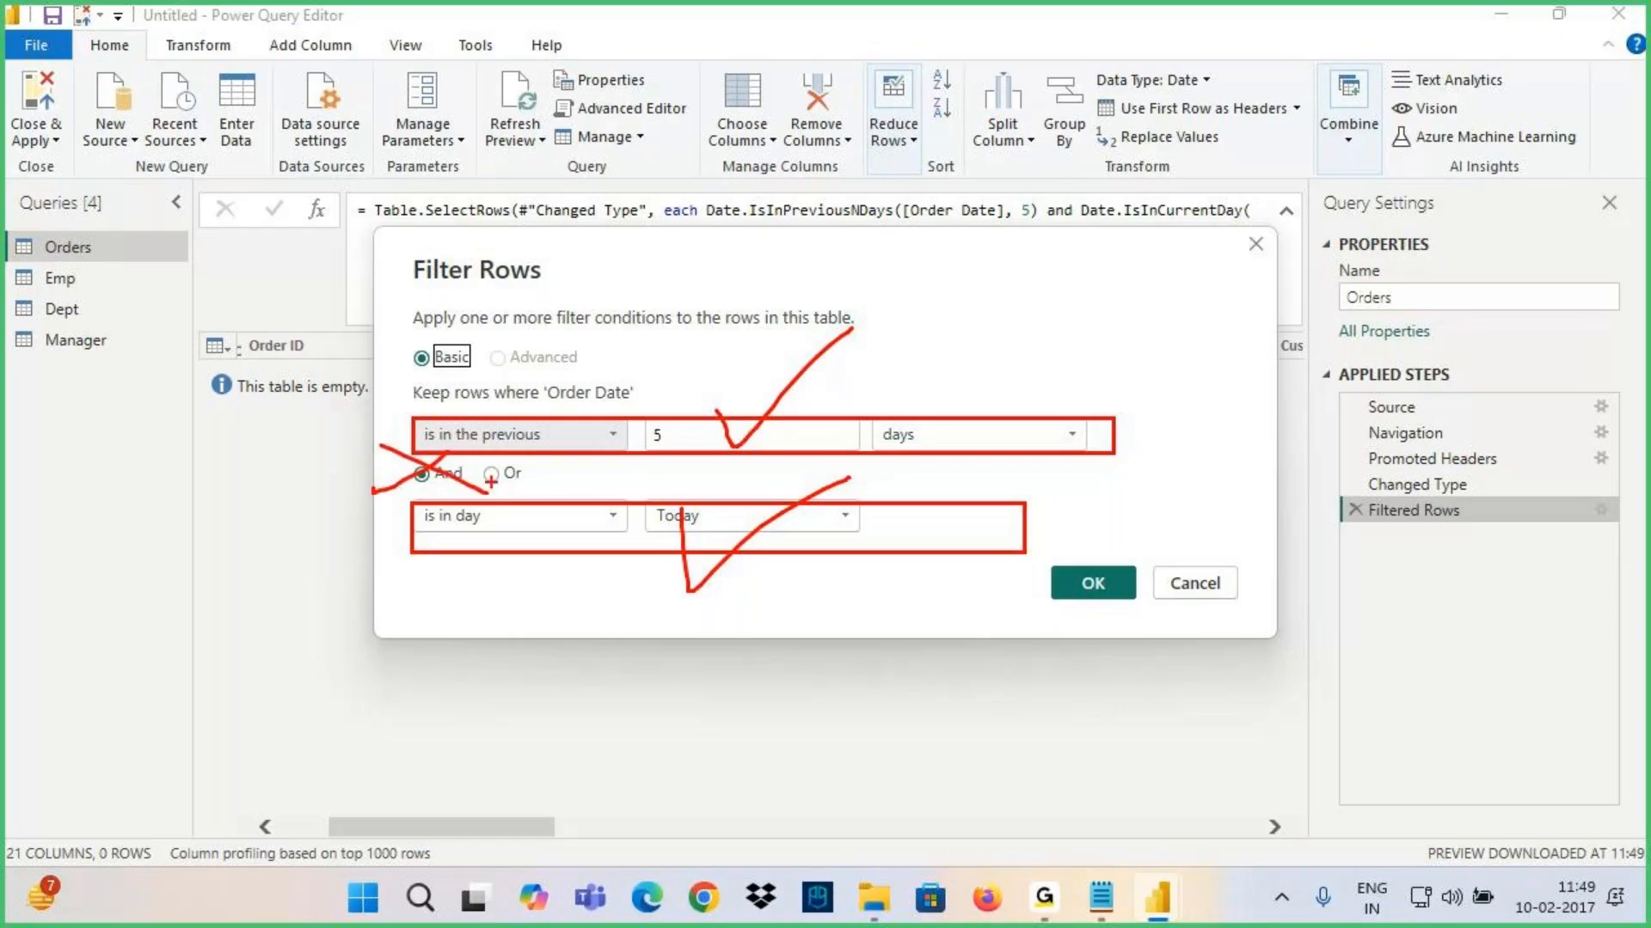
key("Escape")
left_click(491, 474)
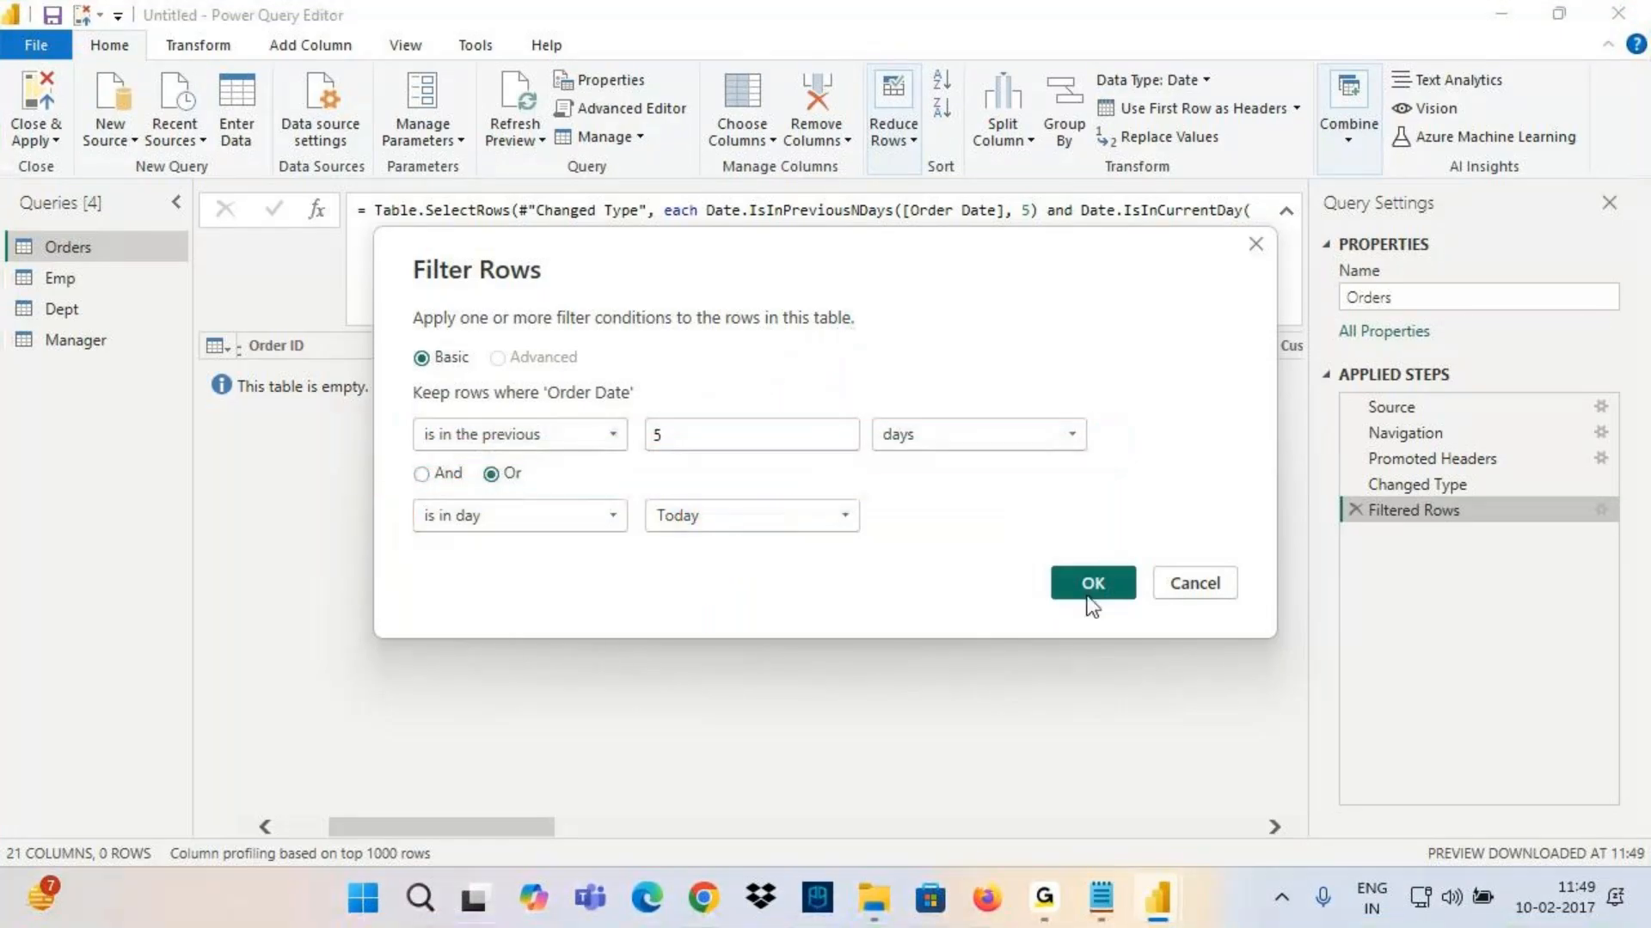
left_click(1102, 574)
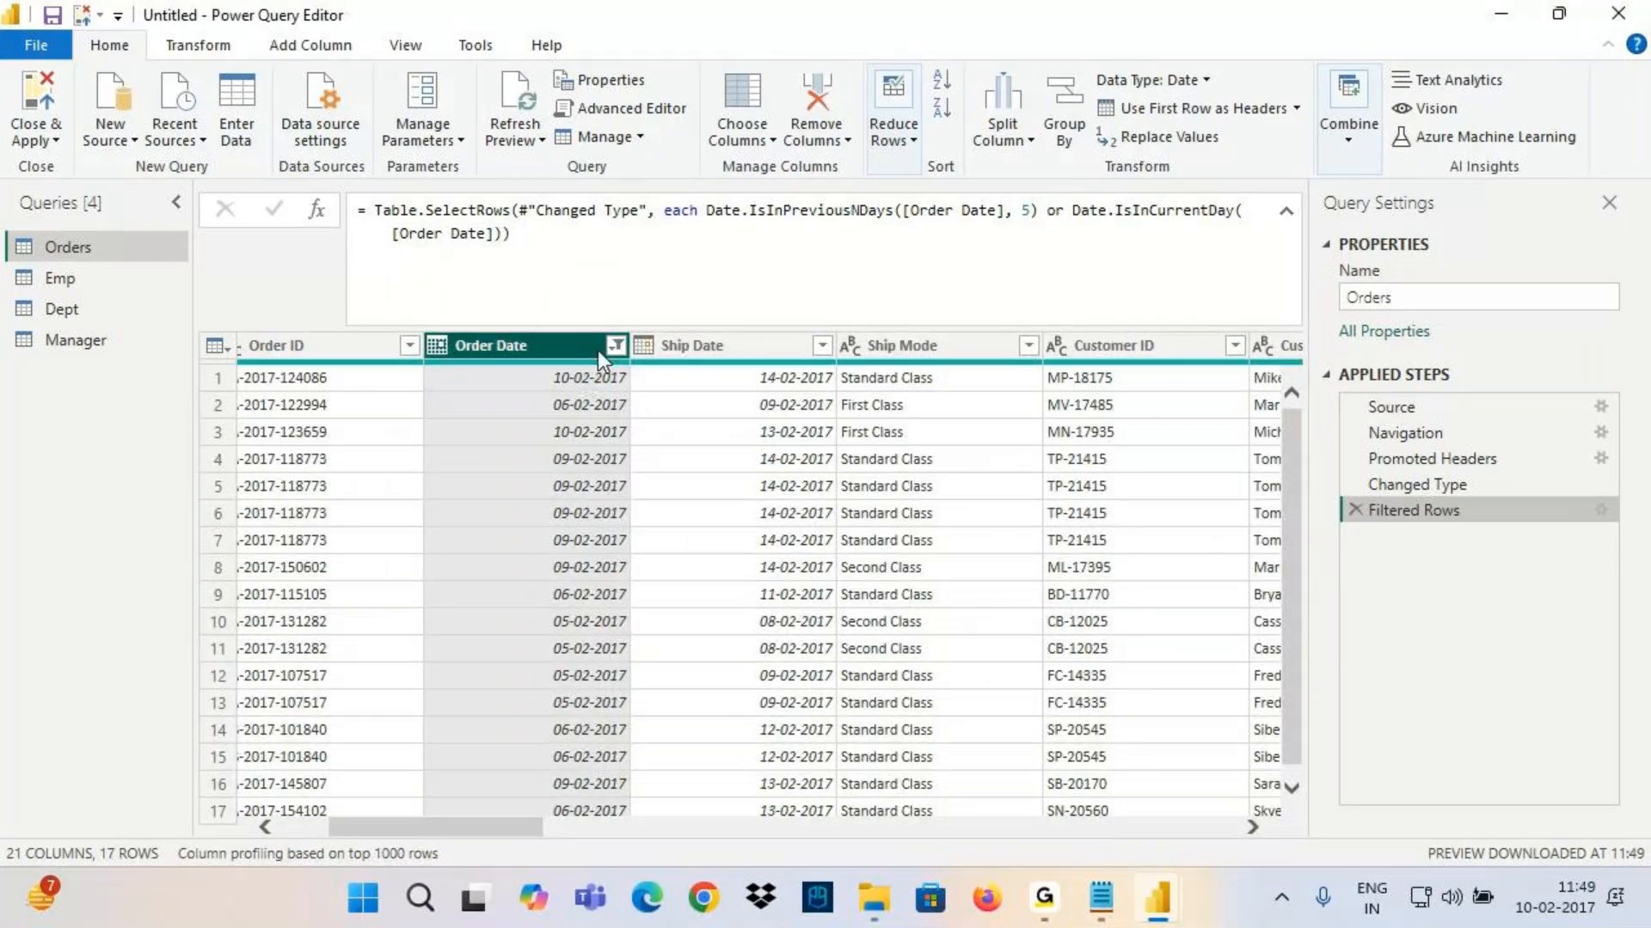
Review the Or-joined Order Date conditions in the Filtered Rows settings
left_click(1600, 509)
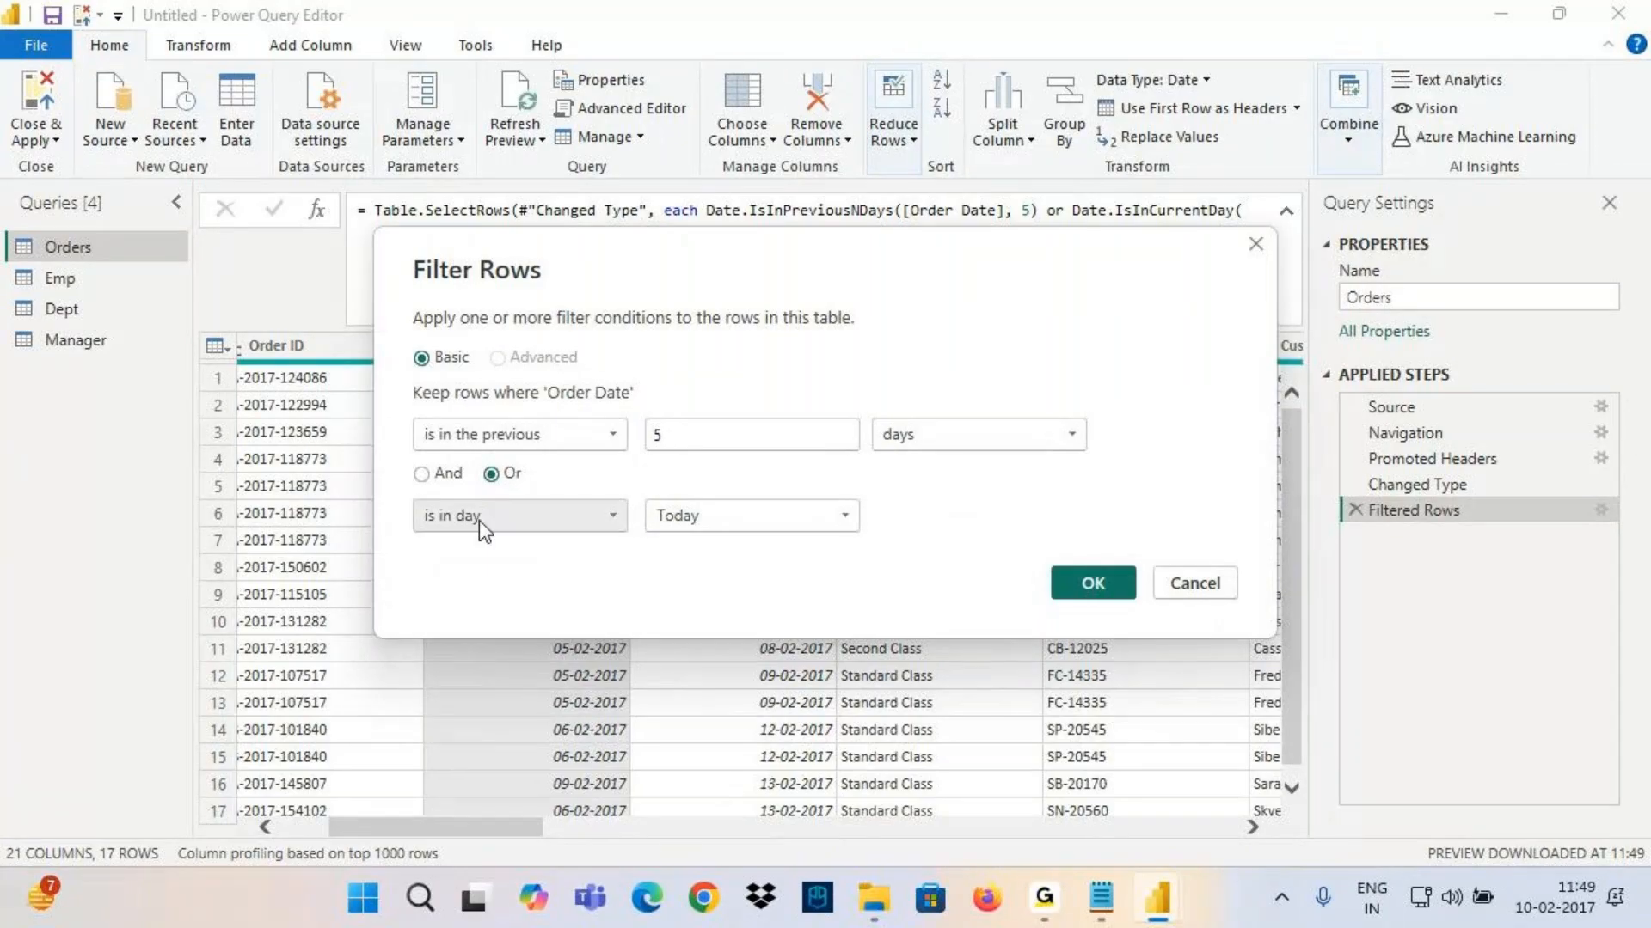
left_click_drag(652, 436, 1087, 429)
left_click(1105, 588)
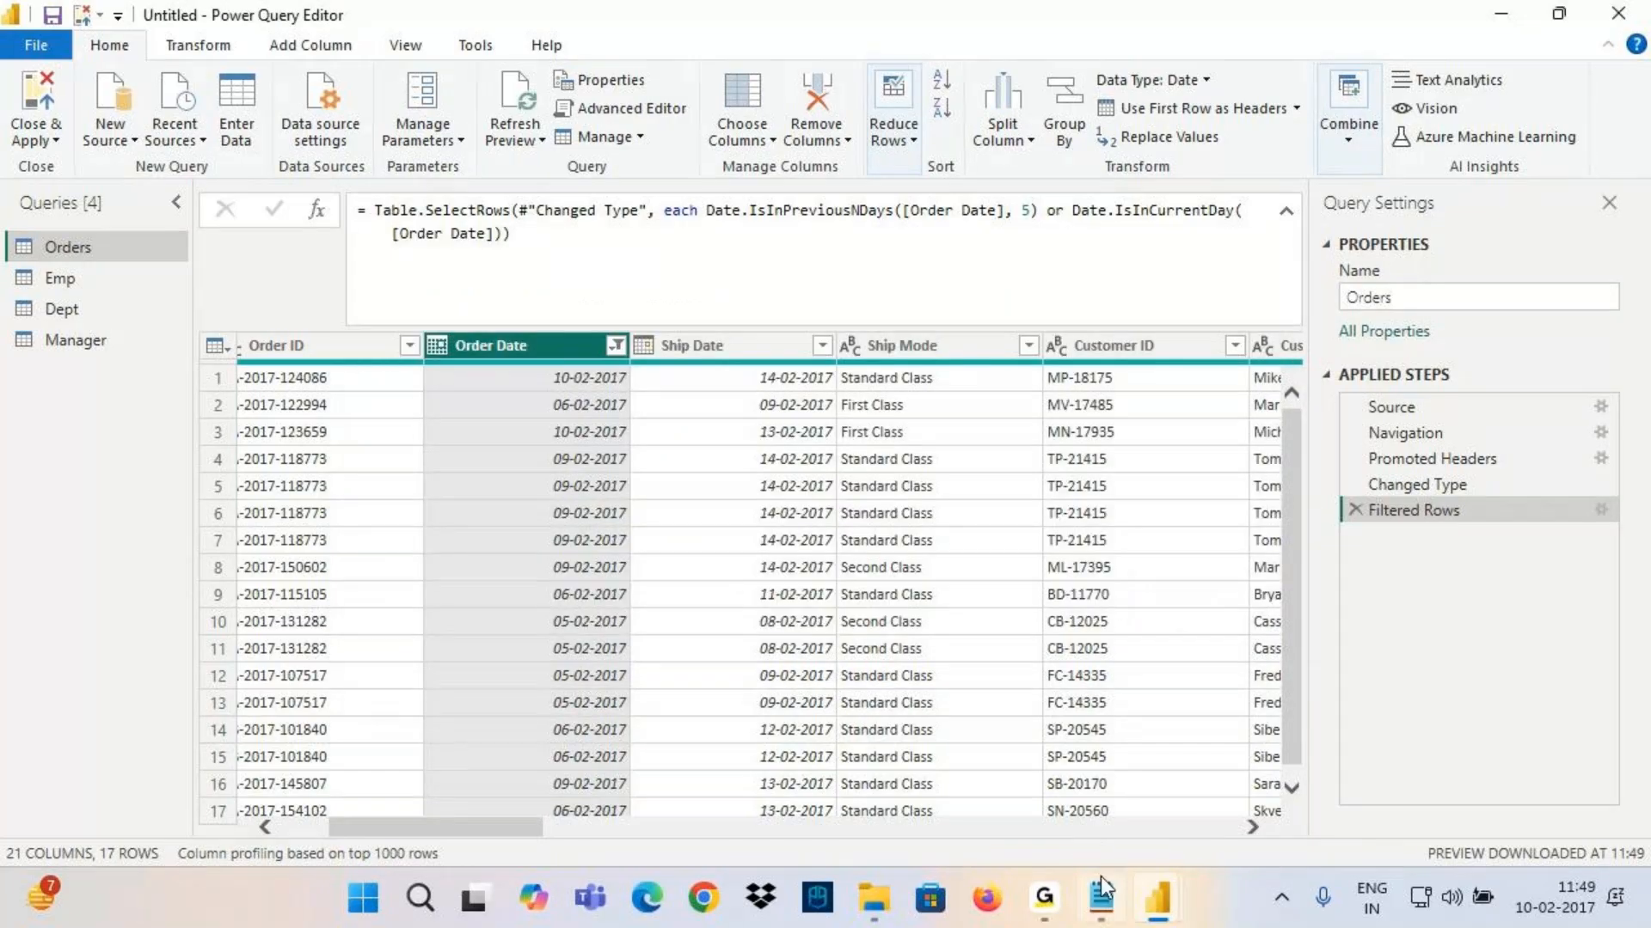
Switch to File Explorer and open Power Query Schedule from the Notepad folder
left_click(1101, 886)
scroll(519, 249, "up", 15)
scroll(521, 247, "up", 10)
left_click(873, 898)
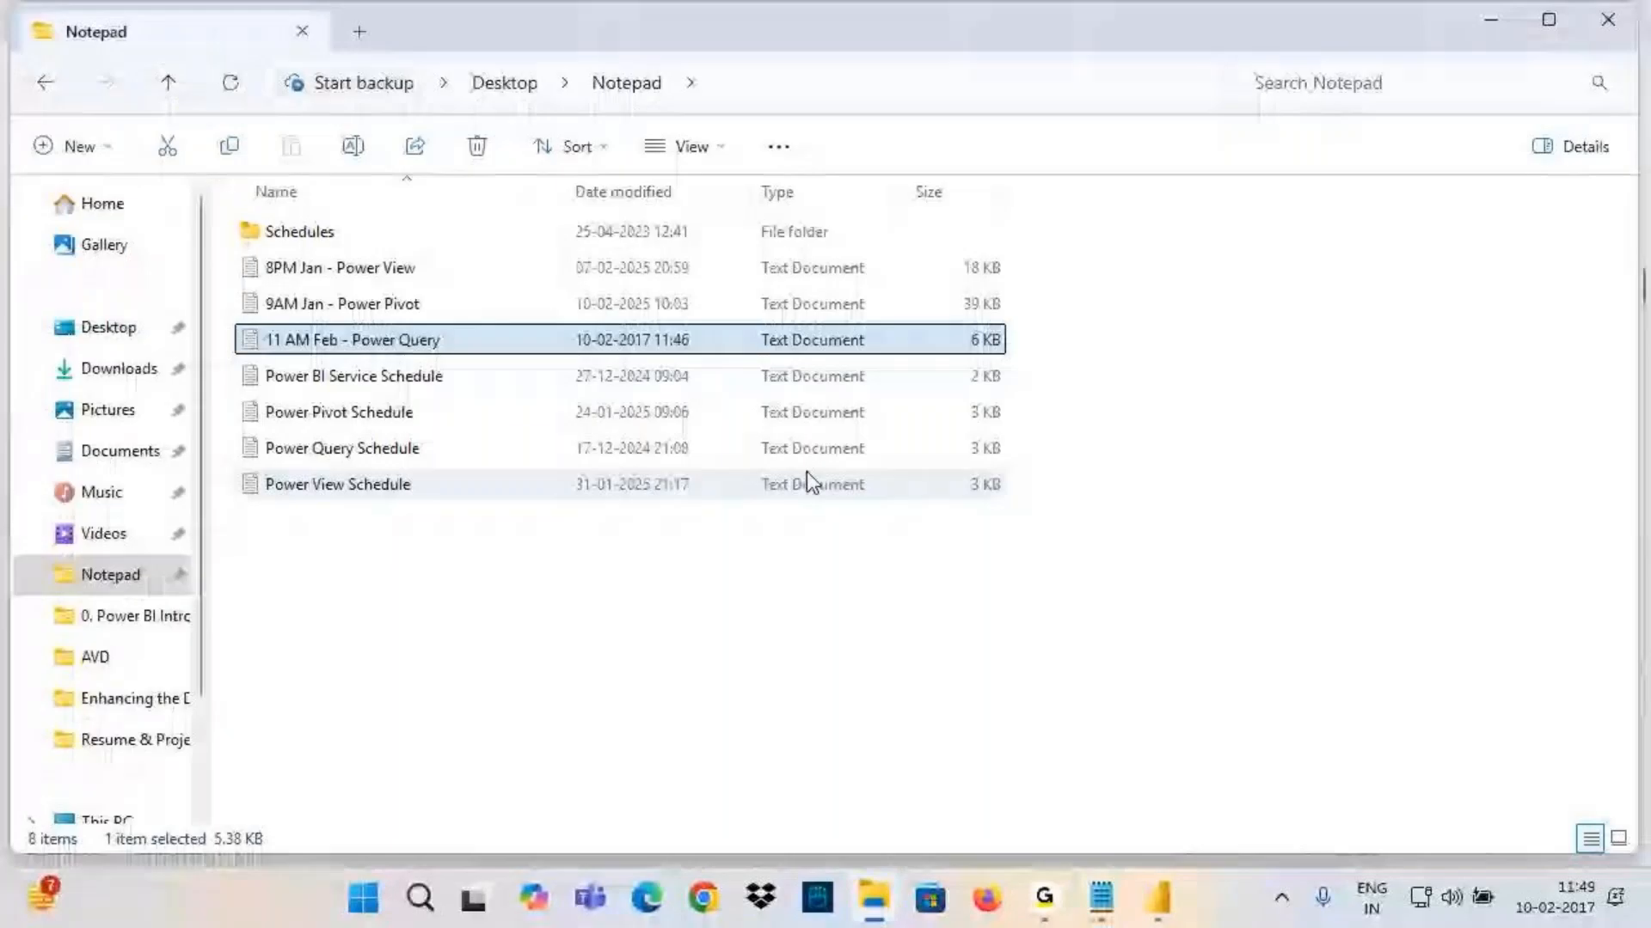
double_click(348, 451)
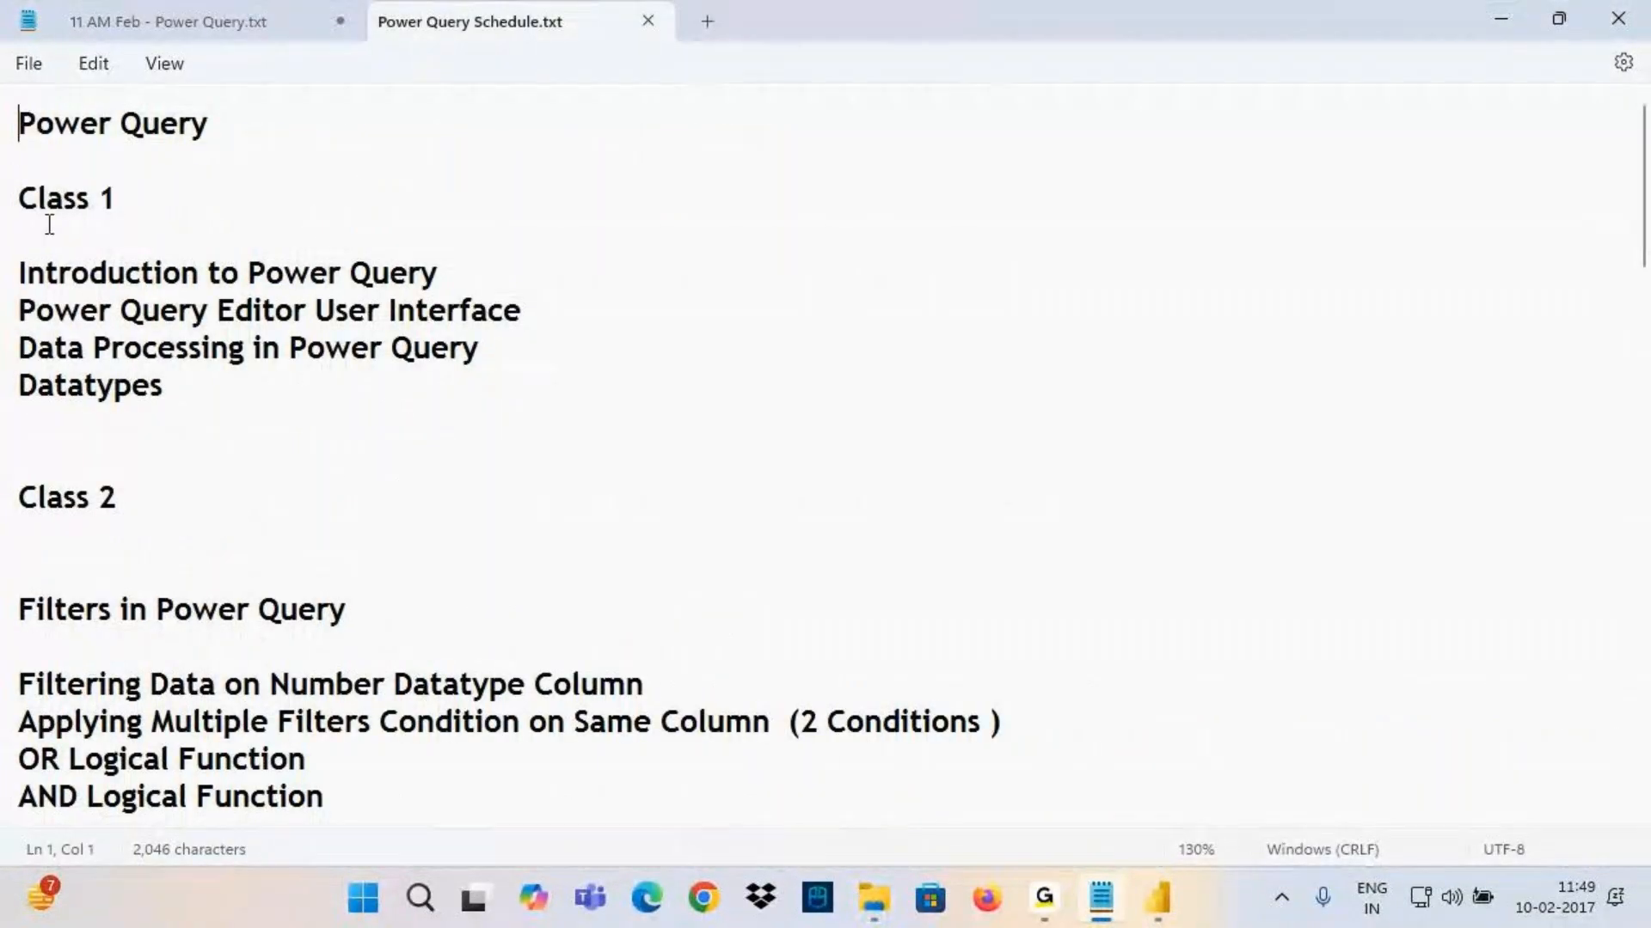
Highlight the Class 1 topics in the schedule, from the Power Query introduction through Data Processing in Power Query
left_click_drag(59, 157, 258, 384)
left_click(258, 385)
left_click_drag(81, 276, 442, 306)
scroll(447, 299, "down", 1)
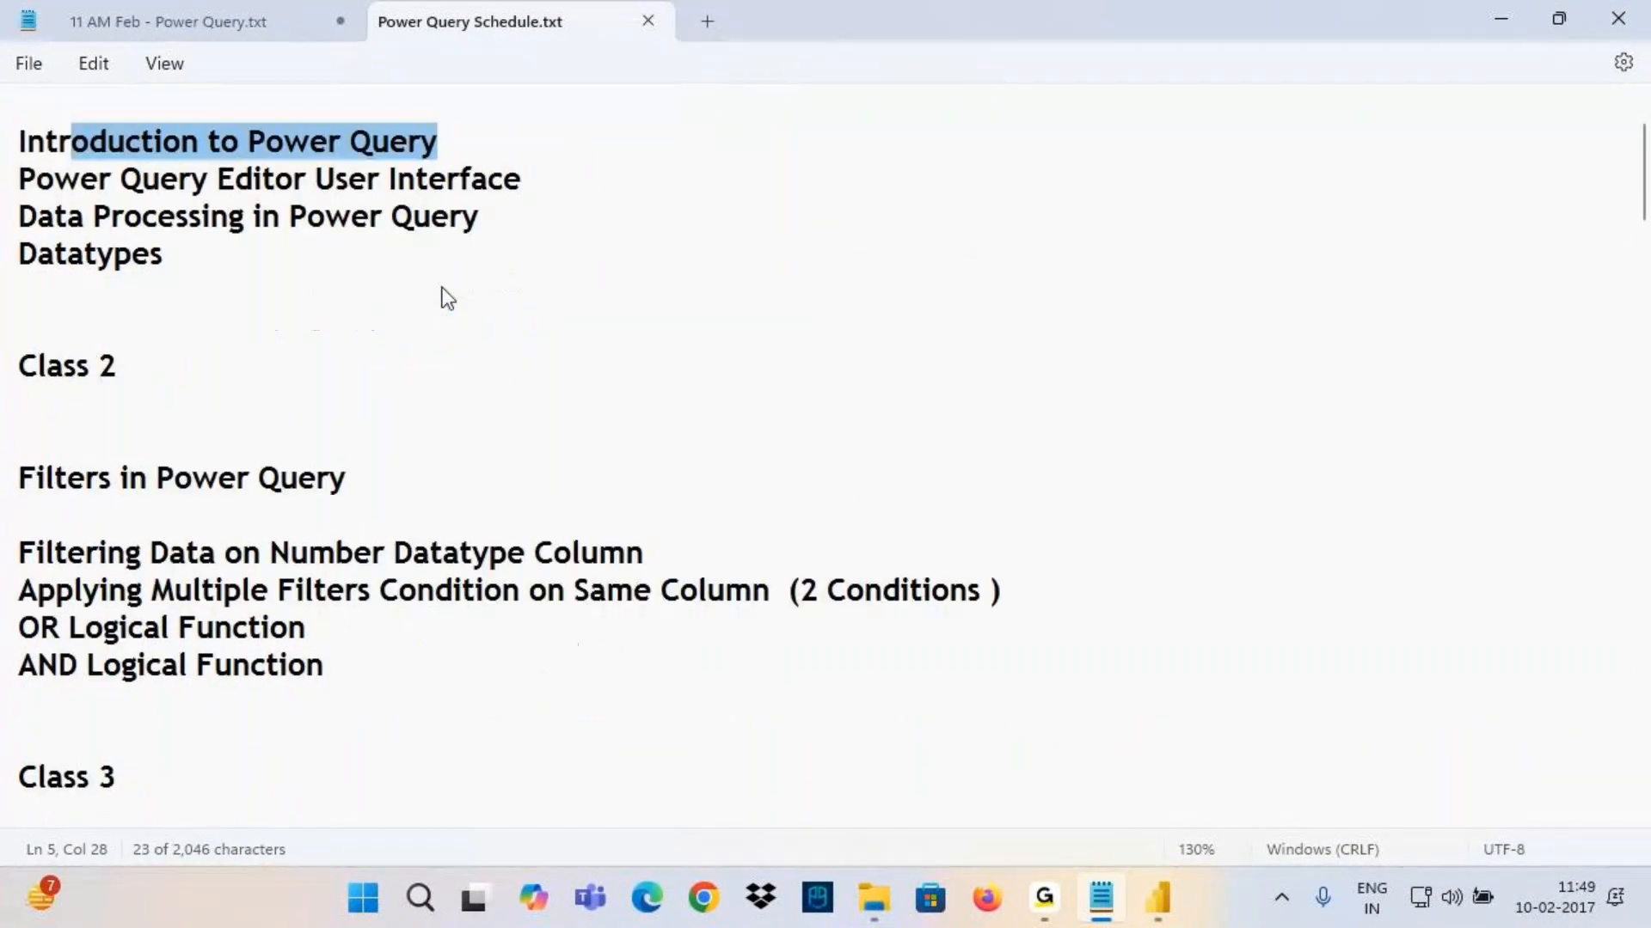
left_click_drag(112, 181, 522, 206)
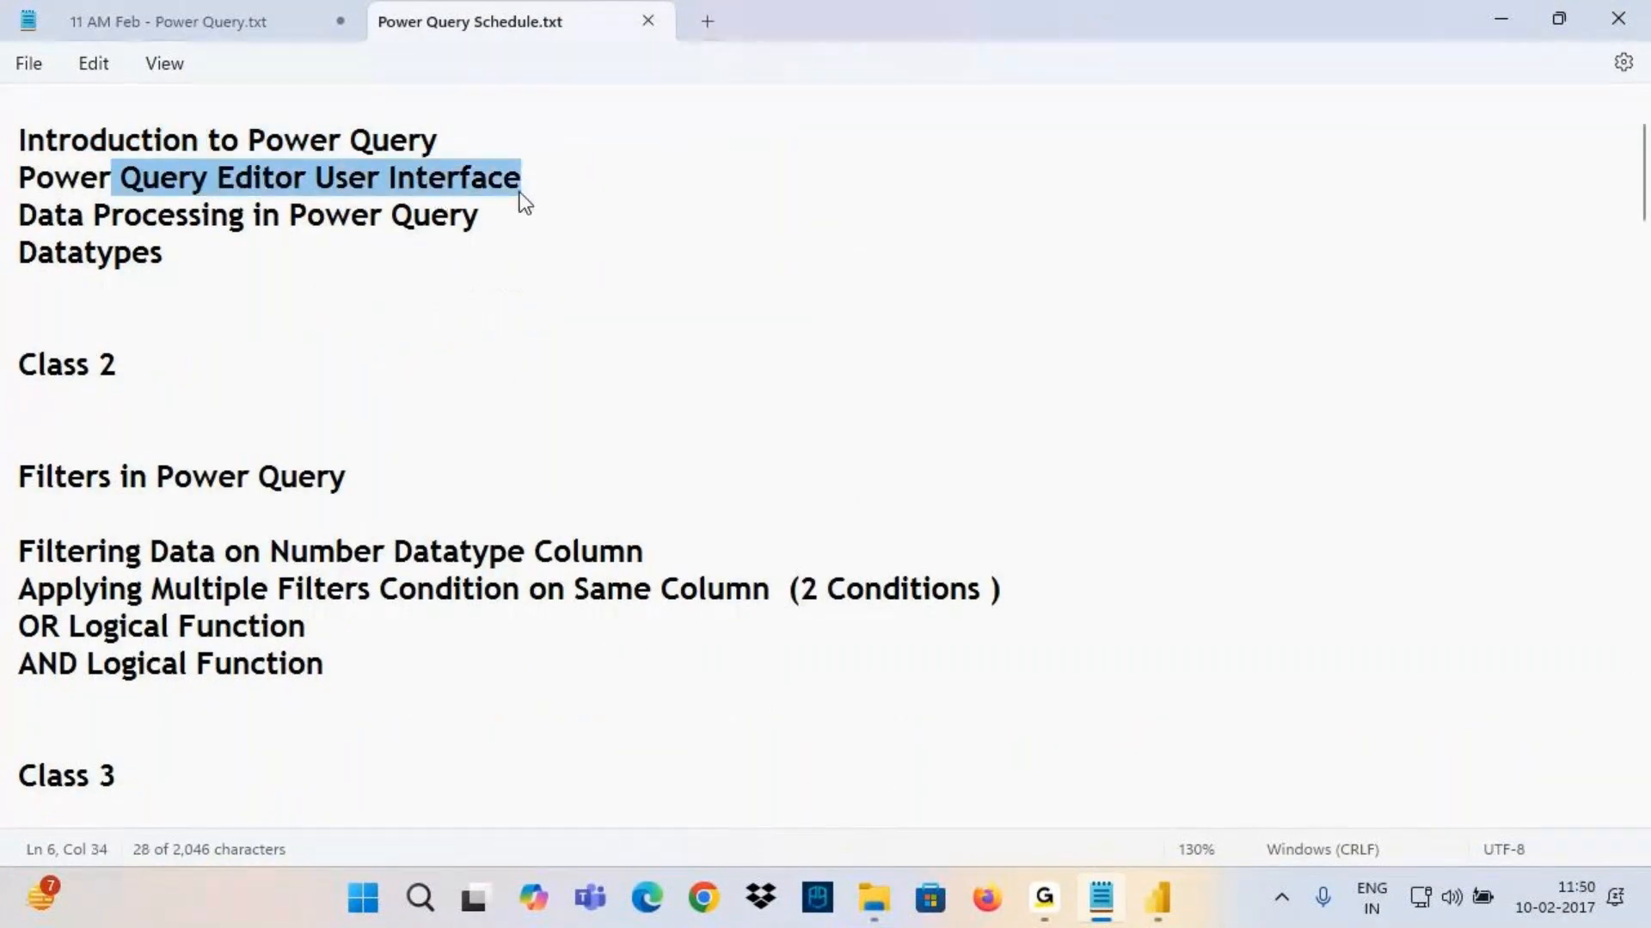
left_click_drag(87, 215, 414, 215)
Move the Datatypes line from the Class 1 list to above Filters in Power Query under Class 2
left_click(211, 255)
left_click_drag(211, 256, 0, 267)
key("ctrl+c")
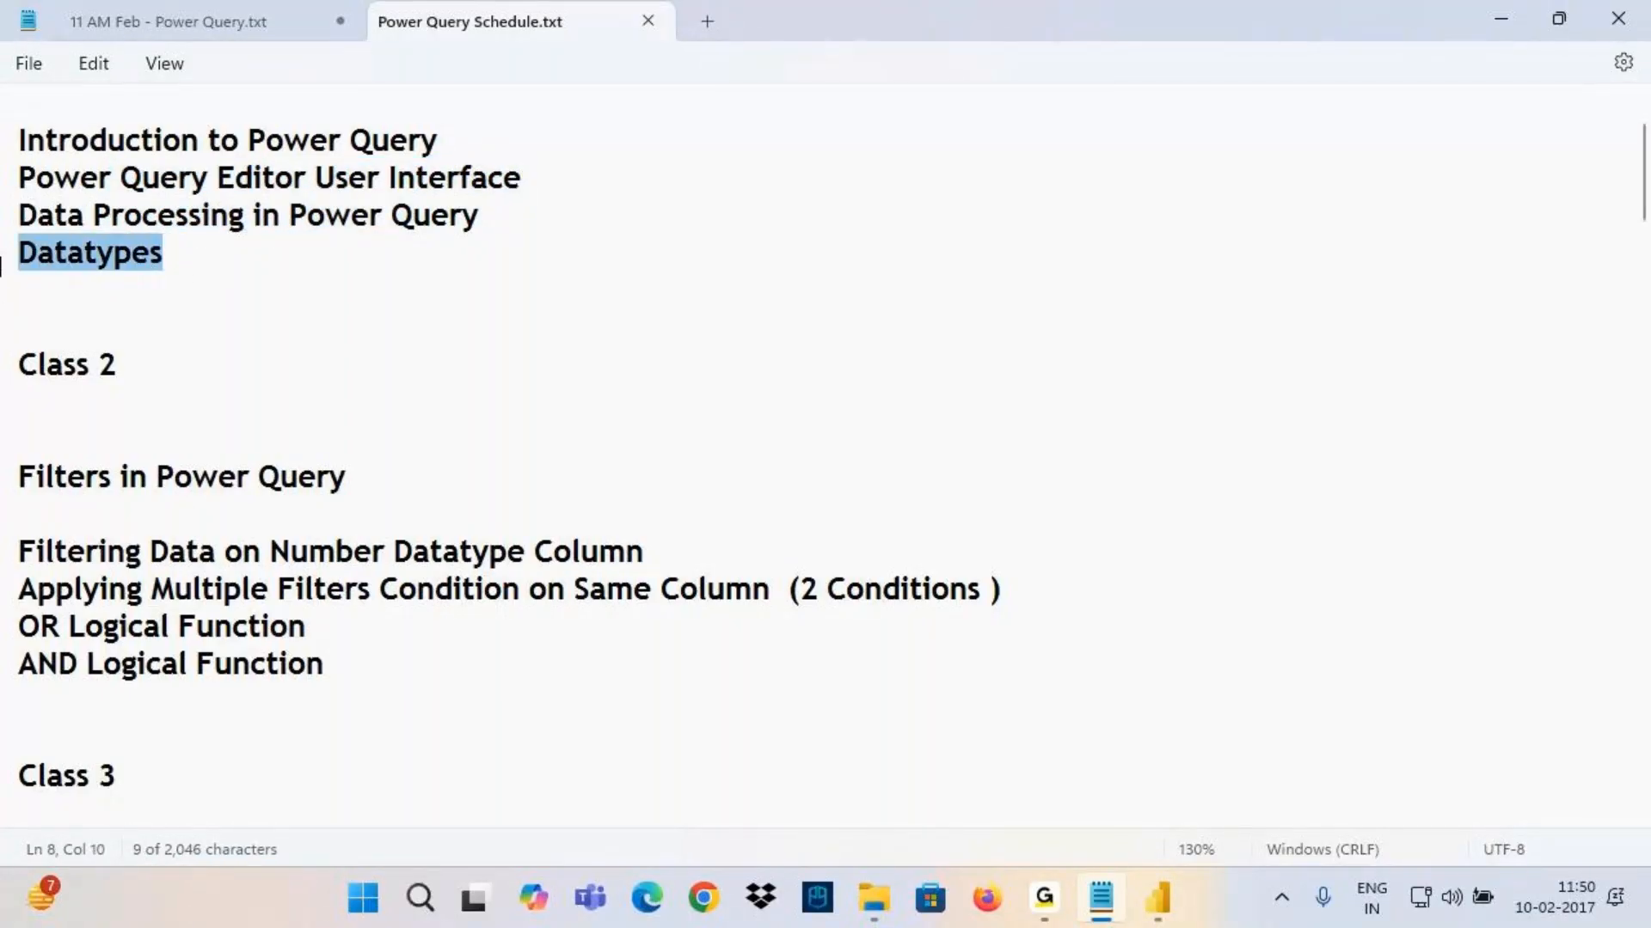
key("BackSpace")
left_click(64, 437)
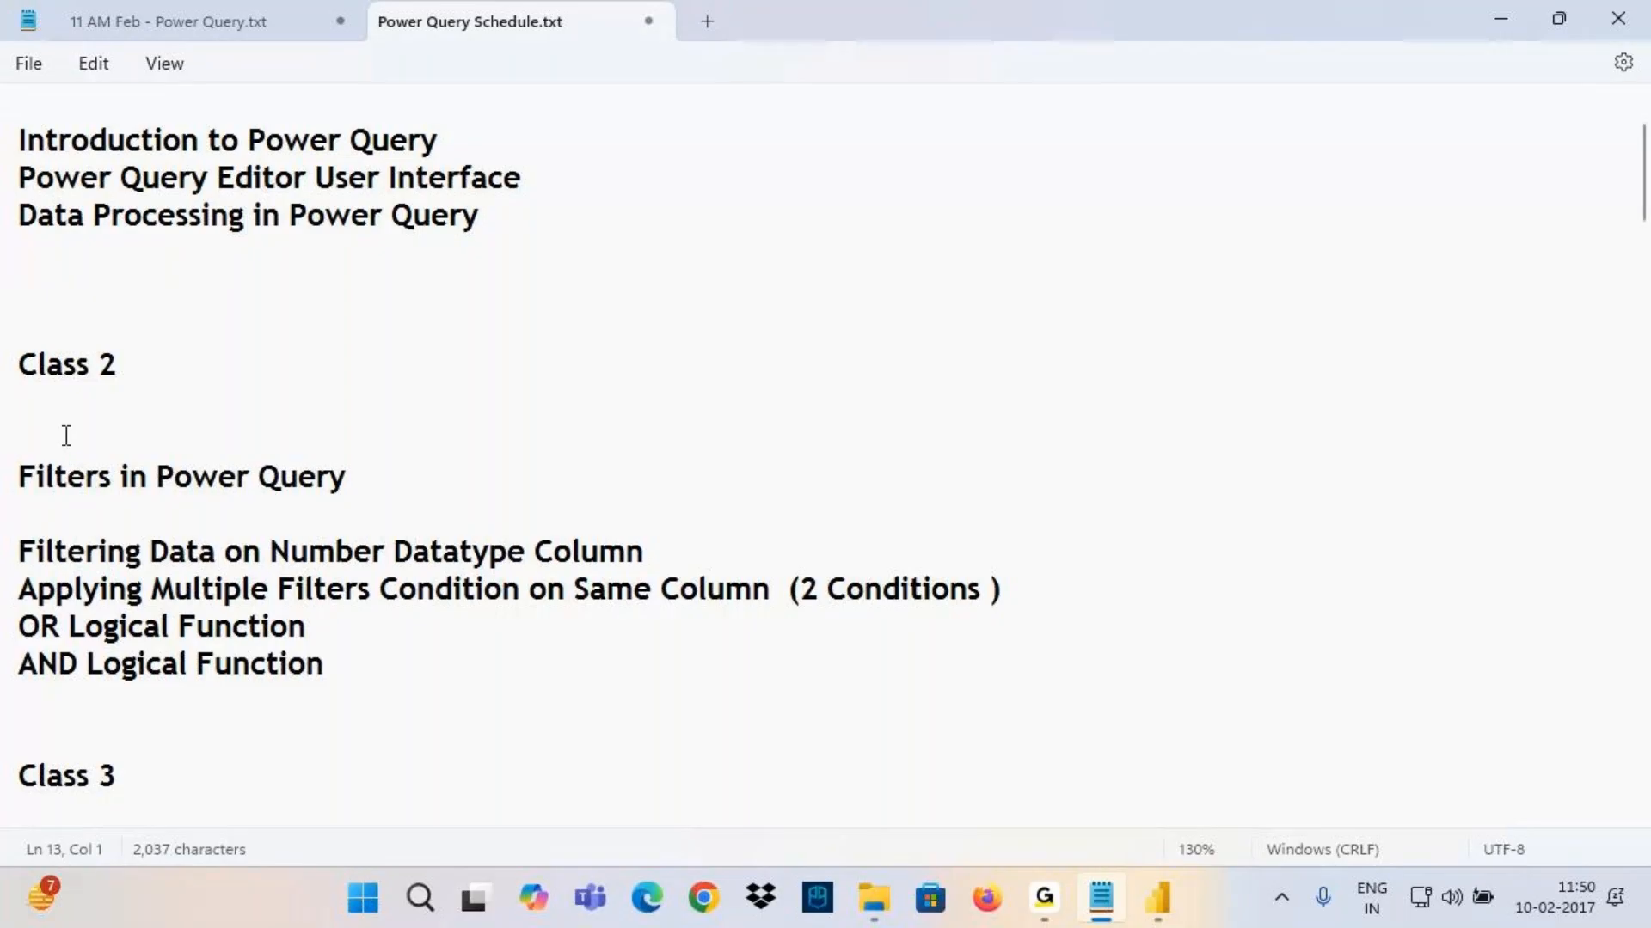
key("ctrl+v")
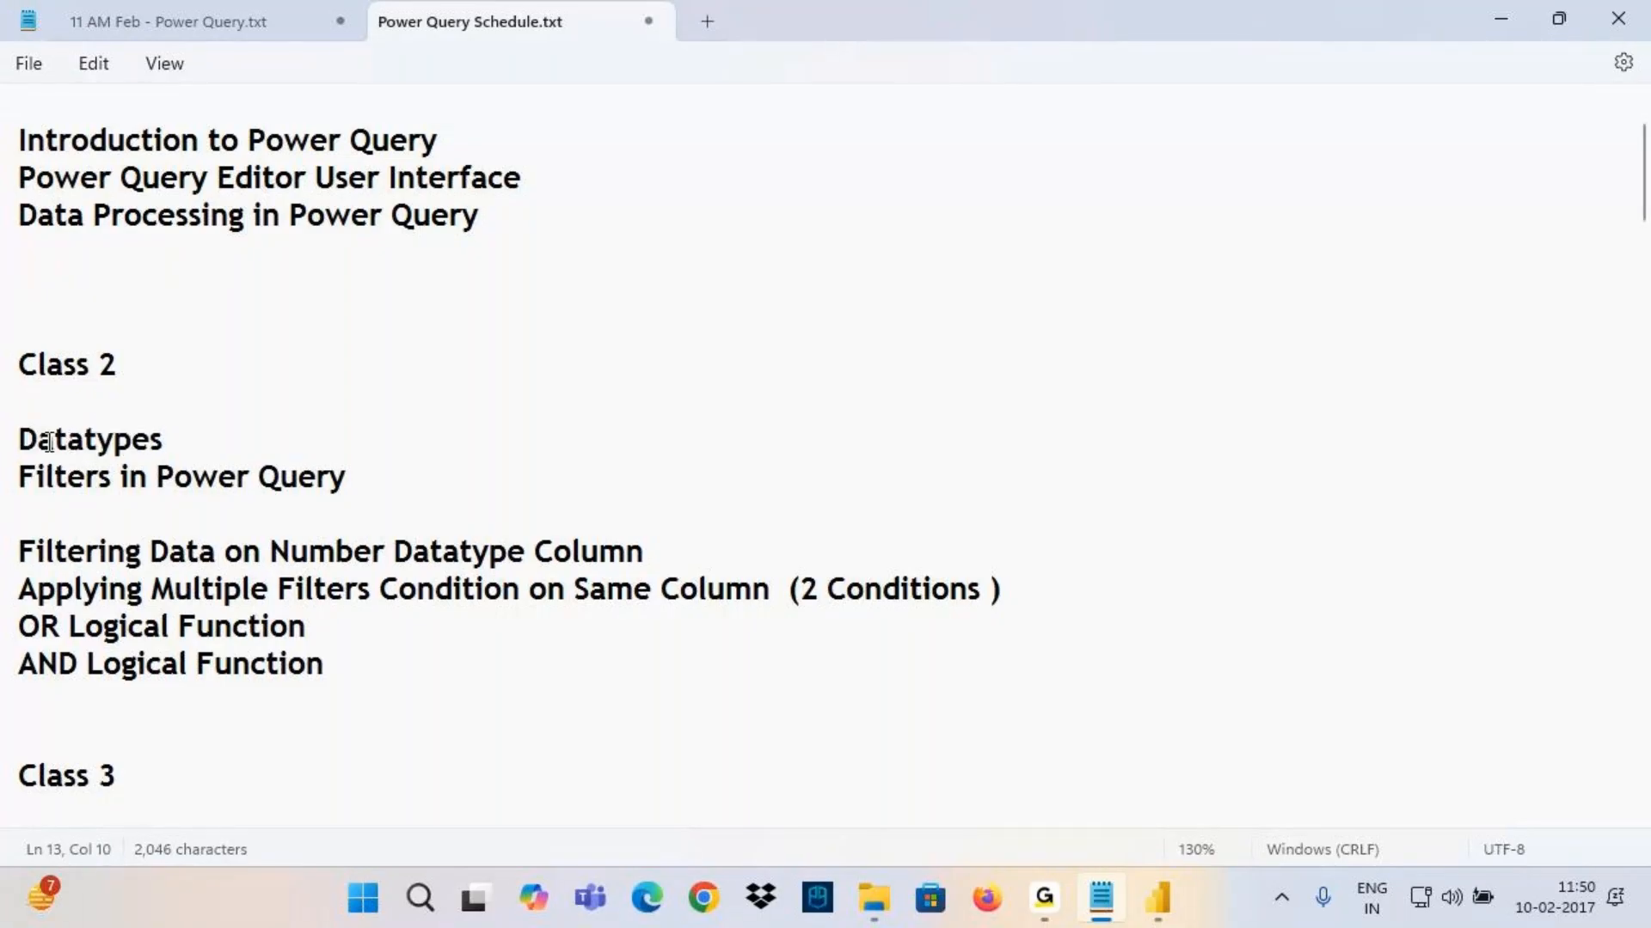
Go through the Class 2 topics, highlighting Datatypes, the number column filters, multiple conditions on the same column, and the OR and AND functions
left_click_drag(36, 442, 187, 447)
left_click_drag(36, 478, 328, 478)
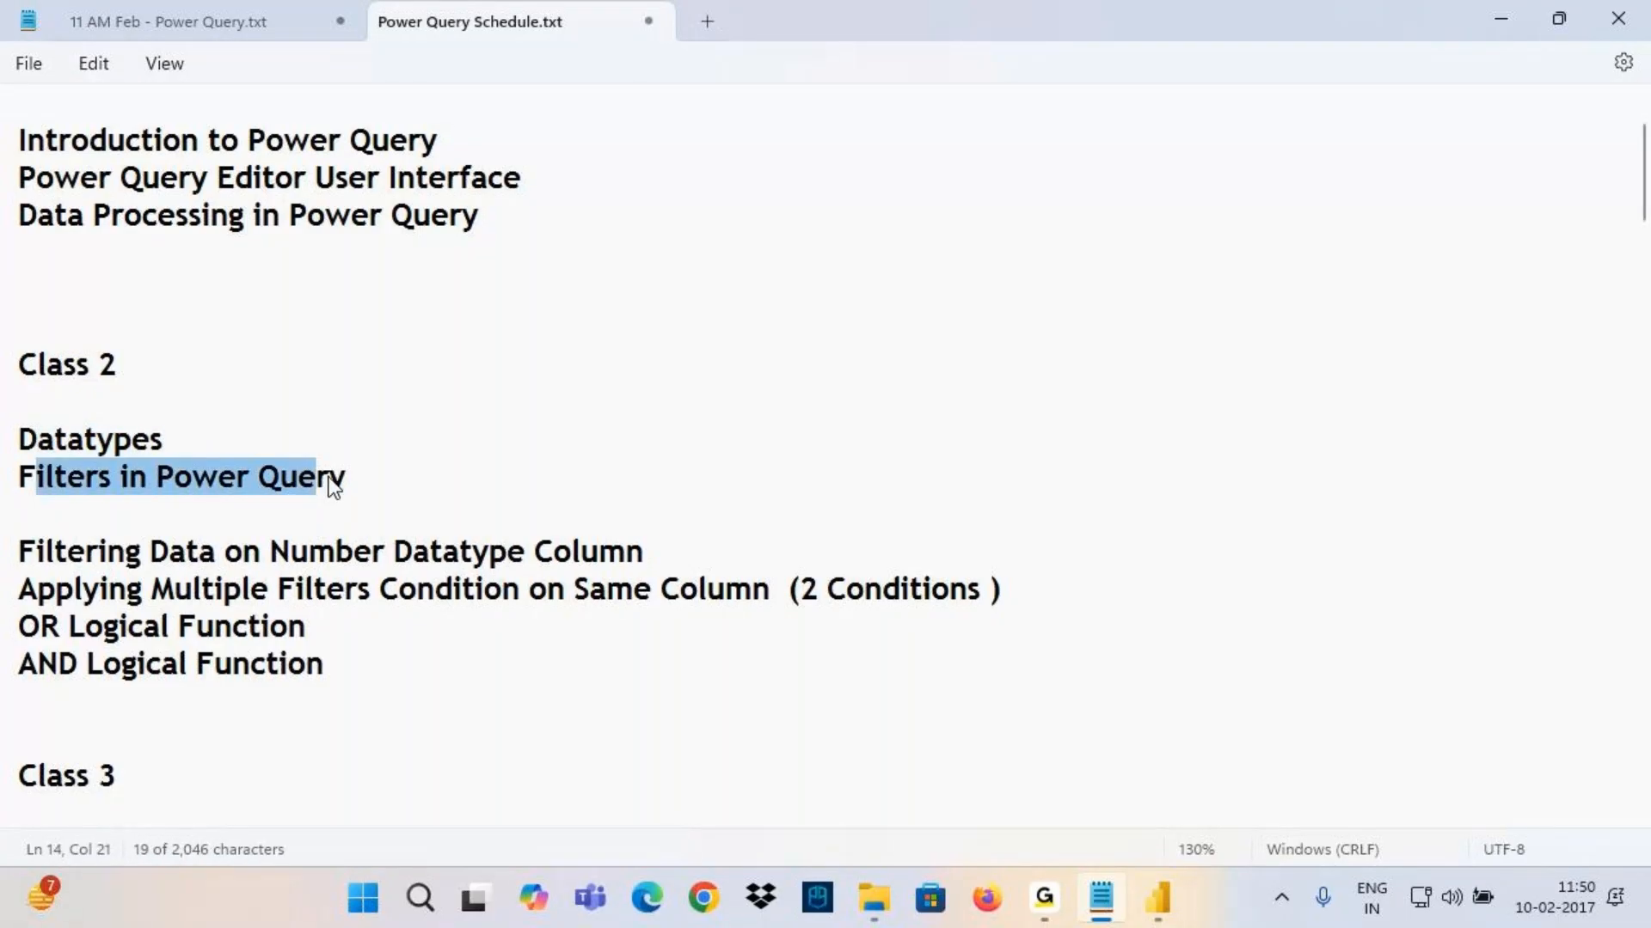
scroll(328, 479, "down", 2)
left_click_drag(36, 334, 650, 323)
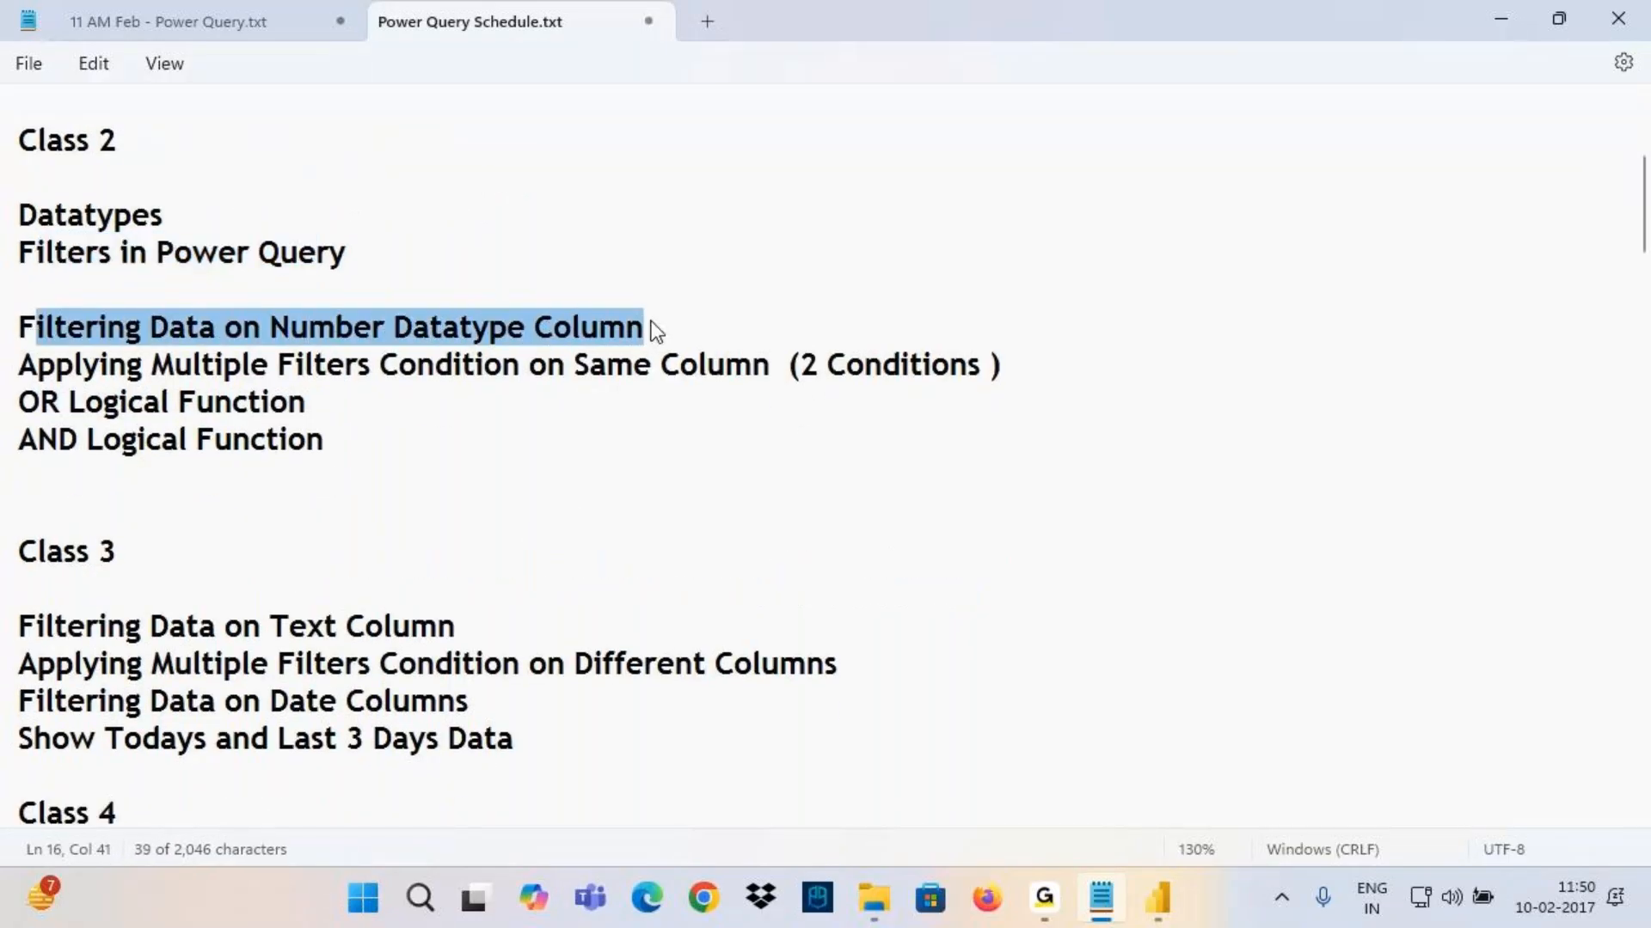
left_click(68, 370)
left_click_drag(69, 370, 791, 368)
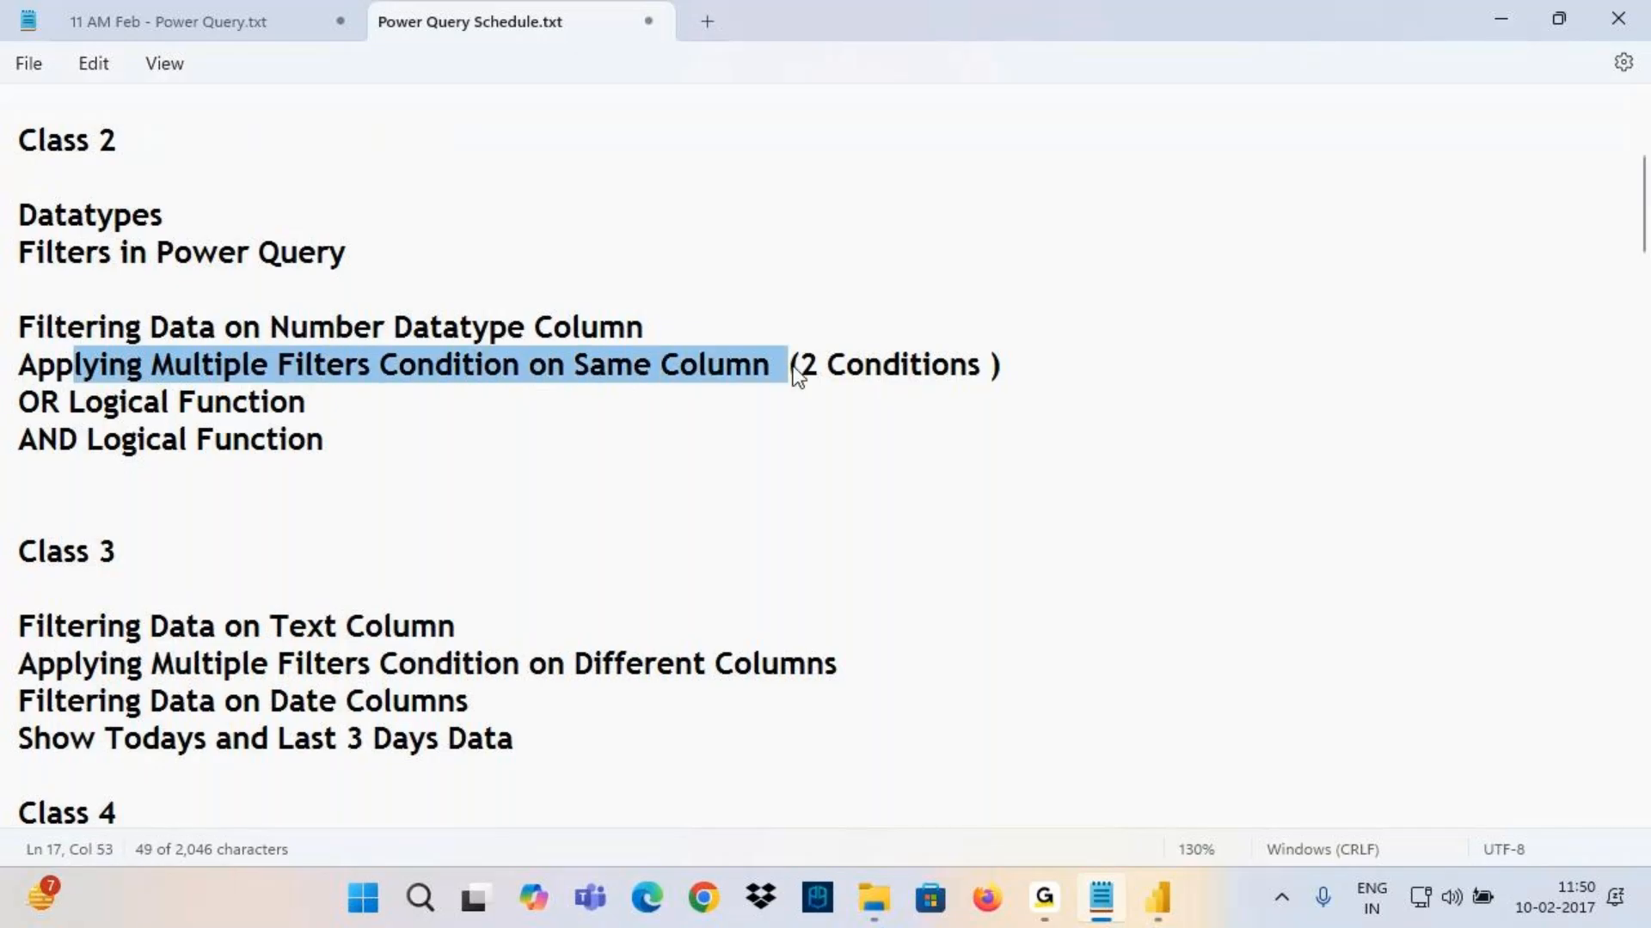
left_click(601, 373)
left_click_drag(201, 370, 434, 370)
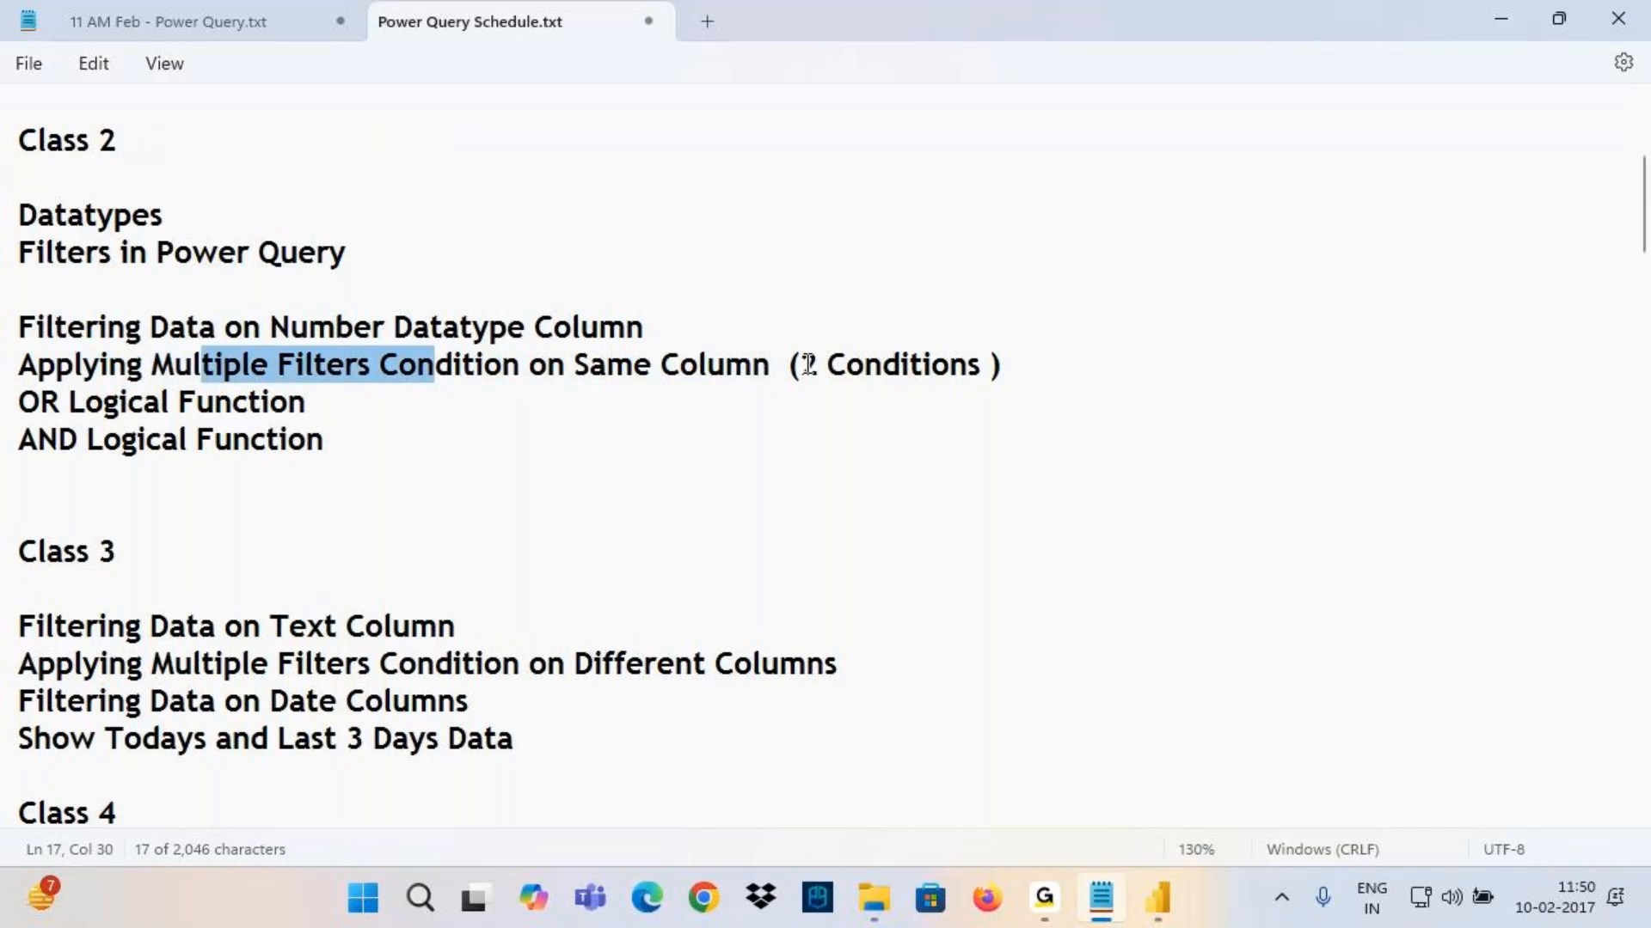
left_click_drag(801, 364, 1117, 378)
left_click_drag(41, 402, 375, 413)
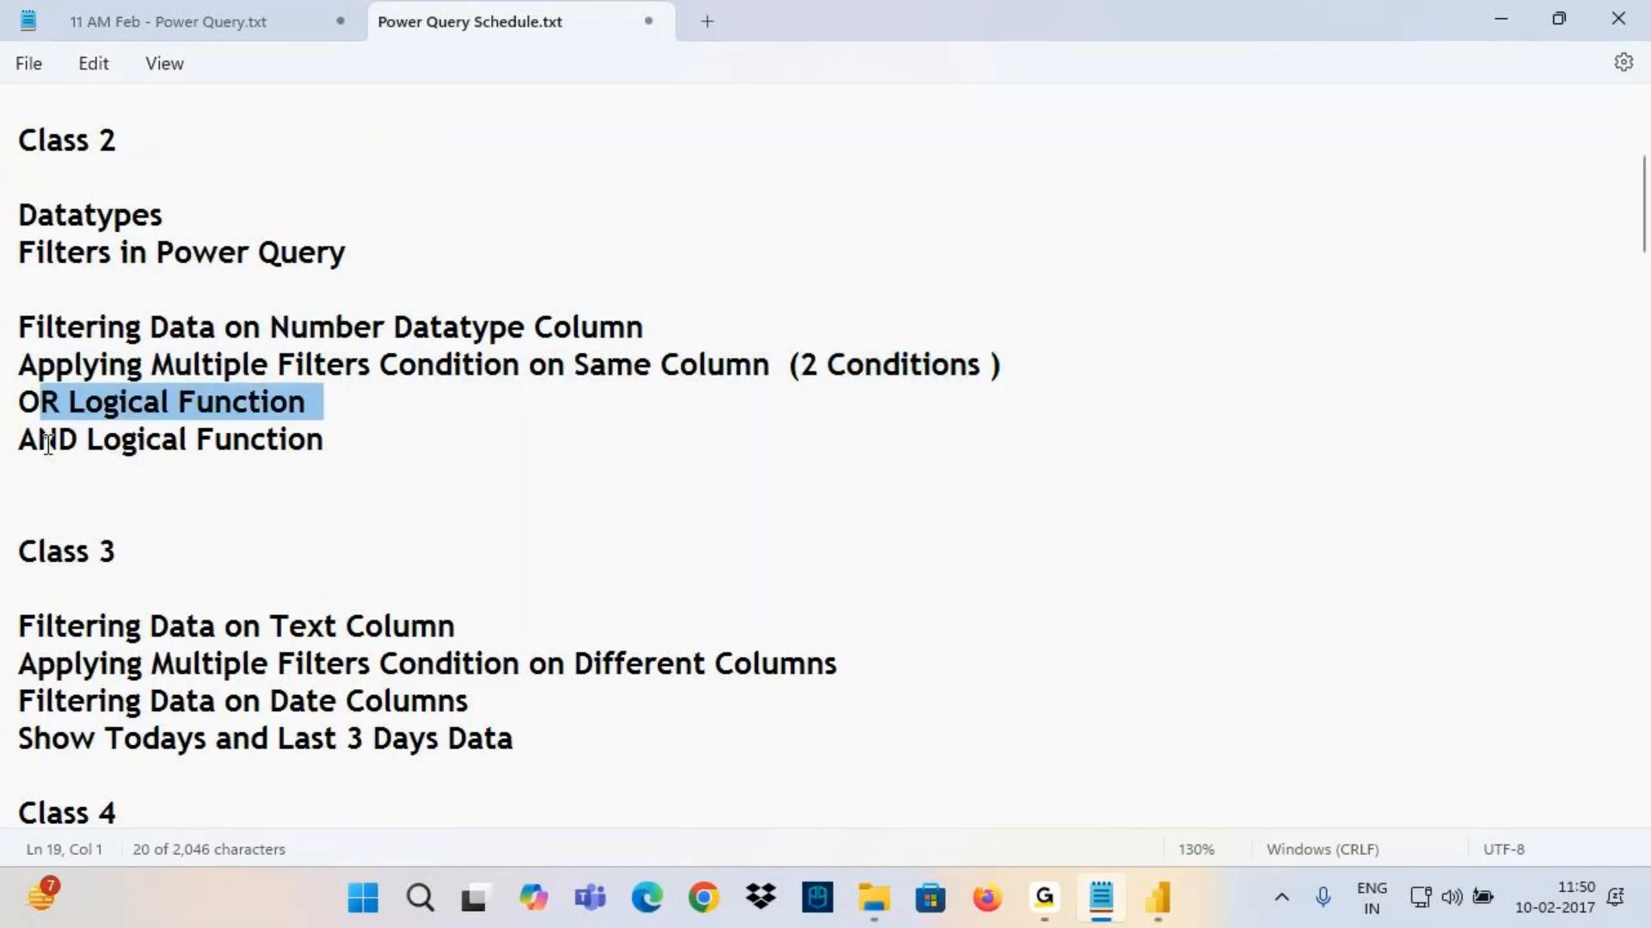
left_click_drag(39, 440, 364, 438)
Highlight the Class 3 heading and its topics on text column filtering and multiple filter conditions on different columns
scroll(364, 430, "down", 1)
scroll(363, 419, "down", 2)
left_click_drag(39, 328, 148, 329)
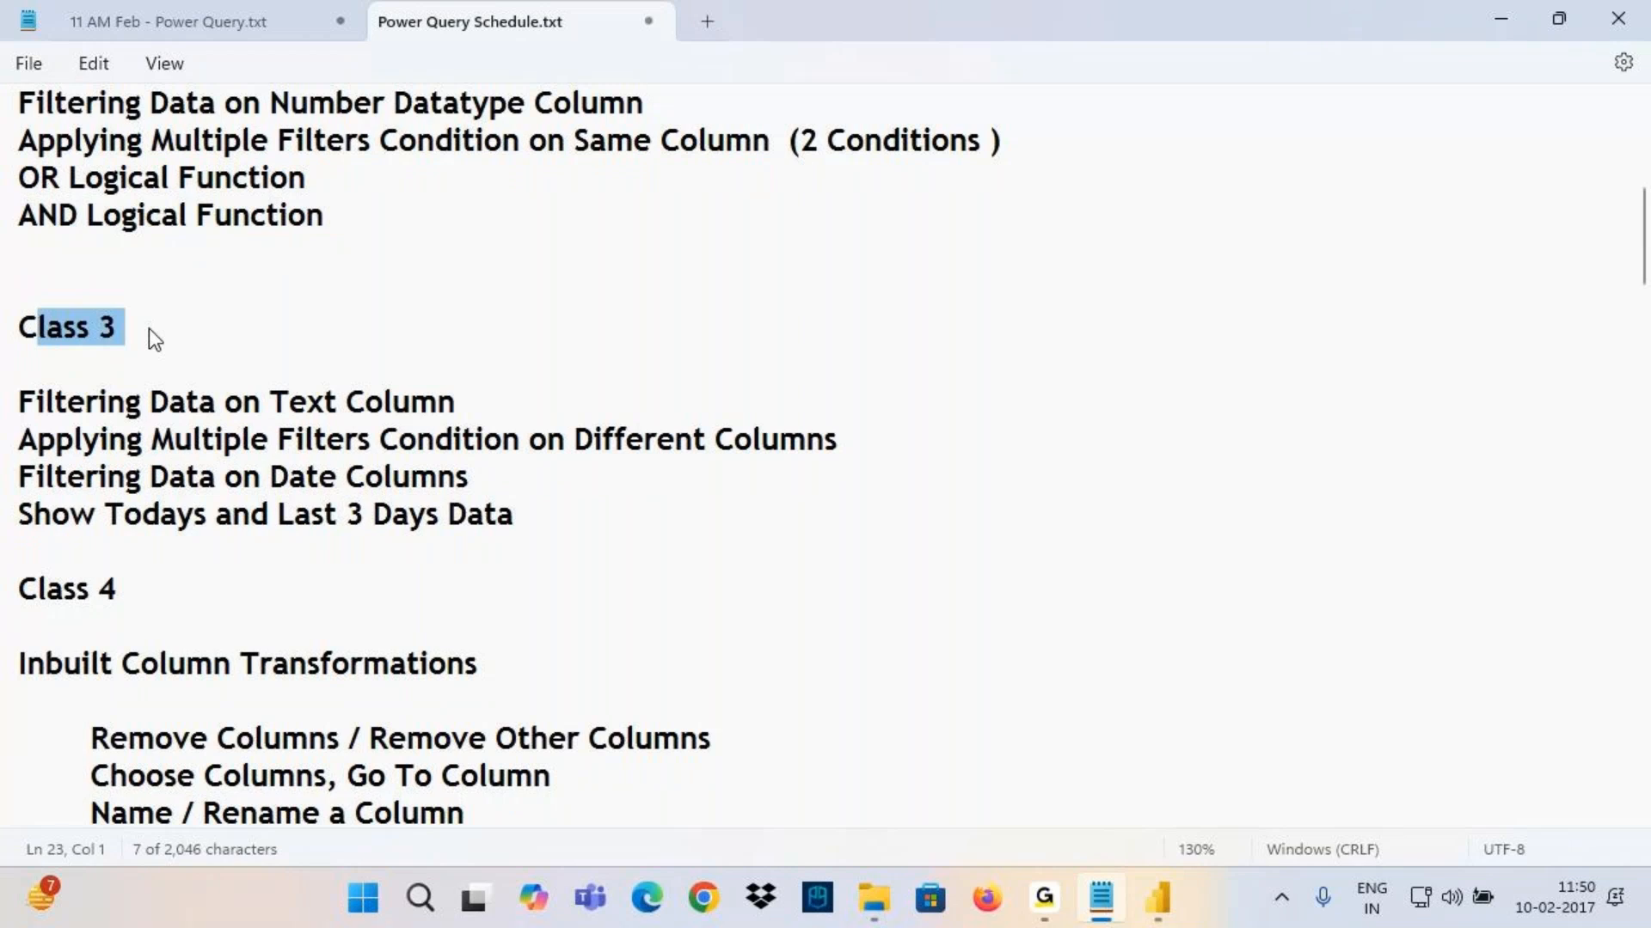
left_click_drag(44, 404, 464, 409)
mouse_move(94, 445)
left_mouse_down()
mouse_move(755, 439)
mouse_move(900, 453)
mouse_move(989, 414)
mouse_move(1024, 433)
left_mouse_up()
Handwrite two example cross-column conditions beside the Class 3 topics: D = 10 OR Job = SM, and D = 30 AND Job = C
mouse_move(1059, 395)
left_mouse_down()
mouse_move(1054, 428)
mouse_move(1061, 406)
left_mouse_up()
left_click_drag(1296, 365, 1305, 406)
left_click_drag(1341, 352, 1367, 391)
left_click_drag(1384, 369, 1399, 381)
mouse_move(1453, 351)
left_mouse_down()
mouse_move(1429, 383)
mouse_move(1509, 337)
mouse_move(1528, 368)
left_mouse_up()
left_click_drag(1163, 385, 1247, 404)
left_click(917, 538)
mouse_move(910, 521)
left_mouse_down()
mouse_move(922, 571)
mouse_move(892, 602)
left_mouse_up()
left_click_drag(894, 551, 995, 543)
left_click_drag(954, 571, 997, 563)
mouse_move(1011, 514)
left_mouse_down()
mouse_move(1040, 517)
mouse_move(1031, 563)
left_mouse_up()
mouse_move(1079, 517)
left_mouse_down()
mouse_move(1102, 529)
mouse_move(1076, 520)
left_mouse_up()
left_click_drag(1333, 475, 1306, 514)
mouse_move(1281, 486)
left_mouse_down()
mouse_move(1436, 470)
mouse_move(1440, 487)
left_mouse_up()
left_click_drag(1481, 448, 1501, 473)
mouse_move(1180, 532)
left_mouse_down()
mouse_move(1238, 497)
mouse_move(1257, 520)
left_mouse_up()
left_click_drag(1262, 481, 1274, 516)
Box the different-columns topic, underline the date filter topics in Class 3, outline the section, and clear all annotations
mouse_move(15, 425)
left_mouse_down()
mouse_move(148, 455)
mouse_move(885, 458)
left_mouse_up()
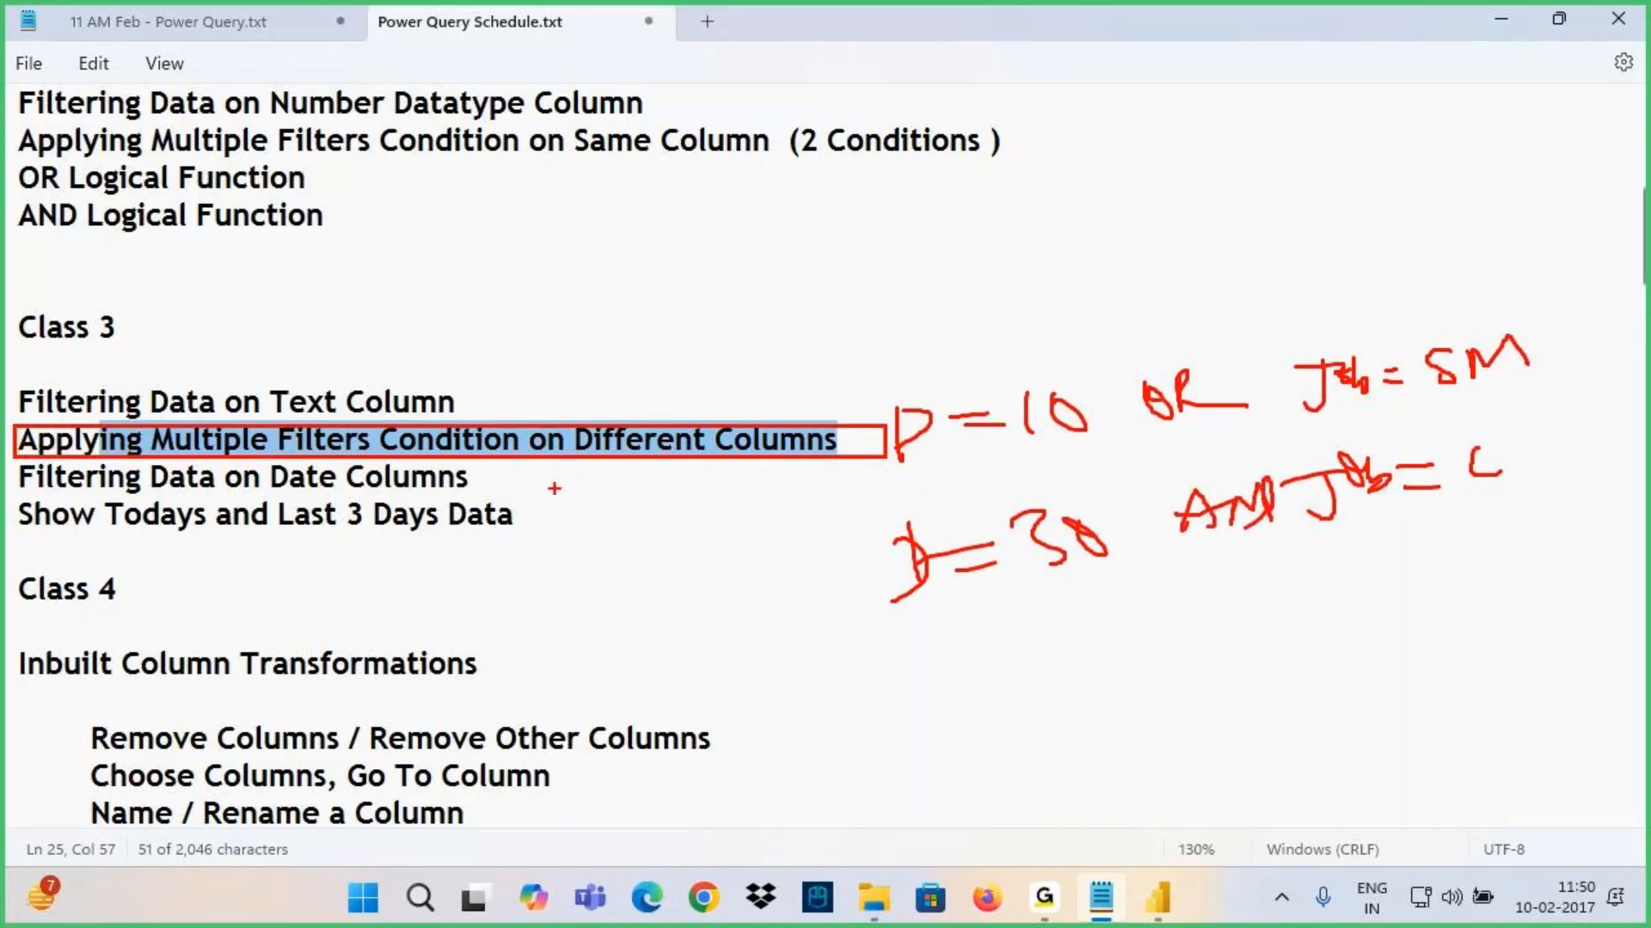
left_click_drag(72, 492, 255, 492)
left_click_drag(294, 487, 495, 488)
left_click_drag(23, 537, 230, 534)
left_click_drag(306, 538, 545, 544)
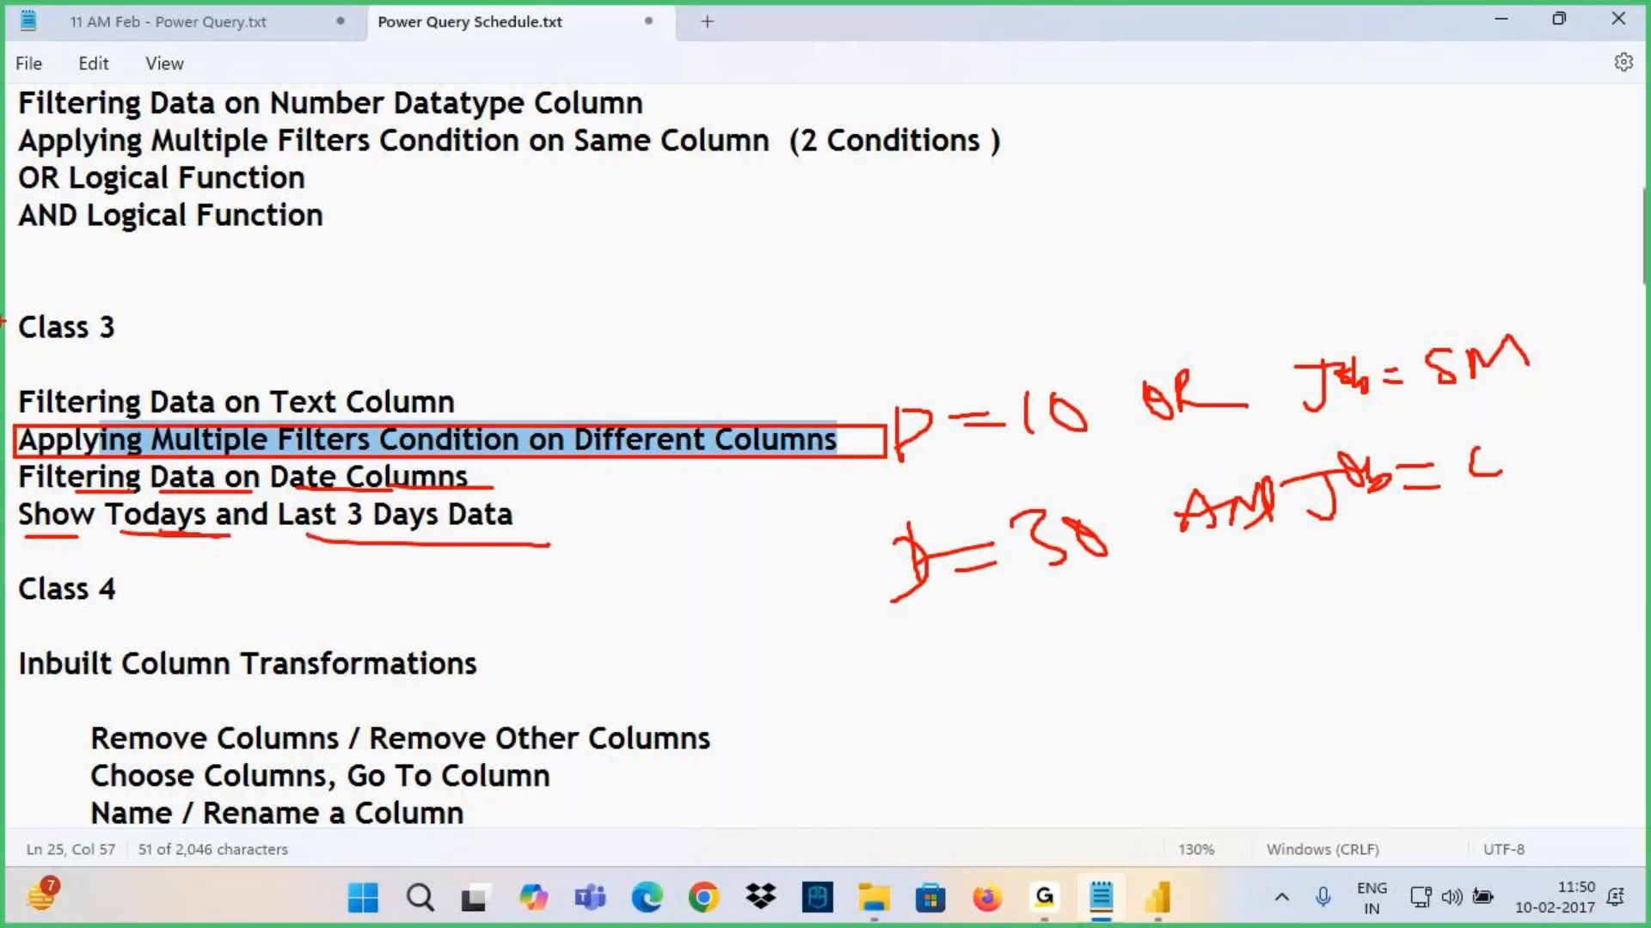
mouse_move(12, 300)
left_mouse_down()
mouse_move(595, 545)
mouse_move(828, 540)
left_mouse_up()
left_click_drag(26, 614, 118, 613)
key("Escape")
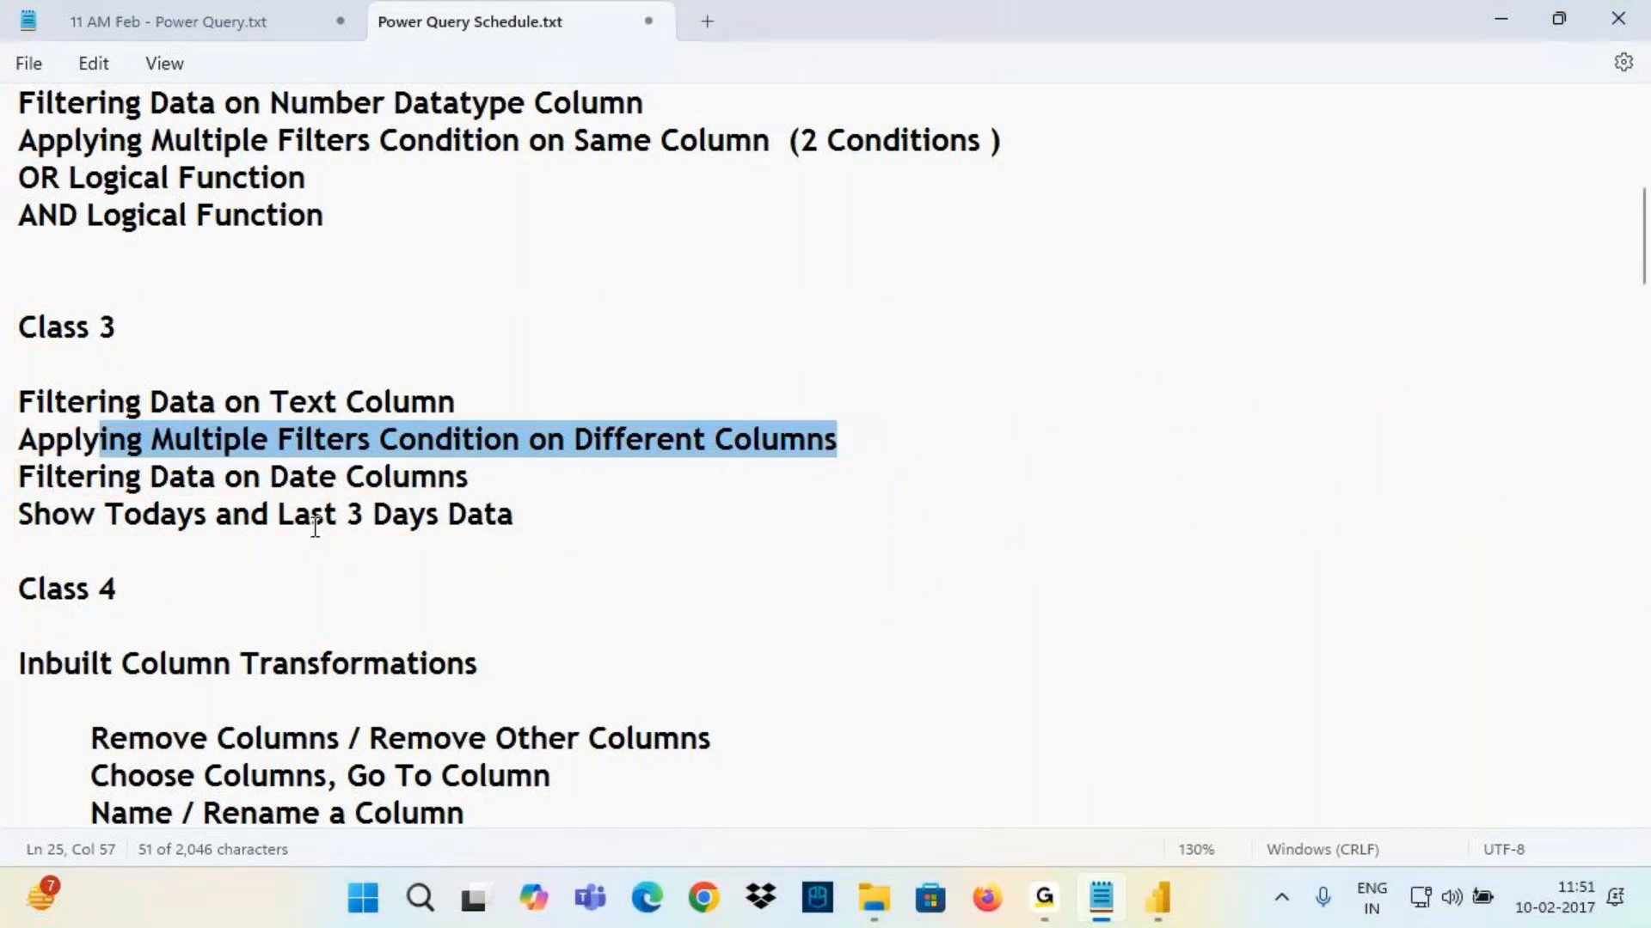
Look through the Class 4 topics on inbuilt column transformations and the class sections that follow
scroll(292, 500, "down", 4)
left_click_drag(57, 225, 424, 250)
scroll(433, 283, "down", 2)
scroll(433, 284, "down", 1)
scroll(423, 277, "up", 3)
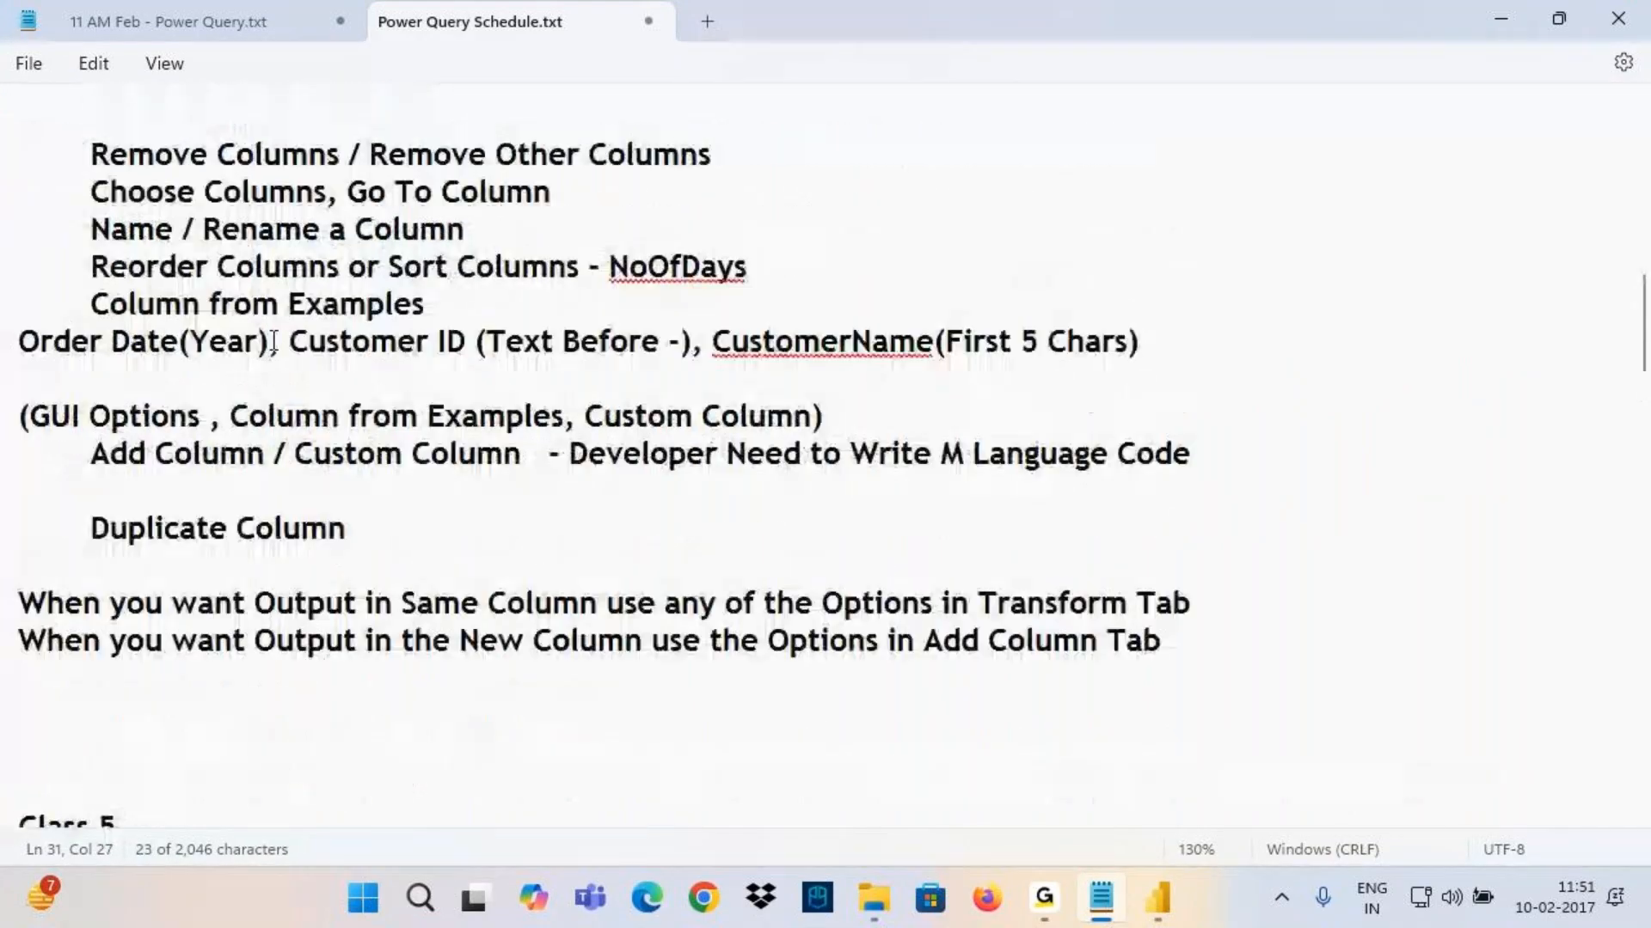
left_click(224, 219)
double_click(225, 220)
left_click_drag(257, 223, 479, 227)
scroll(402, 302, "down", 4)
scroll(403, 303, "down", 2)
left_click_drag(20, 289, 688, 663)
scroll(276, 342, "up", 4)
scroll(257, 308, "up", 3)
left_click(94, 187)
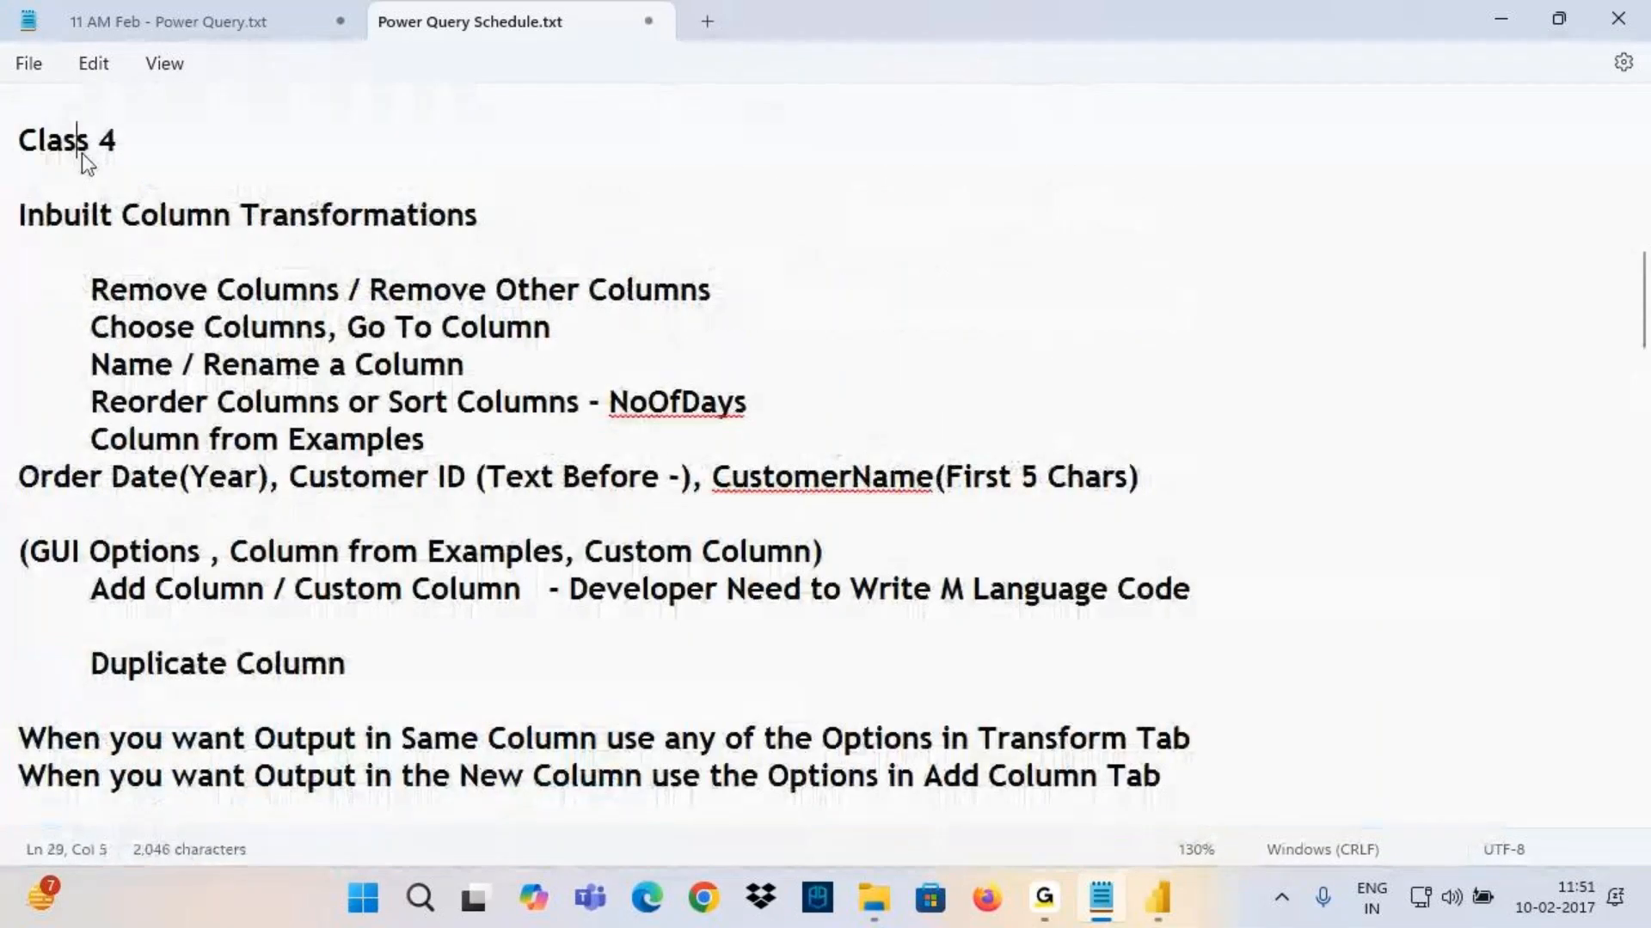
left_click(277, 314)
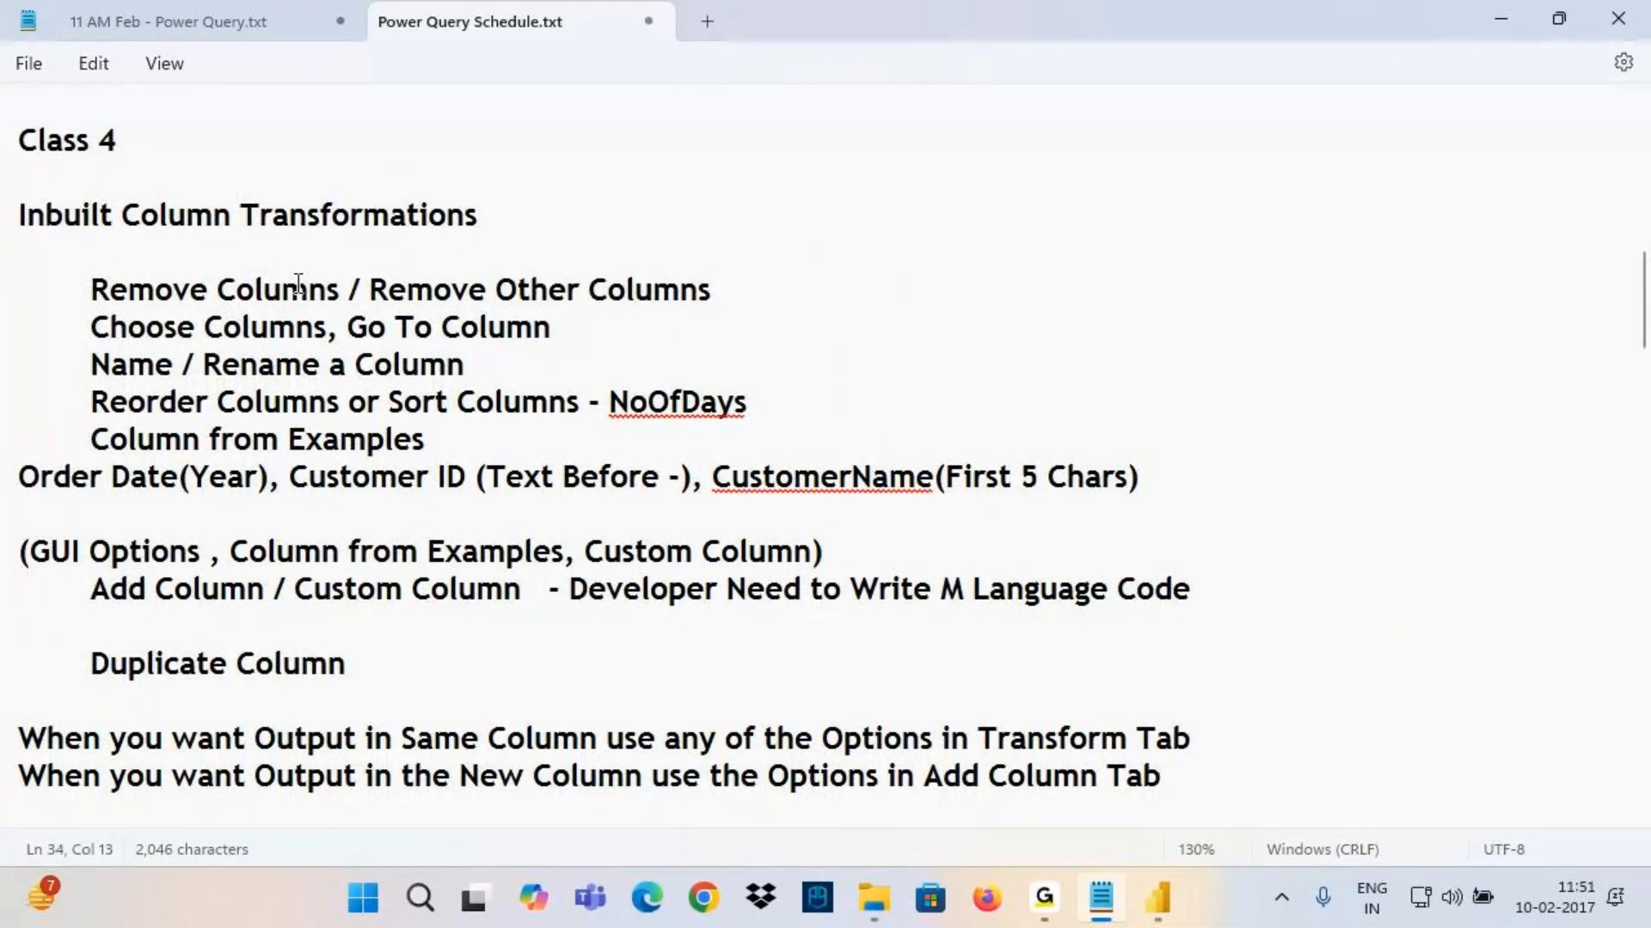
Close Power Query Schedule.txt and reopen it from the Notepad folder
left_click(645, 23)
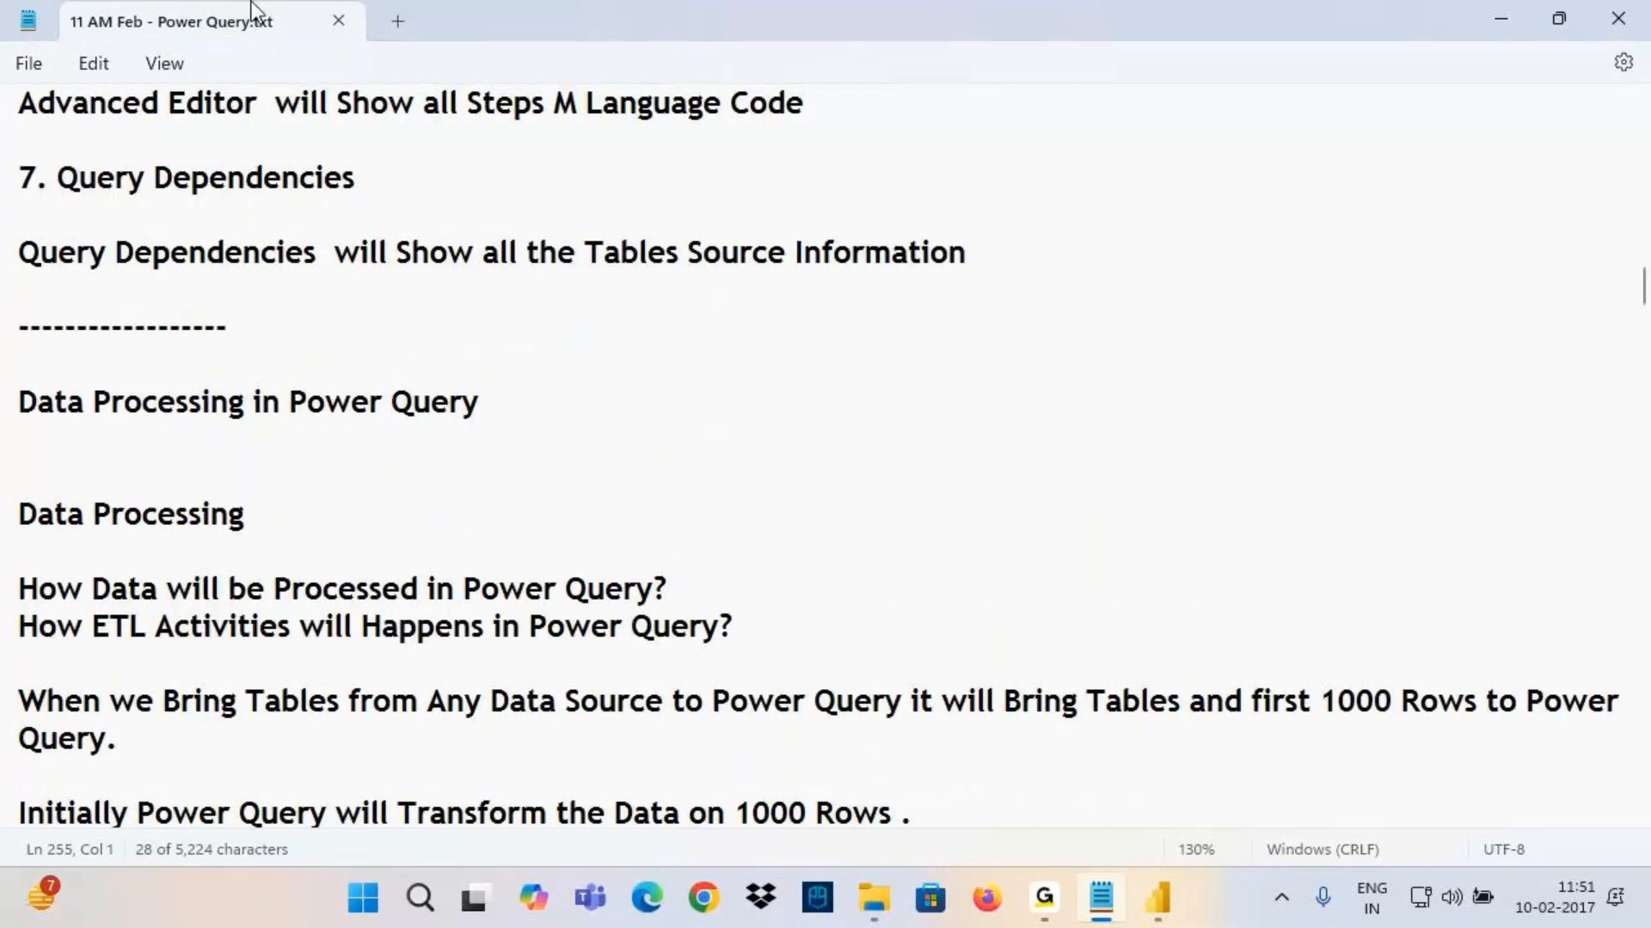
left_click(259, 250)
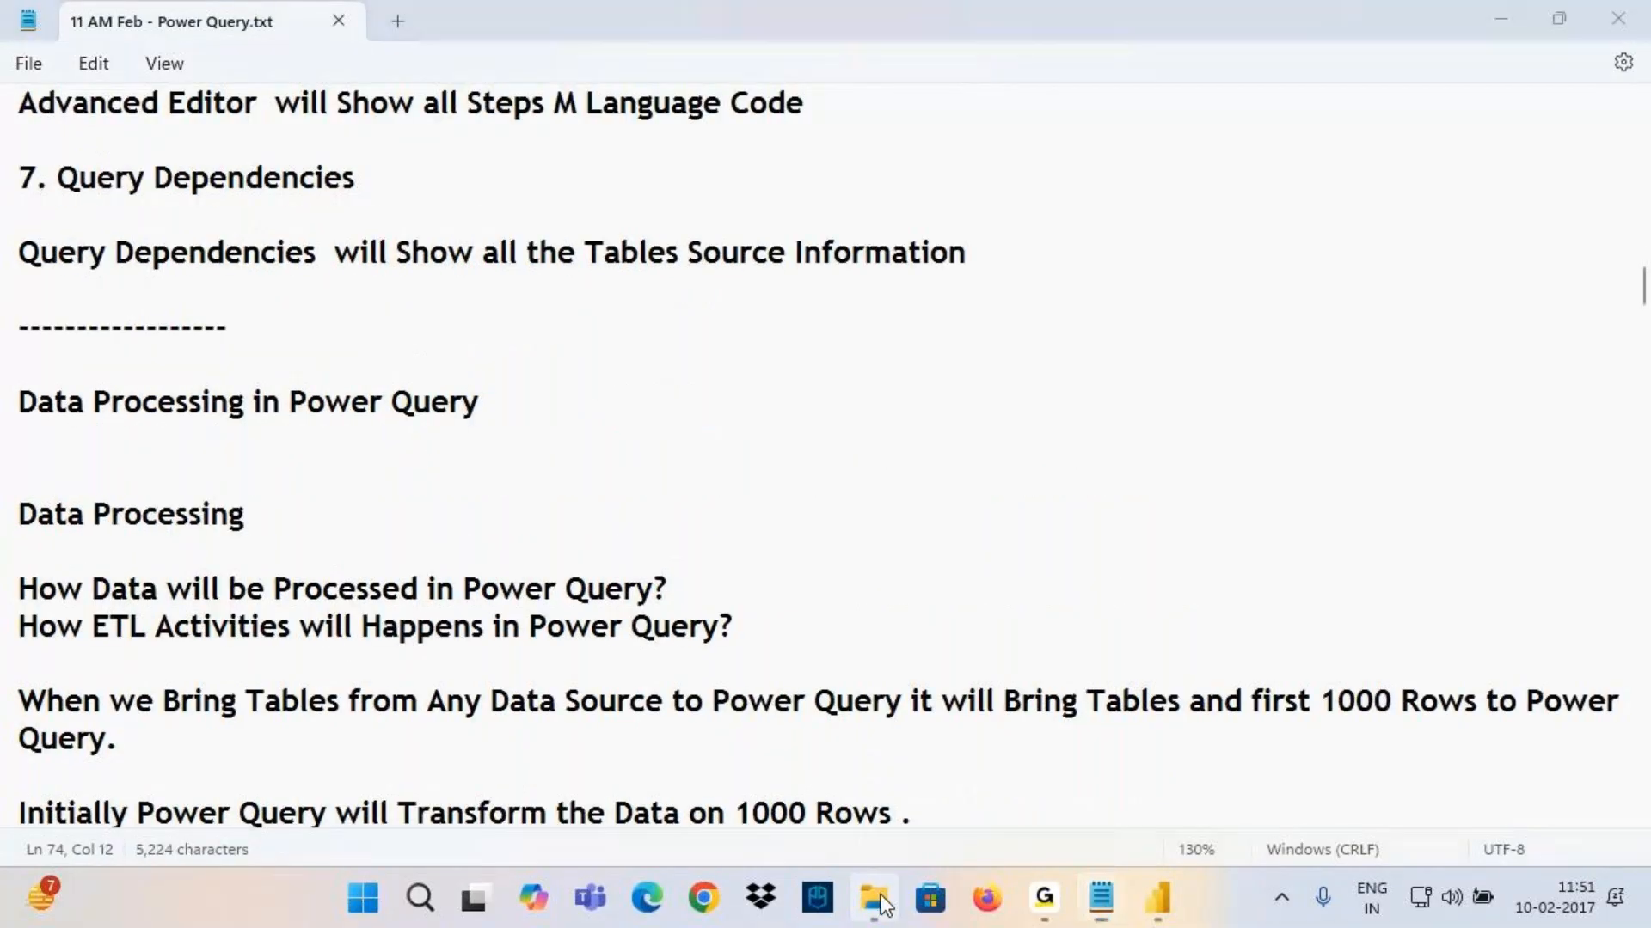
left_click(873, 898)
double_click(339, 461)
Copy the Class 4 section, from its heading through the line about using the Add Column Tab options
scroll(137, 378, "down", 6)
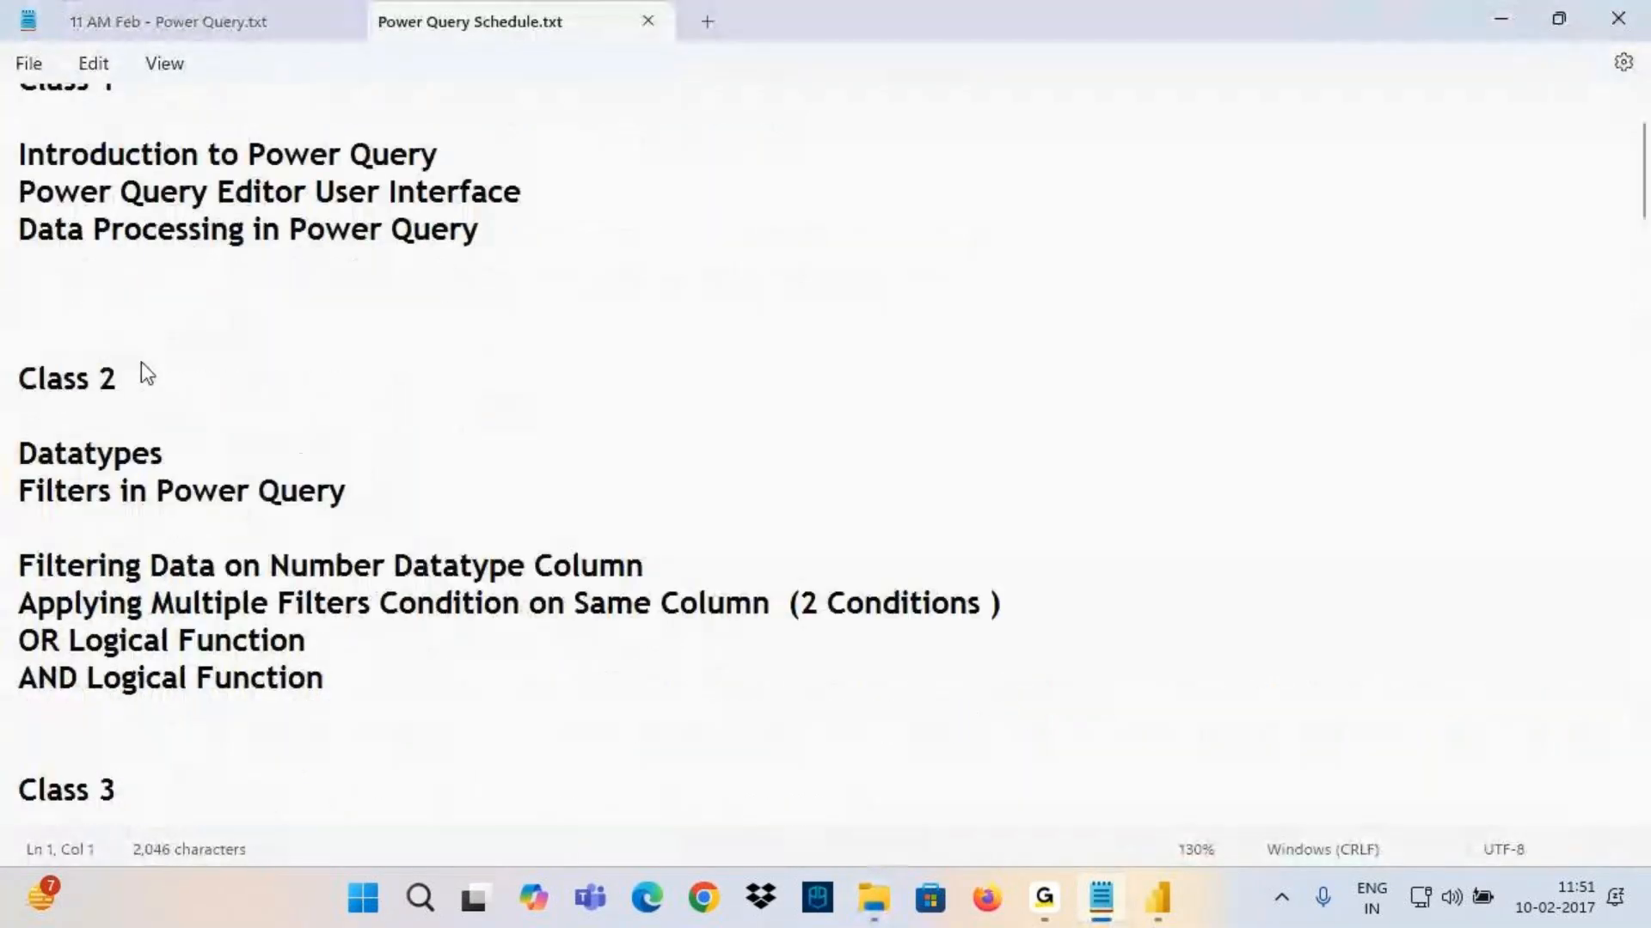
left_click_drag(26, 438, 276, 260)
scroll(287, 276, "up", 9)
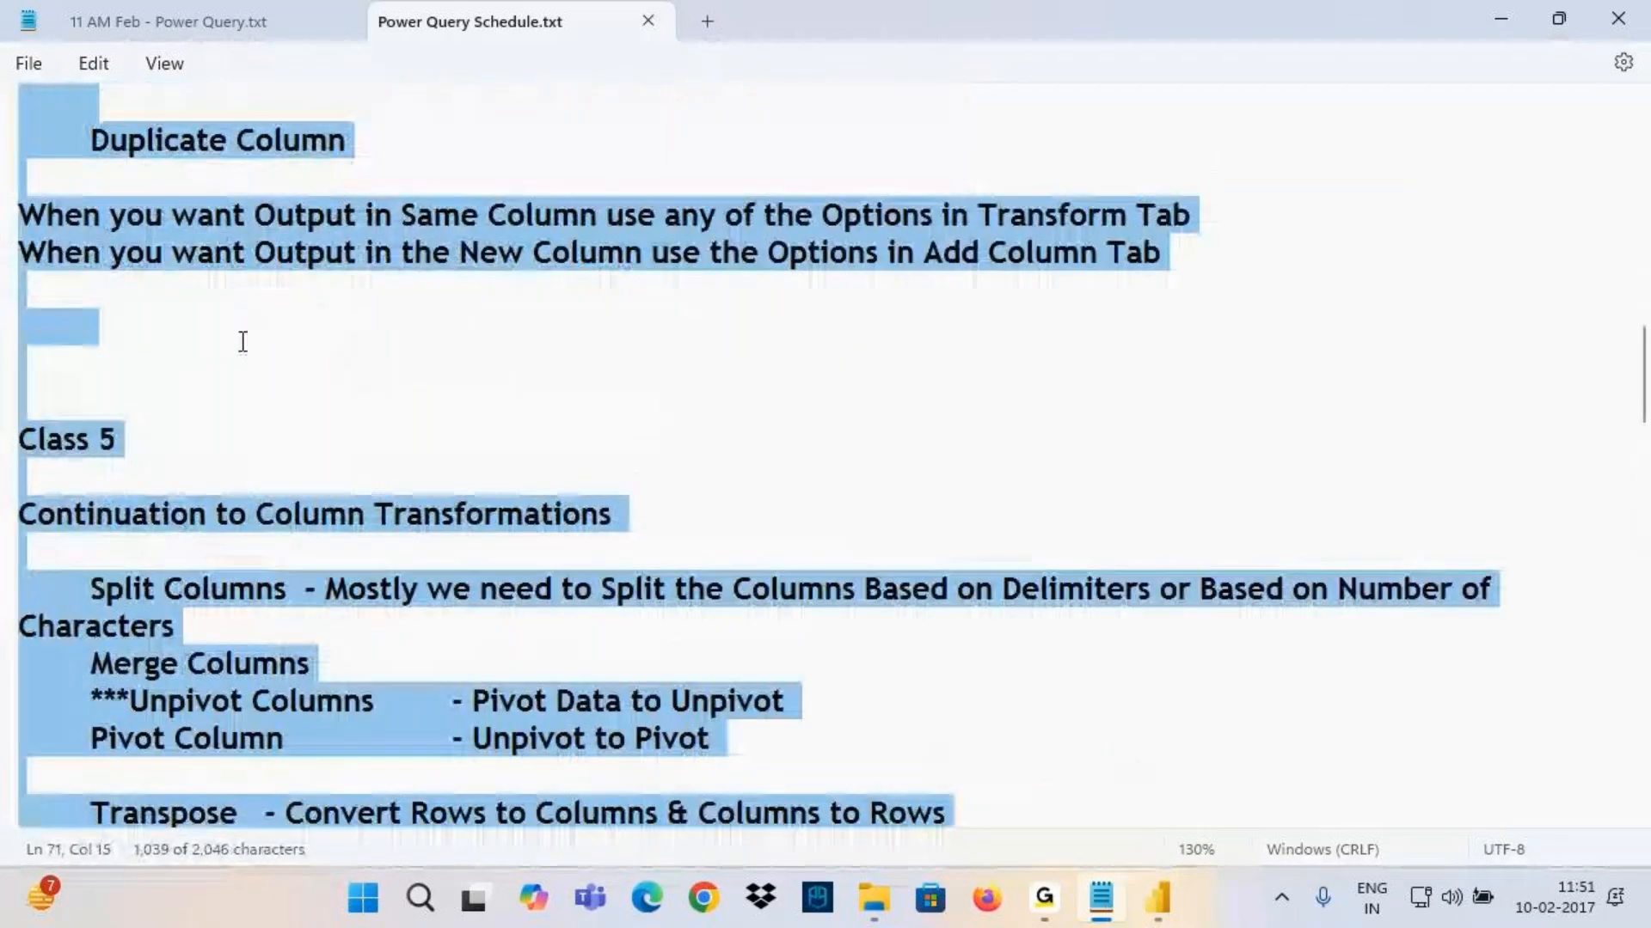
left_click(240, 343)
scroll(240, 385, "up", 4)
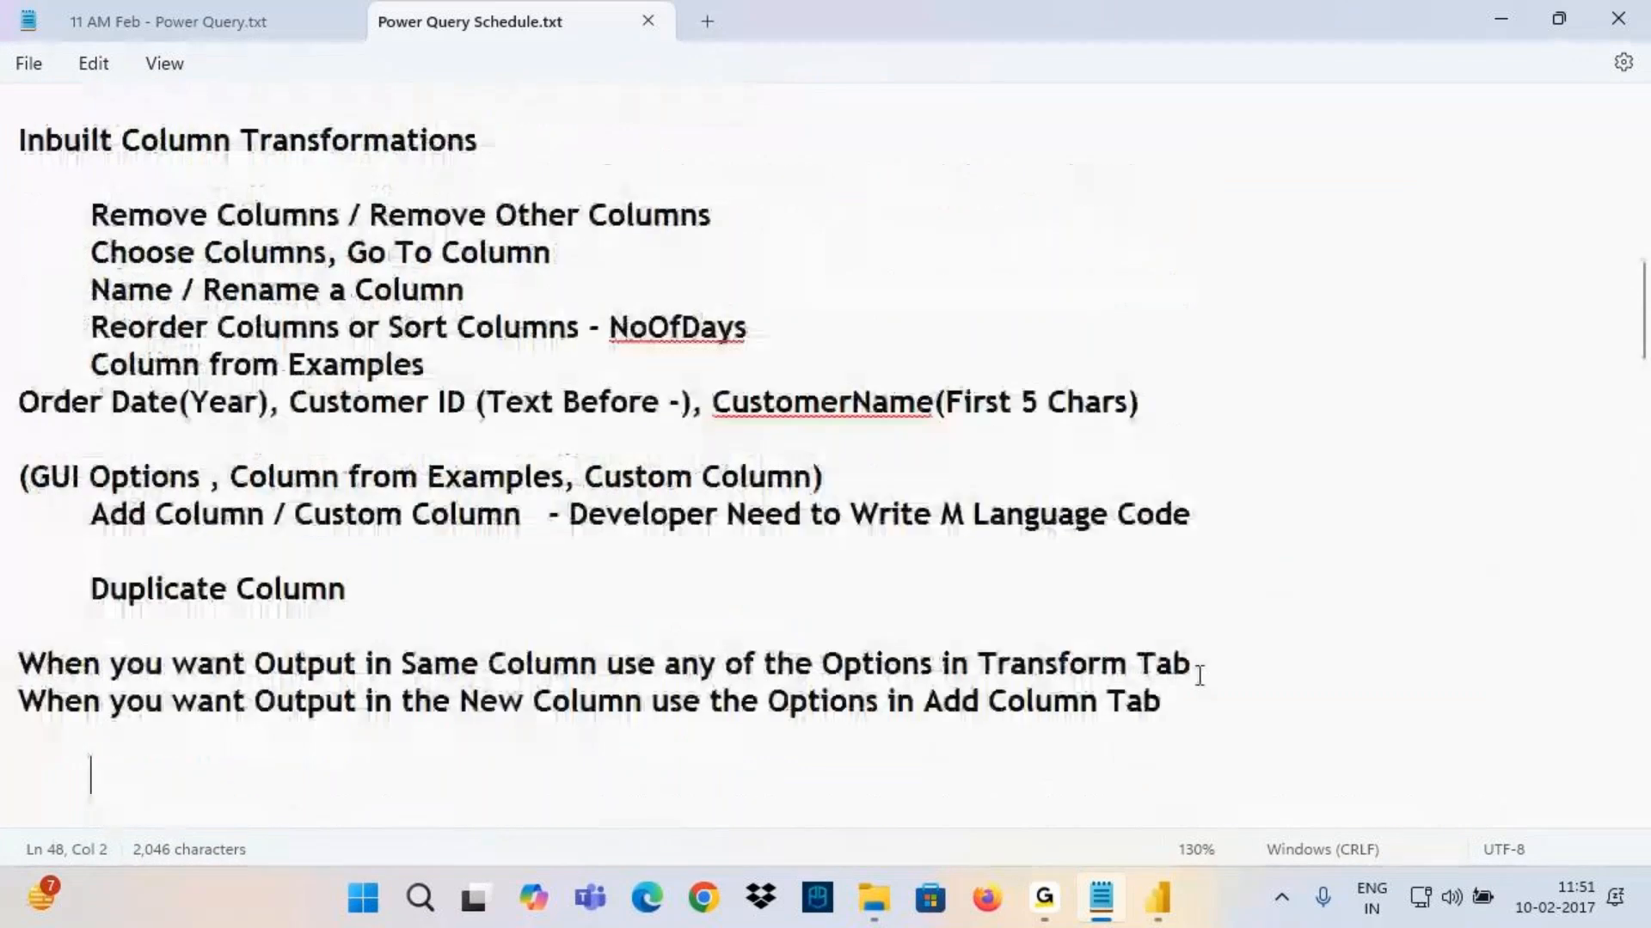
left_click_drag(1195, 705, 4, 133)
scroll(74, 178, "up", 1)
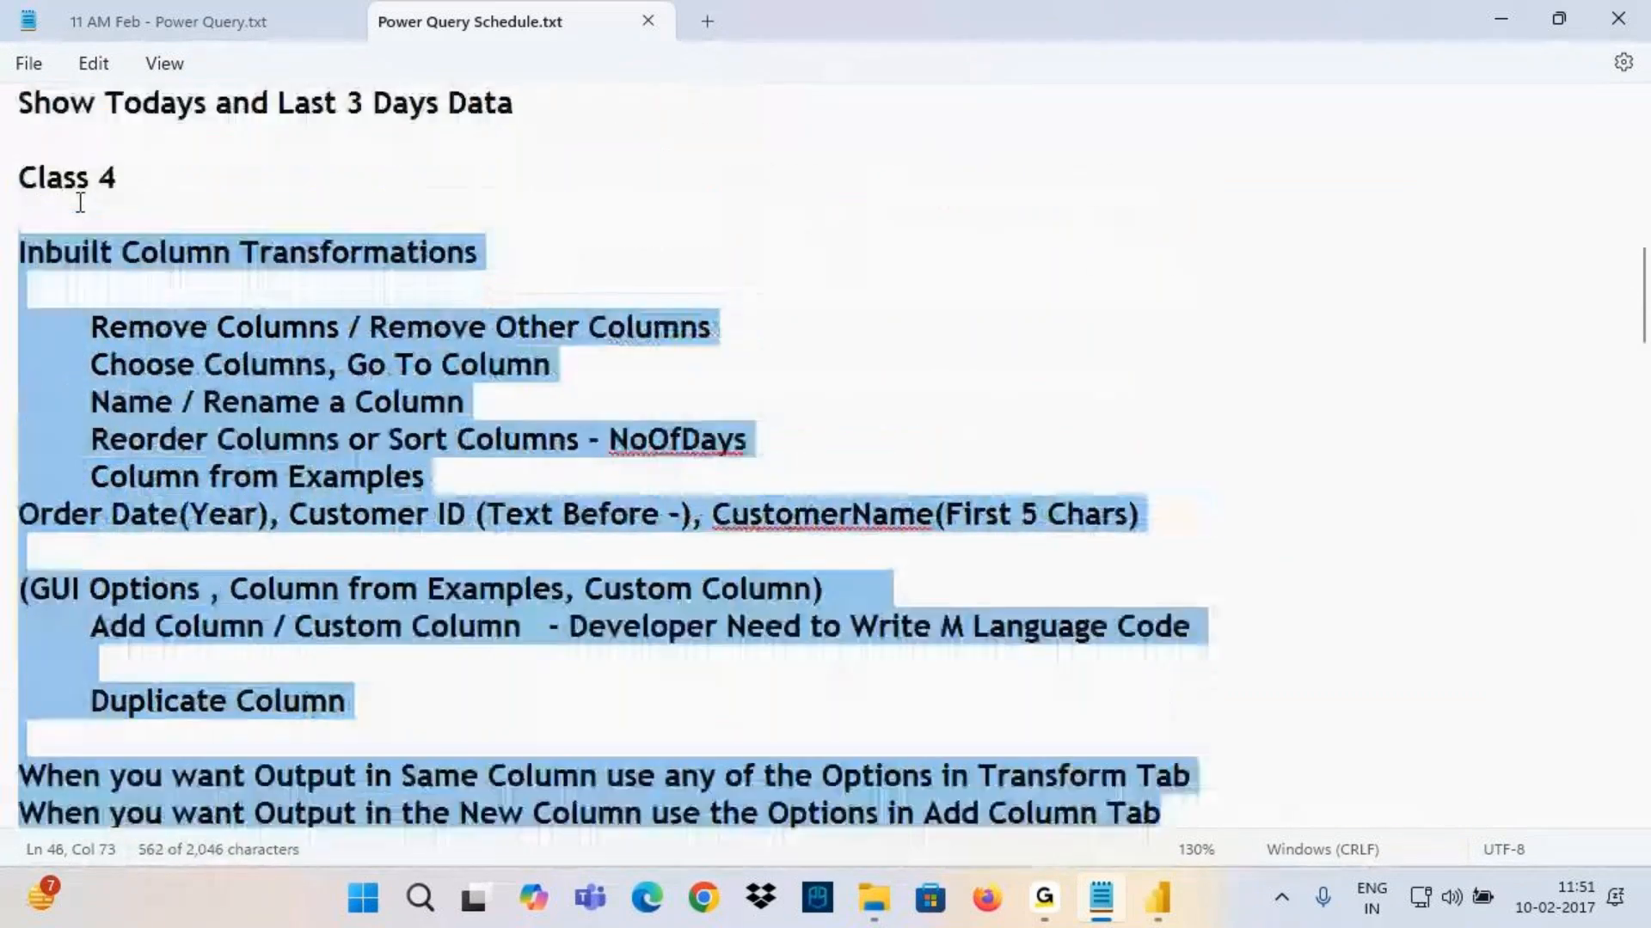
left_click(21, 177, "shift")
key("ctrl+c")
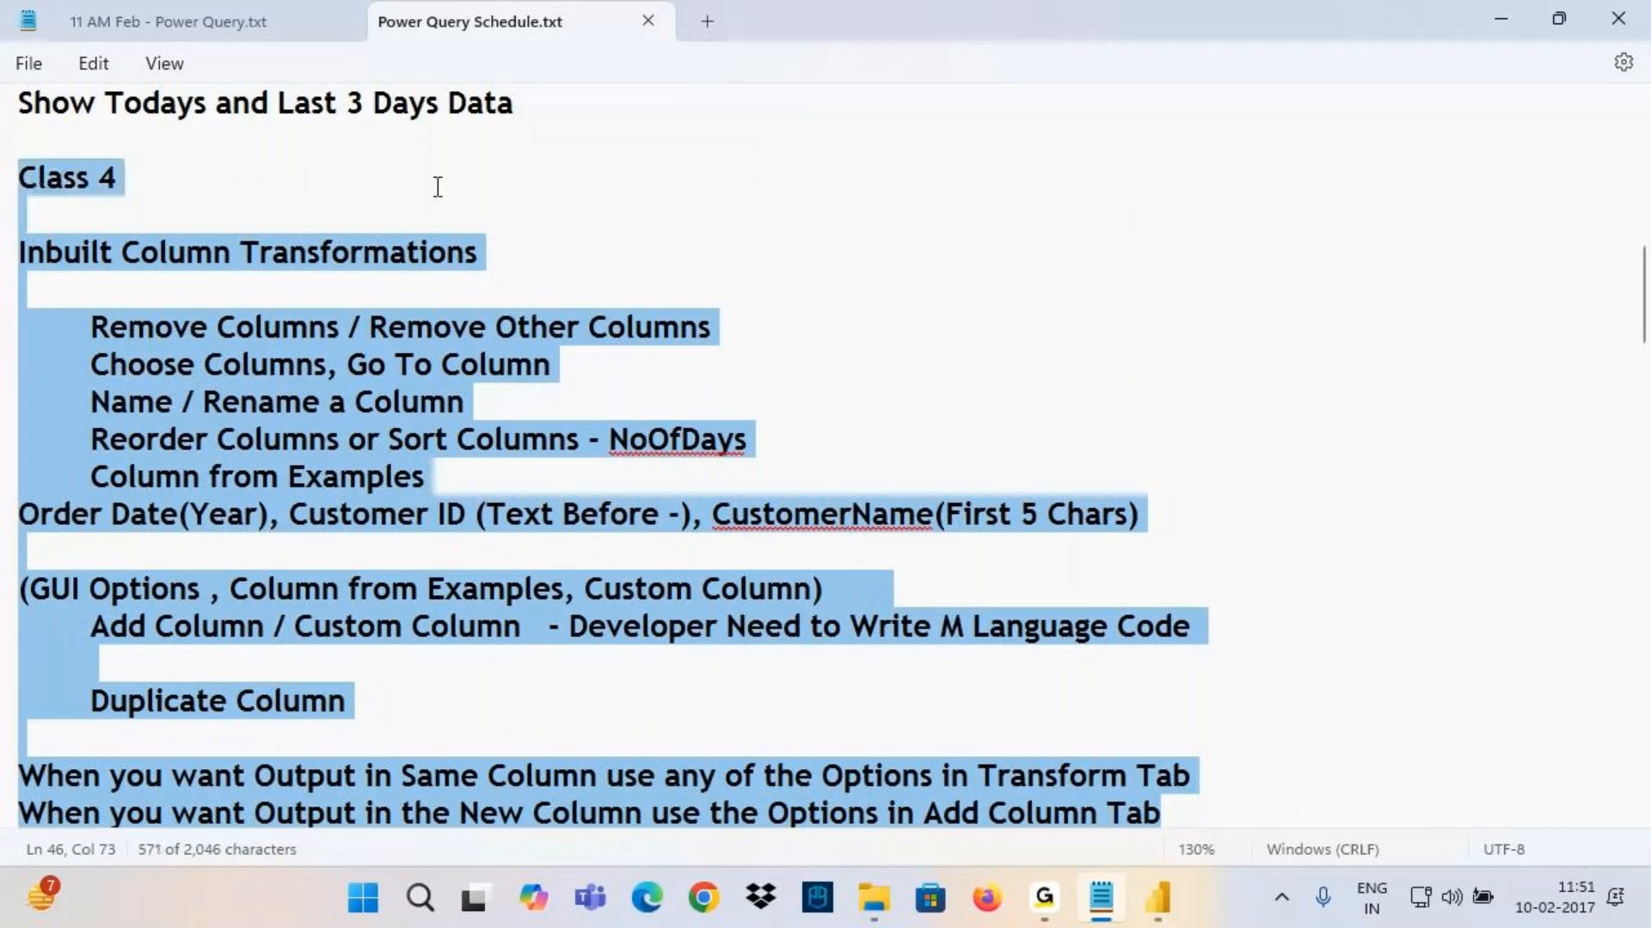
Add a dashed separator line at the end of 11 AM Feb - Power Query.txt and paste the copied Class 4 section below it
scroll(390, 191, "up", 1)
left_click(198, 31)
scroll(121, 427, "down", 20)
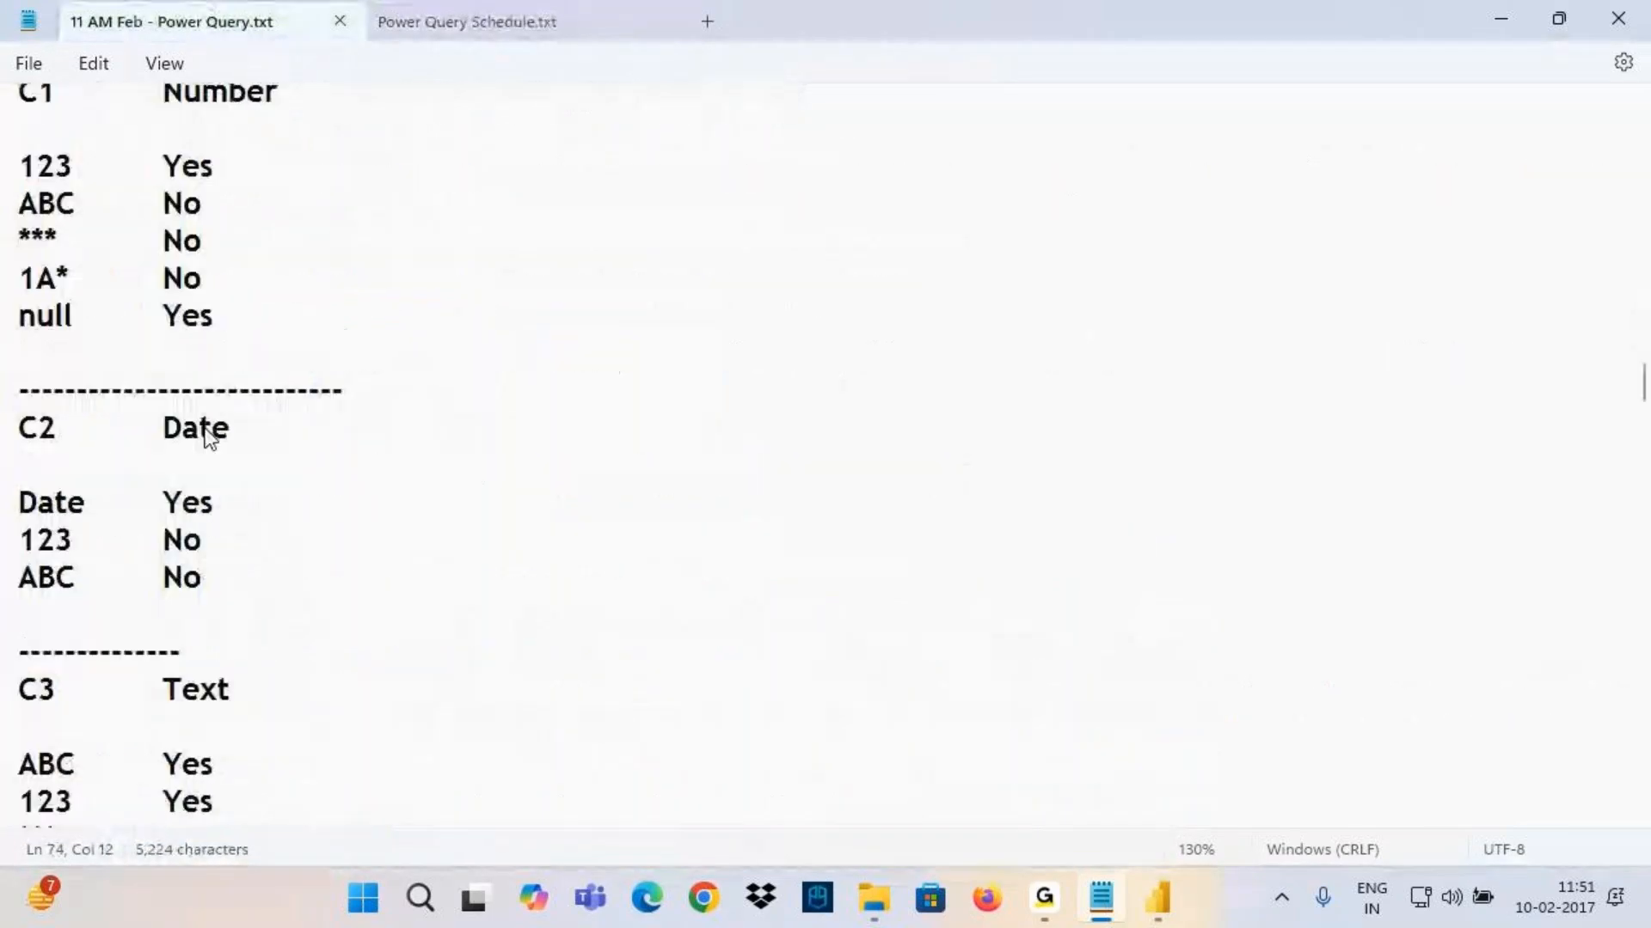
scroll(192, 431, "down", 15)
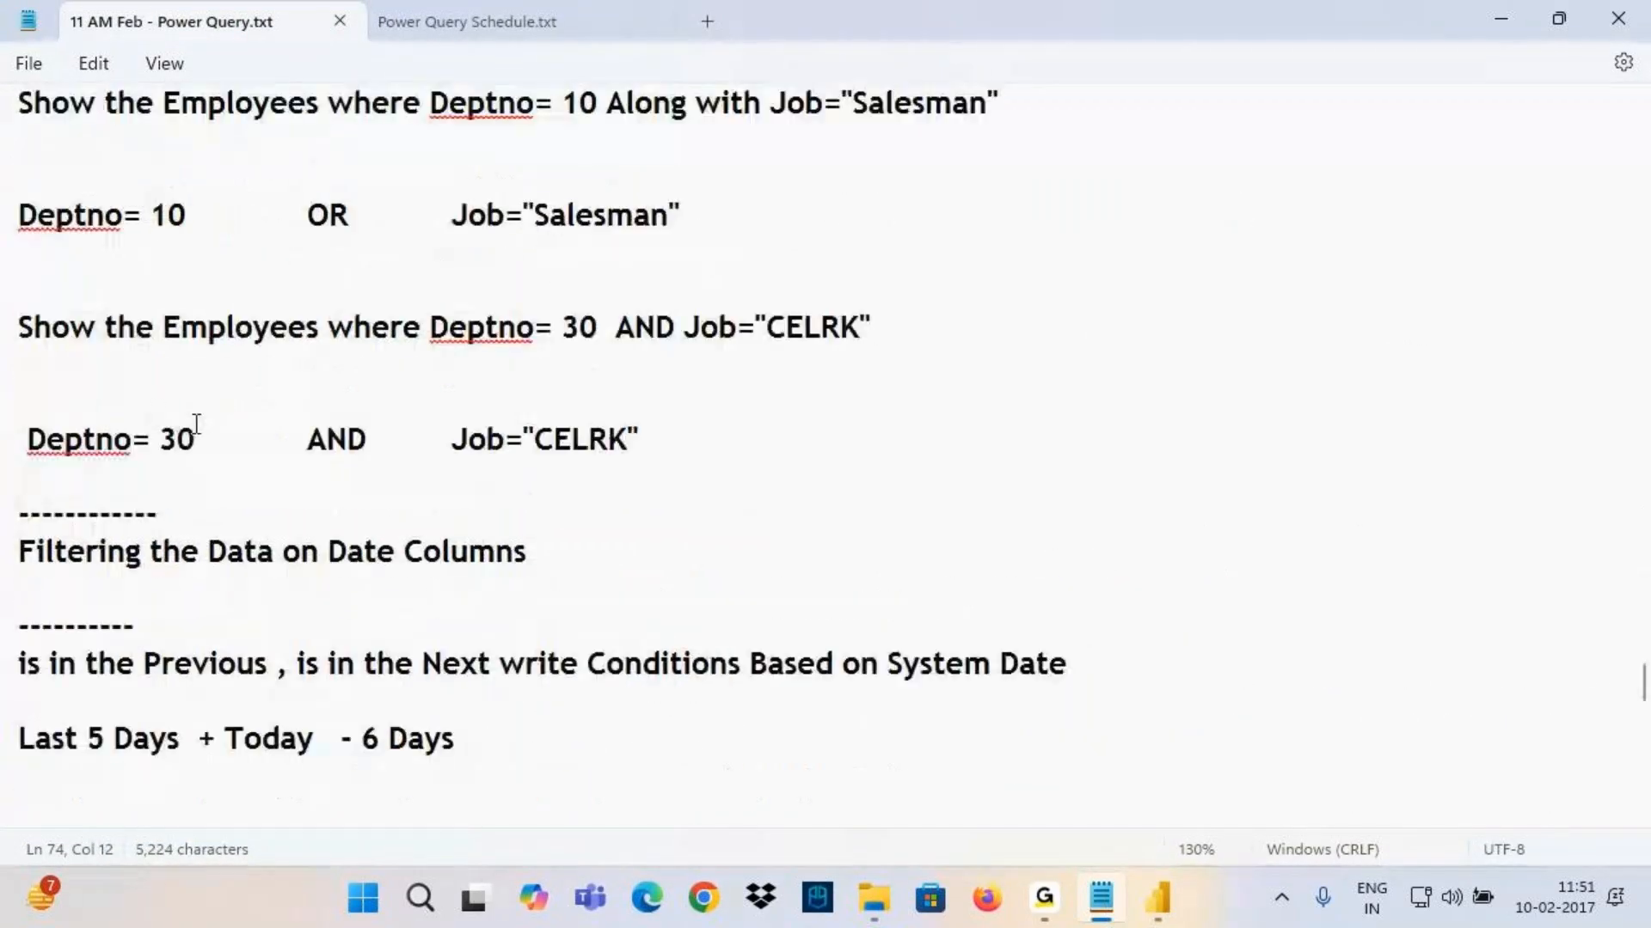
left_click(110, 358)
type("-----------")
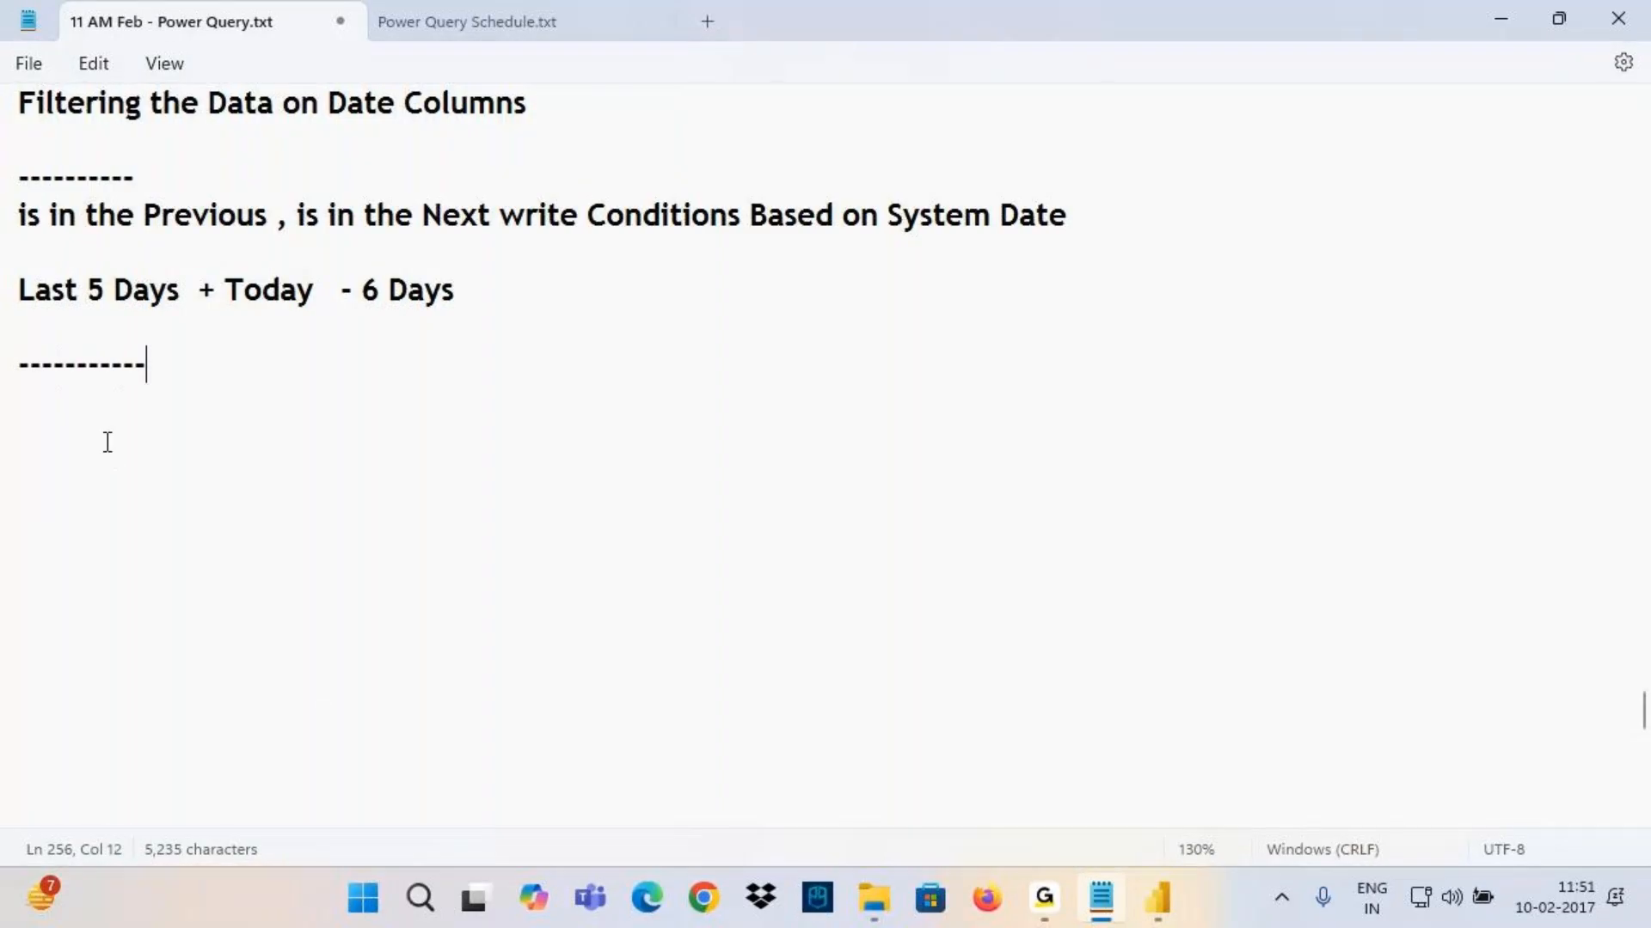
key("Return")
key("ctrl+v")
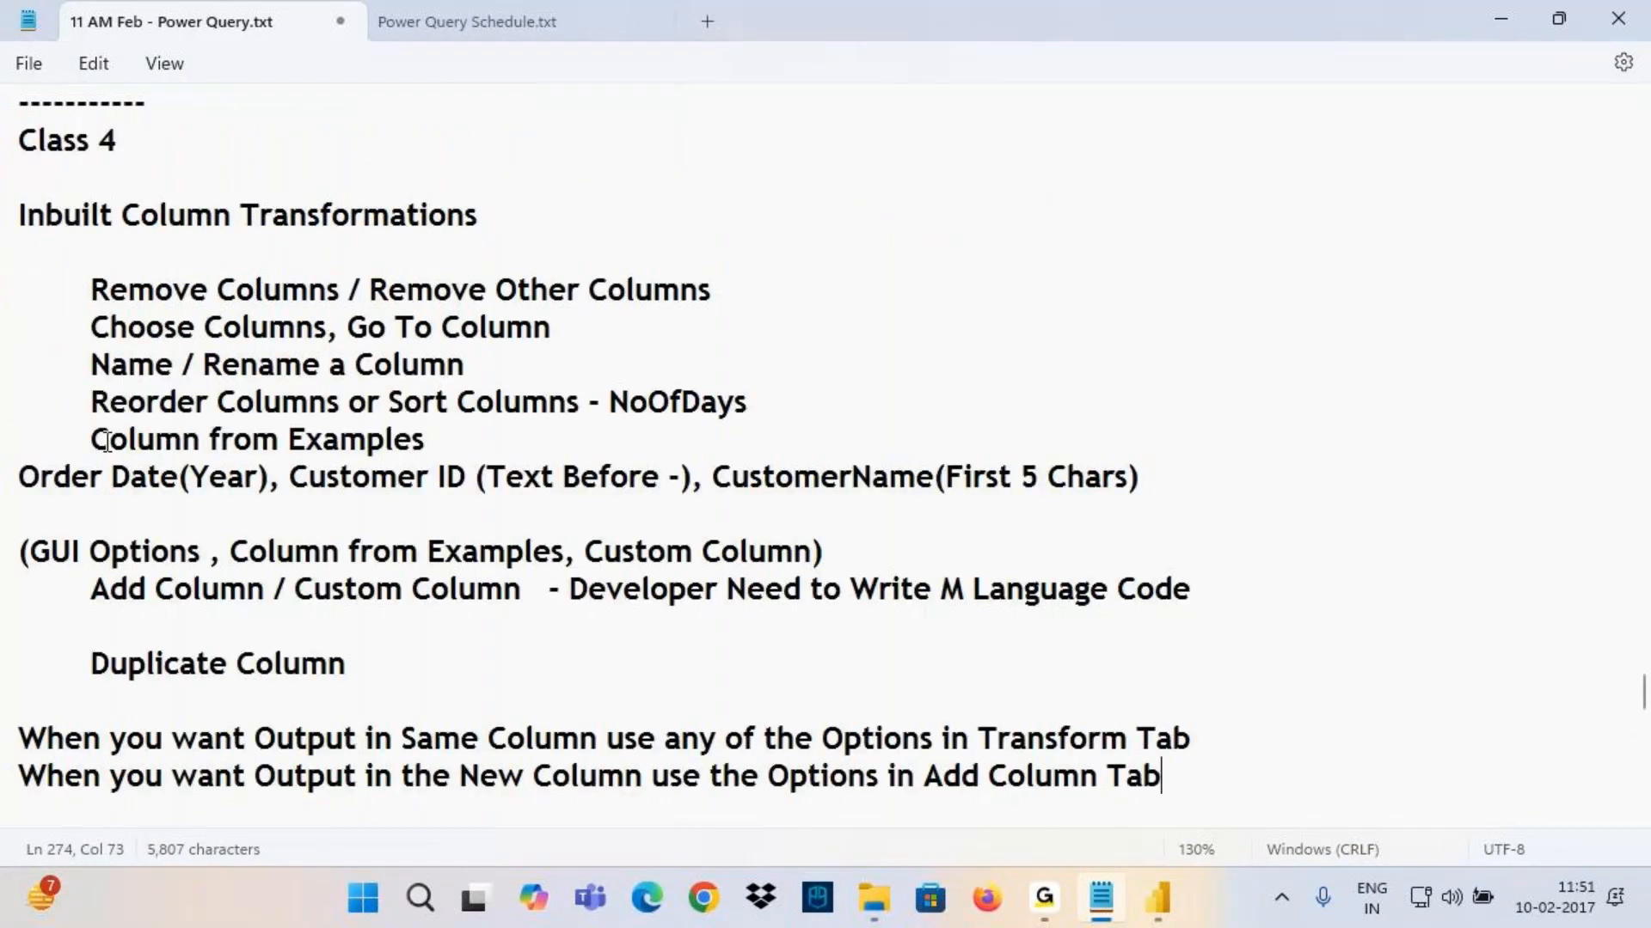
left_click(140, 215)
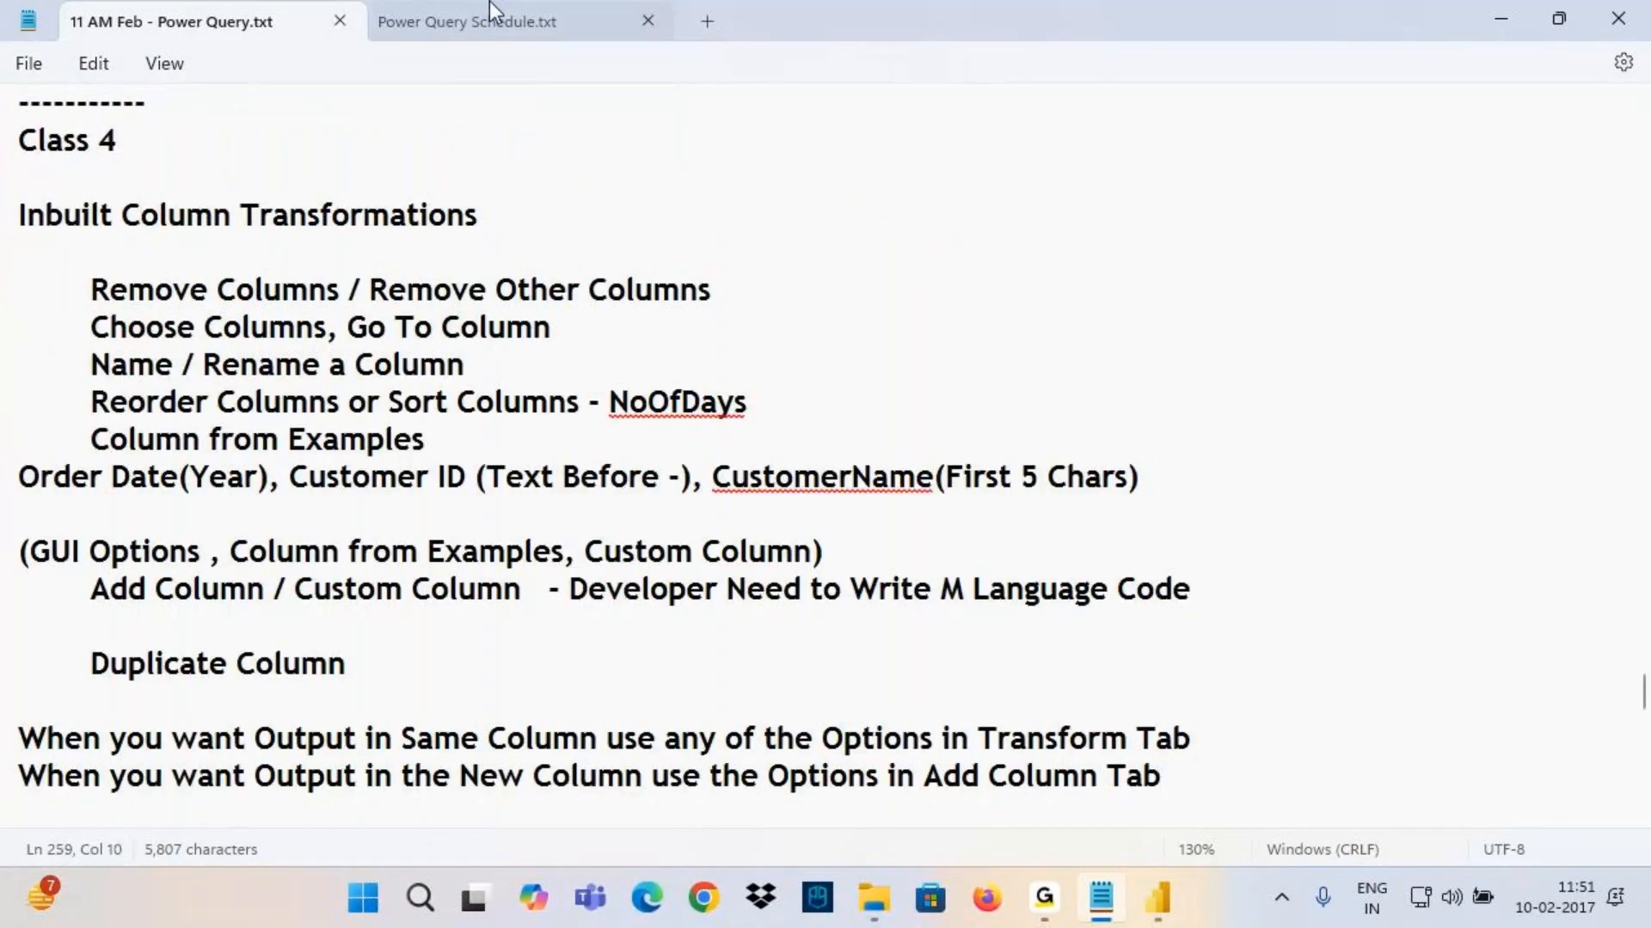
Close the Power Query Schedule.txt file, leaving the 11 AM Feb - Power Query.txt notes open
left_click(247, 143)
left_click(550, 21)
left_click(662, 24)
Switch to Power Query Editor and delete the Filtered Rows step from the Orders query
left_click(1045, 901)
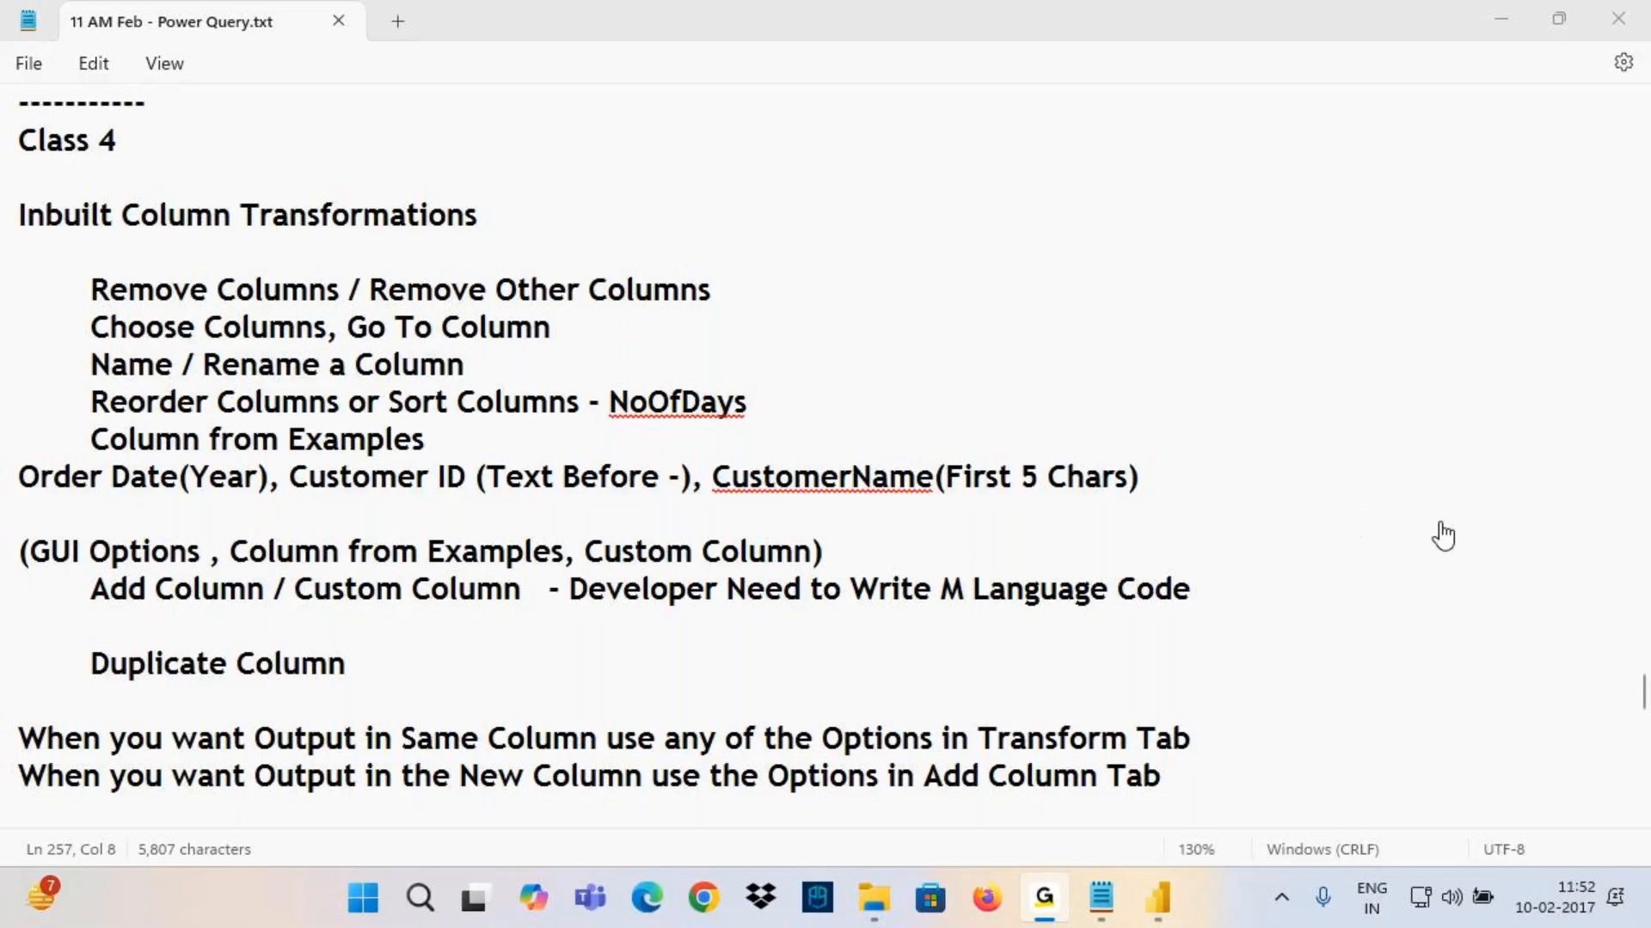
mouse_move(1155, 901)
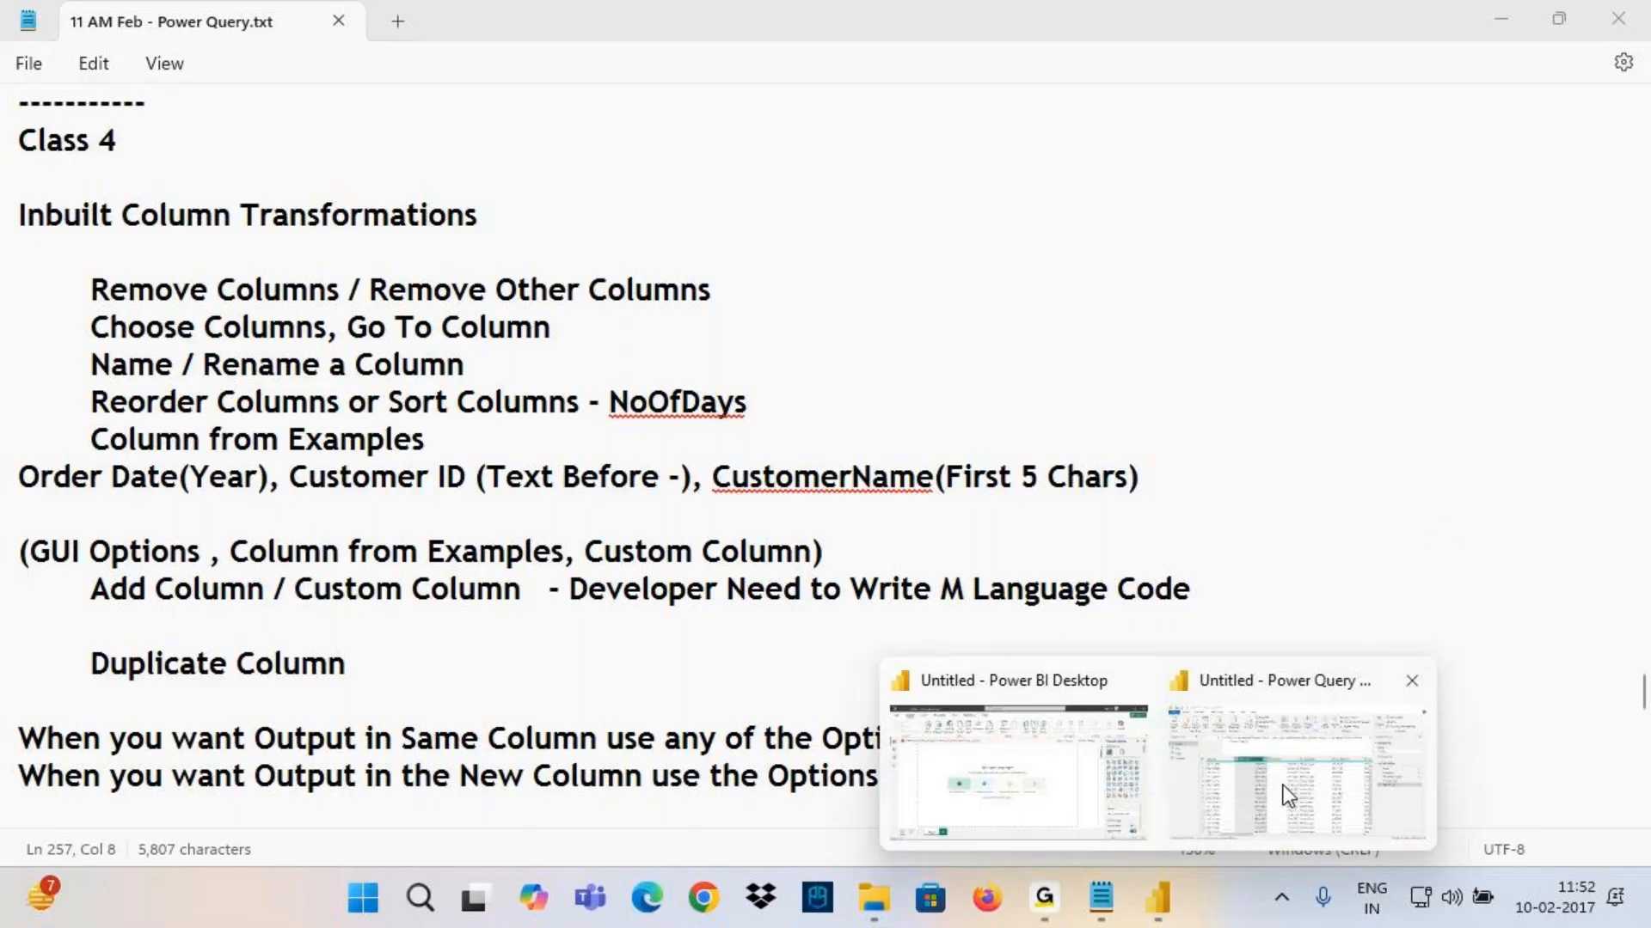
left_click(1283, 786)
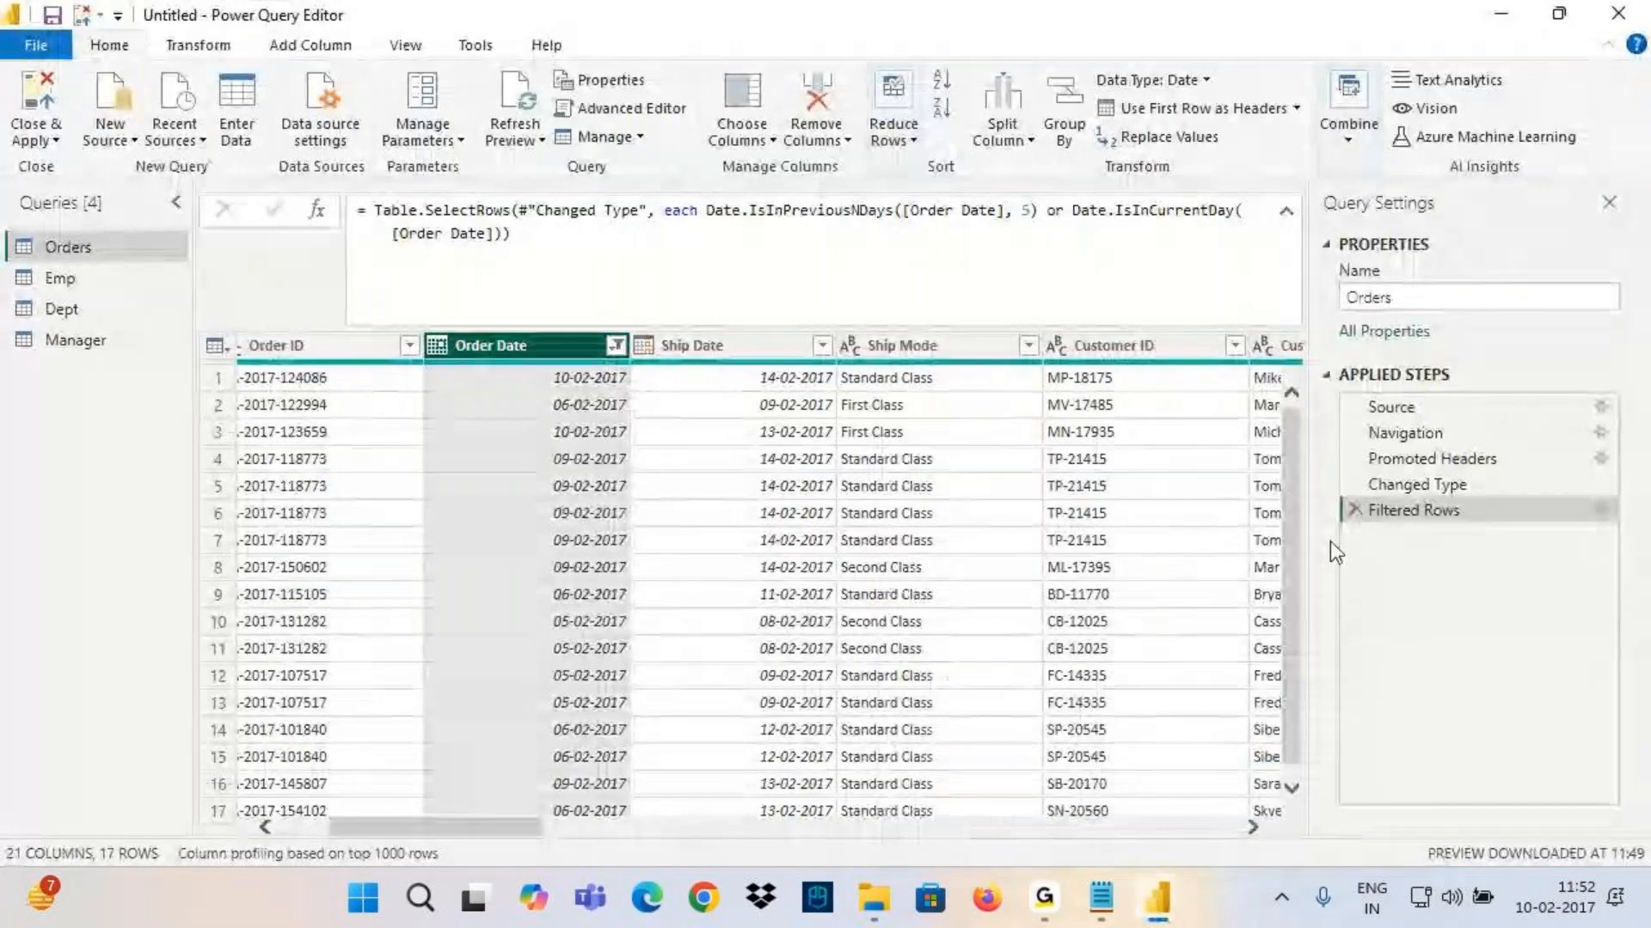
left_click(1355, 510)
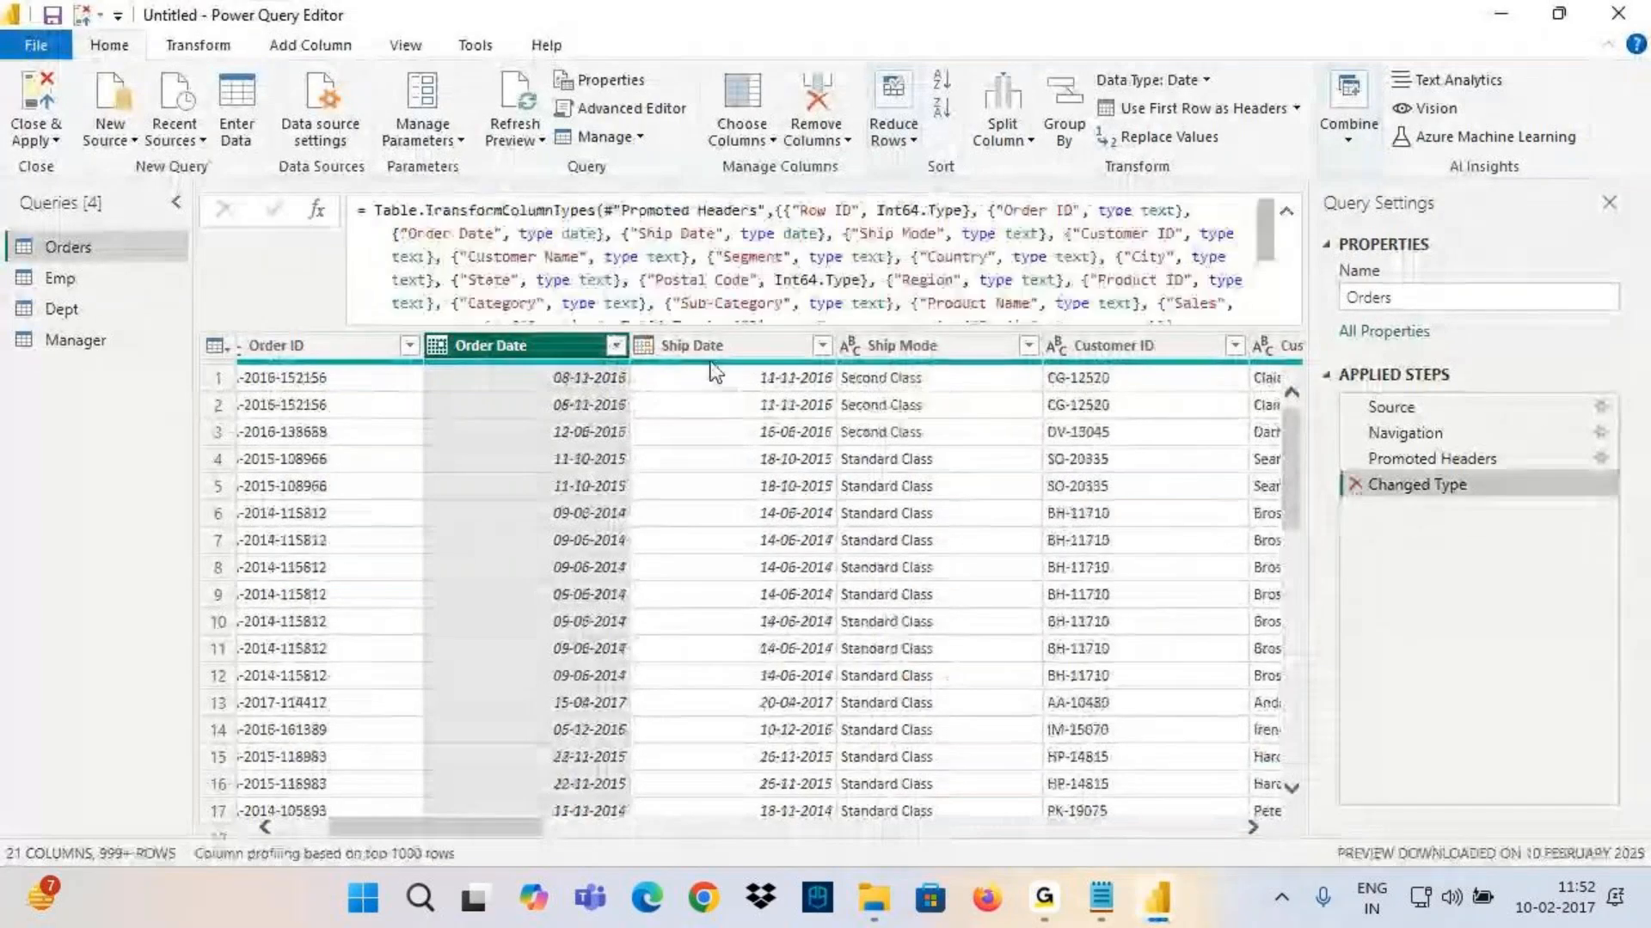
Filter the Order Date column of the Orders query to the month of January
left_click(616, 345)
mouse_move(380, 526)
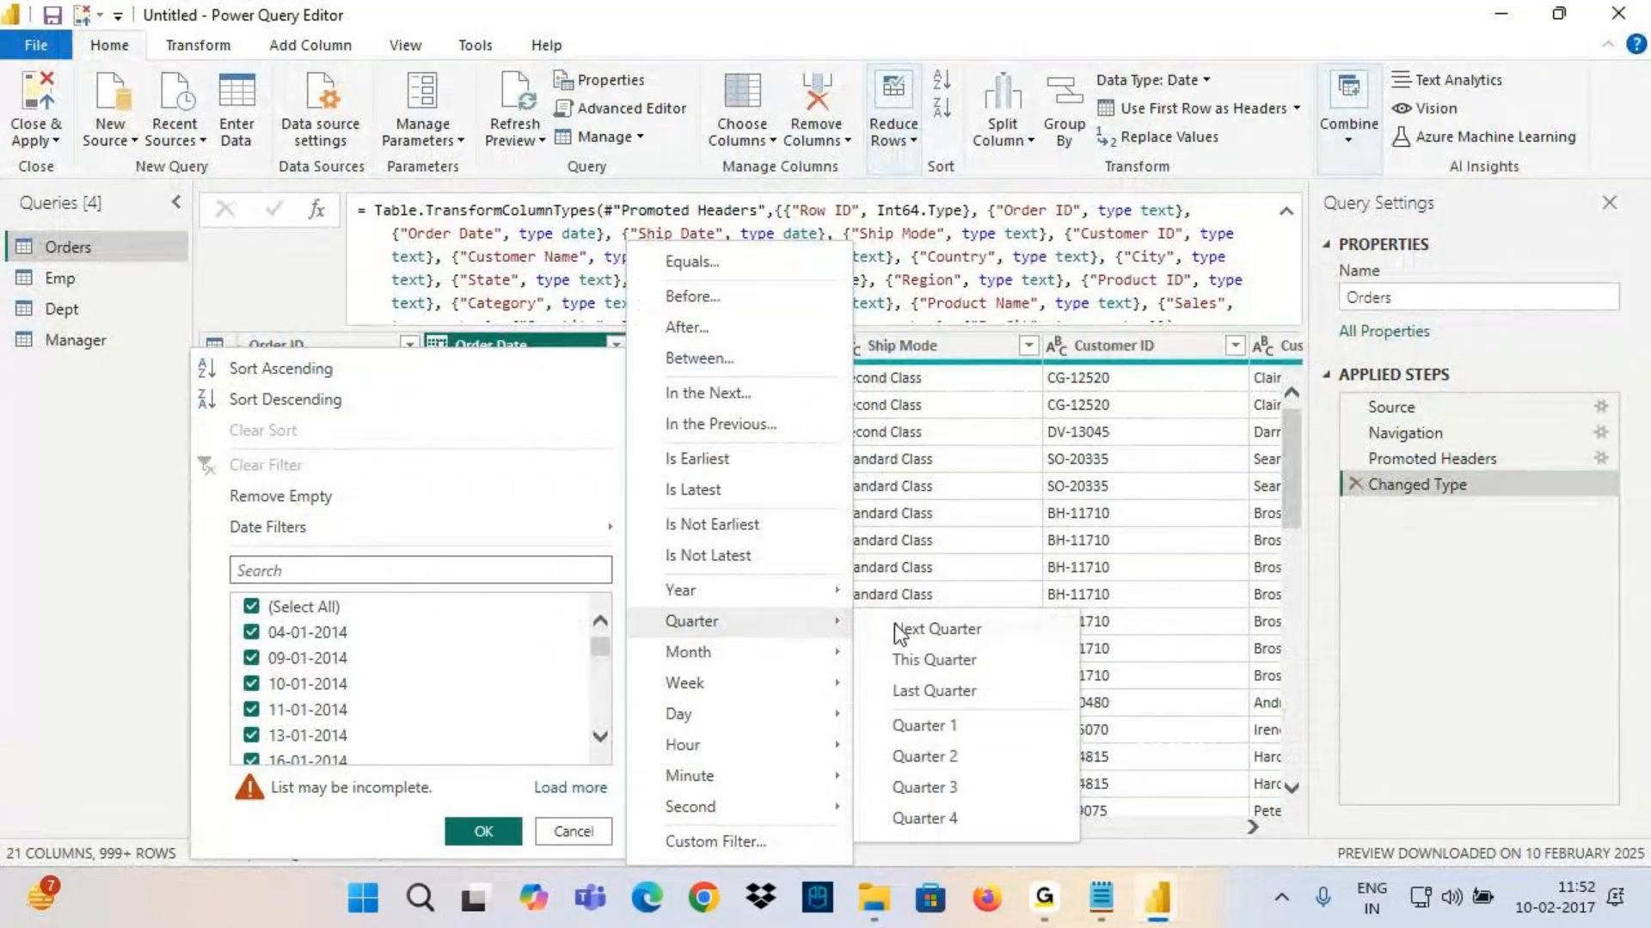
mouse_move(741, 667)
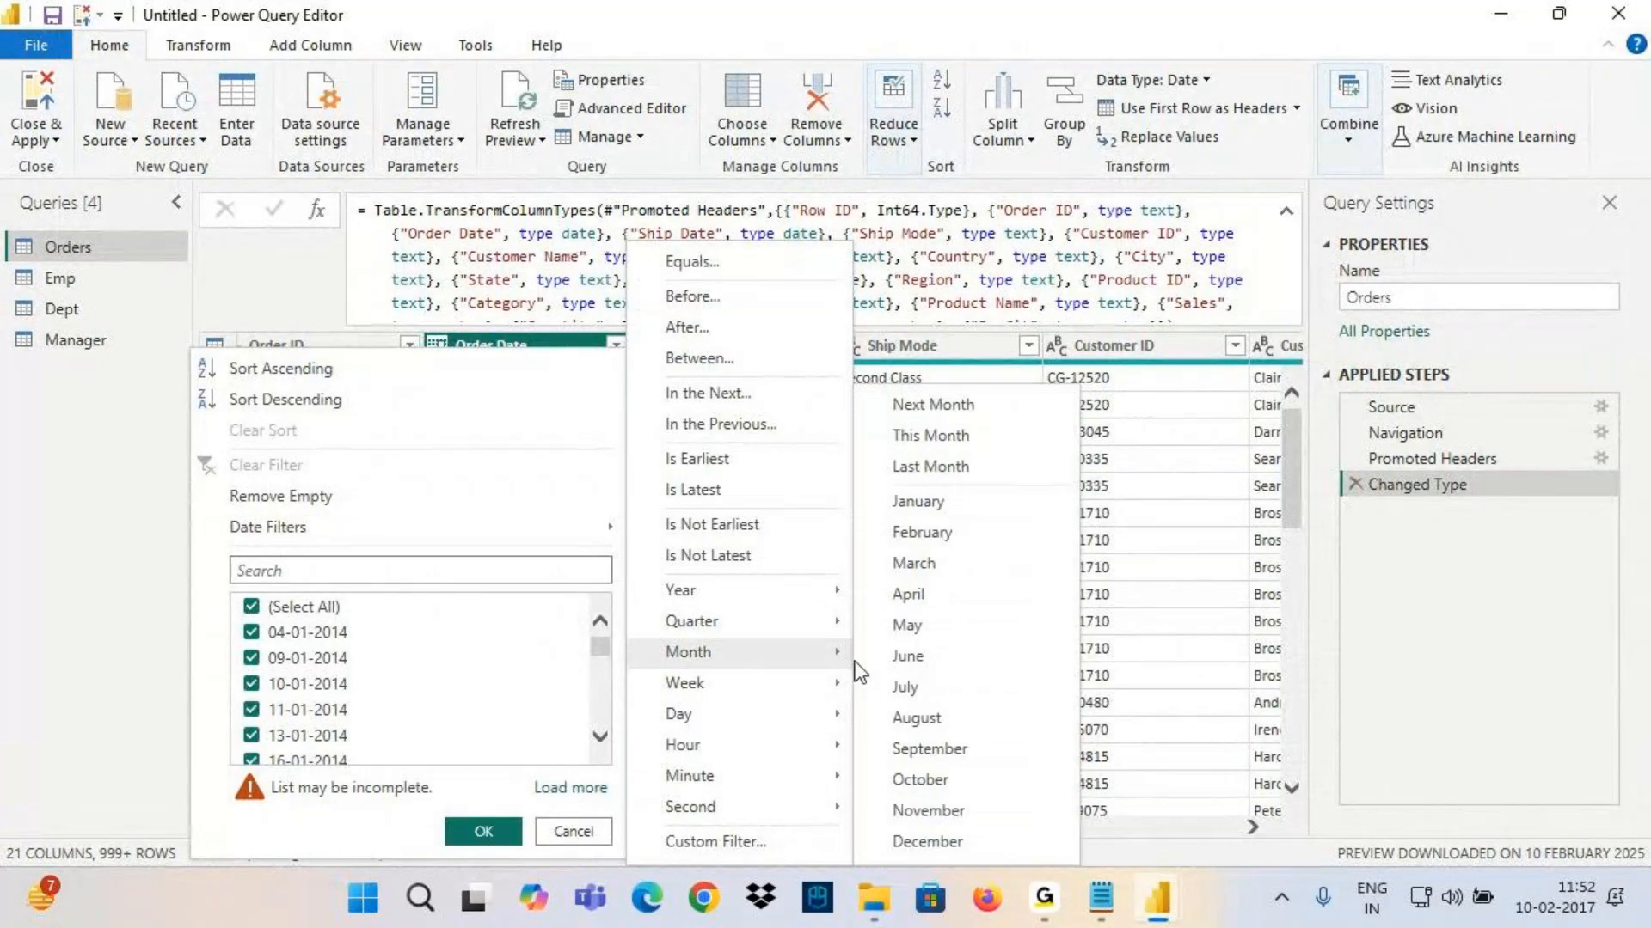
left_click(917, 502)
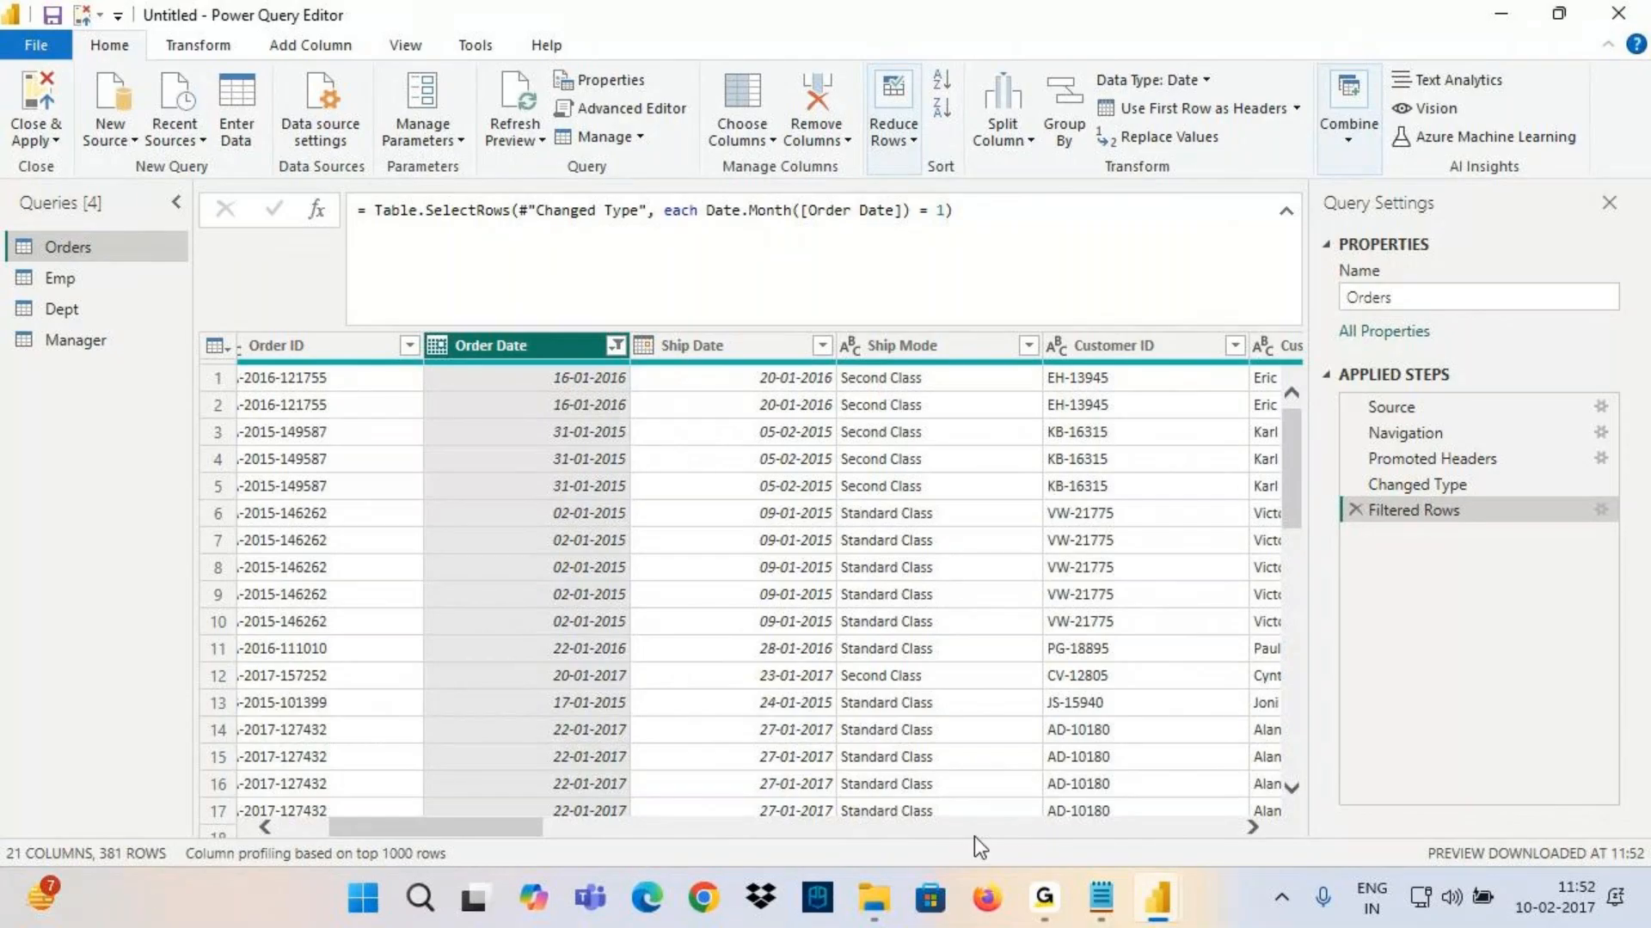
Close Power Query Editor with the query changes applied, then refresh all tables in Power BI Desktop
left_click(1051, 878)
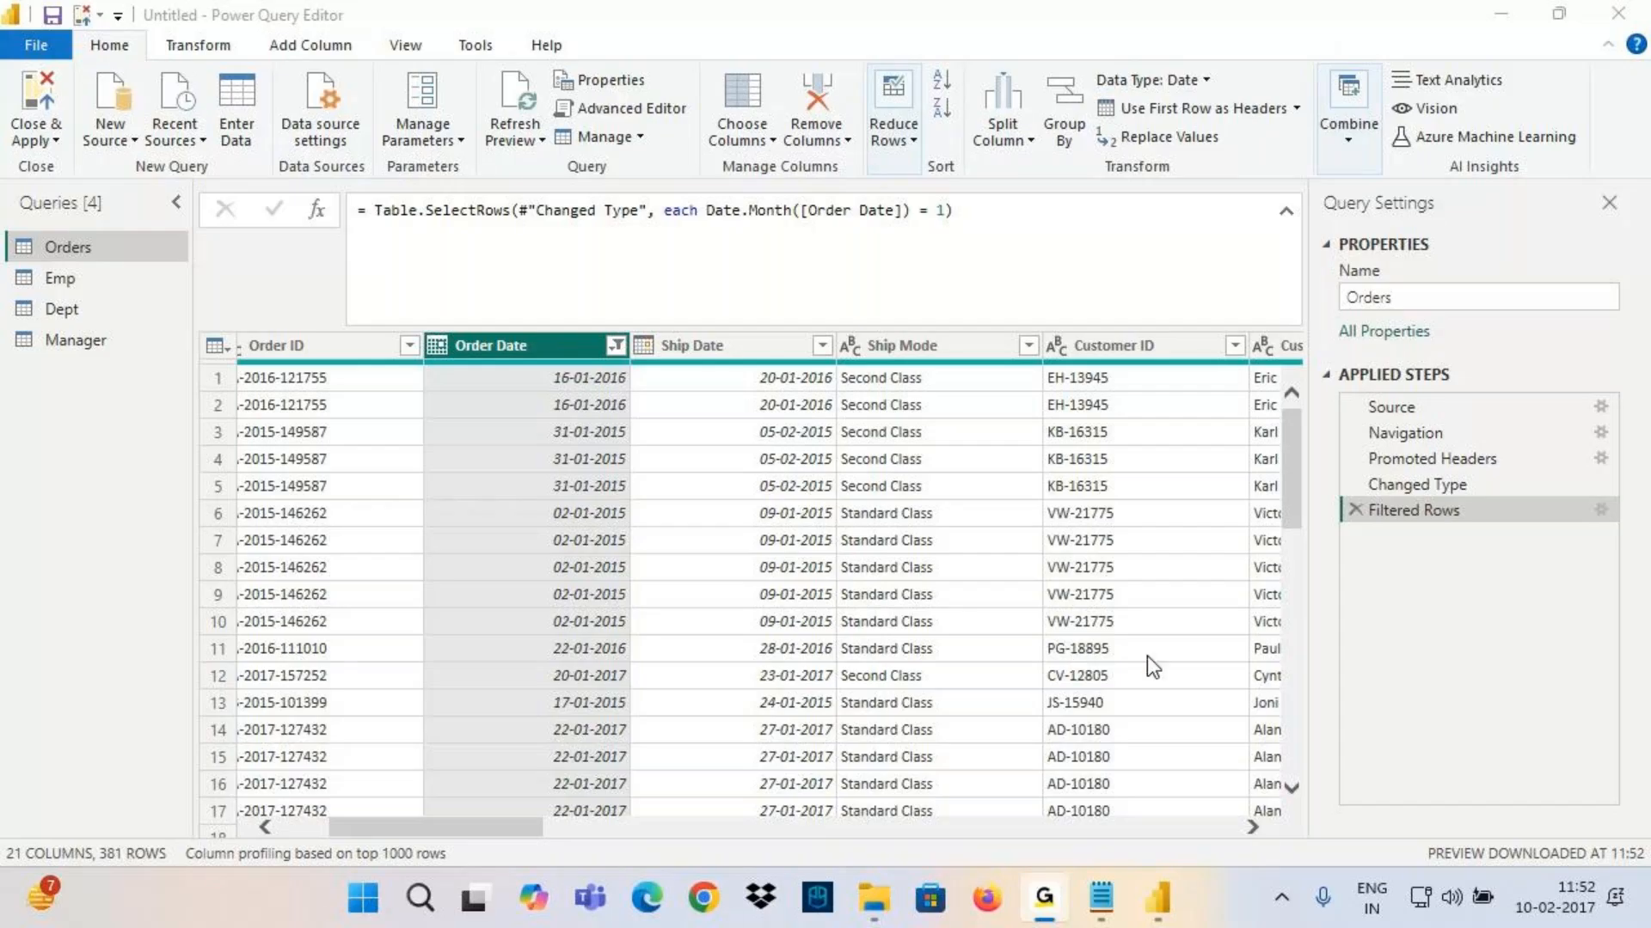
mouse_move(1158, 897)
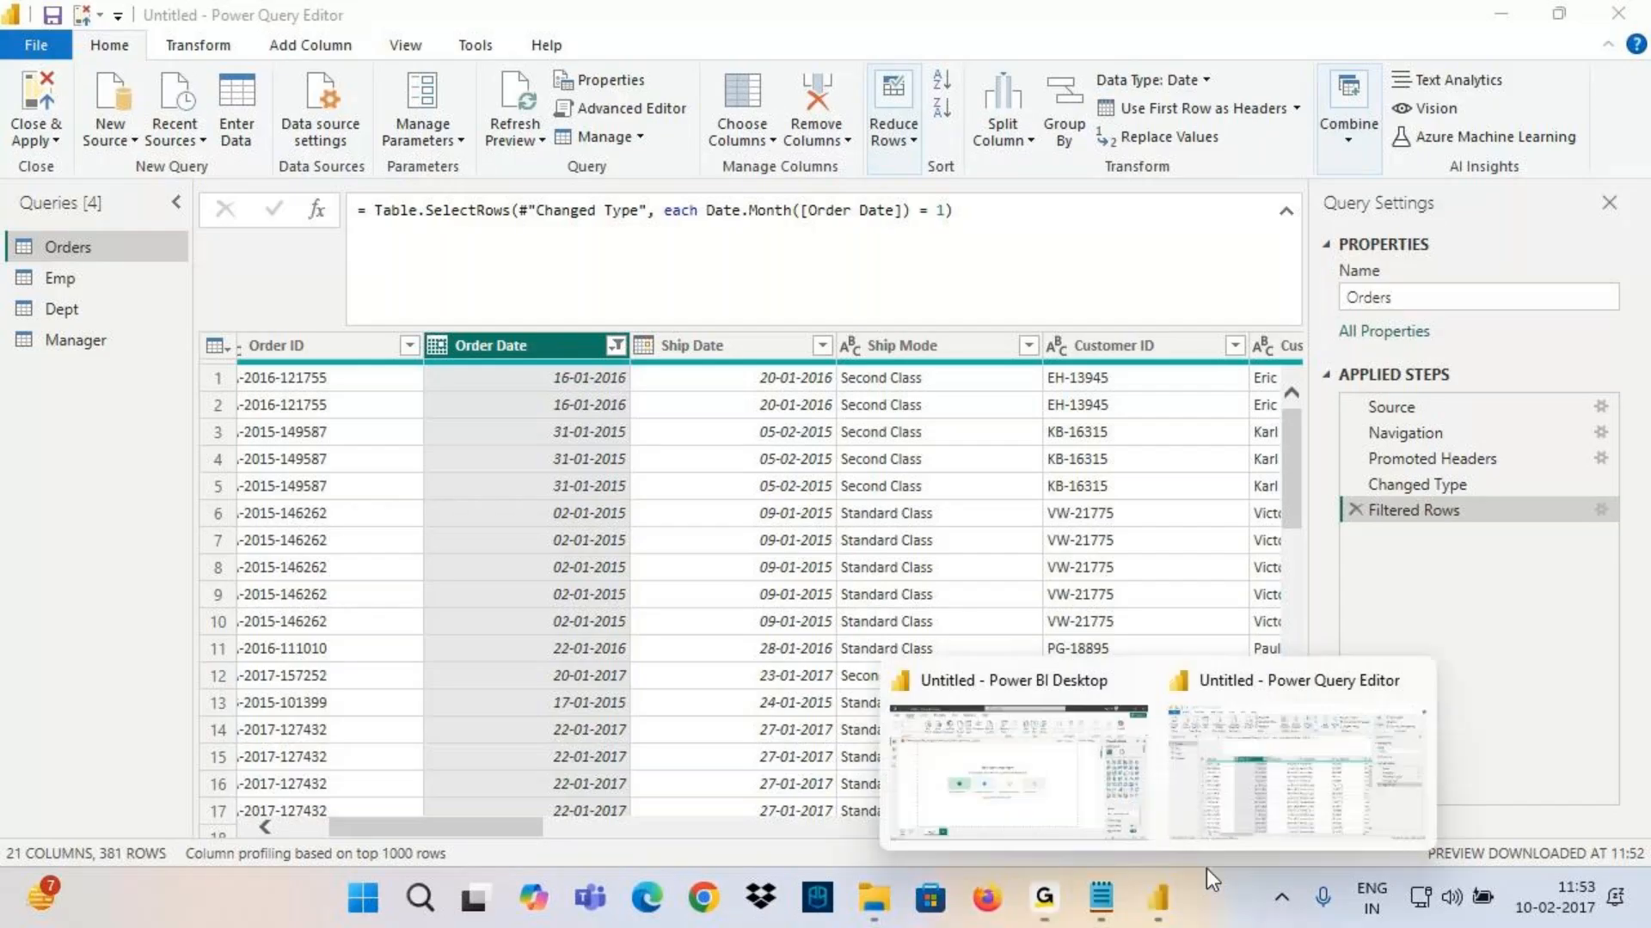
left_click(1356, 731)
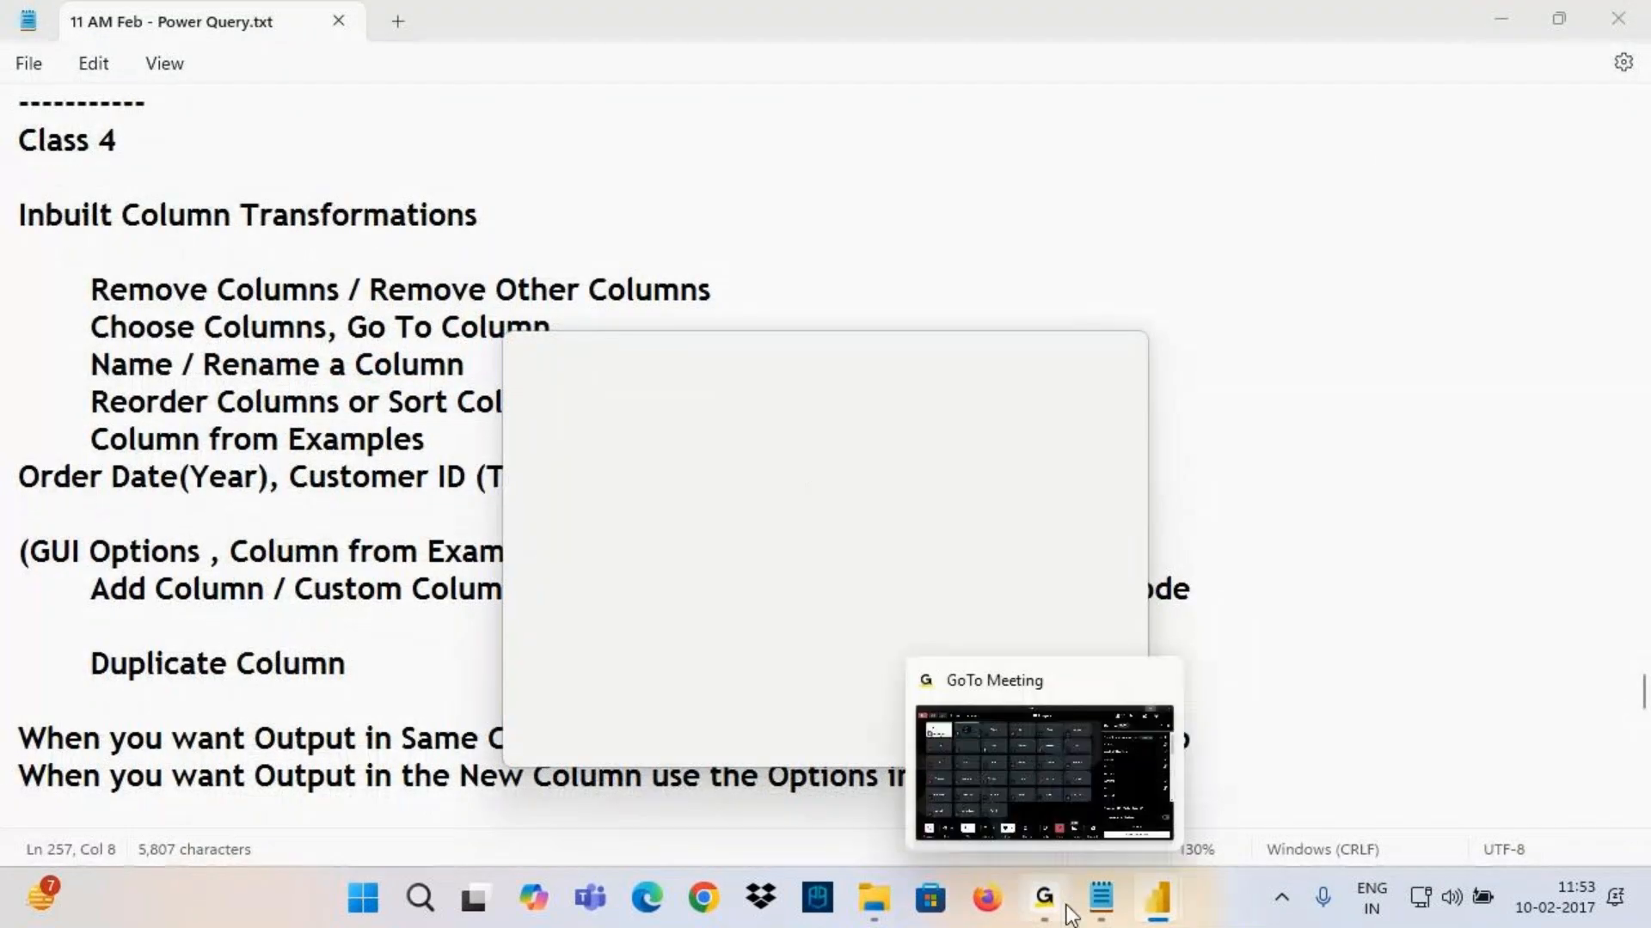
mouse_move(1158, 907)
left_click(1080, 827)
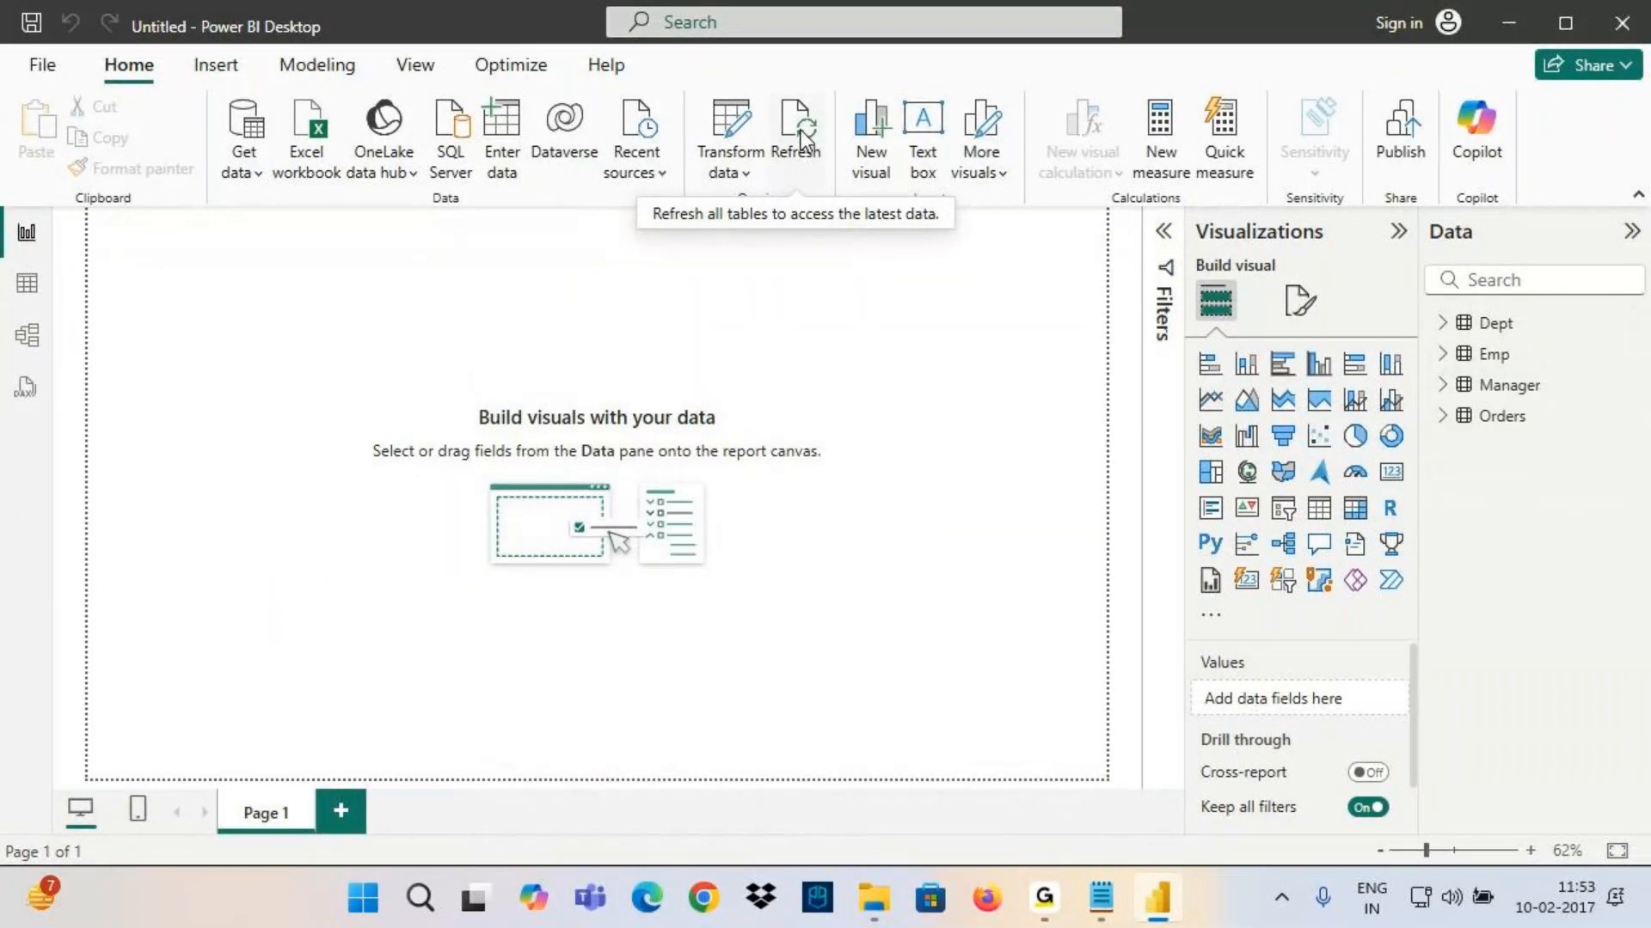
left_click(806, 140)
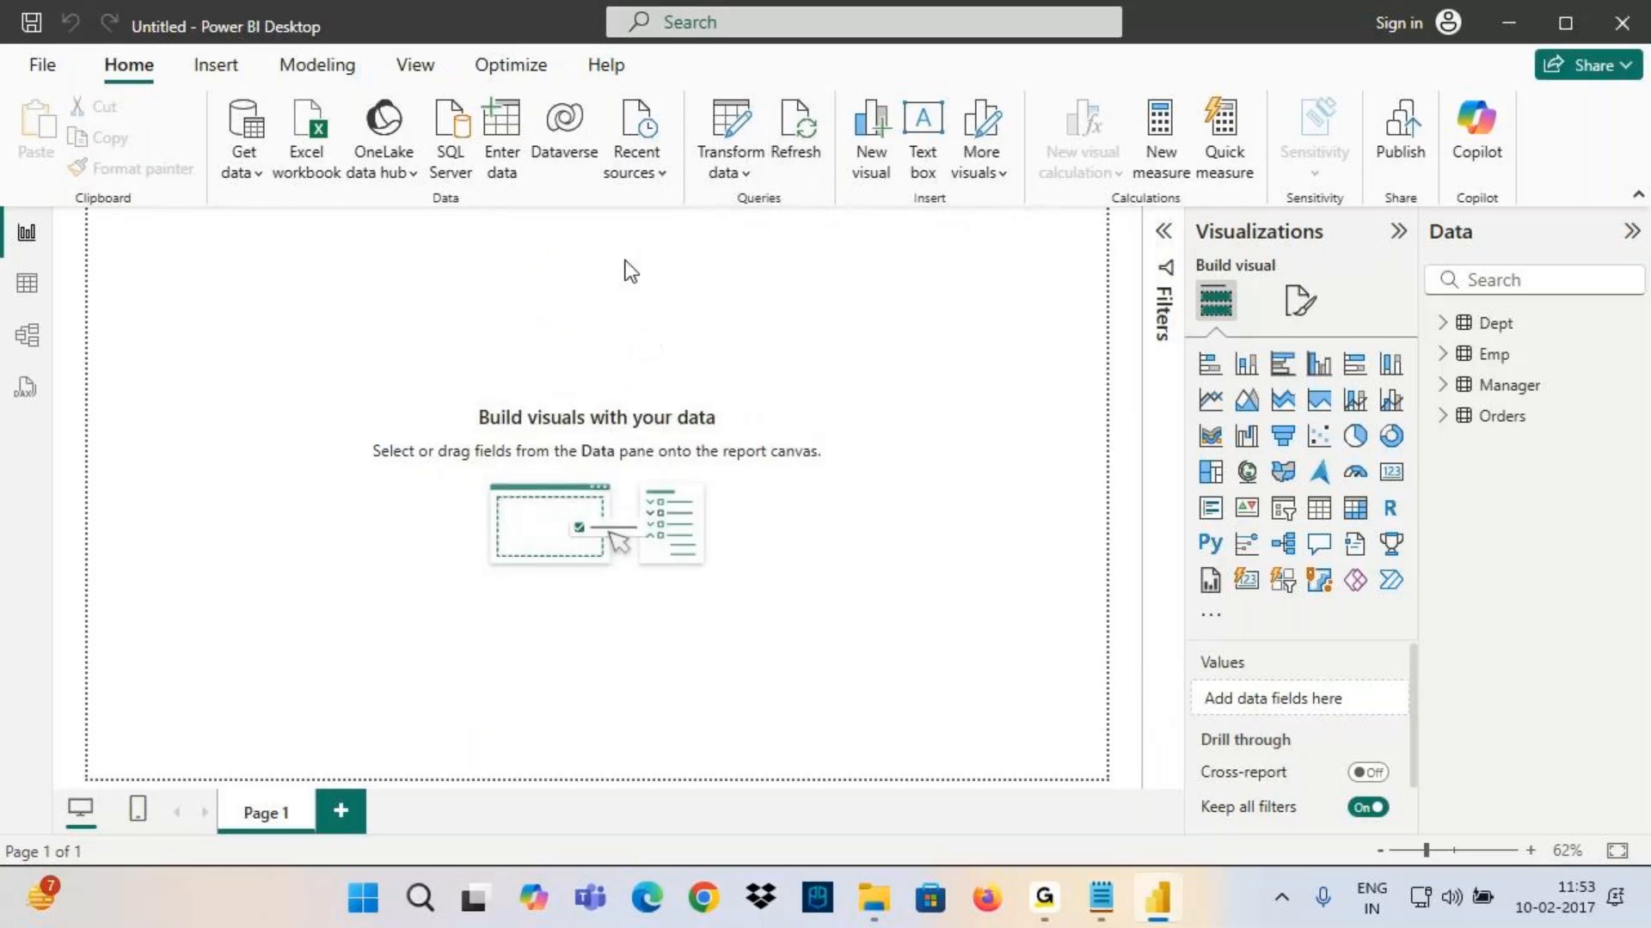